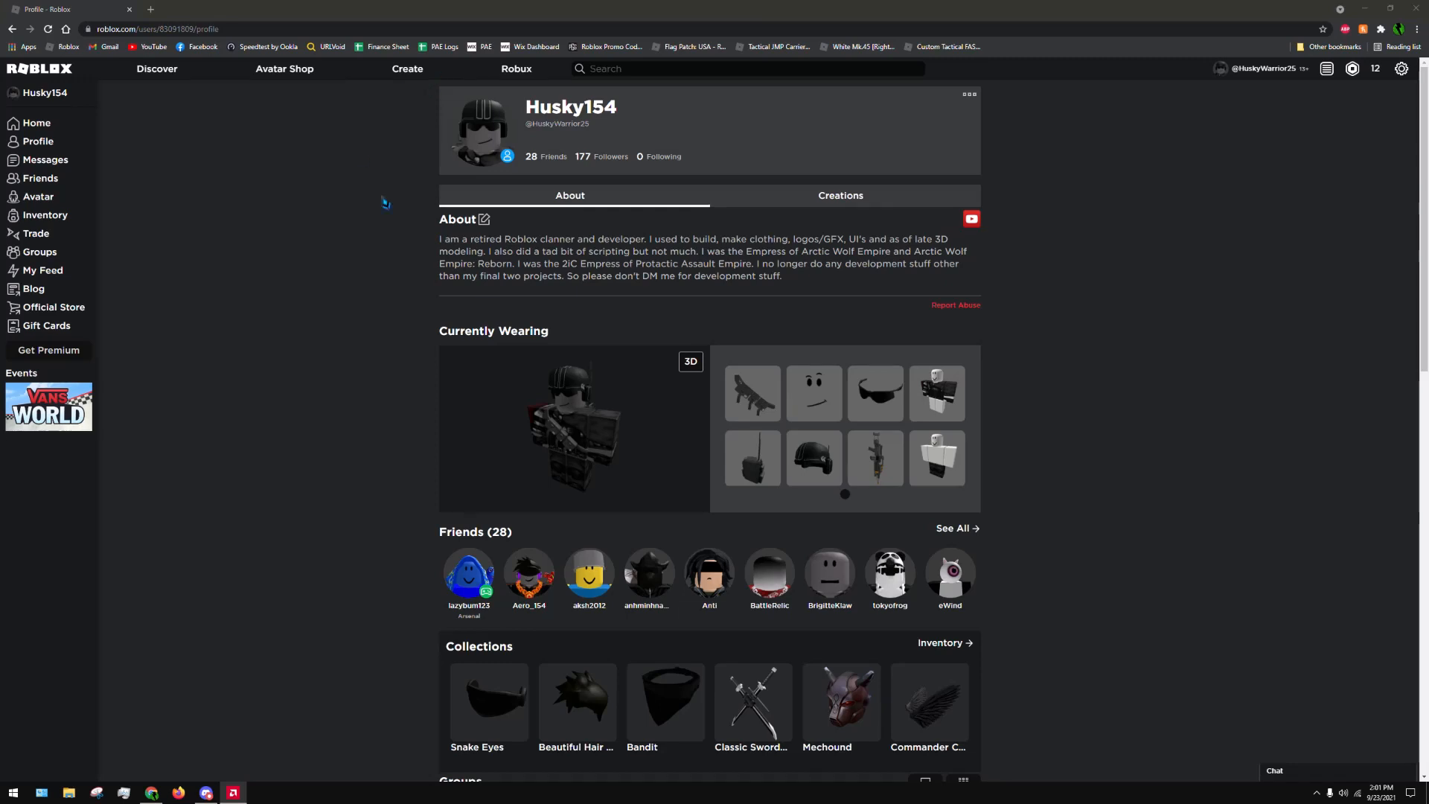
Start creating a new experience from the Roblox Create page, switching to Roblox Studio, and ignore the auto-recovered file
left_click(419, 74)
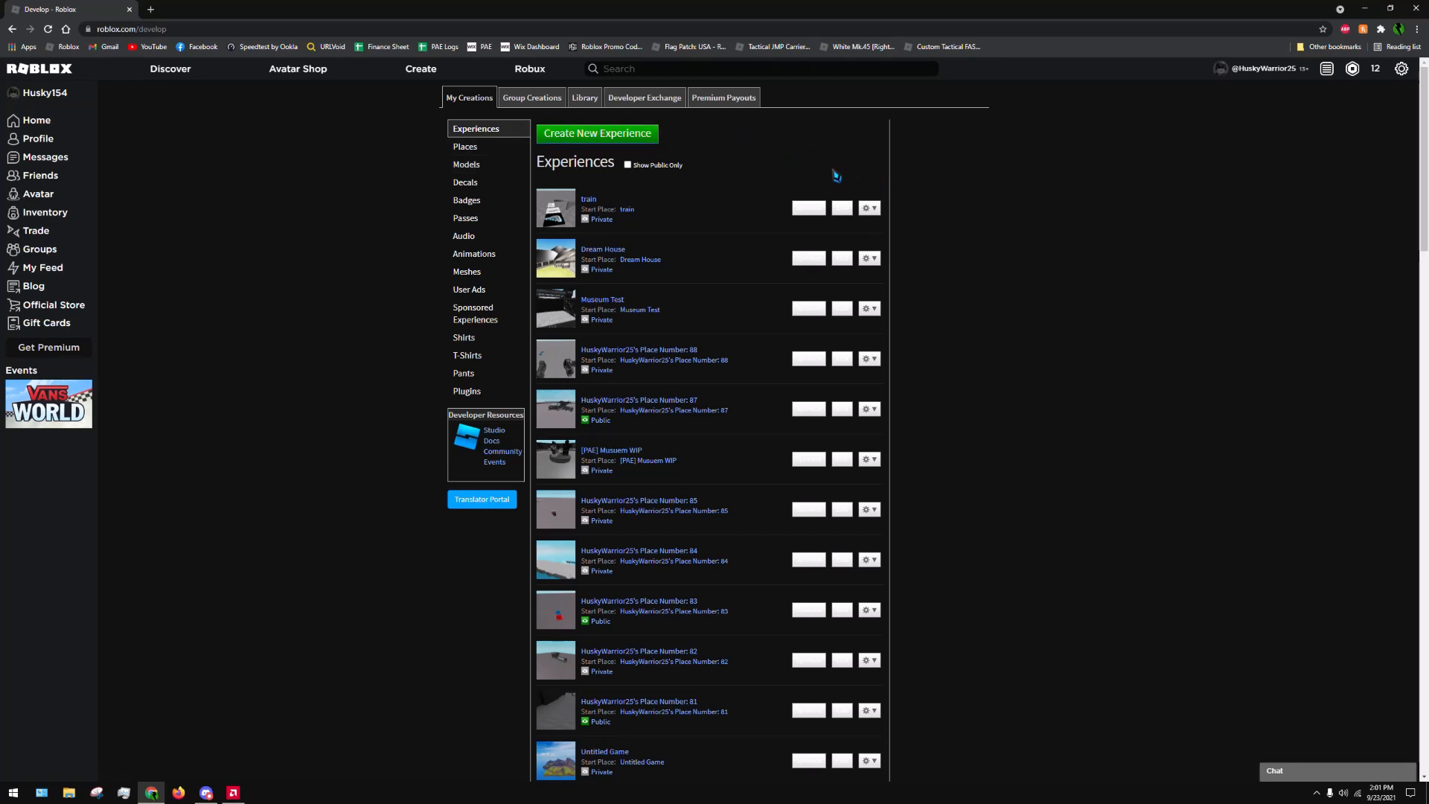
left_click(652, 134)
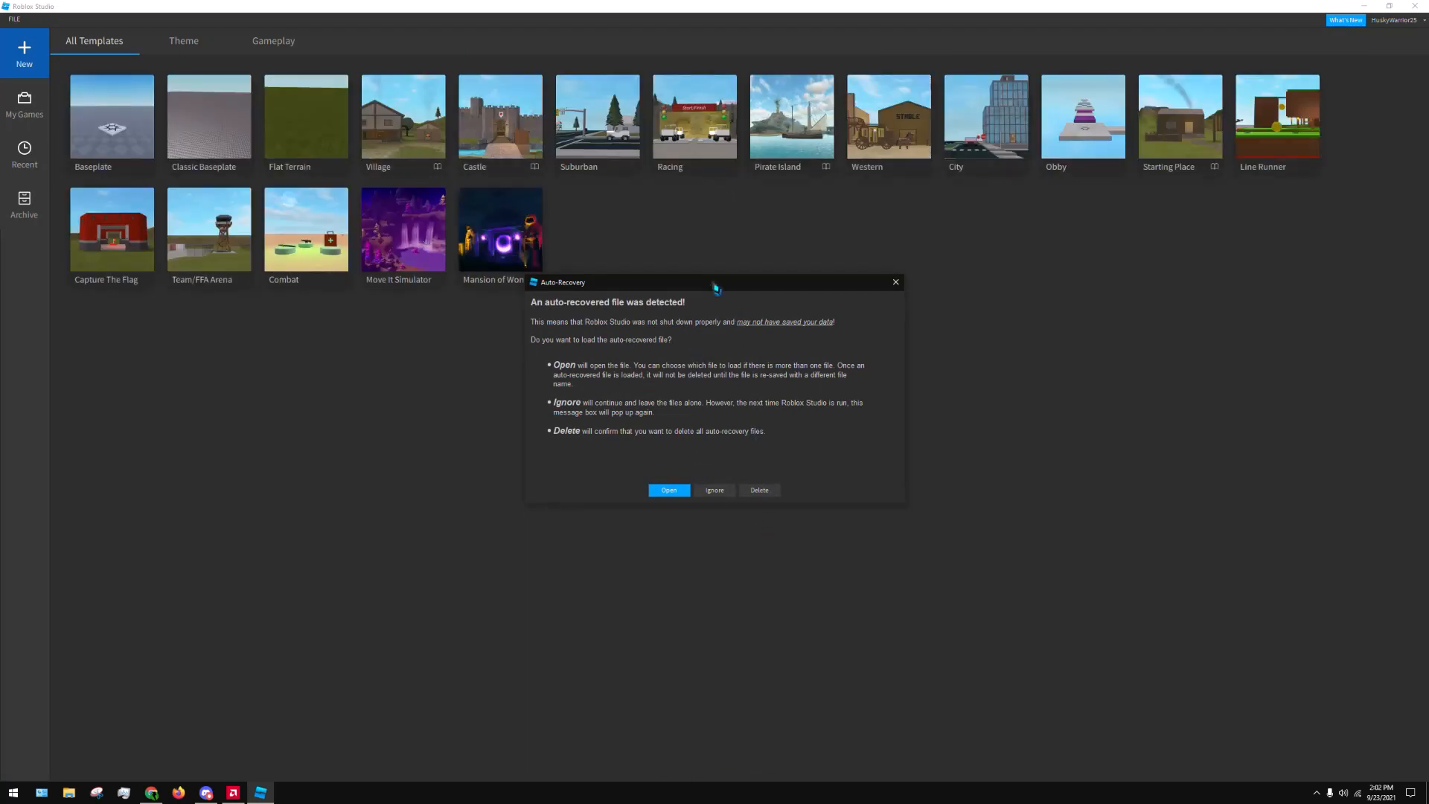
left_click_drag(713, 286, 821, 298)
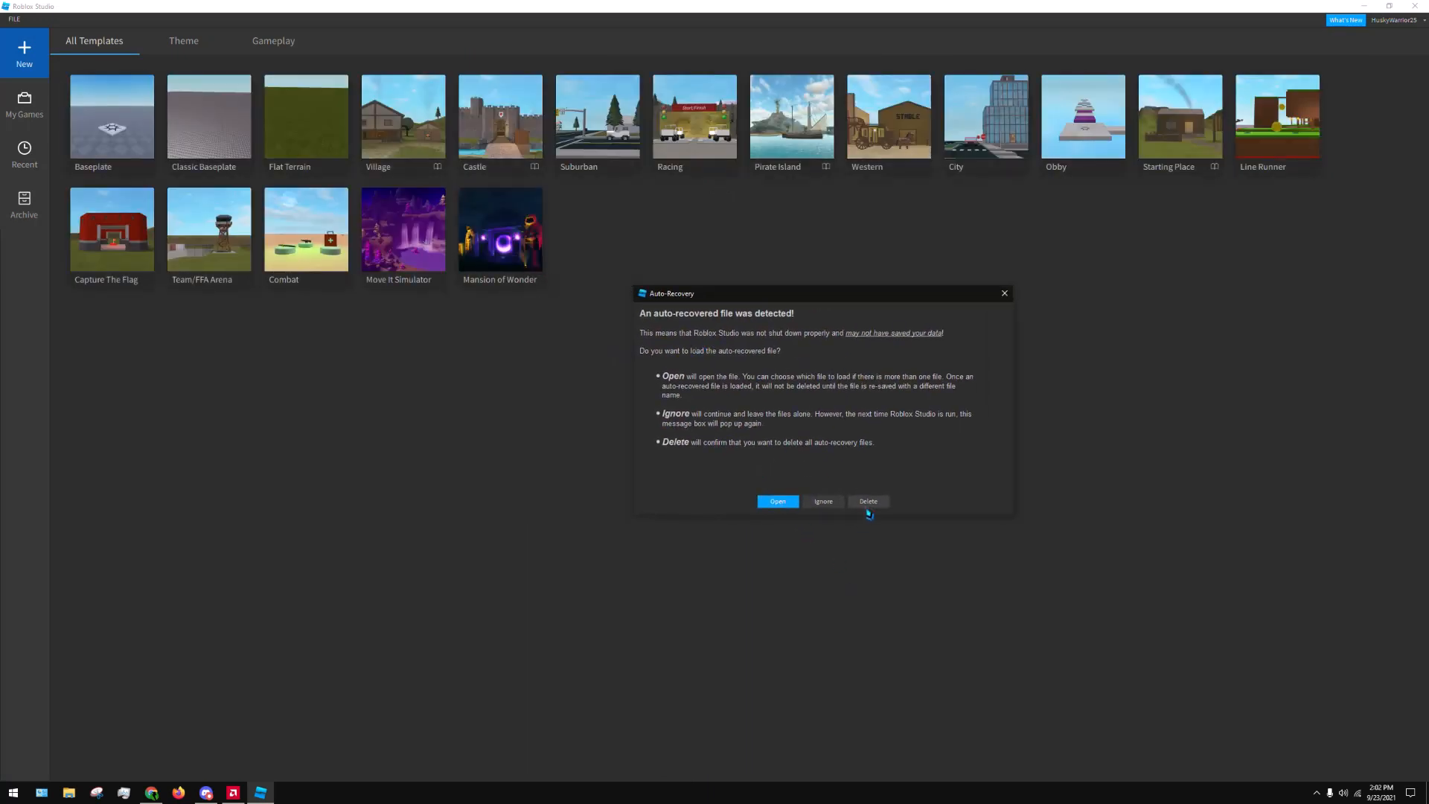
left_click(826, 504)
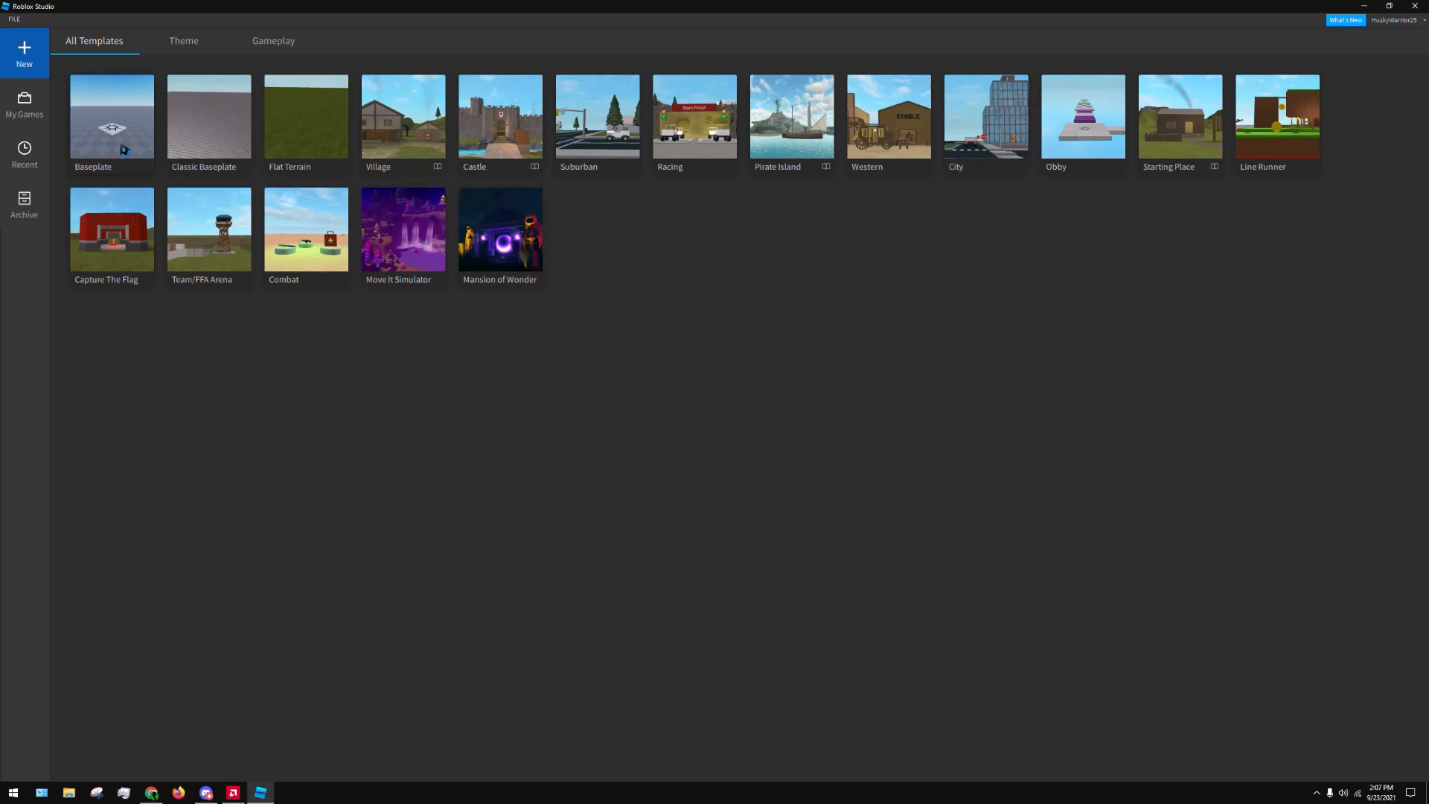
Browse the Theme and Gameplay templates, then create a new place from the Baseplate template and close the Studio+ panel
left_click(192, 41)
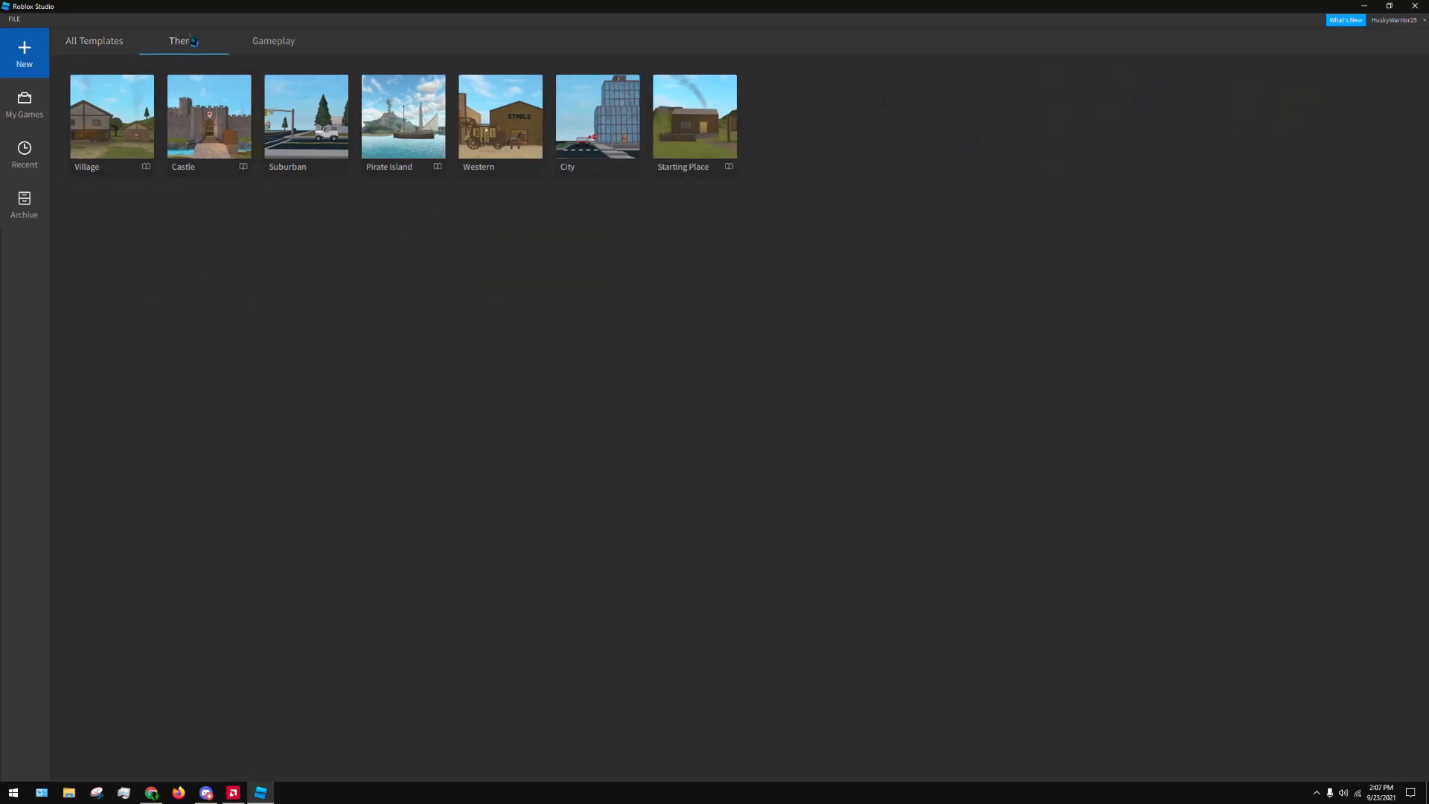
left_click(265, 43)
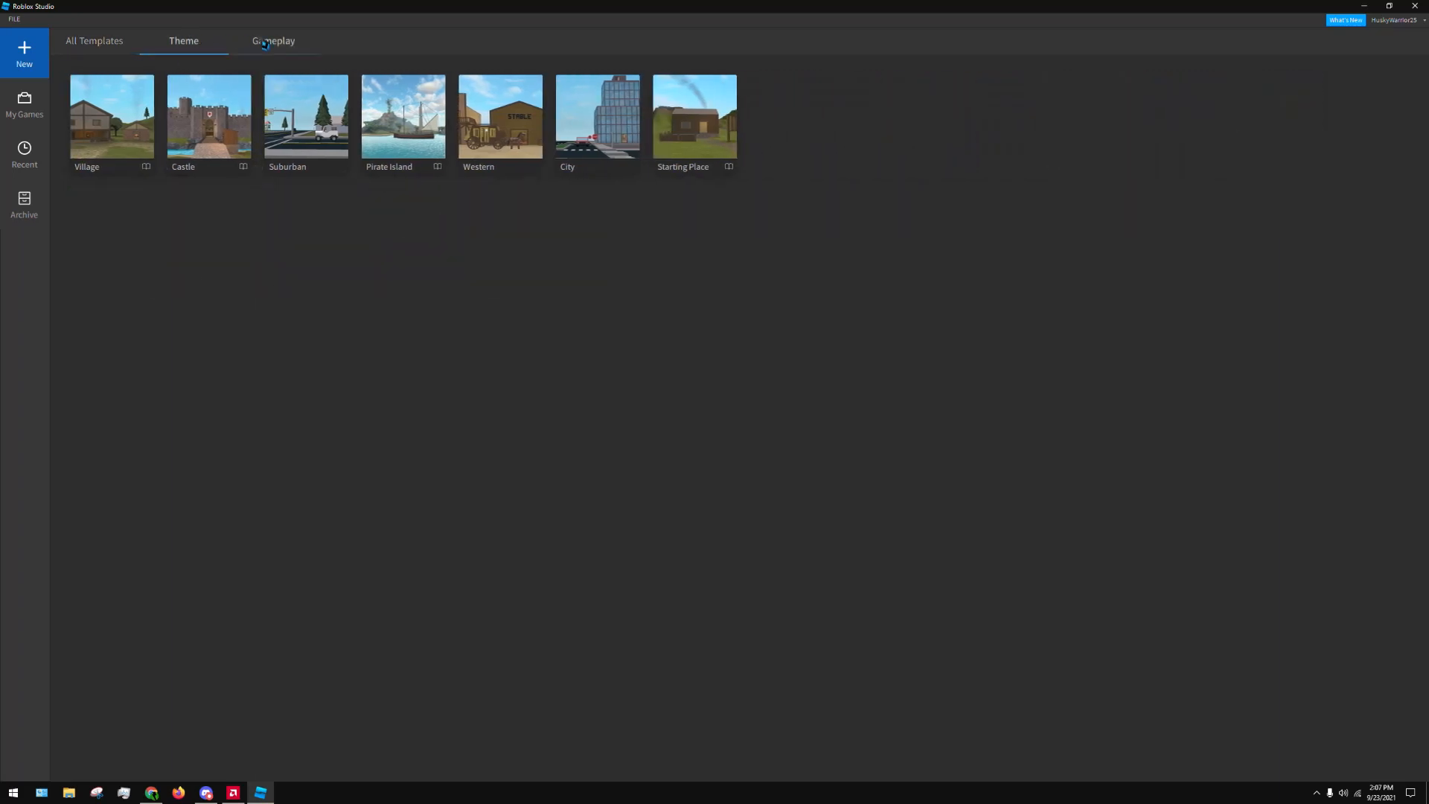
left_click(208, 46)
left_click(285, 49)
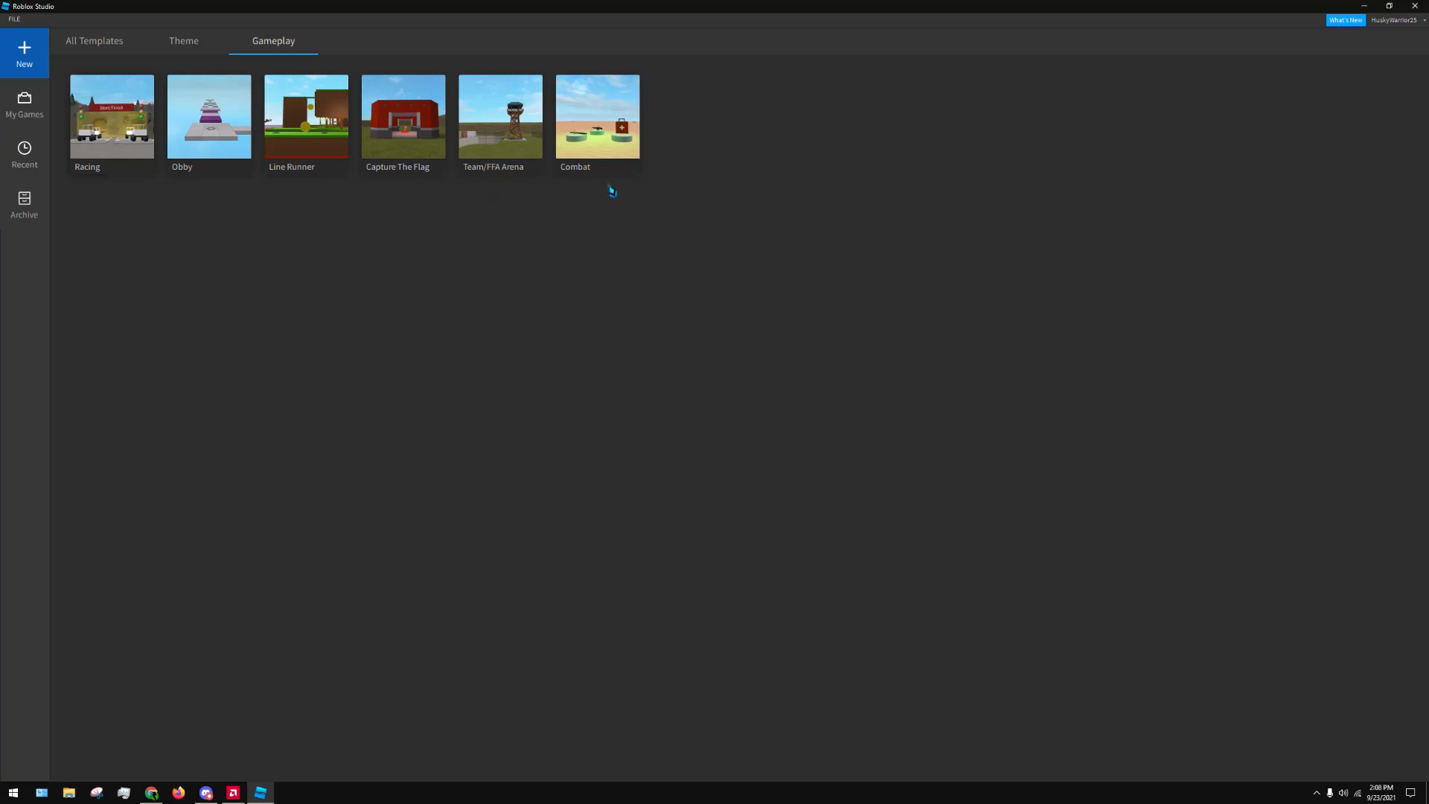
left_click(101, 42)
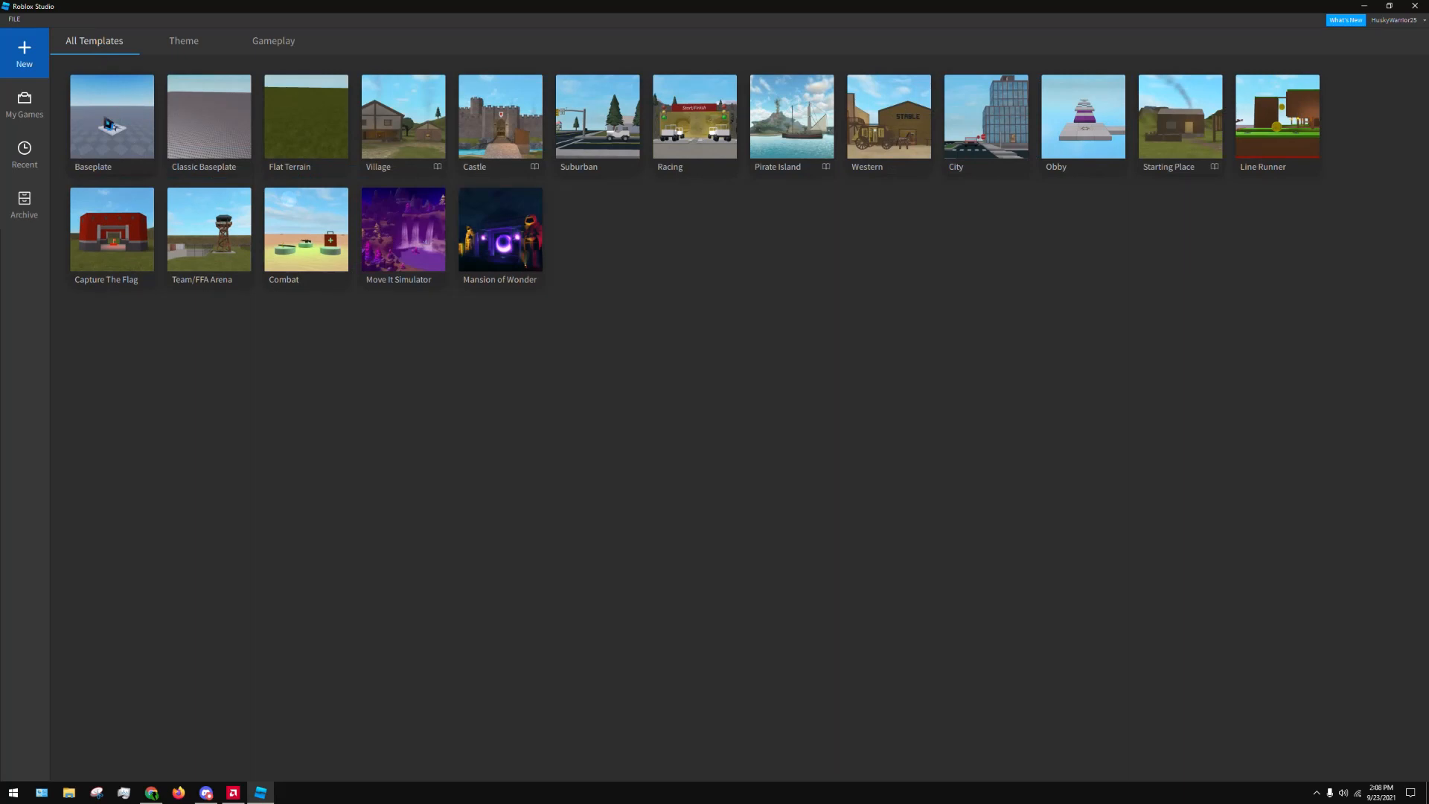
left_click(109, 121)
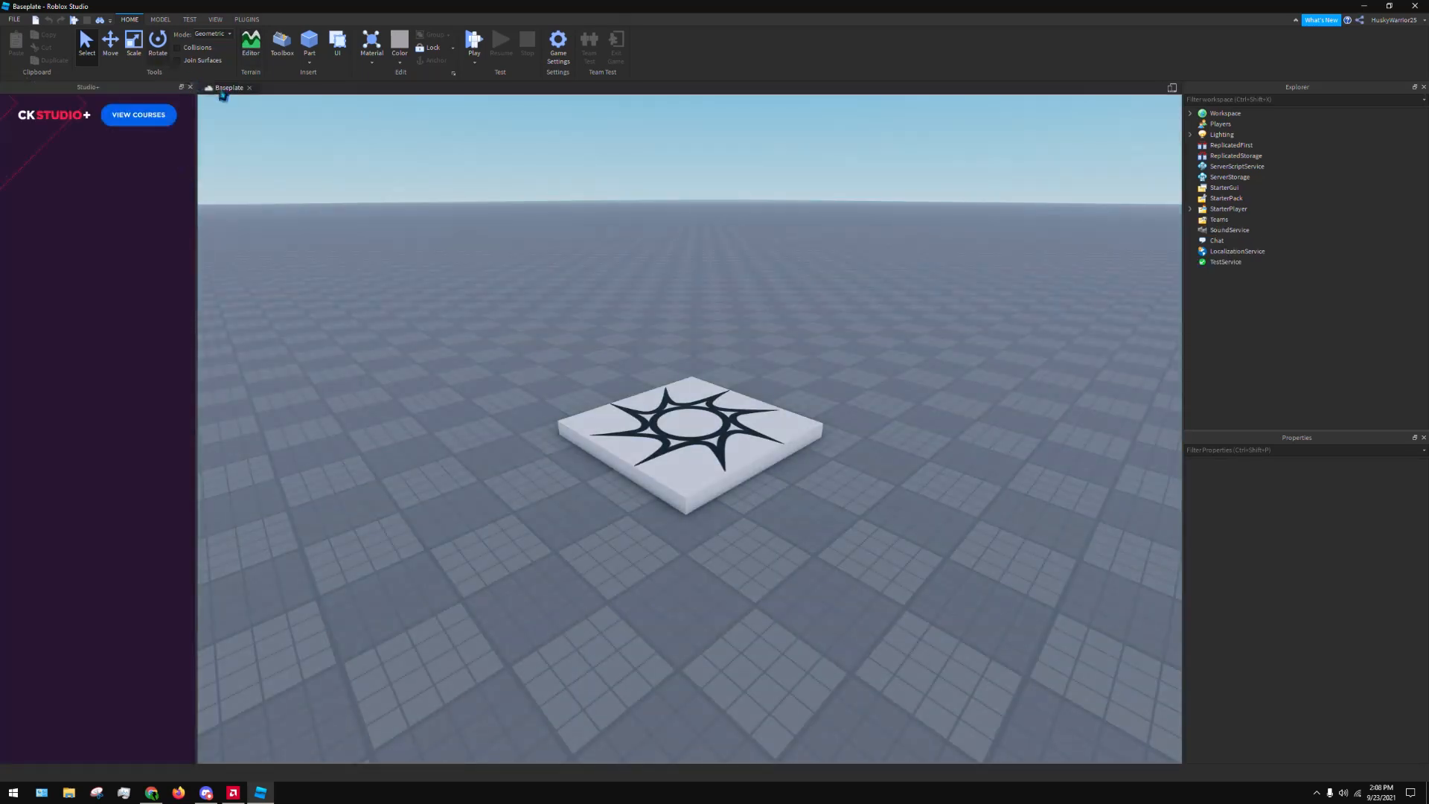
left_click(190, 87)
Look around the baseplate by flying, turning and zooming the camera around the spawn location
right_click_drag(935, 425, 900, 396)
key("s")
key("w")
right_click_drag(589, 472, 591, 471)
scroll(610, 443, "down", 1)
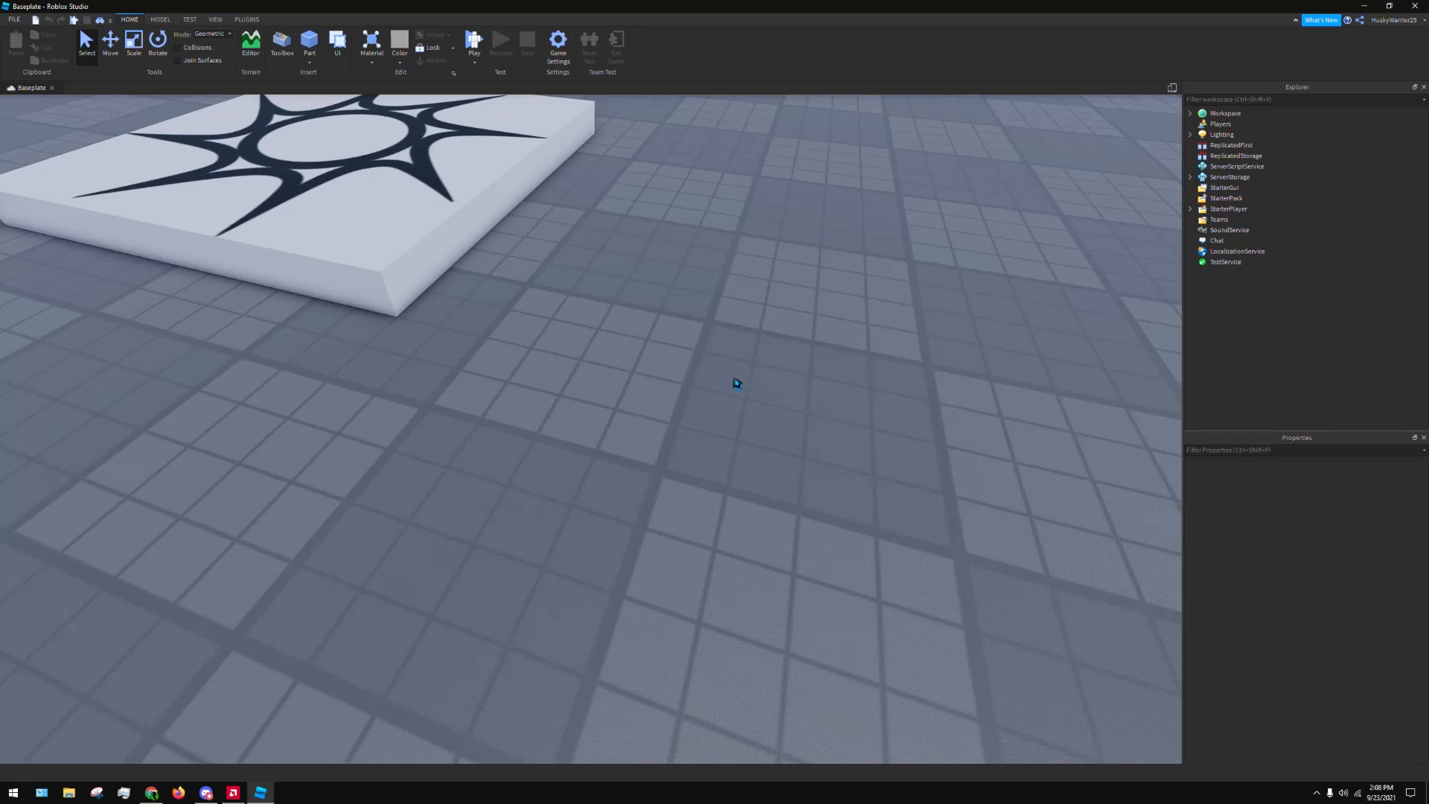
right_click_drag(737, 383, 638, 335)
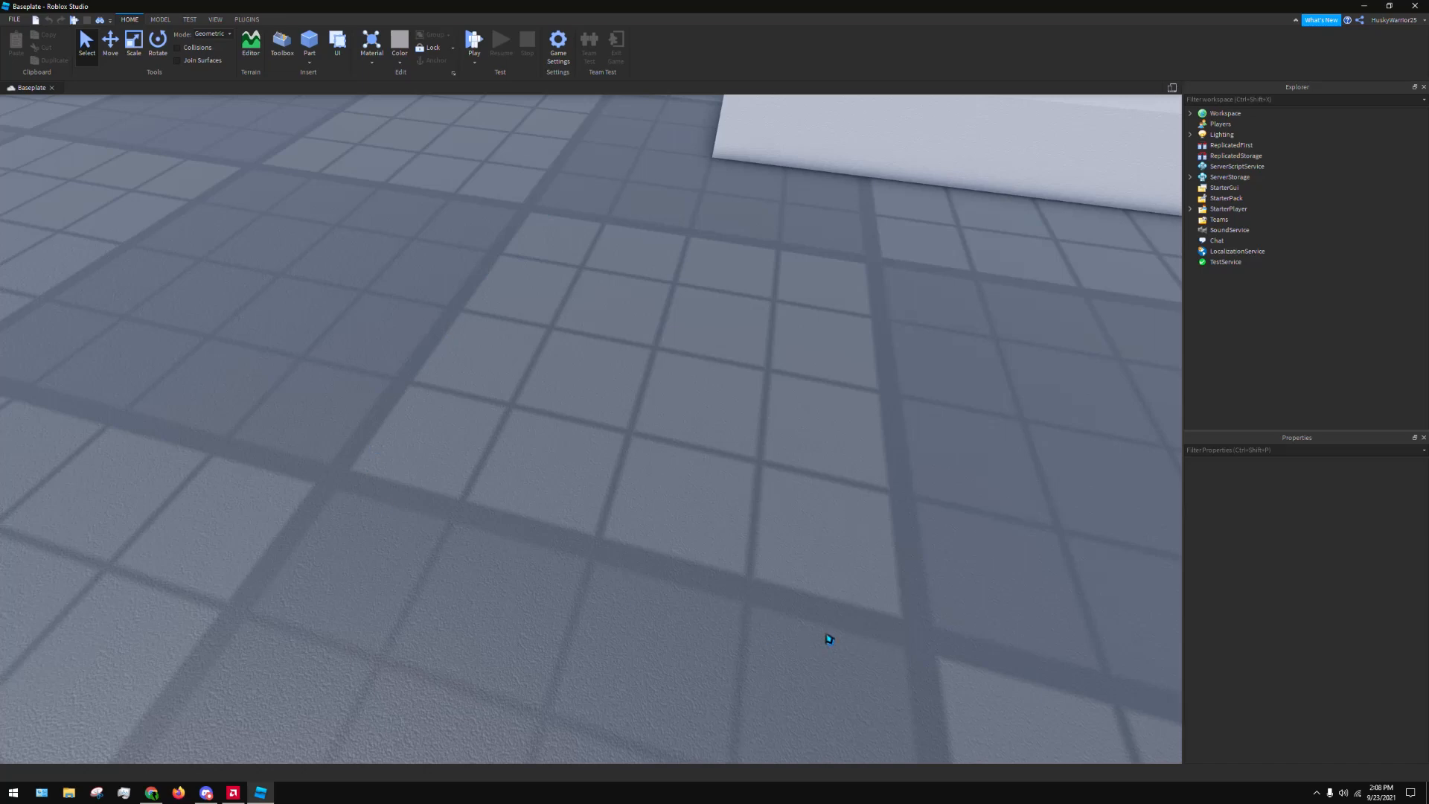
scroll(437, 392, "down", 10)
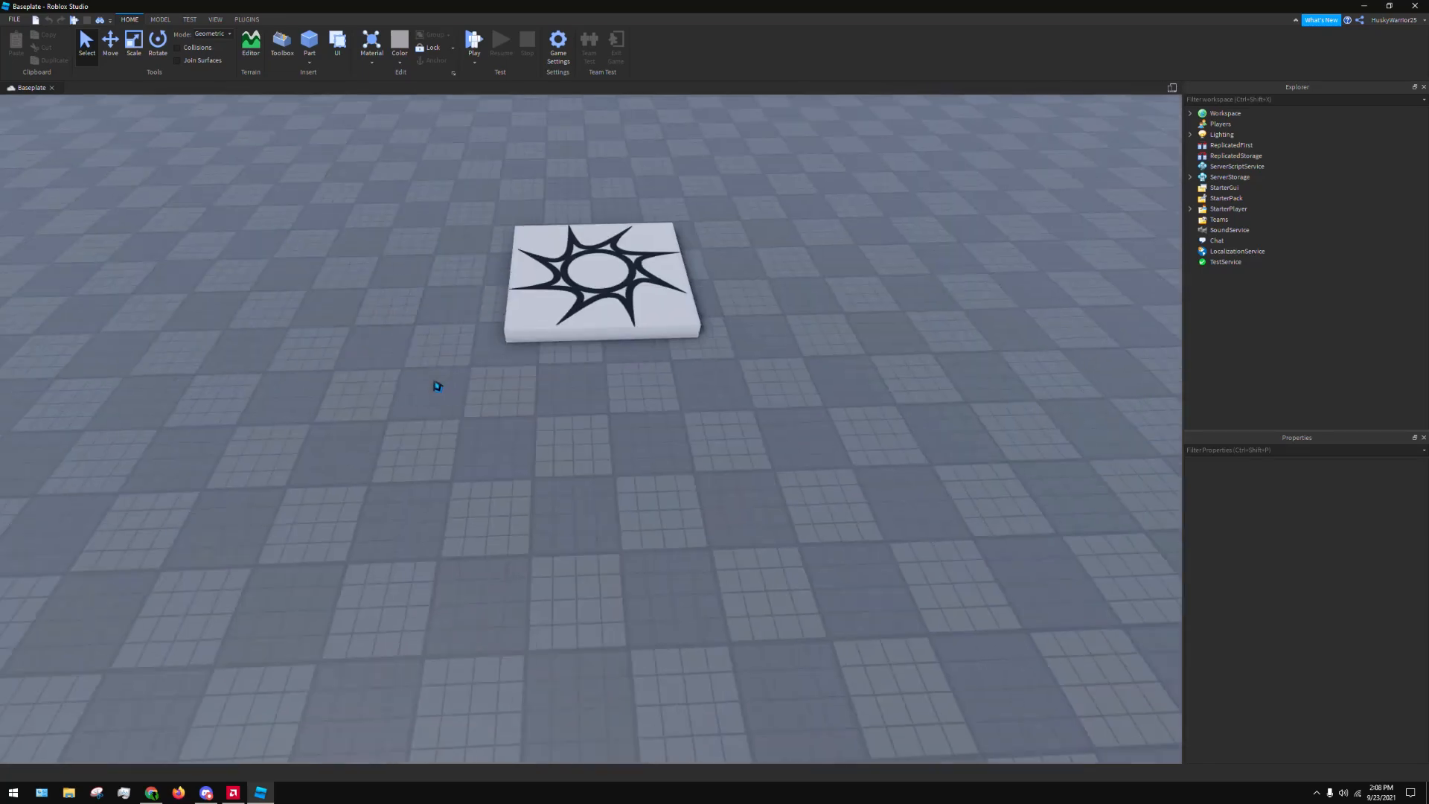
scroll(444, 387, "up", 10)
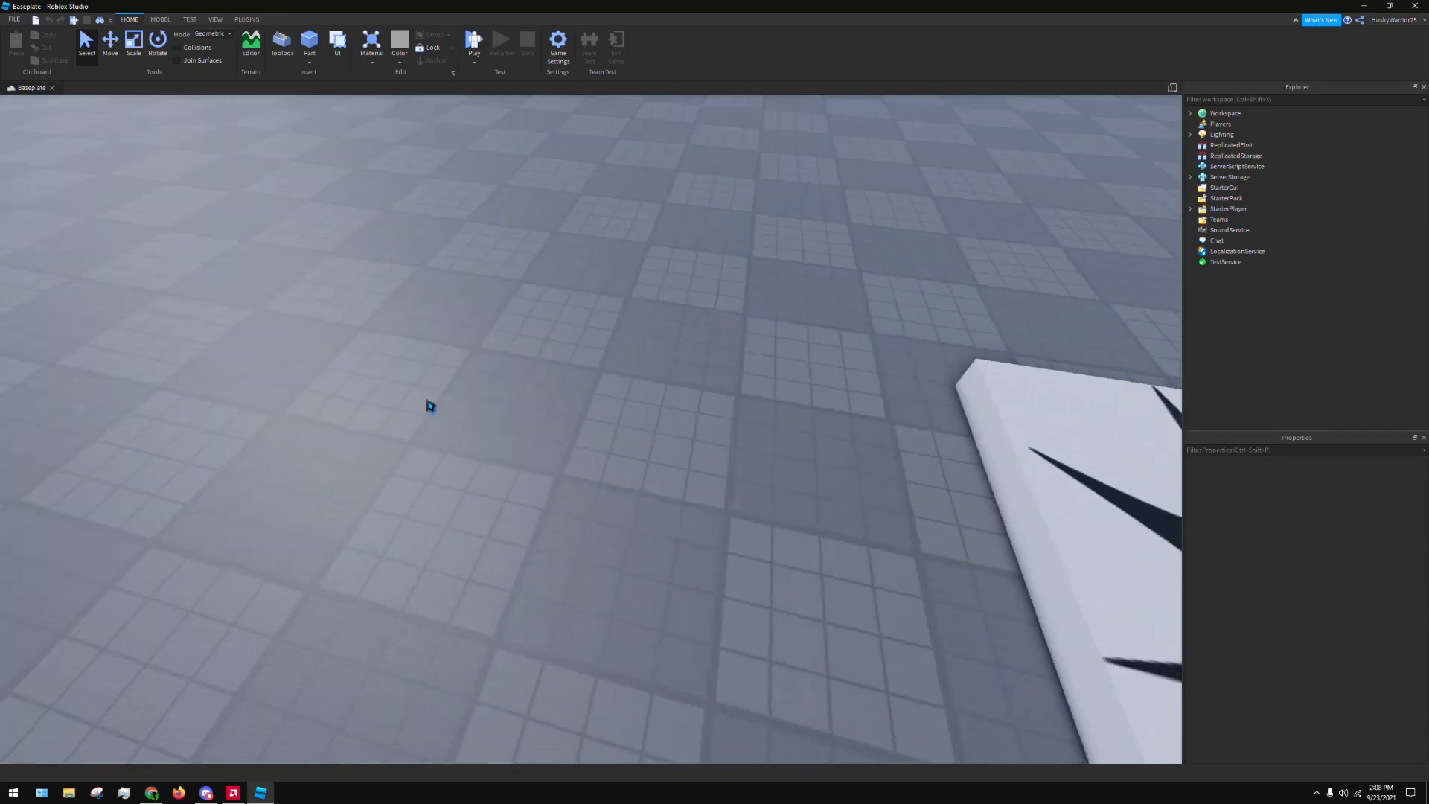
key("d")
right_click_drag(553, 483, 590, 495)
key("a")
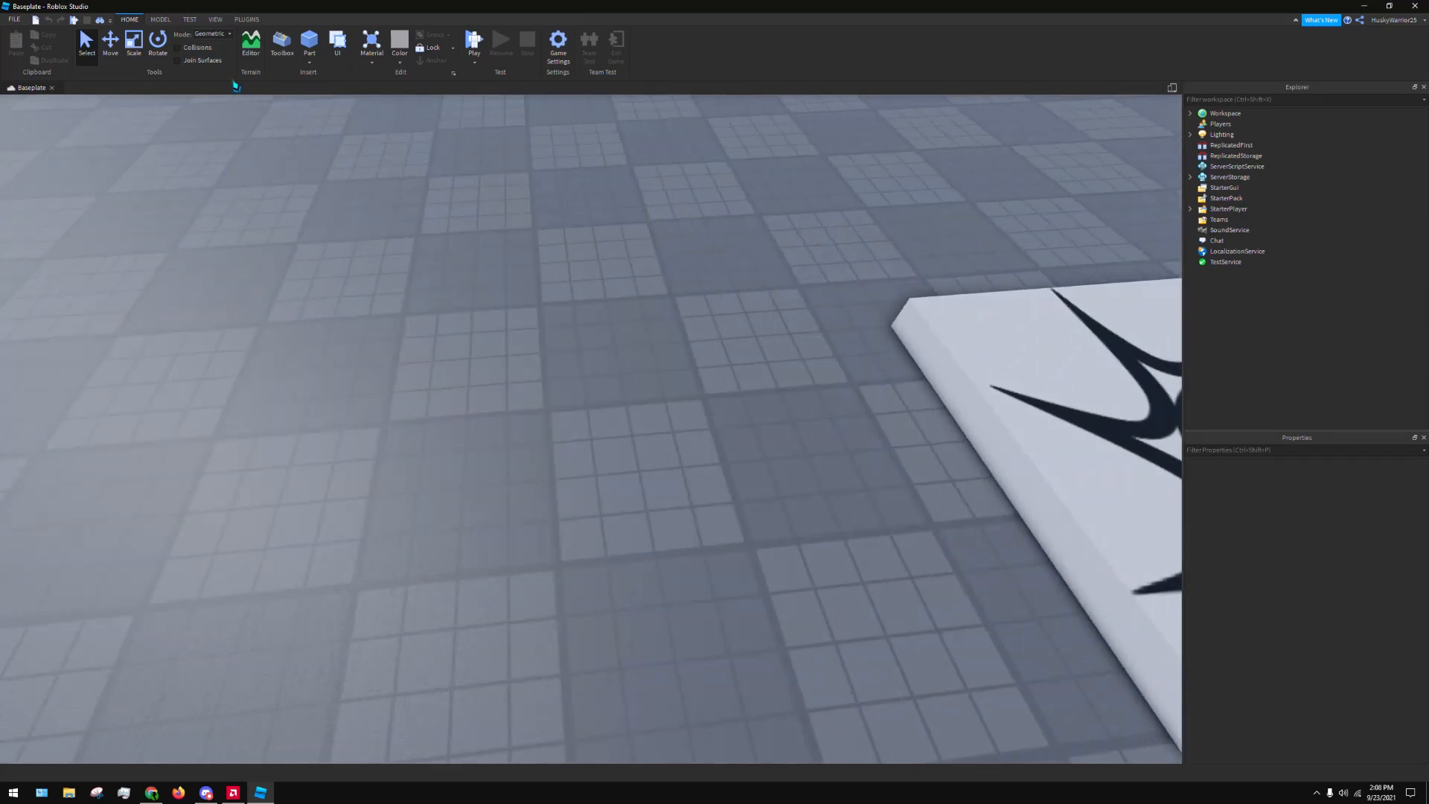
Insert a block part beside the spawn location, try scaling it to 8 × 1 × 1, and cut it from the workspace
left_click(308, 39)
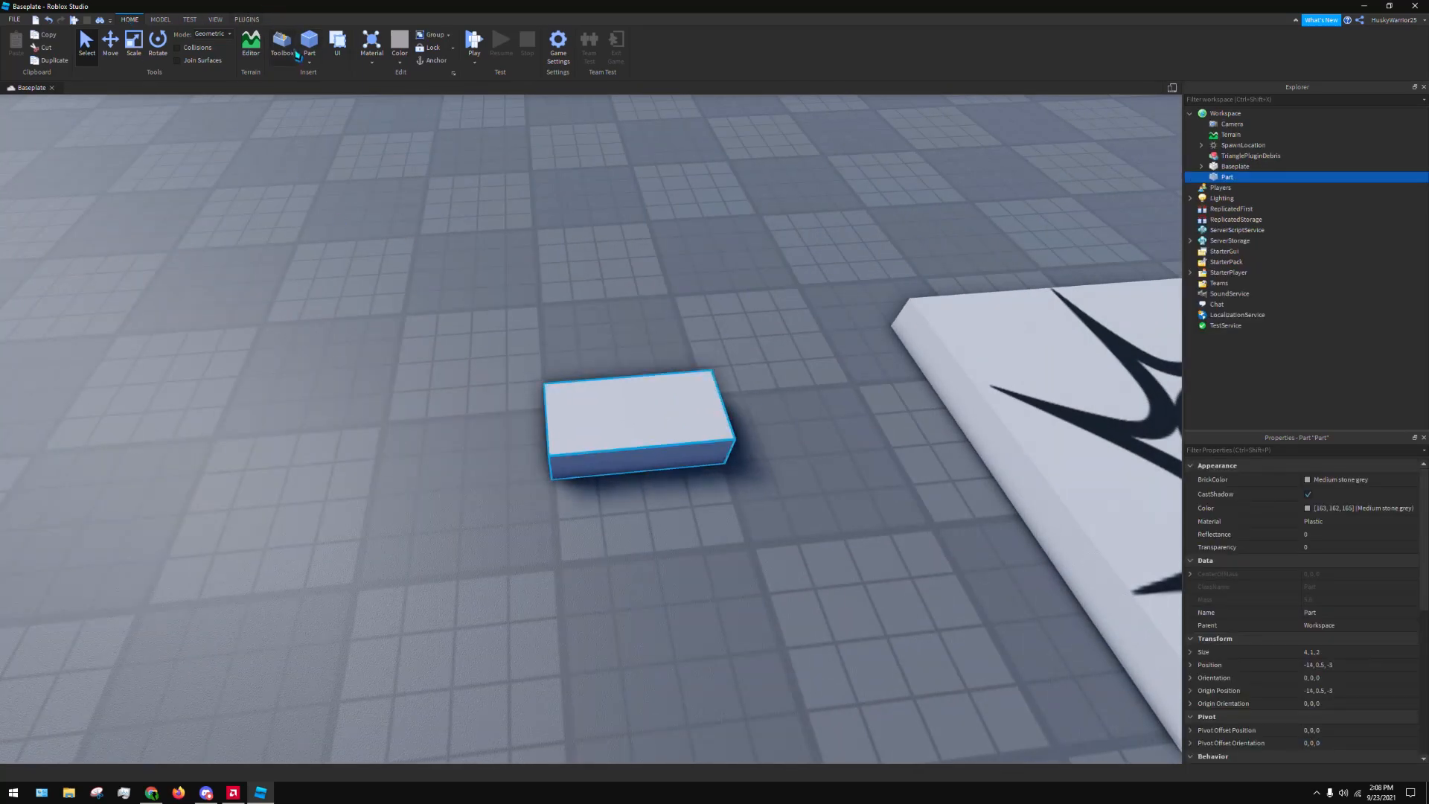
left_click(134, 43)
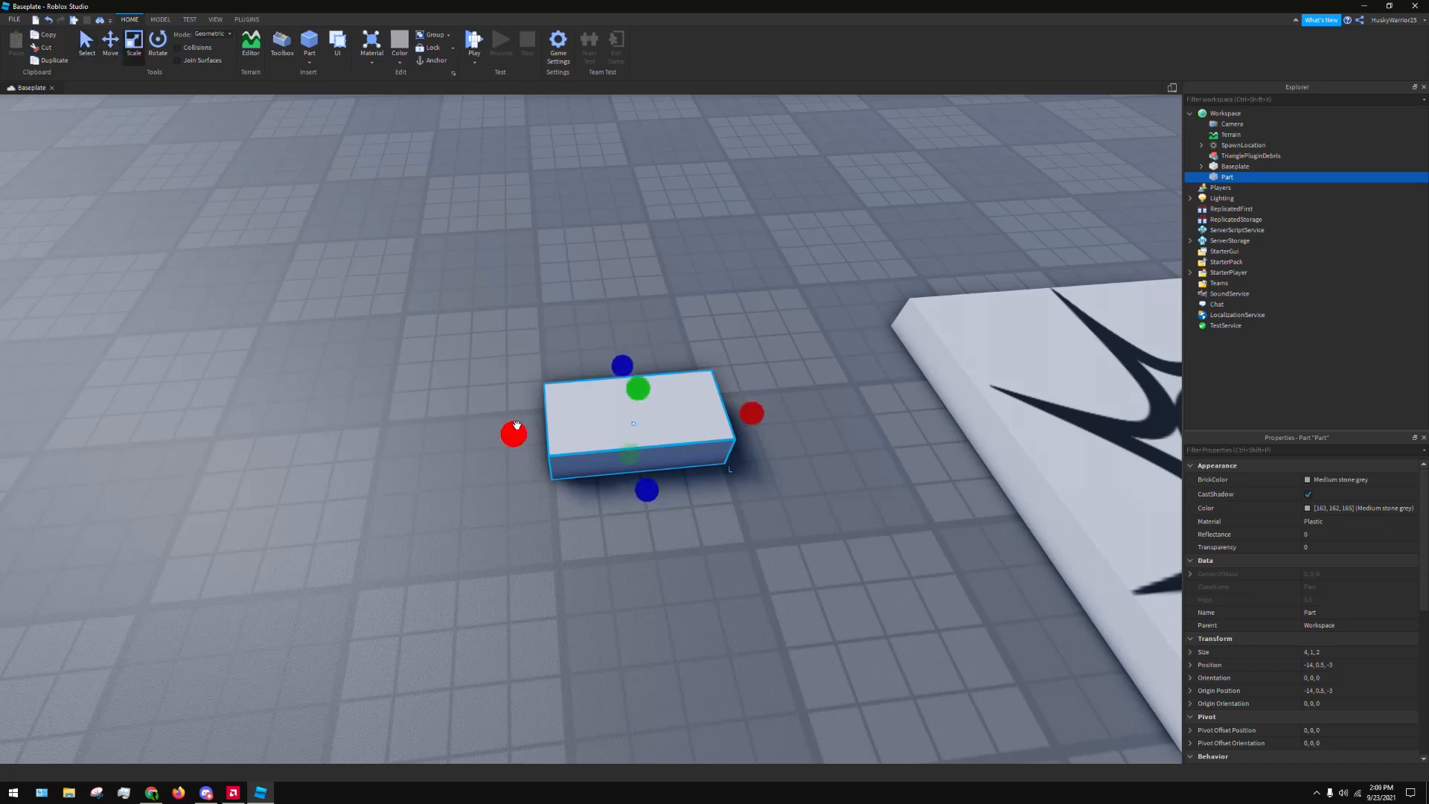
left_click_drag(513, 426, 347, 426)
left_click(704, 195)
key("a")
right_click_drag(711, 424, 777, 485)
key("s")
left_click(717, 418)
key("d")
left_click_drag(581, 442, 559, 444)
left_click(735, 506)
right_click_drag(736, 506, 724, 498)
key("d")
left_click(711, 398)
key("ctrl+x")
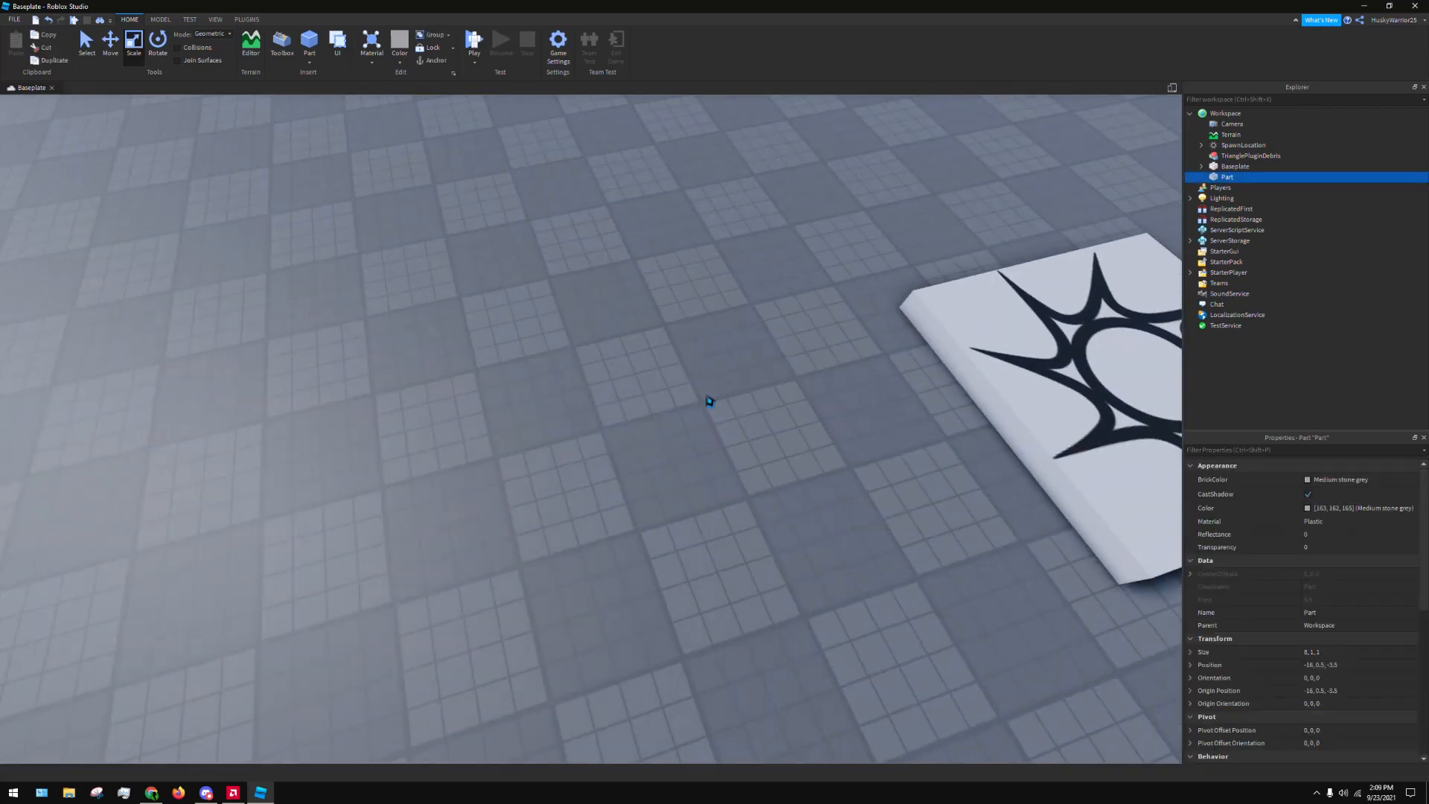
Insert a new block part on the baseplate beside the spawn location and scale it to 4 × 1 × 4
right_click_drag(708, 402, 683, 386)
key("s")
key("w")
right_click_drag(785, 376, 795, 399)
key("s")
key("w")
key("e")
key("s")
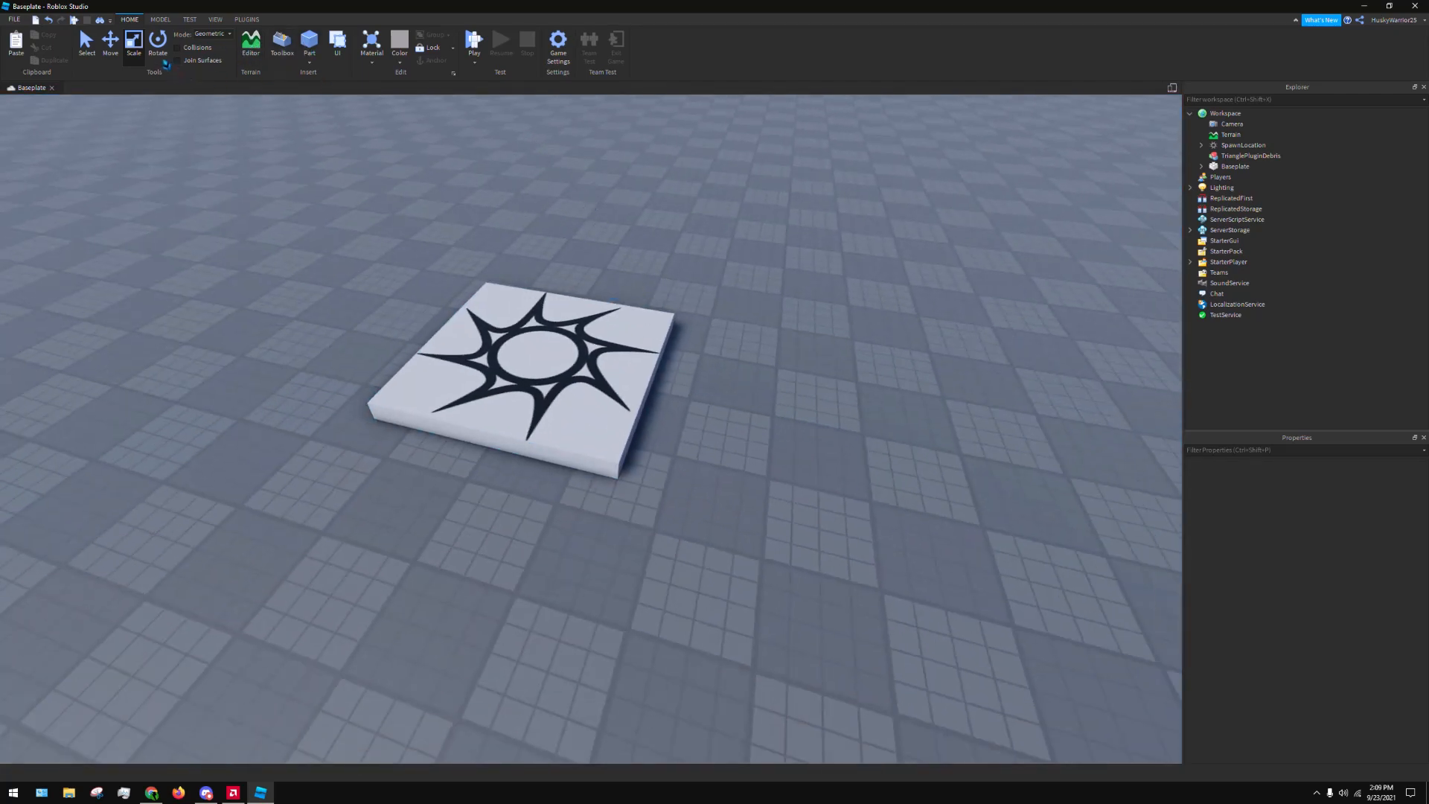
left_click(309, 46)
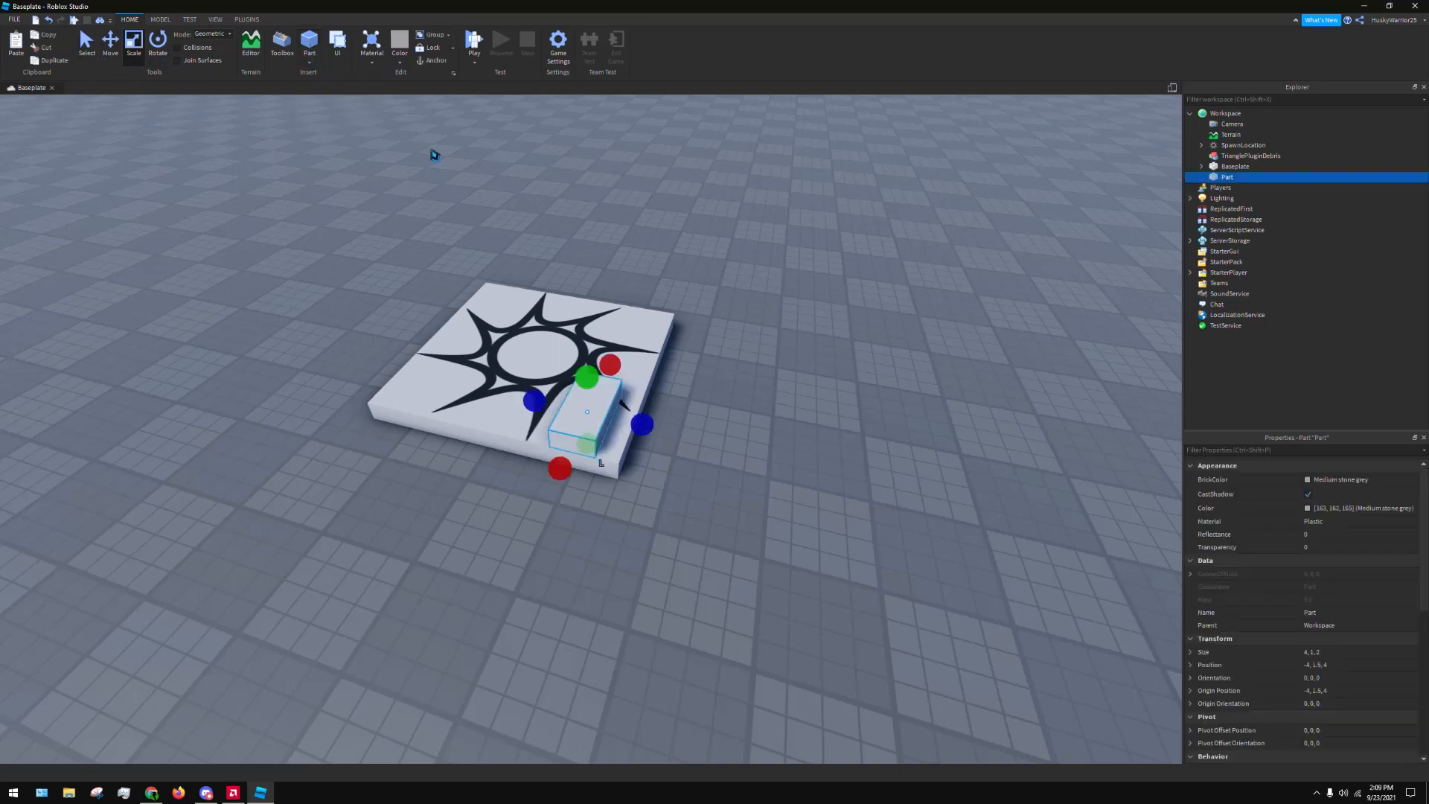
left_click_drag(588, 444, 924, 538)
right_click_drag(925, 538, 945, 533)
left_click_drag(924, 537, 802, 533)
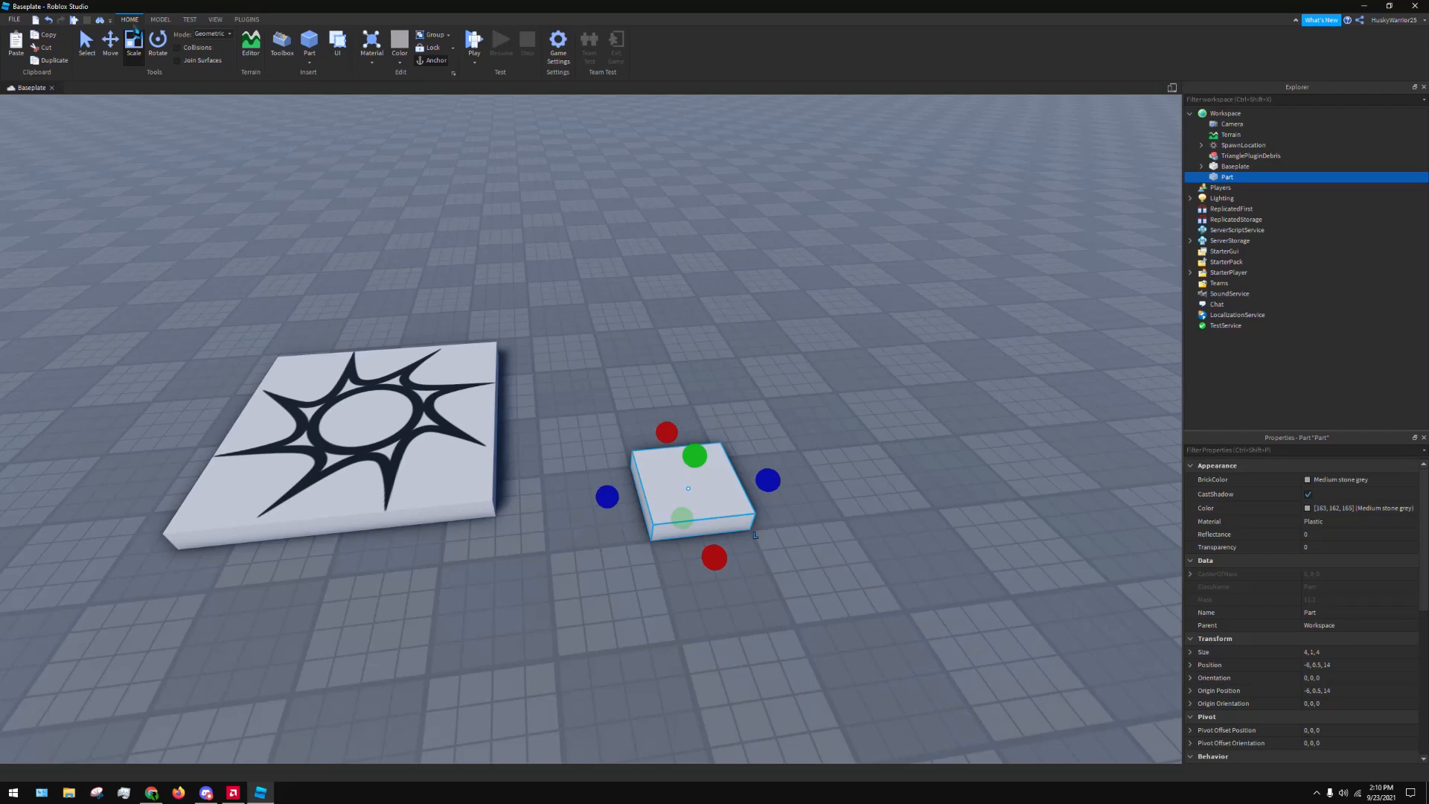
Try stretching the block to a height of 7, undo the stretch, and slide the block to position -6, 0.5, 14
left_click_drag(700, 469, 688, 294)
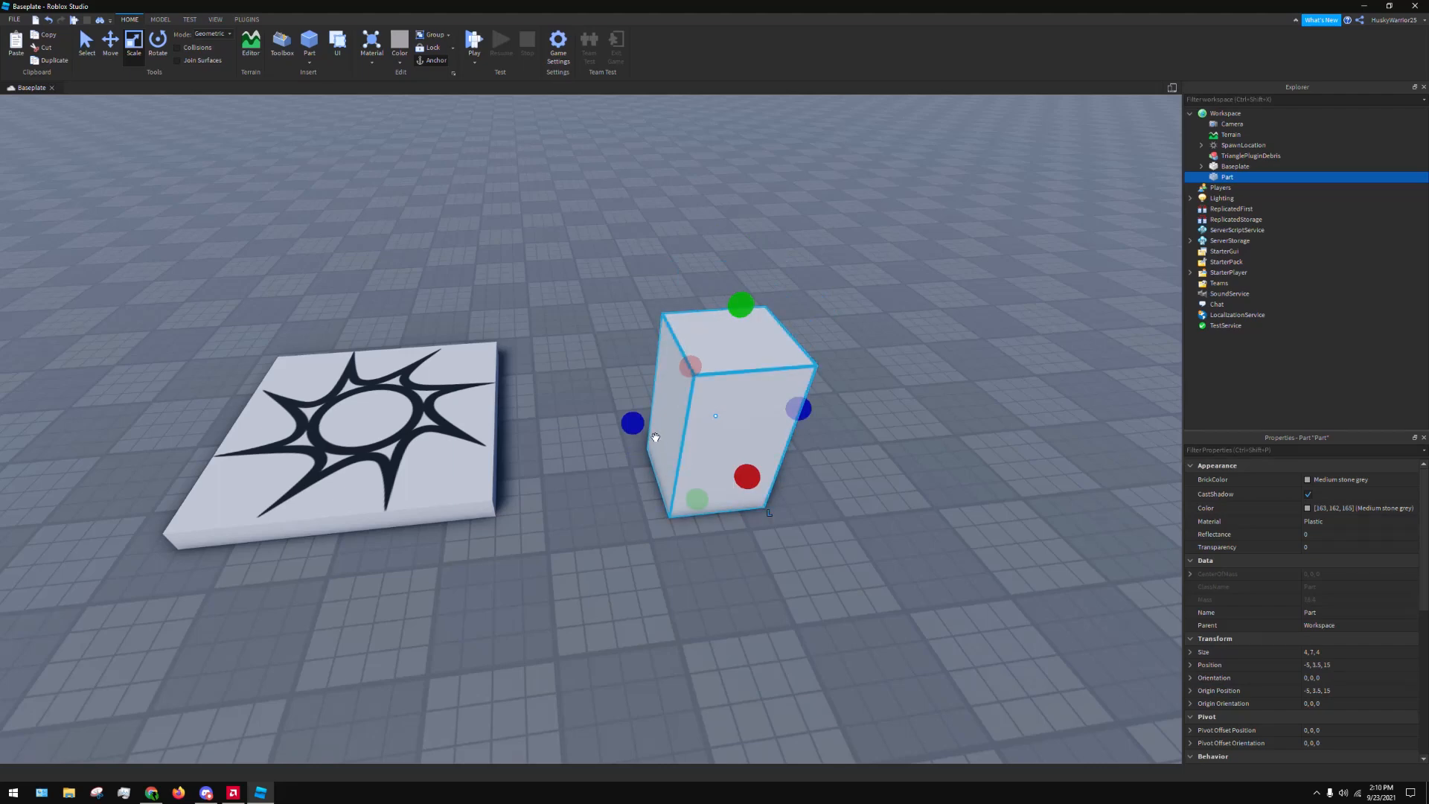
key("ctrl+z")
left_click(86, 41)
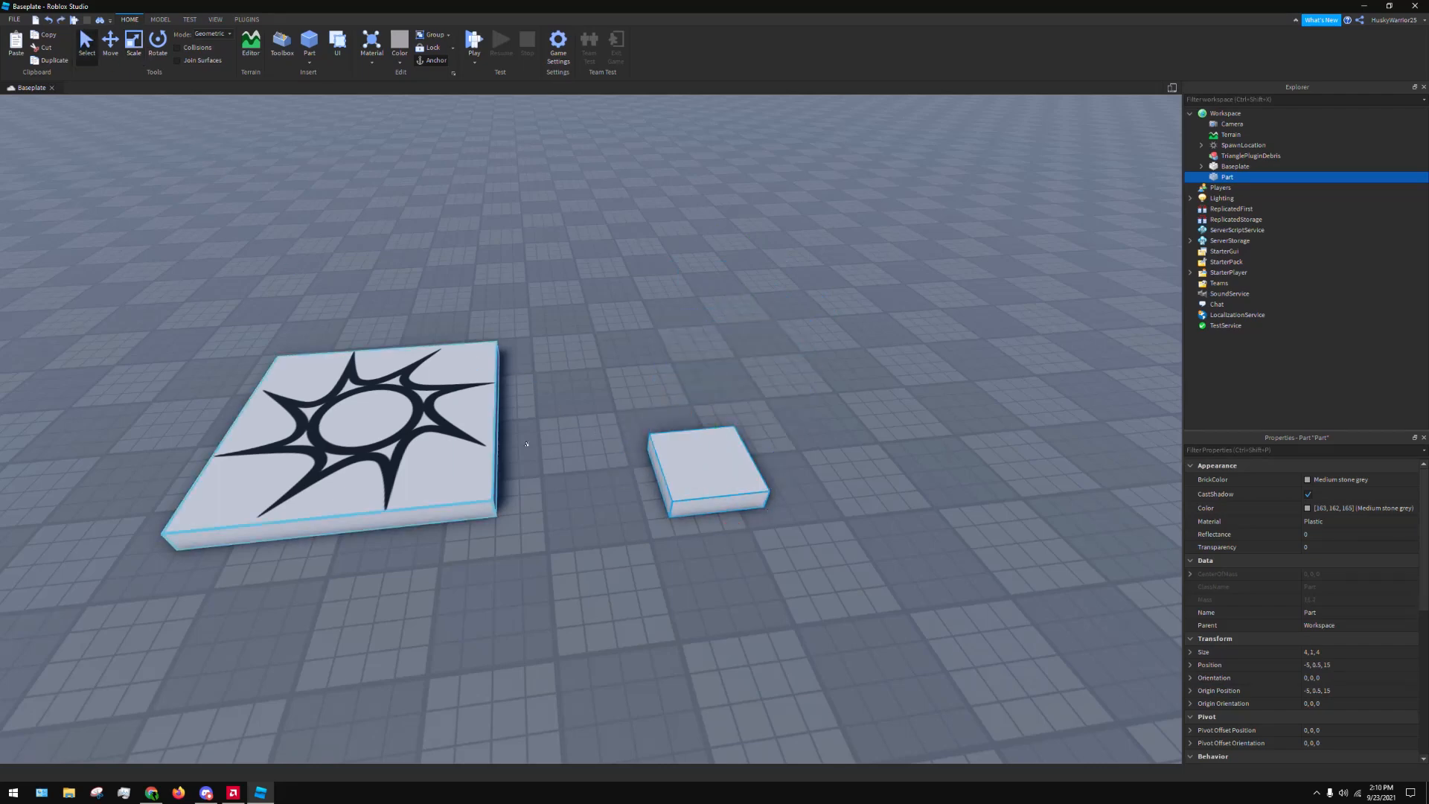
left_click_drag(675, 456, 671, 485)
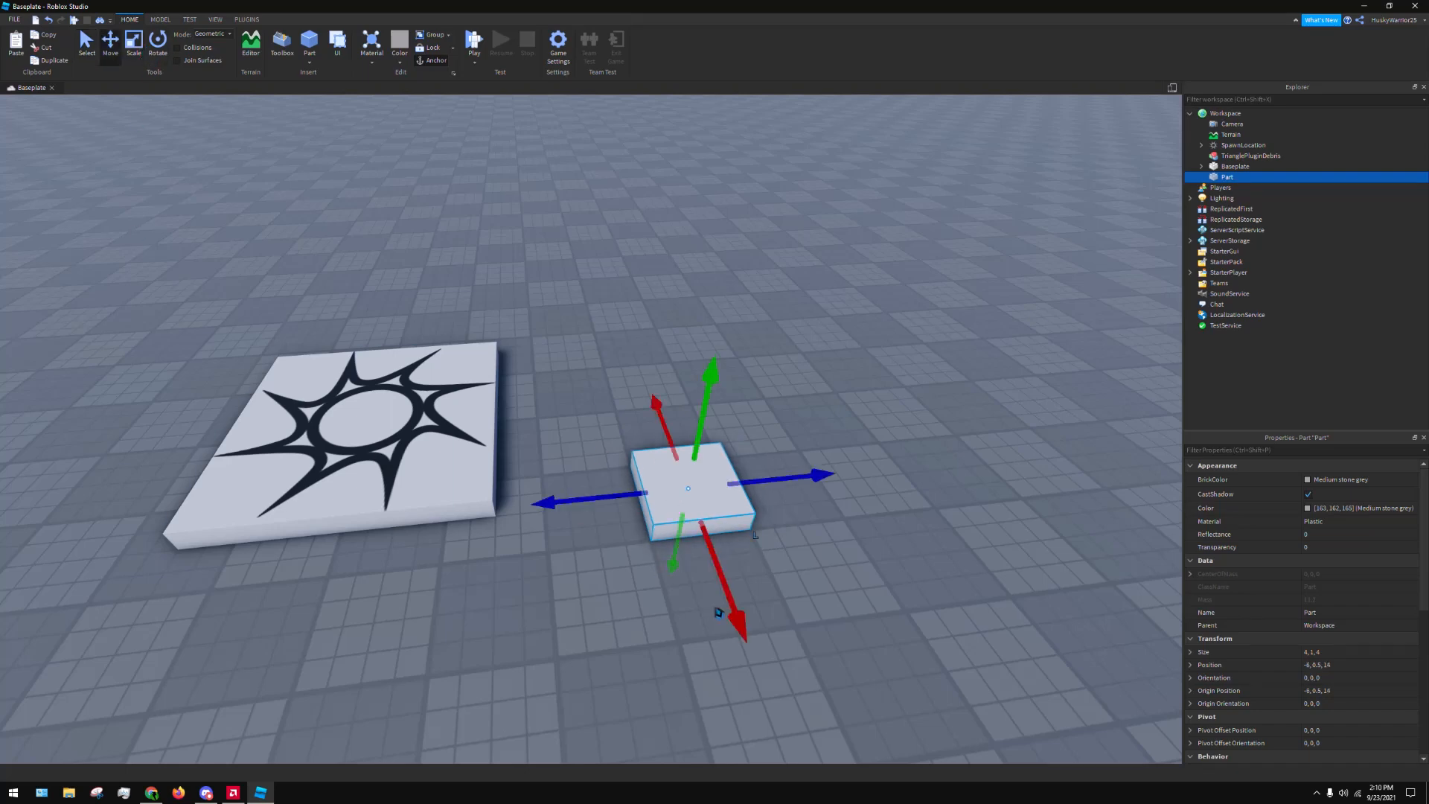
Try shifting the block back and forth along its axes with the Move tool, ending at position -6, 0.5, 14
left_click_drag(731, 615, 707, 641)
left_click_drag(625, 515, 551, 519)
left_click(530, 501)
left_click(806, 486)
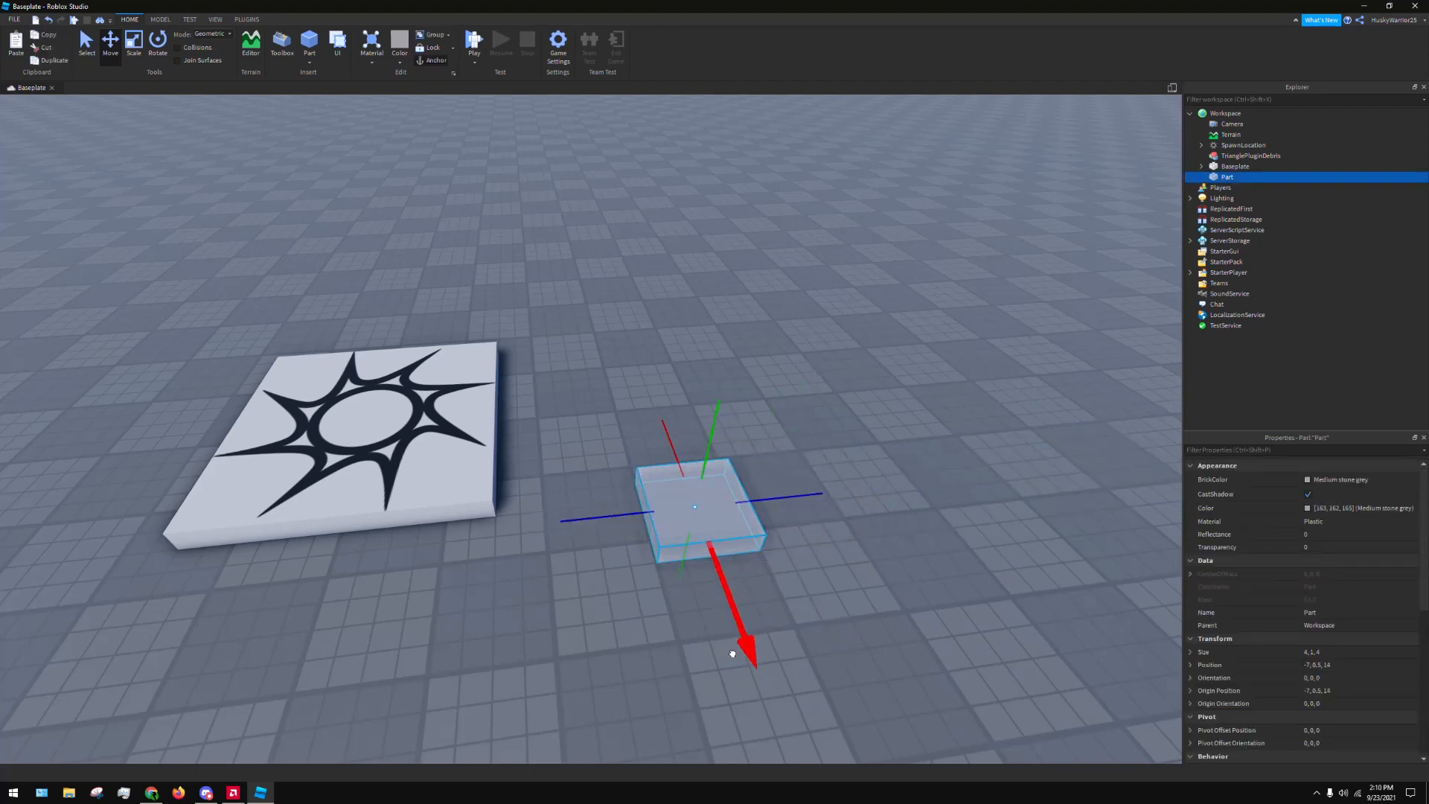
left_click_drag(737, 647, 713, 596)
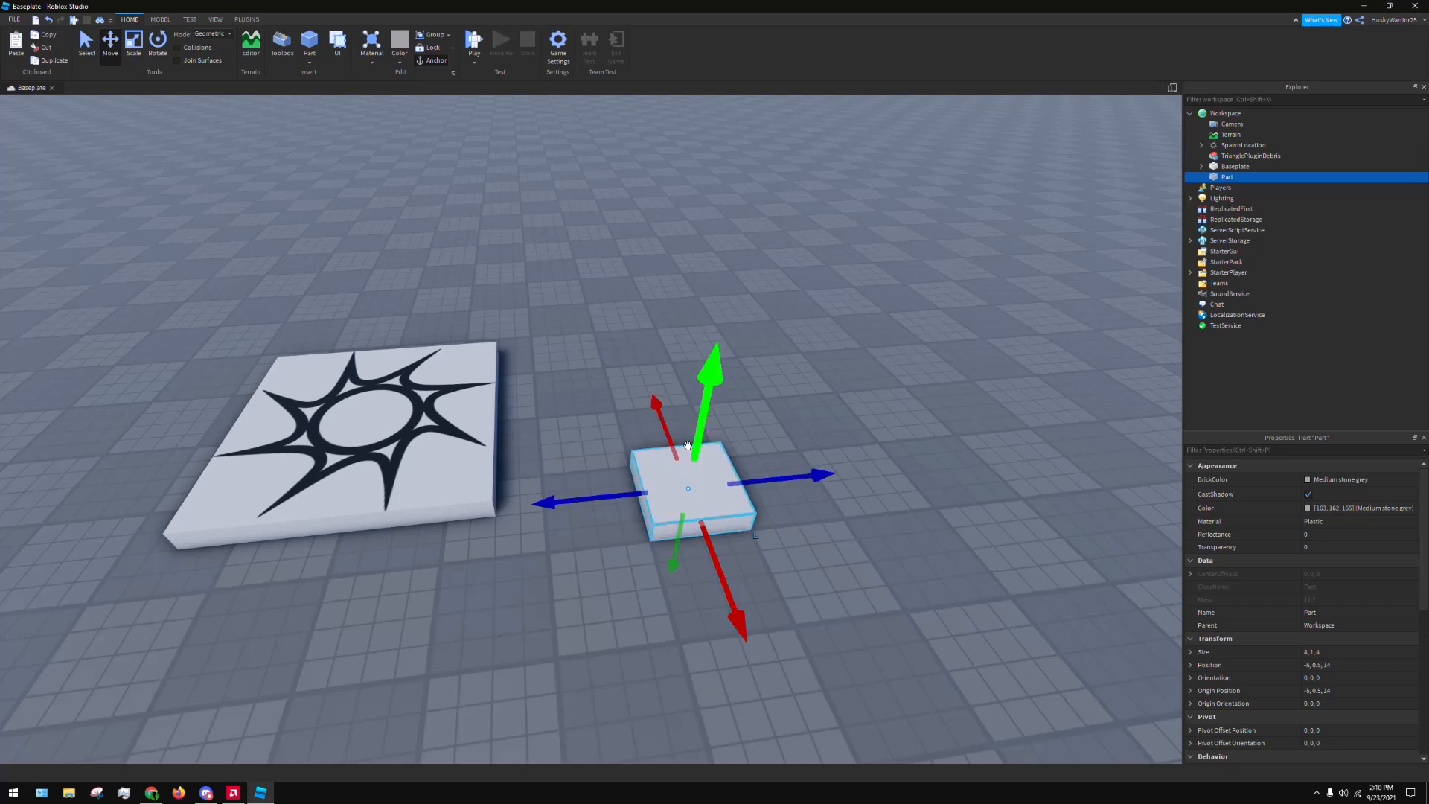
left_click_drag(691, 423, 647, 436)
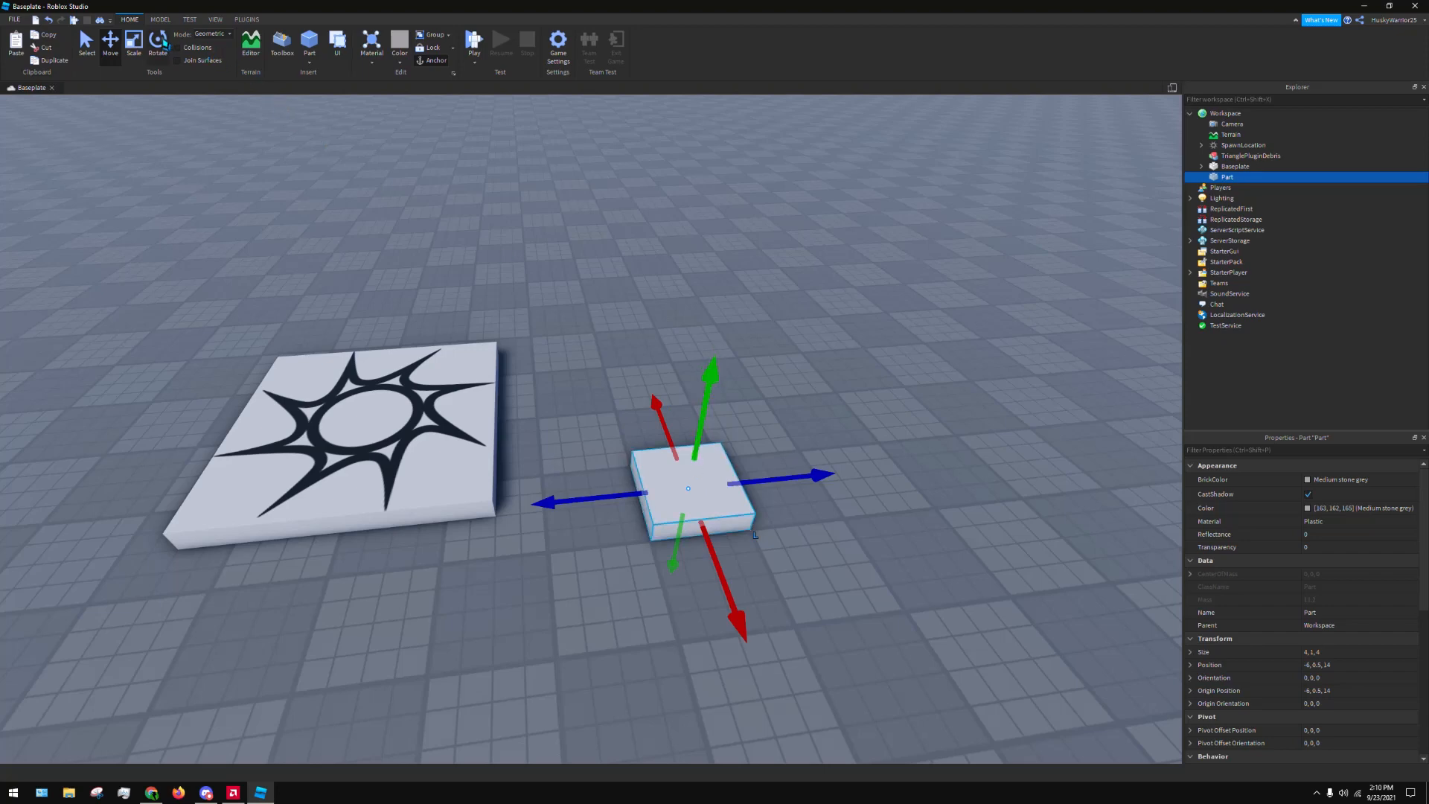
Try rotating the block with the Rotate tool and undo the rotation
left_click(158, 42)
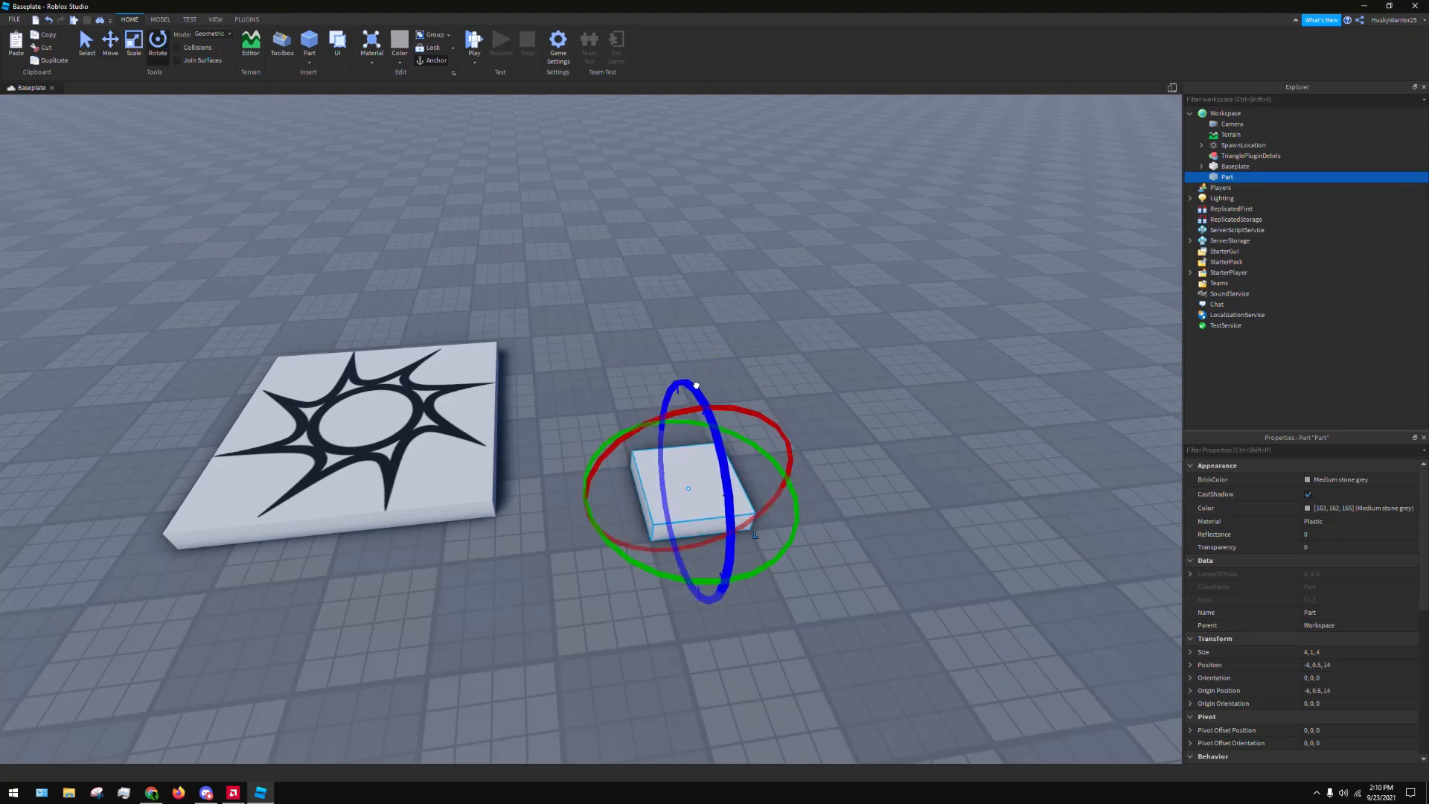
right_click_drag(854, 370, 836, 361)
mouse_move(624, 424)
left_mouse_down()
mouse_move(663, 539)
mouse_move(635, 448)
left_mouse_up()
left_click_drag(596, 372, 405, 309)
key("ctrl+z")
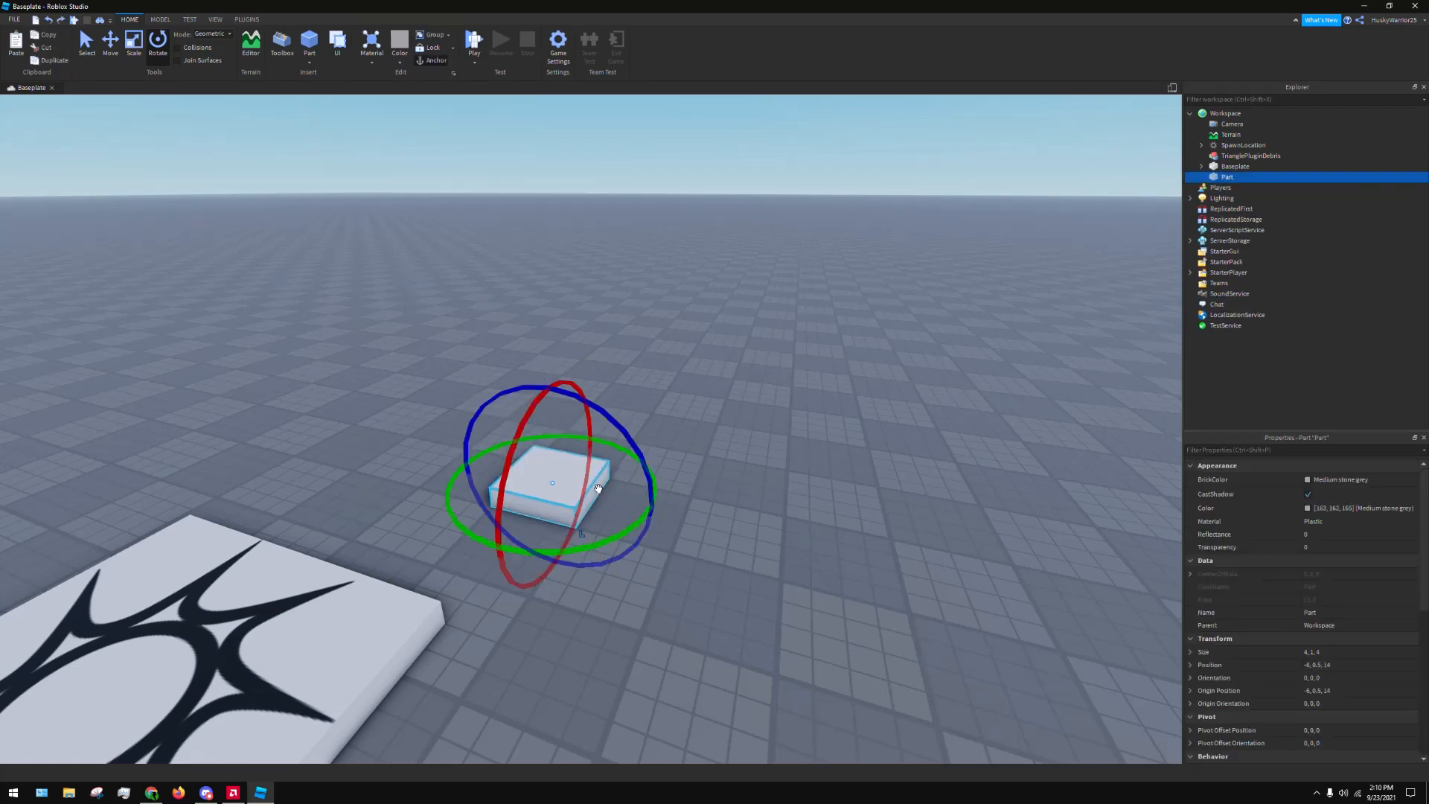
Rotate the block 90 degrees about its vertical axis and deselect it
left_click(665, 559)
left_click(574, 517)
left_click_drag(593, 542, 691, 437)
left_click(719, 406)
right_click_drag(722, 405, 722, 405)
scroll(792, 361, "down", 3)
right_click_drag(749, 326, 748, 326)
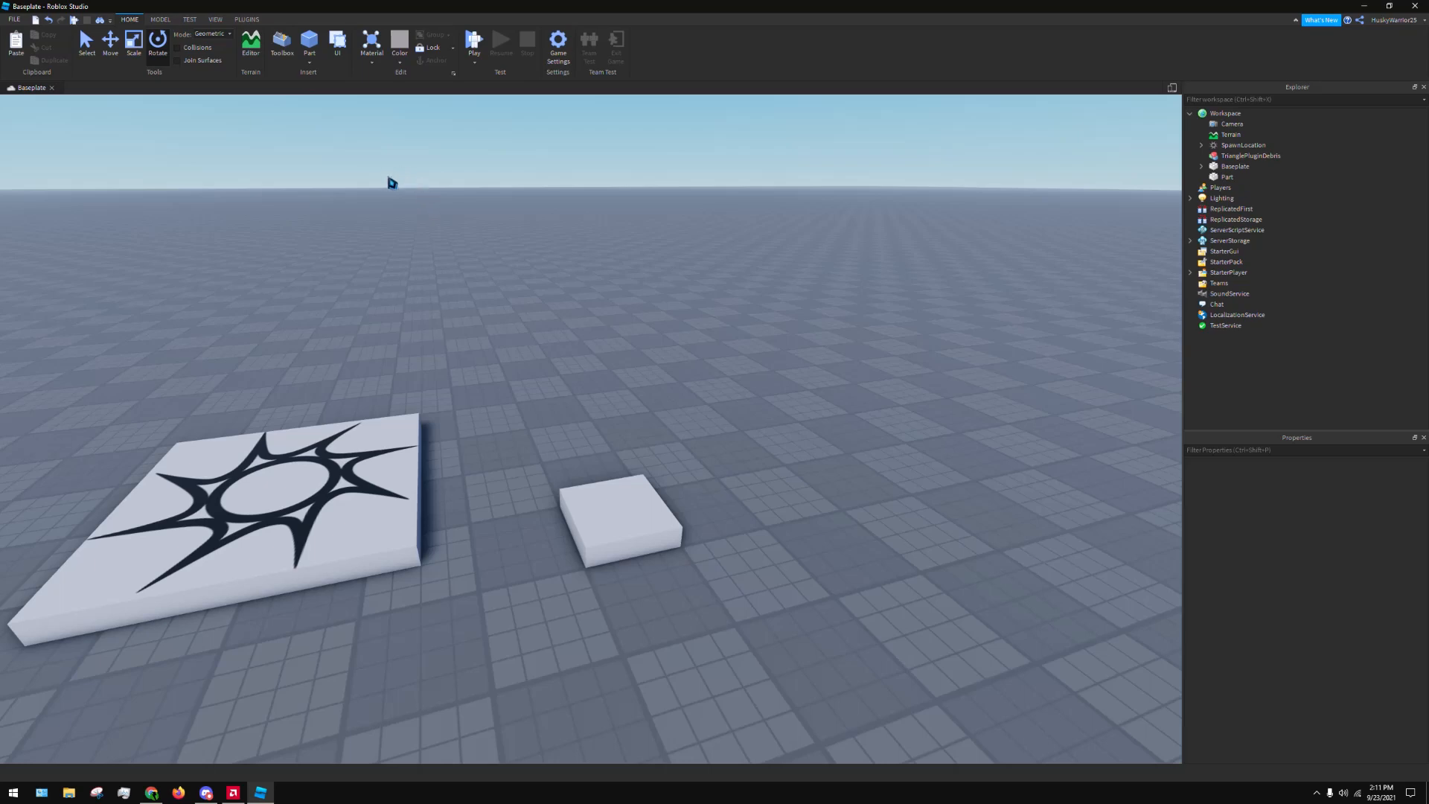
Copy and paste the block, place the duplicate beside the original at position -6, 0.5, 22, and deselect it
left_click(680, 545)
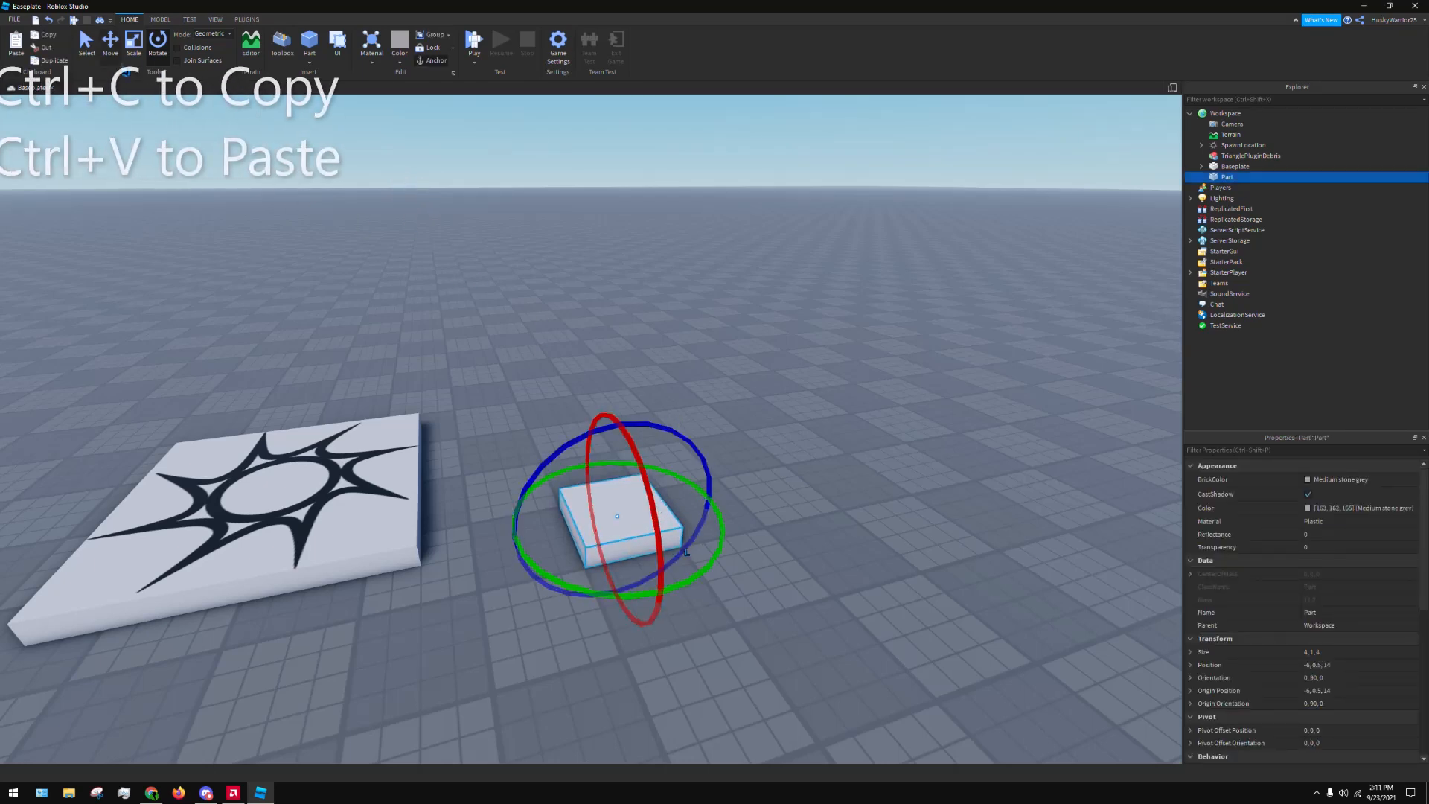
key("ctrl+1")
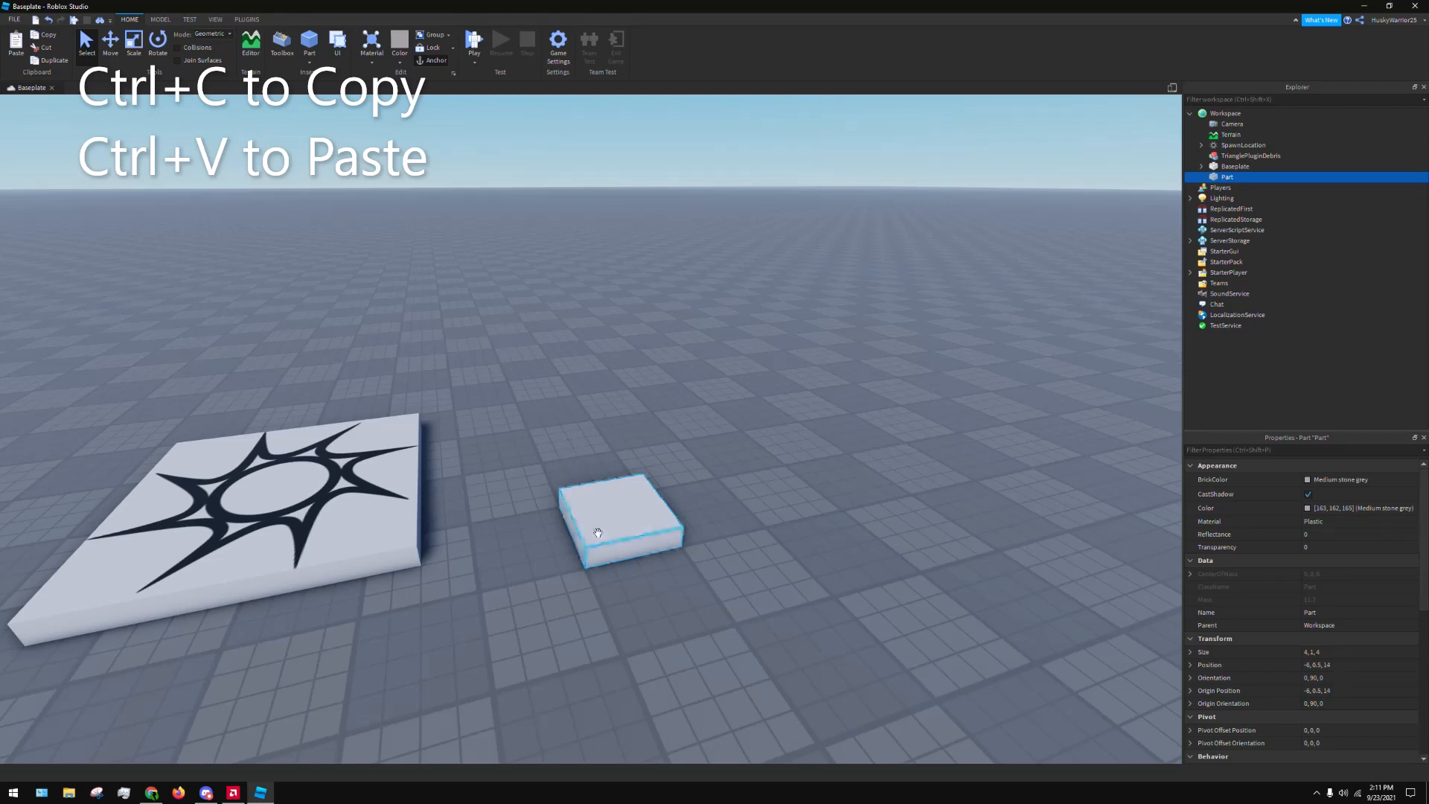
mouse_move(597, 532)
left_mouse_down()
mouse_move(612, 527)
mouse_move(600, 546)
left_mouse_up()
key("ctrl+v")
left_click_drag(621, 495, 770, 497)
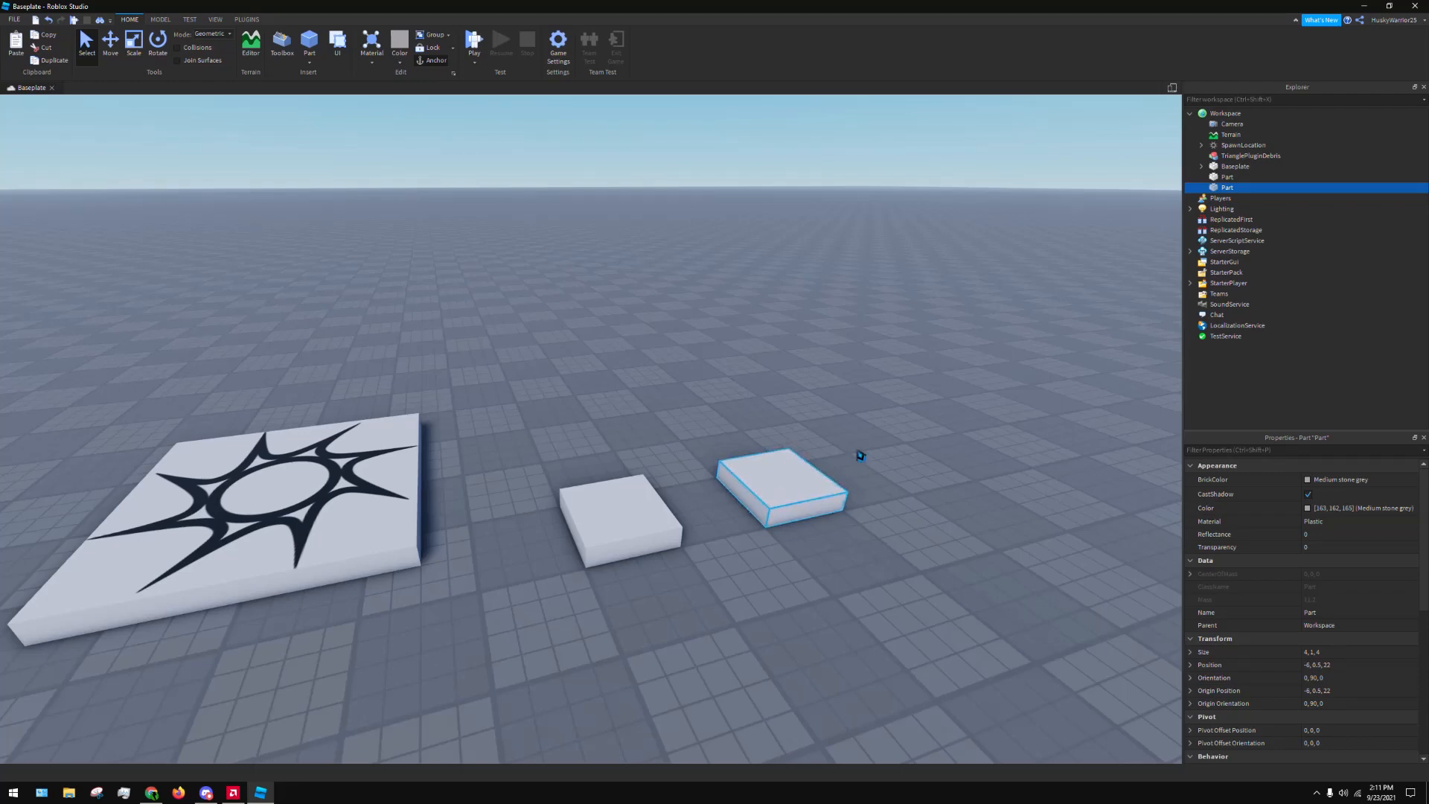
left_click(865, 404)
right_click_drag(865, 404, 861, 321)
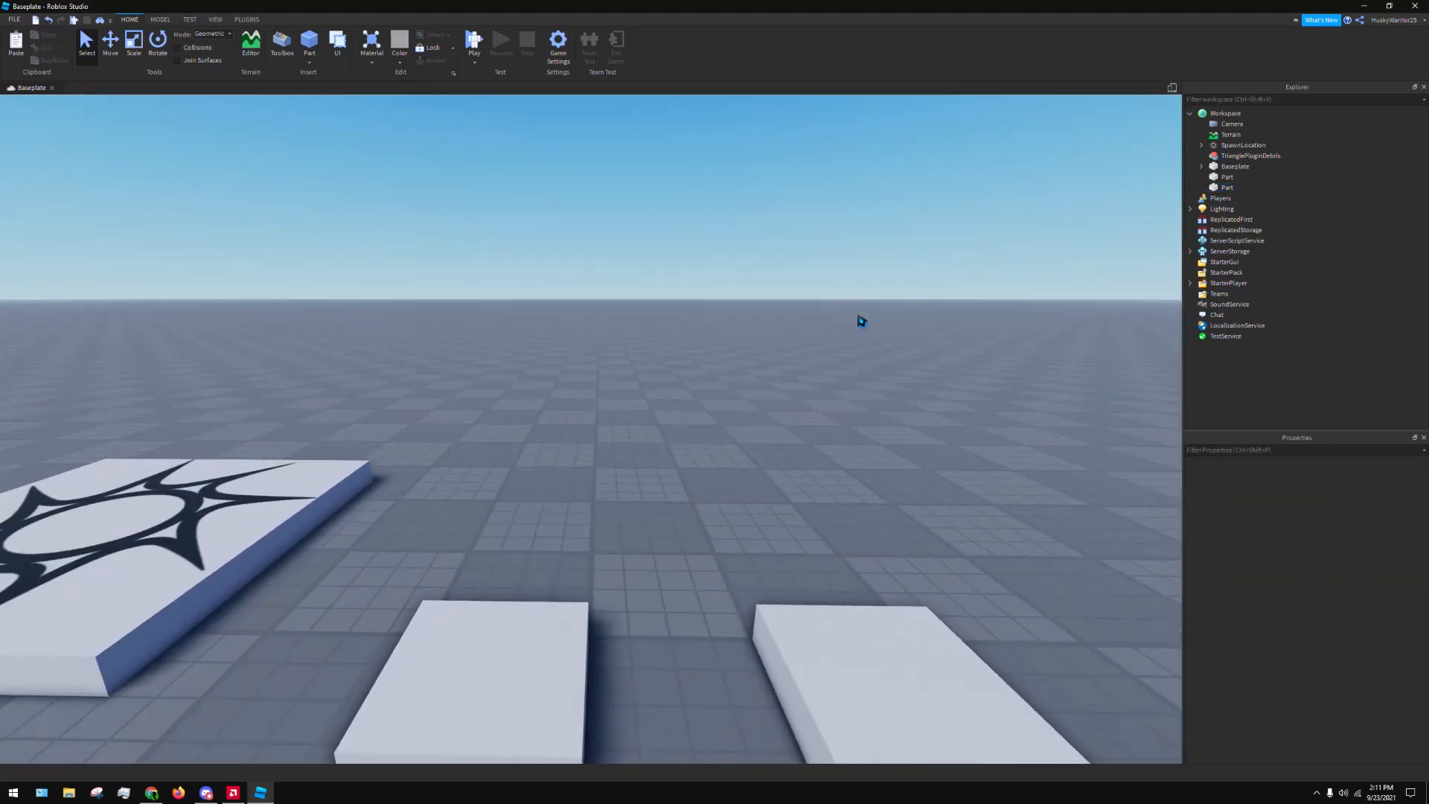
scroll(856, 324, "down", 5)
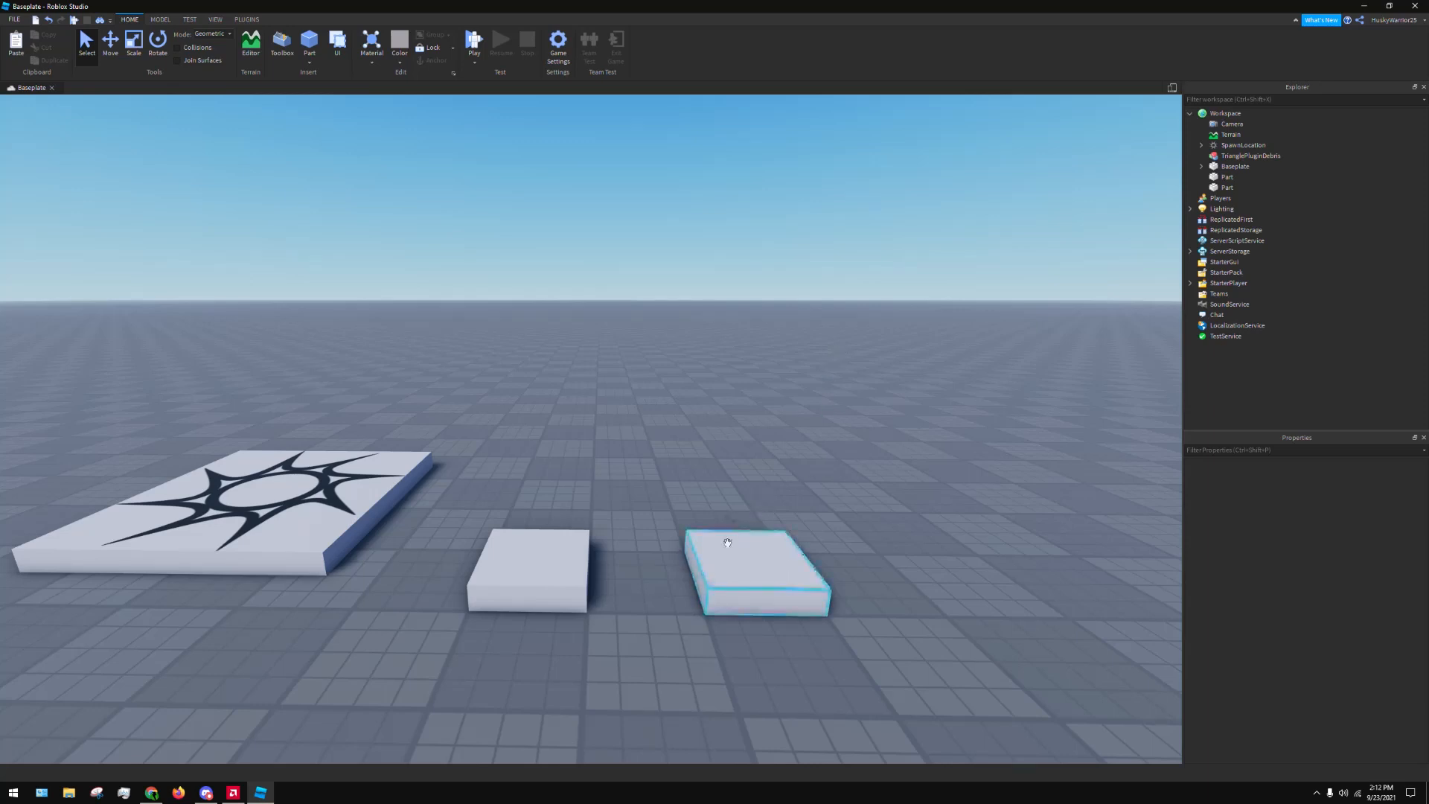
Select the second block, the one farther from the spawn location, and duplicate it twice in place
right_click_drag(734, 418, 722, 462)
left_click(713, 515)
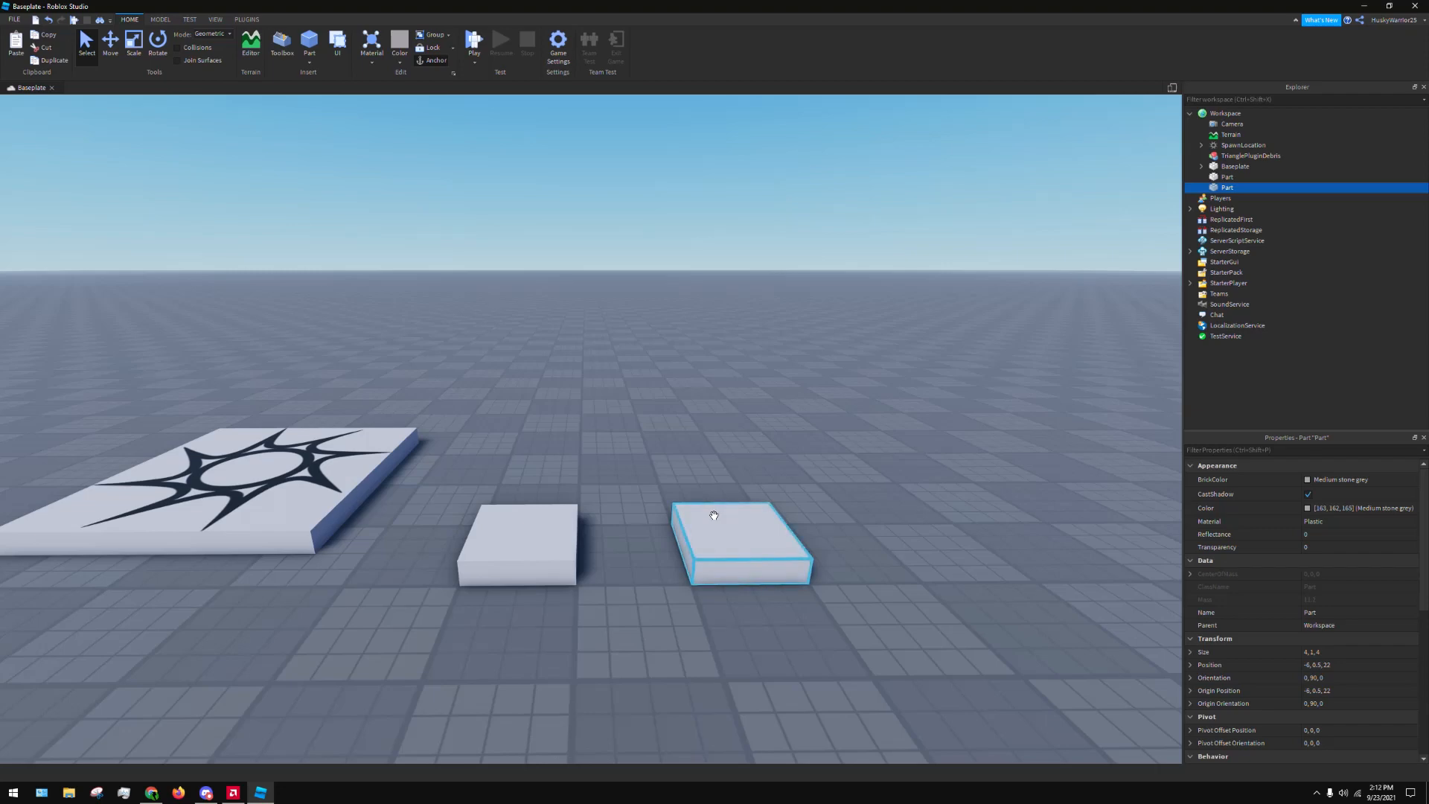
key("ctrl+d")
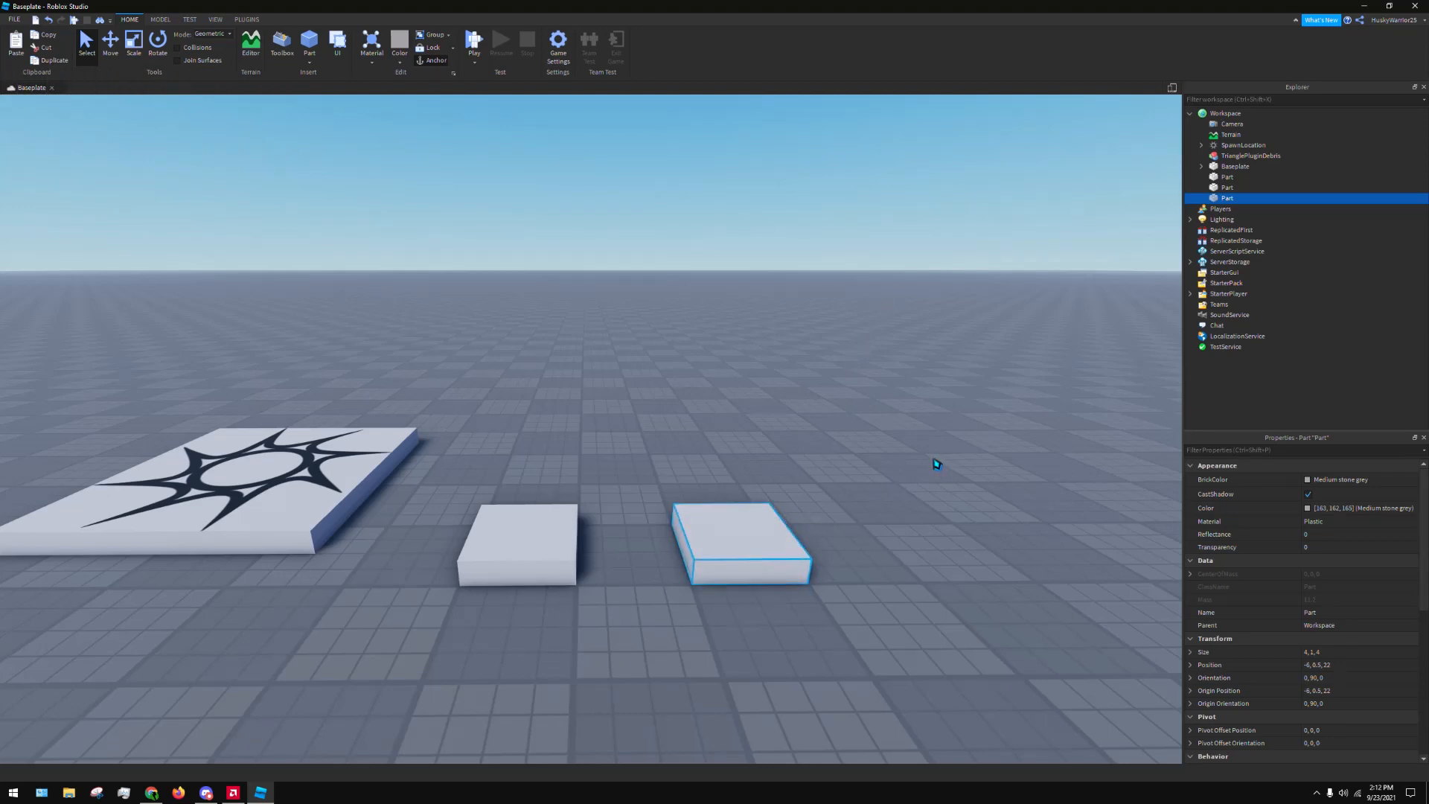
key("ctrl+d")
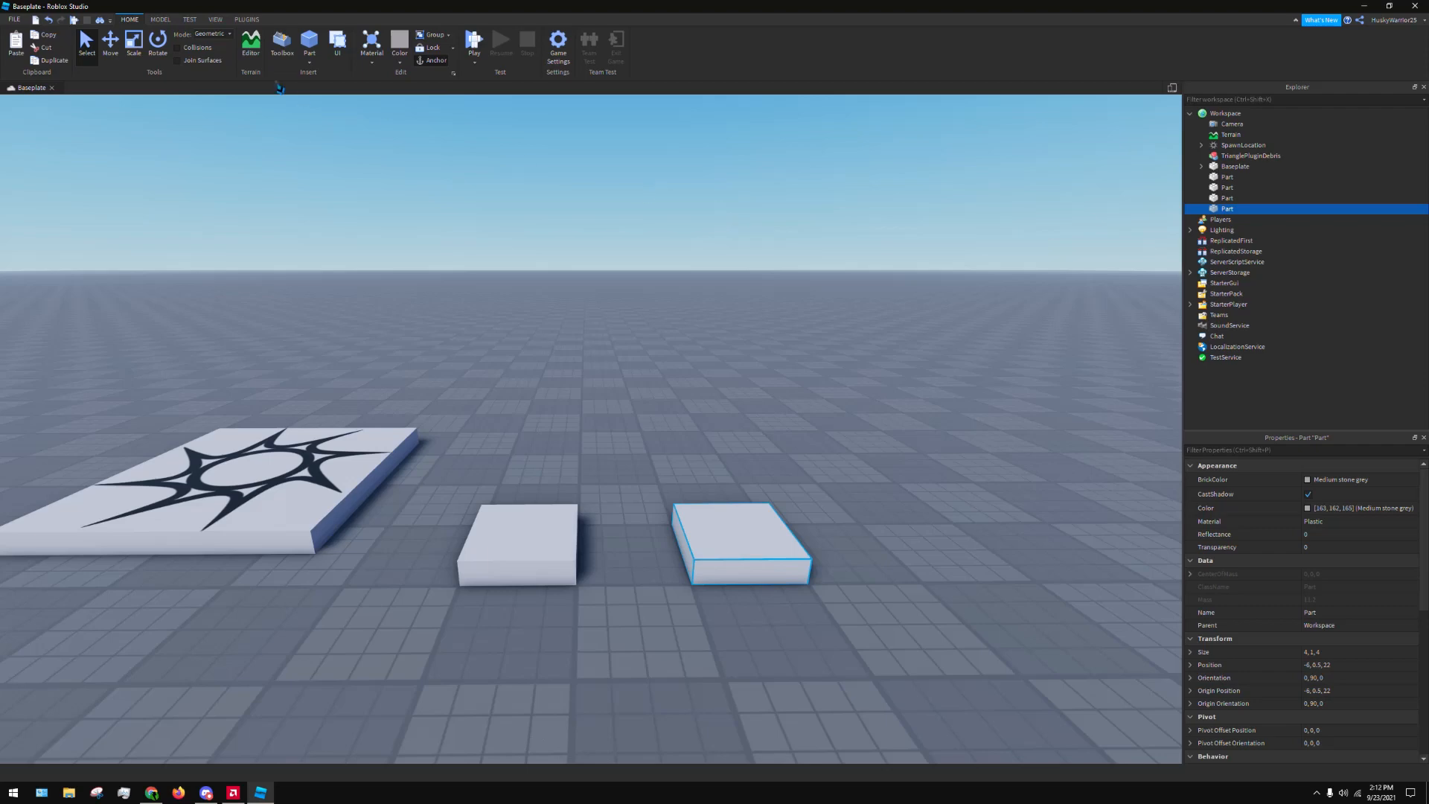
Select the top part of the stacked duplicates and set its BrickColor to Bright bluish green
left_click(215, 19)
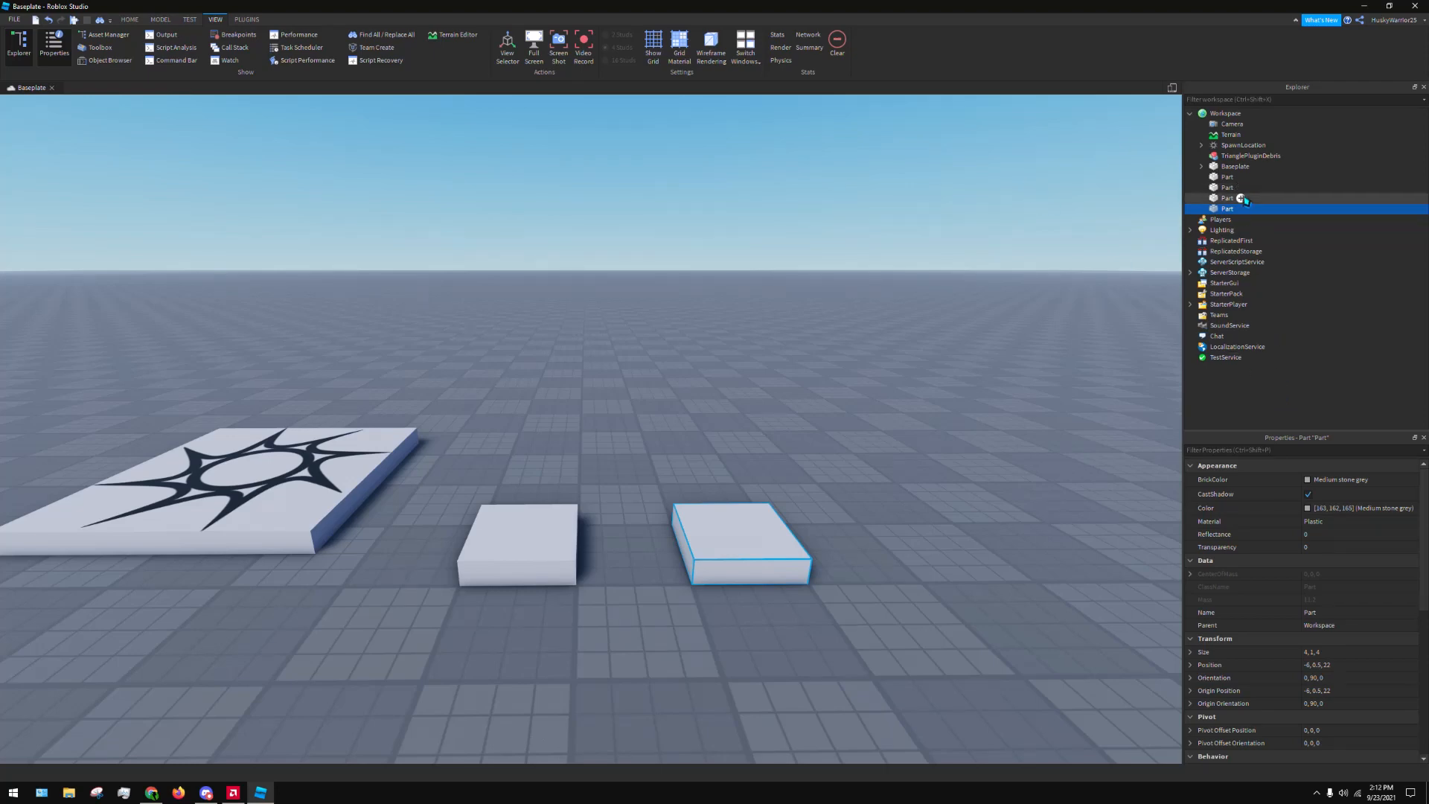
left_click_drag(1229, 208, 1228, 244)
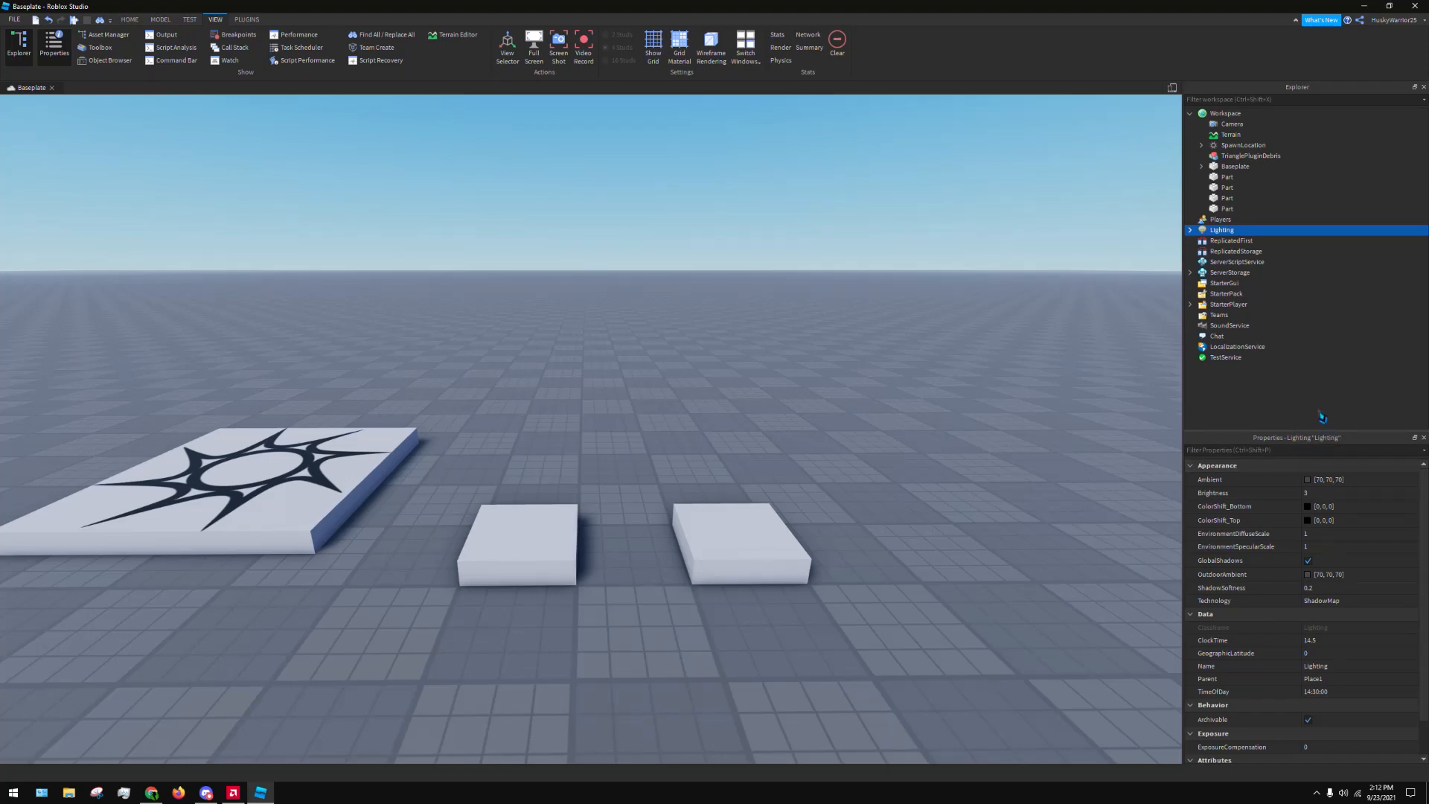
left_click(746, 514)
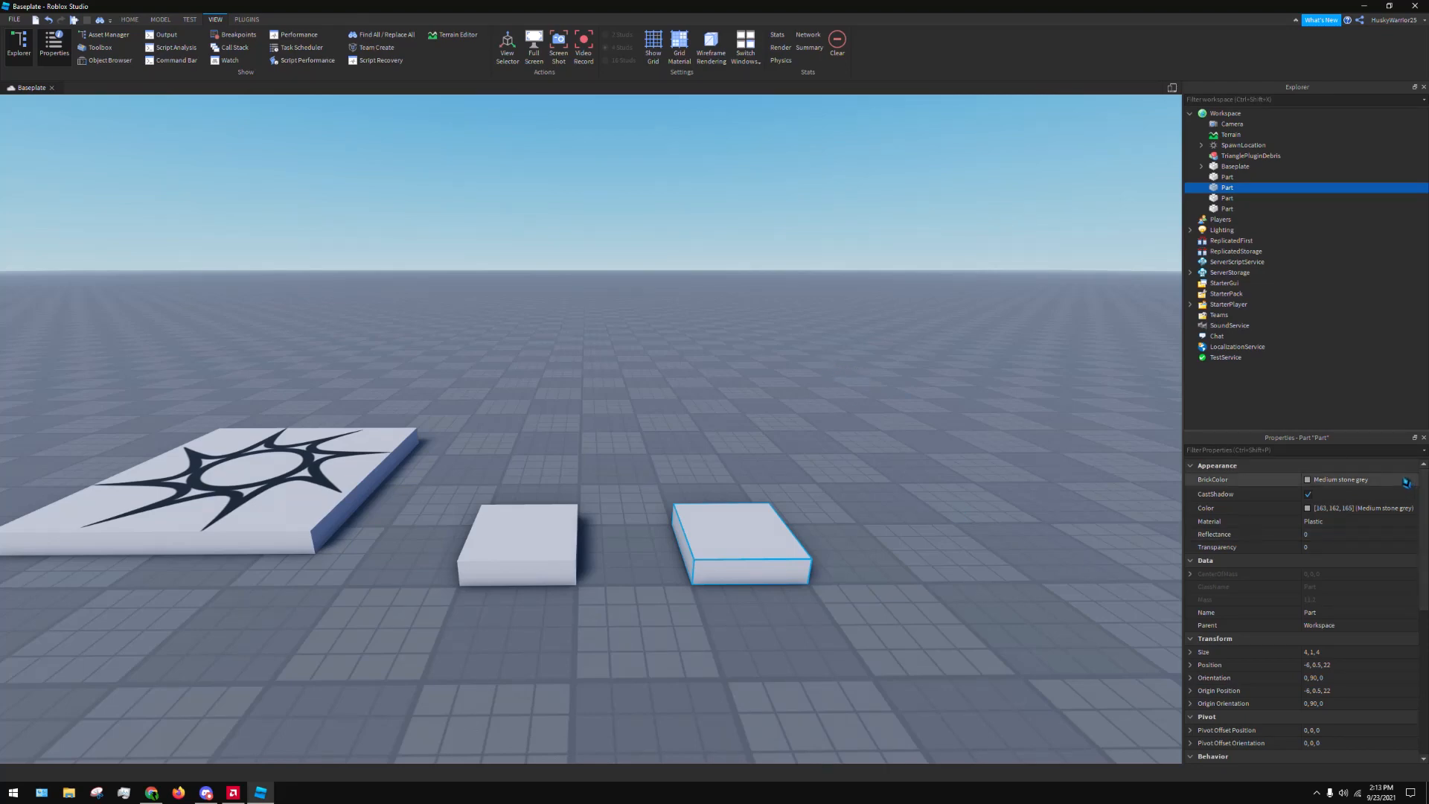
left_click(1407, 482)
left_click(1286, 513)
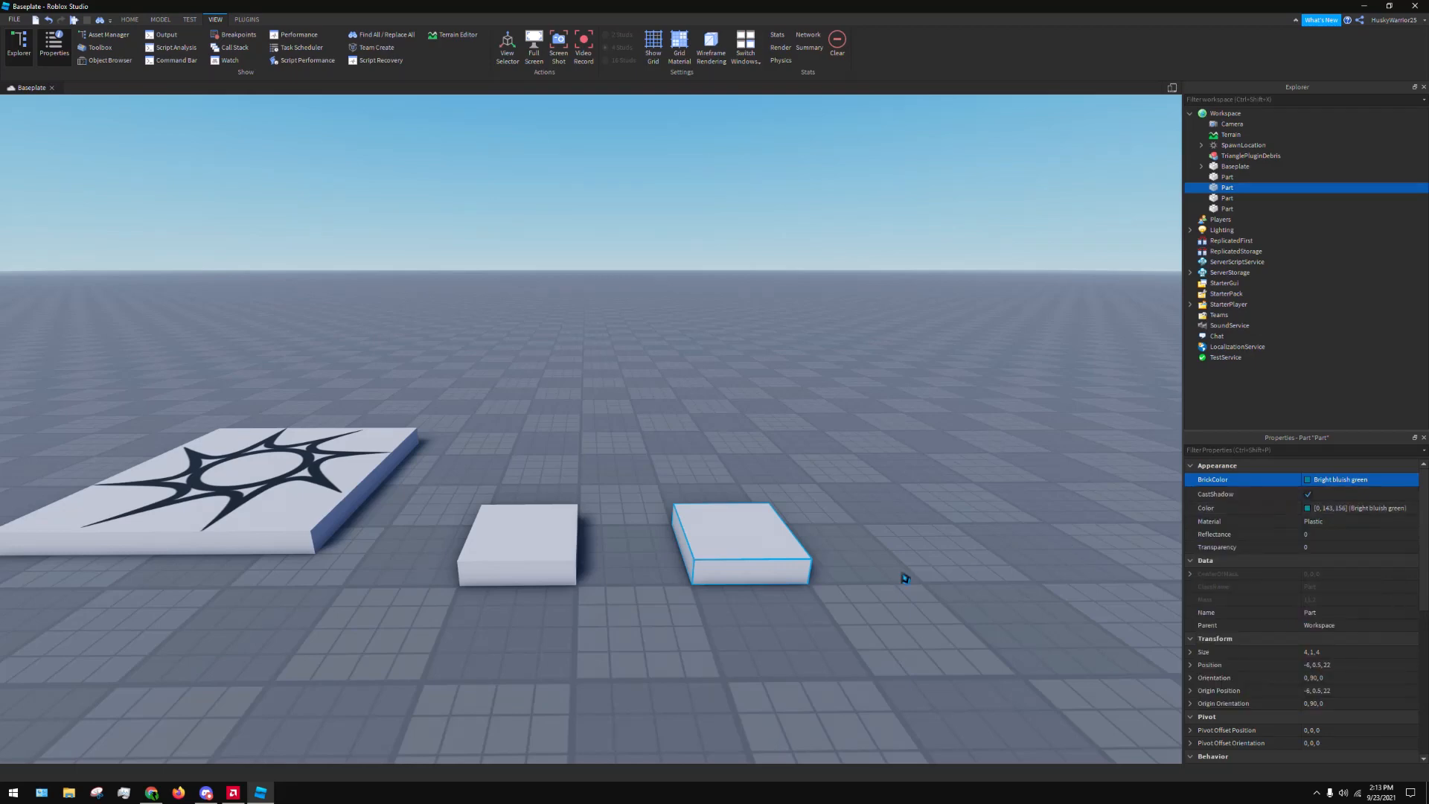
Move the bluish green block to position -6, 0.5, 30 and a grey duplicate to 2, 0.5, 22, leaving everything deselected
left_click_drag(744, 543, 925, 580)
left_click_drag(727, 516, 685, 466)
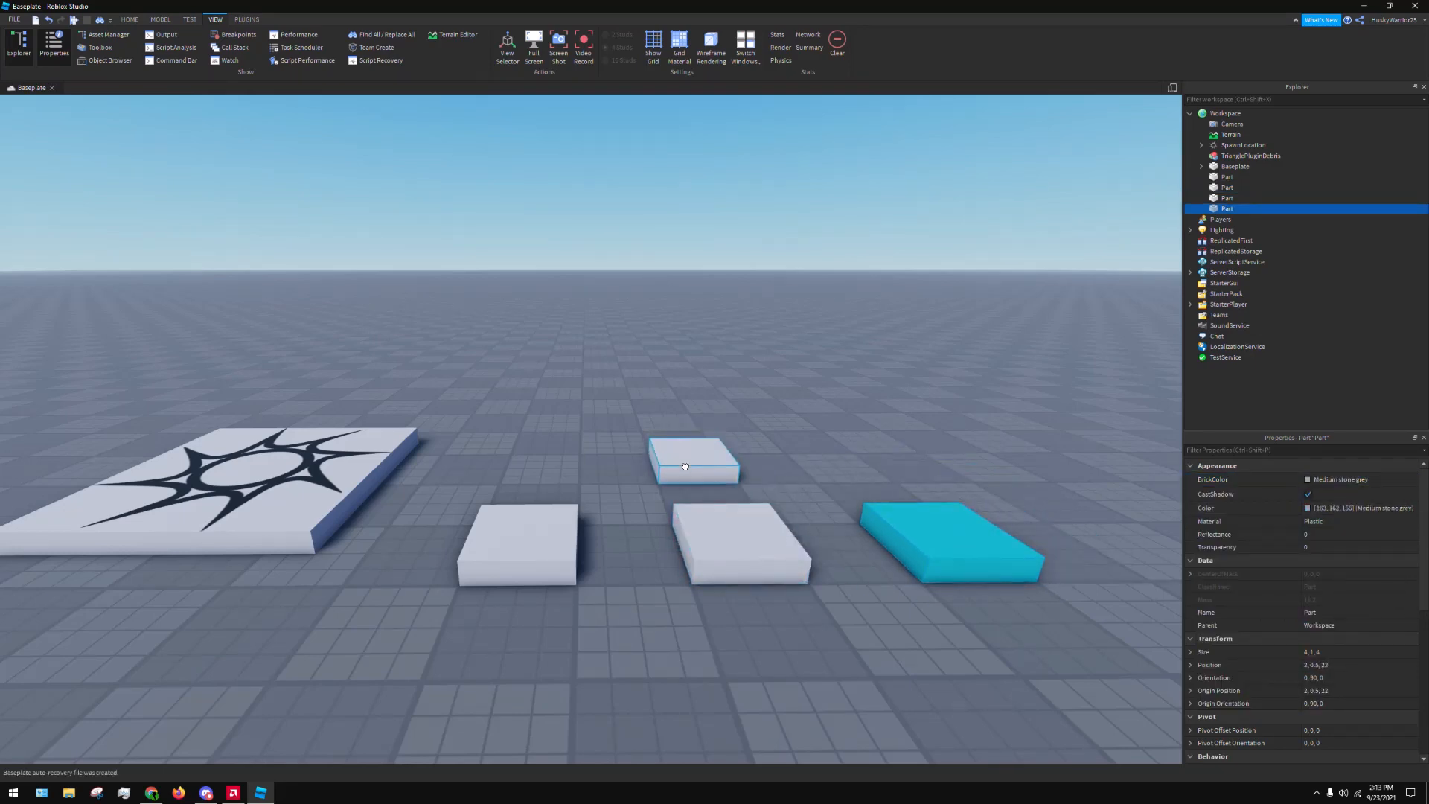
left_click(903, 343)
mouse_move(740, 559)
left_mouse_down()
mouse_move(728, 543)
mouse_move(743, 578)
mouse_move(726, 552)
mouse_move(723, 569)
left_mouse_up()
left_click(986, 415)
left_click(808, 419)
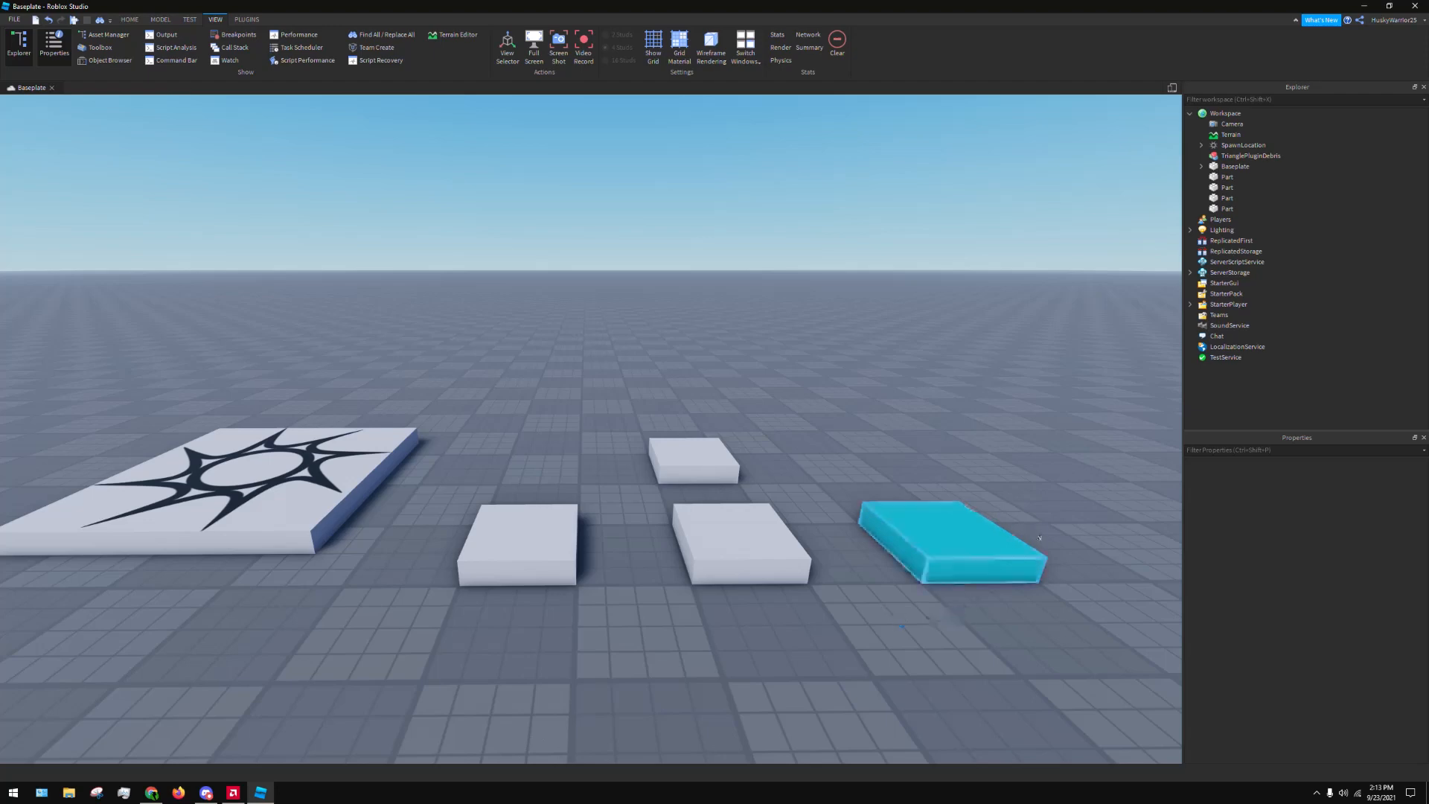
Select the bluish green block and change its BrickColor to Maroon
key("d")
right_click_drag(1060, 494, 1083, 474)
key("w")
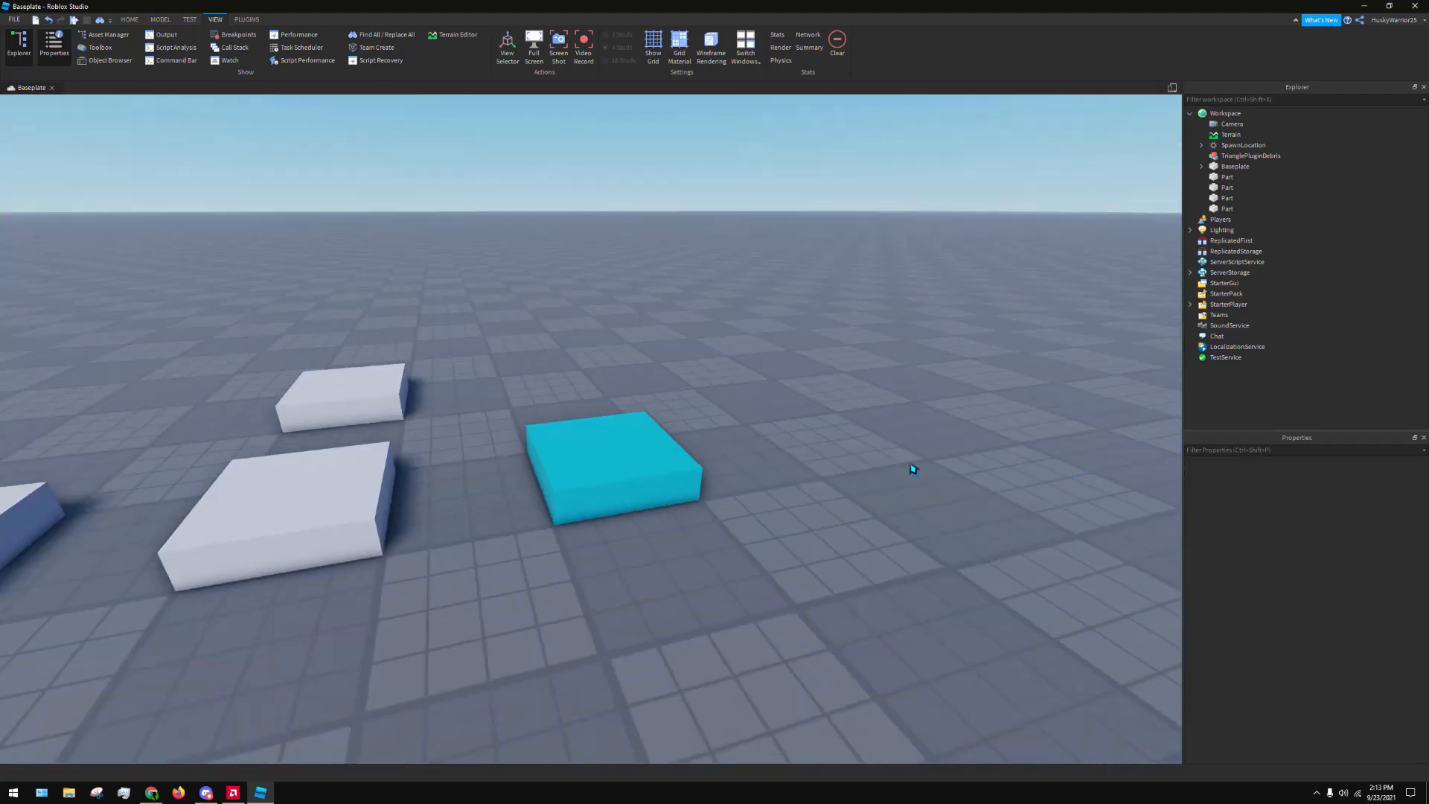
left_click(653, 460)
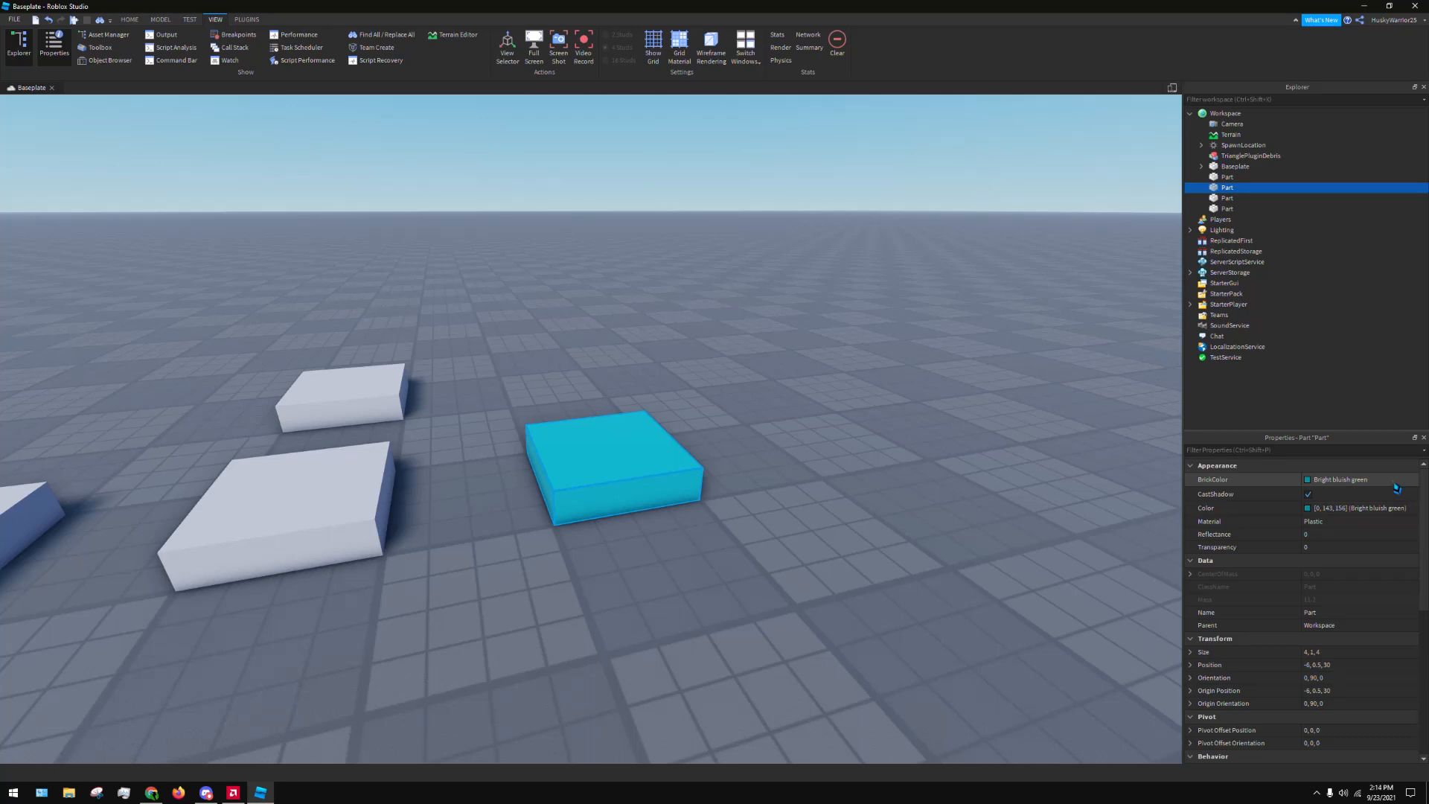
left_click(1336, 480)
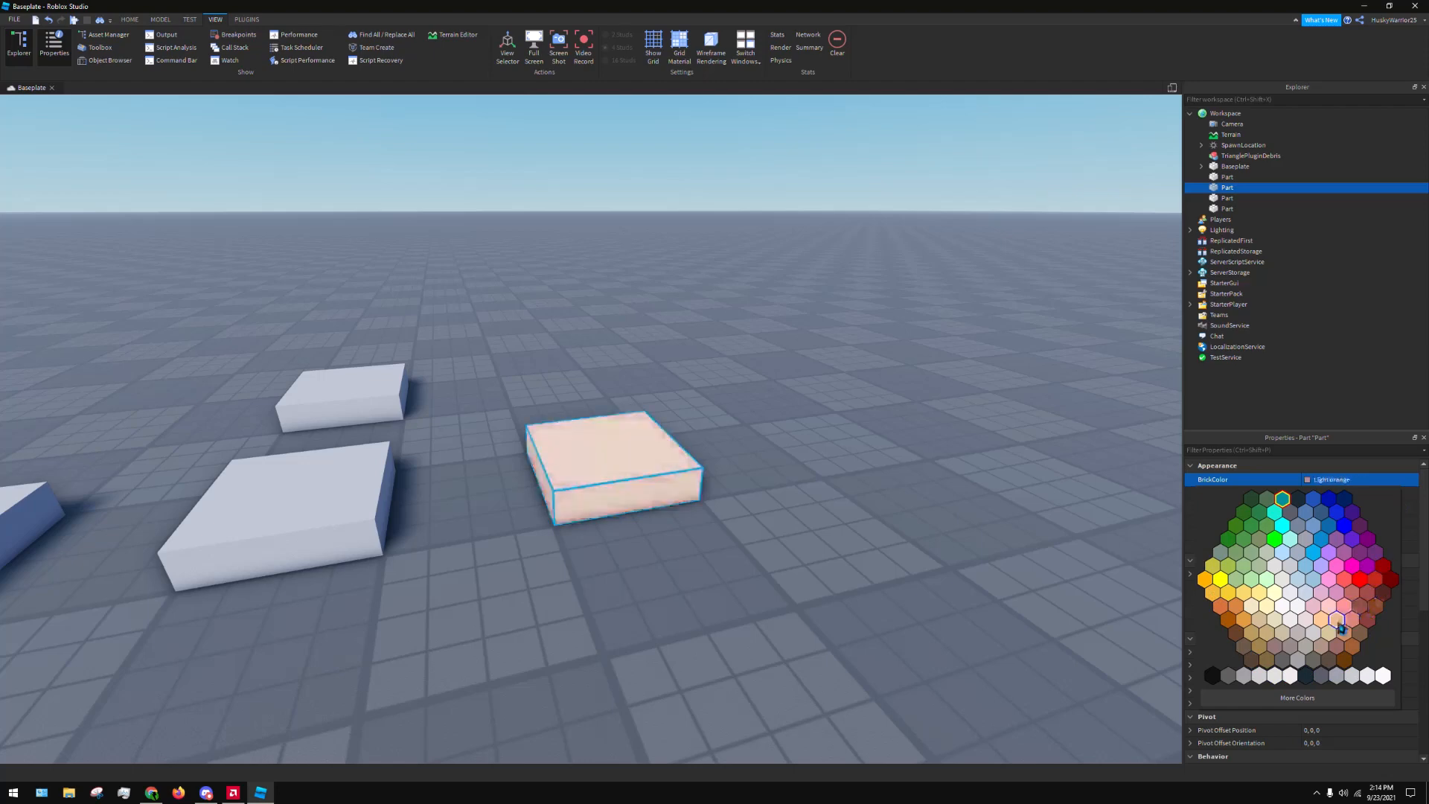
left_click(1390, 579)
Try a custom dark green, #1c755c, on the maroon block in the Select Color dialog and cancel it
left_click(1370, 482)
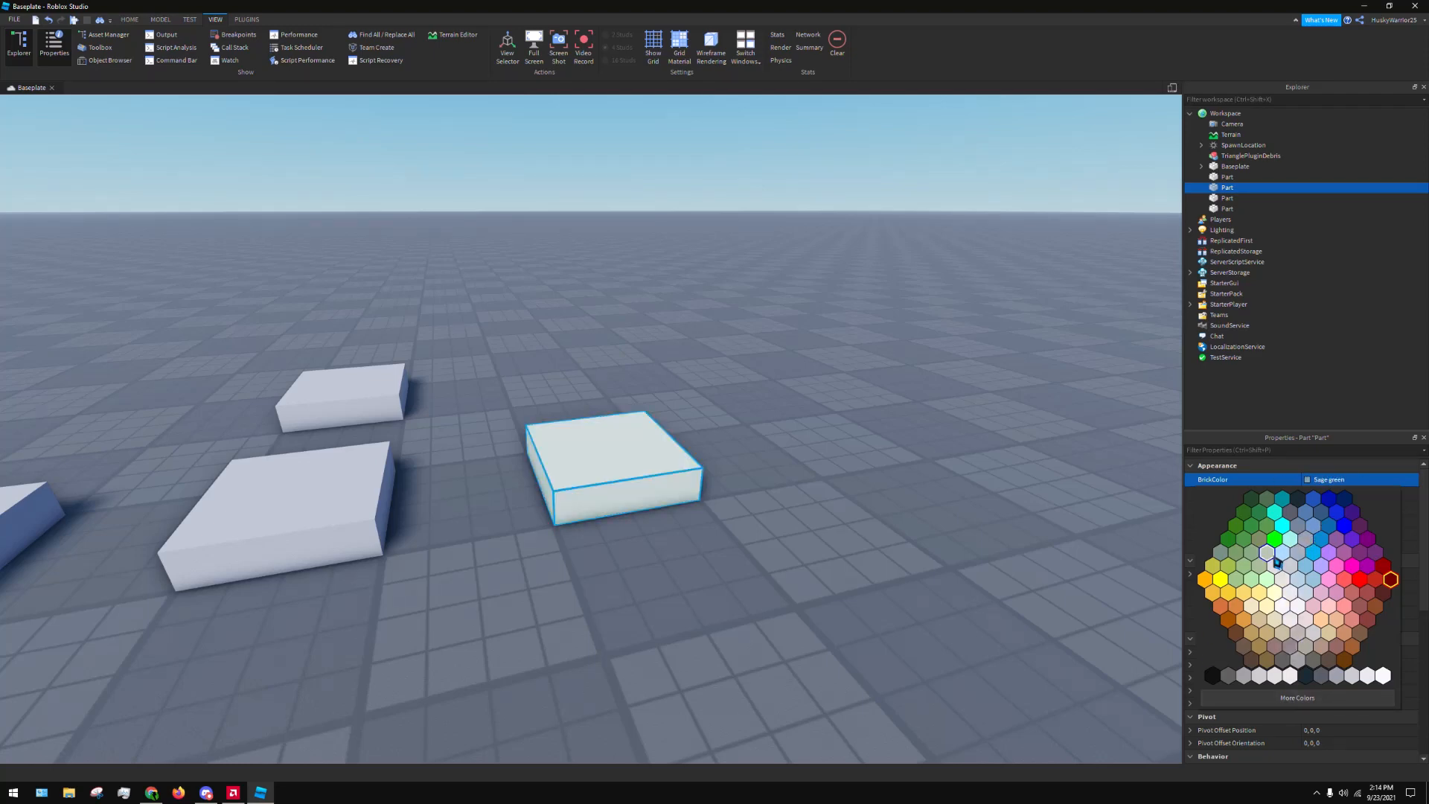
left_click(1289, 703)
left_click_drag(1288, 484, 1015, 198)
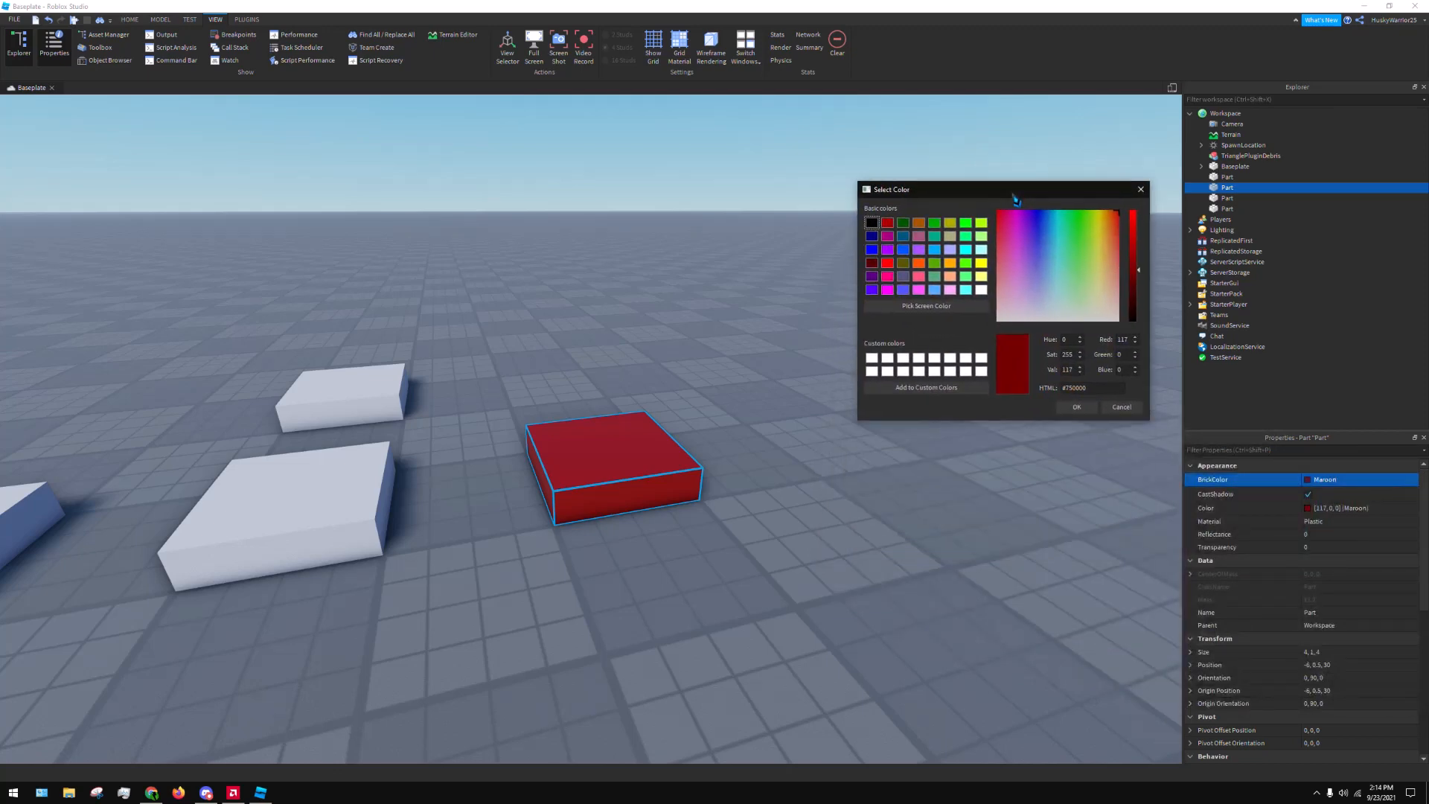
left_click(1063, 236)
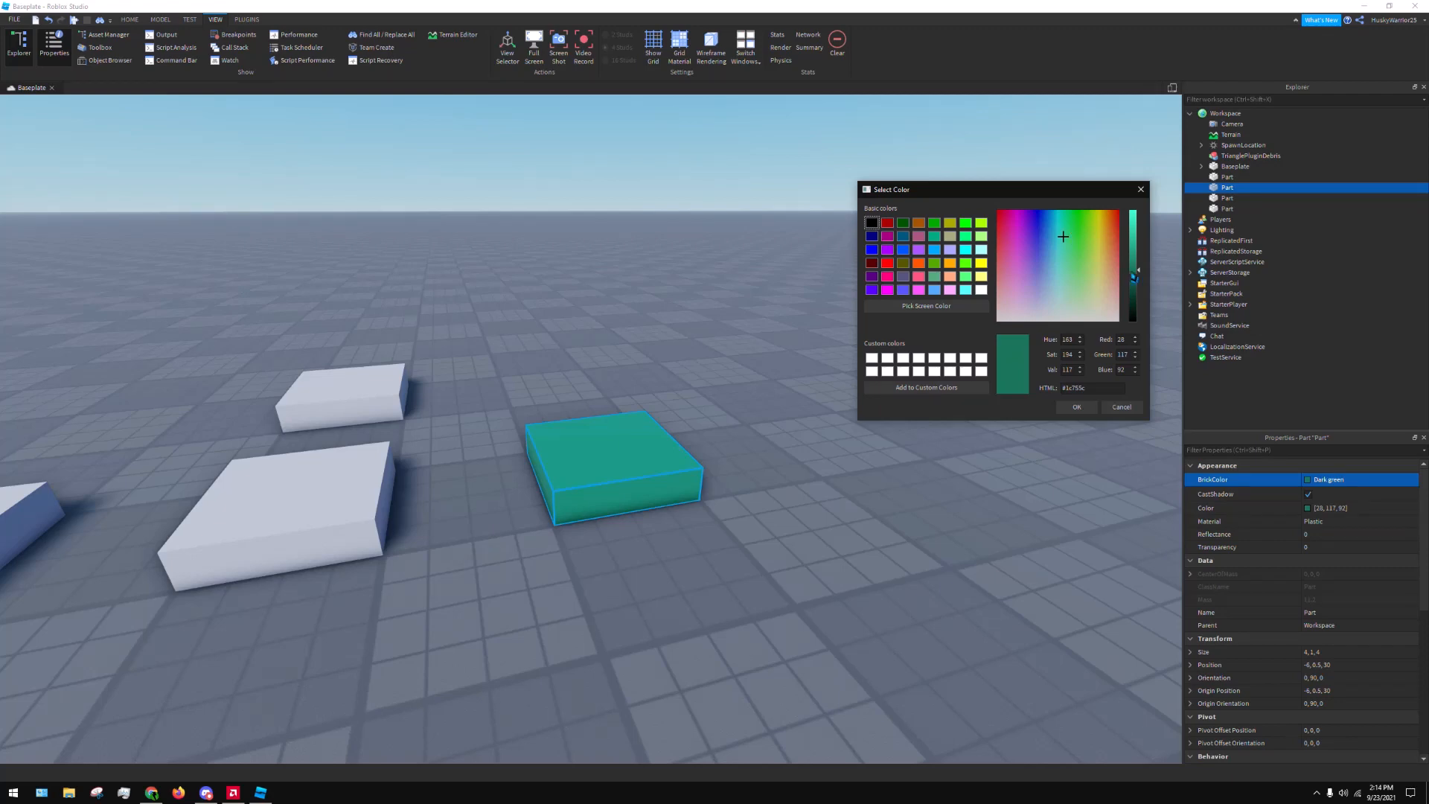
left_click(1116, 408)
Change the maroon block's BrickColor to Deep blue and from there to black (#111111)
left_click(1333, 479)
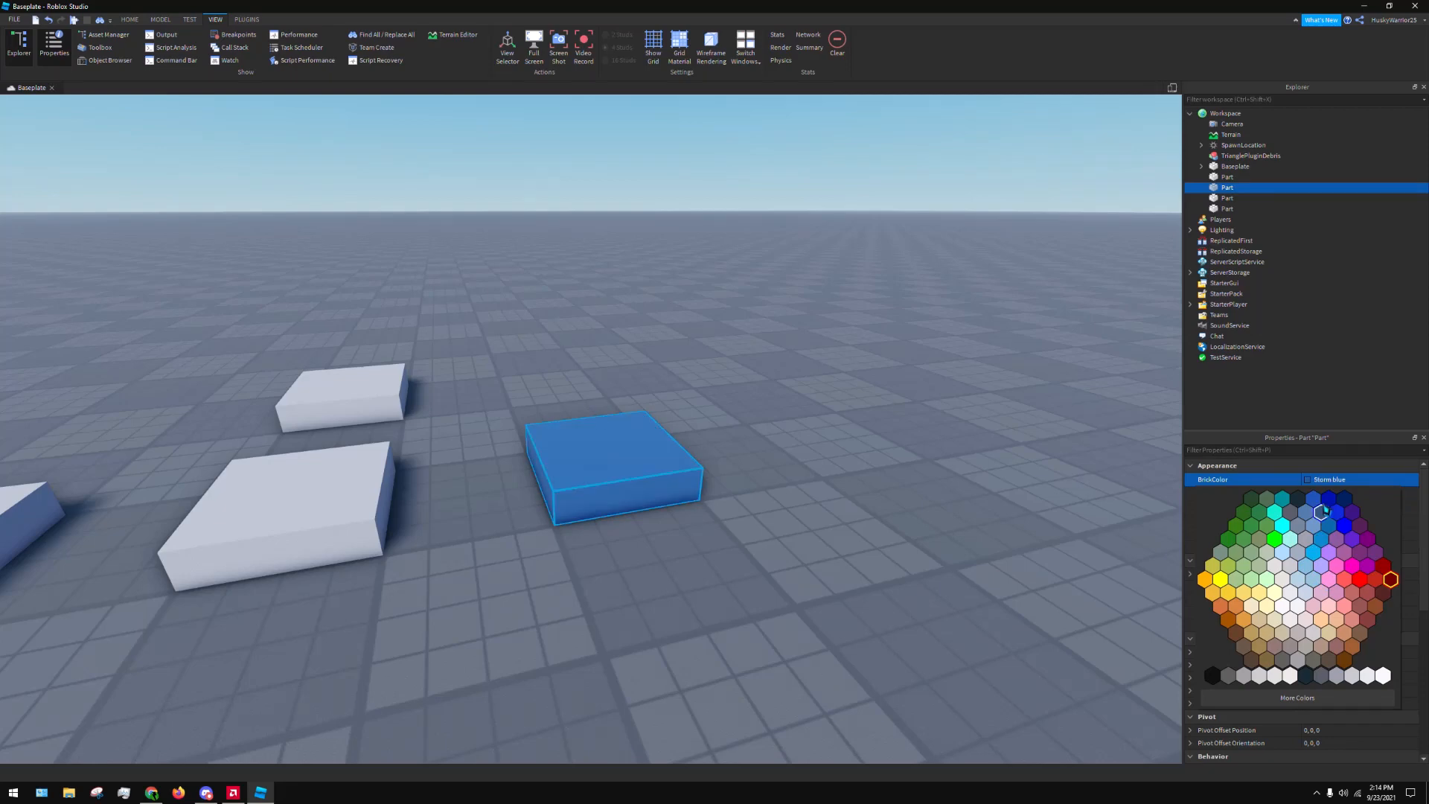
left_click(1314, 502)
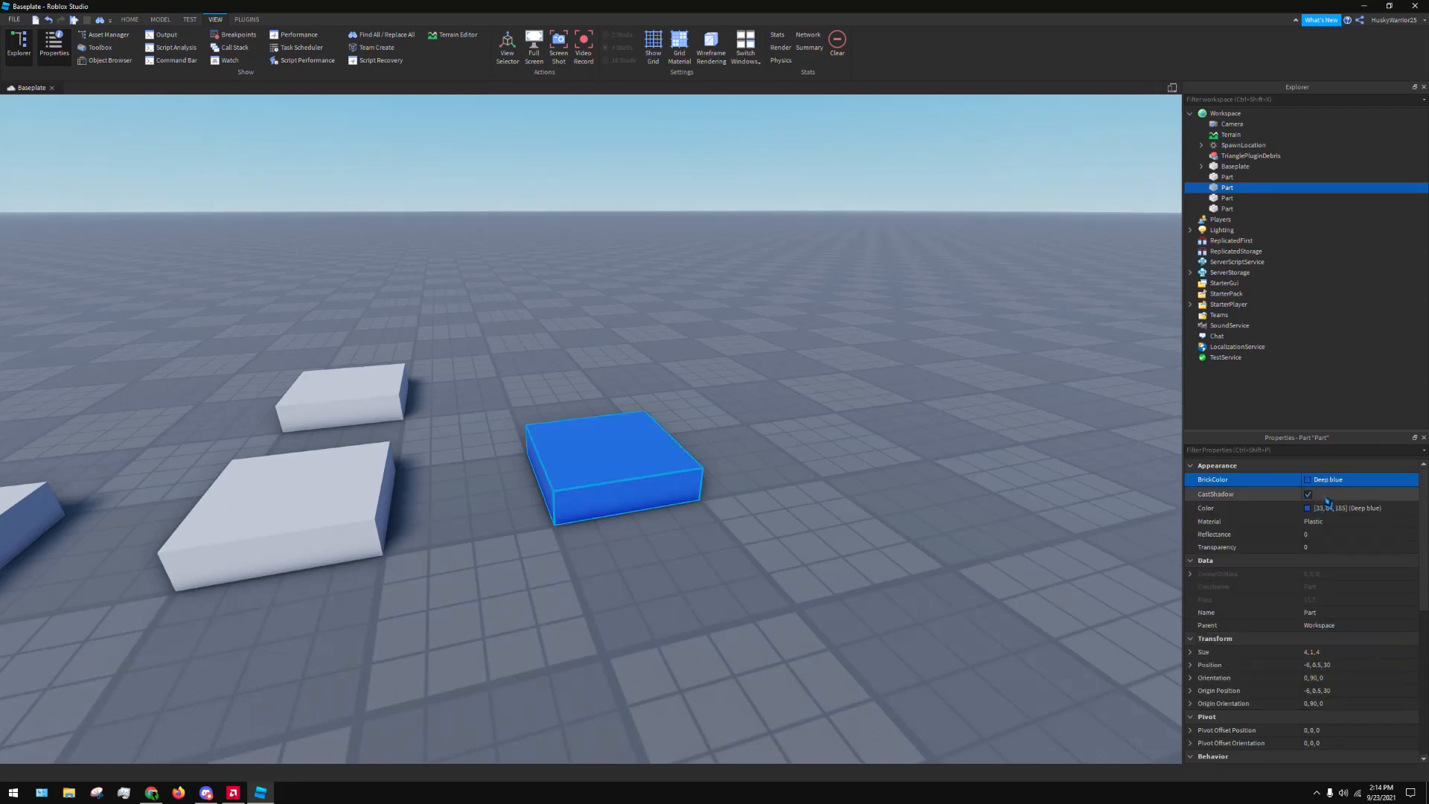
left_click(1359, 478)
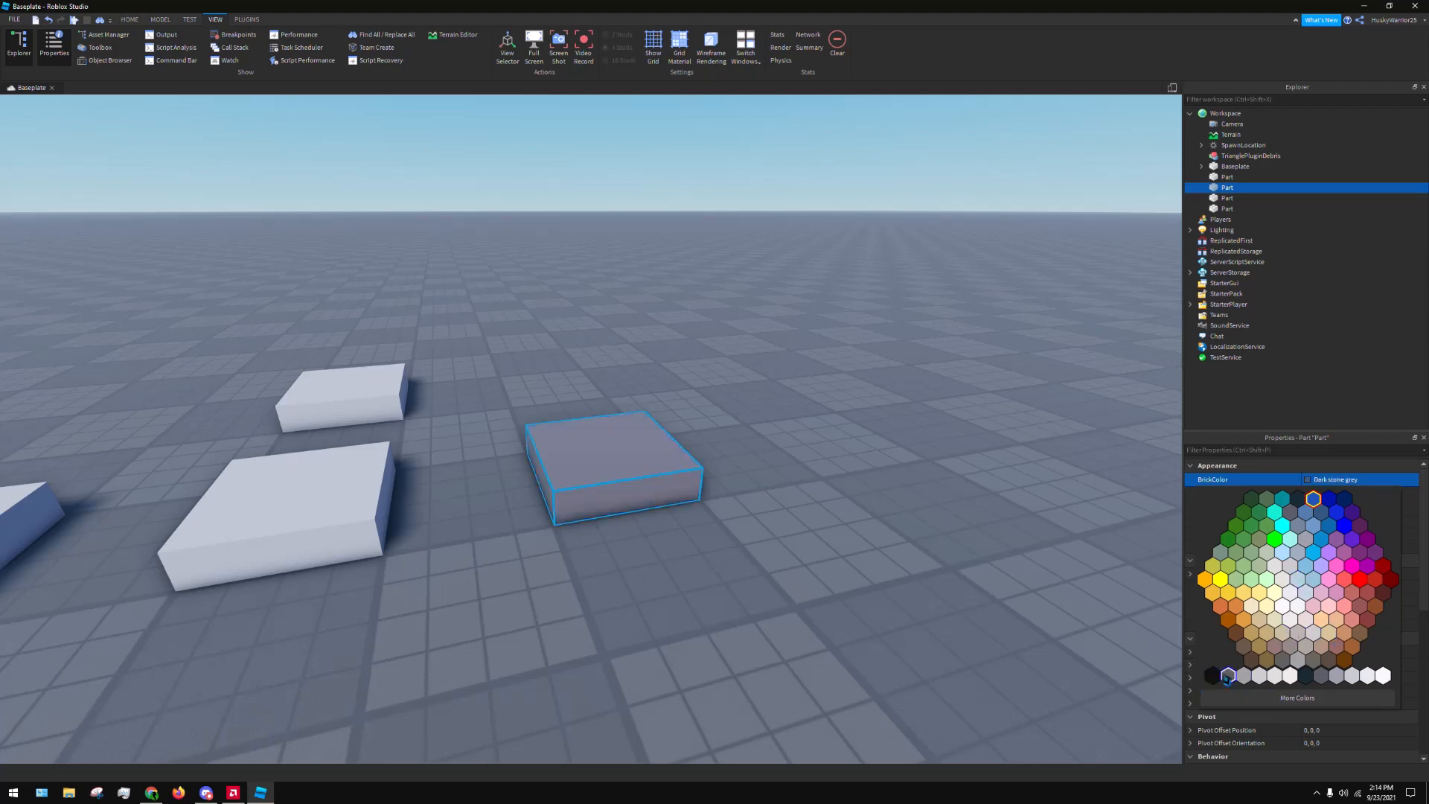
left_click(1227, 675)
Try bright red as the black block's custom colour and mix a muted dark green, #384738, instead
left_click(1336, 482)
left_click(1298, 699)
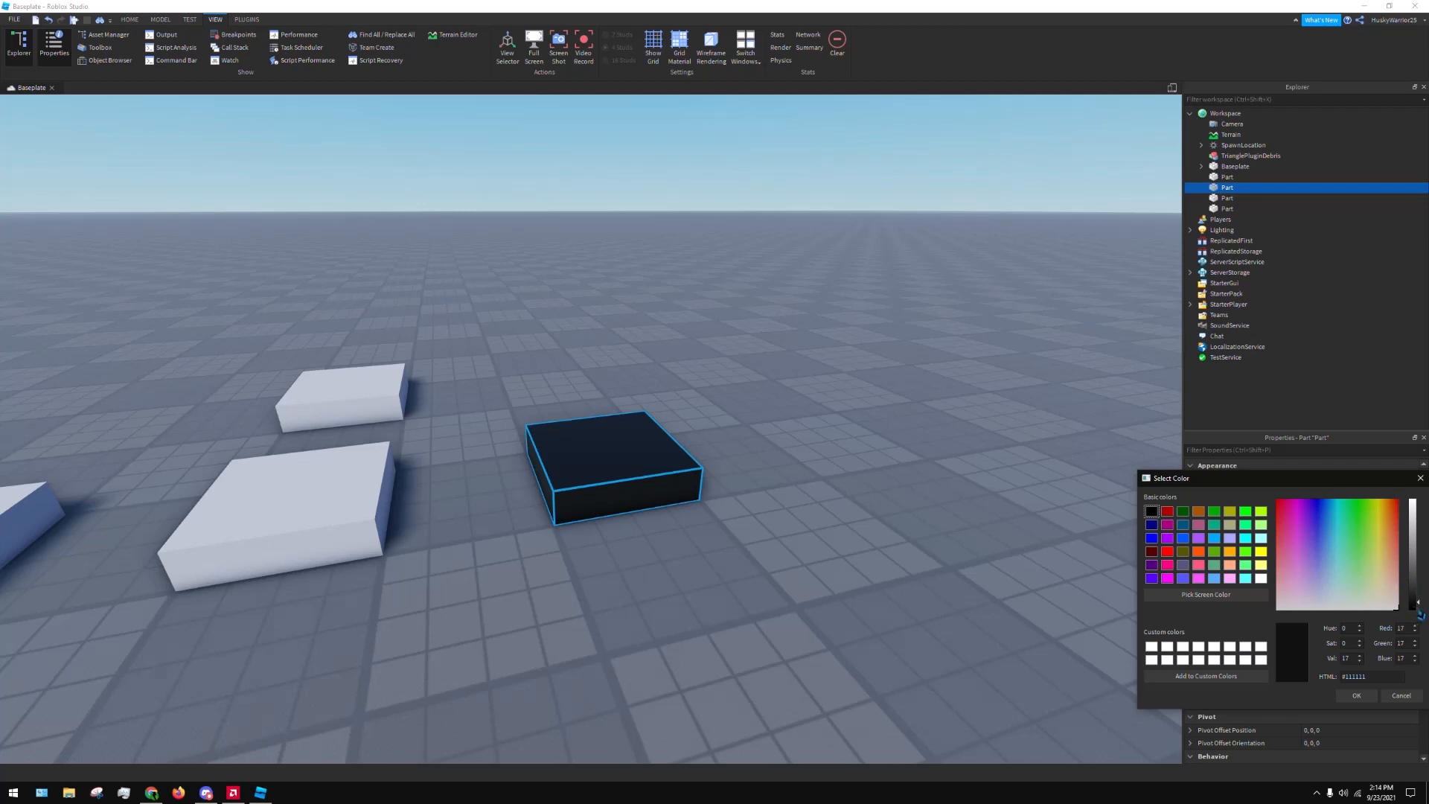
left_click_drag(1421, 615, 1280, 511)
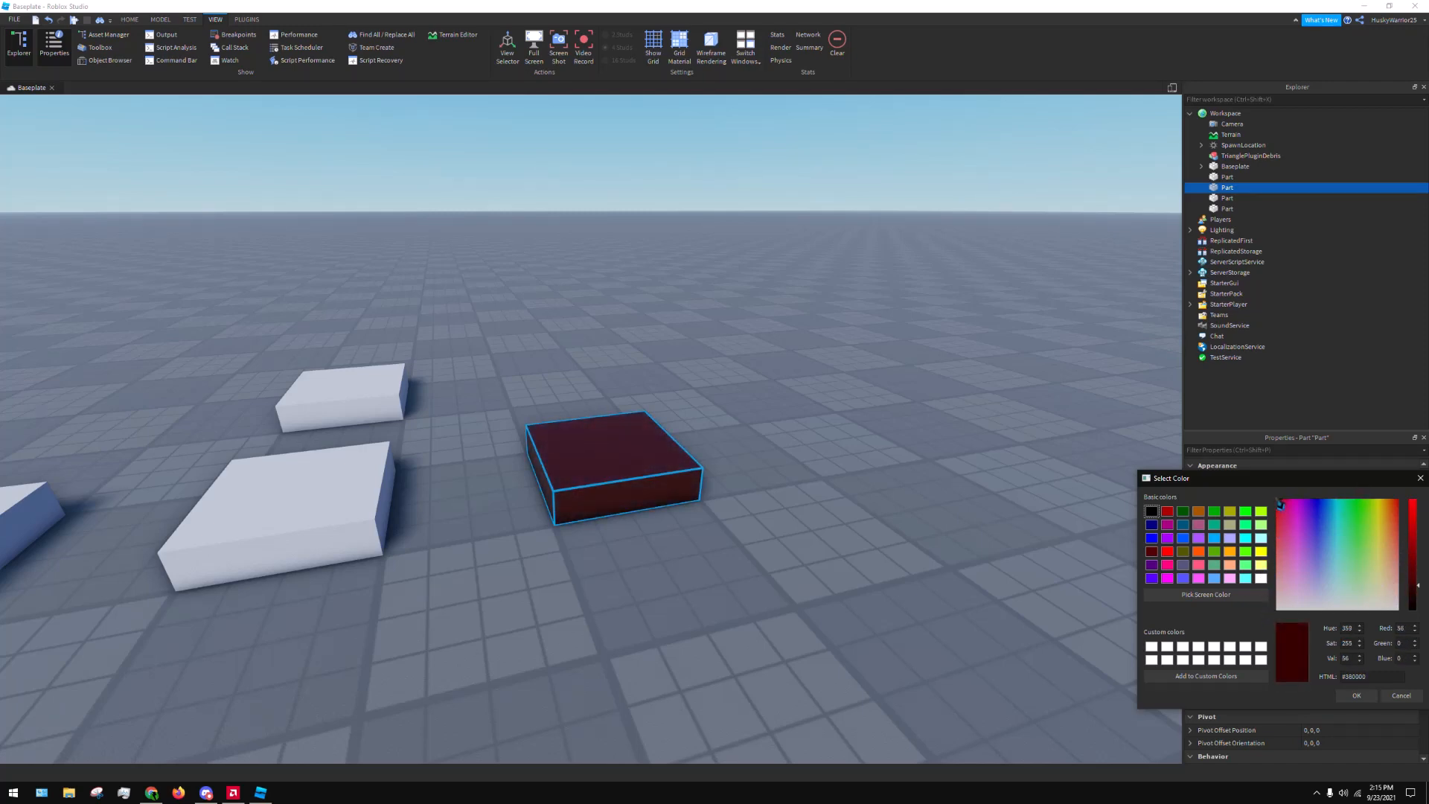
left_click_drag(1420, 541, 1420, 492)
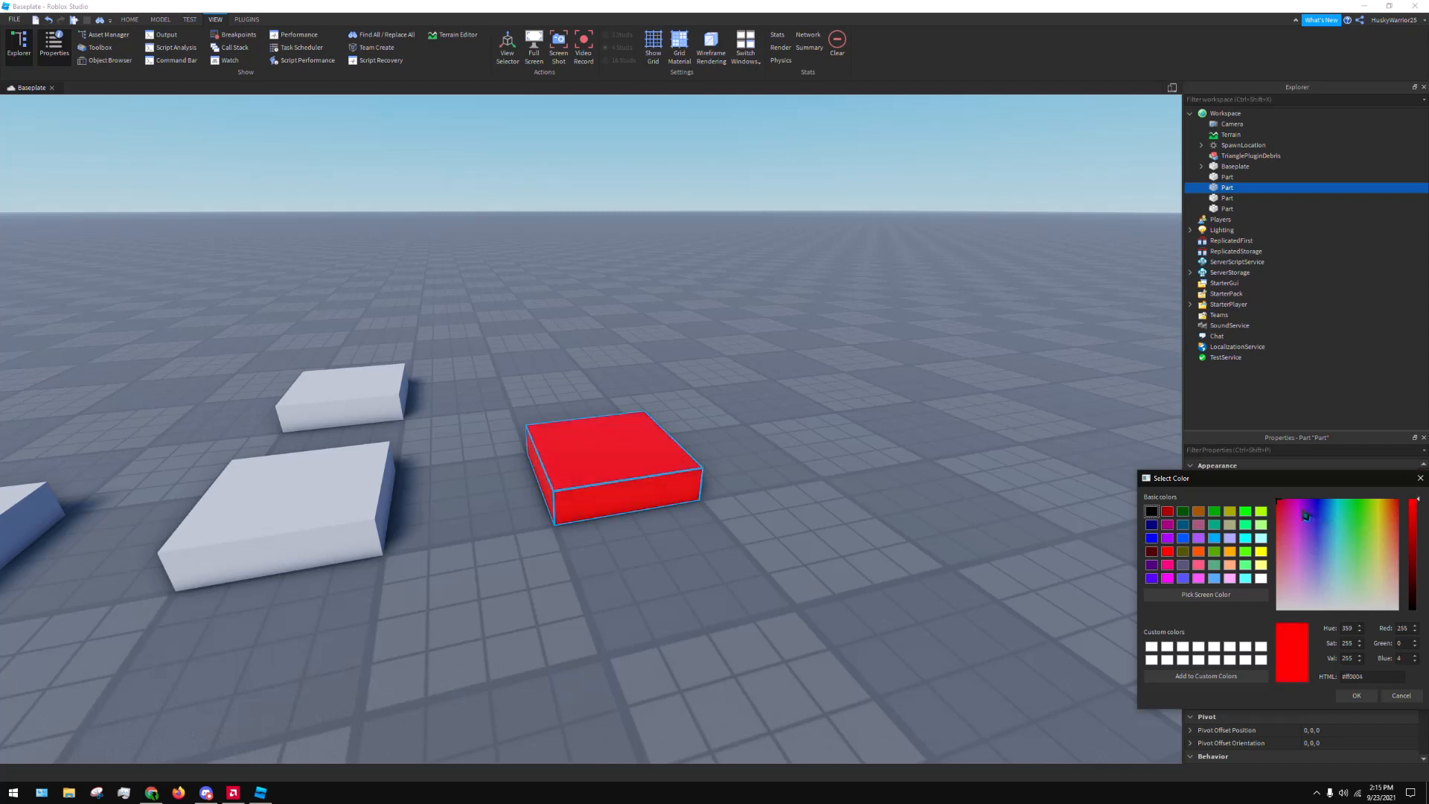
left_click_drag(1287, 508, 1346, 572)
left_click_drag(1416, 503, 1354, 583)
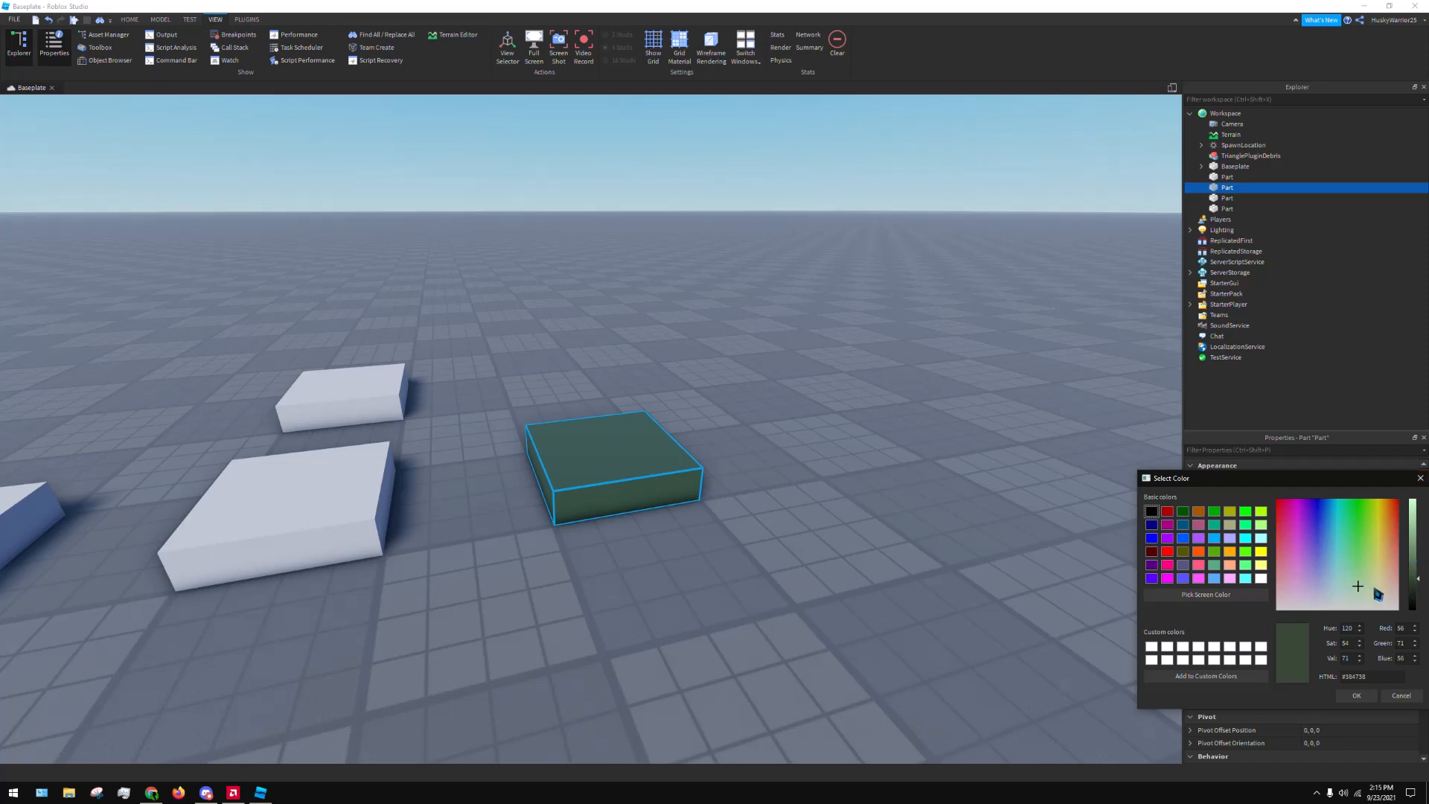
Highlight the custom colour's HTML code in the Select Color dialog
left_click(1402, 629)
left_click(1377, 677)
left_click_drag(1349, 679, 1382, 681)
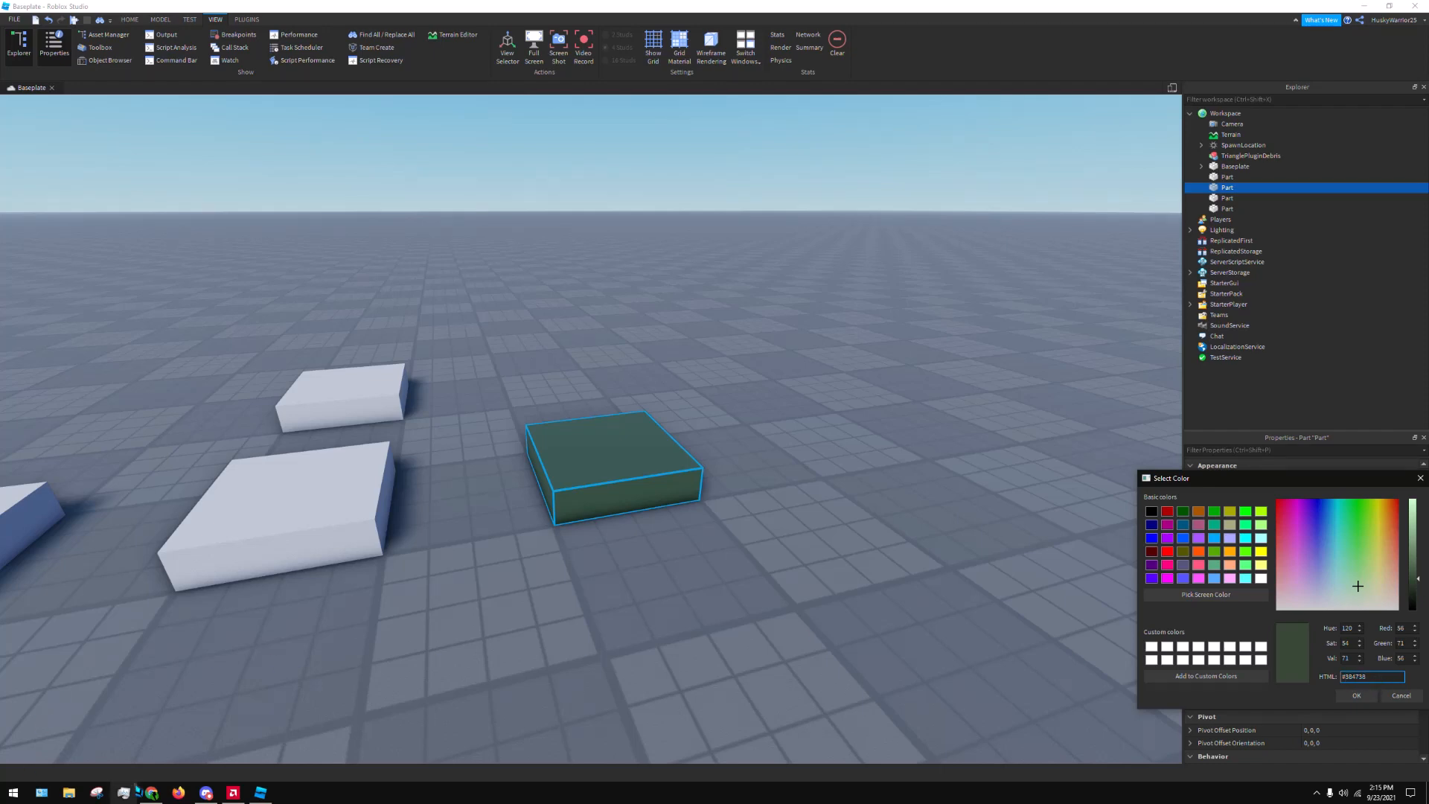
Switch to Chrome, close the Adblock Plus update page, and search the web for "hex codes"
left_click(151, 792)
left_click(151, 9)
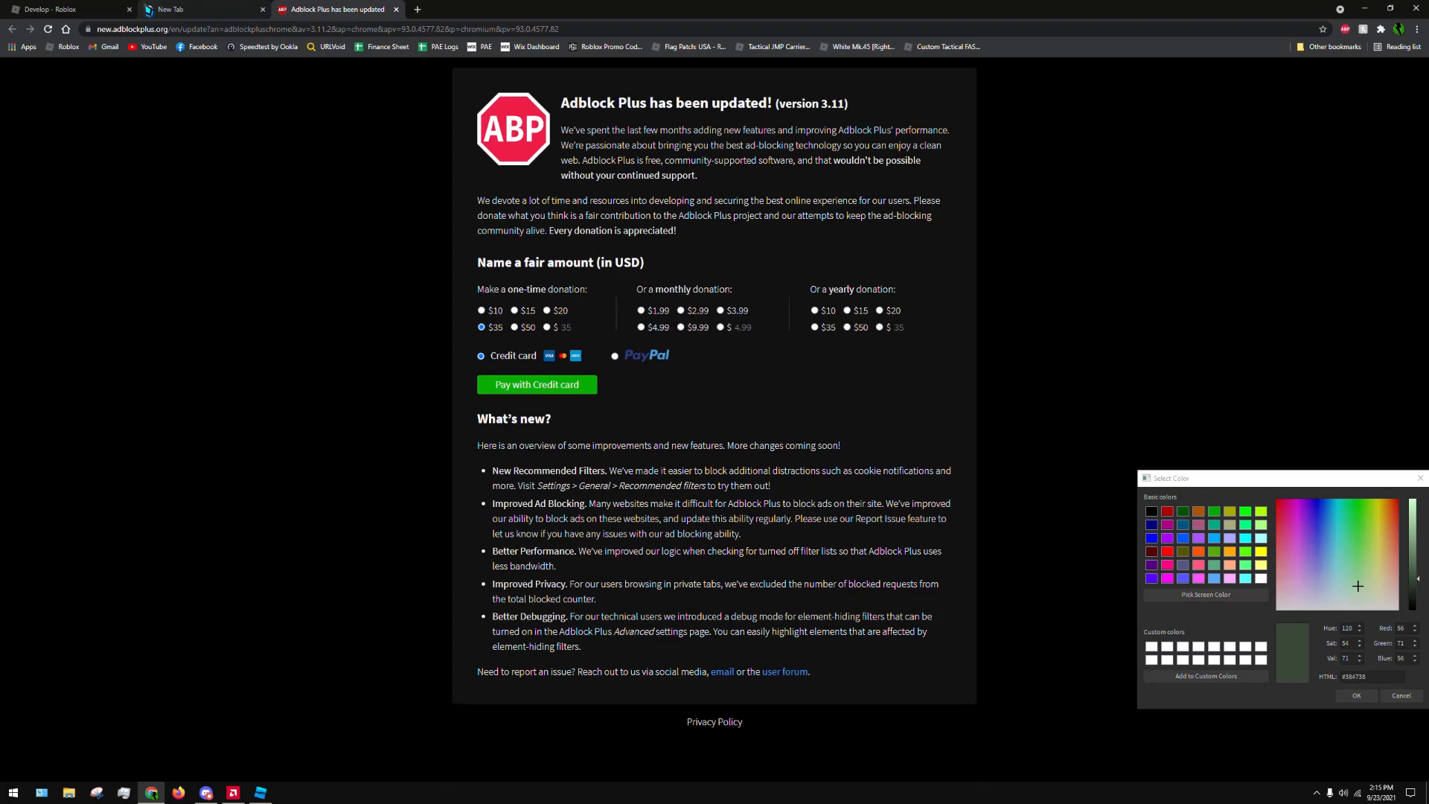
left_click(396, 9)
left_click(395, 31)
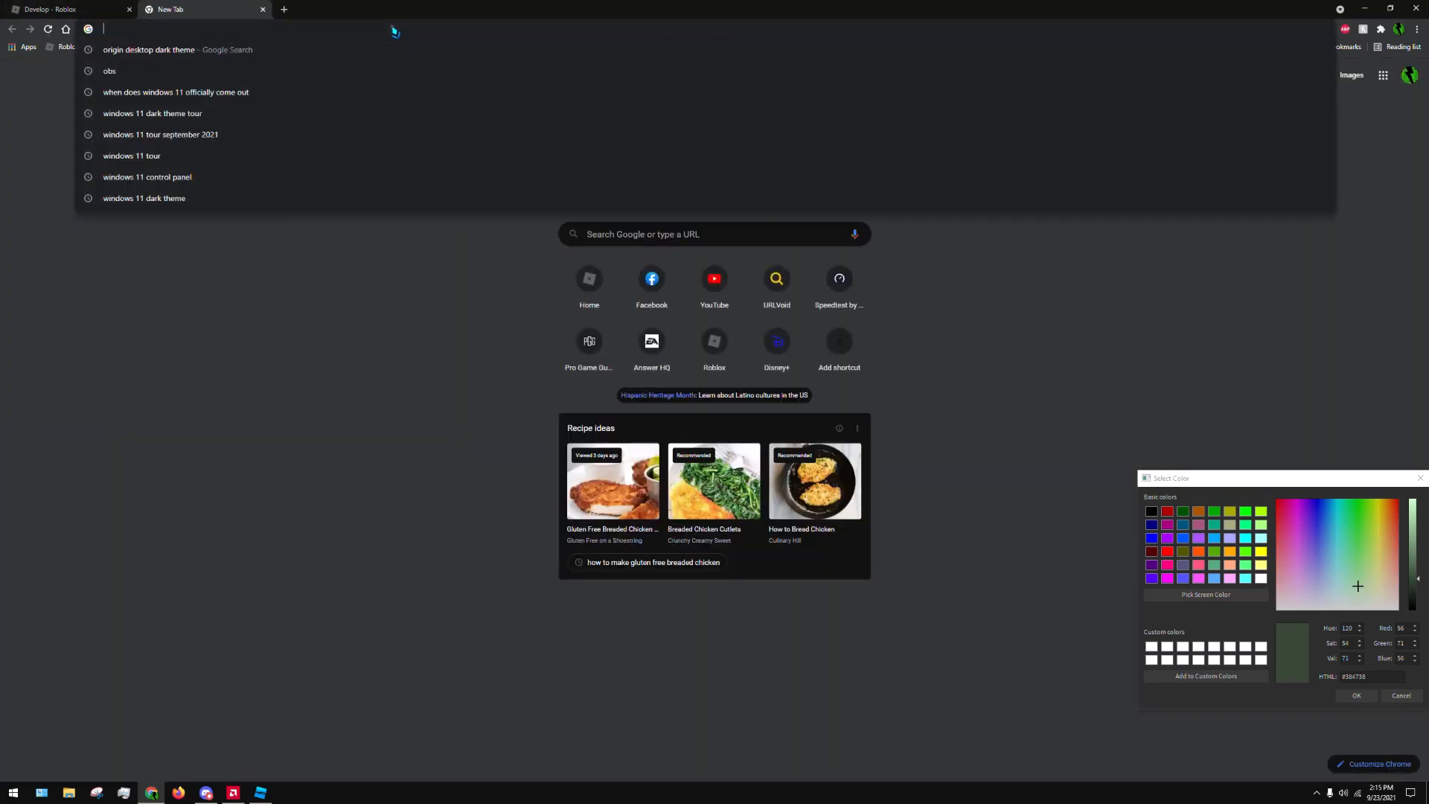
type("hex codes")
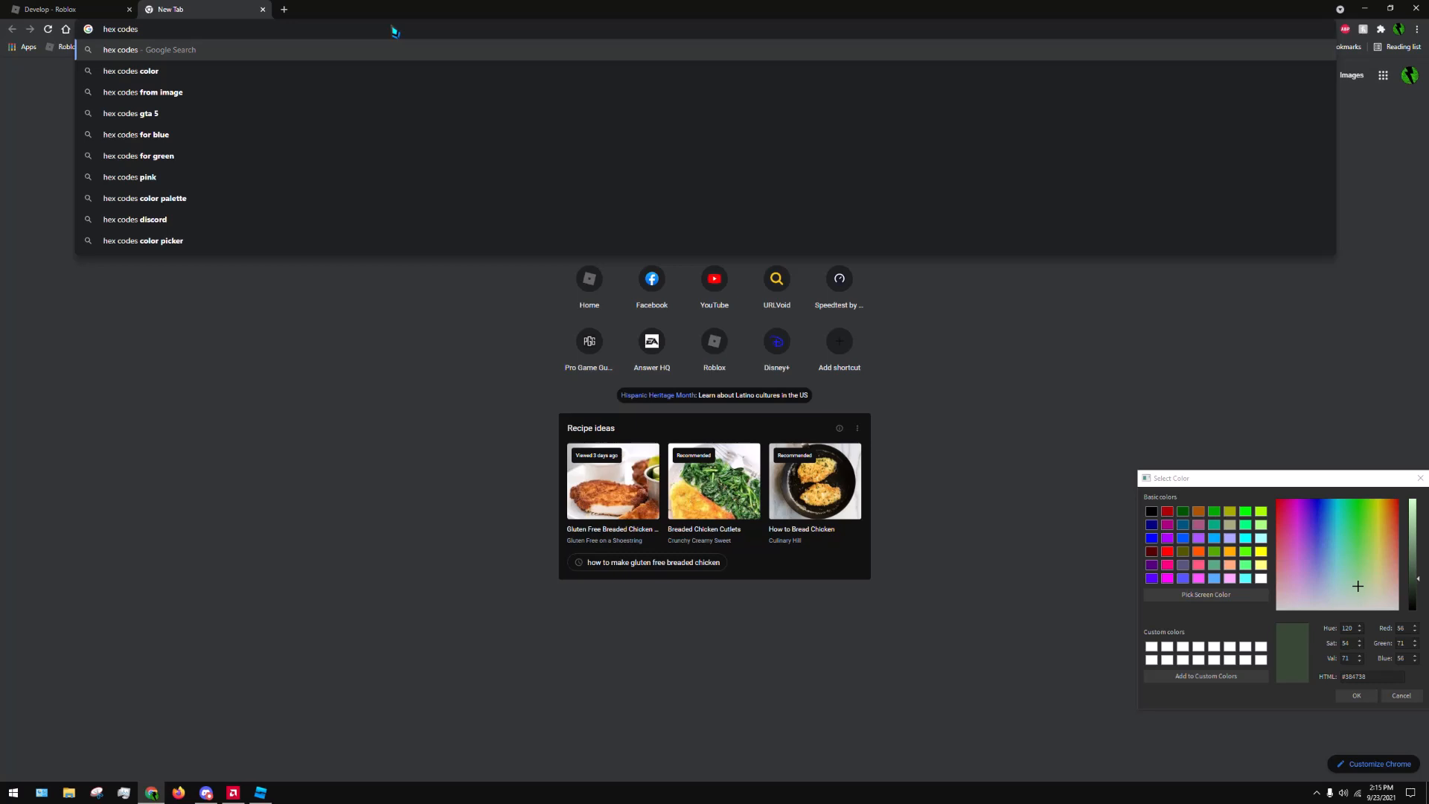
key("Return")
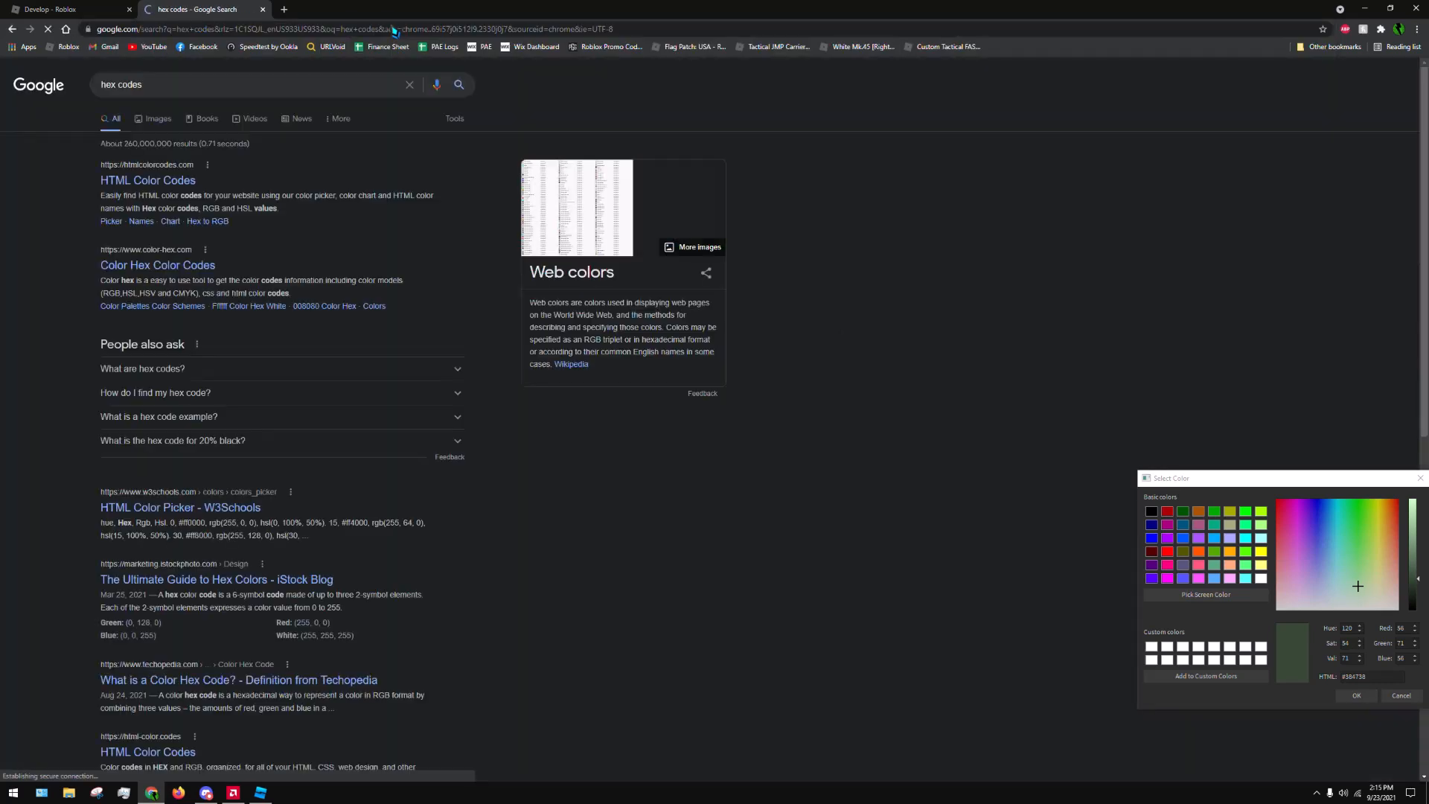
Open the HTML Color Codes website and look through its colour picker, colour samples and hex code explanation
left_click(135, 183)
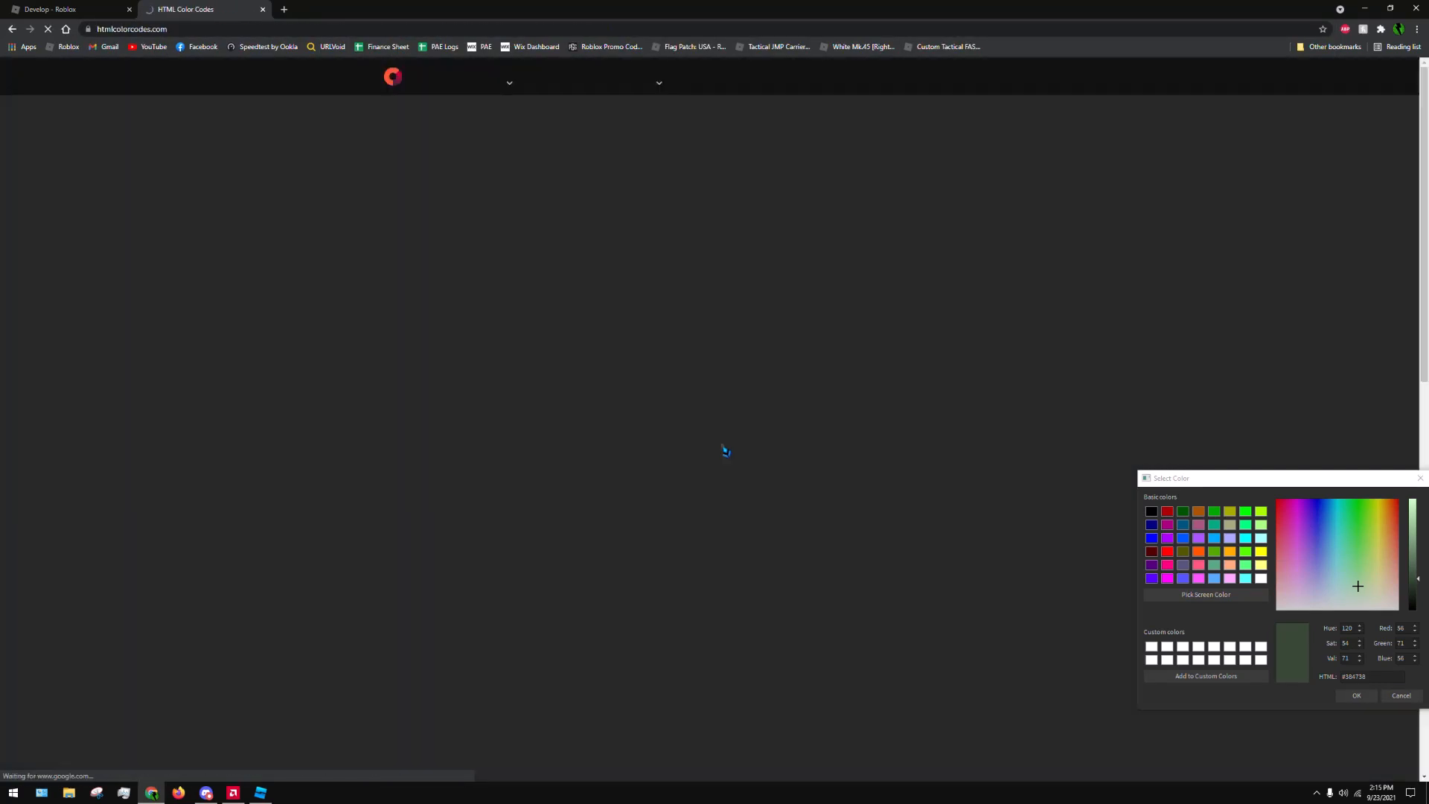
scroll(816, 469, "down", 9)
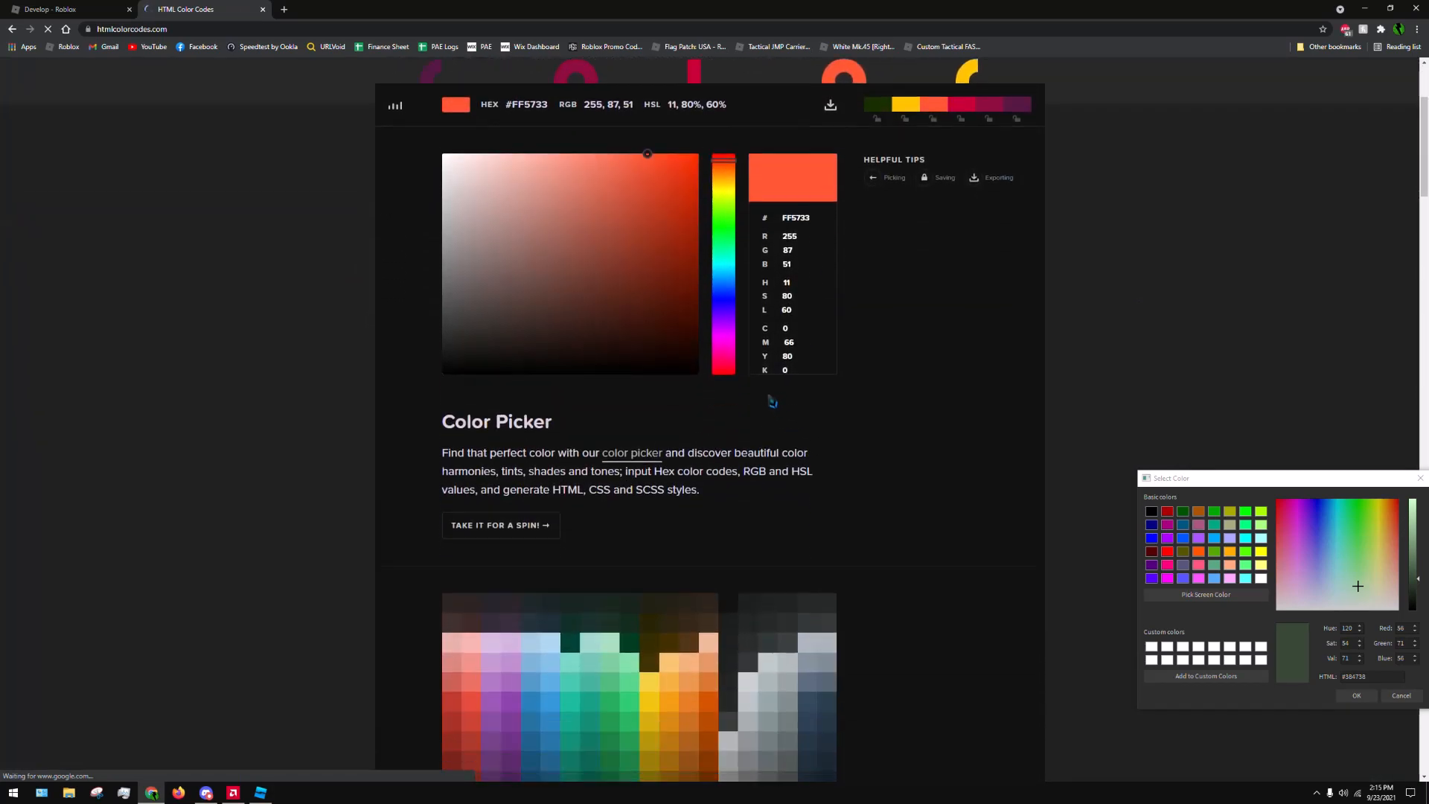
scroll(771, 408, "down", 8)
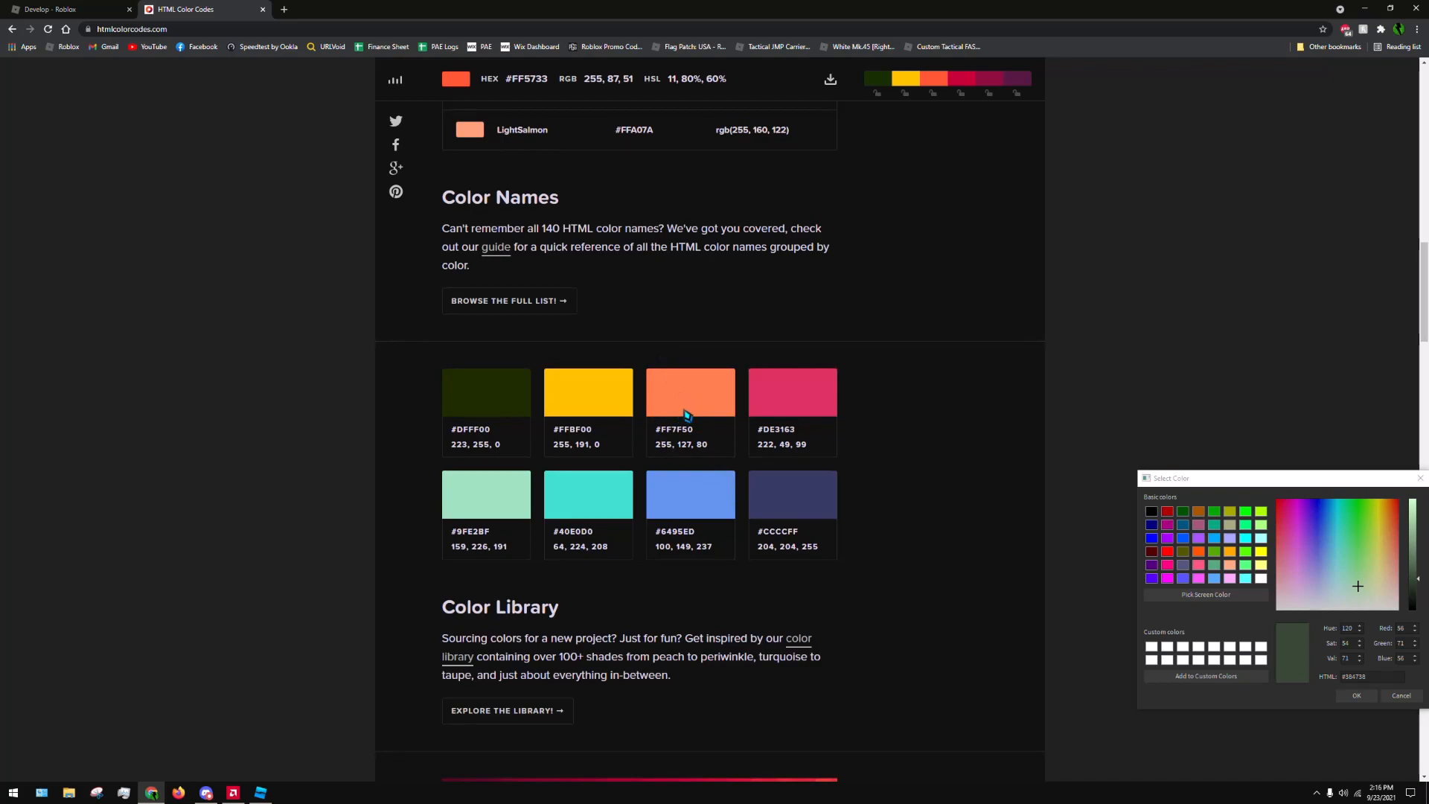
scroll(670, 402, "down", 7)
scroll(629, 354, "down", 15)
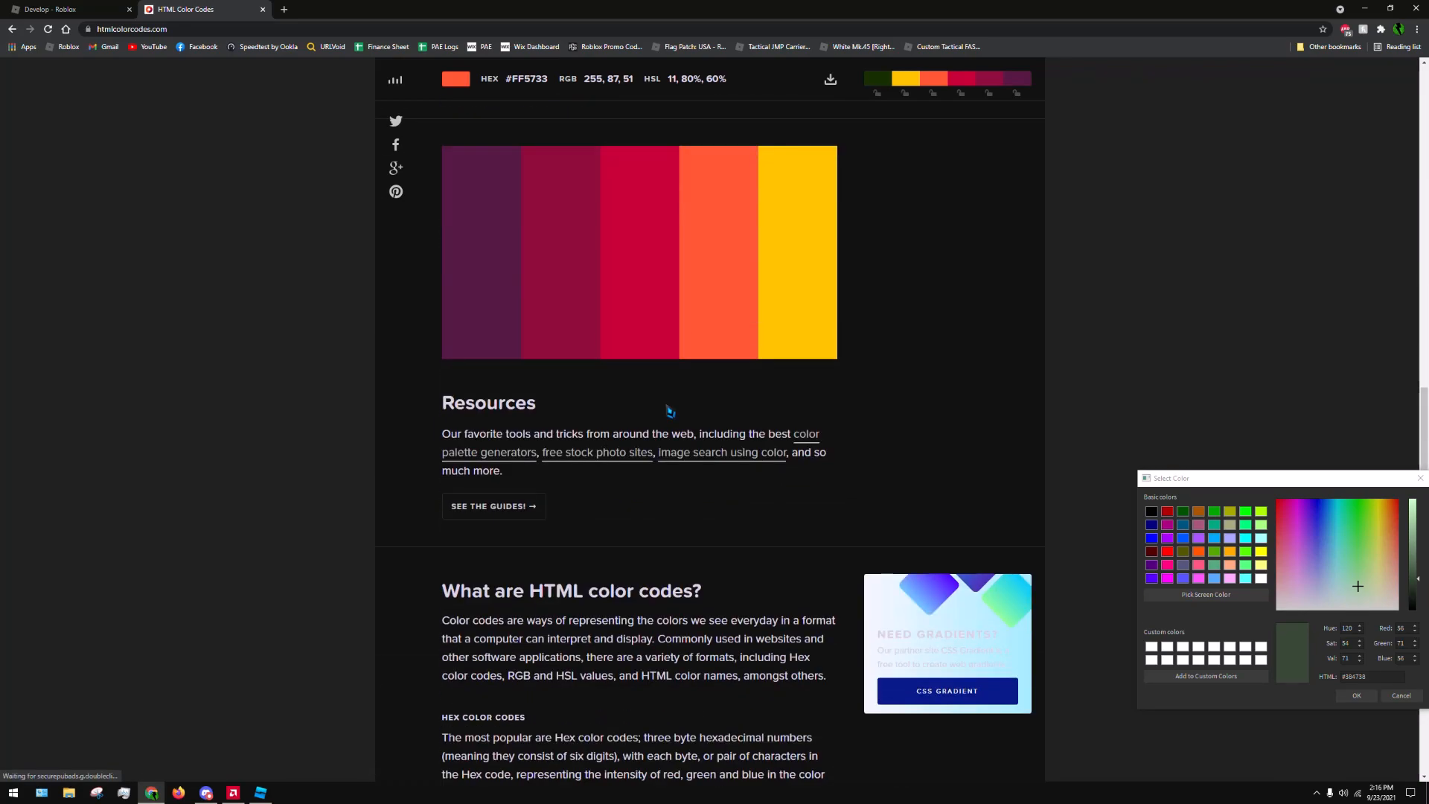
scroll(627, 328, "down", 2)
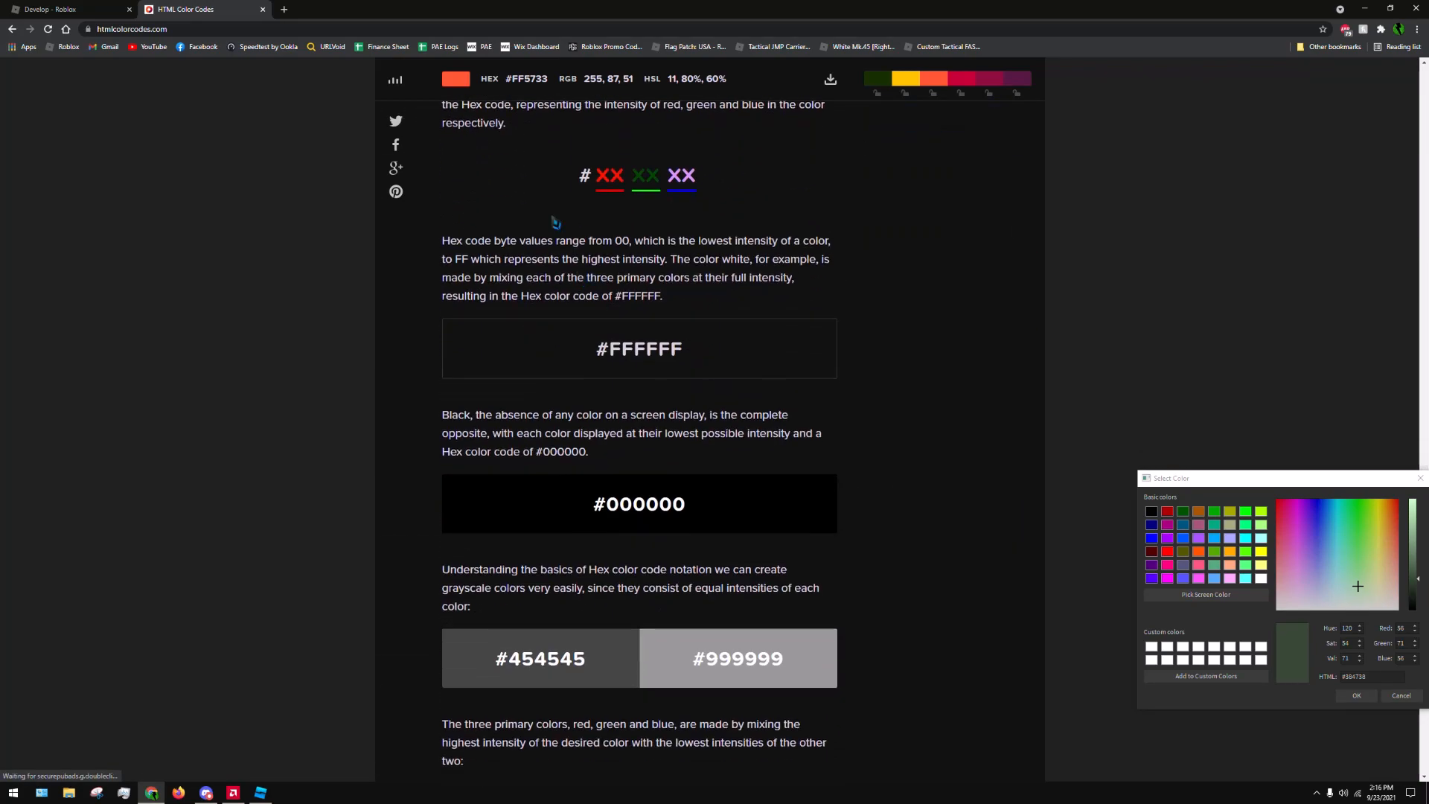
scroll(554, 220, "up", 15)
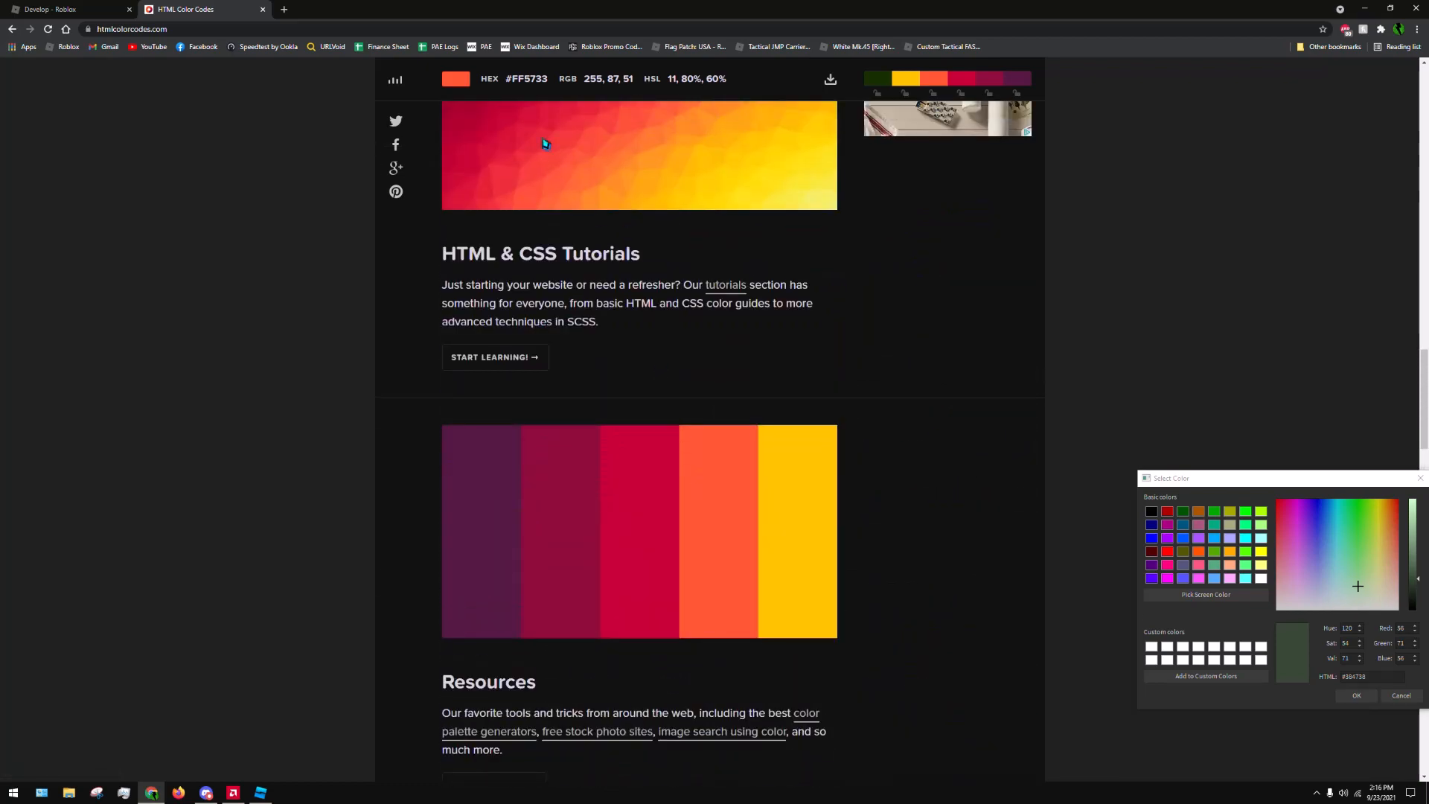
Return to the "hex codes" search results and show the matching images
left_click(12, 28)
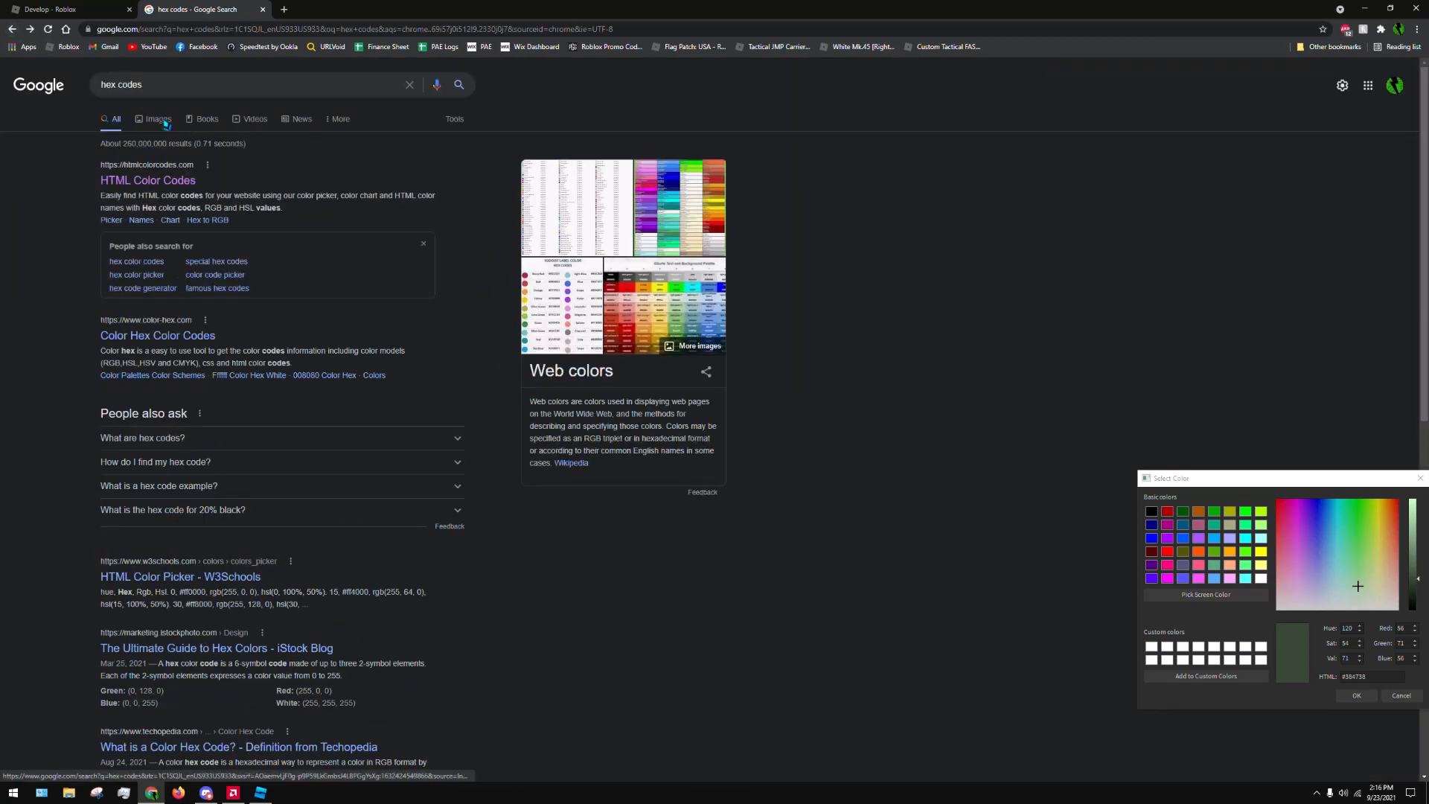
left_click(163, 121)
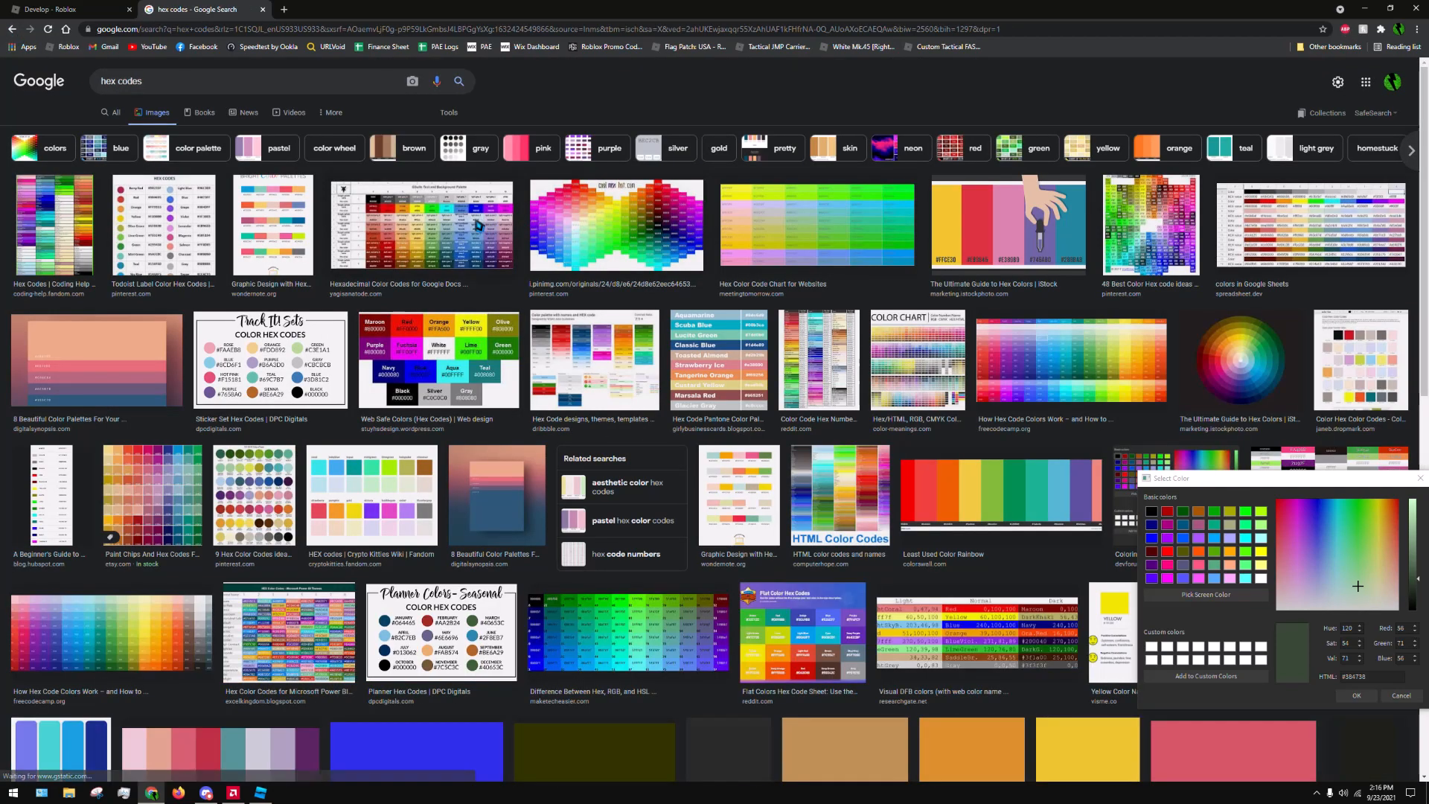
Preview two hex code chart images, close the search results tab, and return to Roblox Studio
left_click(923, 338)
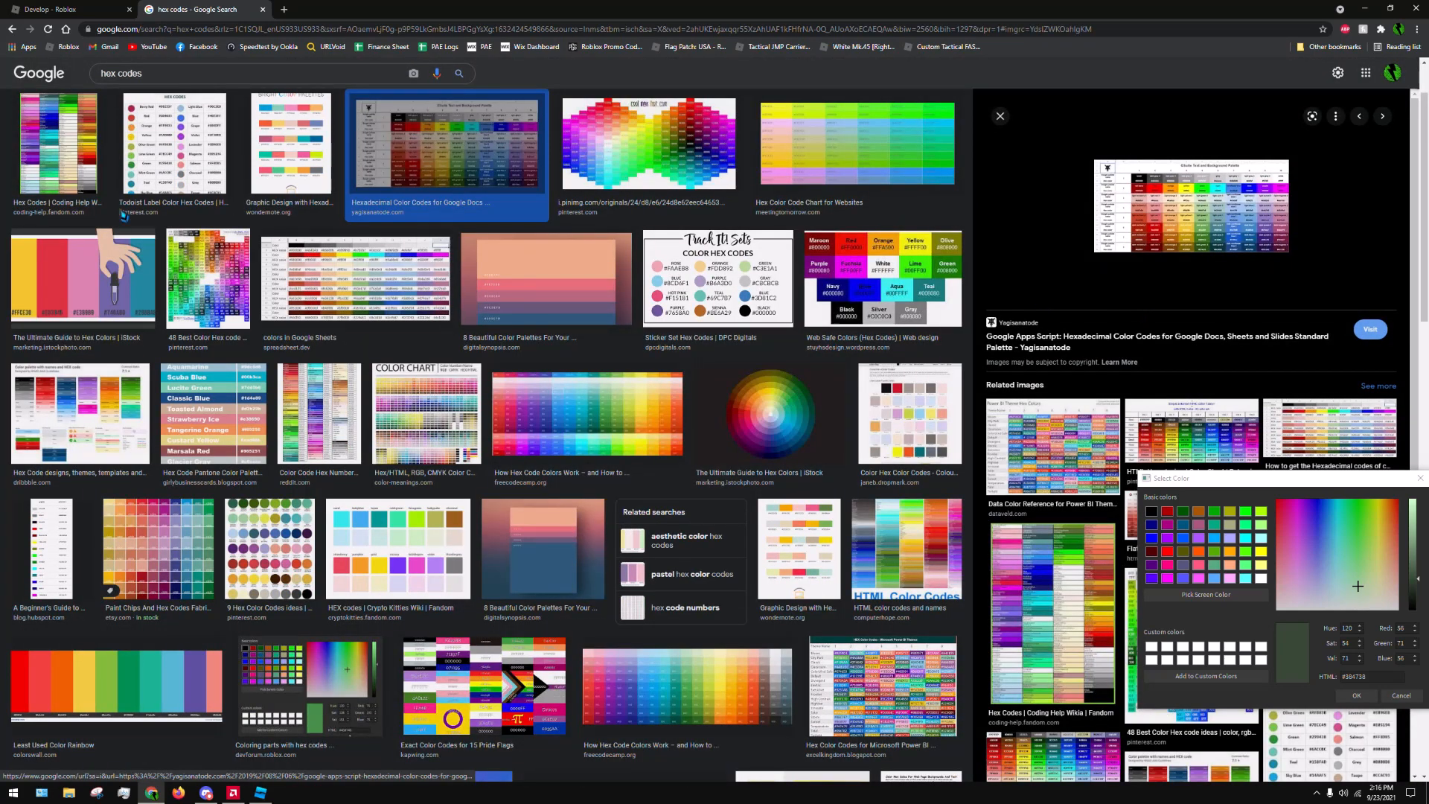
left_click(76, 128)
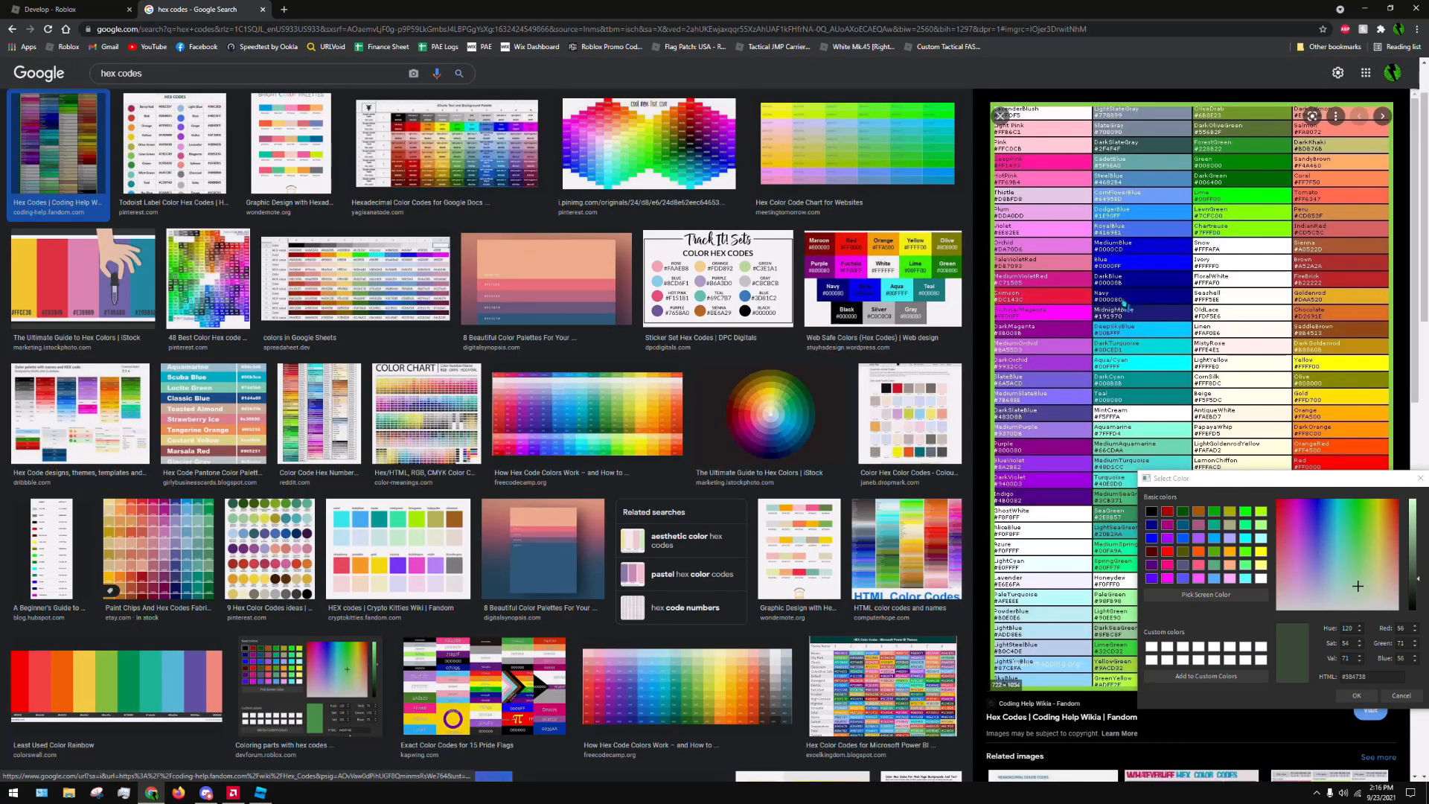
left_click(263, 10)
left_click(1364, 8)
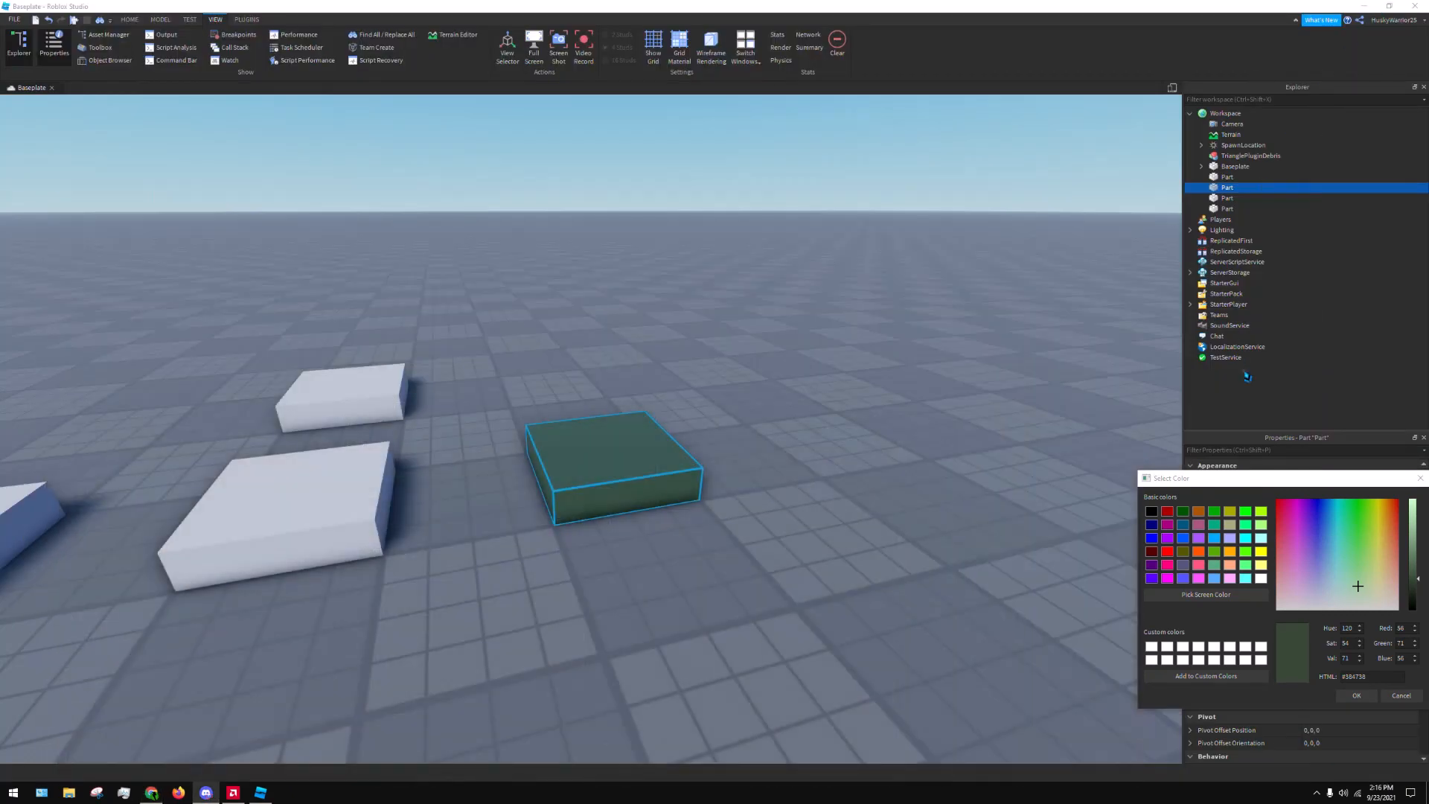
Start Pick Screen Color for the selected part and switch to Chrome to sample from a web page
left_click(1199, 595)
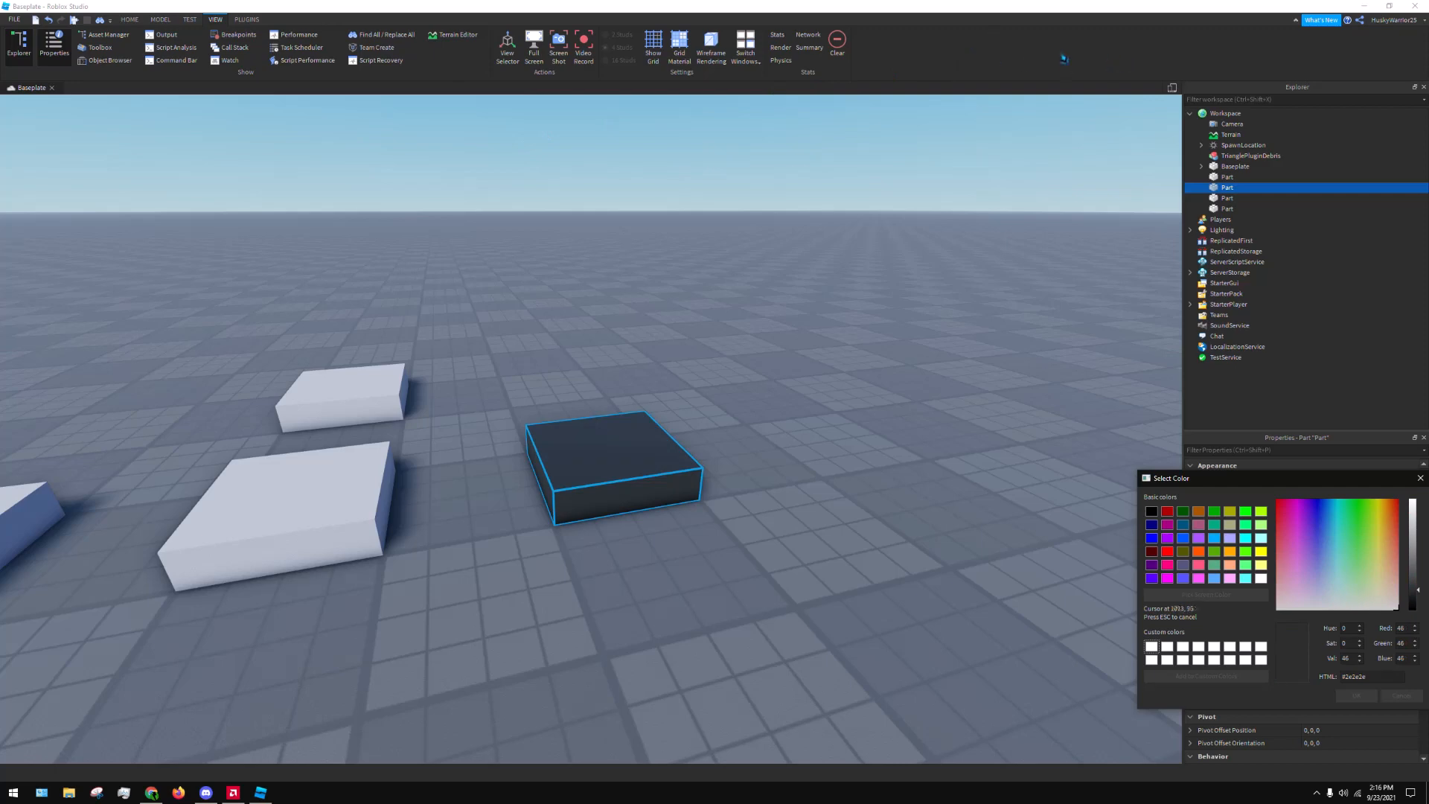
left_click(158, 795)
left_click(1232, 597)
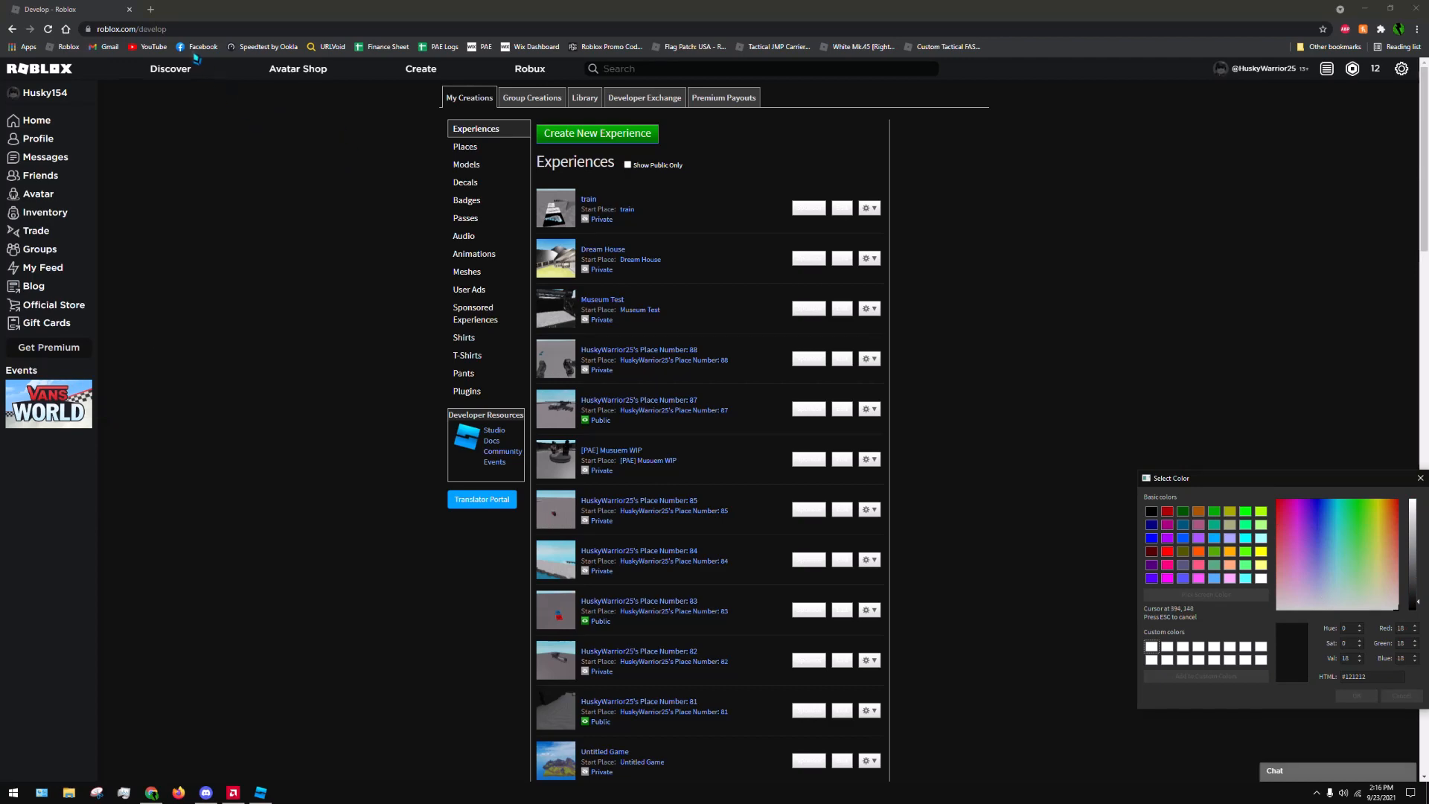
Open a new browser tab, search the web for "husky", and show the matching images
left_click(151, 9)
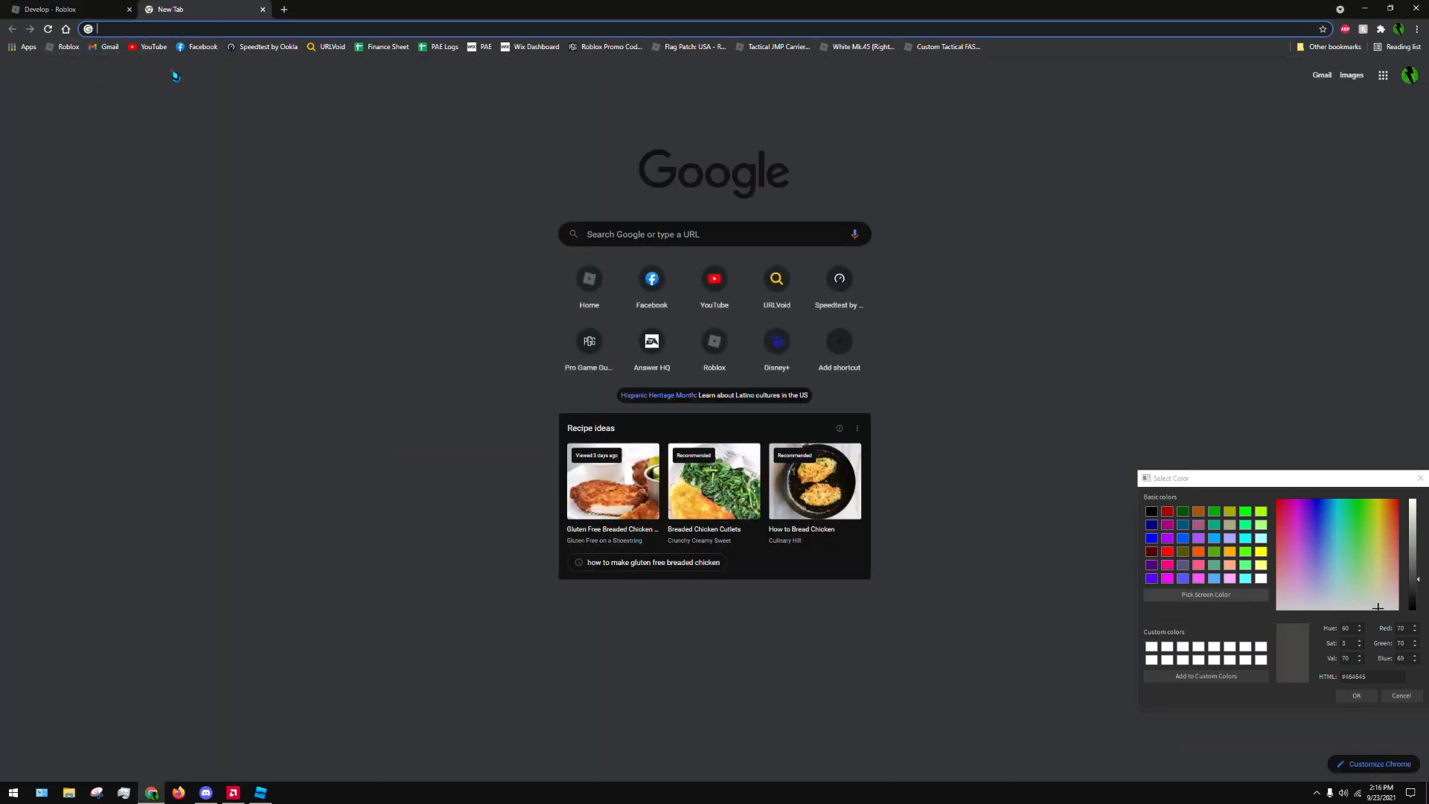
type("husky")
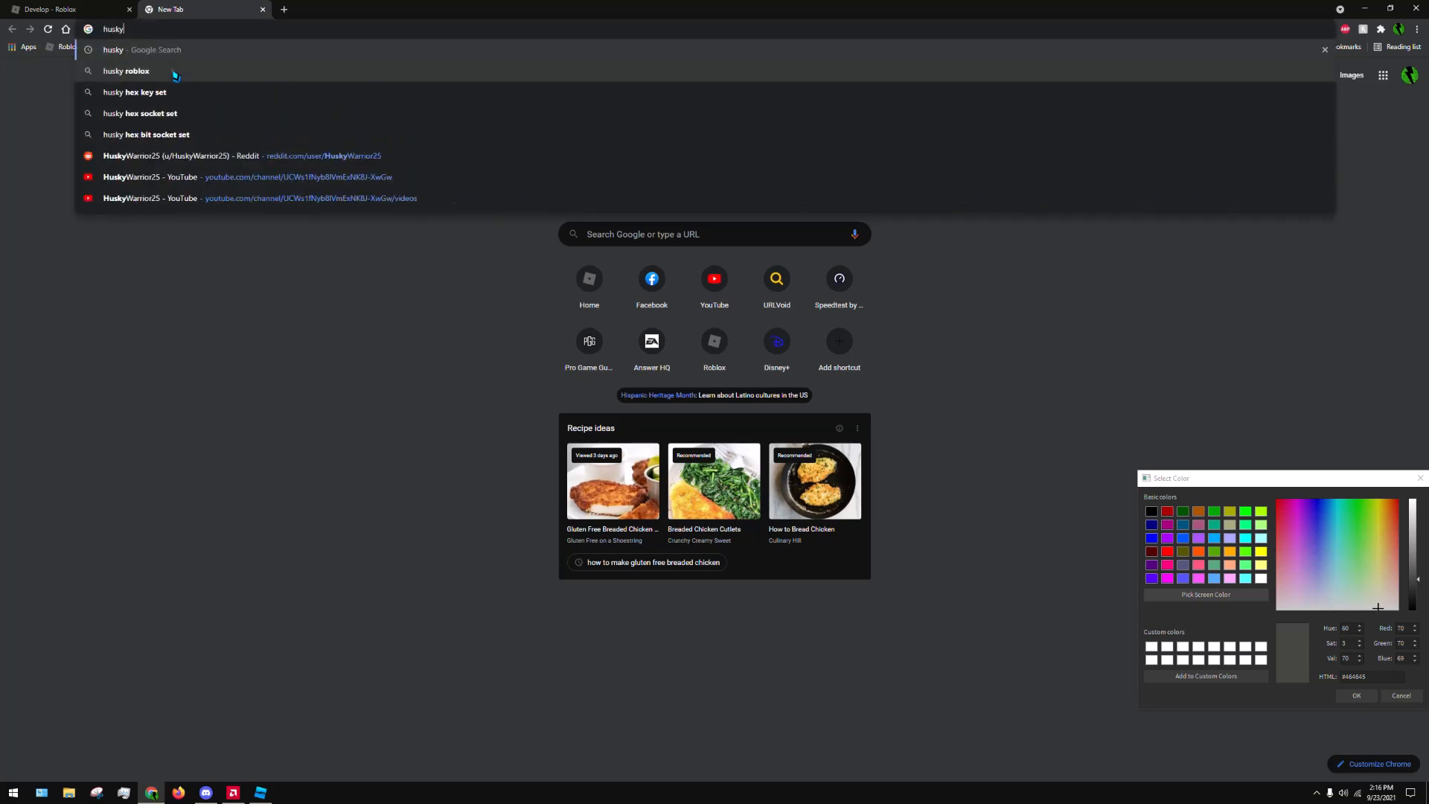
key("Return")
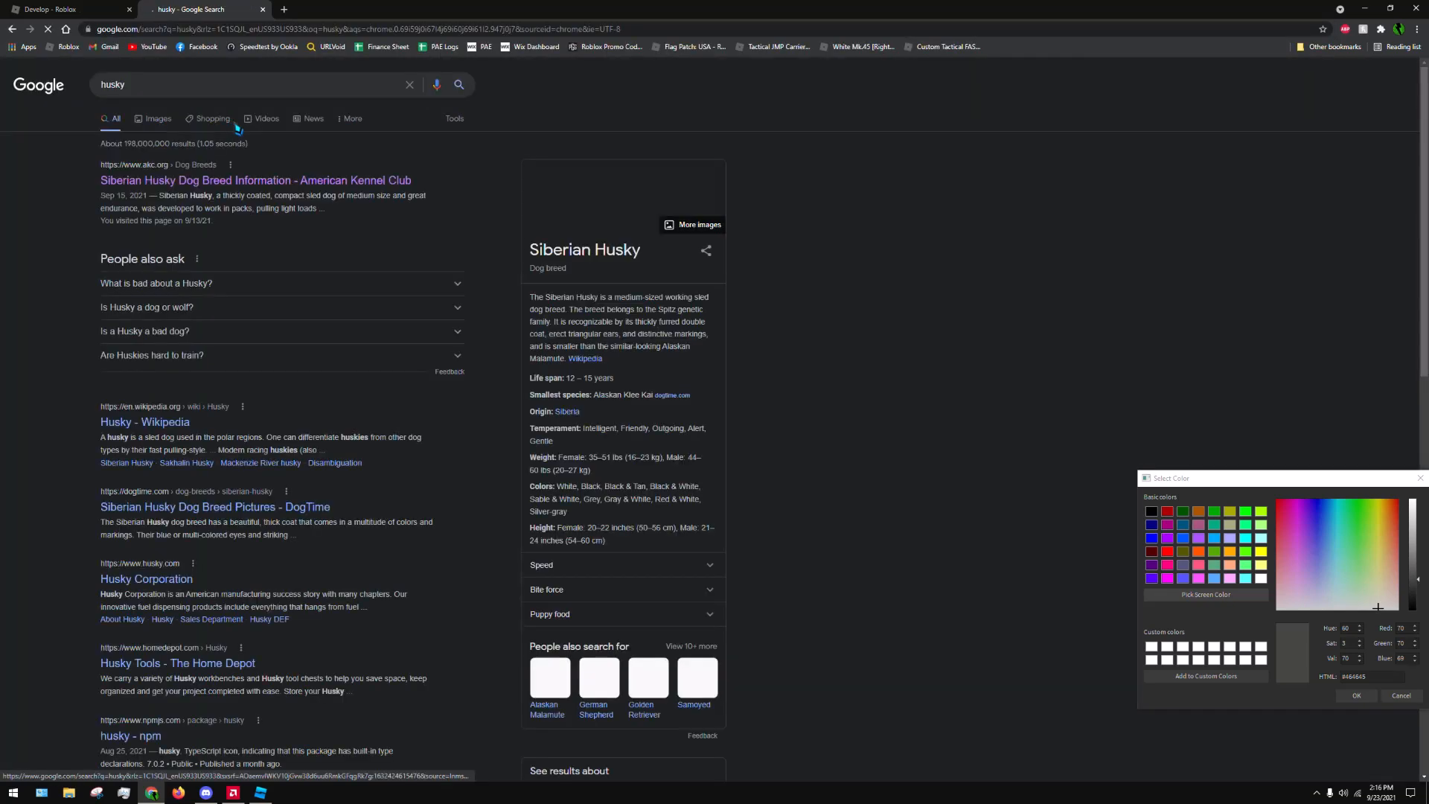
left_click(176, 131)
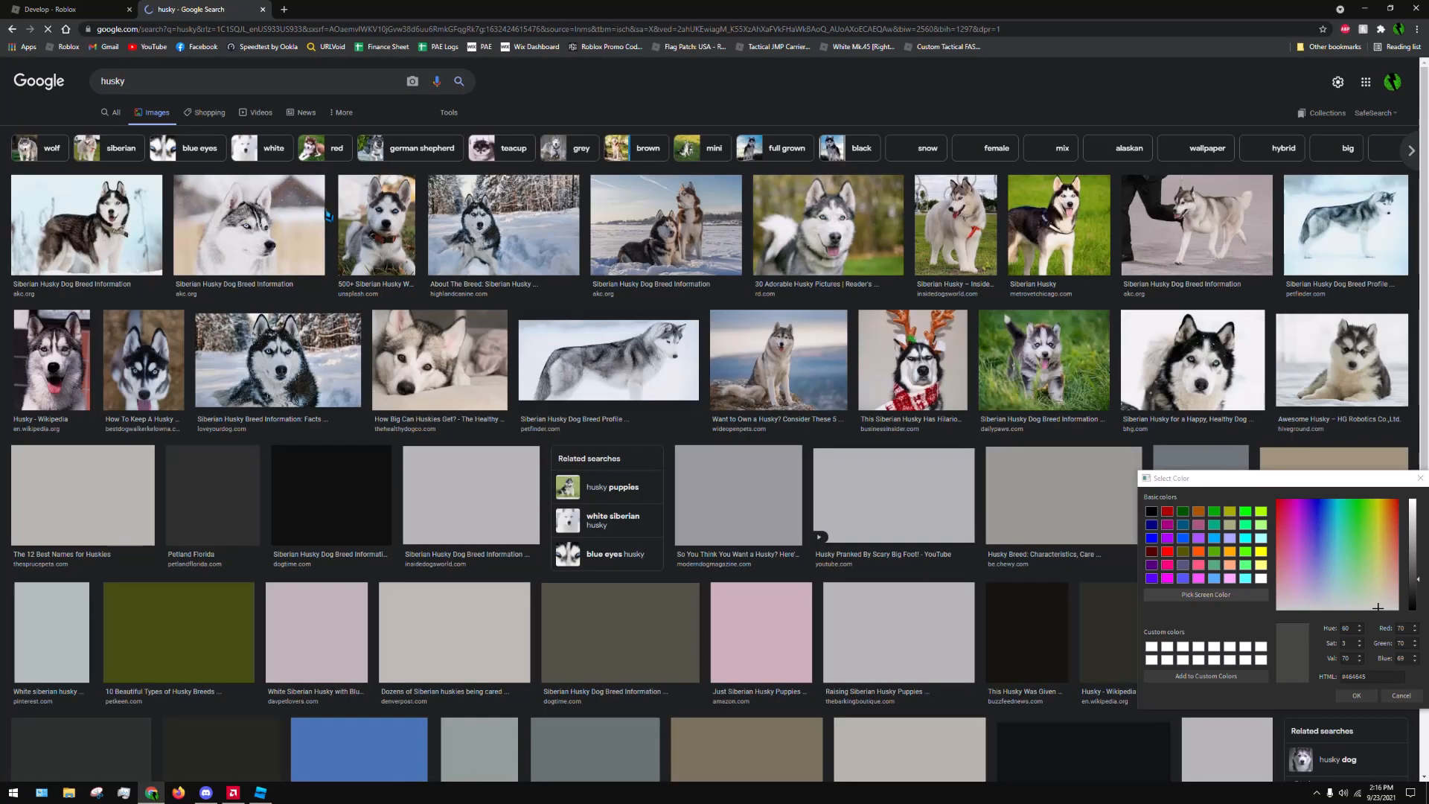
Sample the blue eye of a husky photo with Pick Screen Color, apply colour #57697a to the part, and return to Roblox Studio
left_click(1255, 604)
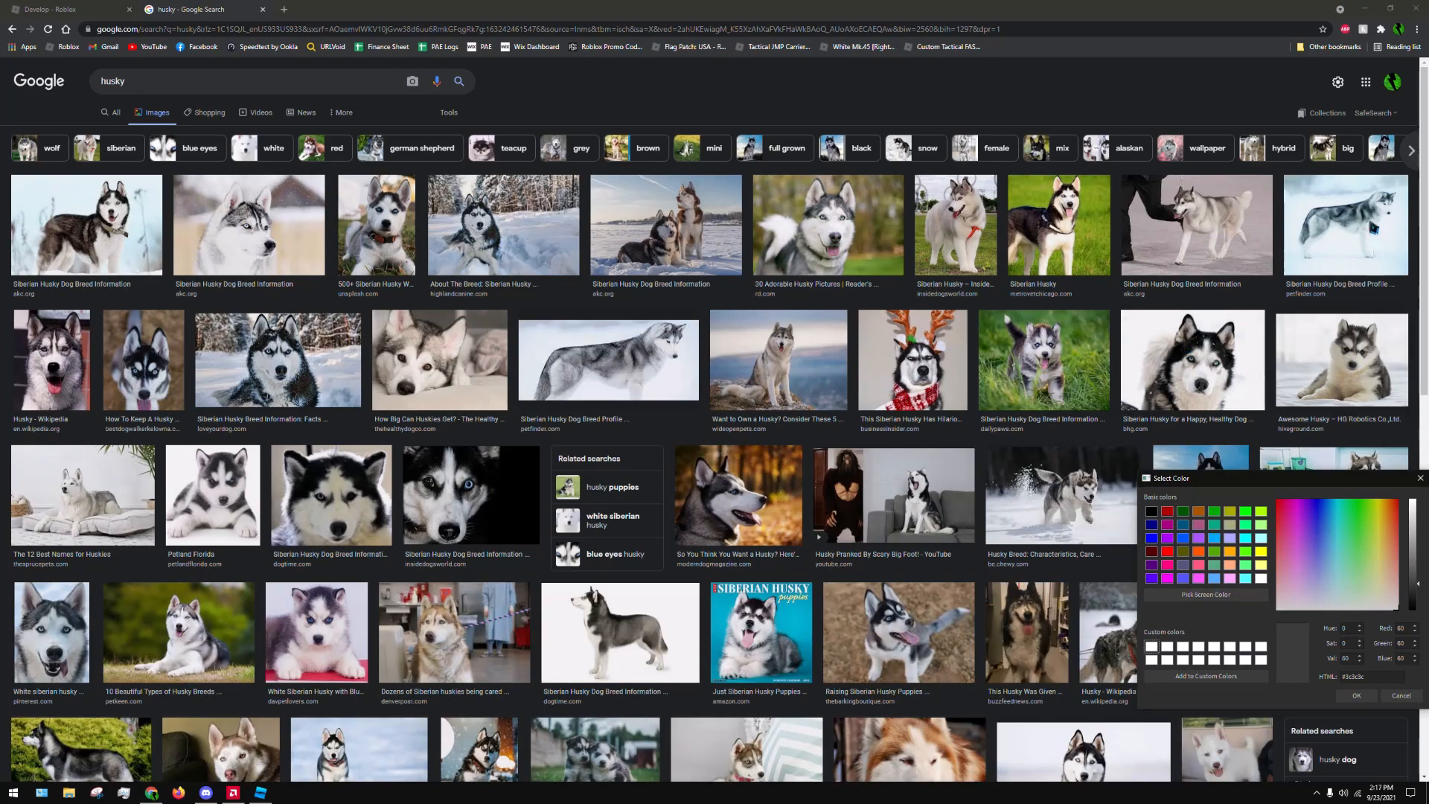
left_click(1206, 594)
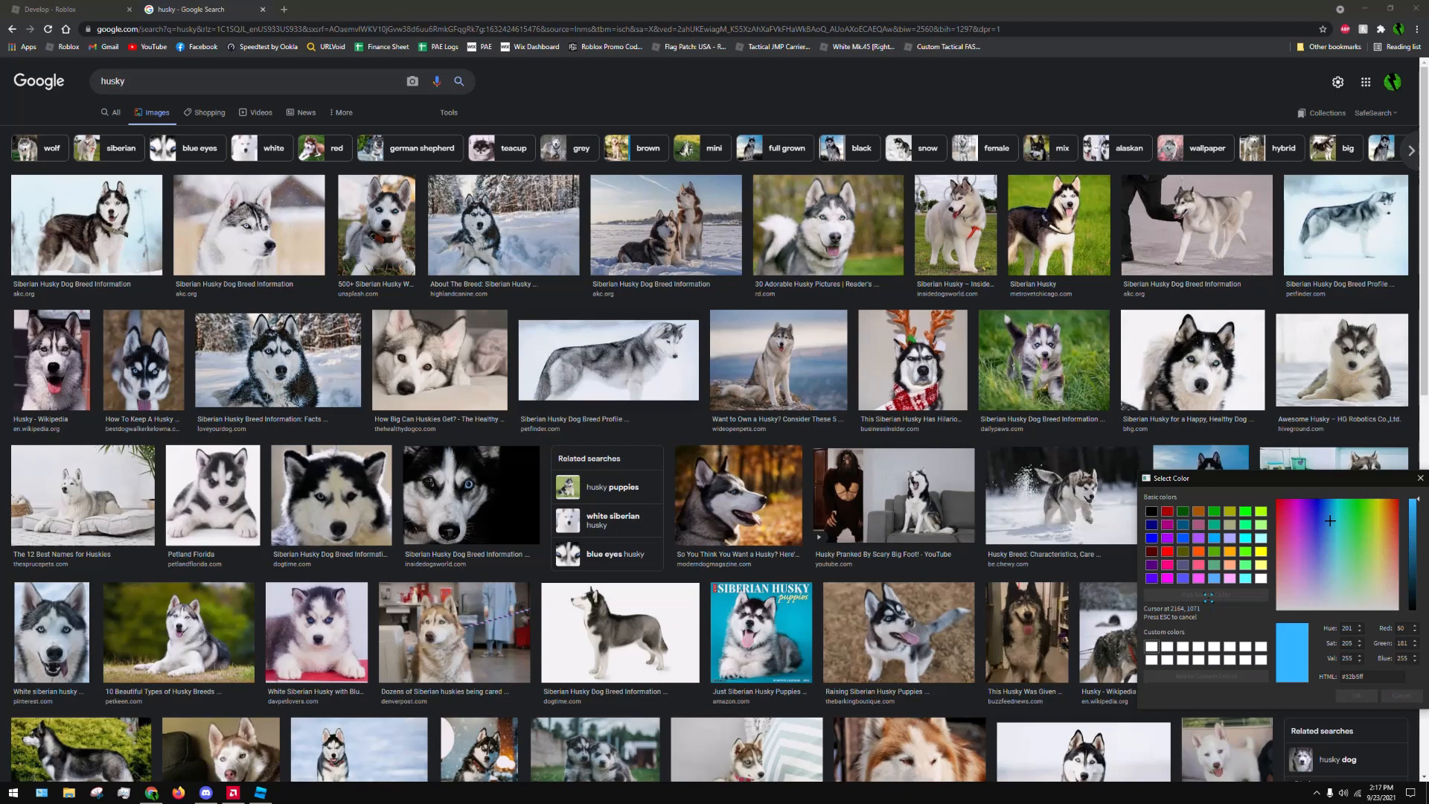
left_click(1191, 357)
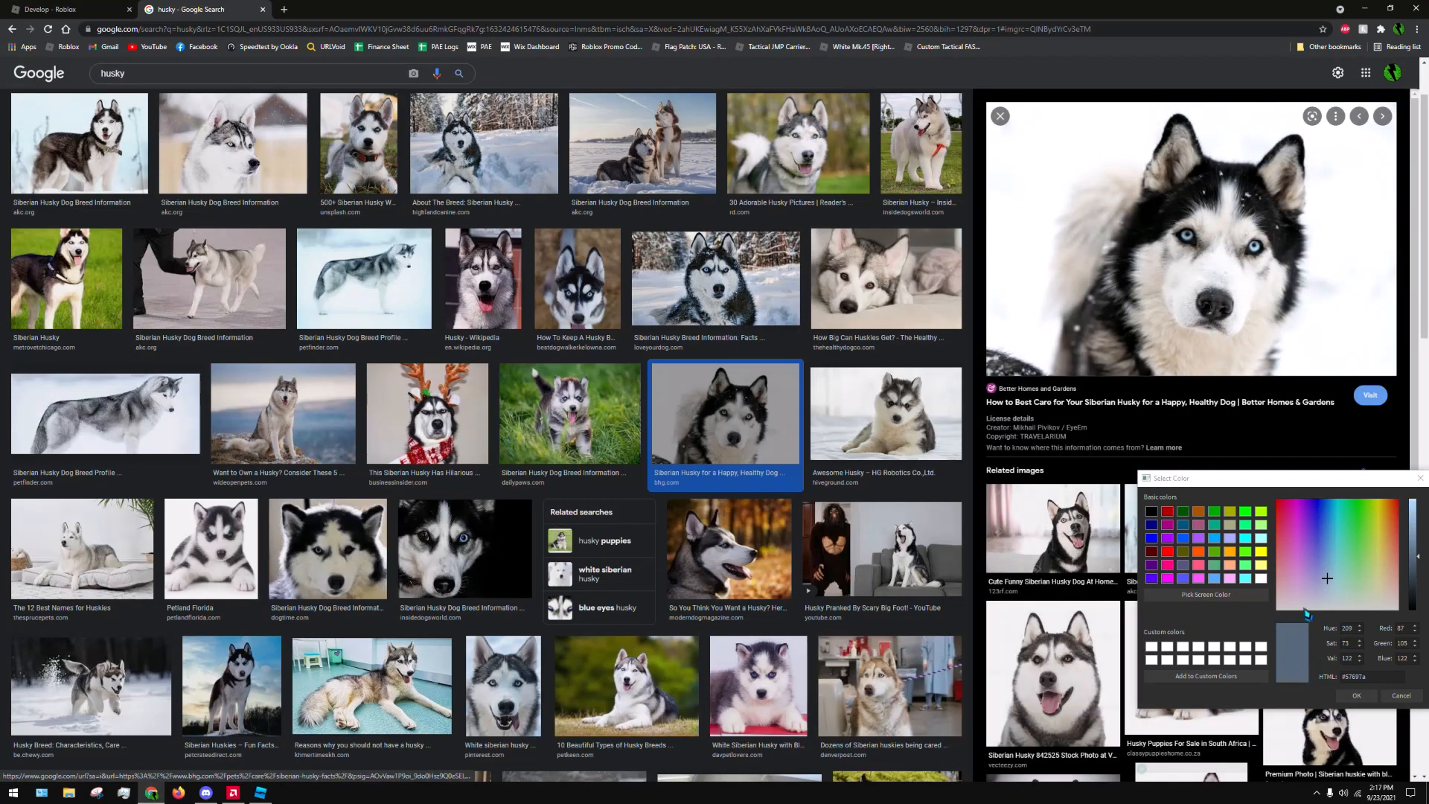
left_click(1357, 695)
left_click(1368, 8)
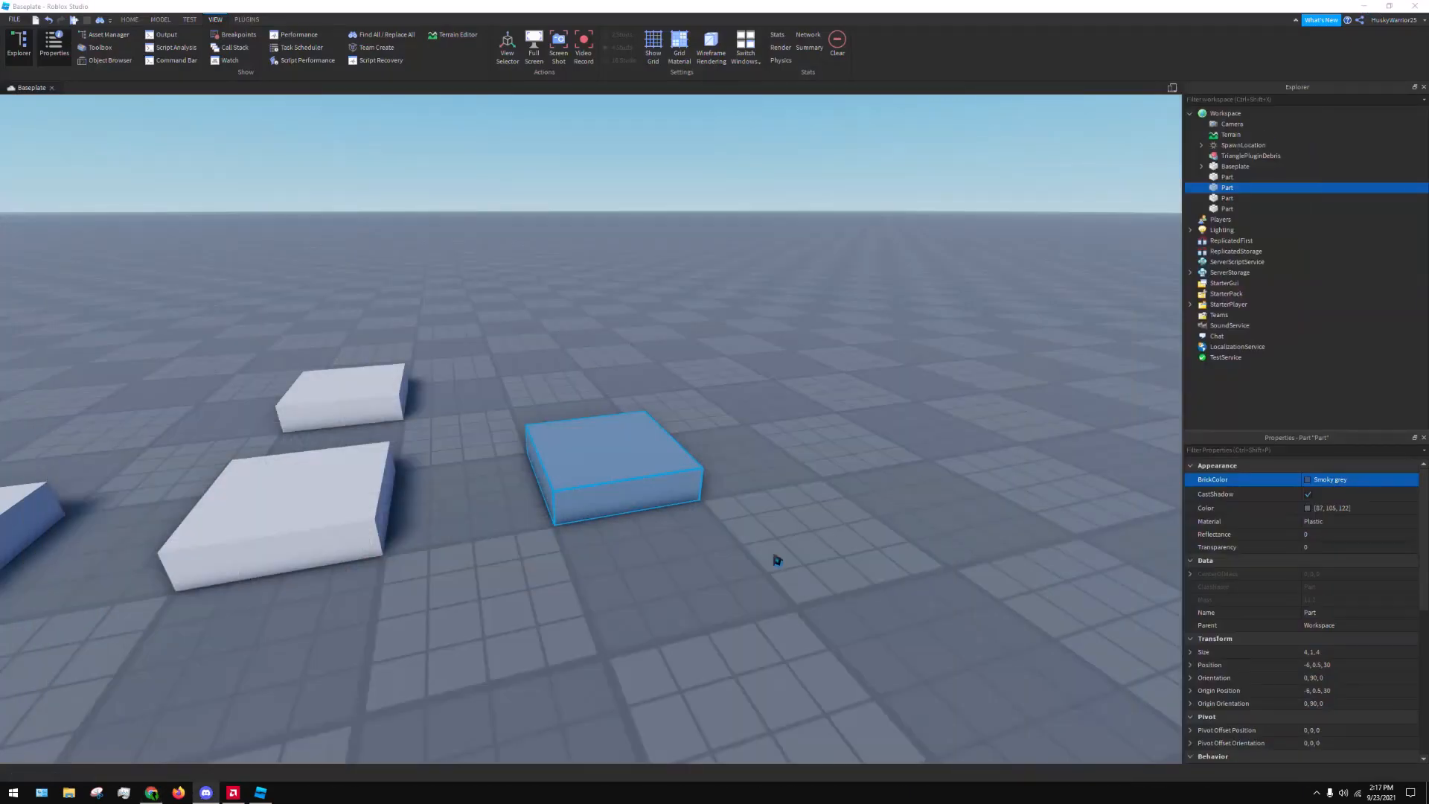
Deselect the recoloured block and examine it beside the white blocks and the spawn location
left_click(736, 323)
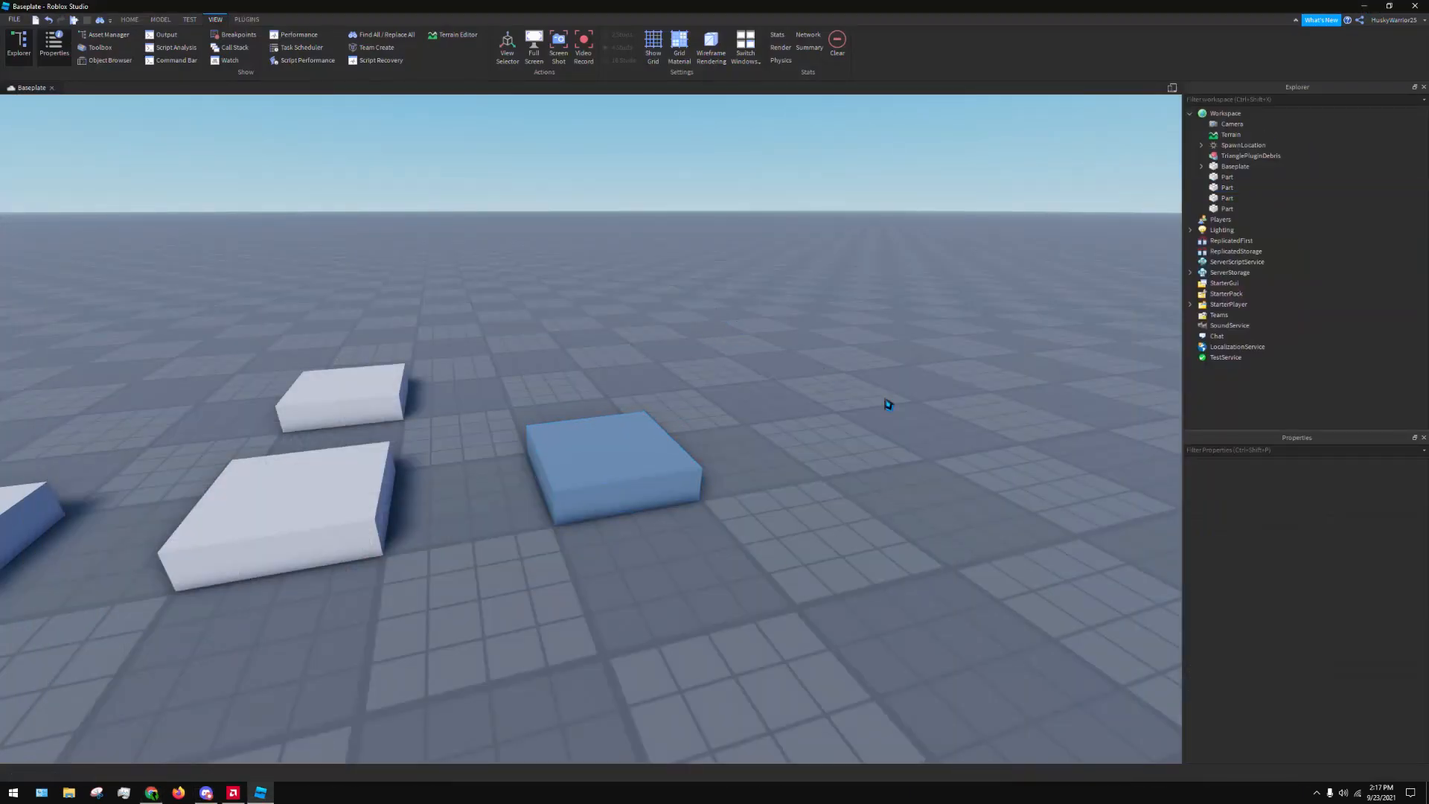
right_click_drag(960, 223, 926, 310)
key("s")
key("d")
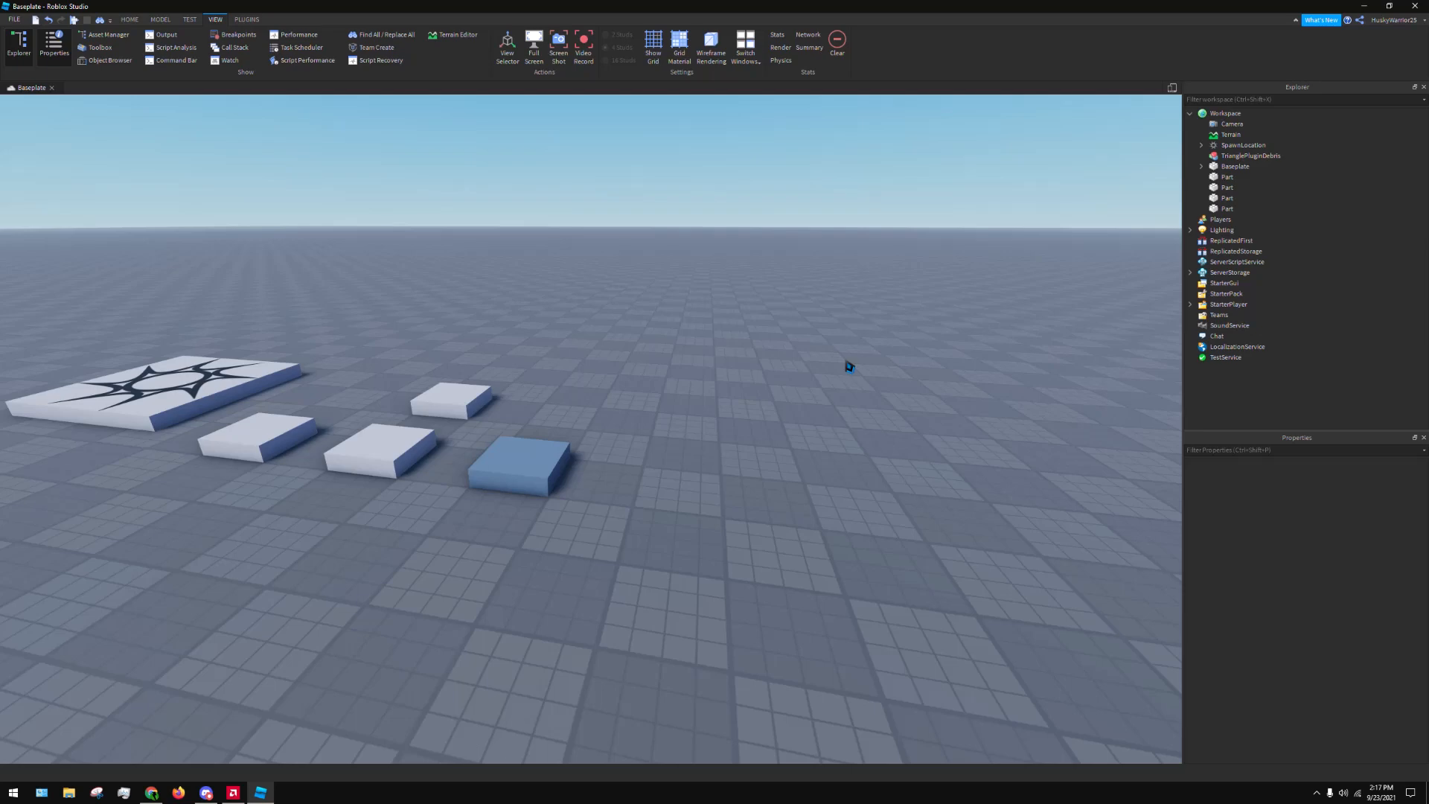
key("w")
key("a")
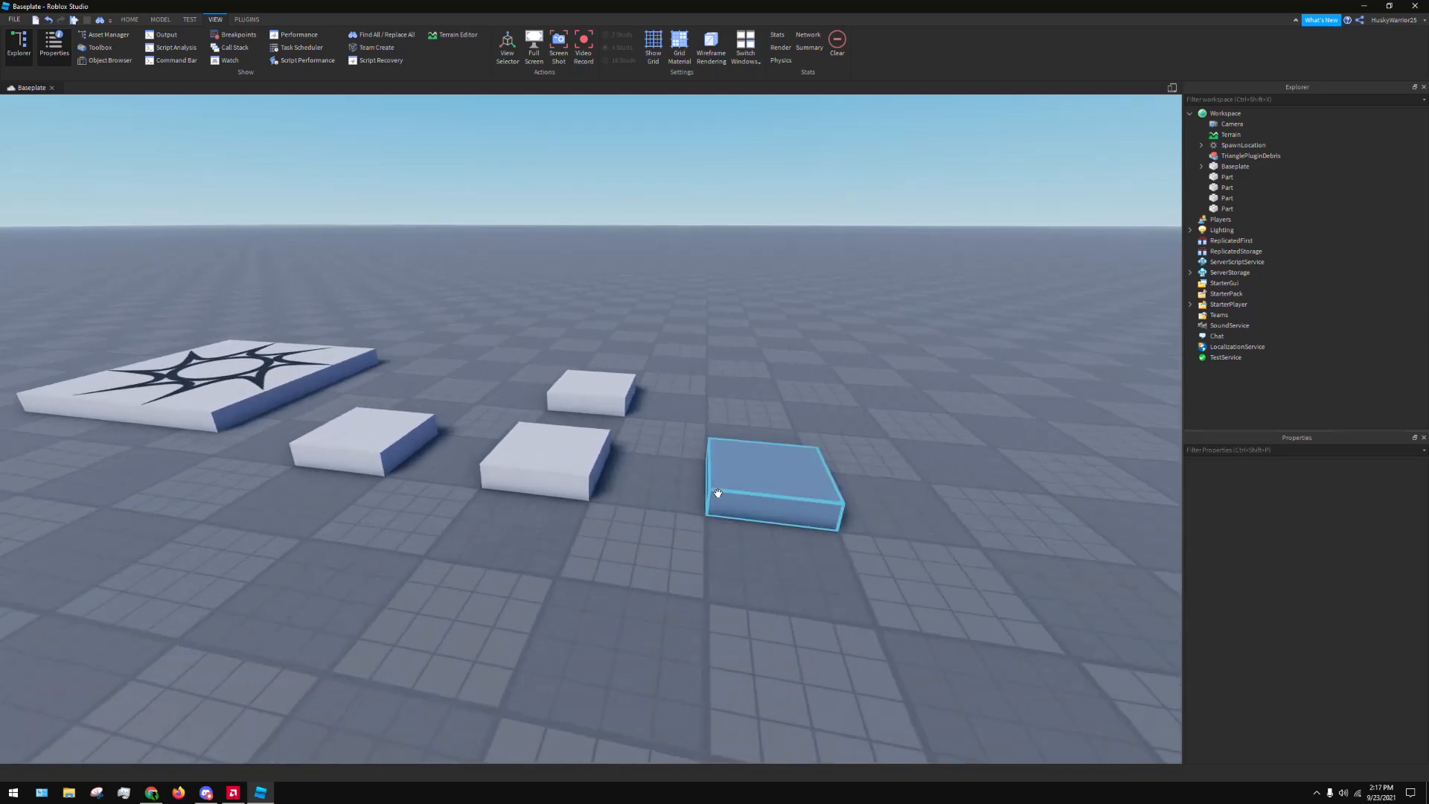
Select the blue block, open the Select Color dialog from its BrickColor property, and place the dialog beside the block
left_click(717, 494)
key("d")
right_click_drag(739, 496, 739, 496)
key("w")
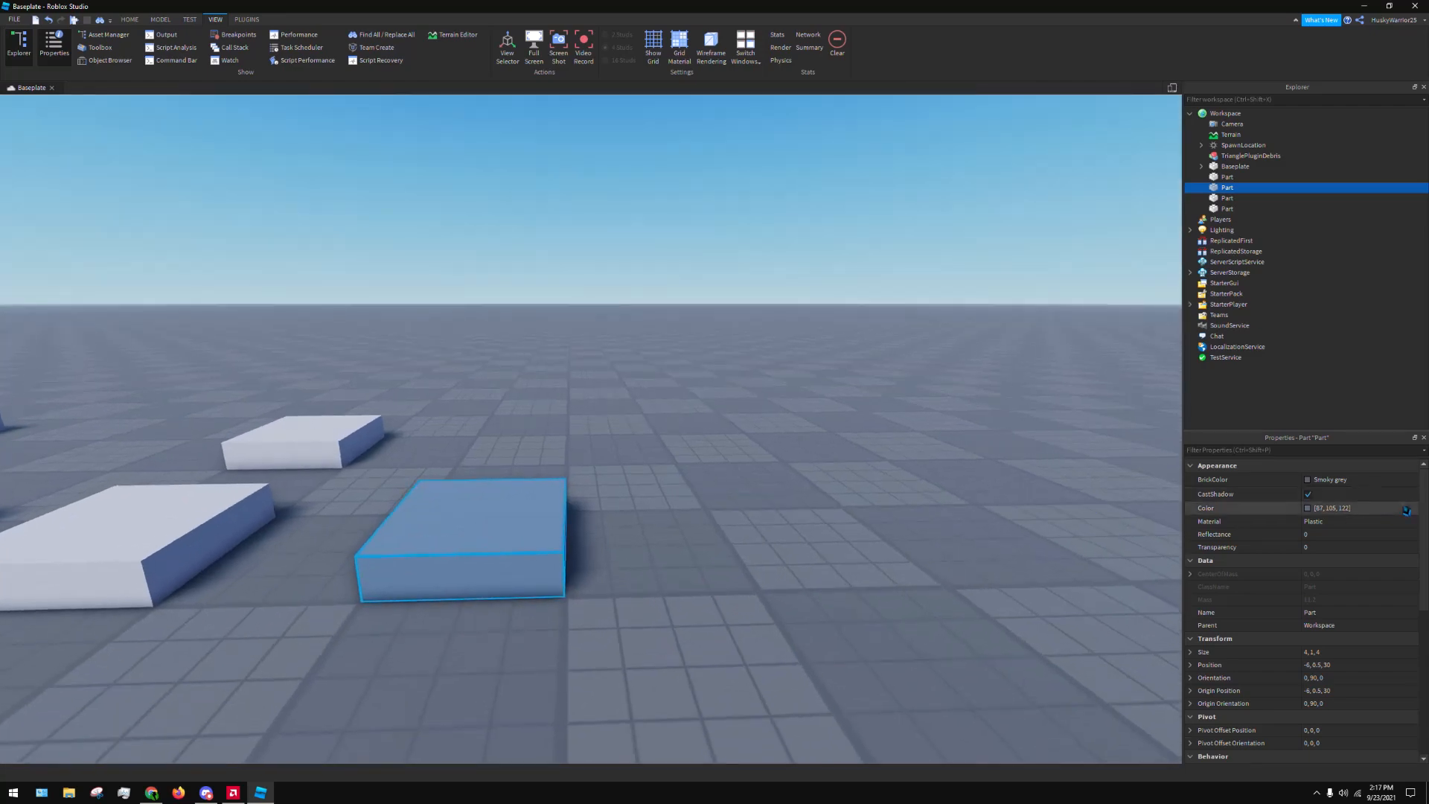
left_click(1370, 484)
left_click(1330, 709)
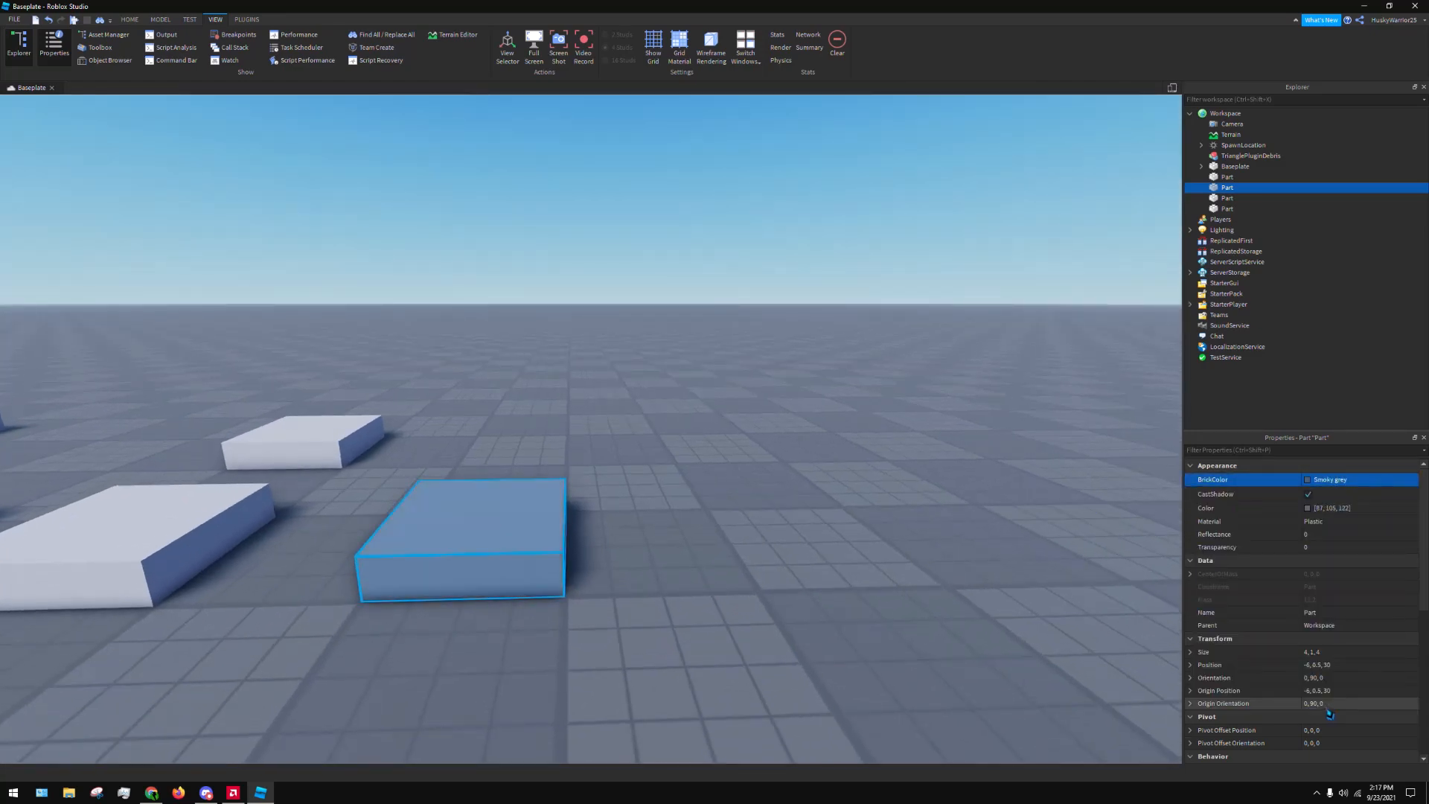
left_click(1333, 484)
left_click(1332, 698)
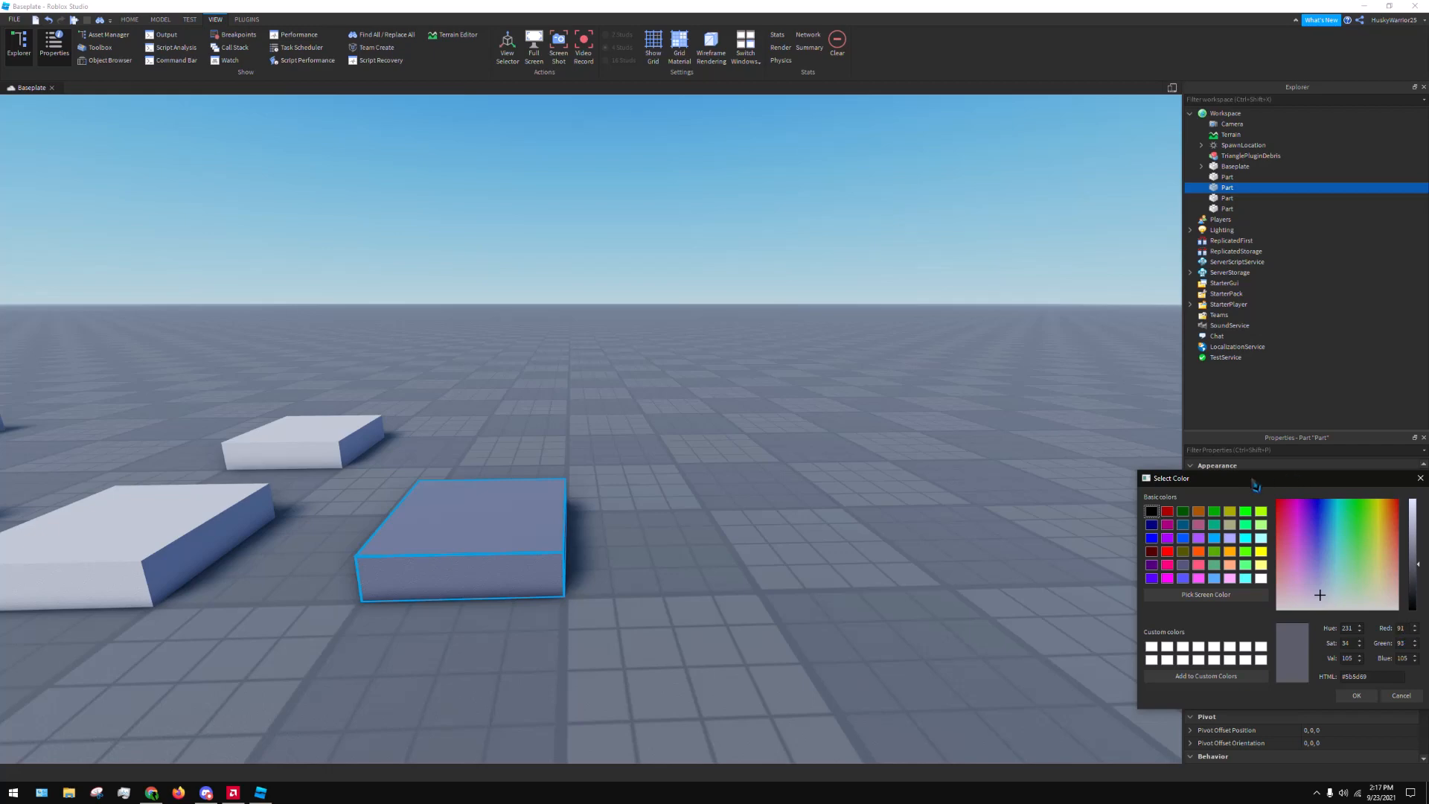
left_click_drag(1265, 477, 914, 387)
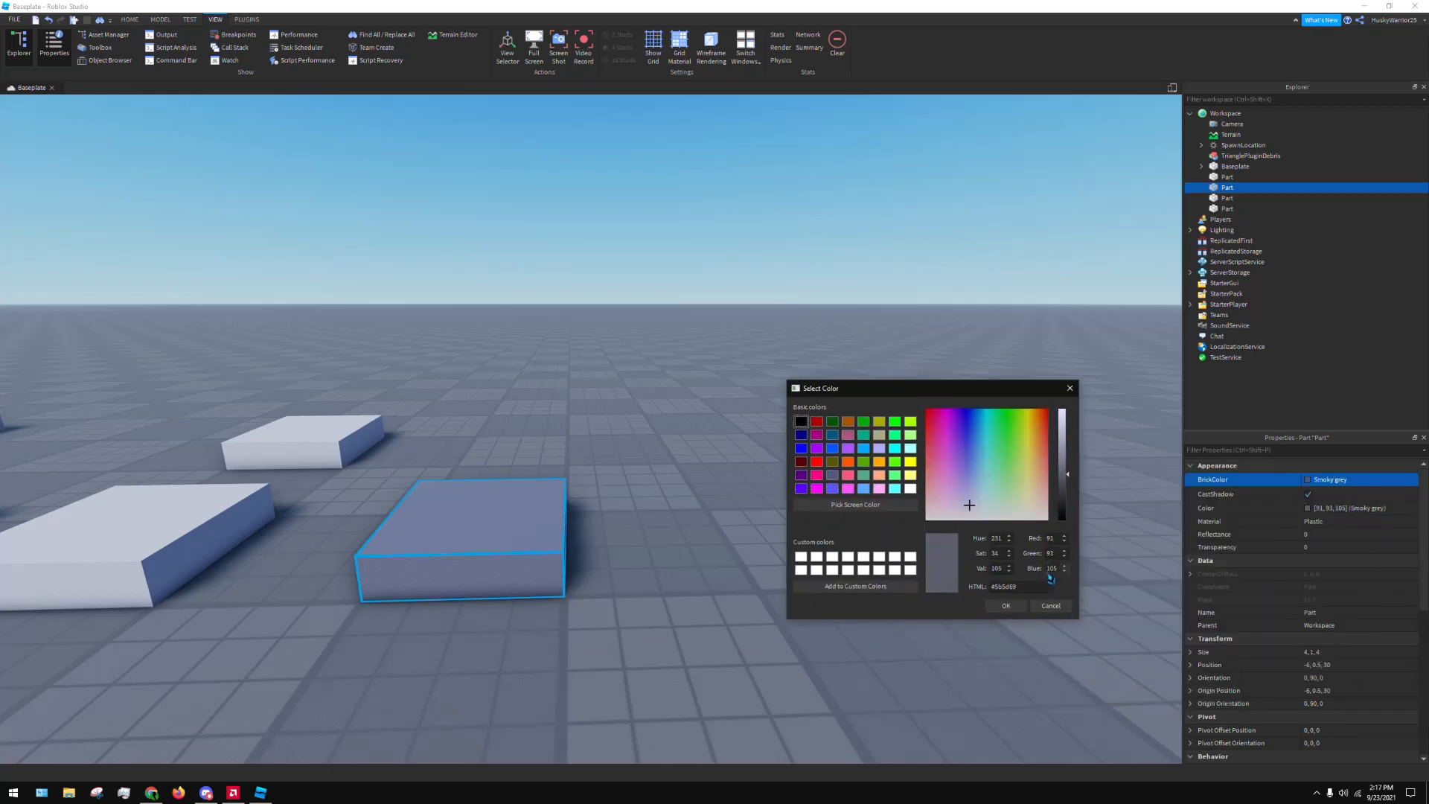
Set the block's red, green and blue values to 100 each in the Select Color dialog
double_click(1050, 538)
type("100")
double_click(1050, 553)
type("100")
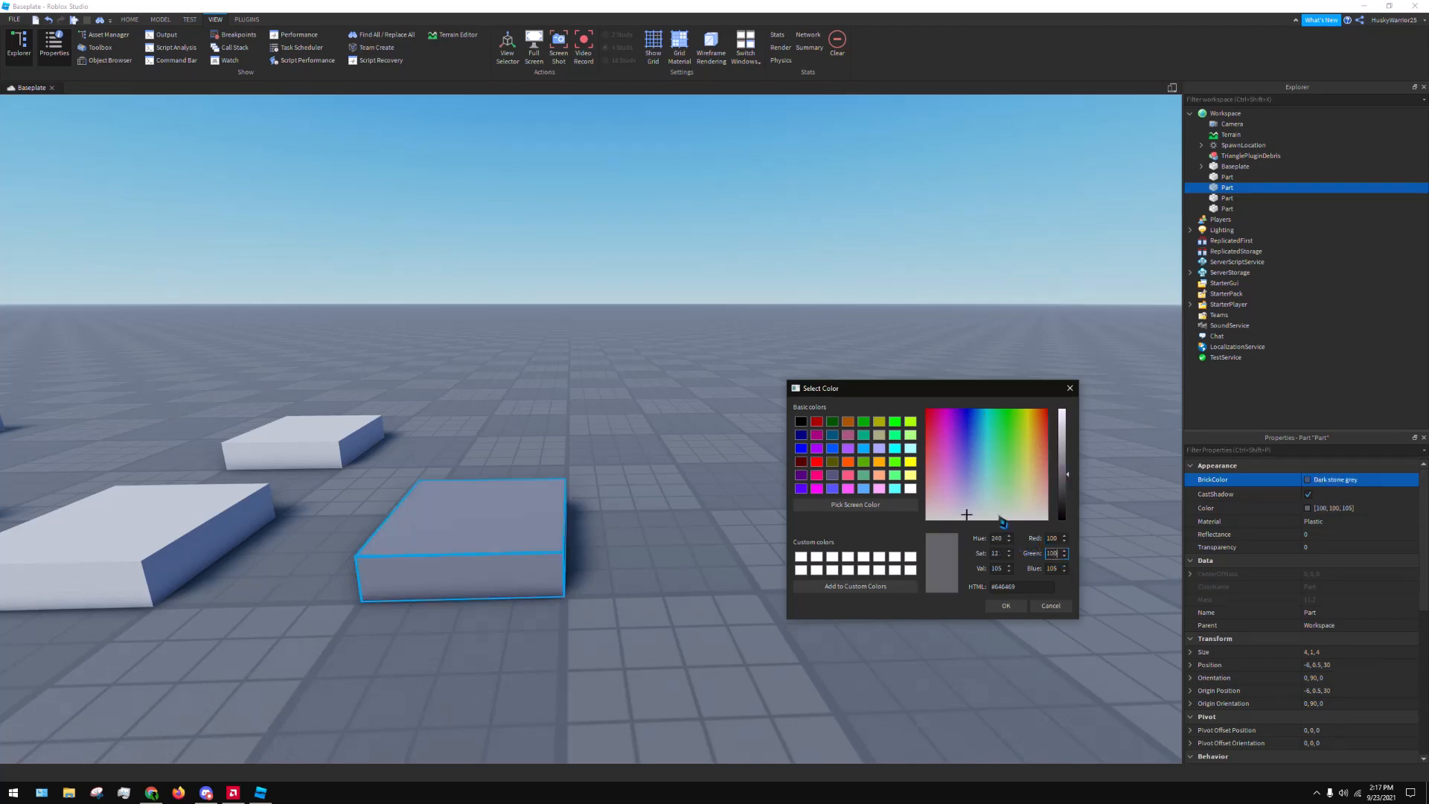
double_click(1052, 568)
type("100")
Set the block's blue, green and red values to 60 each and apply the colour
type("60")
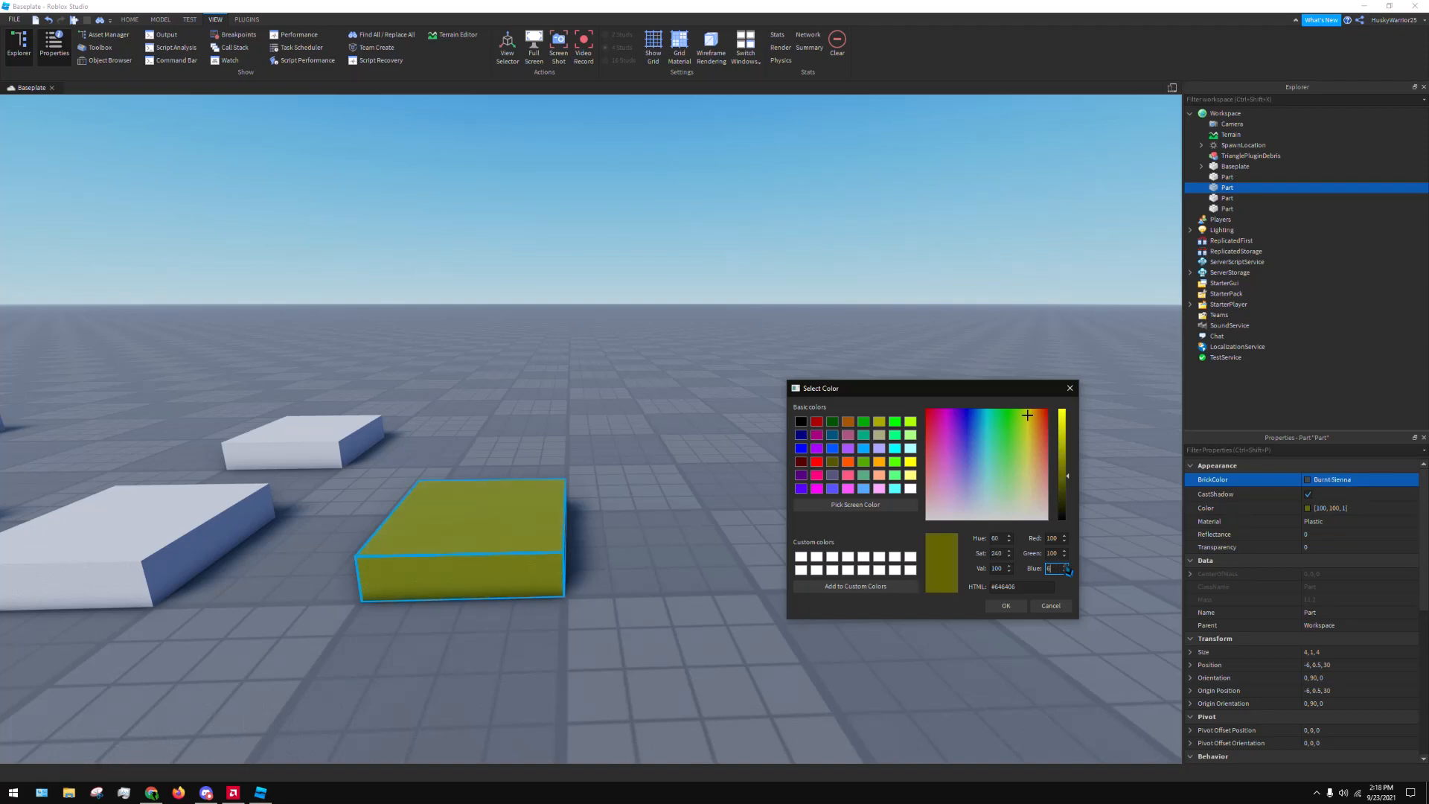
double_click(1052, 554)
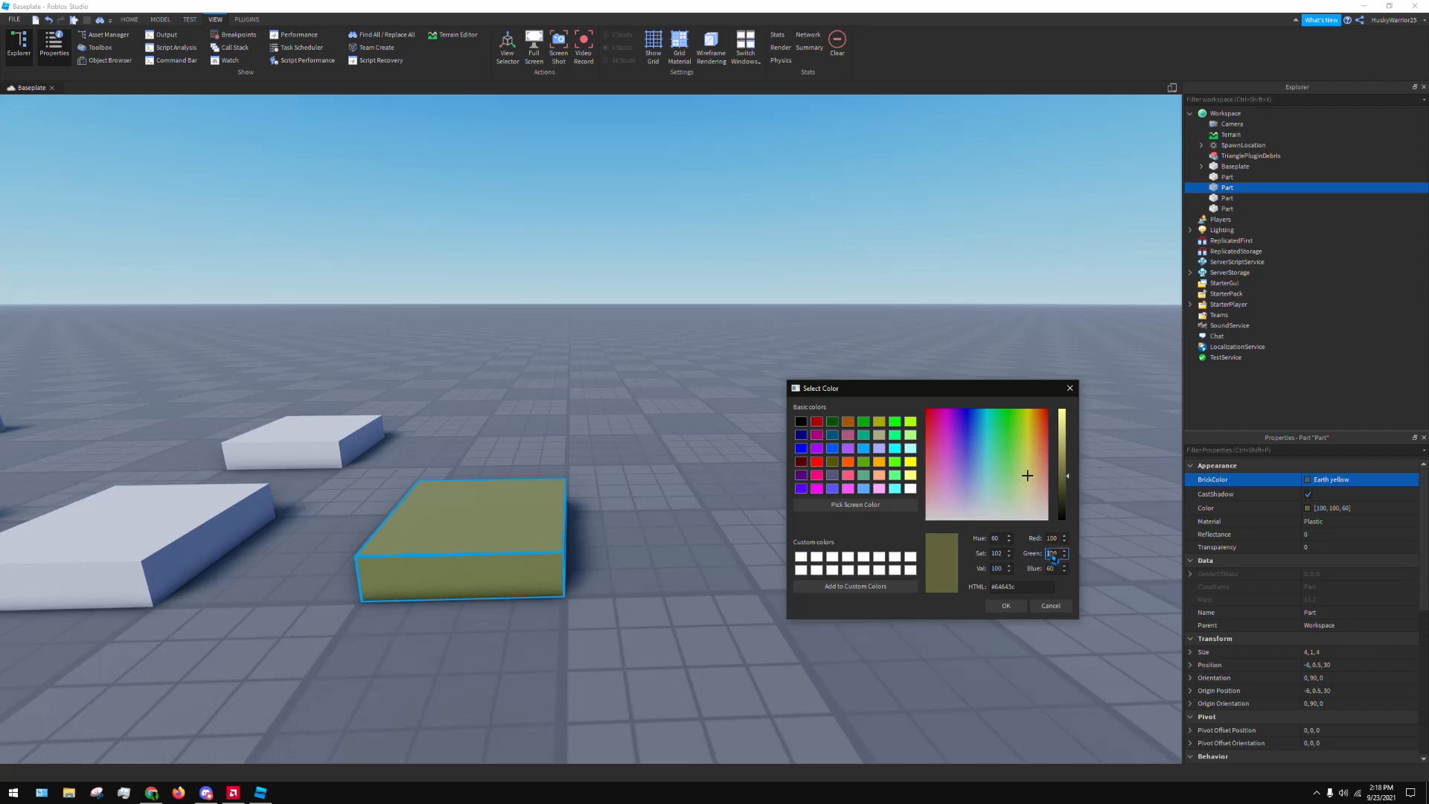
type("60")
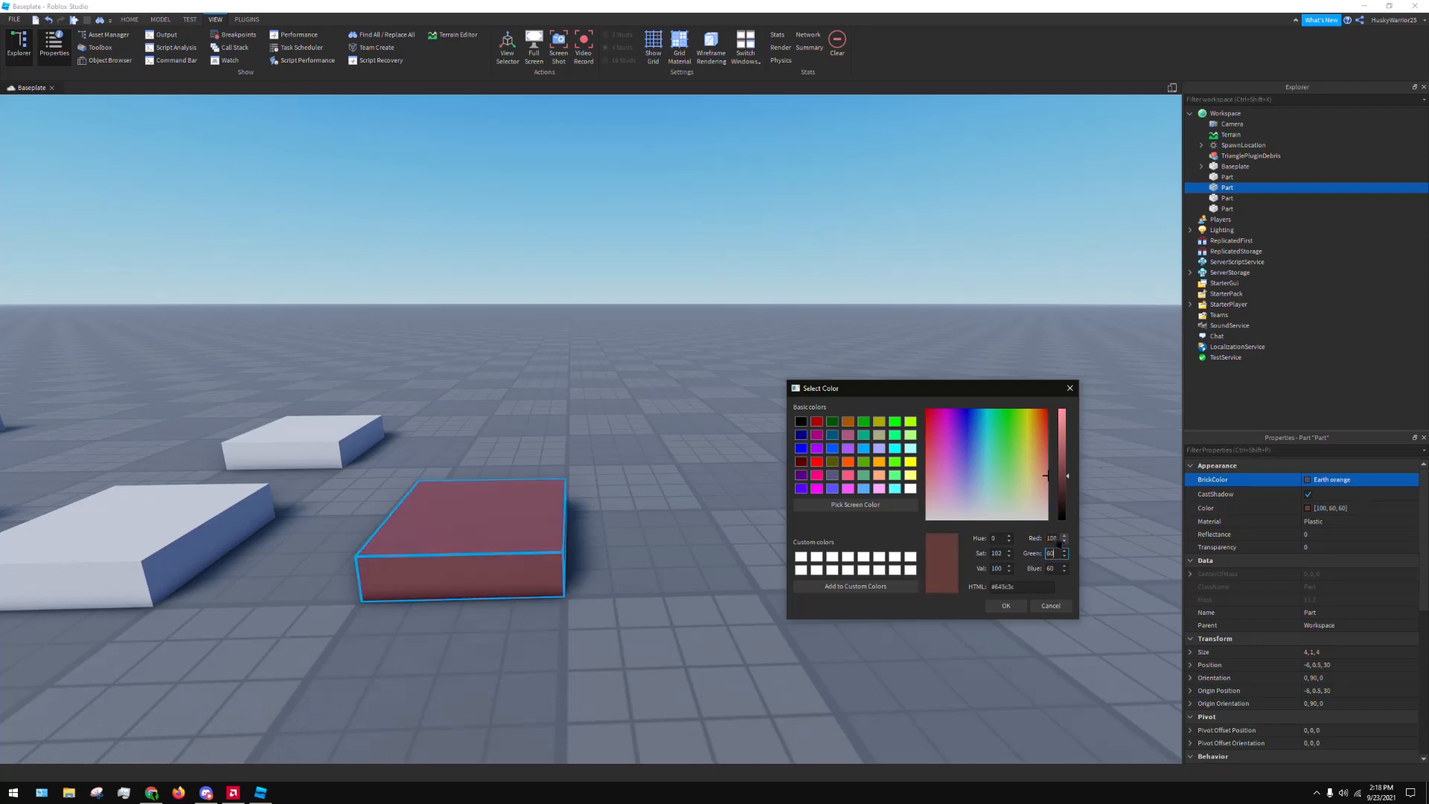
double_click(1055, 539)
type("60")
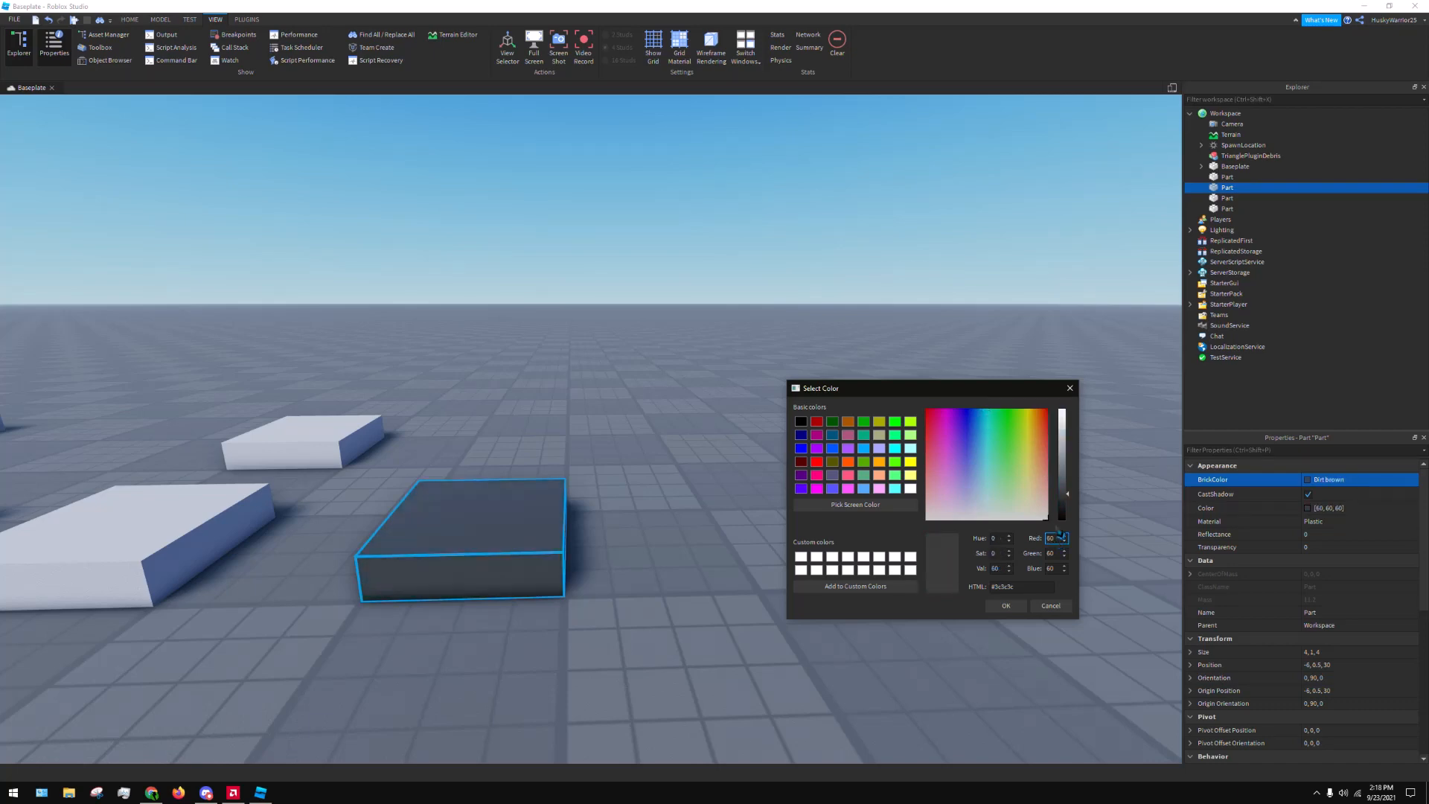
left_click(1010, 607)
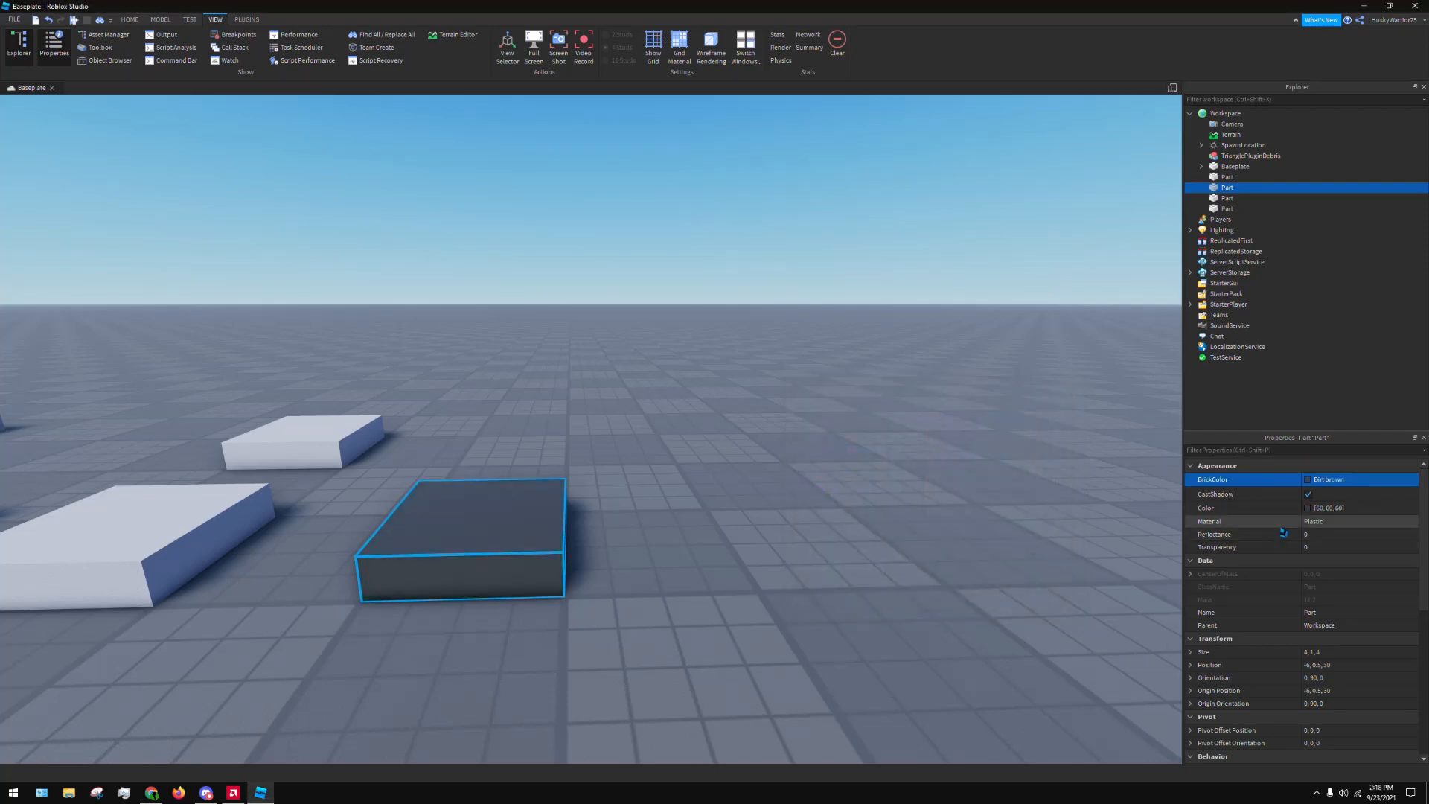
Enter 60, 0, 60 directly as the block's Color property, and set it back to 60, 60, 60
left_click(1349, 509)
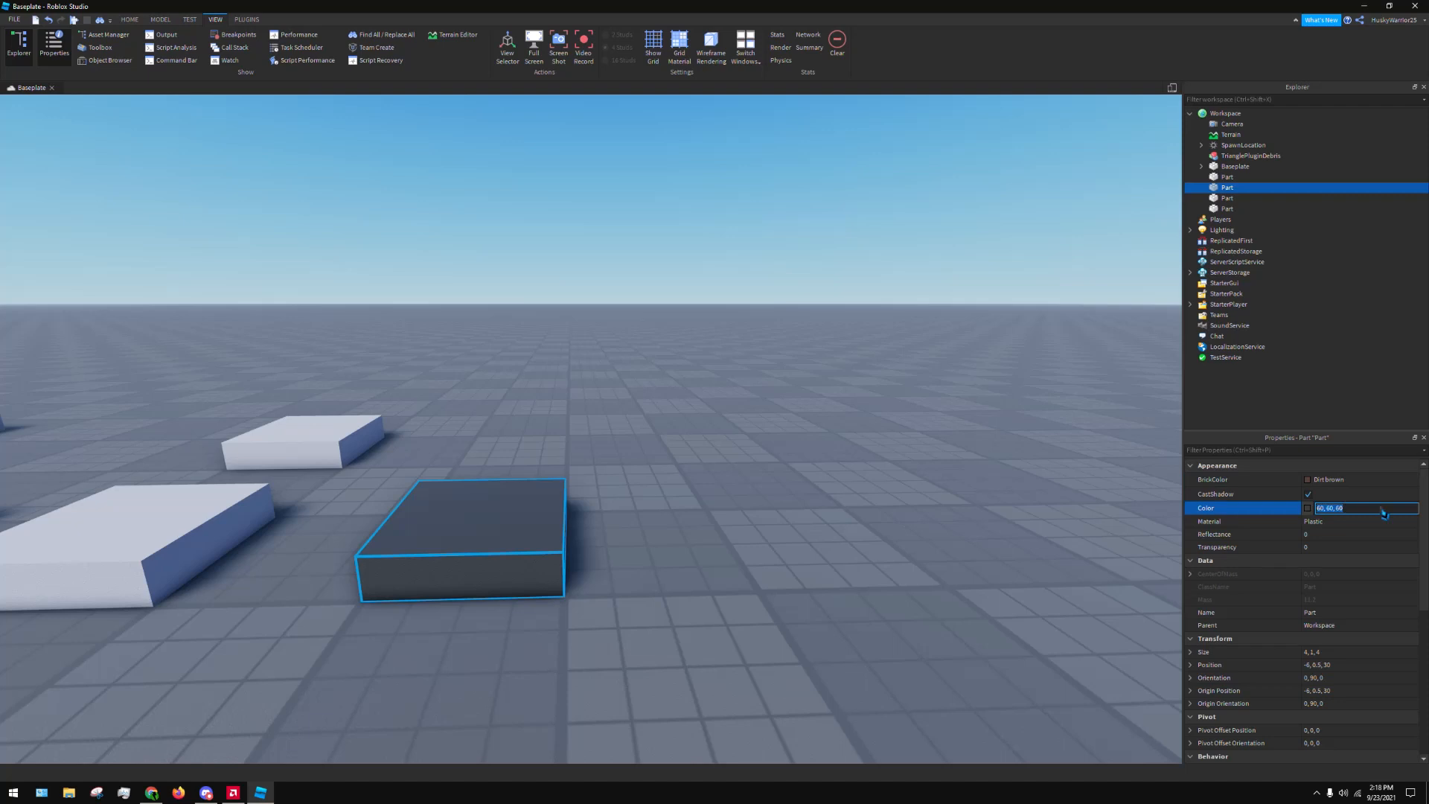
type("60, 0, 60")
key("Return")
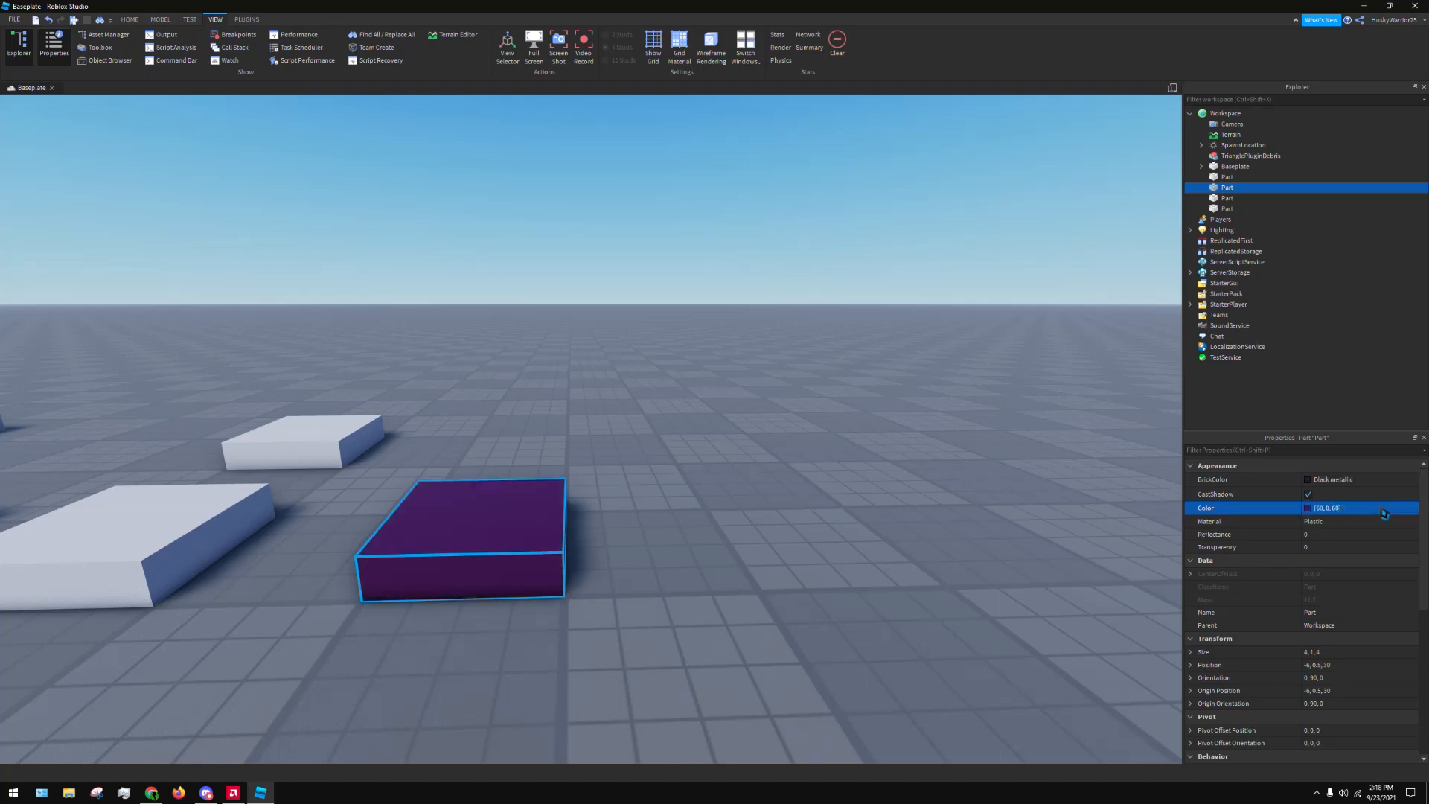
left_click(1383, 513)
type("60")
key("Return")
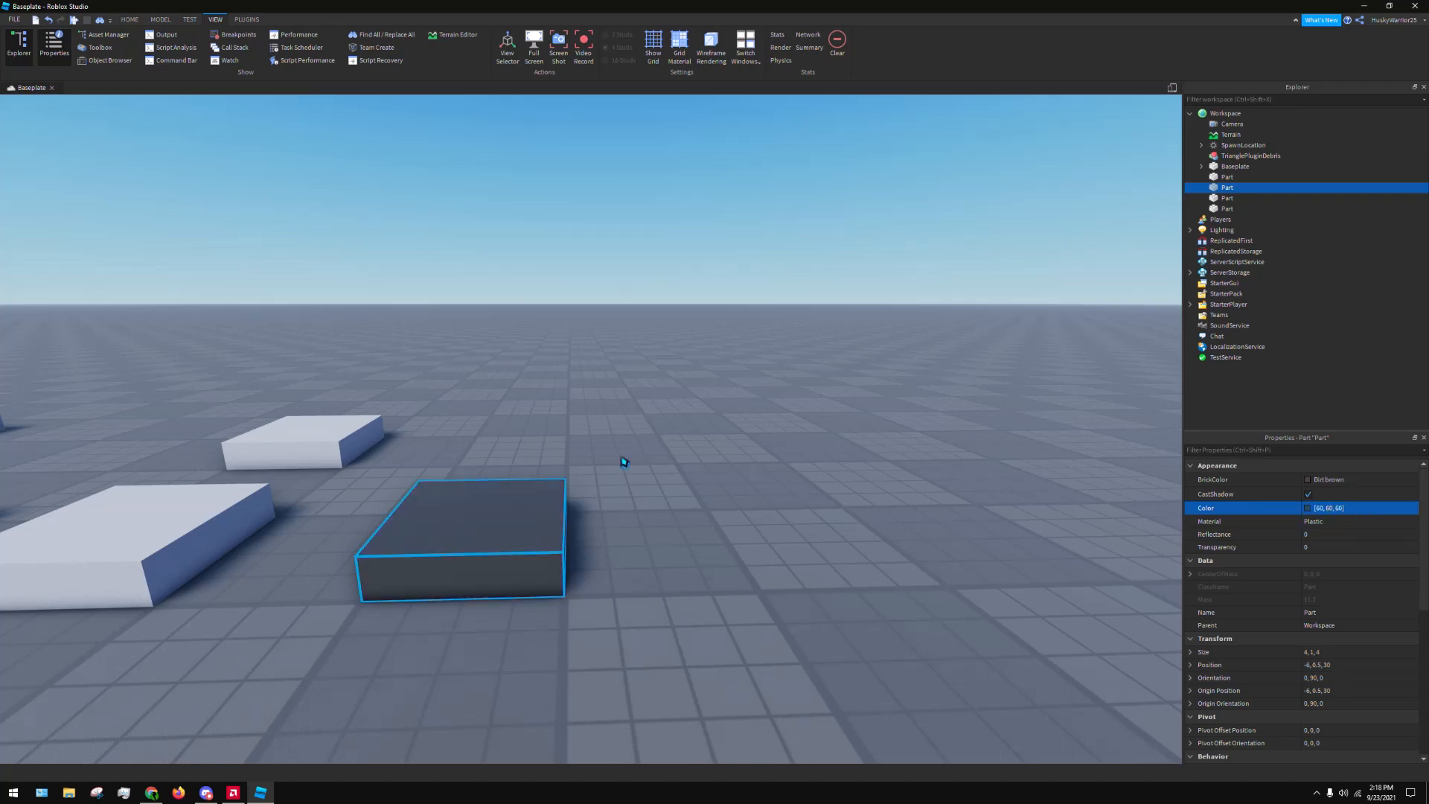
Slide the dark block 4 studs away from the white blocks and set its Color property to 50, 50, 50
left_click_drag(387, 553, 676, 568)
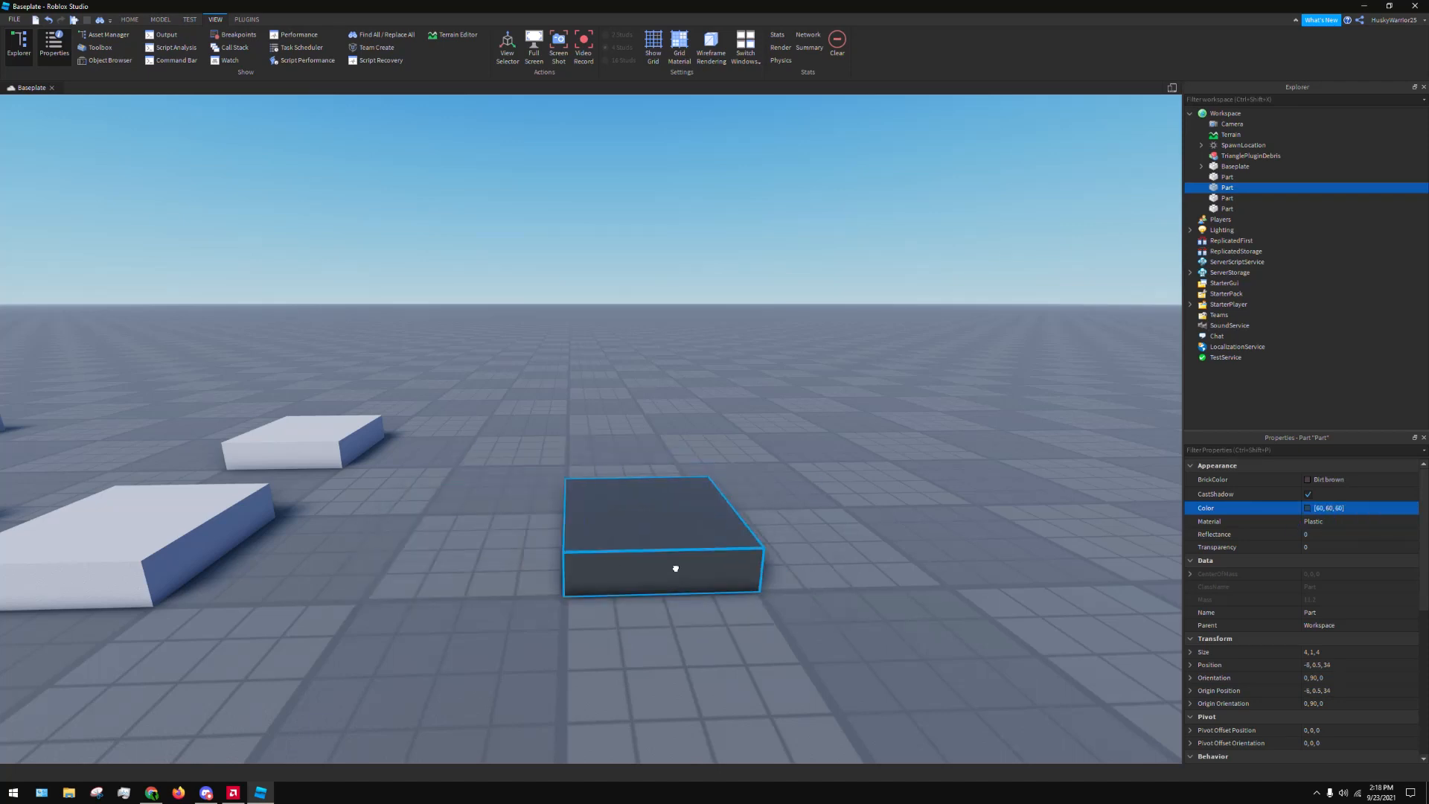
left_click(1376, 511)
type("50, 50, 50")
key("Return")
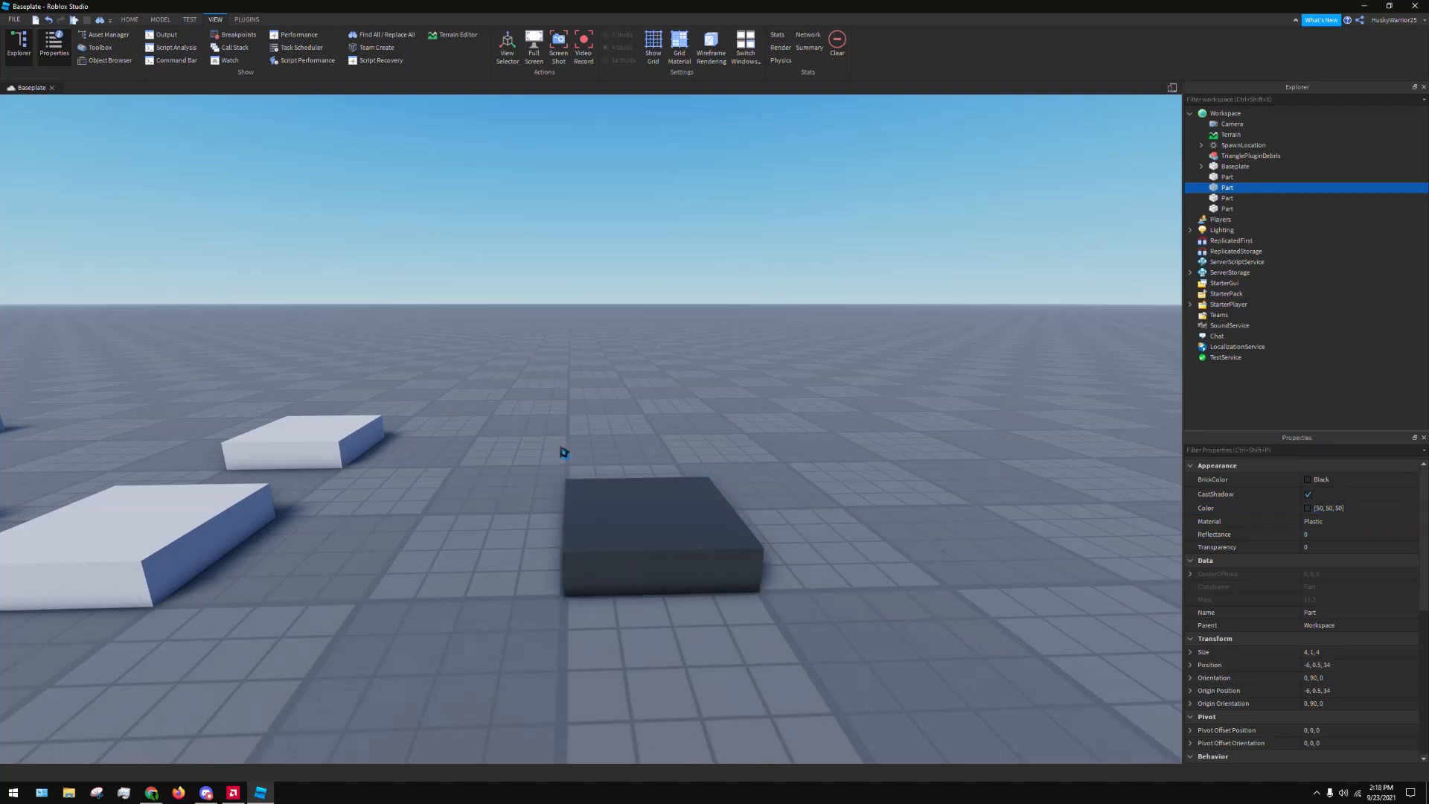
Re-enter the block's Color as 50,50,50 without spaces, and try entering 40404 without any separators
left_click(1397, 513)
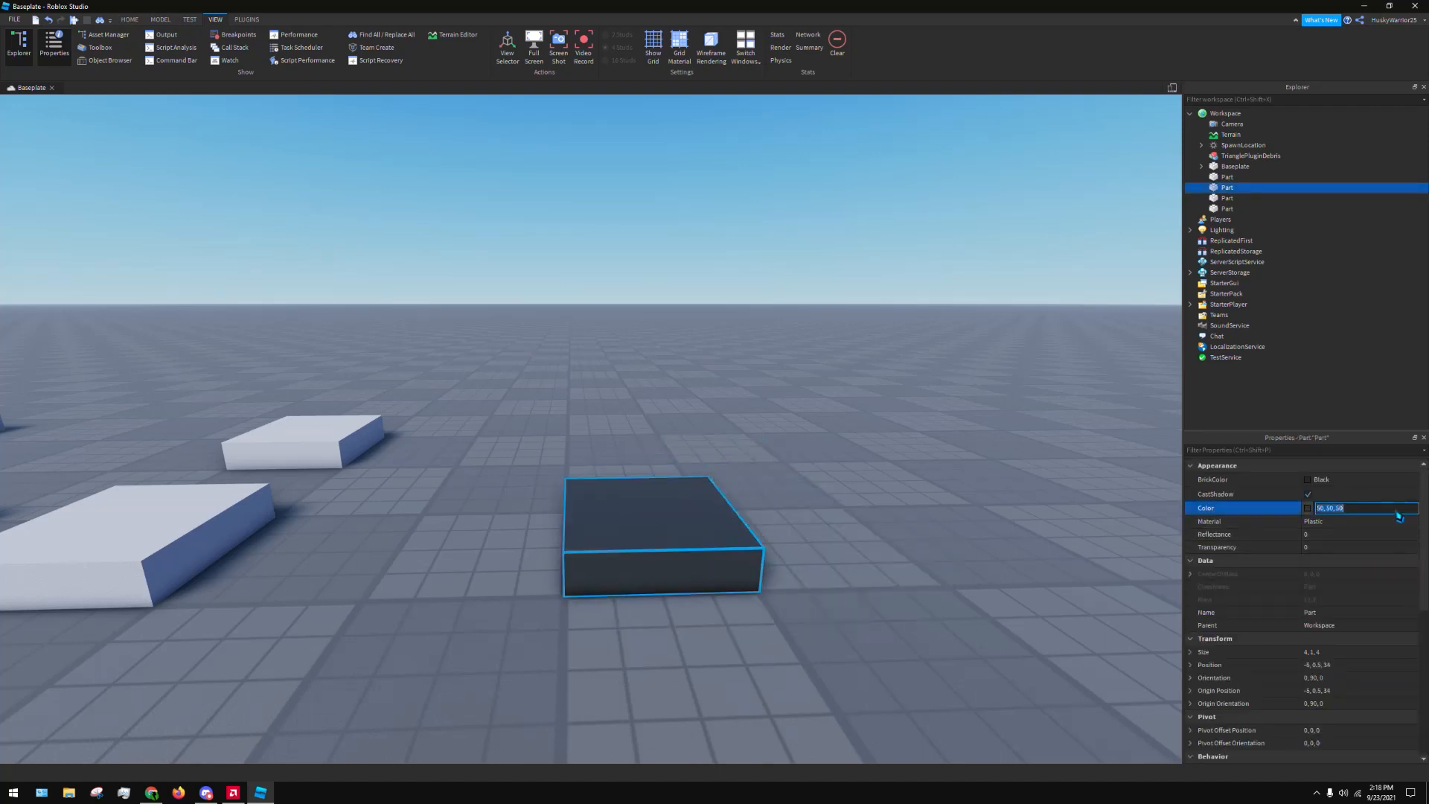
type("50,50,50")
key("Return")
left_click(1400, 516)
type("404040")
key("Return")
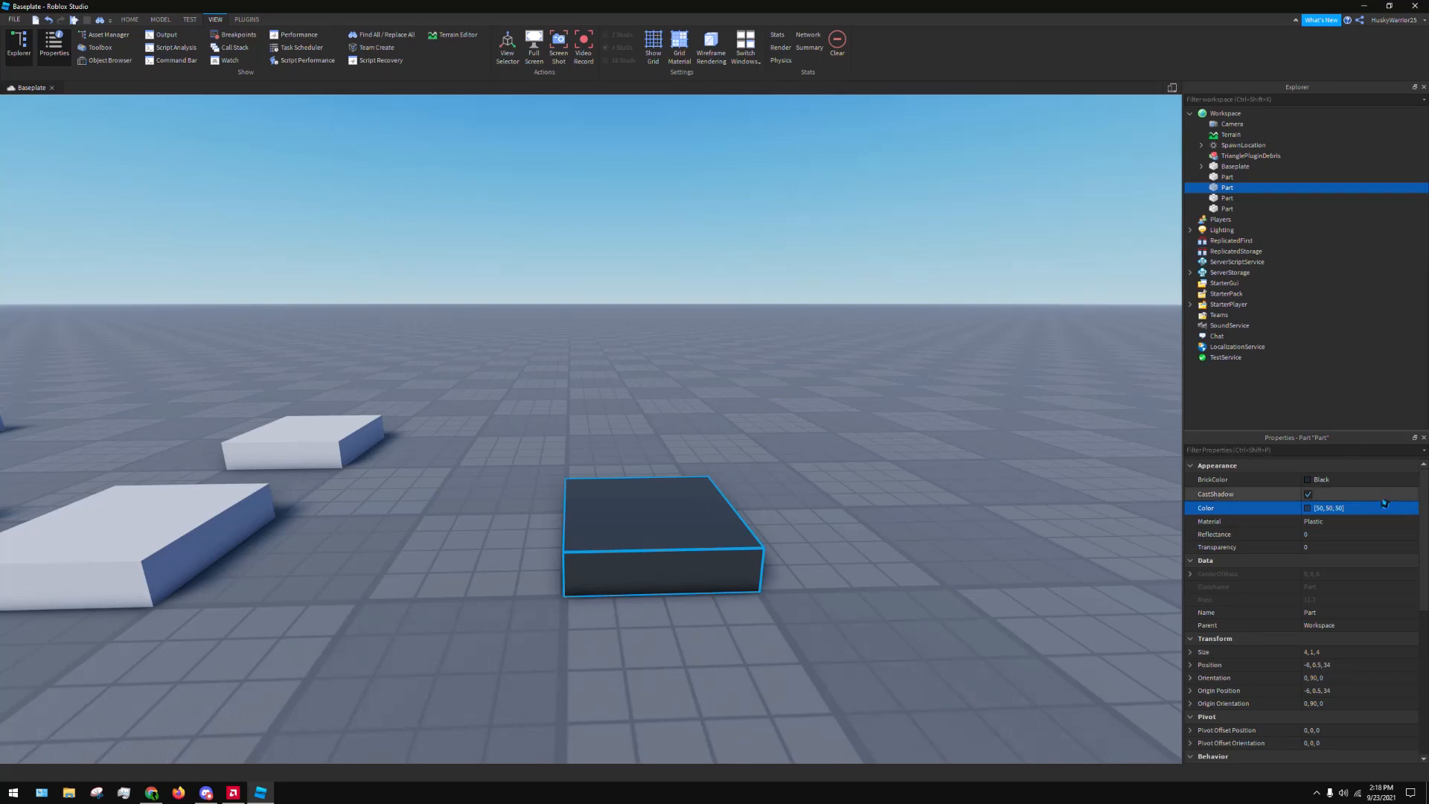
Raise the dark block 5 studs above the baseplate with the Move tool and reselect it
left_click(160, 19)
left_click(40, 43)
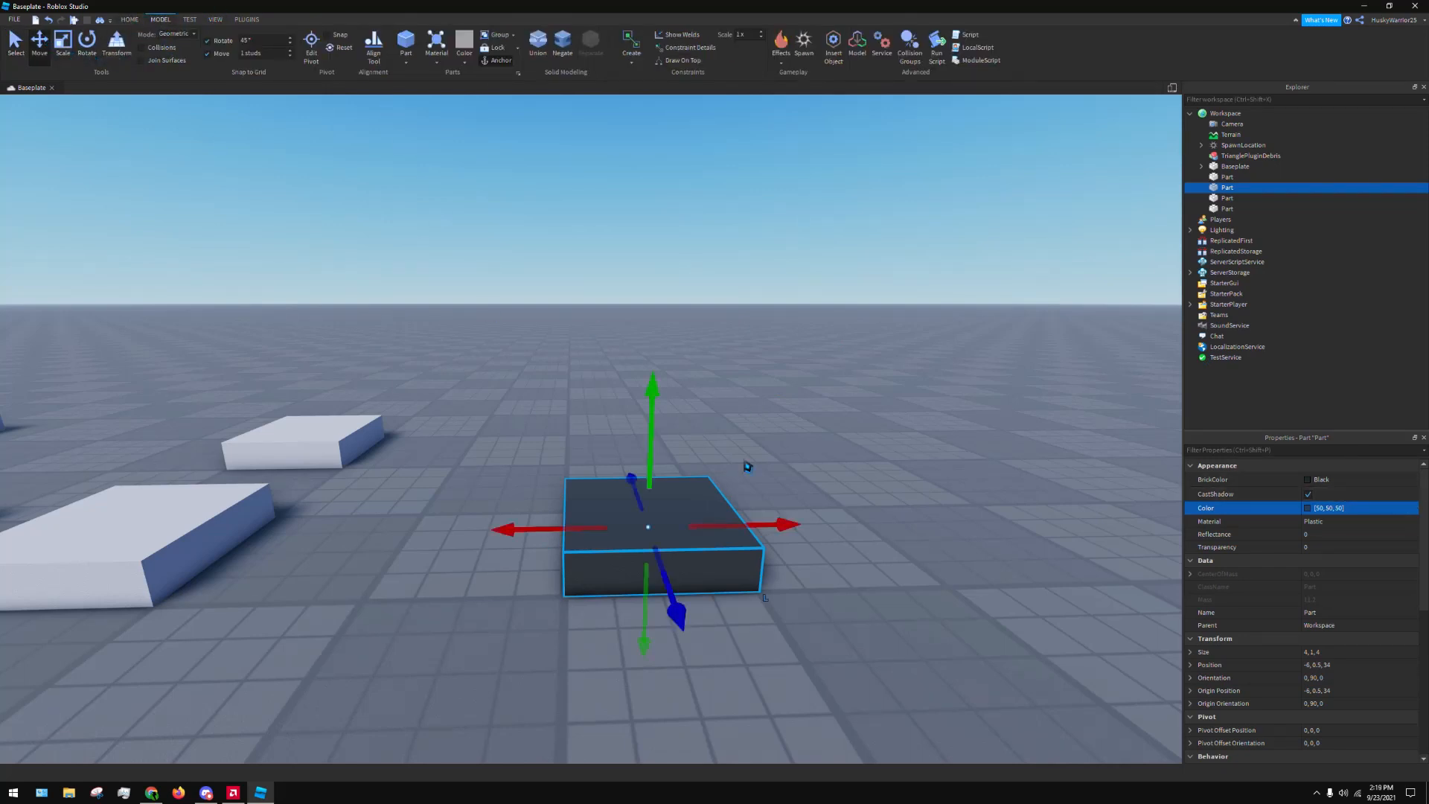
left_click_drag(653, 426, 655, 237)
left_click(819, 547)
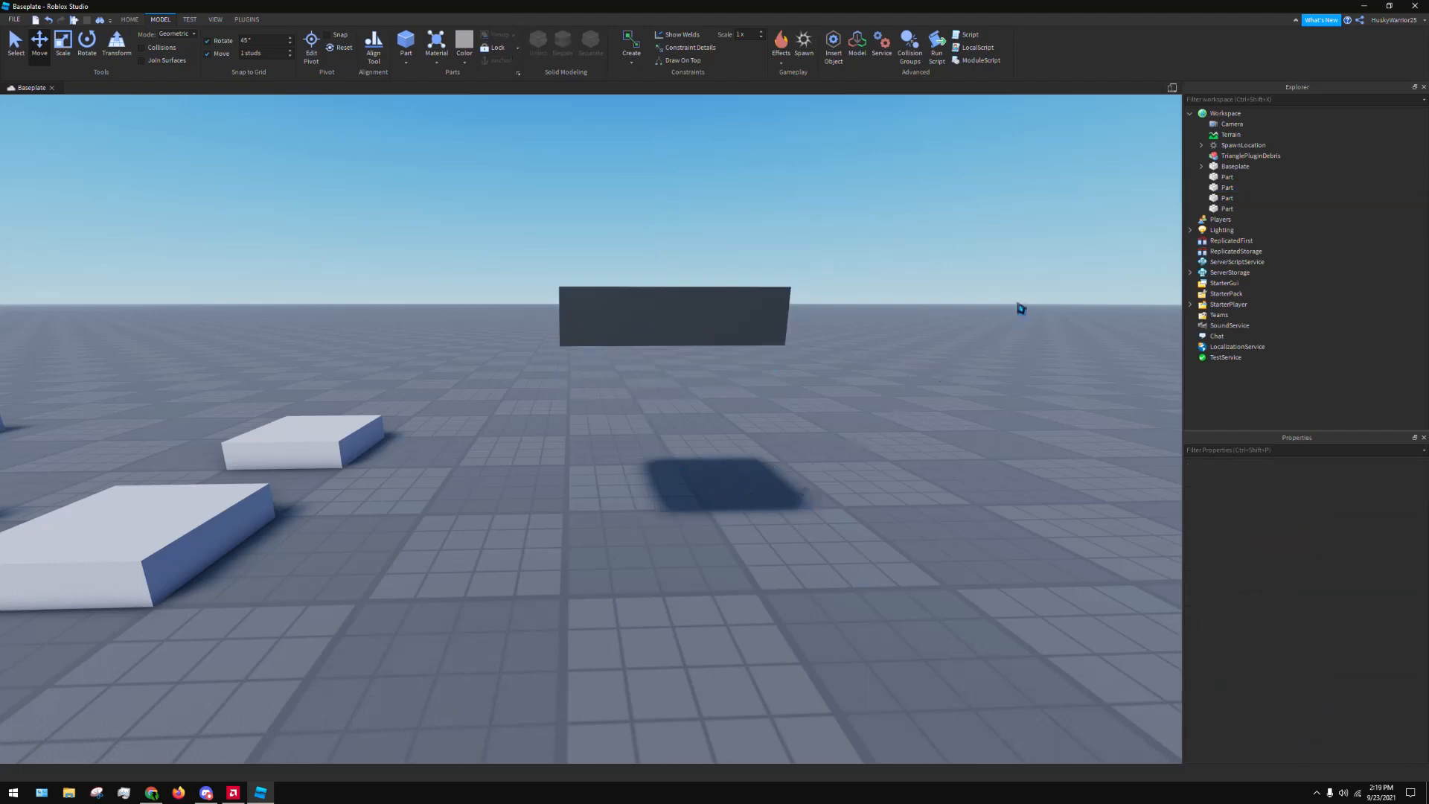
left_click(667, 319)
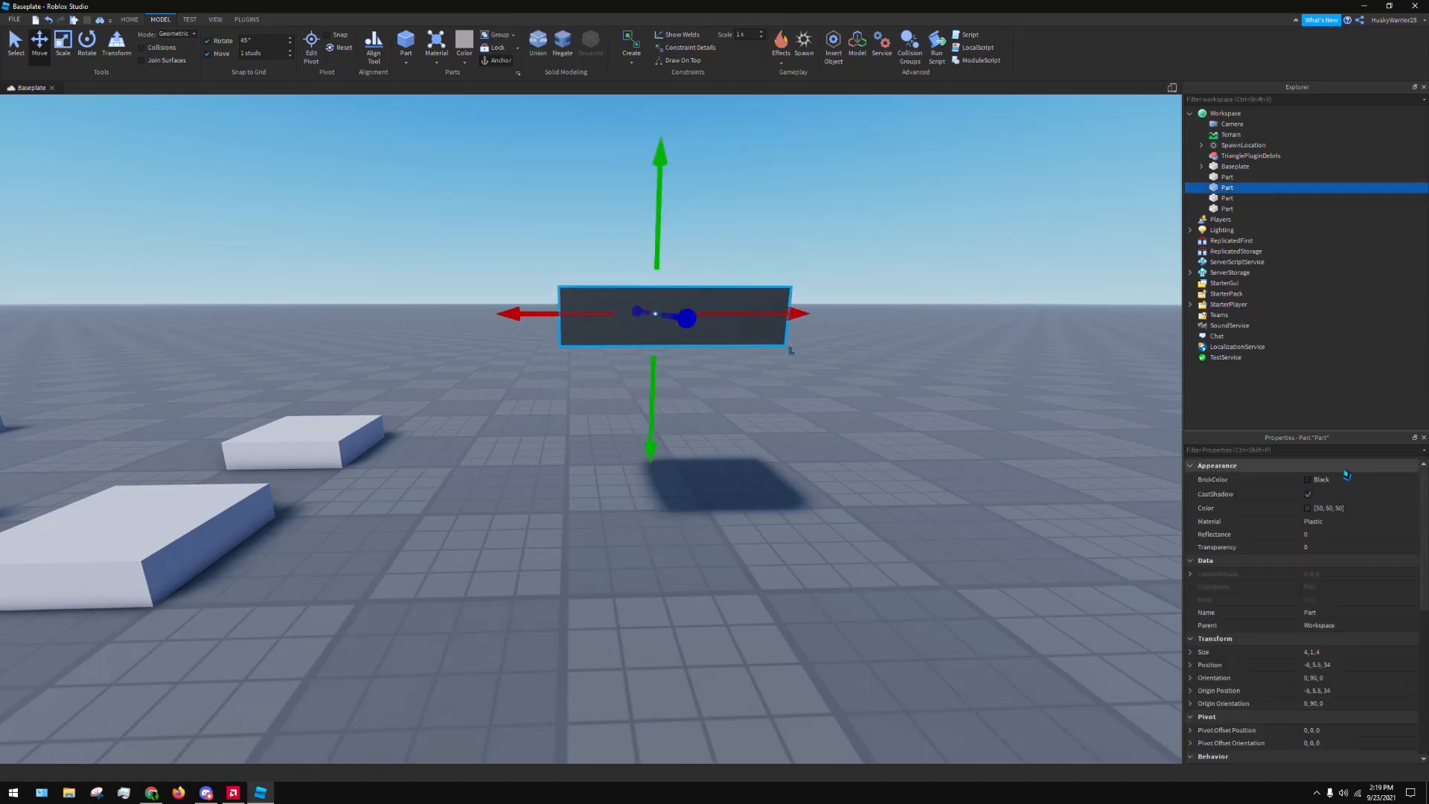
Turn off CastShadow for the raised dark block, deselect it and check the baseplate beneath it
left_click(1308, 494)
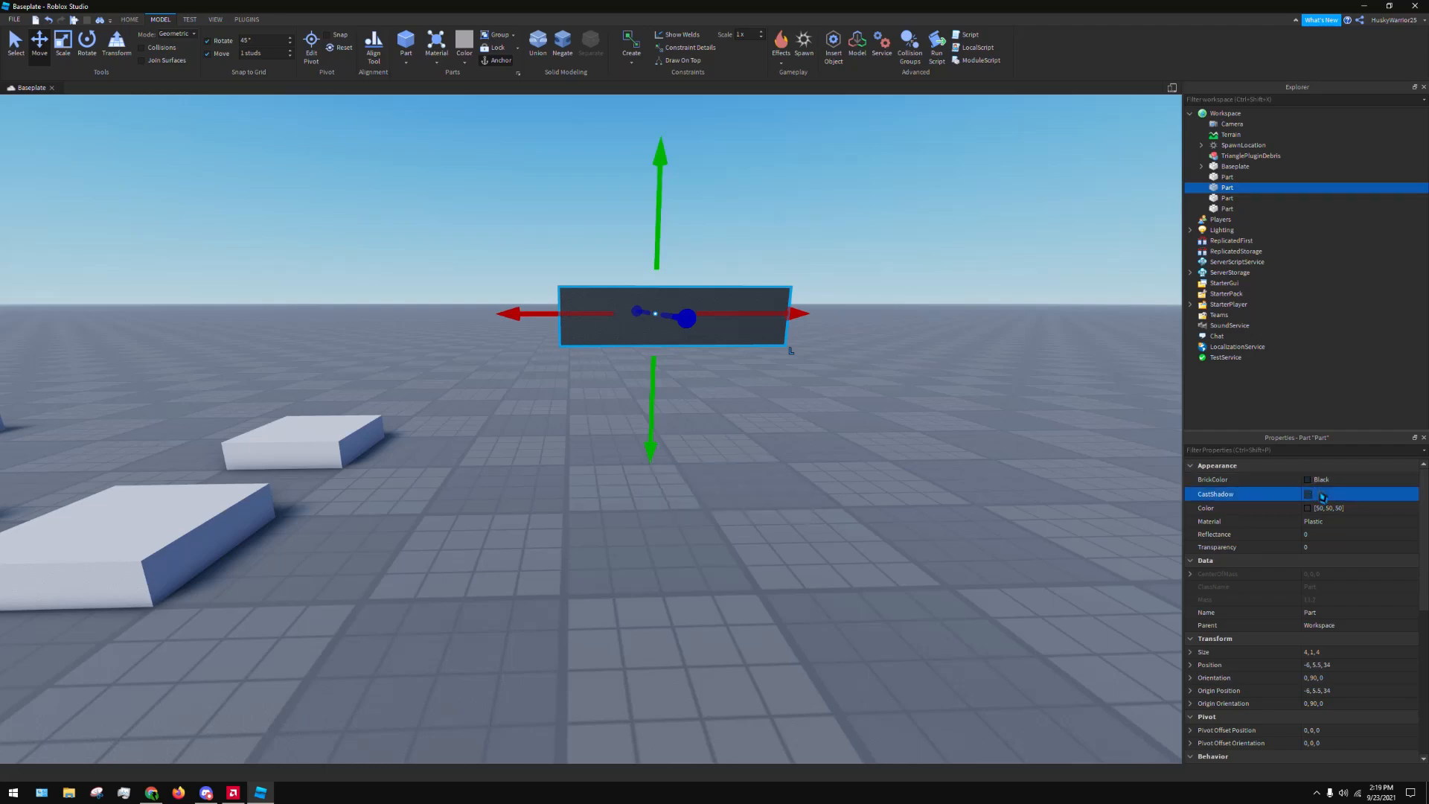
left_click(756, 539)
right_click_drag(700, 514, 691, 515)
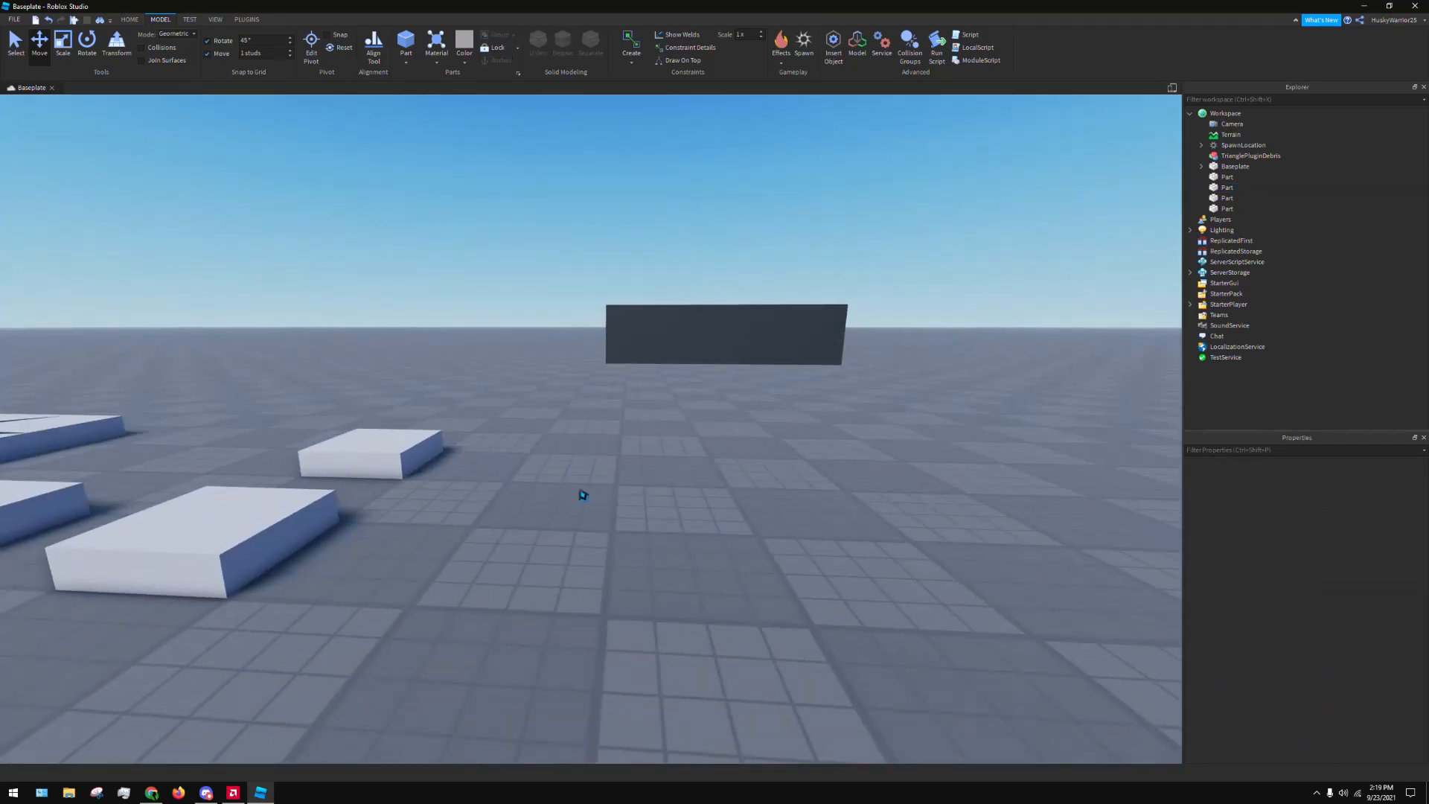
Reselect the dark block and try the Brick, Cobblestone and Concrete materials on it
left_click(664, 332)
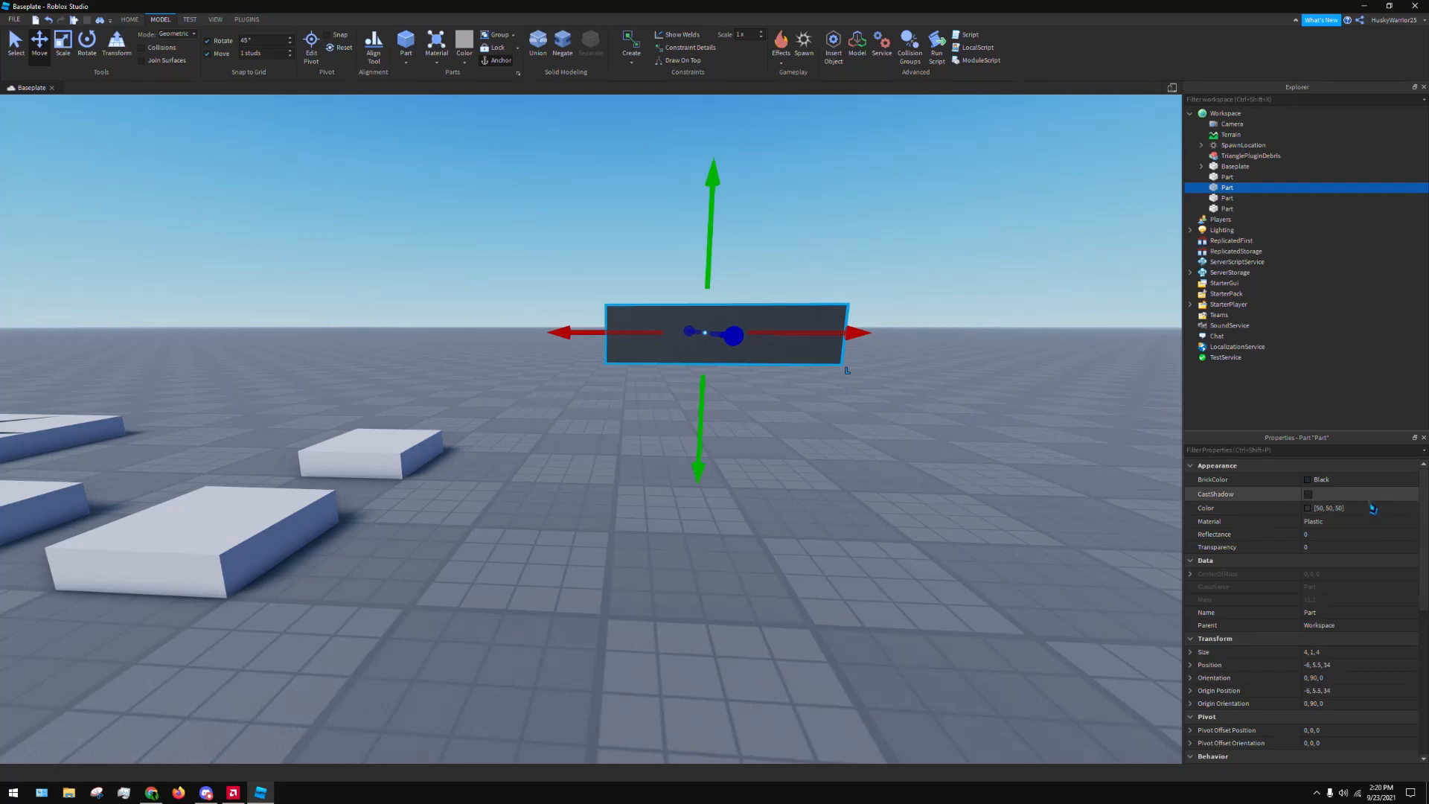
left_click(1324, 523)
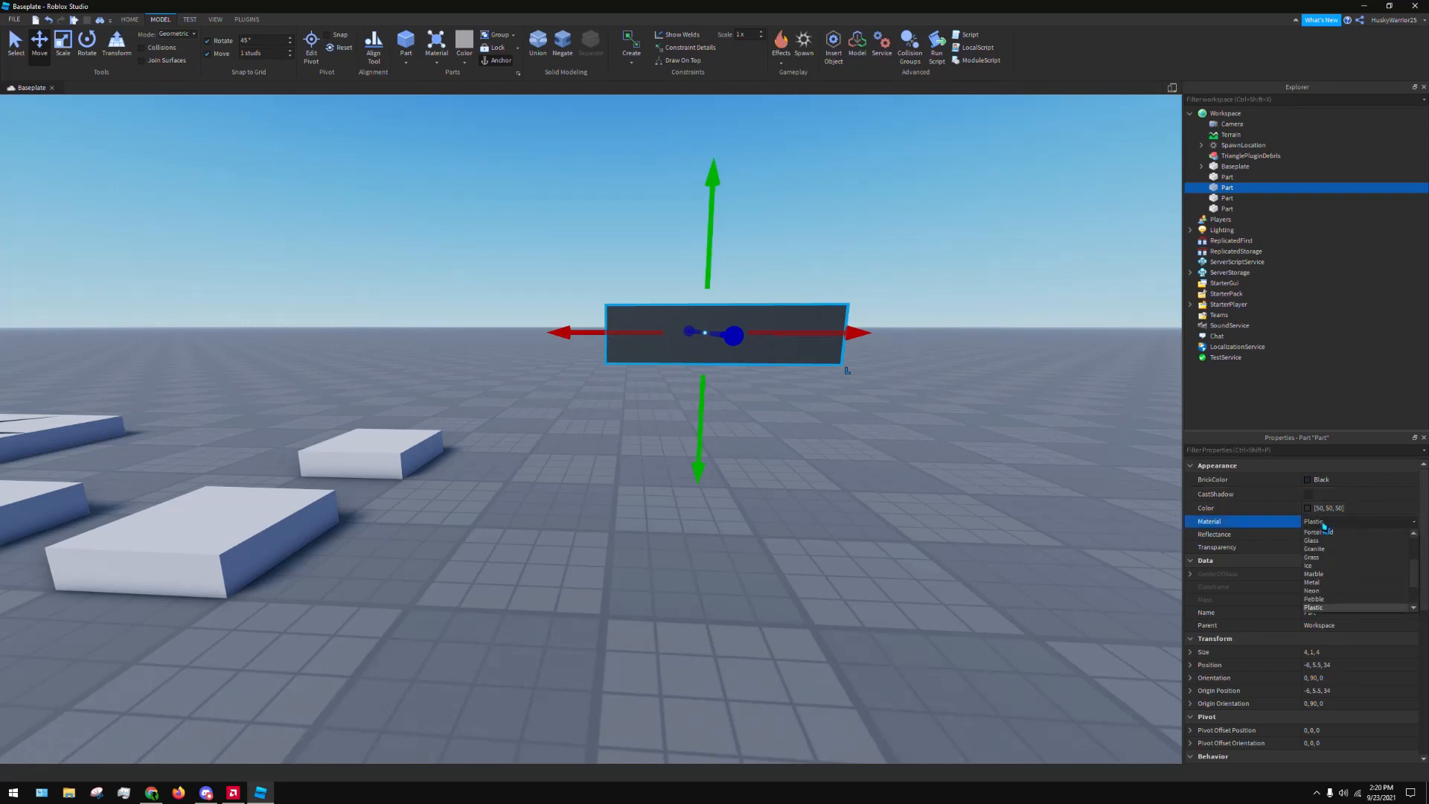
left_click(1346, 534)
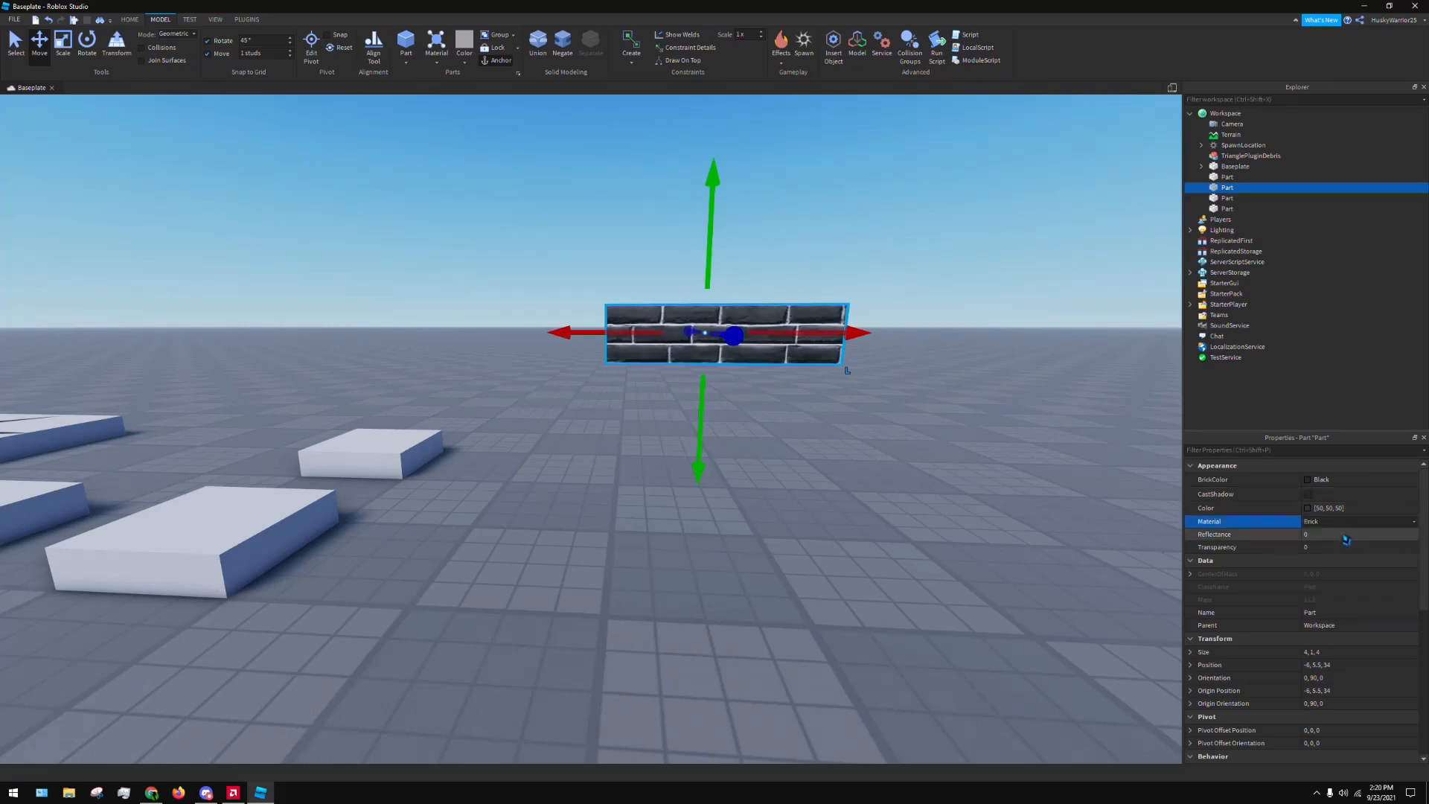
left_click(1338, 523)
left_click(1338, 542)
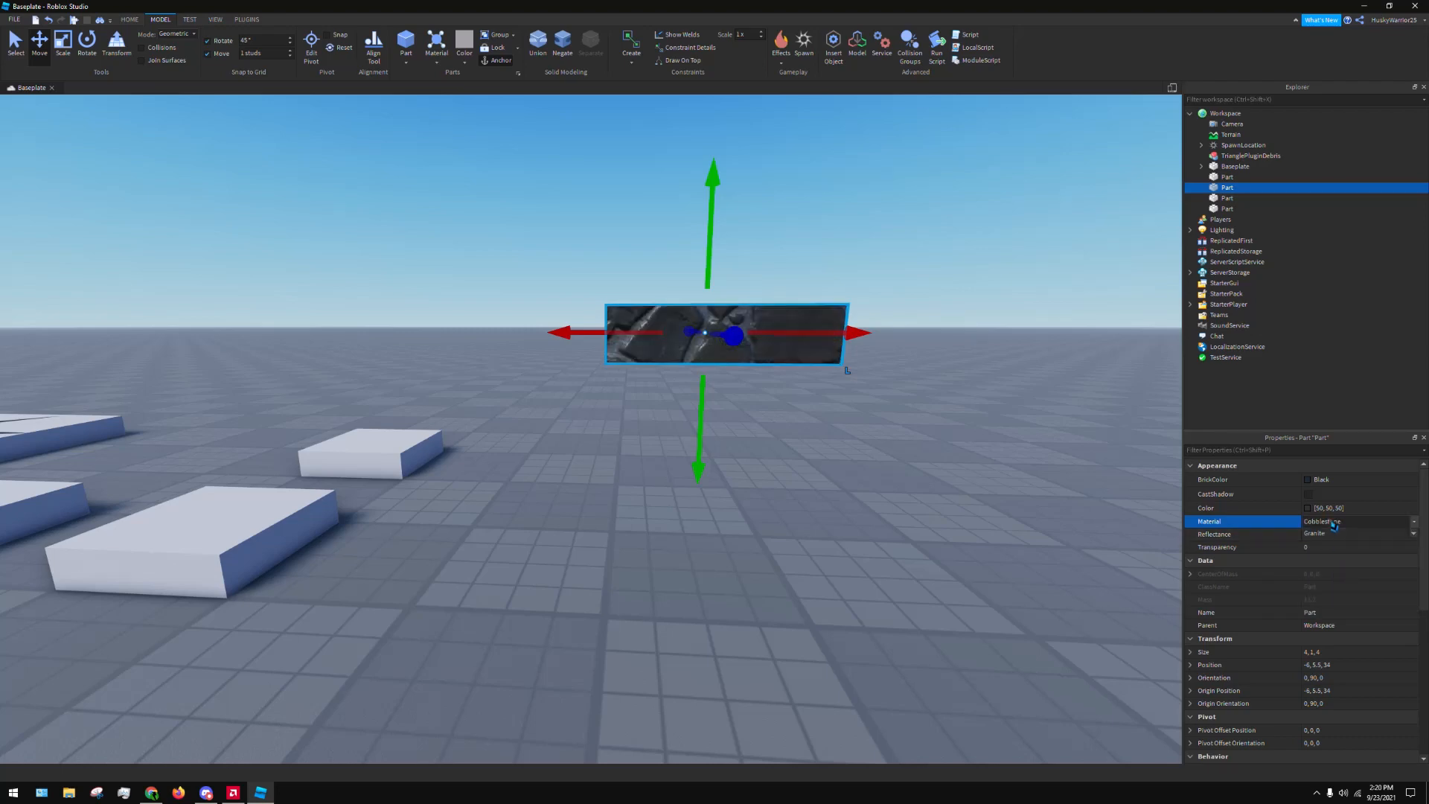
left_click(1333, 523)
left_click(1330, 549)
Try the CorrodedMetal, DiamondPlate and Fabric materials on the dark block
left_click(1326, 525)
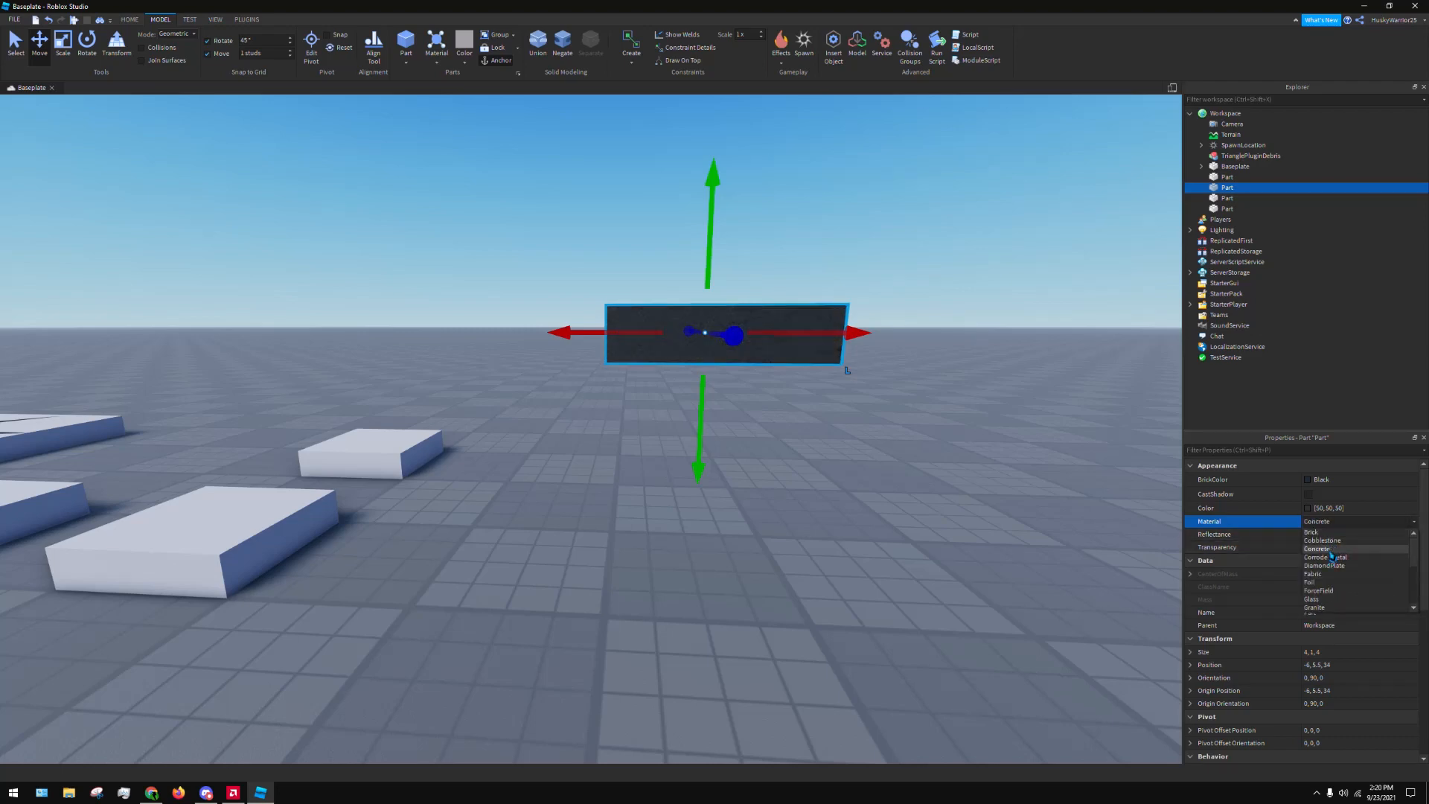
left_click(1333, 558)
left_click(1332, 524)
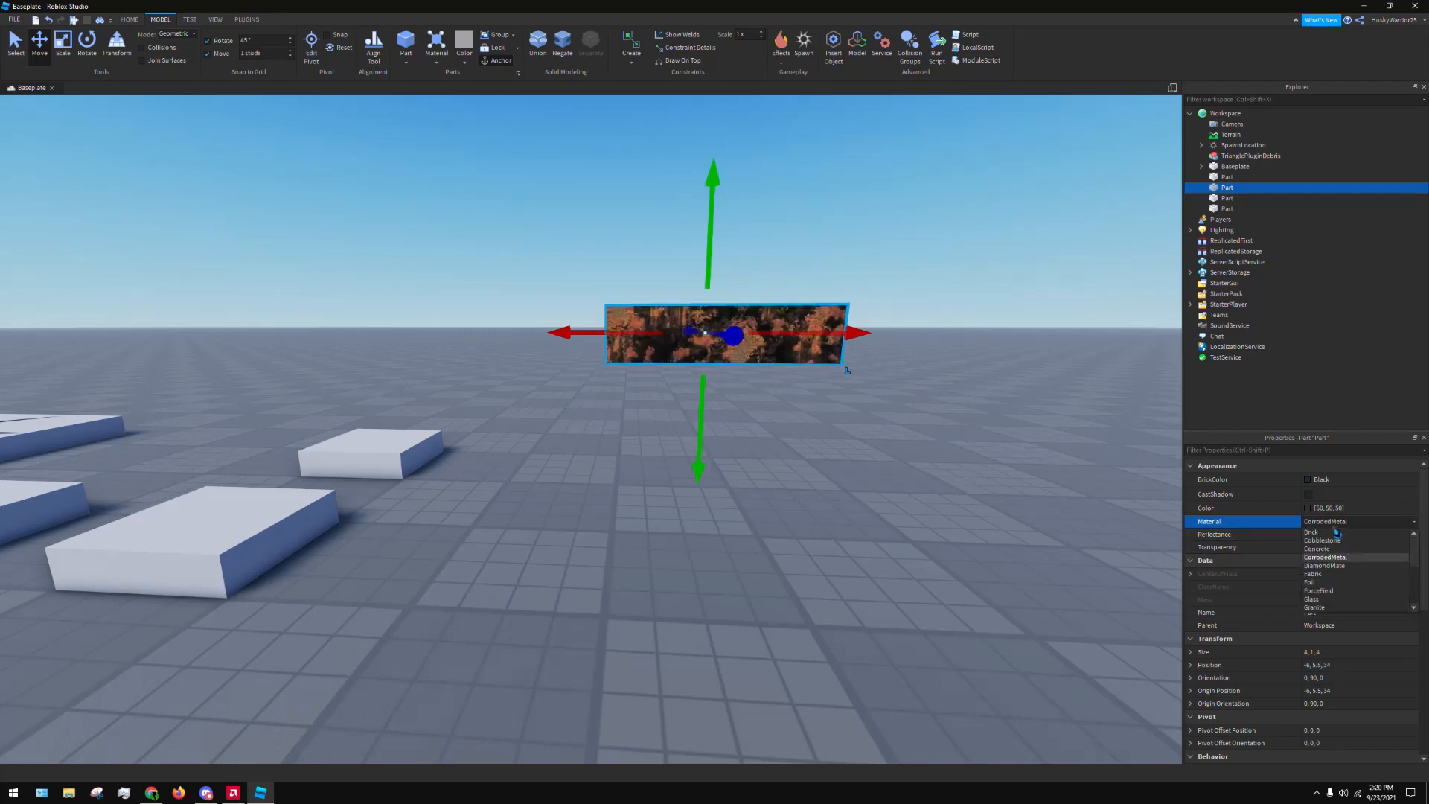
left_click(1333, 565)
left_click(1336, 523)
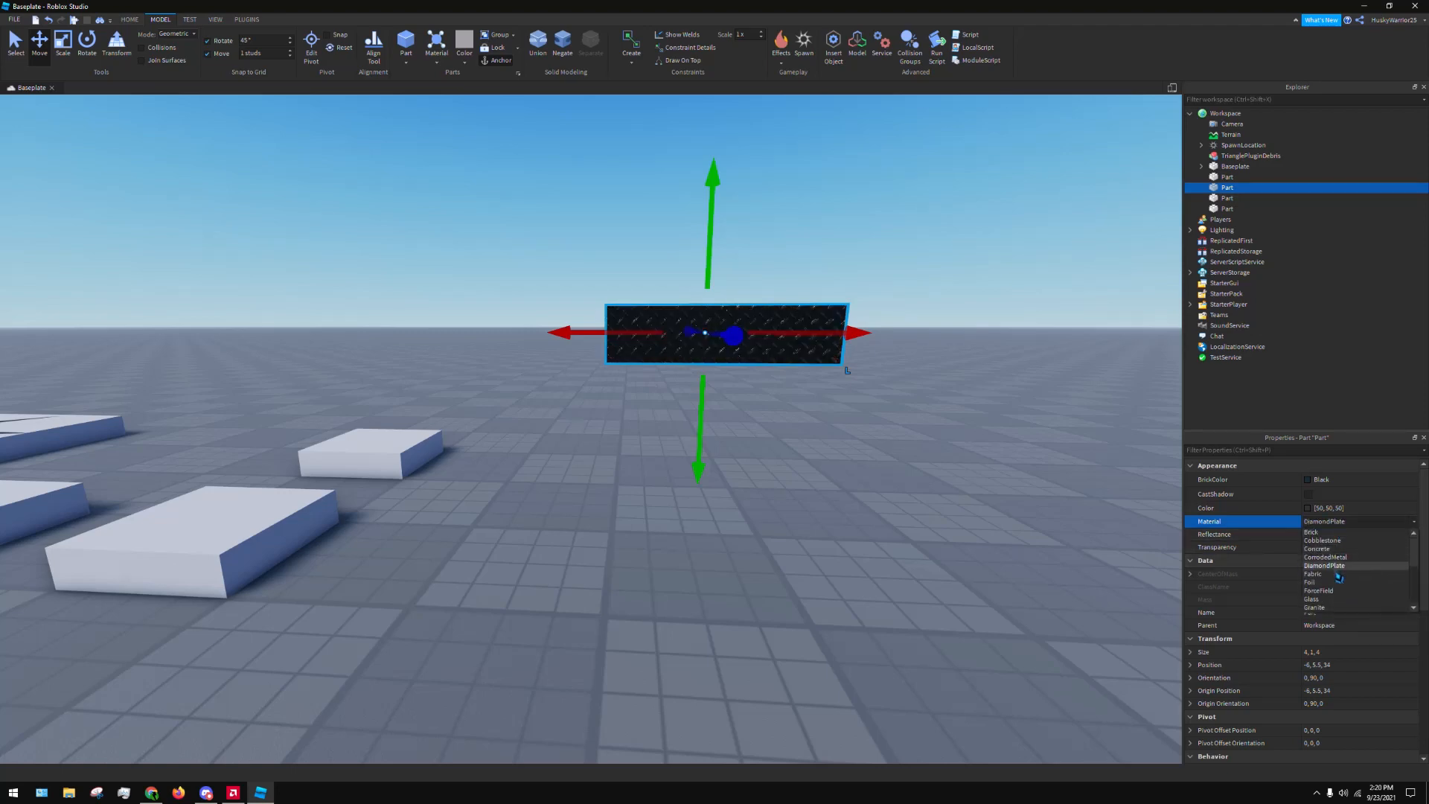
left_click(1333, 574)
Try the ForceField material on the dark block, and switch its material to Glass
left_click(1336, 523)
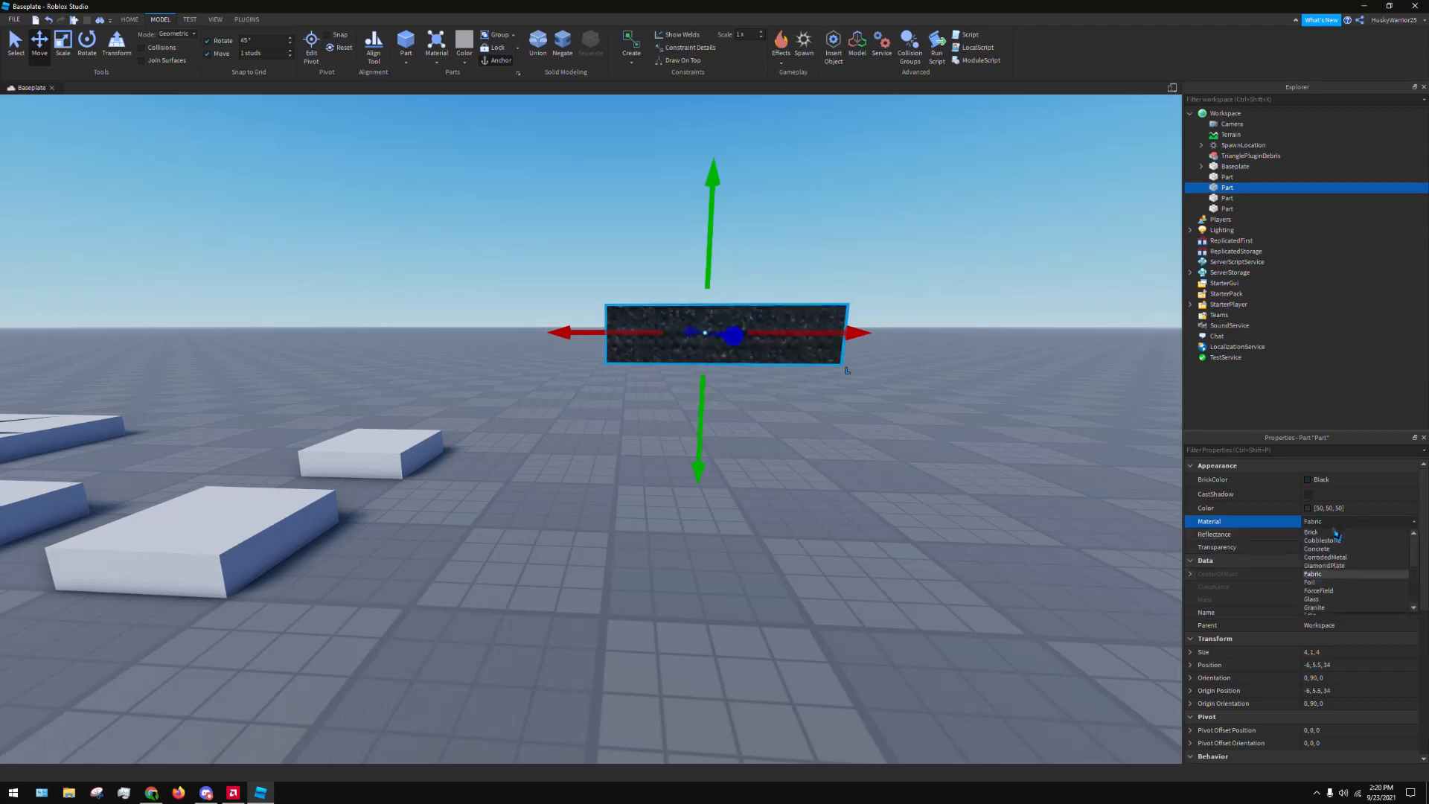
left_click(1335, 592)
left_click(1355, 523)
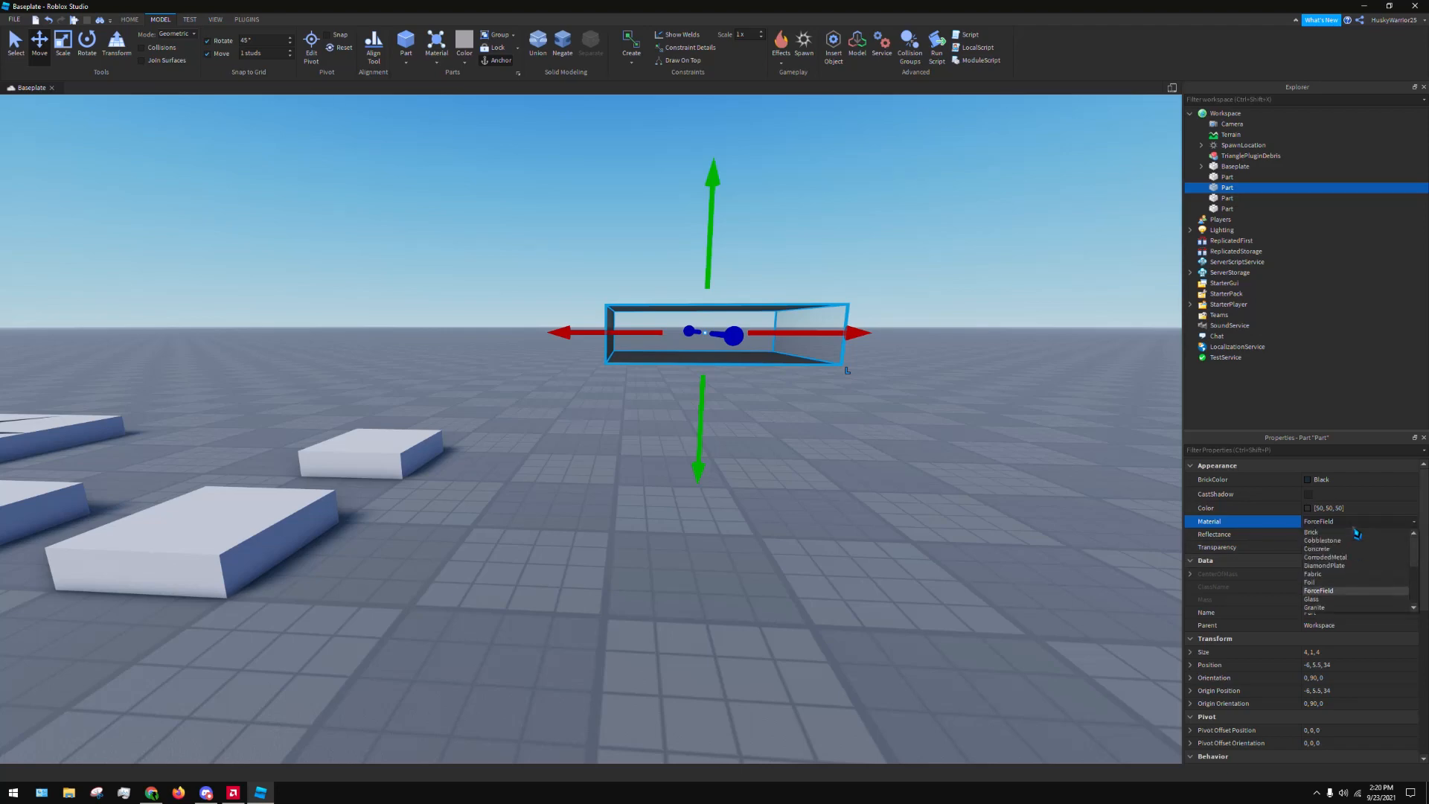
left_click(1345, 598)
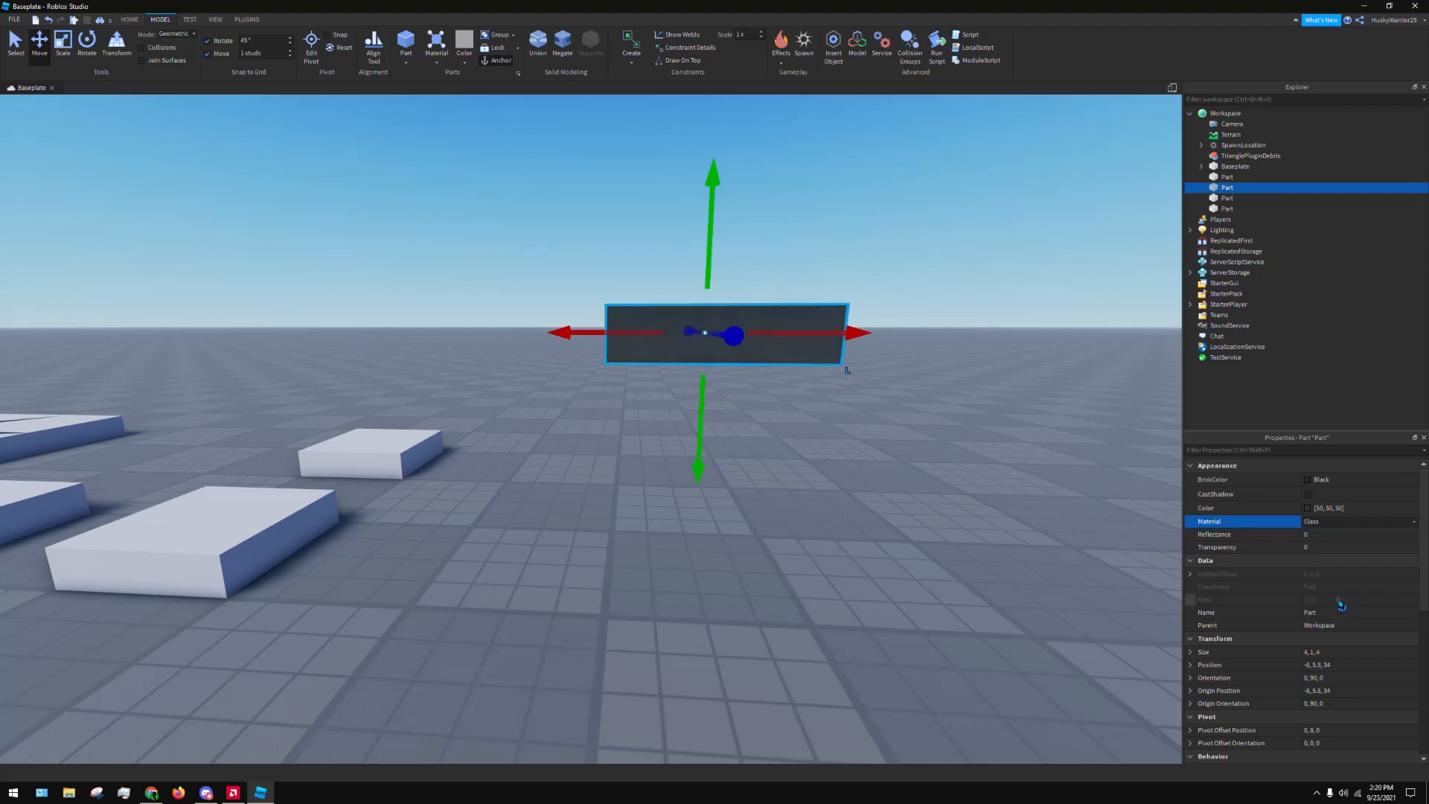
Set the glass block's Transparency to 0.5
left_click(1339, 549)
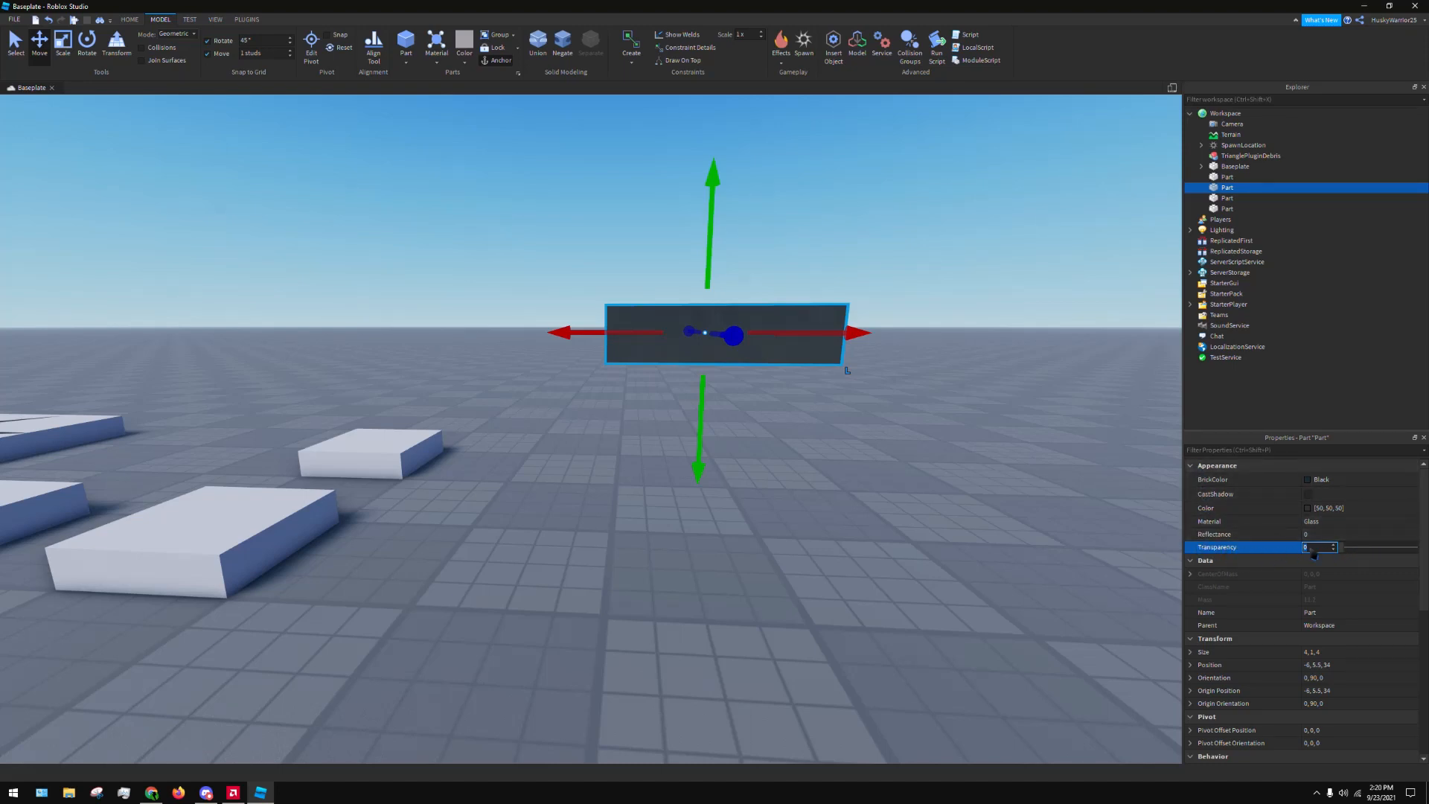
left_click(1193, 467)
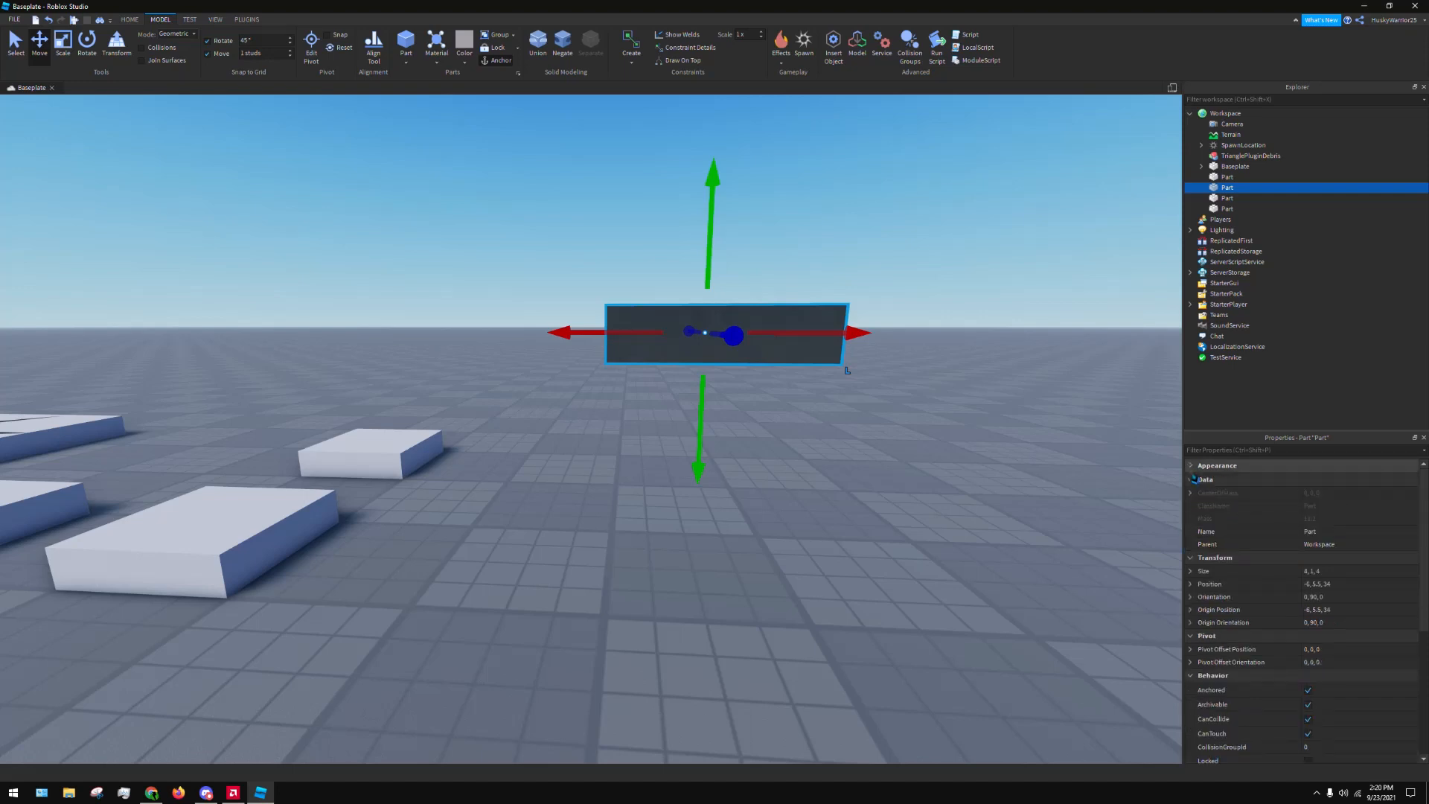
left_click(1192, 465)
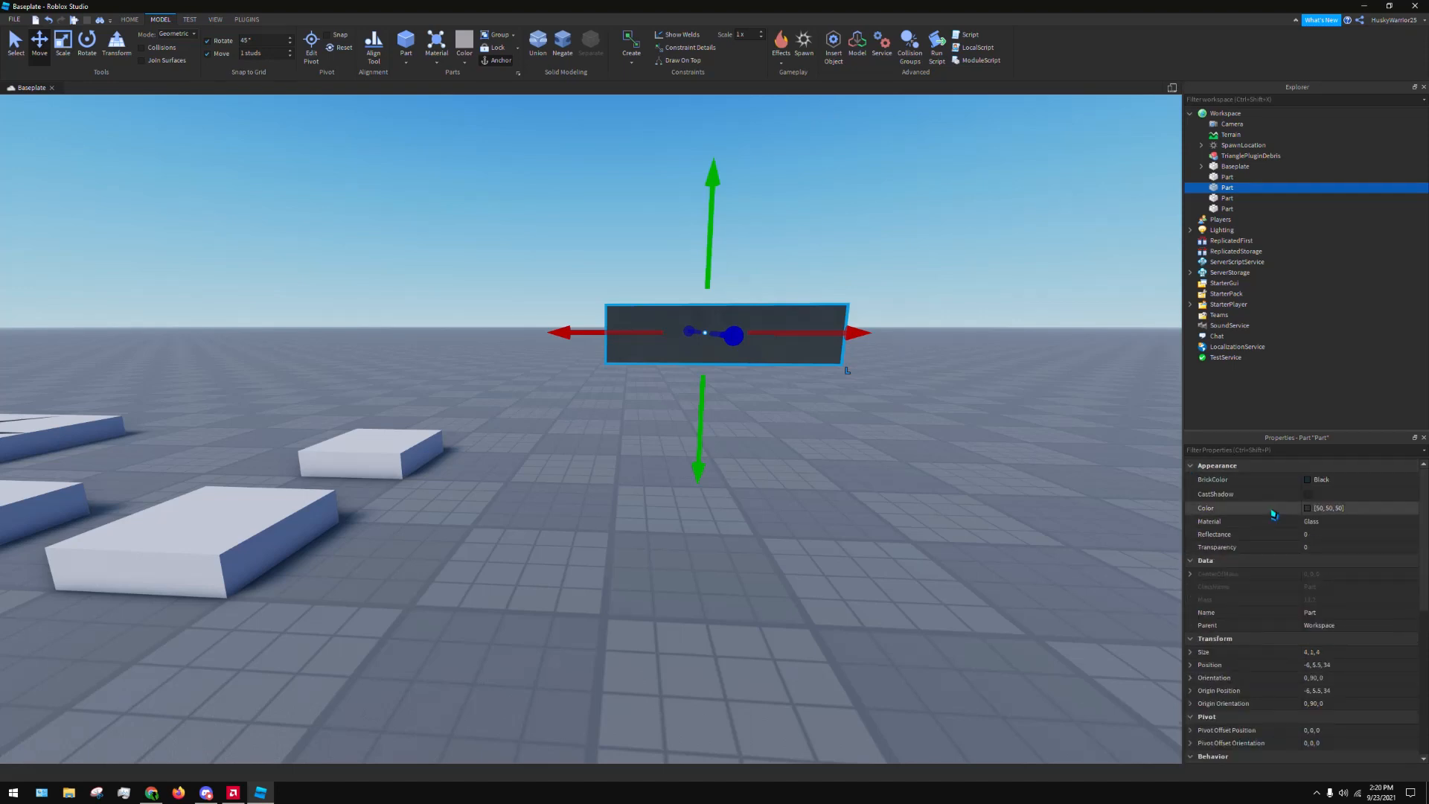
left_click(1362, 553)
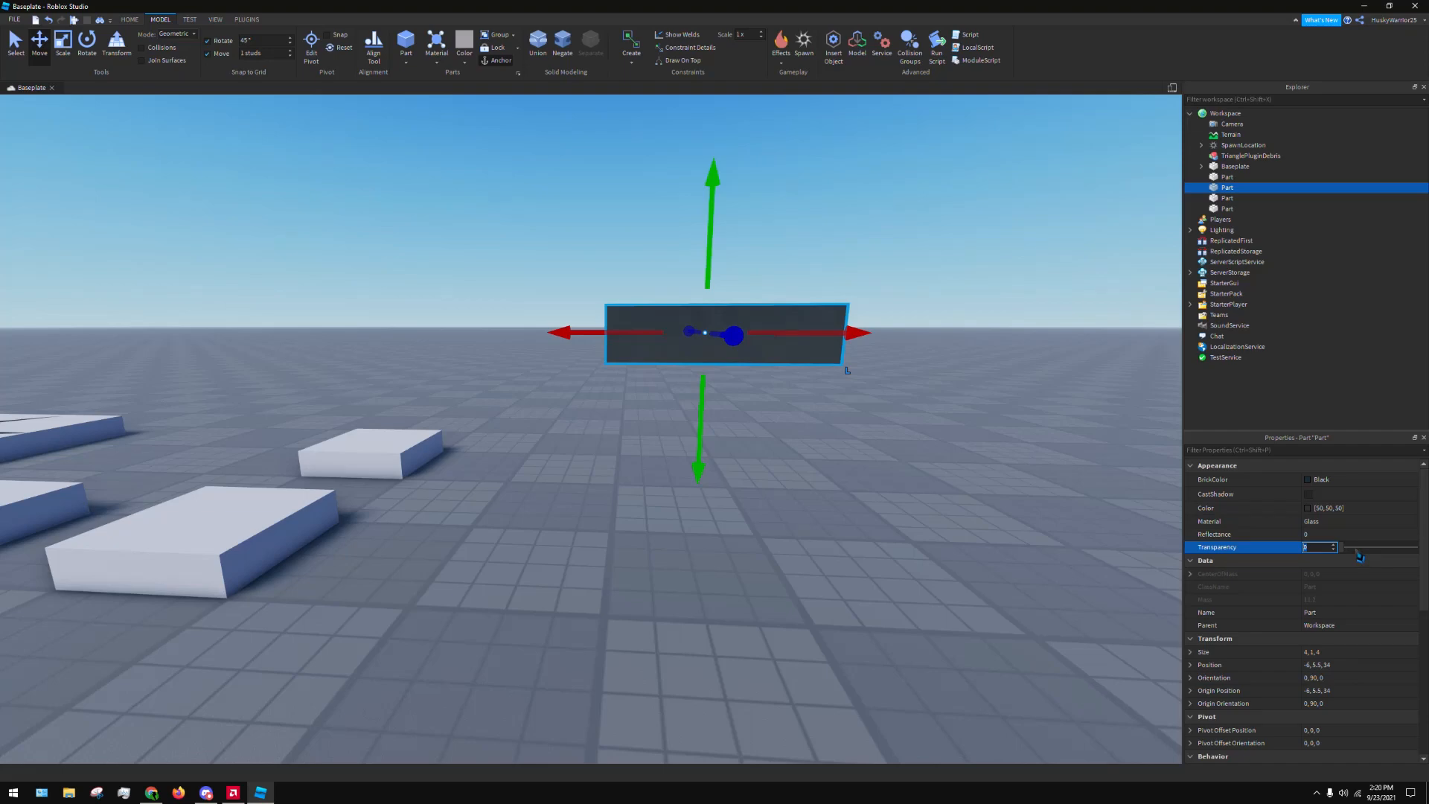
type(".5")
key("Return")
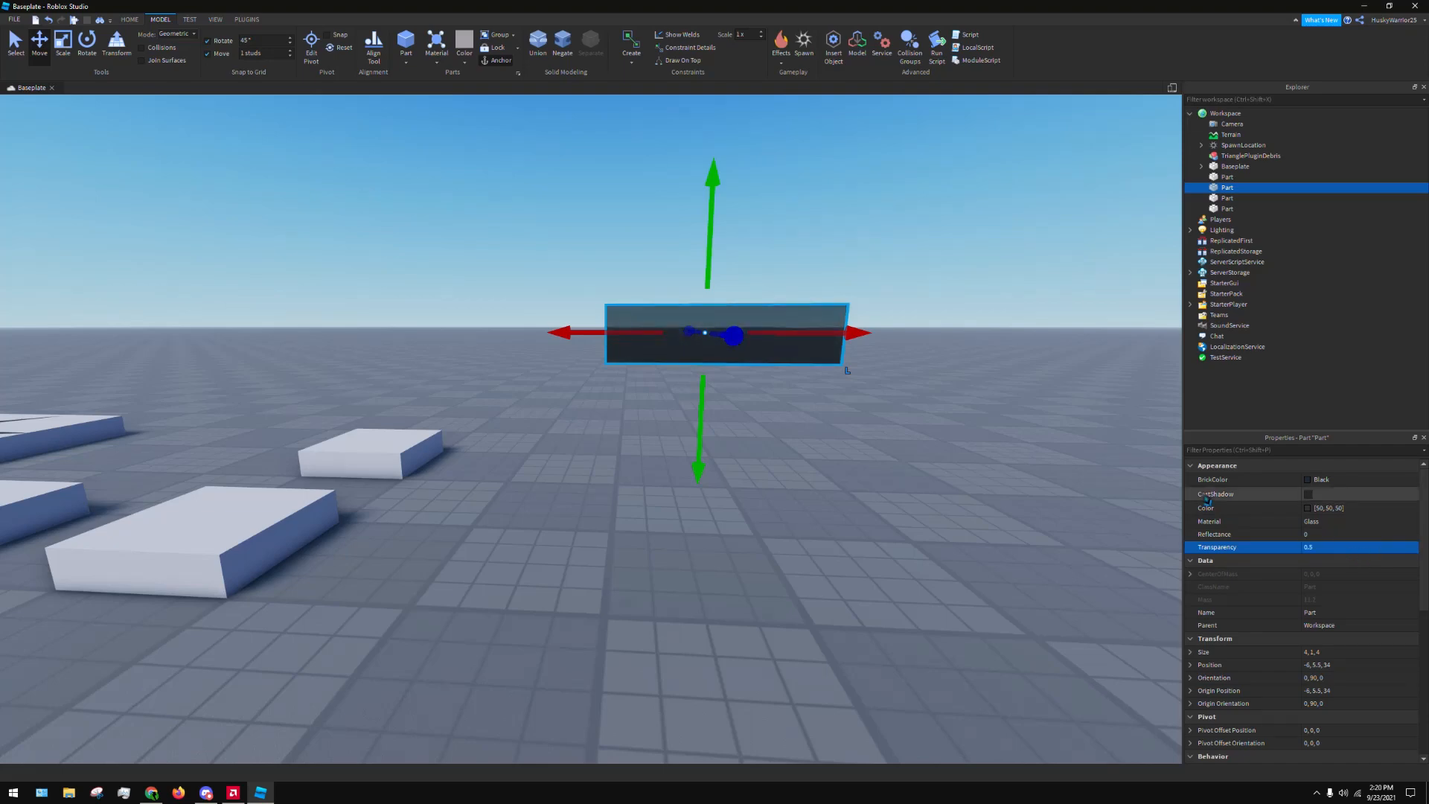
Deselect the half-transparent glass block and inspect it from several angles and heights
left_click(954, 261)
right_click_drag(954, 260, 954, 261)
key("w")
key("q")
key("e")
key("q")
key("e")
key("s")
key("w")
right_click_drag(701, 434, 700, 432)
key("e")
right_click_drag(768, 374, 768, 372)
key("s")
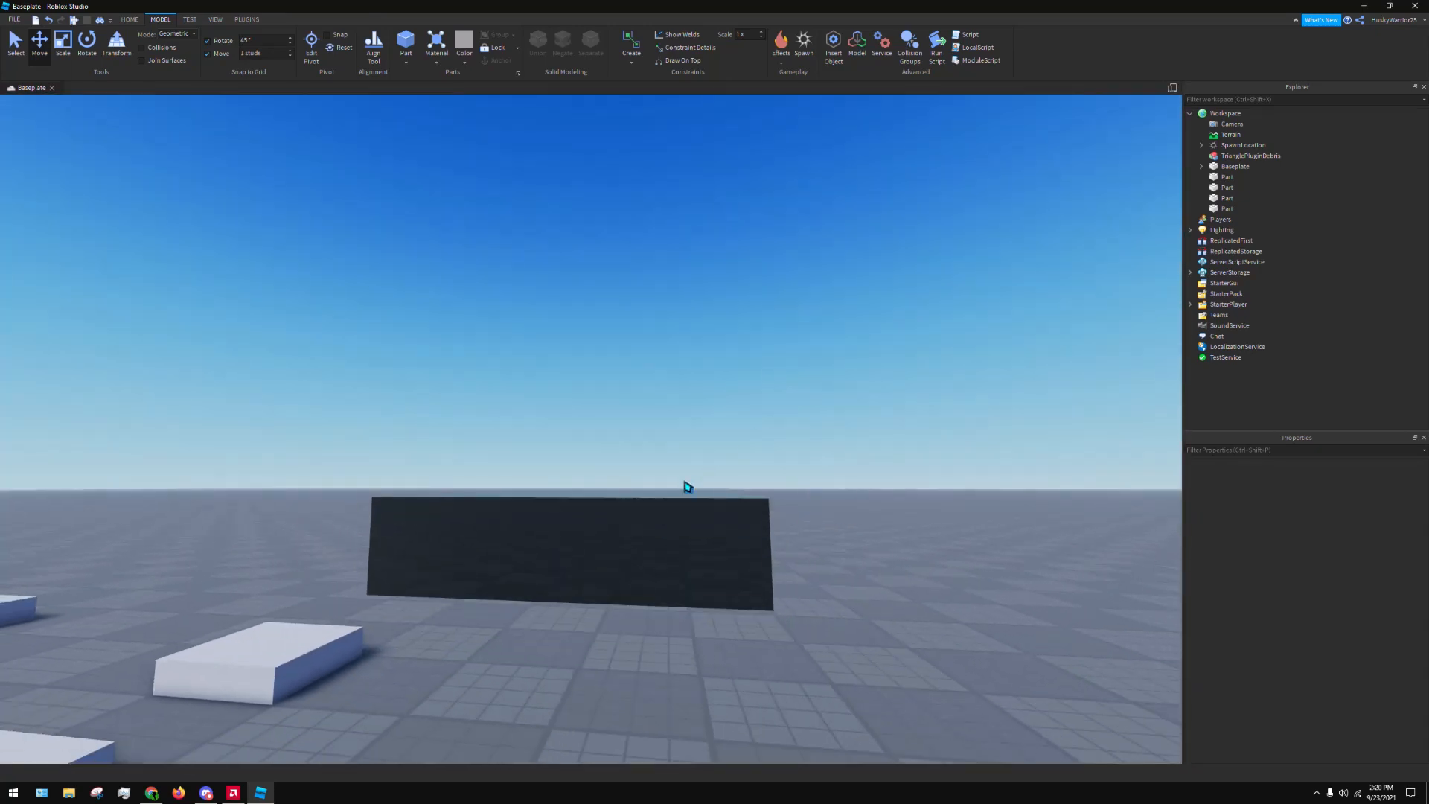
Reselect the glass block and set its Transparency back to 0
left_click(768, 601)
left_click(1375, 554)
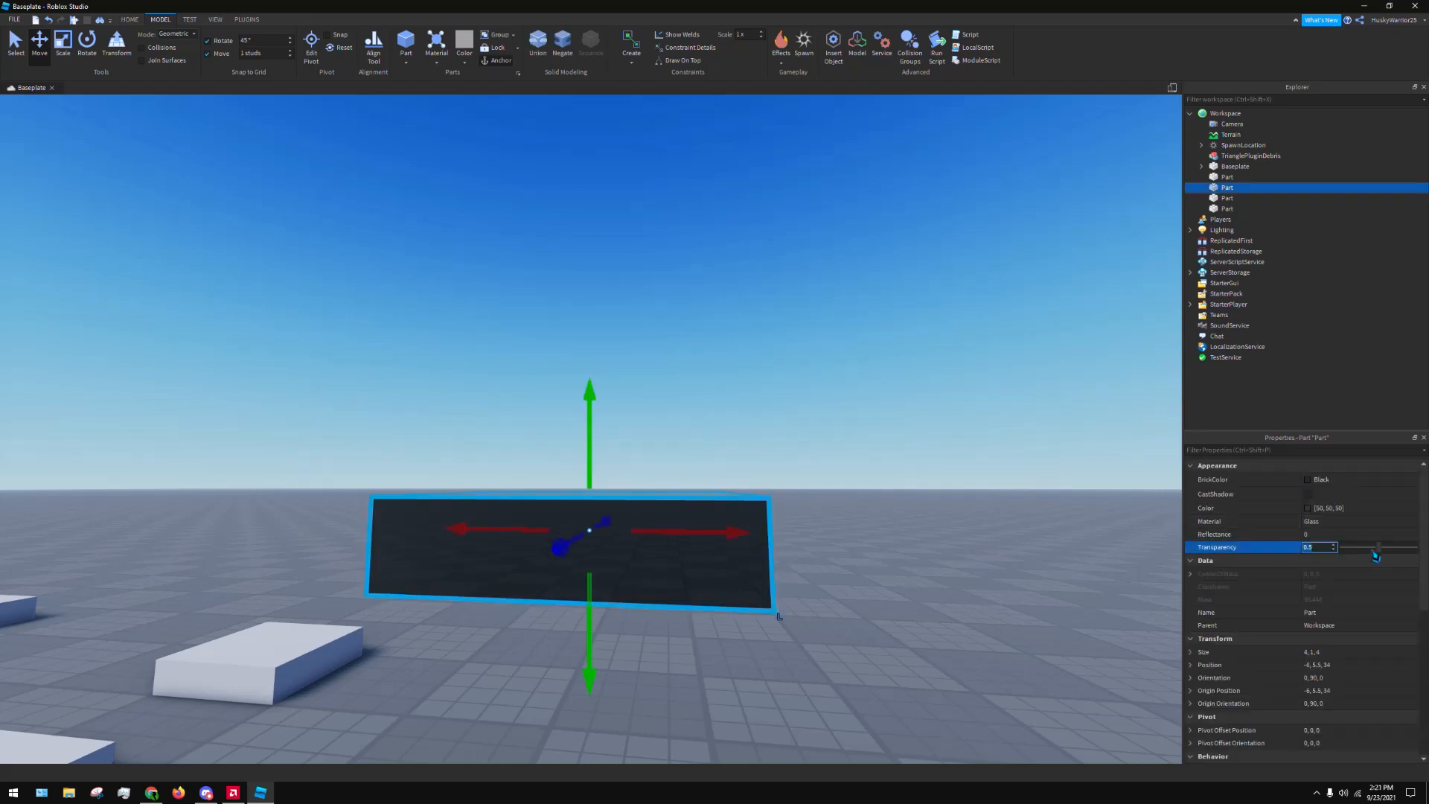
type("0")
key("Return")
Inspect the surface of the opaque glass block from above and from the side, and reselect it
left_click(734, 410)
right_click_drag(734, 410, 890, 389)
key("d")
key("e")
key("w")
key("s")
scroll(890, 389, "down", 5)
scroll(887, 383, "up", 4)
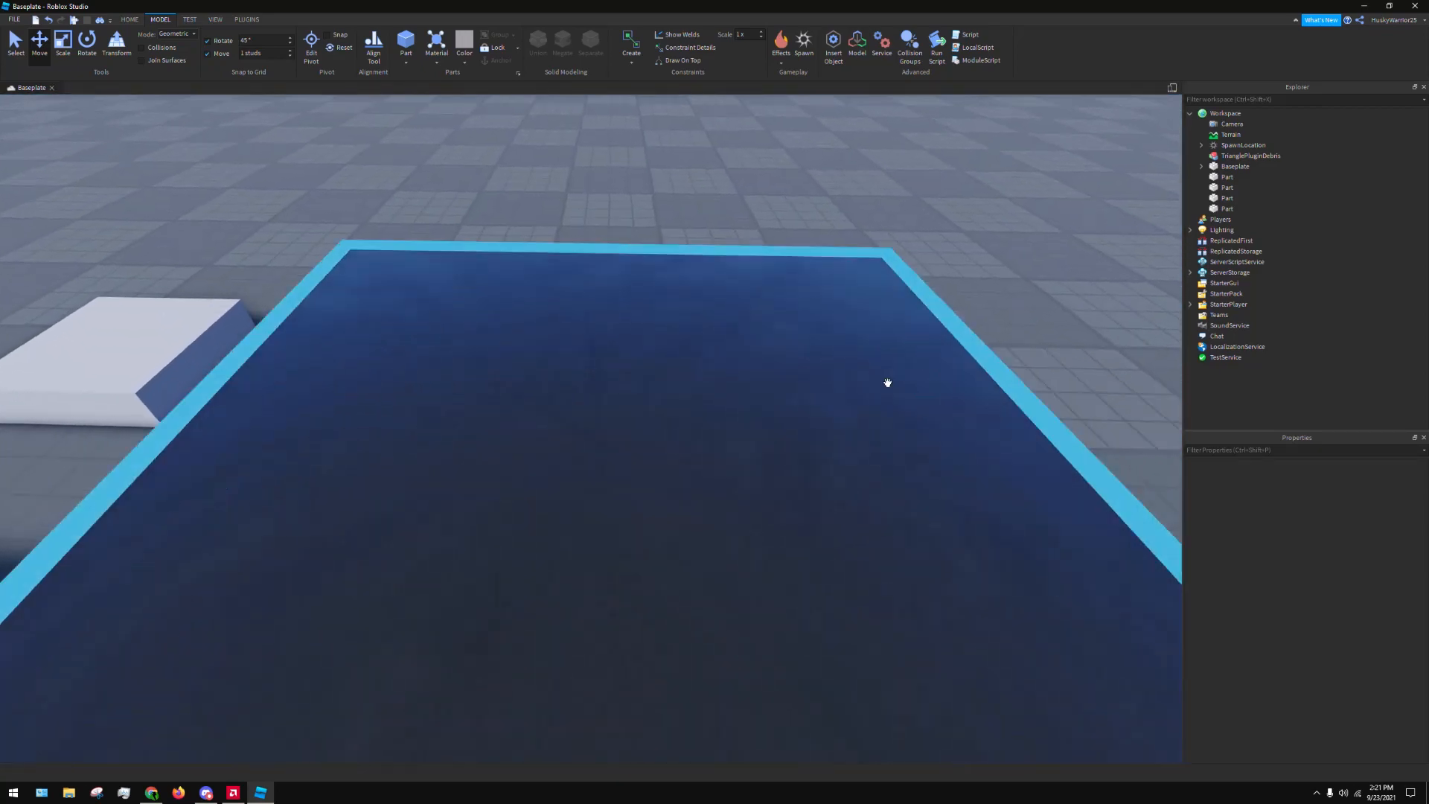
scroll(887, 382, "down", 8)
left_click(689, 497)
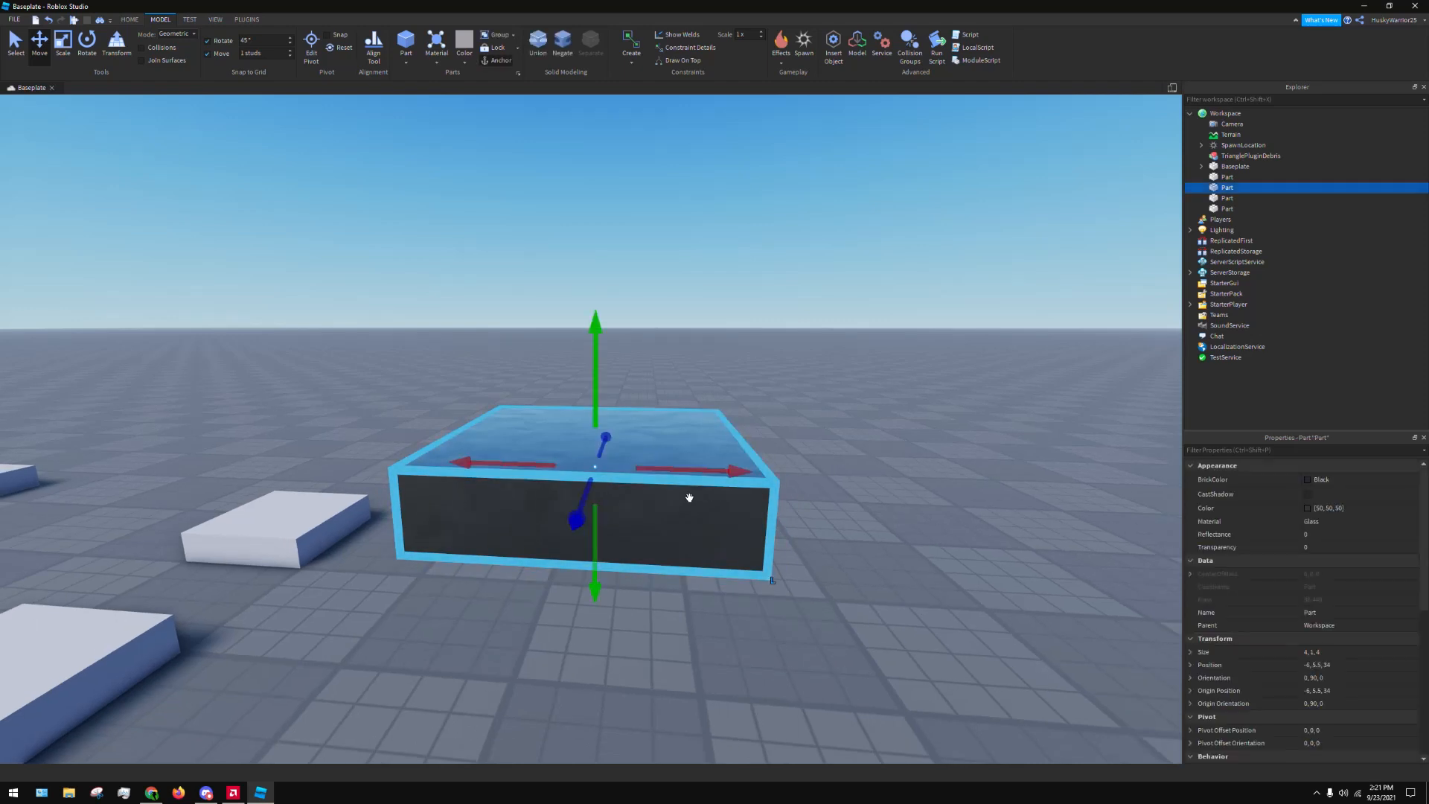
right_click(689, 497)
right_click_drag(977, 375, 972, 378)
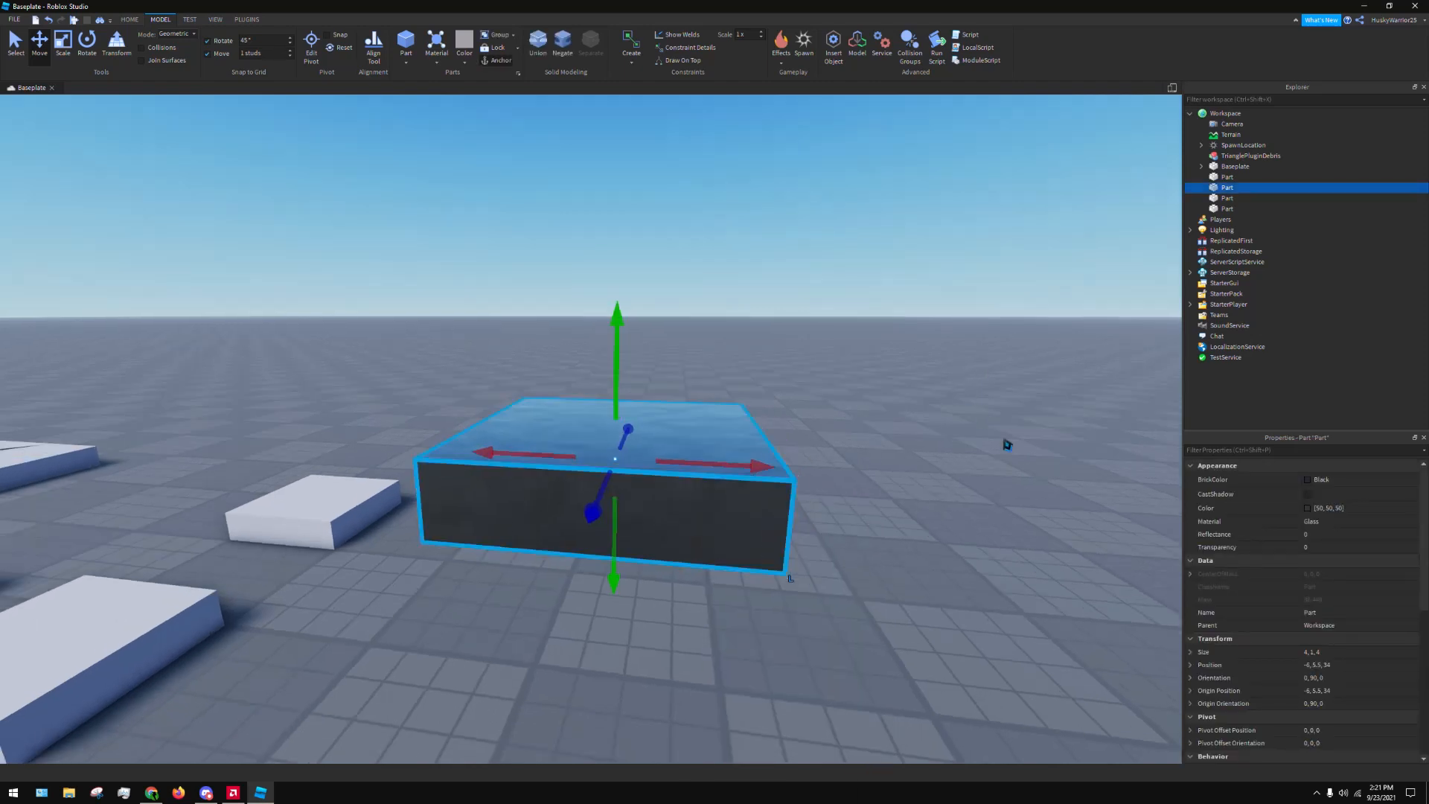
Set the glass block's Transparency to 0.8, and change it to 0.5
left_click(1331, 549)
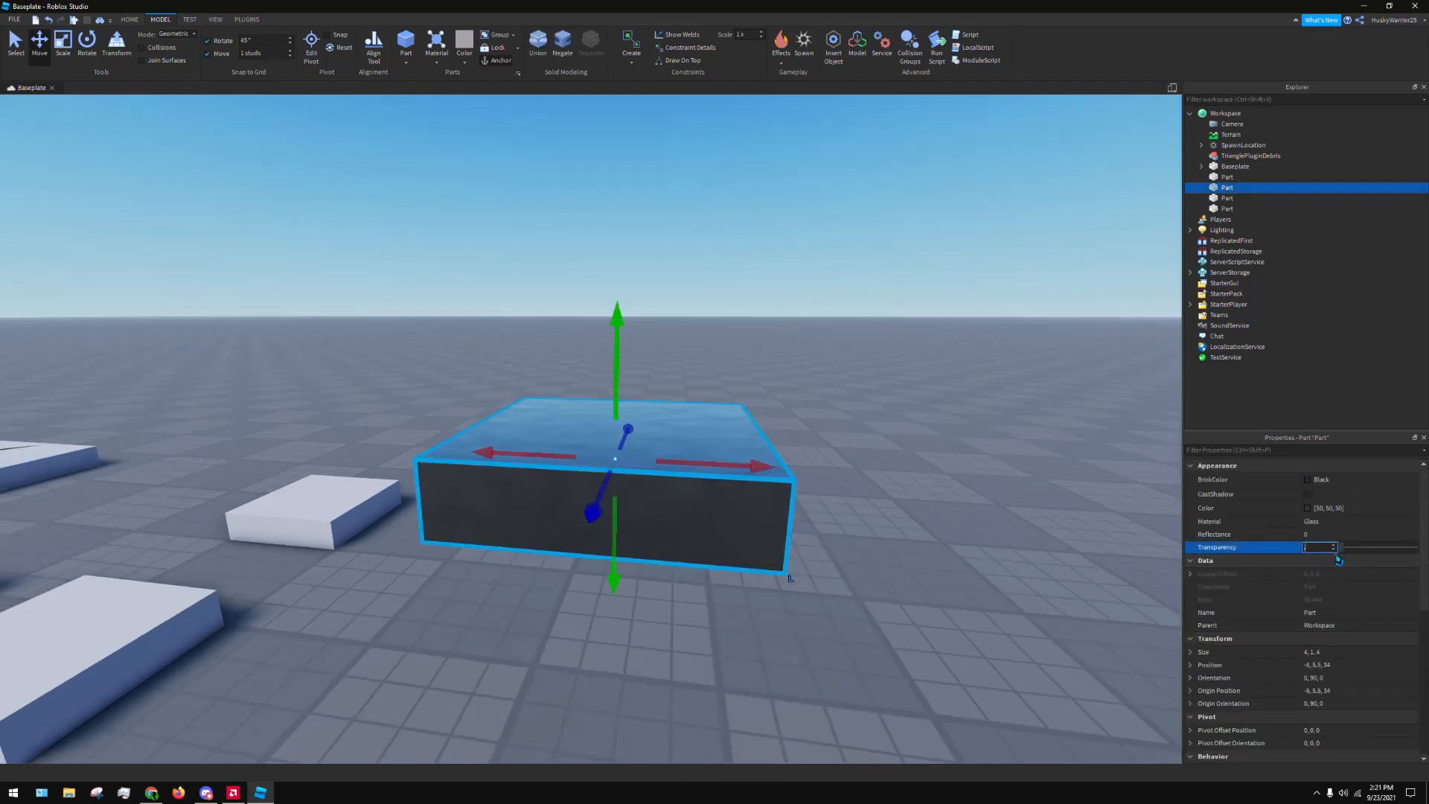
type("0.8")
key("Return")
left_click(1337, 556)
type("0.5")
key("Return")
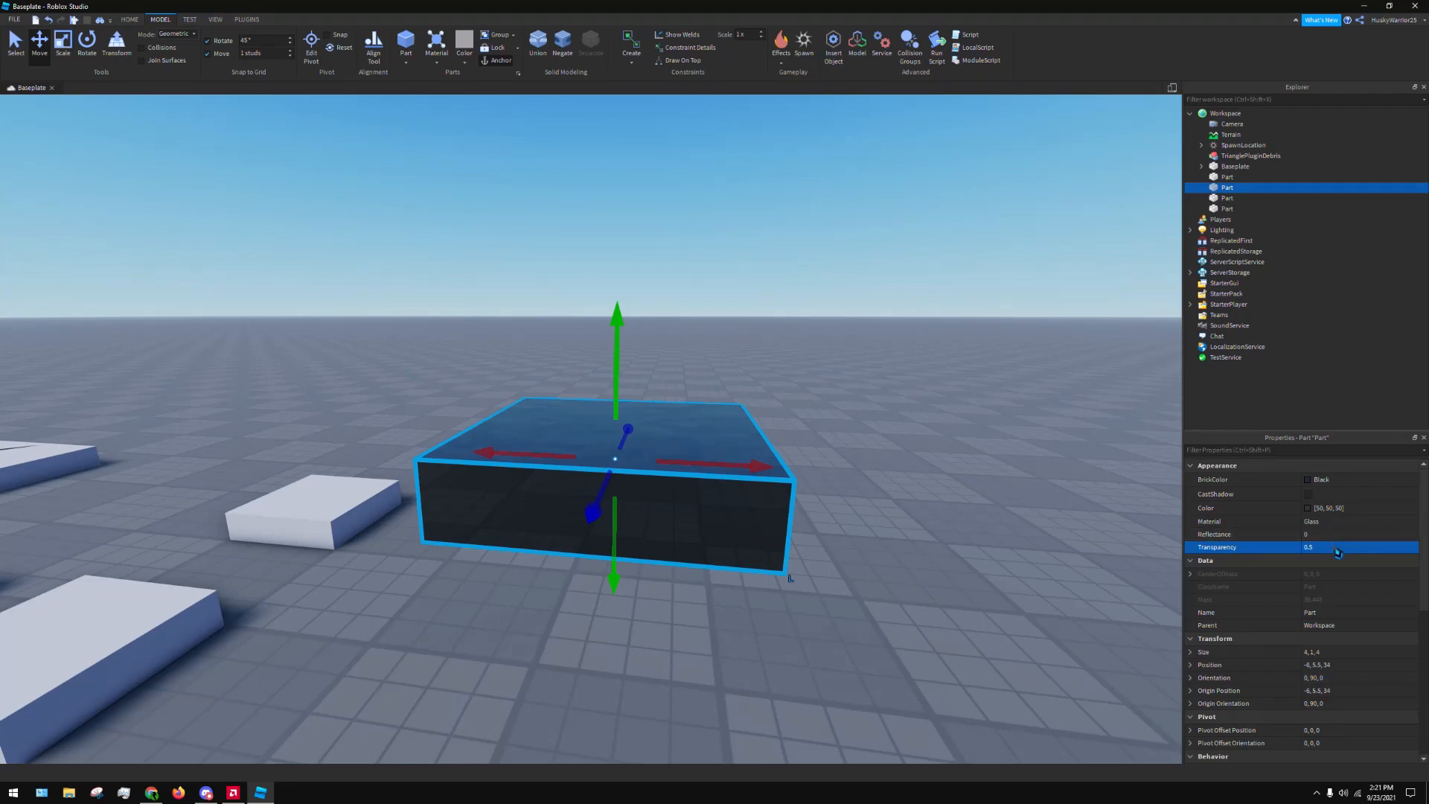
Try a Transparency of 1 and lower decimal values on the glass block, and set it to 0.5
left_click(1336, 548)
type("1")
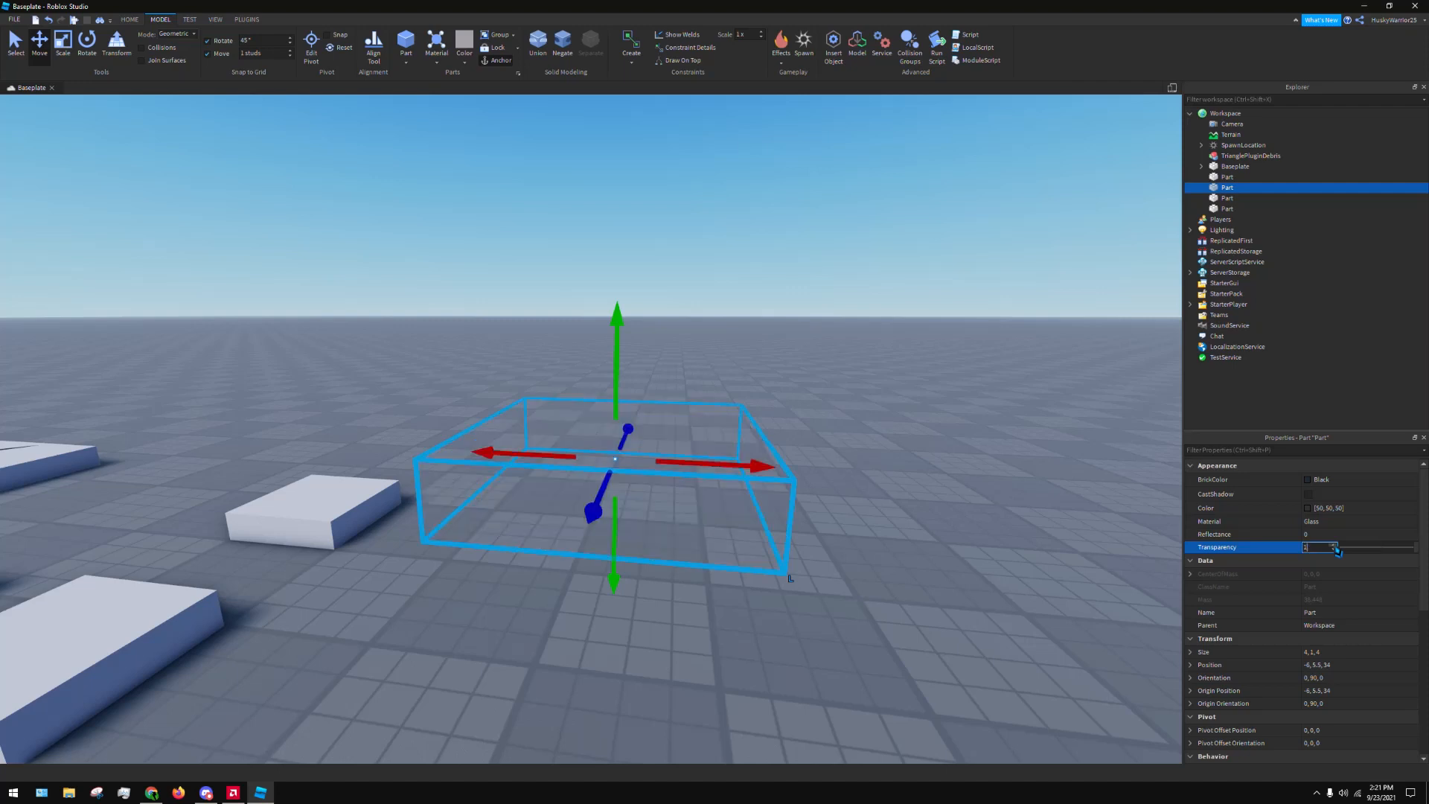
key("BackSpace")
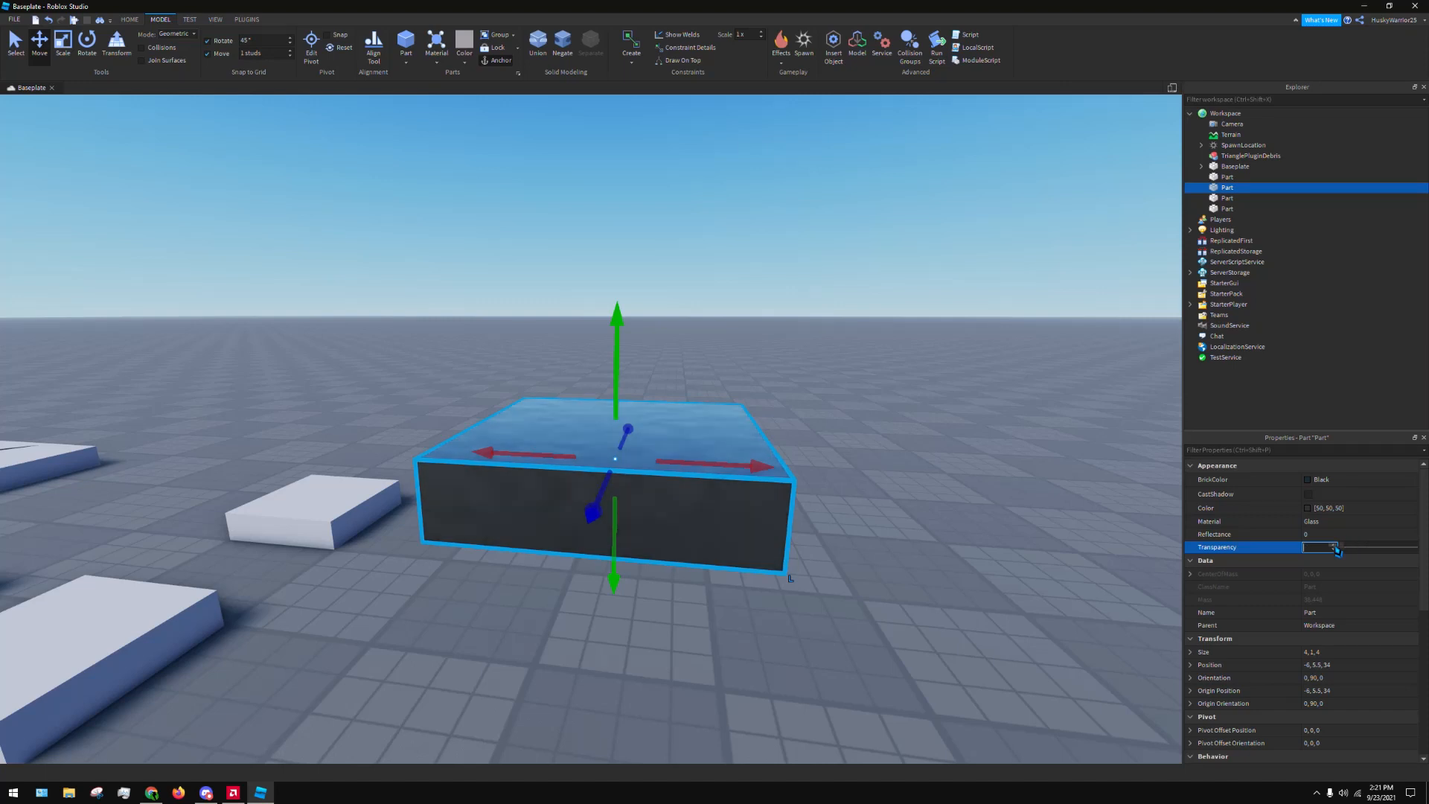
type(".154")
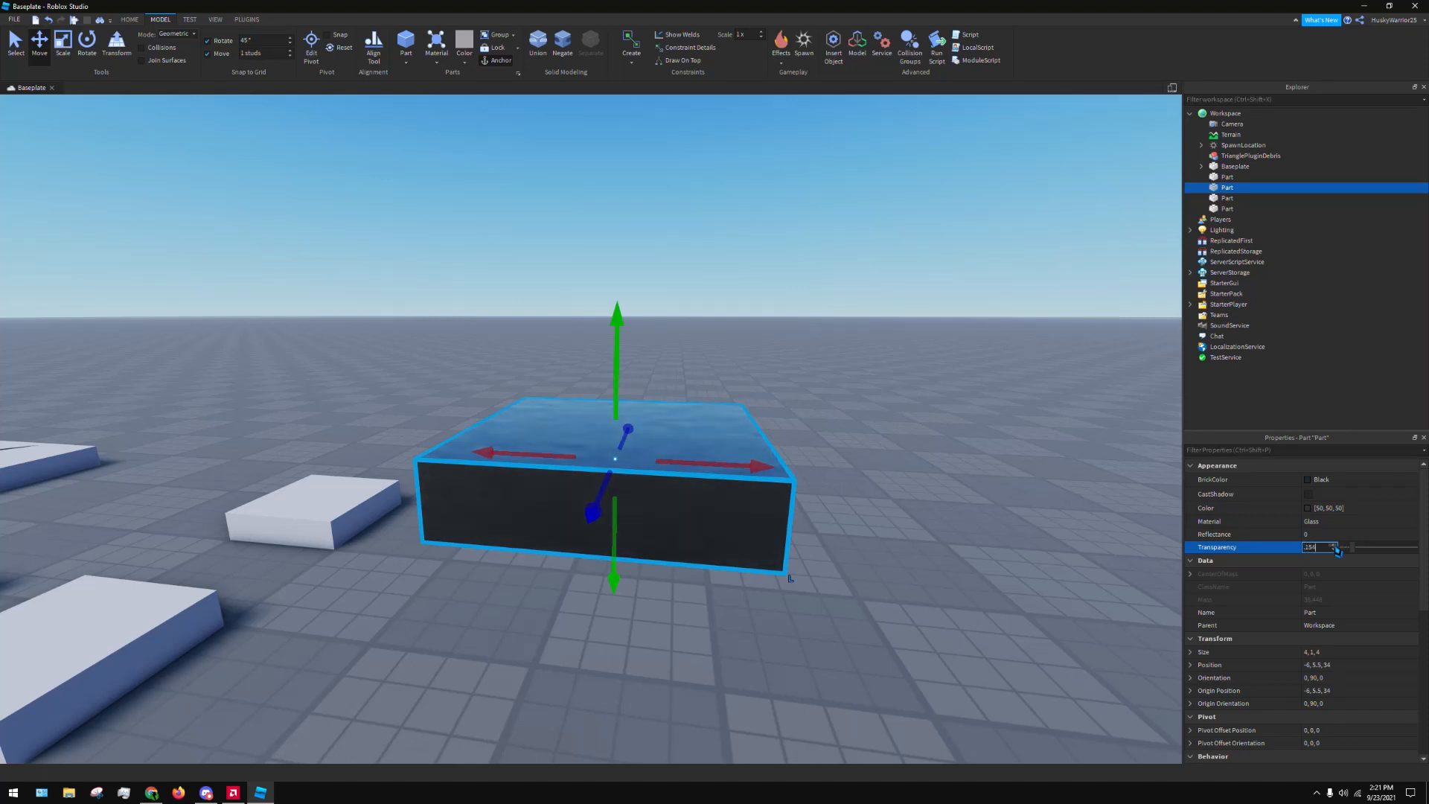
key("BackSpace")
key("BackSpace")
key("BackSpace")
key("BackSpace")
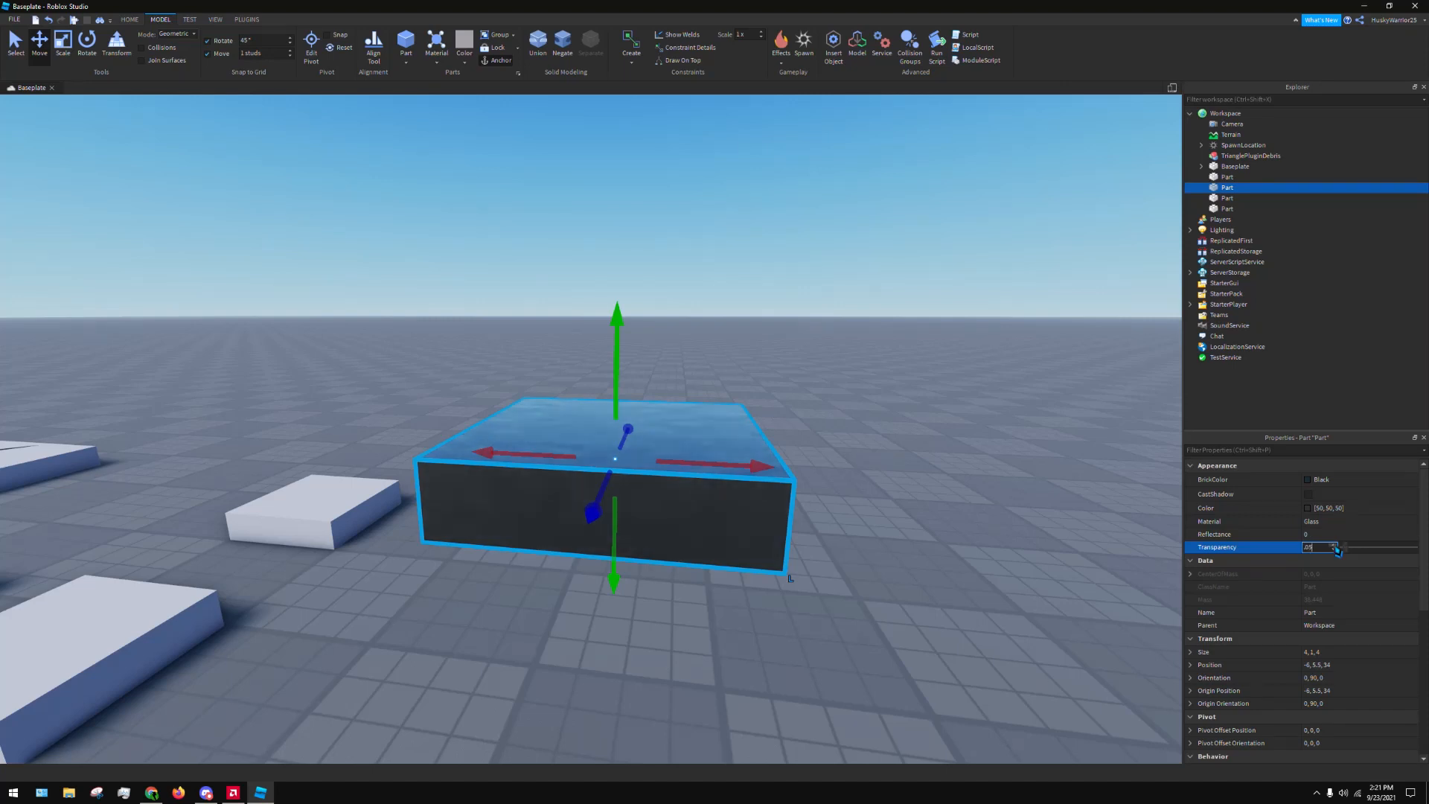
type(".0")
key("BackSpace")
type("5")
key("Return")
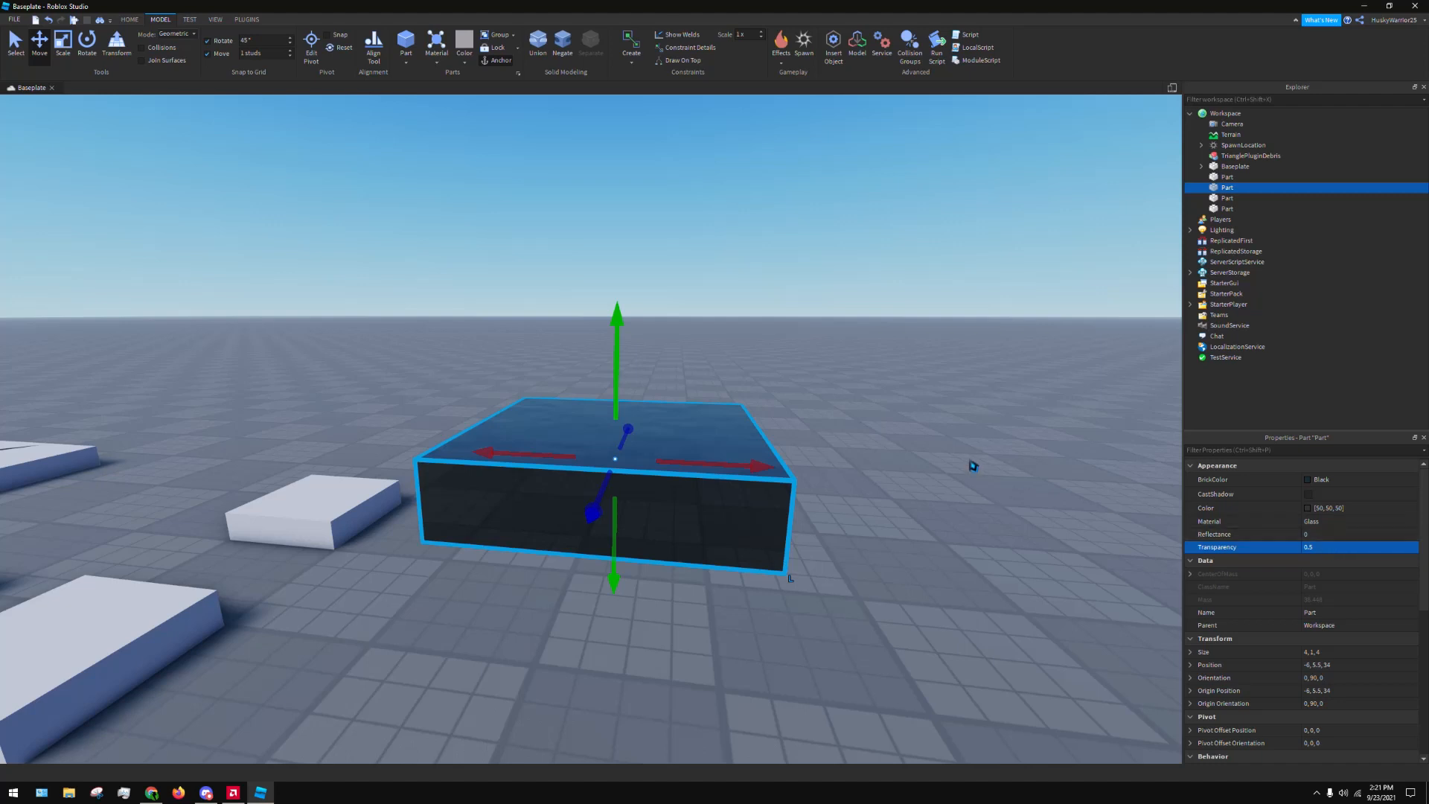
Try the Grass material on the half-transparent block, and switch its material to Ice
left_click(1343, 523)
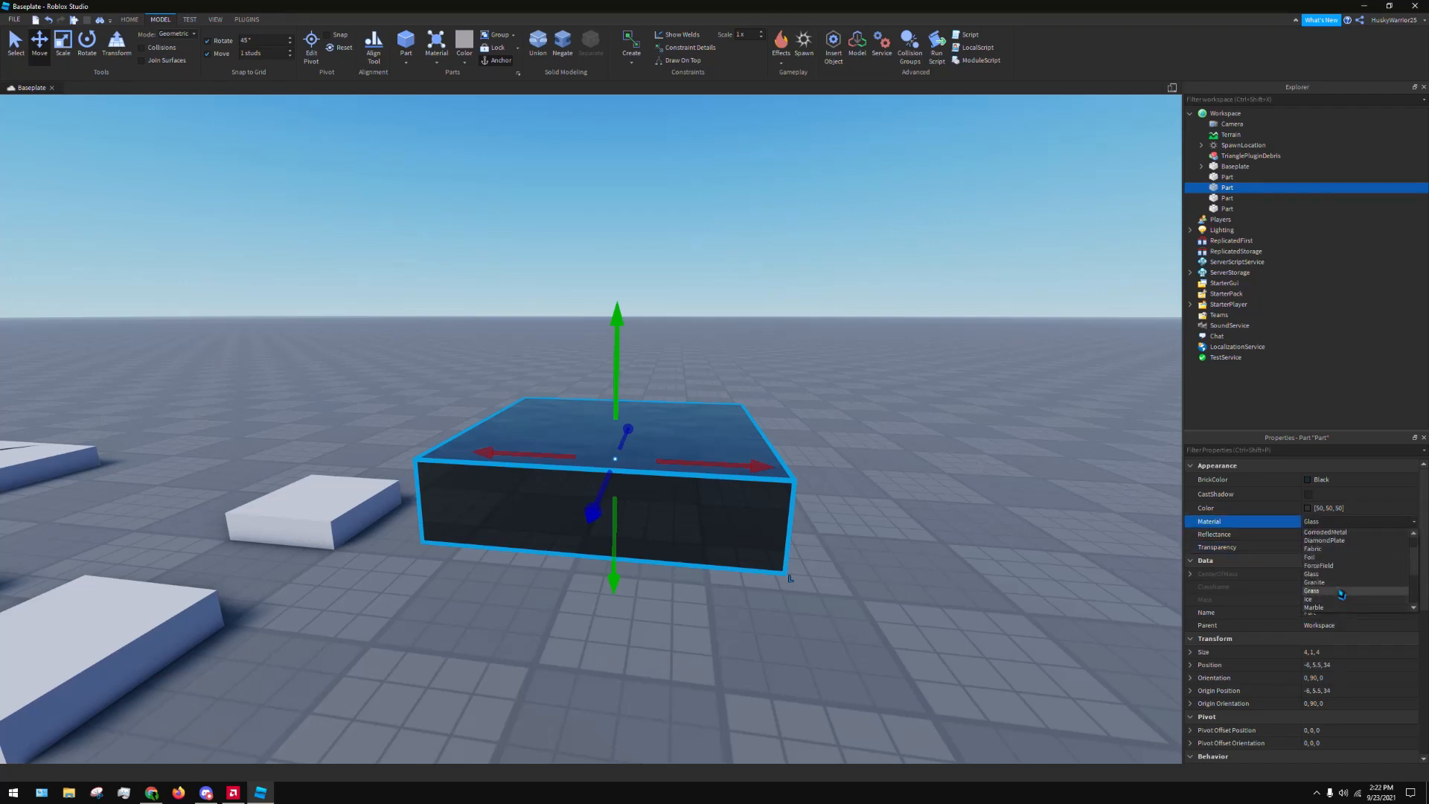
left_click(1341, 593)
left_click(1344, 522)
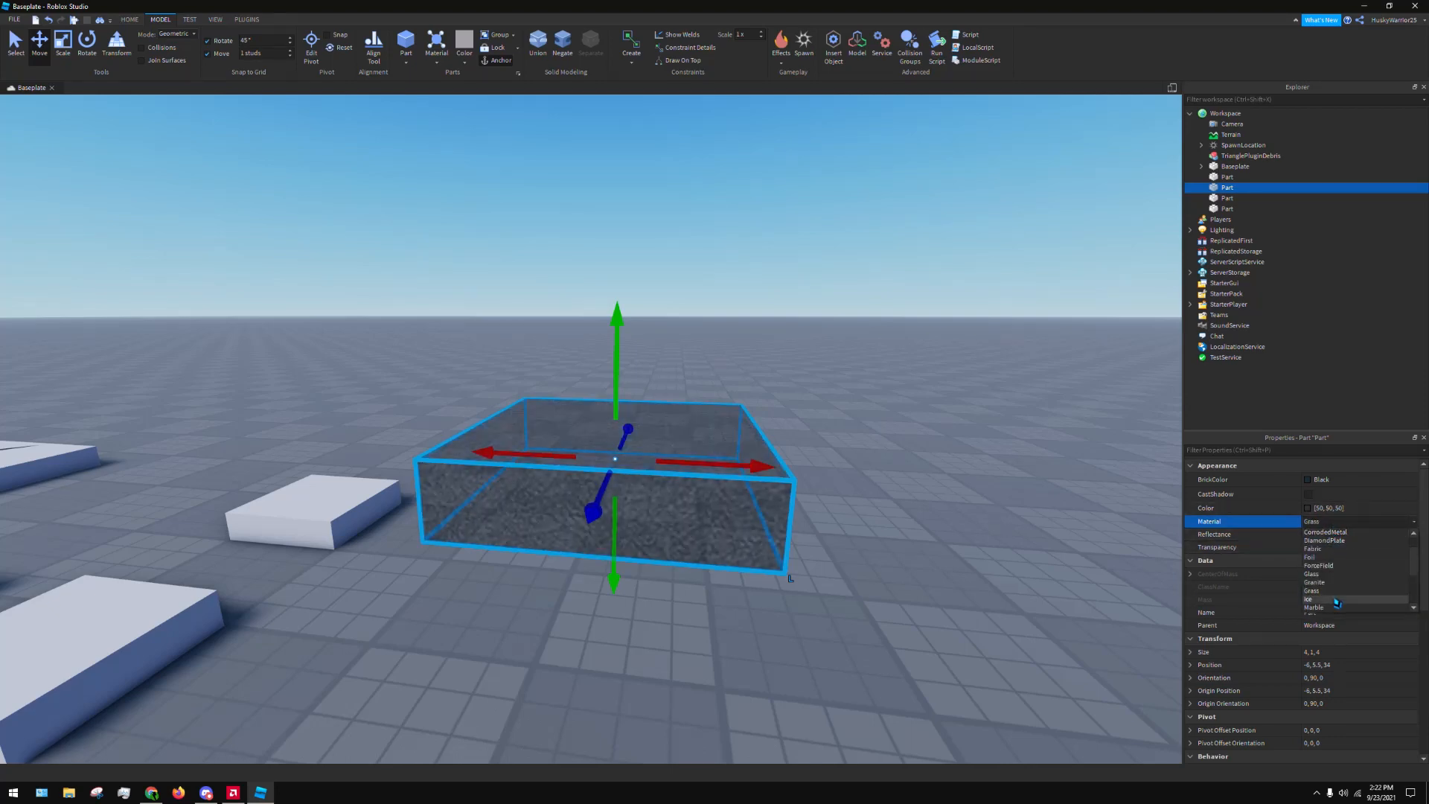
left_click(1332, 599)
left_click(1341, 522)
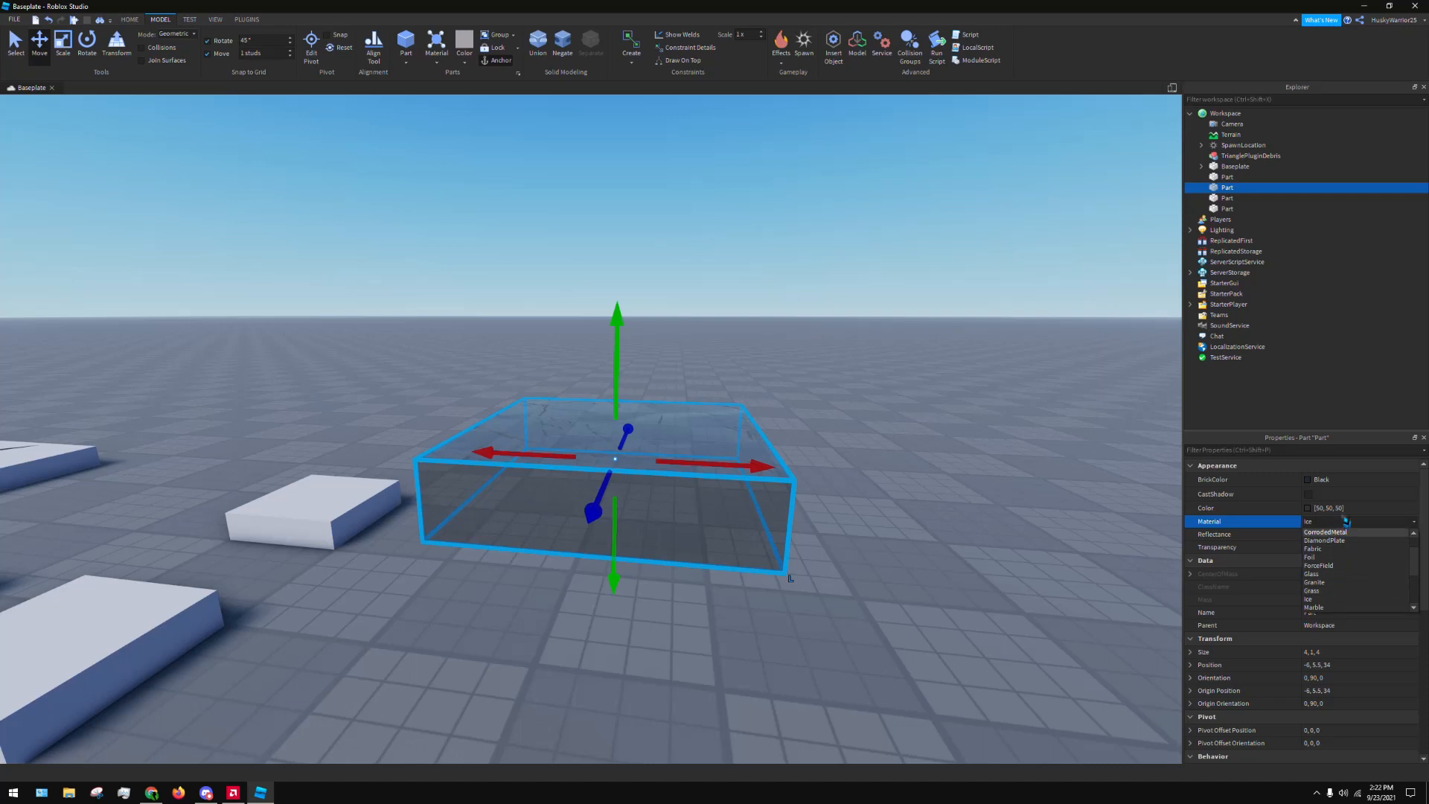
left_click(1344, 521)
Set the ice block's Transparency to 0
left_click(1331, 551)
type("0")
key("Return")
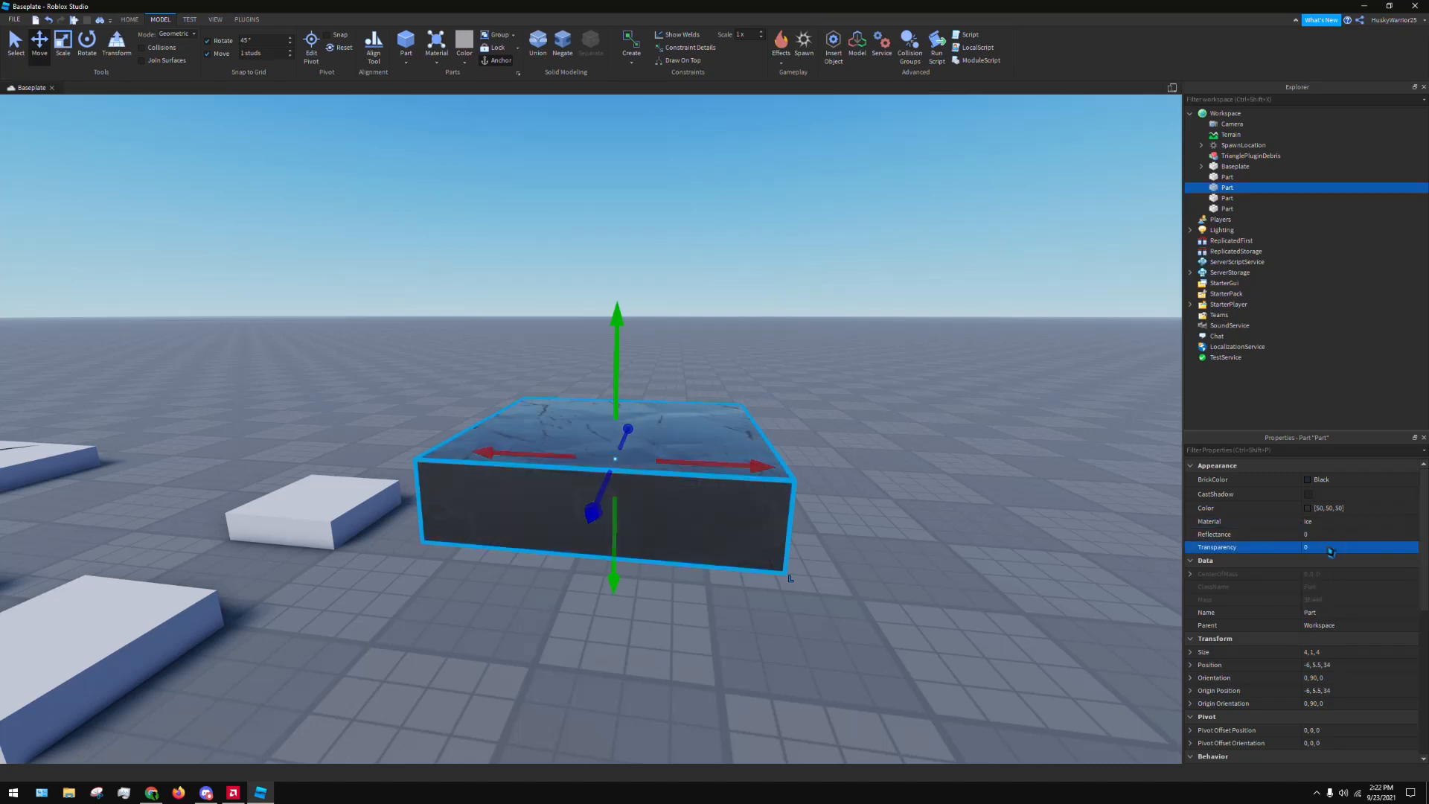
Try the Marble and Metal materials on the ice block, and set its material to Neon
left_click(1359, 522)
left_click(1360, 522)
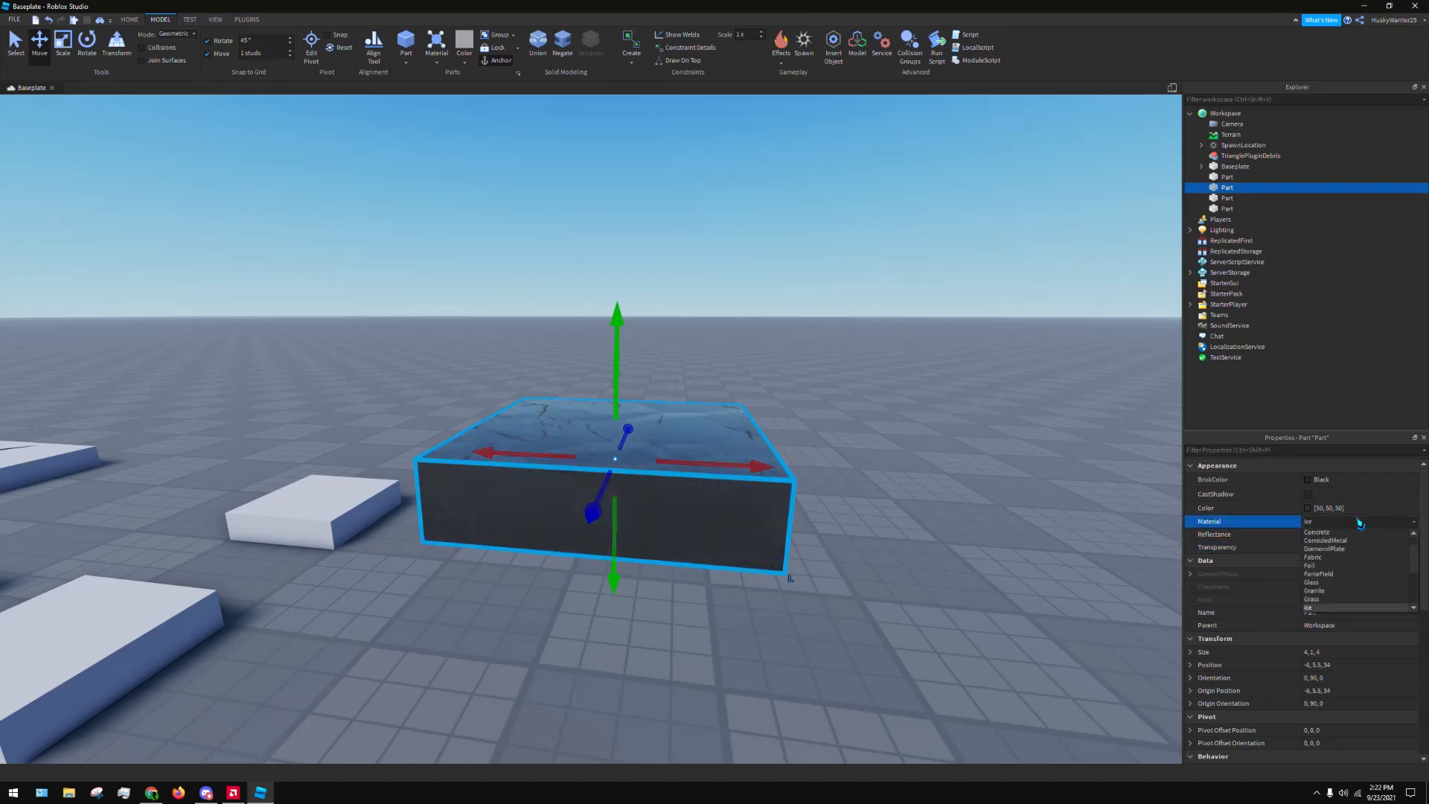
scroll(1328, 599, "down", 2)
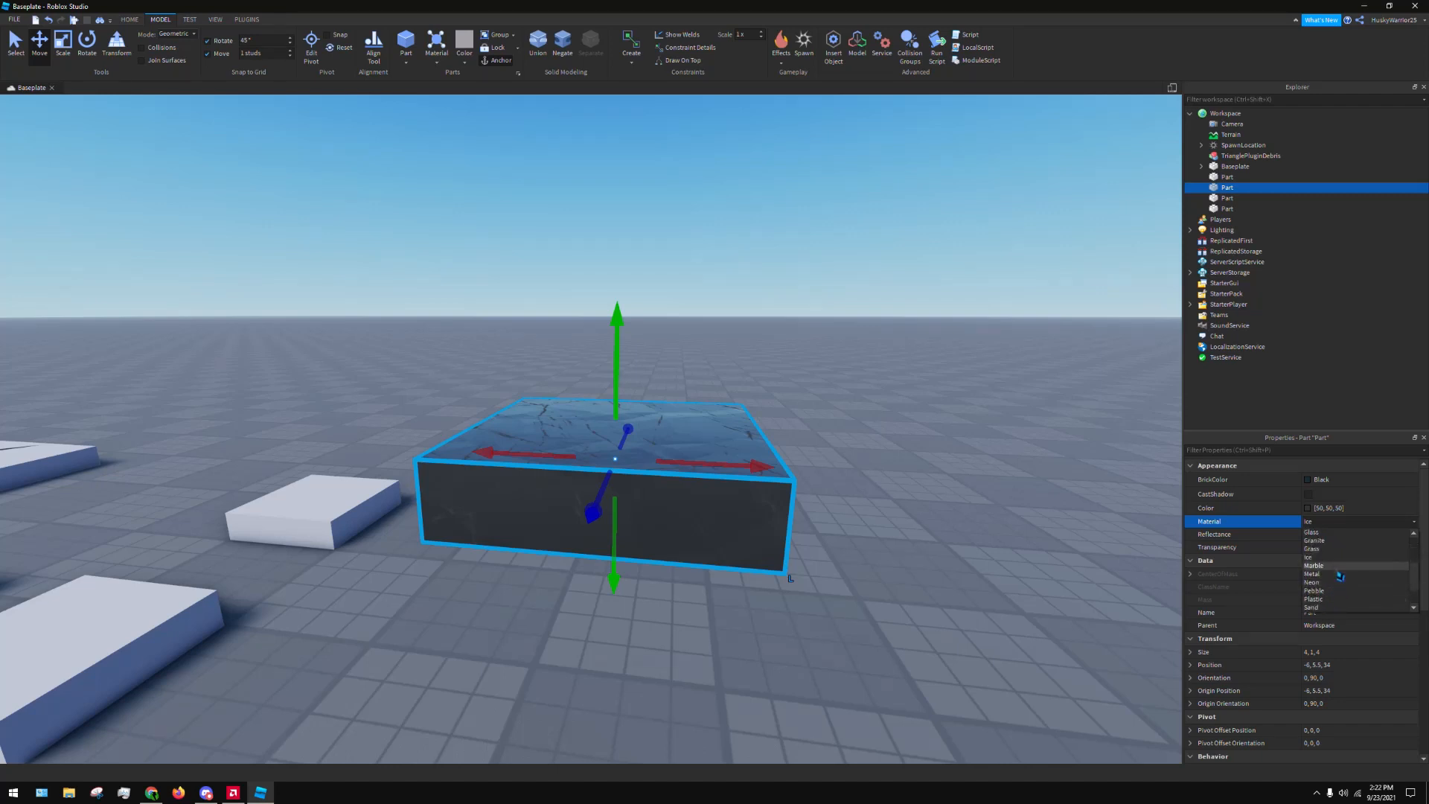
left_click(1328, 569)
left_click(1329, 524)
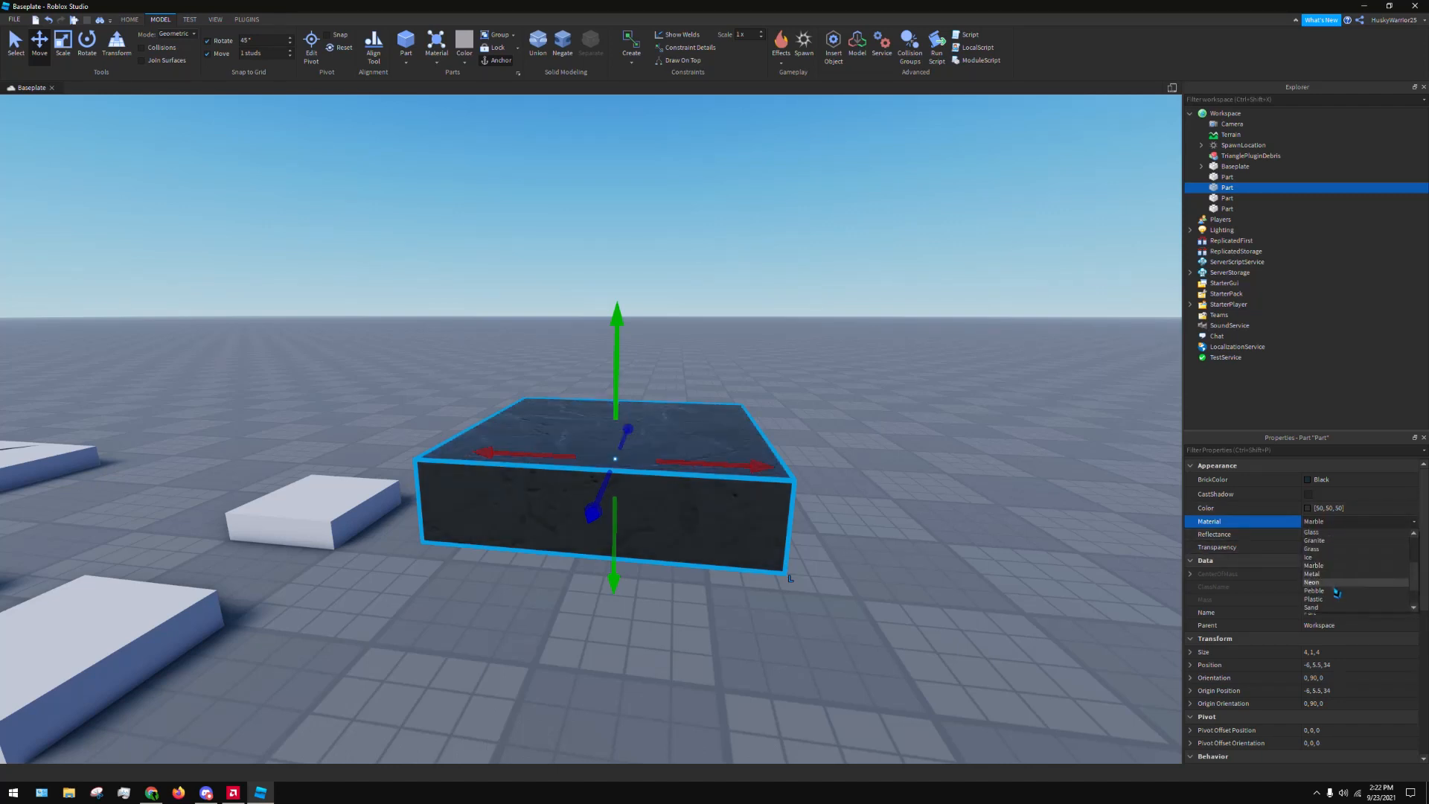
left_click(1338, 574)
left_click(1345, 524)
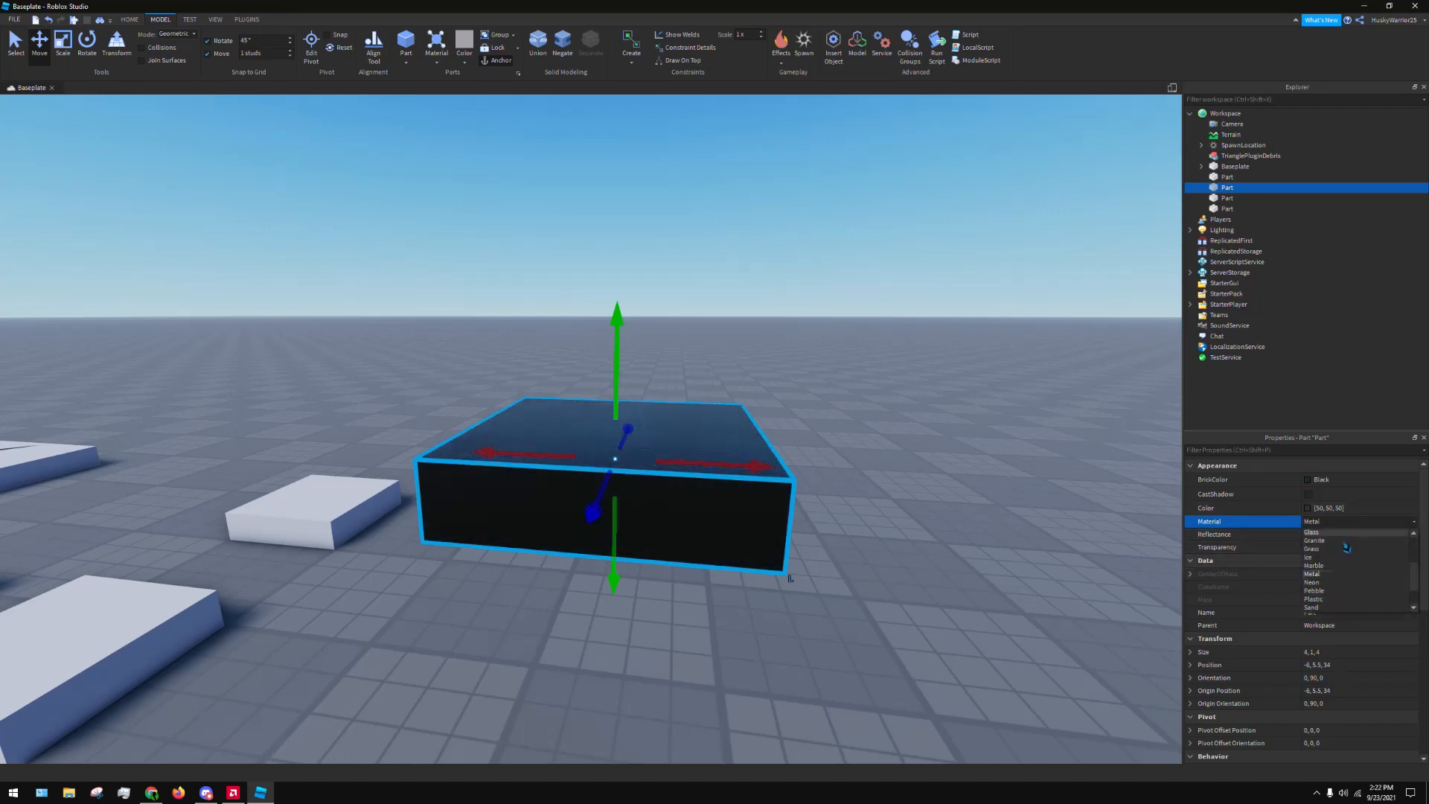
left_click(1348, 582)
left_click(1342, 524)
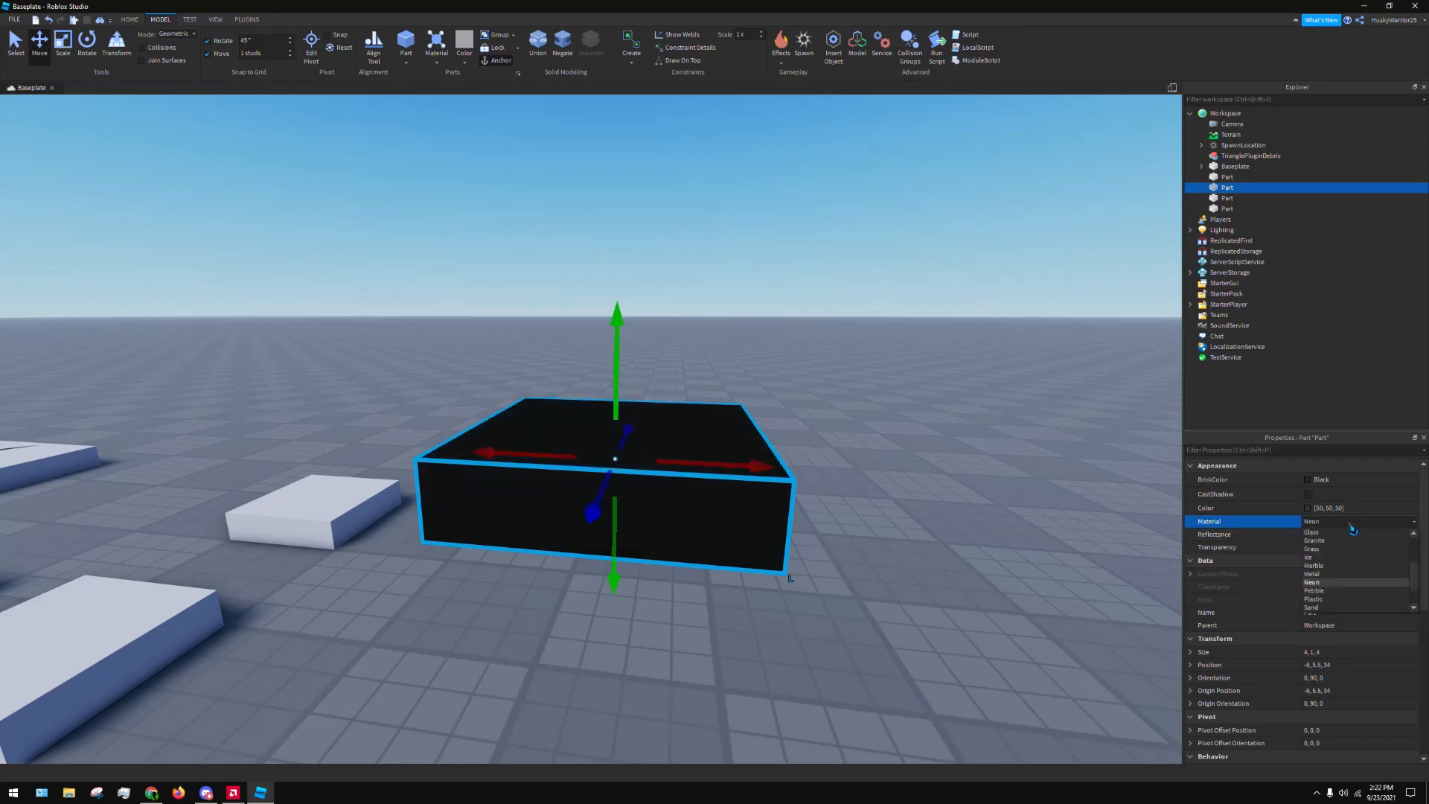
left_click(1347, 523)
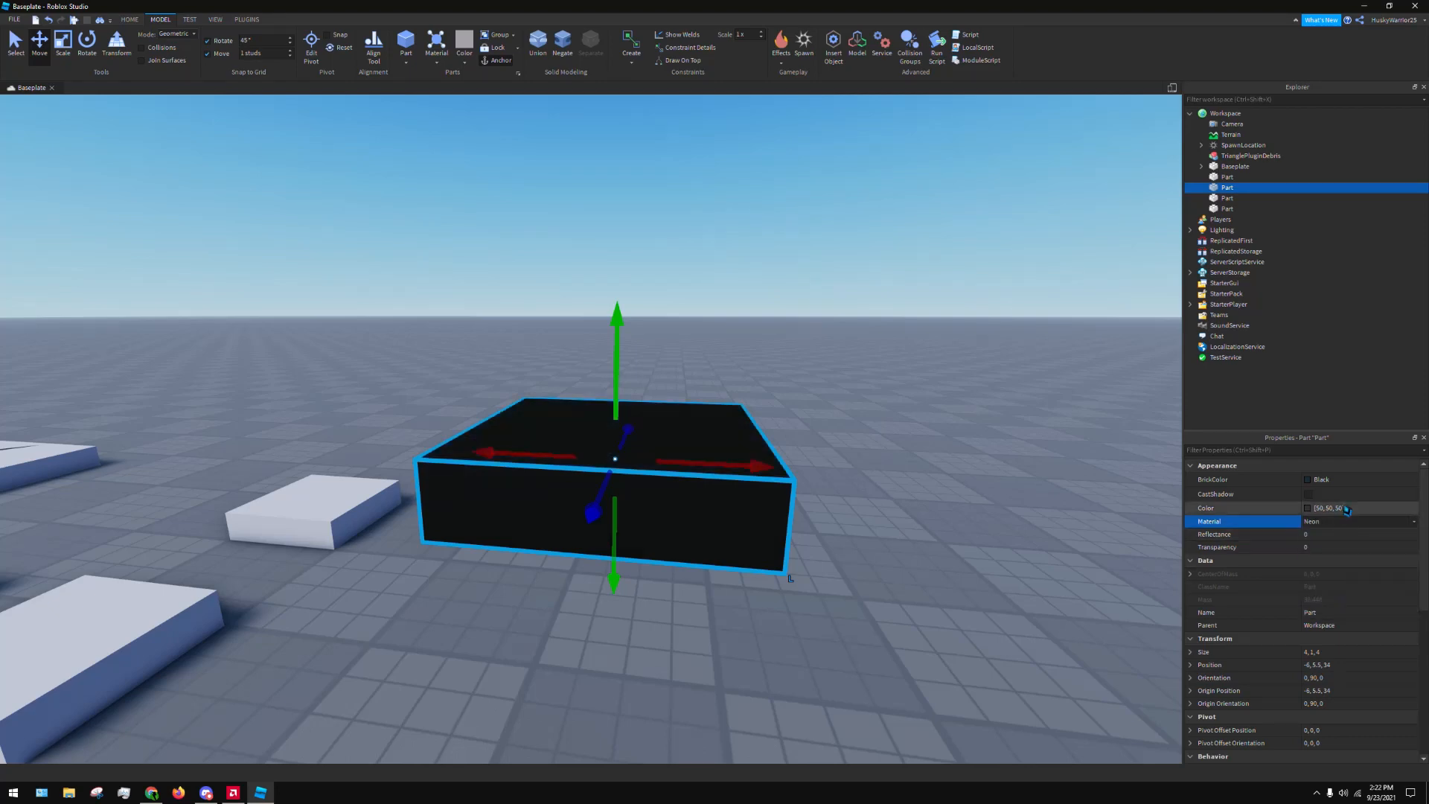
Recolour the neon block a bright cyan at full brightness, about 0, 230, 255, and accept the colour
left_click(1310, 509)
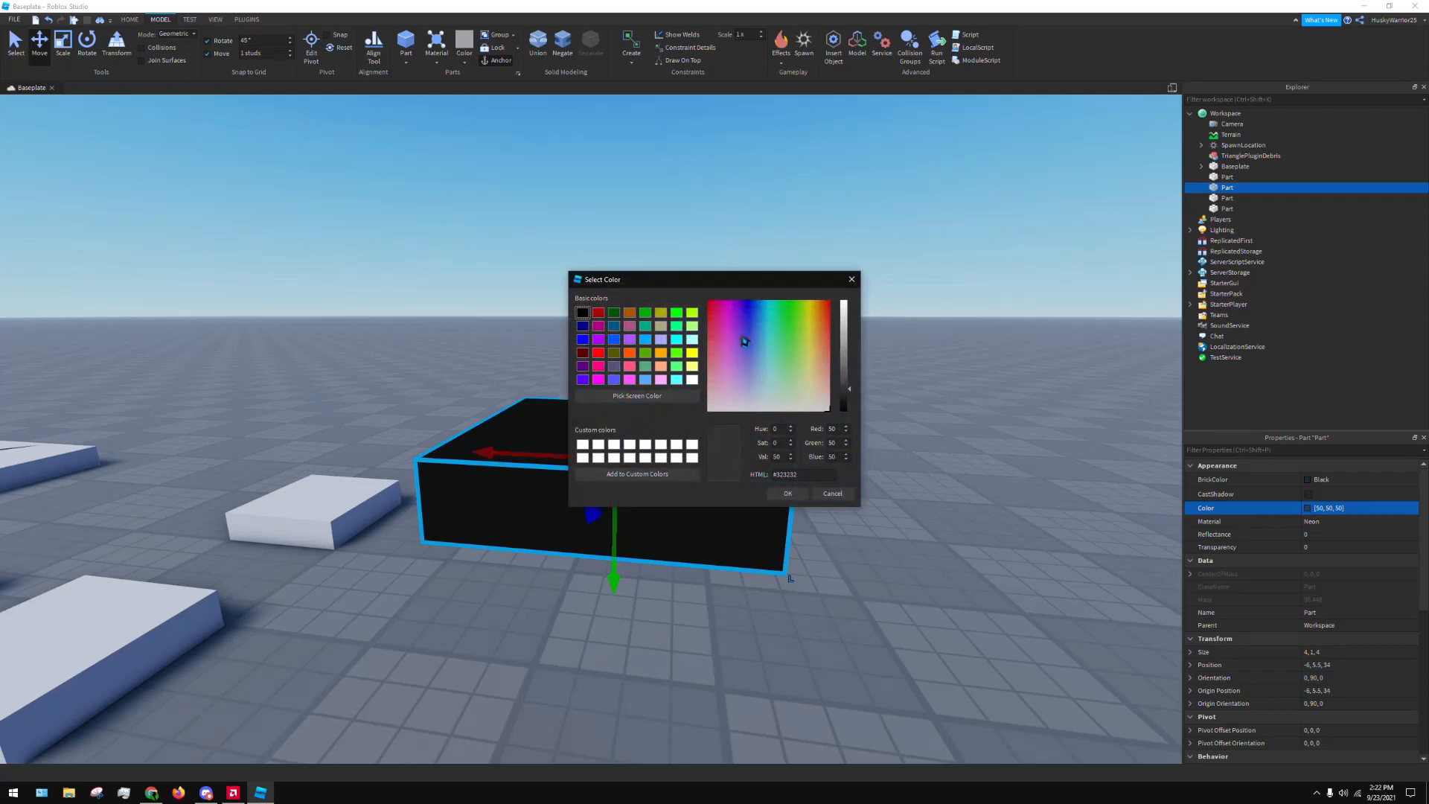
left_click(752, 312)
left_click_drag(753, 315, 767, 302)
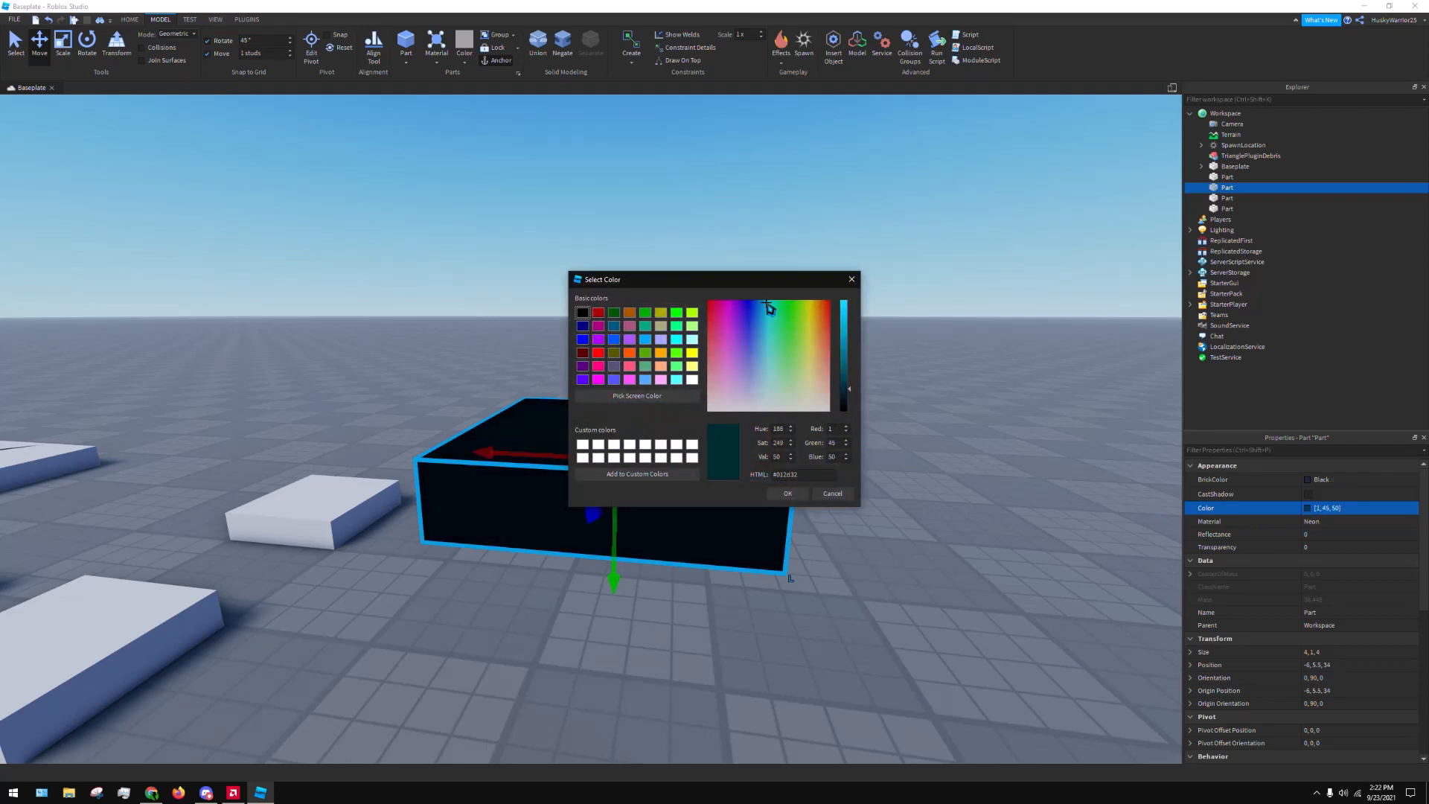
left_click(849, 302)
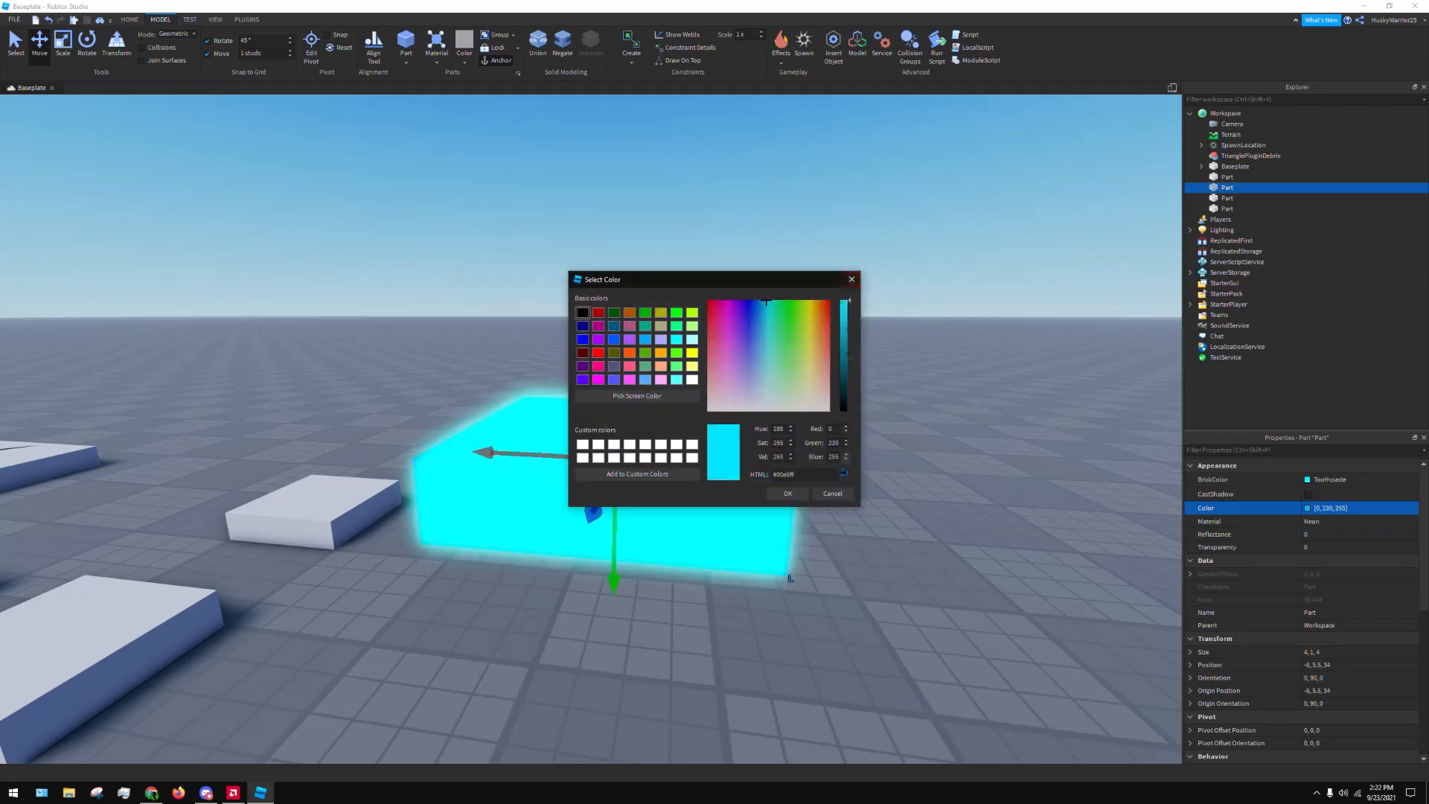
left_click(789, 496)
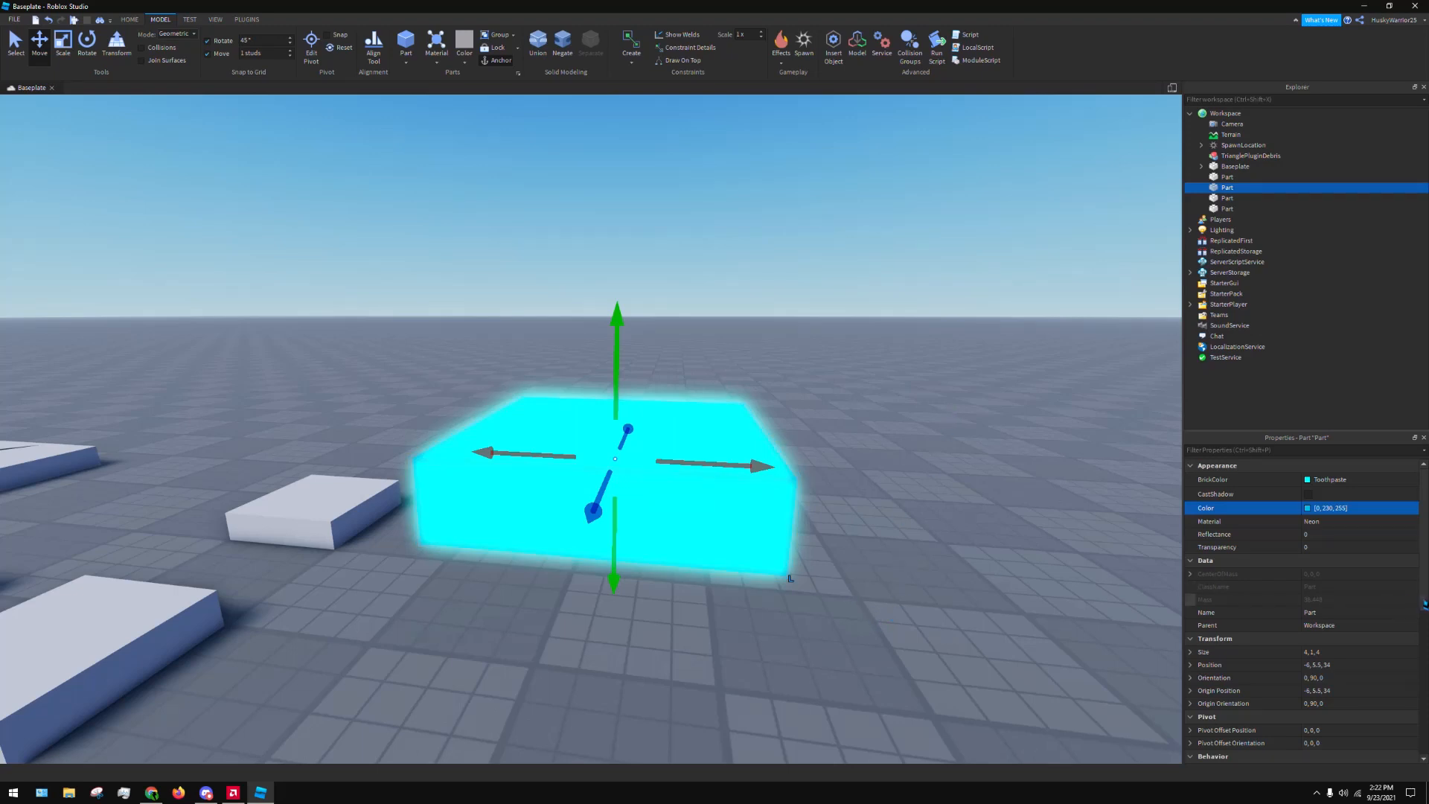
left_click(884, 444)
left_click(780, 526)
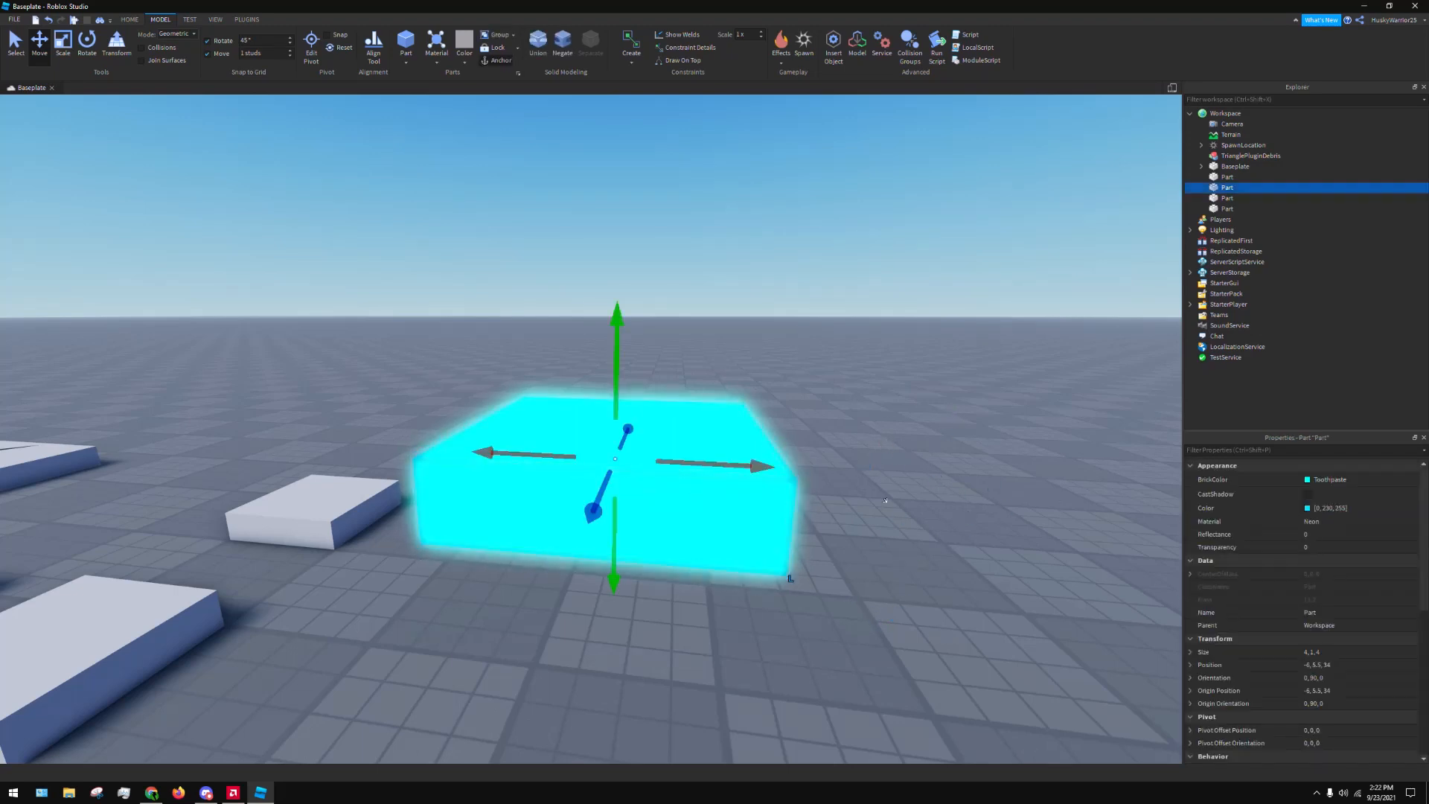
Change the cyan block's material from Neon to Plastic and deselect the block
left_click(1332, 521)
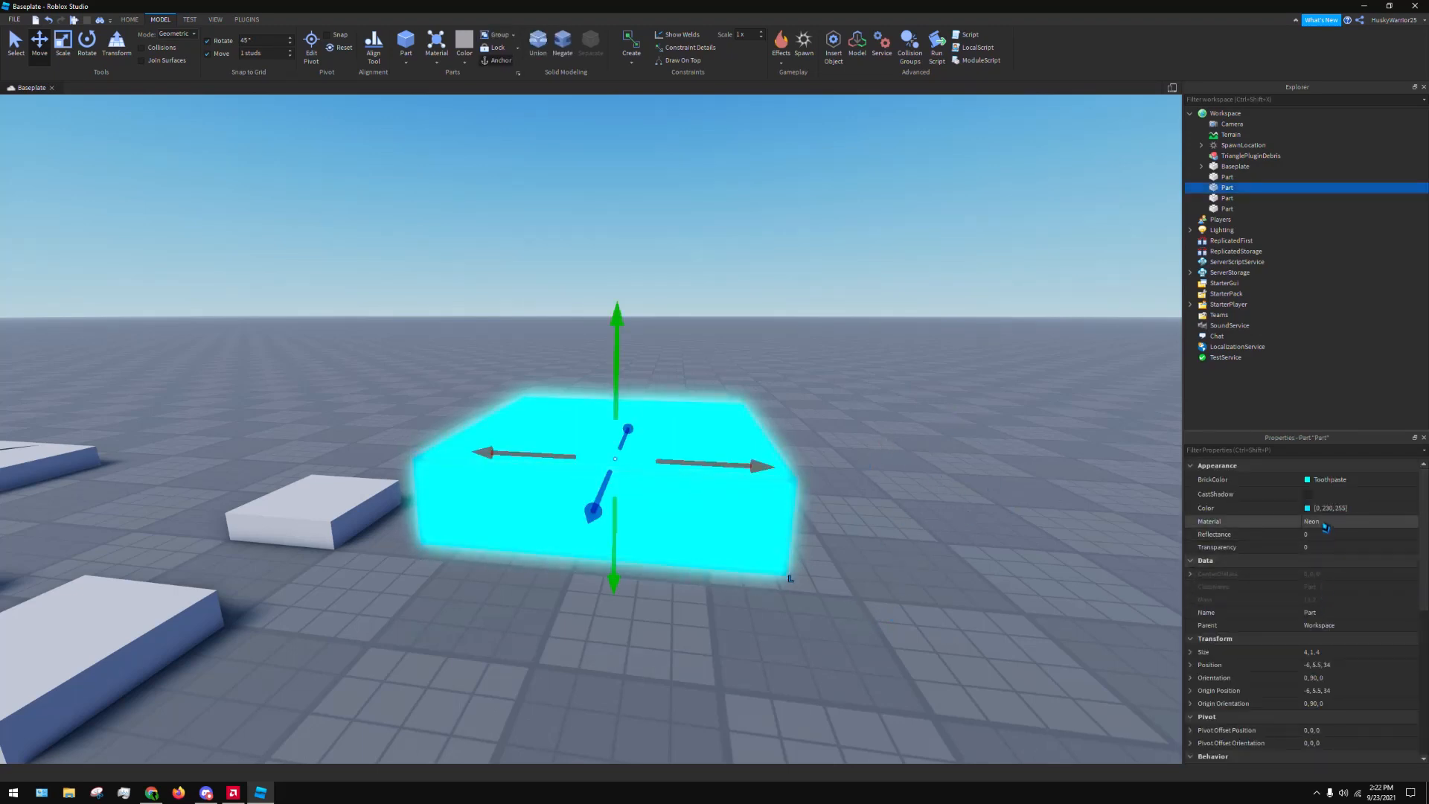
left_click(1332, 521)
scroll(1340, 587, "down", 2)
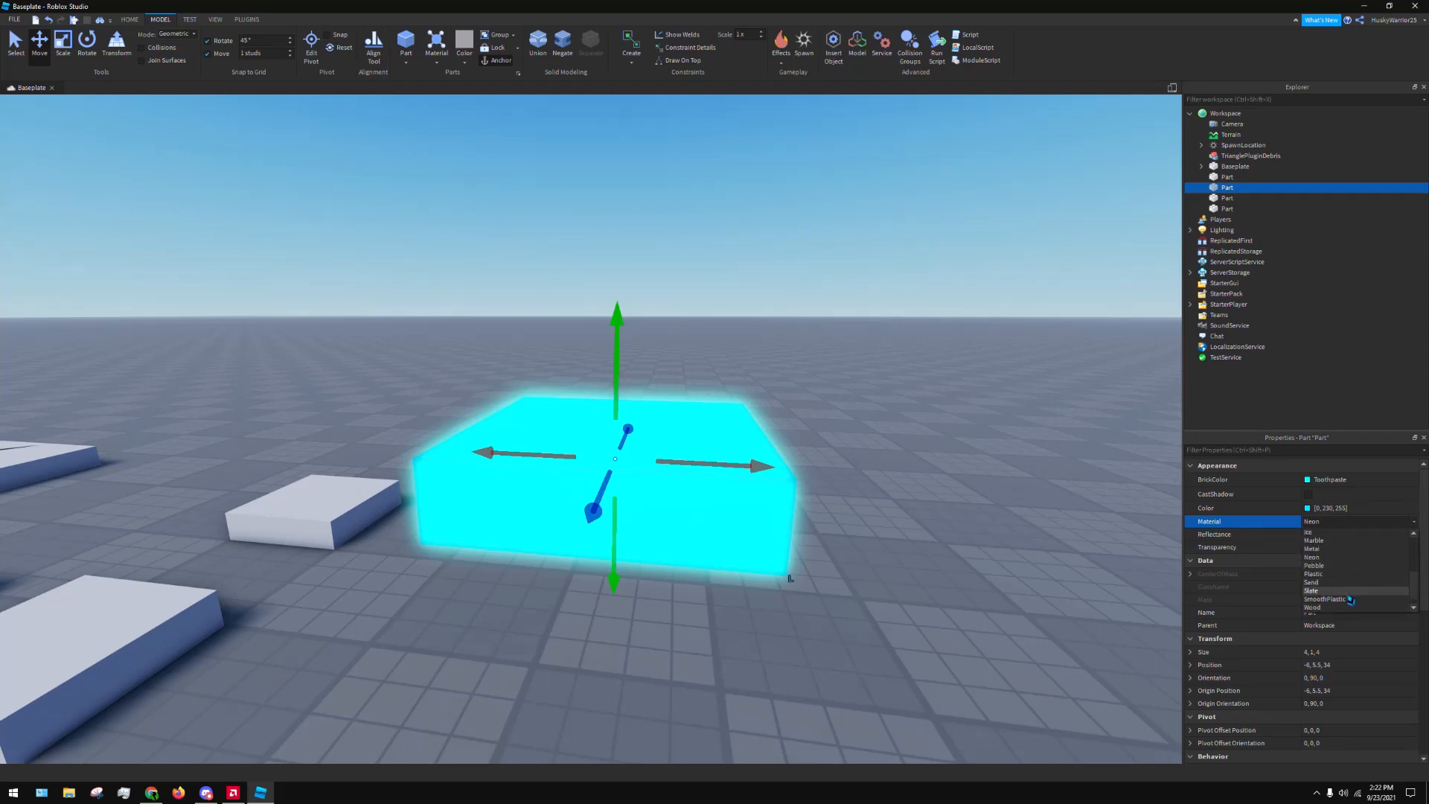
left_click(1351, 583)
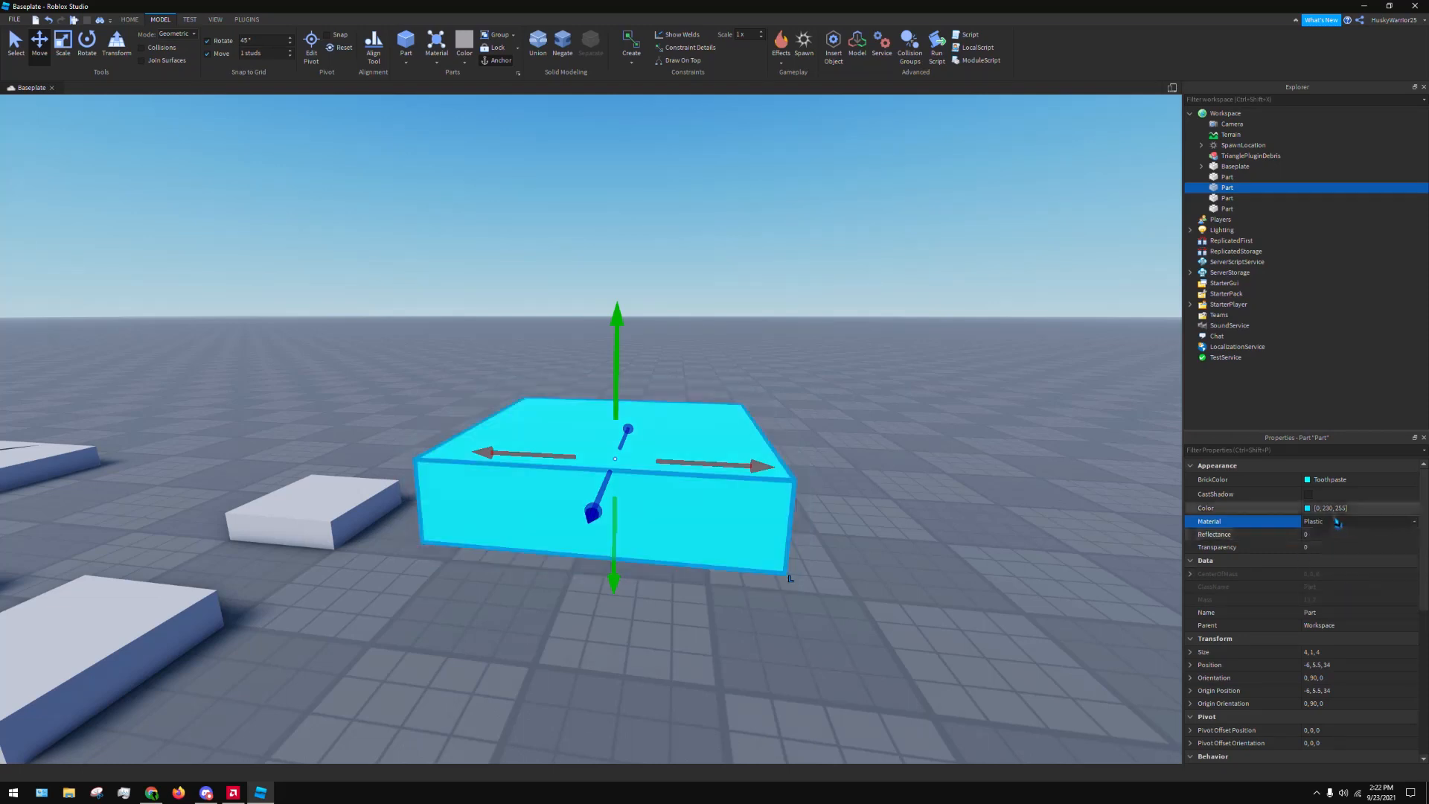
left_click(821, 393)
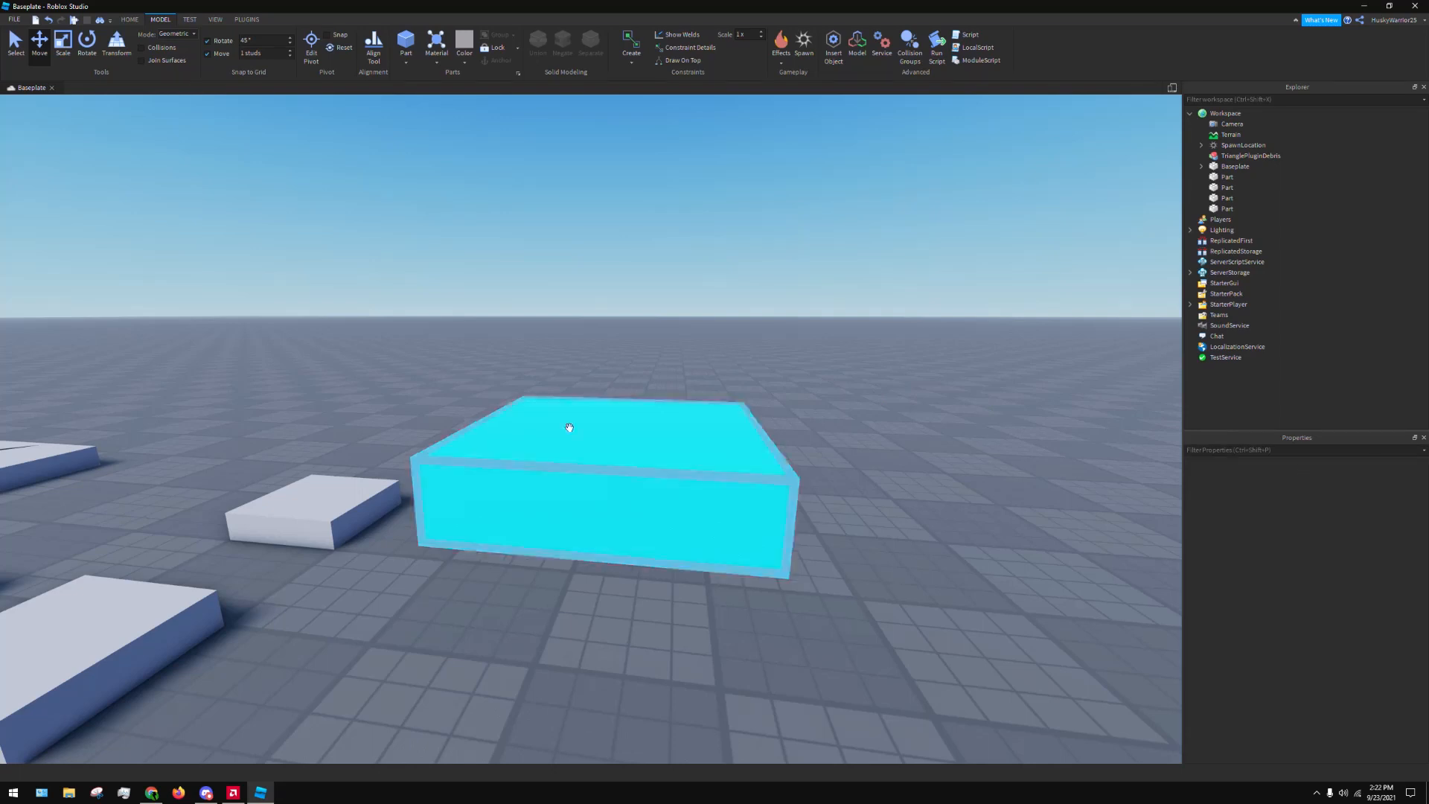
Set the cyan plastic block's BrickColor to Dark stone grey and deselect the block
left_click(606, 425)
left_click(1330, 479)
left_click(1328, 499)
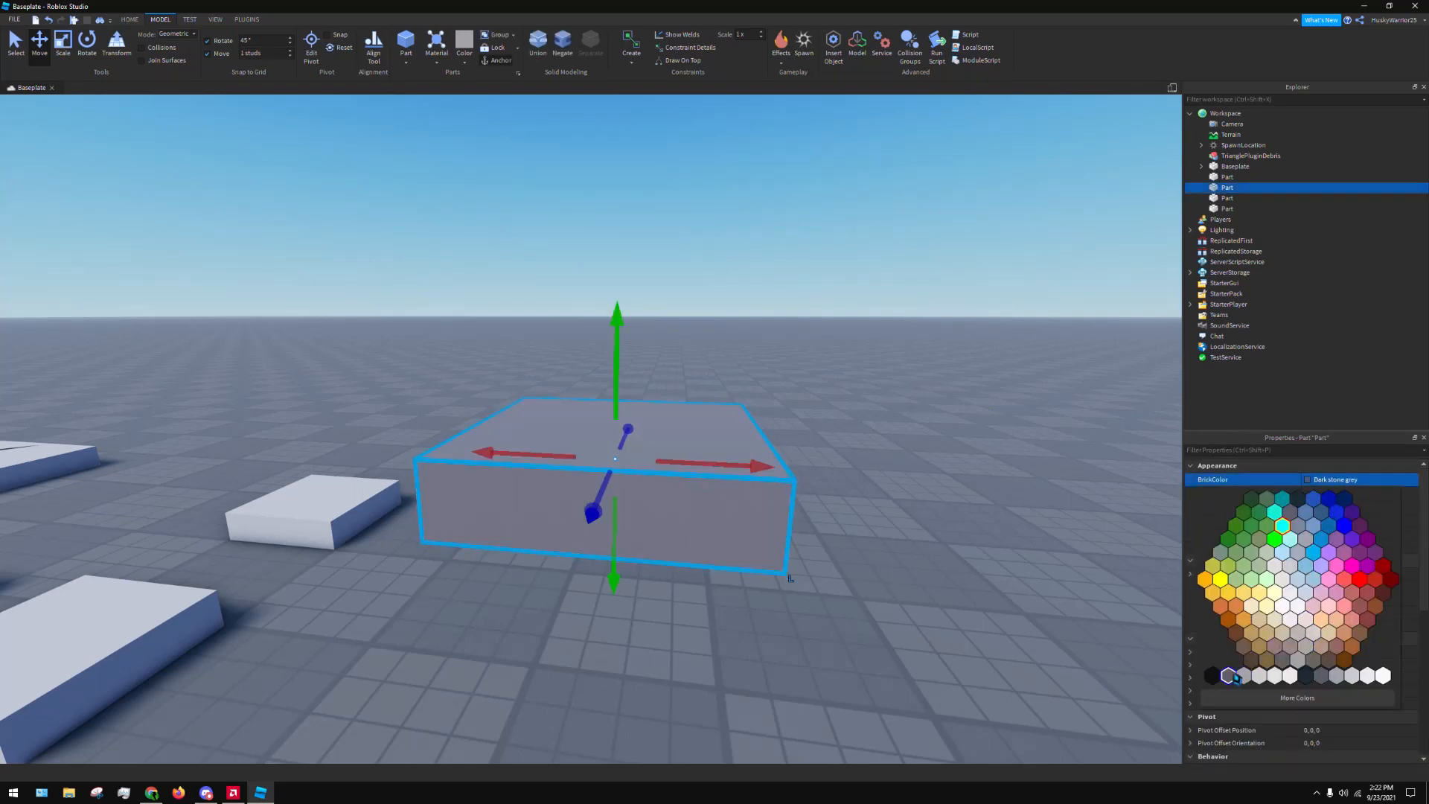
left_click(1229, 676)
left_click(772, 402)
Examine the Plastic surface texture of the dark stone grey block up close
key("w")
right_click_drag(824, 334, 821, 326)
key("d")
key("a")
right_click_drag(834, 212, 834, 211)
key("w")
key("s")
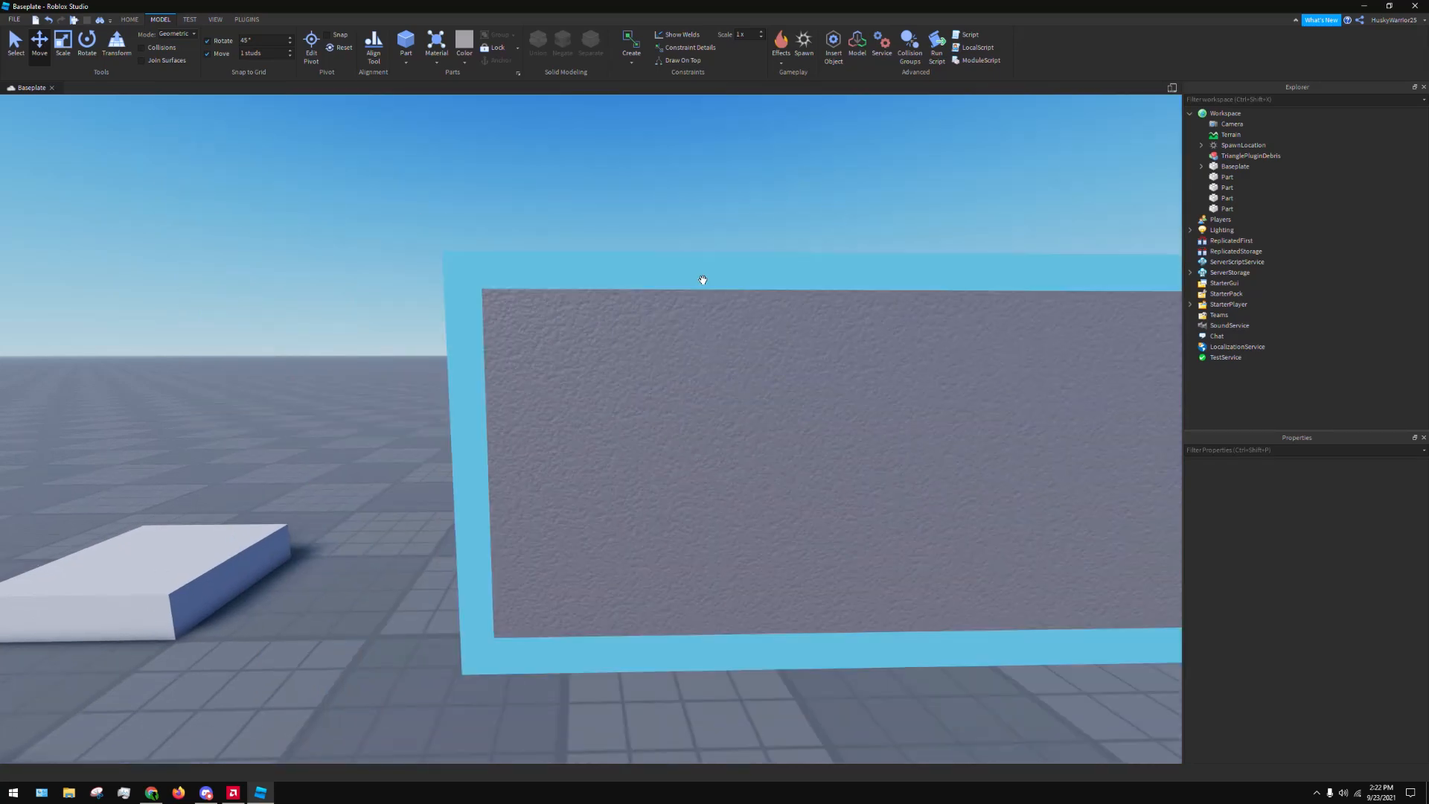
left_click(678, 293)
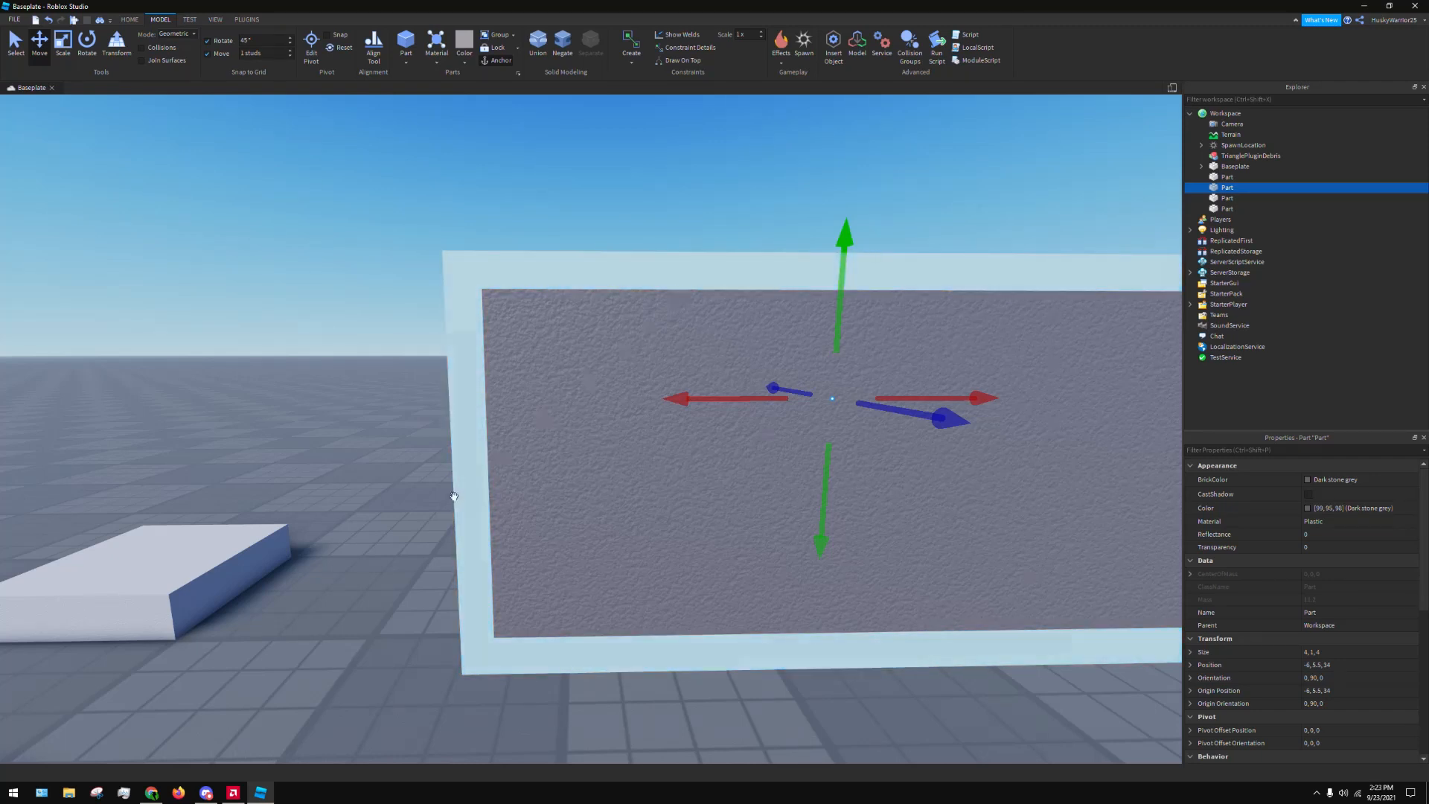
Select the nearby light grey block together with the dark stone grey block, and set both materials to SmoothPlastic
left_click_drag(205, 584, 785, 453)
scroll(784, 454, "down", 3)
right_click_drag(776, 450, 776, 450)
left_click(766, 552)
right_click_drag(766, 553, 765, 548)
left_click_drag(746, 434, 567, 708)
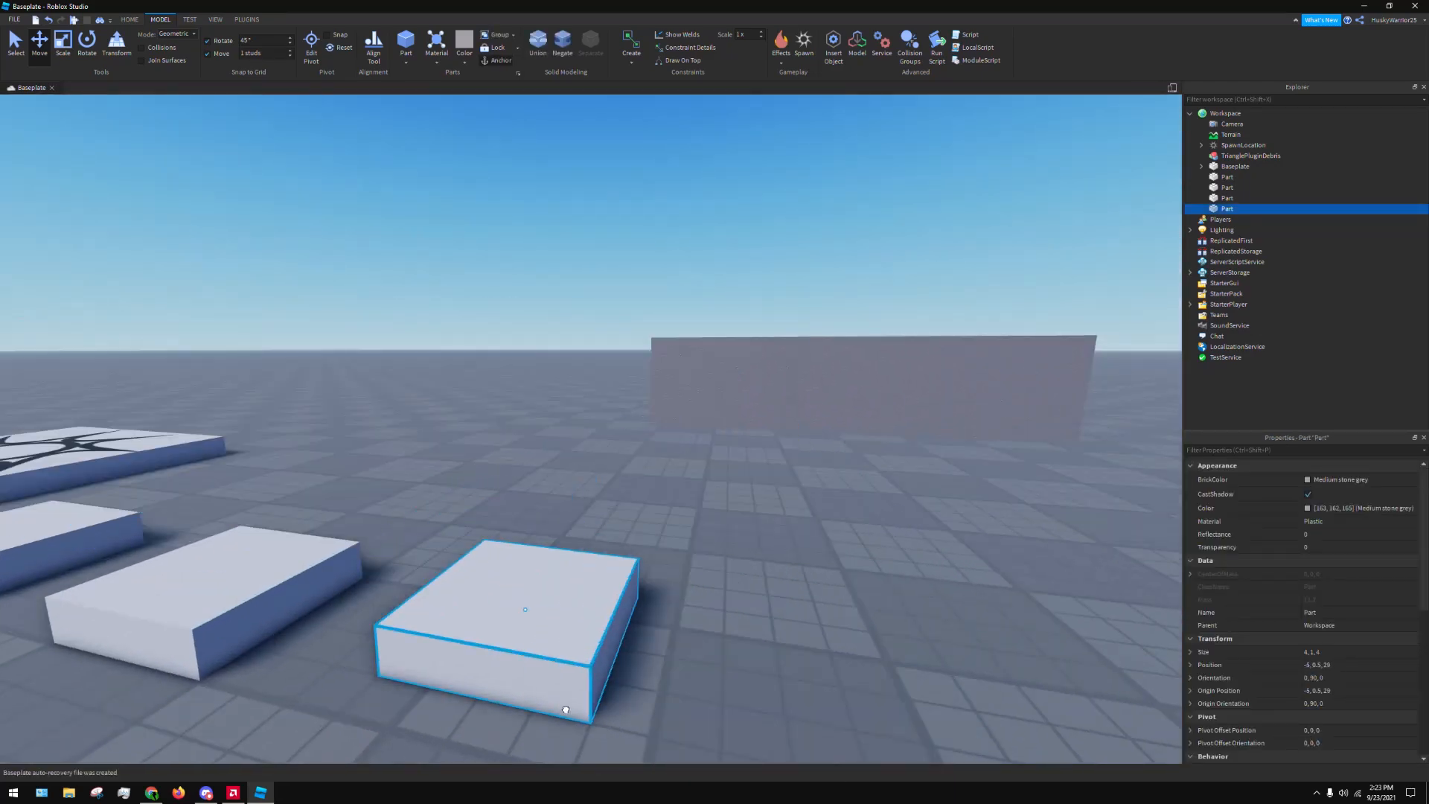
left_click(853, 368, "ctrl")
key("d")
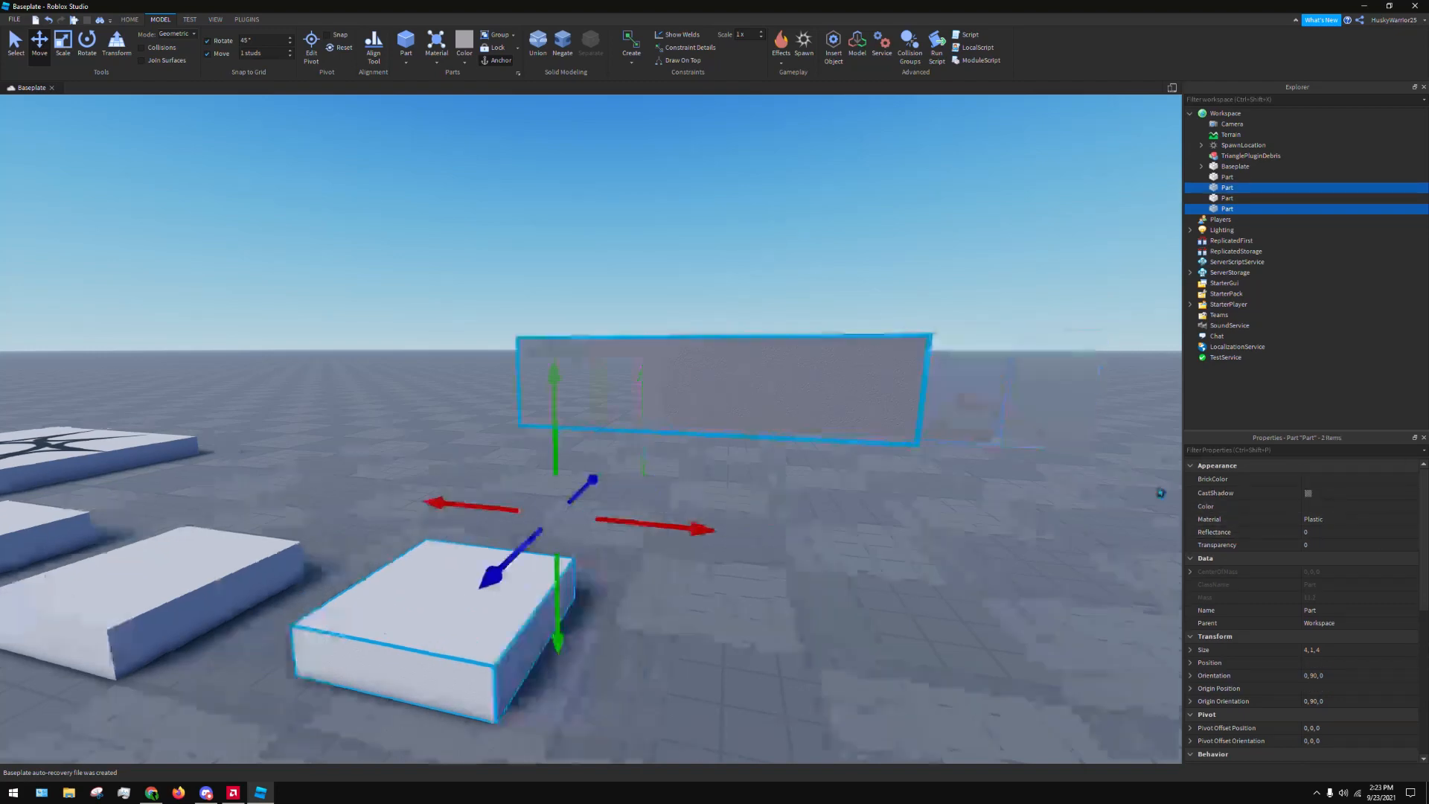
left_click(1341, 521)
scroll(1349, 579, "down", 2)
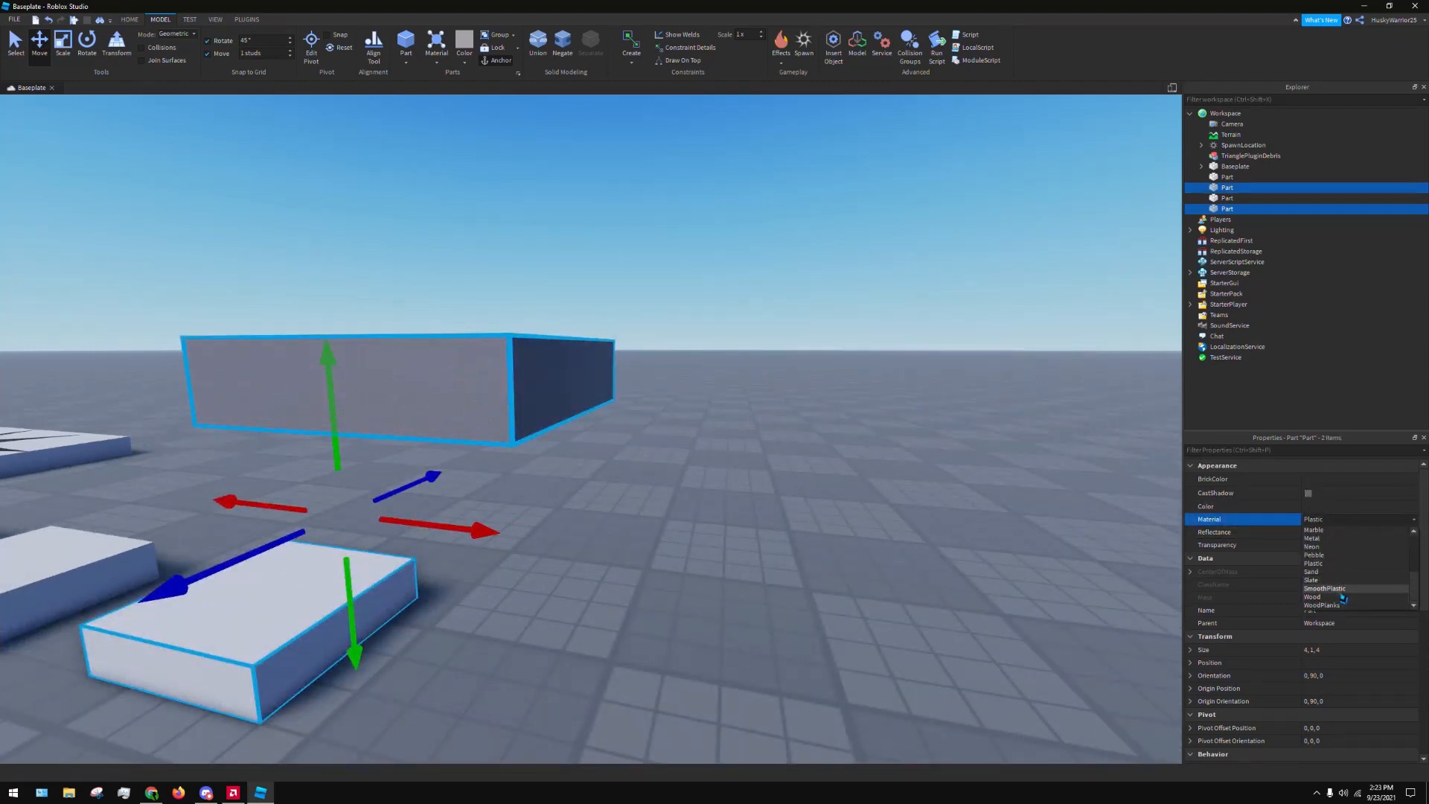
left_click(1342, 590)
Deselect the blocks and examine the SmoothPlastic surface of the dark stone grey block from several angles
left_click(675, 474)
key("w")
right_click_drag(676, 471, 680, 411)
key("w")
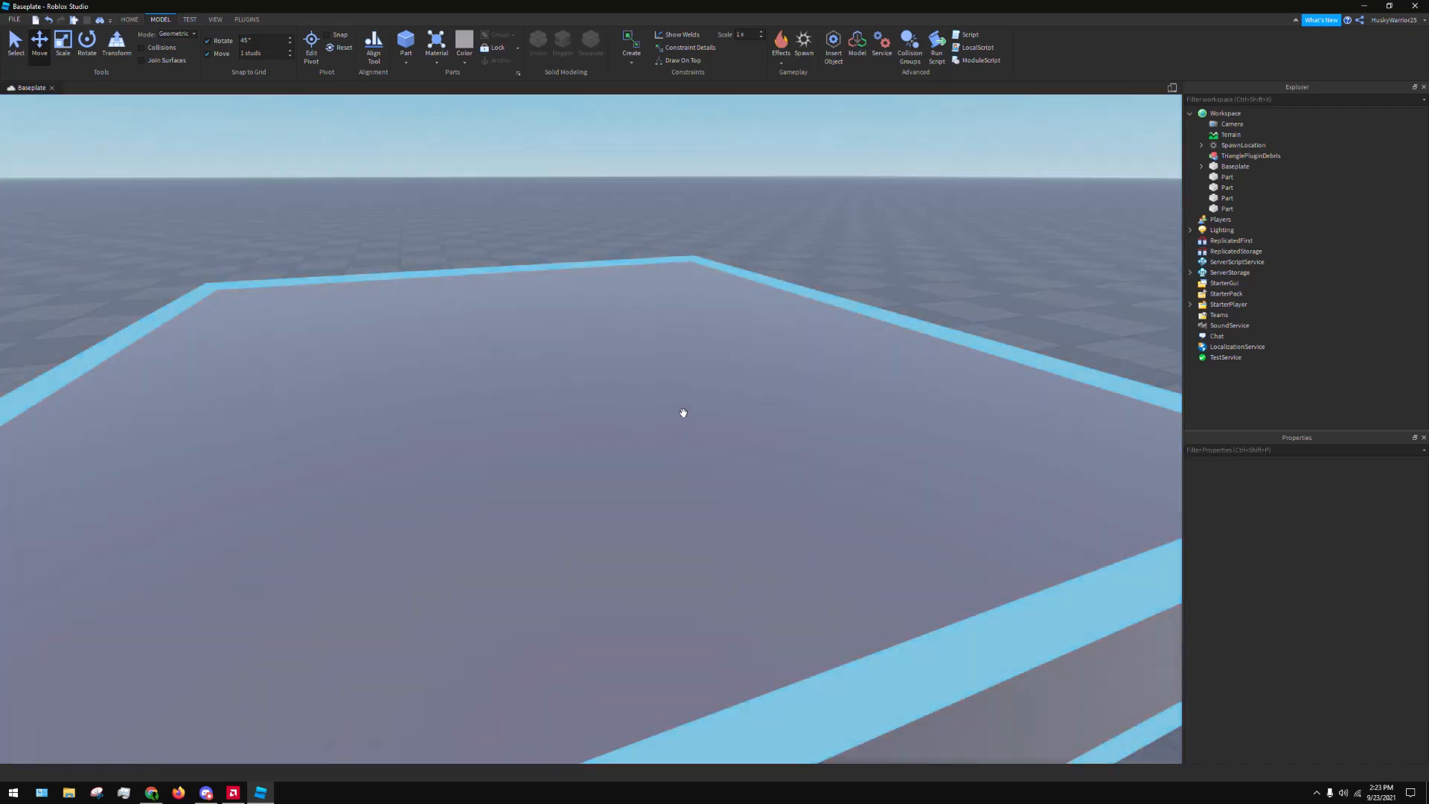
right_click_drag(1007, 217, 1008, 220)
key("s")
key("s")
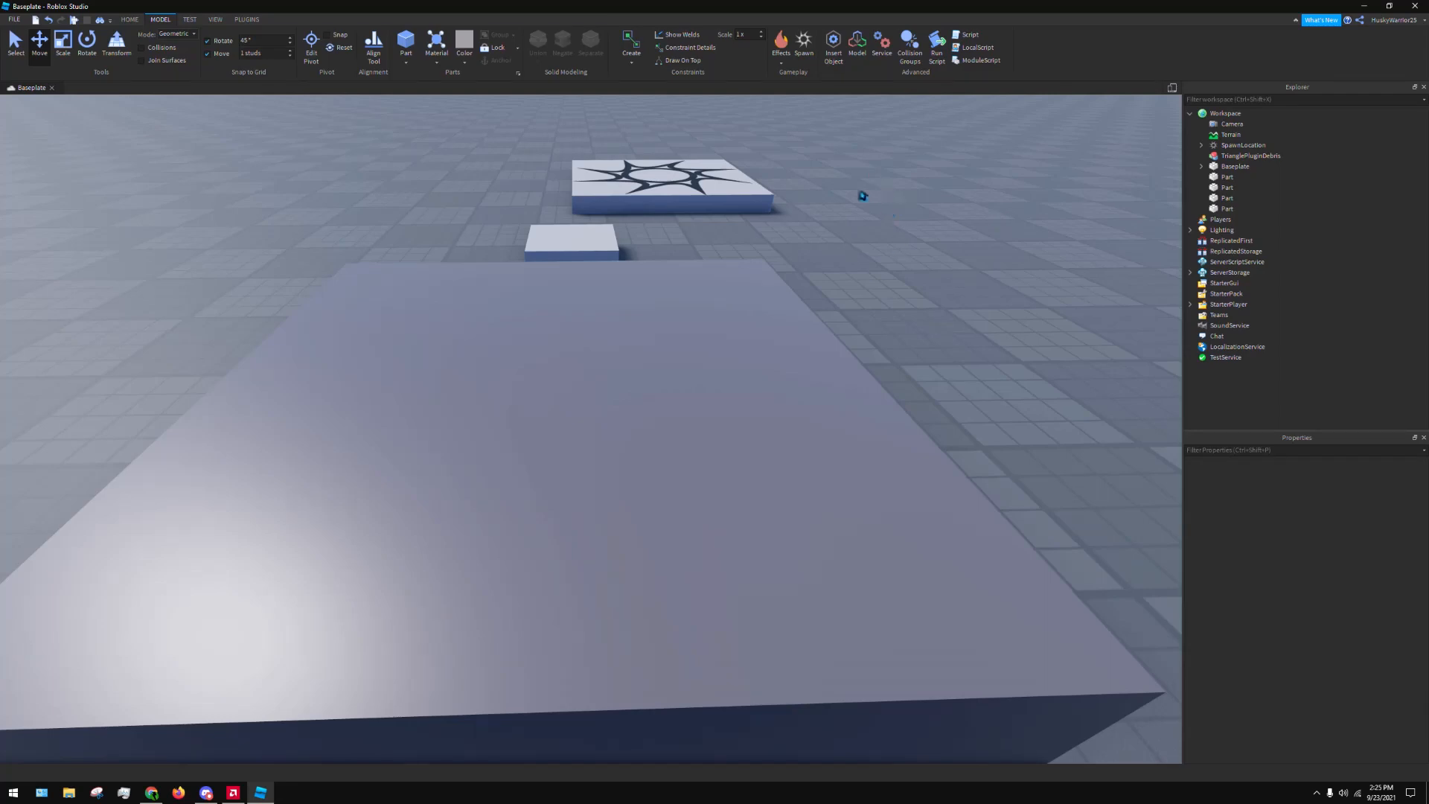
Select the floating dark stone grey block and try the Sand and Slate materials on it
right_click_drag(943, 221, 909, 202)
scroll(908, 202, "down", 4)
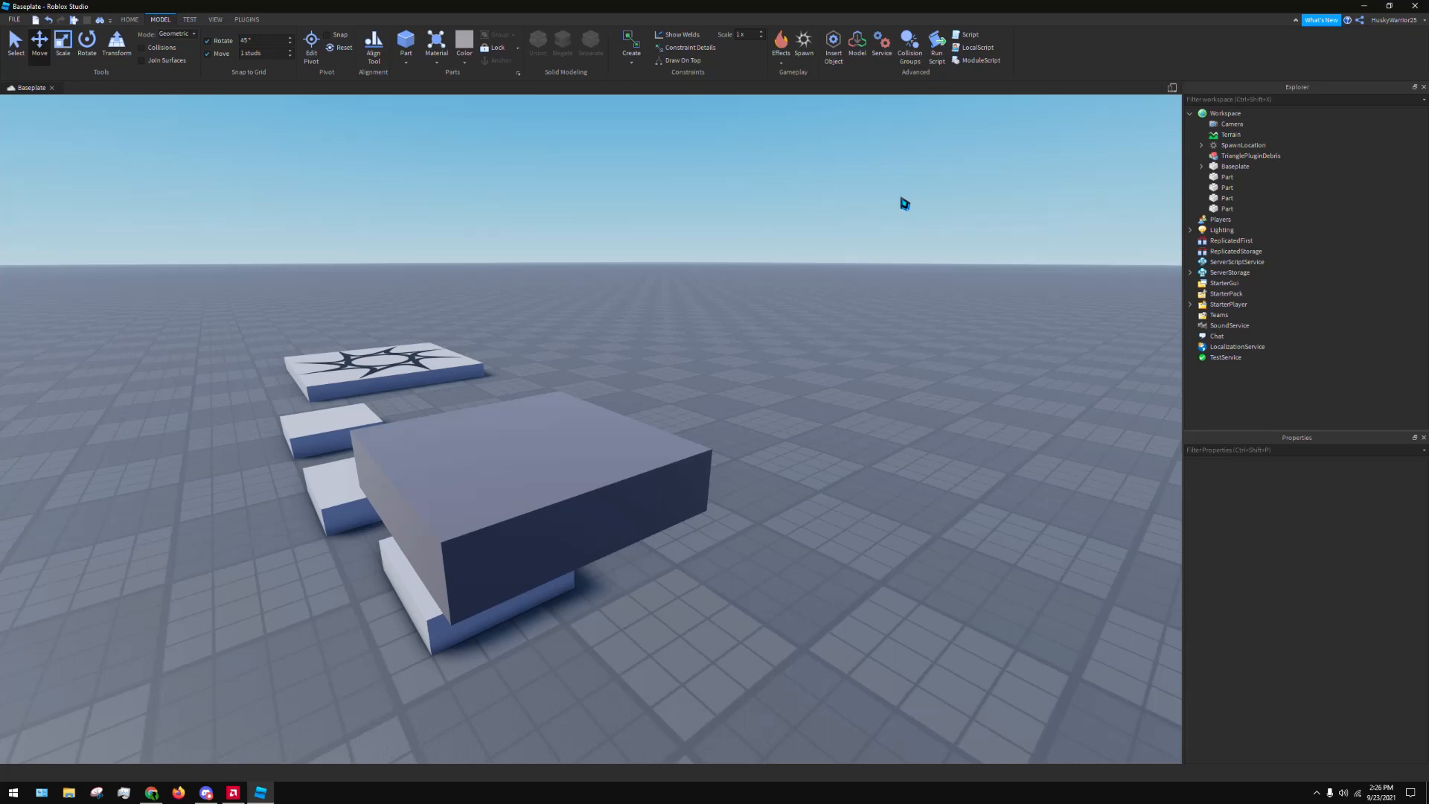
left_click(529, 448)
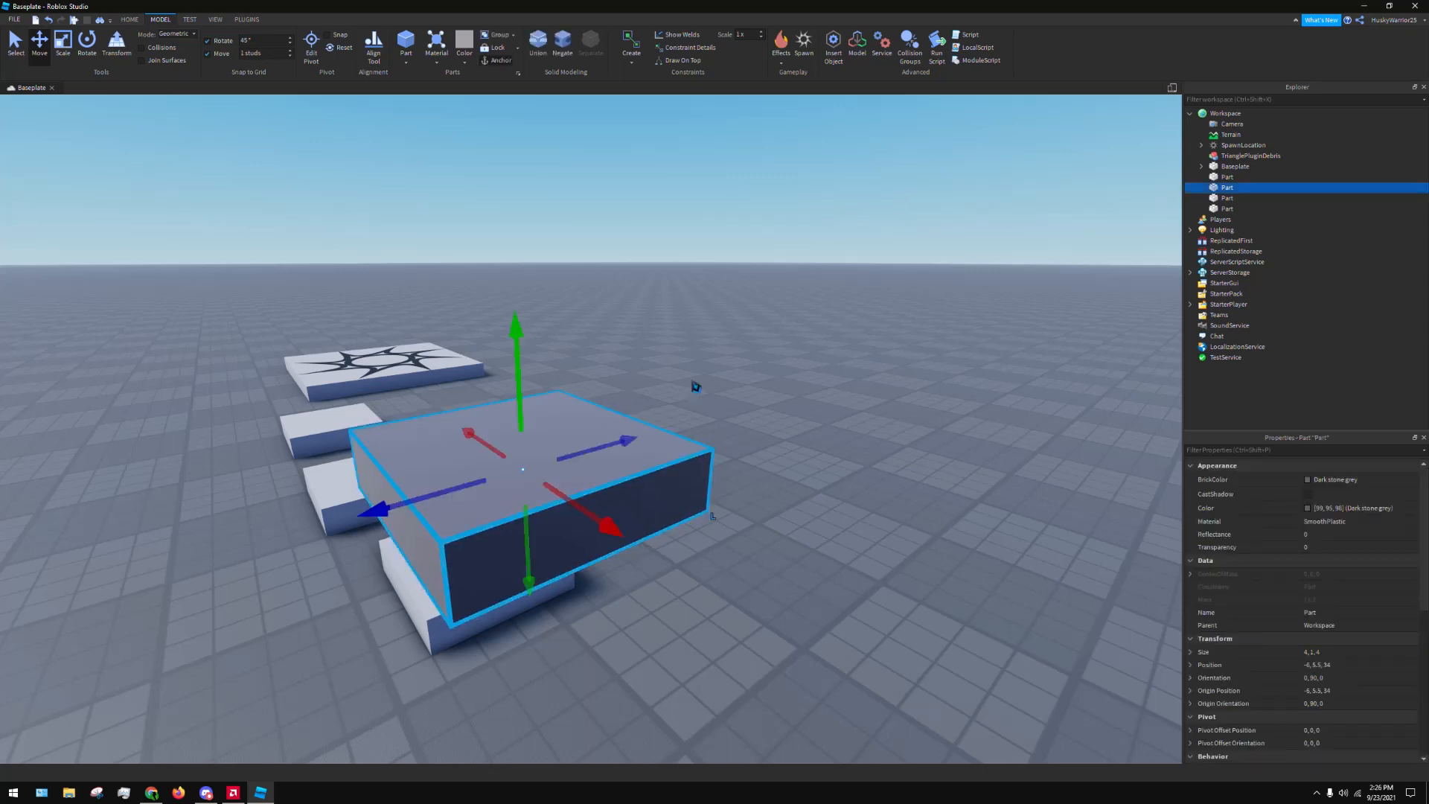
scroll(718, 376, "up", 3)
left_click(1315, 523)
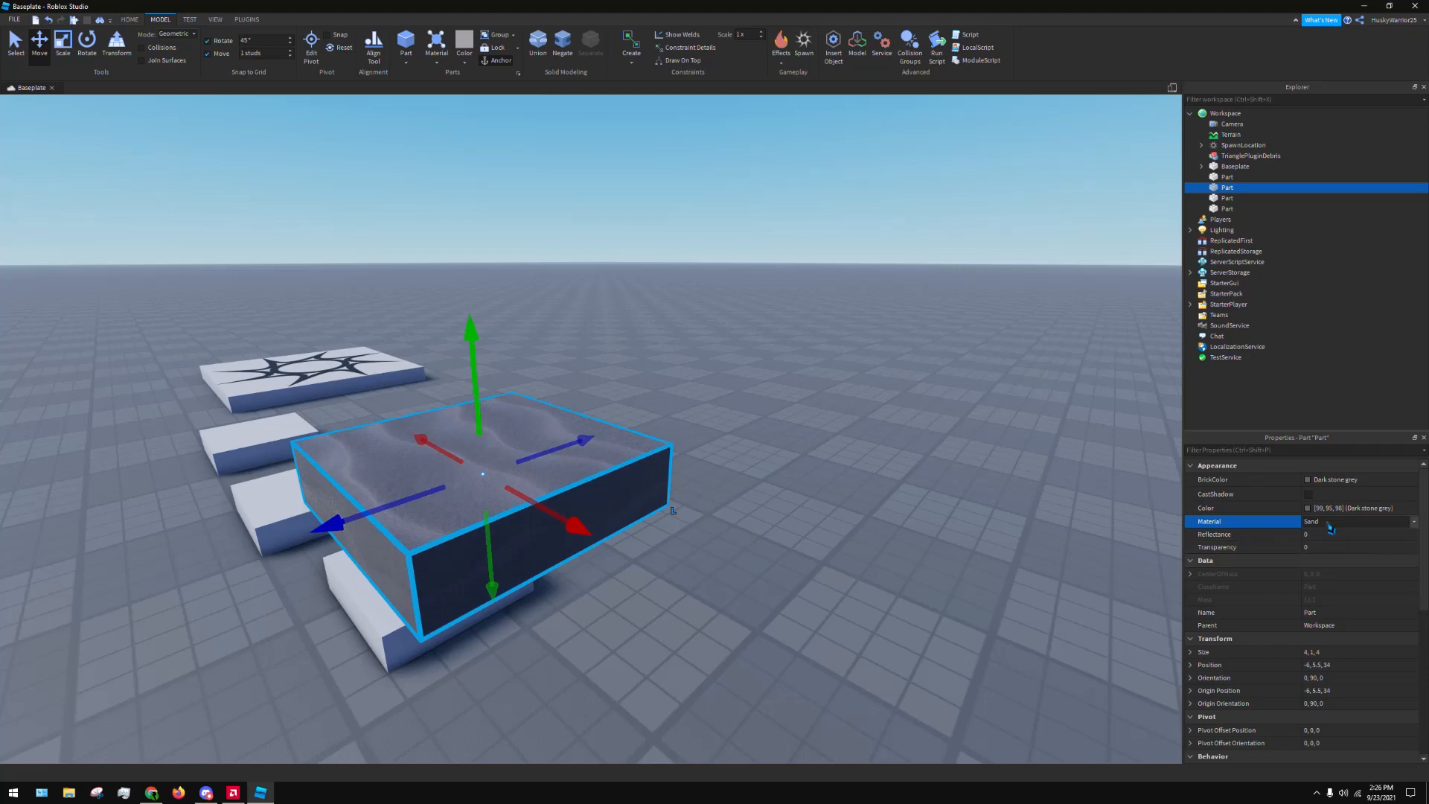
left_click(1356, 528)
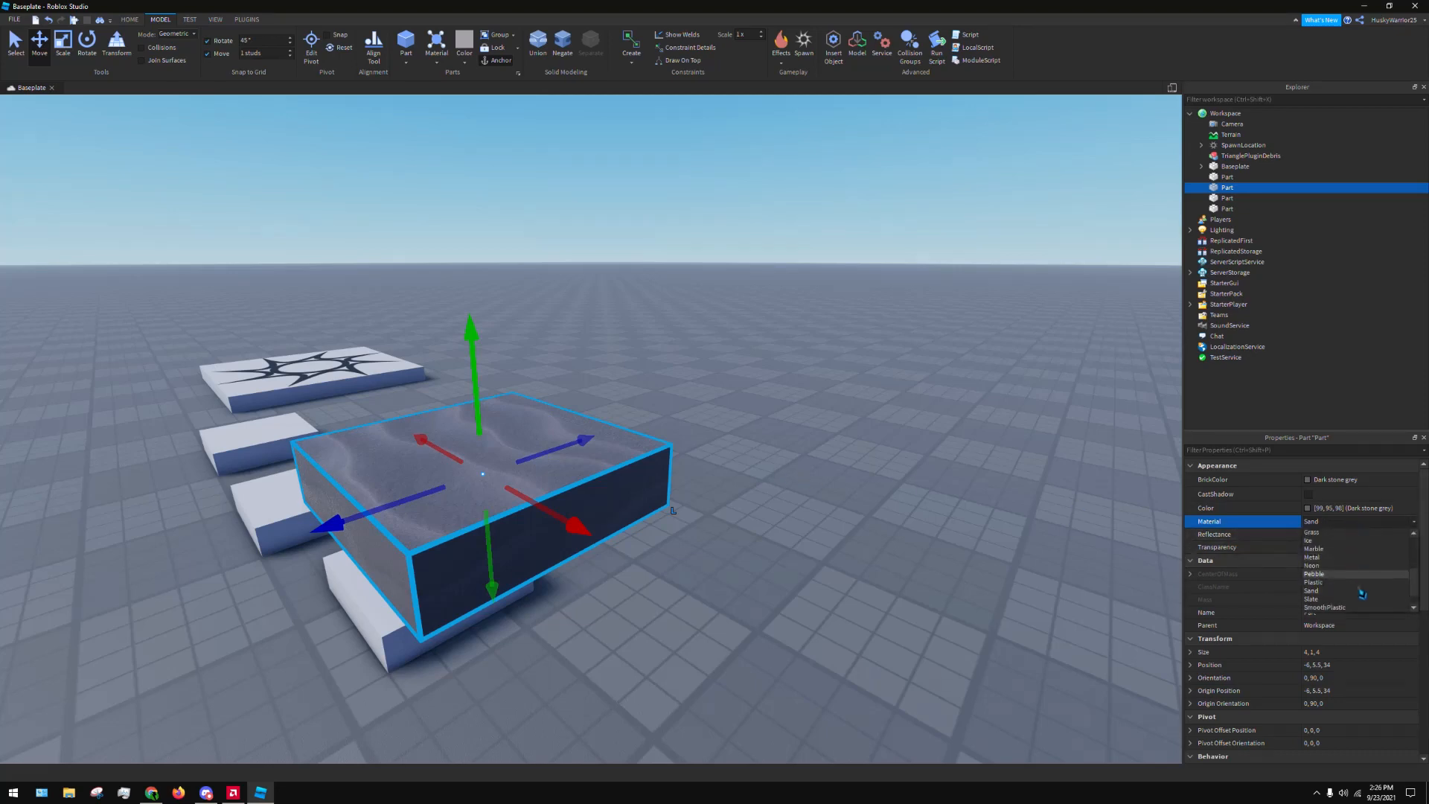
left_click(1343, 603)
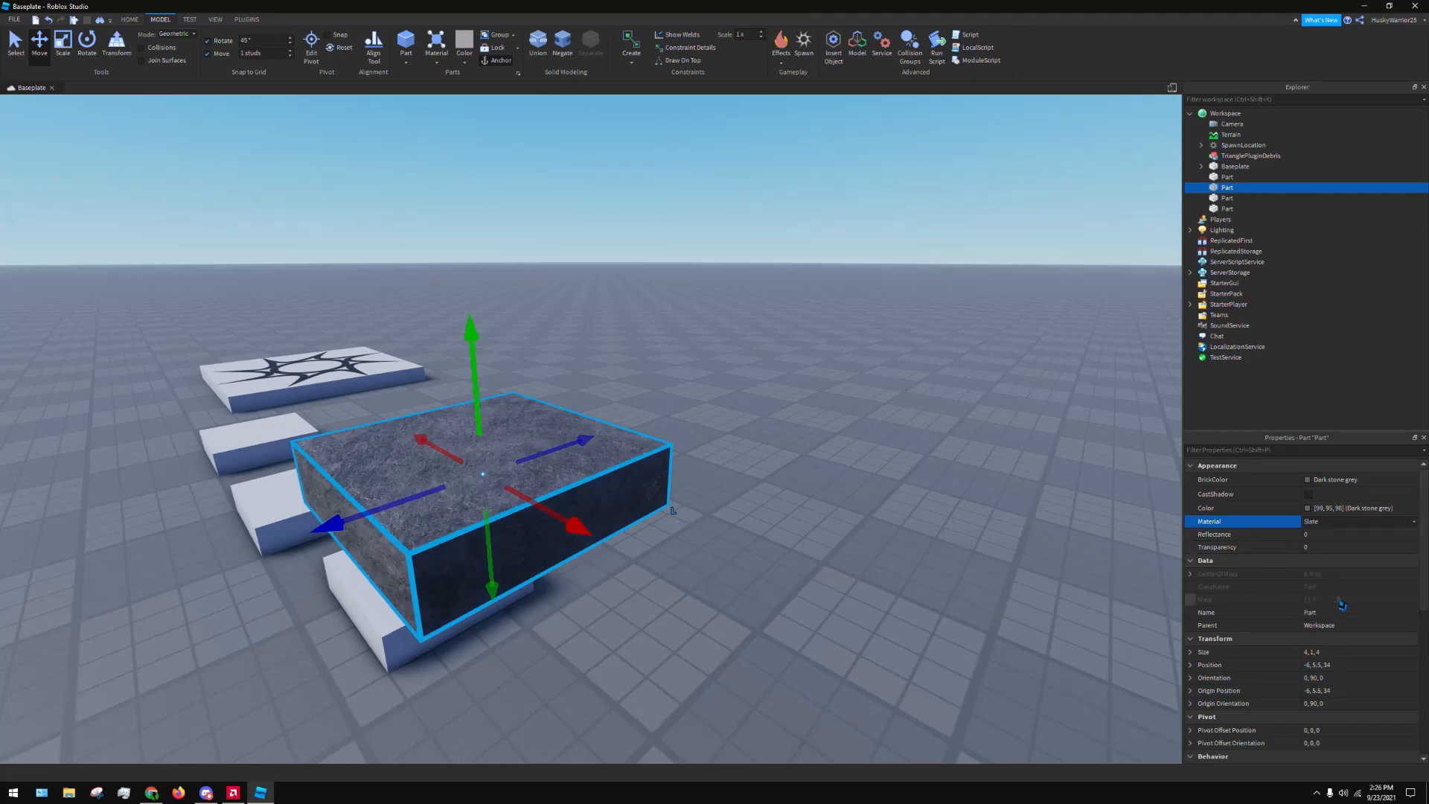
Try the Wood material on the dark stone grey block, settle on WoodPlanks, and deselect the block
left_click(1333, 521)
left_click(1324, 548)
left_click(1332, 521)
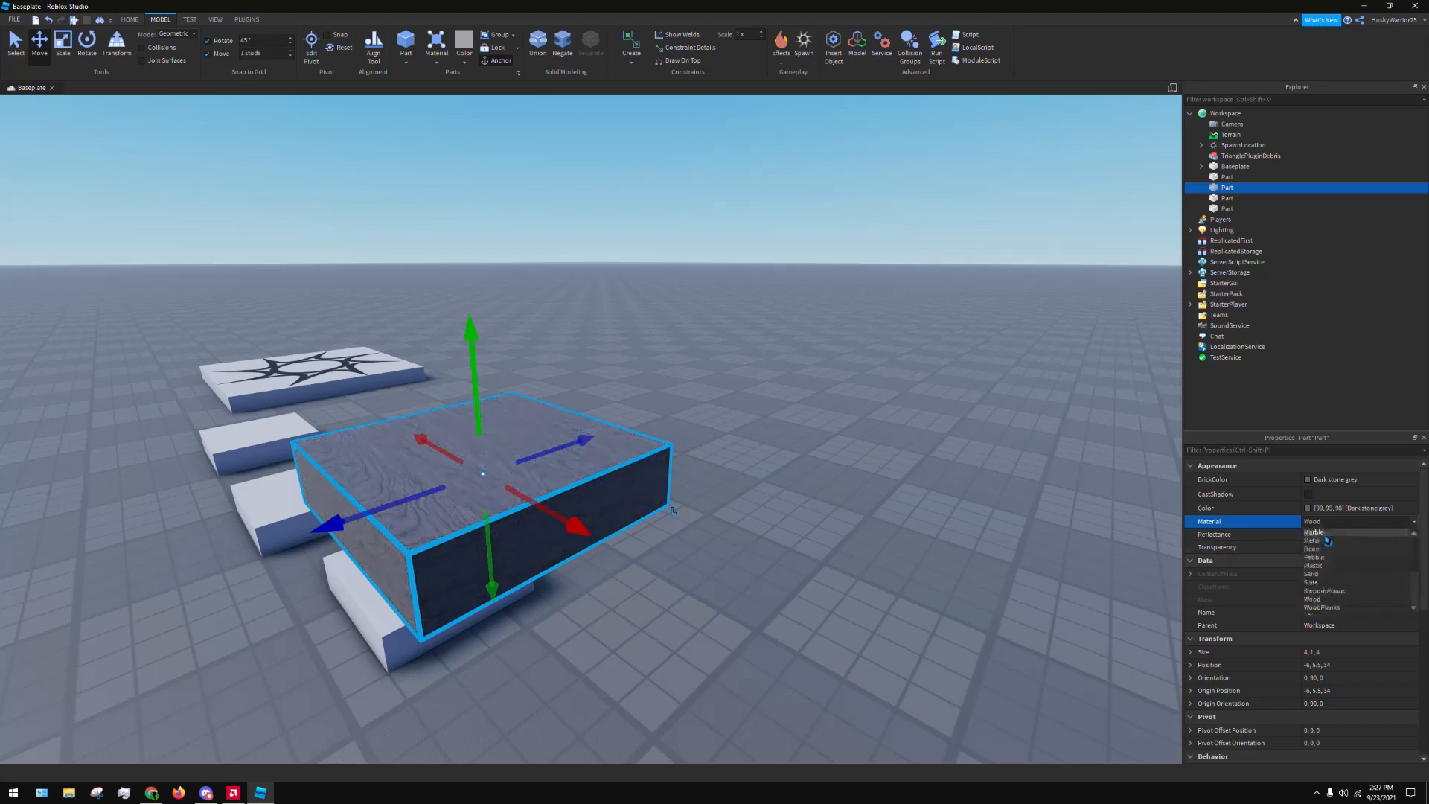
left_click(1325, 609)
left_click(721, 400)
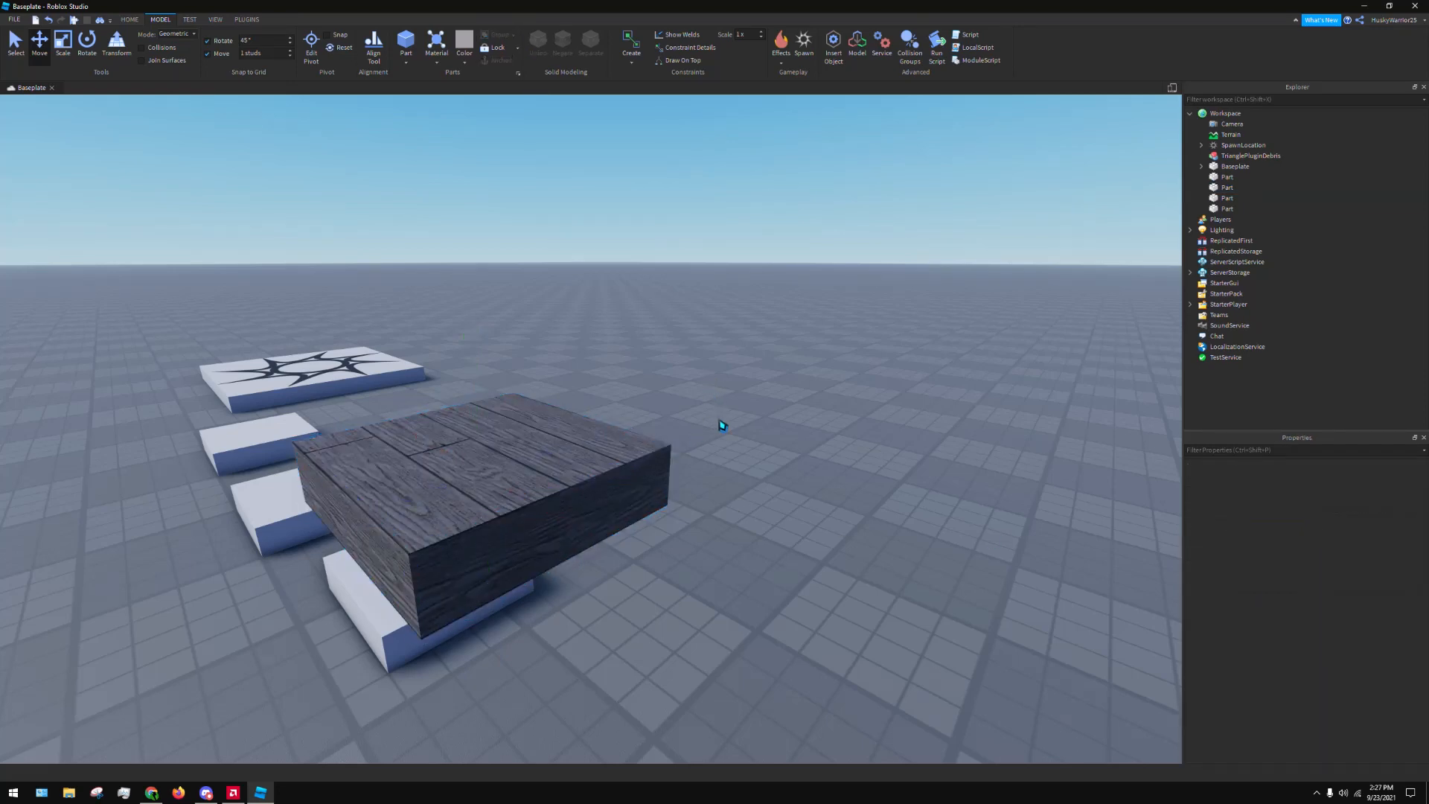
right_click_drag(721, 424, 702, 414)
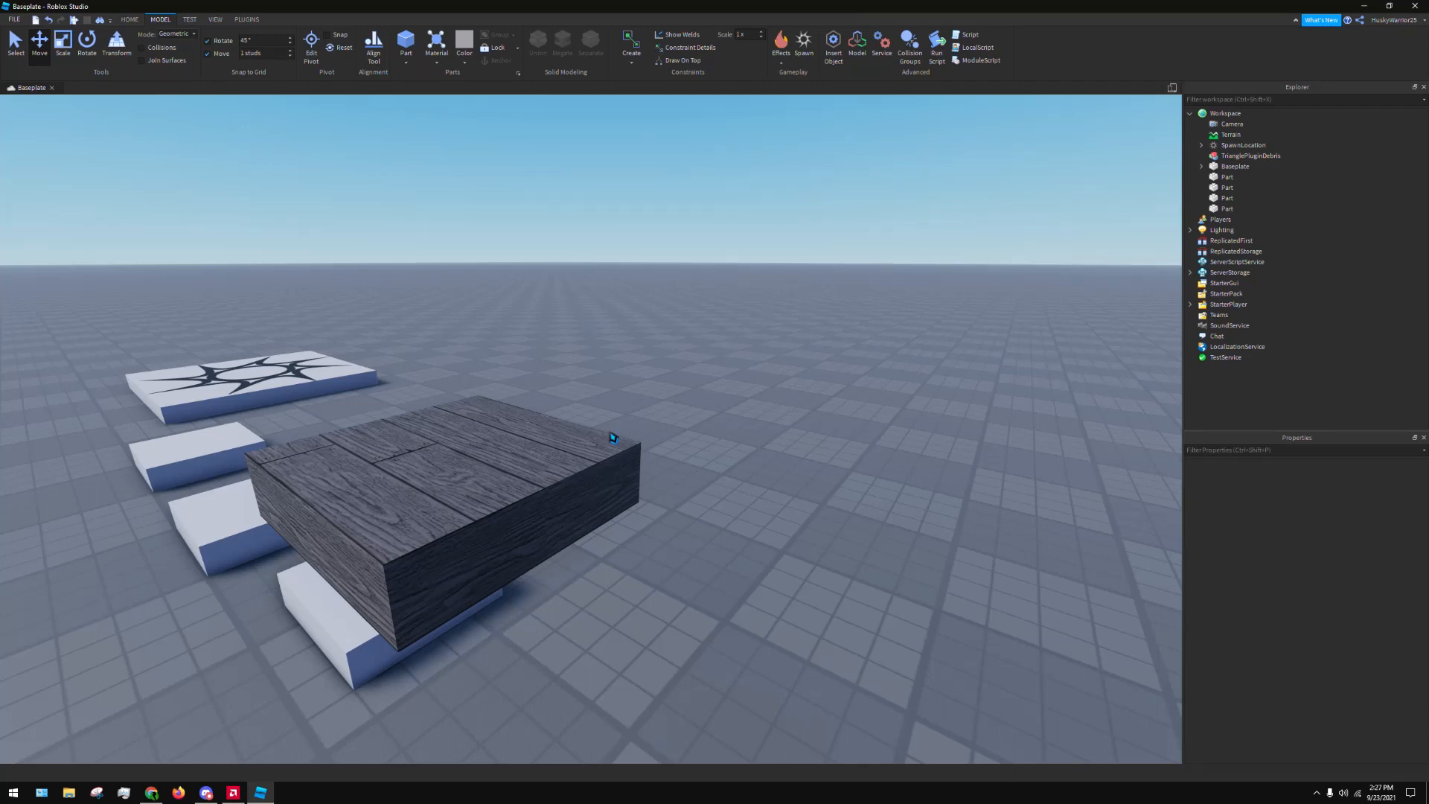
Switch to Chrome, replace the husky image search tab with a "devforum roblox" search, and open the DevForum | Roblox site
left_click(151, 793)
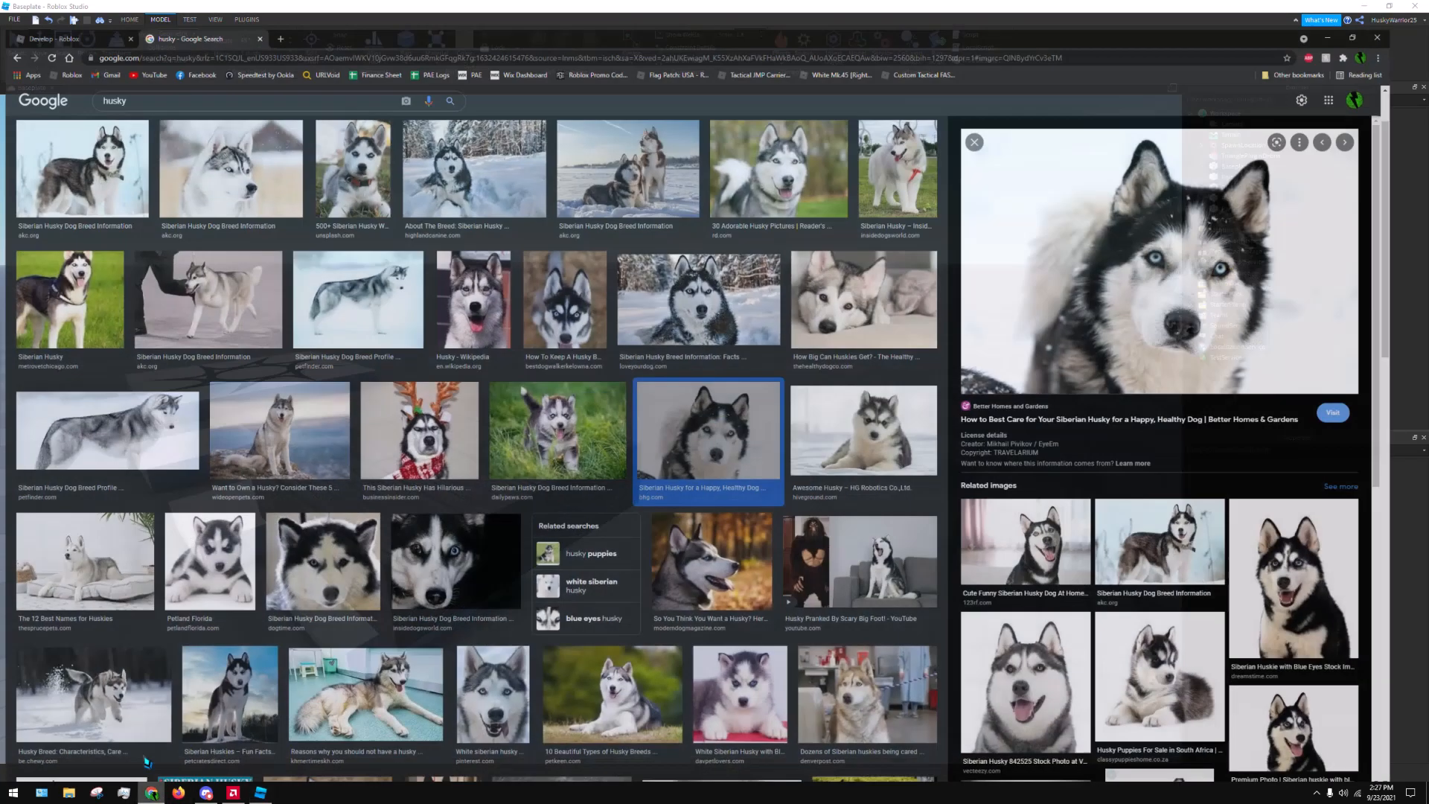
left_click(262, 8)
left_click(143, 9)
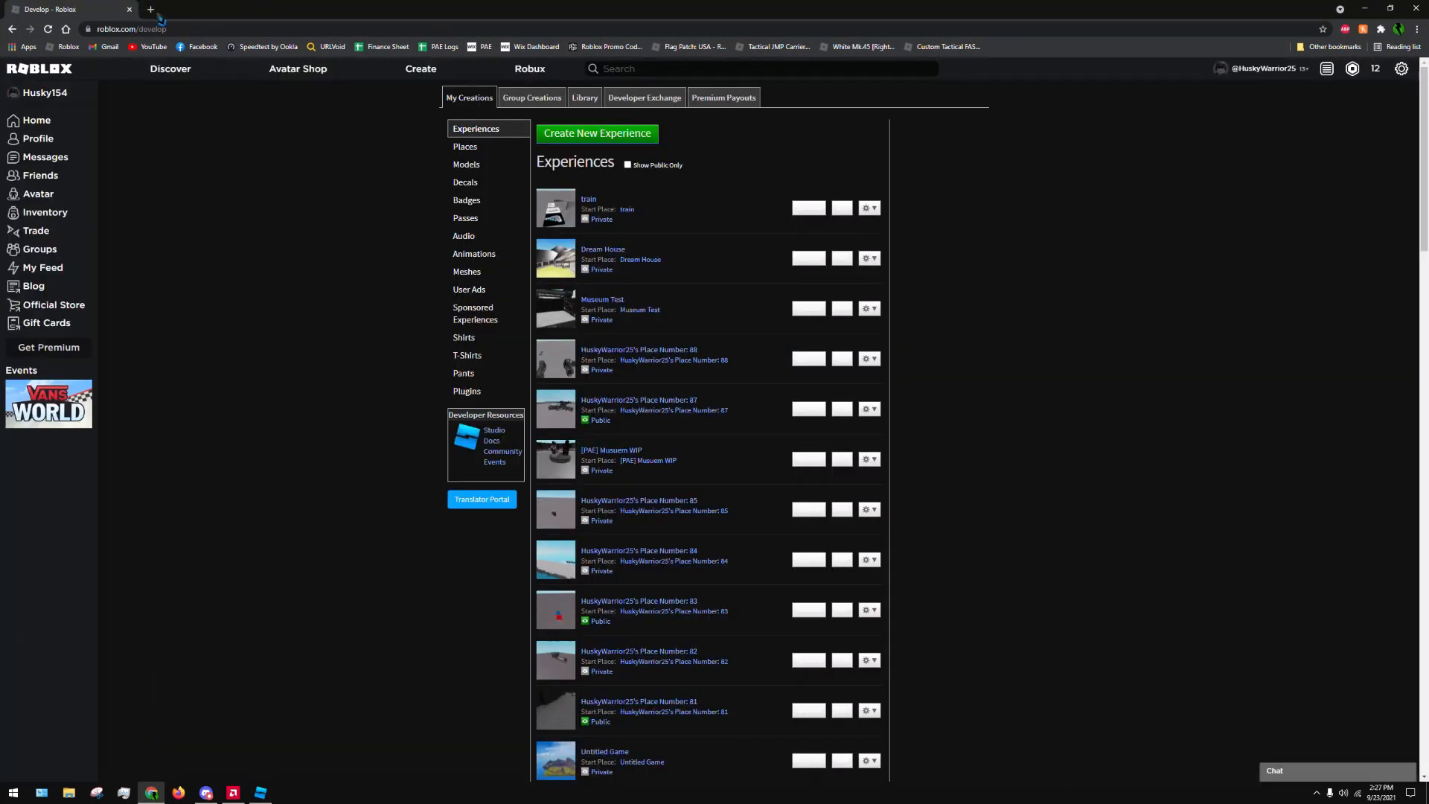
type("devforum")
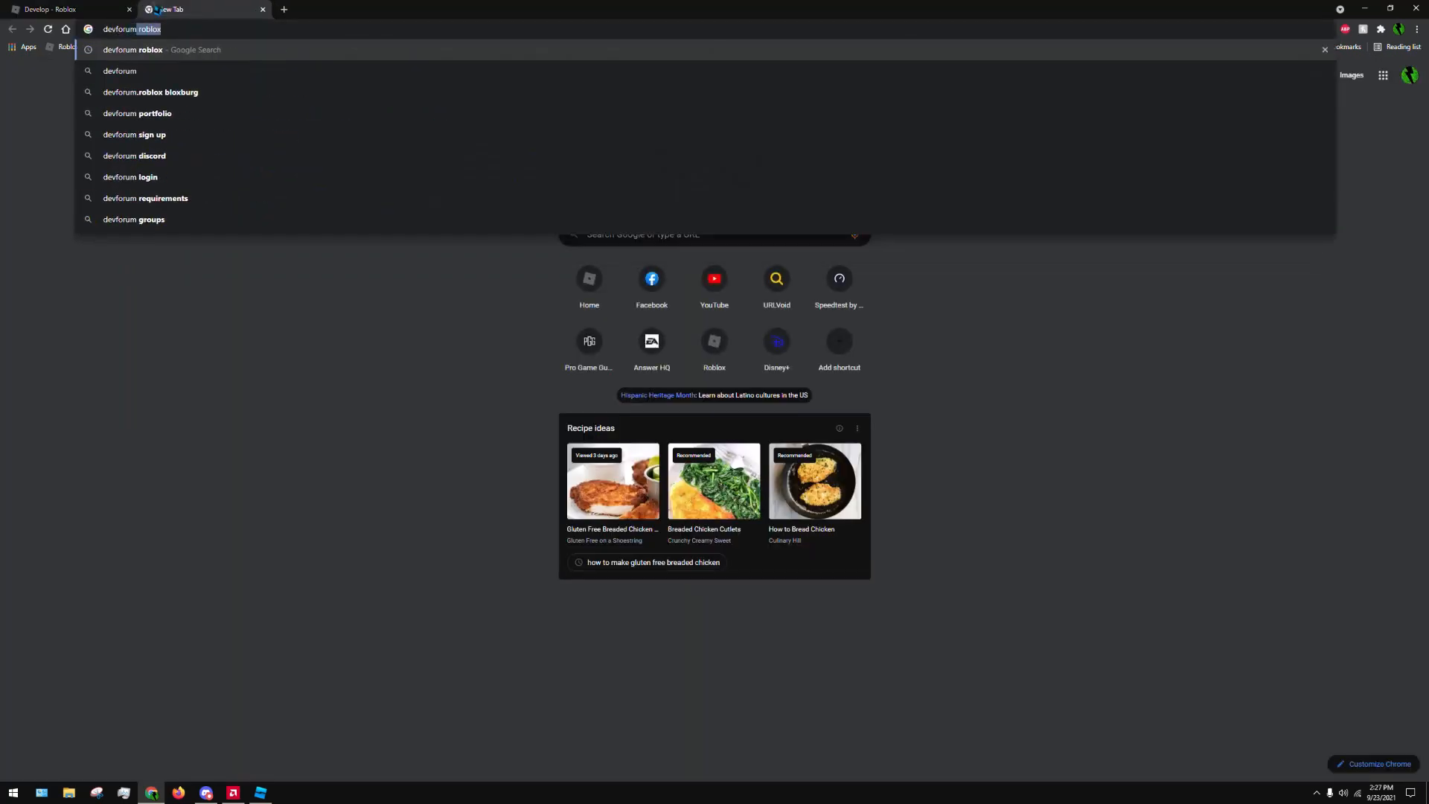
key("Return")
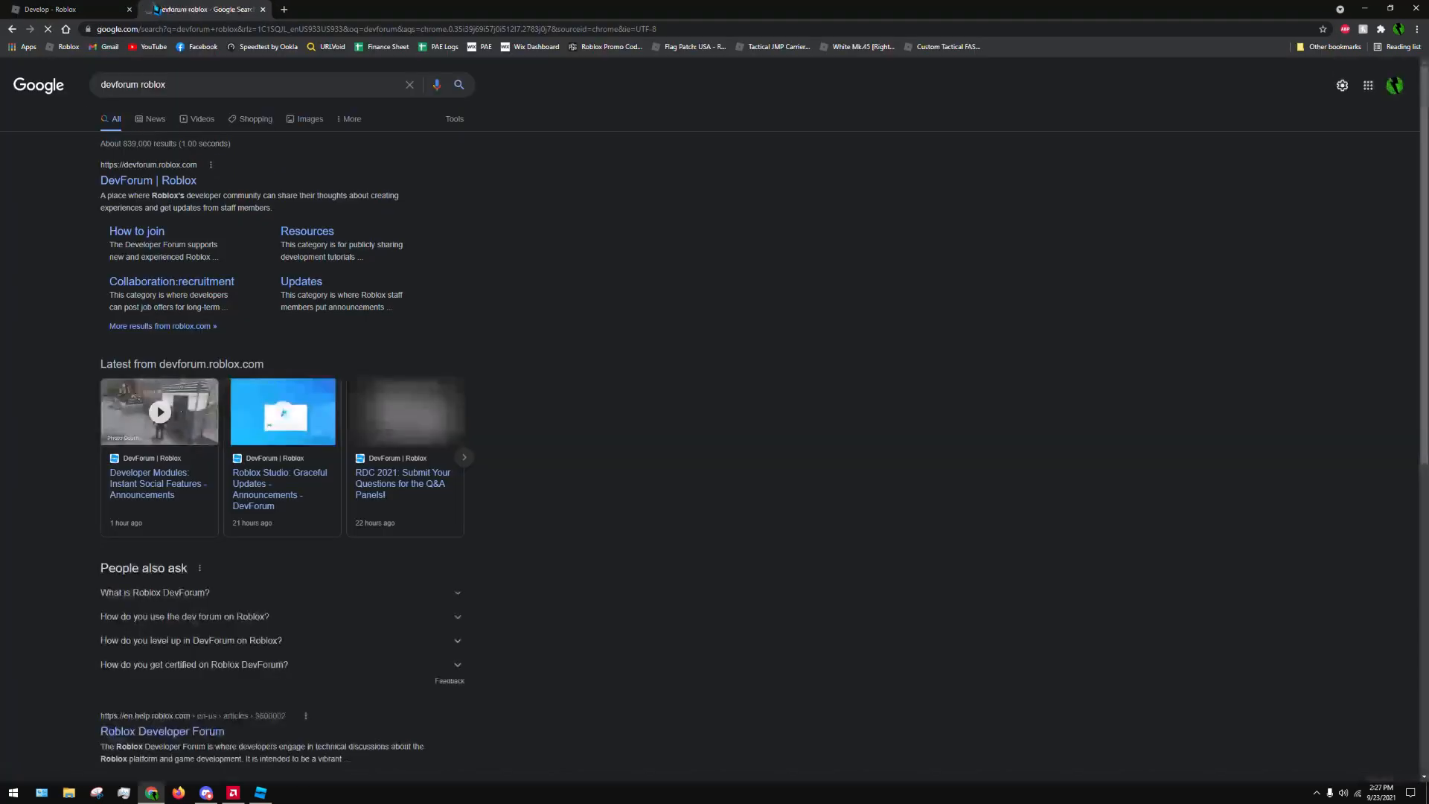
left_click(171, 181)
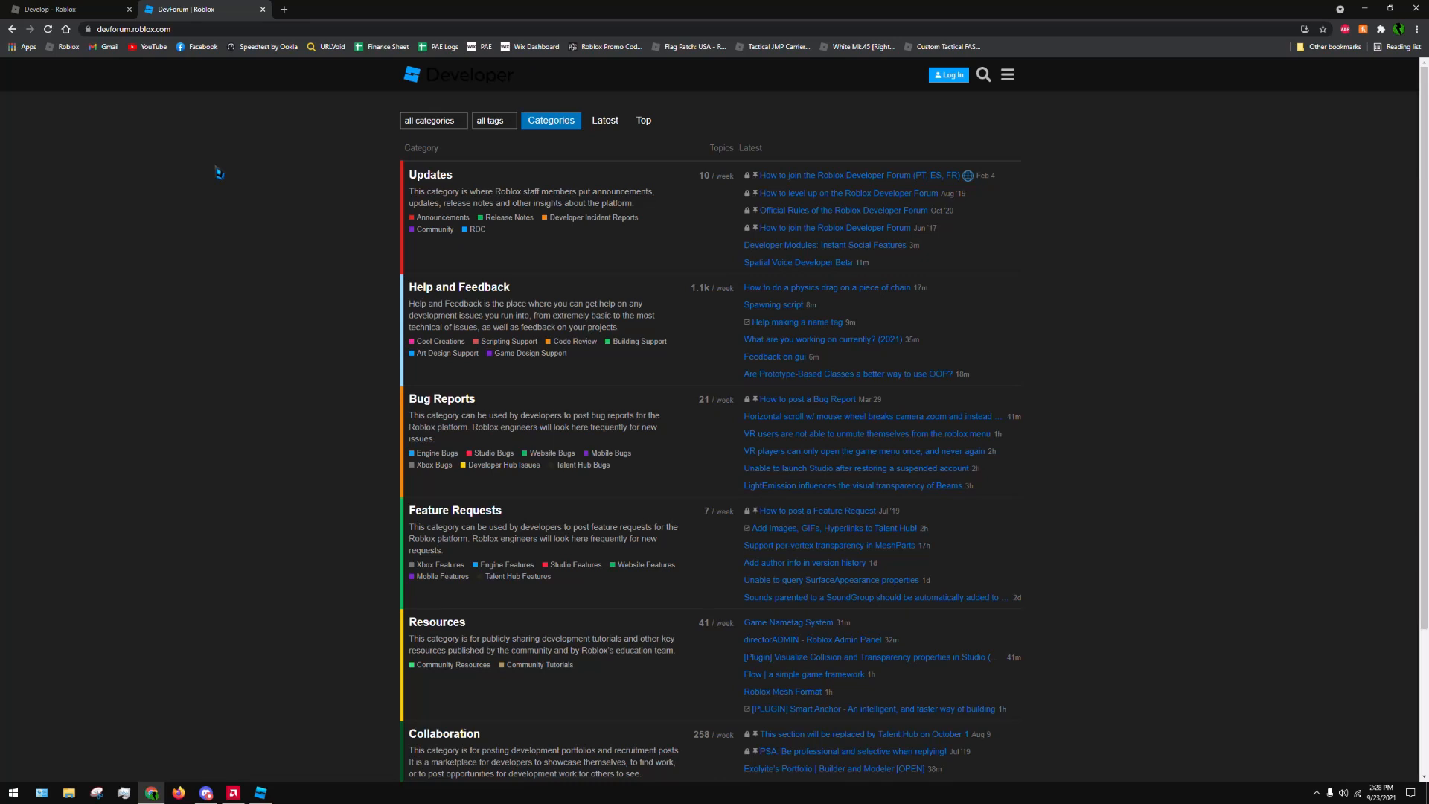
Log in to the developer forum and search it for "how to change part color"
left_click(951, 77)
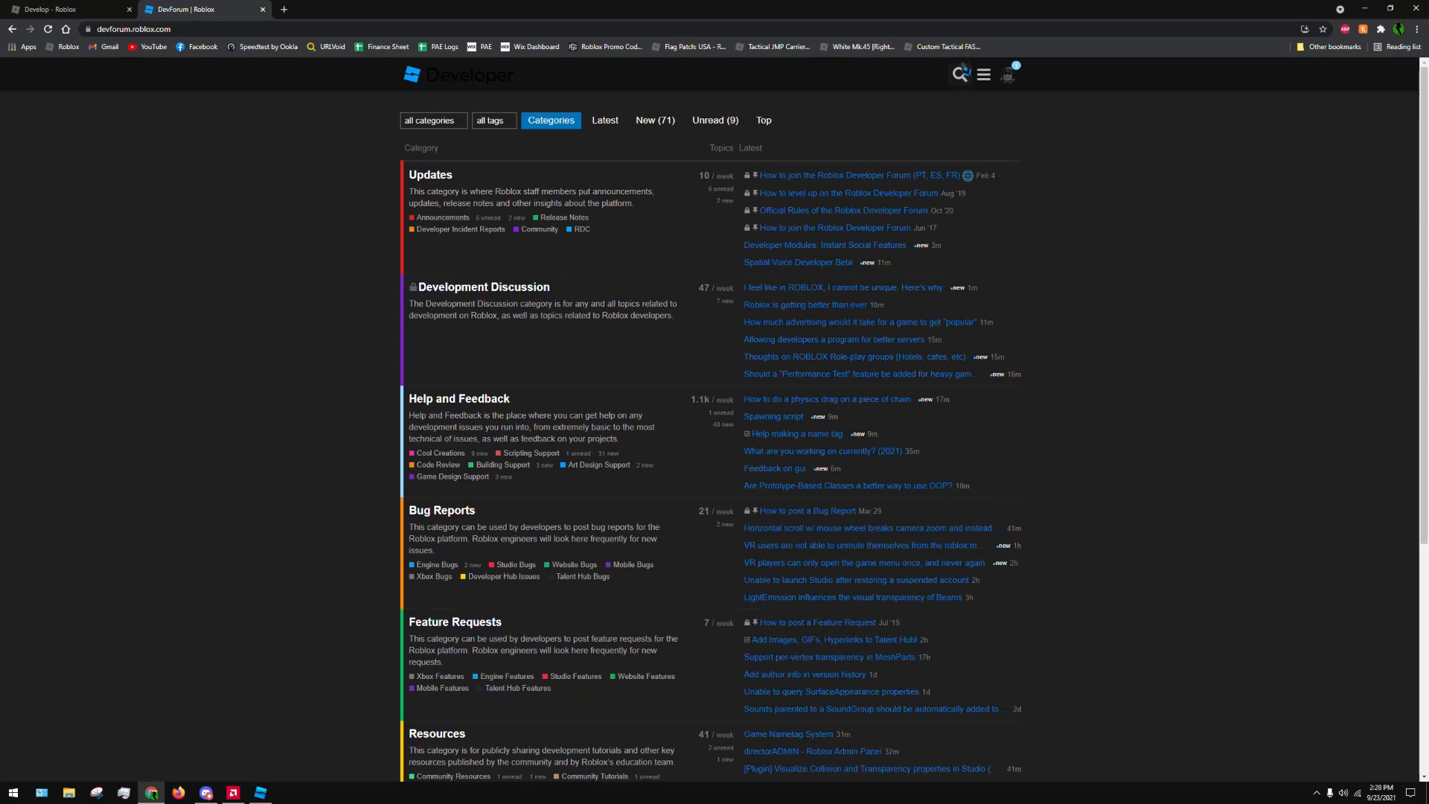
left_click(960, 75)
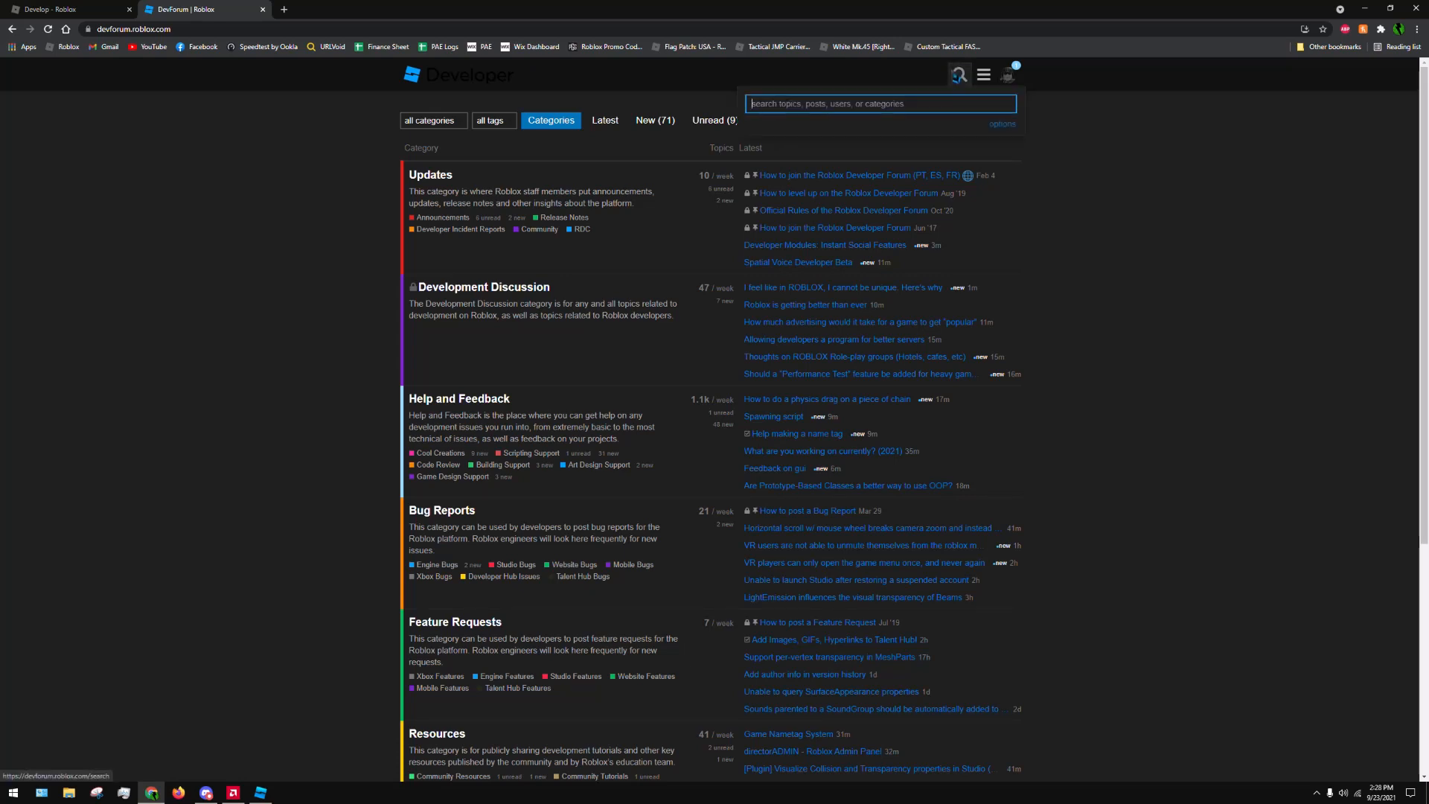
type("how to change")
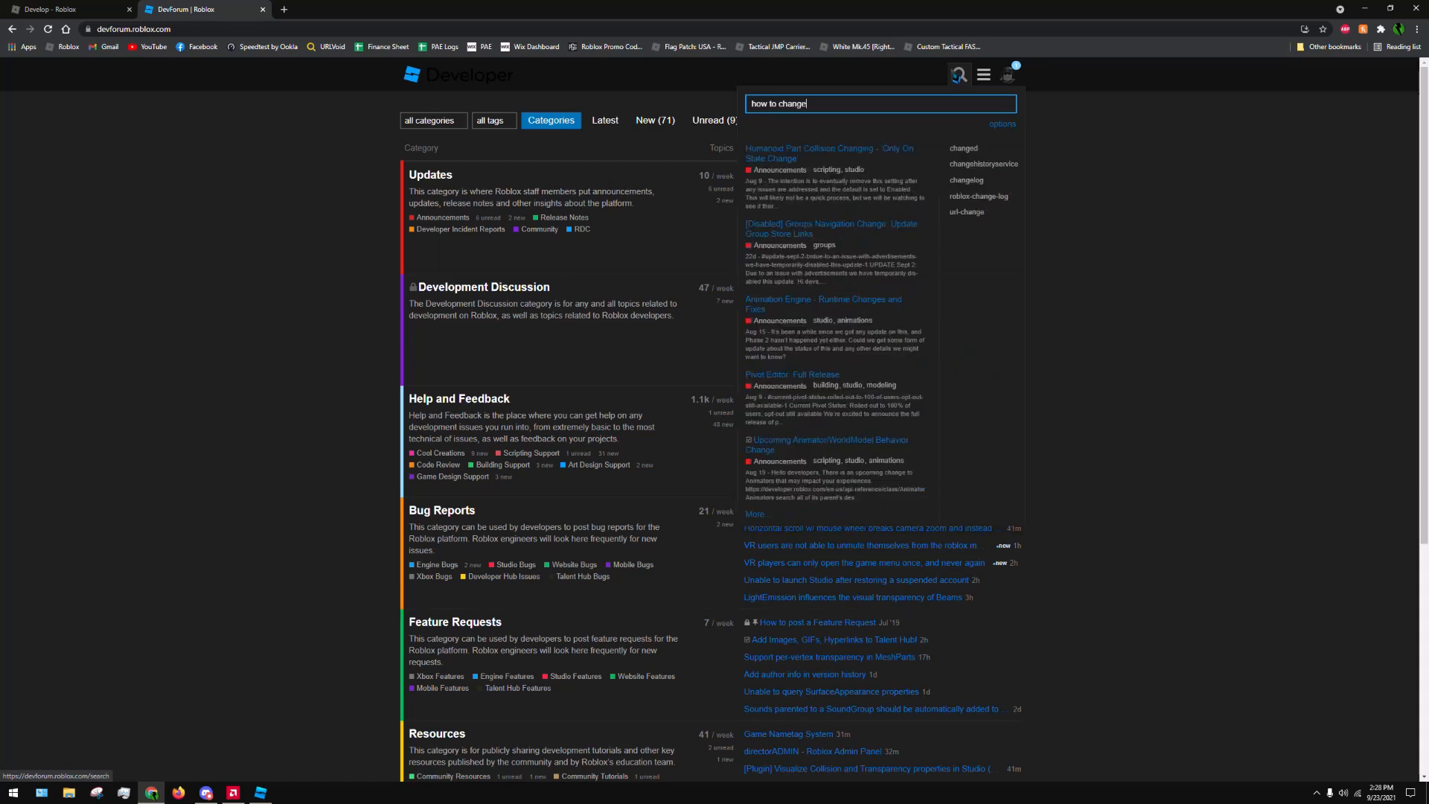
type(" part")
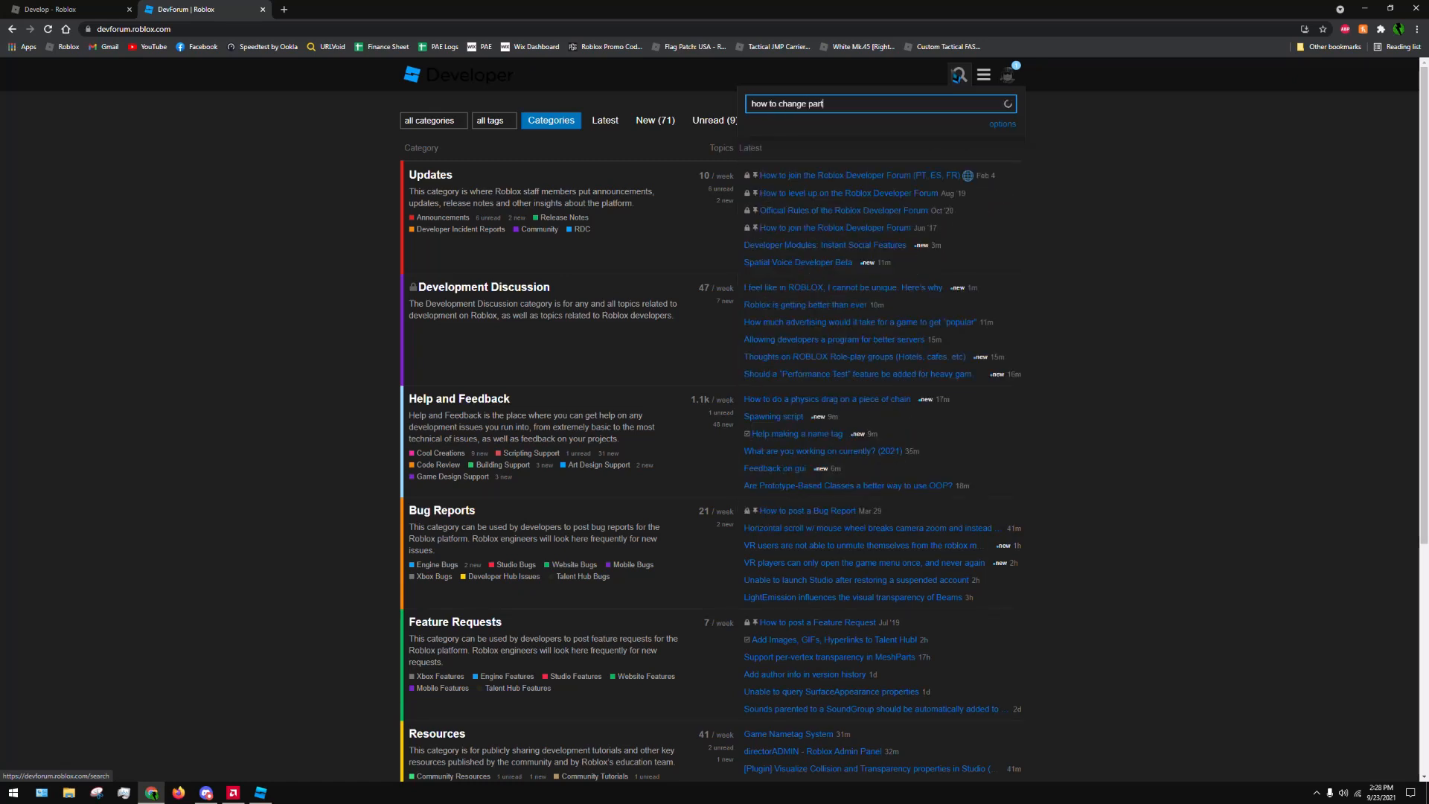
type(" color")
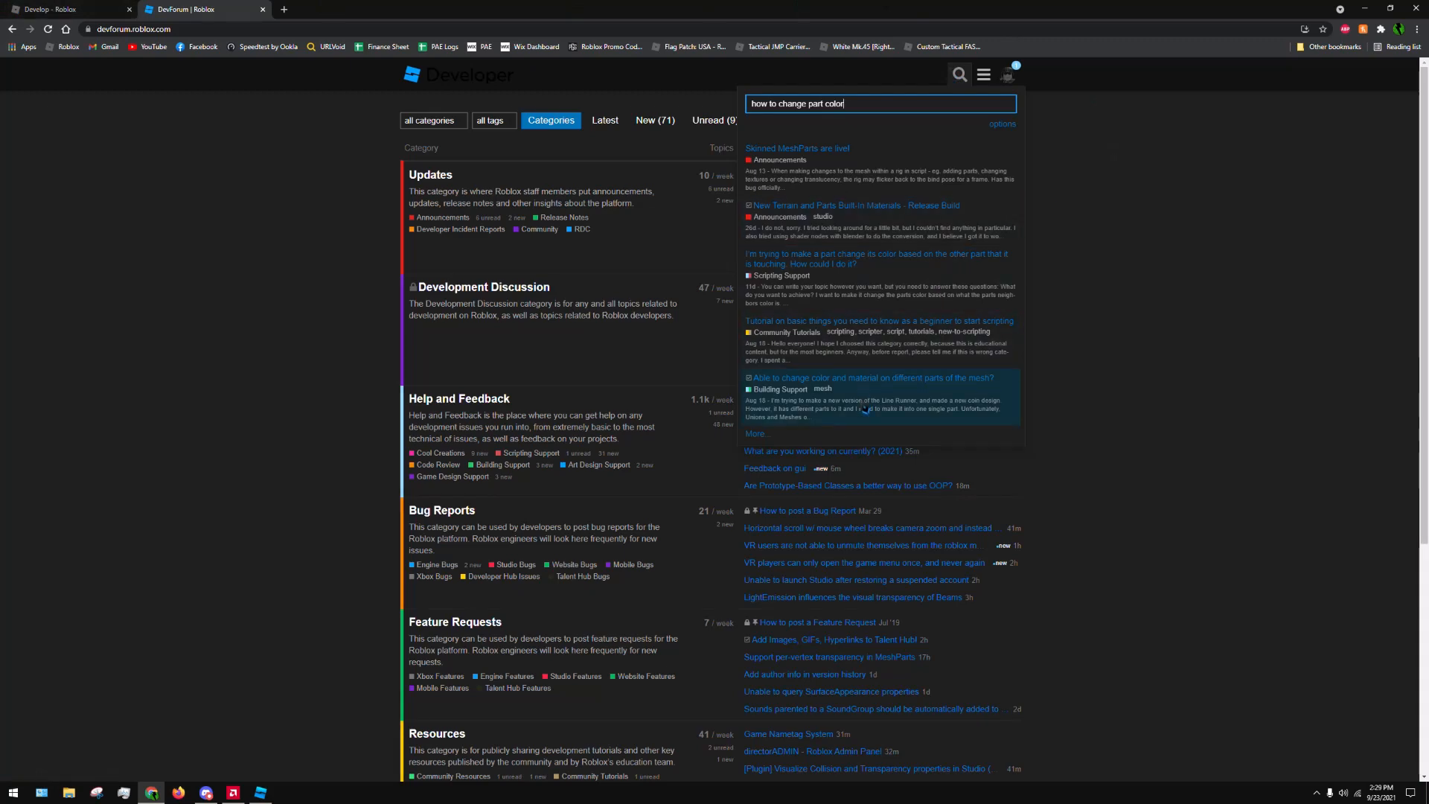
scroll(793, 162, "down", 3)
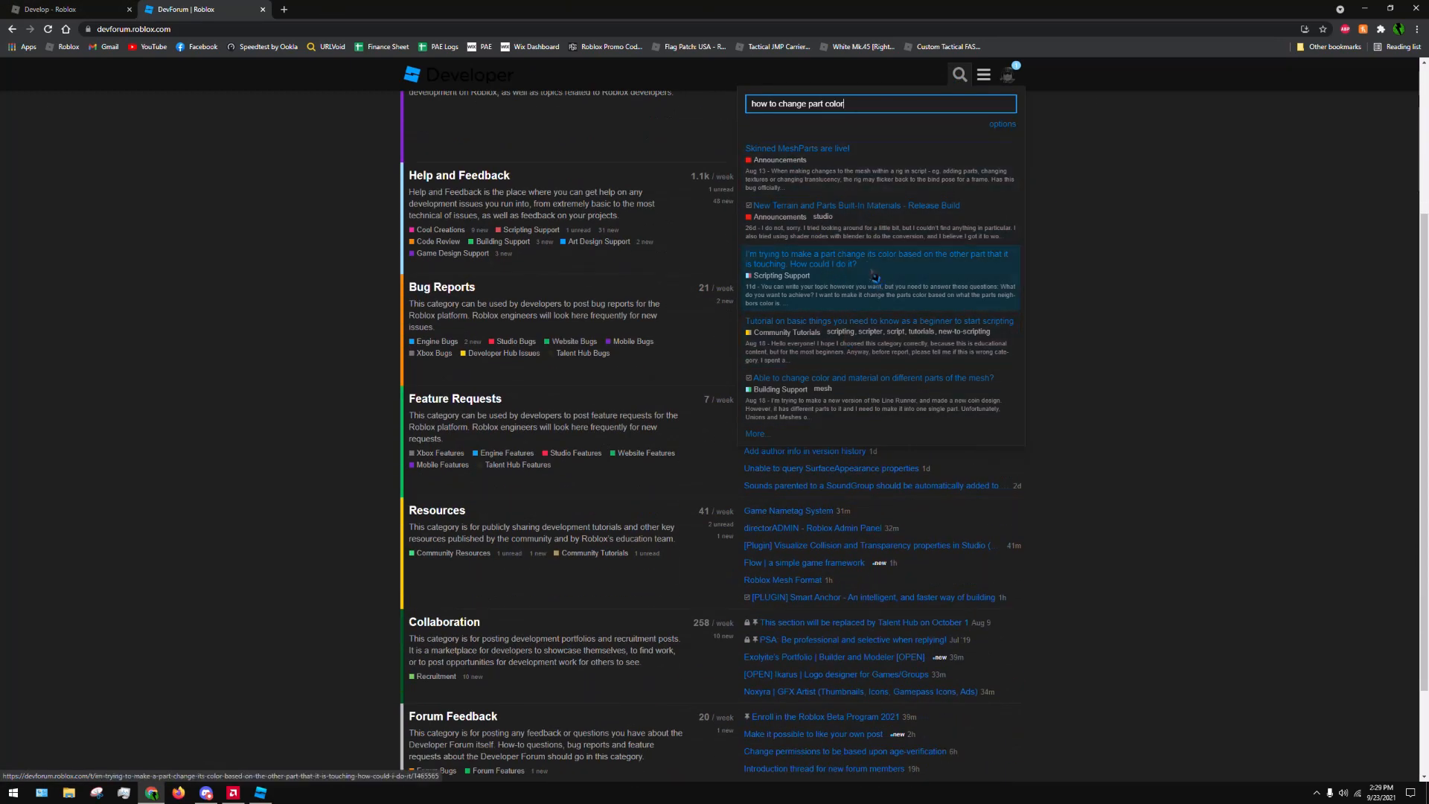
Open the "New Terrain and Parts Built-In Materials - Release Build" topic and read back through its earlier replies and polls
left_click(870, 233)
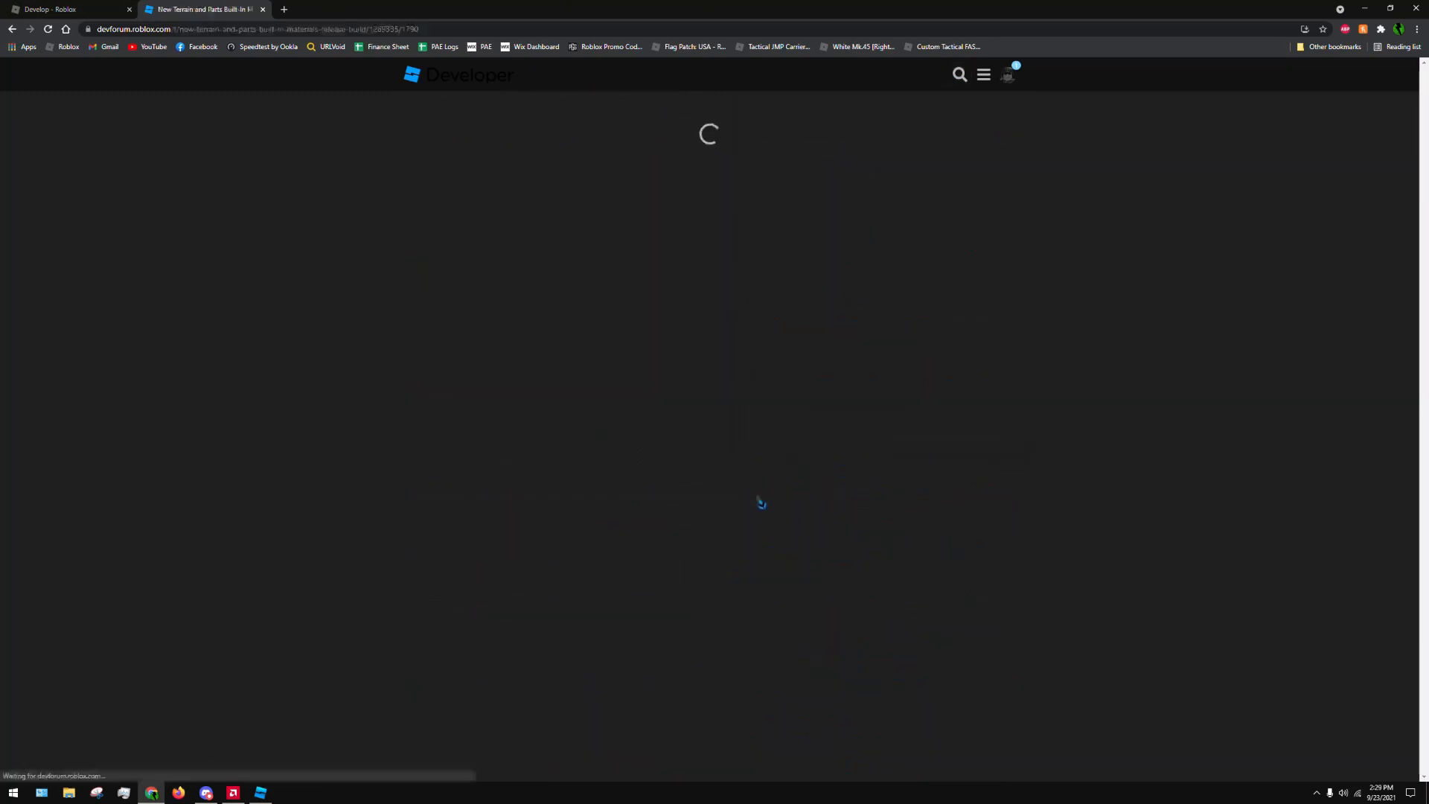
scroll(774, 495, "up", 10)
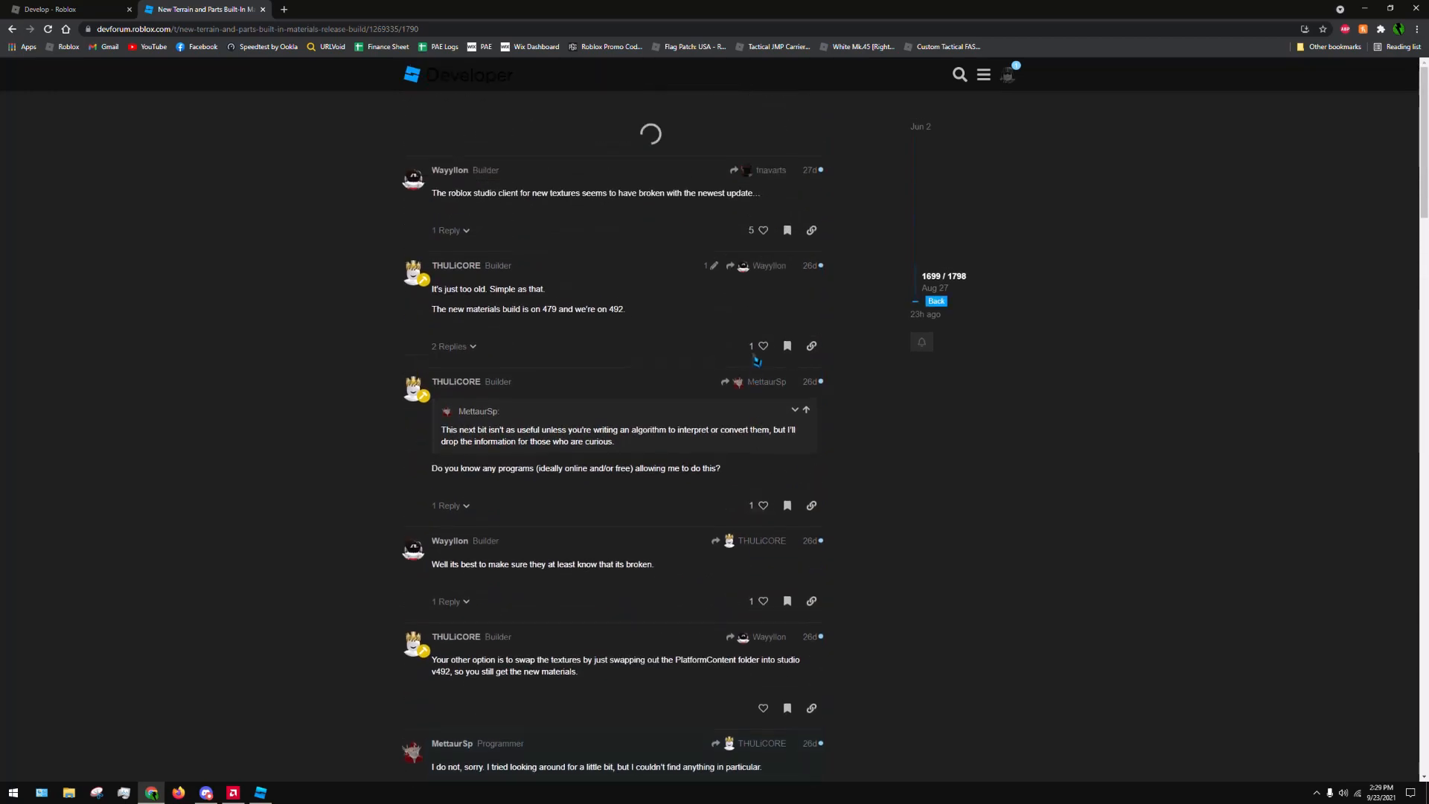
scroll(1275, 357, "up", 10)
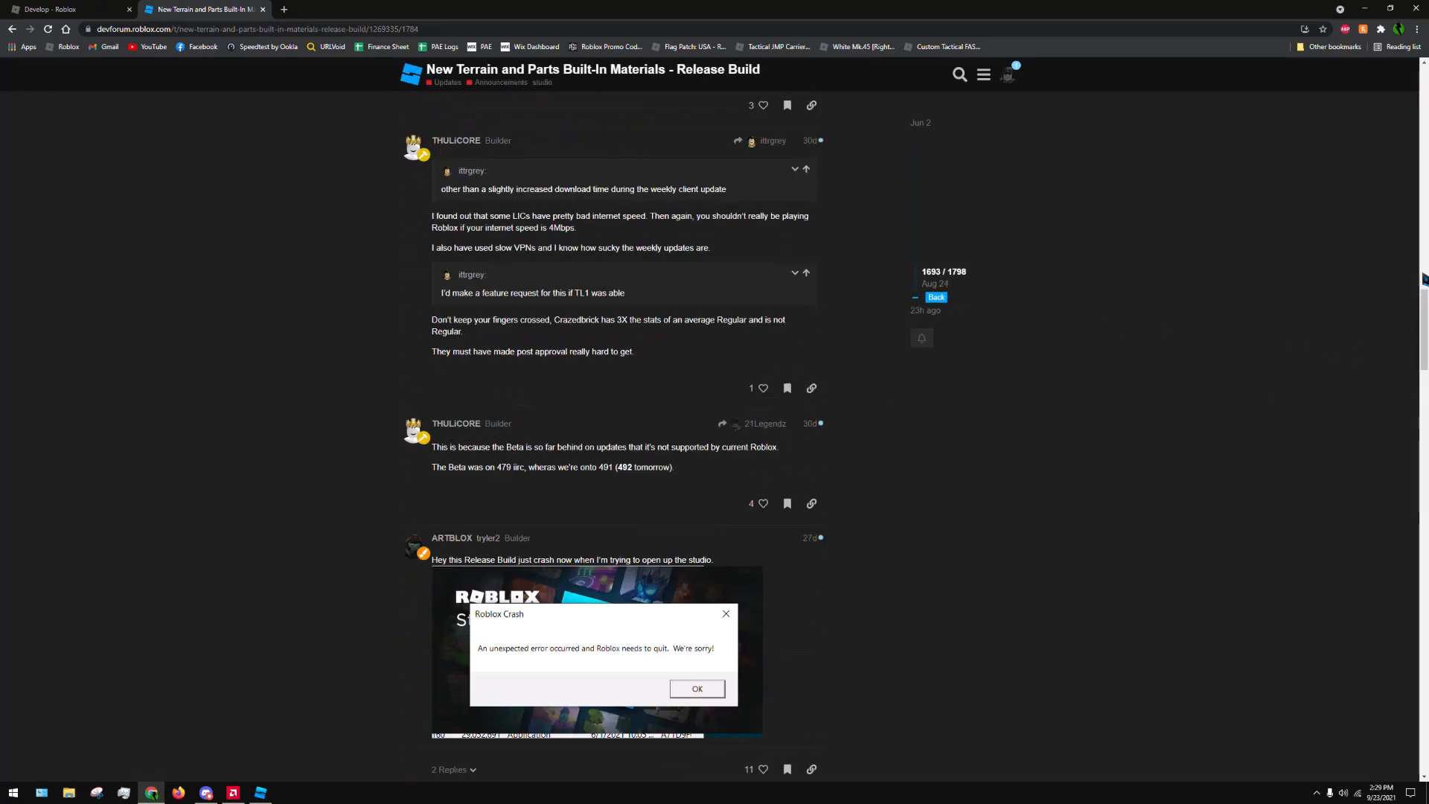
scroll(1426, 320, "up", 10)
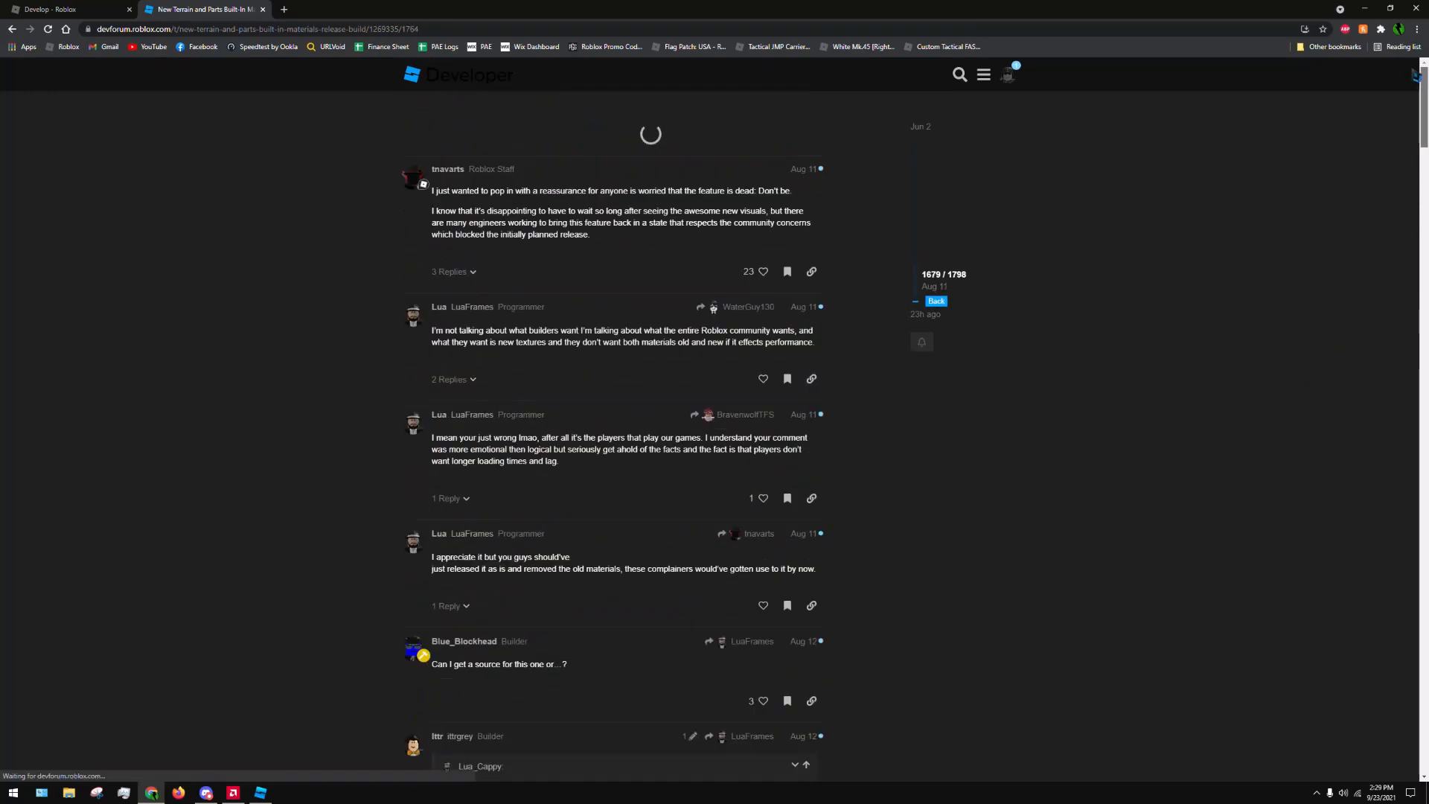
scroll(1213, 165, "up", 10)
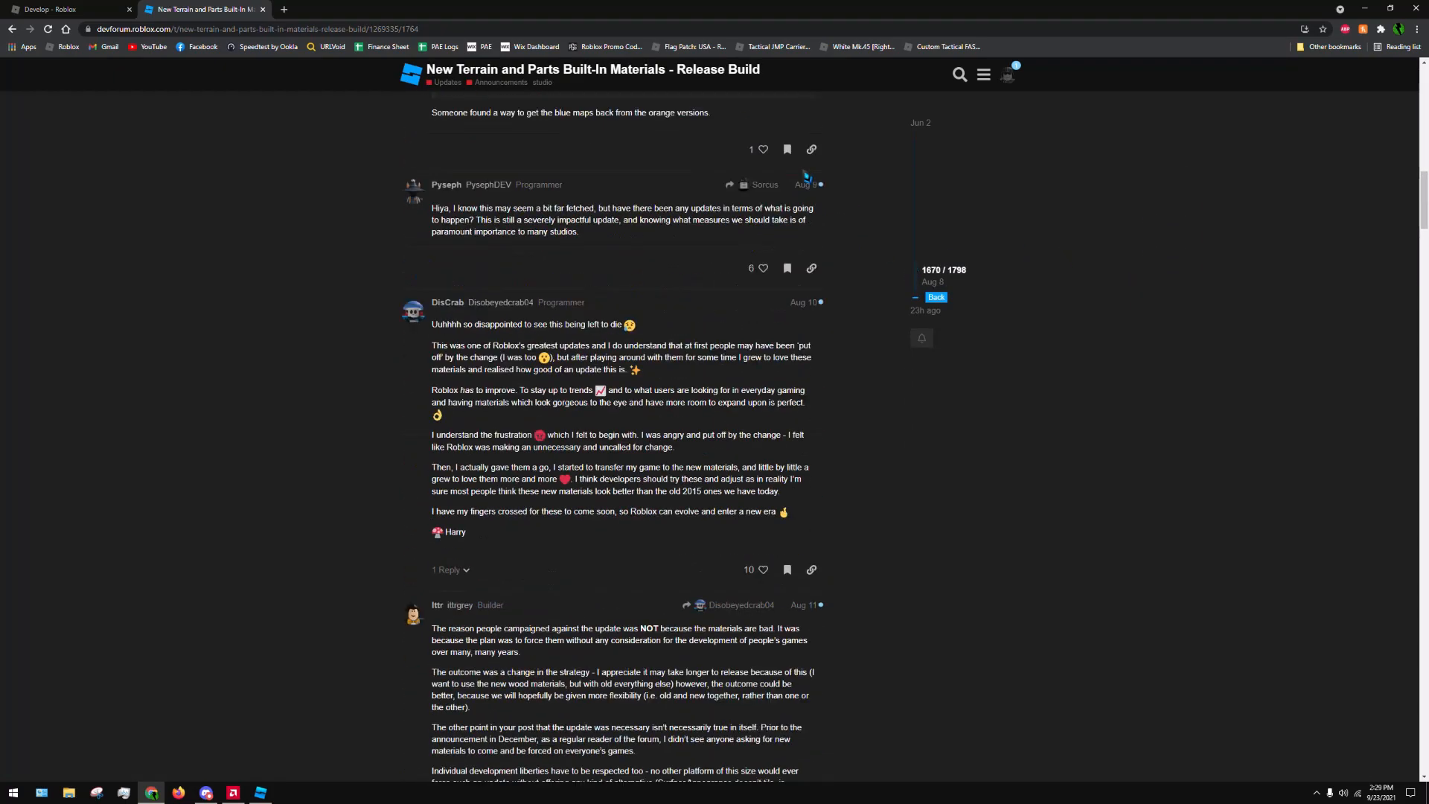
scroll(834, 164, "up", 10)
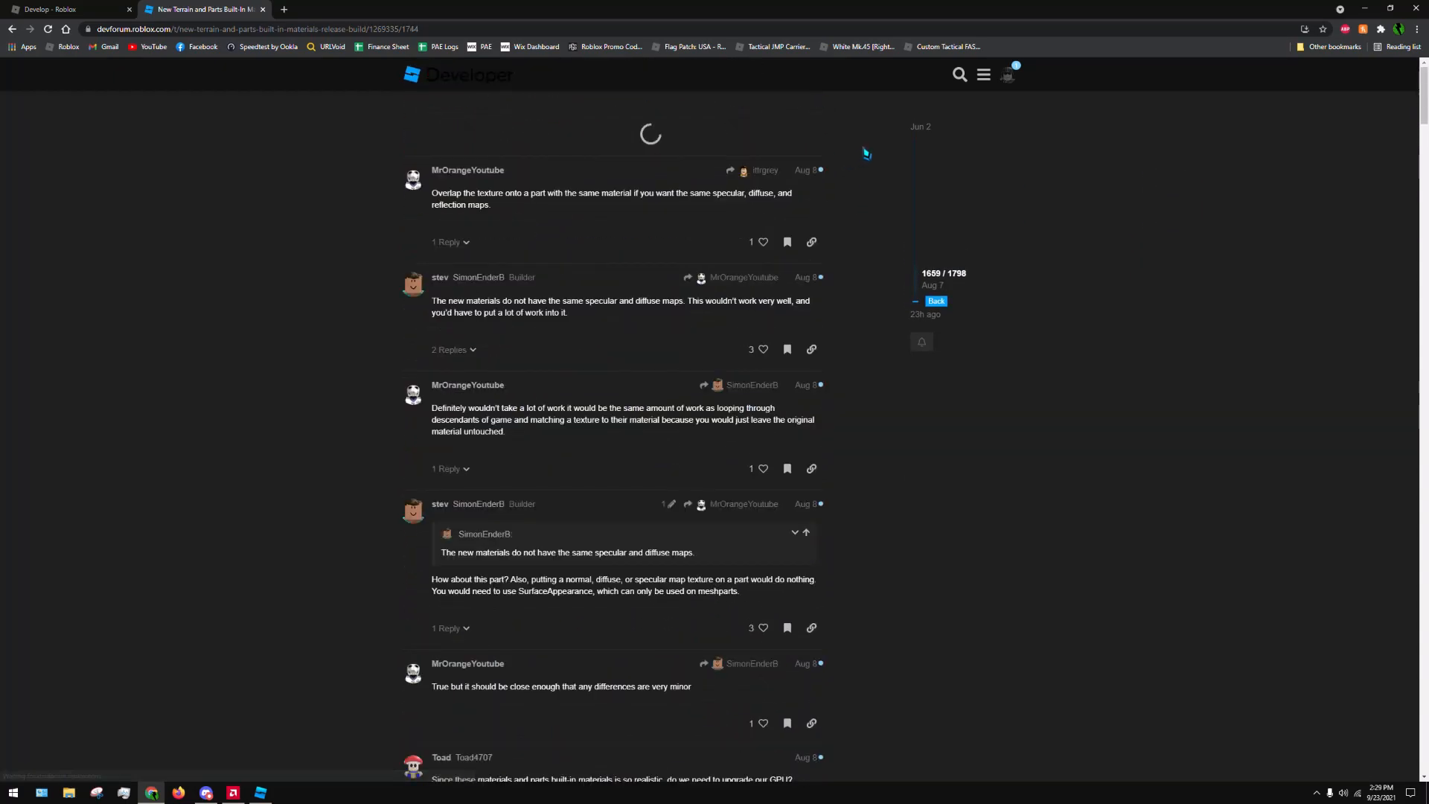
scroll(856, 132, "up", 10)
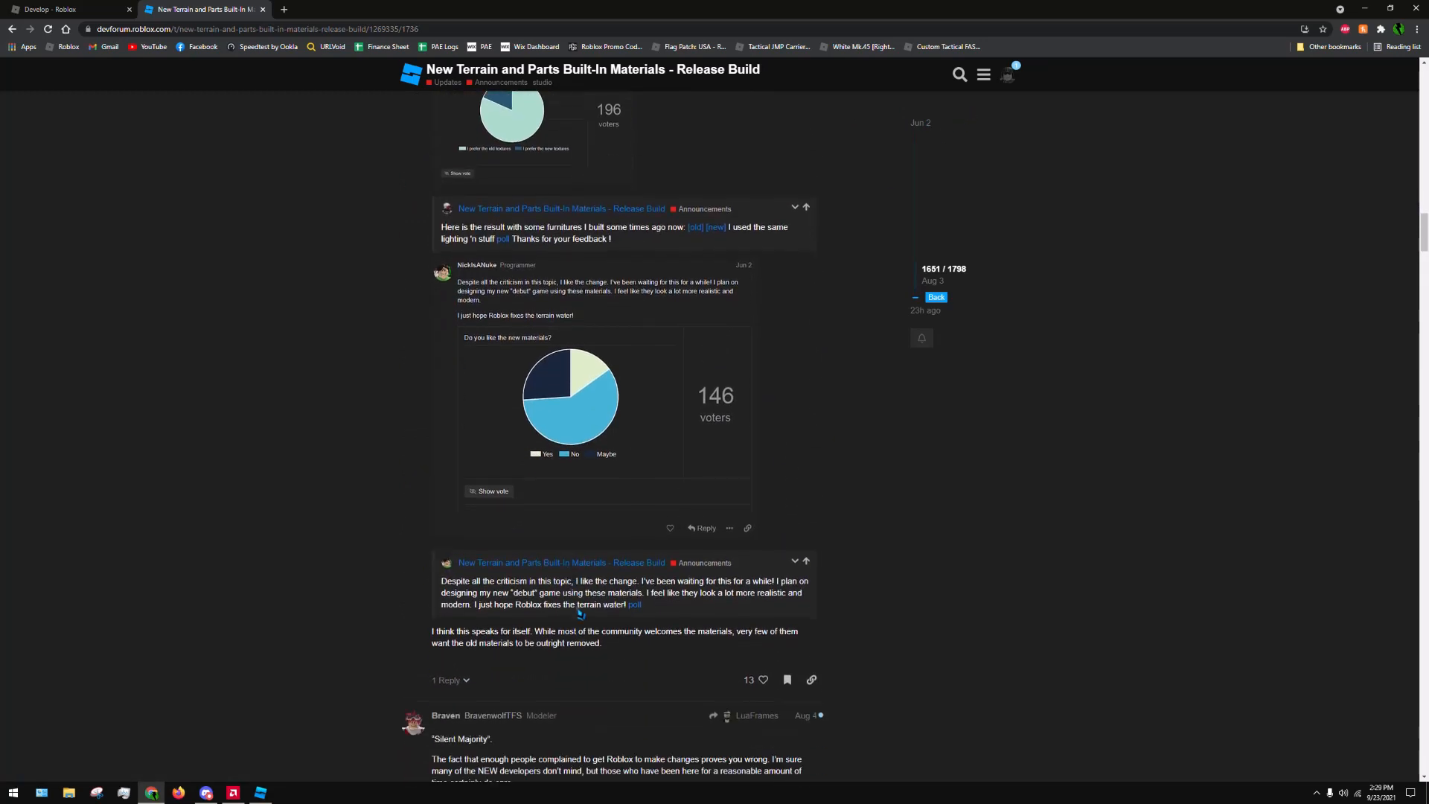
scroll(927, 149, "up", 3)
scroll(927, 150, "up", 3)
Open the account's forum profile summary and examine its stats, most liked users and top badges
left_click(1008, 76)
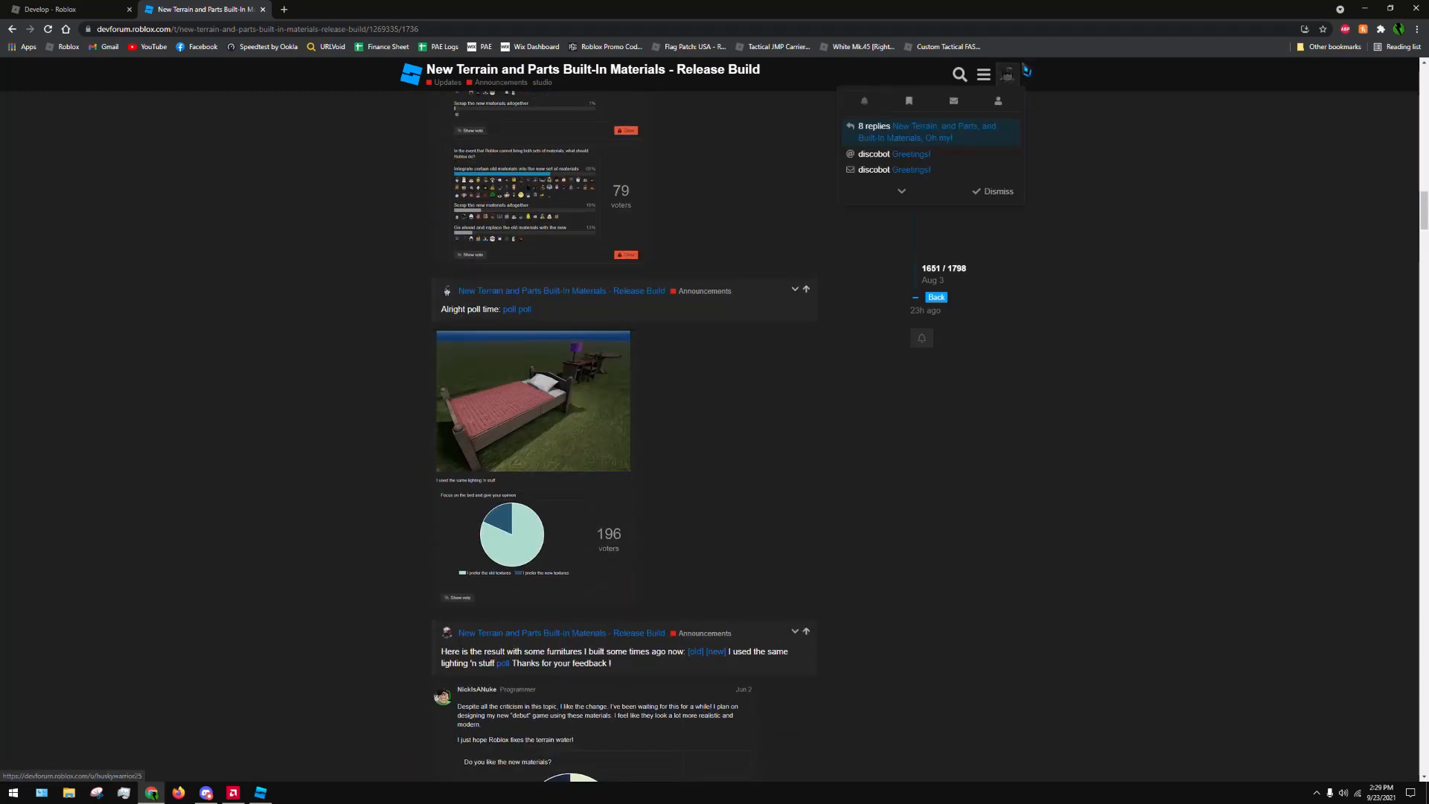
left_click(1000, 101)
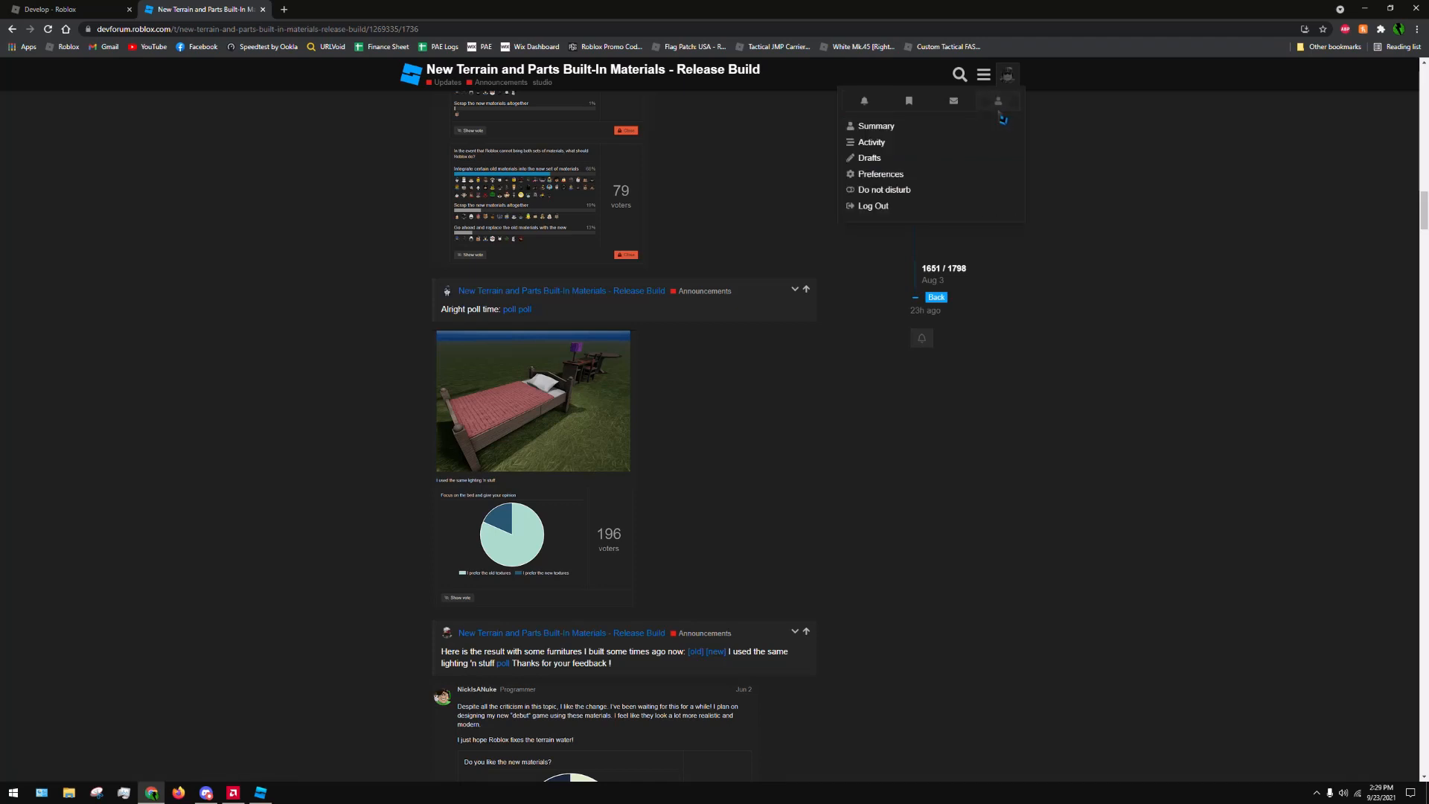
left_click(937, 128)
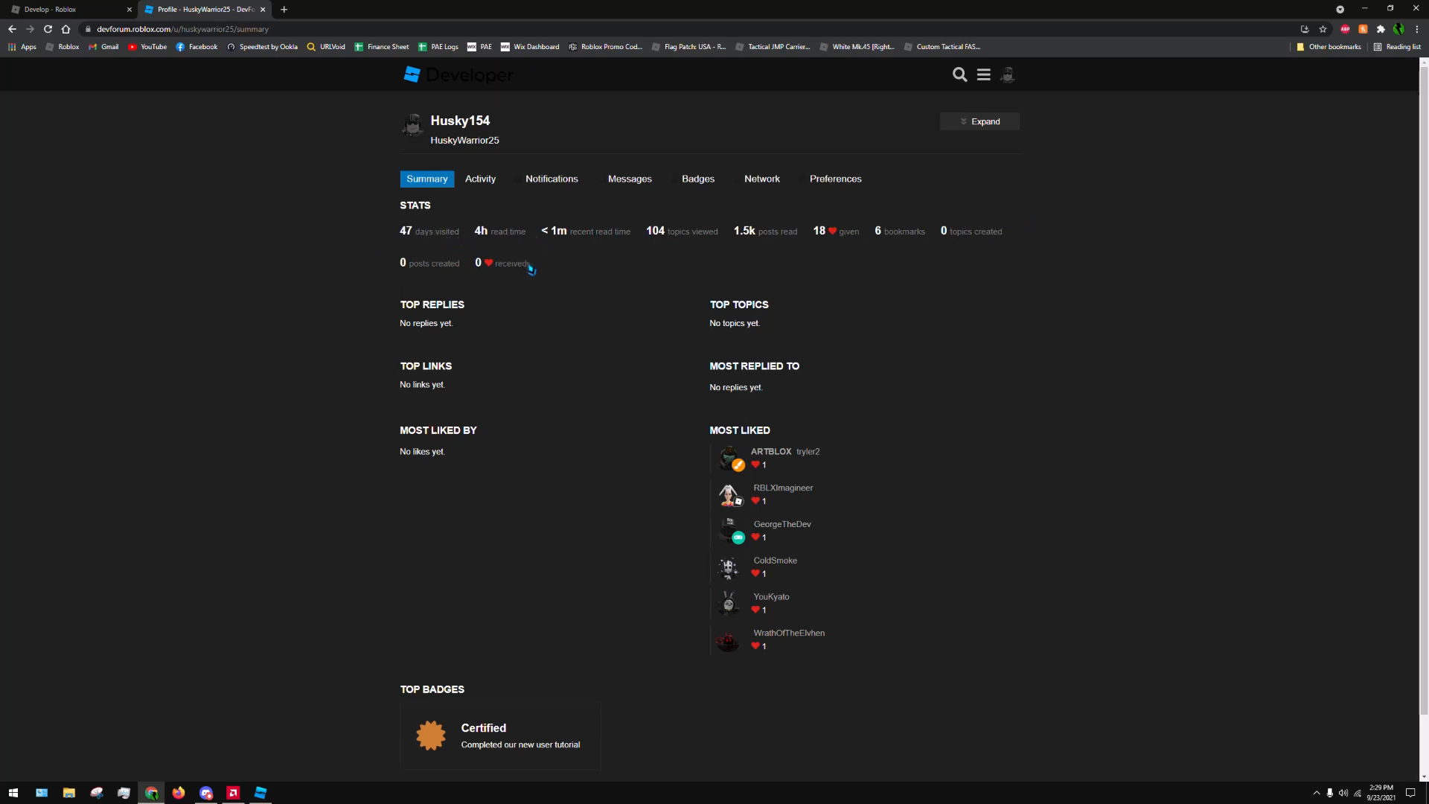
scroll(639, 302, "down", 1)
scroll(638, 304, "up", 1)
scroll(632, 414, "down", 1)
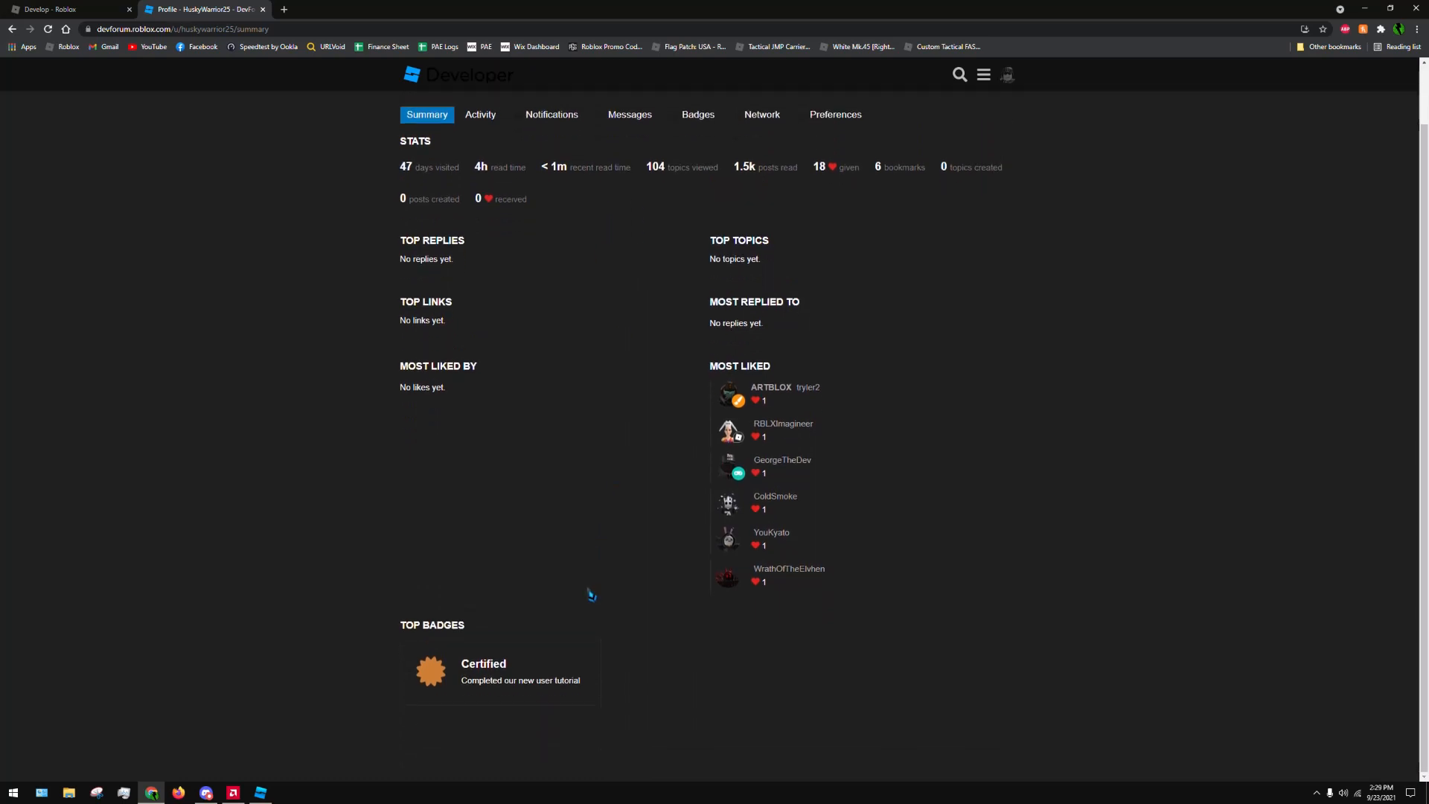
scroll(571, 346, "up", 1)
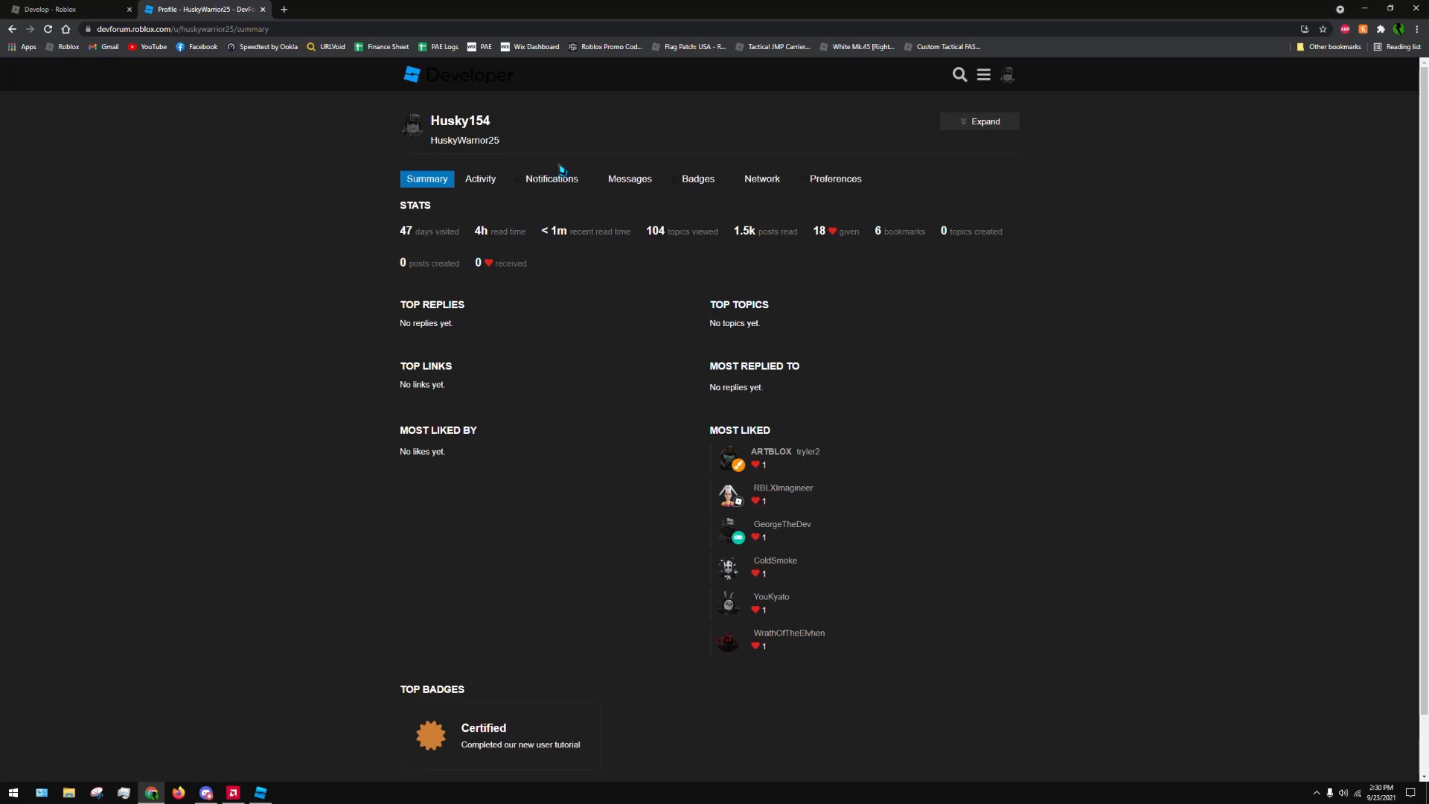
scroll(708, 332, "down", 1)
scroll(745, 305, "up", 1)
Close the forum tab and switch back to Roblox Studio by minimising the browser
left_click(265, 10)
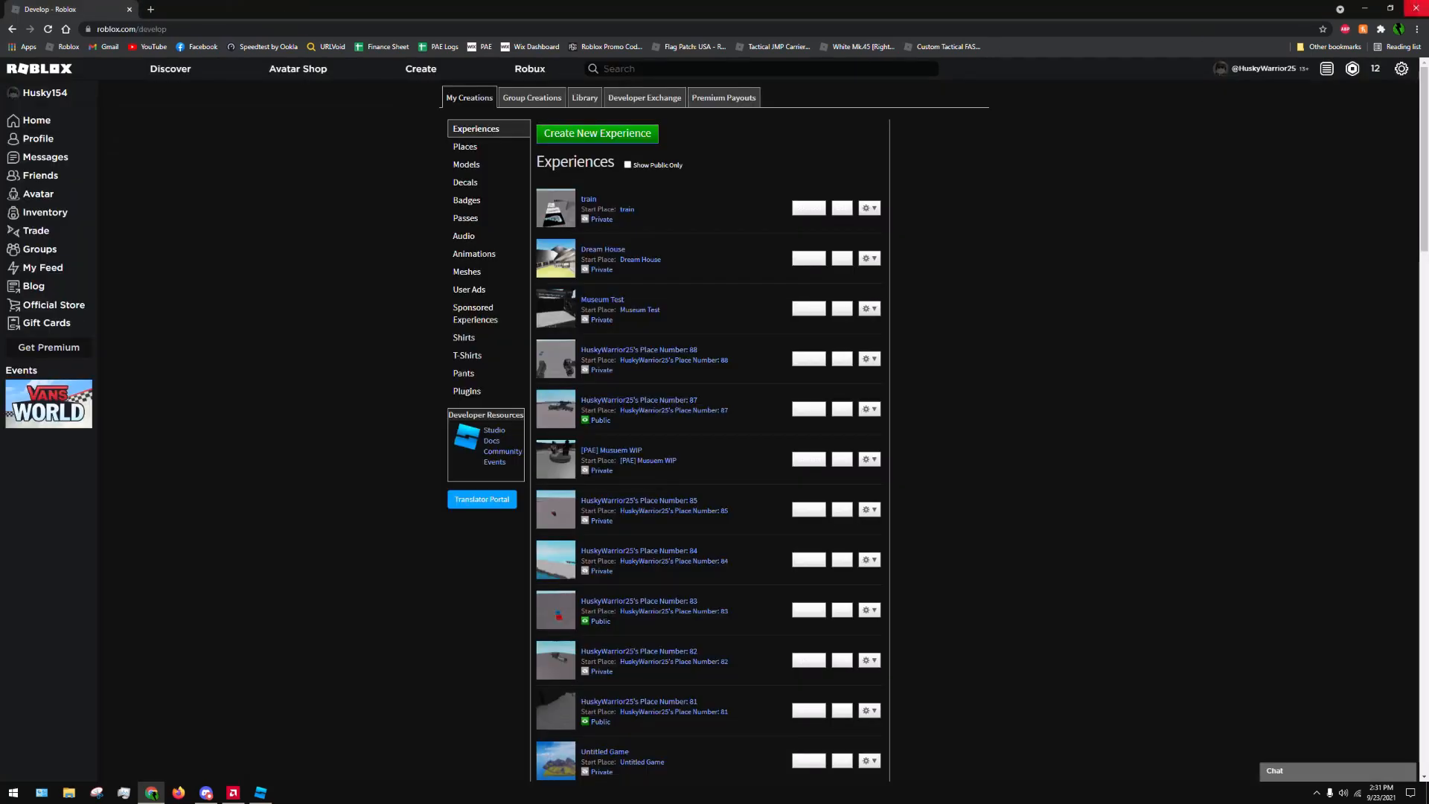
left_click(1366, 9)
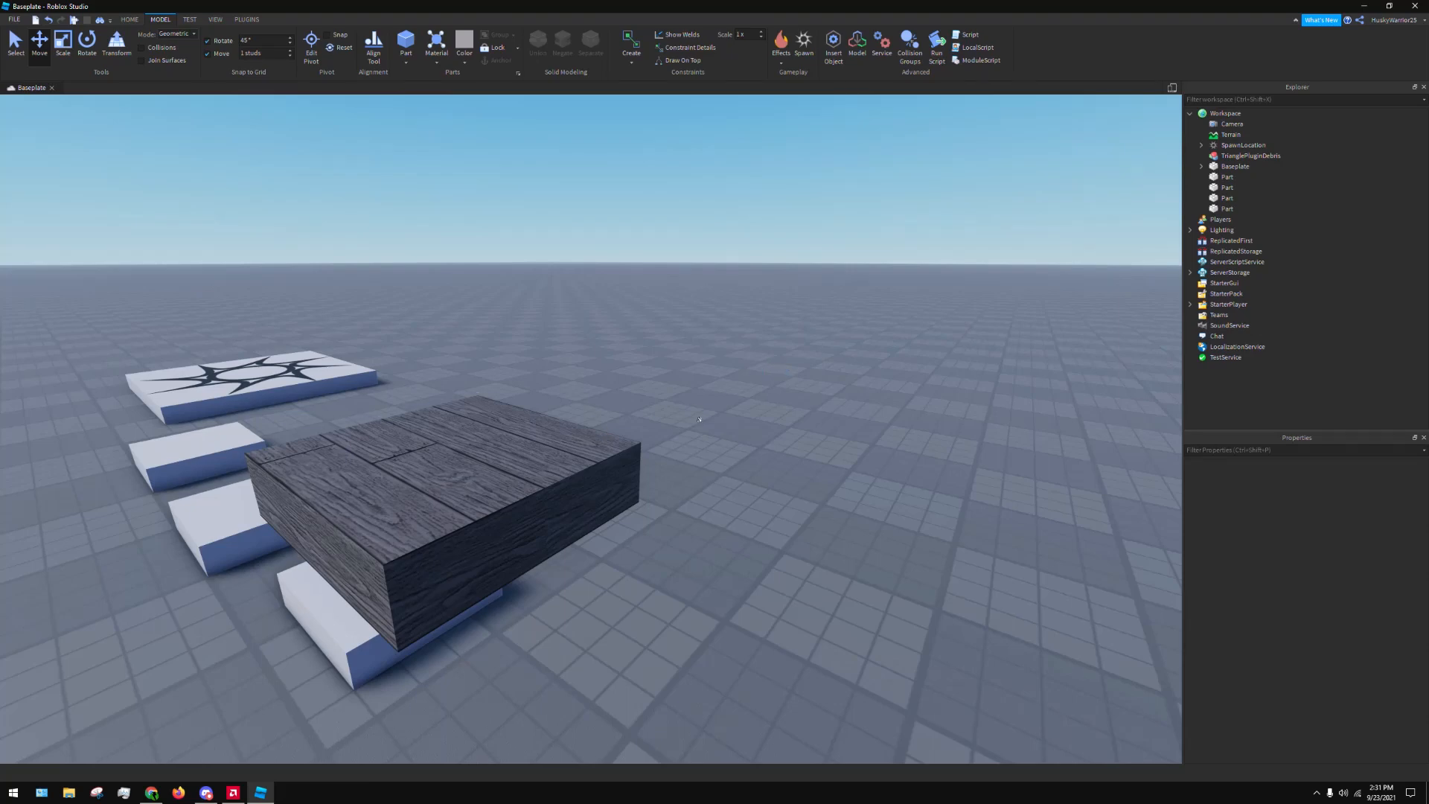
Select the WoodPlanks block and move it clear of the row of light grey blocks
right_click_drag(683, 395, 683, 395)
key("s")
key("w")
key("a")
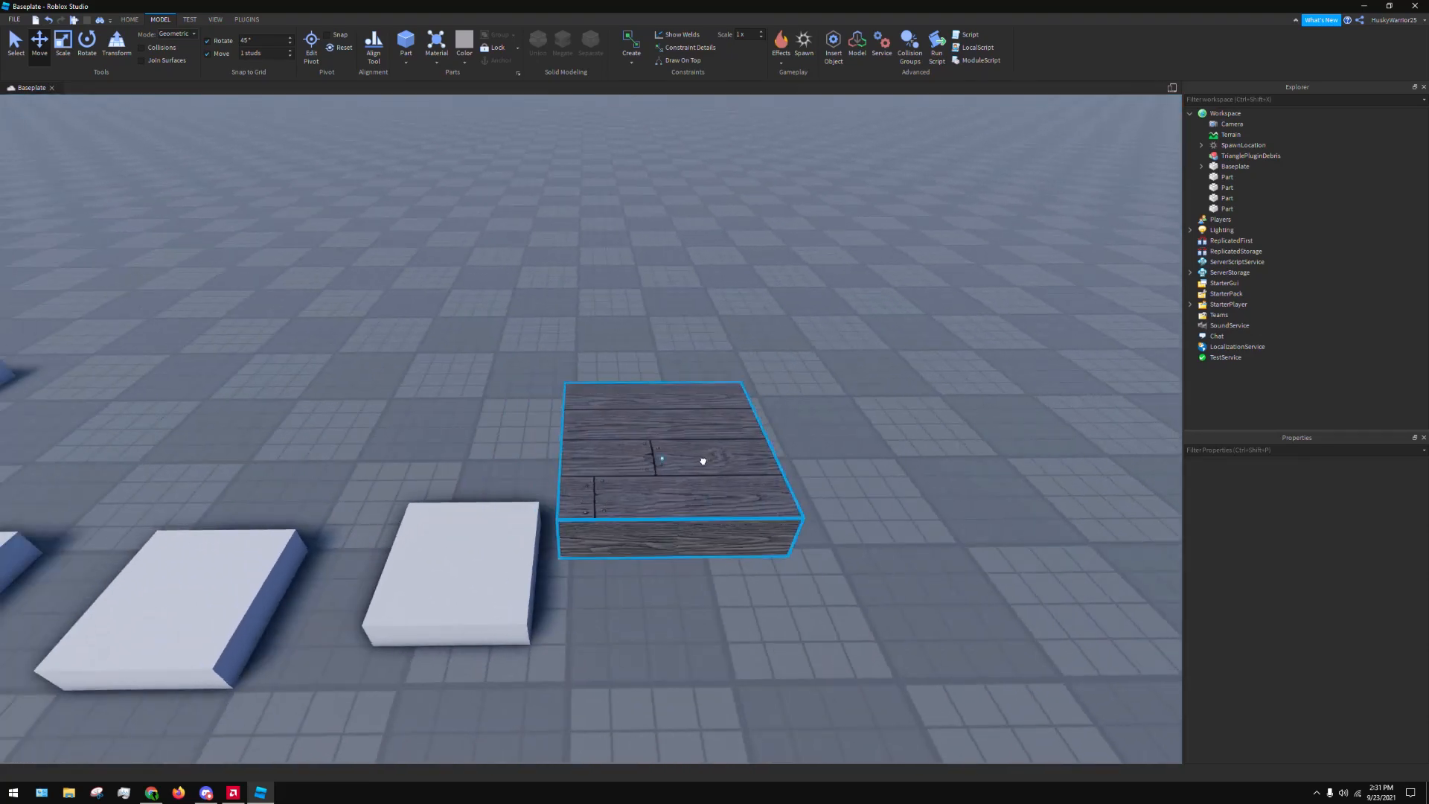
left_click(703, 461)
key("s")
key("a")
key("w")
key("d")
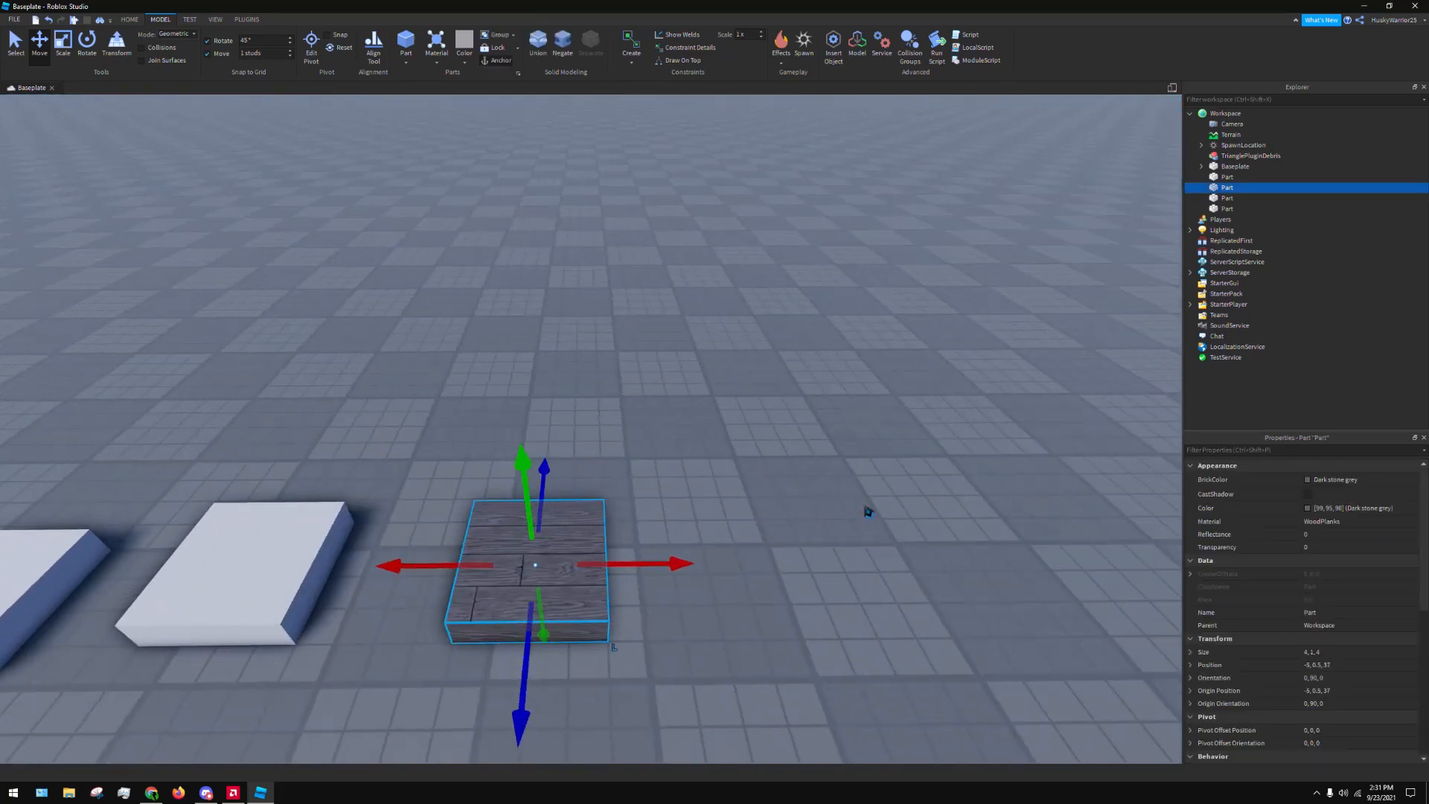
Change the wood block's material to SmoothPlastic and set its Reflectance to 1
left_click(1328, 521)
left_click(1302, 600)
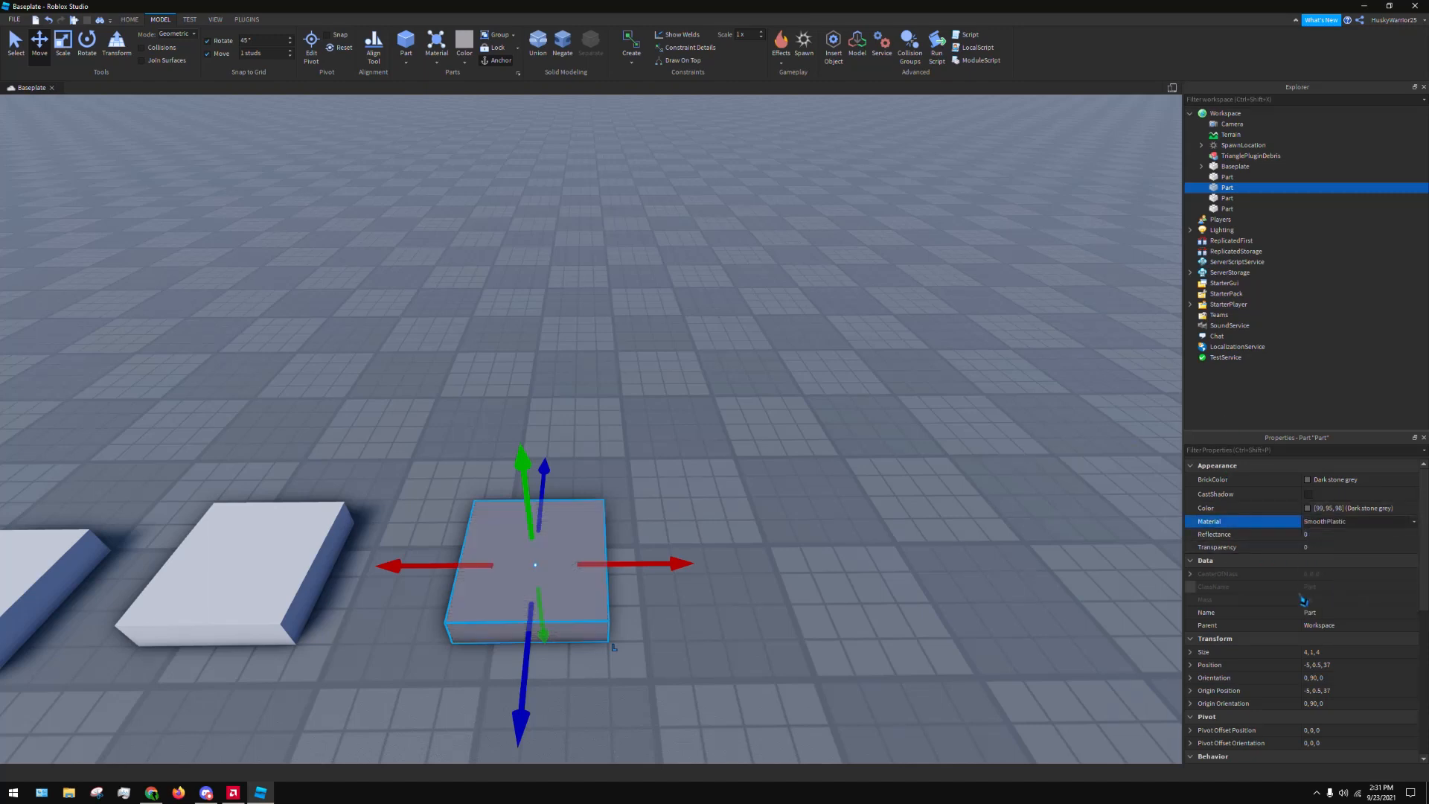
left_click(1355, 535)
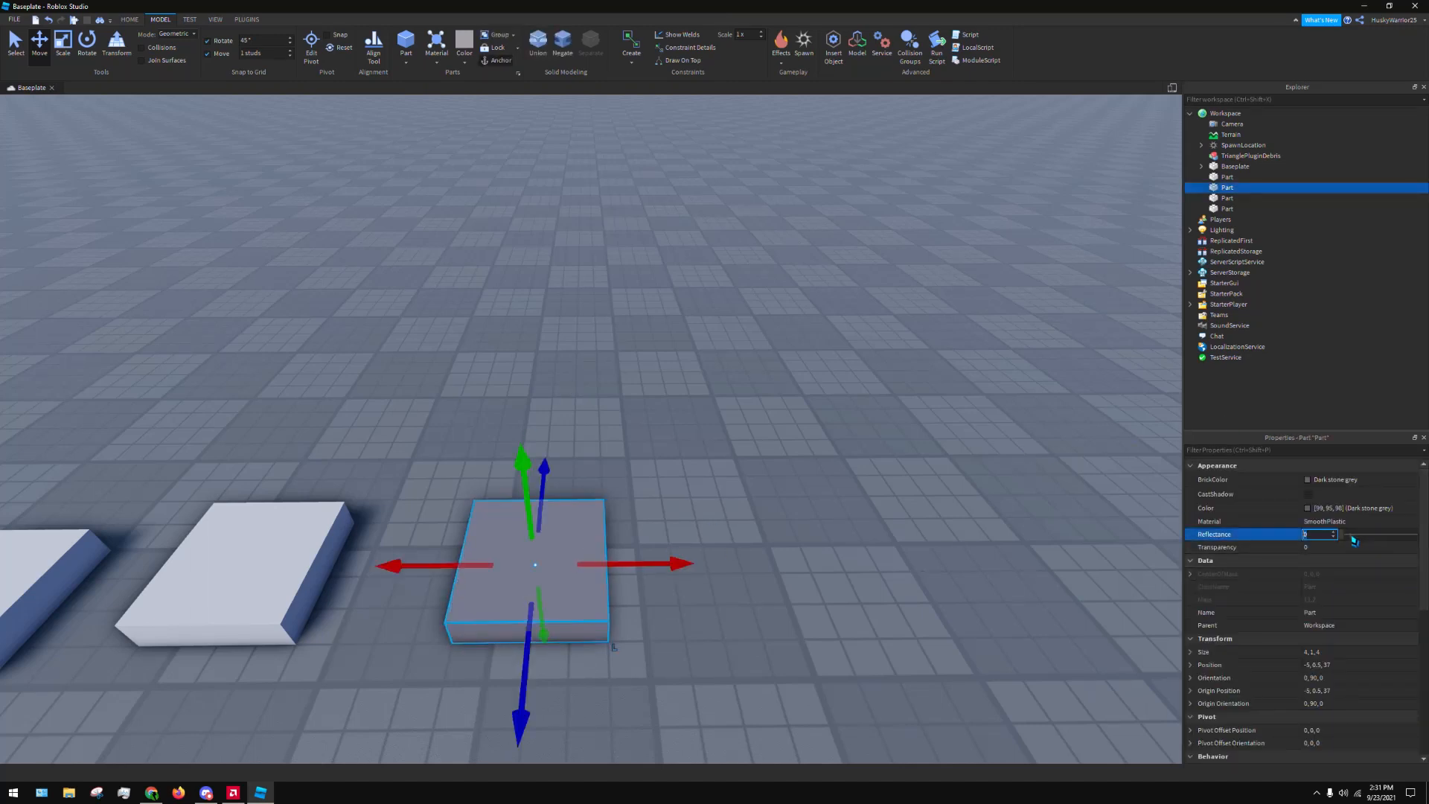
key("Return")
Examine the dark grey block's reflective surface up close from several camera positions
left_click(811, 376)
right_click_drag(811, 376, 1008, 325)
key("w")
key("a")
key("d")
key("d")
key("a")
key("s")
key("e")
key("s")
key("w")
key("w")
key("e")
key("s")
key("e")
key("s")
key("s")
key("w")
key("s")
key("w")
key("s")
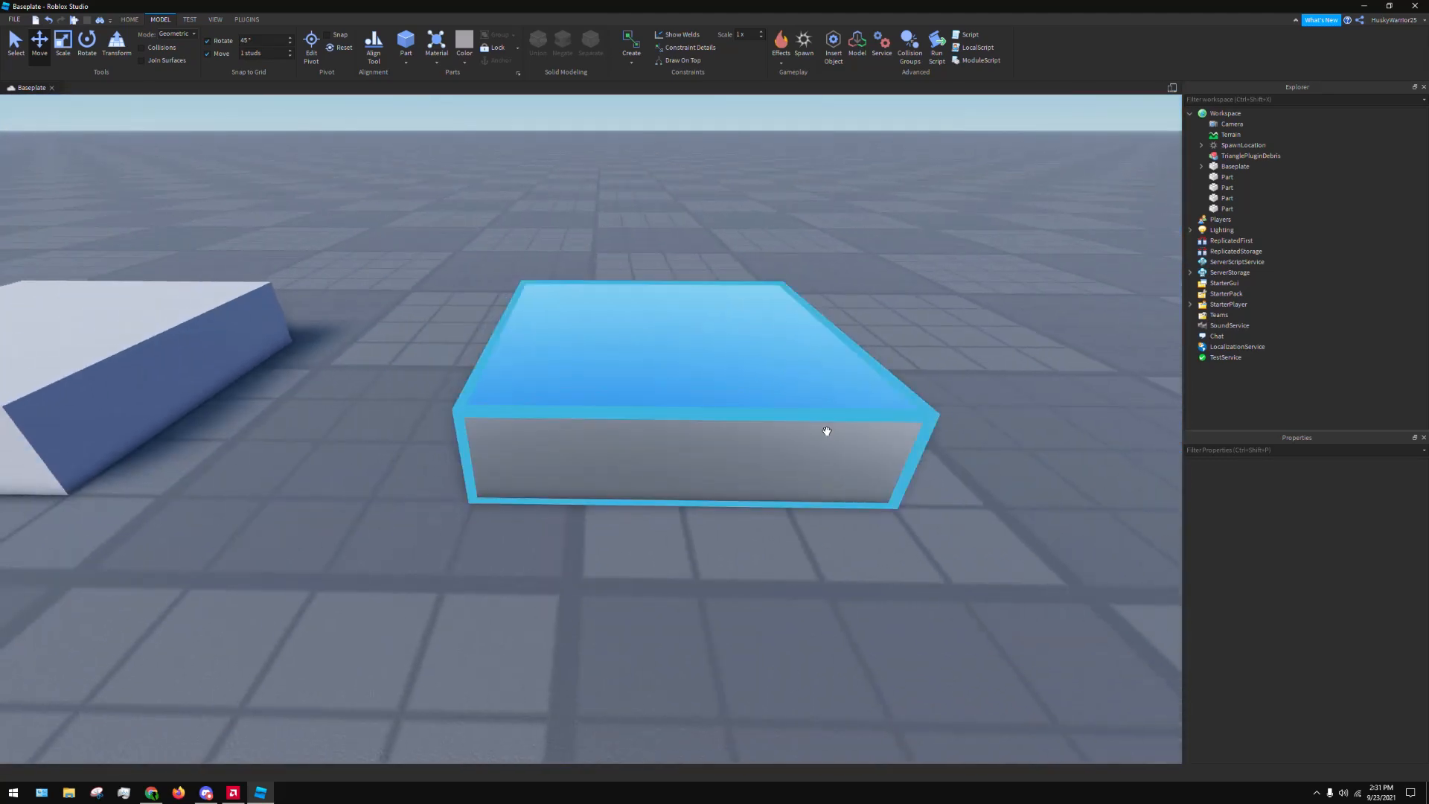
Select the reflective block and set its Reflectance to 0
left_click(826, 427)
left_click(1332, 536)
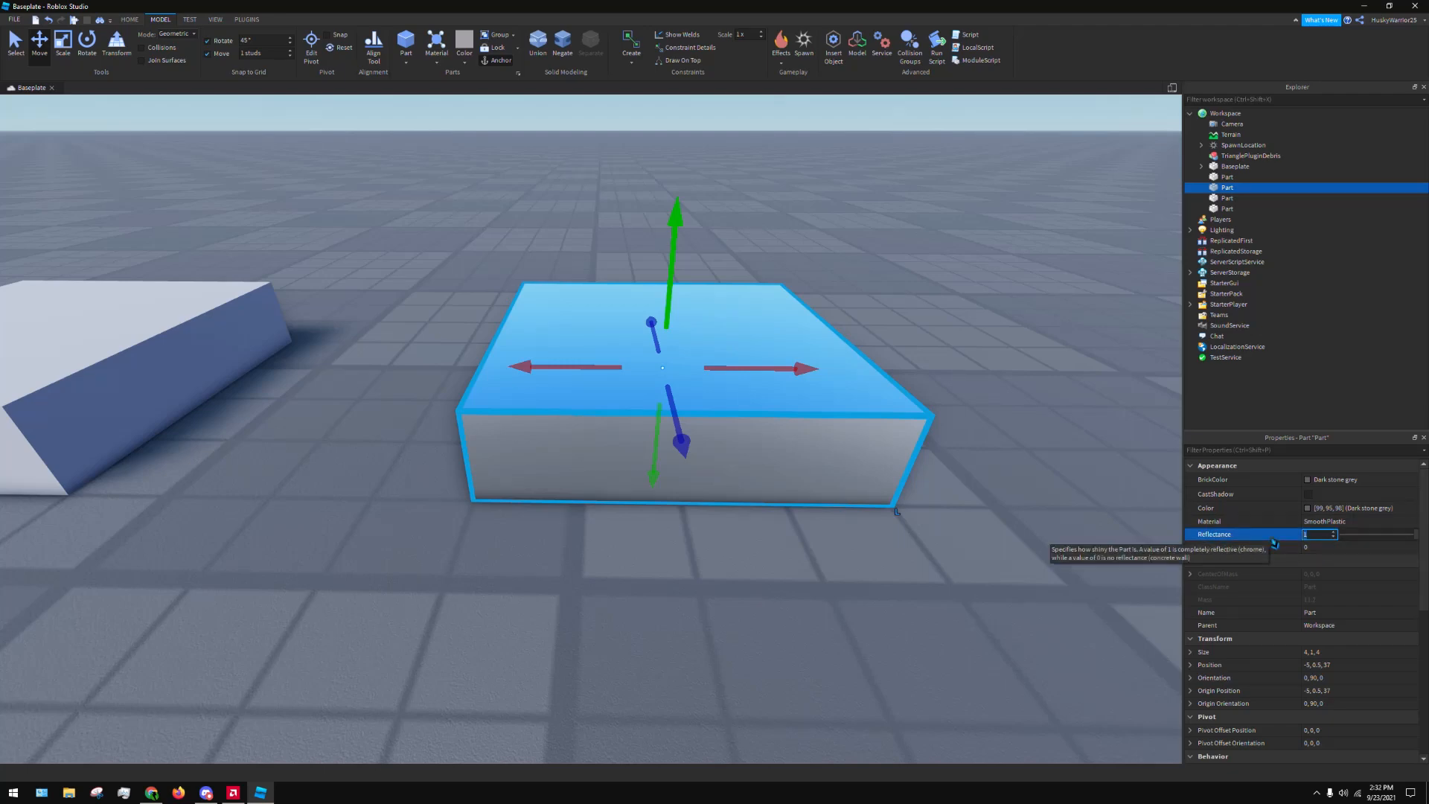
type("0")
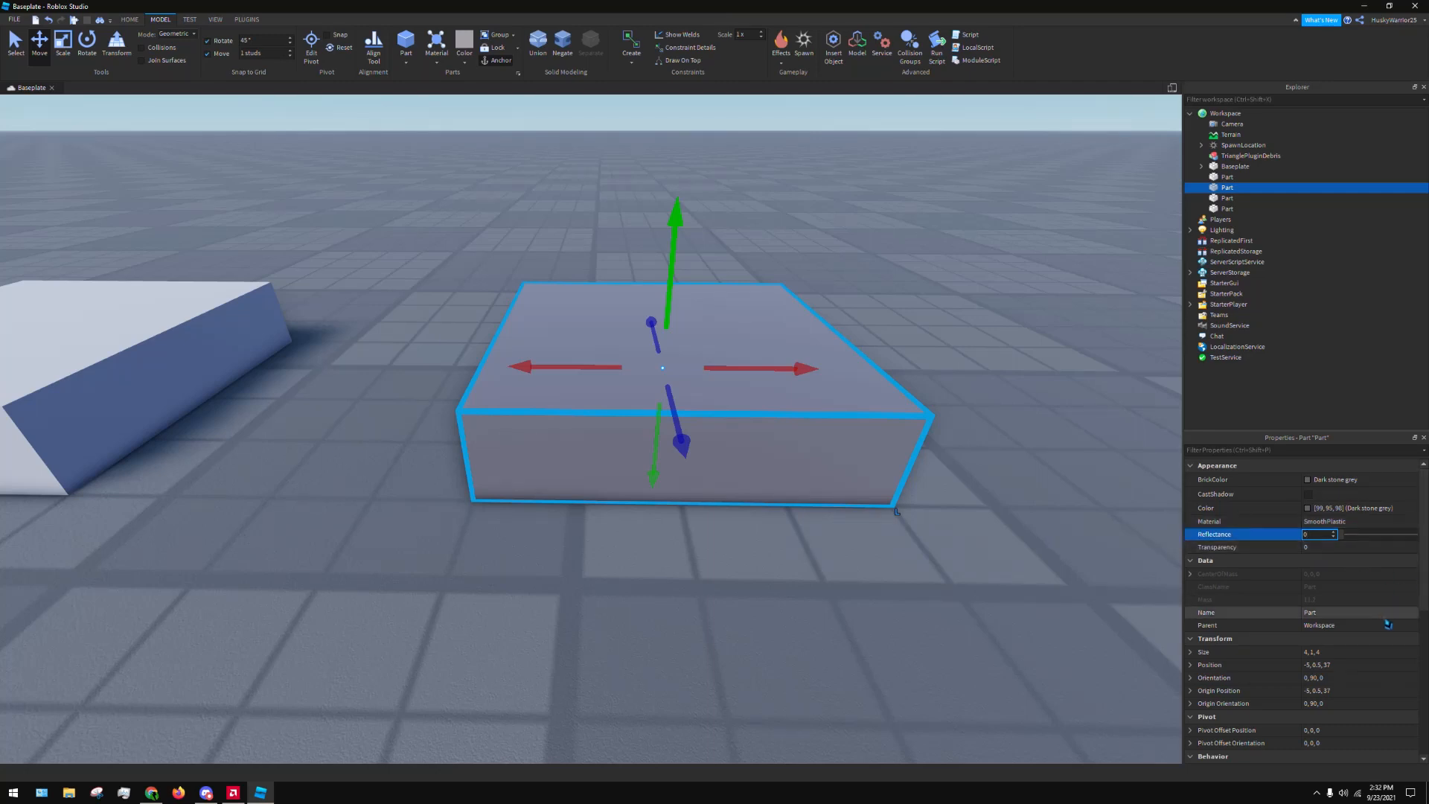
Look through the block's Data and Transform properties and open its Size value
left_click(1190, 562)
left_click(1190, 562)
left_click(1191, 562)
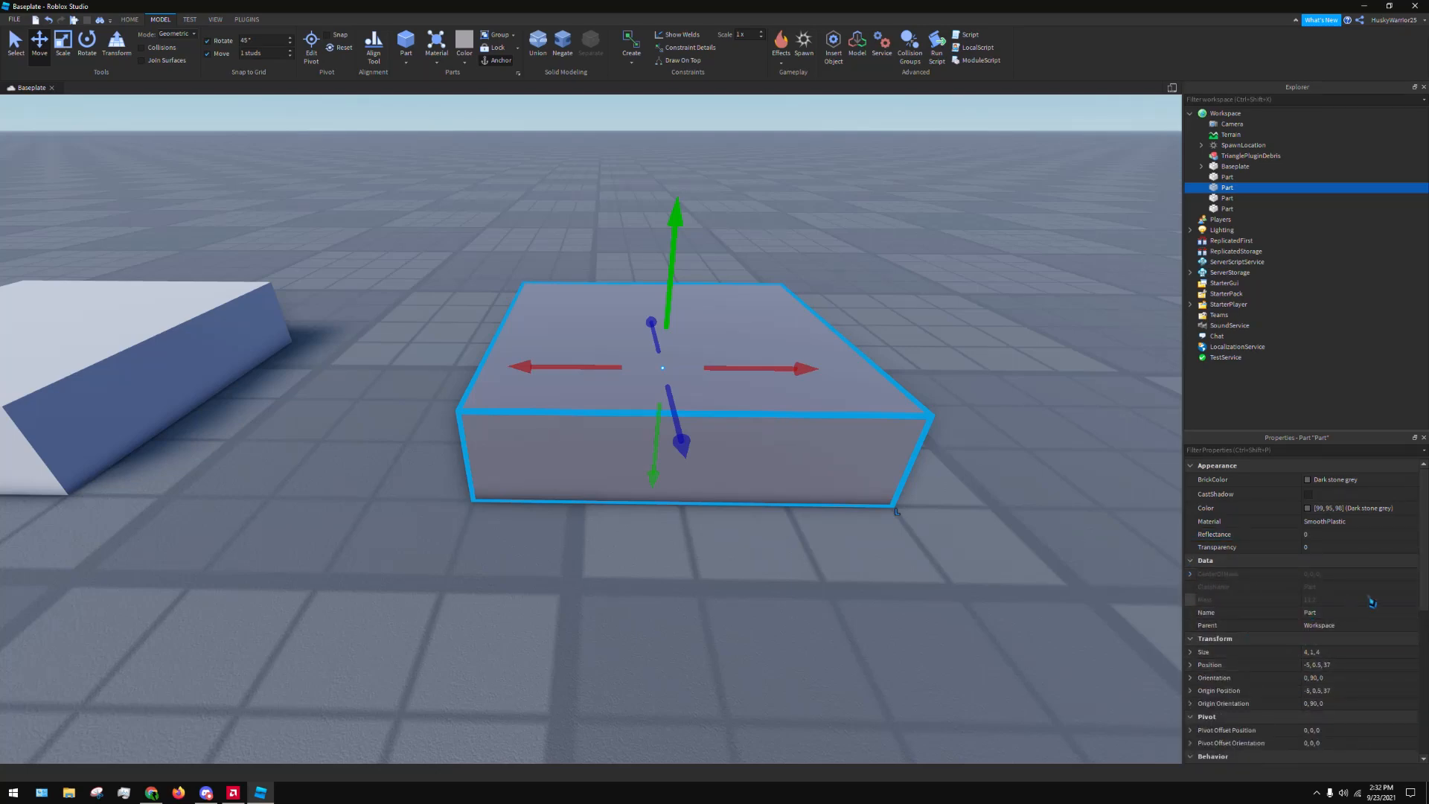
scroll(1367, 637, "down", 3)
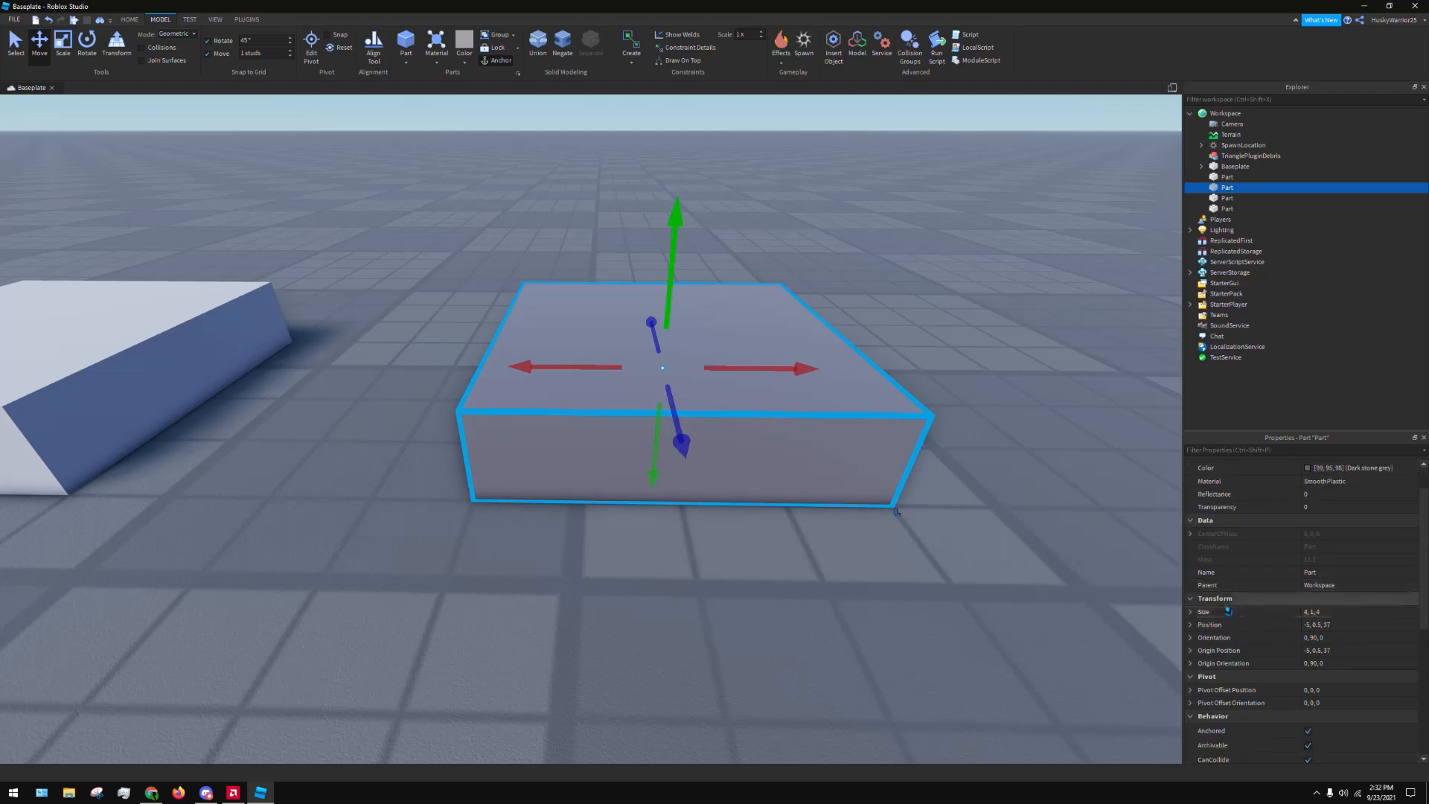
left_click(1190, 612)
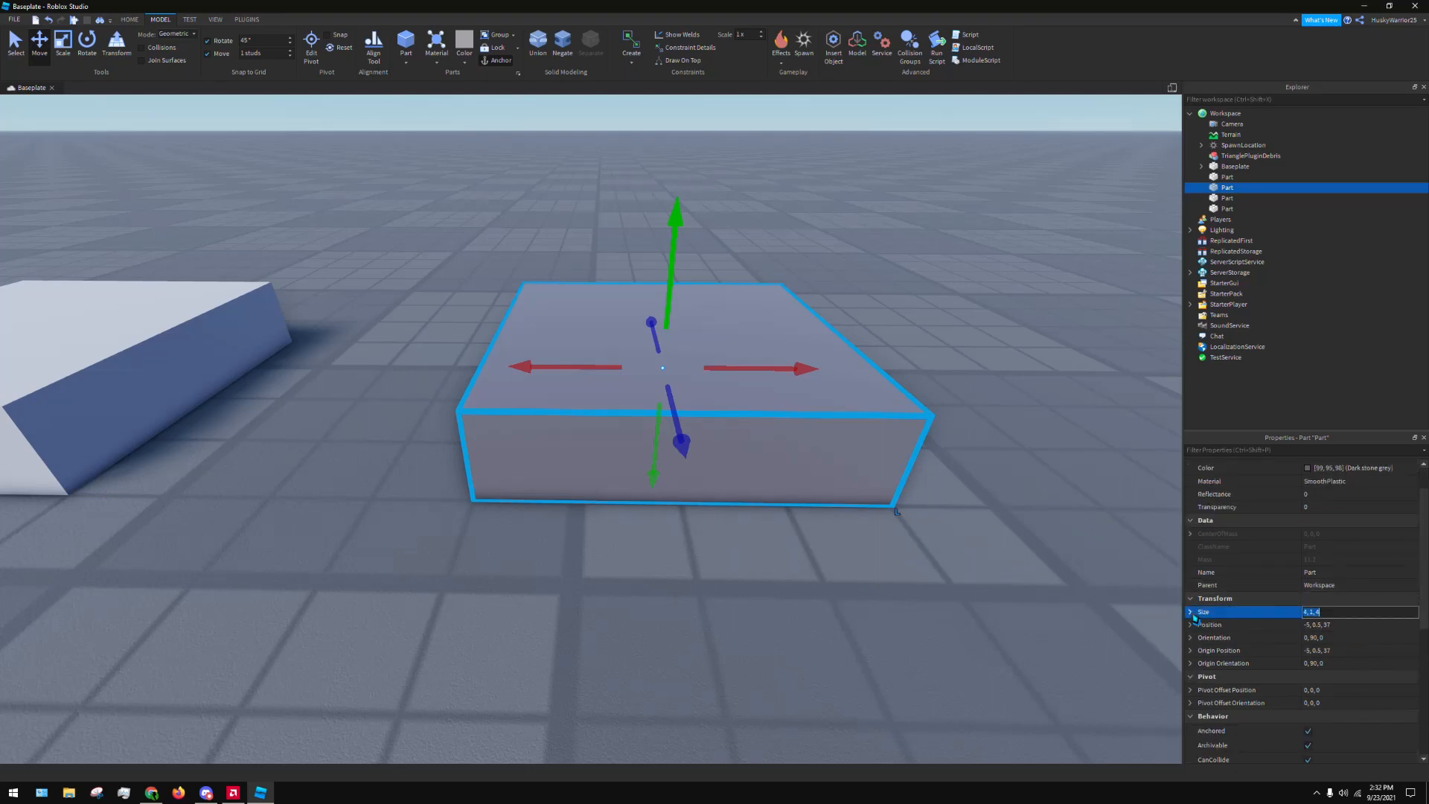
left_click(1190, 612)
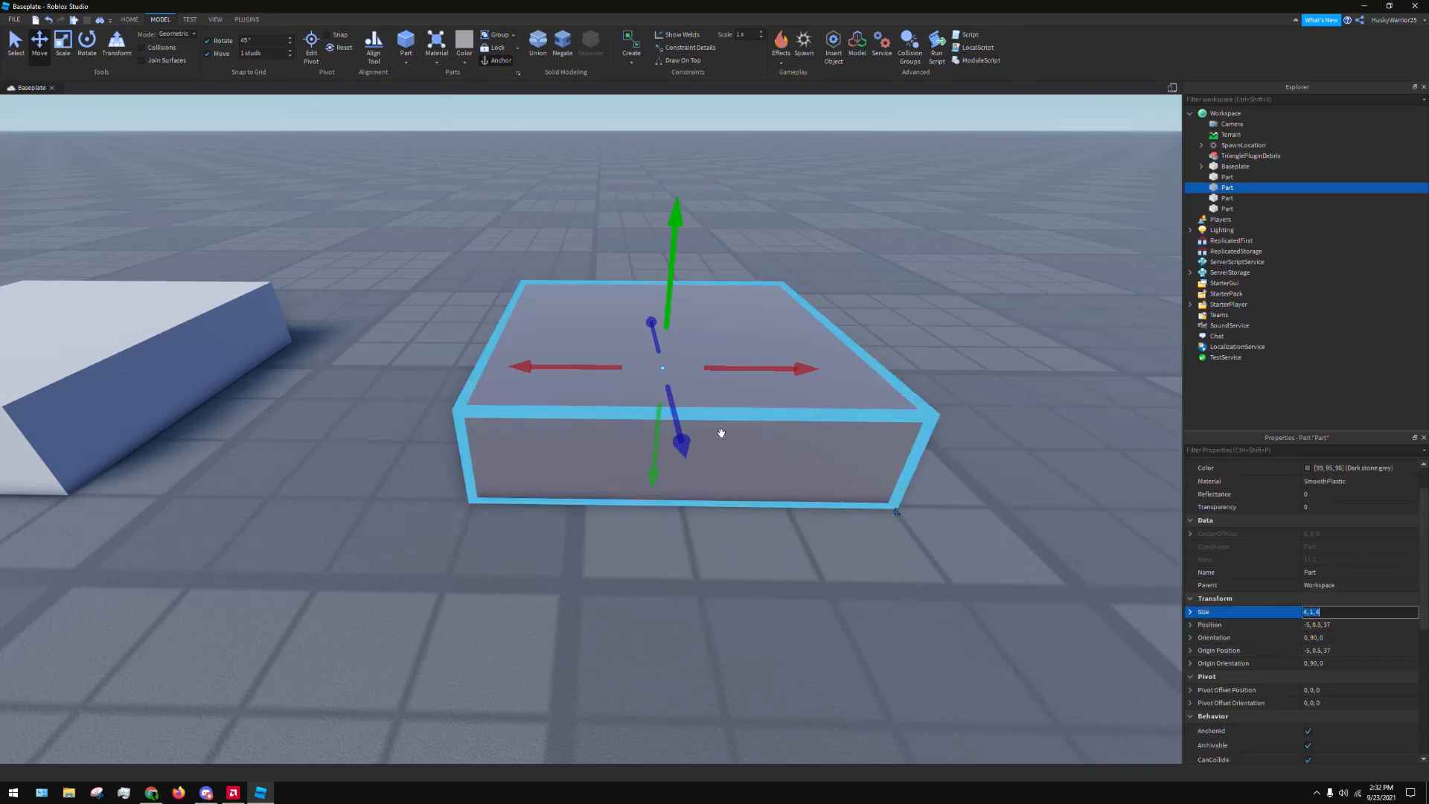
Use the Scale tool to raise the dark grey block's height to 2 studs and bring it back to 1
left_click(41, 41)
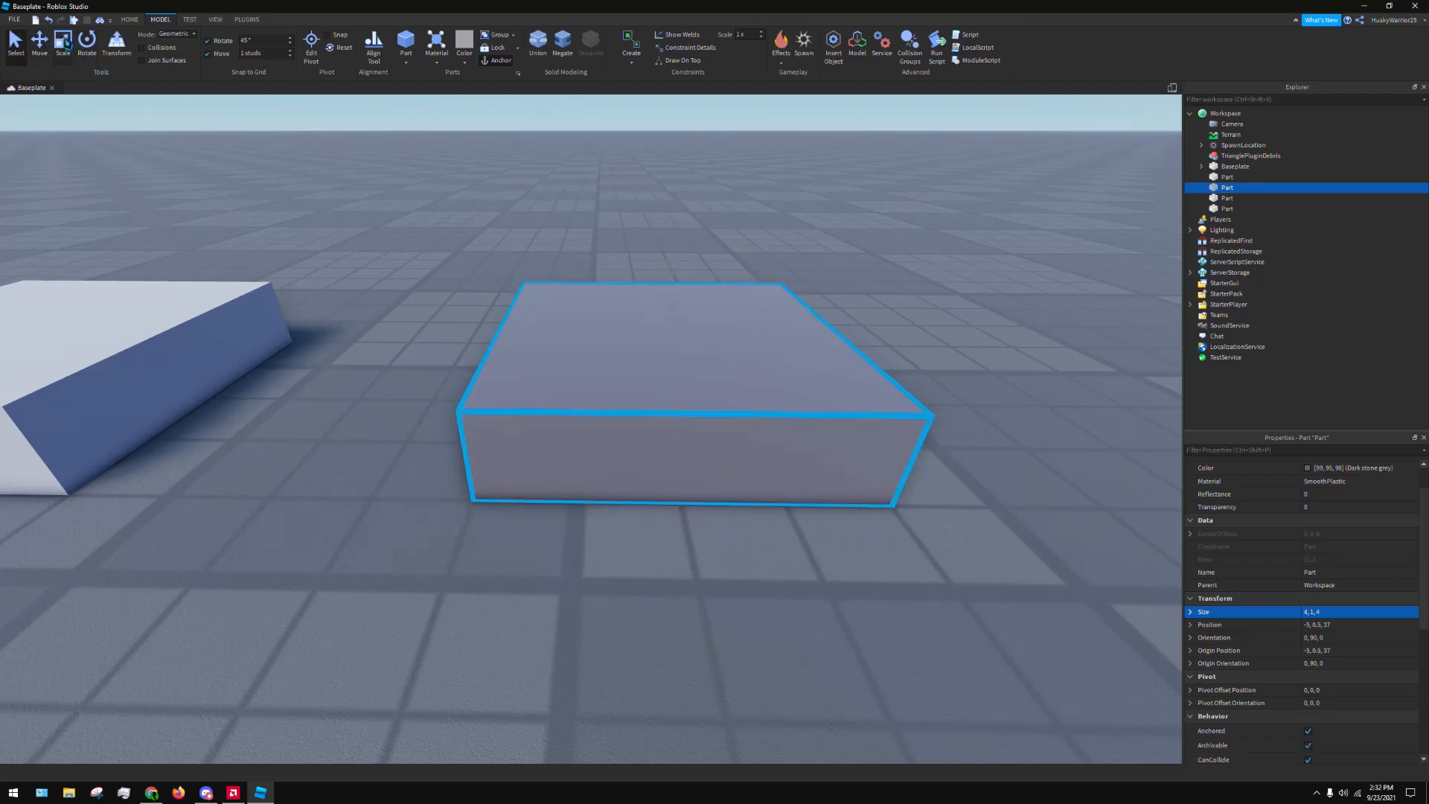
left_click(62, 42)
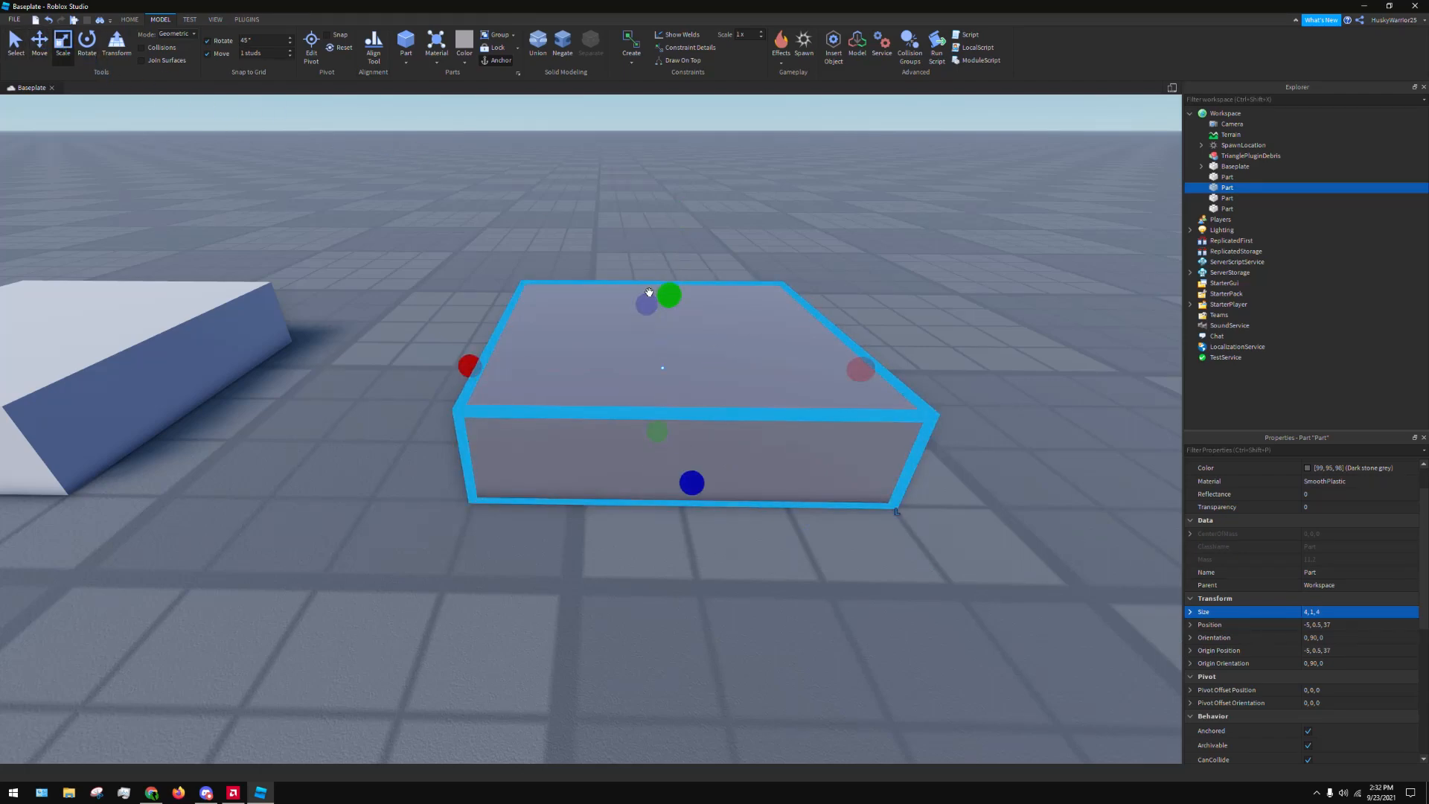
left_click_drag(648, 293, 657, 223)
key("ctrl+z")
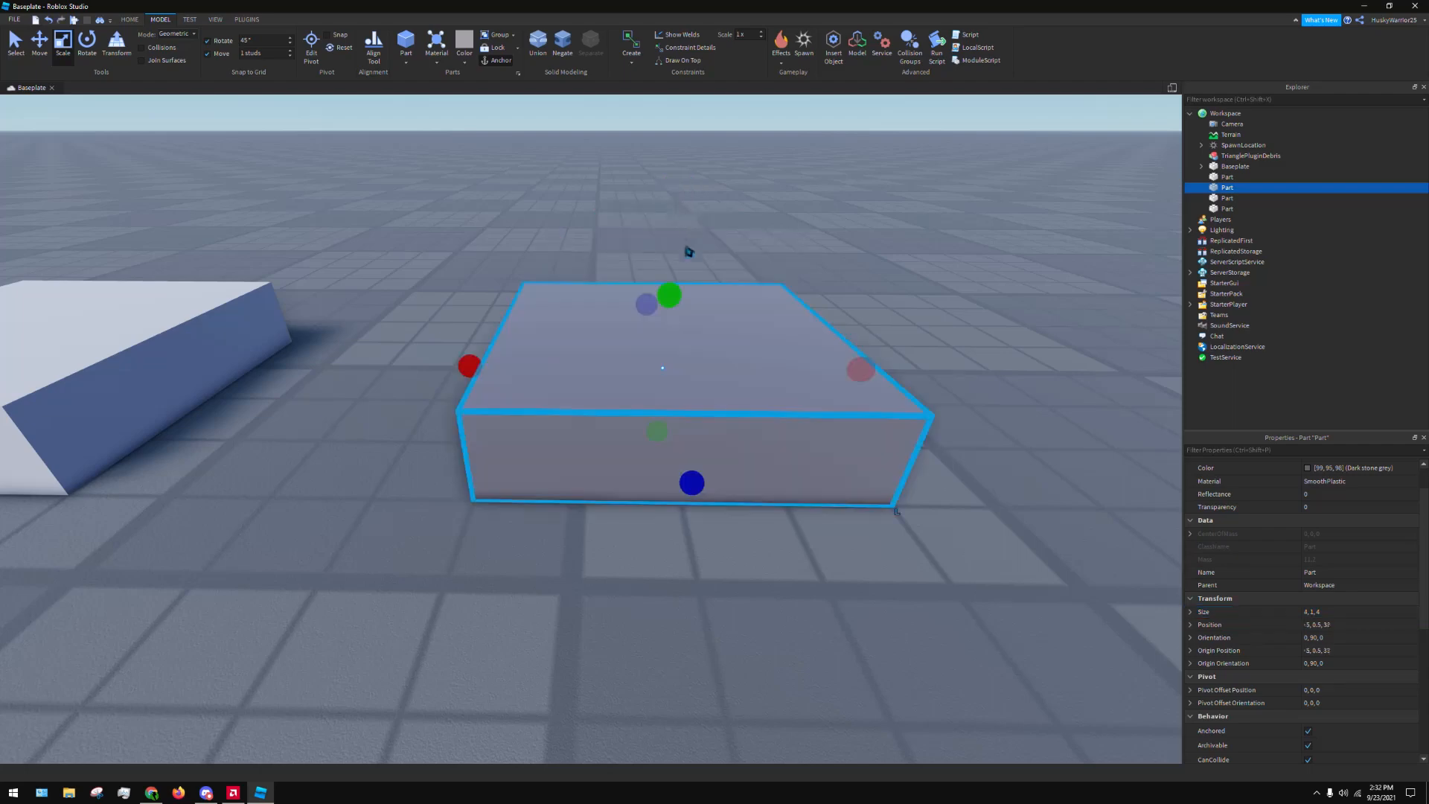
left_click_drag(668, 290, 670, 257)
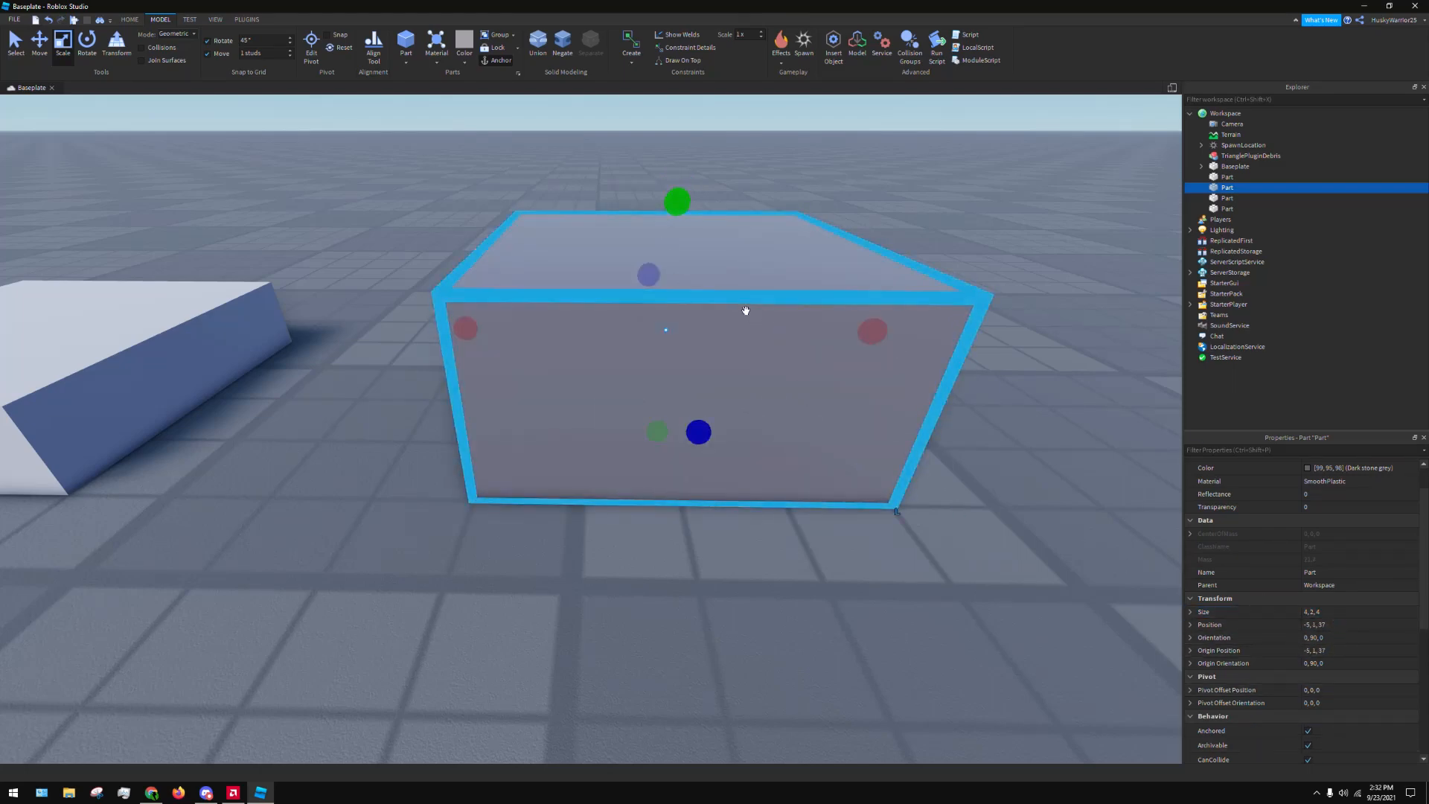
mouse_move(677, 201)
left_mouse_down()
mouse_move(670, 290)
mouse_move(666, 217)
left_mouse_up()
scroll(666, 253, "down", 2)
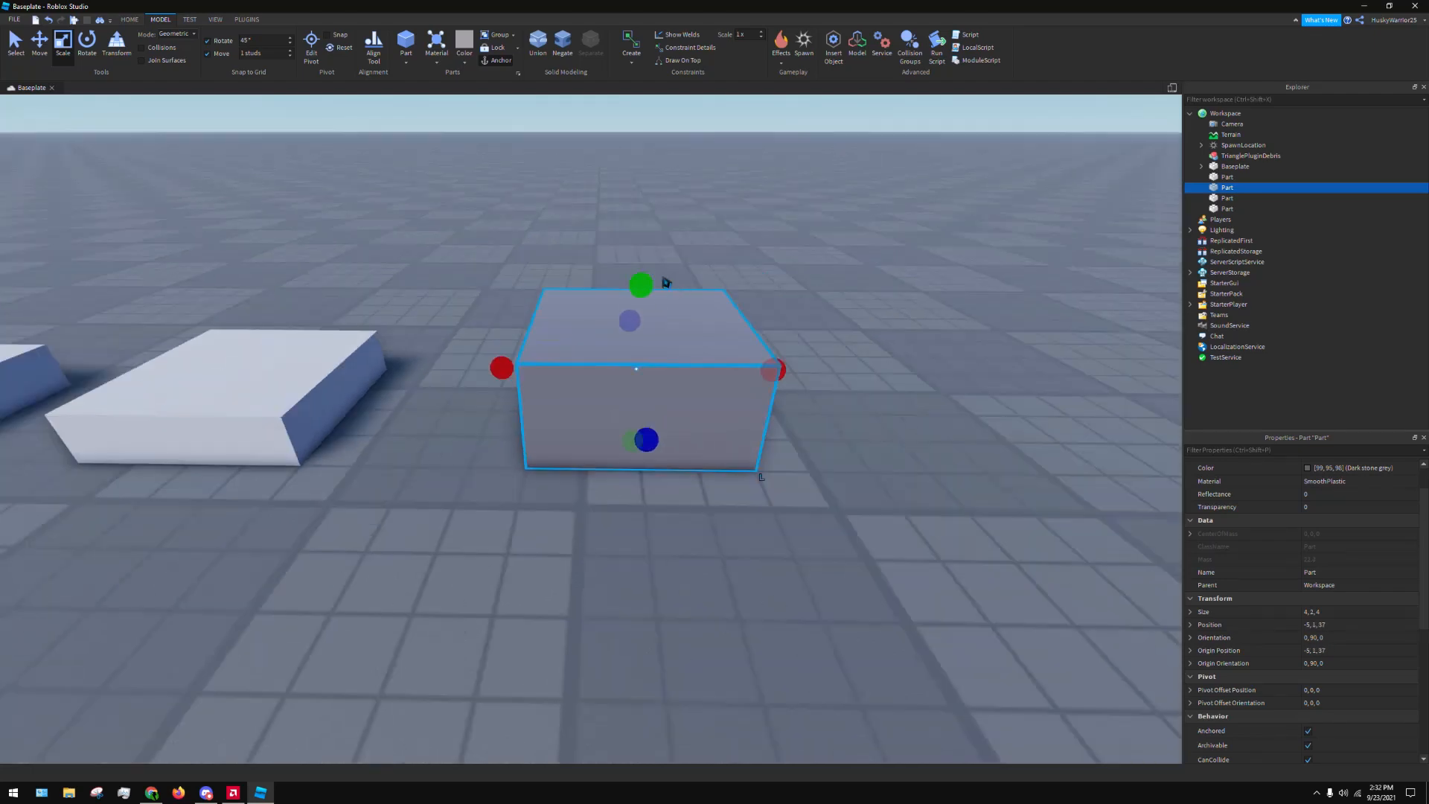
mouse_move(638, 285)
left_mouse_down()
mouse_move(635, 233)
mouse_move(635, 297)
left_mouse_up()
mouse_move(631, 432)
left_mouse_down()
mouse_move(673, 416)
mouse_move(660, 288)
mouse_move(631, 436)
left_mouse_up()
left_click_drag(647, 282, 647, 331)
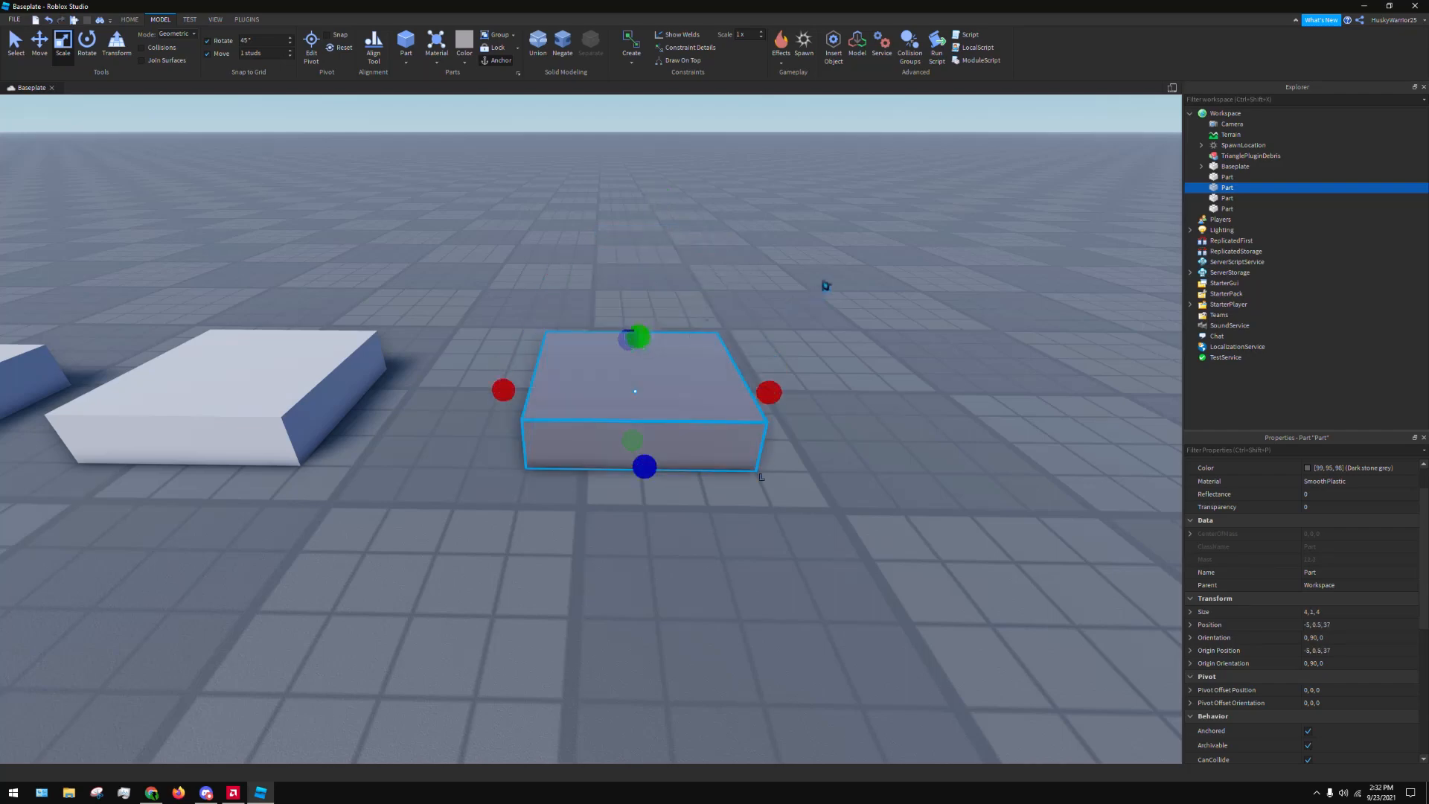
Expand the Size property into its X, Y and Z values and demonstrate scaling Y to 2 and back to 1
scroll(647, 331, "up", 5)
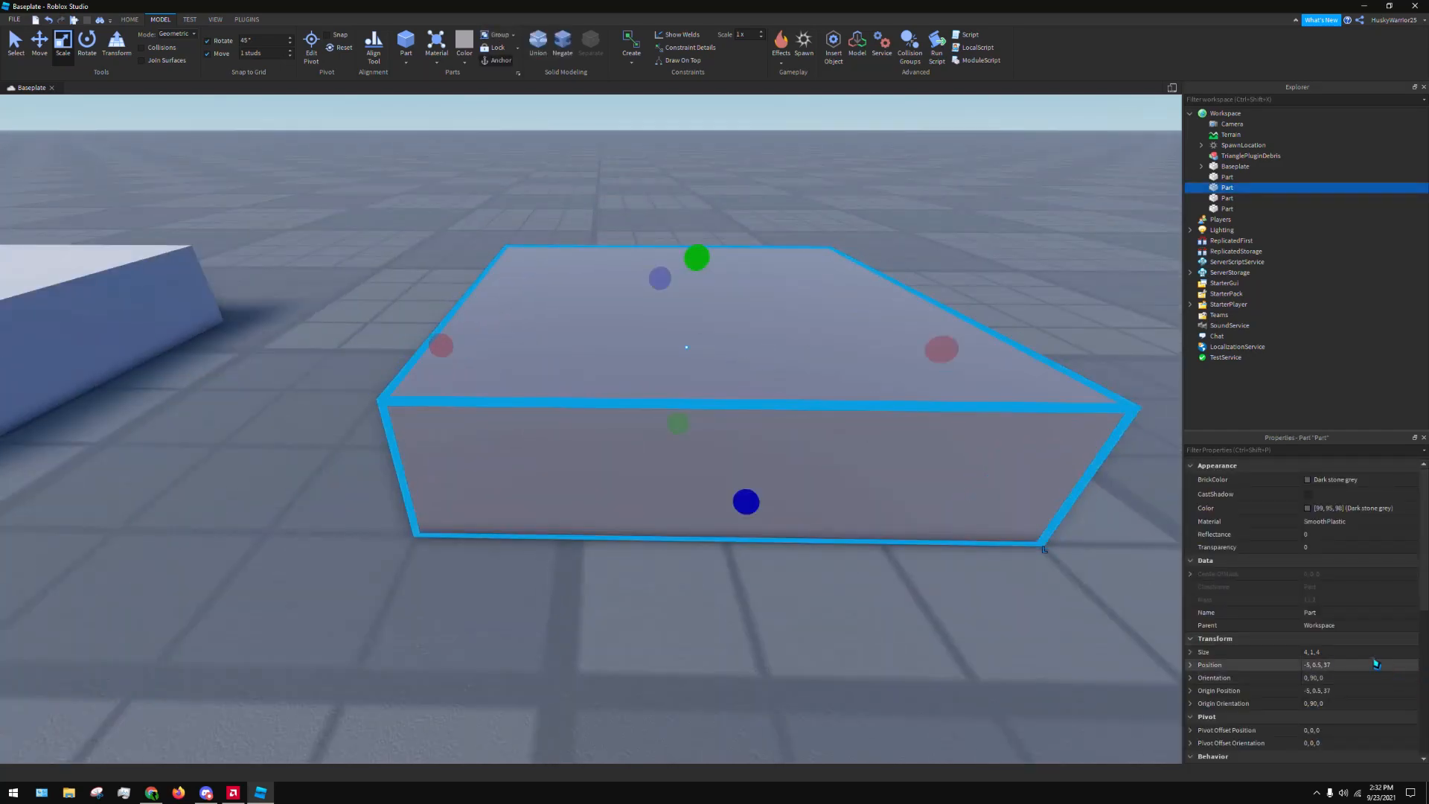
left_click(1190, 653)
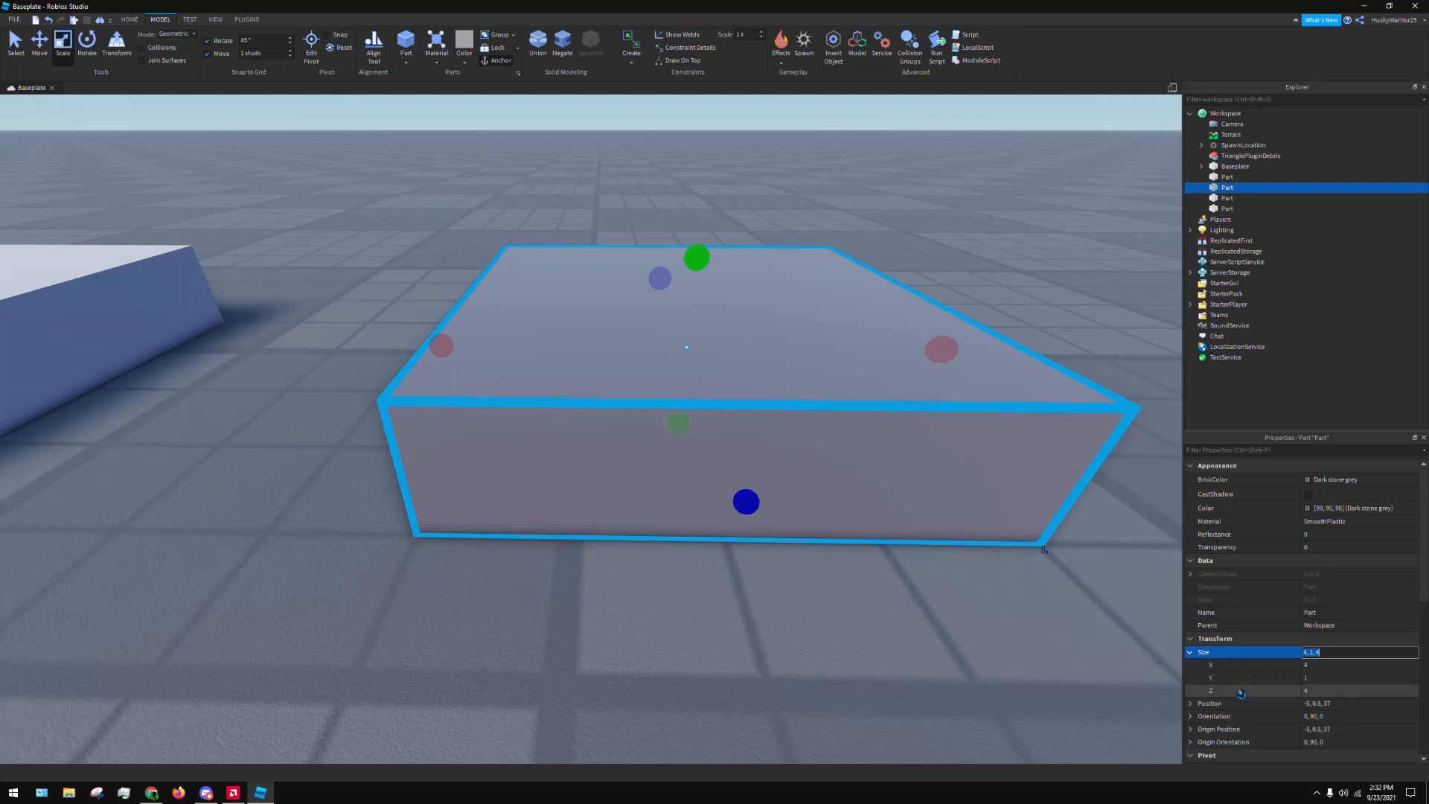
left_click_drag(698, 261, 704, 189)
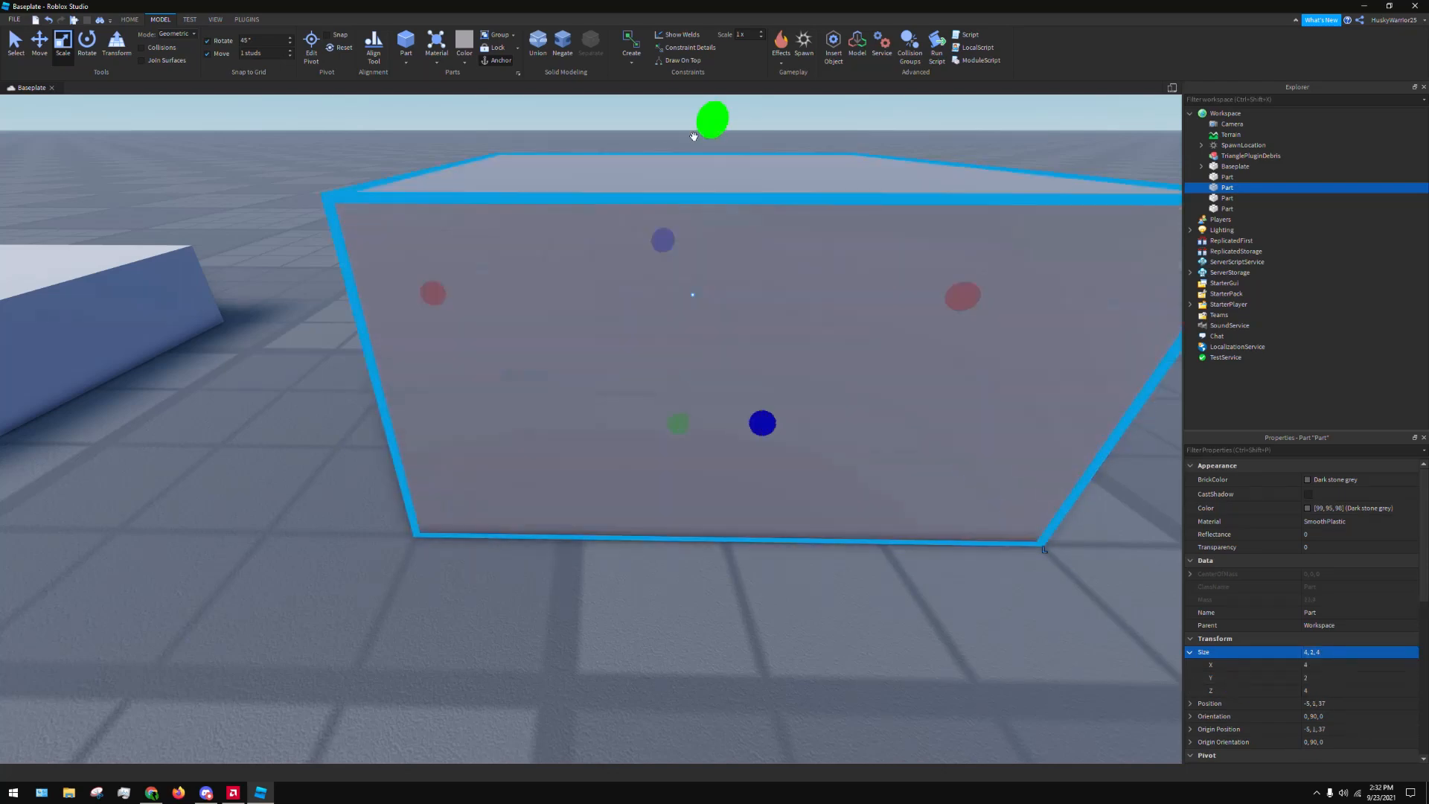
scroll(762, 247, "down", 5)
right_click_drag(761, 246, 795, 204)
scroll(783, 240, "up", 4)
left_click_drag(781, 250, 783, 351)
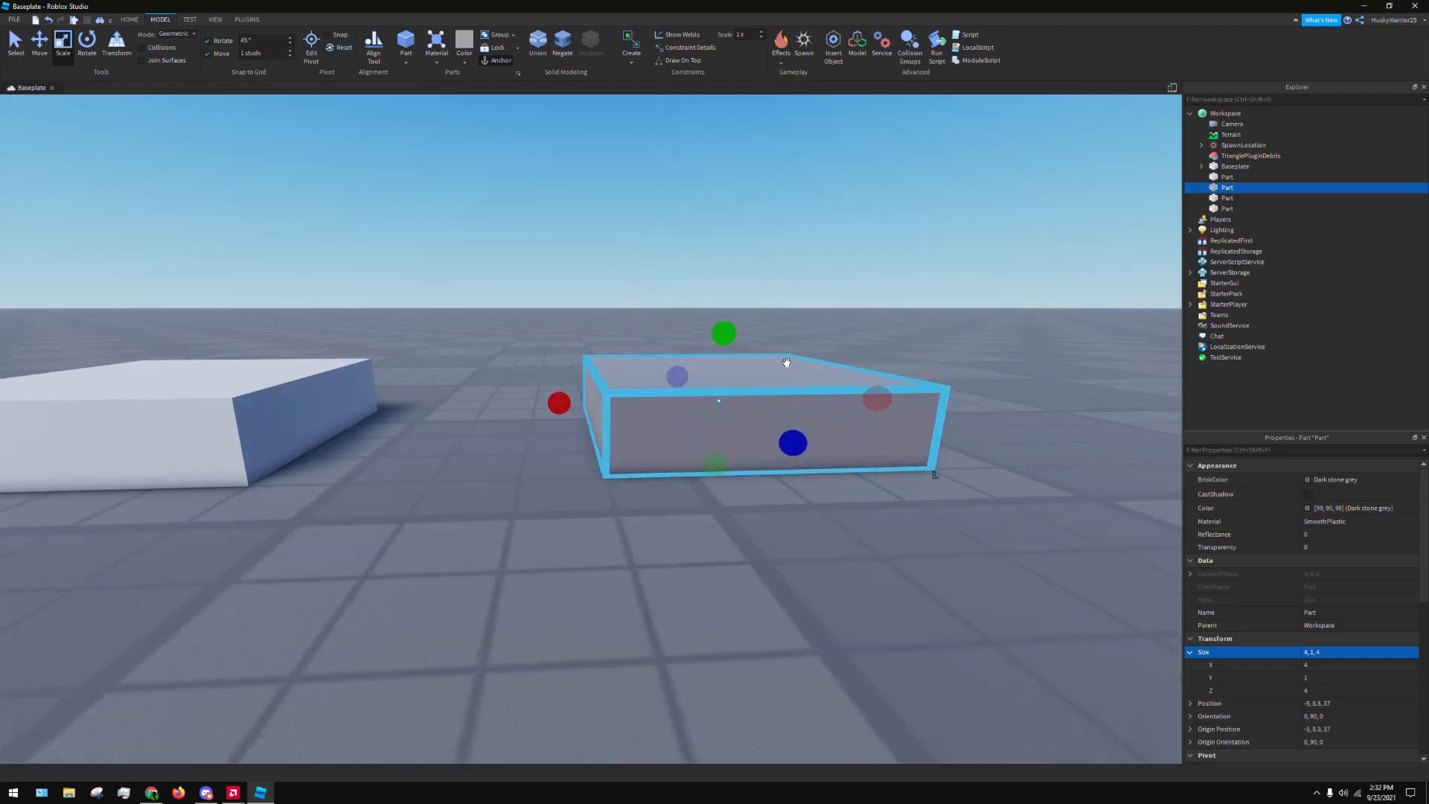
right_click_drag(788, 360, 792, 335)
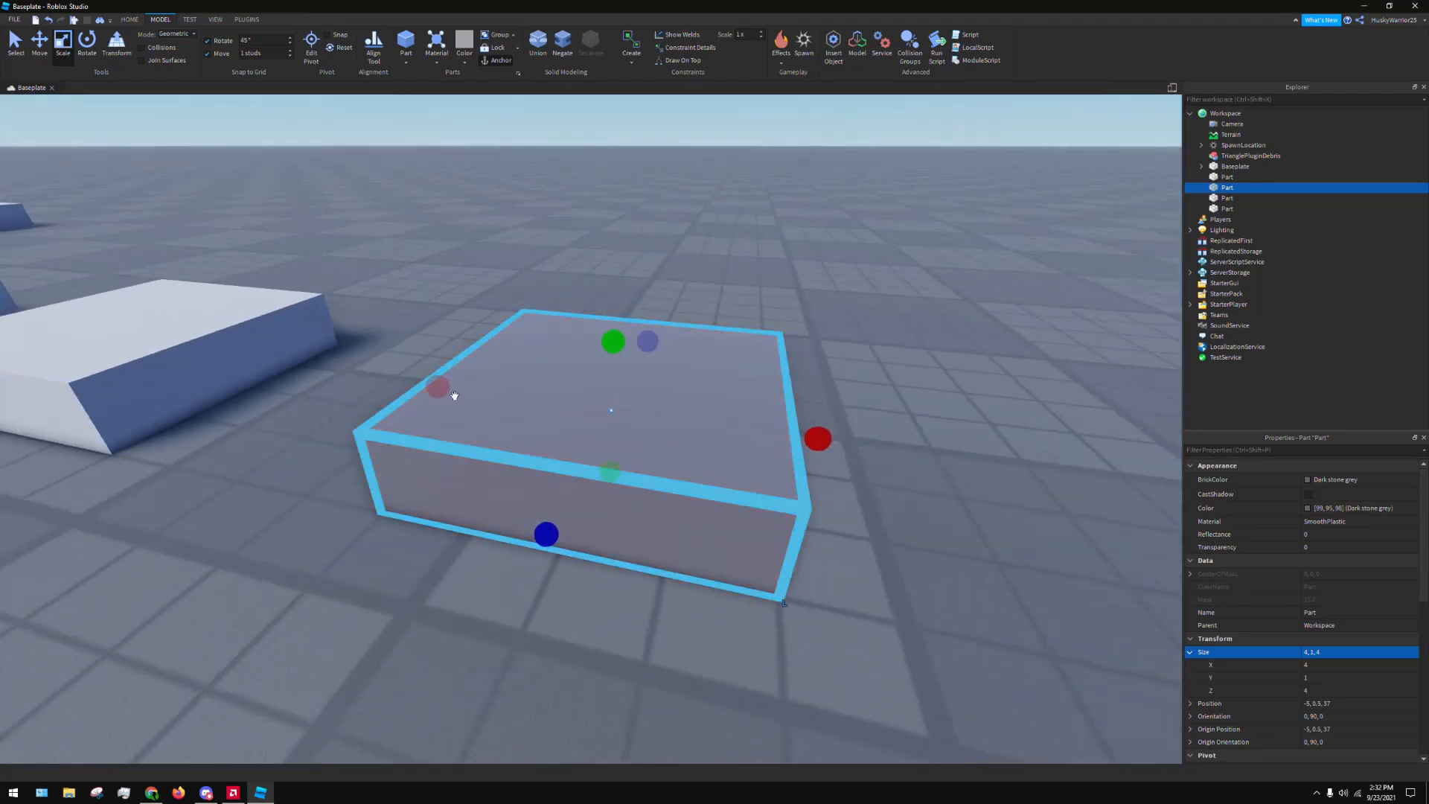
mouse_move(445, 392)
left_mouse_down()
mouse_move(545, 411)
mouse_move(450, 400)
left_mouse_up()
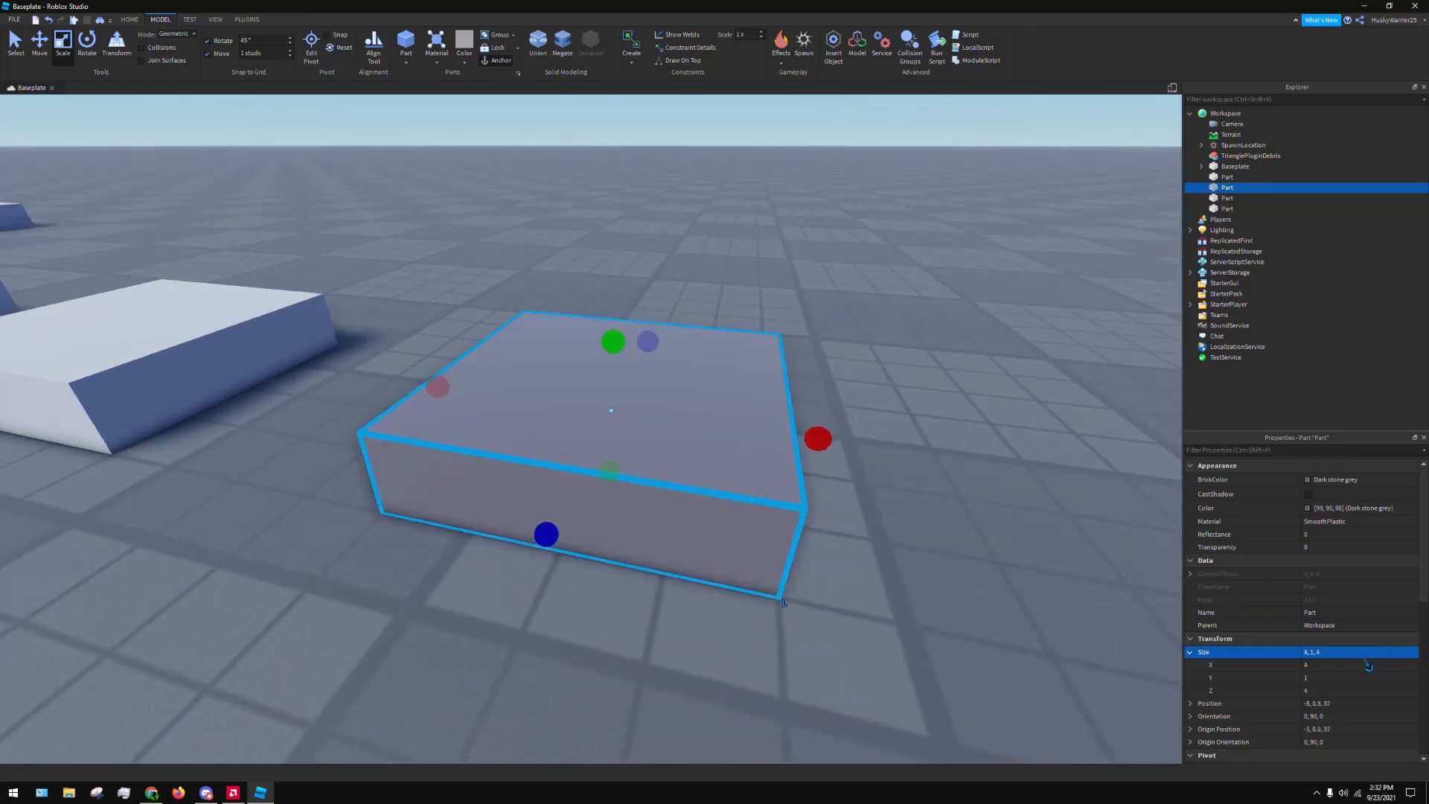
Move the dark grey block around the baseplate to origin position -4, 0.5, 38, checking the Origin Position property
scroll(1367, 666, "down", 3)
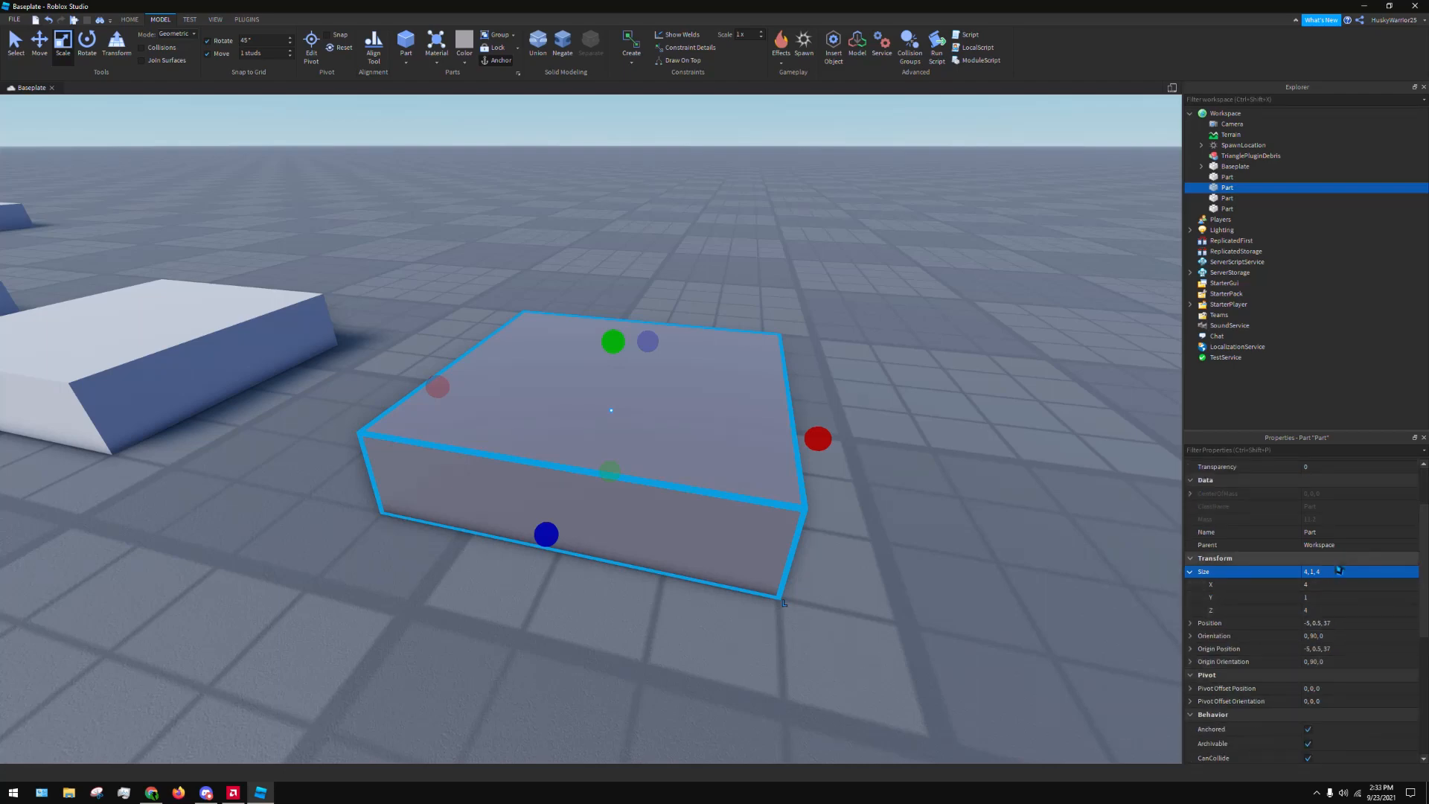
scroll(1369, 584, "down", 1)
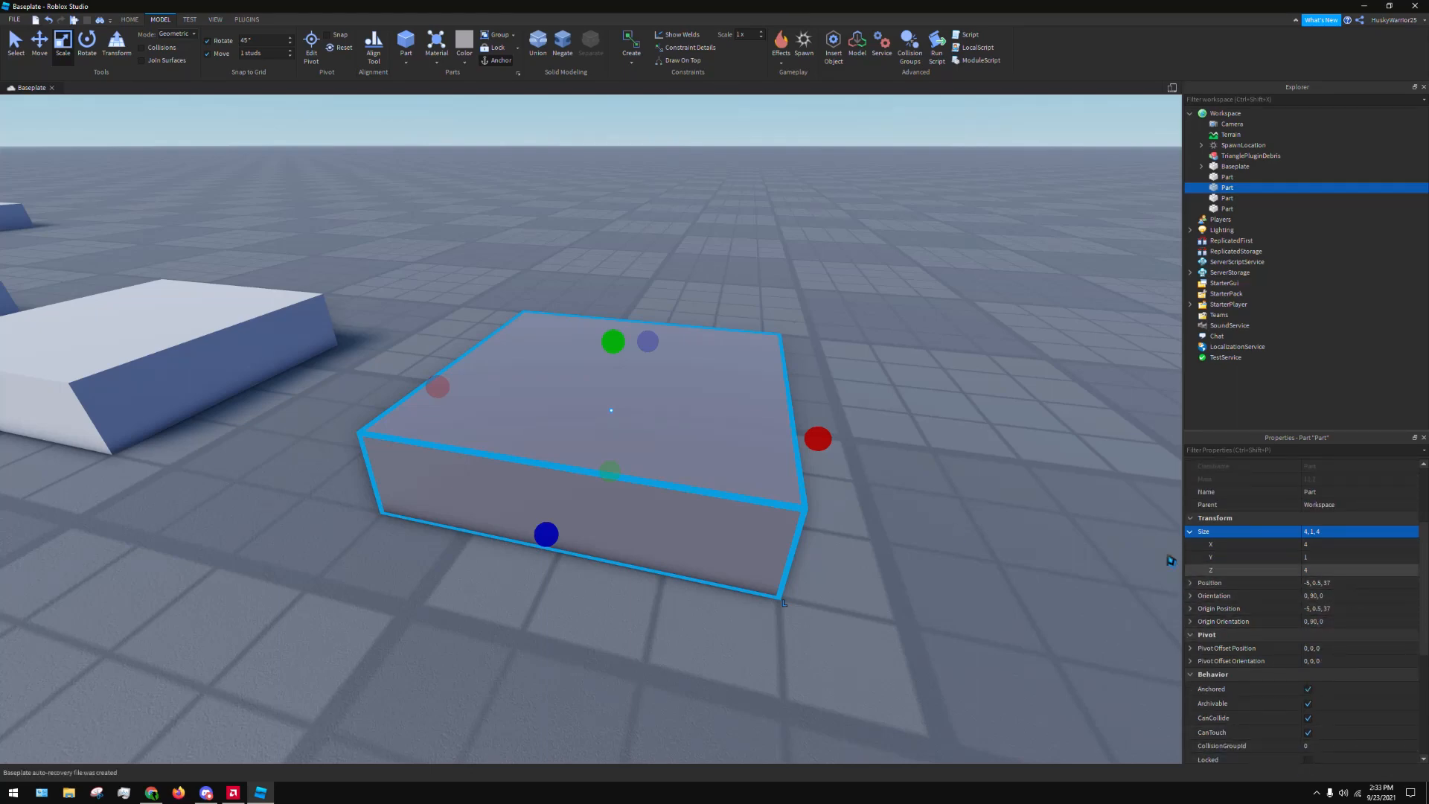
left_click_drag(625, 425, 641, 470)
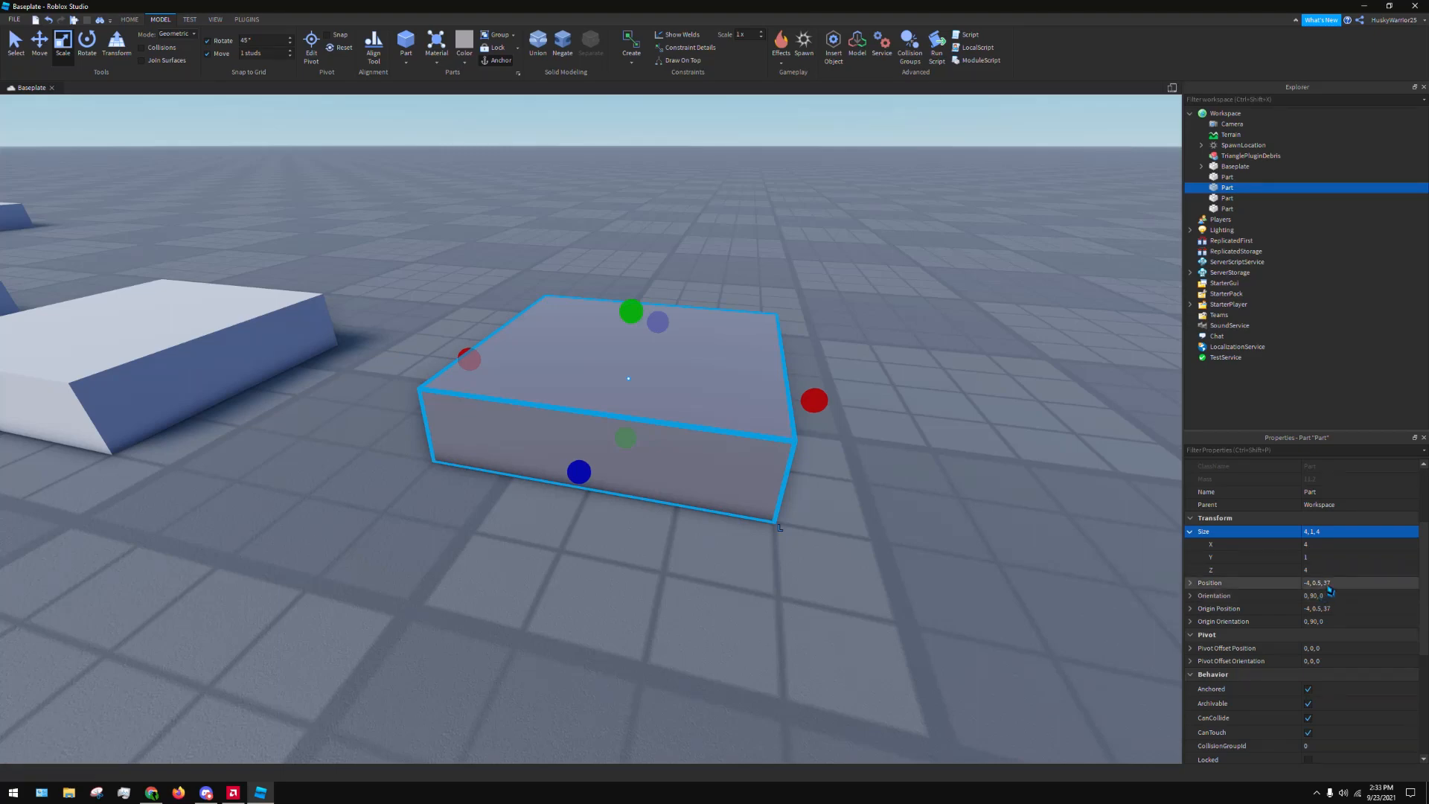
left_click(1377, 609)
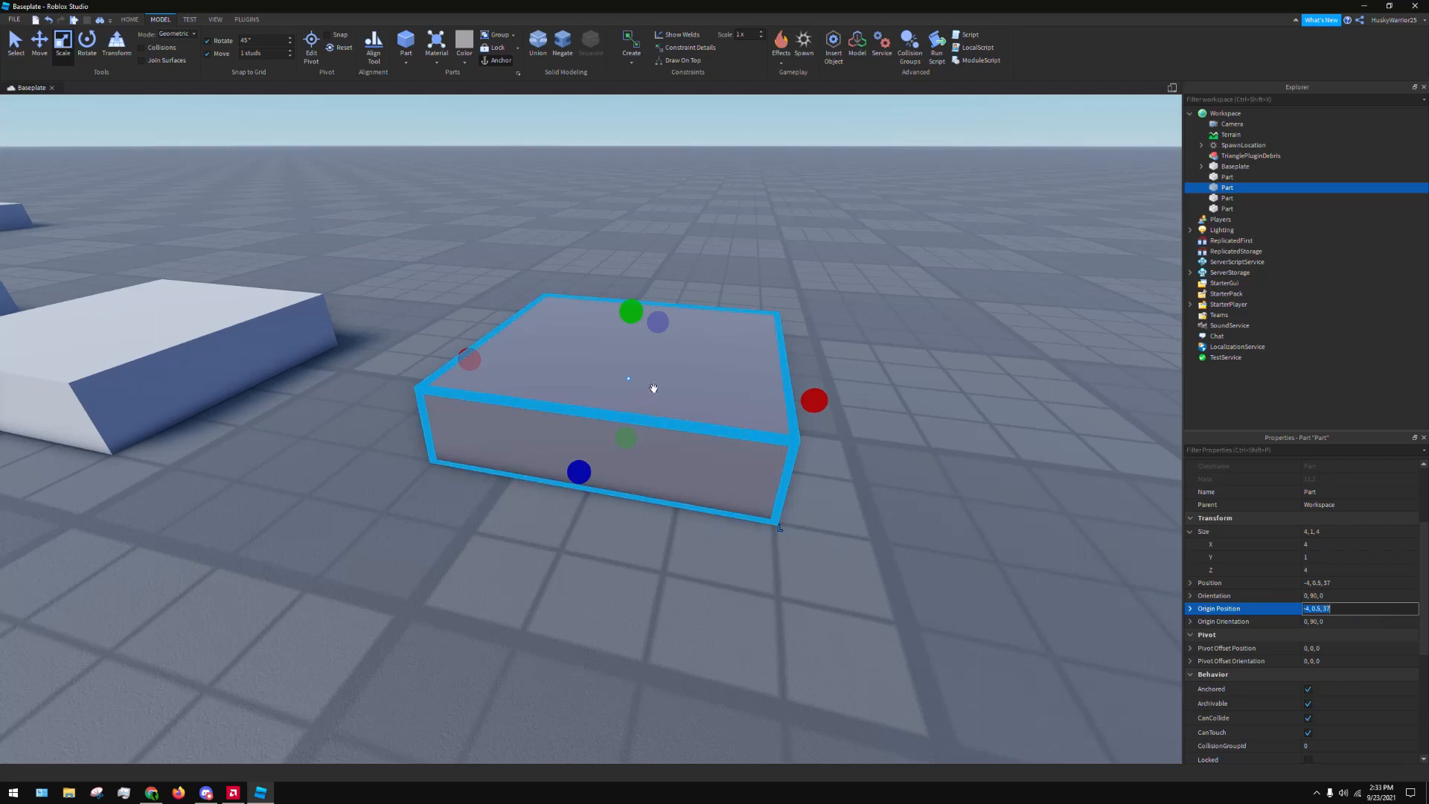
left_click_drag(638, 369, 666, 530)
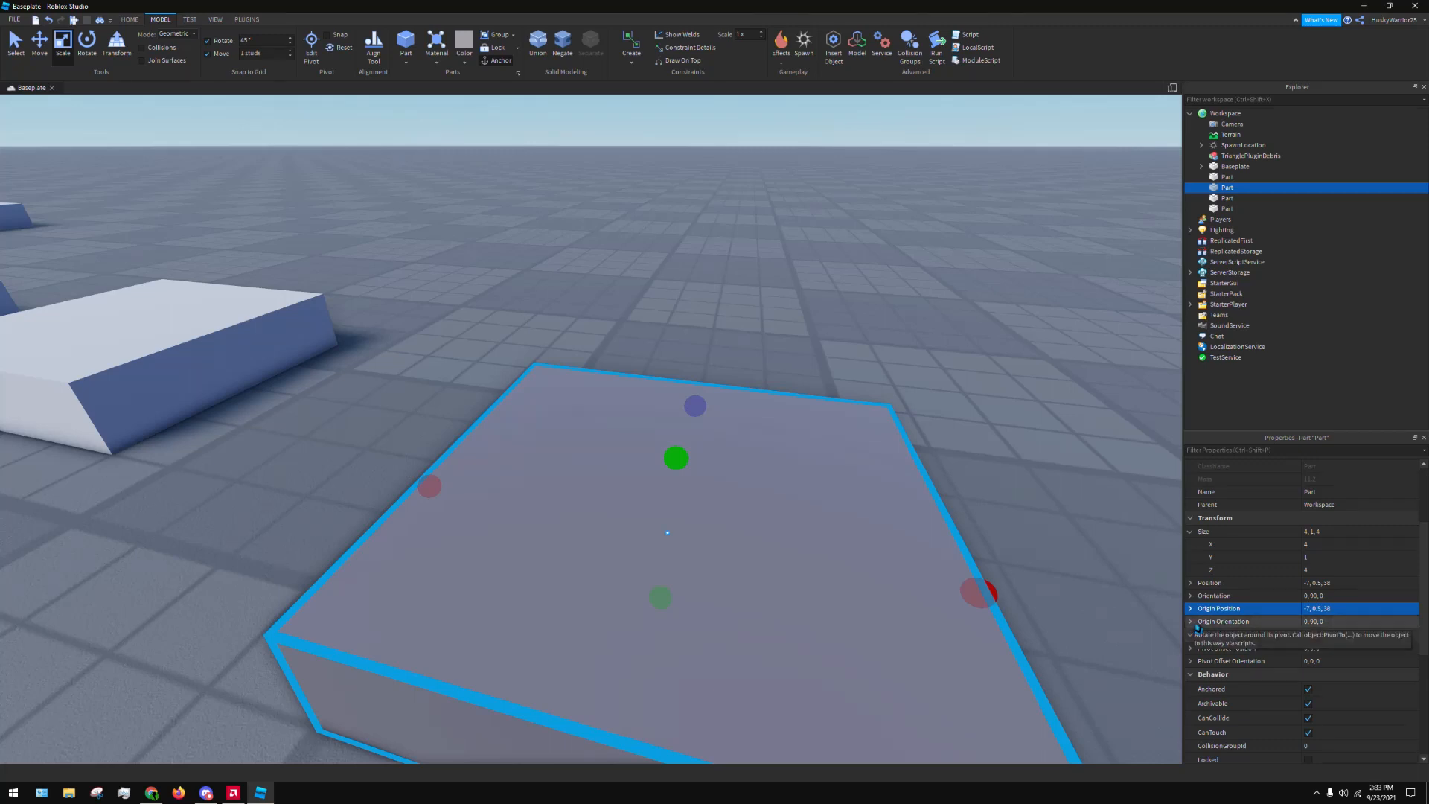
left_click_drag(708, 539, 704, 426)
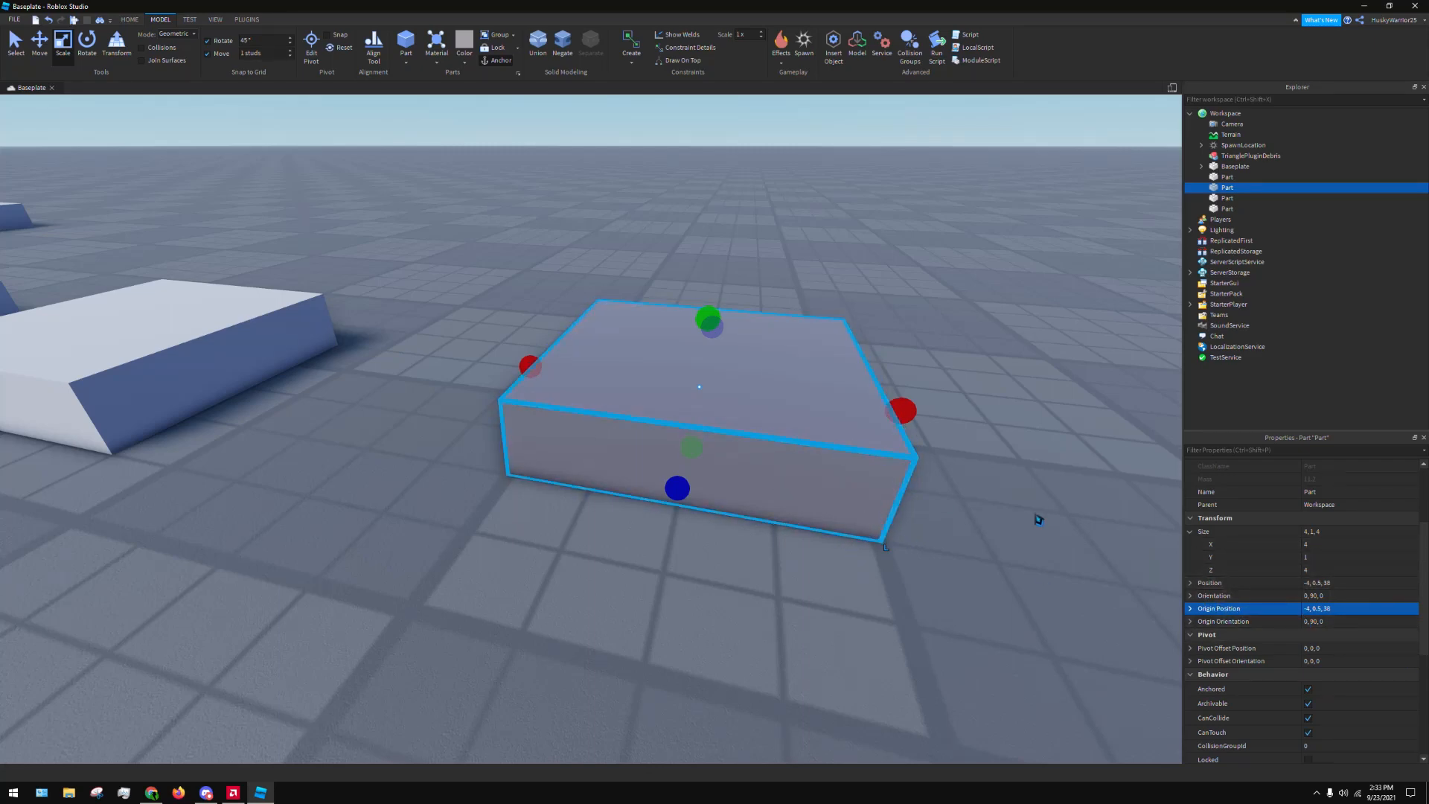
Collapse the Size property, reselect the dark grey block and collapse its Data and Transform property groups
scroll(1038, 519, "down", 5)
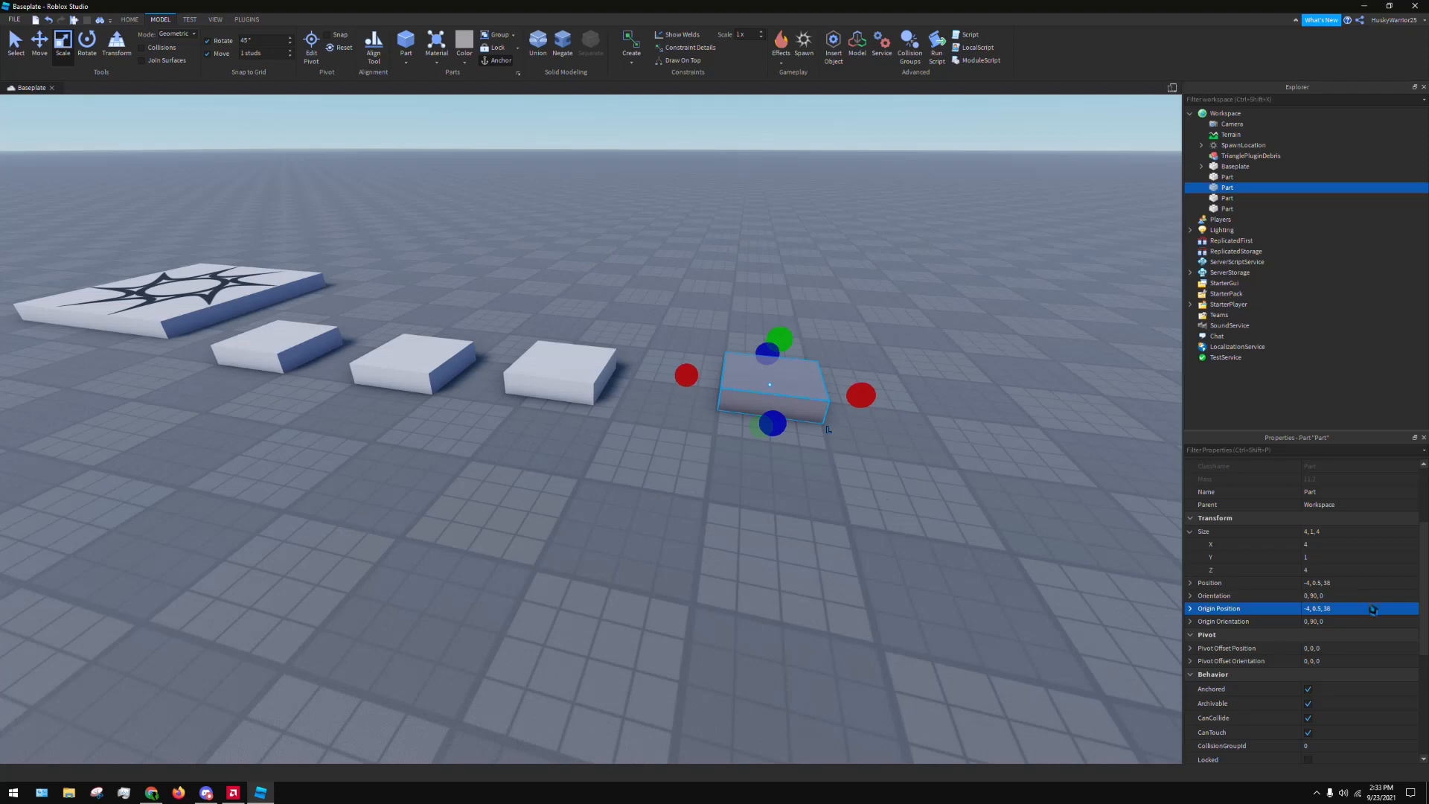
scroll(1373, 610, "down", 1)
left_click(1191, 491)
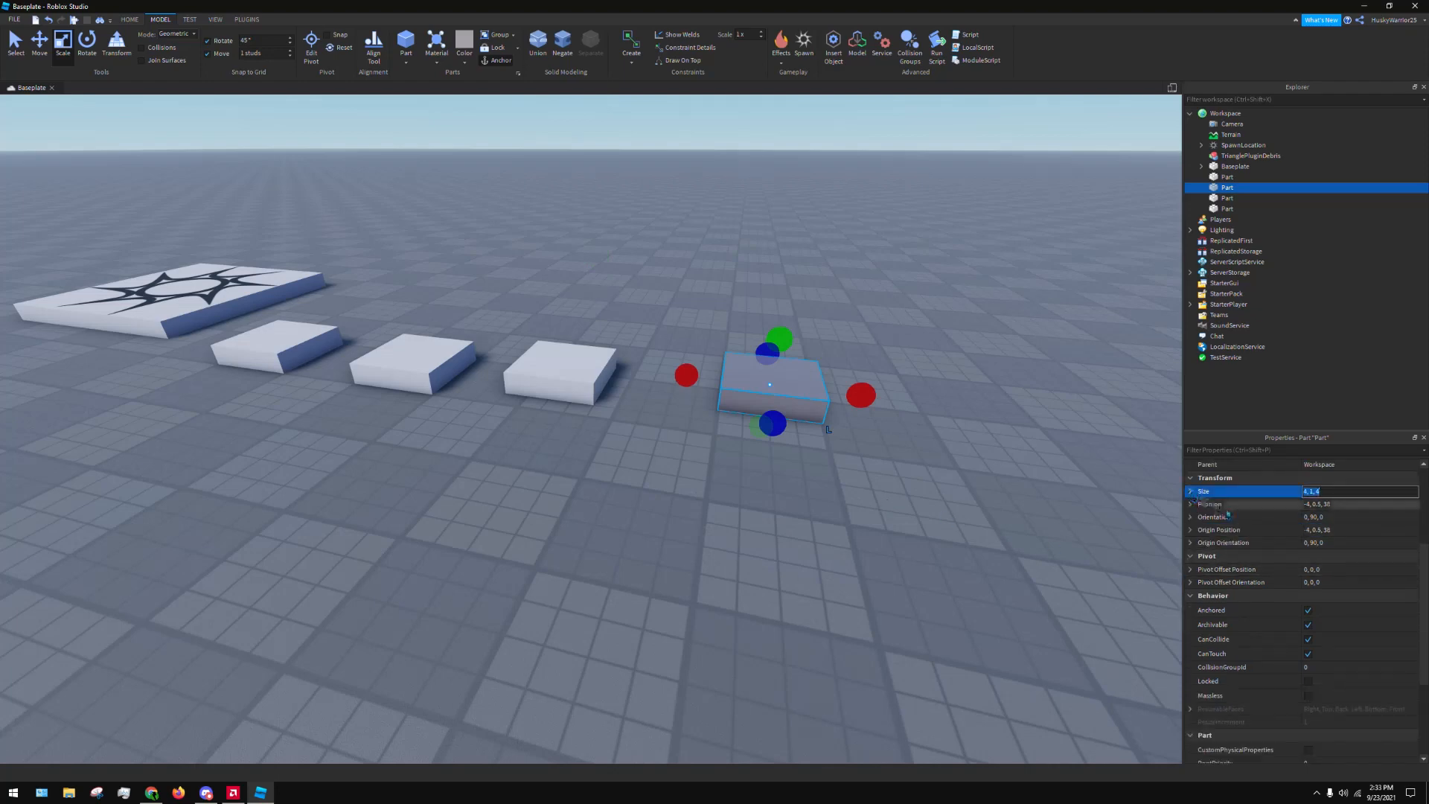
scroll(1193, 513, "up", 1)
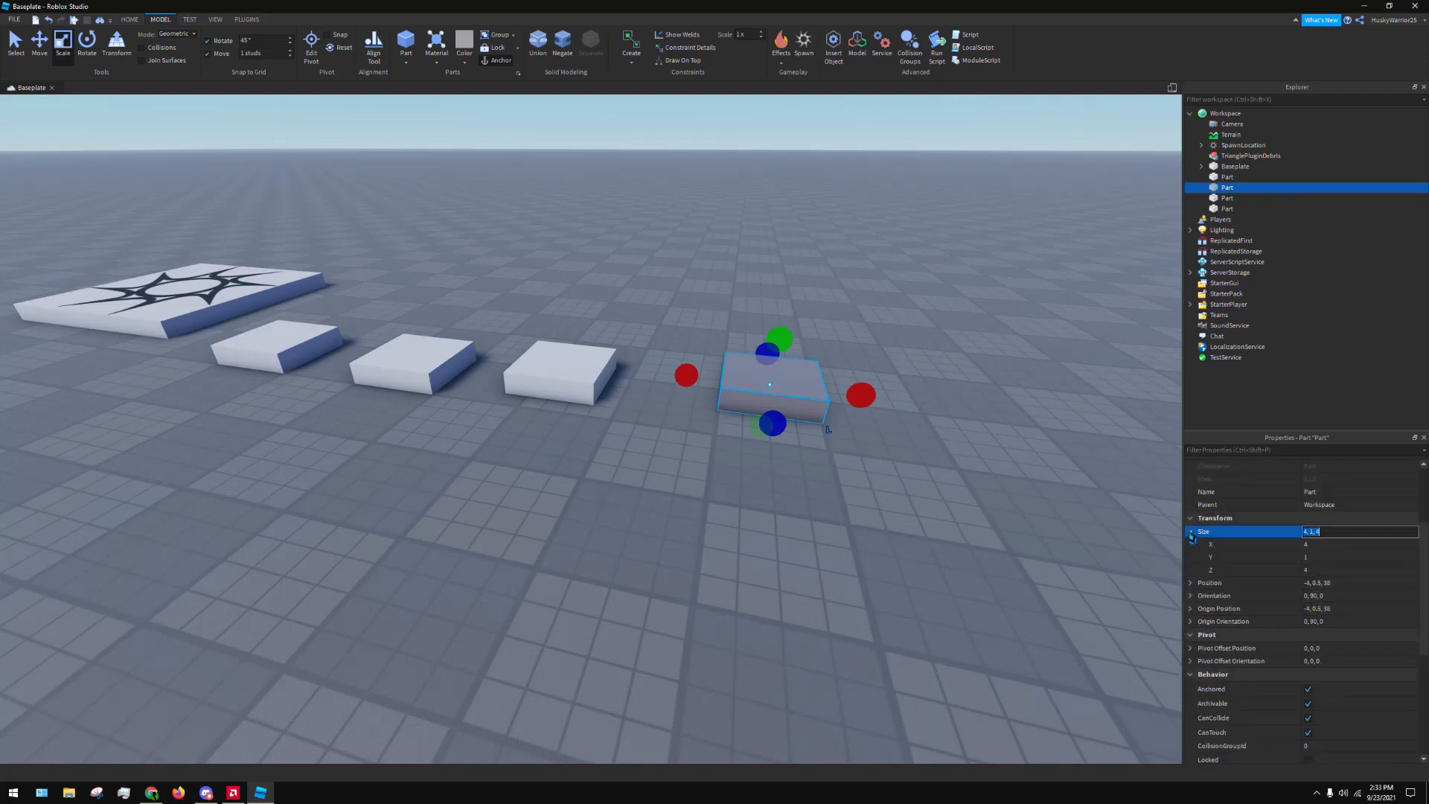
left_click(1028, 523)
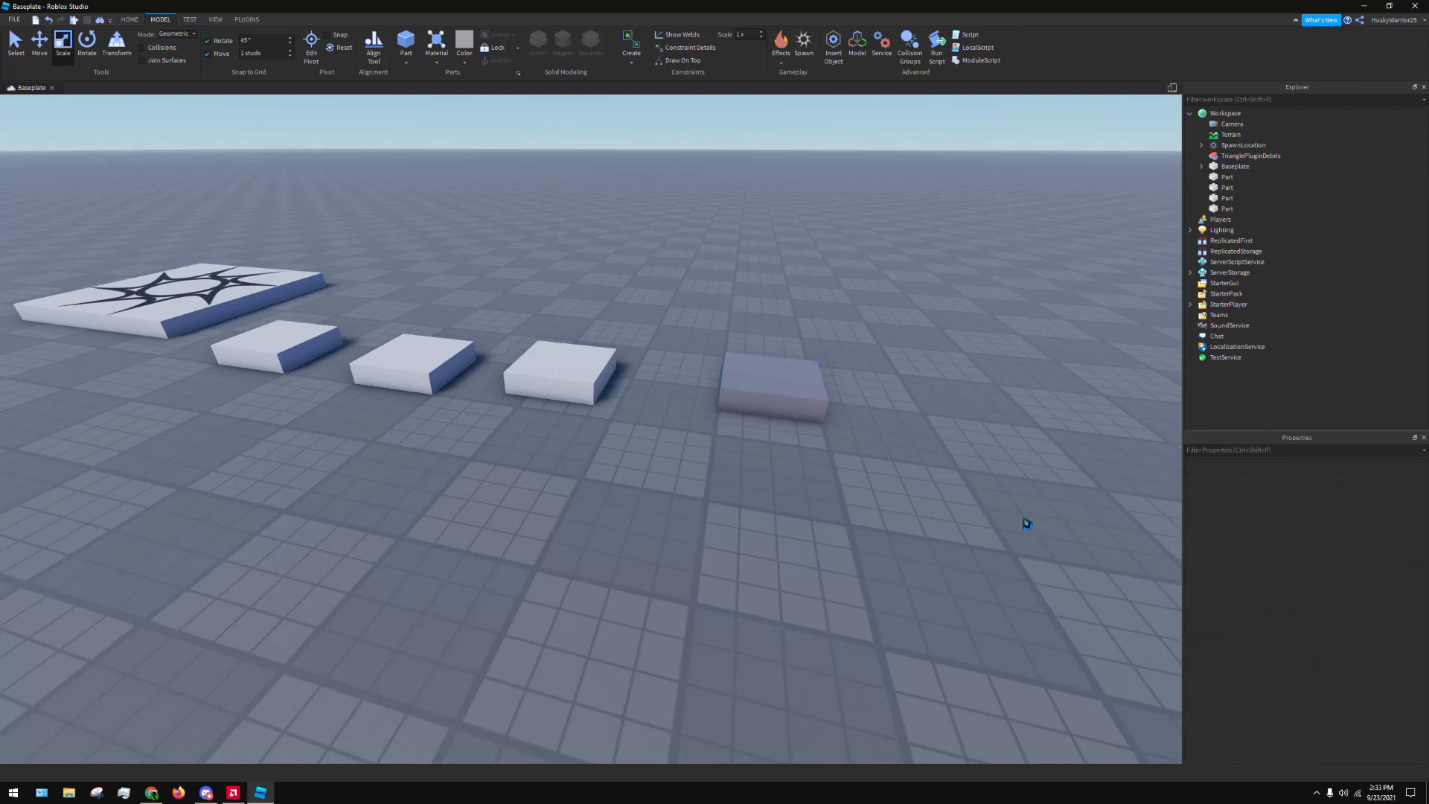
left_click(814, 374)
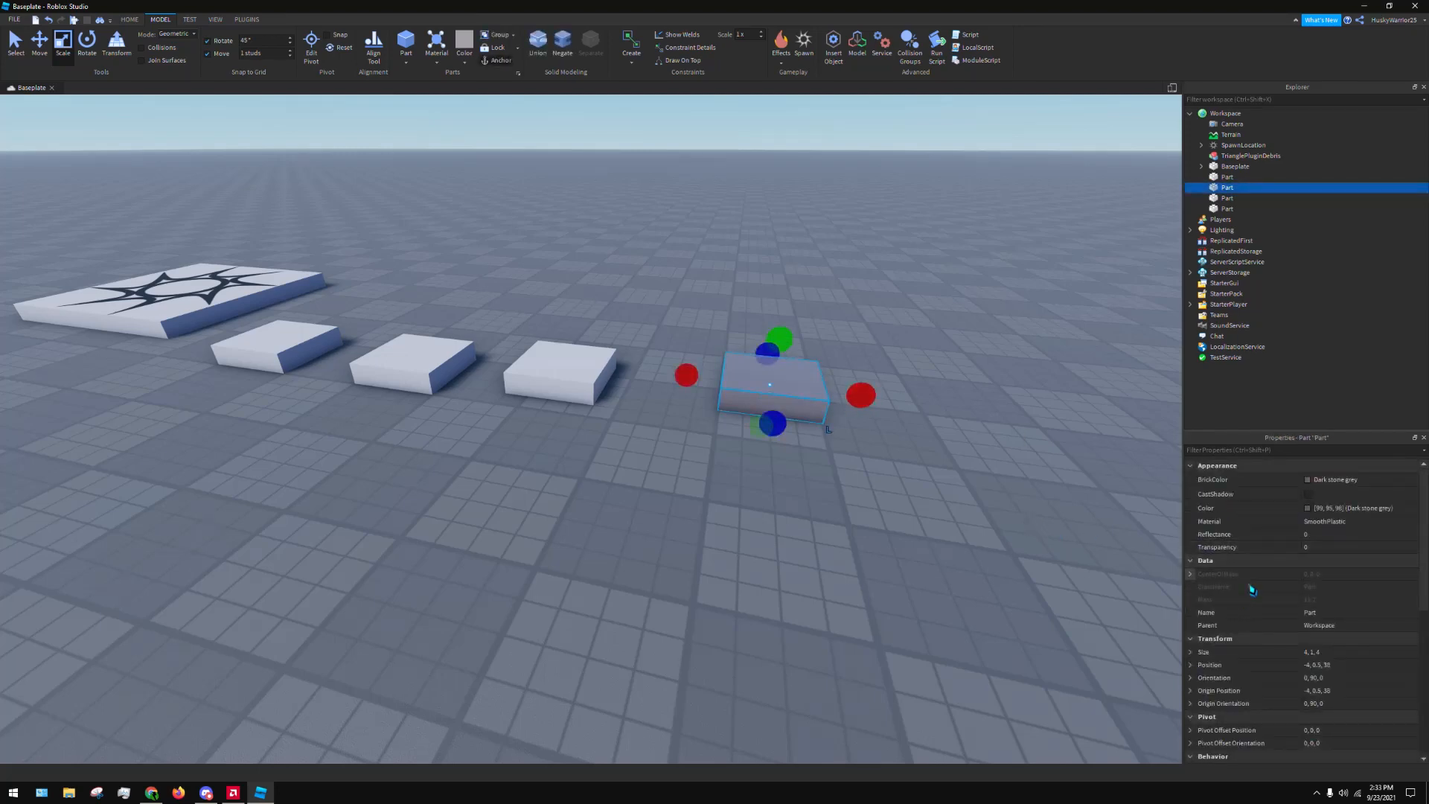
left_click(1191, 568)
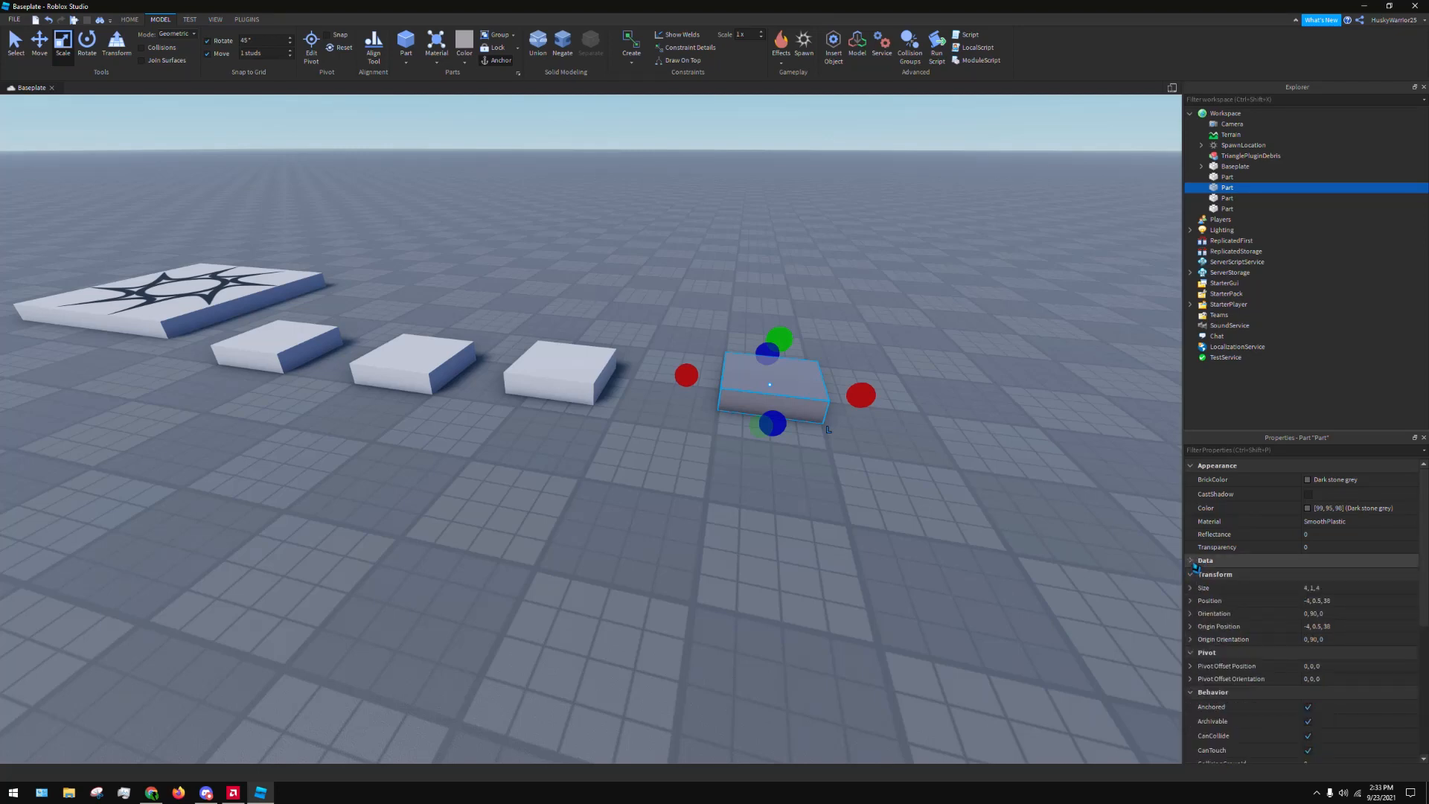
left_click(1191, 574)
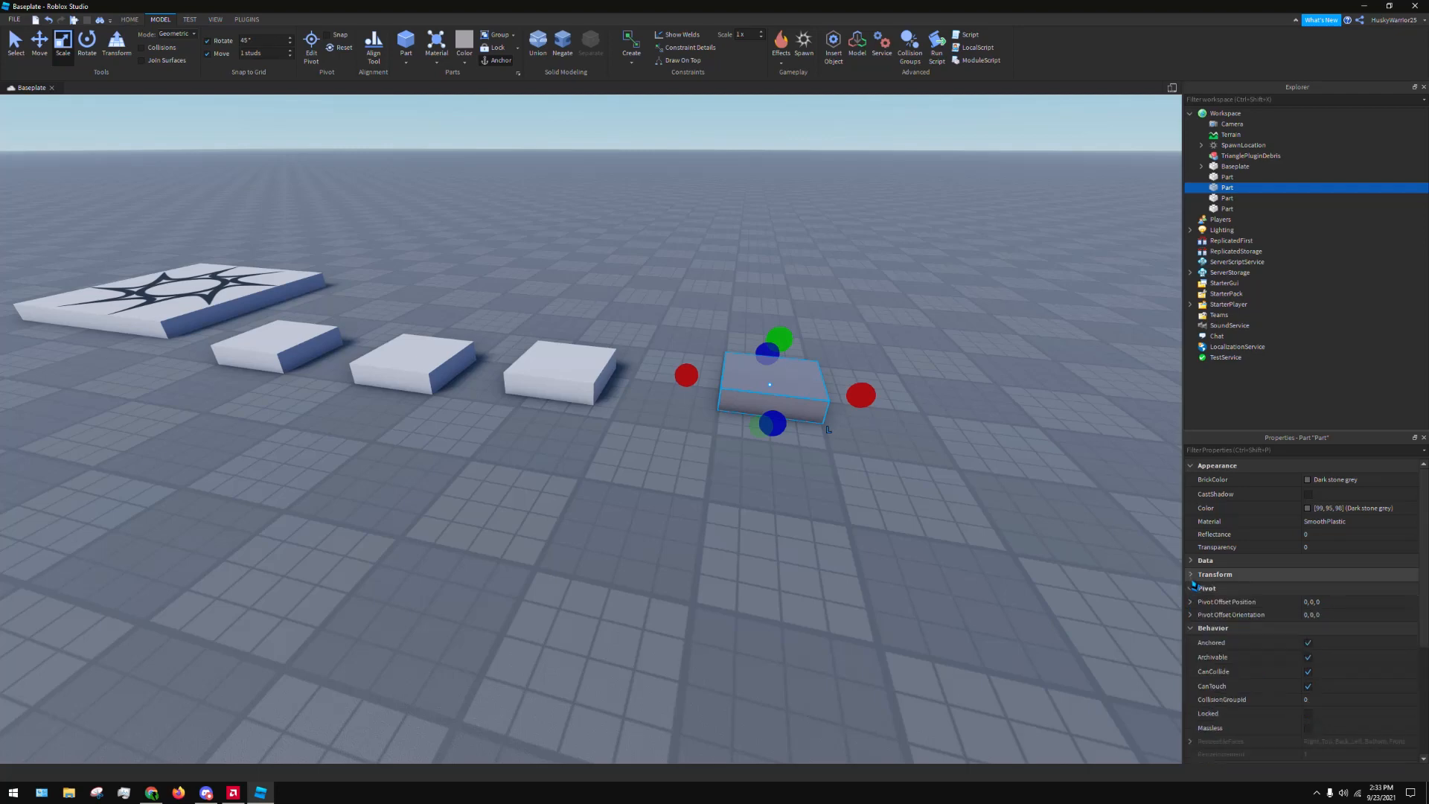
Set the dark grey block's Pivot Offset Position to 1, 0, 0
left_click(1398, 604)
type("1")
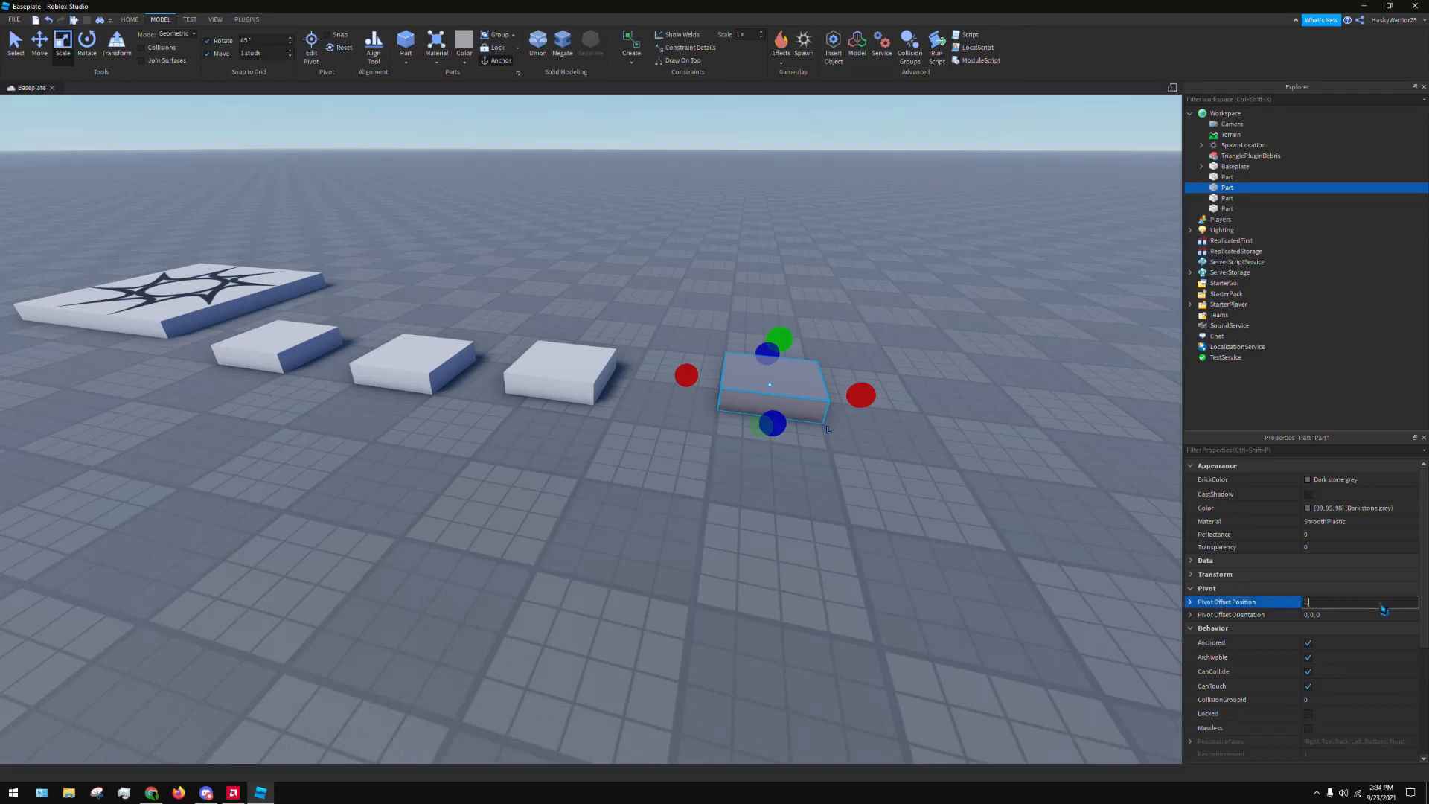
type(", 0, 0")
key("Return")
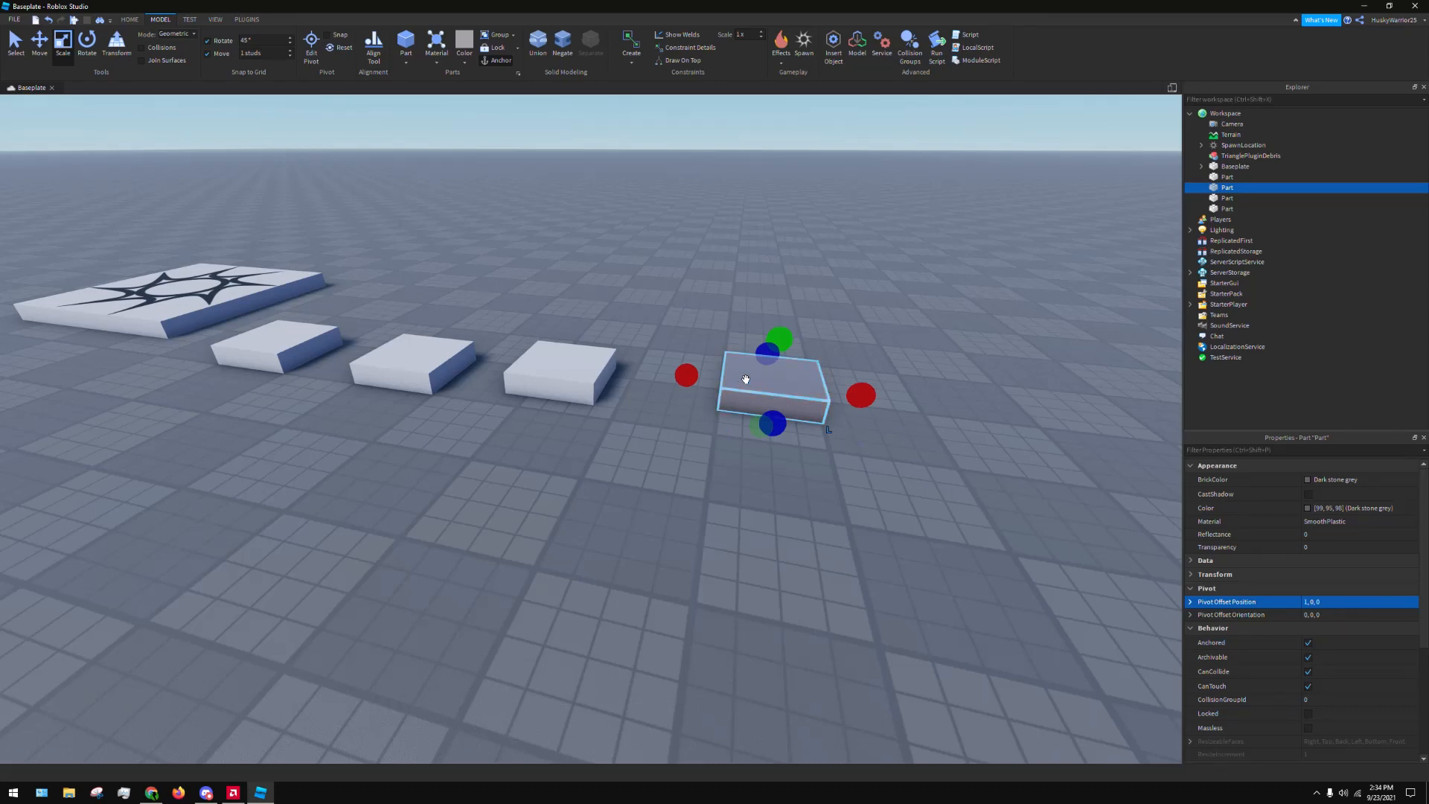
Rotate the dark grey block around its offset pivot about the vertical axis, ending a quarter turn from its starting orientation
left_click(87, 42)
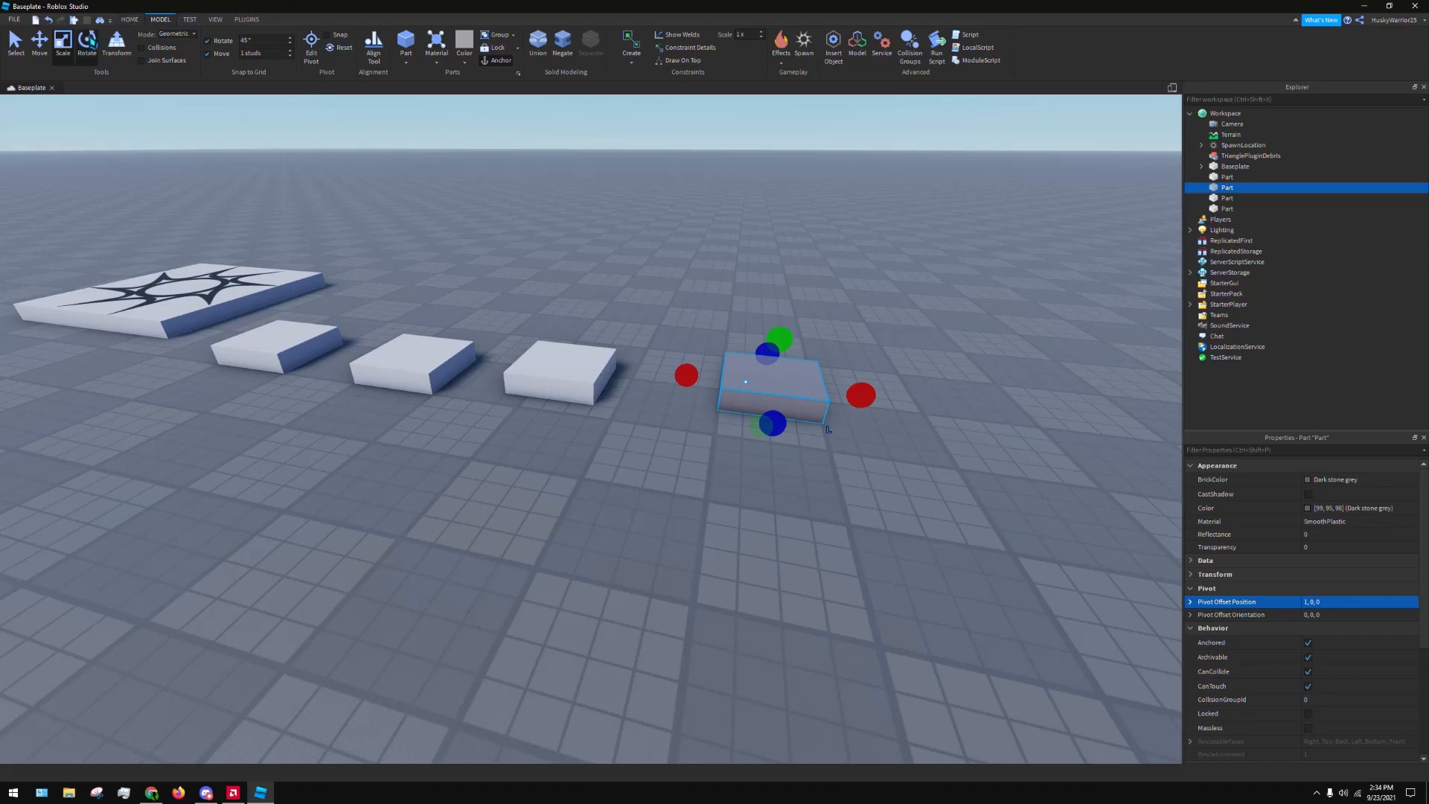
left_click_drag(868, 402, 727, 533)
left_click_drag(851, 394, 745, 473)
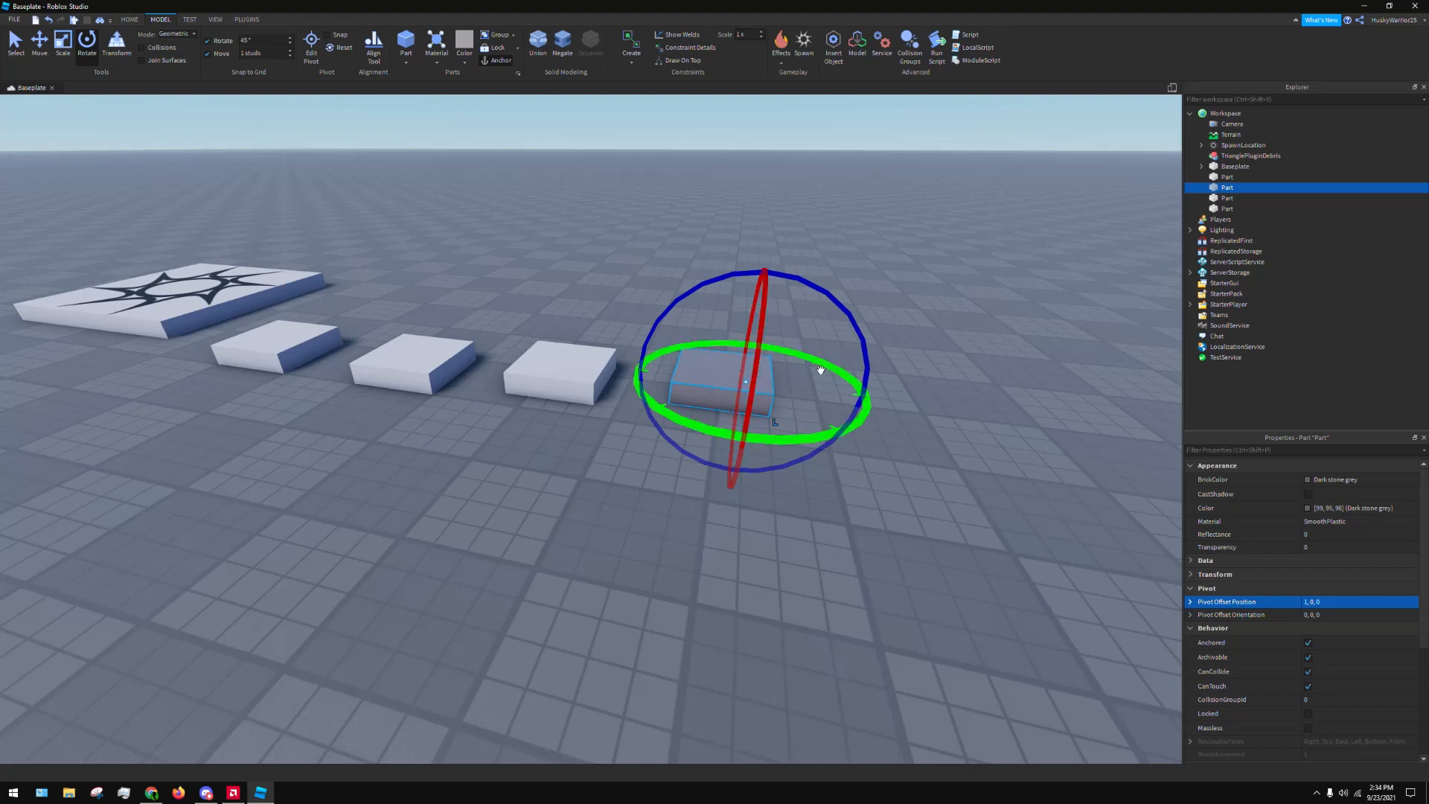
left_click_drag(819, 370, 695, 484)
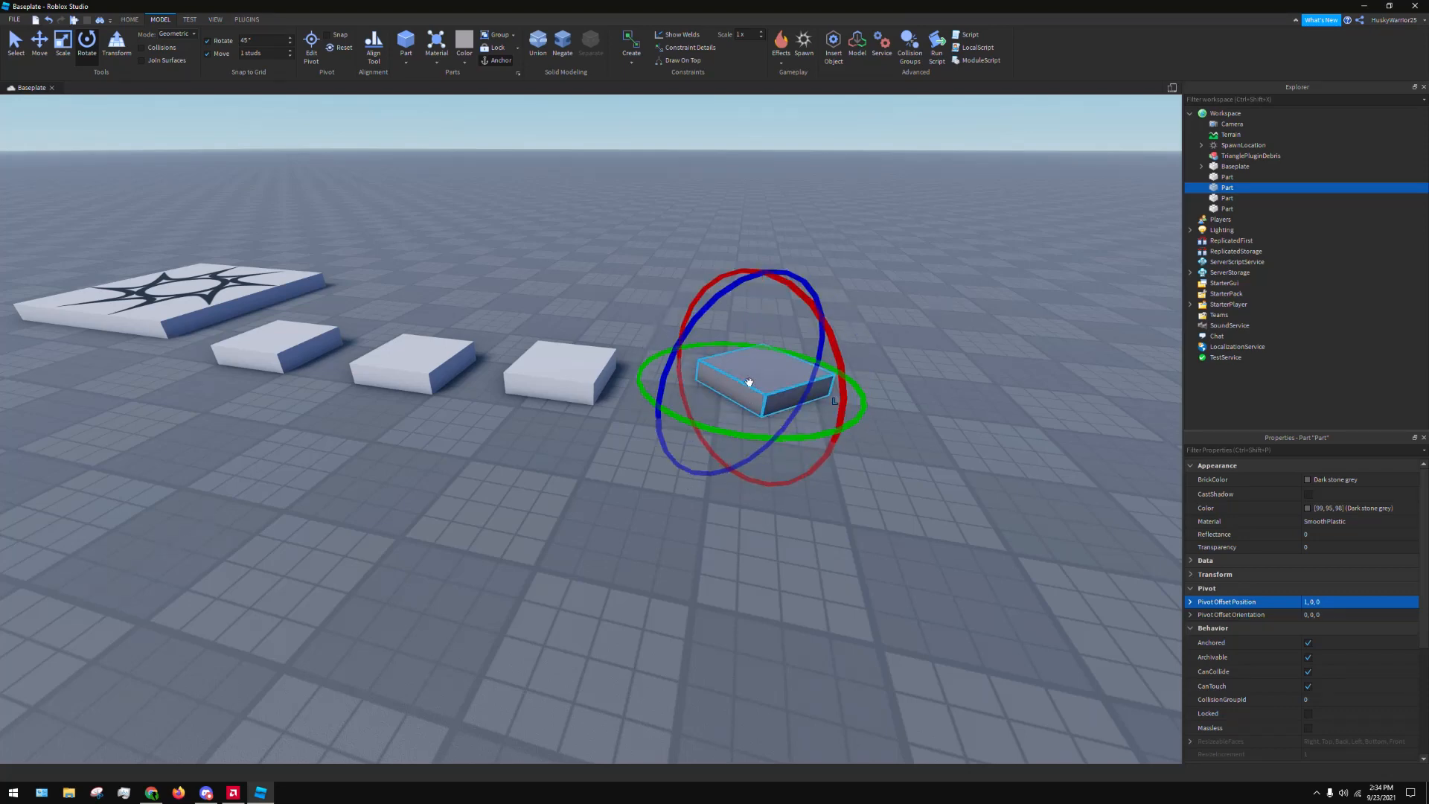
left_click_drag(842, 405, 742, 402)
left_click_drag(865, 384, 823, 469)
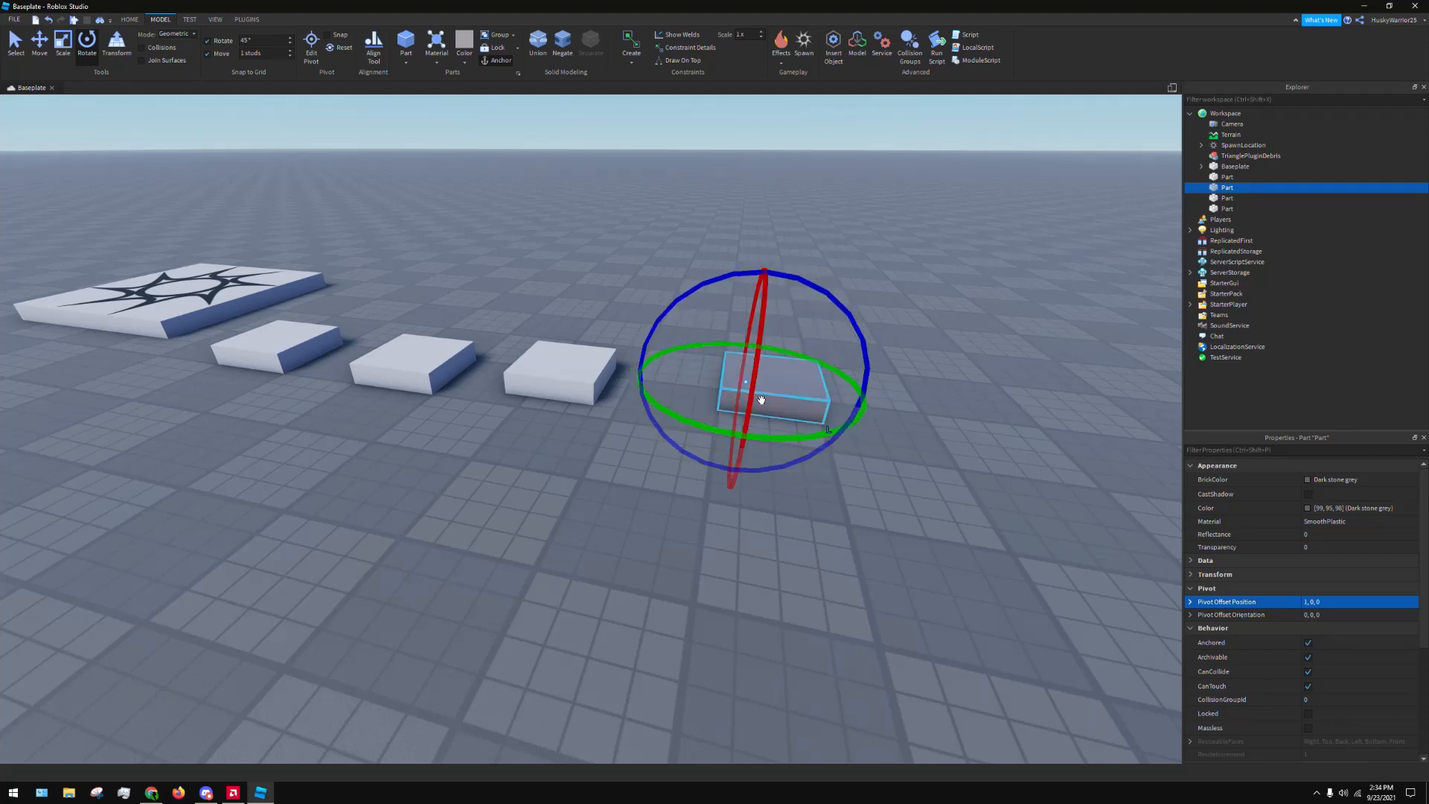
left_click_drag(866, 398, 730, 317)
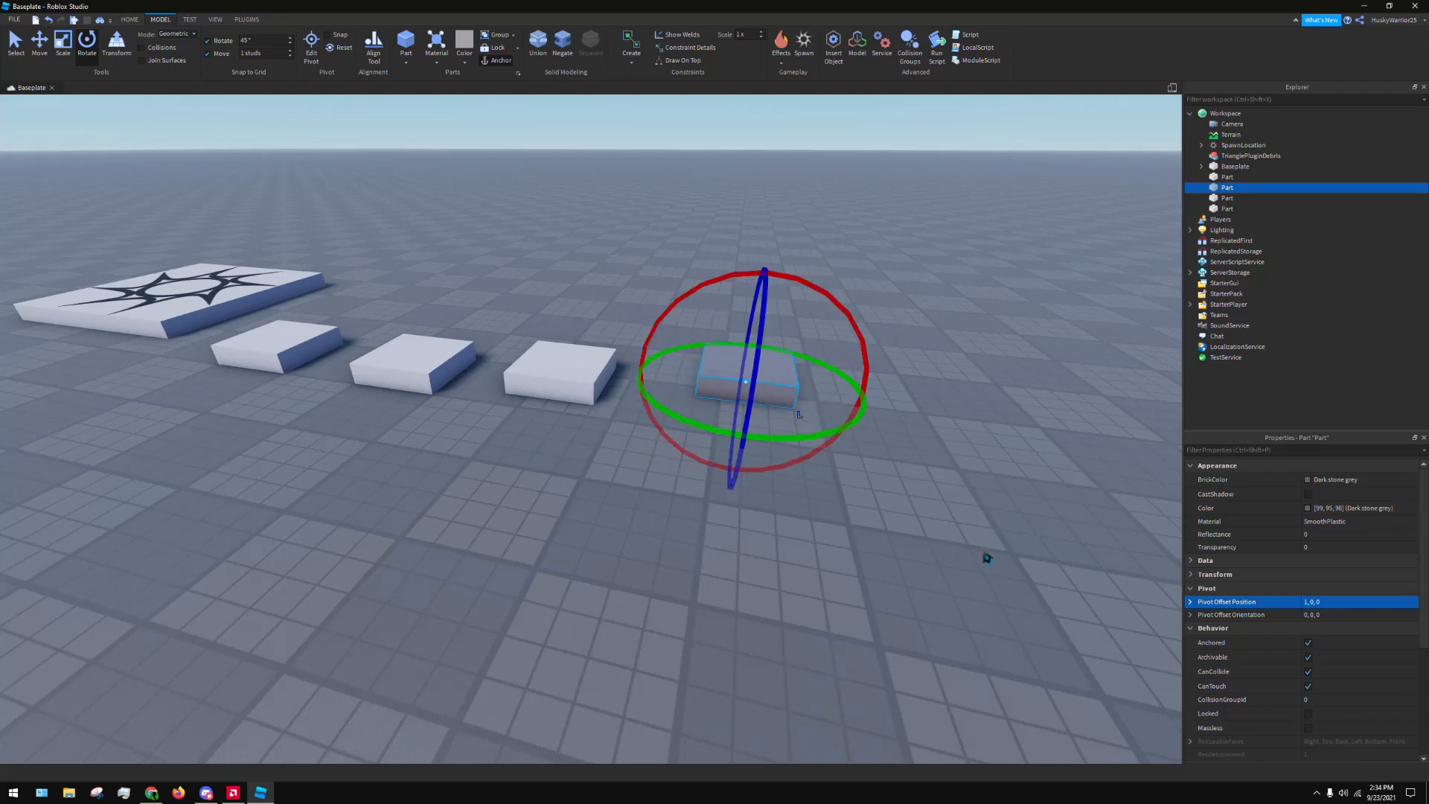
left_click(986, 554)
left_click(752, 377)
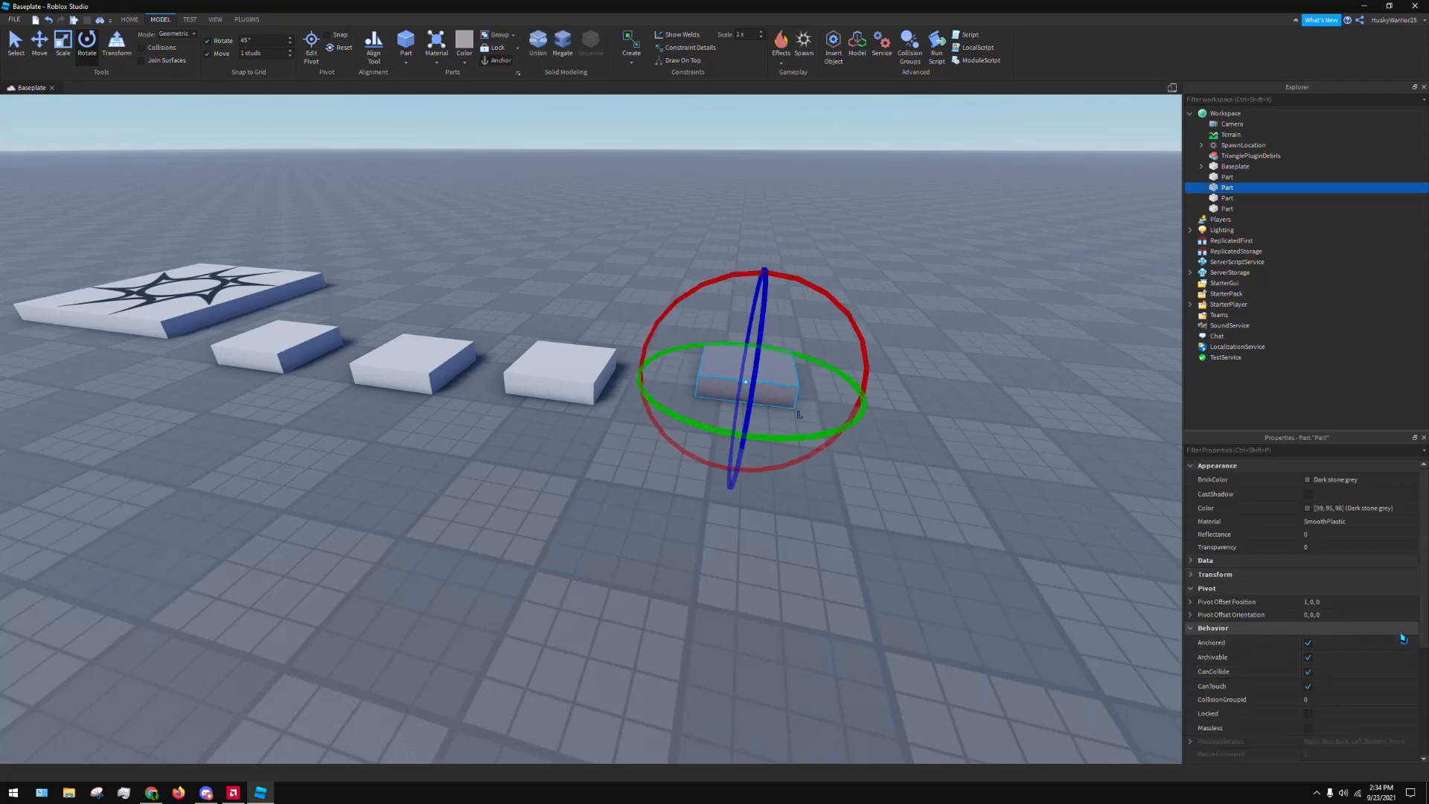
Reset the dark grey block's Pivot Offset Position to 0, 0, 0 and collapse the Pivot property group
left_click(1352, 602)
type("0,0,0")
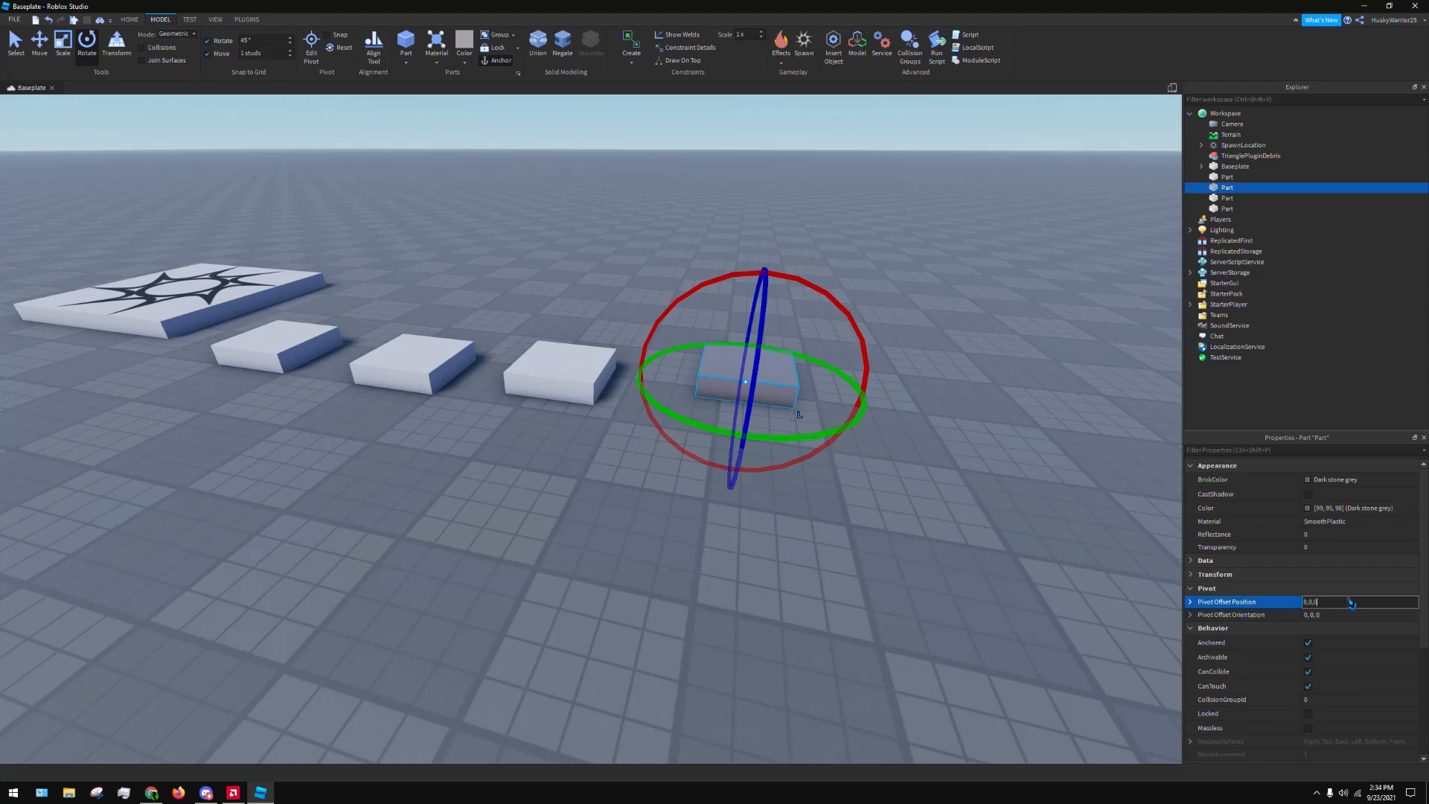
key("Return")
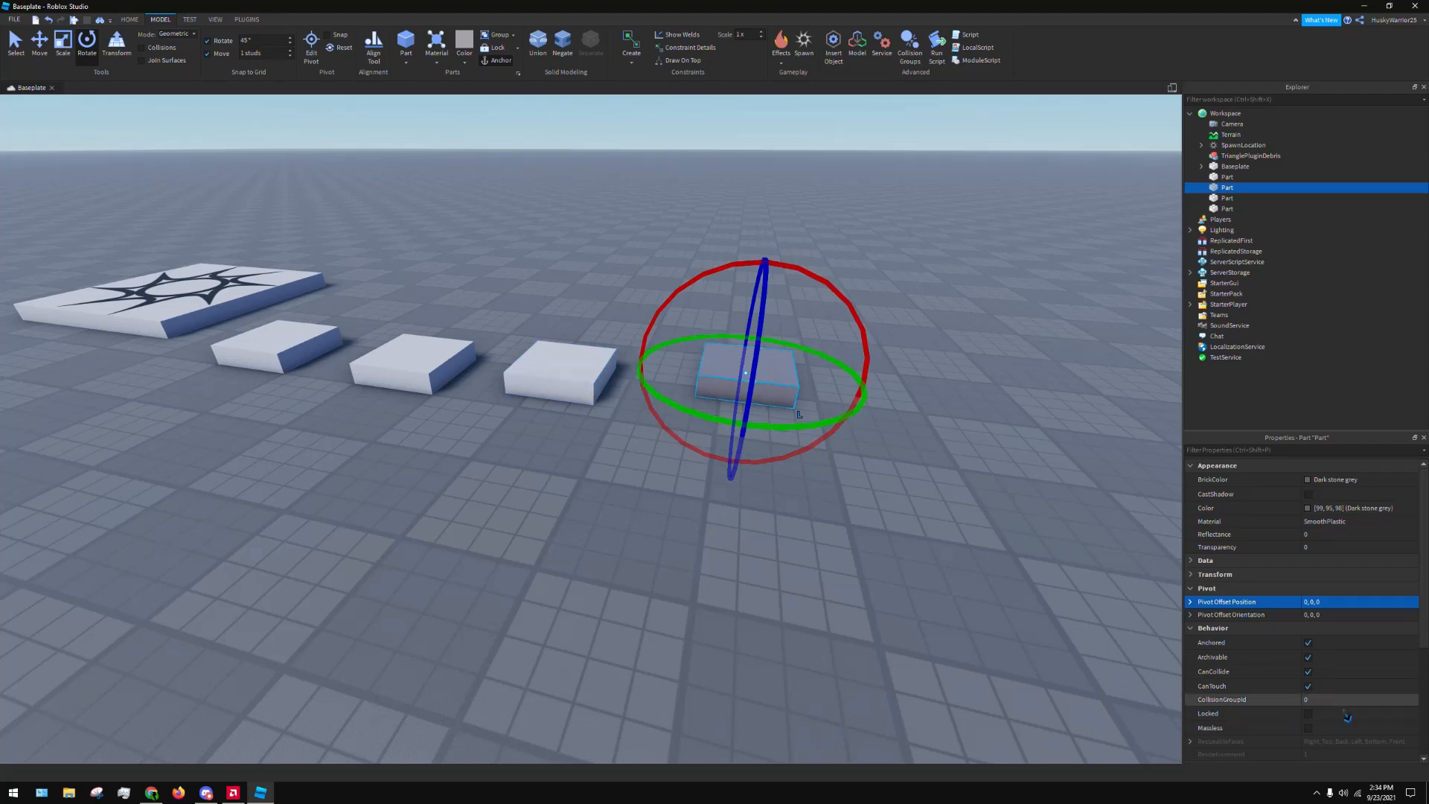
left_click(1205, 589)
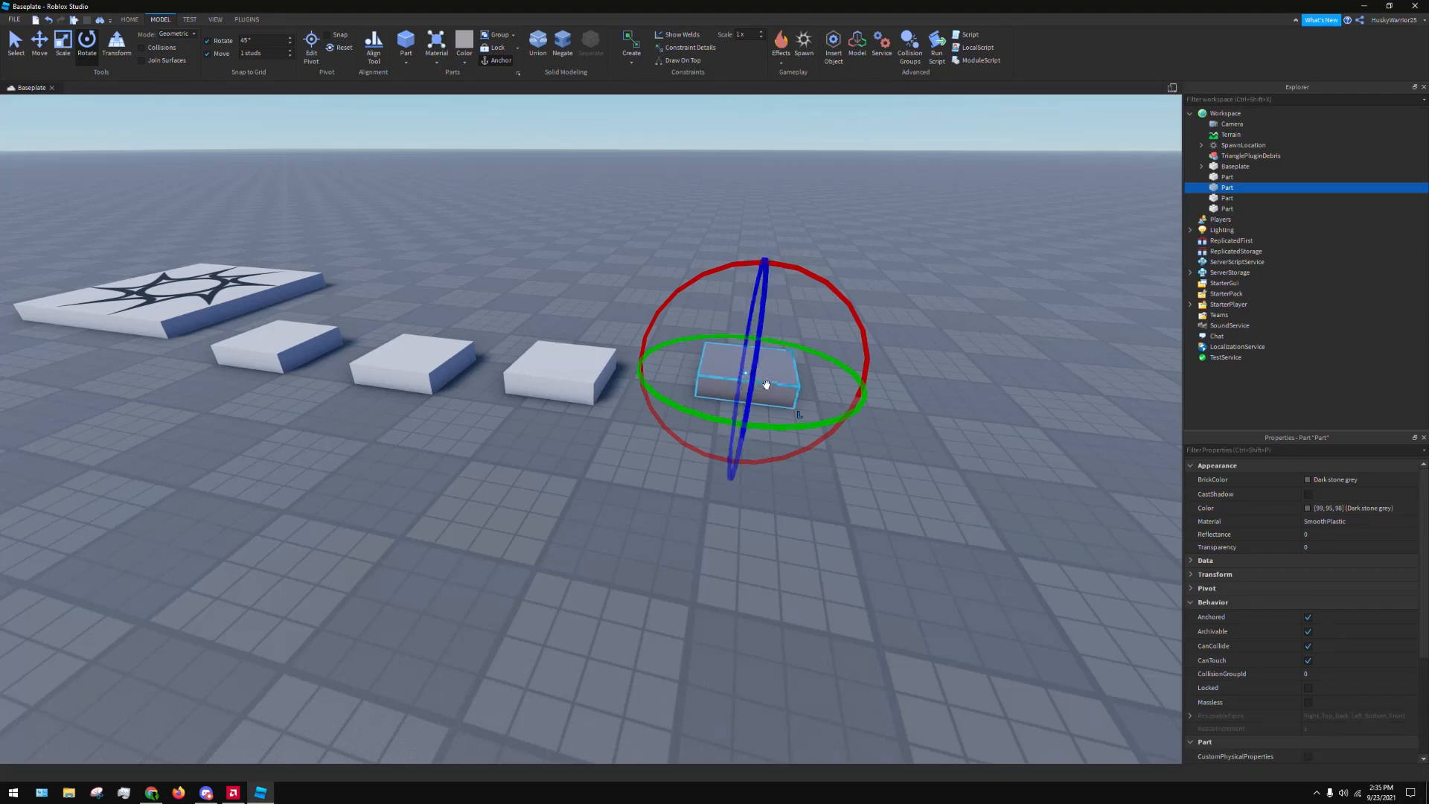
Move the dark grey block slightly closer to the camera on the baseplate and reselect it
left_click_drag(765, 389, 798, 446)
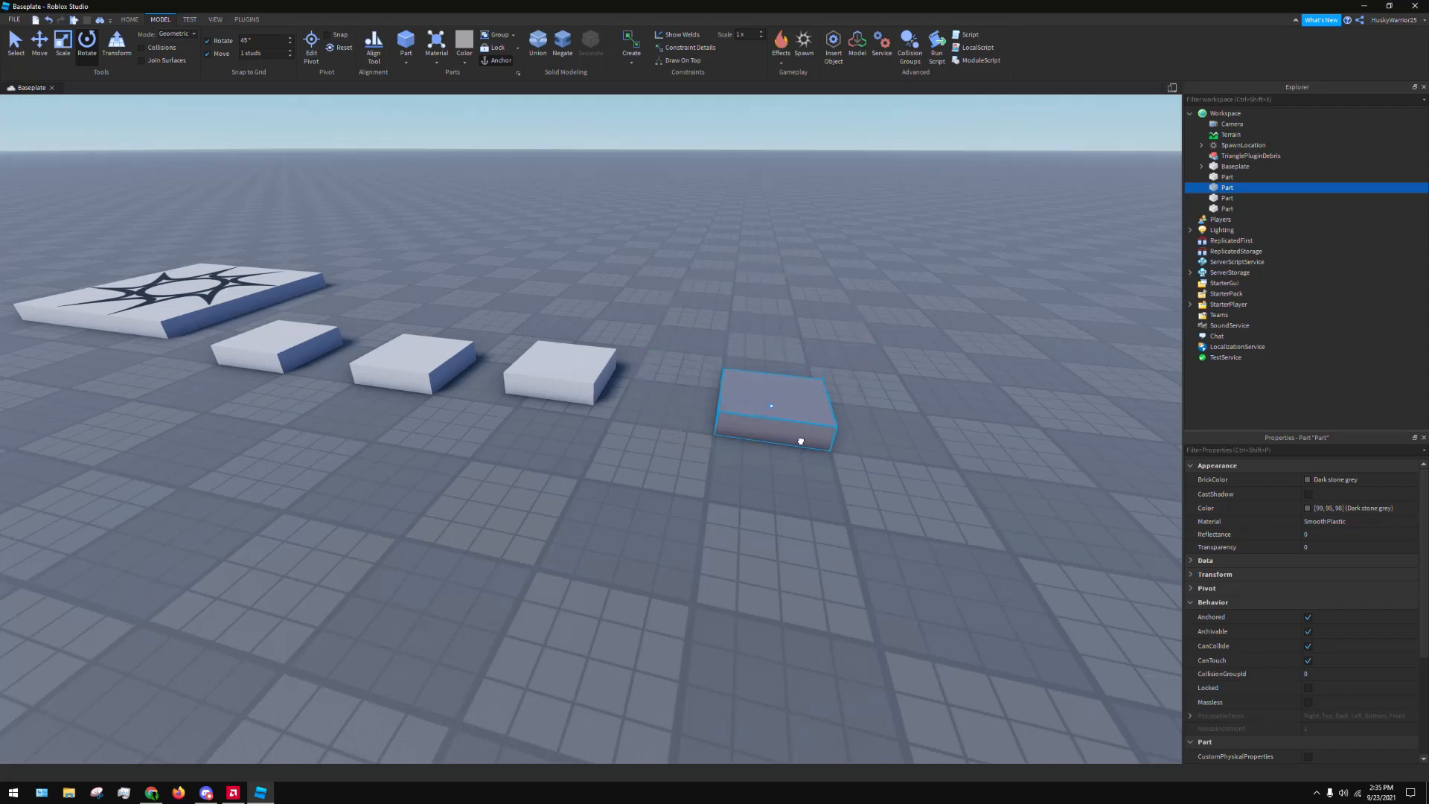
left_click(961, 336)
left_click(774, 406)
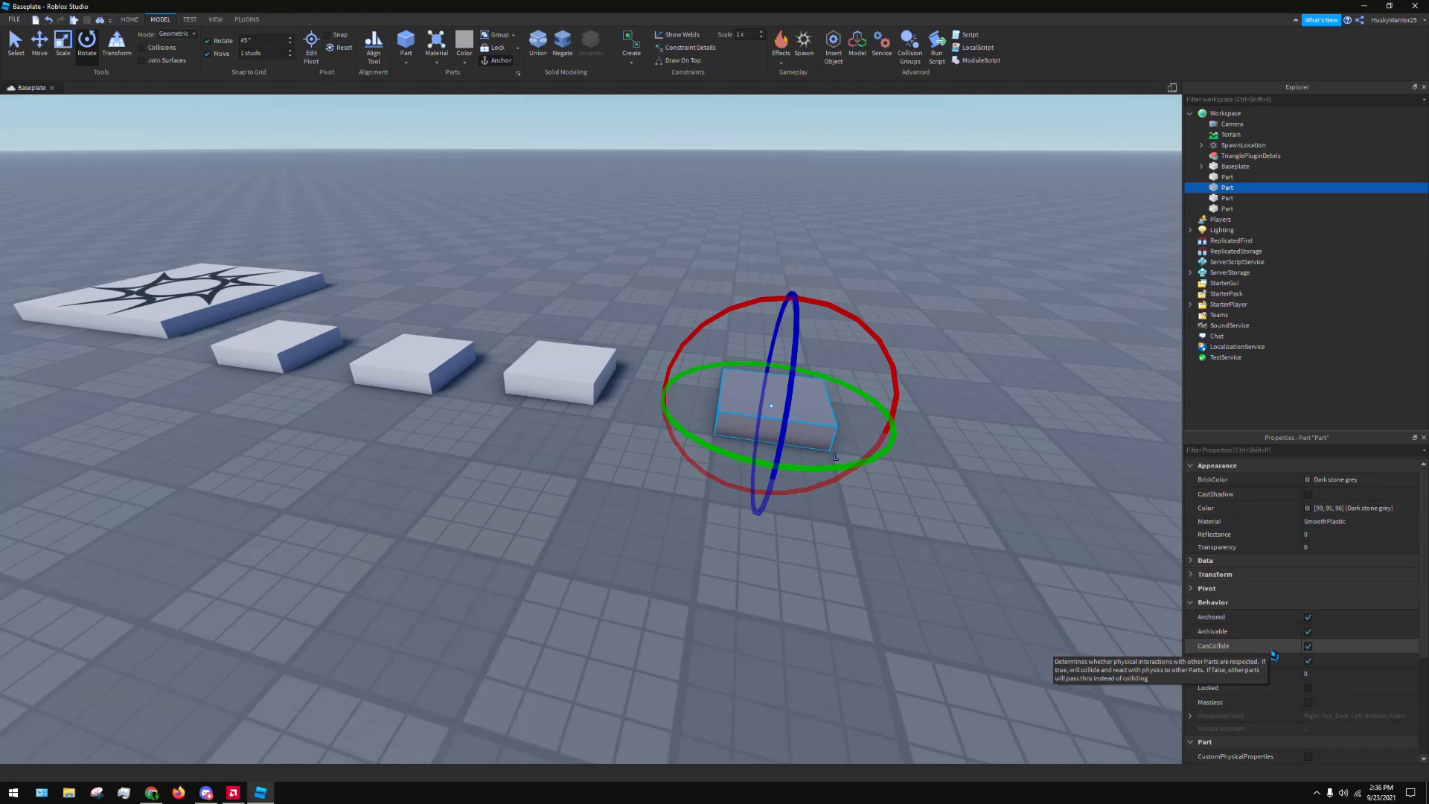
Scale the dark grey block upward from its top face into a tall box, keeping its base on the baseplate
left_click(940, 470)
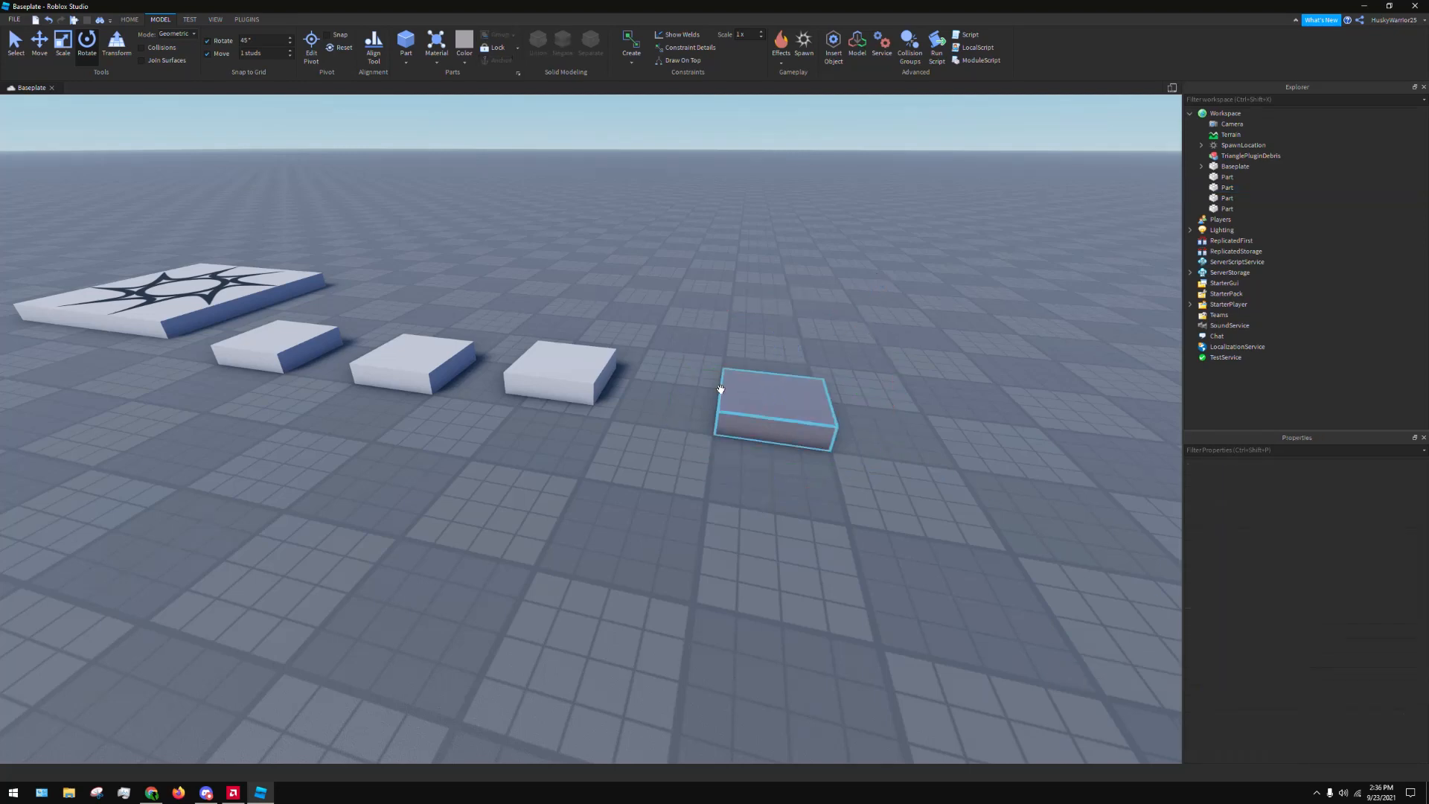
left_click(752, 394)
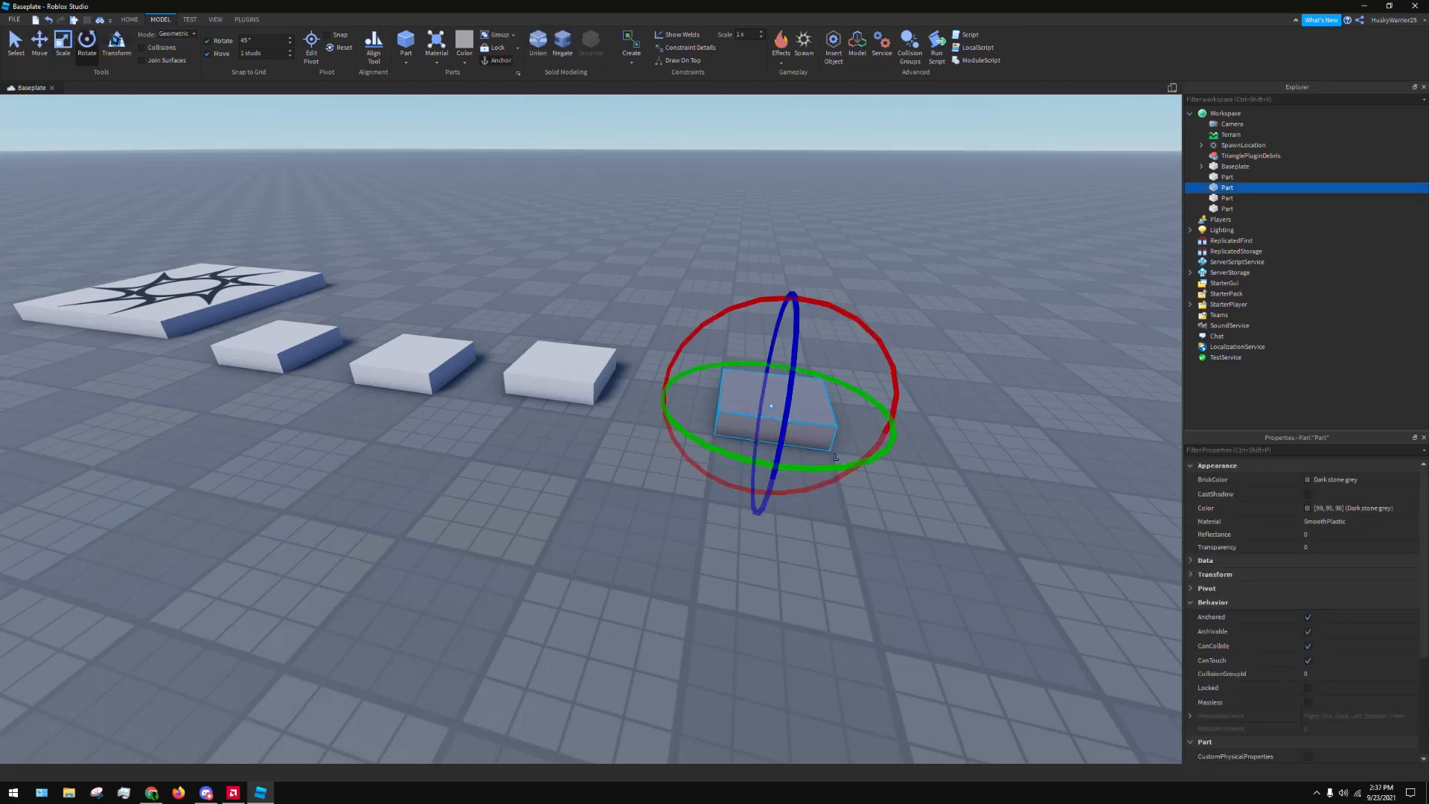
left_click(63, 41)
left_click_drag(791, 350, 780, 247)
left_click(216, 97)
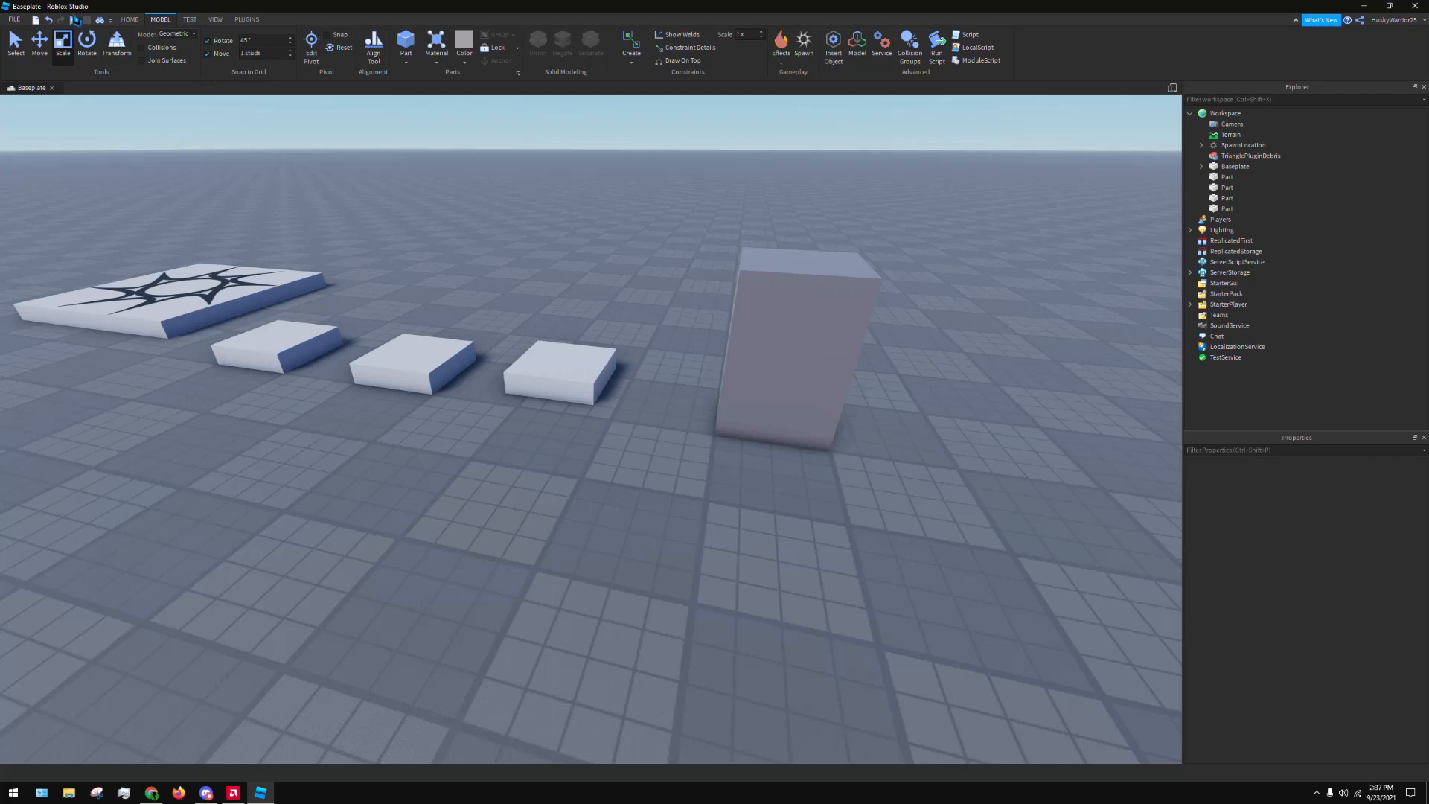
Duplicate the tall dark grey block, place the copy beside it with a gap, and undo the stray move of the original
left_click(823, 342)
key("f")
key("d")
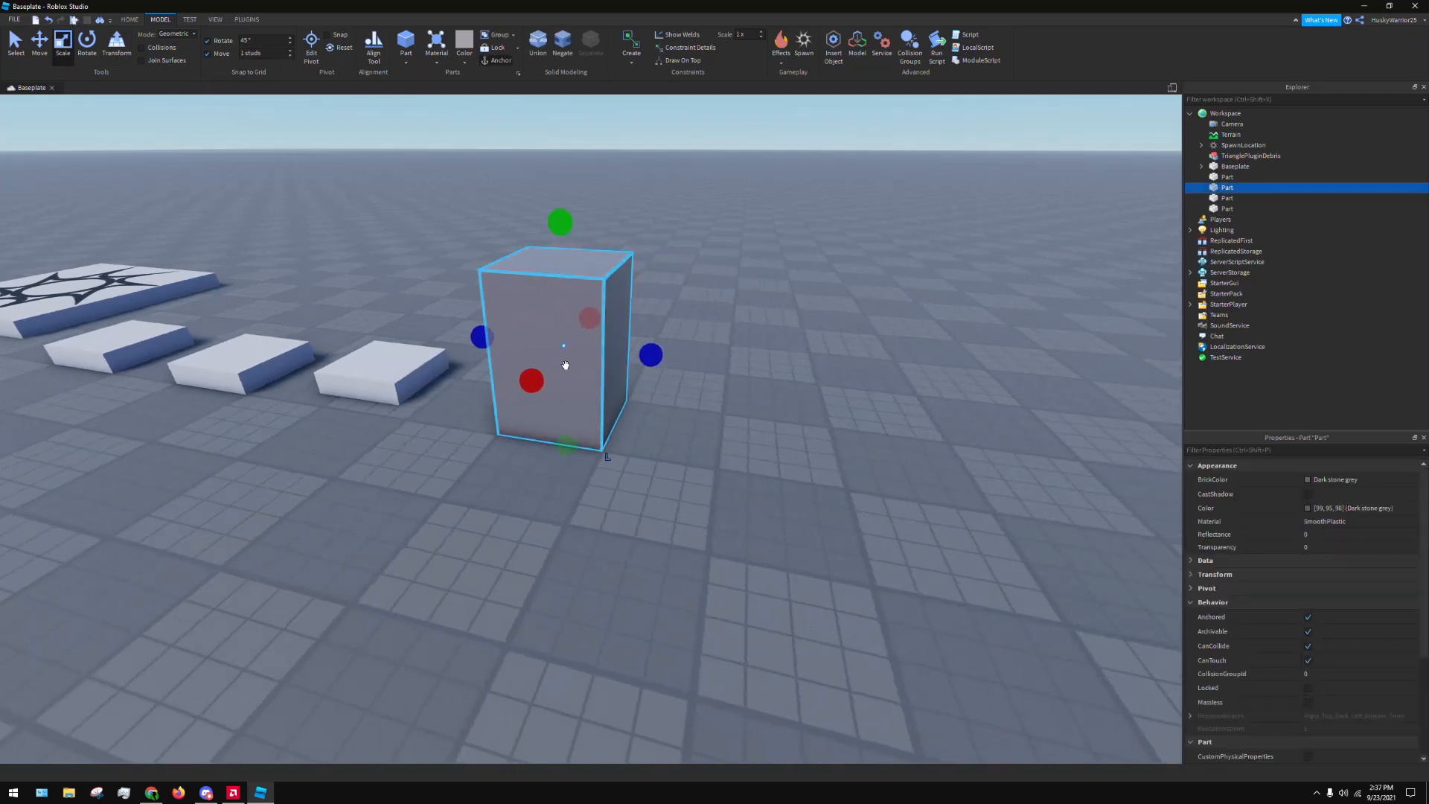
key("ctrl+d")
left_click_drag(552, 329, 797, 474)
left_click_drag(517, 325, 513, 316)
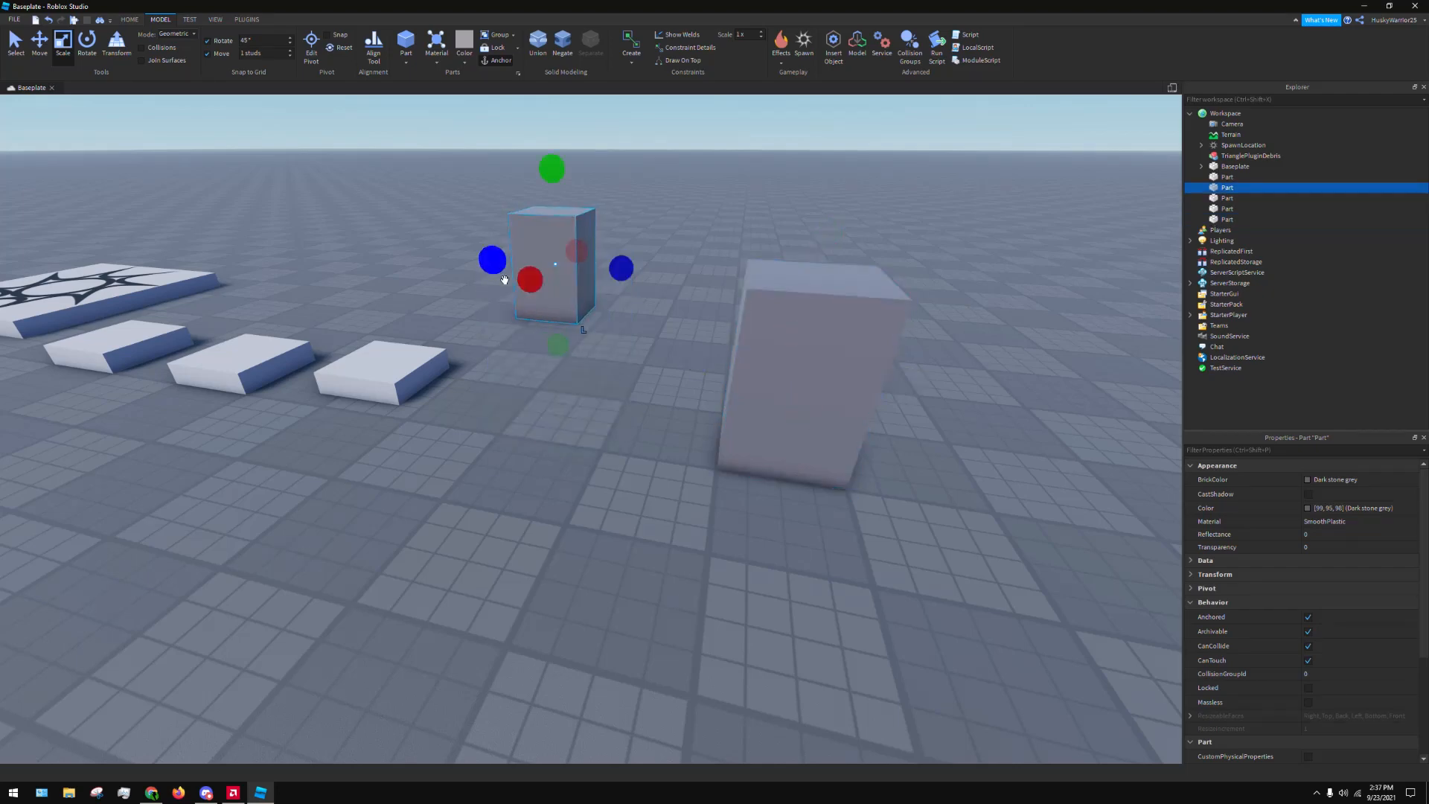
key("ctrl+z")
left_click(615, 561)
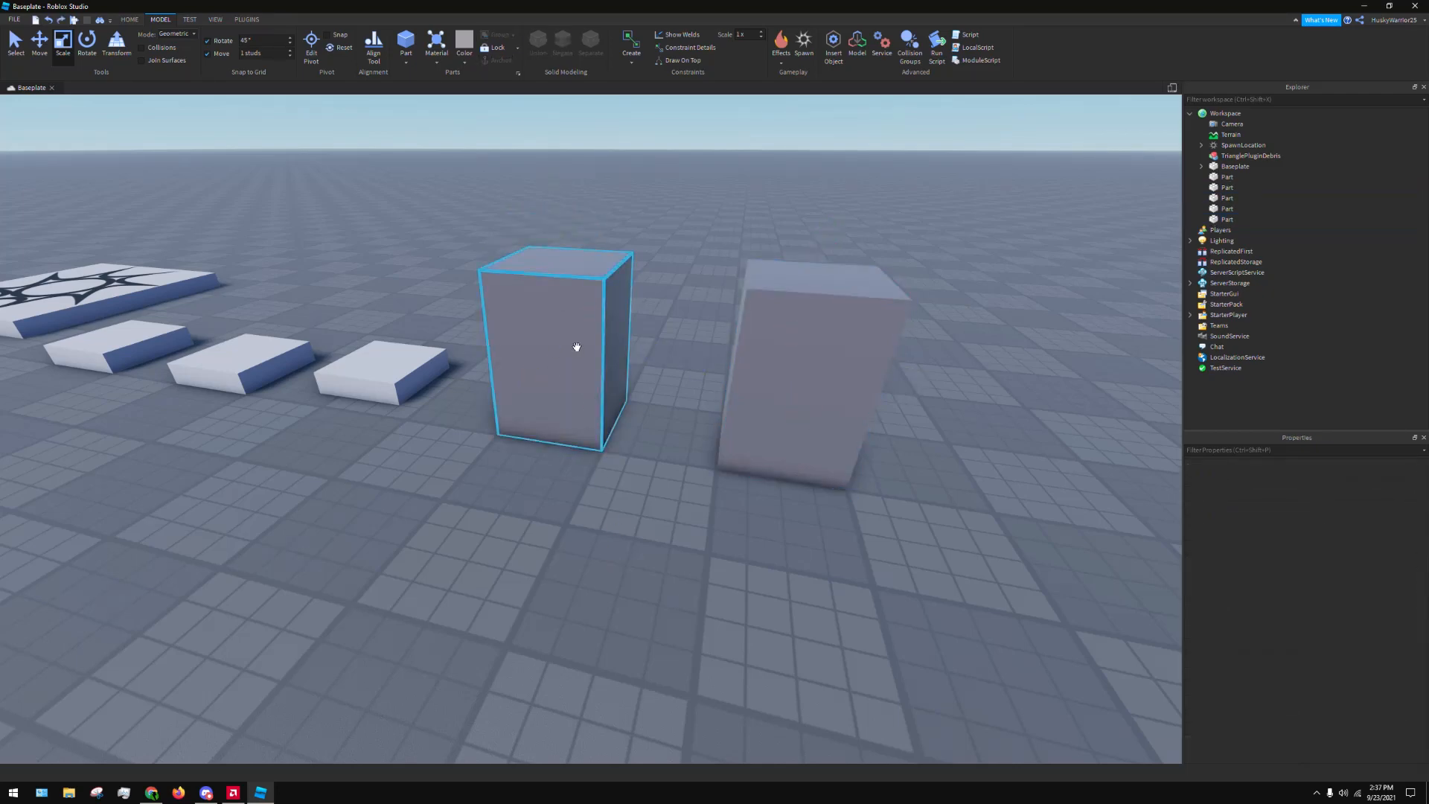
Turn off CanCollide for the copied tall block, the one farther from the spawn location
left_click(823, 341)
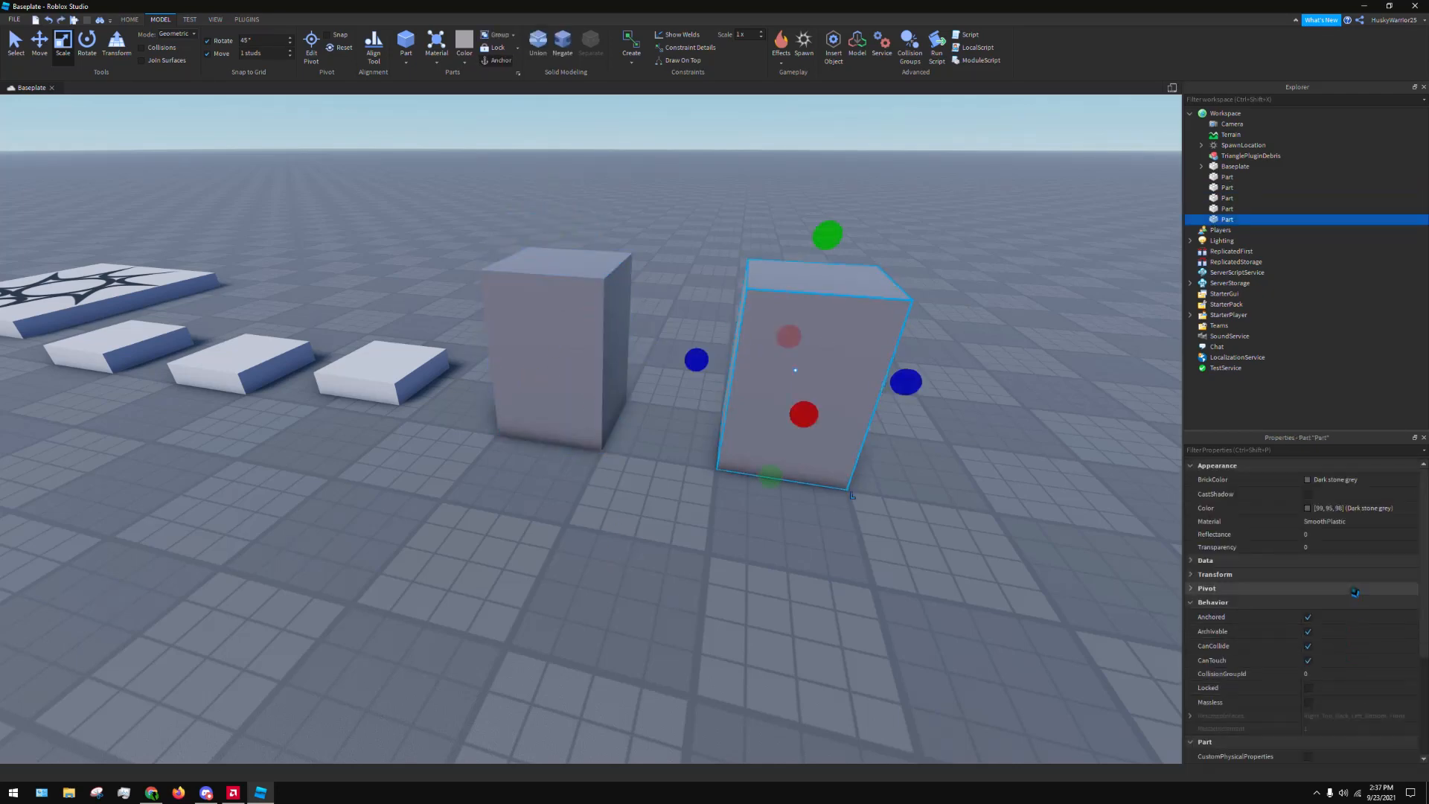
left_click(1307, 645)
left_click(758, 646)
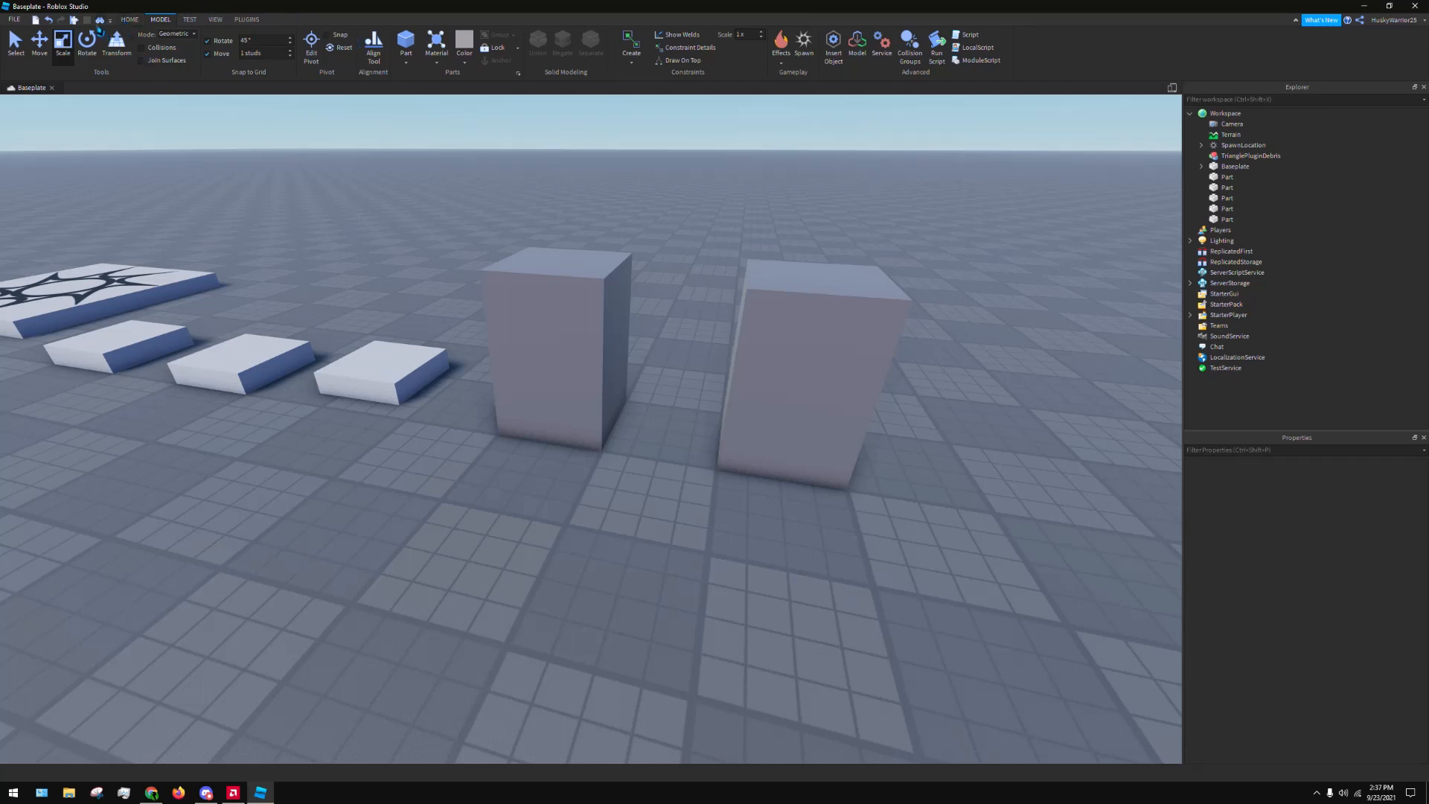
Start a play test and walk the character from the spawn location to the two tall dark grey blocks
left_click(73, 20)
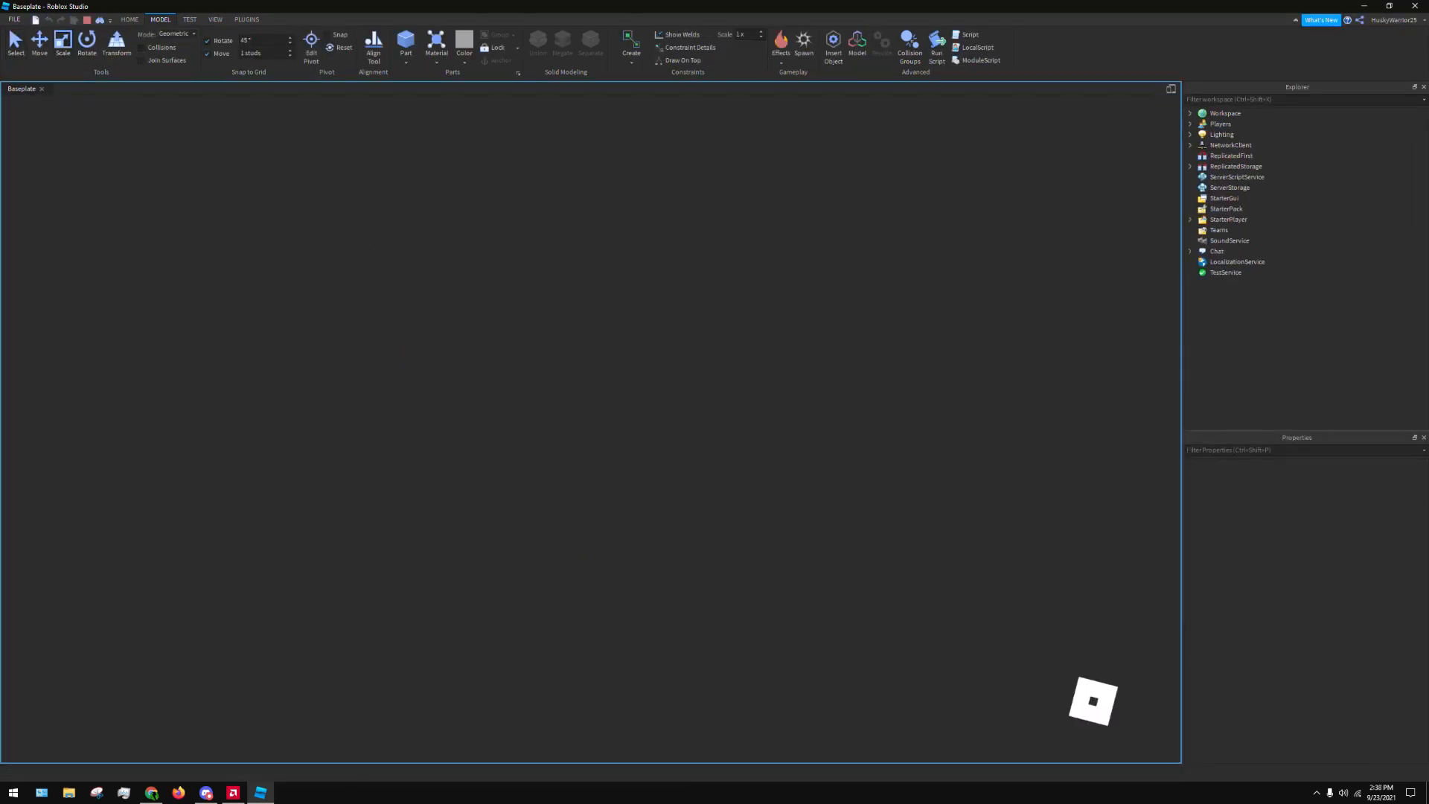
key("w")
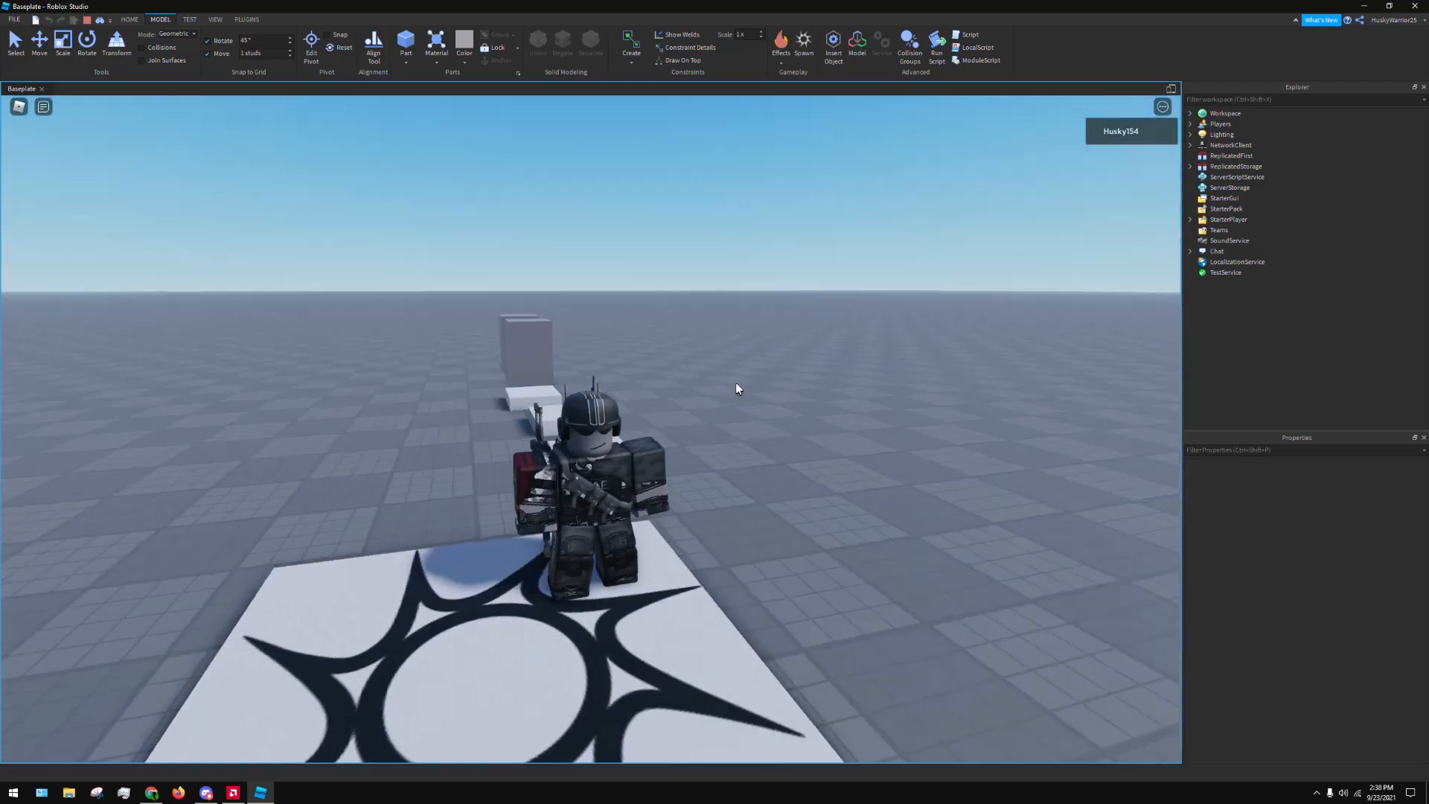
right_click_drag(931, 355, 935, 356)
key("w")
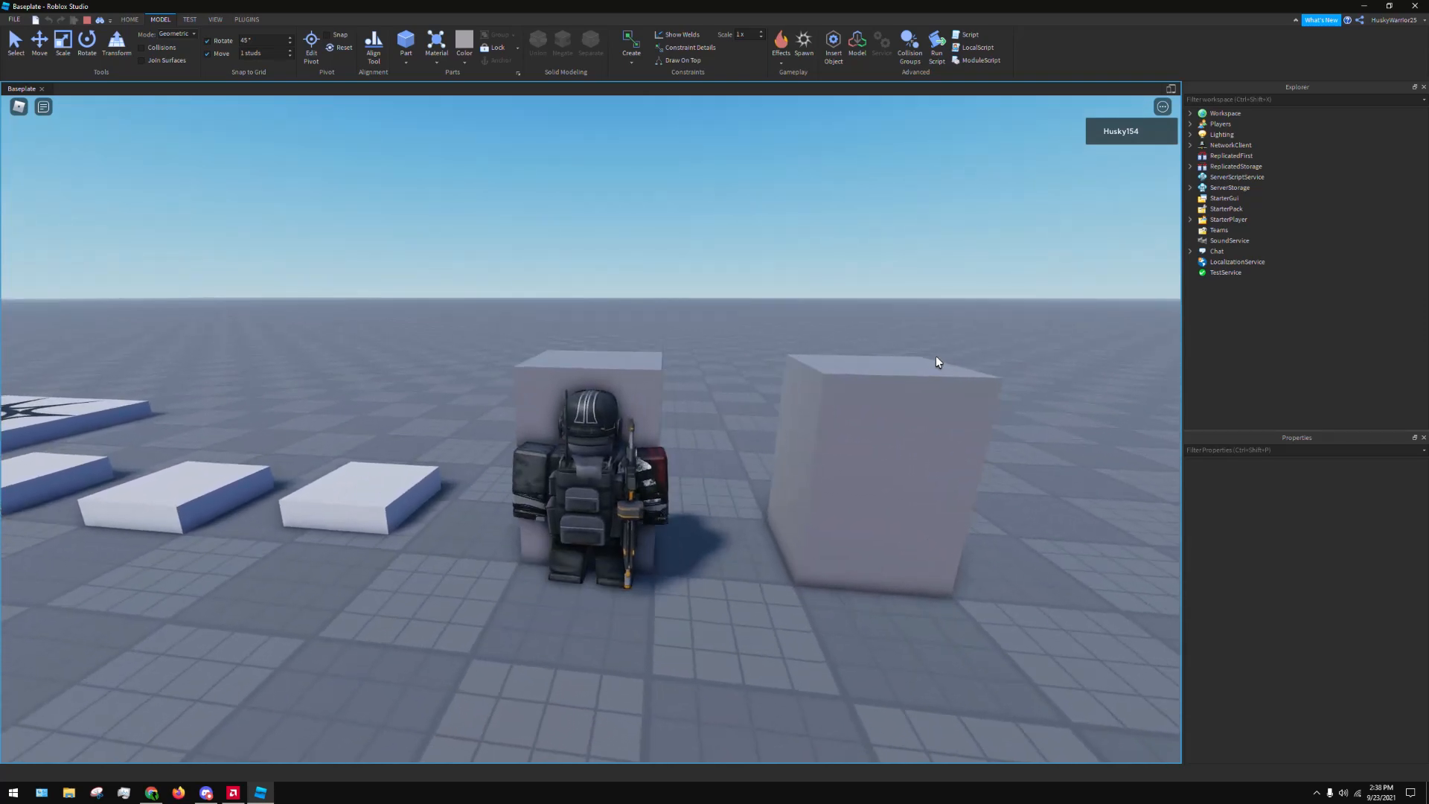
Walk and jump the character against both tall blocks to compare their collision behavior, and stop the play test
key("a")
key("d")
right_click_drag(936, 355, 936, 357)
key("space")
key("w")
key("space")
key("w")
key("space")
key("d")
key("w")
key("a")
key("w")
key("space")
key("space")
key("w")
key("w")
key("w")
key("space")
key("w")
key("d")
key("space")
key("d")
key("a")
key("space")
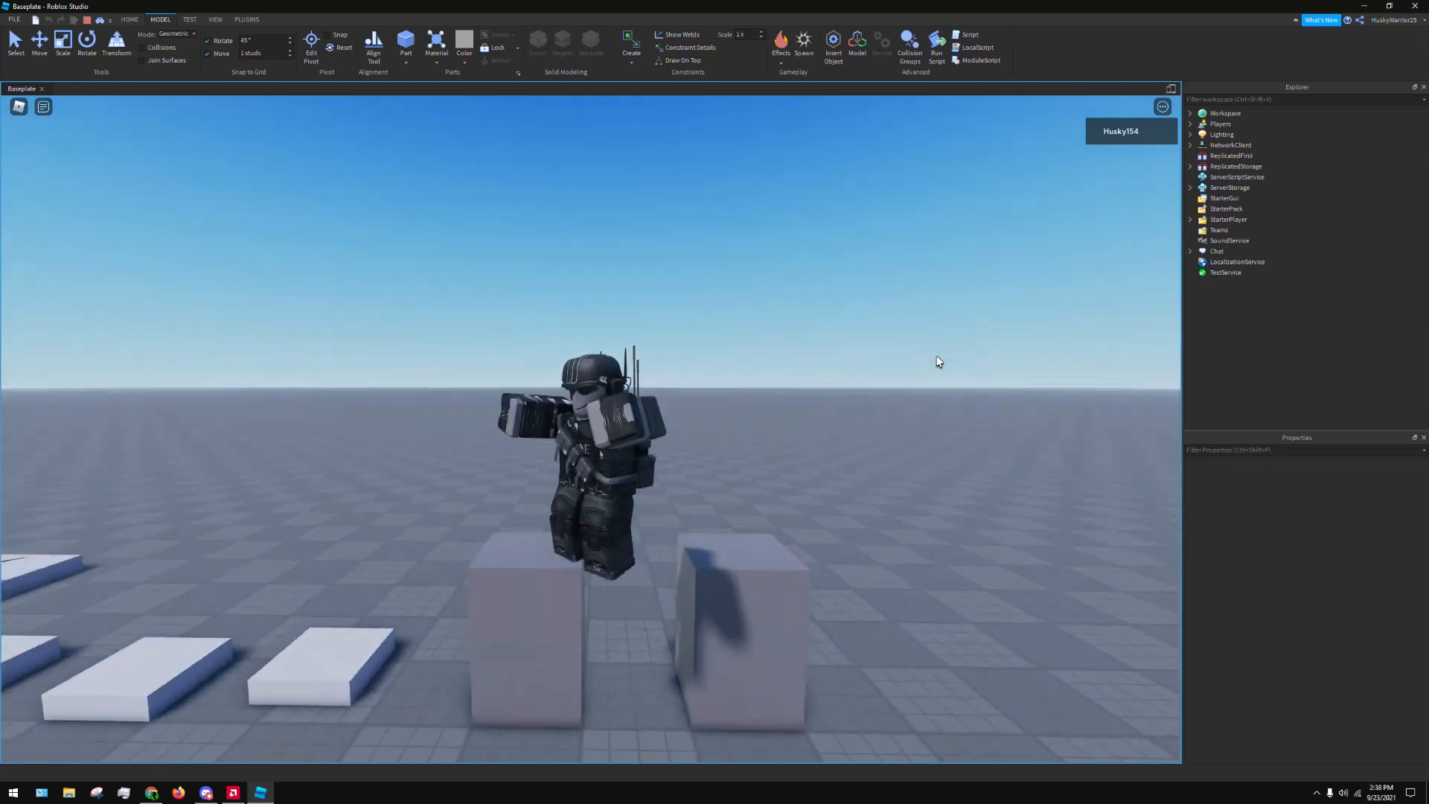
key("w")
key("space")
key("s")
key("d")
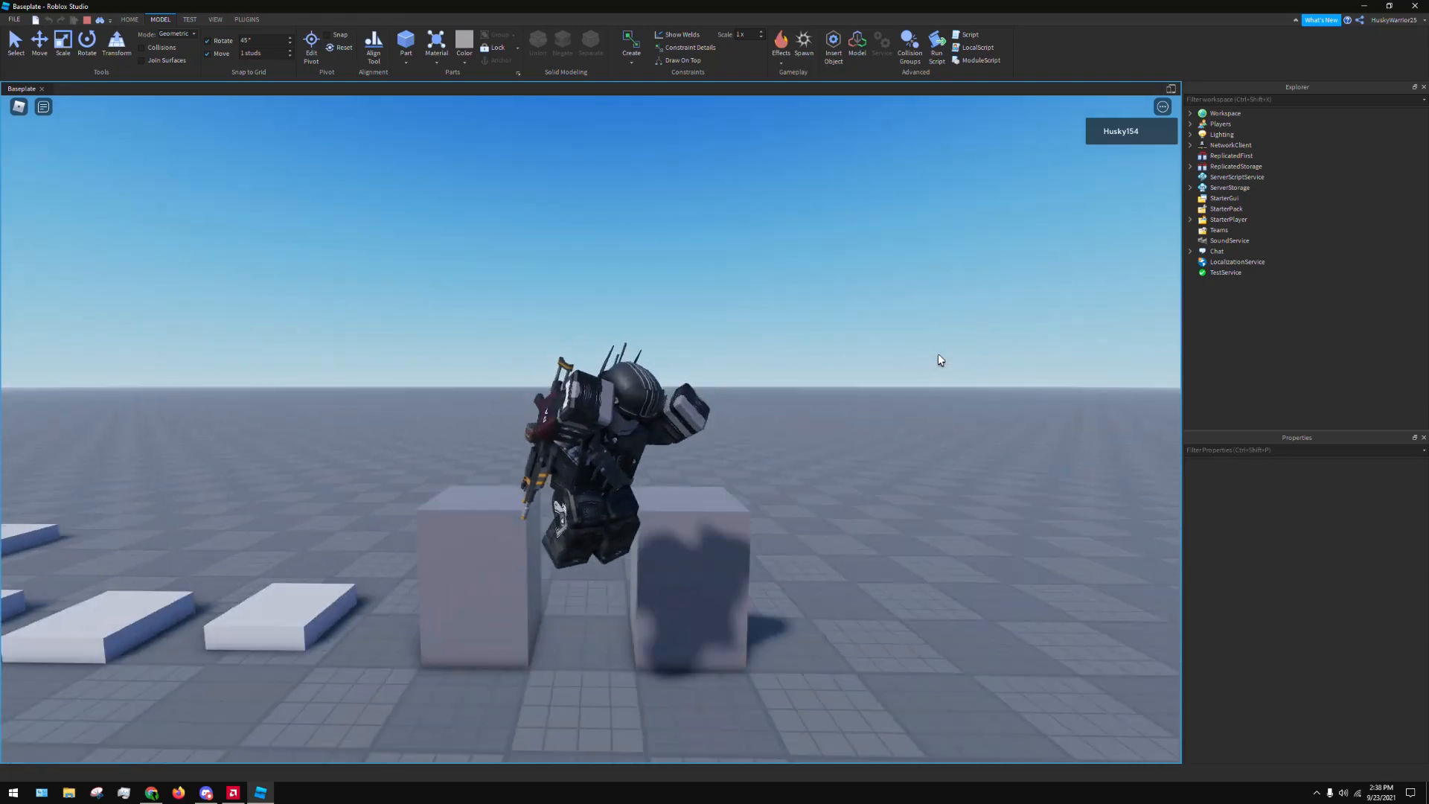
key("w")
key("space")
right_click_drag(938, 355, 938, 354)
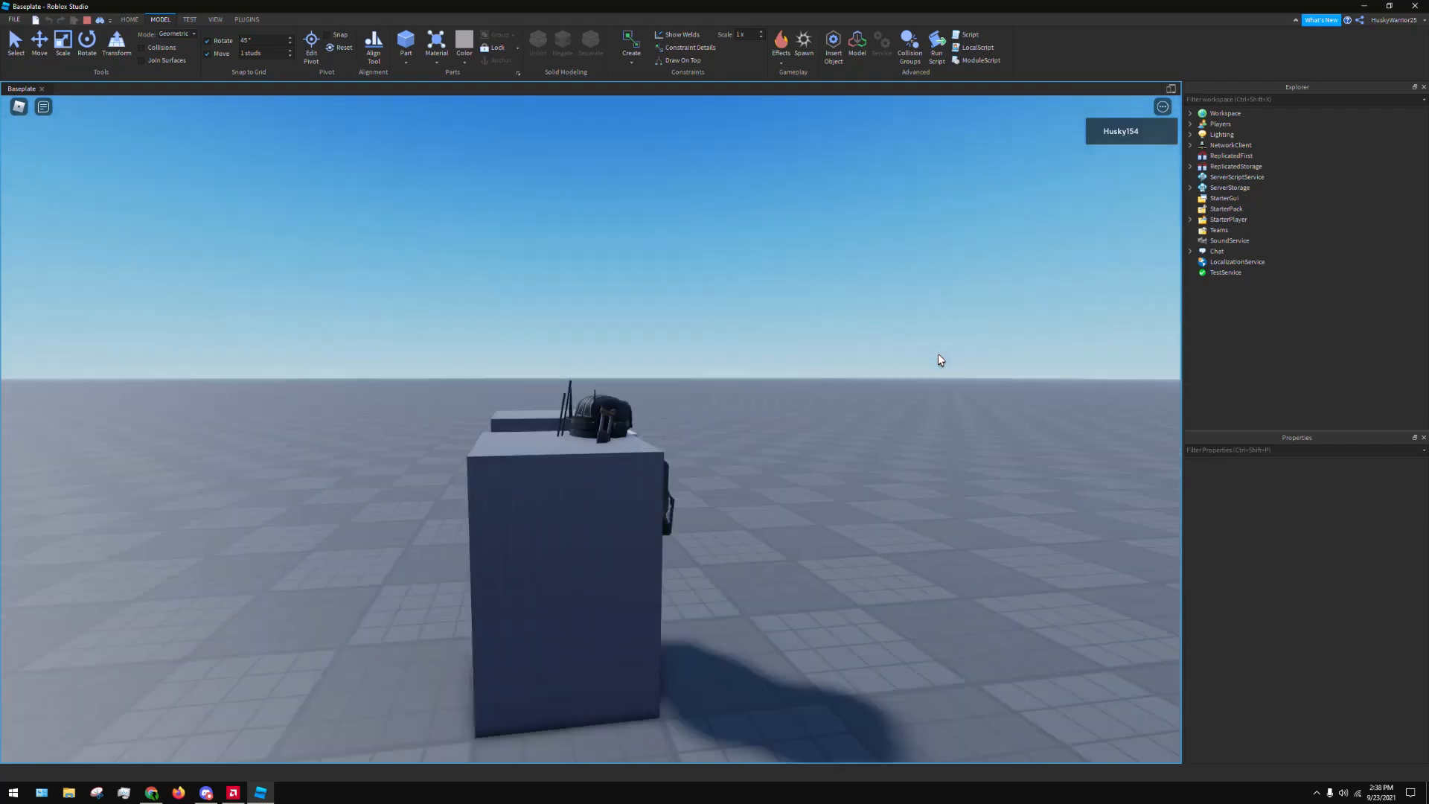
key("d")
key("space")
key("a")
key("s")
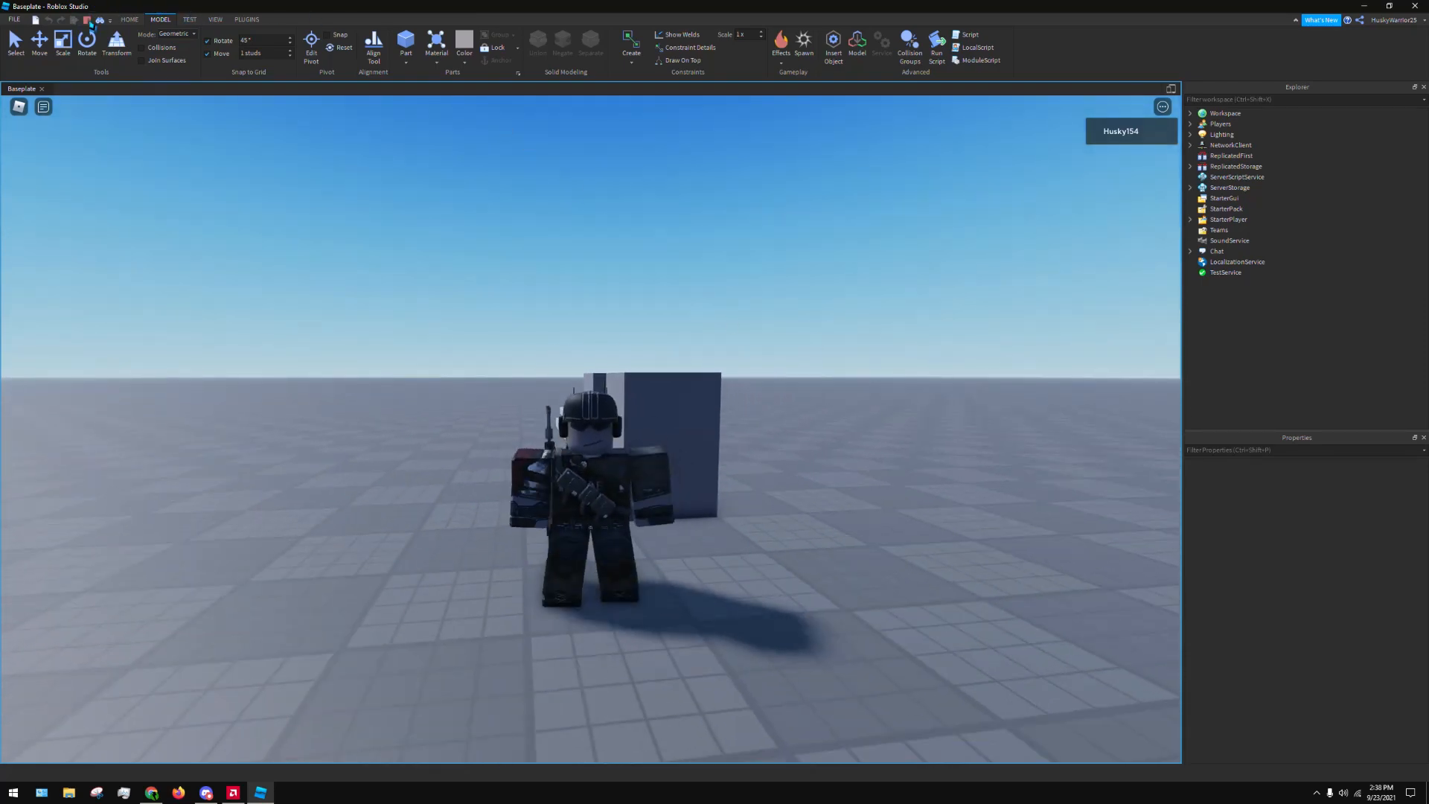
key("shift+F5")
Select the non-colliding tall block and toggle its Massless property on and back off
scroll(867, 492, "down", 4)
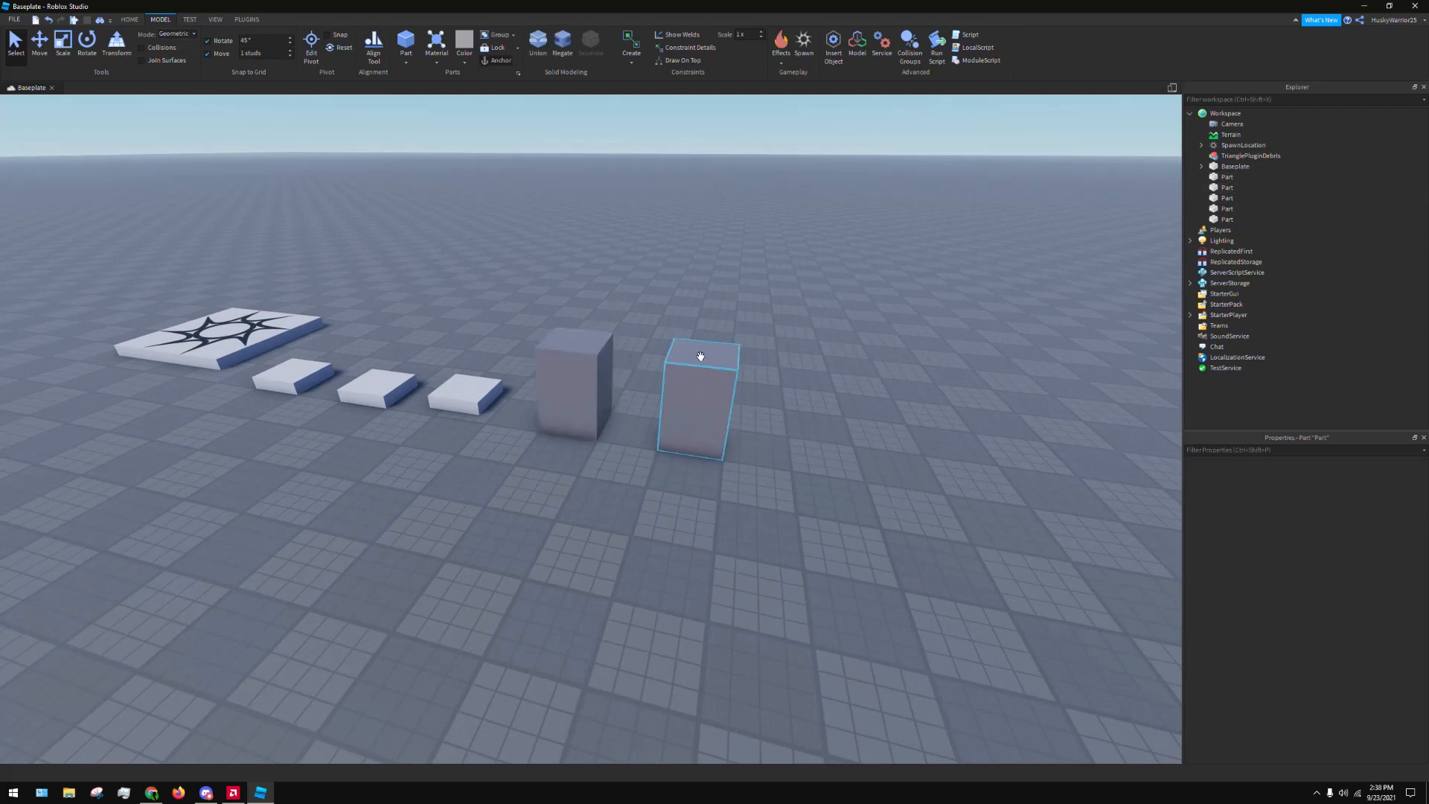
left_click(694, 394)
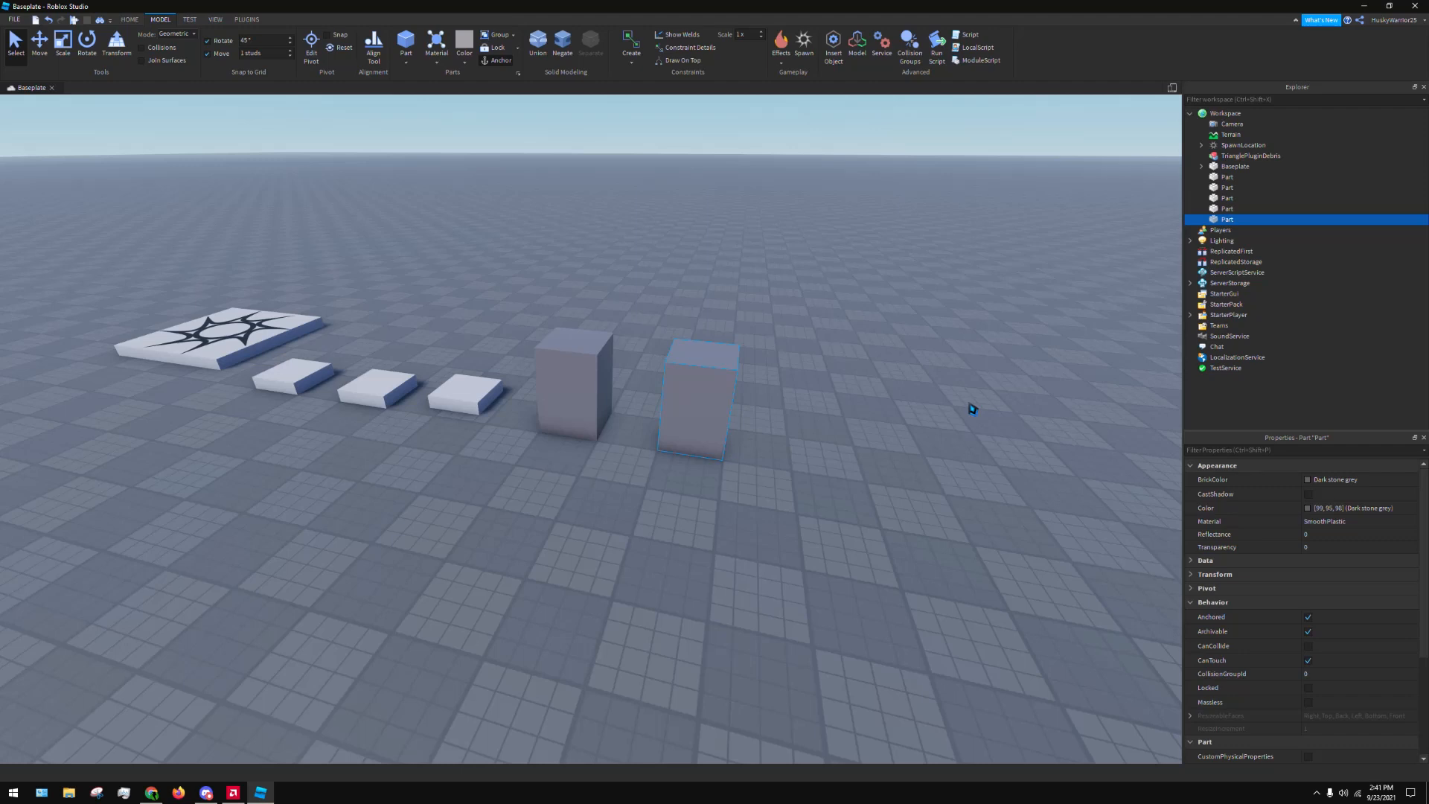
left_click(1308, 703)
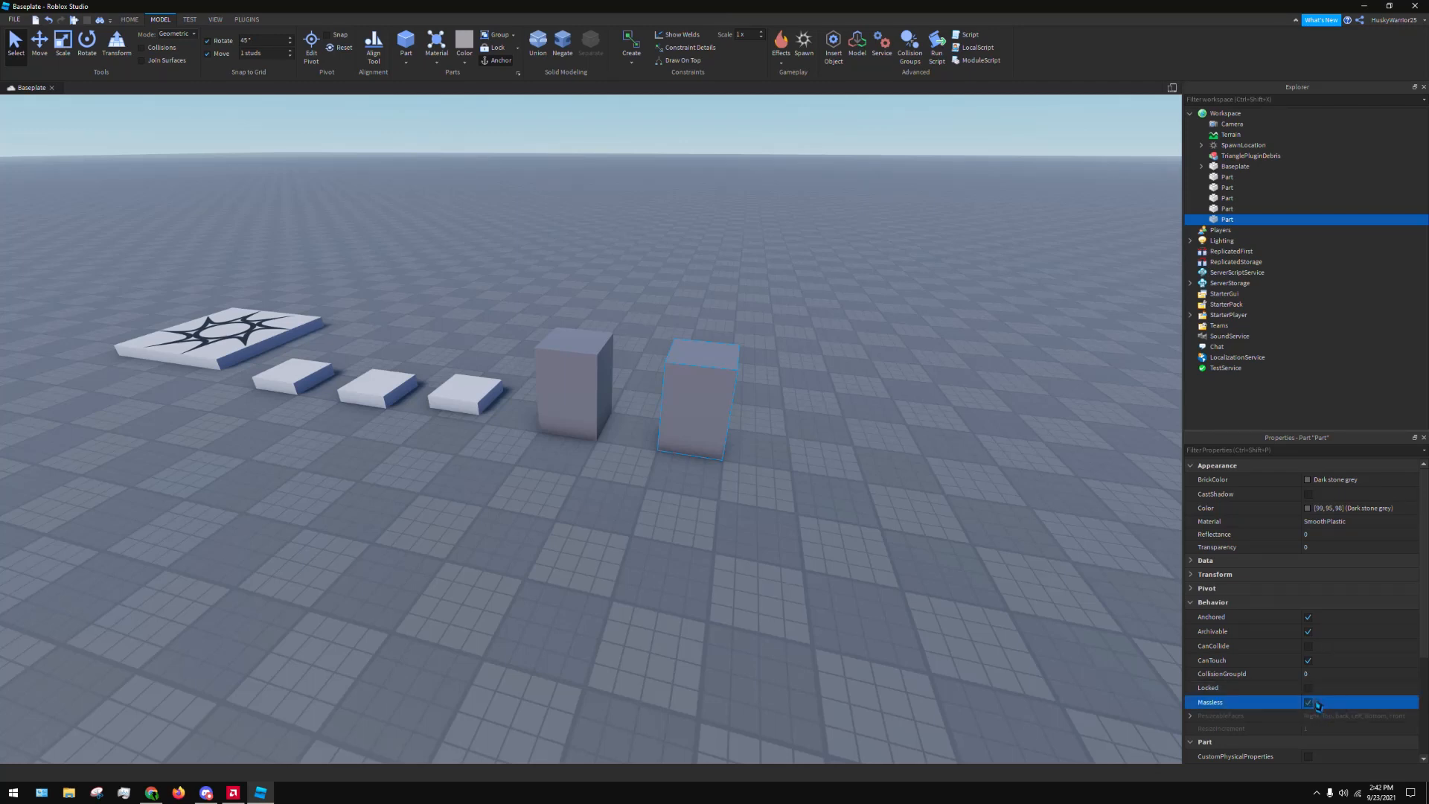
left_click(1315, 704)
Enable and expand CustomPhysicalProperties to examine its density, elasticity and friction values, turn it off again and collapse the Behavior group
scroll(1191, 728, "down", 3)
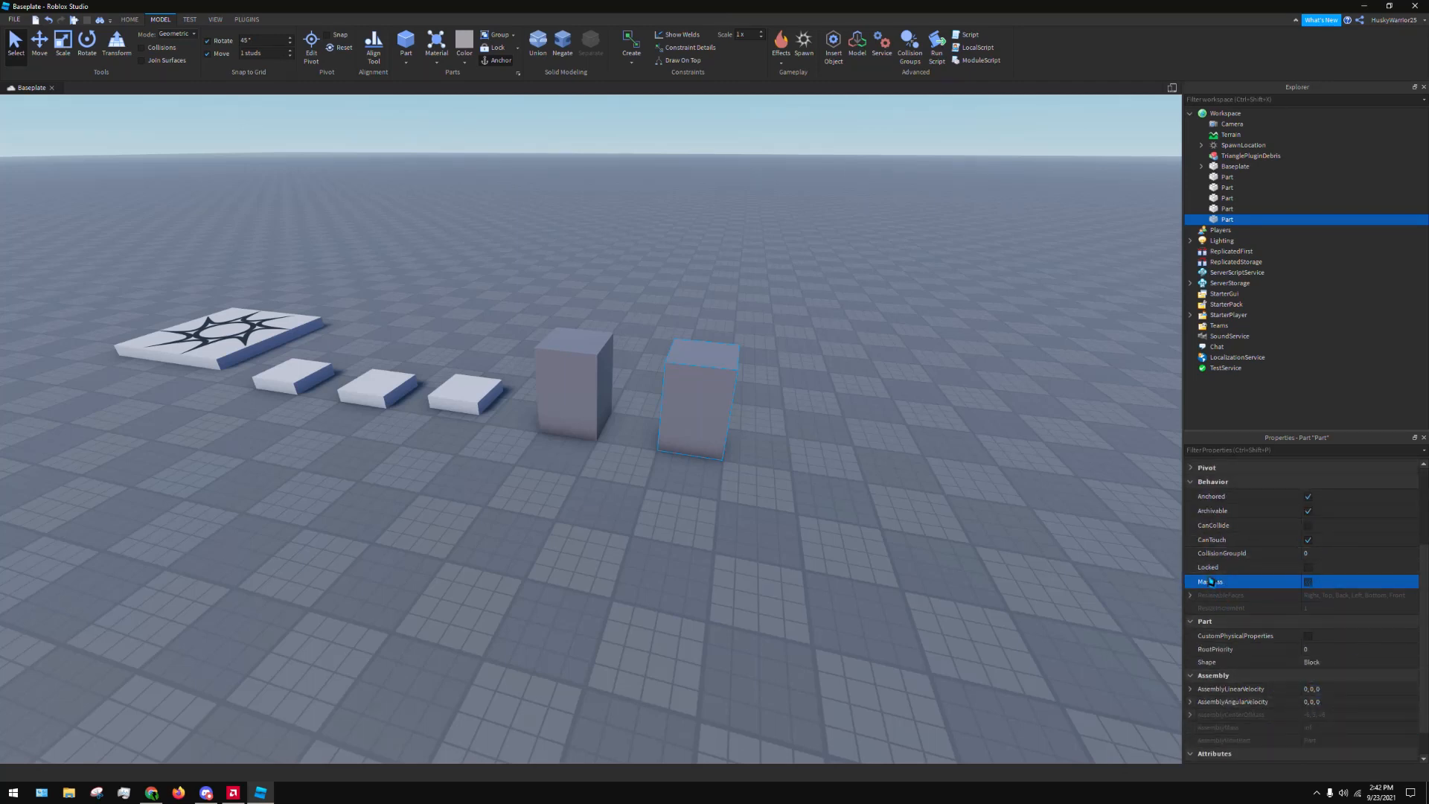
mouse_move(1210, 583)
left_click(1308, 635)
left_click(1191, 636)
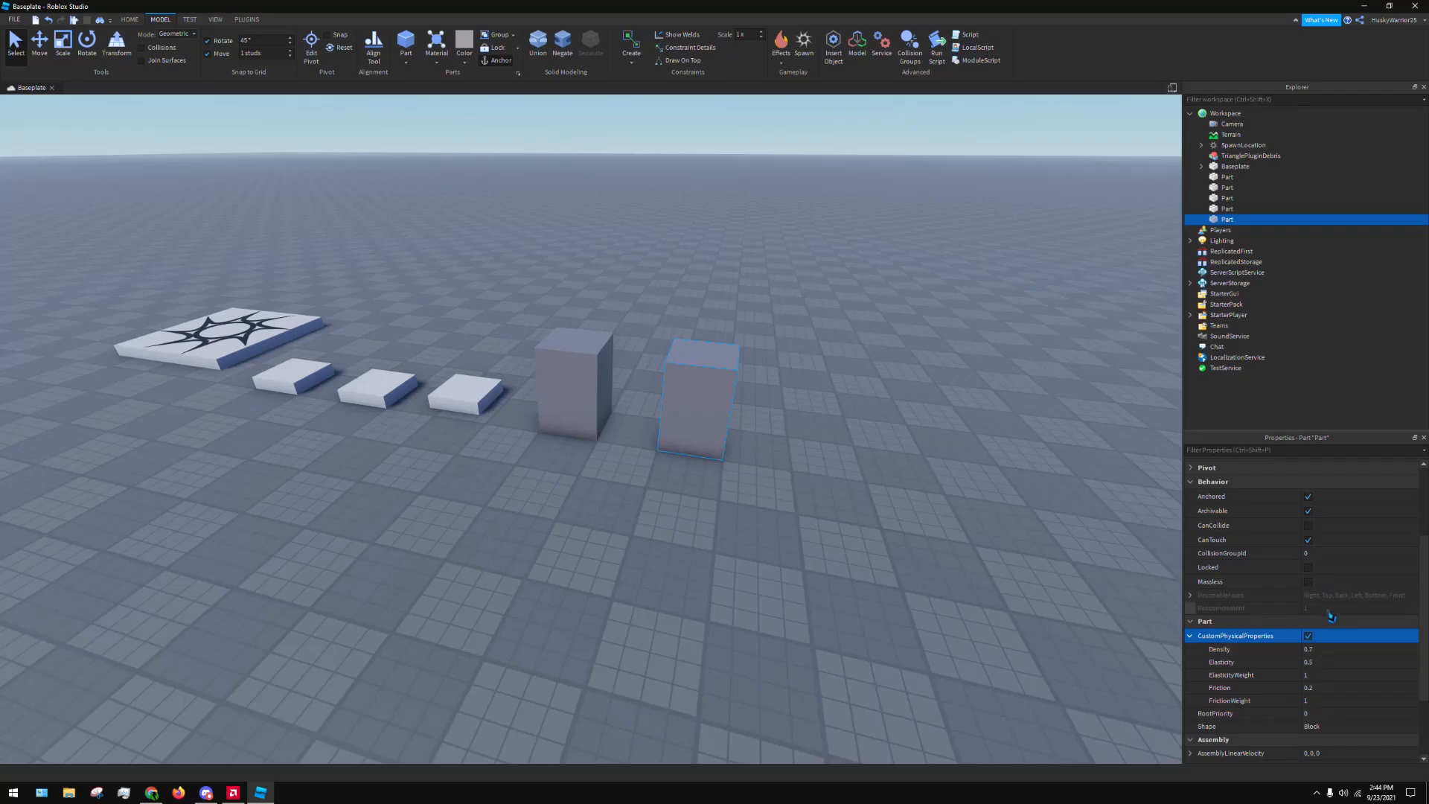
left_click(1309, 637)
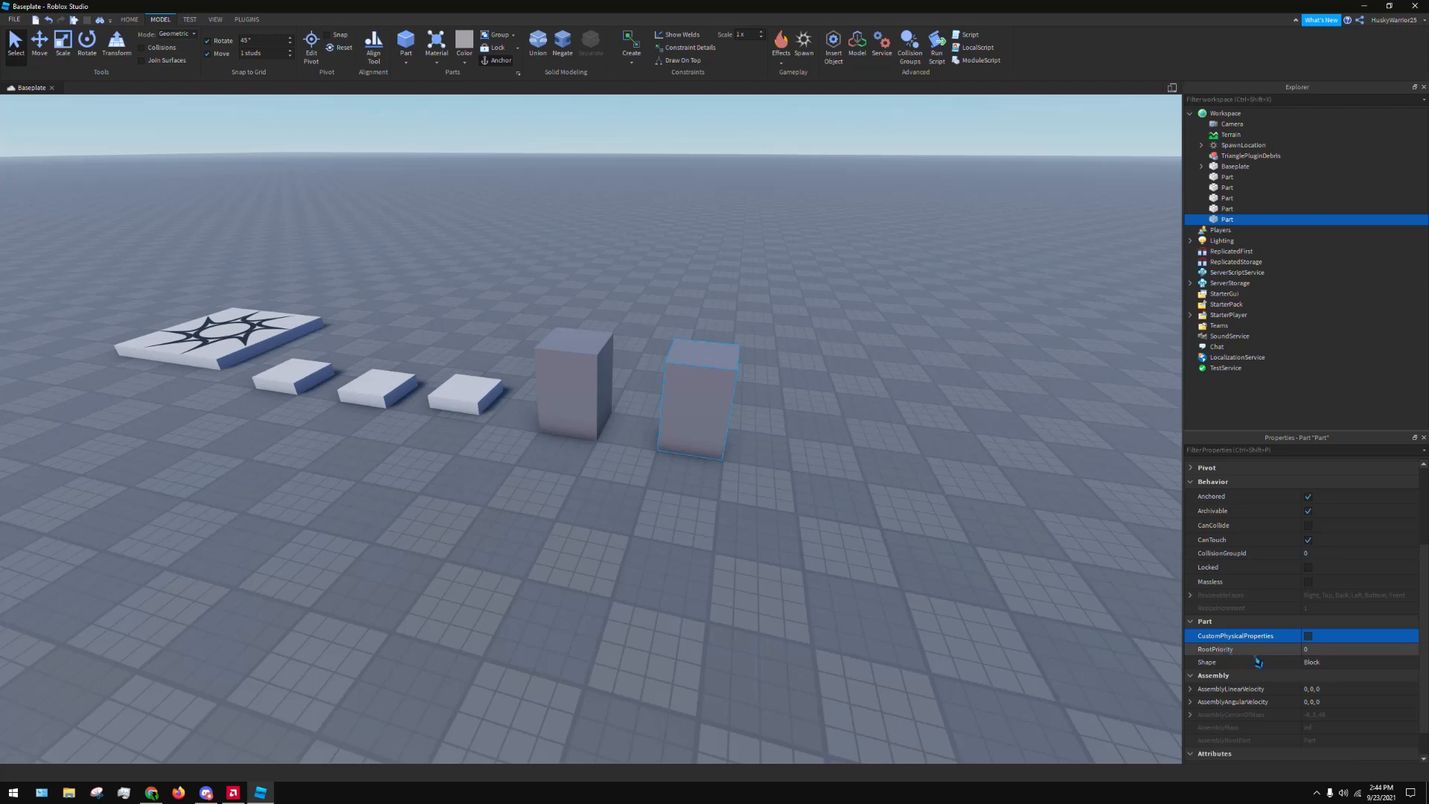
left_click(1196, 483)
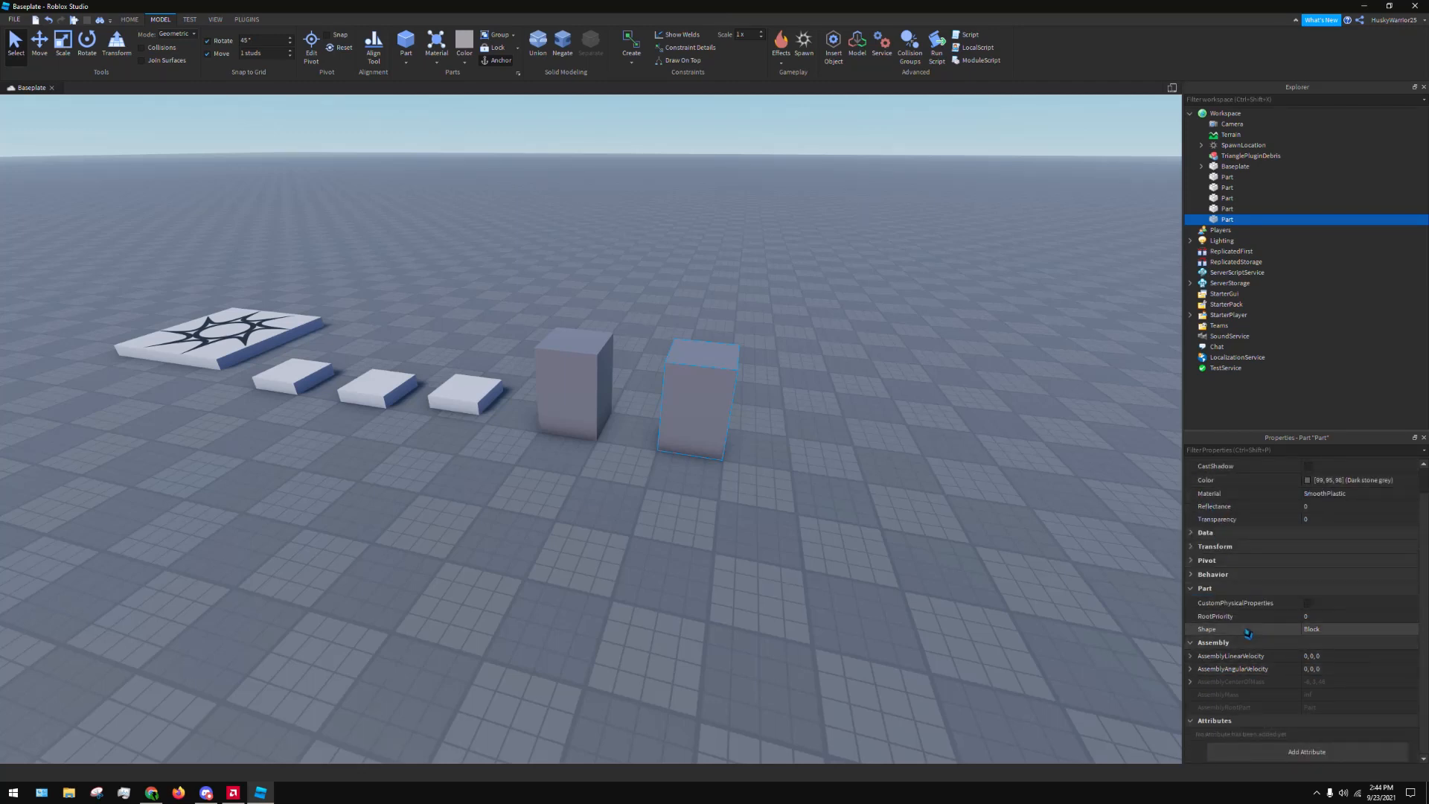
Switch the selected tall block's Shape property to Ball, to Cylinder and back to Block
left_click(1324, 630)
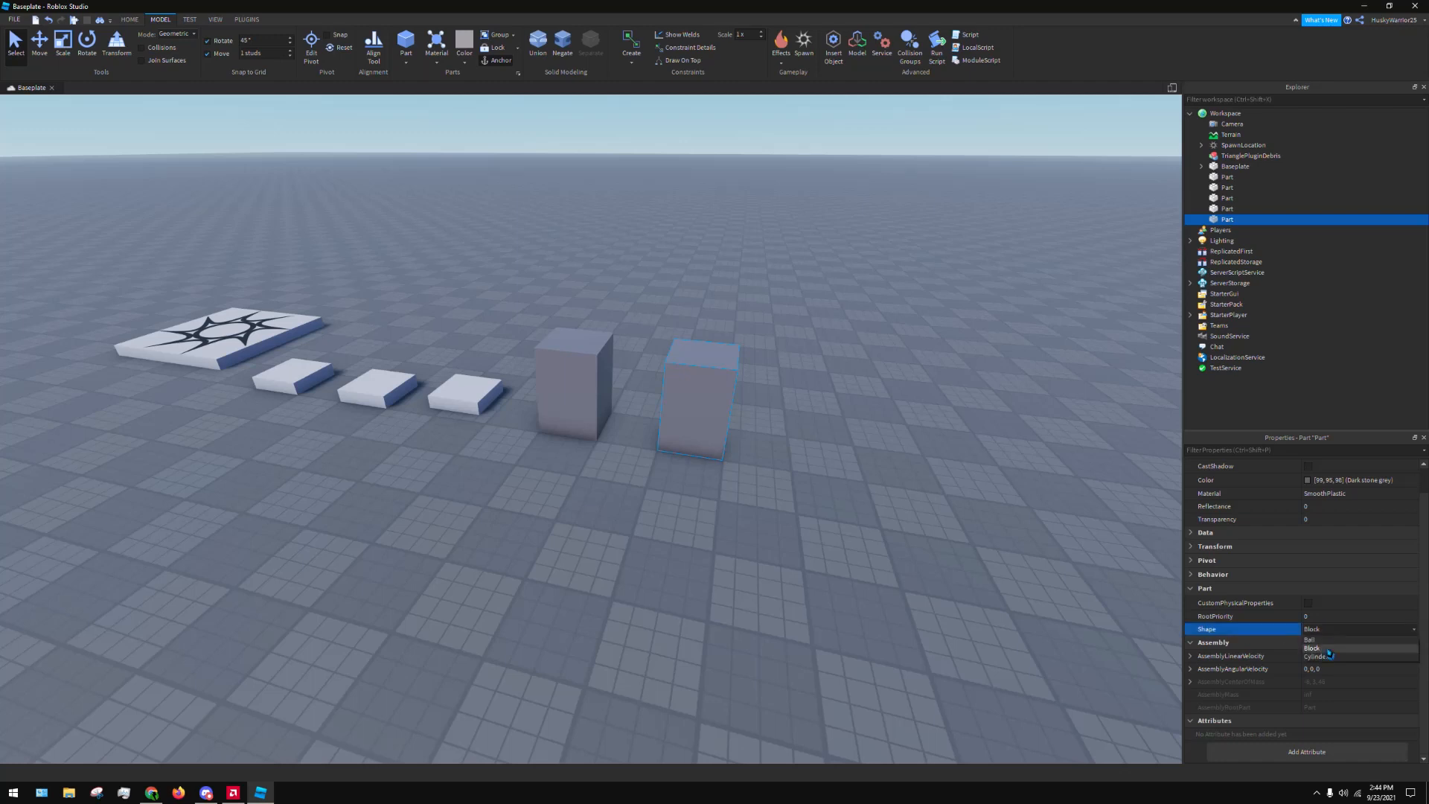
left_click(1329, 640)
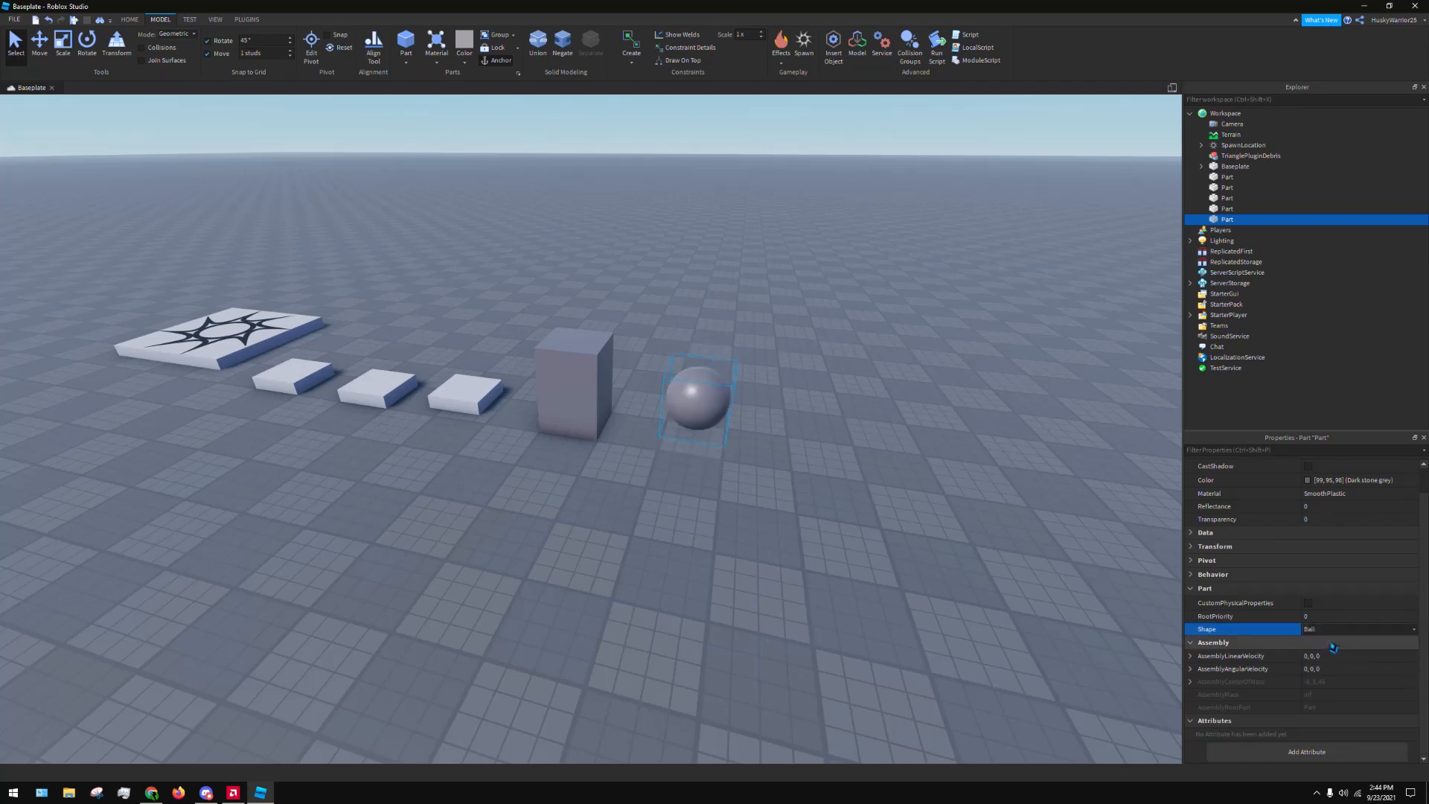
left_click(1331, 630)
left_click(1335, 666)
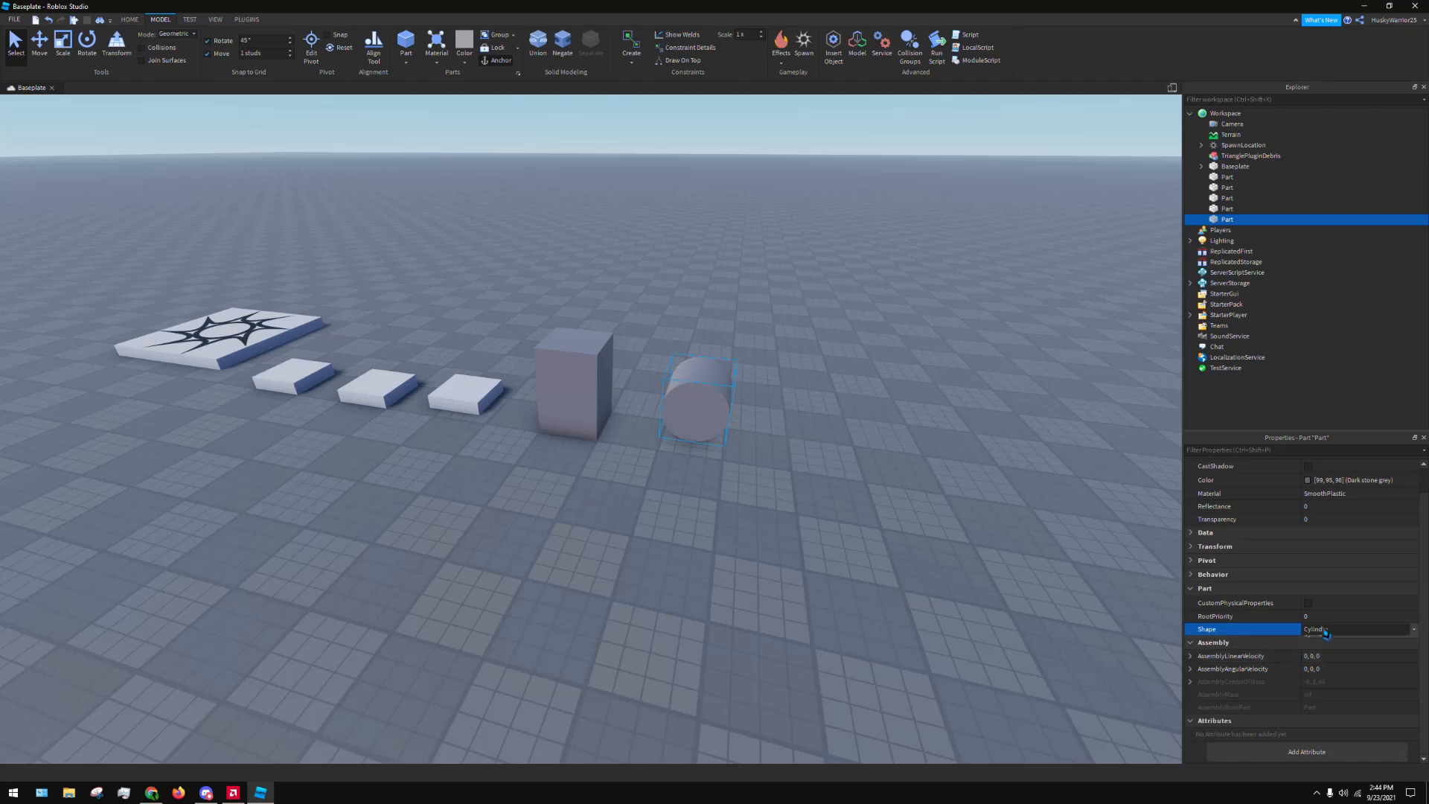
left_click(1327, 630)
left_click(1333, 649)
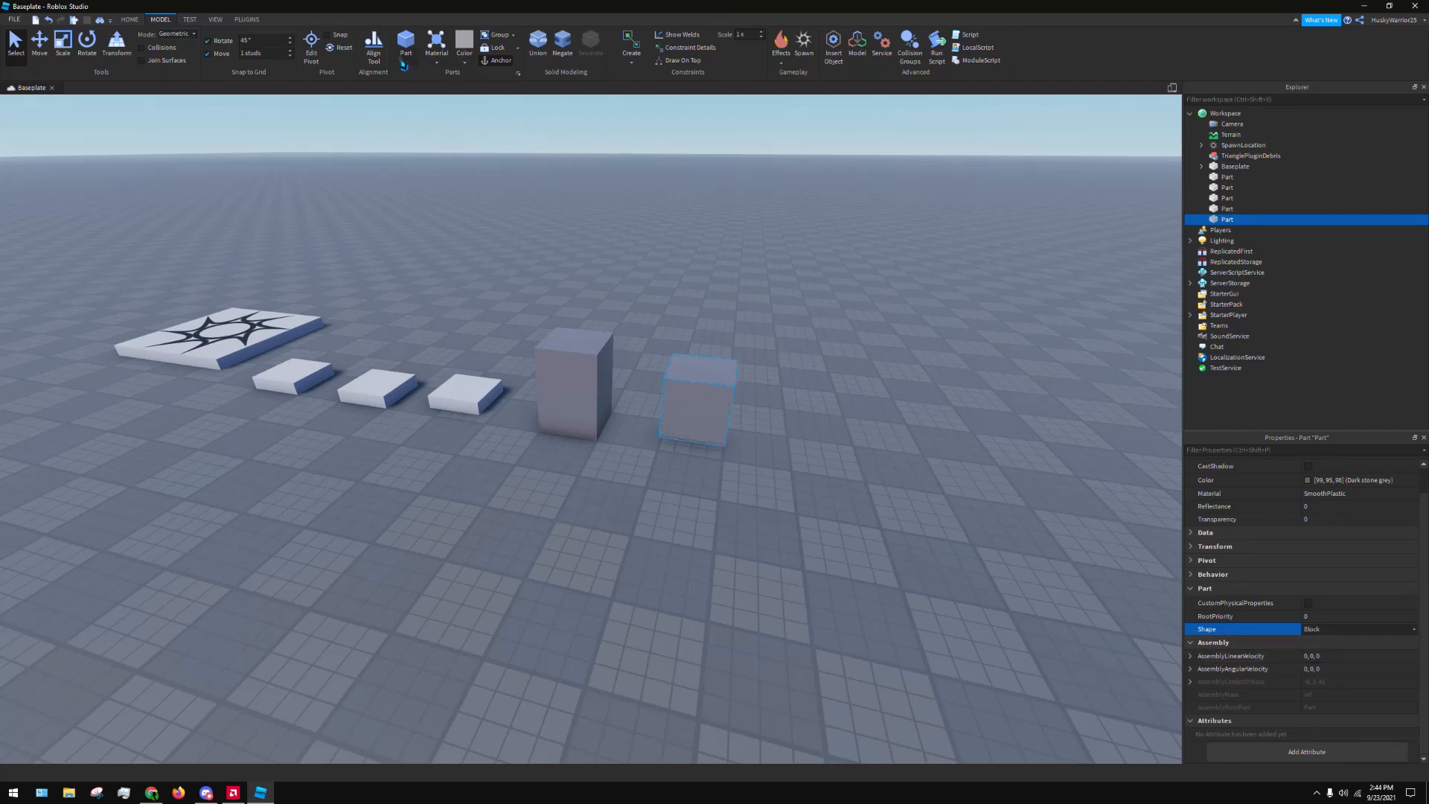
Insert a sphere, a cylinder and a wedge part into the workspace and clear the selection
left_click(405, 67)
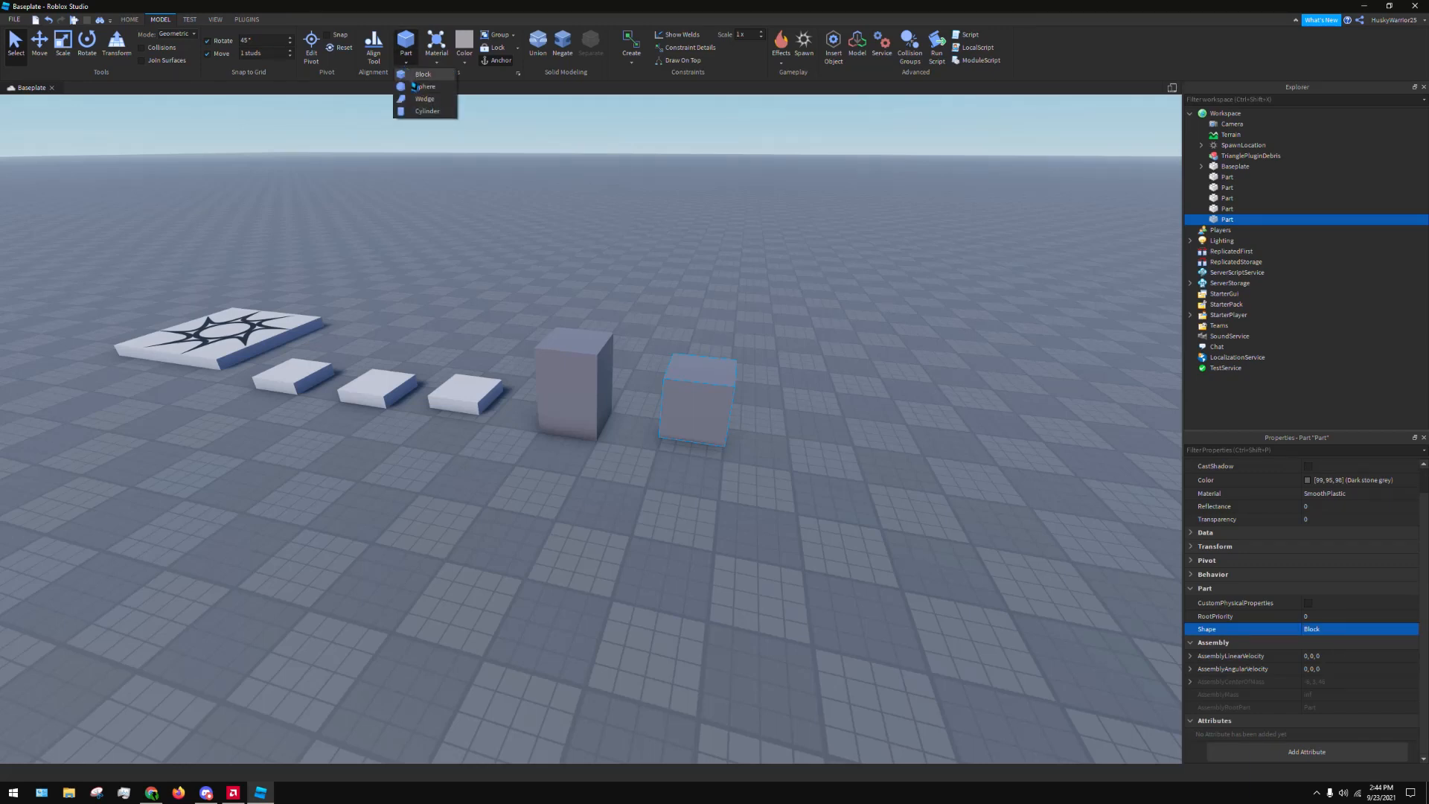
left_click(425, 86)
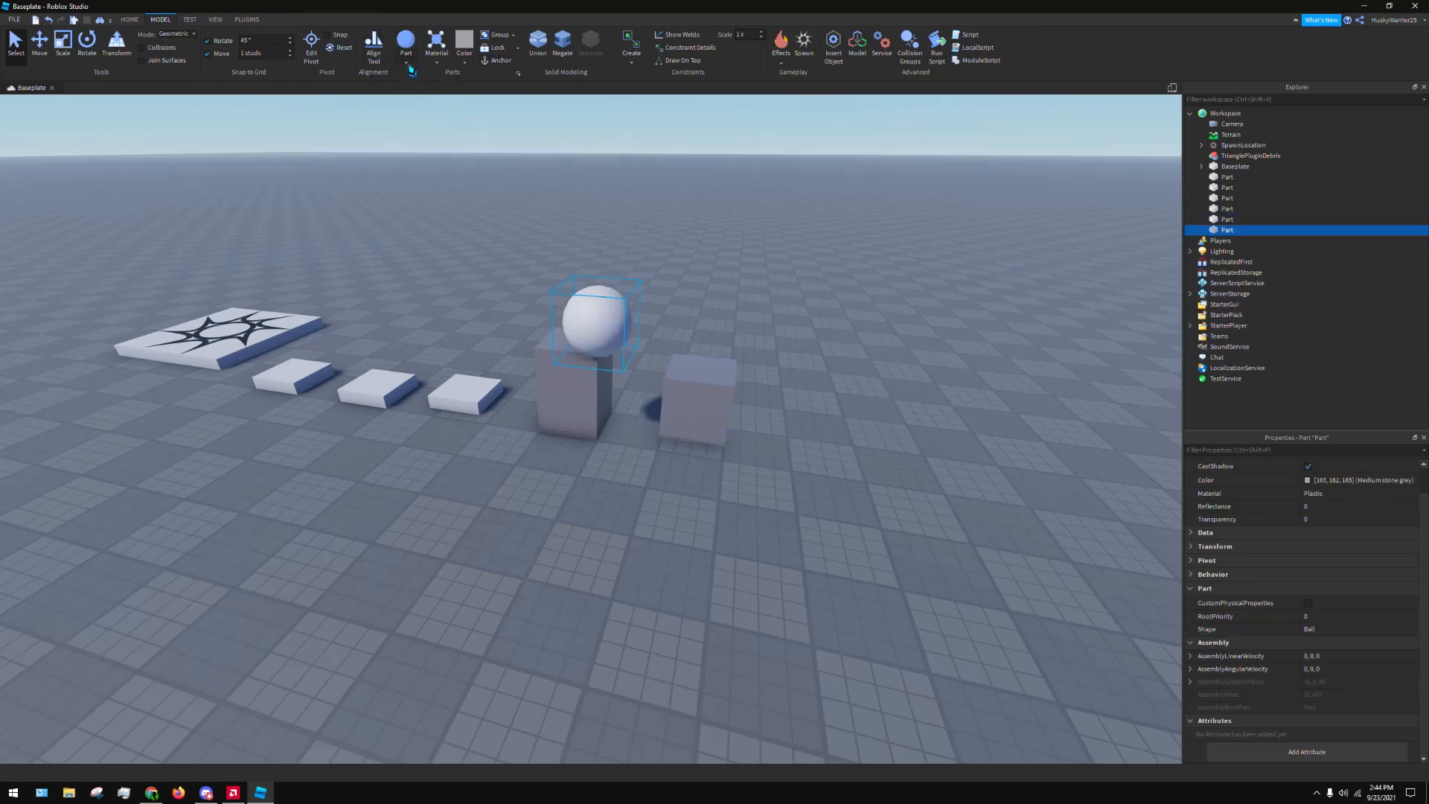
left_click(406, 64)
left_click(426, 111)
left_click(406, 55)
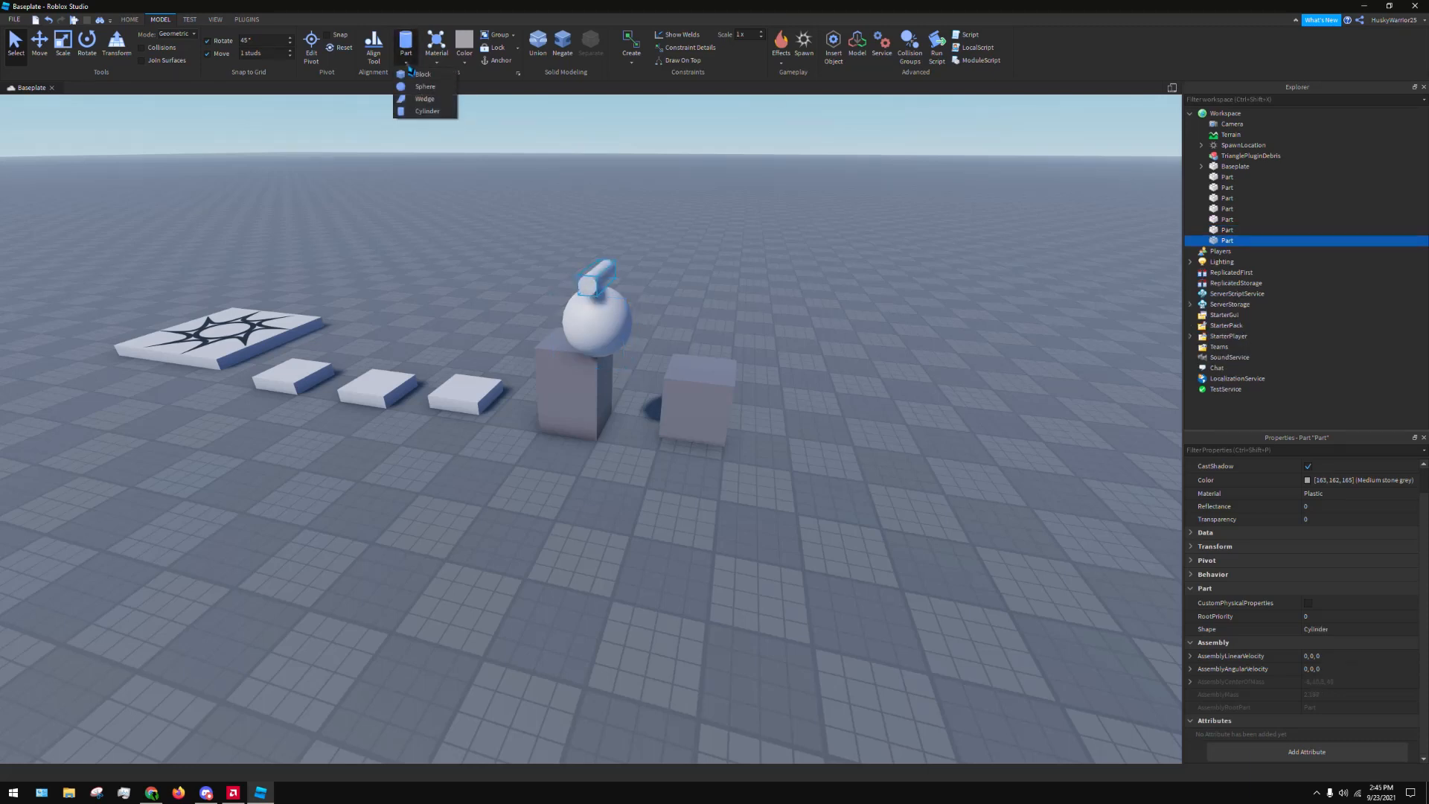
left_click(425, 99)
left_click(722, 168)
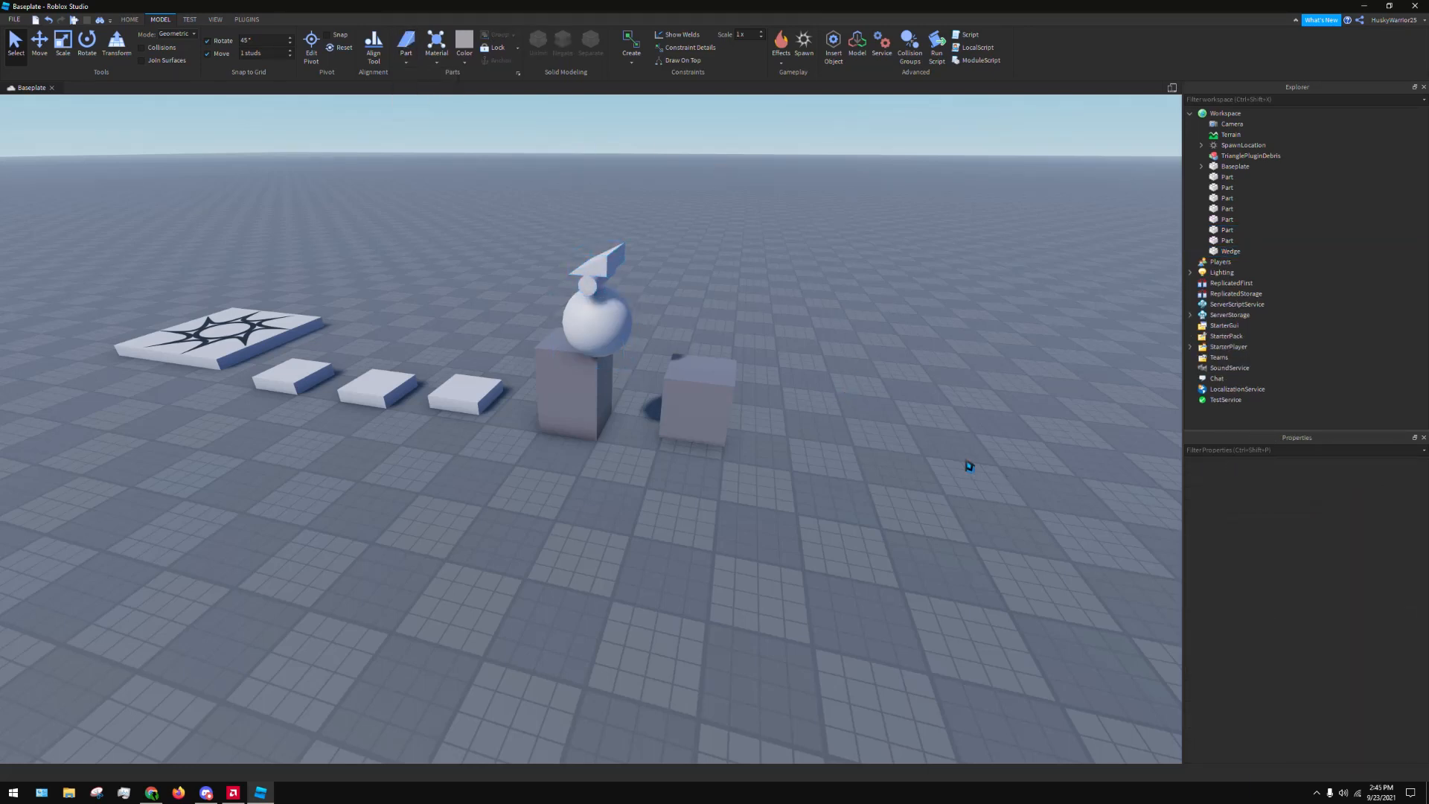
Select the shortened dark grey block, collapse its Part, Assembly and Attributes property groups, and deselect it
left_click(718, 424)
left_click(1190, 617)
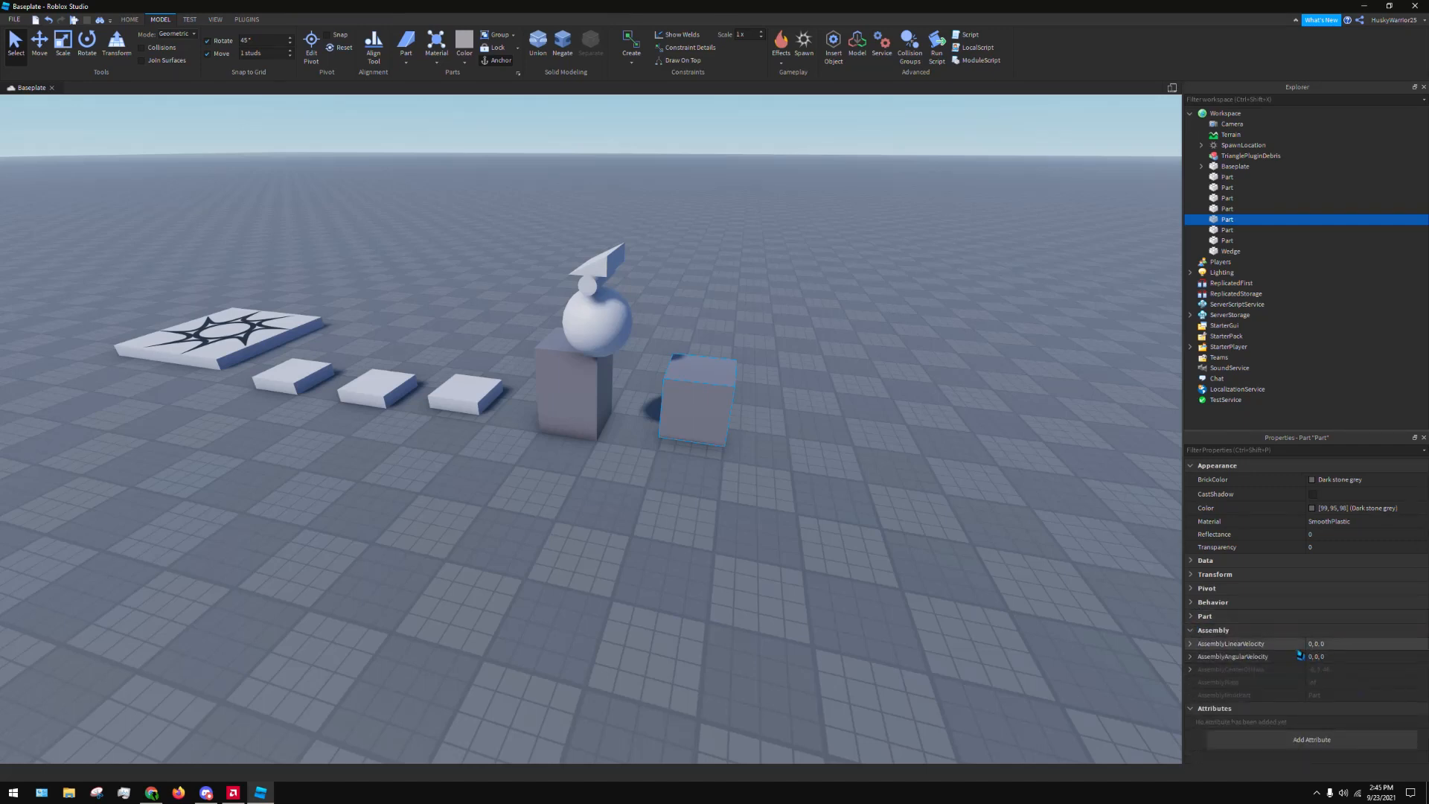
left_click(1206, 631)
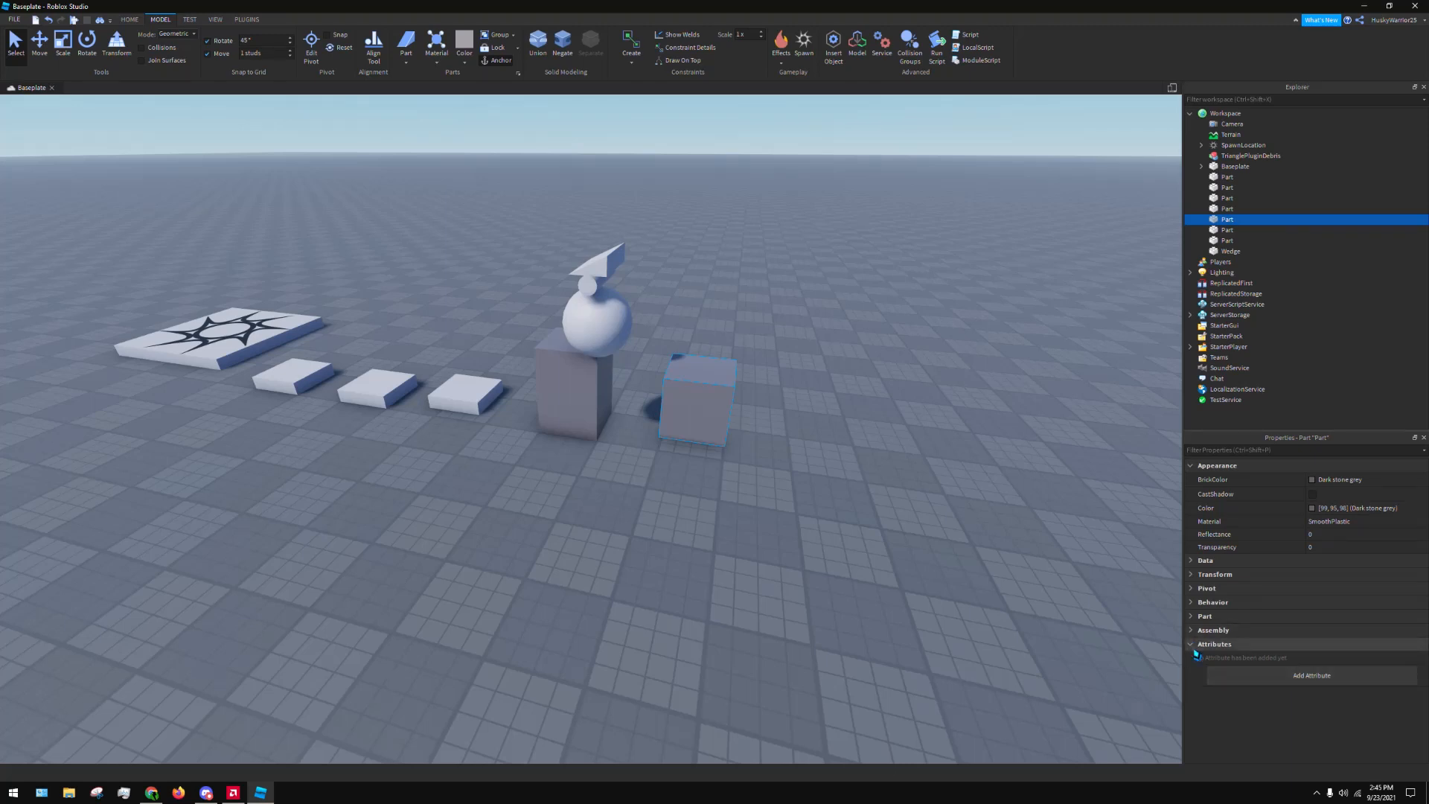
left_click(1258, 644)
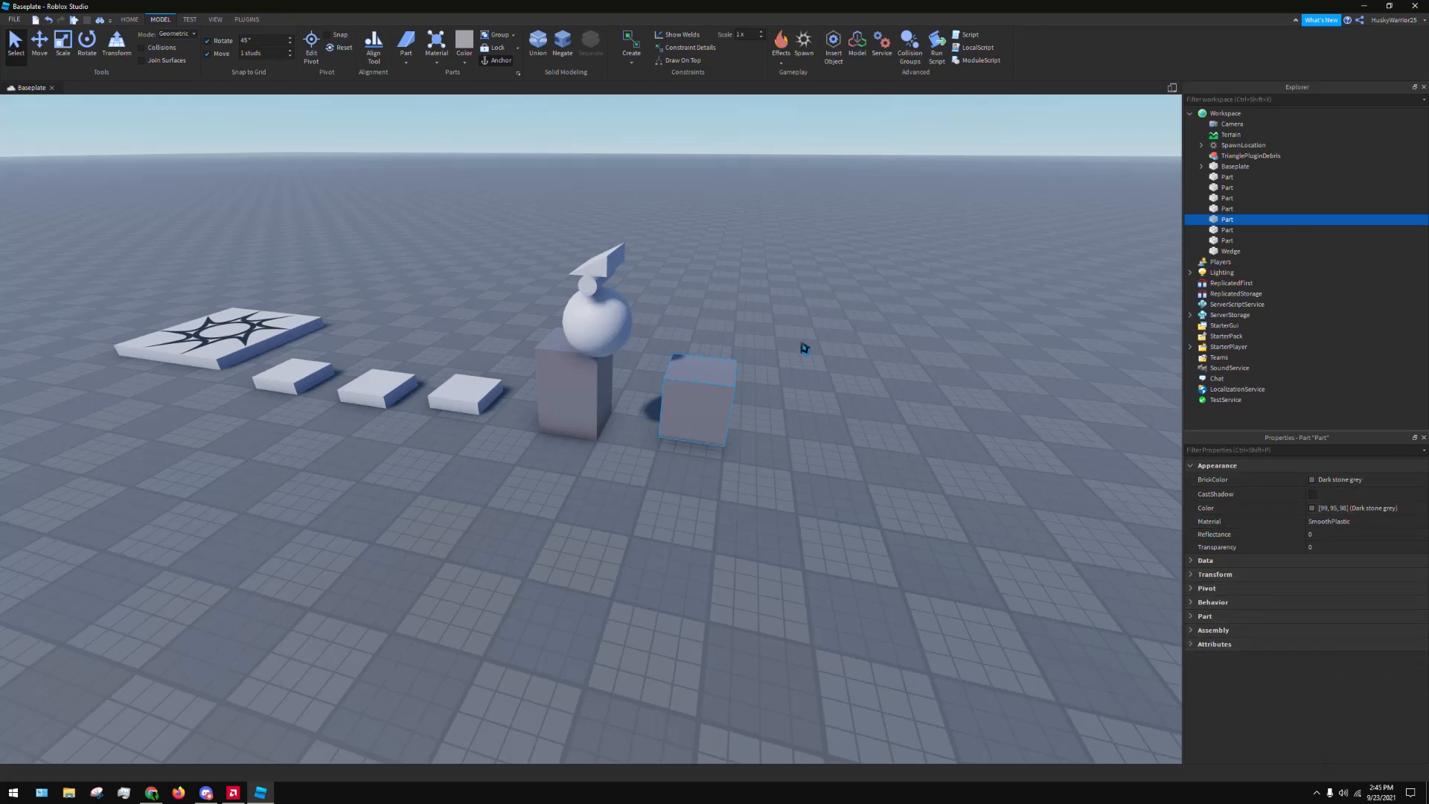
left_click(799, 282)
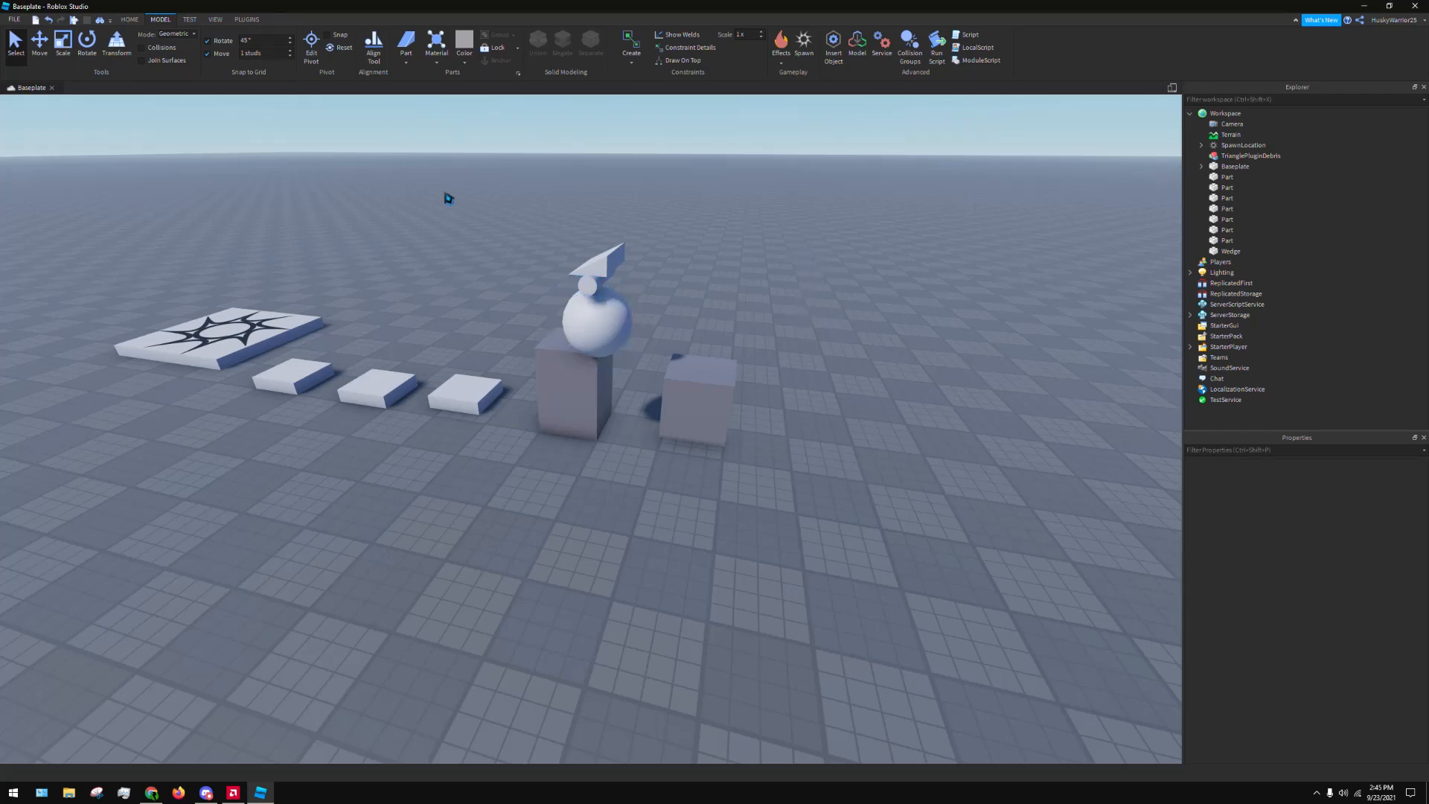
Duplicate the middle small white block and place the copy on an open area of the baseplate
right_click_drag(447, 197, 440, 180)
right_click_drag(756, 378, 753, 375)
key("d")
key("a")
key("w")
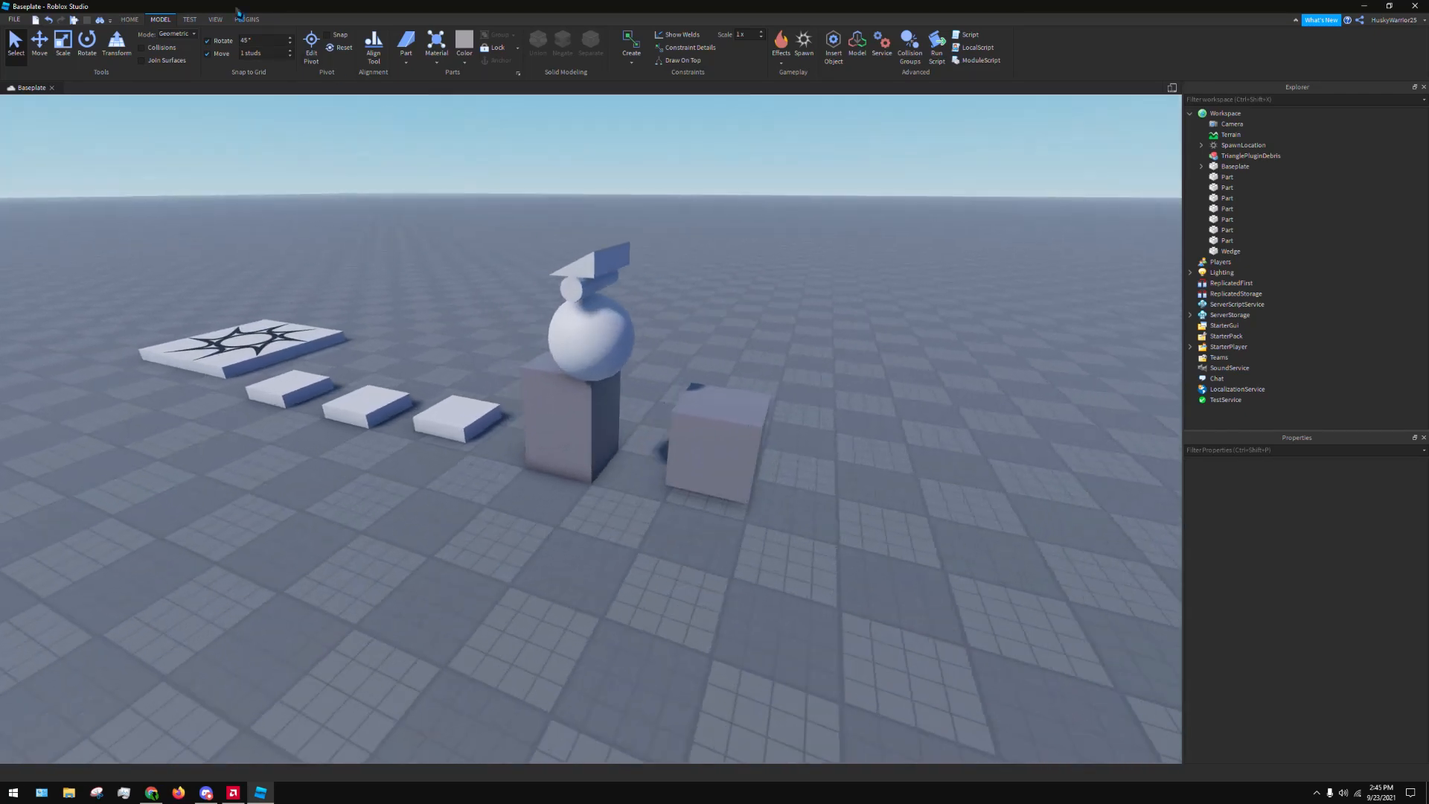
key("s")
left_click(126, 20)
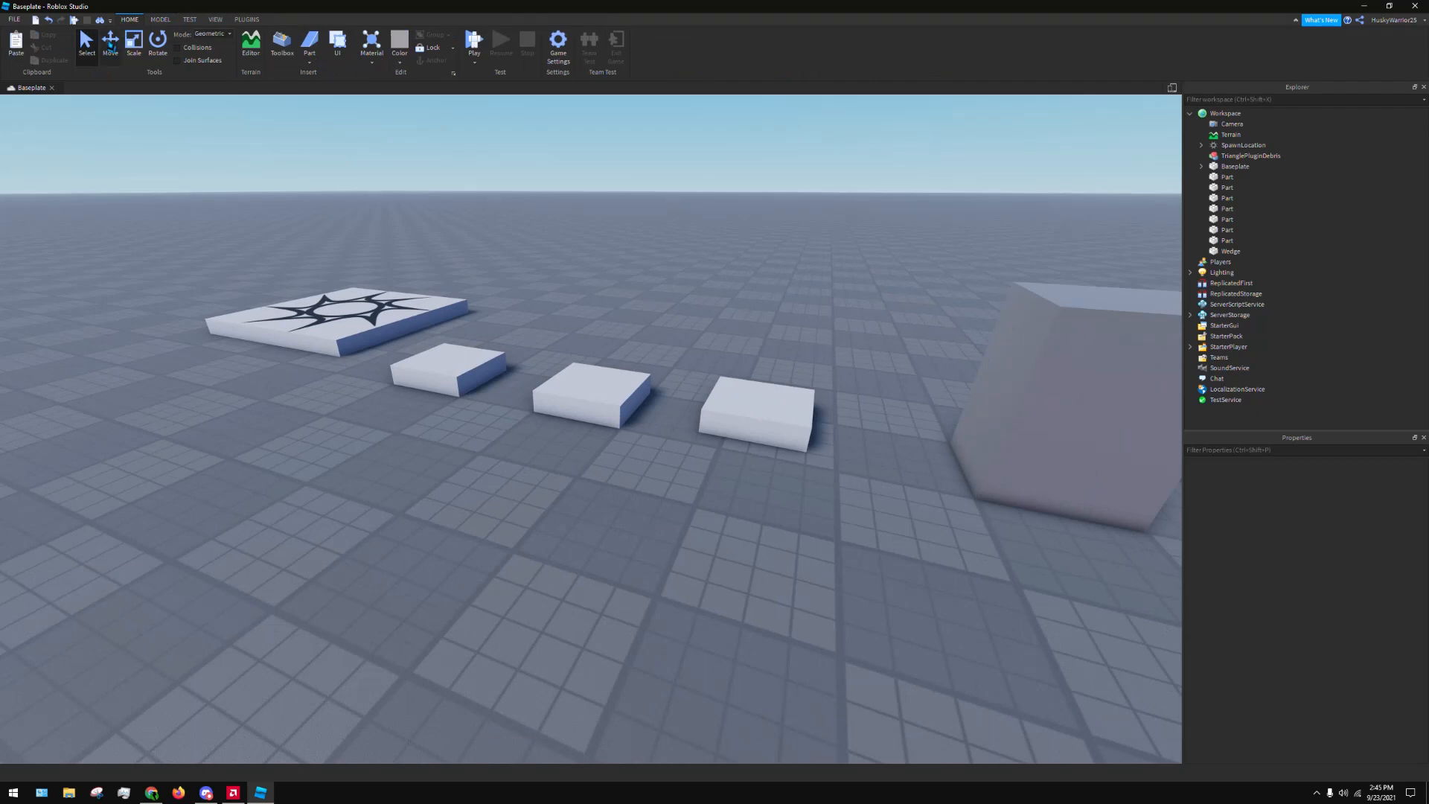
left_click_drag(588, 381, 482, 483)
key("ctrl+z")
key("ctrl+d")
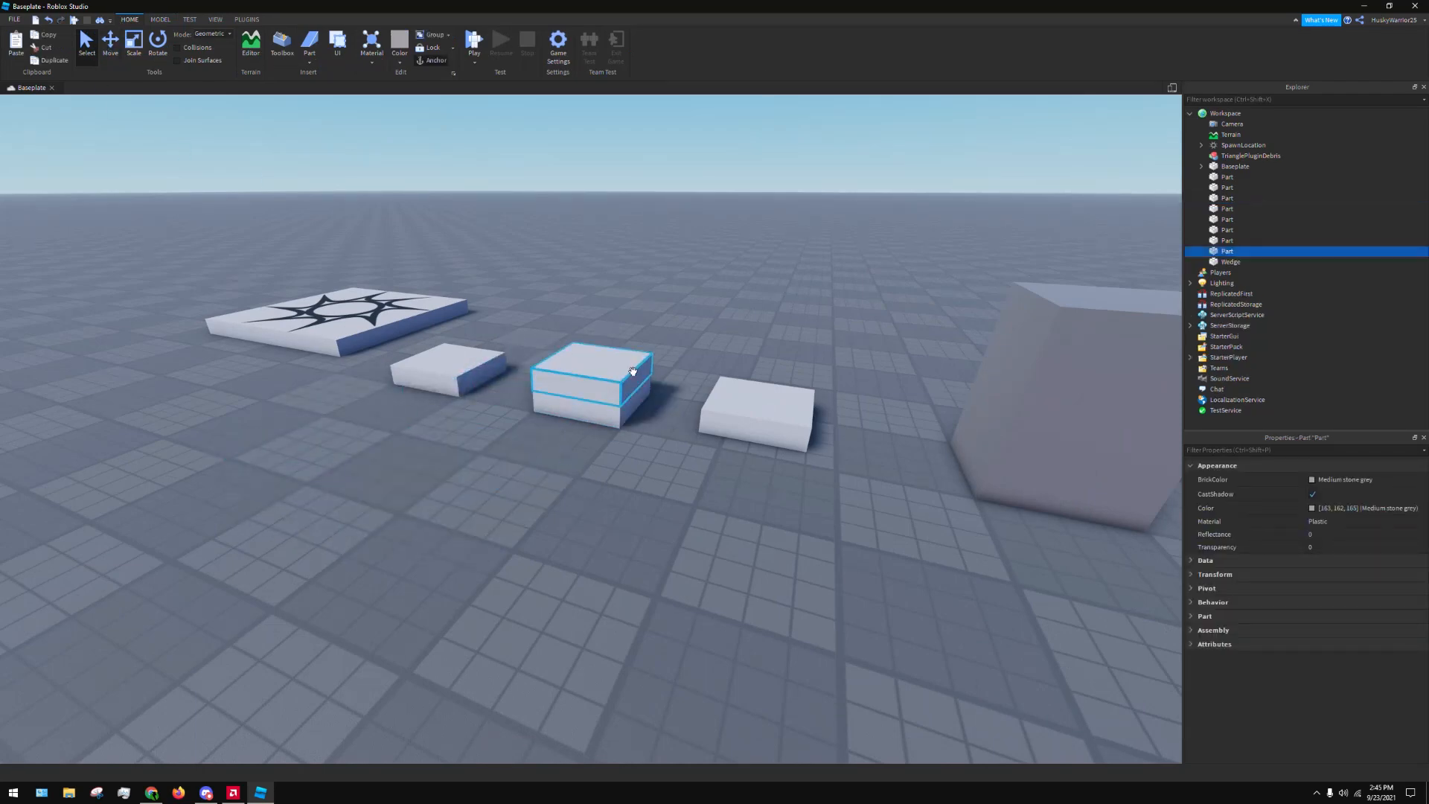
key("f")
scroll(547, 409, "down", 3)
scroll(551, 410, "up", 4)
left_click_drag(578, 416, 566, 413)
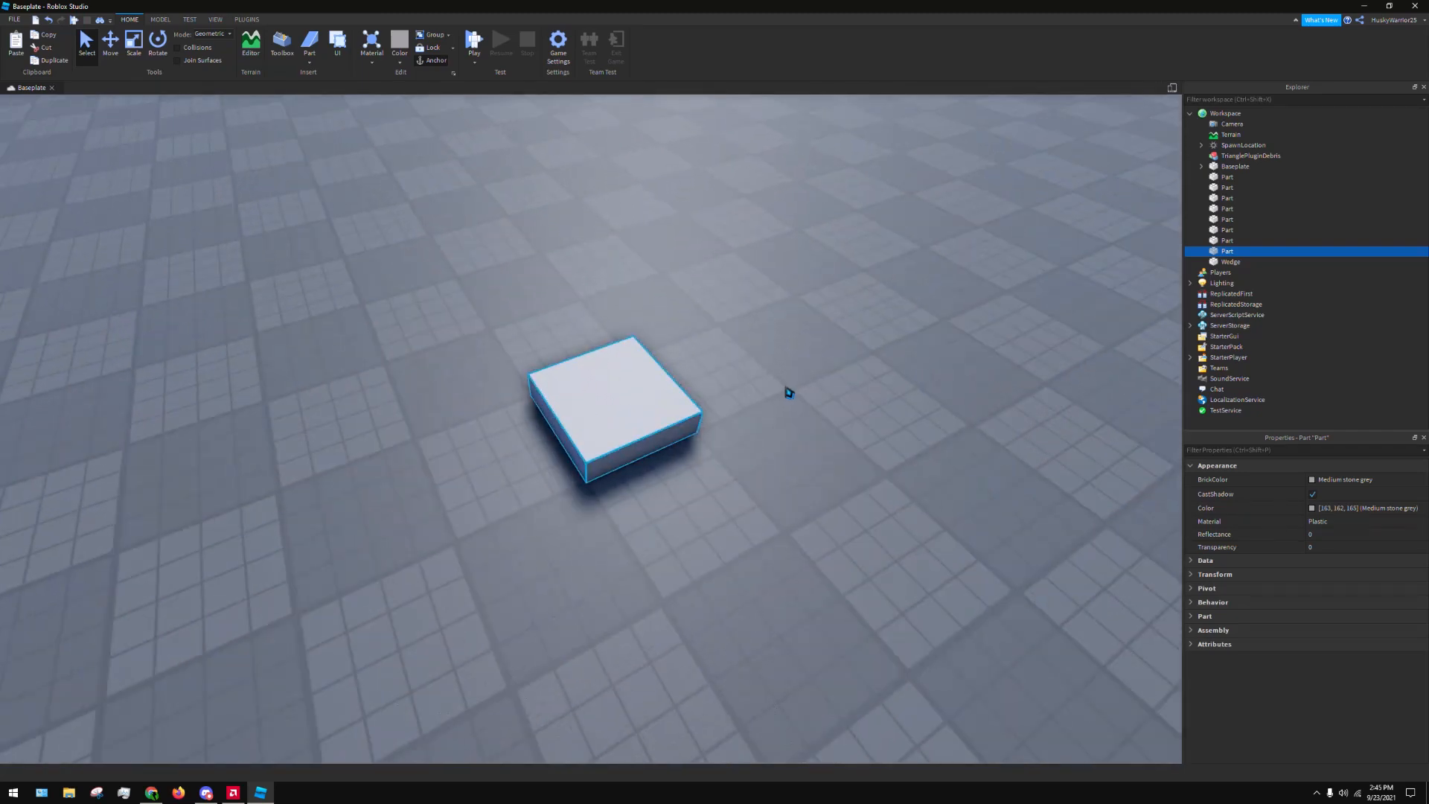
right_click_drag(789, 392, 790, 391)
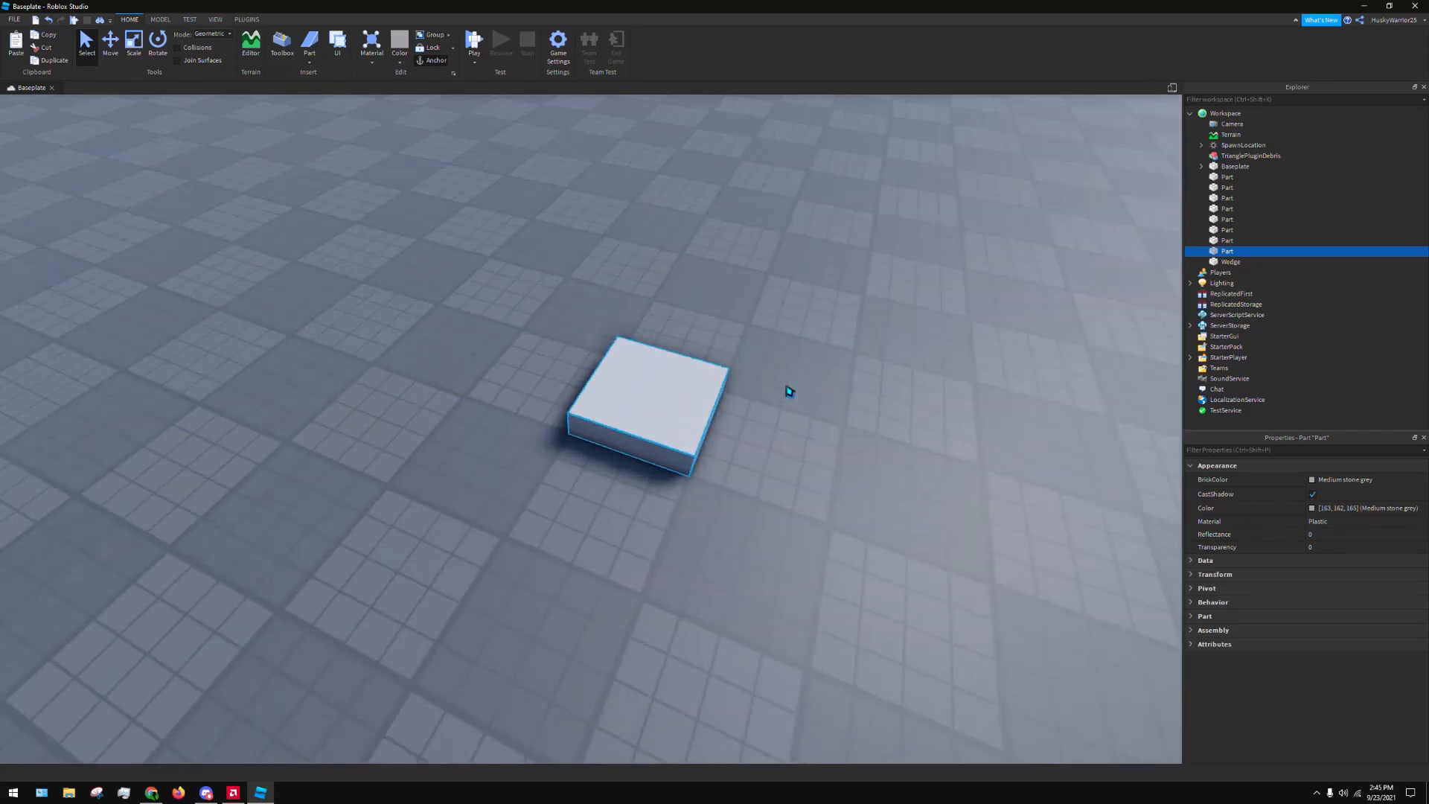
Duplicate the white block twice and line the copies up beside it with small gaps to form a row of three
key("ctrl+d")
left_click_drag(679, 367, 883, 409)
right_click_drag(883, 408, 885, 408)
left_click_drag(883, 409, 583, 350)
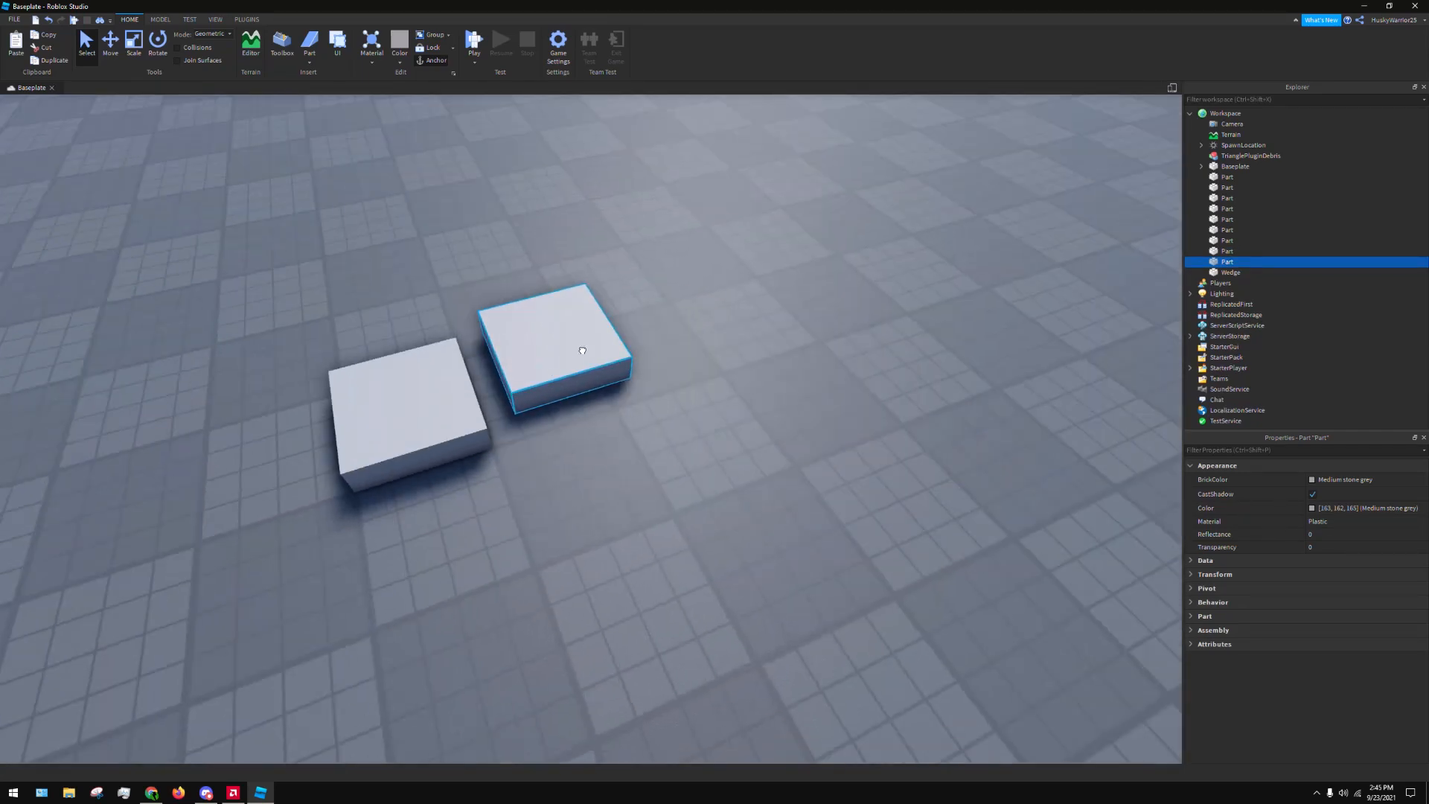
mouse_move(583, 351)
right_mouse_down()
mouse_move(580, 329)
mouse_move(588, 358)
right_mouse_up()
key("ctrl+d")
left_click_drag(568, 360, 663, 479)
Duplicate the end block three more times and space the copies evenly to extend the row to six blocks
key("ctrl+d")
key("d")
key("ctrl+d")
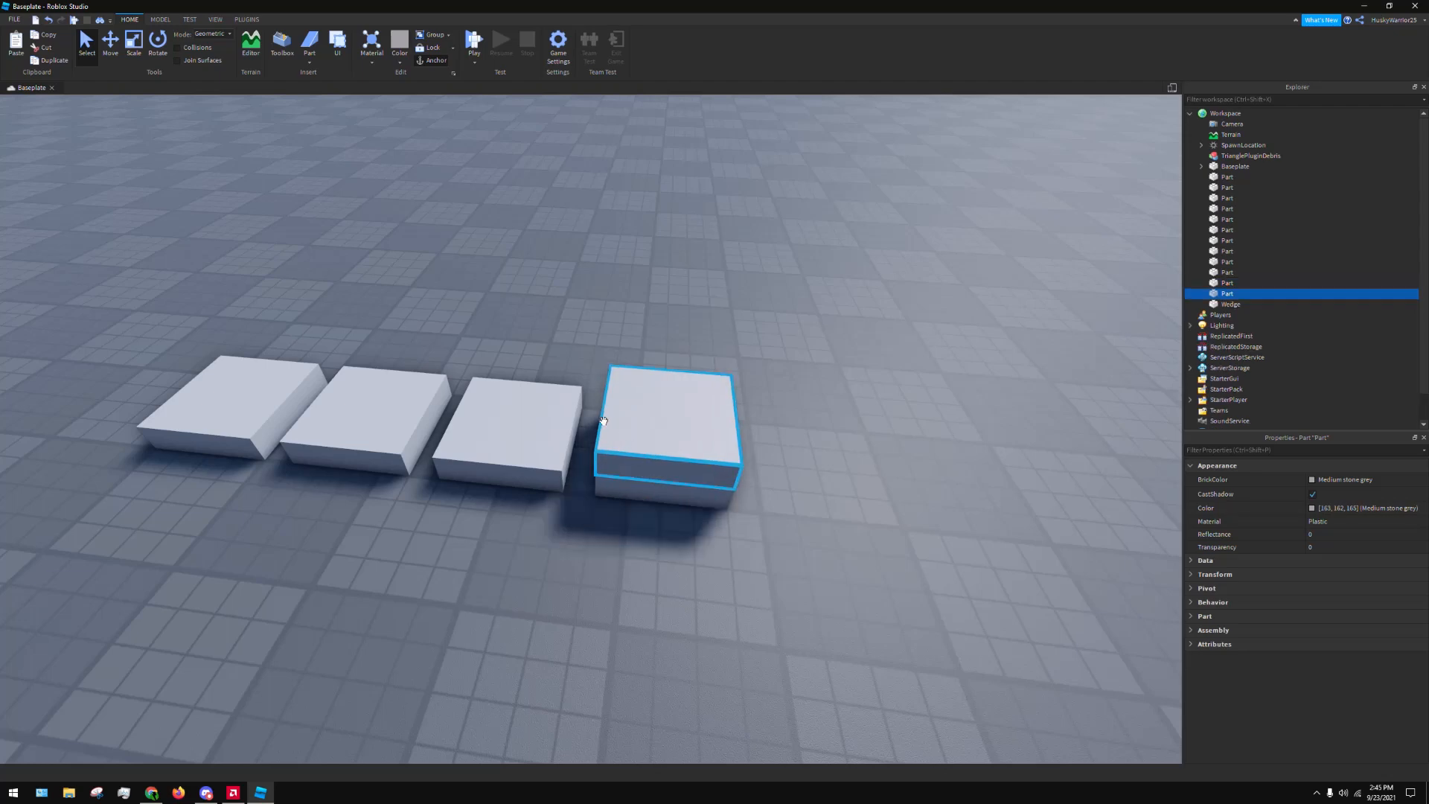
key("d")
left_click_drag(626, 424, 714, 515)
key("ctrl+d")
key("d")
key("ctrl+d")
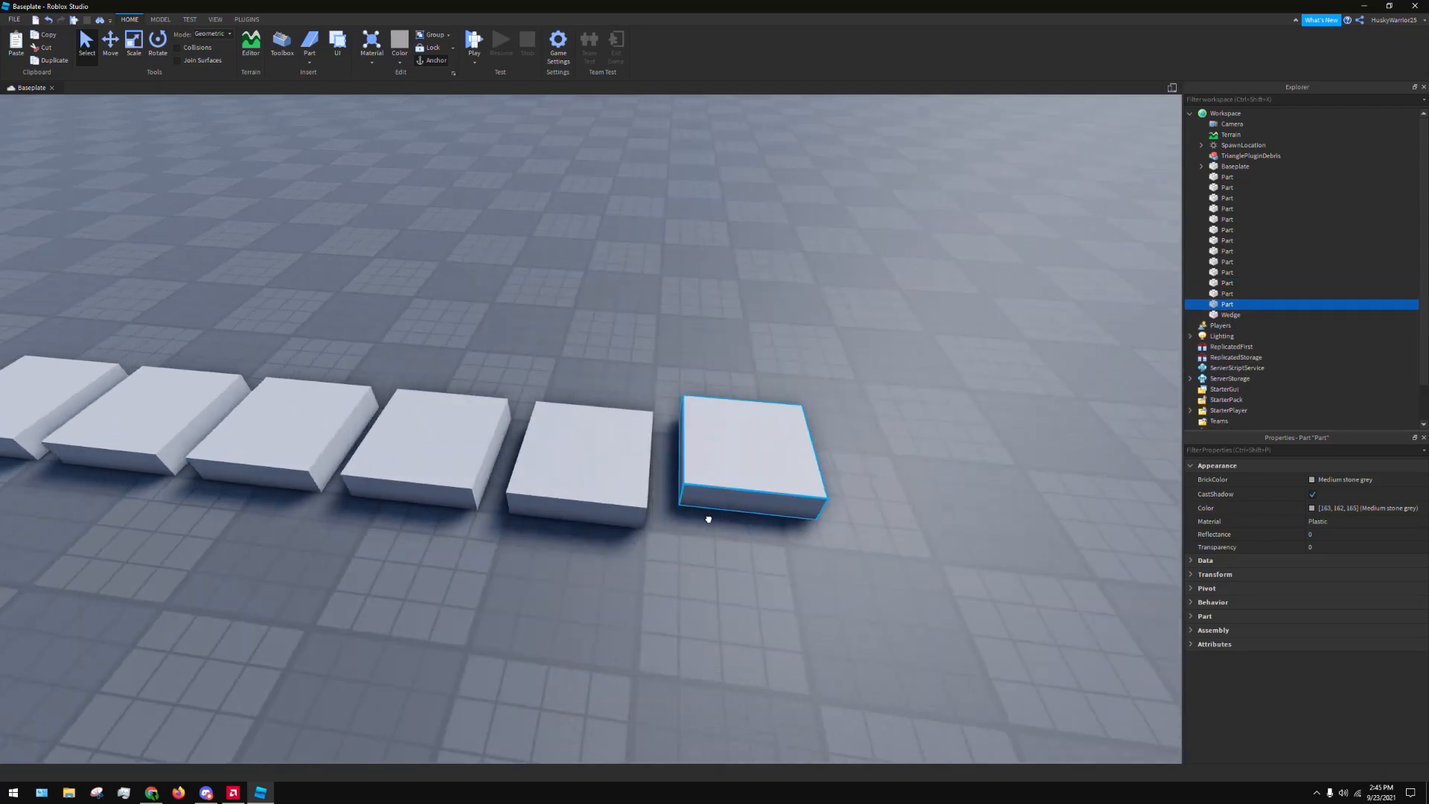
Add three further evenly spaced copies at the end of the row for nine blocks in total, and deselect
key("ctrl+d")
key("d")
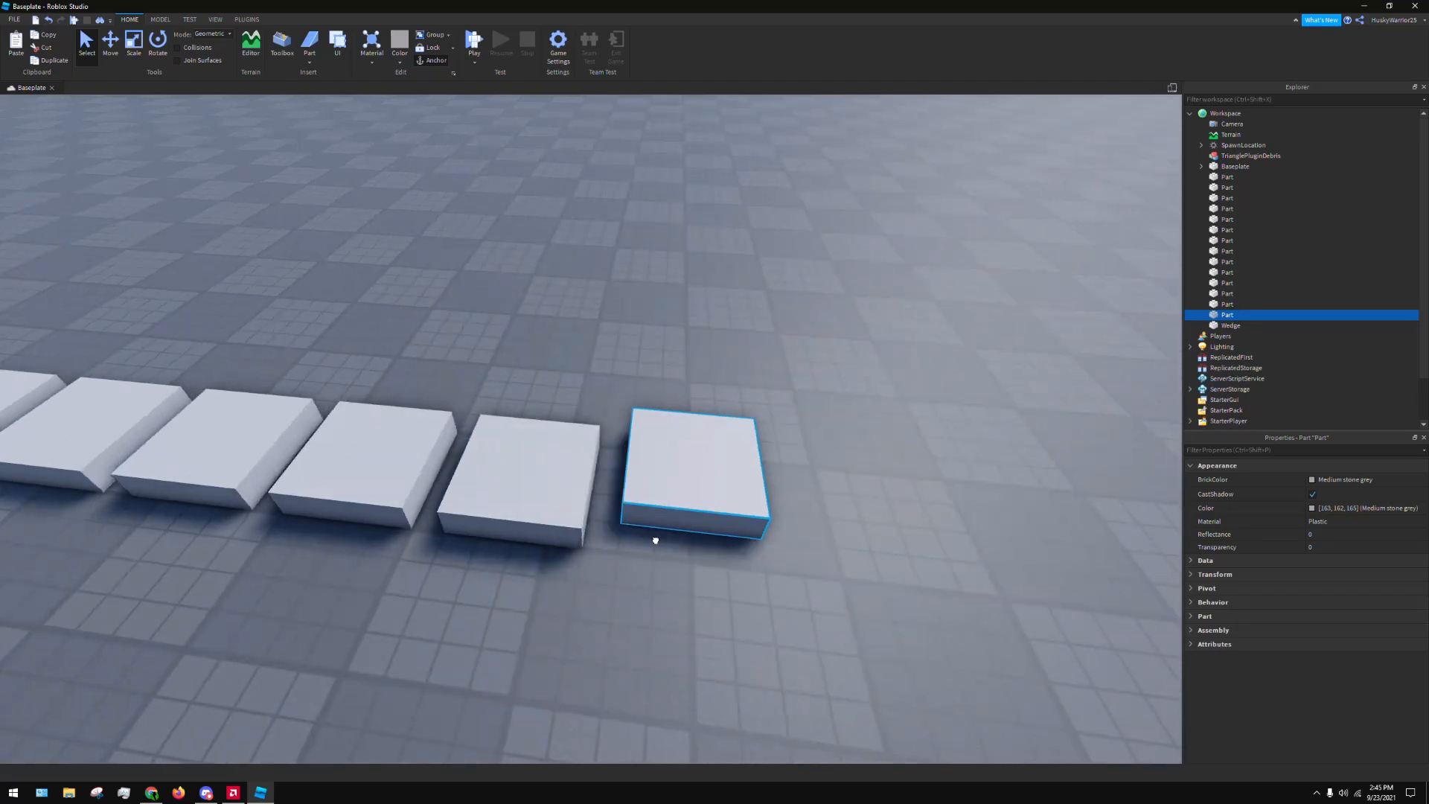
key("ctrl+d")
key("d")
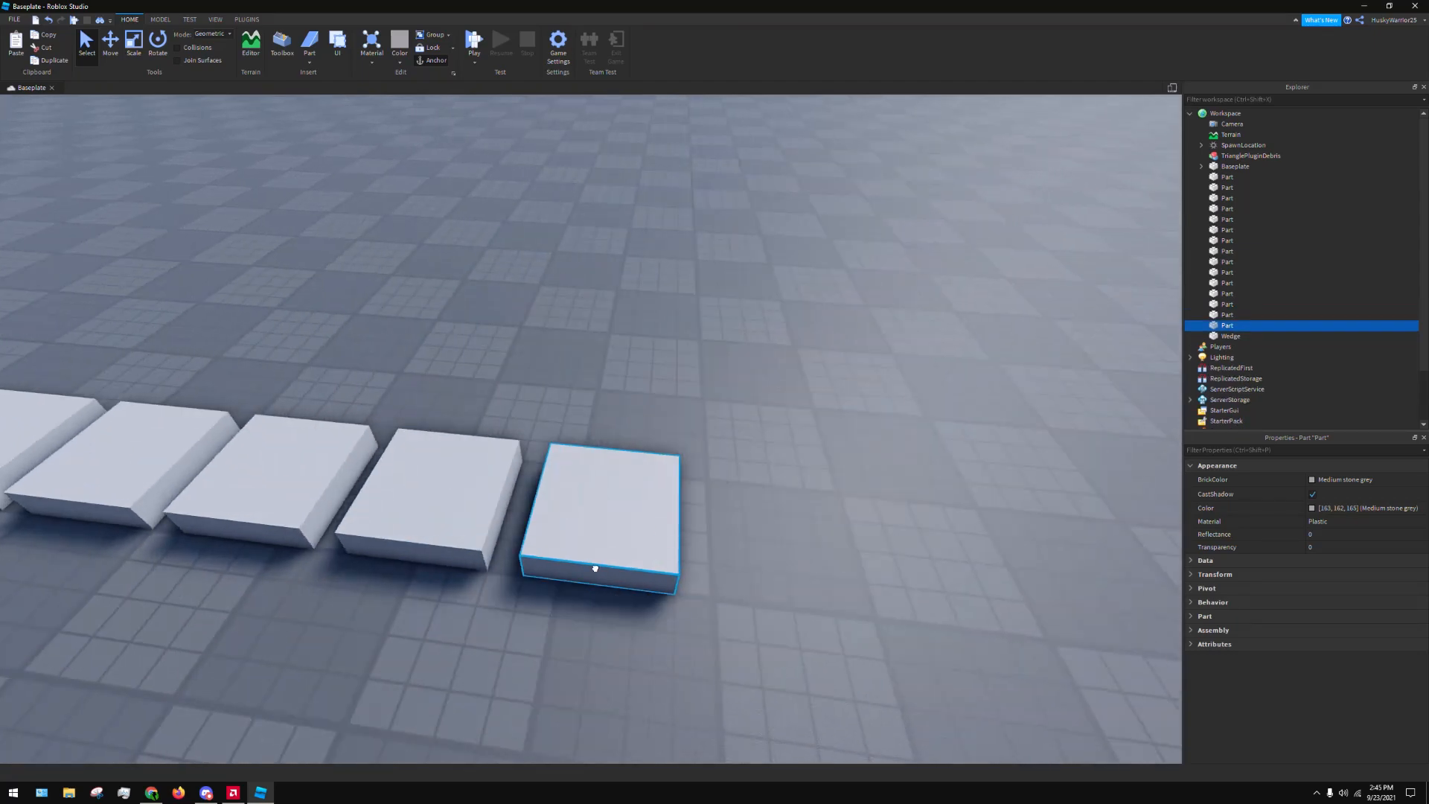
key("ctrl+d")
left_click_drag(596, 568, 785, 568)
key("s")
key("a")
left_click(798, 291)
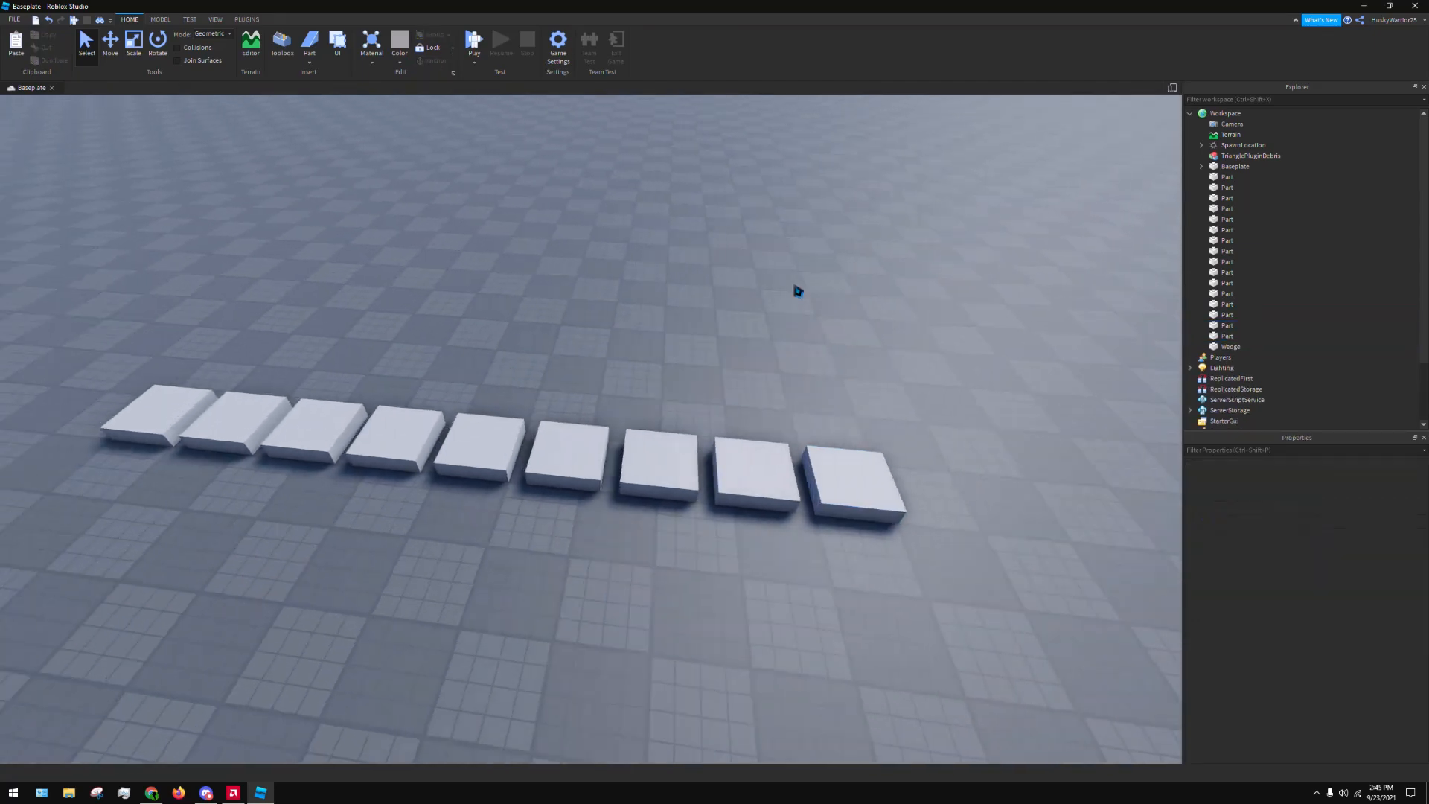
right_click_drag(798, 291, 797, 291)
key("a")
key("s")
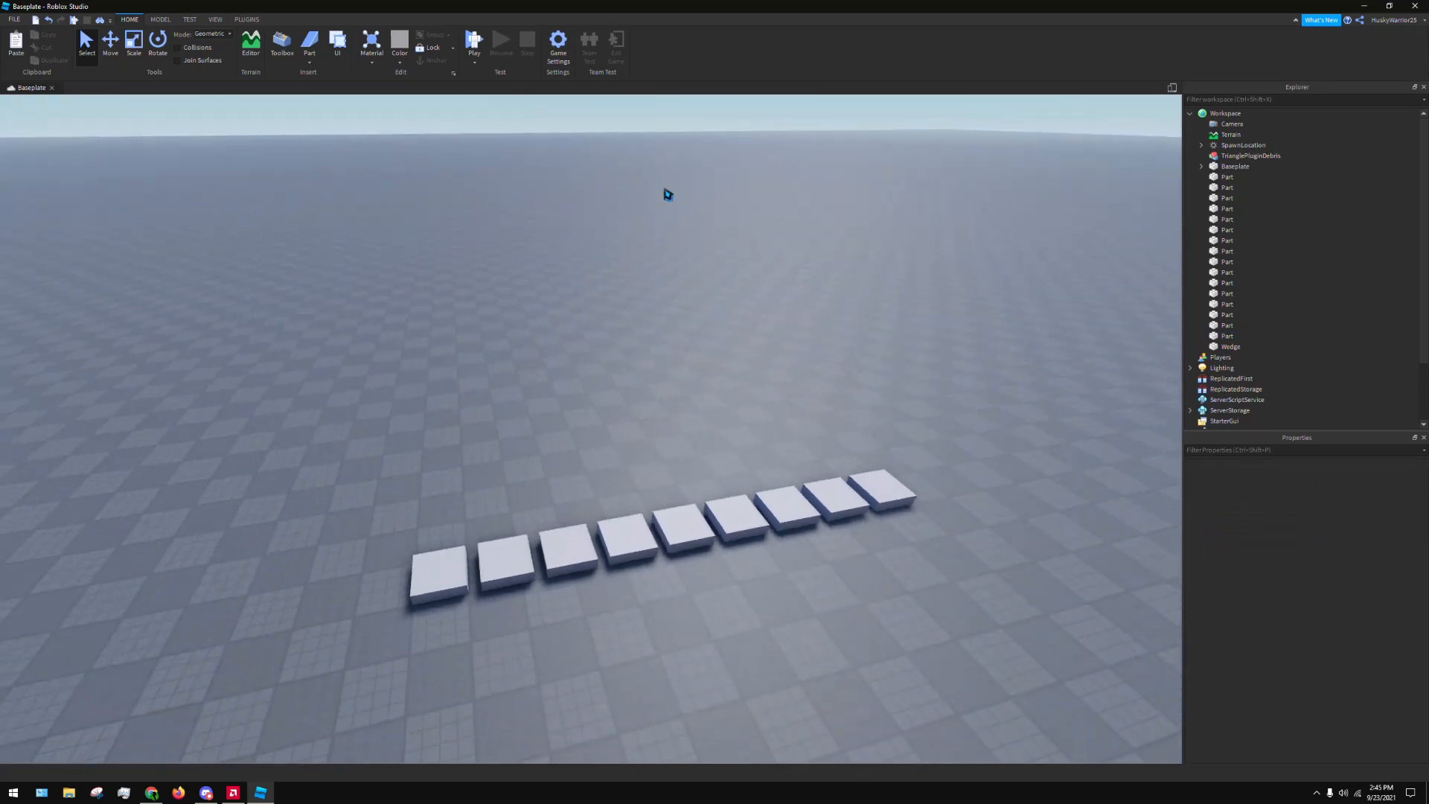
Open the Studio Settings window, enlarge it and move it higher so more settings fit
left_click(13, 20)
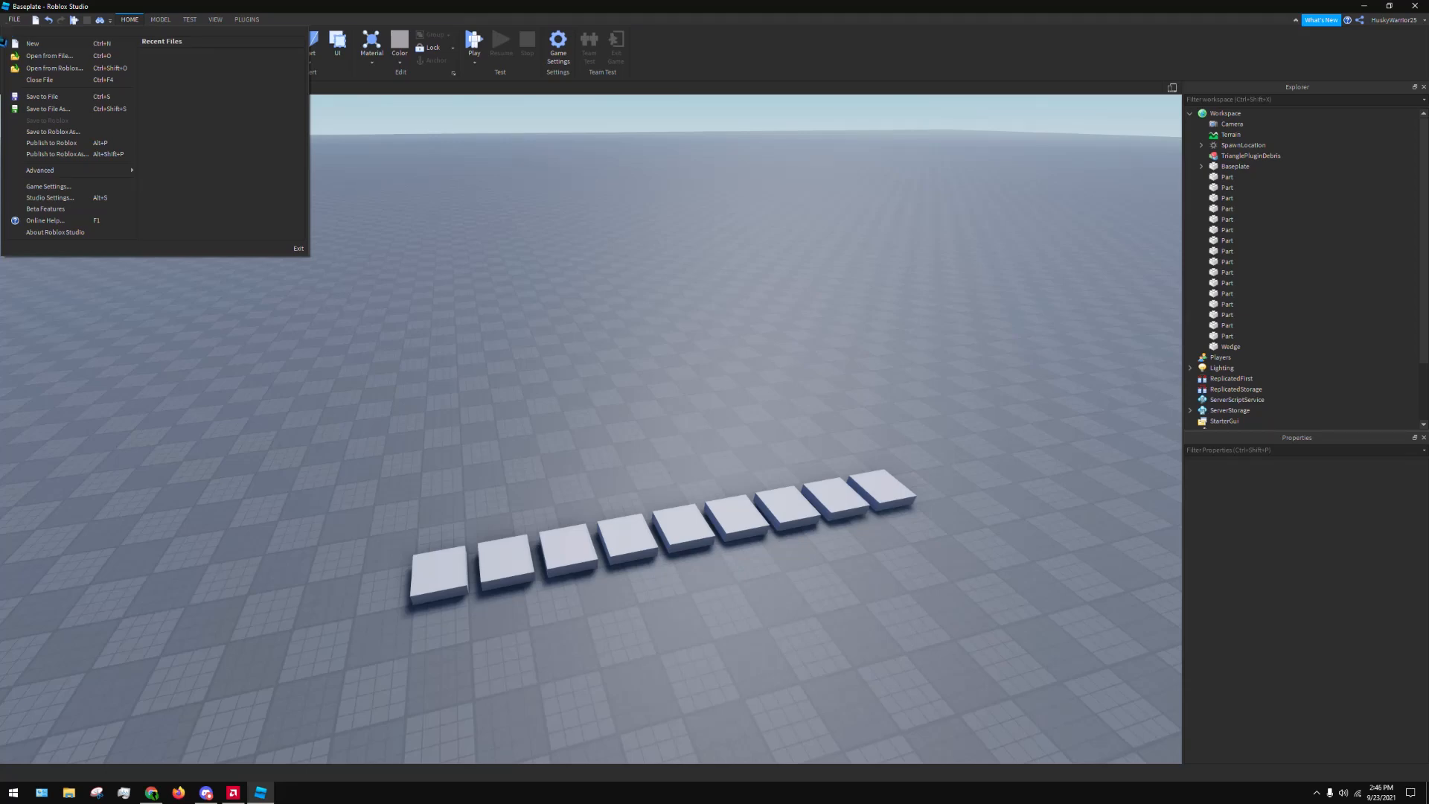
left_click(63, 199)
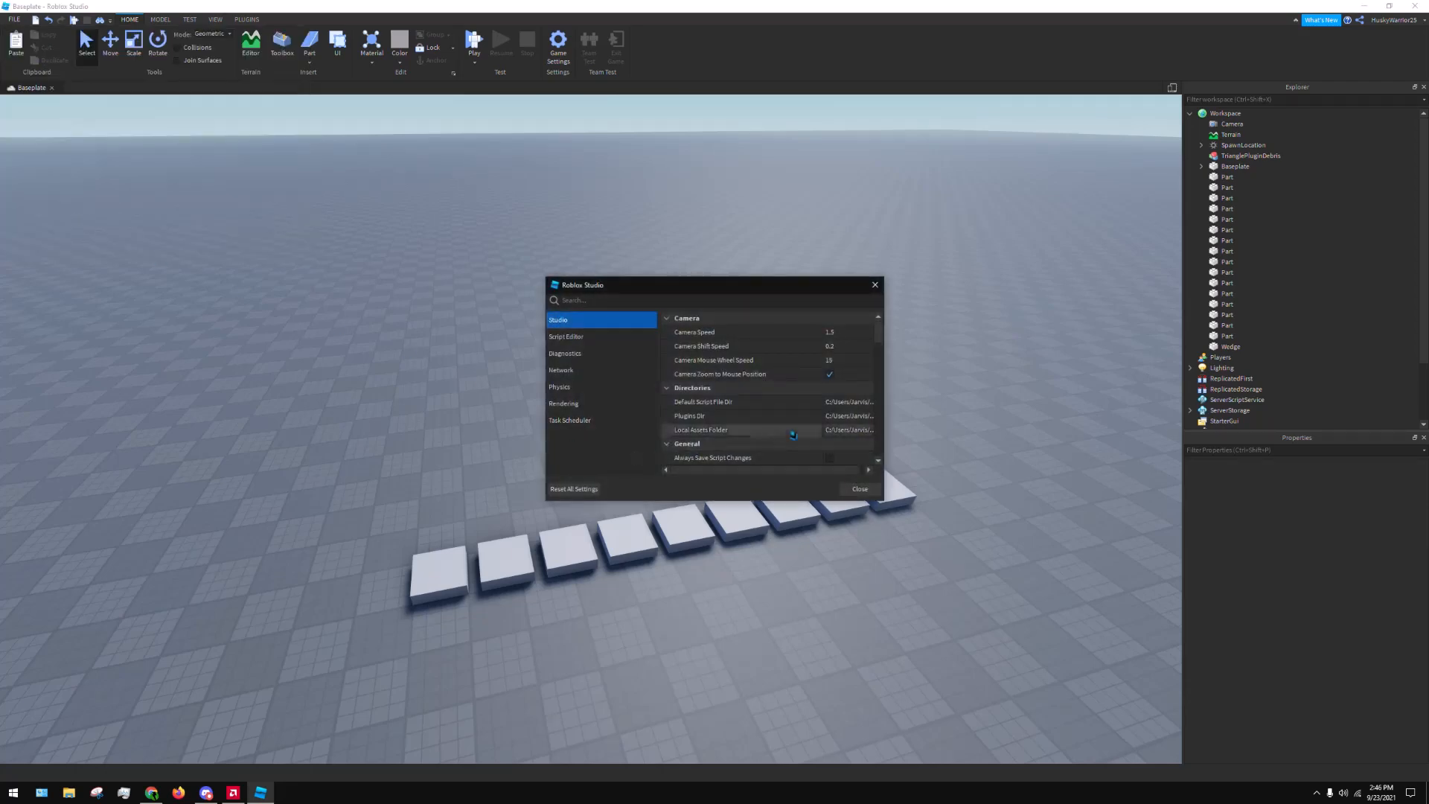
left_click_drag(737, 294, 627, 263)
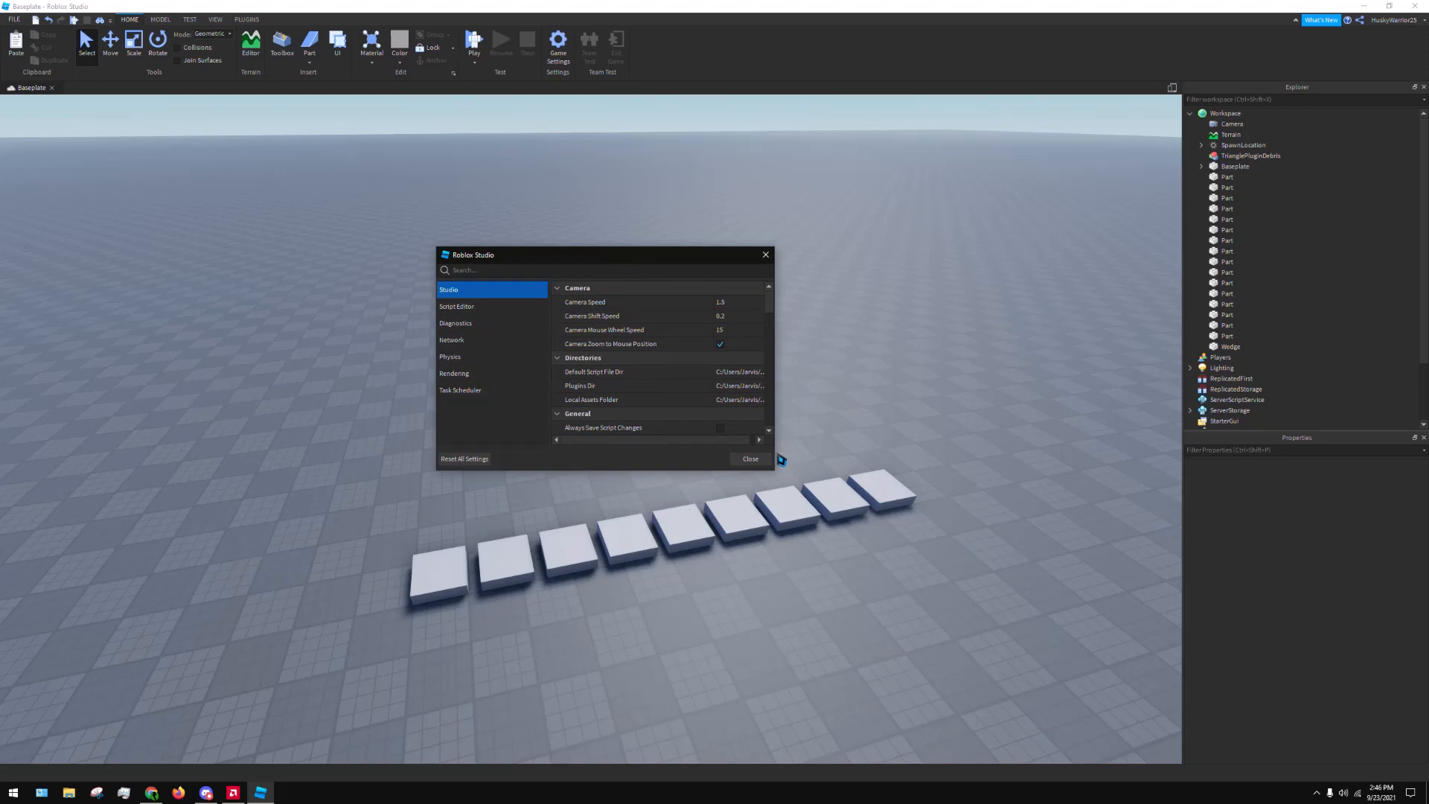
left_click_drag(781, 458, 991, 425)
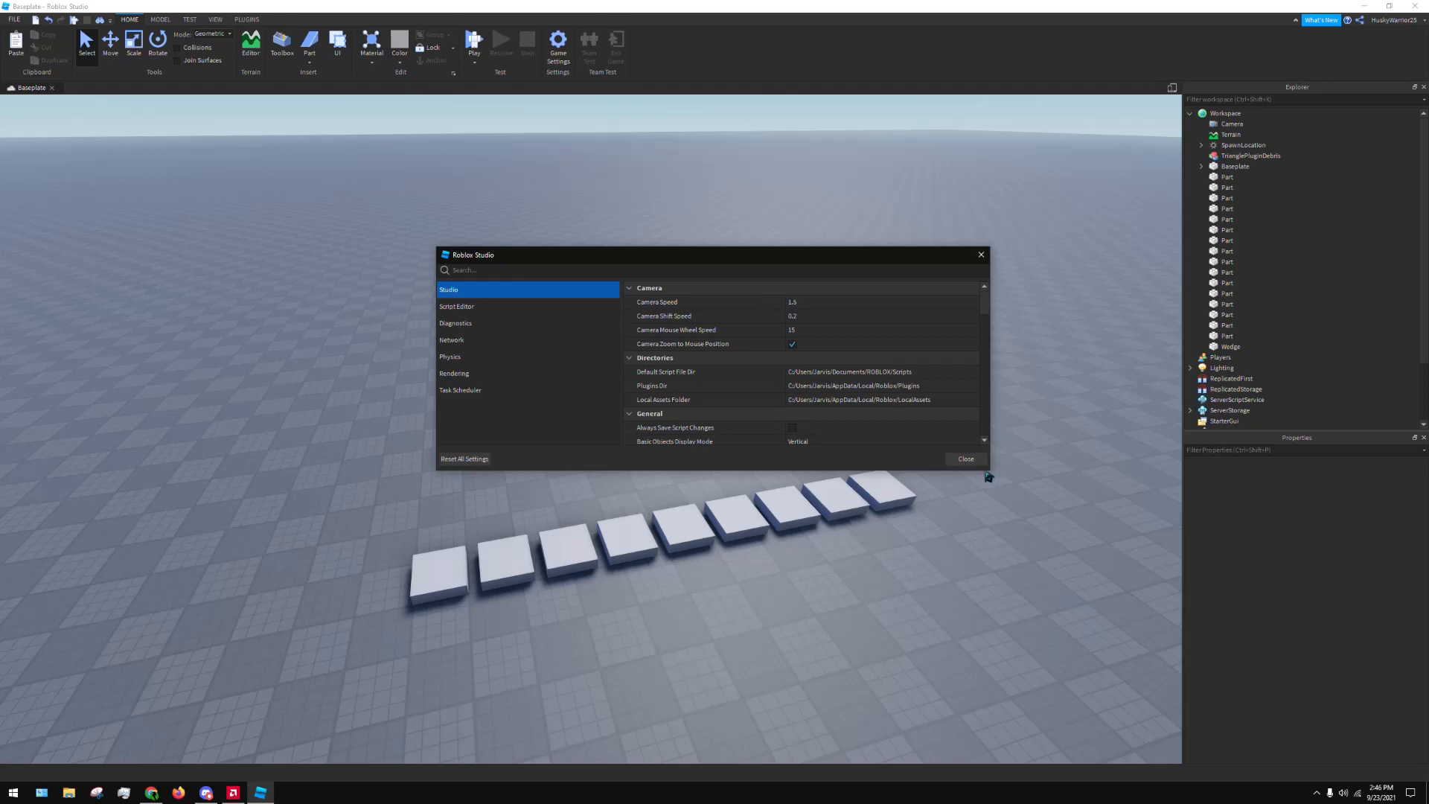
left_click_drag(866, 471, 847, 658)
left_click(862, 494)
left_click_drag(778, 256, 757, 149)
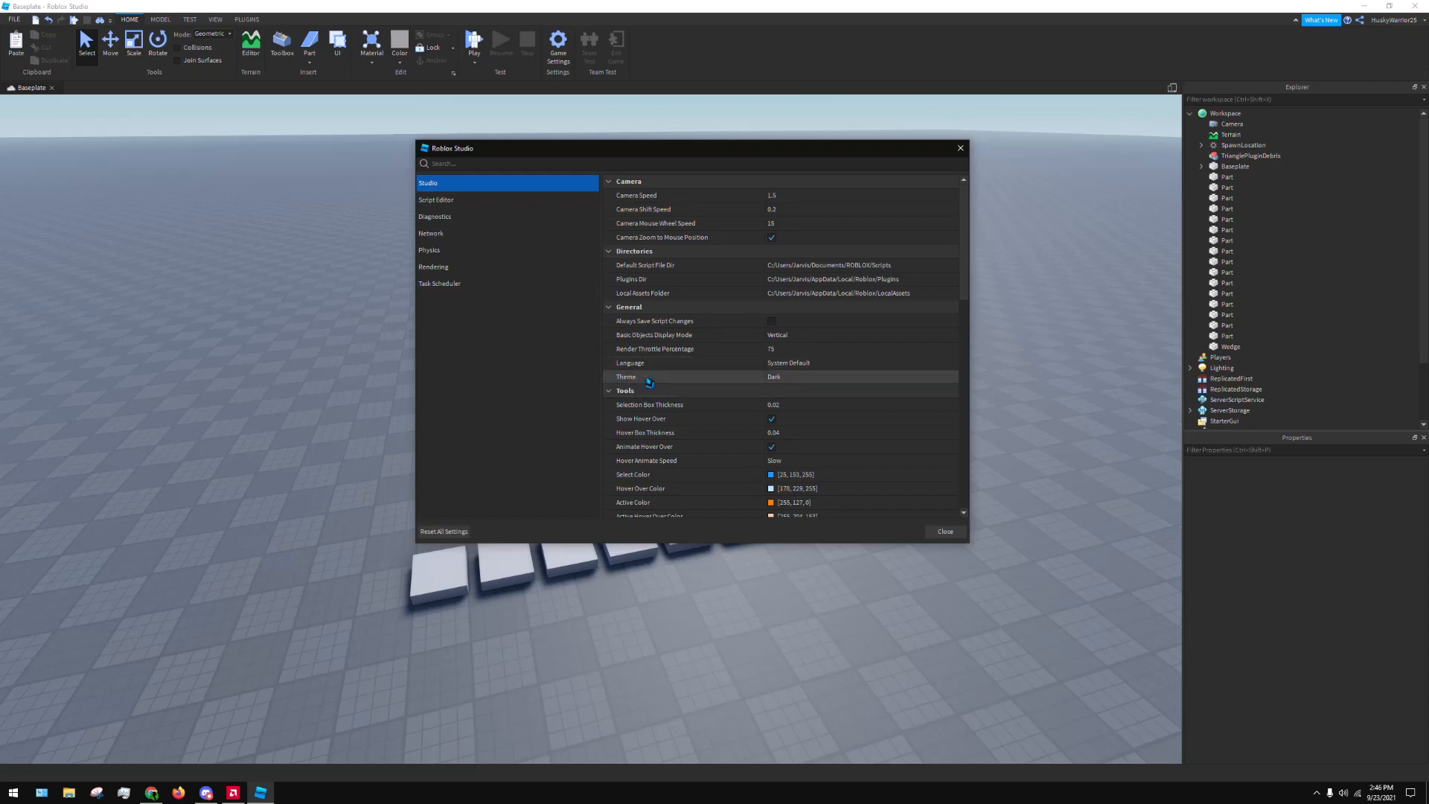
Look through the Theme choices while keeping Dark, and examine the General and Tools settings including Render Throttle Percentage
left_click(791, 378)
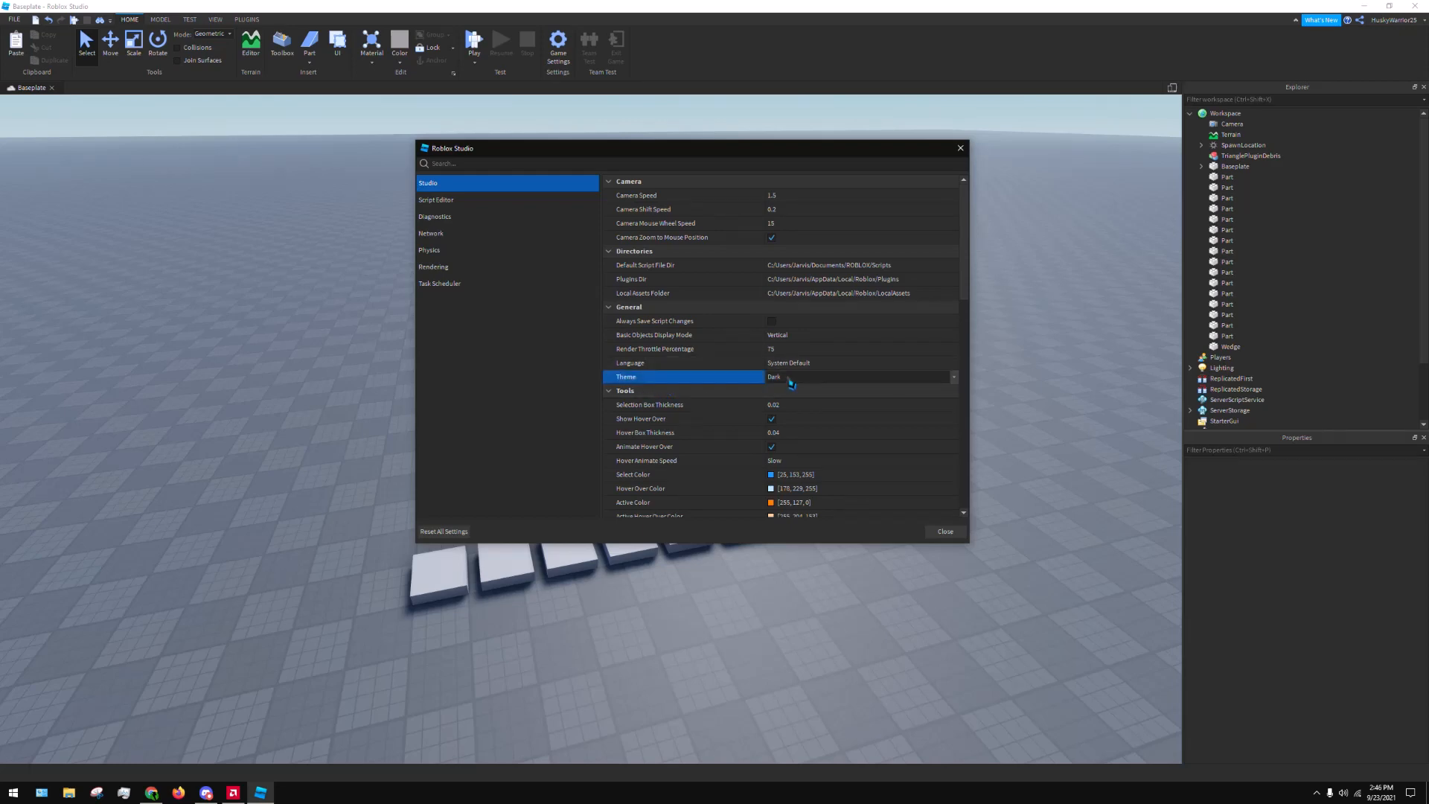
left_click(791, 378)
left_click(783, 405)
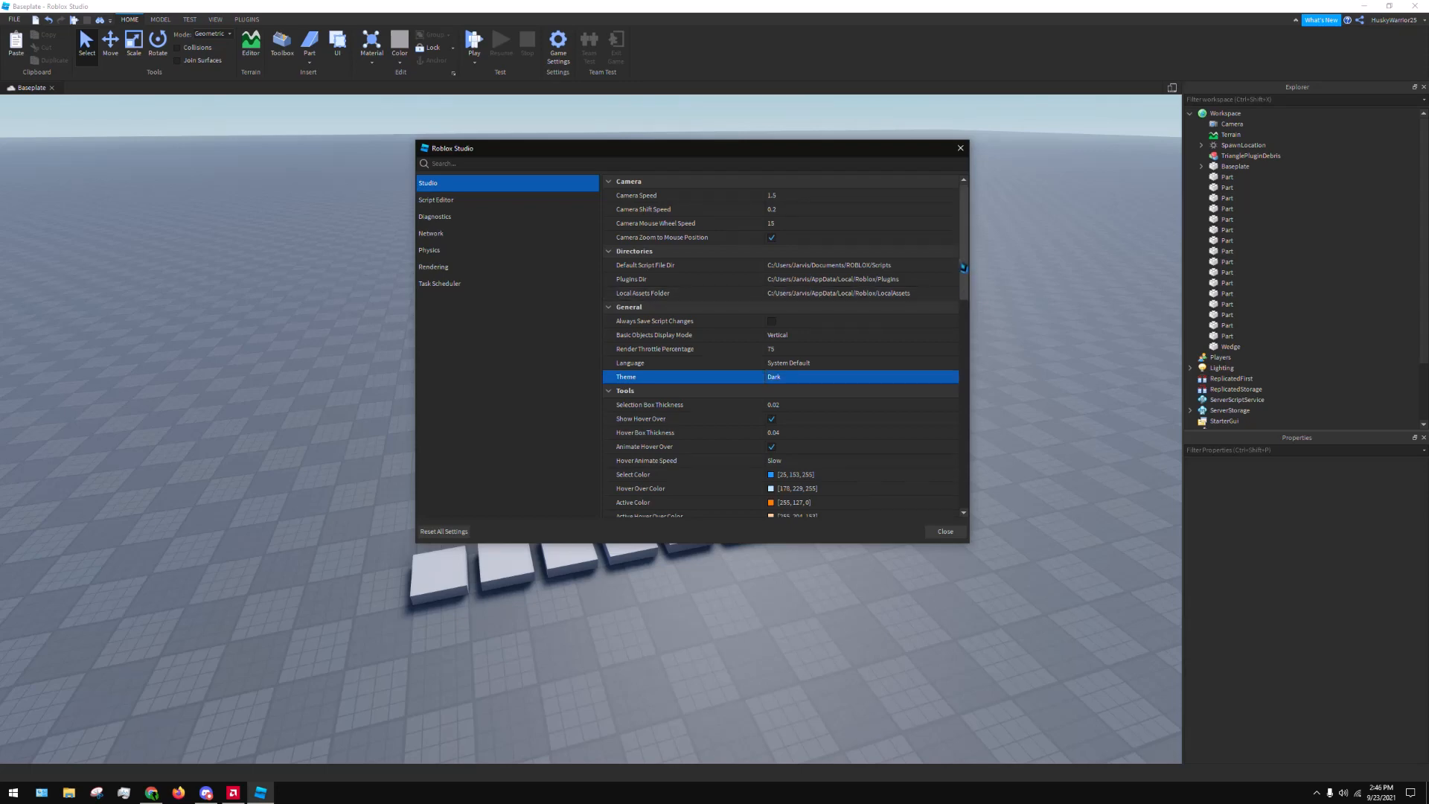
scroll(959, 297, "down", 2)
left_click(954, 308)
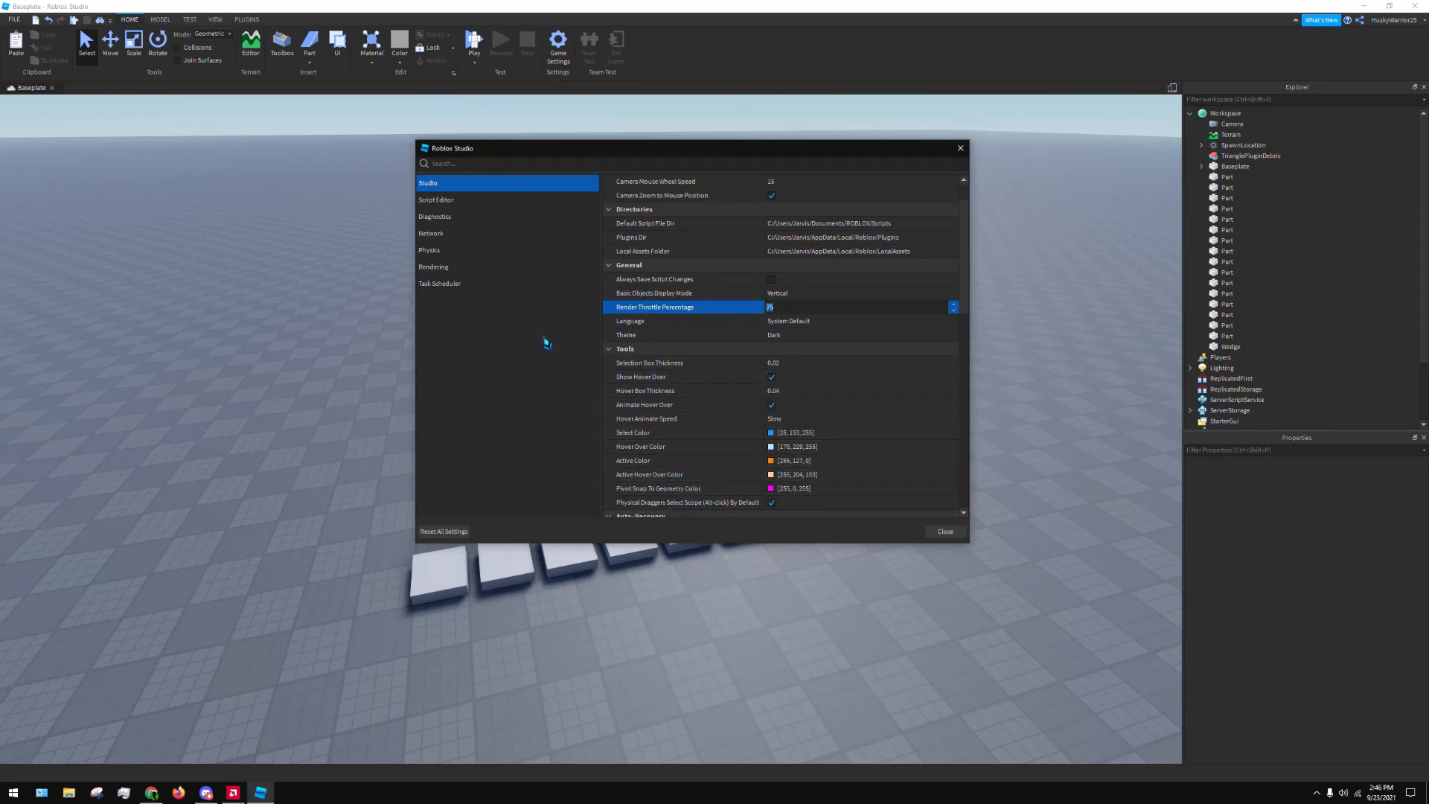
Examine the Script Editor settings, from the general editing options to the theme color list
left_click(500, 201)
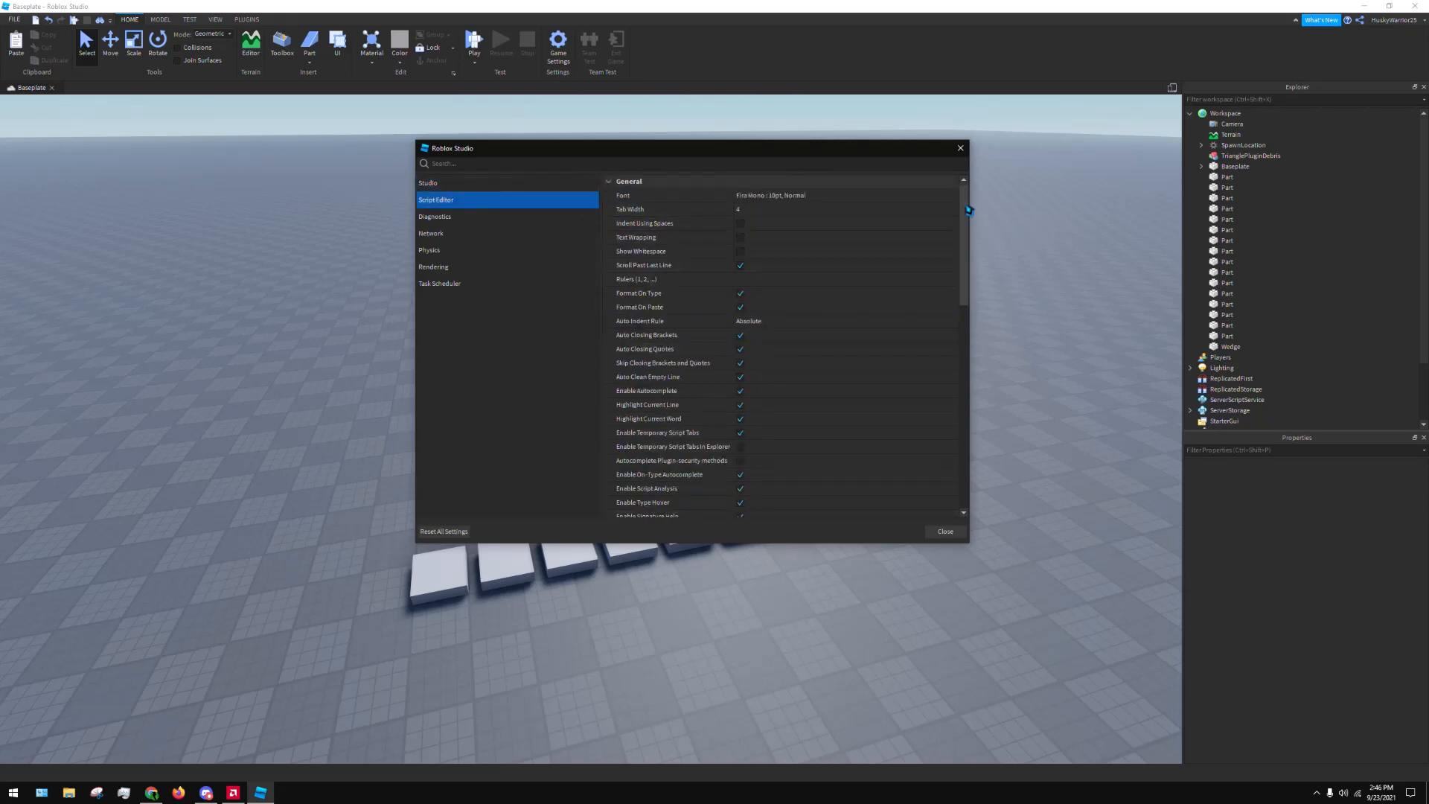
left_click_drag(964, 225, 960, 462)
scroll(930, 372, "up", 8)
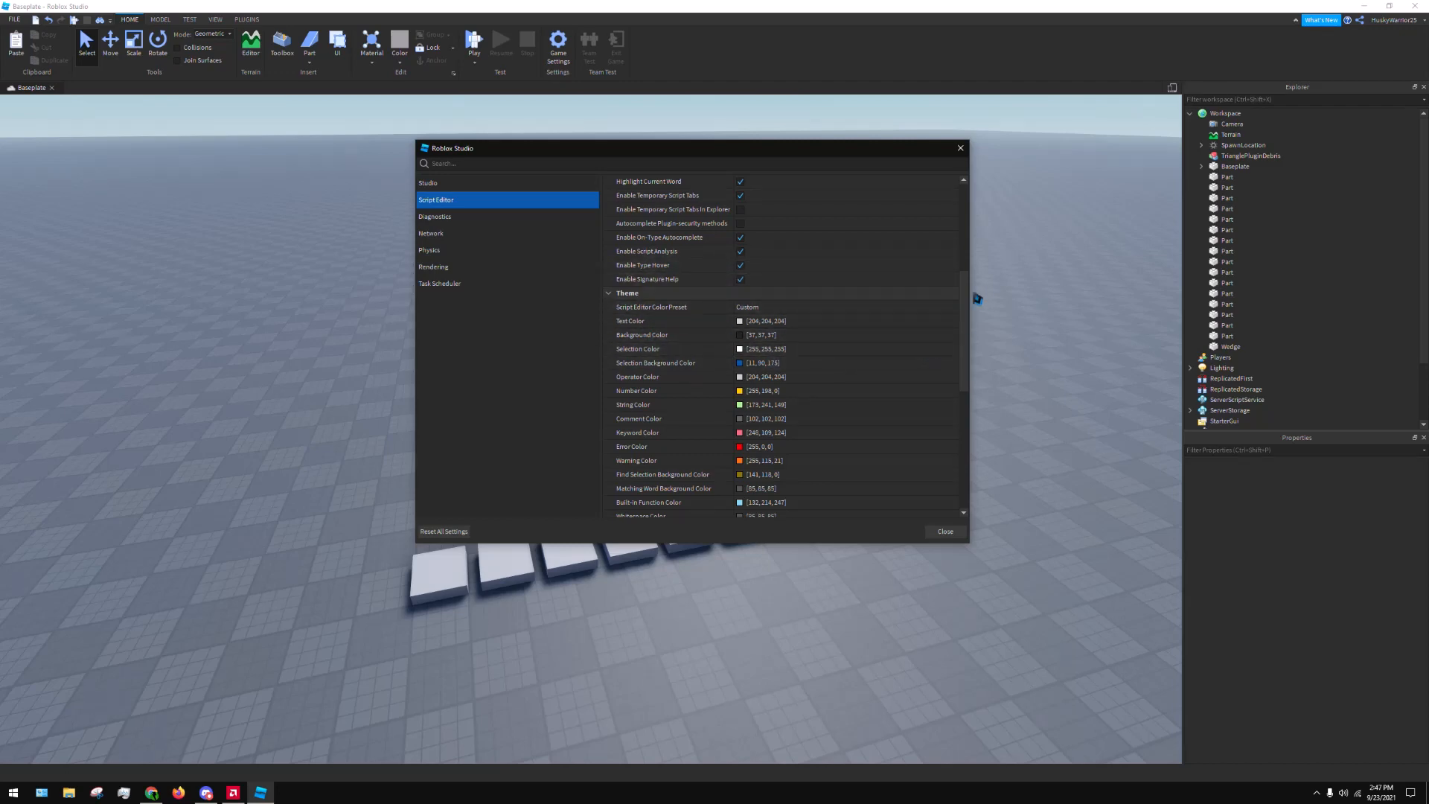
left_click_drag(965, 287, 965, 216)
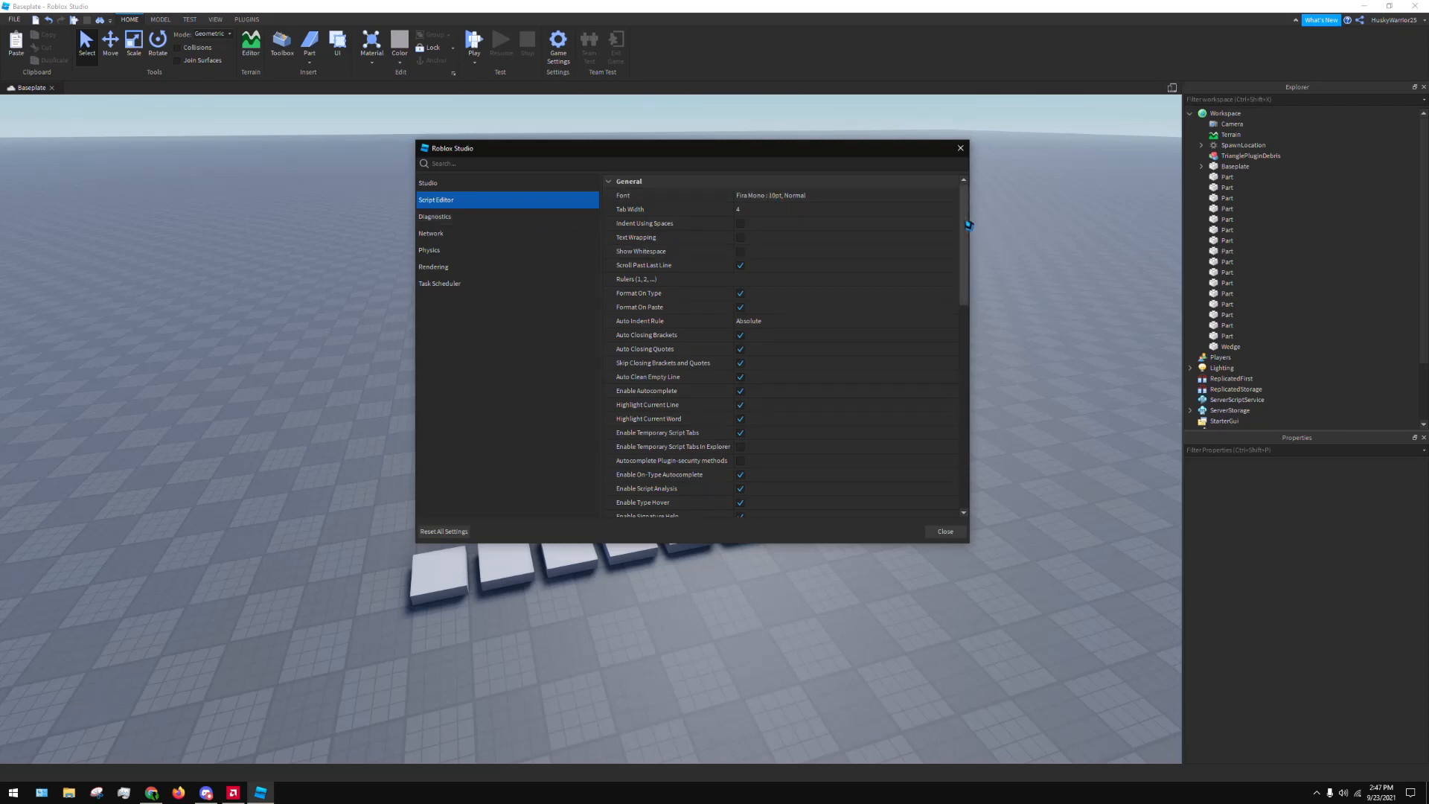
left_click_drag(966, 216, 966, 421)
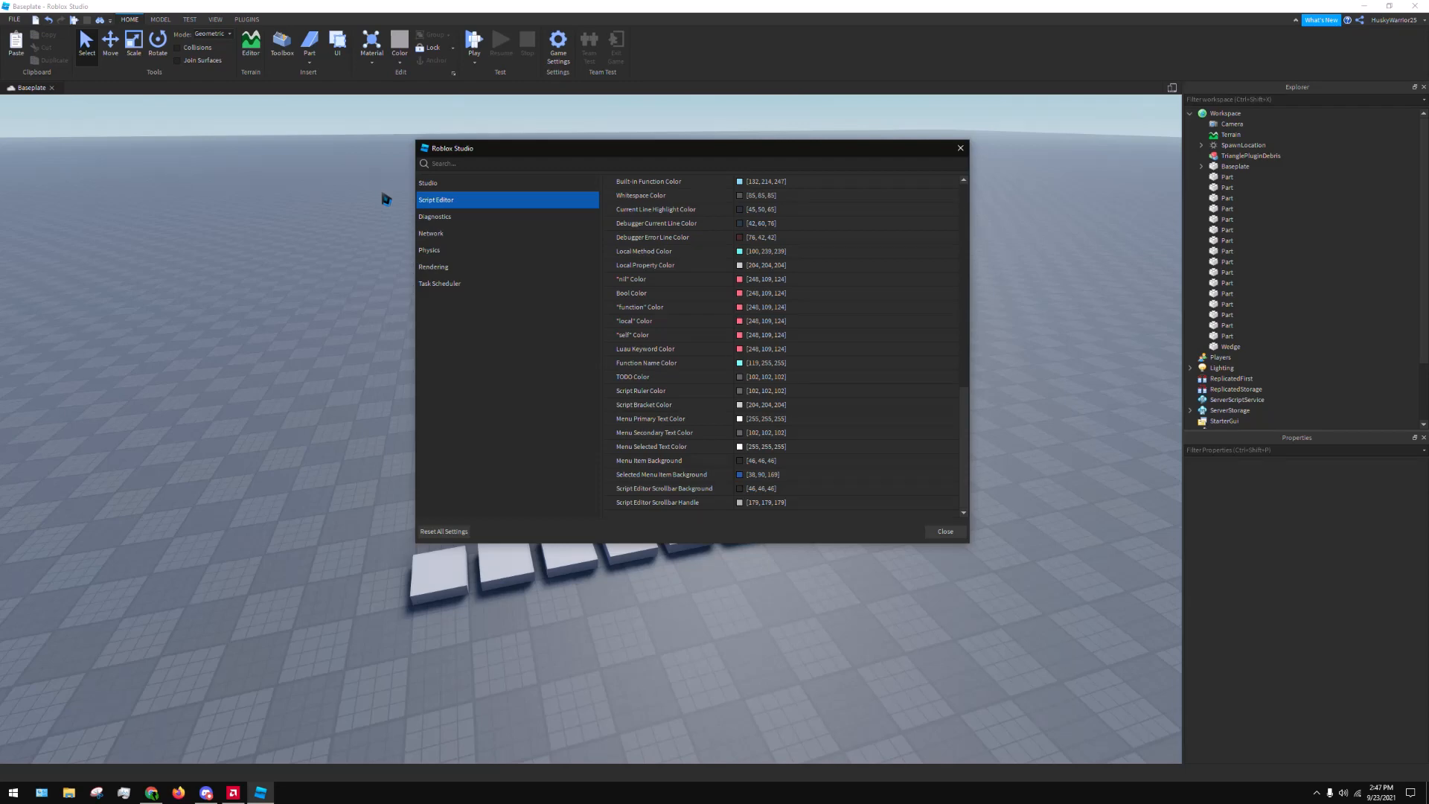
Examine the Diagnostics, Network, Physics and Rendering categories of the Studio Settings
left_click(513, 219)
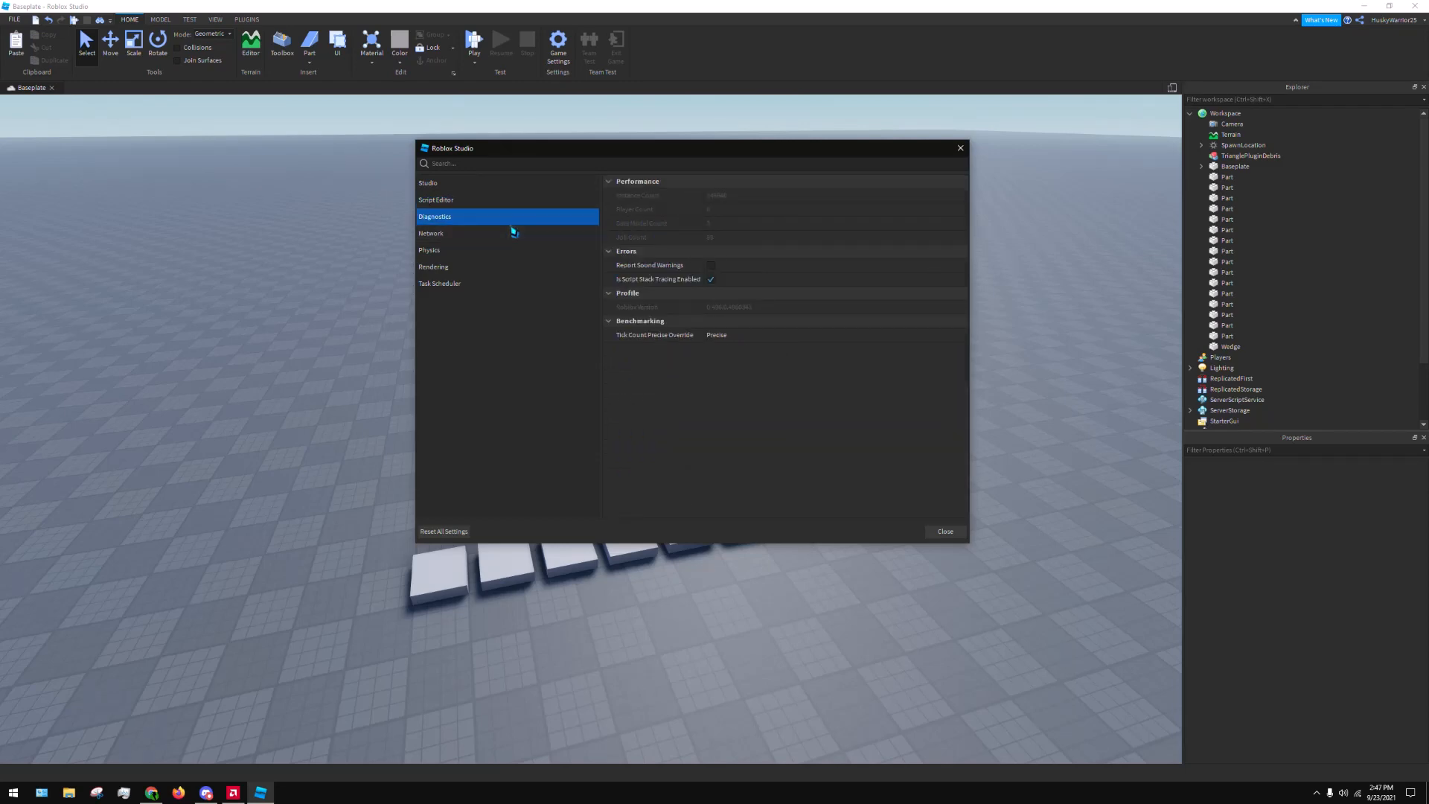
left_click(470, 233)
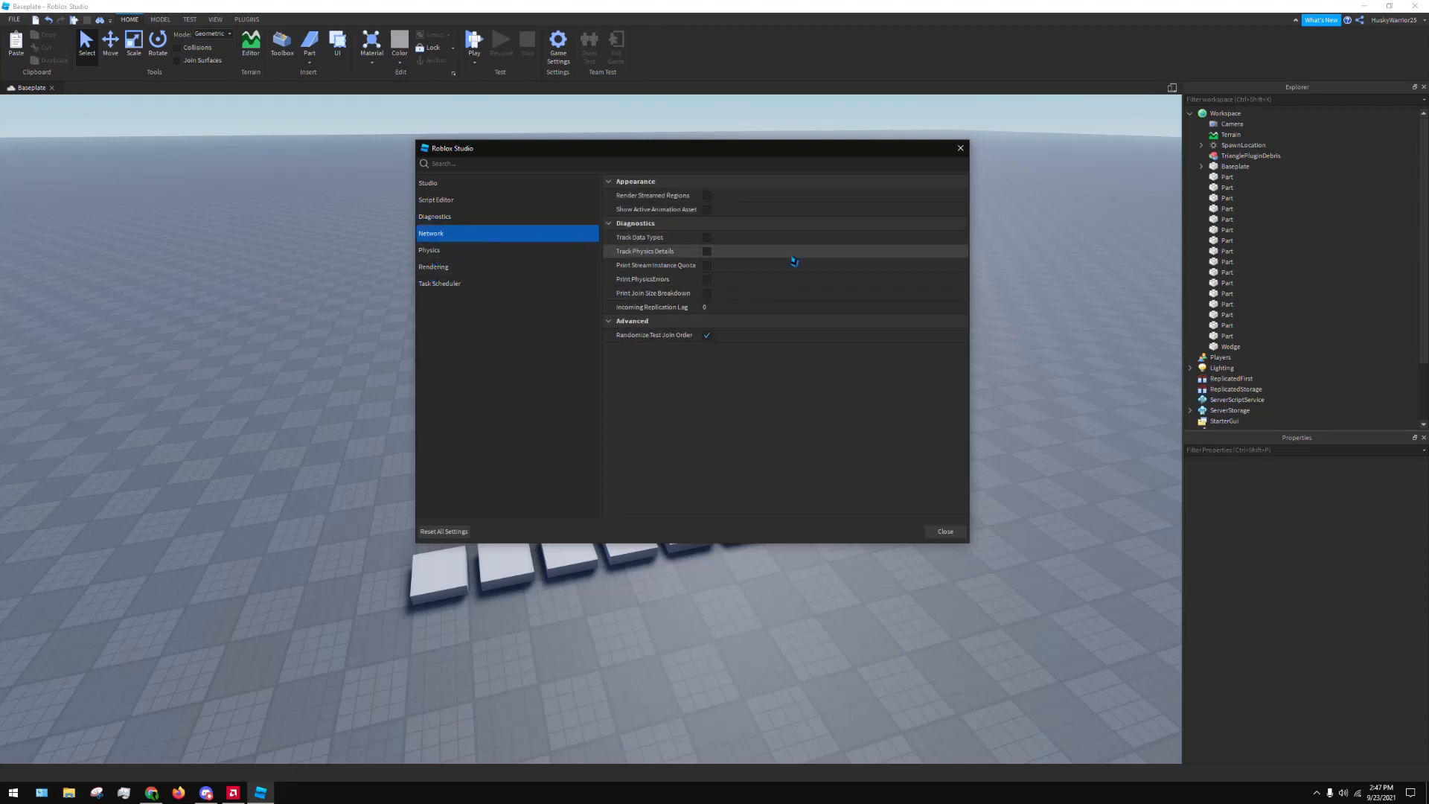
left_click(522, 253)
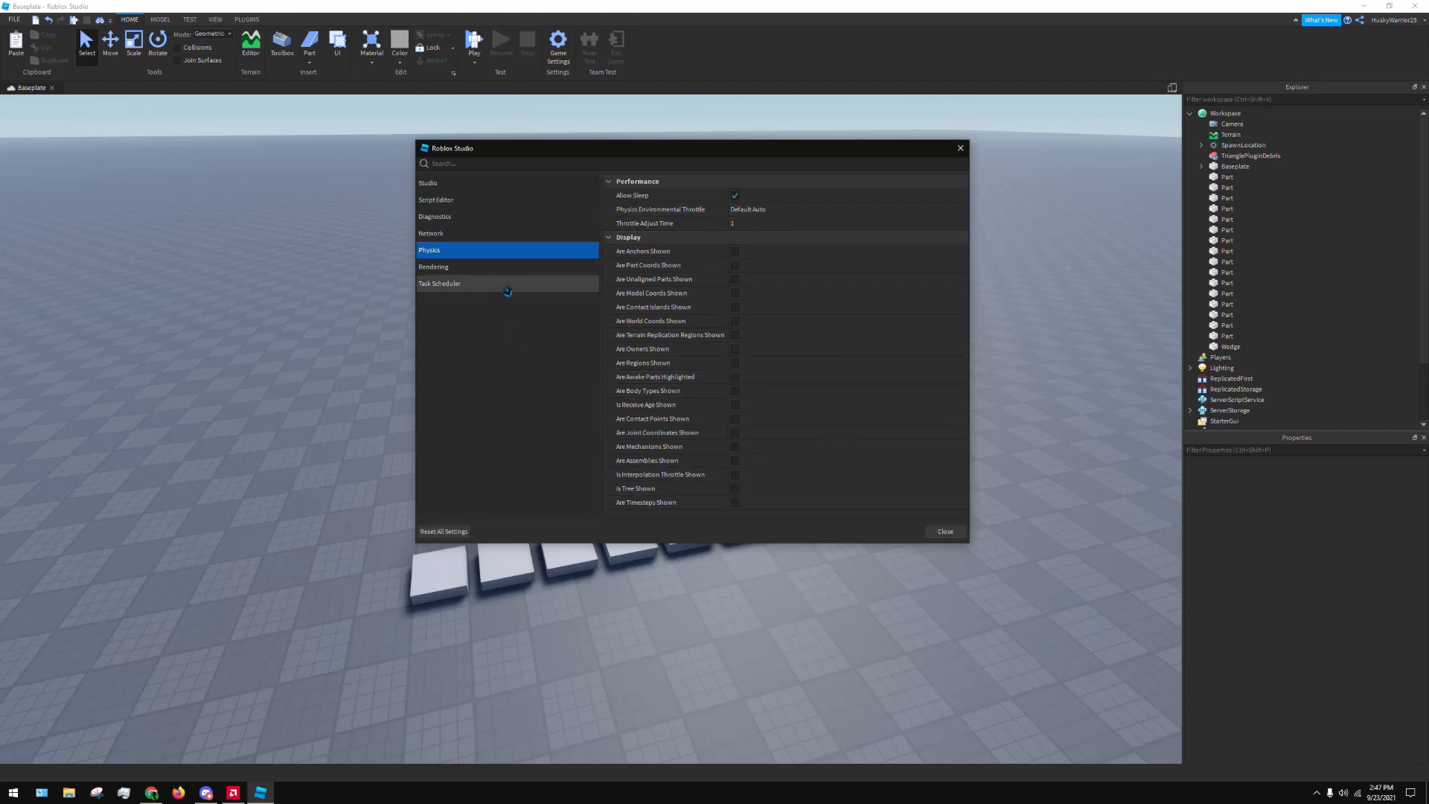
left_click(463, 268)
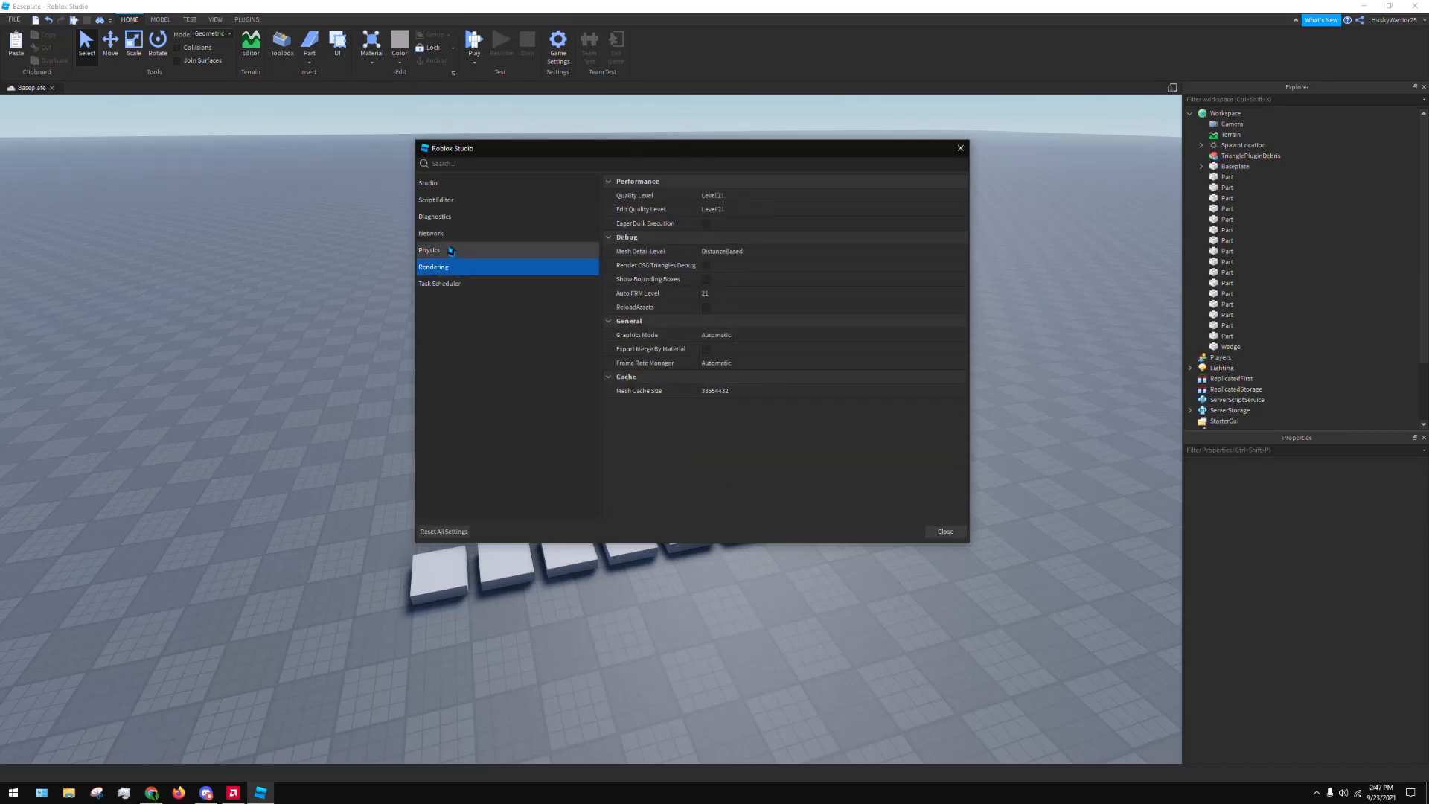
Set the rendering Quality Level and Edit Quality Level both to Level 01, and close the settings
left_click(732, 199)
left_click(732, 205)
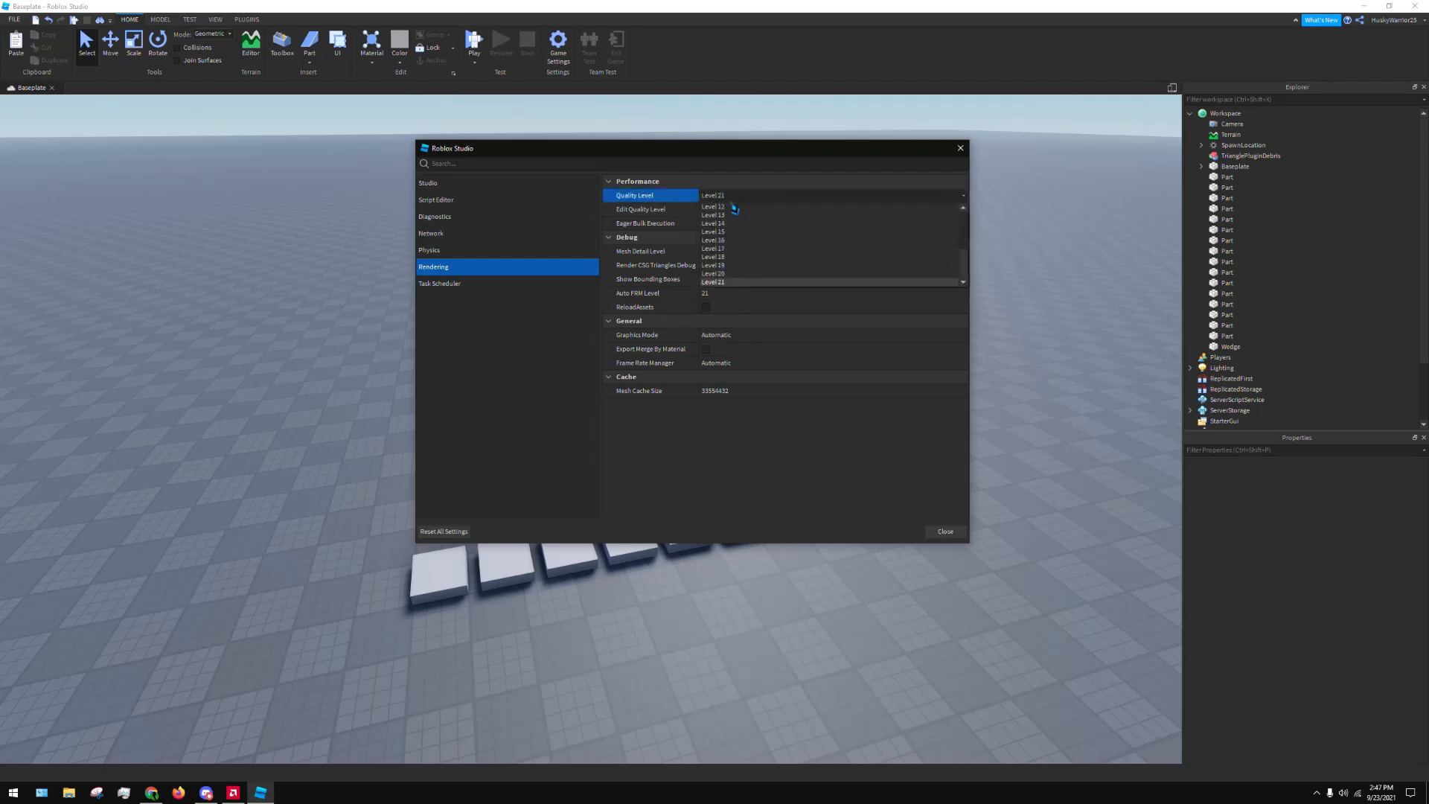
scroll(756, 243, "up", 4)
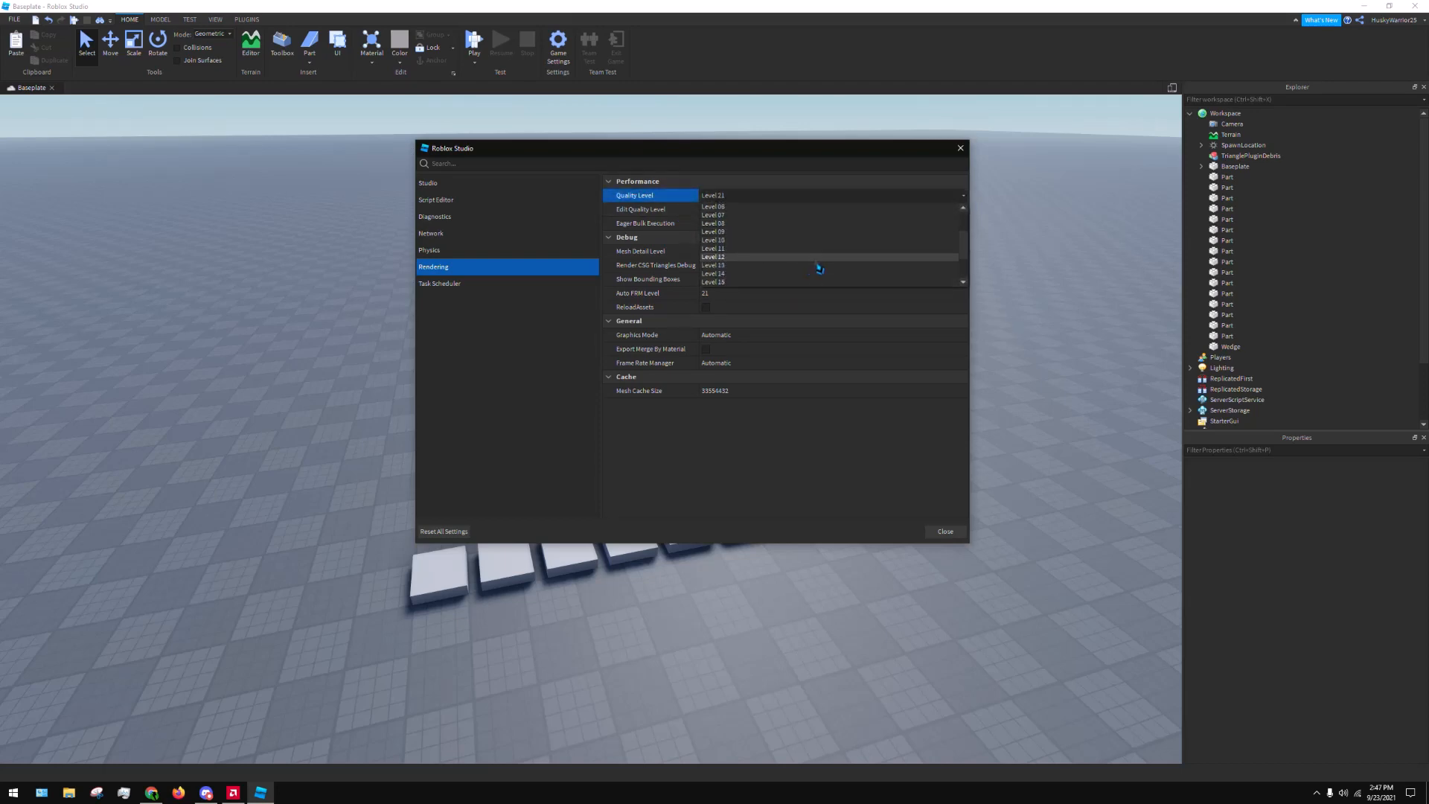
left_click(818, 196)
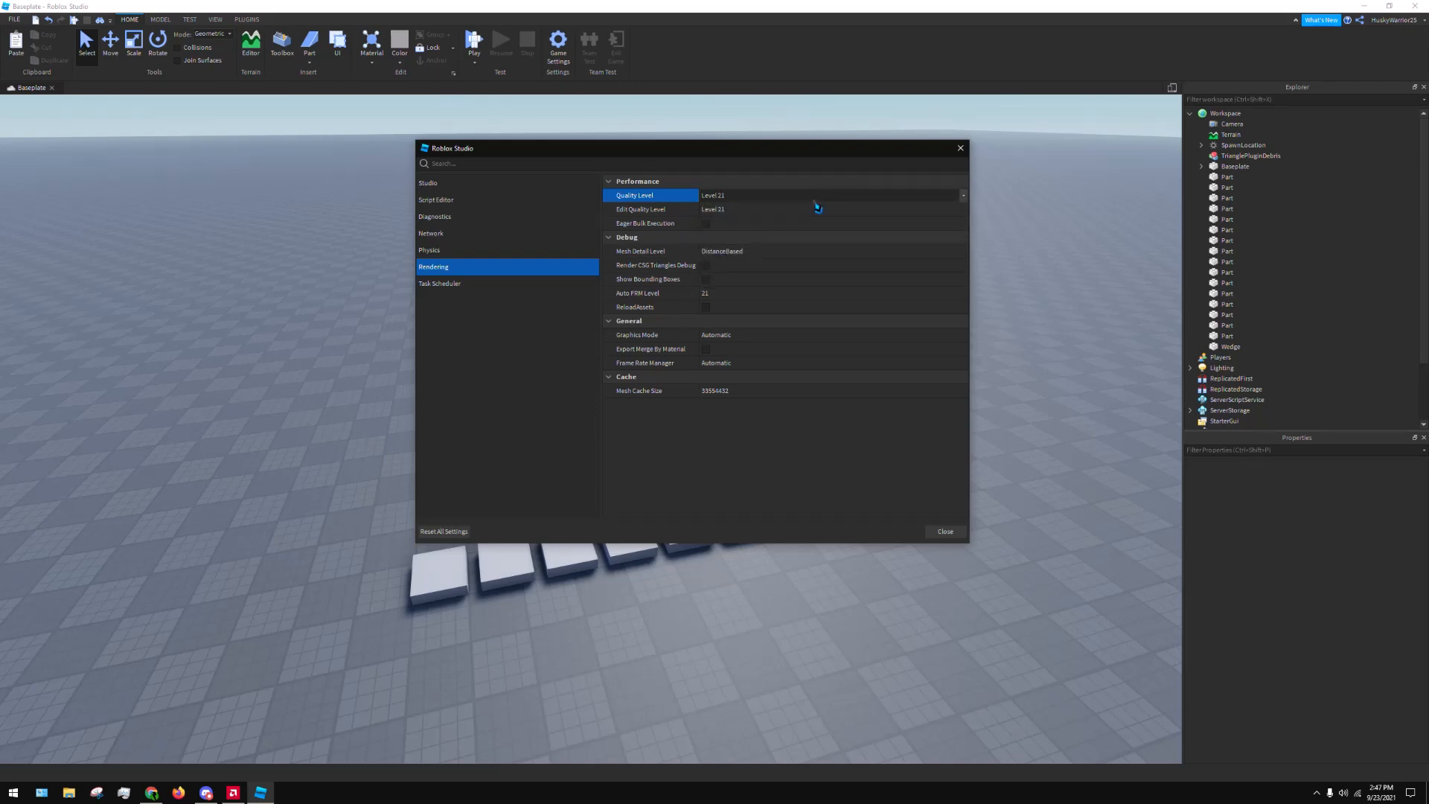
left_click(816, 201)
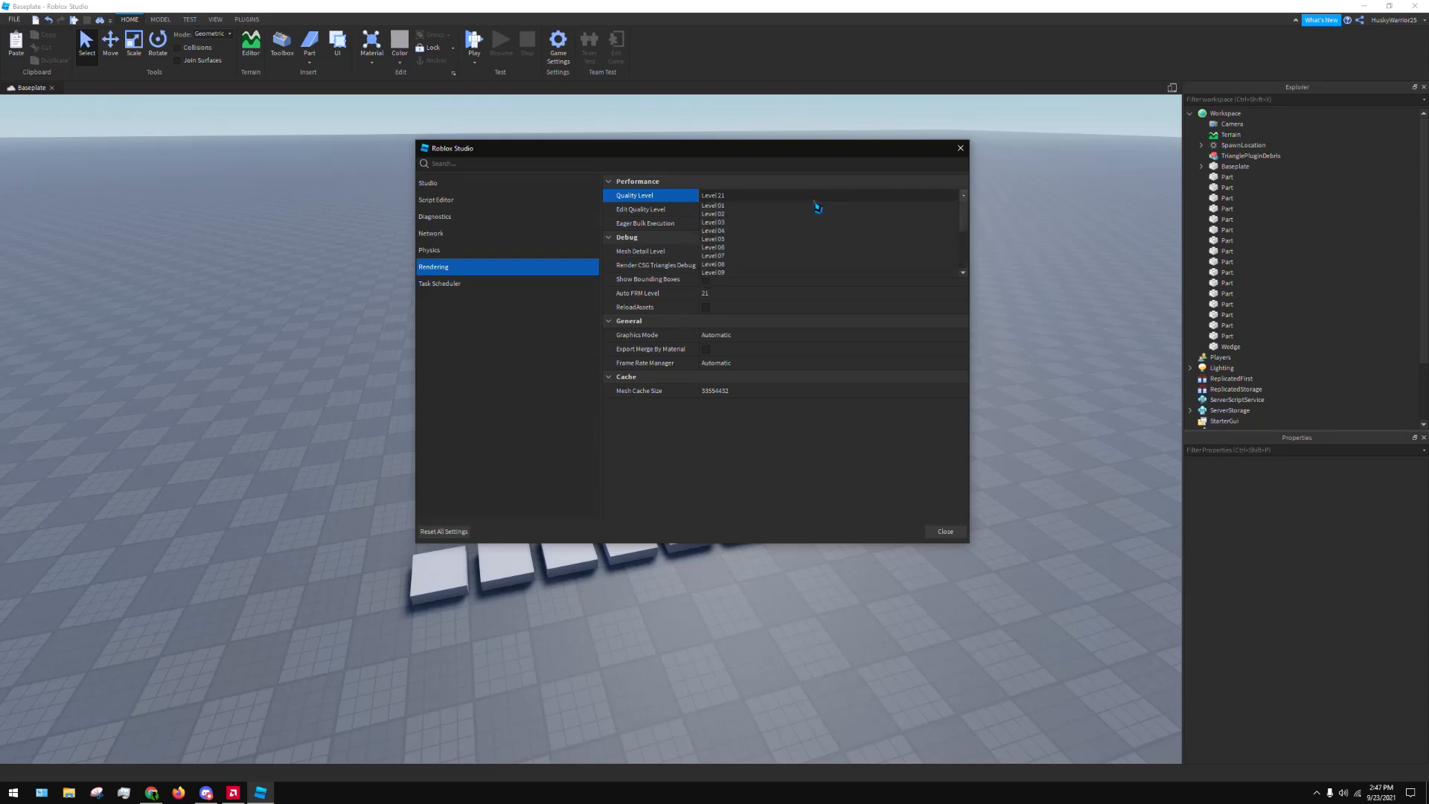
scroll(963, 257, "up", 2)
scroll(963, 257, "up", 3)
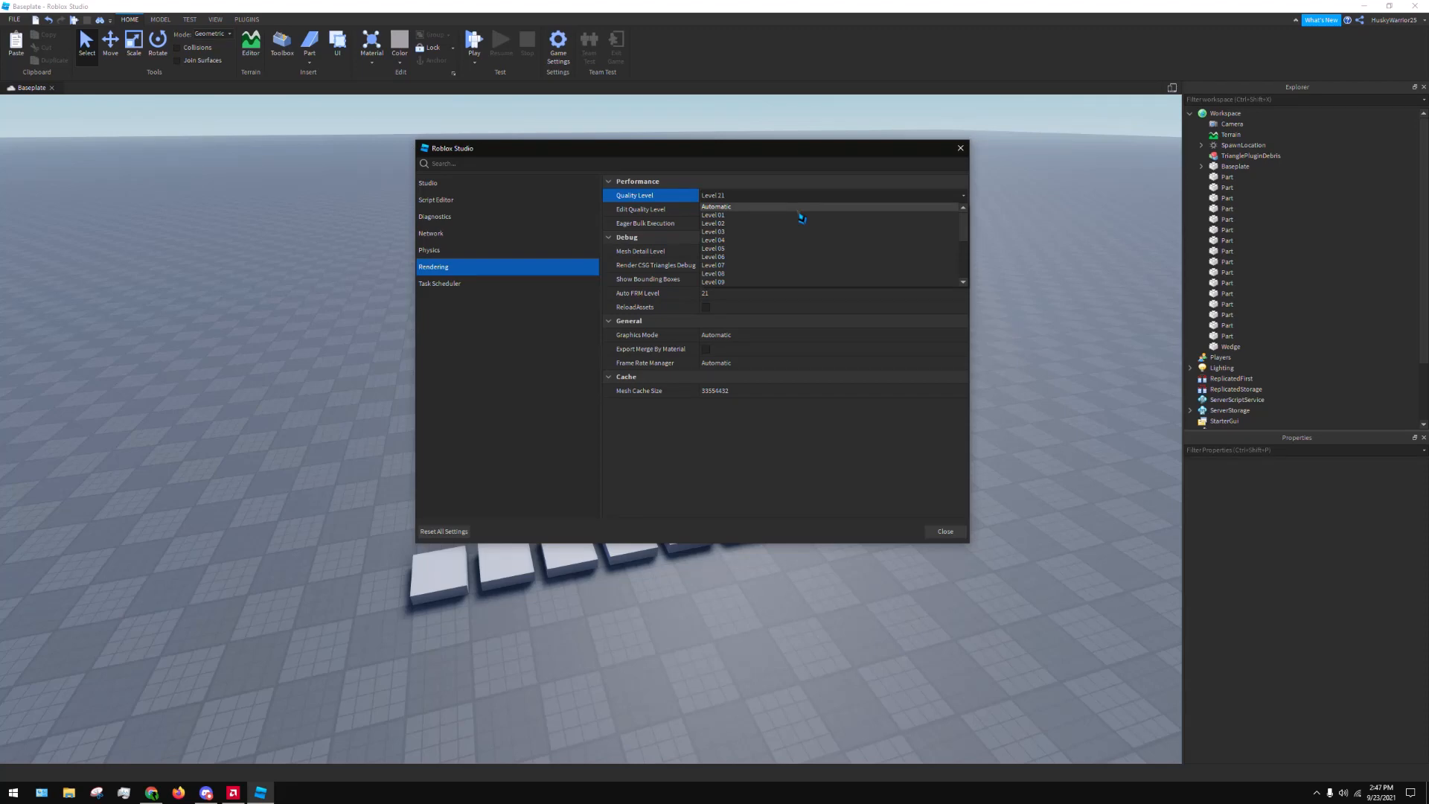
left_click(755, 215)
left_click(744, 209)
scroll(752, 238, "up", 4)
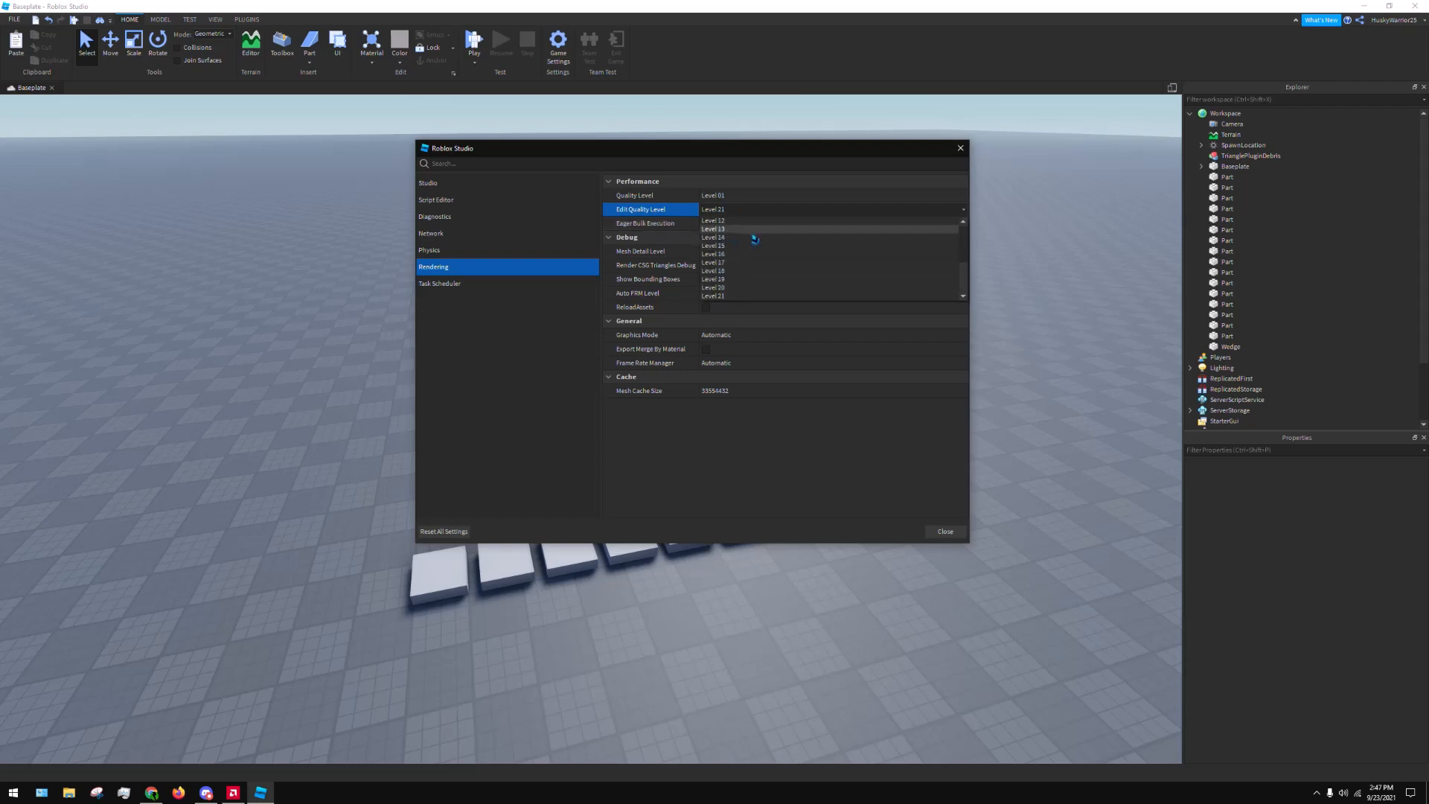
left_click(753, 229)
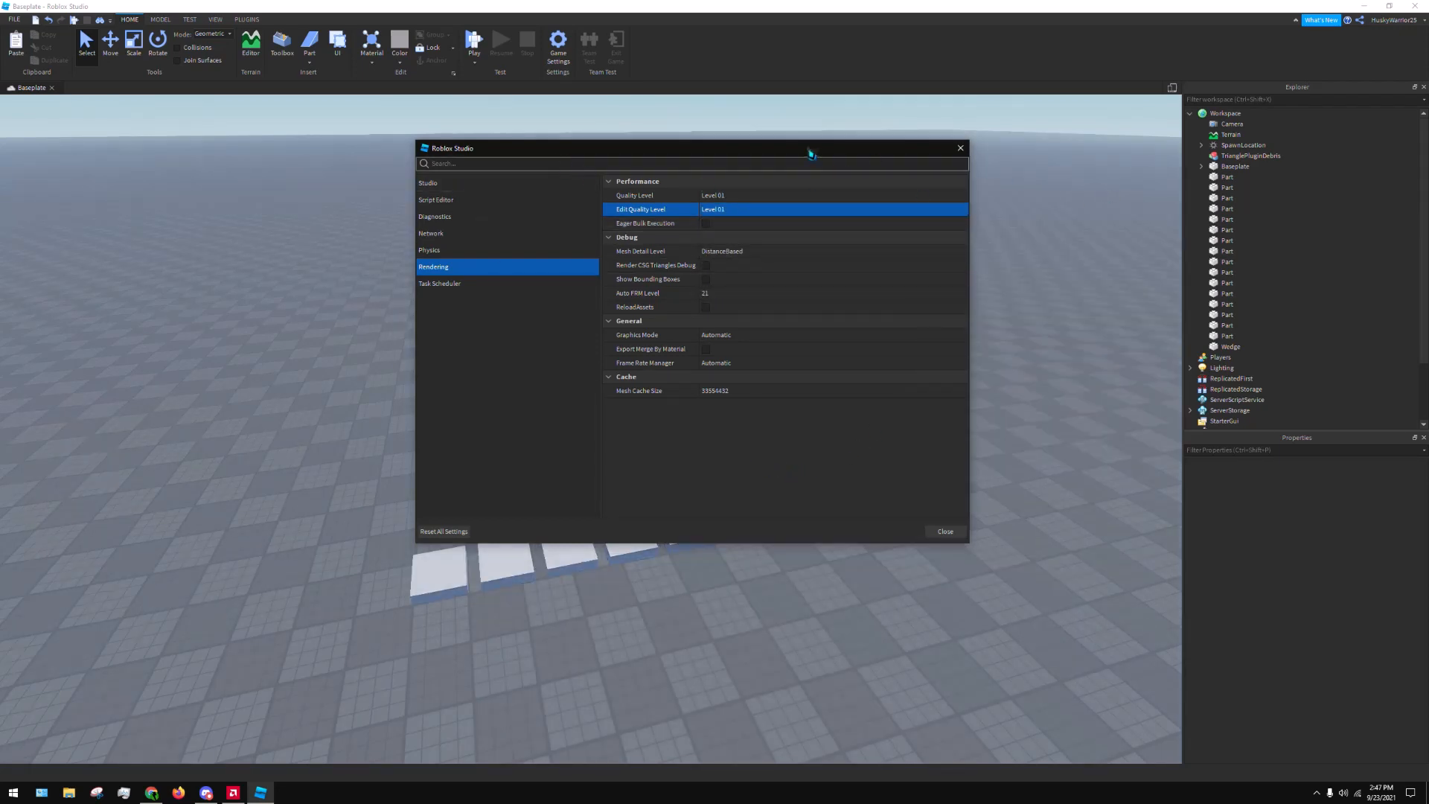
left_click(960, 147)
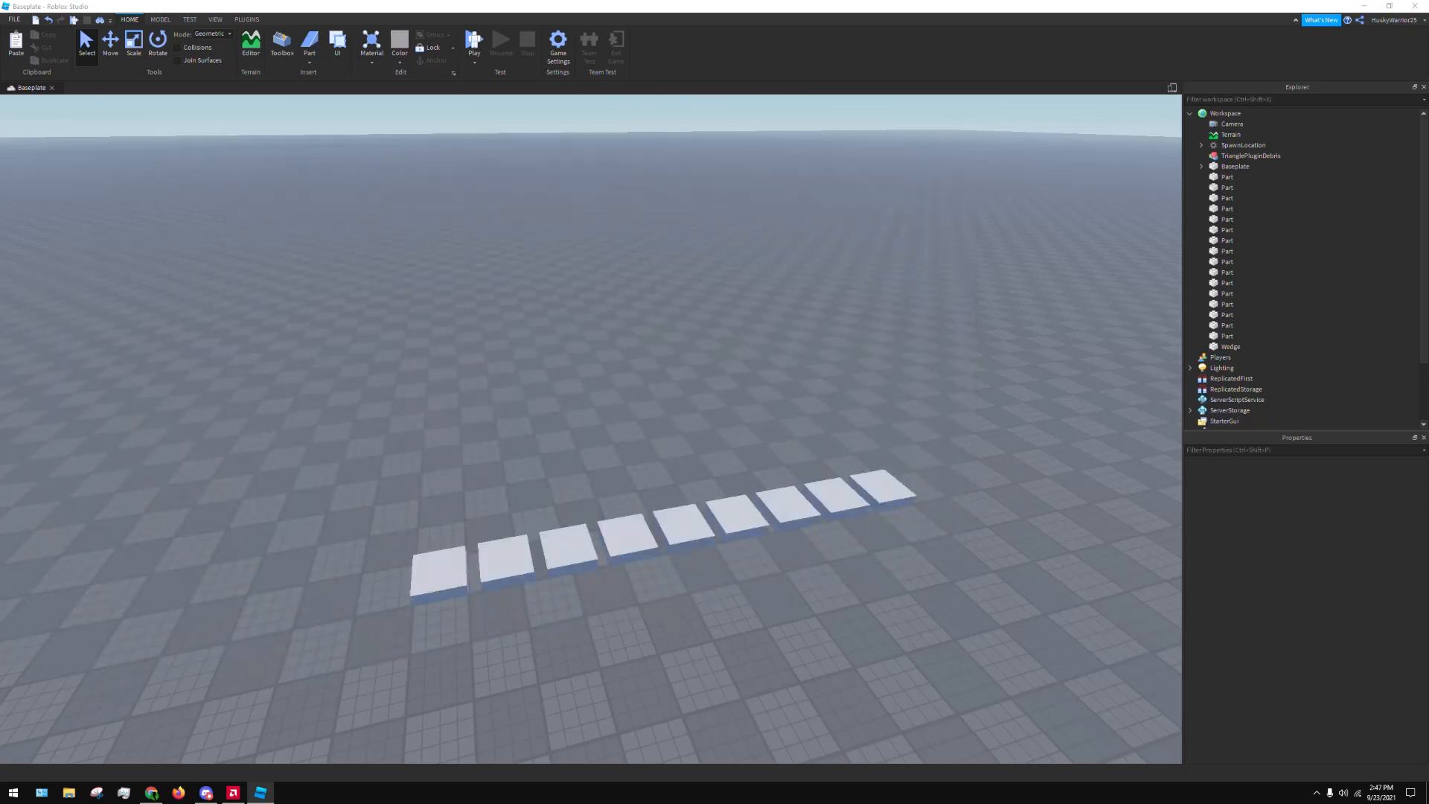
Reopen the settings, set Quality Level and Edit Quality Level to Level 21, and move the window away from the blocks
key("alt+s")
left_click_drag(646, 125, 1133, 176)
left_click(1133, 222)
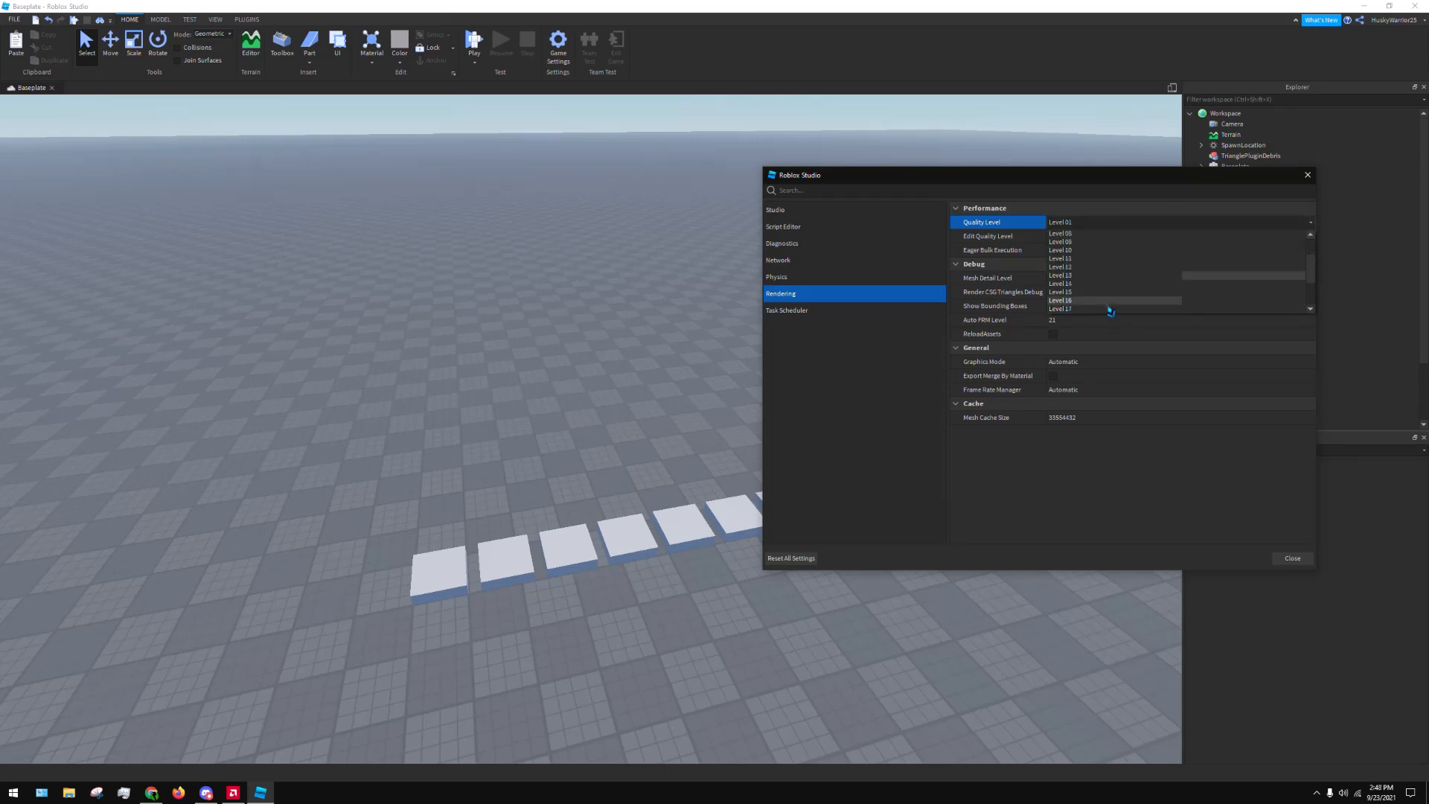
left_click(1100, 313)
left_click(1090, 236)
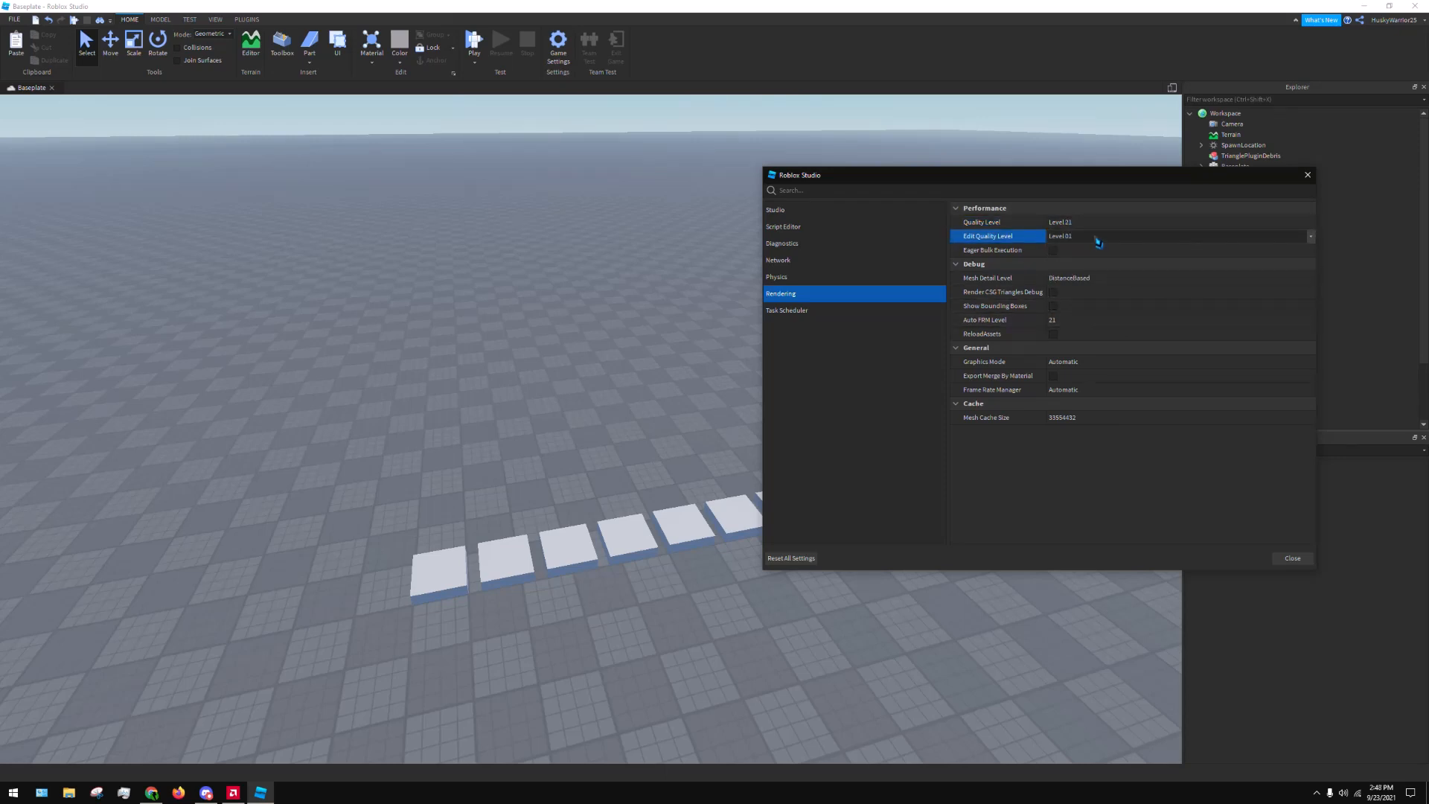
left_click(1094, 235)
left_click(1085, 323)
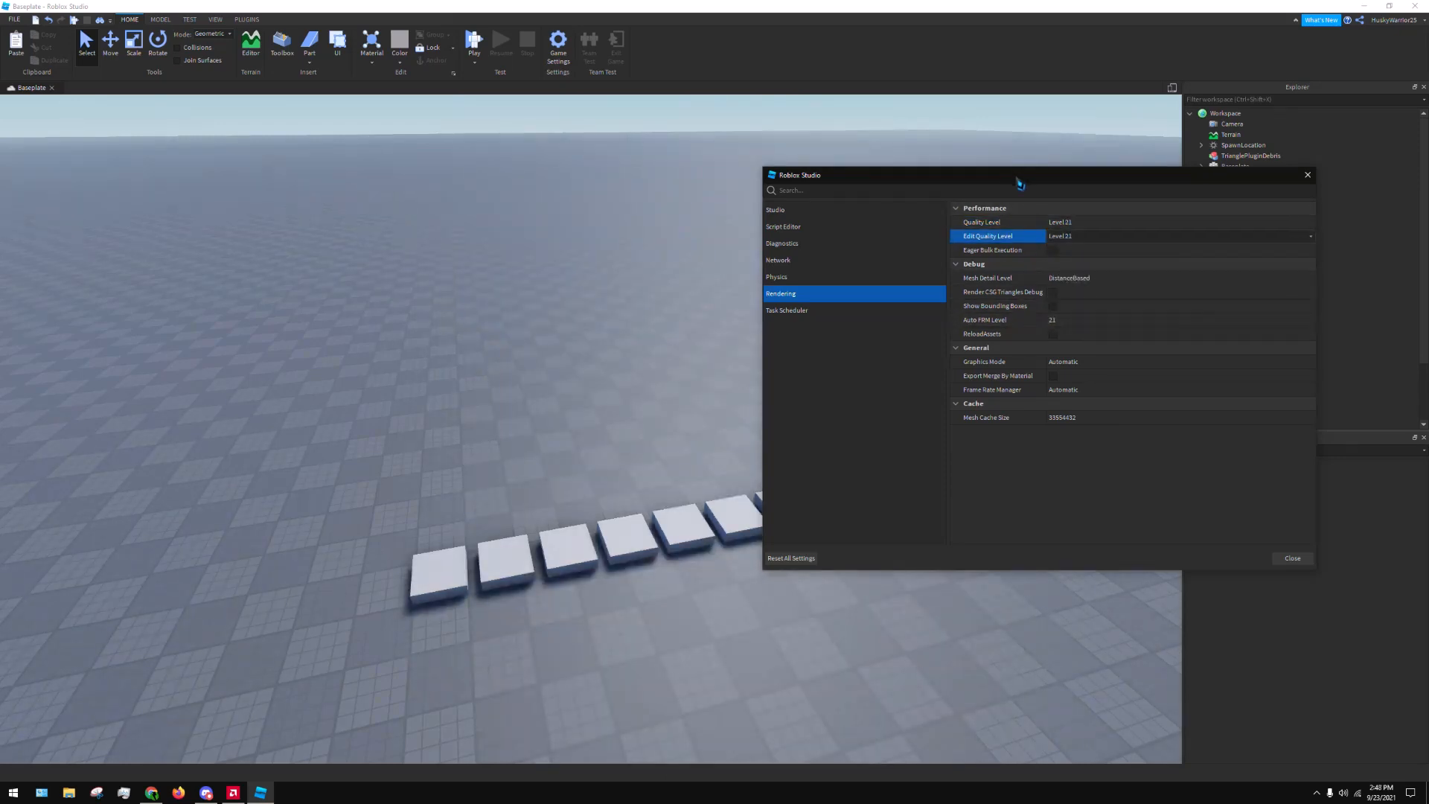
left_click_drag(1017, 179, 0, 154)
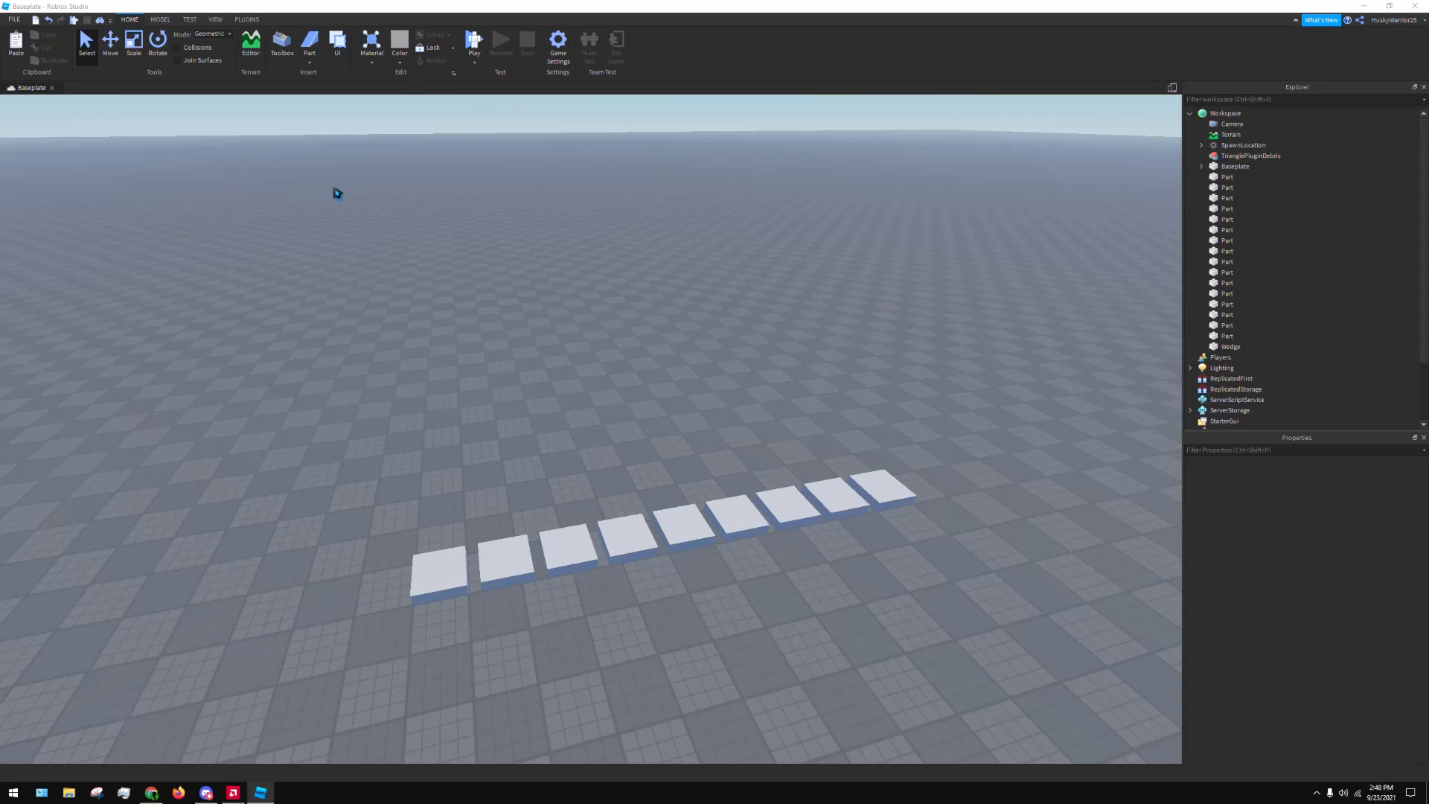
left_click_drag(0, 142, 0, 194)
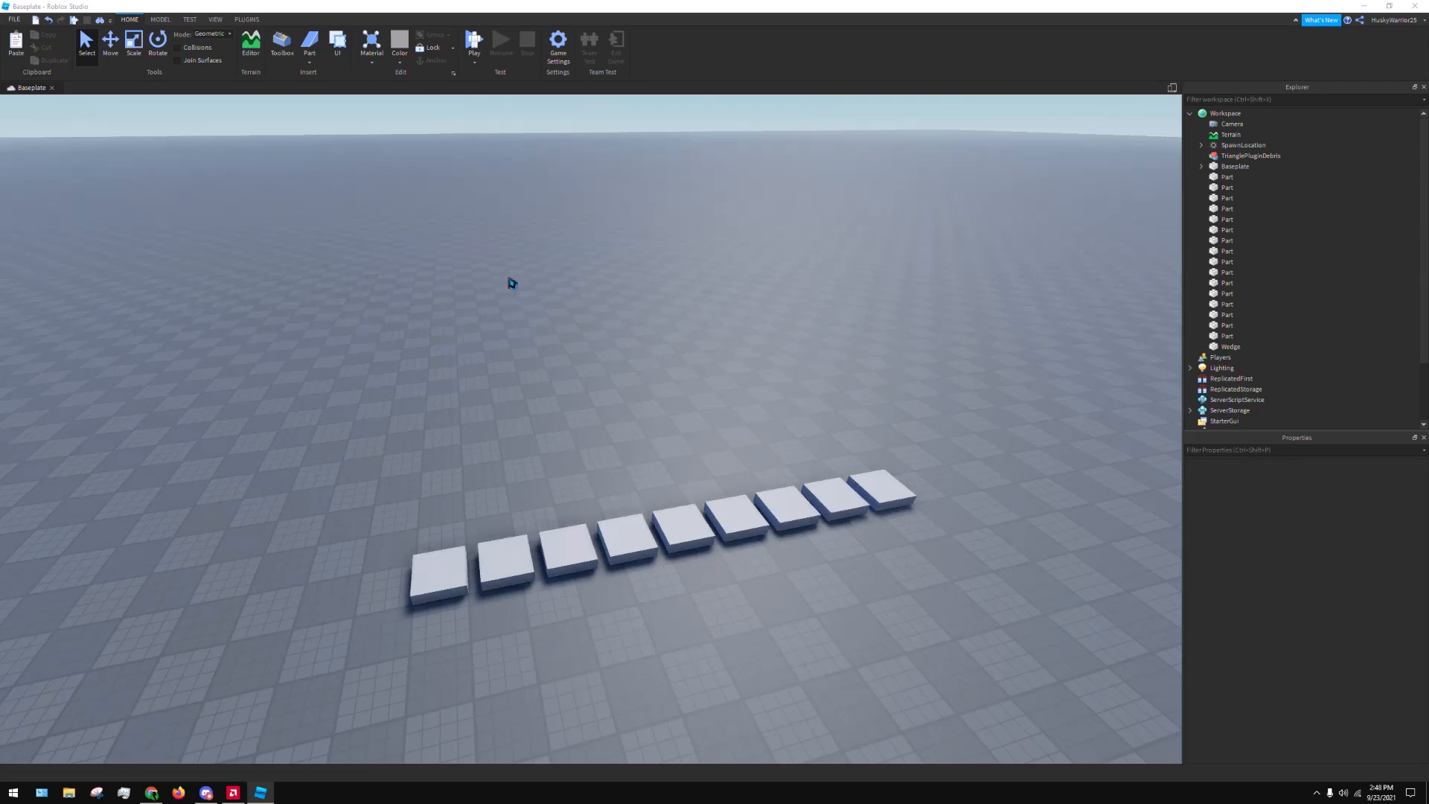
Reopen the Studio Settings and look through the Graphics Mode choices while keeping Automatic
key("alt+s")
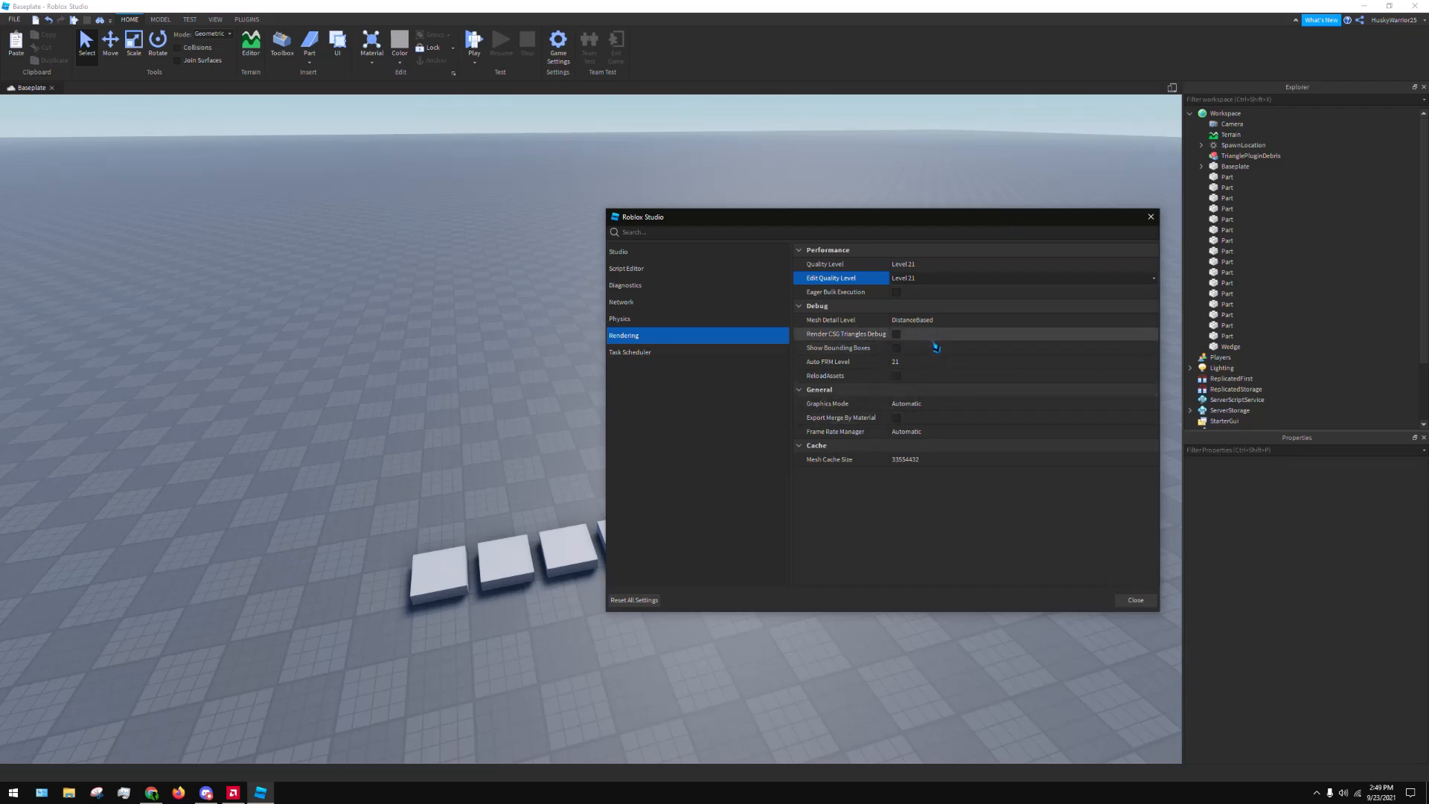
left_click(919, 403)
left_click(919, 403)
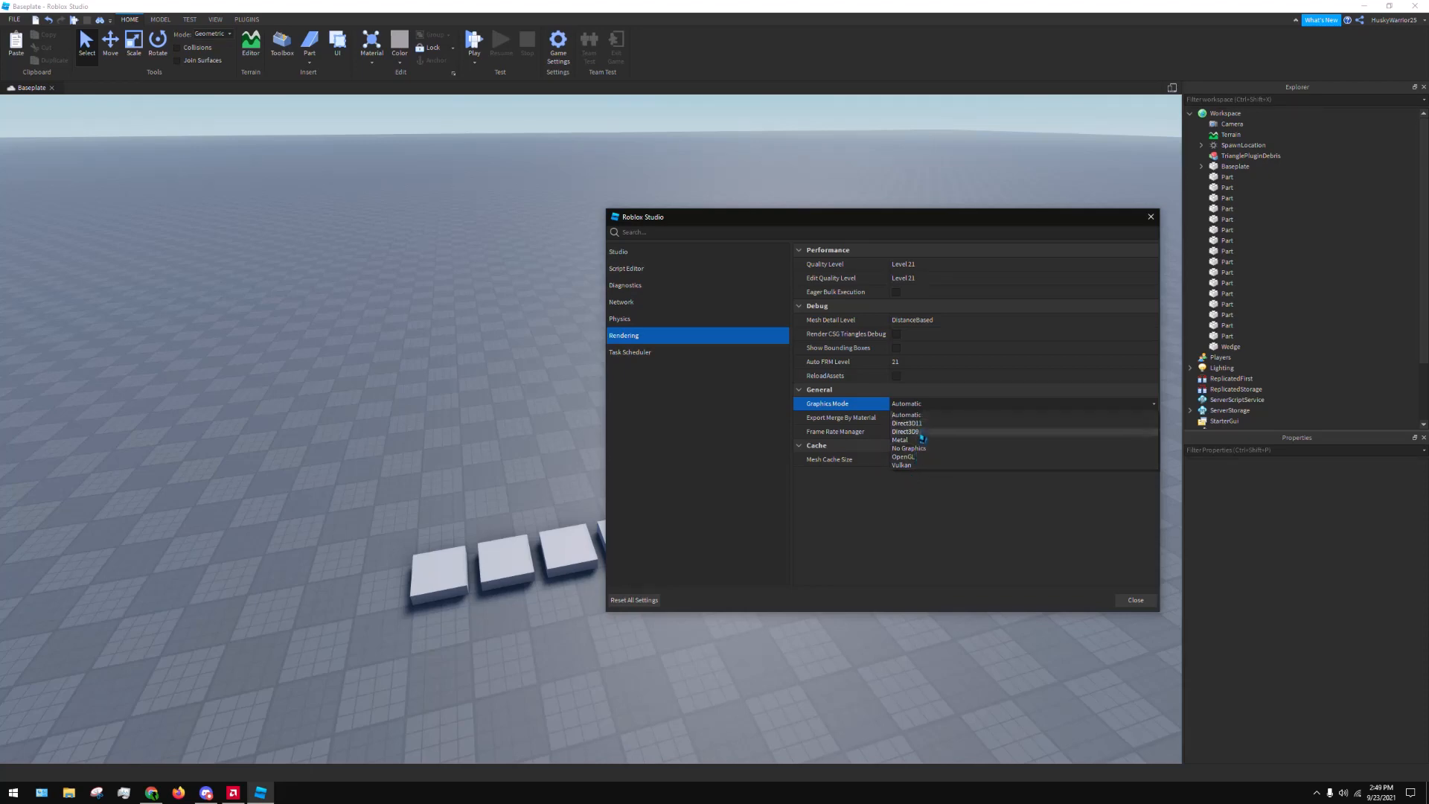
left_click(938, 404)
left_click(939, 406)
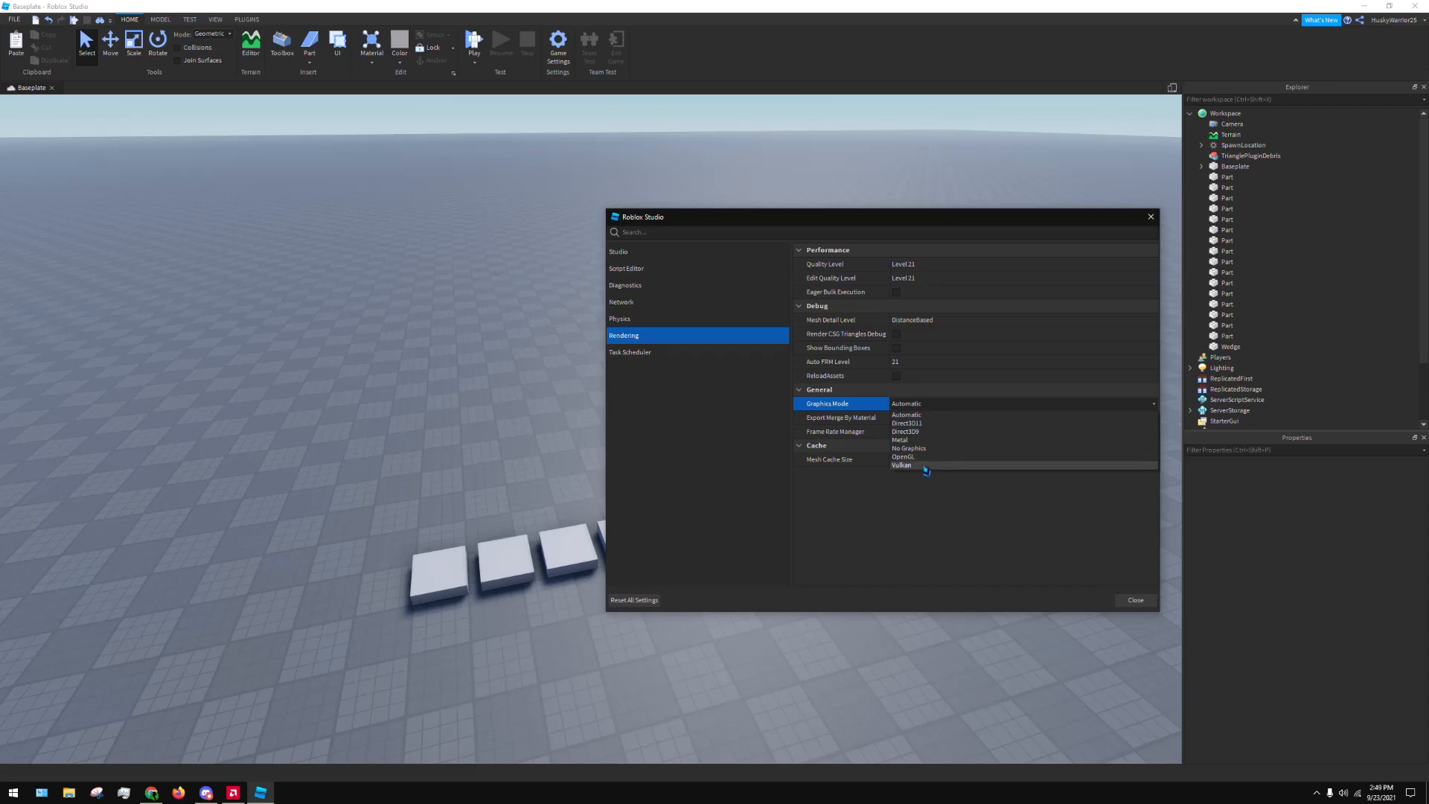
left_click(926, 408)
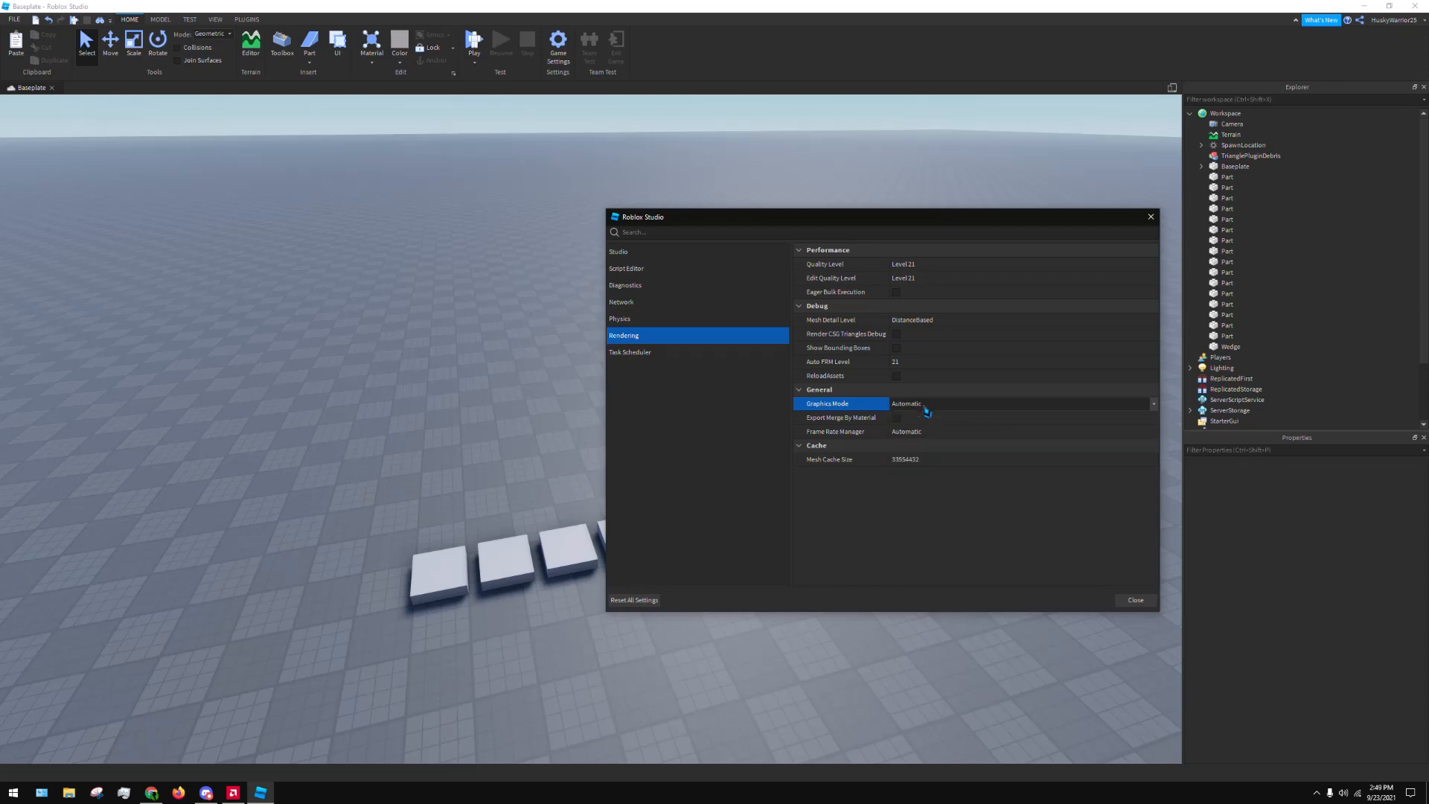
left_click(924, 407)
left_click(926, 410)
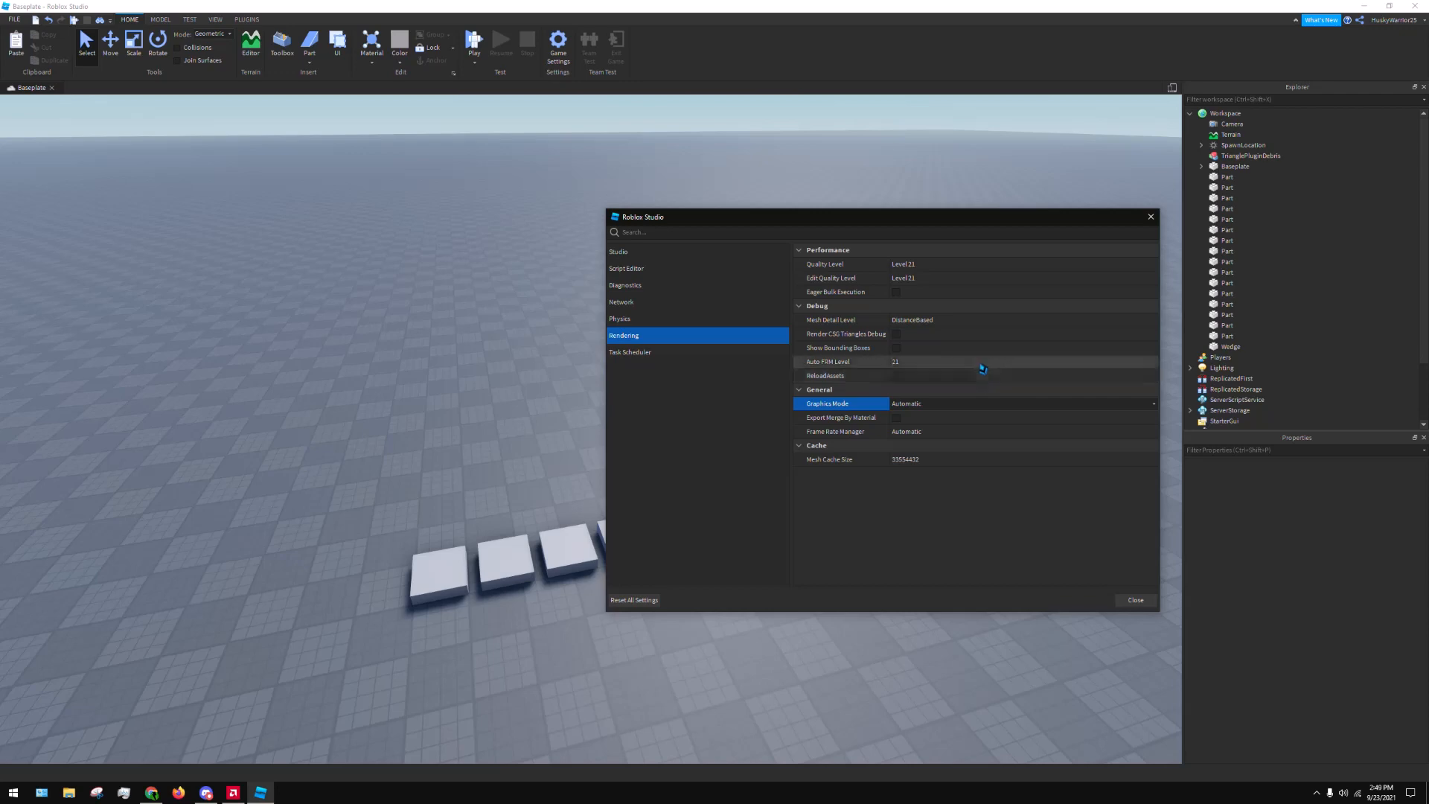
Examine the Task Scheduler settings and the remaining Studio settings from Advanced to Visualization, and close the window
left_click(632, 355)
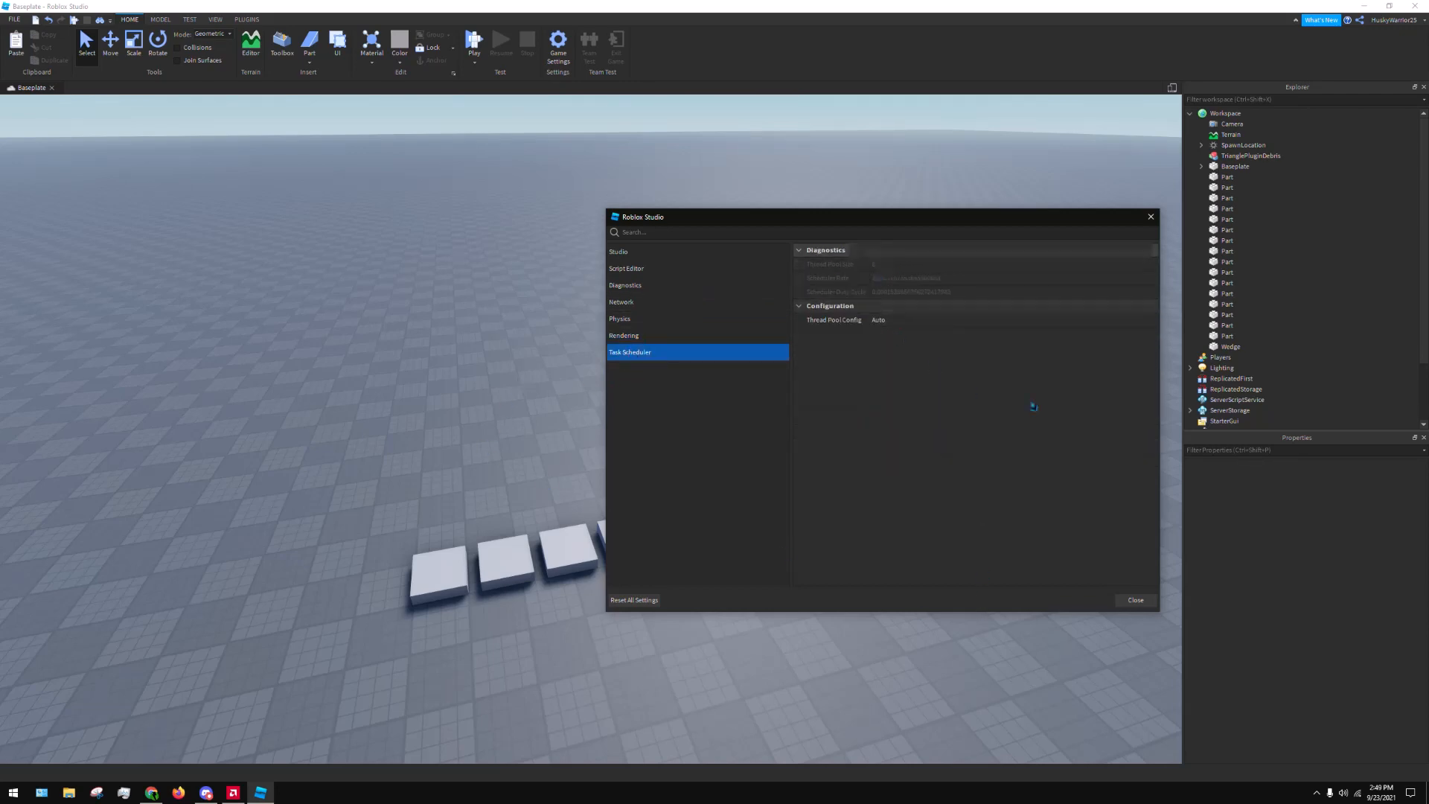
left_click(642, 335)
left_click(655, 252)
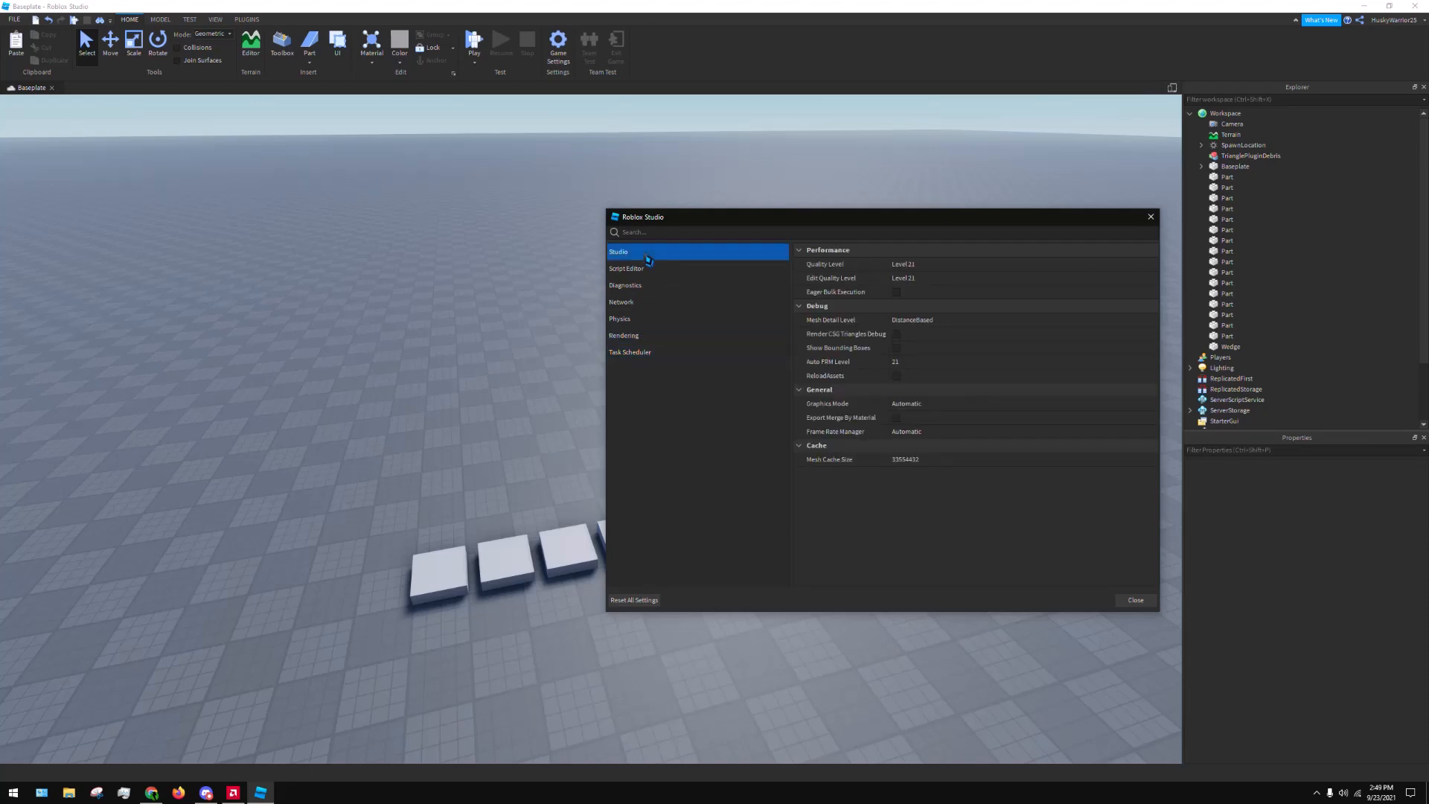
scroll(965, 370, "down", 10)
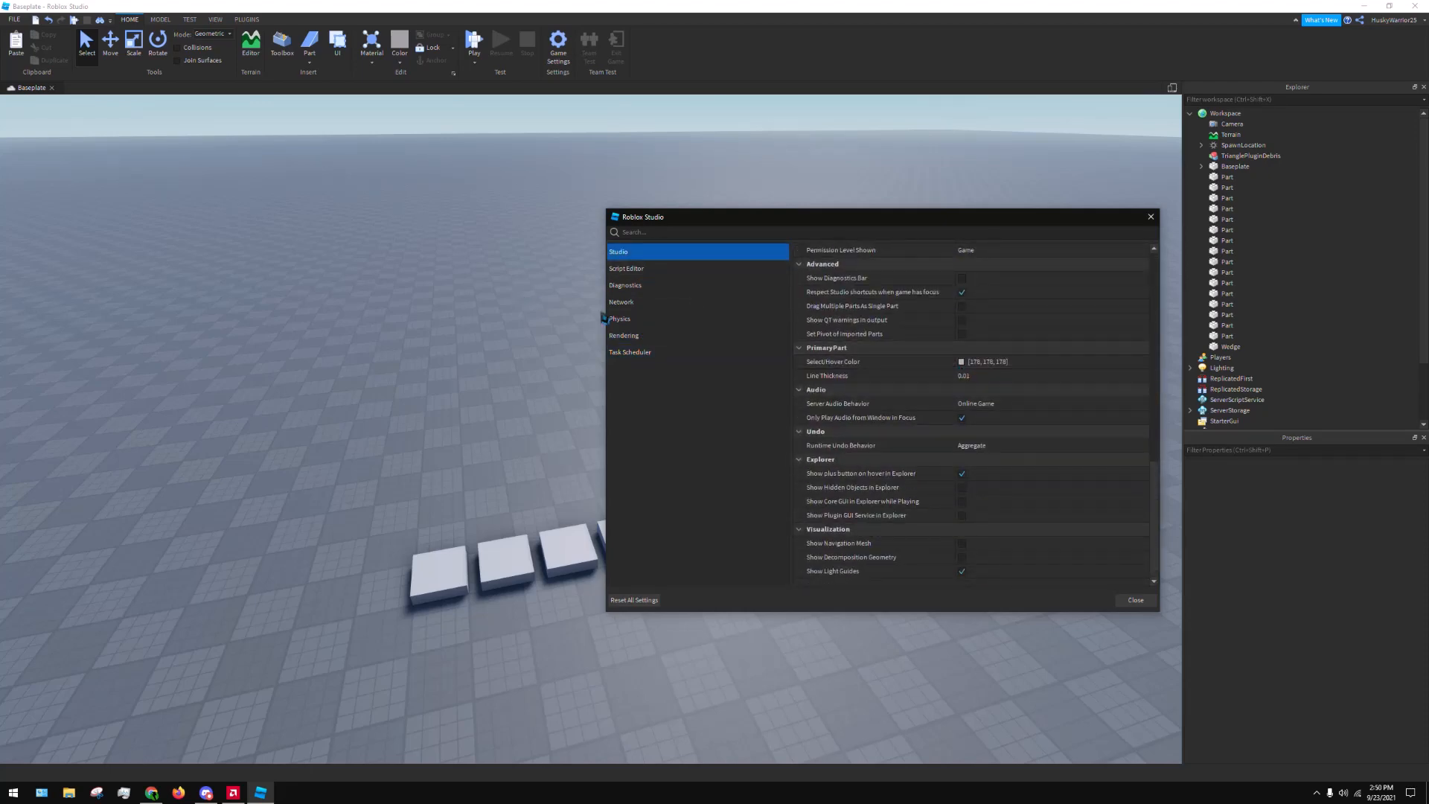
left_click(625, 305)
left_click(626, 318)
left_click(644, 355)
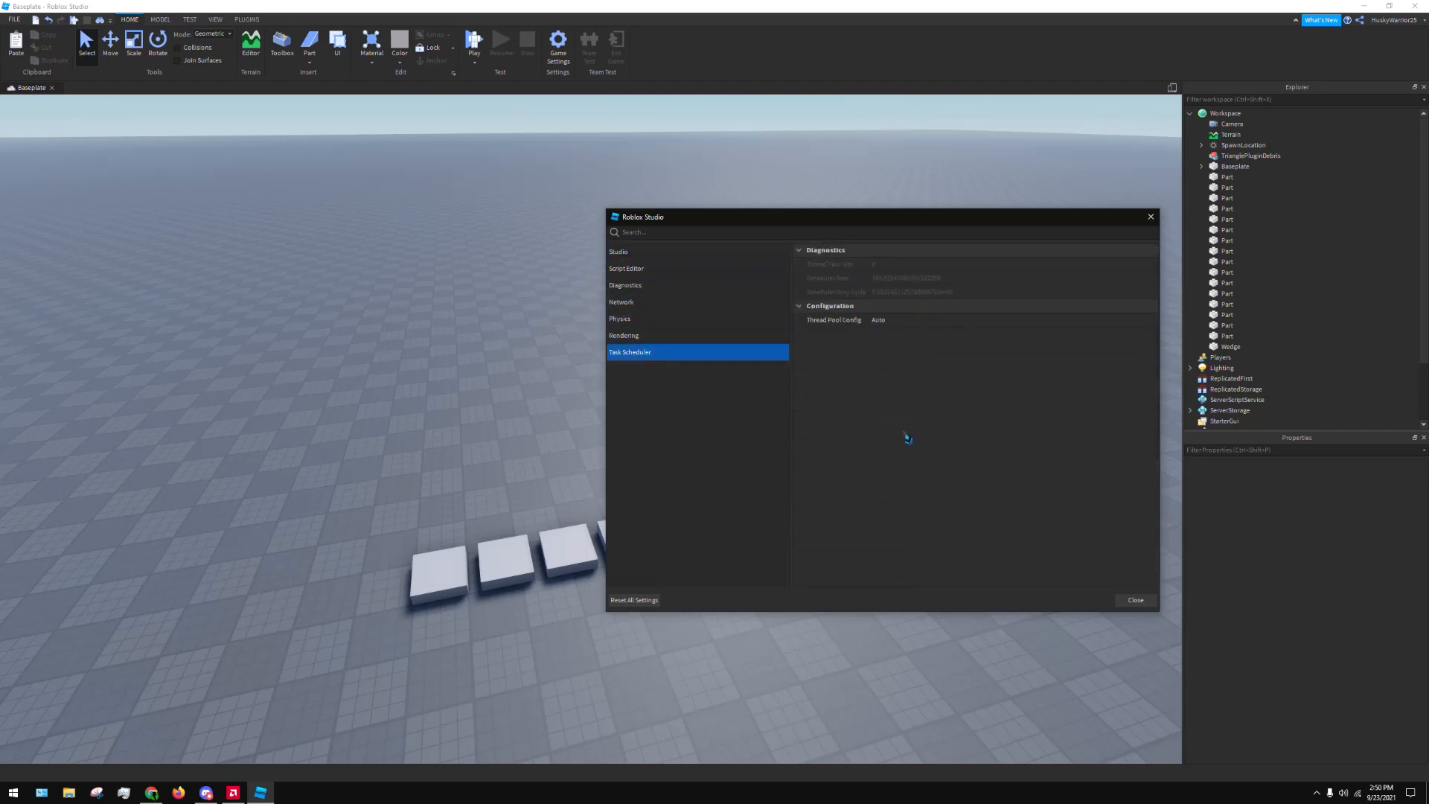
left_click(626, 251)
scroll(961, 421, "down", 10)
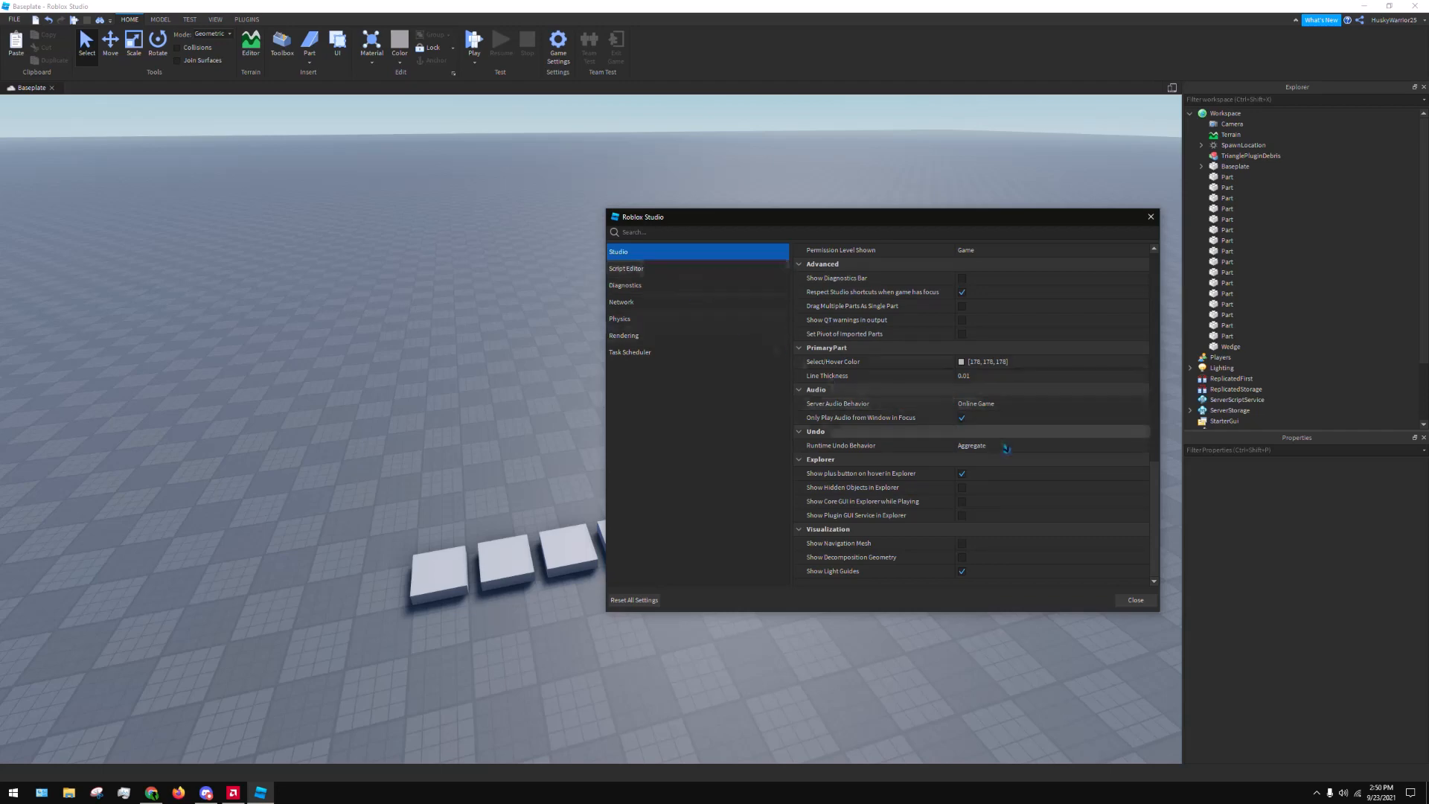
left_click(1136, 600)
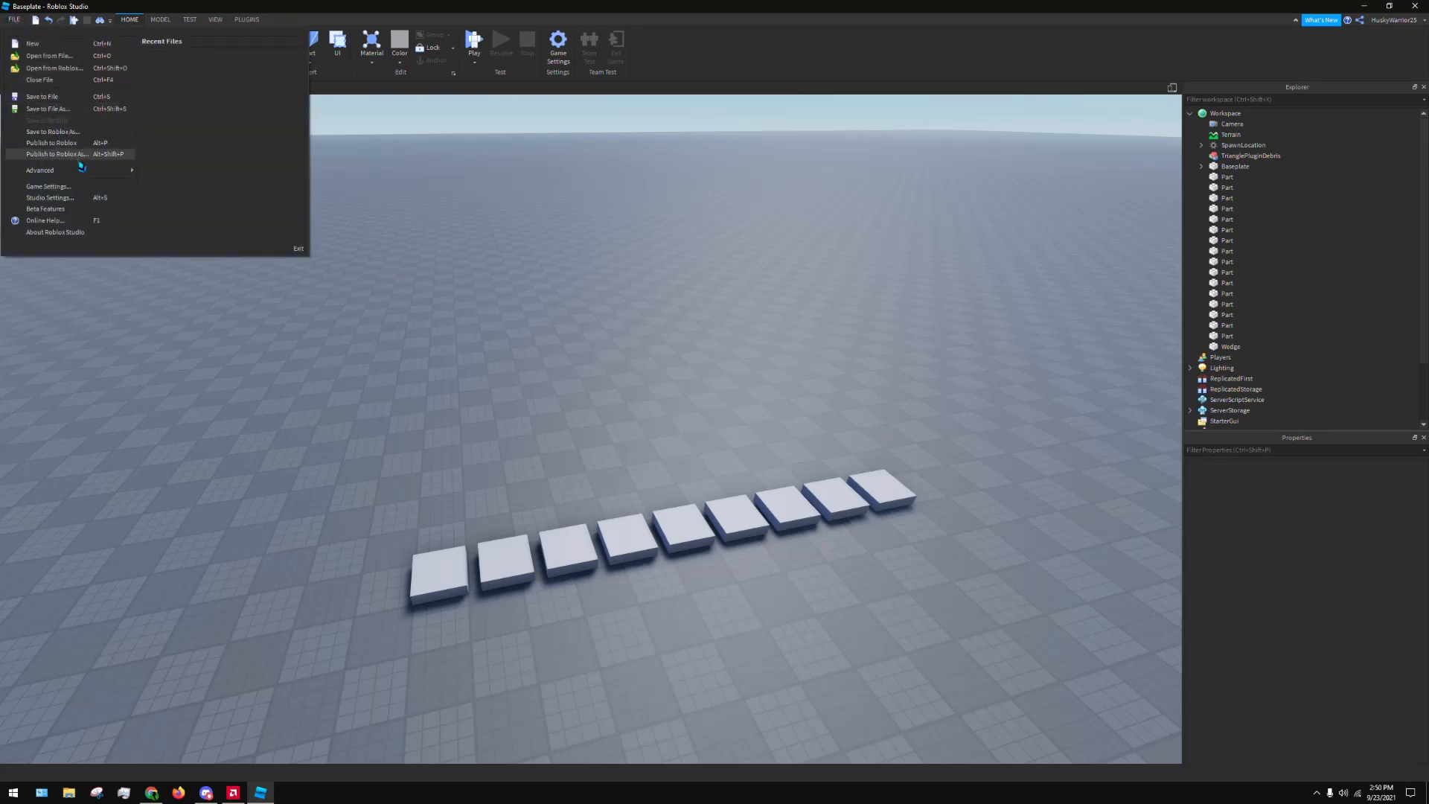
Look through the Beta Features list, including New Games in the Cloud and Part property: CanQuery, and leave without saving
mouse_move(67, 174)
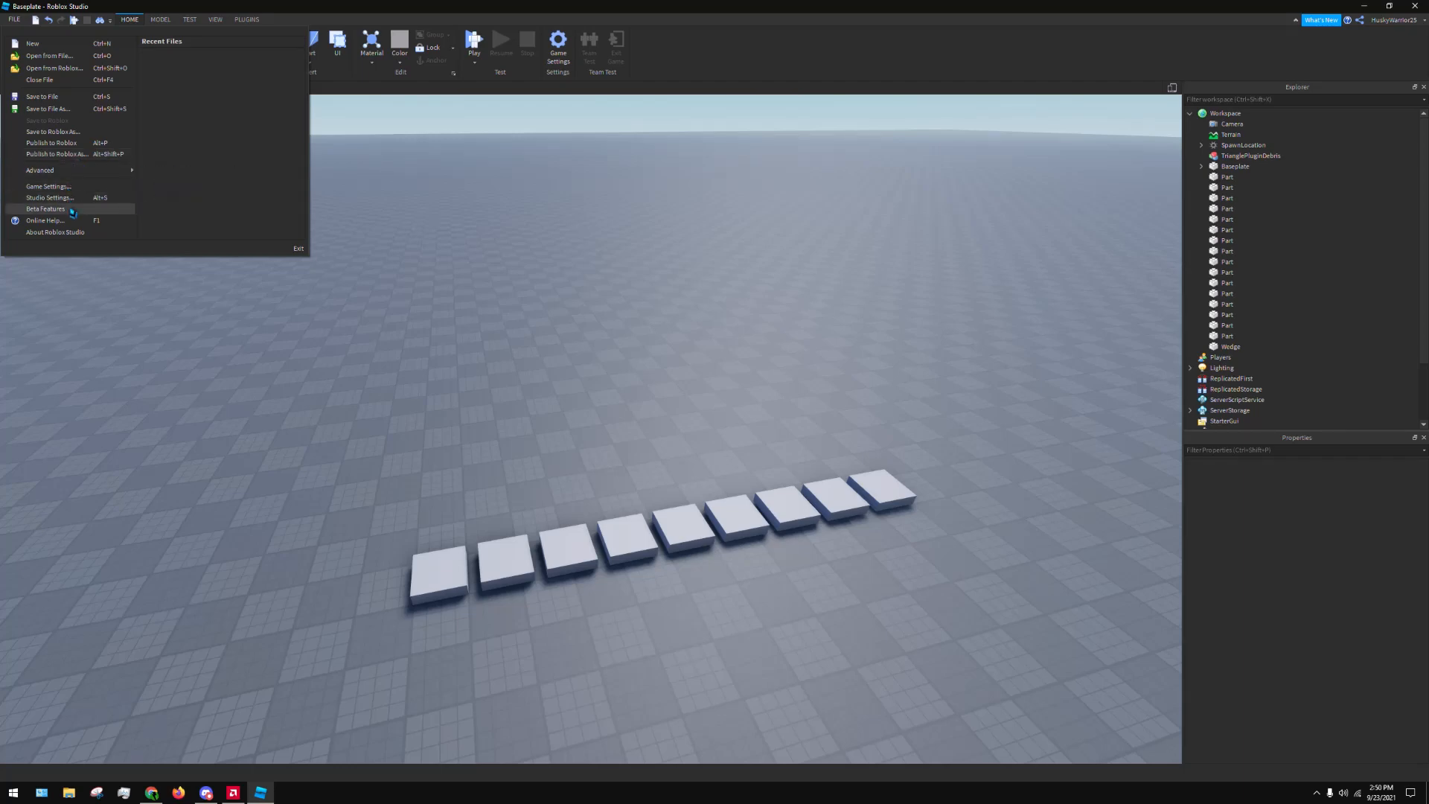
left_click(72, 210)
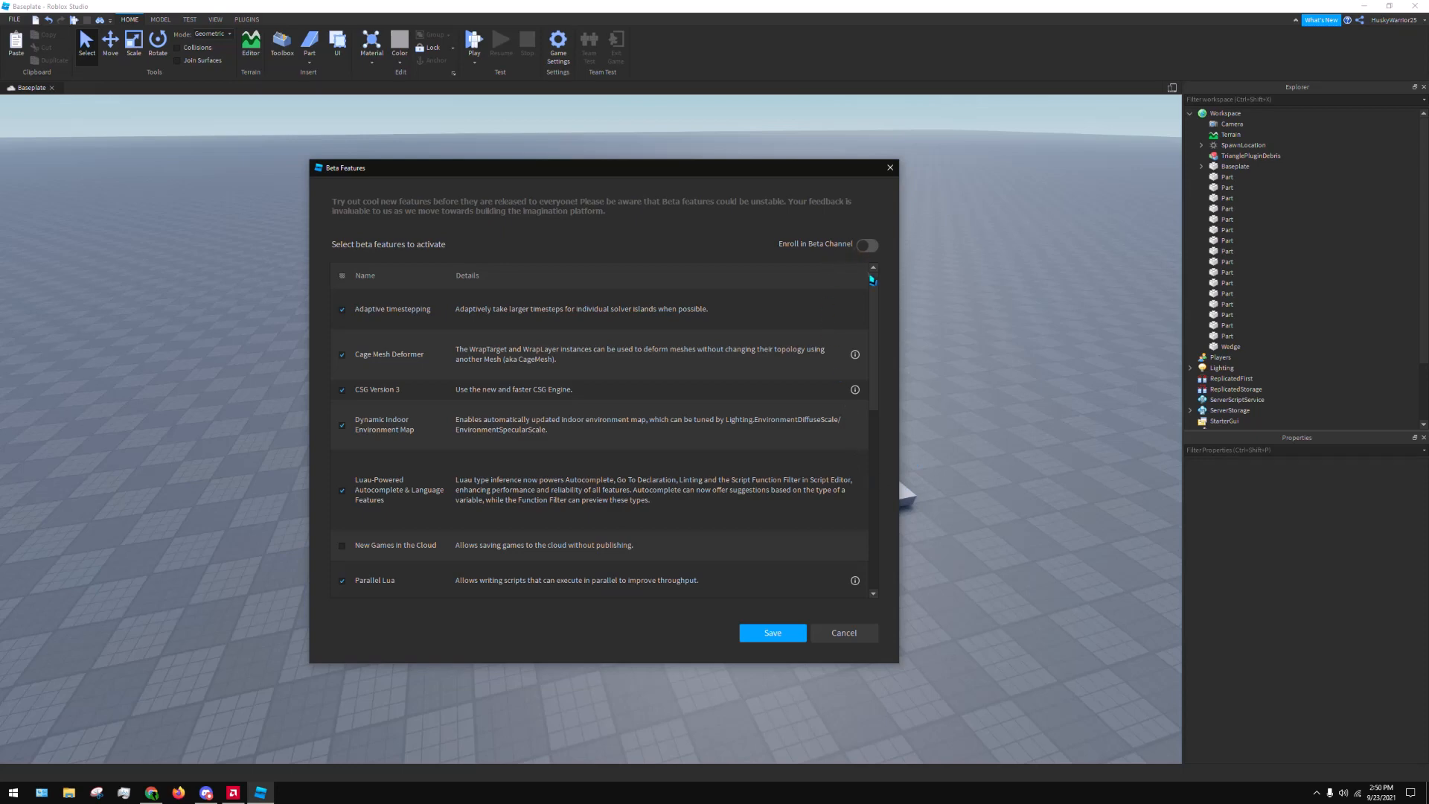
scroll(871, 404, "down", 3)
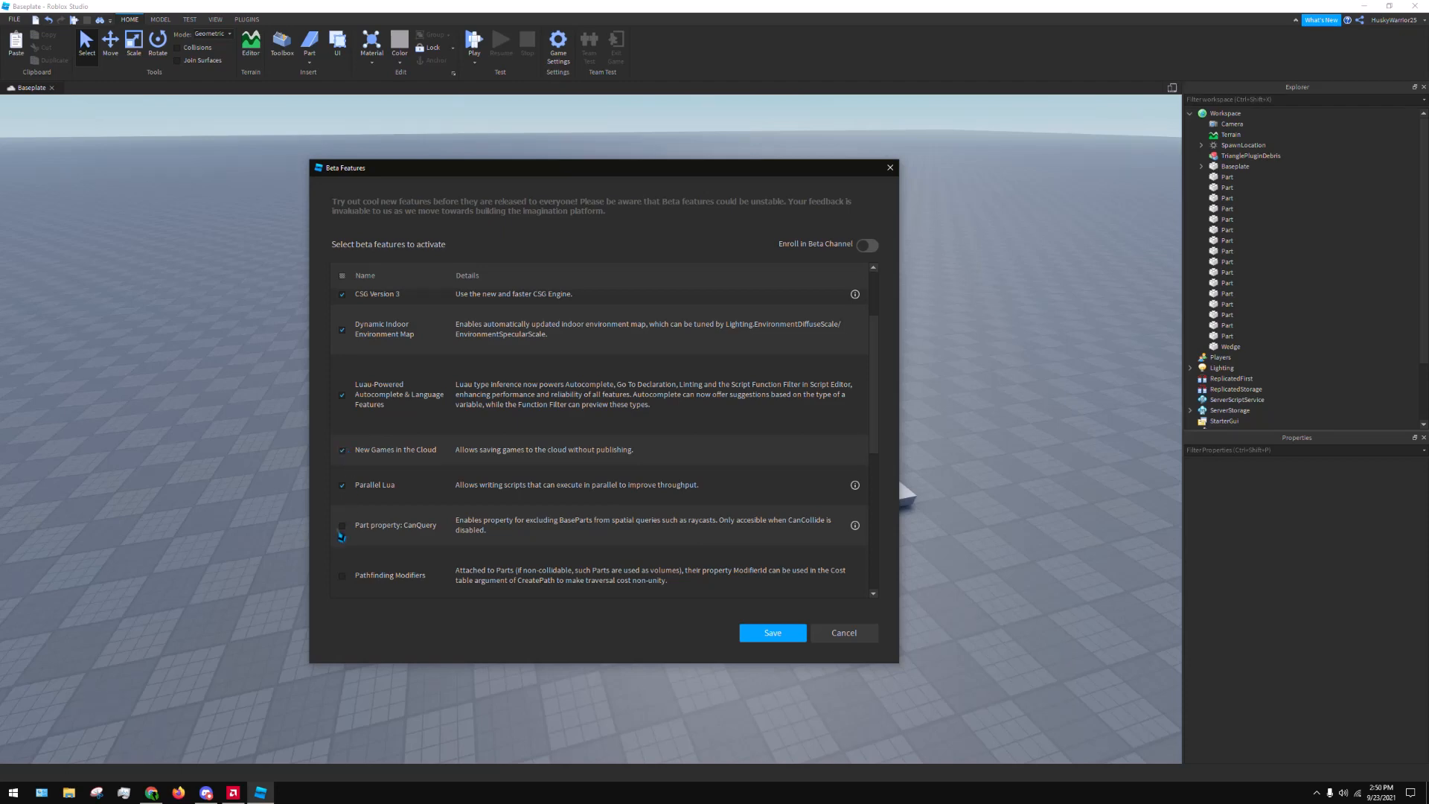
left_click(847, 635)
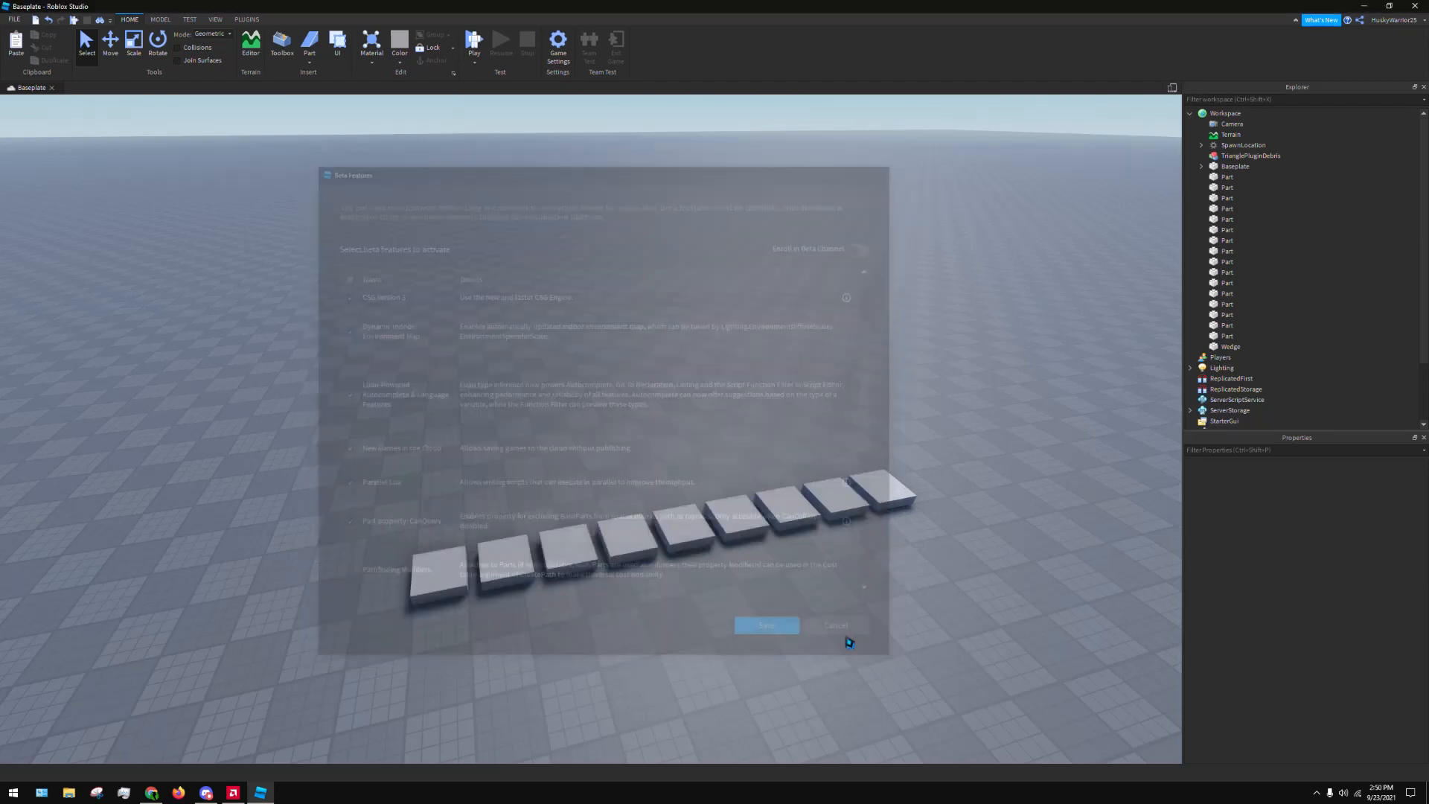
Reopen the Studio Settings for a last look at the Task Scheduler category, and close them
left_click(14, 19)
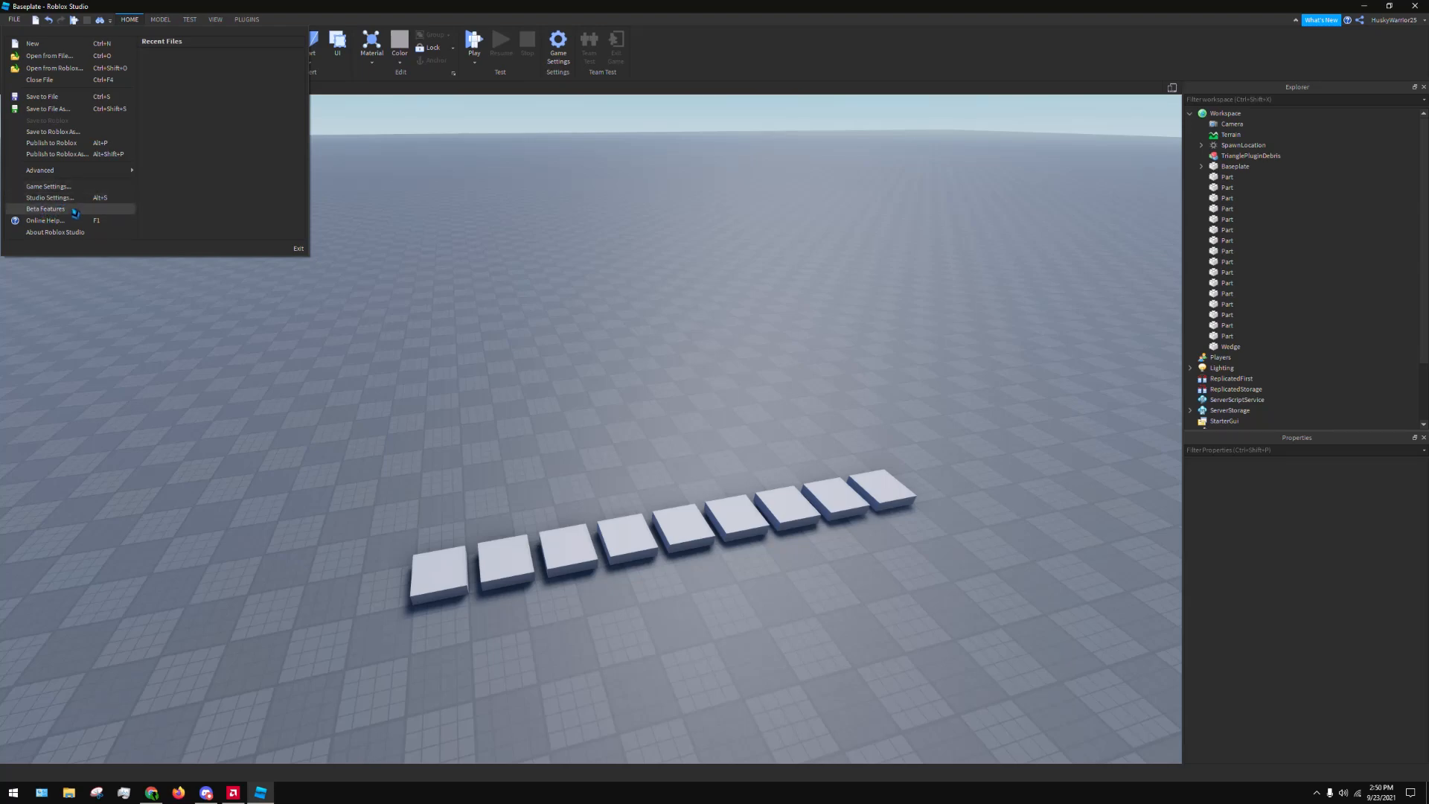
left_click(59, 198)
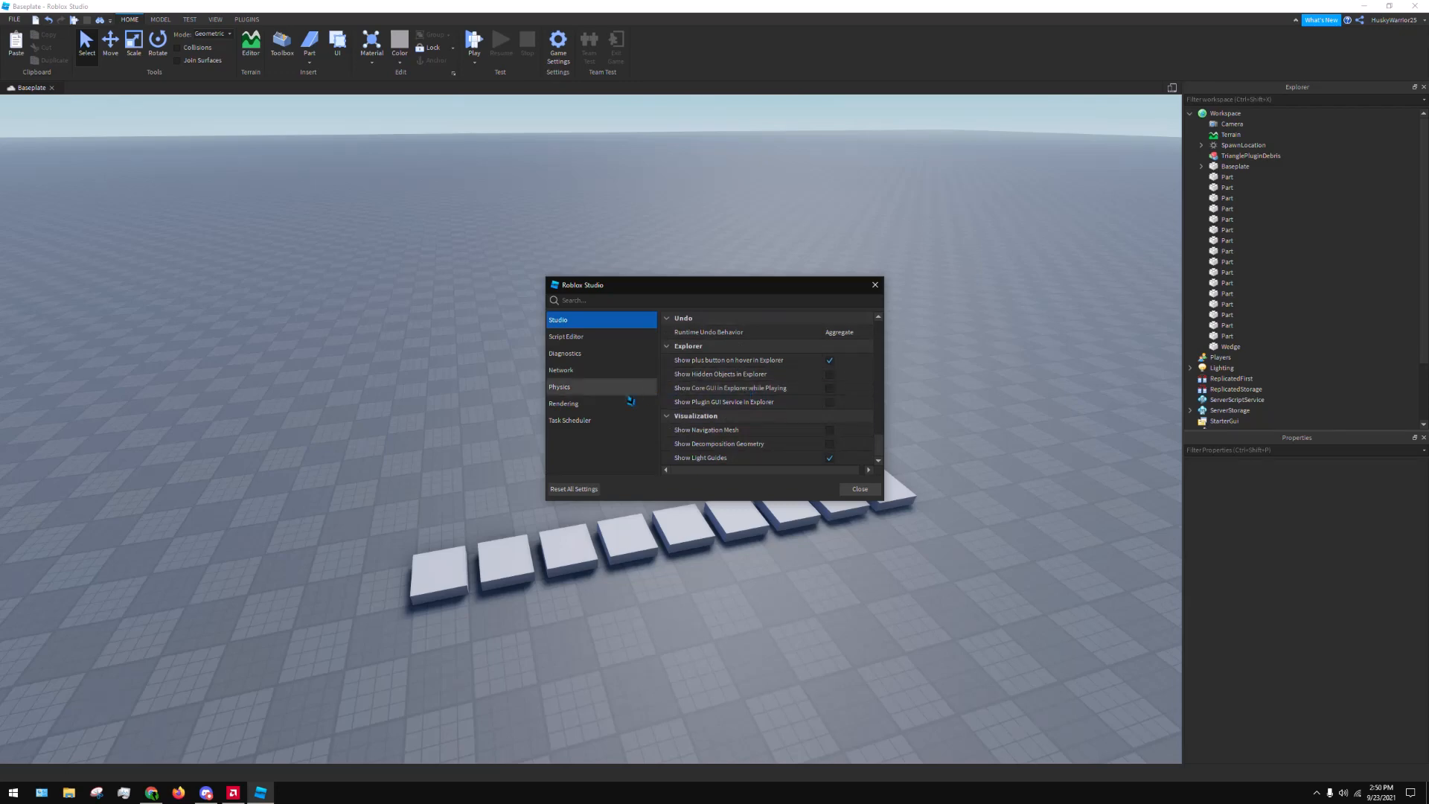
left_click(609, 419)
left_click(860, 489)
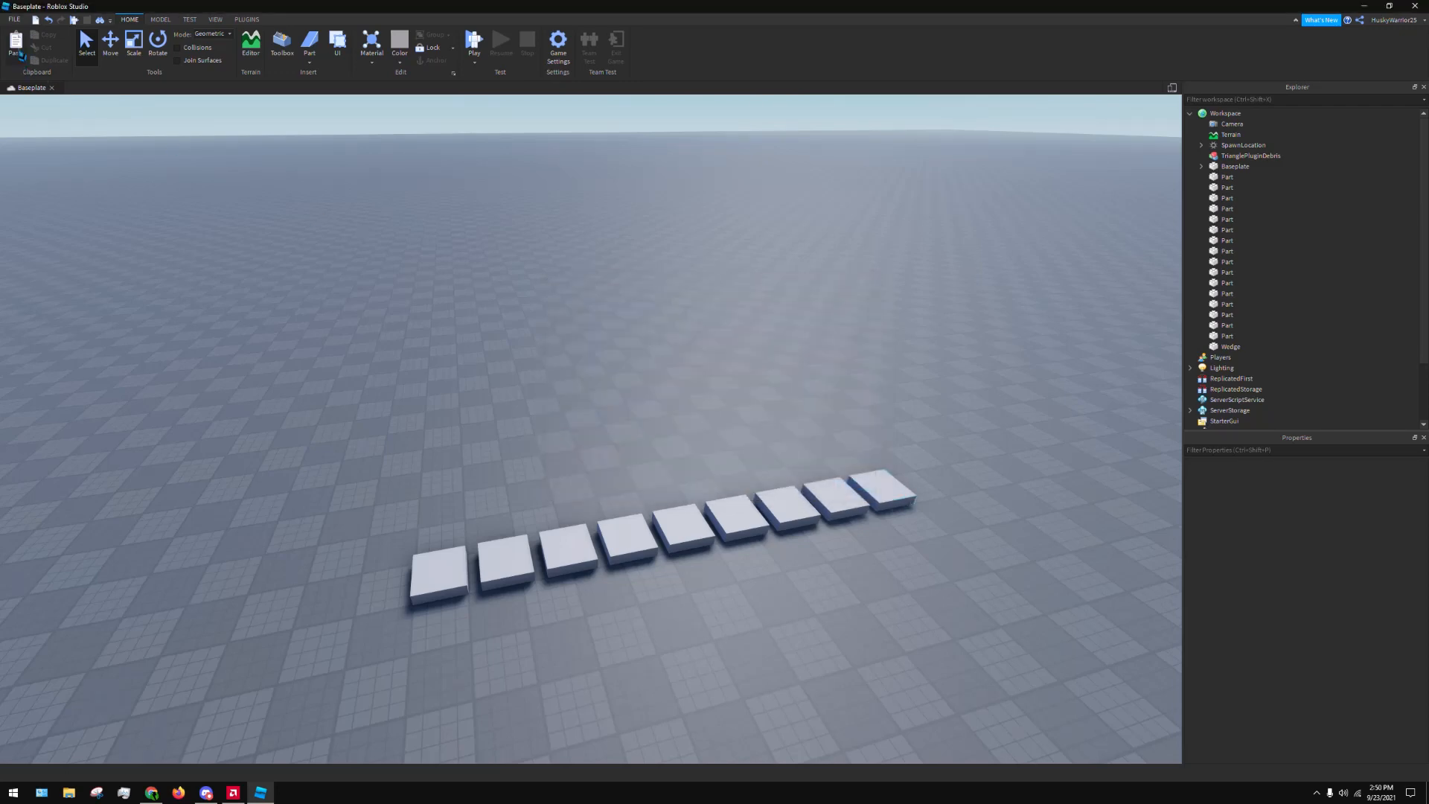
Open the Game Settings and dismiss them without changing anything
left_click(14, 19)
mouse_move(74, 177)
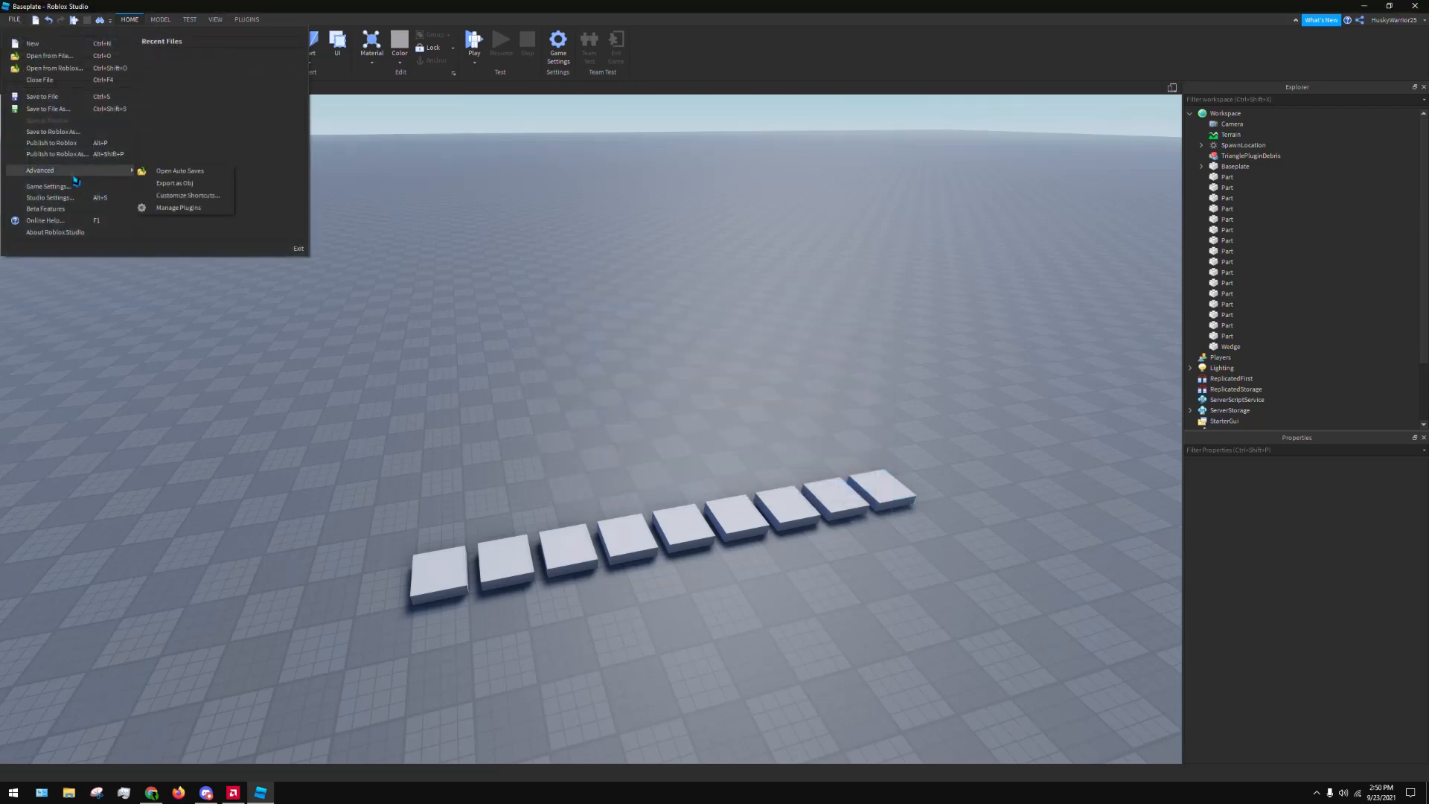
left_click(64, 188)
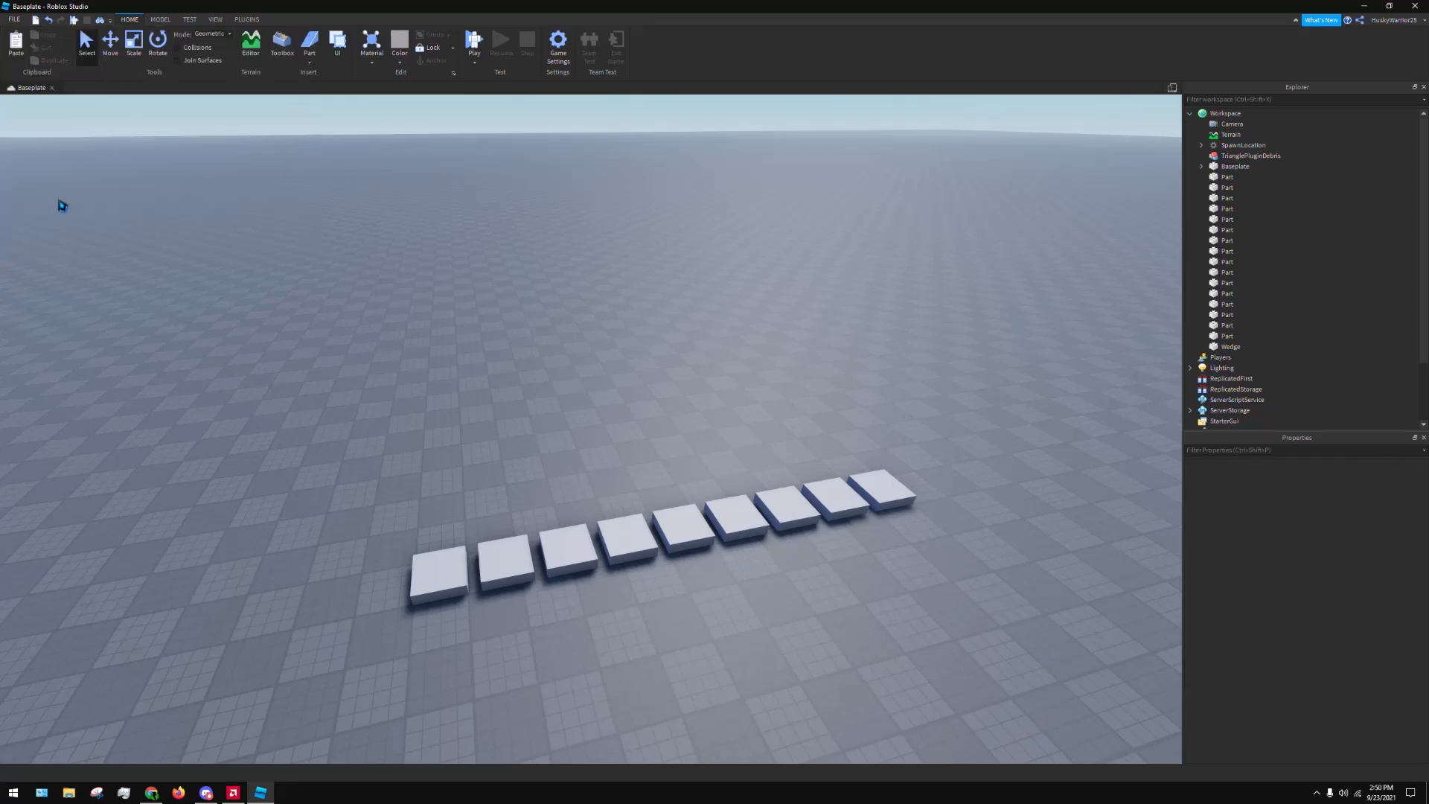
left_click(882, 300)
Activate every feature in the Beta Features list, save the selection and postpone the Studio restart
left_click(18, 20)
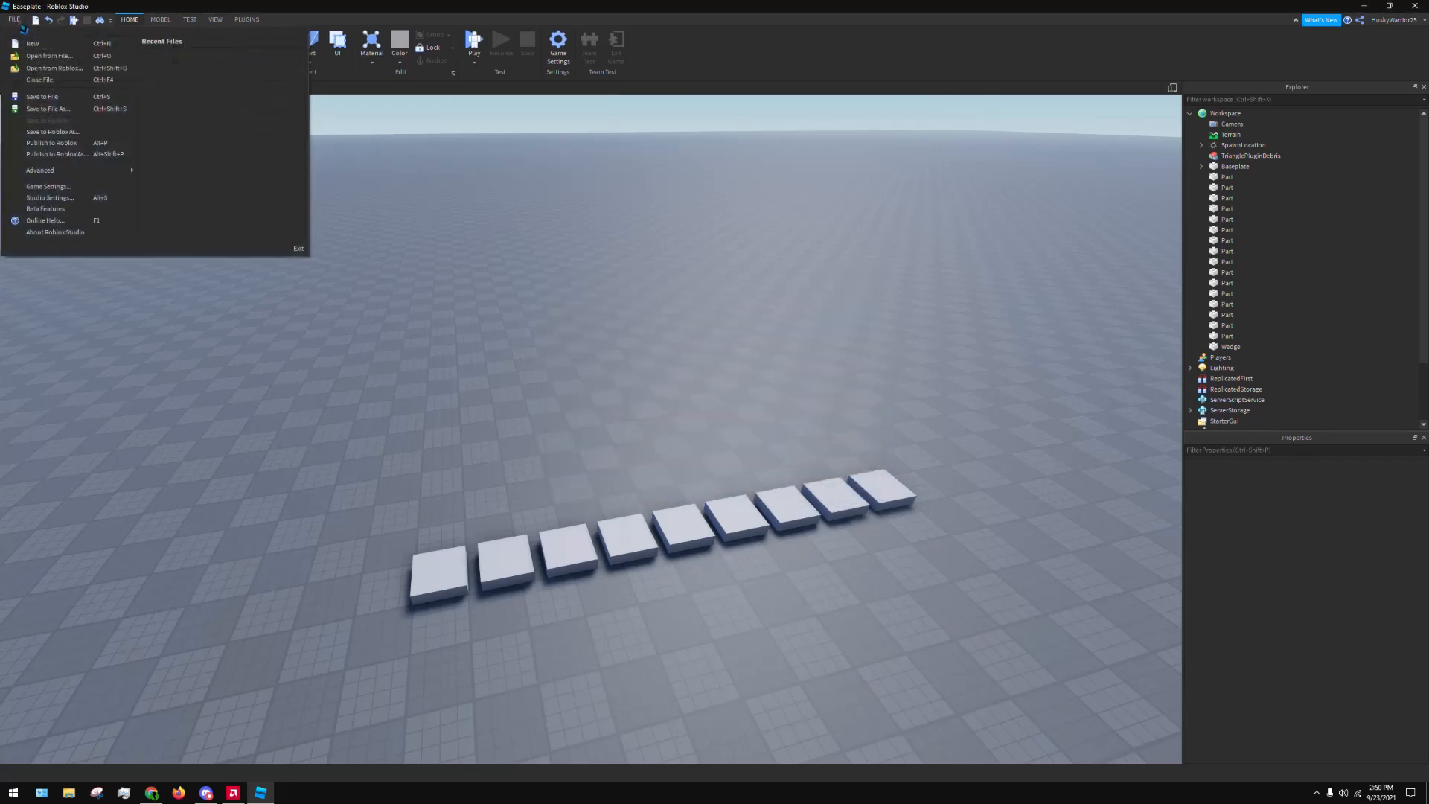
left_click(60, 210)
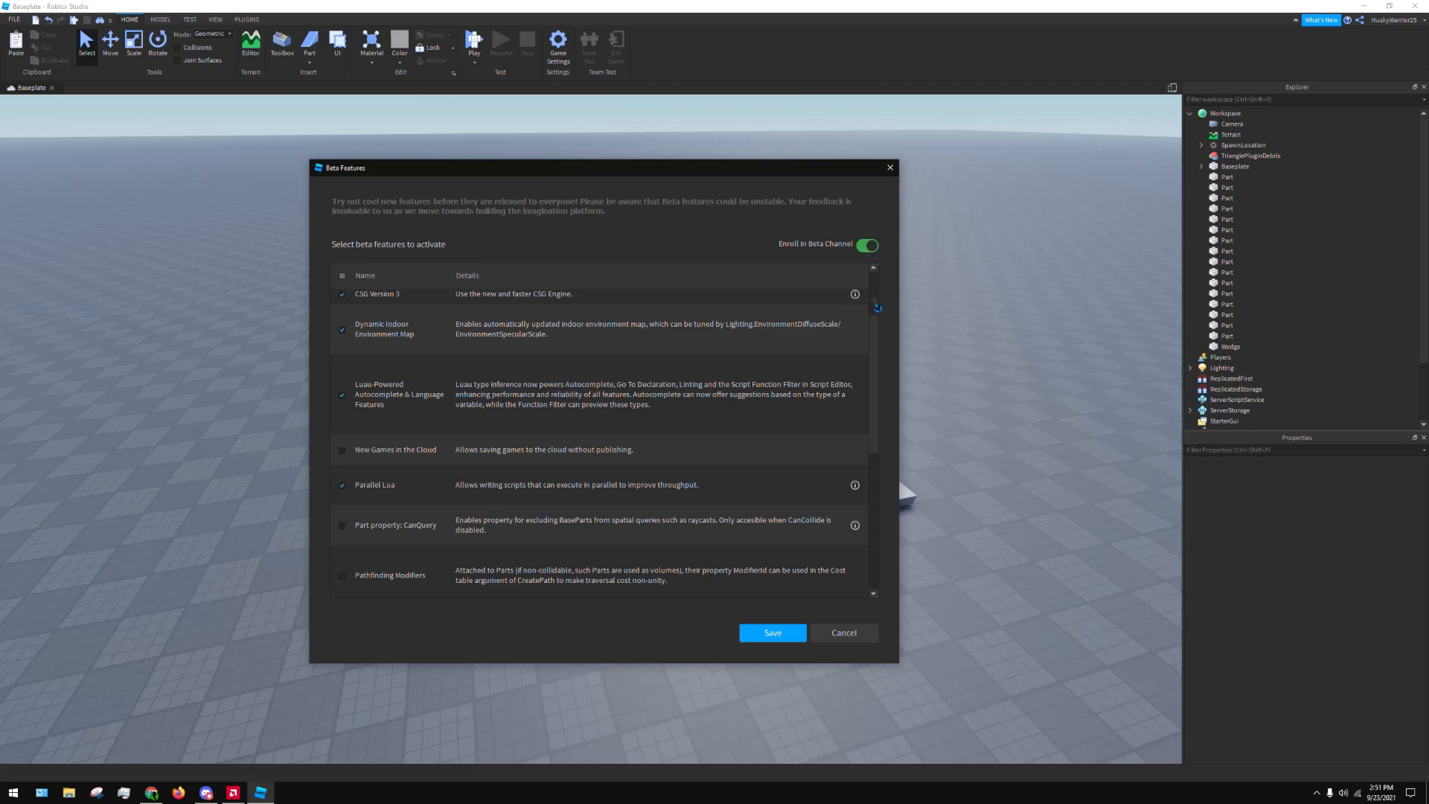
scroll(877, 305, "up", 2)
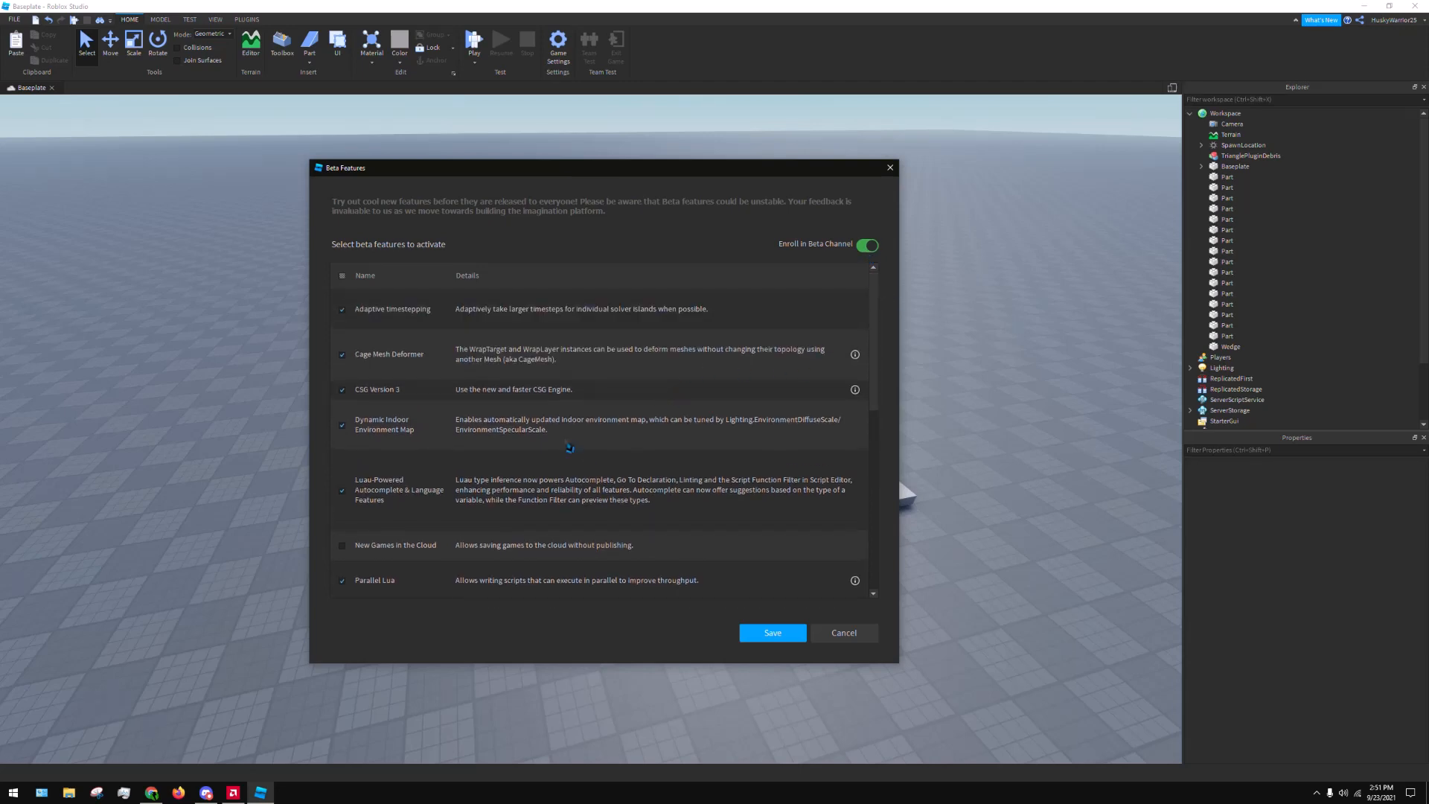
scroll(869, 311, "down", 3)
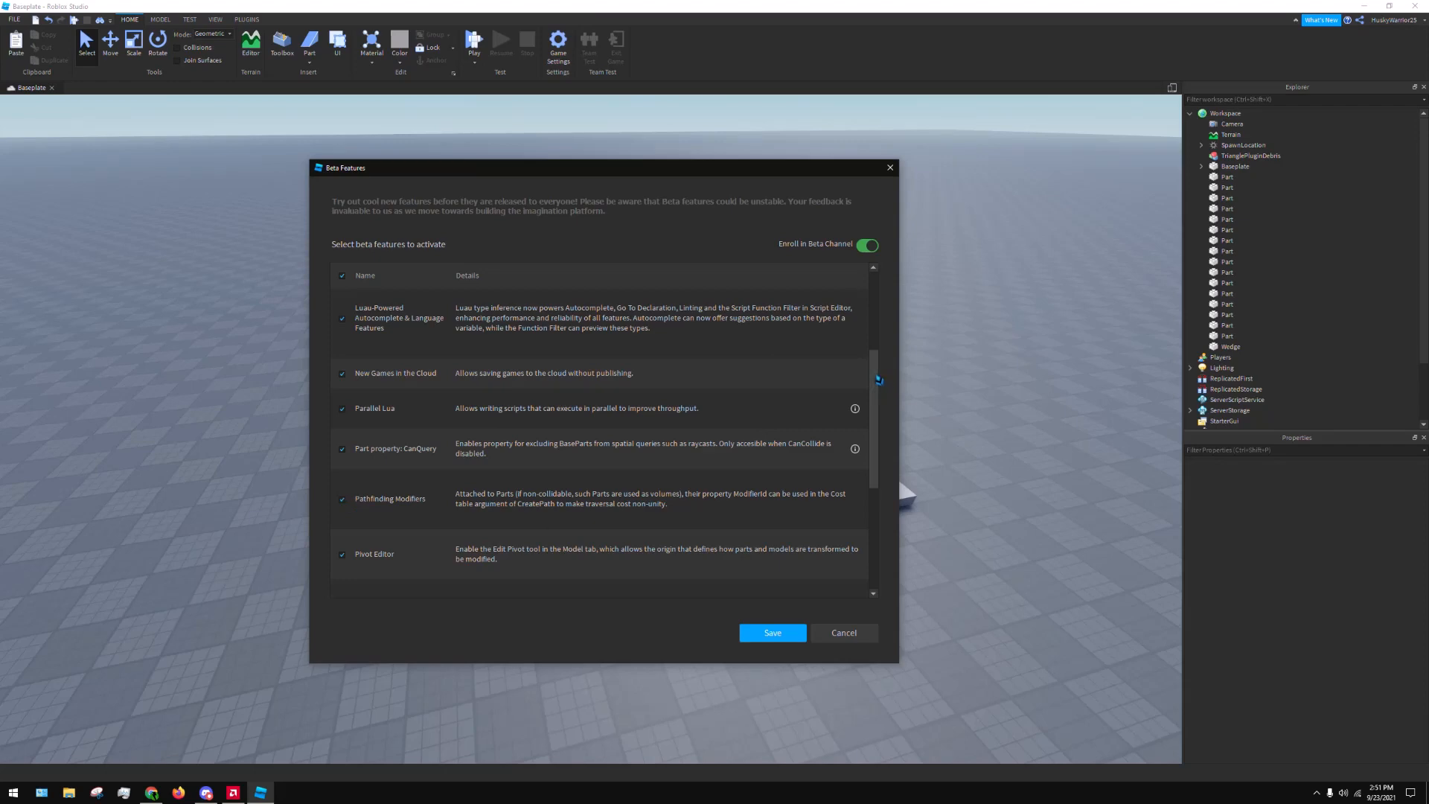
left_click_drag(874, 381, 876, 543)
left_click(775, 635)
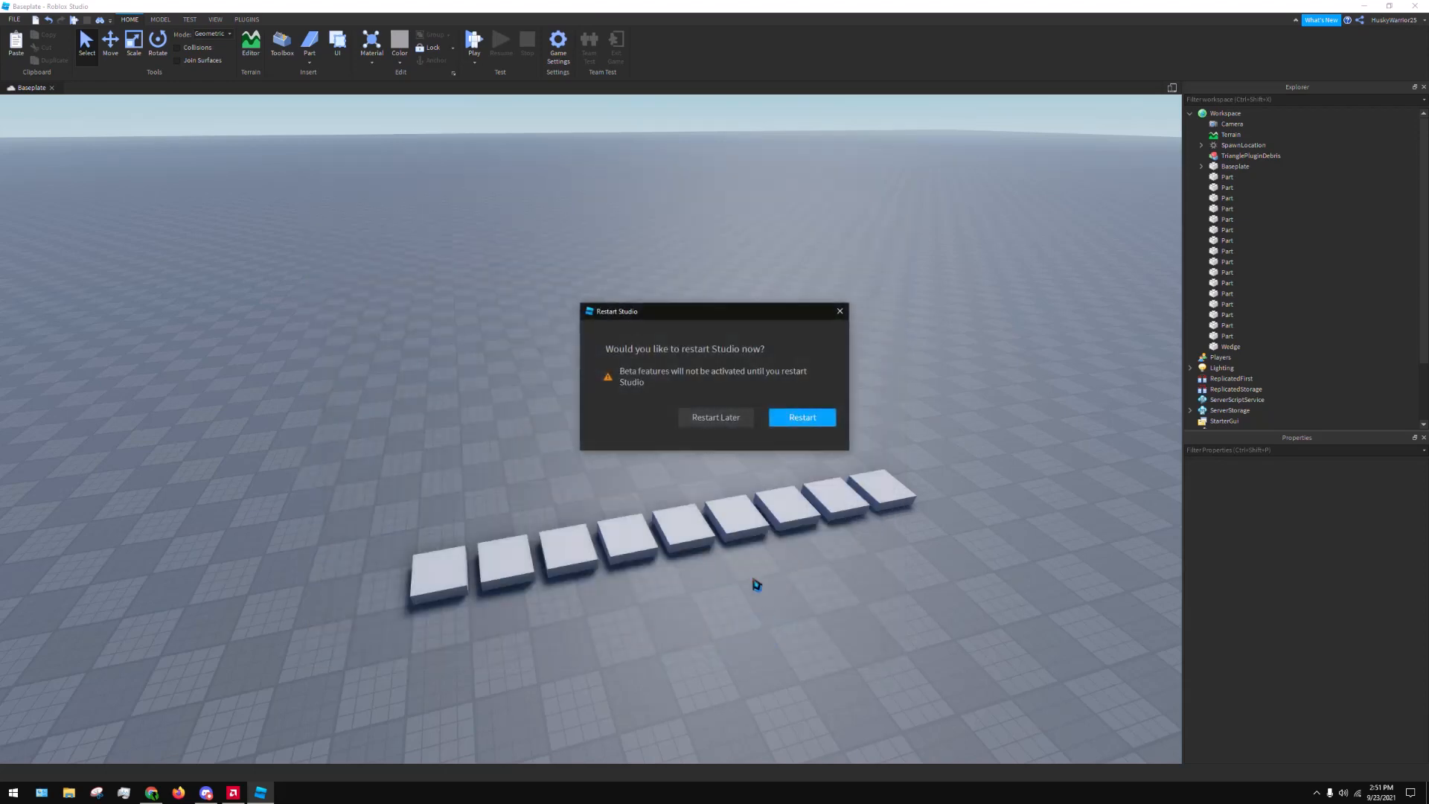
left_click(743, 423)
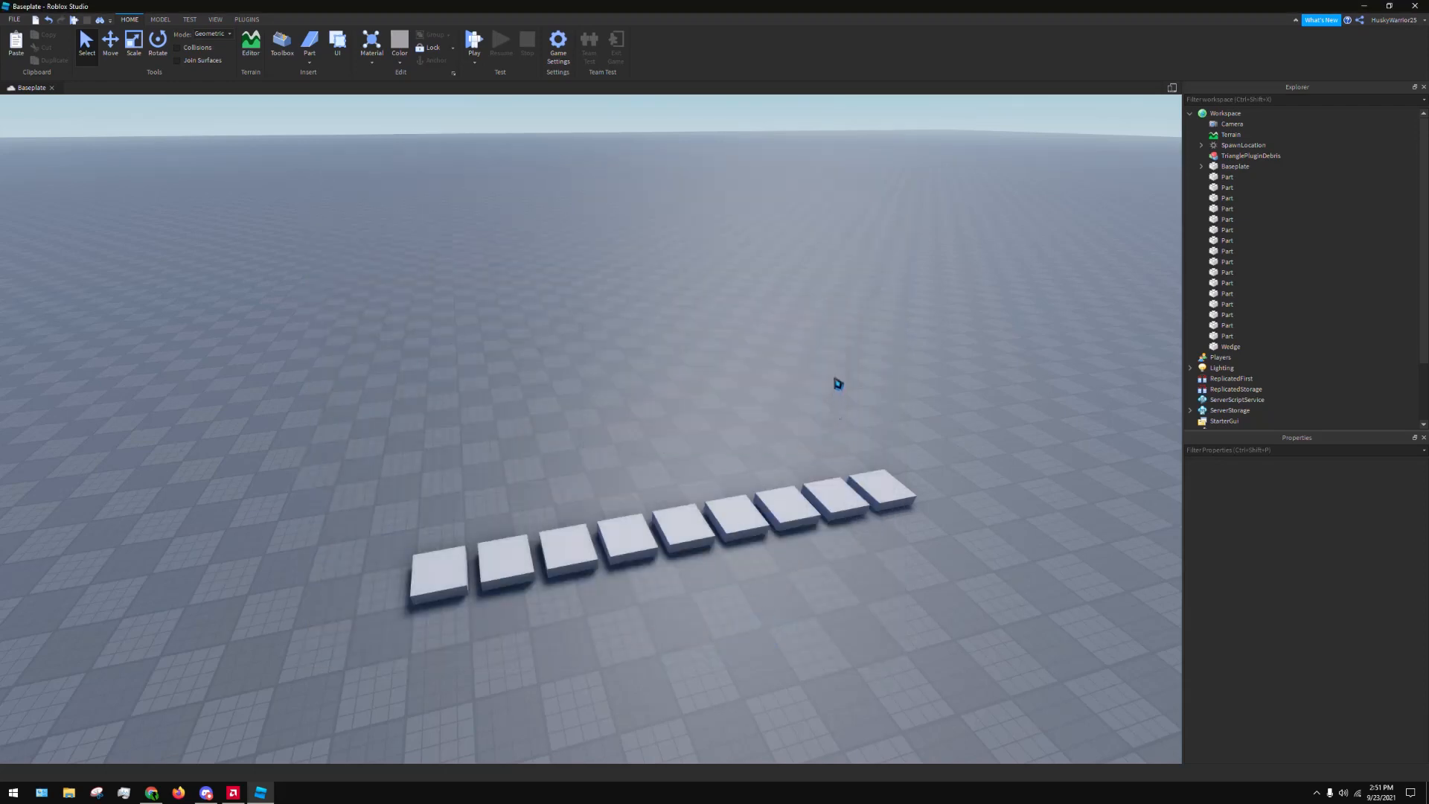
Look through the What's New announcements and close the list
left_click(1315, 22)
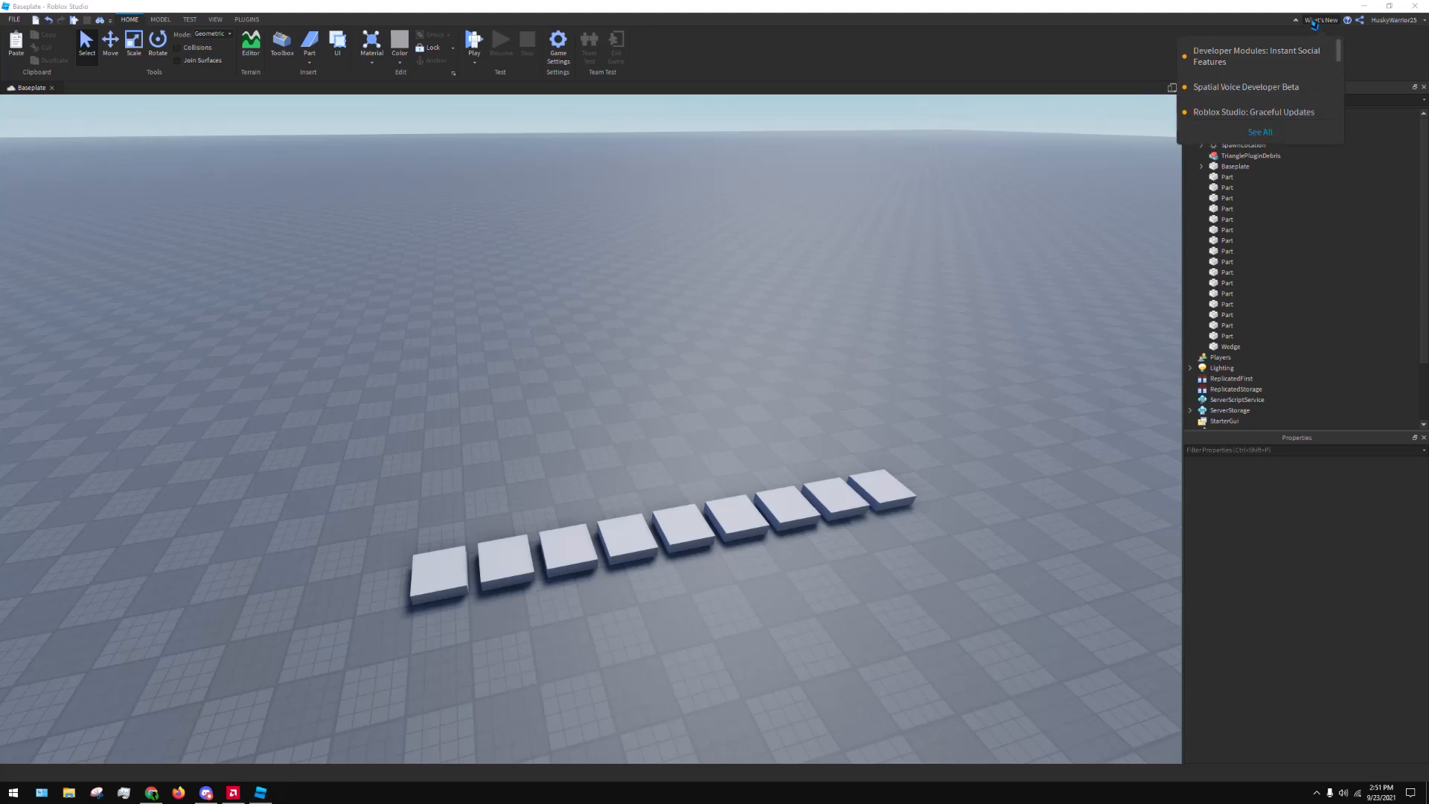
scroll(1302, 84, "down", 5)
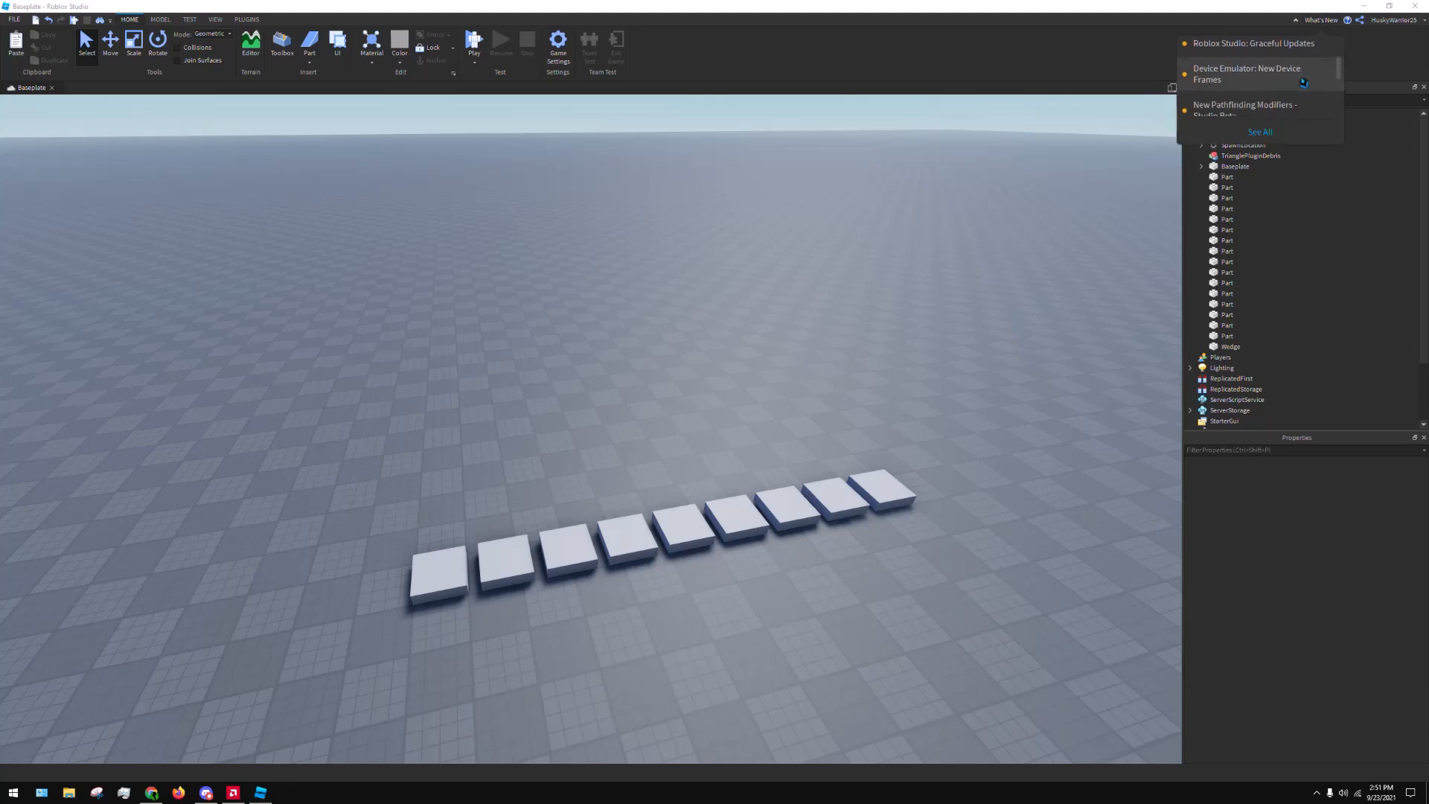
left_click(1004, 233)
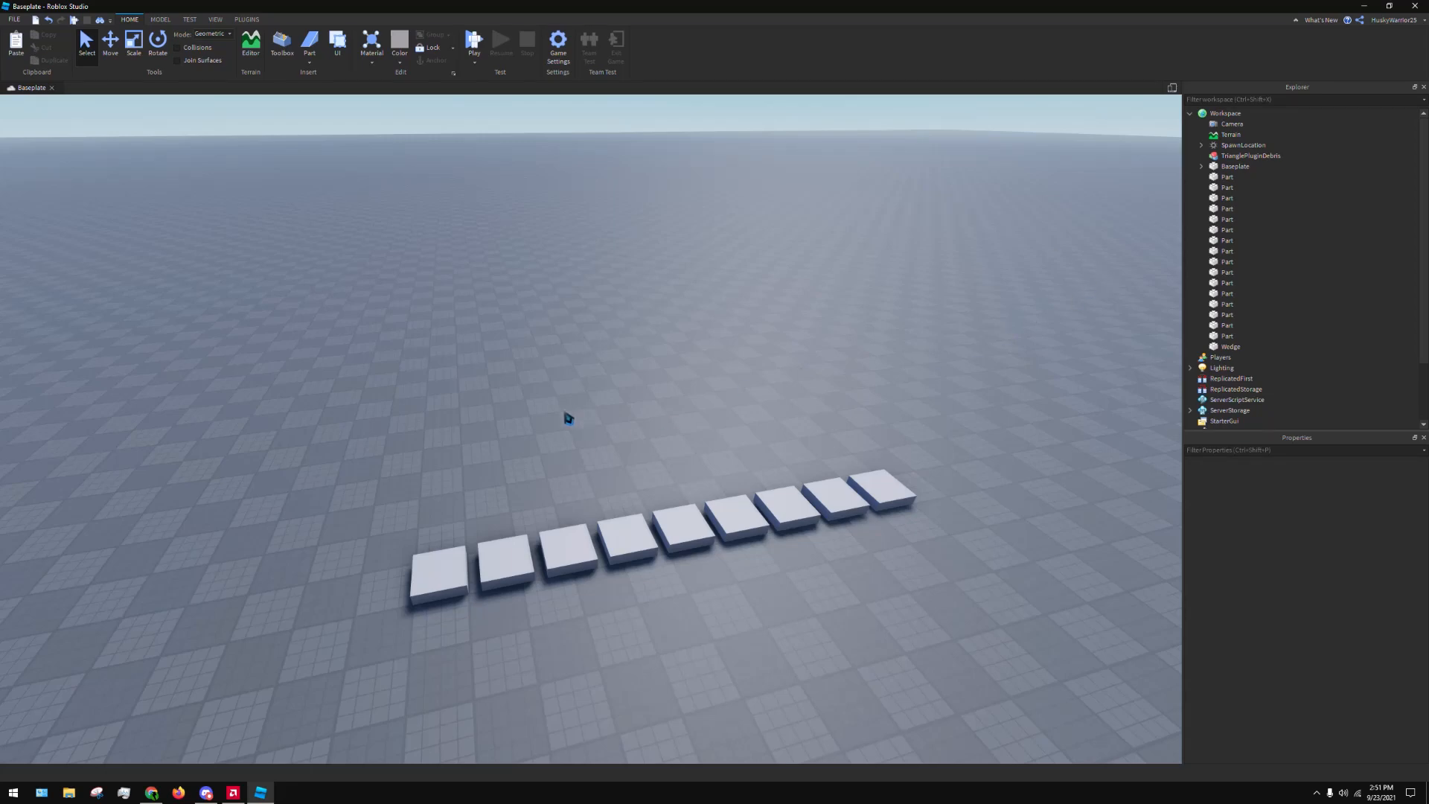
Select the first part at the end of the row and set its material to Brick
mouse_move(588, 424)
right_mouse_down()
mouse_move(631, 417)
mouse_move(612, 432)
mouse_move(622, 447)
mouse_move(612, 434)
right_mouse_up()
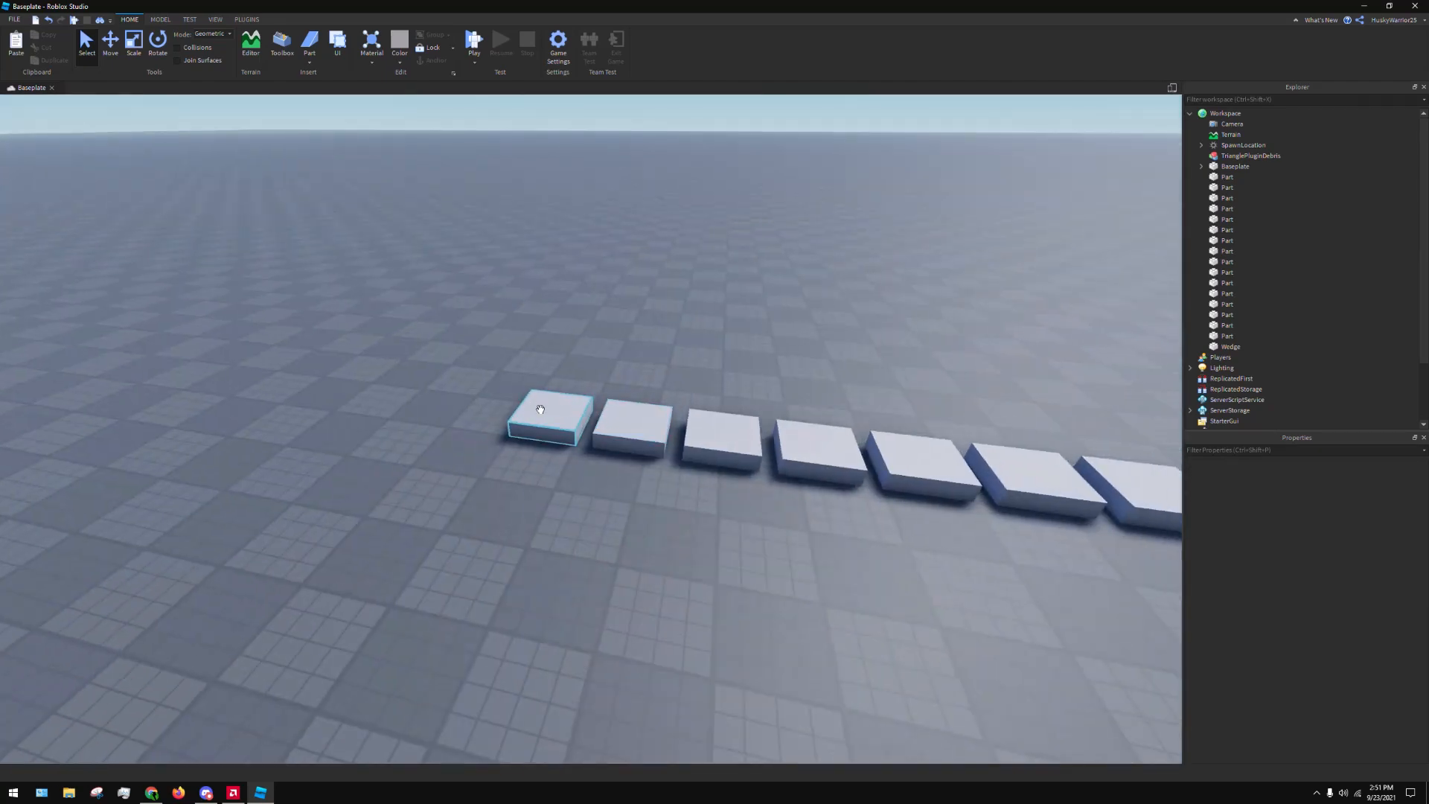
left_click(543, 410)
right_click_drag(575, 380, 574, 380)
scroll(574, 381, "up", 2)
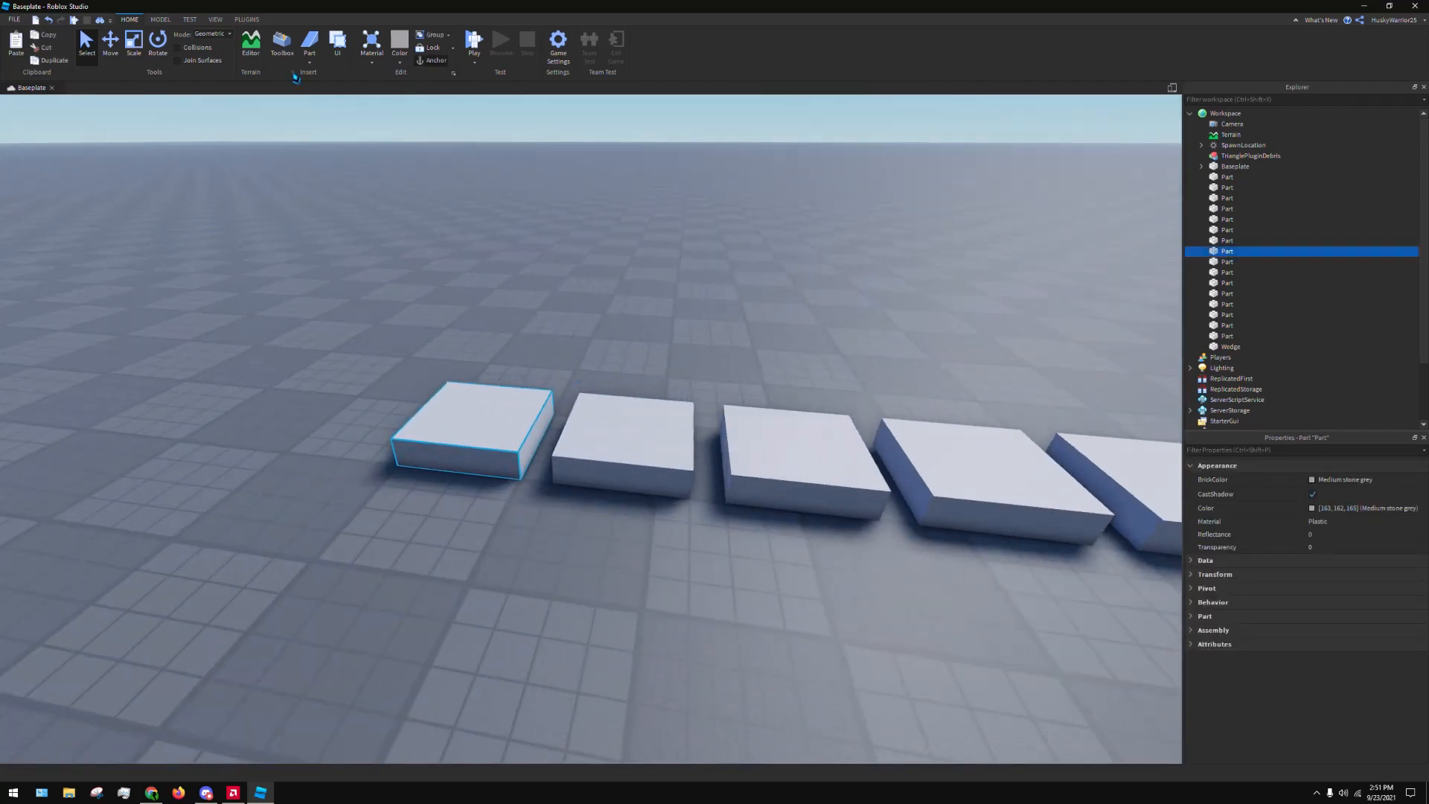
right_click_drag(443, 219, 444, 220)
key("w")
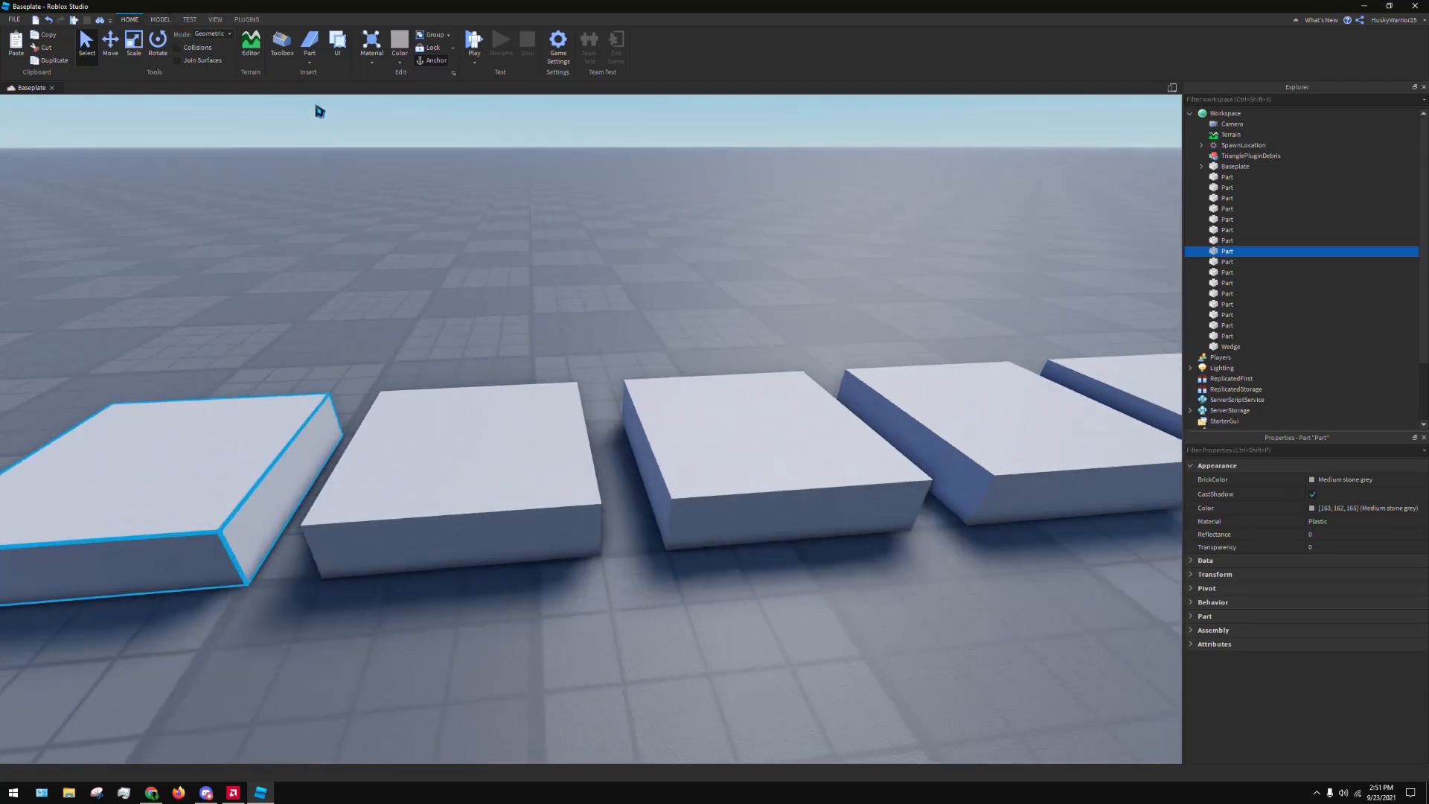
key("a")
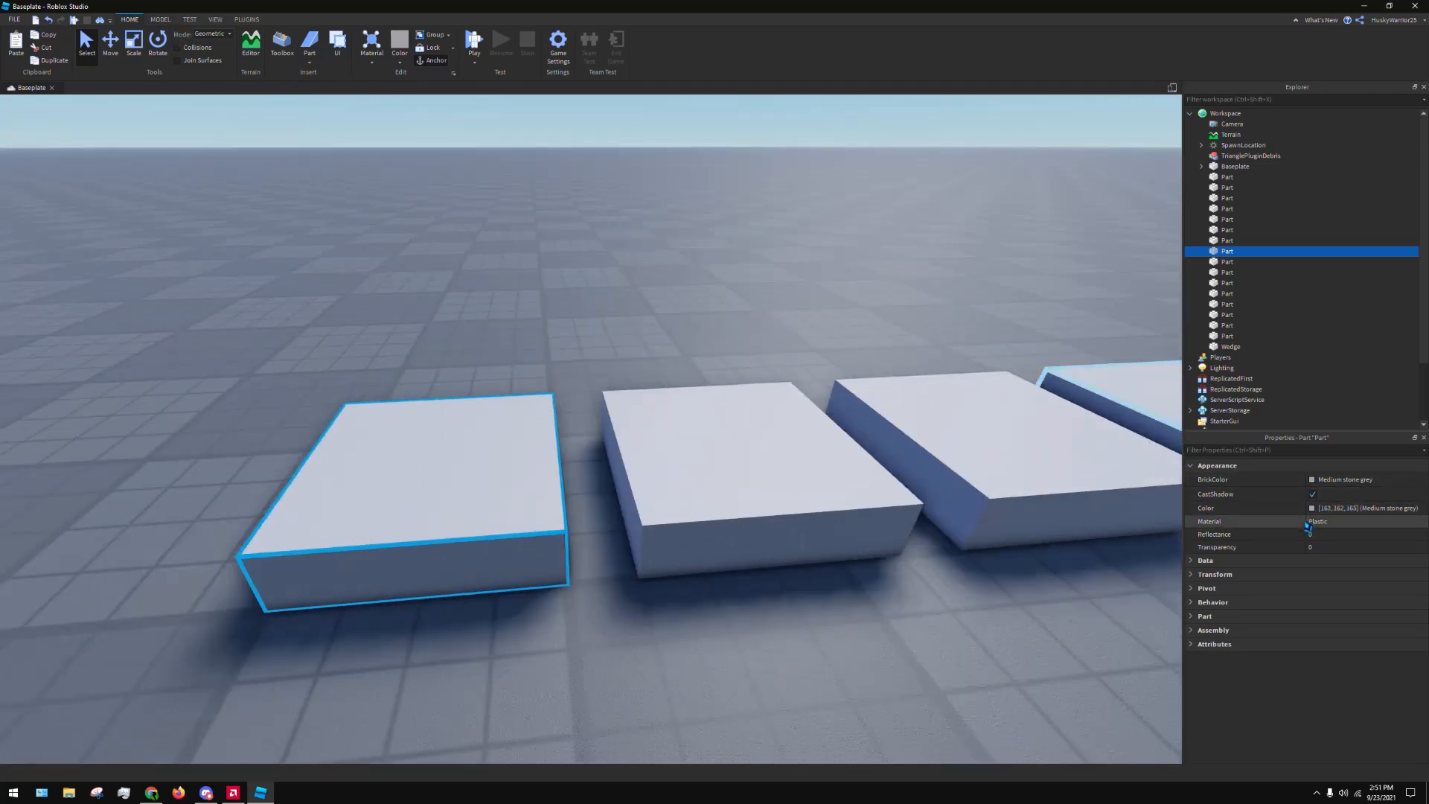
left_click(1308, 524)
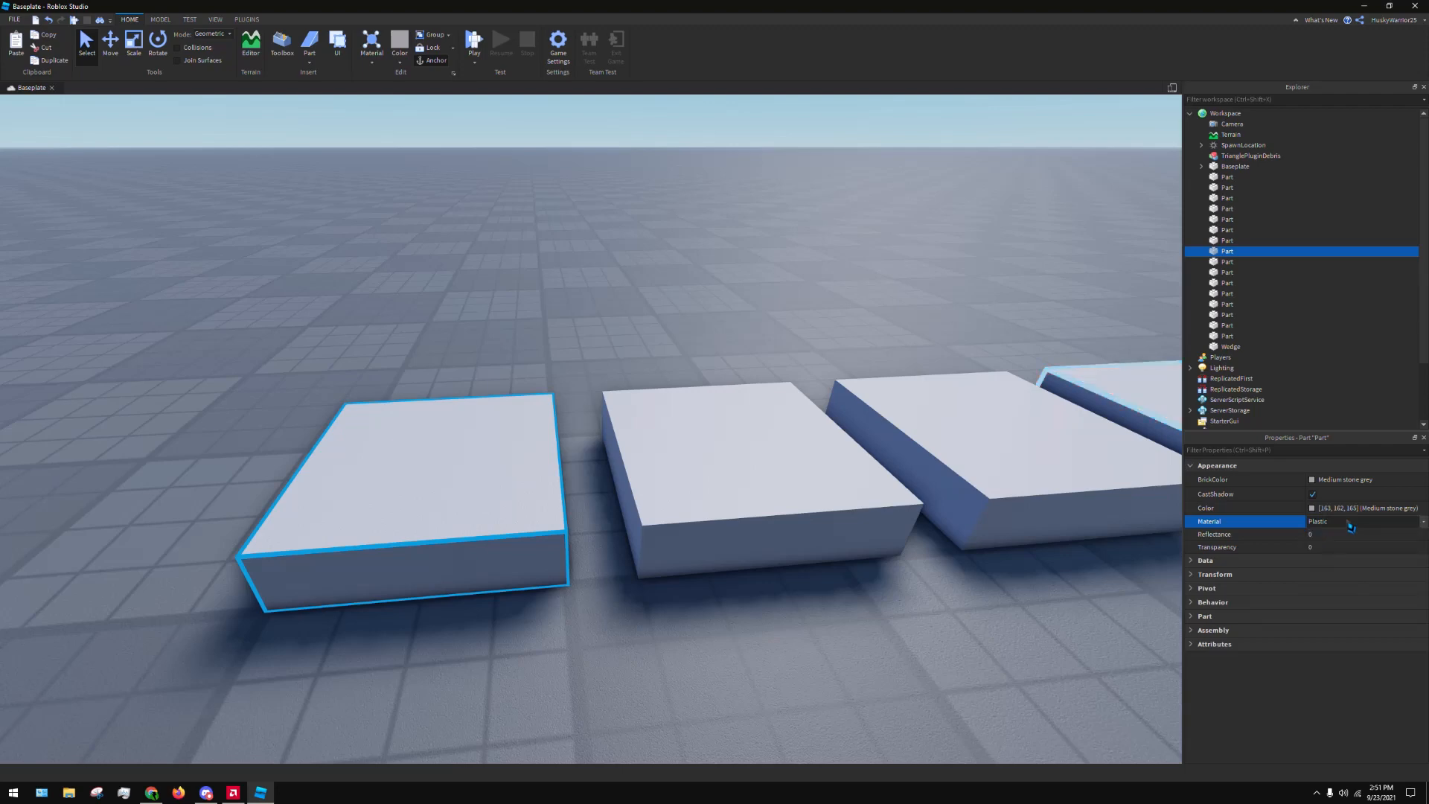
left_click(377, 66)
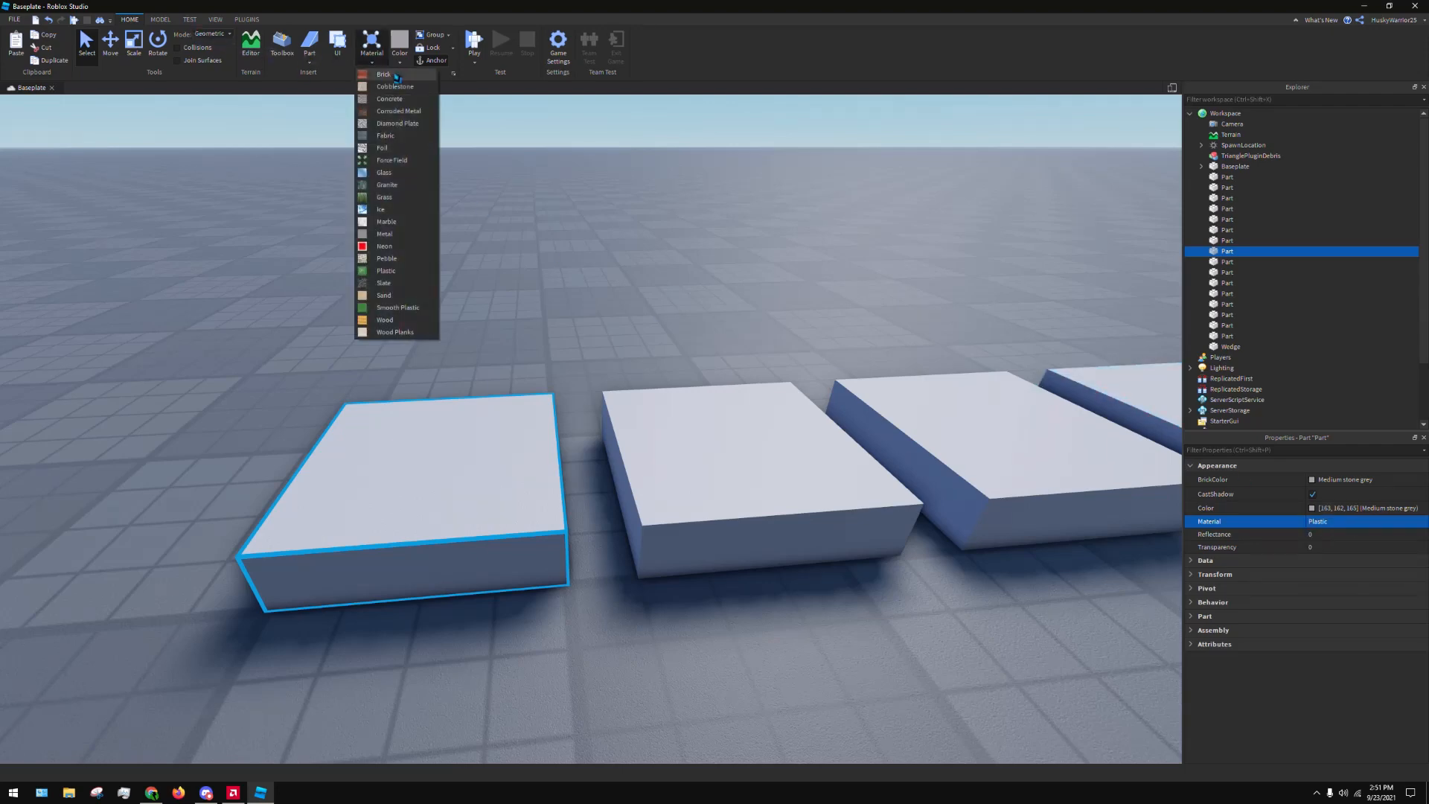
left_click(383, 74)
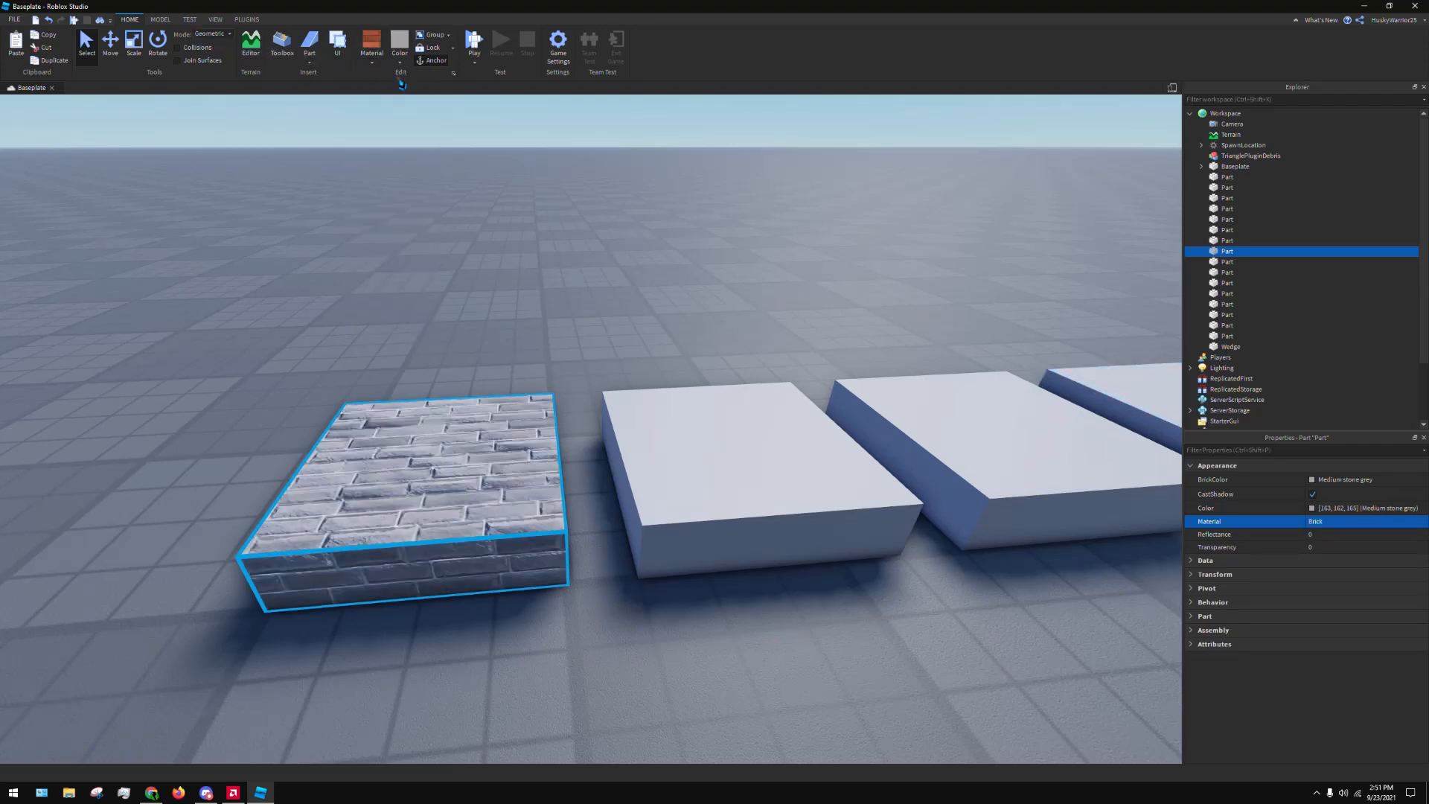
Set the second part's material to Cobblestone and the third part's to Concrete
left_click(675, 457)
key("d")
left_click(375, 64)
left_click(389, 98)
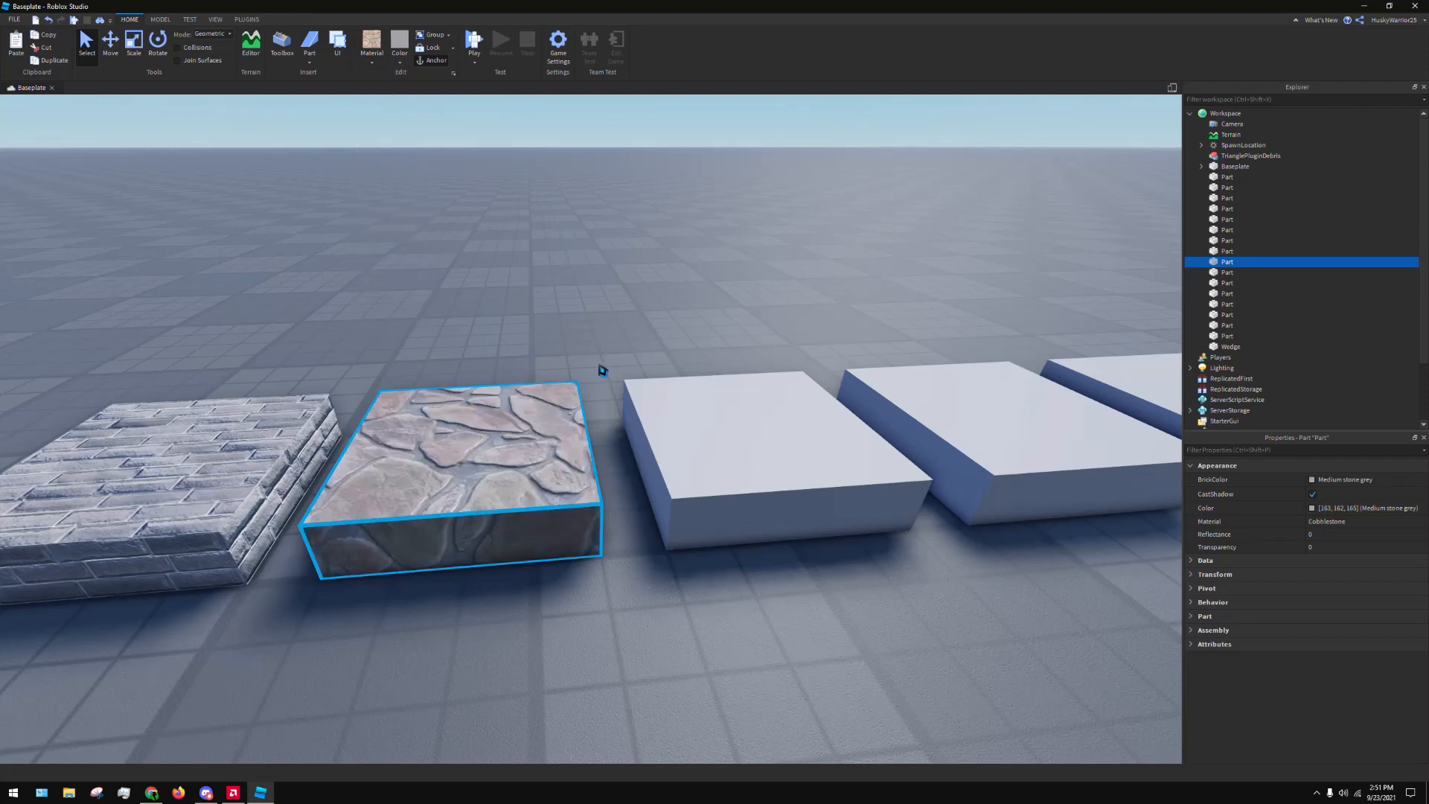
left_click(670, 389)
key("d")
left_click(366, 64)
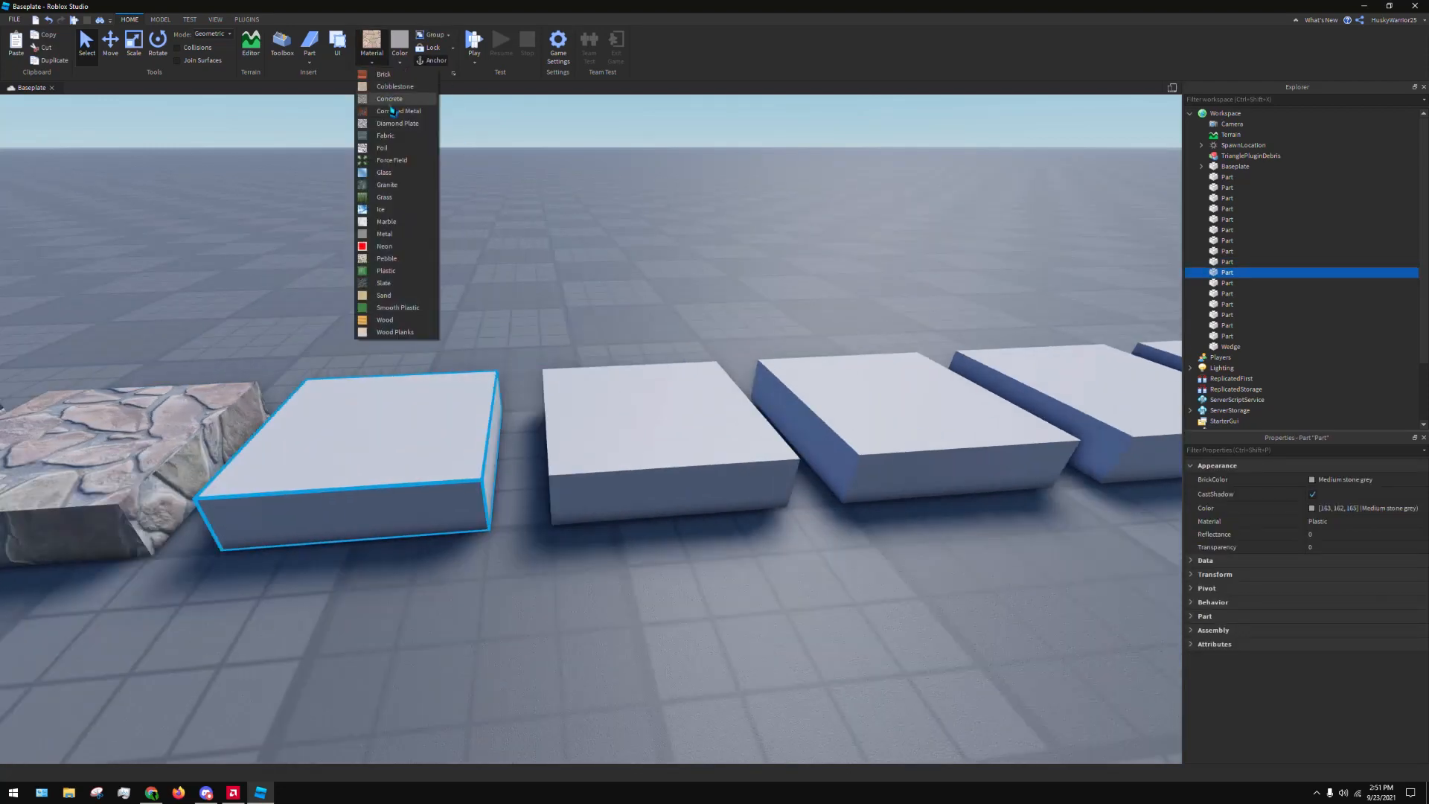
left_click(389, 99)
Apply Corroded Metal to the fourth part in the row and Diamond Plate to the fifth
left_click(689, 440)
left_click(372, 64)
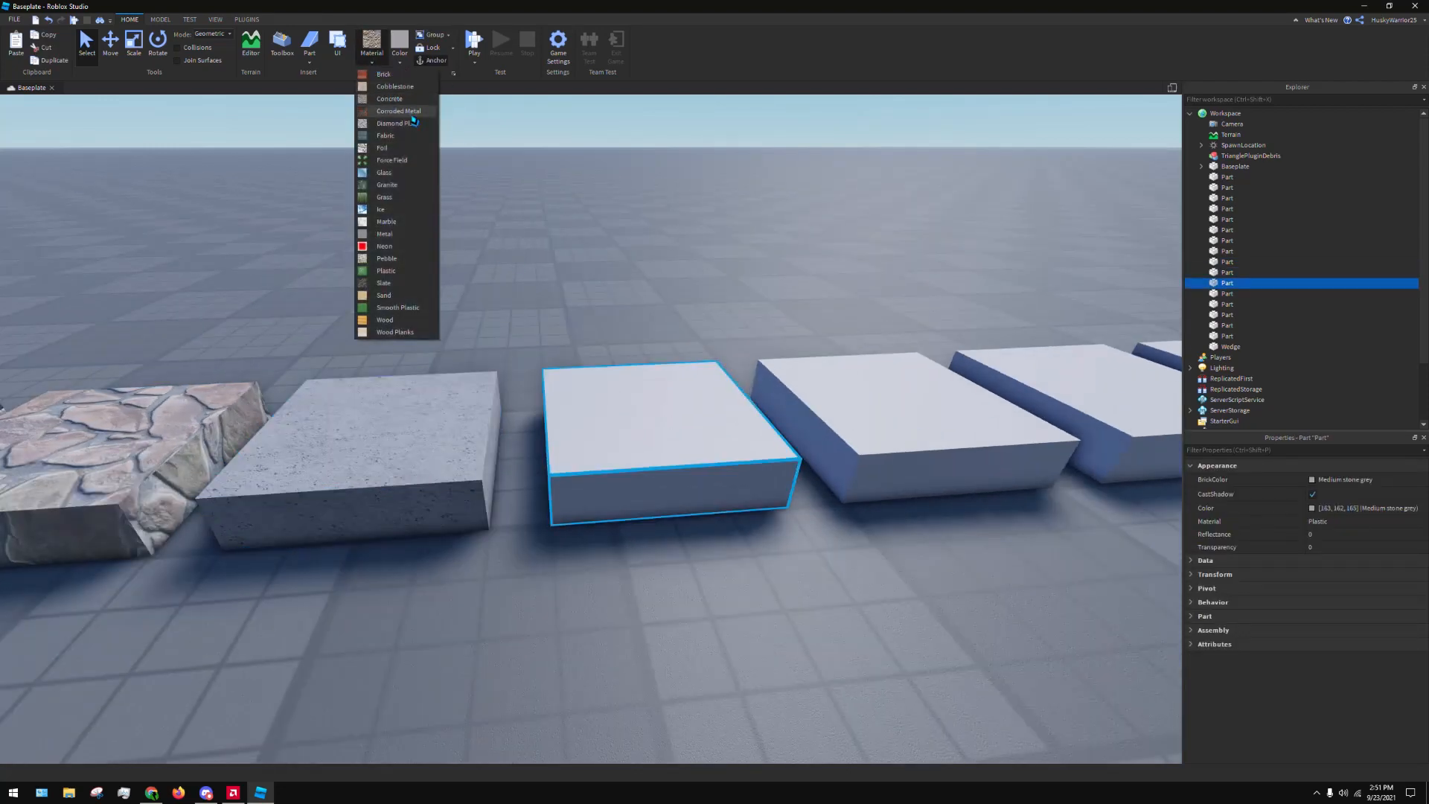
left_click(411, 111)
left_click(764, 393)
key("d")
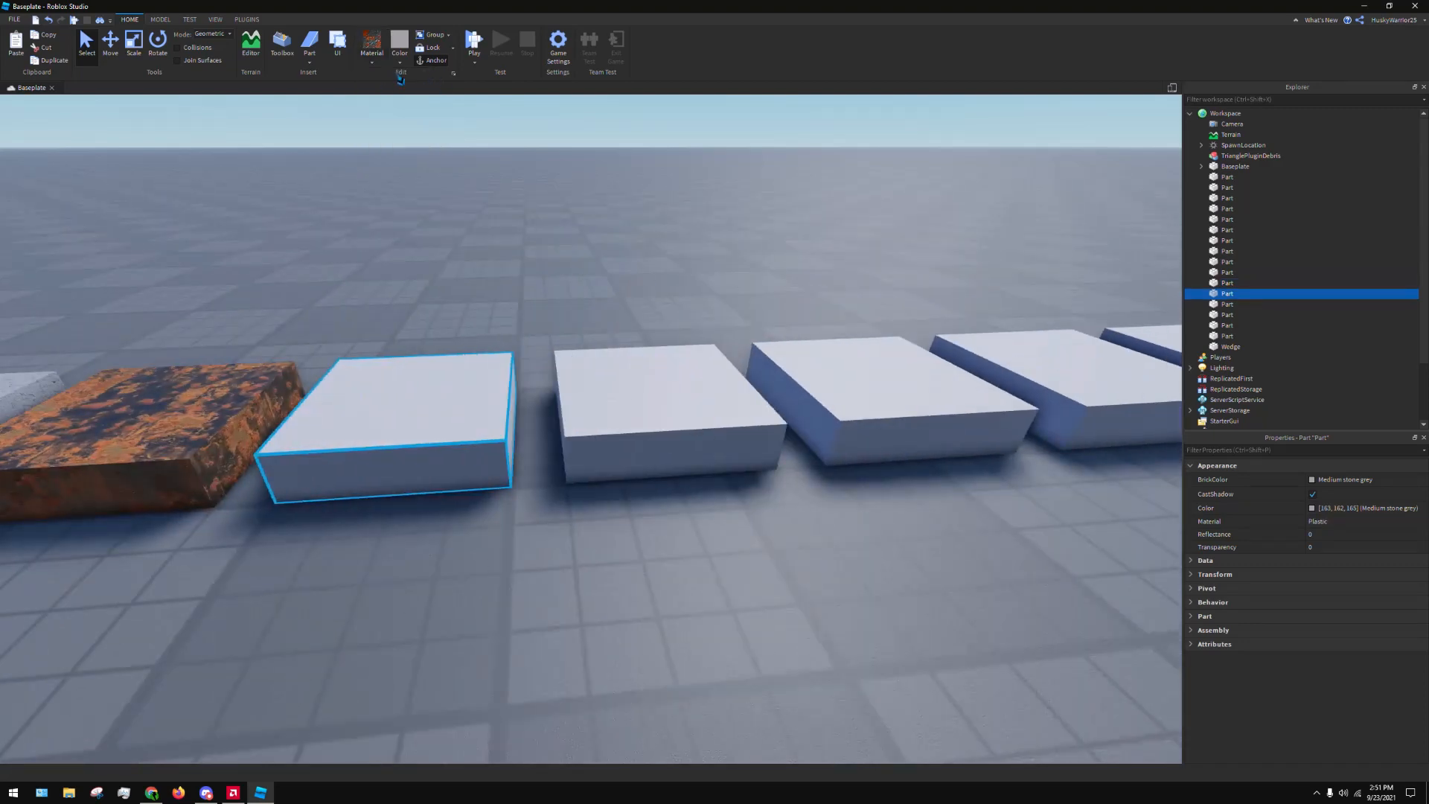
left_click(370, 64)
left_click(401, 123)
Give the sixth part in the row the Fabric material and the seventh part Foil
left_click(651, 370)
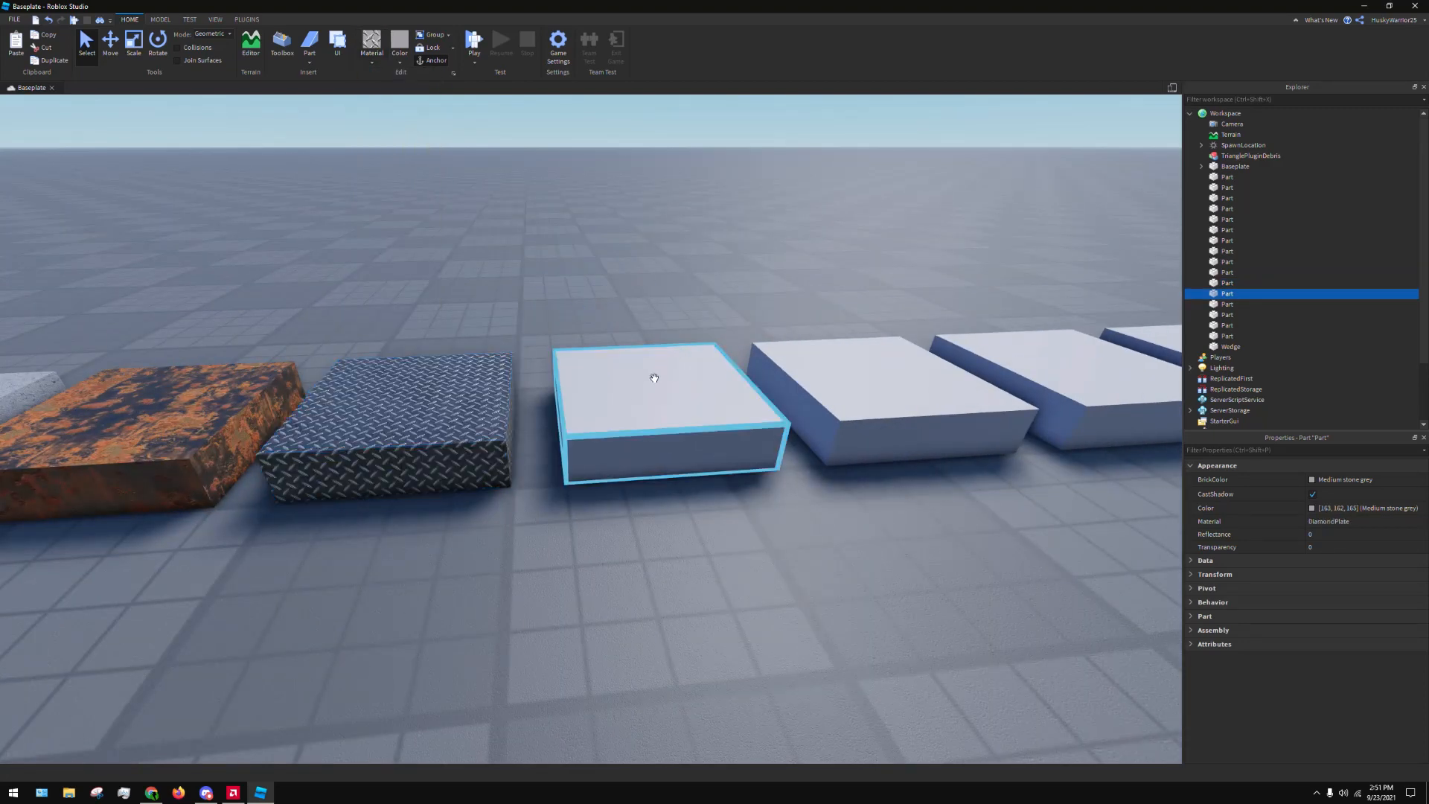
key("d")
left_click(371, 53)
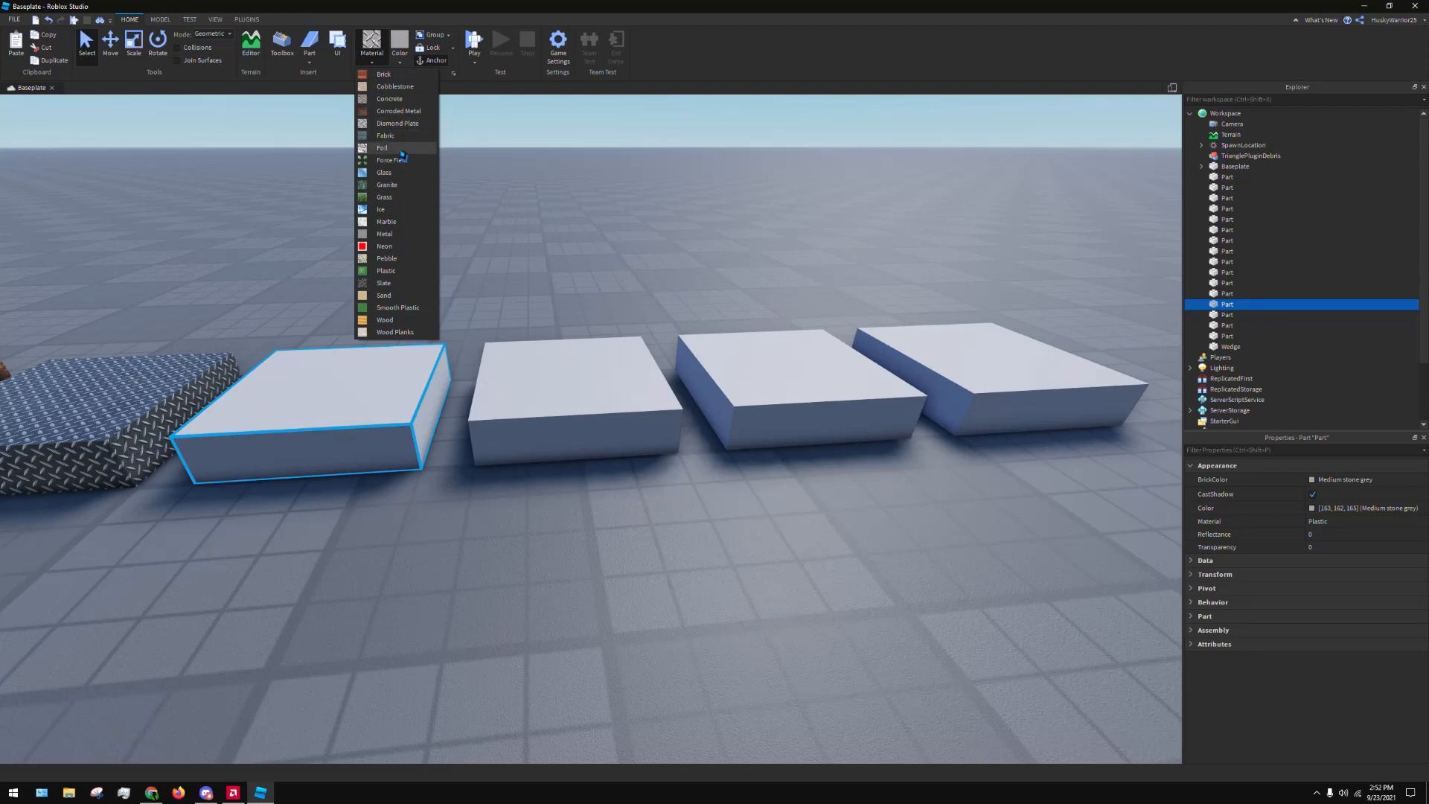
left_click(386, 136)
left_click(575, 391)
left_click(383, 56)
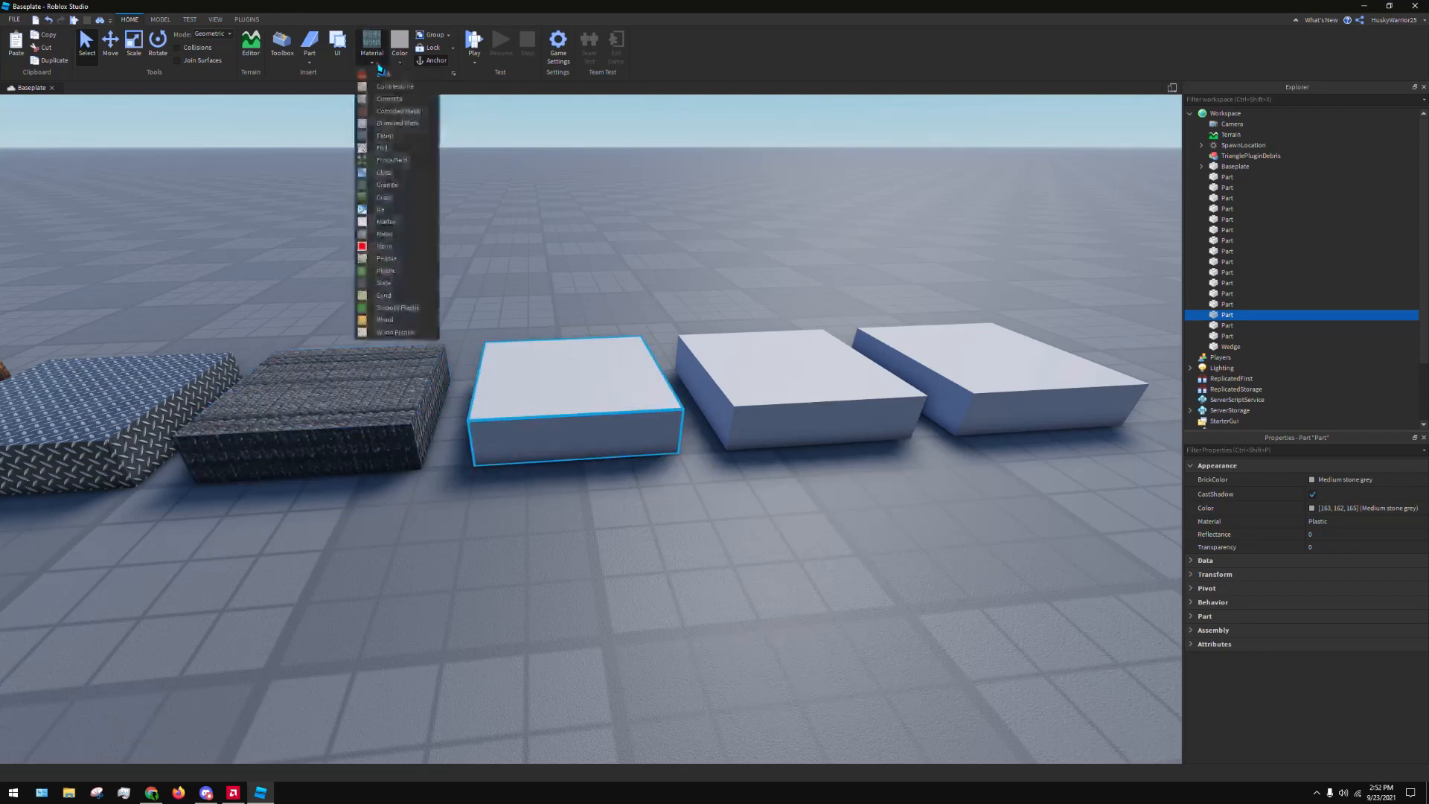
left_click(388, 147)
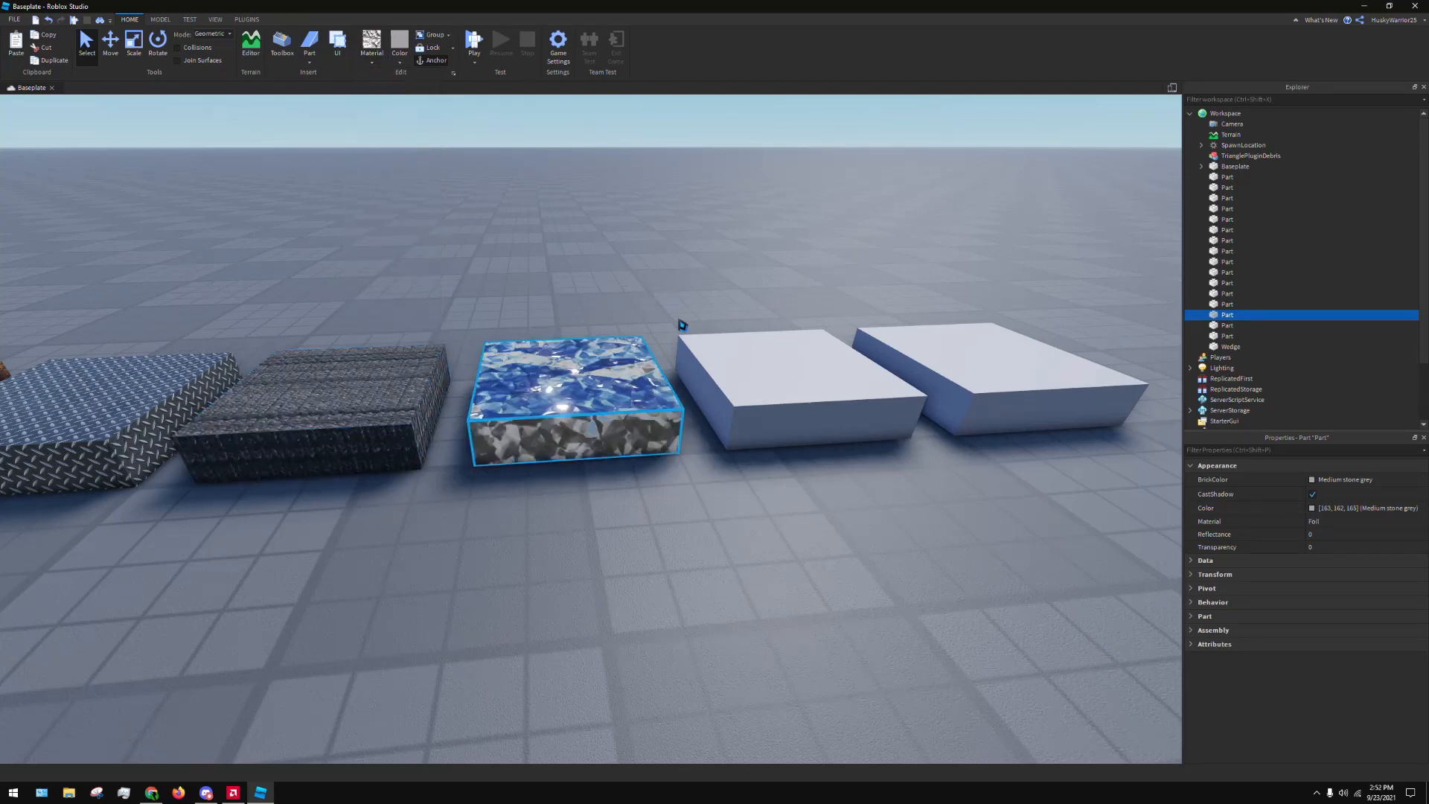
Set the material of the eighth part, next to the Foil one, to Granite
left_click(685, 224)
key("d")
right_click_drag(685, 224, 676, 212)
left_click(553, 395)
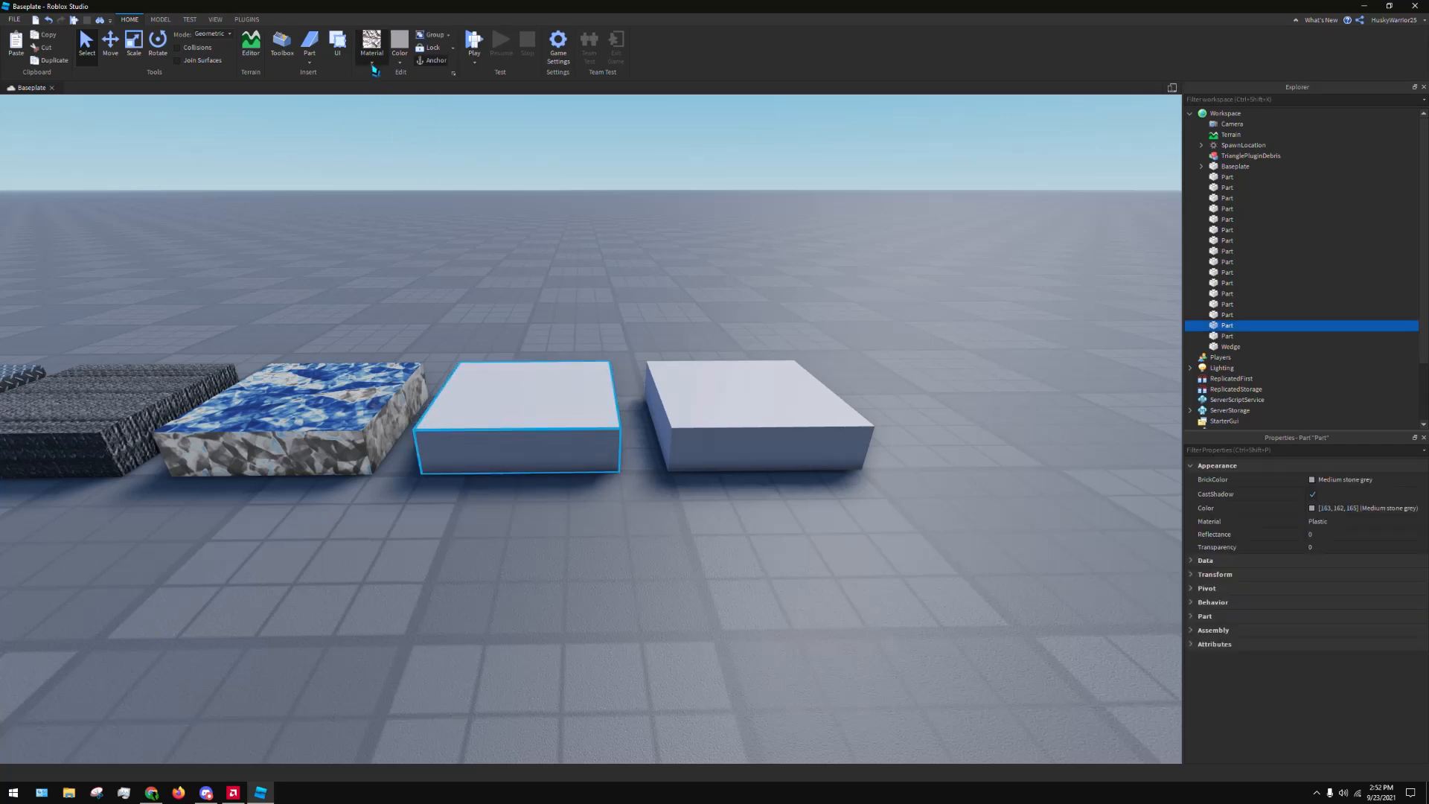
left_click(373, 67)
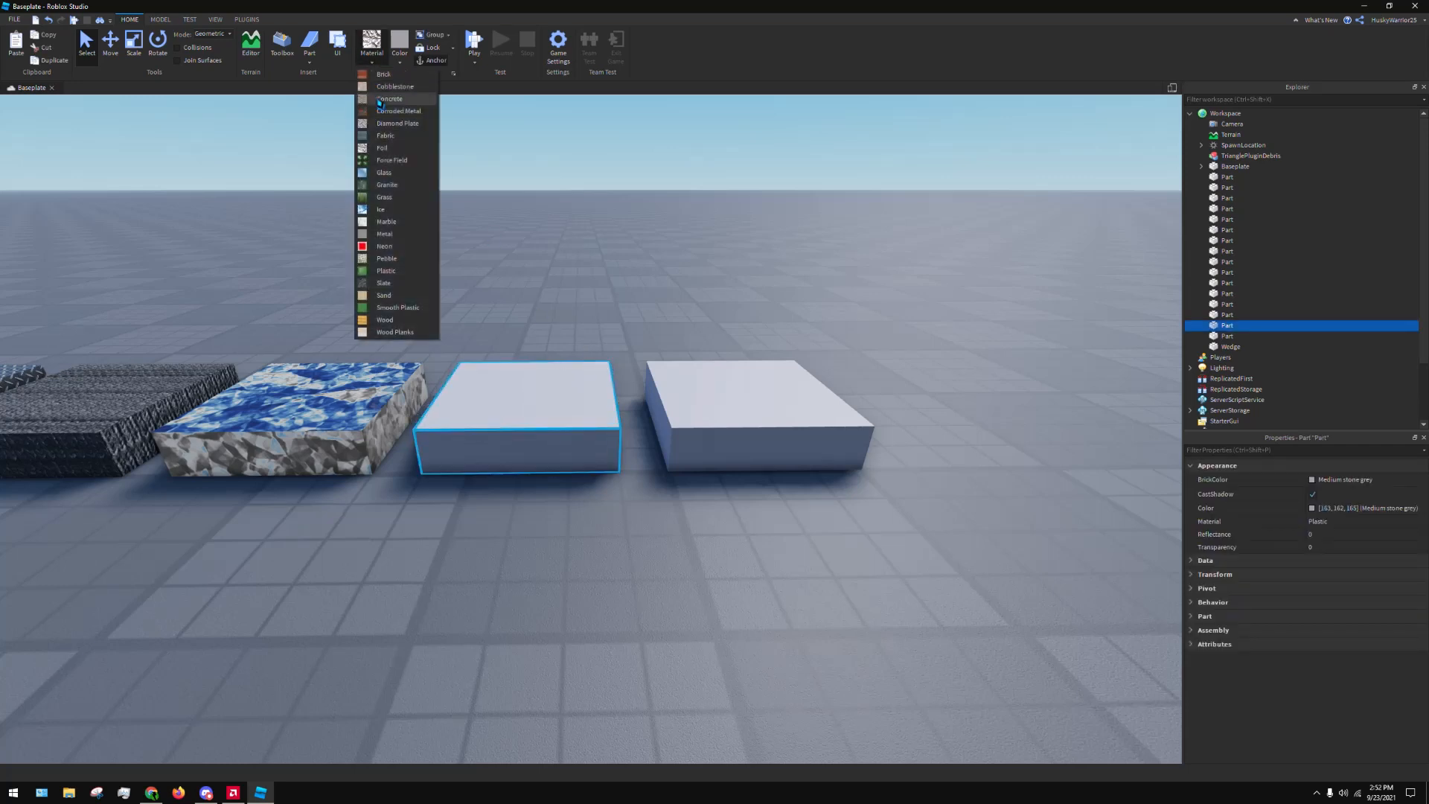
left_click(402, 186)
Set the material of the ninth part, next to the Granite one, to Ice and deselect it
left_click(708, 366)
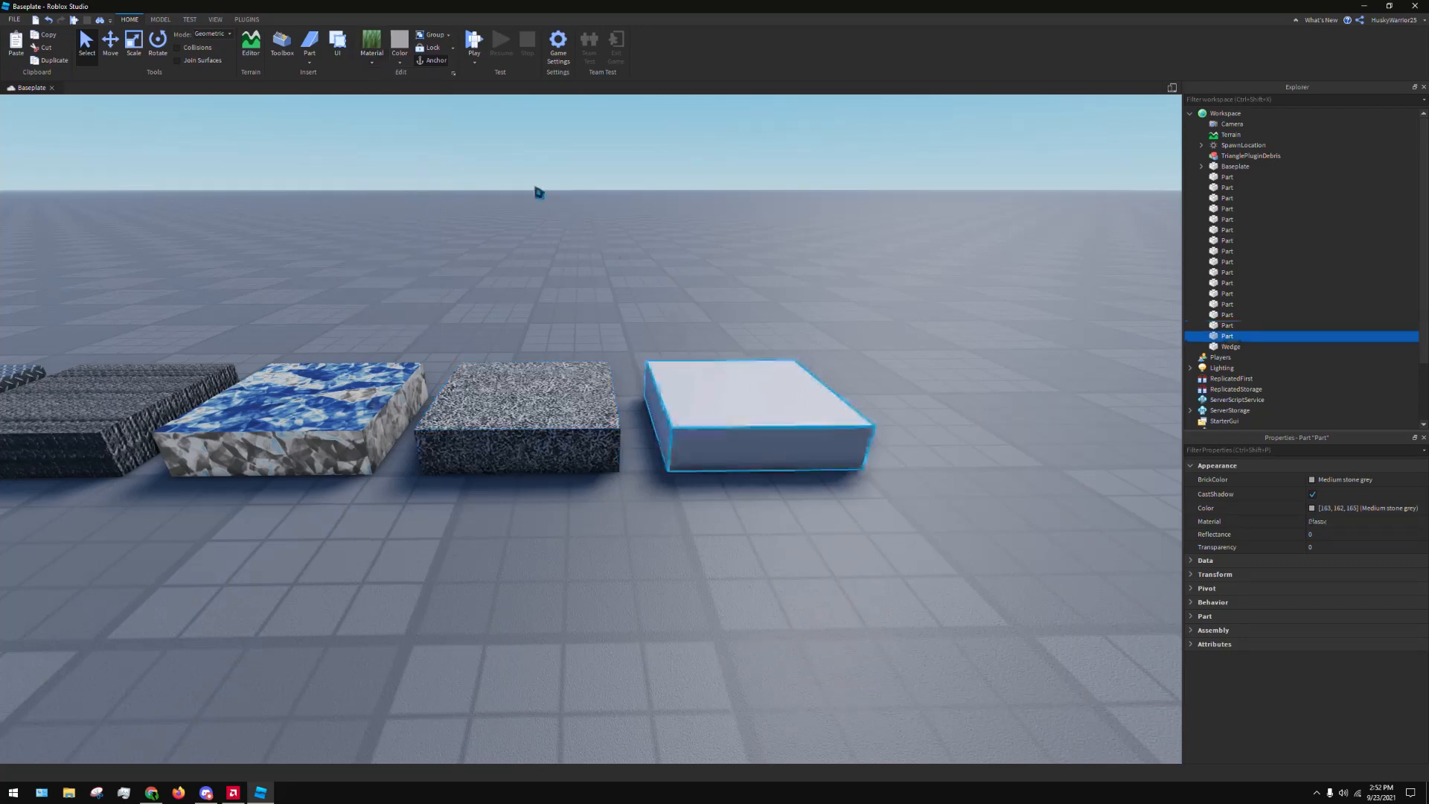
key("d")
left_click(373, 64)
left_click(399, 212)
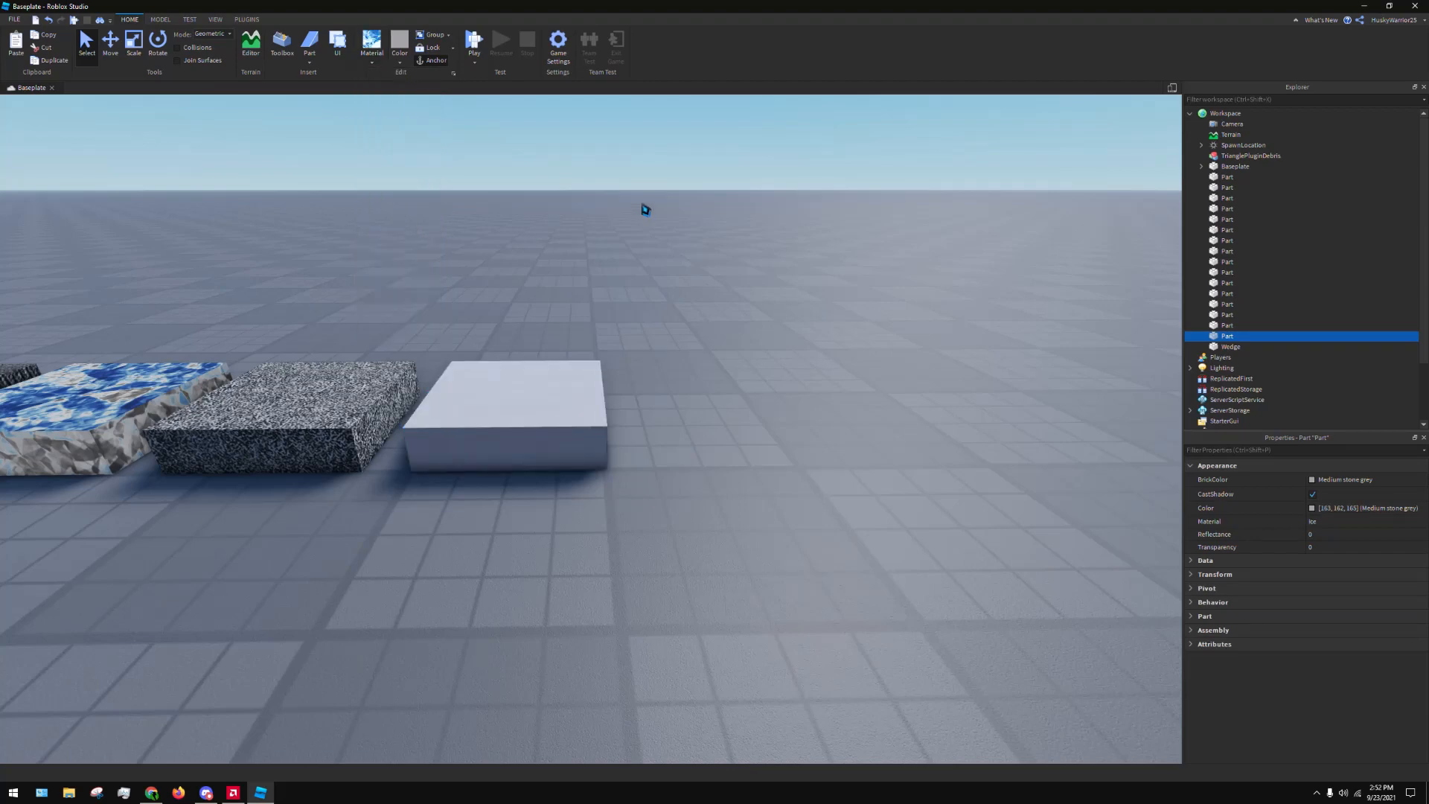
left_click(645, 211)
Copy the Ice part, paste two duplicates and place them beside it to extend the row
left_click(569, 383)
key("ctrl+c")
key("ctrl+v")
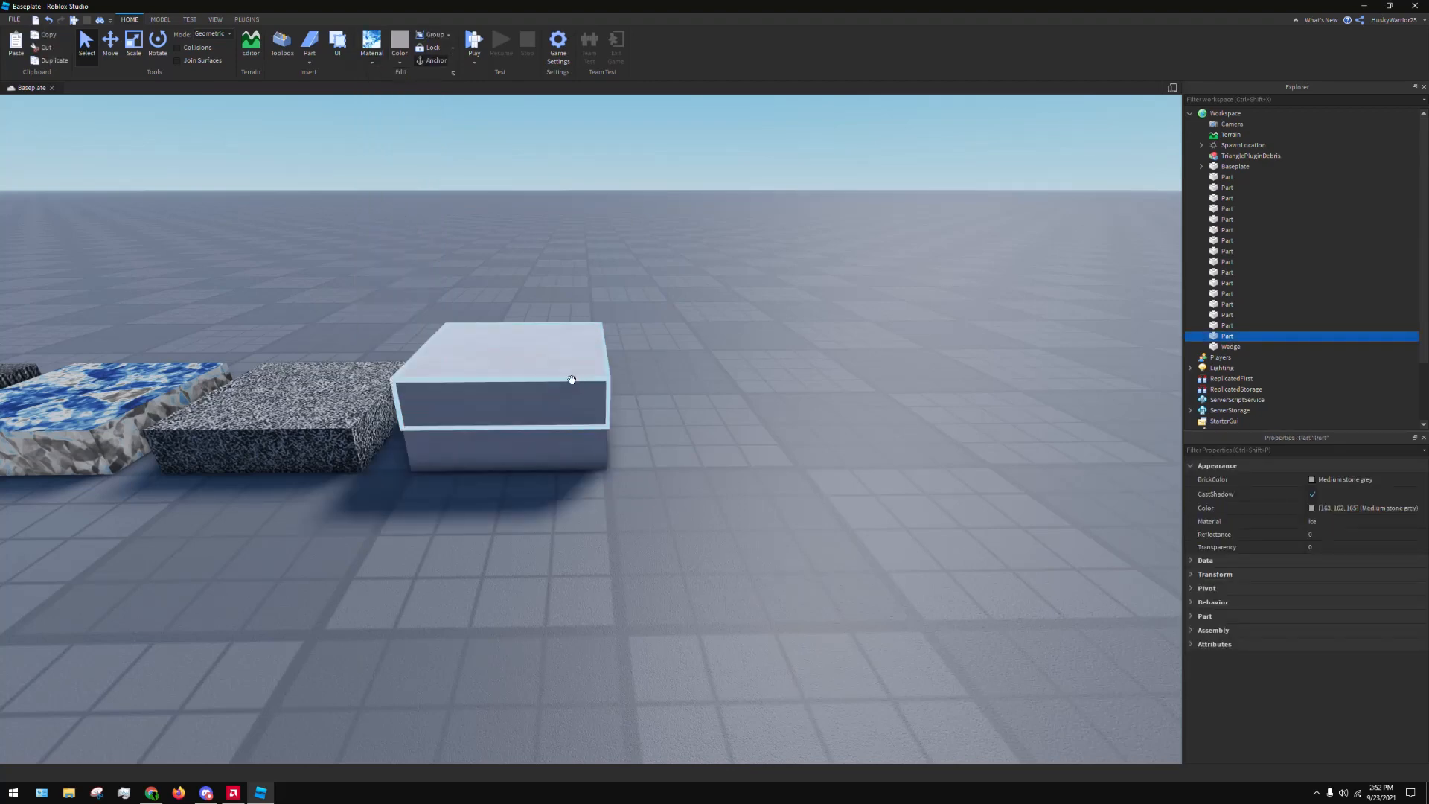
key("d")
left_click_drag(572, 380, 552, 447)
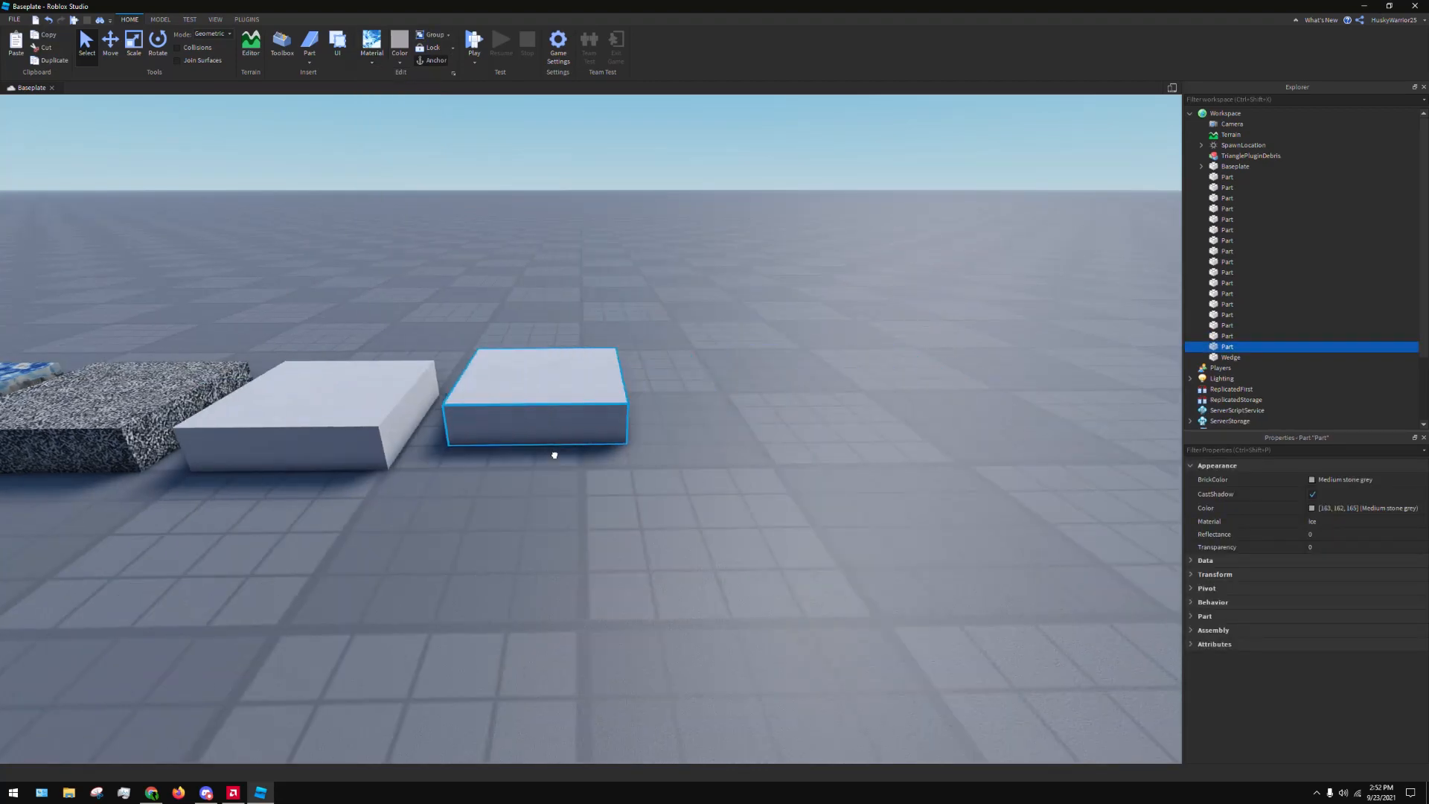
key("ctrl+v")
left_click_drag(536, 380, 780, 438)
Set the material of the first duplicate beside the Ice part to Marble and deselect it
left_click(543, 393)
left_click(371, 63)
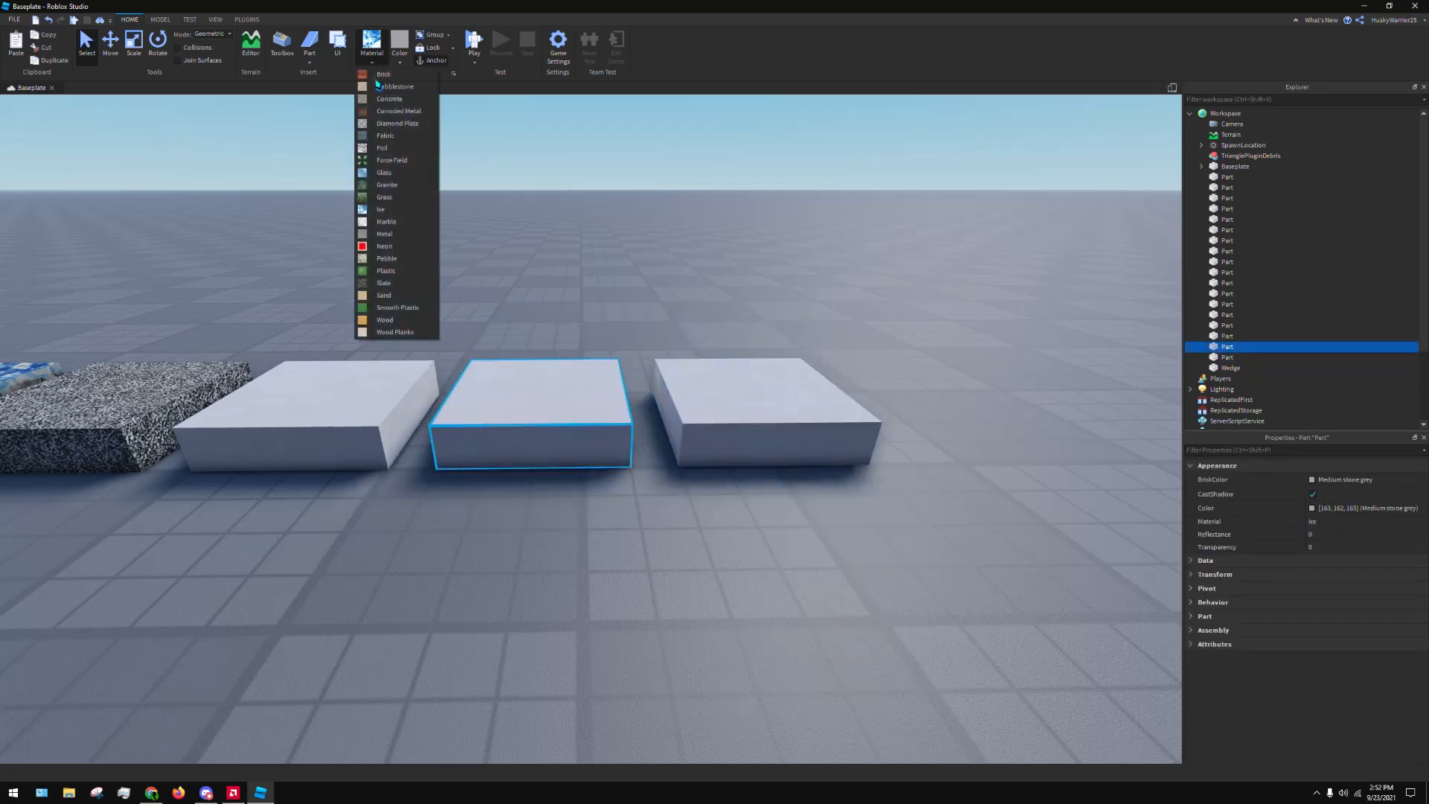
left_click(416, 236)
left_click(644, 305)
Set the material of the last part in the row, next to the Marble one, to Metal
key("d")
left_click(536, 382)
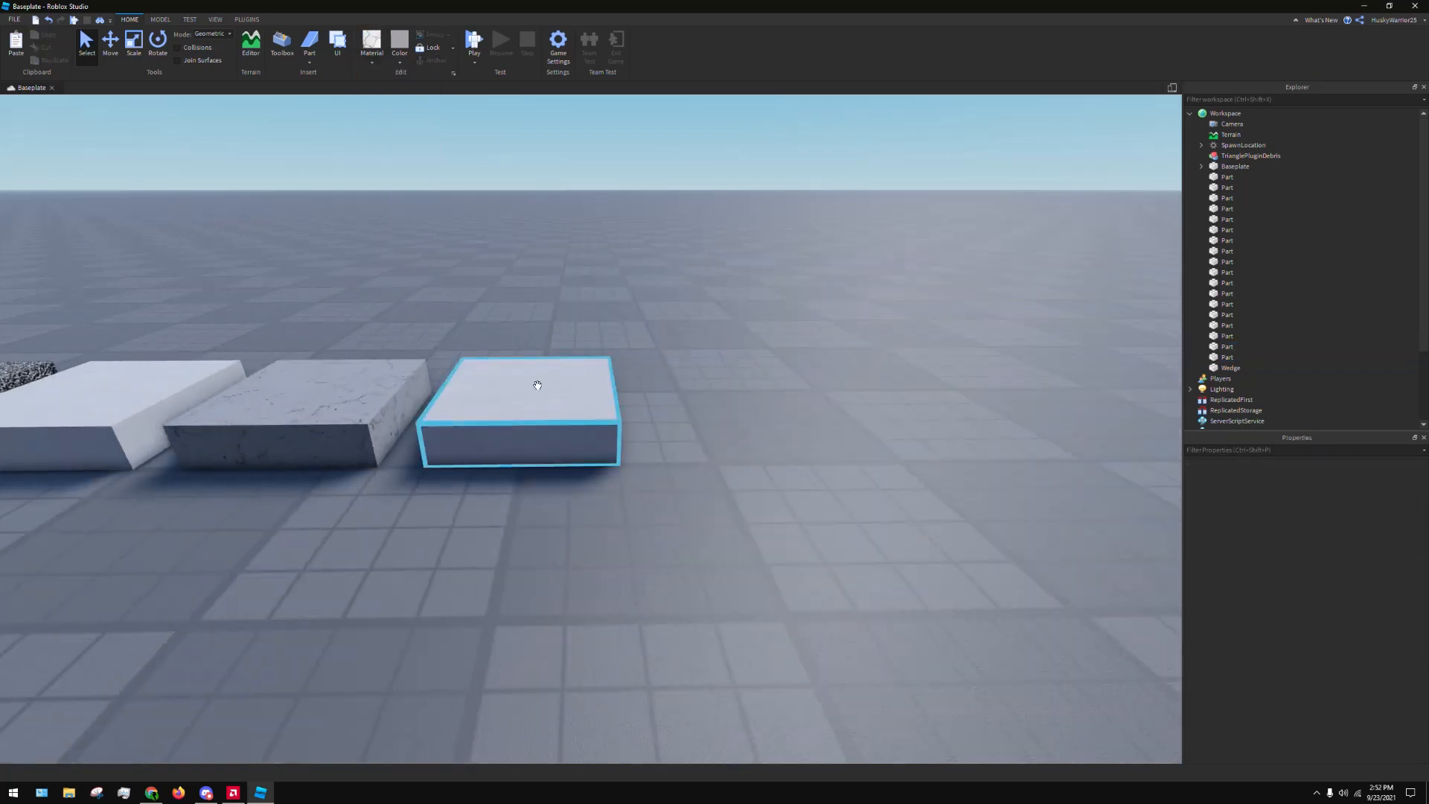
left_click(371, 63)
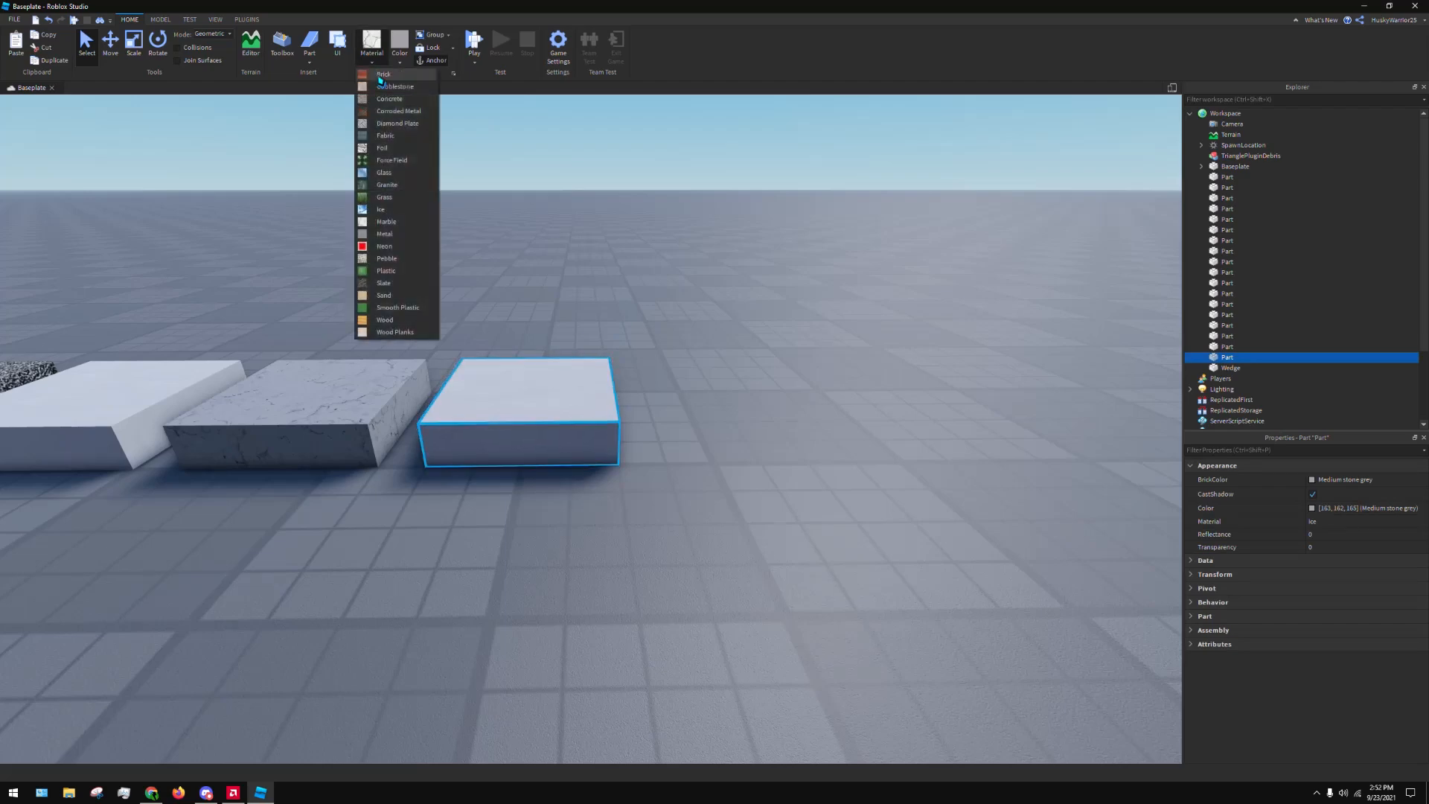
left_click(401, 237)
Duplicate the Metal part, place the copy beside it at the end of the row, and set its material to Neon
key("ctrl+d")
left_click_drag(568, 389, 774, 453)
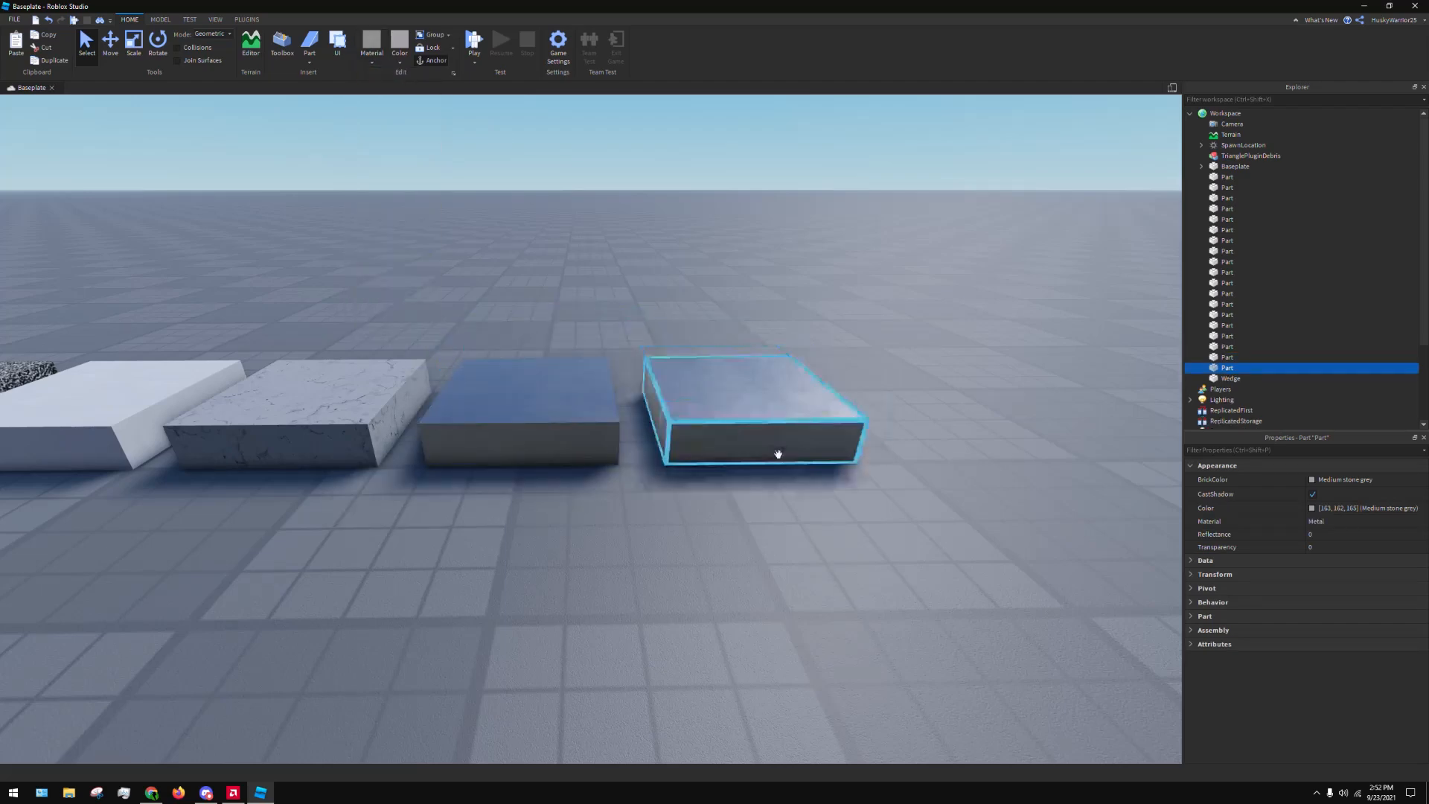
left_click(372, 43)
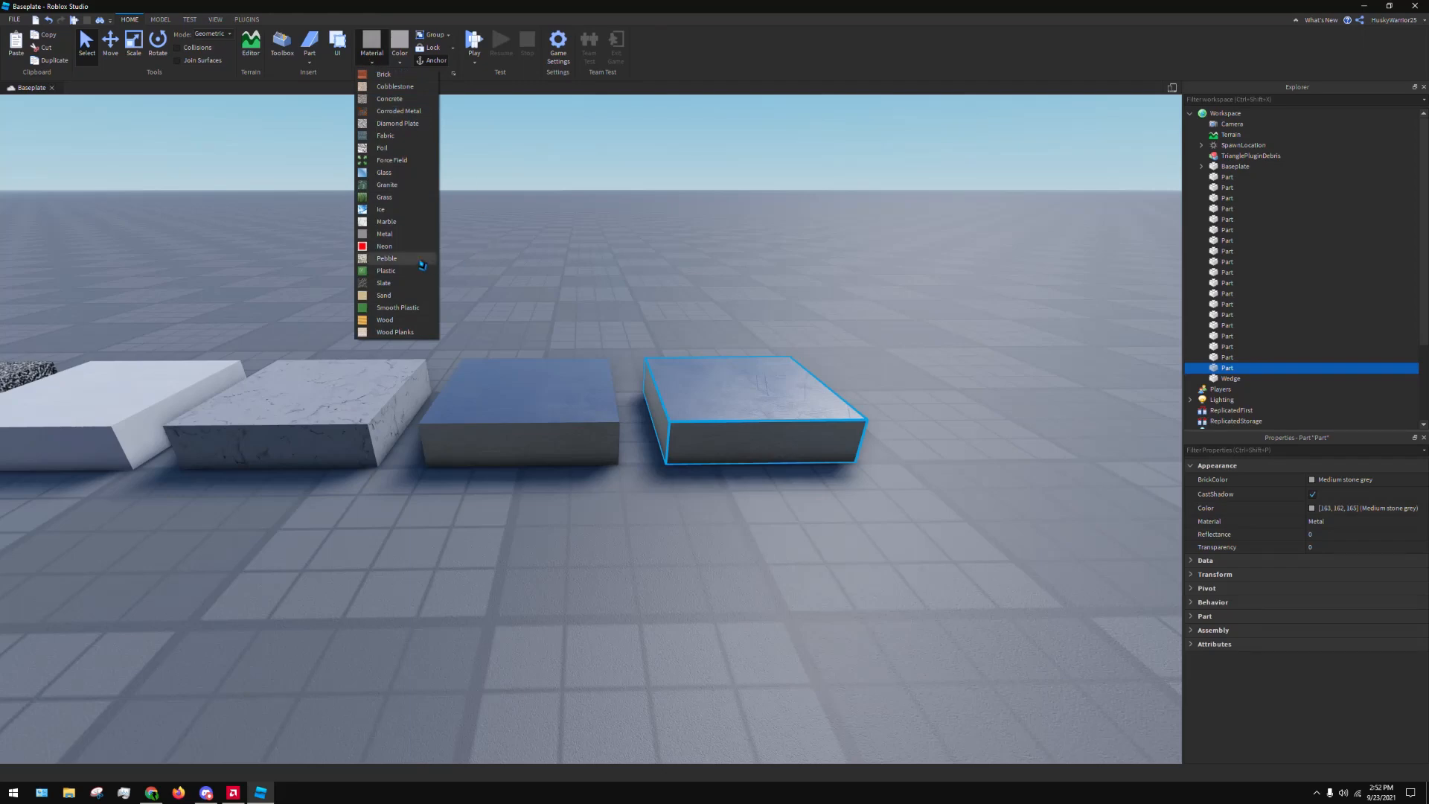
left_click(397, 247)
right_click(891, 246)
right_click(736, 219)
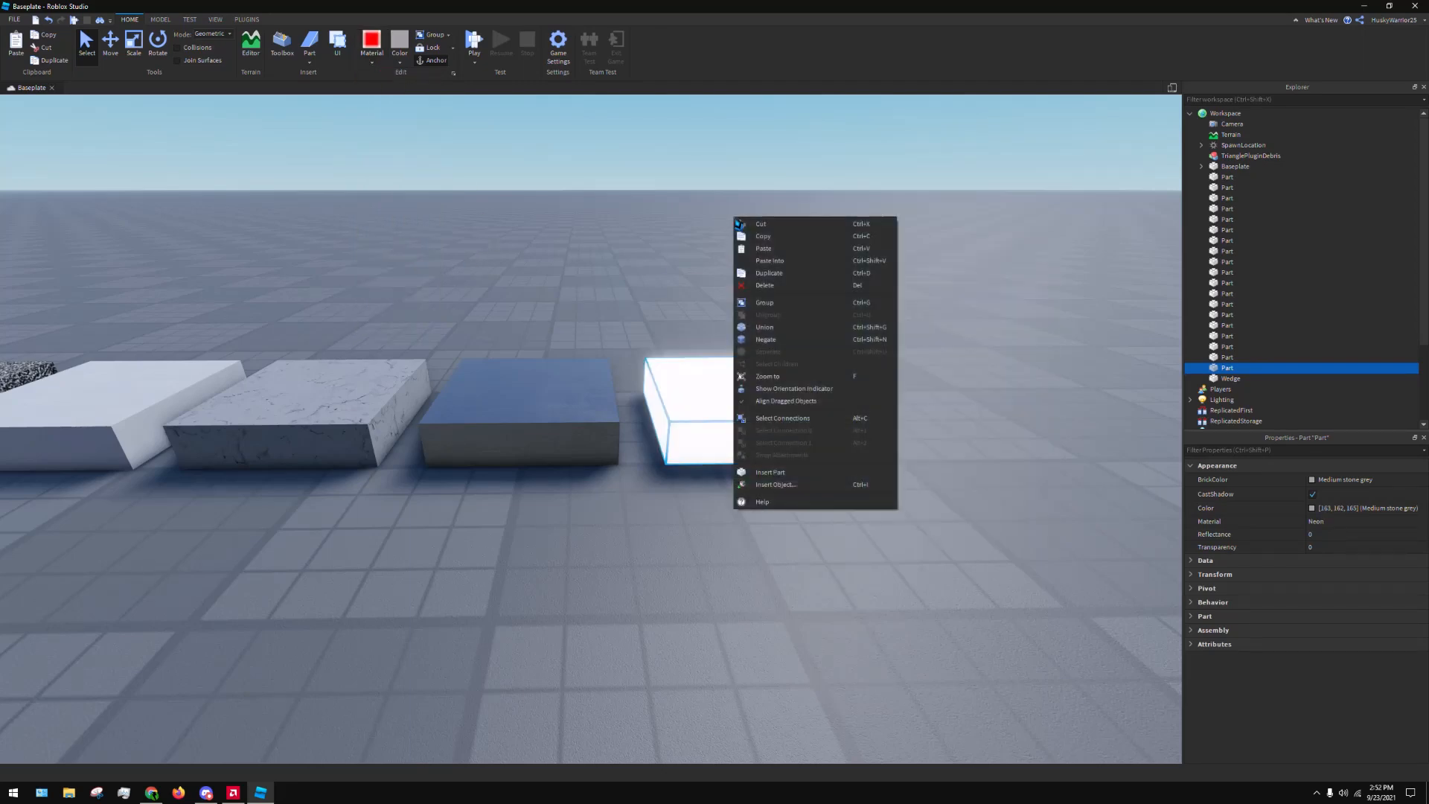
left_click(673, 189)
Duplicate the Neon part, place the copy beside it, and set its material to Pebble
key("d")
left_click(367, 374)
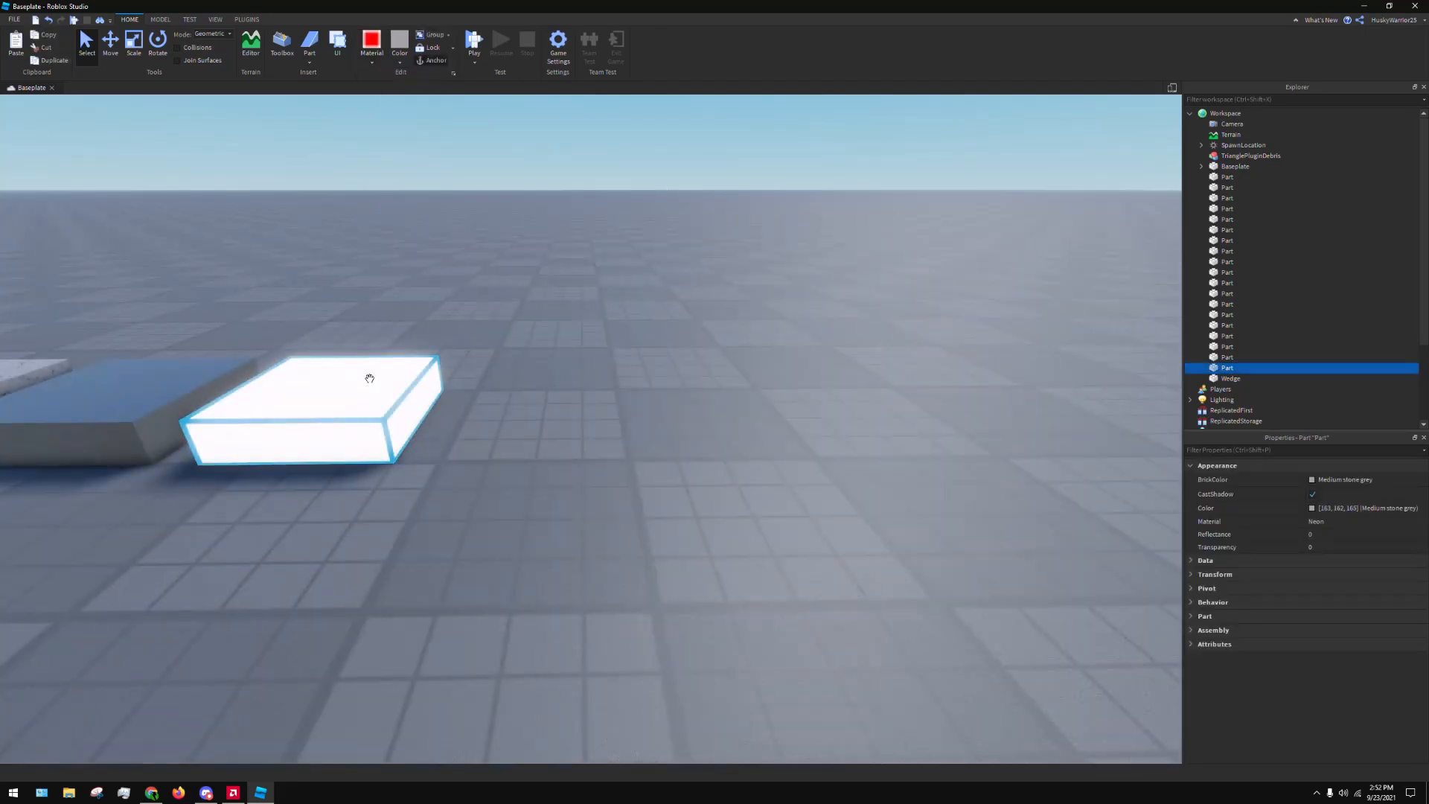
key("ctrl+d")
left_click_drag(380, 380, 622, 447)
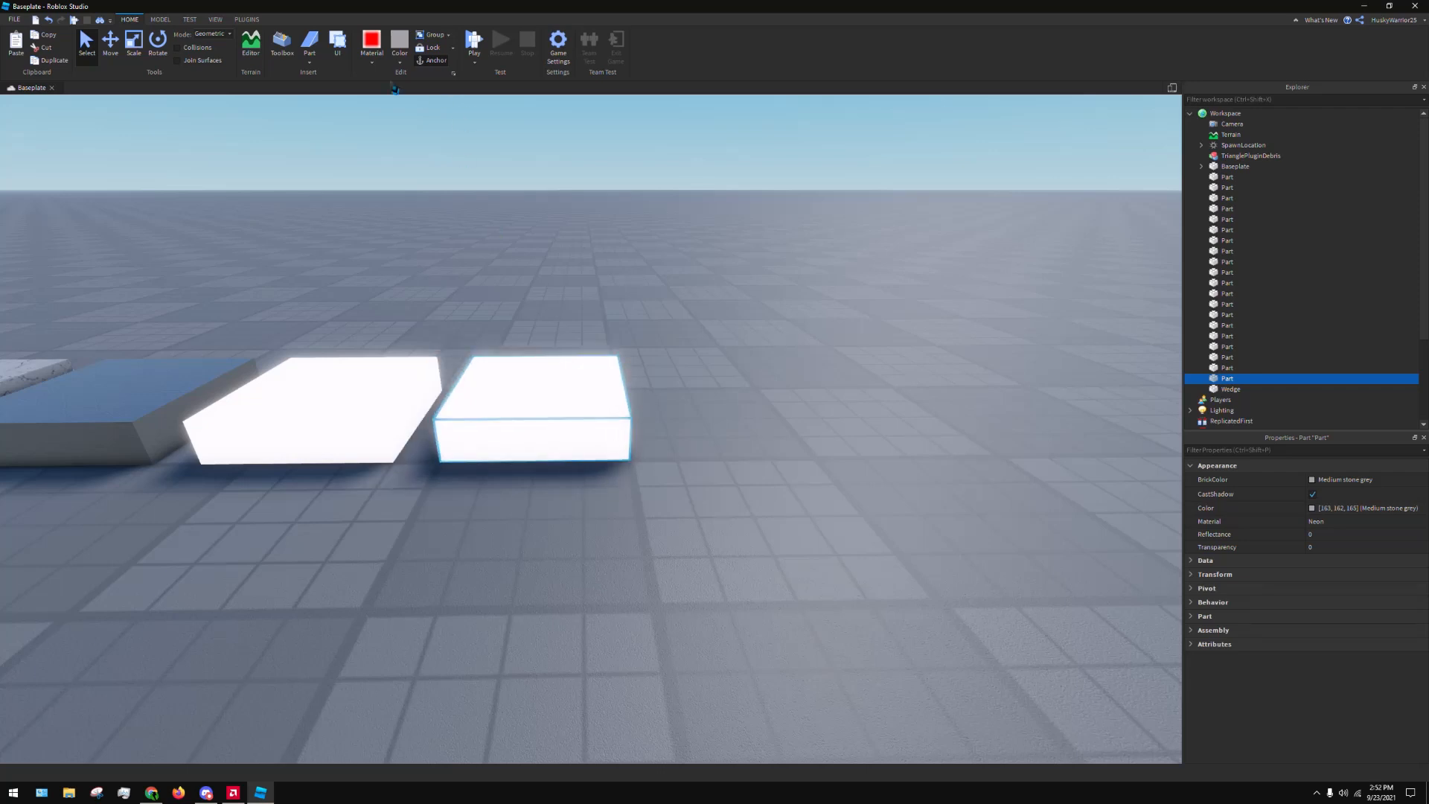
left_click(377, 68)
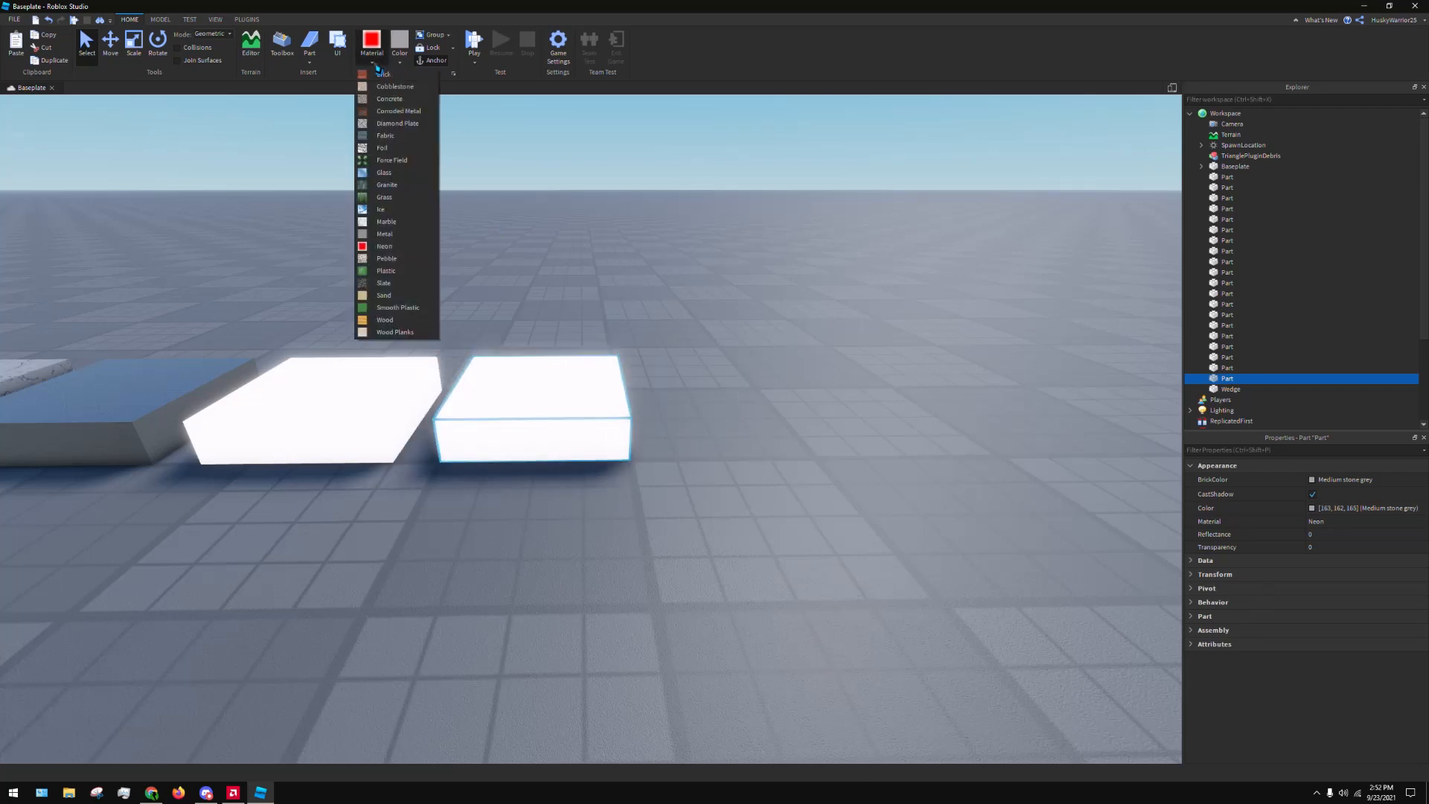
left_click(387, 258)
Duplicate the Pebble part, place the copy next to it, and set its material to Plastic
key("ctrl+d")
left_click_drag(533, 374, 767, 452)
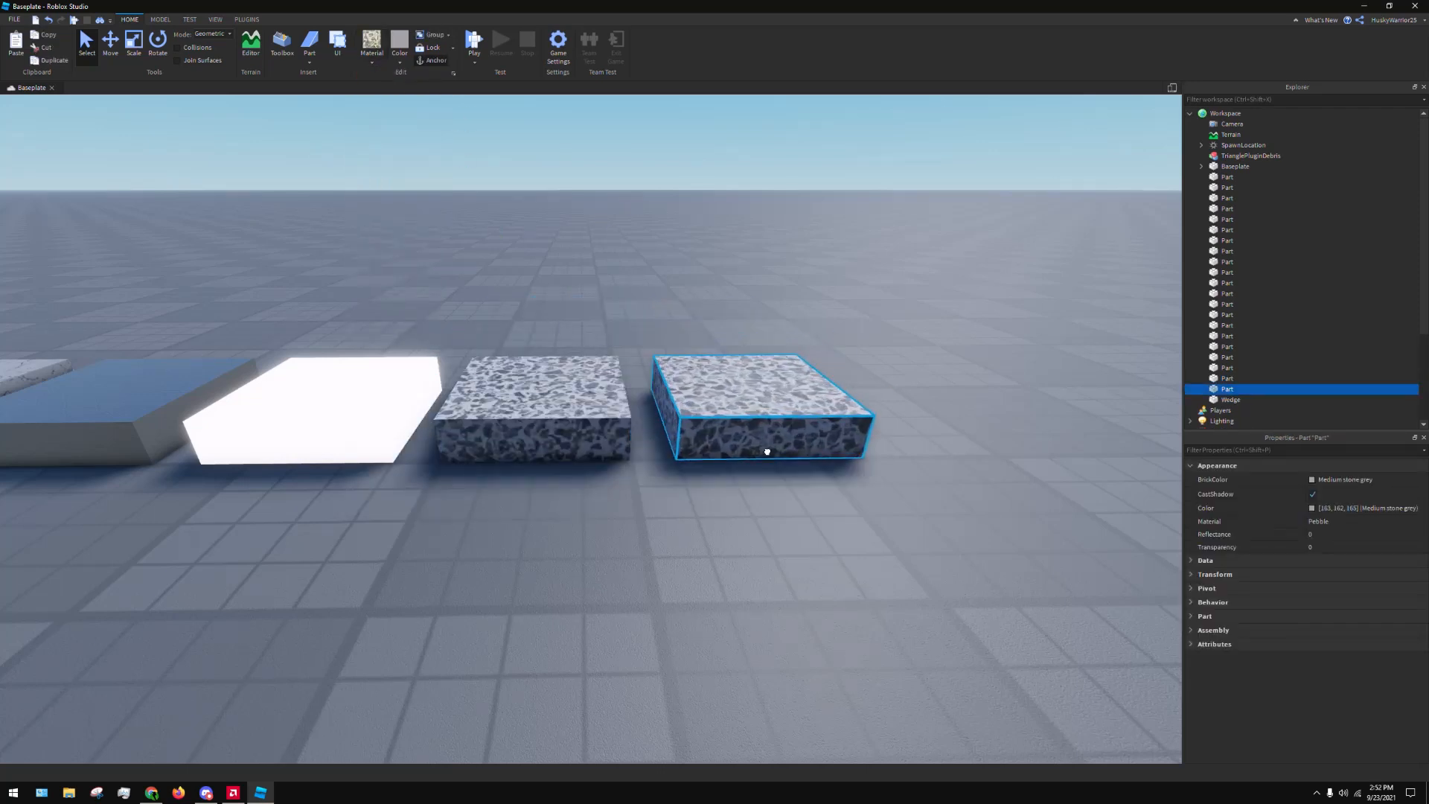
left_click(377, 67)
left_click(428, 273)
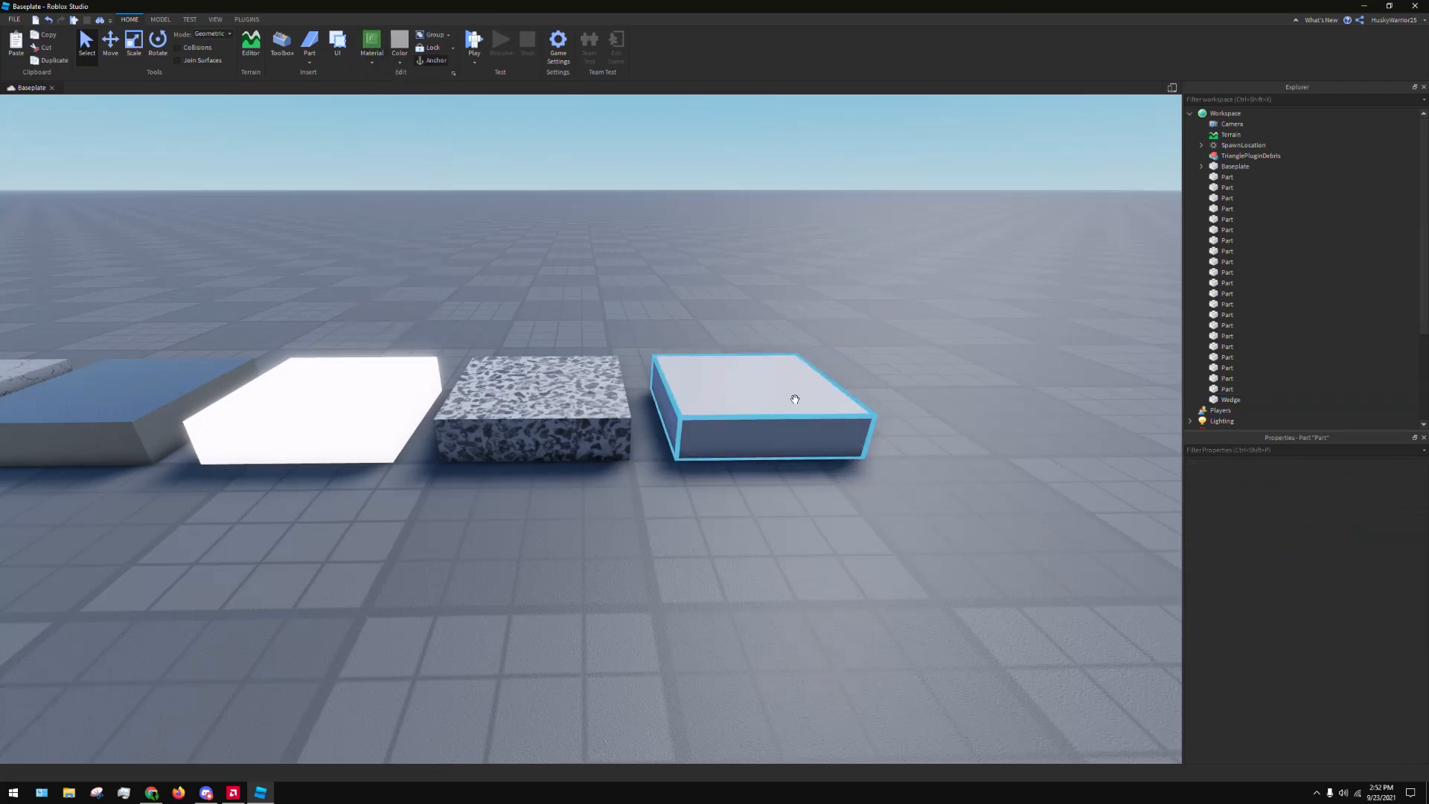
Duplicate the Plastic part, place the copy next to it, and set its material to Slate
key("ctrl+d")
left_click_drag(745, 368, 970, 466)
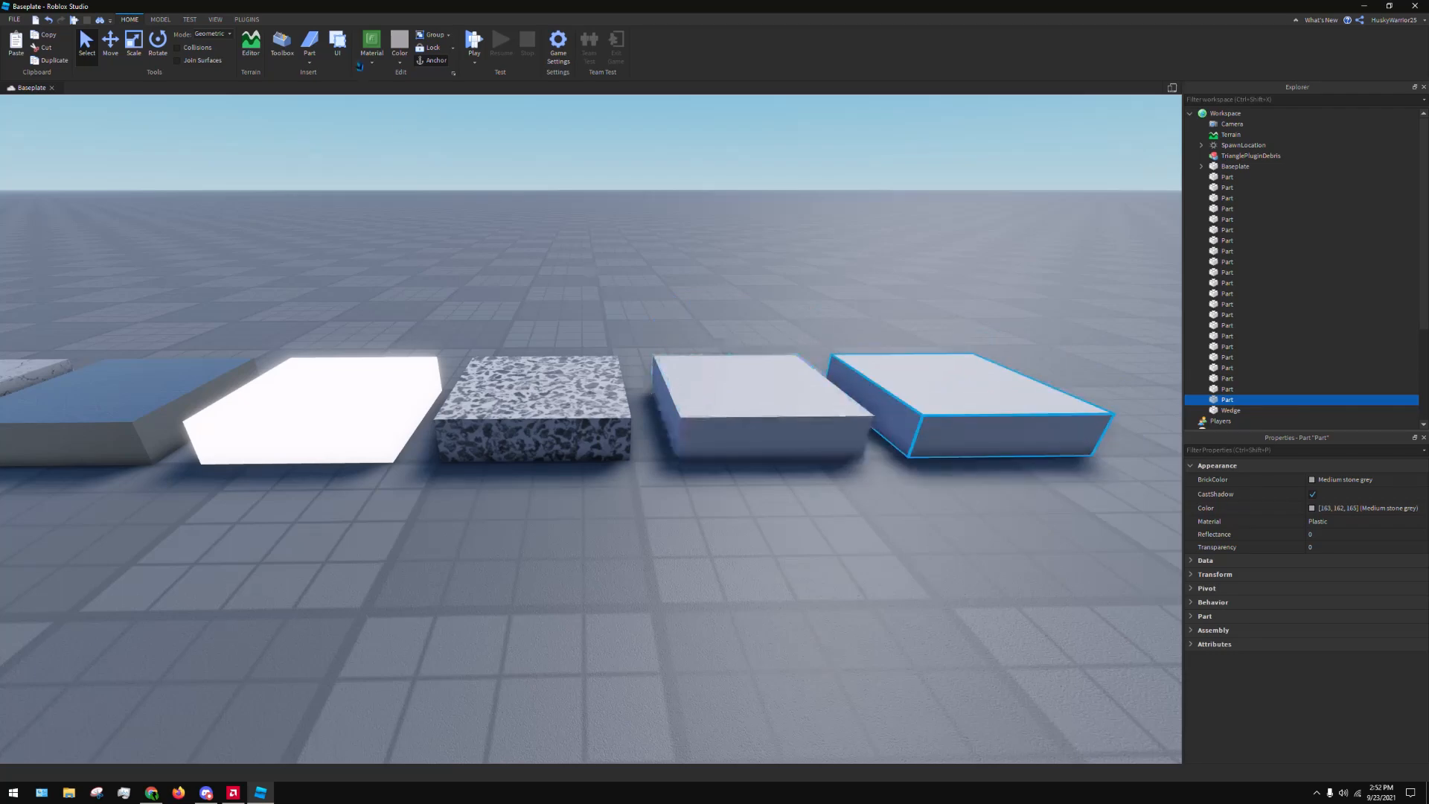
left_click(372, 64)
left_click(413, 282)
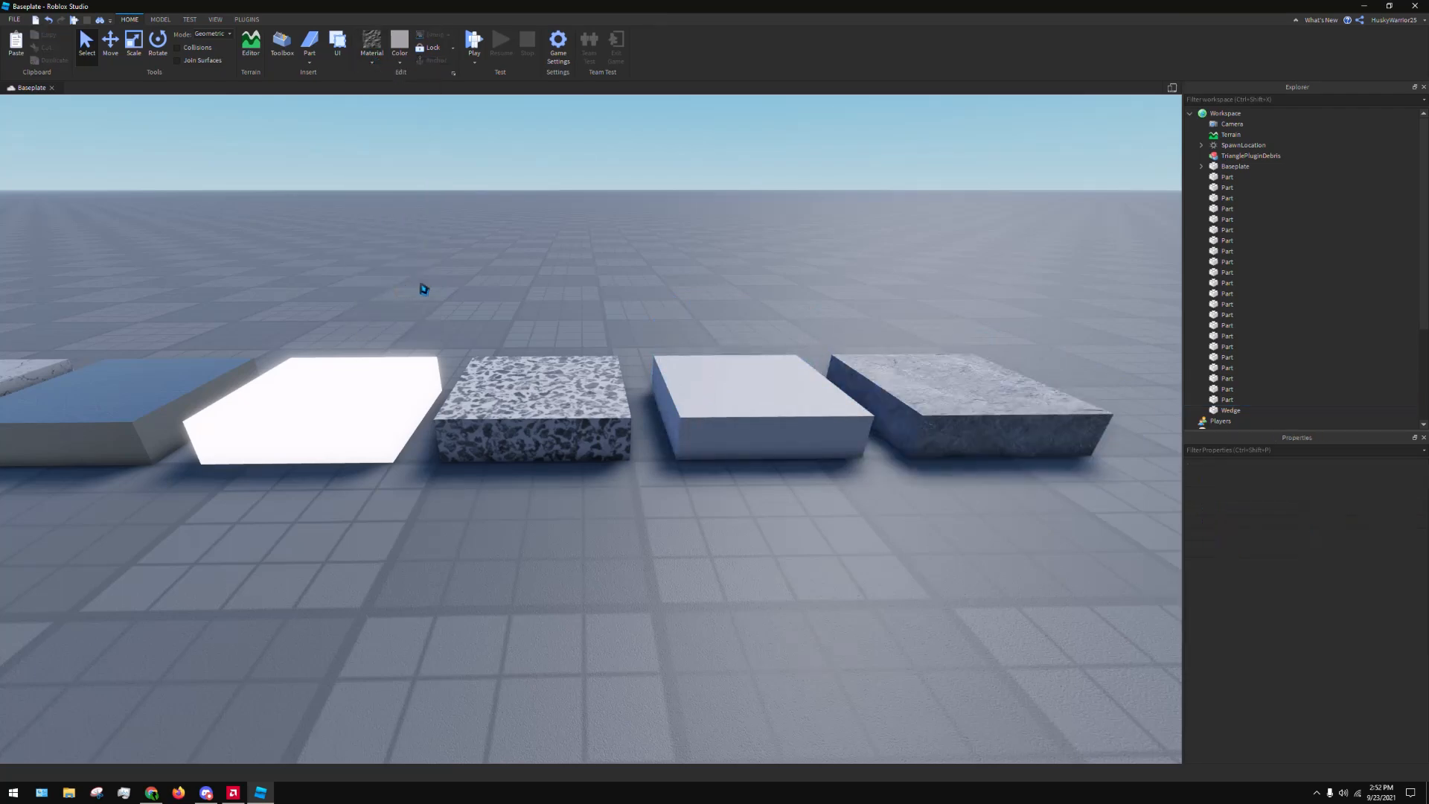
Duplicate the Slate part, place the copy beside it, and set its material to Sand
key("d")
key("ctrl+d")
left_click_drag(583, 367, 784, 446)
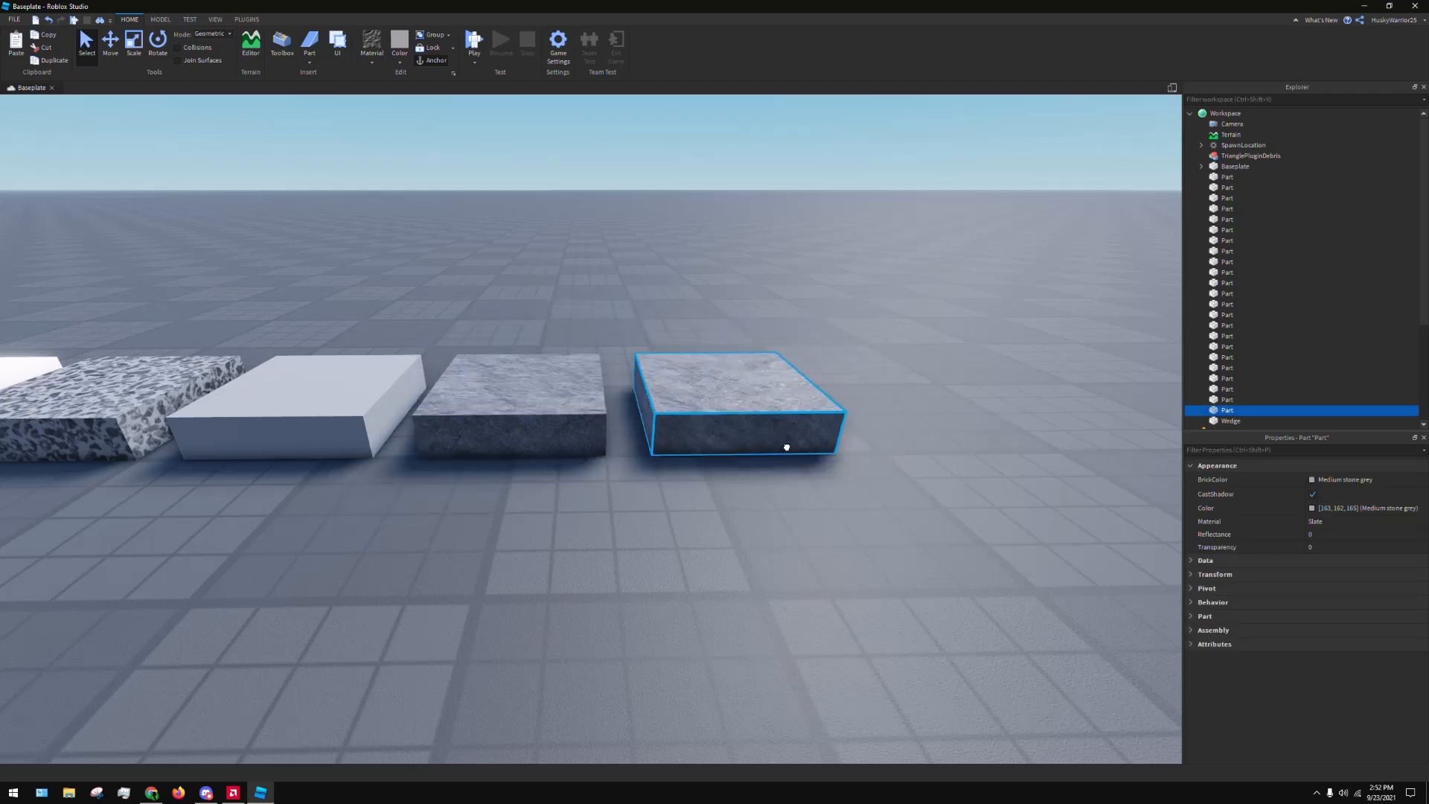
left_click(373, 69)
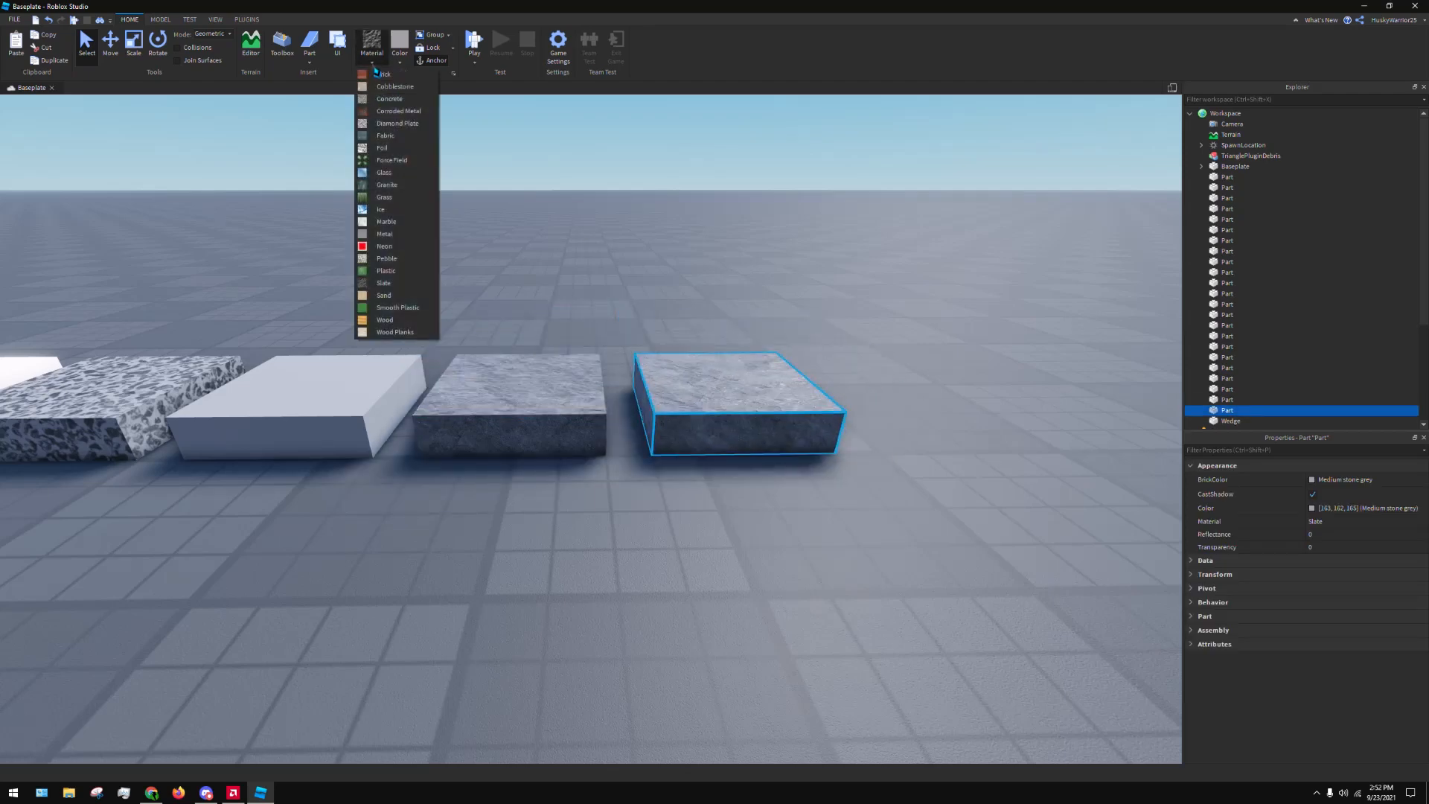
left_click(384, 294)
left_click(801, 328)
Duplicate the Sand part, place the copy beside it, and set its material to Smooth Plastic
left_click(730, 395)
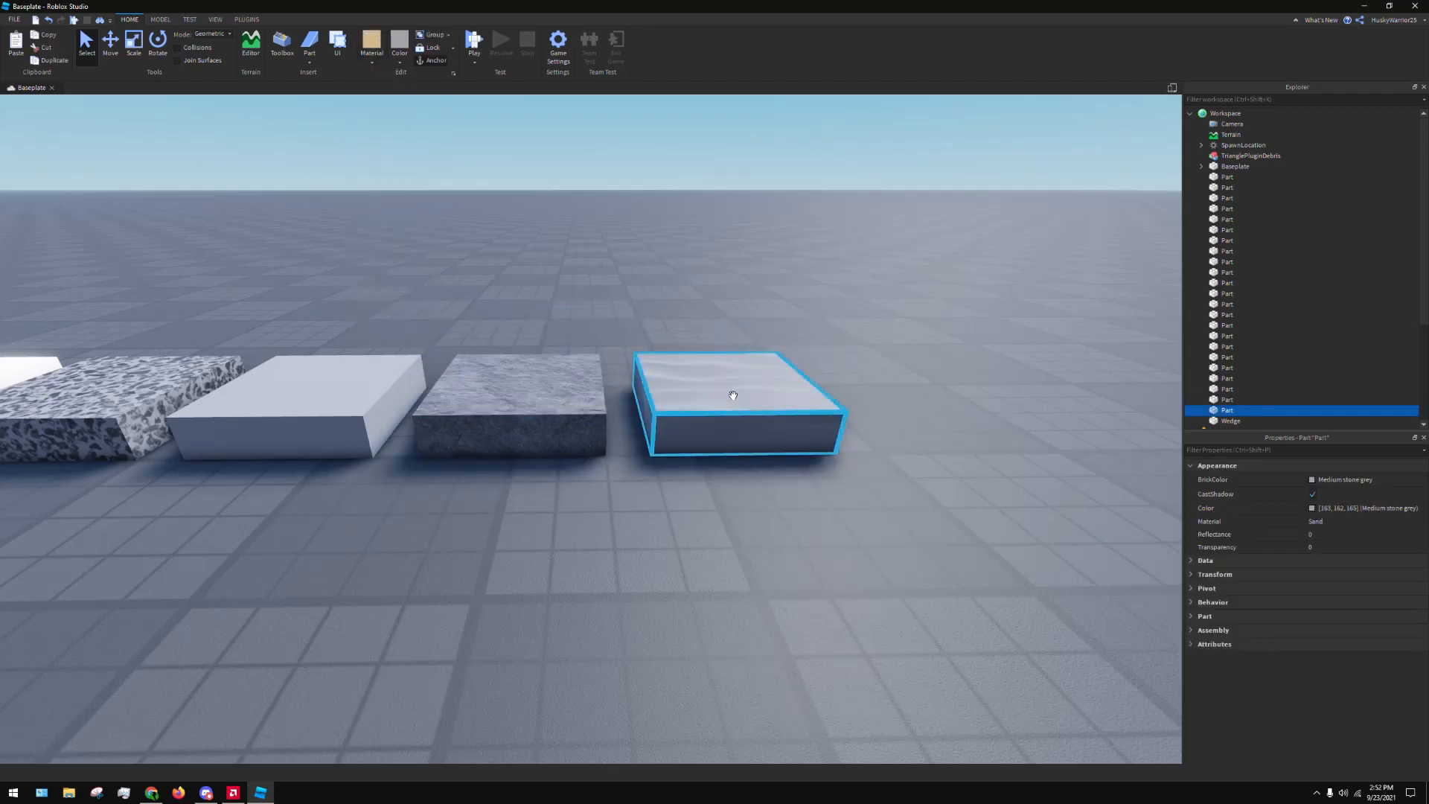
key("ctrl+d")
left_click_drag(730, 395, 924, 445)
left_click(400, 63)
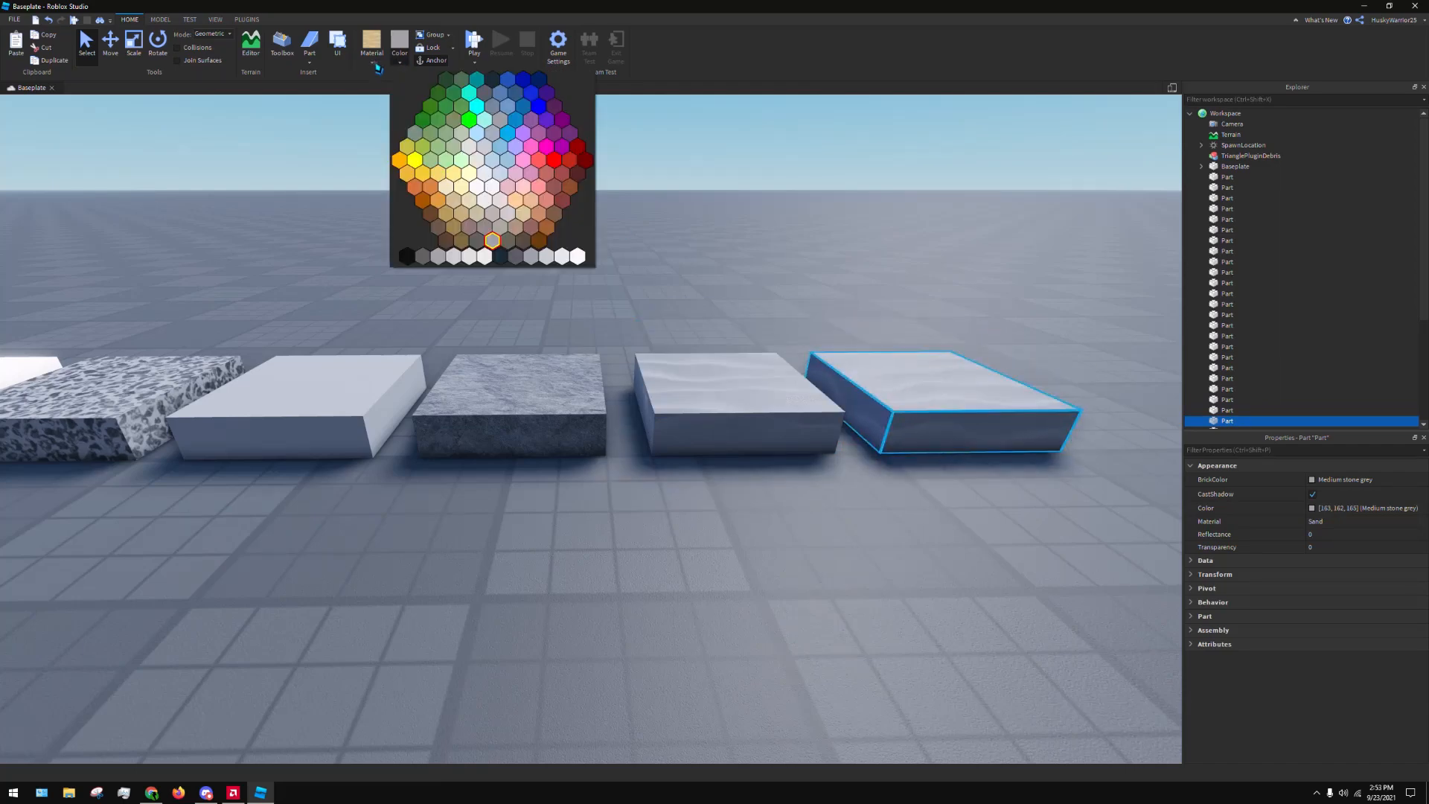
left_click(374, 69)
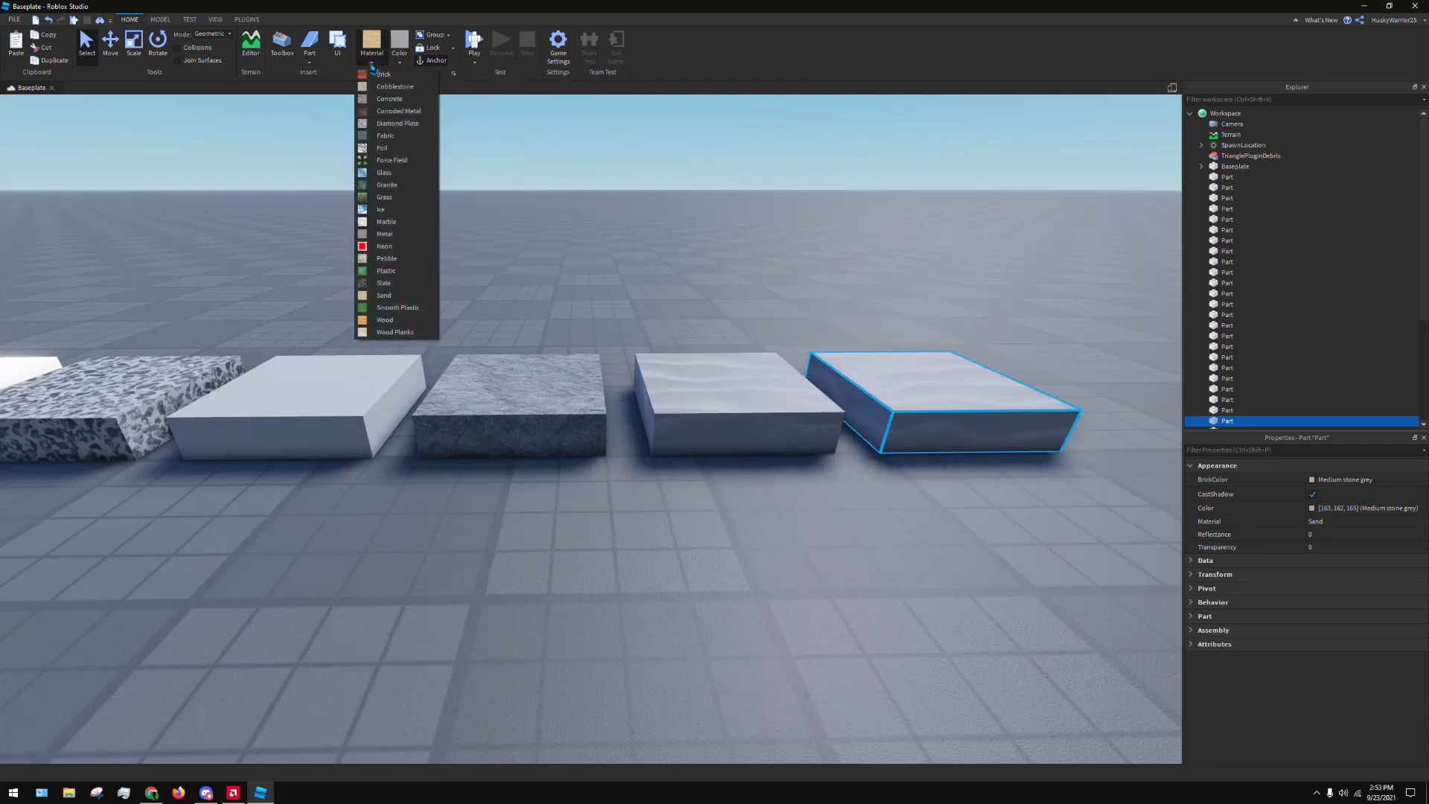
left_click(394, 317)
left_click(753, 186)
Duplicate the Smooth Plastic part, place the copy beside it, and set its material to Wood
key("d")
left_click(550, 370)
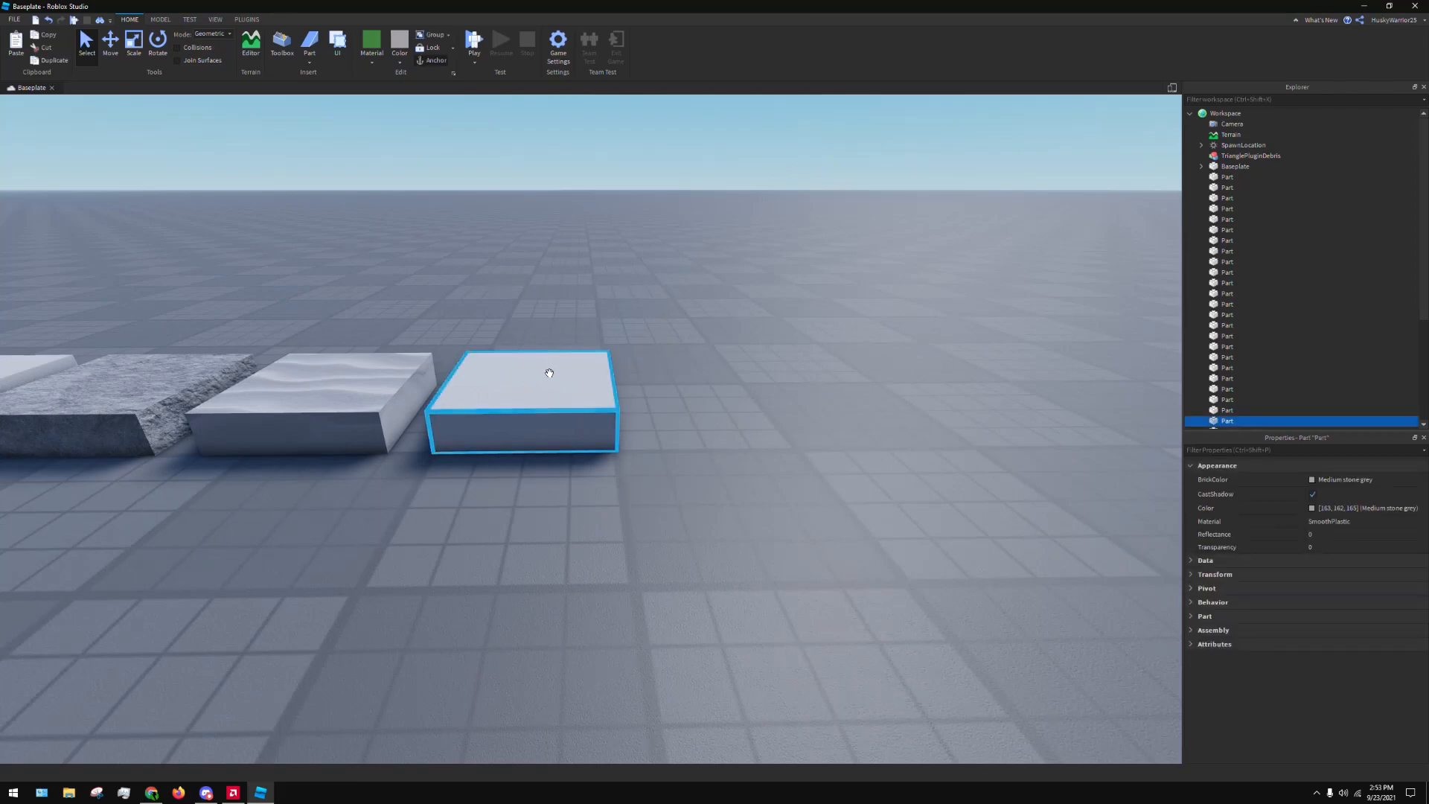
key("ctrl+d")
left_click_drag(550, 371, 736, 440)
left_click(371, 64)
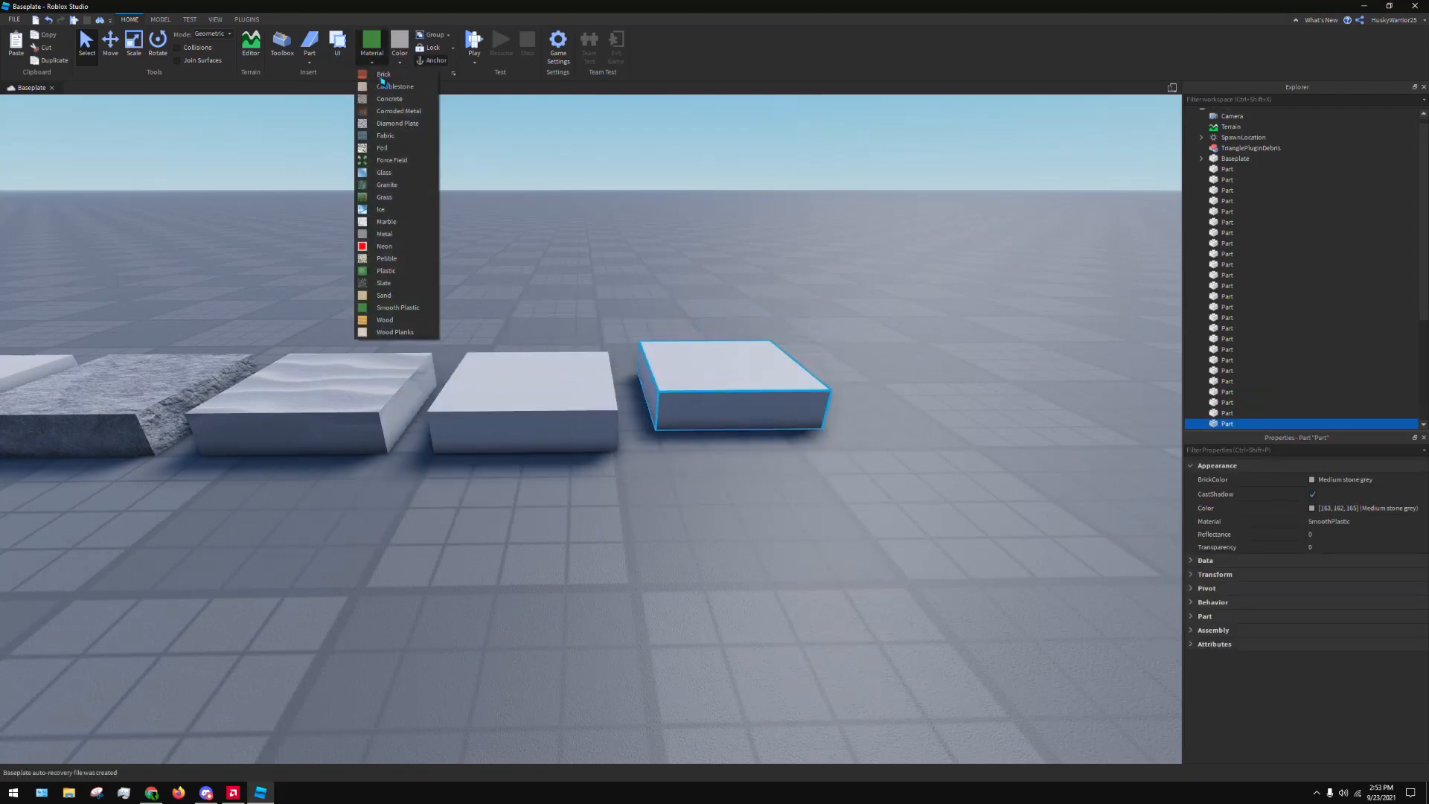
left_click(422, 320)
left_click(433, 323)
Duplicate the Wood part and line up both Wood parts side by side at the end of the row
key("d")
left_click(479, 370)
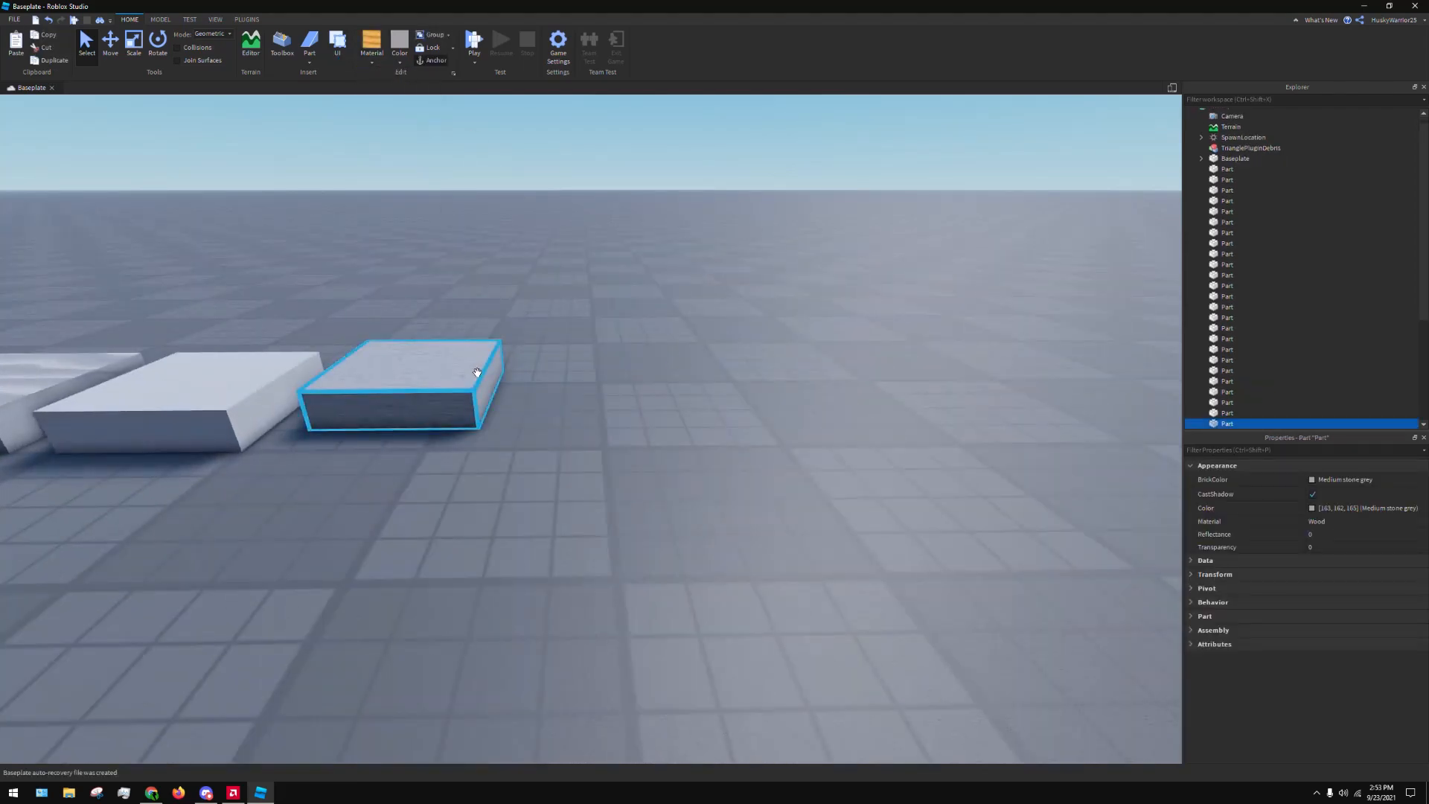
key("ctrl+d")
left_click_drag(478, 371, 756, 430)
left_click_drag(434, 410, 439, 431)
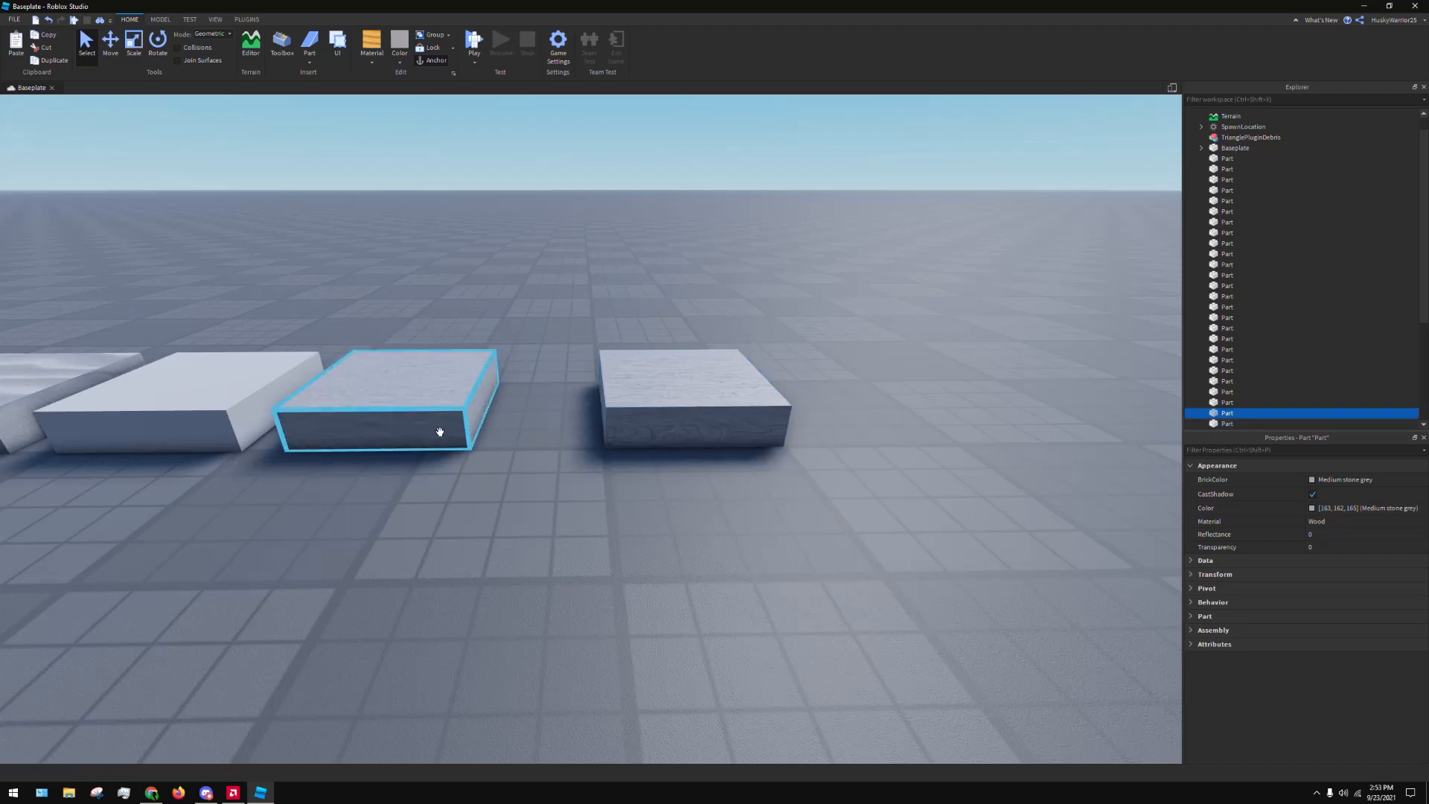
left_click_drag(629, 438, 556, 434)
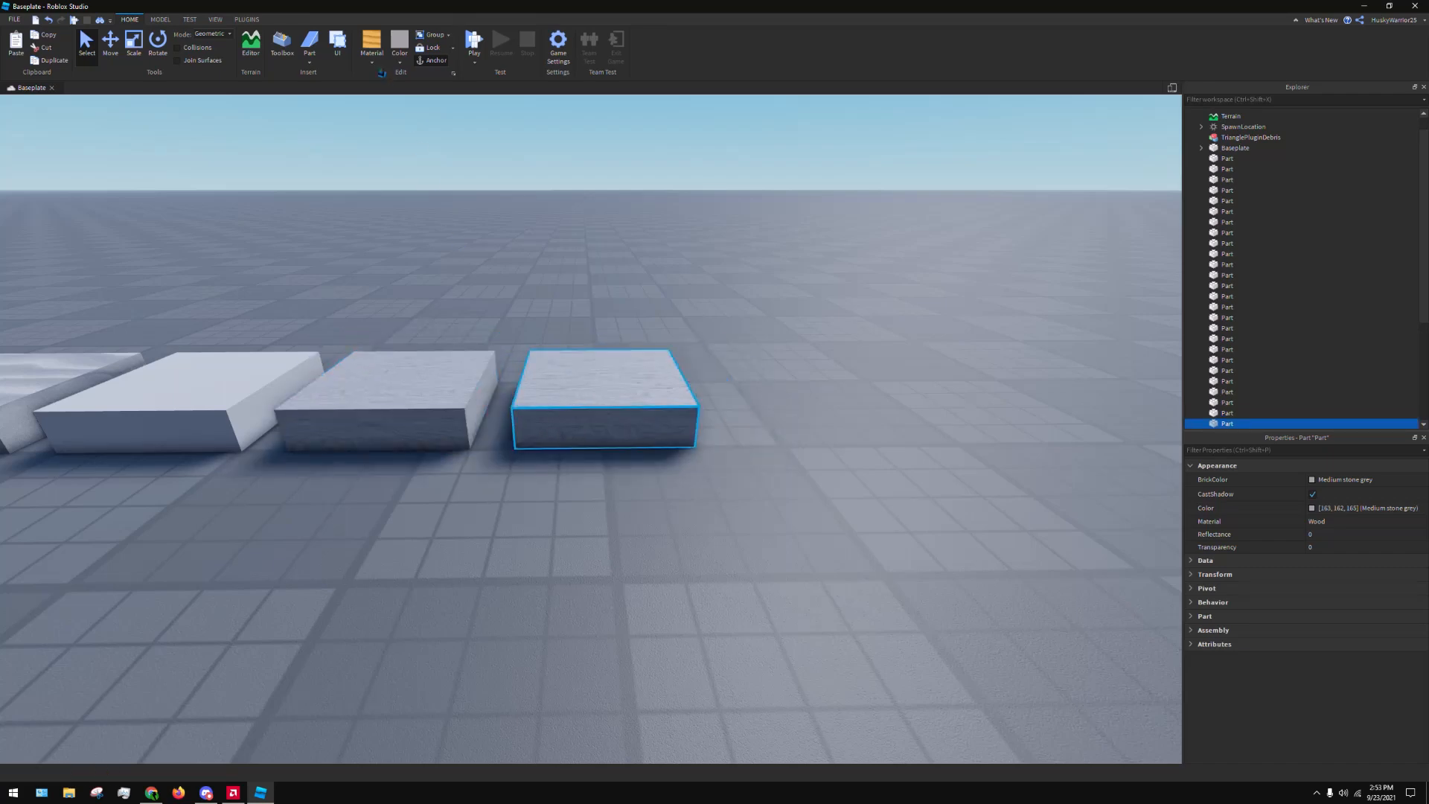
Set the material of the last part in the row to Wood Planks and deselect it
left_click(371, 63)
left_click(390, 333)
left_click(497, 199)
Duplicate the Brick part at the start of the row and place the copy on its free side
scroll(493, 201, "down", 5)
key("a")
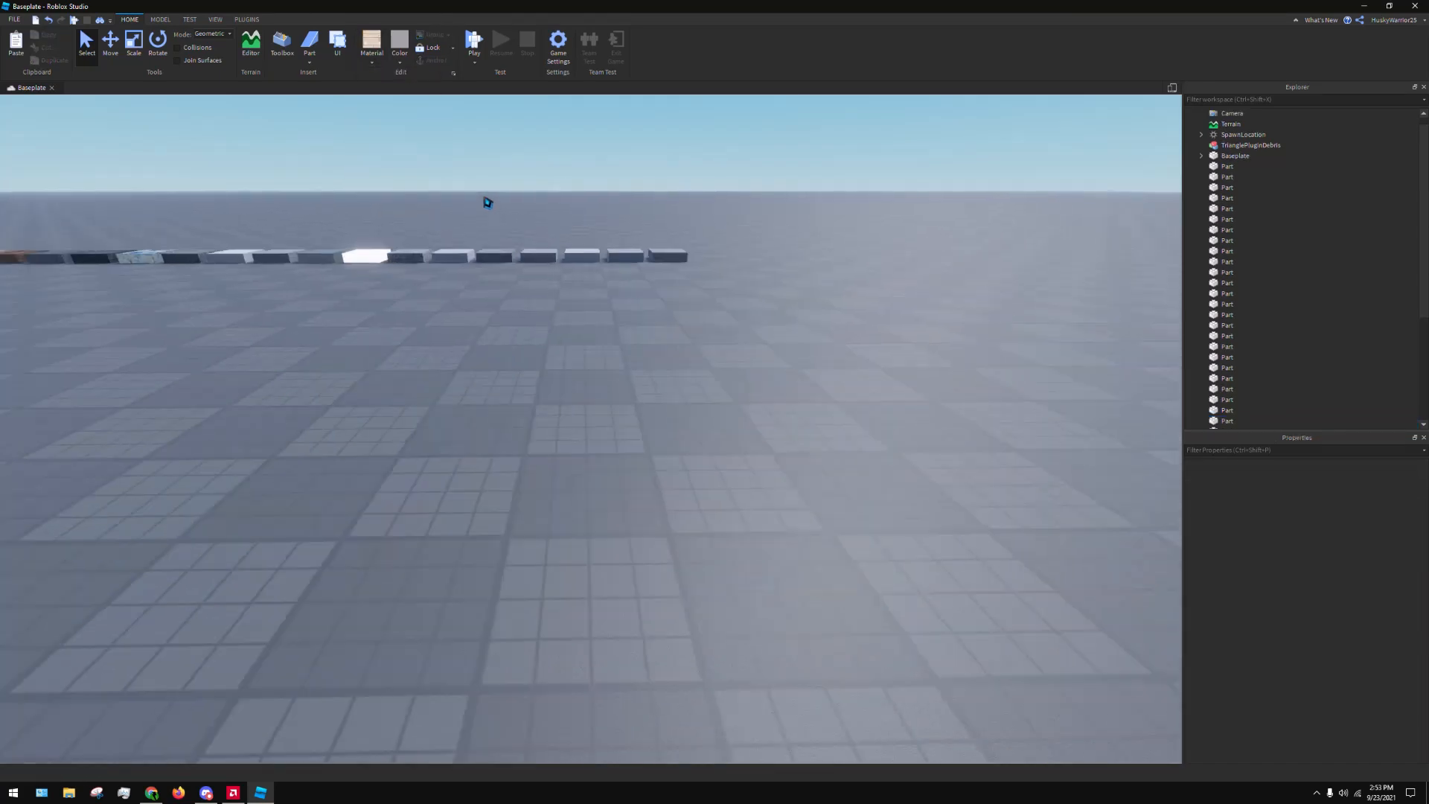
key("w")
right_click_drag(532, 206, 529, 202)
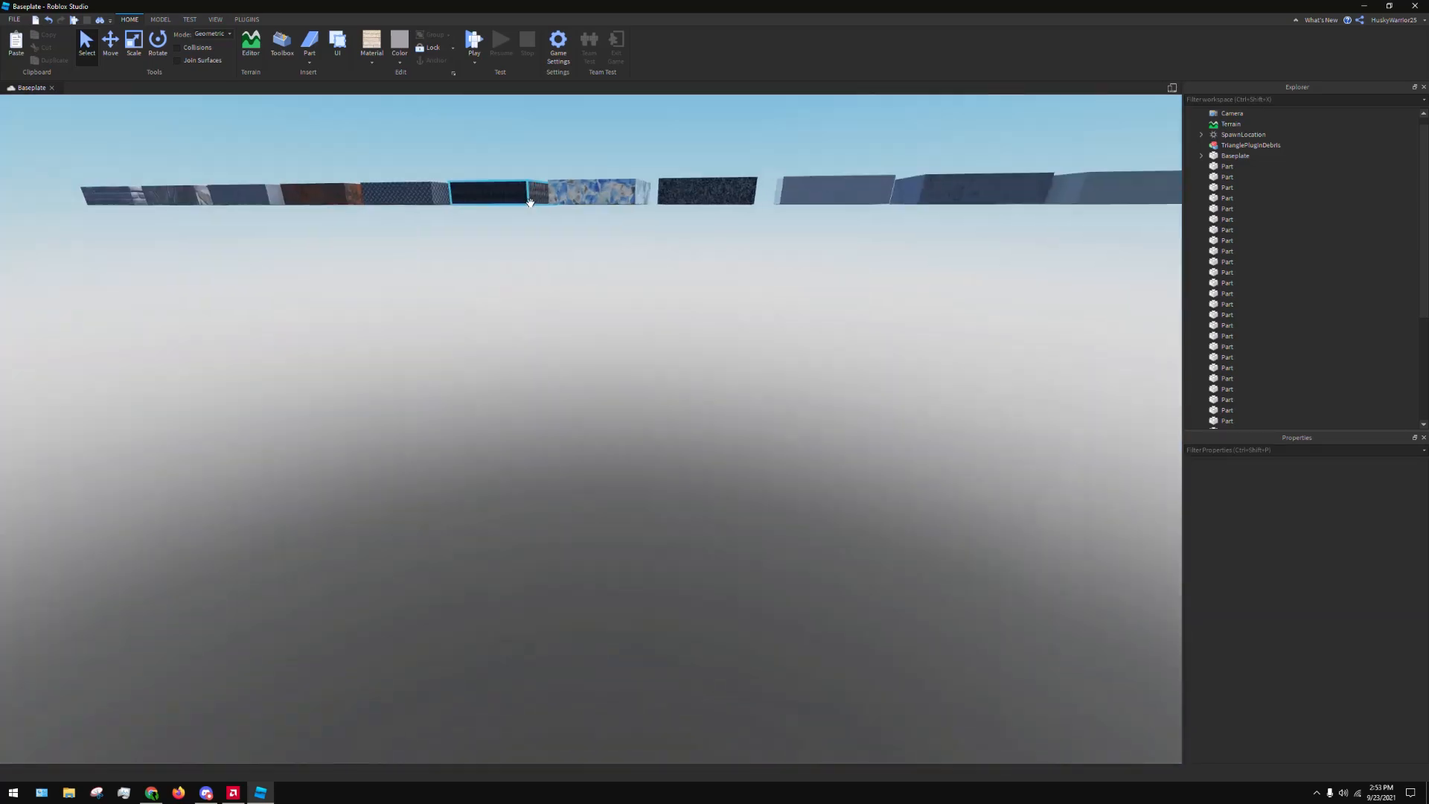
scroll(501, 229, "down", 3)
right_click_drag(503, 269, 504, 269)
key("w")
key("e")
key("s")
key("a")
key("w")
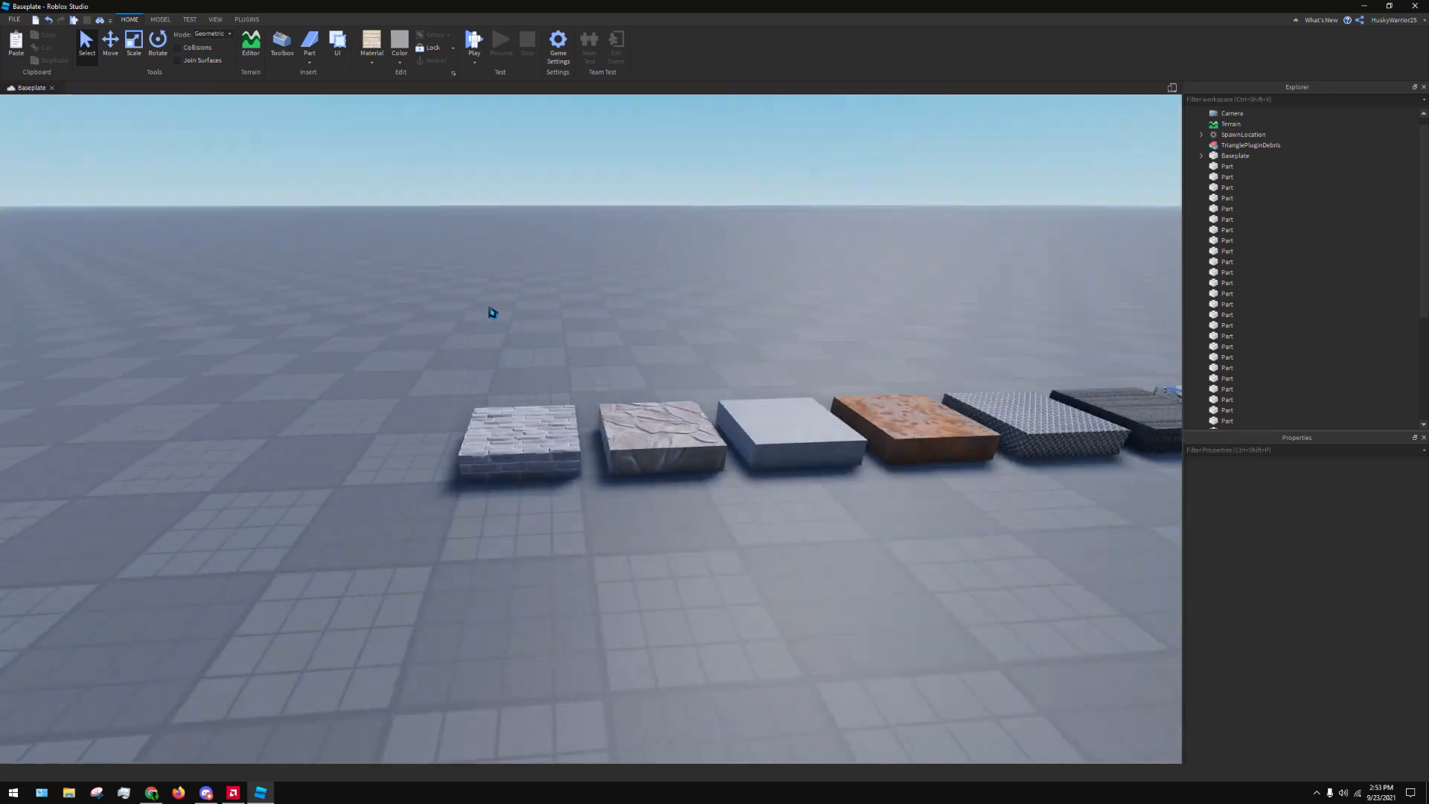
left_click(503, 423)
key("ctrl+d")
left_click_drag(503, 423, 430, 426)
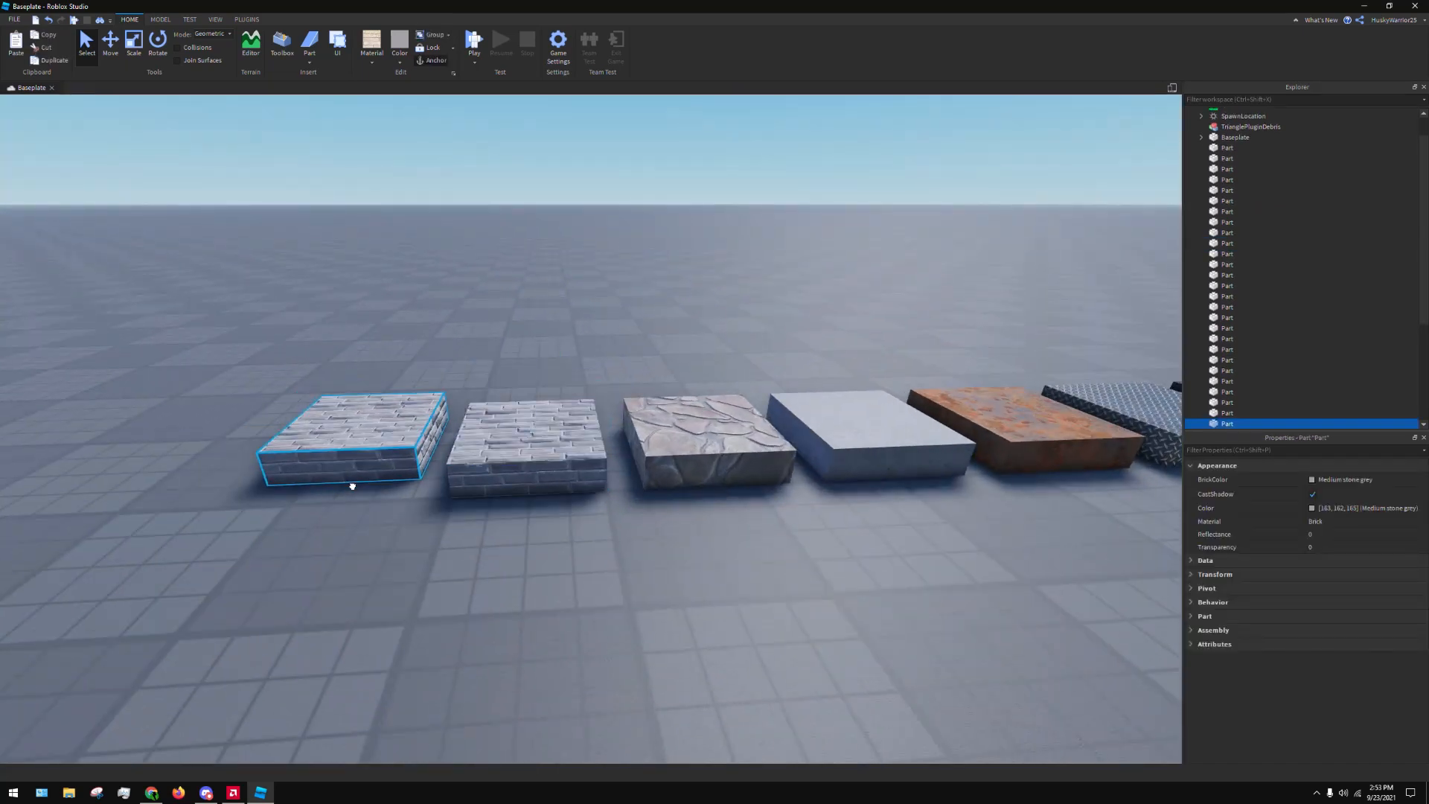
Set the material of the duplicated Brick part to Force Field and deselect it
left_click(371, 61)
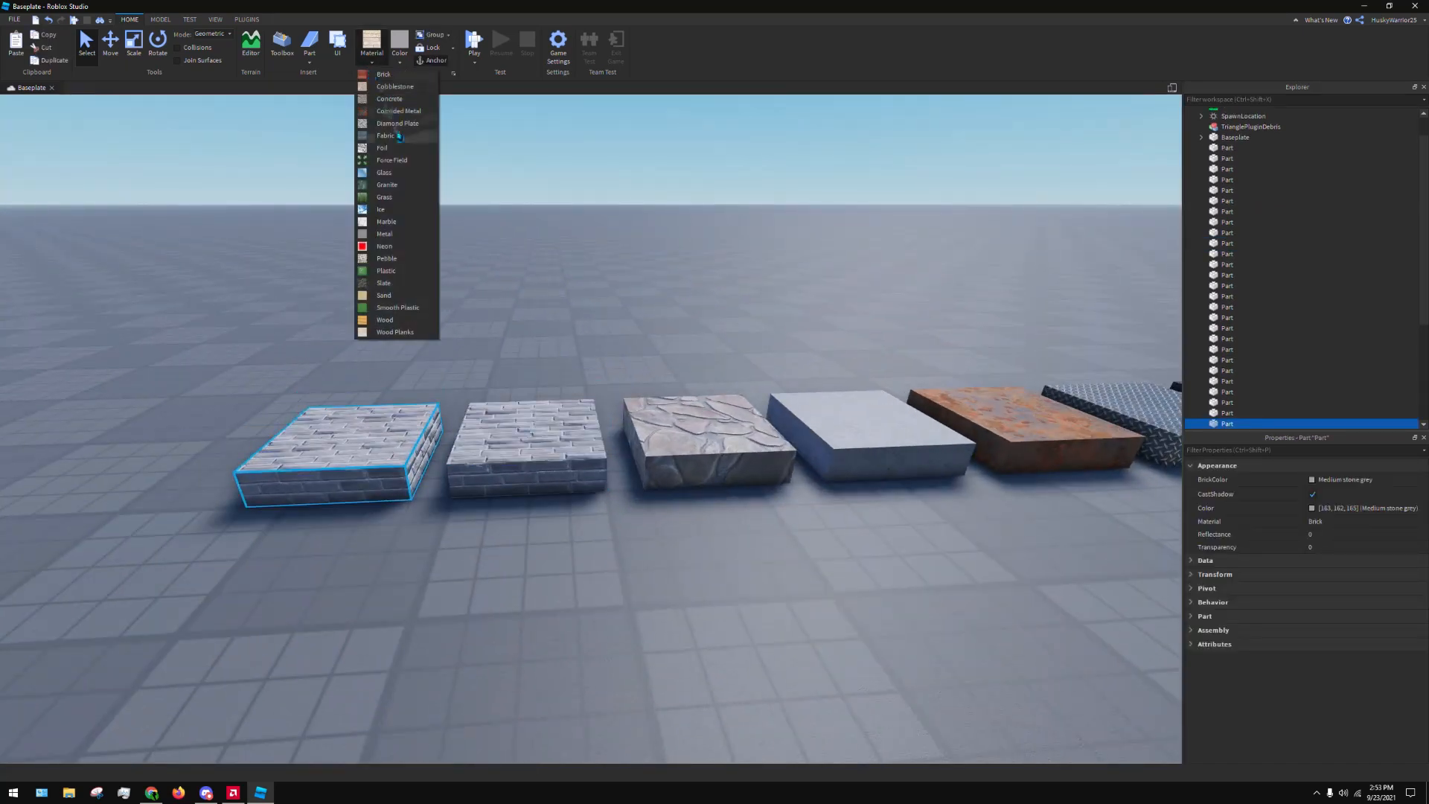
left_click(403, 161)
left_click(539, 275)
Look over the whole row of material samples from above and from the front, ending at the Force Field part
key("s")
right_click_drag(593, 313, 593, 312)
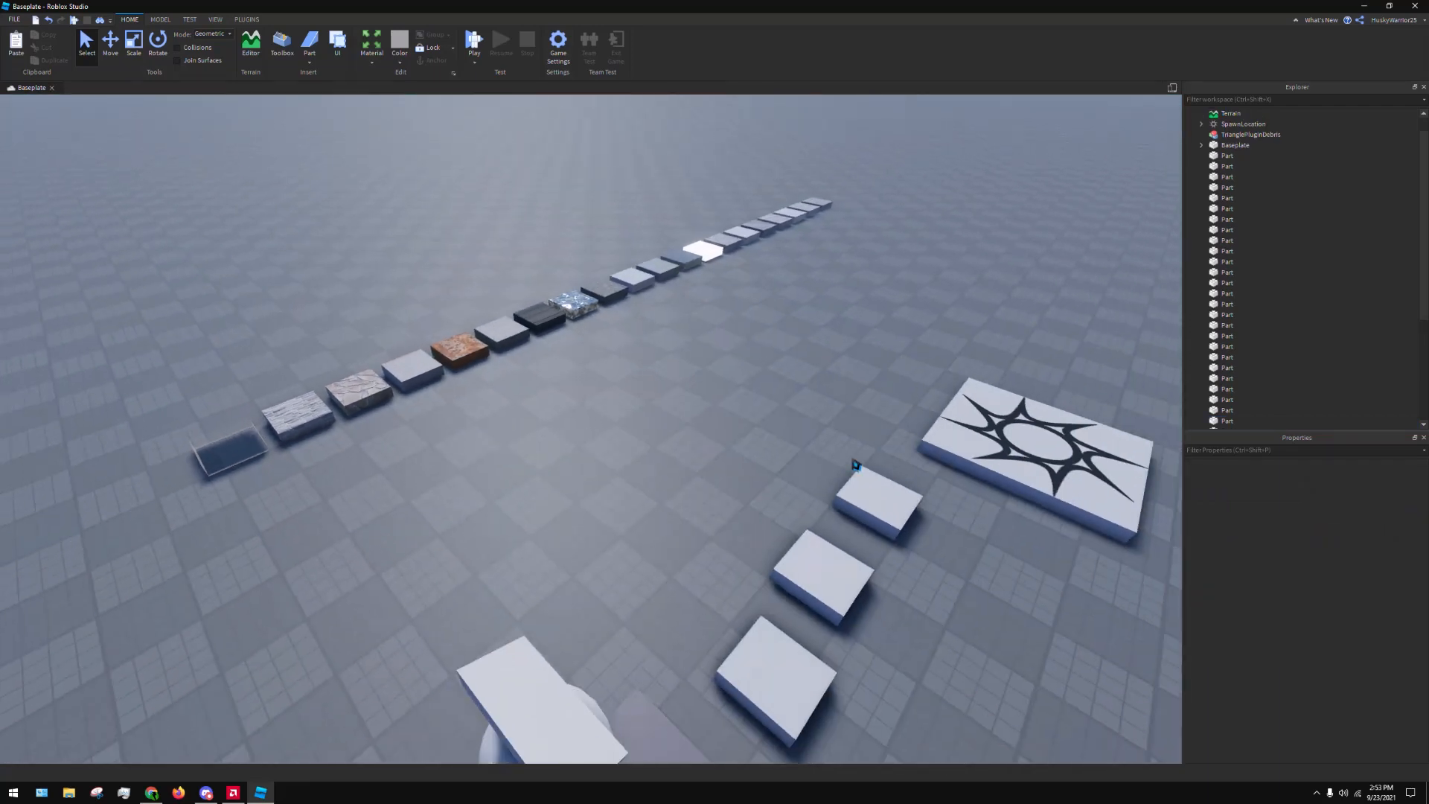
key("w")
right_click_drag(833, 444, 832, 443)
right_click_drag(682, 395, 682, 395)
key("s")
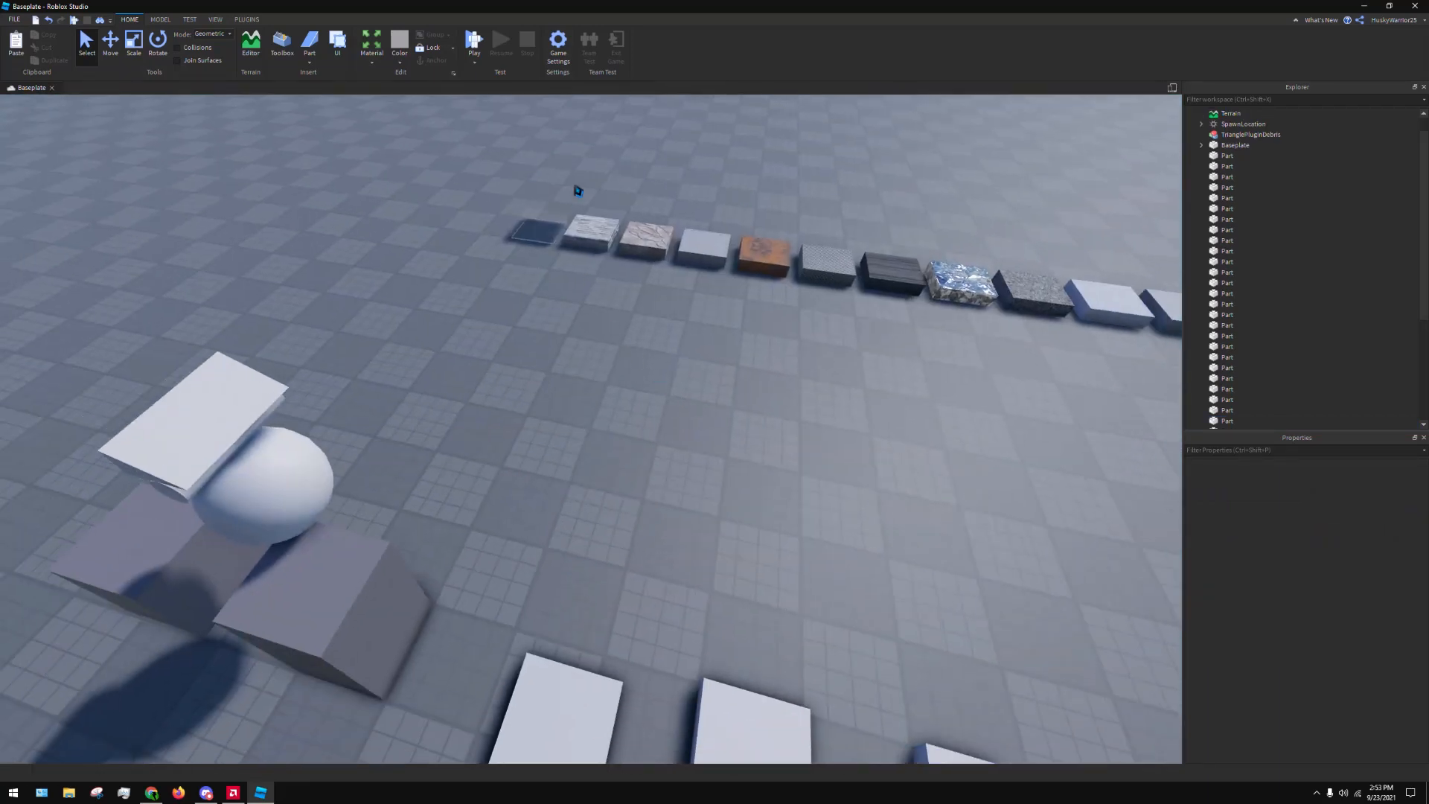
left_click_drag(576, 187, 971, 339)
left_click(913, 399)
right_click_drag(914, 397, 914, 397)
key("w")
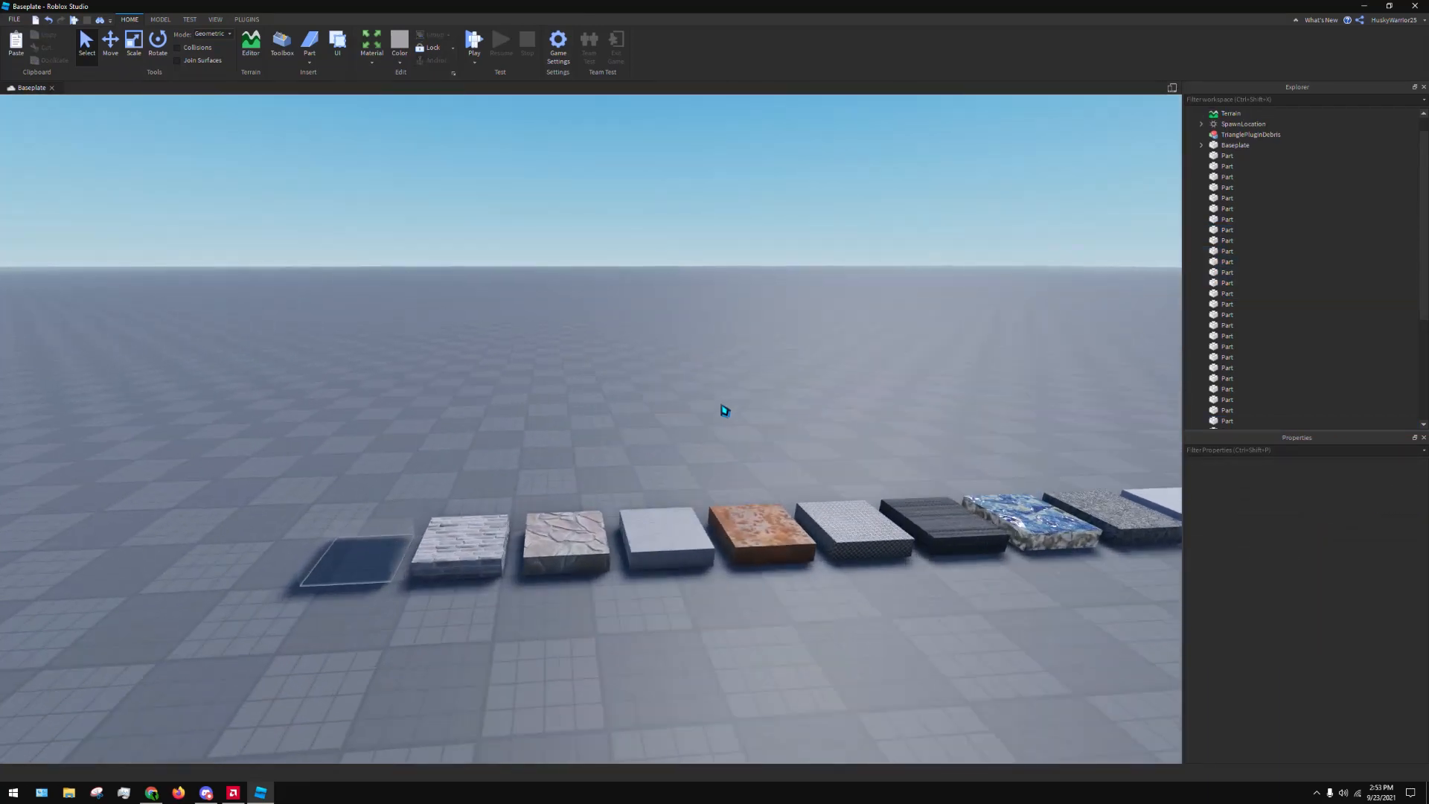
right_click_drag(725, 411, 725, 411)
key("w")
right_click_drag(628, 536, 692, 481)
key("s")
Select the Force Field part and view its transparent faces up close
left_click(673, 524)
key("w")
right_click_drag(702, 421, 702, 421)
key("w")
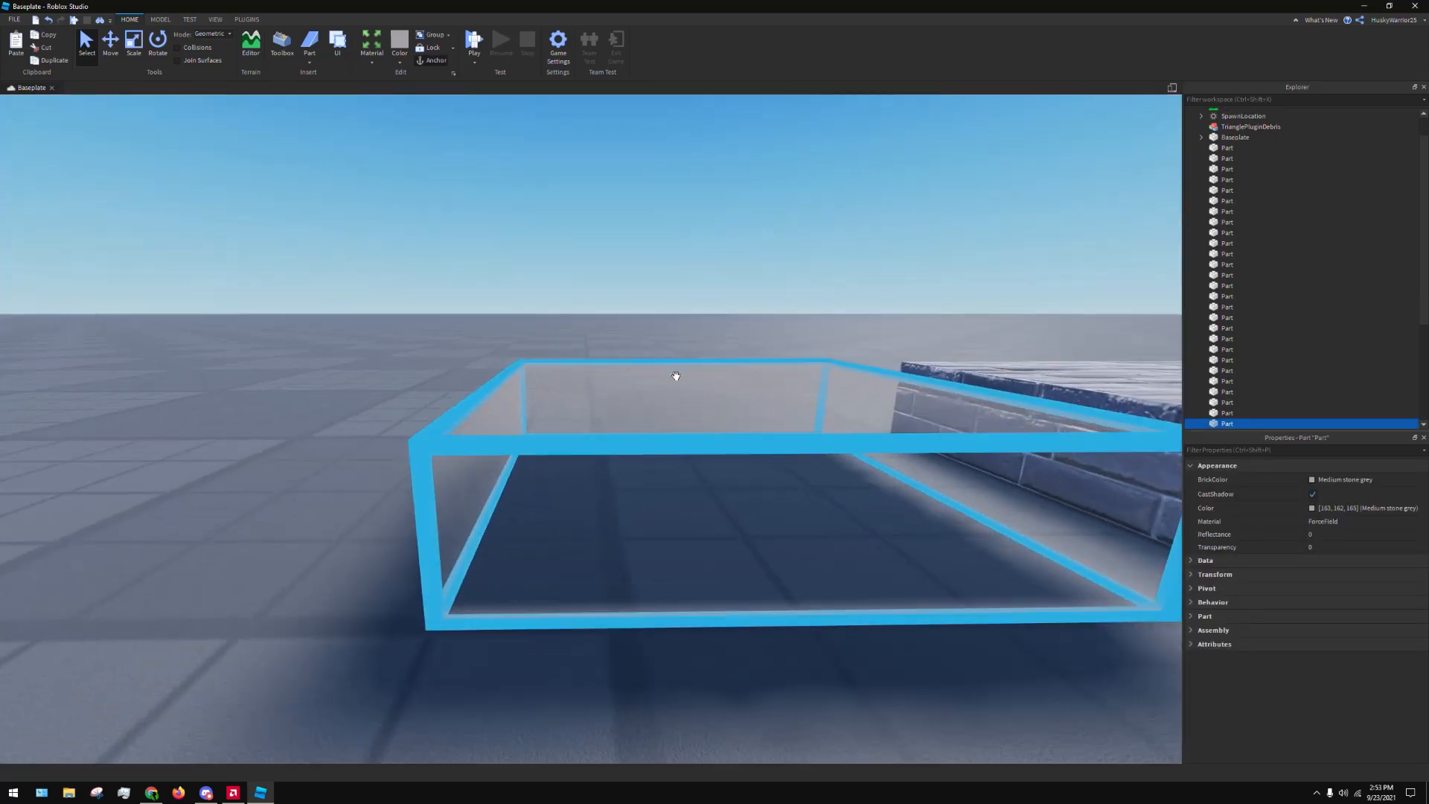
key("s")
right_click_drag(635, 508, 647, 502)
key("d")
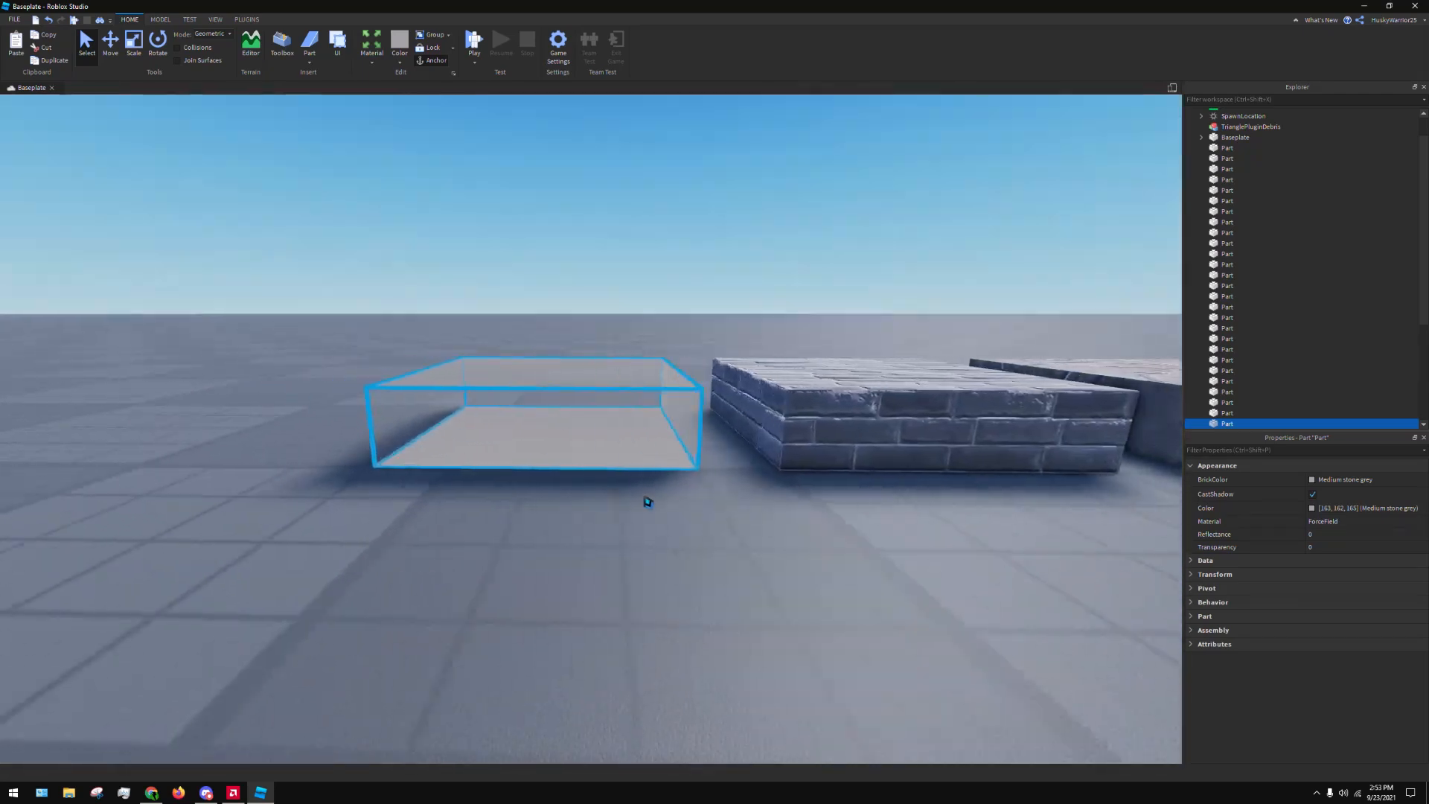
Switch to the Scale tool, examine the Force Field part beside the Brick one from several angles, and deselect it
key("a")
key("s")
key("w")
key("d")
key("d")
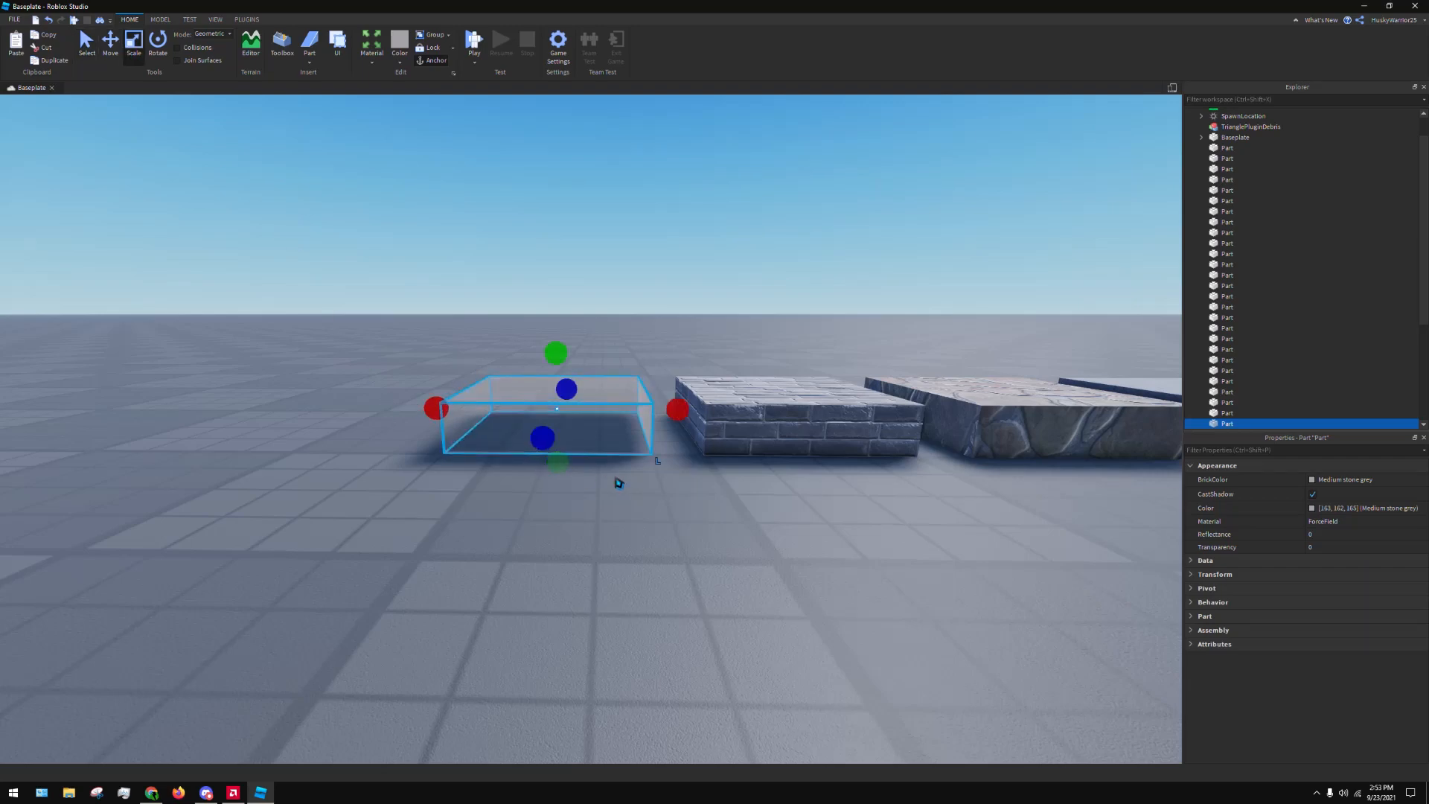
key("w")
right_click_drag(620, 483, 621, 482)
key("a")
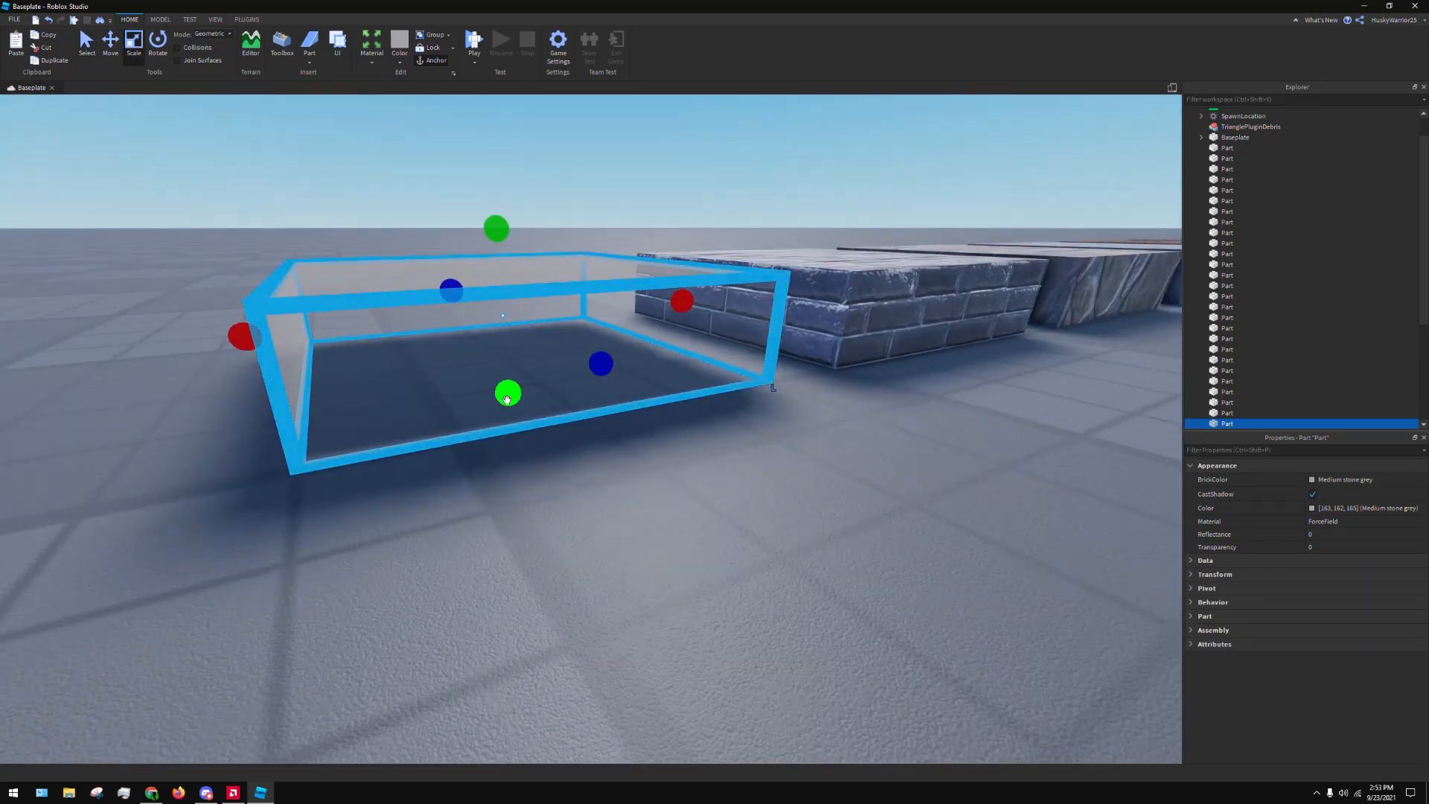
left_click_drag(507, 400, 496, 453)
key("d")
right_click_drag(745, 515, 667, 496)
key("a")
key("d")
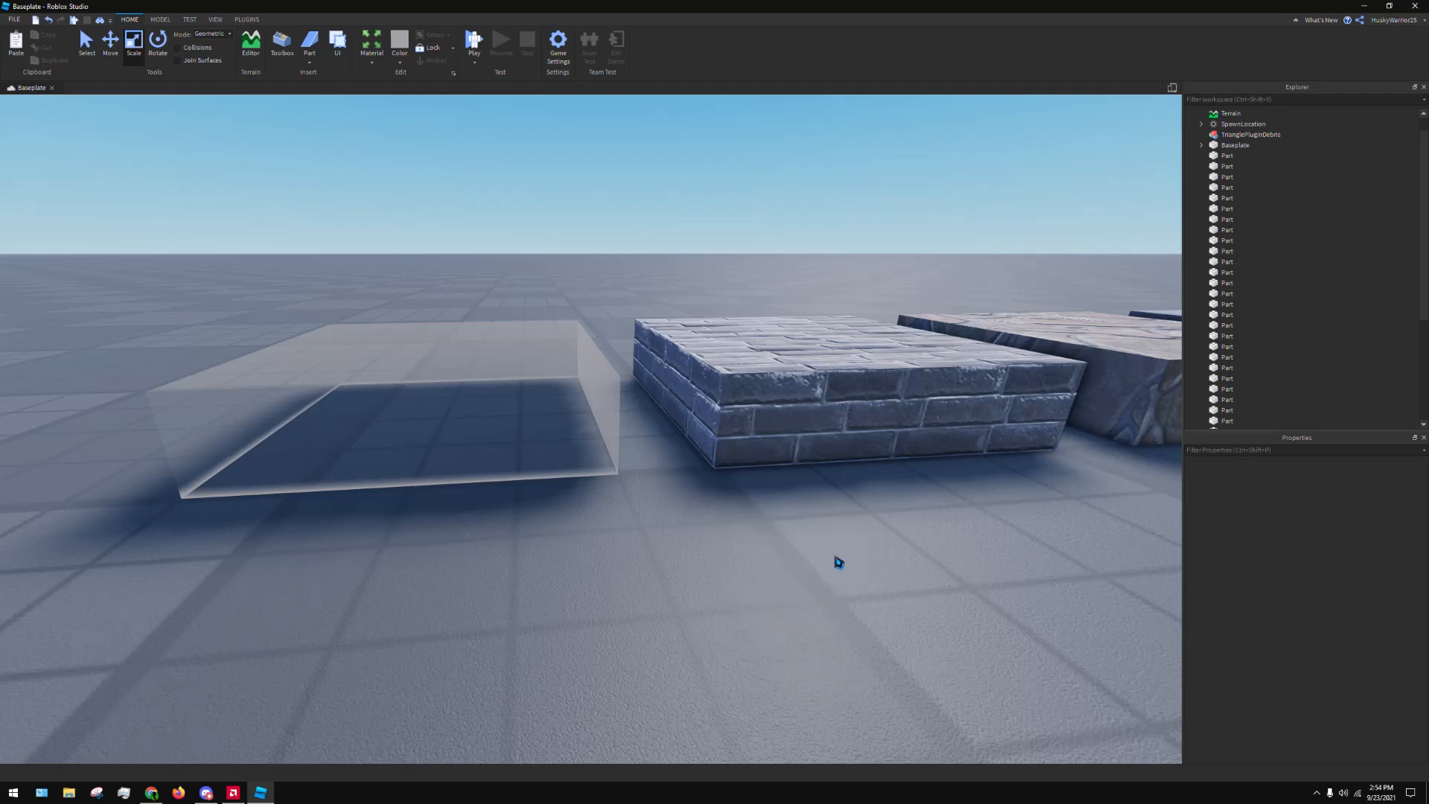
Examine the row of samples from the Force Field part past the Brick part to the Cobblestone part
right_click_drag(906, 530, 906, 529)
key("s")
key("w")
key("w")
right_click_drag(855, 481, 868, 491)
key("s")
key("w")
right_click_drag(909, 440, 871, 520)
key("s")
key("w")
key("s")
key("w")
key("s")
key("s")
key("w")
key("w")
key("d")
Inspect the Cobblestone part's top and side textures up close from different angles
key("s")
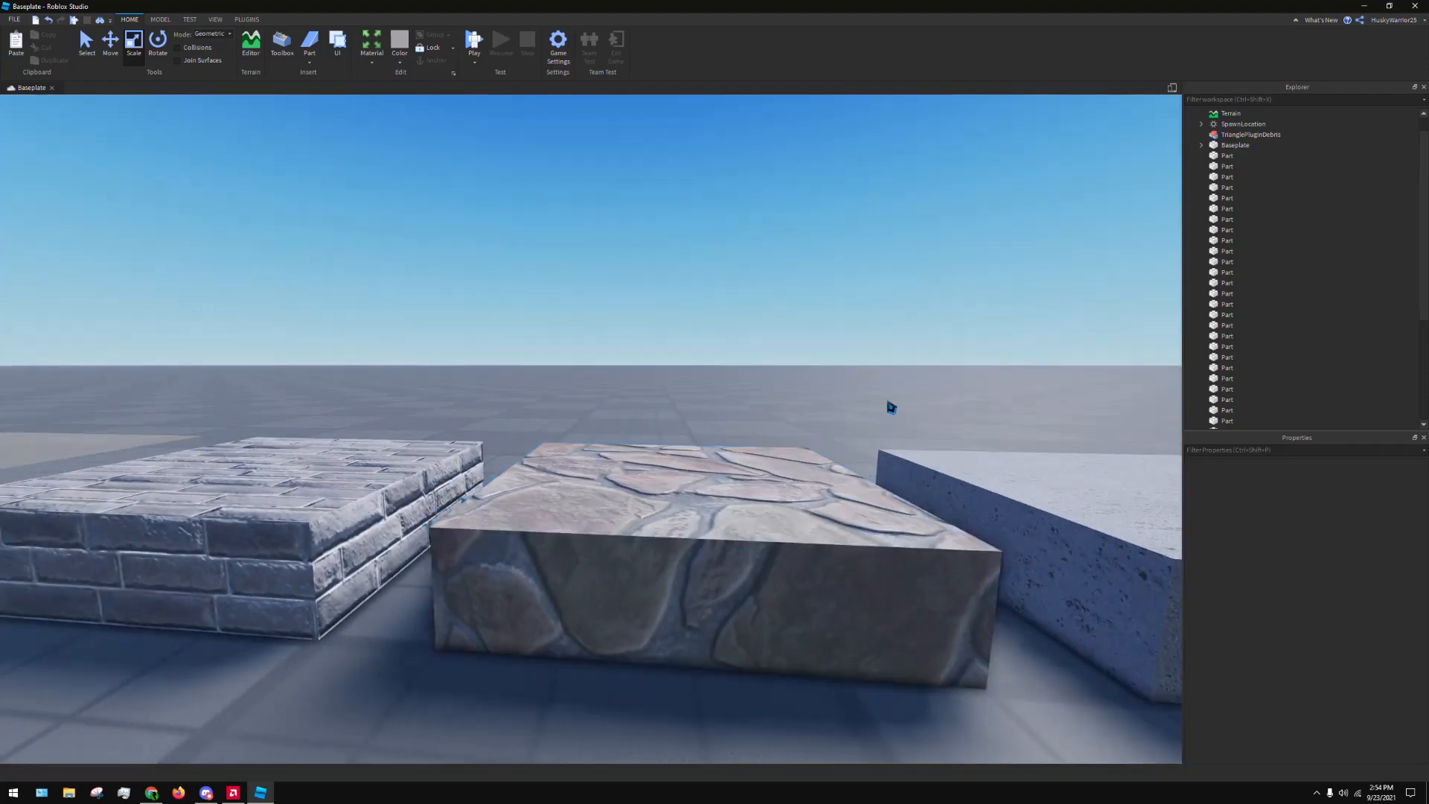
key("s")
right_click_drag(892, 408, 890, 406)
key("w")
key("s")
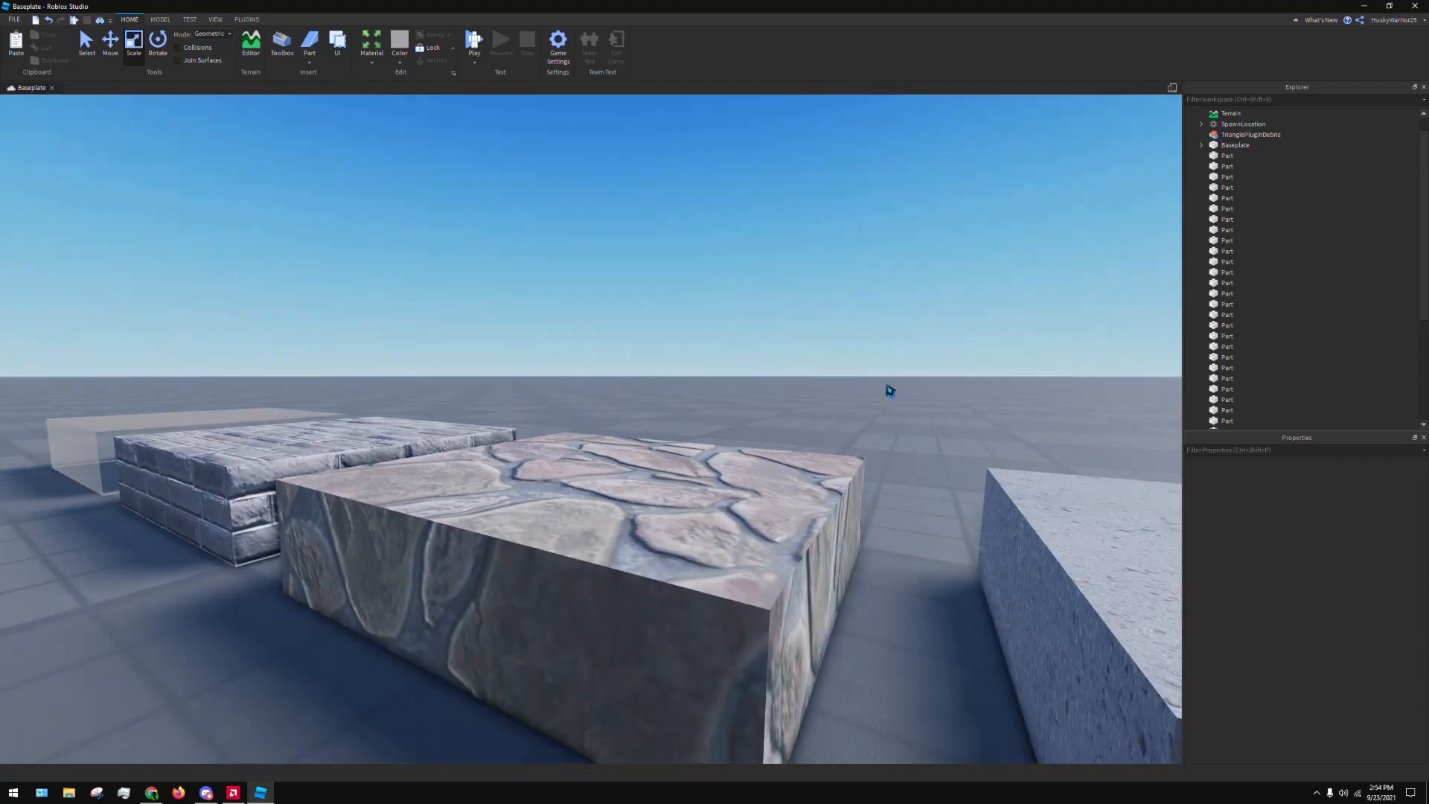
key("w")
right_click_drag(913, 350, 929, 293)
key("s")
key("w")
key("s")
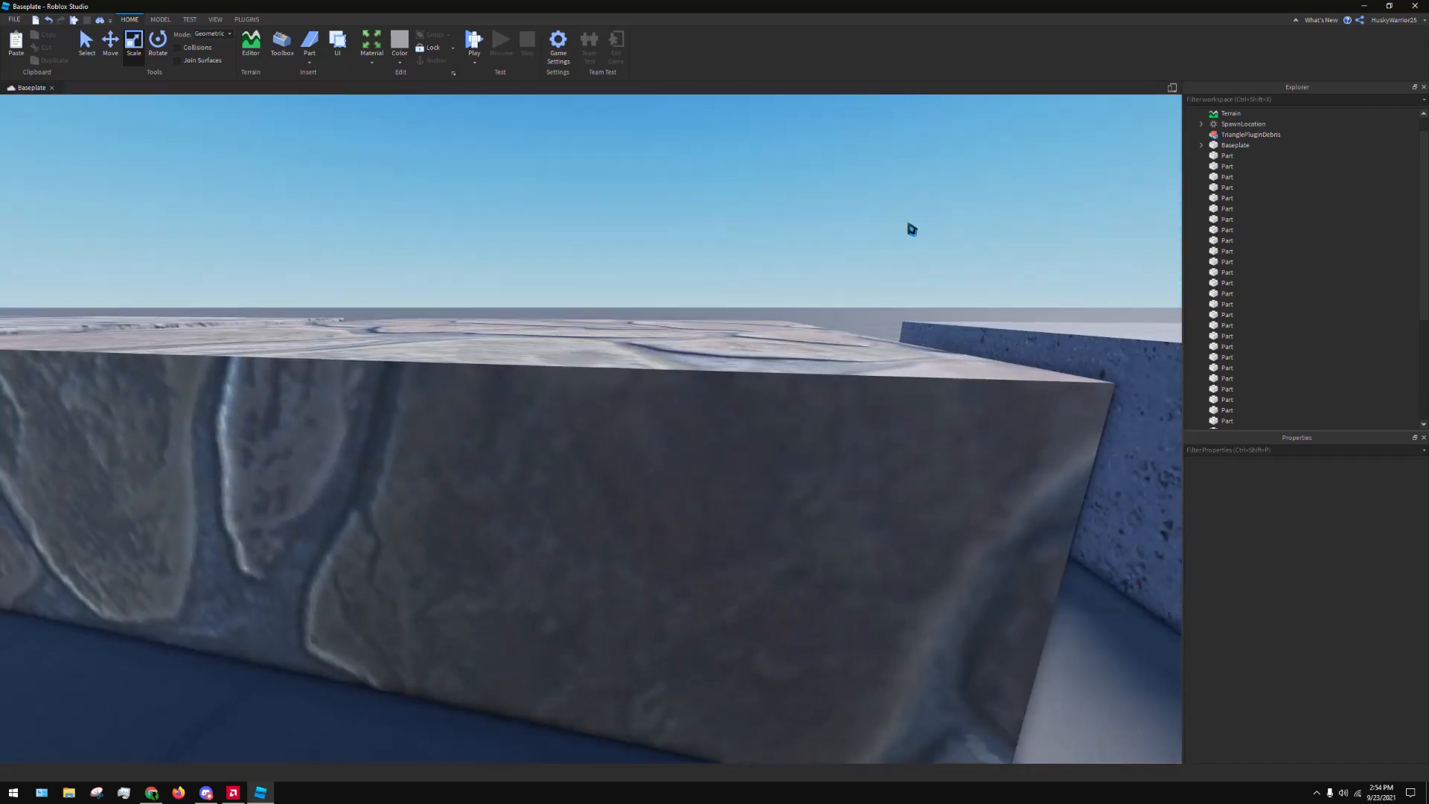
key("s")
right_click_drag(912, 230, 916, 218)
Follow the row past the Concrete and Corroded Metal parts to view the Diamond Plate part from above
key("d")
key("w")
key("s")
key("w")
key("d")
key("s")
key("d")
key("w")
key("s")
key("d")
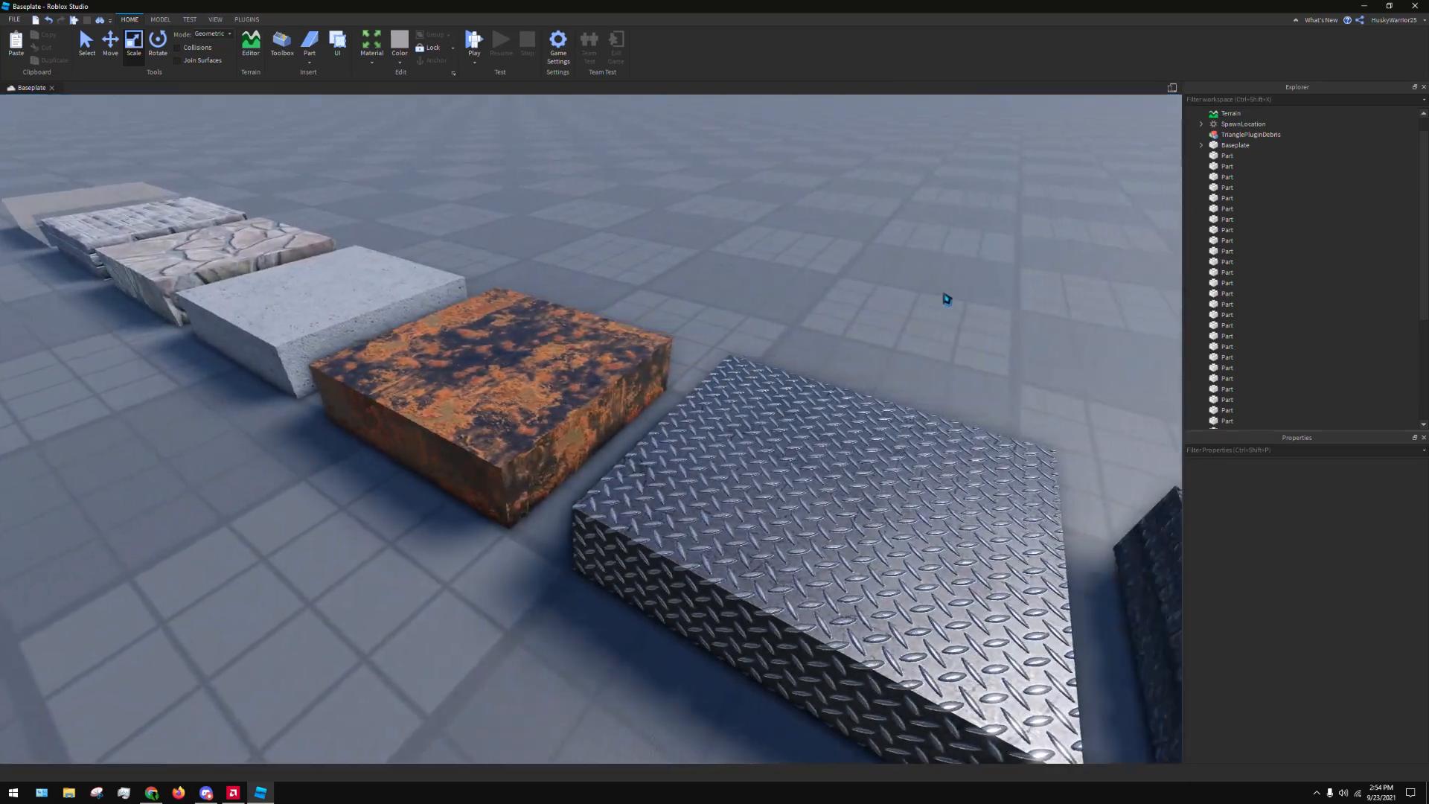
Examine the Fabric part from above and the Foil part from the front
right_click_drag(944, 296, 891, 322)
key("d")
right_click_drag(797, 364, 791, 364)
key("w")
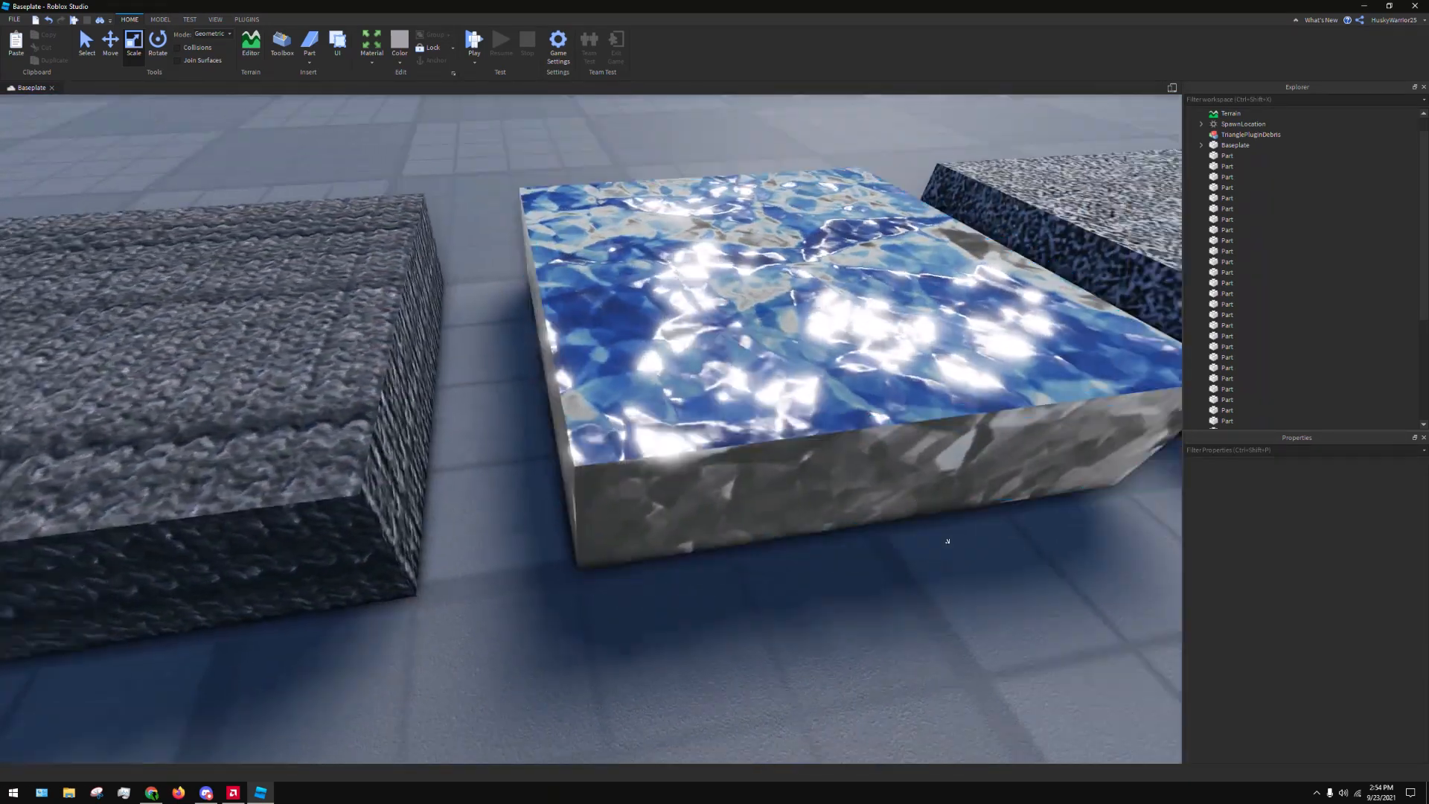
right_click_drag(948, 541, 935, 521)
key("d")
key("s")
key("e")
right_click_drag(905, 299, 906, 299)
key("q")
key("s")
key("d")
left_click(15, 18)
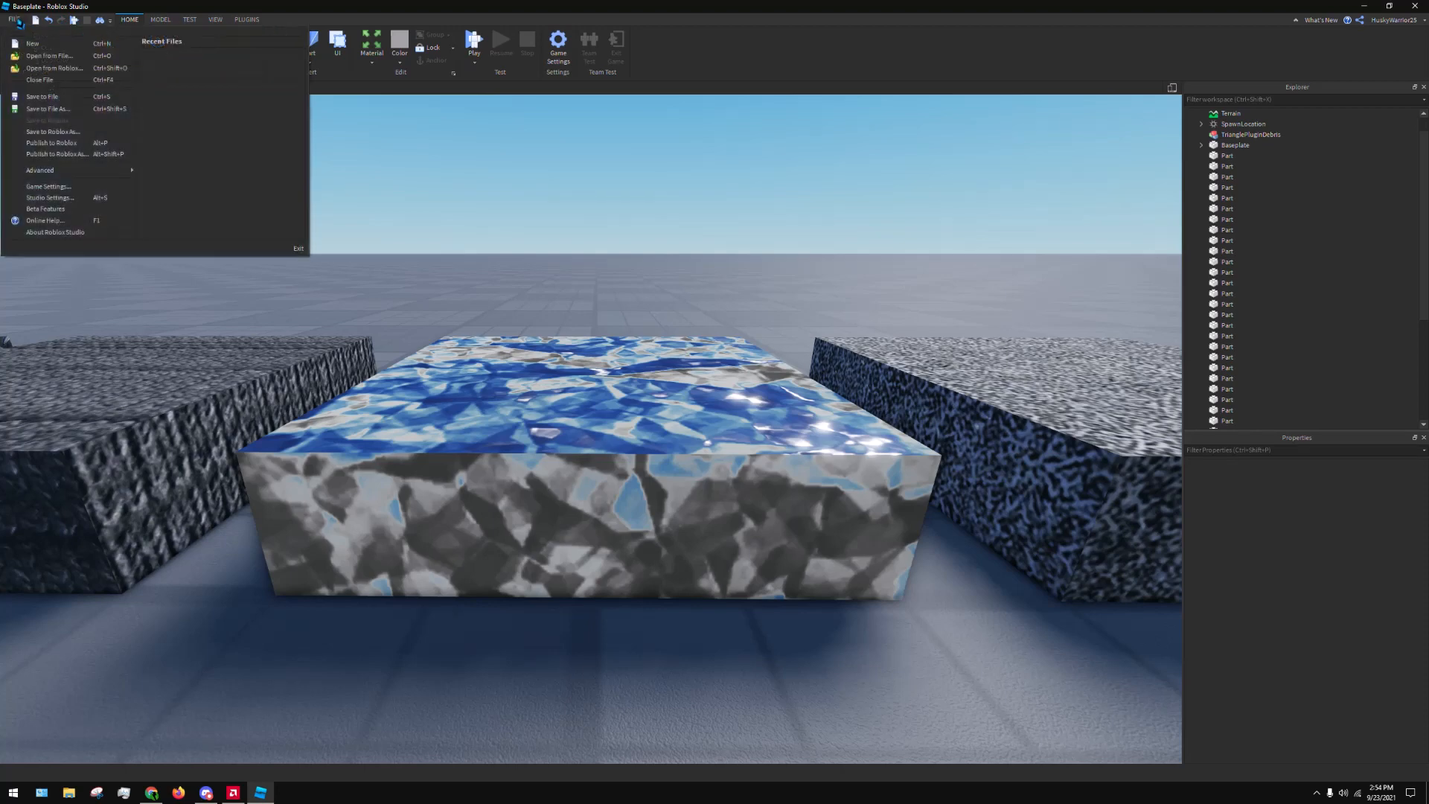
left_click(68, 199)
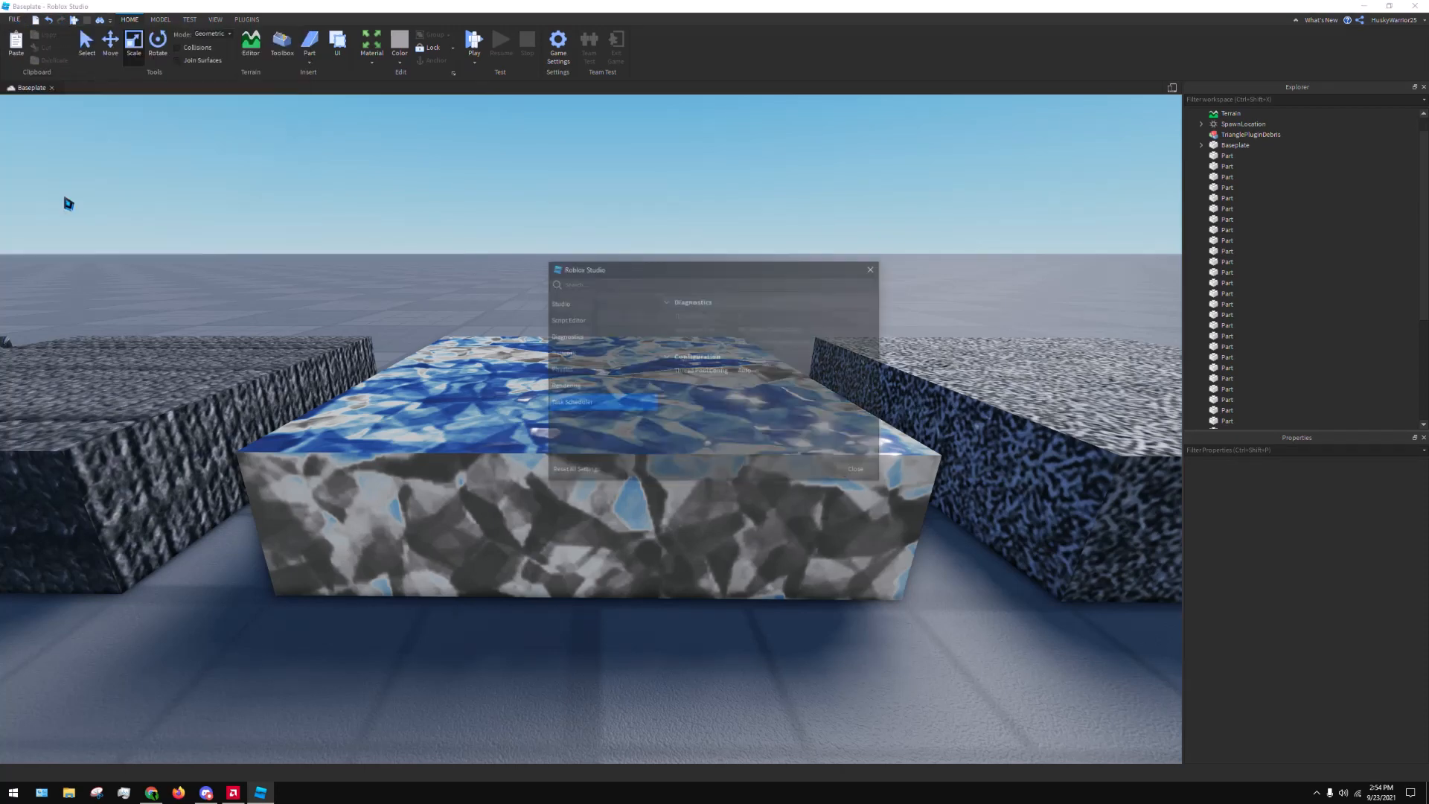
left_click(875, 268)
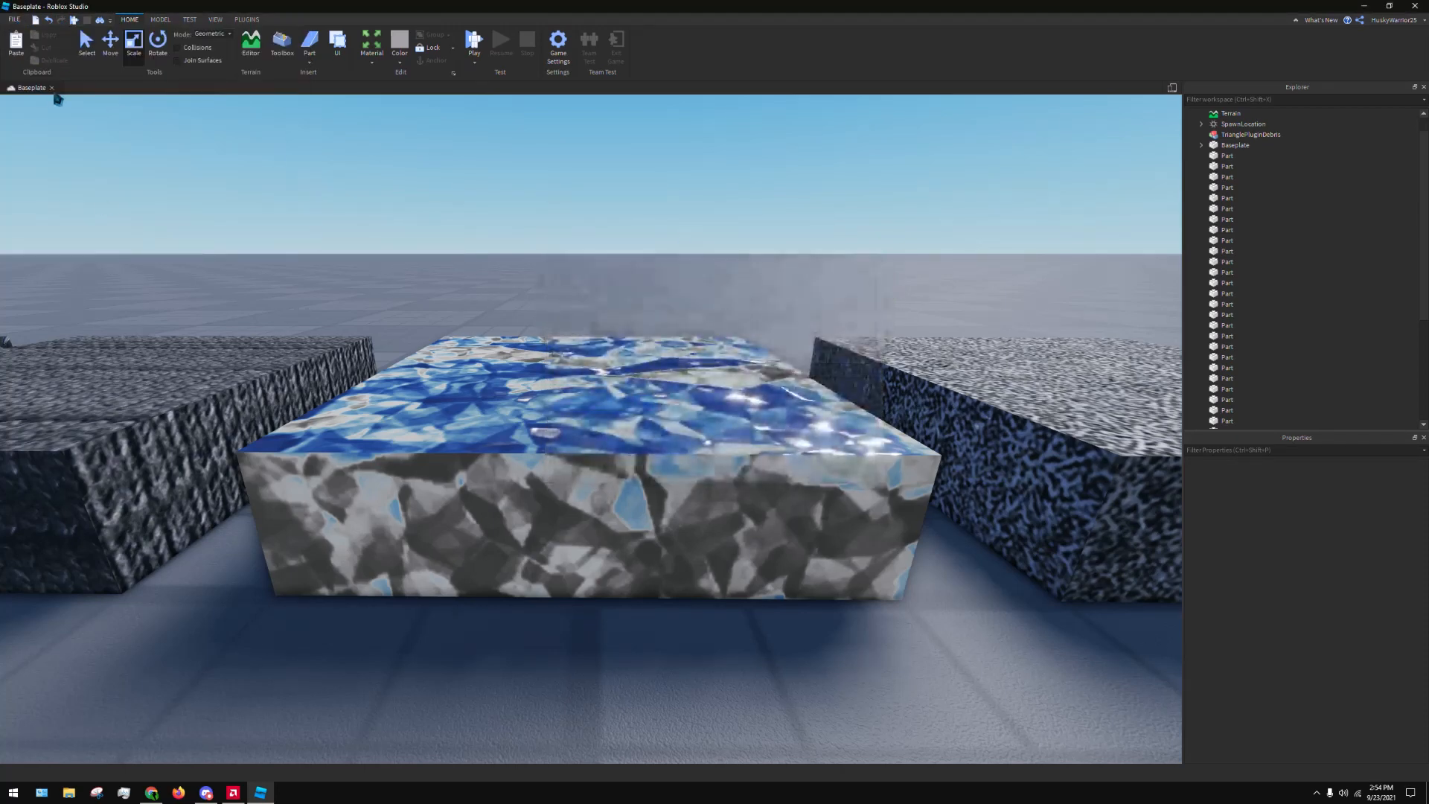
Enlarge the Studio Settings window, set the rendering Edit Quality Level to Level 01, and close the settings
left_click(15, 19)
left_click(58, 194)
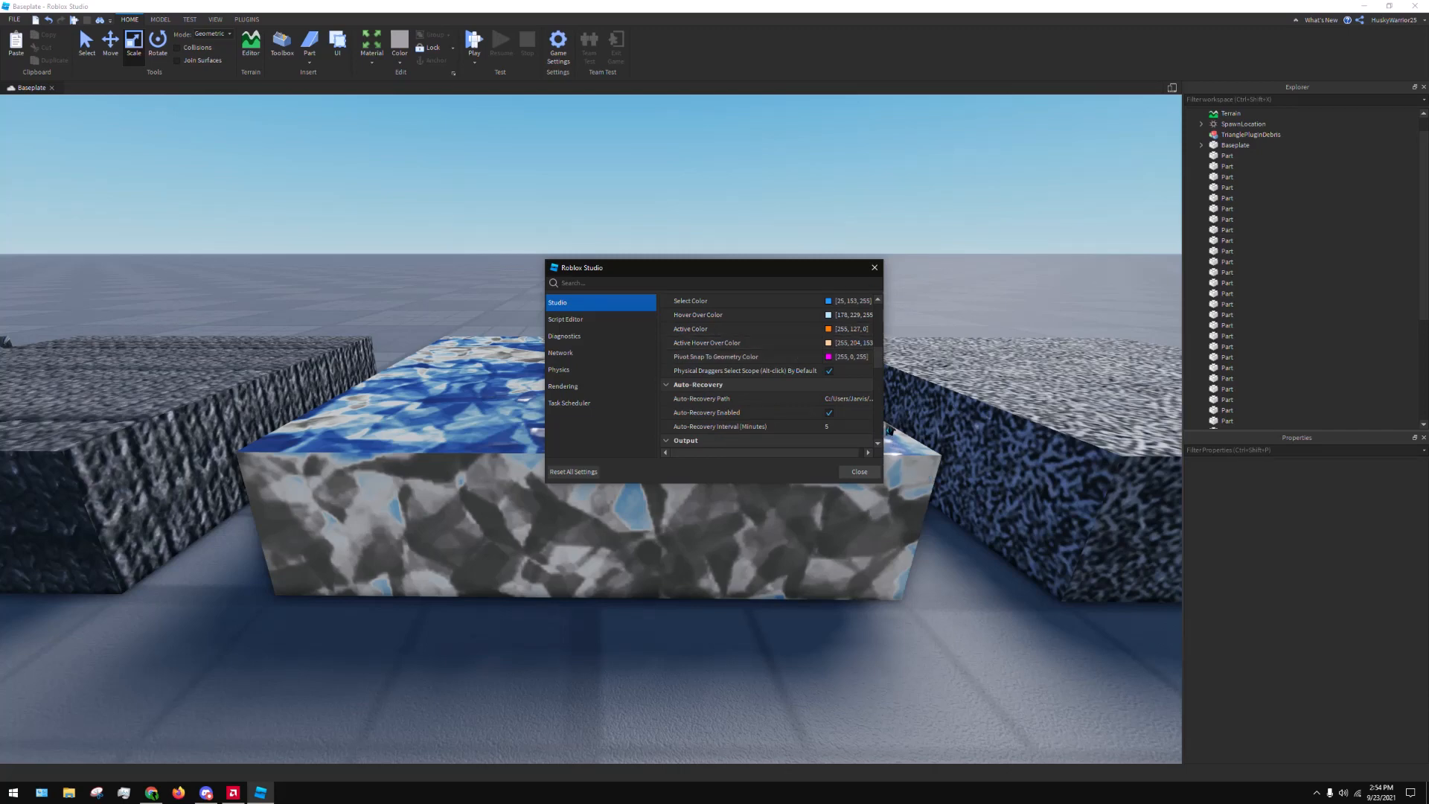
left_click_drag(885, 430, 1087, 443)
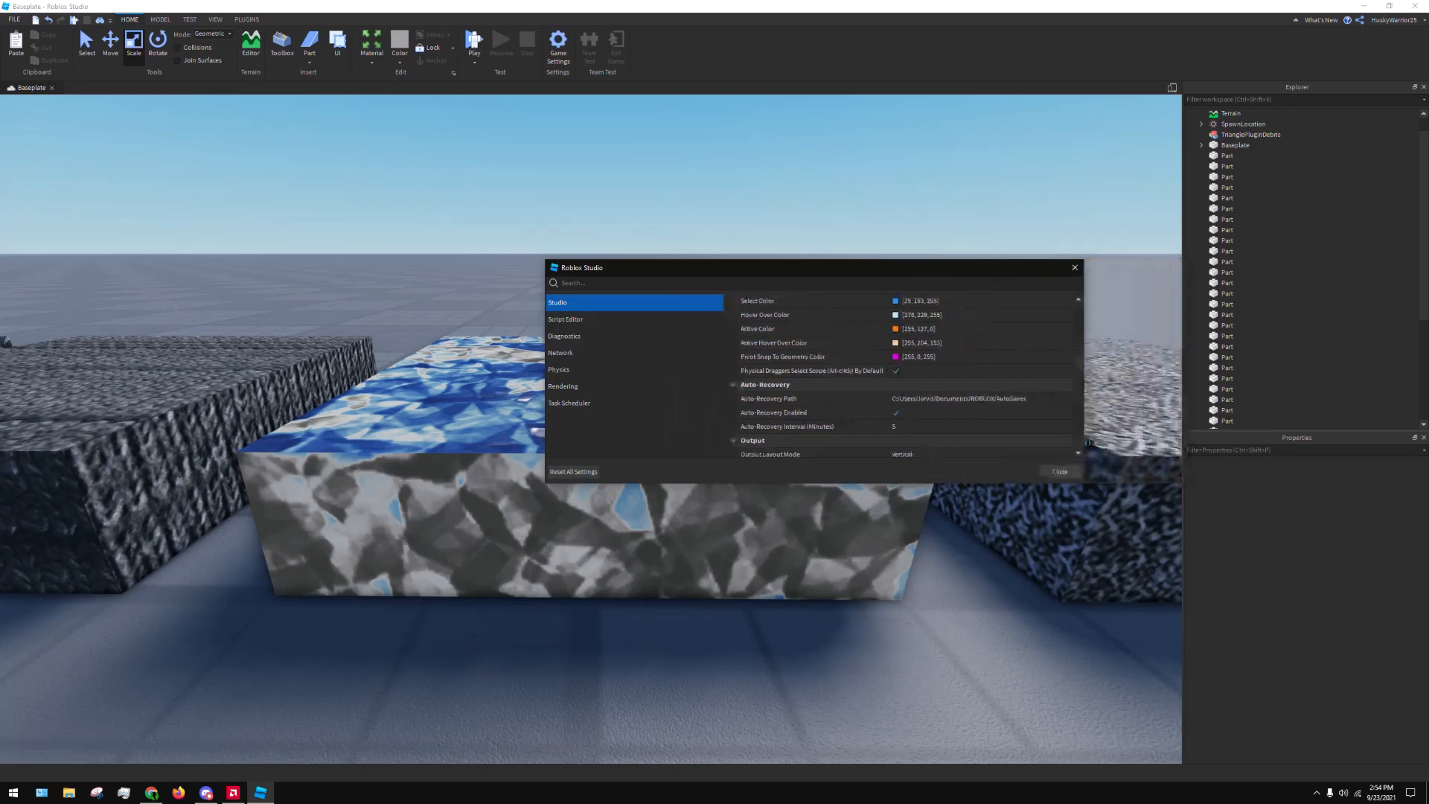
left_click_drag(950, 260, 950, 132)
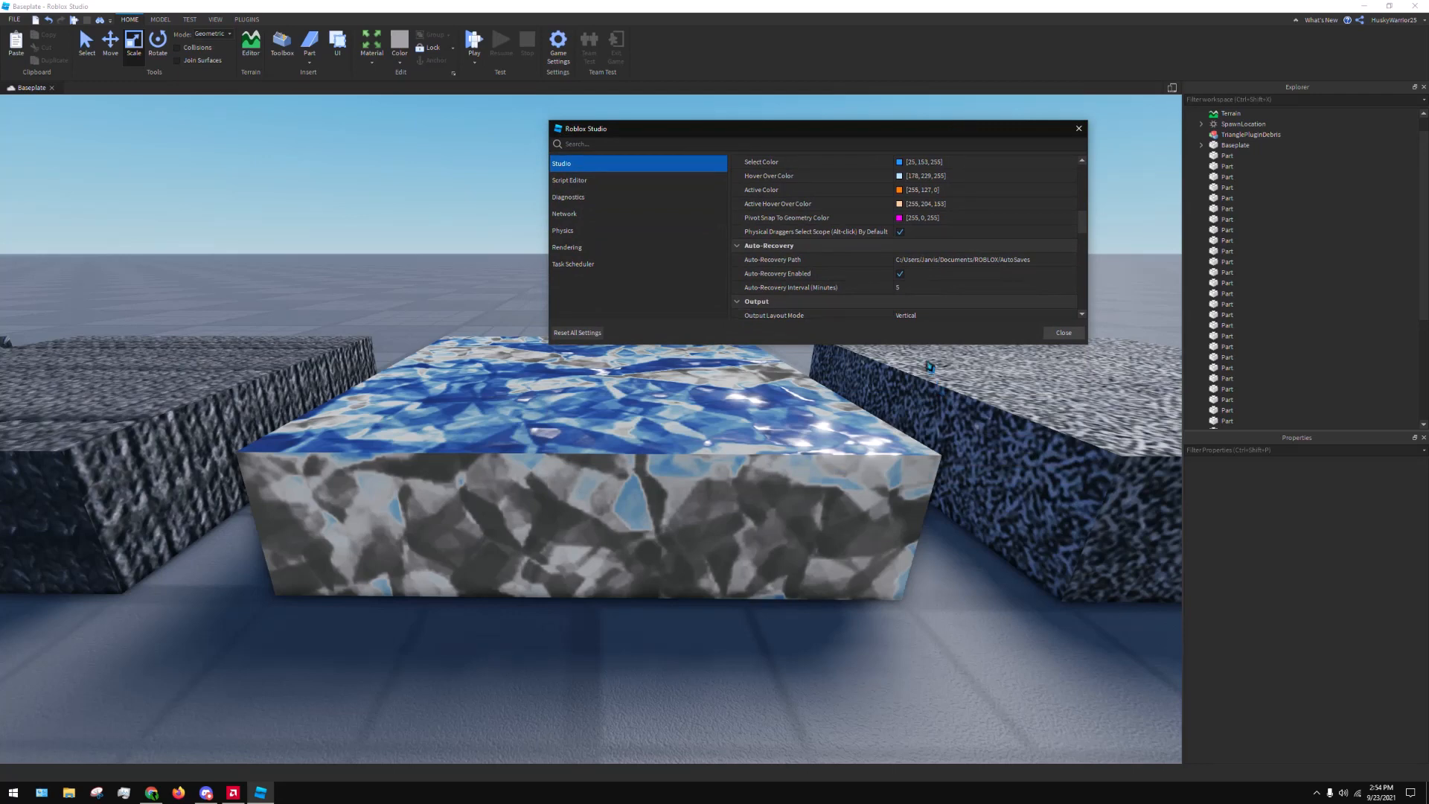
left_click_drag(930, 351, 937, 563)
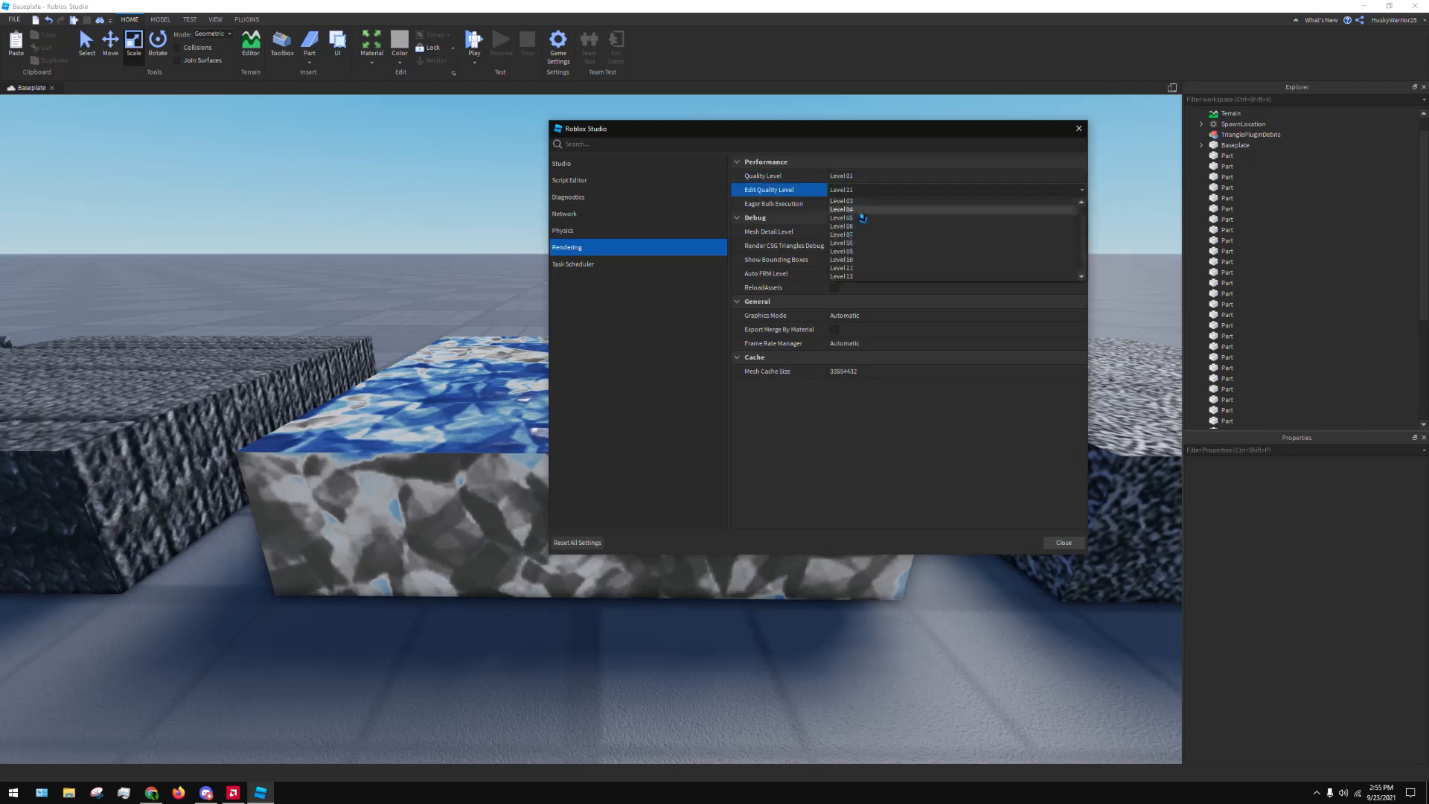
left_click(864, 211)
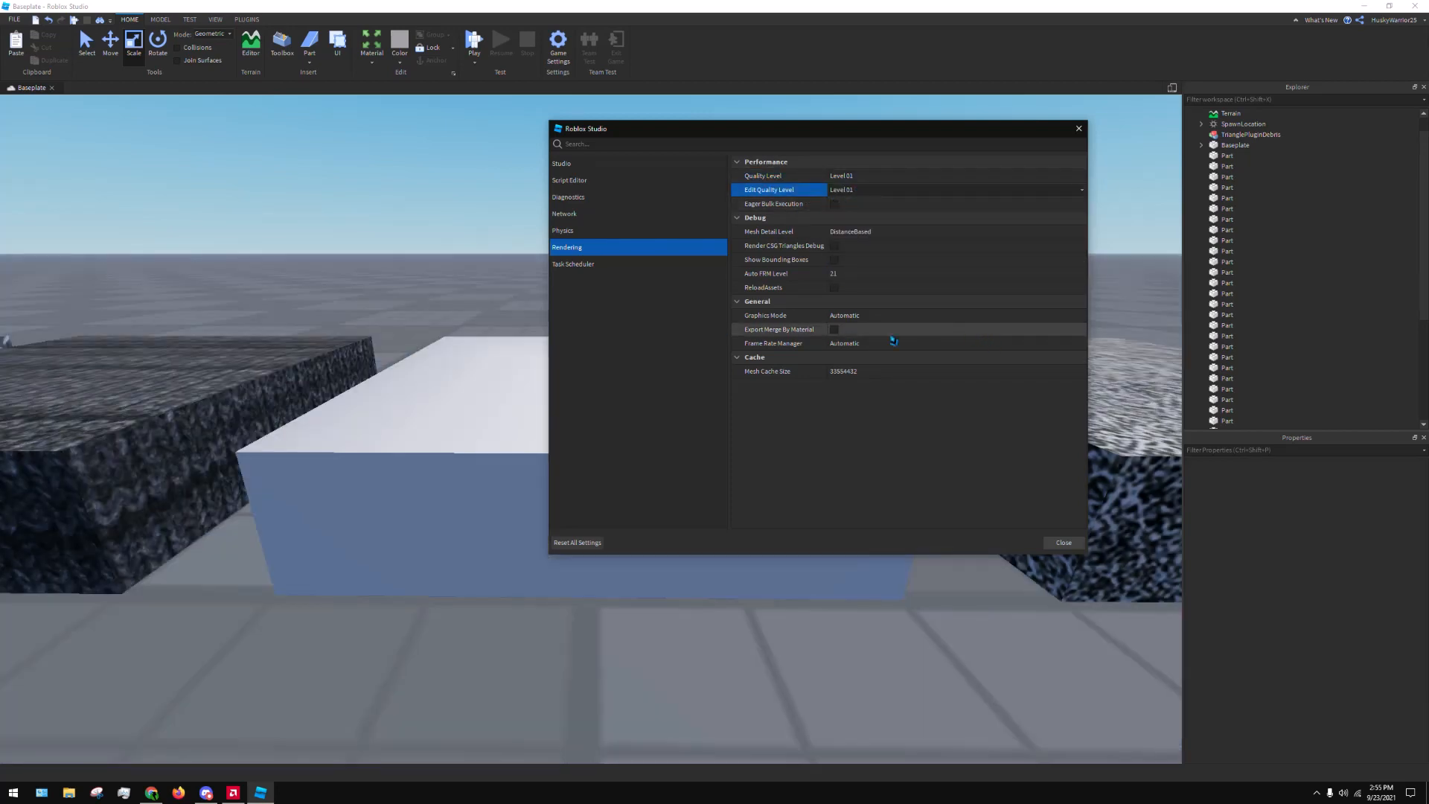
left_click(1057, 545)
Examine how the Foil part and its neighbours render at the lowest edit quality
right_click_drag(930, 439, 928, 449)
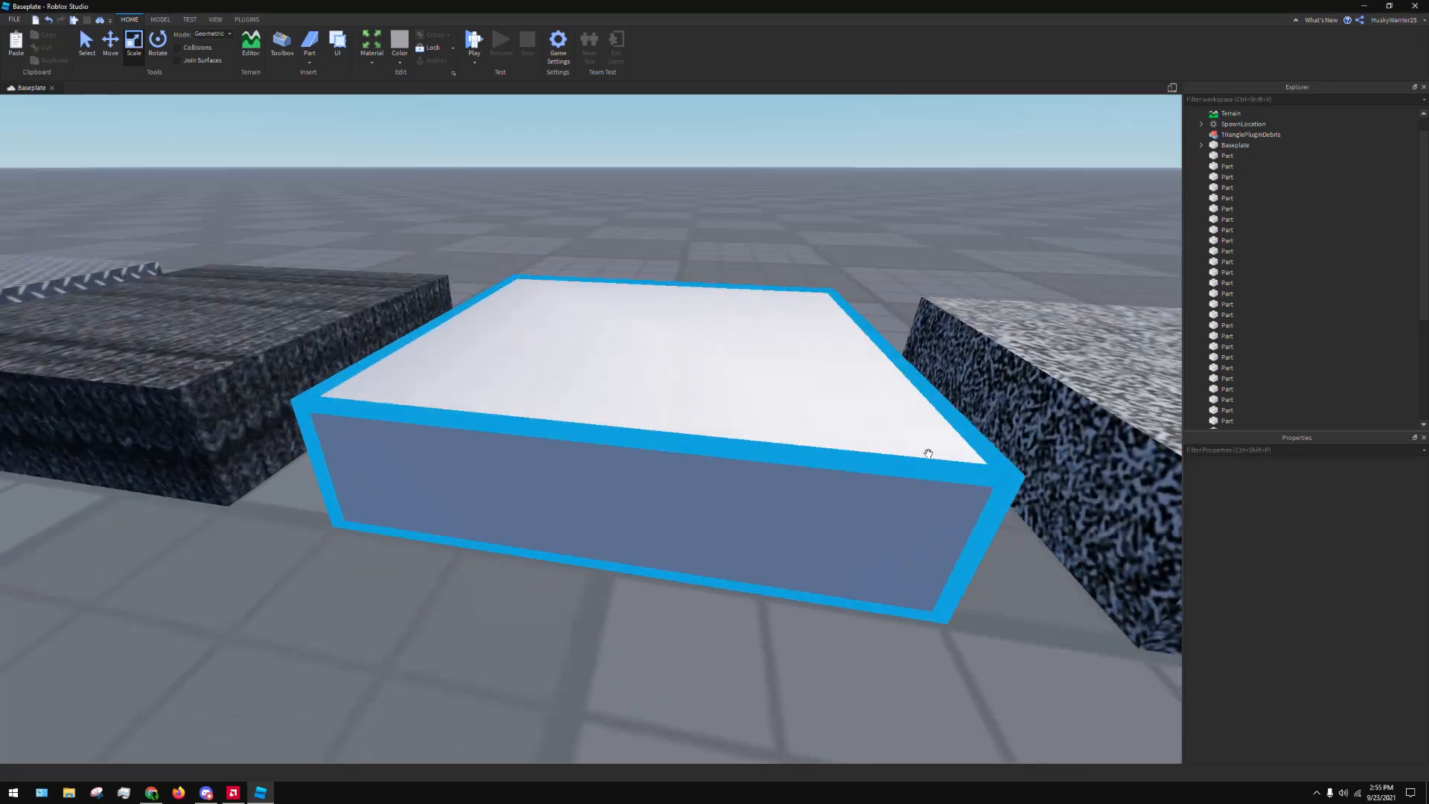
scroll(775, 526, "down", 5)
right_click_drag(775, 526, 784, 501)
scroll(775, 526, "up", 5)
key("w")
key("a")
right_click_drag(657, 563, 893, 367)
key("s")
key("s")
key("w")
key("s")
key("w")
key("s")
Survey the rest of the low-quality material samples, including the Marble and Neon parts
key("s")
key("w")
key("s")
key("a")
right_click_drag(907, 243, 909, 242)
key("d")
key("a")
key("d")
key("d")
key("e")
key("d")
key("a")
key("w")
key("s")
key("d")
right_click_drag(239, 298, 238, 298)
key("d")
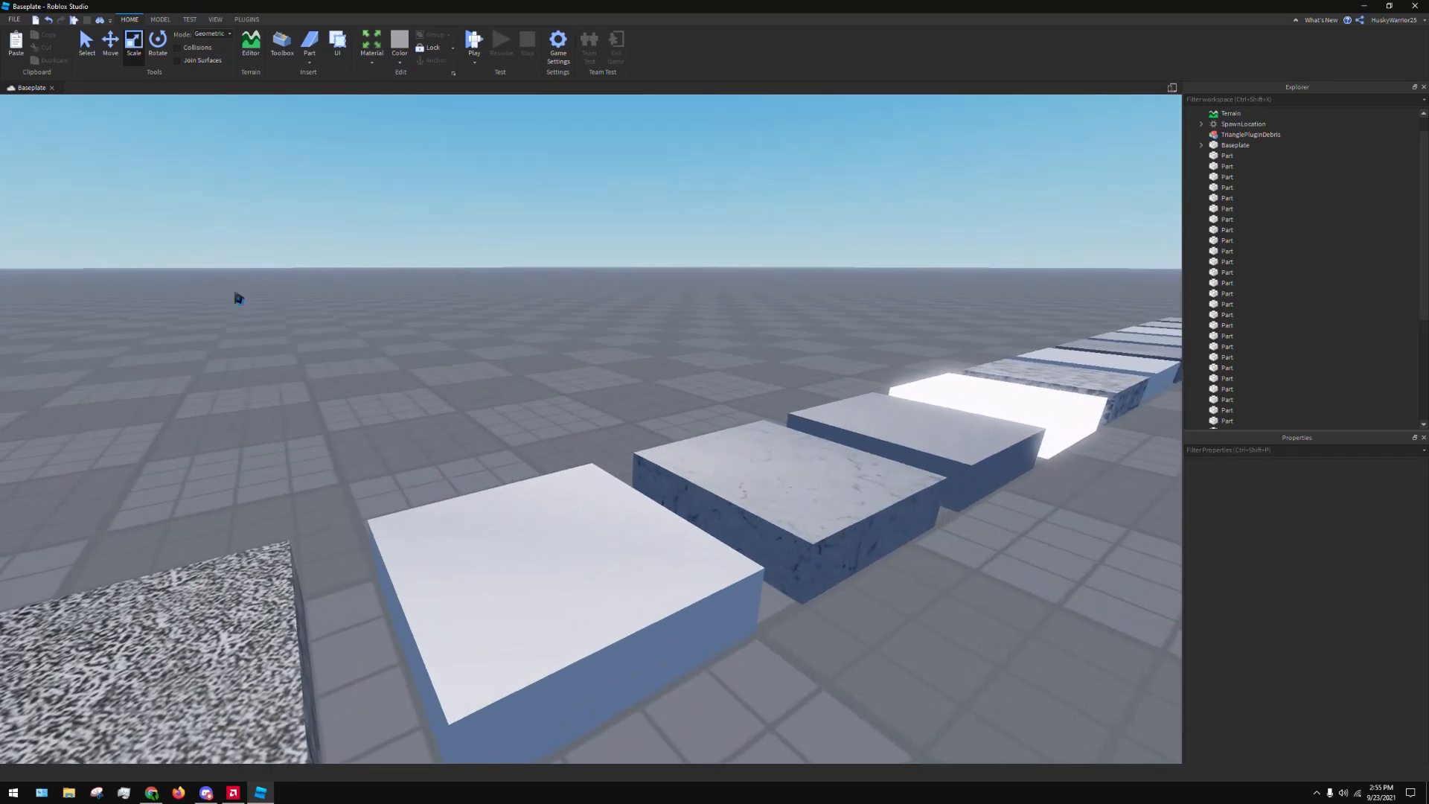
Set the rendering Quality Level and Edit Quality Level to Level 12 in the Studio settings and close them
left_click(14, 20)
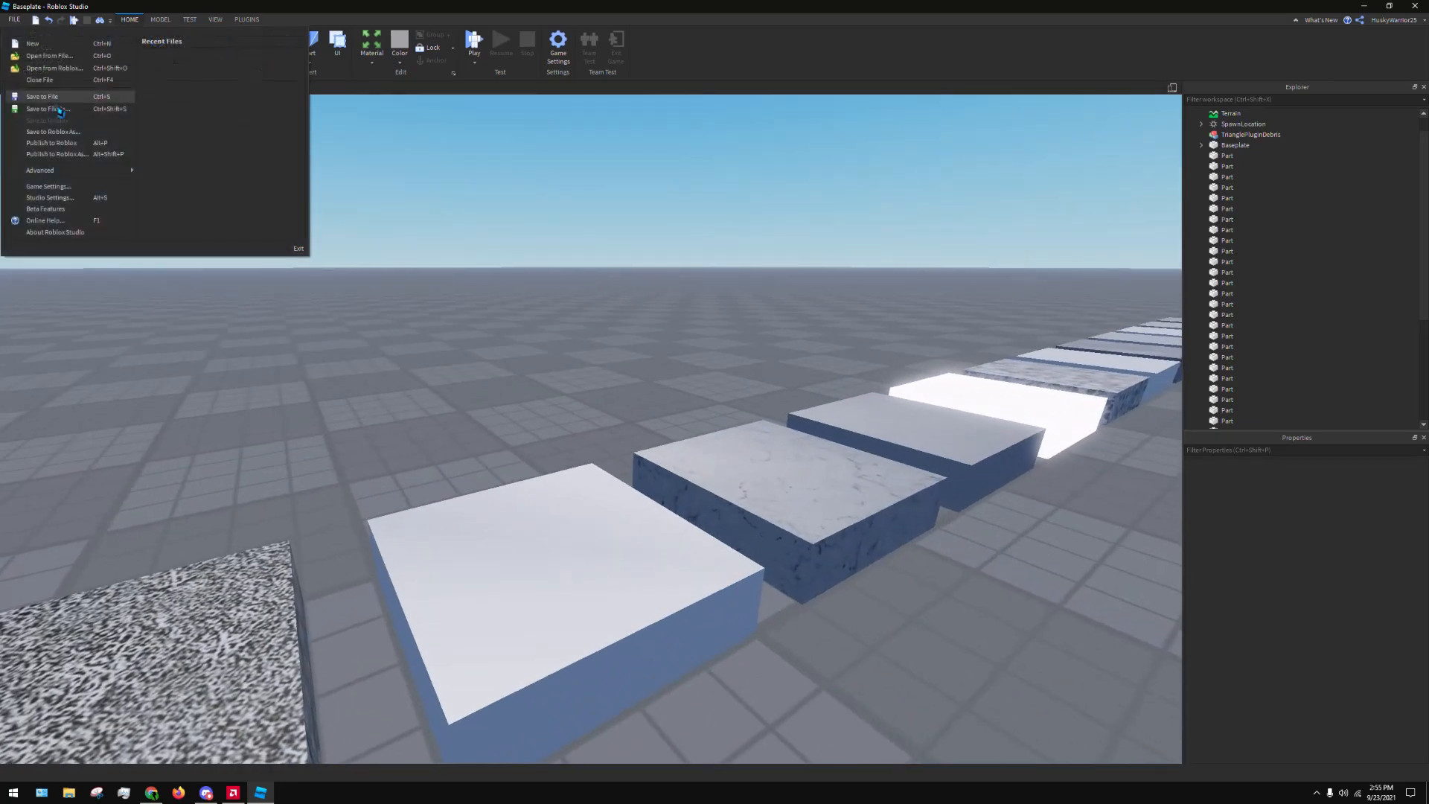
left_click(52, 198)
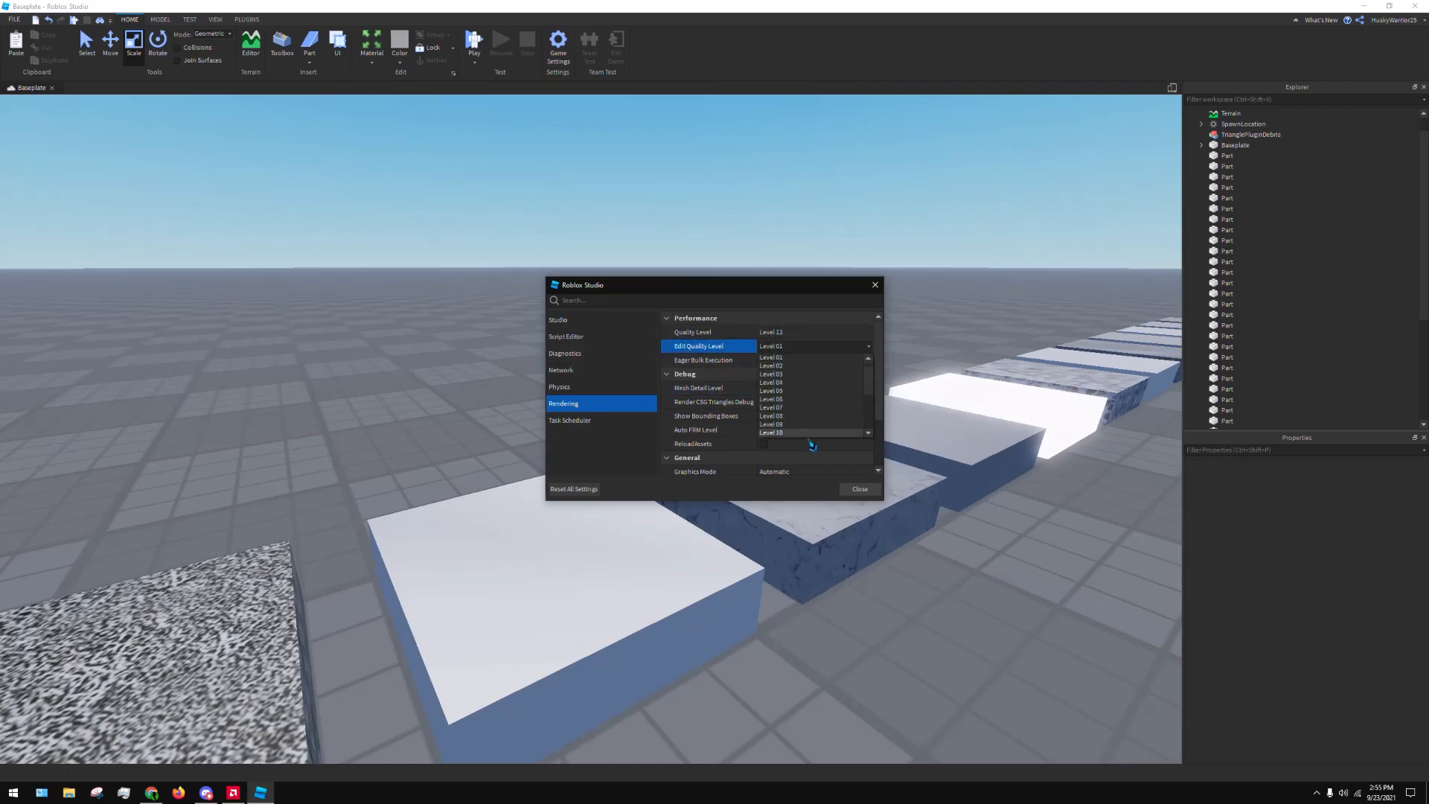
left_click(801, 408)
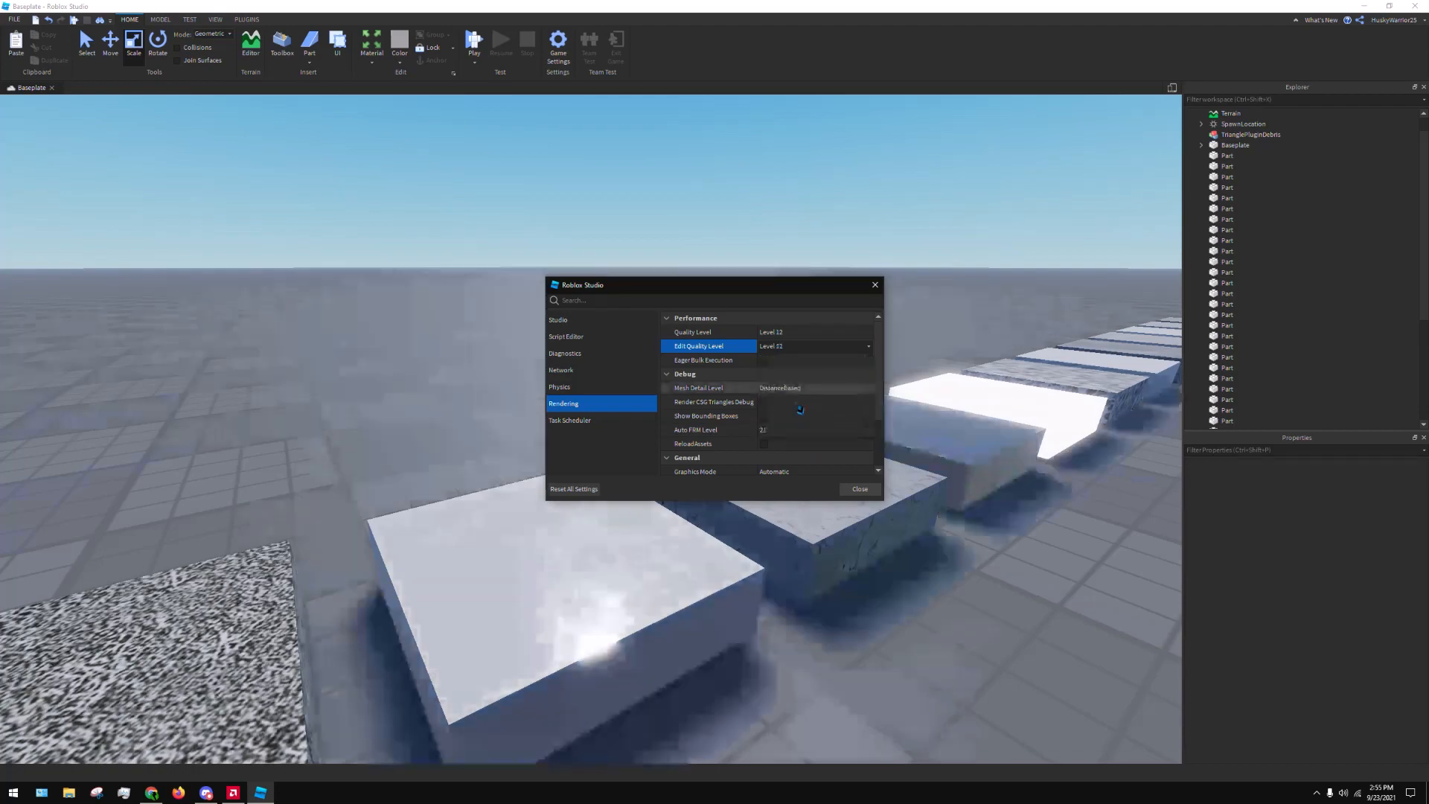
left_click(852, 491)
Look back along the row at medium quality toward the Brick, Cobblestone and Corroded Metal parts
right_click_drag(833, 450, 834, 299)
key("w")
key("s")
key("a")
key("a")
key("a")
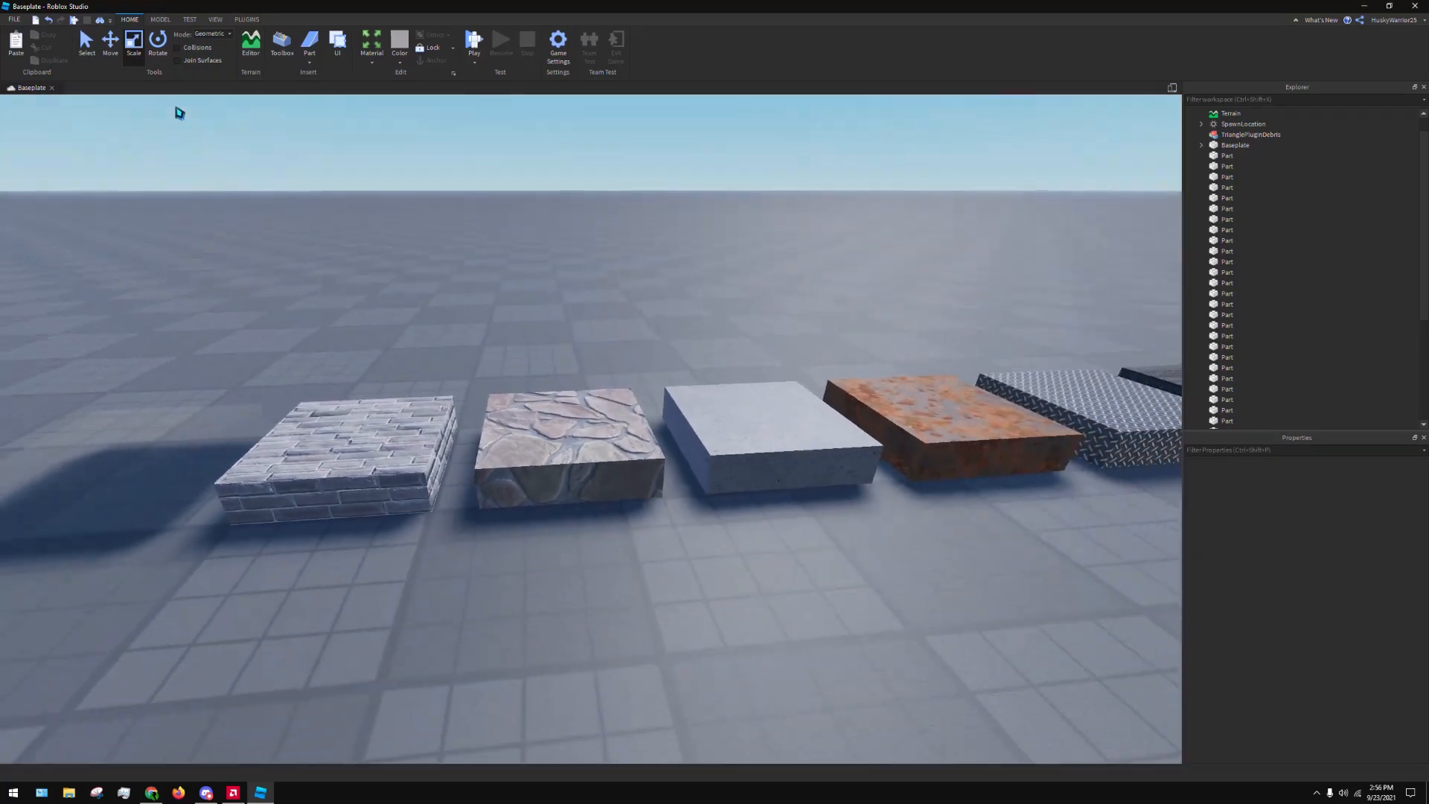
Set the rendering Quality Level and Edit Quality Level to Level 21 in the Studio settings and close them
left_click(14, 19)
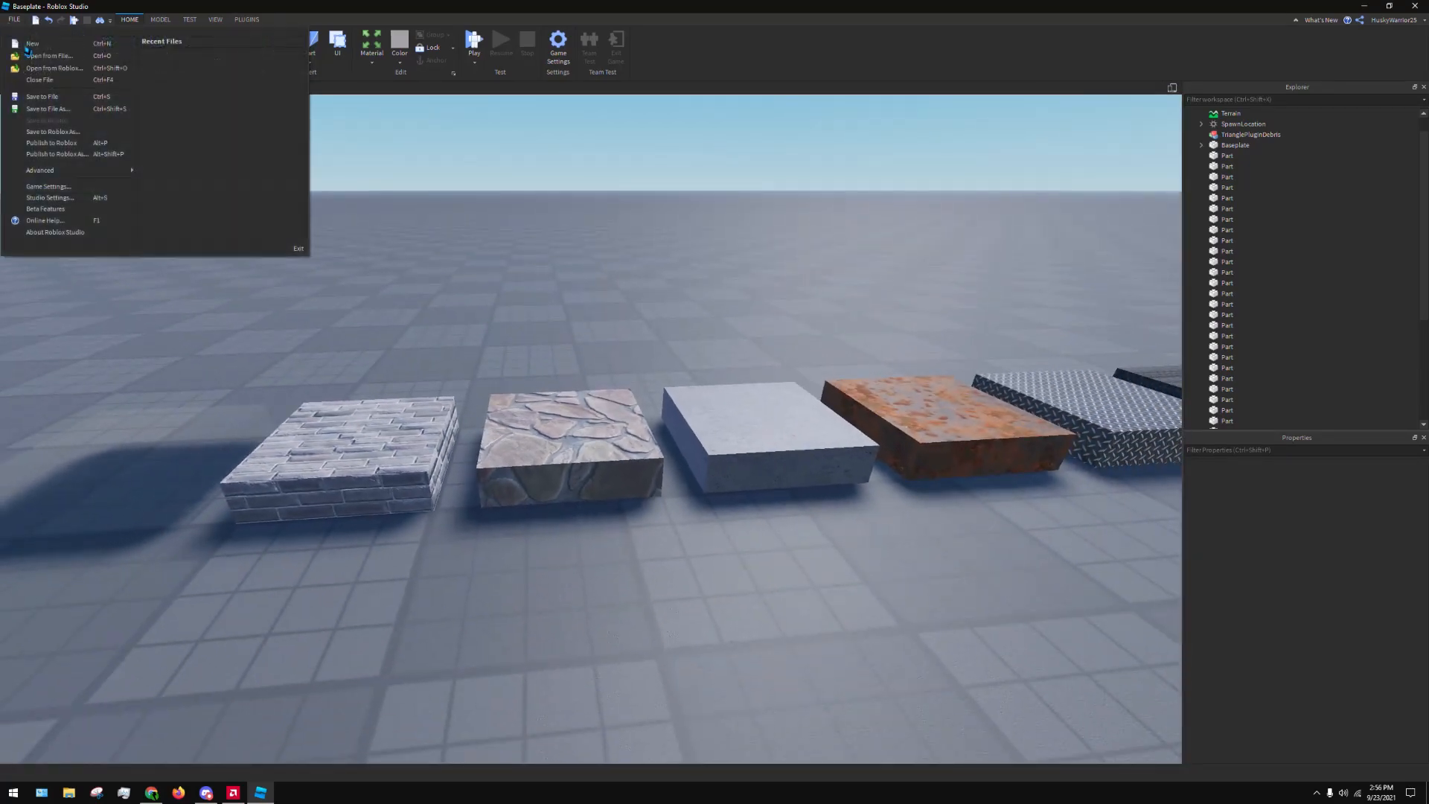
left_click(66, 203)
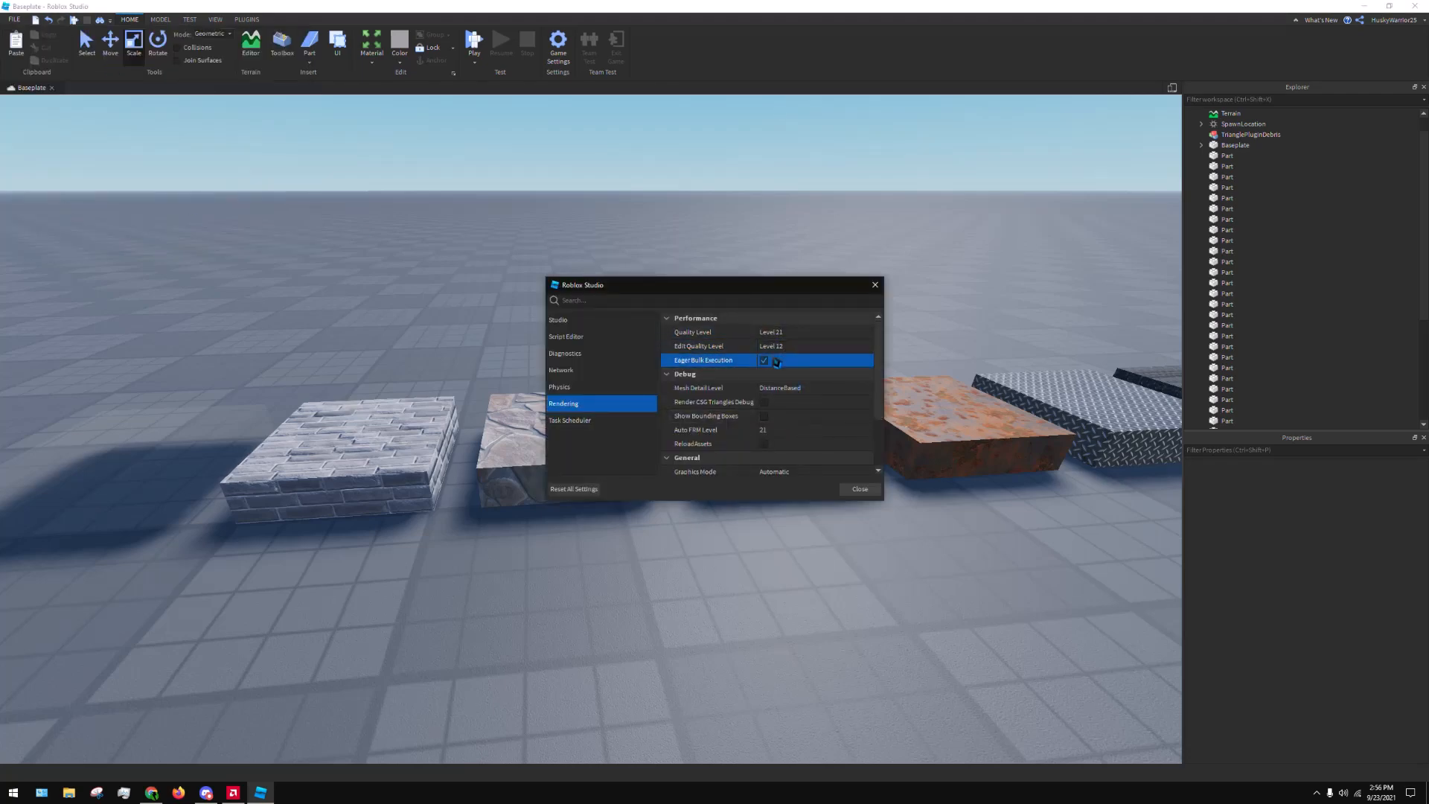
left_click(866, 494)
Inspect the row at full quality from the Force Field part along to the Neon part
right_click_drag(832, 449, 802, 484)
key("a")
key("w")
key("a")
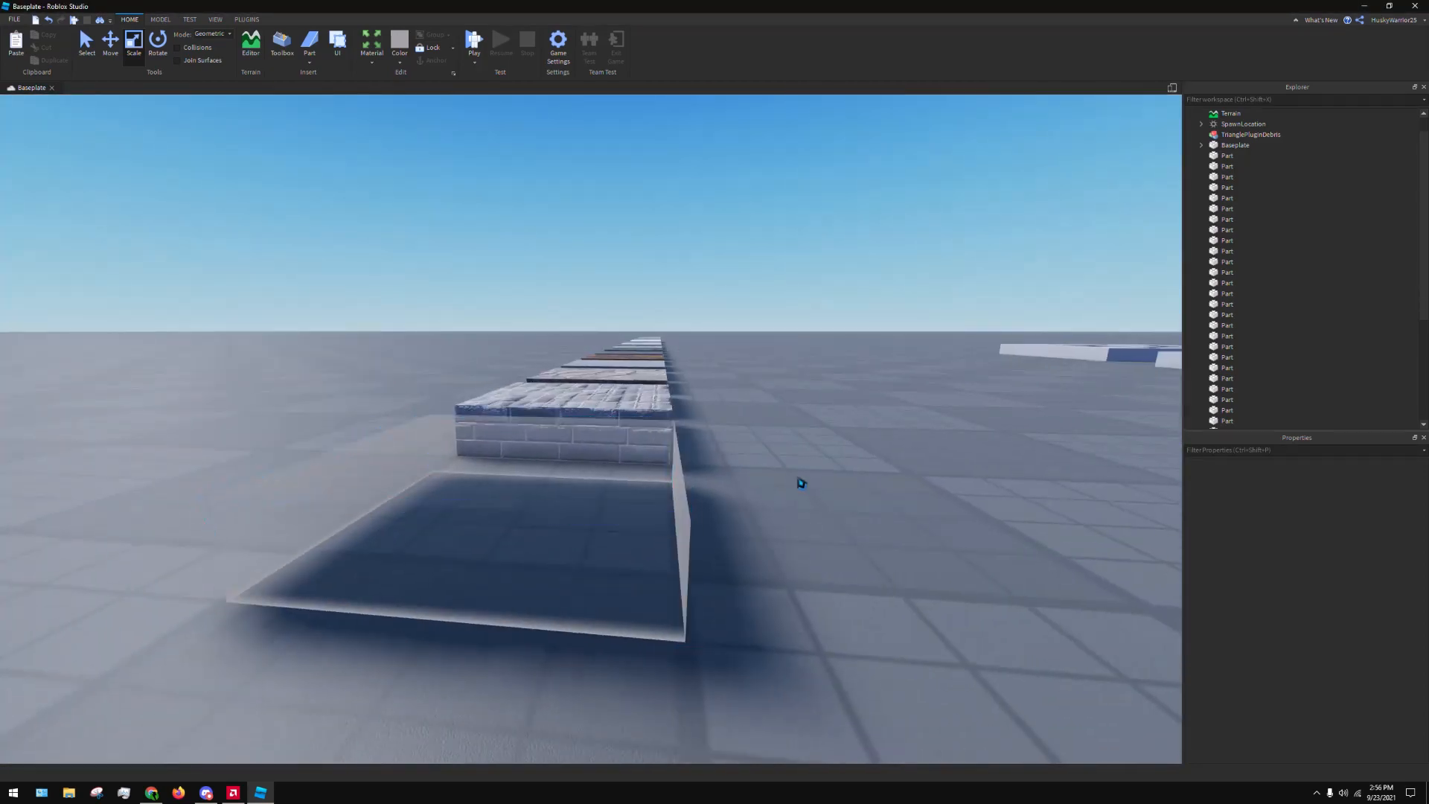
key("d")
right_click_drag(832, 433, 962, 413)
key("w")
key("w")
key("d")
key("d")
key("d")
key("w")
key("d")
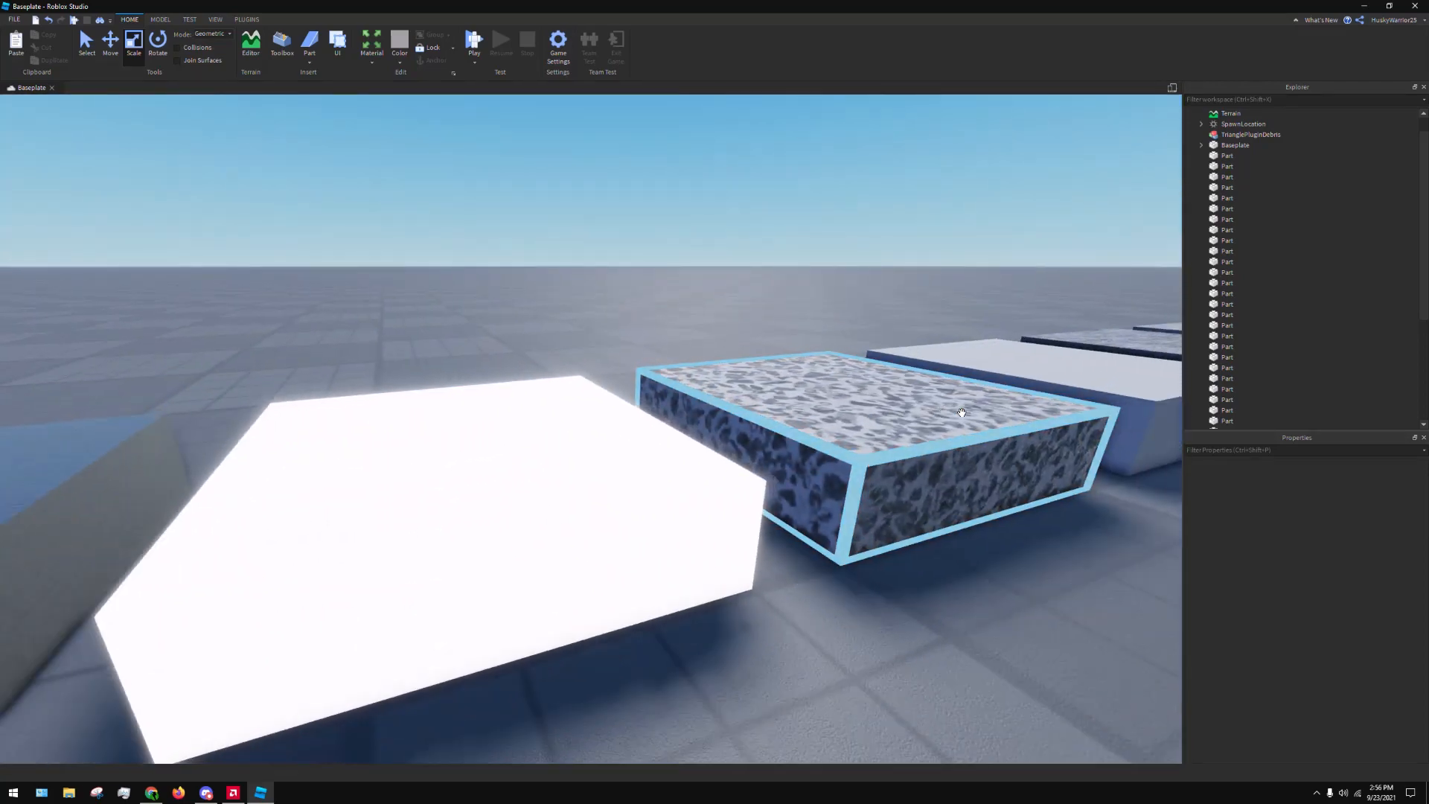
key("s")
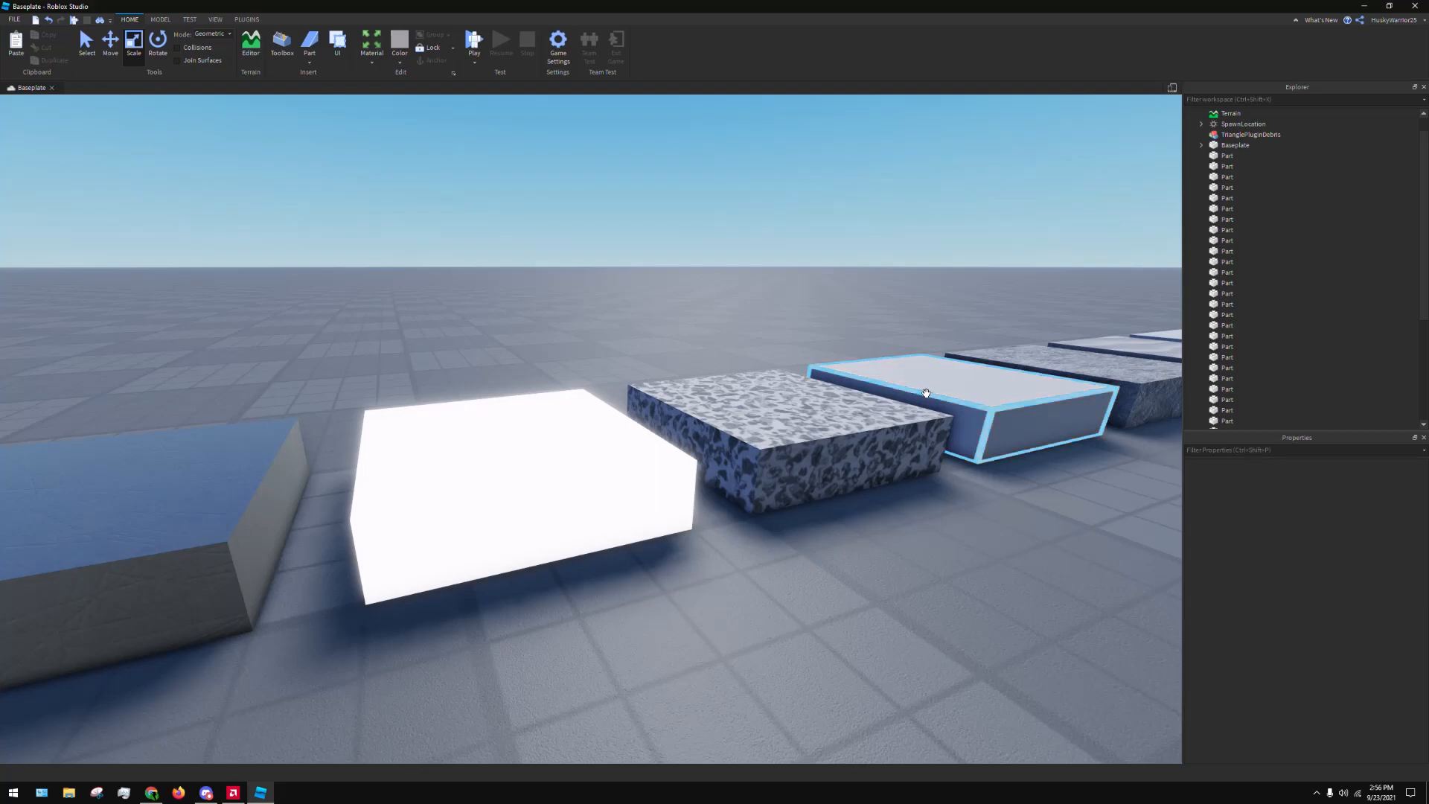
View the samples beyond the Neon part, ending with an overview of the row and the older parts behind it
key("w")
right_click_drag(965, 373, 678, 365)
key("d")
key("s")
key("w")
key("d")
key("d")
key("d")
key("w")
key("d")
key("w")
key("d")
key("s")
key("a")
key("w")
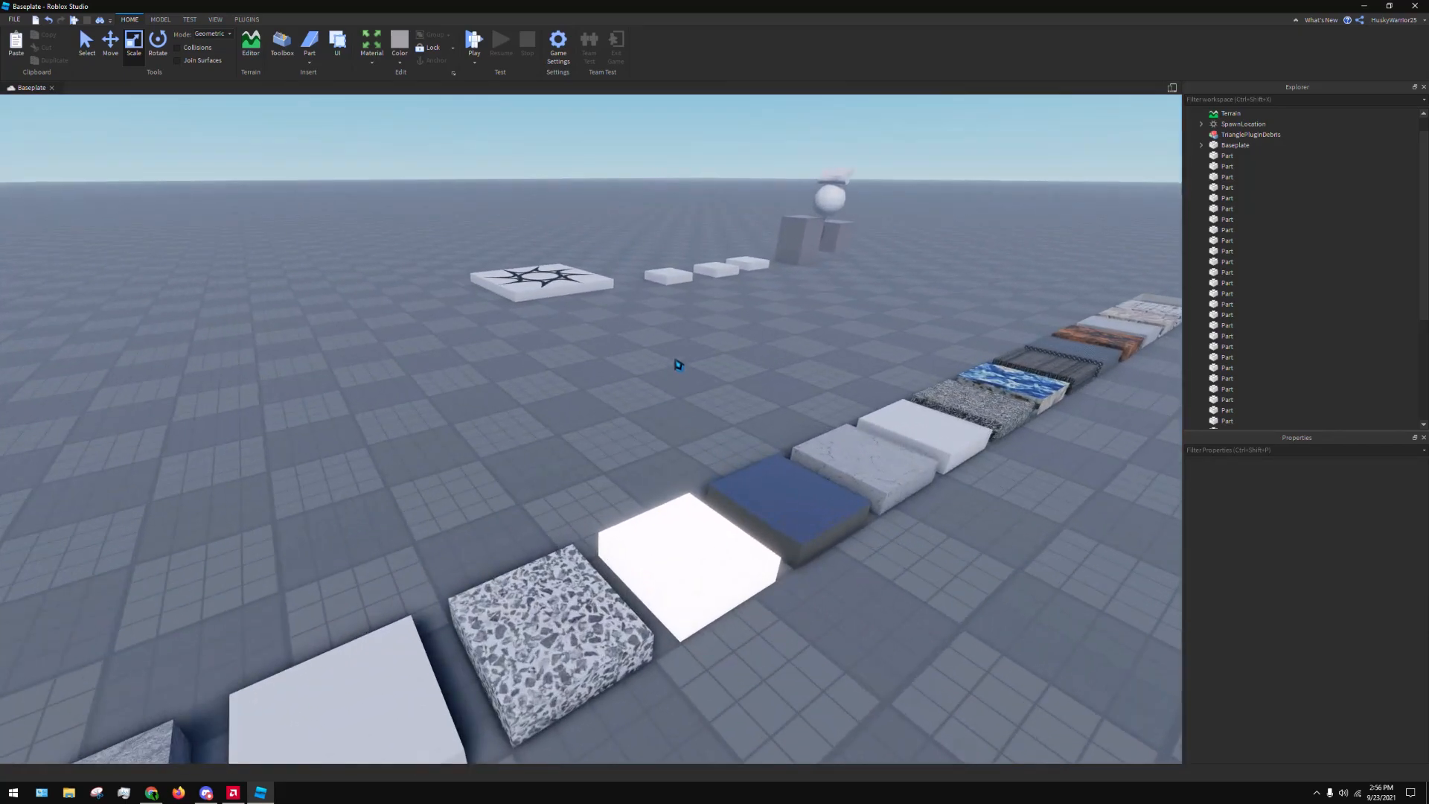
Select the group of older parts standing apart from the material row and delete them
left_click_drag(646, 162, 838, 329)
key("Delete")
right_click_drag(839, 328, 795, 495)
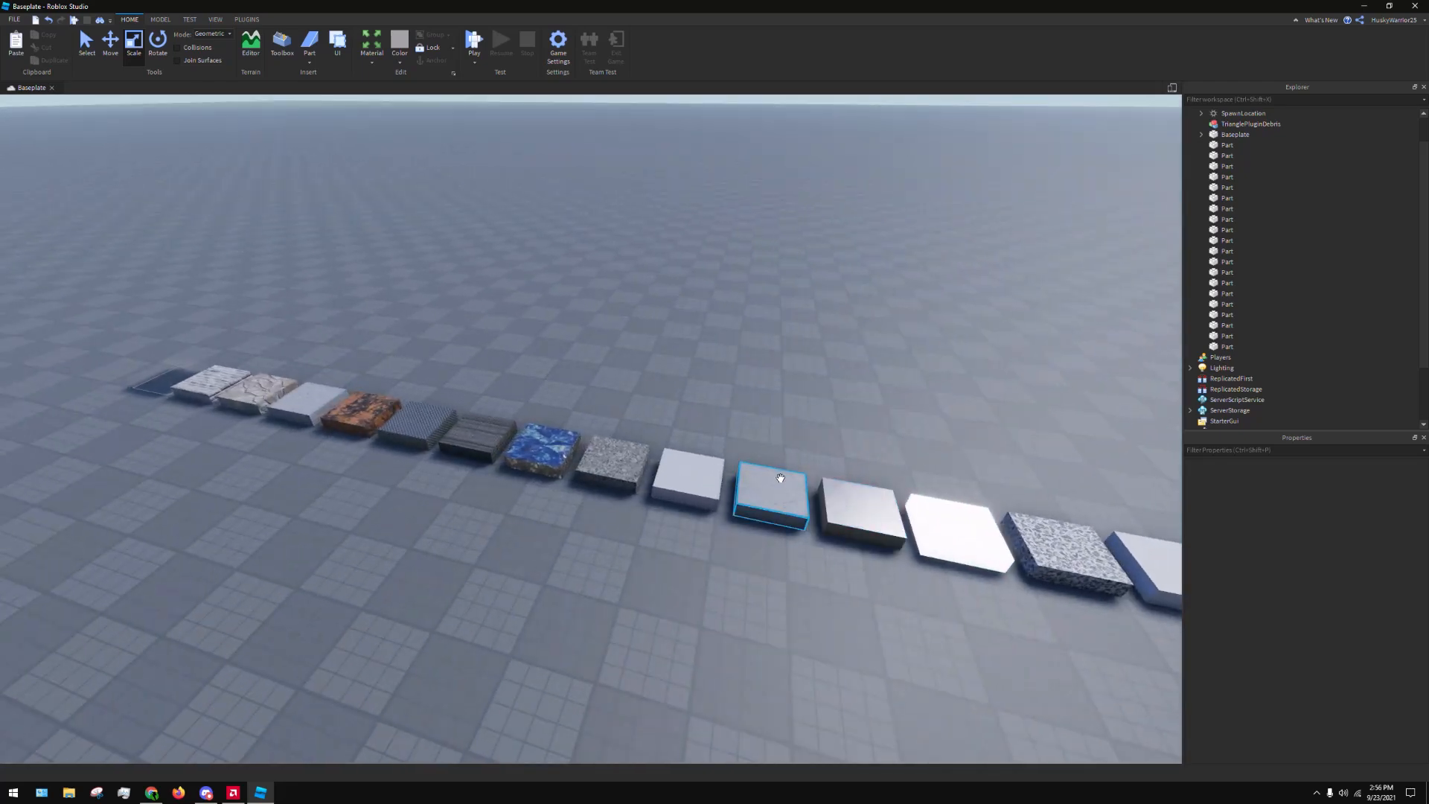
key("d")
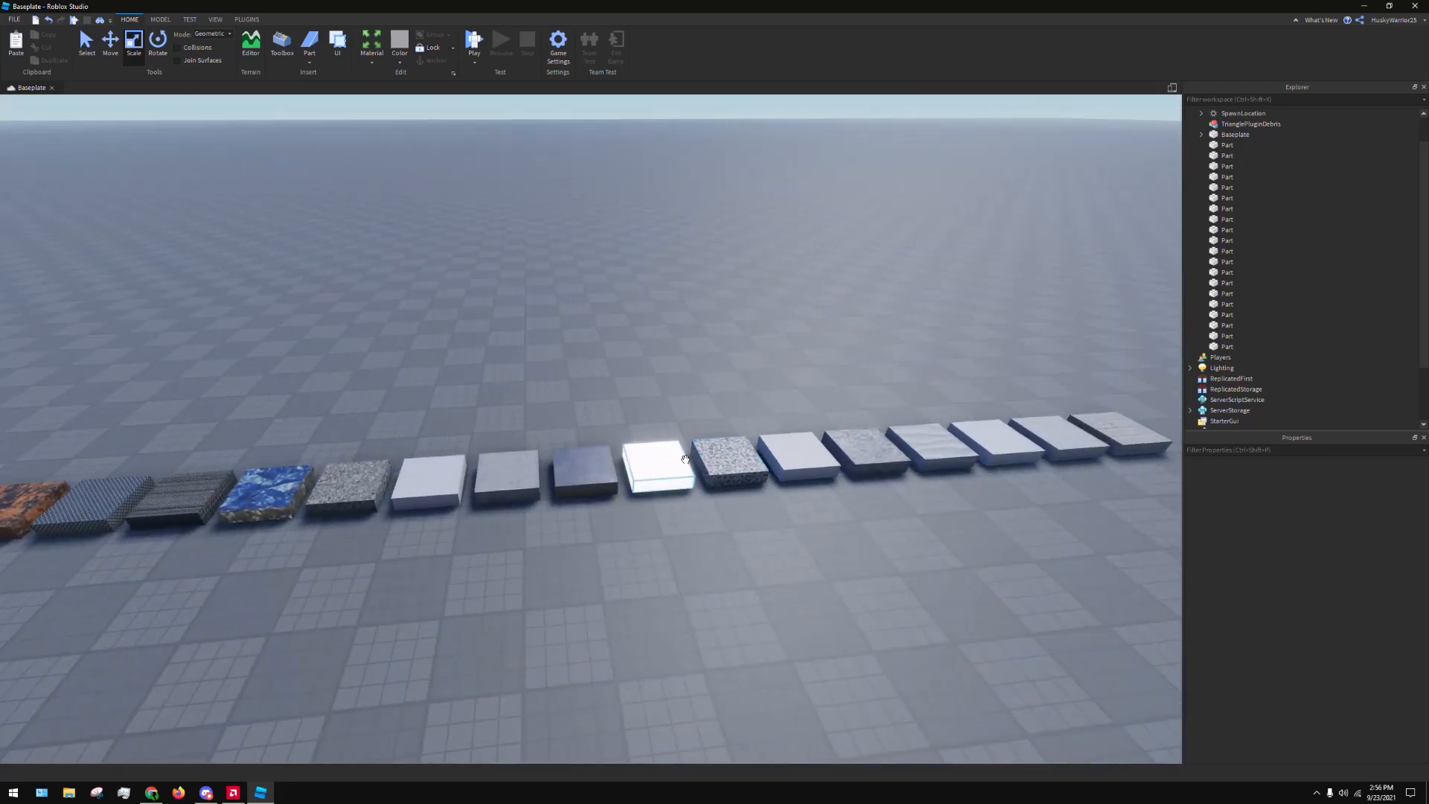
Move the Neon part out of the row to open ground near the Force Field end and deselect it
key("w")
right_click_drag(715, 562, 715, 562)
key("w")
left_click_drag(575, 423, 724, 553)
right_click_drag(749, 574, 725, 553)
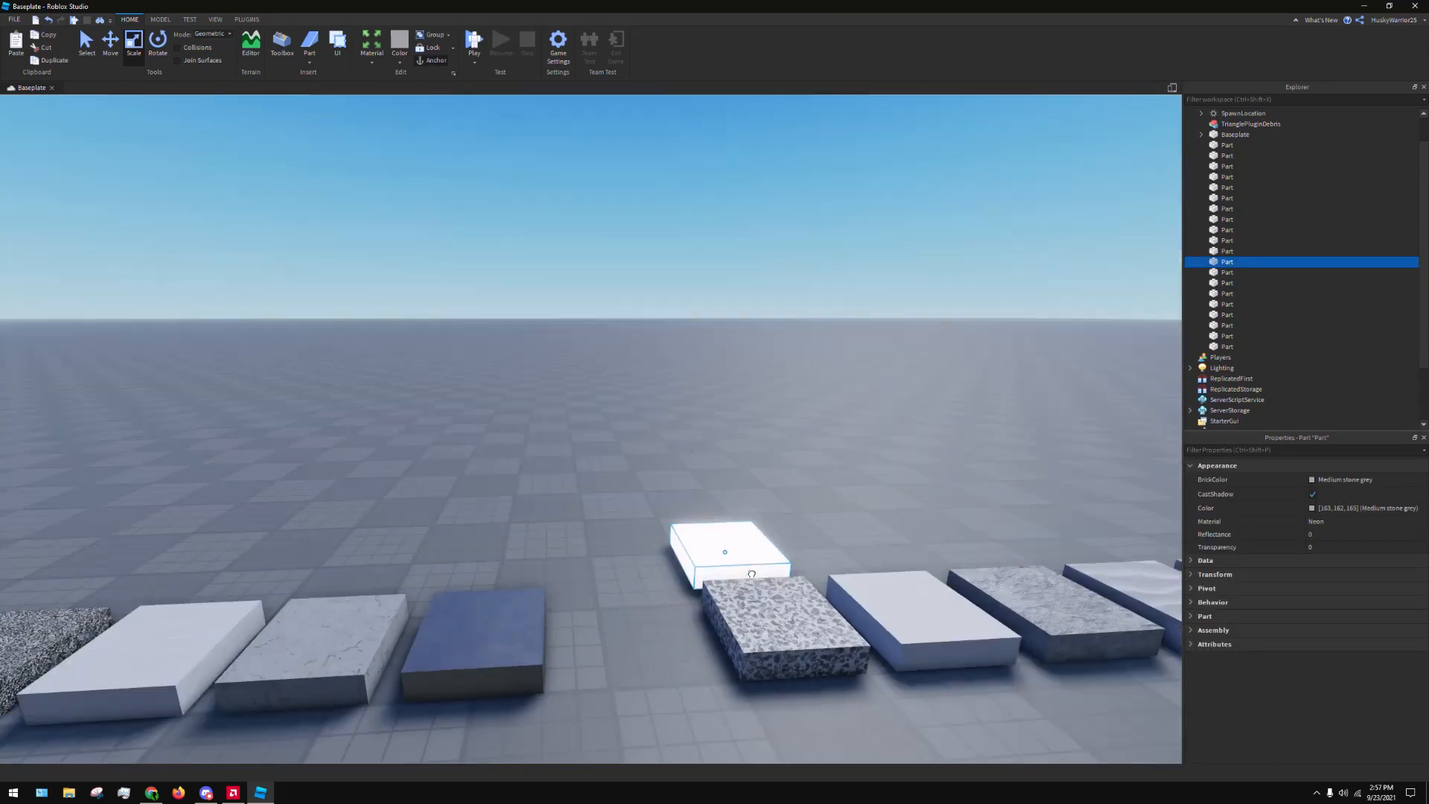
key("s")
left_click_drag(724, 553, 496, 543)
right_click_drag(667, 466, 496, 542)
left_click_drag(495, 543, 539, 479)
right_click_drag(496, 543, 539, 478)
key("s")
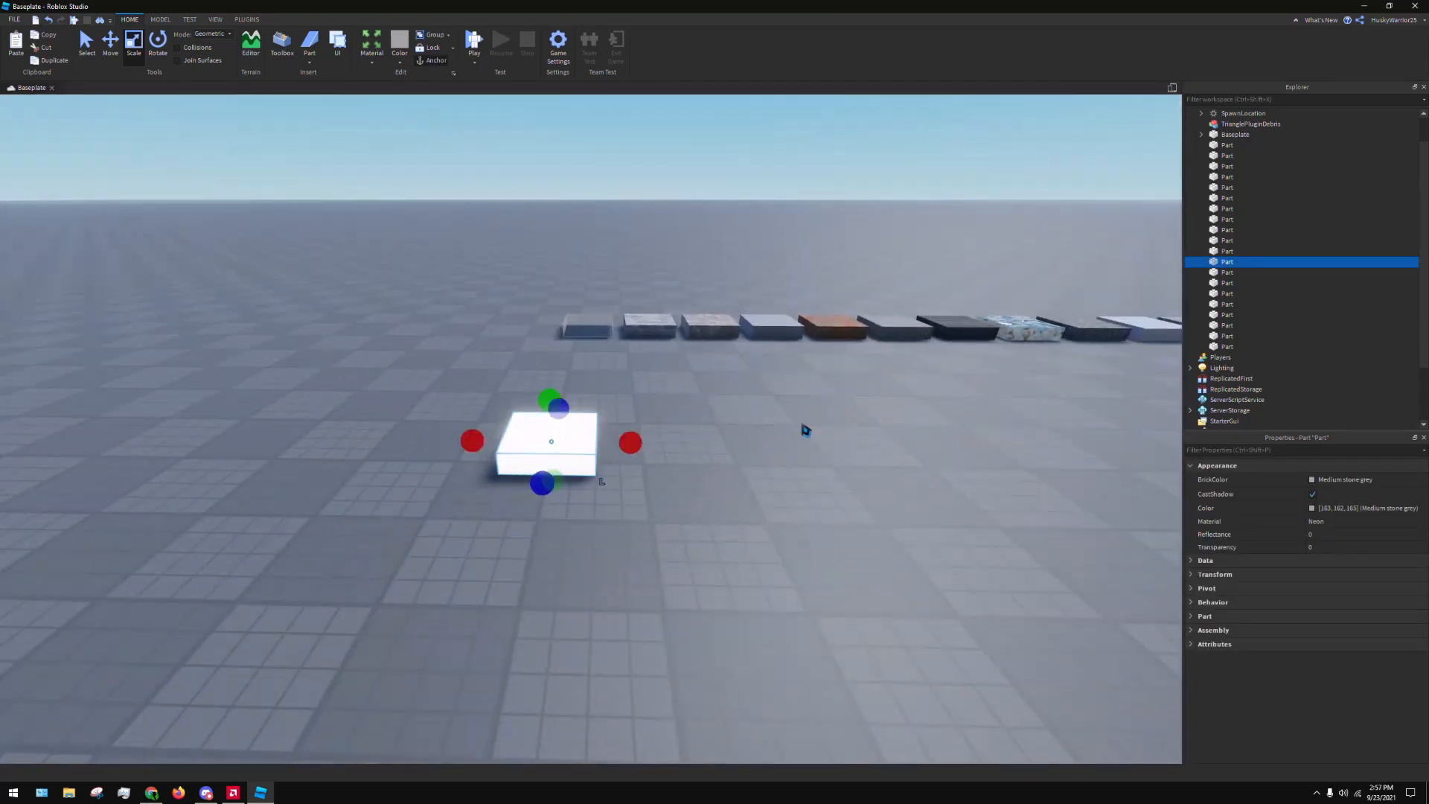
left_click(804, 422)
Move the Force Field part out of the row beside the Neon part and reduce its height
key("w")
right_click_drag(804, 423, 714, 482)
key("a")
key("d")
key("w")
right_click_drag(775, 641, 775, 606)
key("s")
key("w")
right_click_drag(759, 373, 699, 332)
key("s")
left_click_drag(633, 246, 759, 525)
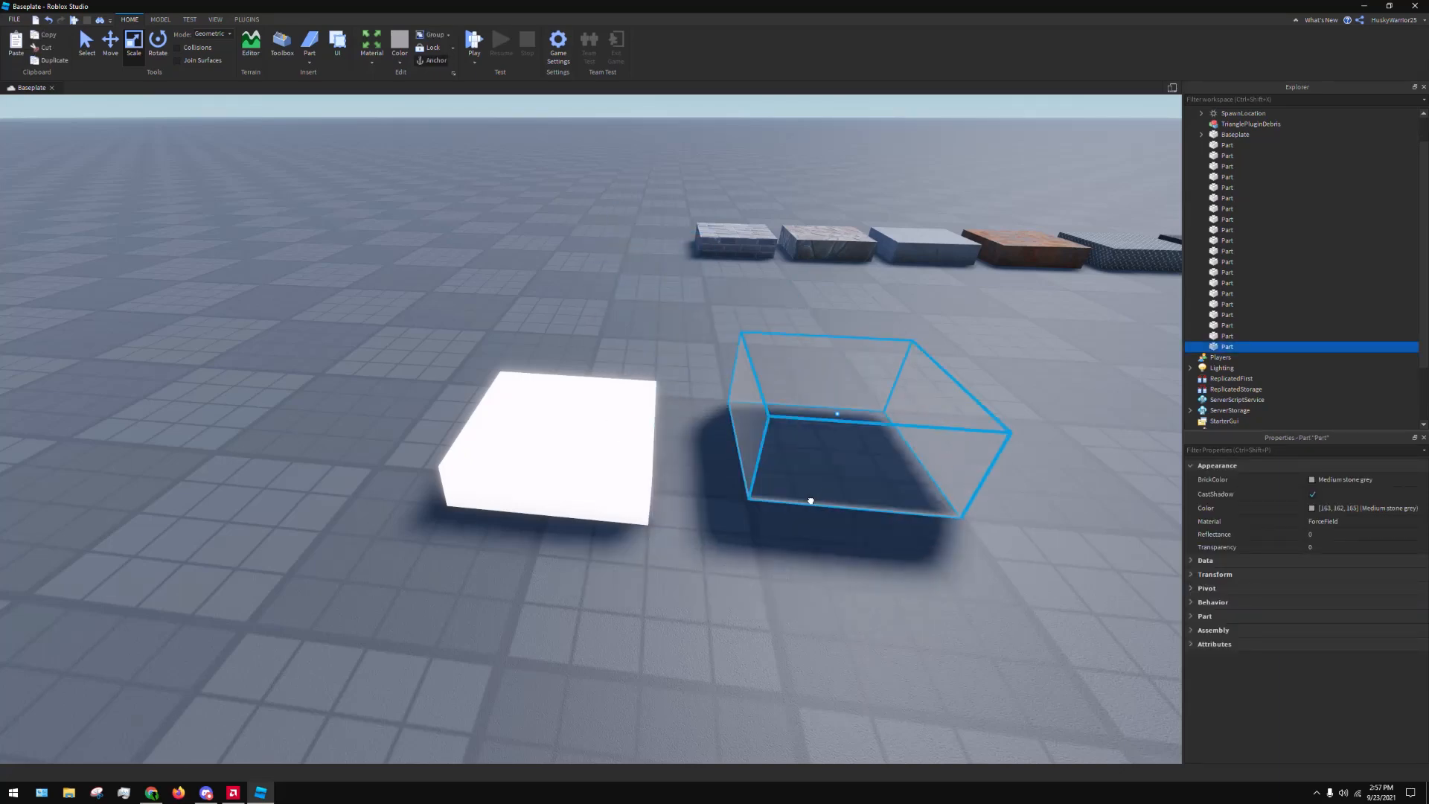
left_click_drag(823, 358, 807, 399)
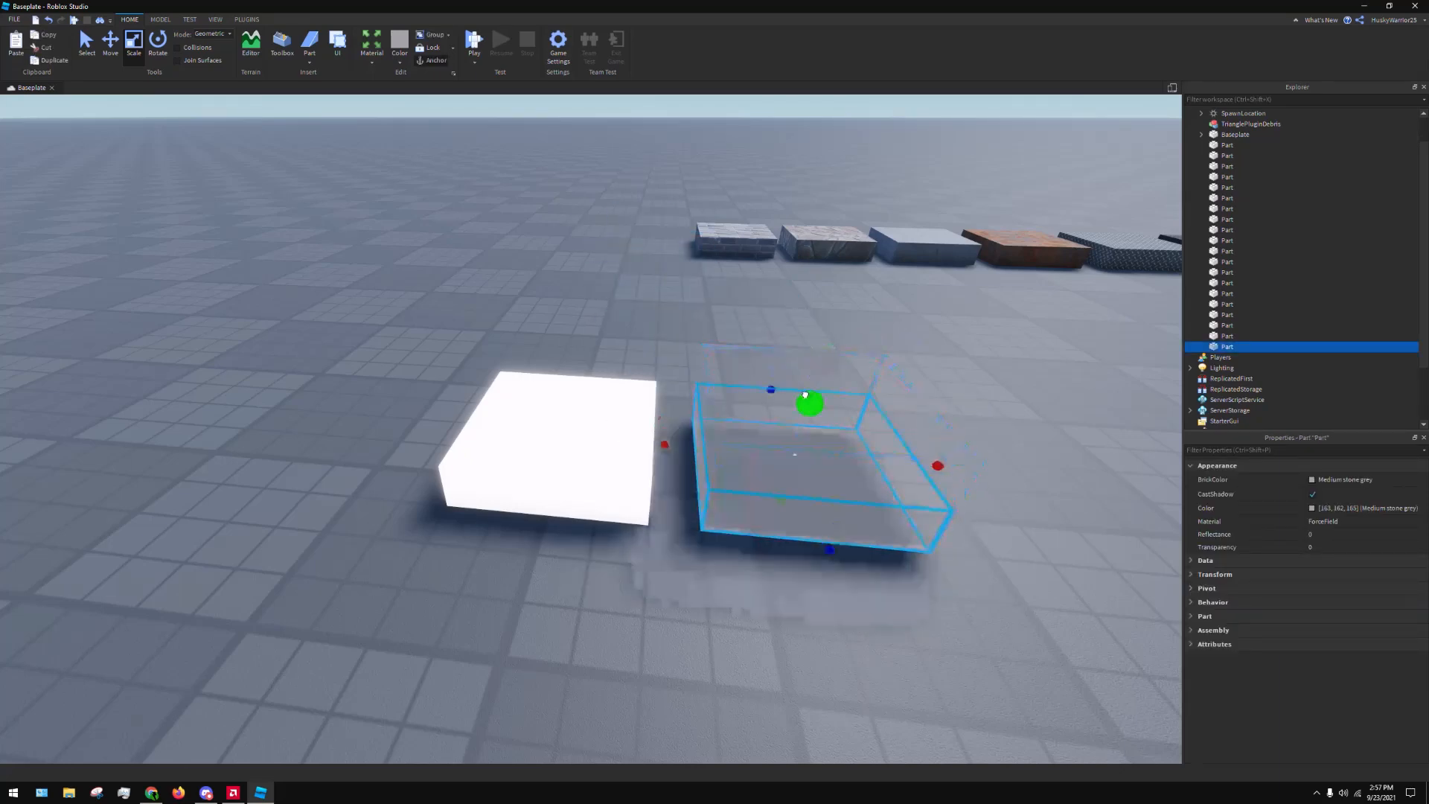
Deselect the Force Field part and examine it beside the Neon part from several angles and distances
left_click_drag(774, 497, 769, 526)
left_click(954, 383)
right_click_drag(953, 383, 952, 386)
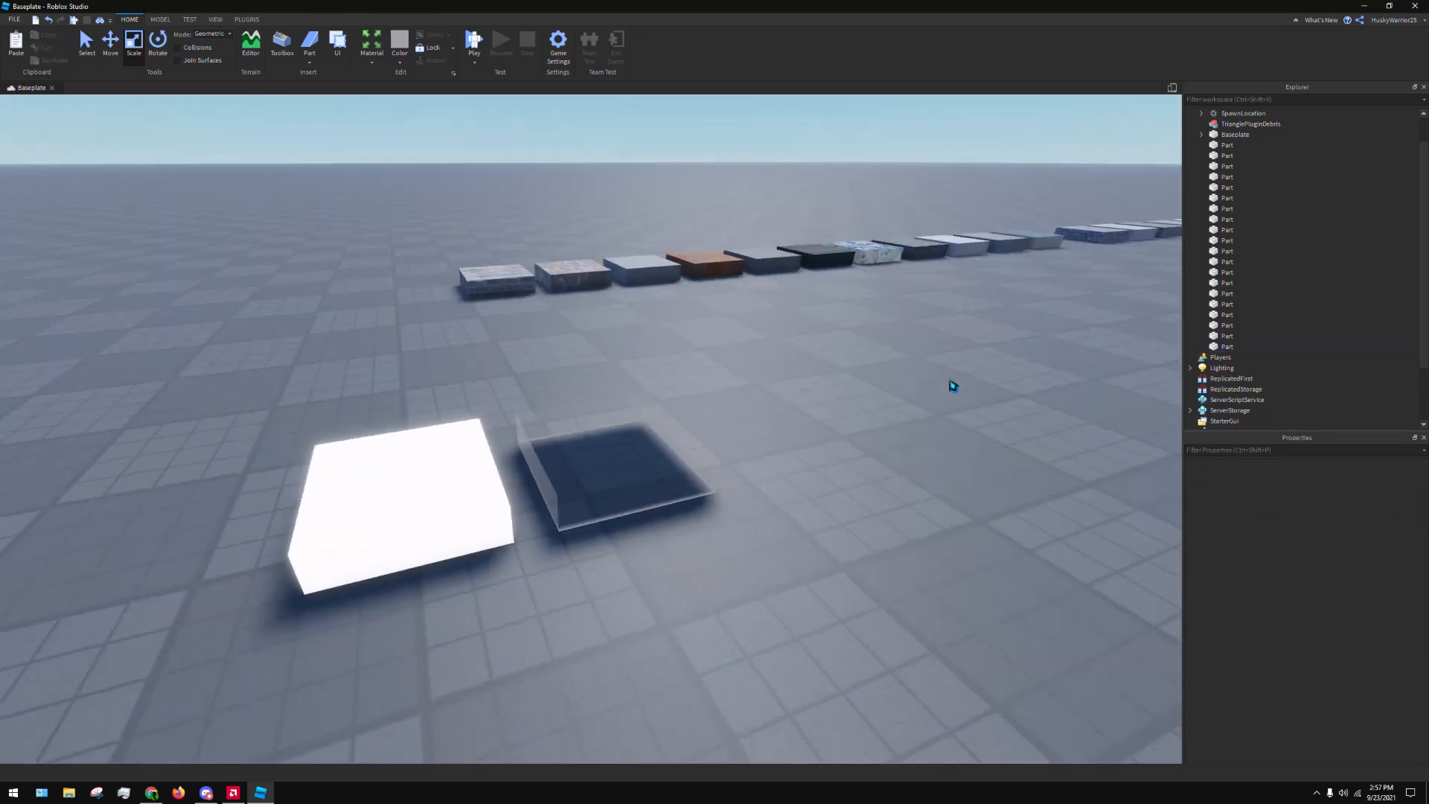
key("s")
key("d")
key("s")
key("a")
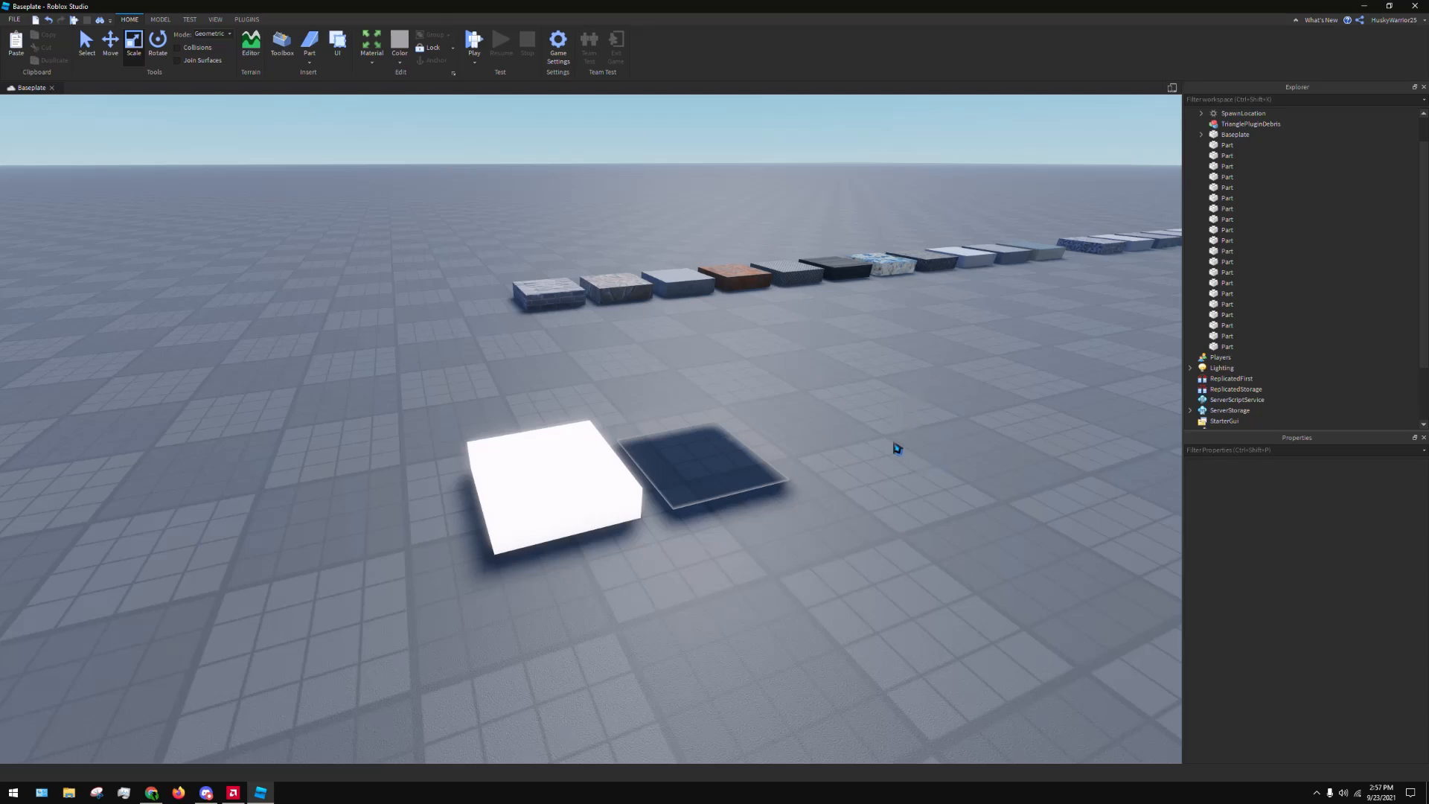
key("w")
key("d")
right_click_drag(815, 444, 789, 458)
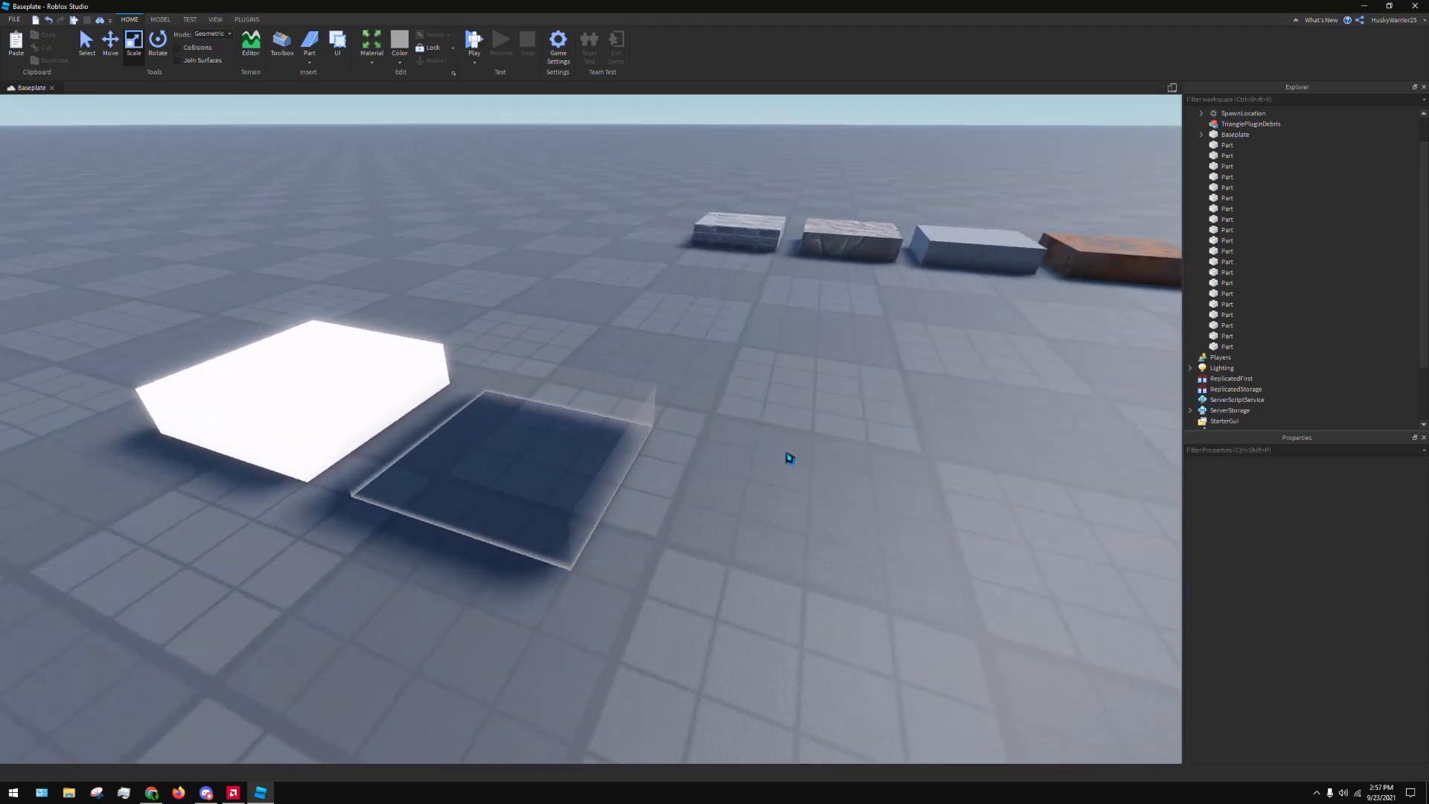
Try moving the Force Field part along the ground, undo the move and deselect it
scroll(790, 459, "down", 5)
left_click(555, 456)
scroll(606, 497, "up", 5)
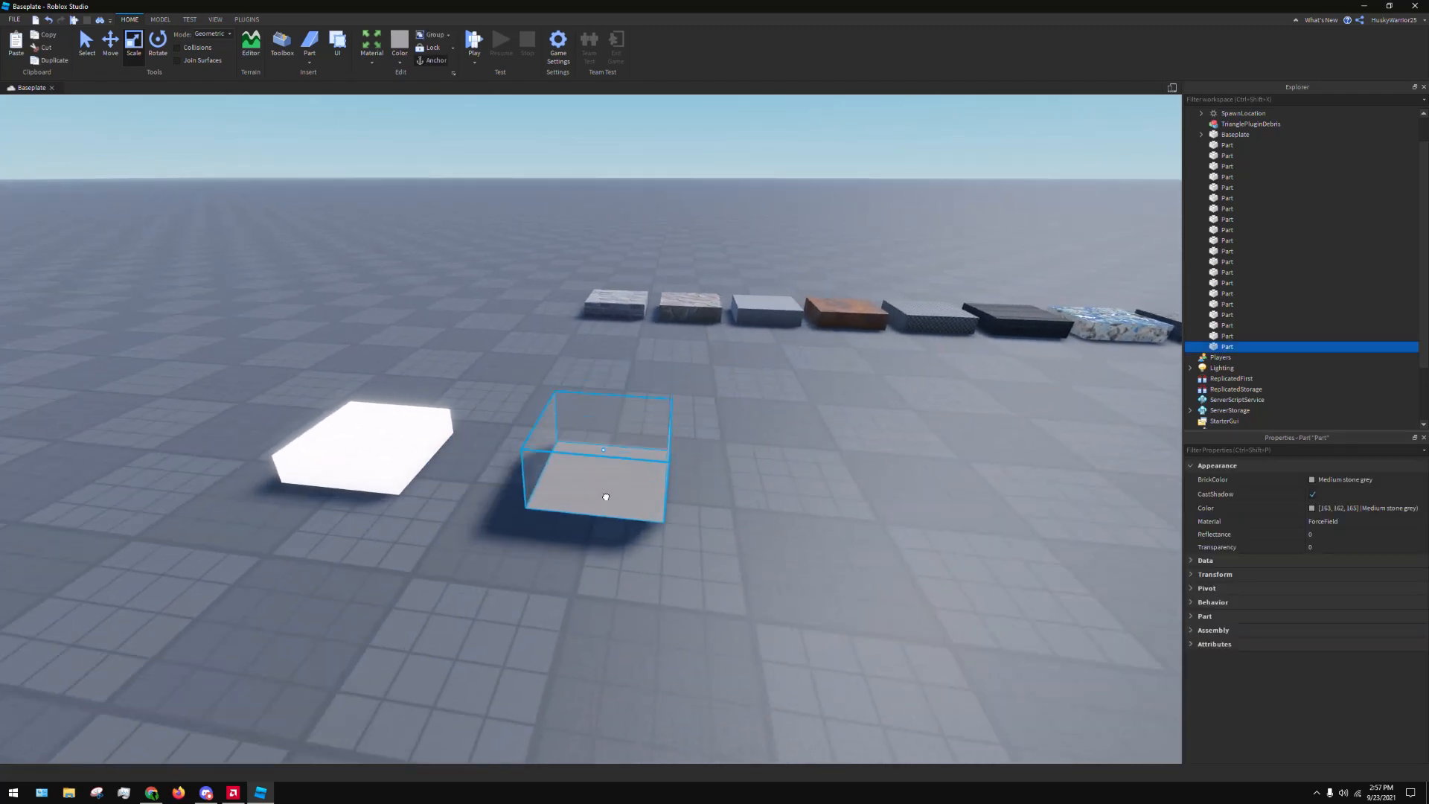
left_click_drag(606, 497, 549, 479)
key("ctrl+z")
left_click(692, 485)
right_click_drag(693, 484, 698, 480)
Examine the samples along the material row, including the Metal part, and return to the Brick end
key("w")
key("d")
right_click_drag(804, 526, 816, 523)
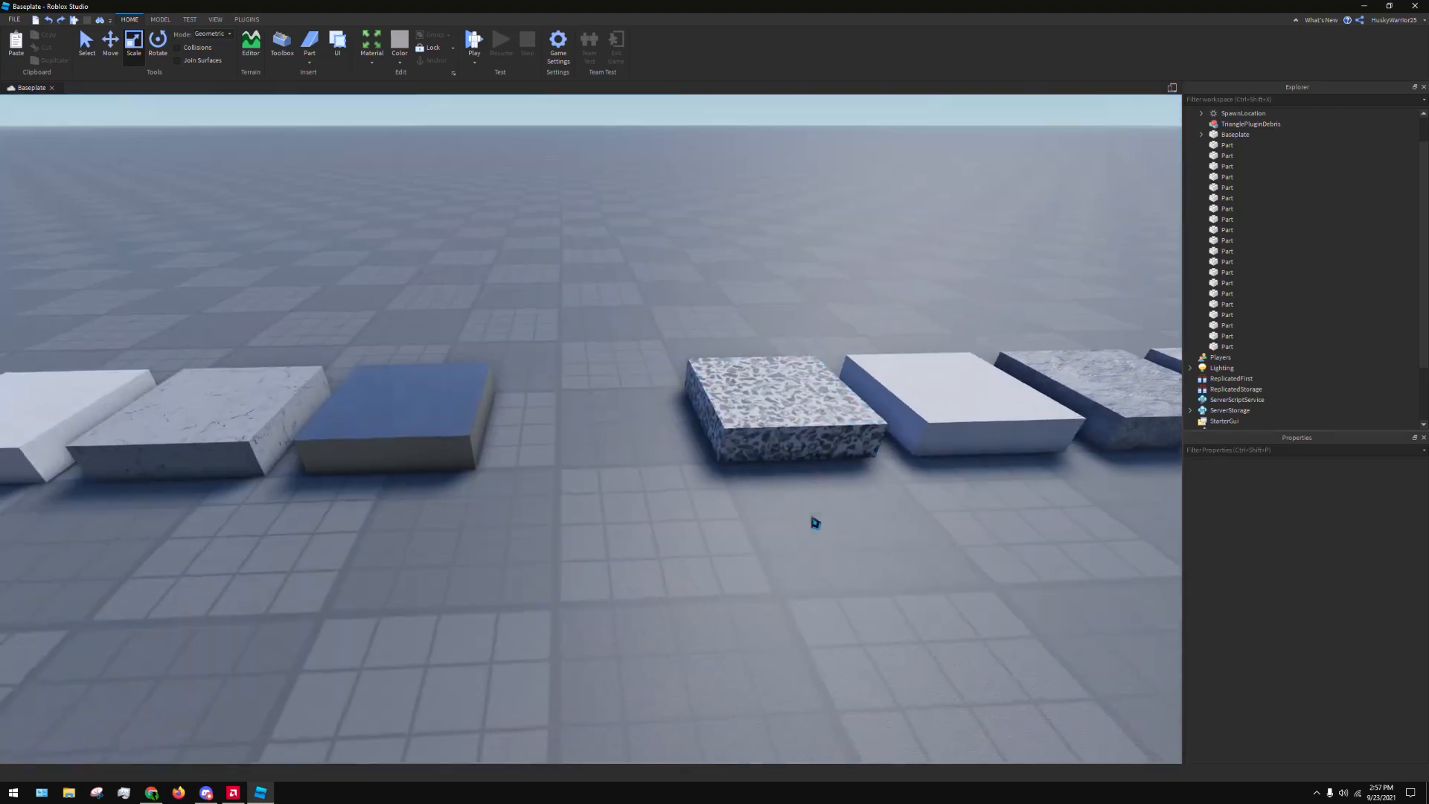
left_click(474, 404)
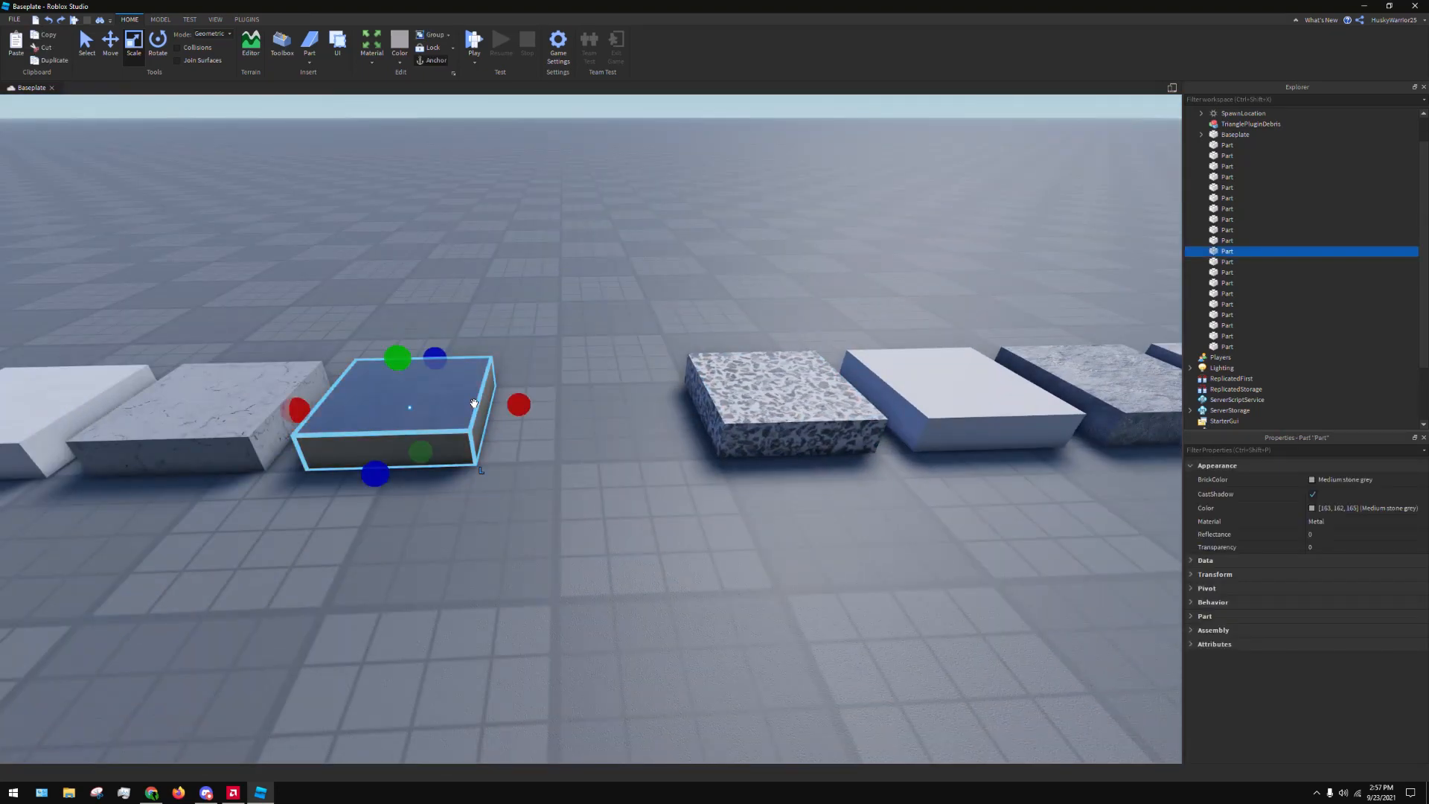
left_click(632, 538)
key("d")
key("d")
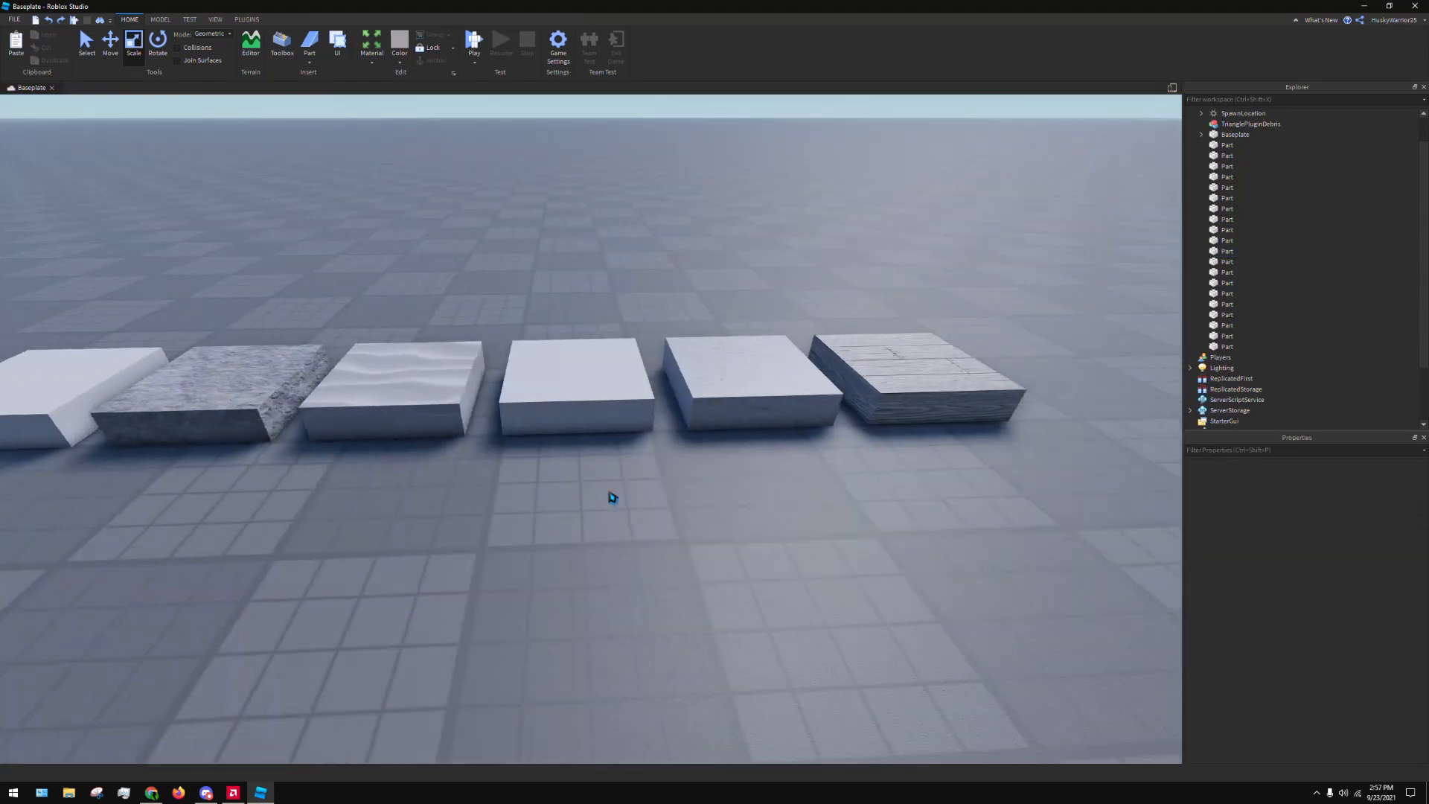
key("a")
right_click_drag(577, 473, 576, 473)
key("a")
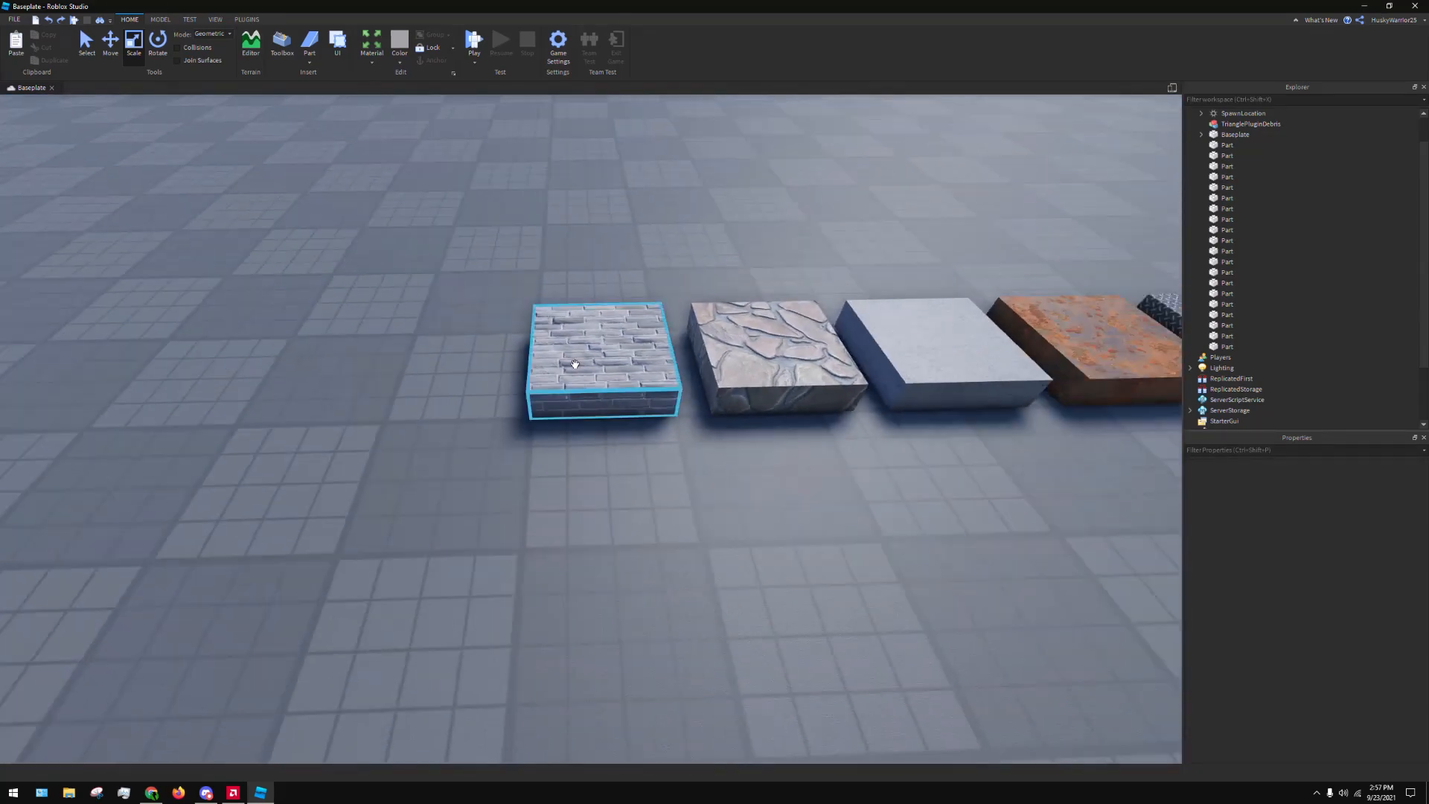
Make a copy of the Brick part and place it on open ground in front of the row
left_click(594, 374)
key("ctrl+x")
key("ctrl+v")
key("ctrl+v")
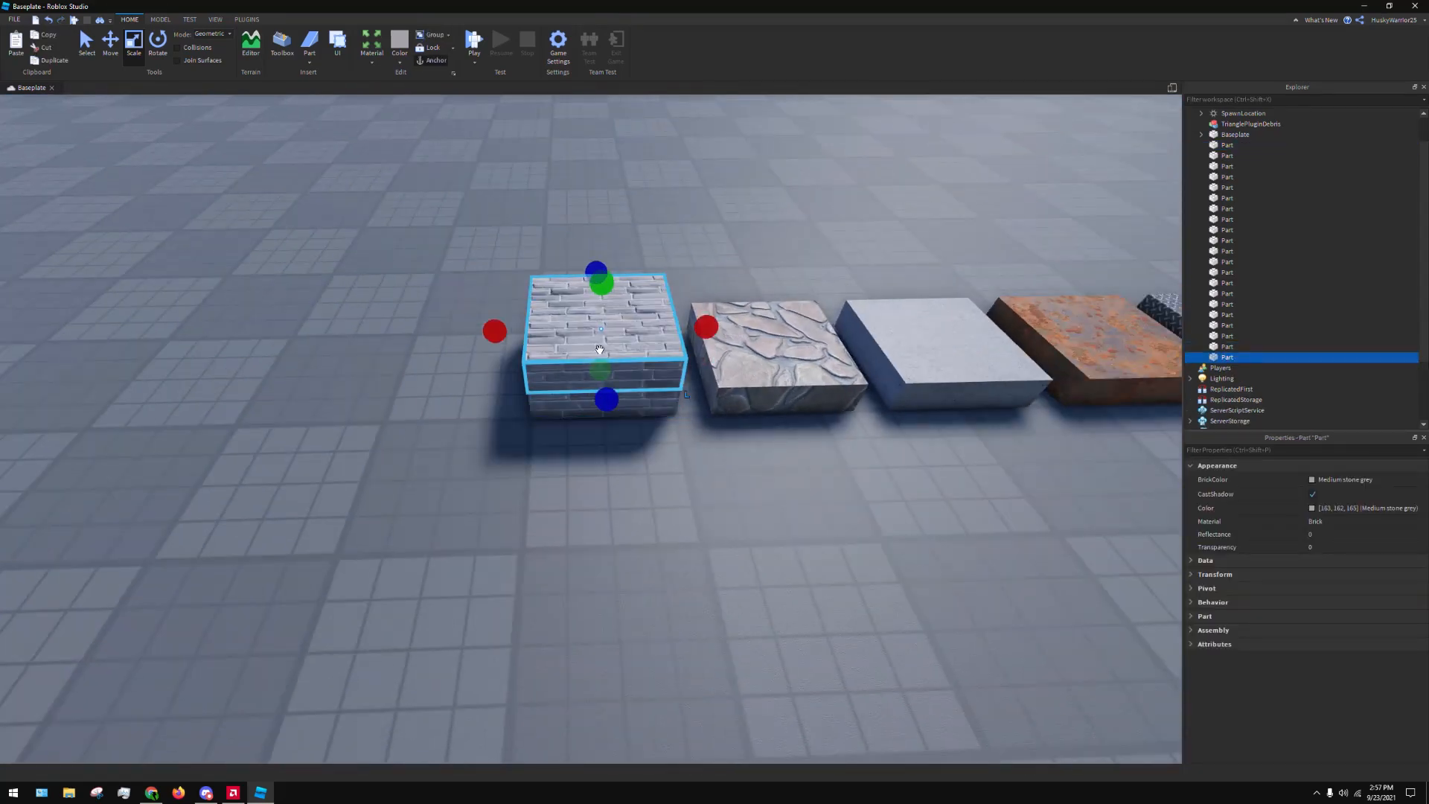
left_click_drag(591, 353, 487, 539)
scroll(487, 539, "down", 4)
Change the copied part's material to Glass and move it beside the Force Field part
left_click(372, 61)
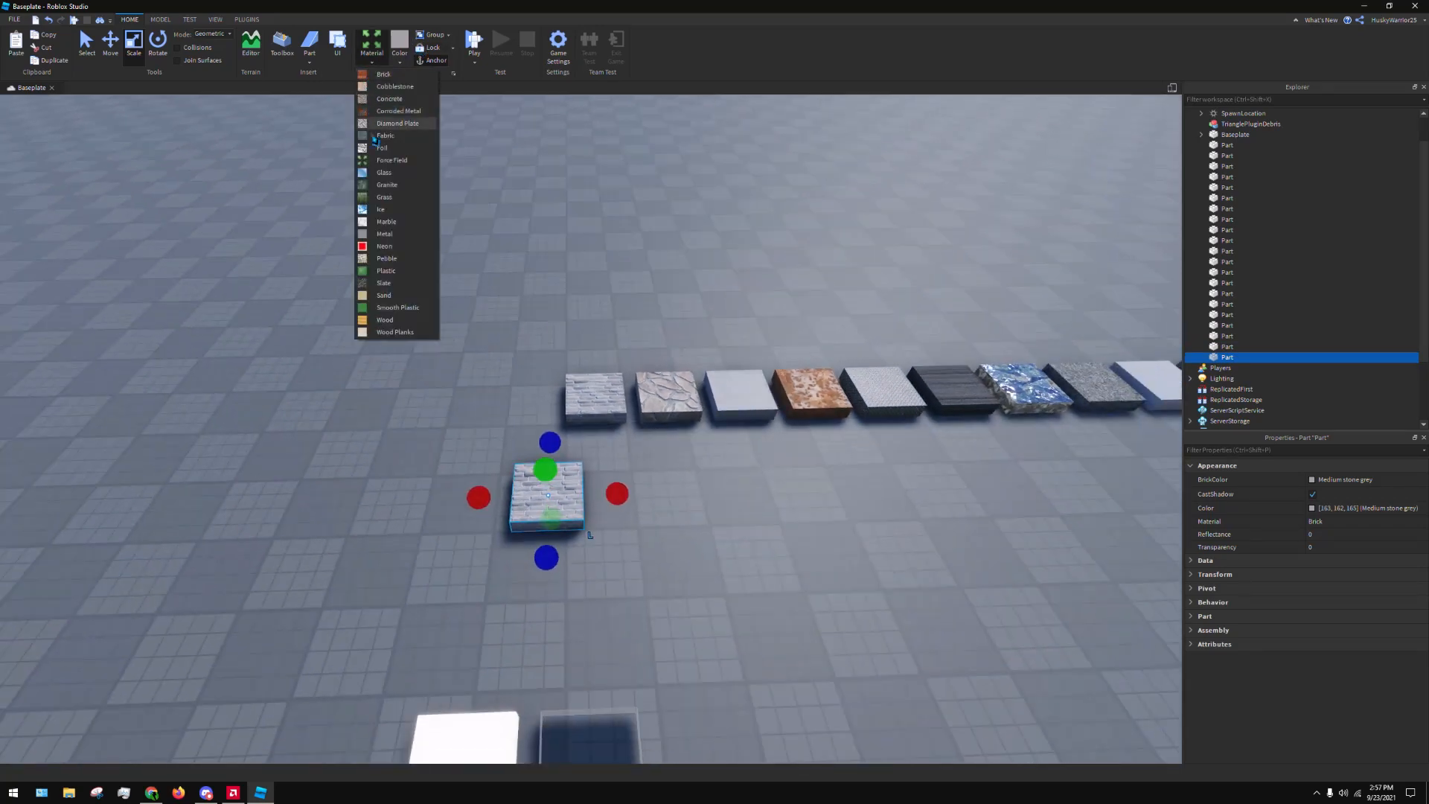
left_click(402, 178)
key("s")
left_click_drag(559, 497, 701, 501)
right_click_drag(701, 497, 701, 500)
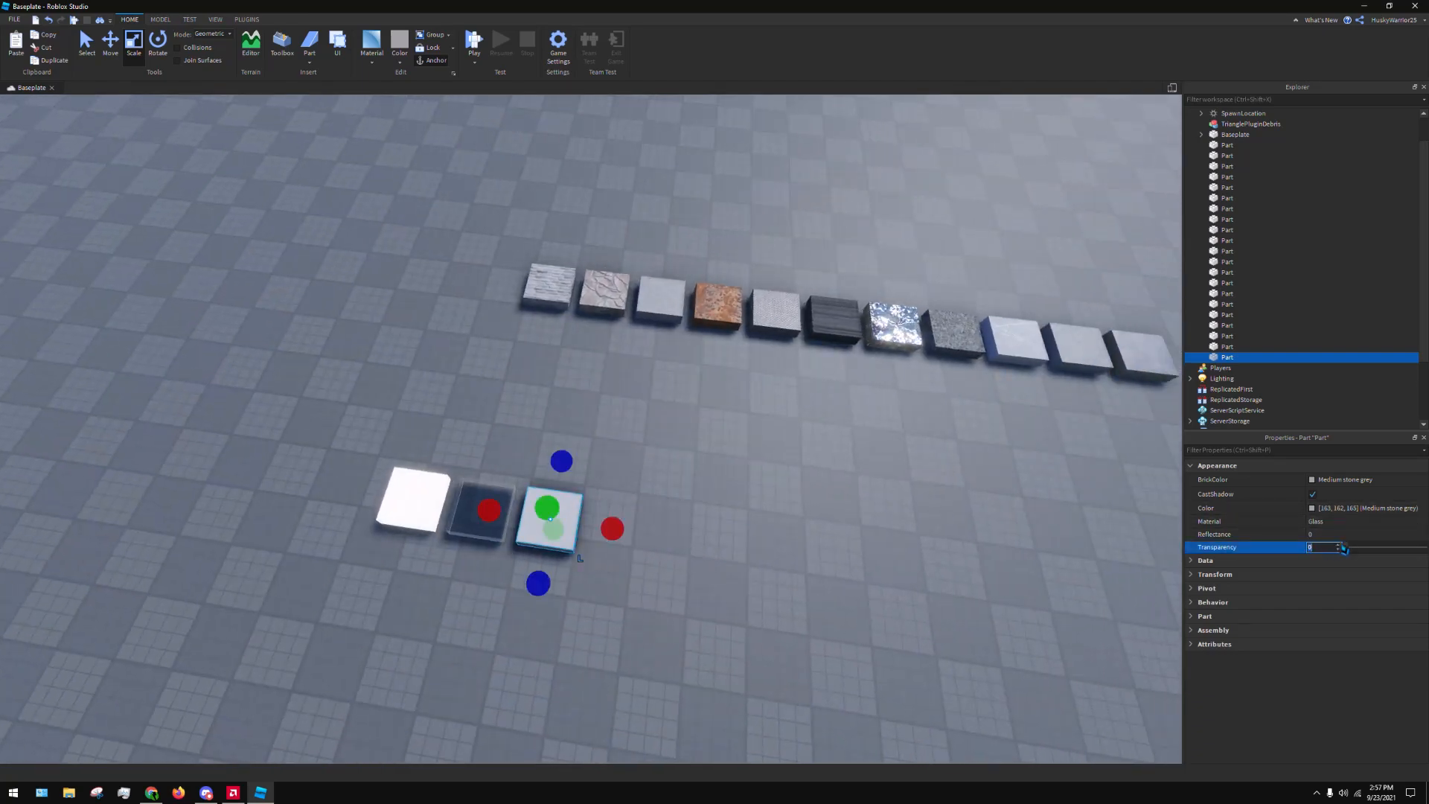
Set the Glass part's transparency to 0.5 and deselect it
type("0.5")
key("Return")
left_click(681, 440)
key("s")
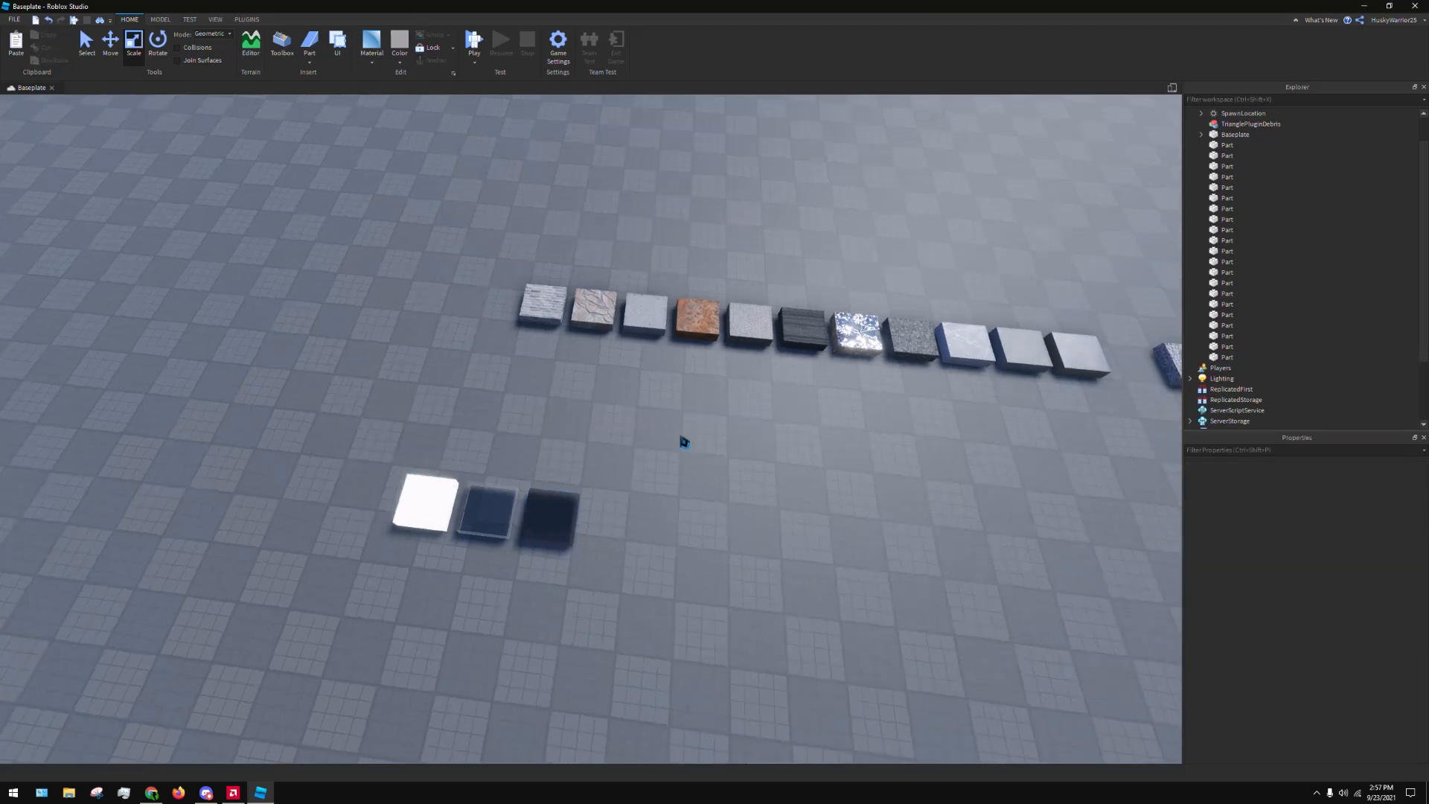
Examine the translucent Glass part beside the Force Field and Neon parts from closer angles
mouse_move(683, 440)
right_mouse_down()
mouse_move(727, 458)
mouse_move(681, 467)
right_mouse_up()
key("d")
key("w")
key("a")
key("w")
key("w")
key("w")
right_click_drag(960, 449, 953, 451)
Try narrowing the Glass part into a thin strip and stretching it into a long beam
left_click(693, 511)
right_click_drag(694, 515, 698, 519)
key("f")
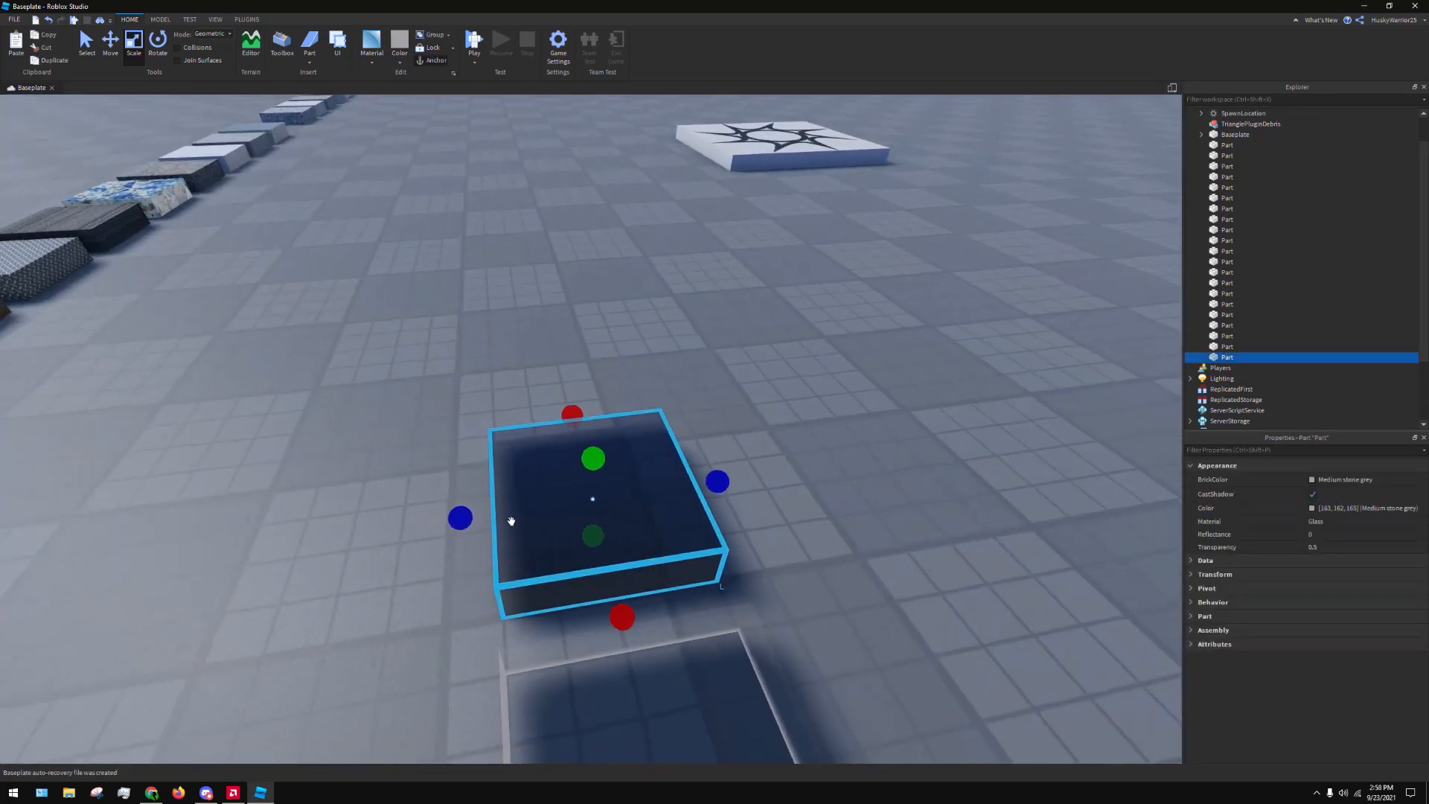
left_click_drag(463, 515, 646, 491)
right_click_drag(819, 483, 819, 482)
key("a")
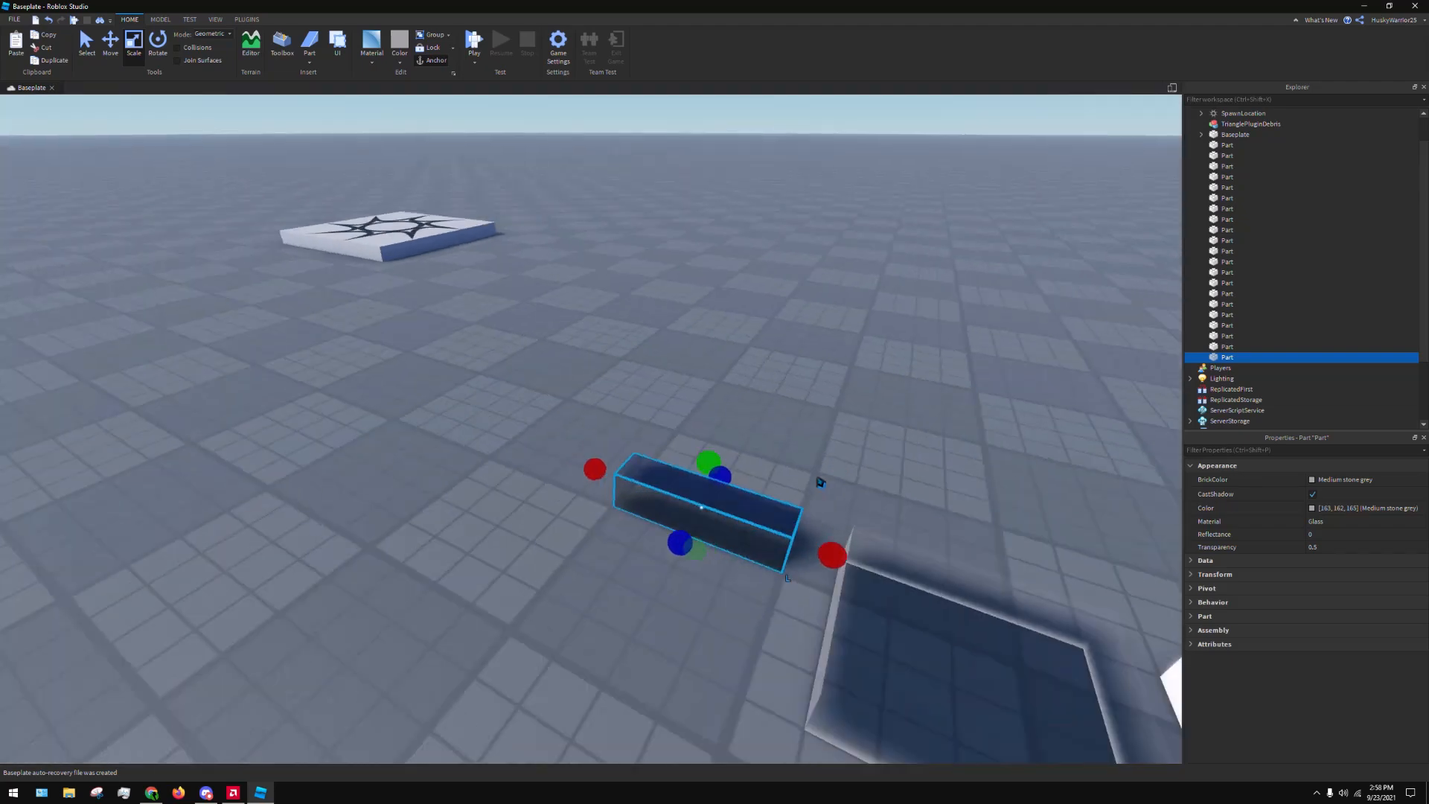
left_click_drag(645, 470, 186, 398)
left_click_drag(93, 338, 93, 339)
Undo the stretching and narrowing of the Glass part and deselect it
left_click(322, 472)
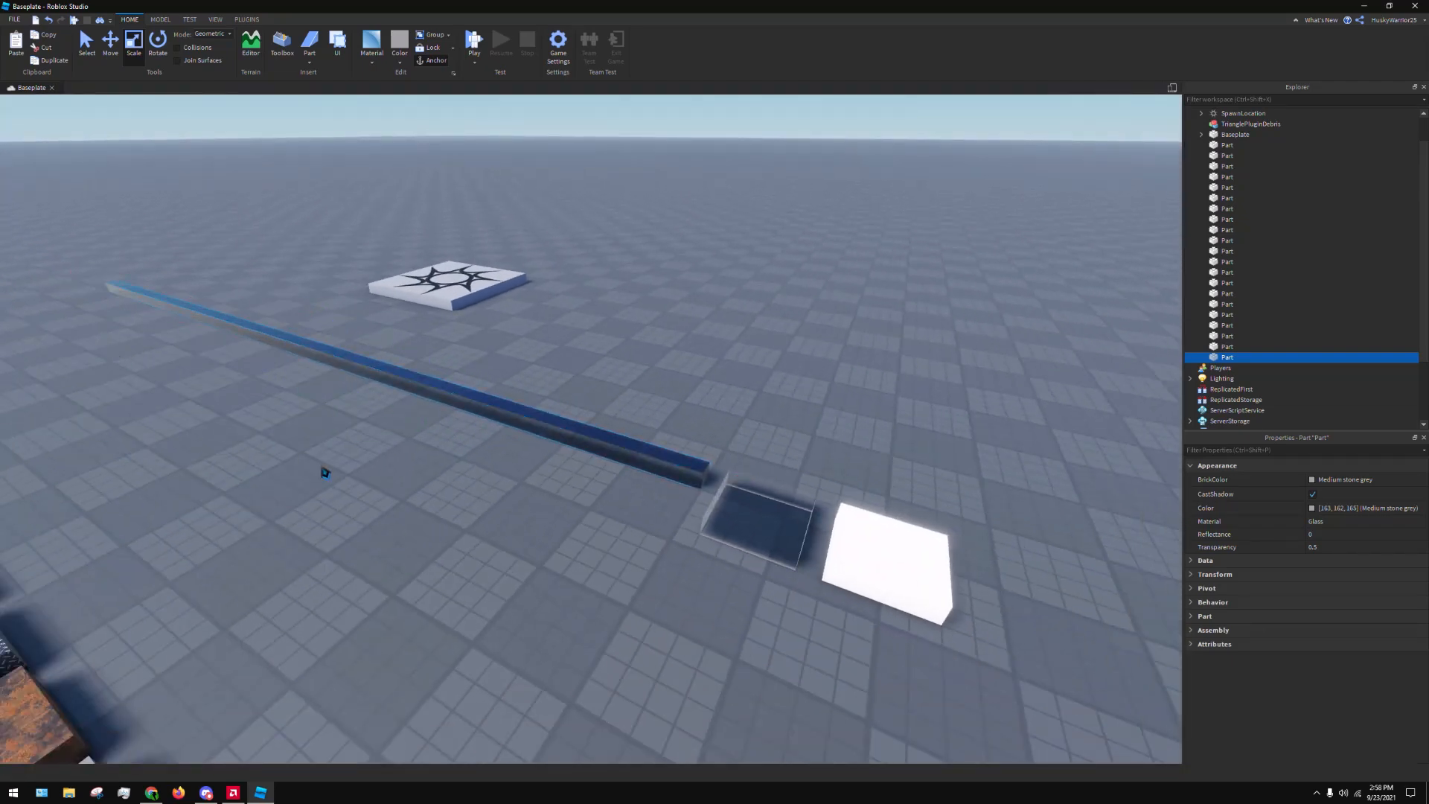
key("ctrl+z")
left_click(868, 367)
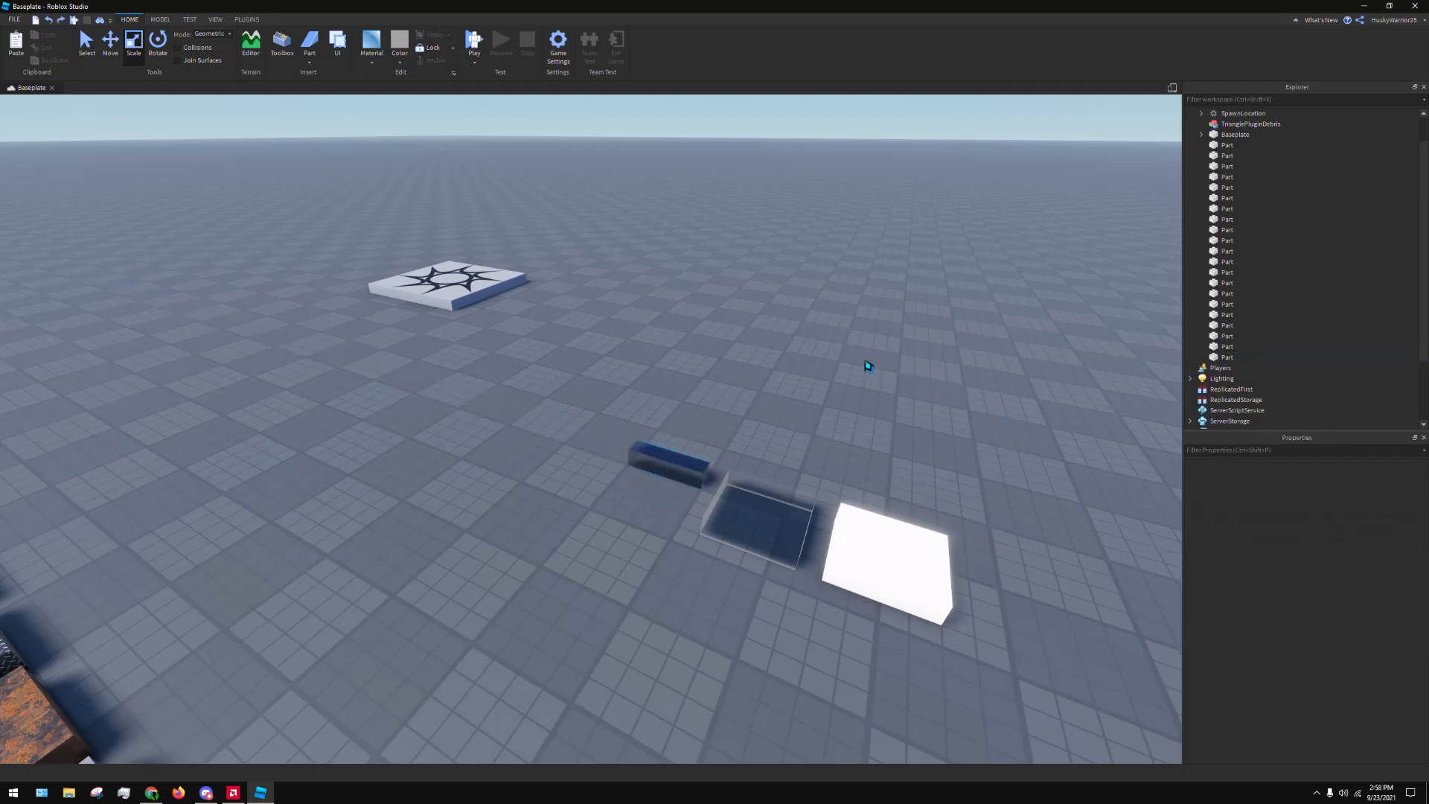
right_click_drag(868, 367, 851, 364)
key("d")
key("ctrl+z")
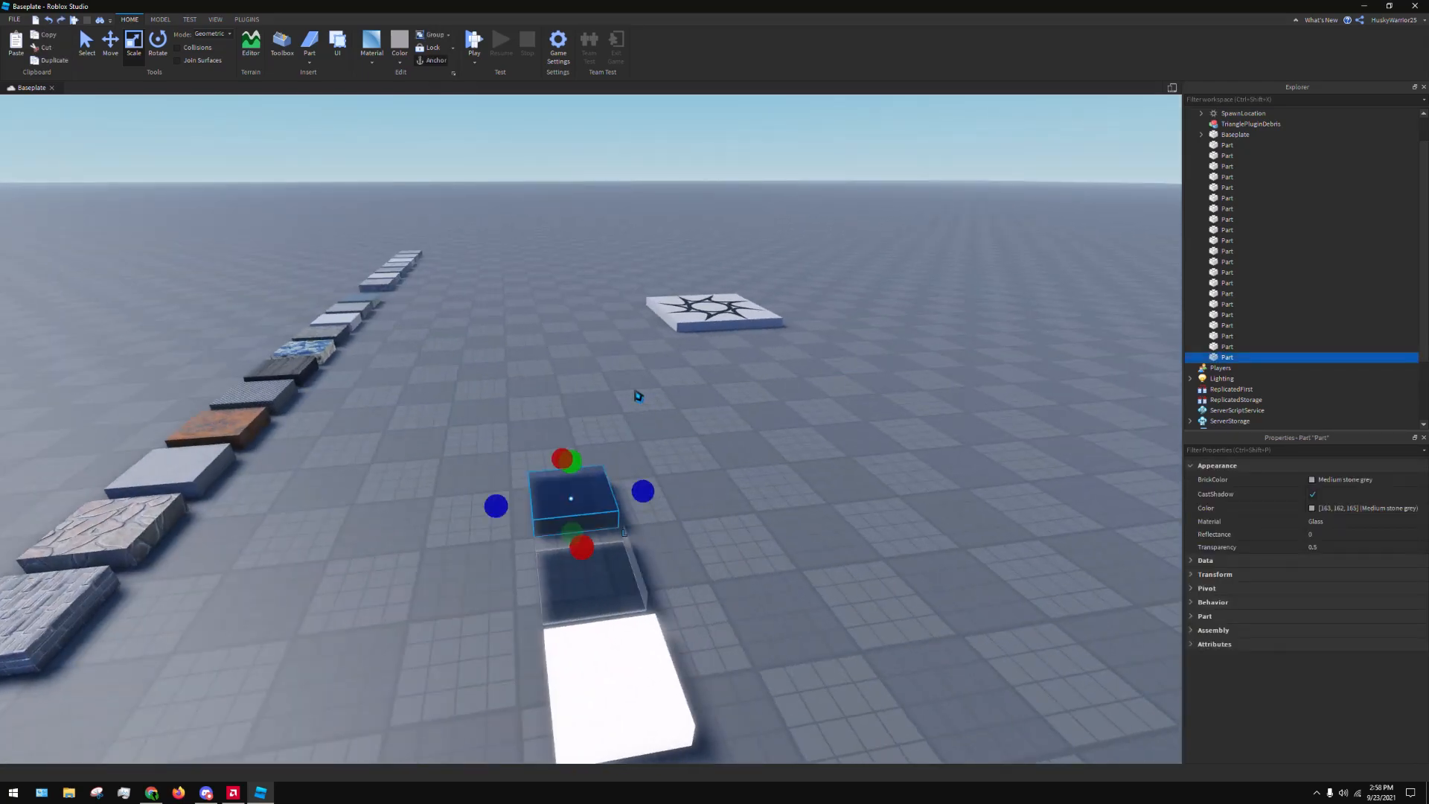
left_click(643, 398)
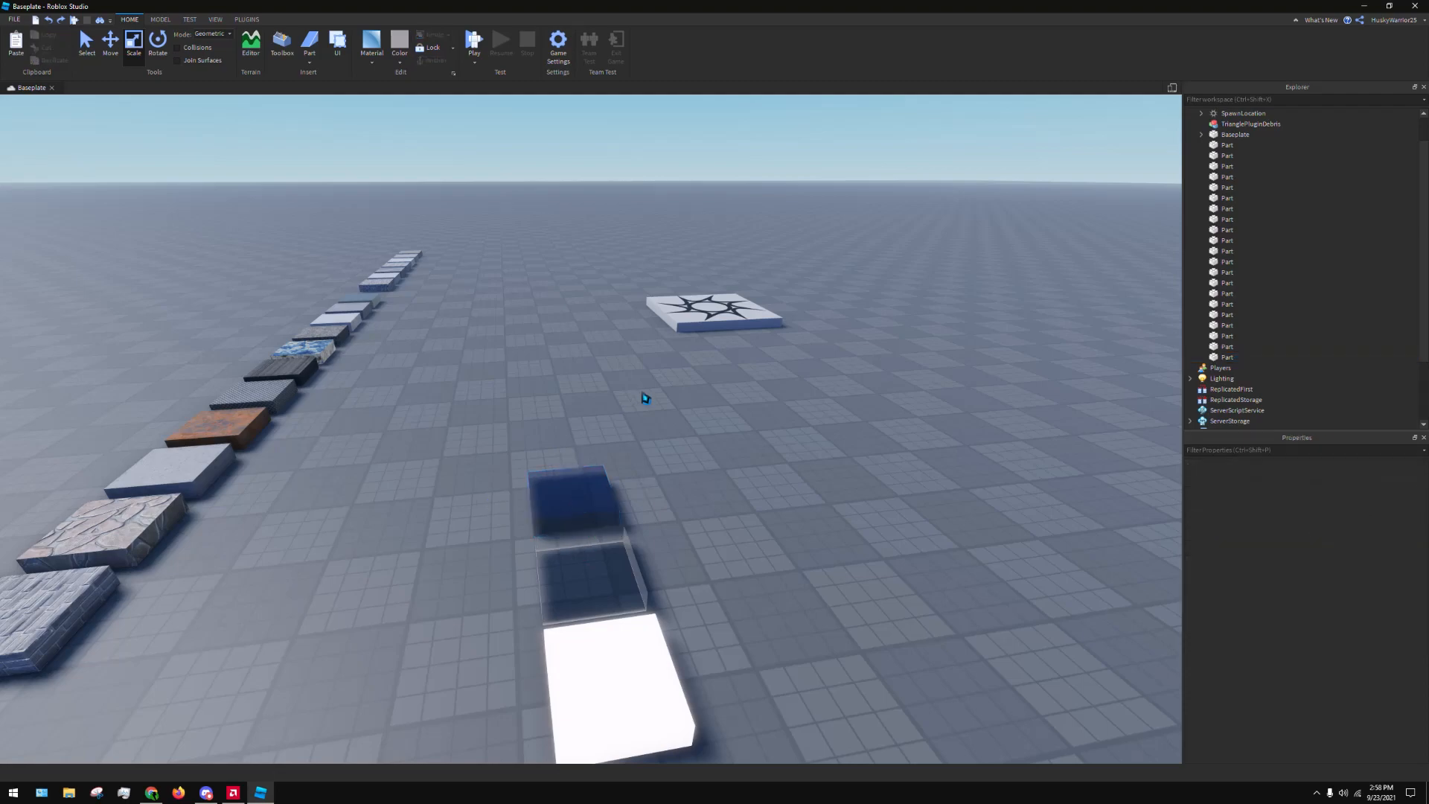
Try moving the Brick part out of the material row and undo the move
right_click_drag(643, 397, 607, 353)
left_click_drag(556, 334, 634, 359)
right_click_drag(555, 332, 635, 358)
left_click_drag(635, 358, 622, 332)
key("ctrl+z")
right_click_drag(622, 332, 596, 362)
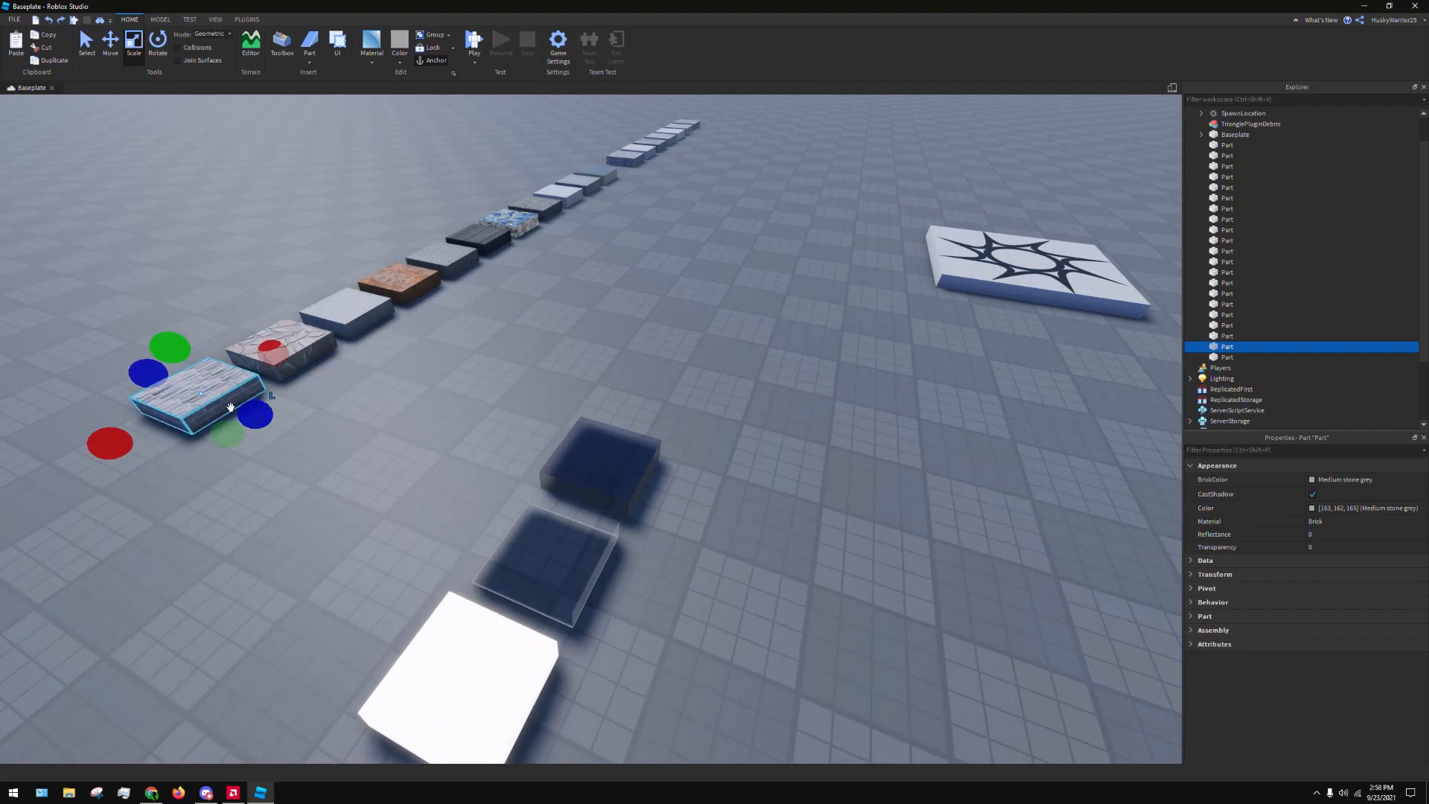
left_click_drag(230, 407, 459, 422)
key("ctrl+z")
Duplicate the Brick part and move the copy to open ground on the far side of the Glass part
key("ctrl+d")
left_click_drag(231, 389, 781, 544)
key("d")
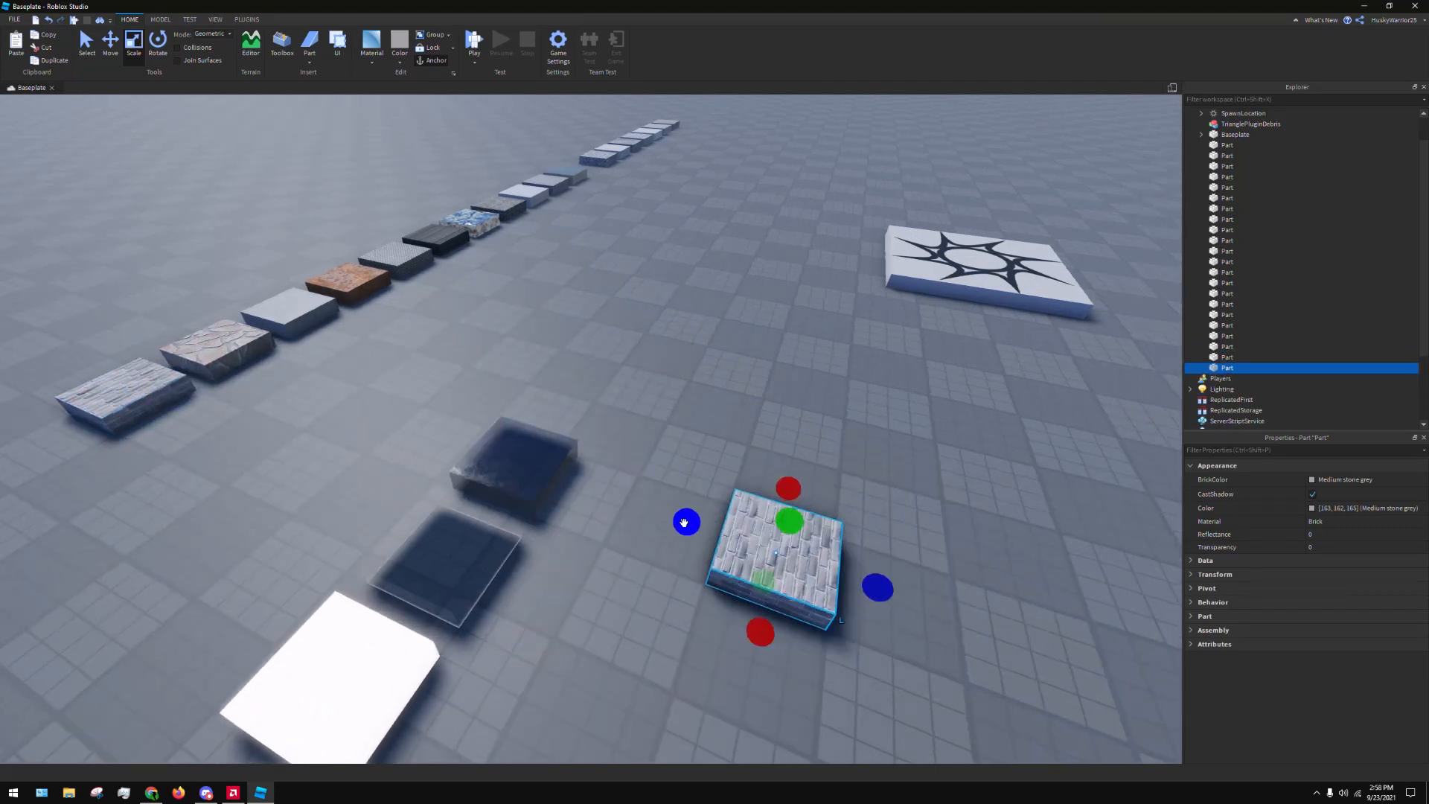
Resize the Brick copy into a narrow, long, low wall base
left_click_drag(685, 521, 771, 552)
left_click_drag(829, 505, 846, 311)
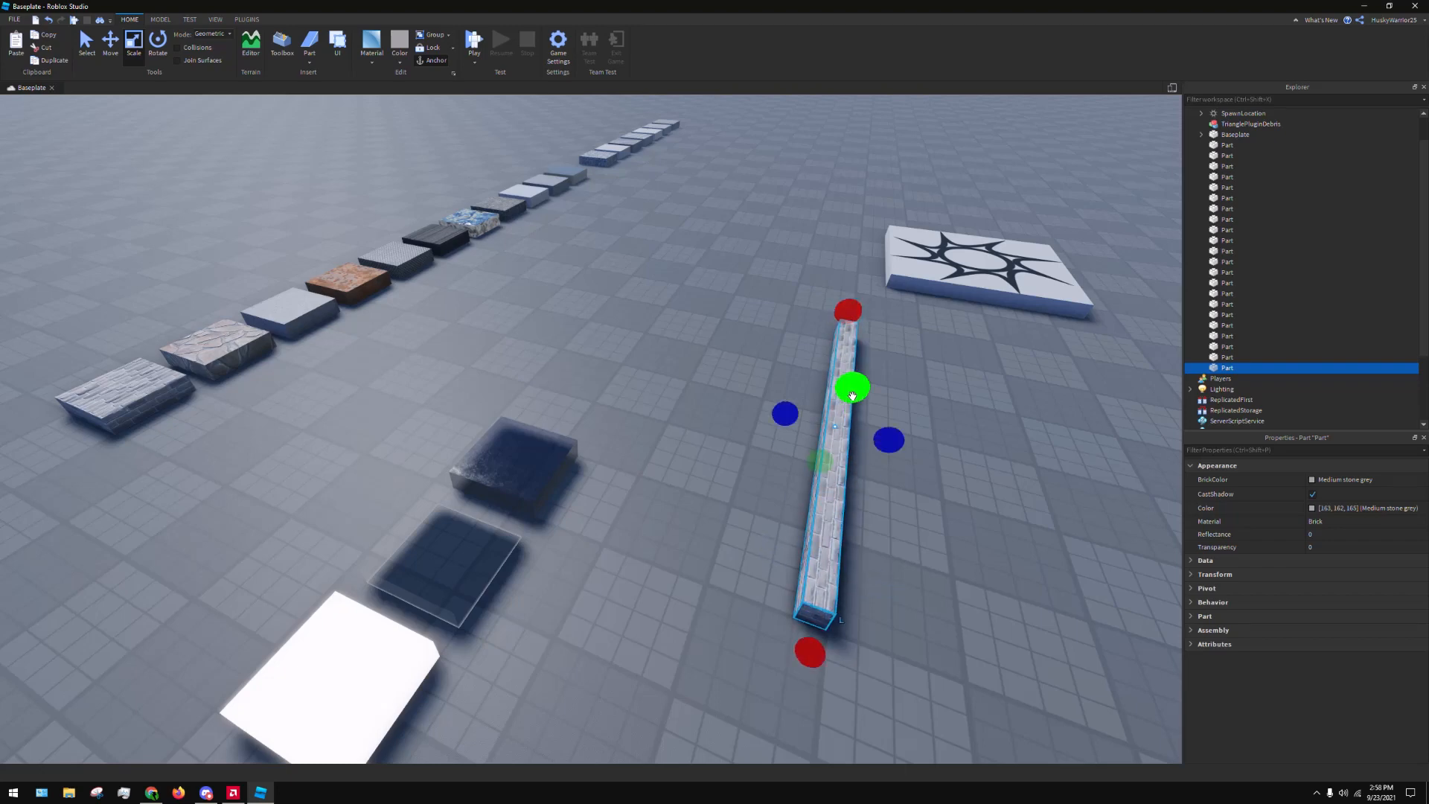
right_click_drag(862, 347, 809, 471)
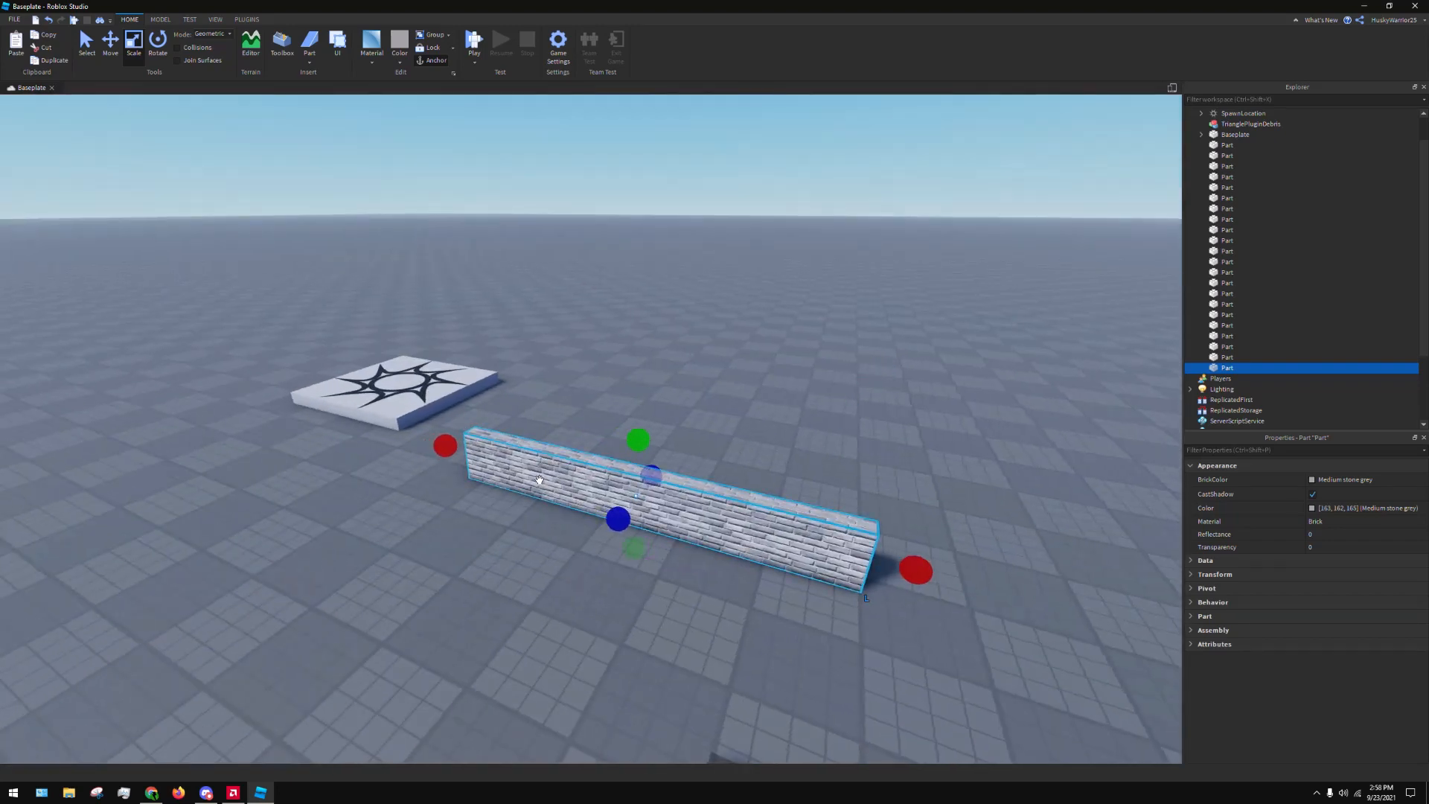
Duplicate the wall base and resize the copy into a short, tall pillar standing on one end of it
key("ctrl+d")
left_click_drag(445, 445, 722, 500)
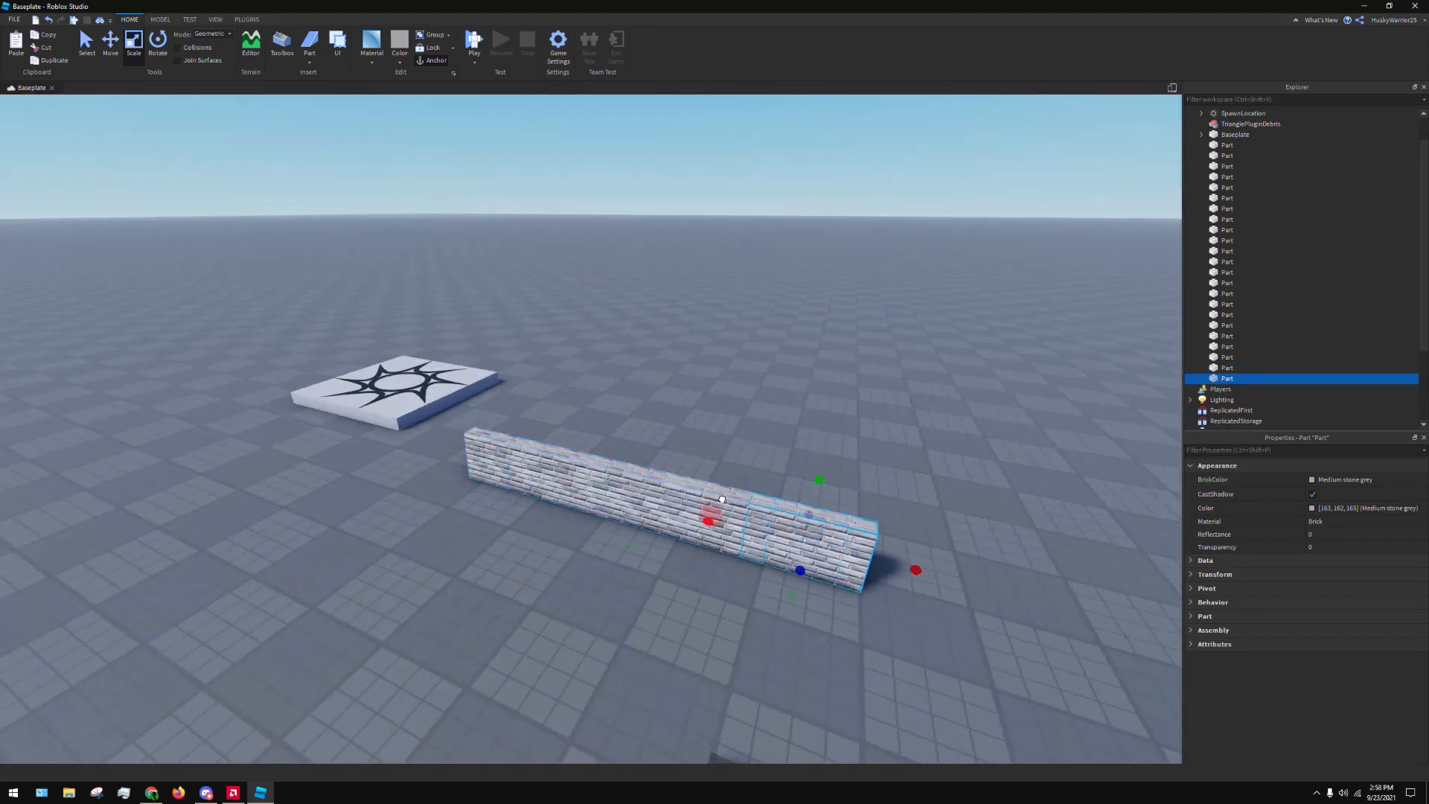
left_click_drag(827, 469, 826, 371)
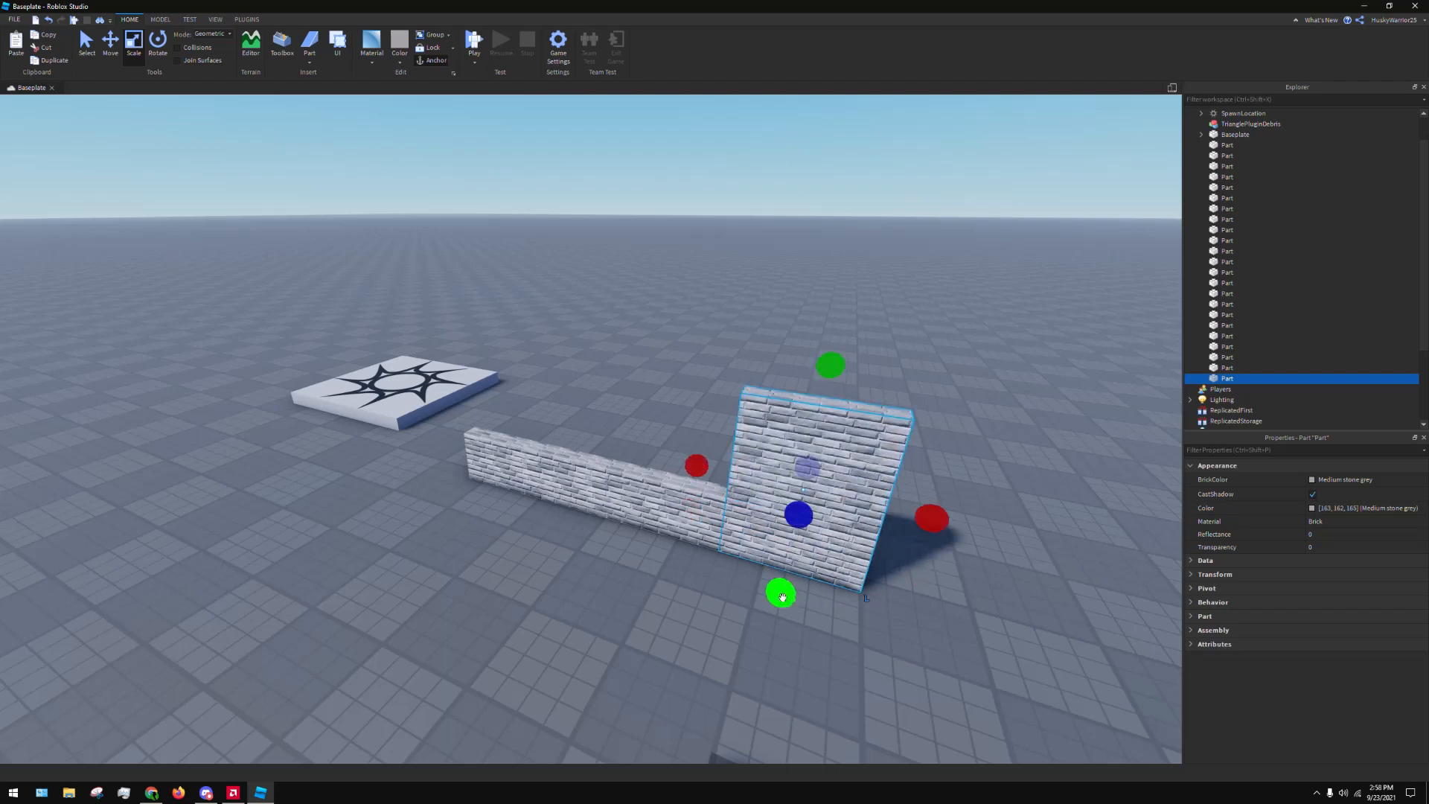
left_click_drag(783, 597, 789, 542)
key("d")
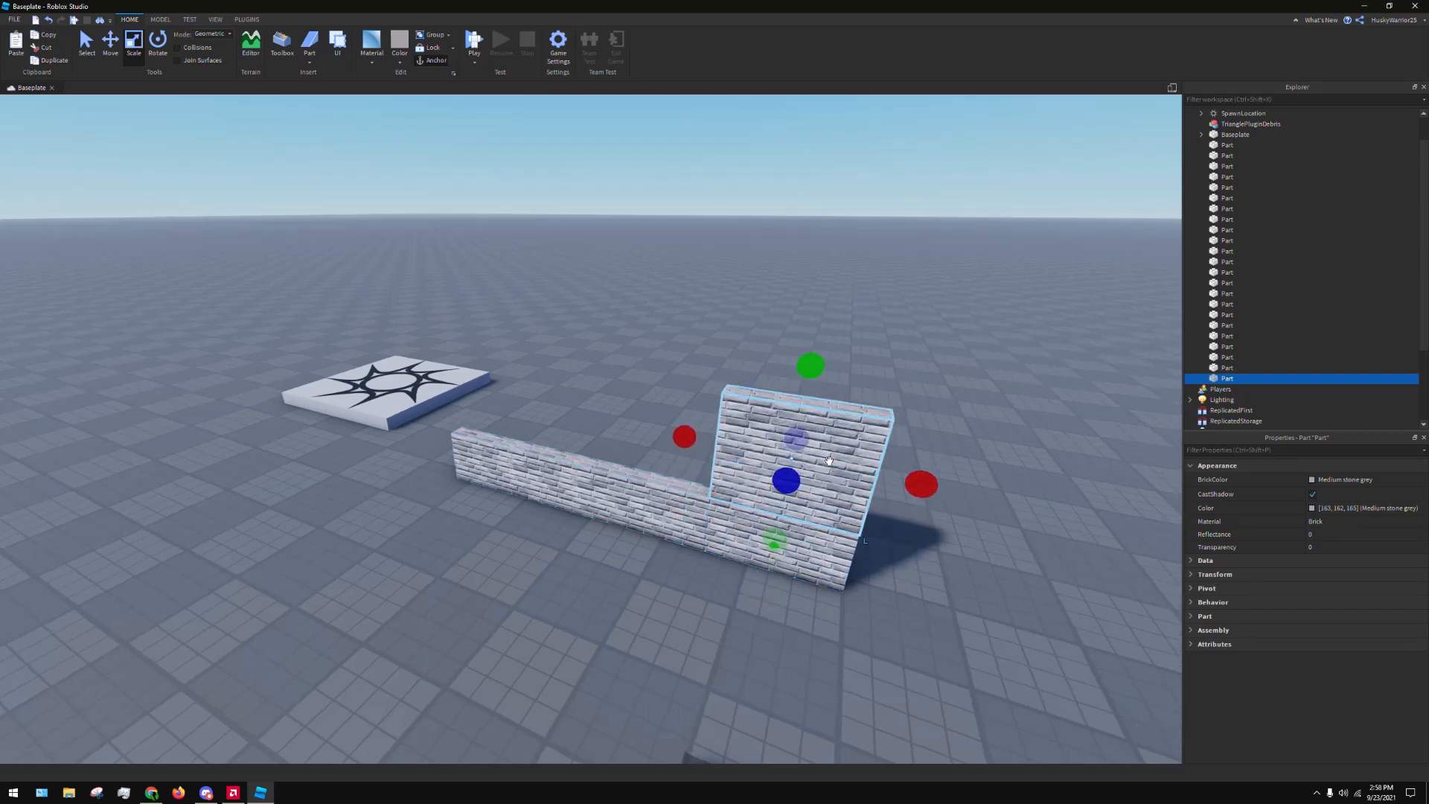
Duplicate the brick pillar and place the copy on the opposite end of the wall base
key("ctrl+d")
left_click_drag(838, 467, 551, 464)
right_click_drag(551, 464, 596, 452)
key("a")
Lengthen the brick wall base beyond the second pillar toward the spawn location
left_click(595, 532)
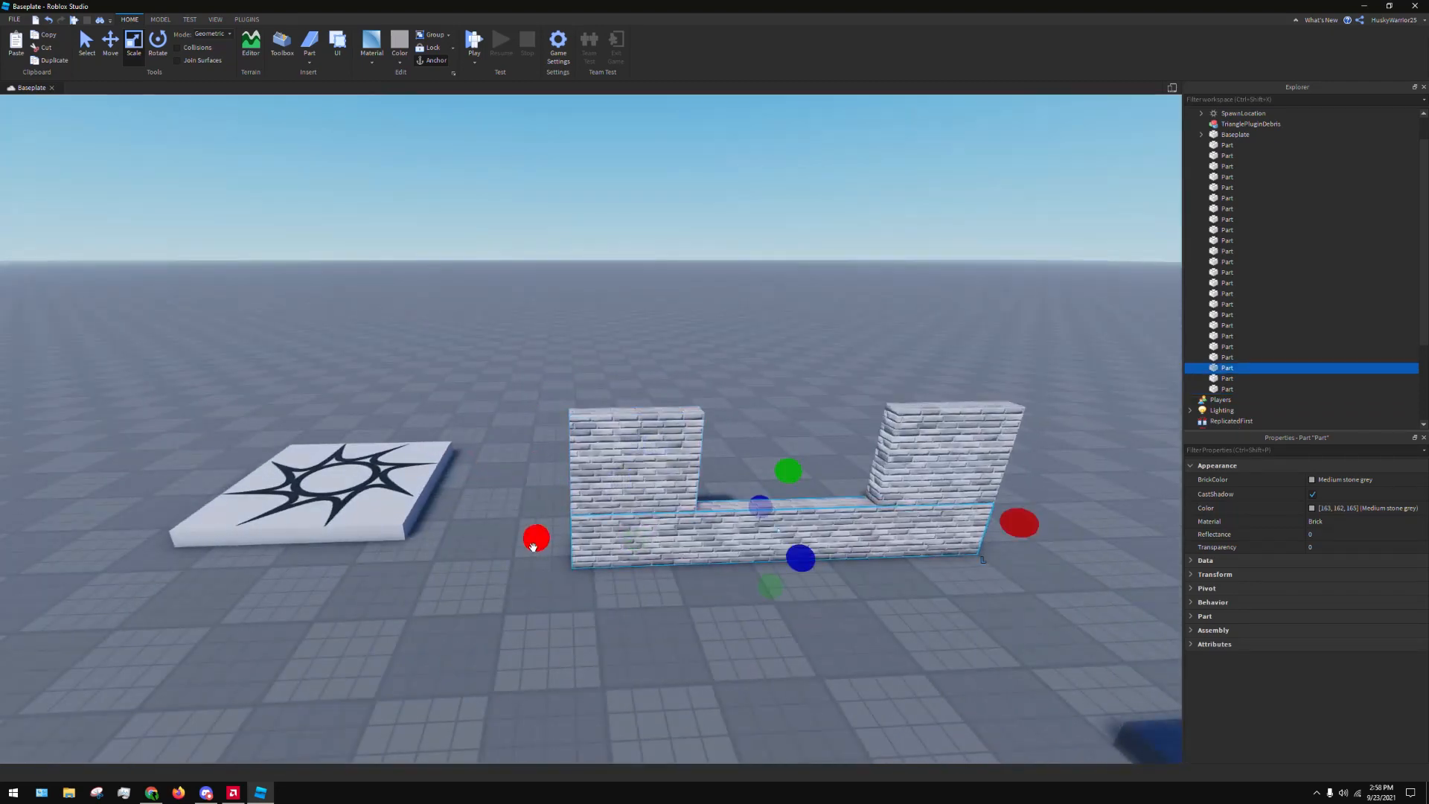
key("a")
left_click_drag(534, 546, 332, 550)
Duplicate the second brick pillar and place the copy on the end of the lengthened wall base
left_click_drag(781, 483, 756, 466)
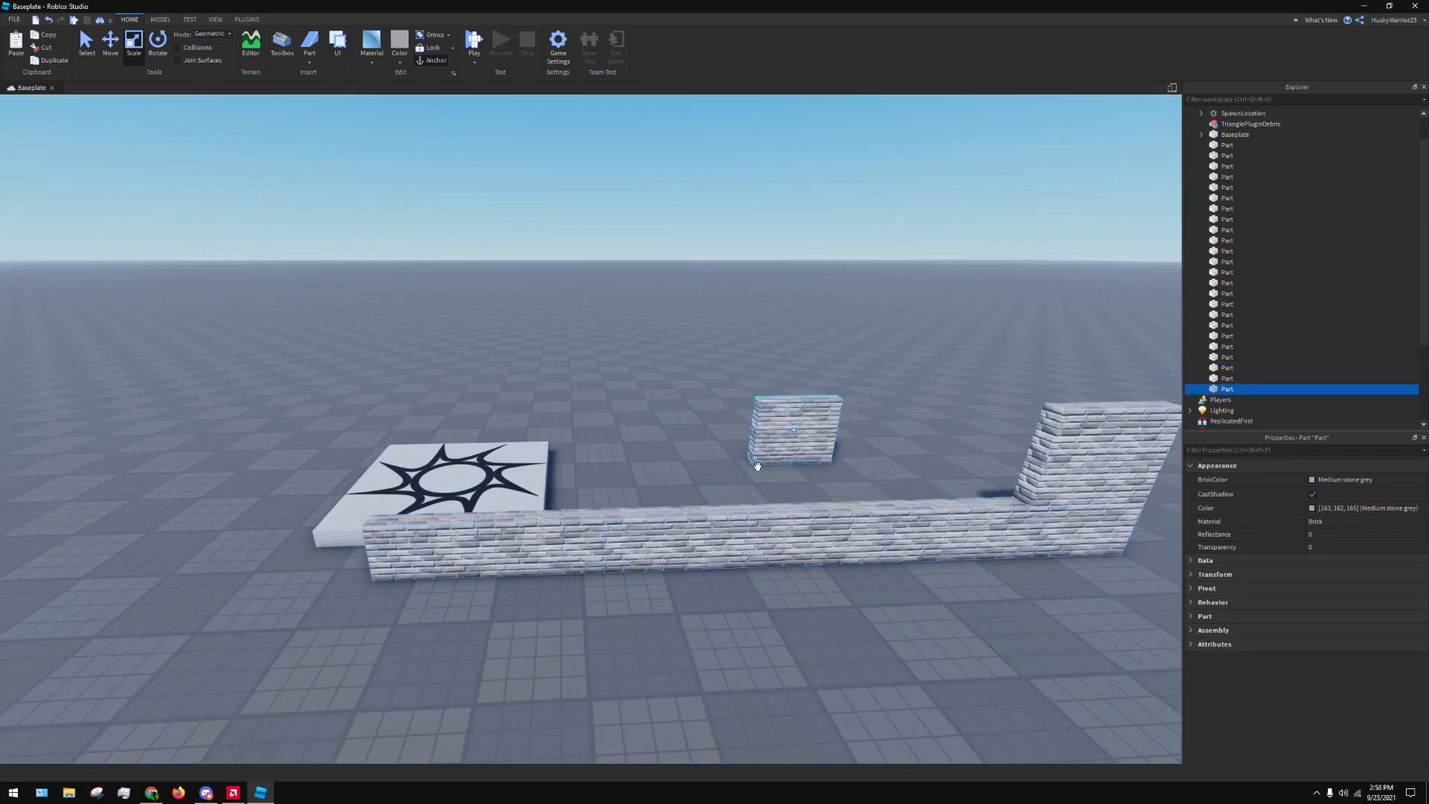
left_click(527, 478)
left_click_drag(822, 418, 459, 532)
key("ctrl+z")
key("ctrl+d")
left_click_drag(818, 458, 459, 519)
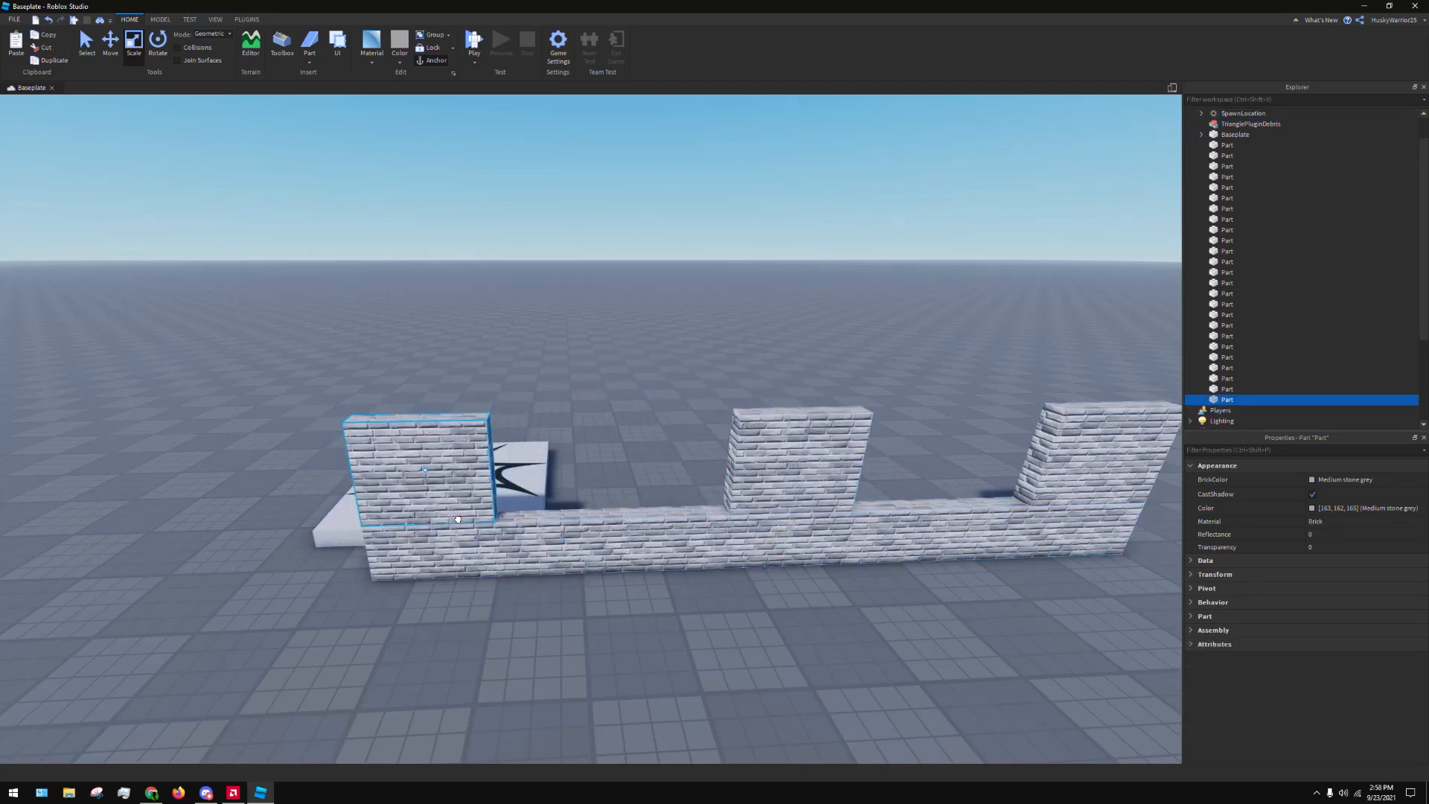
Duplicate the wall base and place the copy across the pillar tops to close the two window openings
left_click(631, 553)
key("d")
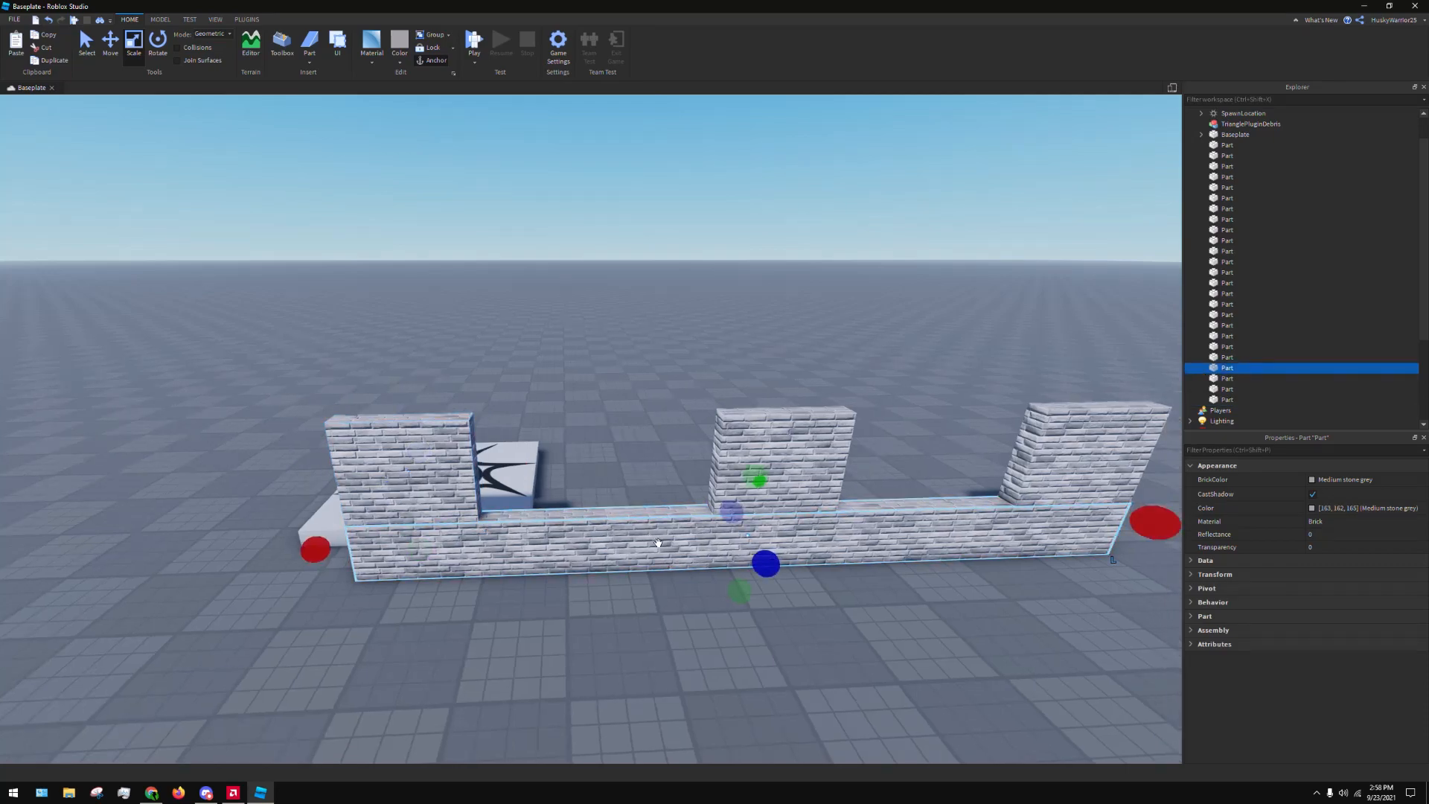
key("ctrl+d")
left_click_drag(658, 542, 628, 471)
right_click_drag(628, 472, 630, 473)
key("a")
left_click_drag(628, 472, 631, 477)
right_click_drag(630, 474, 632, 476)
Move the Glass part from beside the Force Field part into a window opening of the brick wall
left_click_drag(631, 476, 699, 619)
right_click_drag(699, 619, 704, 621)
left_click_drag(704, 621, 394, 696)
left_click(593, 606)
key("d")
right_click_drag(593, 605, 871, 497)
key("d")
left_click(897, 616)
left_click_drag(896, 617, 627, 528)
key("w")
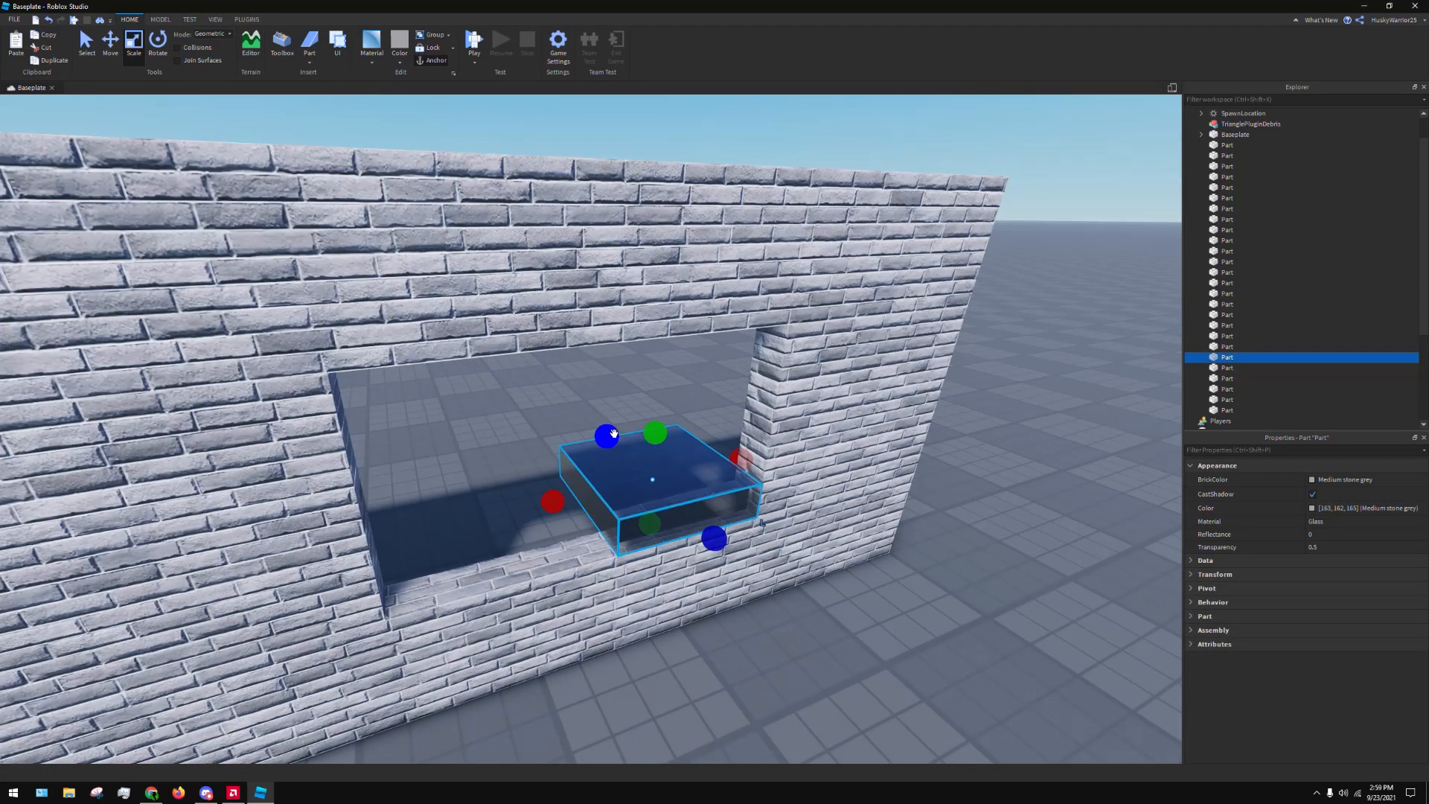
Resize the Glass part into an upright pane that fills the opening's height and spans both windows
left_click_drag(614, 433, 668, 303)
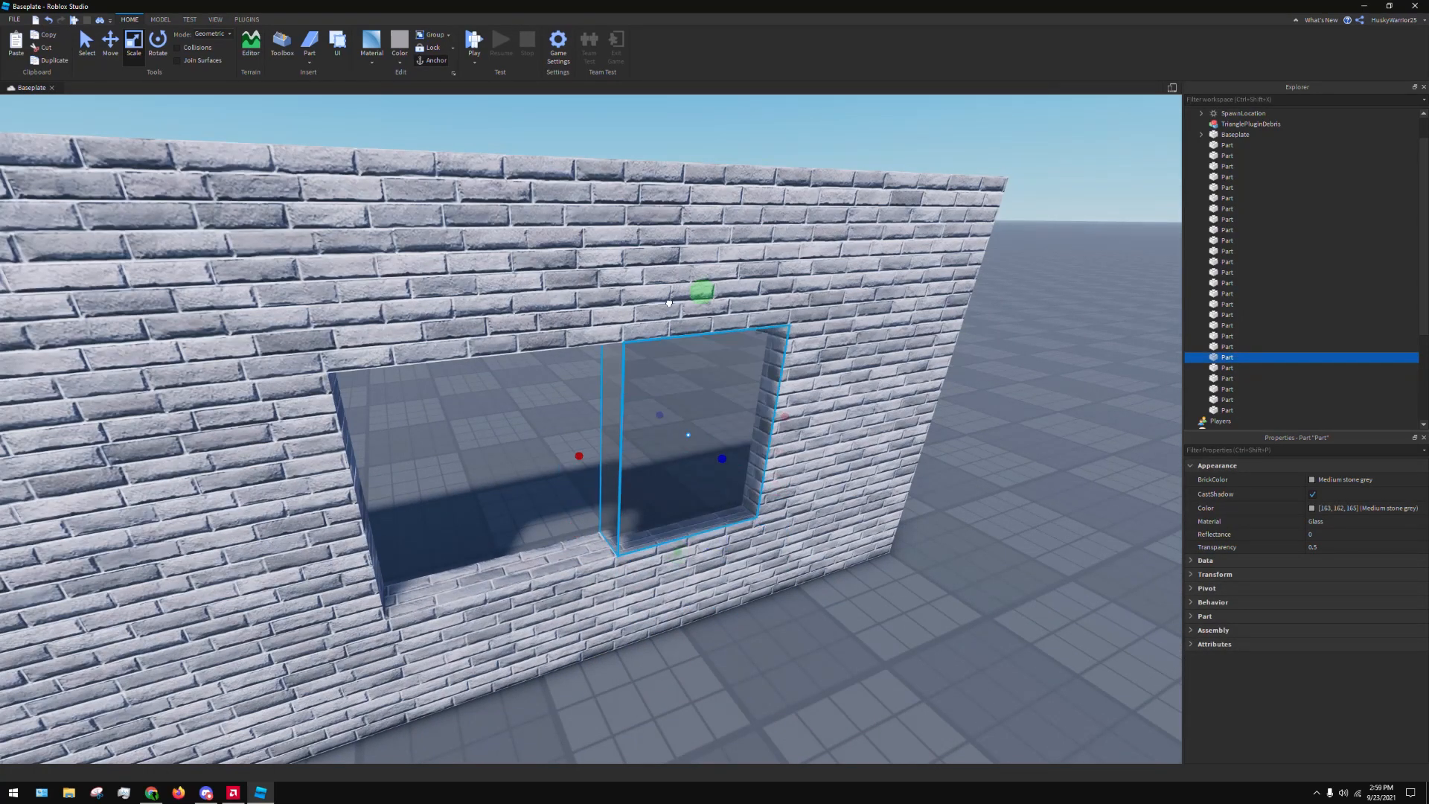
right_click_drag(669, 303, 664, 301)
key("a")
left_click_drag(813, 561, 425, 472)
key("s")
right_click_drag(425, 473, 430, 473)
left_click(617, 600)
Examine the brick wall and its glazed windows from a distance and from the front
key("d")
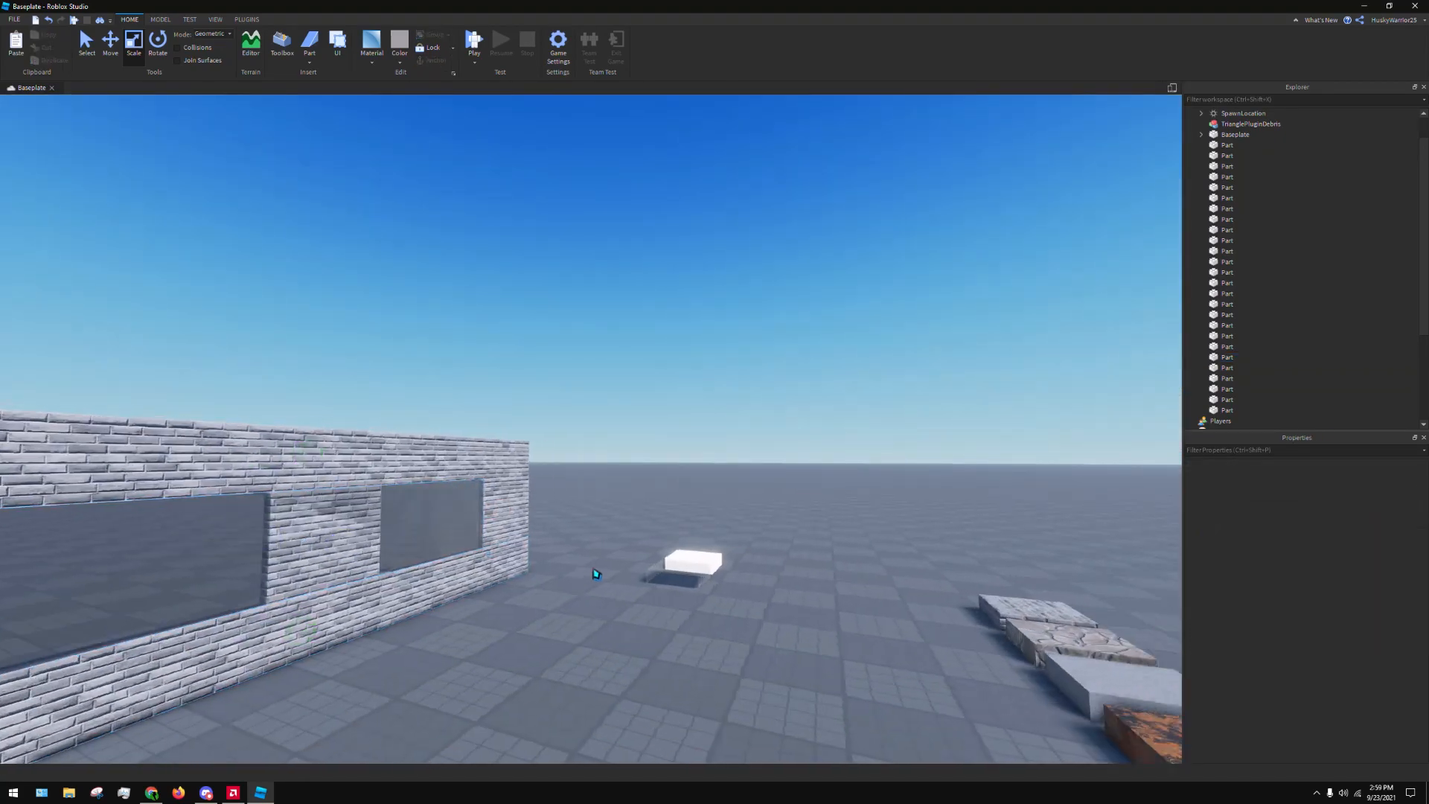
key("w")
right_click_drag(596, 578, 587, 596)
key("w")
right_click_drag(779, 533, 771, 517)
key("d")
key("a")
Select the Glass pane and set the move snapping increment to 0.2 studs
left_click(771, 517)
key("s")
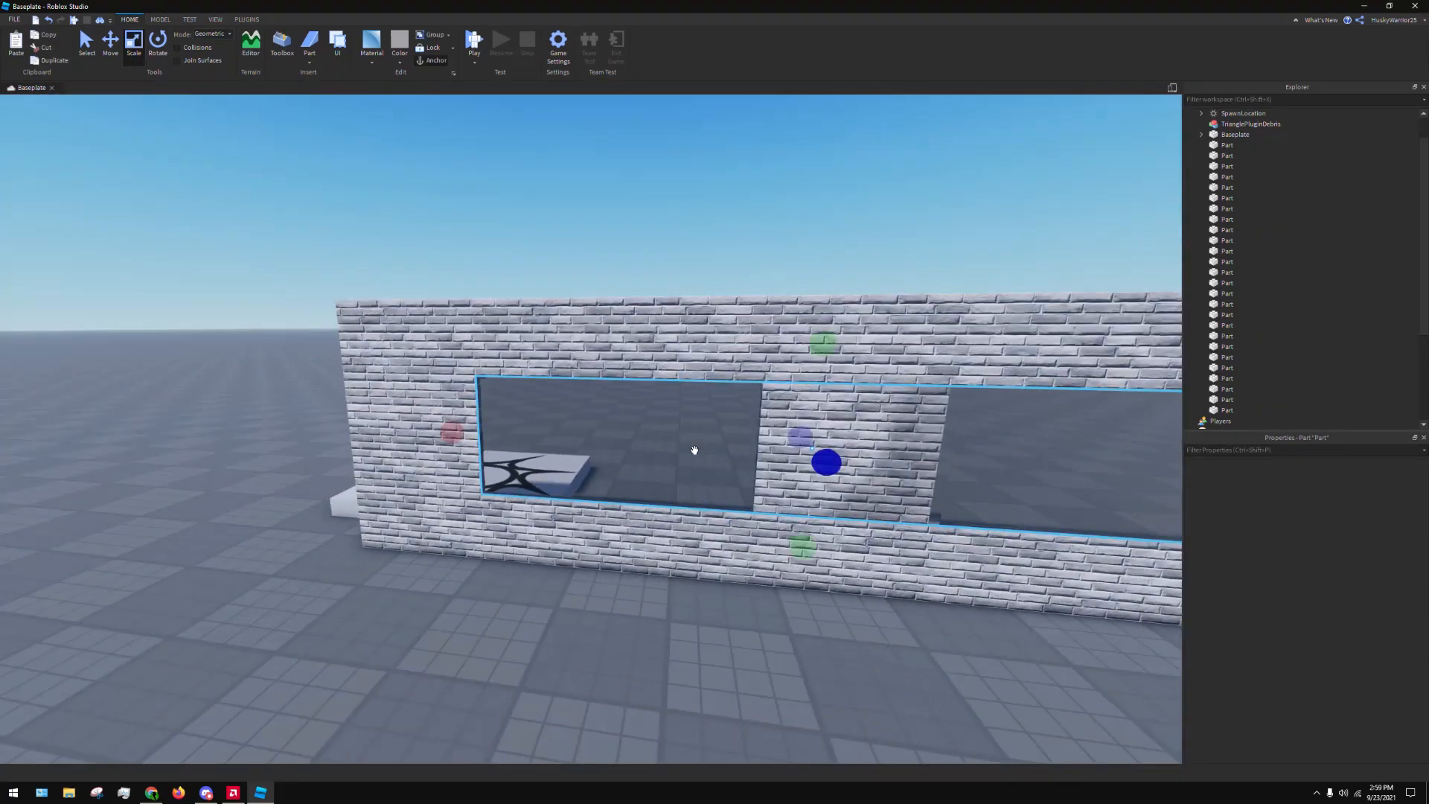
left_click(158, 20)
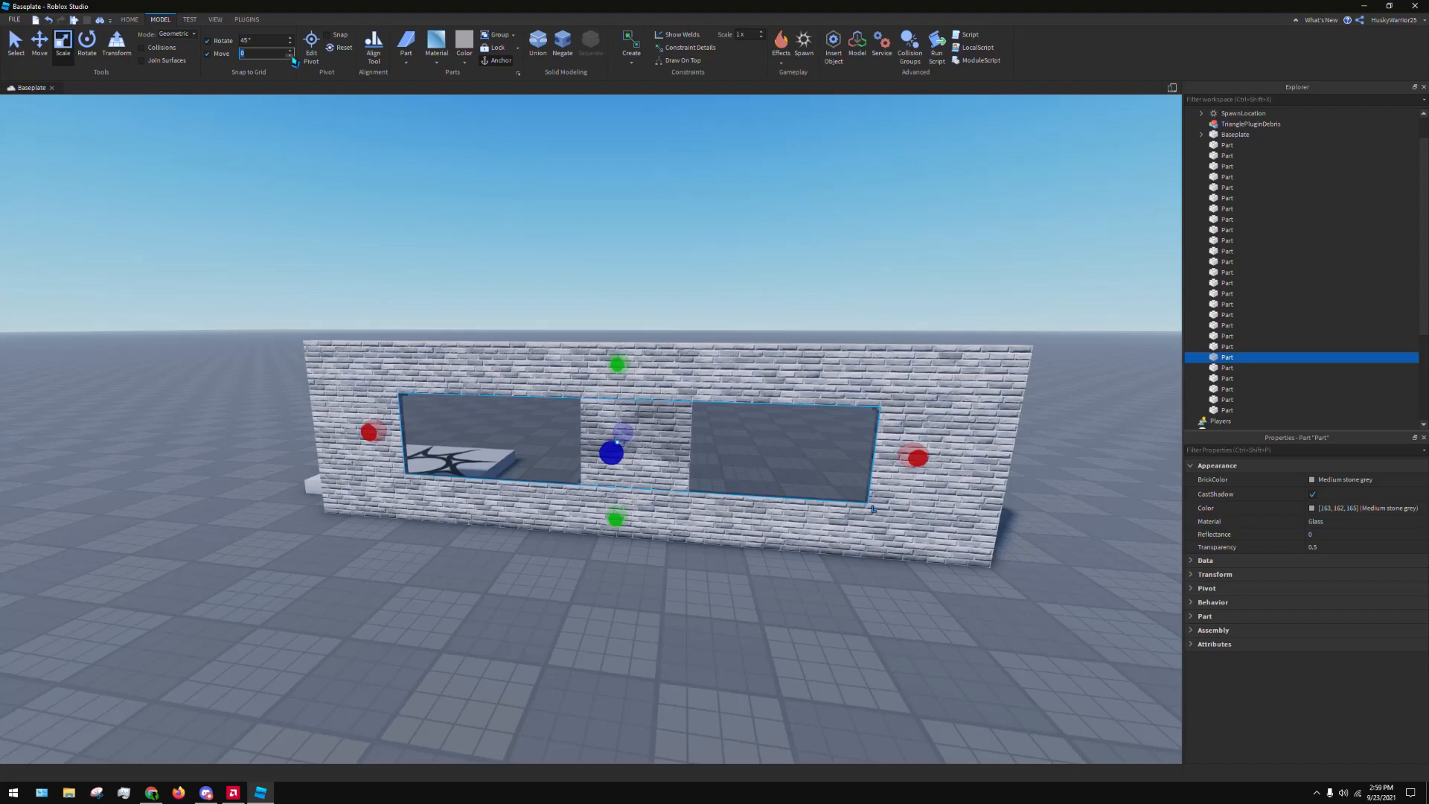
left_click(299, 274)
Thin the Glass pane so it sits recessed within the brick wall's thickness, and check its edge up close
right_click_drag(461, 349, 476, 354)
key("w")
left_click(600, 399)
right_click_drag(601, 399, 603, 399)
left_click_drag(731, 333, 727, 336)
key("a")
right_click_drag(727, 337, 730, 343)
left_click_drag(765, 361, 760, 367)
key("d")
right_click_drag(663, 450, 908, 429)
left_click(734, 422)
key("w")
key("a")
right_click_drag(822, 430, 821, 429)
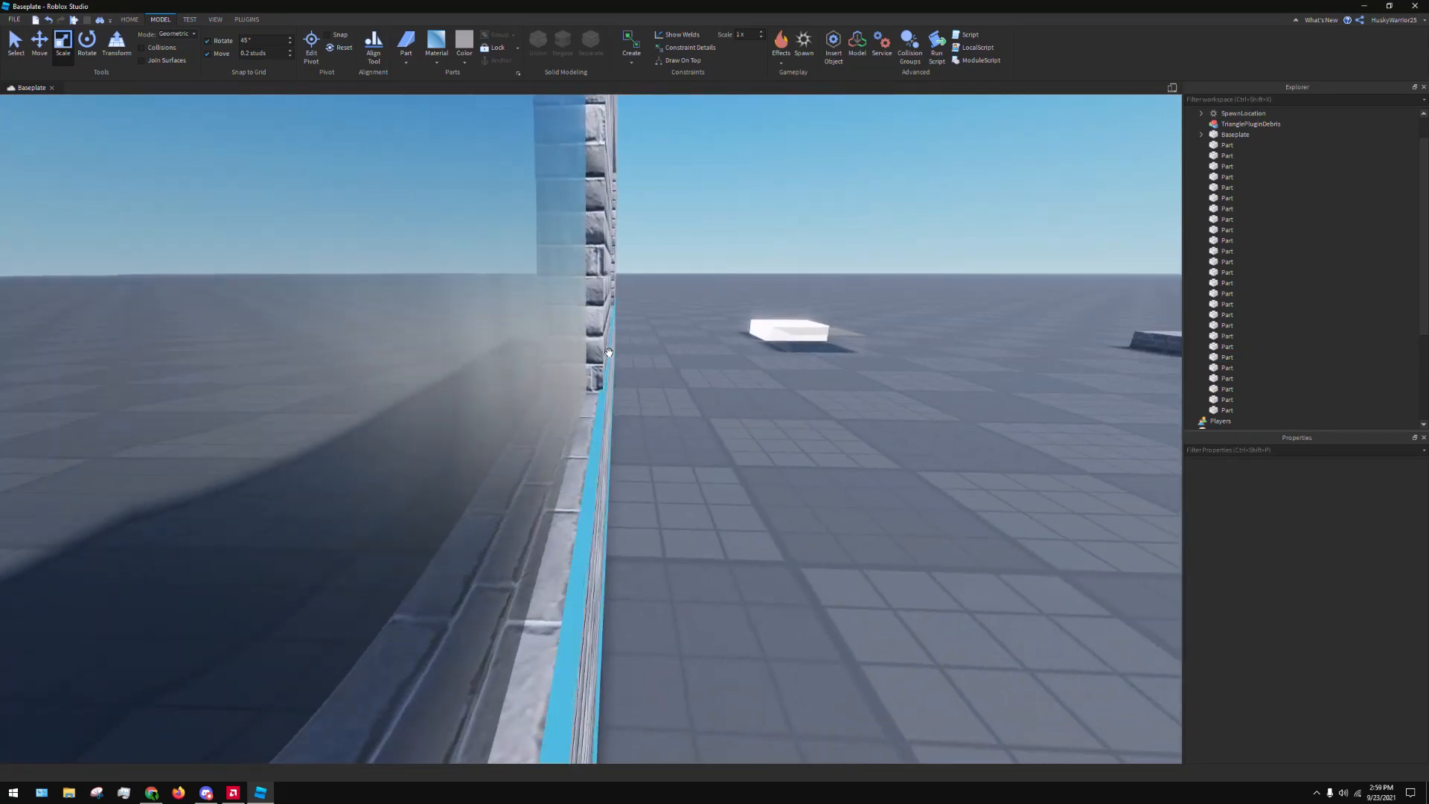
Examine the brick wall and its glazed windows from the edge, both faces and a distance
key("d")
right_click_drag(679, 385, 699, 402)
key("w")
key("s")
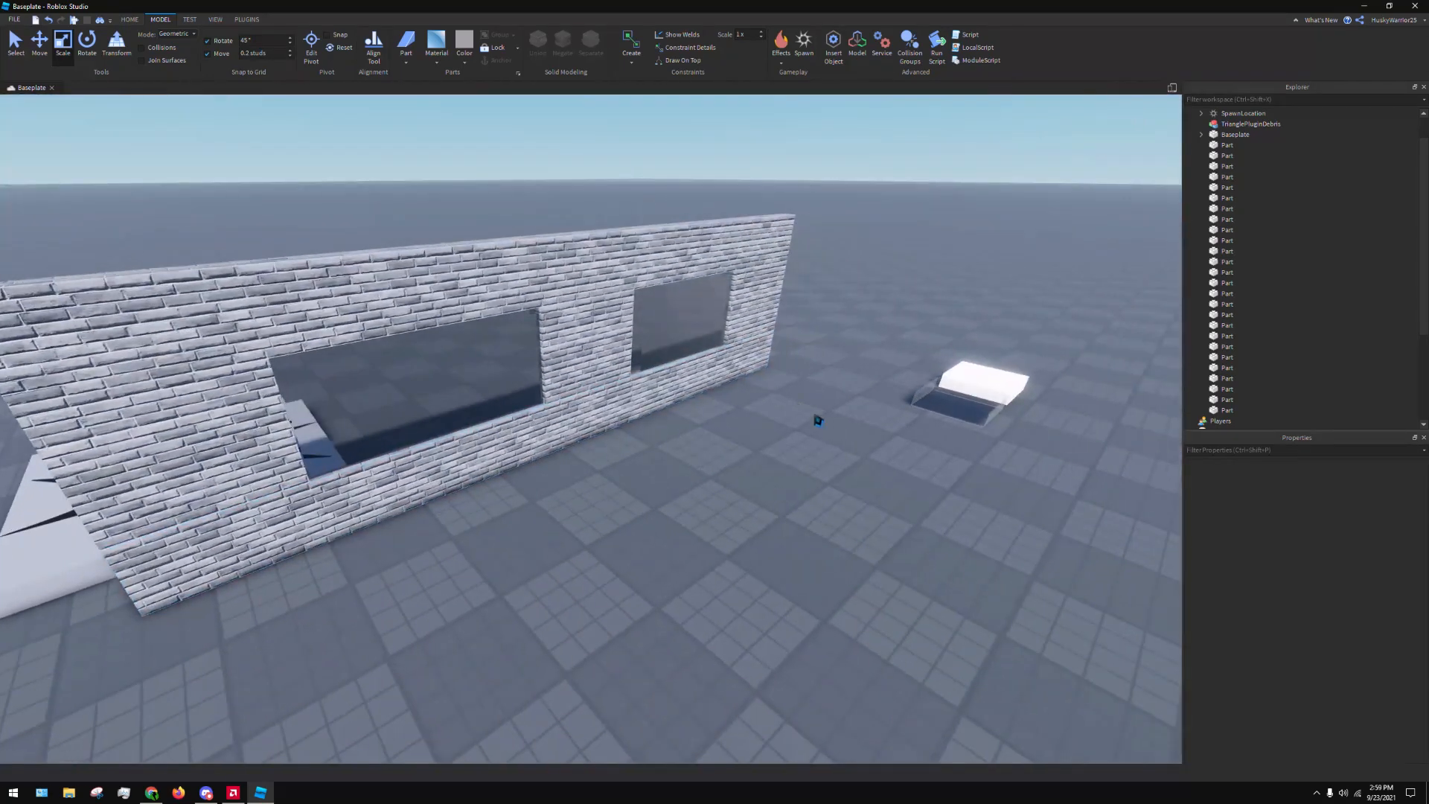
key("d")
right_click_drag(855, 407, 772, 358)
key("d")
key("d")
key("a")
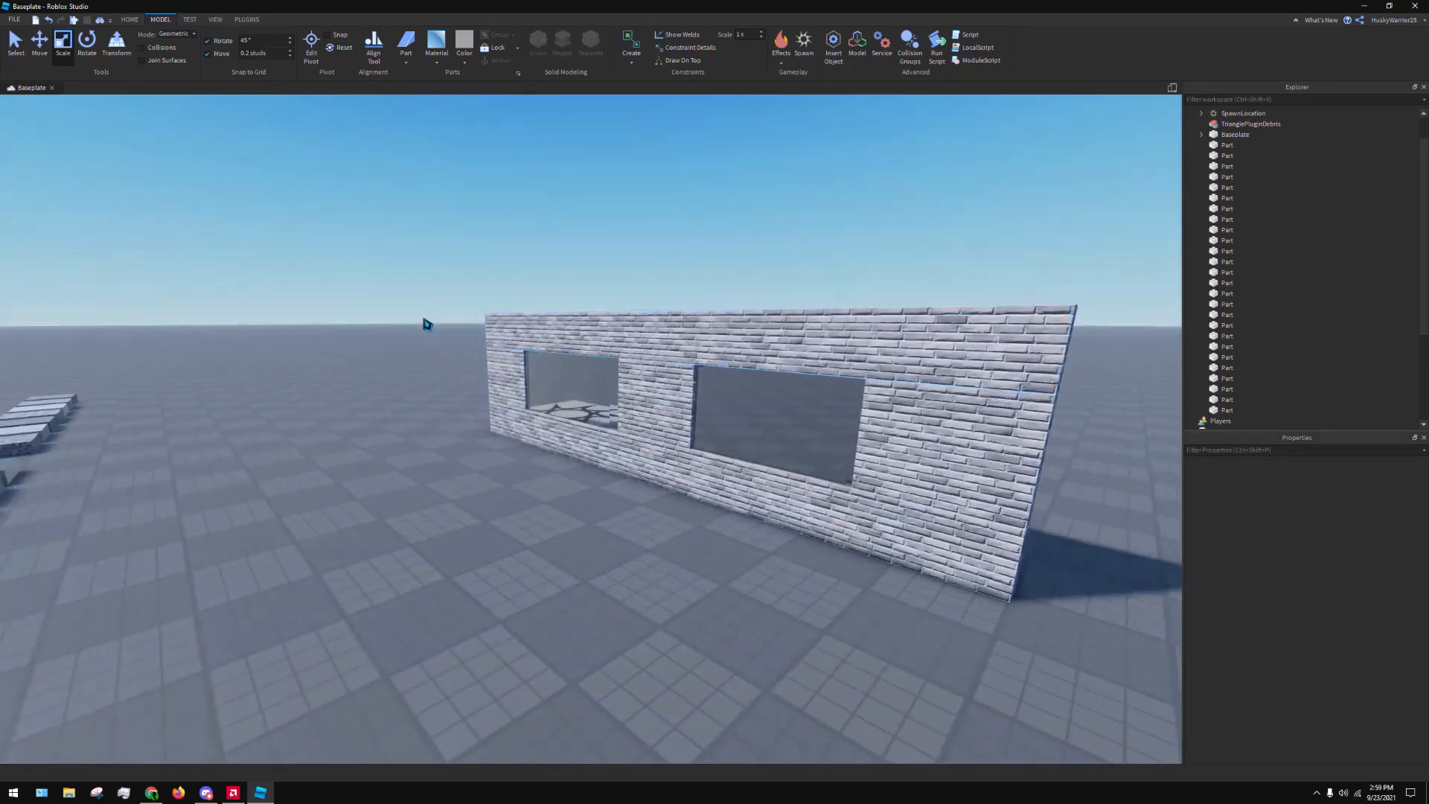
right_click_drag(428, 322, 573, 402)
key("s")
key("s")
right_click_drag(462, 167, 471, 168)
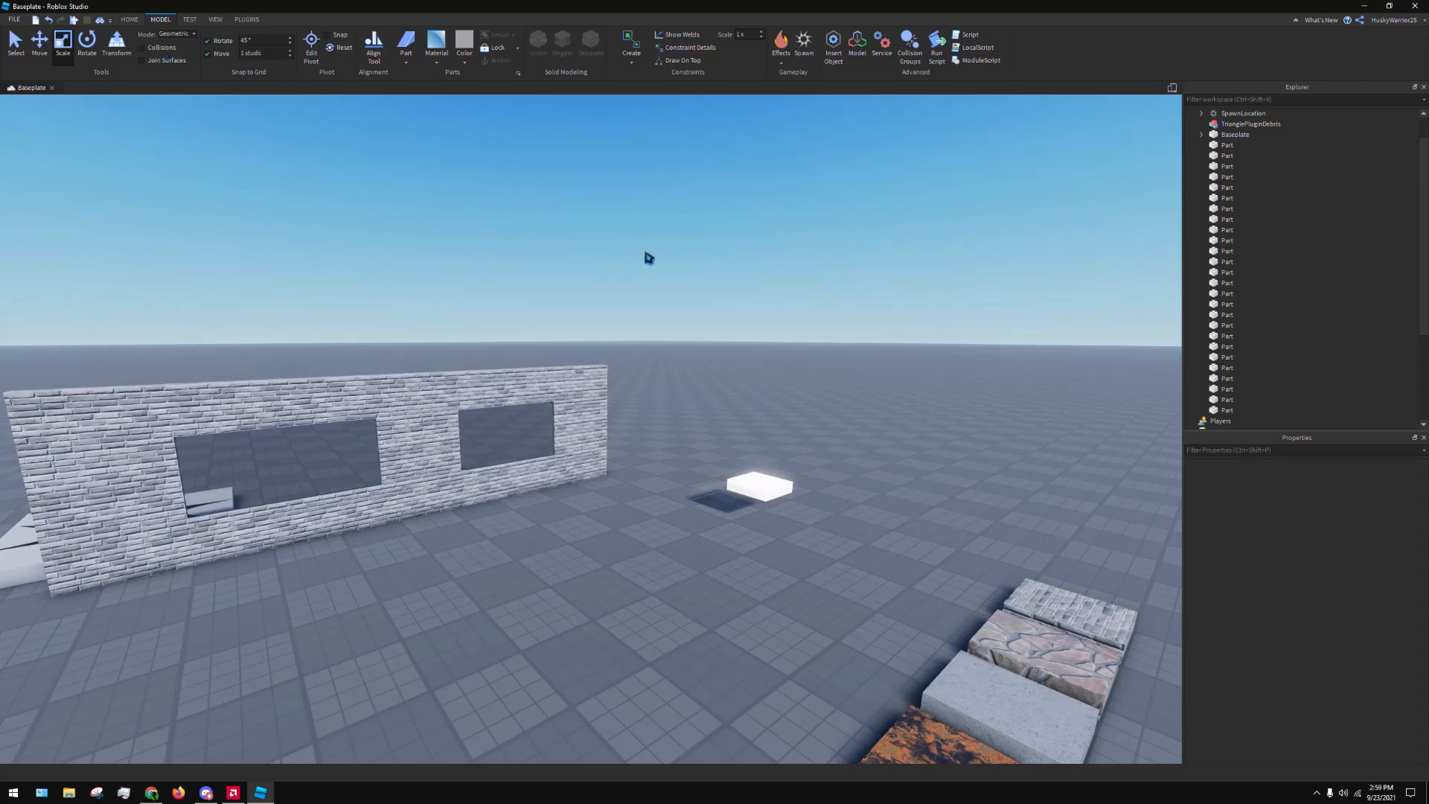
key("w")
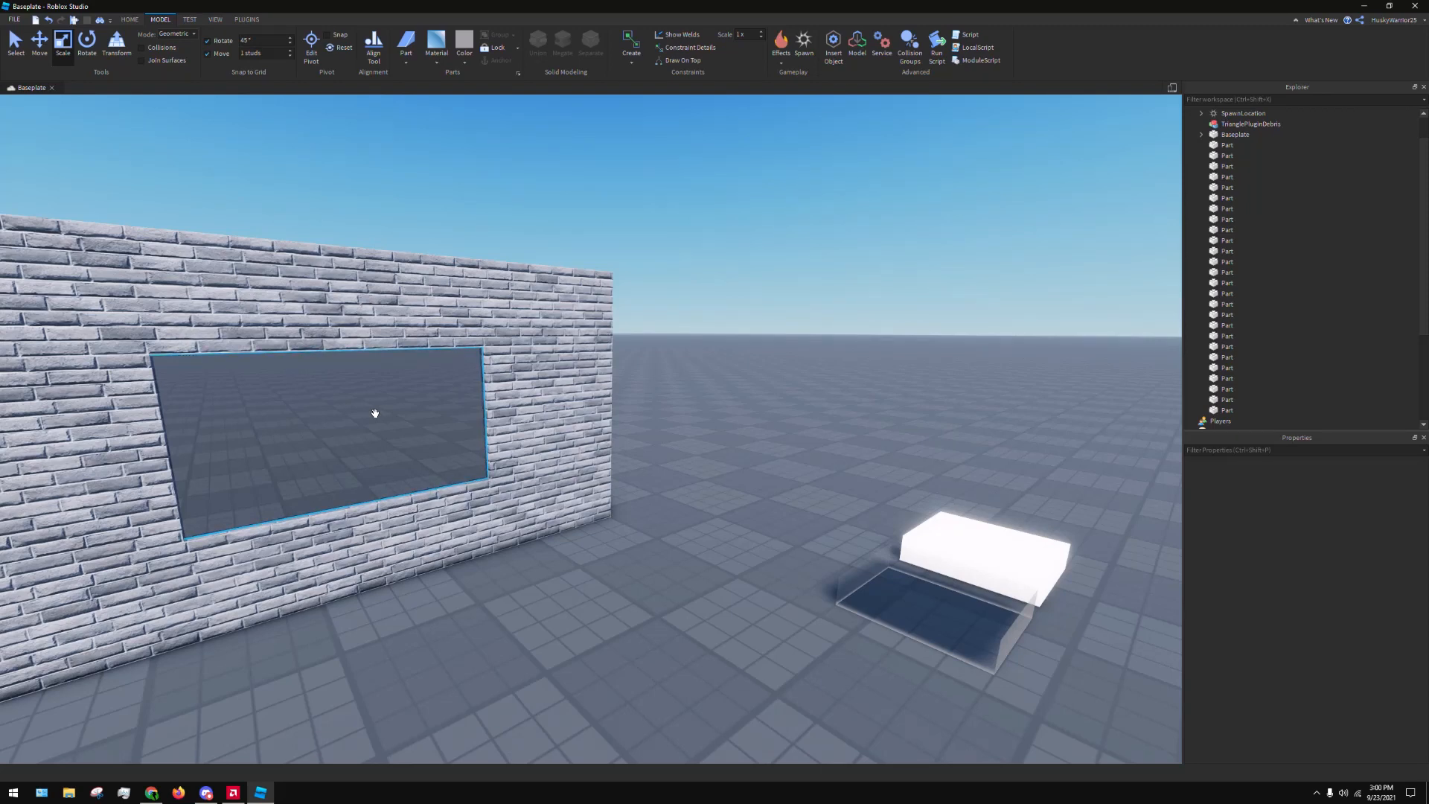
Move the Foil part out of the material row onto open ground near the spawn pad and brick wall
right_click_drag(804, 457, 808, 445)
key("w")
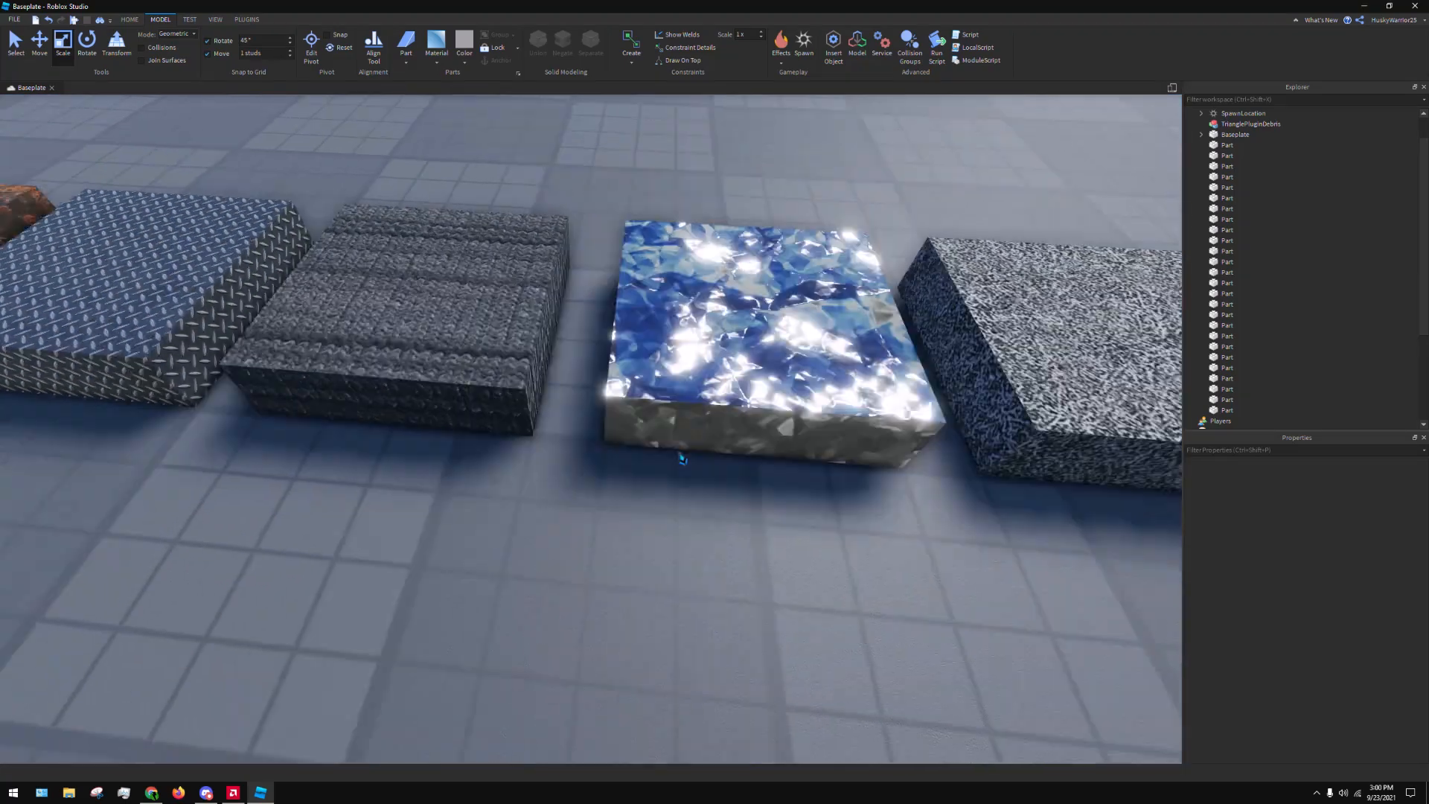
right_click_drag(679, 454, 678, 450)
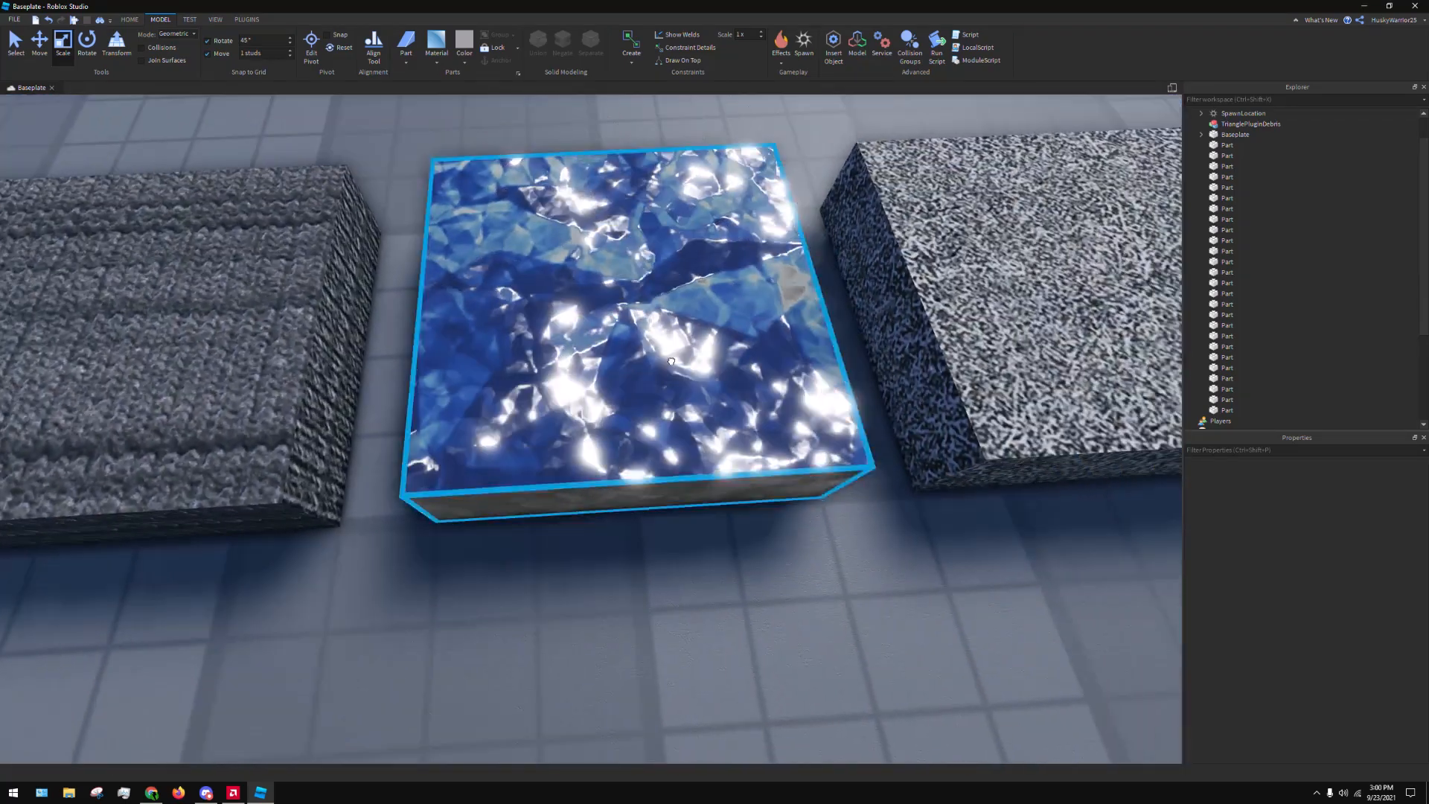
left_click_drag(675, 443, 694, 512)
key("s")
right_click_drag(653, 526, 694, 512)
left_click_drag(694, 513, 743, 517)
right_click_drag(693, 512, 743, 516)
left_click_drag(743, 517, 667, 524)
key("d")
right_click_drag(666, 527, 667, 523)
key("w")
left_click_drag(667, 524, 780, 519)
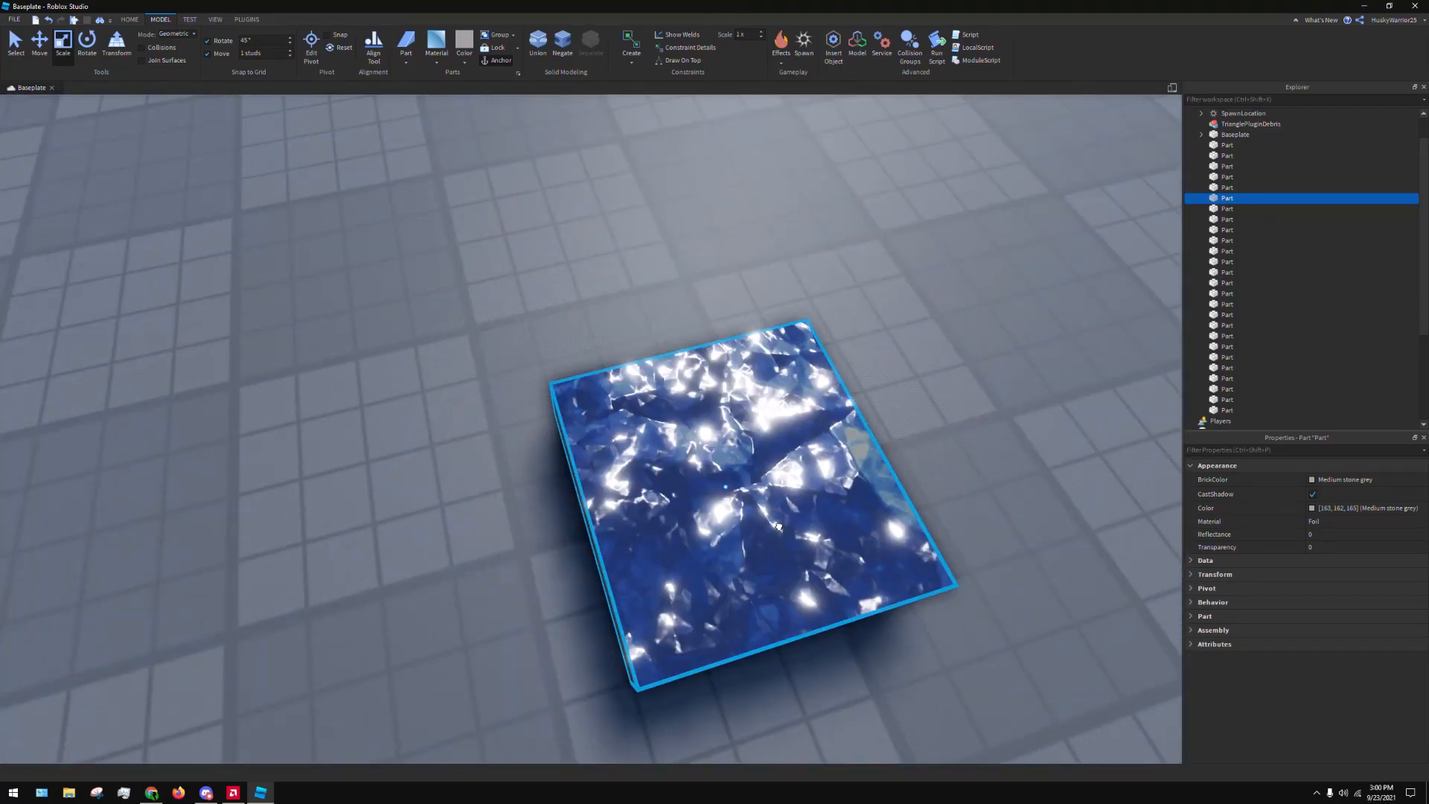
right_click_drag(780, 519, 779, 519)
key("s")
left_click(779, 519)
key("s")
left_click_drag(605, 458, 540, 576)
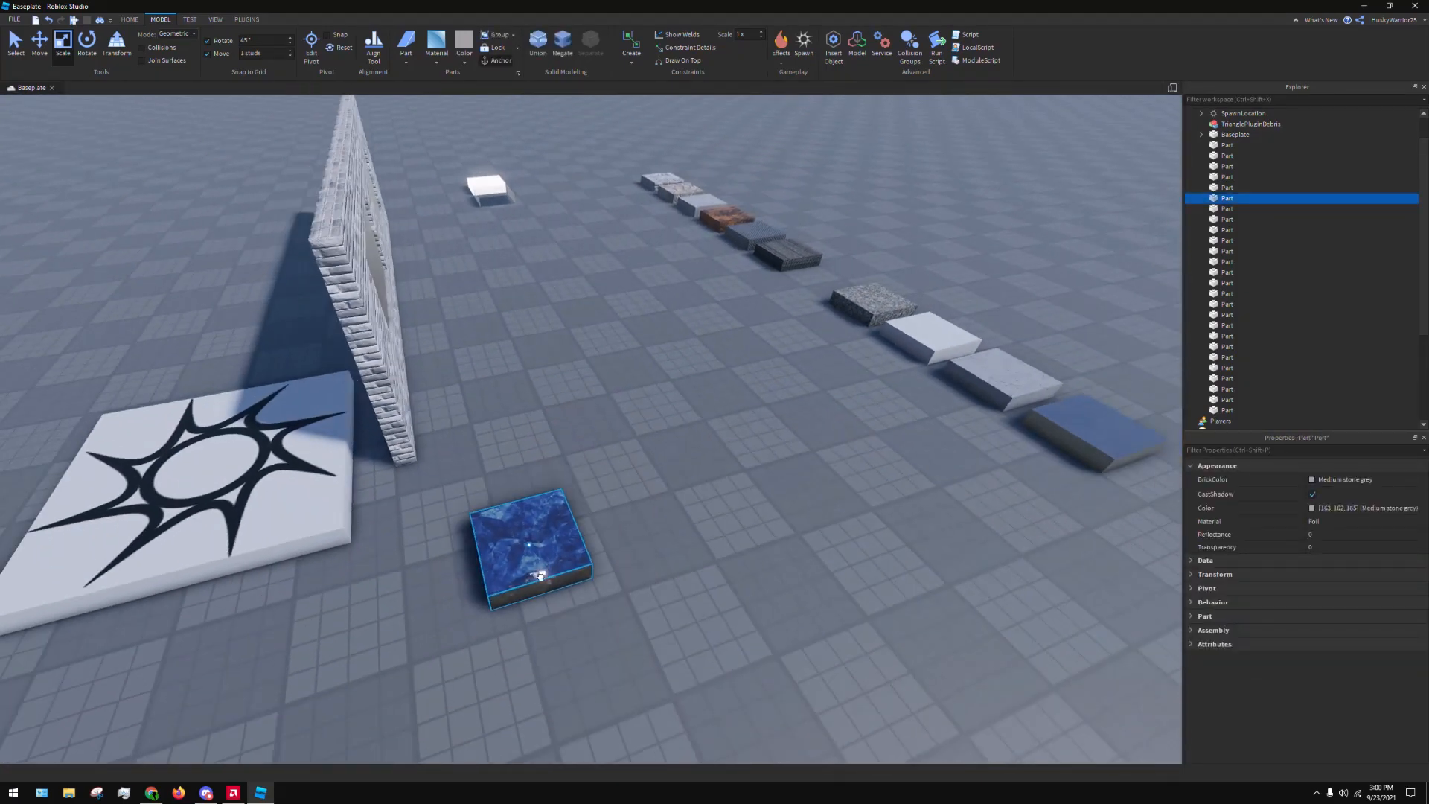
left_click(533, 417)
Reposition the Foil part on the open floor just beyond the end of the brick wall
key("s")
right_click_drag(533, 418, 730, 389)
key("d")
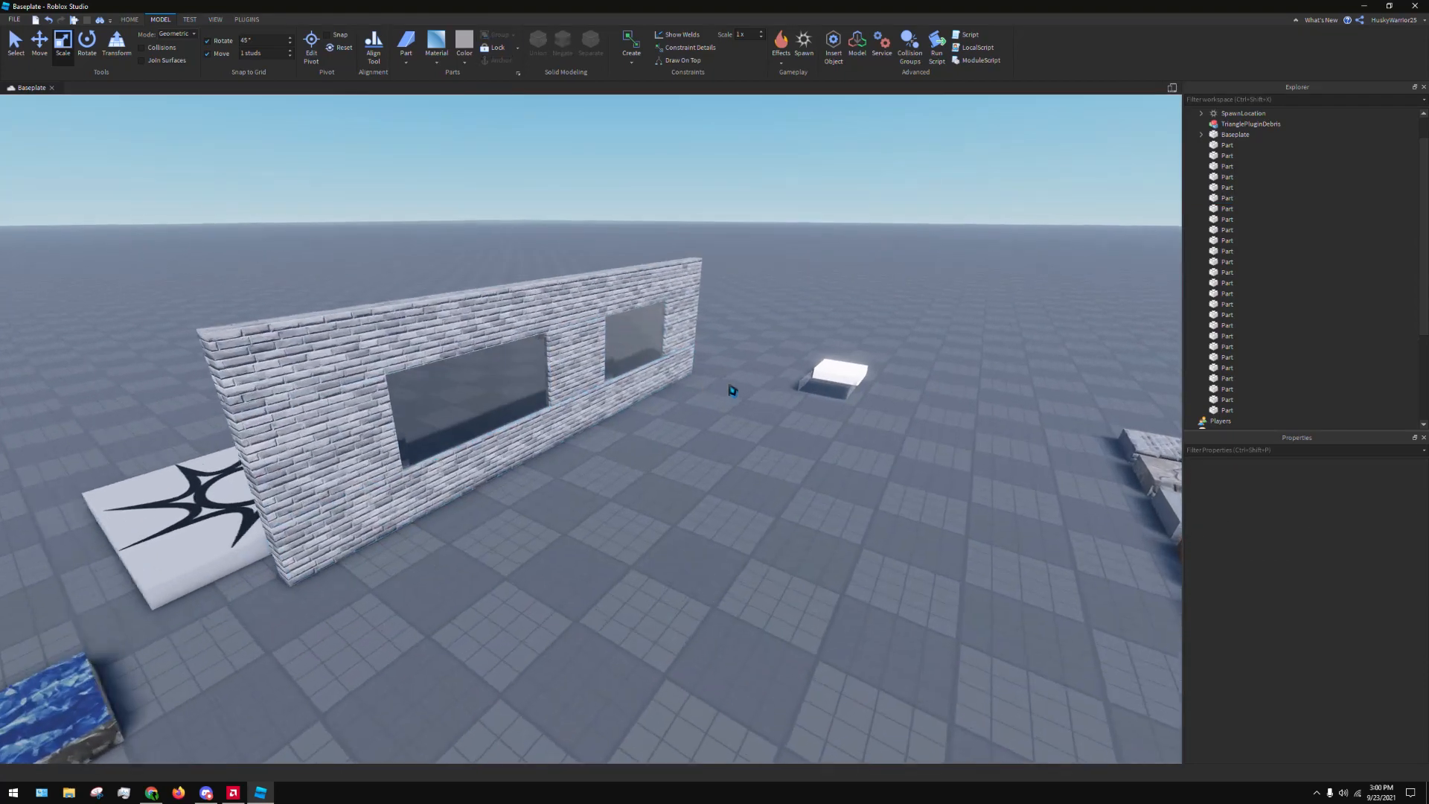
left_click_drag(791, 324, 883, 433)
left_click(676, 462)
key("s")
right_click_drag(677, 461, 677, 462)
left_click_drag(451, 399, 523, 466)
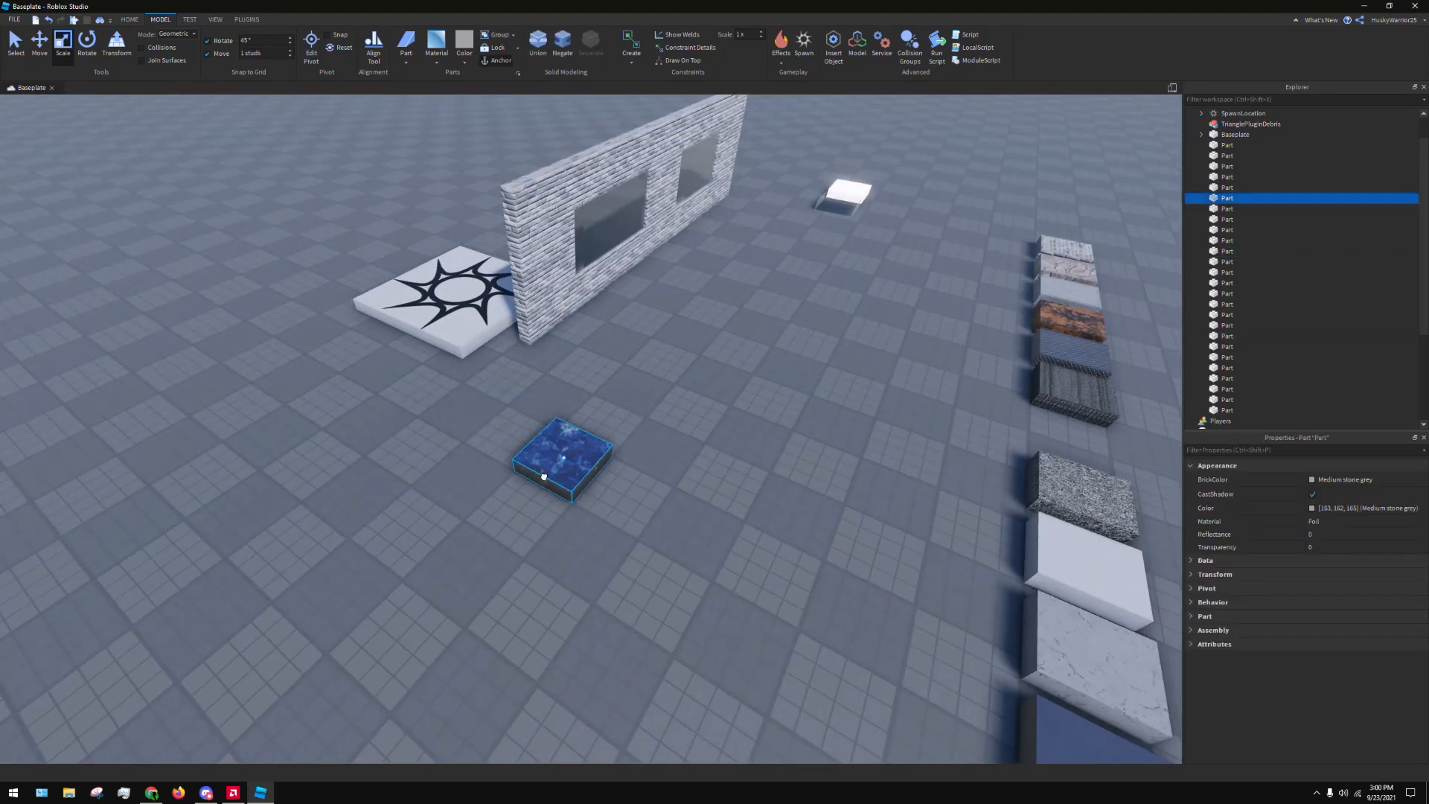
left_click(658, 386)
Move the DiamondPlate part out of the material row and set it right beside the Foil part
key("a")
right_click_drag(657, 387, 702, 523)
key("w")
key("w")
key("s")
key("s")
key("w")
key("w")
key("a")
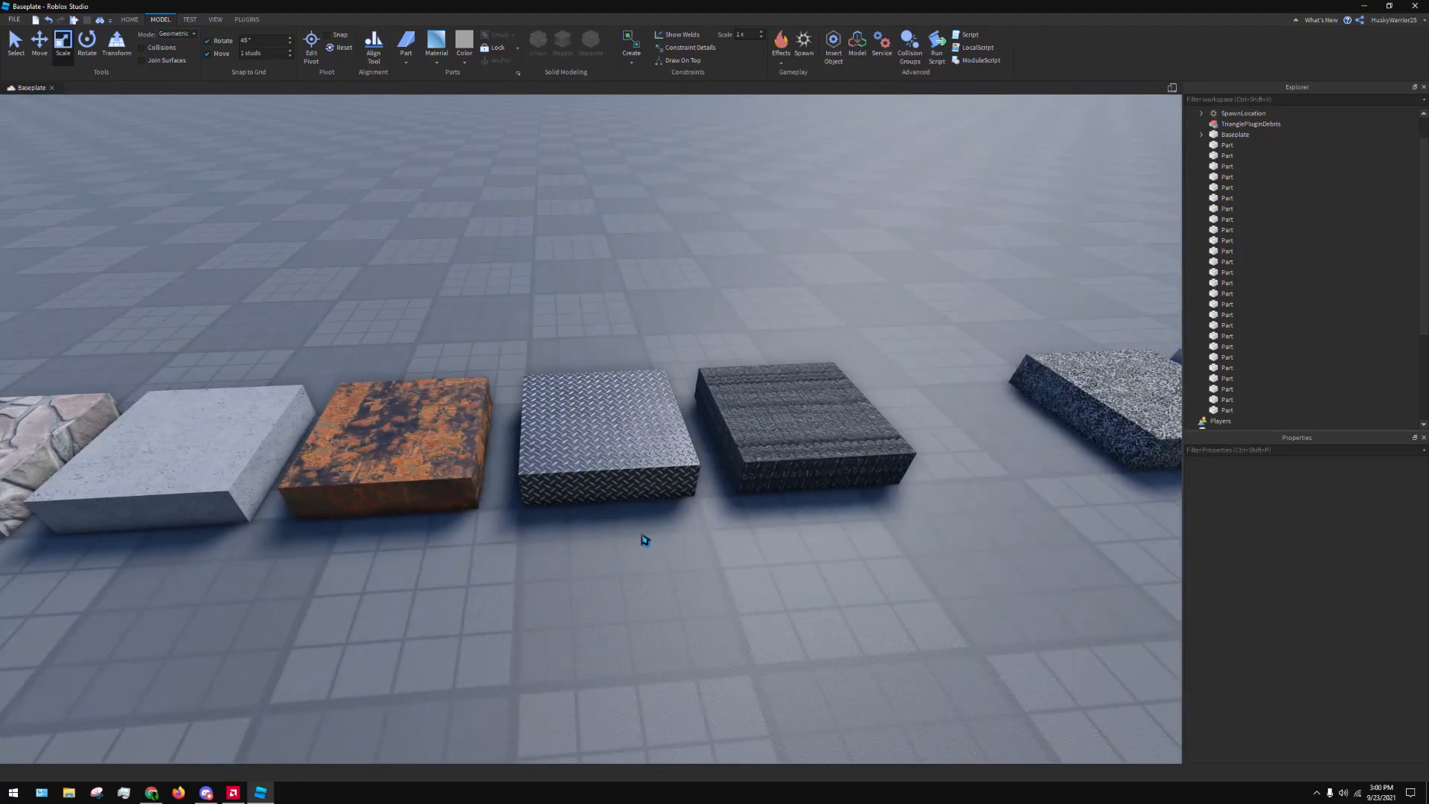
left_click_drag(610, 472, 600, 615)
right_click_drag(612, 503, 600, 615)
left_click_drag(600, 615, 603, 633)
right_click_drag(600, 615, 603, 633)
left_click_drag(603, 633, 648, 577)
right_click_drag(603, 632, 647, 578)
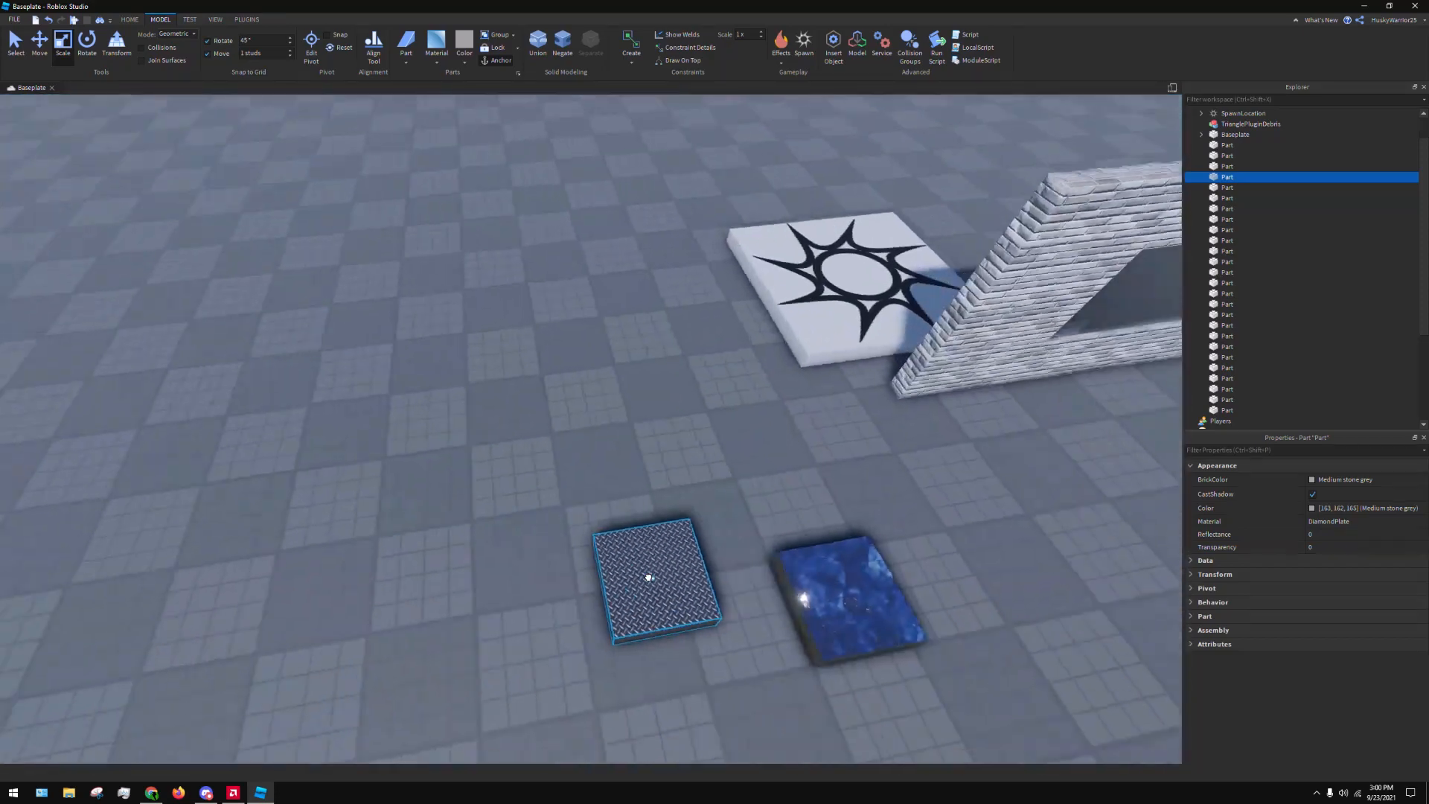
left_click_drag(647, 578, 712, 617)
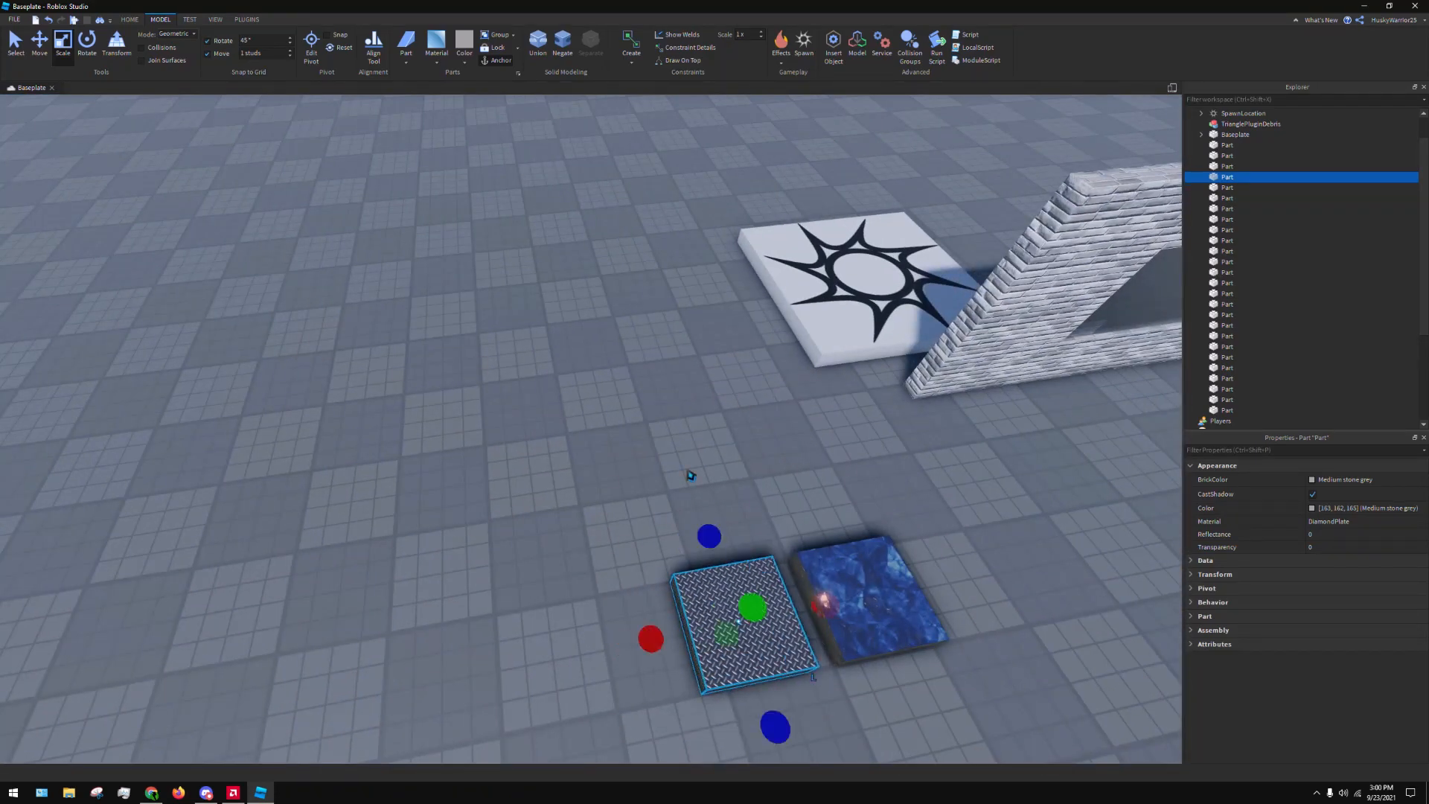
left_click(693, 475)
Select the Foil and DiamondPlate parts together to compare them side by side
key("s")
right_click_drag(692, 476, 721, 500)
key("w")
left_click(564, 471)
left_click(578, 515, "shift")
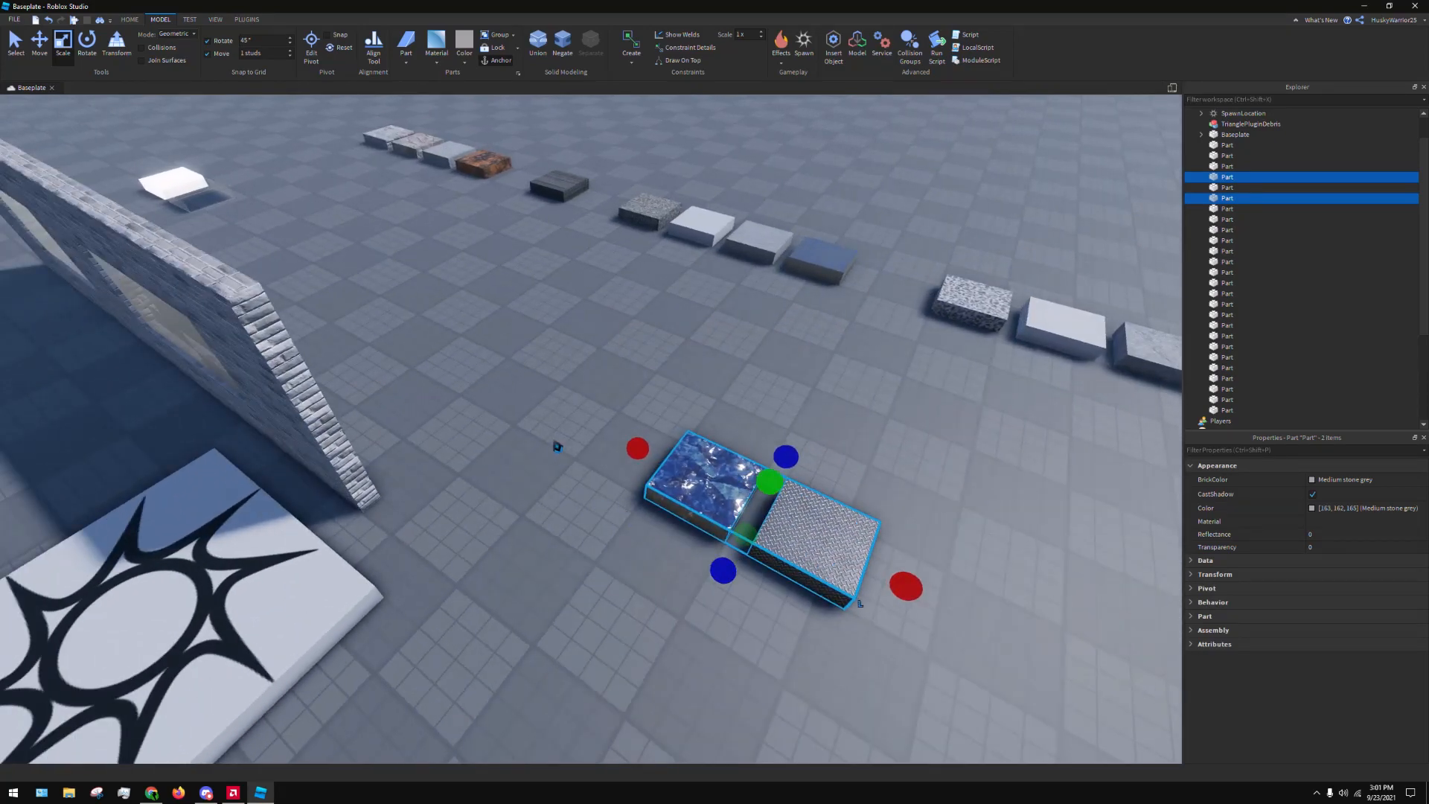
left_click(557, 447)
Move the Slate part from the material row to the free side of the Foil part
right_click_drag(558, 447, 680, 469)
key("w")
key("w")
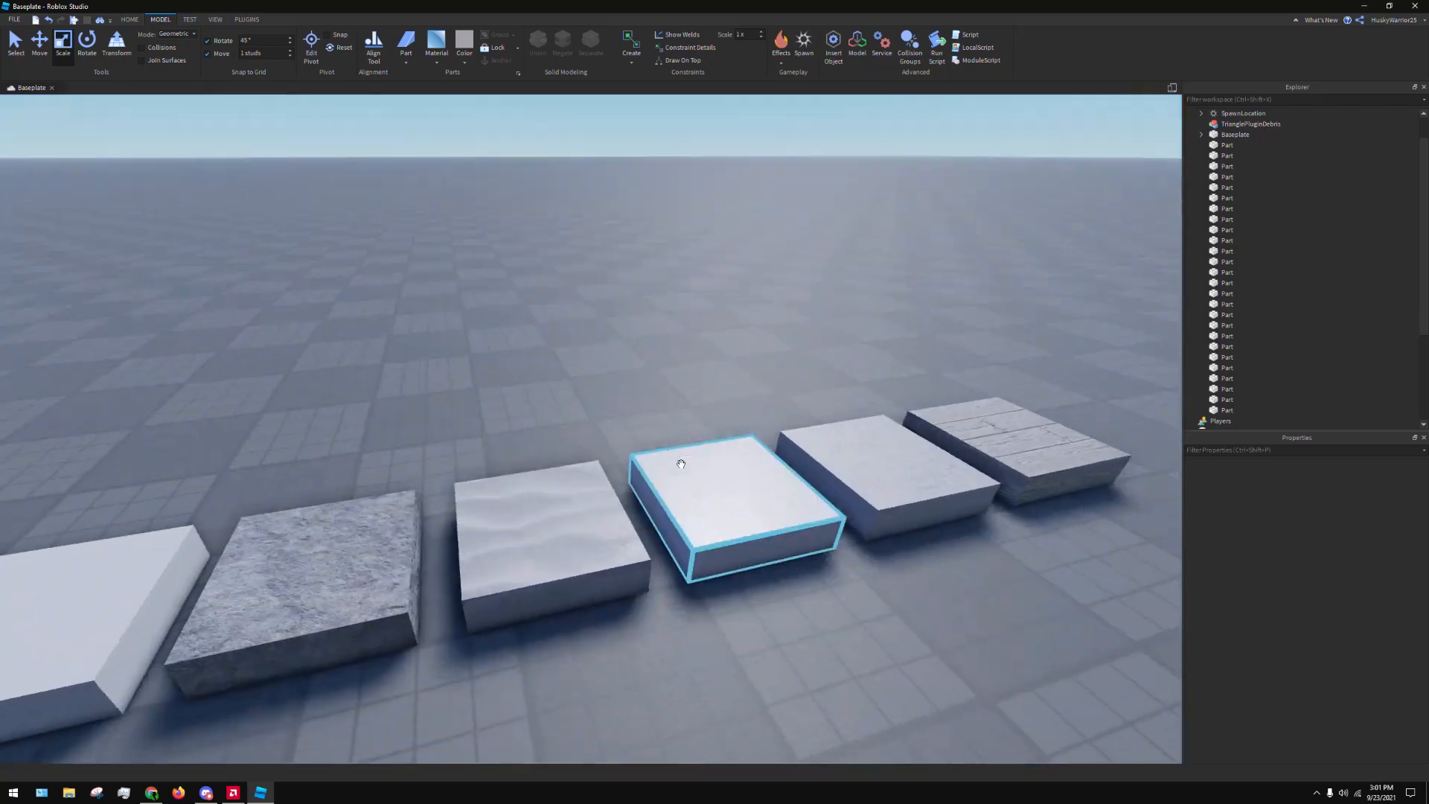
right_click_drag(525, 421, 516, 415)
key("a")
left_click_drag(517, 416, 563, 529)
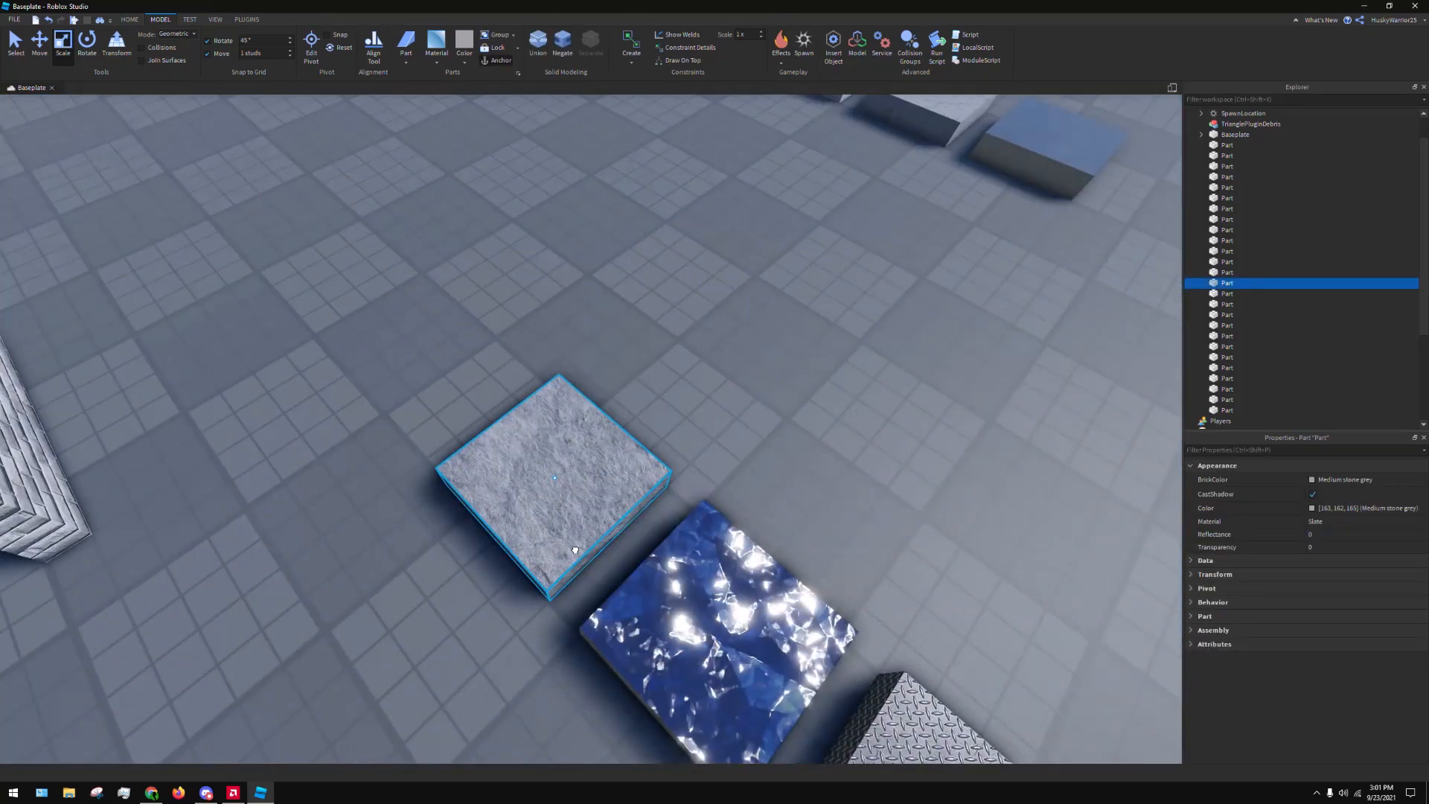
left_click(720, 414)
Duplicate the Slate part and place the copy flush against the original's side facing away from the Foil part
key("d")
right_click_drag(720, 414, 916, 306)
key("w")
key("d")
key("s")
key("d")
key("d")
key("a")
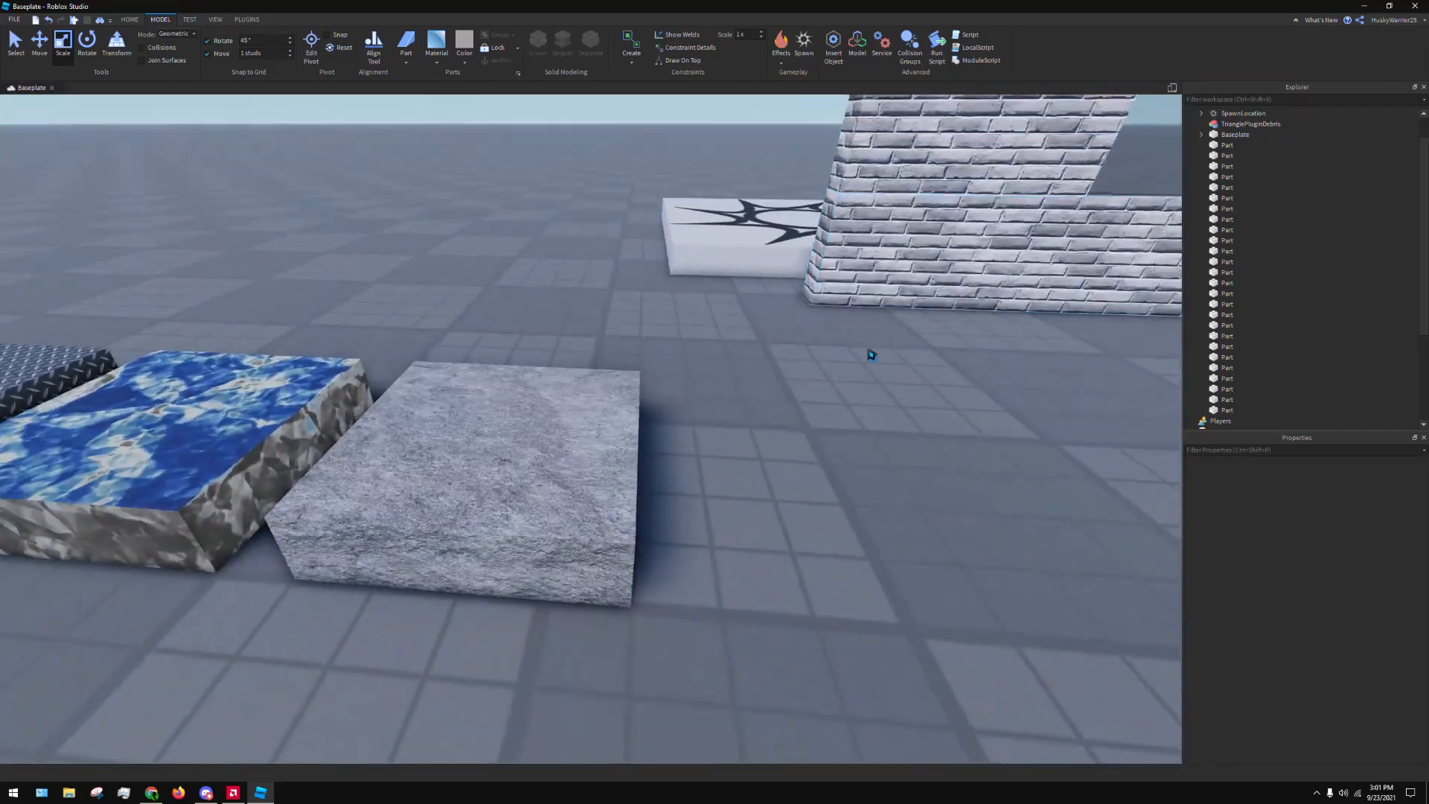
left_click(591, 427)
left_click(832, 500)
left_click_drag(596, 352, 587, 397)
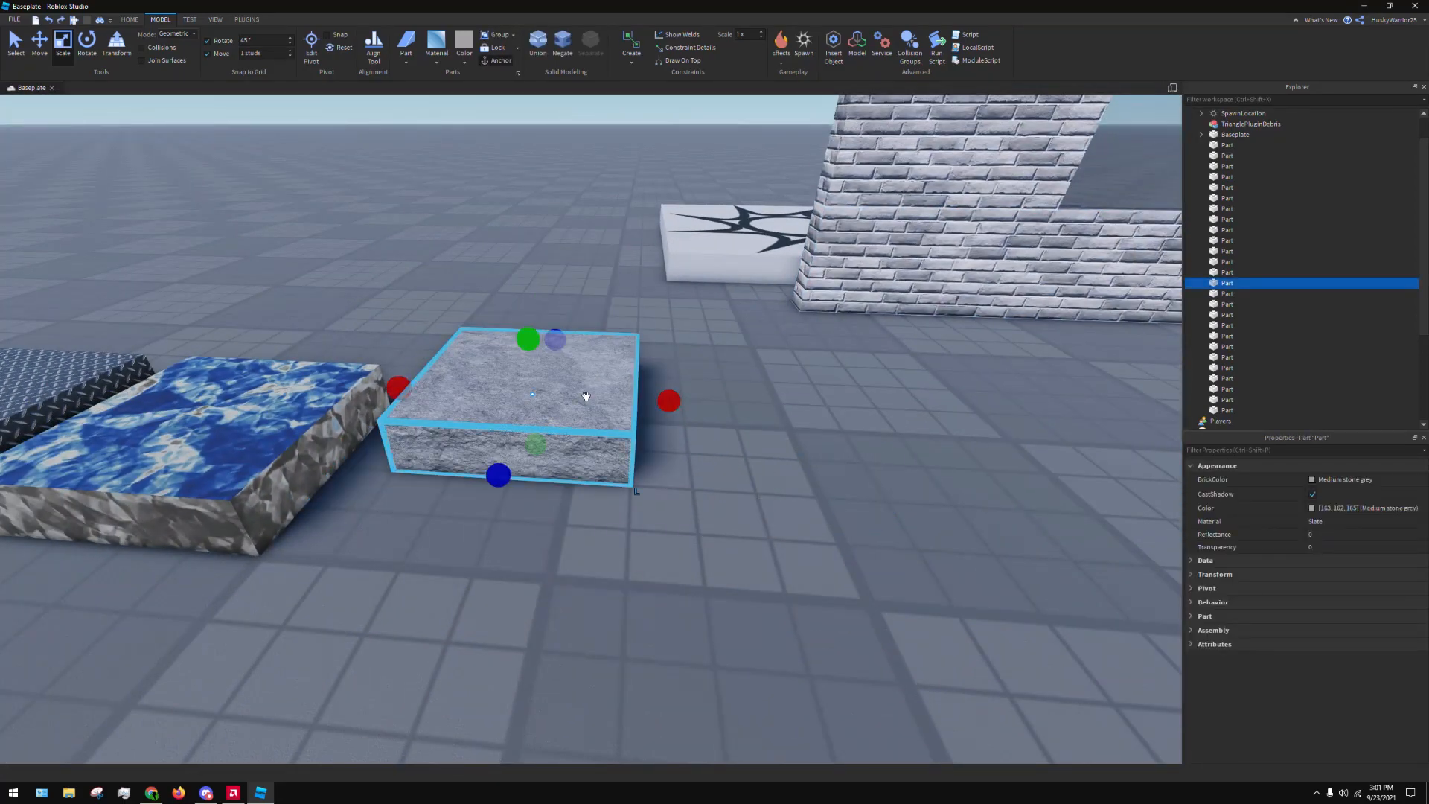
key("ctrl+d")
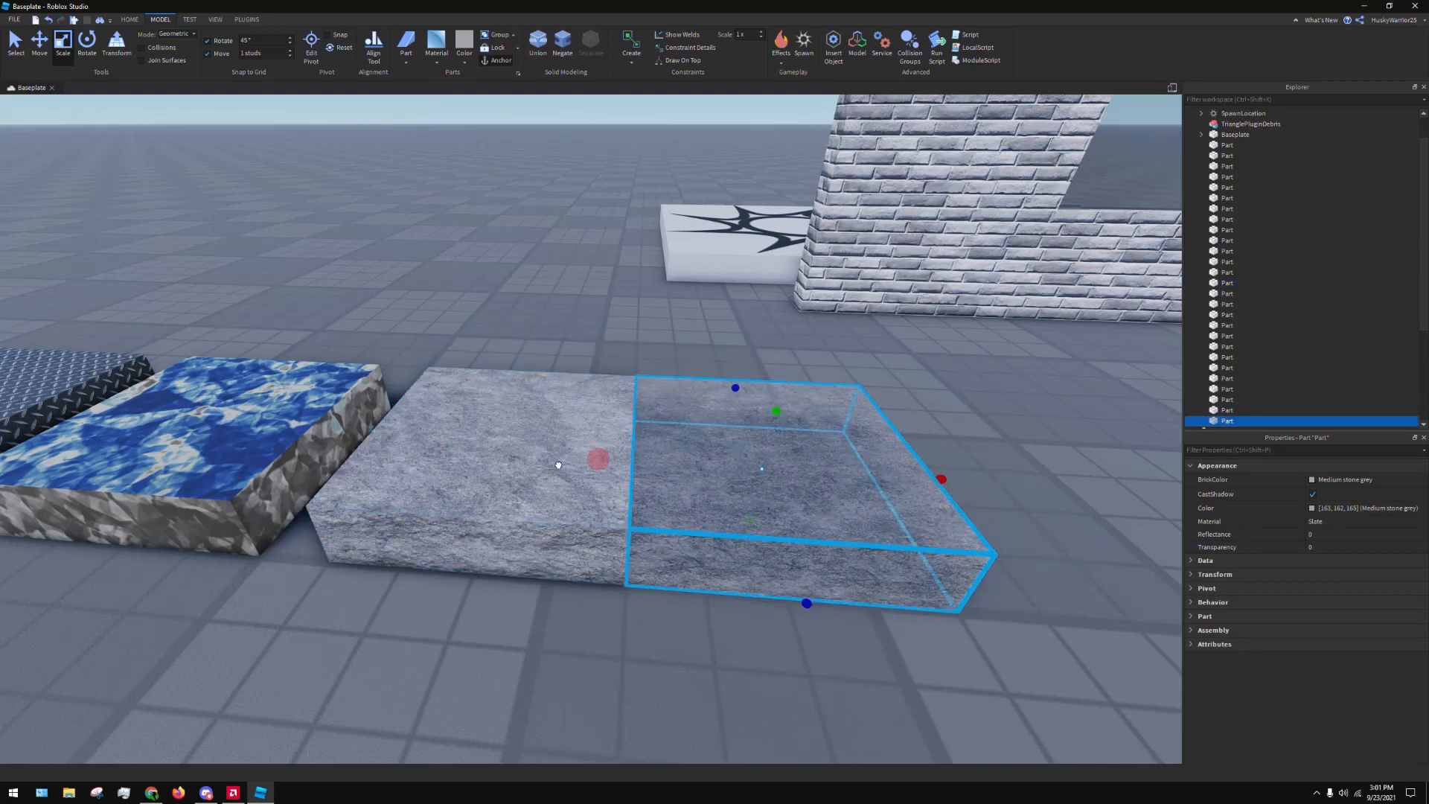
left_click(576, 269)
Examine the joint between the two Slate parts from close up and farther away
scroll(584, 253, "up", 3)
scroll(587, 254, "down", 2)
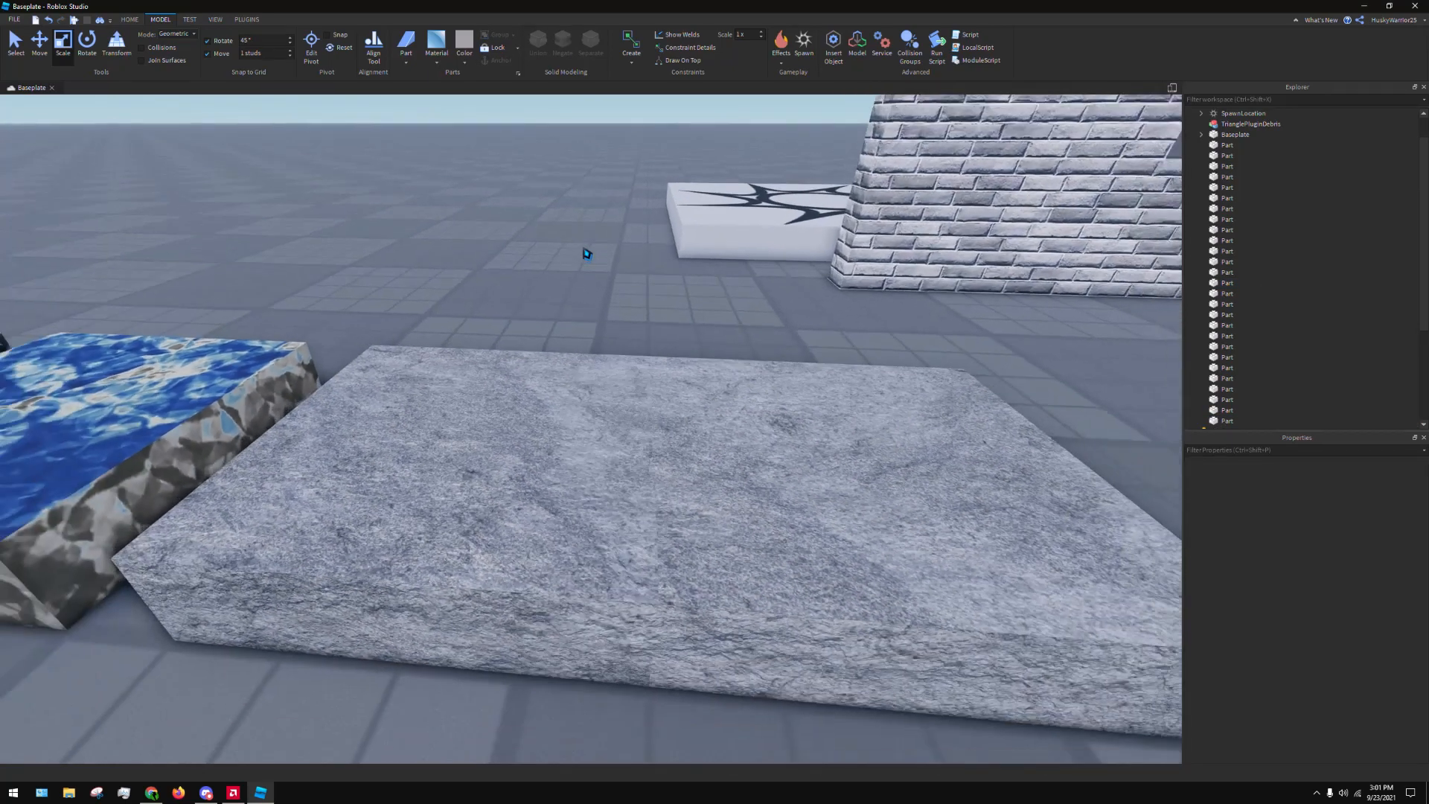
scroll(586, 255, "up", 2)
right_click_drag(587, 254, 585, 248)
scroll(585, 248, "down", 1)
scroll(694, 268, "down", 5)
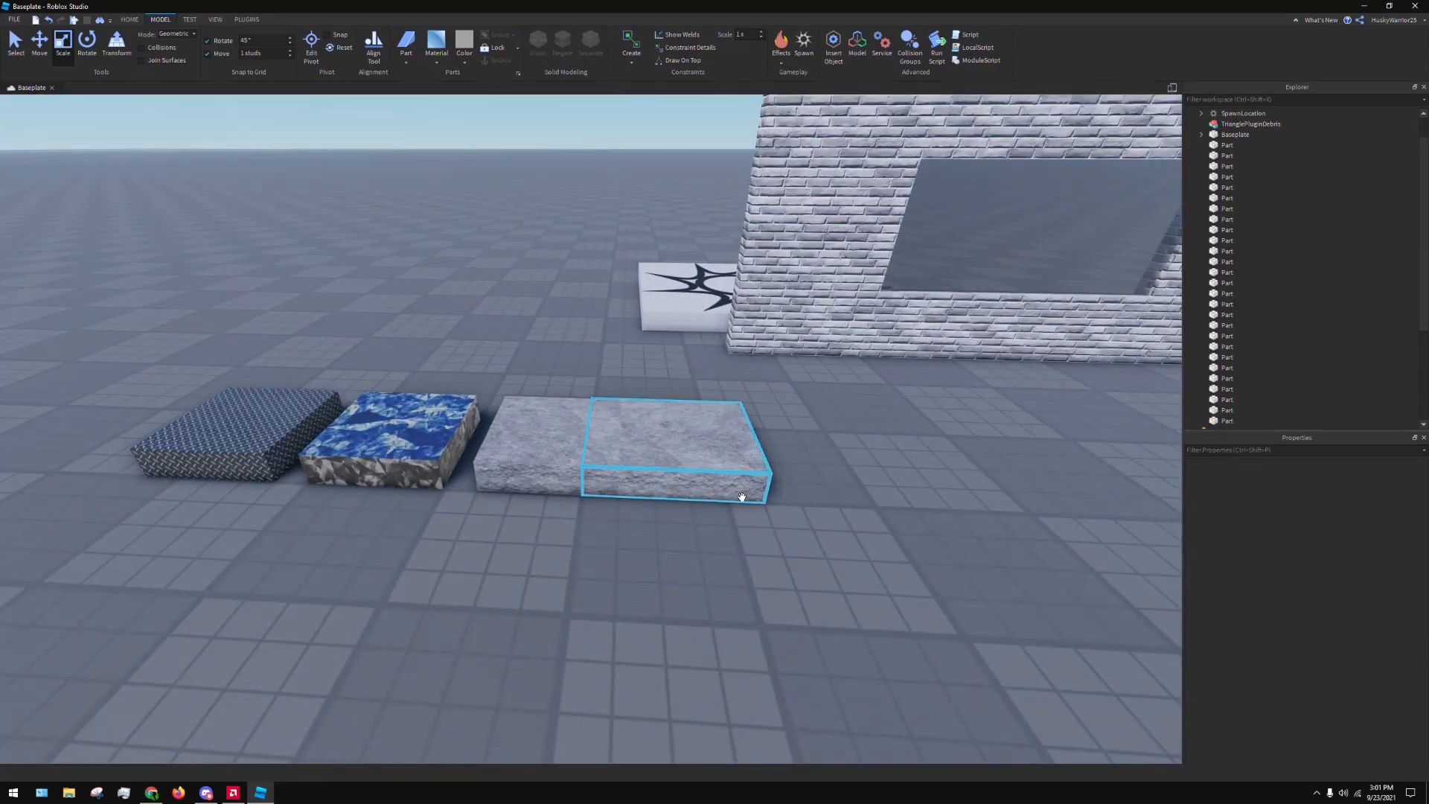
scroll(727, 377, "up", 4)
right_click_drag(720, 358, 689, 345)
scroll(697, 341, "down", 4)
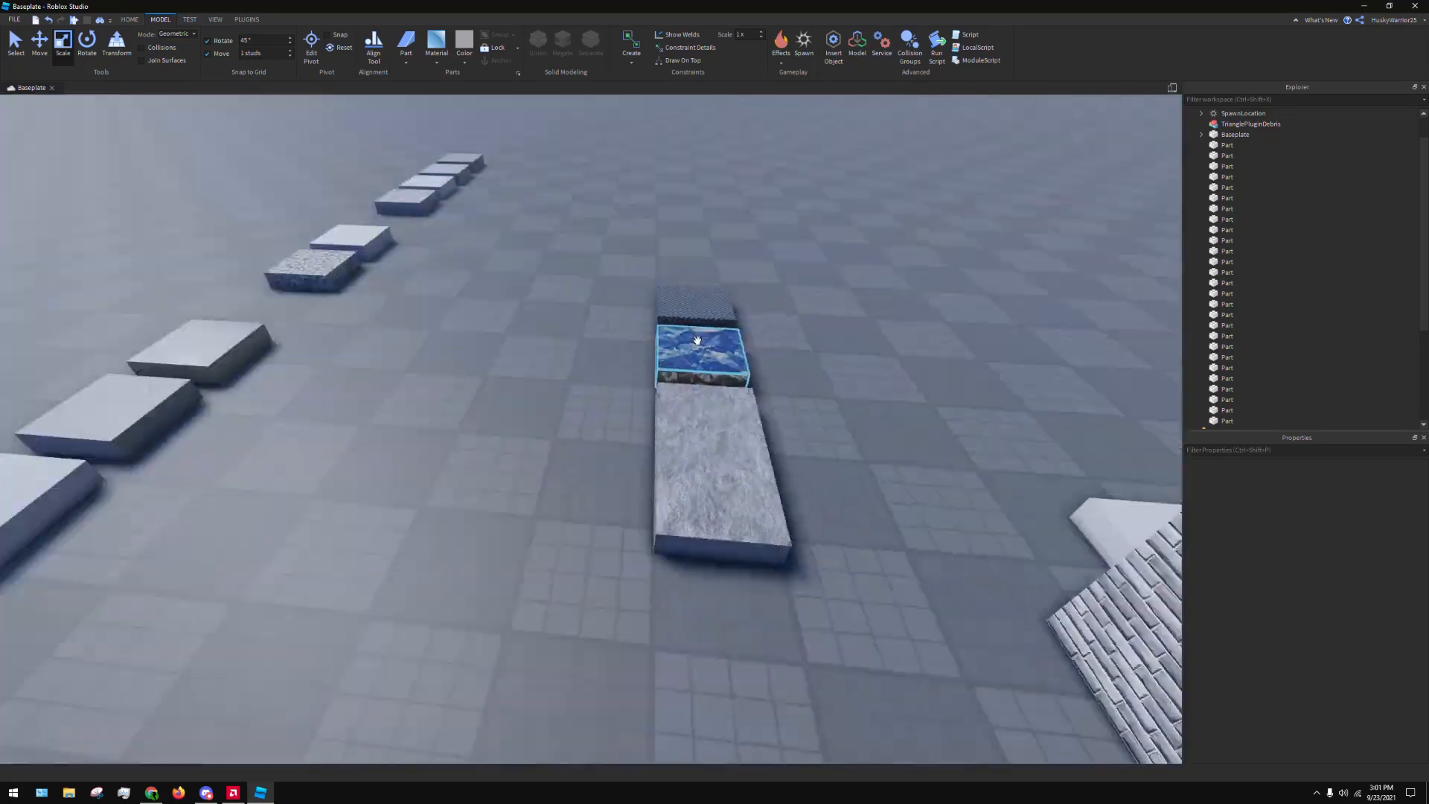
scroll(606, 412, "down", 4)
scroll(427, 476, "up", 4)
Move the Grass part out of the material row and place it alongside the two Slate parts
key("d")
left_click_drag(460, 440, 638, 511)
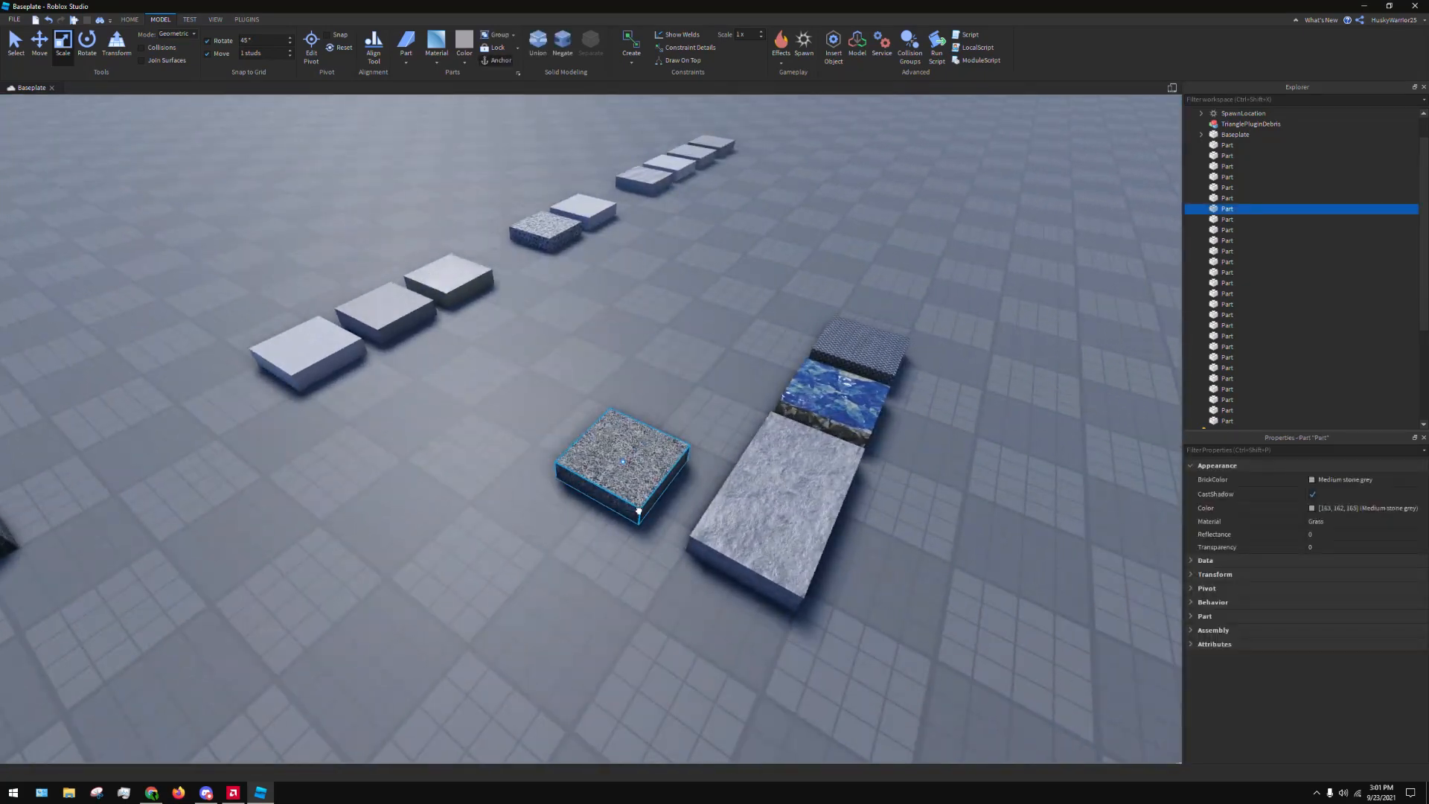
left_click(362, 417)
right_click_drag(431, 424, 461, 430)
key("a")
left_click_drag(547, 534, 765, 524)
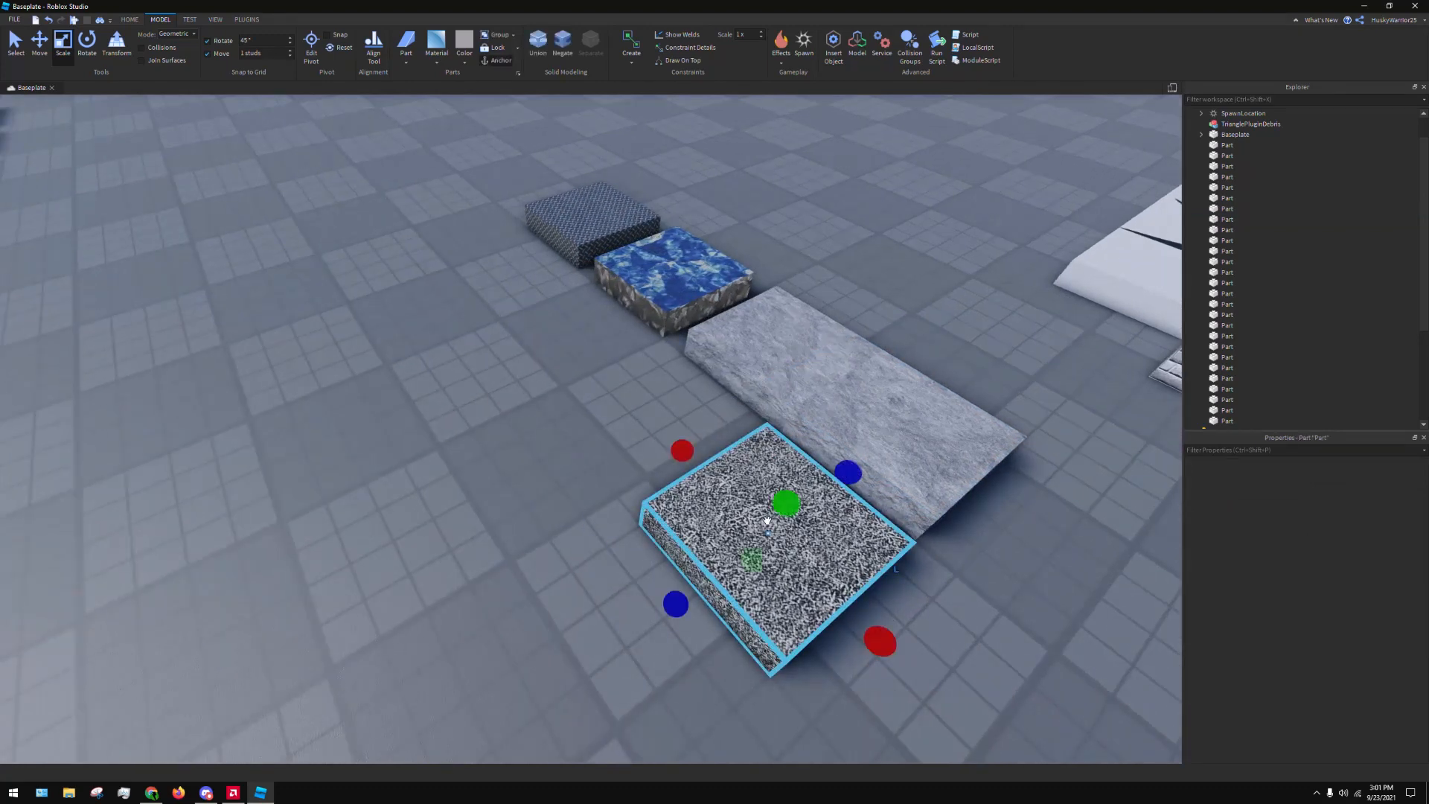
Duplicate the Grass part and place the copy flush against the original's end, parallel to the Slate parts
key("ctrl+d")
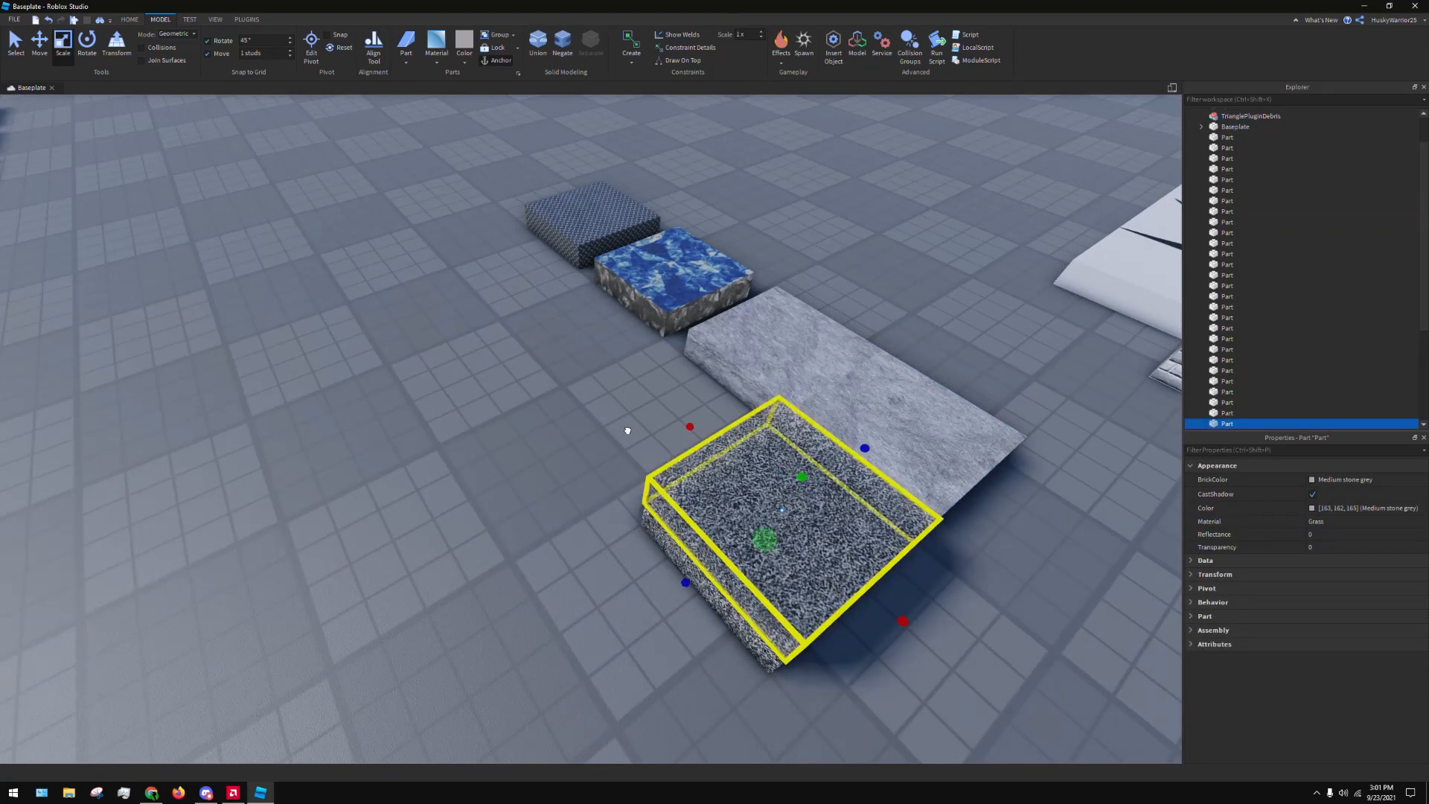
left_click_drag(866, 577, 710, 485)
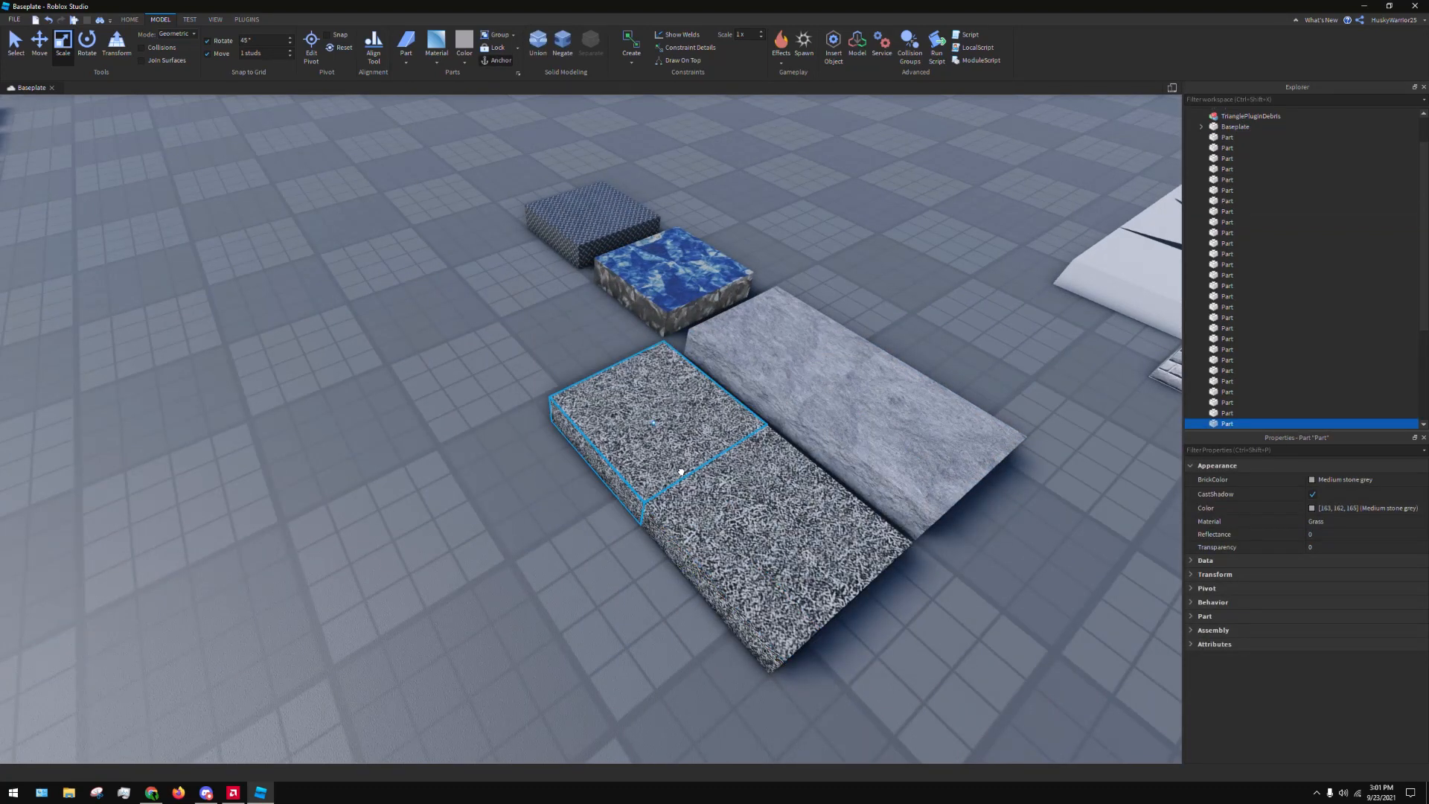
left_click(539, 587)
Examine the joint between the two Grass parts from several angles and distances
right_click_drag(539, 588, 590, 600)
key("a")
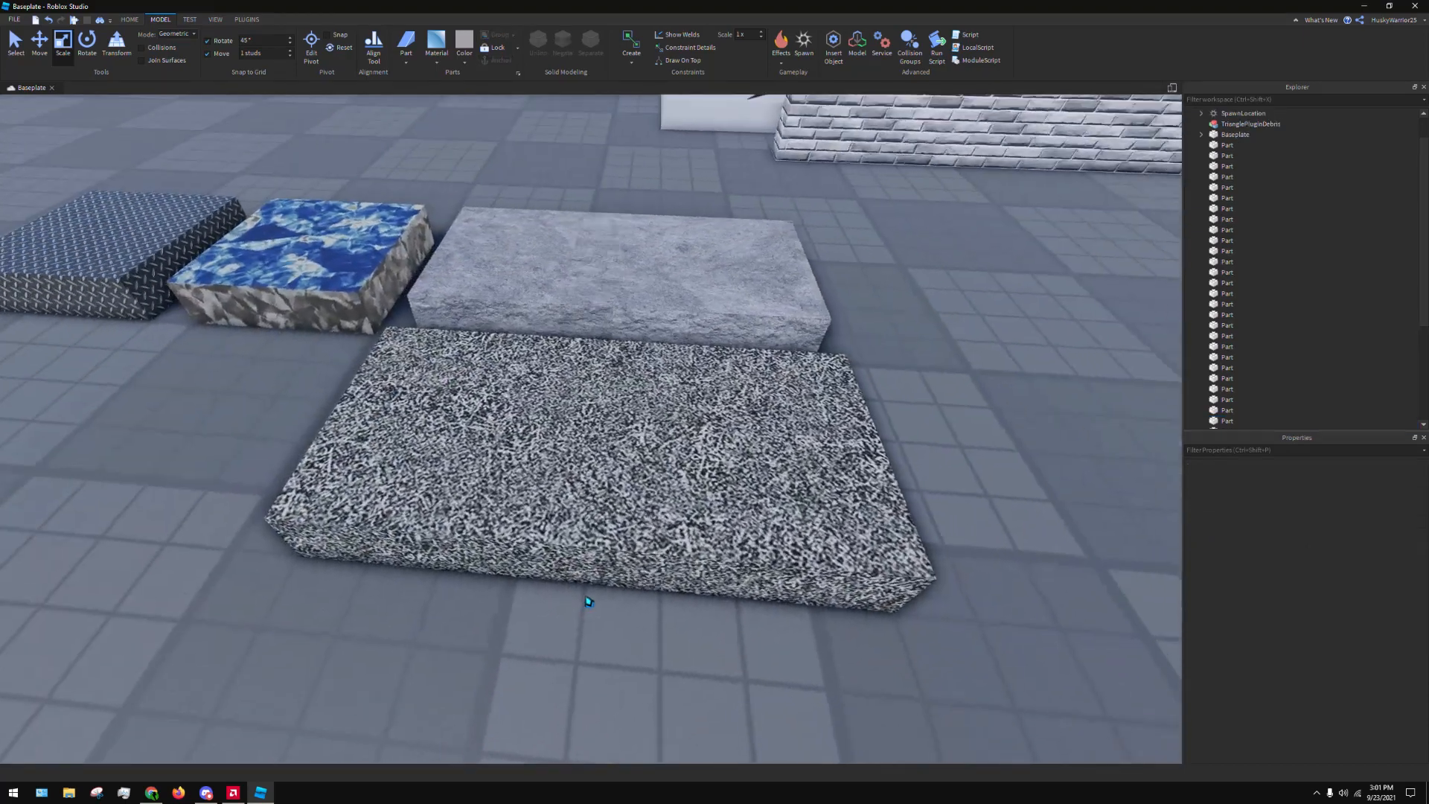
scroll(591, 600, "up", 2)
scroll(1074, 387, "down", 1)
key("w")
key("d")
right_click_drag(1075, 370, 1074, 373)
right_click_drag(962, 251, 957, 249)
key("s")
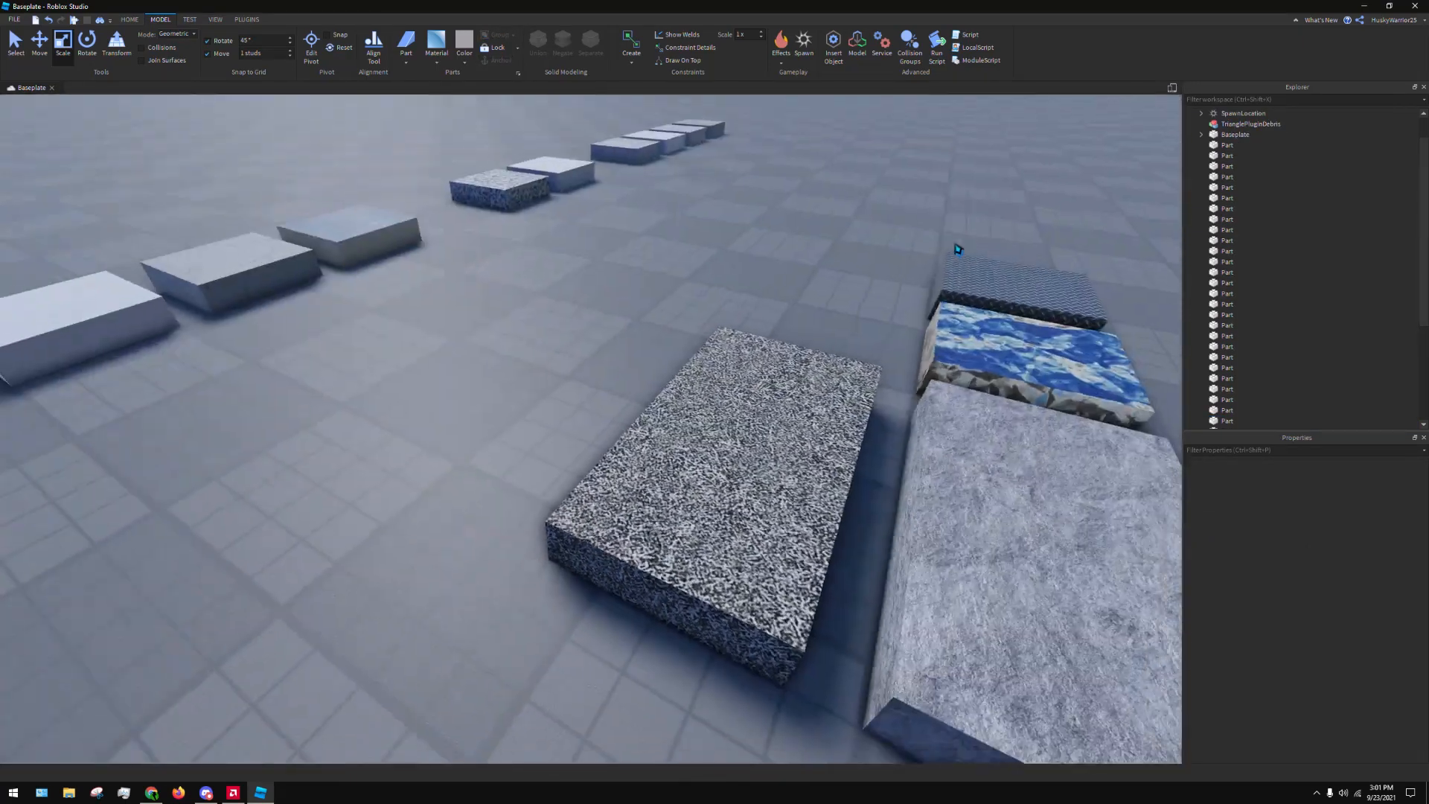
key("d")
right_click_drag(641, 404, 638, 403)
key("w")
Resize the duplicated Grass part along its length at the joint with the original
left_click(658, 408)
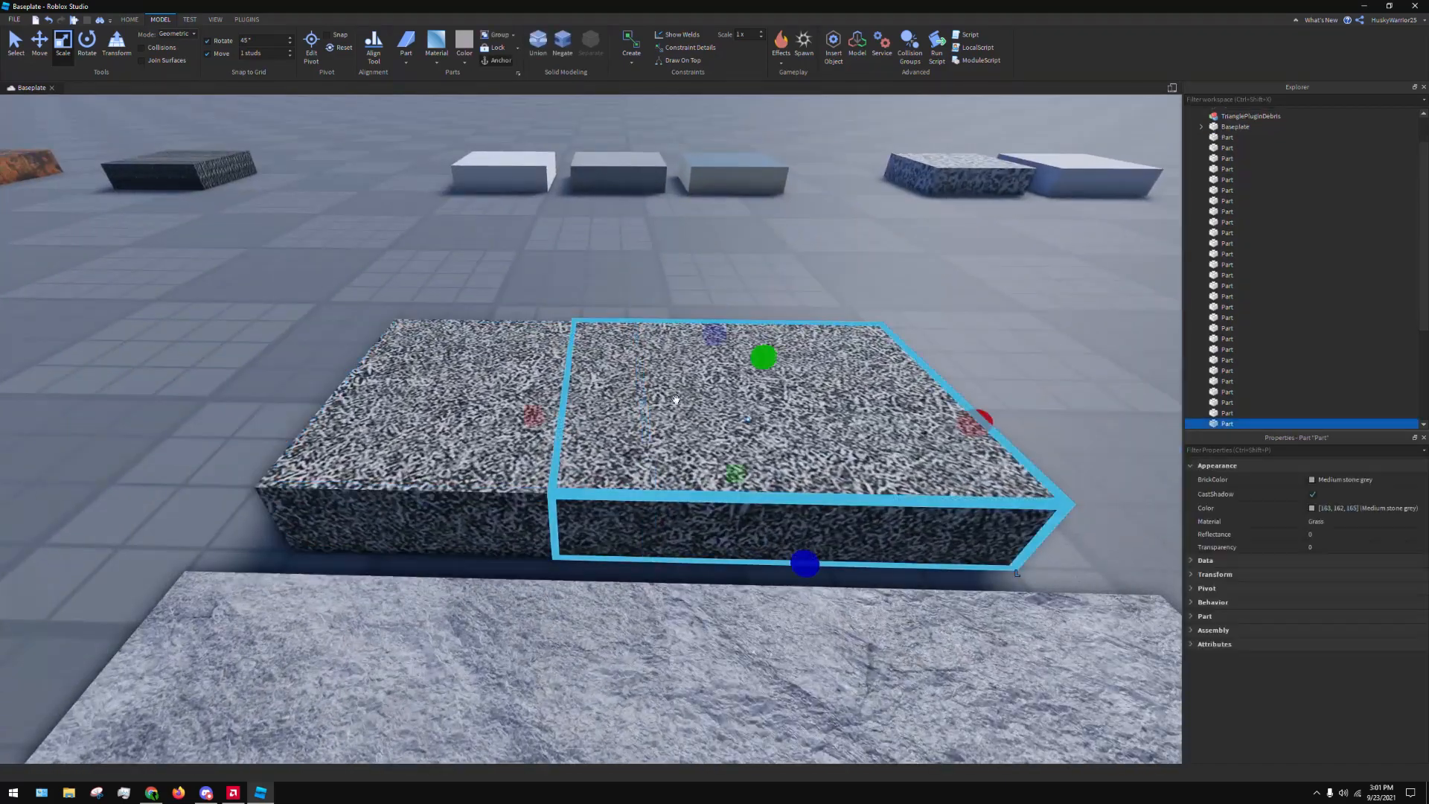
left_click_drag(534, 415, 603, 431)
left_click(673, 243)
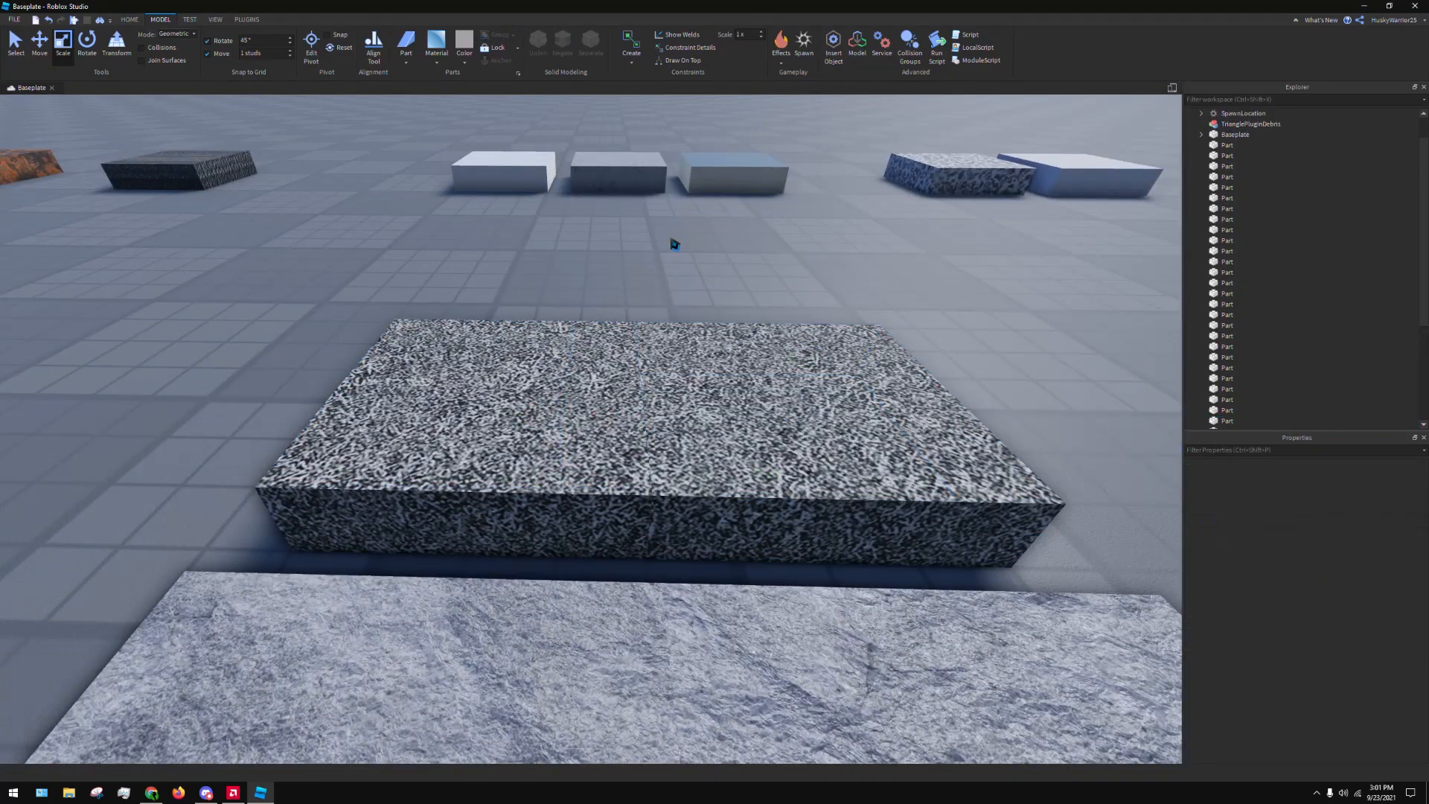
Resize the original Slate part along its length at the joint so it overlaps the adjacent Slate part
scroll(675, 244, "down", 3)
left_click(668, 583)
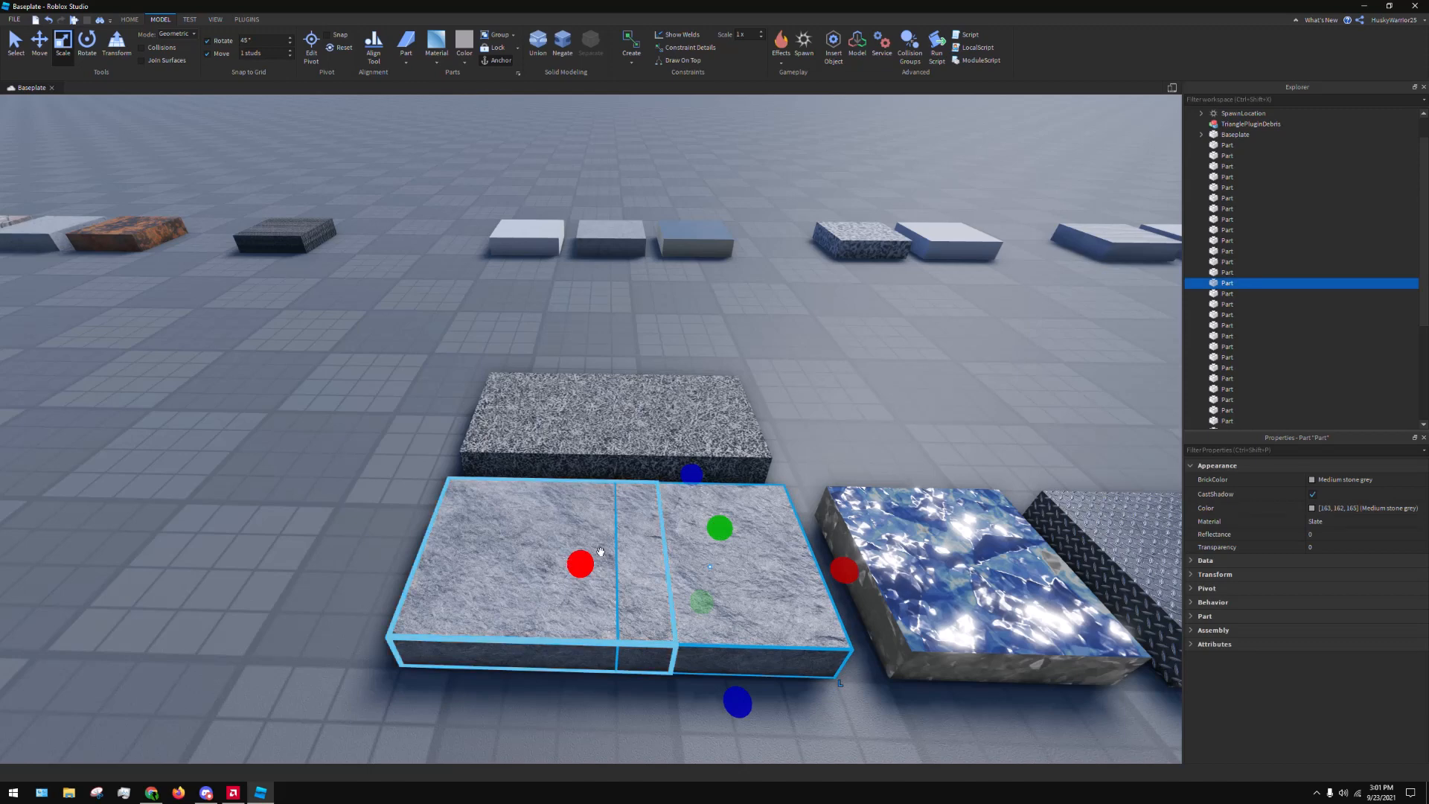
left_click(565, 562)
left_click_drag(702, 568, 650, 568)
left_click(797, 367)
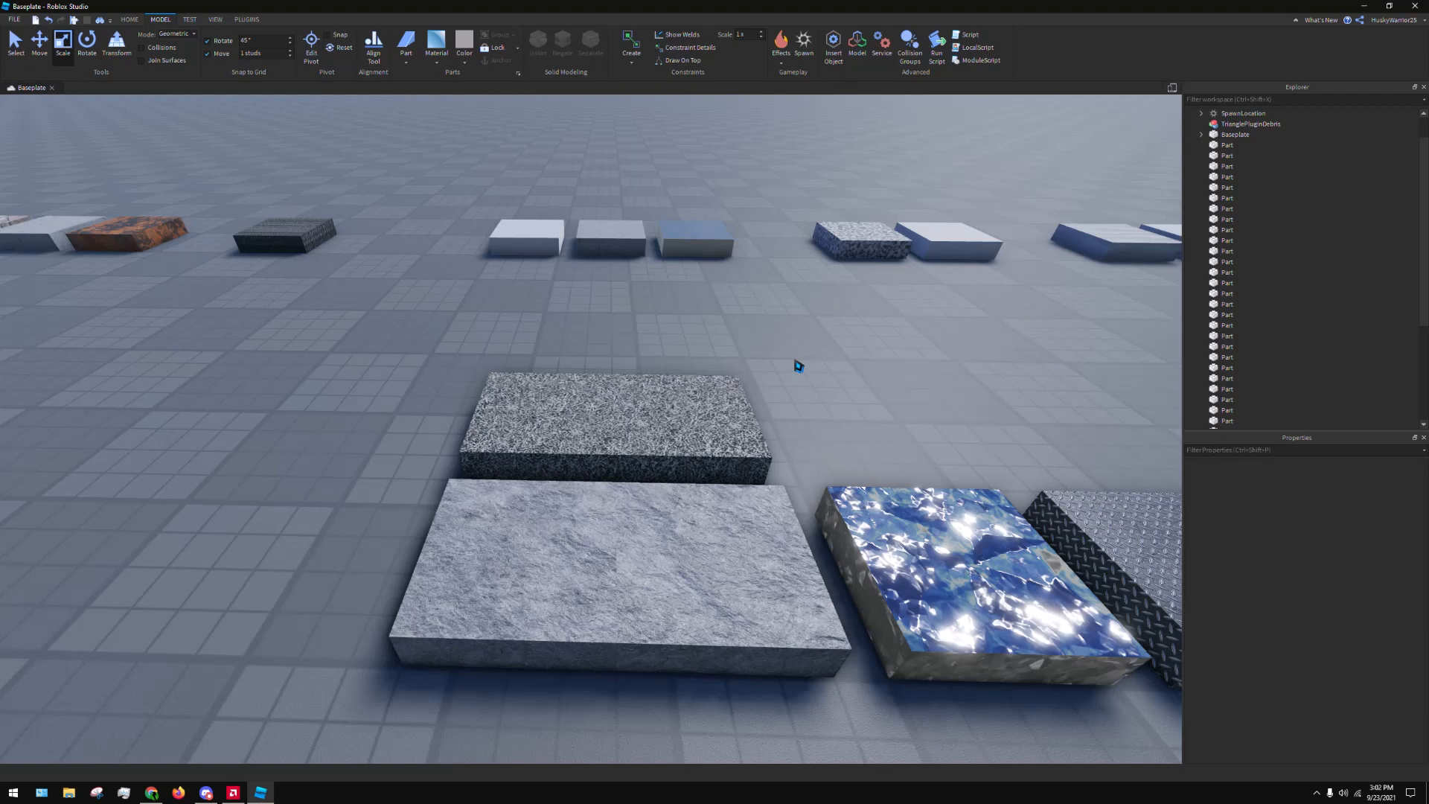
Focus on the duplicated Grass part and extend its end into the adjoining Grass part
right_click_drag(772, 392, 898, 450)
key("w")
key("a")
key("a")
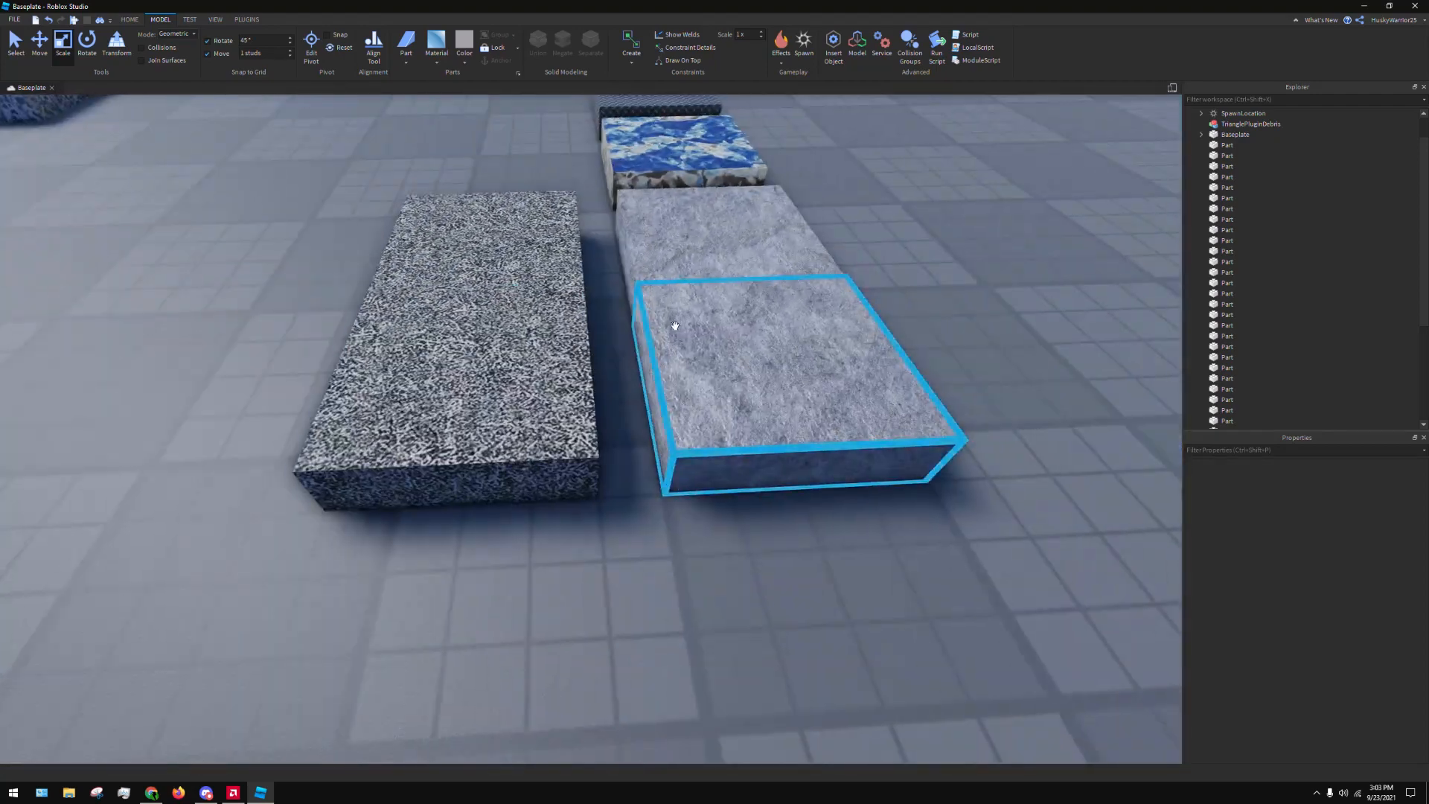
left_click(538, 255)
key("f")
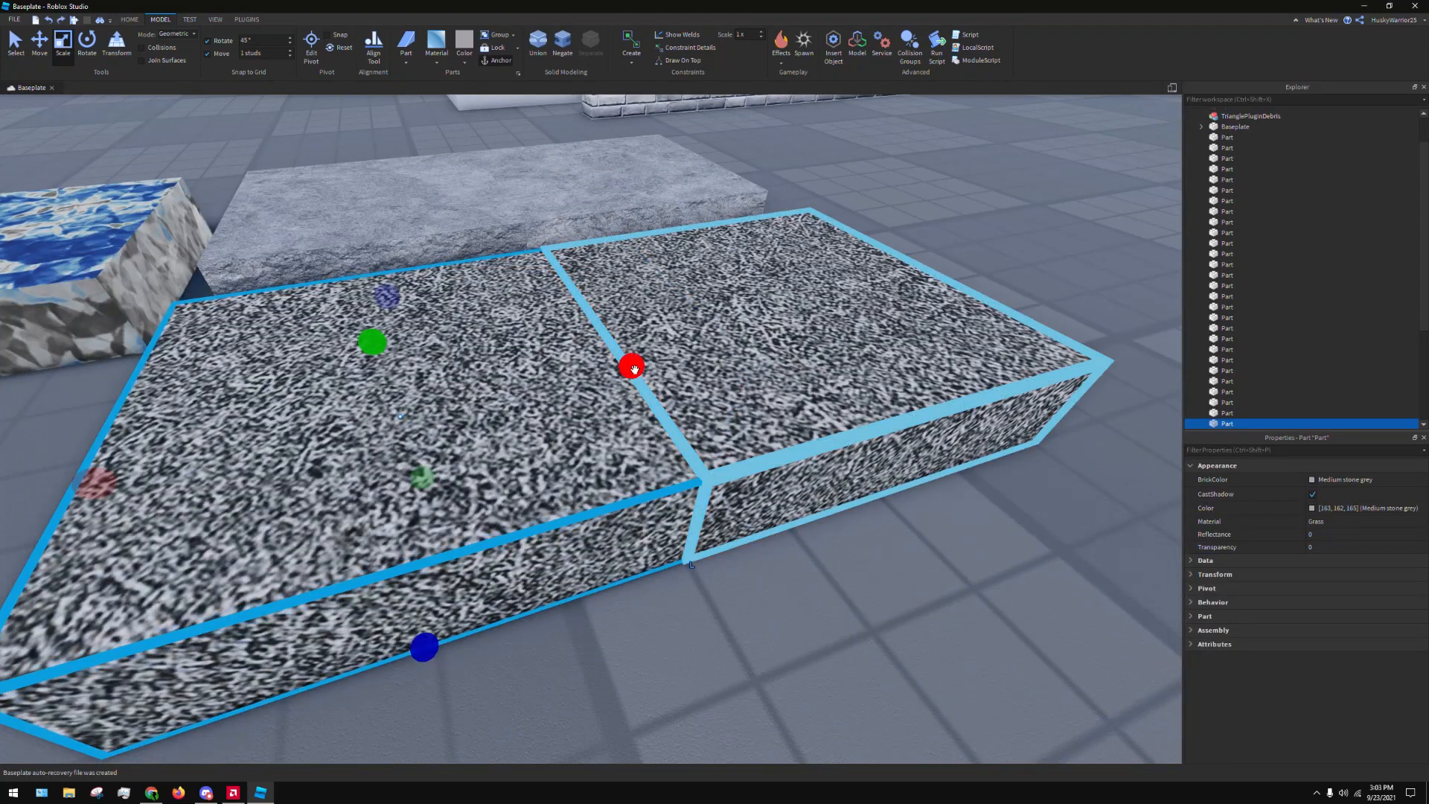
left_click_drag(627, 365, 686, 362)
Extend the Slate part nearest the Foil part into its neighbouring Slate part and check the overlap
left_click(447, 212)
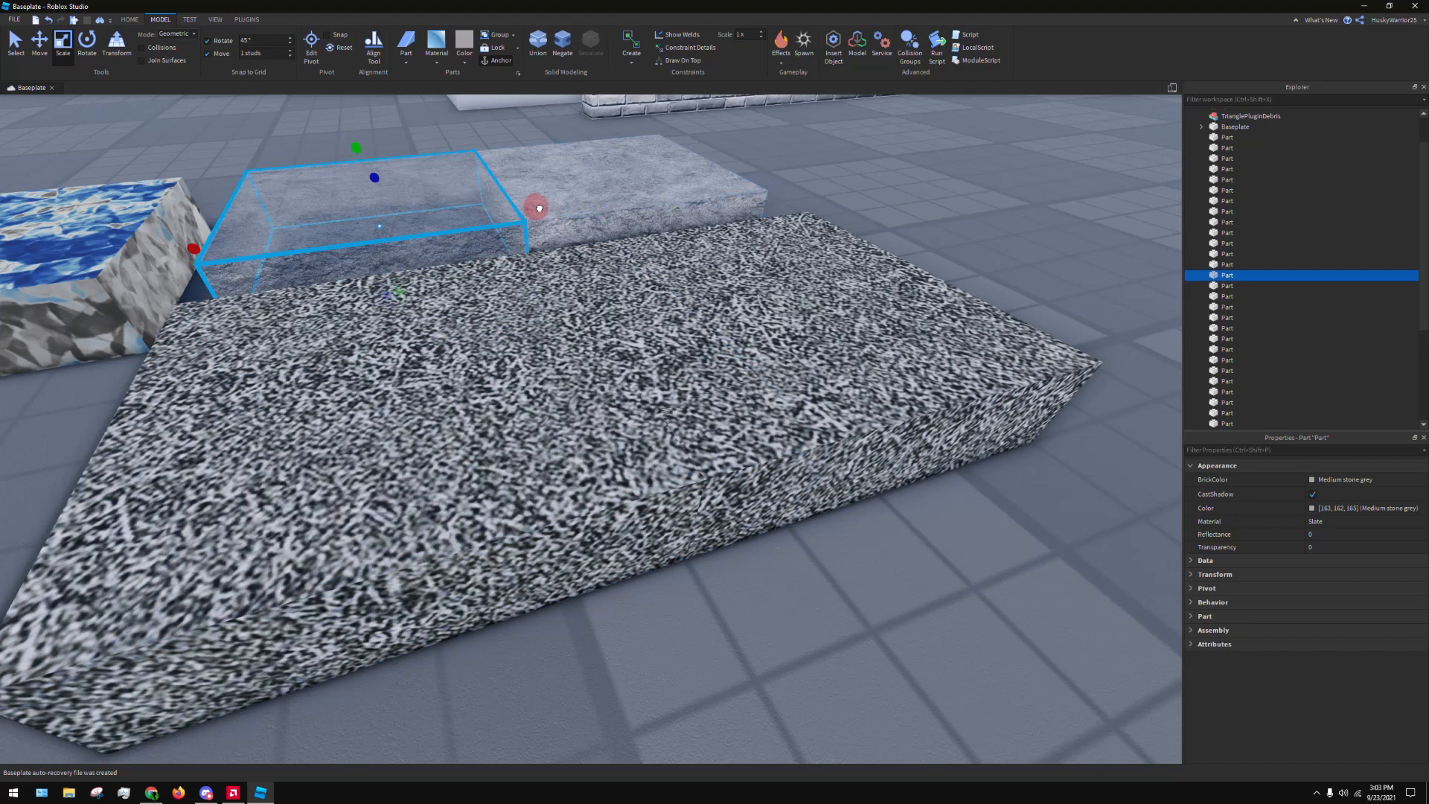
left_click_drag(559, 207, 601, 208)
scroll(836, 191, "down", 3)
left_click(836, 191)
right_click_drag(836, 191, 754, 222)
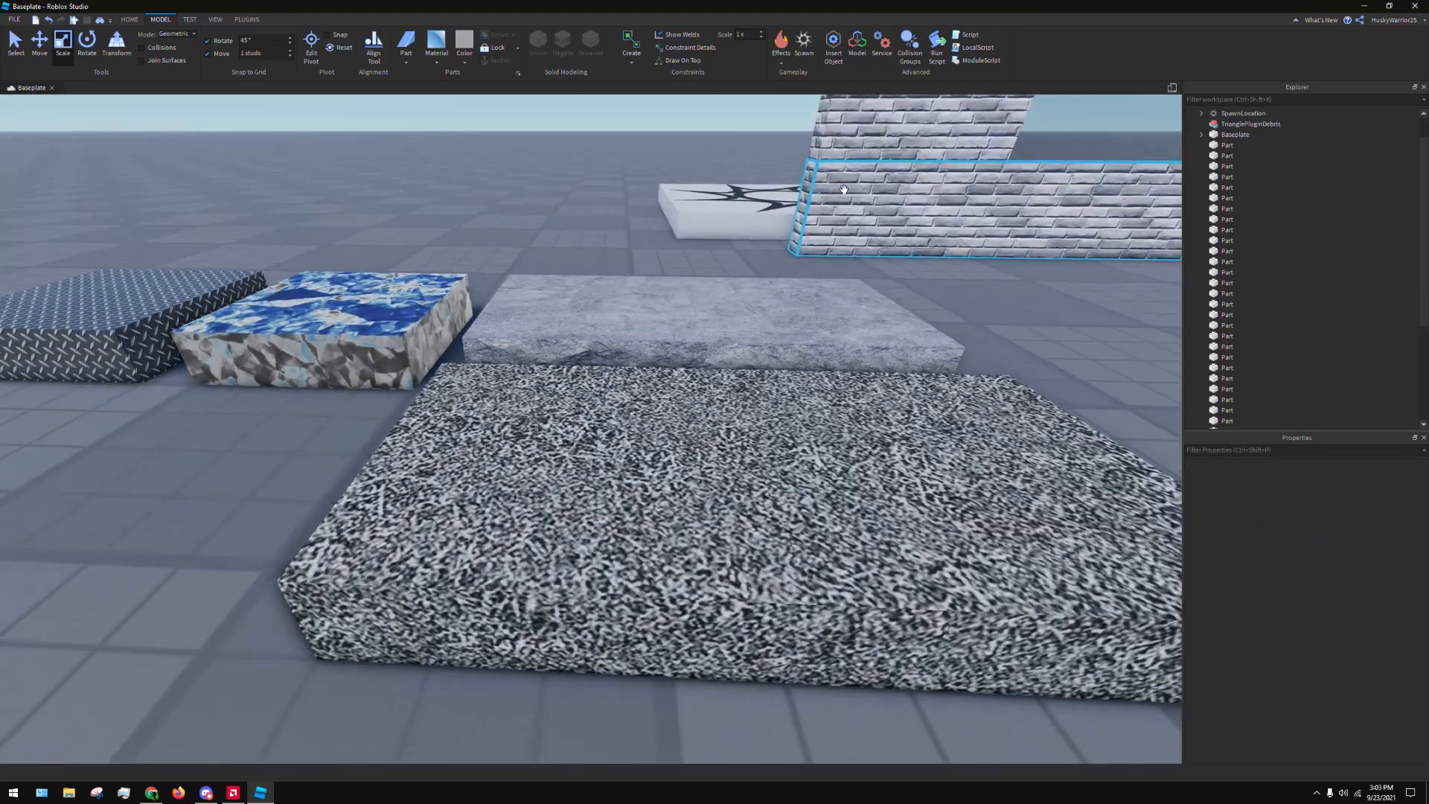
scroll(755, 221, "down", 2)
left_click(529, 350)
left_click_drag(669, 323, 678, 297)
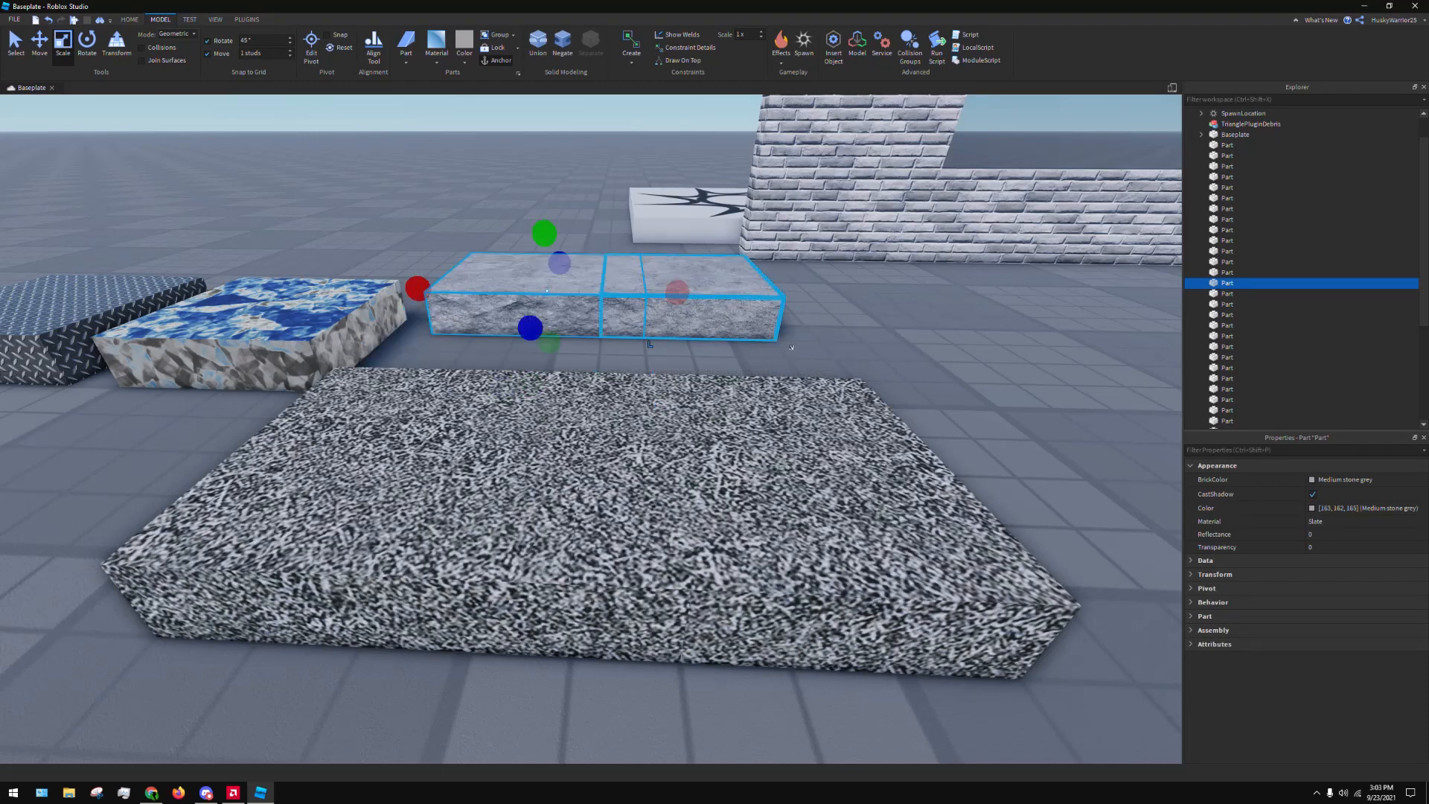
Undo the last Slate resize and union the two overlapping Slate parts into a single object
key("ctrl+z")
left_click(1014, 355)
left_click(654, 310)
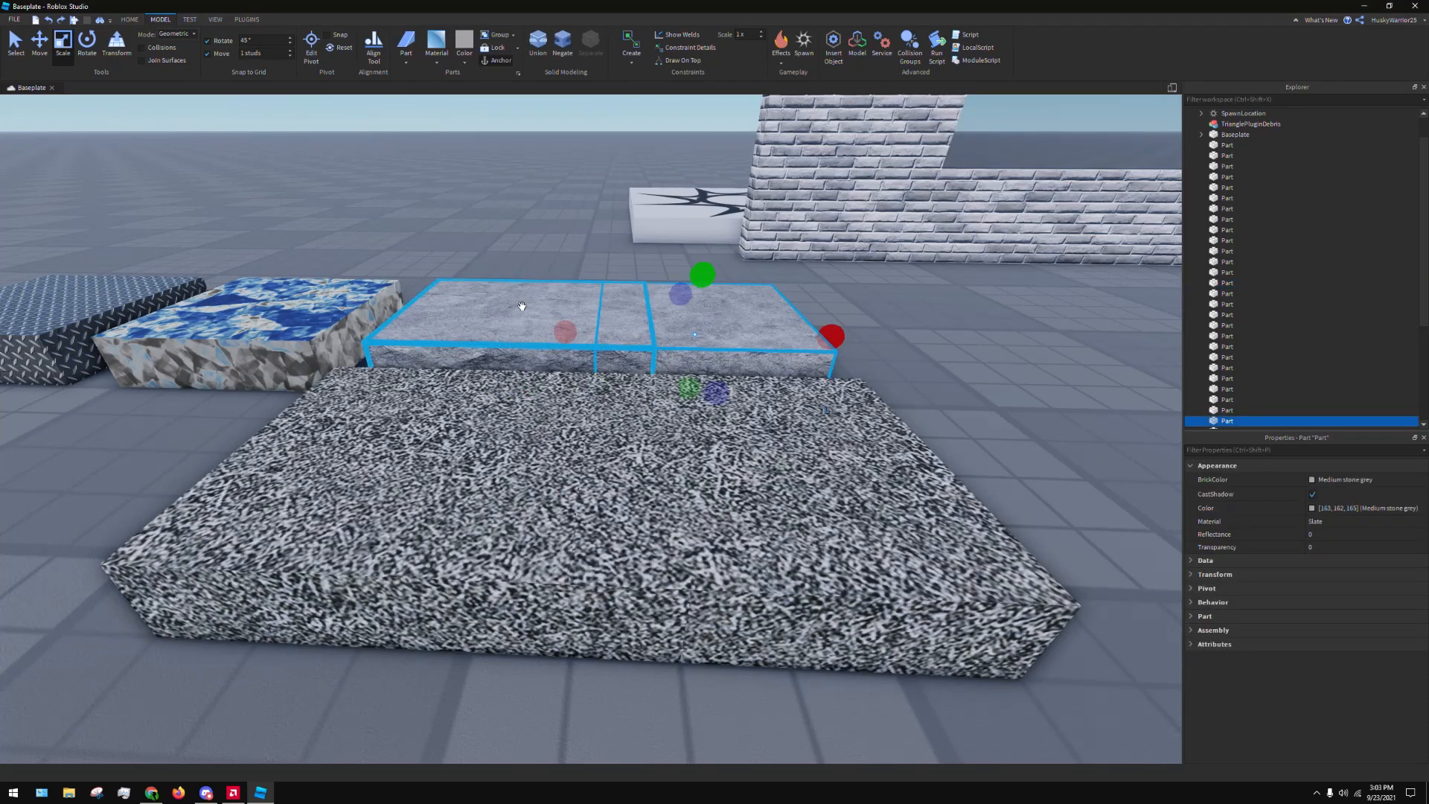
left_click(521, 304, "ctrl")
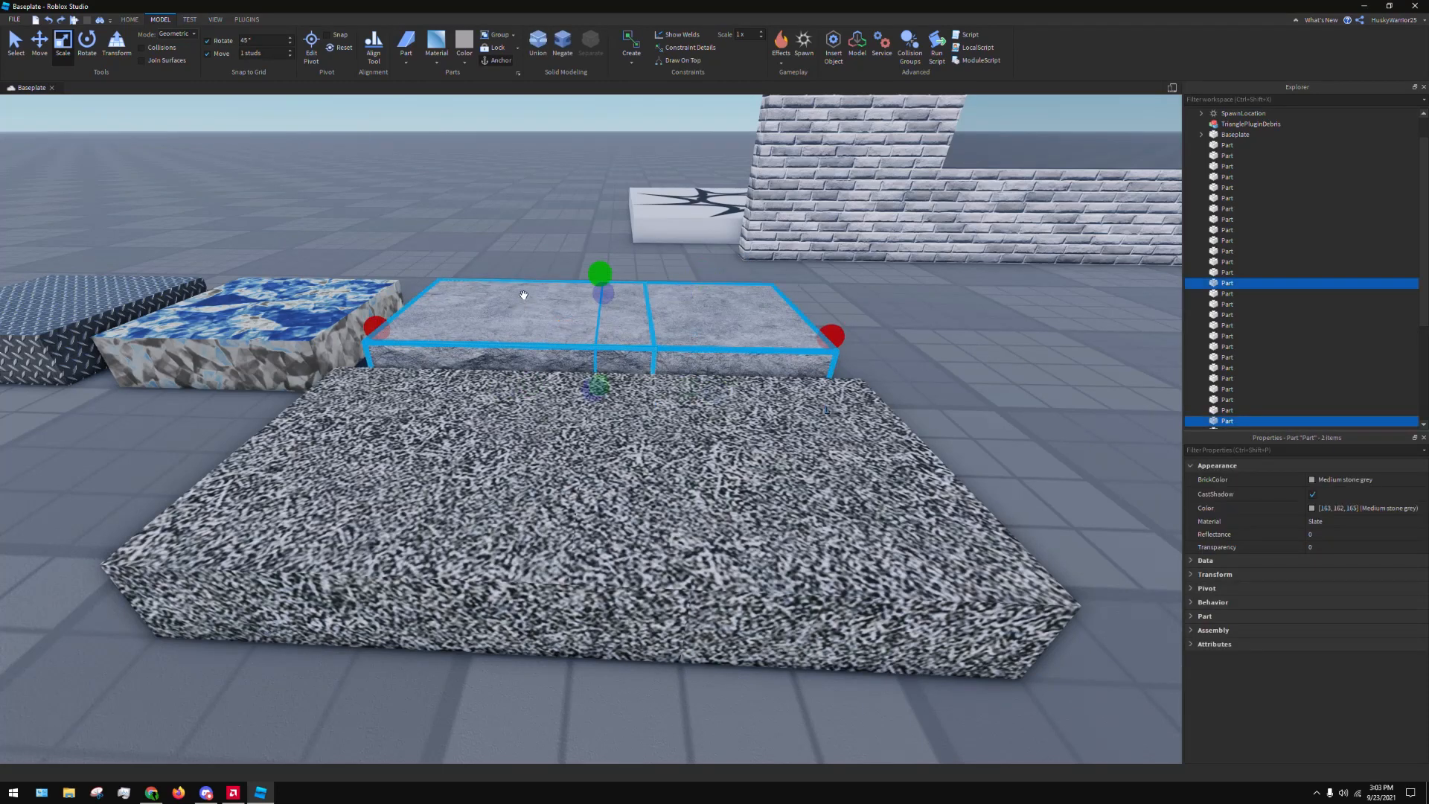
left_click(548, 67)
right_click_drag(886, 354, 877, 323)
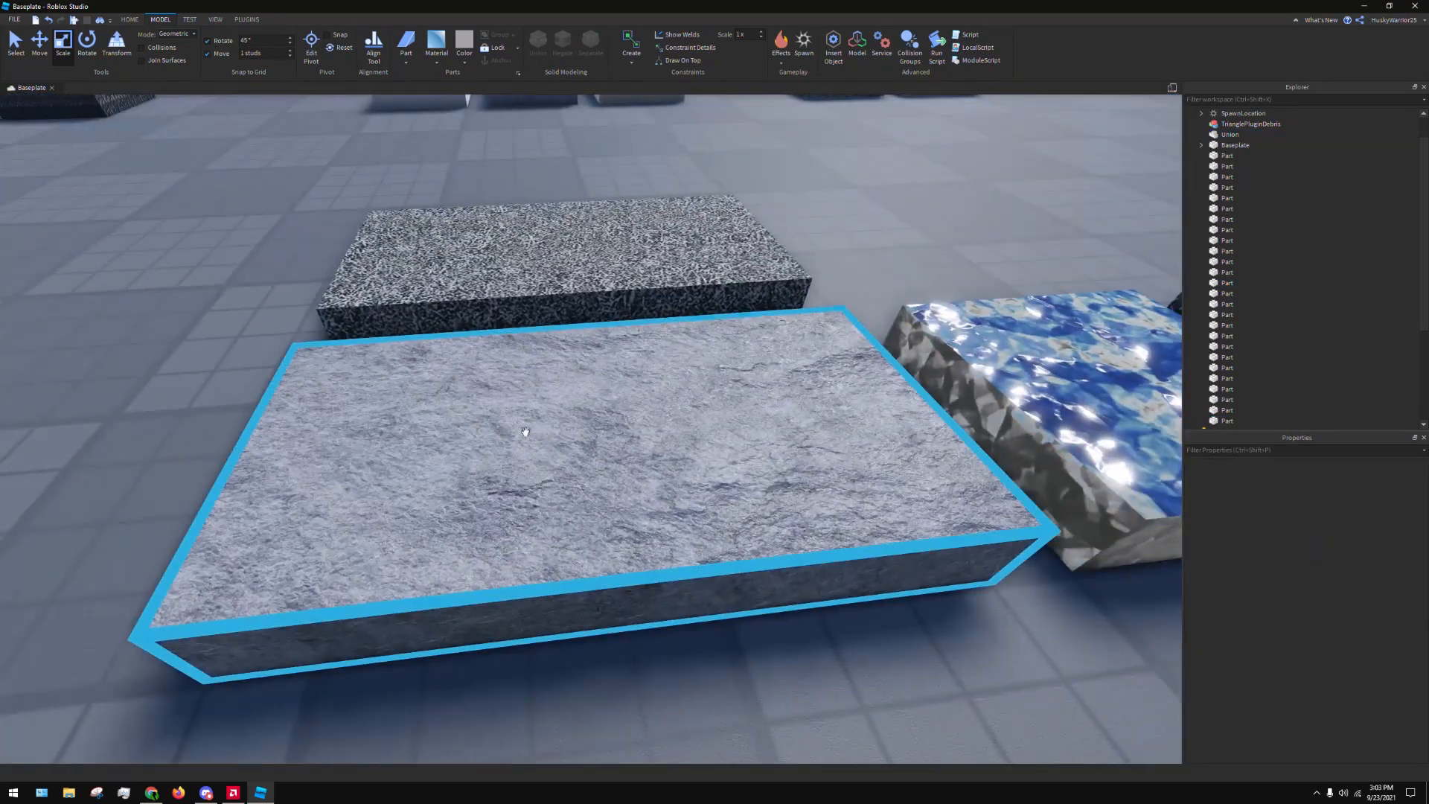
right_click_drag(525, 432, 744, 461)
Union the two overlapping Grass parts beside the Slate block into a single object
left_click(480, 301)
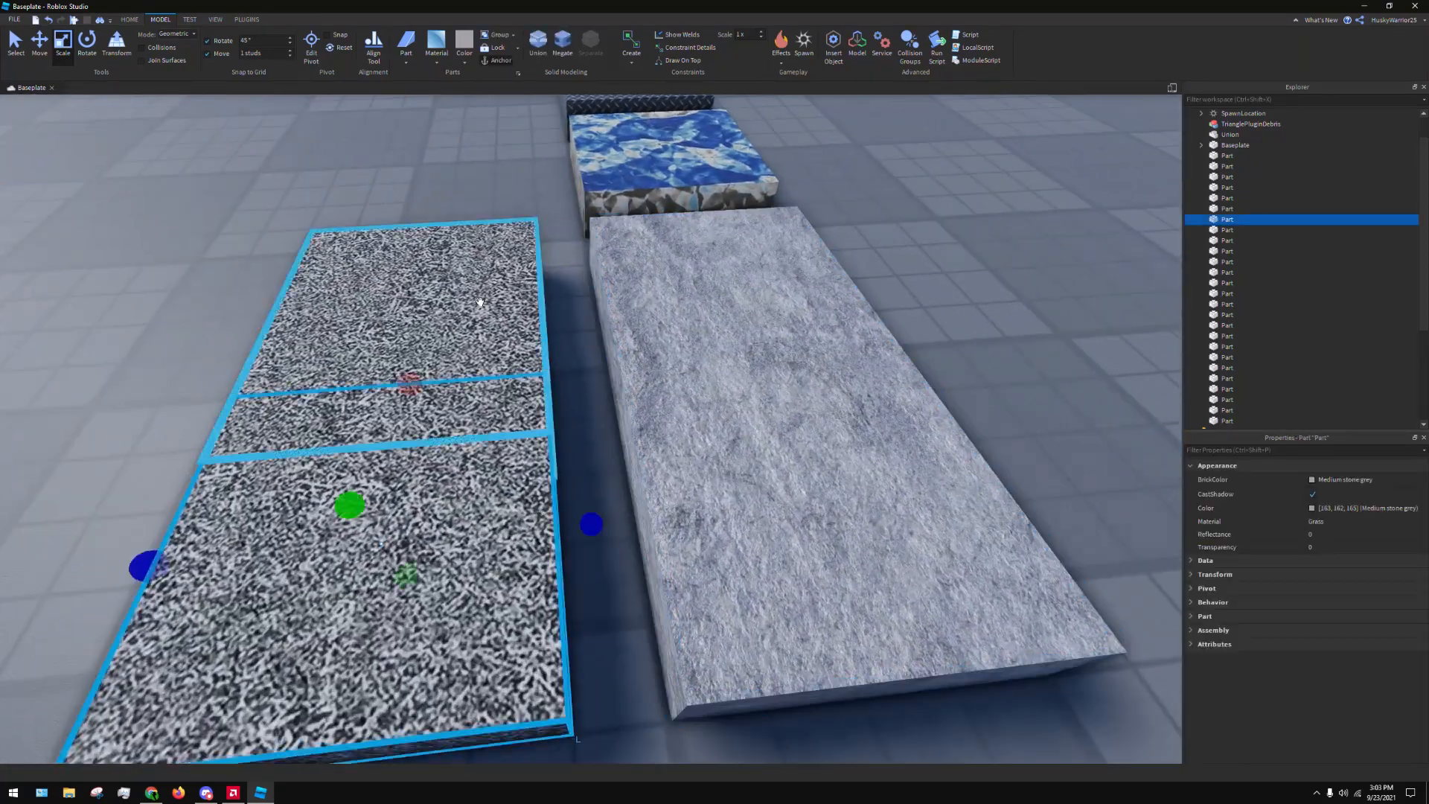
left_click(480, 302, "shift")
left_click(536, 56)
right_click_drag(935, 261, 873, 268)
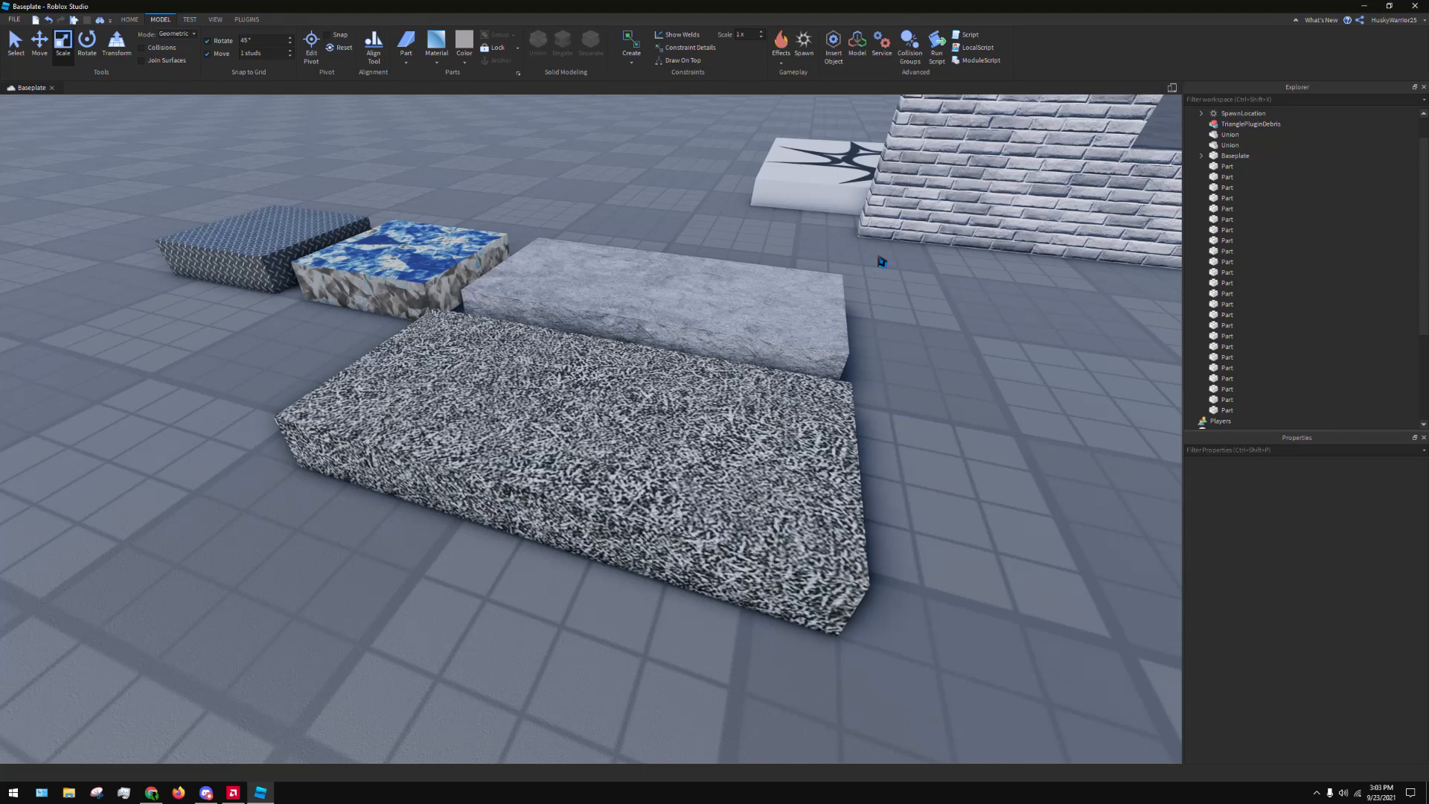
Undo the Grass and Slate unions along with the preceding part resize
key("ctrl+z")
key("ctrl+z")
key("ctrl+z")
key("ctrl+z")
key("ctrl+z")
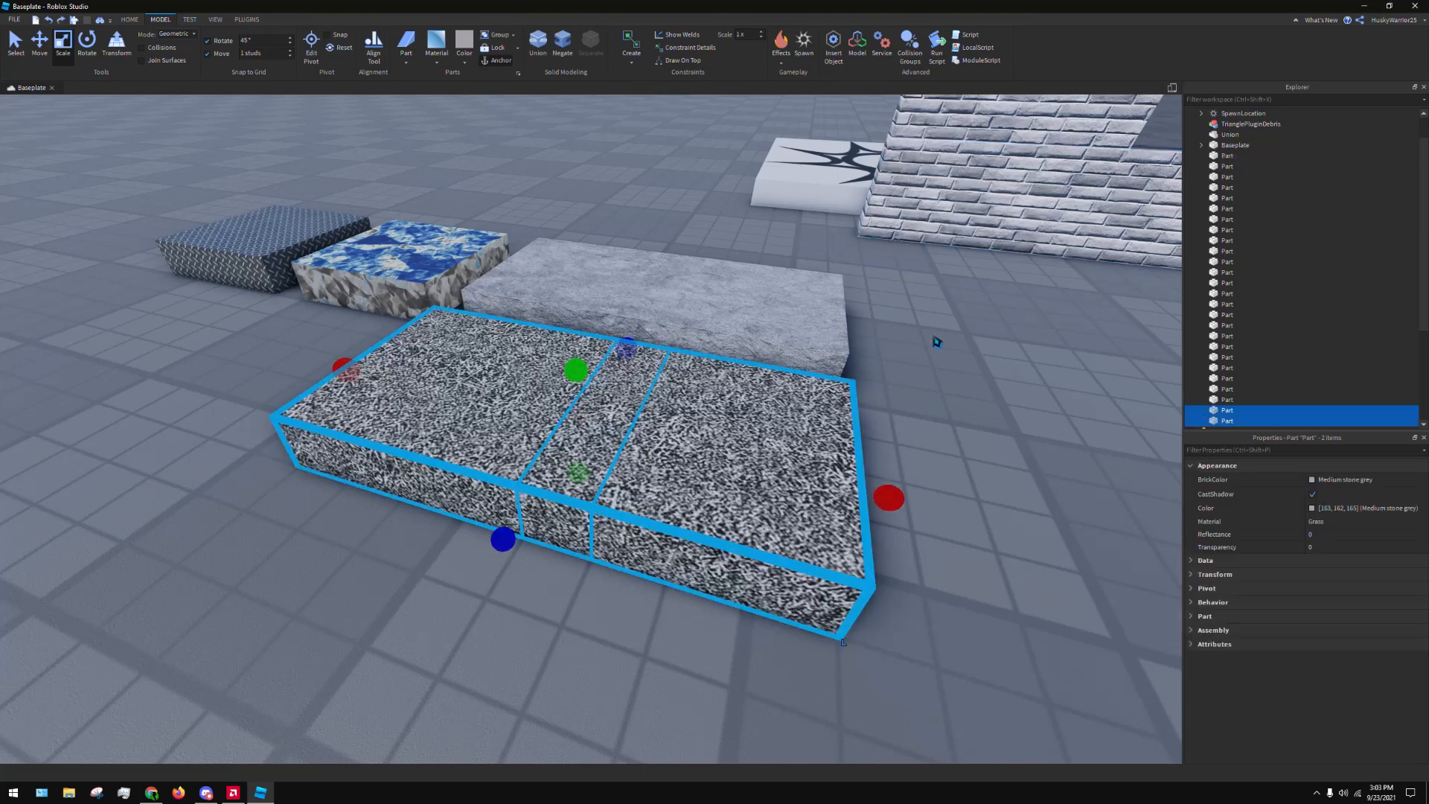
key("ctrl+z")
key("ctrl+z")
key("ctrl+z")
key("ctrl+z")
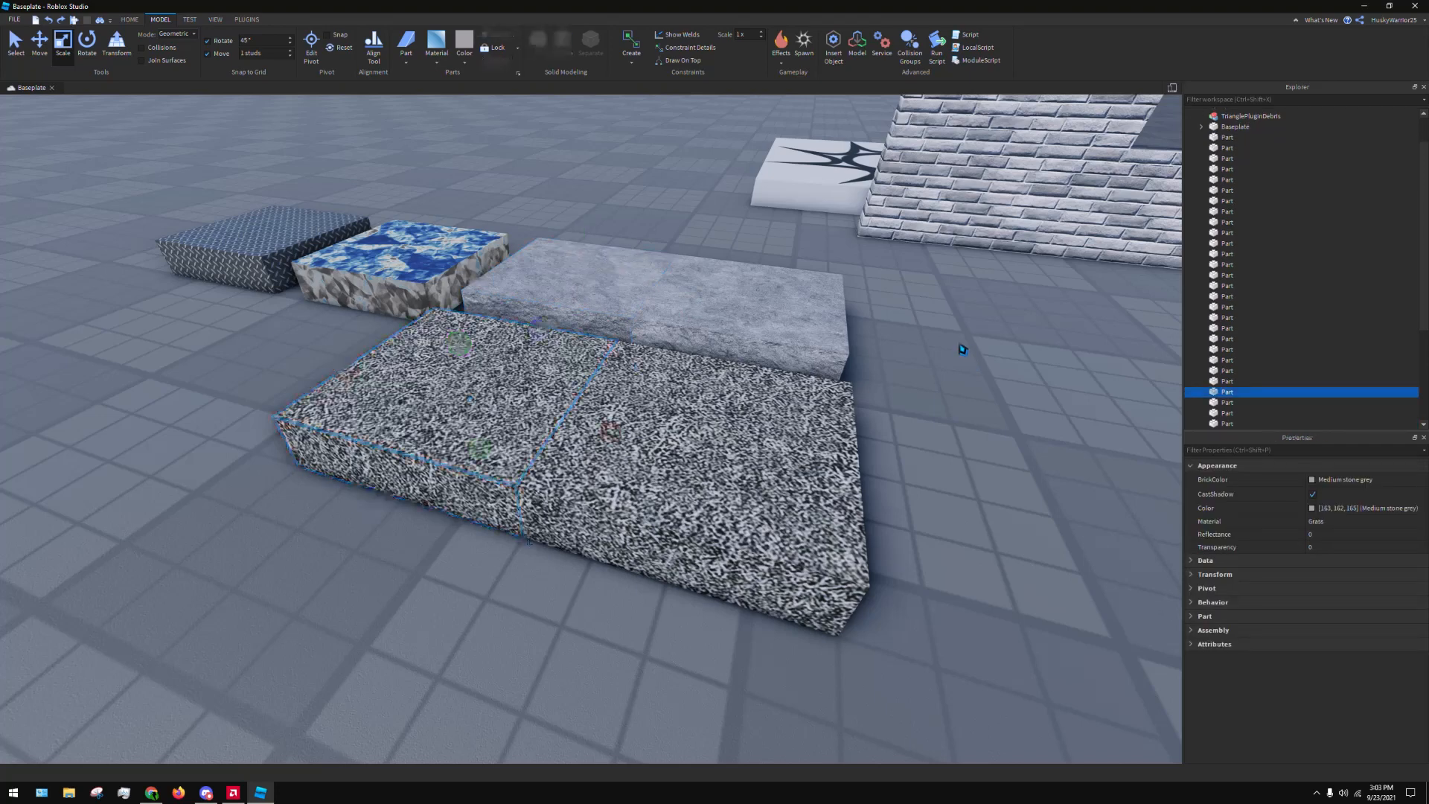
key("w")
key("a")
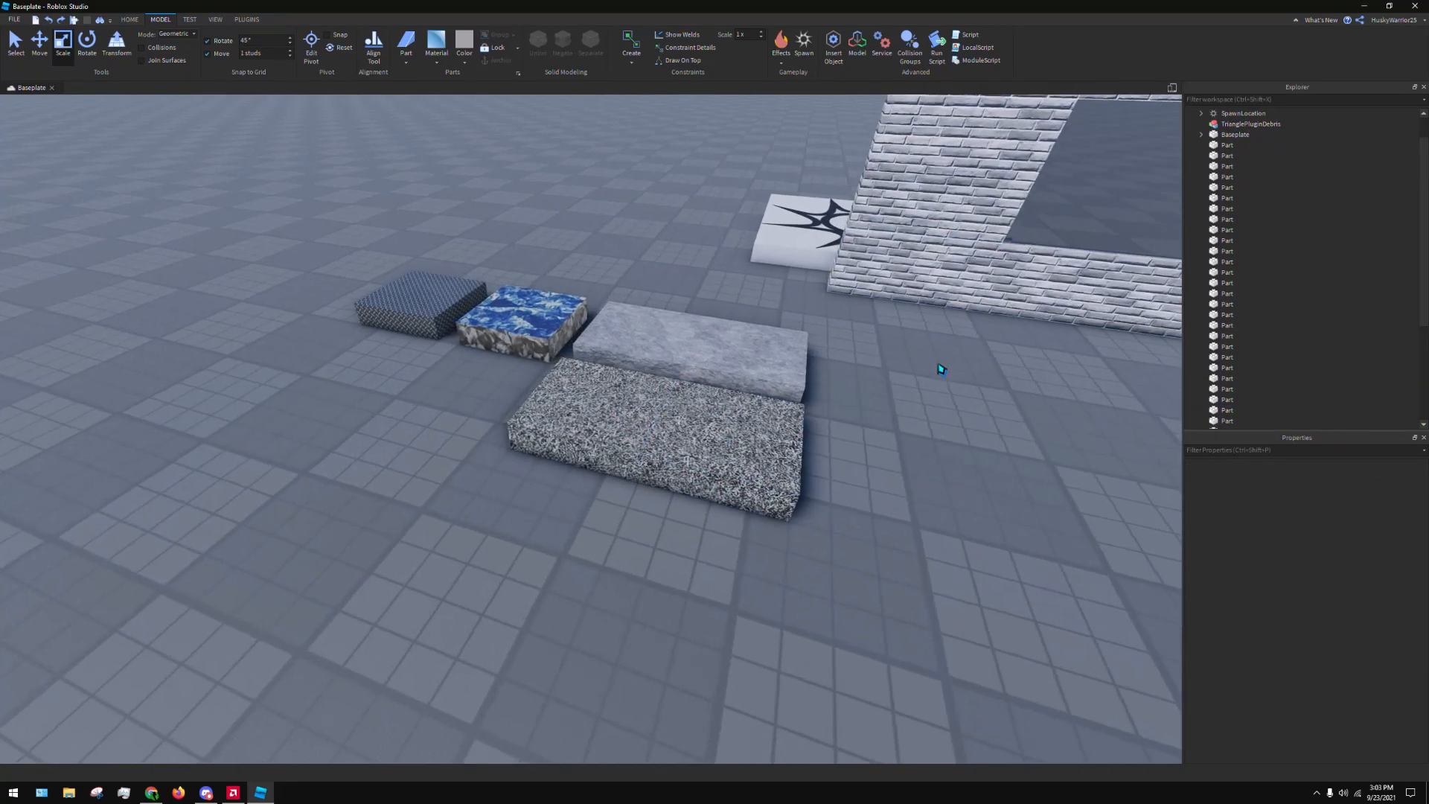
key("d")
right_click_drag(933, 365, 934, 365)
key("w")
key("d")
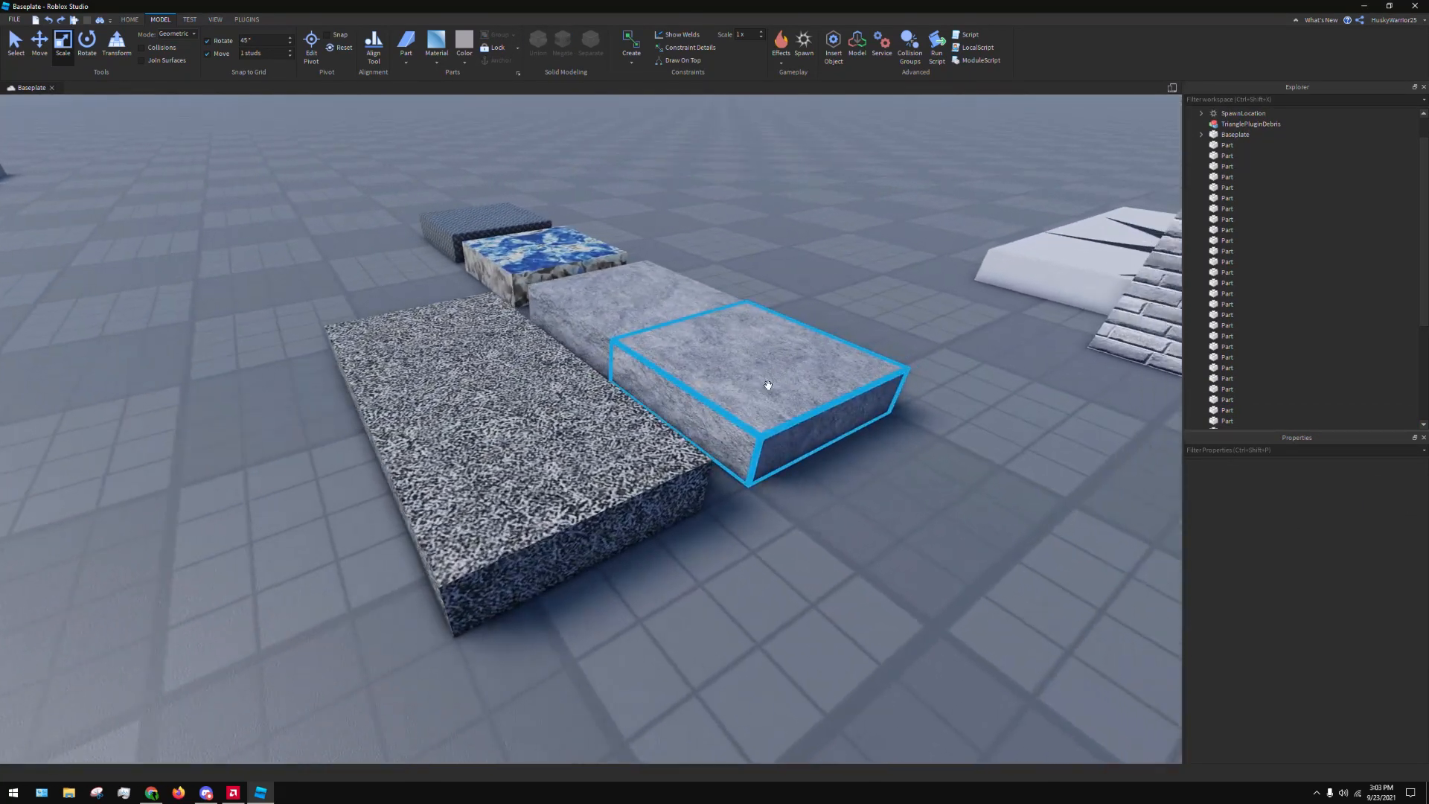
Duplicate the end Slate part so the copy sits raised and offset over the original's free end
left_click(767, 384)
left_click_drag(717, 361, 781, 424)
key("ctrl+z")
key("ctrl+d")
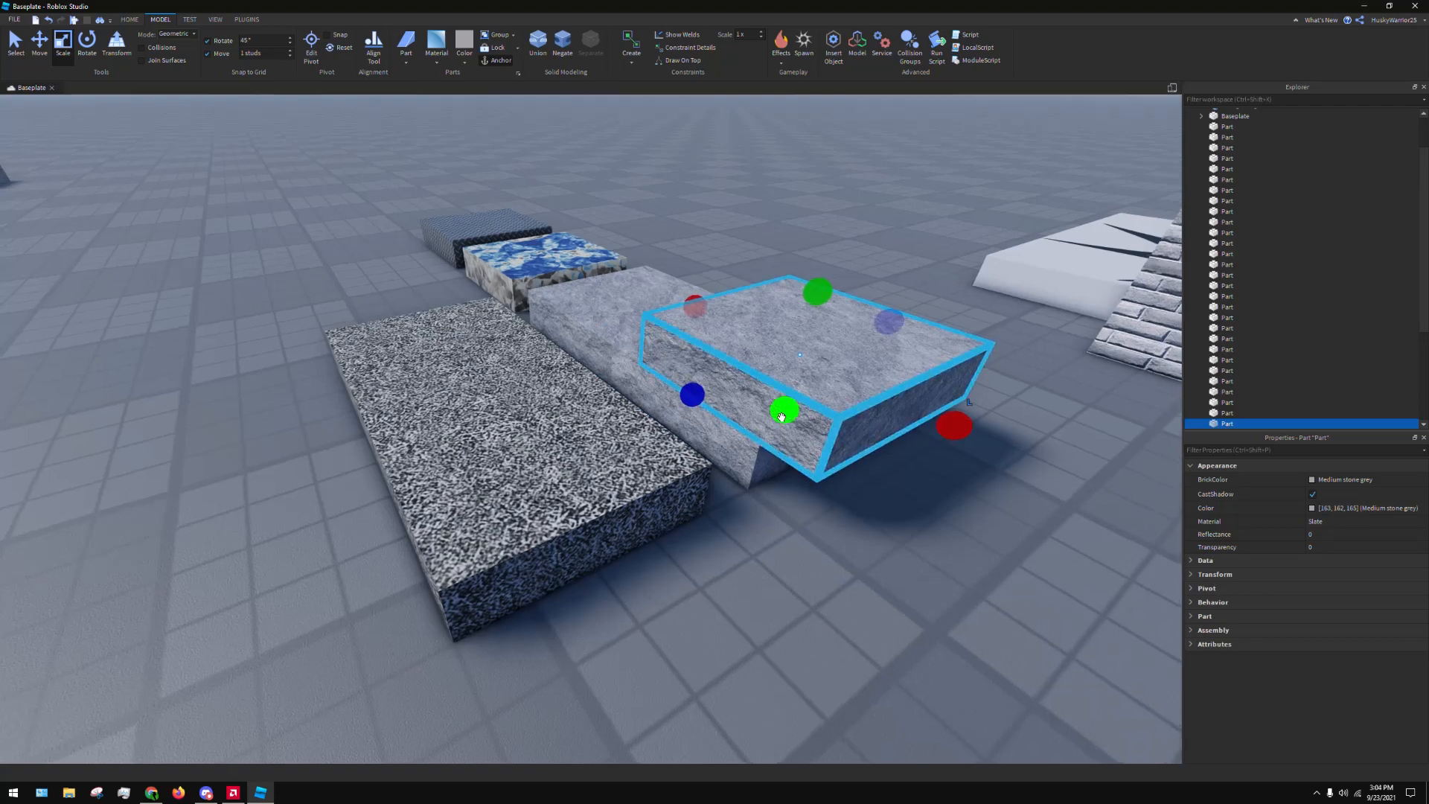
key("w")
right_click_drag(780, 423, 564, 365)
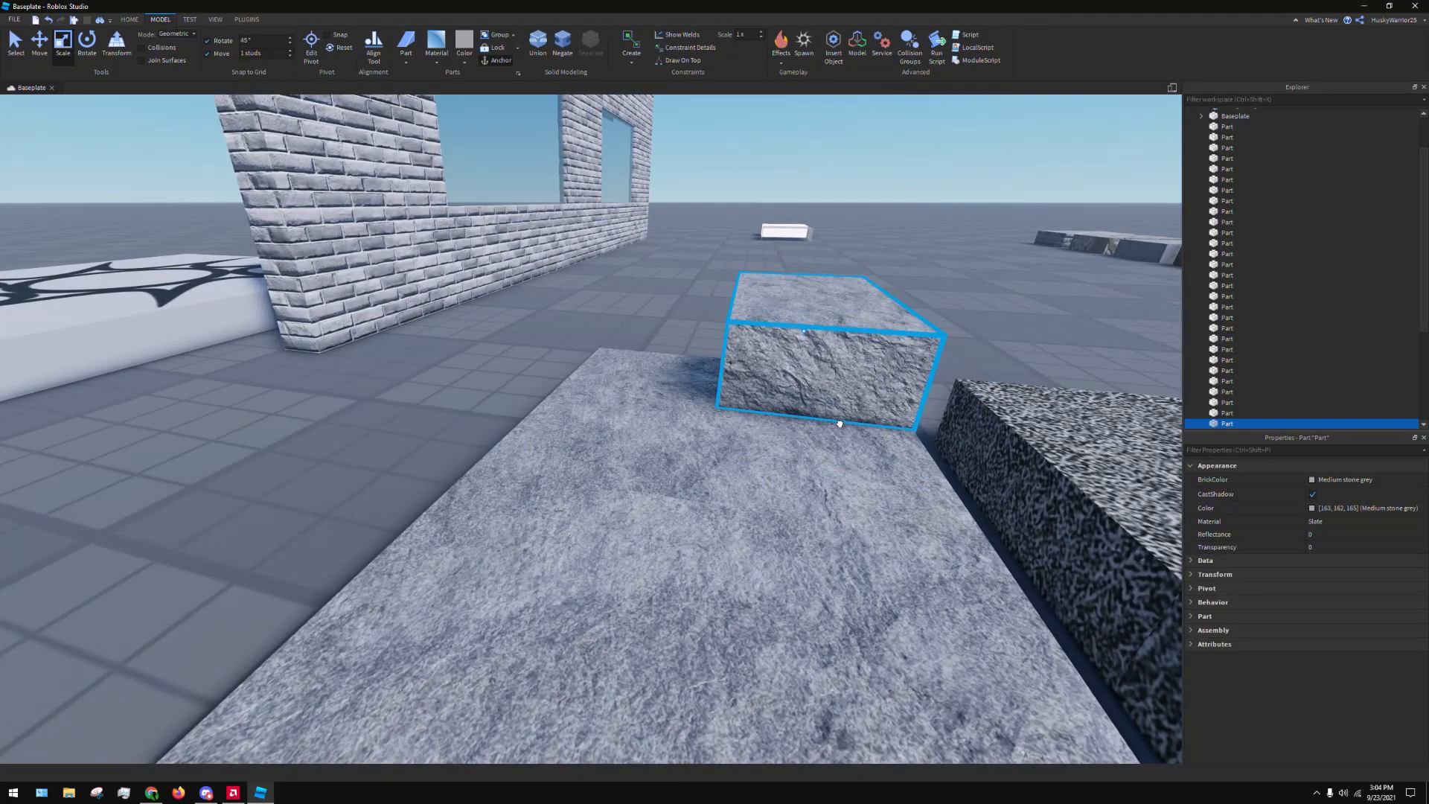
Adjust the raised Slate duplicate's width and extend its underside downward so it cuts into the original Slate part
left_click_drag(840, 424, 839, 424)
key("a")
right_click_drag(839, 423, 573, 344)
key("w")
key("s")
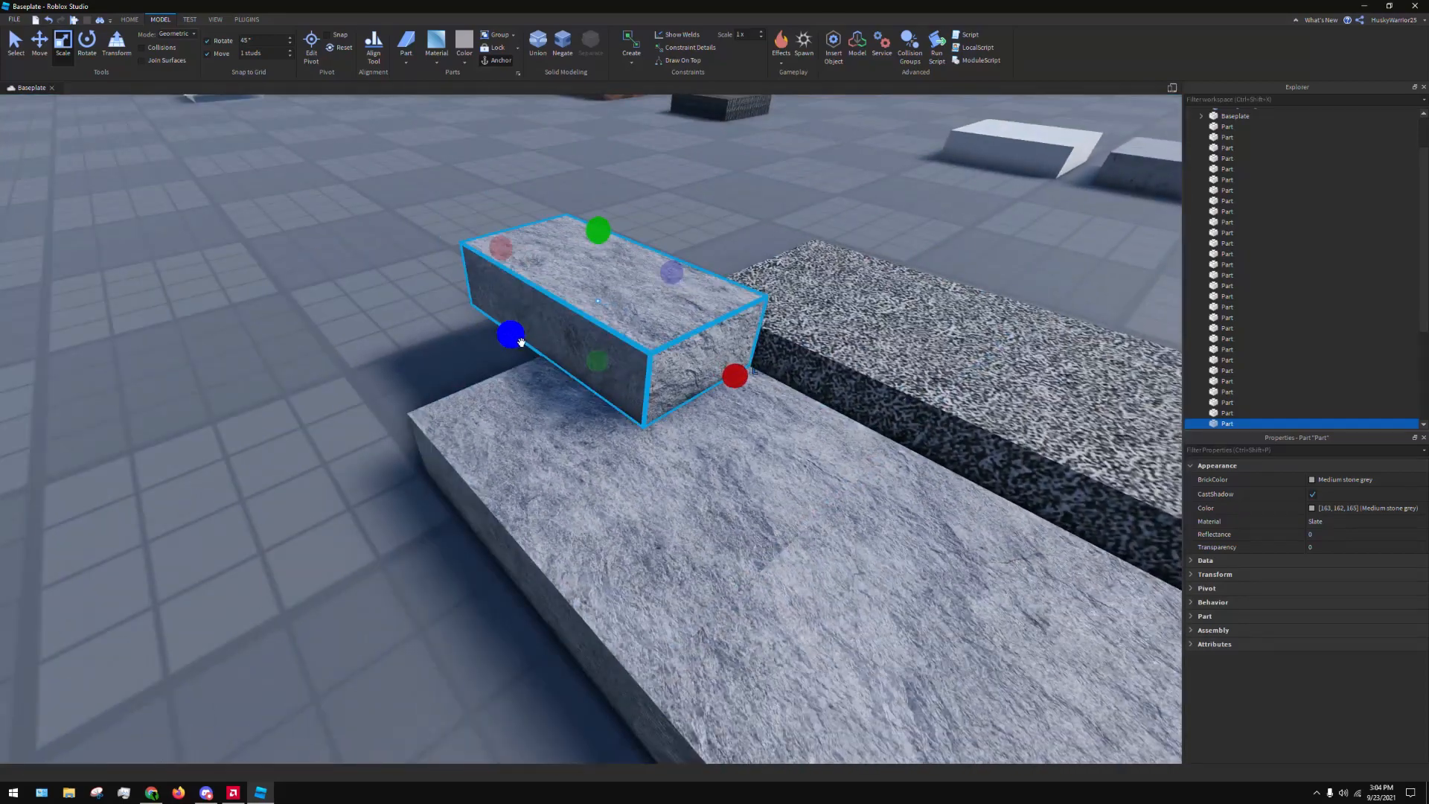
left_click_drag(521, 342, 486, 357)
key("a")
right_click_drag(549, 405, 549, 405)
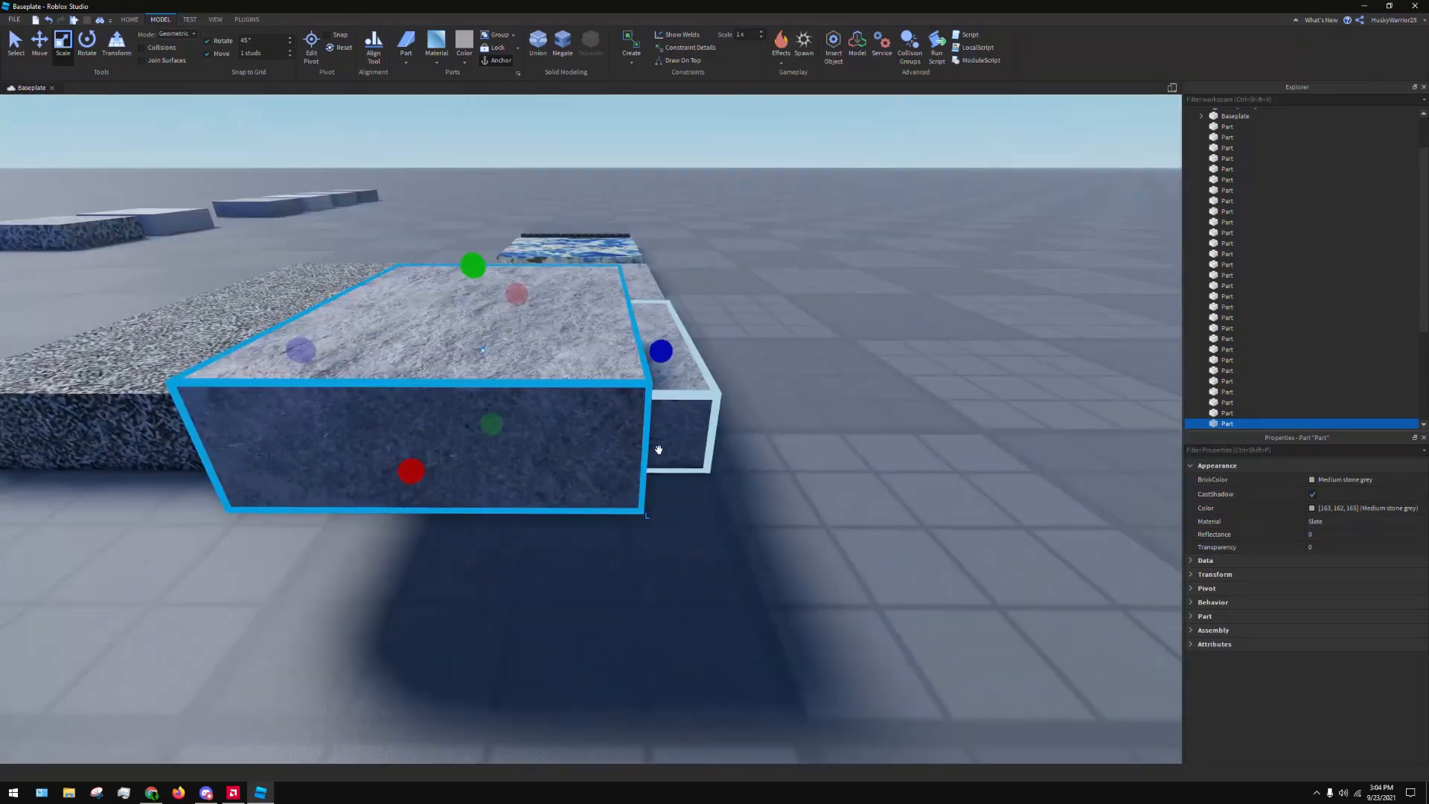
left_click_drag(490, 422, 456, 536)
key("d")
right_click_drag(858, 319, 858, 319)
key("s")
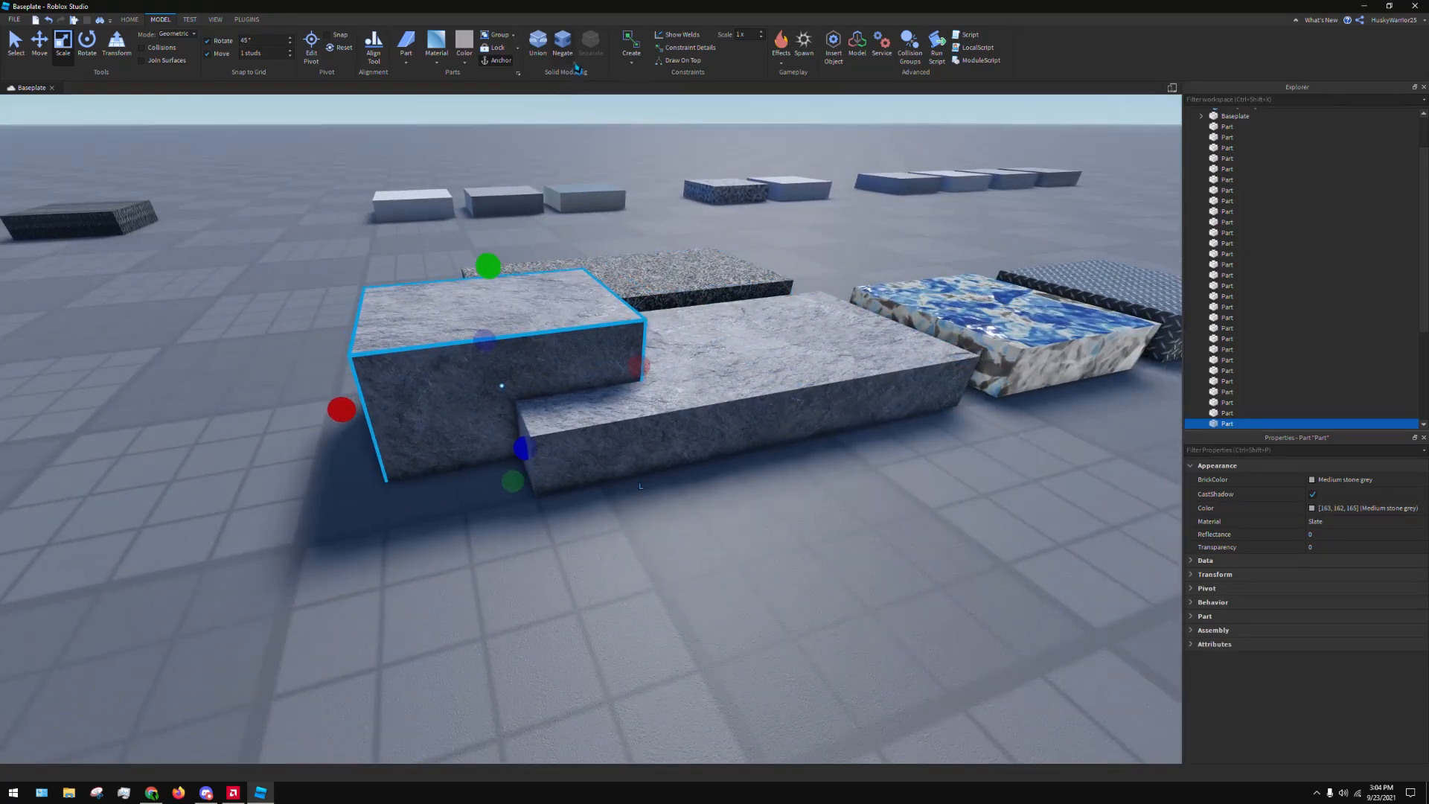
Examine from several sides how the raised Slate duplicate overlaps the original end Slate part
key("d")
right_click_drag(680, 176, 680, 176)
left_click(780, 408)
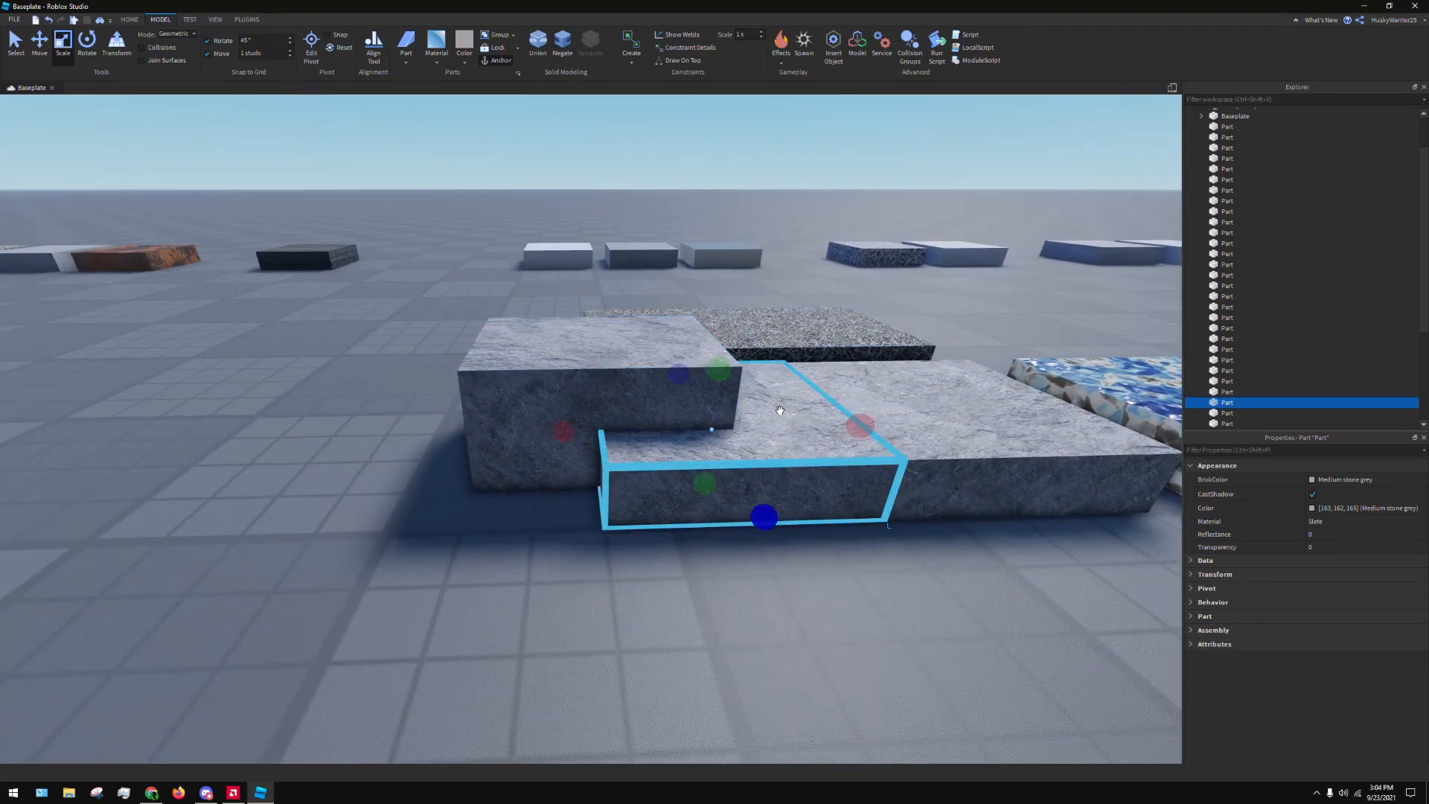
key("d")
right_click_drag(684, 447, 645, 409)
left_click(603, 437)
key("d")
key("s")
right_click_drag(644, 597, 644, 597)
key("d")
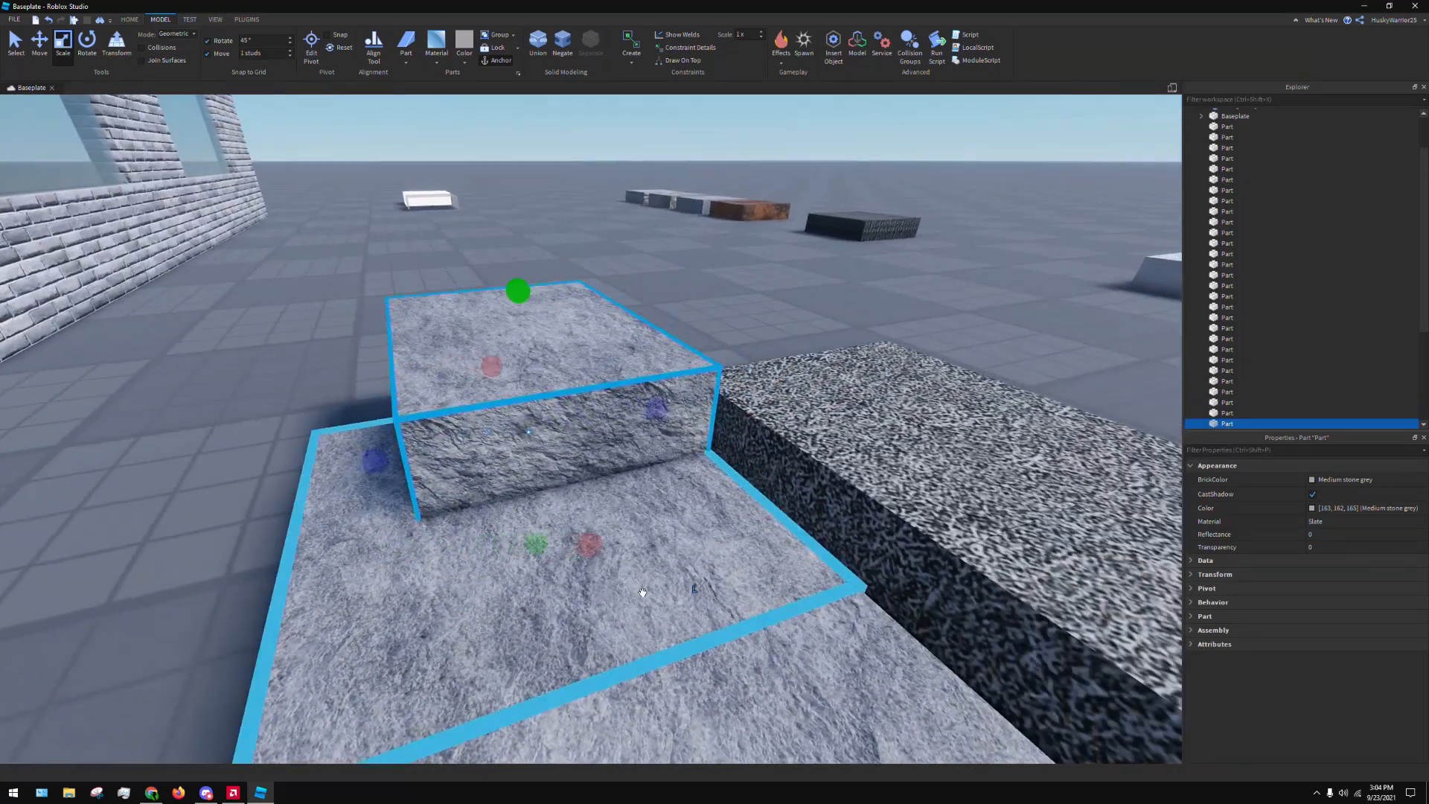
key("w")
right_click_drag(697, 470, 697, 470)
key("a")
Lower the duplicate's top until flush with the original Slate part and inspect the overlapping surfaces
key("a")
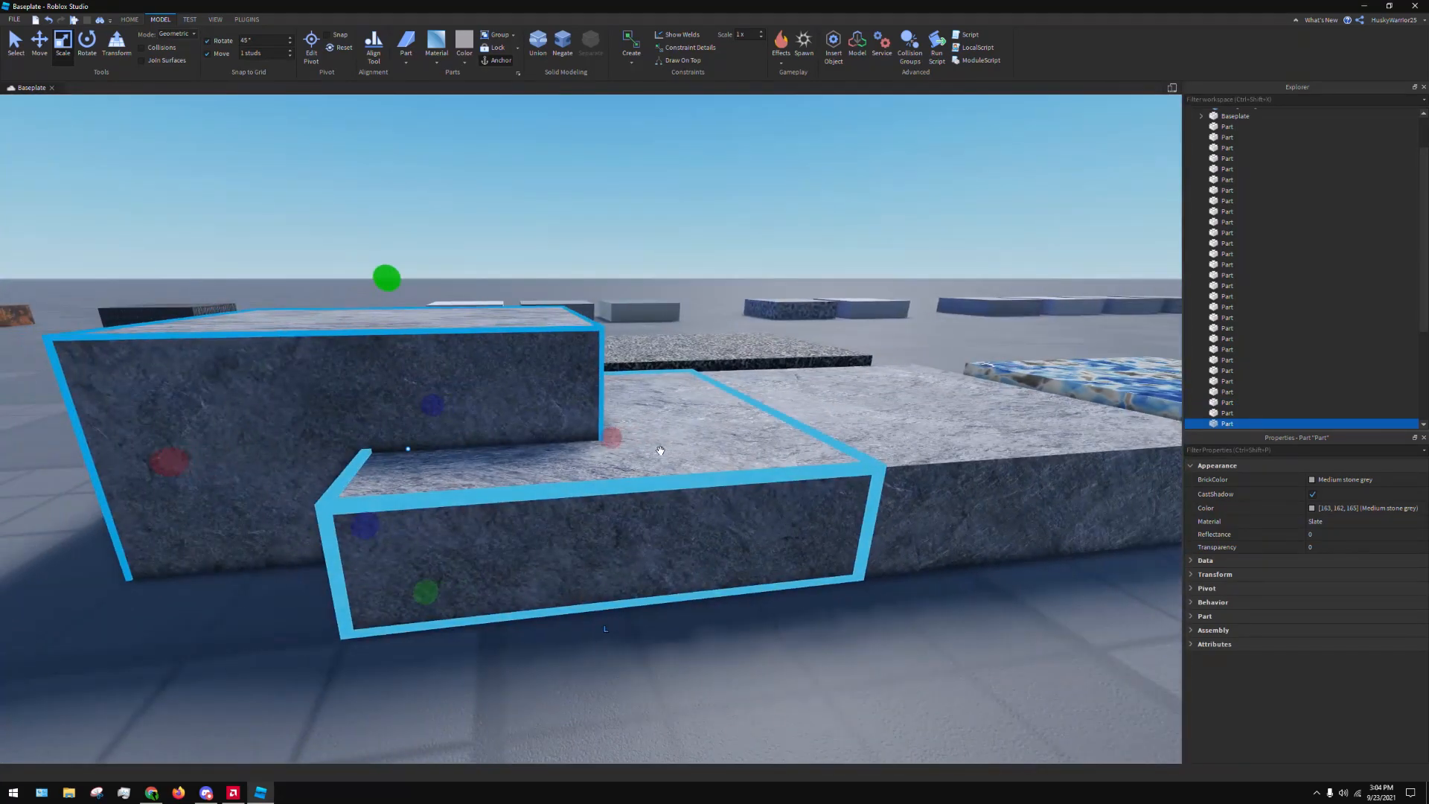
left_click_drag(388, 281, 368, 418)
key("a")
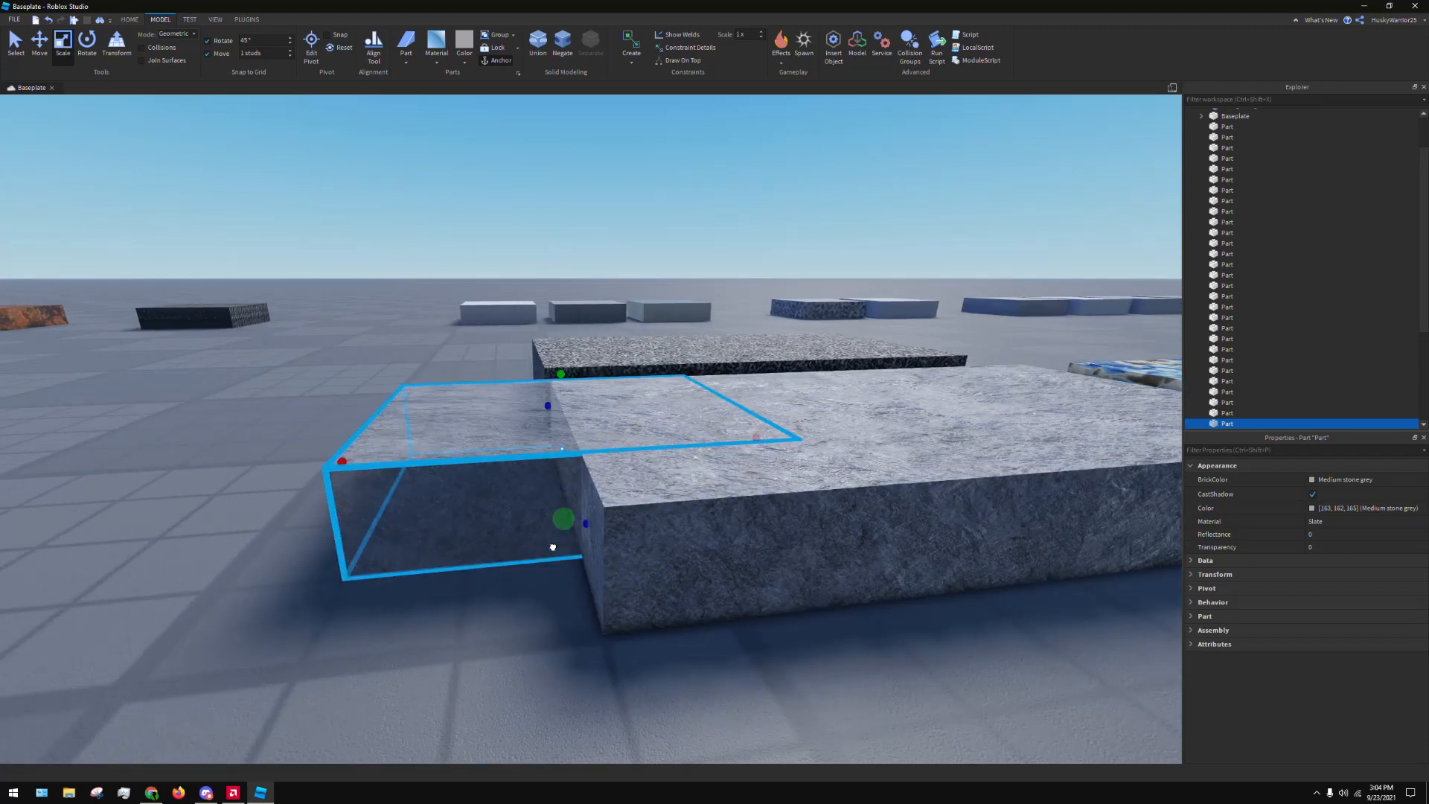
left_click_drag(552, 547, 553, 546)
right_click_drag(833, 565, 832, 565)
key("a")
left_click(902, 568)
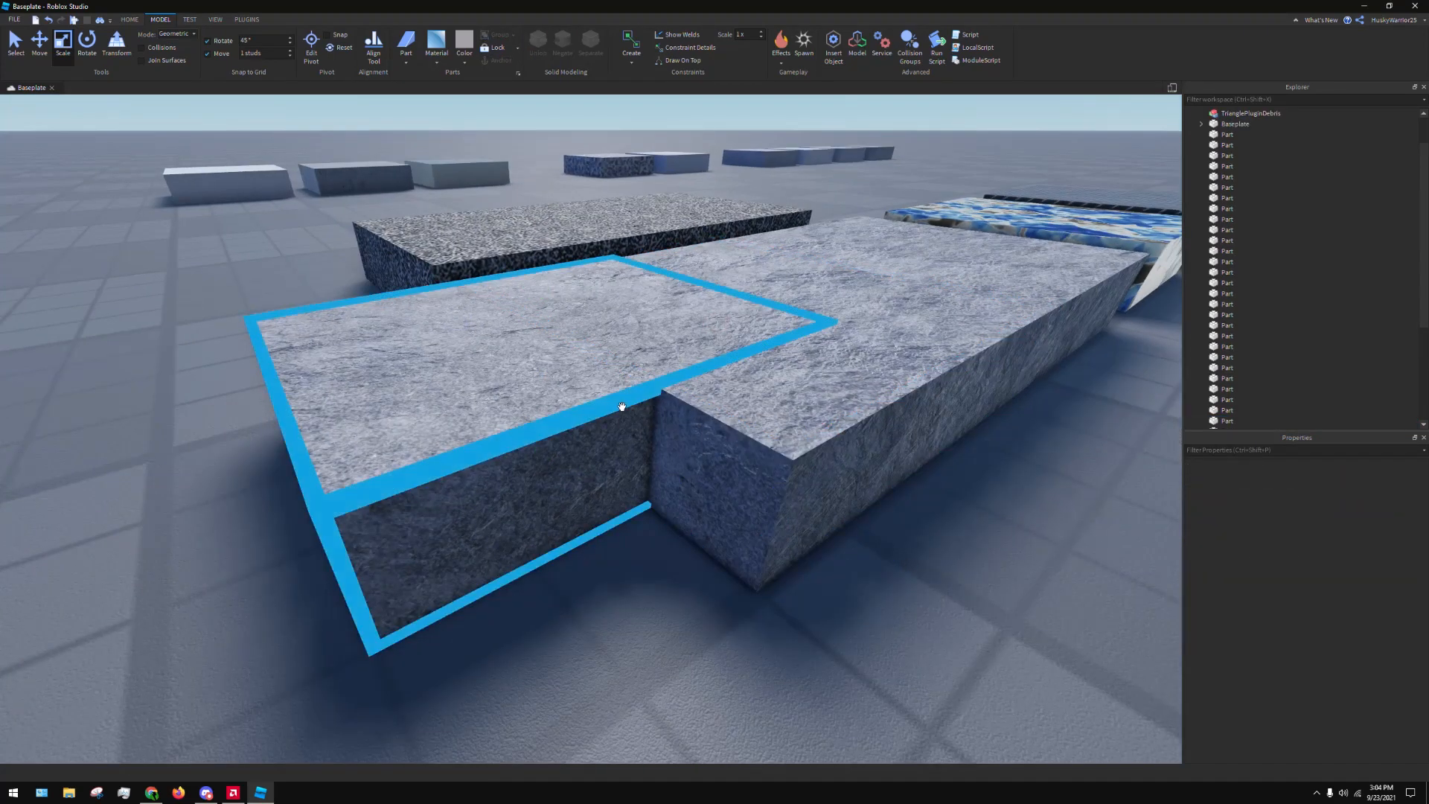
right_click_drag(622, 406, 623, 406)
key("d")
key("w")
right_click_drag(762, 335, 762, 335)
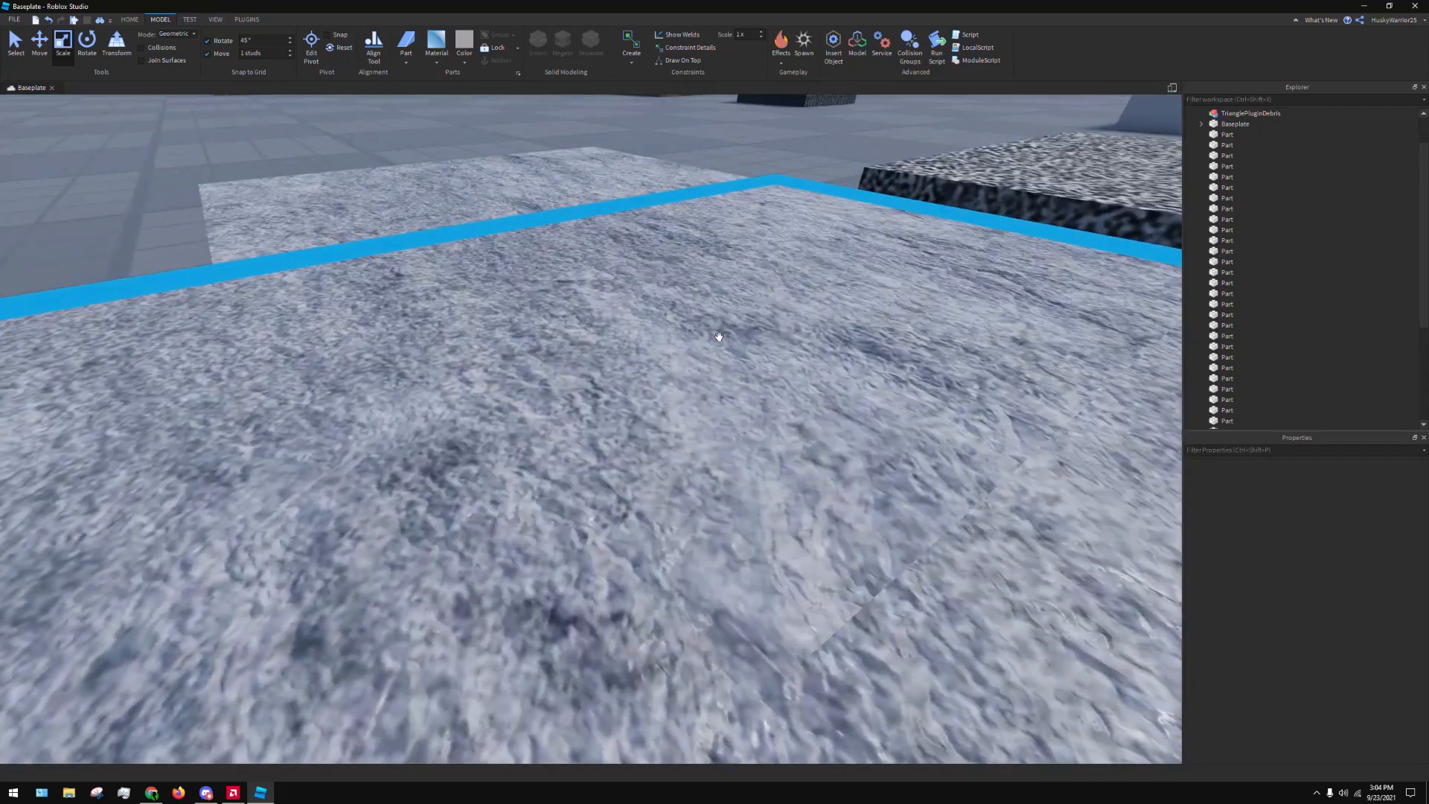
right_click_drag(494, 288, 494, 287)
right_click_drag(819, 371, 819, 371)
key("s")
Raise the top of the Slate duplicate so it stands above the original Slate part again
left_click(488, 415)
left_click_drag(490, 341, 473, 257)
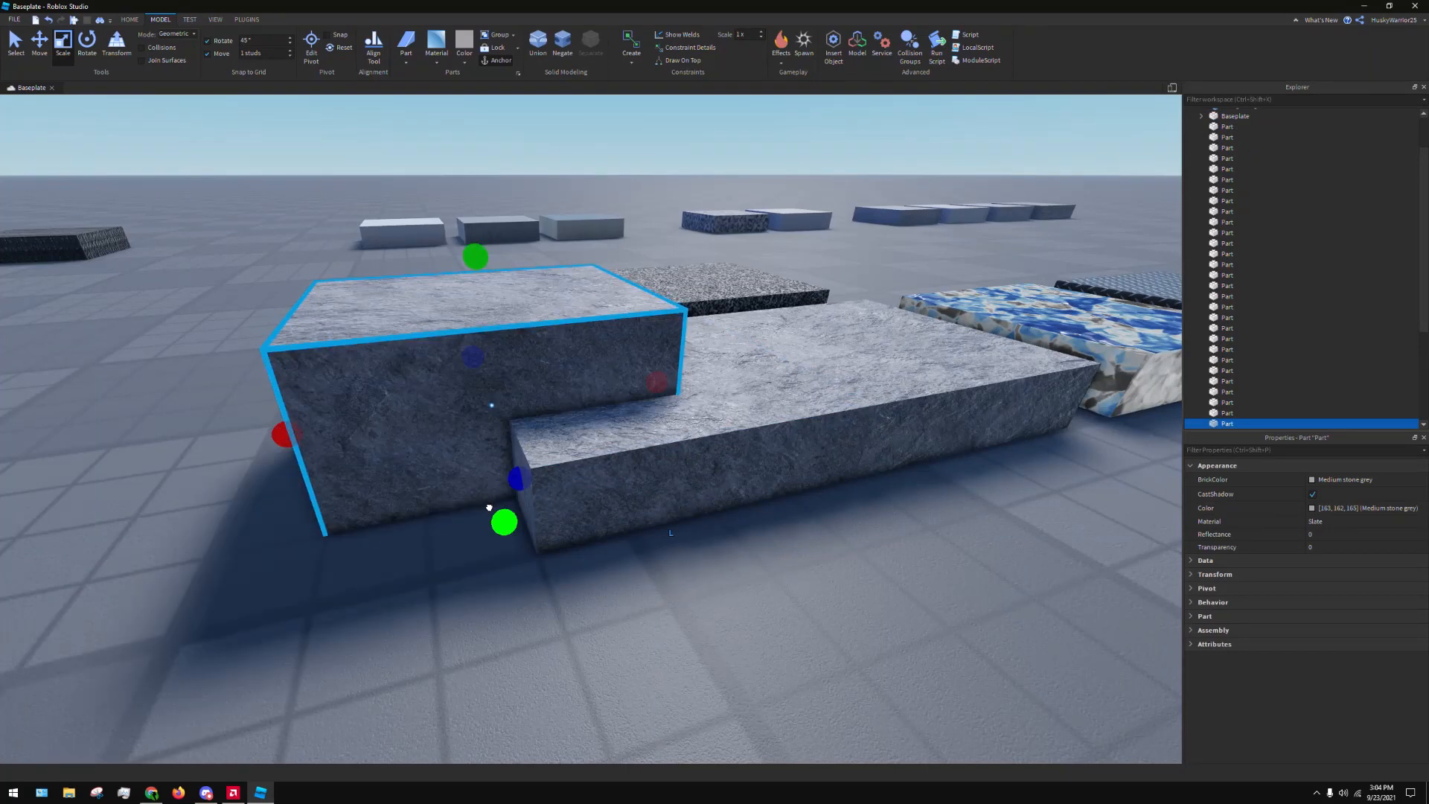
left_click(866, 569)
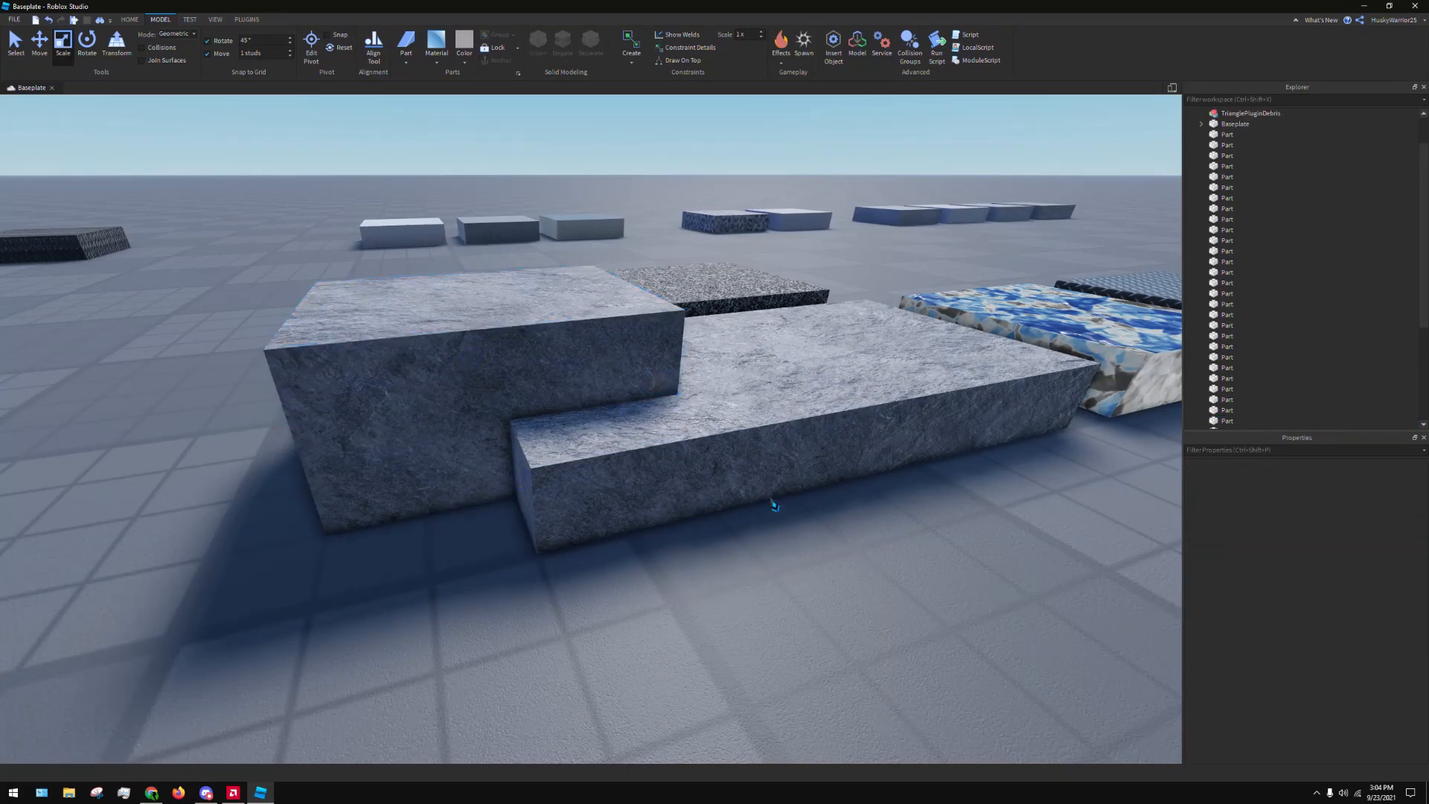
Negate the raised Slate duplicate to turn it into a cutting part
left_click(485, 316)
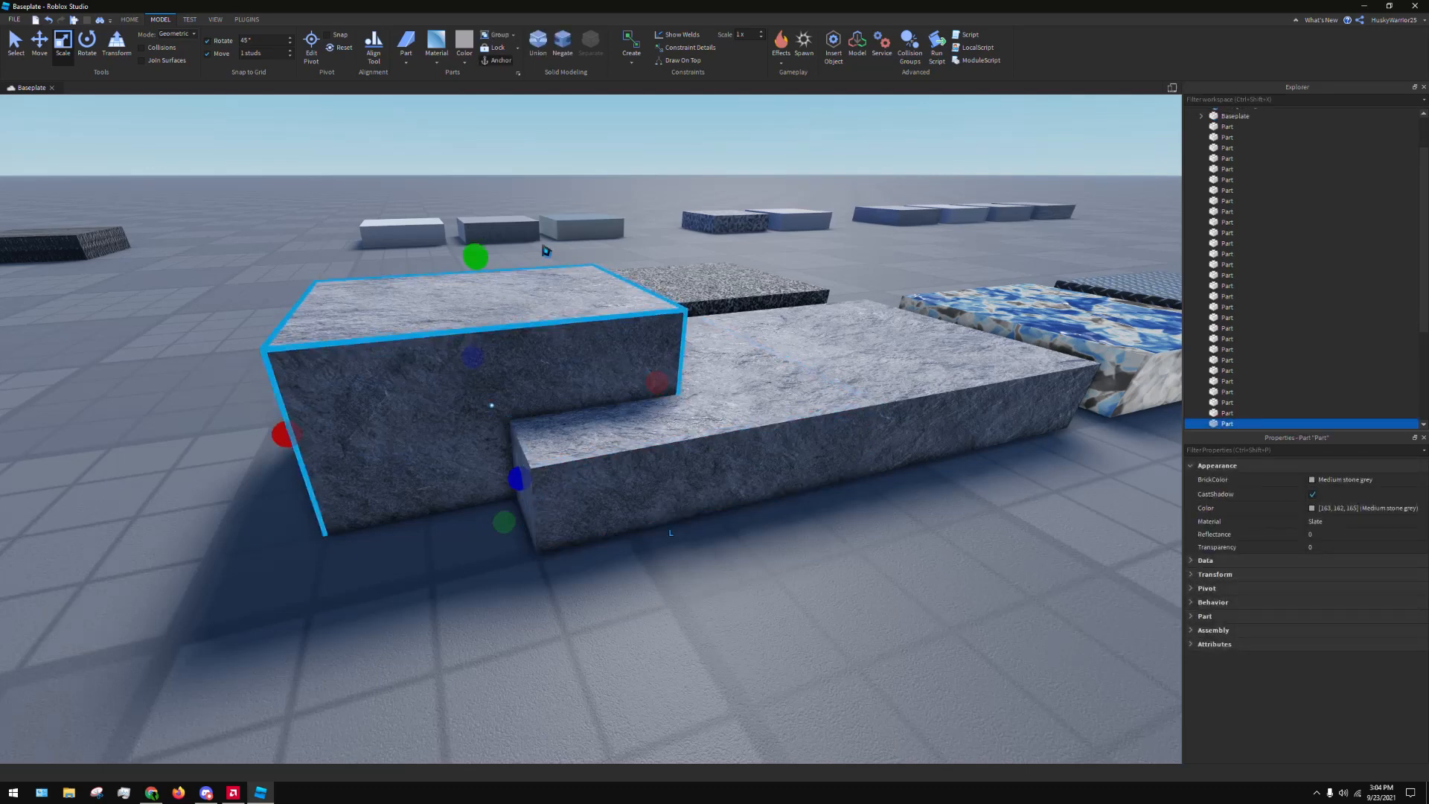
left_click(556, 46)
left_click(794, 568)
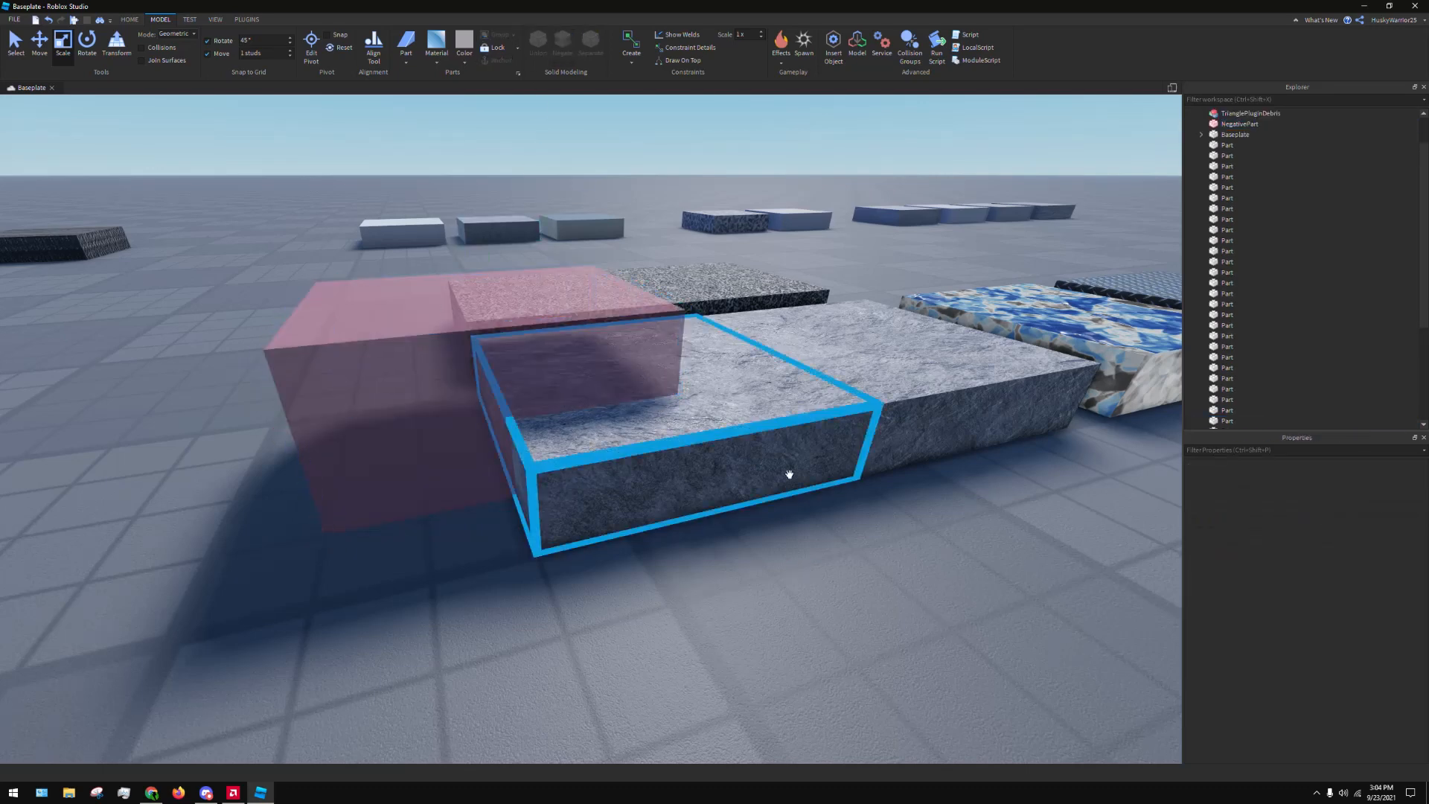
Union the negative part with the end Slate part it overlaps to cut out the shared volume
key("d")
right_click_drag(787, 475, 729, 442)
key("ctrl+z")
left_click(811, 466, "ctrl")
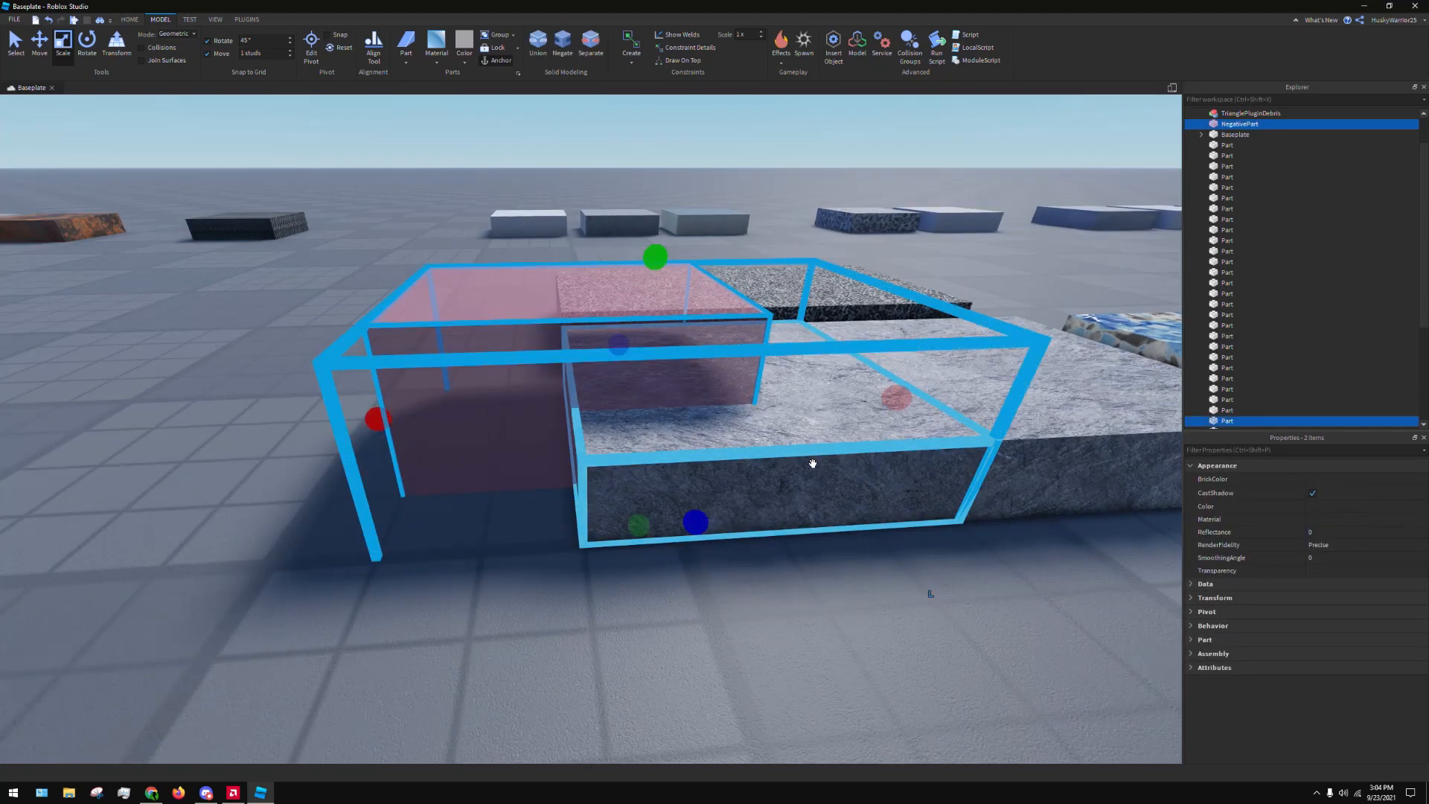
left_click(844, 630)
left_click(759, 482)
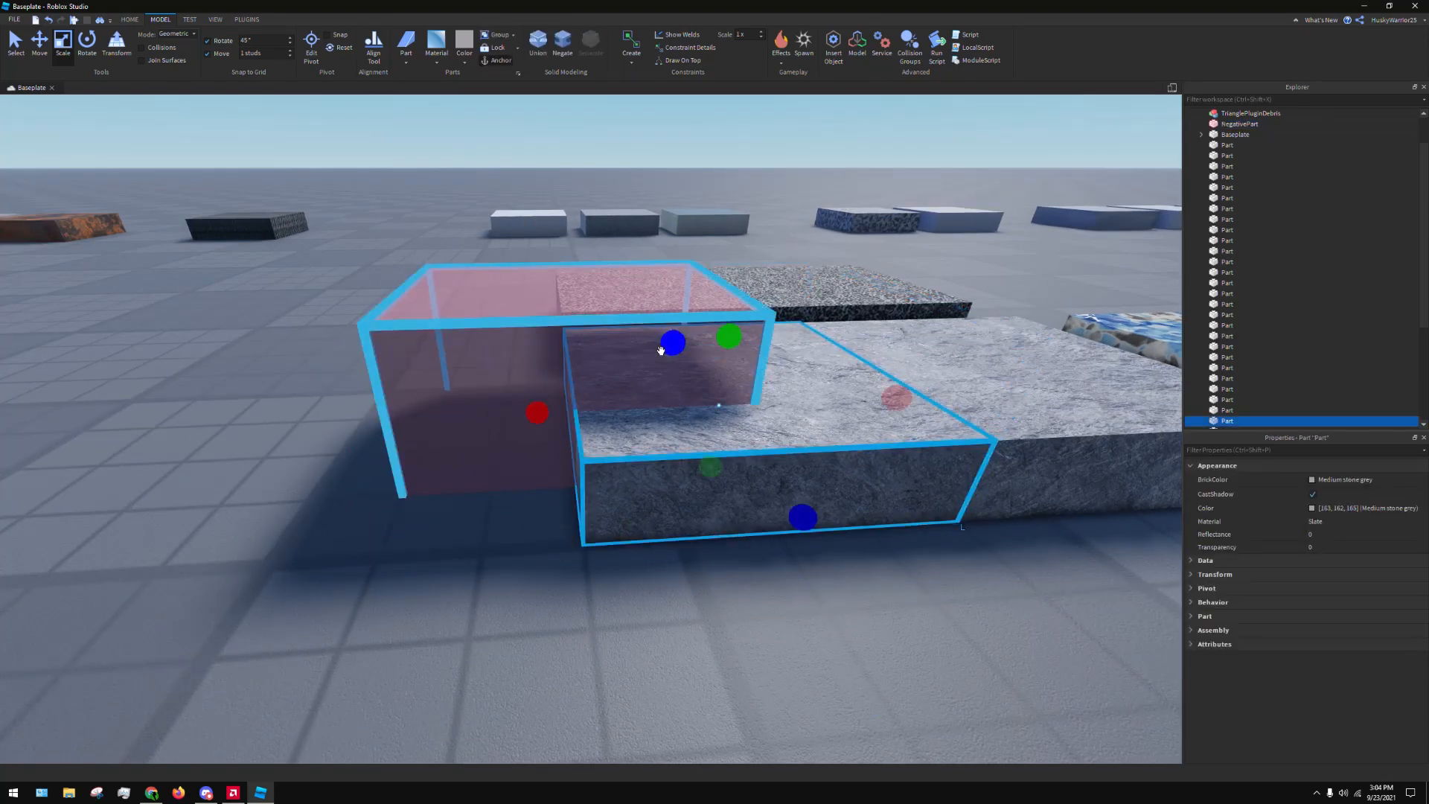
left_click(593, 305, "ctrl")
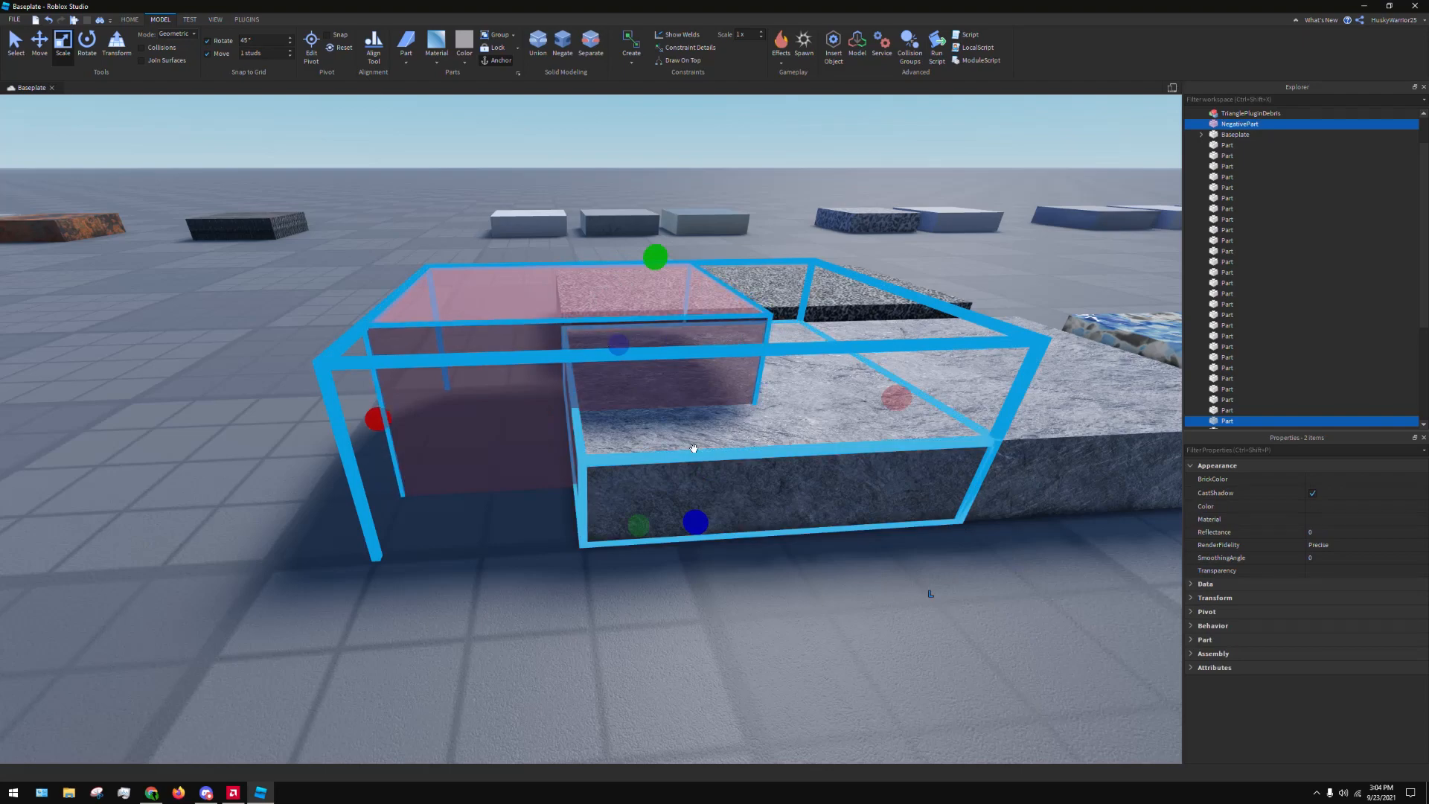
right_click_drag(929, 588, 827, 553)
key("s")
key("d")
key("w")
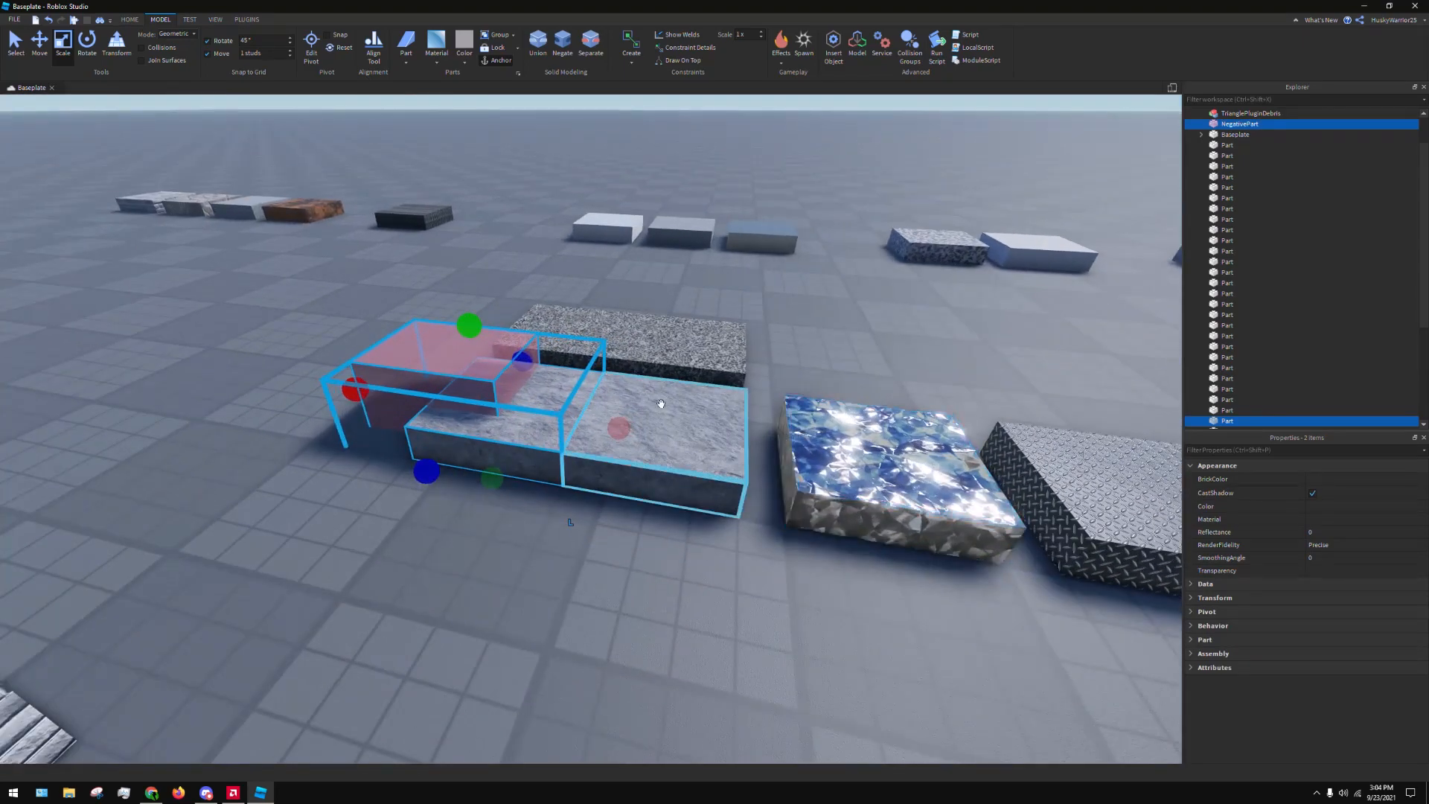
key("a")
key("d")
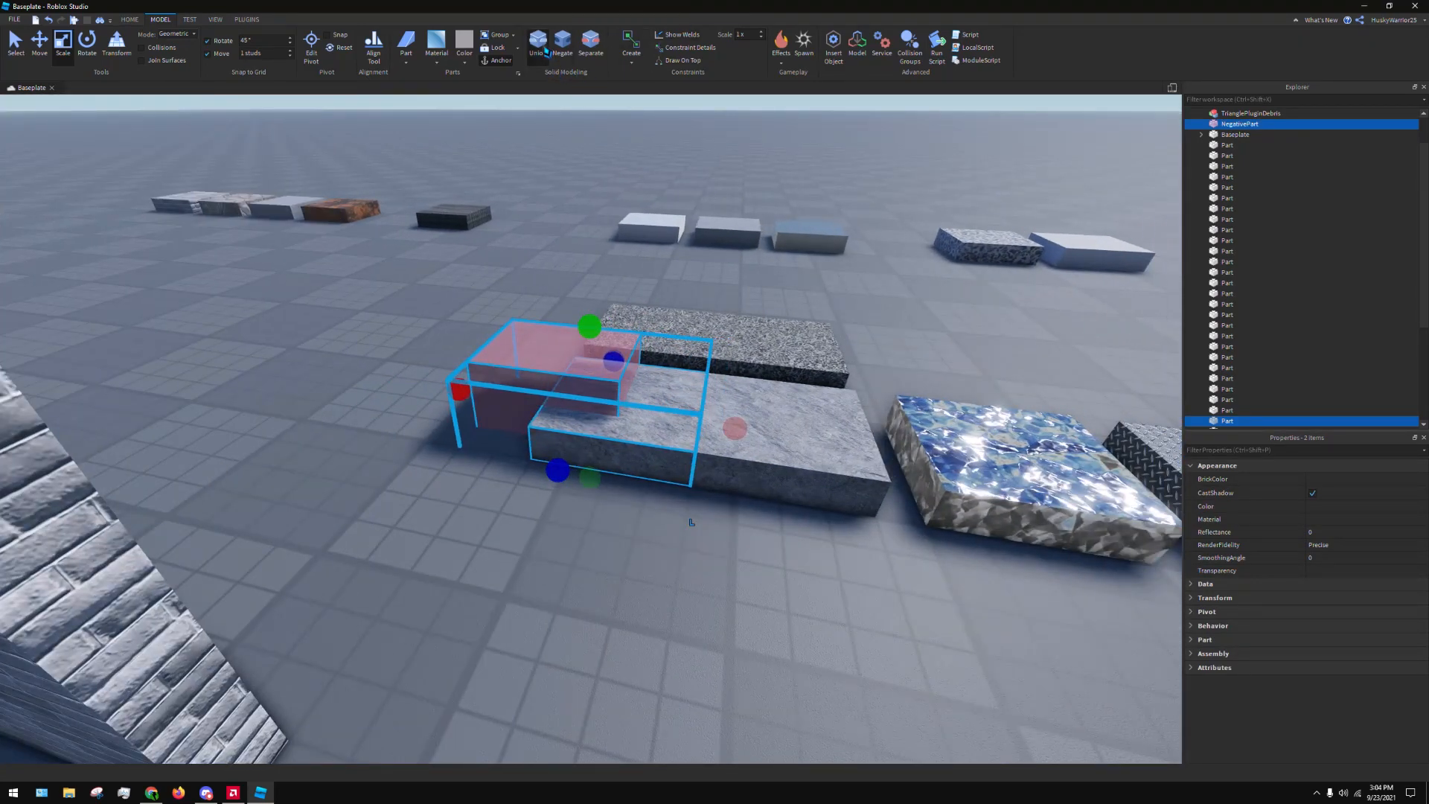
left_click(545, 51)
left_click(553, 226)
Inspect the notch cut into the end Slate part and undo the union
key("w")
key("a")
right_click_drag(587, 242, 667, 324)
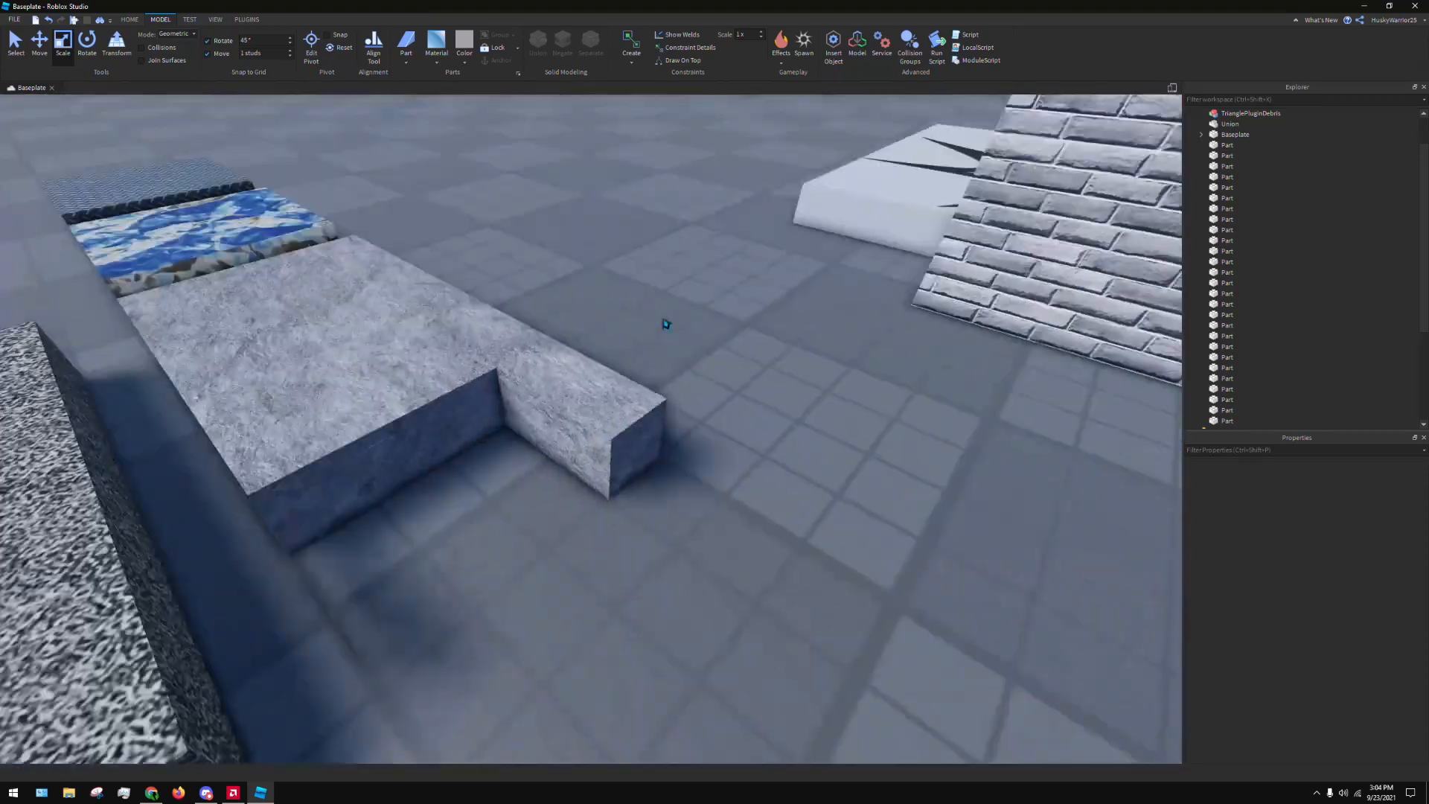
key("a")
key("w")
key("a")
right_click_drag(577, 610, 680, 622)
key("a")
left_click(719, 500)
key("d")
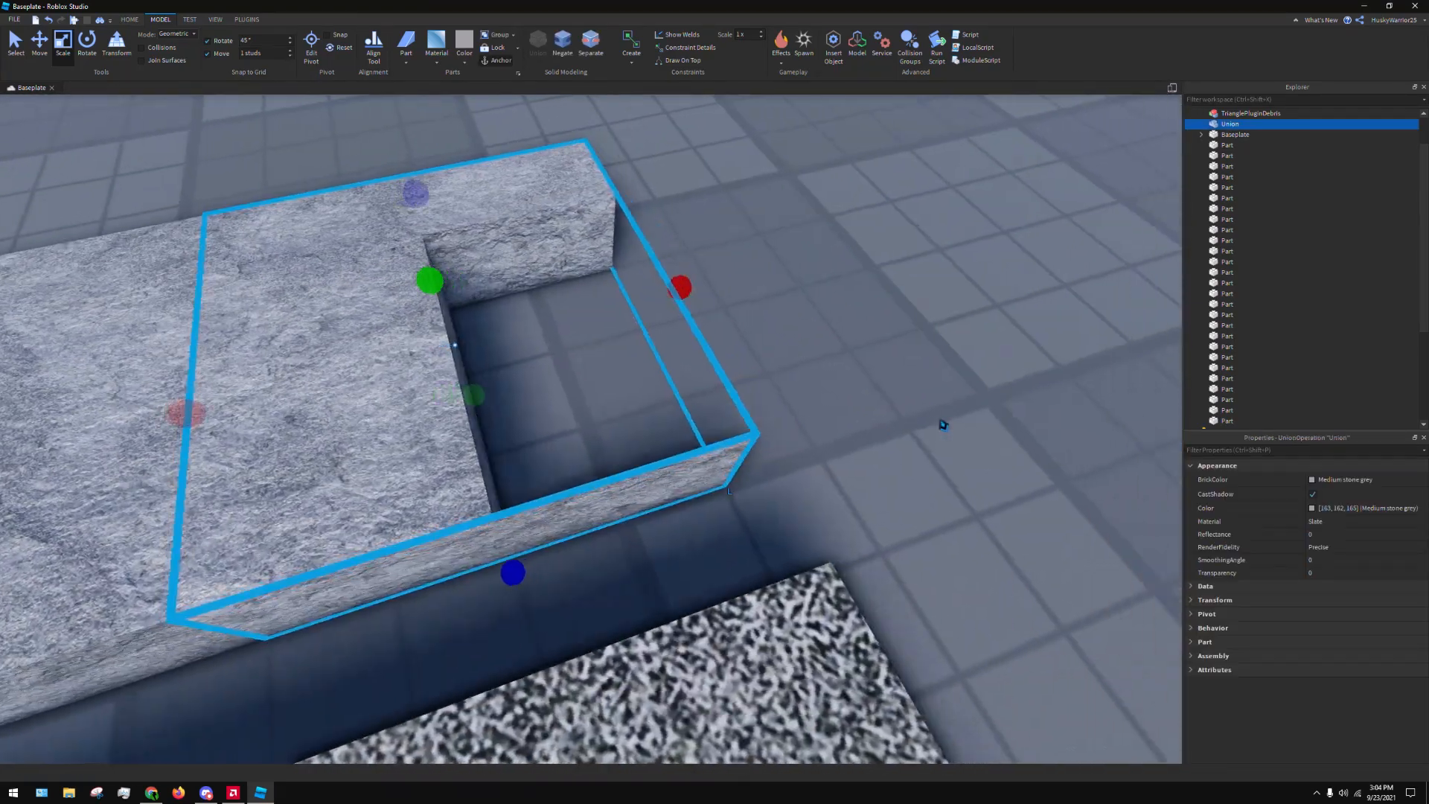
right_click_drag(944, 425, 932, 416)
key("ctrl+z")
Turn the negative part back into solid Slate, widen it toward the Grass block beyond the end Slate part's side, and negate it again
left_click(1006, 405)
left_click(689, 462)
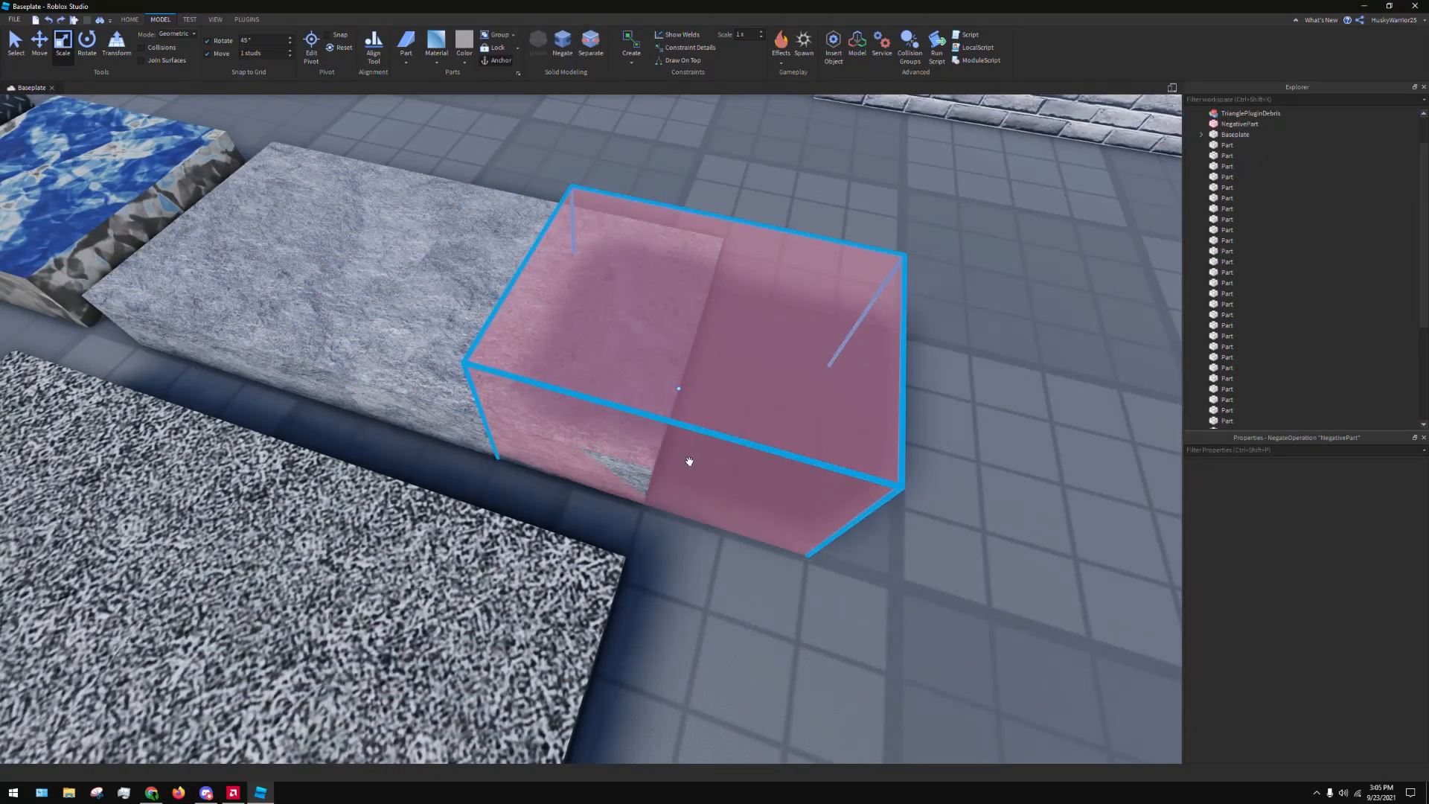
left_click(589, 51)
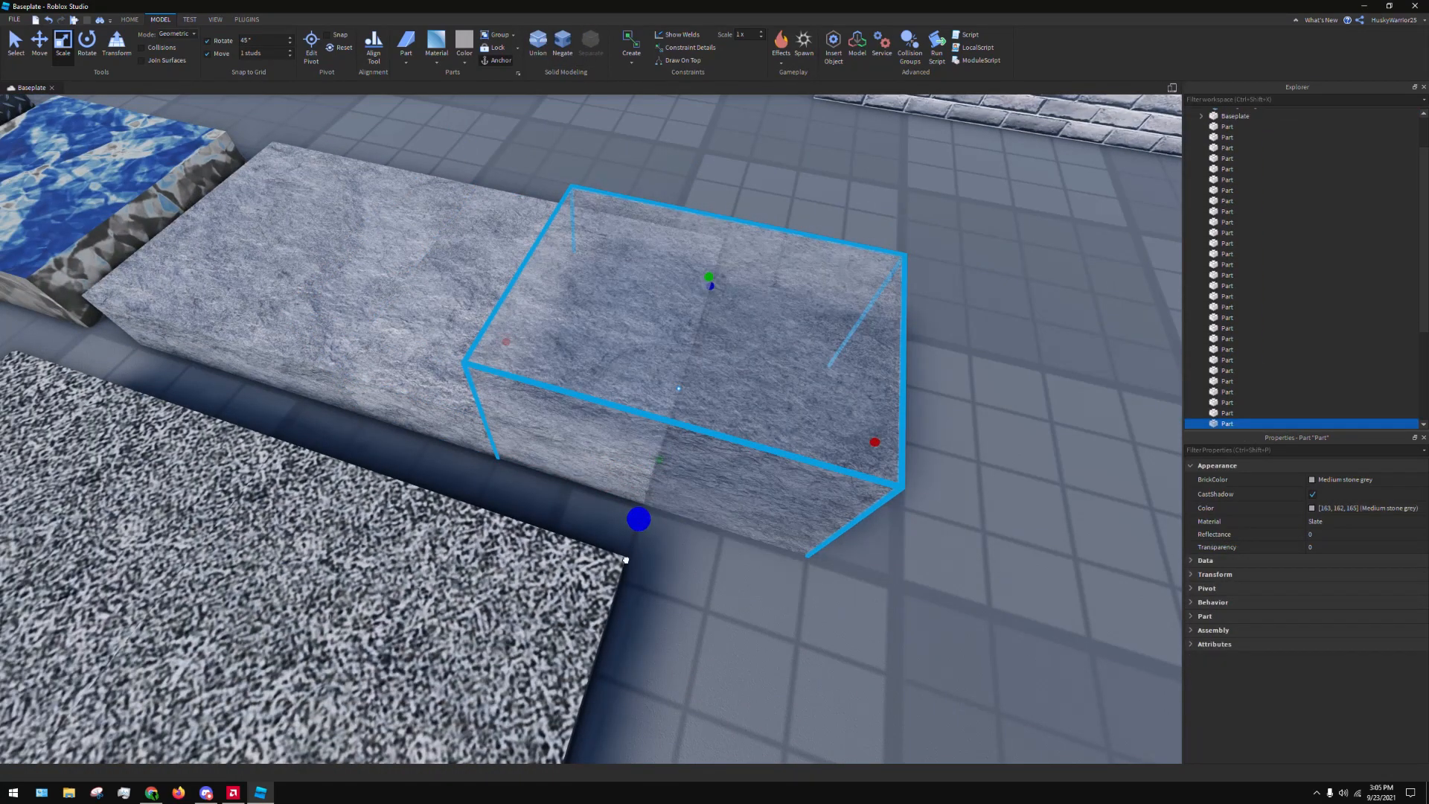
left_click_drag(626, 560, 612, 604)
left_click(562, 45)
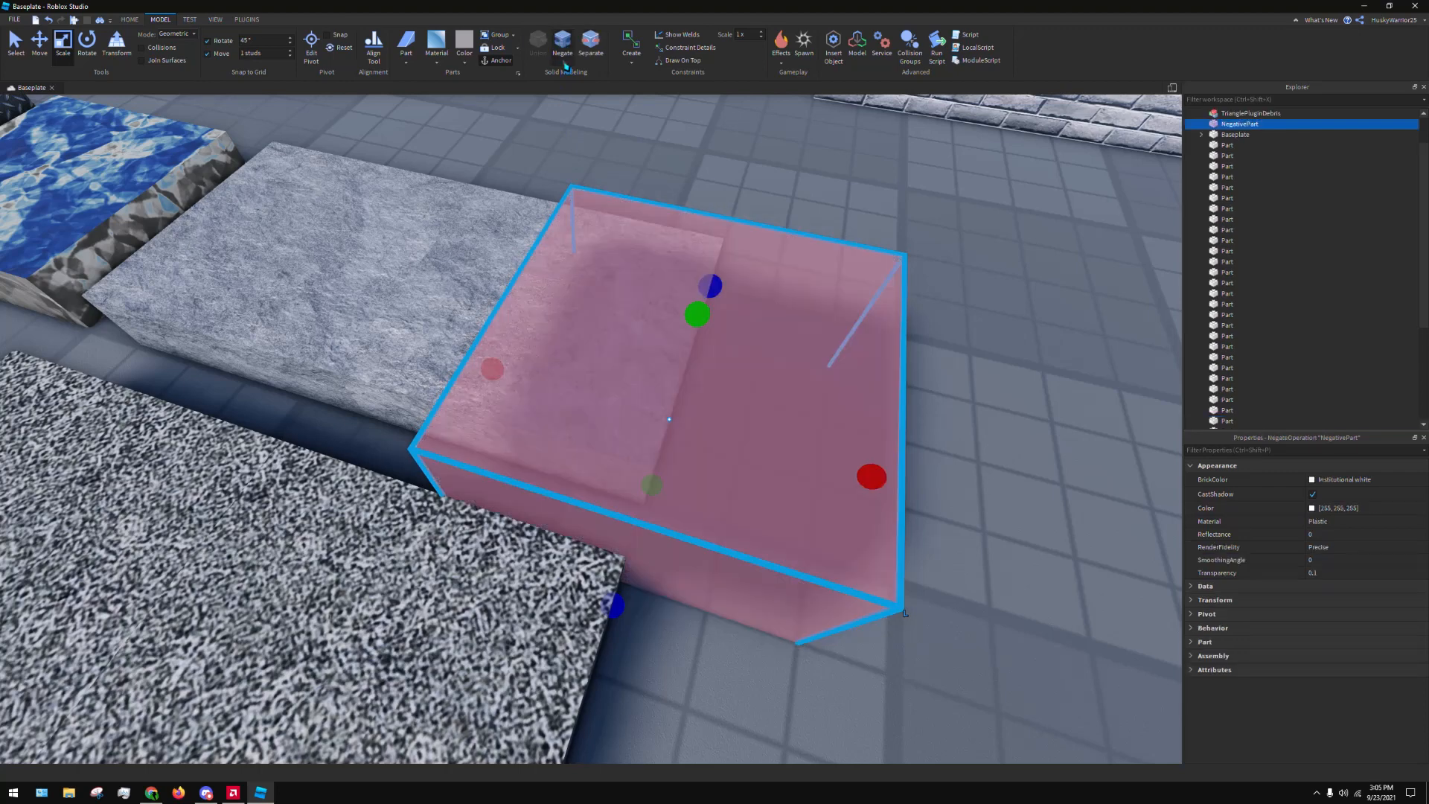
Union the widened negative part with the end Slate part to cut out their shared volume
left_click(357, 278, "ctrl")
left_click(352, 263, "ctrl")
left_click(491, 245, "ctrl")
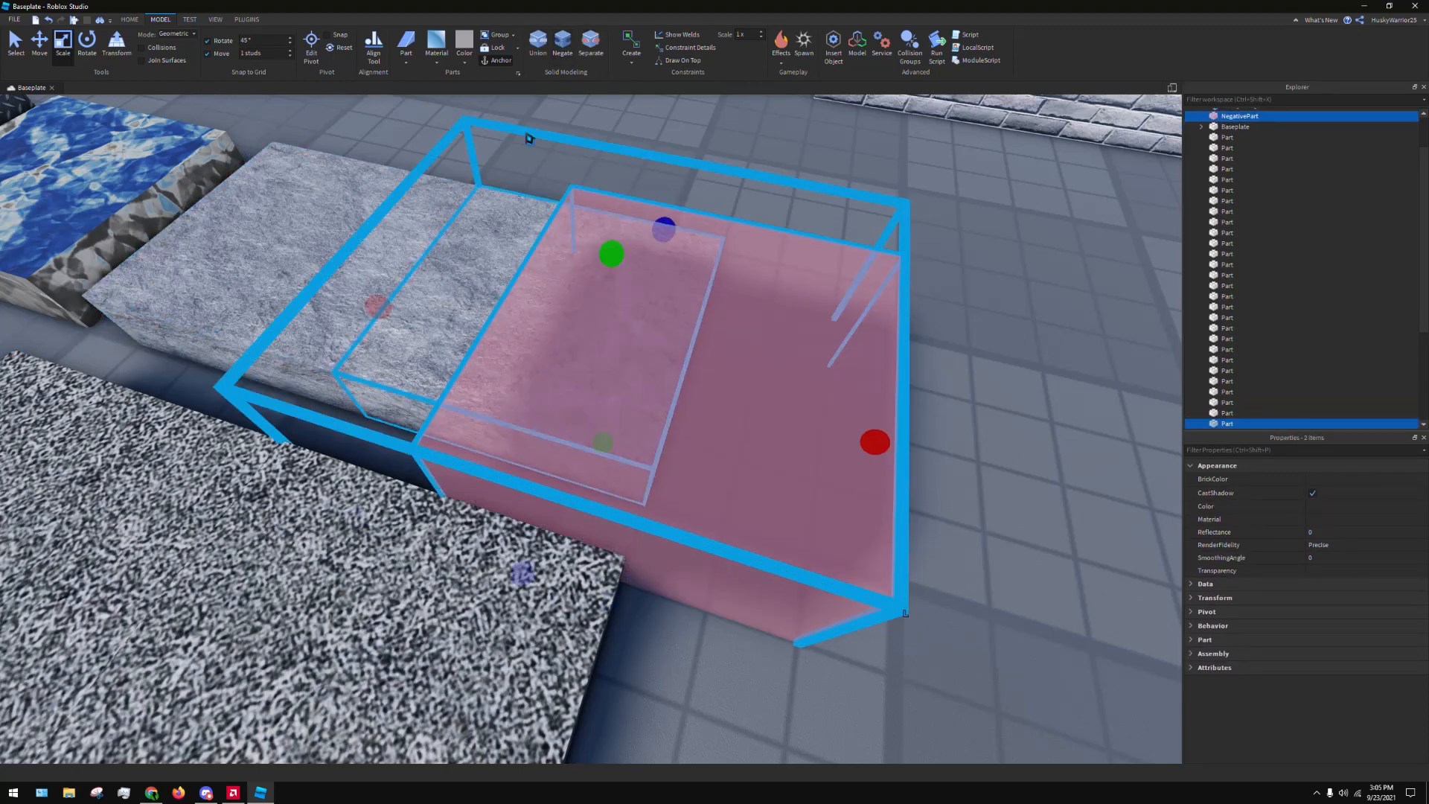
left_click(533, 50)
left_click(865, 310)
right_click_drag(864, 315, 864, 316)
left_click(673, 420)
key("d")
right_click_drag(693, 482, 693, 482)
key("s")
scroll(693, 482, "down", 1)
left_click(699, 504)
scroll(699, 506, "down", 3)
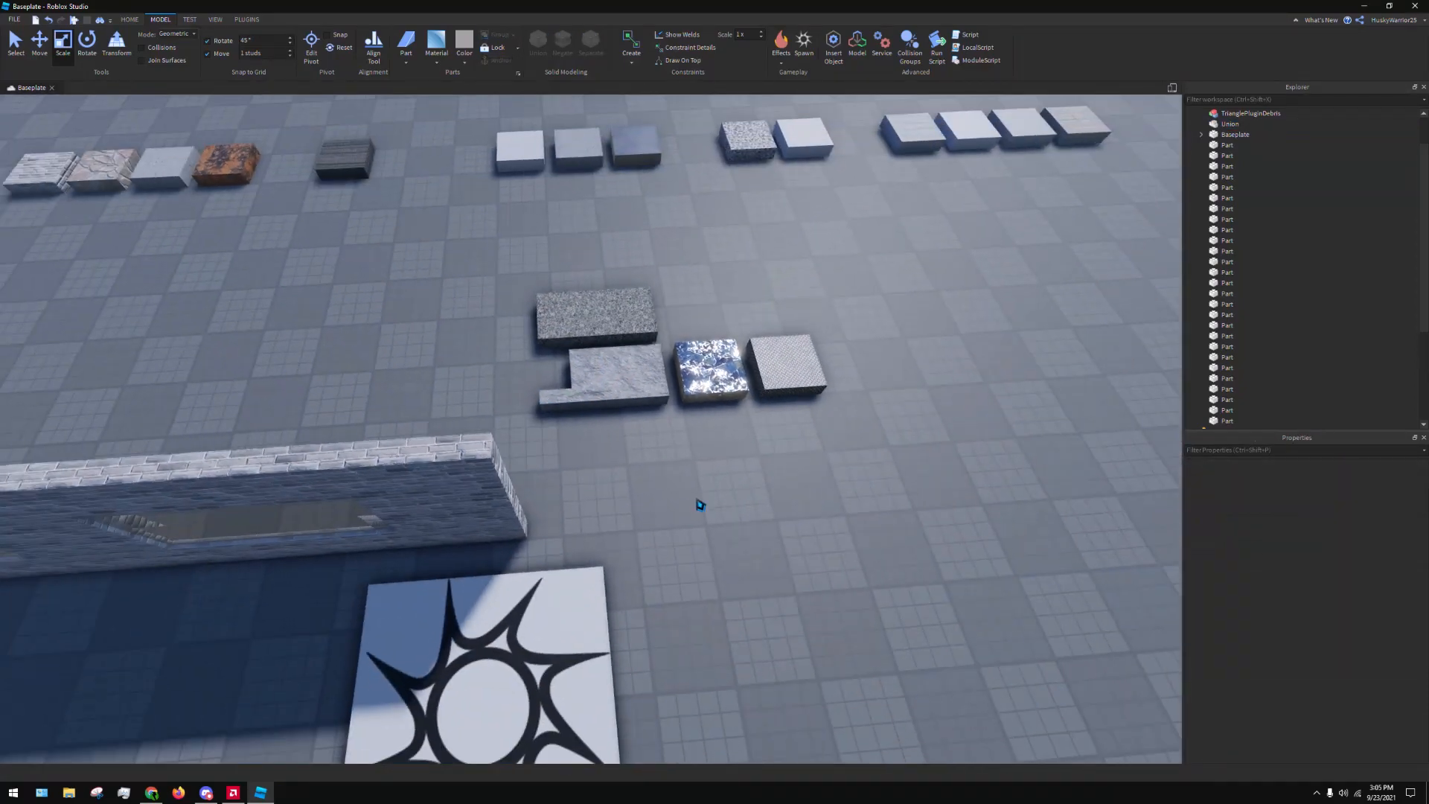
Select the Pebble part in the material row and stretch it lengthwise out to one side using the Transform tool
key("d")
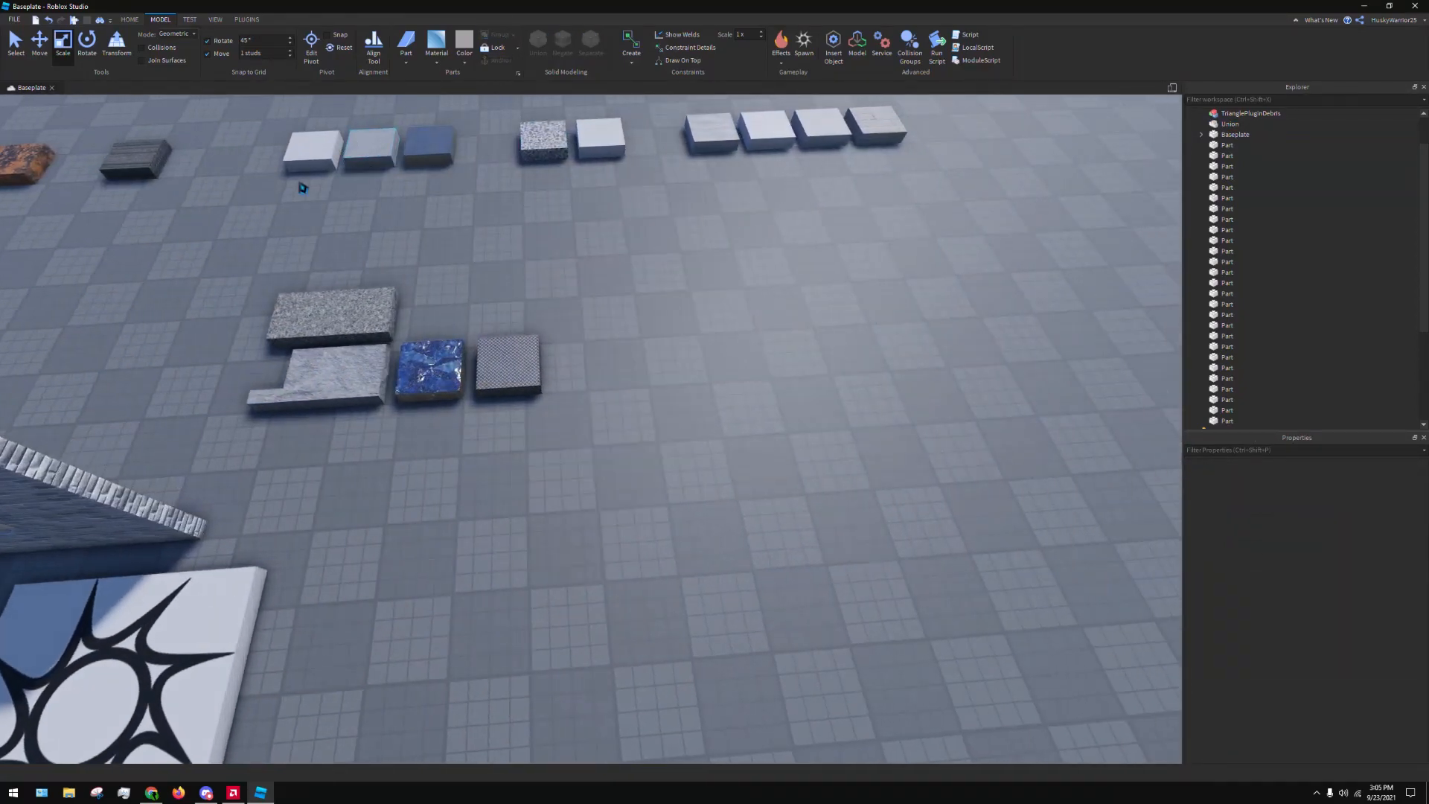
right_click_drag(516, 246, 516, 246)
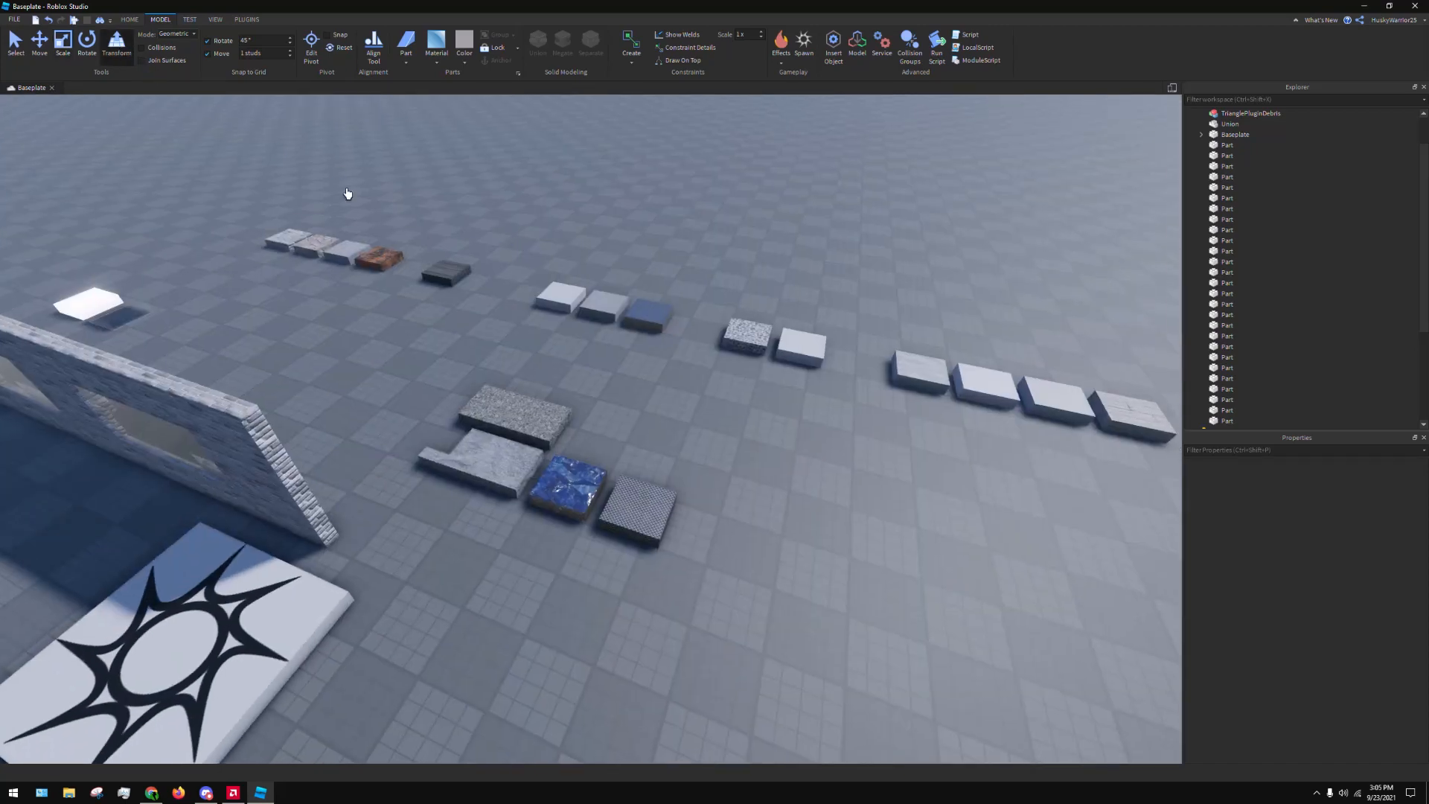
right_click_drag(820, 422, 820, 422)
key("w")
right_click_drag(721, 372, 701, 378)
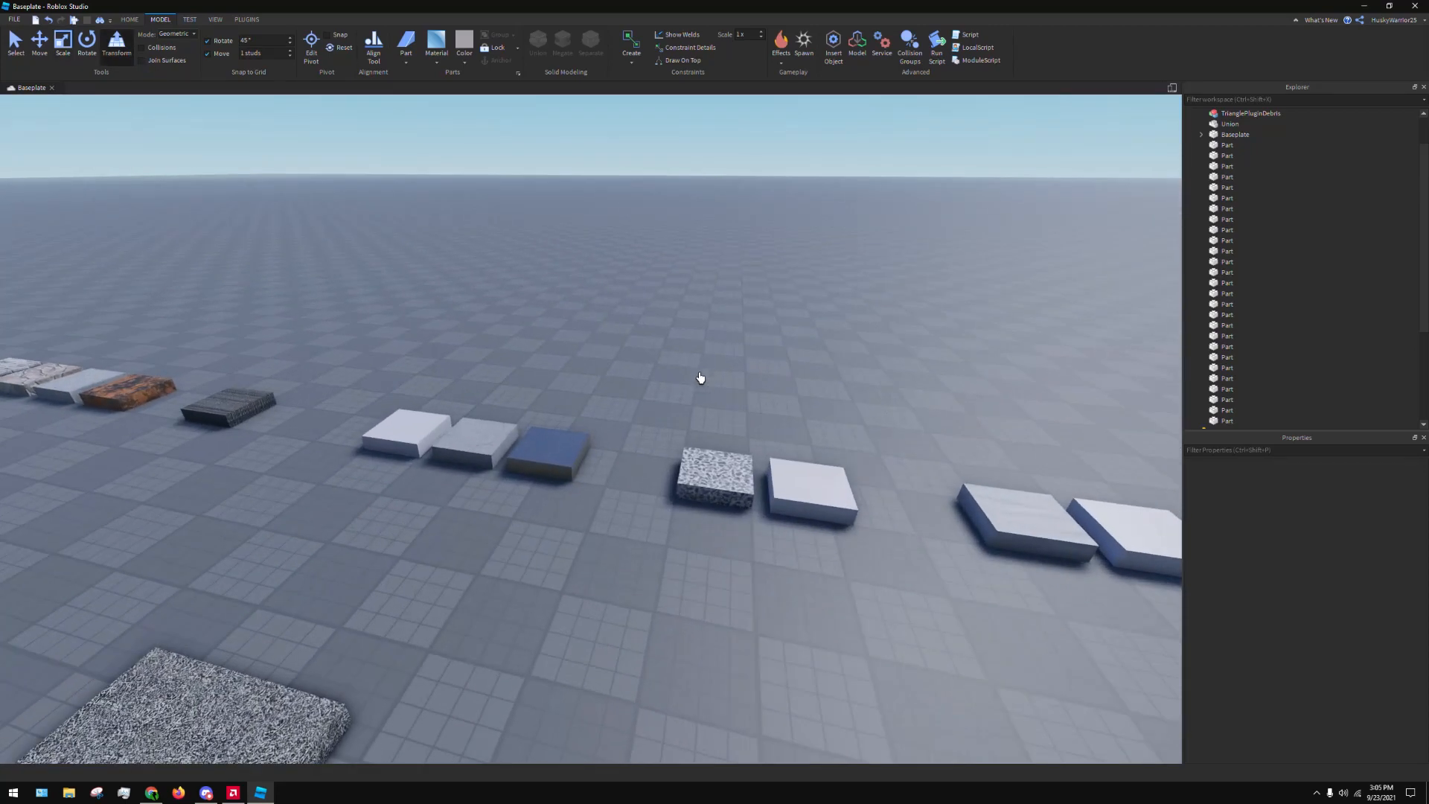
key("d")
right_click_drag(779, 475, 779, 475)
key("w")
key("d")
left_click(652, 479)
key("d")
right_click_drag(652, 479, 652, 478)
key("d")
right_click_drag(698, 406, 697, 406)
key("w")
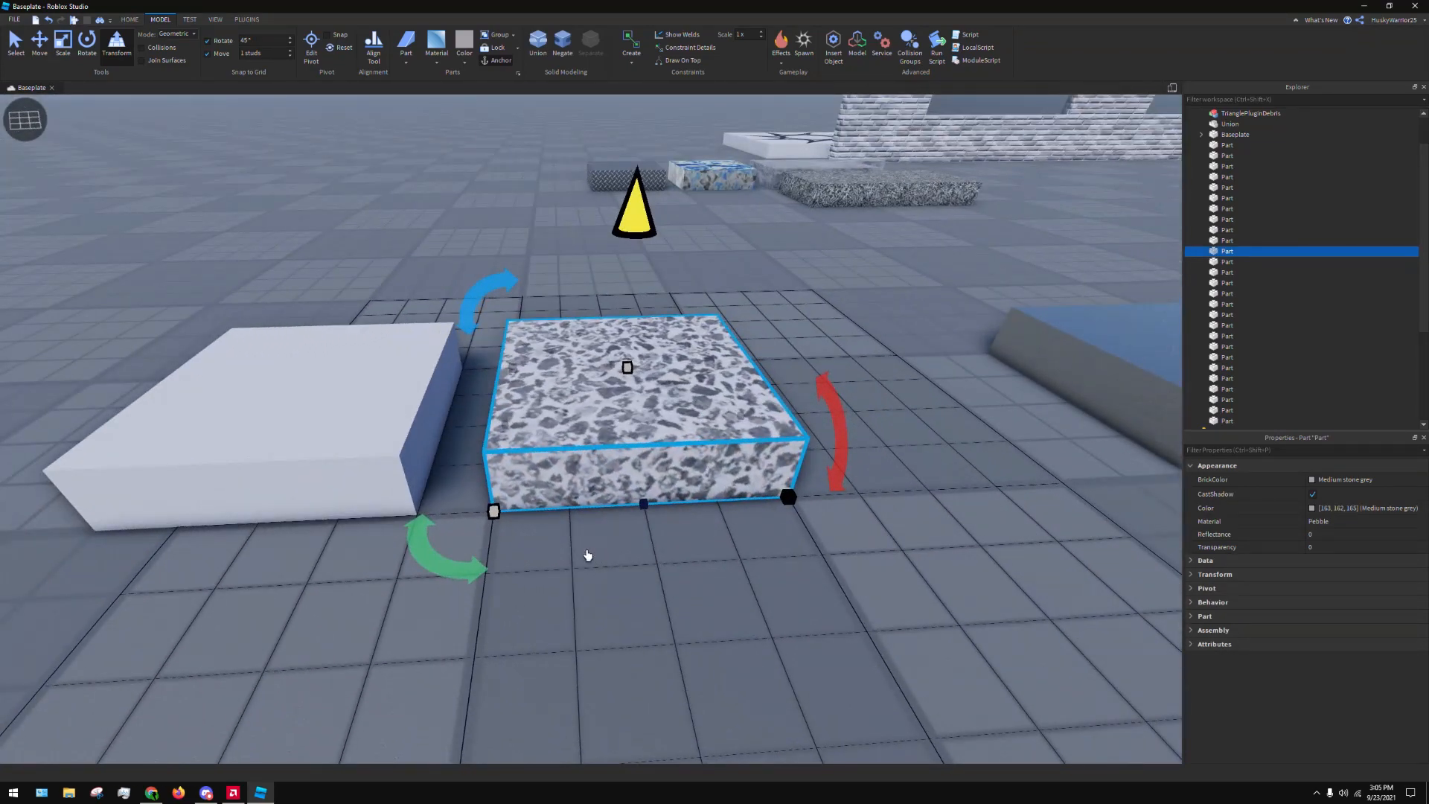
right_click_drag(588, 553, 626, 538)
left_click_drag(662, 513, 223, 415)
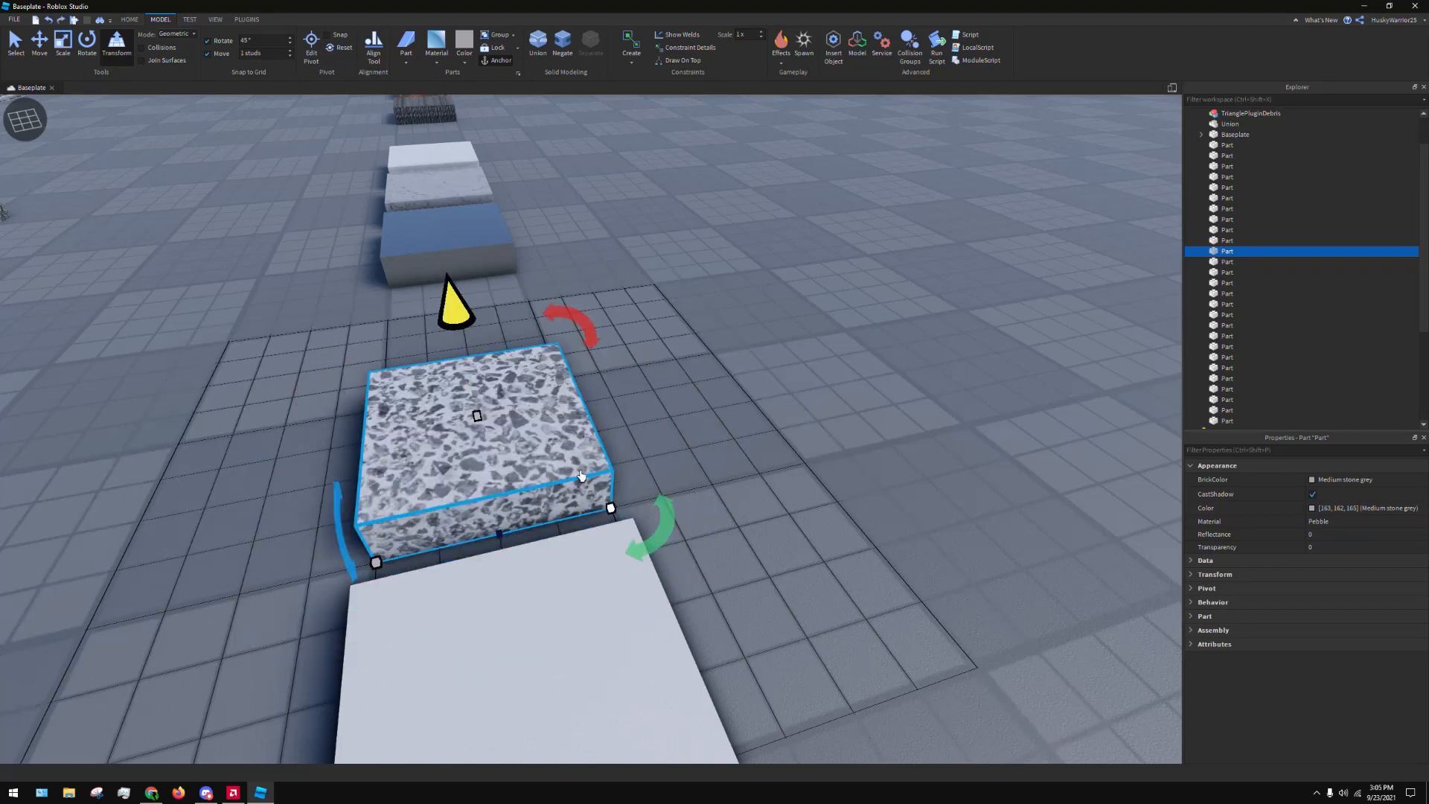
left_click_drag(609, 509, 1114, 383)
key("s")
key("d")
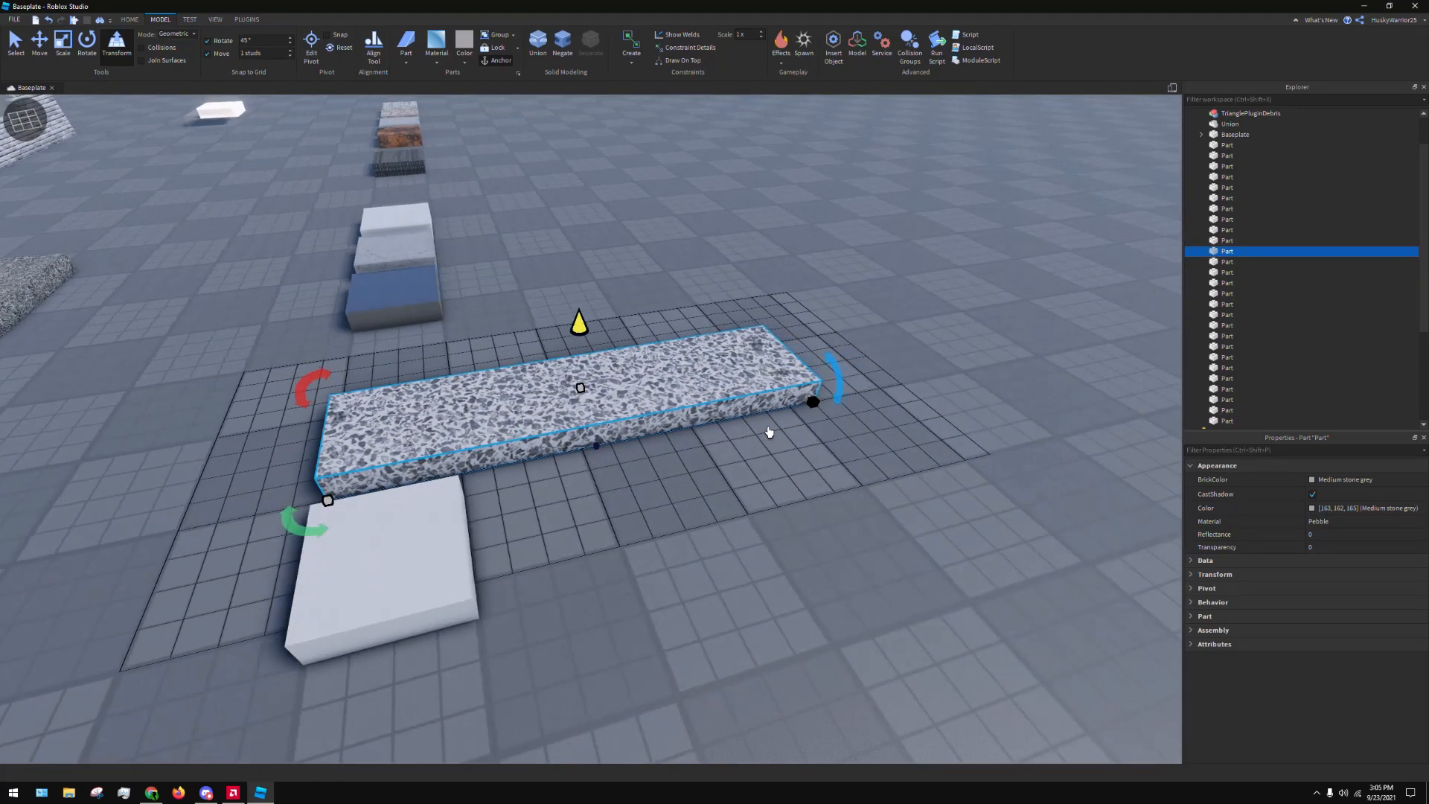
Increase the Pebble block's height and tilt it 45° about its long axis
left_click_drag(562, 388, 554, 303)
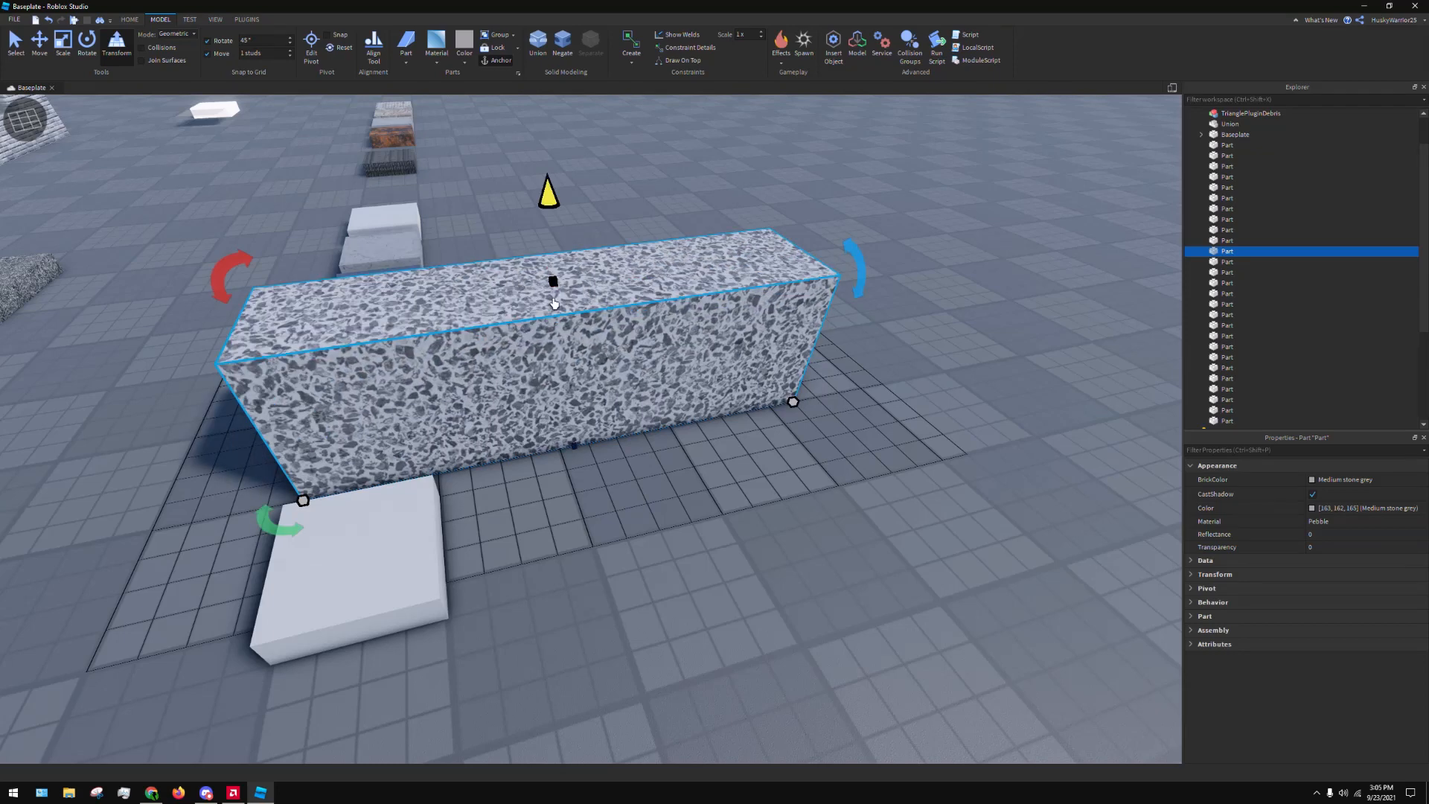
key("s")
left_click_drag(551, 205, 535, 241)
left_click_drag(676, 388, 715, 388)
left_click_drag(742, 340, 767, 432)
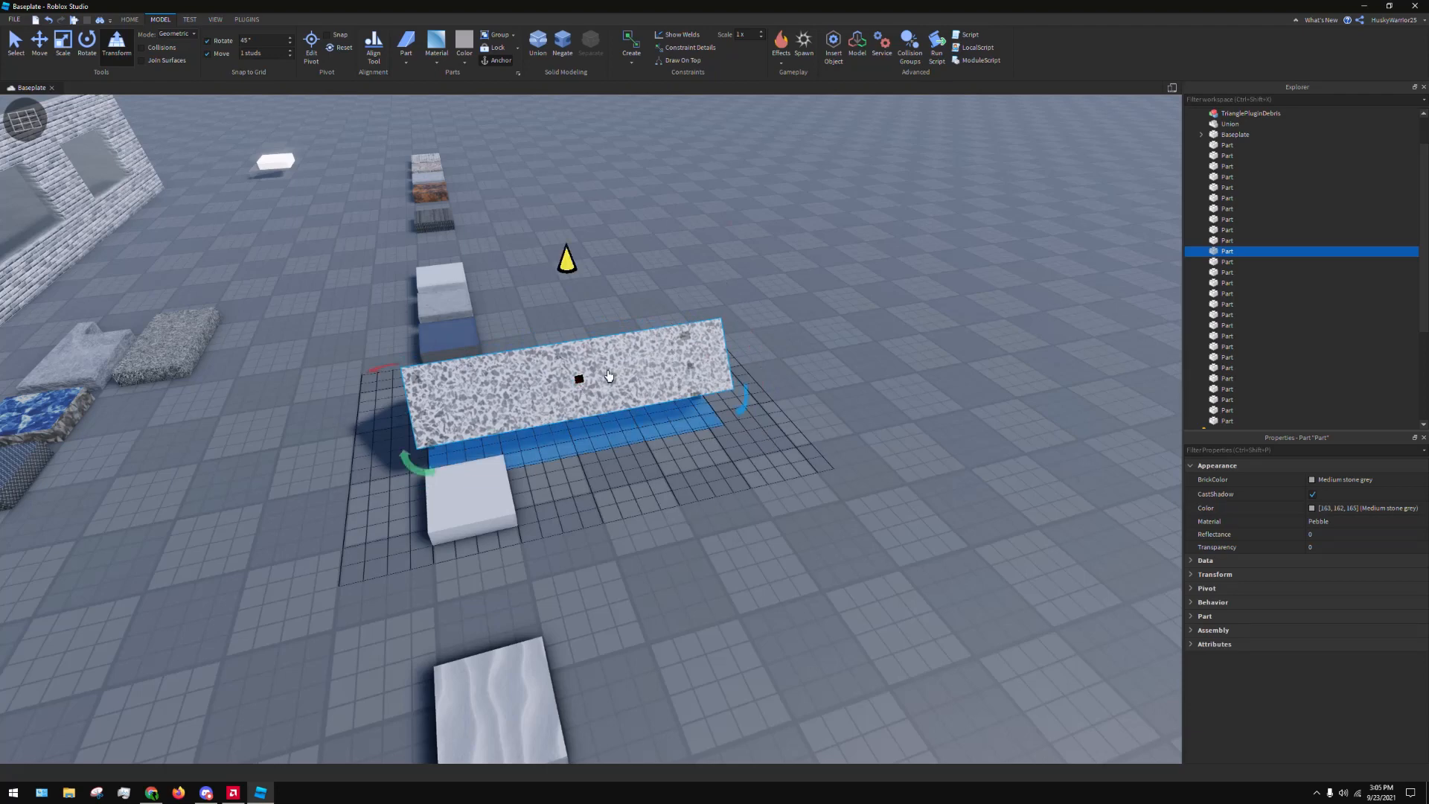
Move the tilted Pebble block away from the material row onto open baseplate
left_click(859, 320)
right_click_drag(810, 422, 681, 485)
key("a")
left_click_drag(458, 526, 619, 381)
left_click(826, 457)
right_click_drag(819, 412, 691, 360)
key("d")
left_click(690, 361)
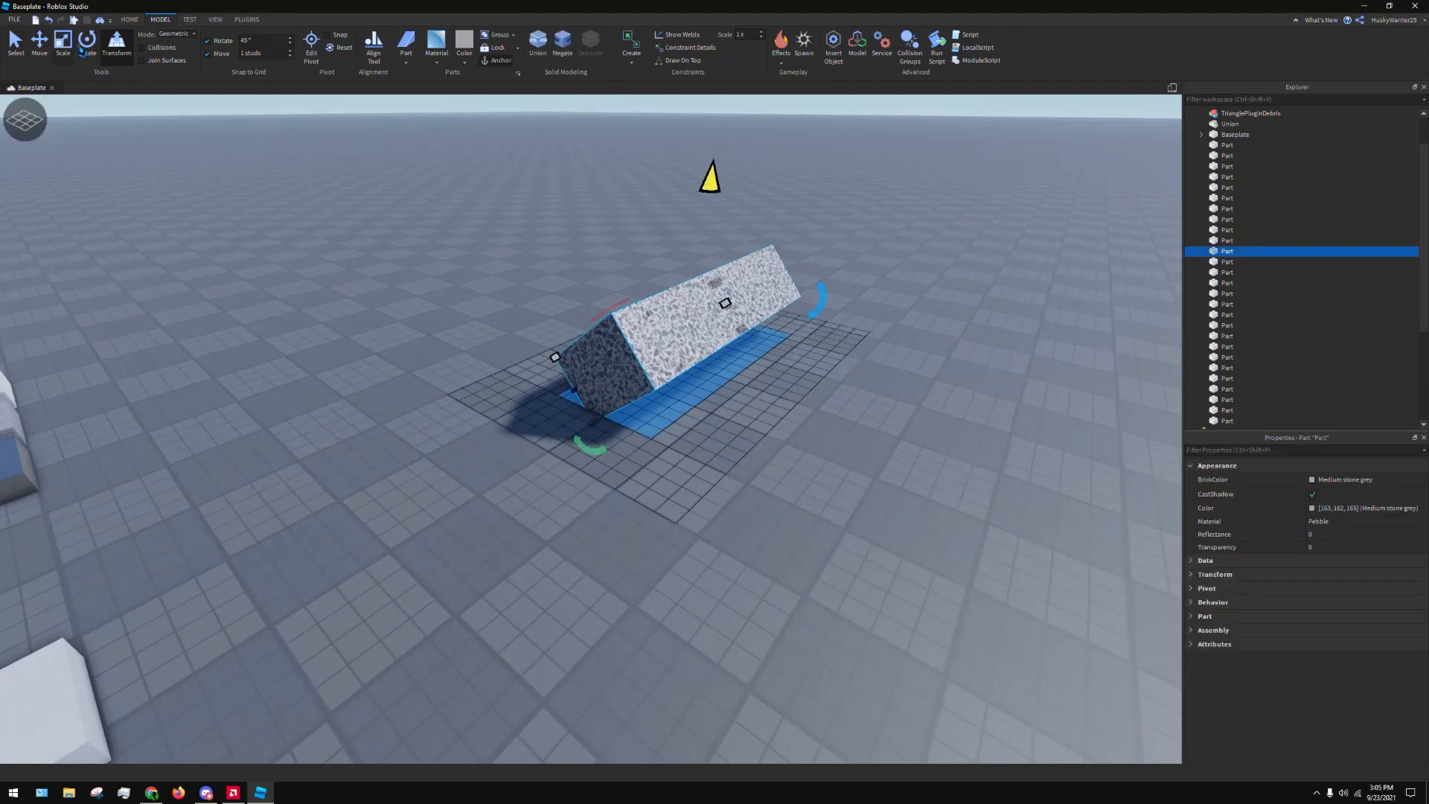
key("w")
key("a")
right_click_drag(585, 394, 657, 358)
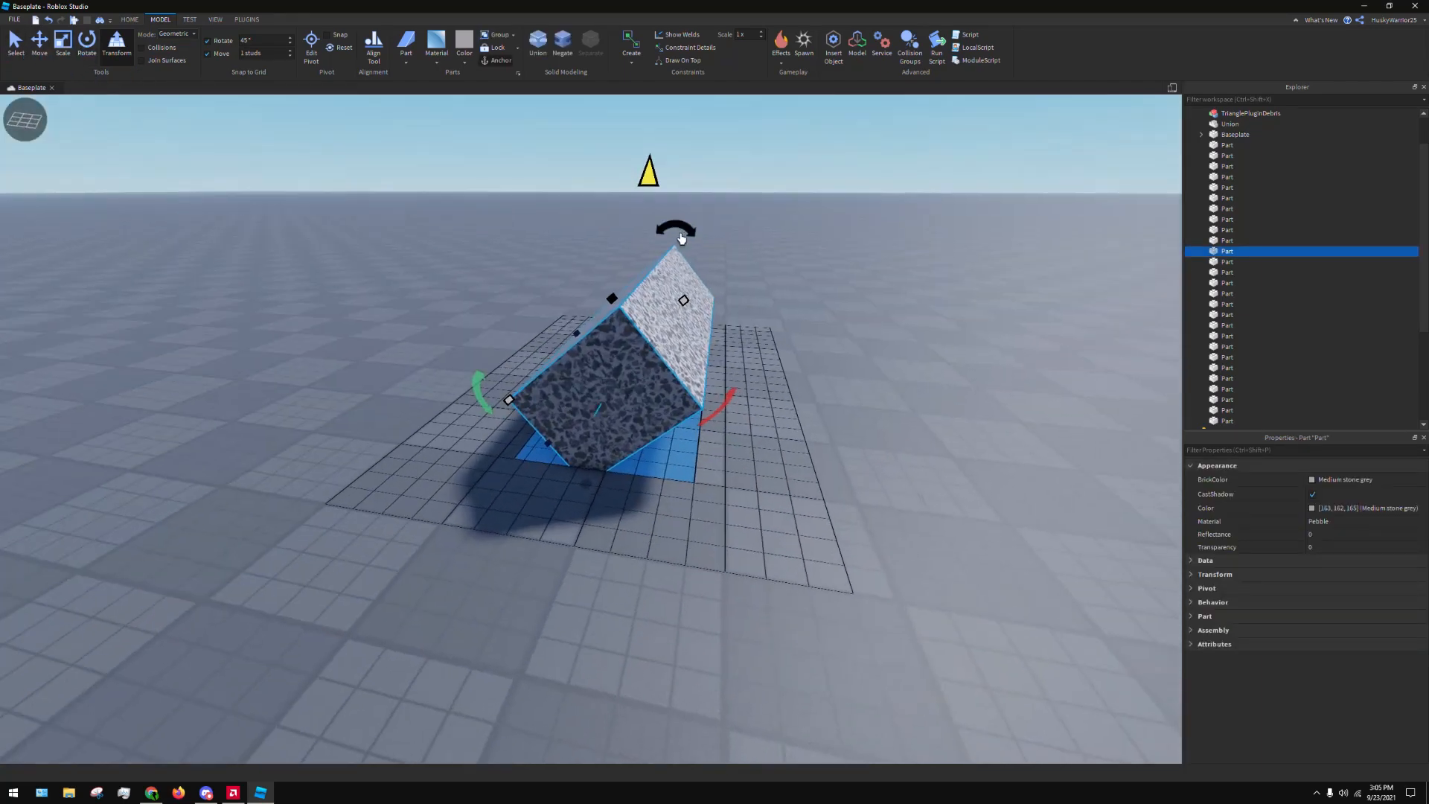
Rotate the tilted Pebble block about its long axis in 45° increments until it stands upright
left_click(611, 231)
left_click(678, 260)
left_click_drag(683, 236, 638, 259)
left_click_drag(633, 397, 670, 432)
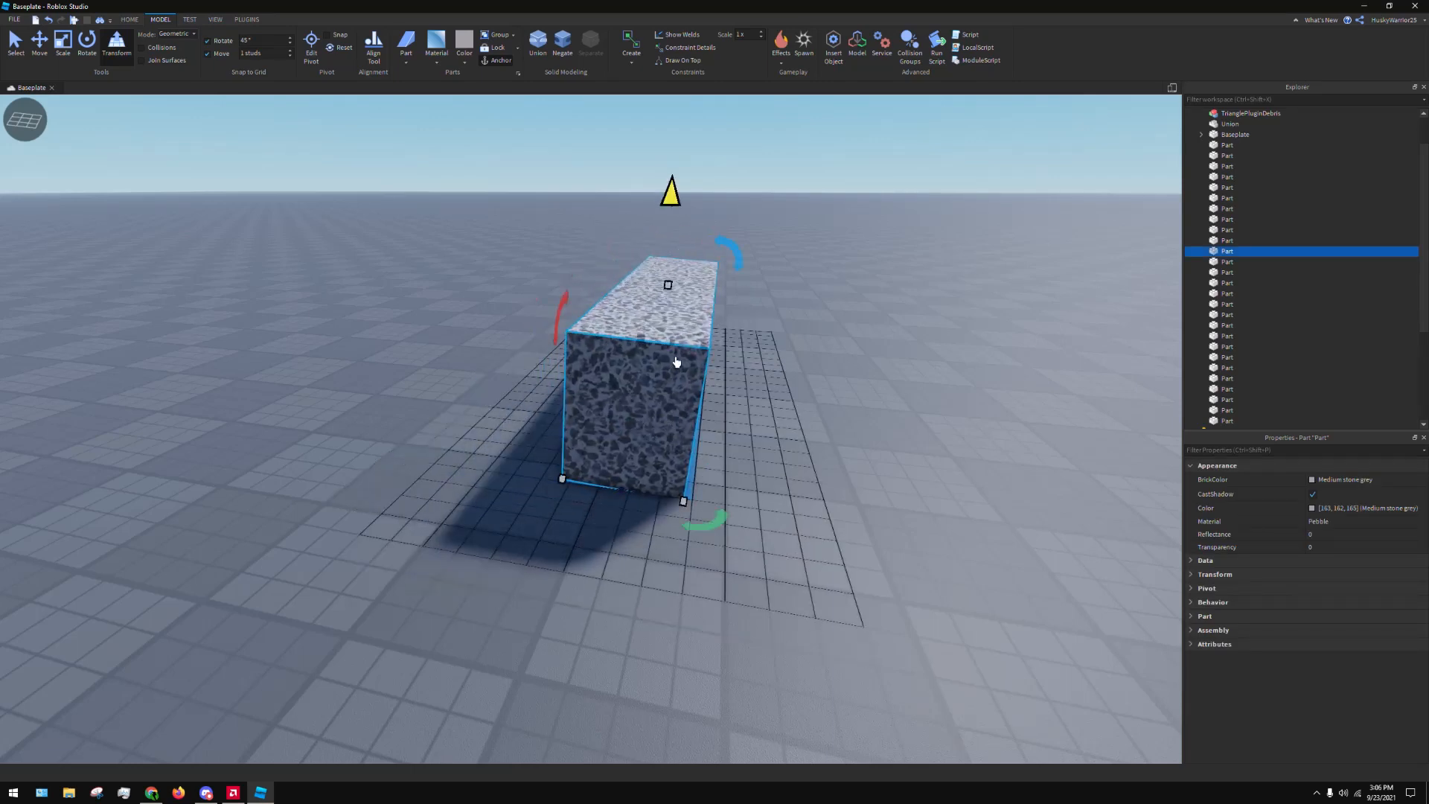
Reduce the rotation snap to 1° and rotate the Pebble block about its long axis in finer increments
scroll(670, 272, "up", 2)
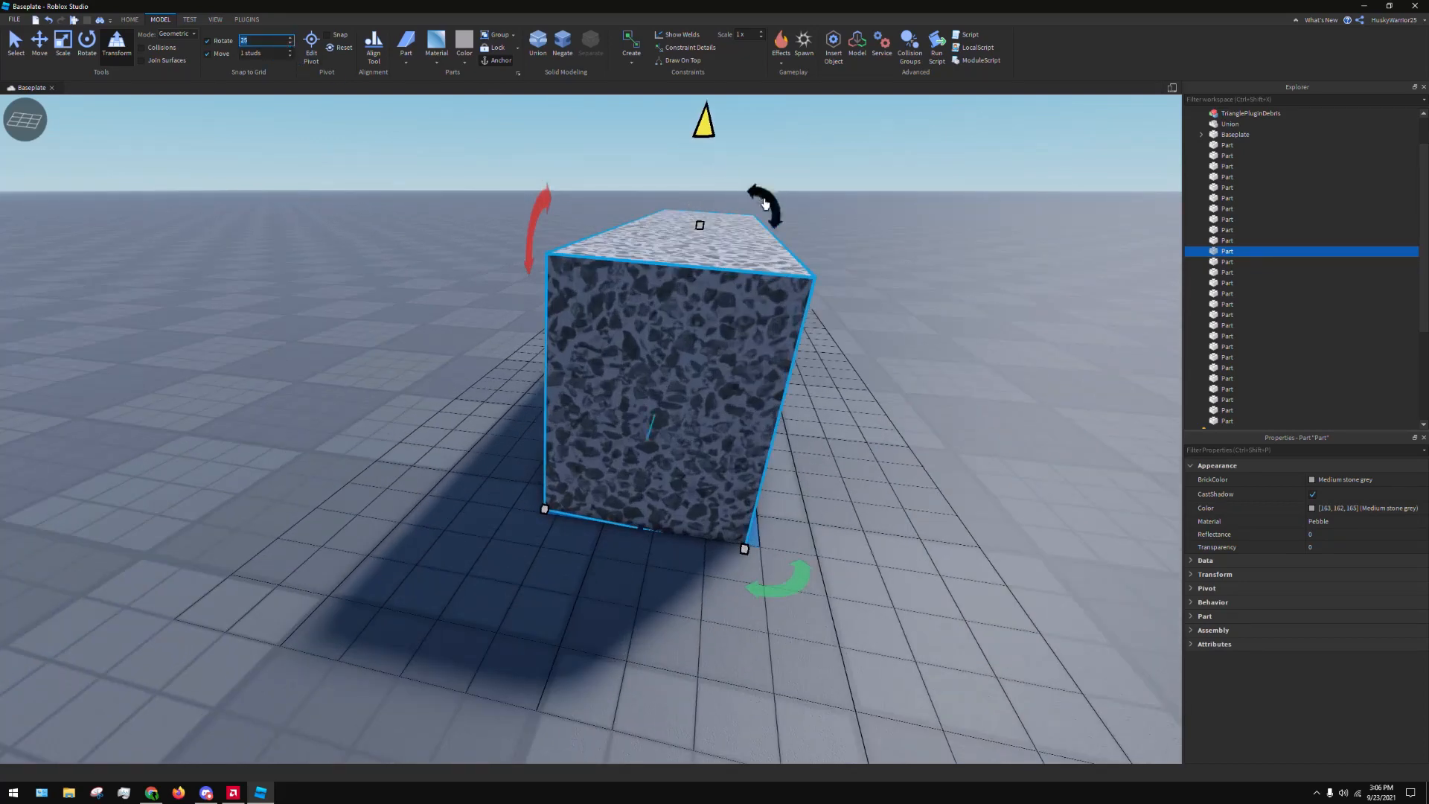
left_click_drag(765, 203, 802, 239)
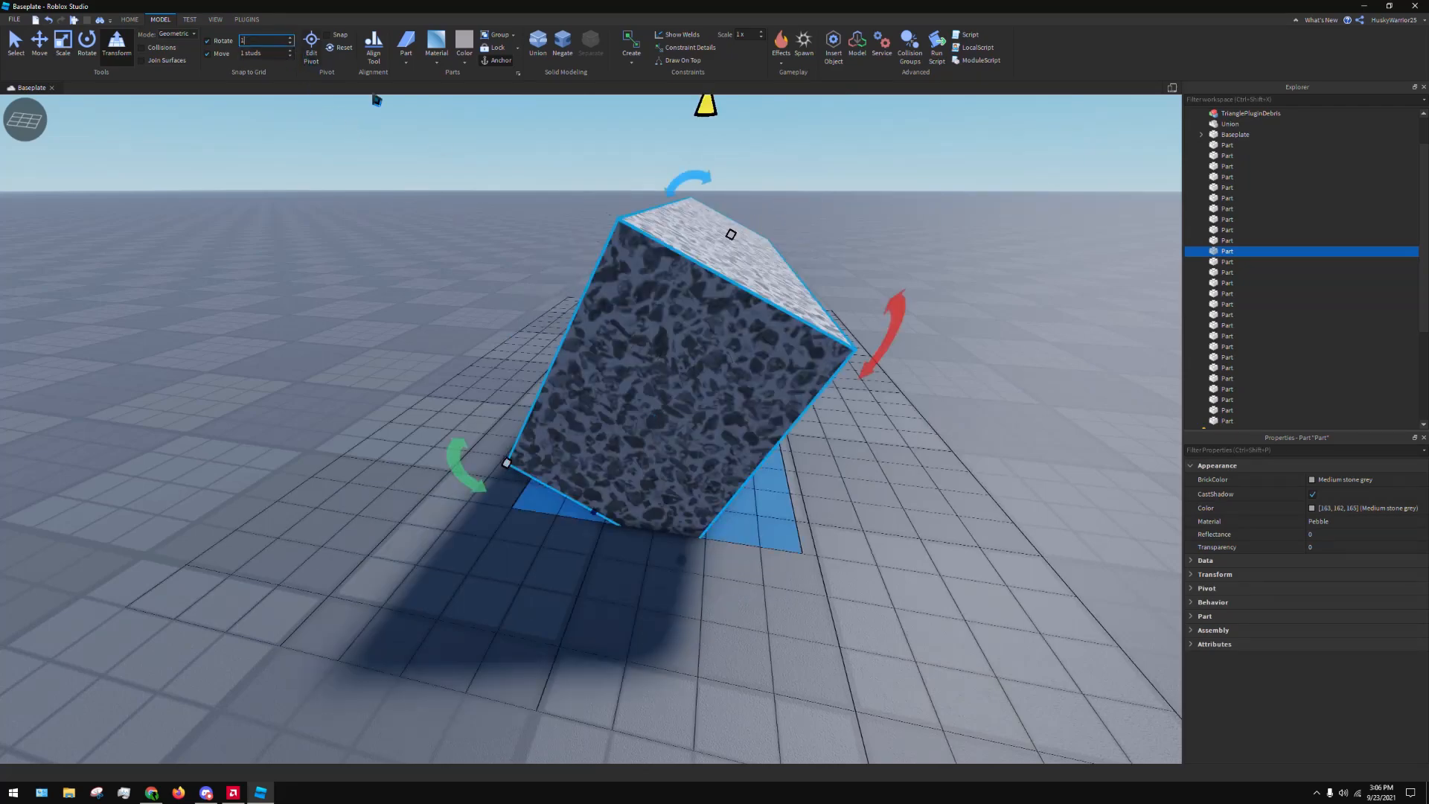
right_click_drag(801, 289, 800, 288)
left_click_drag(693, 167, 654, 177)
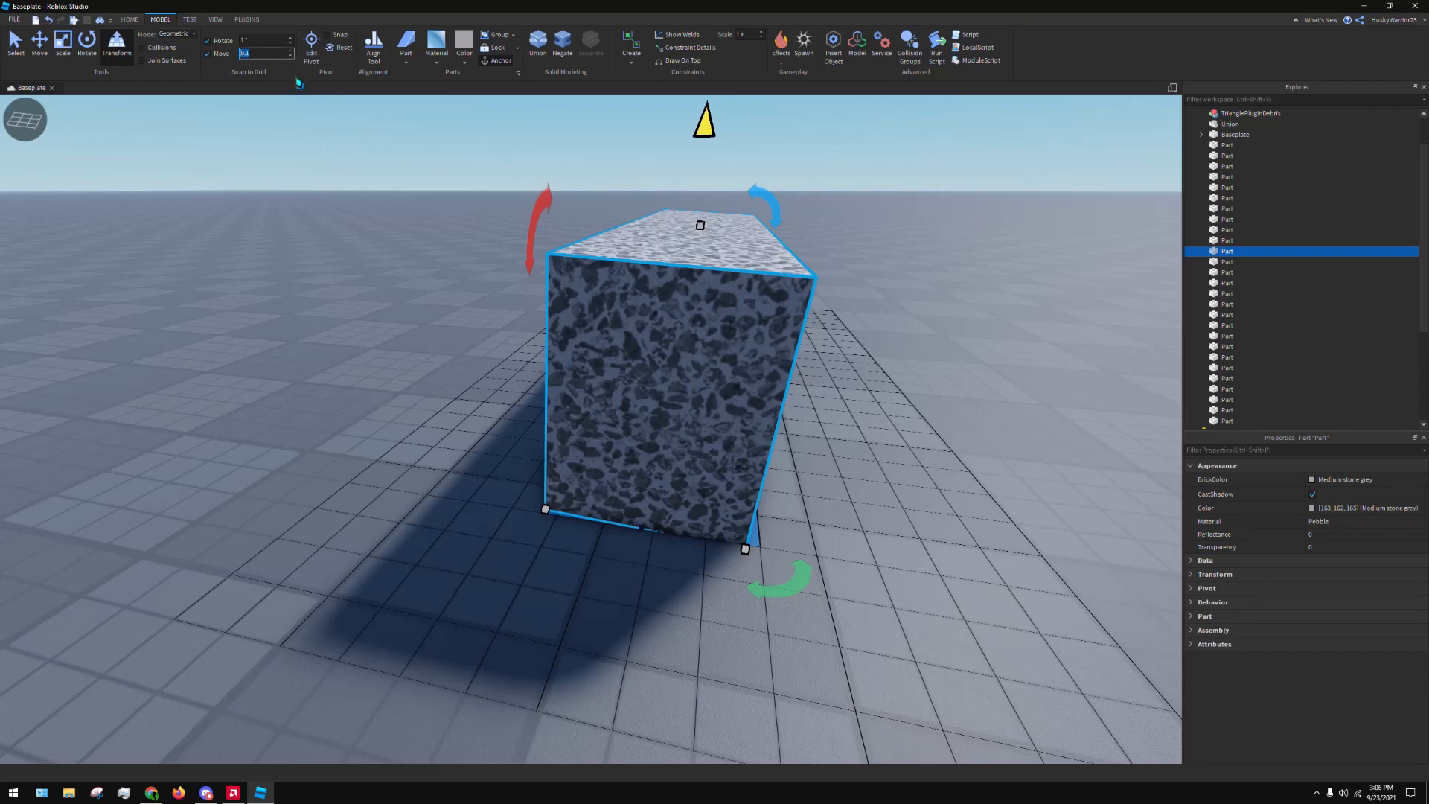
Set the movement snap to 0.1 studs, resize the Pebble block in fine increments, and undo the resize
left_click_drag(739, 559, 687, 667)
key("s")
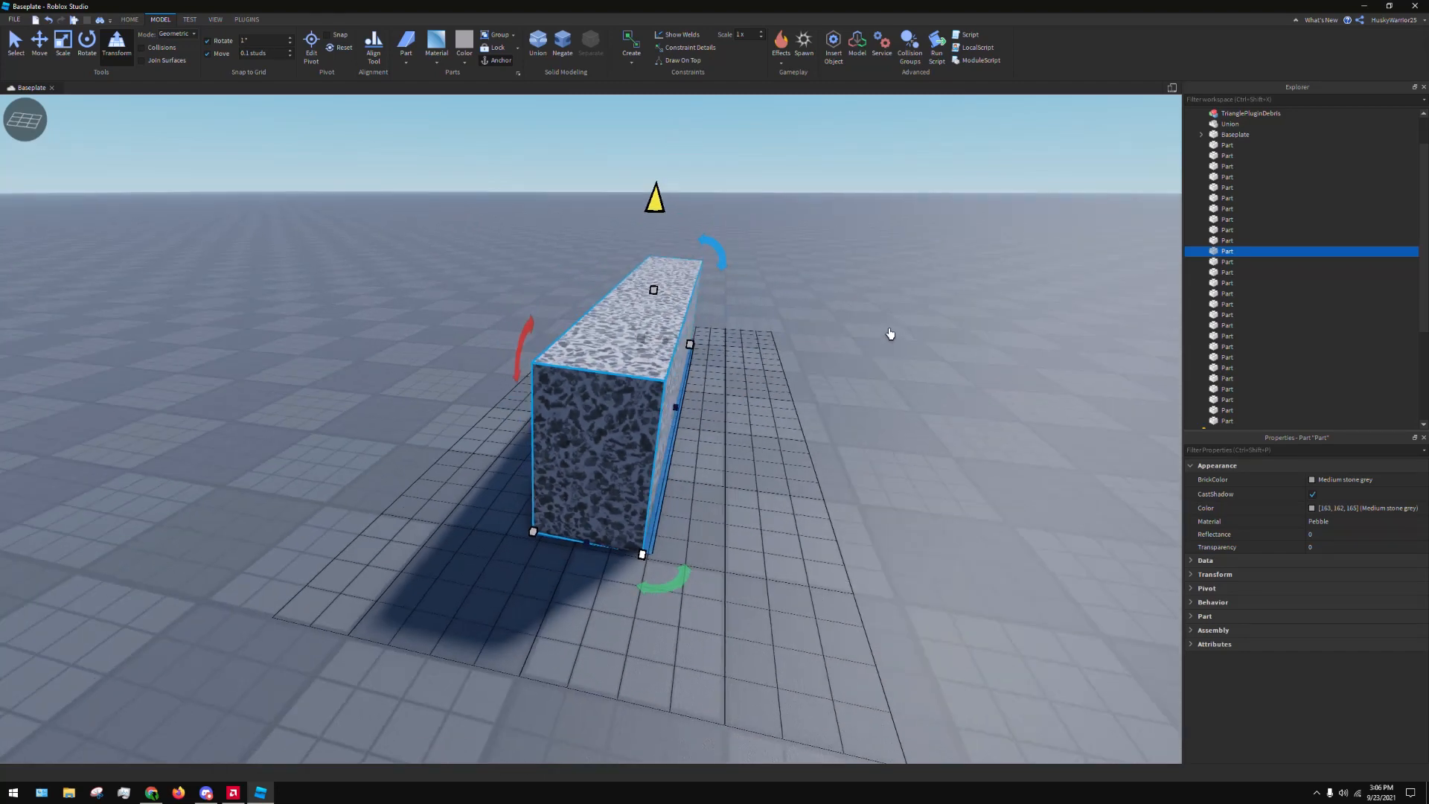
key("ctrl+z")
left_click(883, 300)
Delete the enlarged Pebble block beside the material row
key("s")
right_click_drag(884, 300, 845, 336)
key("d")
left_click(845, 335)
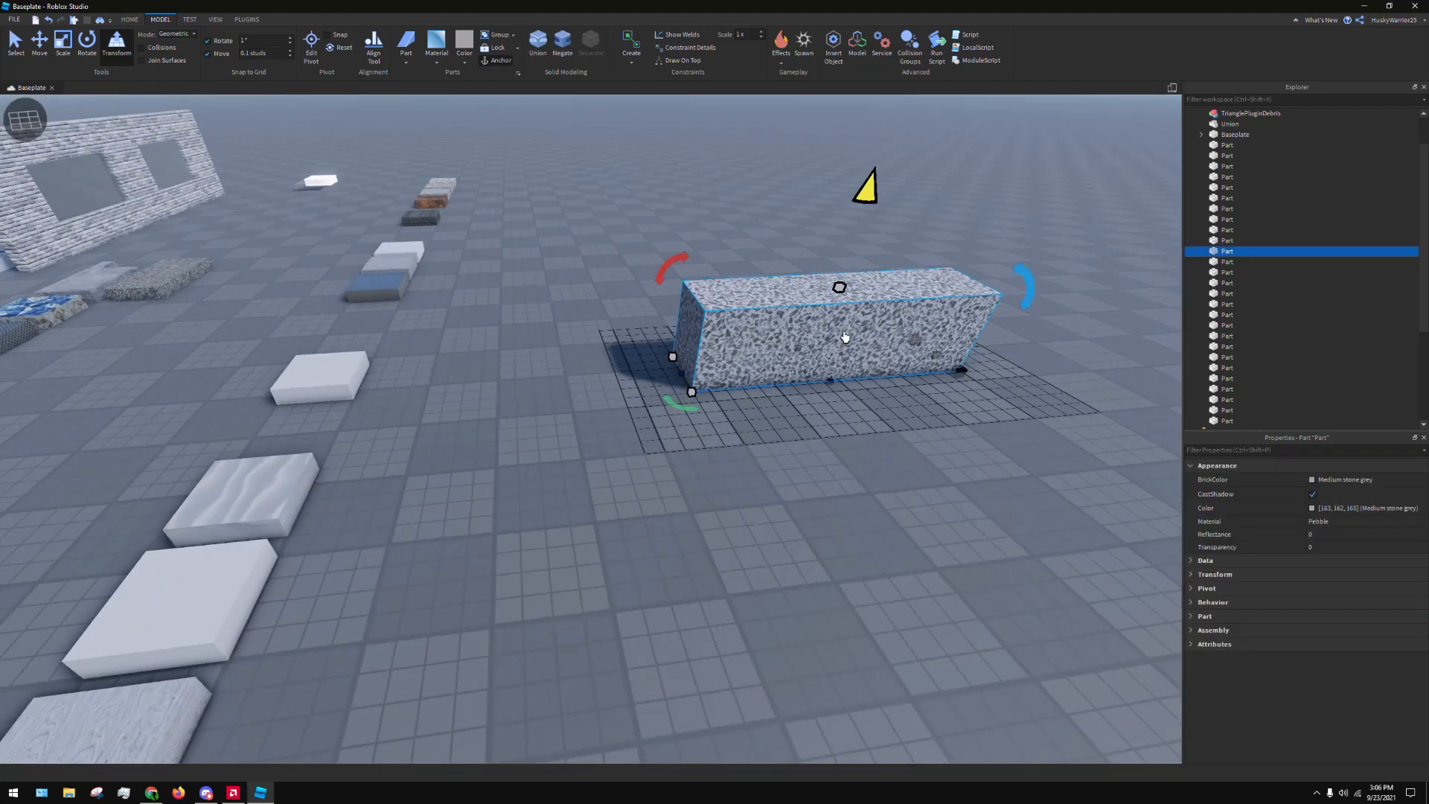
key("Delete")
key("s")
key("a")
key("a")
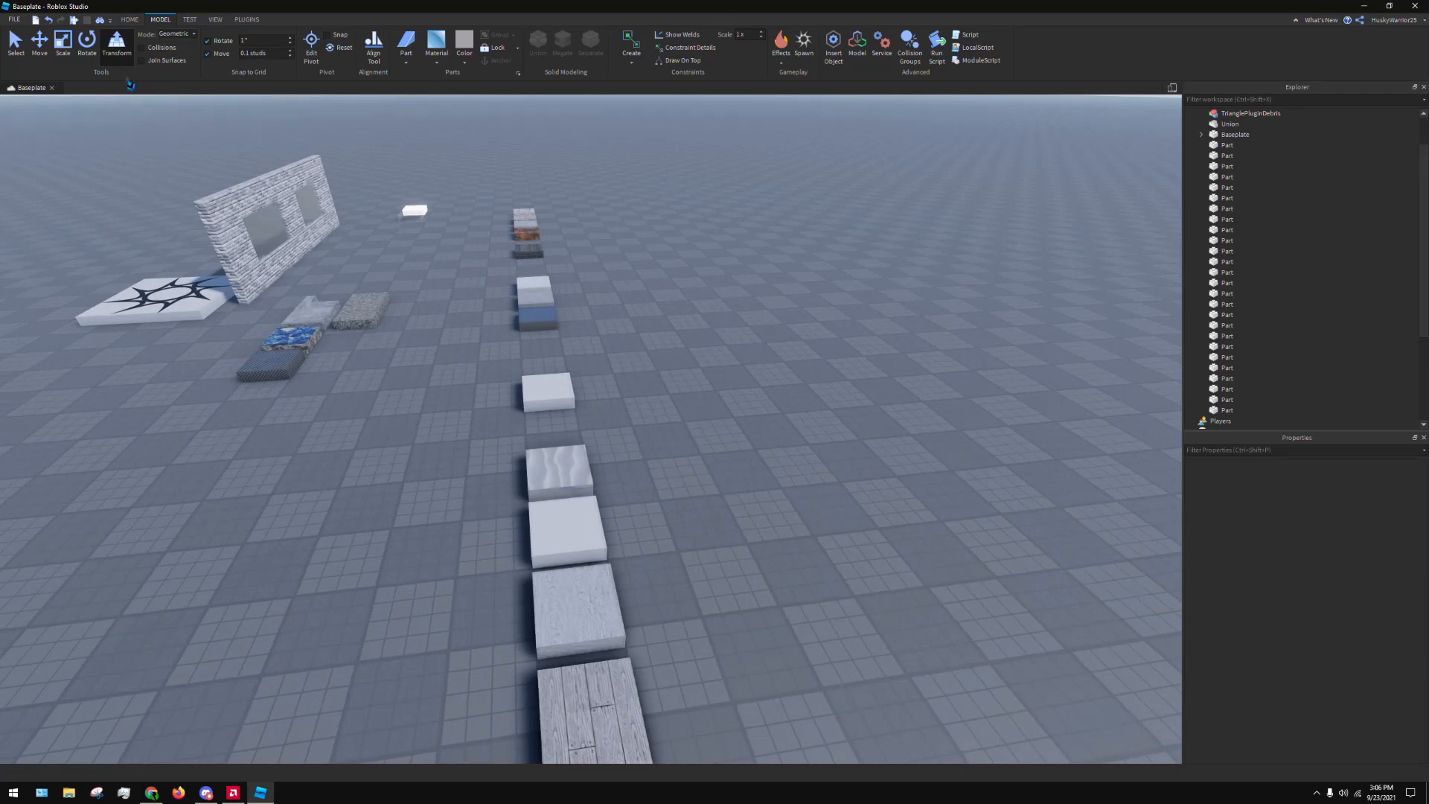
Try narrowing the white Plastic part near the Sand part with movement snaps of 0.1 and 0.001 studs, undoing the resizes
key("w")
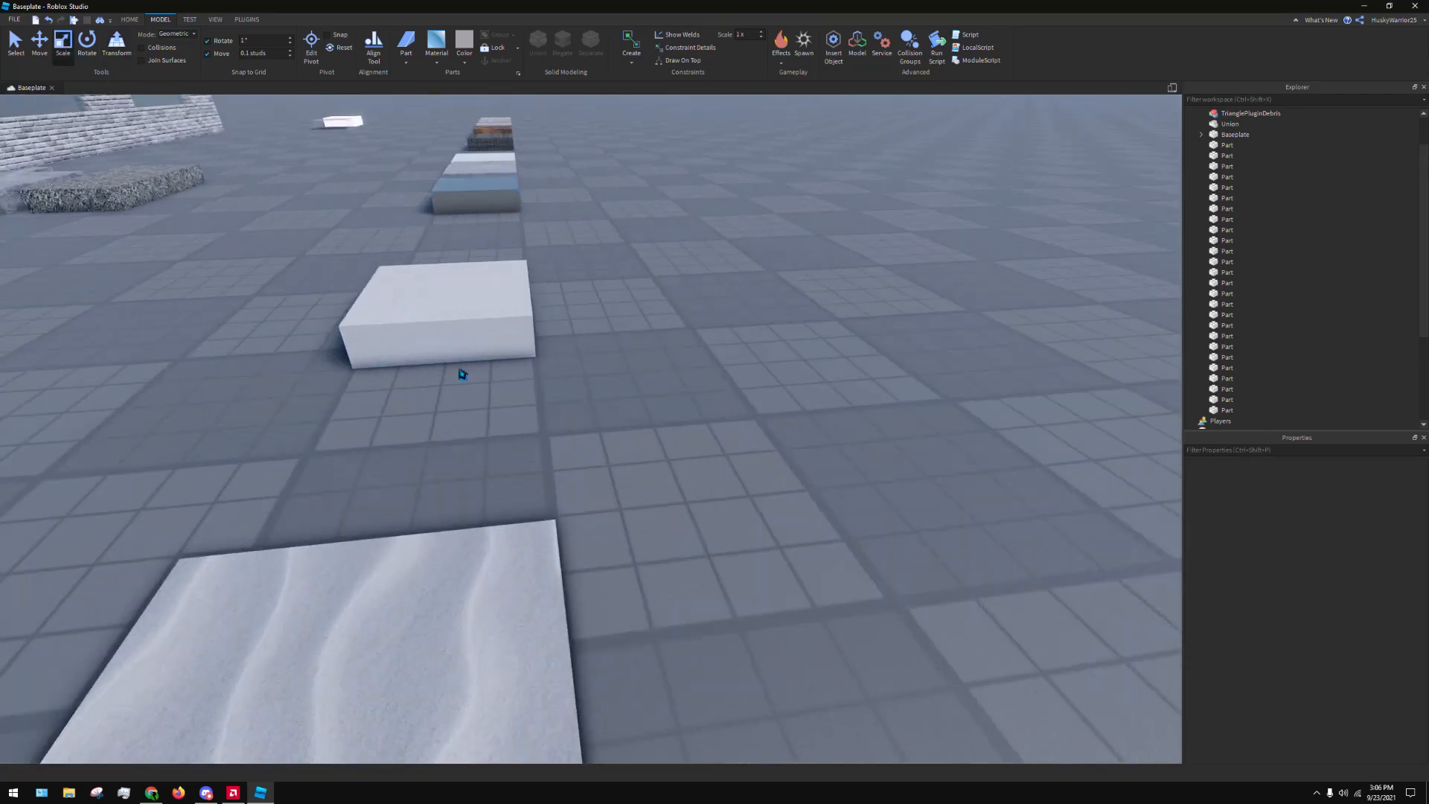
left_click(453, 334)
right_click_drag(679, 346, 668, 340)
left_click_drag(630, 364, 505, 430)
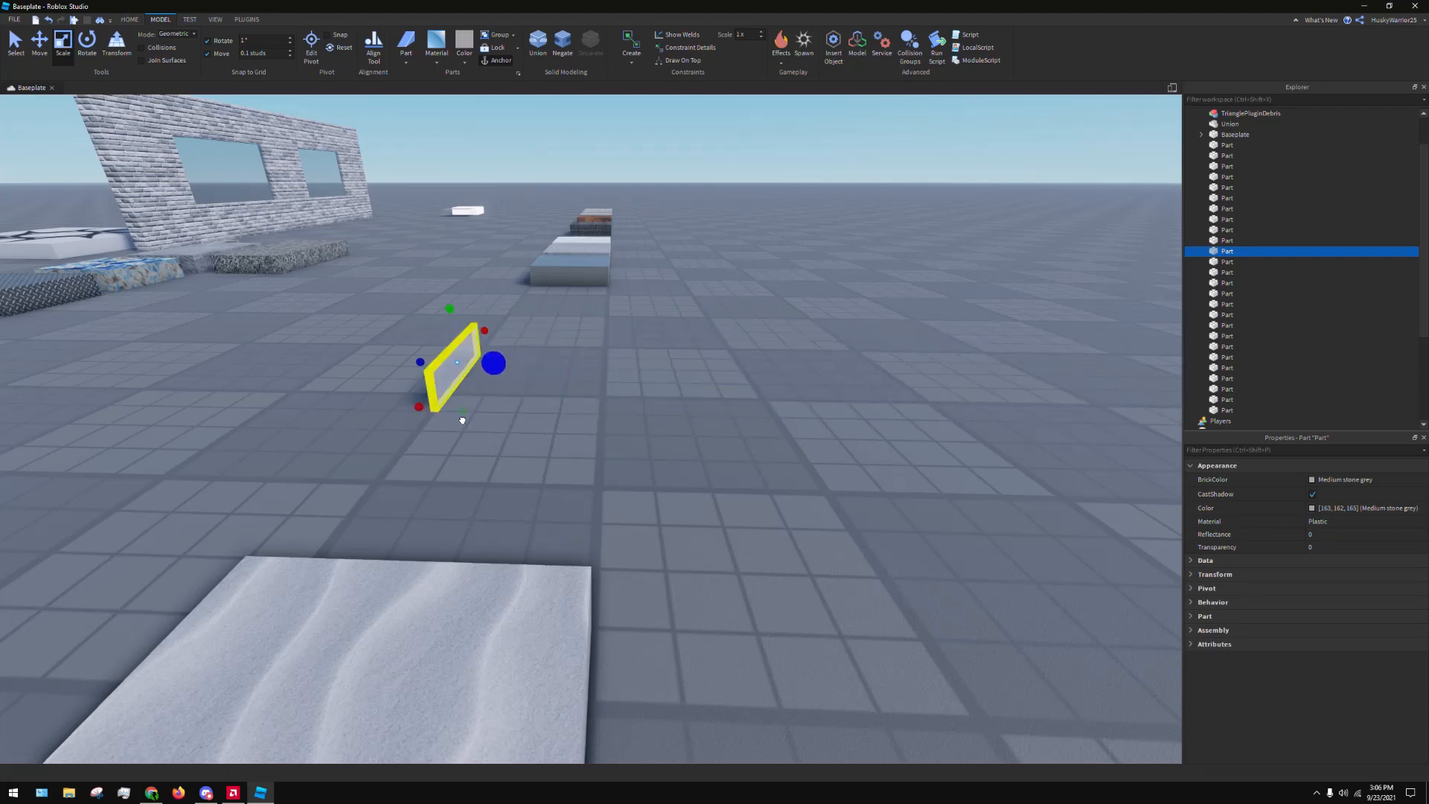
left_click(812, 354)
key("ctrl+z")
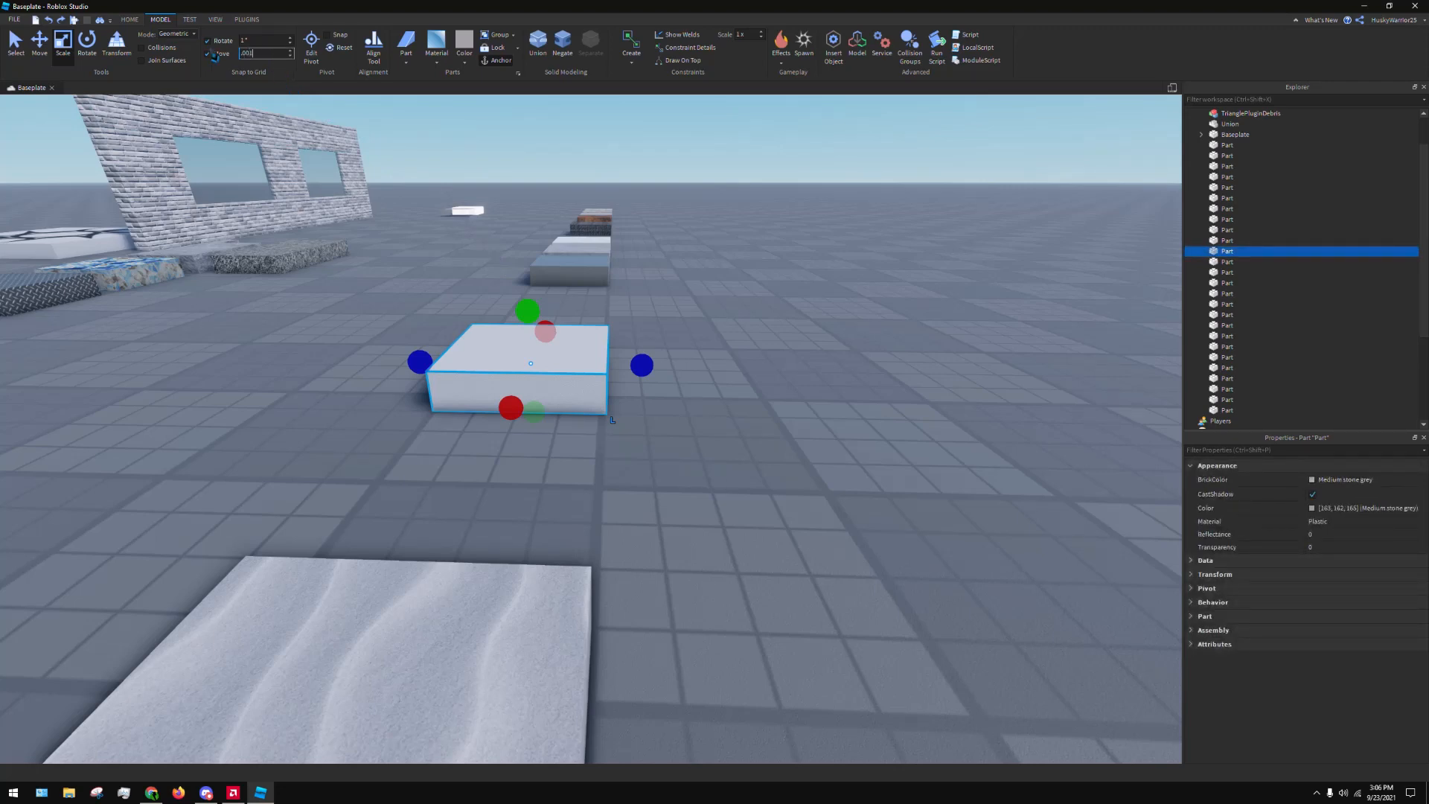
left_click(695, 426)
key("ctrl+z")
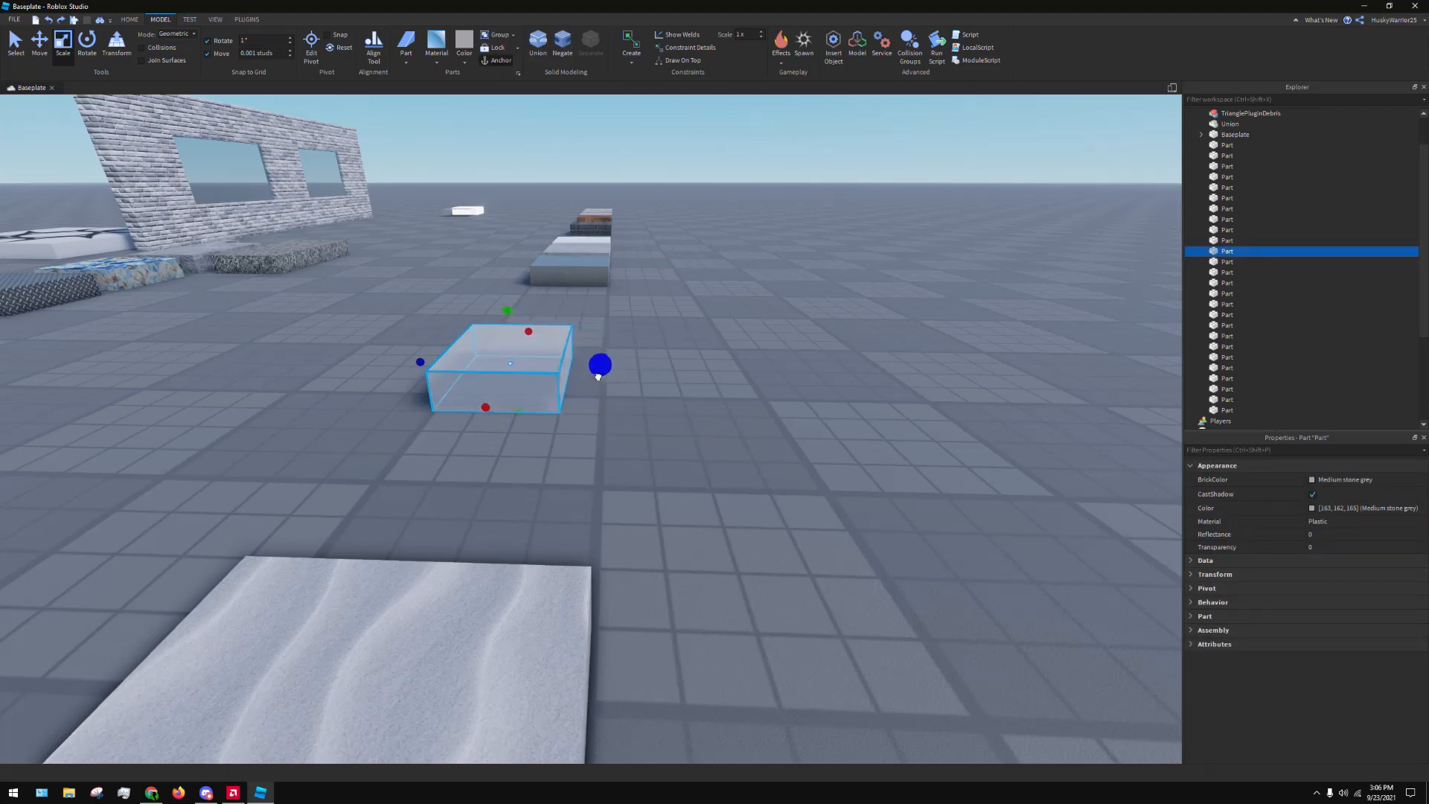
Set the movement snap to 1 stud and scale the white Plastic part down into a narrow bar
left_click_drag(600, 365, 514, 355)
left_click(698, 300)
left_click(574, 366)
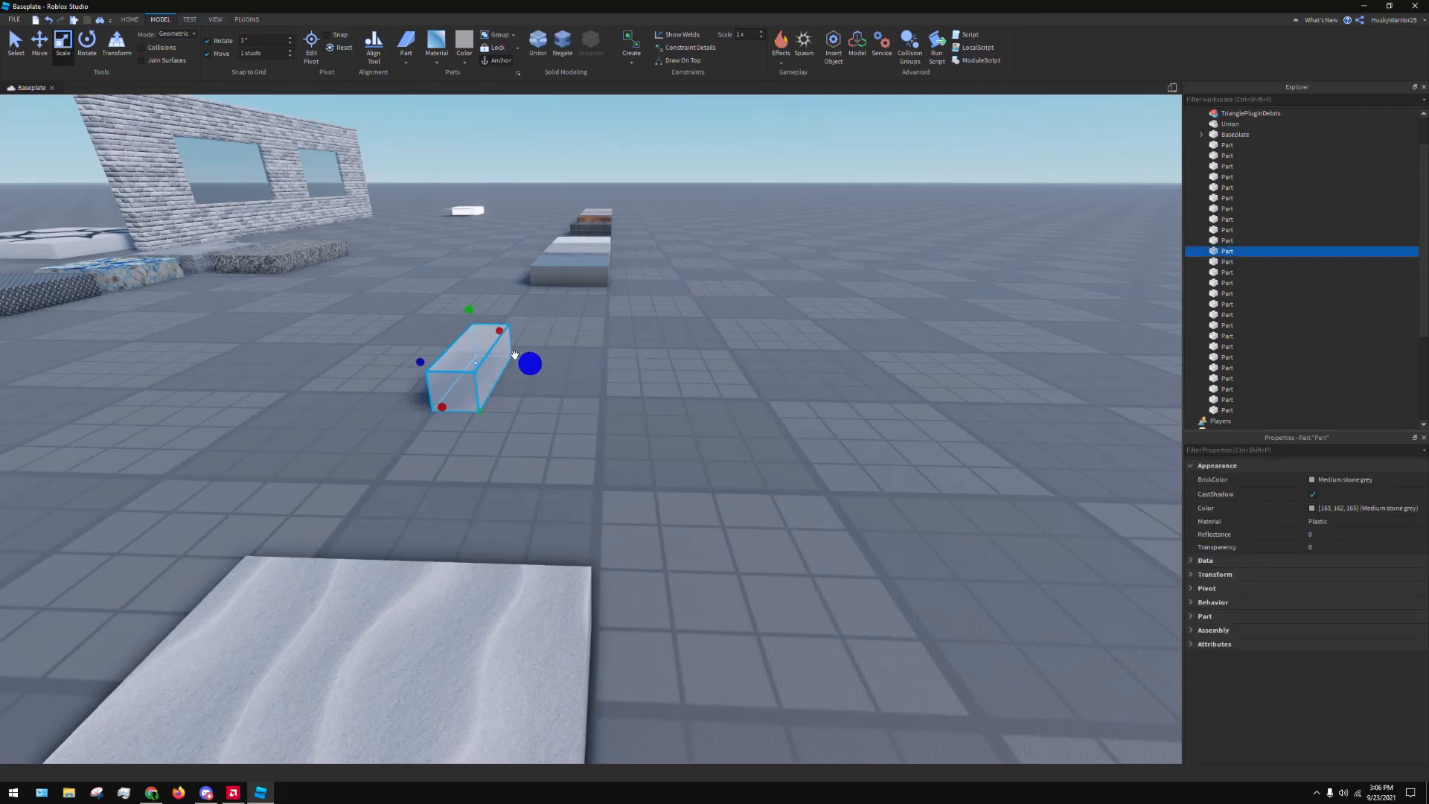
left_click(659, 297)
scroll(680, 291, "down", 5)
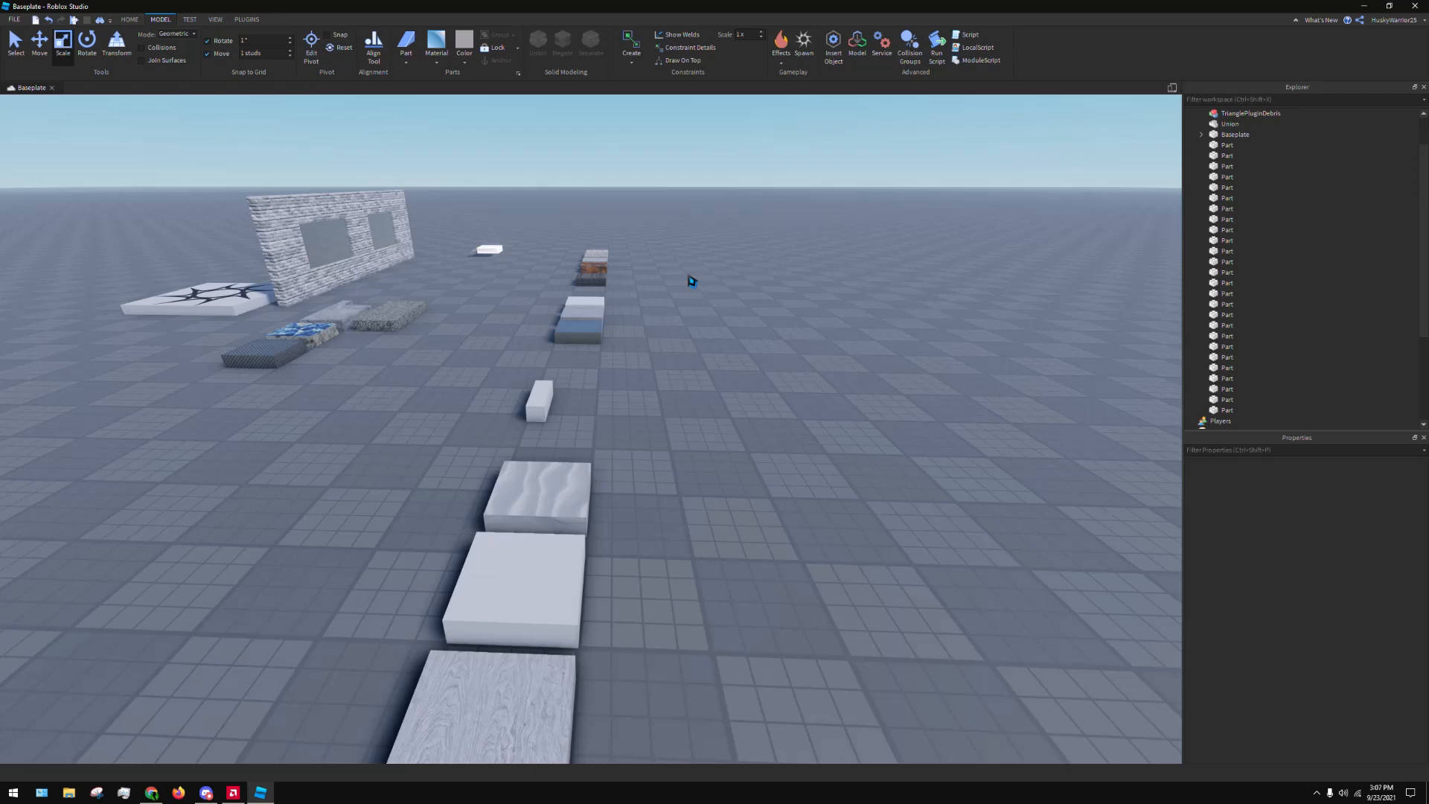
Start editing the Sand part's pivot and move the pivot off the part onto the baseplate behind it
right_click_drag(685, 337, 677, 336)
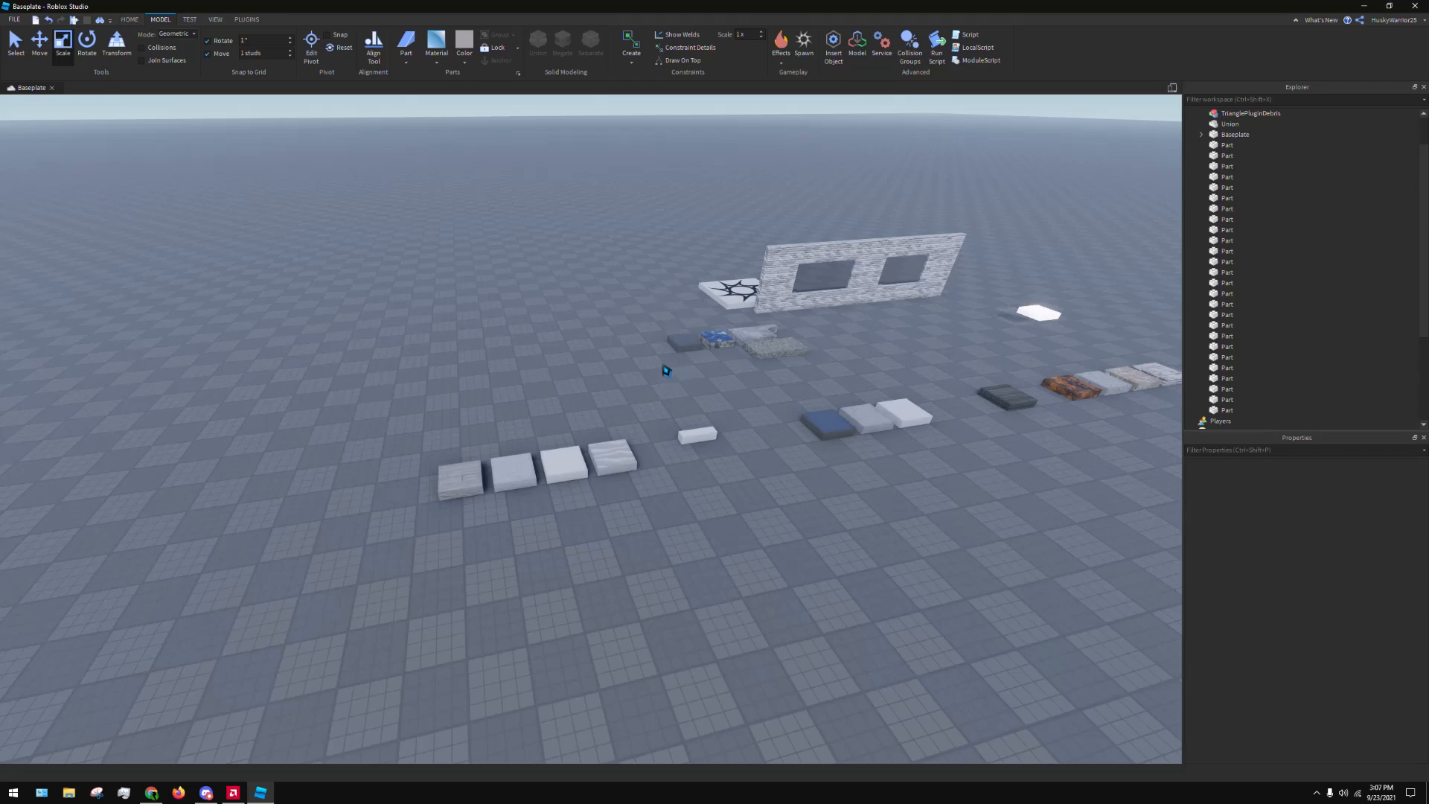
right_click_drag(821, 365, 818, 355)
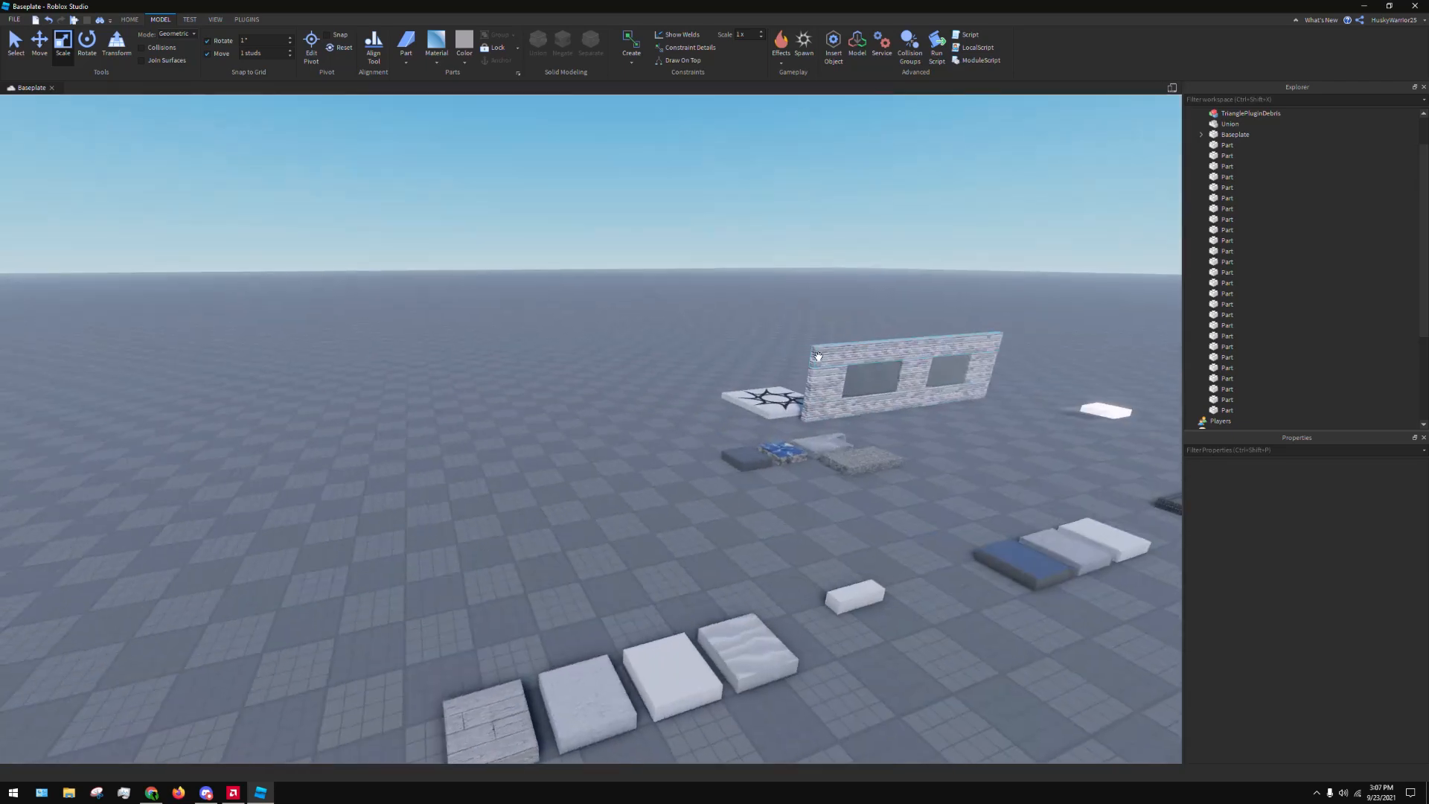
right_click_drag(699, 305, 694, 299)
key("a")
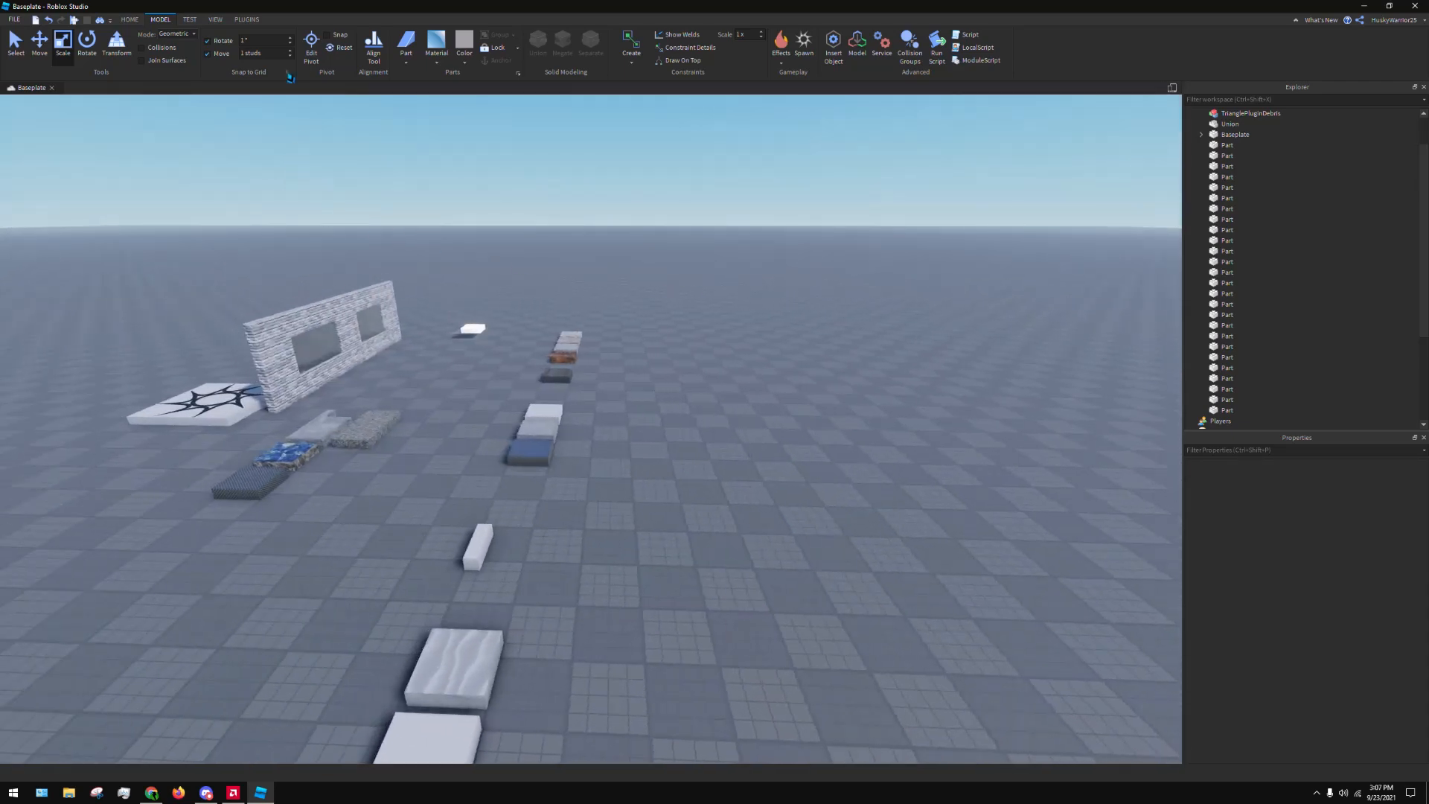
mouse_move(311, 49)
left_click(354, 147)
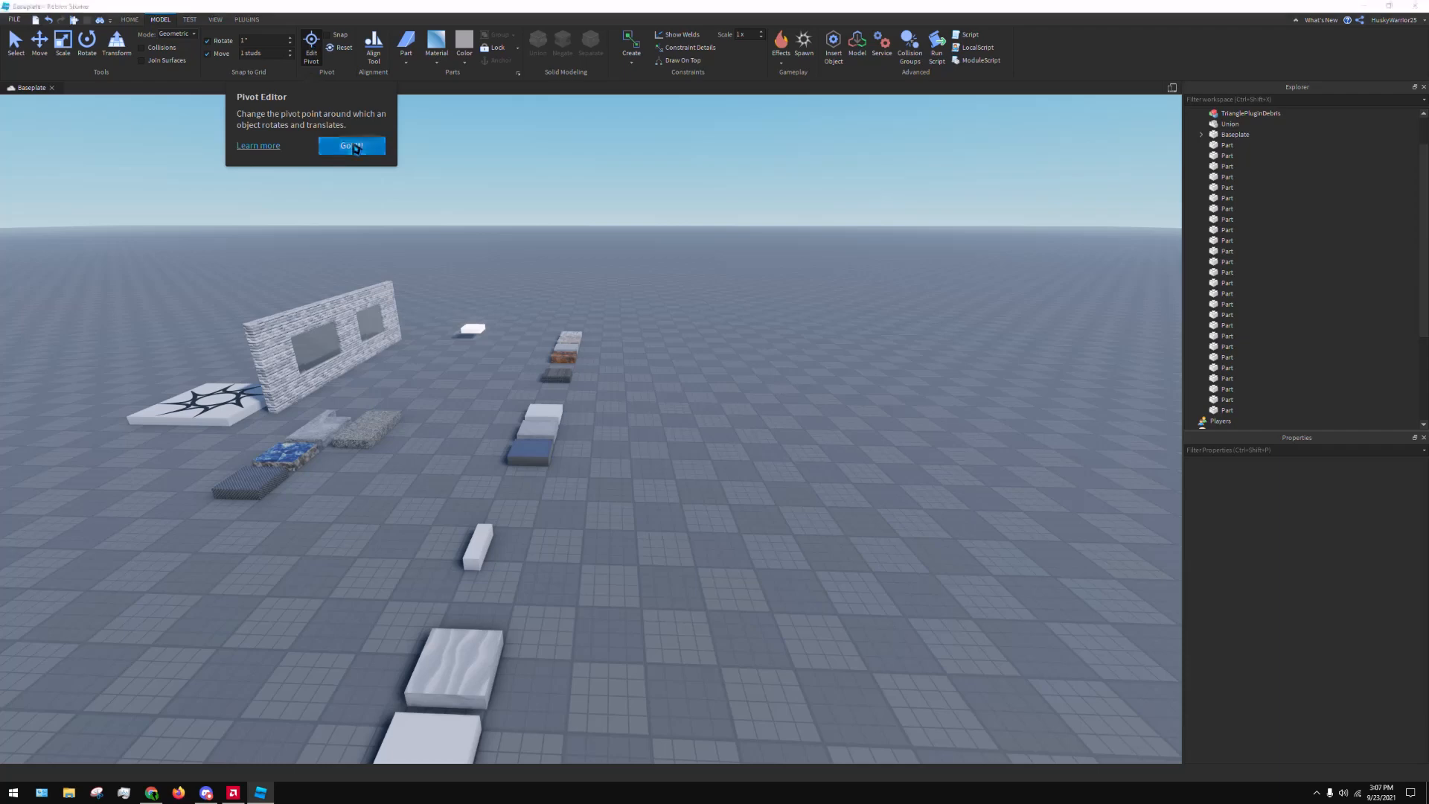
right_click_drag(691, 295, 690, 297)
key("w")
left_click(444, 609)
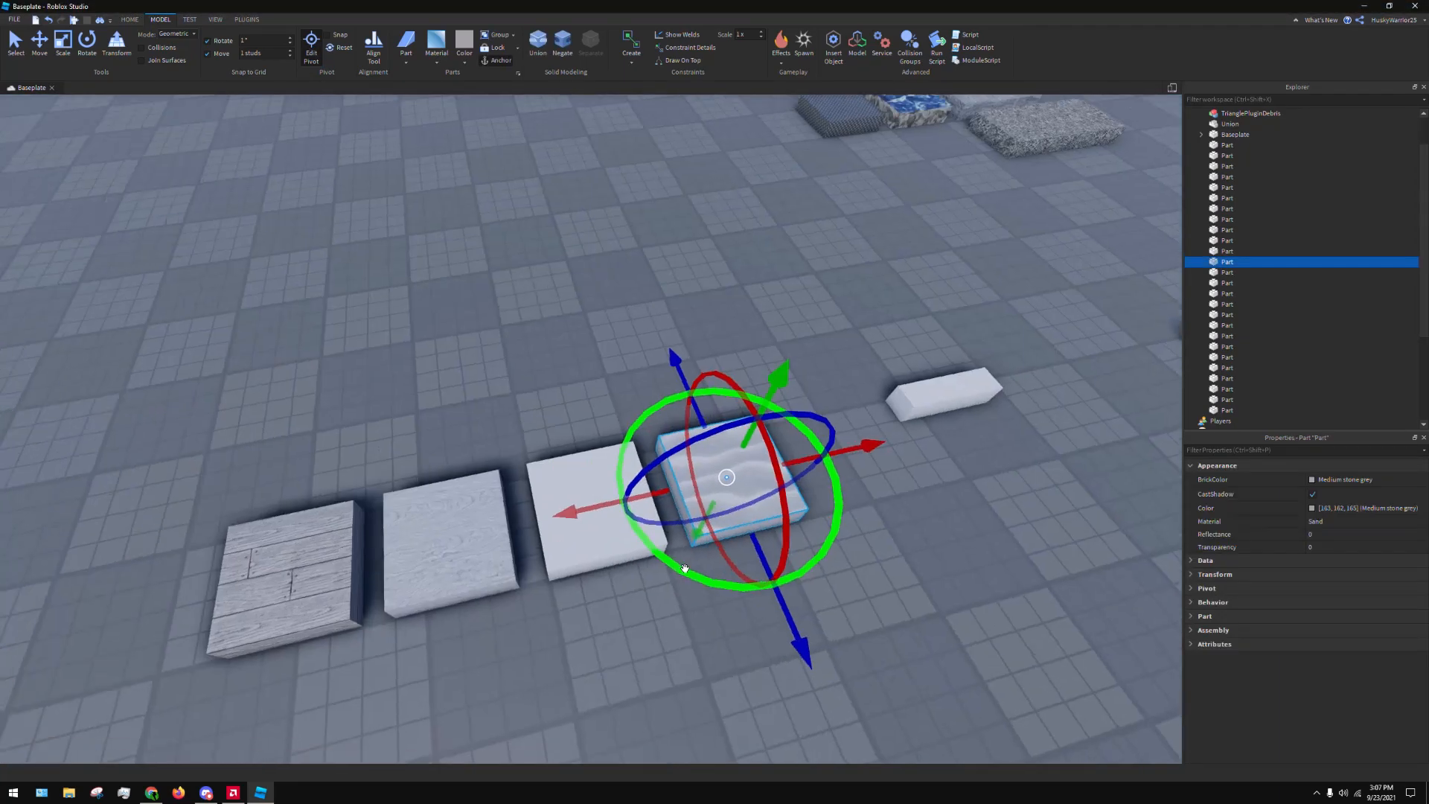
mouse_move(727, 476)
left_mouse_down()
mouse_move(740, 470)
mouse_move(681, 405)
mouse_move(574, 315)
mouse_move(645, 301)
left_mouse_up()
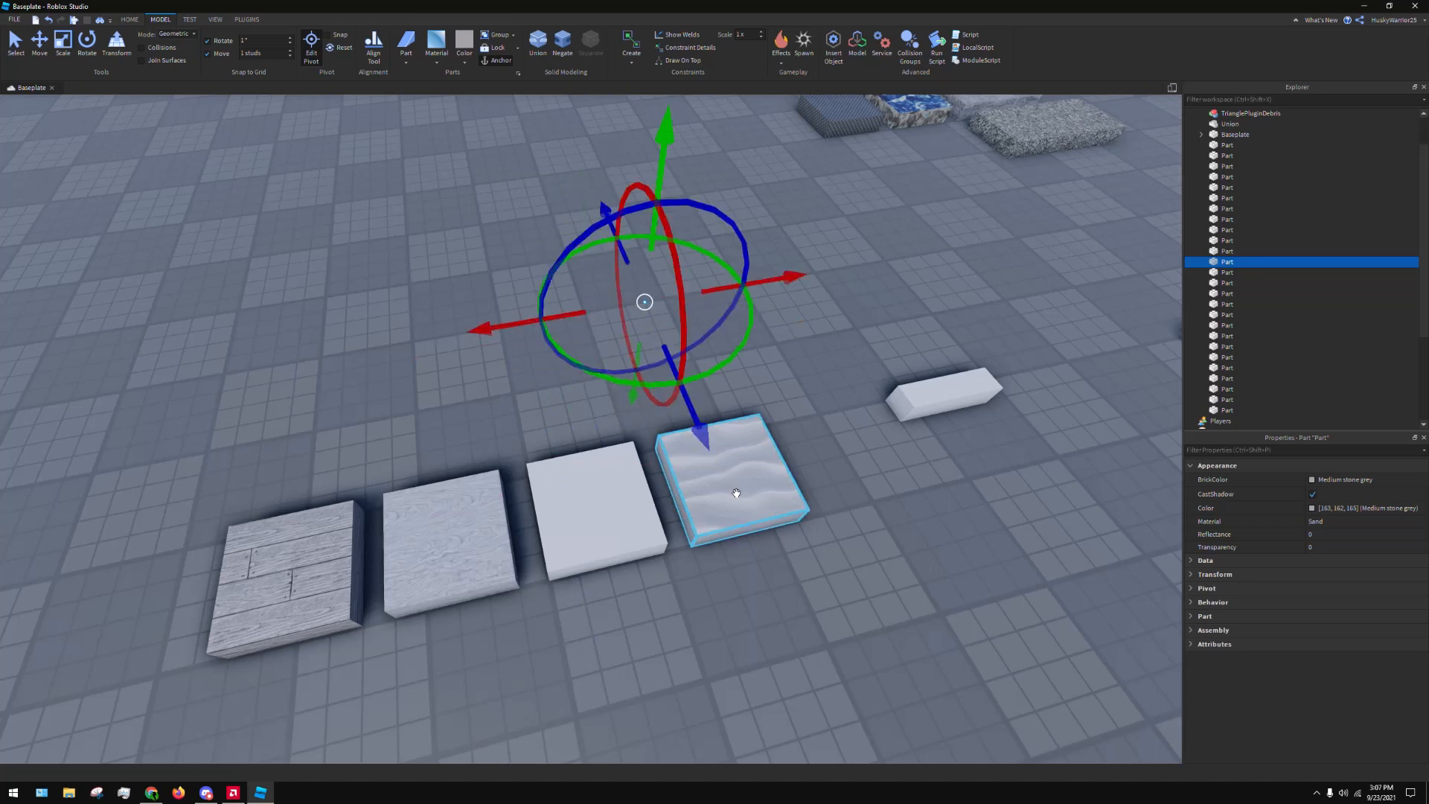
Rotate the Sand part's pivot about 90° around the vertical axis and undo the pivot changes
left_click_drag(751, 323, 639, 414)
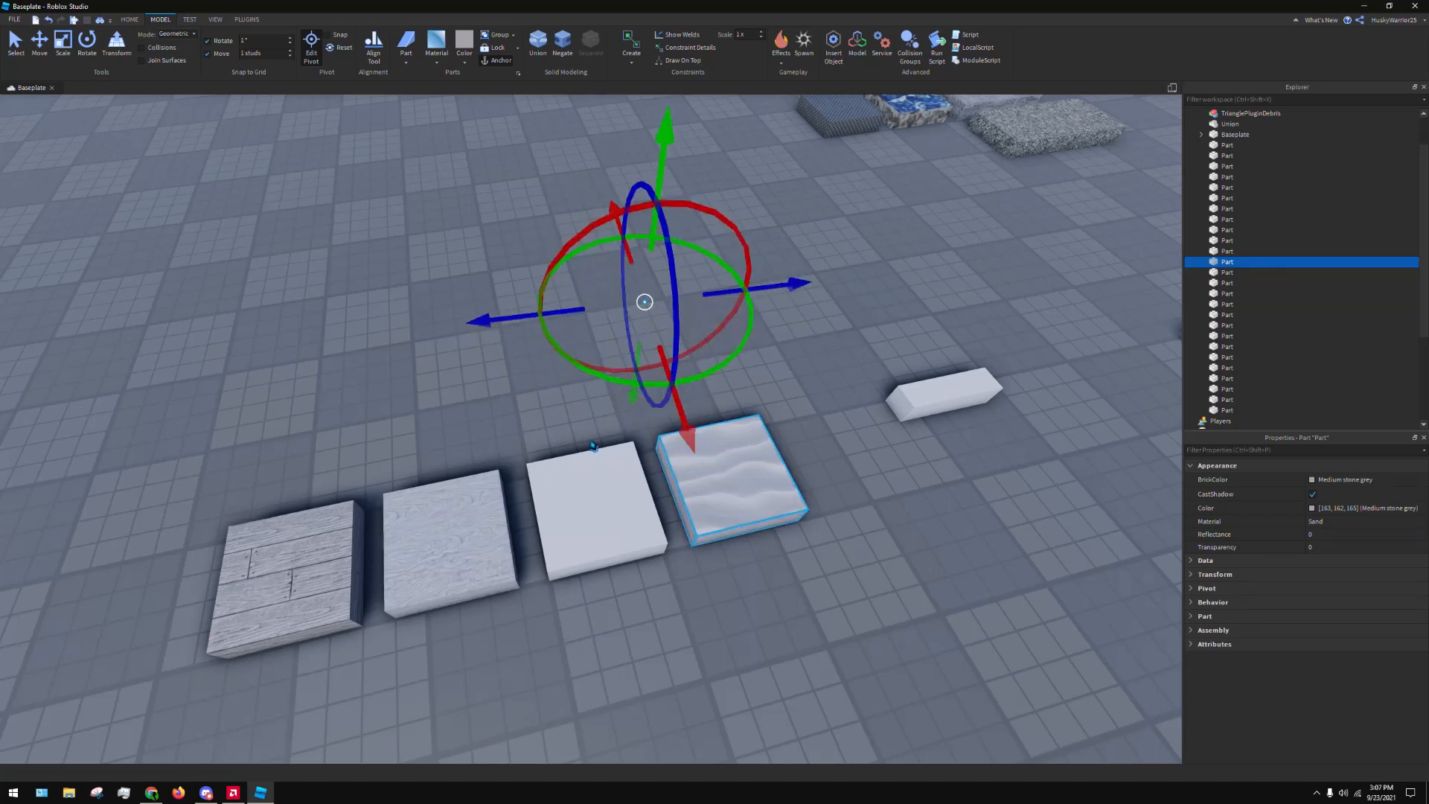
key("ctrl+z")
left_click(886, 287)
left_click(743, 480)
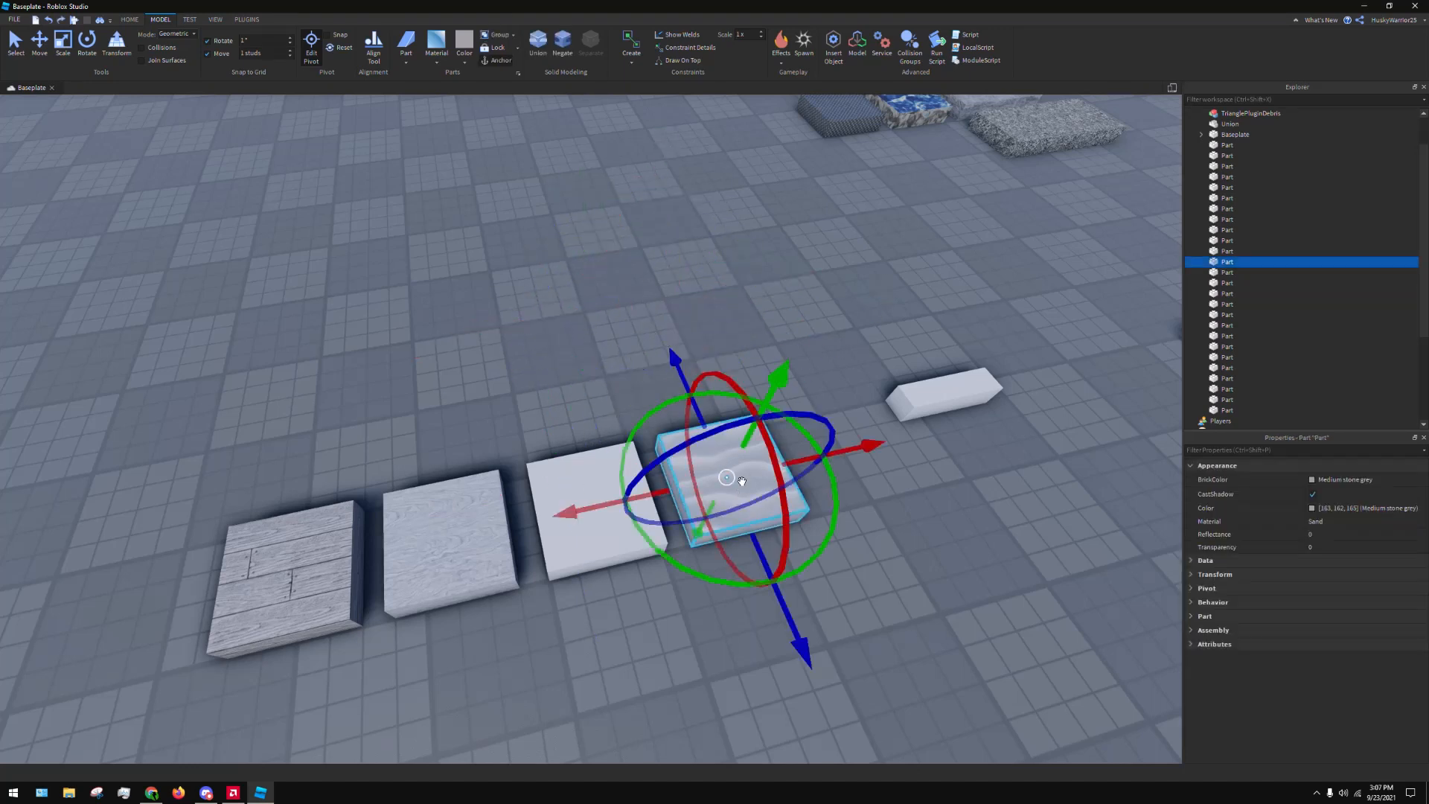
Leave pivot editing with pivot snapping enabled and move the Sand part toward the narrow Plastic bar
left_click(798, 253)
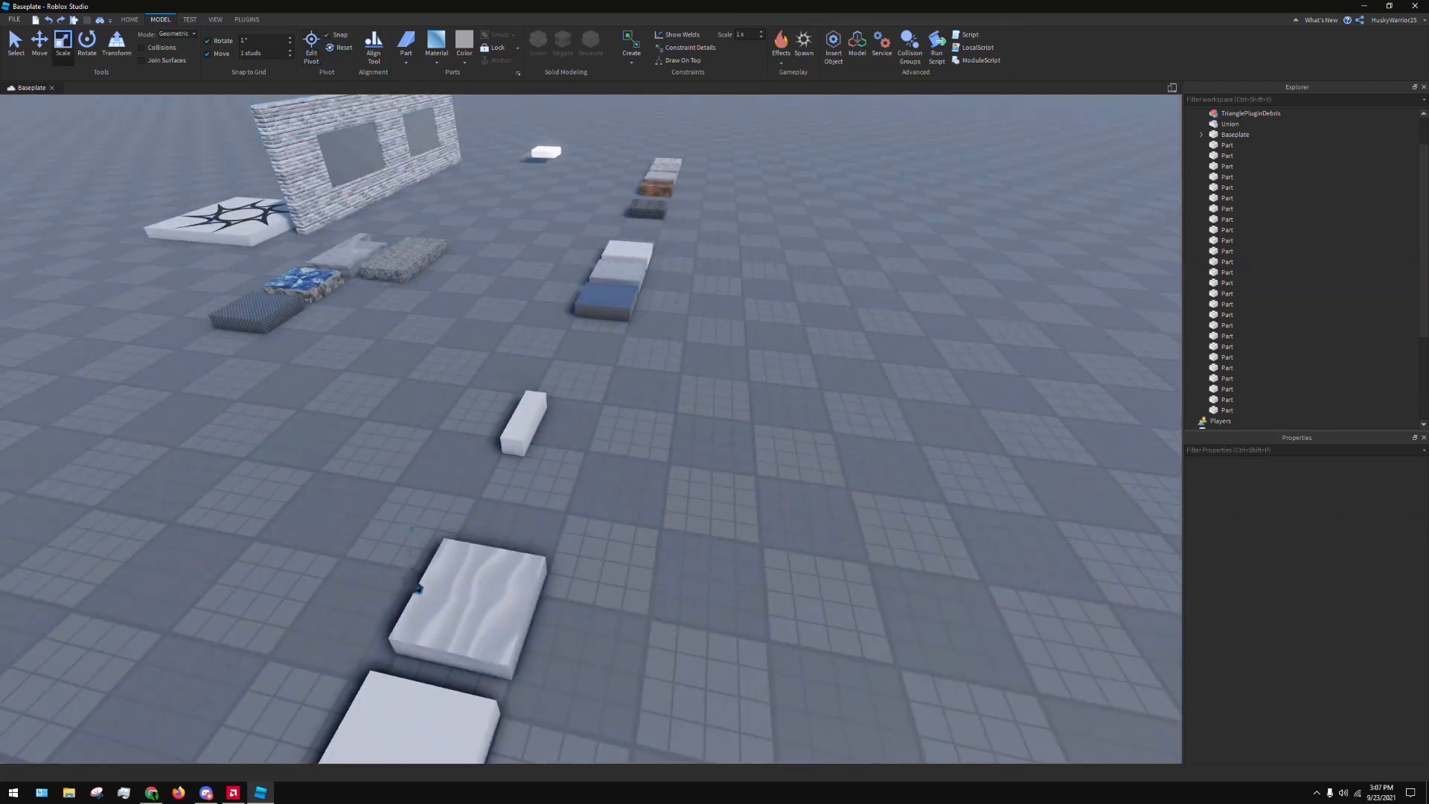
left_click(480, 599)
mouse_move(474, 601)
left_mouse_down()
mouse_move(557, 534)
mouse_move(570, 564)
left_mouse_up()
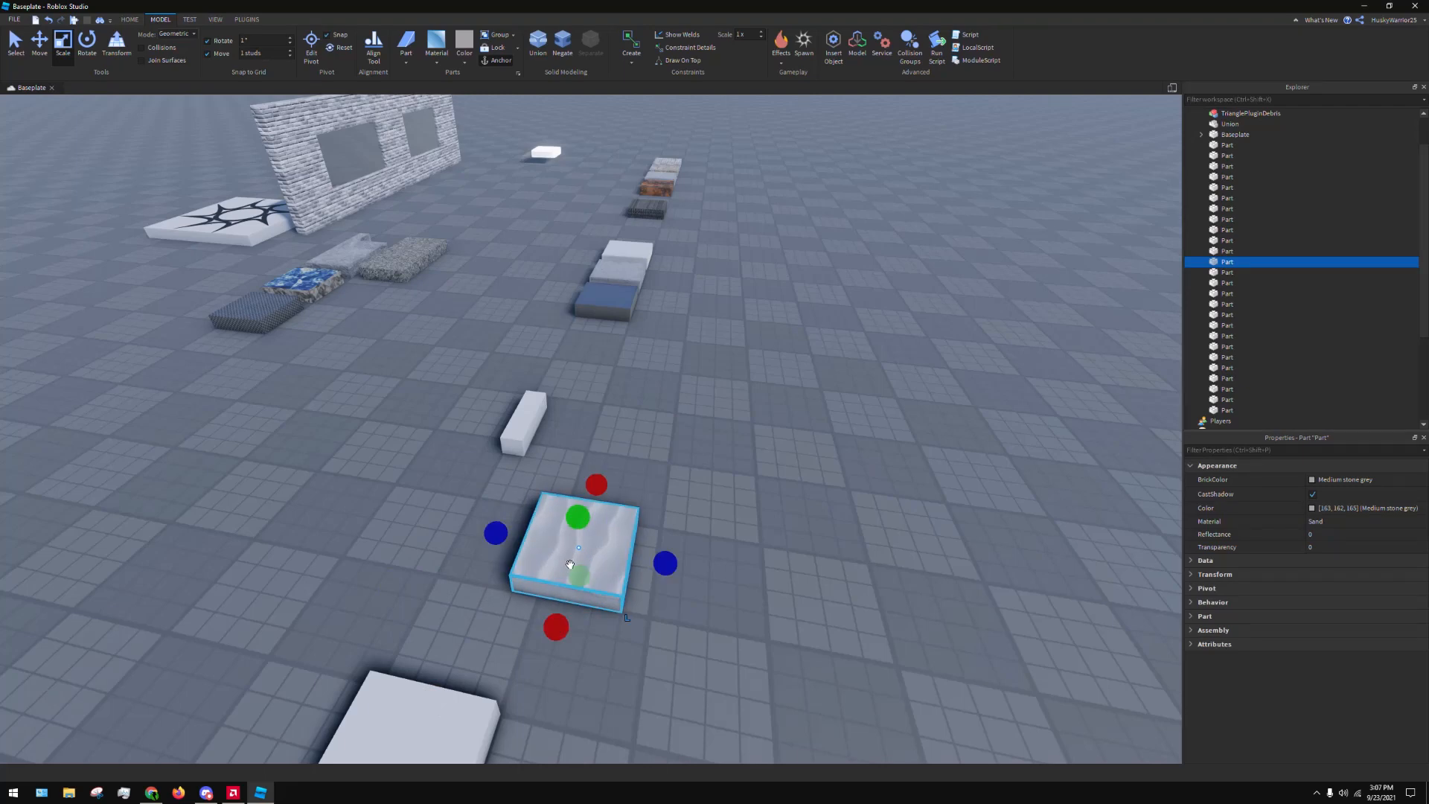
Try moving the Sand part on the baseplate while pivot editing is on, and undo the move
left_click(311, 43)
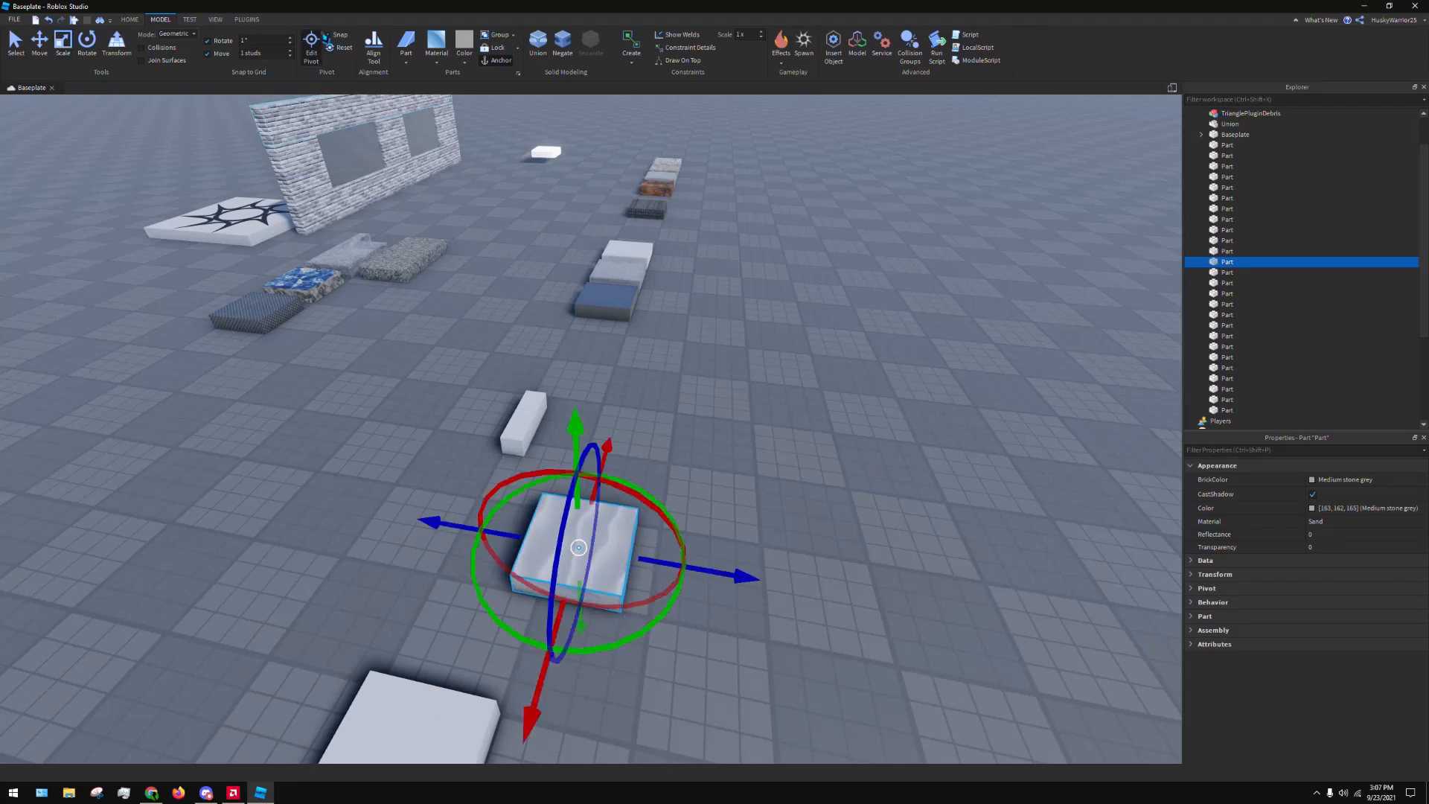
left_click(734, 333)
scroll(692, 446, "down", 3)
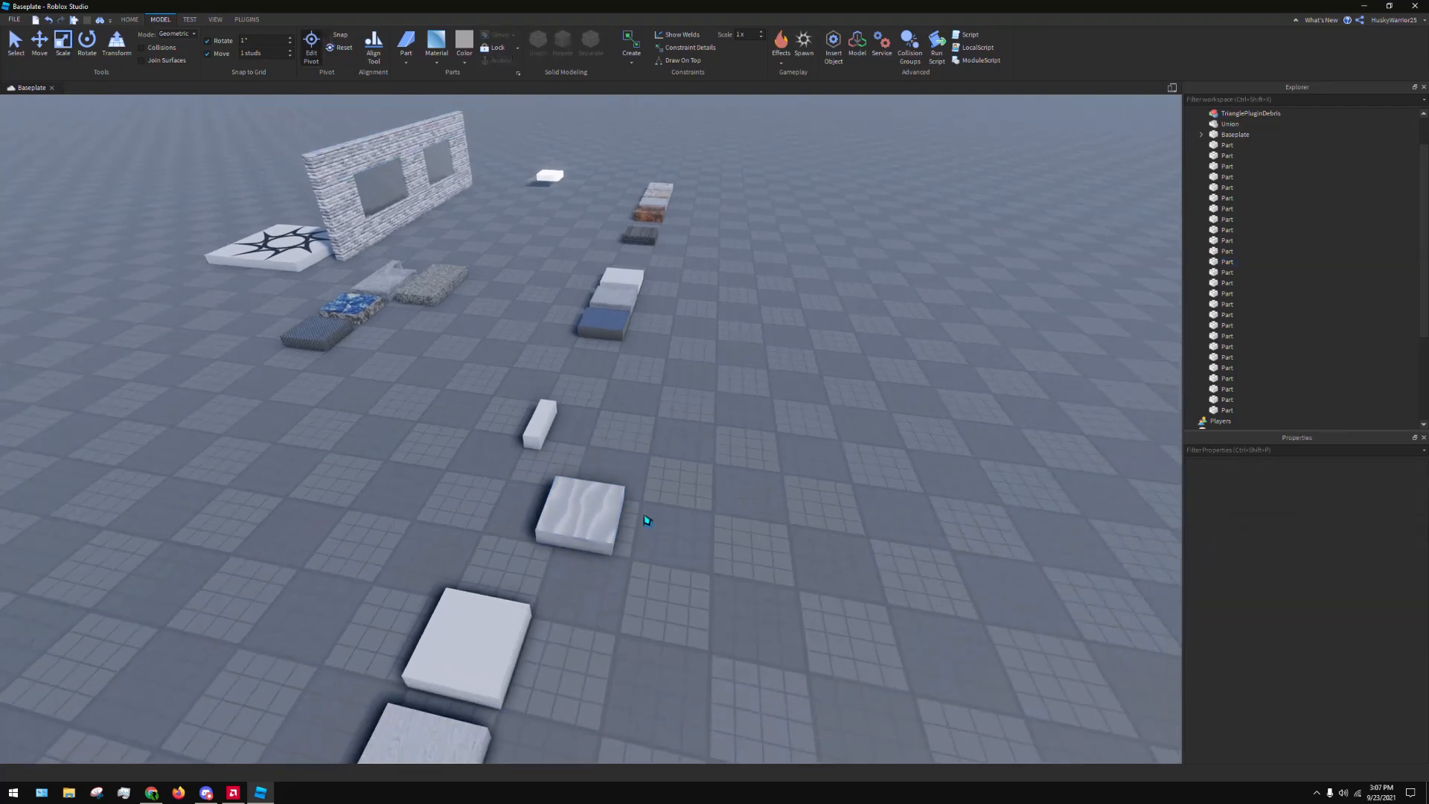
left_click_drag(583, 520, 506, 541)
key("ctrl+z")
left_click(774, 428)
right_click_drag(774, 427, 745, 428)
scroll(775, 428, "up", 3)
left_click(582, 528)
left_click(526, 549)
key("d")
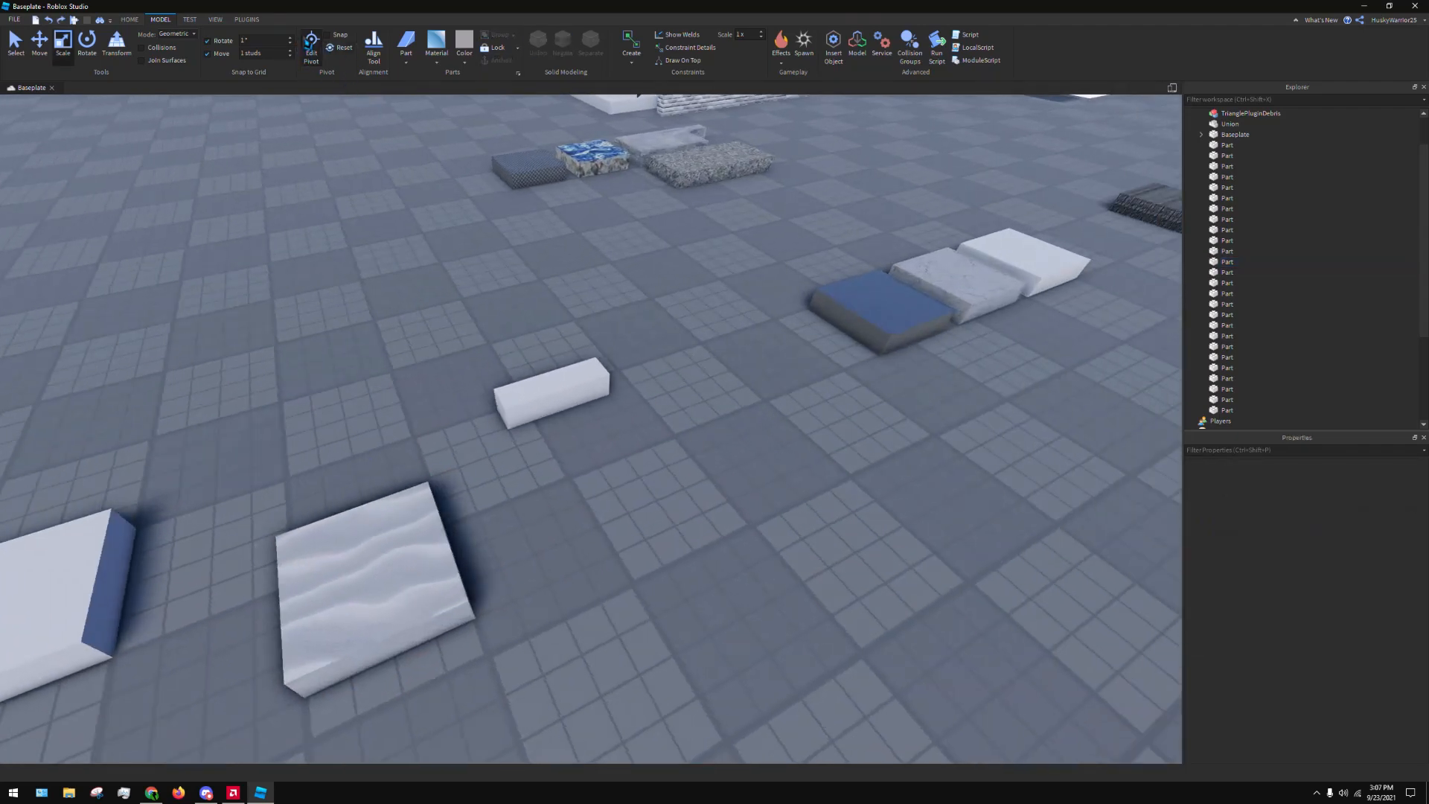
Leave pivot editing and move the Sand part next to the white slab at the end of its row
left_click(374, 45)
left_click(374, 44)
left_click_drag(332, 626, 153, 614)
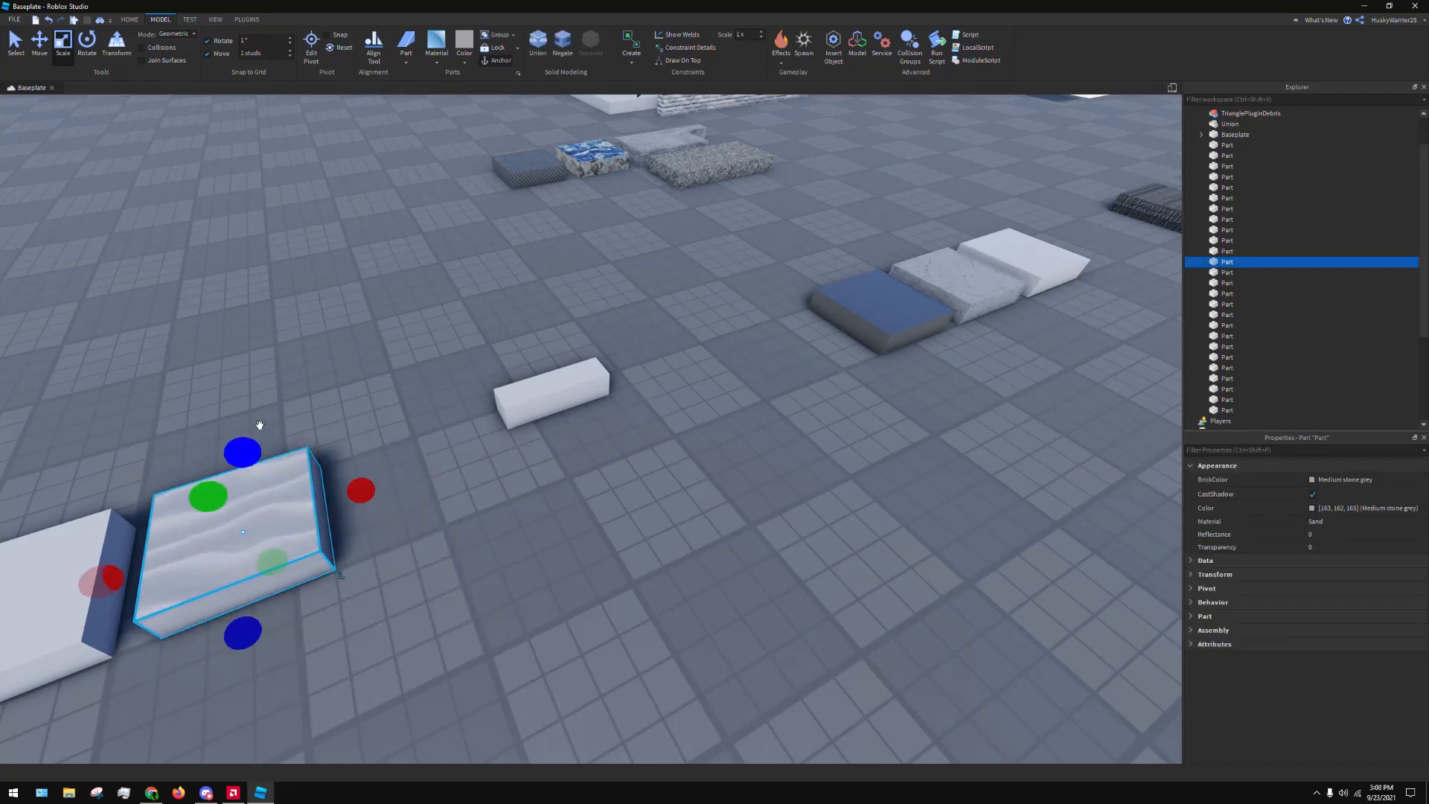
left_click(616, 486)
scroll(616, 485, "down", 3)
scroll(617, 482, "up", 2)
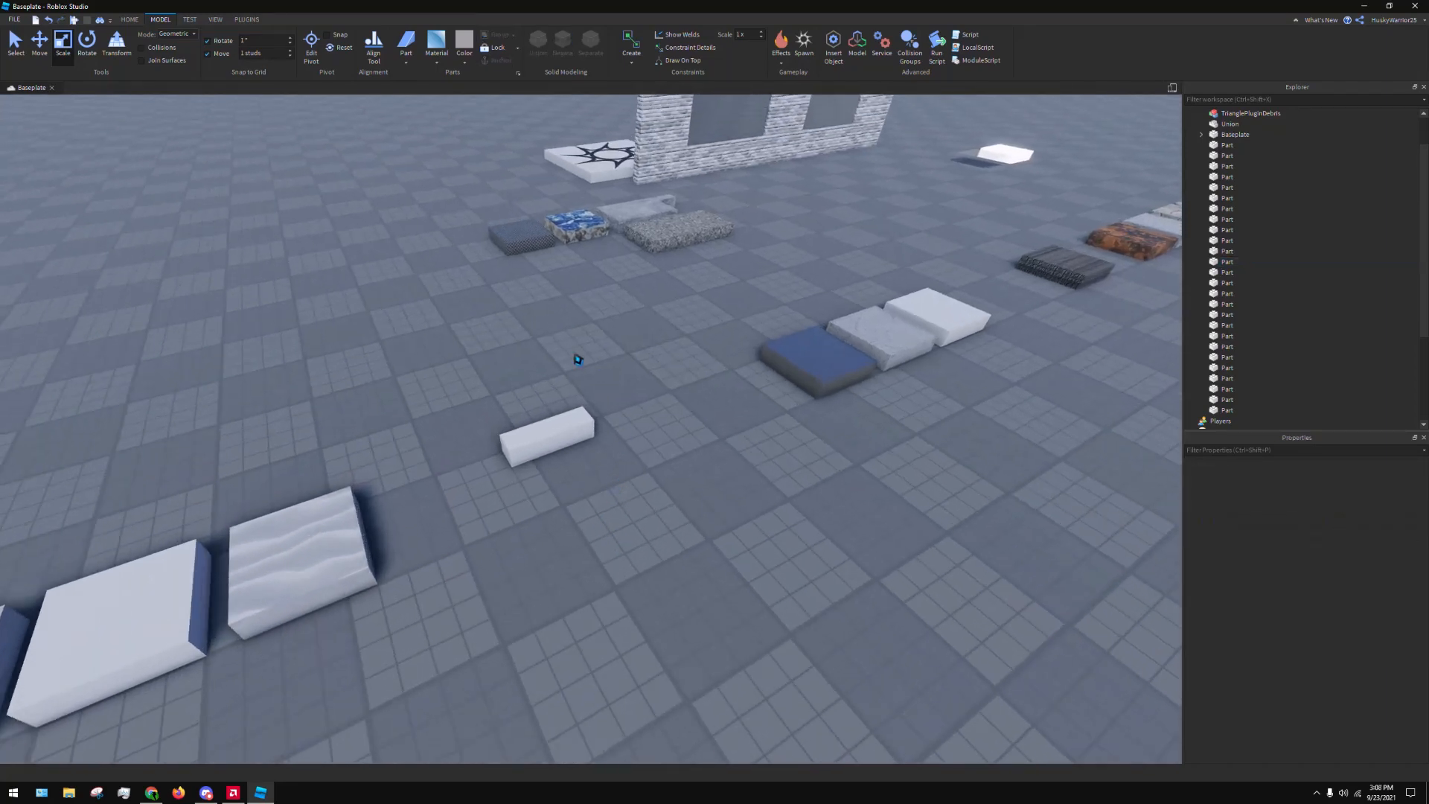
Create a Rope constraint from the Sand part's side face to the facing end of the narrow Plastic bar
left_click(326, 523)
key("a")
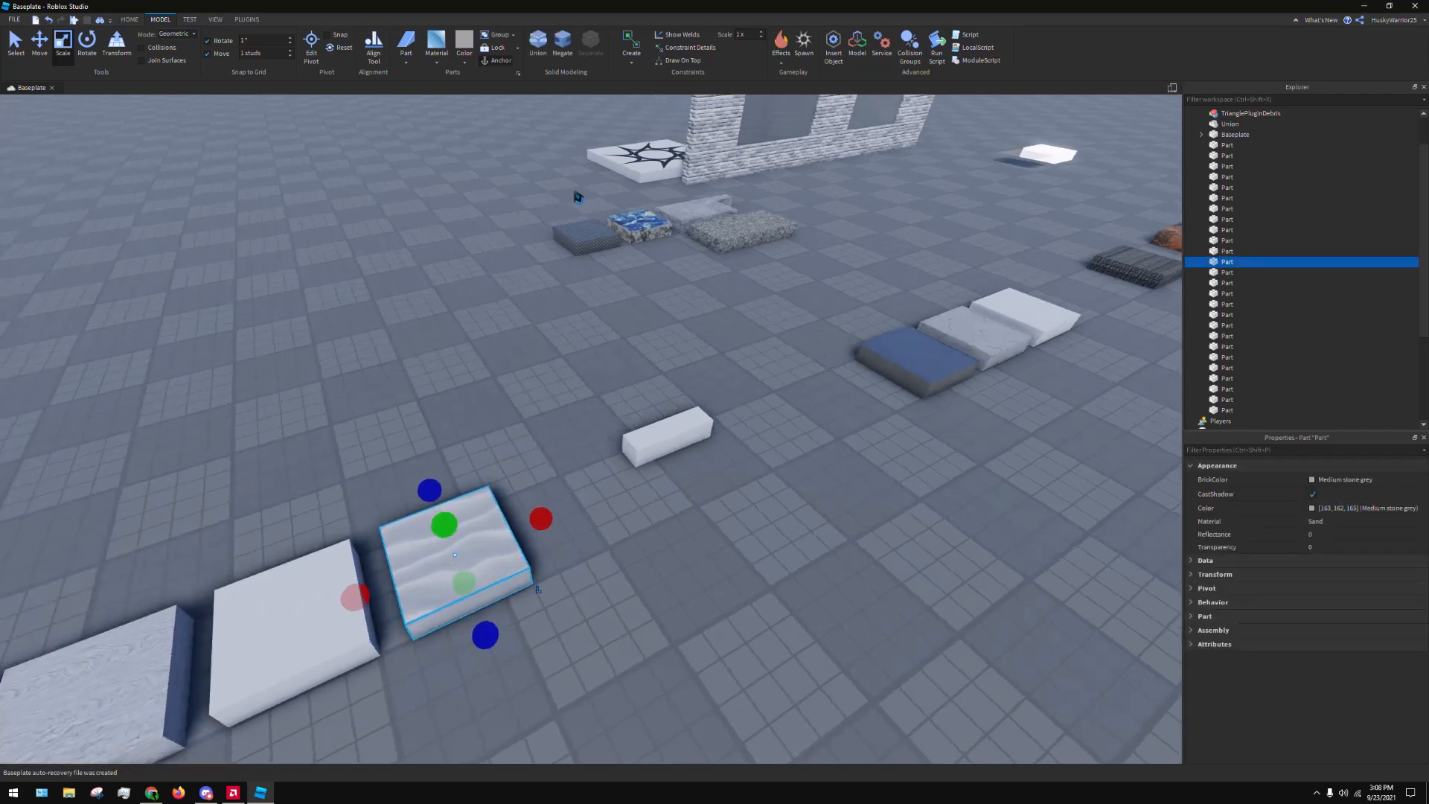
left_click(632, 64)
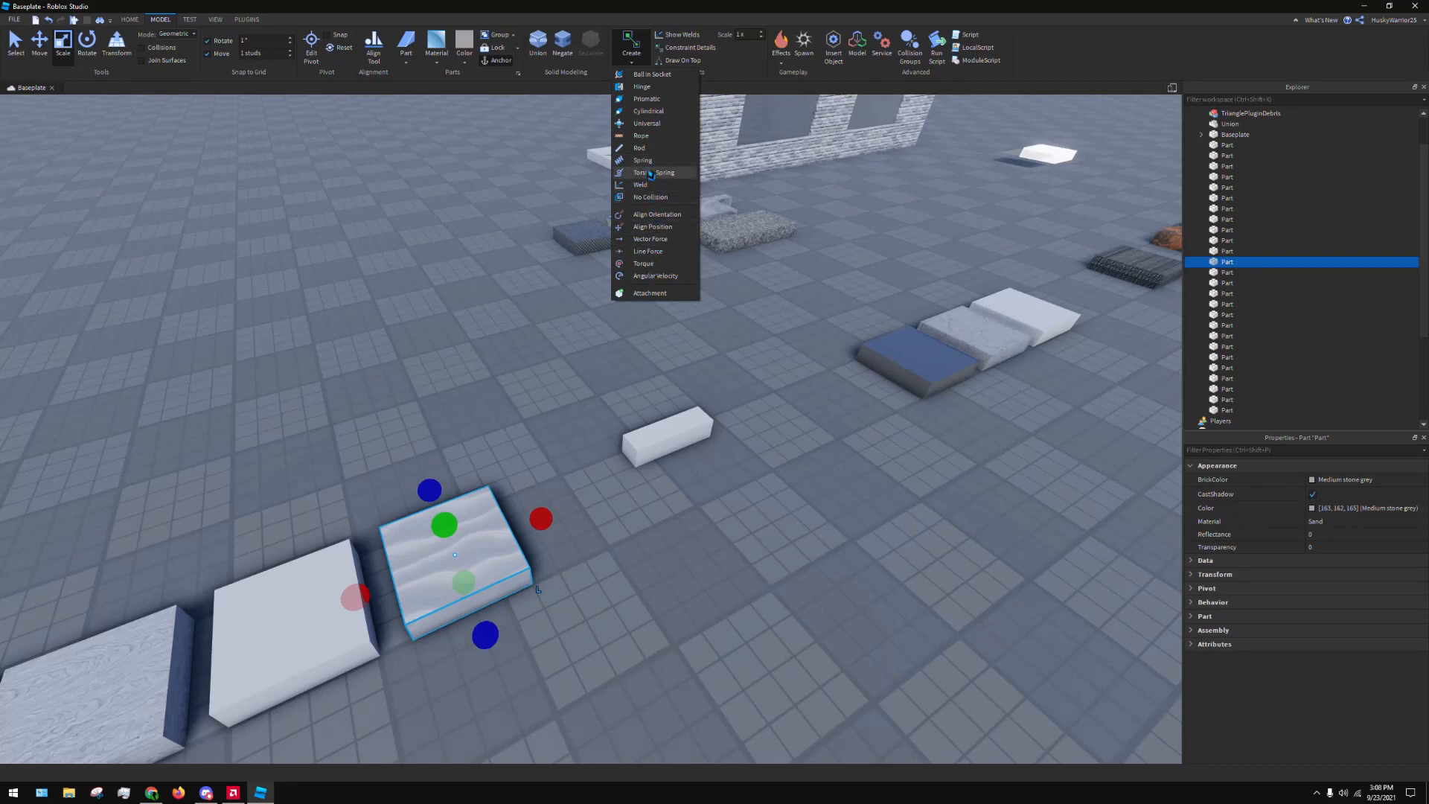
left_click(647, 137)
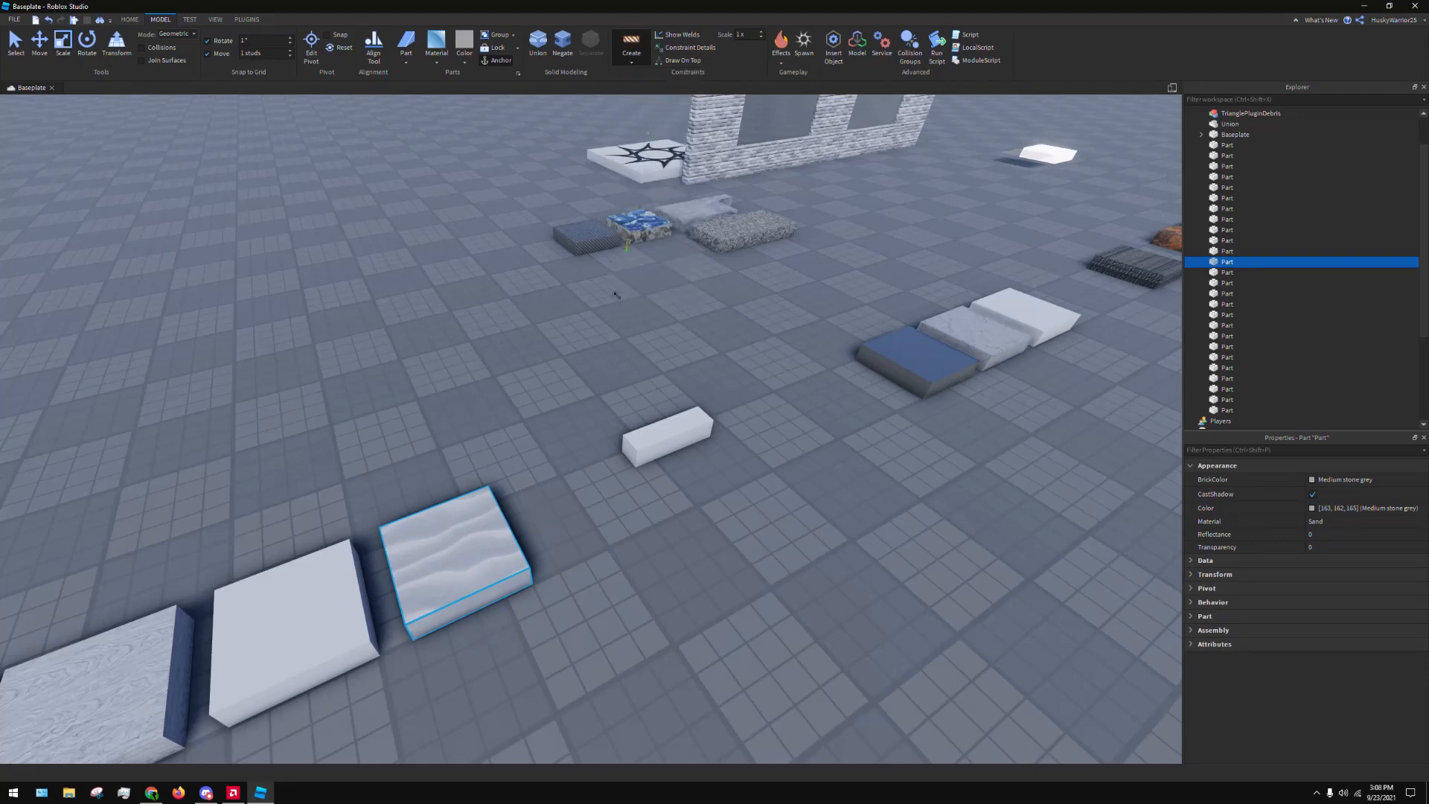
key("d")
right_click_drag(581, 463, 579, 442)
key("w")
left_click(584, 367)
key("a")
right_click_drag(576, 368, 603, 383)
key("w")
left_click(1001, 262)
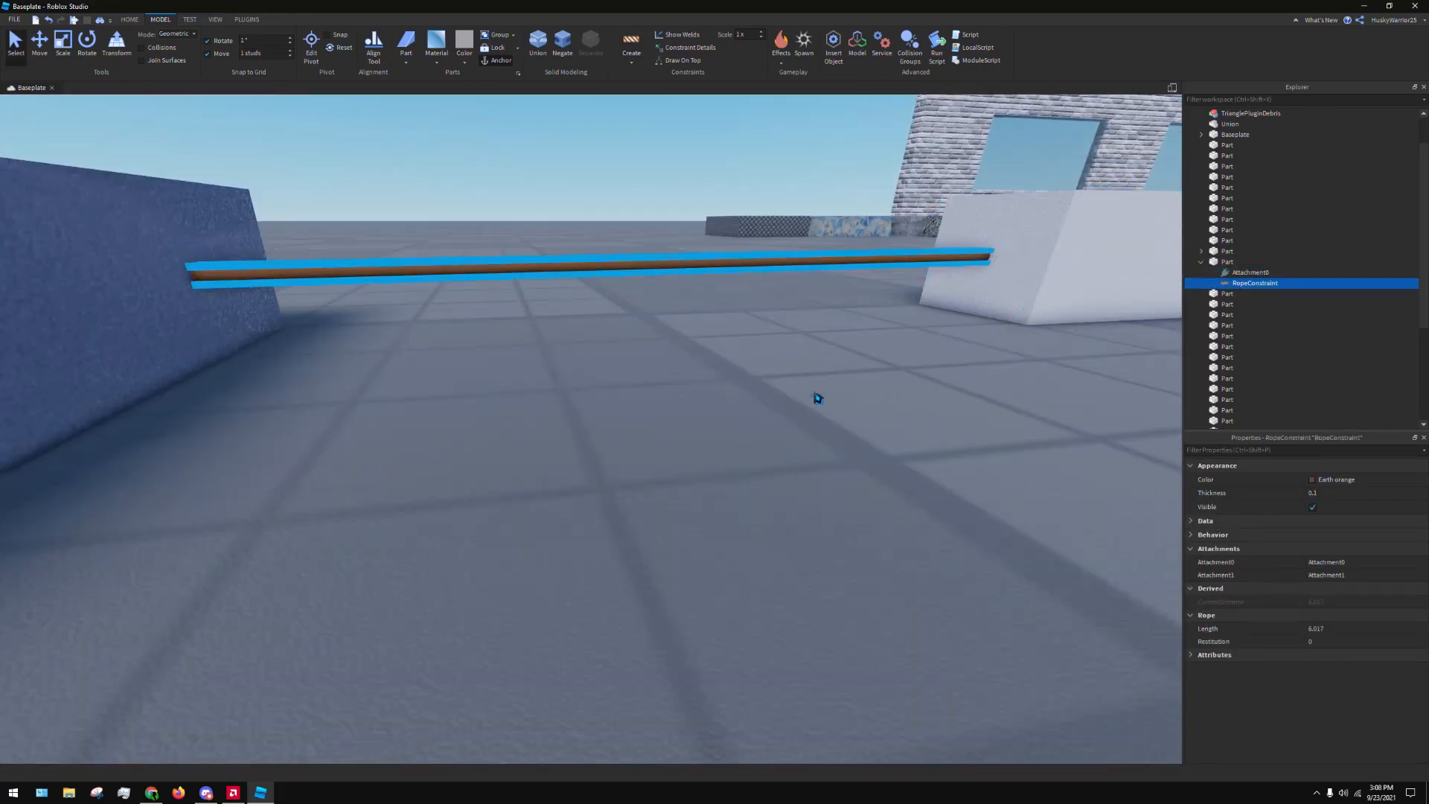
Raise the Sand part straight up, high above the baseplate, with the Move tool
right_click_drag(795, 414, 907, 411)
key("a")
key("d")
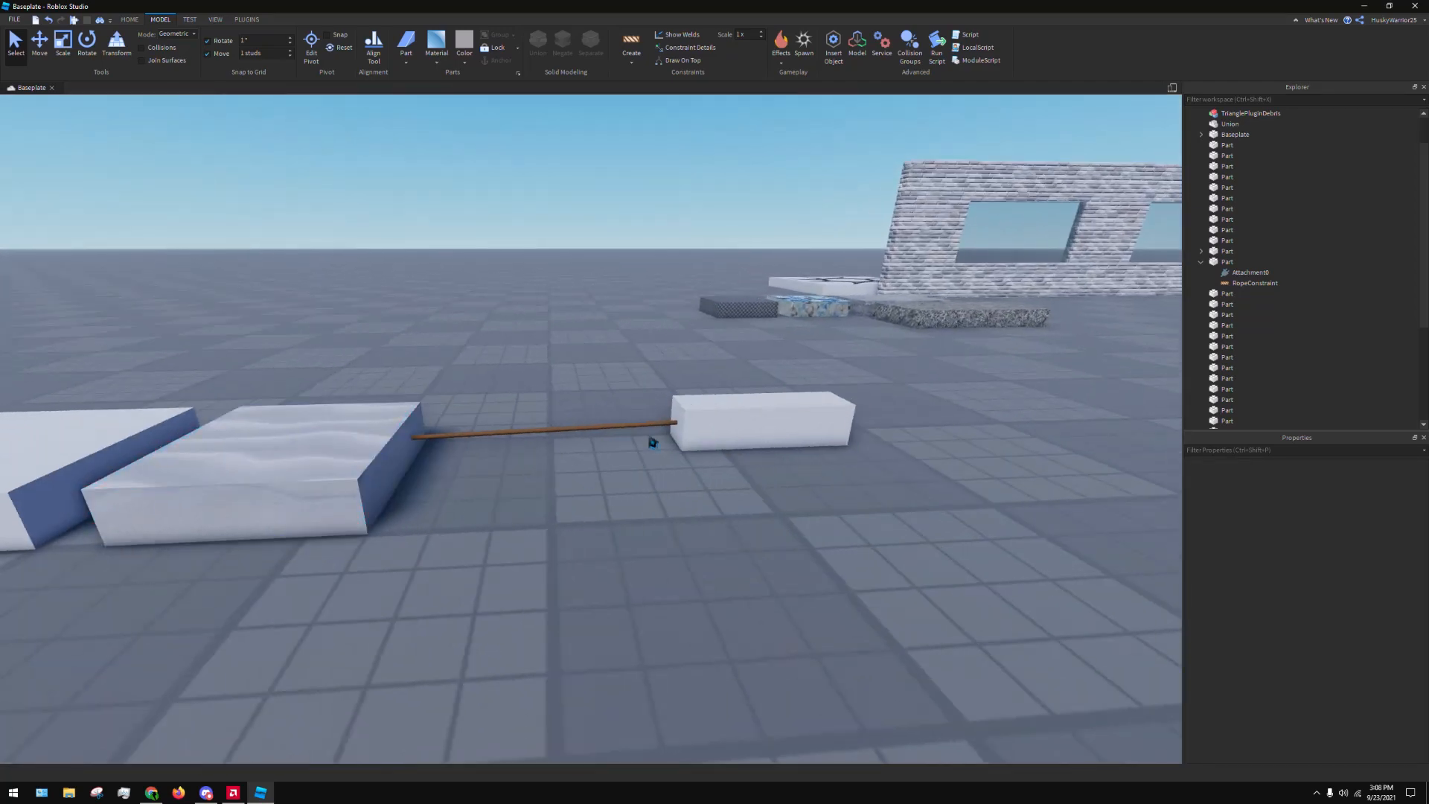
right_click_drag(727, 421, 730, 428)
scroll(730, 427, "down", 2)
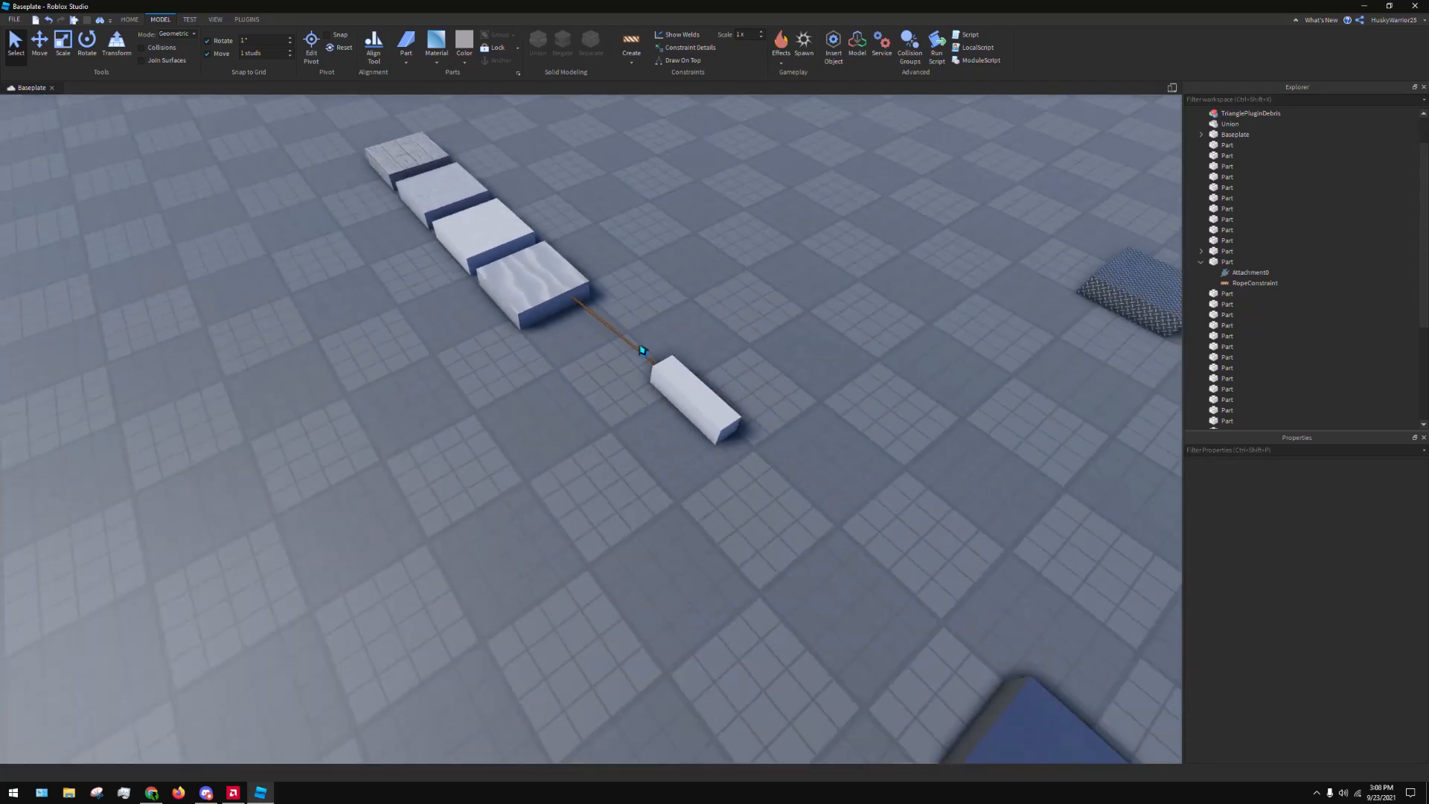
left_click(554, 281)
scroll(554, 282, "down", 3)
right_click_drag(553, 282, 600, 223)
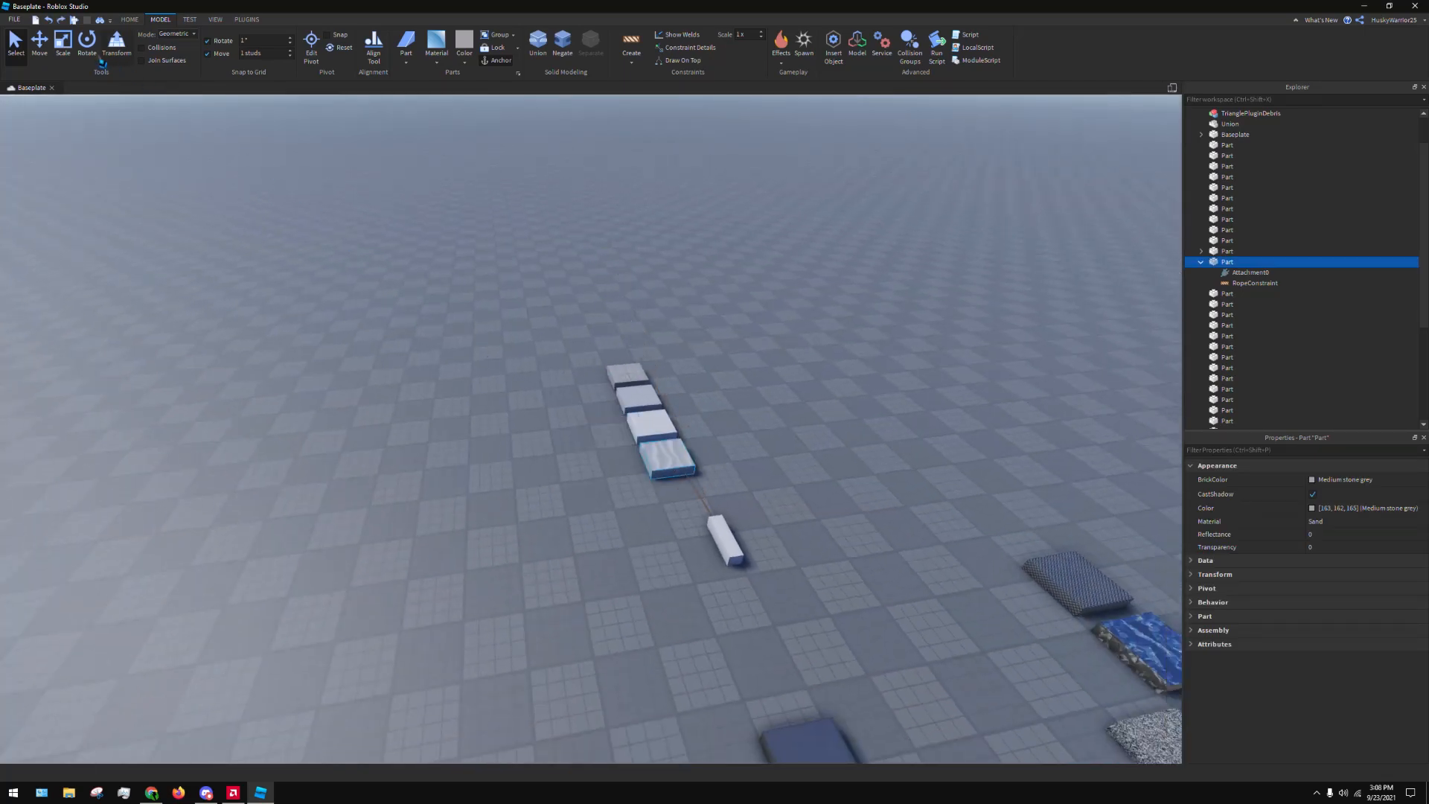
left_click(41, 46)
left_click_drag(678, 354, 672, 101)
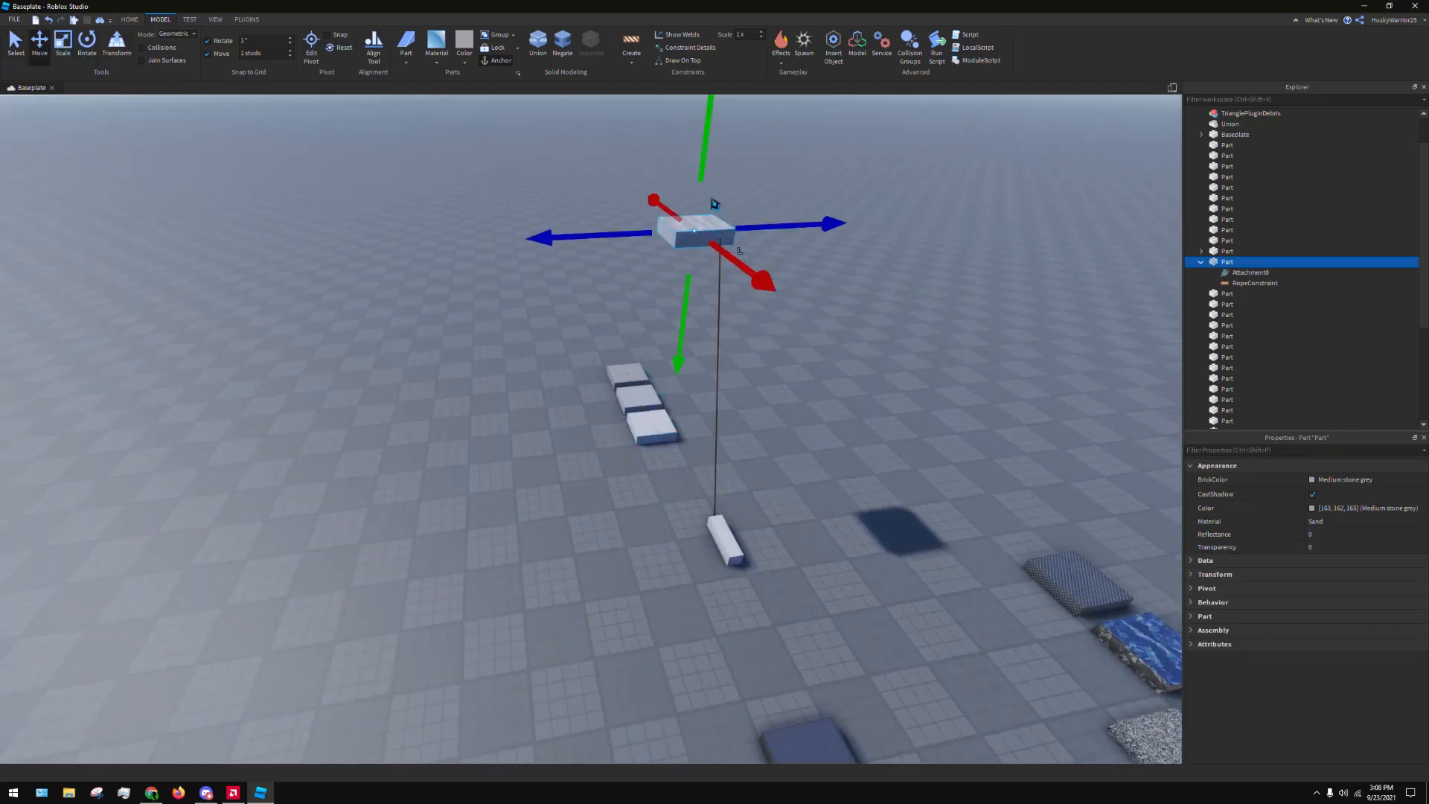
Lift the narrow Plastic bar off the baseplate so it sits below the raised Sand part, and deselect it
left_click(832, 345)
left_click(733, 550)
left_click(741, 472)
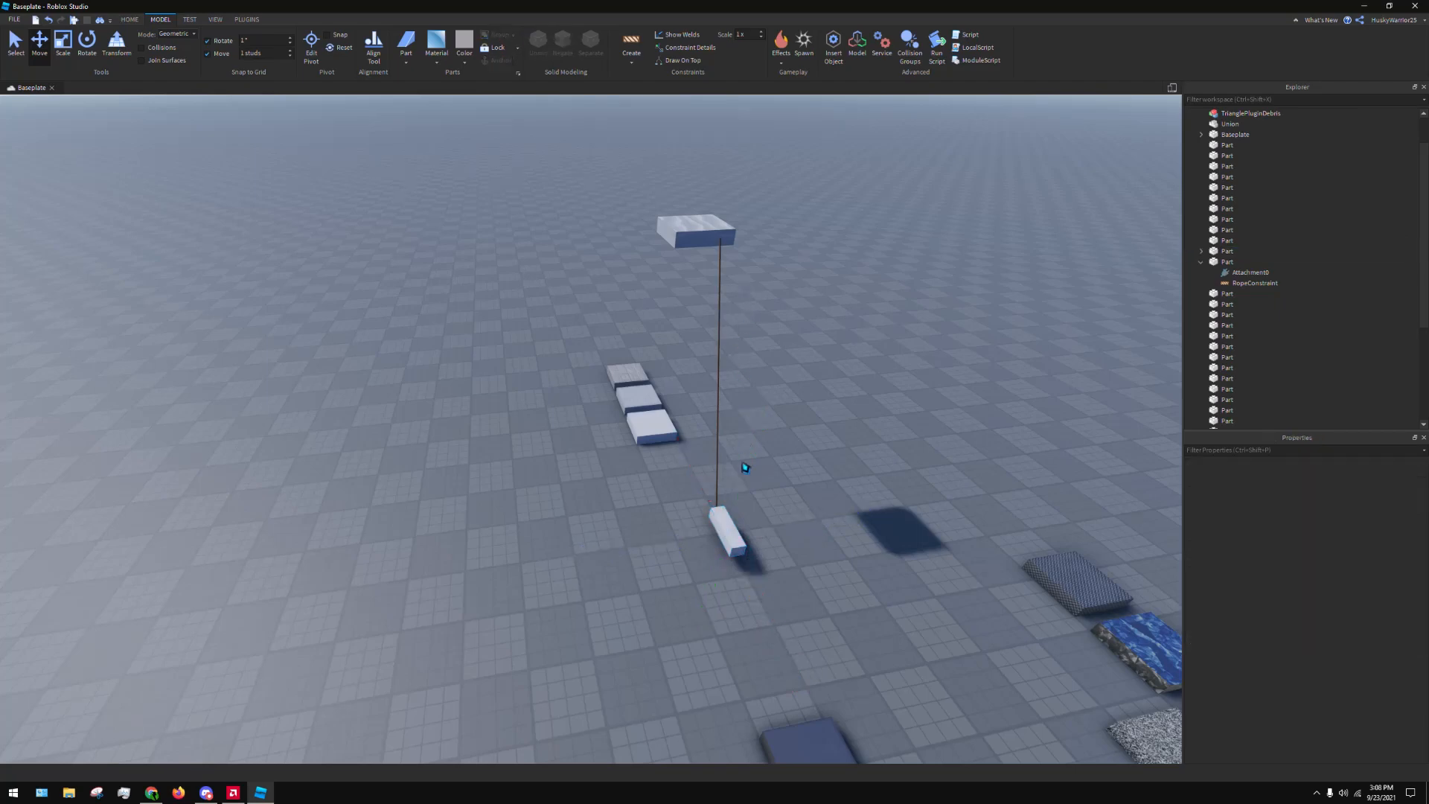
left_click(722, 509)
left_click(770, 358)
left_click(734, 537)
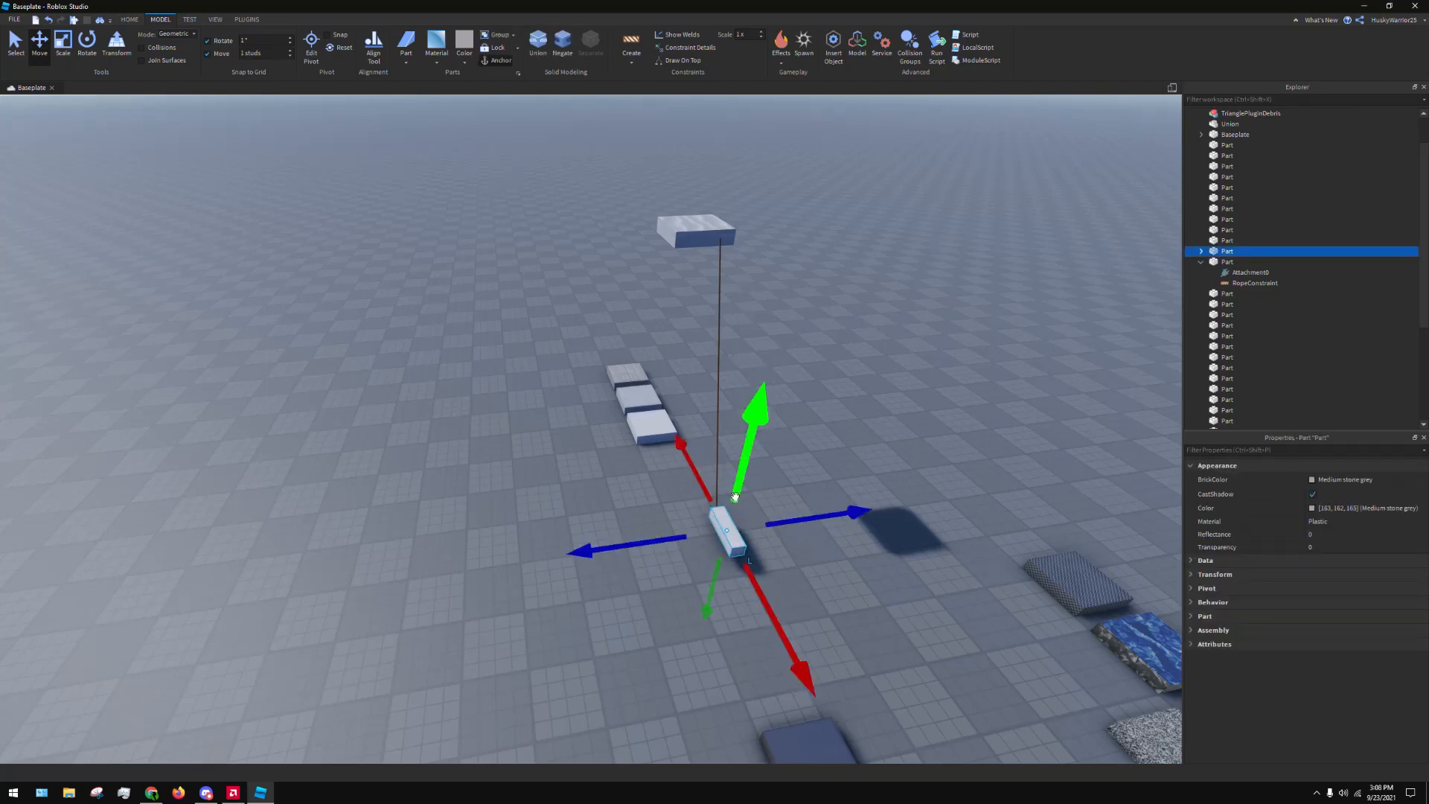
left_click_drag(744, 450, 771, 347)
key("d")
key("w")
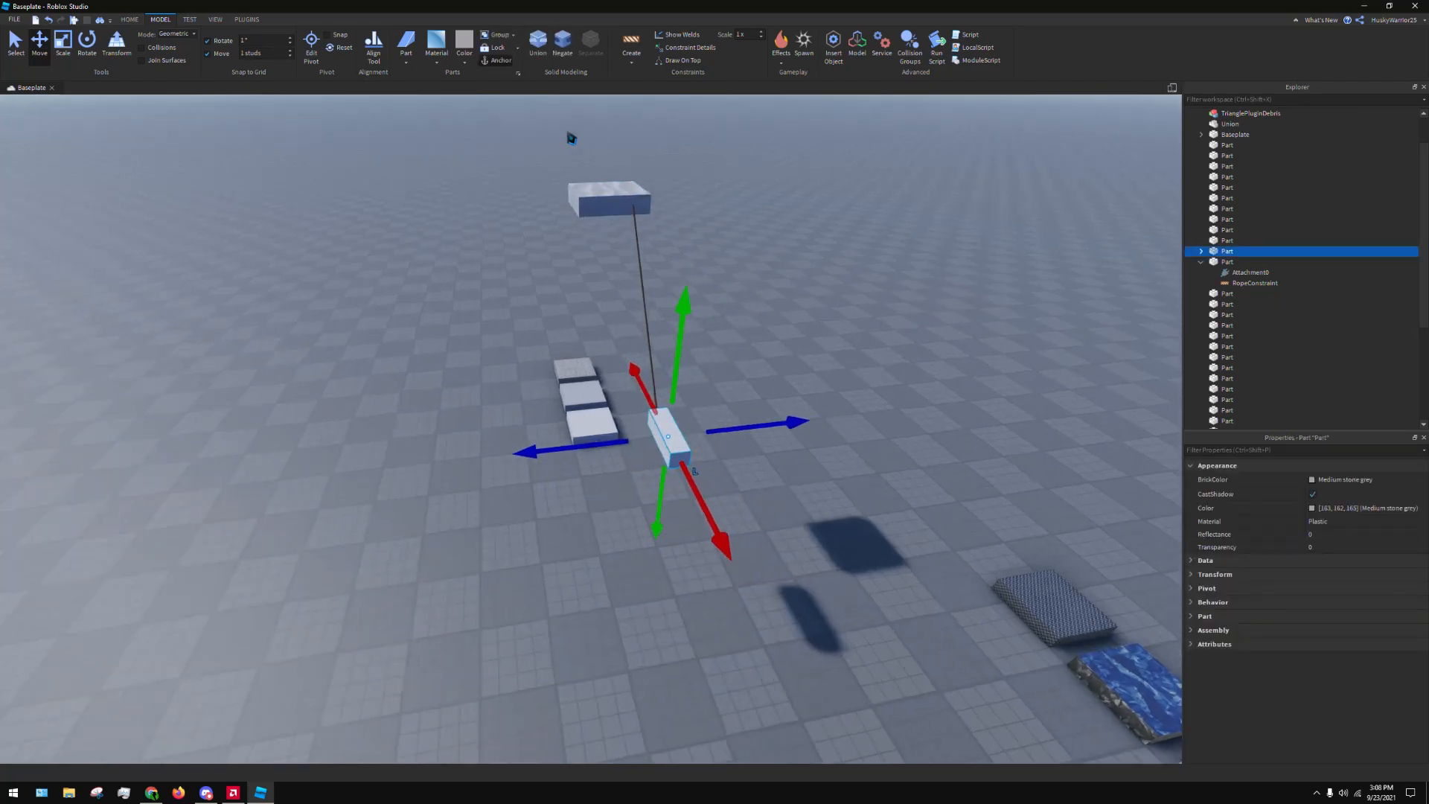
left_click(845, 158)
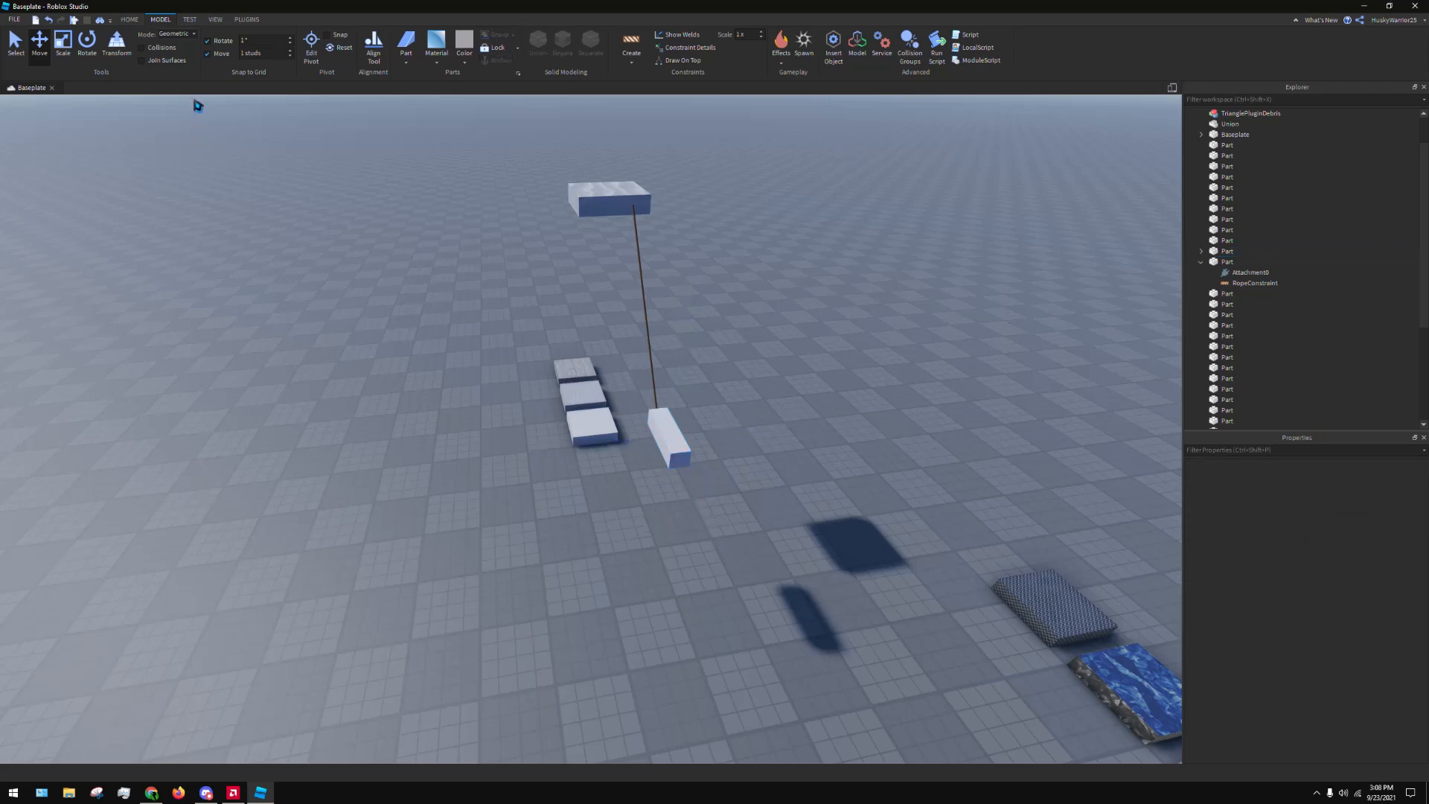
Start a Run simulation to test the roped parts and close the Studio+ panel
left_click(195, 21)
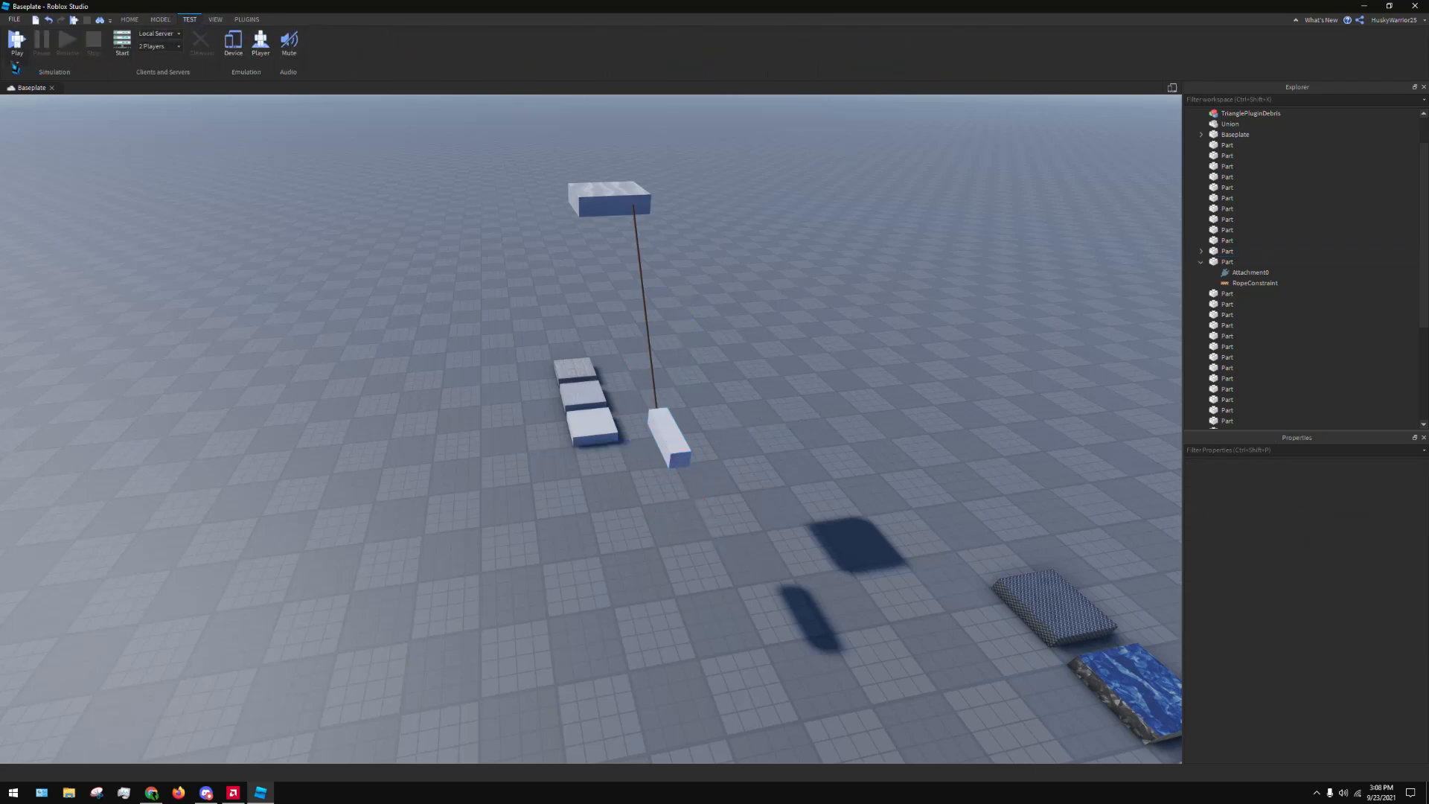
left_click(38, 99)
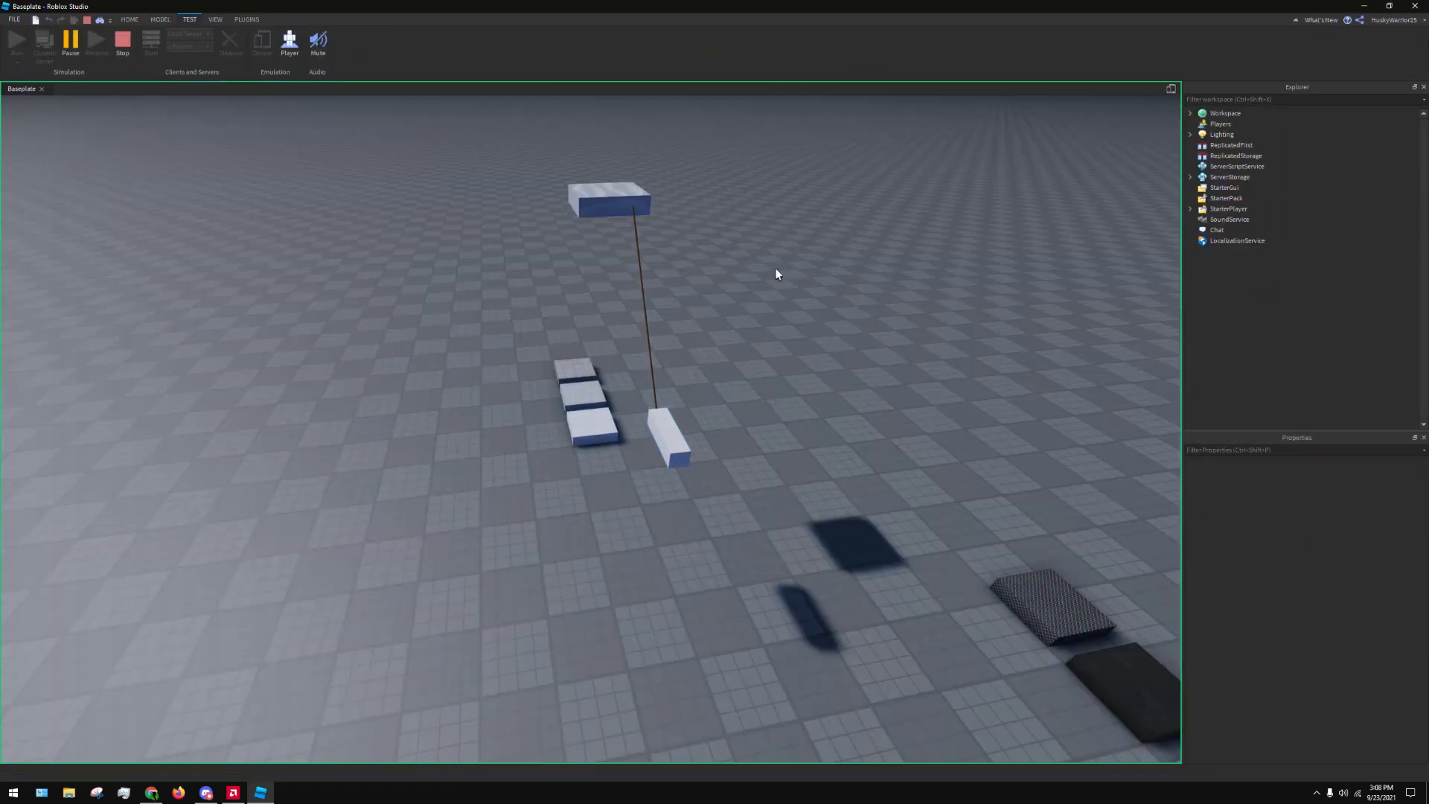
key("w")
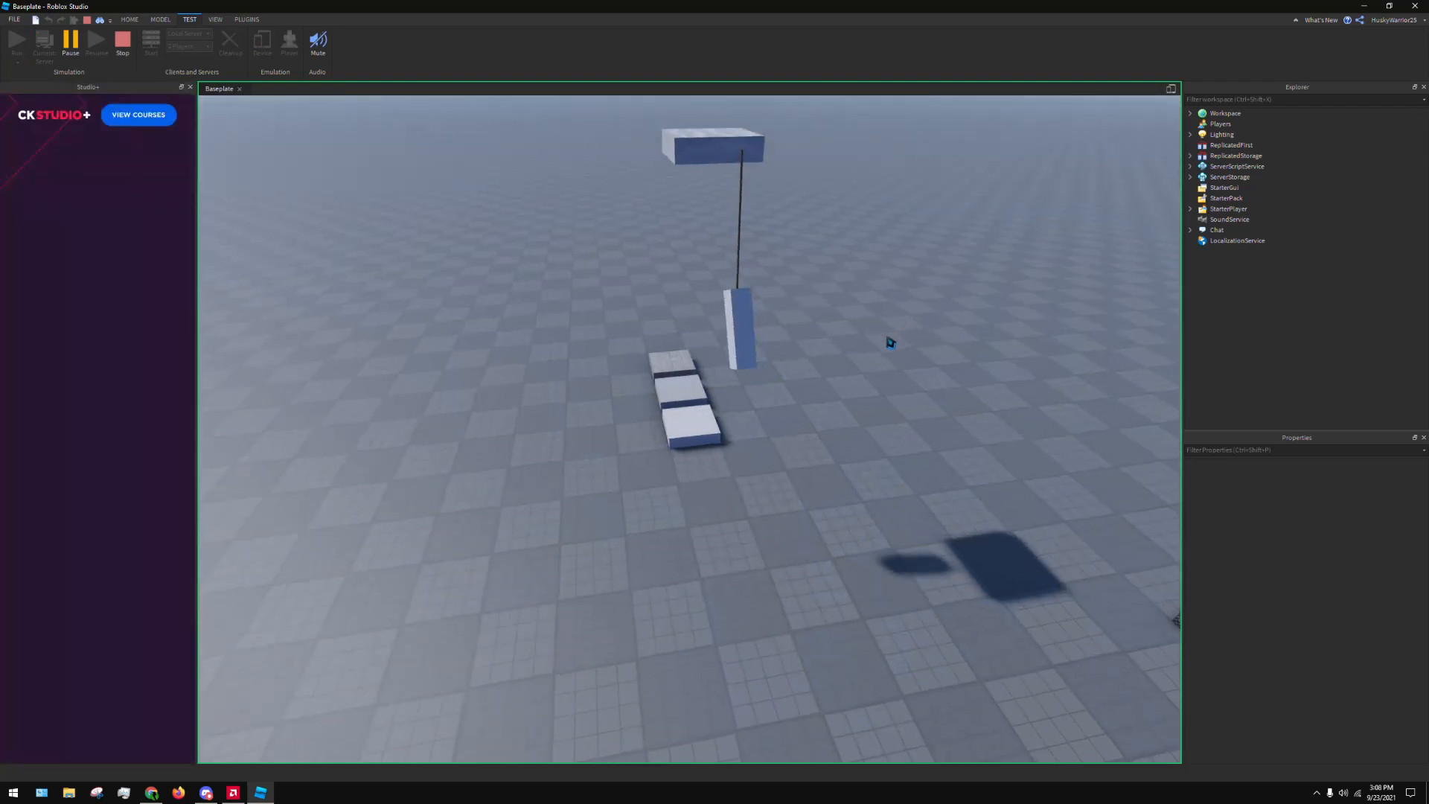
right_click_drag(892, 341, 820, 367)
key("a")
key("w")
key("d")
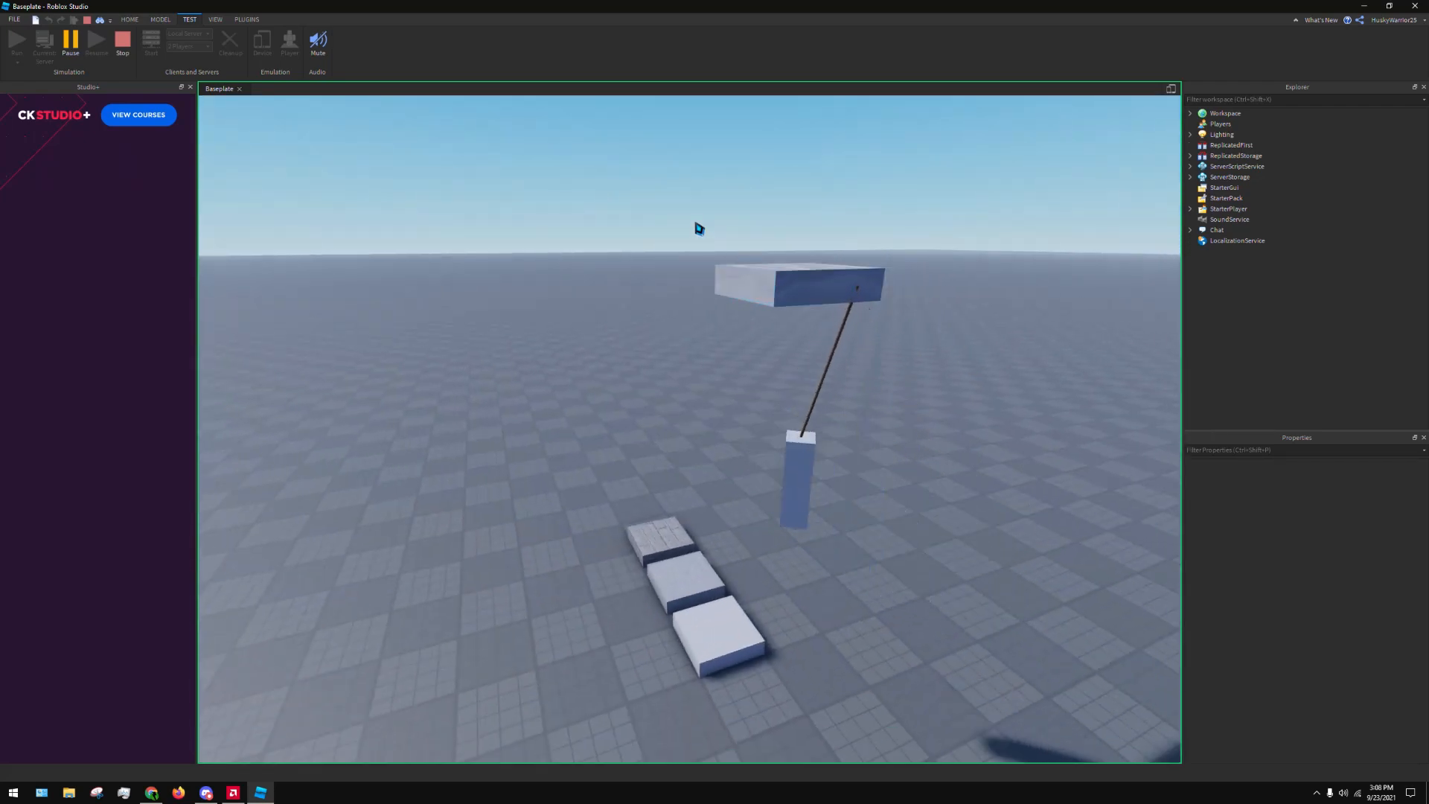
right_click_drag(696, 224, 696, 224)
key("w")
left_click(190, 87)
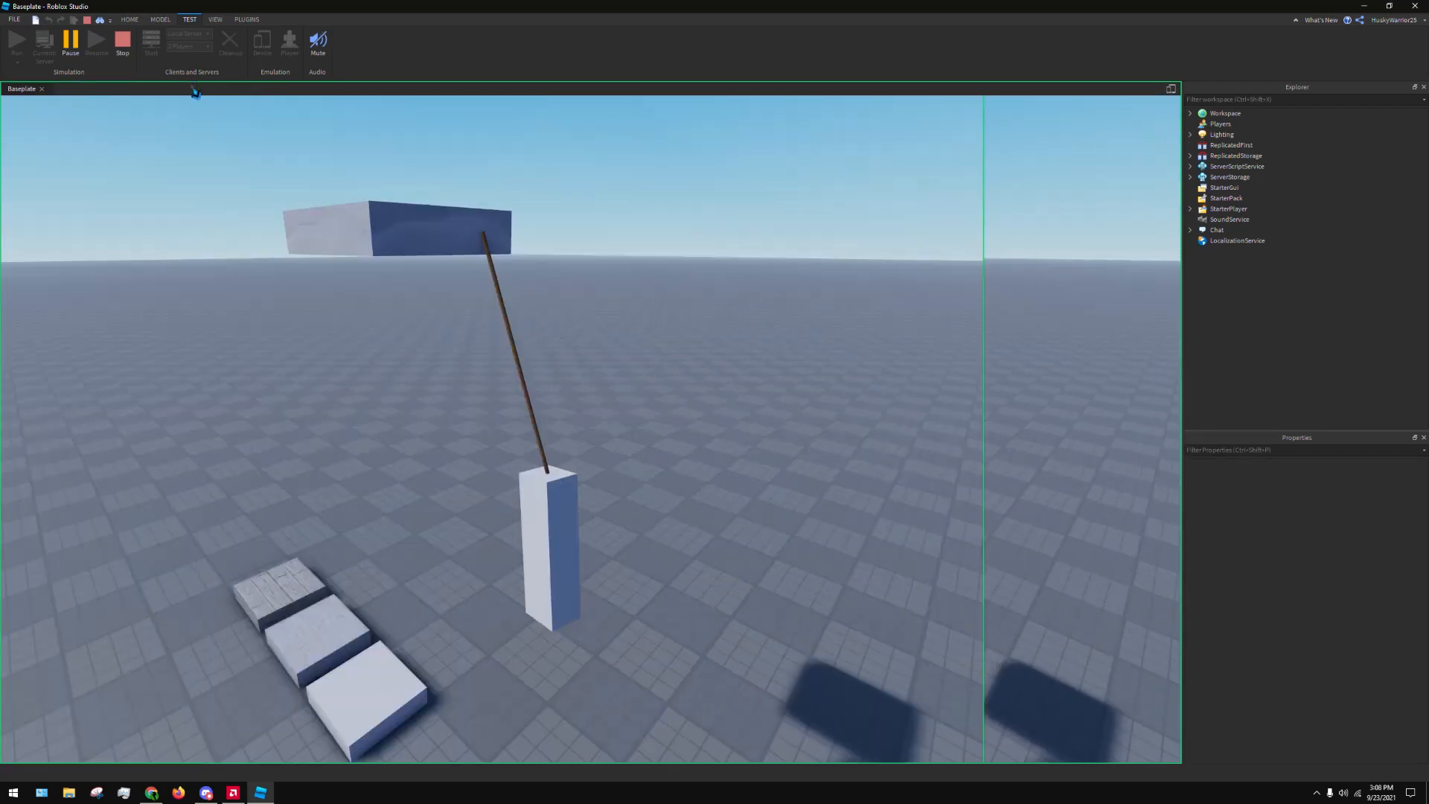
Examine how the bar behaves on its rope from several distances and angles, and stop the simulation
right_click_drag(548, 195, 692, 282)
key("a")
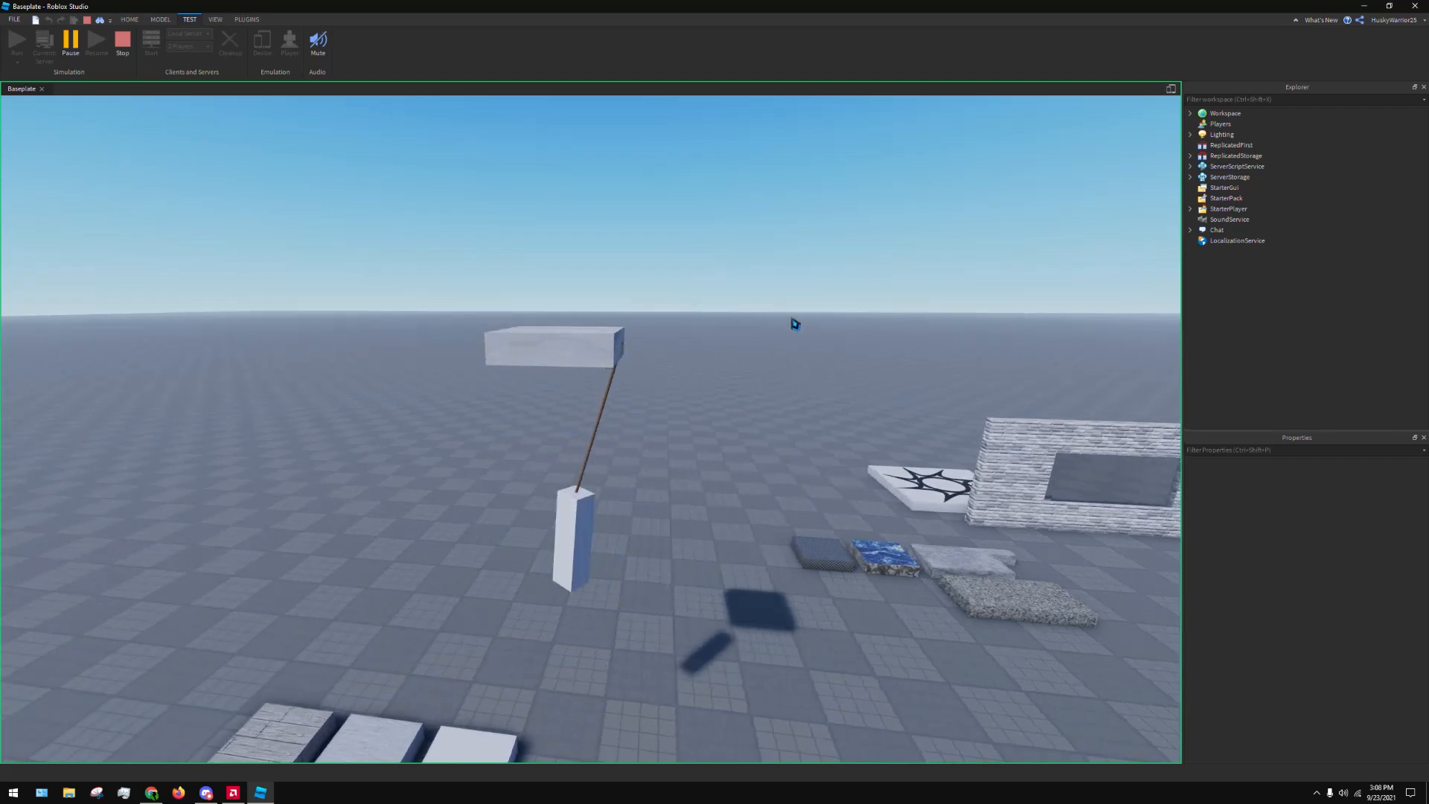
key("a")
right_click_drag(769, 314, 756, 322)
key("d")
key("d")
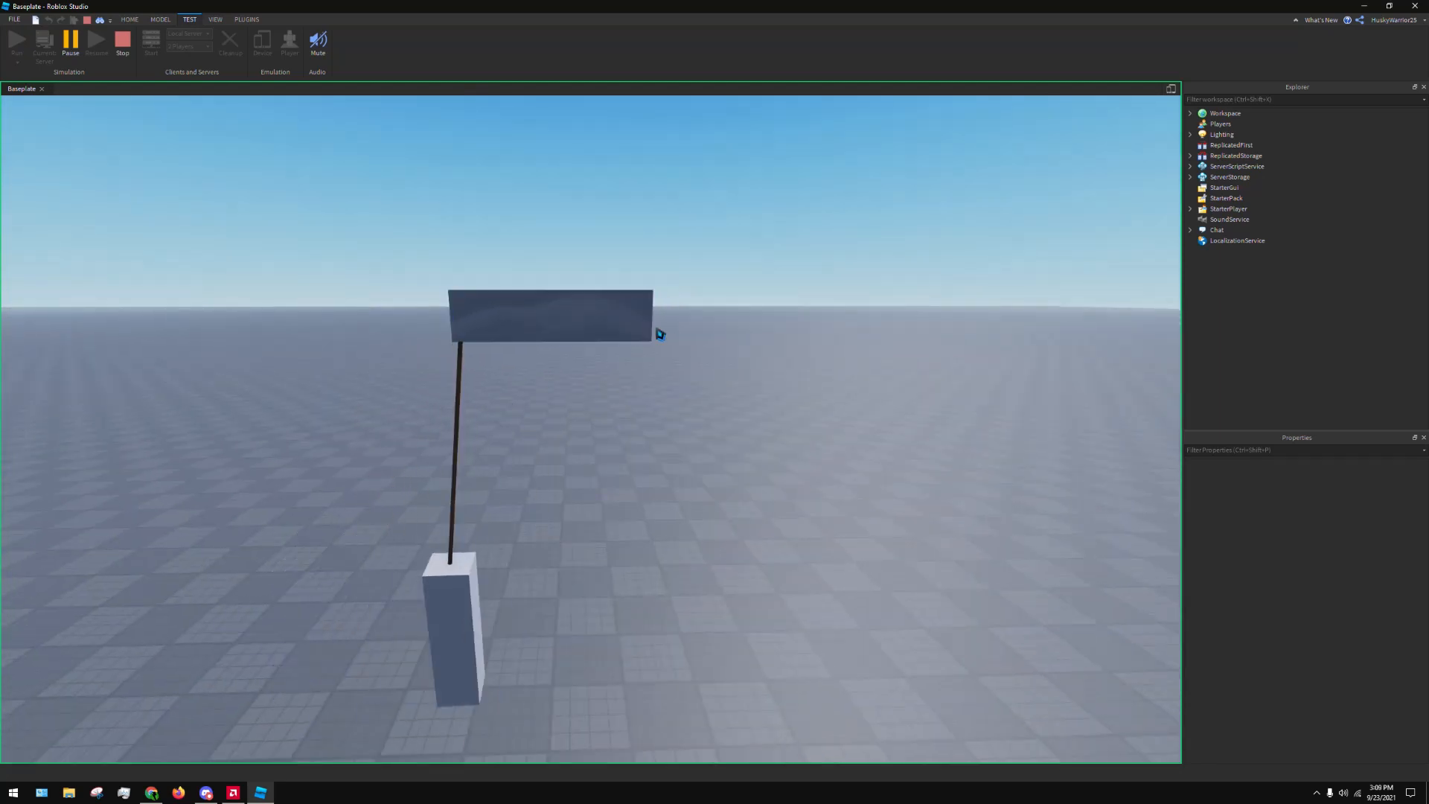
right_click_drag(663, 336, 648, 340)
key("a")
scroll(645, 364, "down", 3)
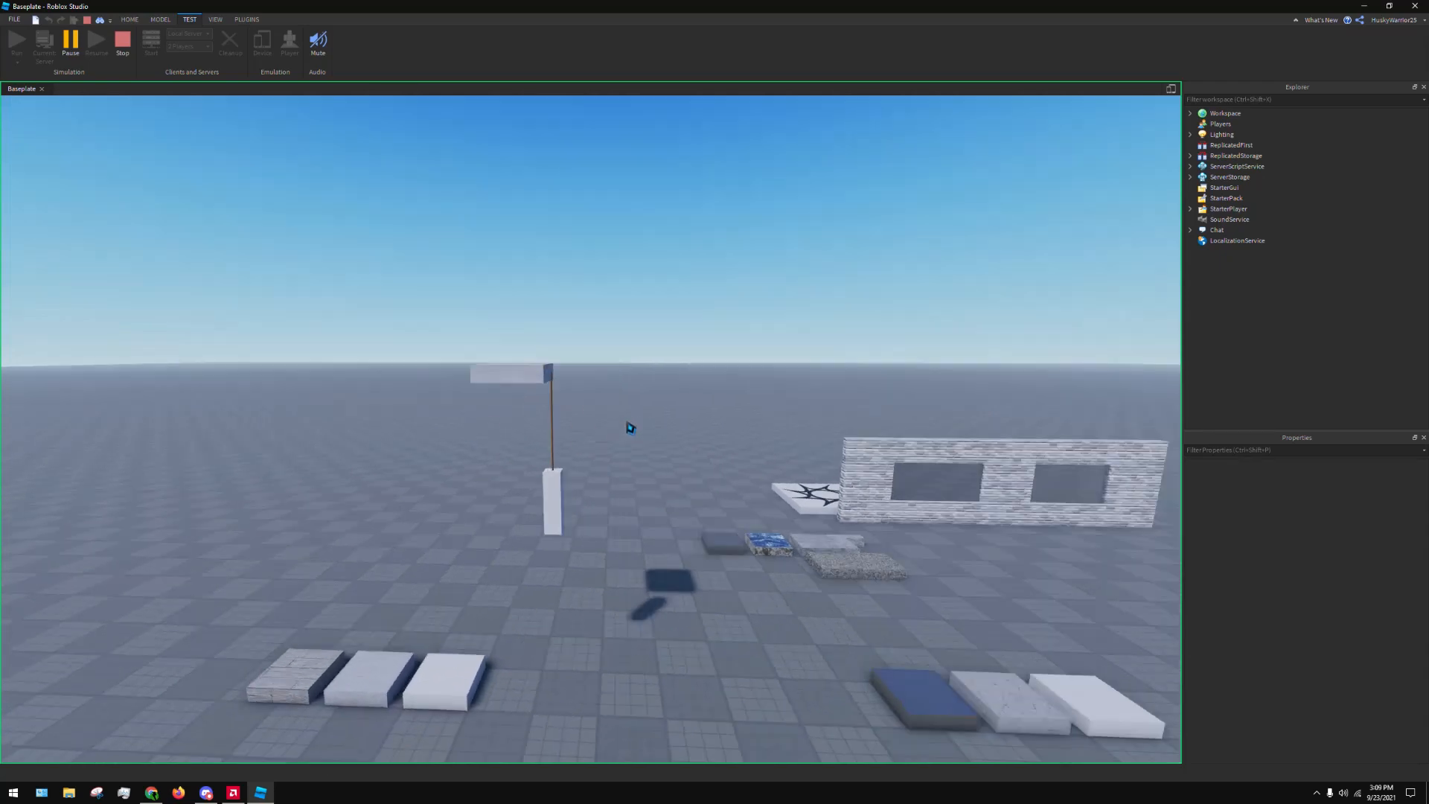
right_click_drag(629, 427, 628, 429)
scroll(446, 424, "down", 1)
scroll(640, 447, "up", 3)
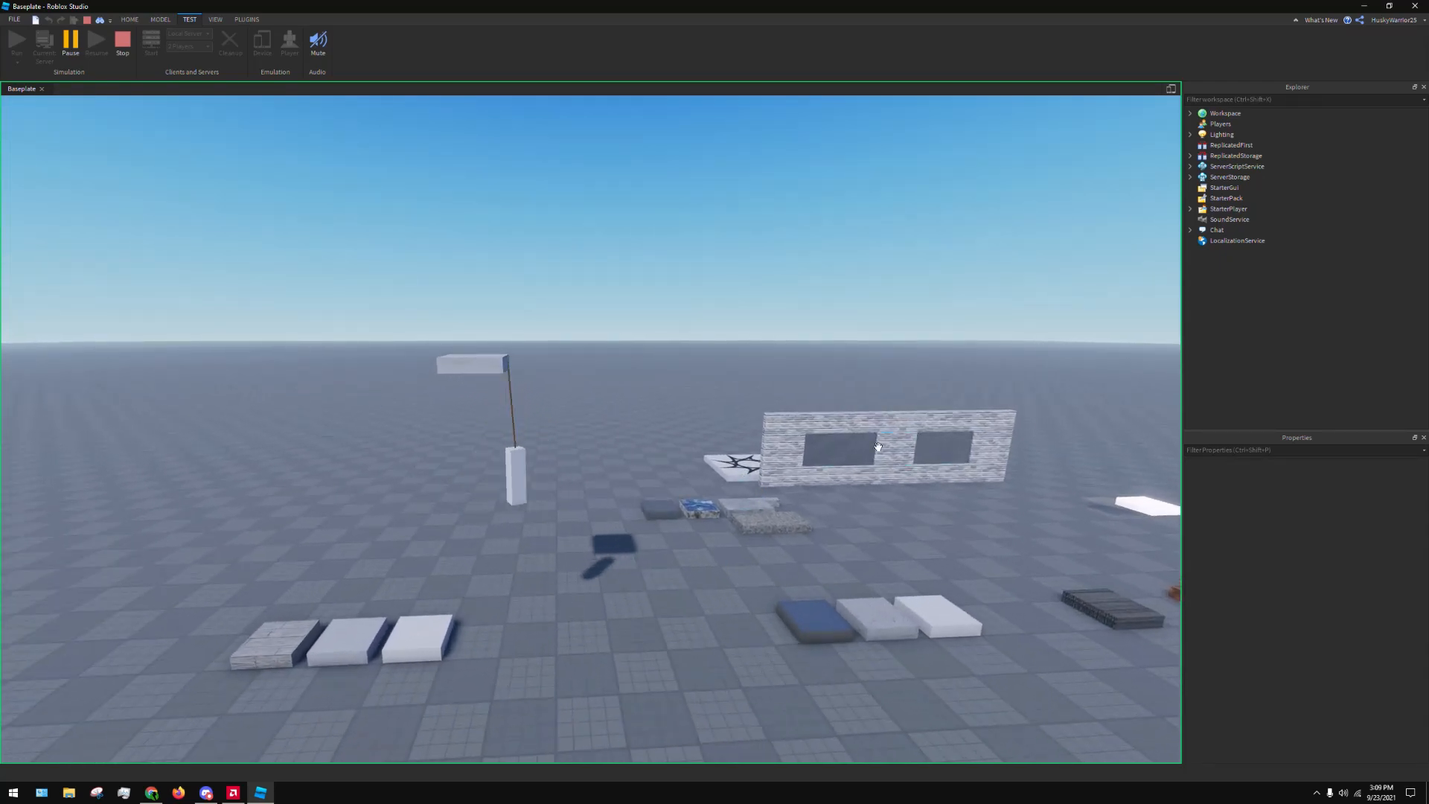
right_click_drag(657, 549, 657, 548)
scroll(736, 447, "down", 2)
right_click_drag(737, 447, 742, 458)
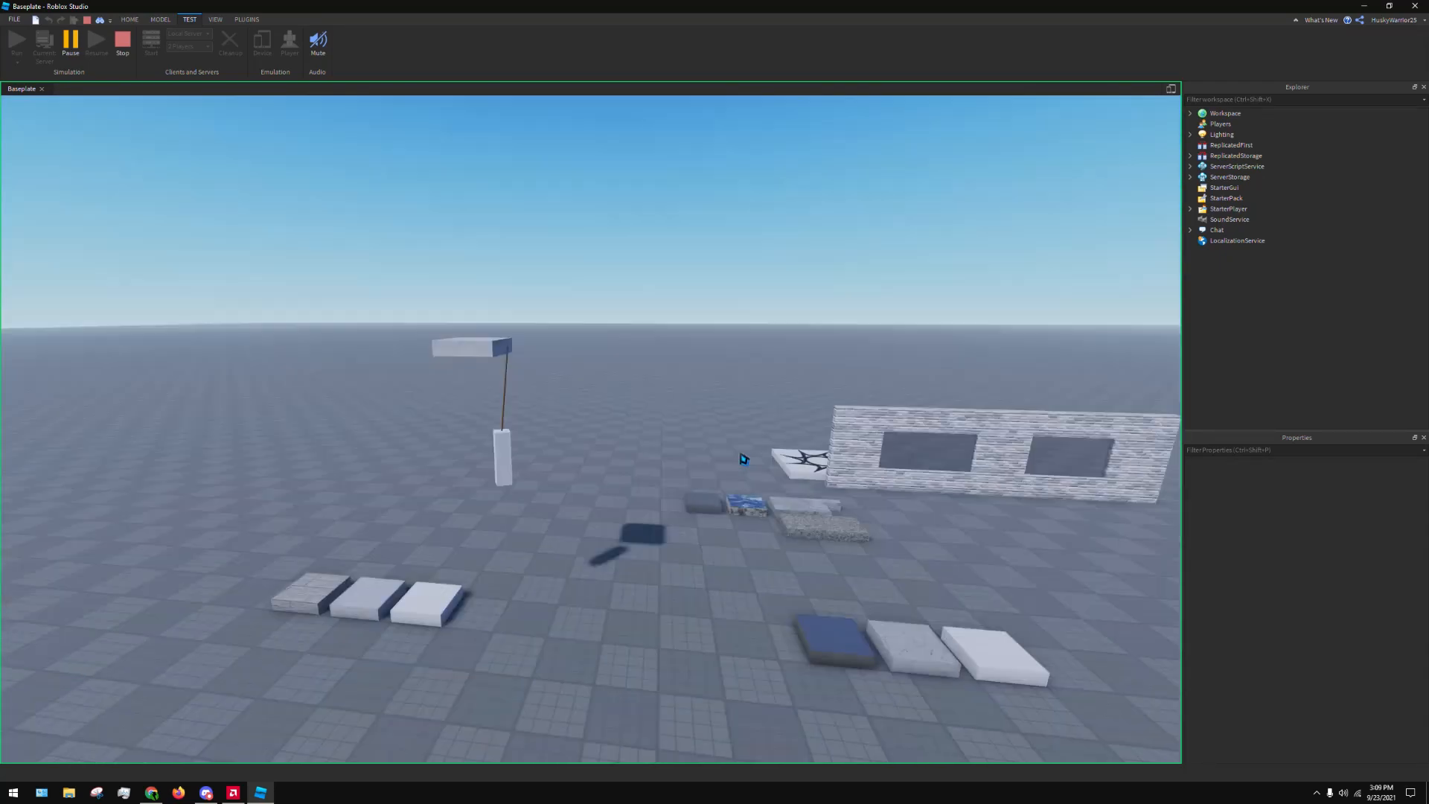
scroll(740, 453, "down", 3)
left_click(123, 41)
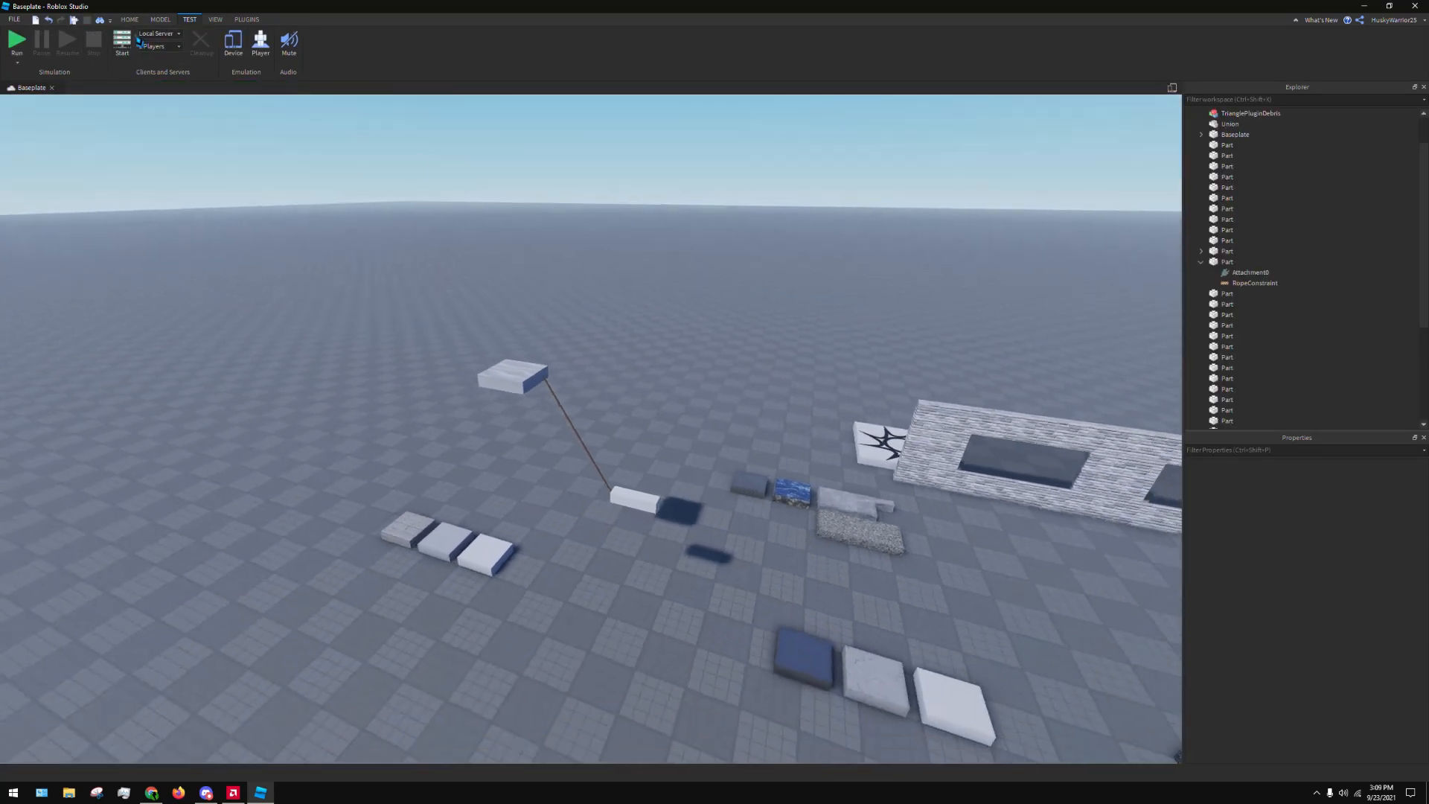
Try a Hinge constraint from the Sand part's top face to the white slab at the row's end, and undo it
left_click(159, 22)
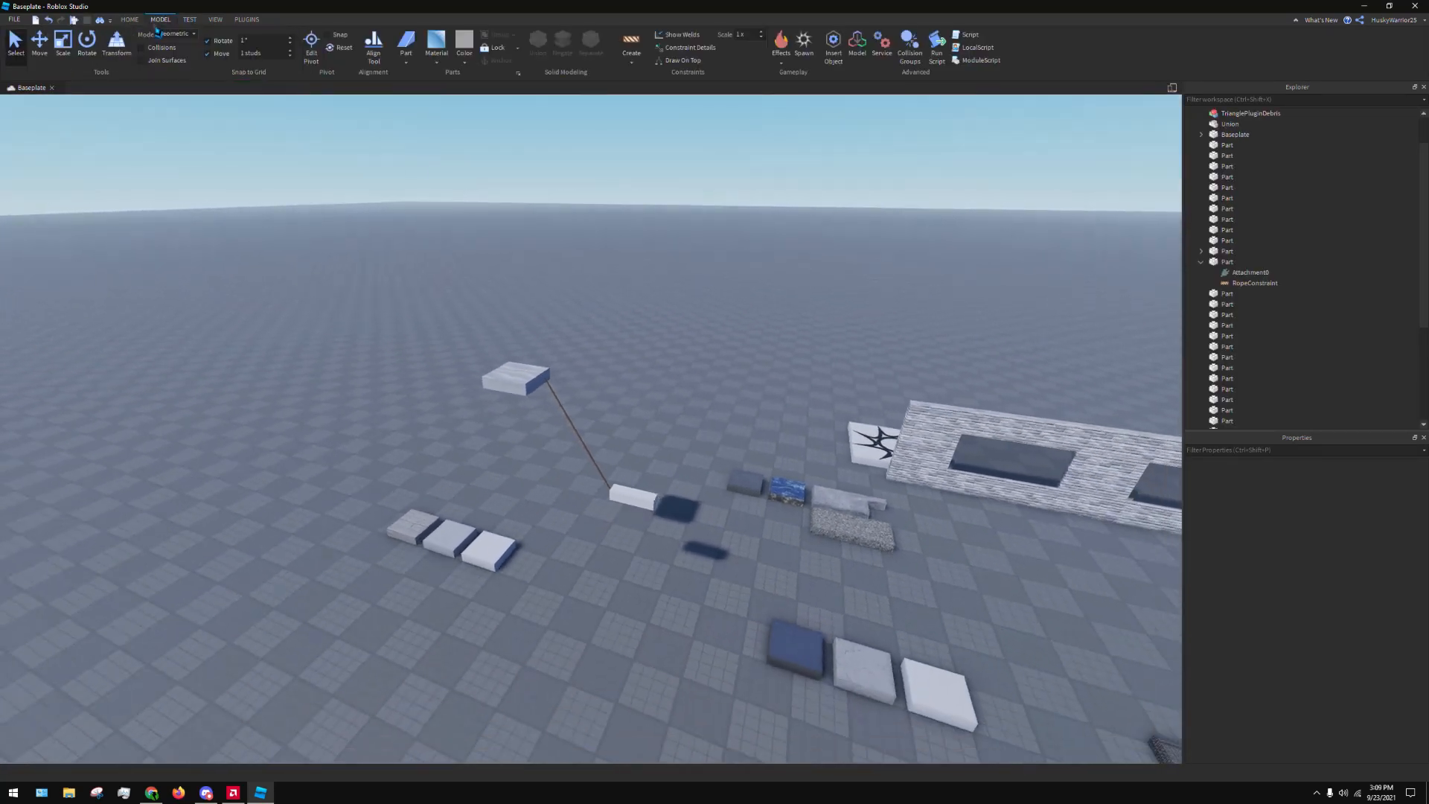
left_click(637, 66)
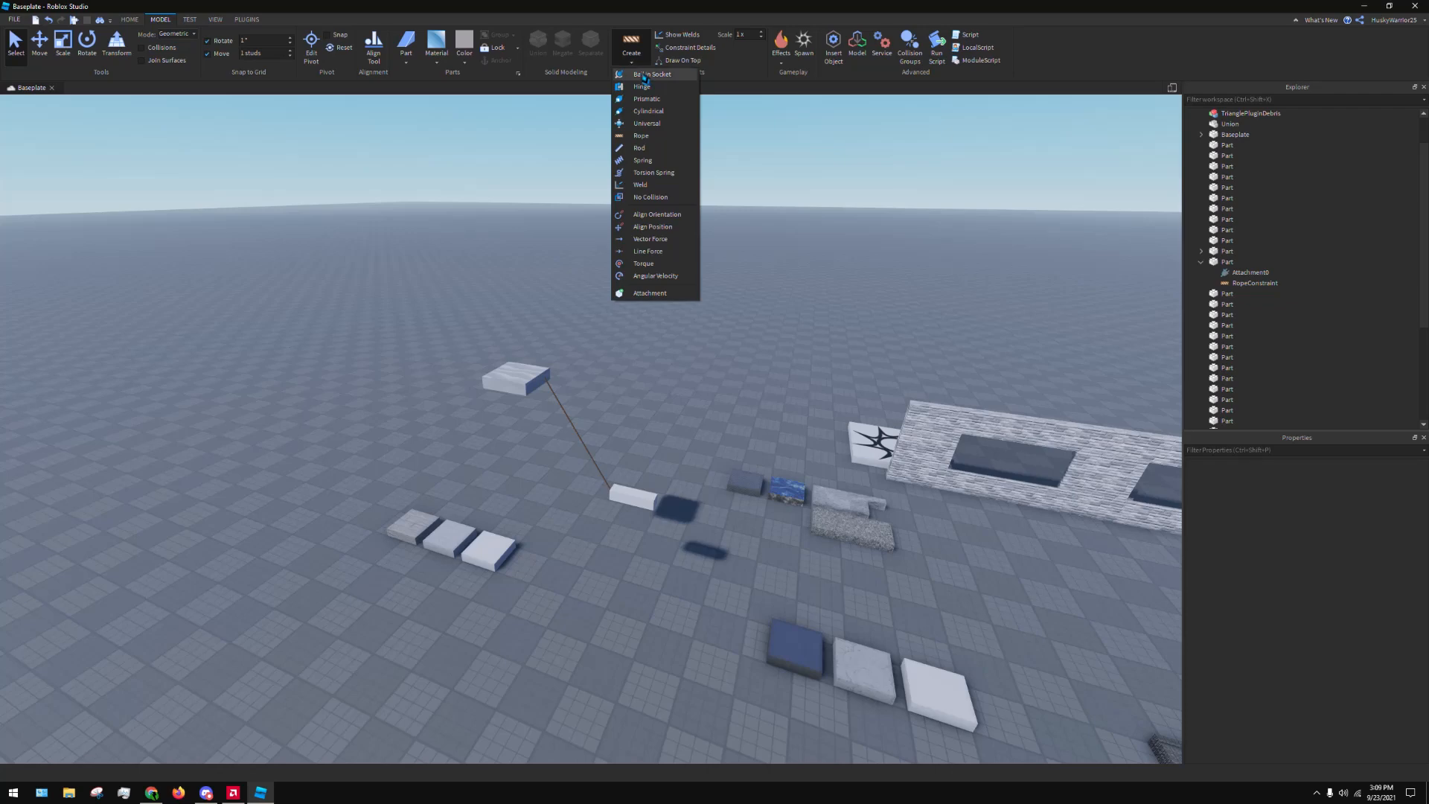
left_click(638, 87)
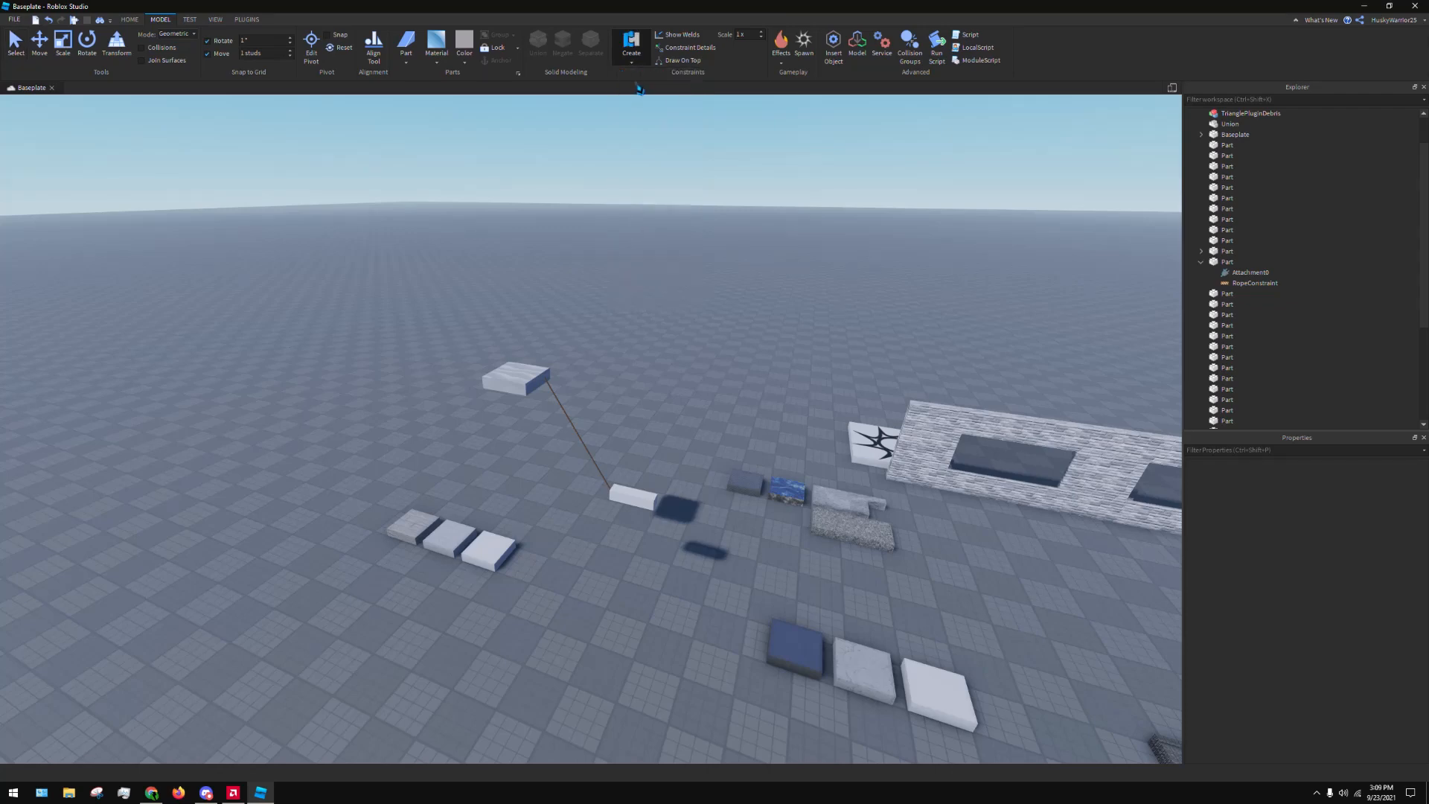
right_click_drag(522, 366, 527, 364)
scroll(526, 447, "up", 5)
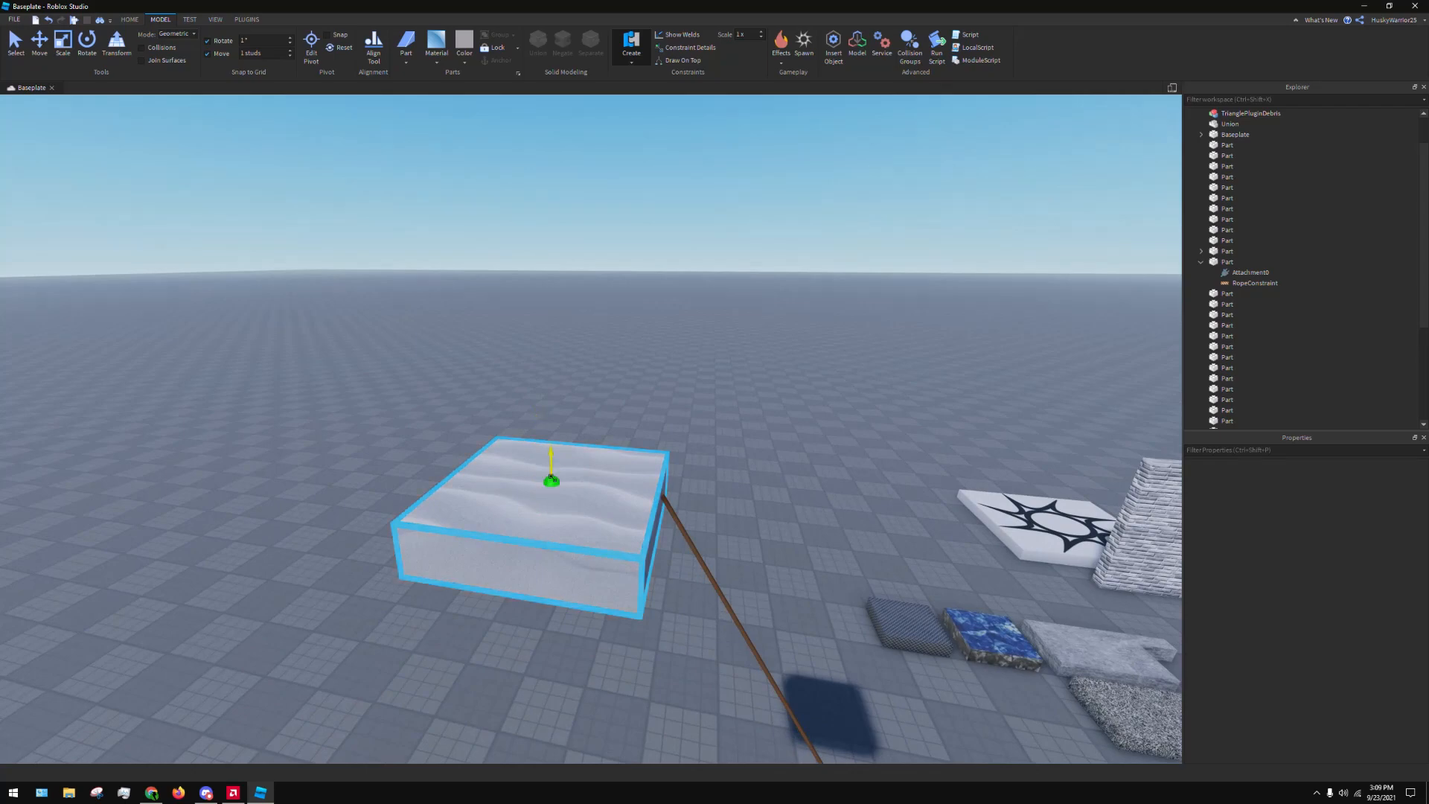
scroll(550, 478, "down", 5)
right_click_drag(549, 478, 520, 298)
scroll(569, 441, "up", 4)
scroll(520, 298, "down", 4)
left_click(663, 268)
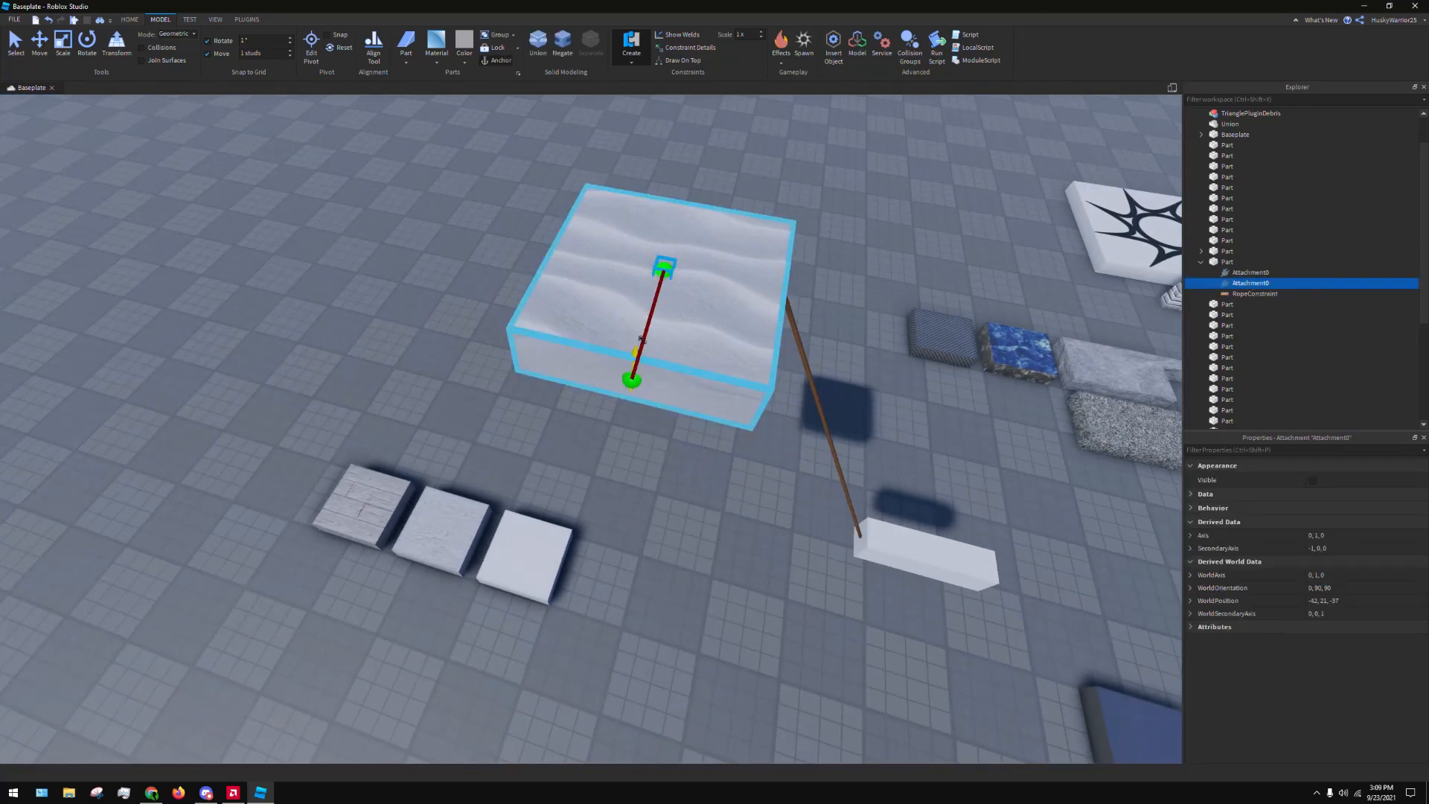
left_click(525, 553)
left_click(676, 320)
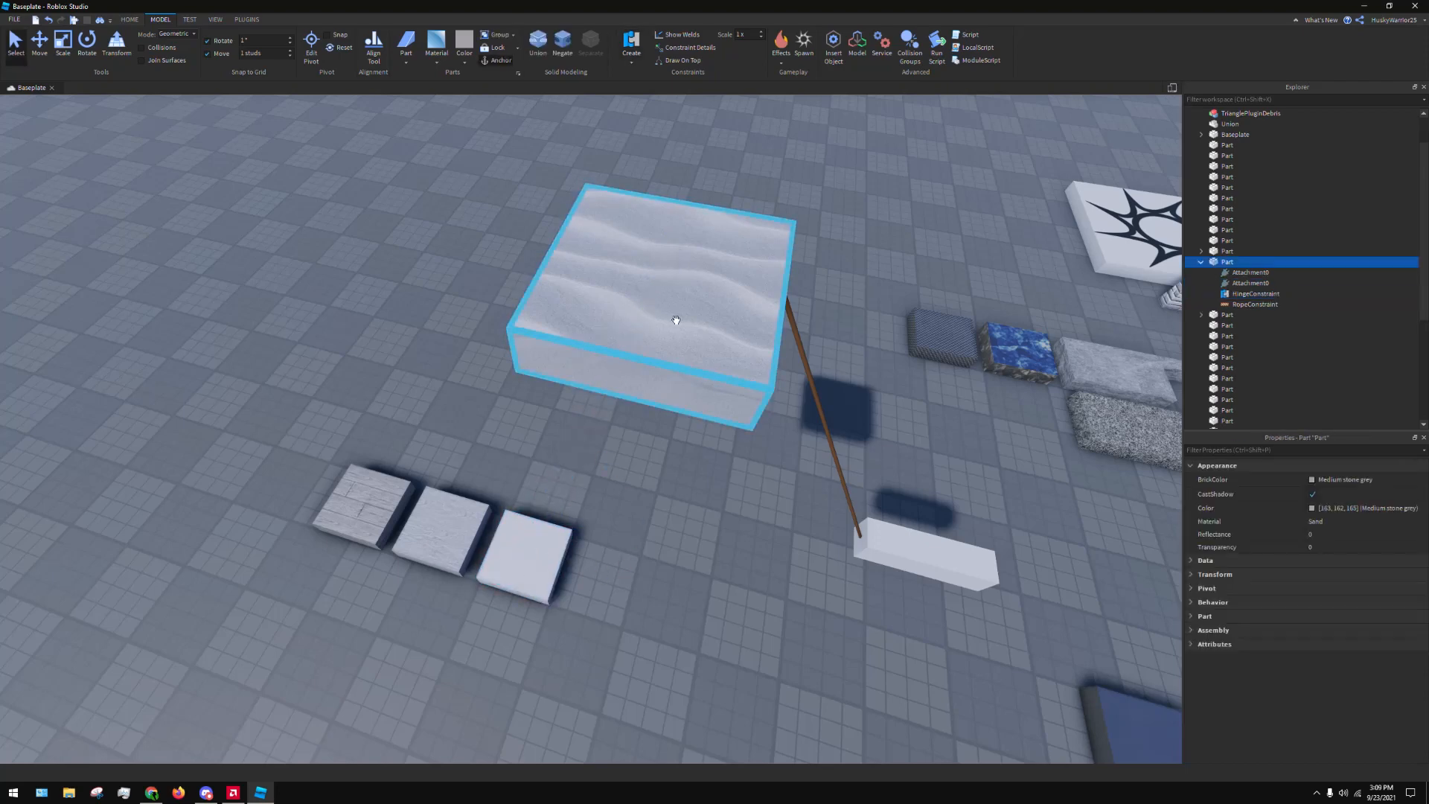
key("ctrl+z")
right_click_drag(685, 524, 682, 492)
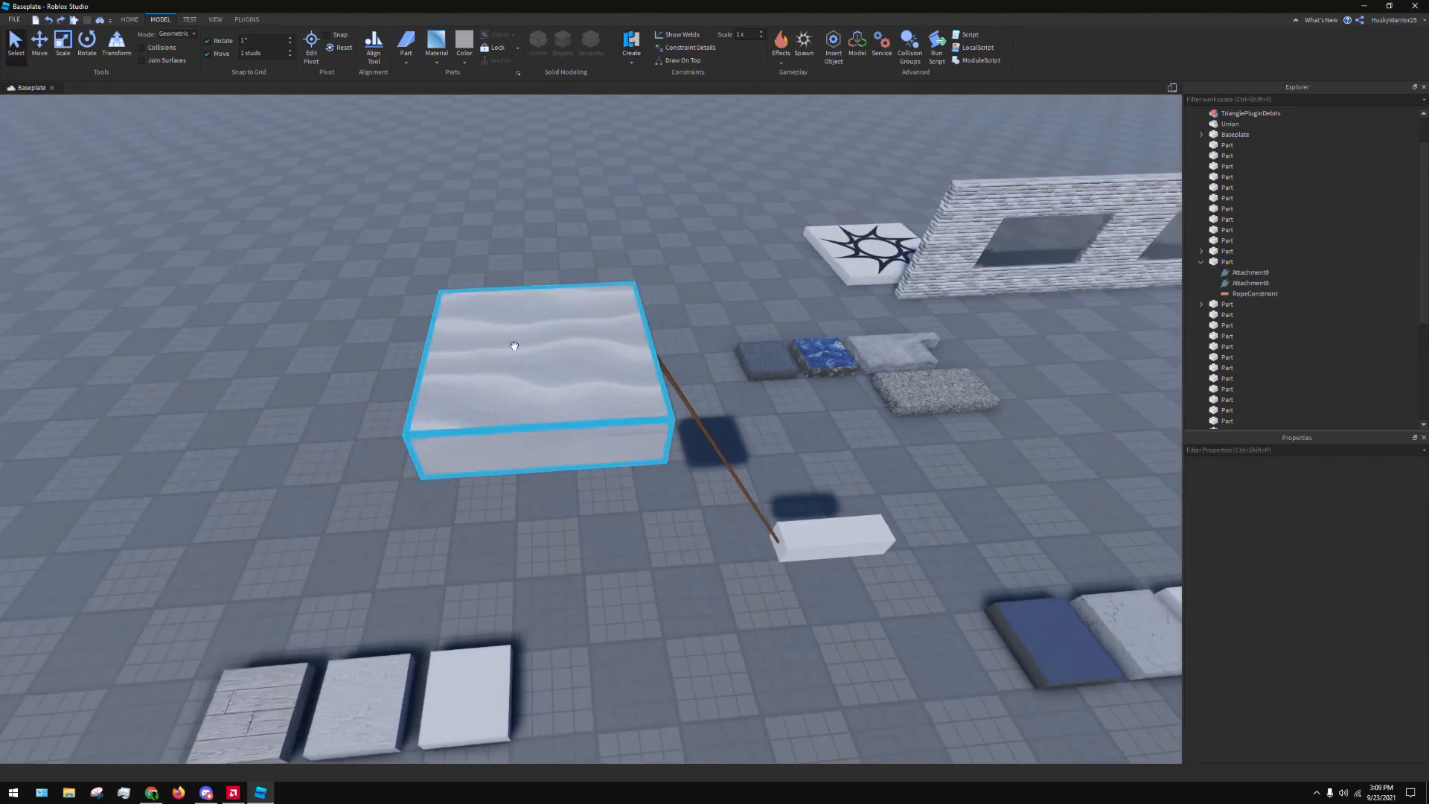
Try a Hinge constraint from the Sand part's top face to the roped white bar, and undo it
left_click(514, 345)
left_click(631, 43)
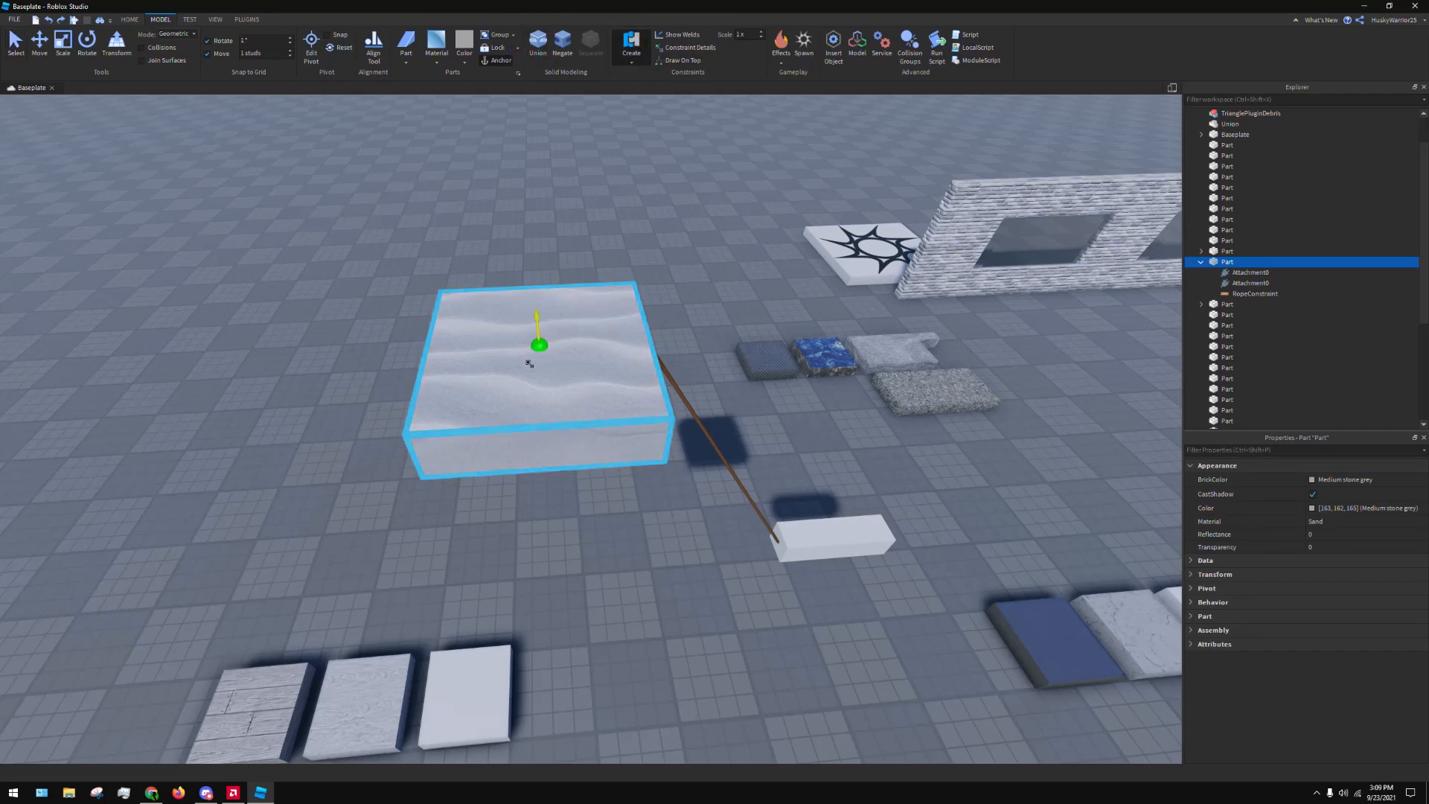
left_click(537, 341)
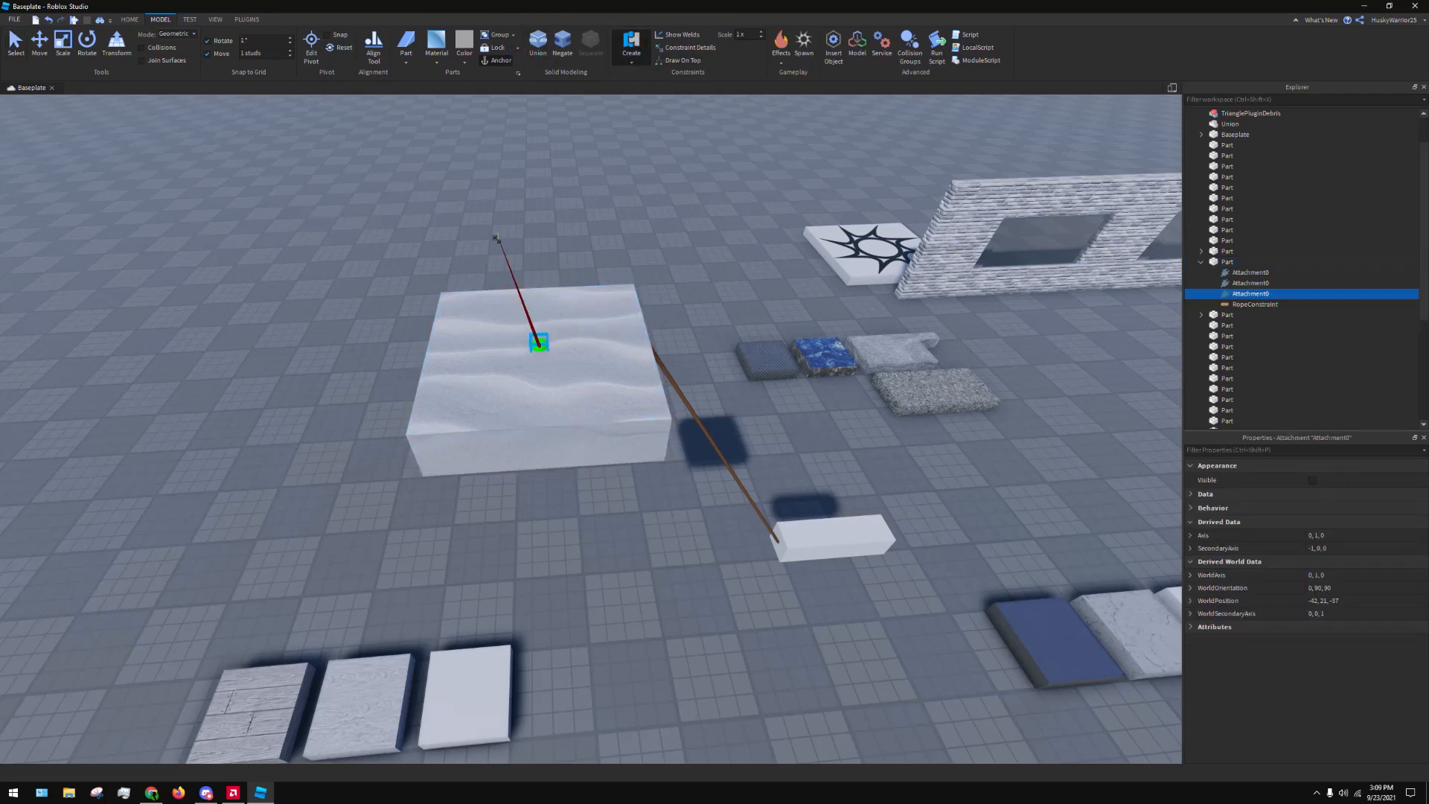
left_click(783, 547)
left_click(856, 465)
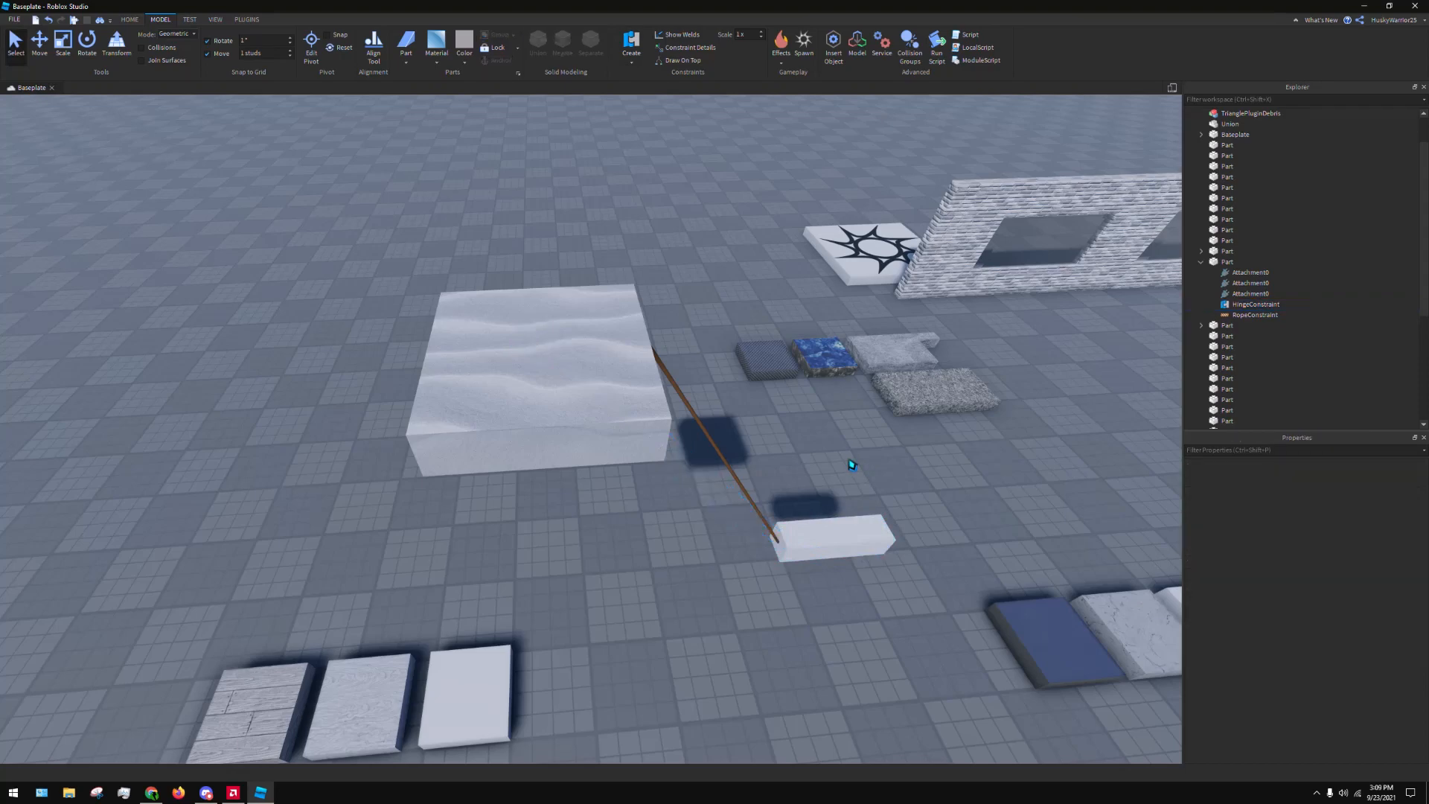
right_click_drag(828, 507, 813, 487)
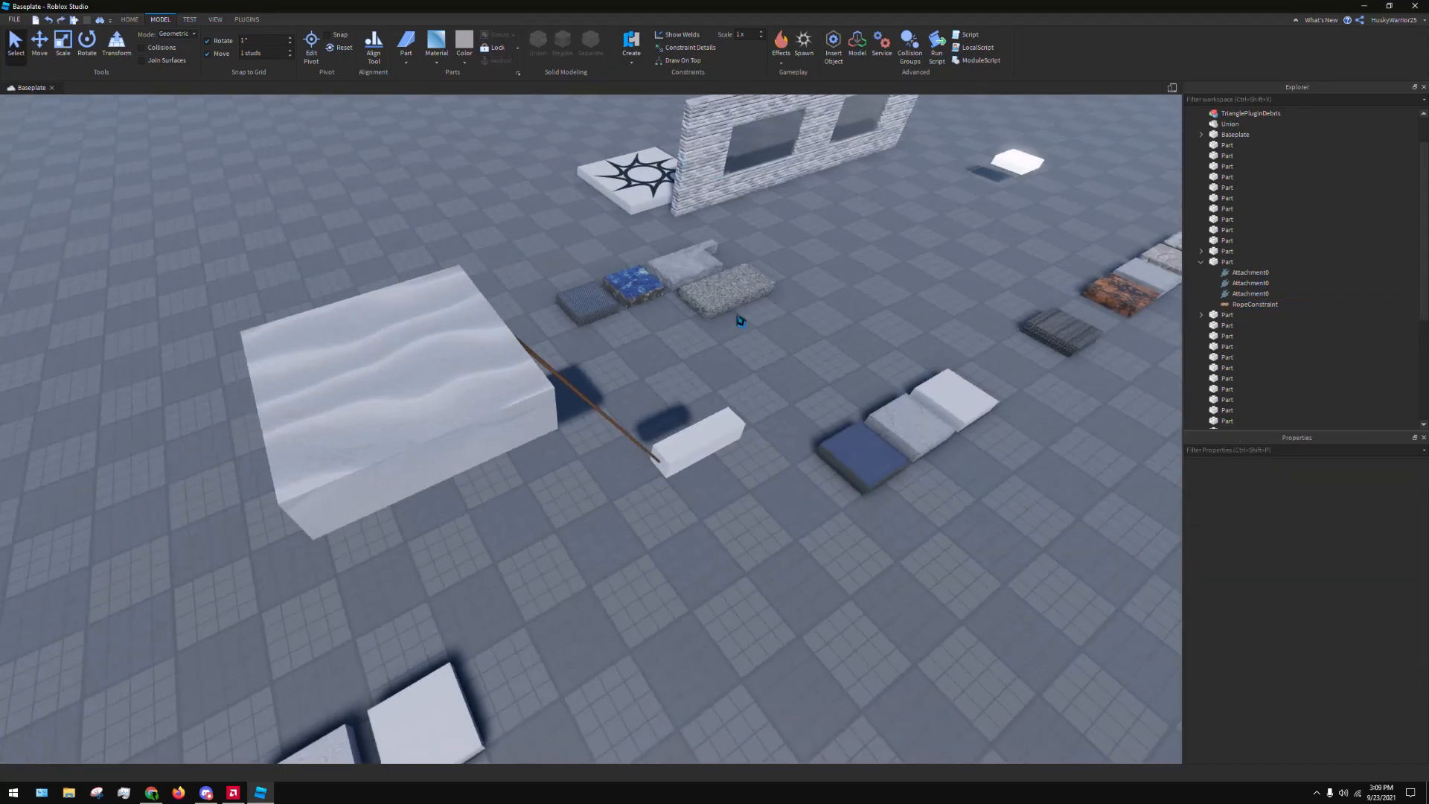
Try moving the white Ice slab at the end of its three-slab row, and undo the move
right_click_drag(780, 372, 661, 383)
key("w")
left_click(721, 428)
key("s")
key("w")
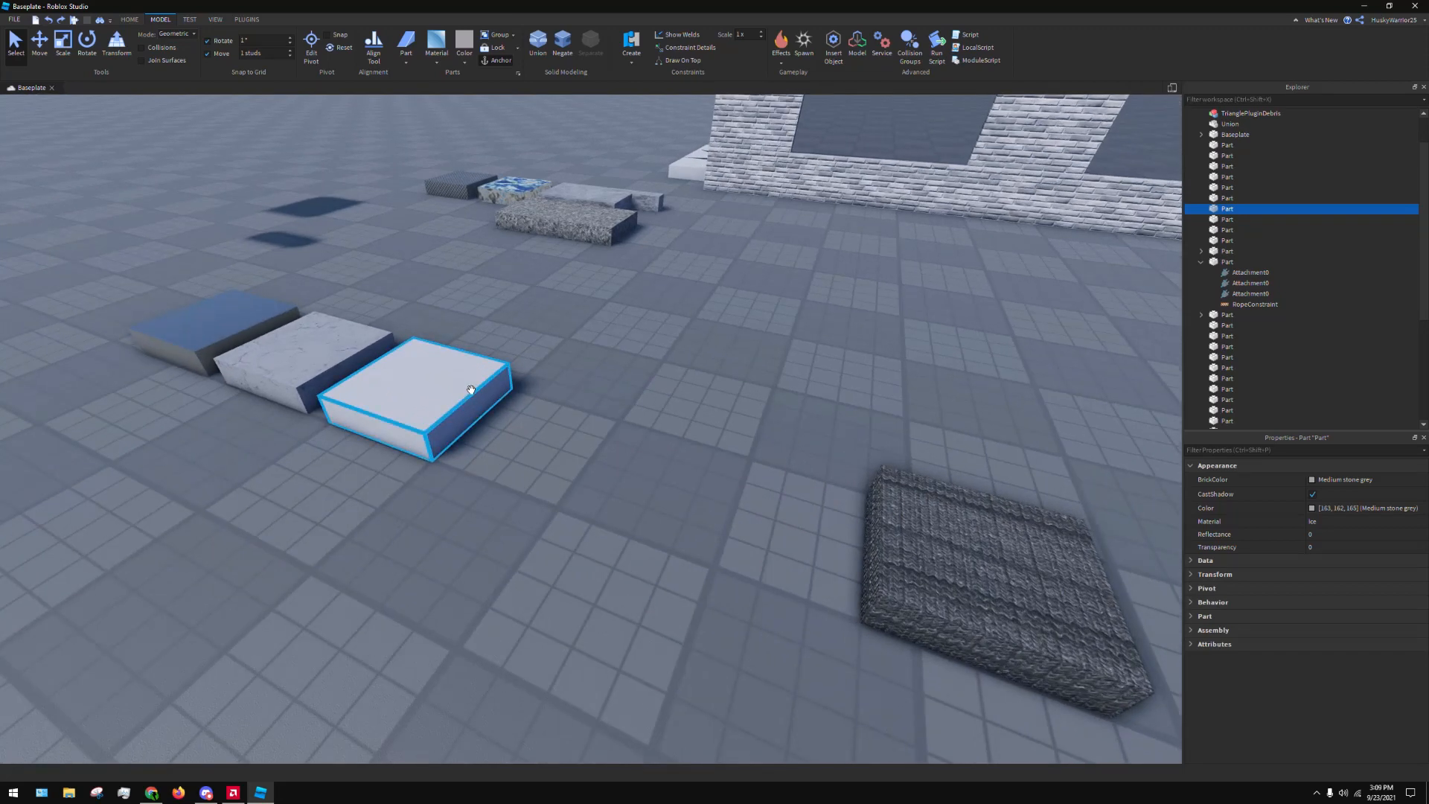
left_click_drag(471, 390, 459, 501)
key("s")
key("ctrl+z")
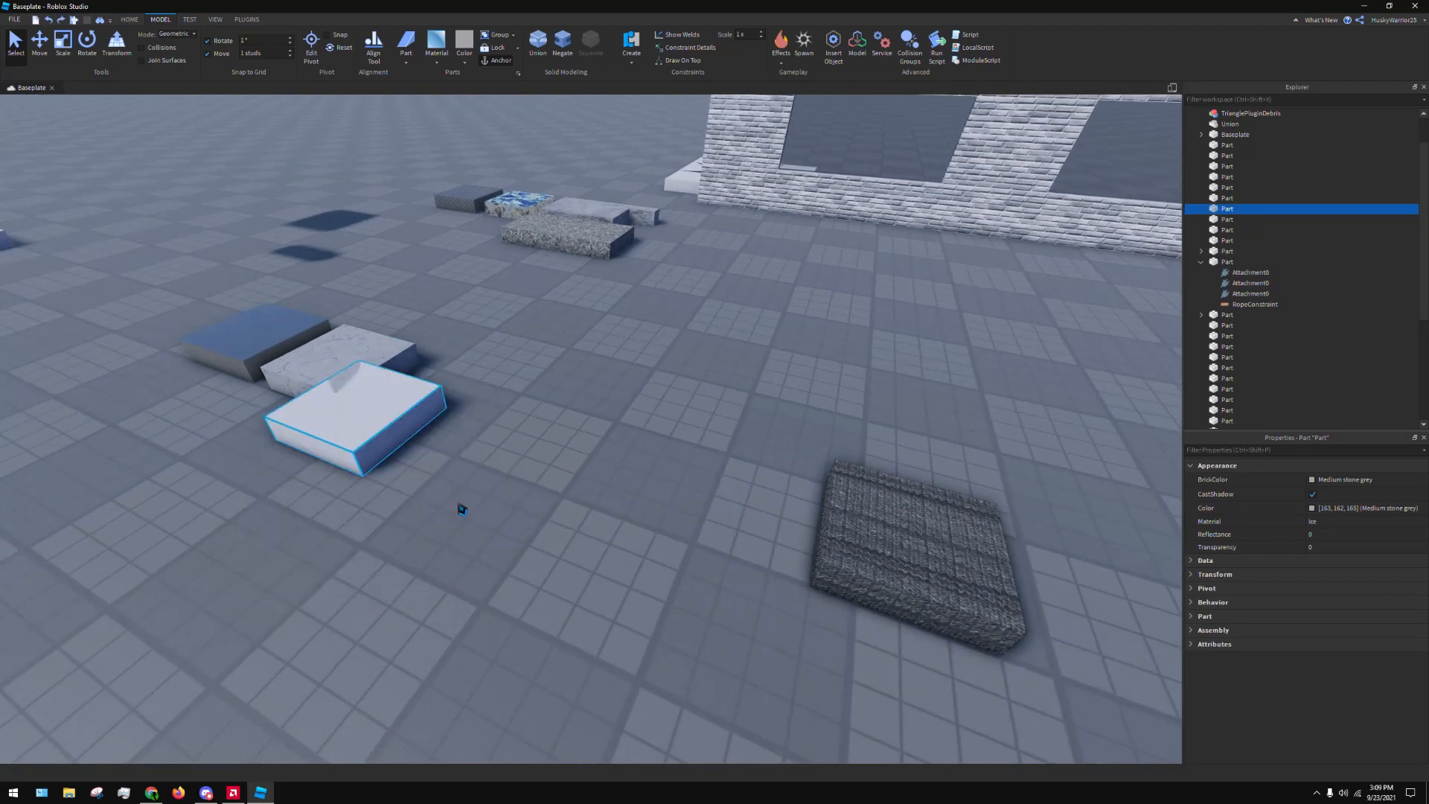
key("ctrl+z")
Duplicate the white Ice slab and place the copy on the baseplate in front of its row
key("ctrl+d")
left_click_drag(462, 406, 316, 524)
key("s")
right_click_drag(316, 524, 382, 462)
key("w")
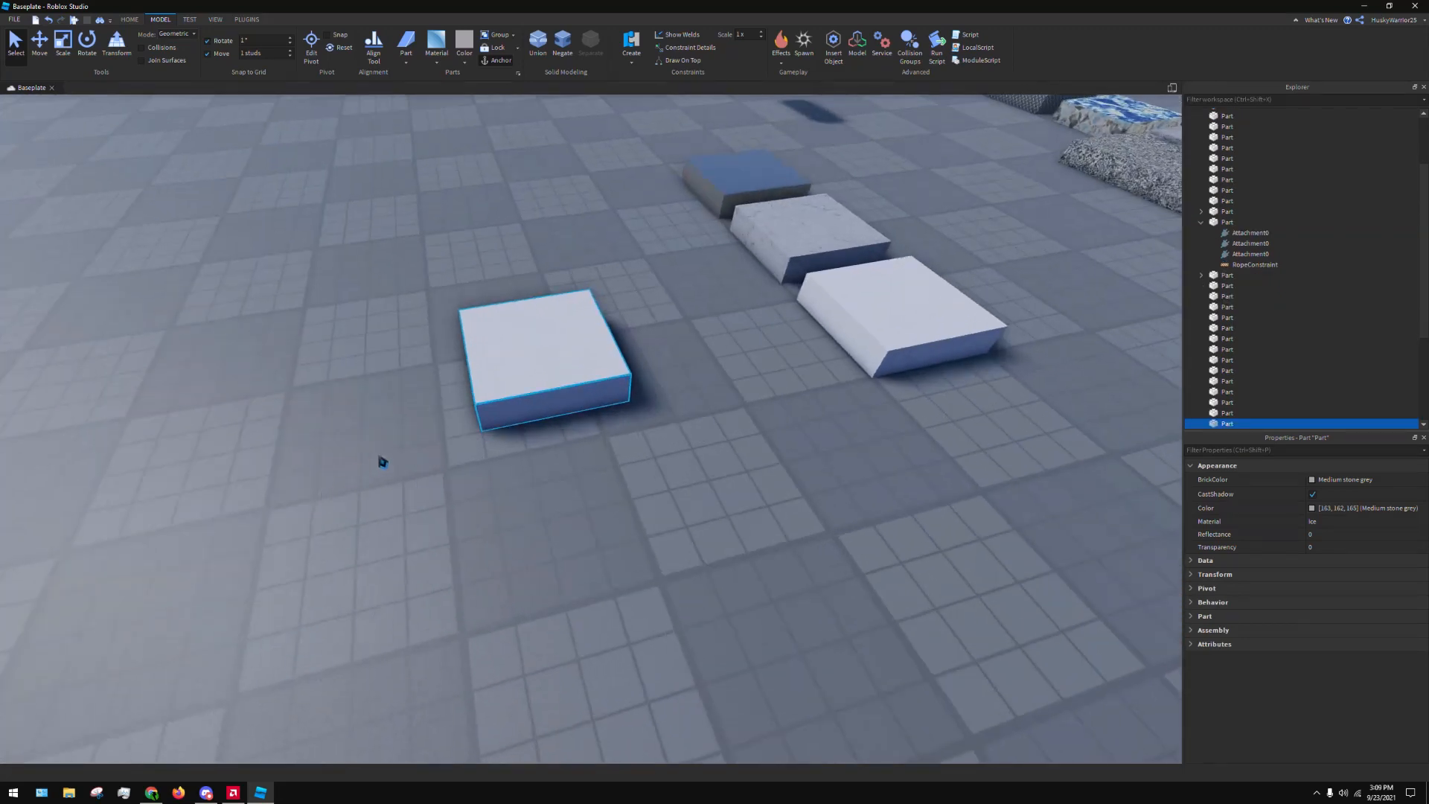
left_click(526, 332)
left_click(528, 332)
key("a")
right_click_drag(530, 332, 573, 332)
left_click(584, 303)
right_click_drag(395, 479, 685, 331)
key("s")
left_click(733, 316)
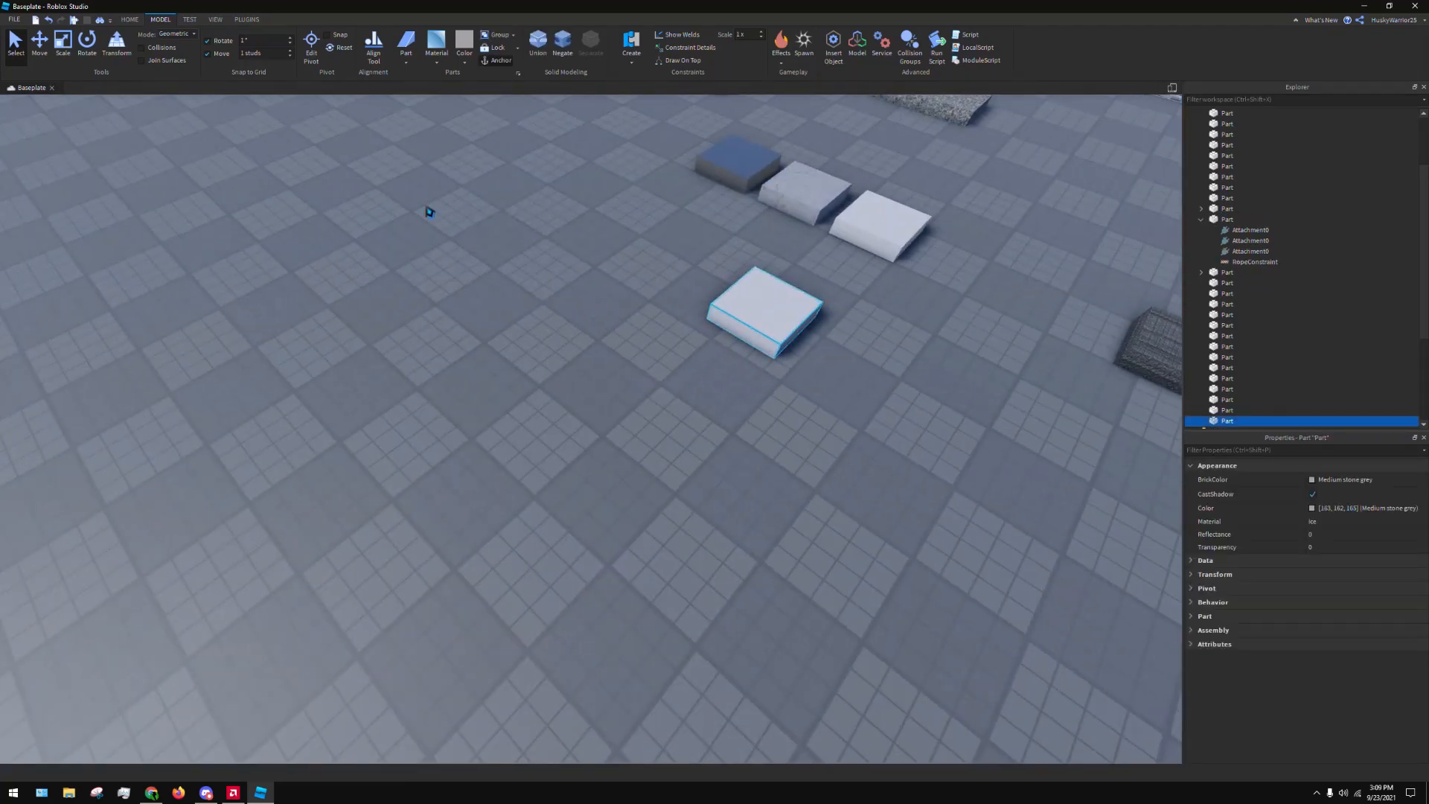
Raise the copied Ice slab well above the baseplate
key("ctrl+4")
left_click(35, 52)
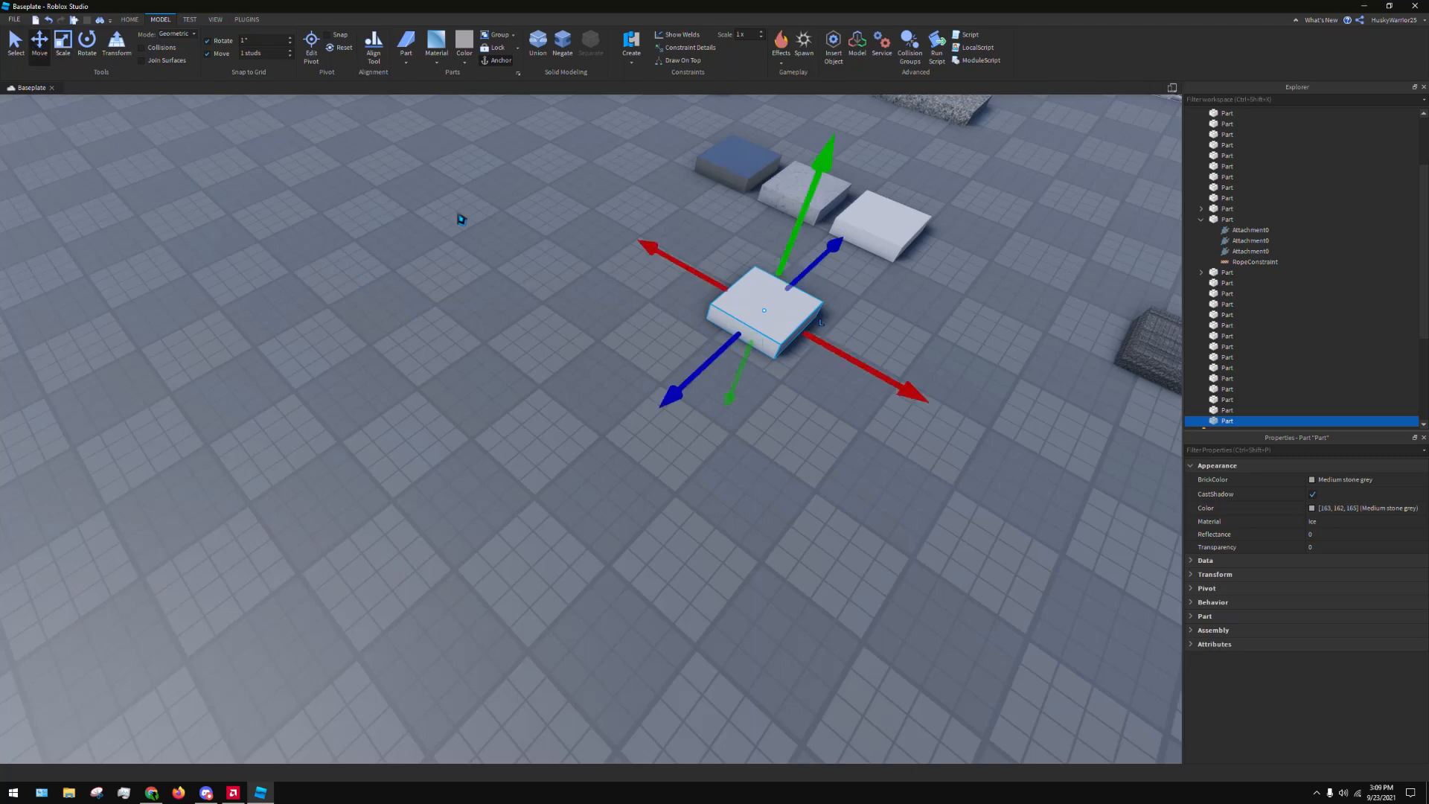
key("a")
right_click_drag(625, 488, 715, 445)
left_click_drag(765, 493, 763, 254)
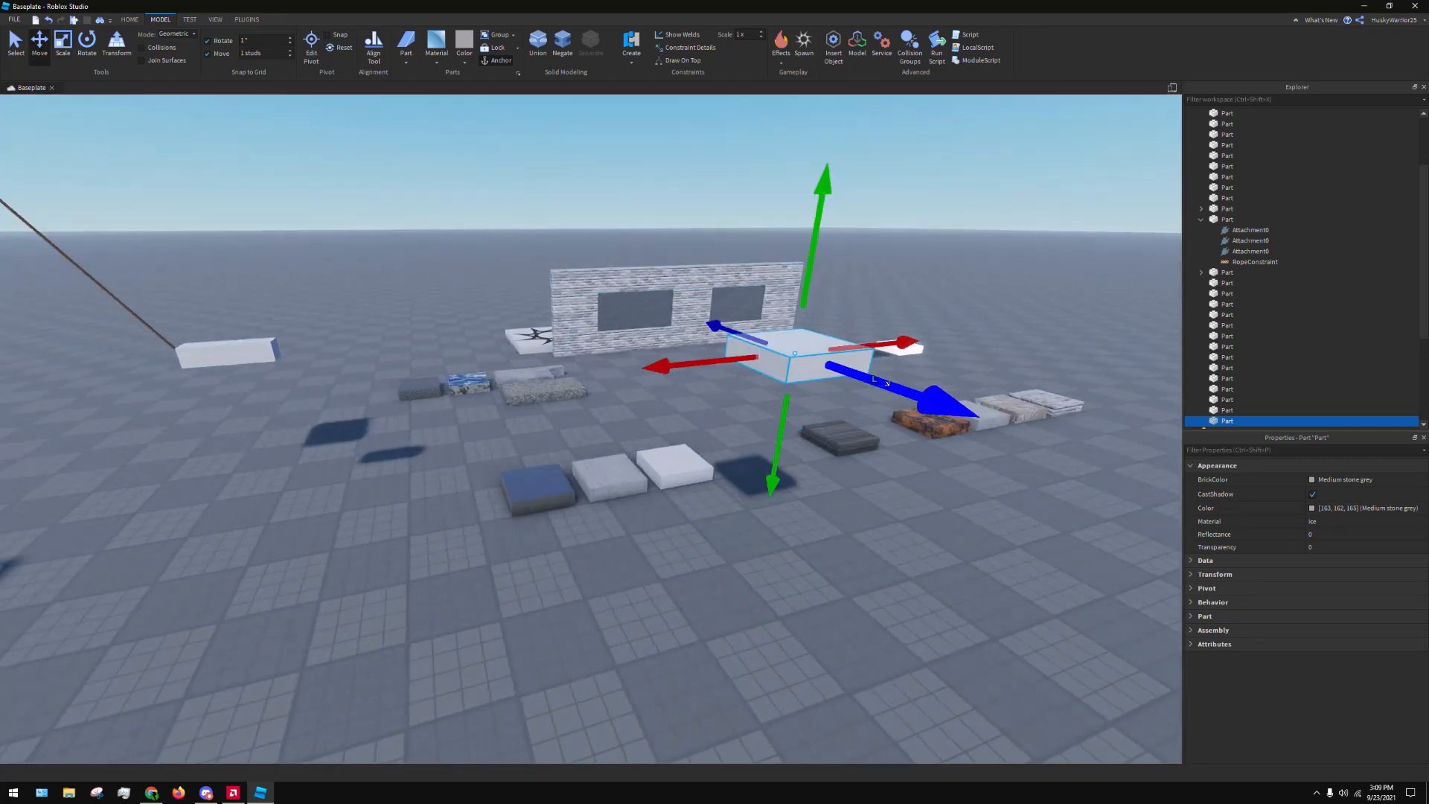
right_click_drag(763, 253, 733, 327)
key("d")
key("s")
Scale the raised Ice slab in width and depth into a large flat platform, and deselect it
left_click(69, 46)
key("s")
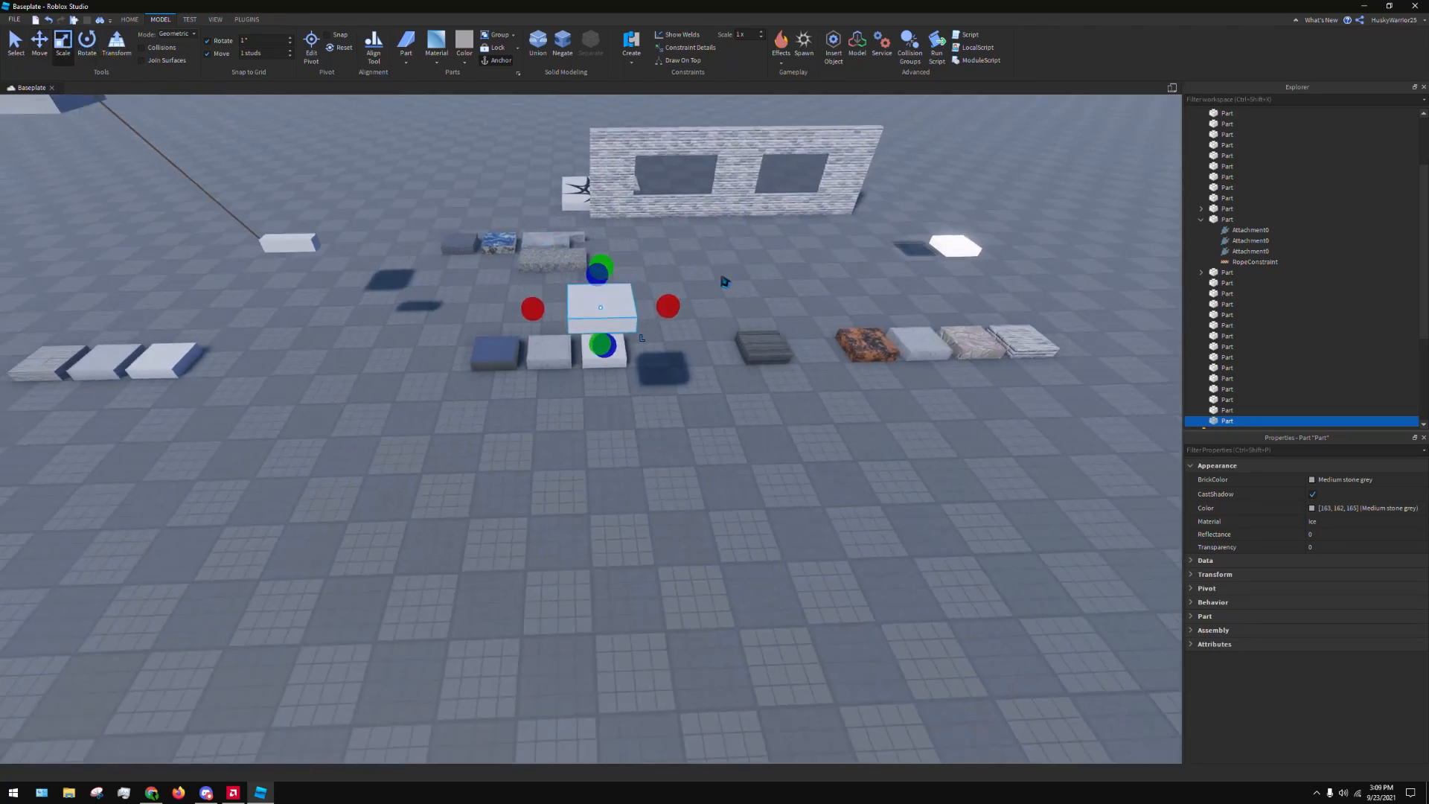
left_click_drag(670, 306, 840, 302)
left_click_drag(695, 341, 746, 657)
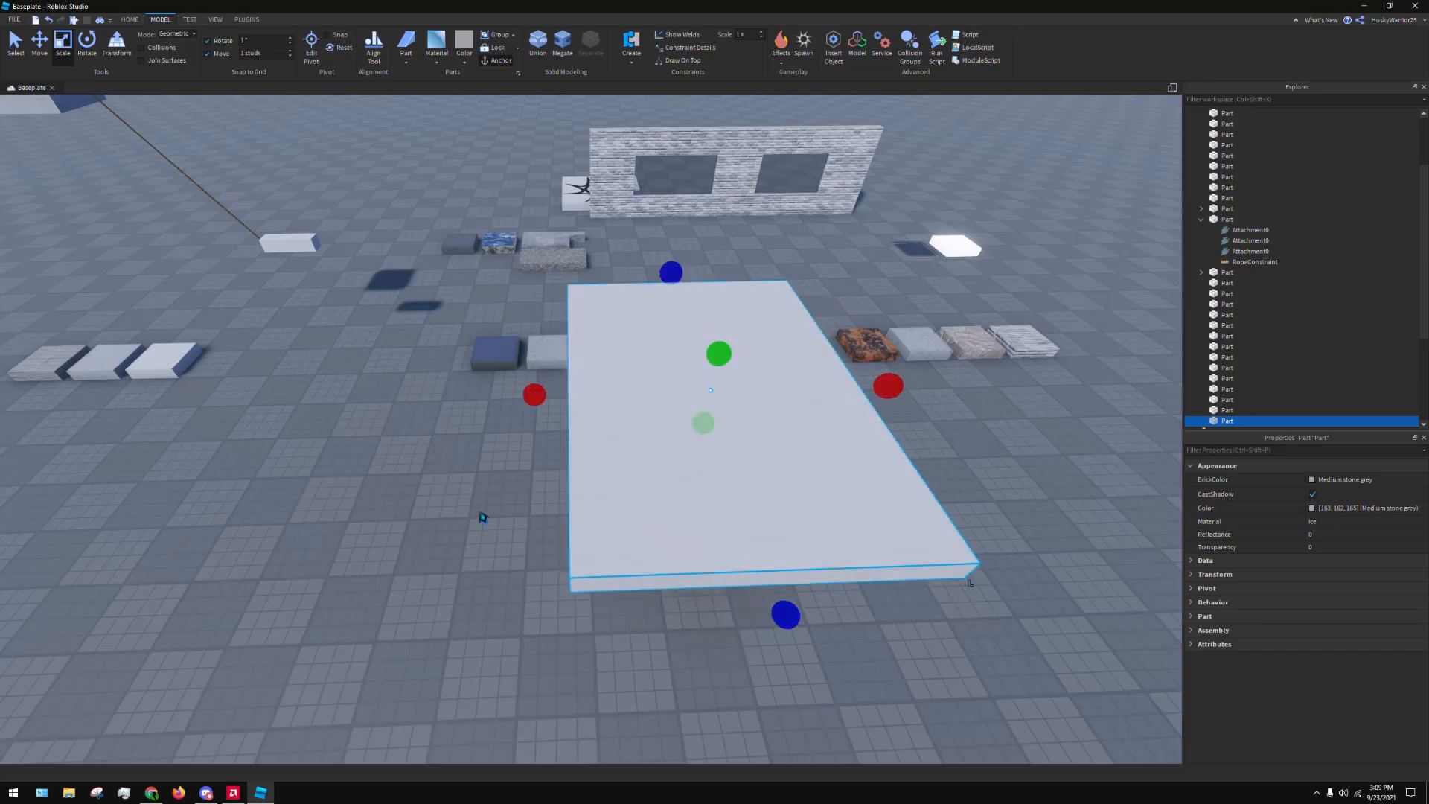
left_click(484, 518)
Insert a Cylinder part at the platform's edge and shorten its length
key("a")
right_click_drag(483, 518, 537, 496)
key("w")
left_click(406, 65)
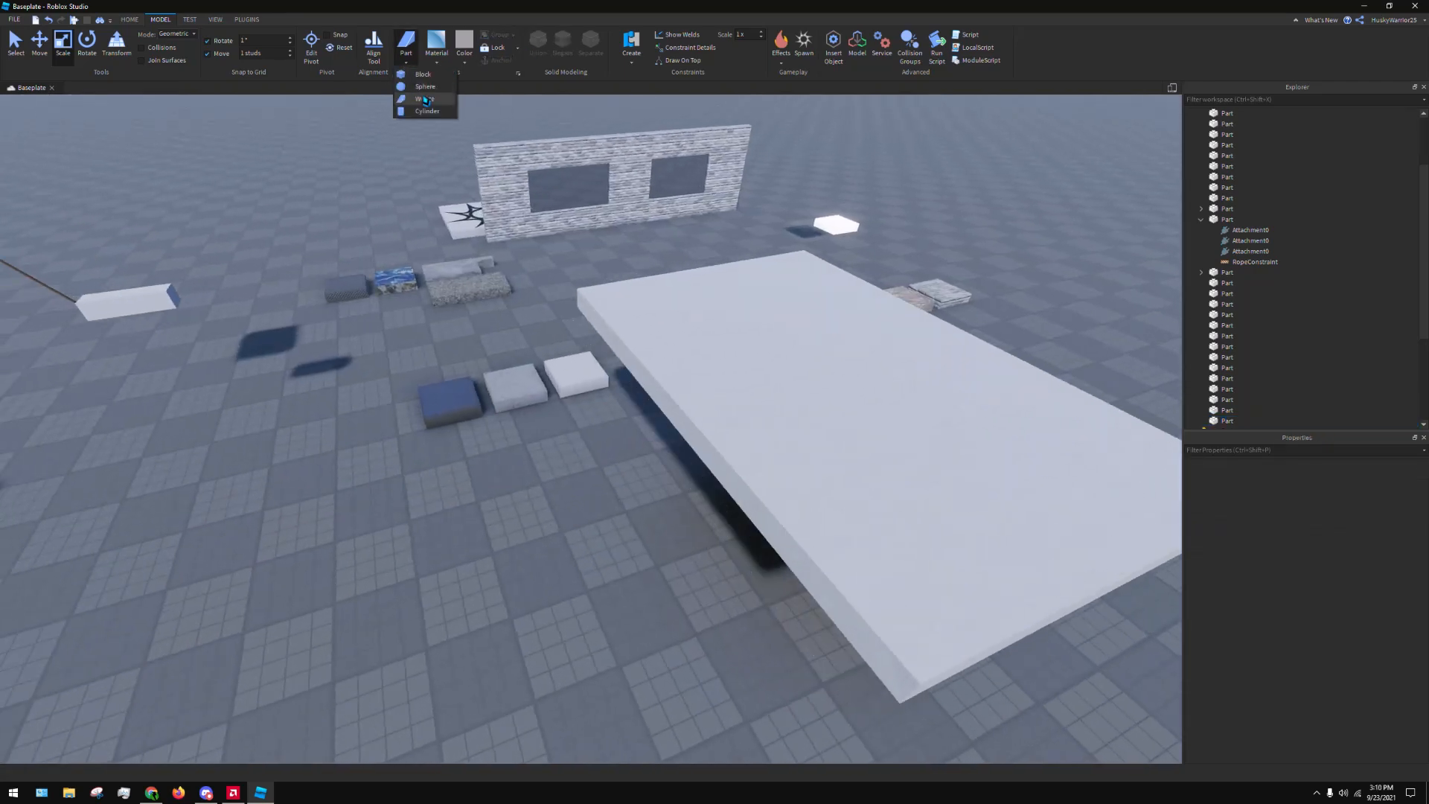
left_click(435, 110)
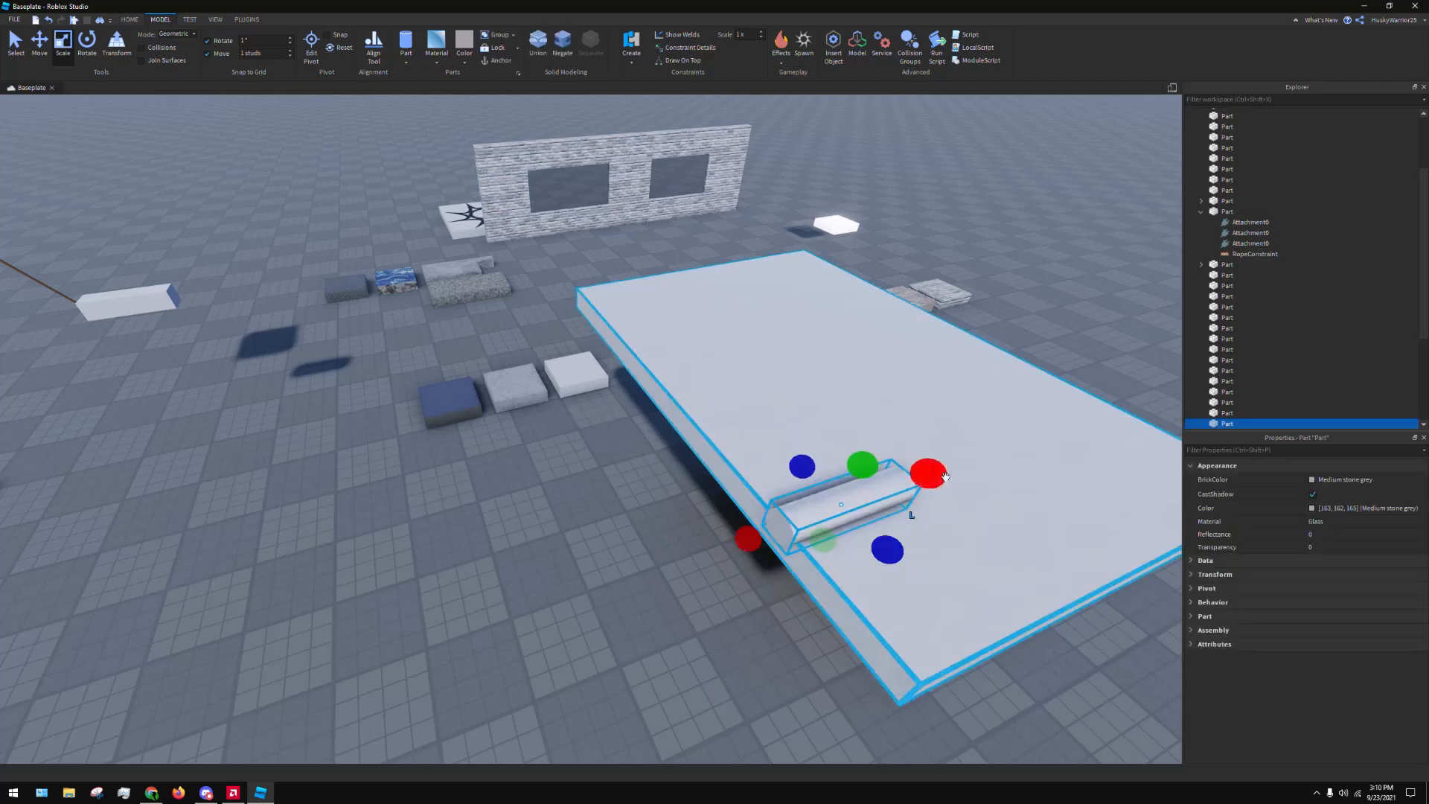
left_click_drag(942, 477, 859, 524)
right_click_drag(859, 524, 745, 484)
Enlarge the cylinder's diameter to well beyond the platform's thickness and trim its length from the inner end
key("a")
left_click_drag(658, 416, 783, 499)
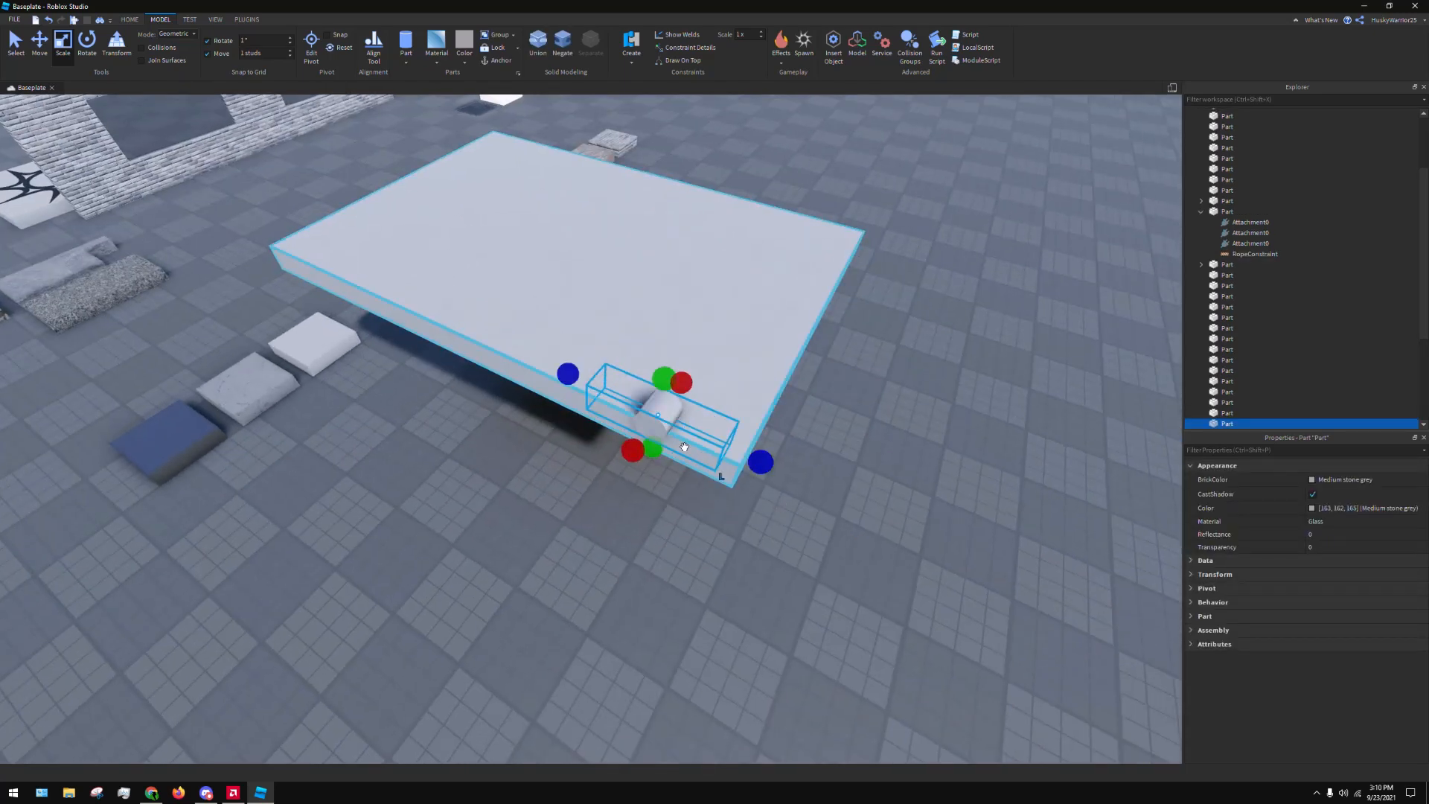
left_click_drag(665, 379, 651, 298)
left_click_drag(638, 426, 578, 513)
right_click_drag(579, 514, 601, 461)
key("d")
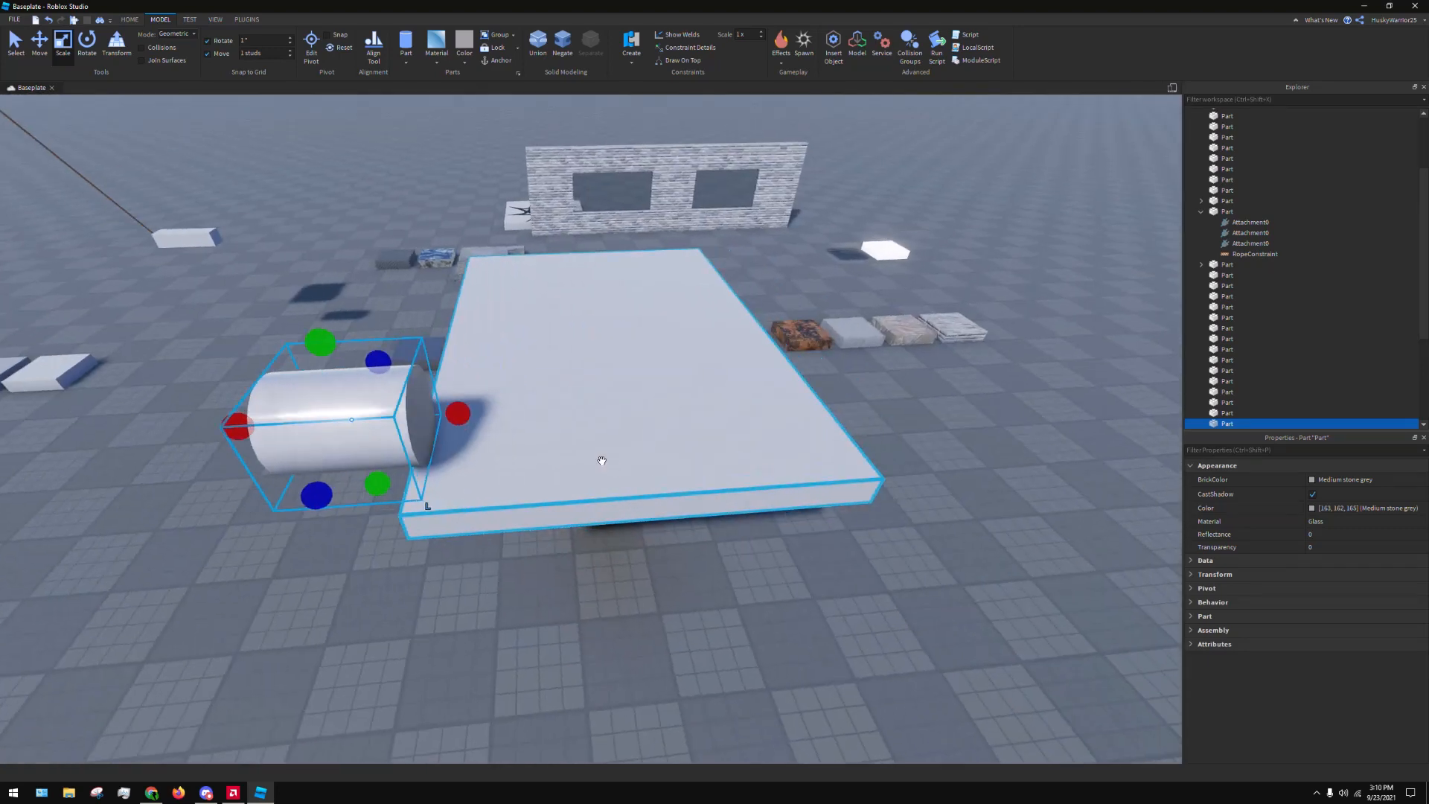
left_click_drag(466, 422, 433, 422)
key("a")
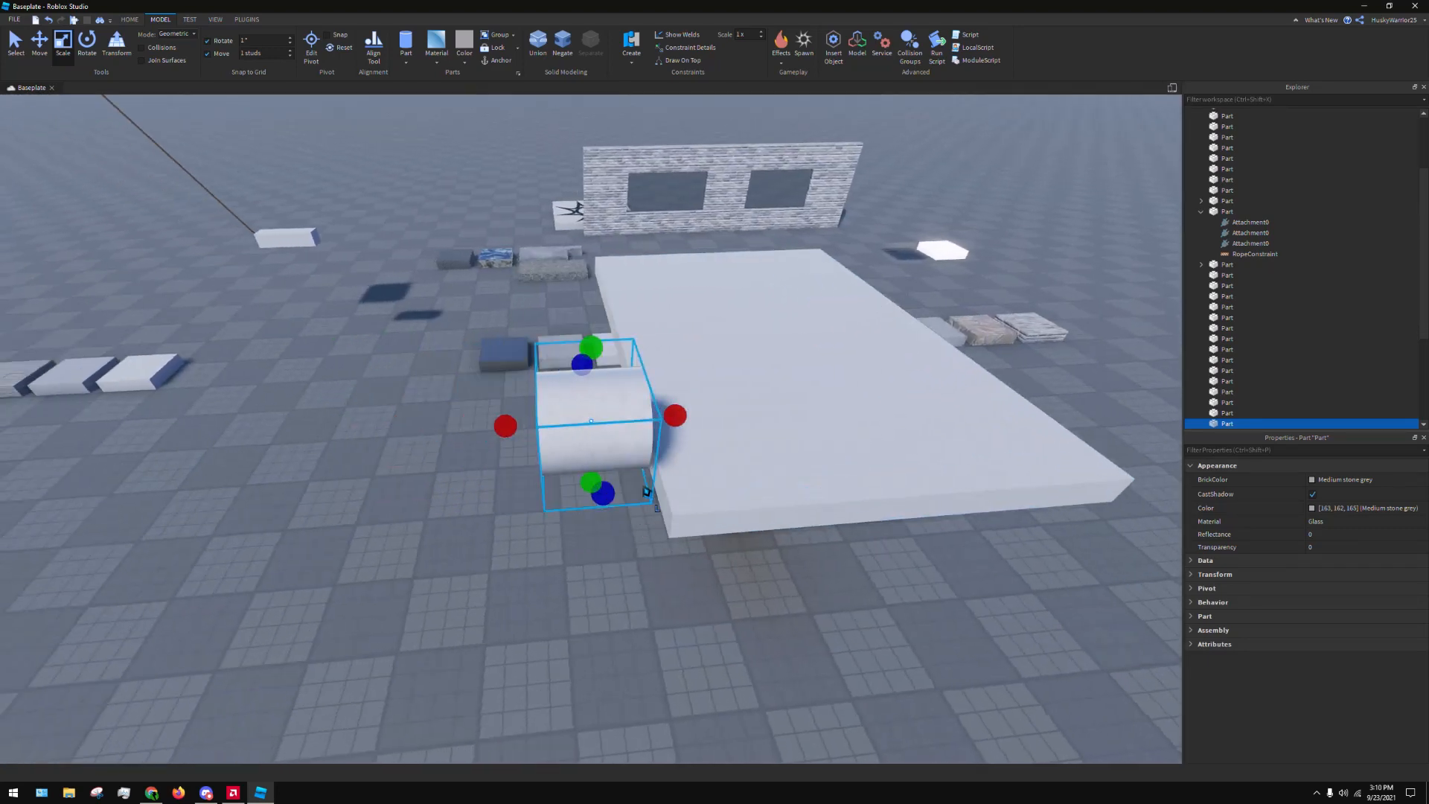
Move the cylinder clear of the platform's side edge and deselect it
left_click(49, 46)
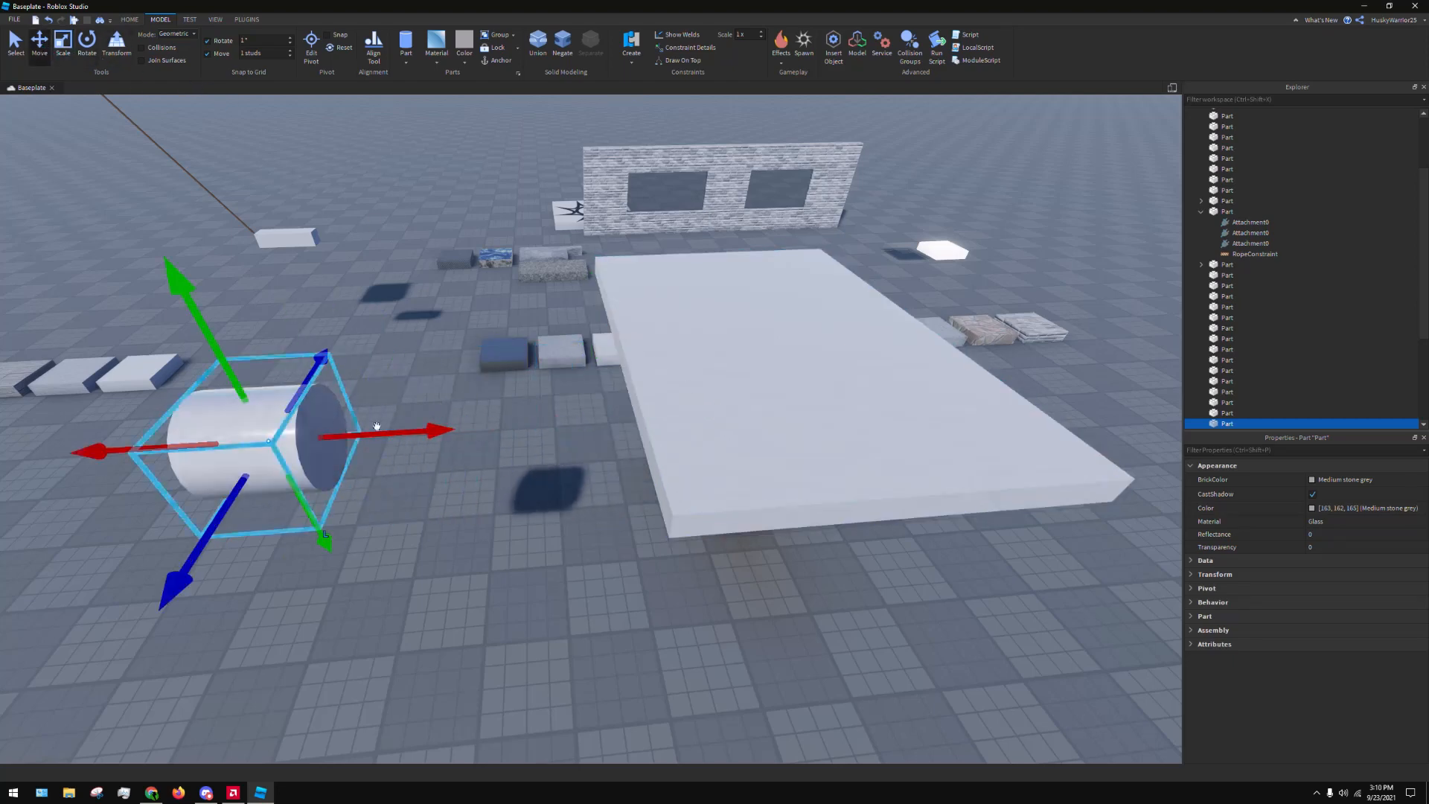
left_click(517, 535)
left_click(315, 431)
left_click(529, 513)
right_click_drag(530, 513, 549, 453)
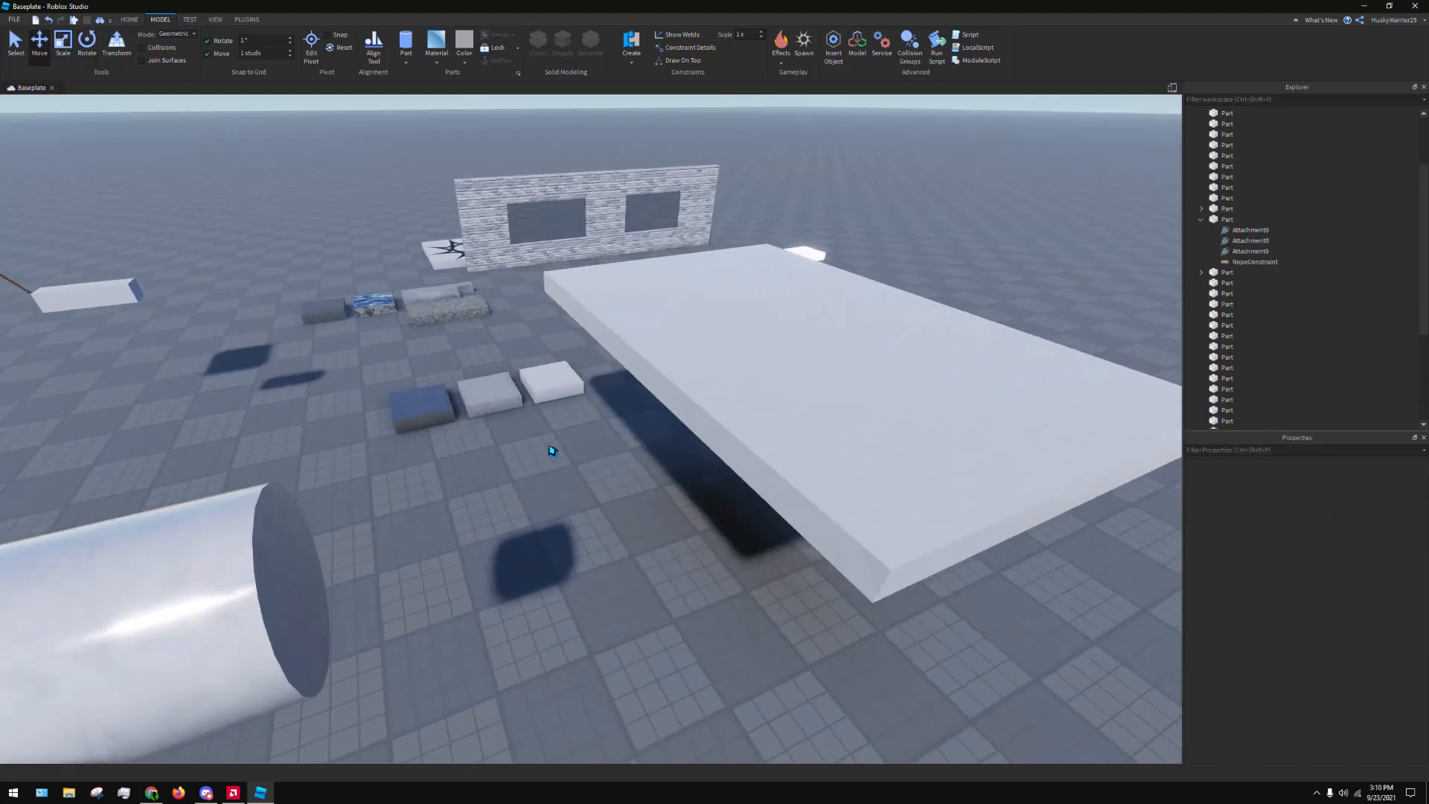
Move the remaining white Ice slab from its row up against the platform's side edge
left_click(553, 368)
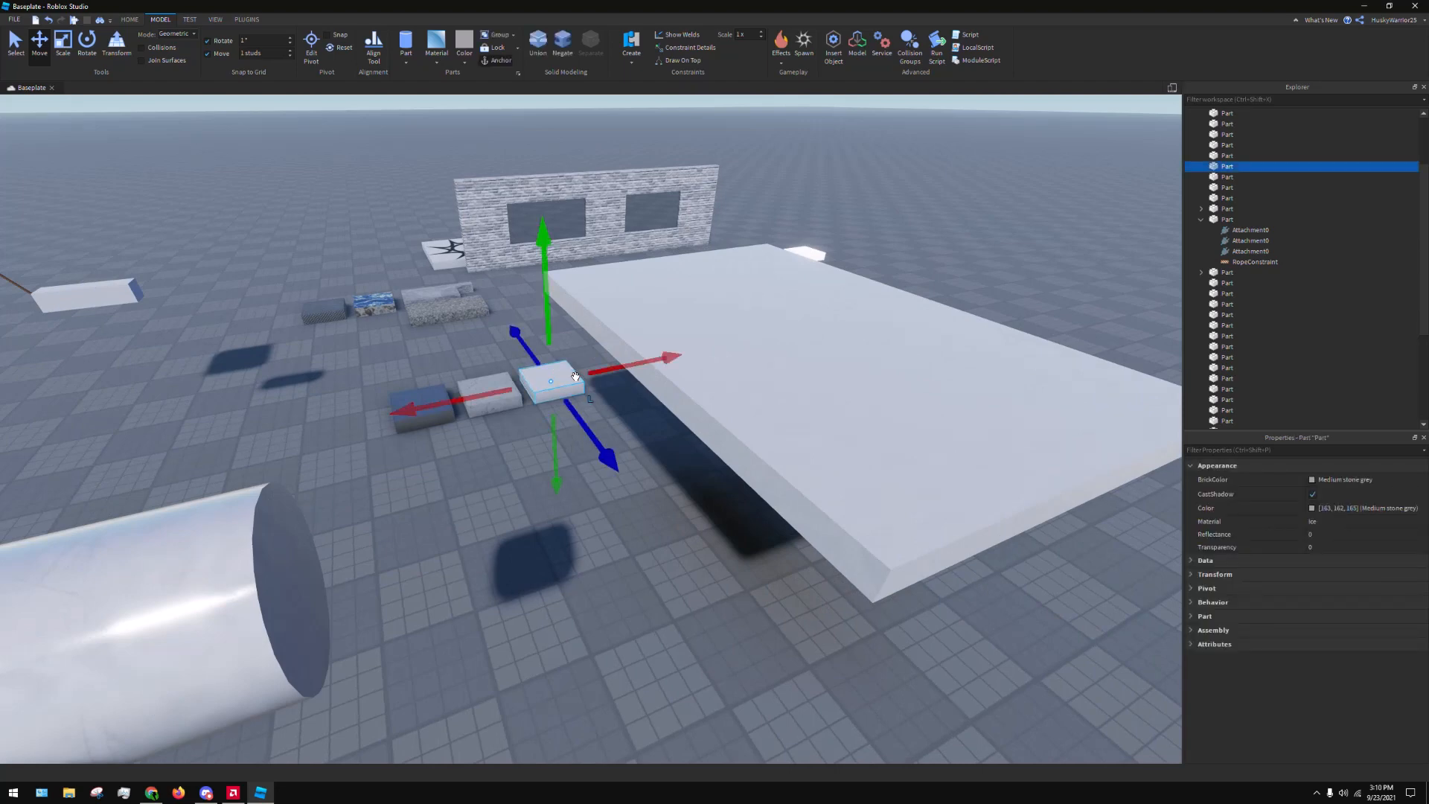
left_click_drag(568, 380, 720, 515)
left_click(550, 508)
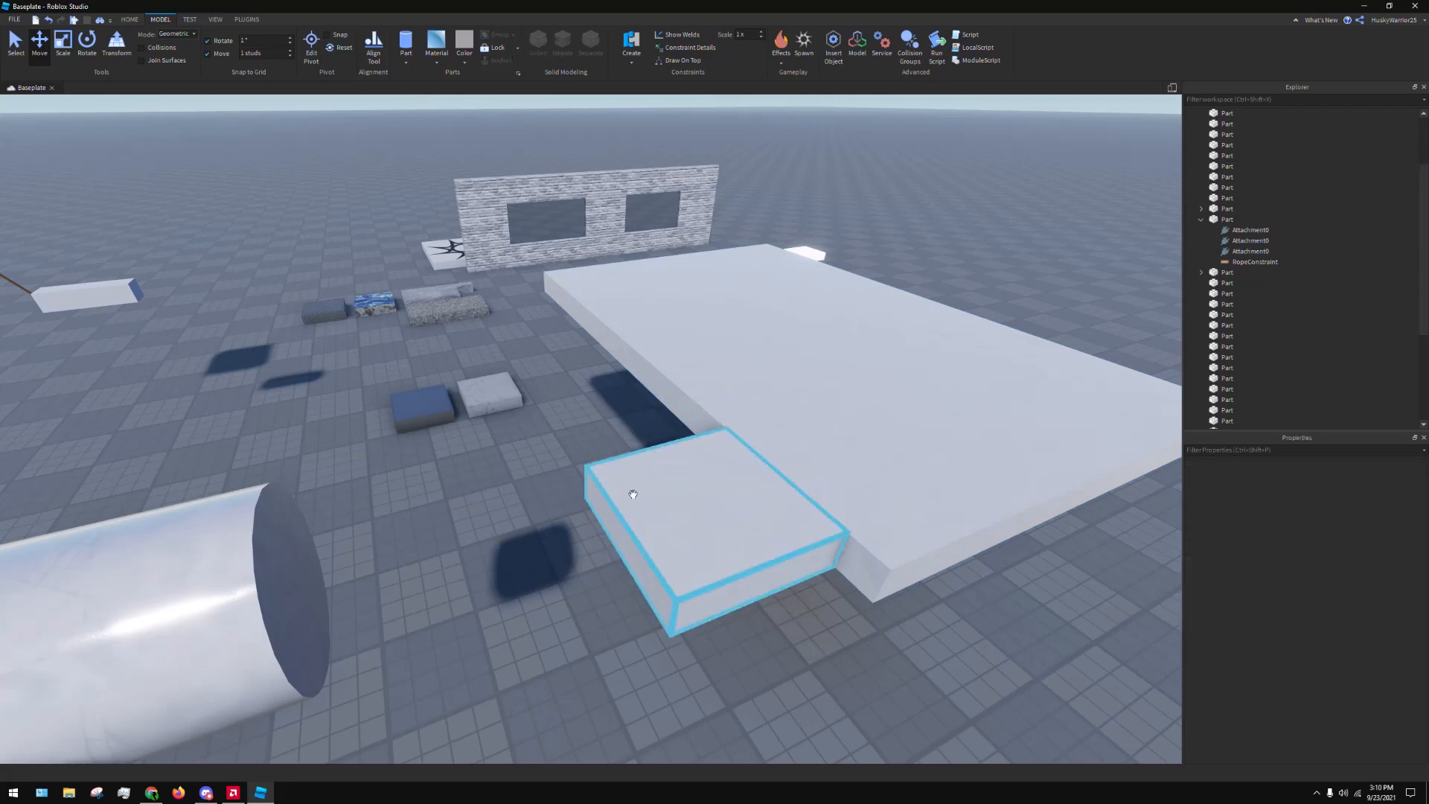
Scale the Ice slab at the platform's edge down to a short, narrow block, and deselect it
left_click(628, 492)
left_click(81, 51)
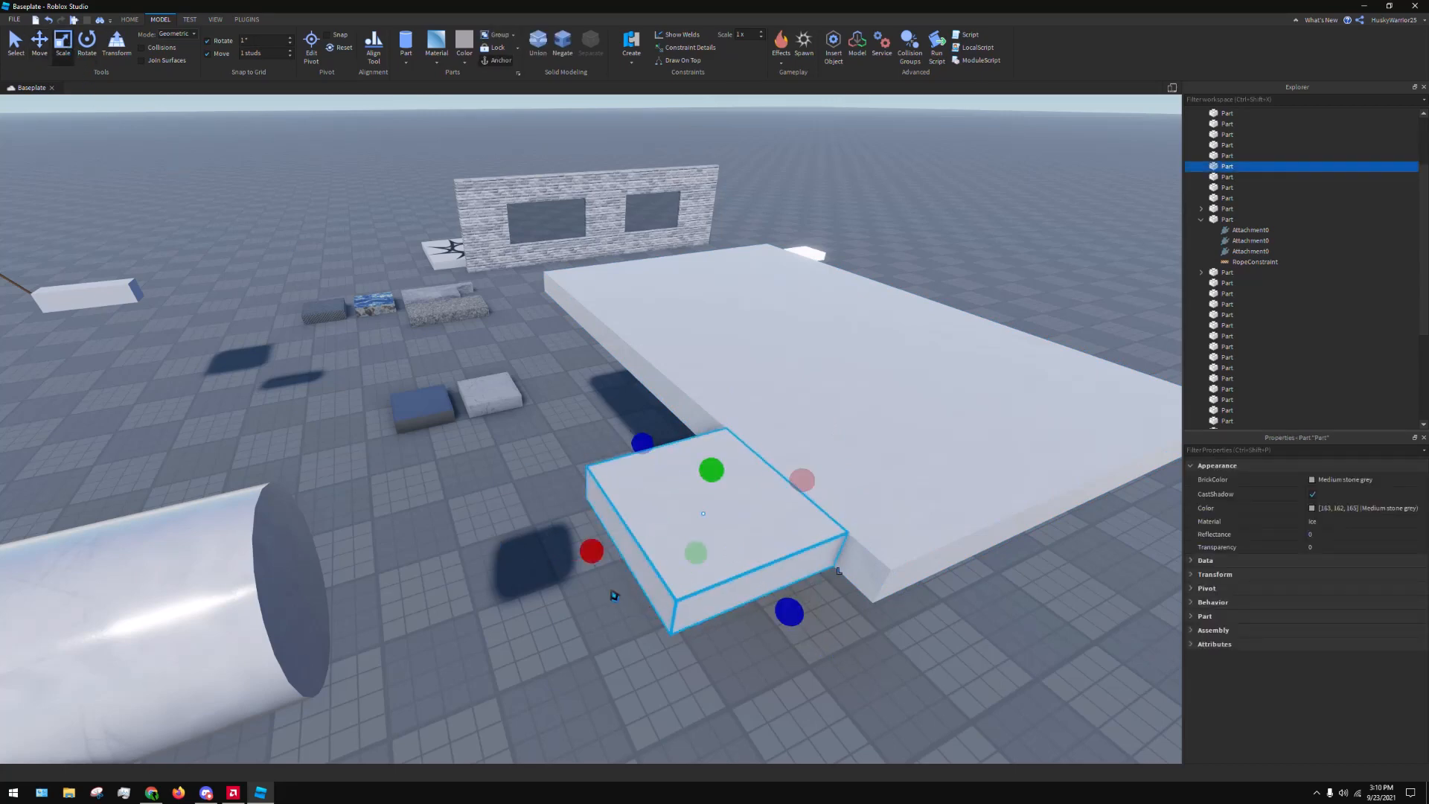
left_click_drag(591, 552, 725, 503)
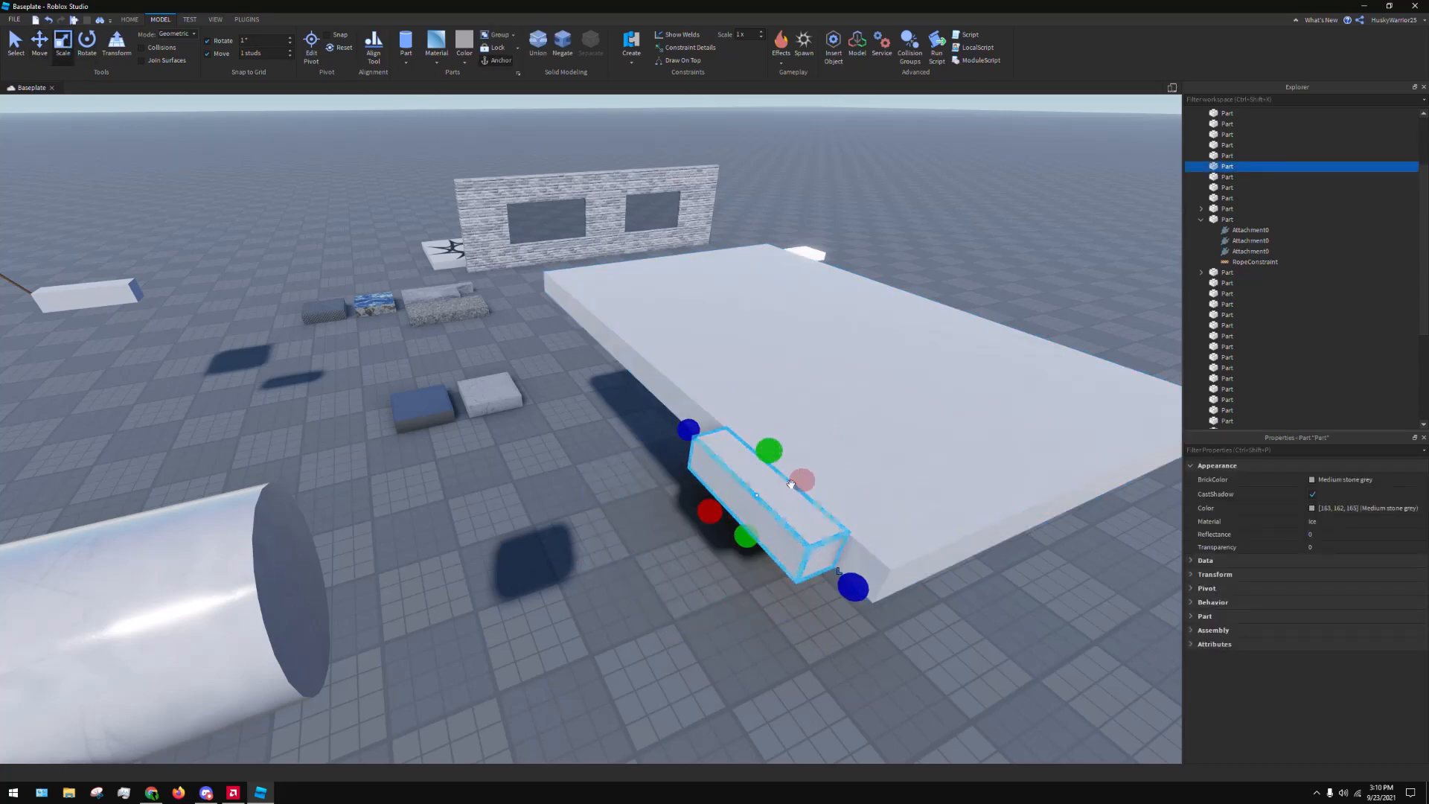
right_click_drag(783, 479, 791, 483)
left_click_drag(770, 475, 727, 476)
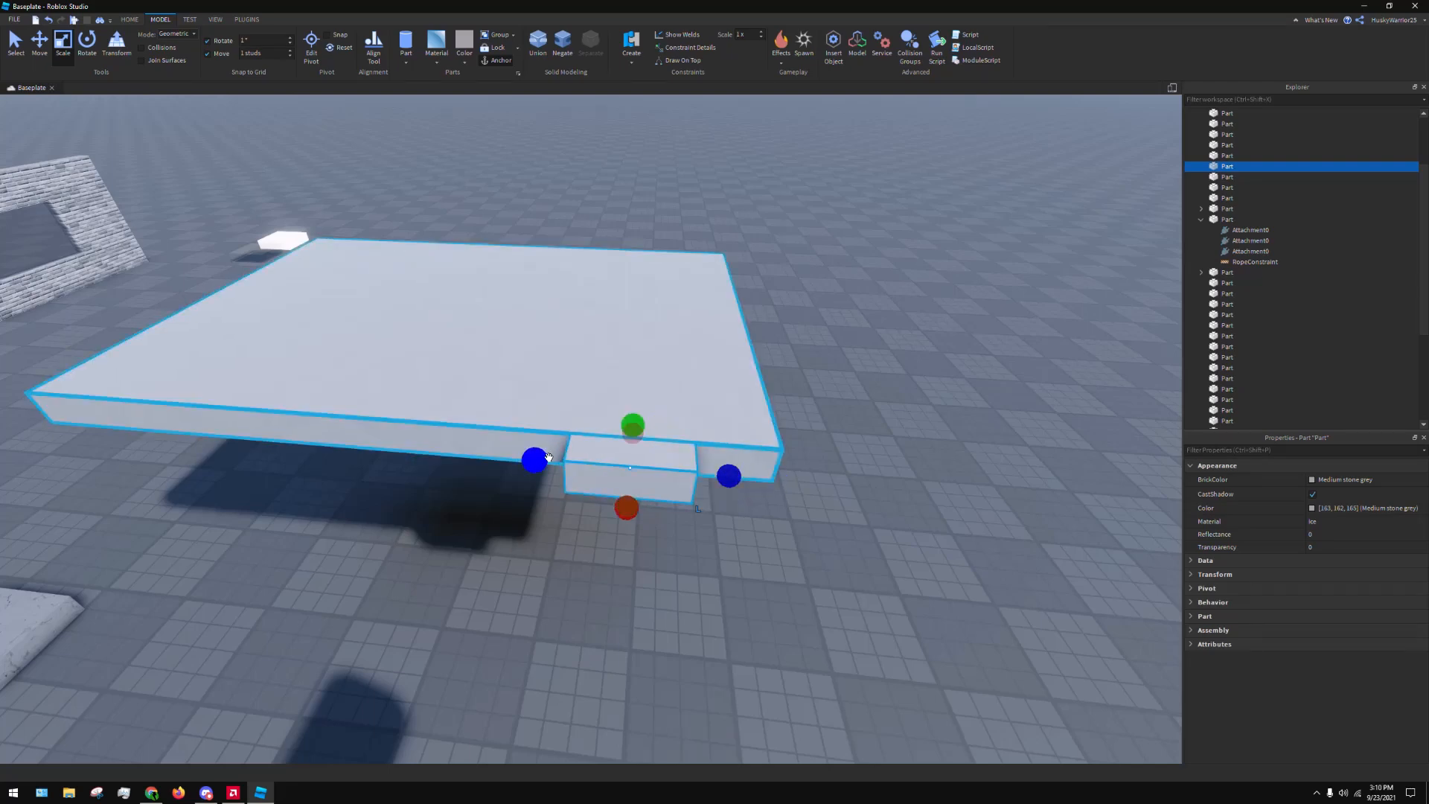
left_click_drag(534, 460, 566, 469)
left_click(626, 602)
left_click(666, 449)
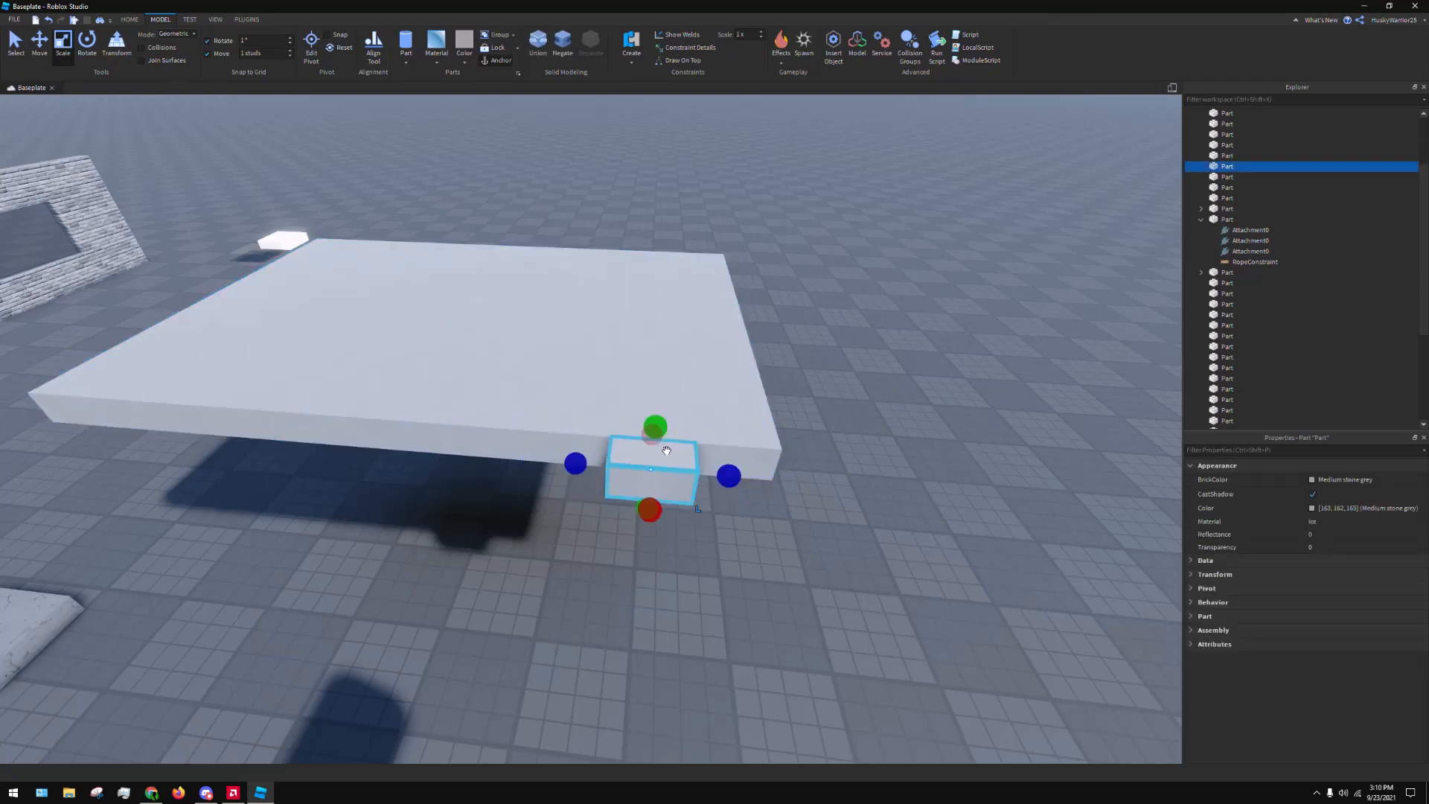
left_click(925, 212)
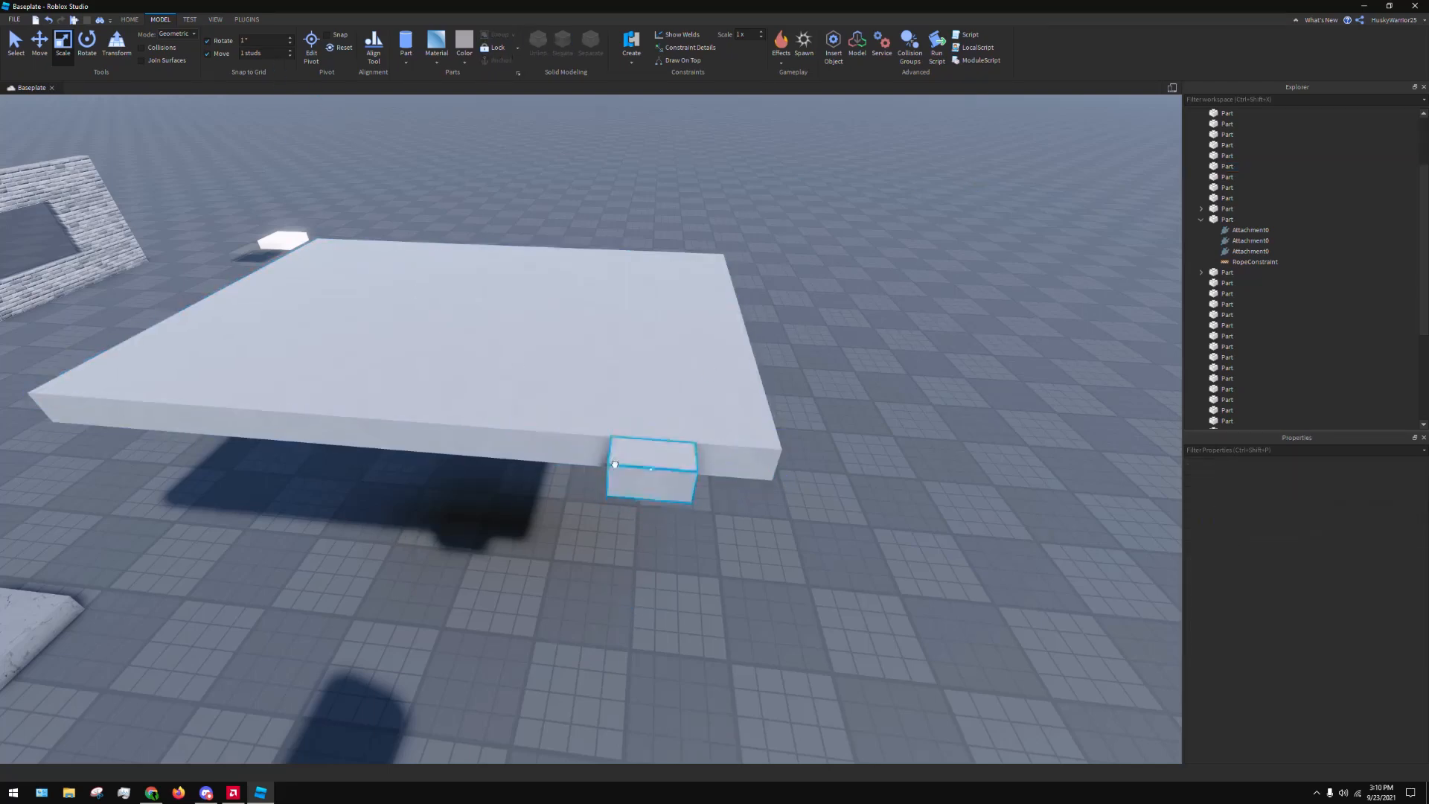
Adjust the small block's height on the platform's side, duplicate it, and space the two blocks toward opposite ends of that edge
left_click(670, 497)
left_click(46, 50)
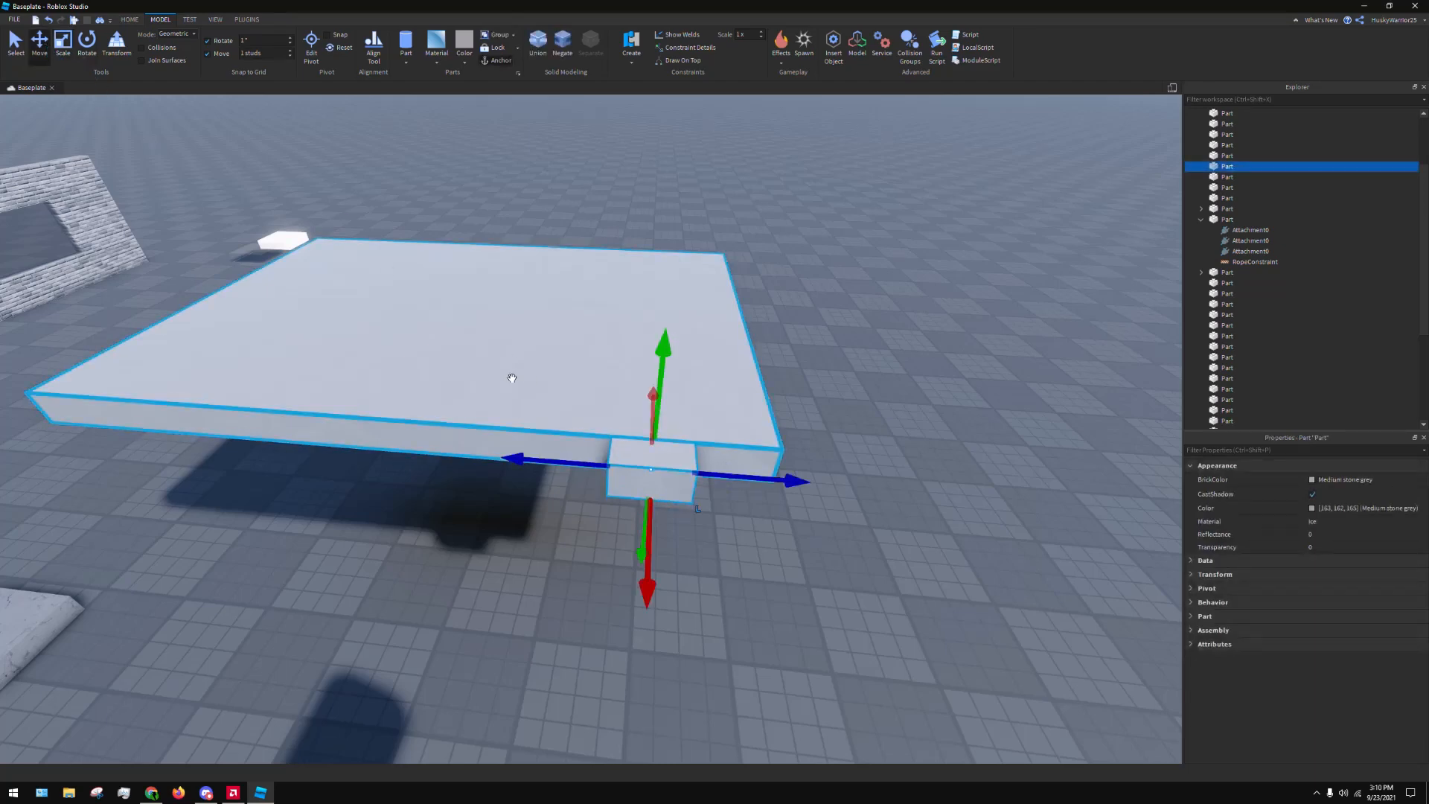
left_click(655, 446)
left_click_drag(667, 307, 664, 341)
key("a")
left_click_drag(798, 480, 578, 474)
left_click(906, 504)
Select both small blocks on the platform's edge together, duplicate them, and clear the selection
left_click(1024, 476)
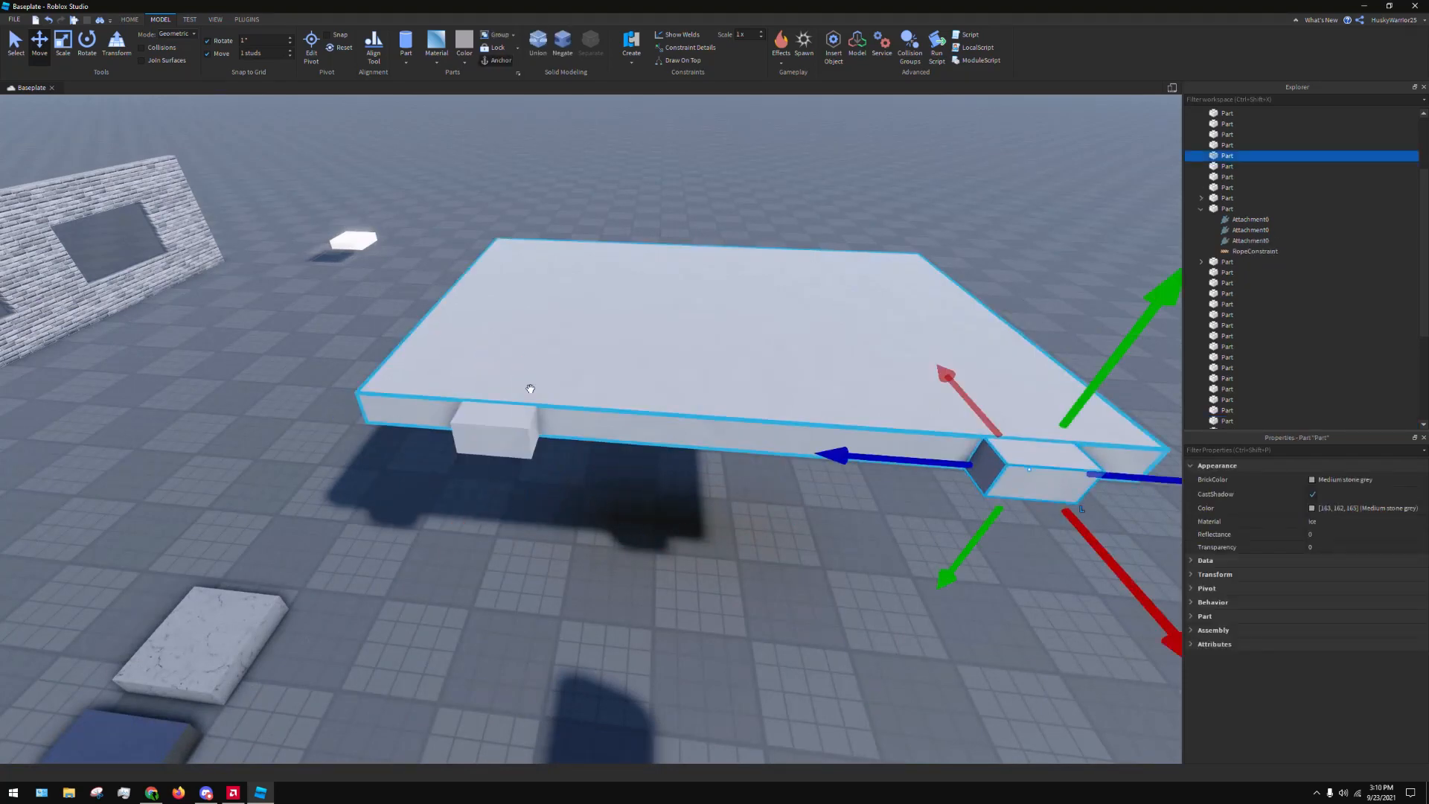
left_click(482, 433, "ctrl")
key("a")
right_click_drag(515, 432, 519, 433)
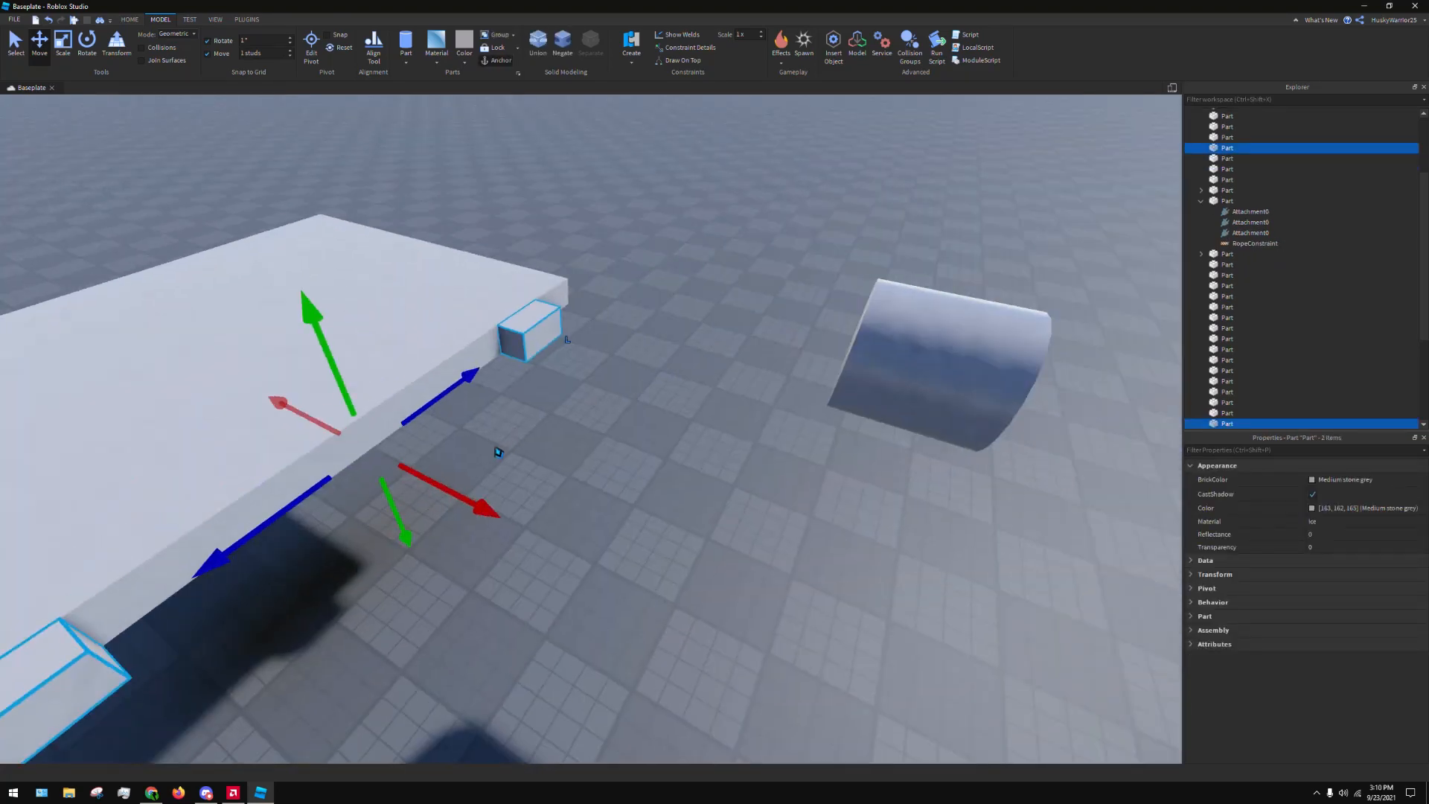
key("ctrl+d")
key("a")
left_click(471, 503)
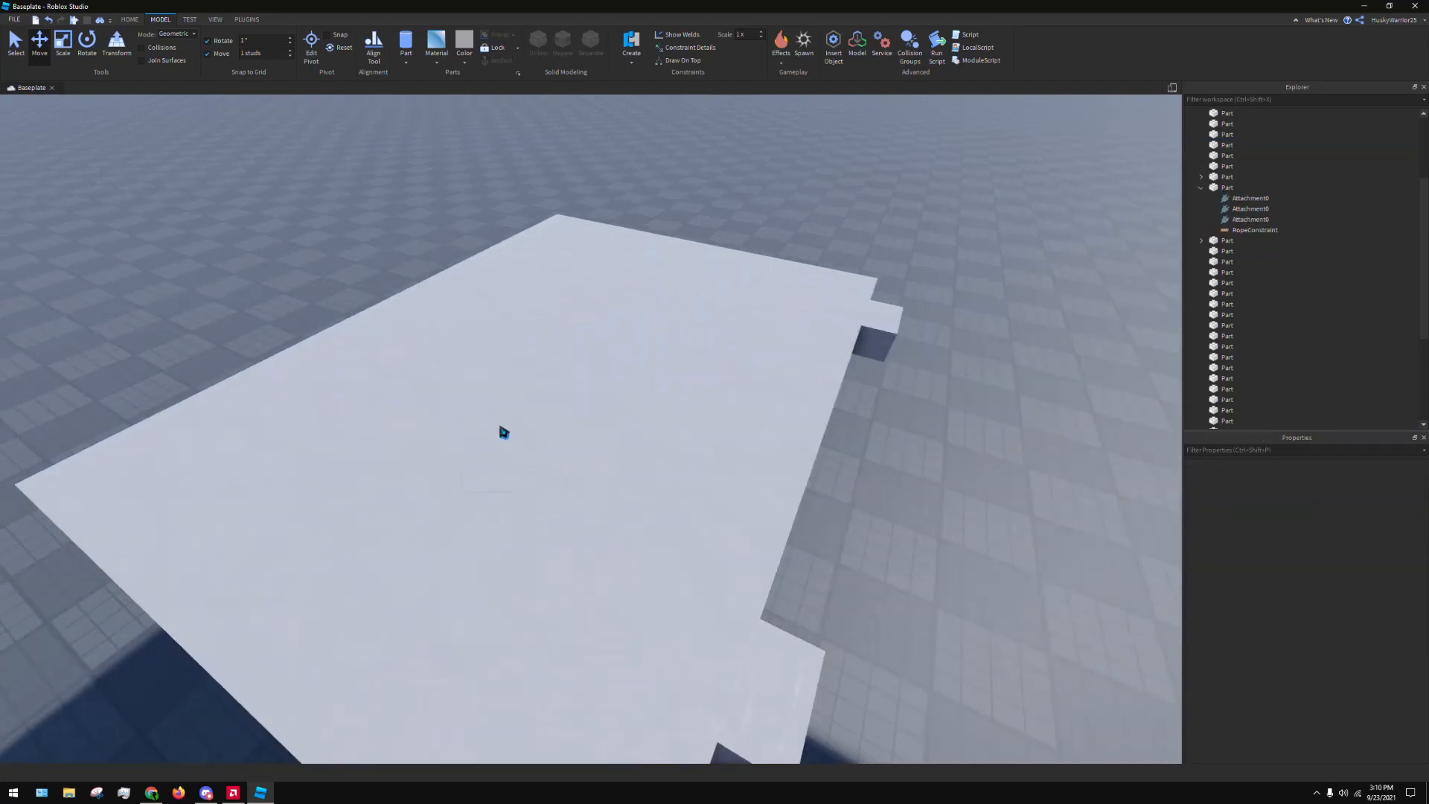
Undo and redo the latest changes to the duplicated pair of blocks
key("a")
key("s")
right_click_drag(431, 366, 520, 389)
key("ctrl+z")
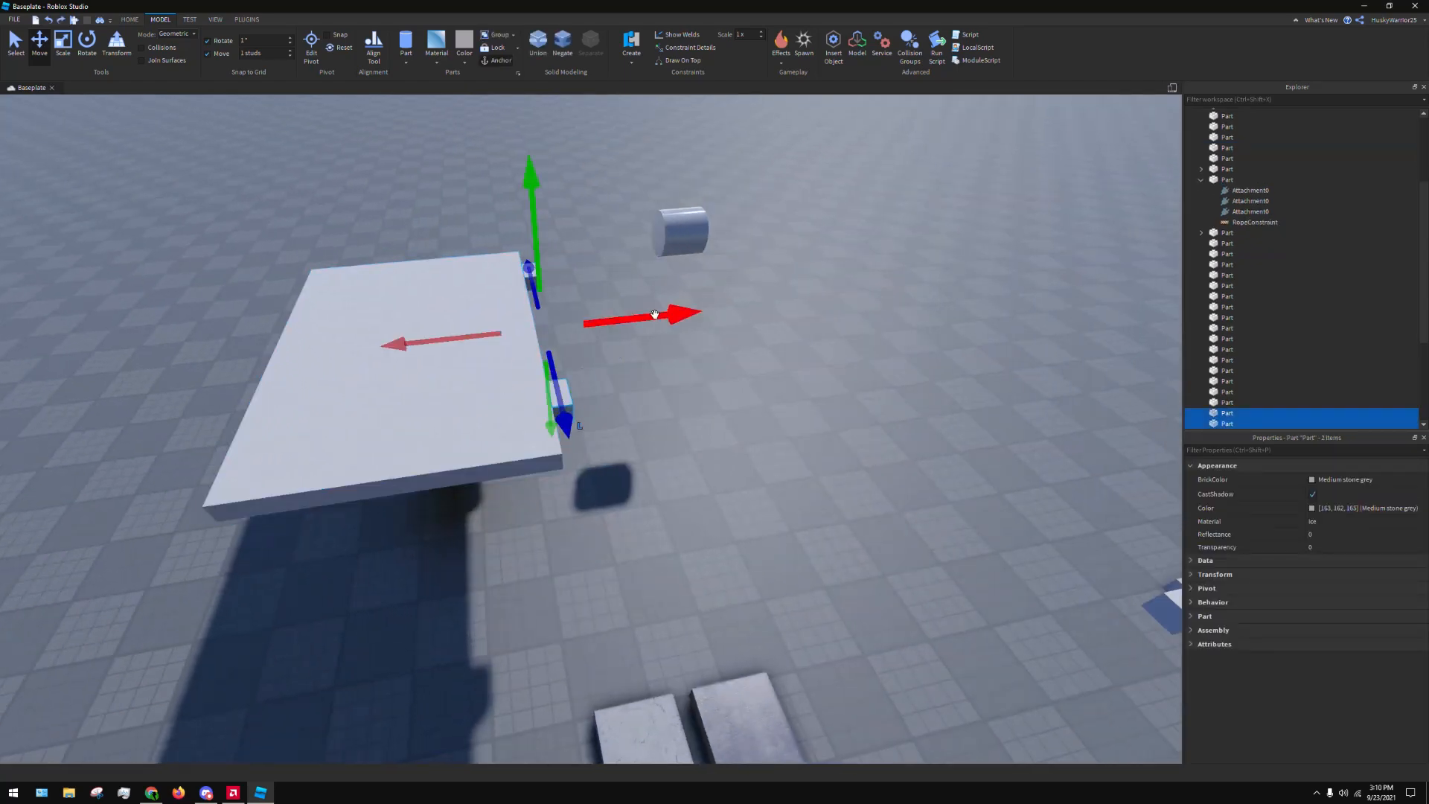
key("a")
key("ctrl+z")
key("ctrl+y")
Select the two small blocks as a pair and move them across to the platform's opposite side edge
left_click(715, 390)
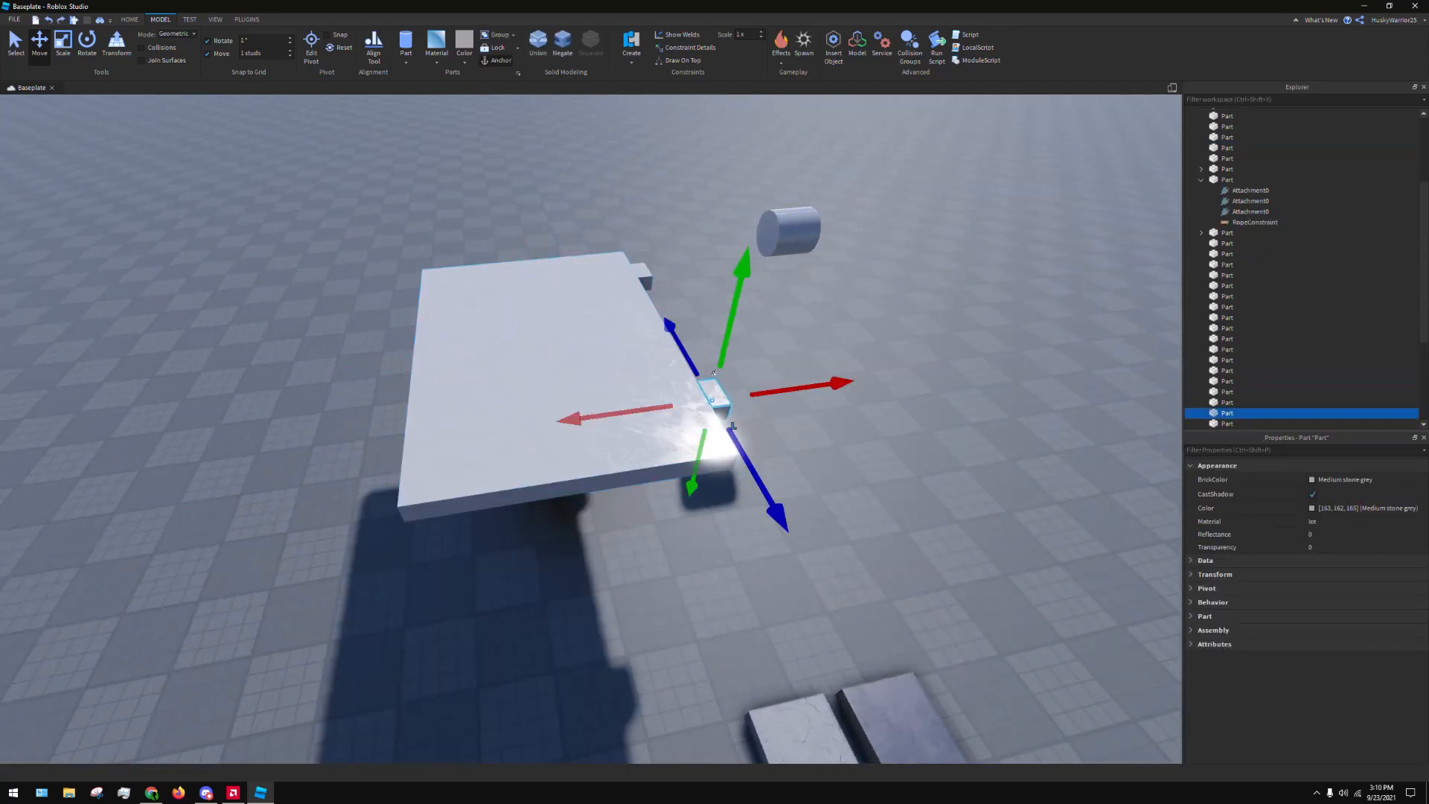
left_click(643, 276, "shift")
left_click(756, 324)
left_click(424, 396)
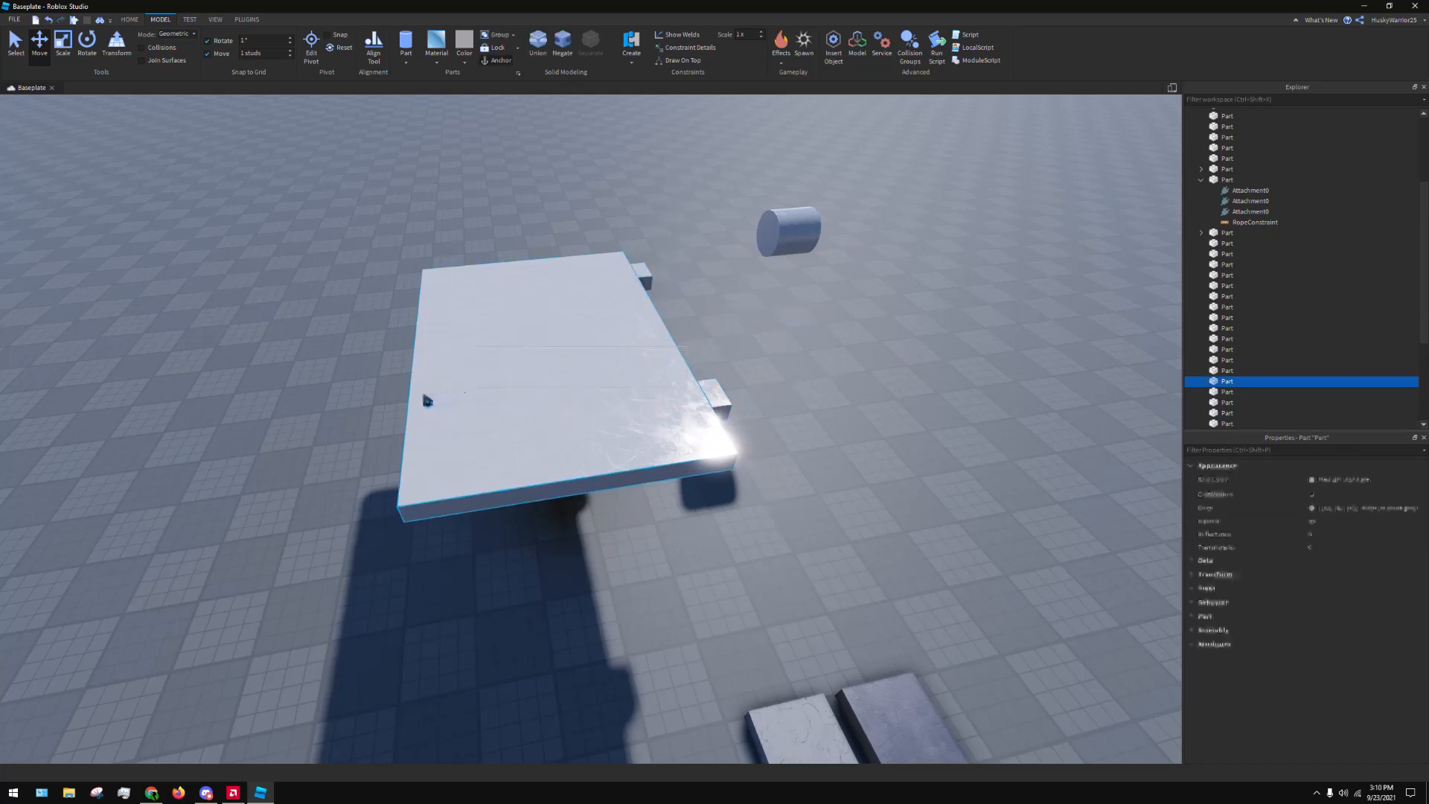
left_click(713, 390)
left_click(645, 275, "shift")
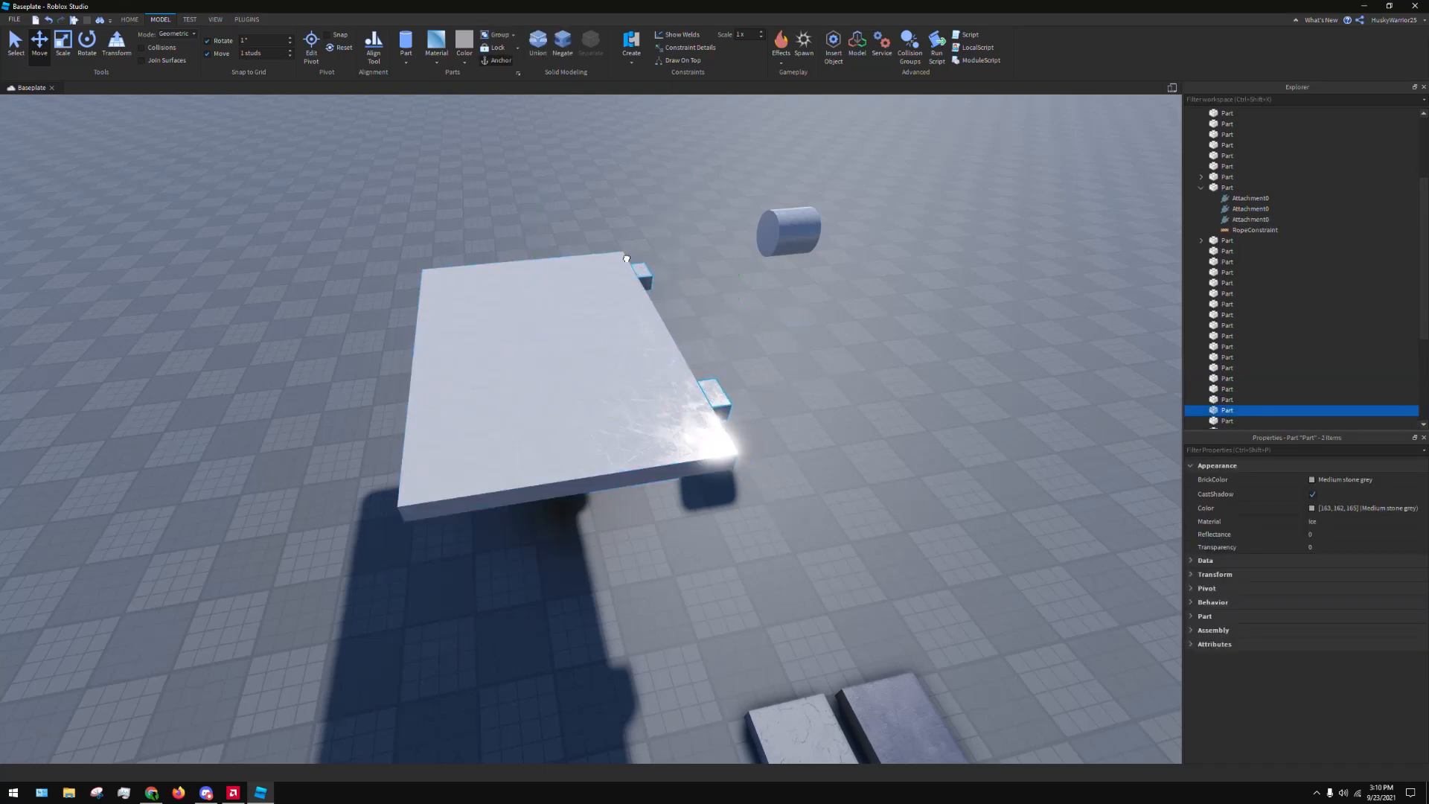
left_click_drag(812, 313, 539, 359)
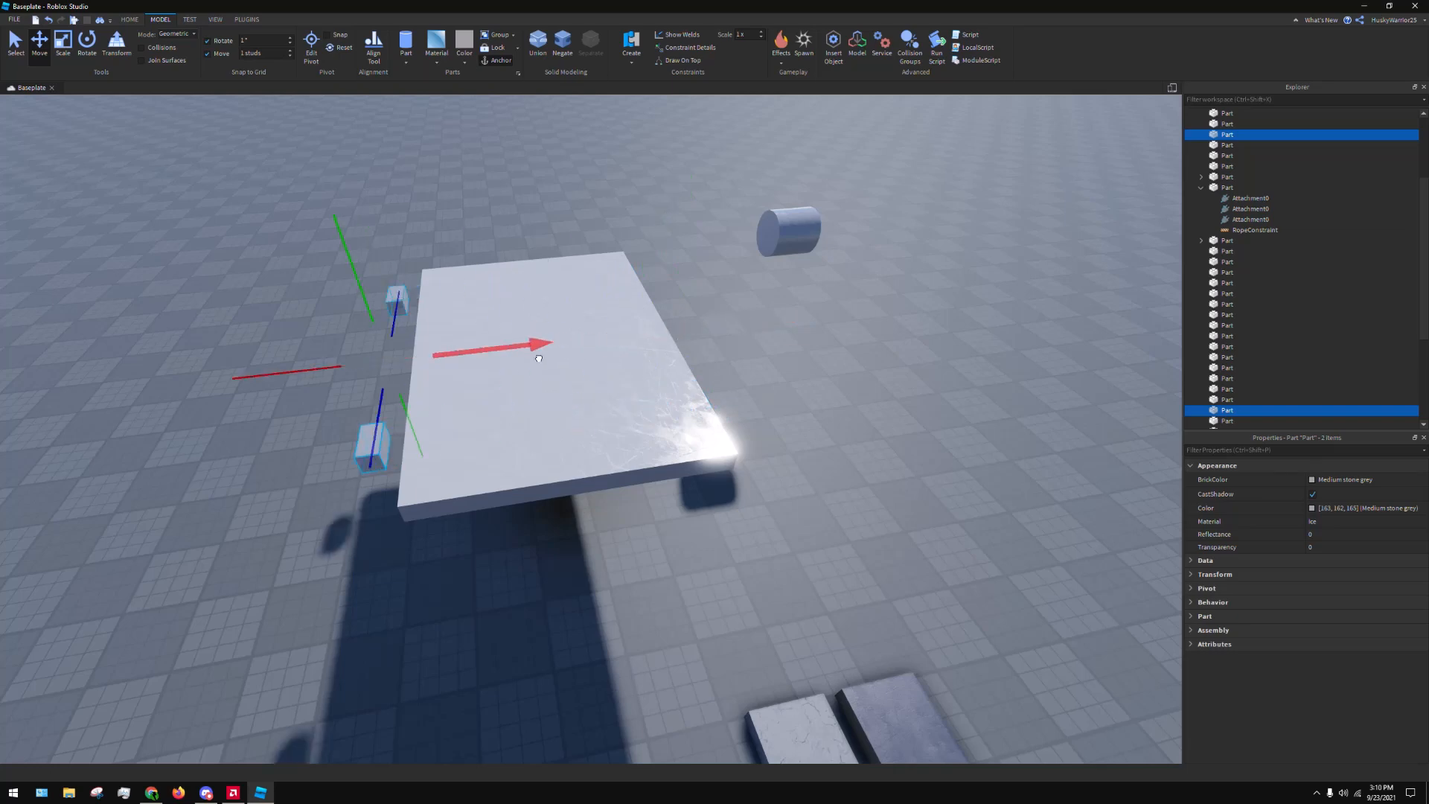
Undo moving the wrong blocks and move the duplicated pair across to the platform's opposite edge, clearing the selection
key("ctrl+z")
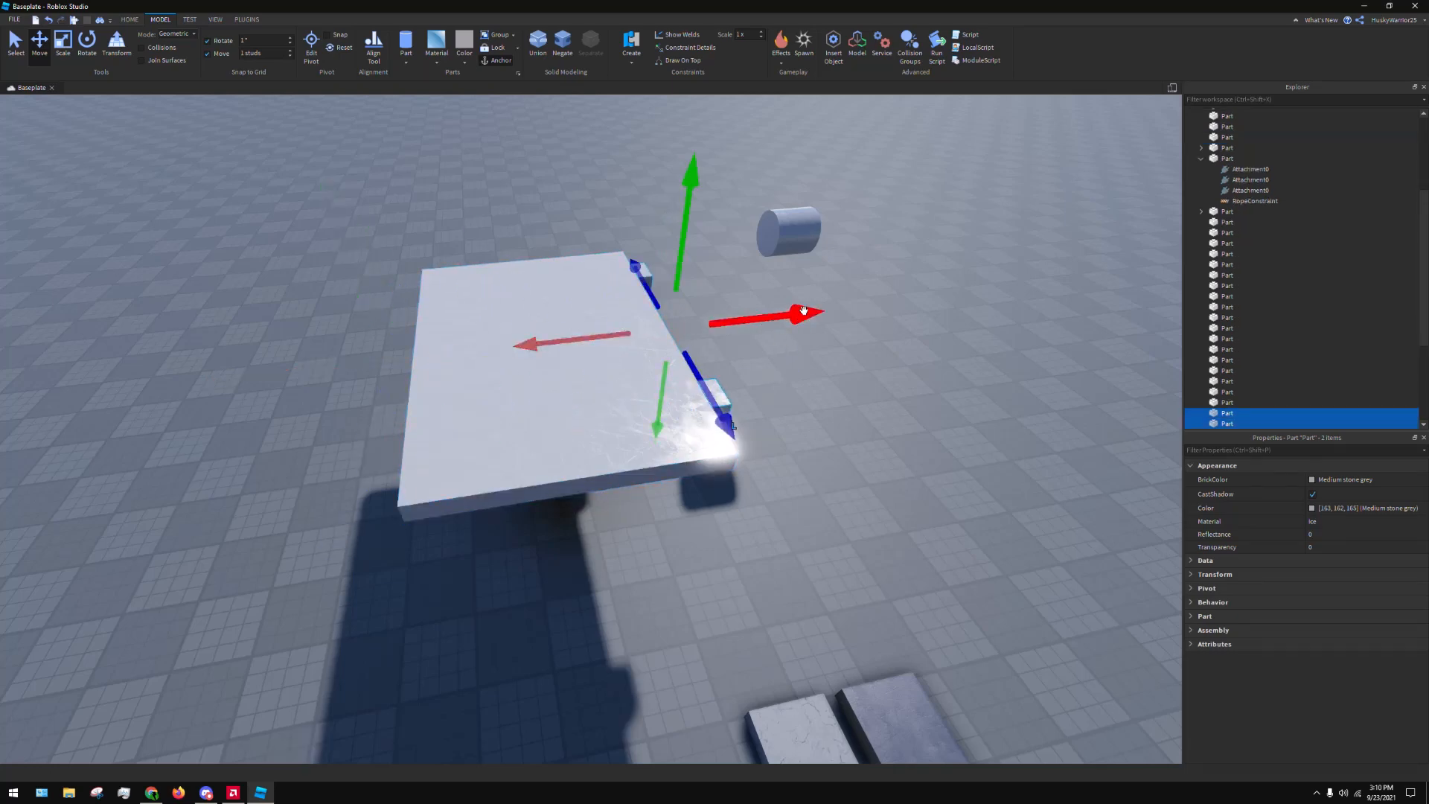
left_click_drag(804, 311, 551, 351)
left_click(829, 297)
key("d")
right_click_drag(833, 296, 831, 293)
key("w")
left_click_drag(726, 293, 720, 274)
left_click_drag(585, 305, 519, 309)
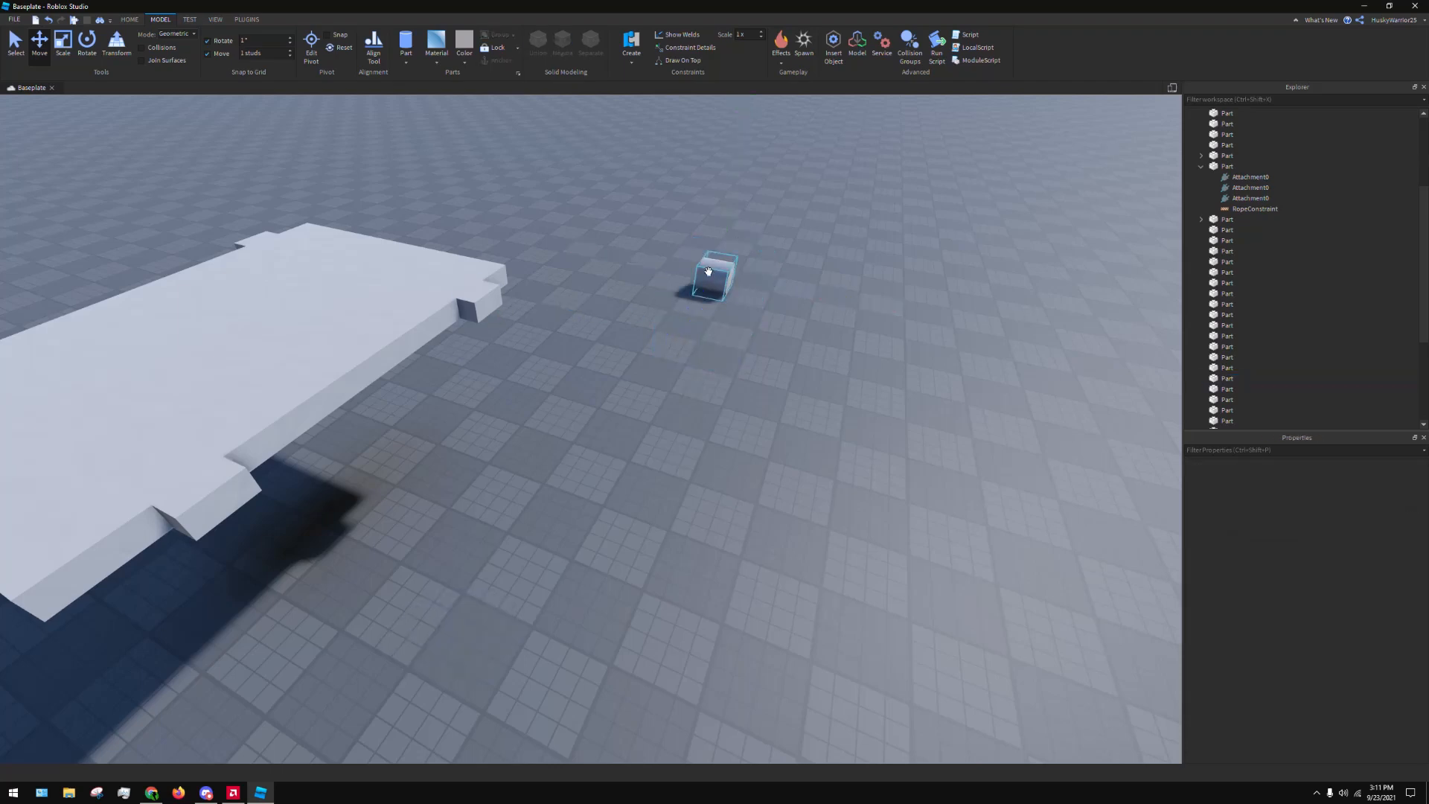
Move the cylinder from the open baseplate up to the small block at the platform's far corner
left_click_drag(707, 271, 481, 296)
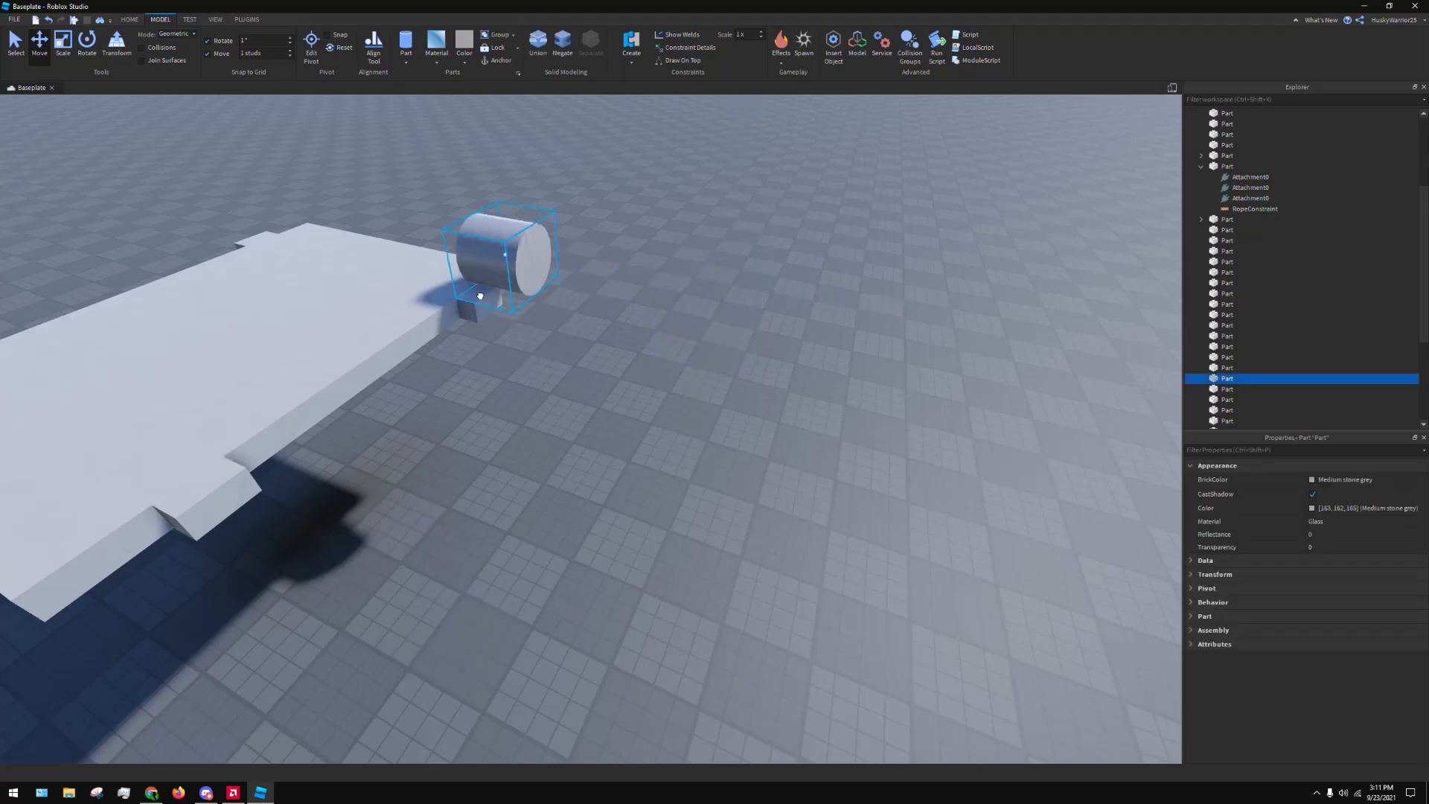
right_click_drag(528, 250, 530, 250)
key("w")
key("a")
left_click_drag(520, 521, 574, 533)
left_click_drag(686, 395, 674, 526)
key("d")
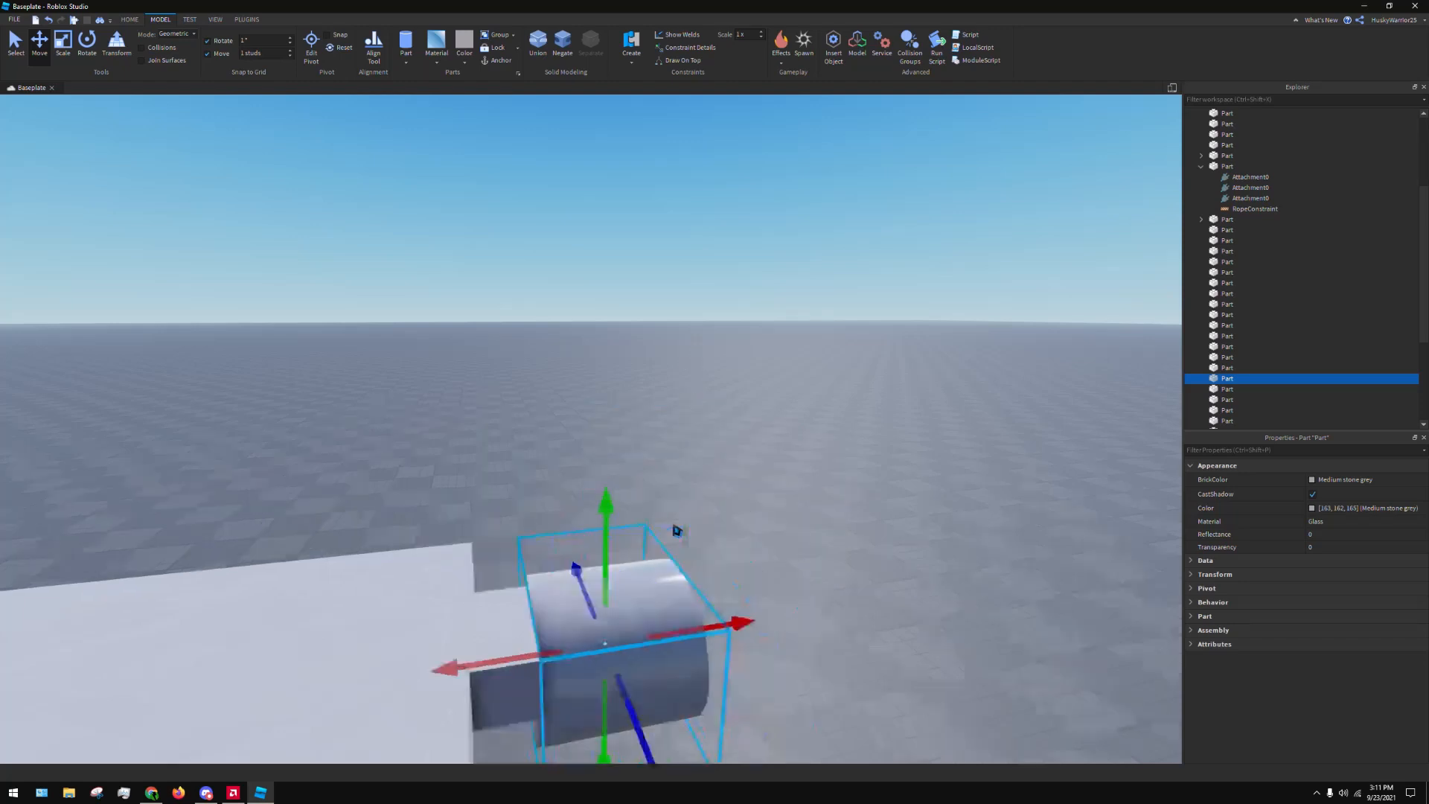
key("d")
left_click_drag(488, 532, 474, 458)
left_click(478, 515)
left_click(484, 580)
left_click(486, 568)
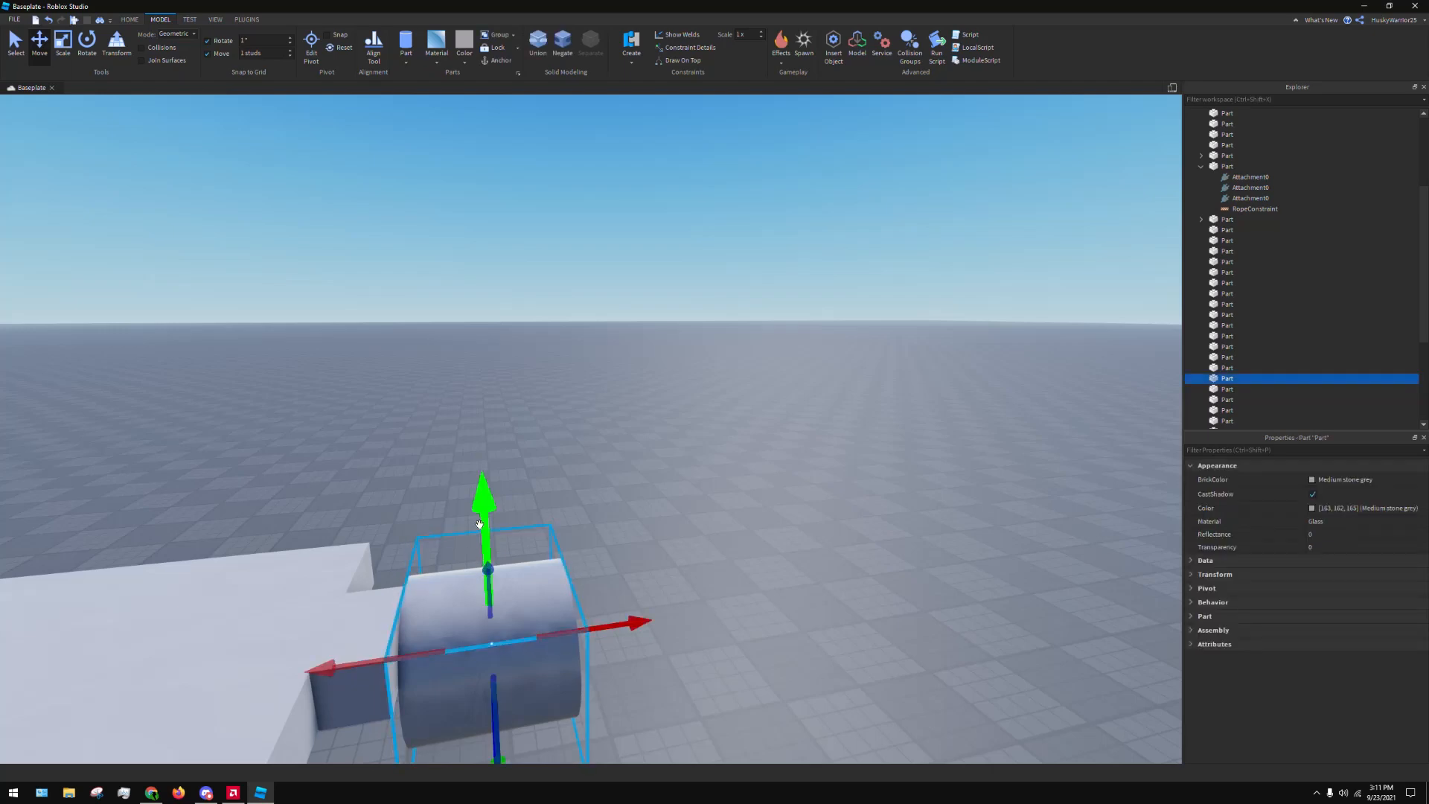
Adjust the cylinder's height and its position along the platform's edge to line it up with the corner block
left_click_drag(478, 518, 482, 471)
key("a")
right_click_drag(481, 471, 626, 482)
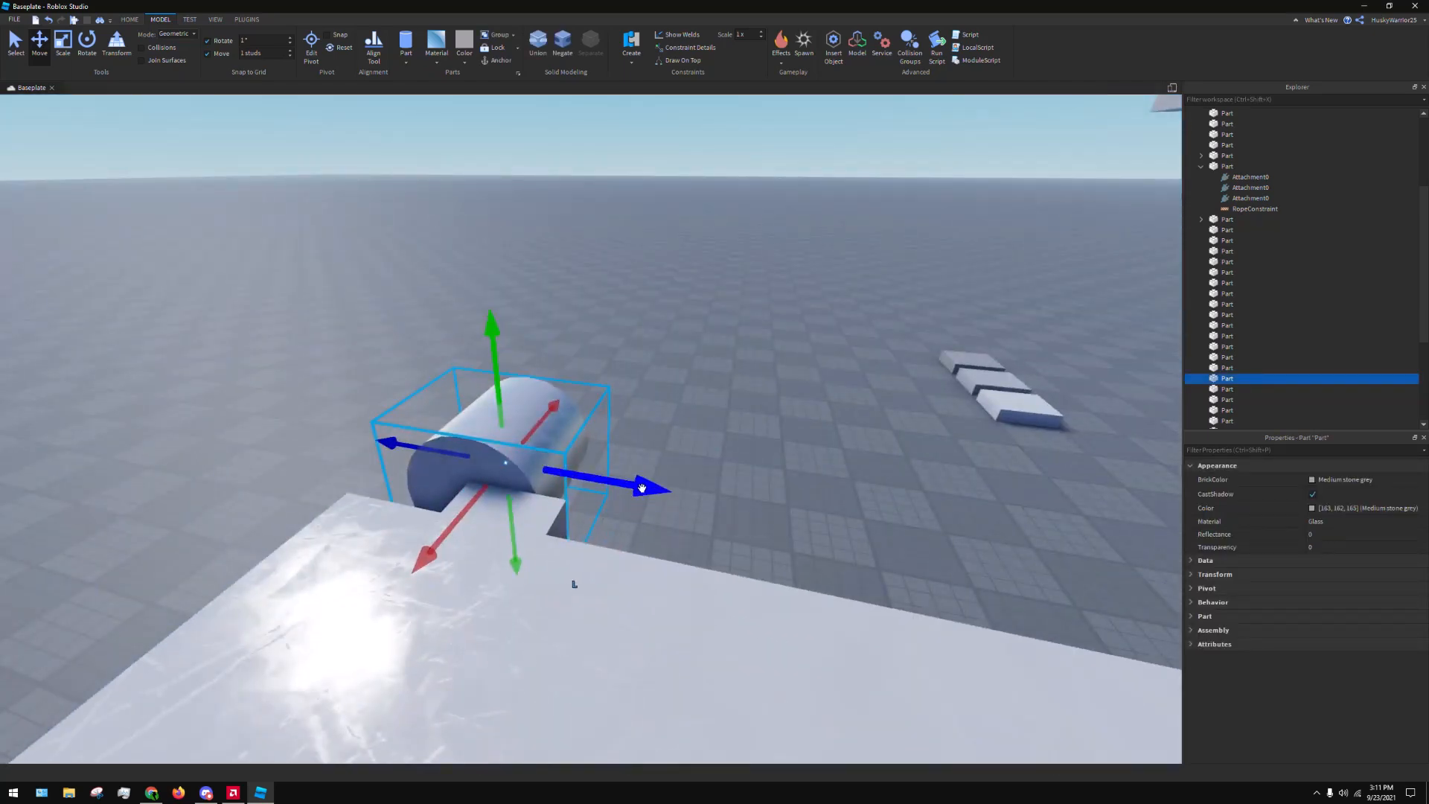
left_click_drag(642, 488, 680, 495)
key("d")
right_click_drag(679, 491, 678, 484)
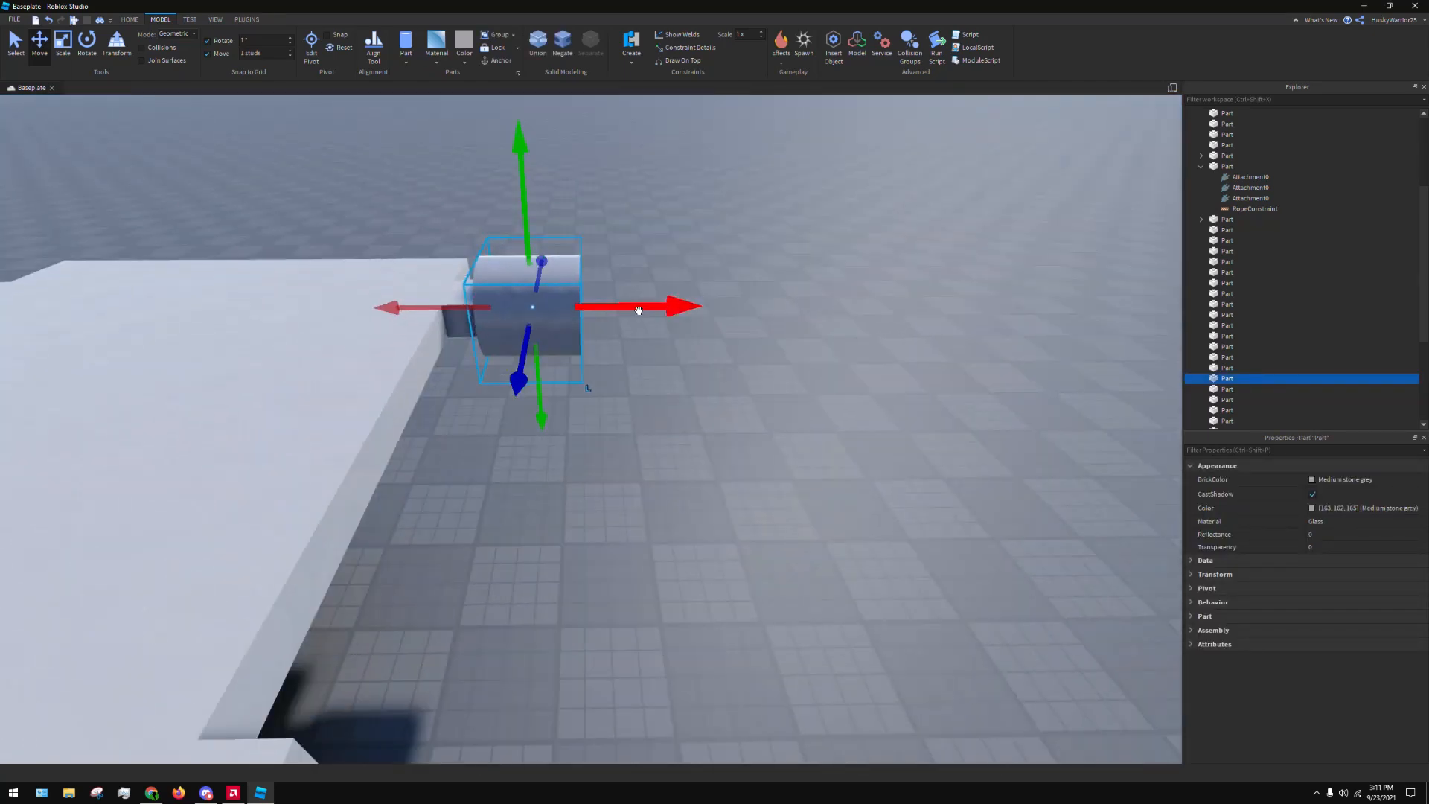
Move the cylinder straight outward from the corner block, leaving a gap between their facing sides
left_click_drag(639, 311, 727, 323)
left_click(708, 430)
right_click_drag(709, 432, 708, 415)
key("w")
key("a")
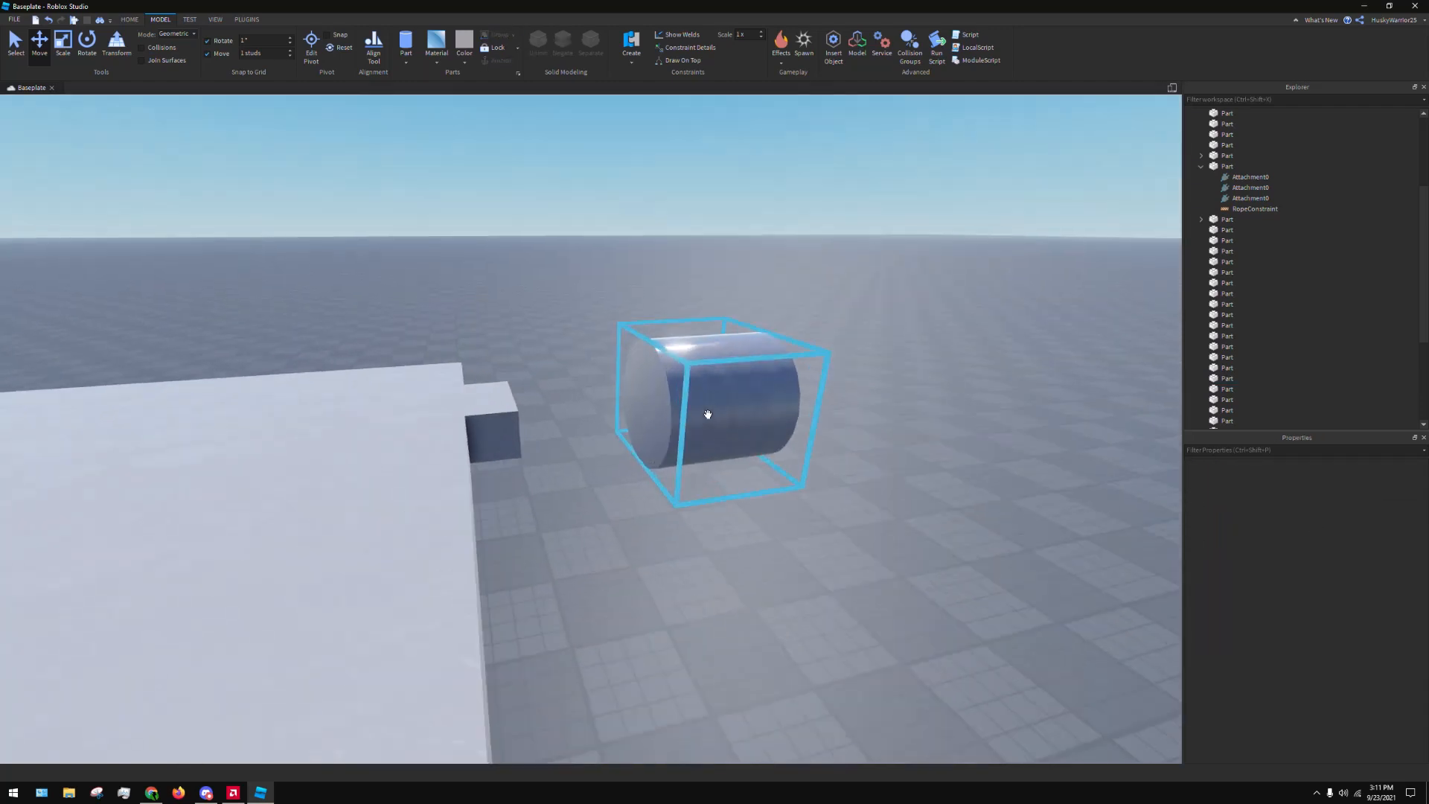
left_click(705, 380)
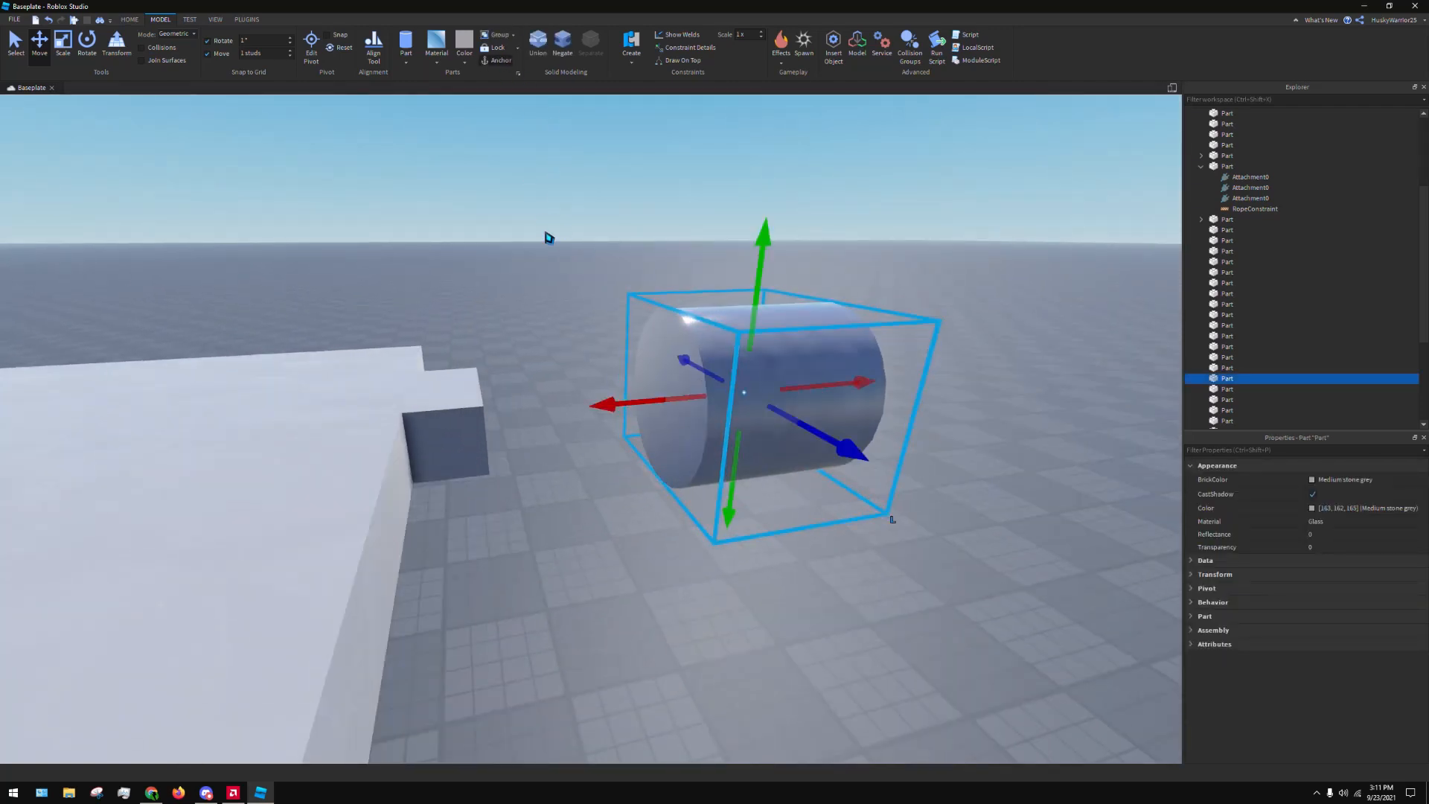
Create a Hinge constraint from the centre of the cylinder's end face to the facing side of the corner block
left_click(489, 261)
left_click(626, 43)
right_click_drag(591, 411, 607, 411)
key("w")
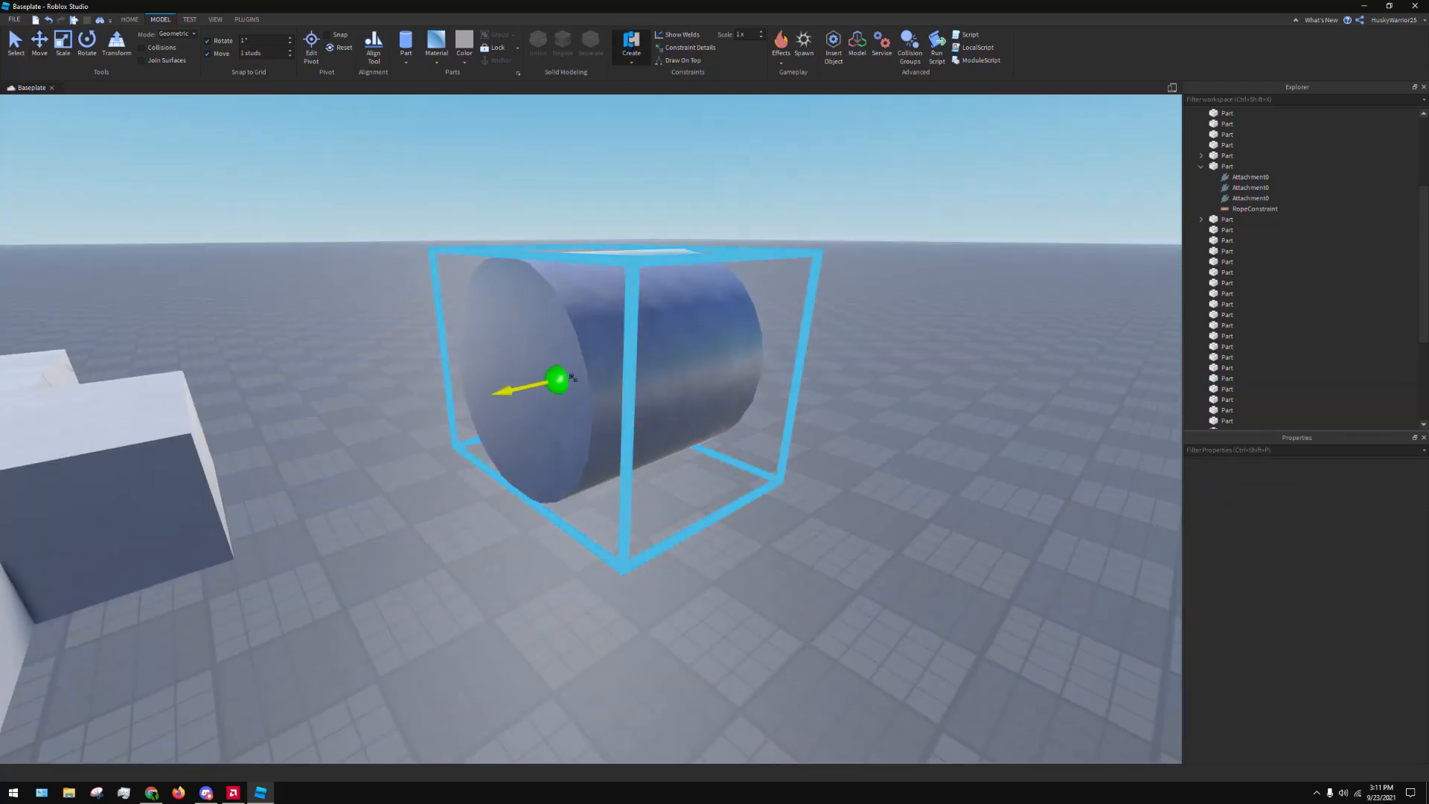
left_click(511, 385)
key("d")
right_click_drag(501, 383, 487, 380)
scroll(487, 381, "up", 2)
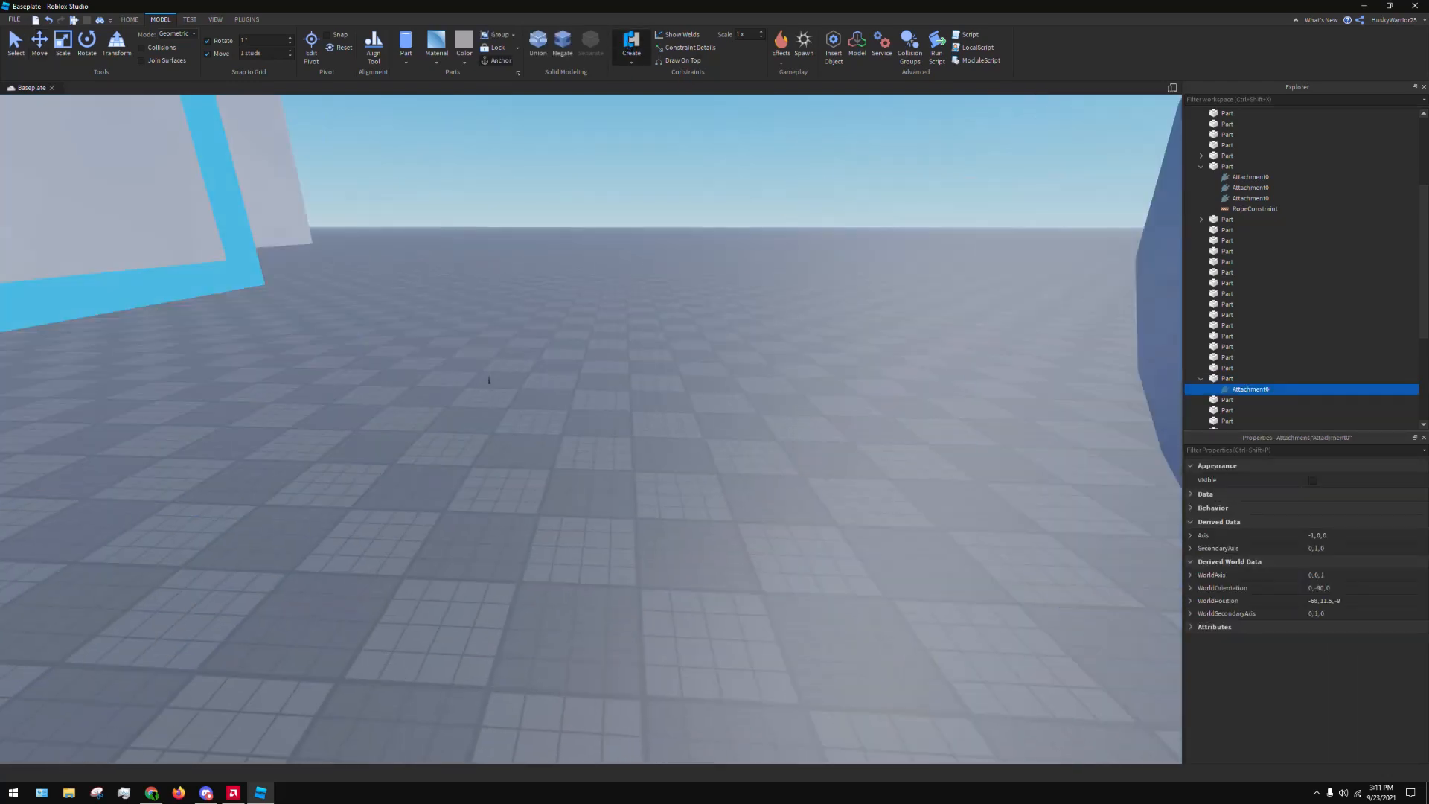
scroll(469, 374, "down", 1)
left_click(460, 373)
scroll(538, 510, "down", 2)
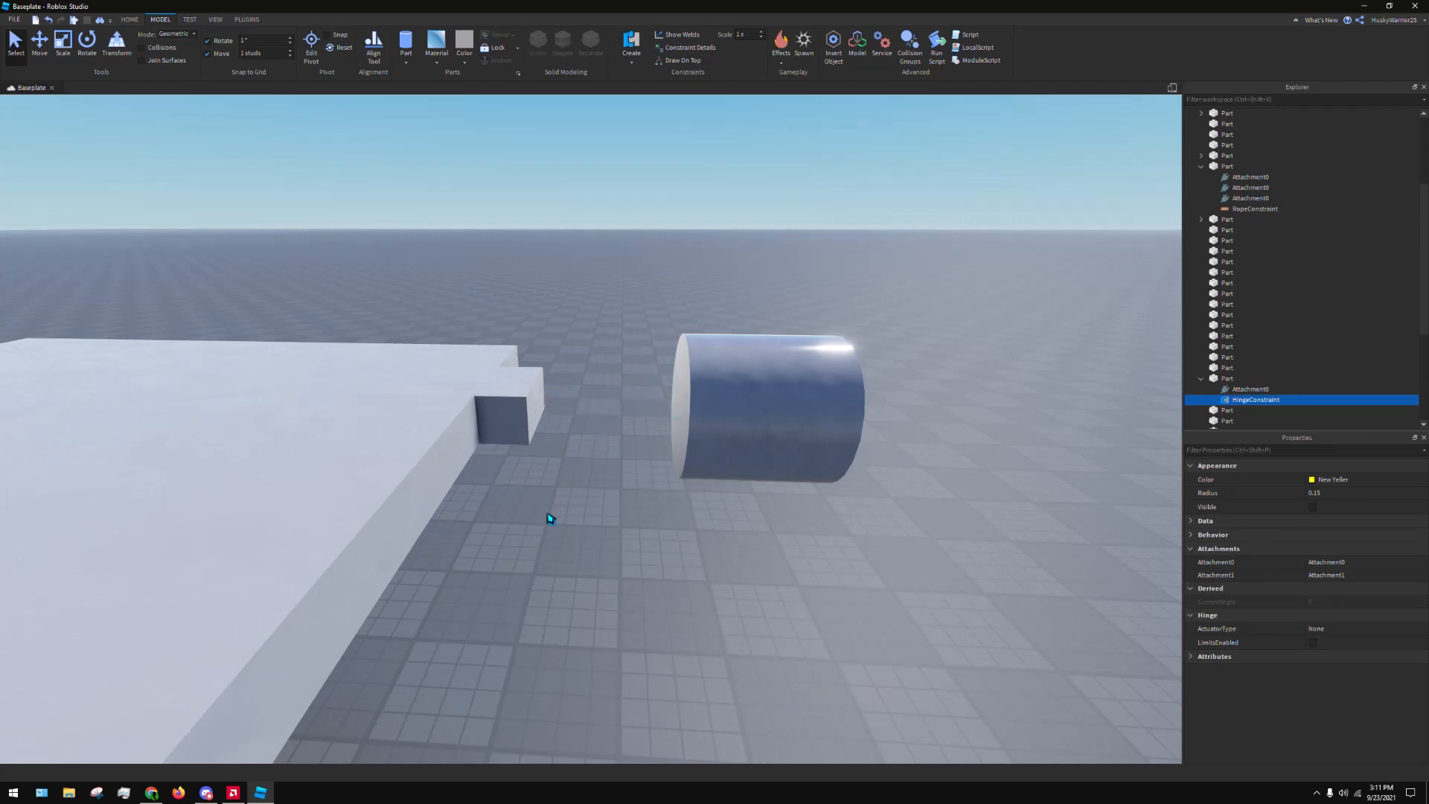
Select the hinged cylinder and move it back inward against the platform's corner block
left_click(549, 517)
left_click(506, 411)
left_click(755, 382)
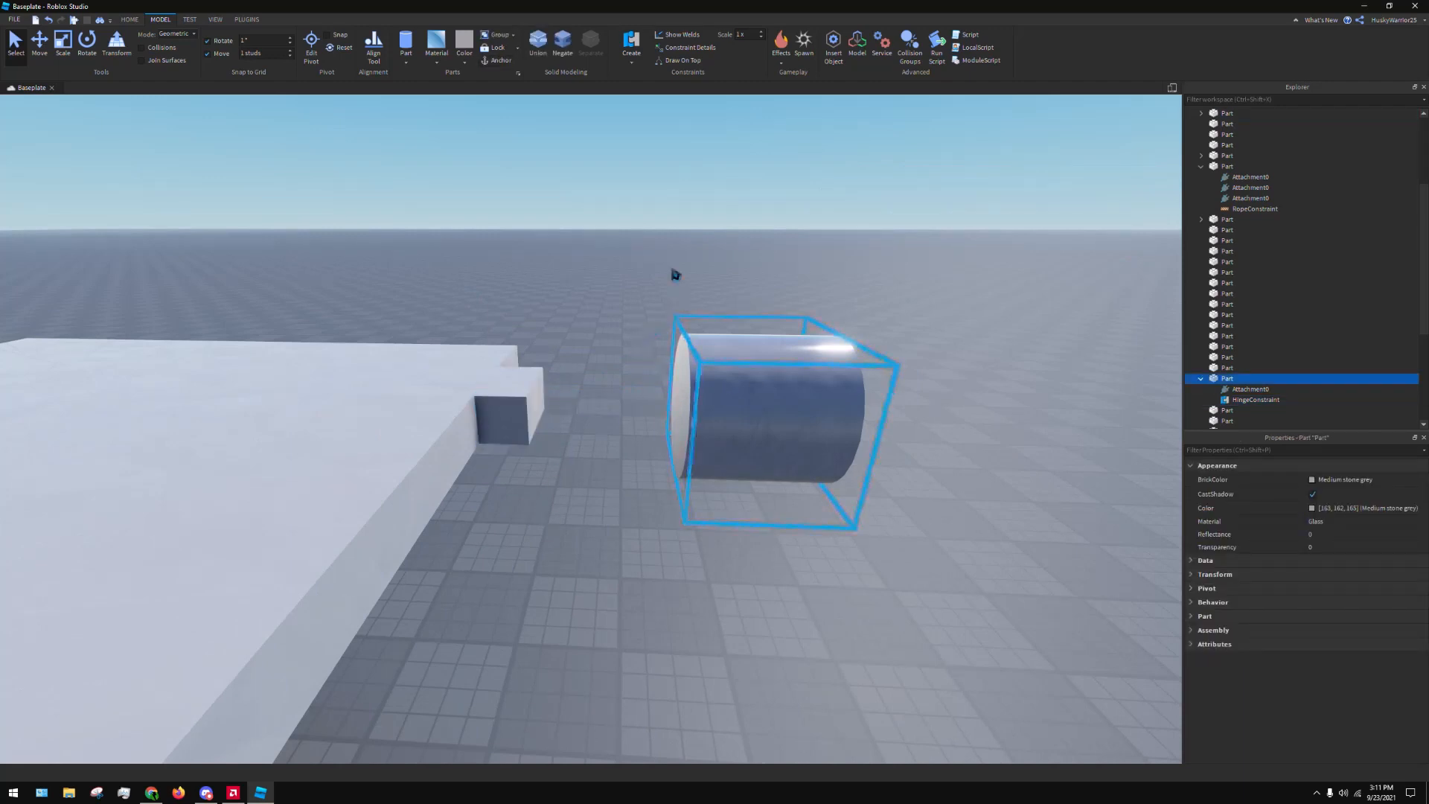
left_click(538, 381, "ctrl")
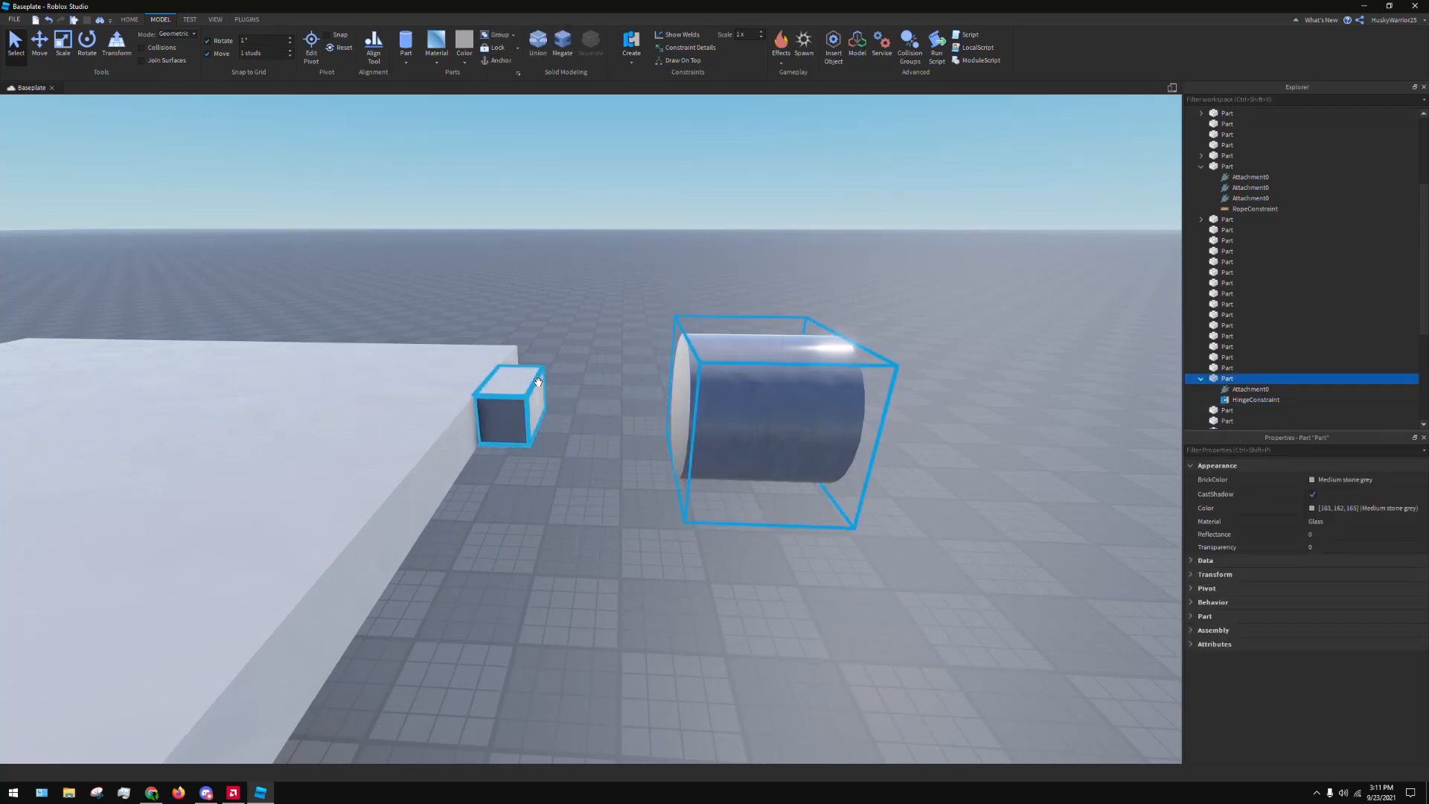
left_click(629, 226)
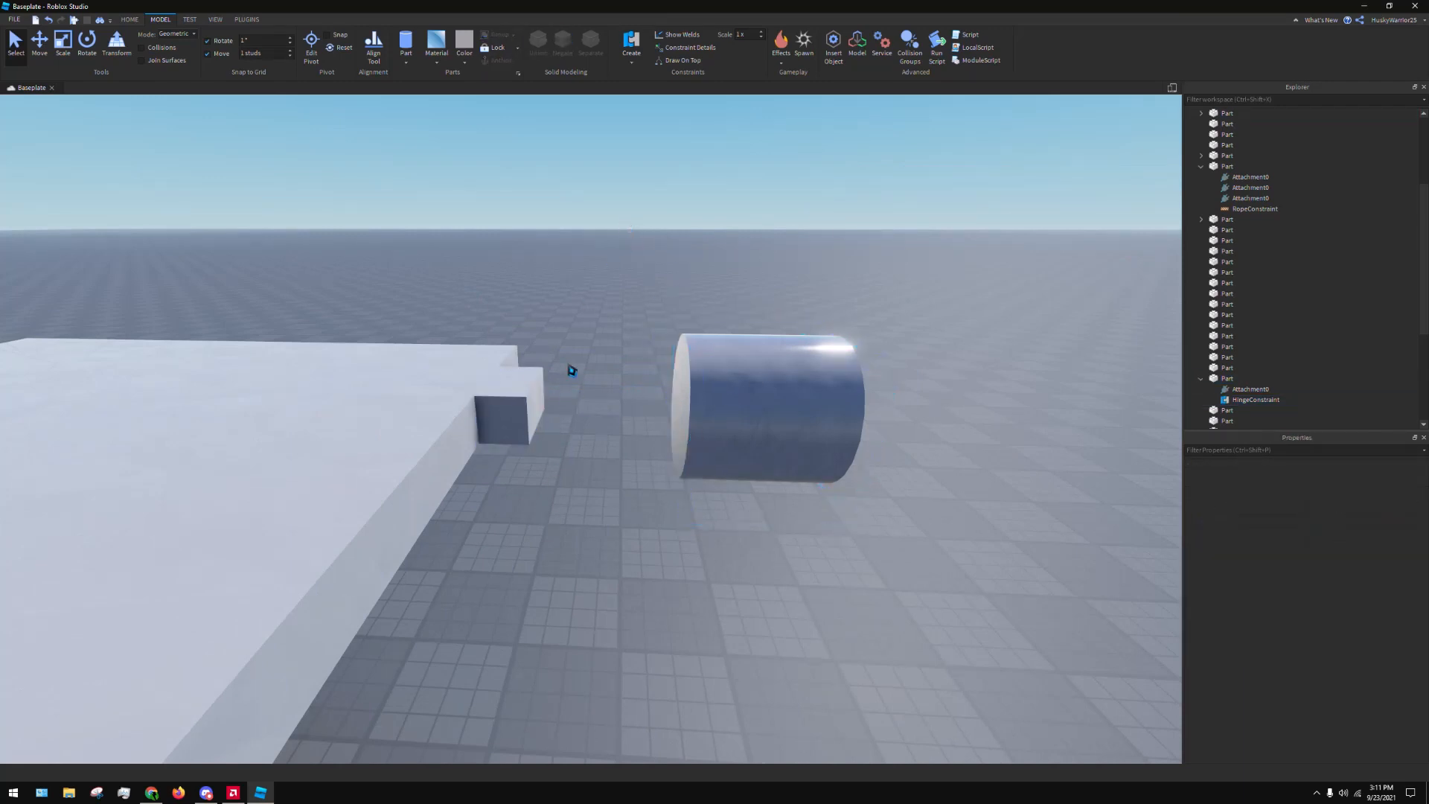
left_click(1235, 378)
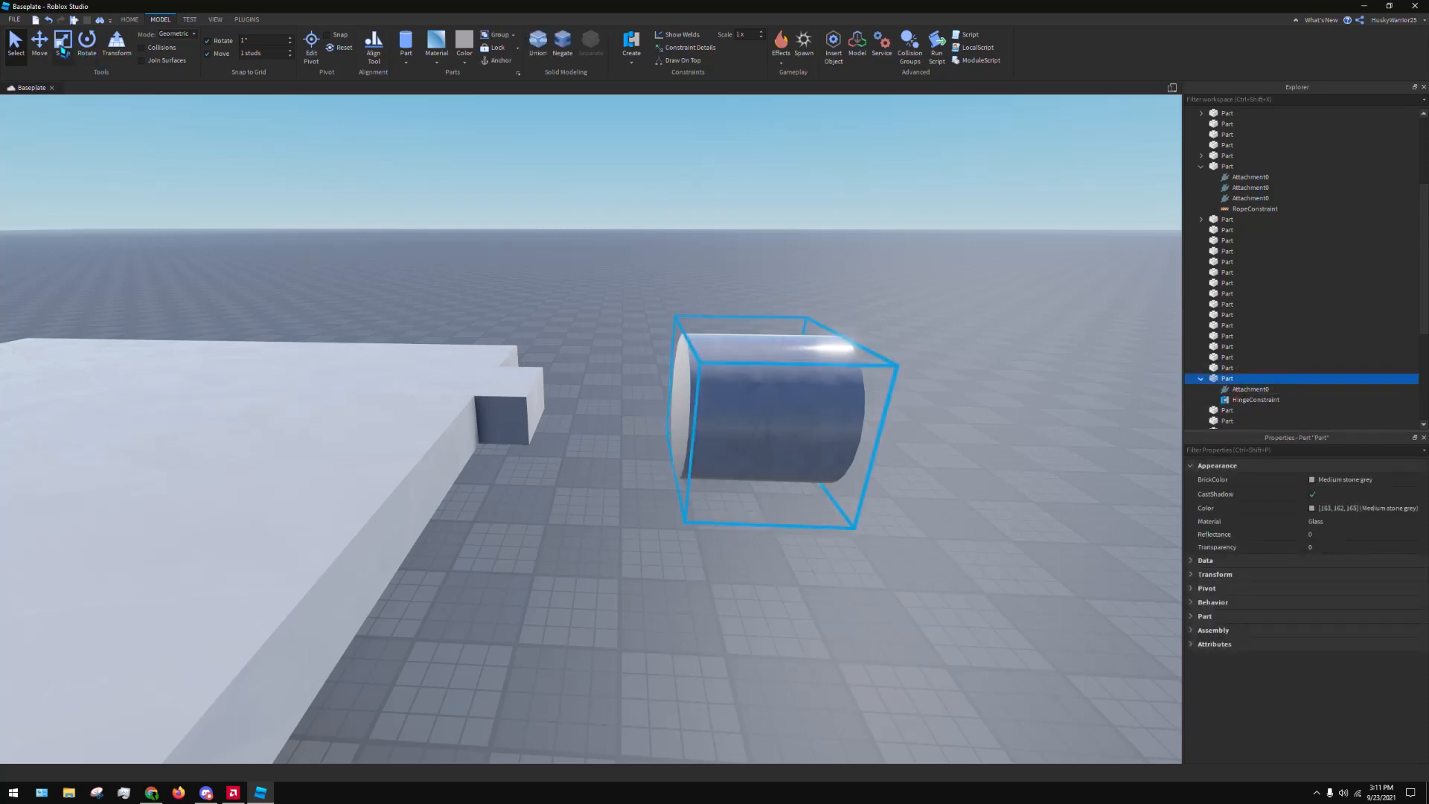
left_click(40, 41)
left_click_drag(903, 408, 699, 418)
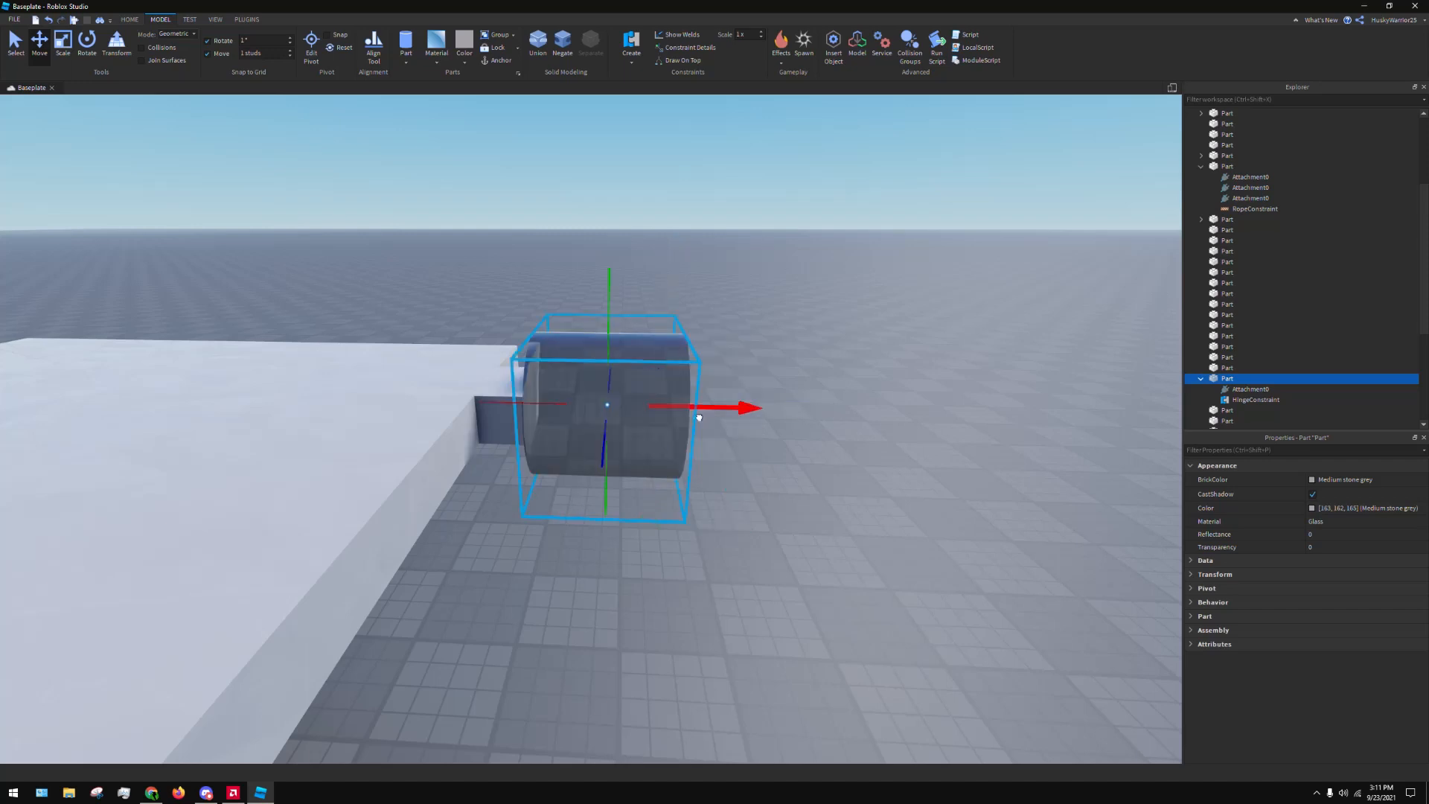
left_click(828, 230)
key("s")
right_click_drag(828, 230, 769, 248)
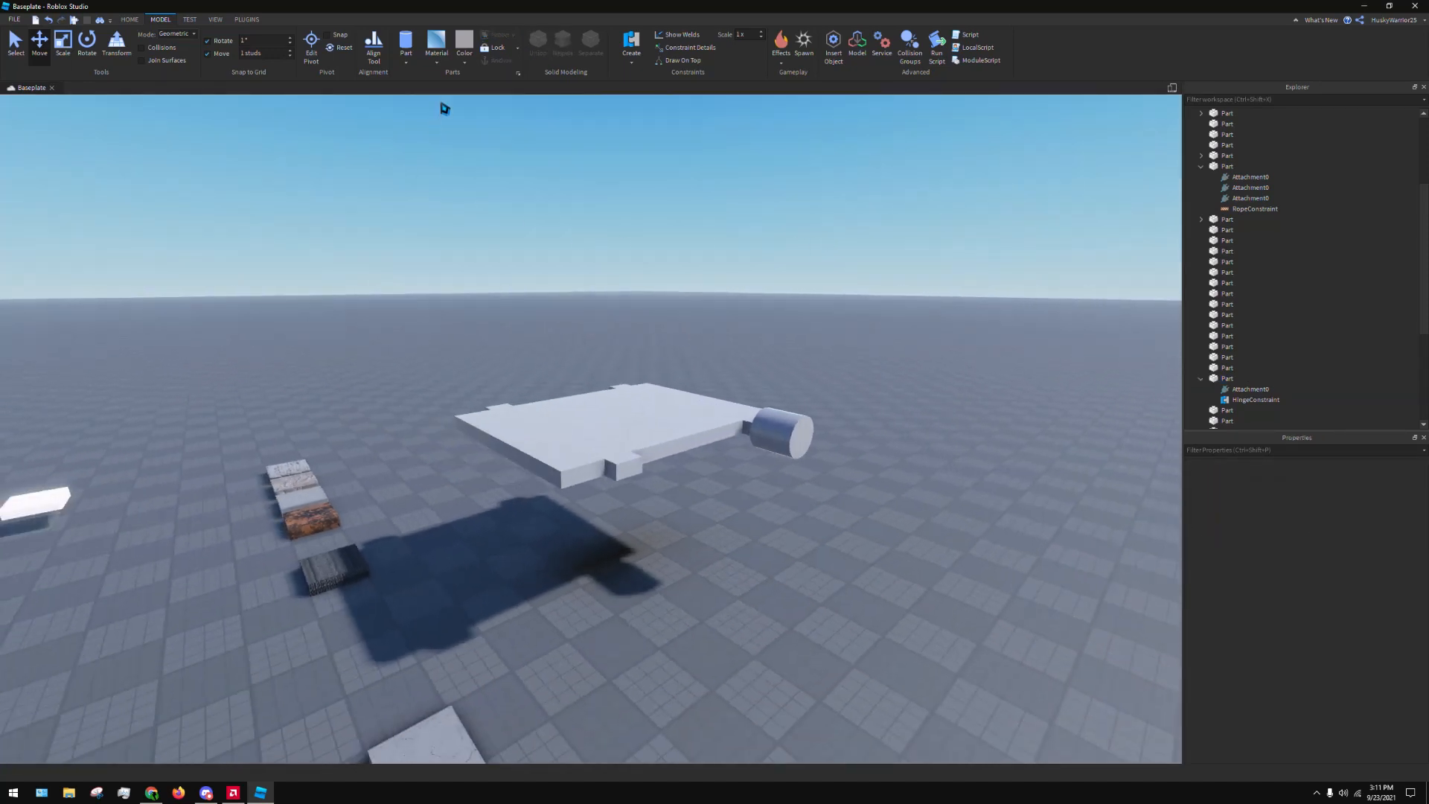
Run the simulation, select the cylinder, and close the Studio+ panel
key("w")
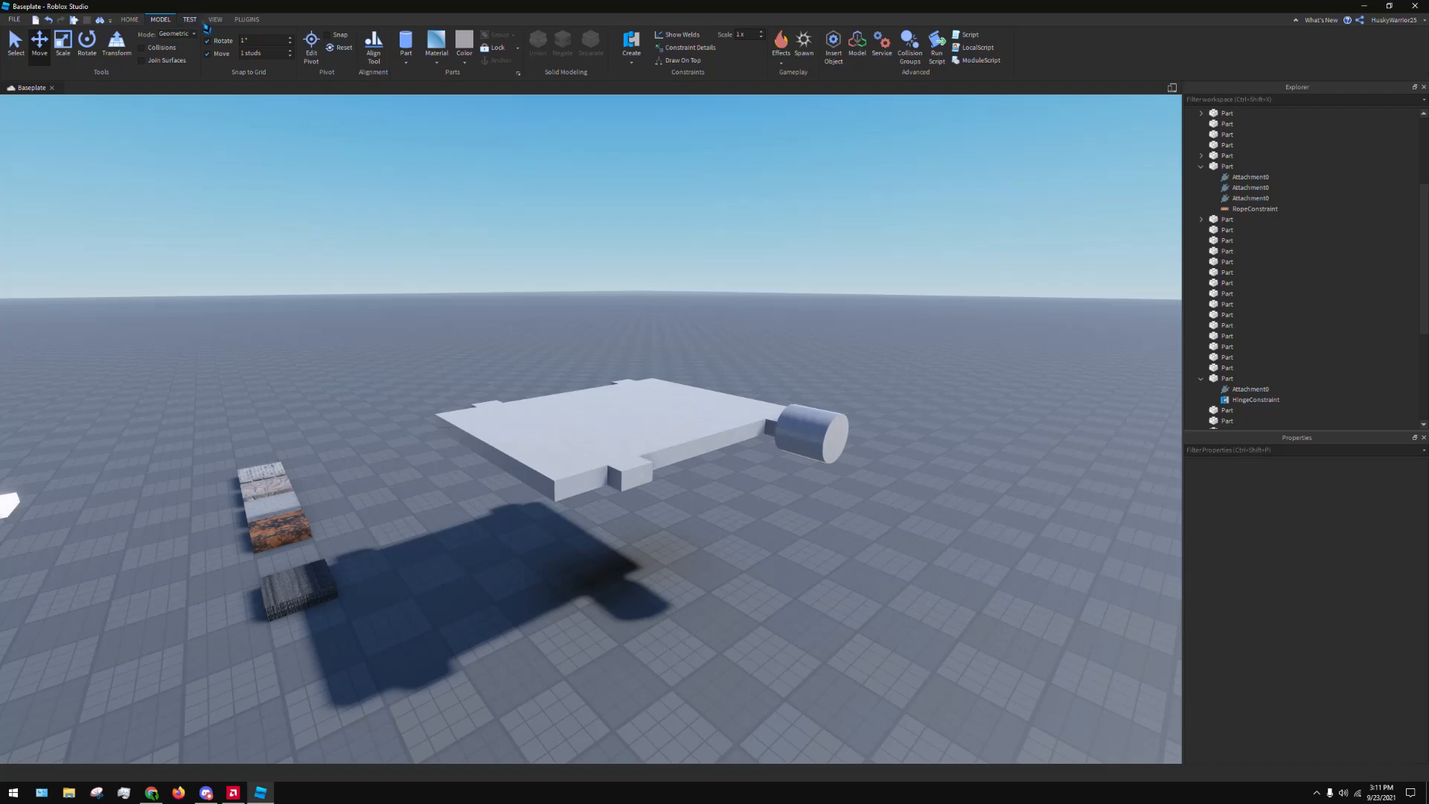
key("F8")
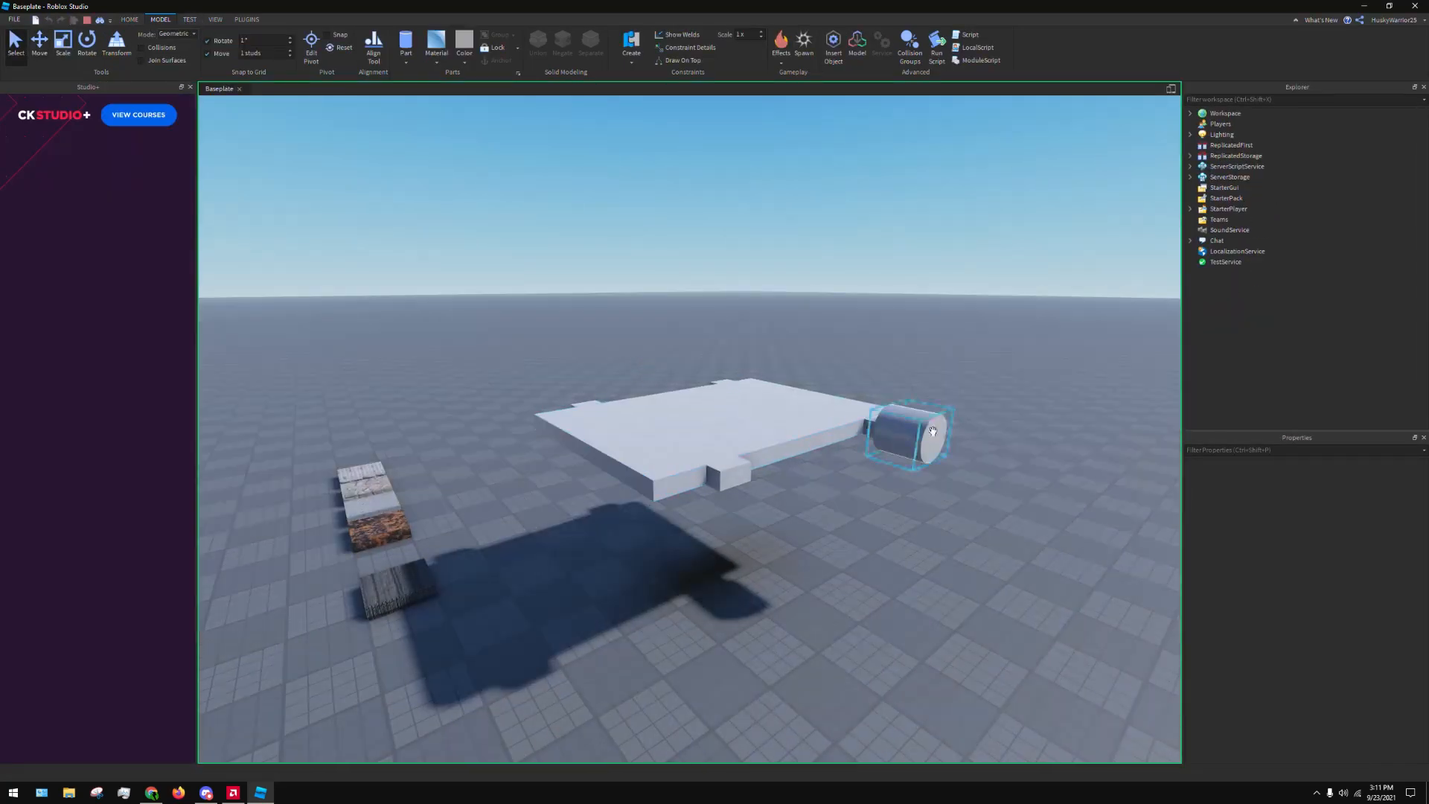
left_click(927, 413)
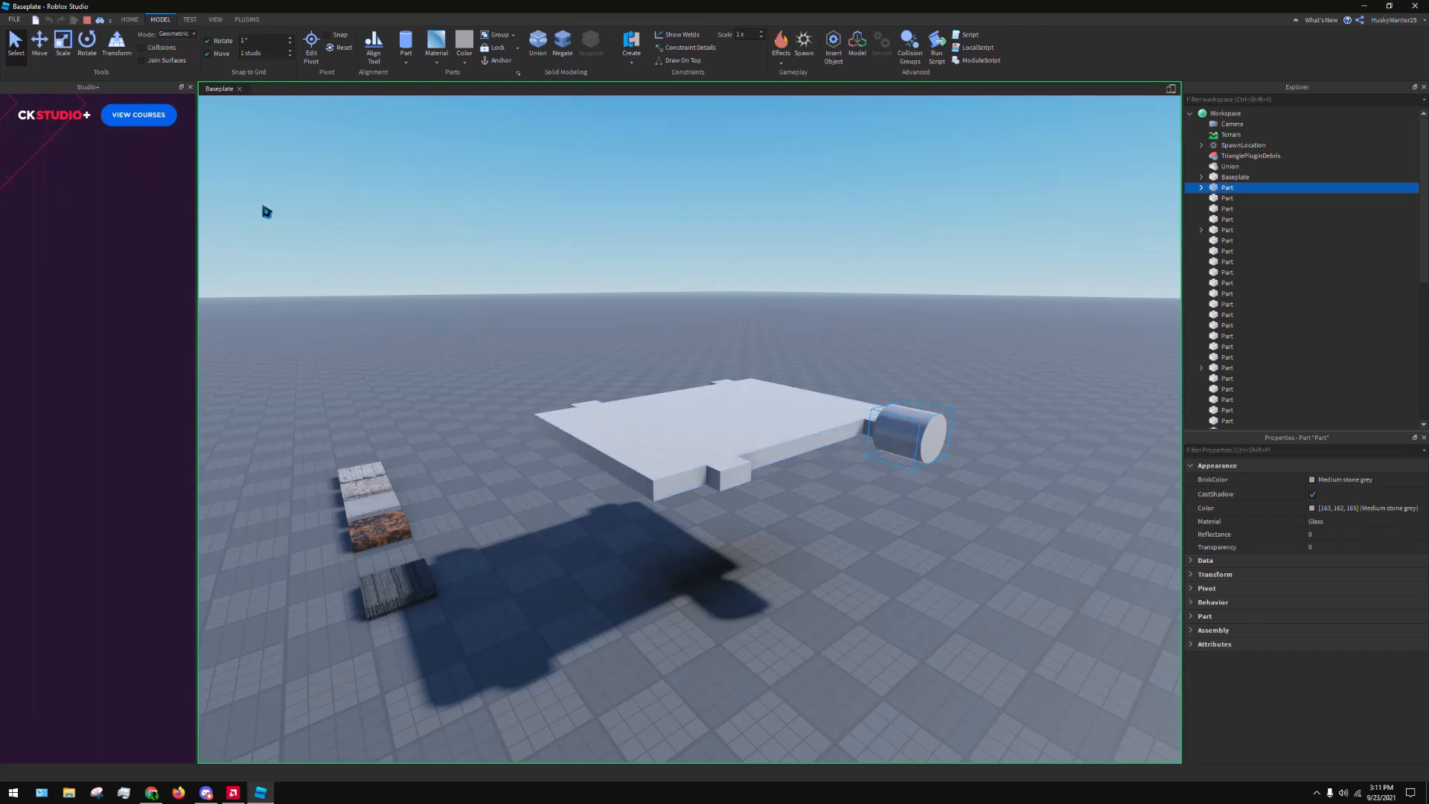
left_click(190, 87)
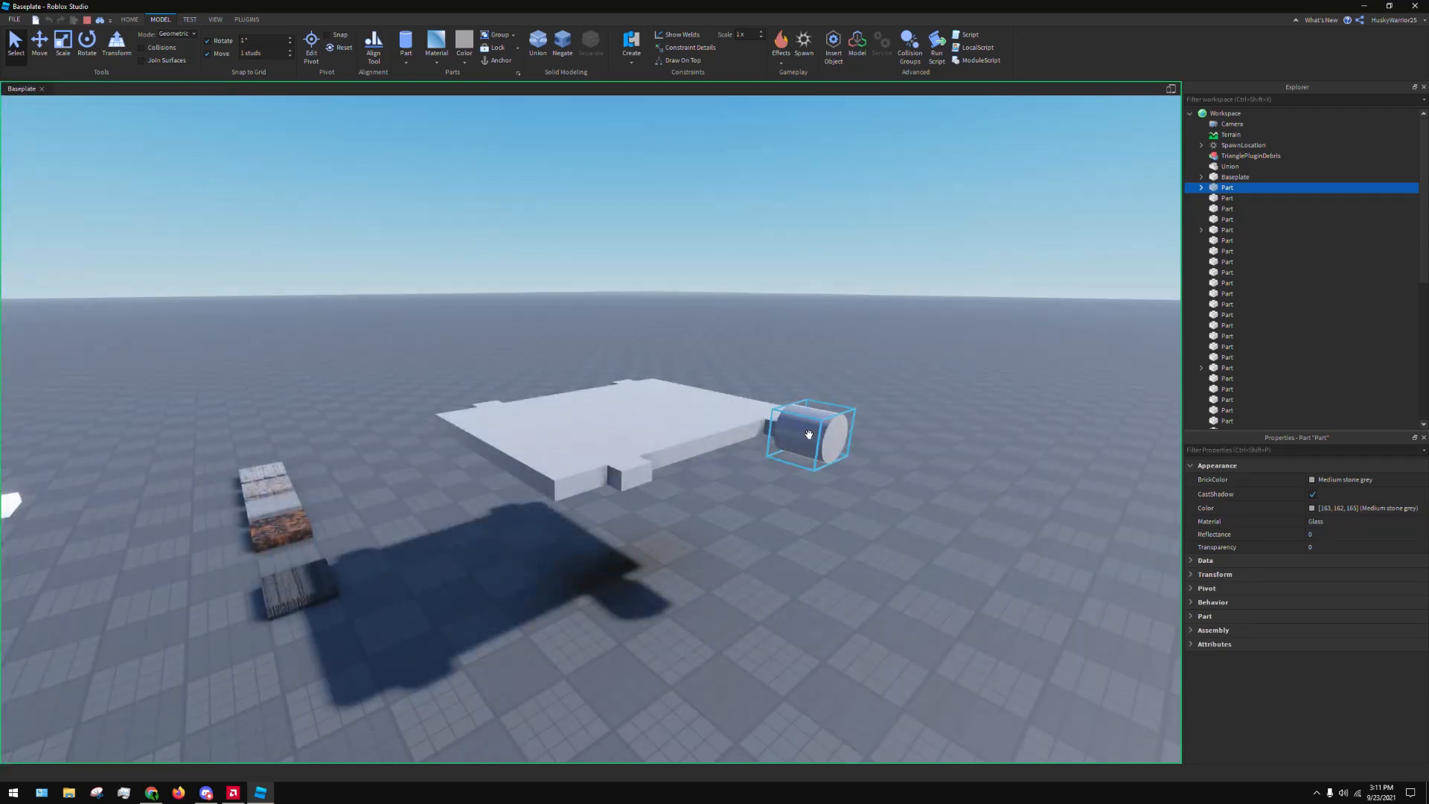
Test the hinge by repeatedly pulling the cylinder away from the corner block in the running simulation
left_click_drag(808, 415, 894, 509)
left_click_drag(812, 432, 1038, 558)
left_click_drag(812, 431, 1092, 578)
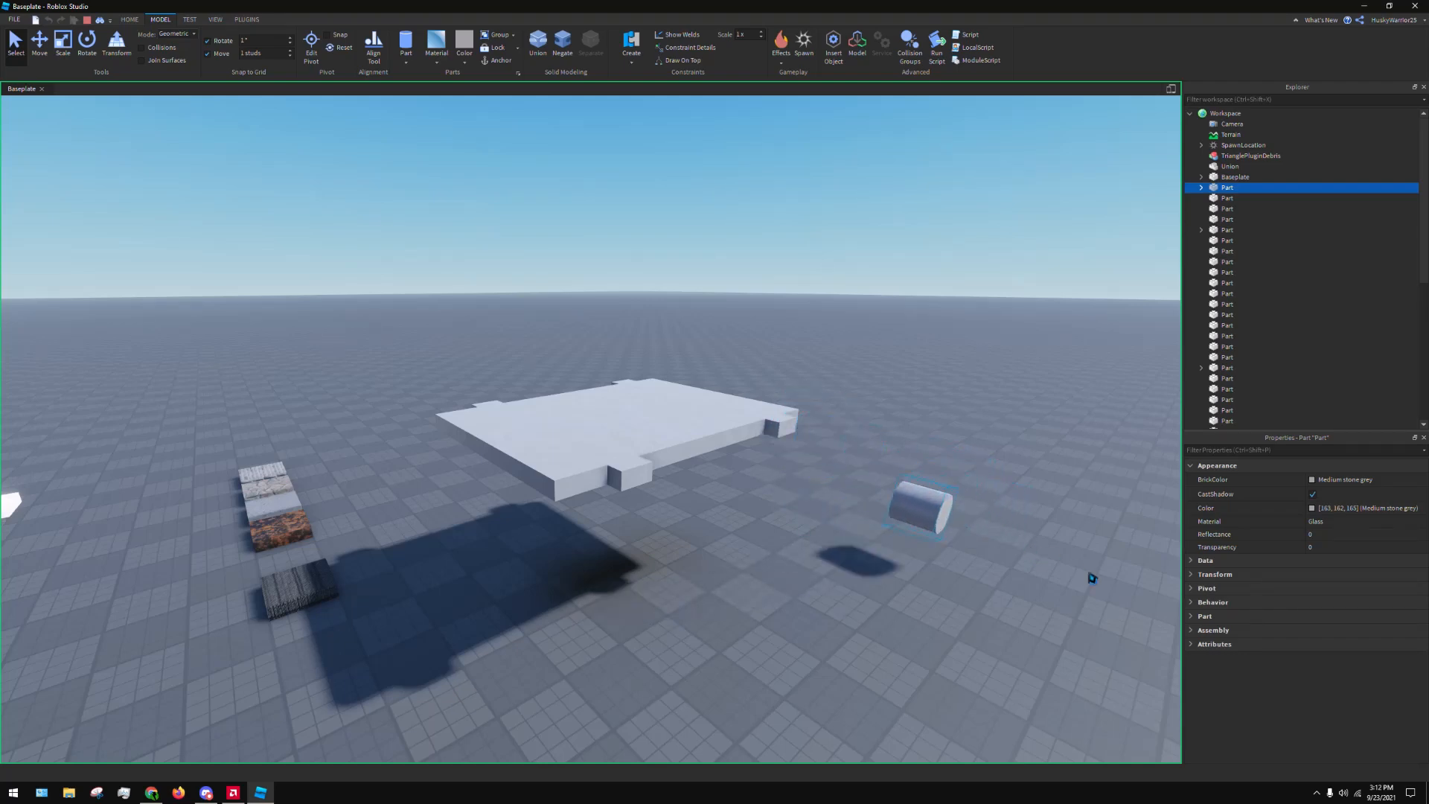
left_click_drag(812, 434, 1074, 558)
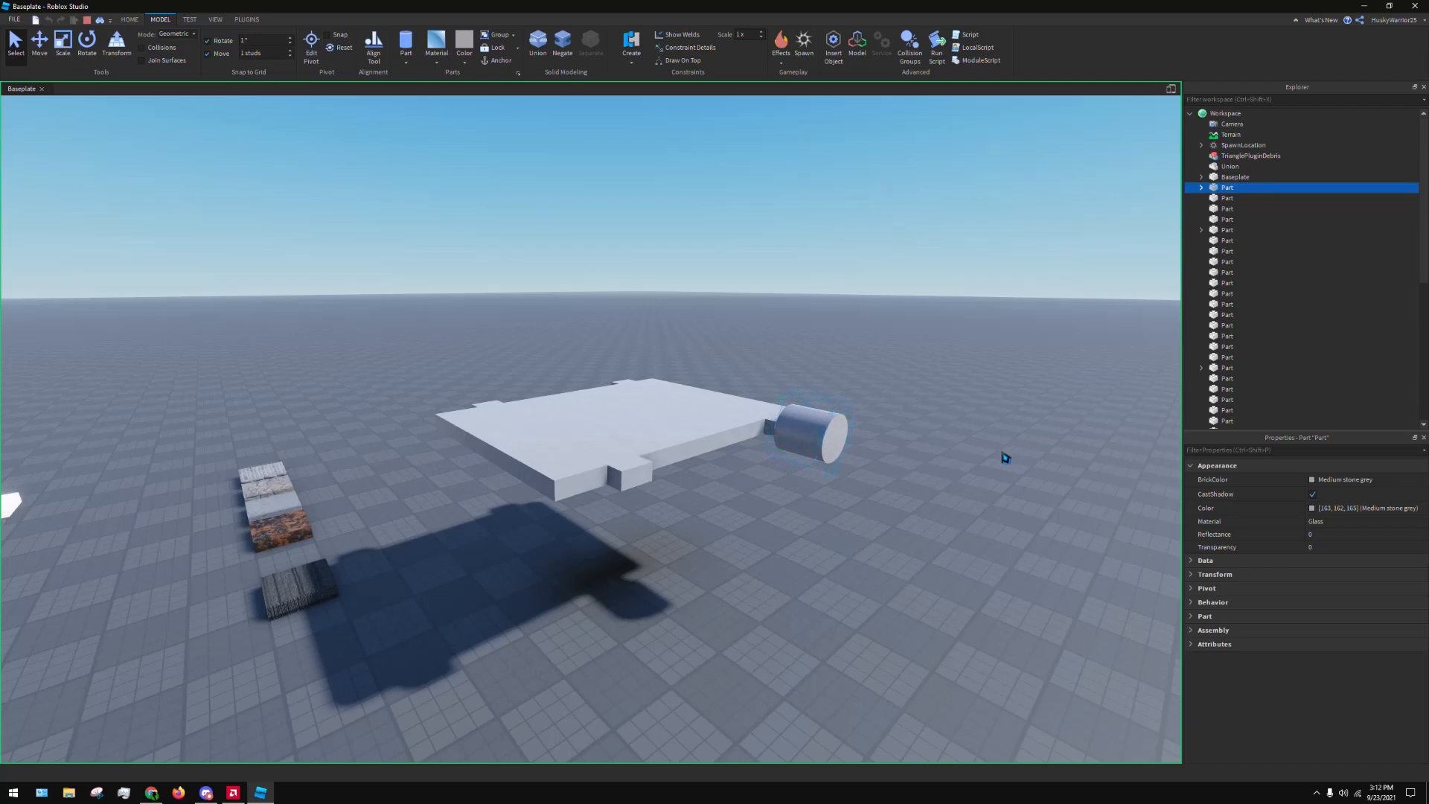
key("w")
right_click_drag(926, 393, 918, 399)
key("a")
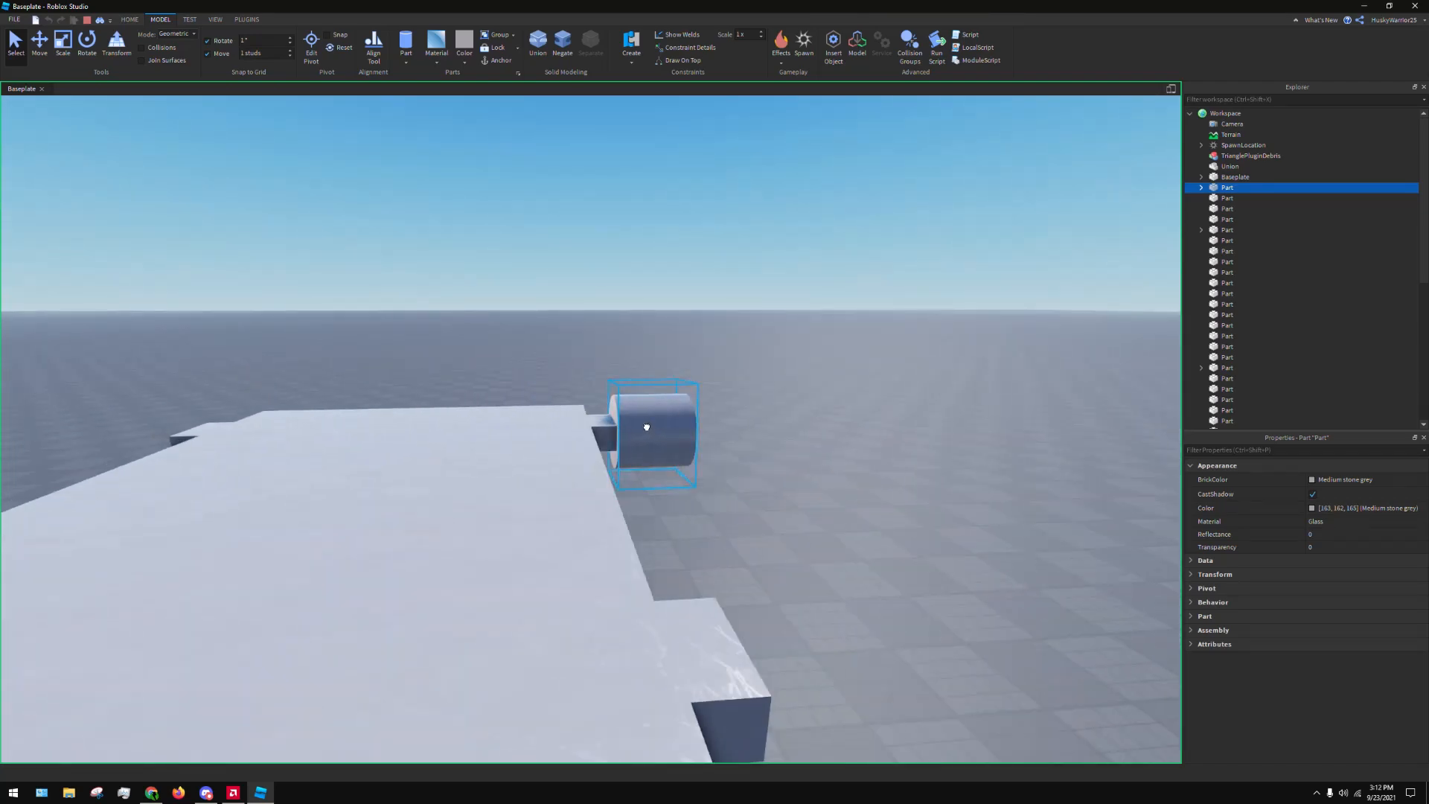
left_click_drag(644, 425, 955, 547)
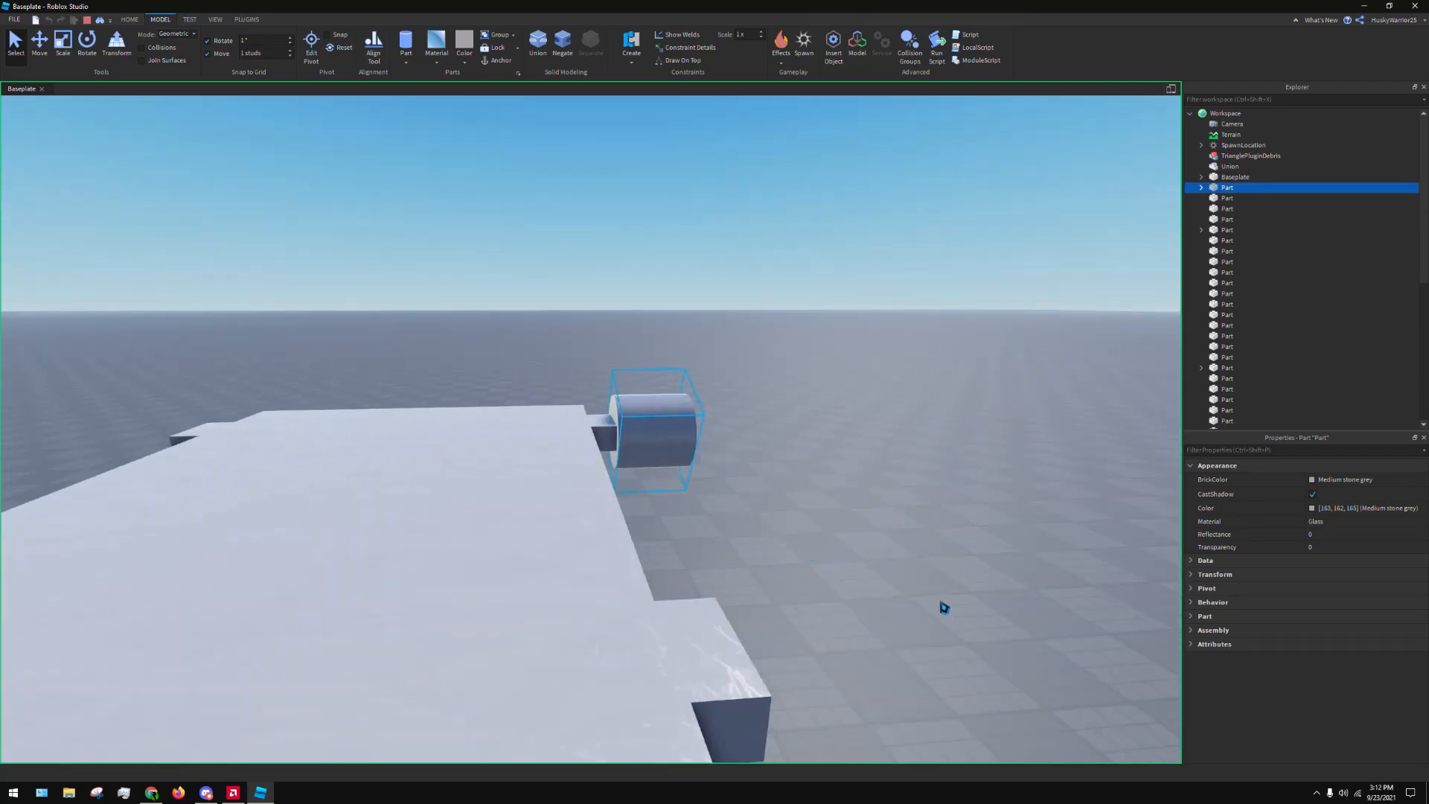
left_click_drag(631, 407, 1020, 312)
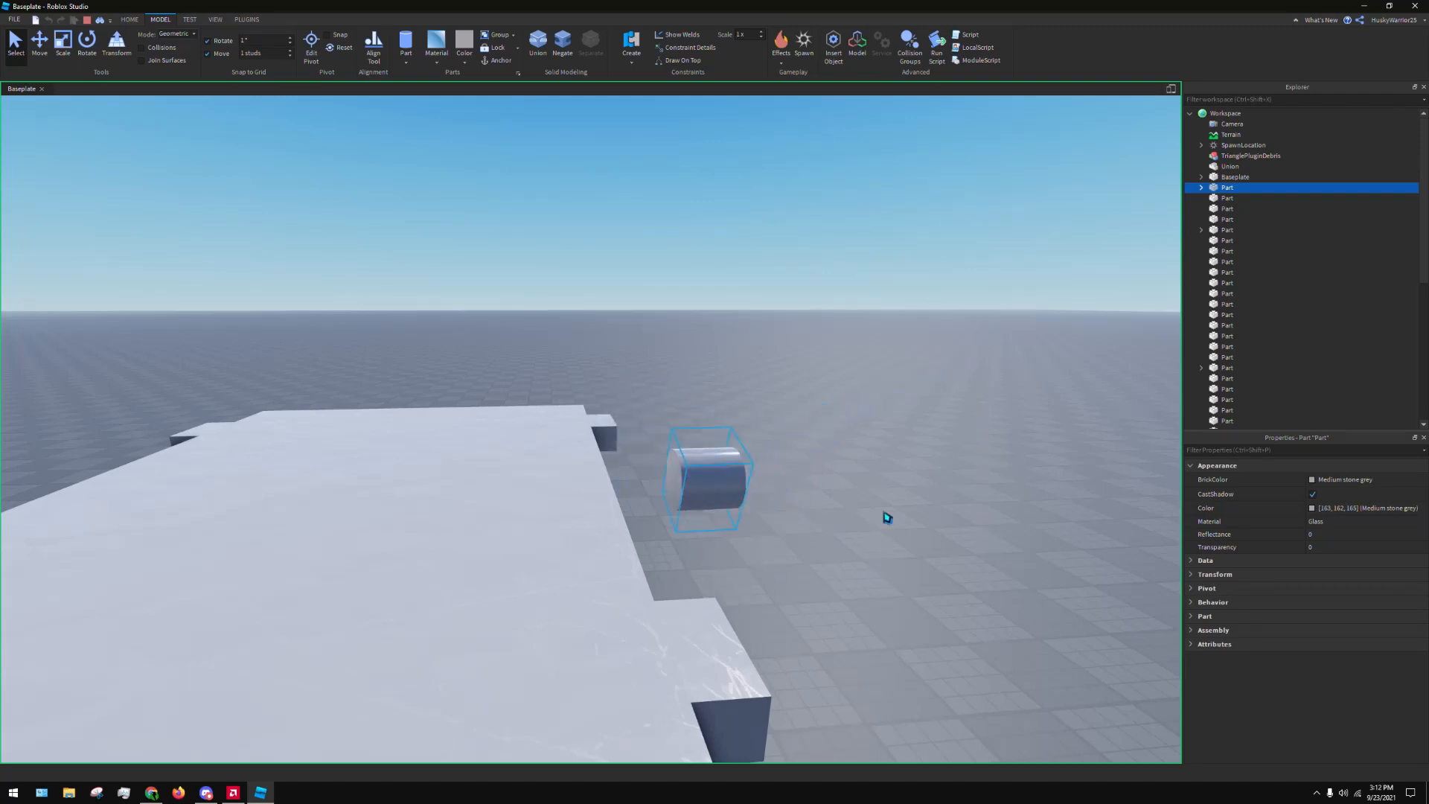
Stop the simulation and look through the available constraint types without choosing one
left_click(856, 306)
key("d")
right_click_drag(856, 306, 855, 306)
key("s")
left_click(87, 20)
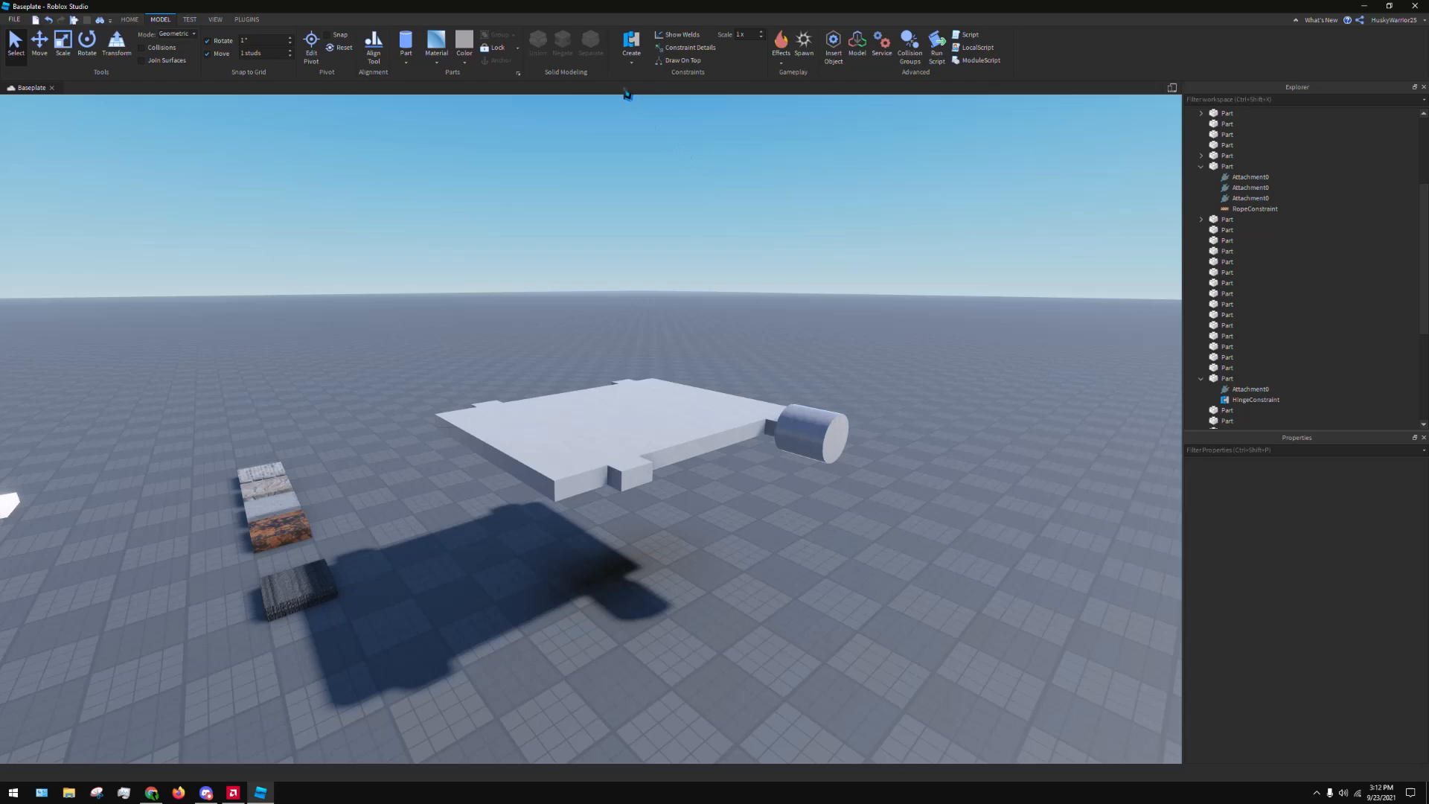
left_click(631, 46)
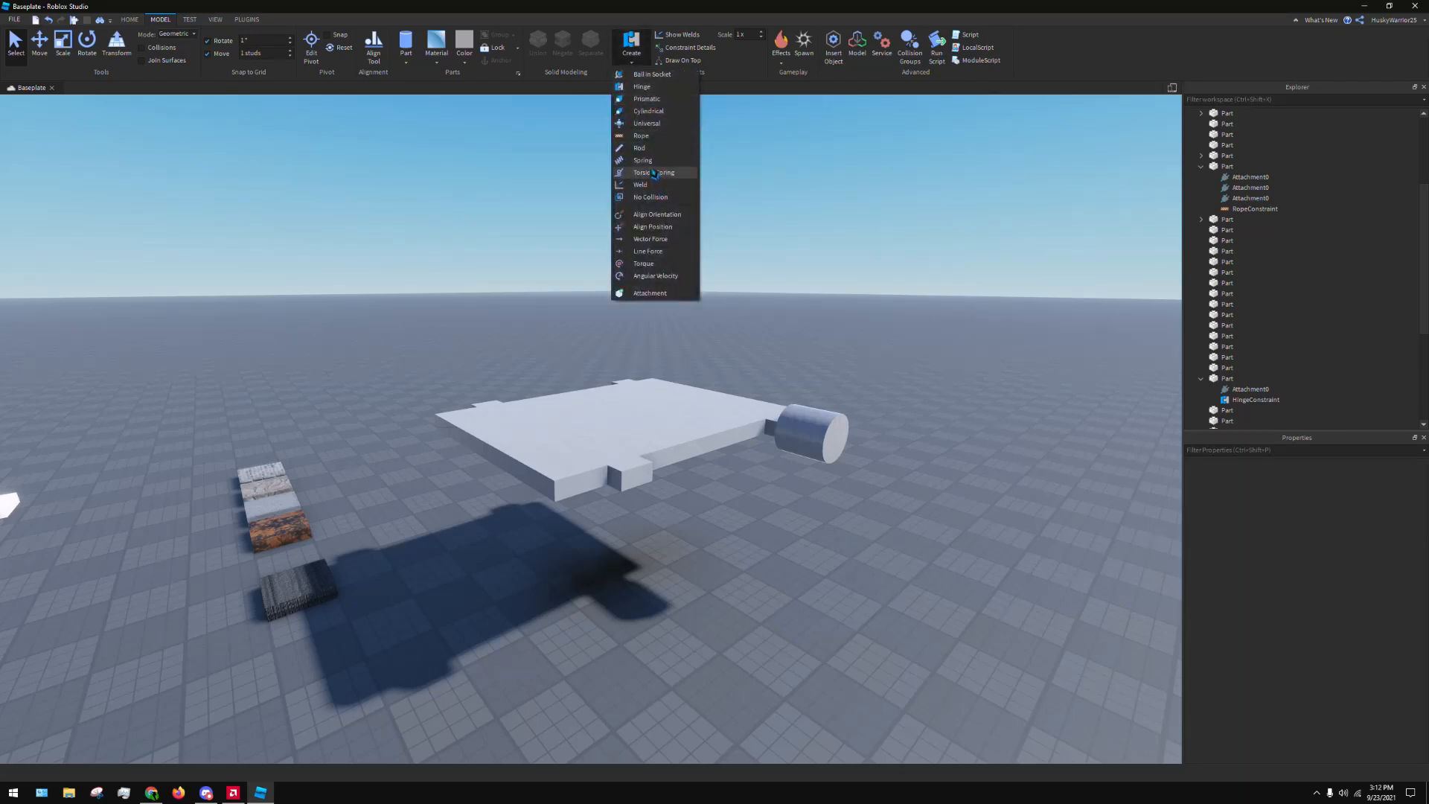
left_click(832, 171)
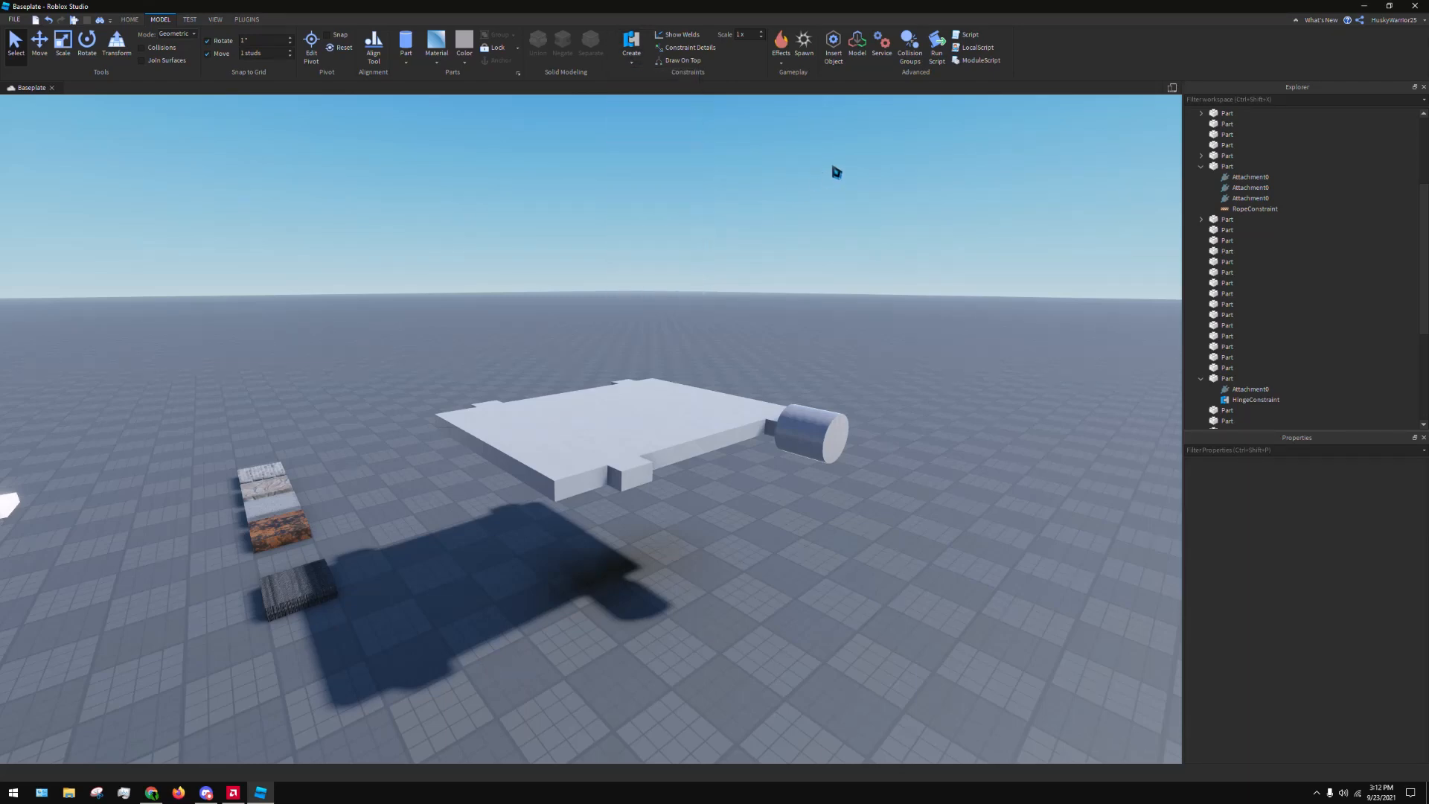
Select the platform, its edge blocks and the cylinder together and delete them
right_click_drag(835, 168, 689, 246)
key("d")
right_click_drag(597, 365, 555, 351)
key("s")
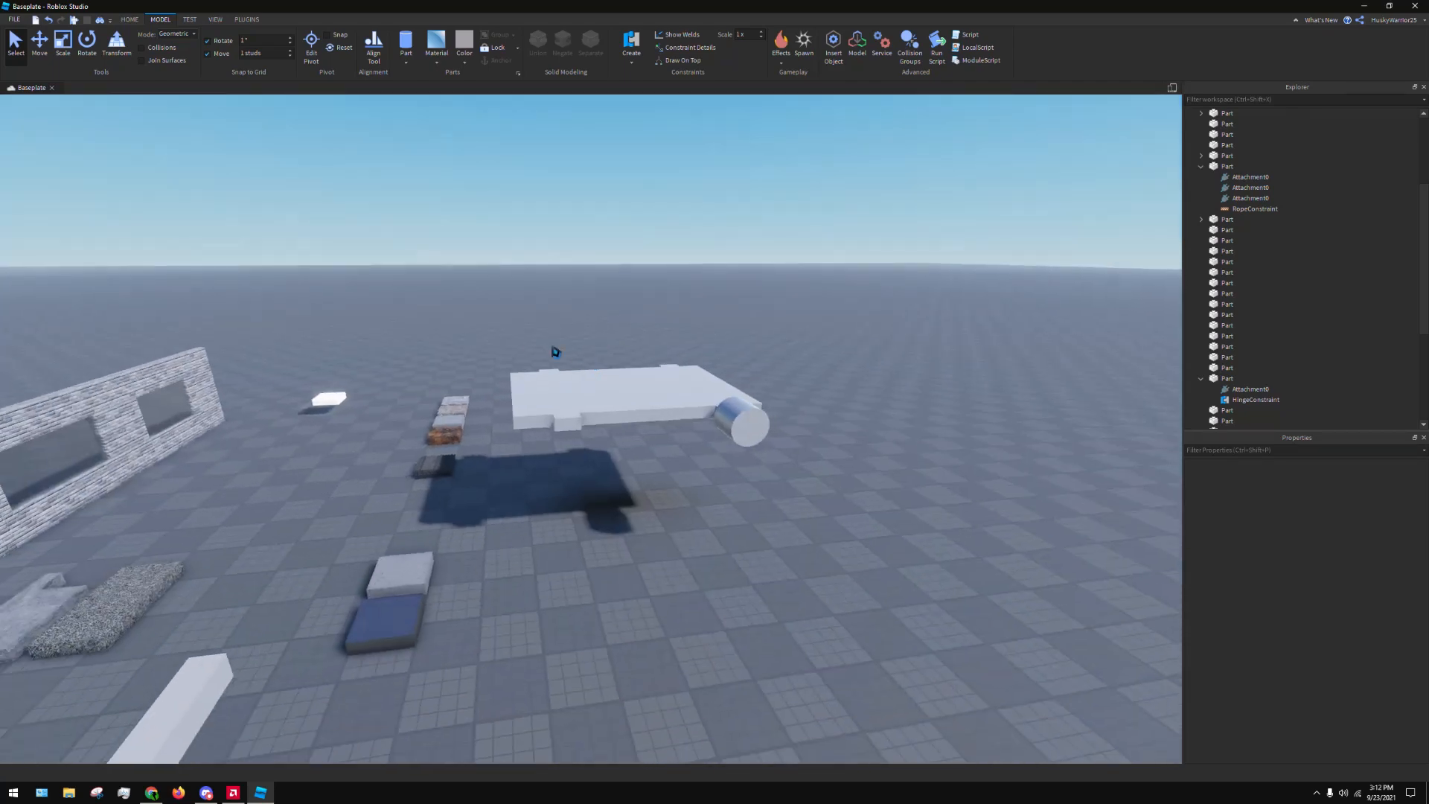
left_click_drag(494, 314, 910, 514)
key("Delete")
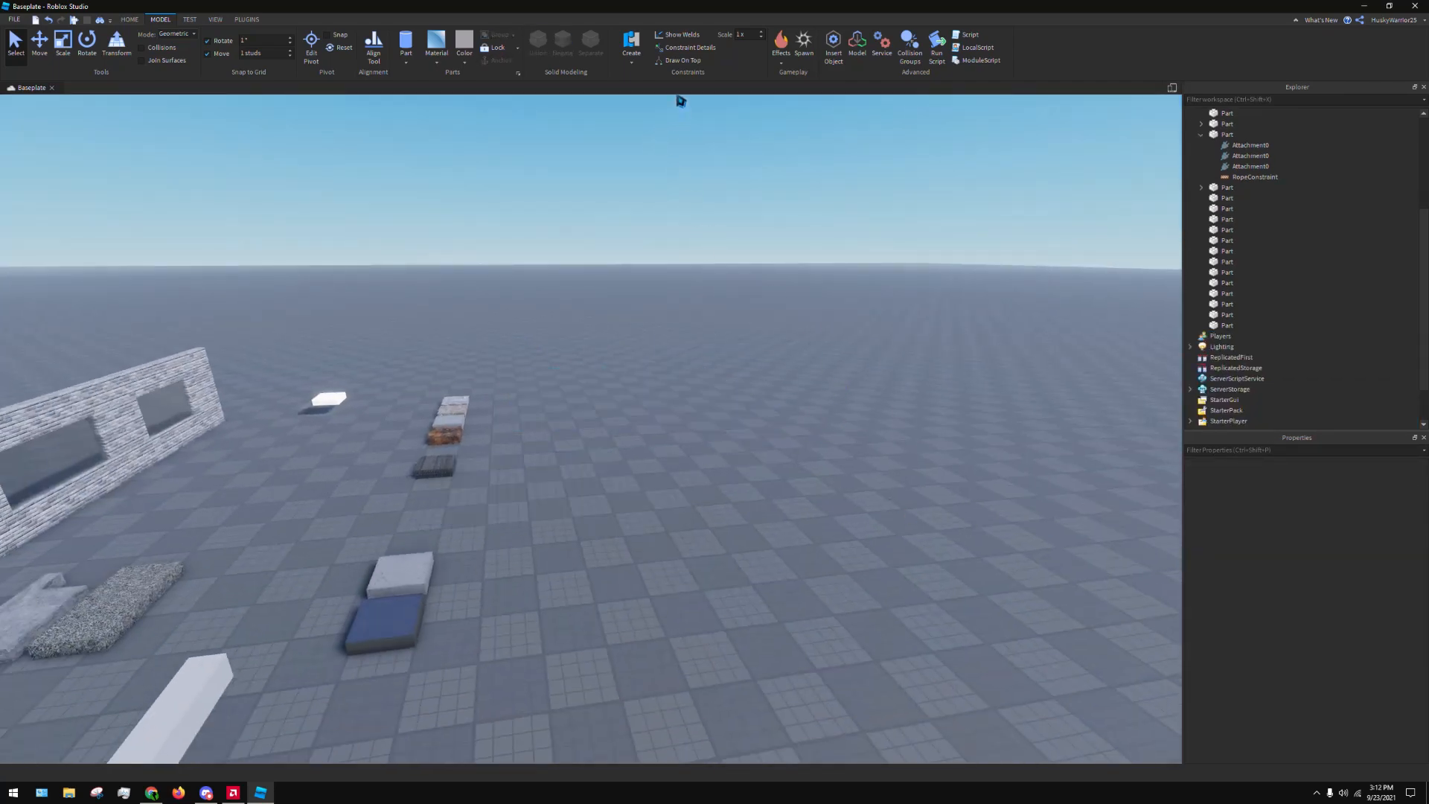
Turn on Constraint Details to examine the rope and attachments between the two blocks, and turn it off again
key("s")
right_click_drag(747, 192, 711, 287)
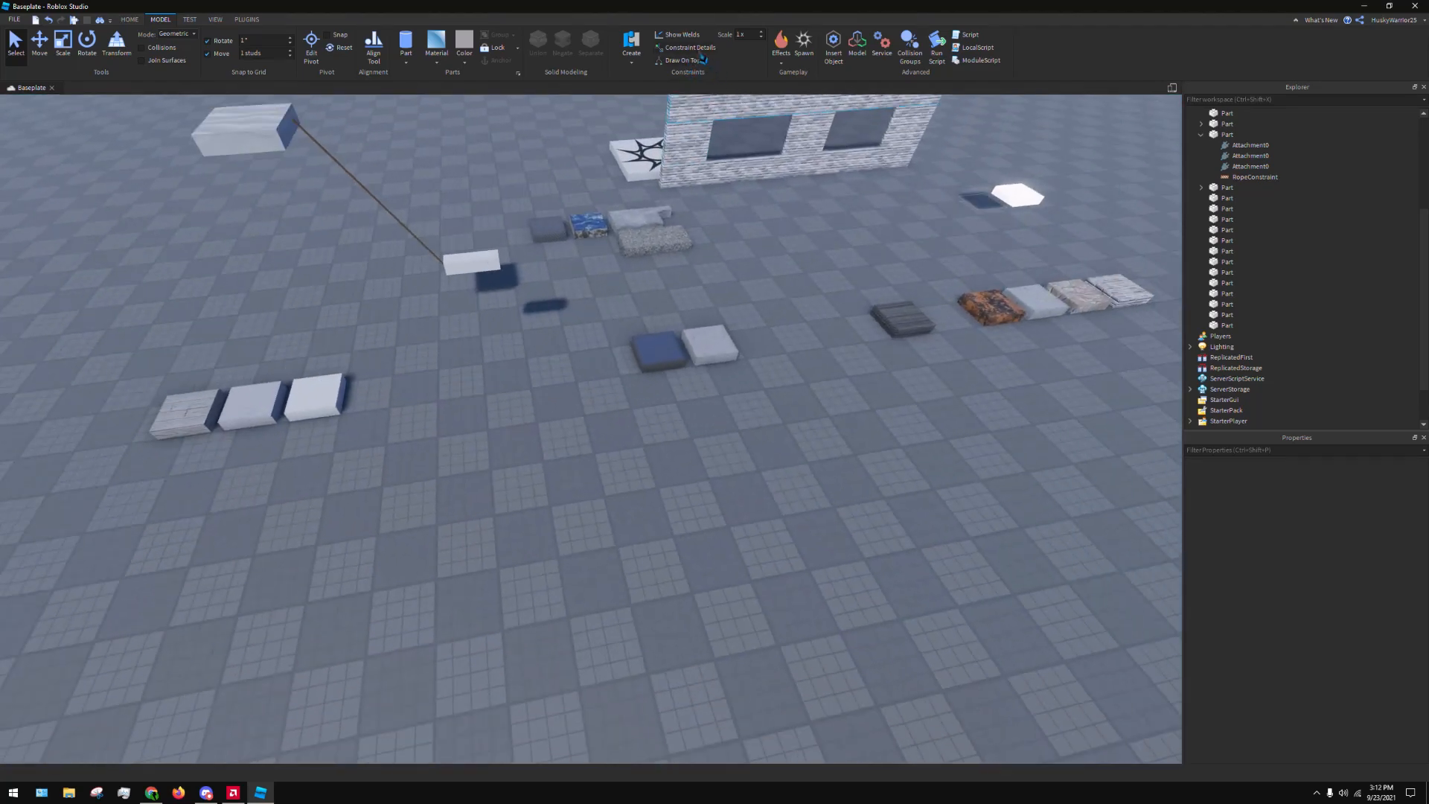
left_click(696, 50)
right_click_drag(814, 358, 804, 349)
scroll(554, 392, "up", 3)
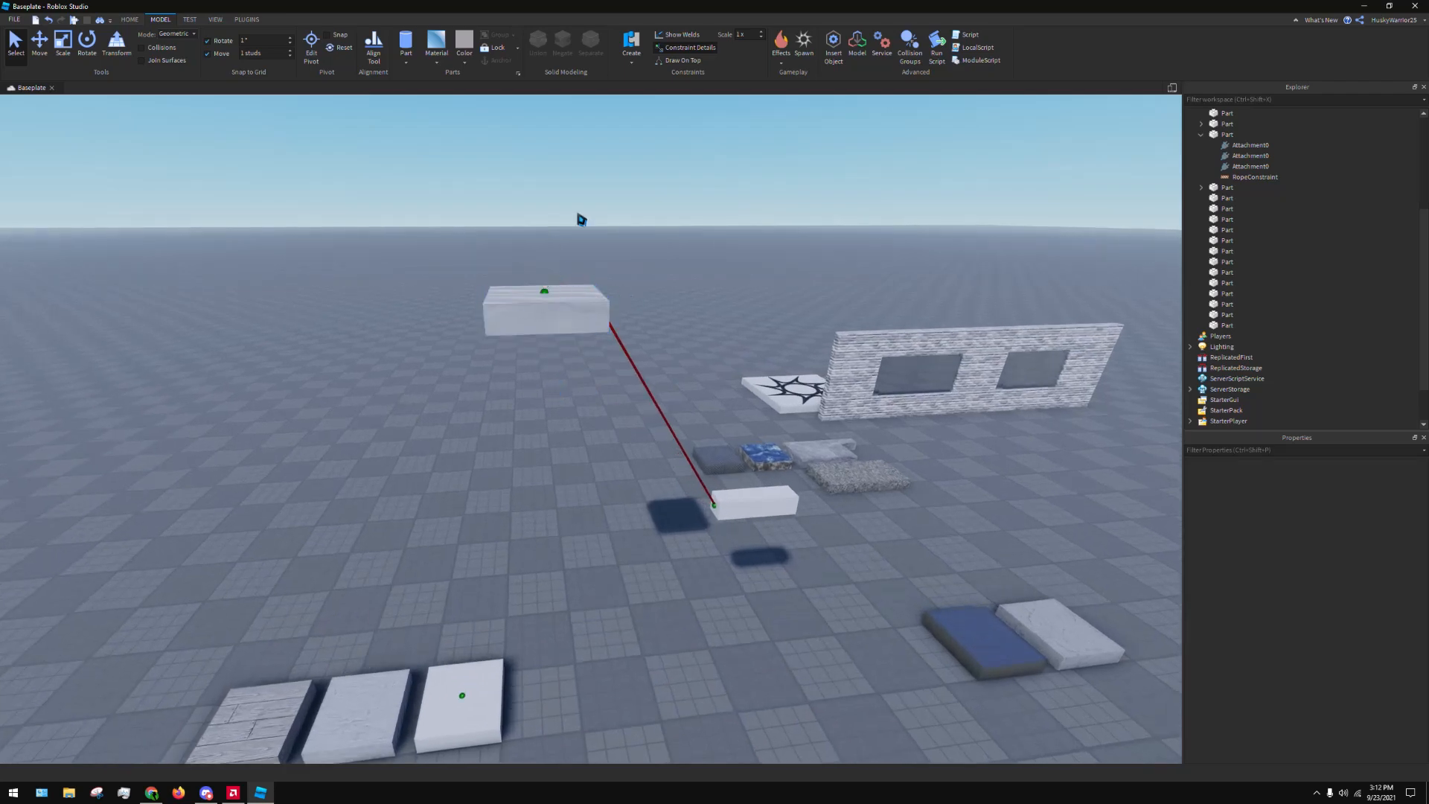
scroll(772, 182, "down", 3)
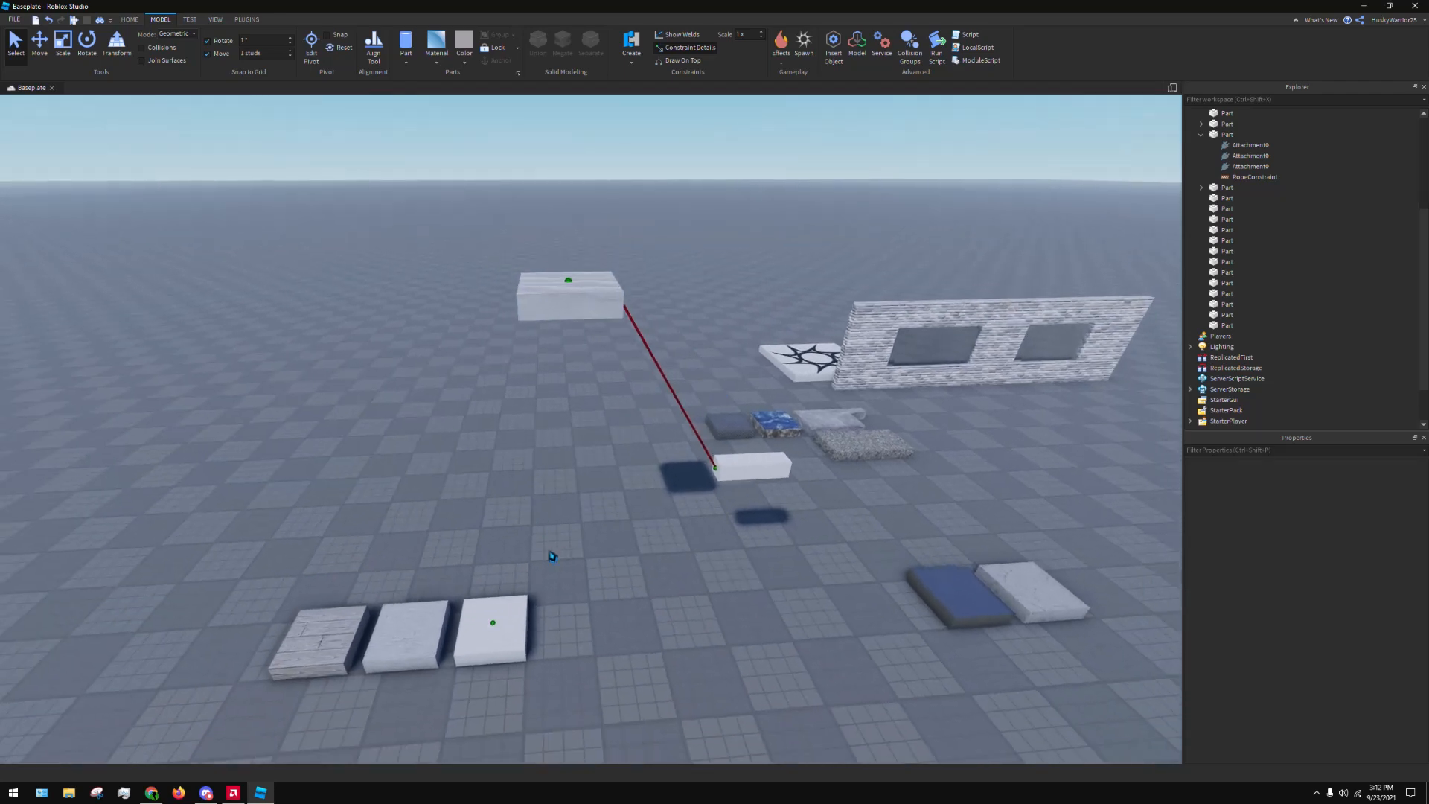
key("d")
right_click_drag(896, 470, 895, 470)
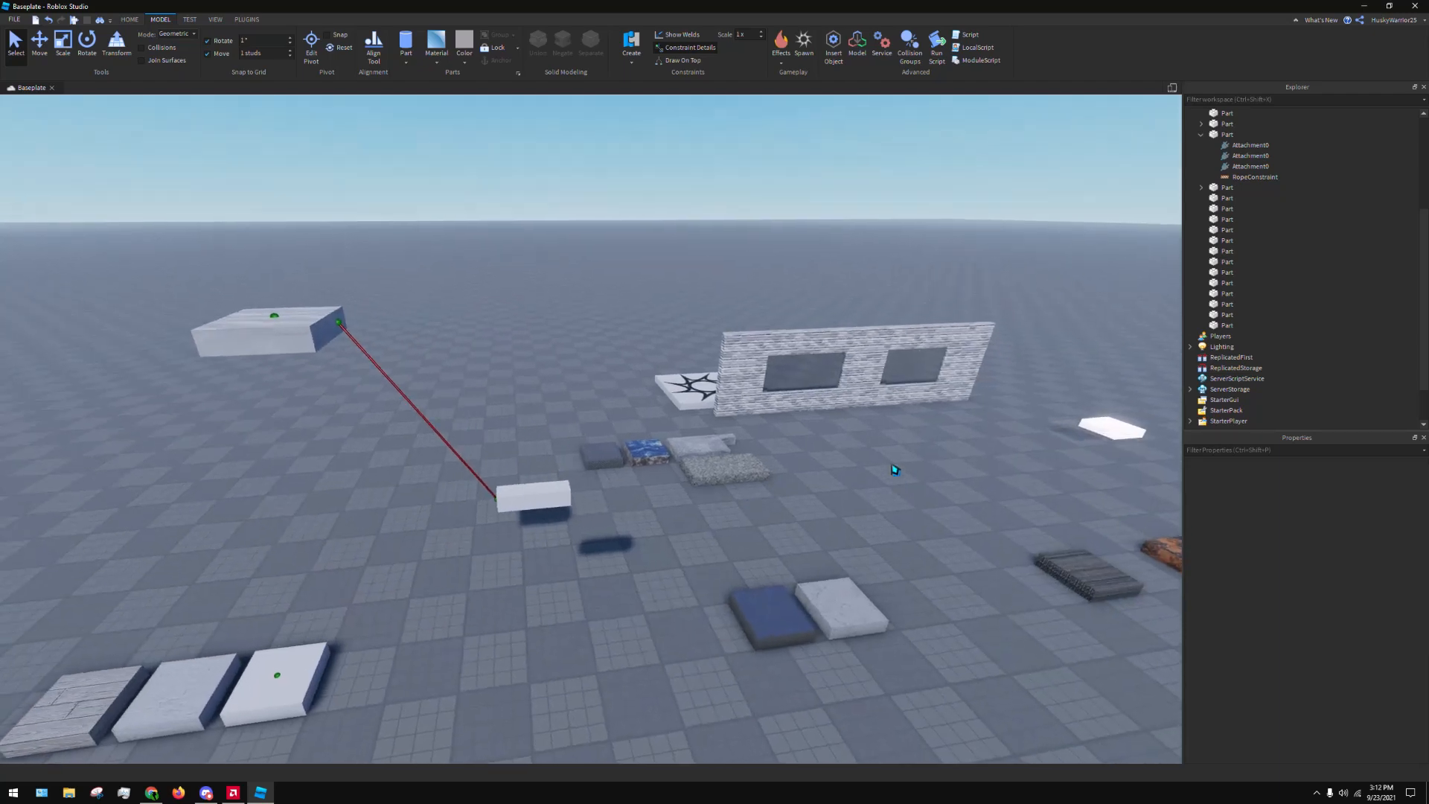
left_click(686, 49)
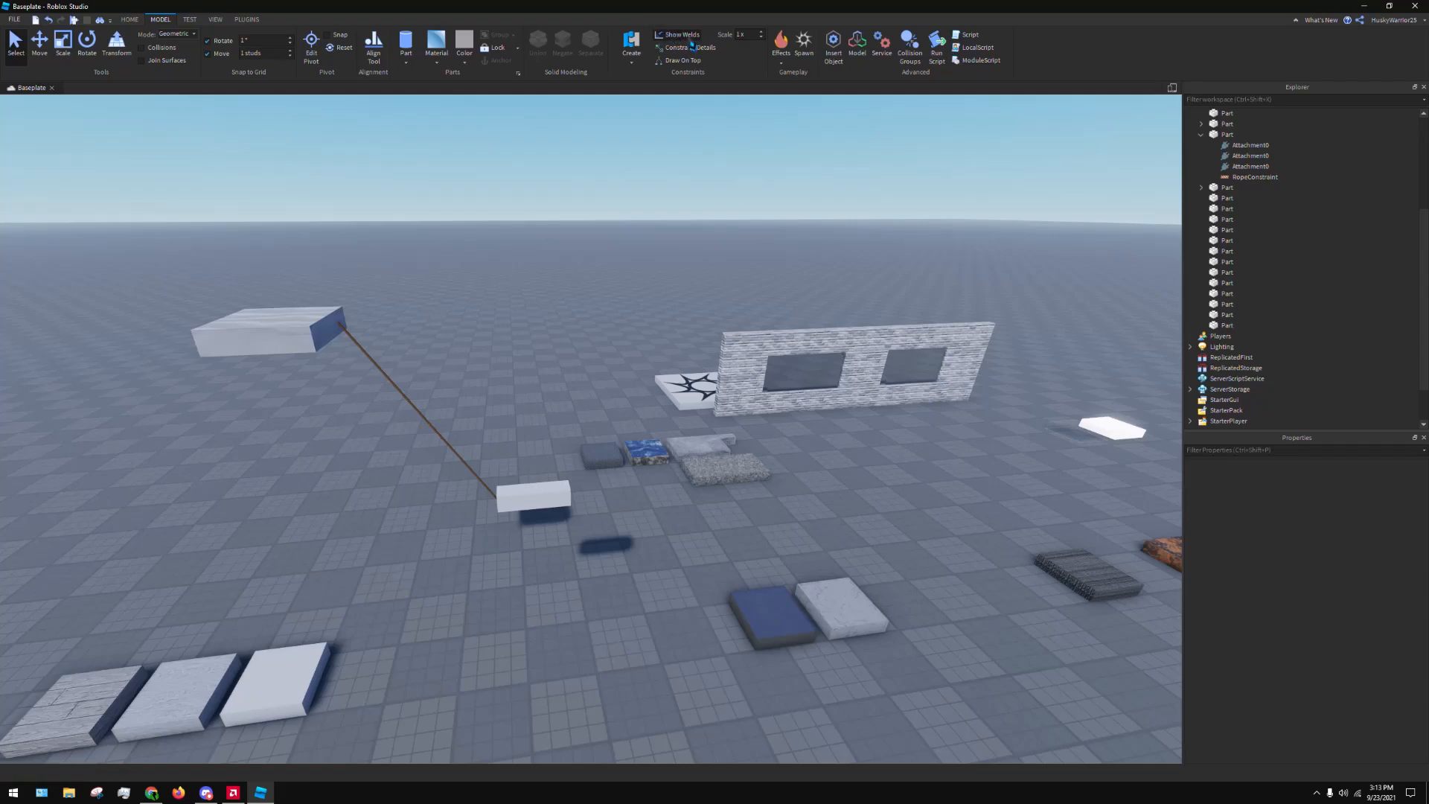
Insert a spawn location and move it onto an empty area of the baseplate, clear of the material blocks
right_click_drag(723, 196, 722, 201)
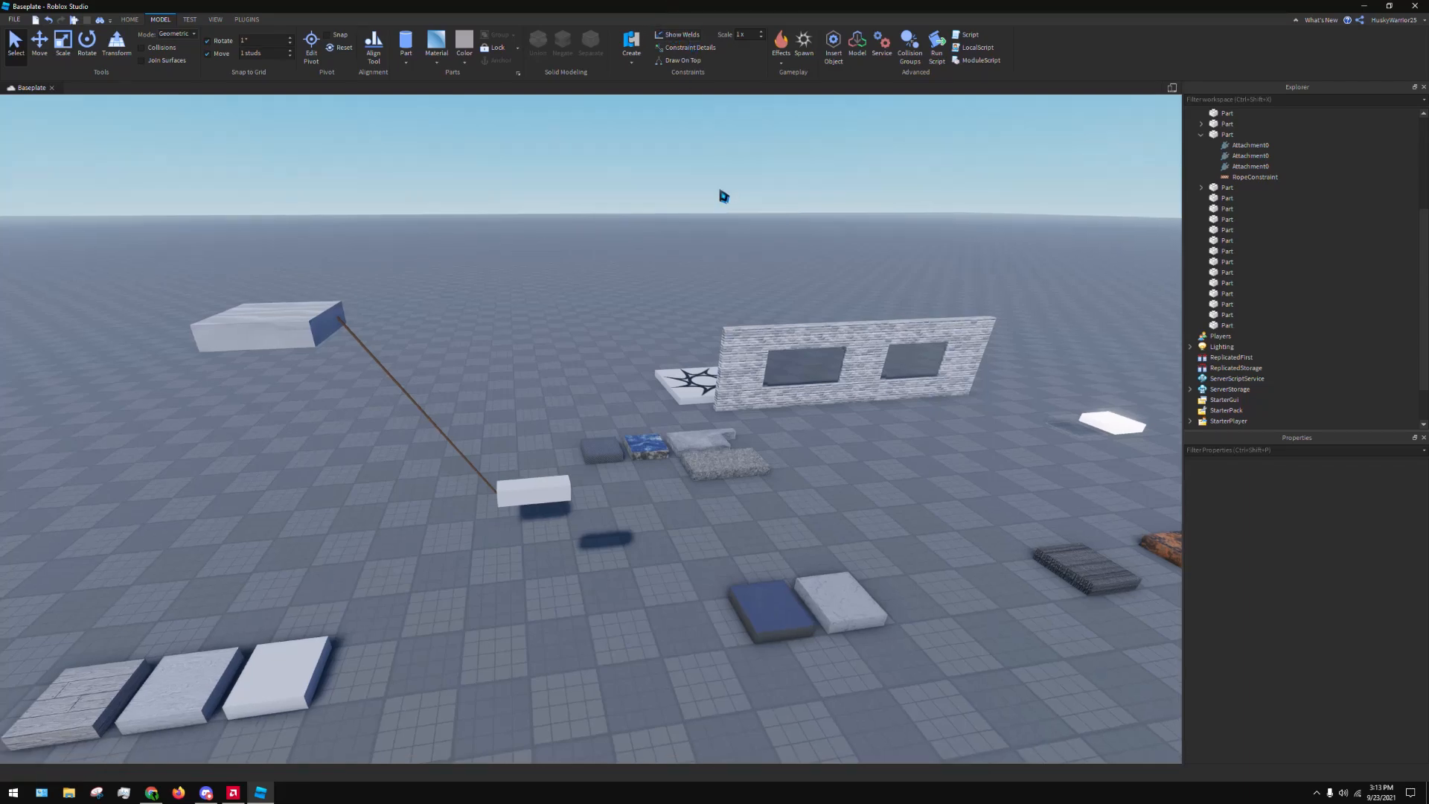
key("a")
right_click_drag(750, 328, 746, 287)
key("s")
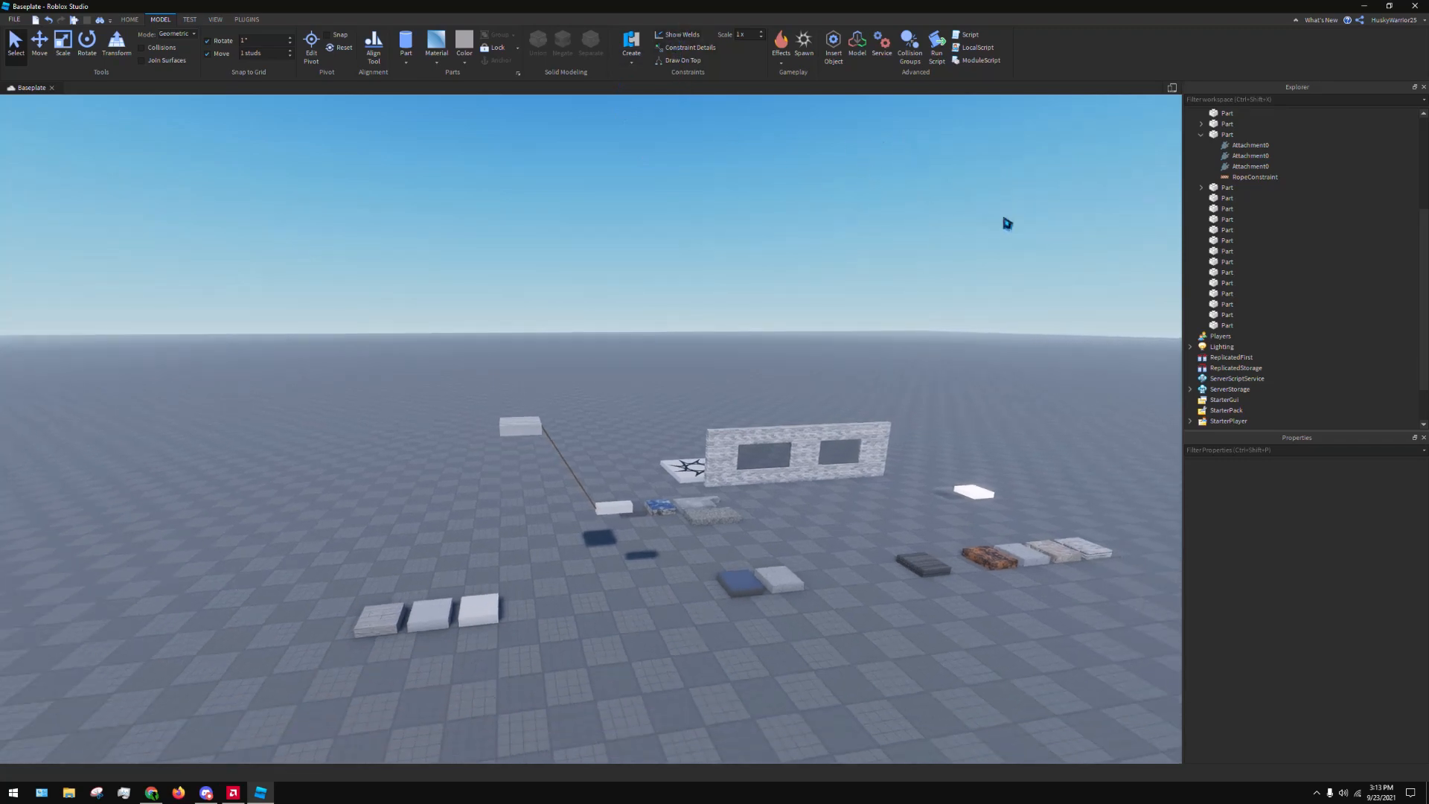
right_click_drag(1007, 224, 1018, 195)
left_click(805, 49)
right_click_drag(897, 312, 851, 398)
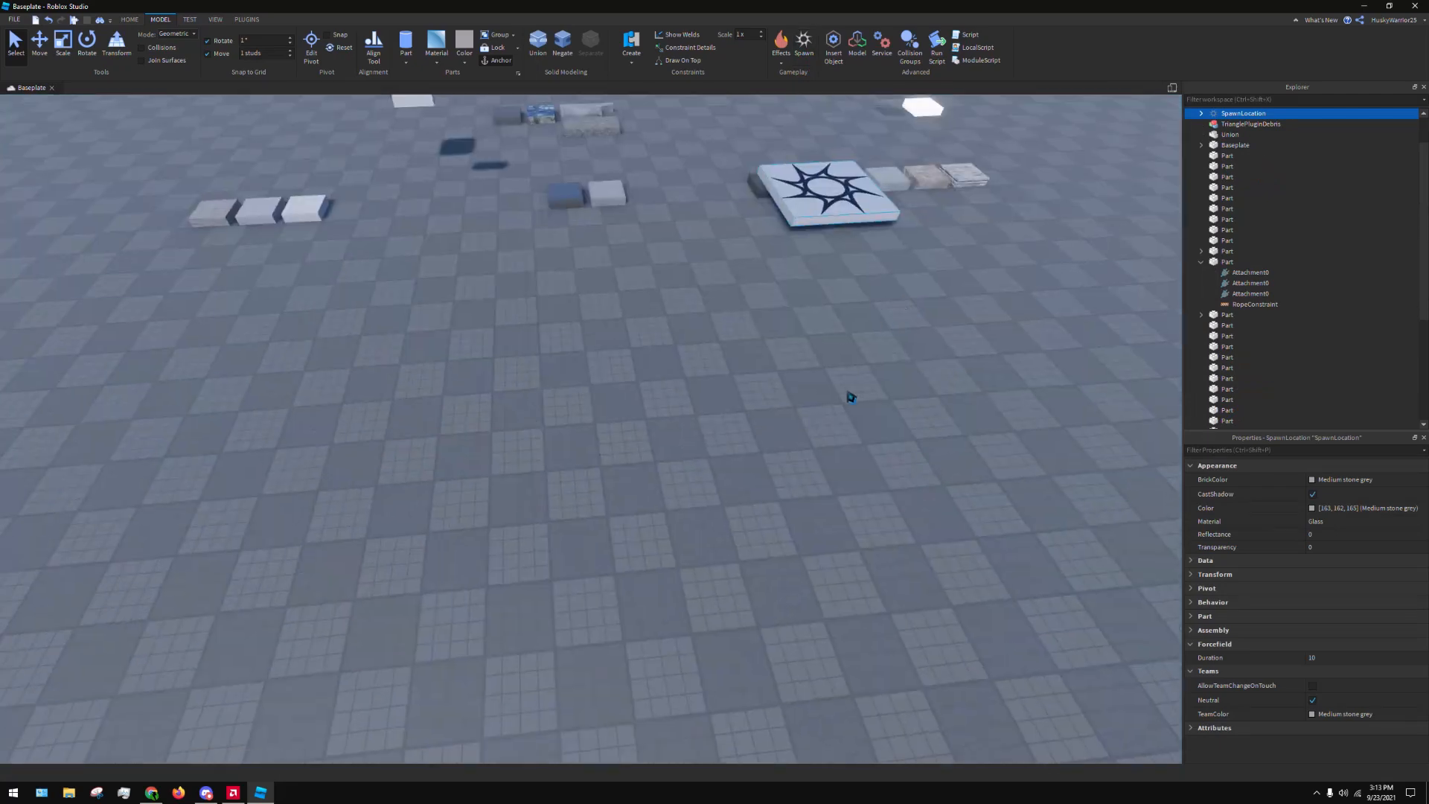
left_click_drag(828, 195, 468, 421)
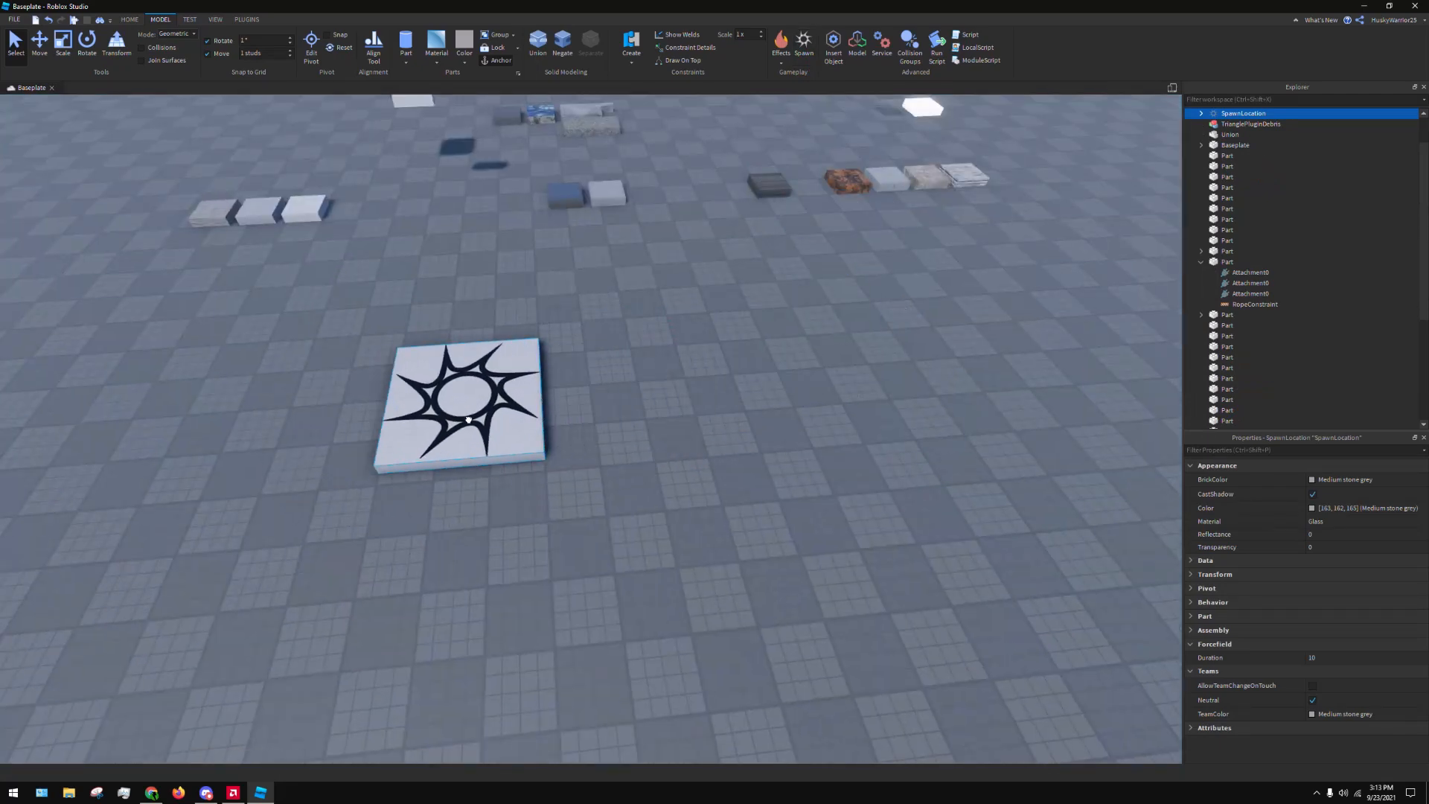
Set the spawn location's BrickColor to Navy blue
key("a")
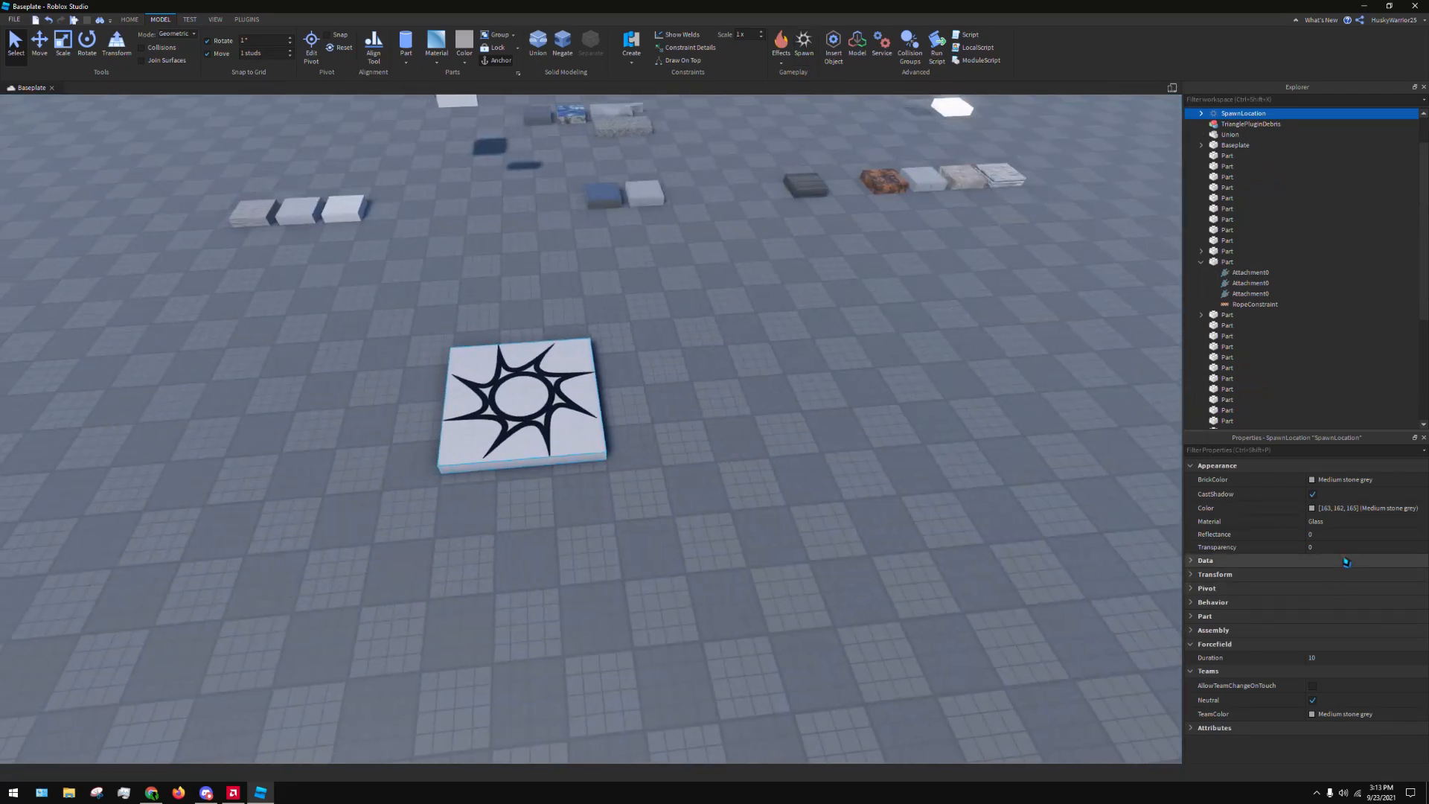
left_click(1336, 481)
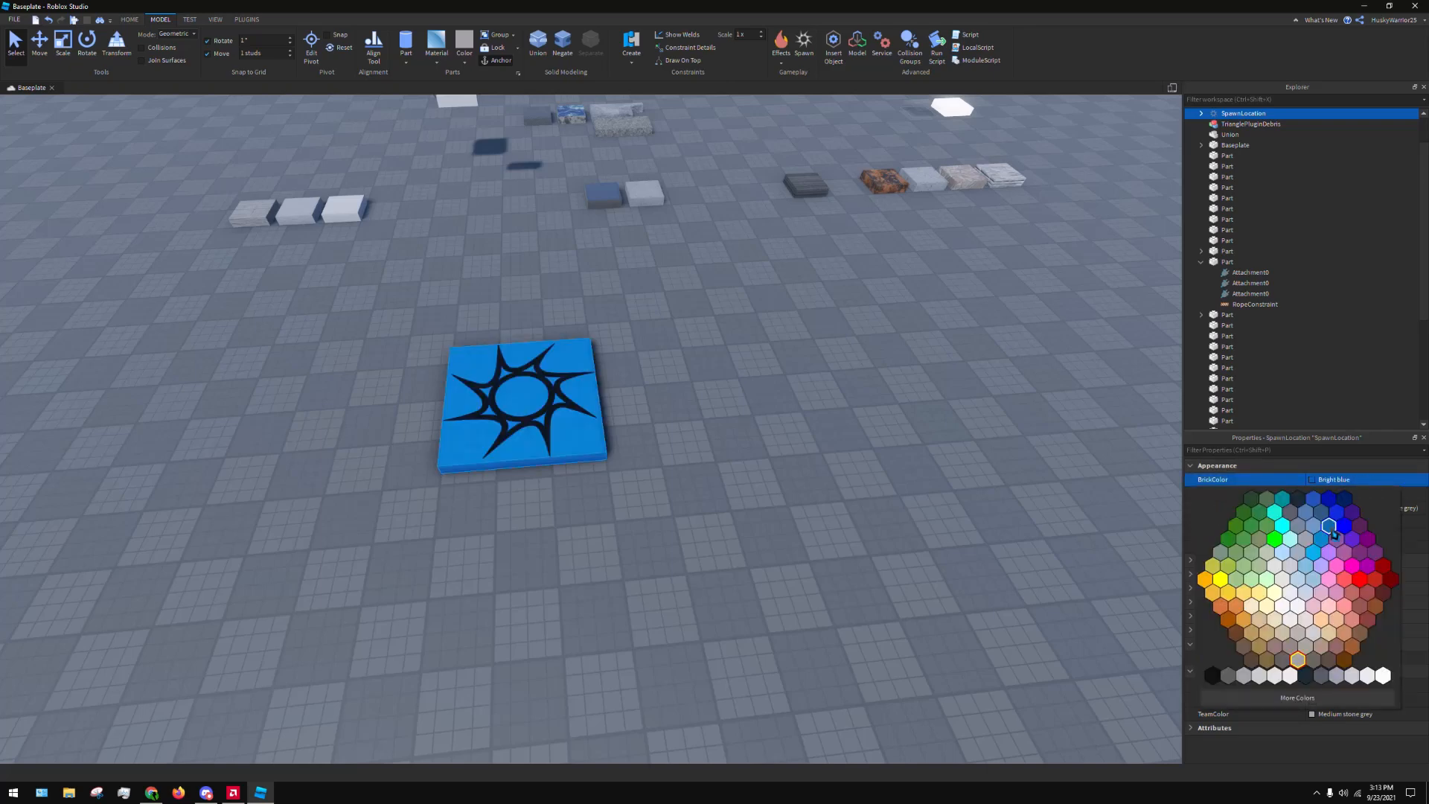
left_click(1338, 499)
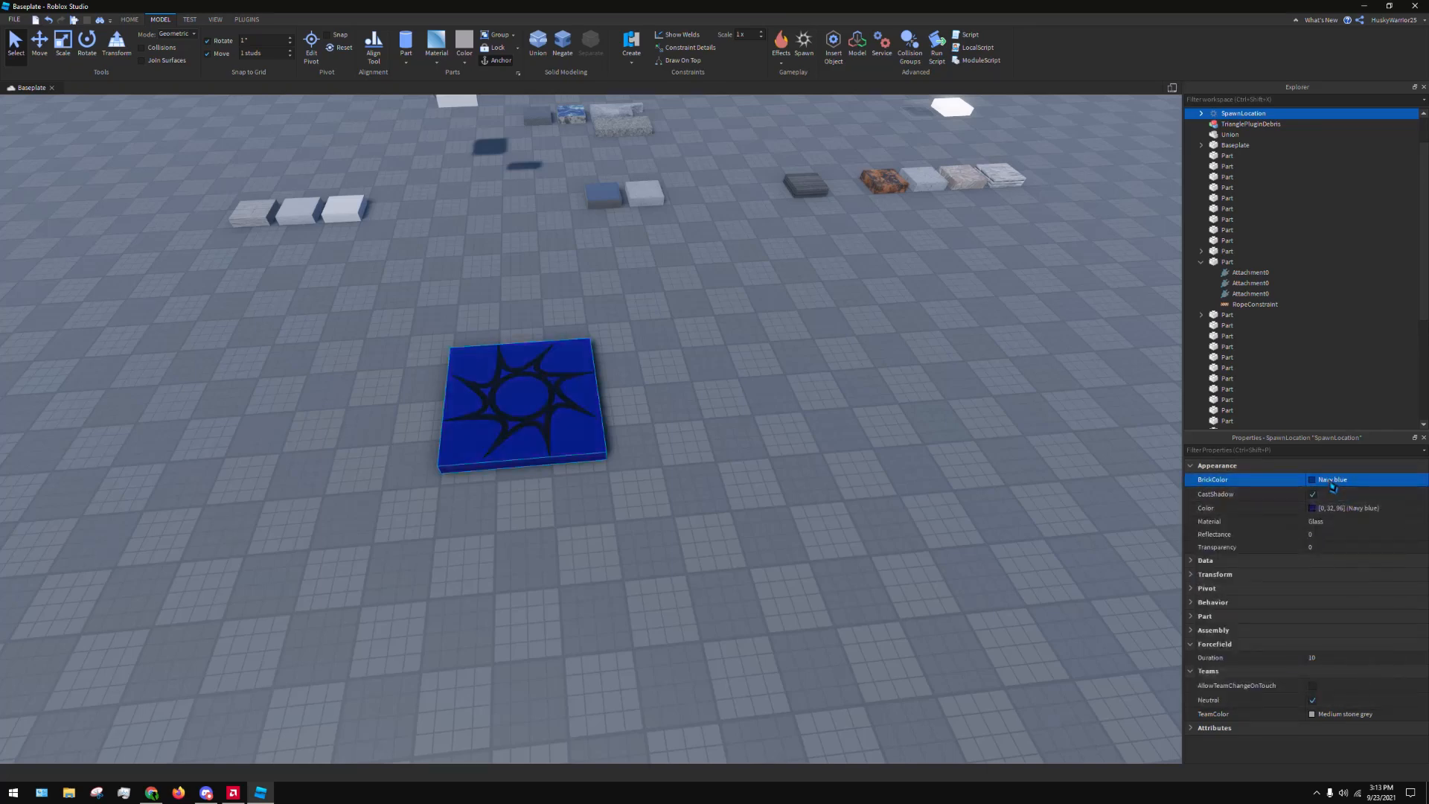
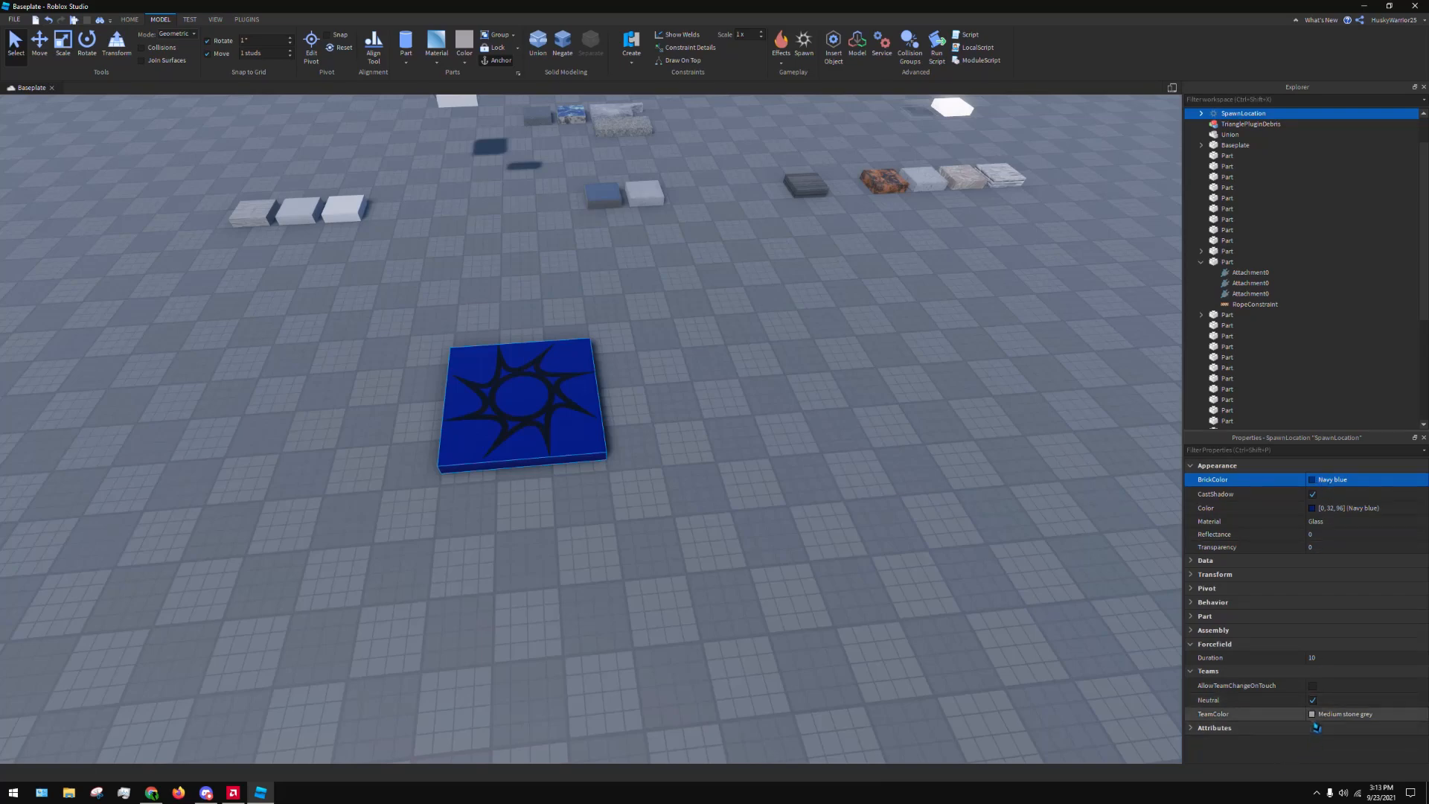
Configure the spawn location with Neutral off, AllowTeamChangeOnTouch on, forcefield Duration 0 and TeamColor Navy blue
left_click(1312, 701)
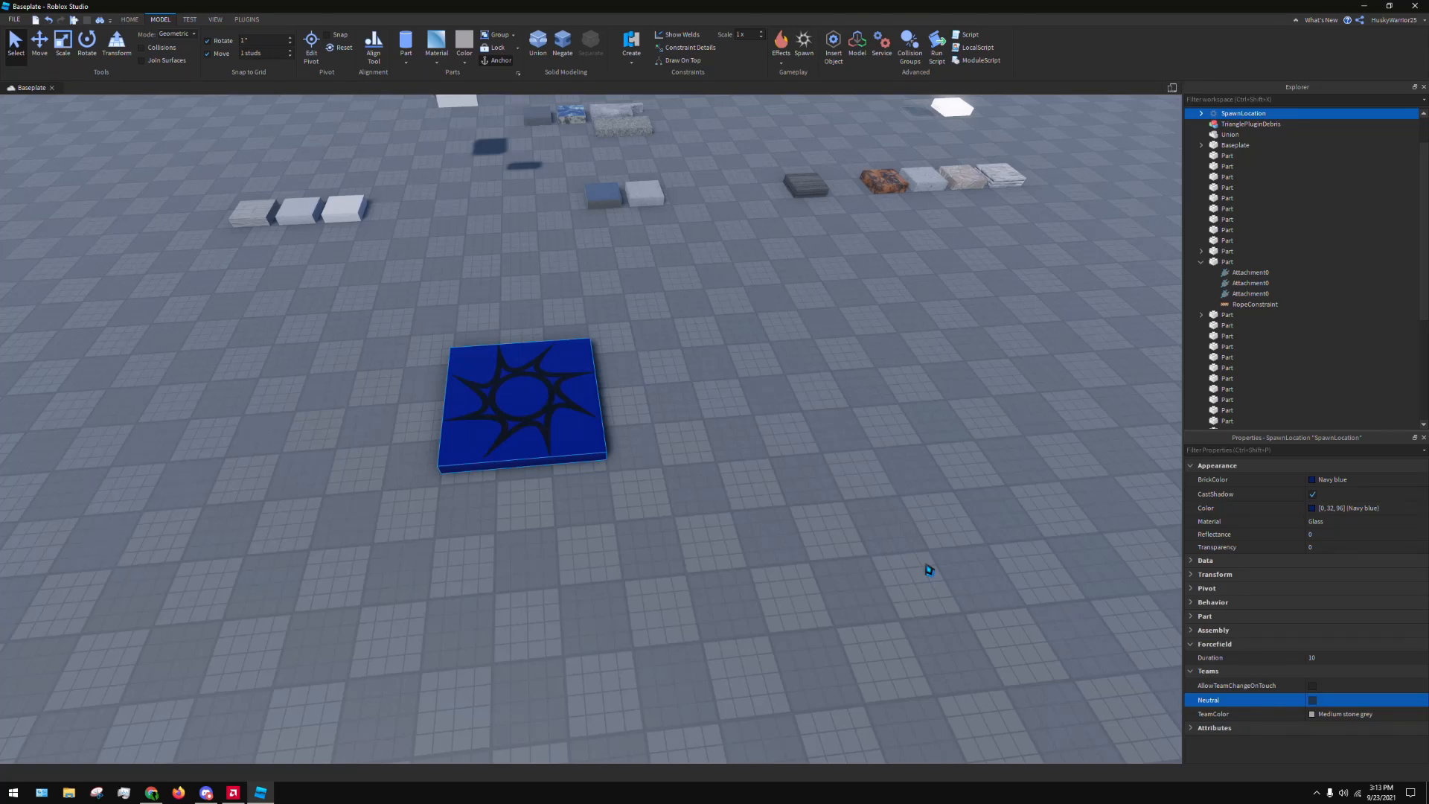
left_click(1353, 689)
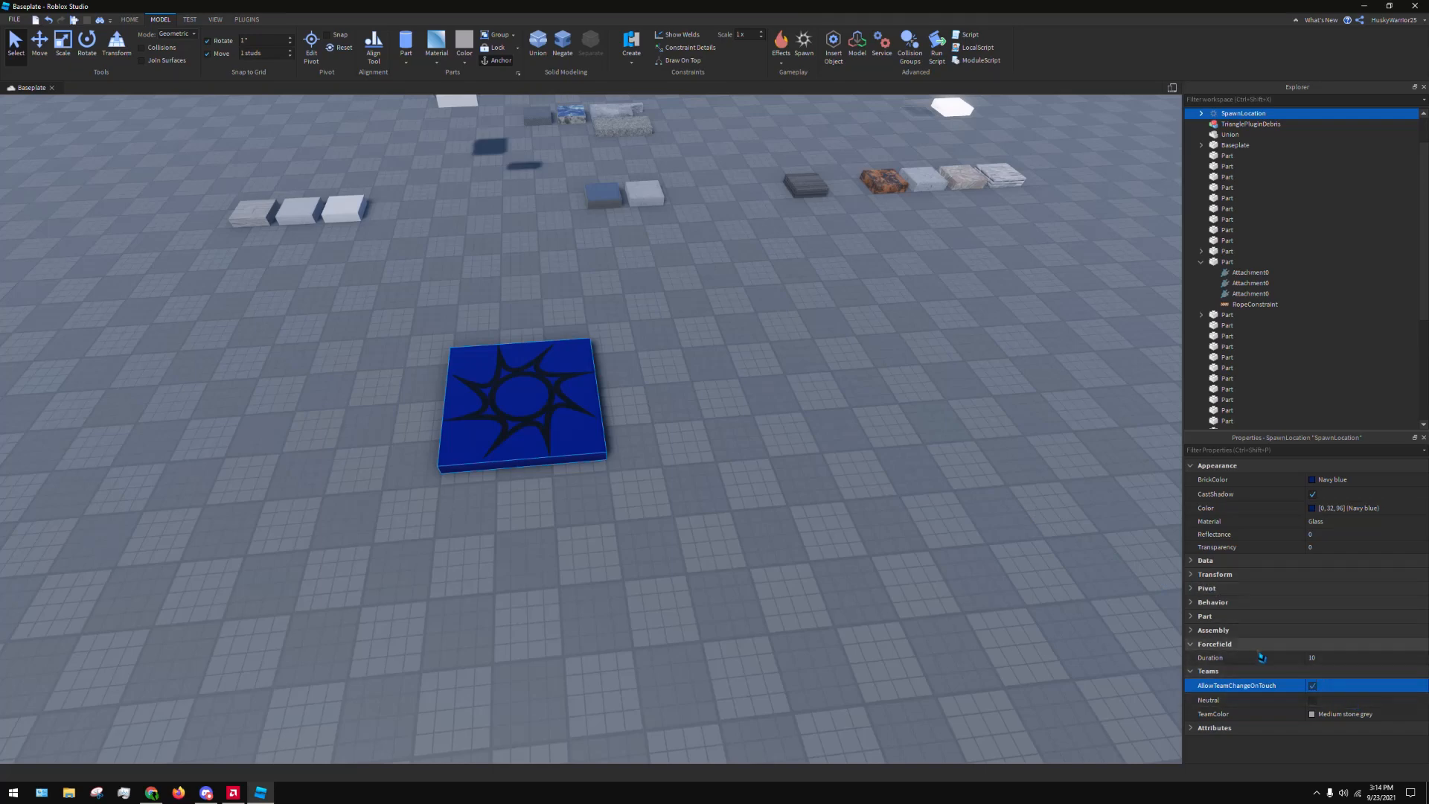
left_click(1356, 664)
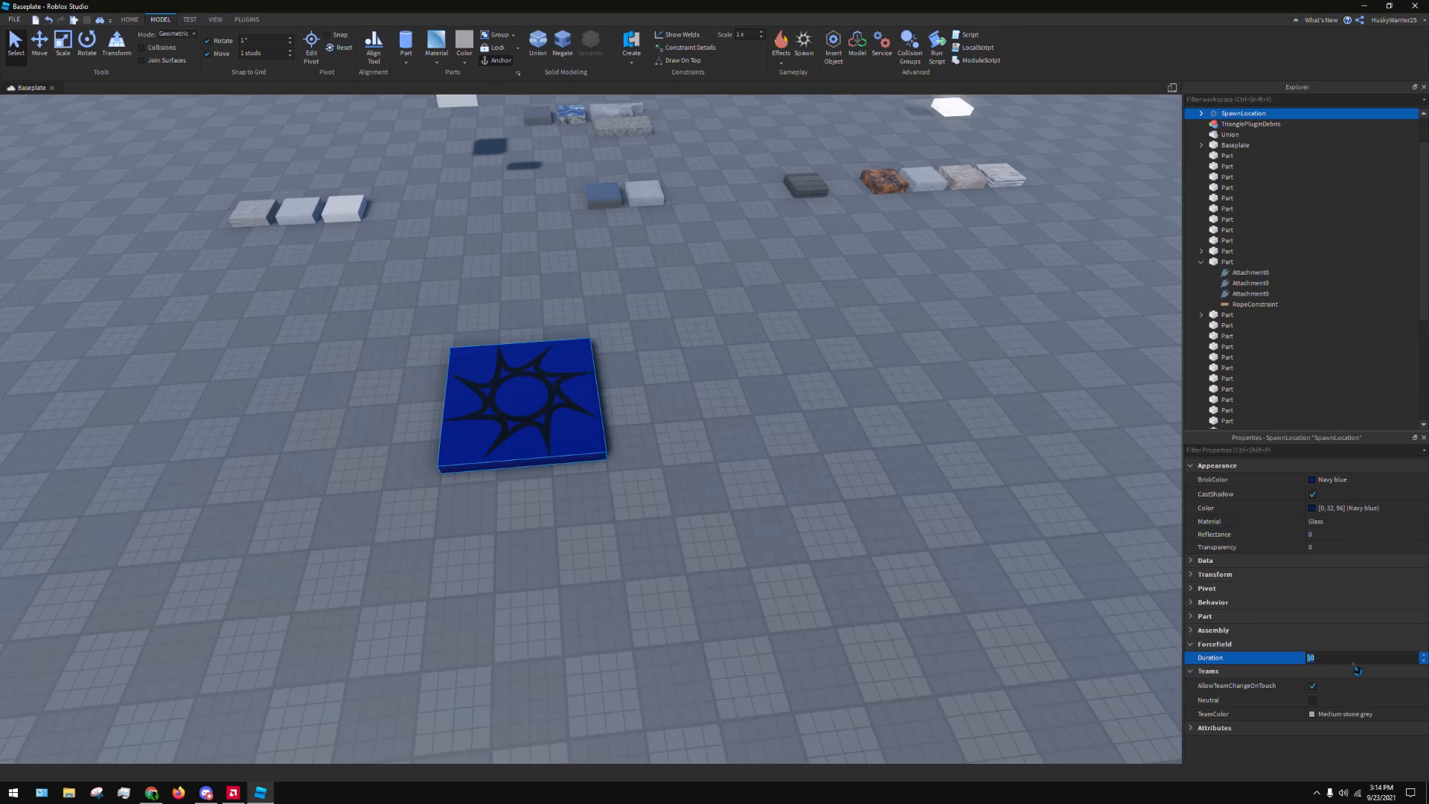
type("0")
key("Return")
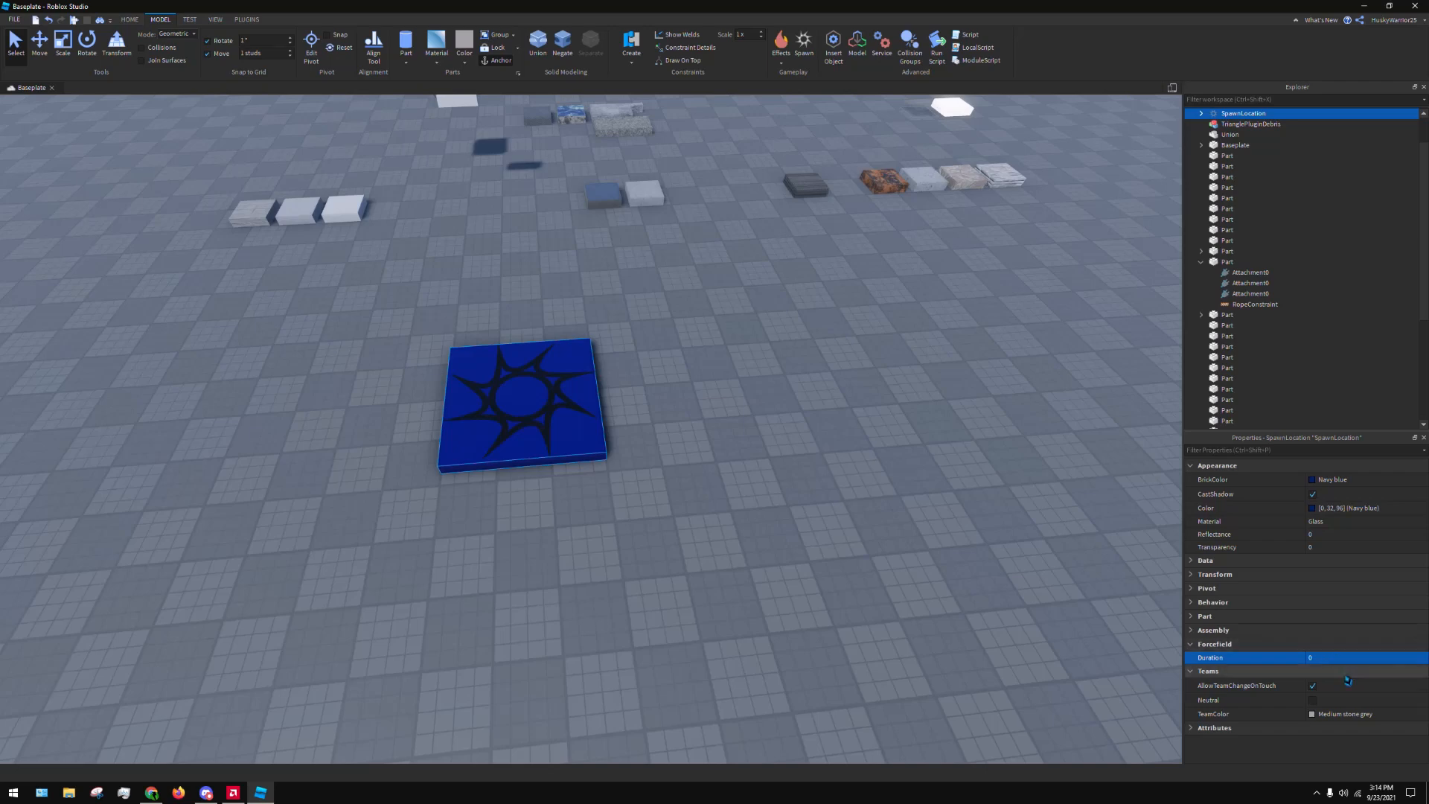
left_click(1322, 715)
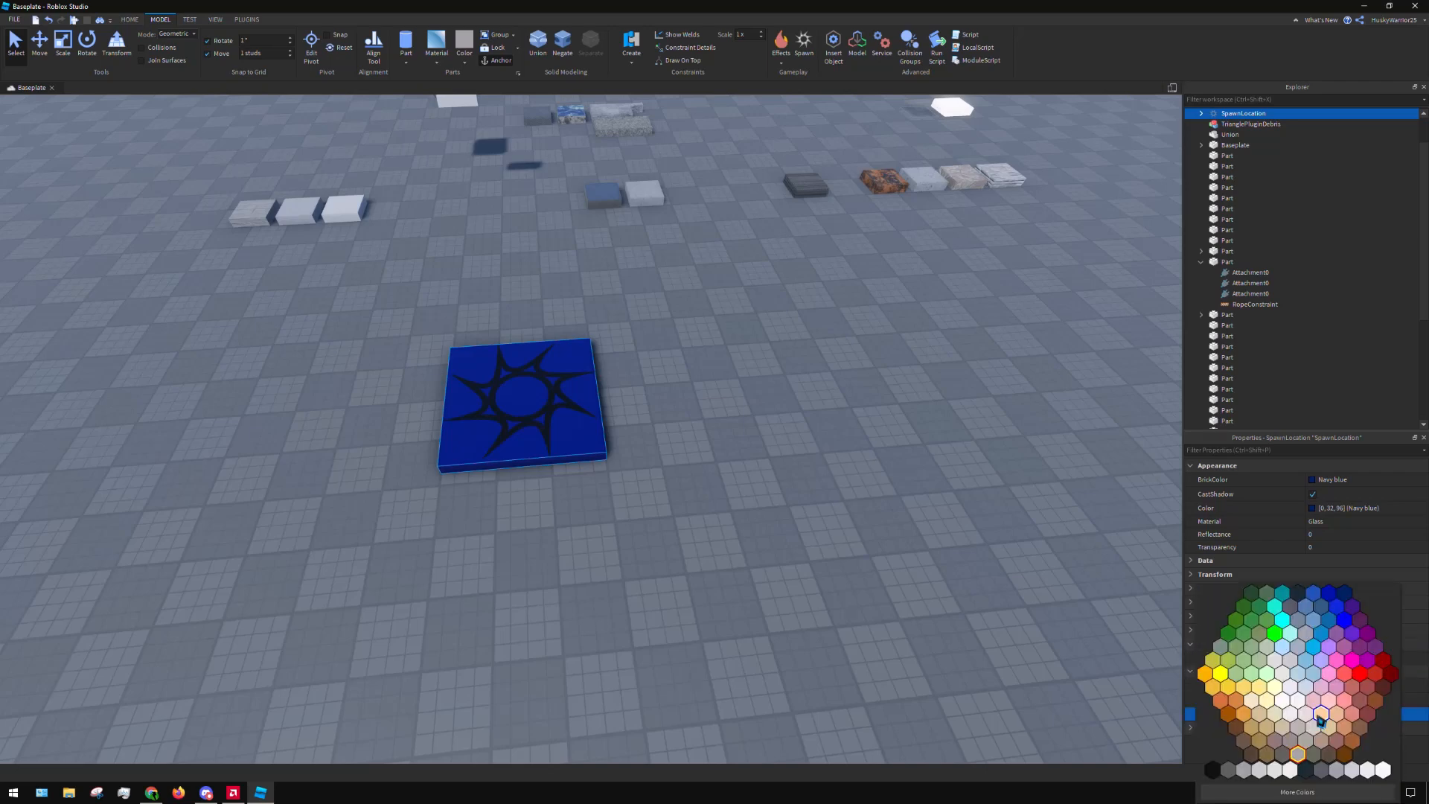
left_click(1347, 599)
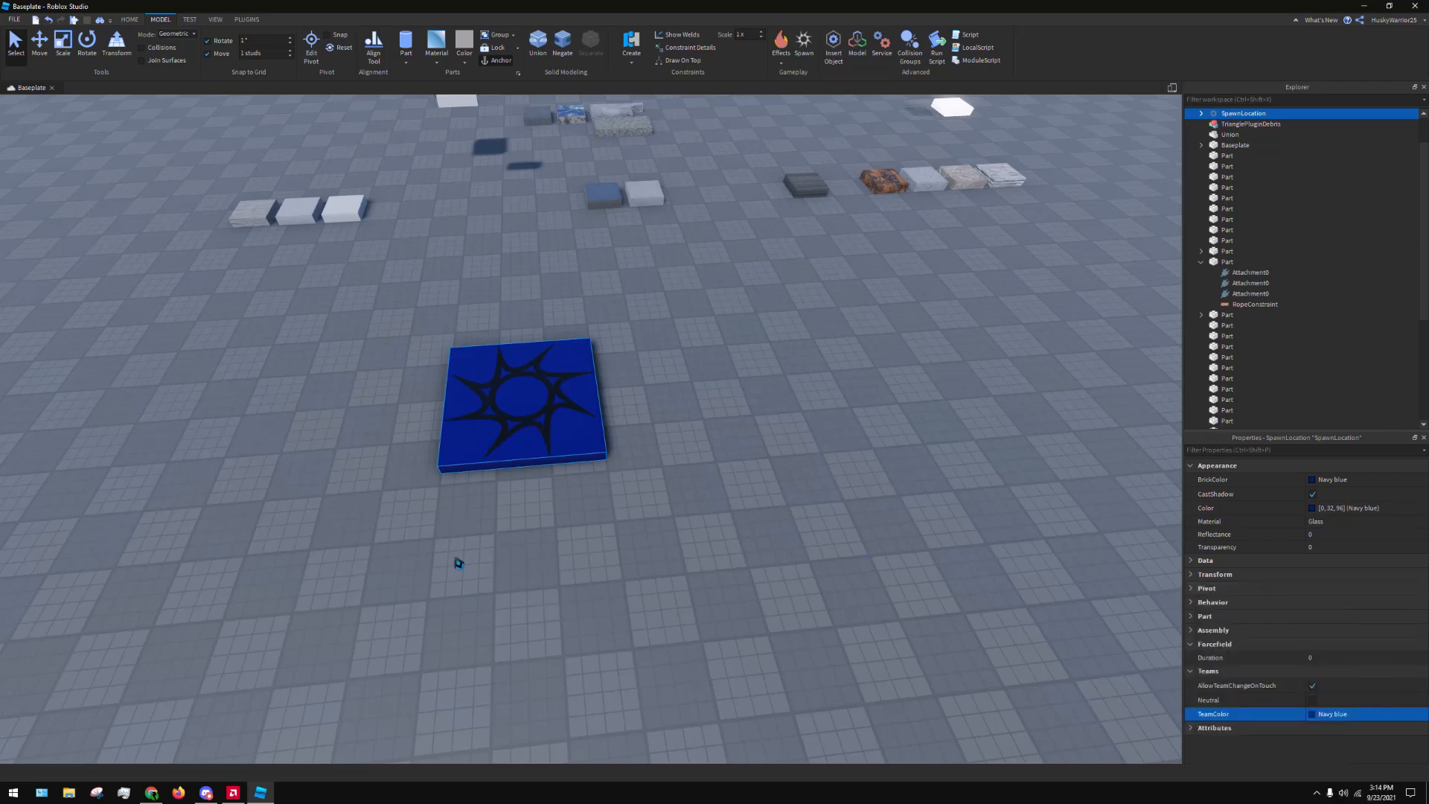
Insert a Team object into the Teams service
scroll(1310, 305, "down", 6)
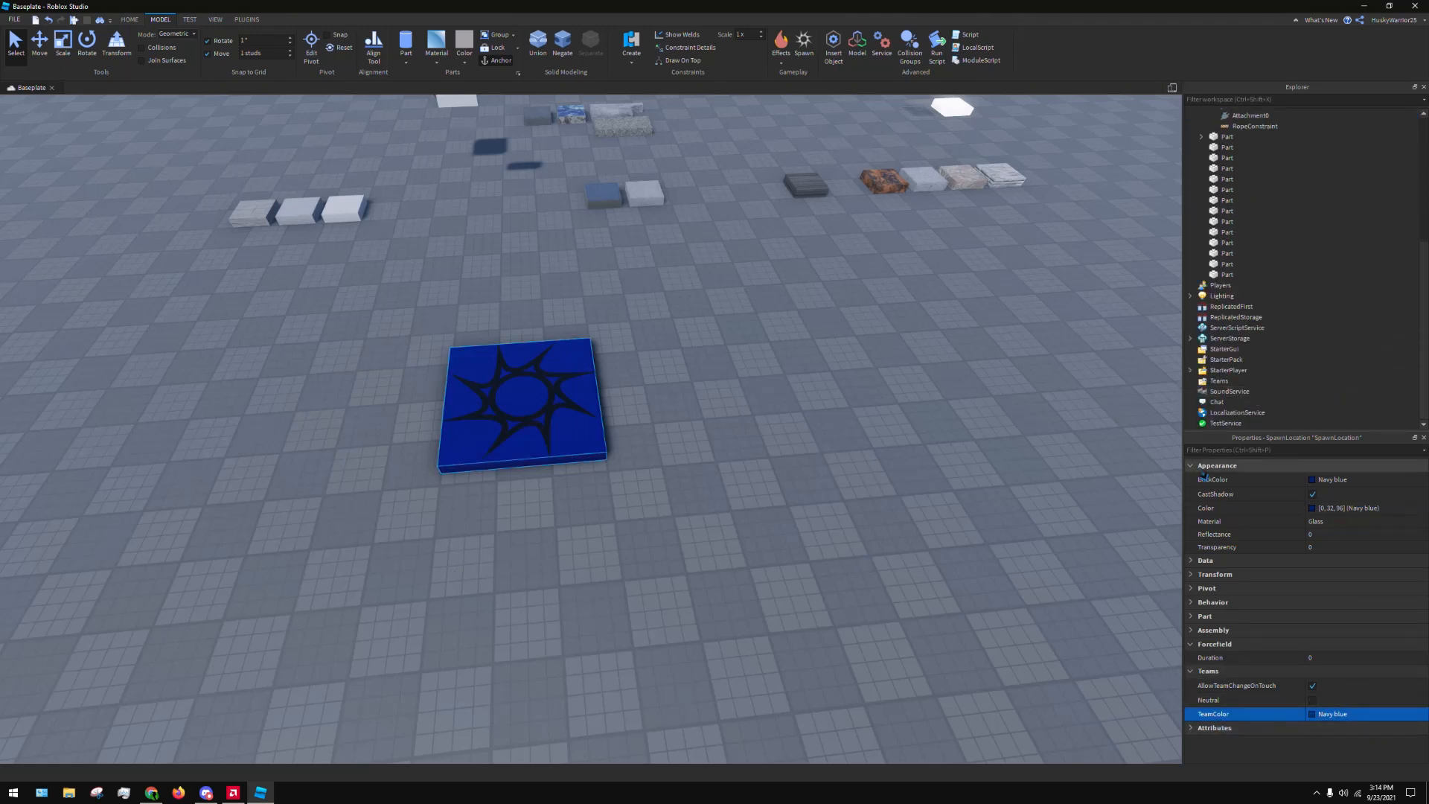
left_click(1243, 384)
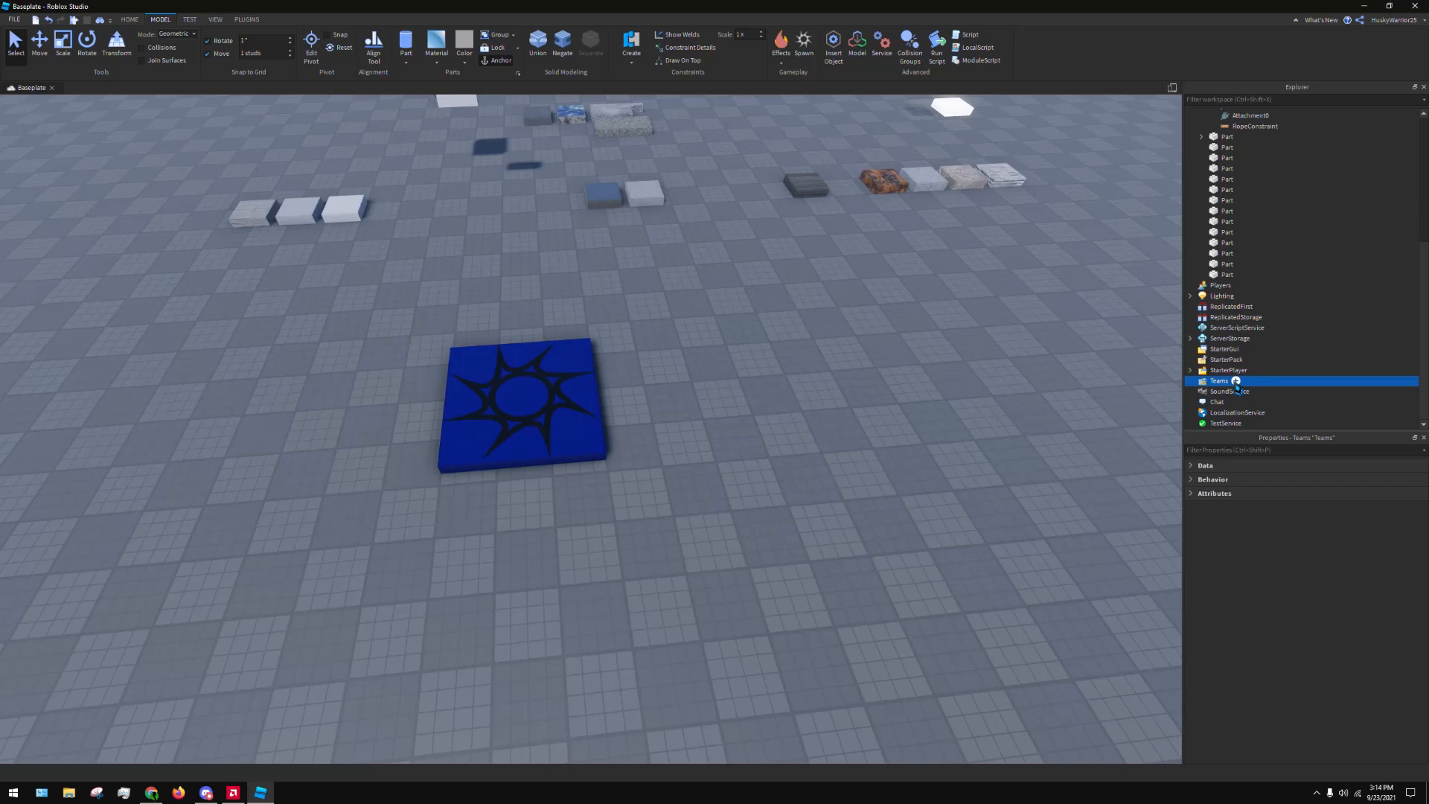
left_click(846, 44)
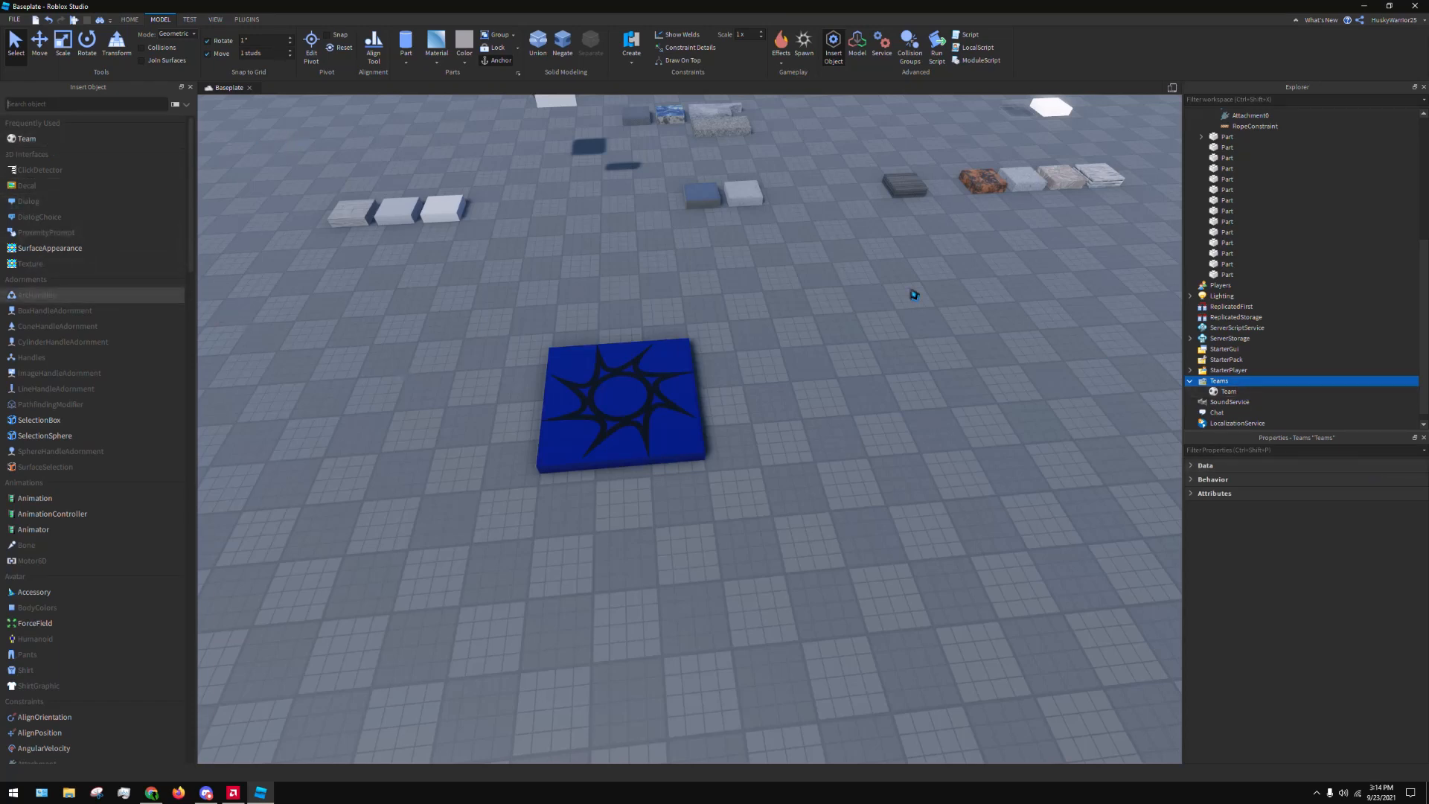
left_click(189, 87)
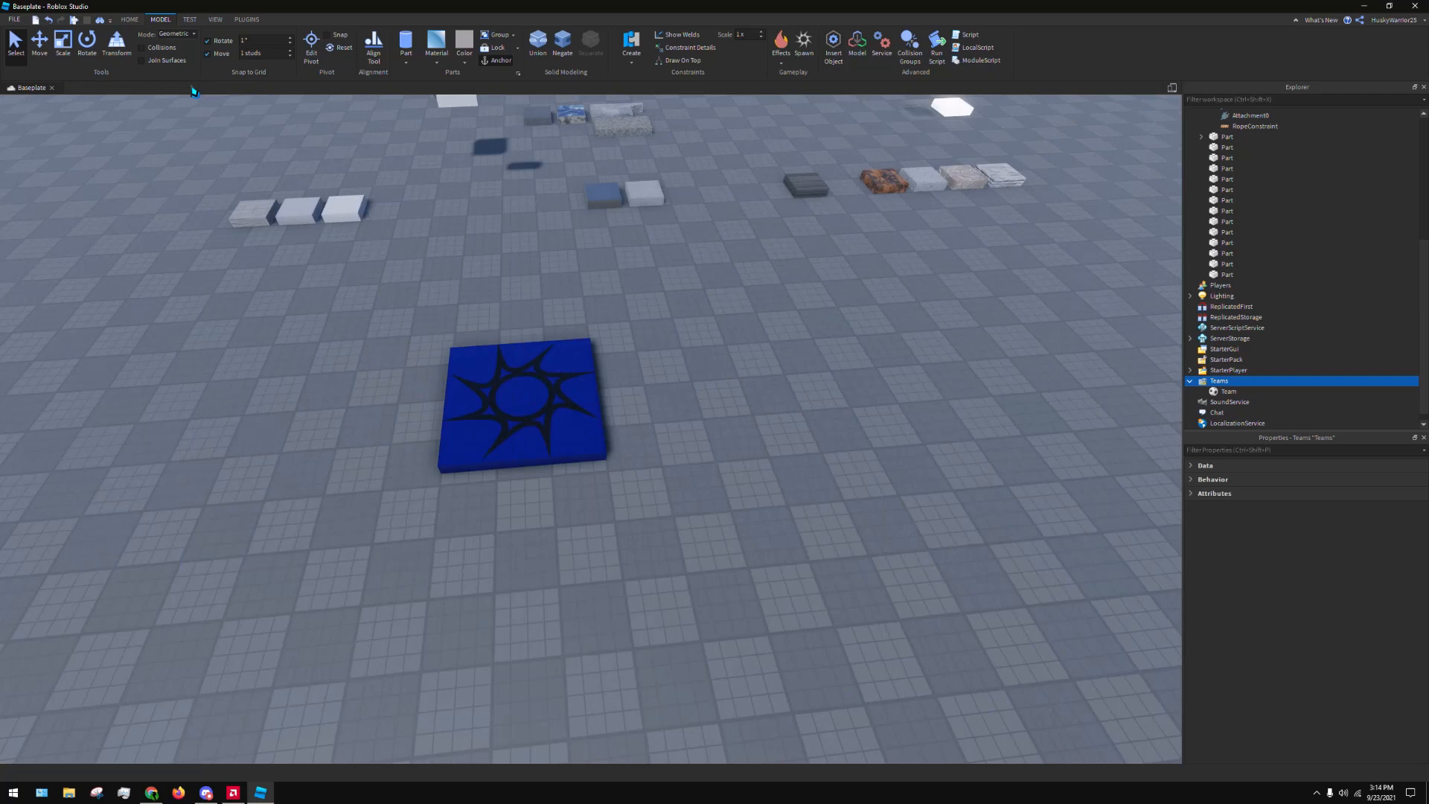
Expand the team's property categories and add a second Team object to the Teams service
left_click(1240, 391)
left_click(1242, 391)
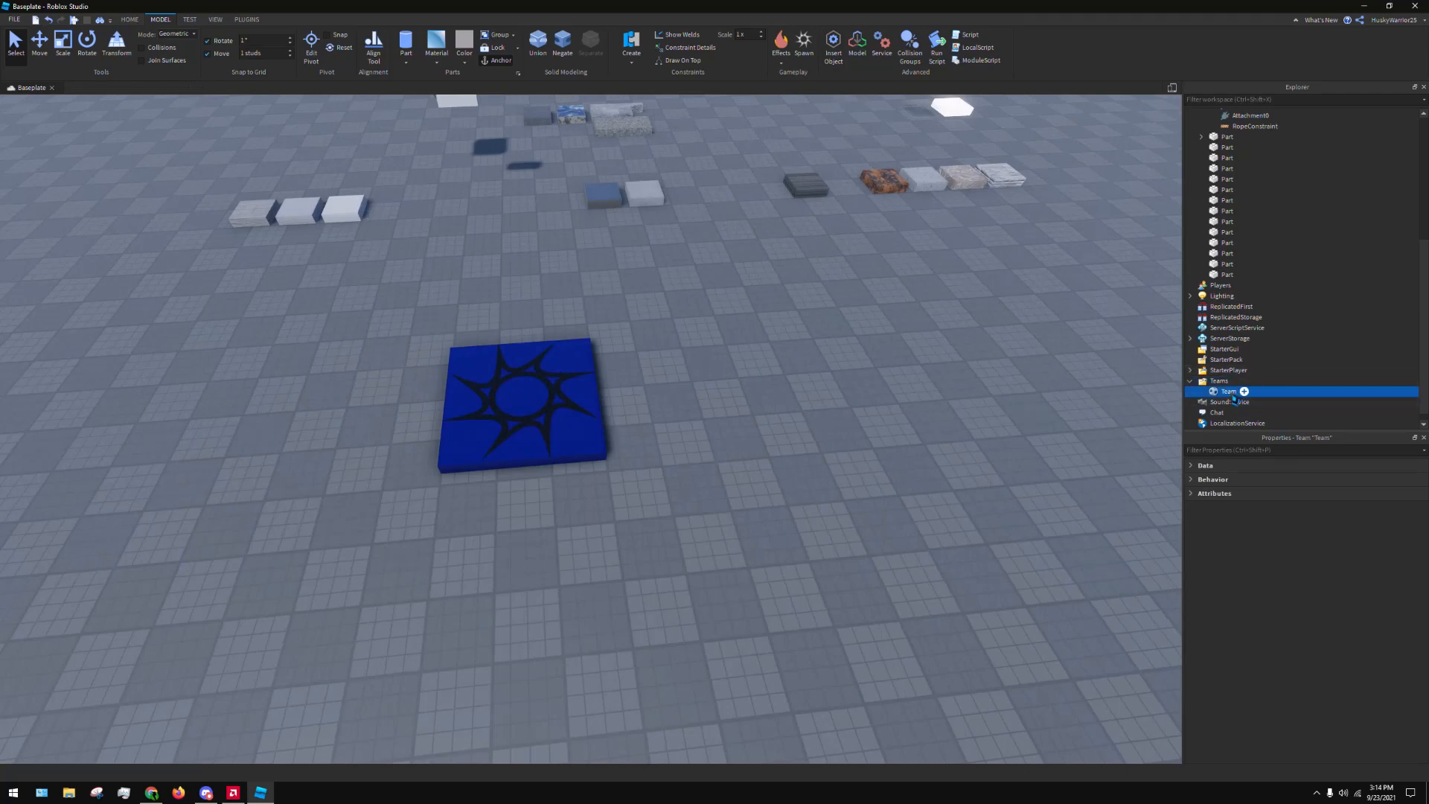
left_click(1198, 465)
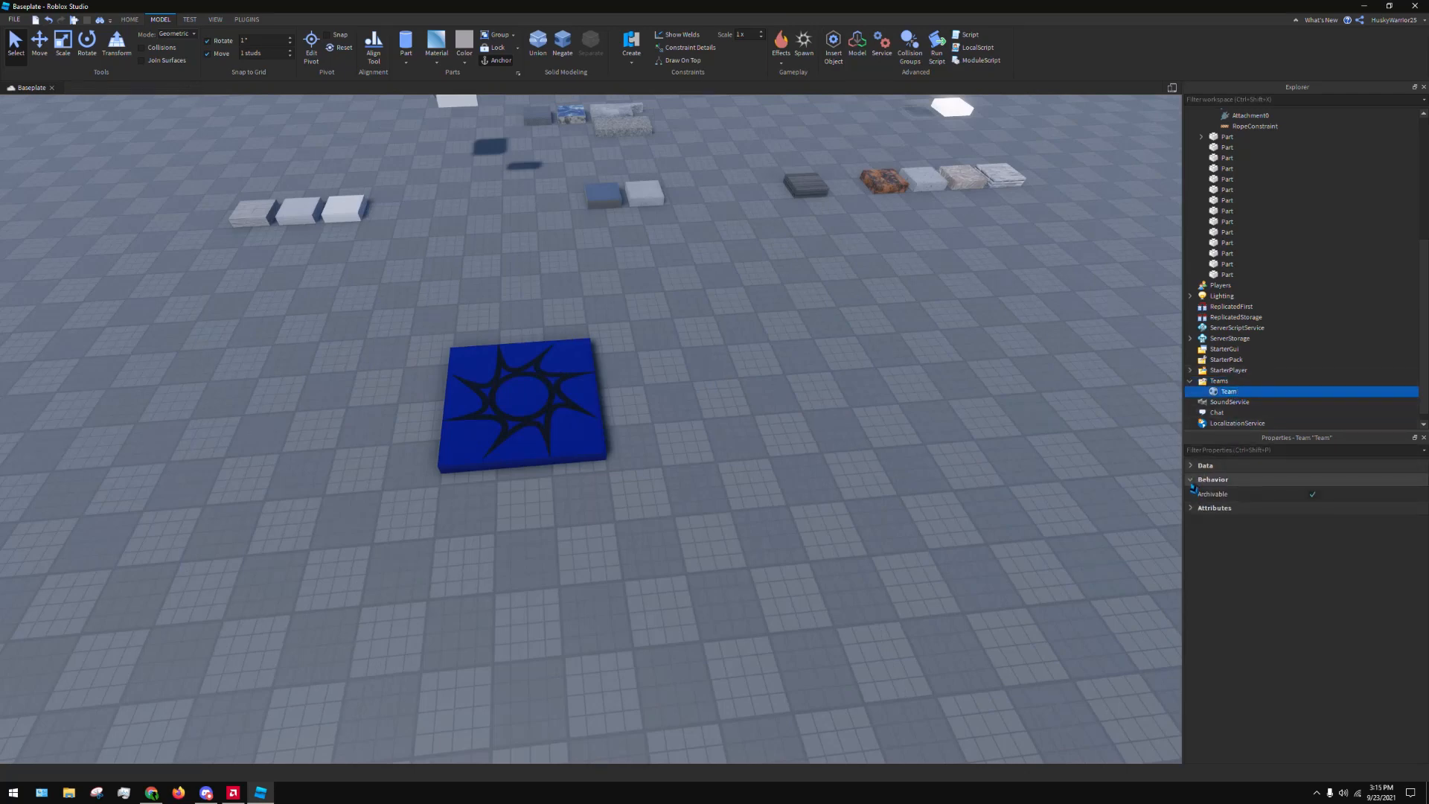
left_click(1232, 382)
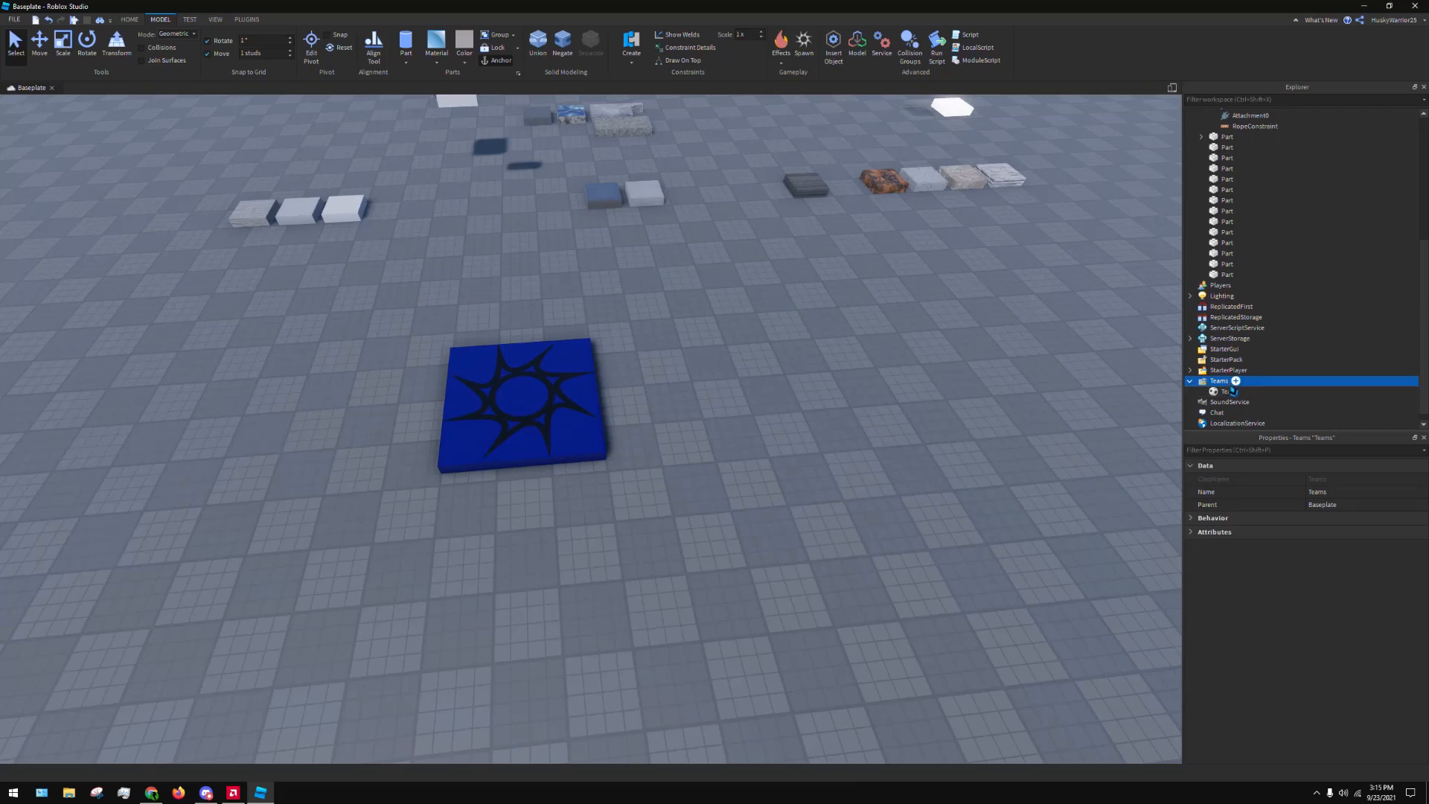
left_click(1236, 381)
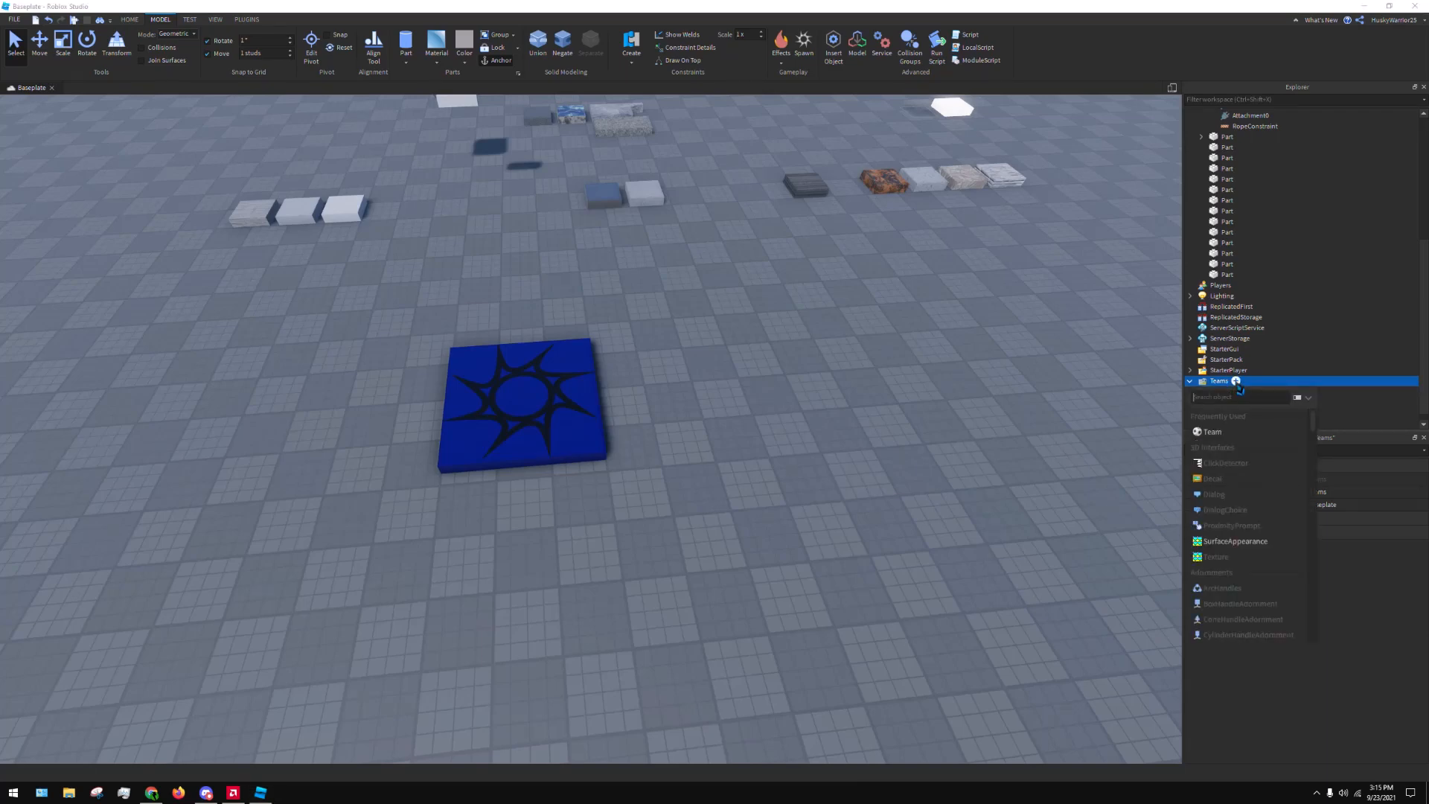
left_click(1211, 434)
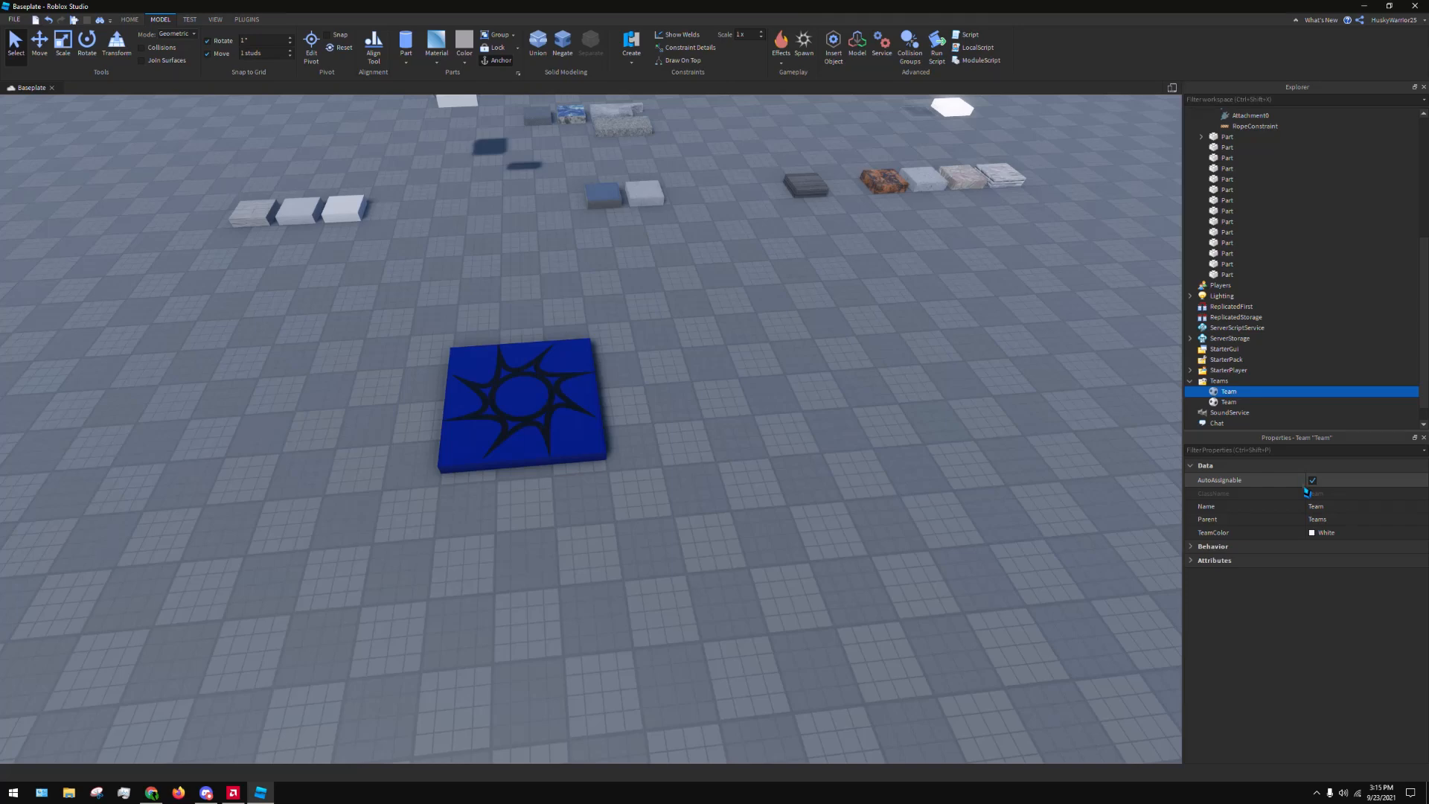
Configure the selected team with AutoAssignable off, the name Smurf and TeamColor Navy blue
left_click(1312, 480)
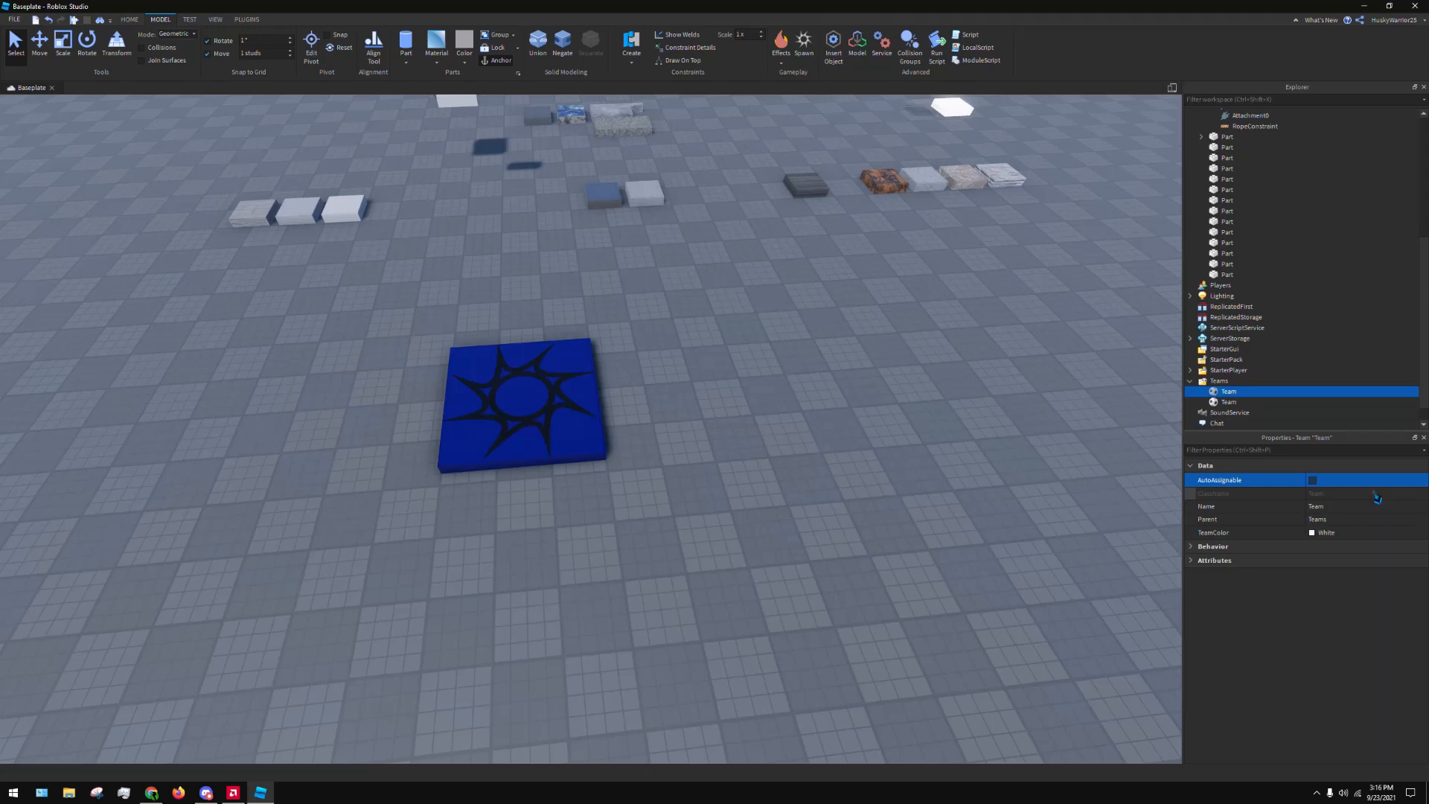
left_click(1336, 509)
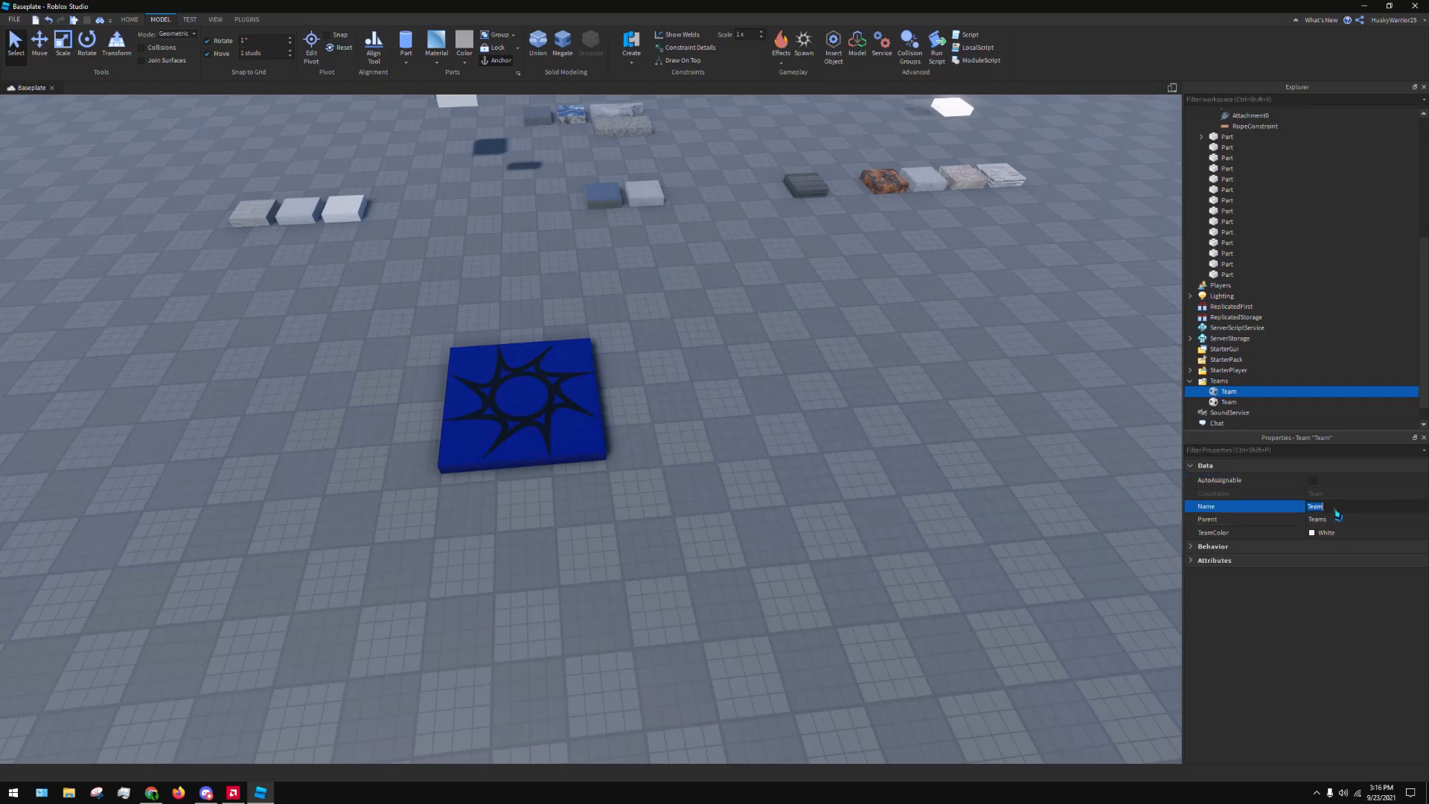
type("Smurf")
key("Return")
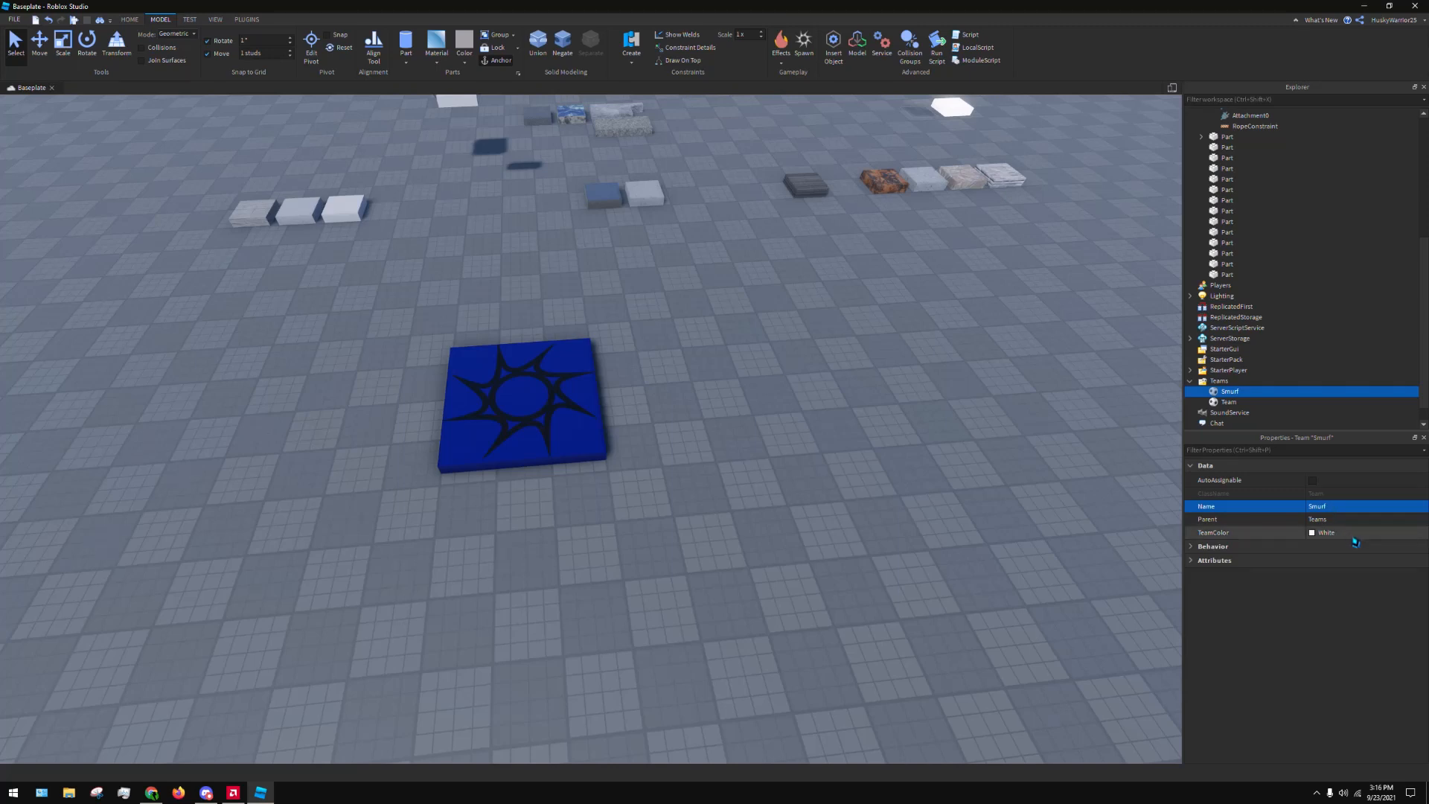
left_click(1340, 531)
left_click(1355, 558)
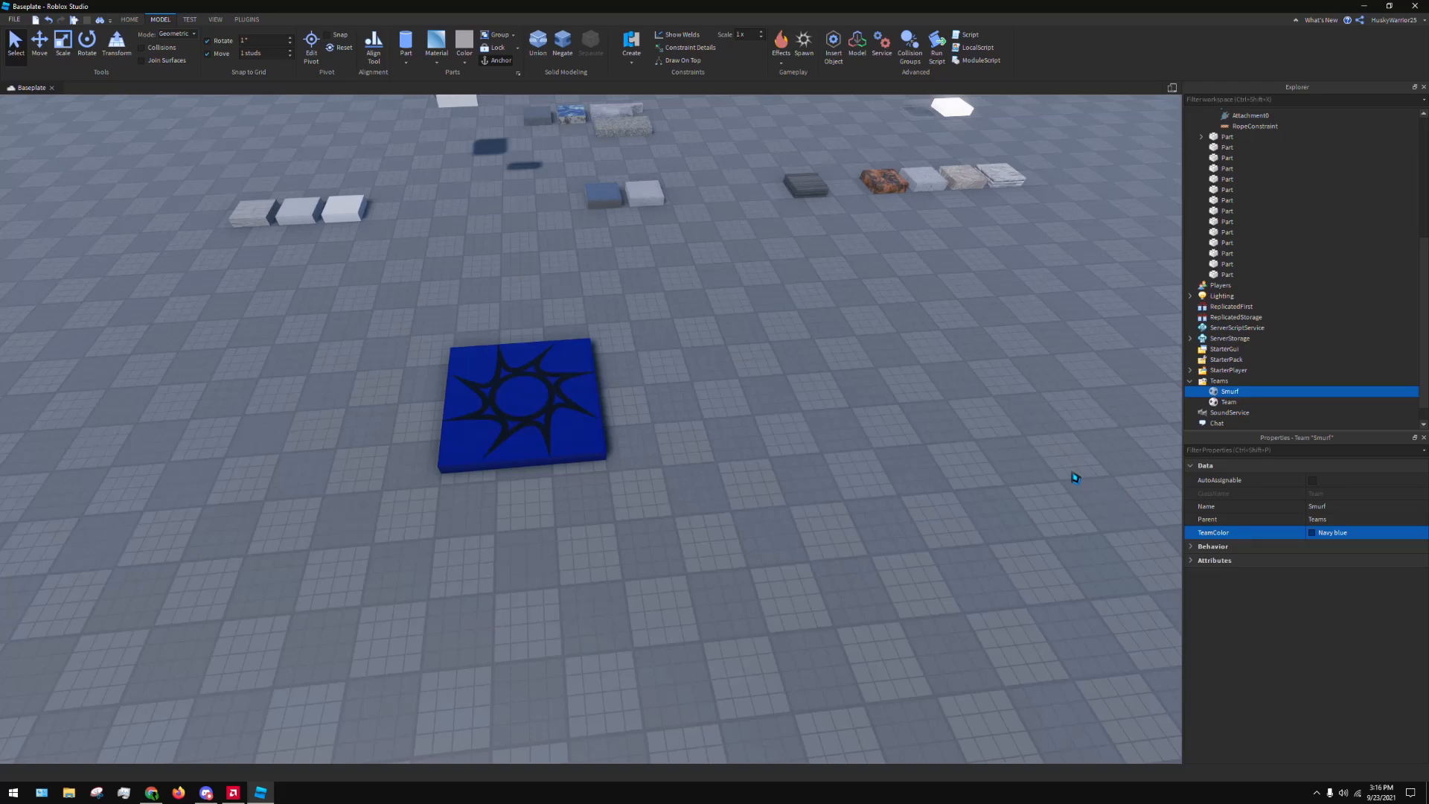
Compare the spawn location's BrickColor, TeamColor and team settings with the Smurf team's TeamColor
left_click(565, 427)
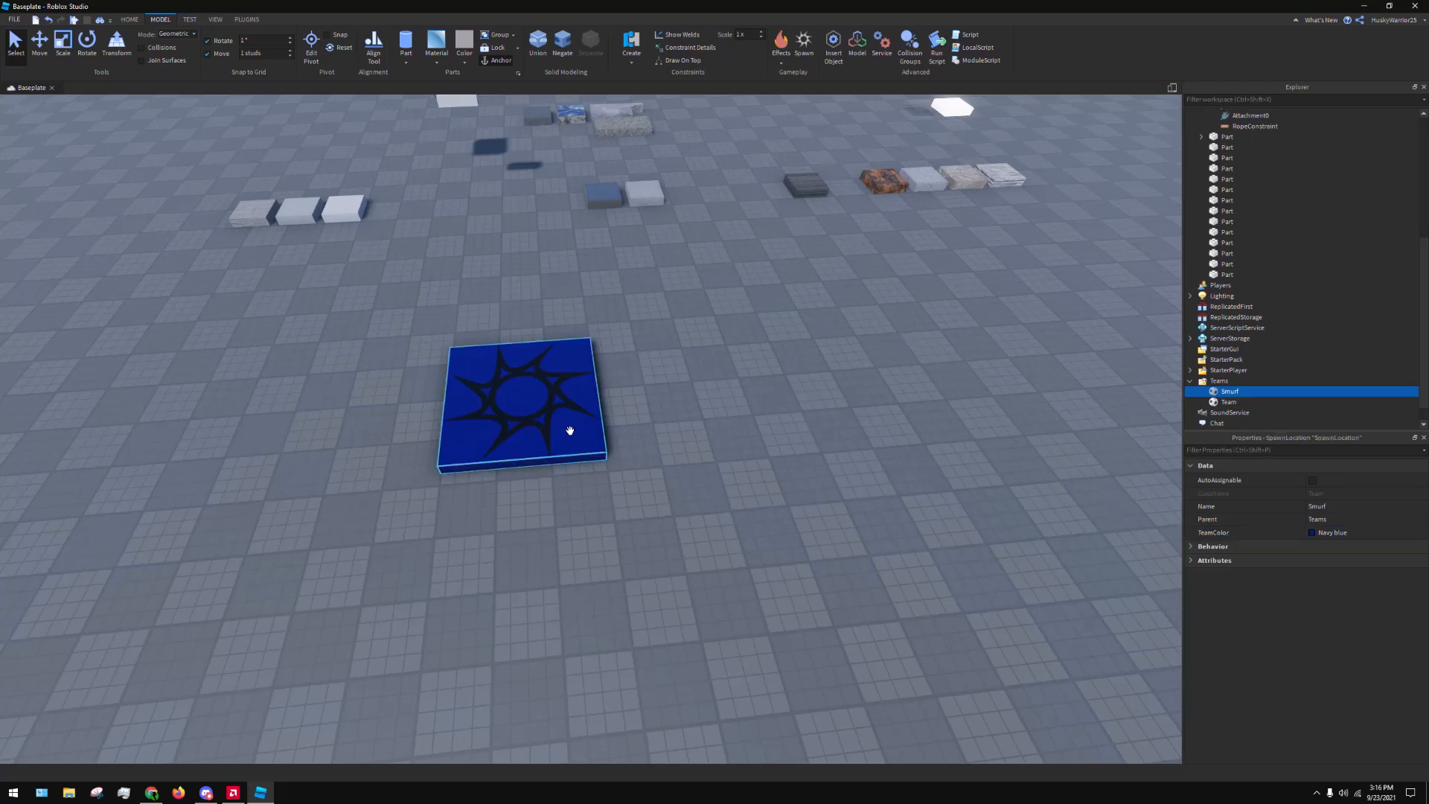
scroll(1191, 574, "down", 1)
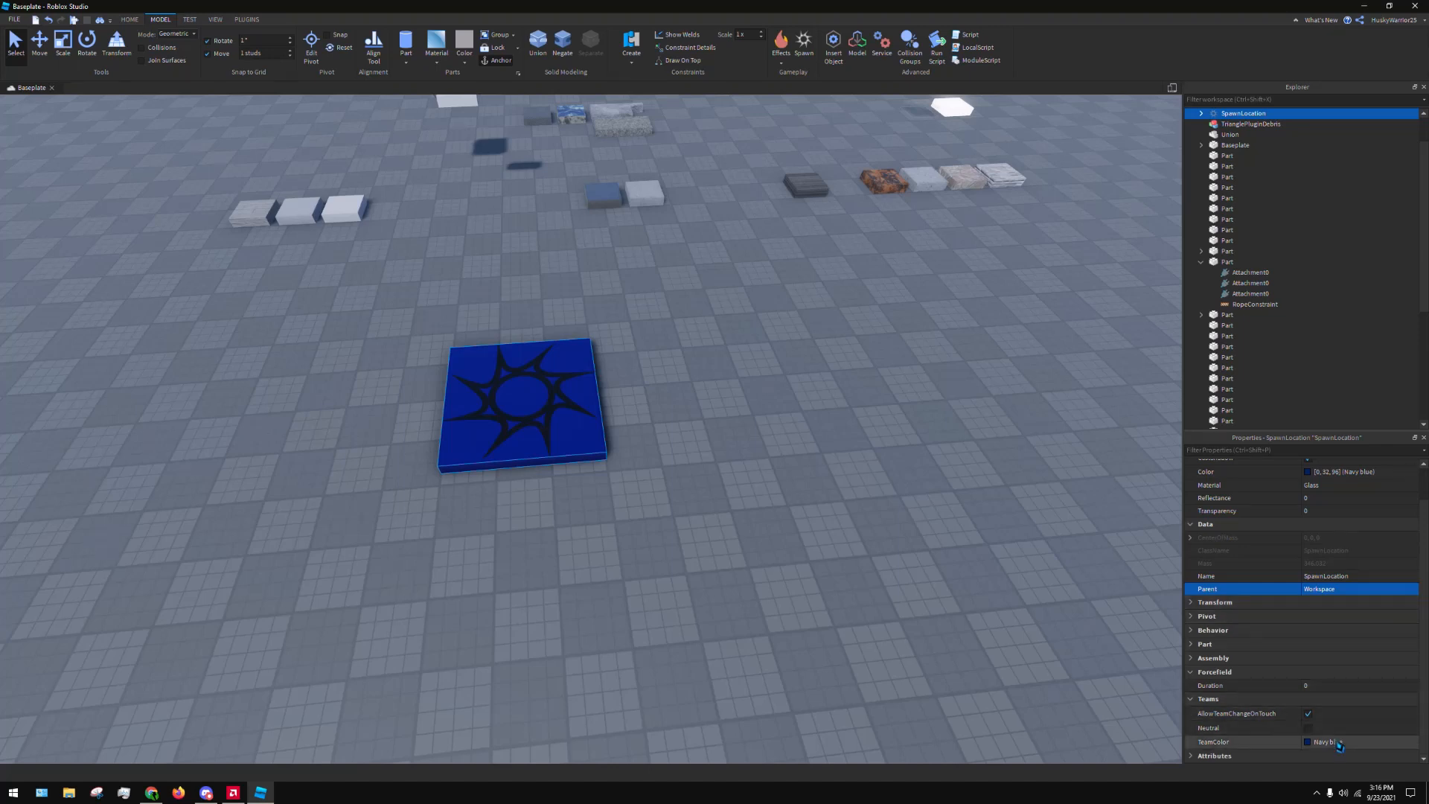
scroll(1347, 566, "up", 1)
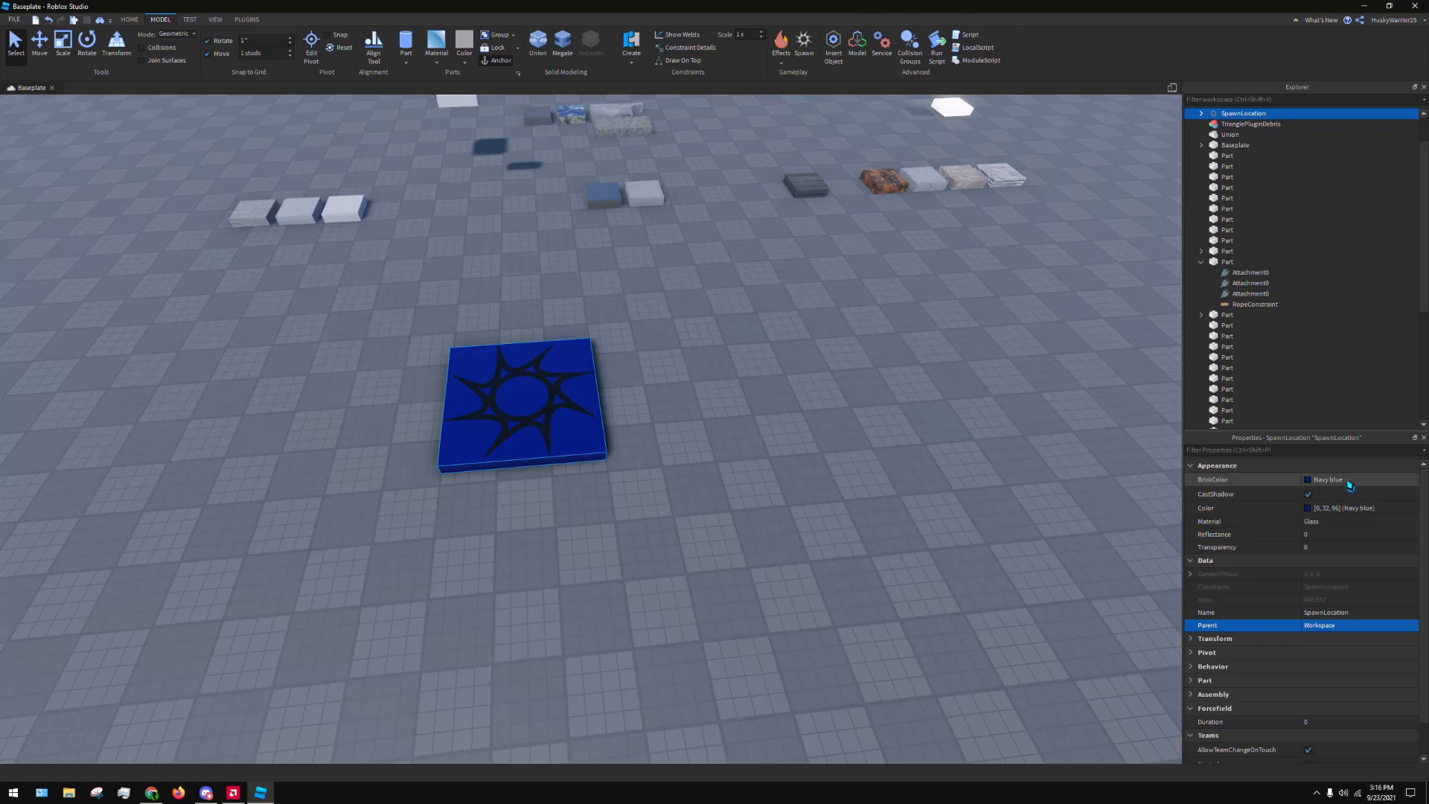
scroll(1350, 485, "down", 1)
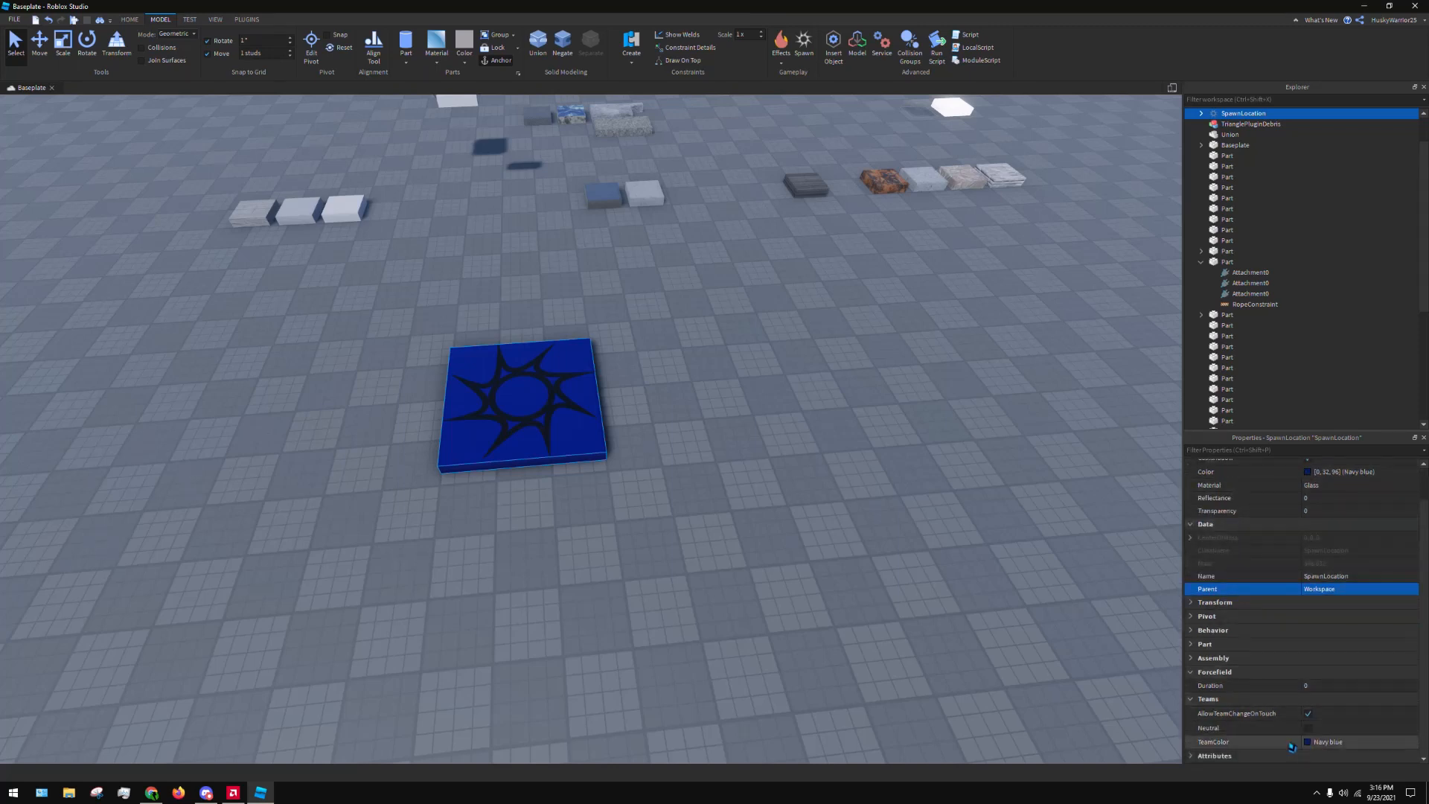
scroll(1293, 737, "up", 1)
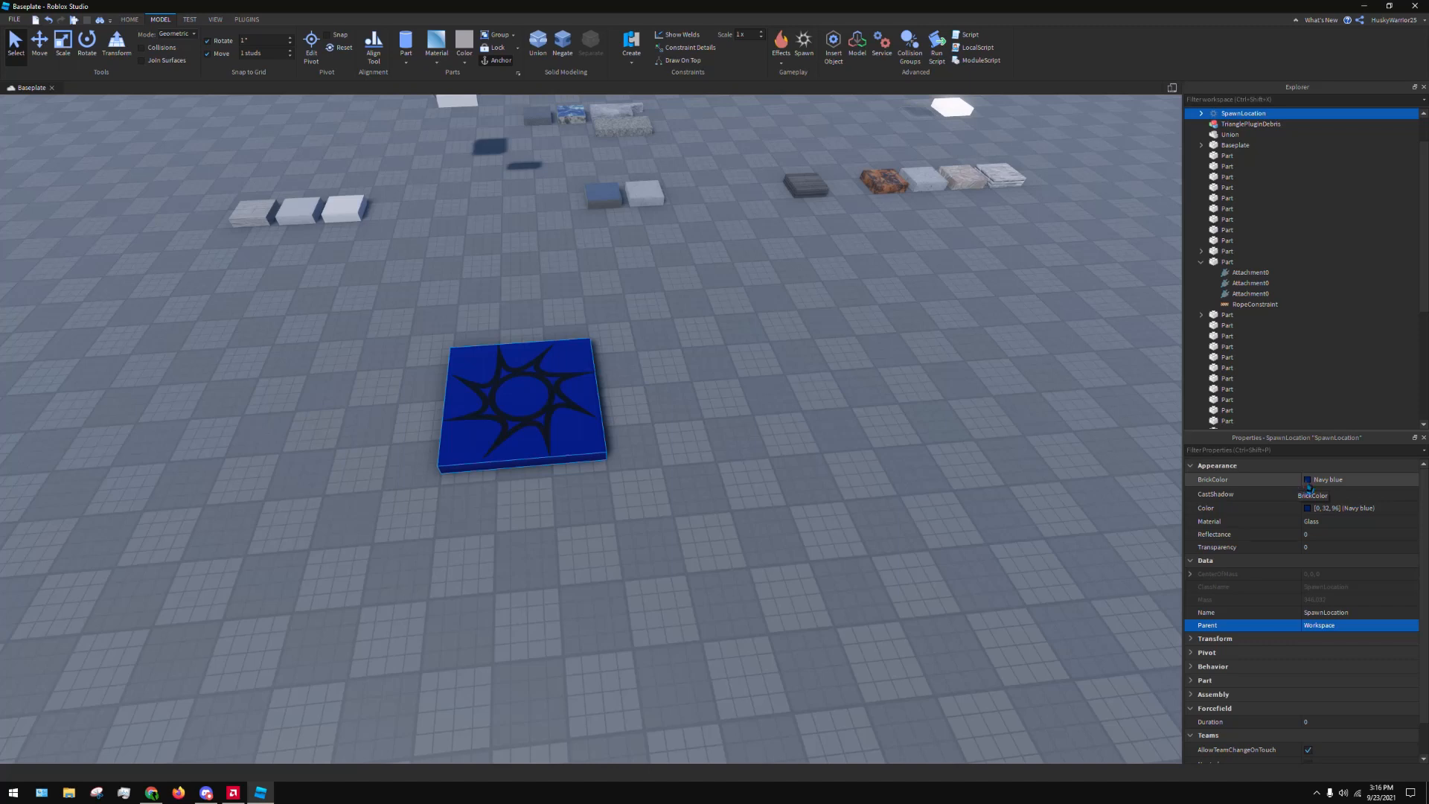
scroll(1303, 596, "down", 1)
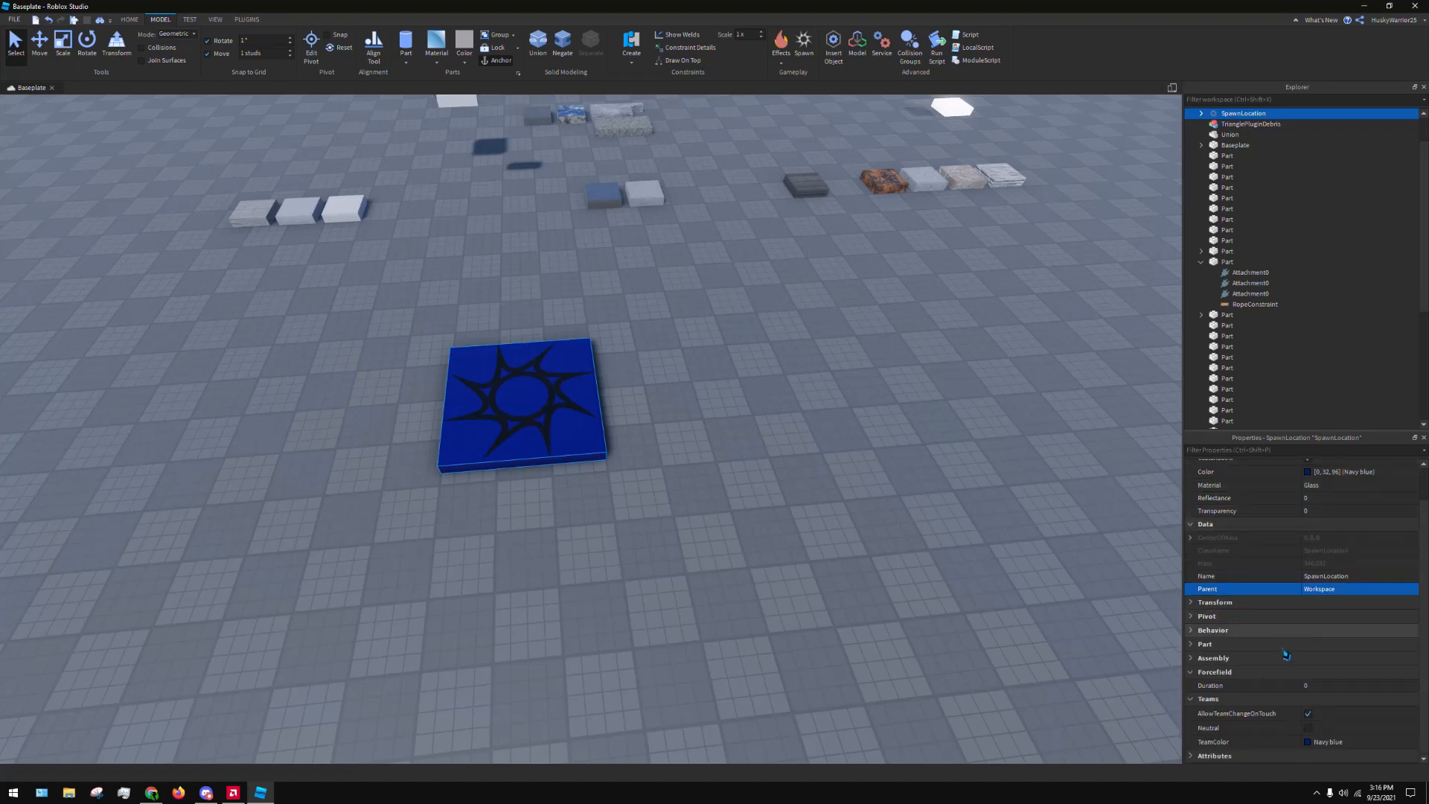
left_click(1307, 714)
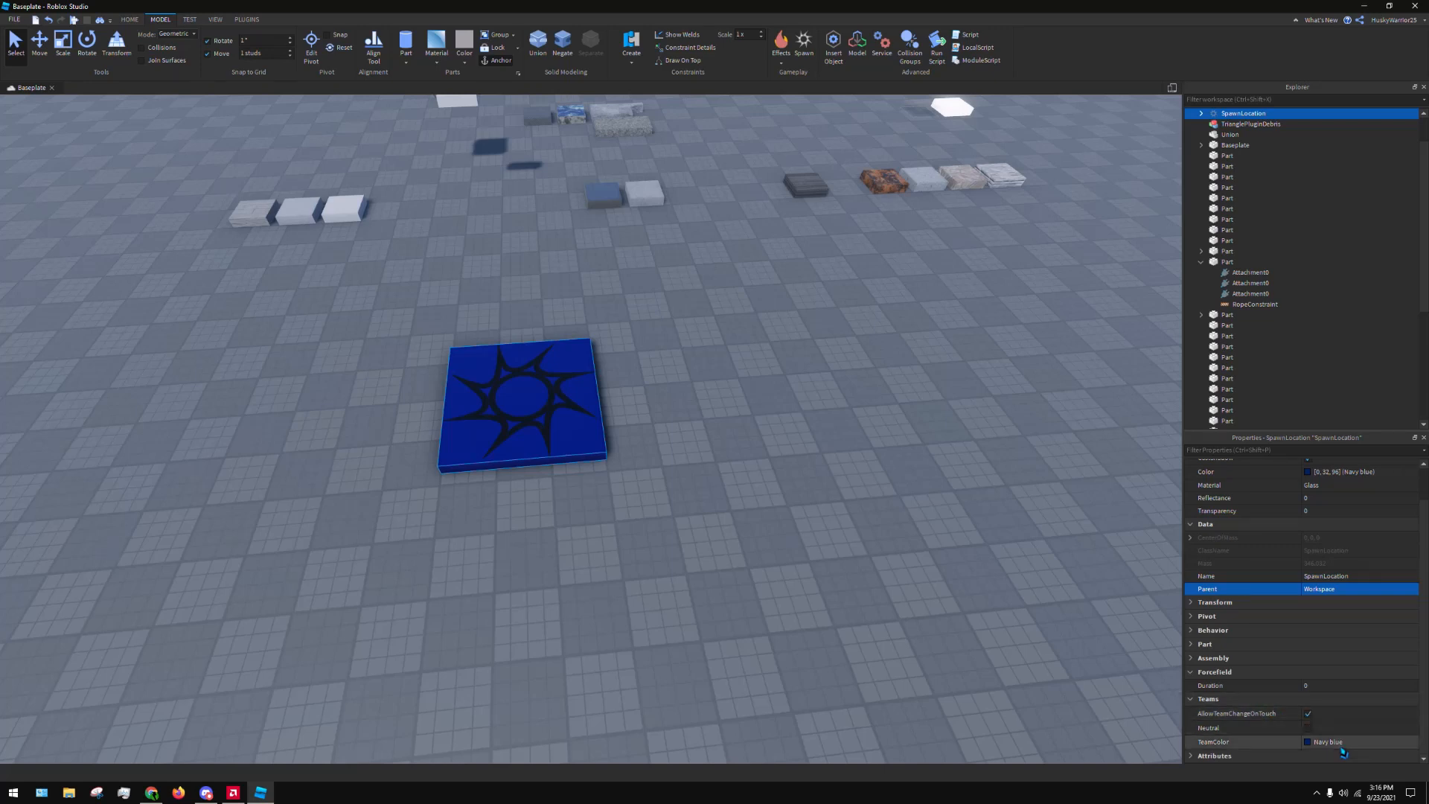
scroll(1251, 335, "down", 8)
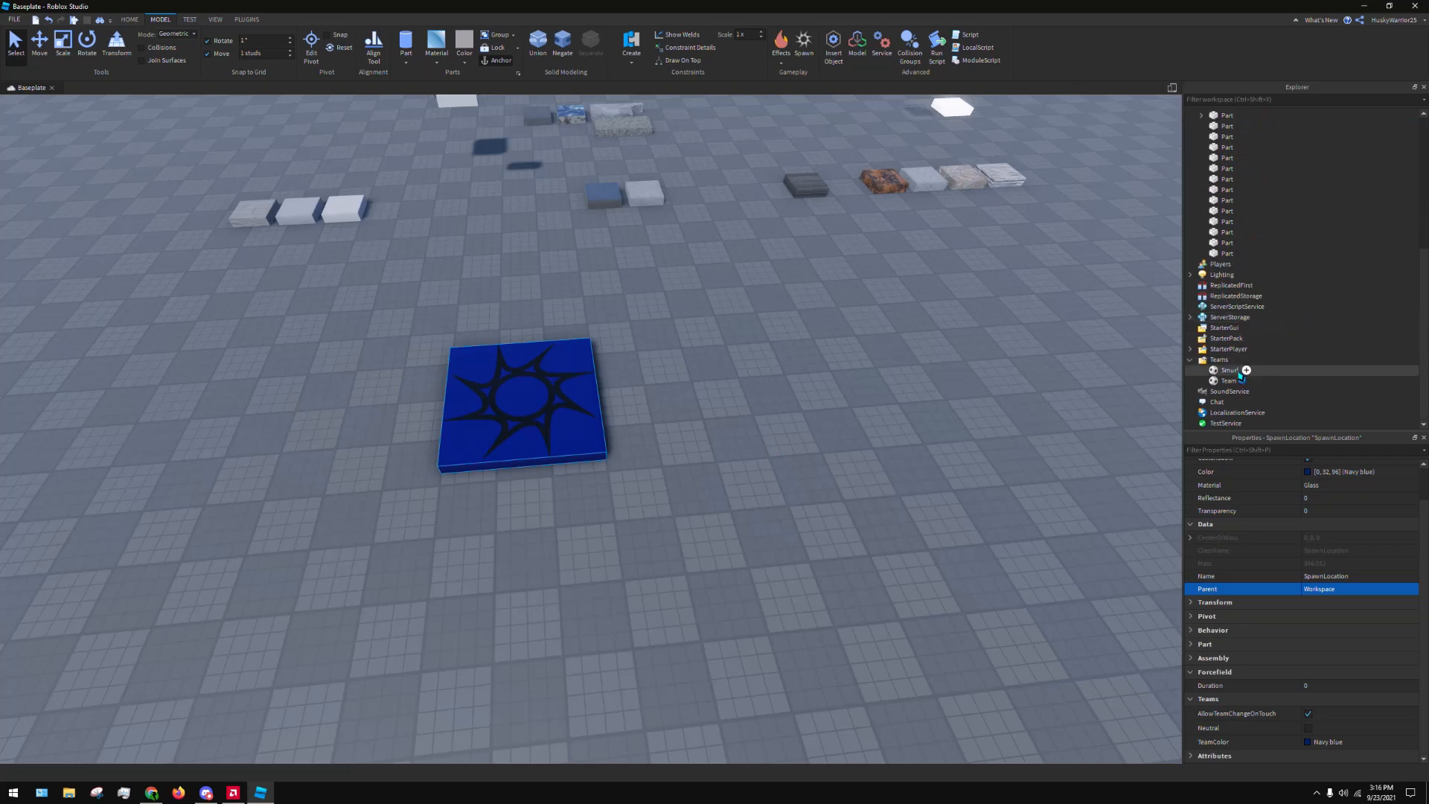
left_click(1232, 371)
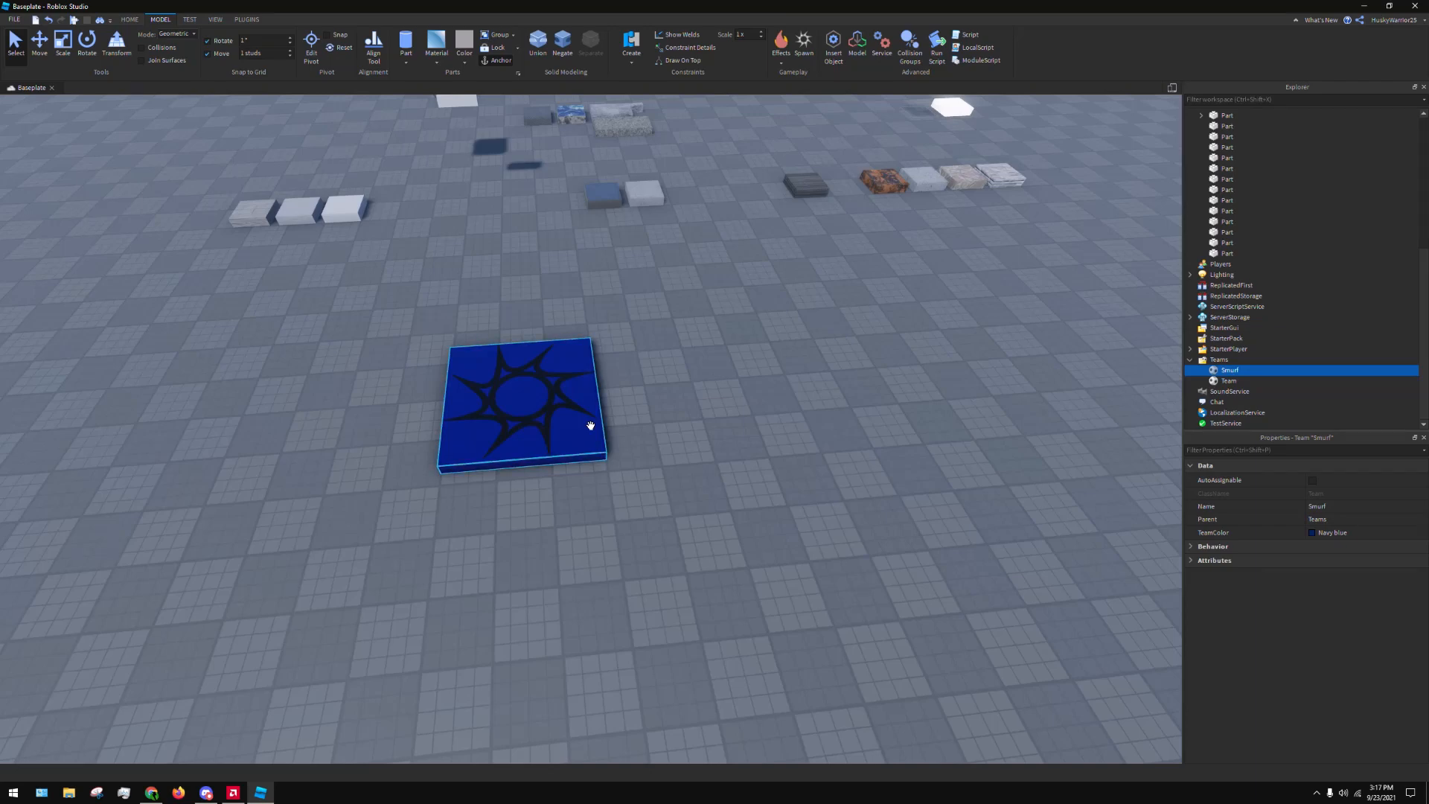
Duplicate the navy blue spawn location and place the copy on the baseplate beside the original
left_click_drag(564, 424, 907, 396)
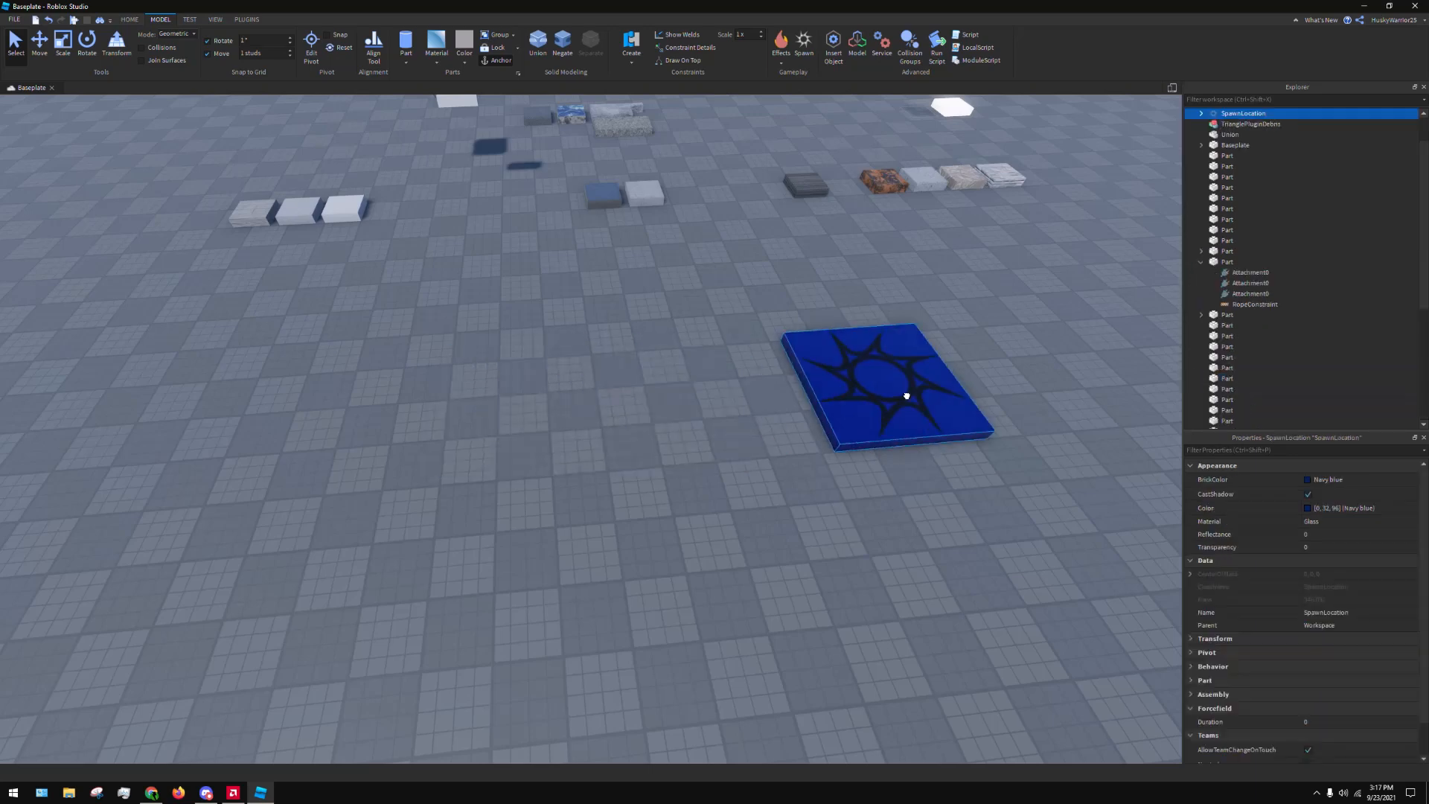
key("ctrl+z")
key("ctrl+d")
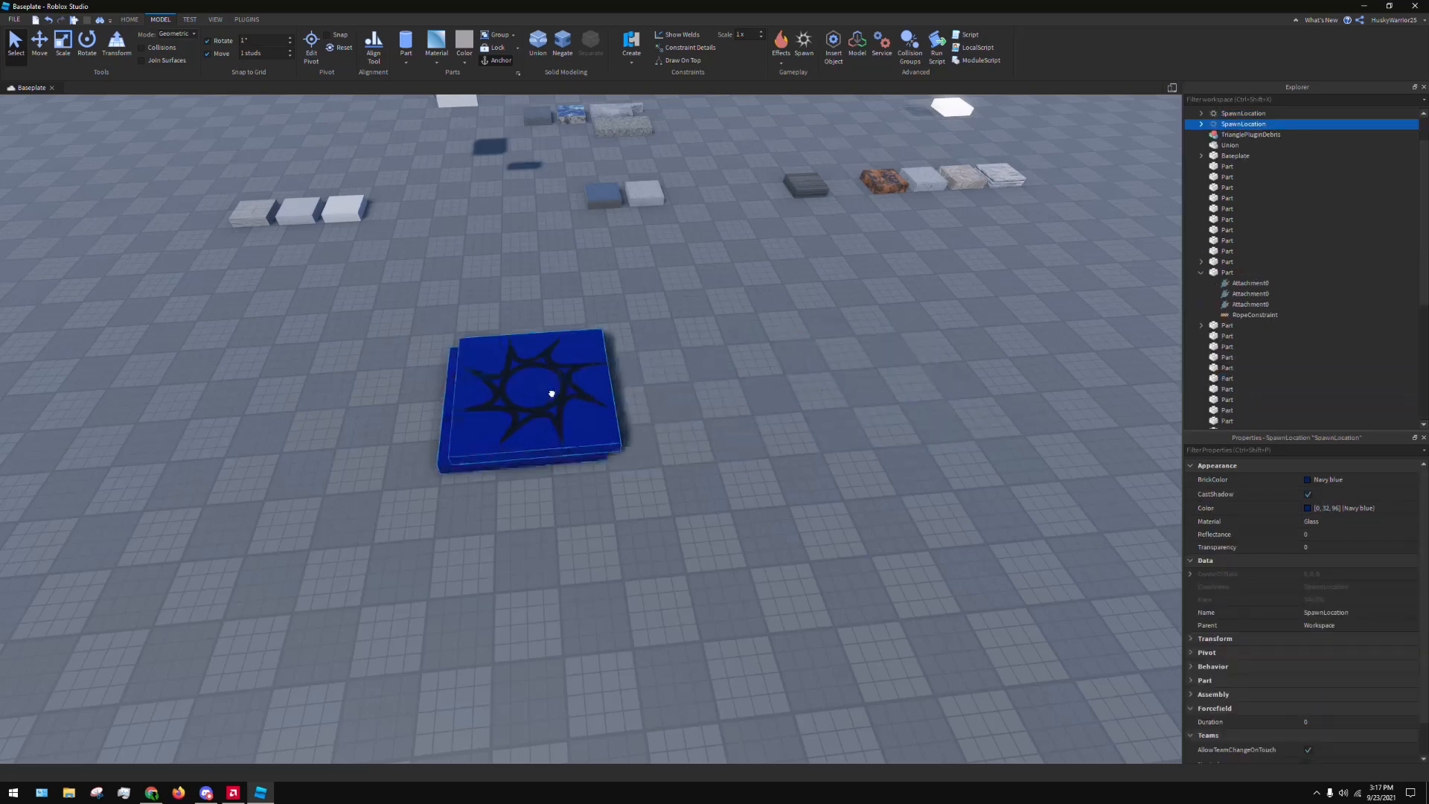
left_click_drag(552, 393, 877, 377)
Set both the BrickColor and the TeamColor of the duplicated spawn location to Maroon
left_click(1375, 482)
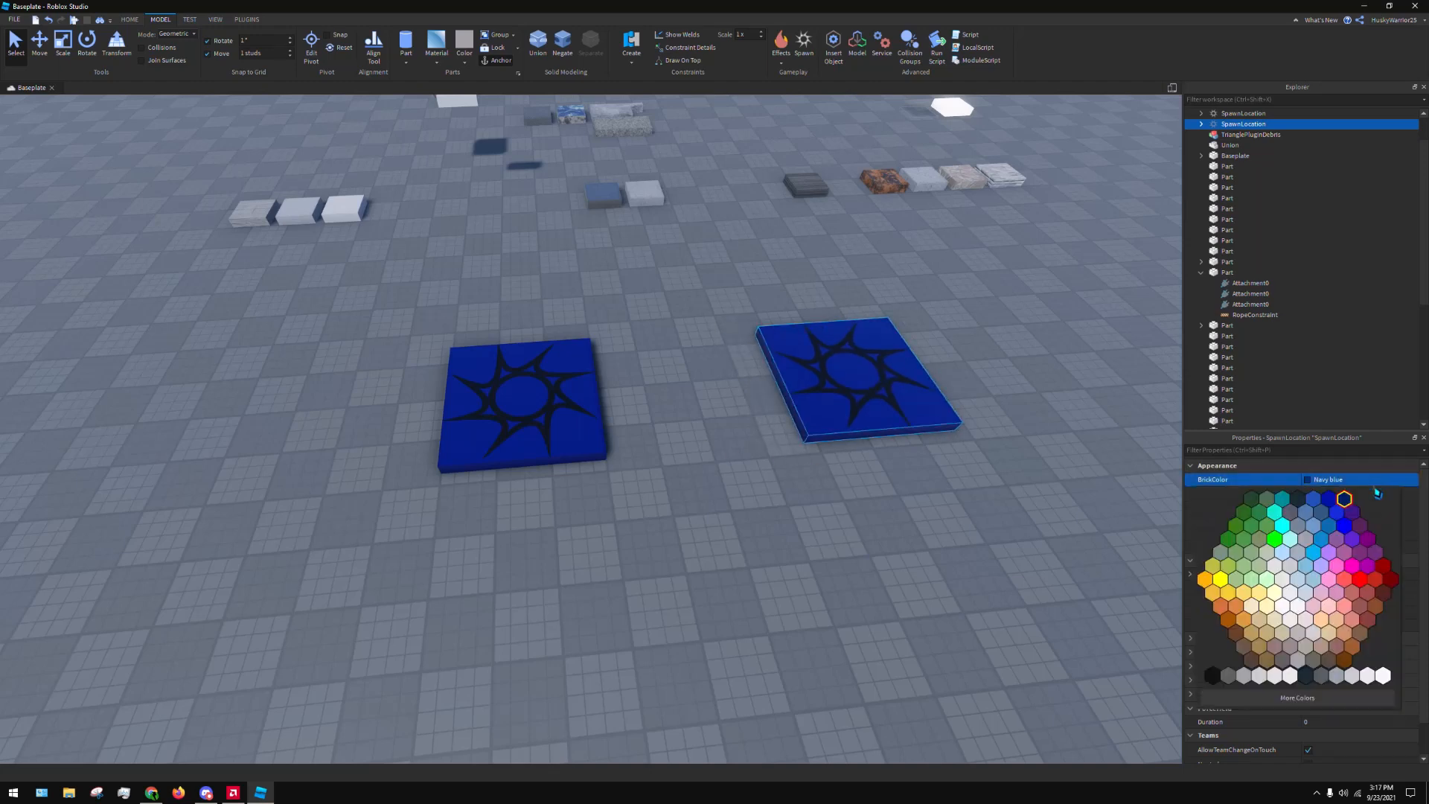
left_click(1375, 483)
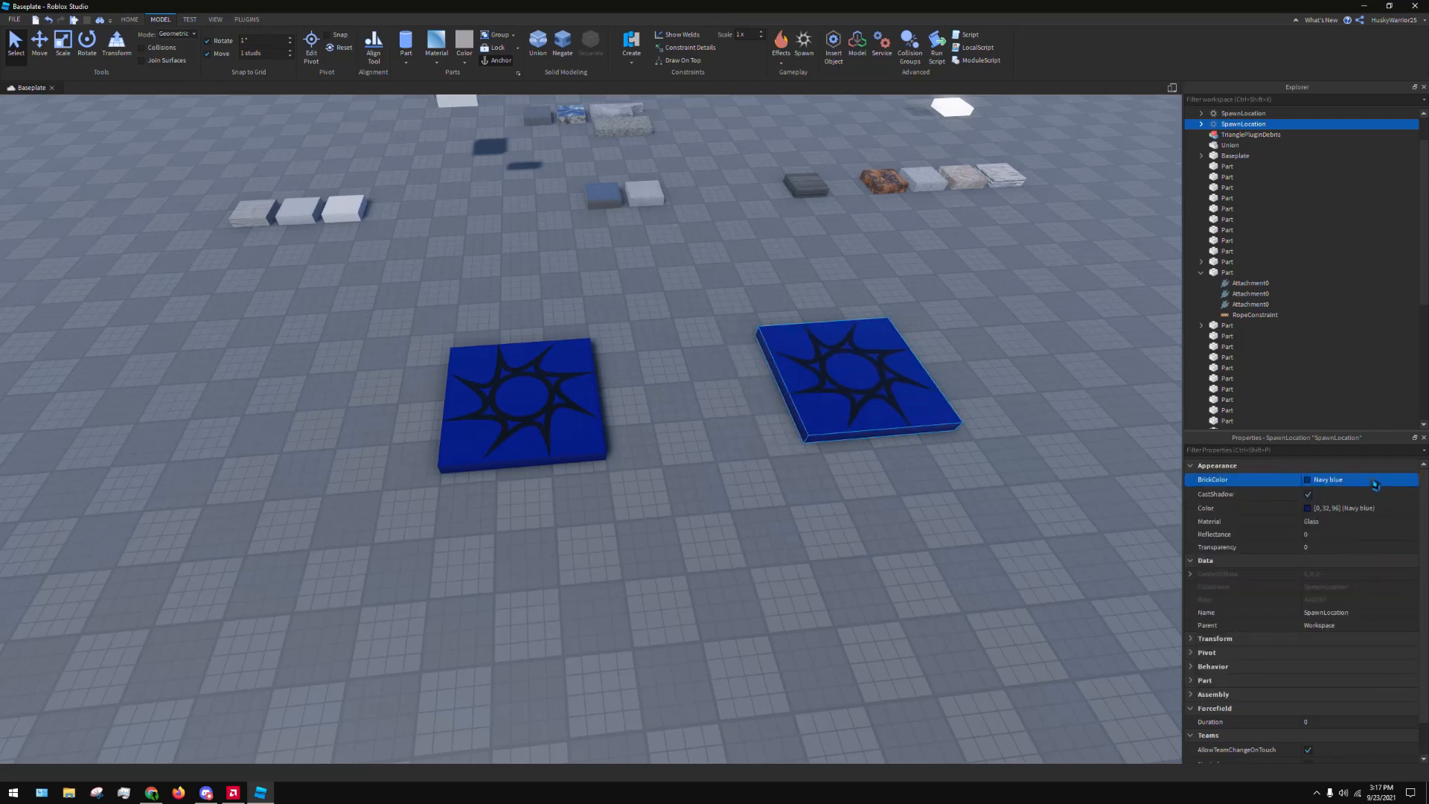
left_click(1357, 484)
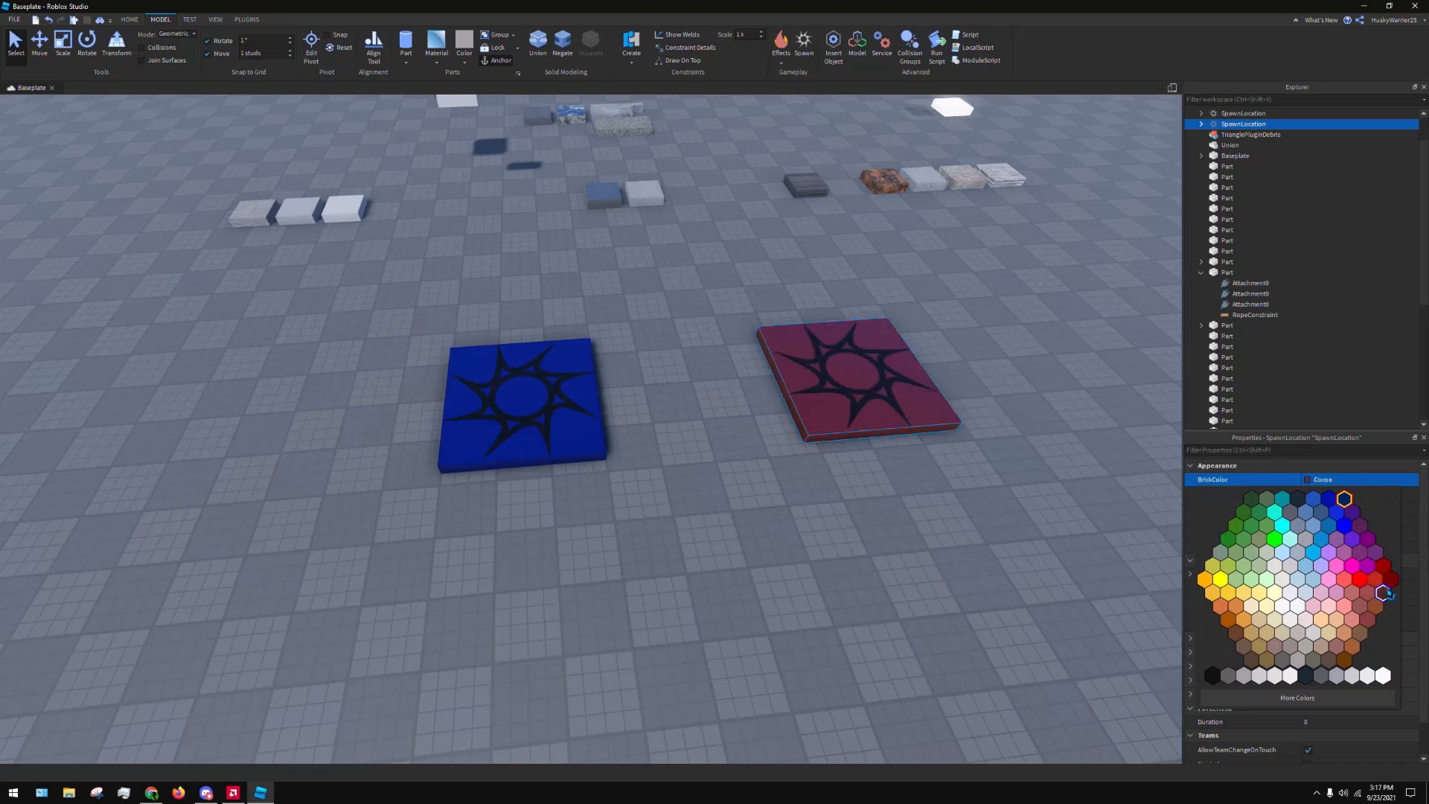
left_click(1379, 593)
scroll(1366, 715, "down", 1)
left_click(1365, 742)
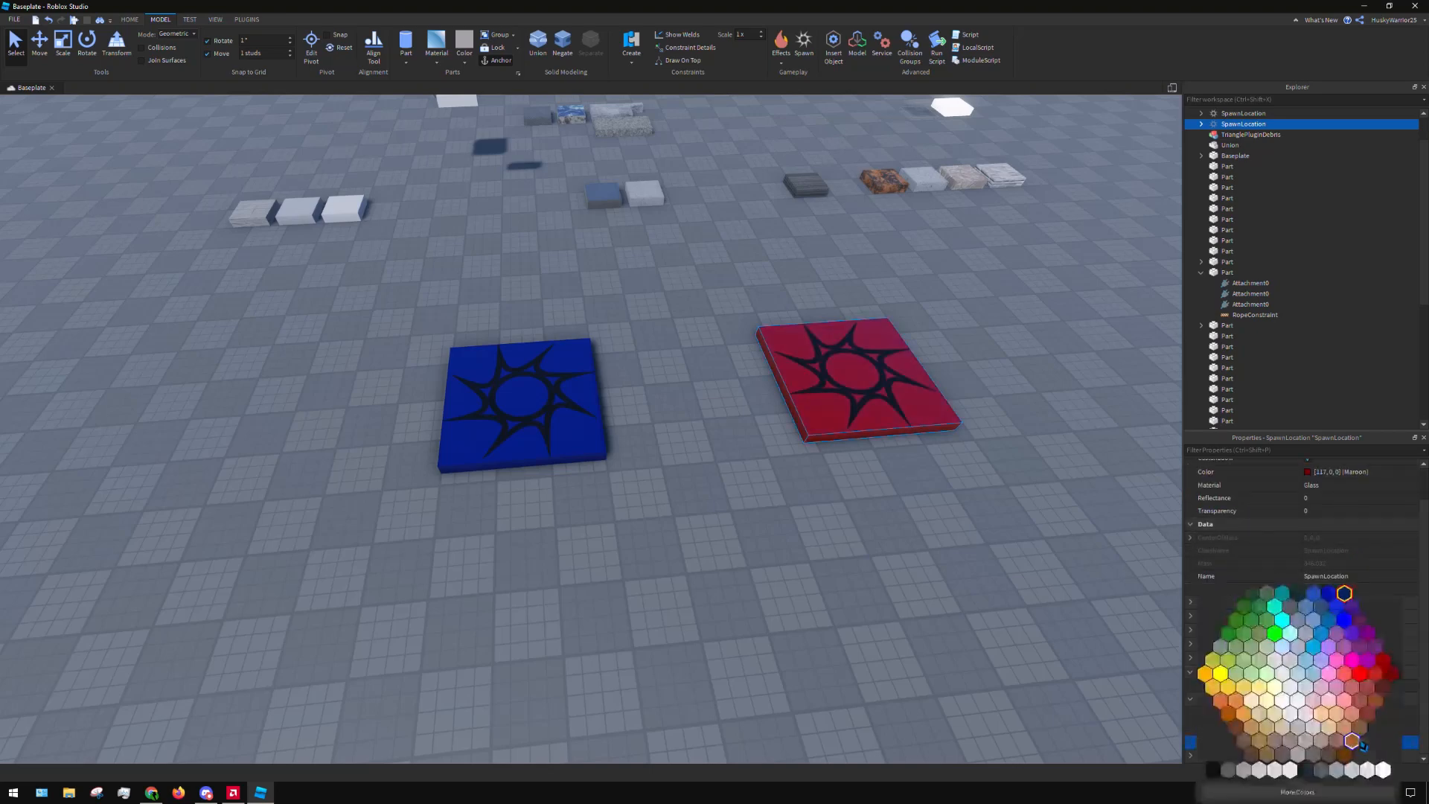
left_click(1386, 669)
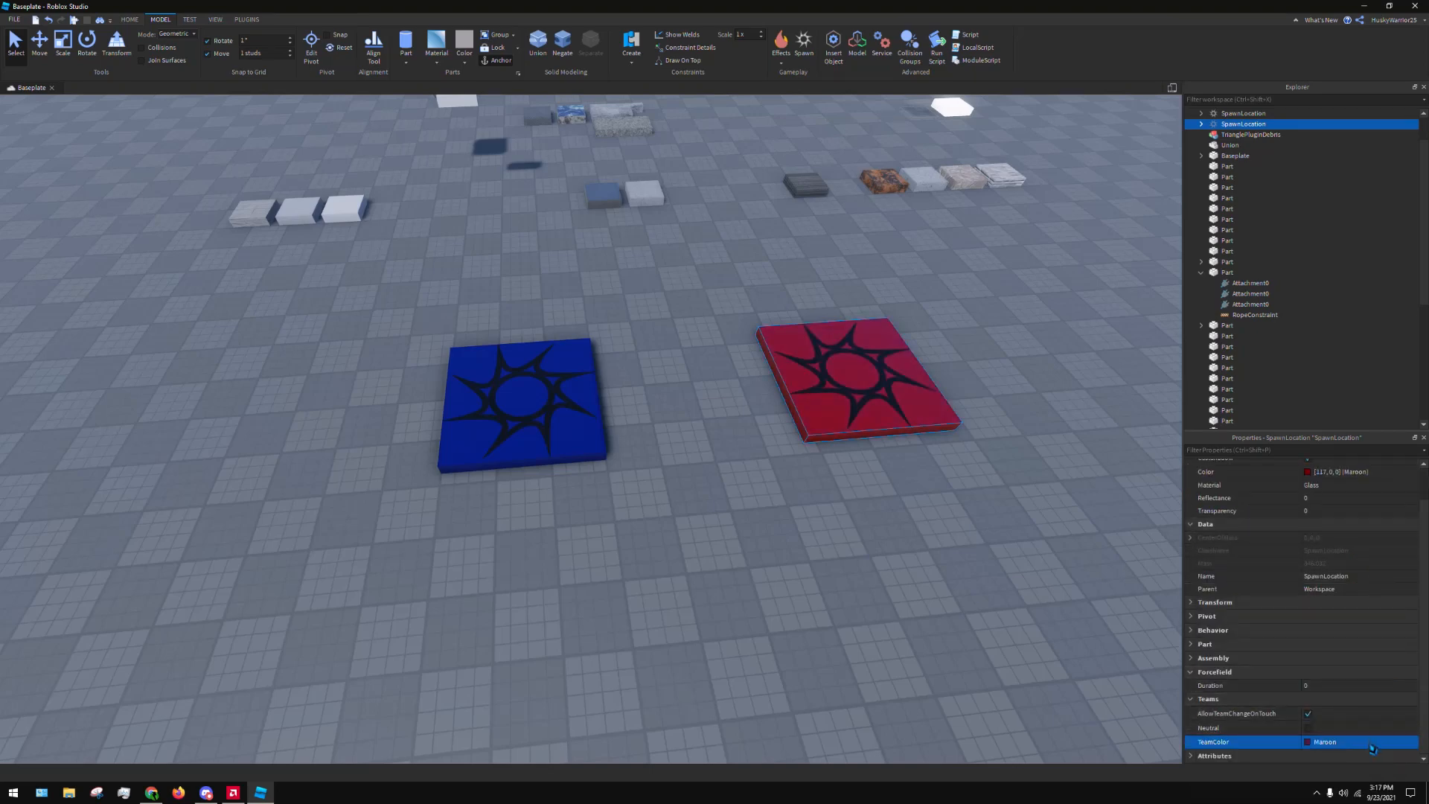
Delete the extra duplicate Smurf team from the Teams service
scroll(1249, 221, "down", 5)
scroll(1248, 218, "down", 2)
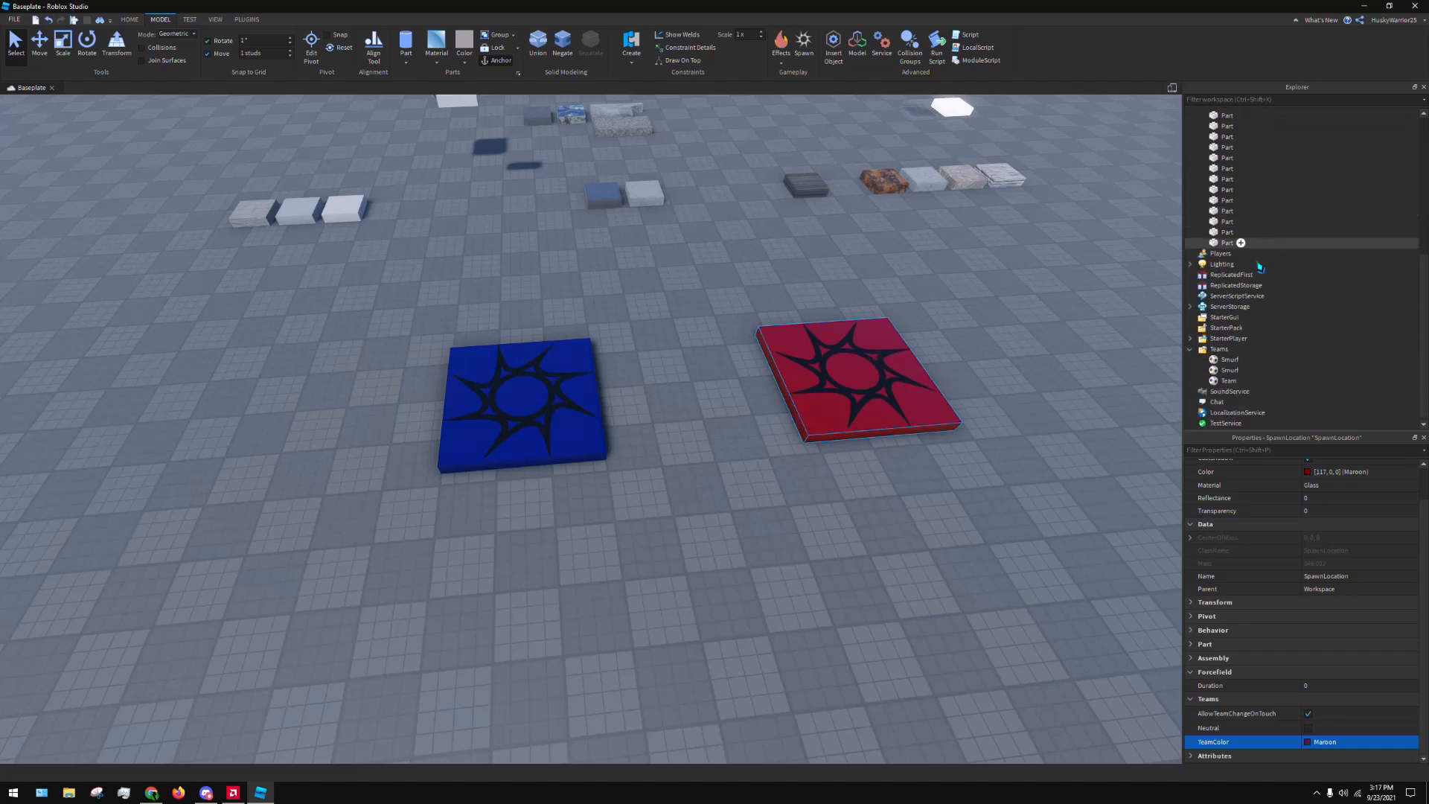
left_click(1229, 370)
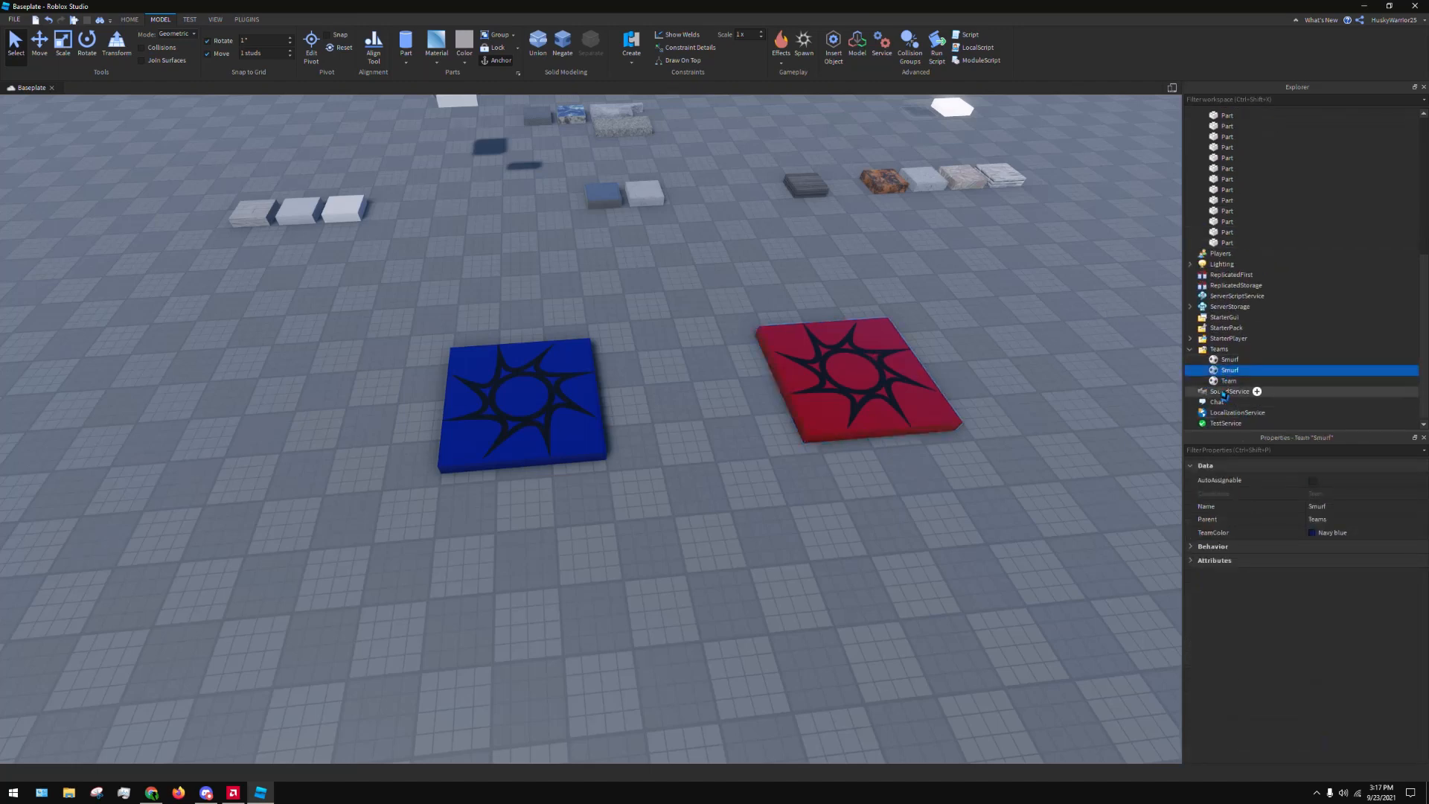
right_click(1225, 372)
left_click(1251, 431)
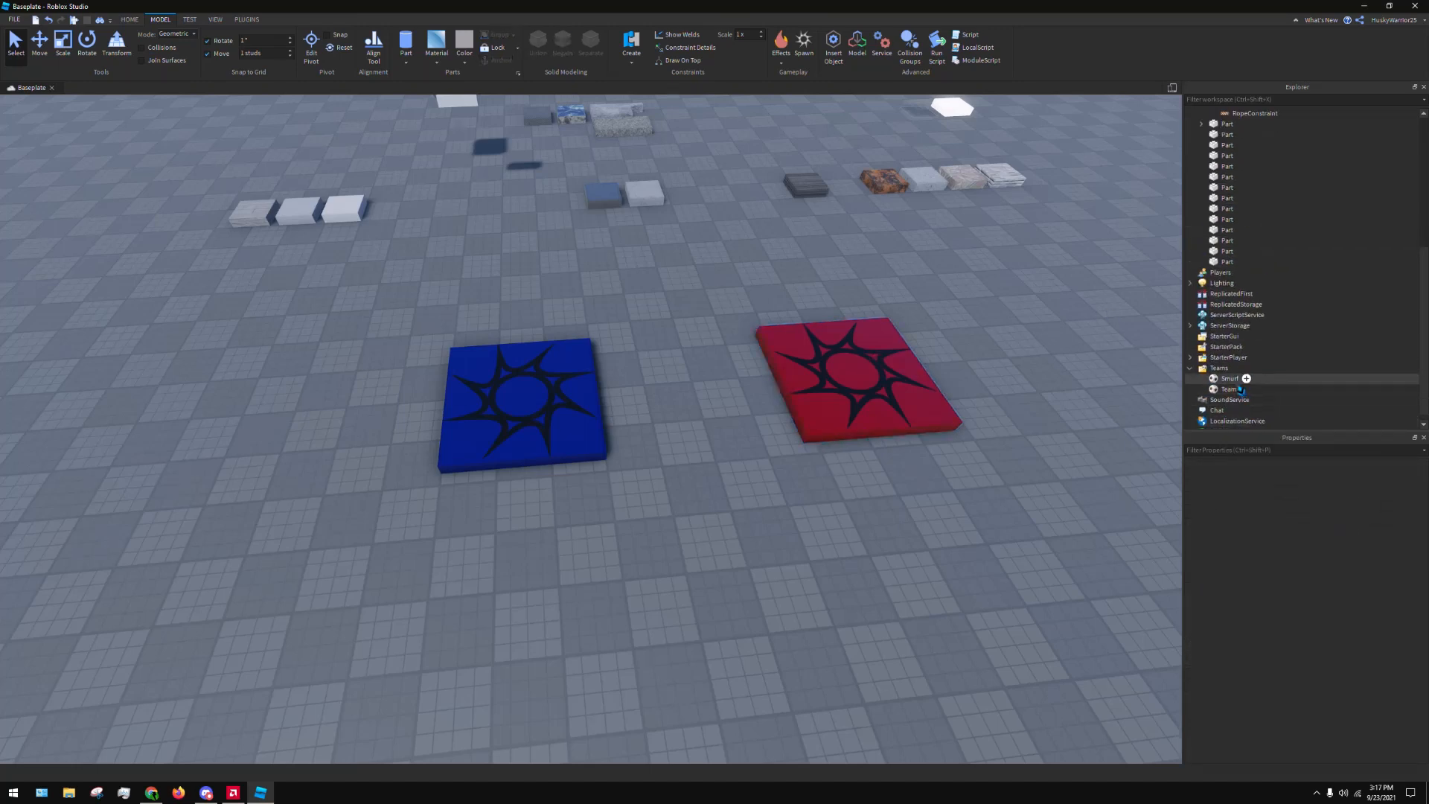
Rename the remaining default team to Red and set its TeamColor to Maroon
left_click(1229, 389)
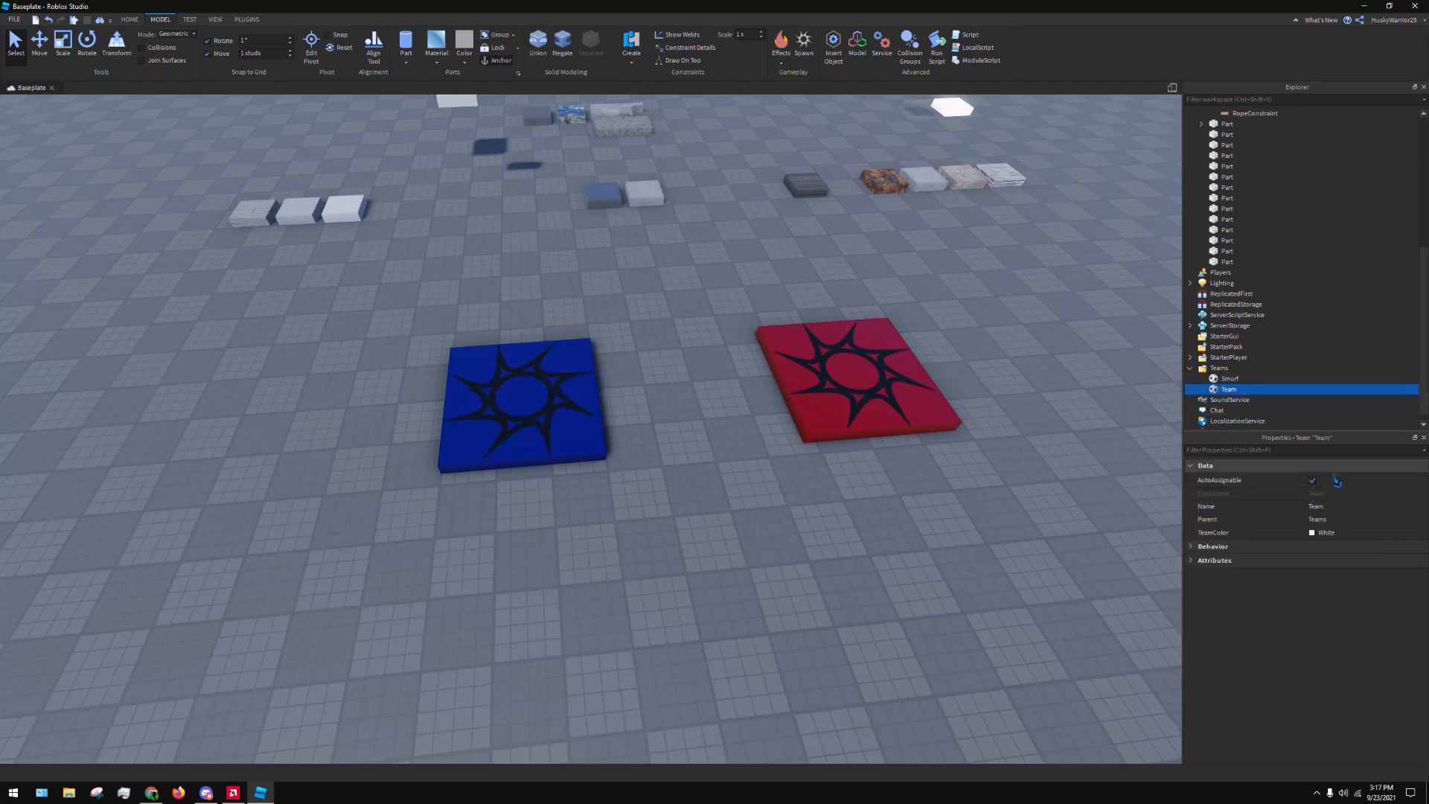
left_click(1343, 507)
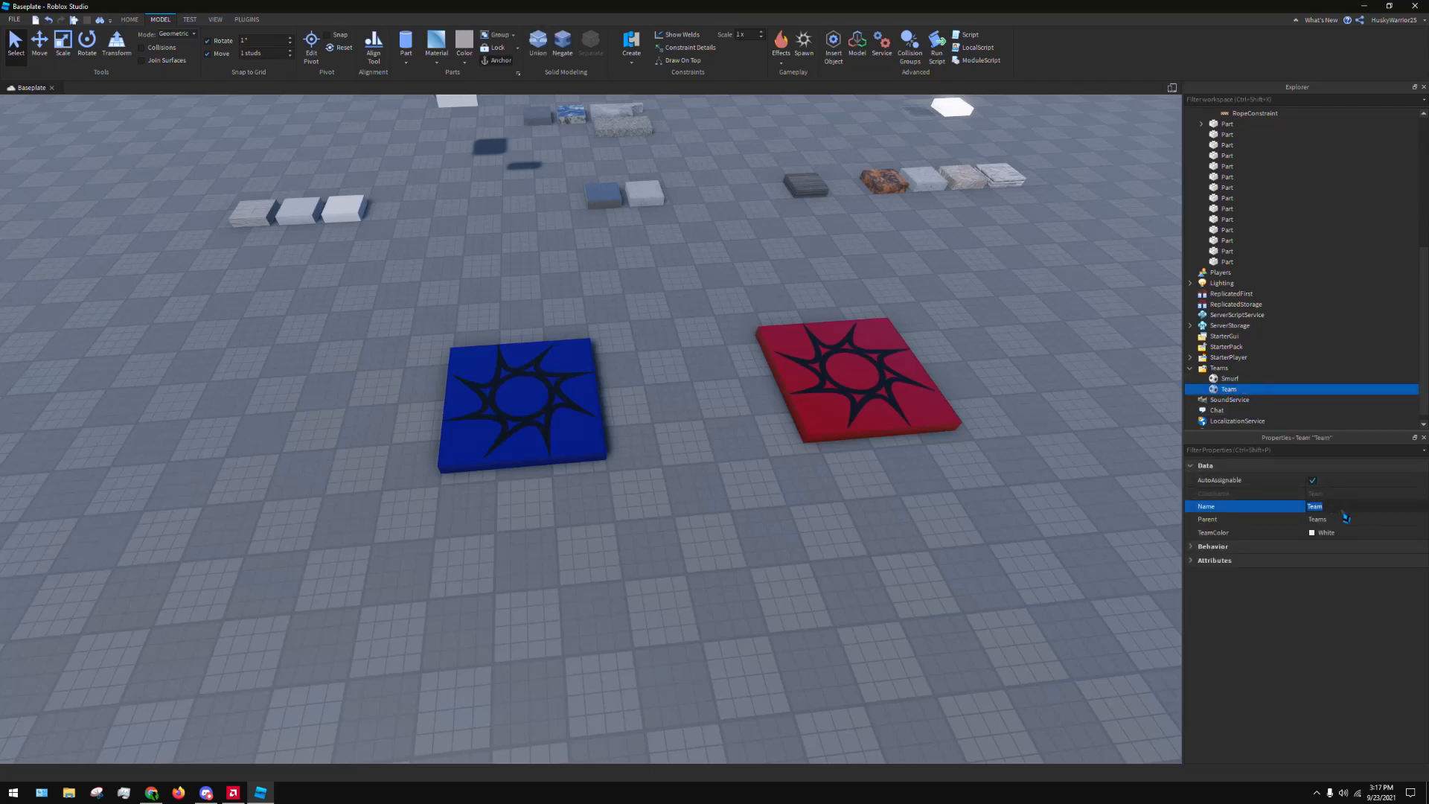
type("Red")
key("Return")
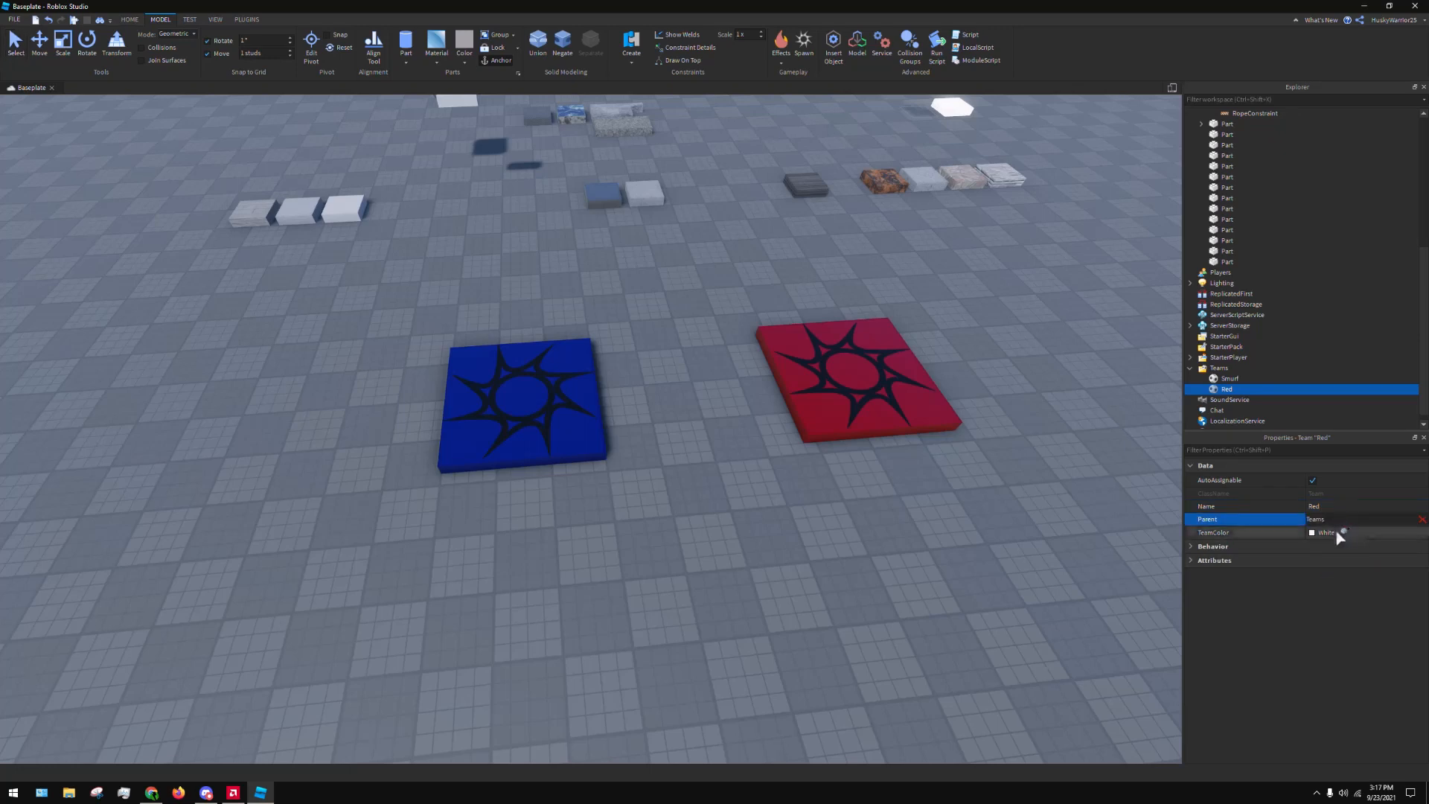
left_click(1337, 533)
left_click(1389, 632)
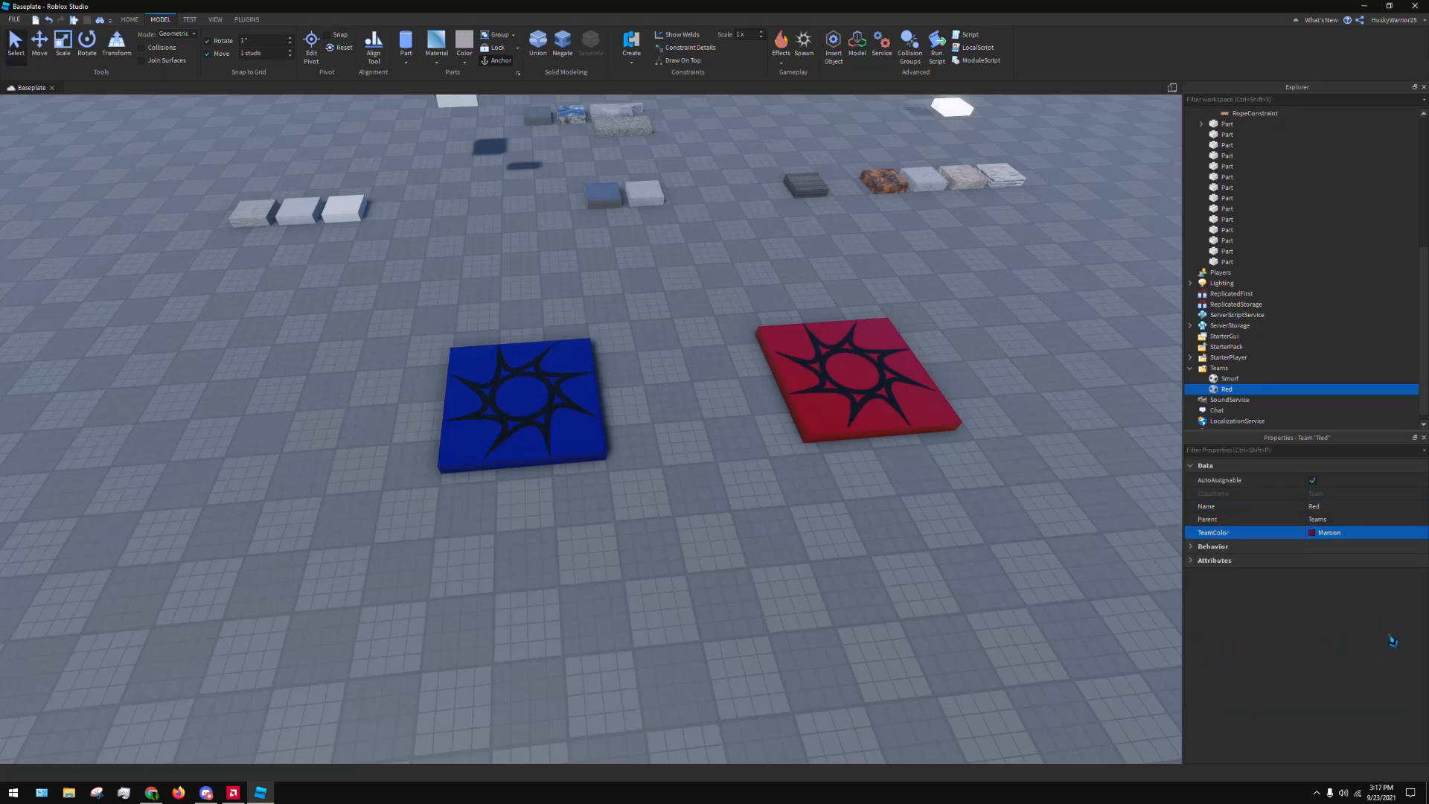
Review the properties of the maroon and navy blue spawn locations, and clear the selection
left_click(907, 360)
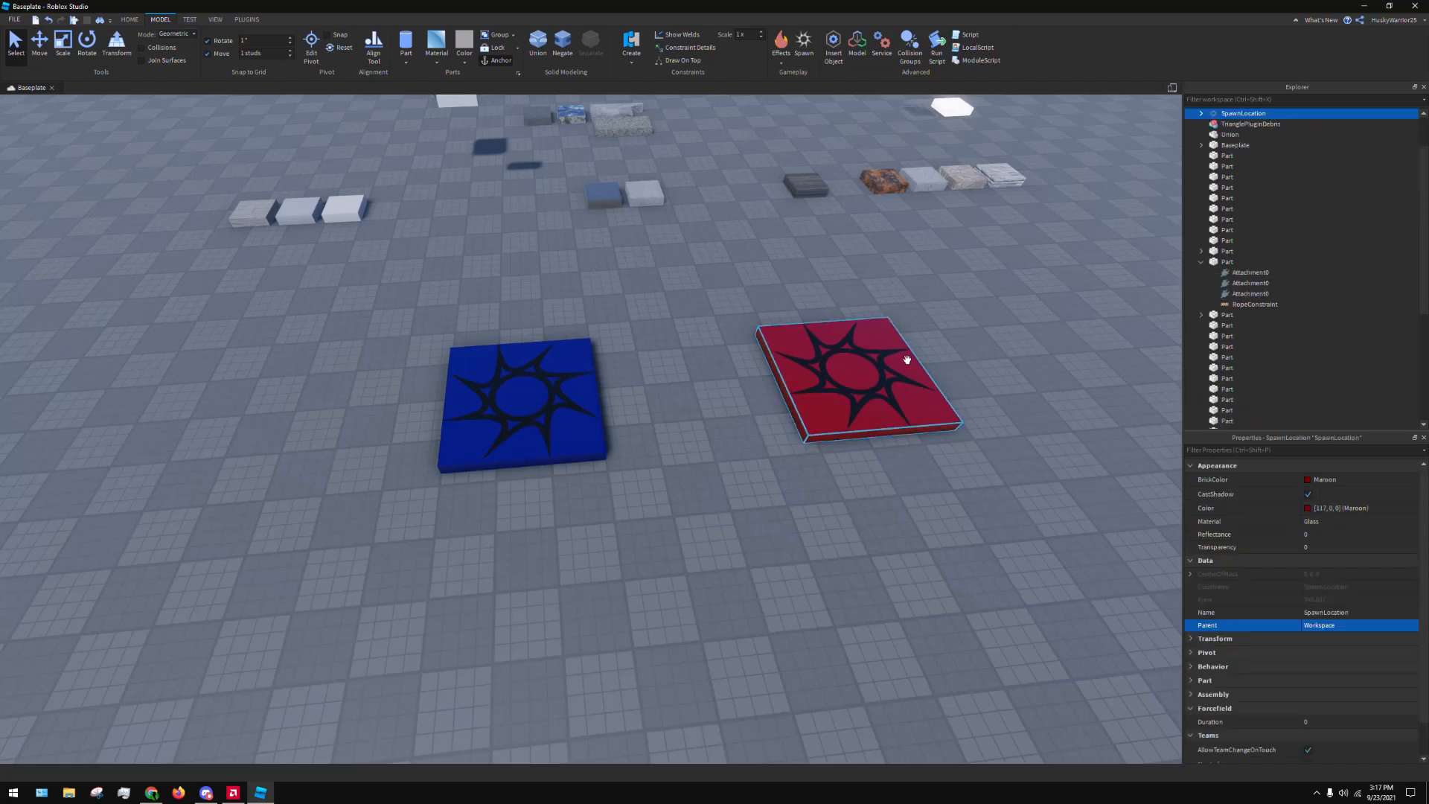
left_click(503, 391)
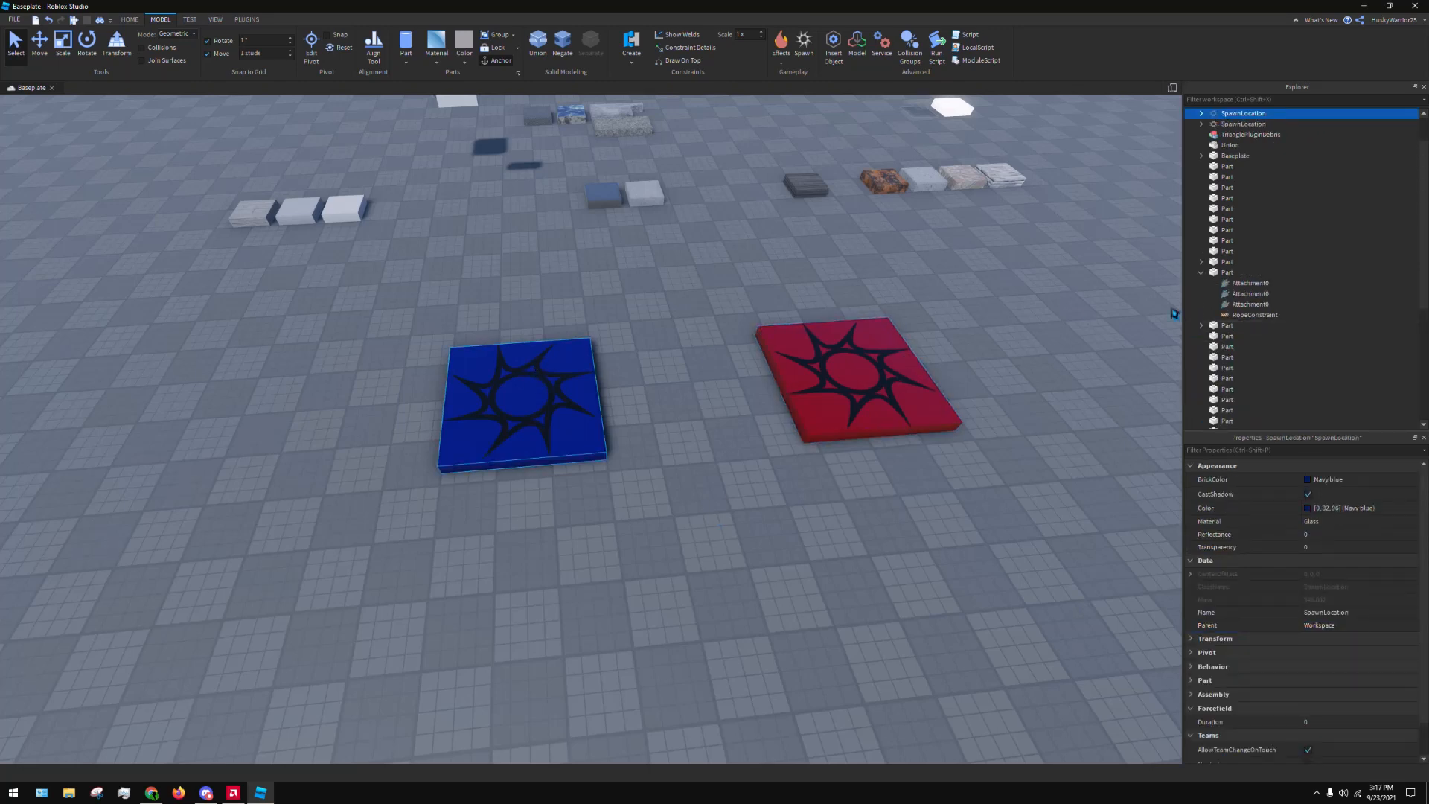
left_click(1020, 292)
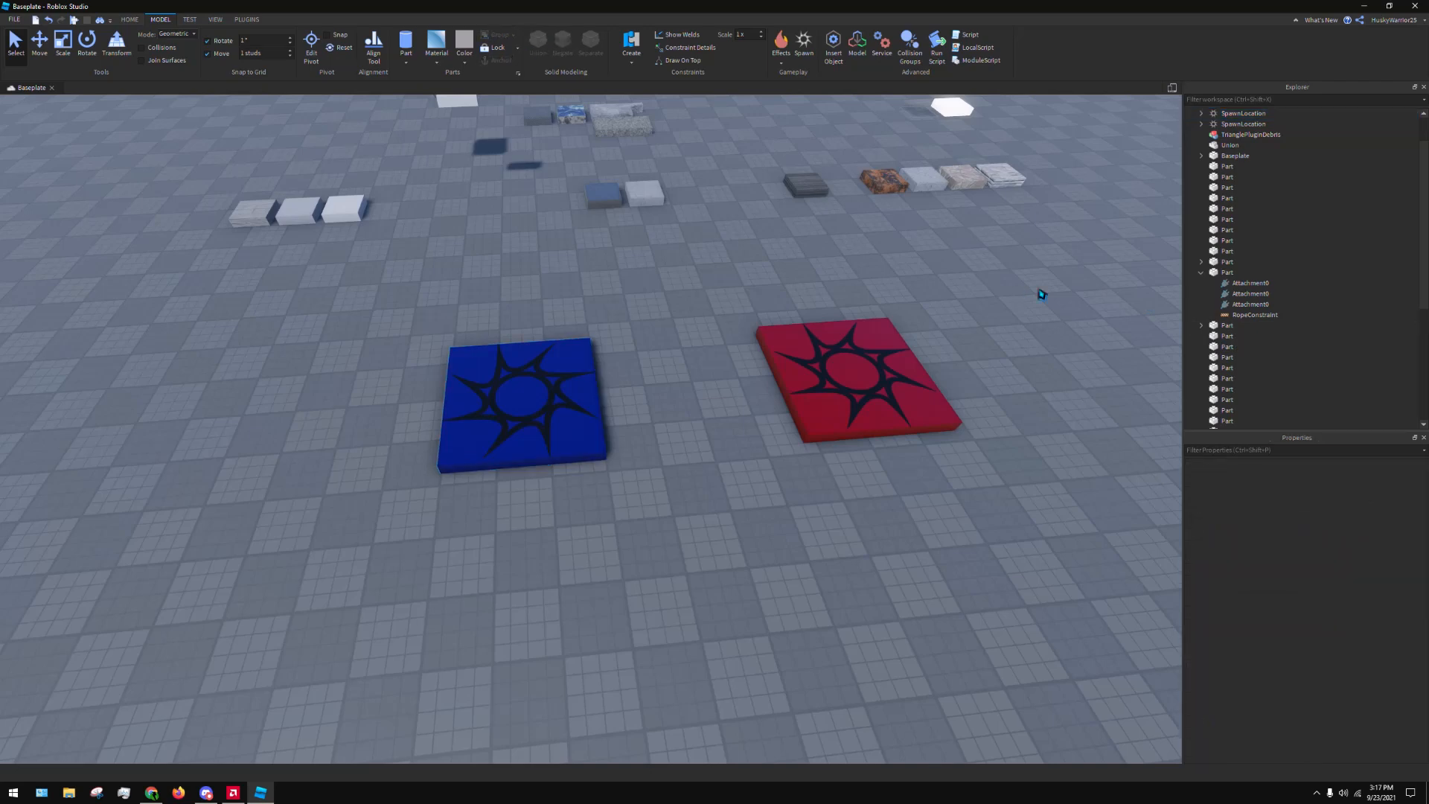
Duplicate the Fabric part and place the copy on an open area of the baseplate near the spawn locations
scroll(1042, 315, "down", 6)
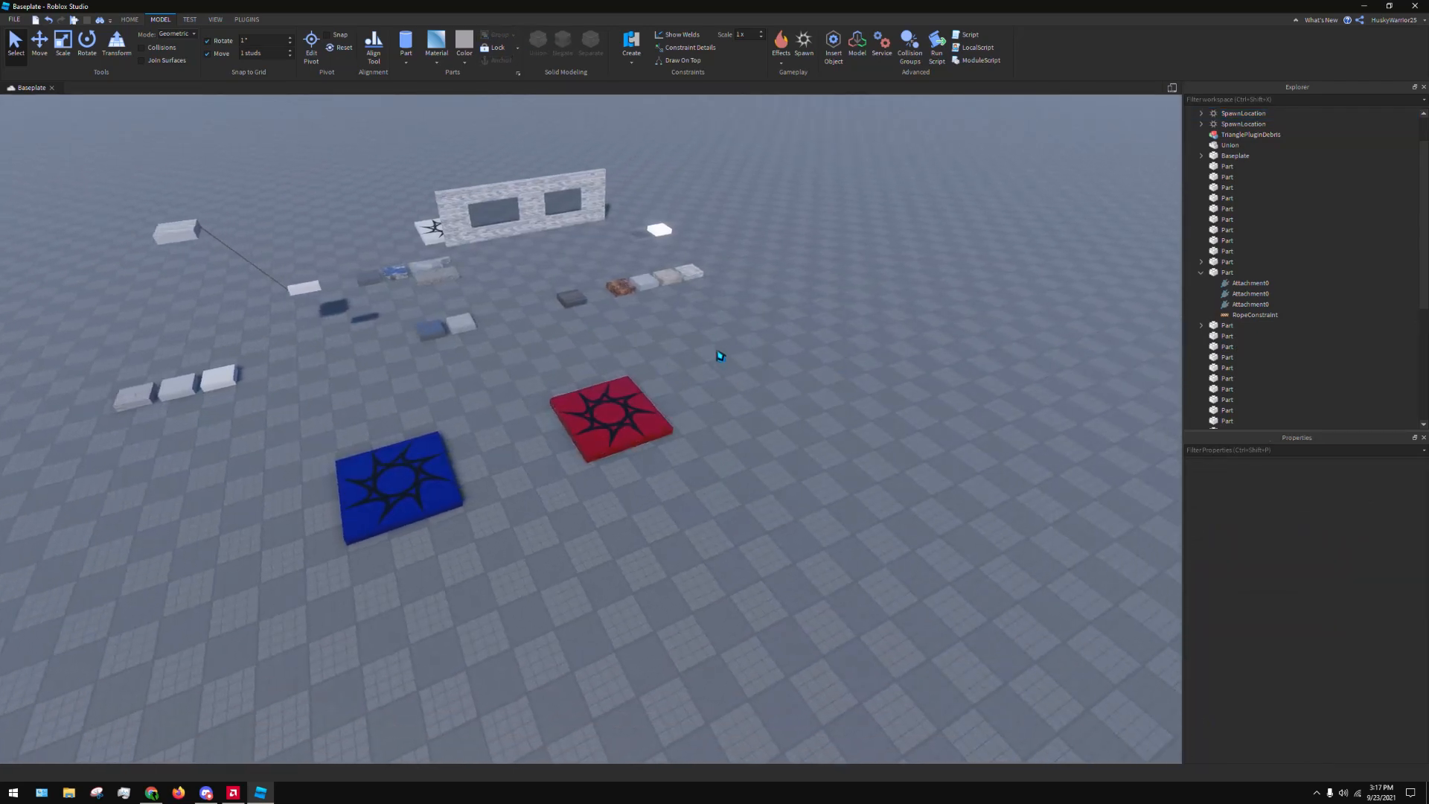
right_click_drag(720, 357, 711, 329)
right_click_drag(791, 187, 768, 41)
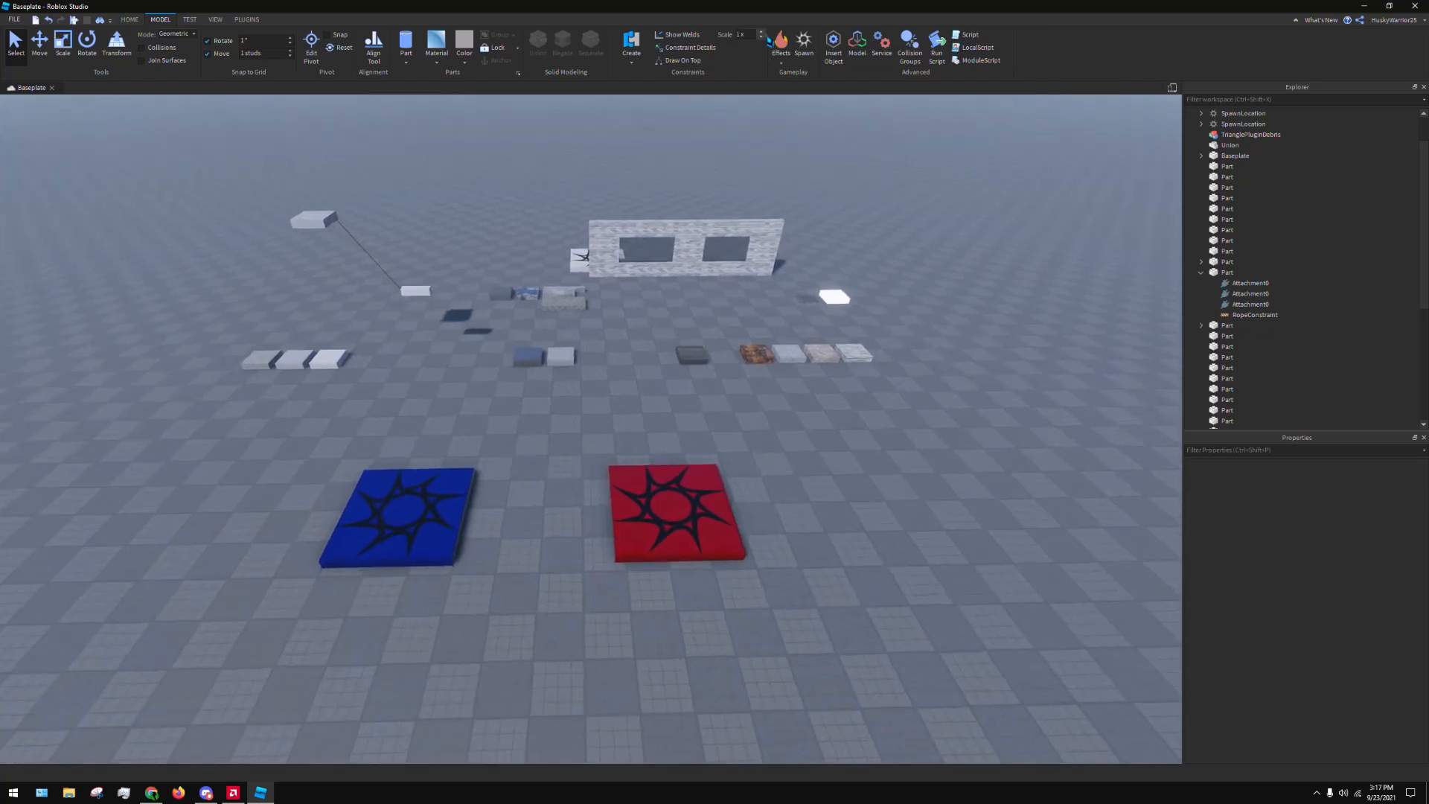
left_click(779, 47)
left_click(888, 394)
key("w")
mouse_move(890, 378)
right_mouse_down()
mouse_move(883, 349)
mouse_move(872, 358)
right_mouse_up()
key("w")
key("w")
left_click(434, 453)
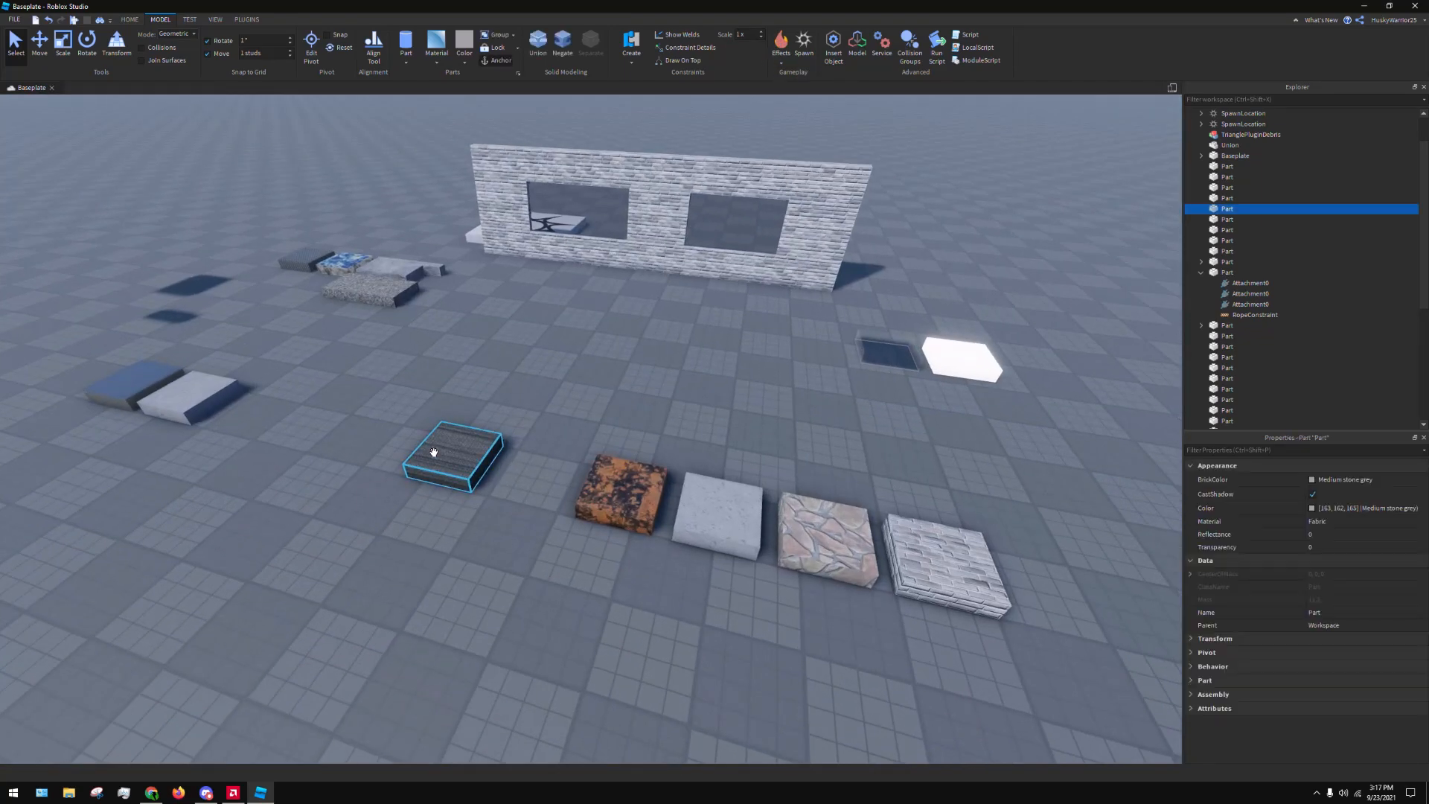
key("ctrl+d")
left_click_drag(447, 448, 568, 587)
right_click_drag(518, 440, 568, 587)
left_click_drag(568, 588, 564, 559)
right_click_drag(564, 560, 628, 345)
key("w")
key("s")
key("w")
left_click_drag(628, 345, 747, 523)
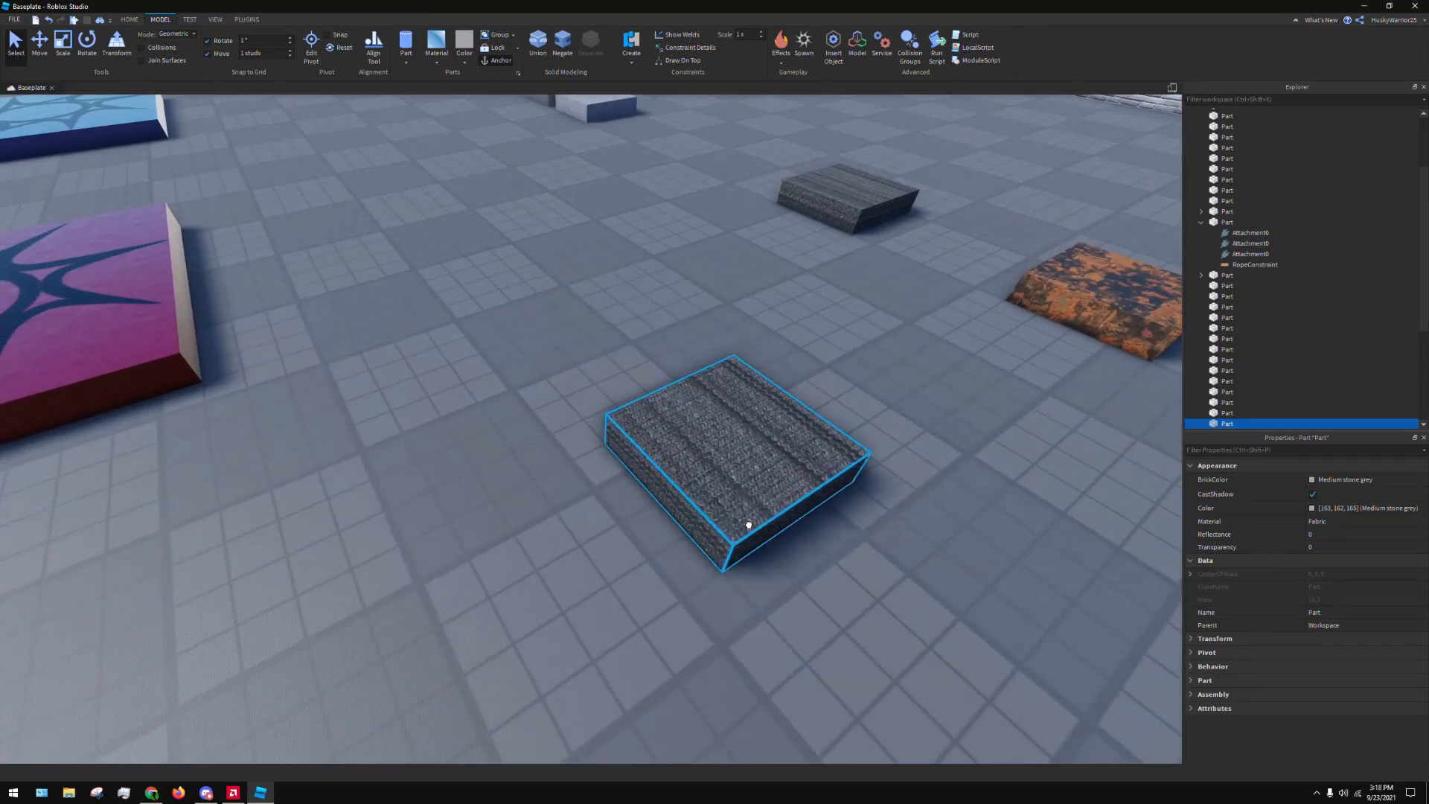
Try an Explosion effect on the duplicated Fabric part and undo it
left_click(782, 64)
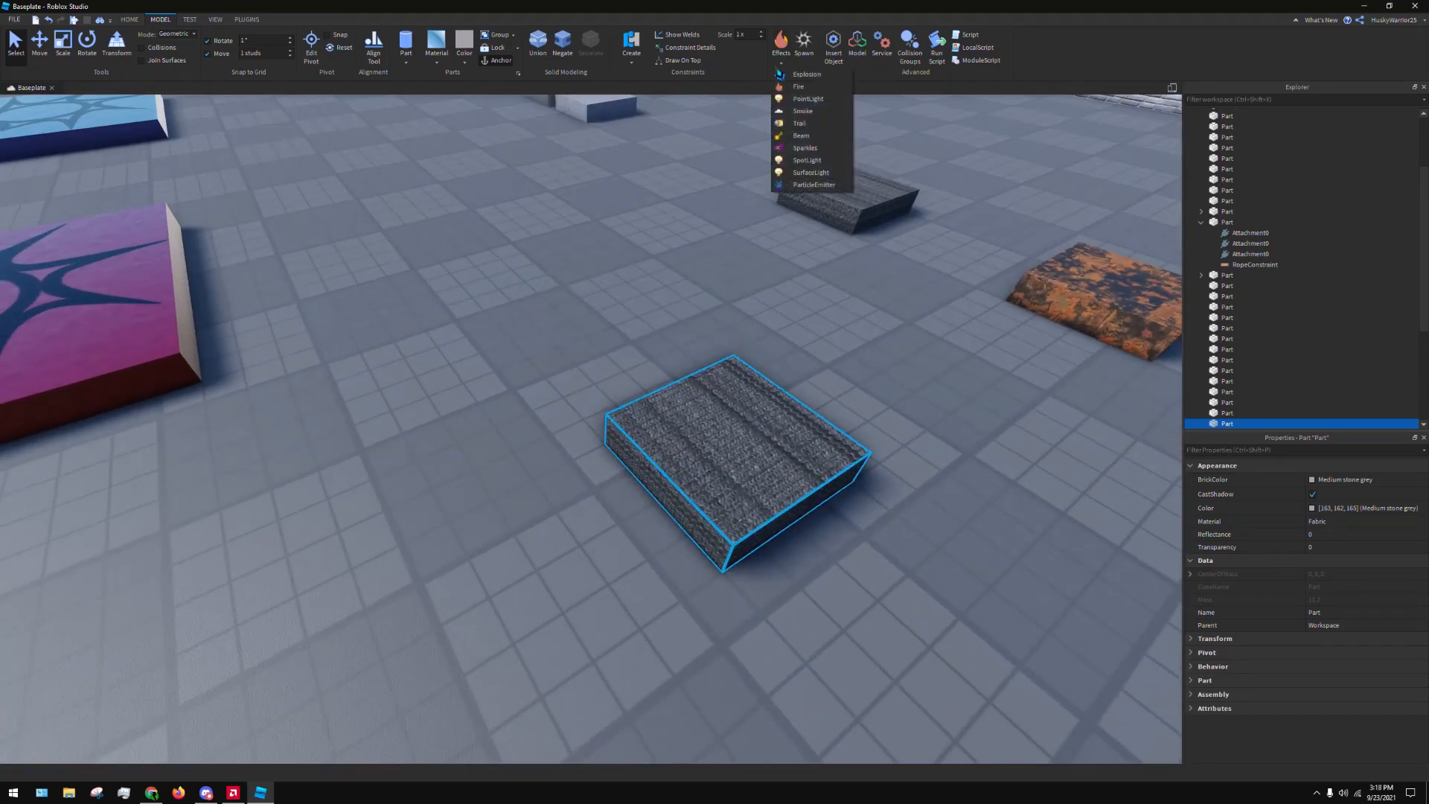
left_click(789, 80)
right_click_drag(791, 267, 653, 412)
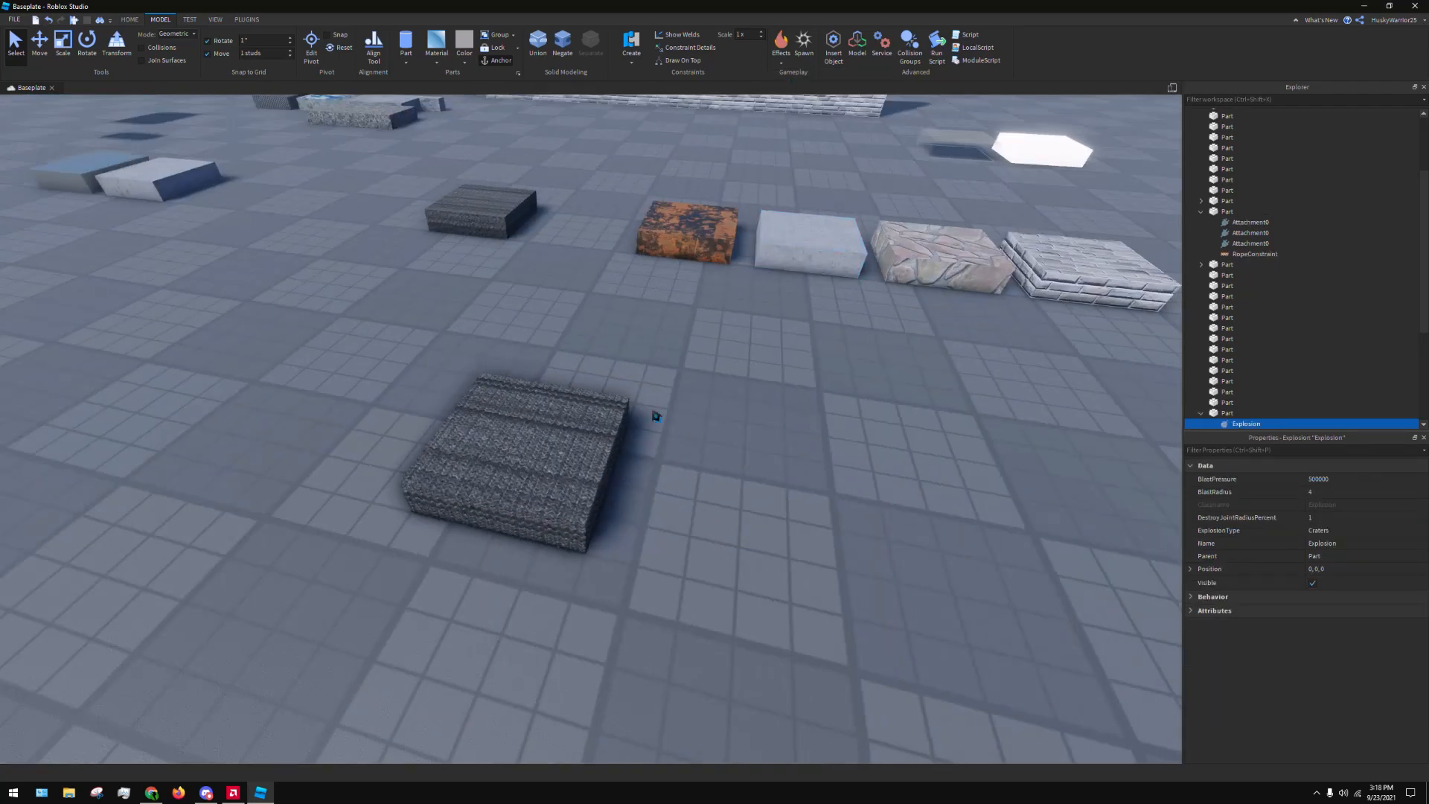
key("ctrl+z")
Add a Fire effect to the duplicated Fabric part, examine the flames from several angles, and undo the effect
left_click(781, 64)
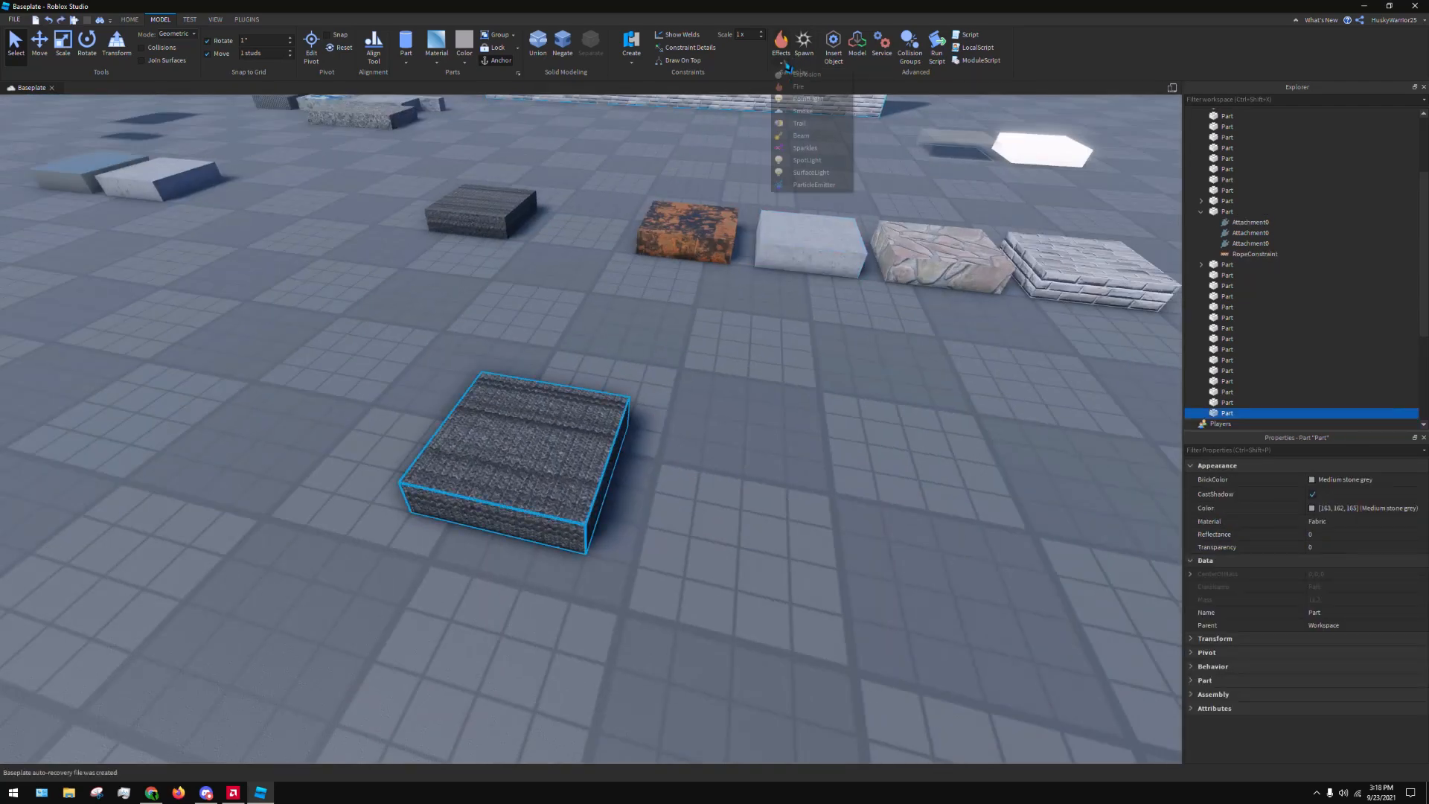
left_click(794, 88)
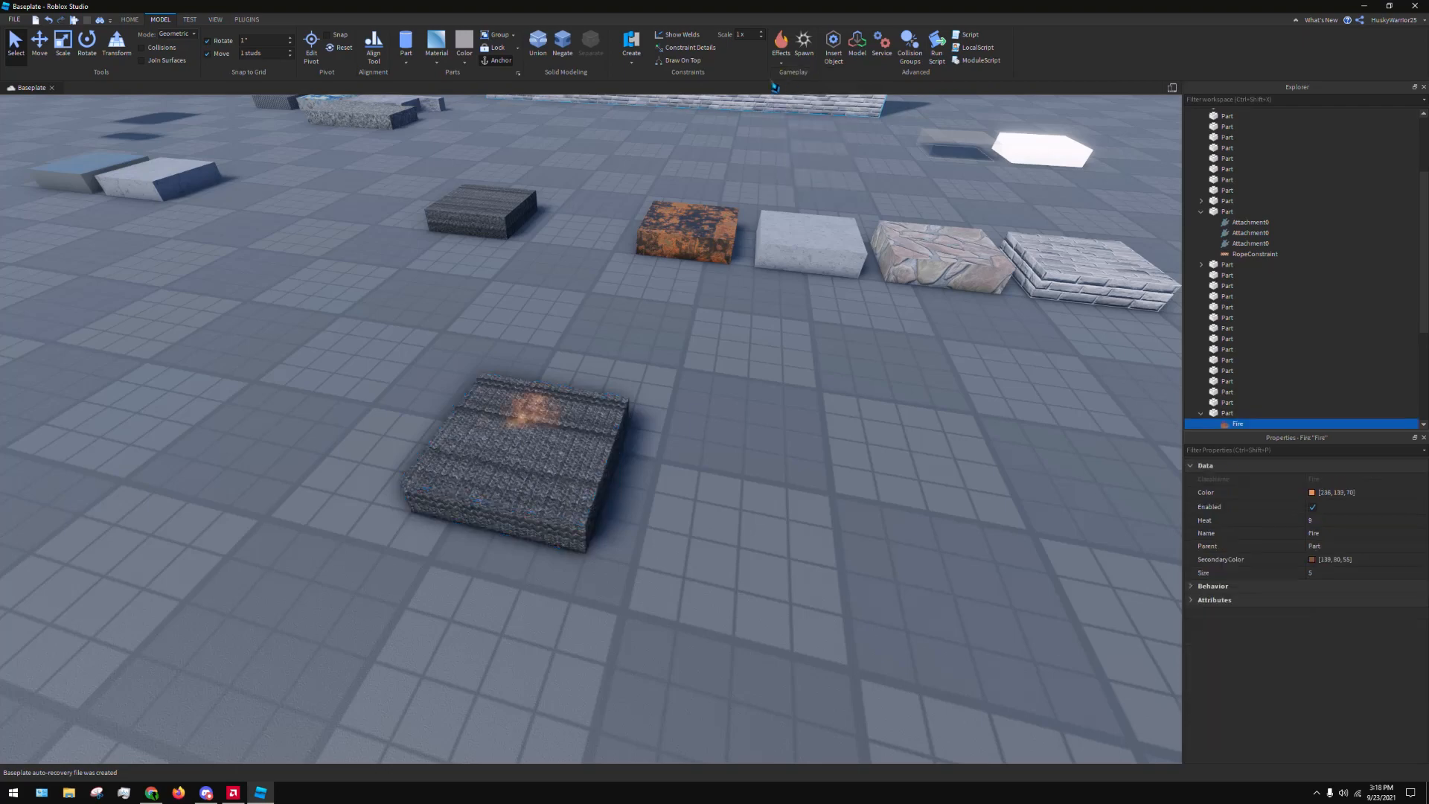
right_click_drag(750, 274, 742, 263)
key("d")
key("s")
key("a")
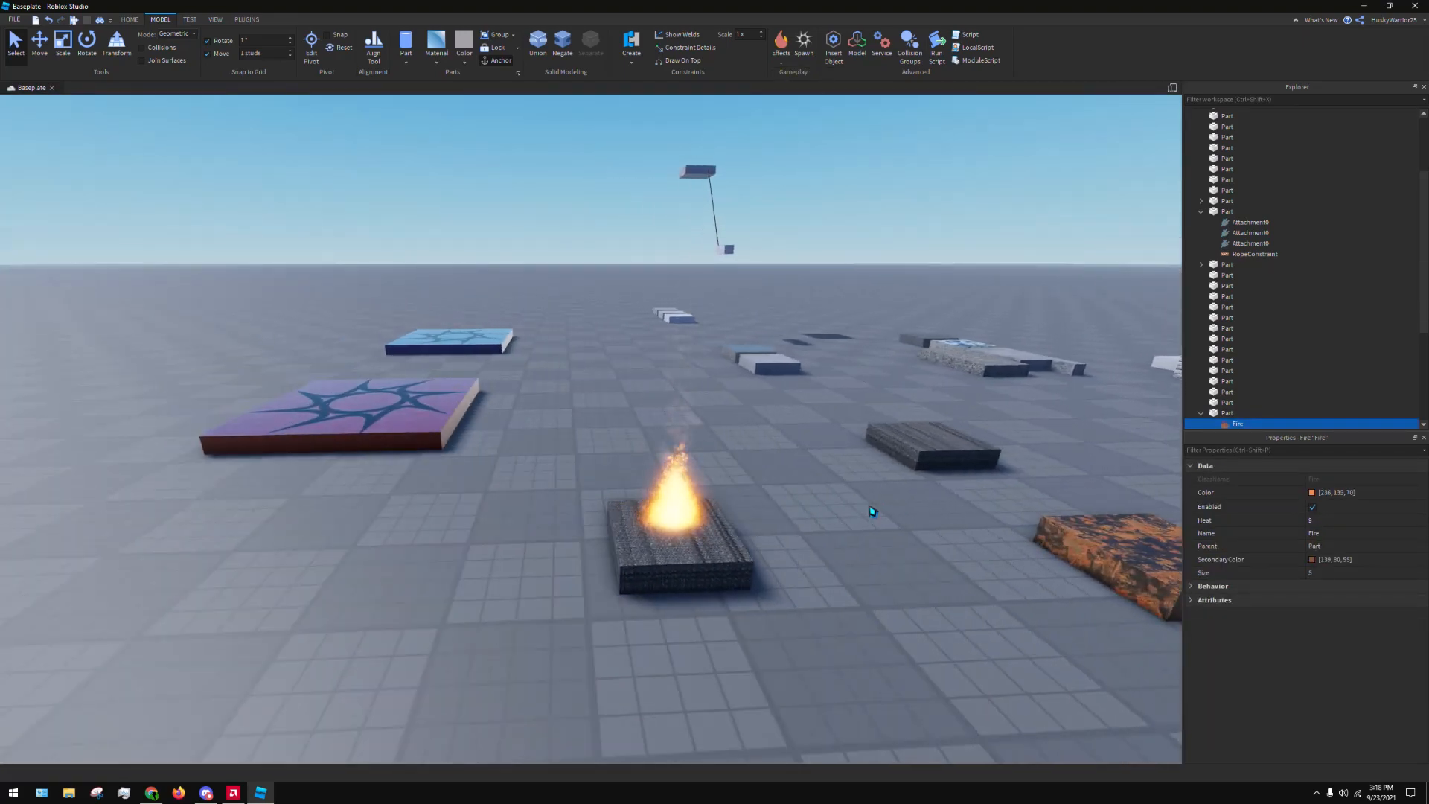
key("a")
right_click_drag(872, 512, 873, 512)
key("w")
key("d")
key("d")
key("a")
key("ctrl+z")
Add a PointLight effect to the duplicated Fabric part and locate the part in the object tree
left_click(781, 64)
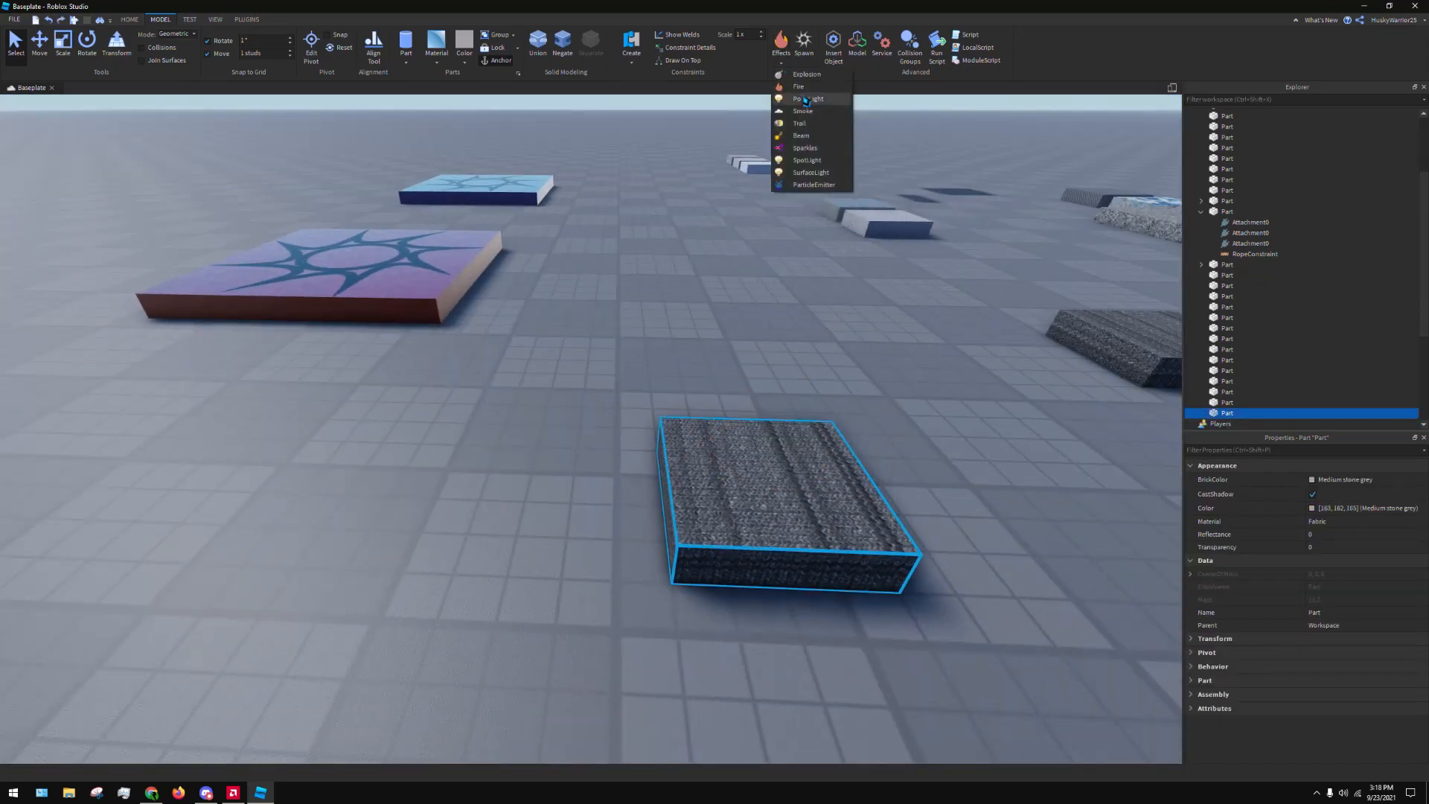
left_click(812, 100)
left_click_drag(799, 470, 621, 445)
key("s")
left_click(658, 469)
scroll(1332, 395, "down", 3)
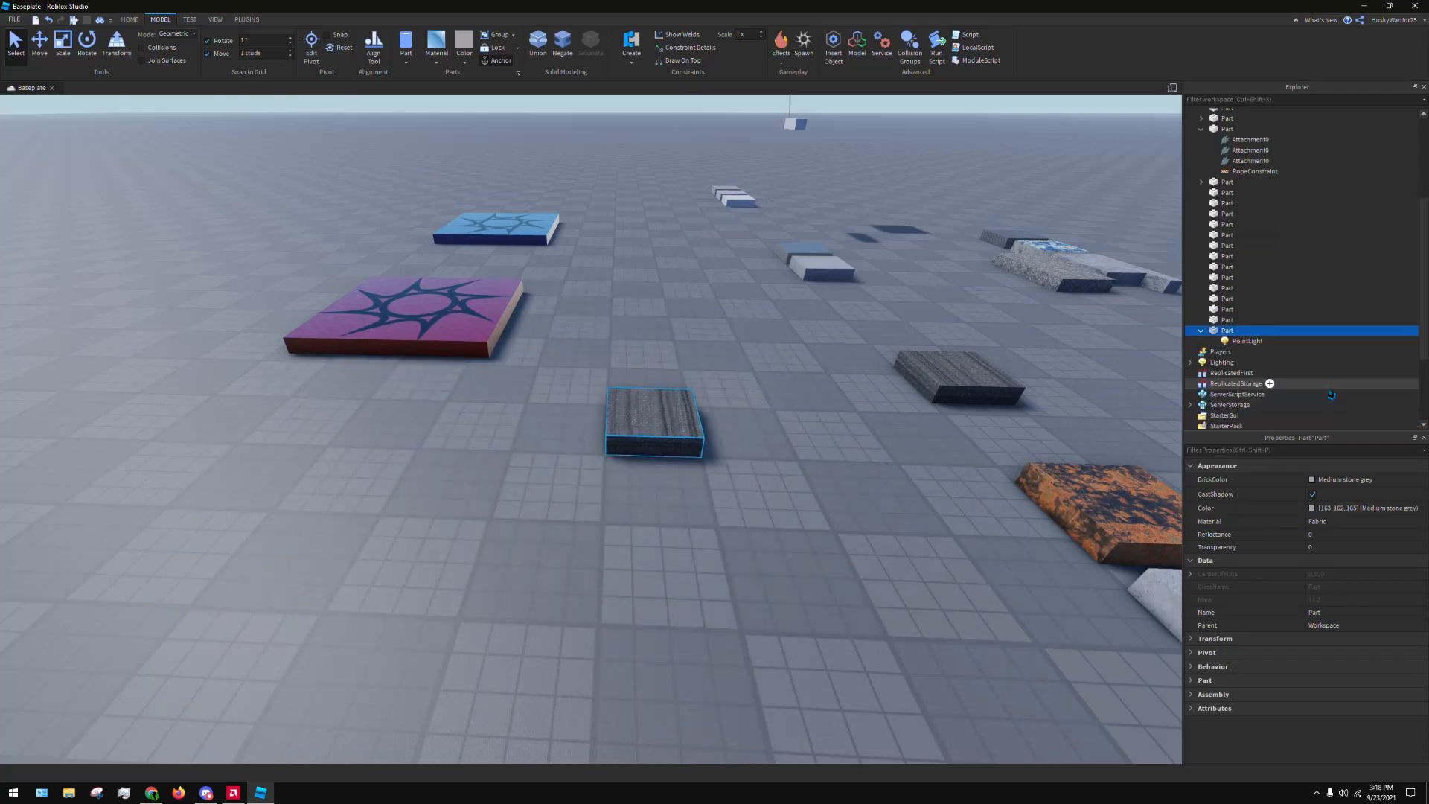
Set the PointLight's Brightness to 10 and enter 100 for its Range
left_click(1258, 341)
left_click(1359, 481)
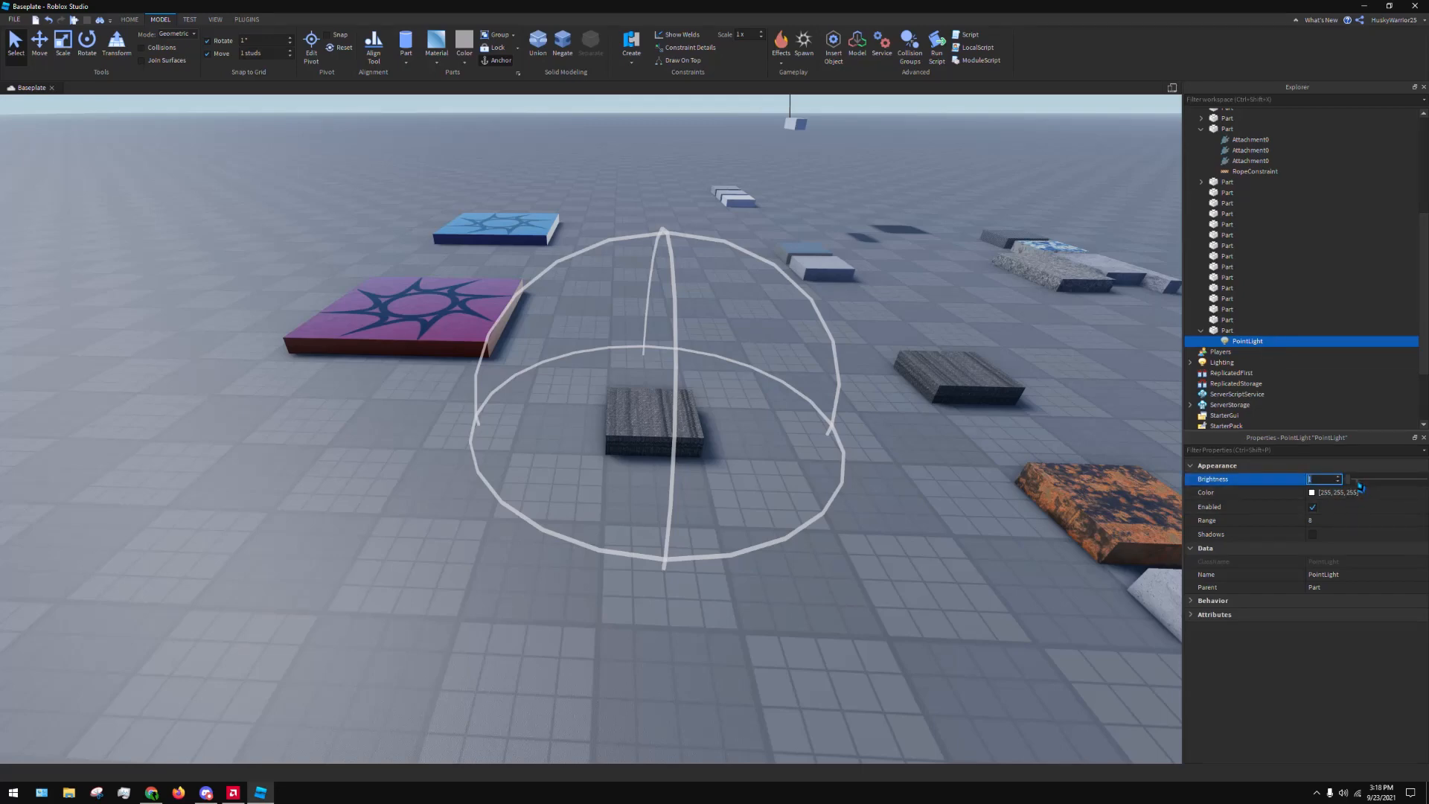
type("10")
key("Return")
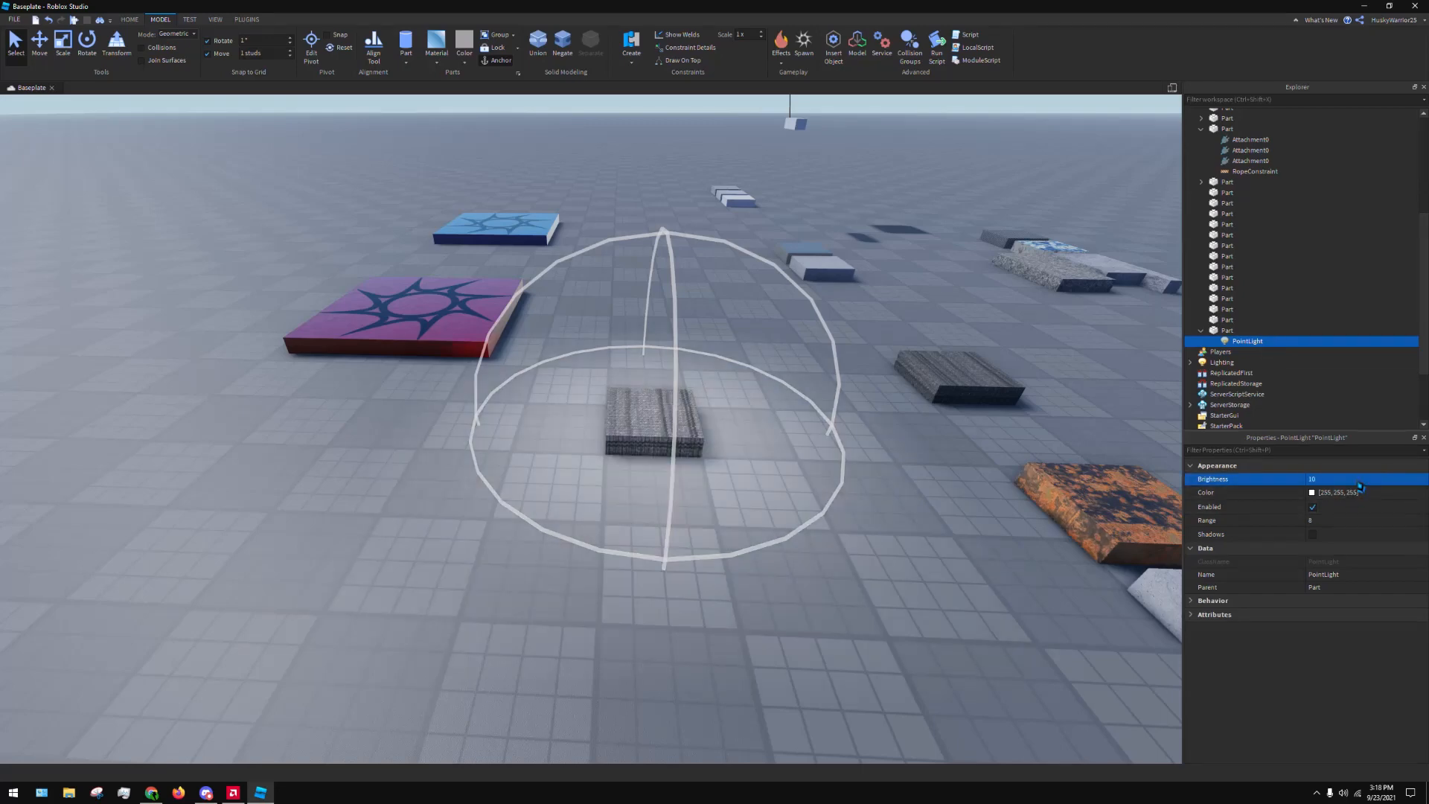
left_click(1338, 523)
type("100")
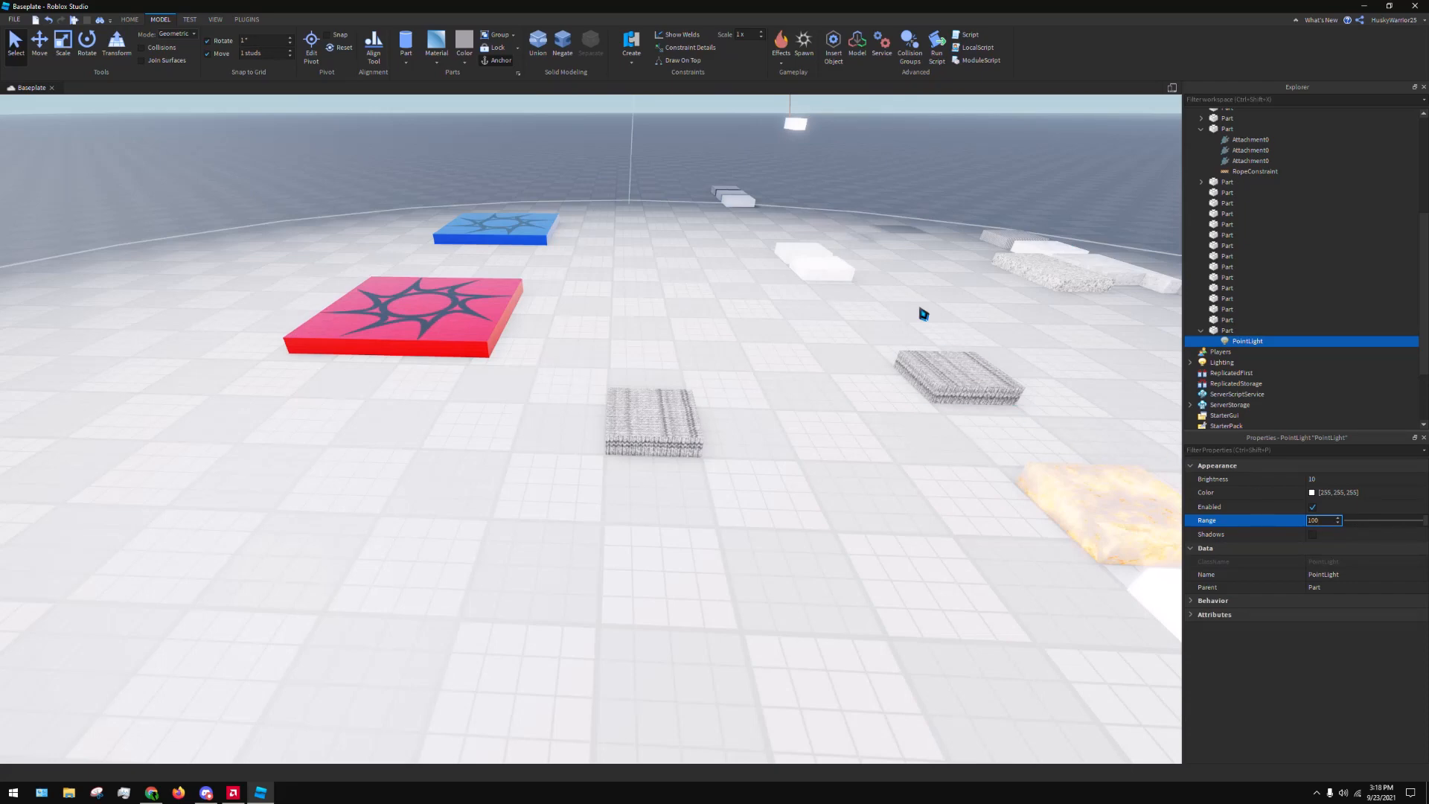
Move the lit Fabric part to an empty area of the baseplate away from the other objects and focus on it
left_click(862, 175)
scroll(861, 175, "down", 3)
left_click(638, 418)
scroll(679, 348, "down", 2)
scroll(647, 418, "down", 2)
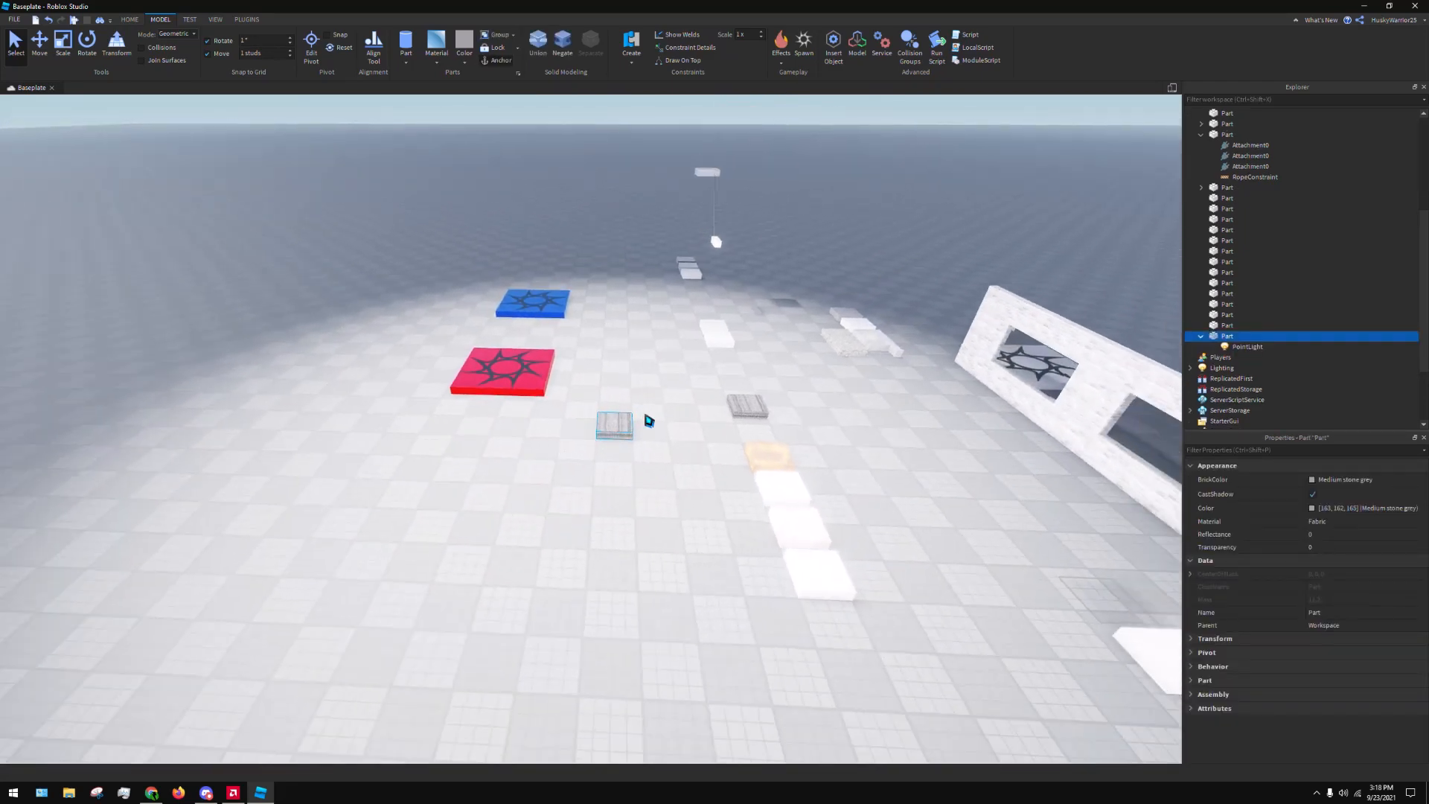
scroll(335, 596, "down", 3)
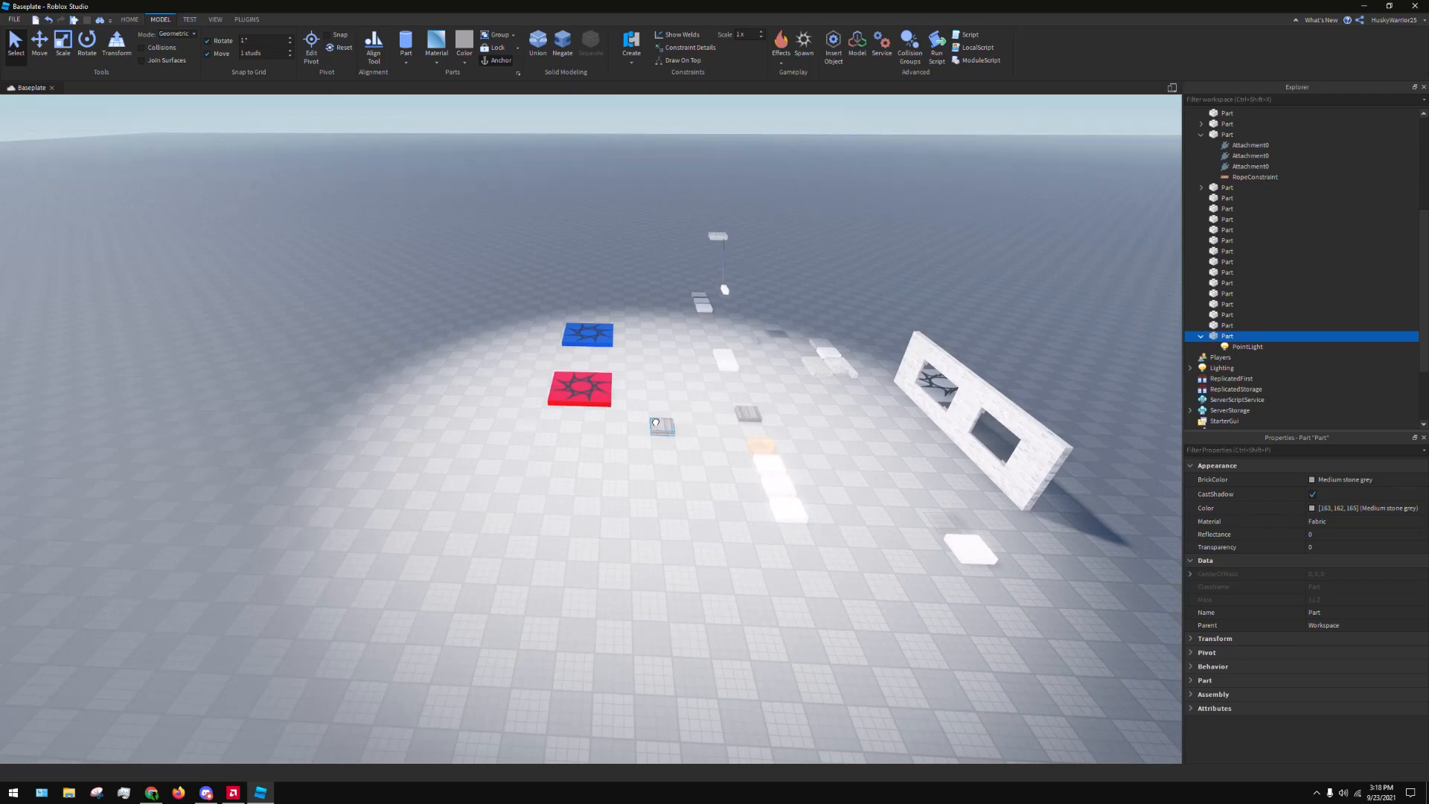
left_click_drag(658, 424, 261, 392)
key("a")
key("f")
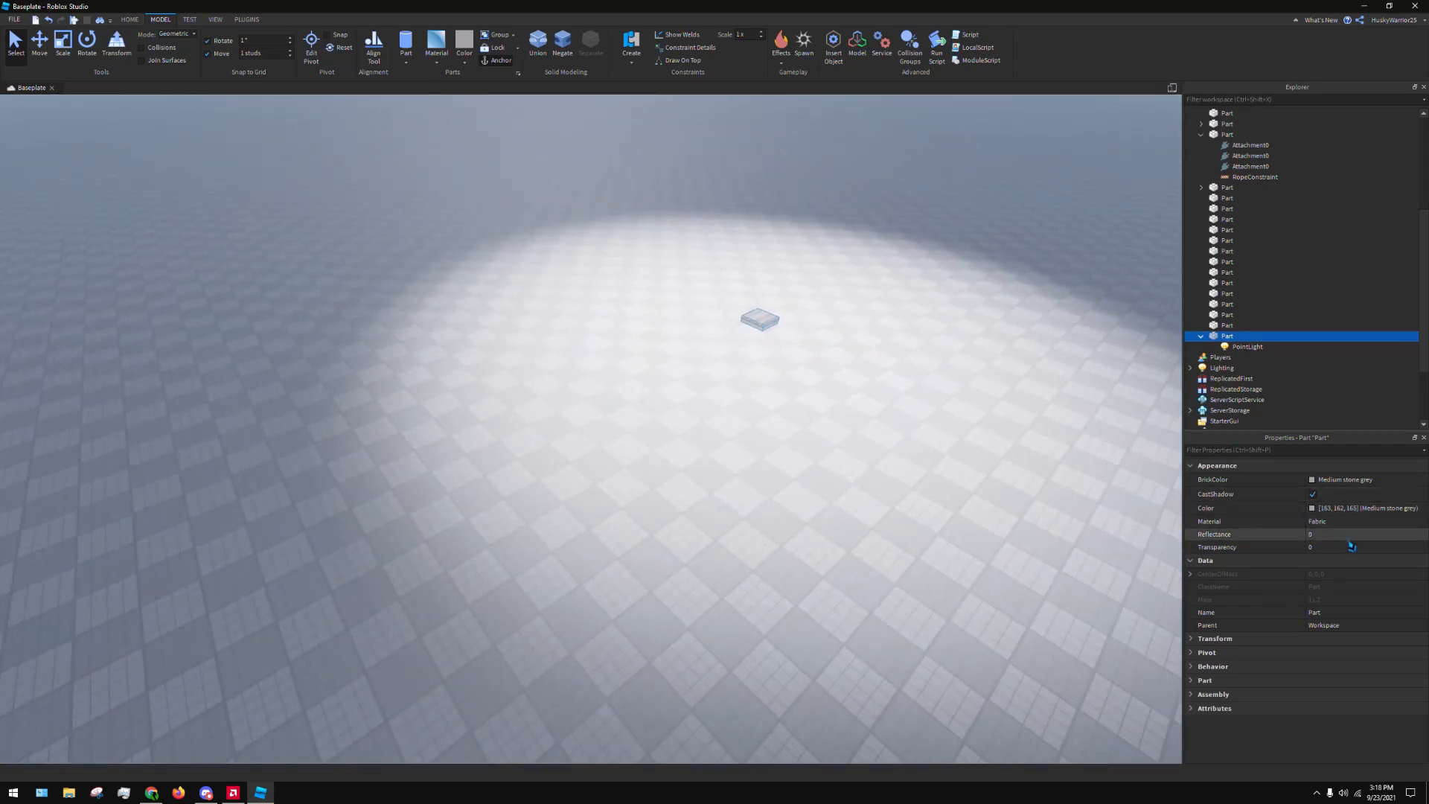
Select the PointLight, examine its lit area, and set its Range to 20
left_click(1269, 346)
right_click_drag(564, 239, 568, 242)
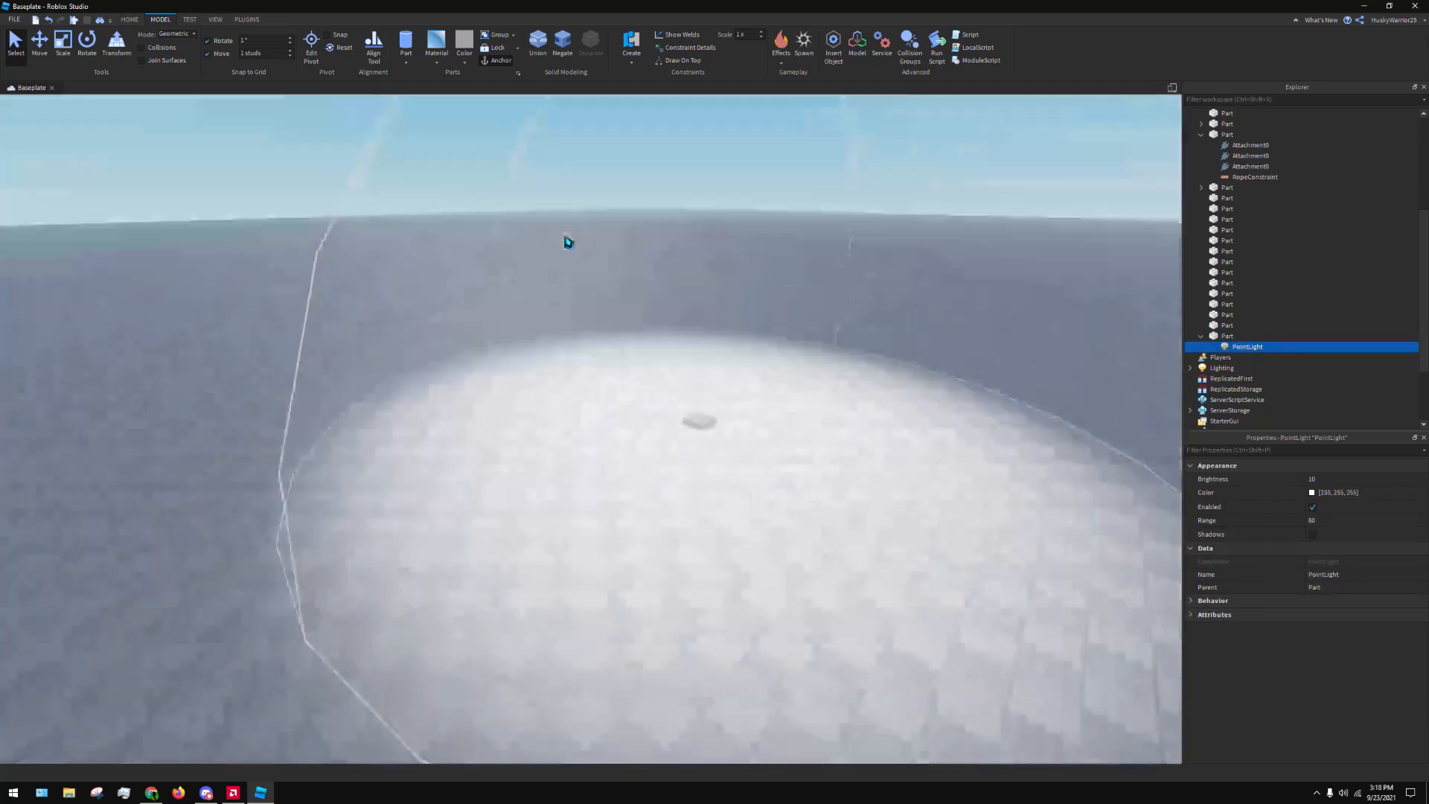
scroll(568, 242, "down", 10)
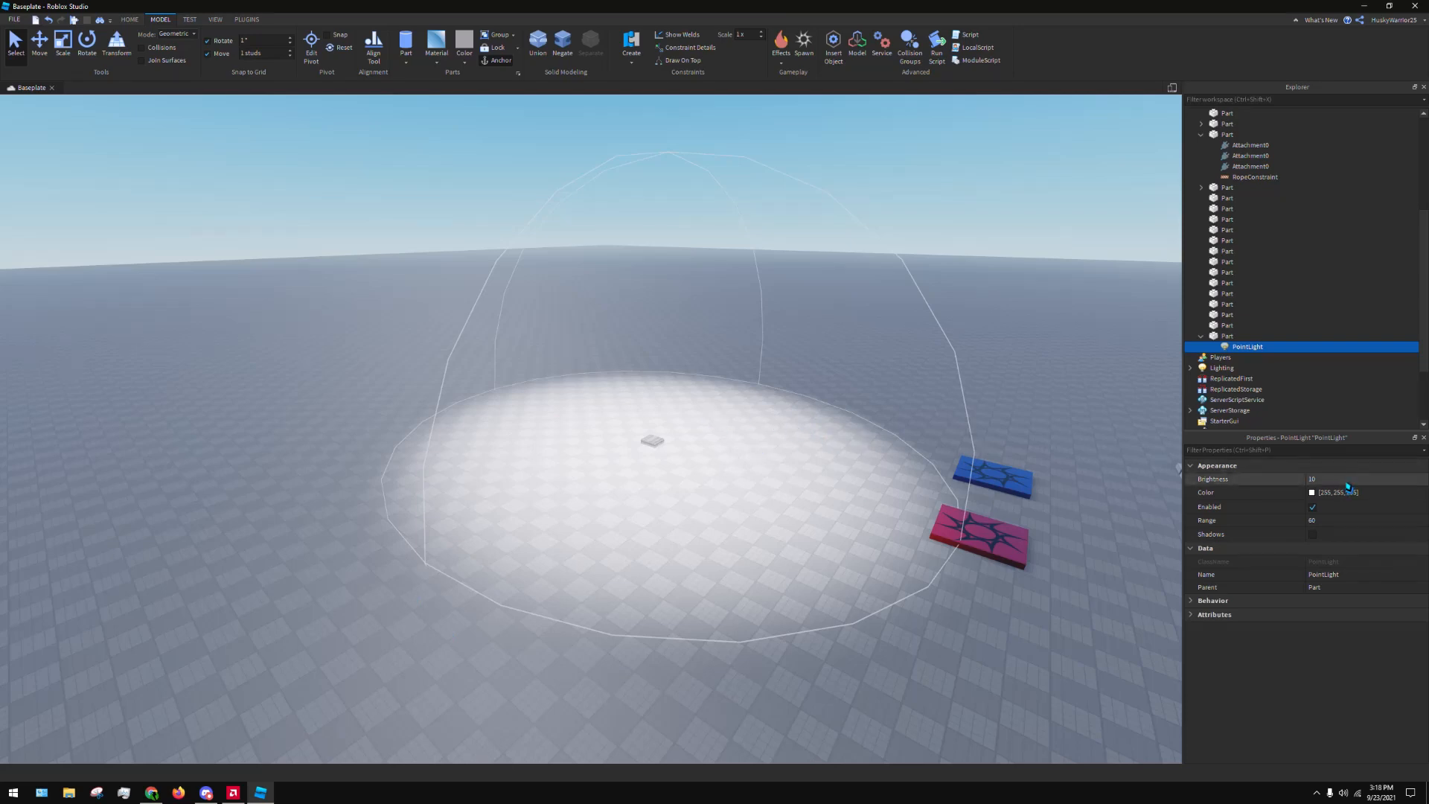
left_click(1355, 521)
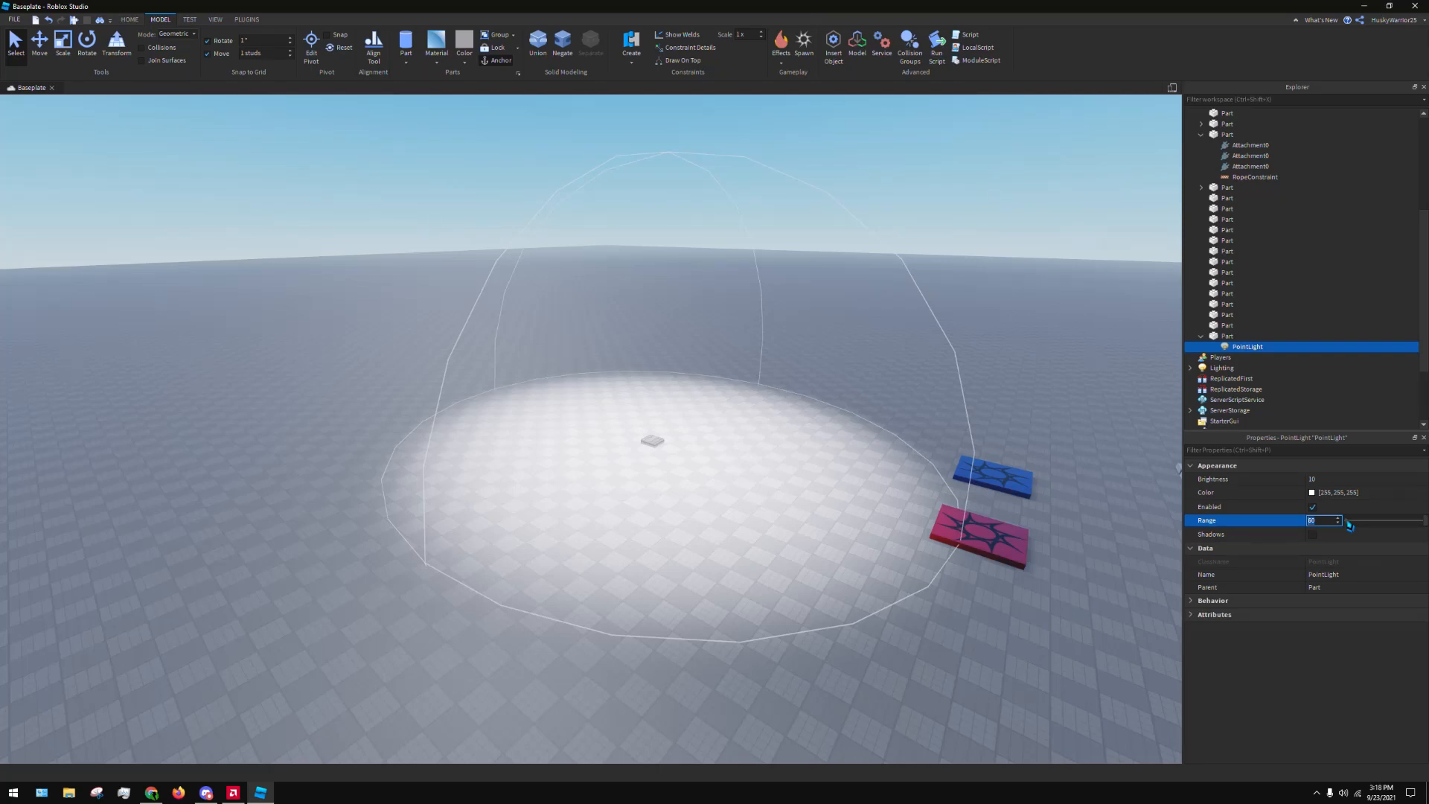
type("1")
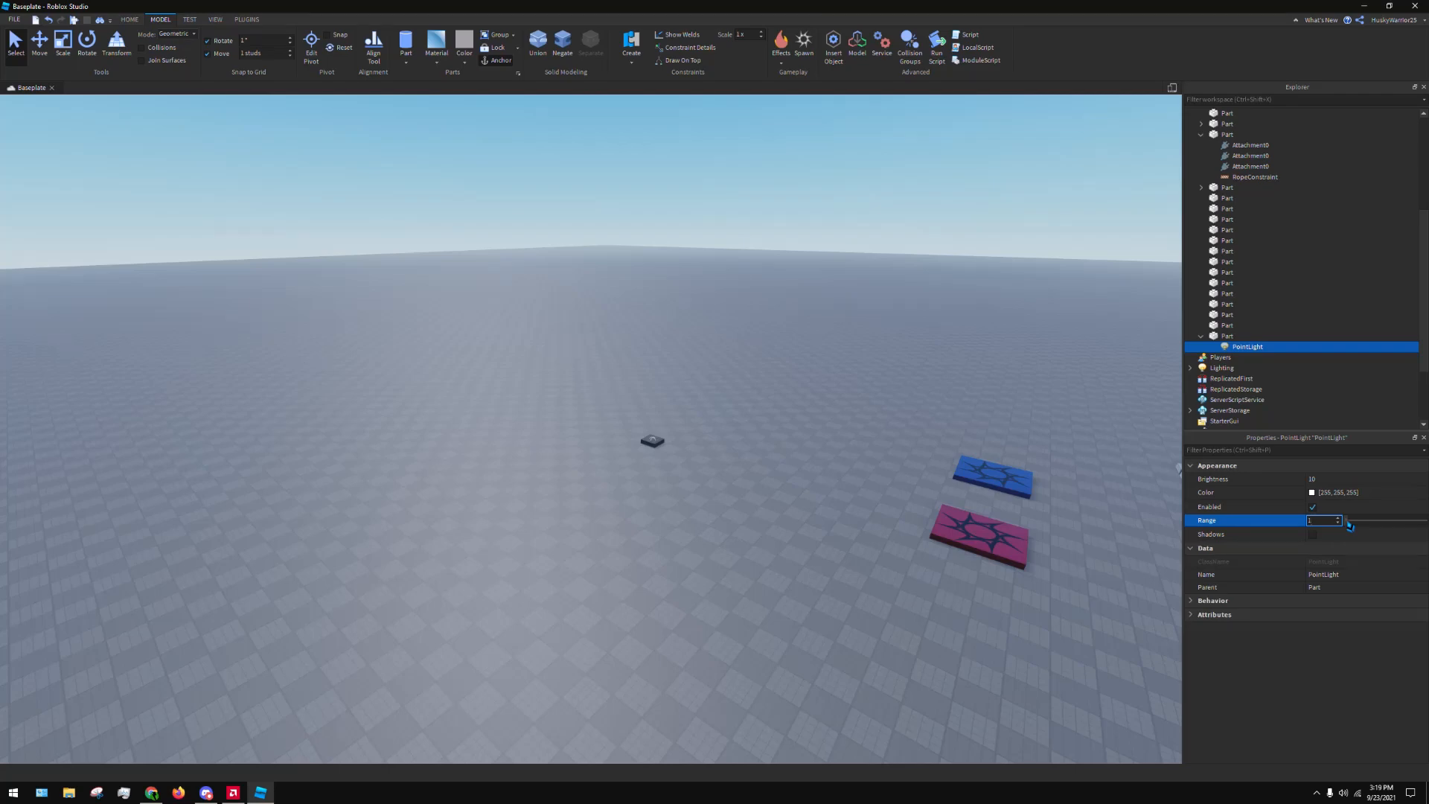
key("BackSpace")
type("20")
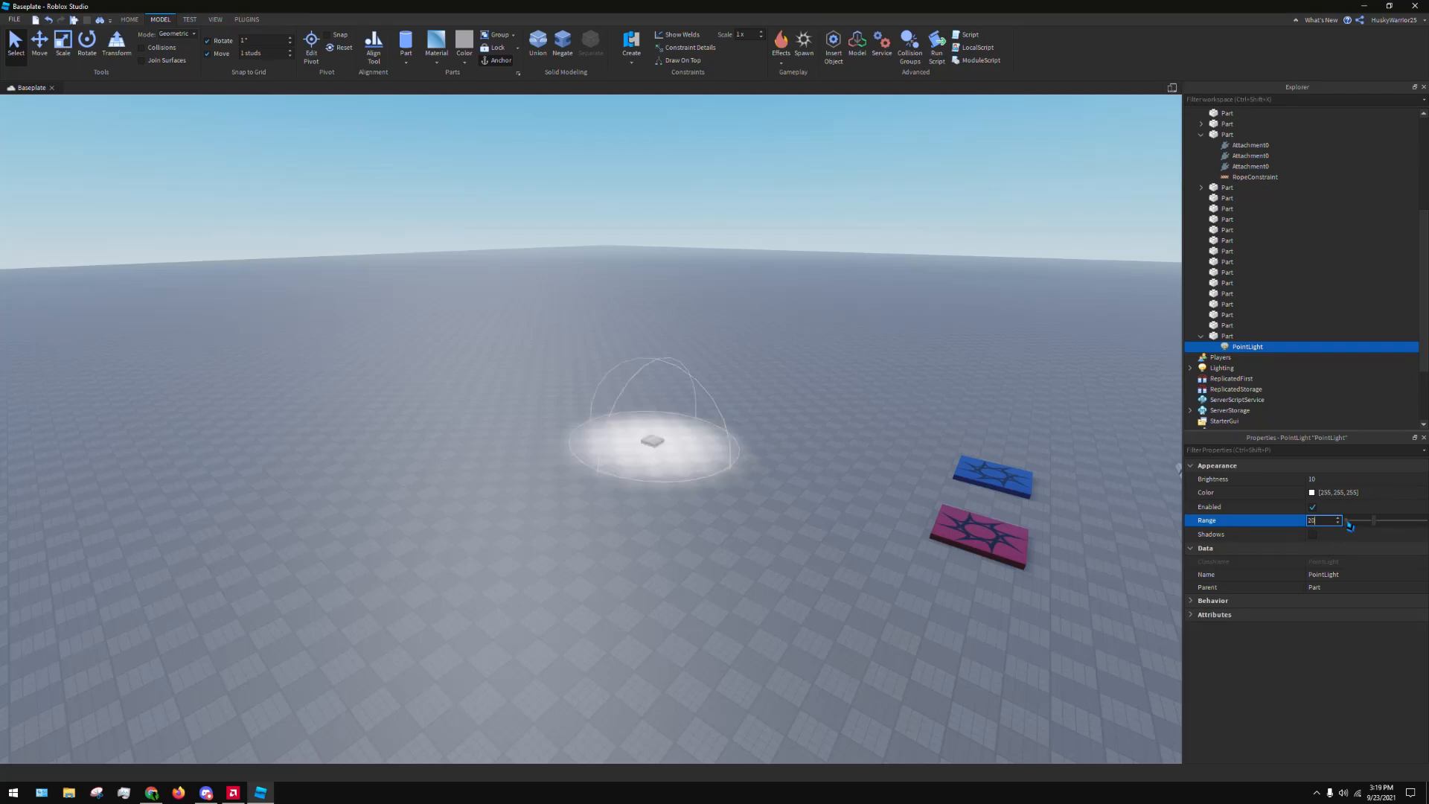
key("Return")
Change the PointLight's Color from white to a bright turquoise
left_click(1326, 534)
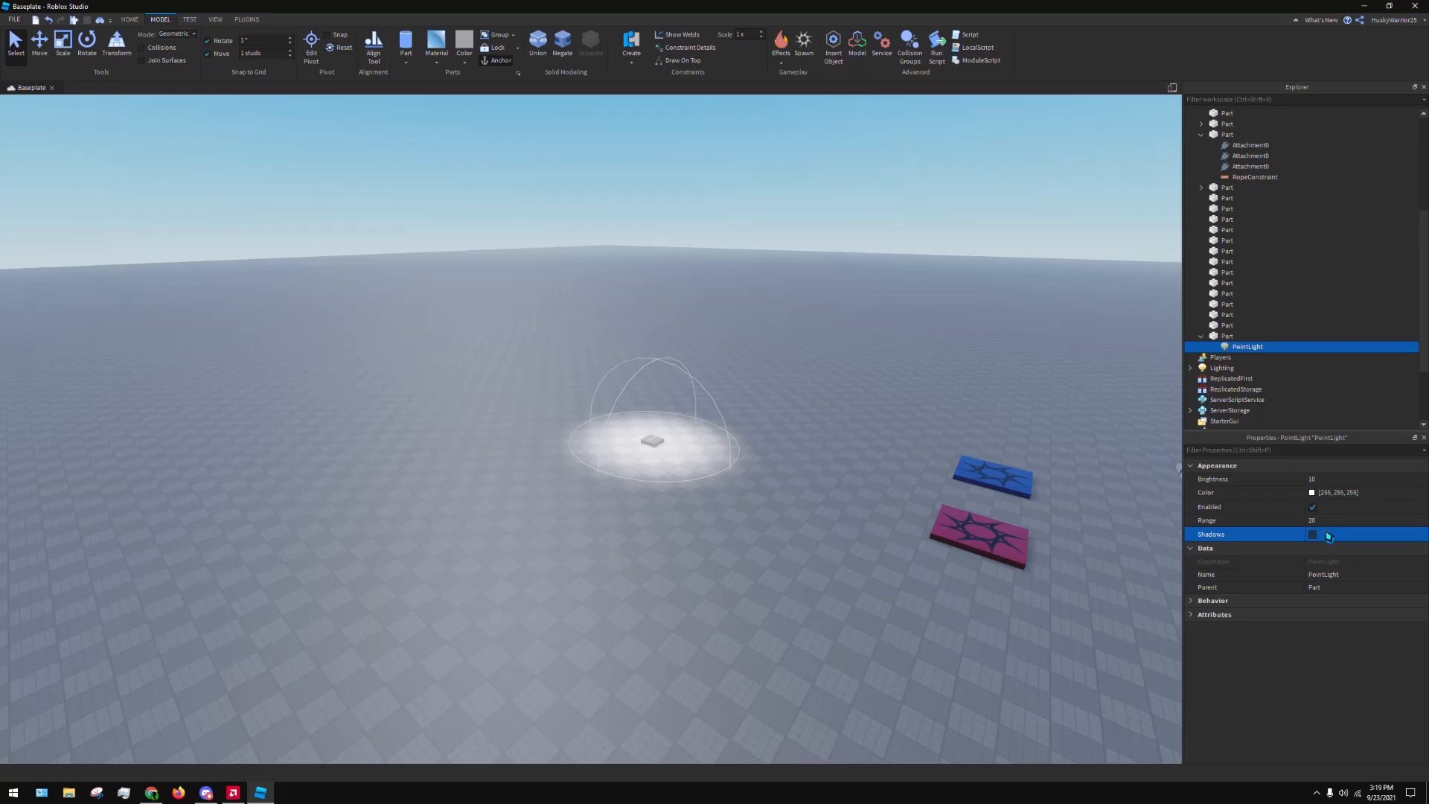
left_click(1330, 494)
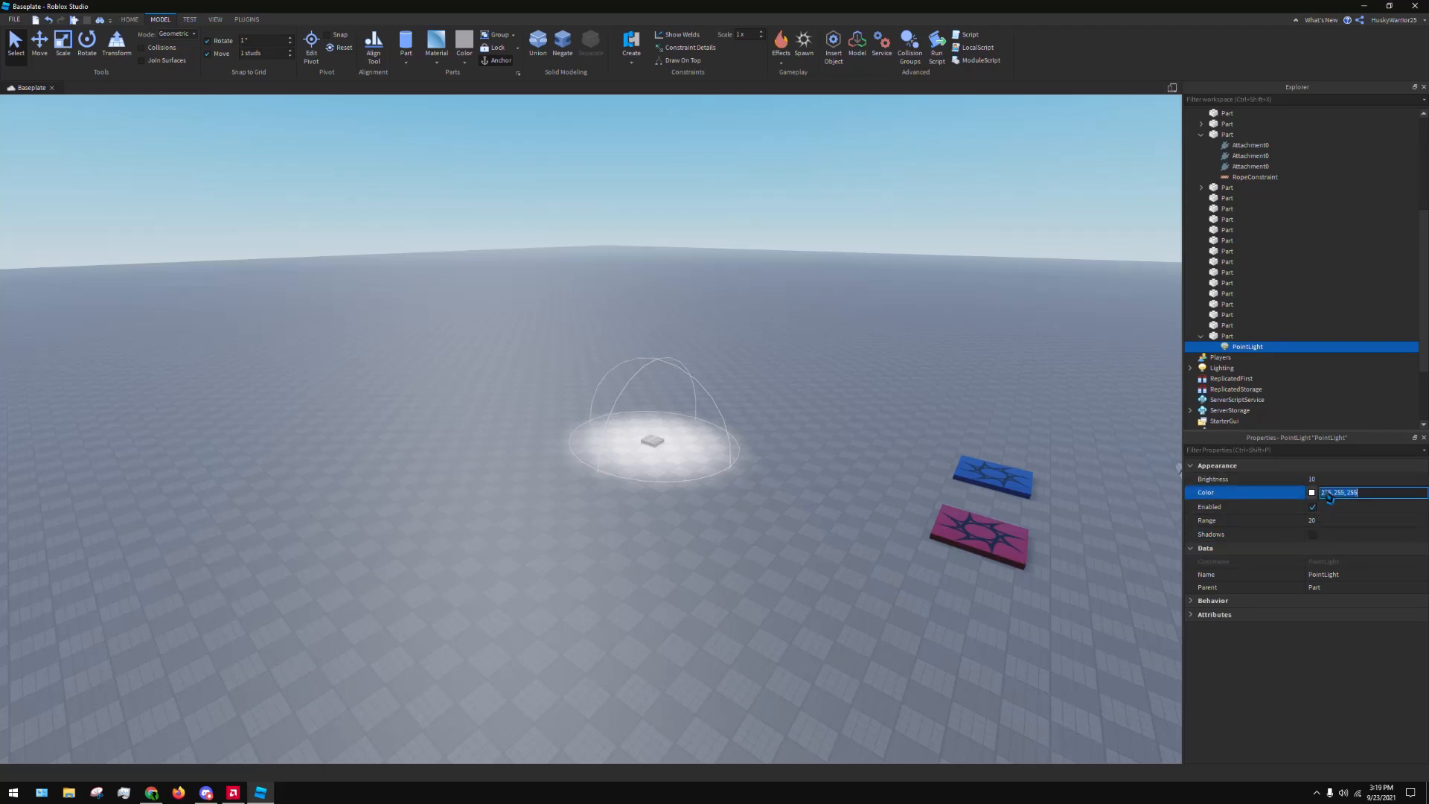
left_click(1312, 492)
left_click_drag(774, 365, 771, 314)
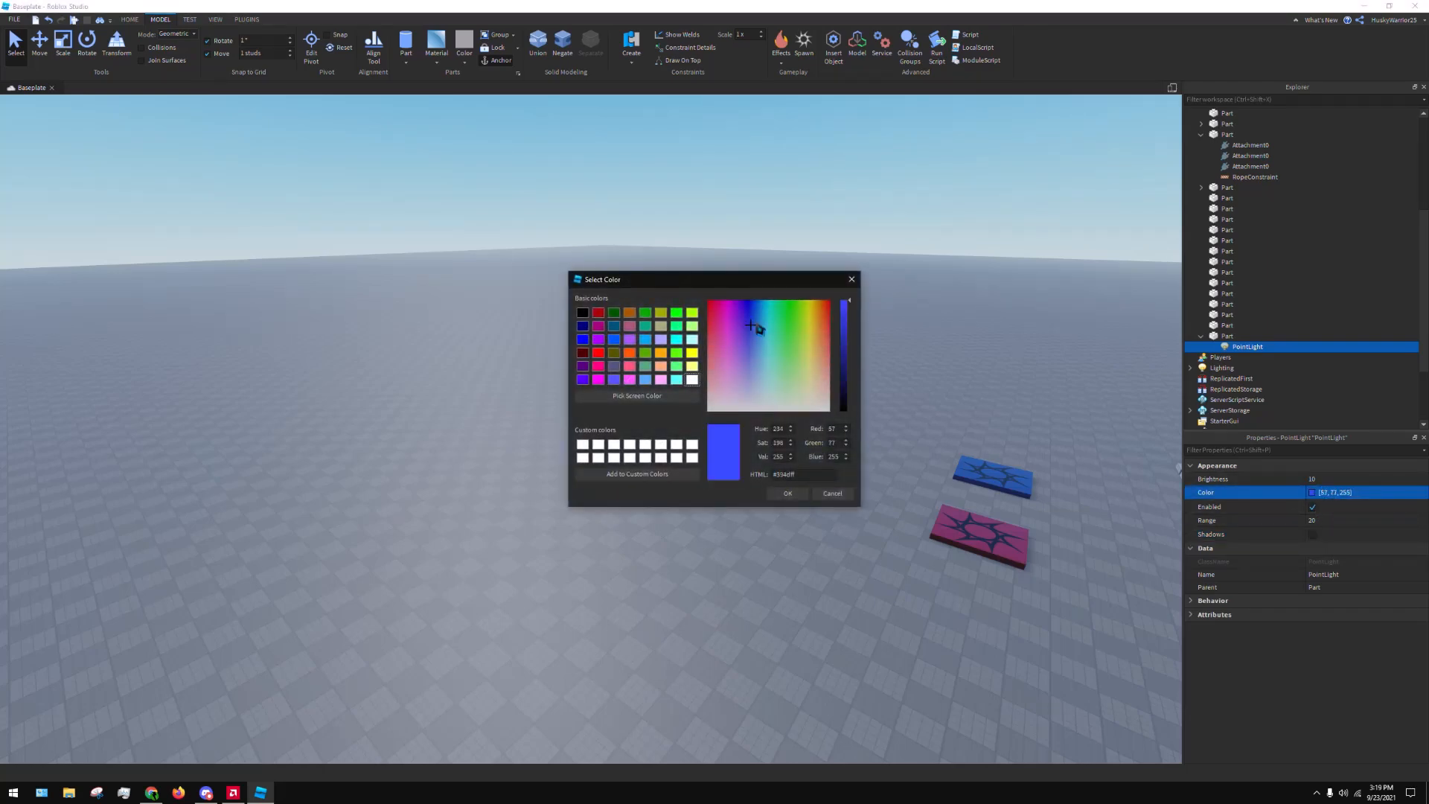
left_click(788, 494)
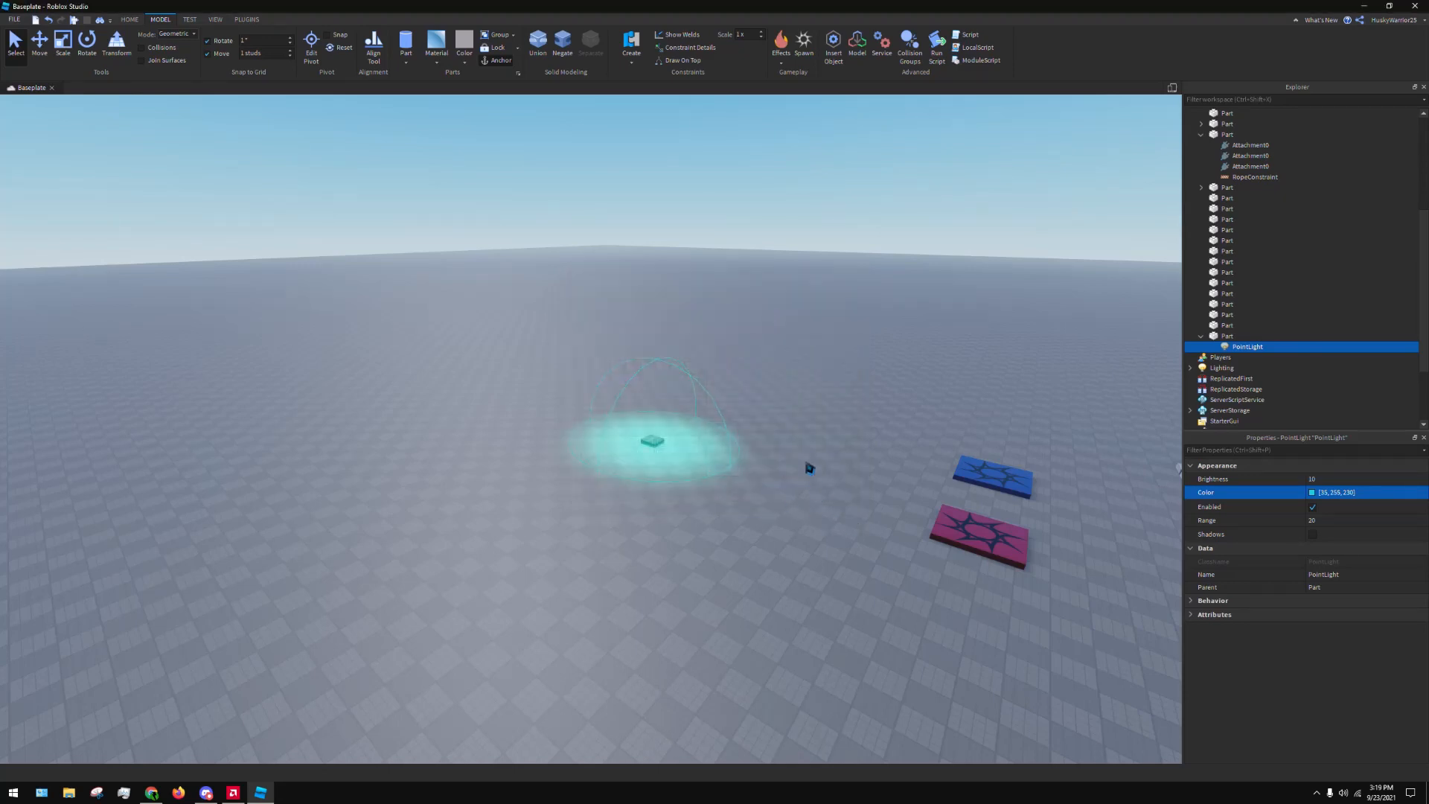
Duplicate the dark Fabric part at the end of the material row and place the copy on open baseplate in front of the row
left_click(816, 276)
right_click_drag(756, 262, 782, 257)
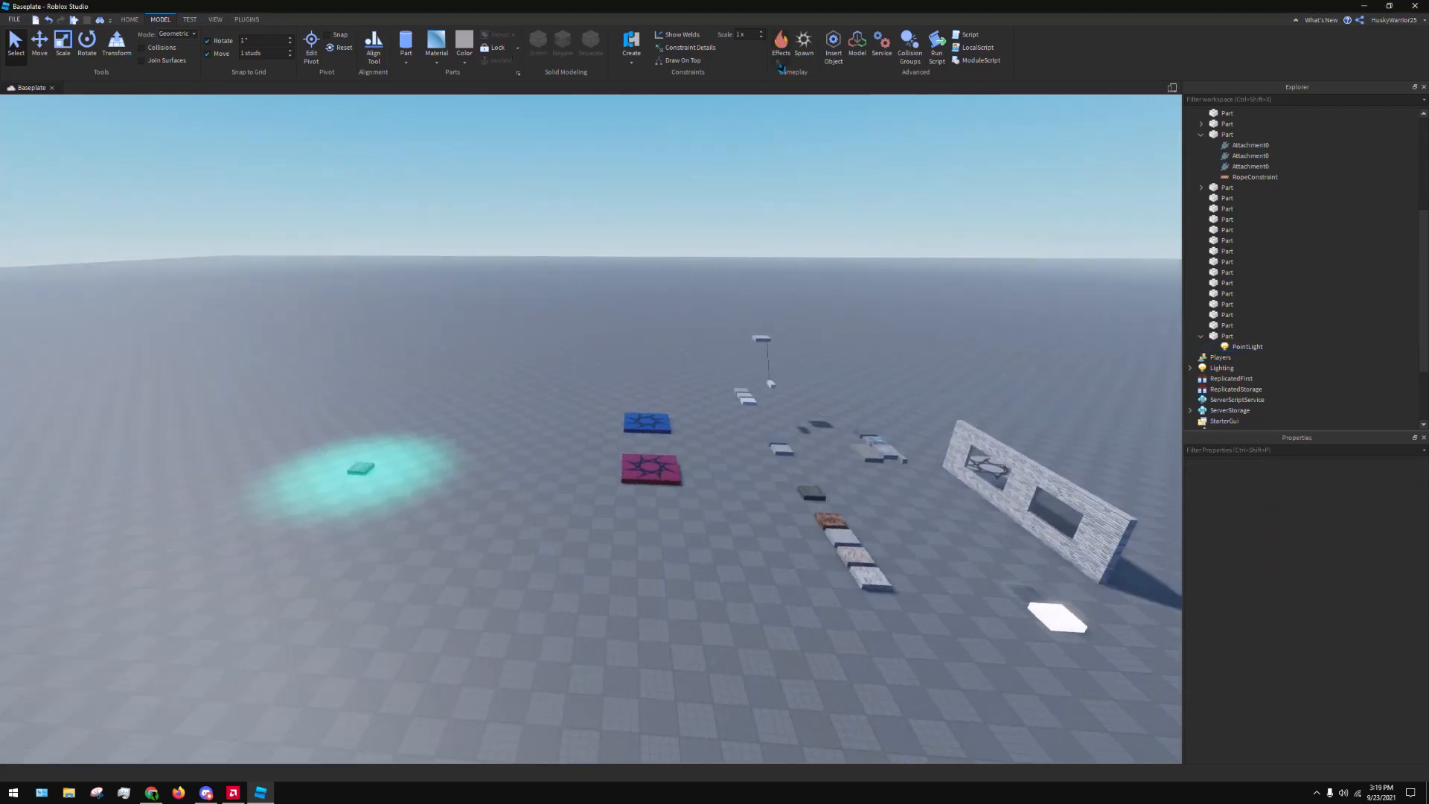
key("d")
key("w")
mouse_move(782, 387)
right_mouse_down()
mouse_move(813, 402)
mouse_move(770, 404)
right_mouse_up()
key("w")
left_click(504, 259)
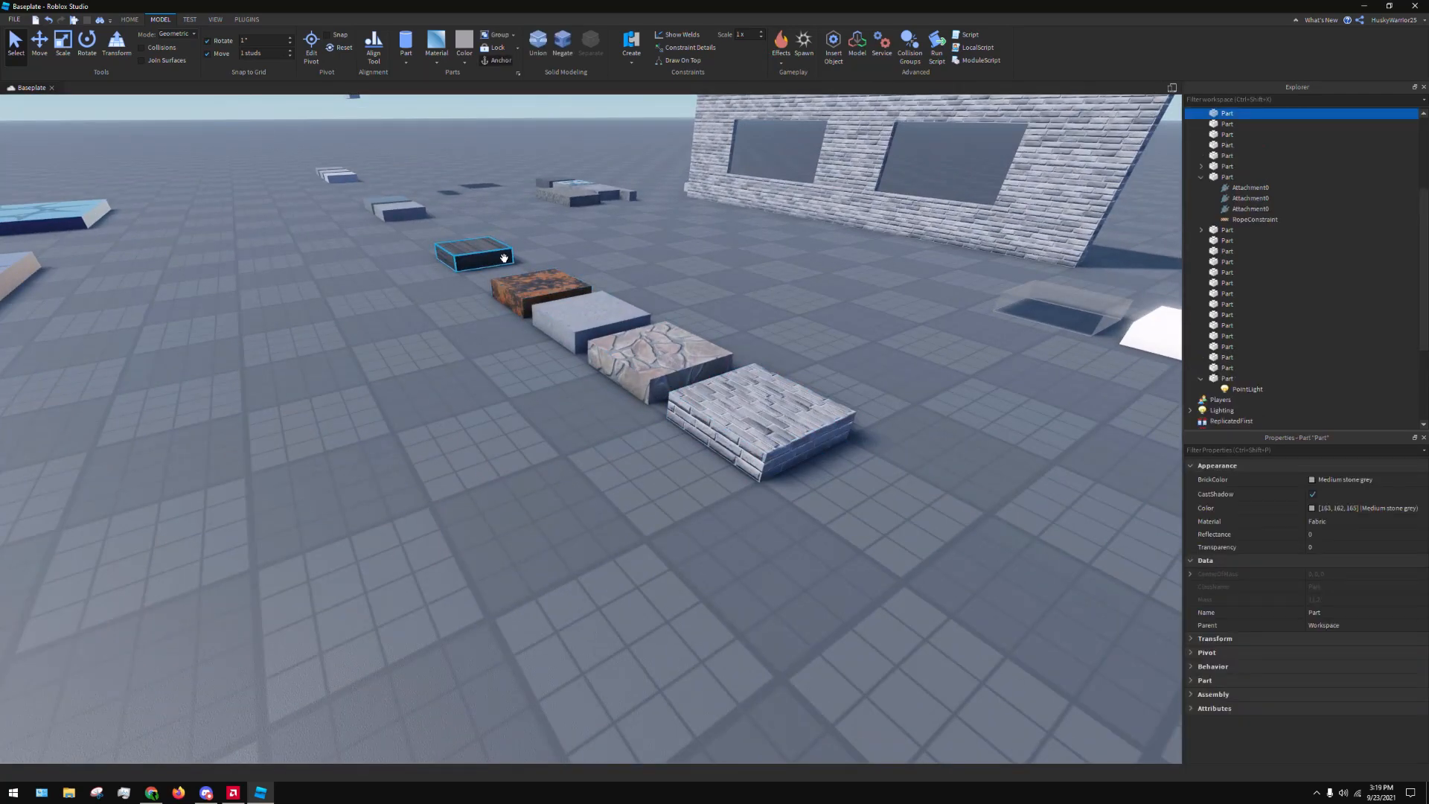
key("ctrl+d")
left_click_drag(475, 246, 360, 551)
key("s")
key("a")
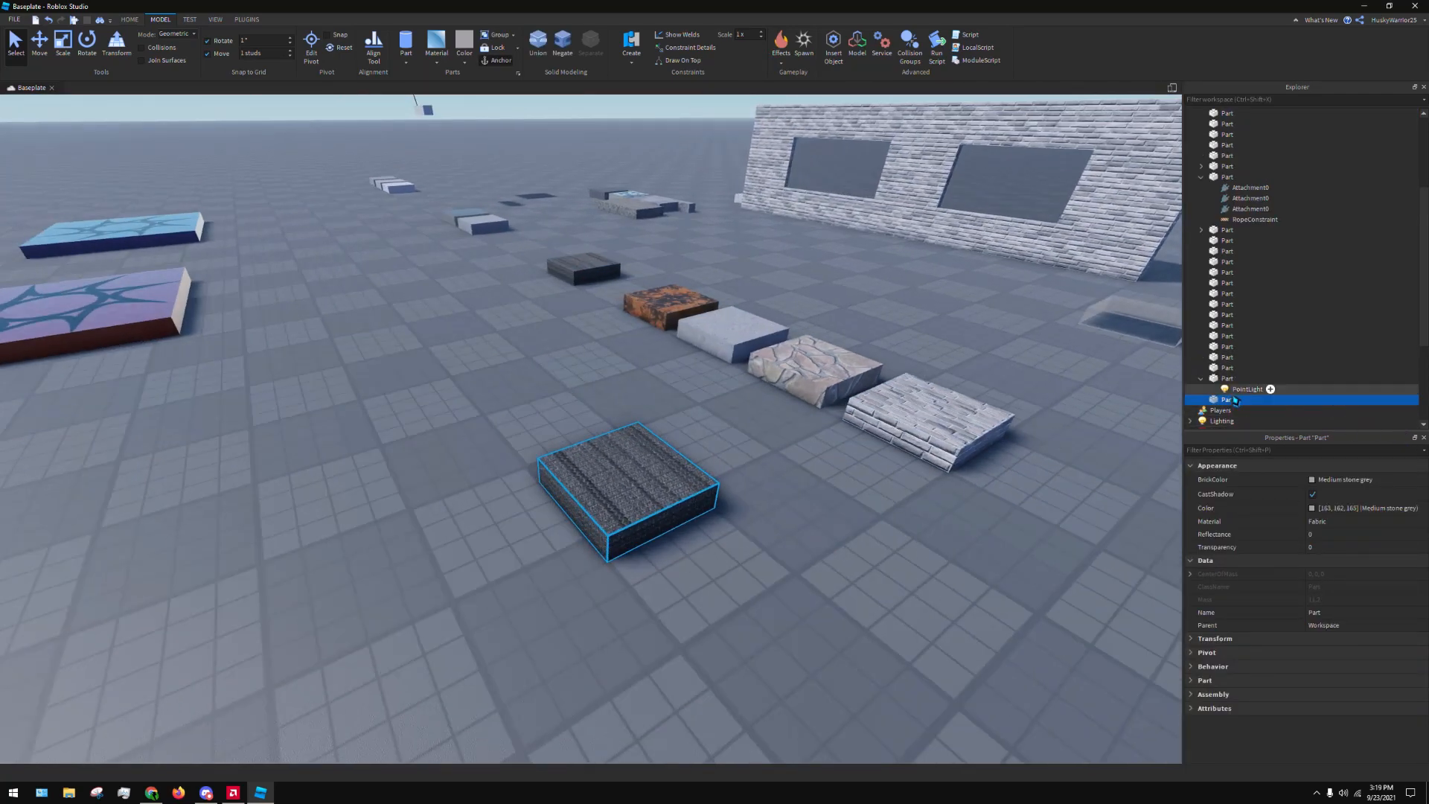
Add a SpotLight to the duplicated Fabric part and raise the part above the baseplate
left_click(1241, 399)
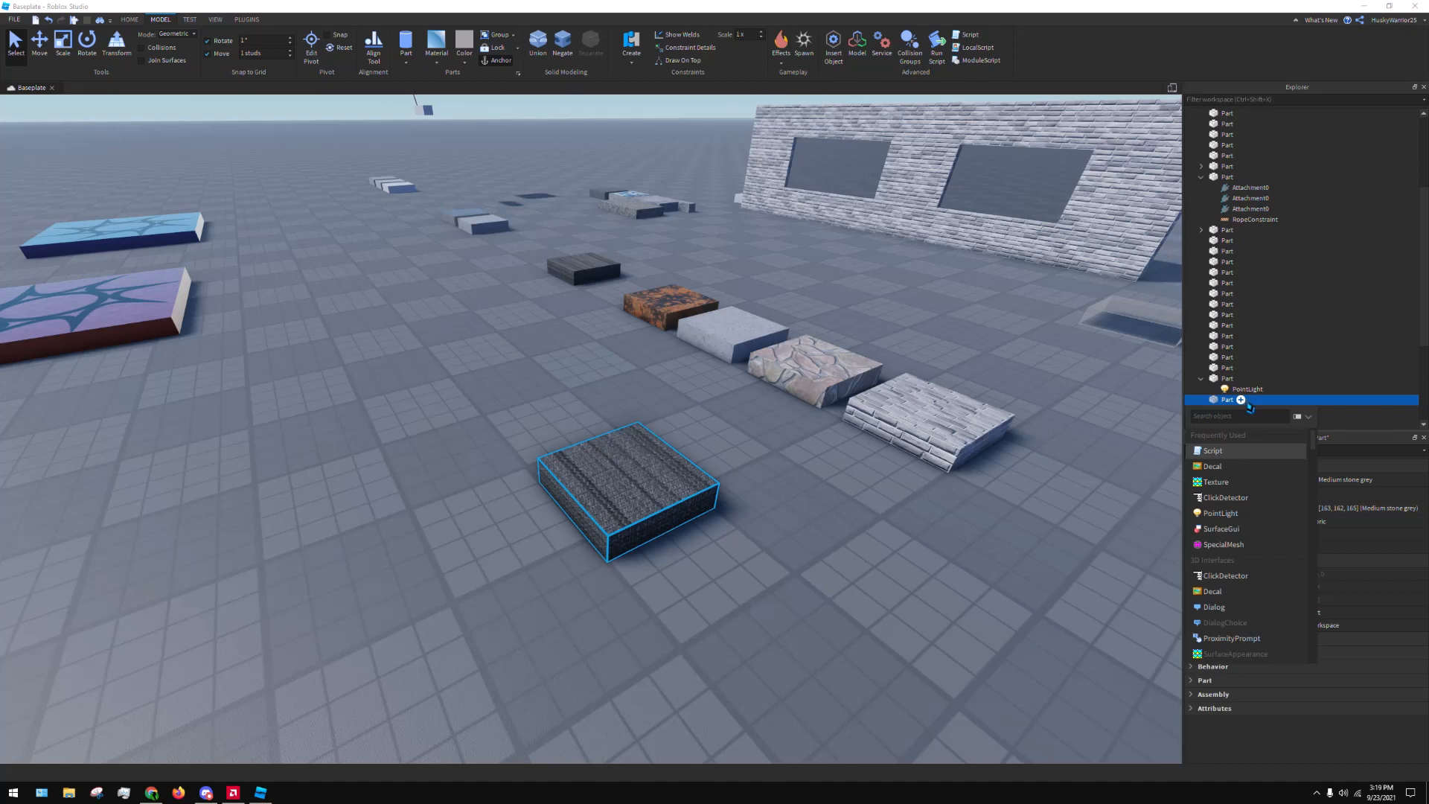
type("light")
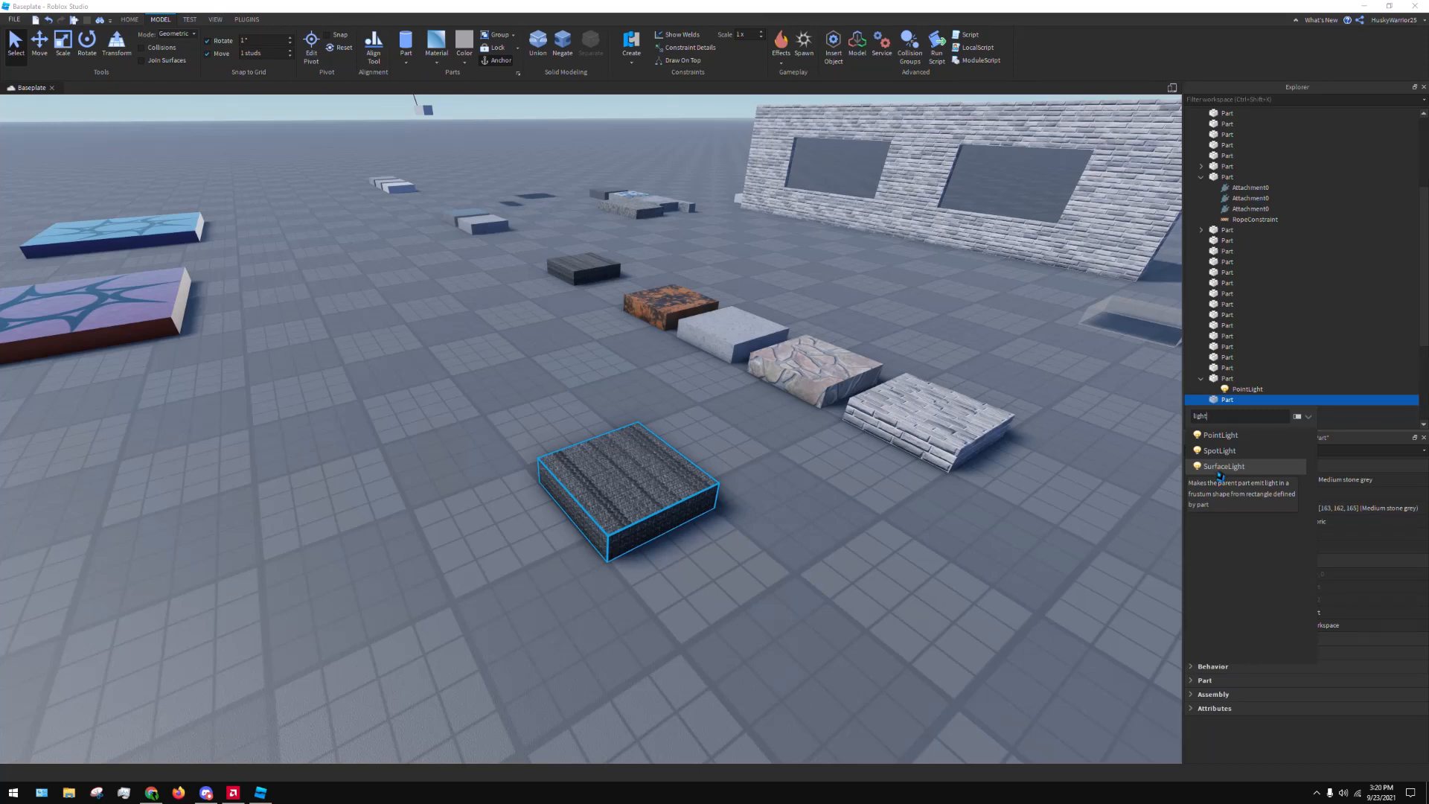
key("Return")
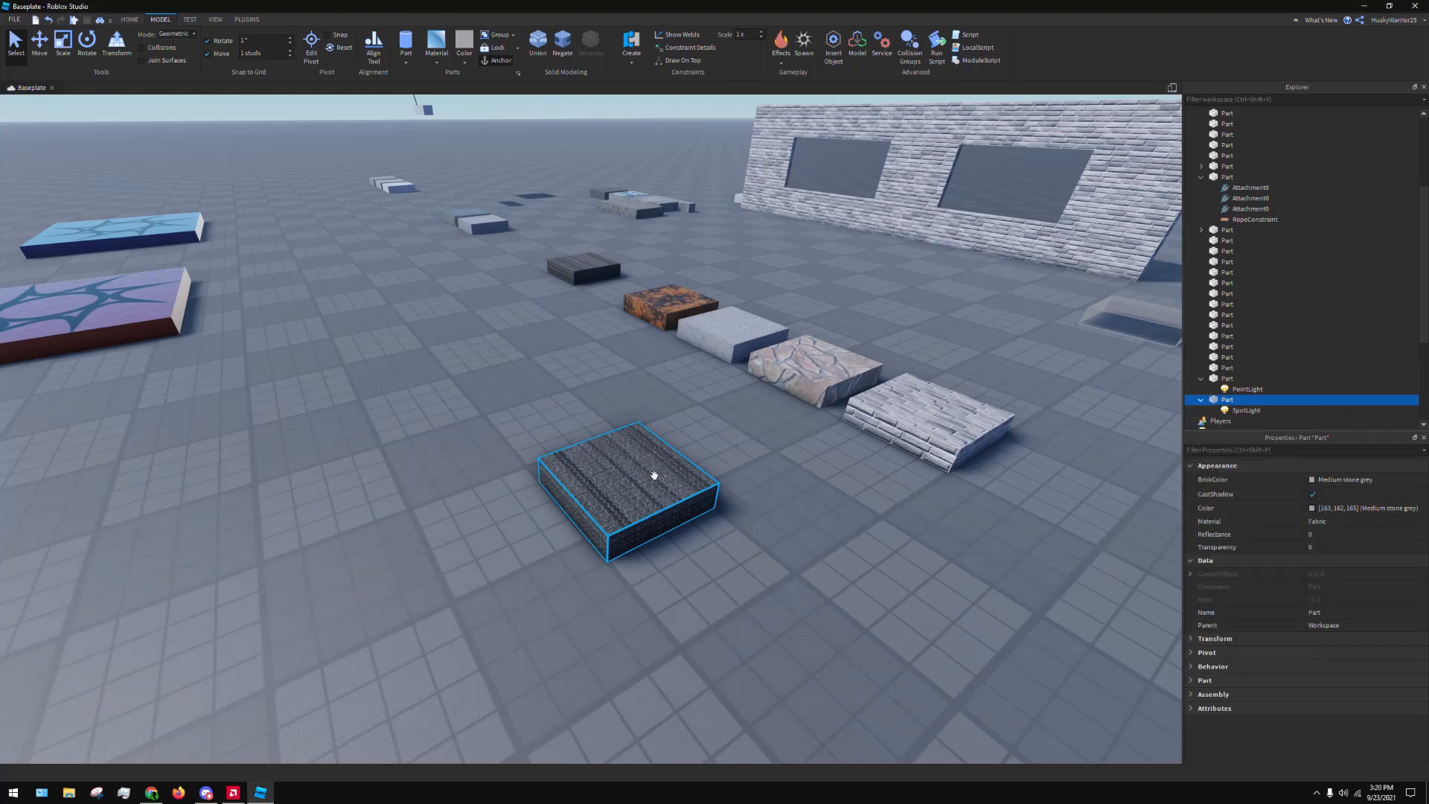
left_click_drag(631, 445, 494, 529)
scroll(494, 529, "down", 4)
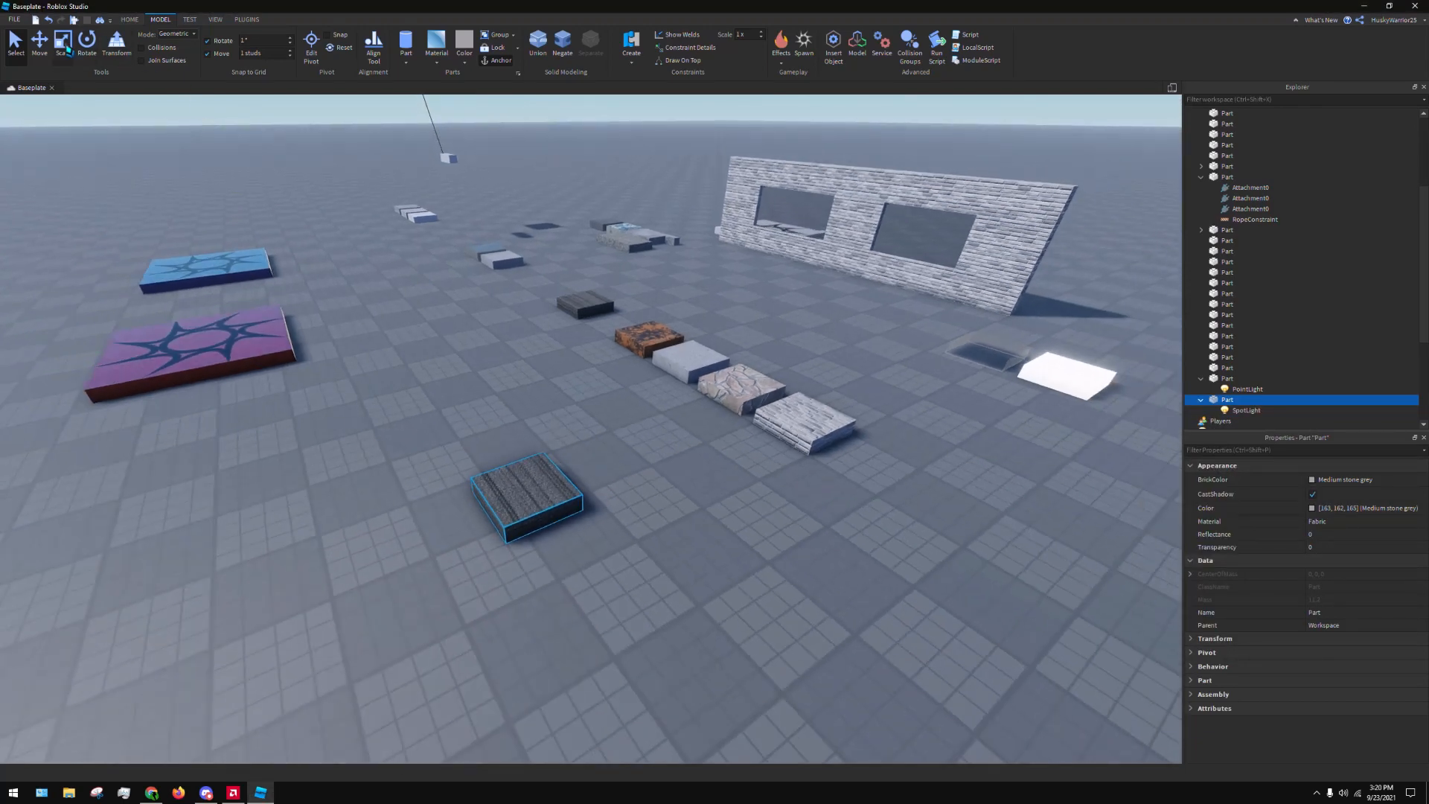
left_click(43, 41)
left_click_drag(520, 414, 452, 199)
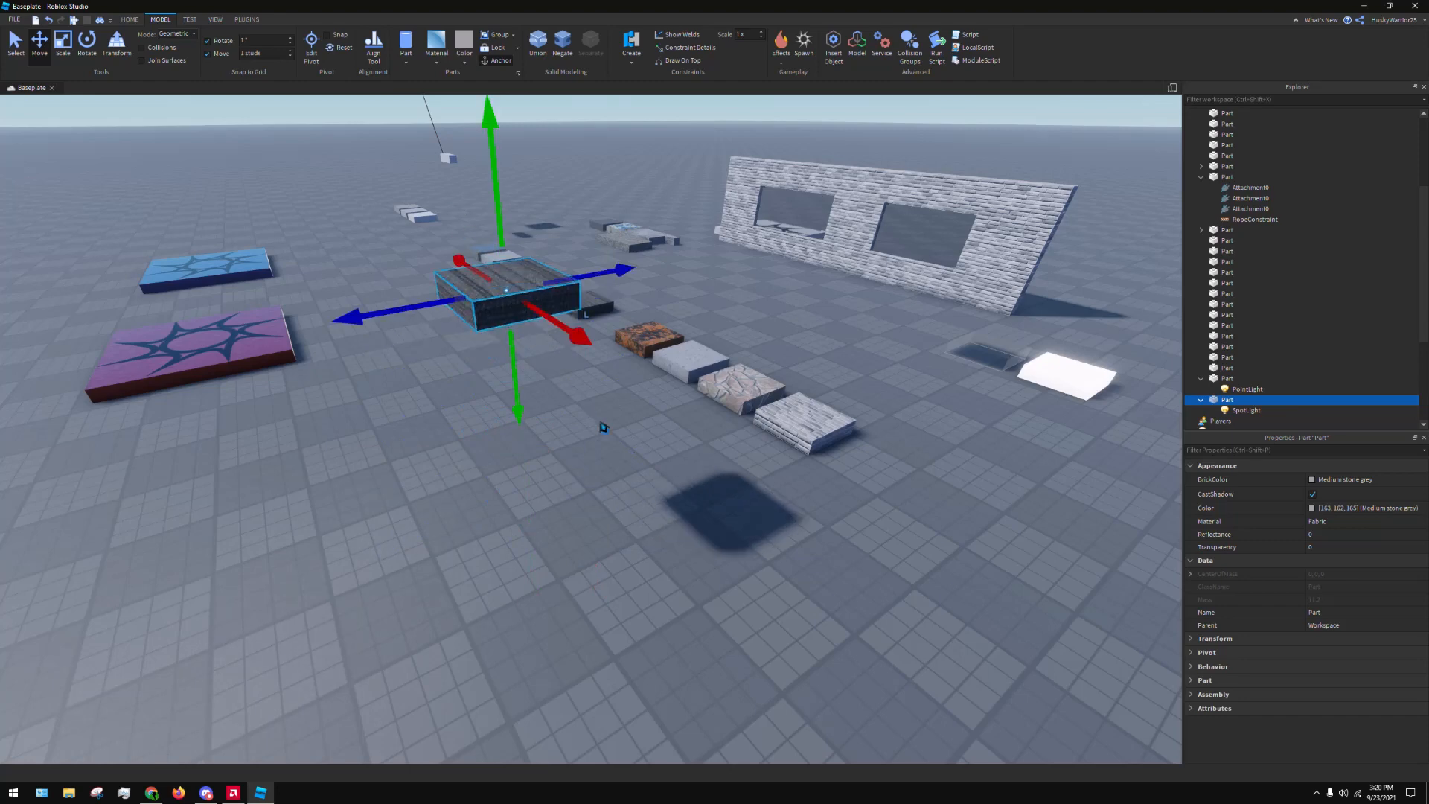
Select the SpotLight, focus on it, and set its Angle to 180 and its Brightness to 5
left_click(1276, 412)
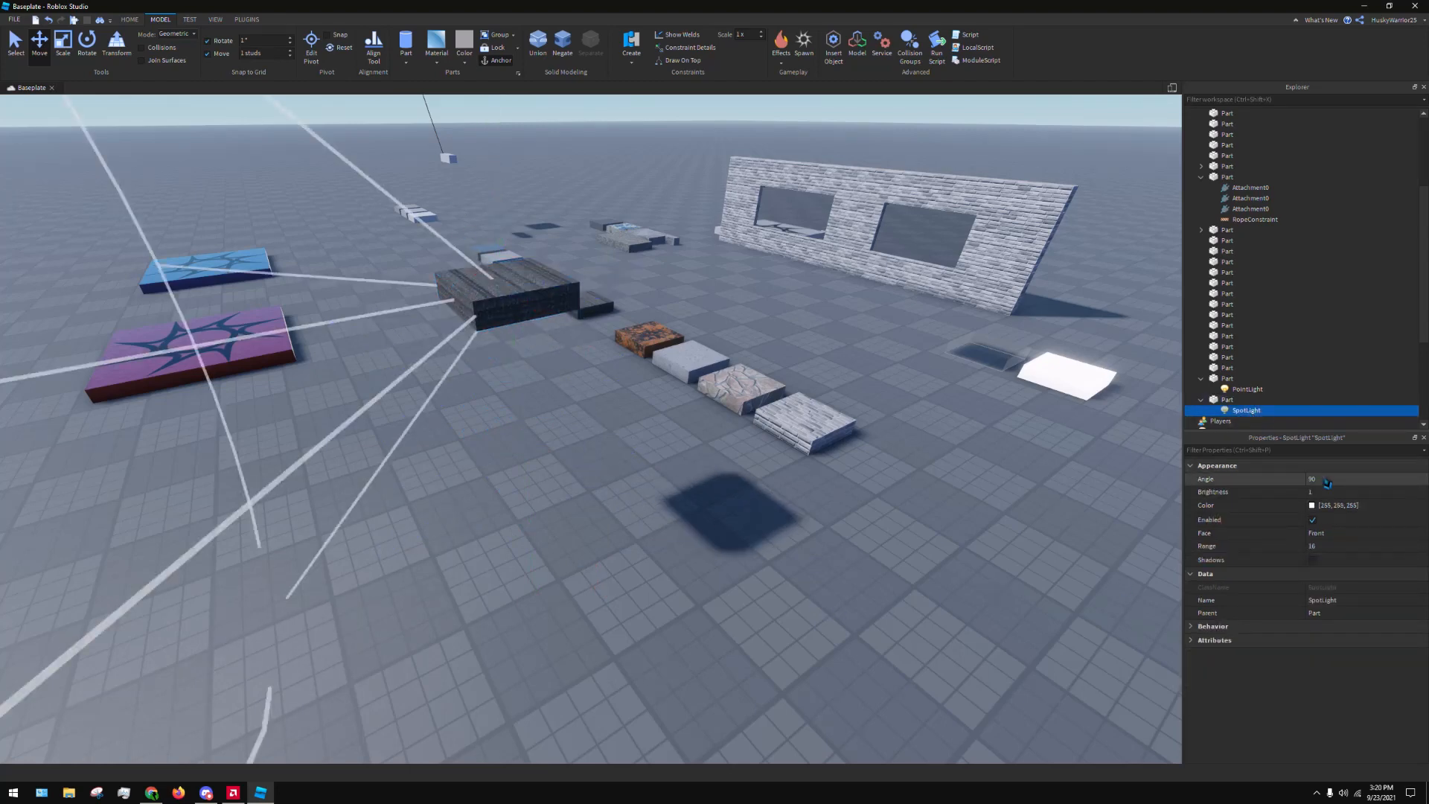
key("f")
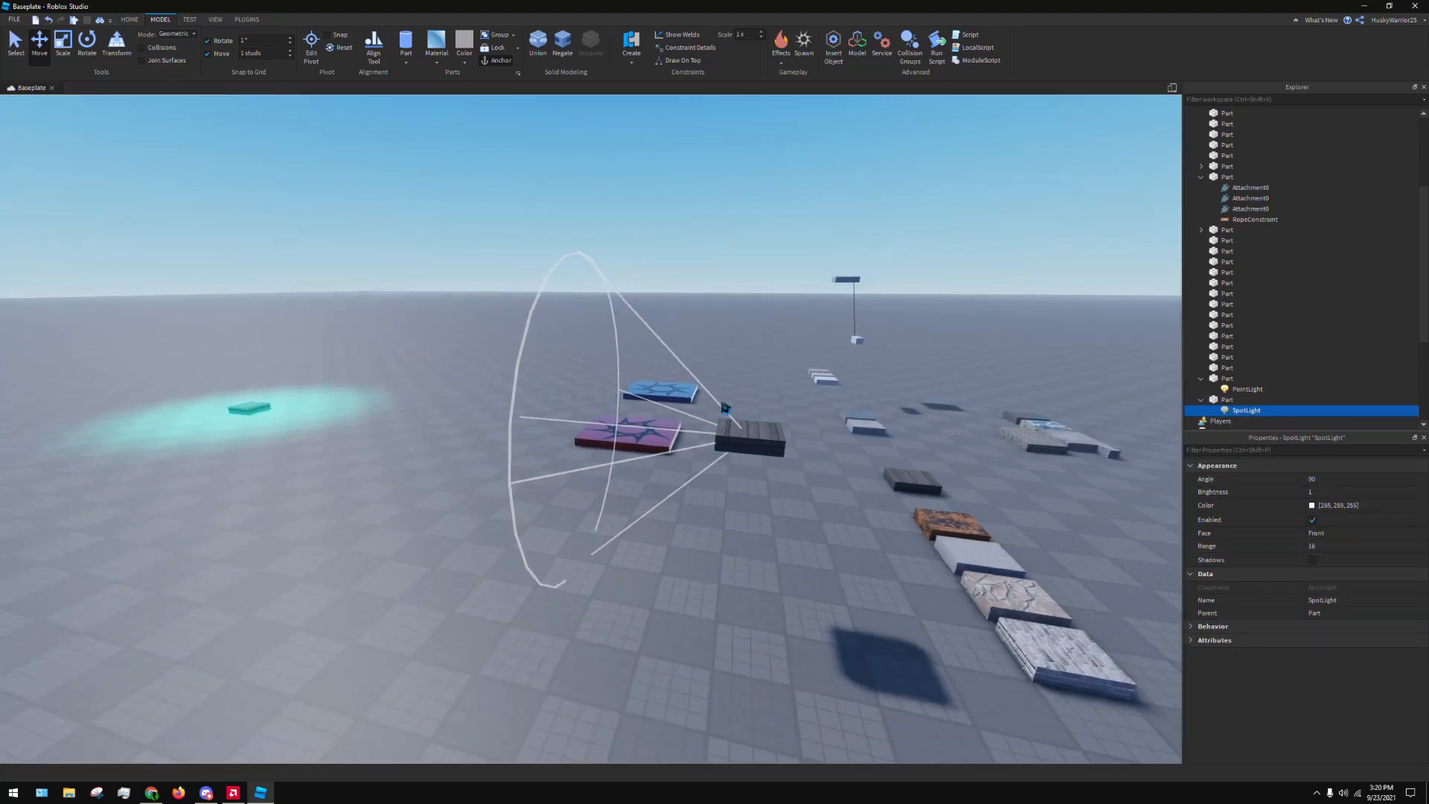
left_click(1322, 480)
type("180")
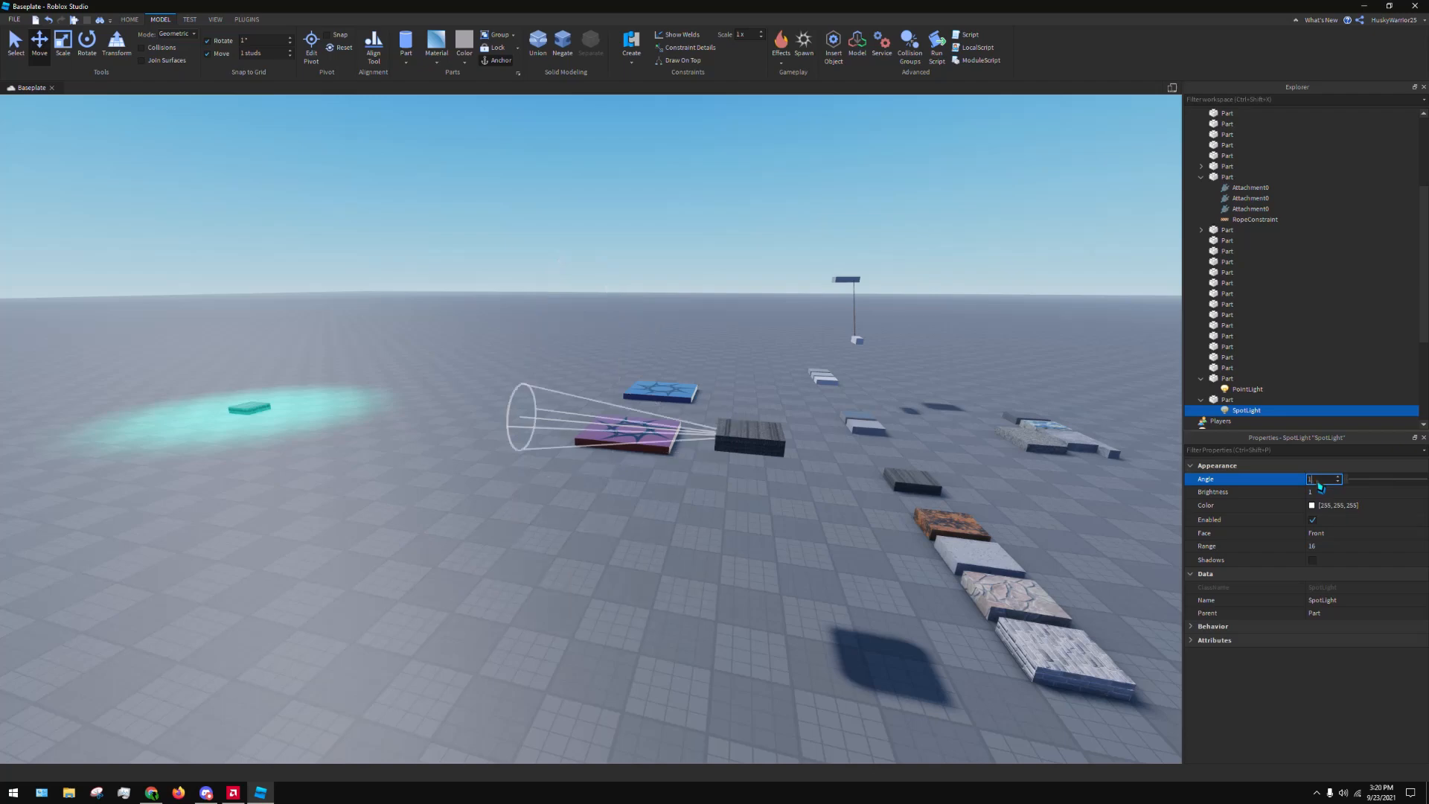
key("d")
right_click_drag(1062, 472, 1062, 472)
key("Tab")
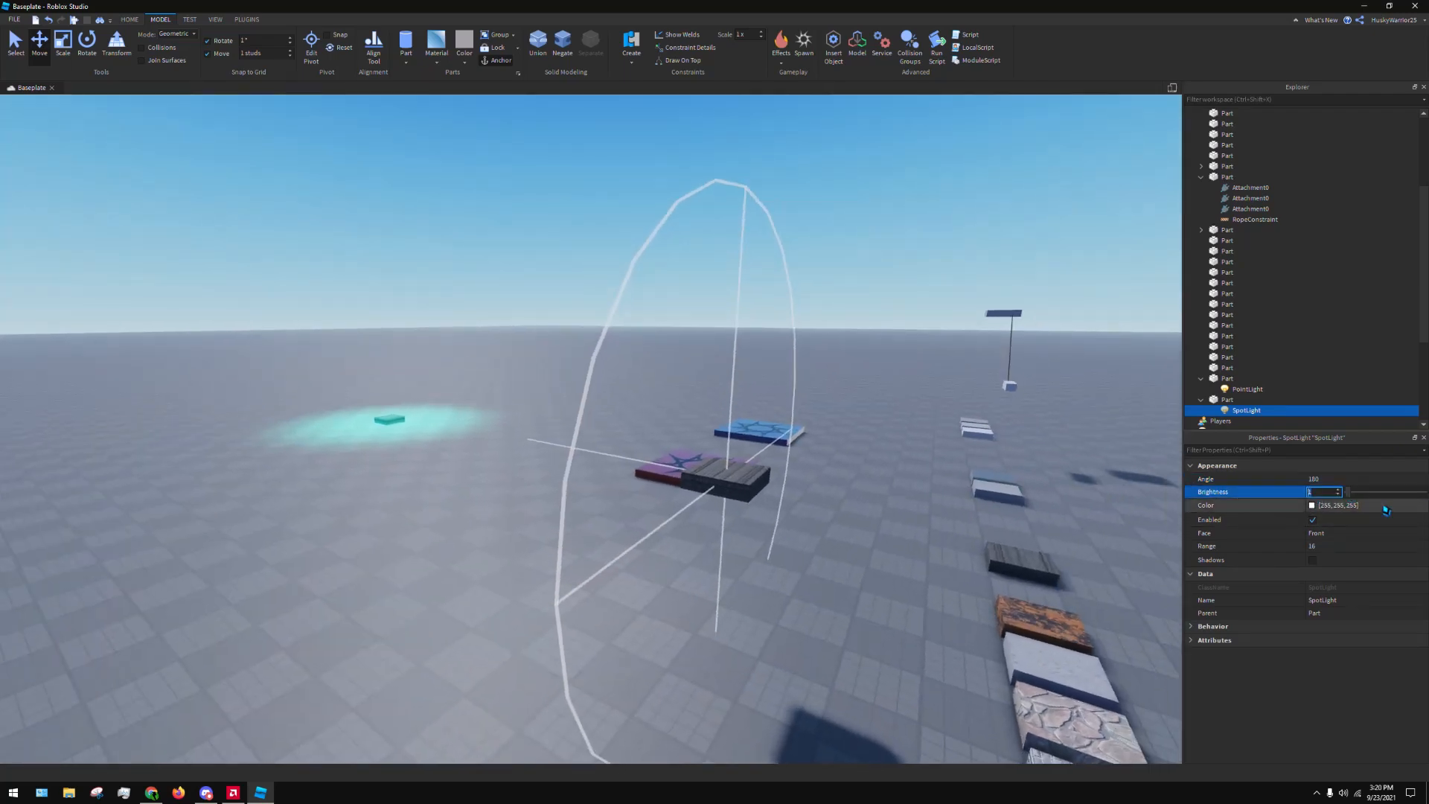
type("5")
key("Return")
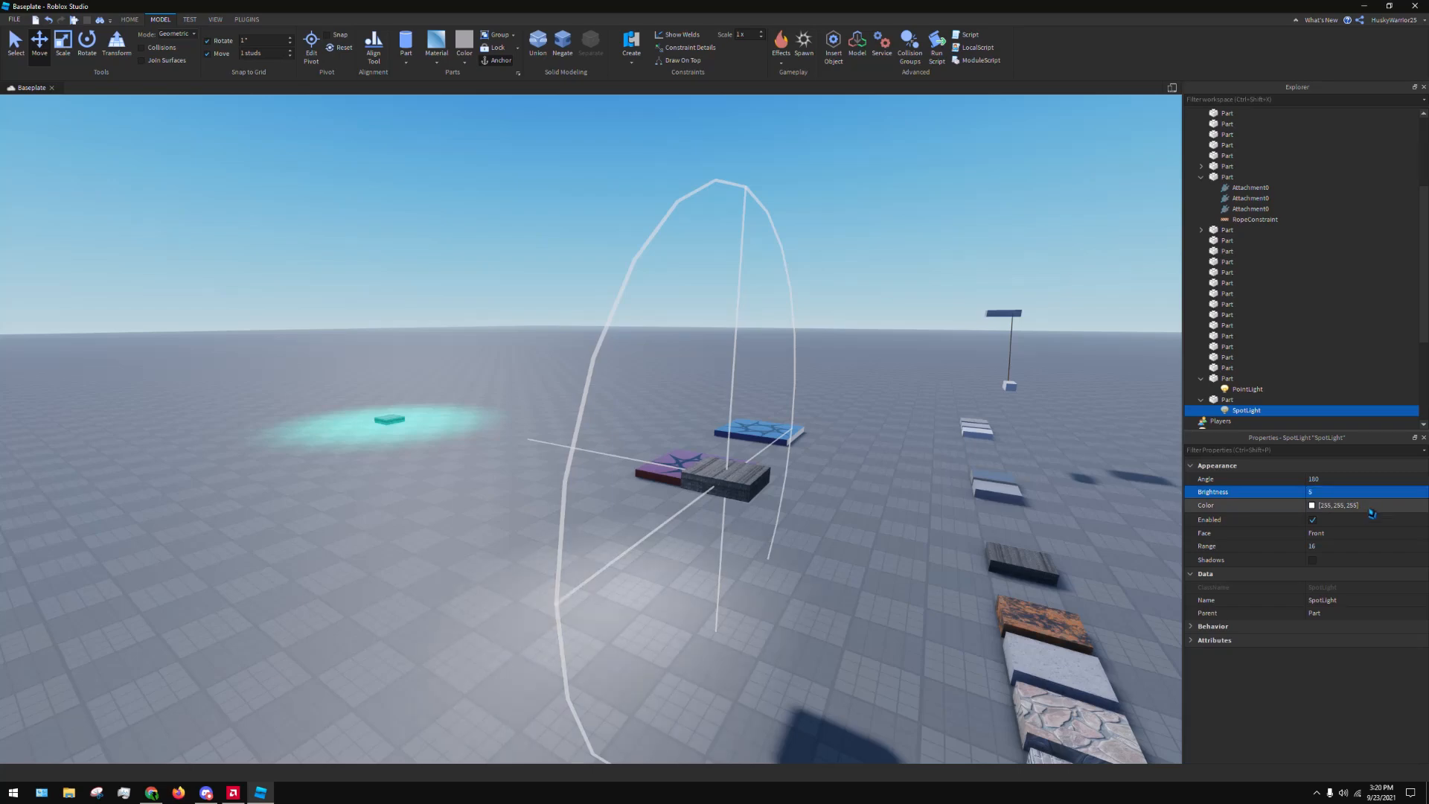
Set the SpotLight's Face to Bottom and view the light cone from above
left_click(1333, 533)
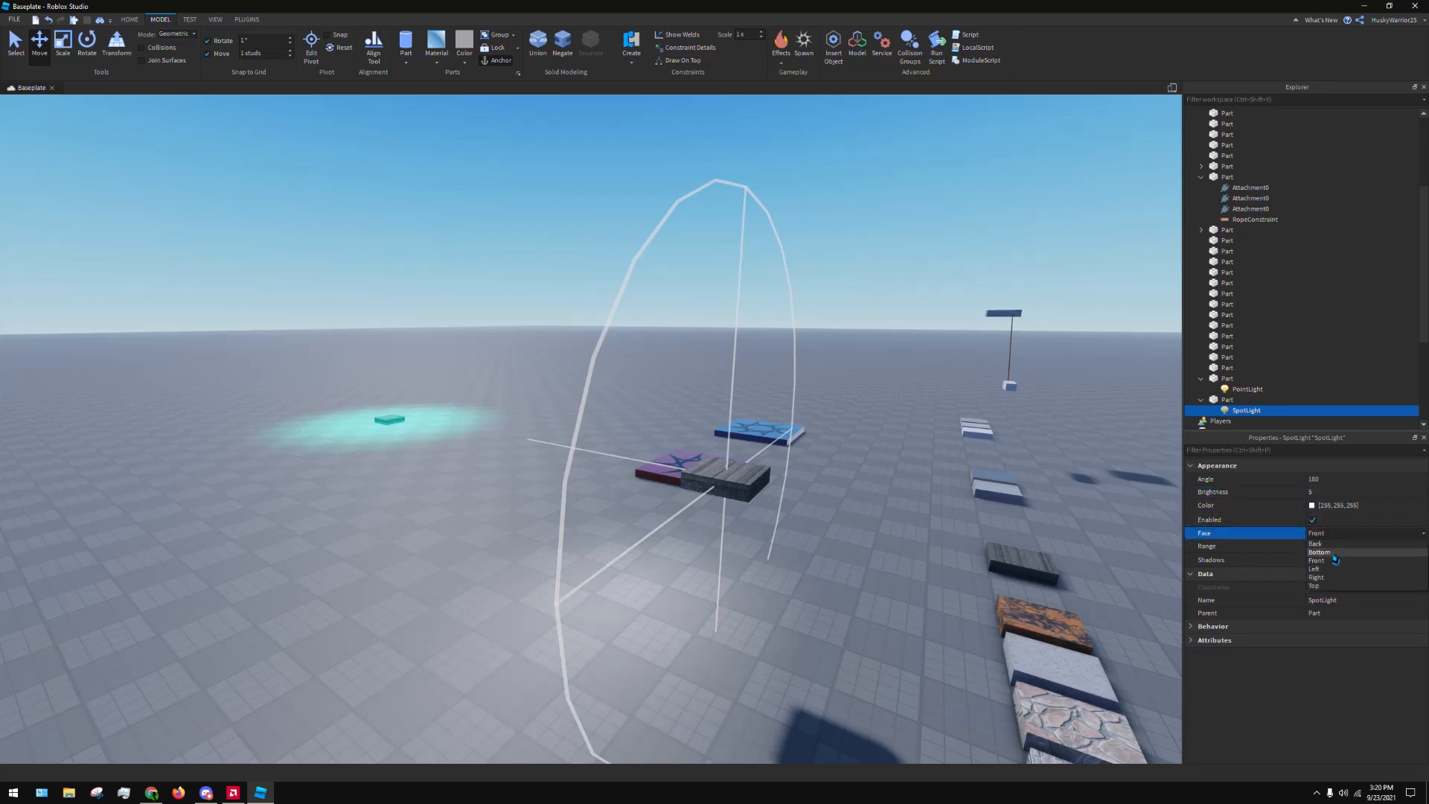
left_click(1319, 552)
right_click_drag(841, 463, 862, 461)
right_click_drag(737, 326, 760, 419)
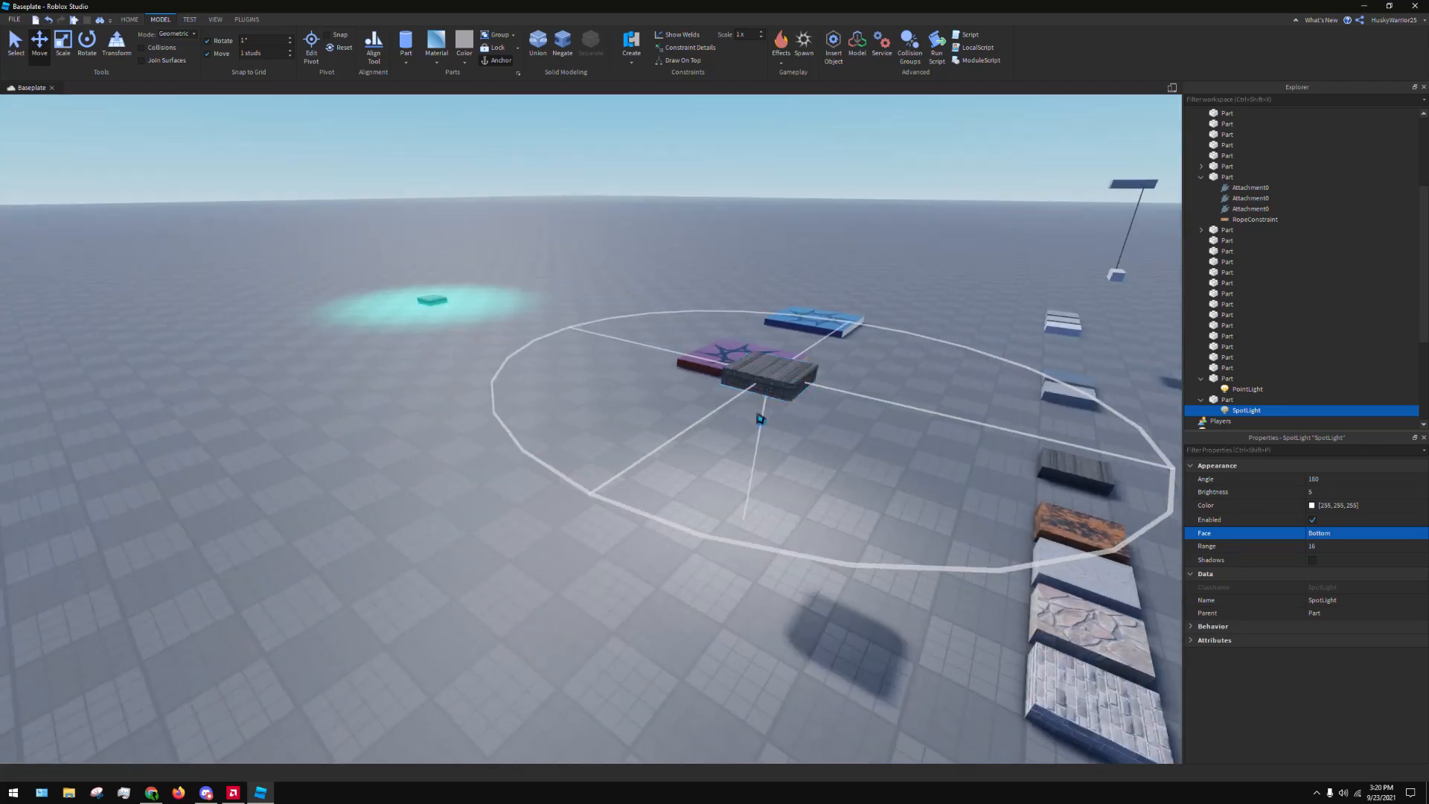
Try a Range of 5 for the SpotLight and set it to 60
left_click(1338, 548)
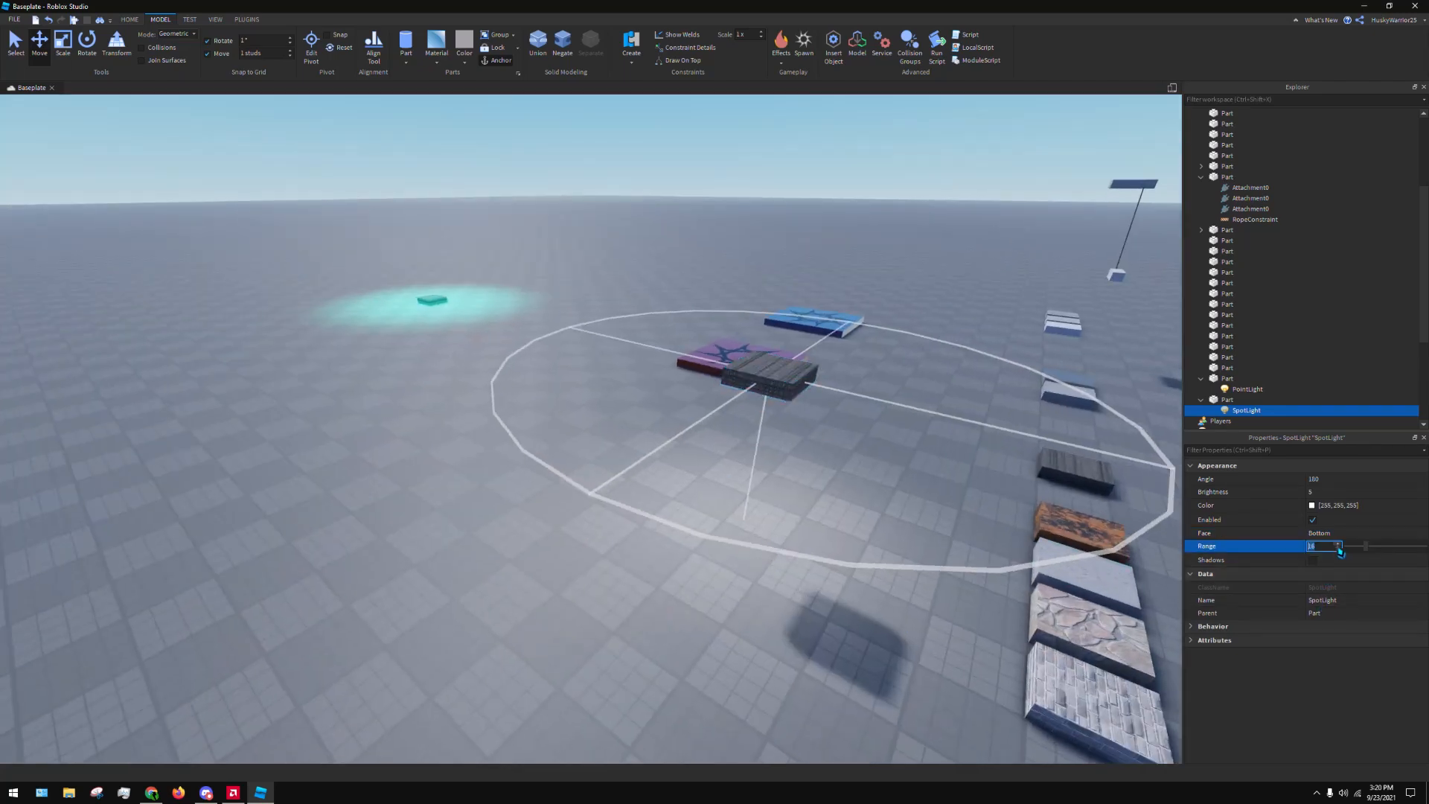
type("5")
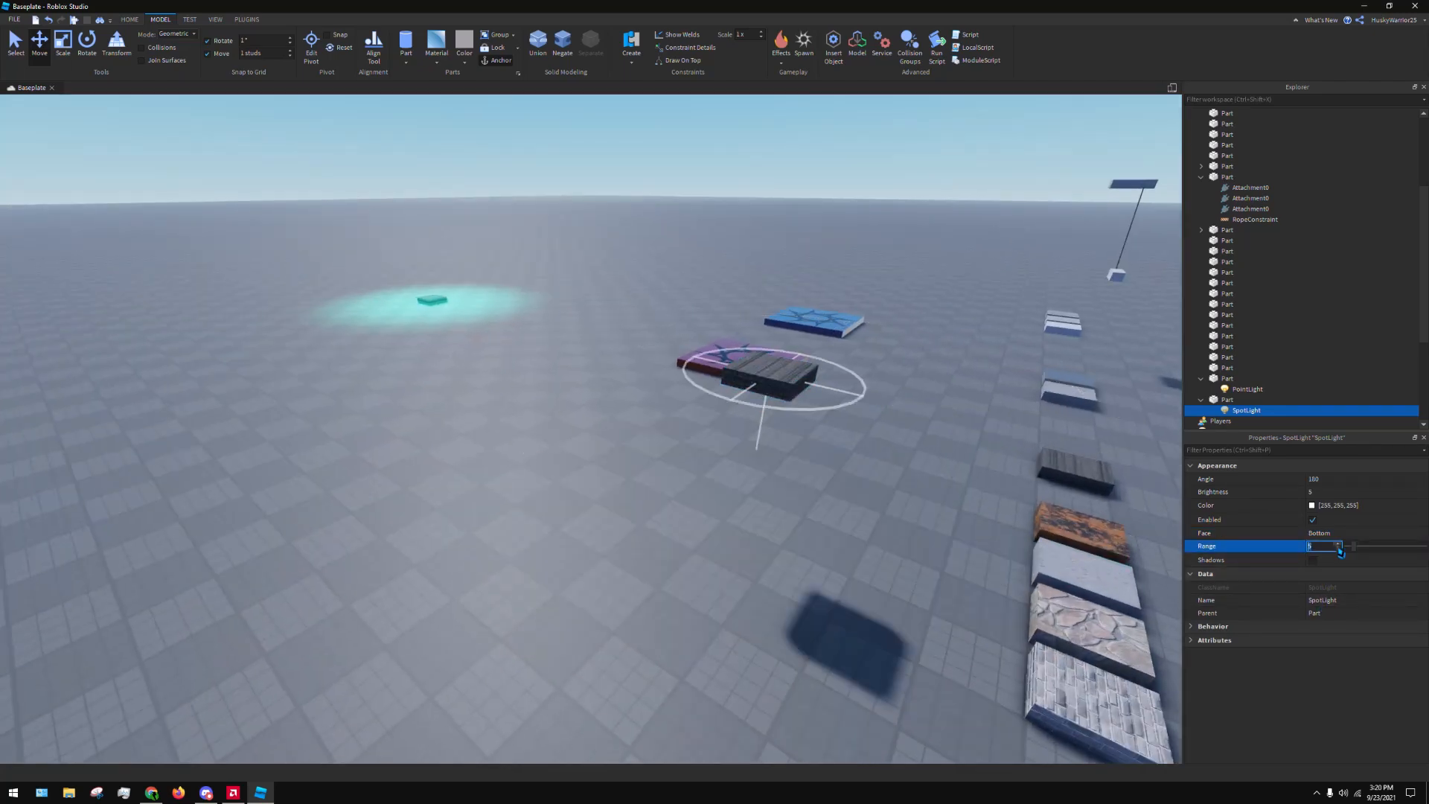
type("60")
key("Return")
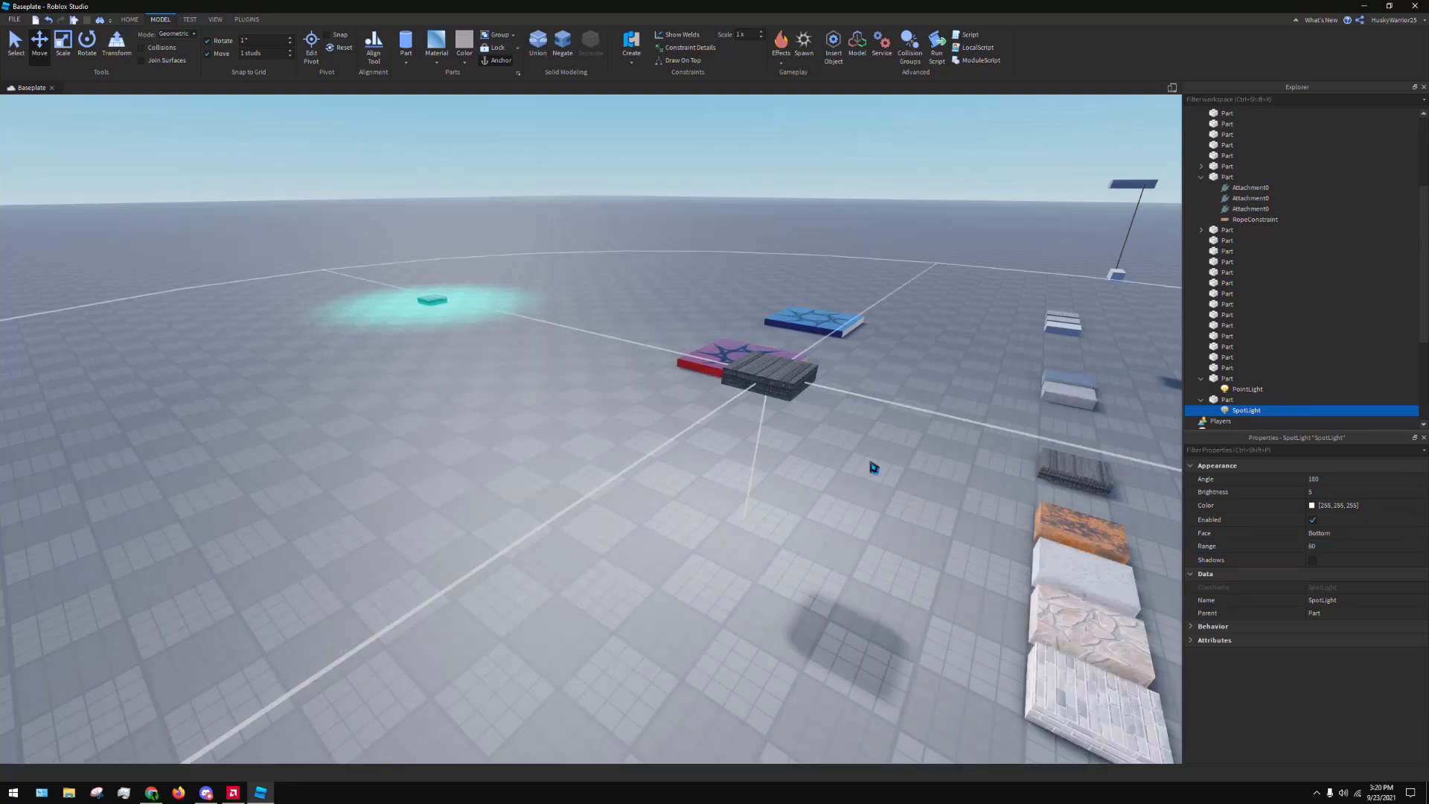
Narrow the SpotLight's Angle to 90
right_click_drag(870, 462, 878, 456)
scroll(878, 457, "down", 2)
scroll(881, 461, "down", 4)
left_click(1323, 480)
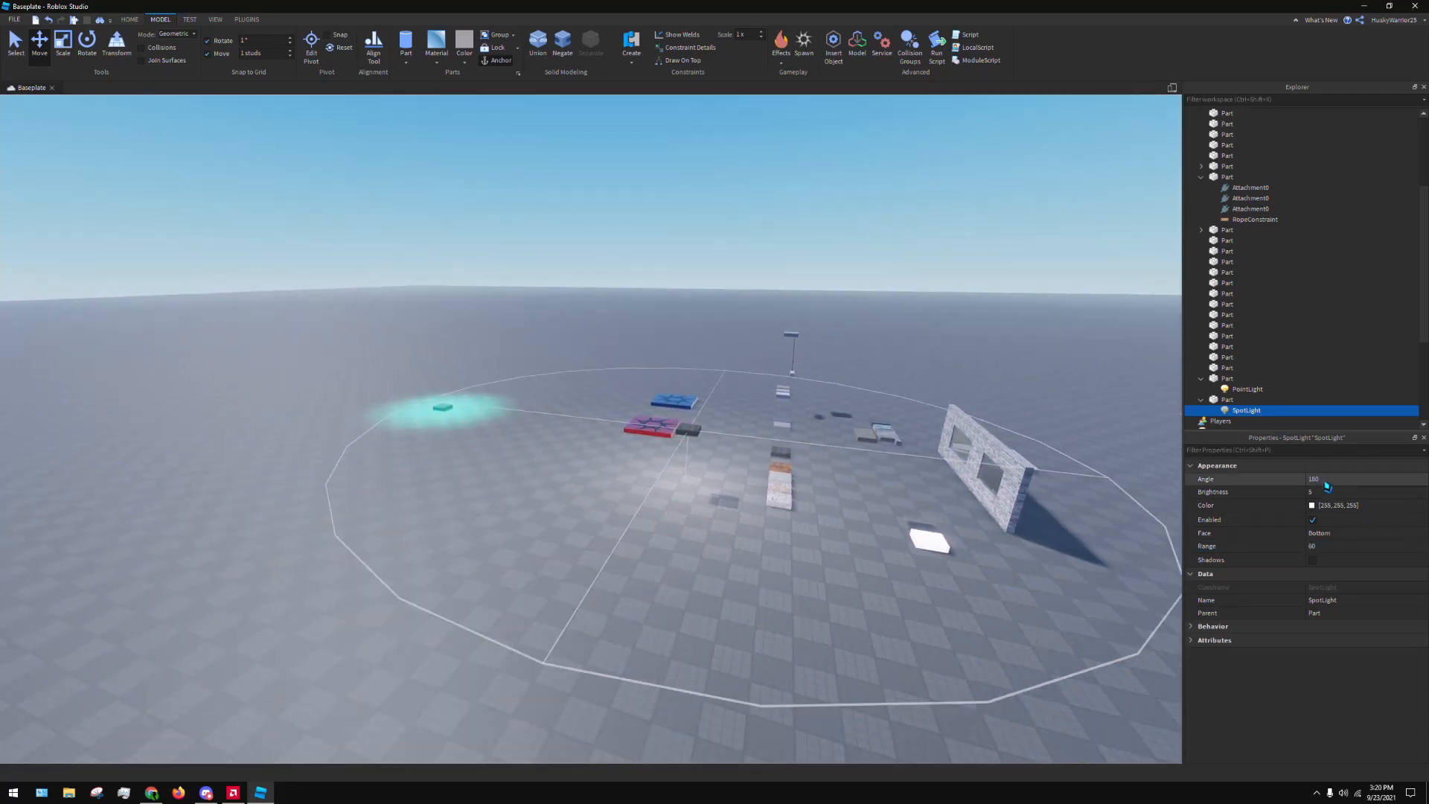
type("90")
key("Return")
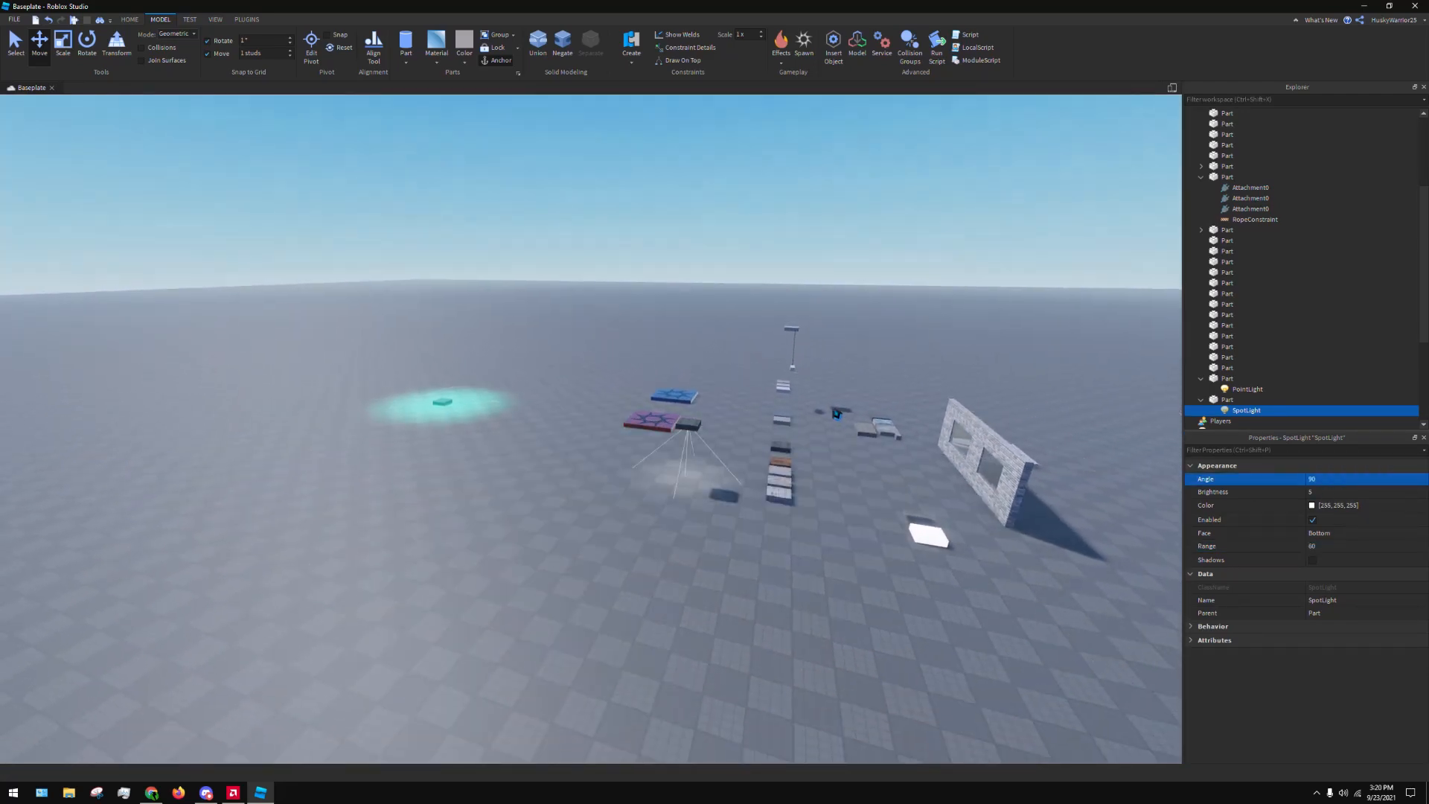
Raise the part holding the SpotLight much higher above the baseplate
scroll(772, 408, "up", 3)
right_click_drag(772, 408, 756, 405)
scroll(688, 350, "up", 3)
left_click_drag(688, 350, 579, 473)
scroll(513, 283, "down", 5)
left_click_drag(531, 342, 450, 87)
scroll(536, 349, "up", 3)
key("s")
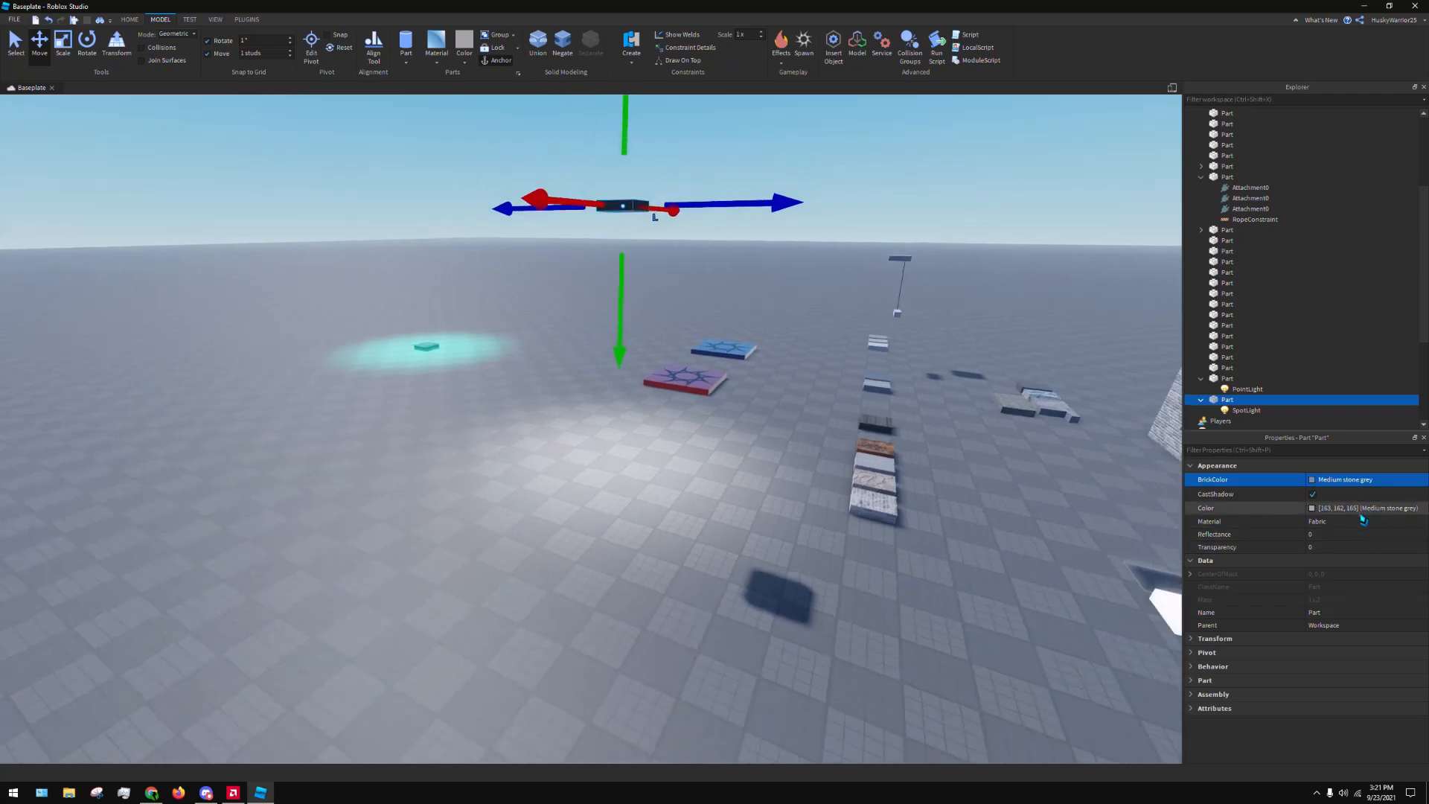
Try the SpotLight with an Angle of 180 and set the Angle back to 90
left_click(1246, 410)
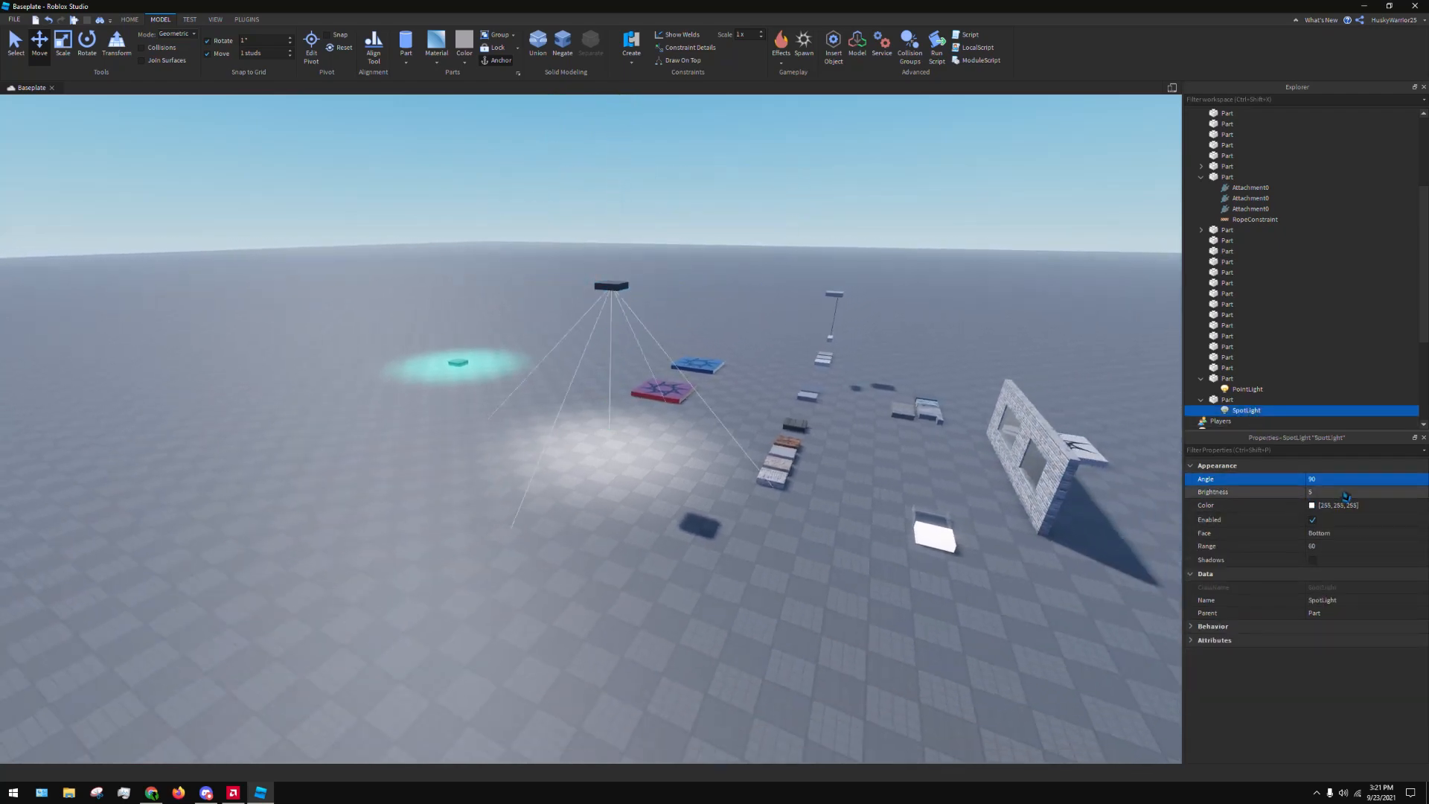
left_click(1348, 482)
type("180")
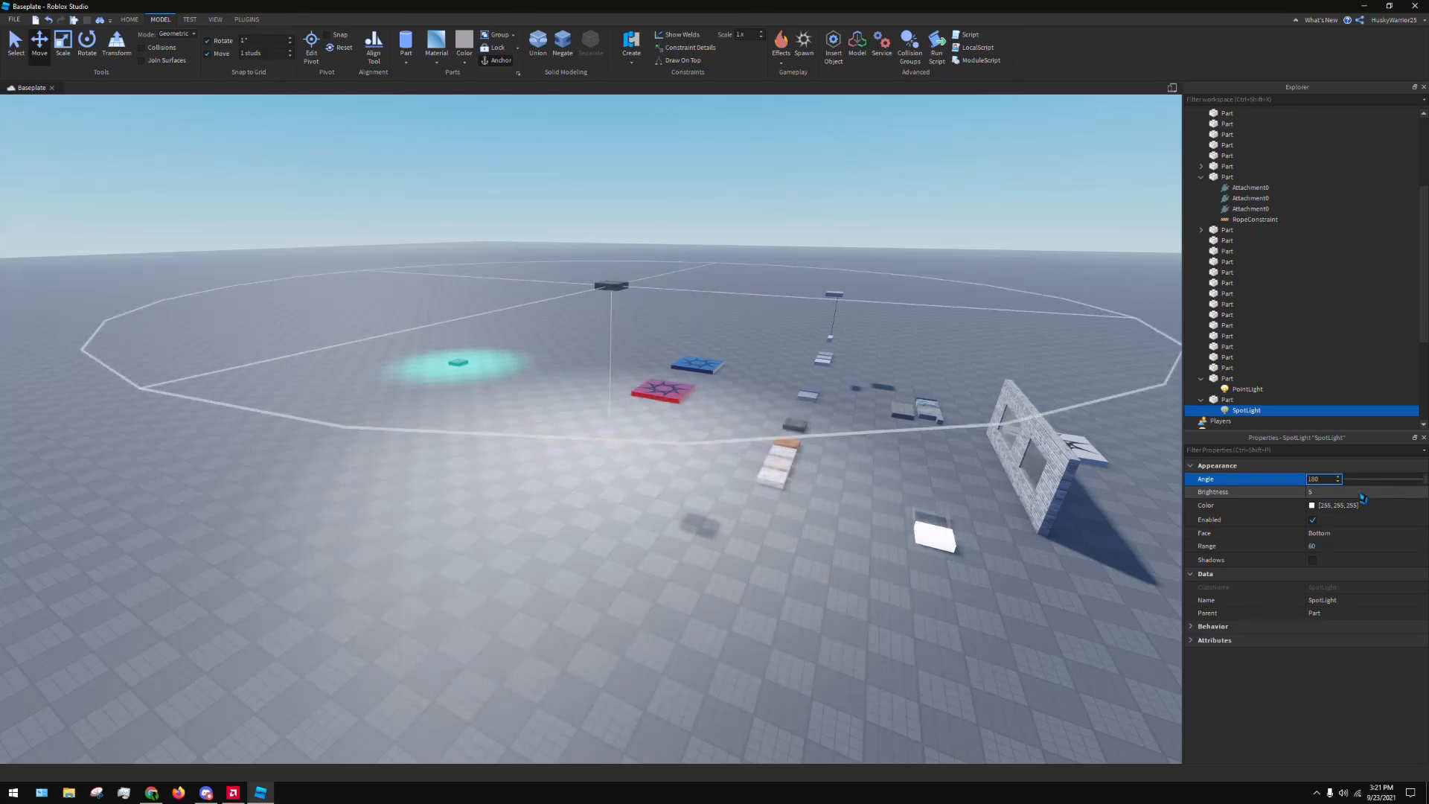
key("BackSpace")
key("BackSpace")
key("BackSpace")
type("90")
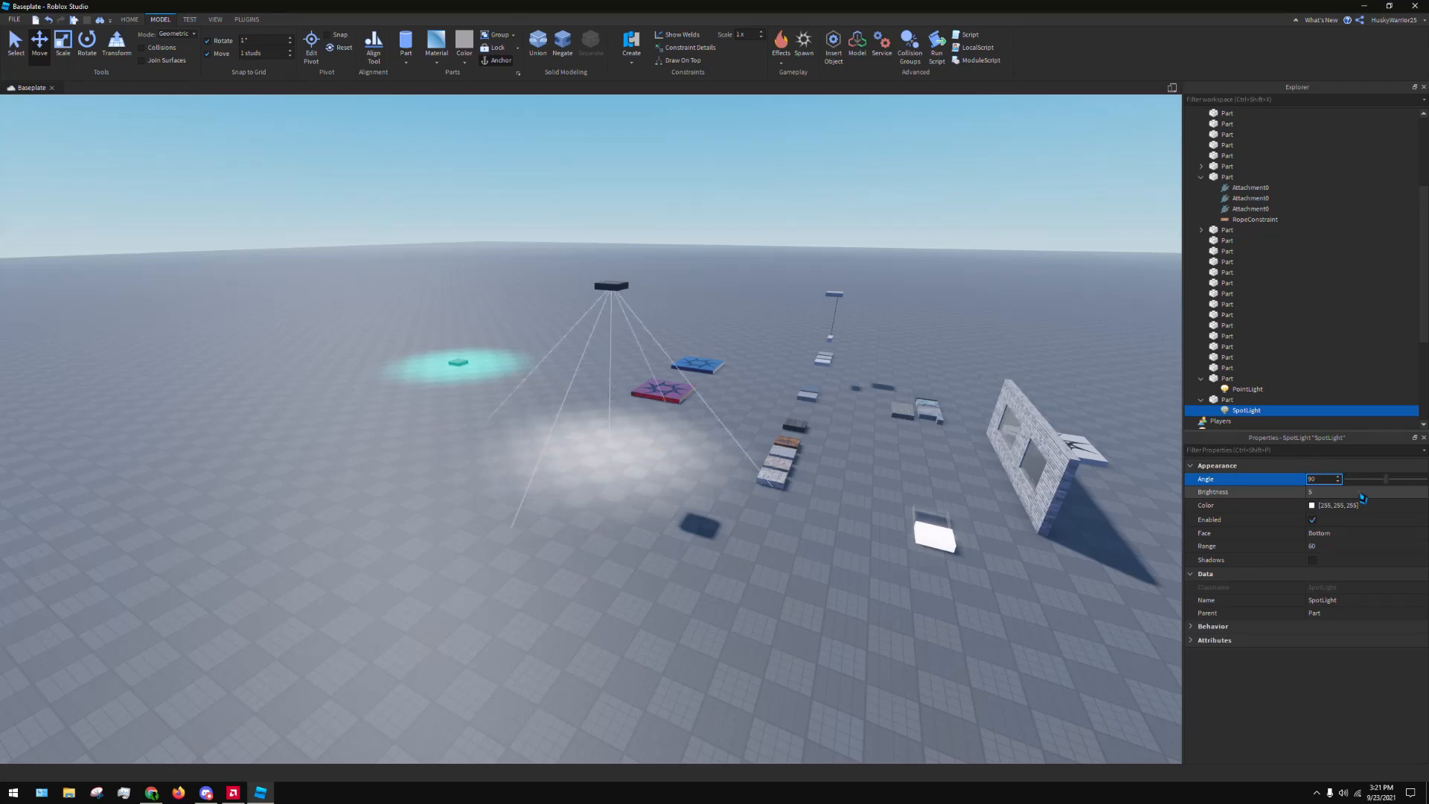
Delete the raised Fabric part together with its SpotLight
left_click(1241, 400)
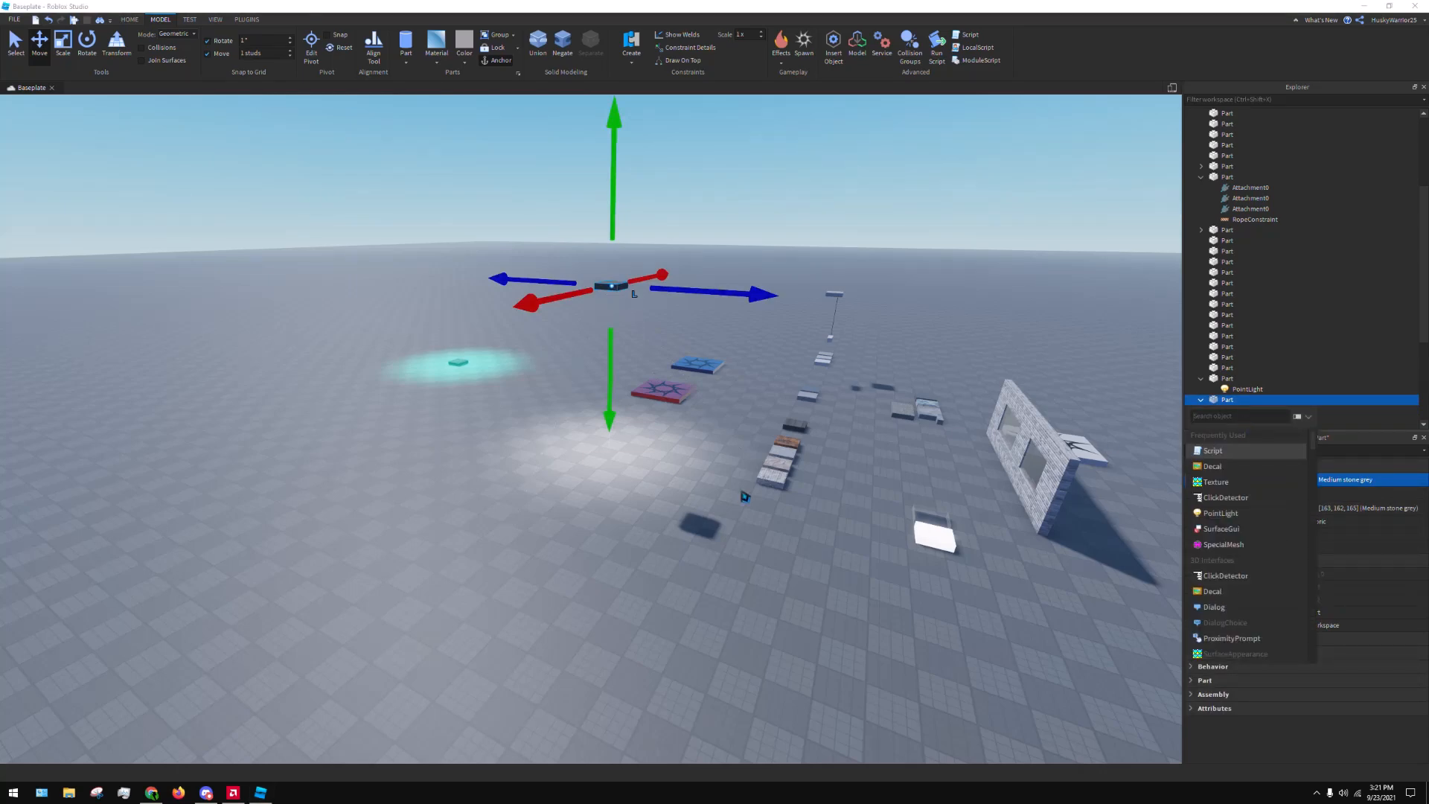
left_click(742, 492)
left_click(623, 288)
key("Delete")
Copy the white Neon part near the brick wall and place the copy on open baseplate away from the other objects
key("w")
key("d")
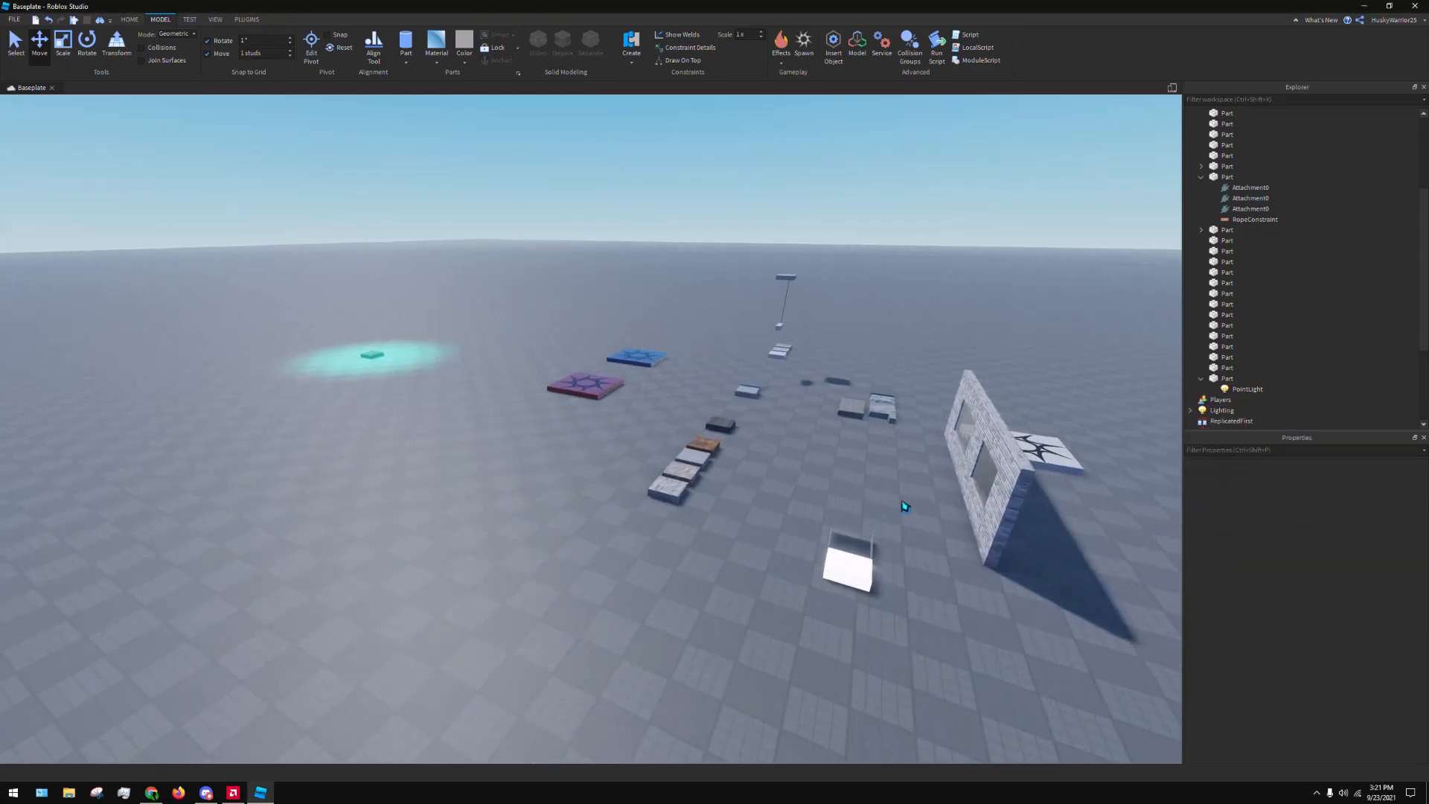
right_click_drag(905, 507, 905, 521)
left_click(880, 612)
key("ctrl+c")
key("ctrl+v")
left_click_drag(881, 619, 495, 538)
key("a")
key("w")
left_click(584, 542)
right_click_drag(609, 489, 581, 494)
left_click(614, 487)
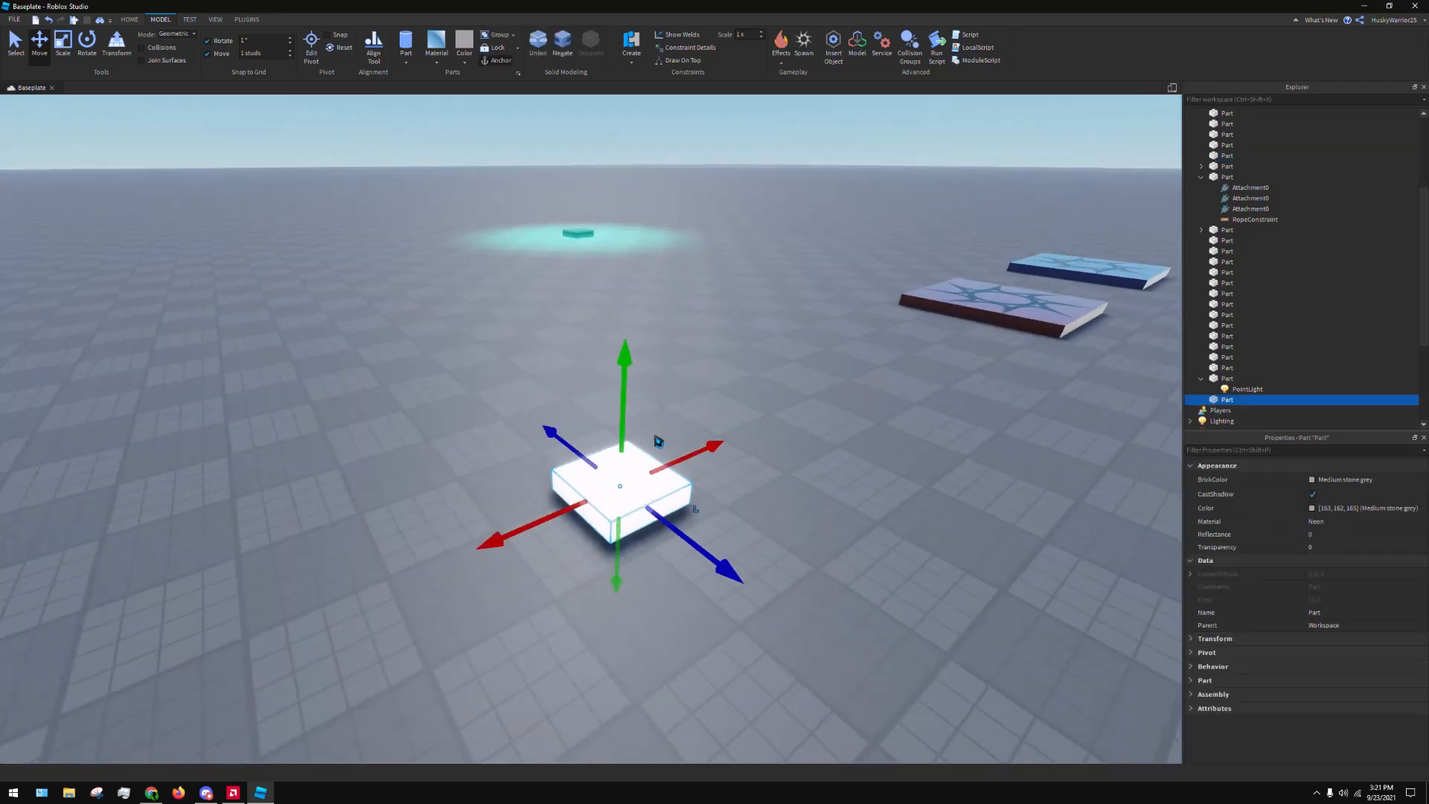
Add a PointLight to the copied Neon part and select the light to show its properties
left_click(1240, 399)
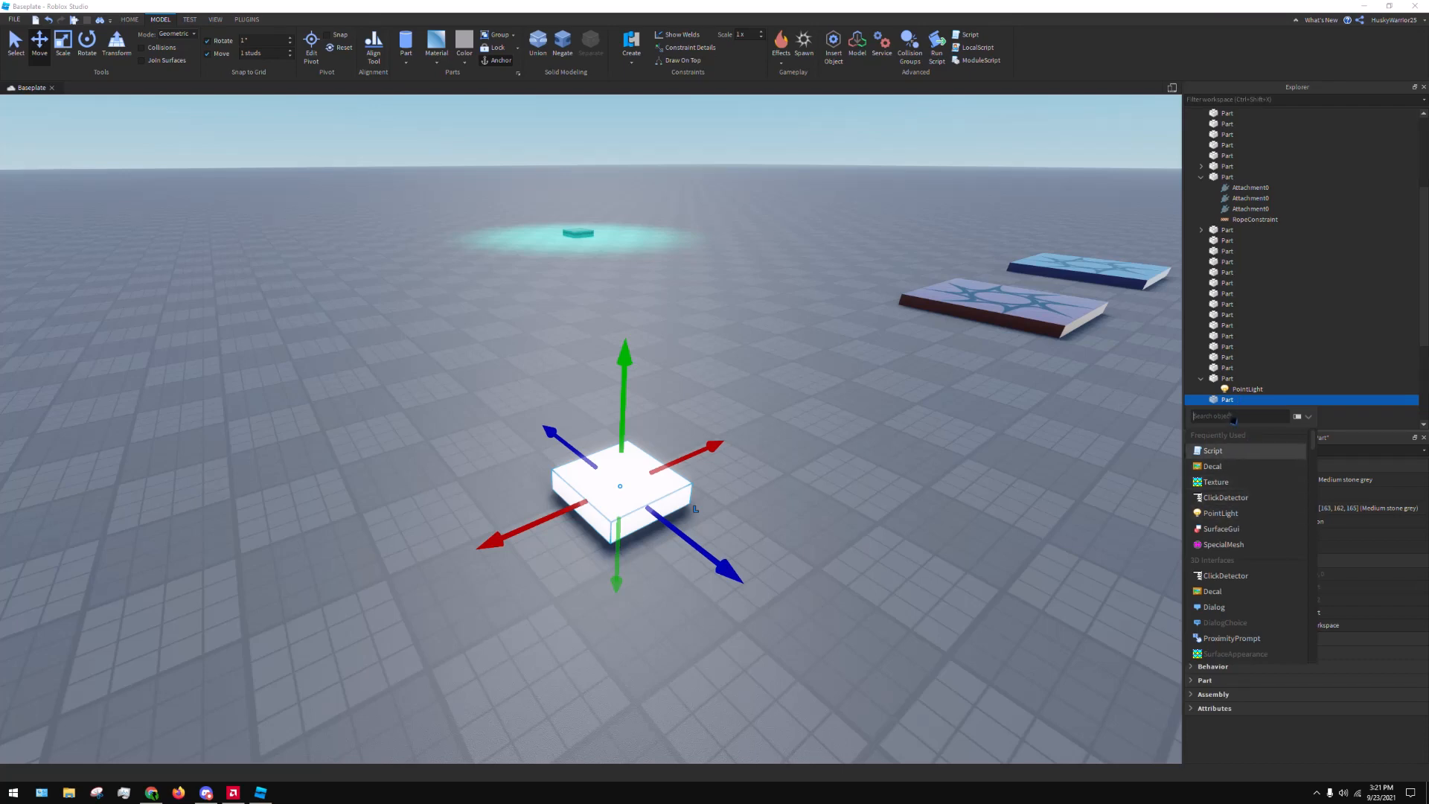
left_click(1224, 513)
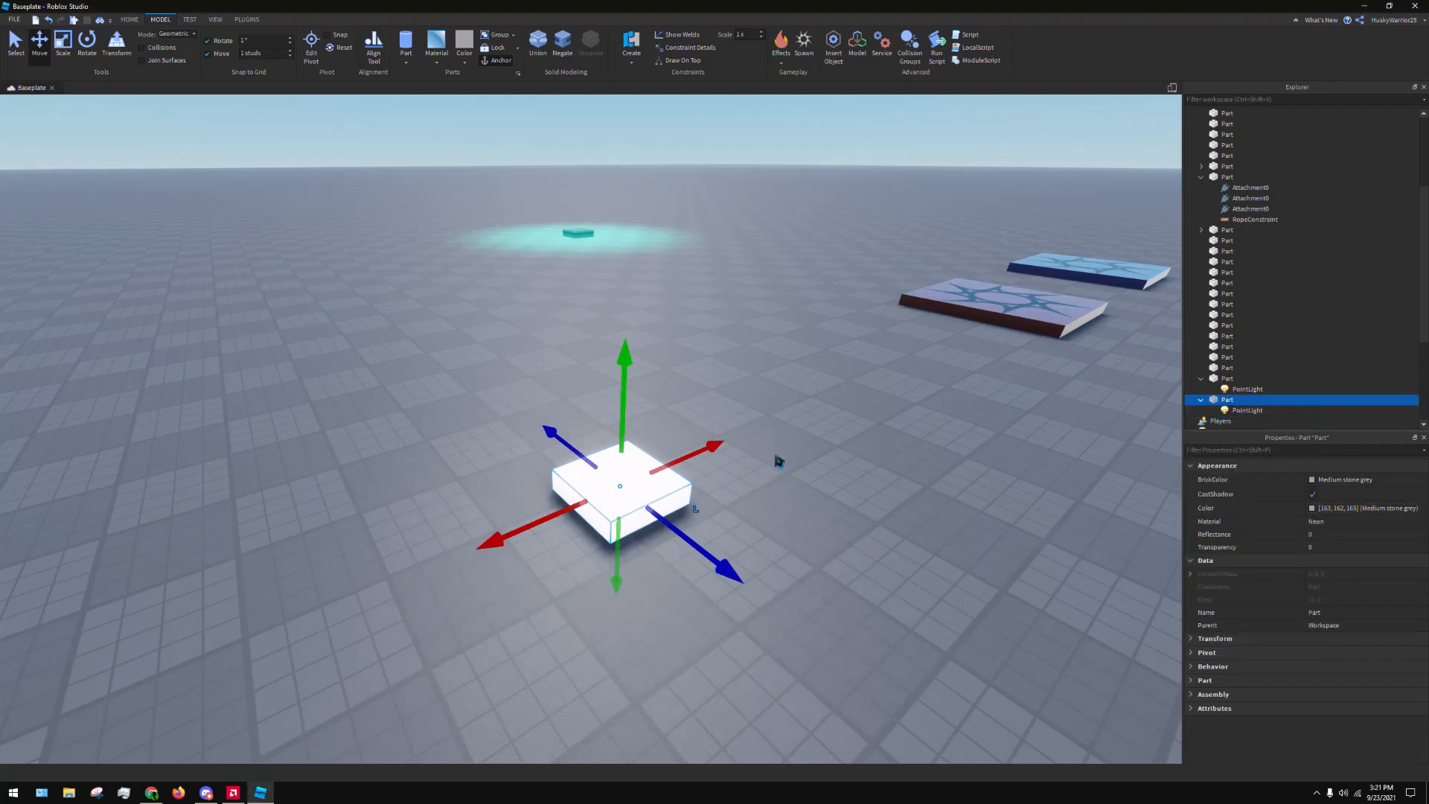
right_click_drag(778, 462, 833, 457)
left_click(1231, 411)
key("a")
left_click_drag(832, 456, 885, 513)
left_click_drag(828, 552, 854, 491)
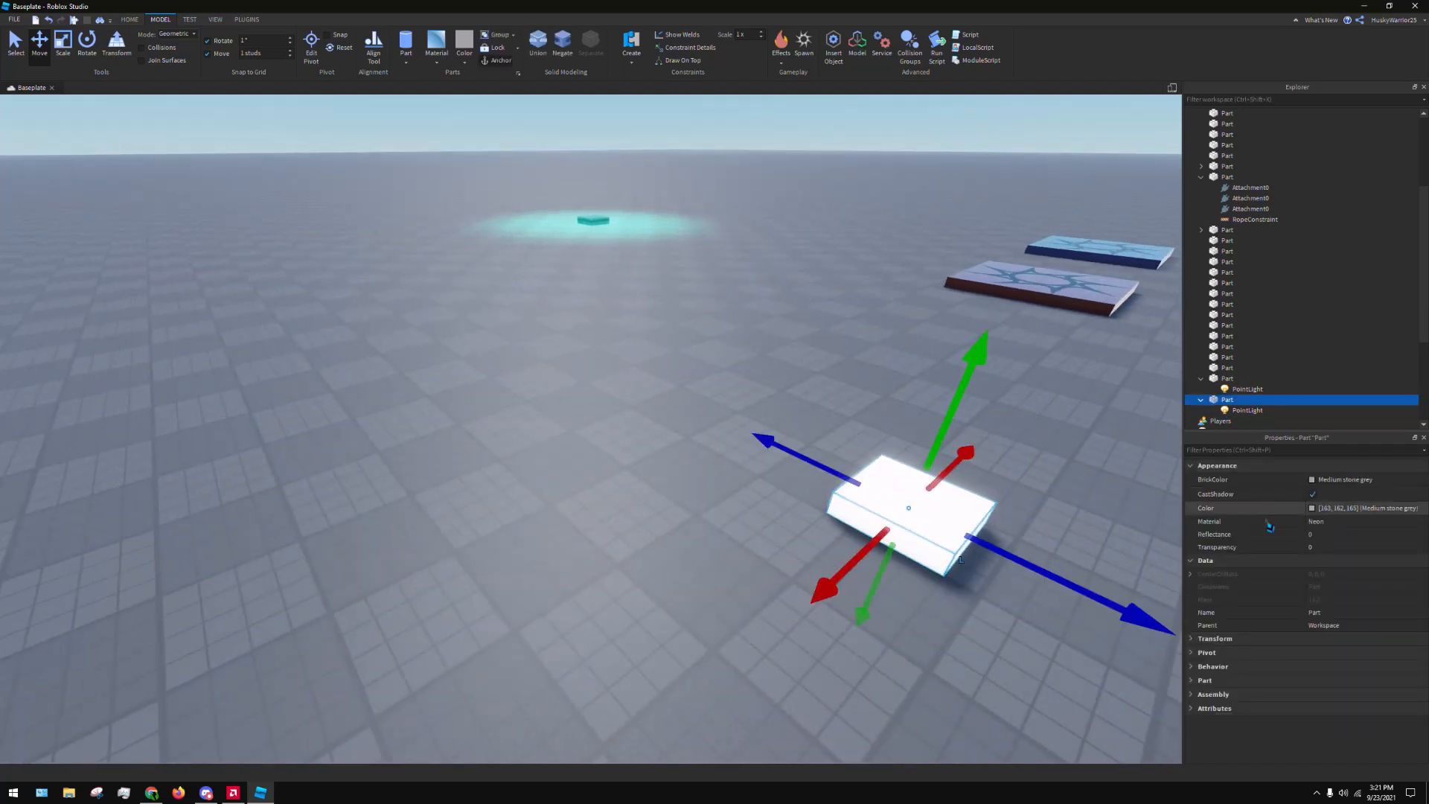
left_click(1245, 412)
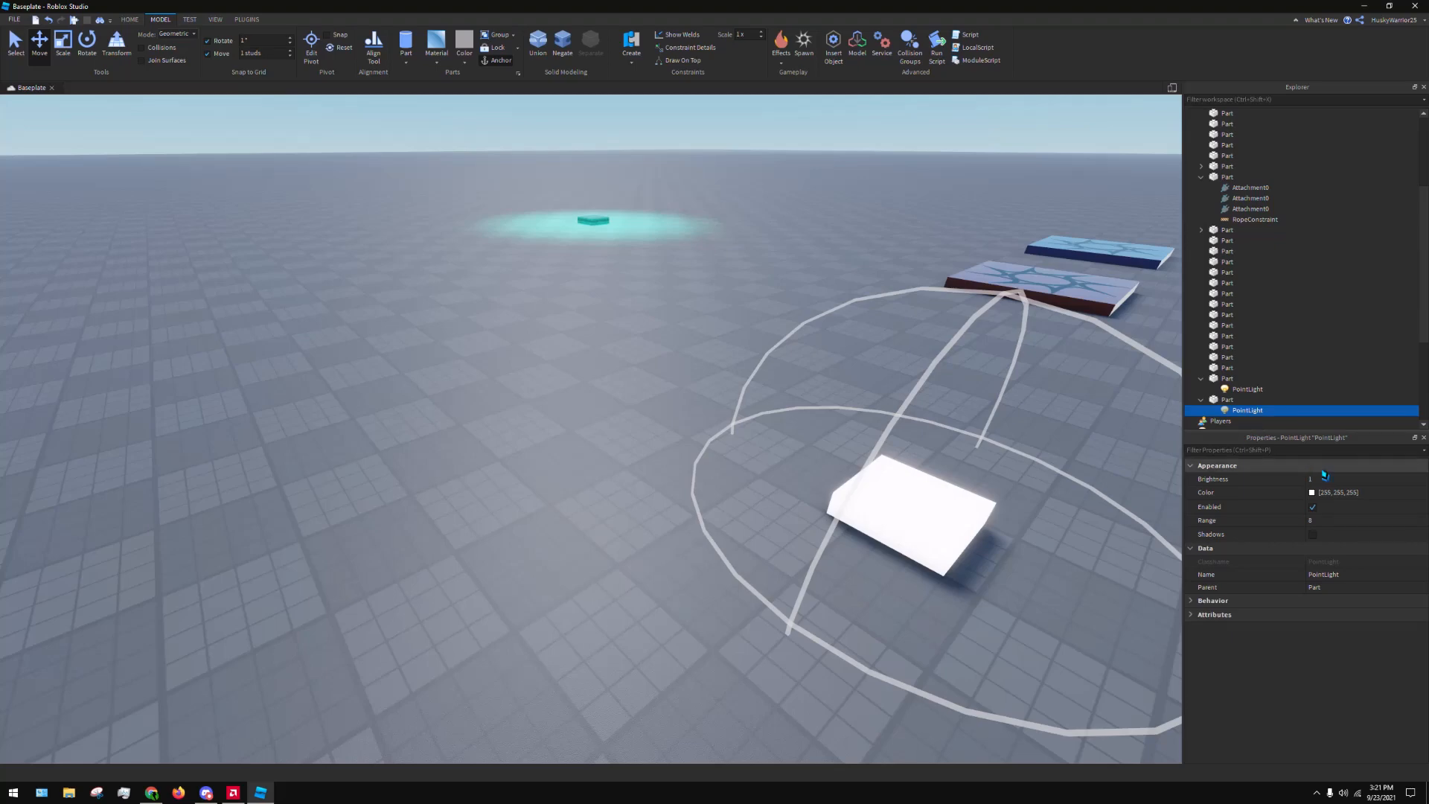
Set the copied Neon part's PointLight to a Brightness of 2 and a Range of 10
left_click(1324, 478)
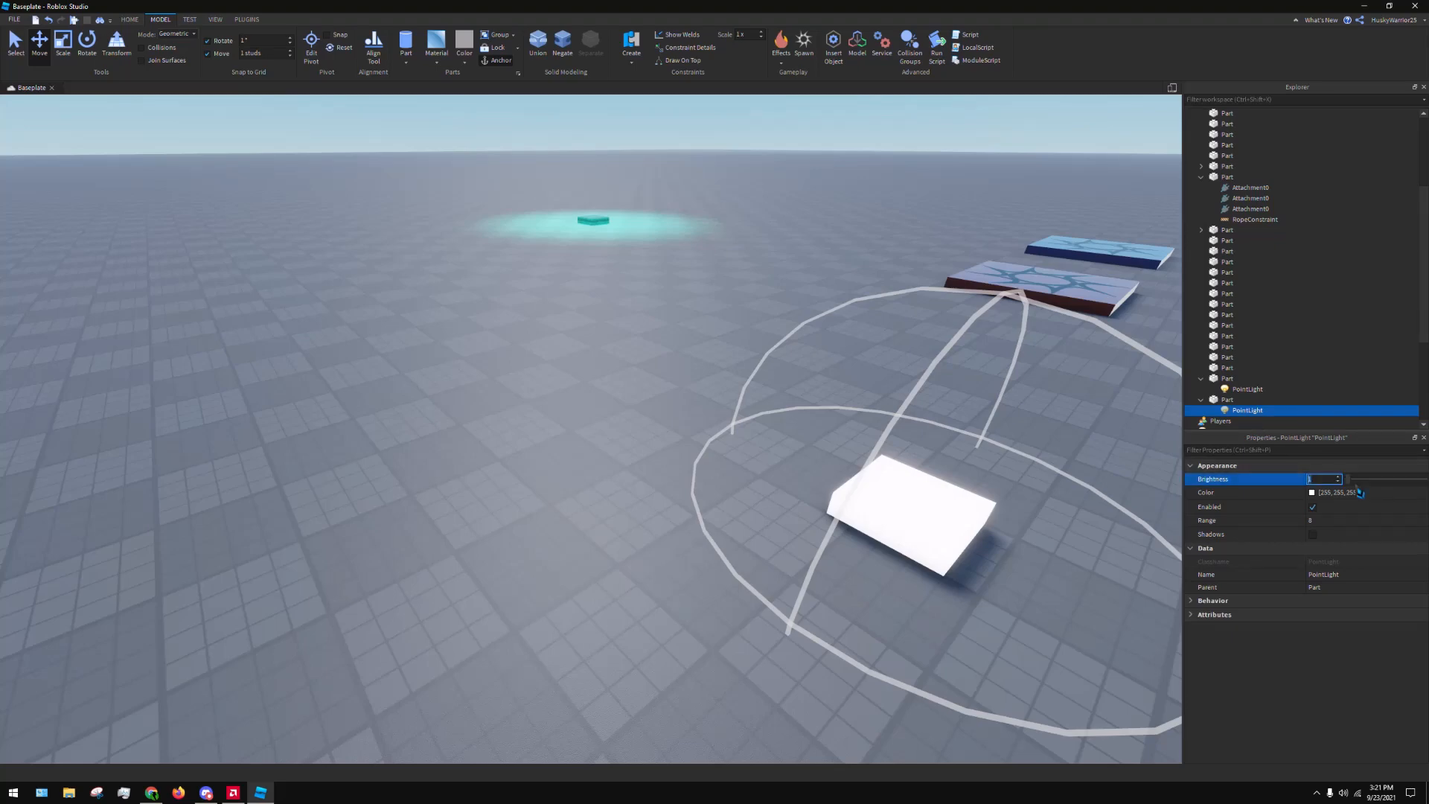
type("2")
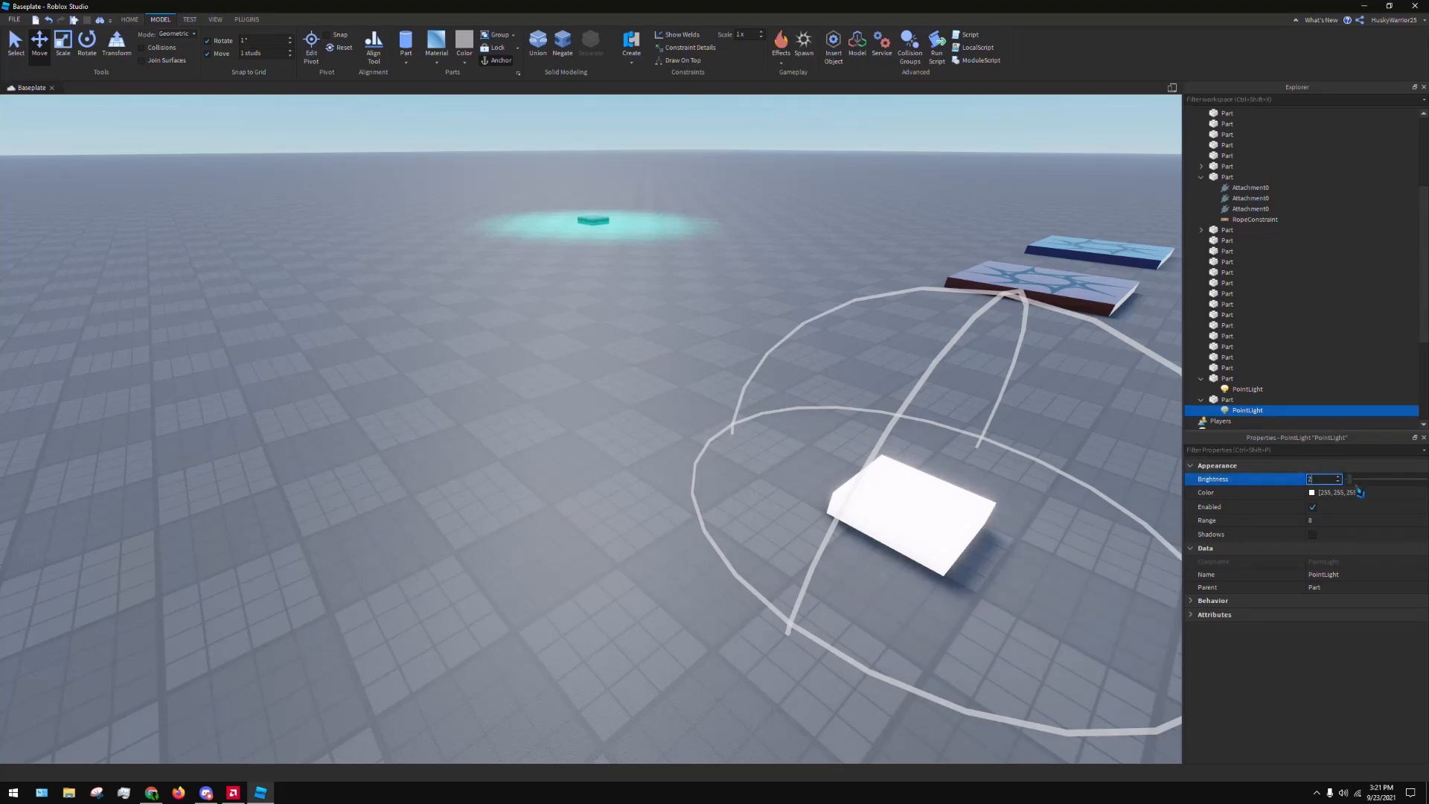
left_click(1338, 521)
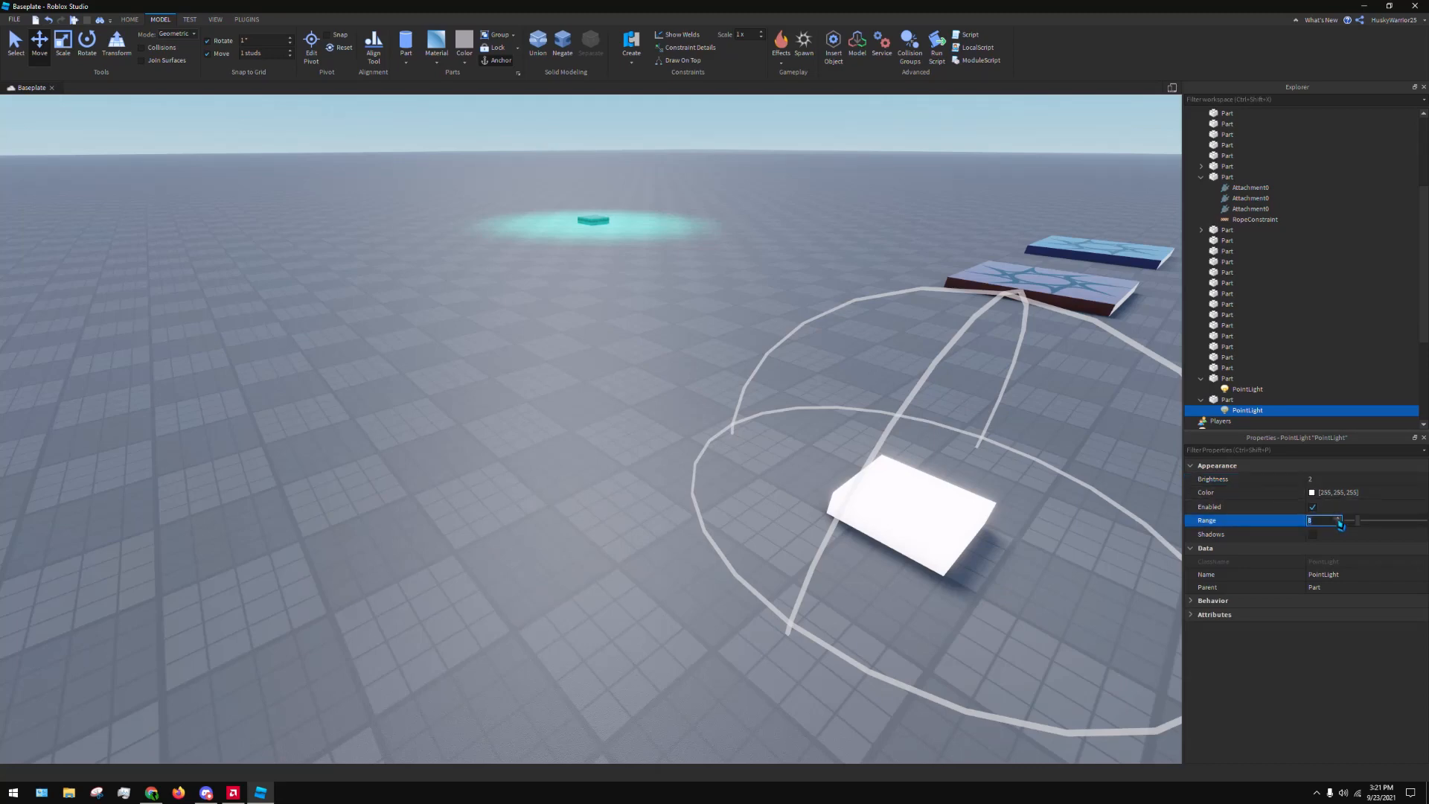
type("10")
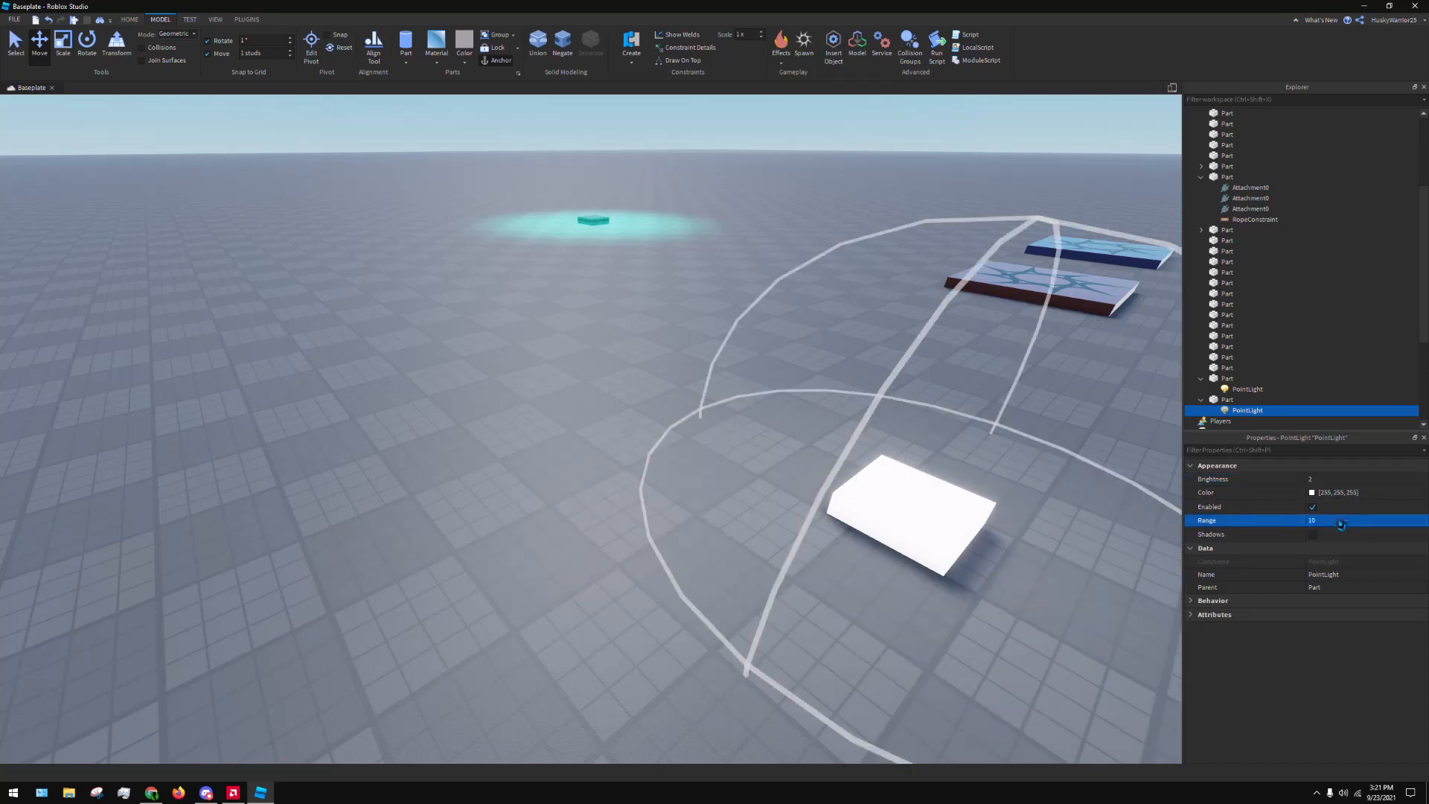
Delete the copied white Neon part and the glowing teal part together with their PointLights
left_click(612, 282)
scroll(622, 291, "down", 5)
right_click_drag(622, 290, 567, 330)
left_click(662, 426)
key("Delete")
left_click(493, 238)
key("Delete")
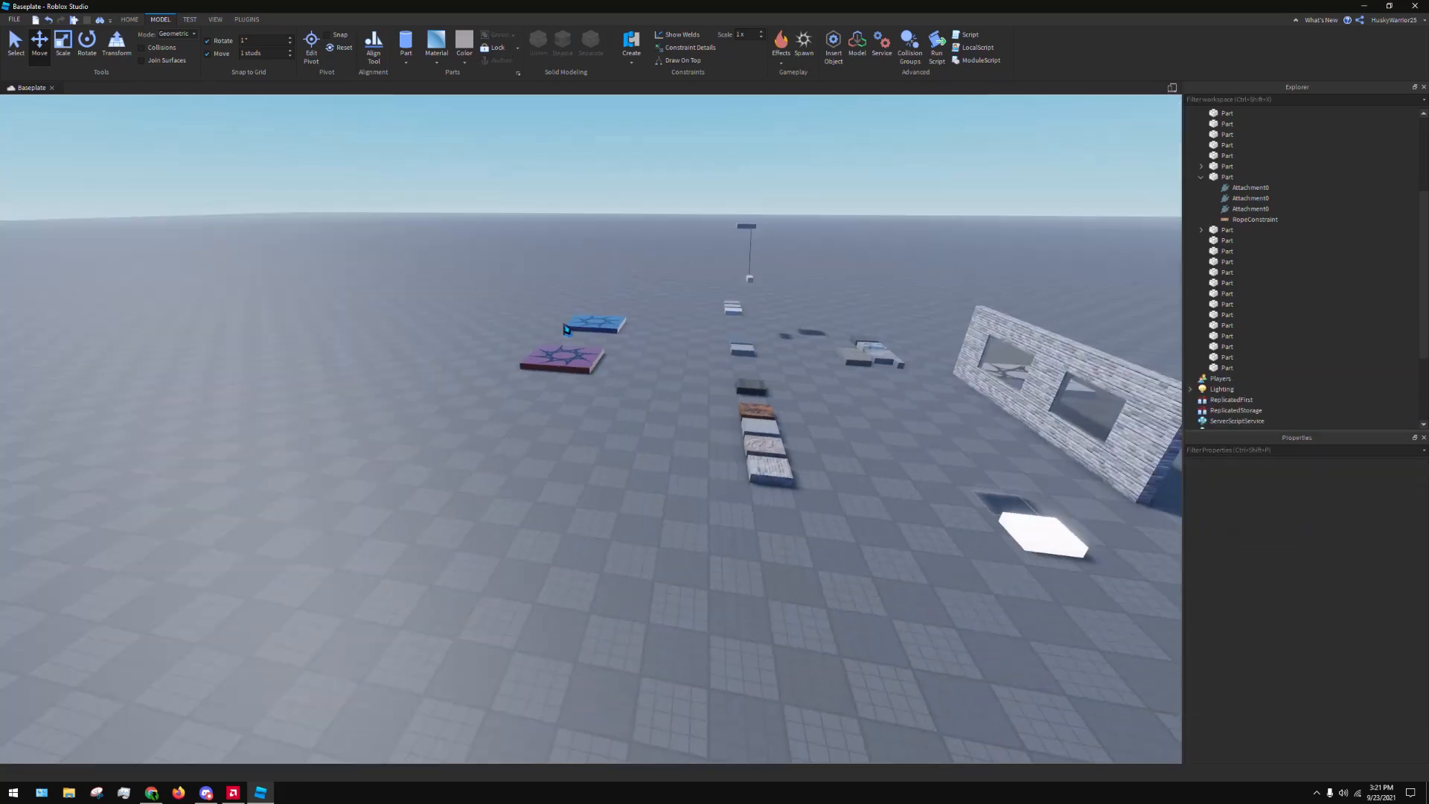
Move the Brick part out of the material row onto open baseplate and add a Smoke effect to it
key("w")
key("d")
left_click(737, 532)
left_click_drag(737, 533, 371, 610)
key("a")
left_click(781, 66)
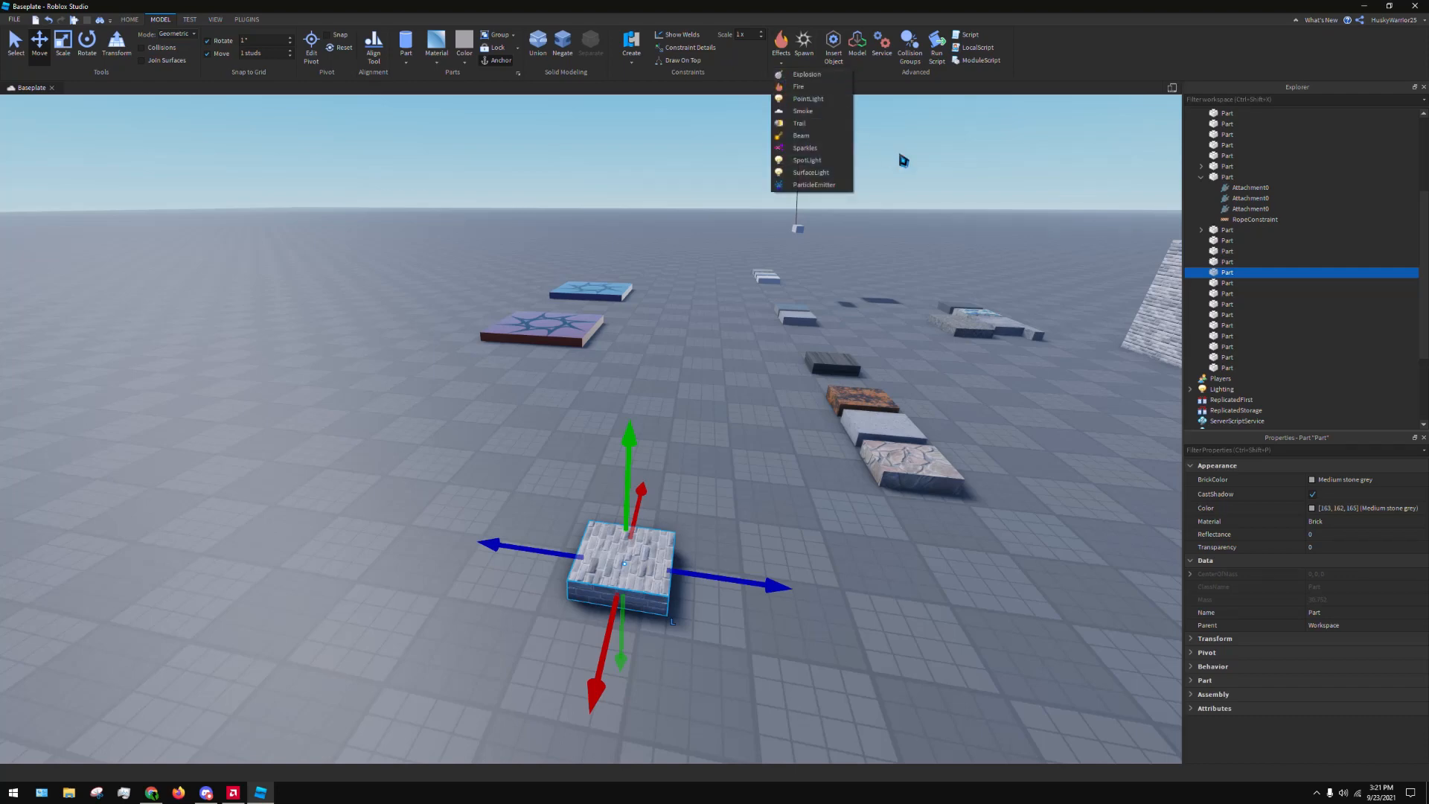
left_click(833, 115)
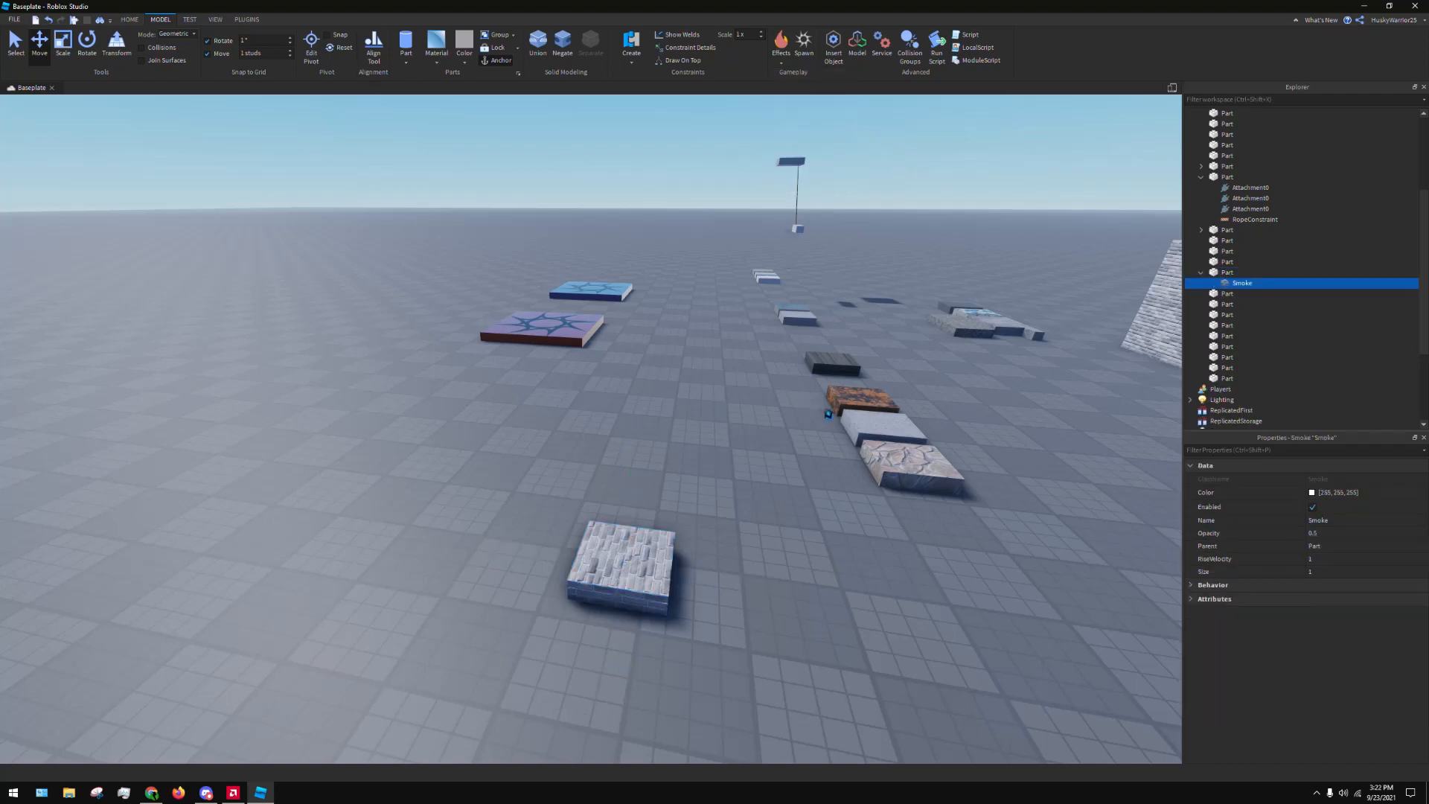
key("f")
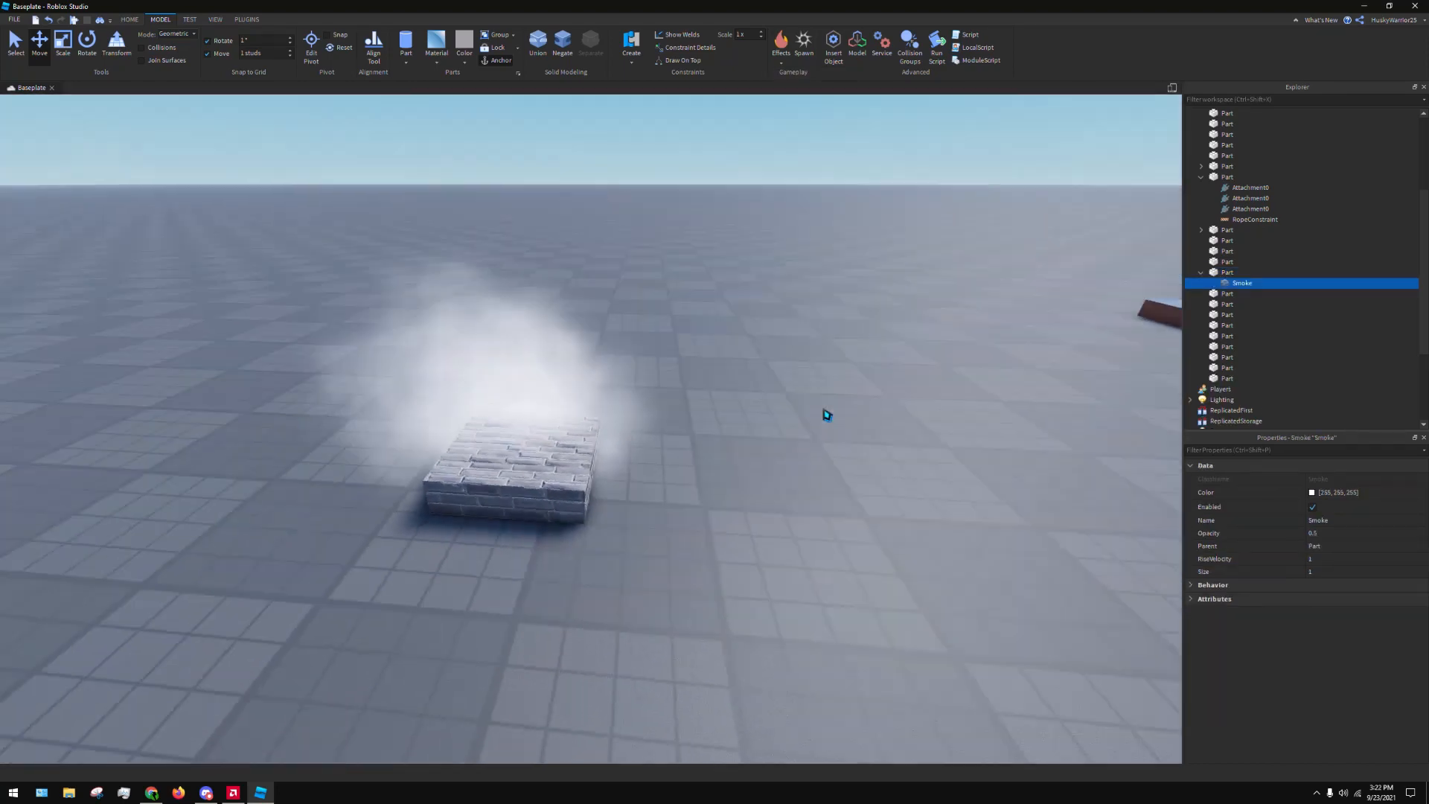
key("d")
right_click_drag(827, 416, 813, 373)
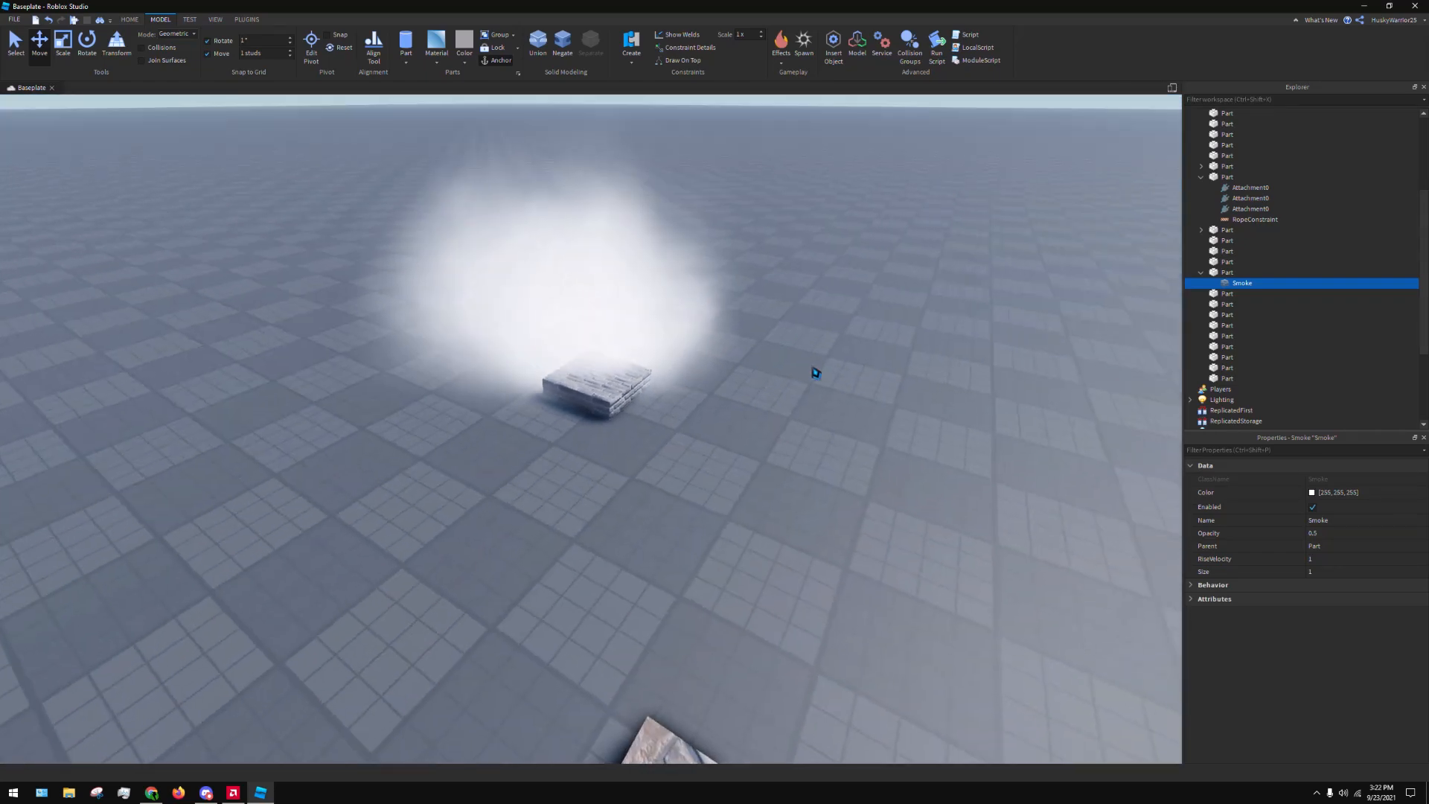
Move the Cobblestone part out of the material row to open baseplate beside the smoking Brick part
right_click_drag(673, 398, 675, 394)
key("s")
left_click_drag(816, 610, 812, 570)
key("f")
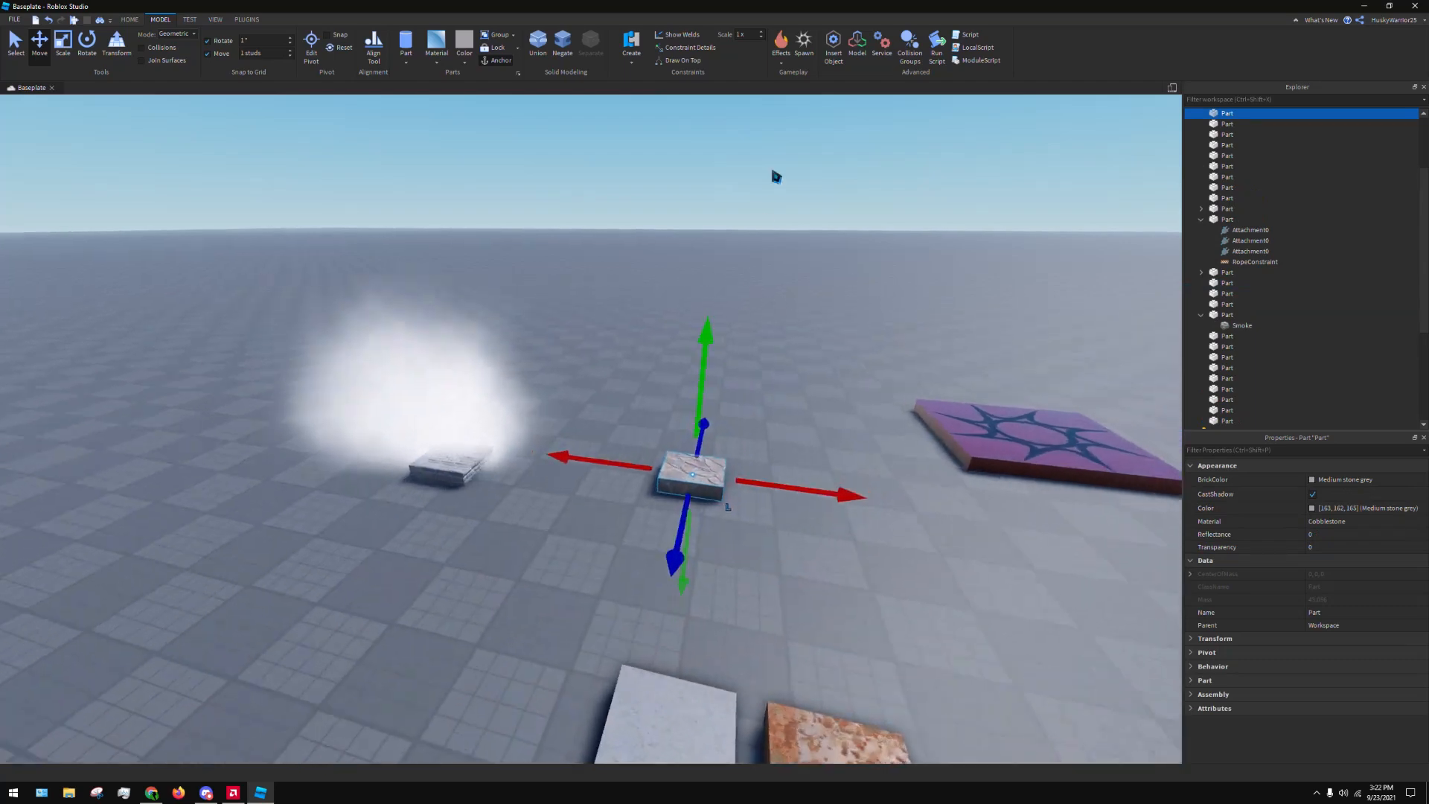
Try a Trail effect on the Cobblestone part by moving it, and undo both the move and the Trail
left_click(781, 62)
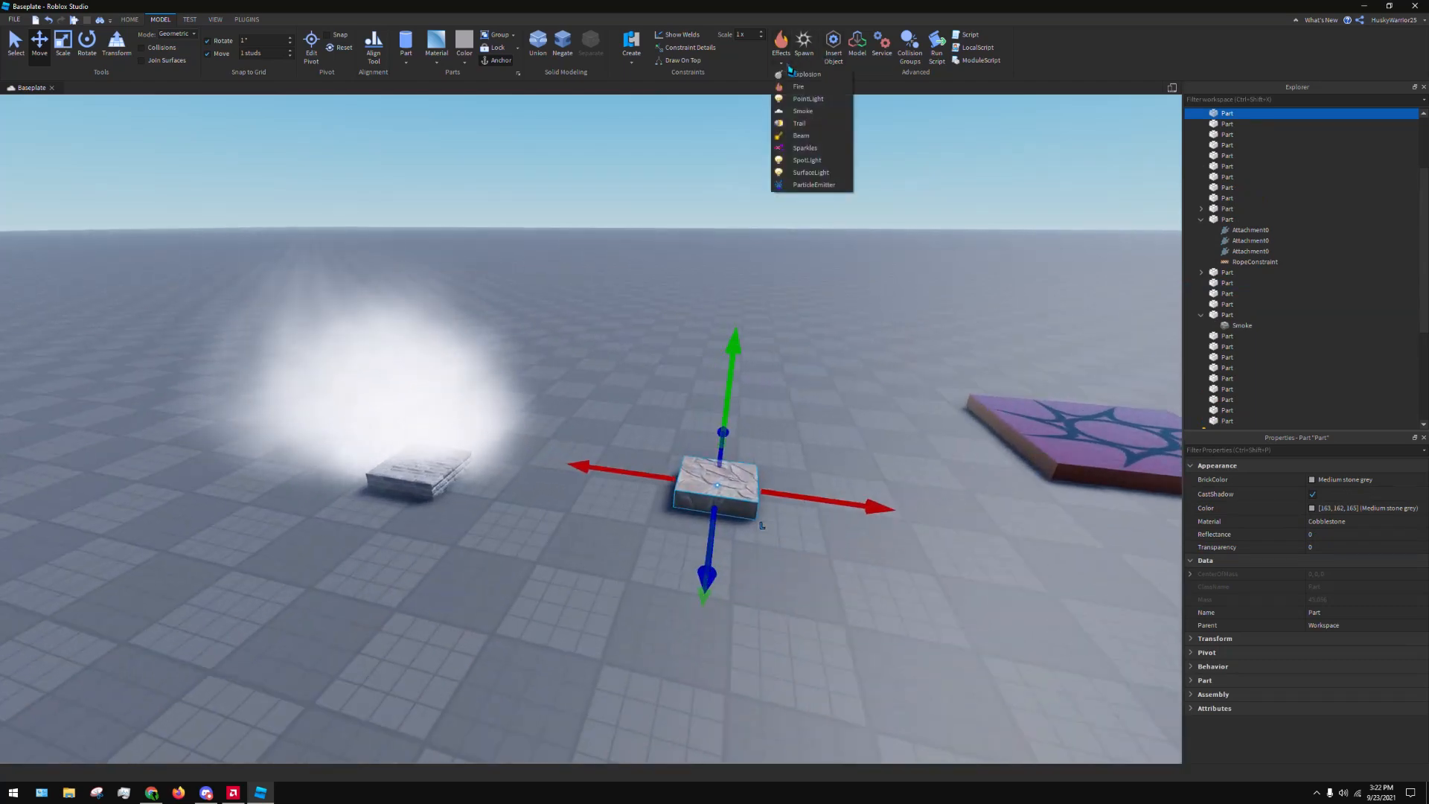
left_click(800, 123)
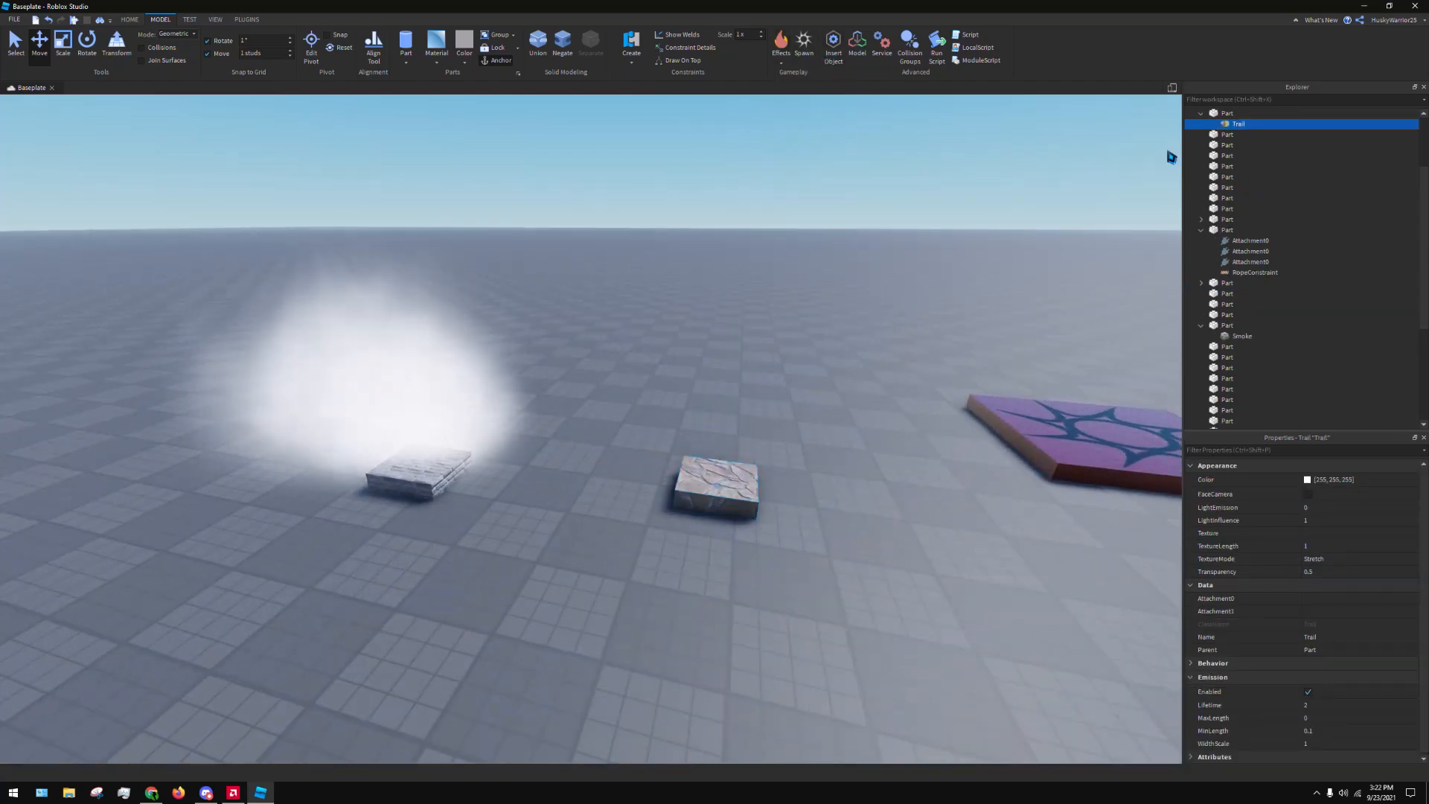
left_click_drag(716, 484, 721, 519)
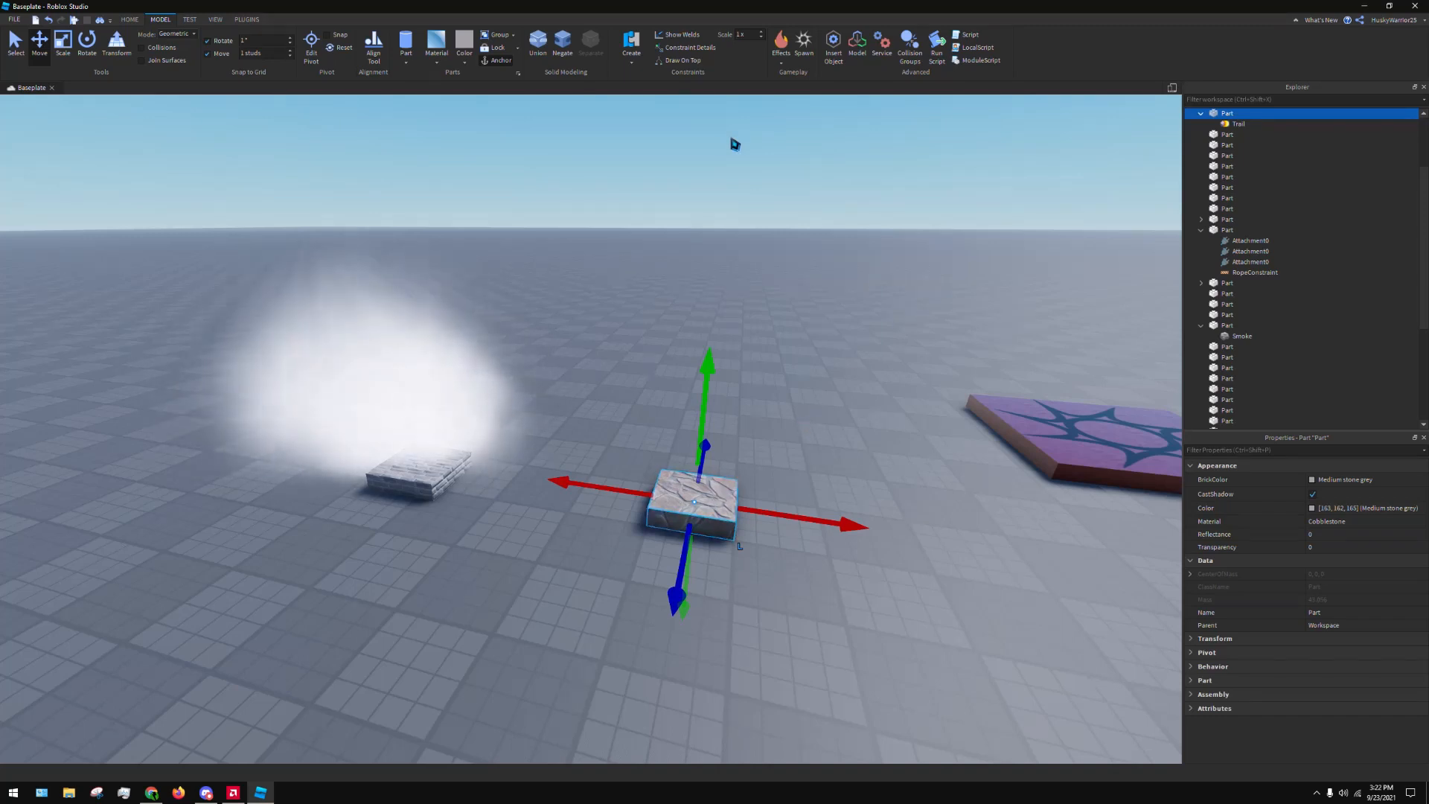
key("ctrl+z")
key("ctrl+z")
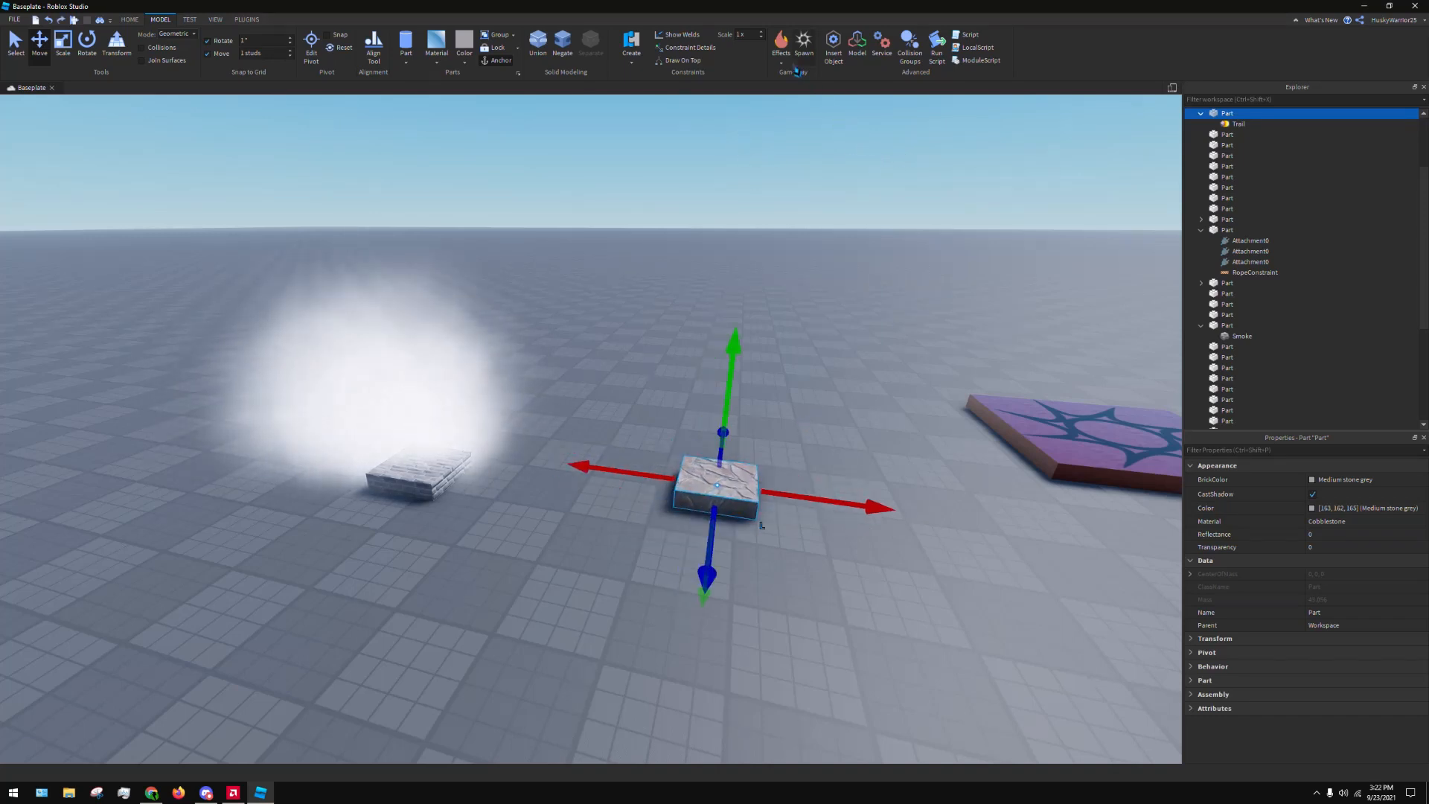
key("ctrl+z")
Try a Beam effect on the Cobblestone part by shifting the part, and undo the shift
left_click(781, 46)
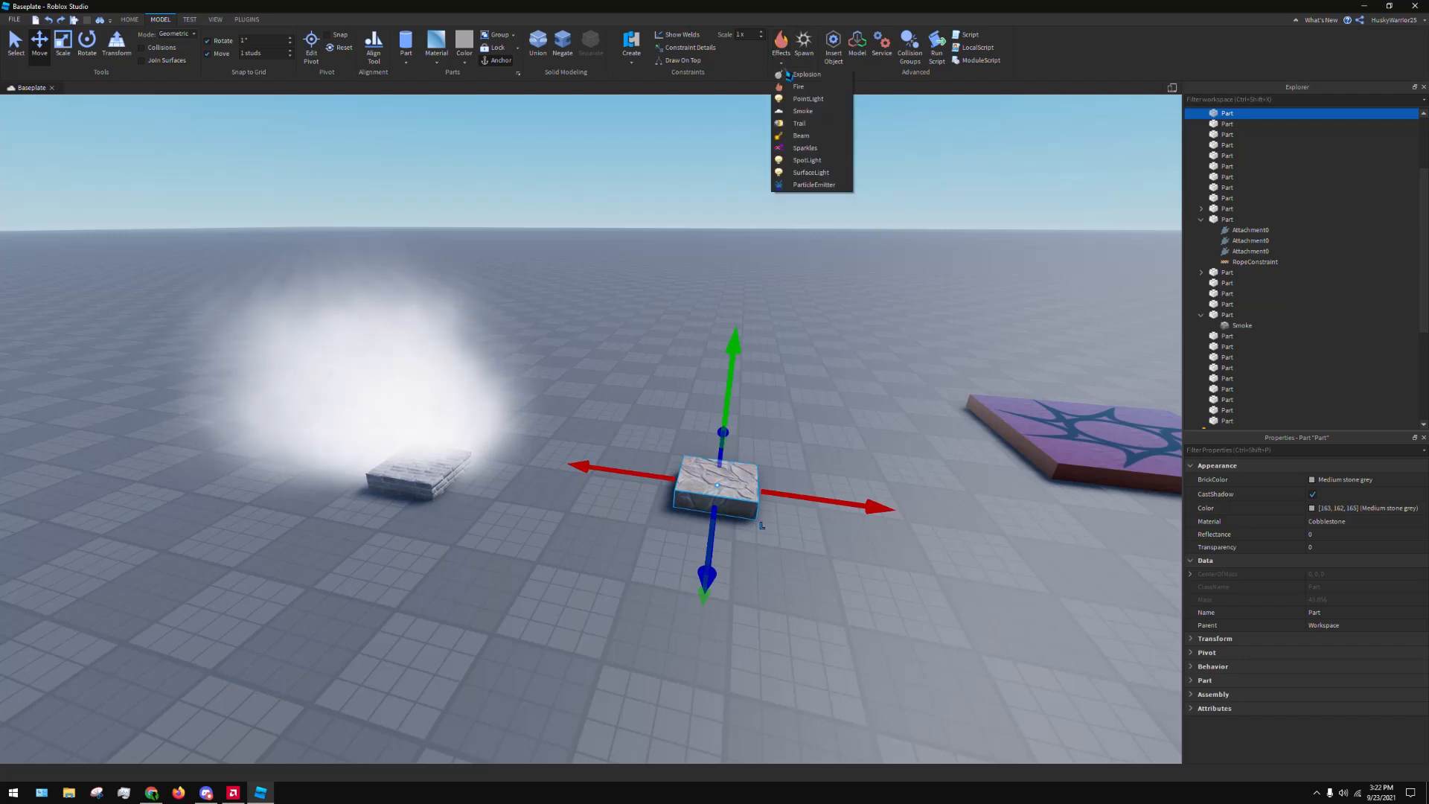
left_click(830, 139)
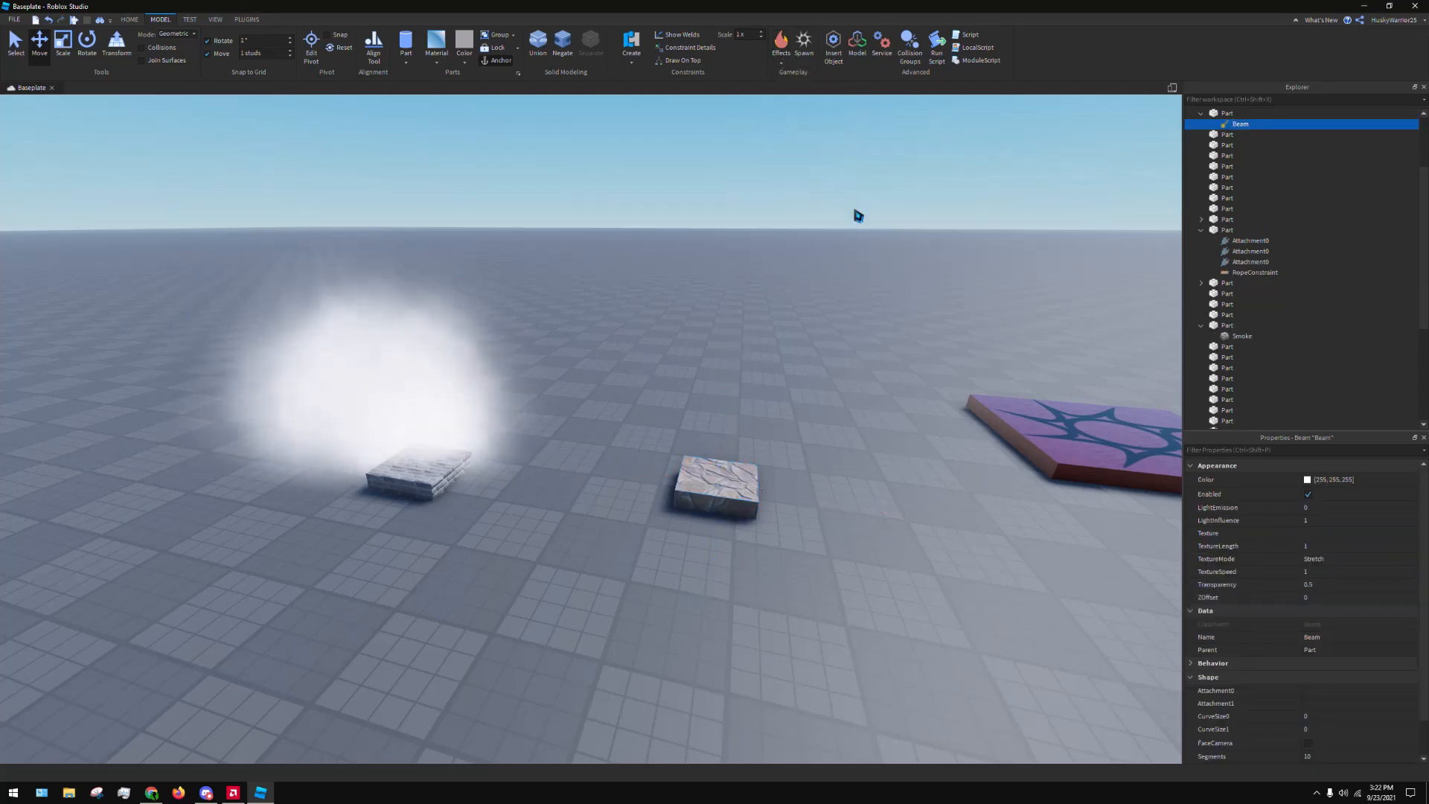
right_click_drag(856, 214, 655, 440)
left_click(656, 450)
left_click(687, 397)
left_click(690, 452)
left_click_drag(694, 411, 650, 513)
left_click(1240, 126)
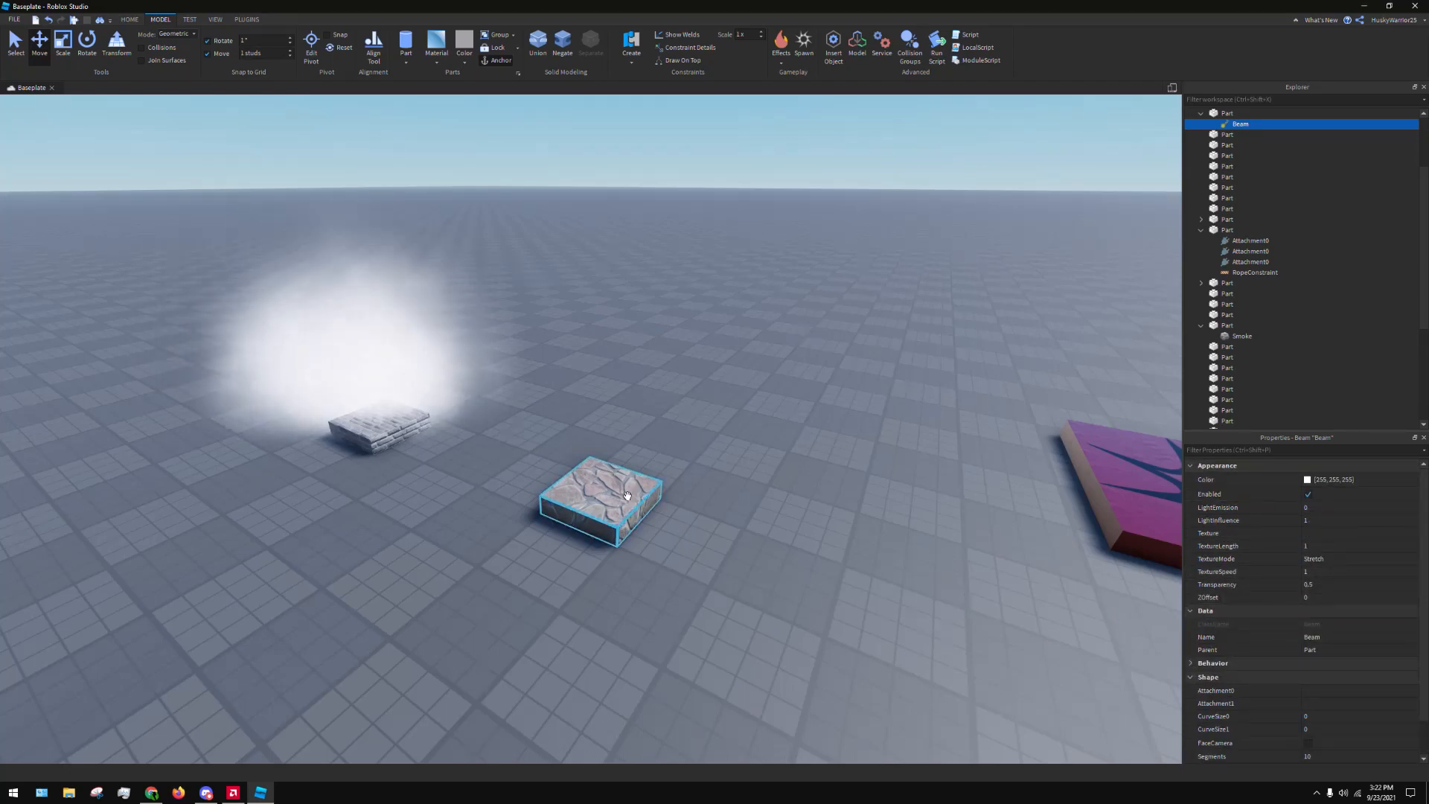
left_click_drag(625, 540, 678, 562)
key("ctrl+z")
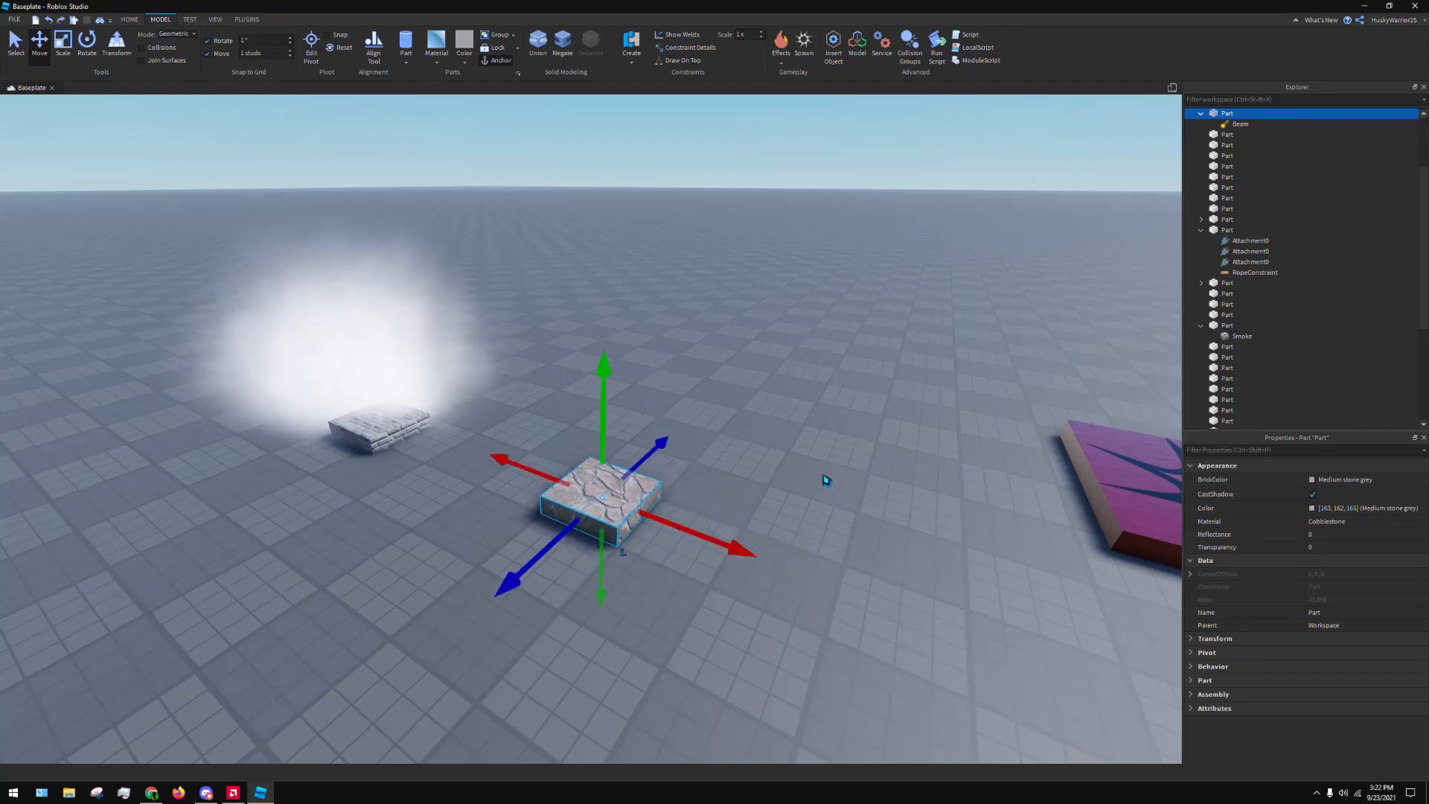
Remove the Beam from the Cobblestone part
left_click(1249, 124)
right_click(1254, 125)
left_click(1275, 137)
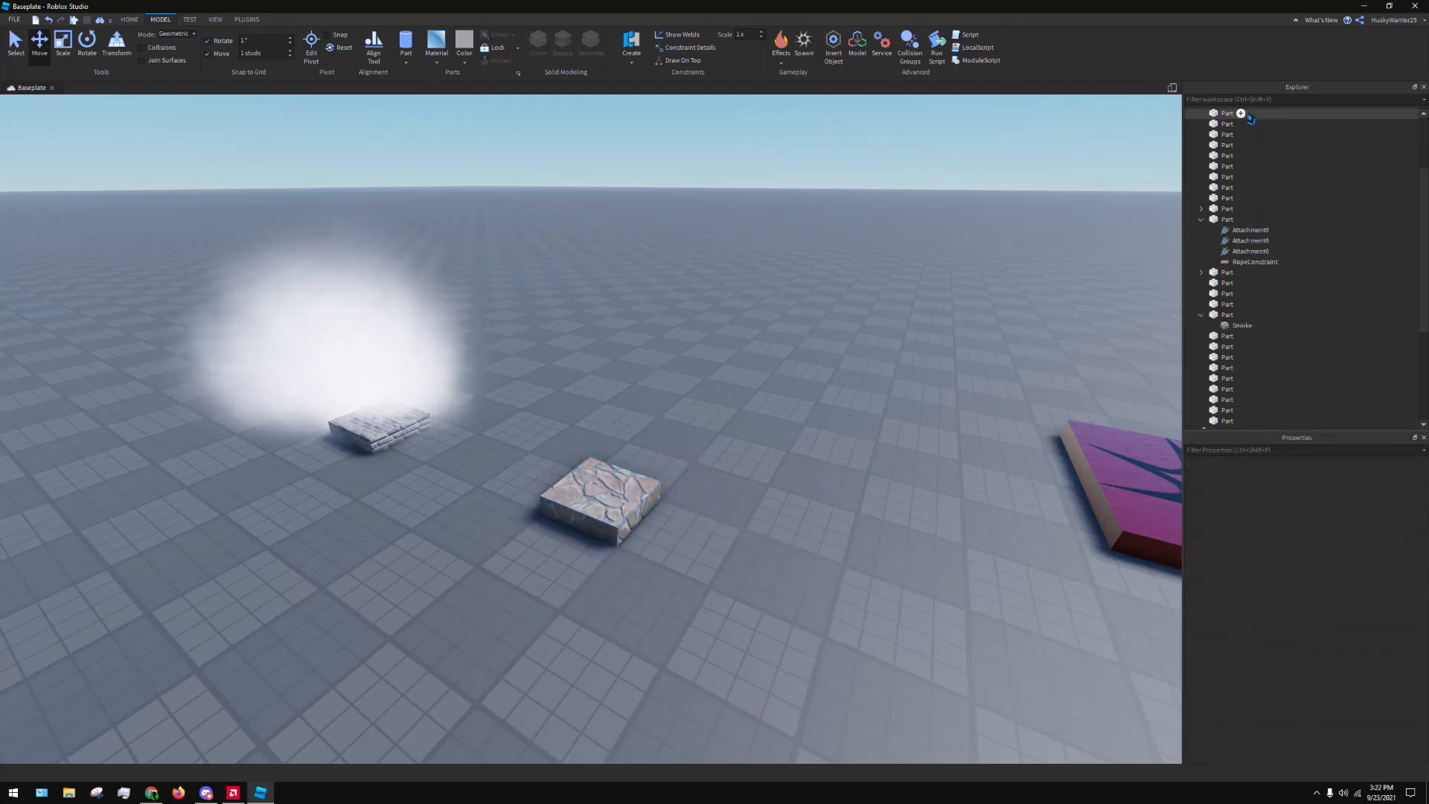
Try a Sparkles effect on the Cobblestone part and undo it
left_click(642, 499)
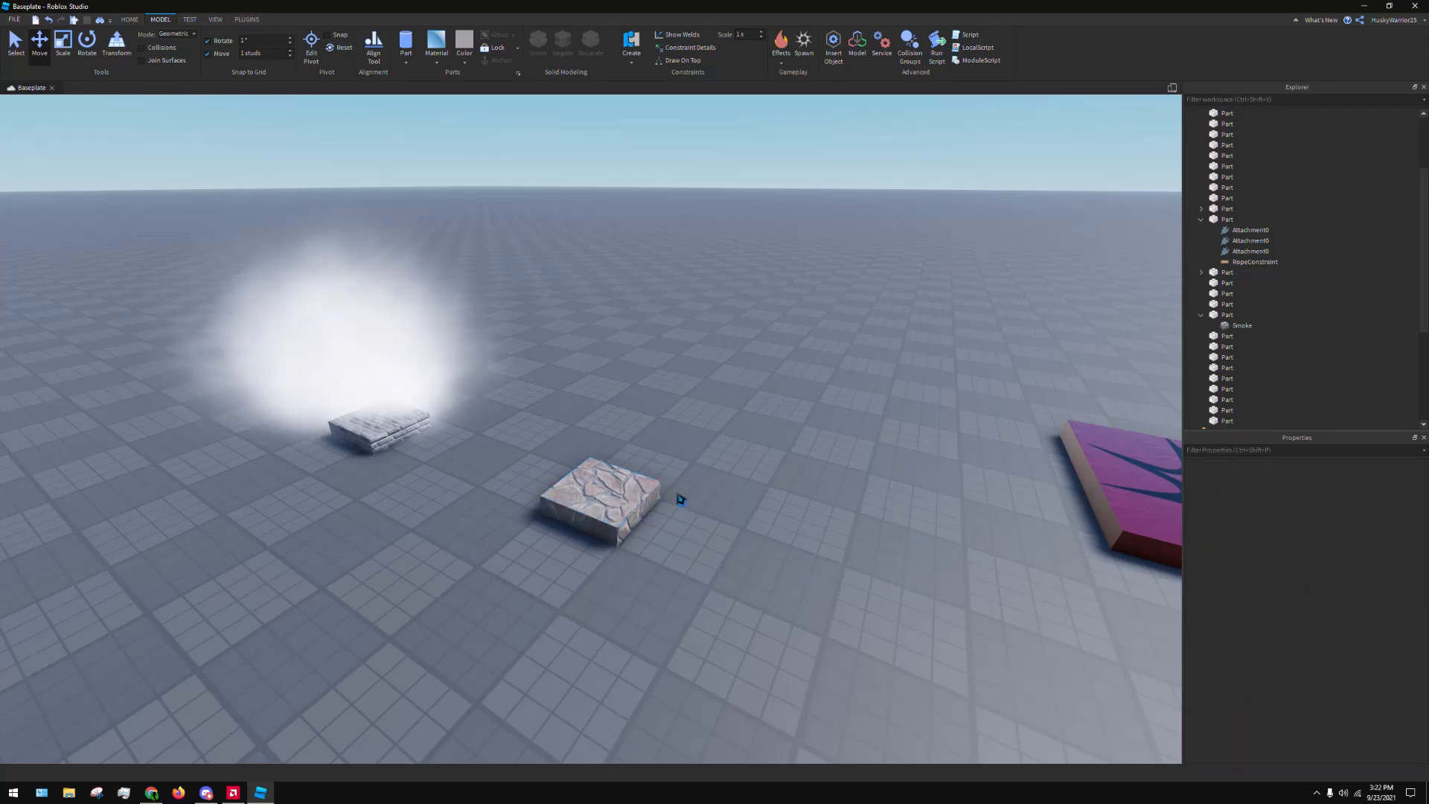
right_click_drag(682, 500, 682, 500)
key("s")
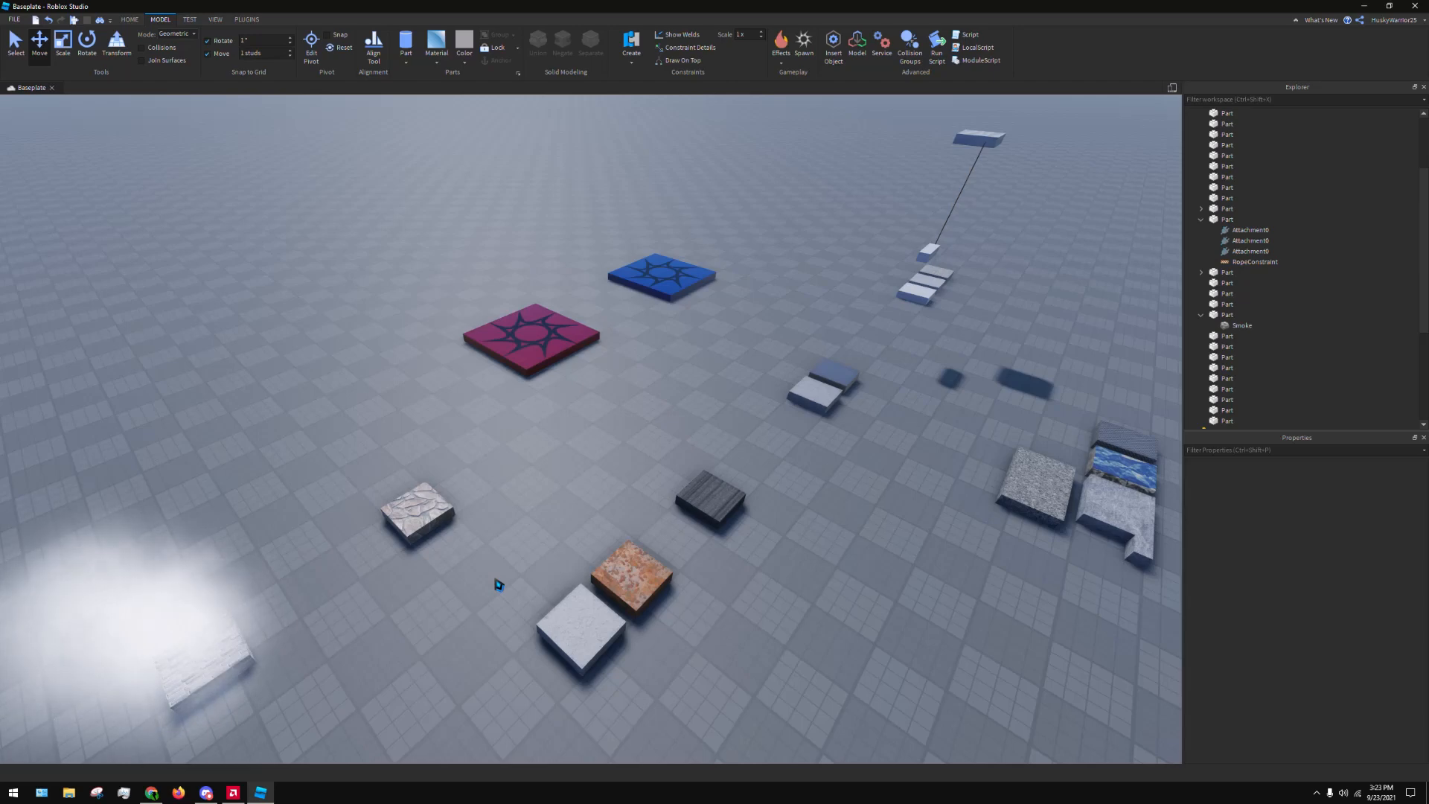
right_click_drag(663, 425, 766, 350)
scroll(746, 419, "up", 4)
key("w")
key("a")
left_click(646, 495)
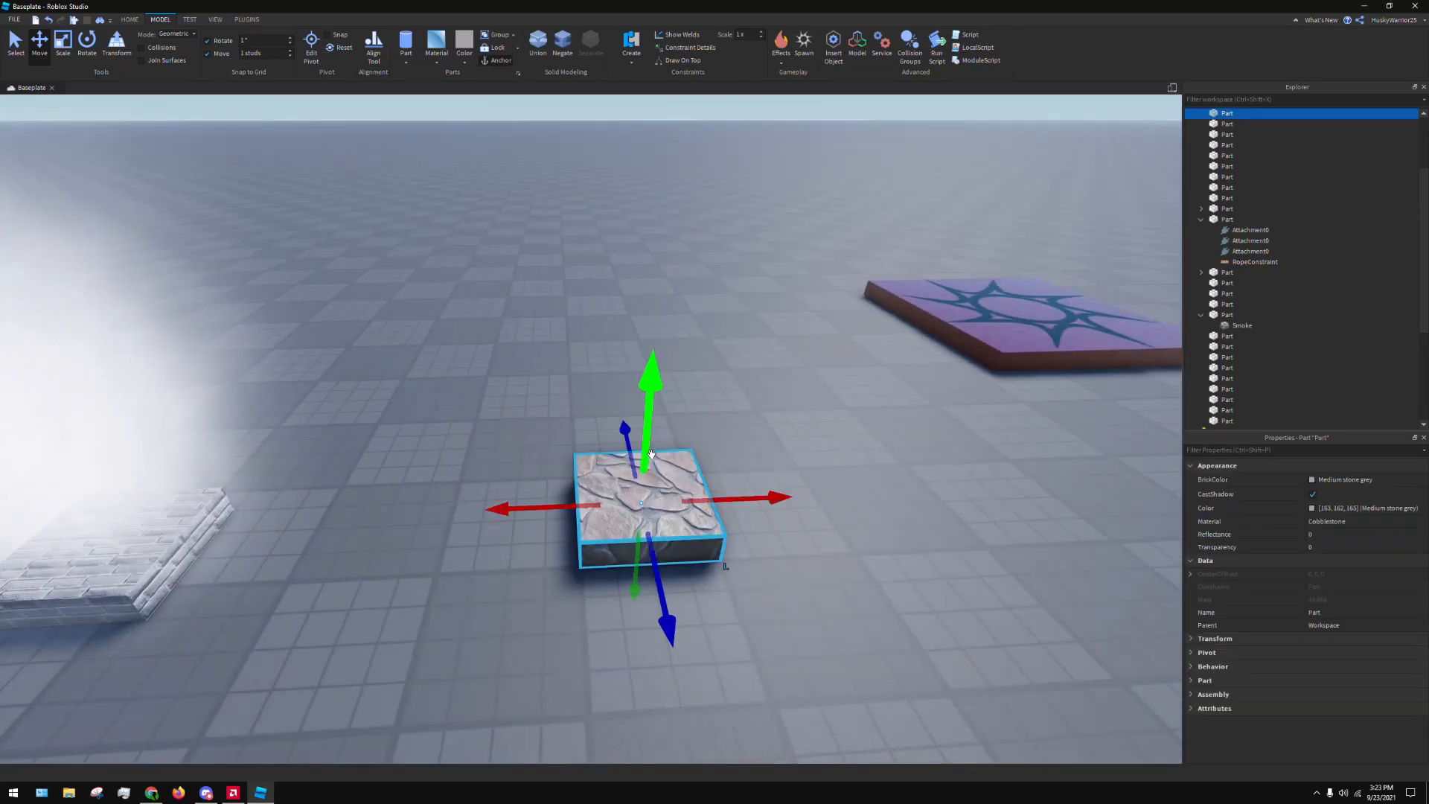
left_click(780, 70)
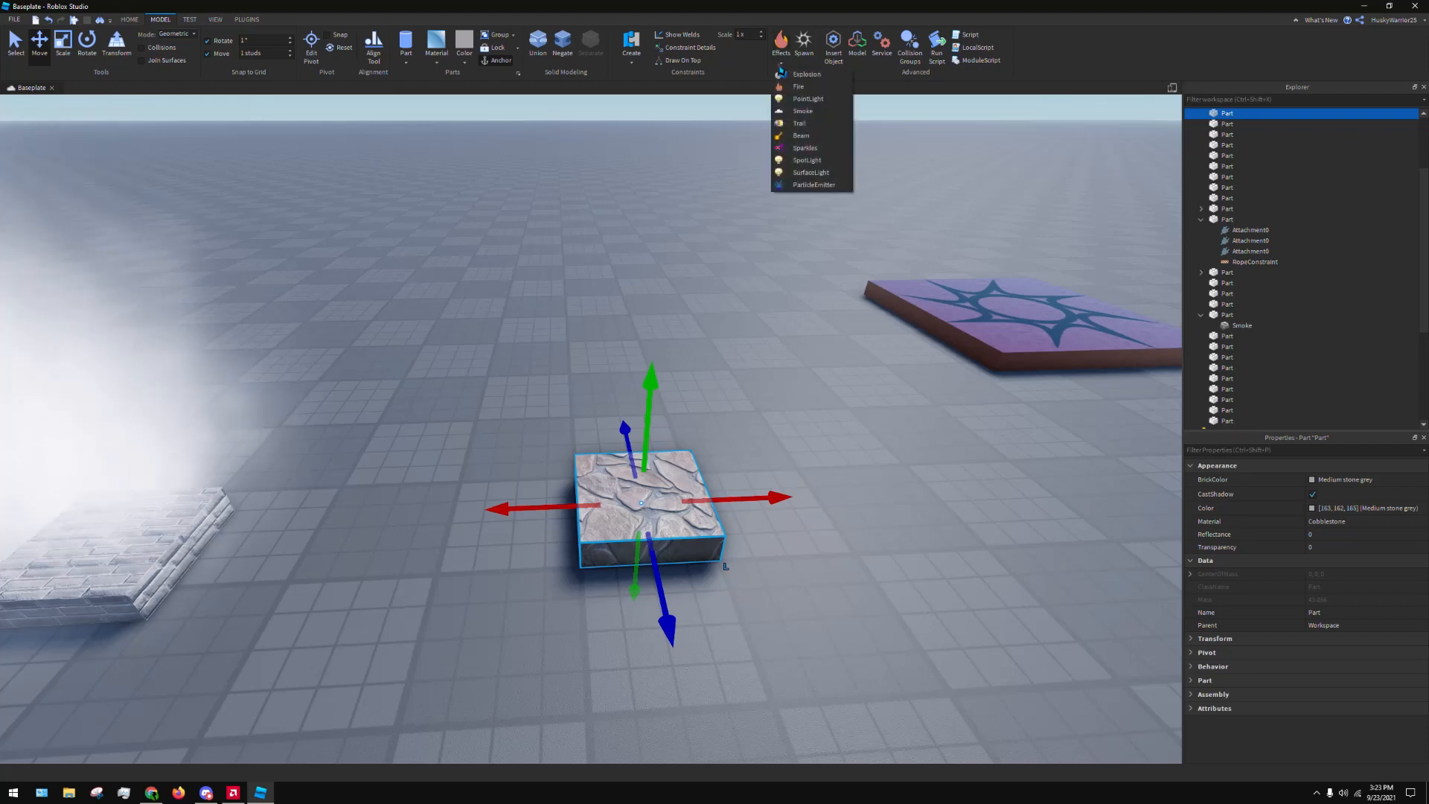
left_click(792, 148)
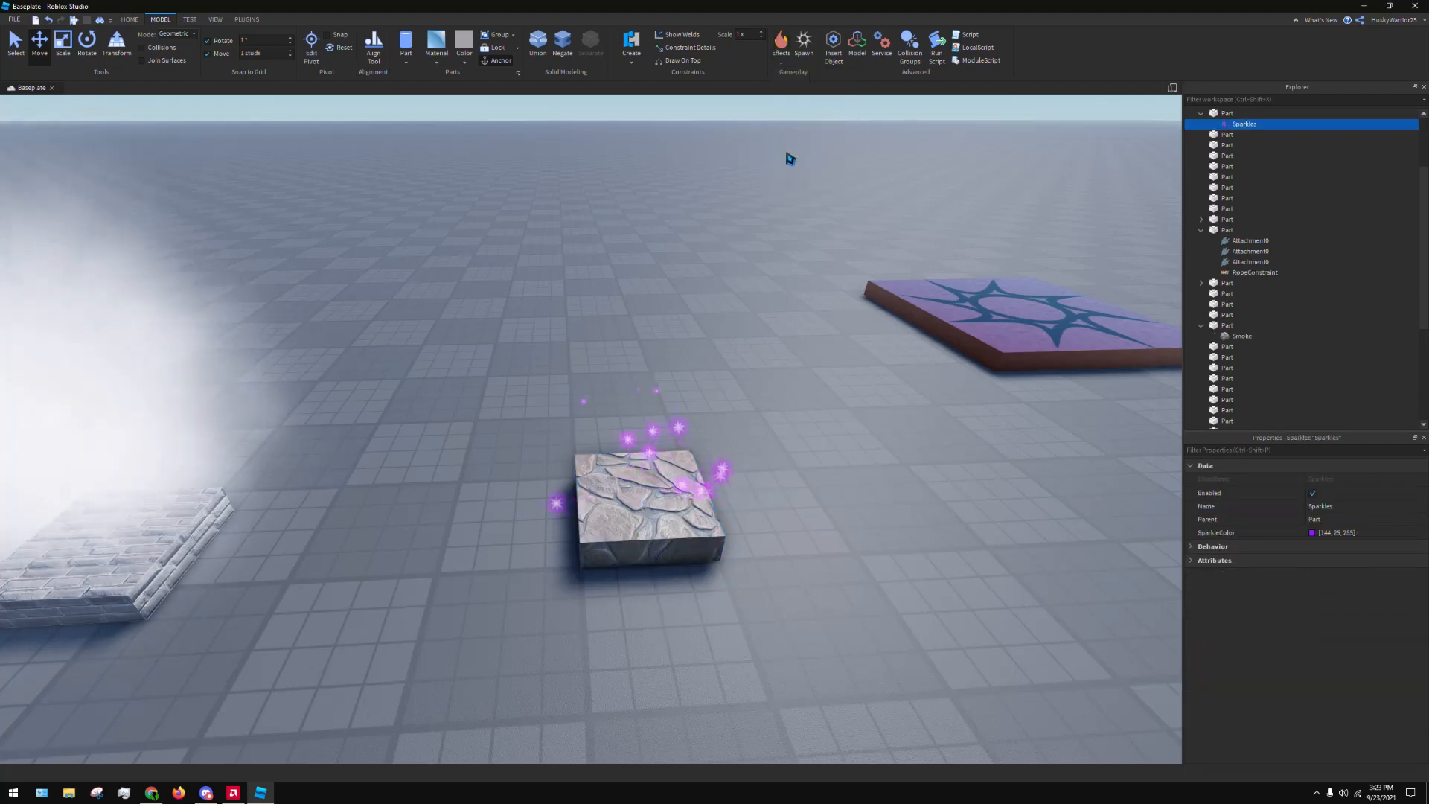
key("ctrl+z")
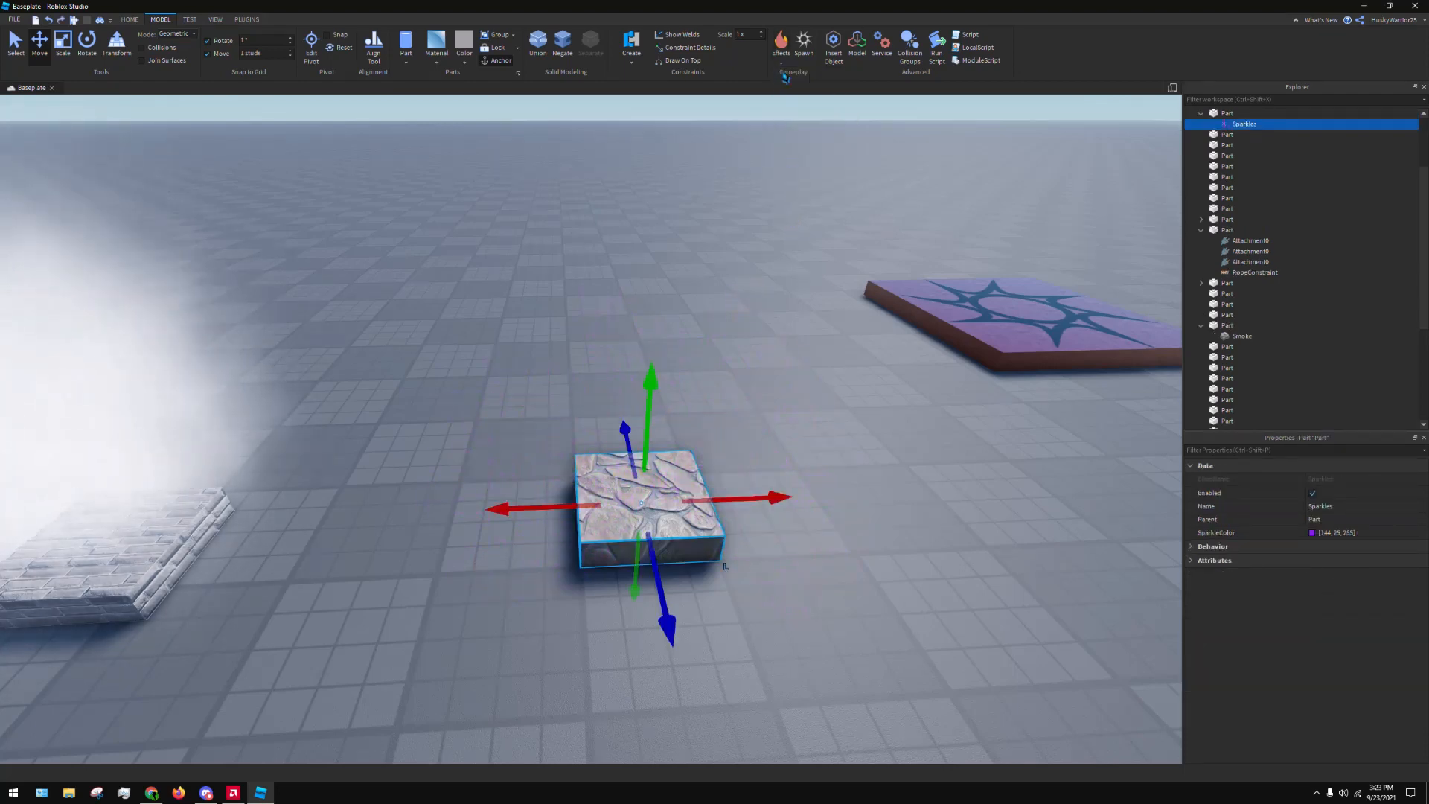
Add a ParticleEmitter to the Cobblestone part and look through its appearance, emission and motion properties
left_click(782, 66)
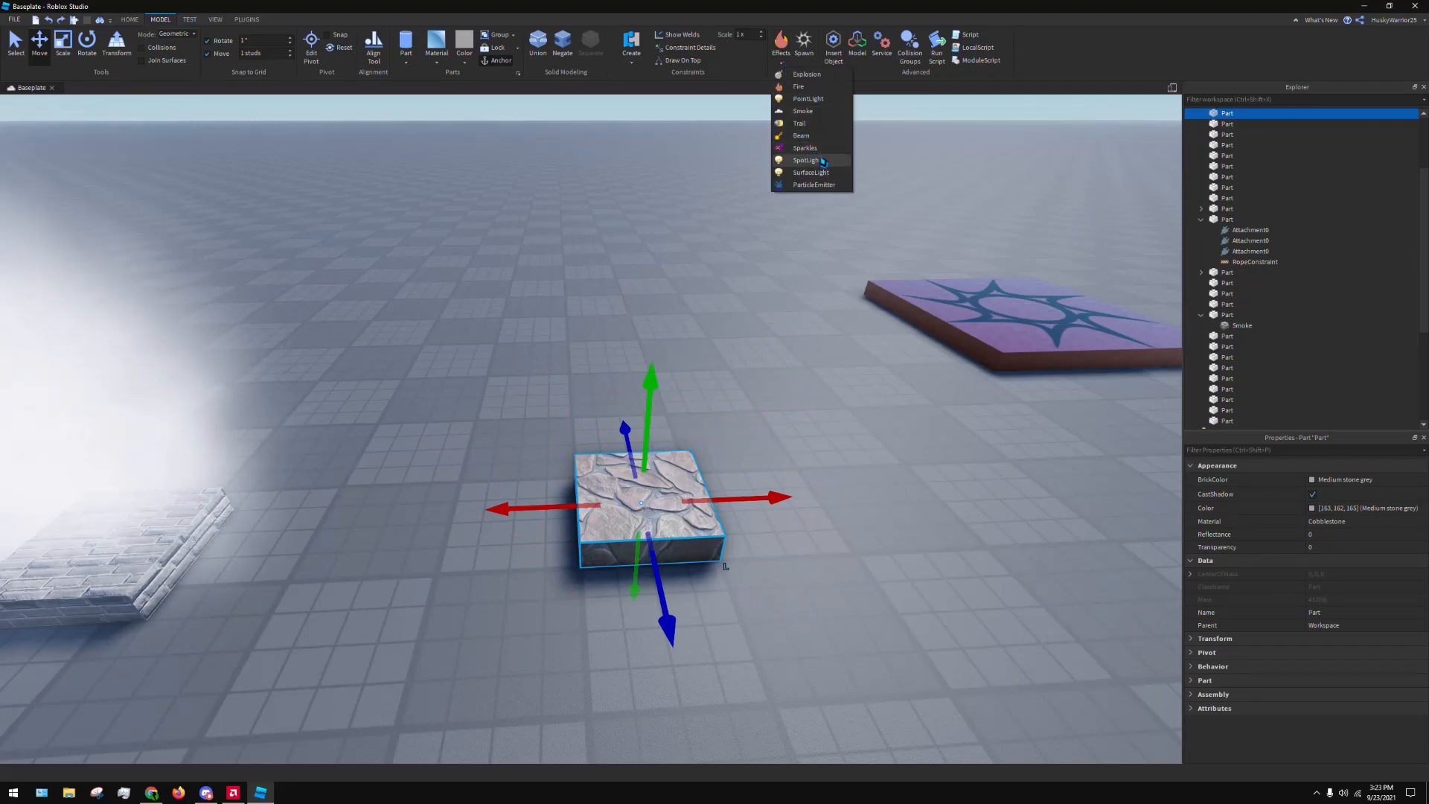
left_click(823, 188)
right_click_drag(851, 313, 851, 313)
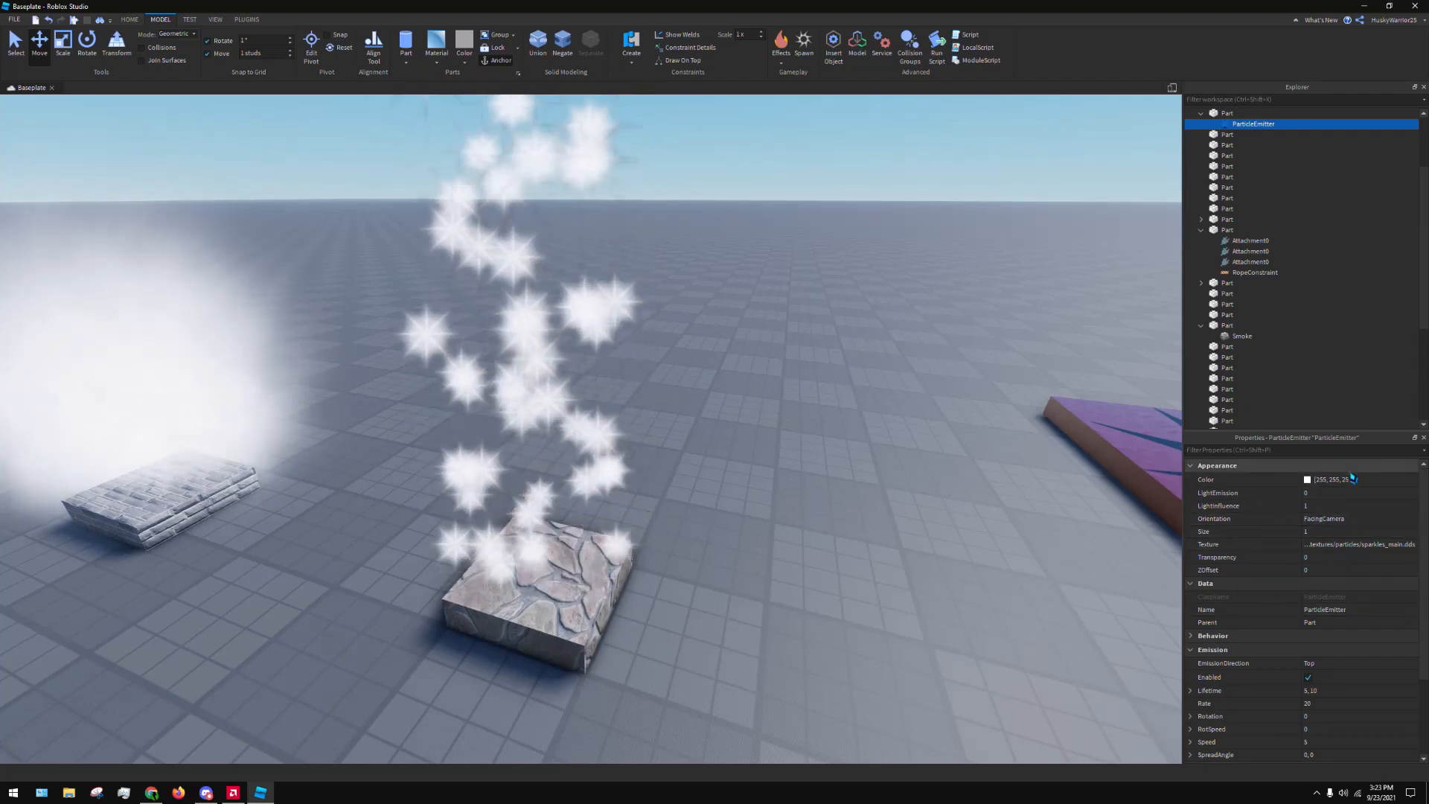
right_click_drag(938, 407, 937, 405)
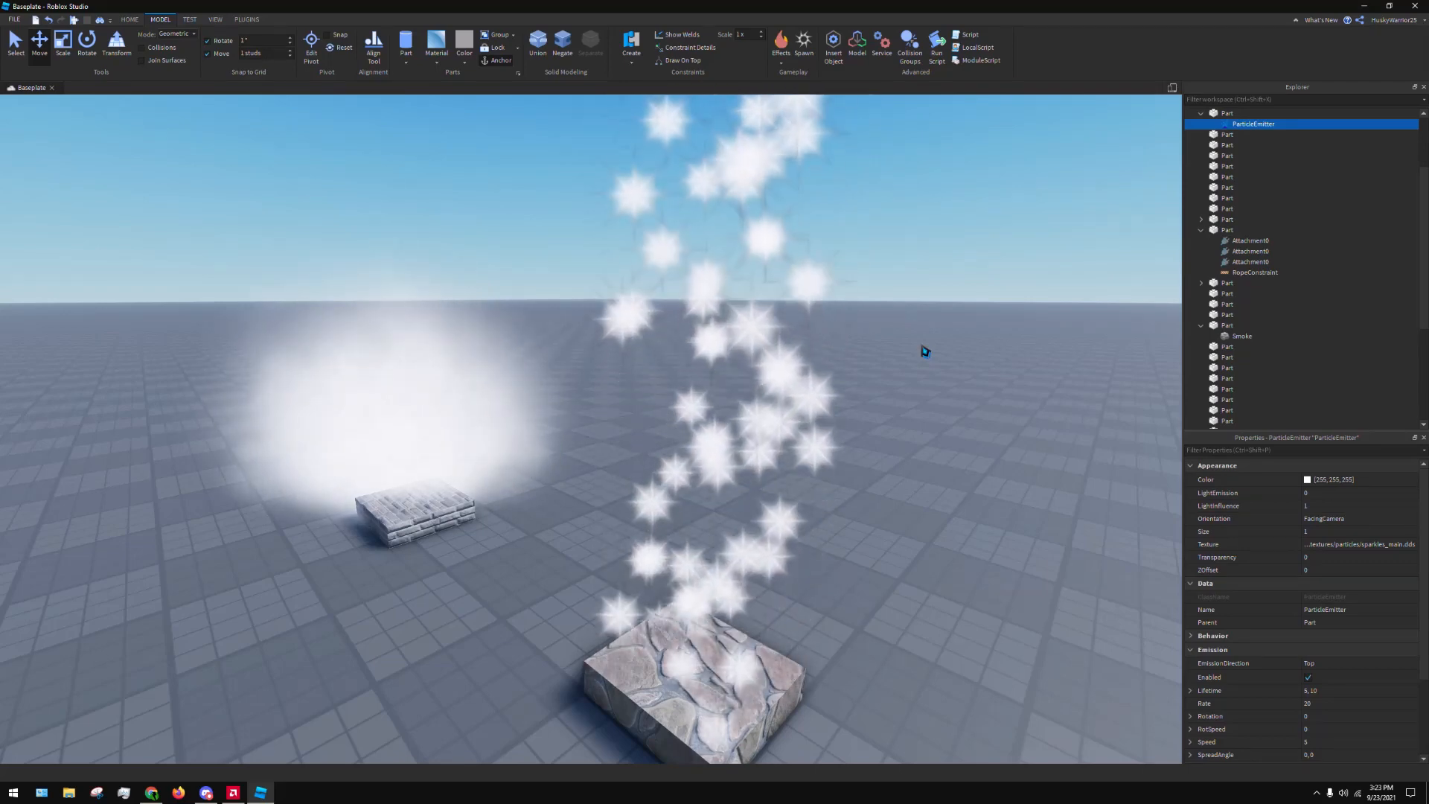
scroll(1291, 588, "down", 1)
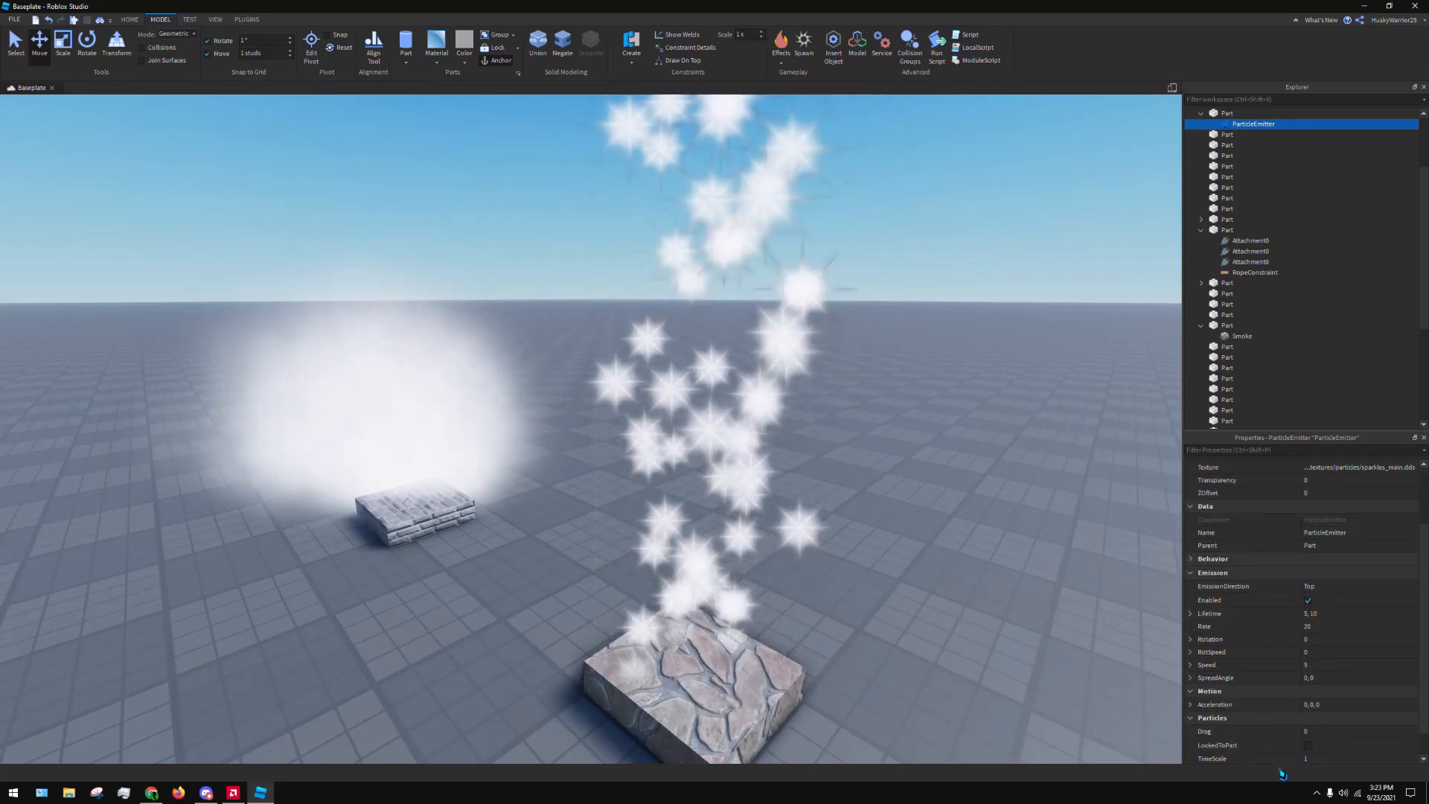
scroll(1291, 588, "up", 1)
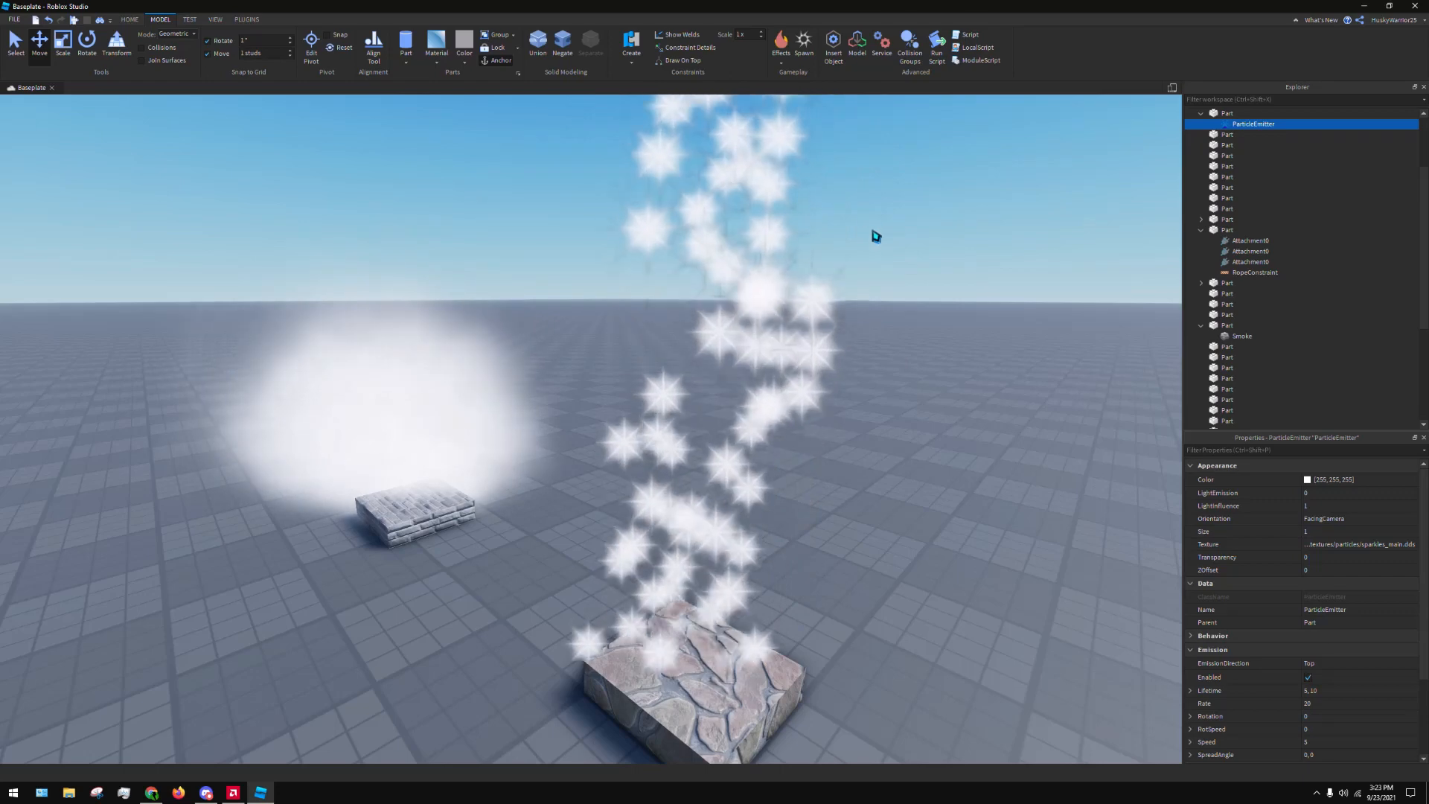
Delete the Brick part with the Smoke and the Cobblestone part with the ParticleEmitter together
right_click_drag(812, 386, 660, 448)
scroll(661, 448, "down", 5)
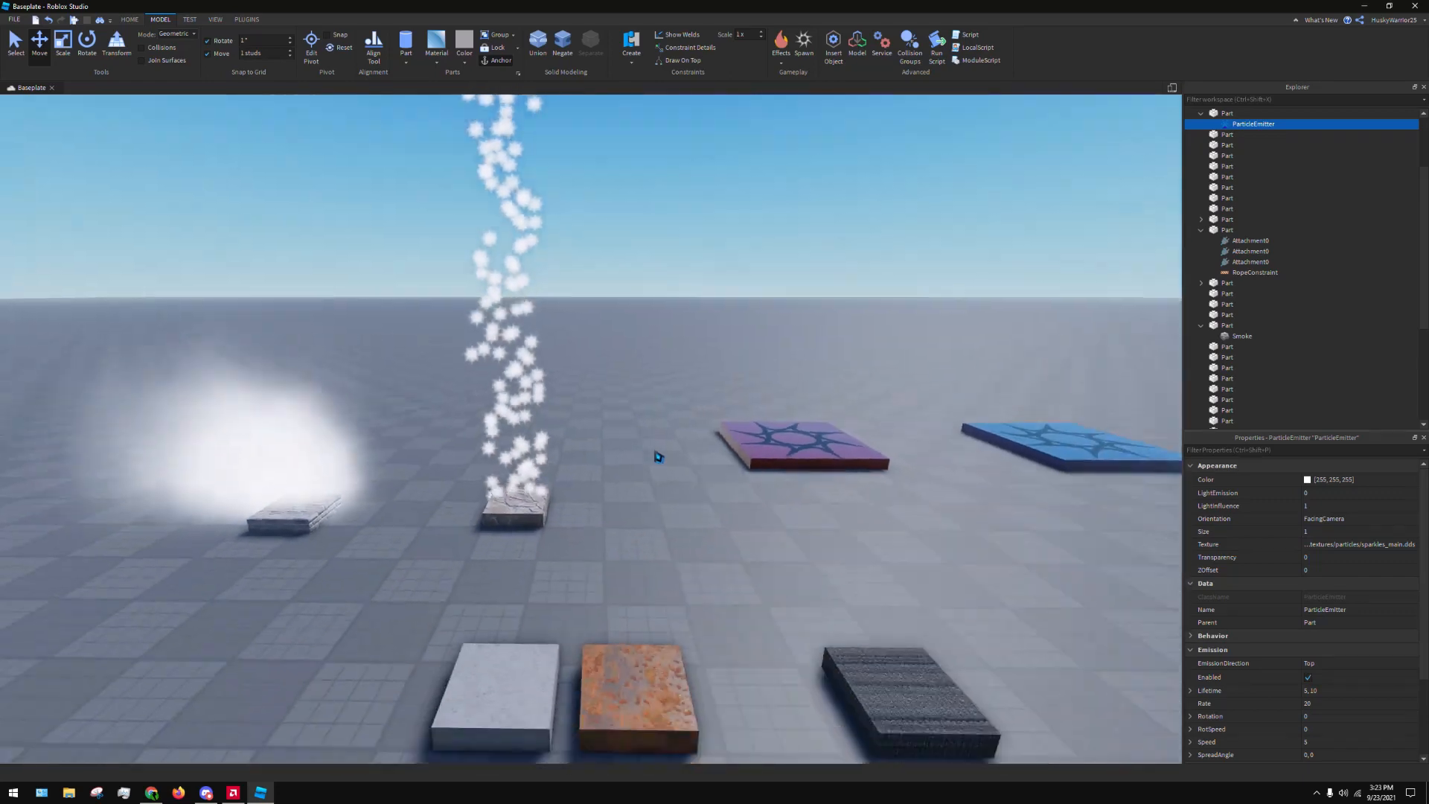
left_click_drag(293, 399, 574, 513)
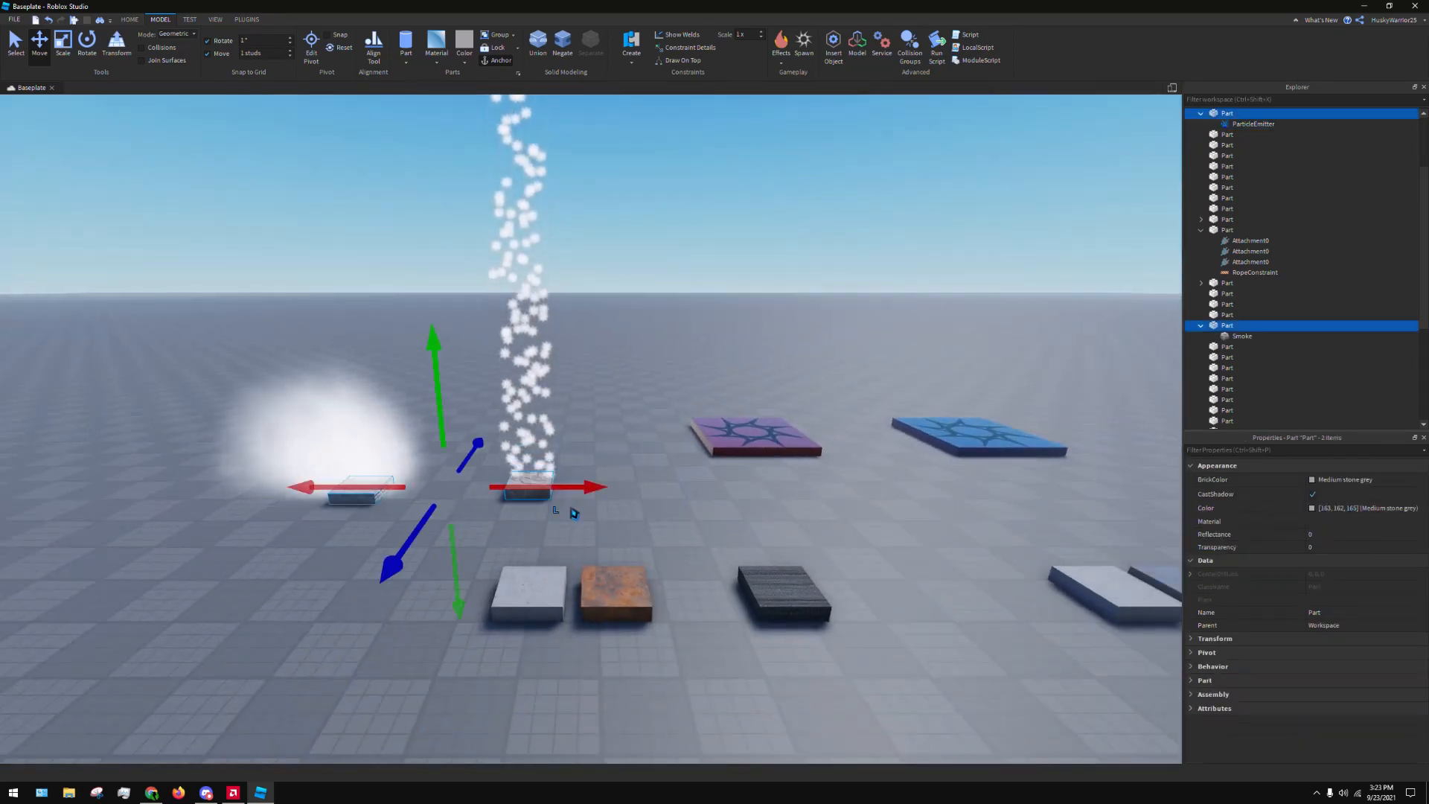
key("Delete")
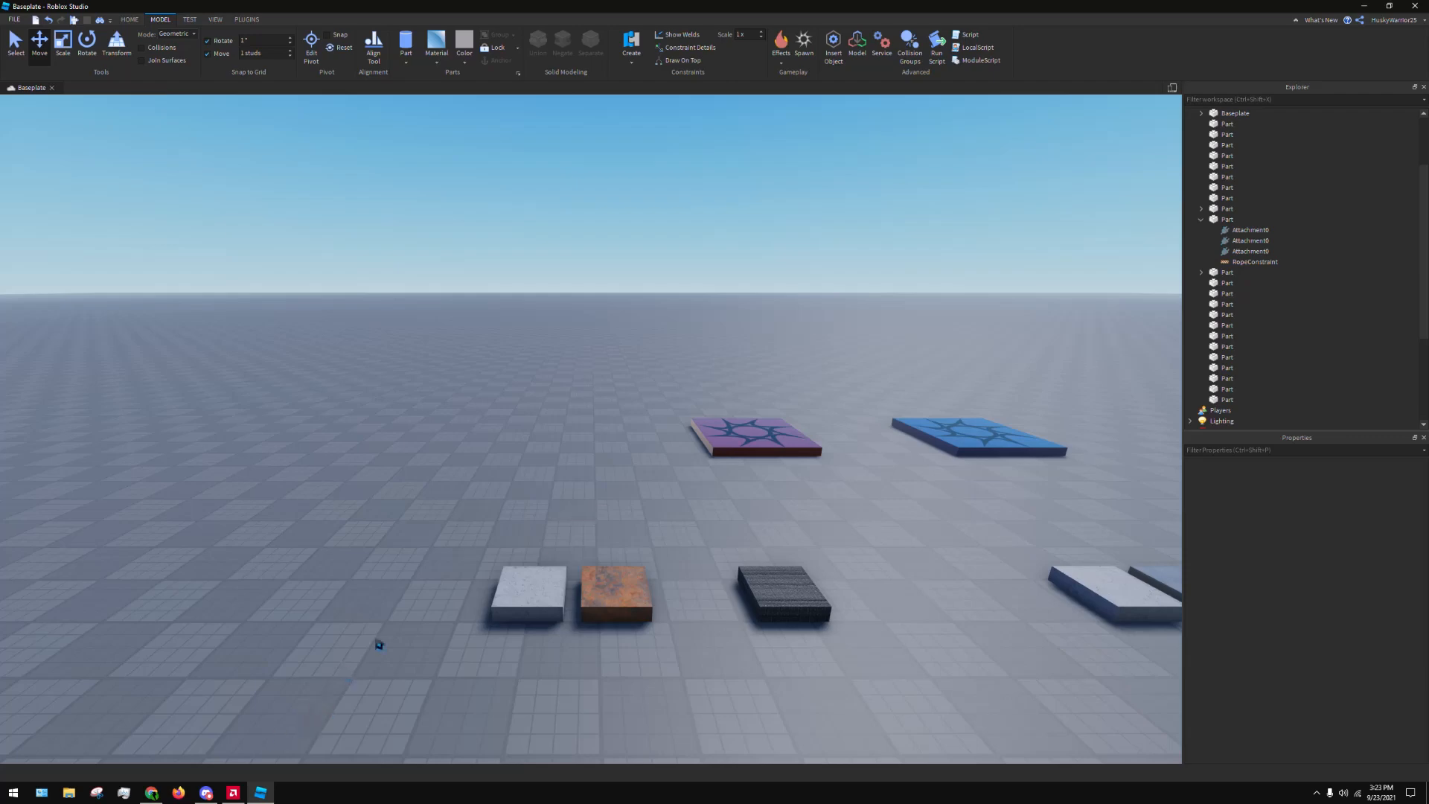
right_click_drag(537, 527, 558, 548)
scroll(556, 536, "down", 3)
scroll(590, 555, "down", 4)
scroll(558, 549, "up", 4)
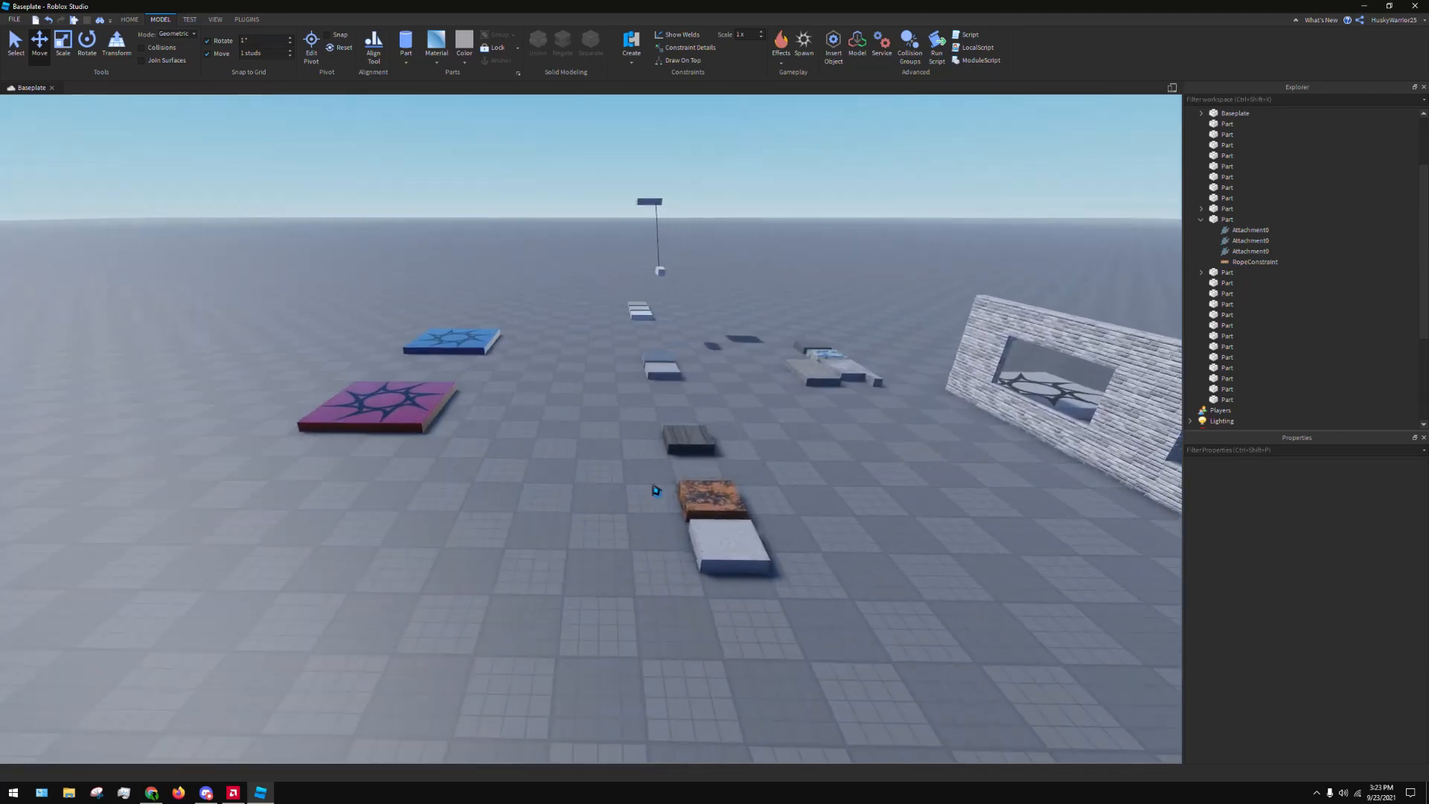
key("d")
scroll(668, 482, "up", 3)
scroll(666, 465, "down", 2)
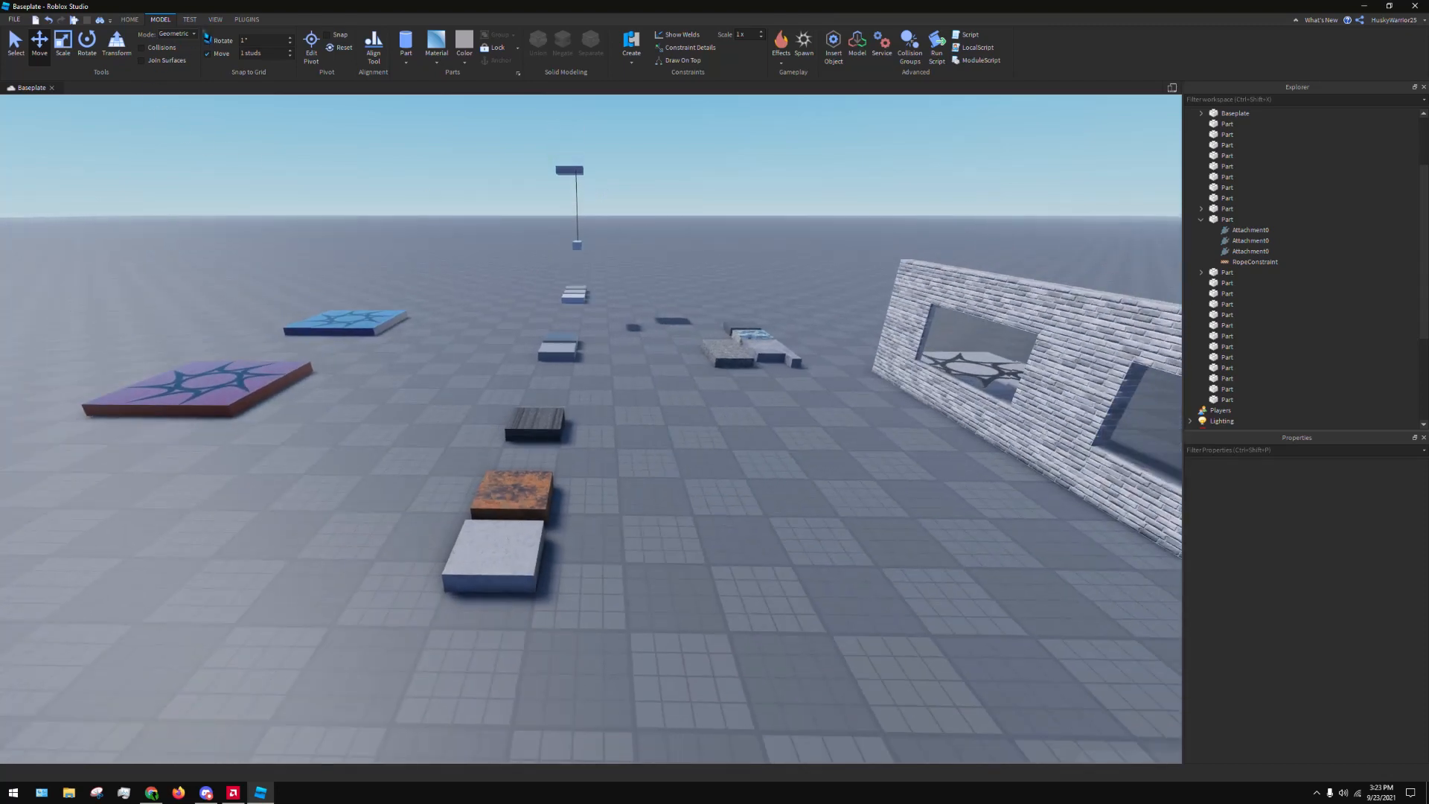
Start a Local Server test with 2 Players
left_click(190, 20)
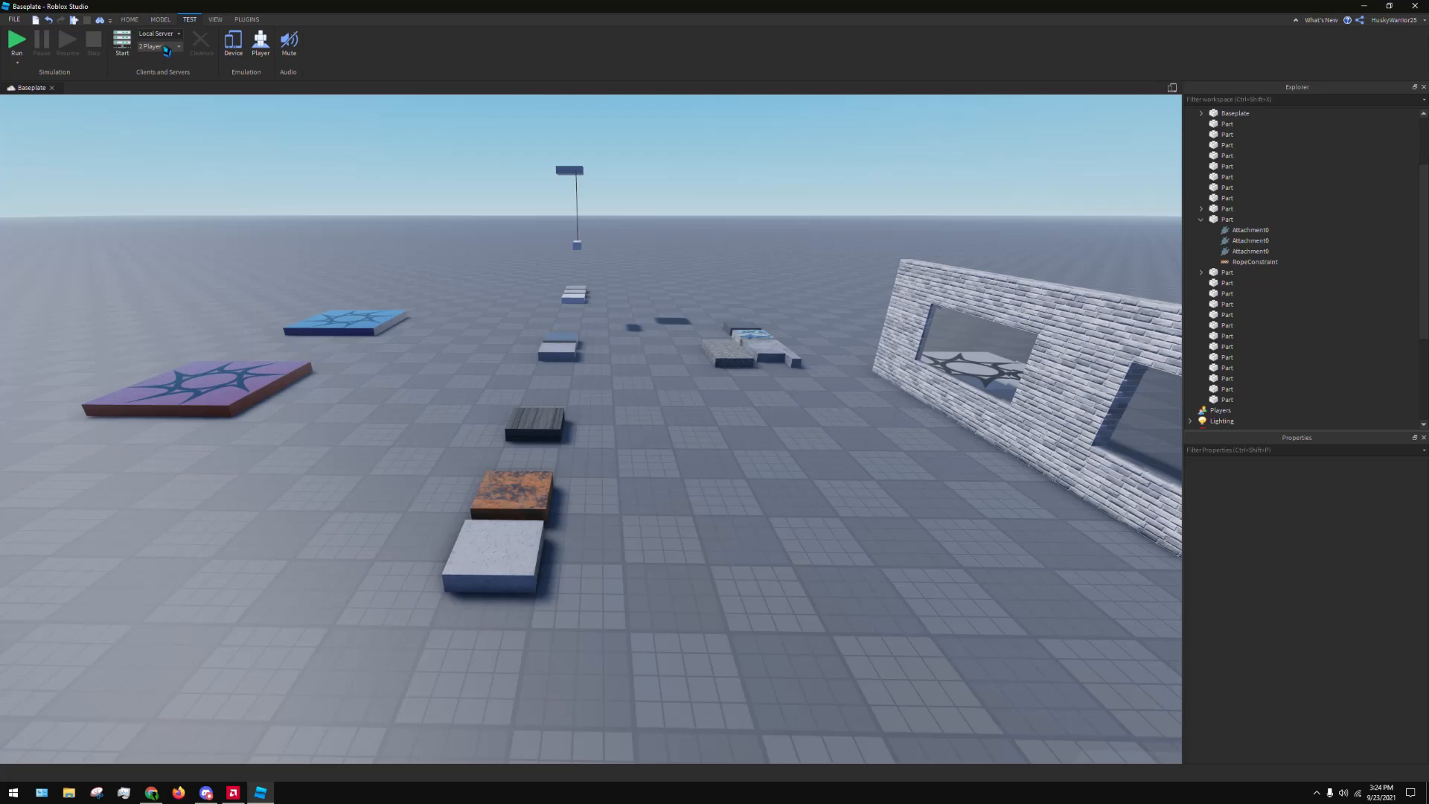
left_click(123, 43)
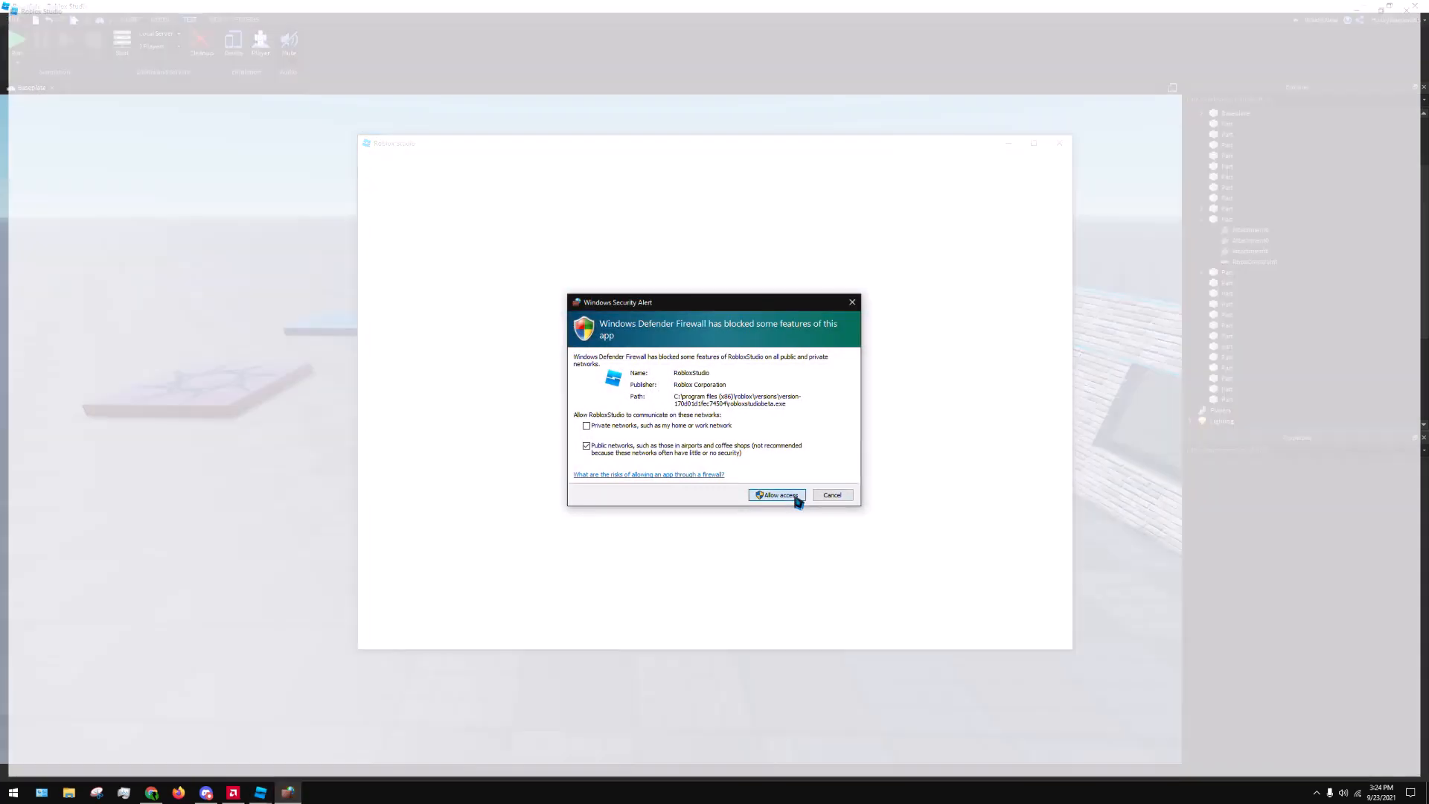
Allow Roblox Studio through the Windows firewall and maximize the Server window without its Studio+ panel
left_click(794, 496)
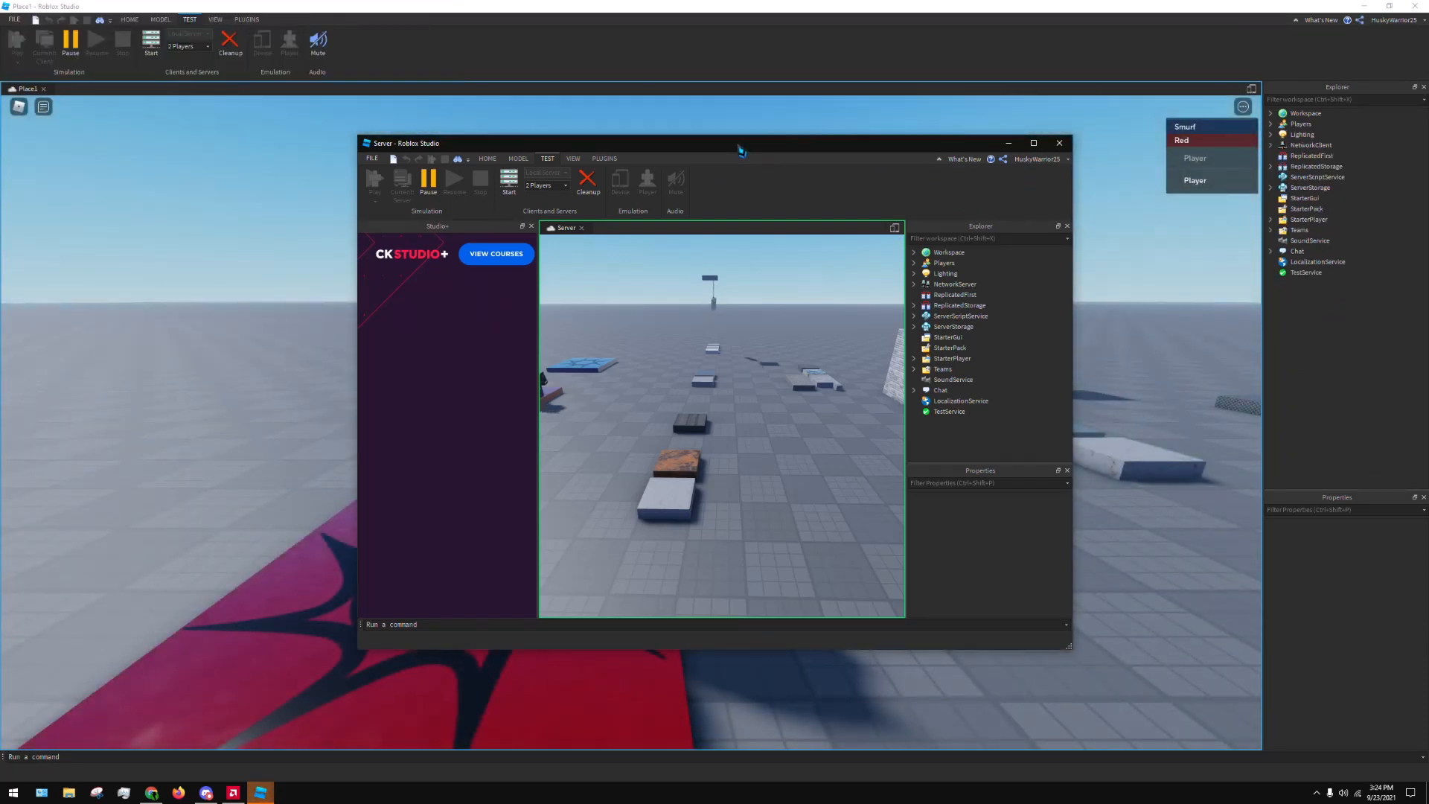
left_click(531, 226)
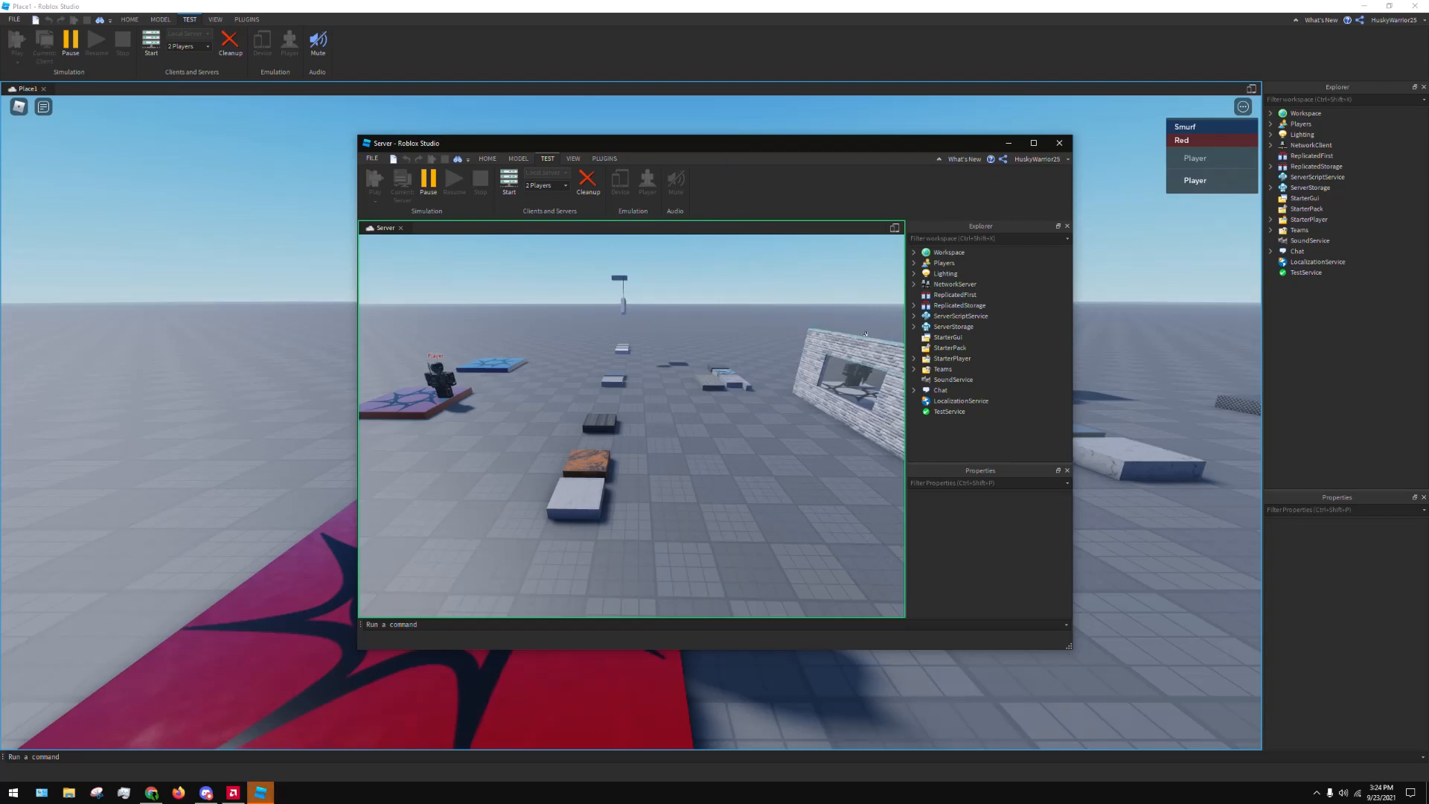
left_click_drag(764, 153, 840, 198)
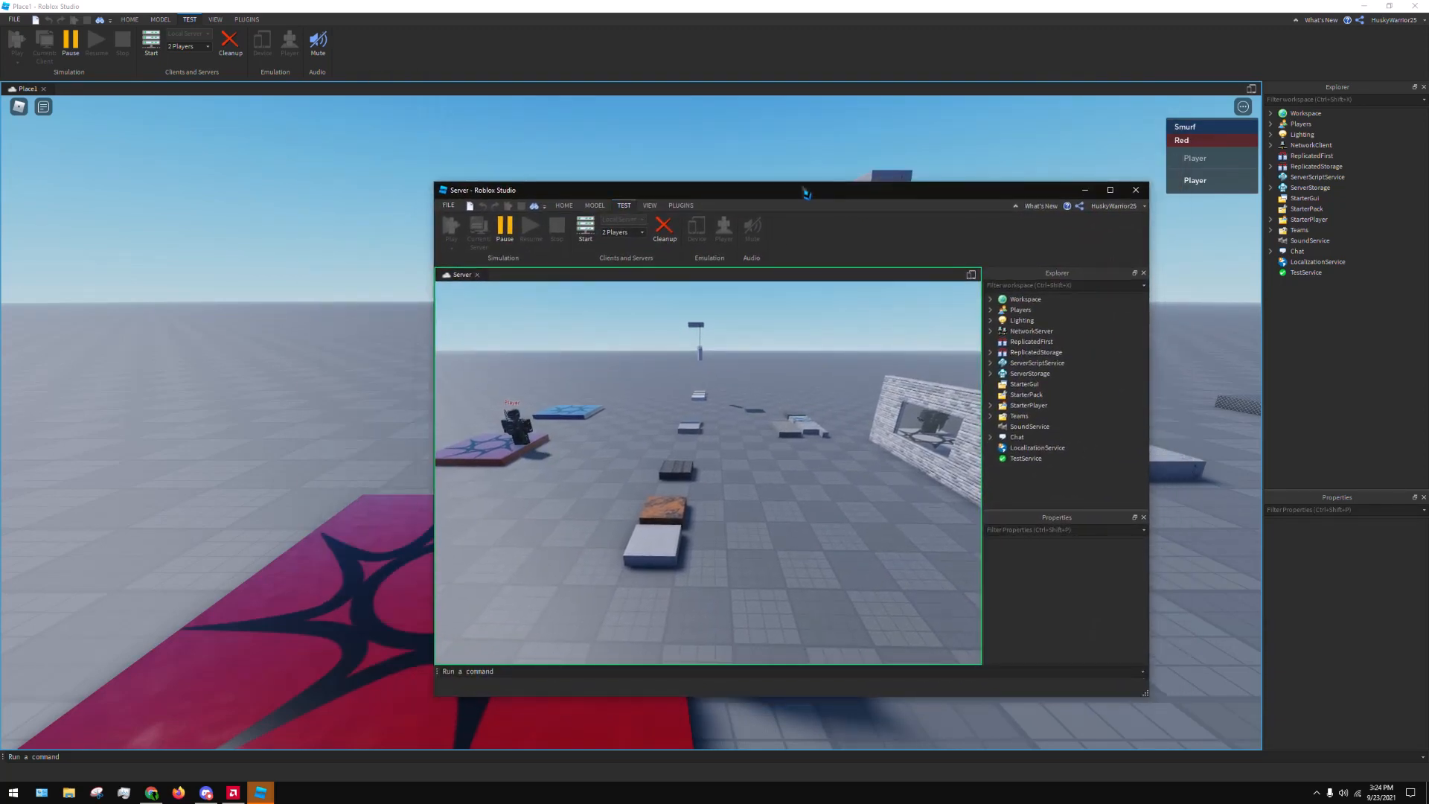
left_click(1111, 190)
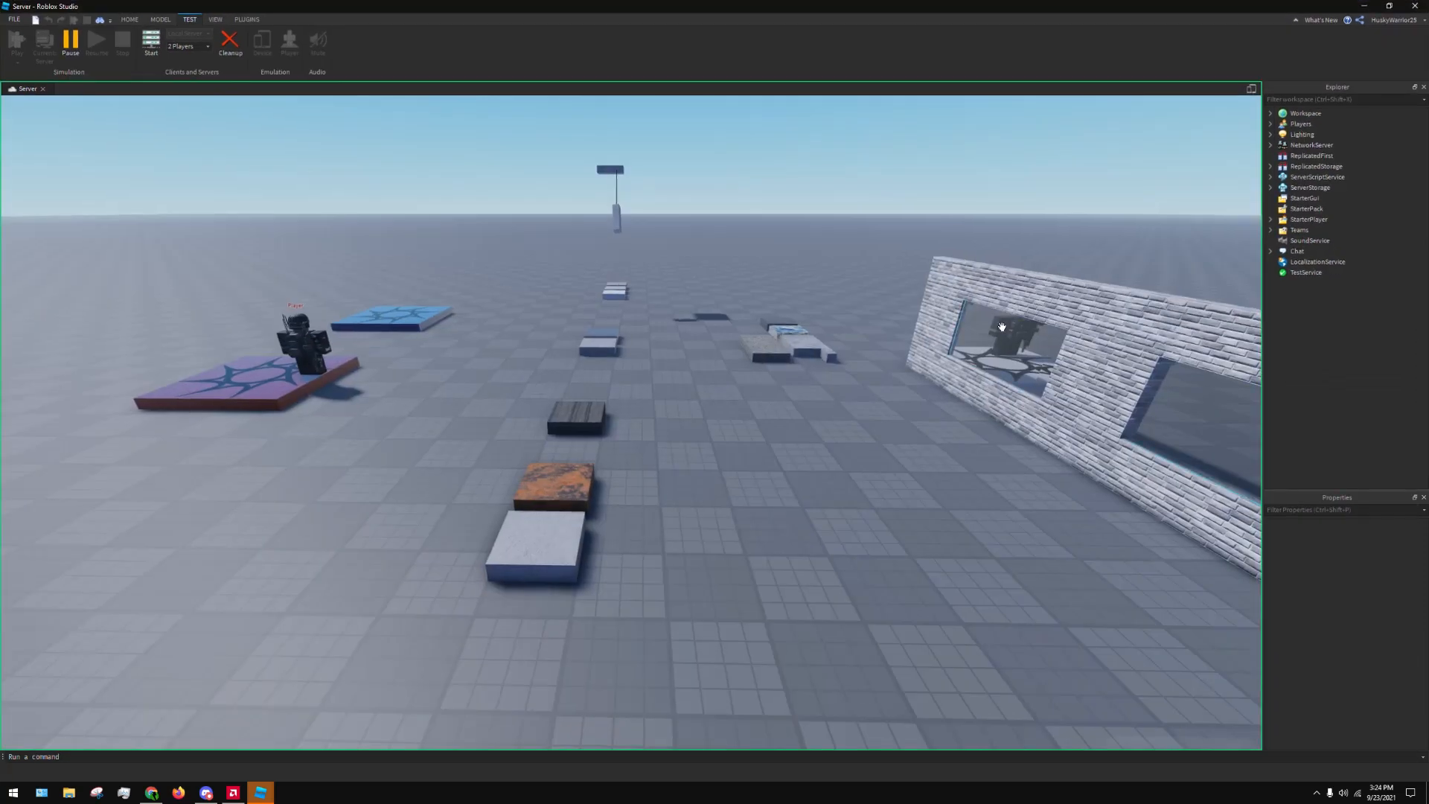
Examine the server's view of both characters on the white and red spawns, the brick wall and the sample parts
right_click_drag(998, 323, 994, 324)
right_click_drag(548, 298, 711, 328)
key("d")
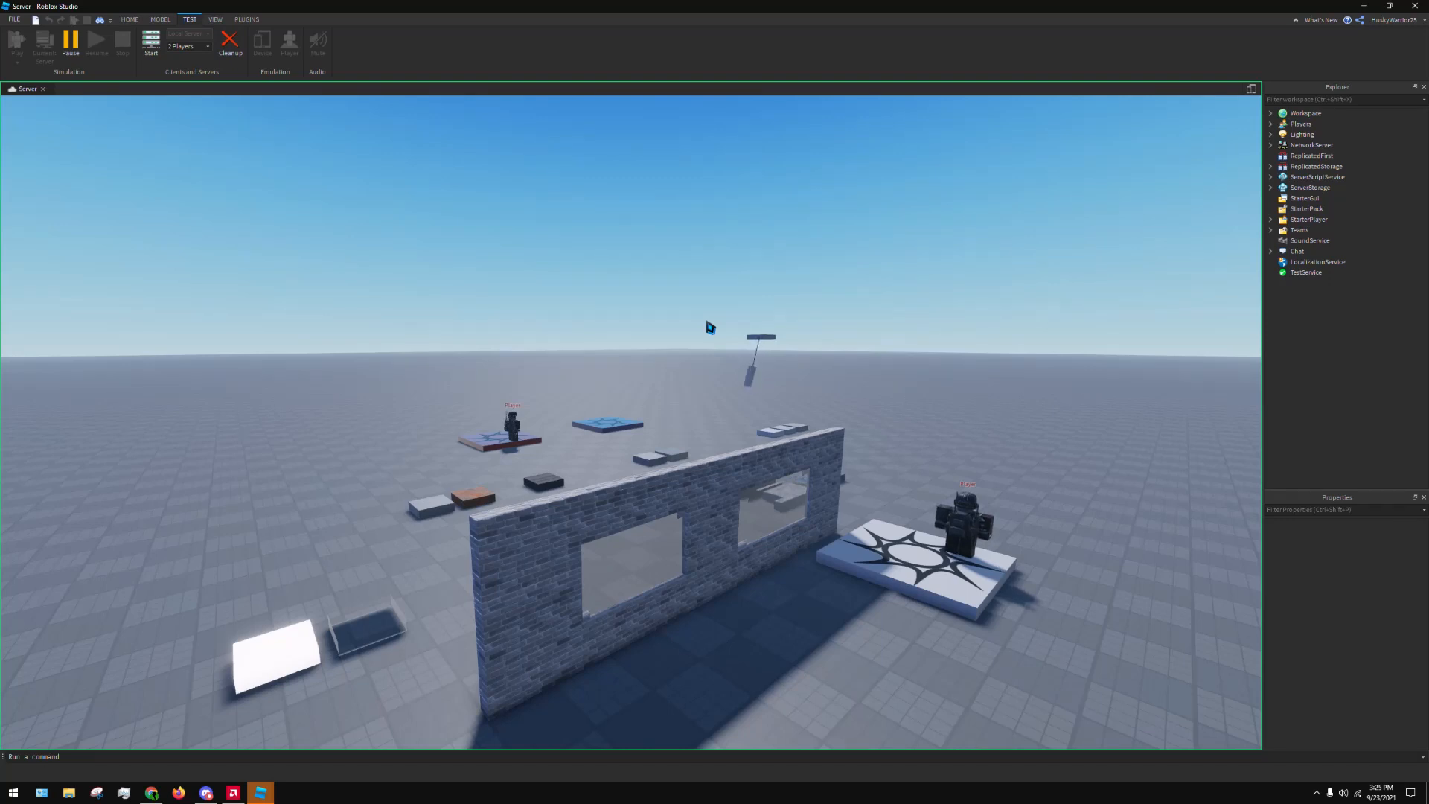
right_click_drag(756, 354, 522, 477)
key("w")
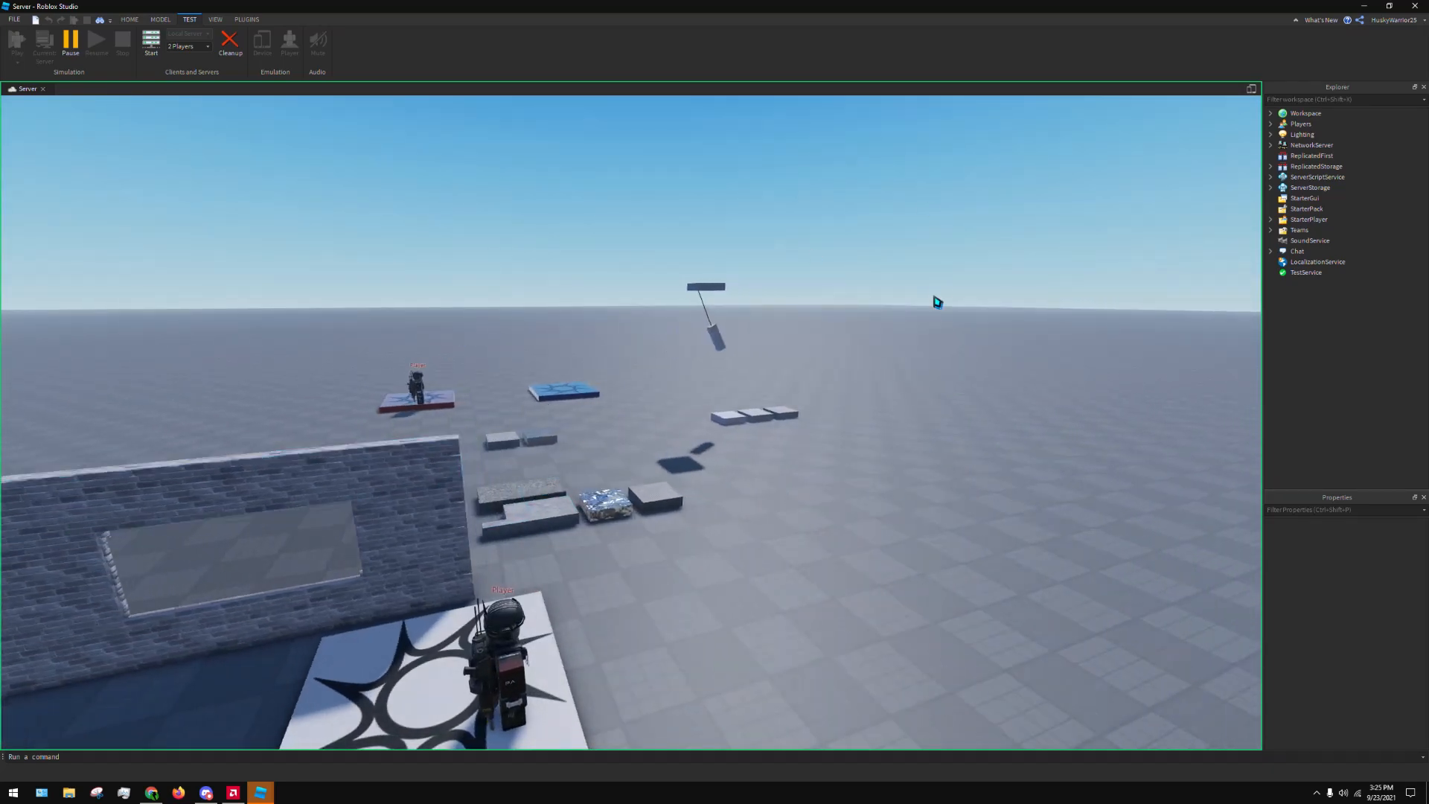
right_click_drag(934, 303, 945, 290)
right_click_drag(835, 224, 781, 117)
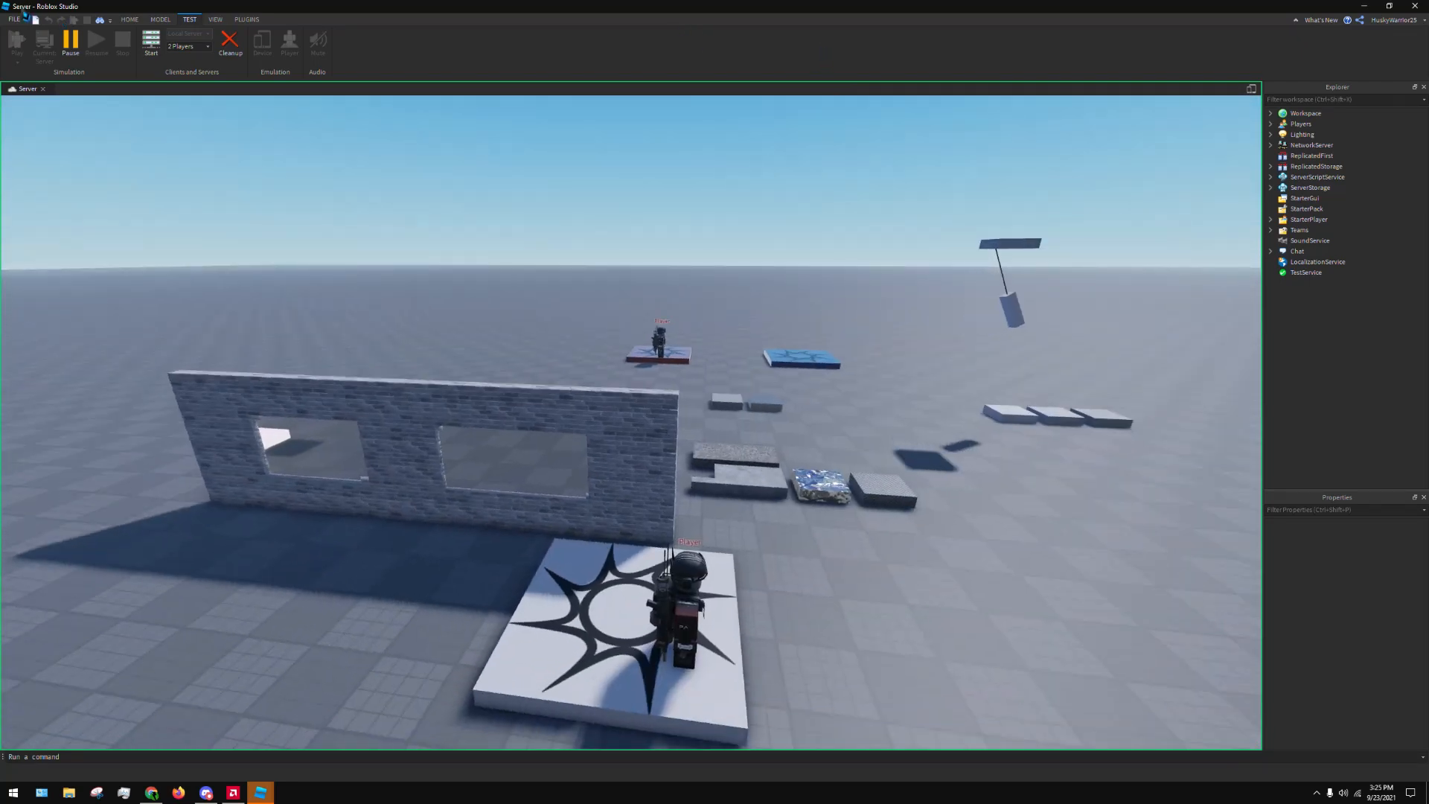
right_click_drag(752, 322, 747, 323)
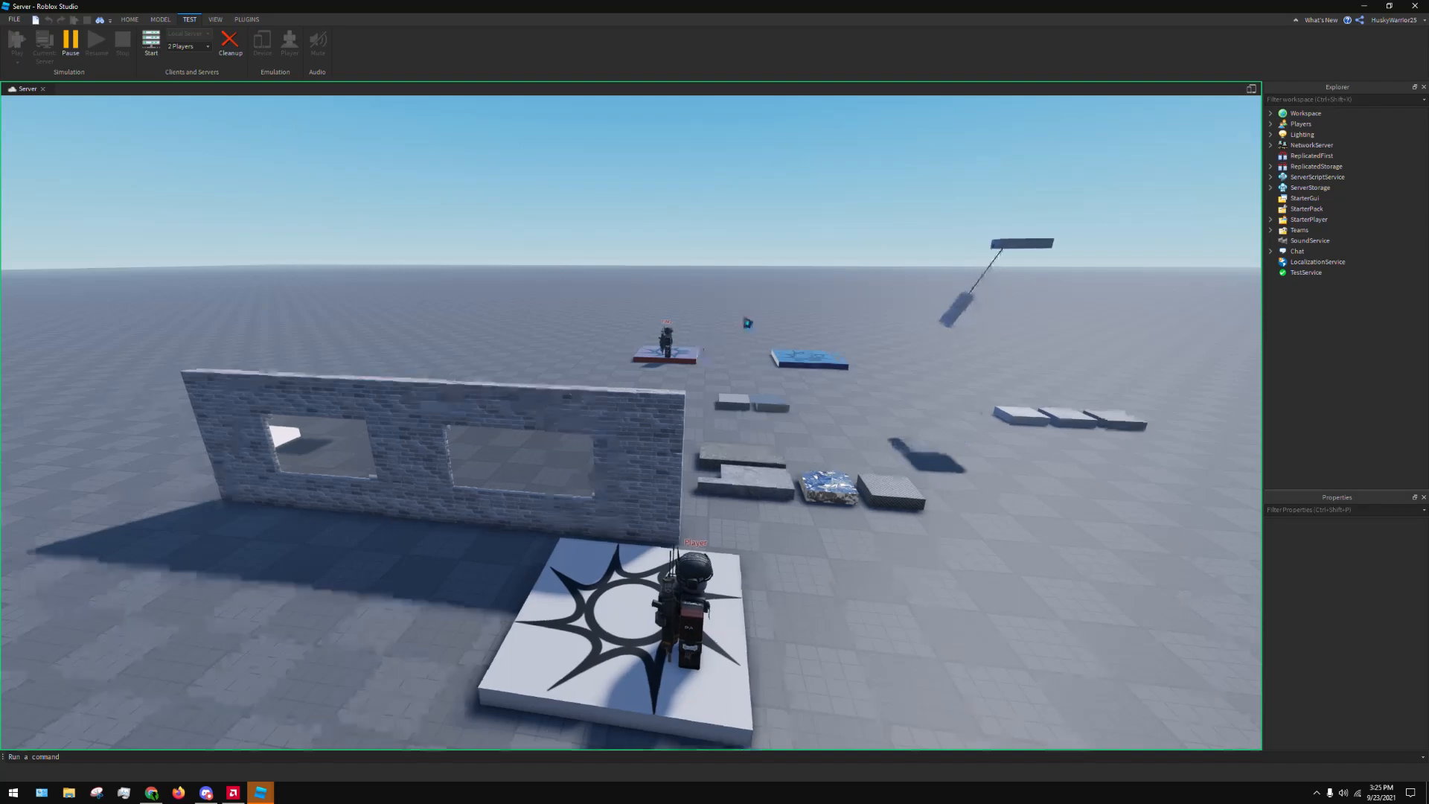
right_click_drag(963, 293, 966, 297)
key("w")
key("d")
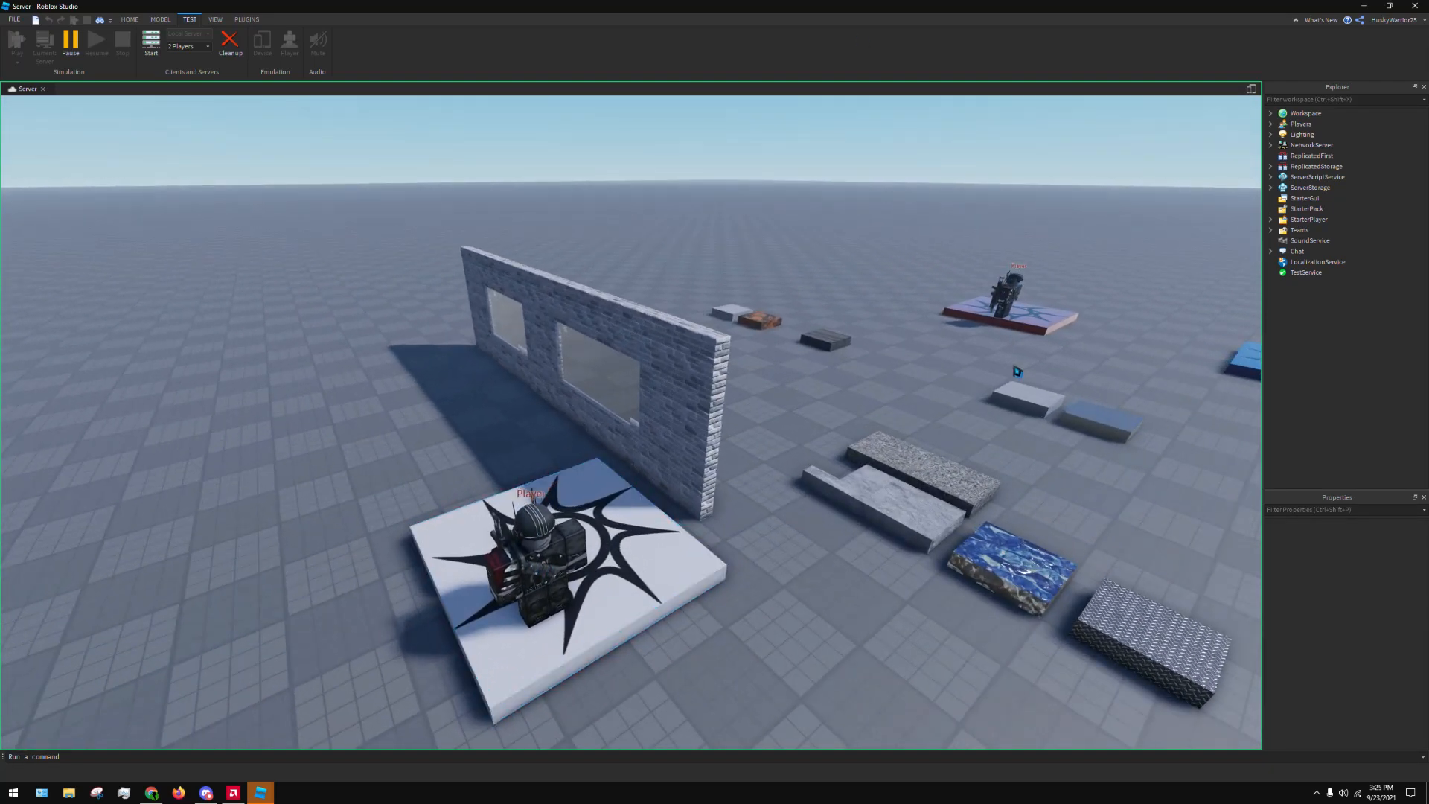
key("w")
key("d")
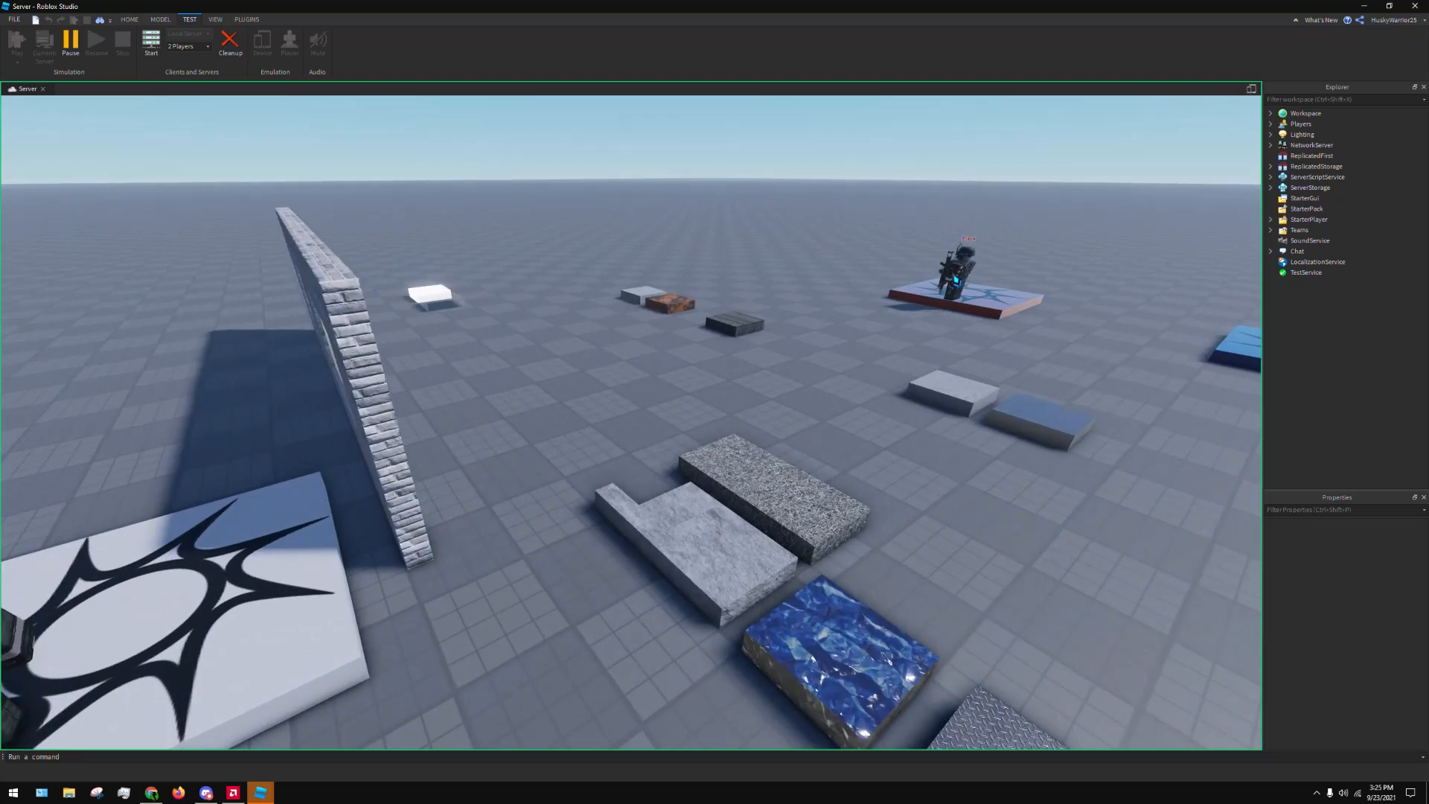
right_click_drag(683, 508, 638, 482)
key("s")
key("d")
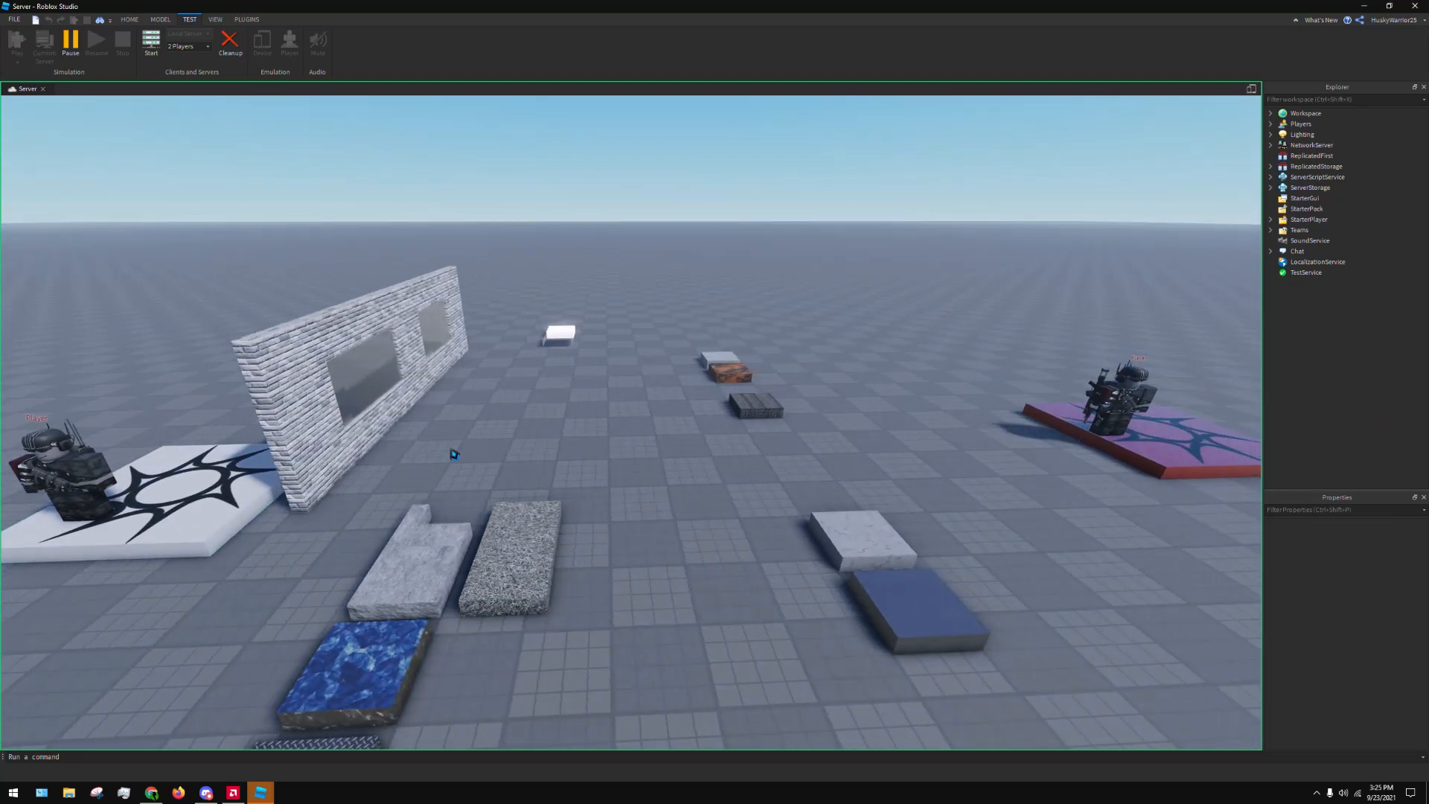
key("s")
right_click_drag(450, 453, 465, 376)
key("d")
right_click_drag(878, 302, 906, 293)
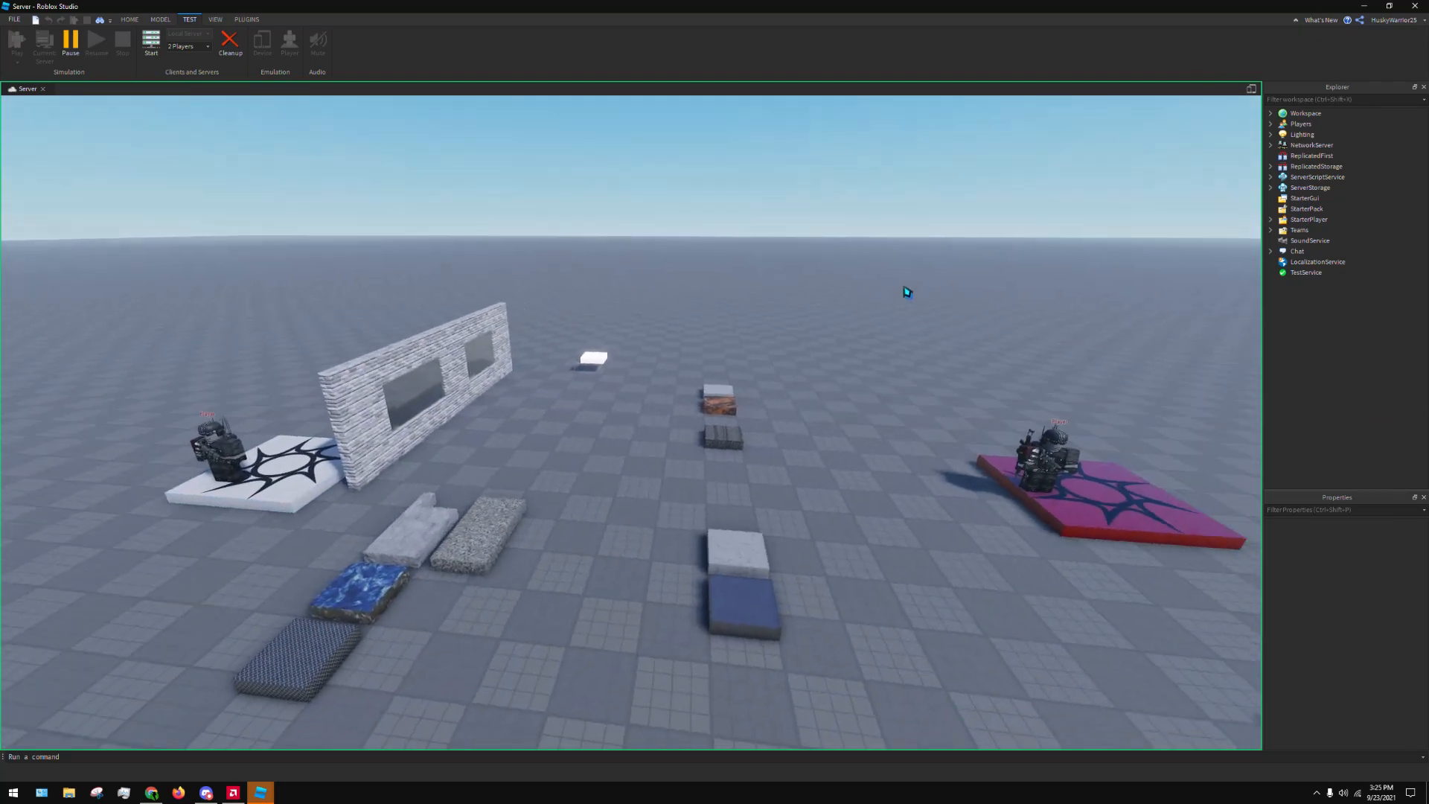
Inspect the character on the red spawn up close from several sides in the server view
key("s")
right_click_drag(1011, 382, 841, 513)
key("d")
key("a")
key("w")
key("d")
key("w")
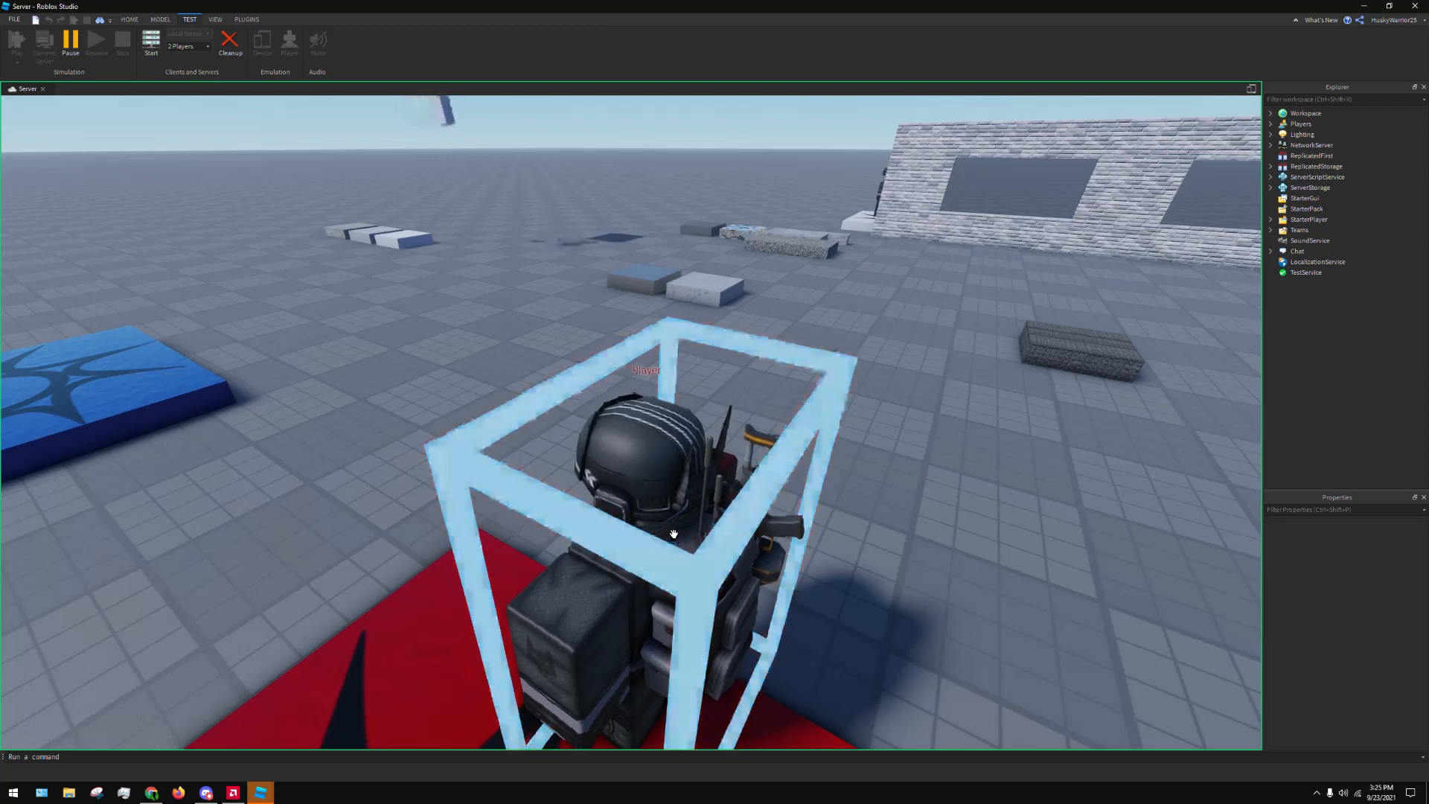
right_click_drag(674, 534, 712, 527)
key("a")
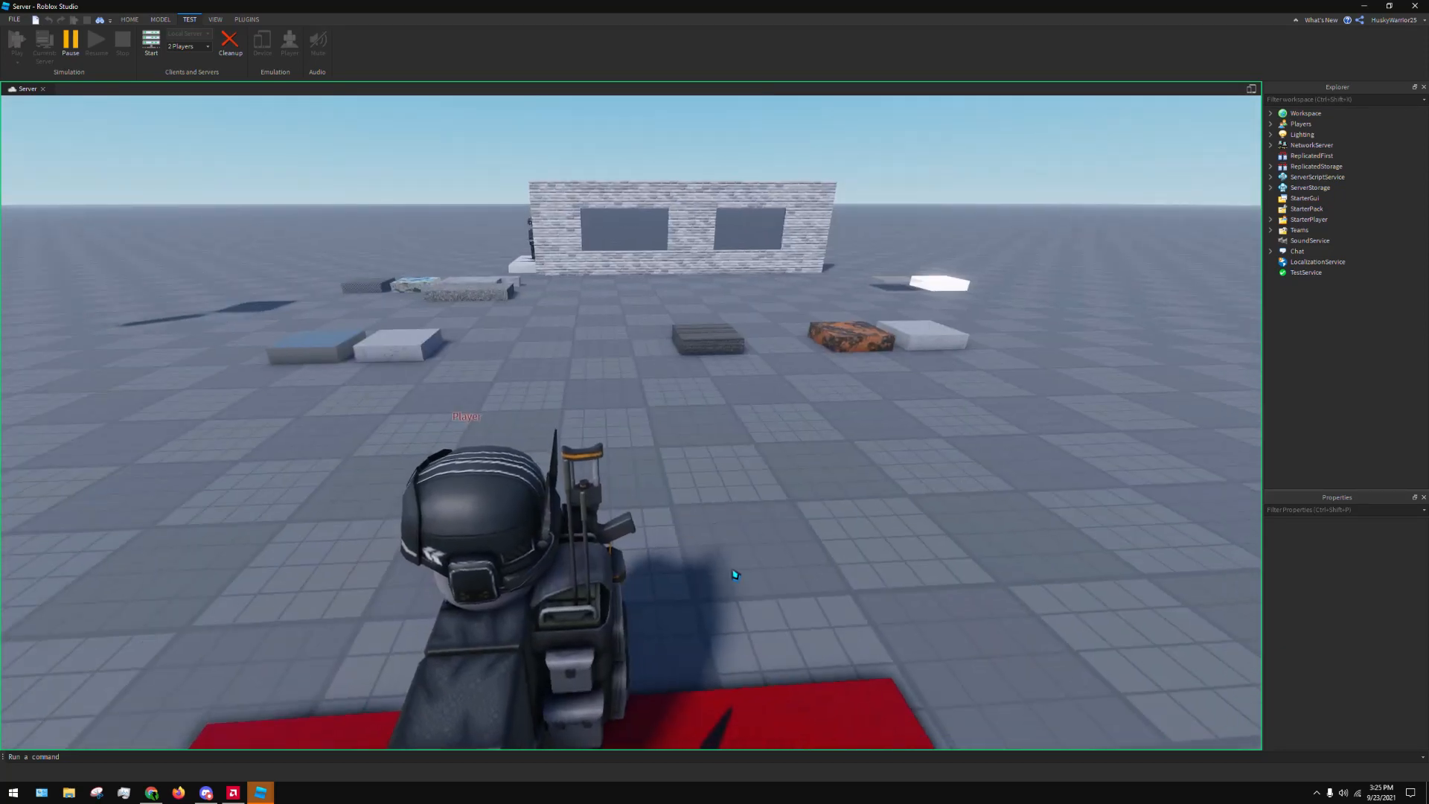
key("a")
key("s")
key("w")
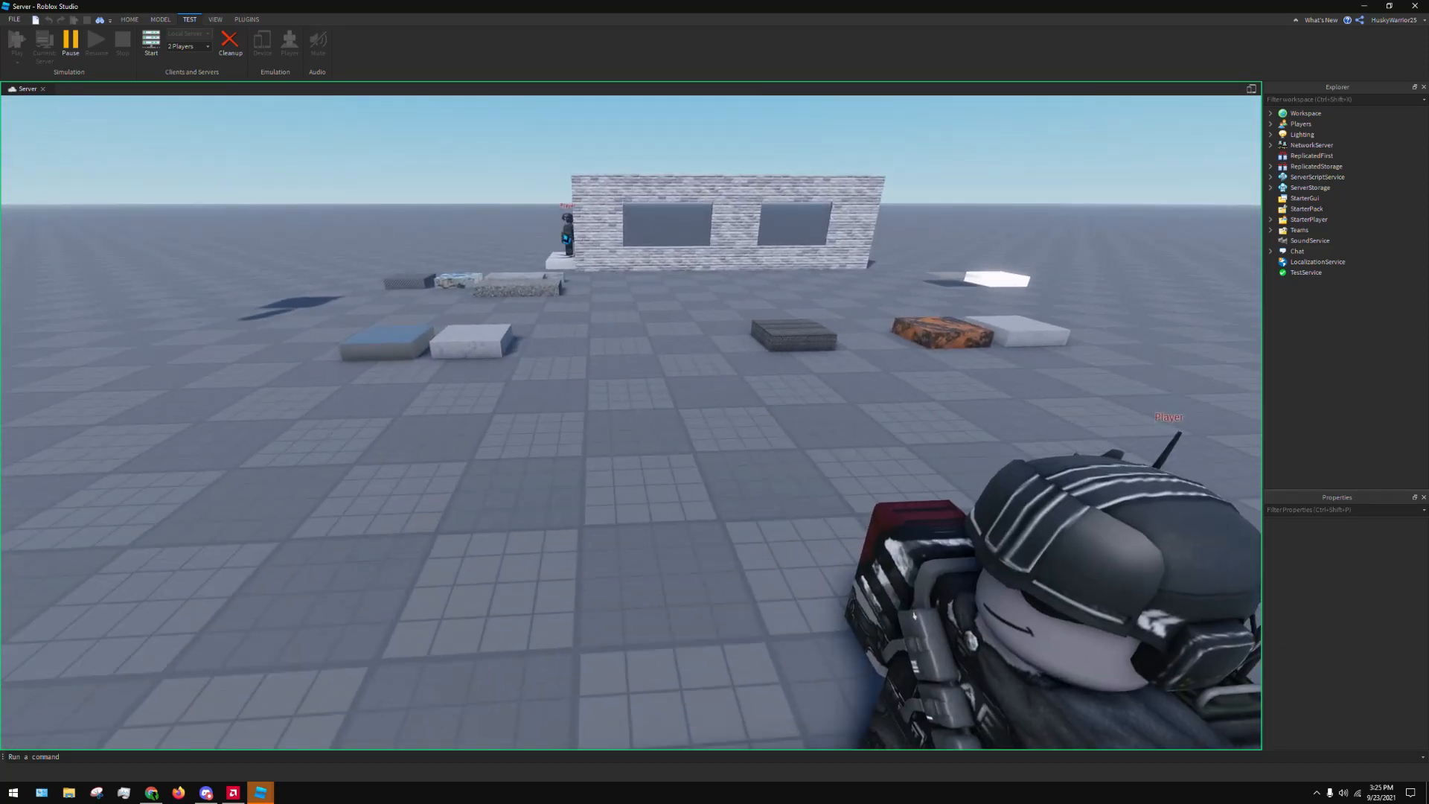
key("a")
right_click_drag(689, 469, 562, 469)
key("s")
key("a")
key("w")
key("a")
key("s")
key("w")
Fly the server camera across the place to view the white spawn, the brick wall and both players together
right_click_drag(723, 465, 832, 447)
key("w")
key("d")
key("w")
key("w")
key("a")
key("w")
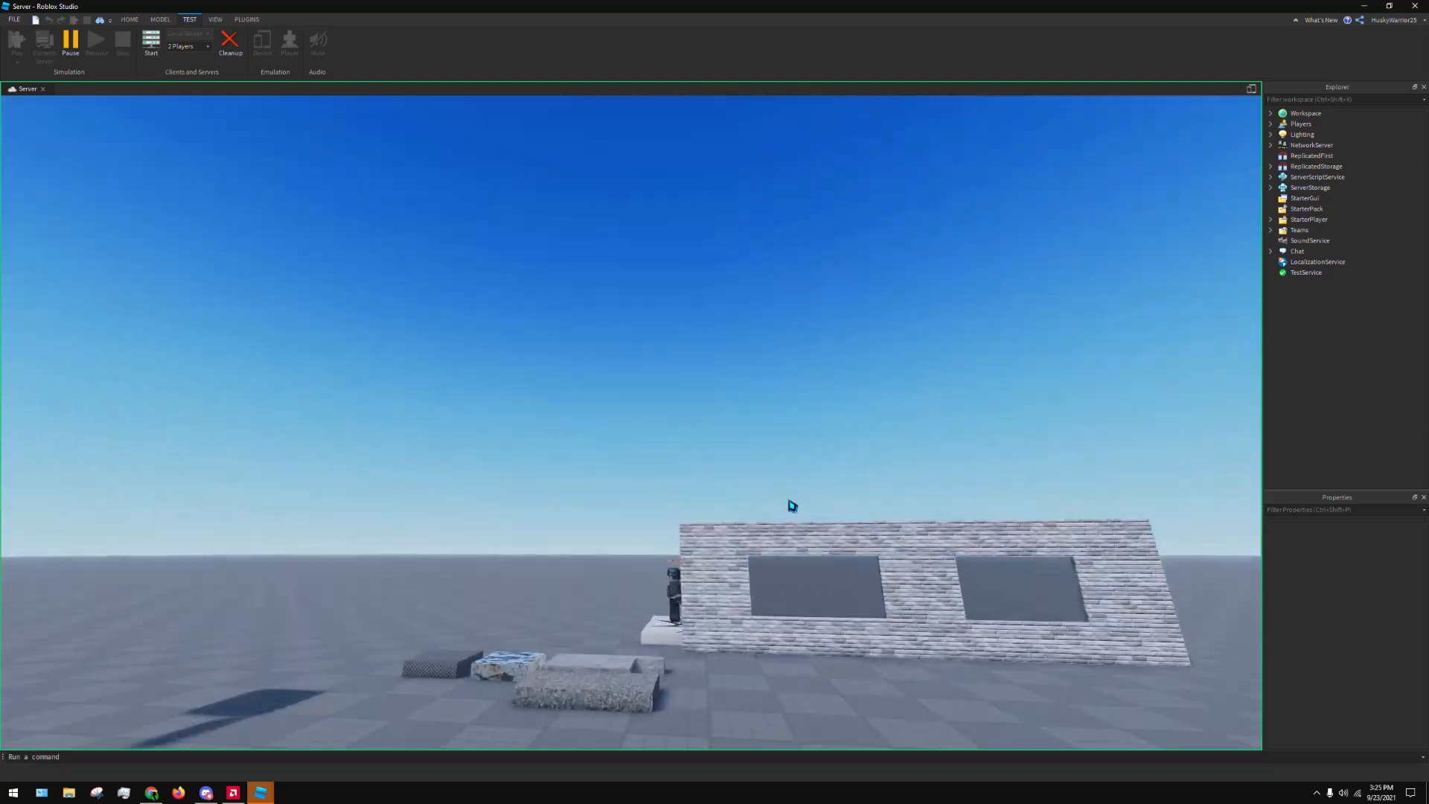
right_click_drag(791, 504, 738, 468)
key("w")
key("d")
key("w")
key("s")
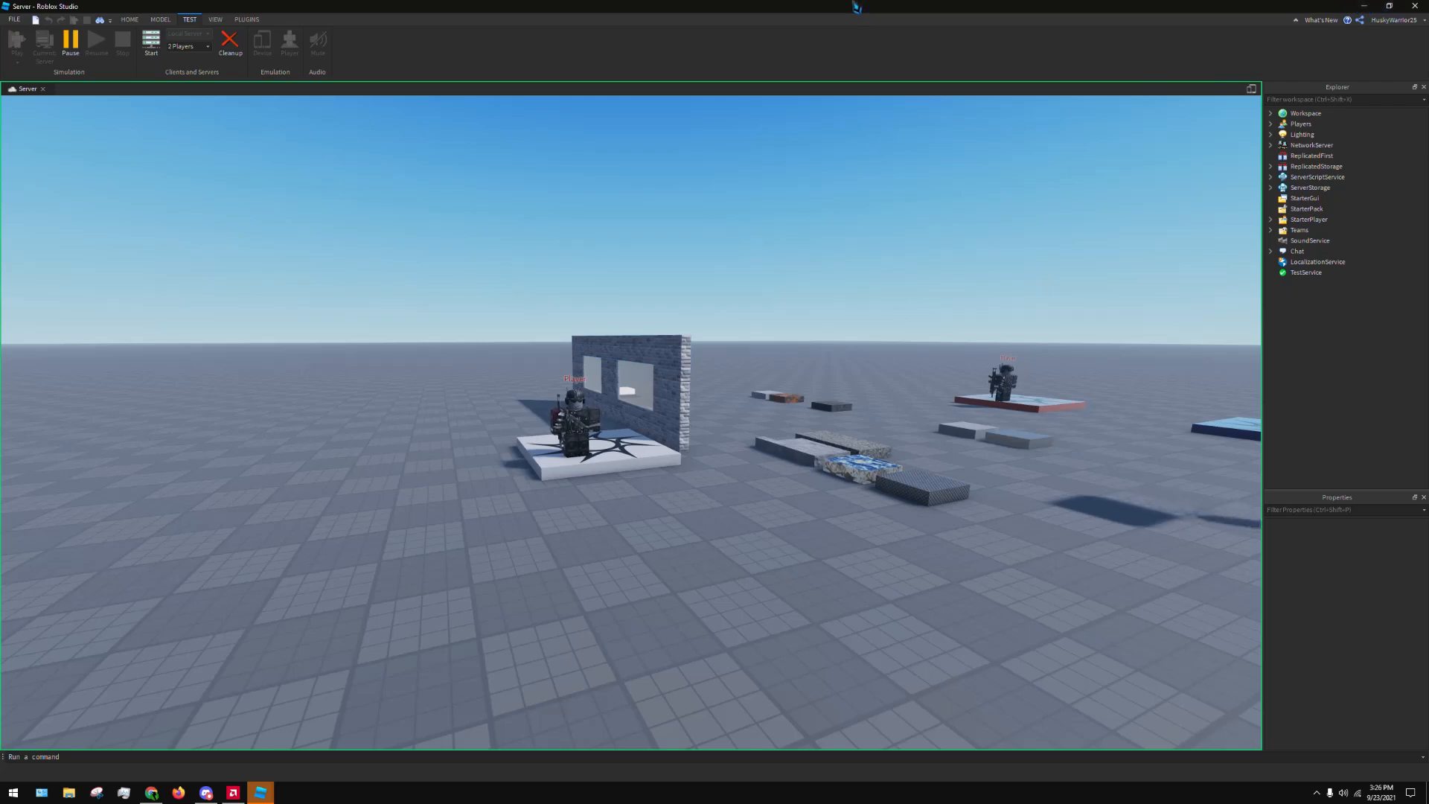
Move the Server window out of the way and walk and jump the client's character off the red spawn
left_click_drag(856, 6, 0, 195)
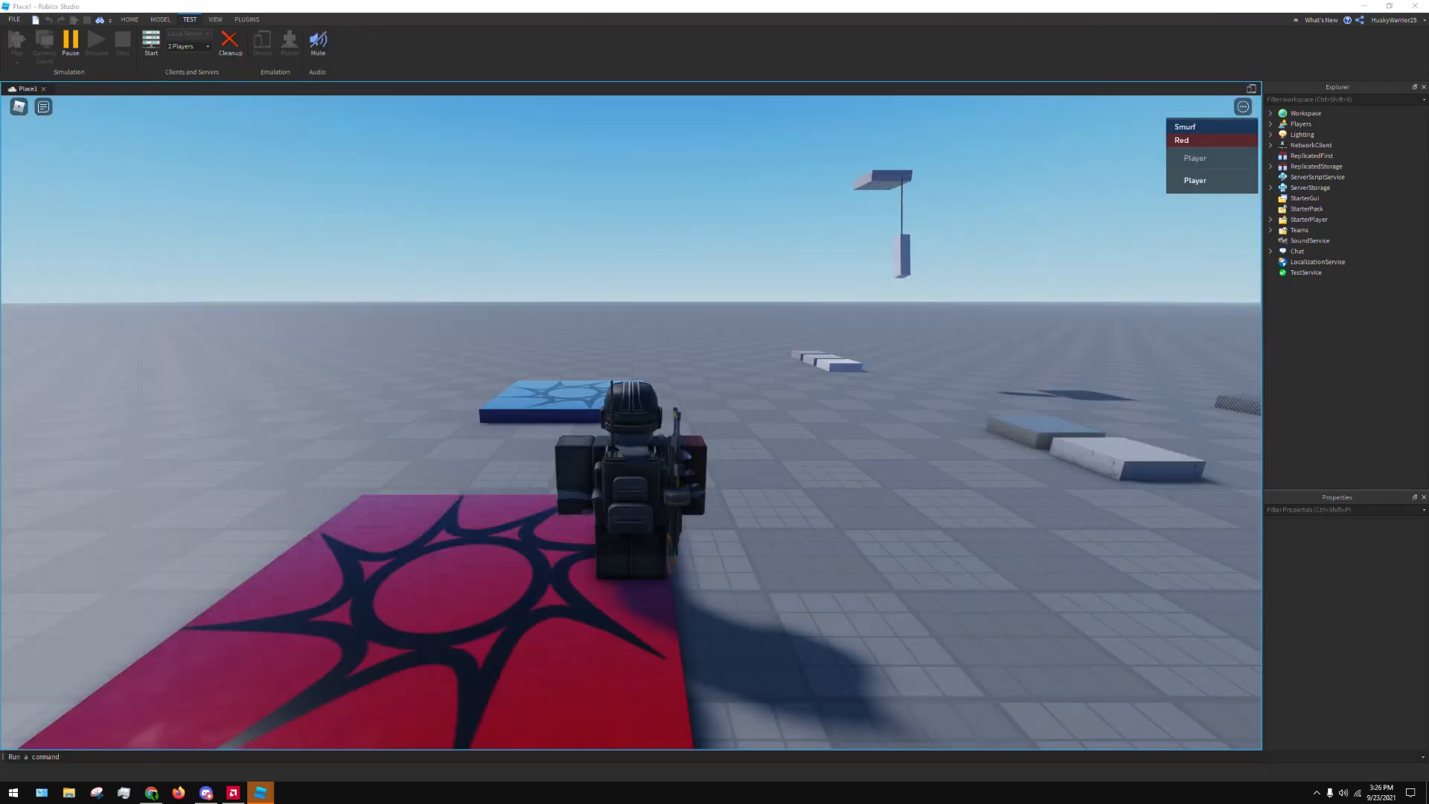
right_click_drag(758, 247, 789, 283)
key("space")
key("w")
key("a")
key("space")
key("s")
Look at the options offered for each of the two players in the in-game player list
left_click(1230, 158)
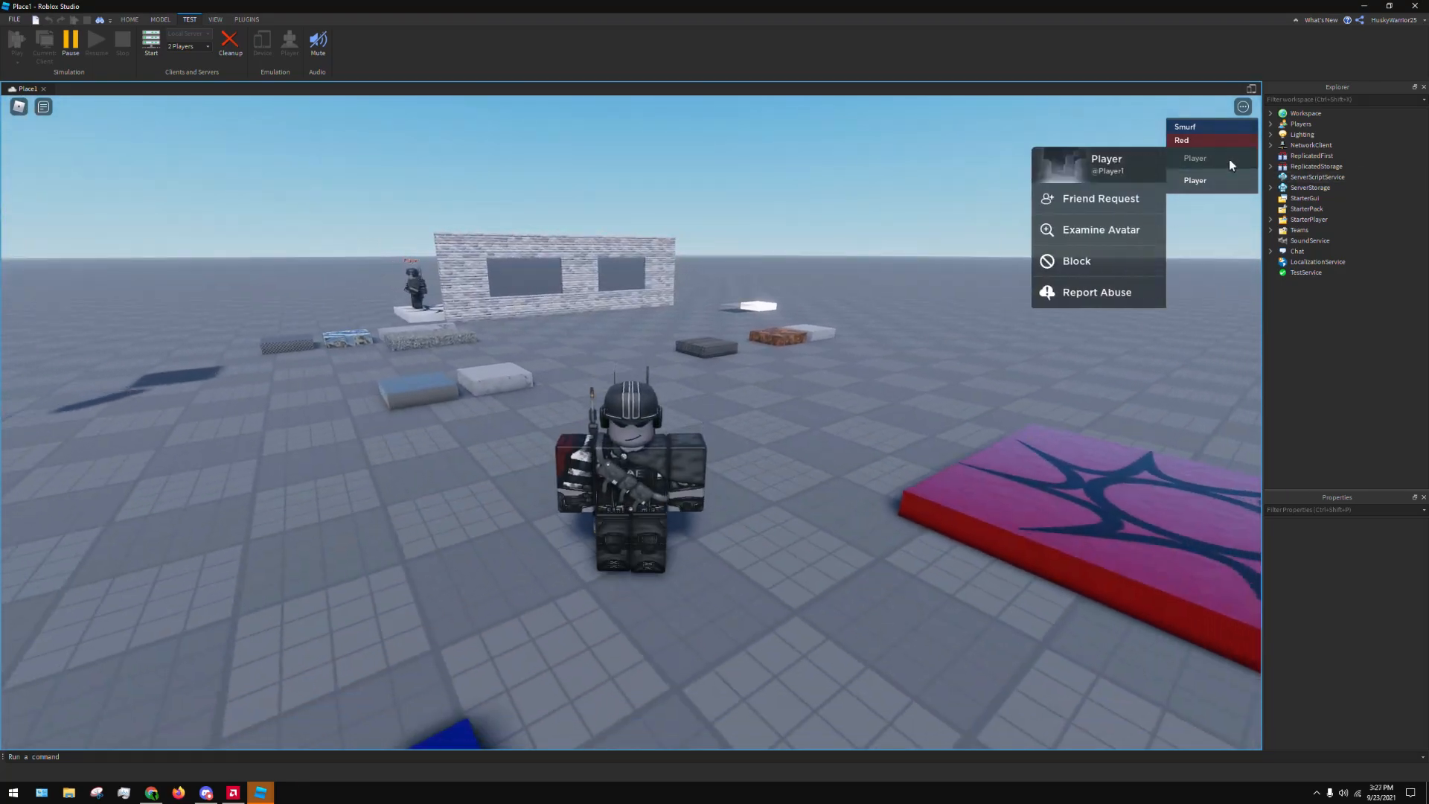
left_click(1208, 182)
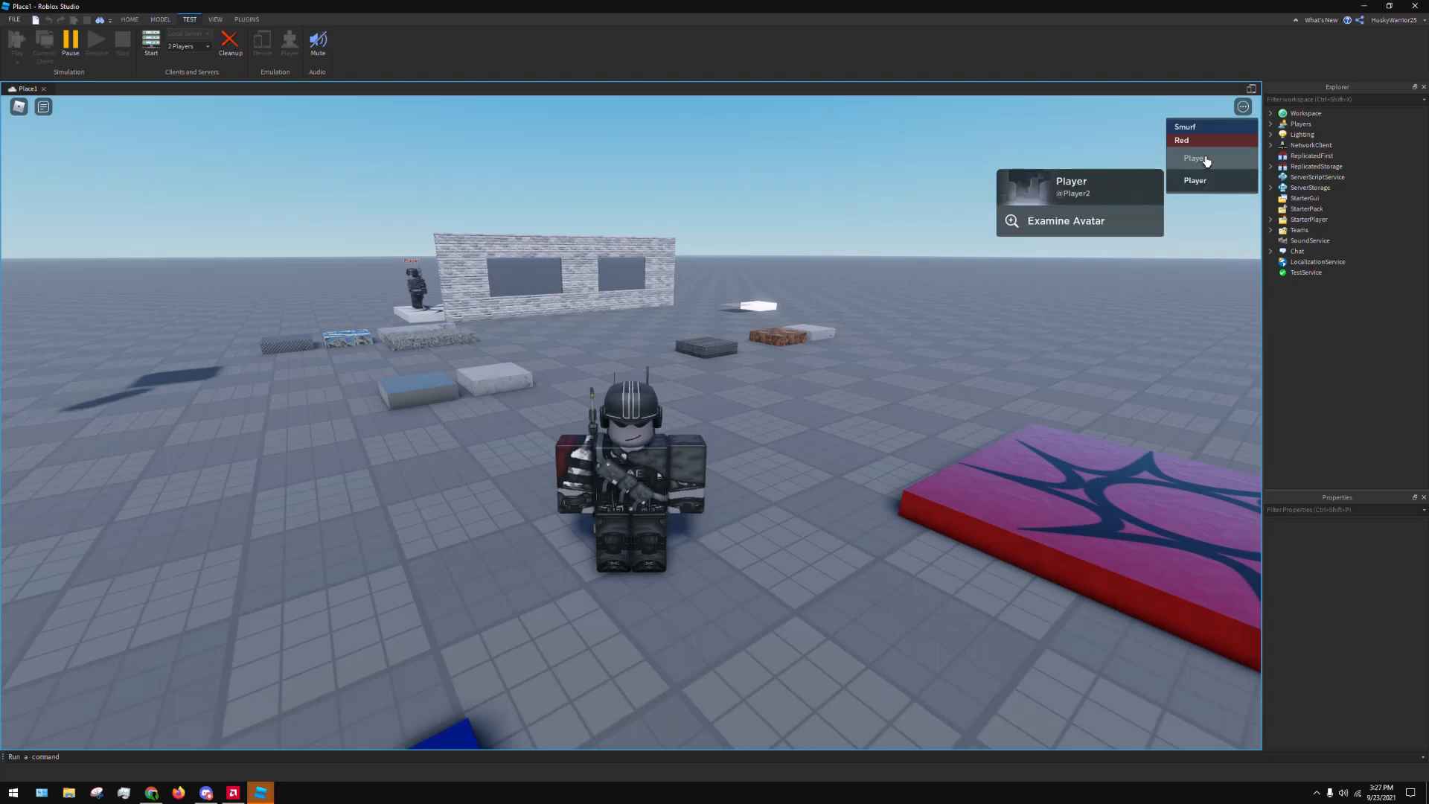
left_click(1200, 159)
left_click(1198, 184)
Close the player options and run and jump the character toward the player beside the brick wall
key("w")
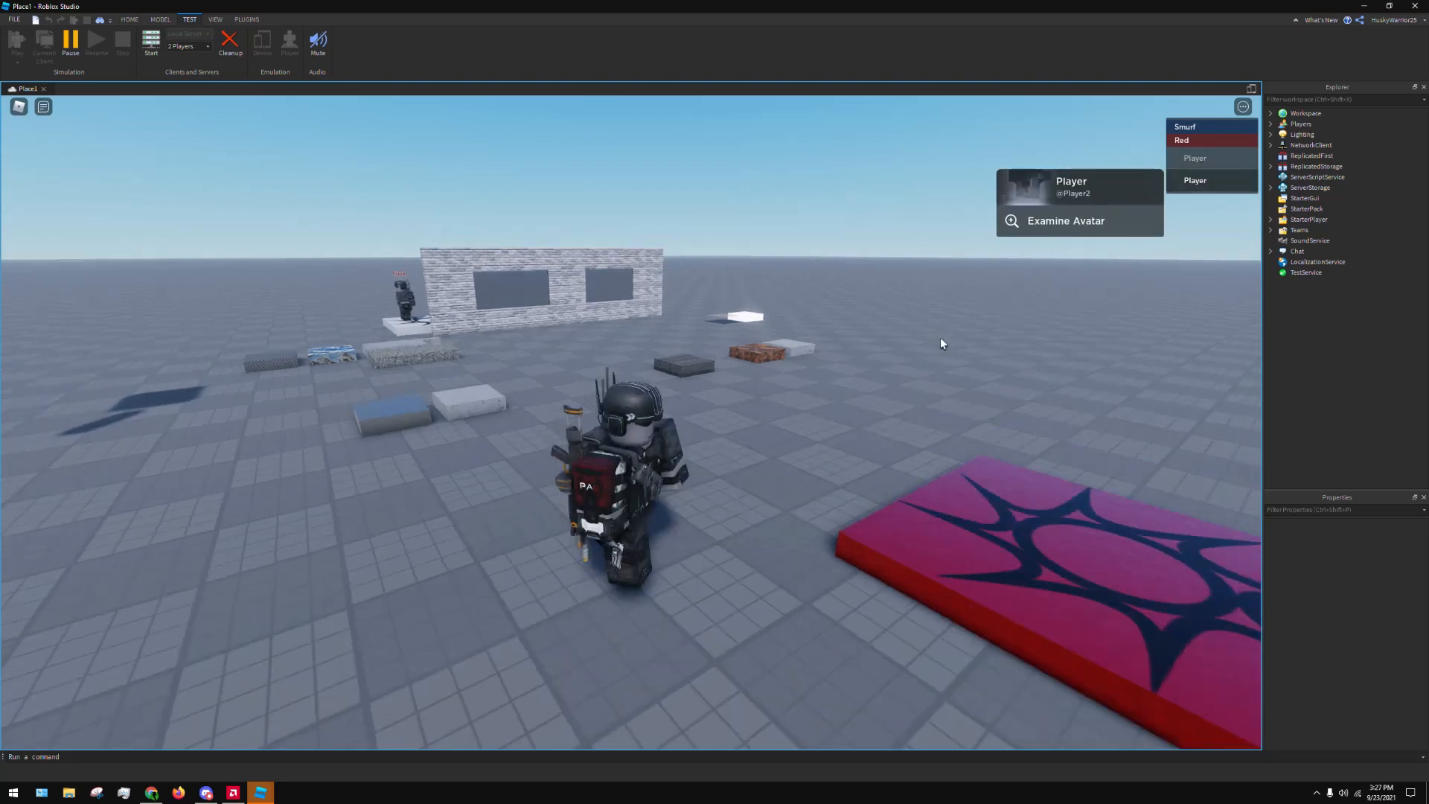
right_click_drag(910, 372, 874, 364)
left_click(874, 364)
key("w")
key("space")
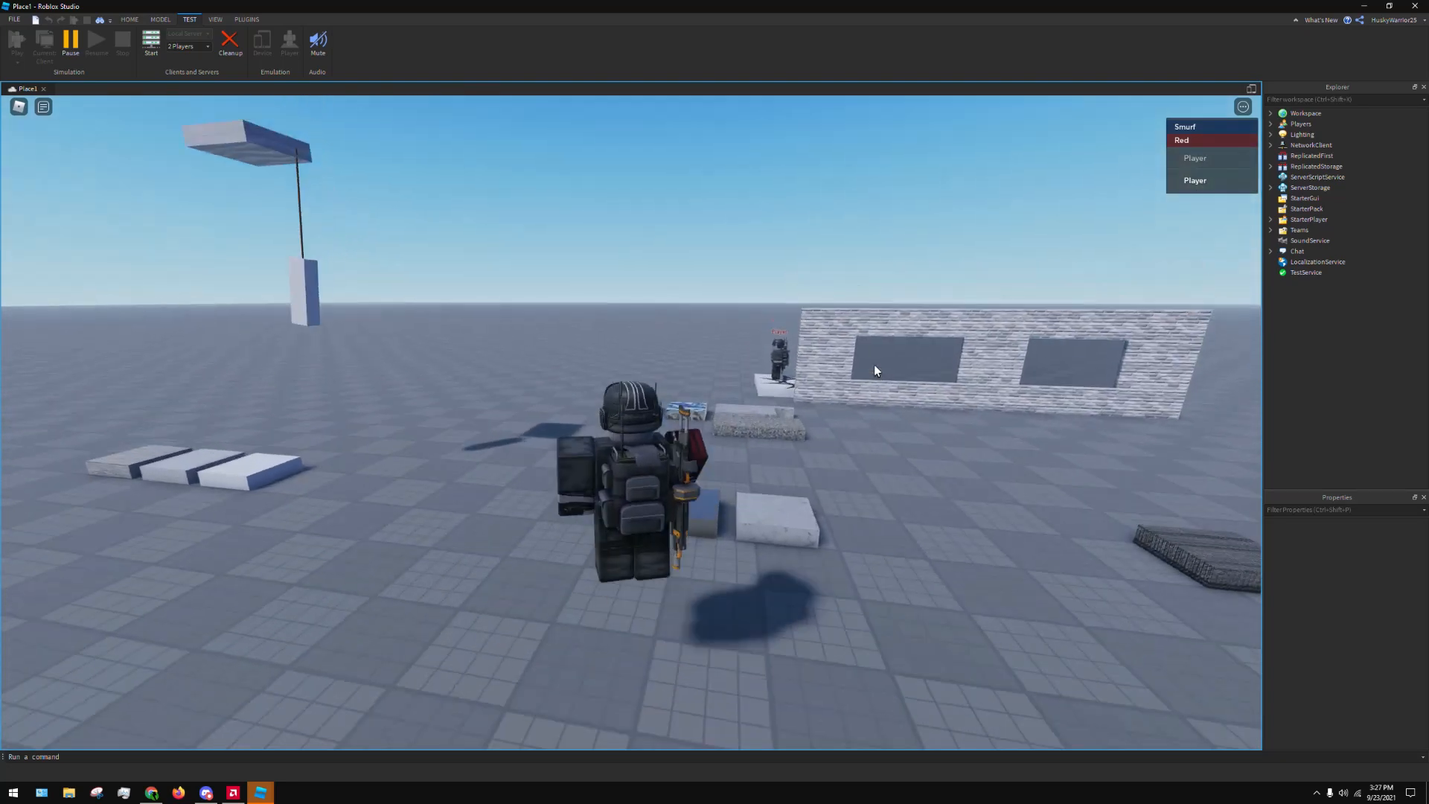
Switch to the other player's client window and maximize it
mouse_move(260, 791)
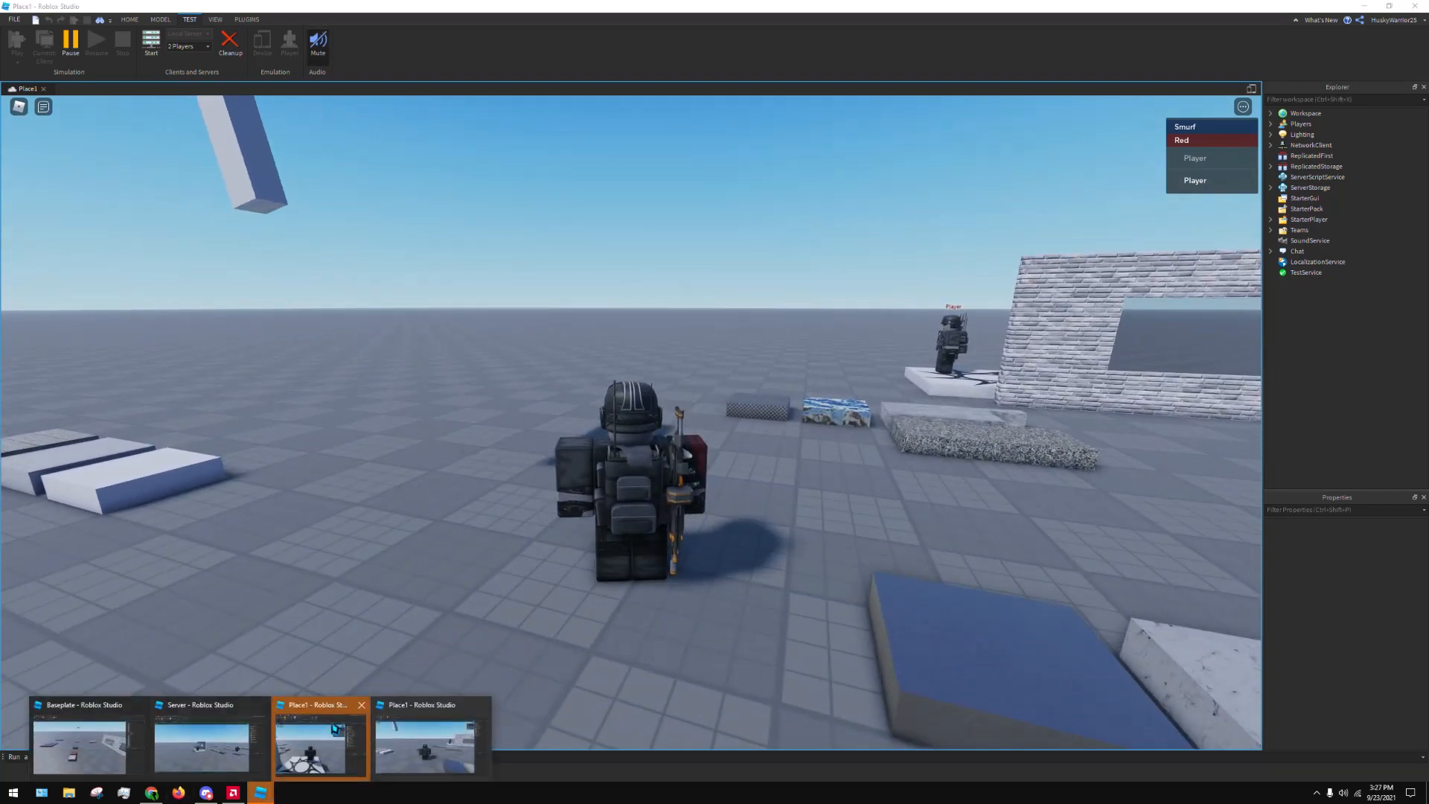
left_click(319, 744)
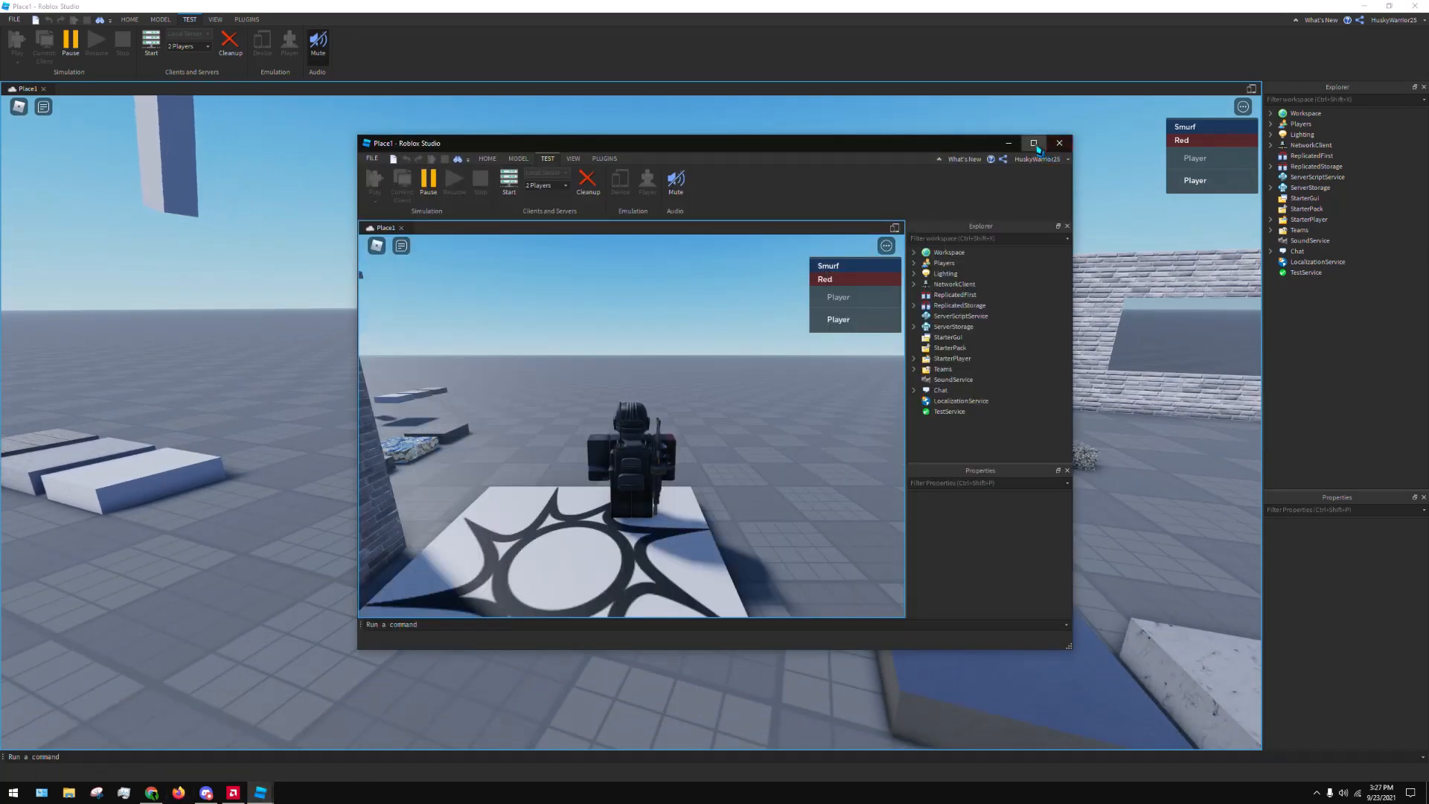
left_click(1034, 143)
Walk and jump this client's character off the white spawn toward the other player
key("w")
key("space")
right_click_drag(744, 347, 736, 372)
key("w")
key("space")
right_click_drag(618, 424, 677, 418)
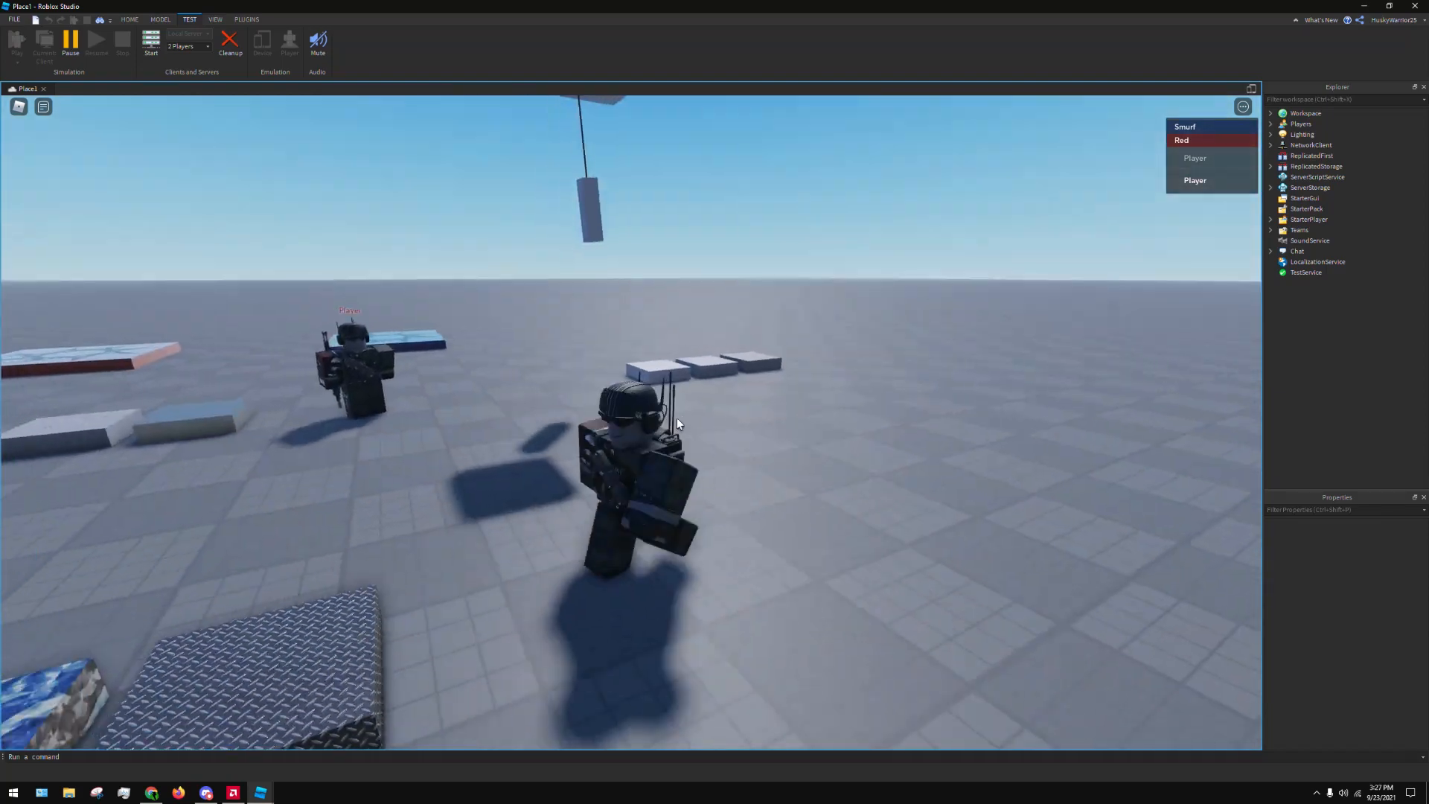
key("w")
key("s")
key("w")
key("w")
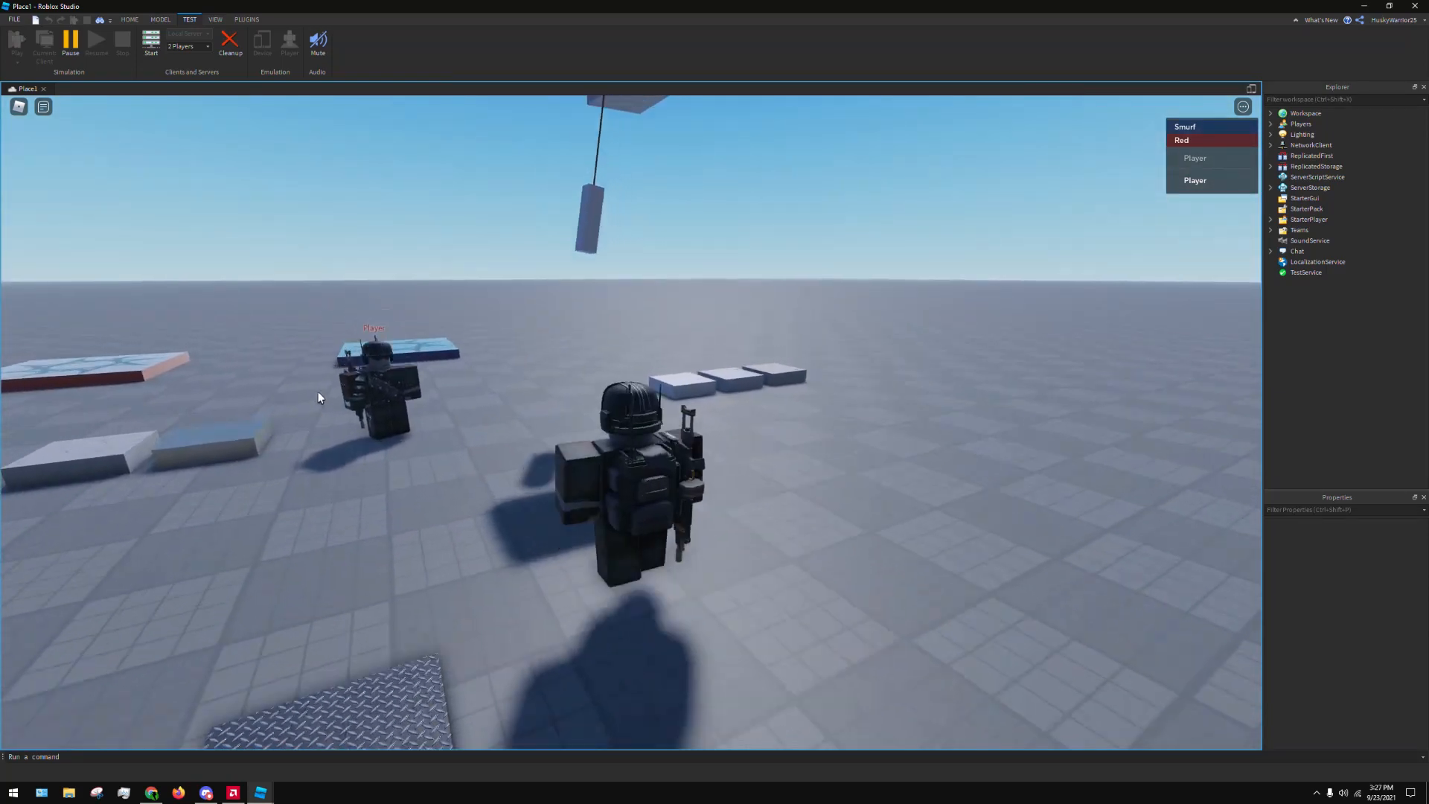
key("space")
right_click_drag(328, 401, 327, 400)
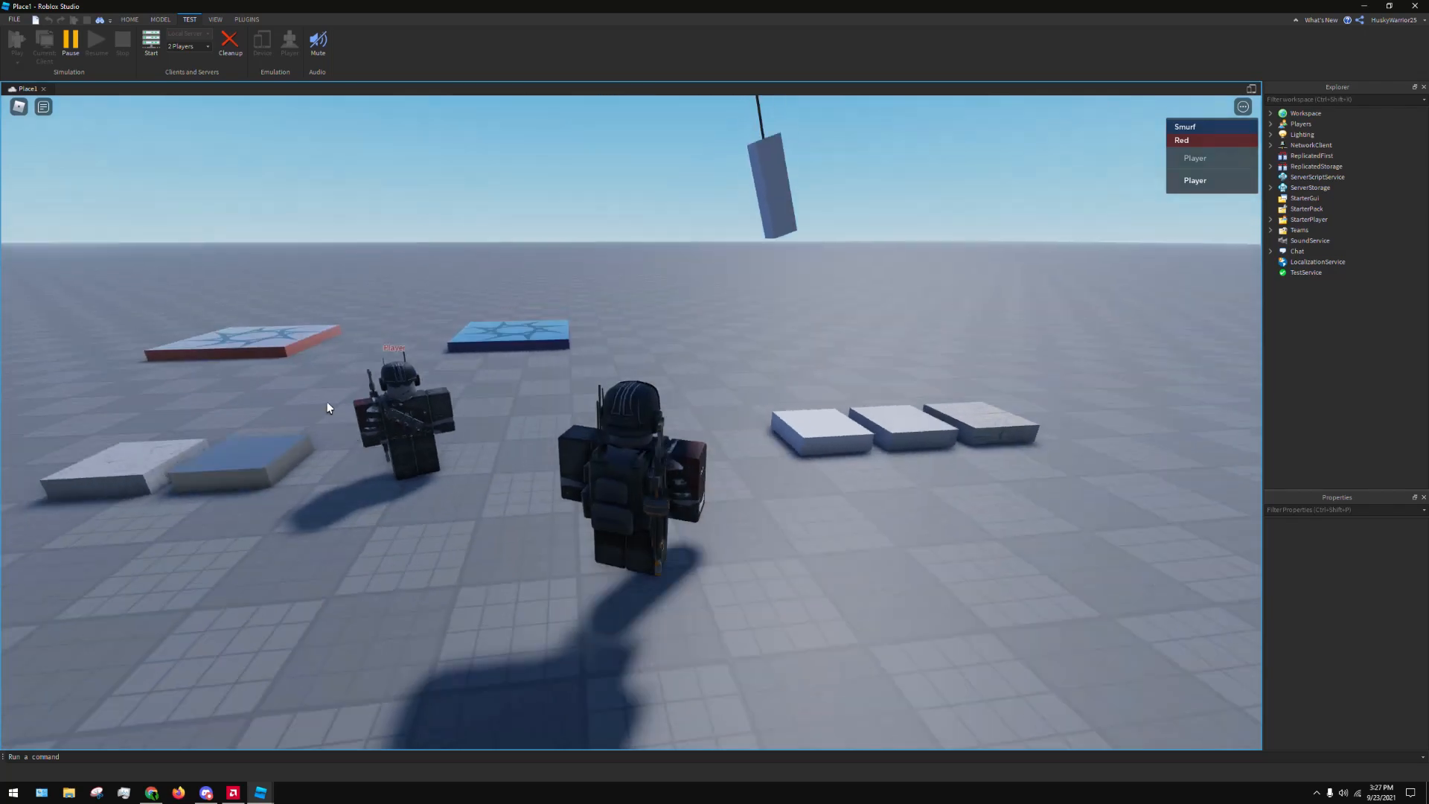
Walk the character around the open floor and turn it to face the other player
key("d")
right_click_drag(567, 480, 566, 480)
key("s")
key("w")
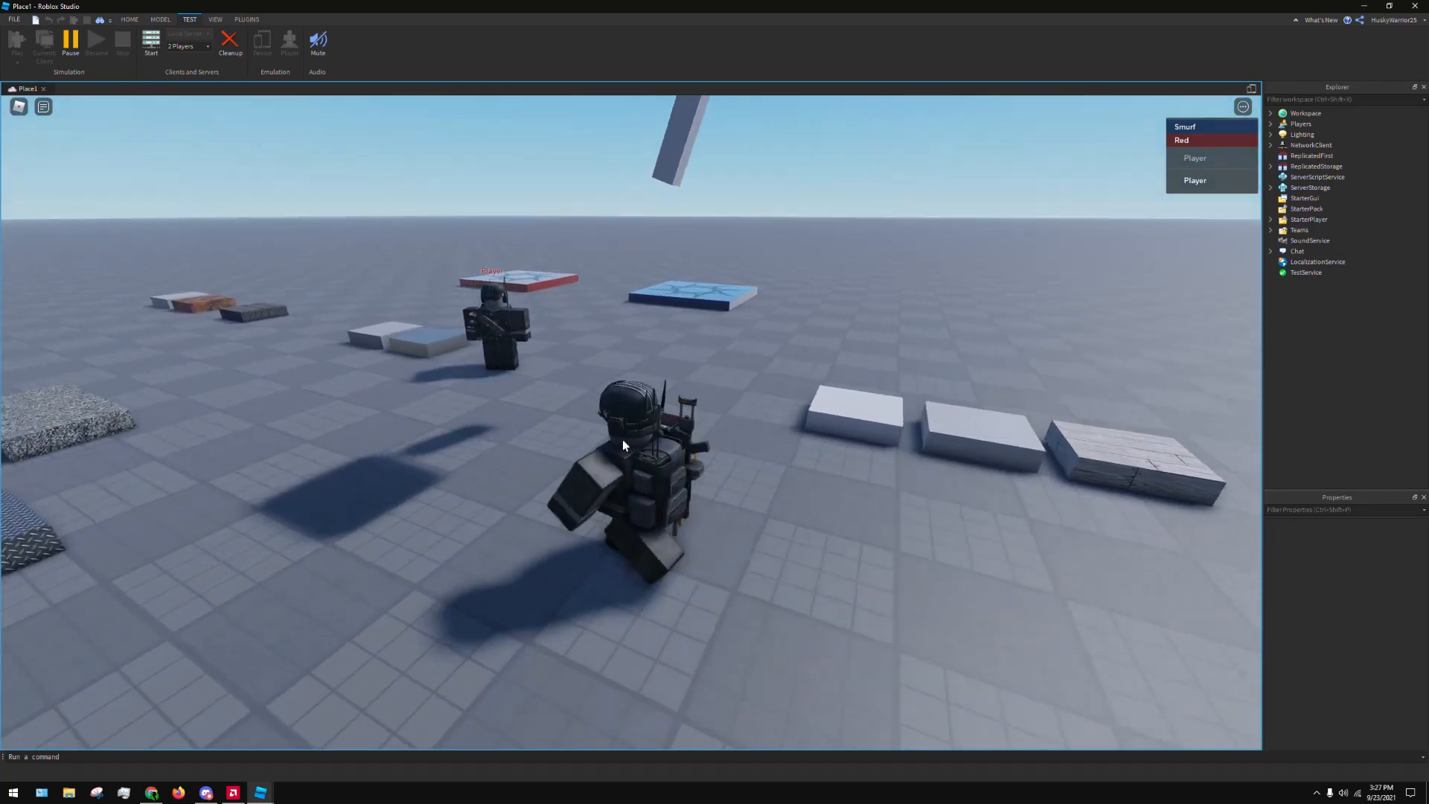
key("shift")
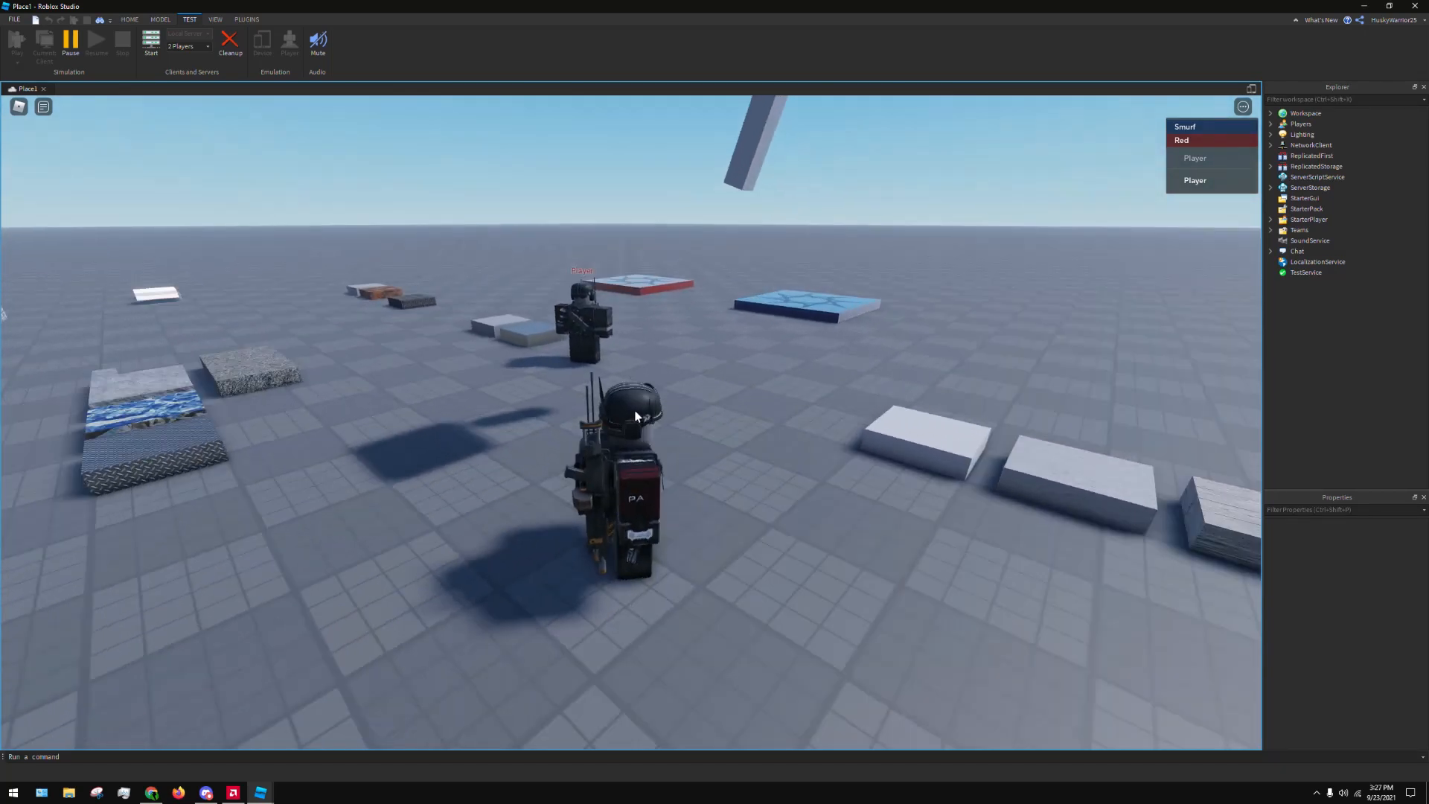
key("w")
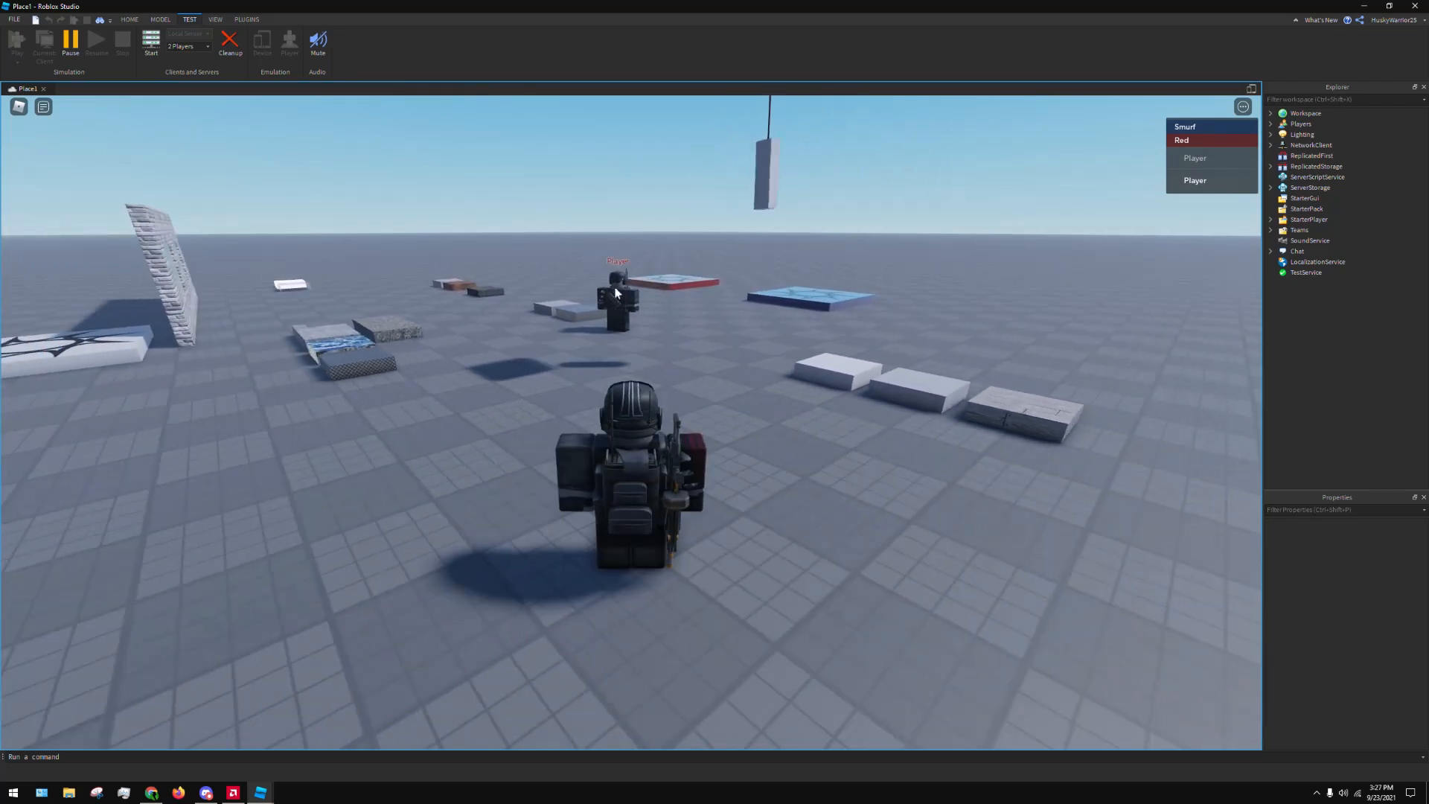
key("shift")
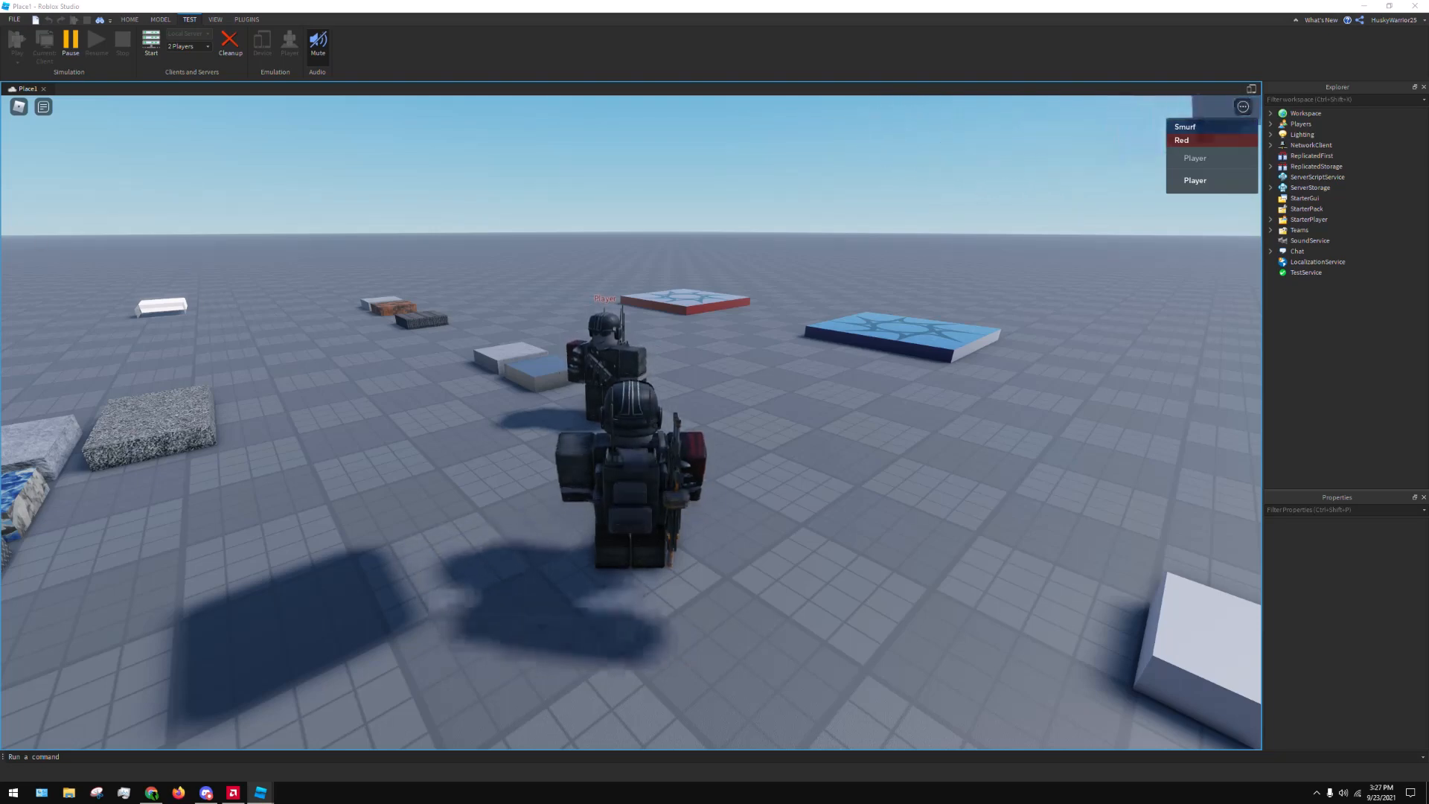
Bring back the Server window and arrange it side by side with a Place1 client window
left_click_drag(0, 65, 644, 60)
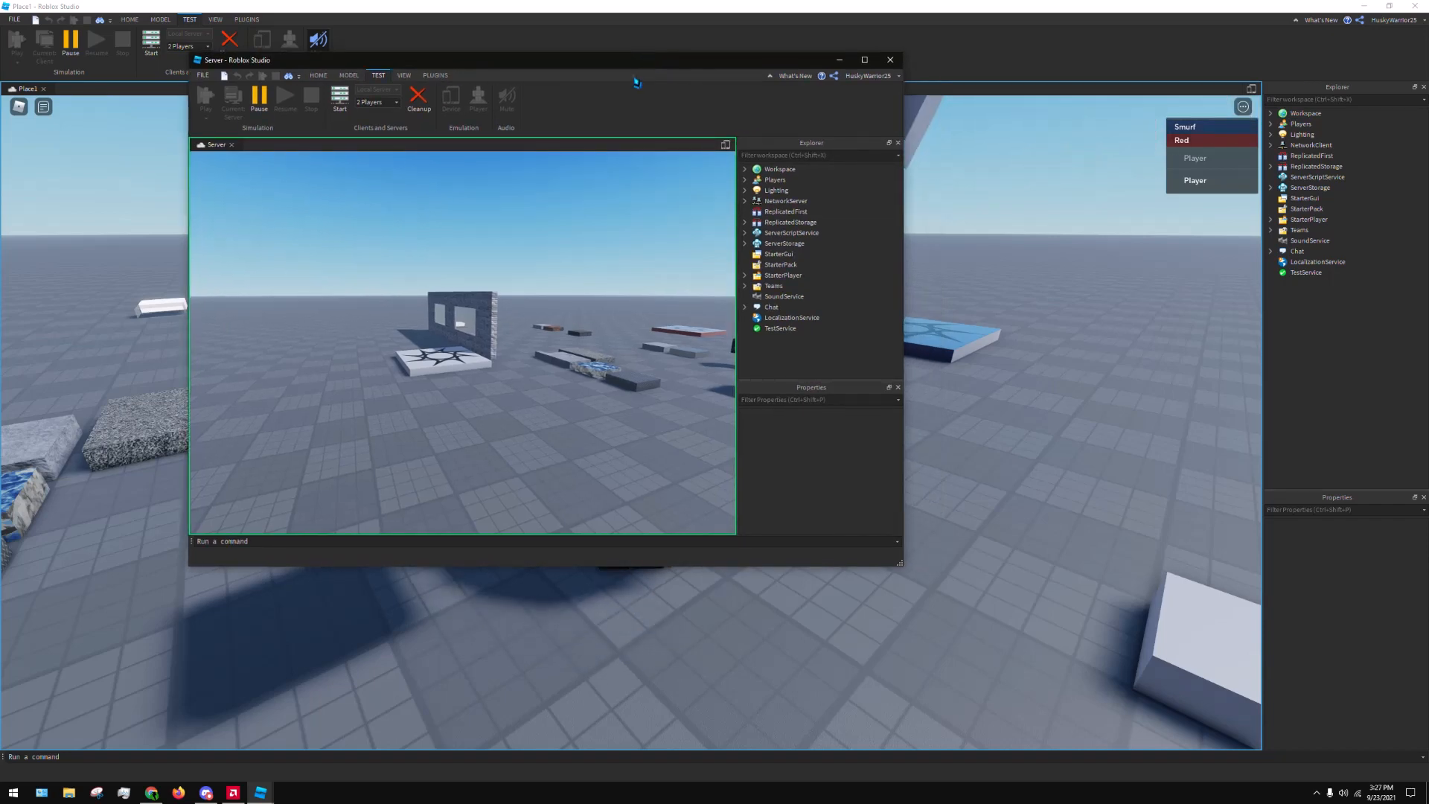
key("super+Left")
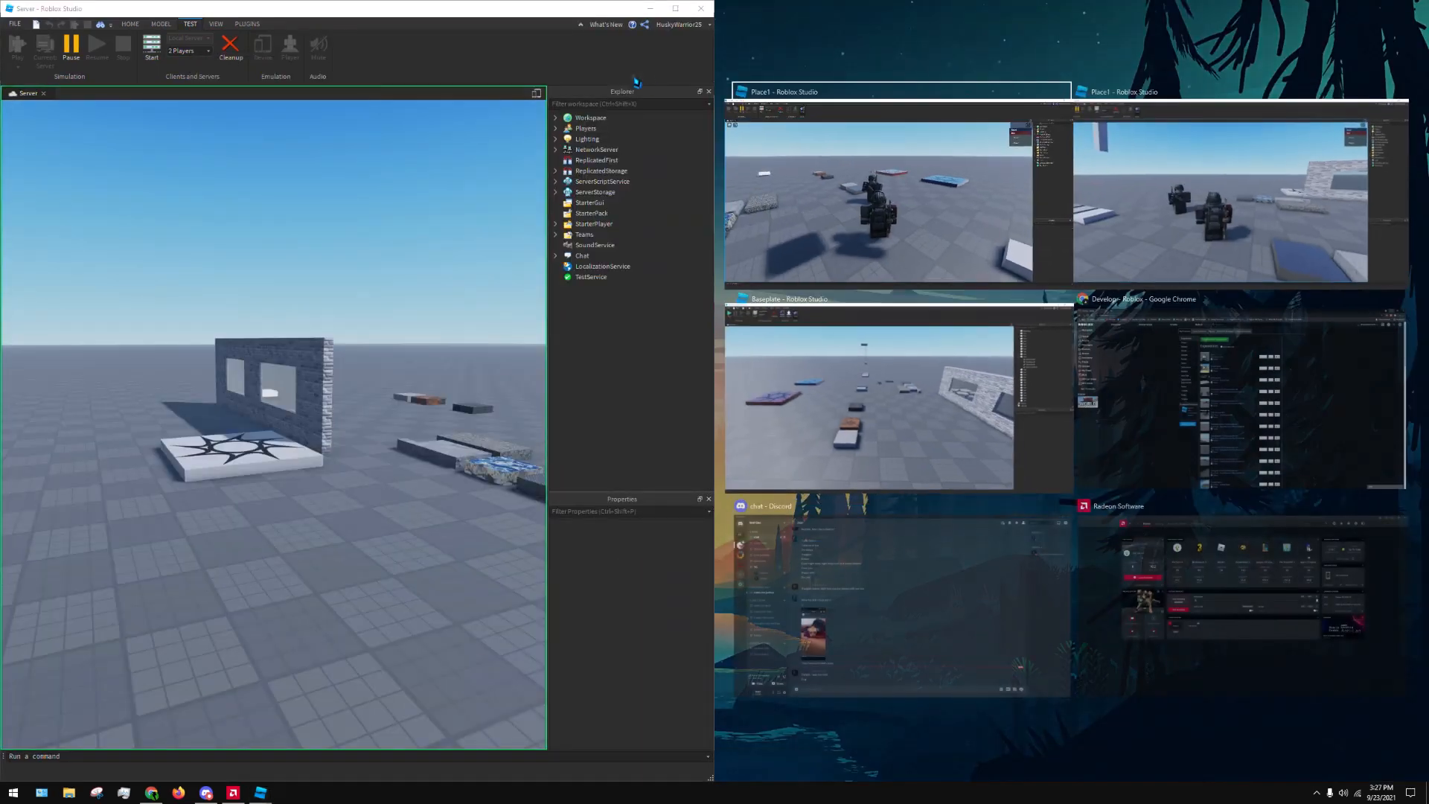
left_click(820, 168)
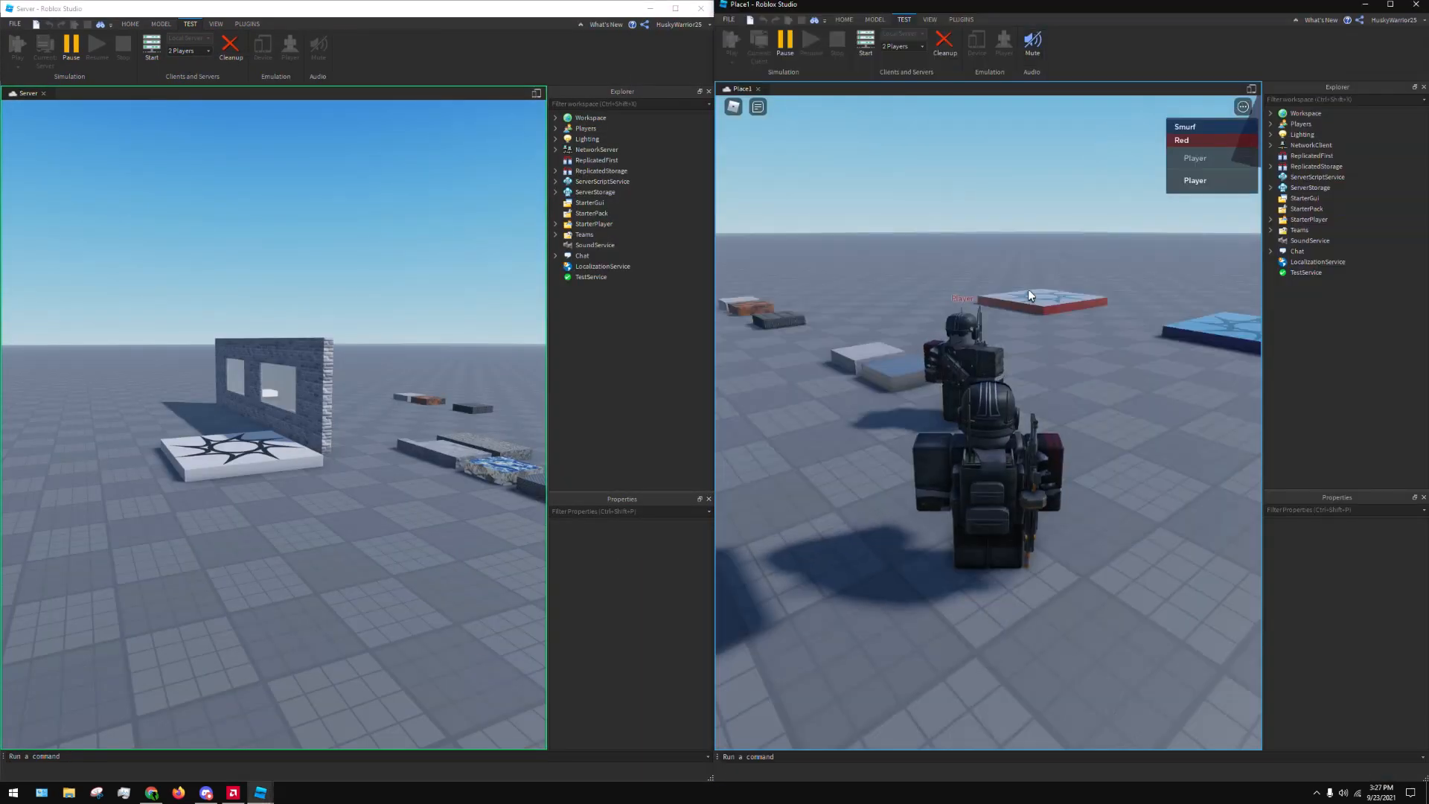
Walk the client character across the floor and aim the Server window's view at both players
key("a")
key("s")
key("d")
key("w")
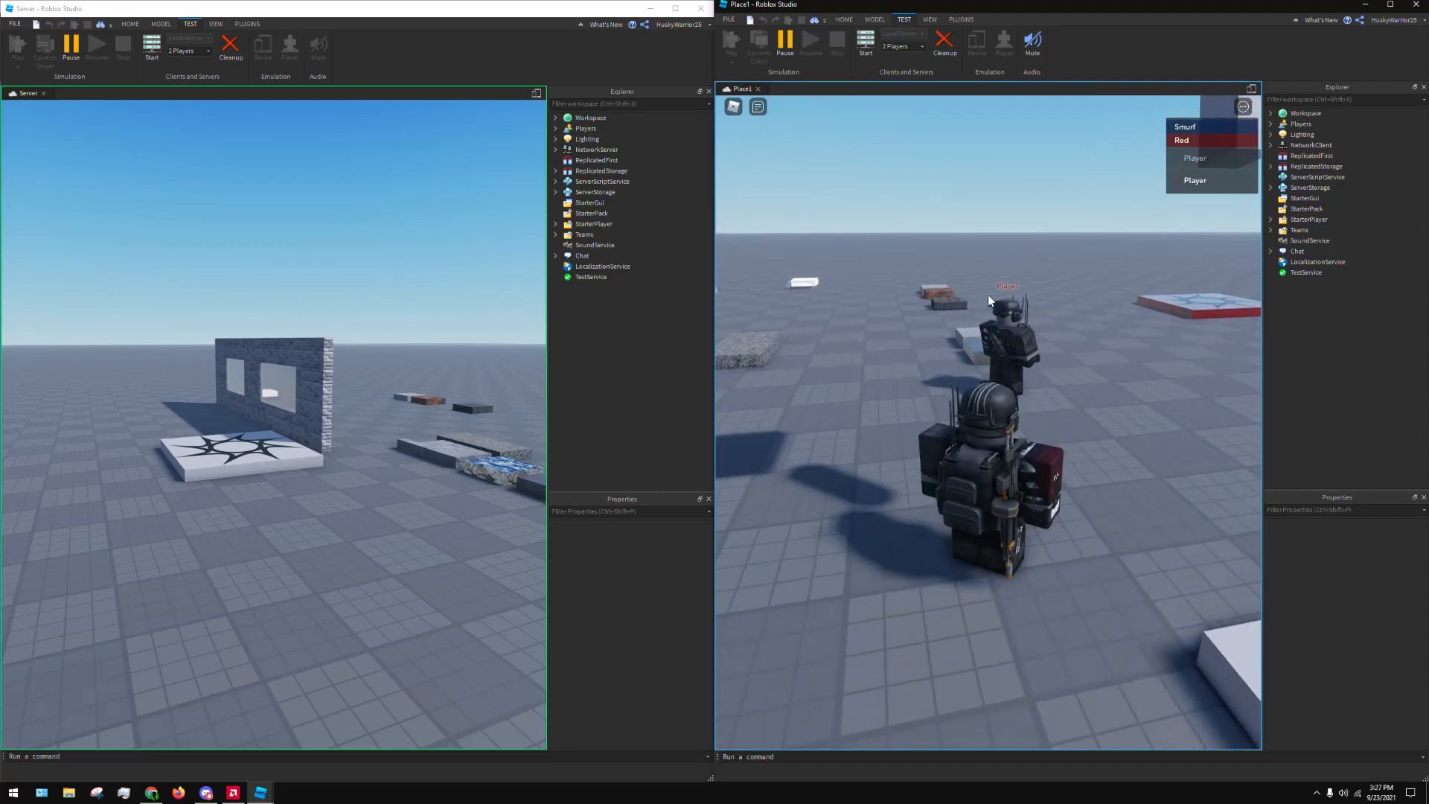
right_click_drag(367, 377, 365, 376)
key("w")
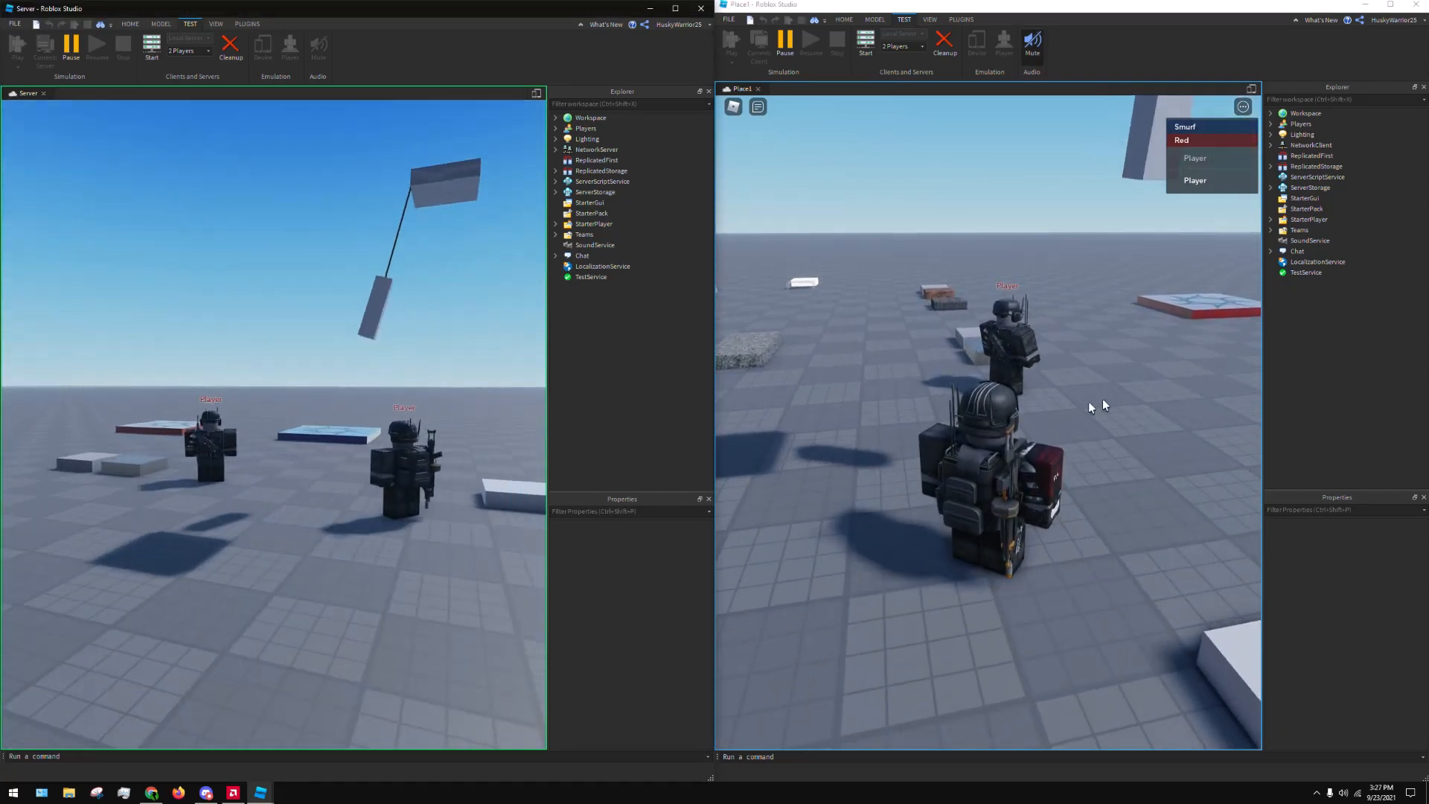
Walk and jump the Place1 client's character beside the other player while watching its movement in the Server window
left_click(1026, 337)
key("space")
key("w")
key("s")
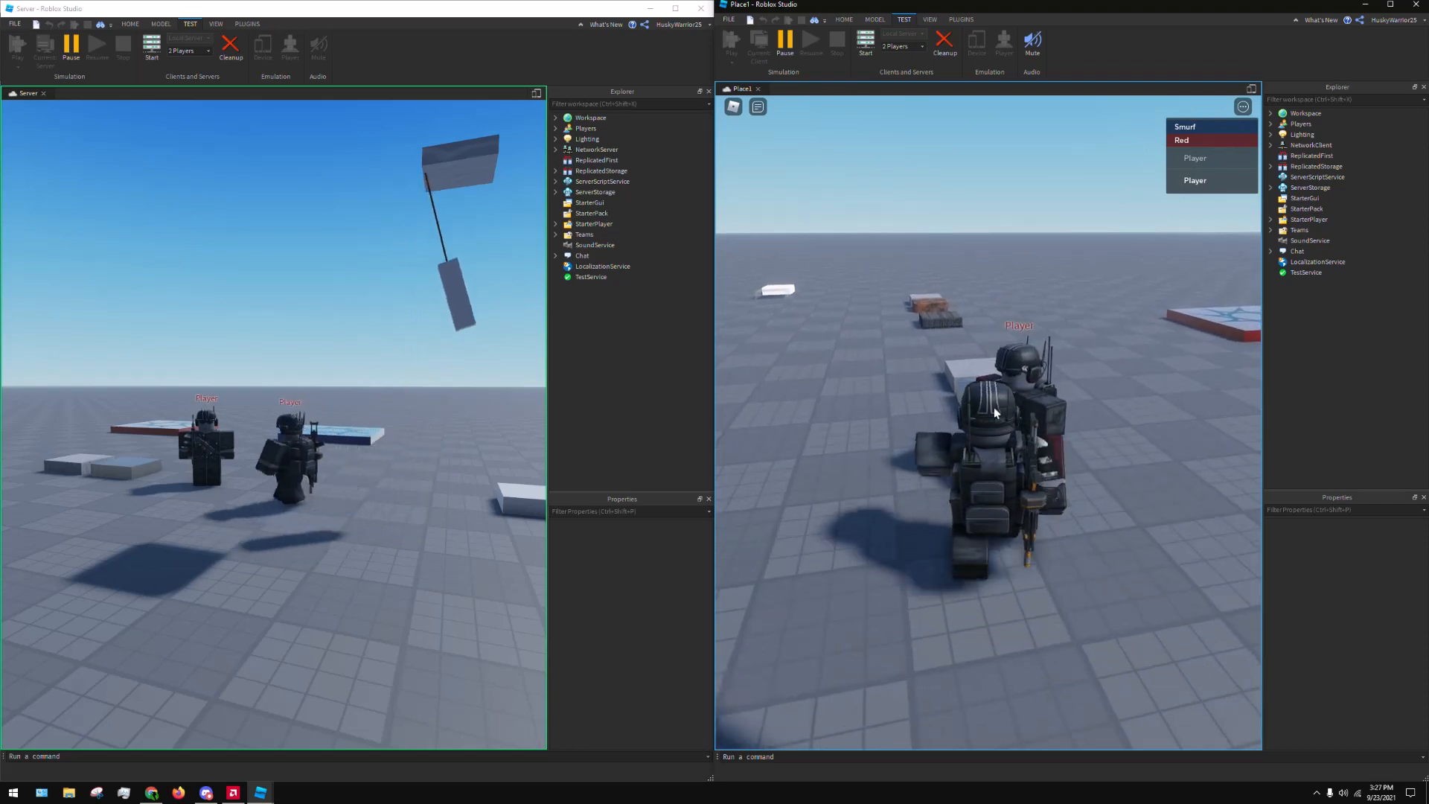
key("w")
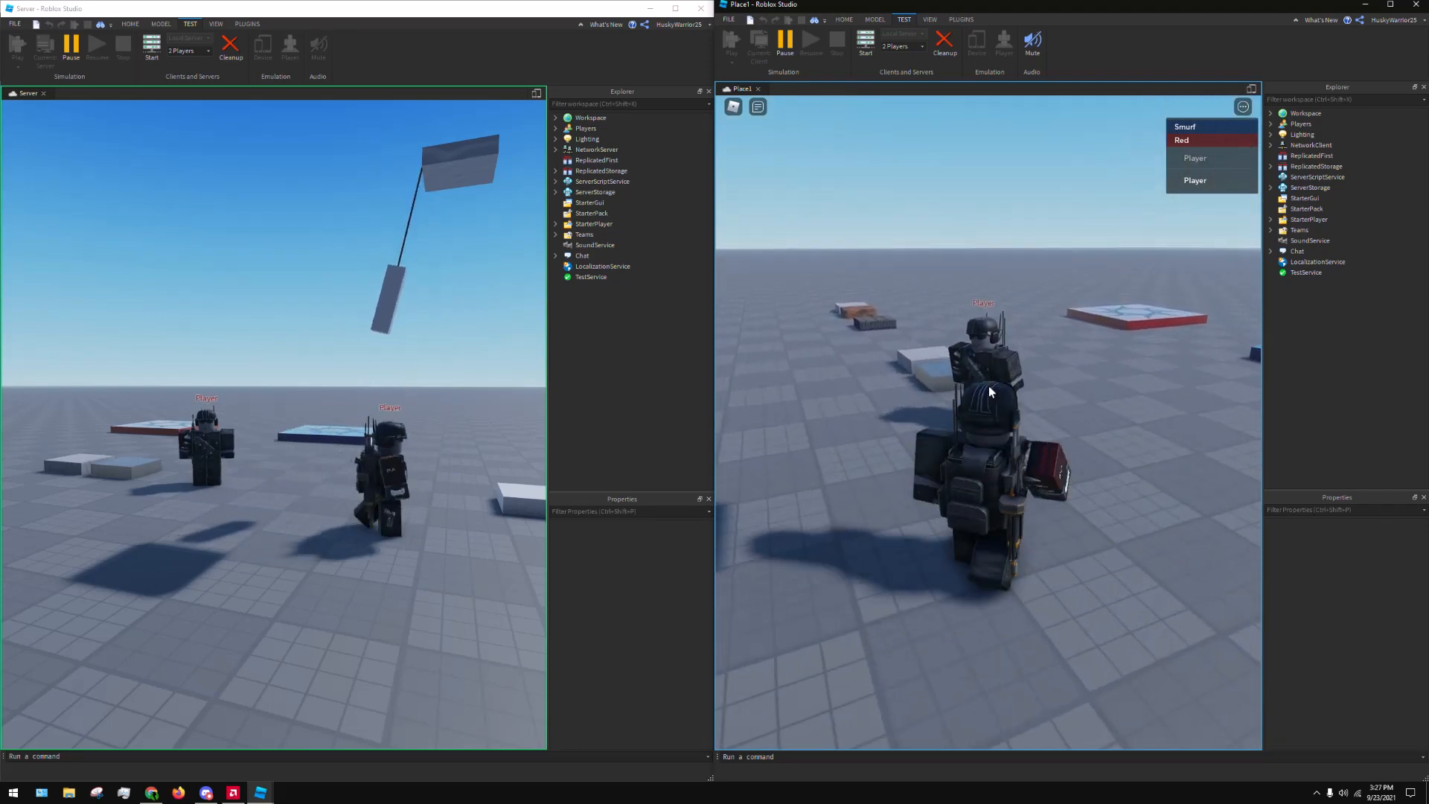
key("space")
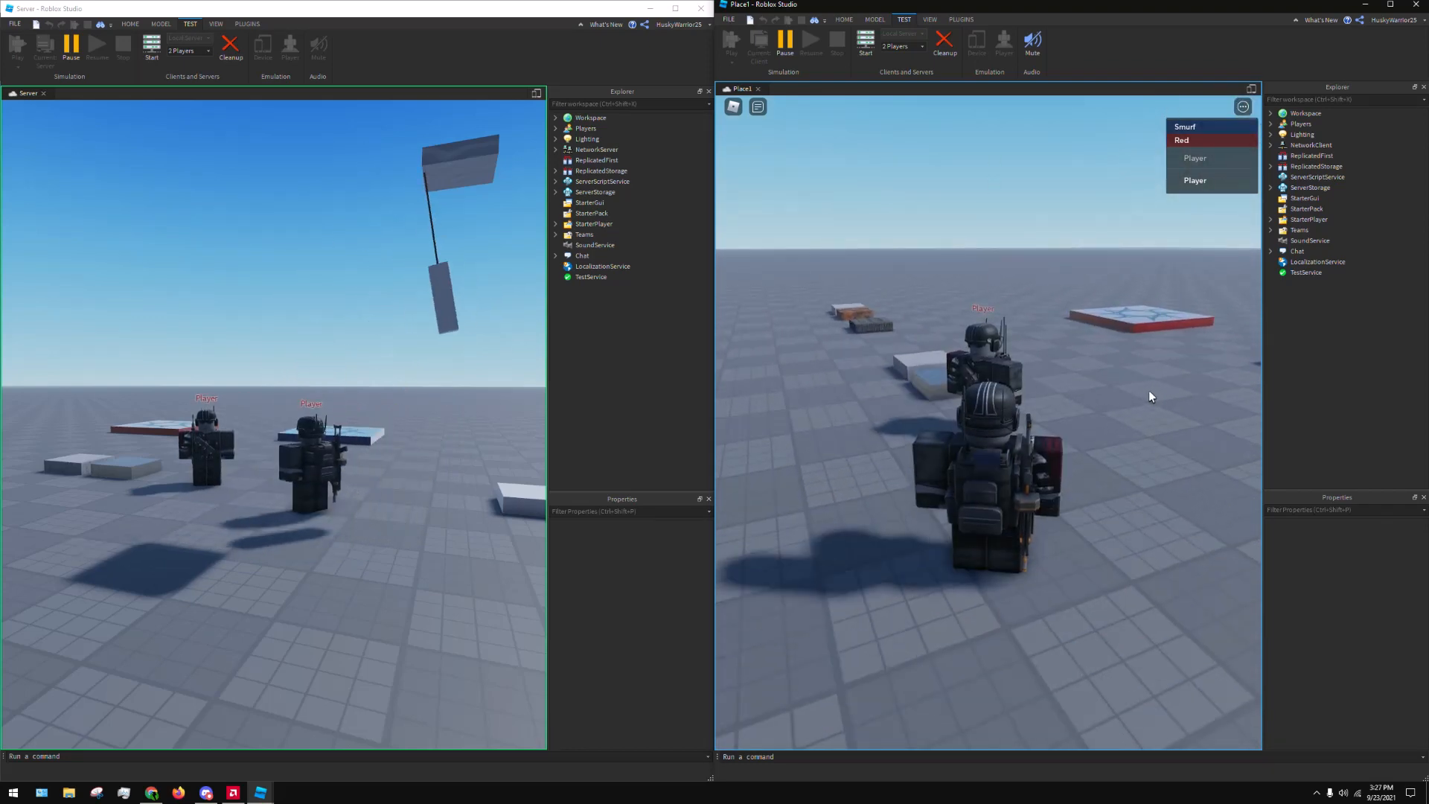
End the local server test with Cleanup and choose 2 Players for the local server
left_click(231, 46)
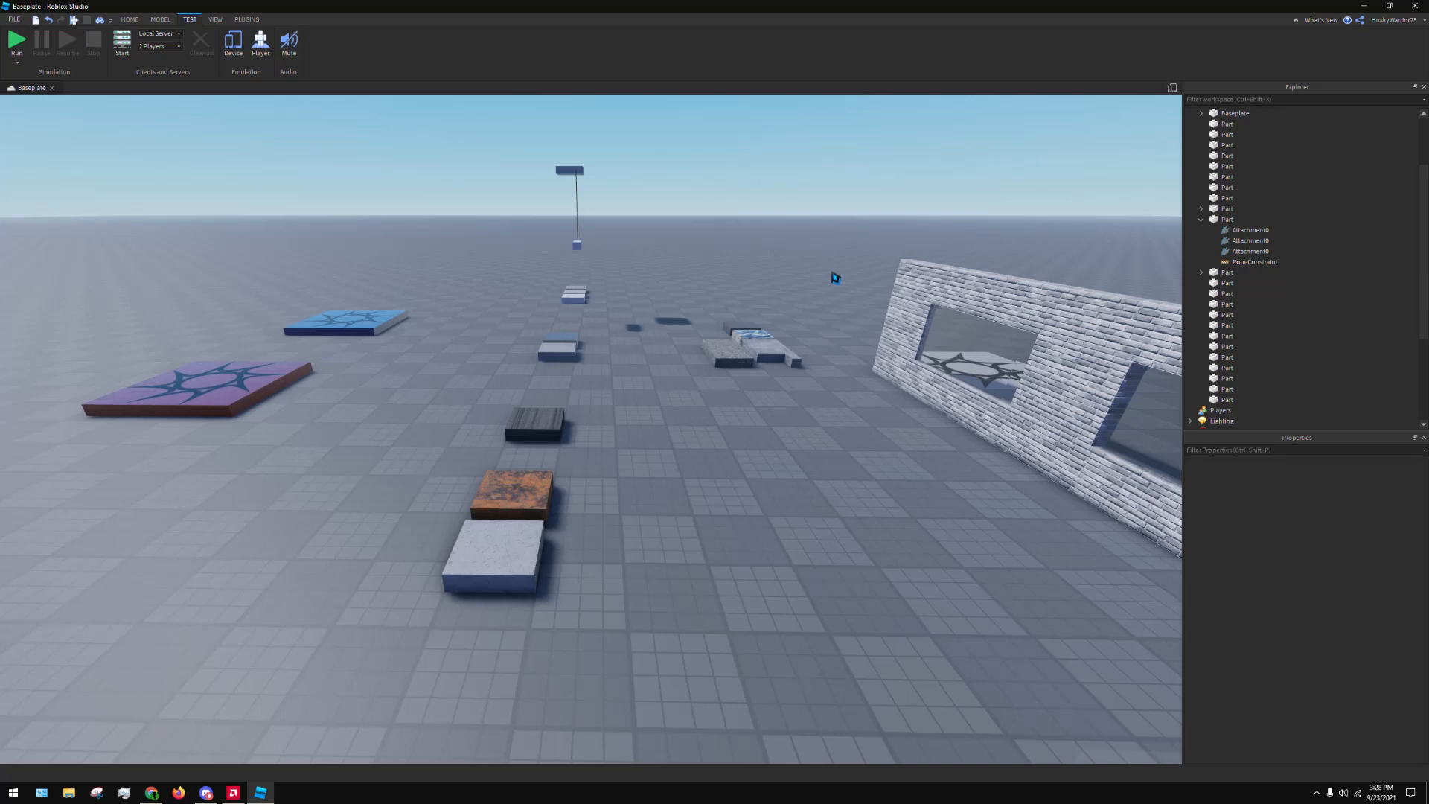
left_click(159, 46)
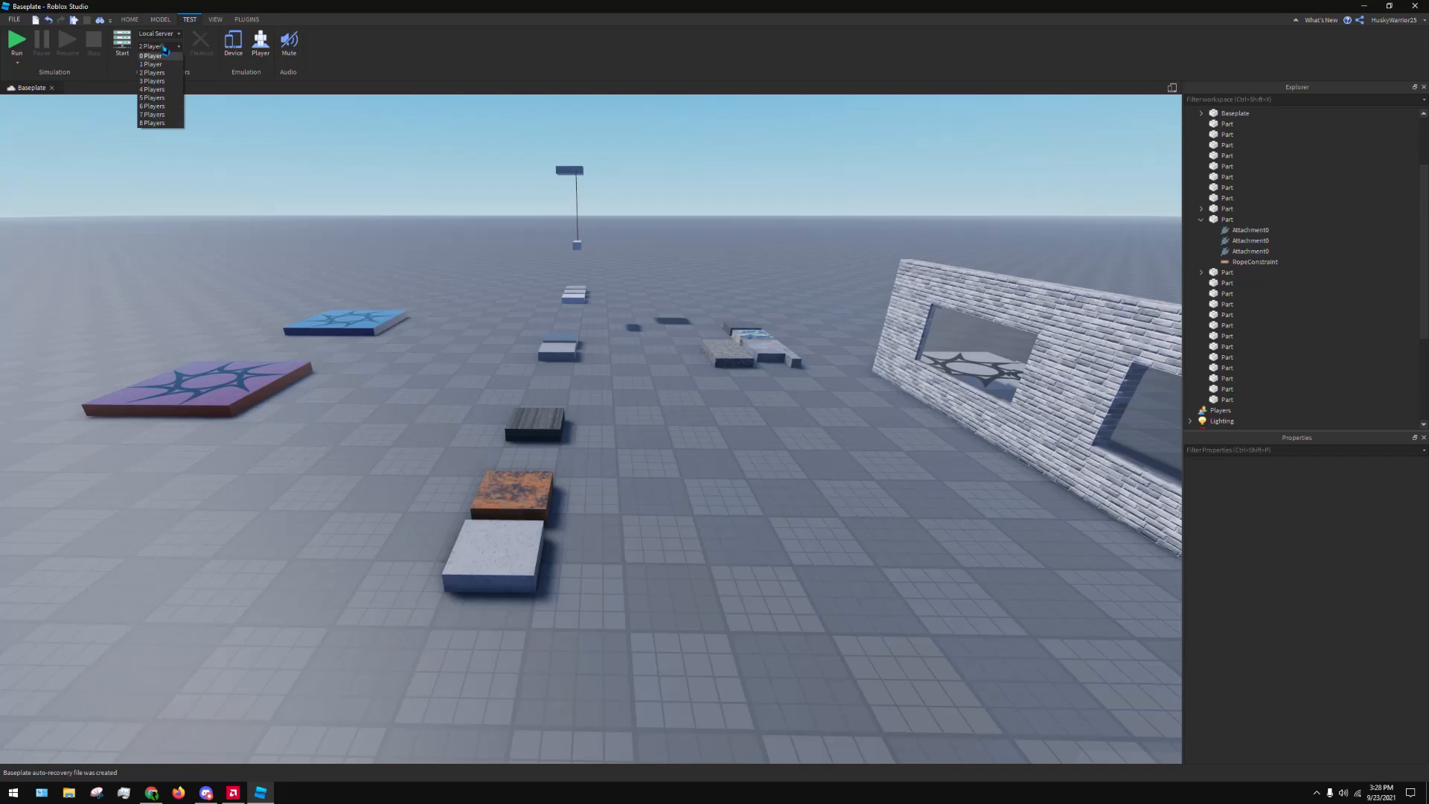
left_click(152, 72)
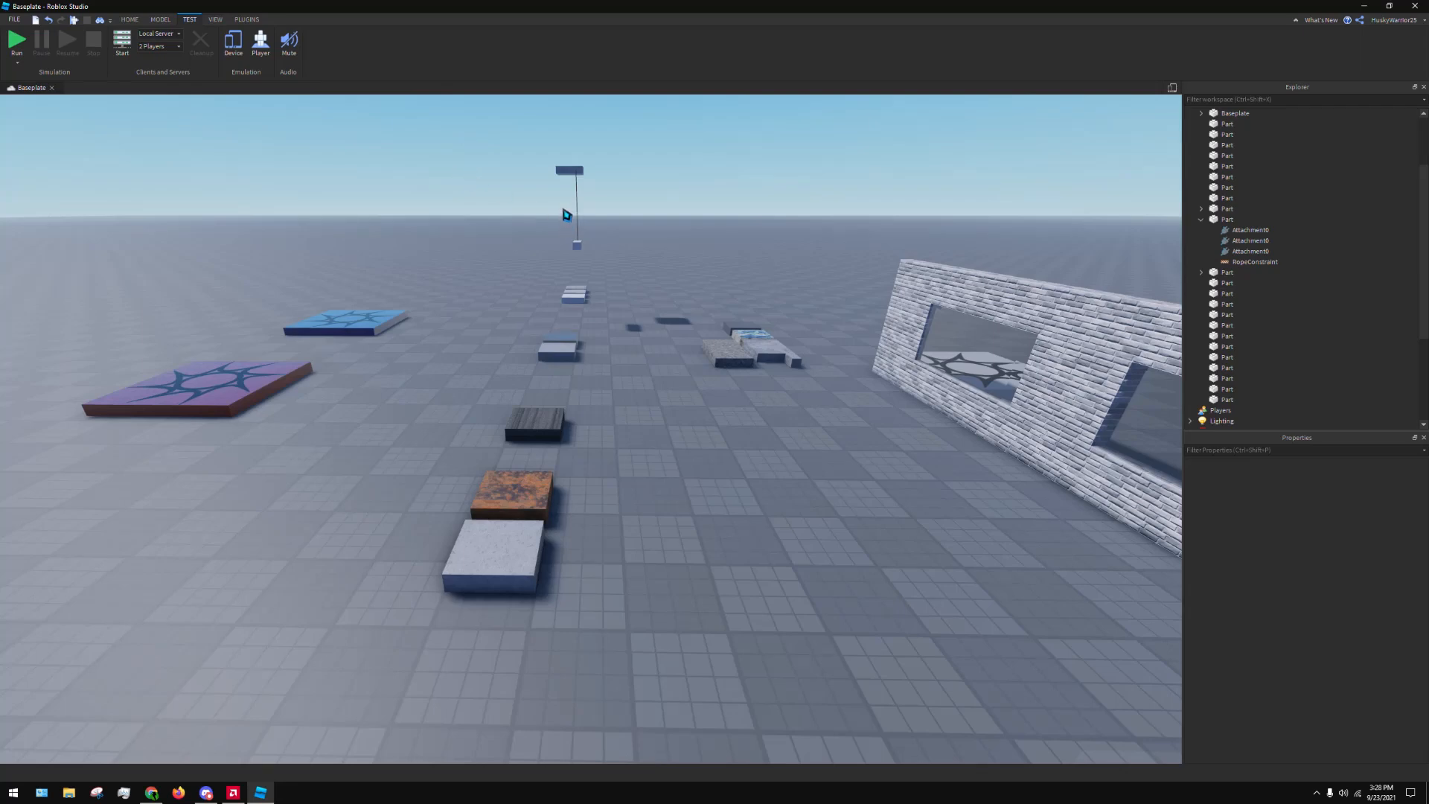
Preview the place in the iPhone 7 device emulator, then return to the normal viewport
right_click_drag(689, 240, 702, 242)
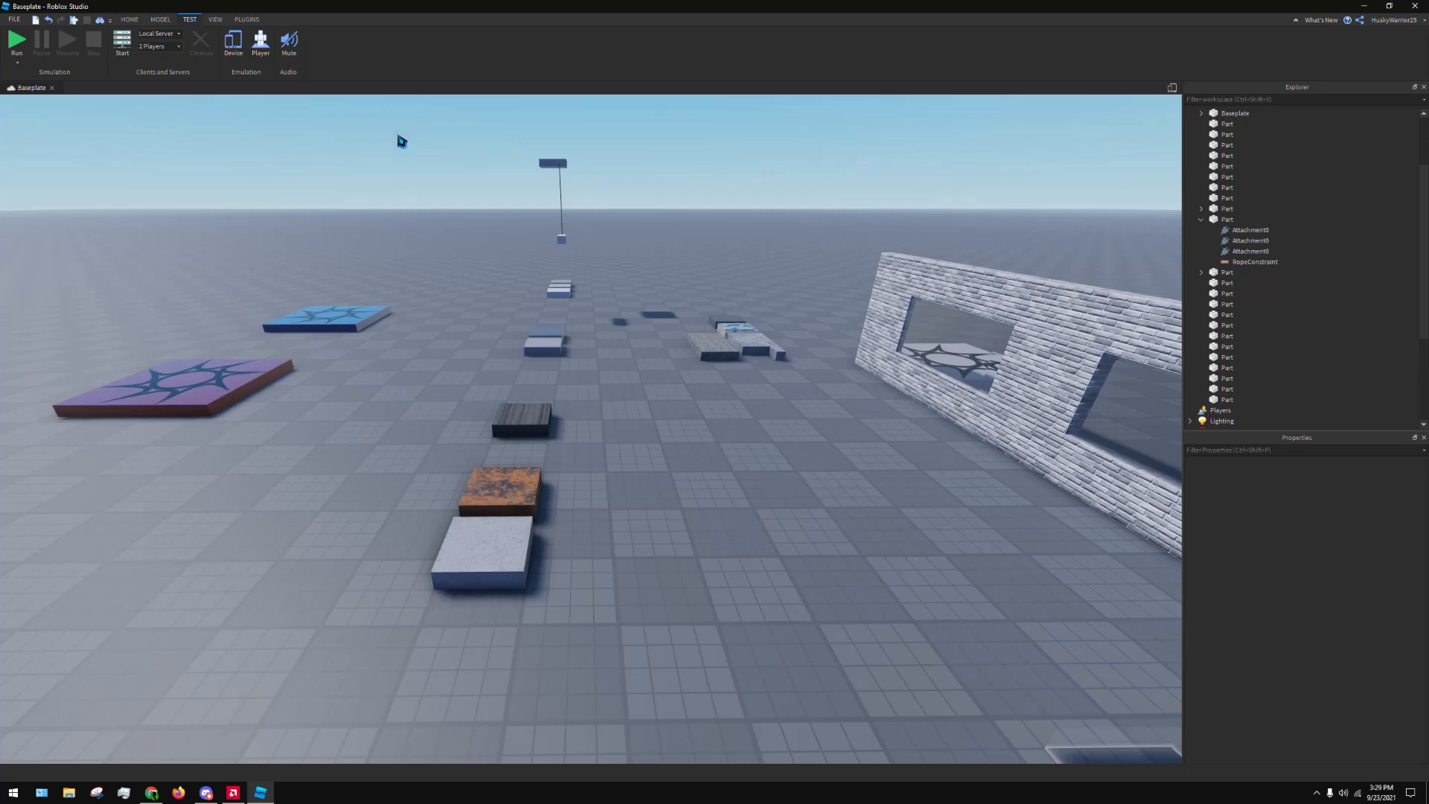
left_click(233, 42)
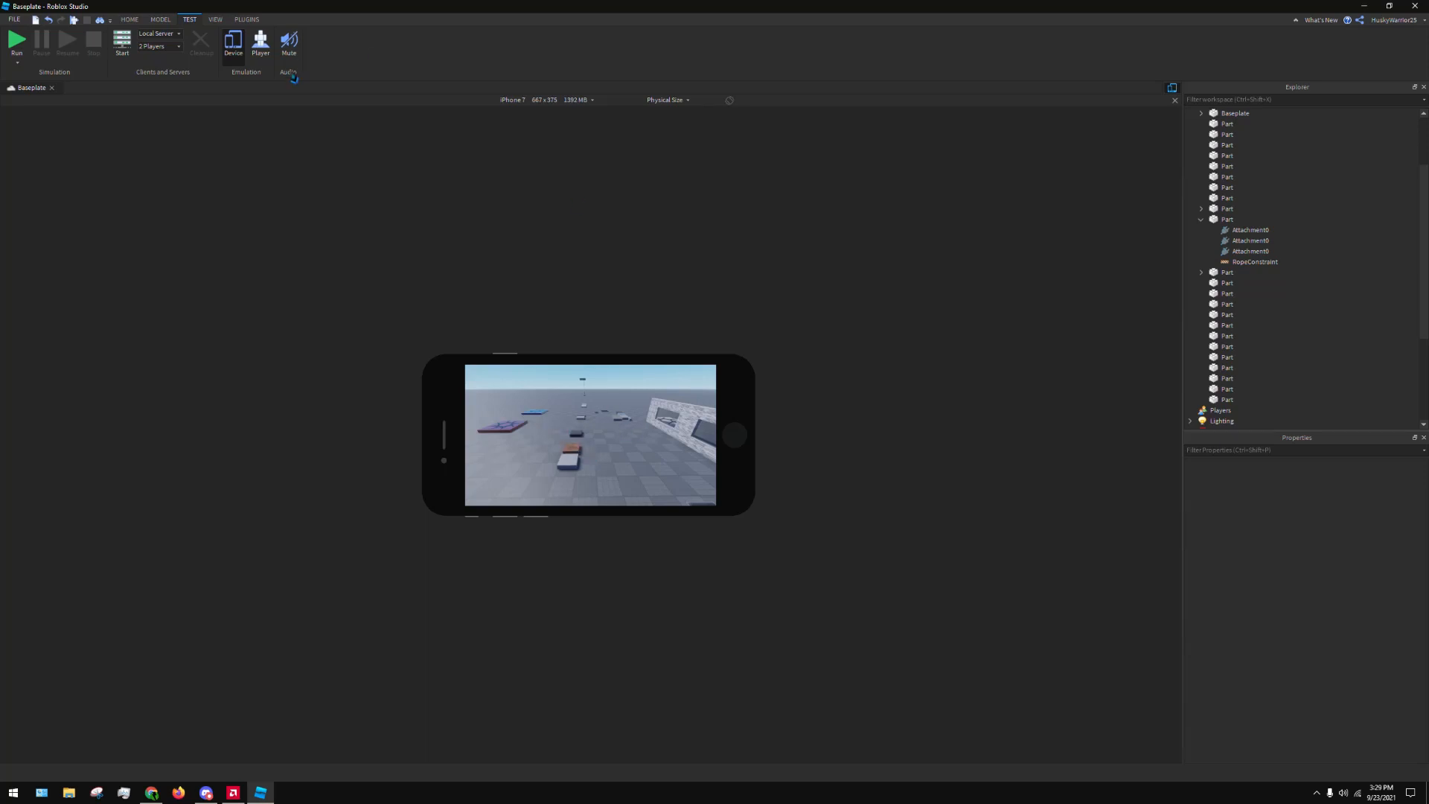
left_click(232, 48)
left_click(1173, 89)
left_click(1173, 89)
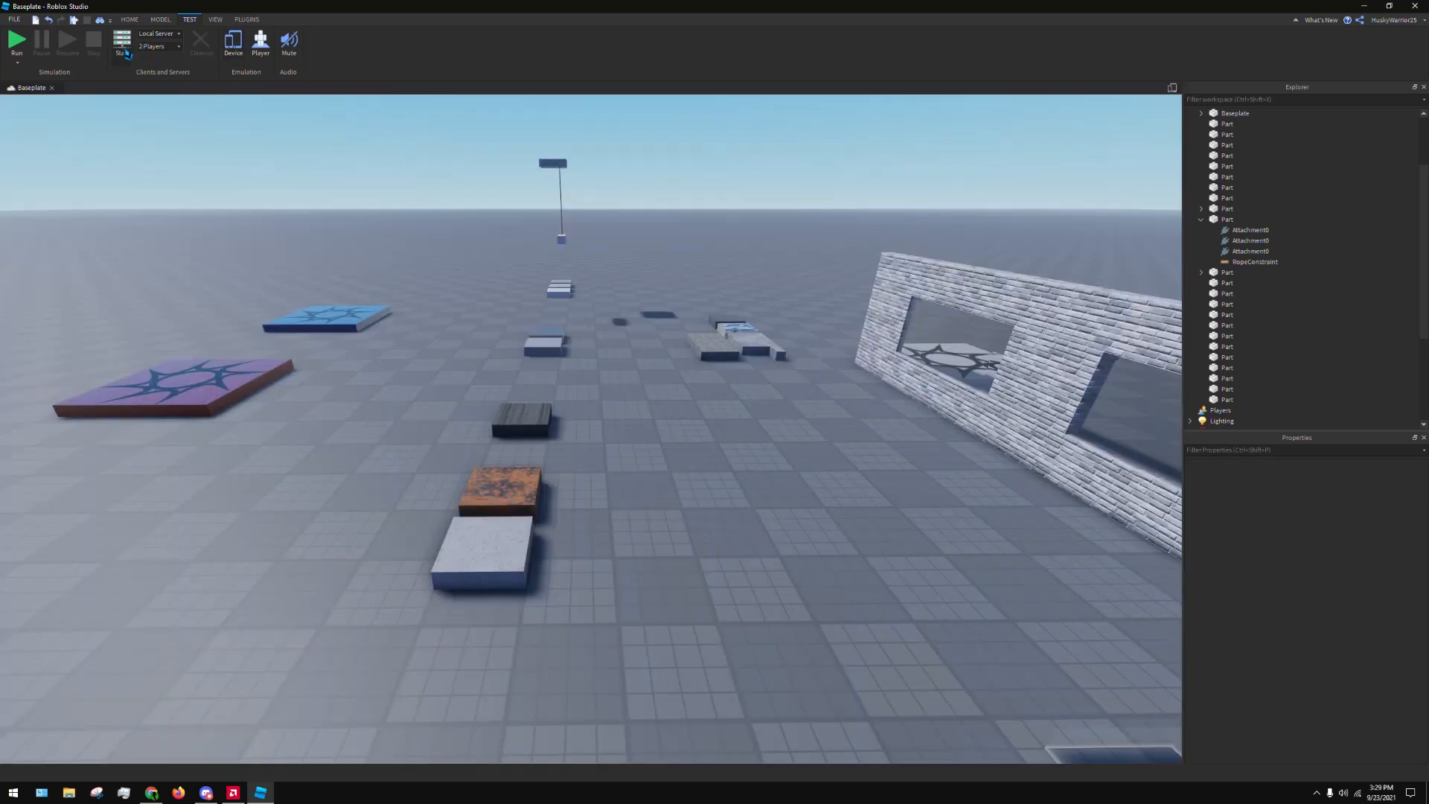
Turn on the View Selector, look at the place from the right, back and bottom, and turn it off
left_click(216, 19)
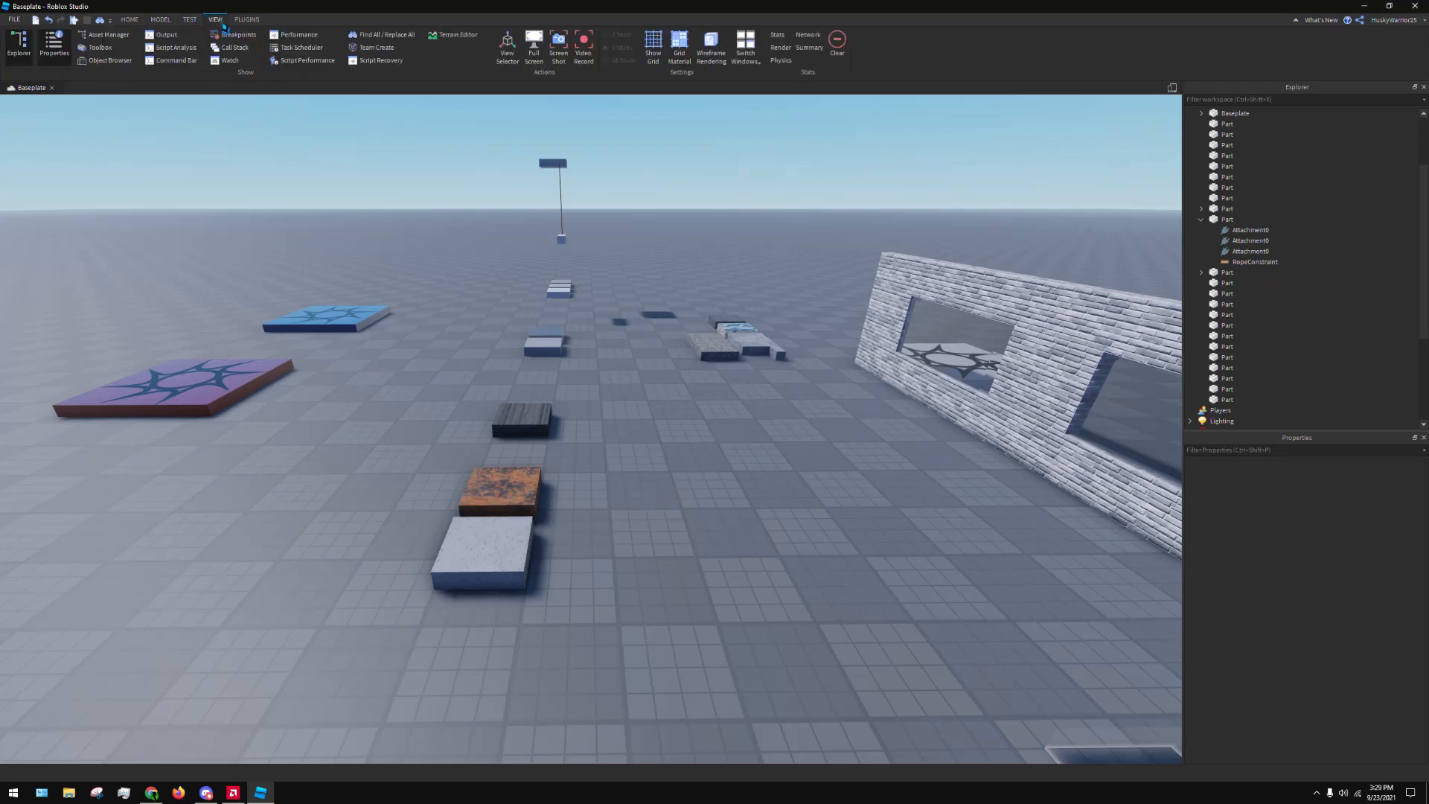
left_click(509, 61)
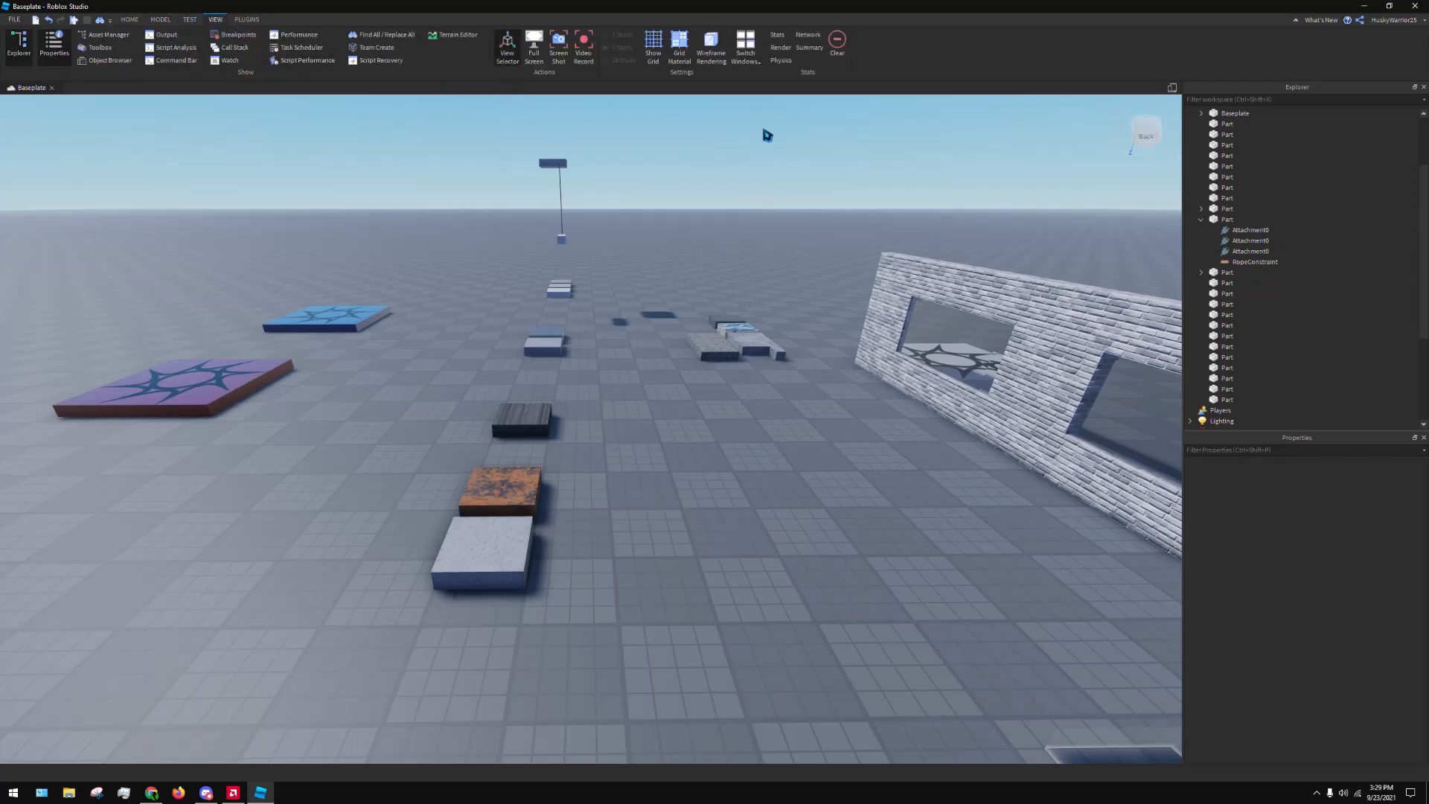
right_click_drag(767, 135, 849, 131)
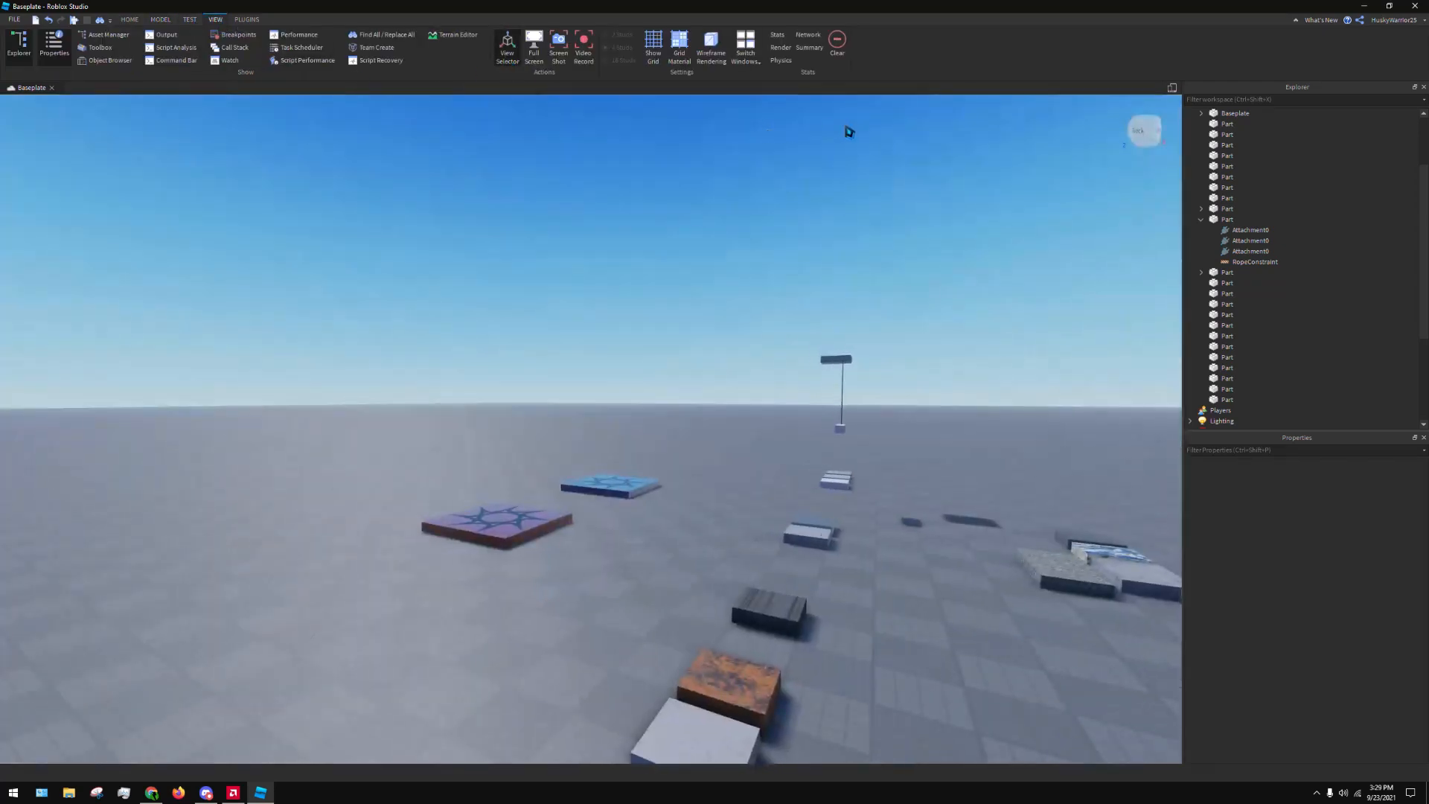
left_click(1146, 131)
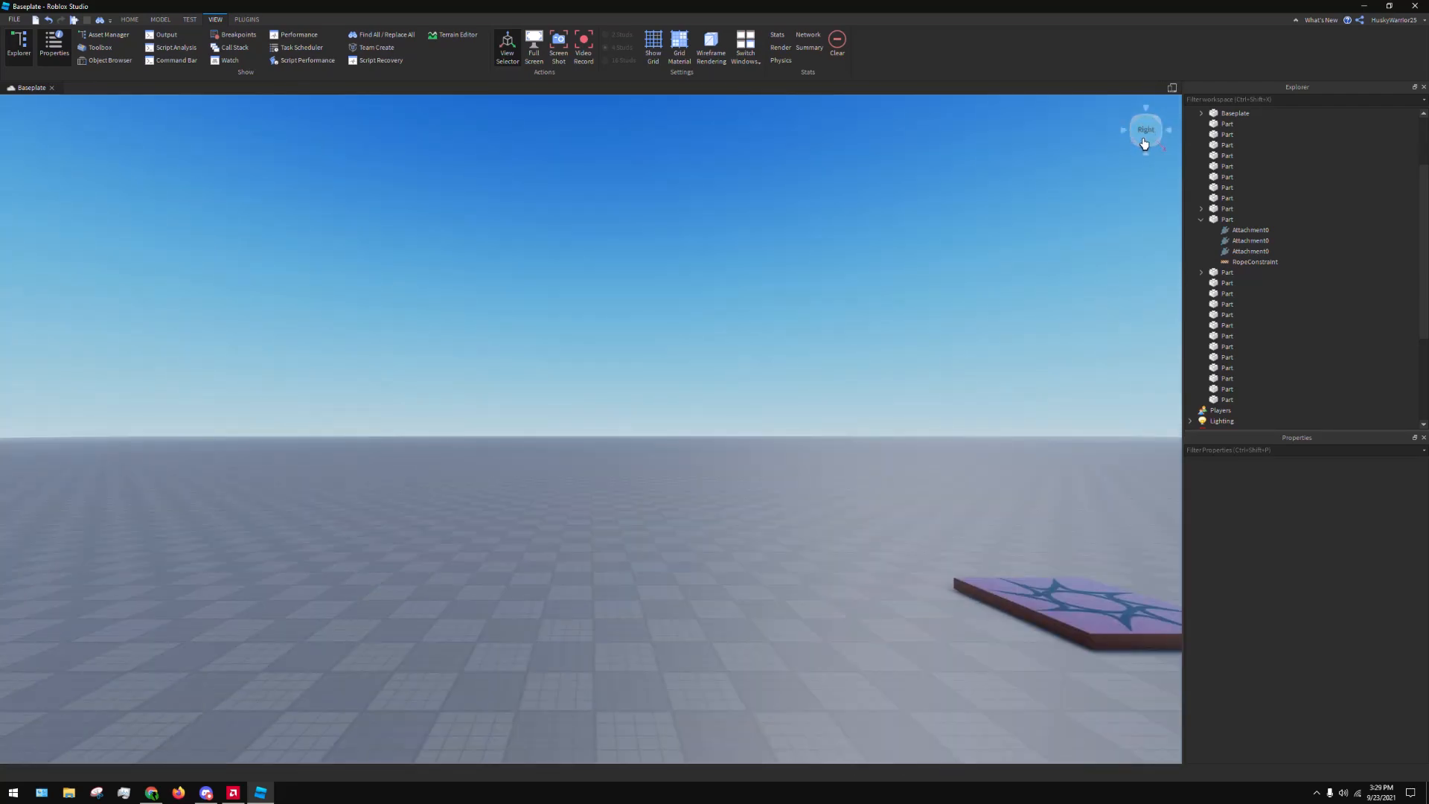
left_click(1122, 131)
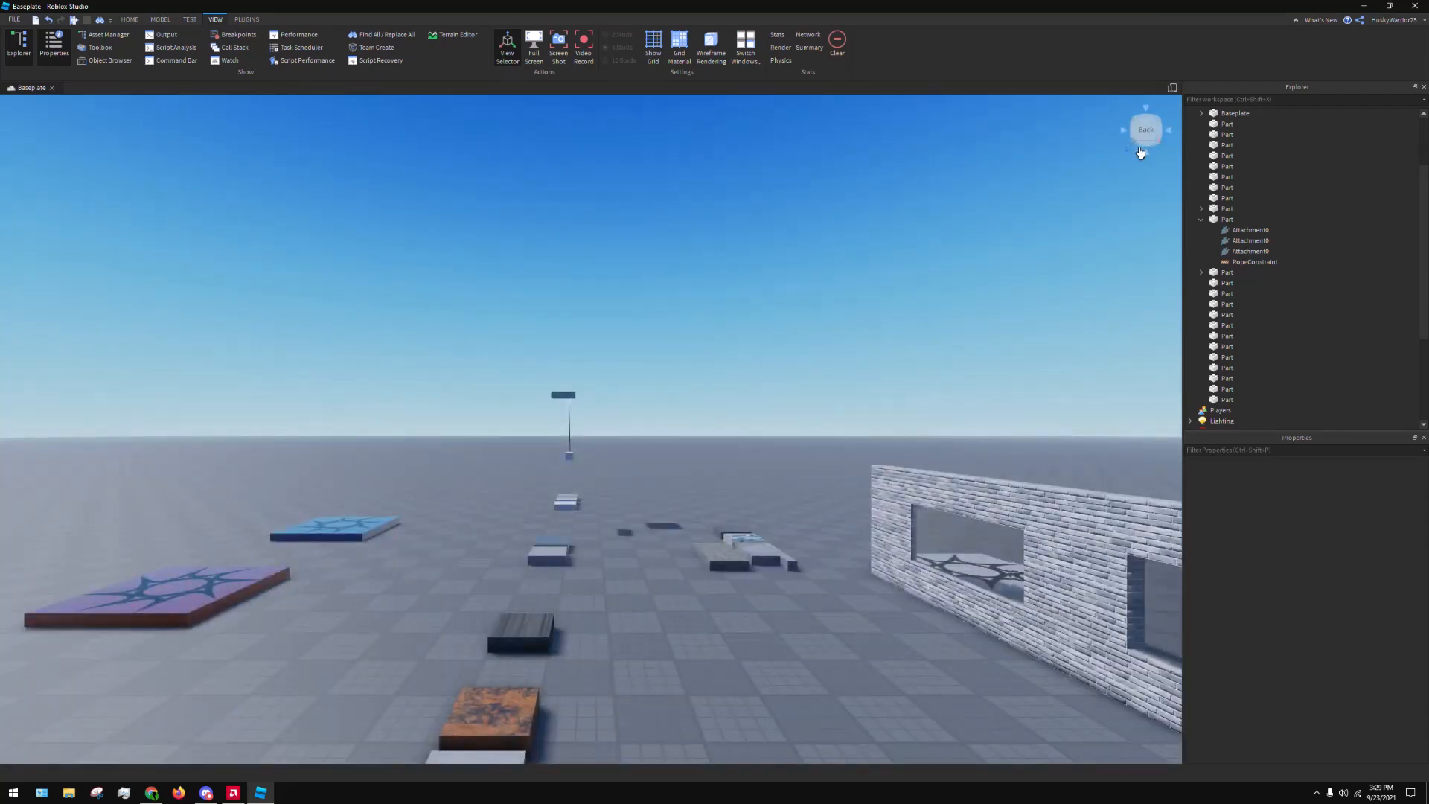
left_click(1145, 153)
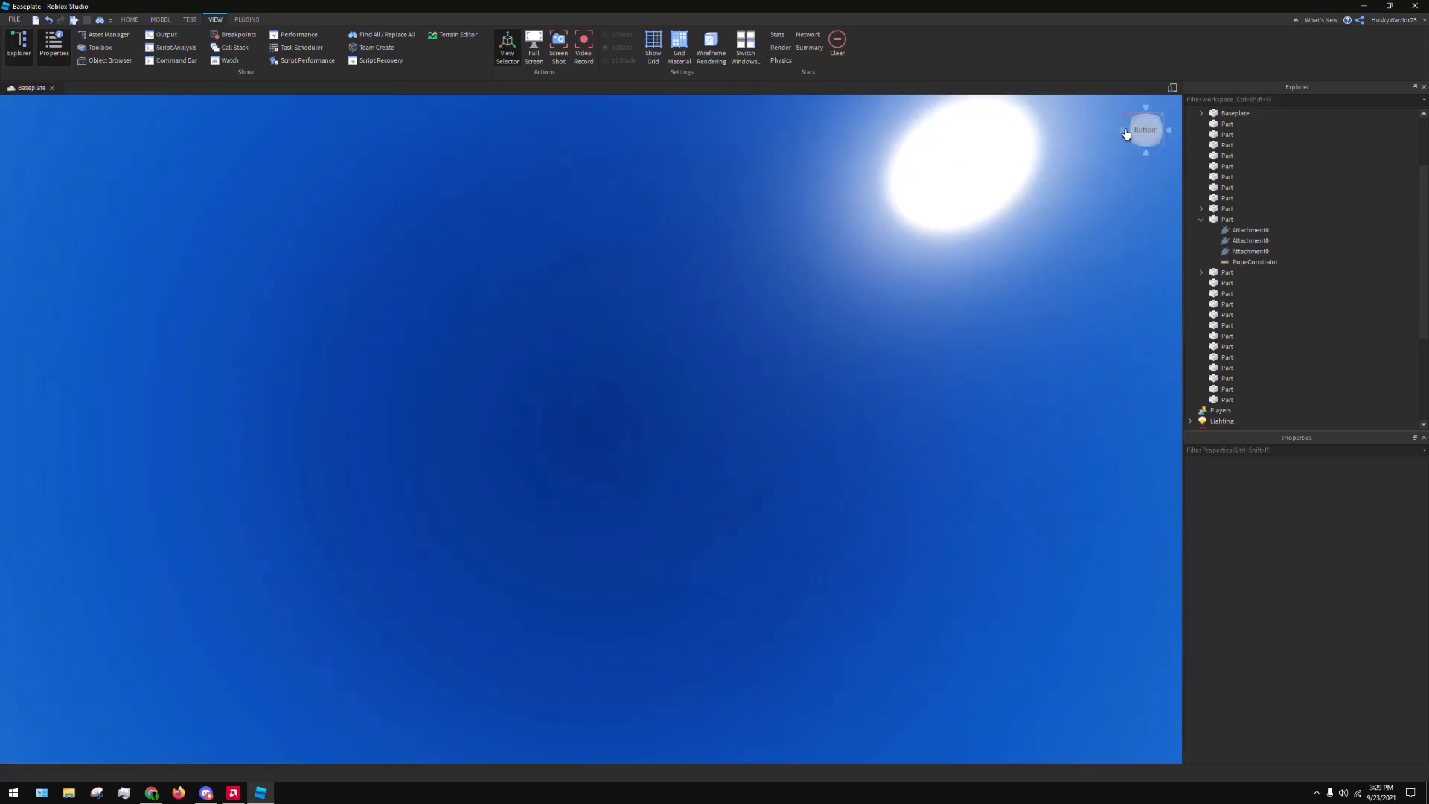
right_click_drag(764, 160, 760, 160)
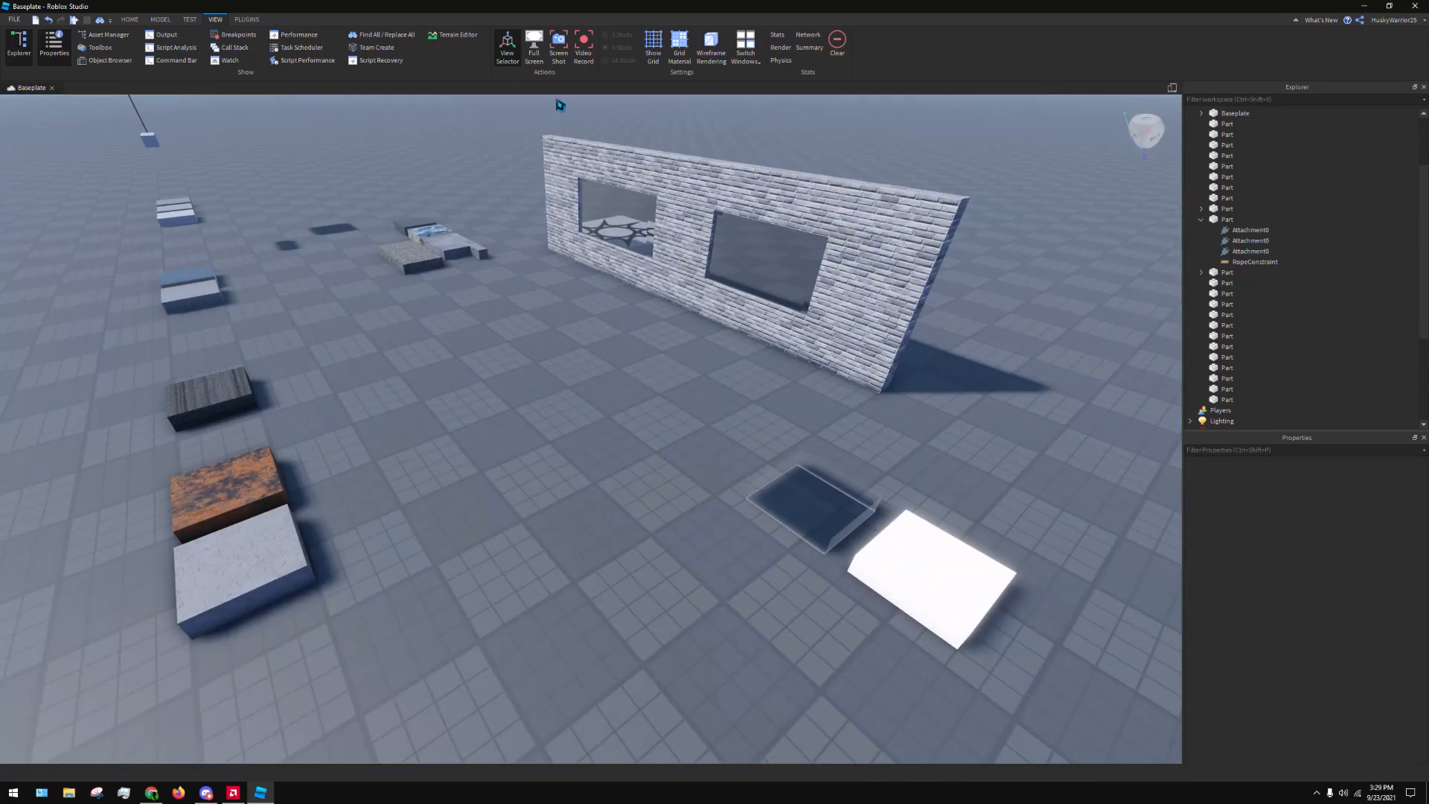
left_click(513, 49)
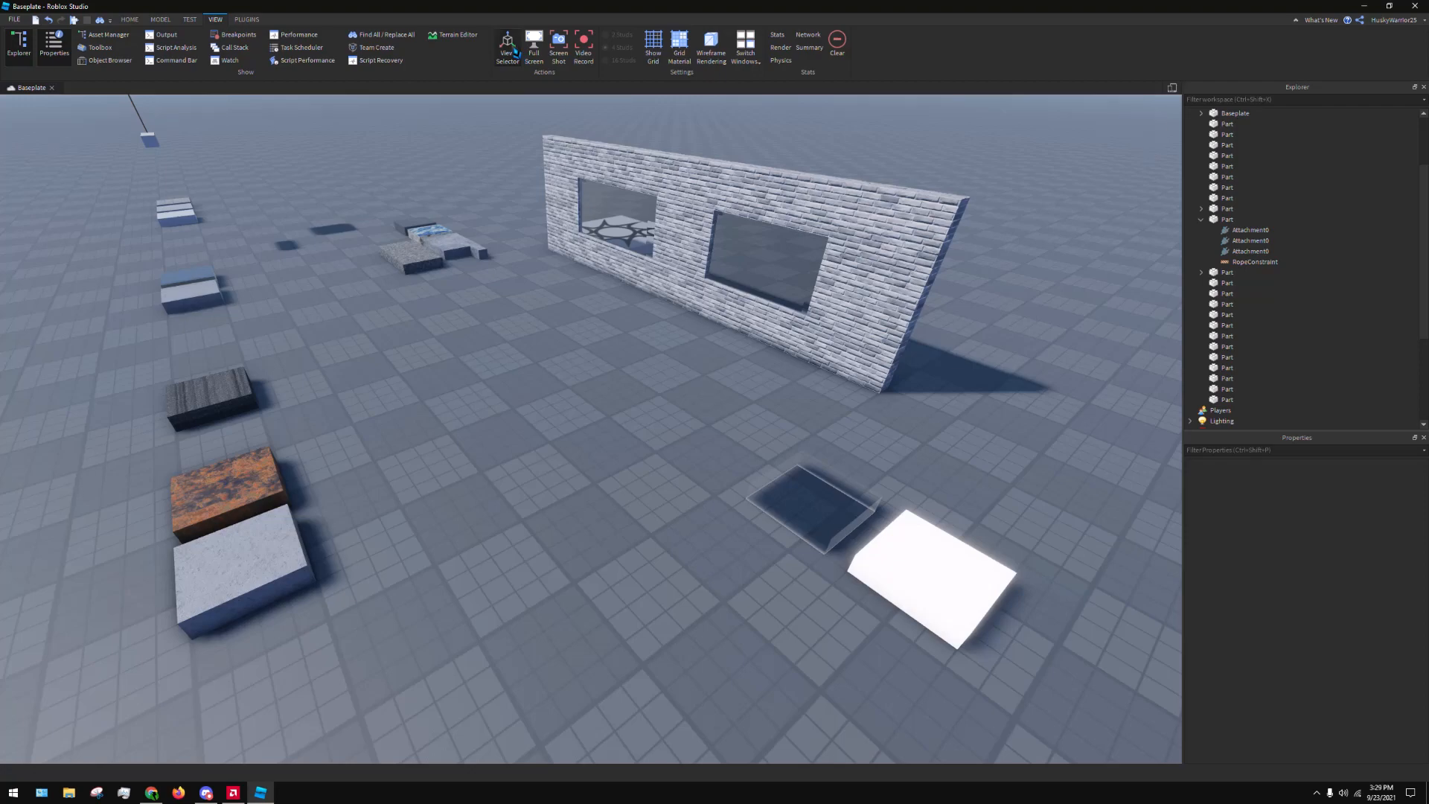
Show the grid and examine its lines on the baseplate up close
right_click_drag(636, 253, 635, 252)
left_click(655, 50)
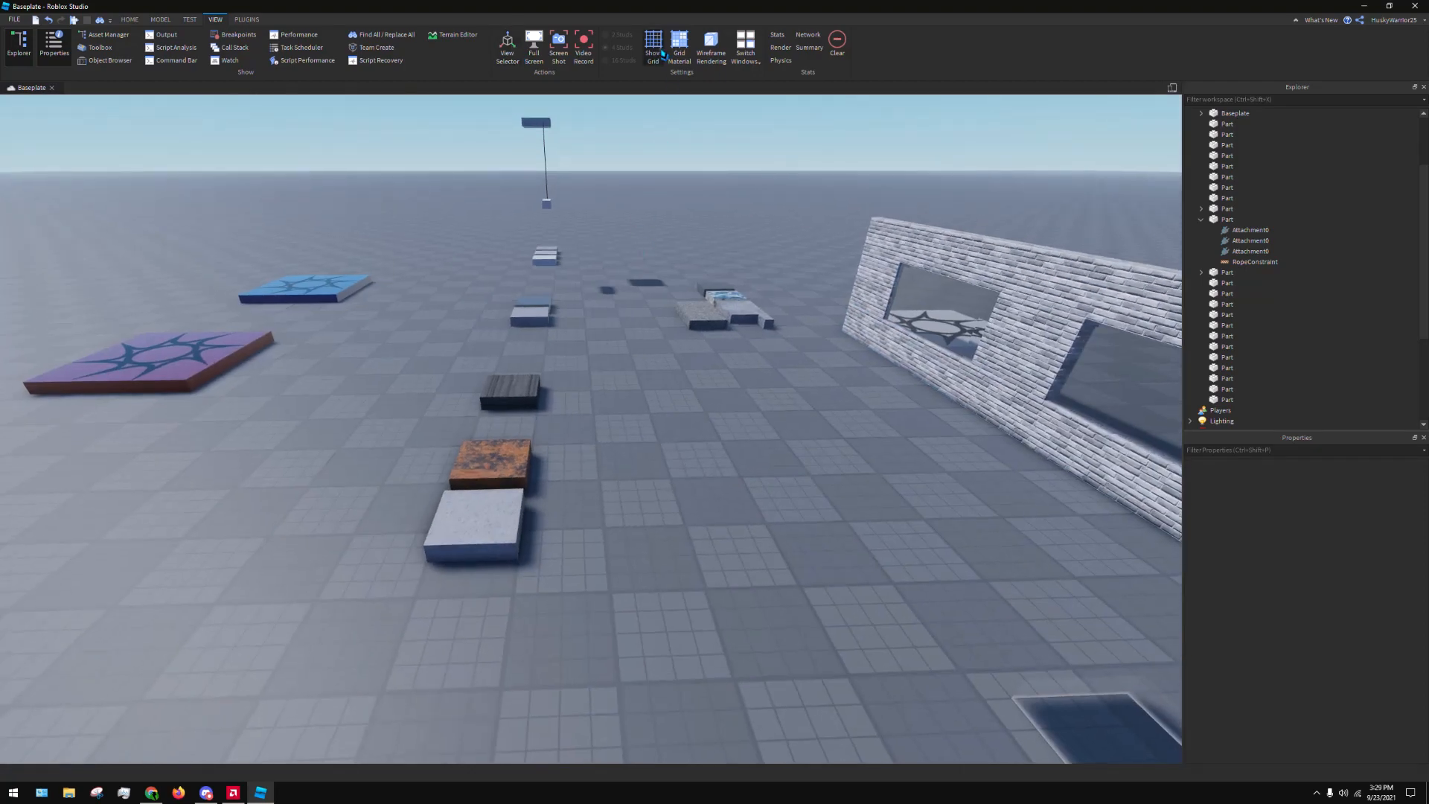
right_click_drag(713, 166, 724, 226)
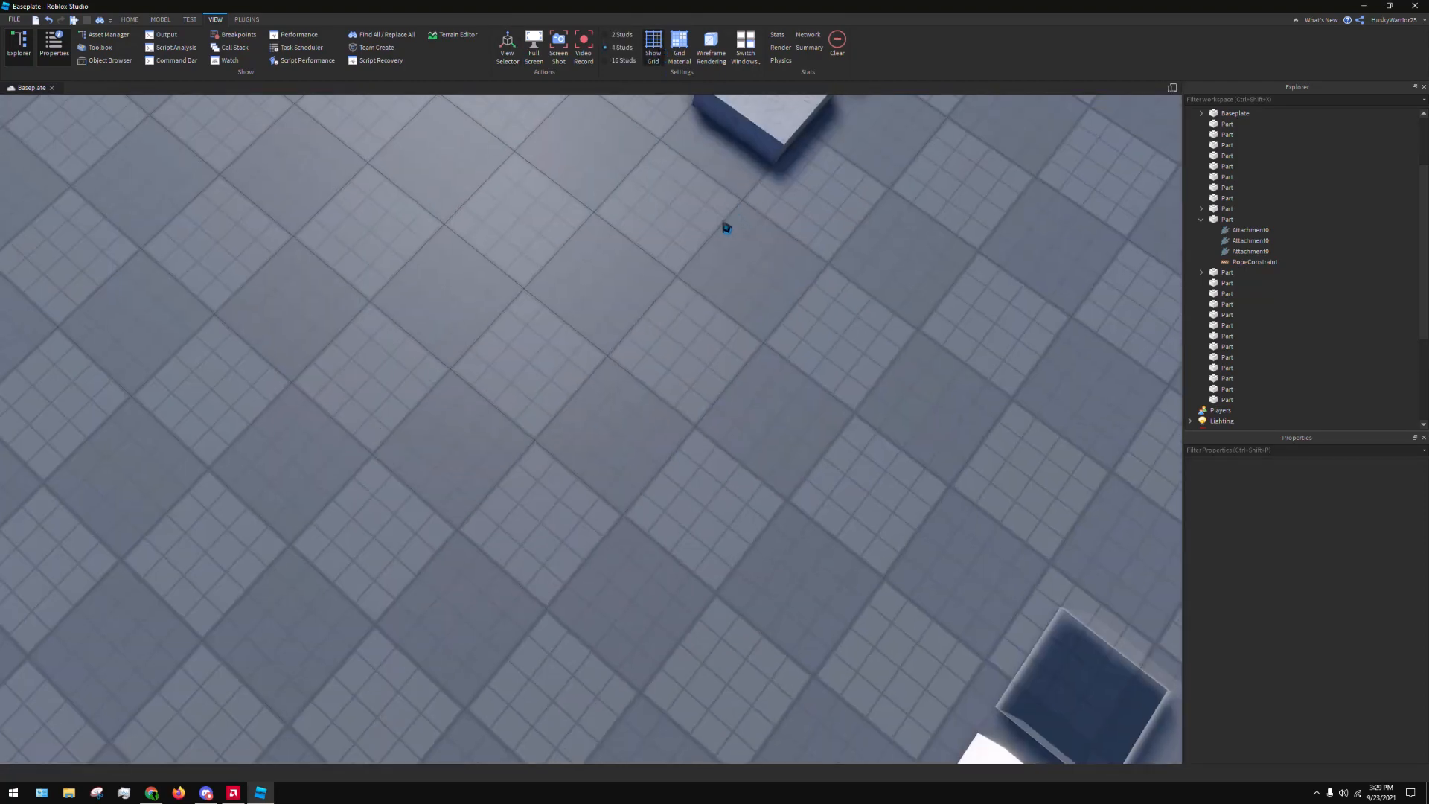
right_click_drag(726, 340, 727, 339)
right_click_drag(673, 282, 676, 265)
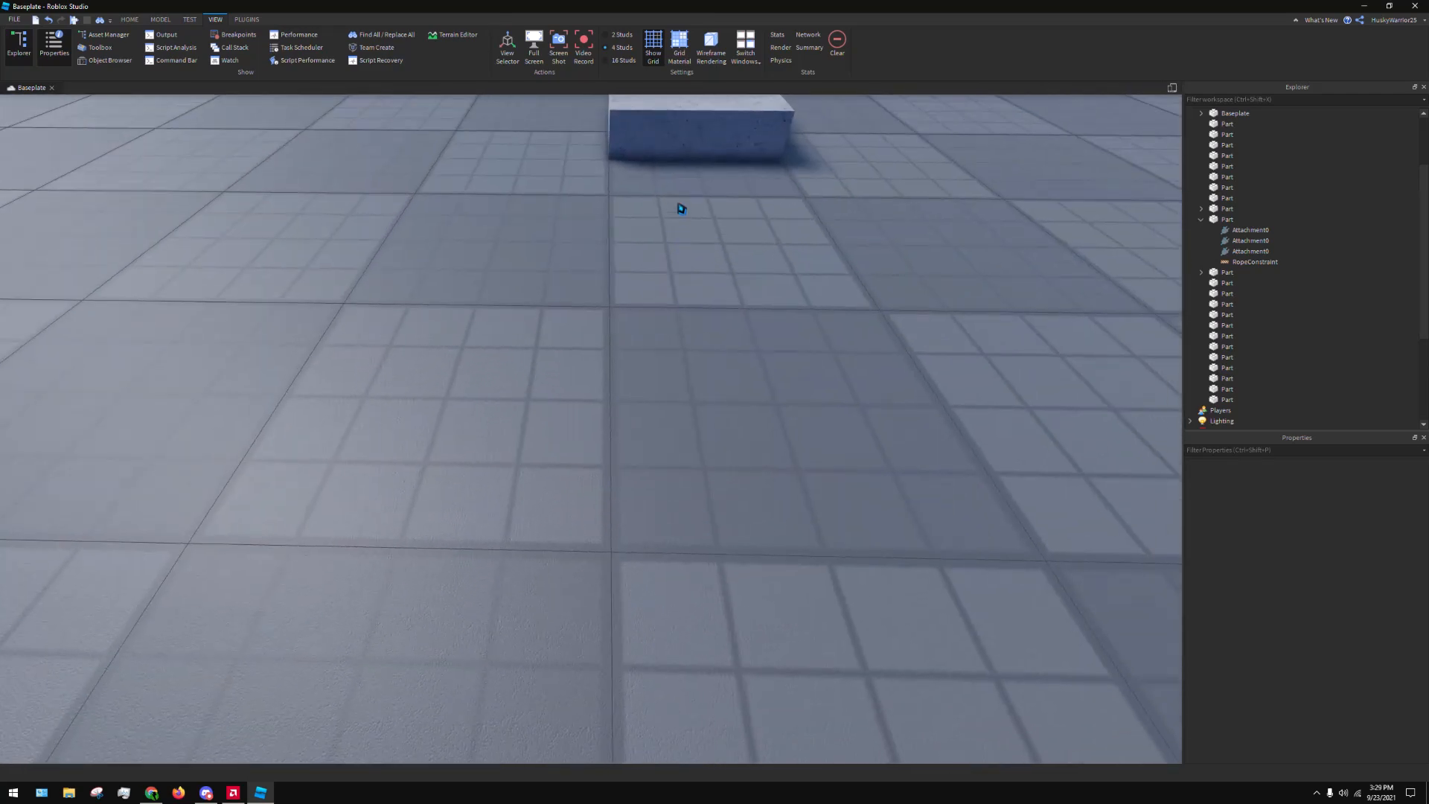
Turn on Grid Material, examine how the baseplate and parts look with it, and turn it off
left_click(678, 45)
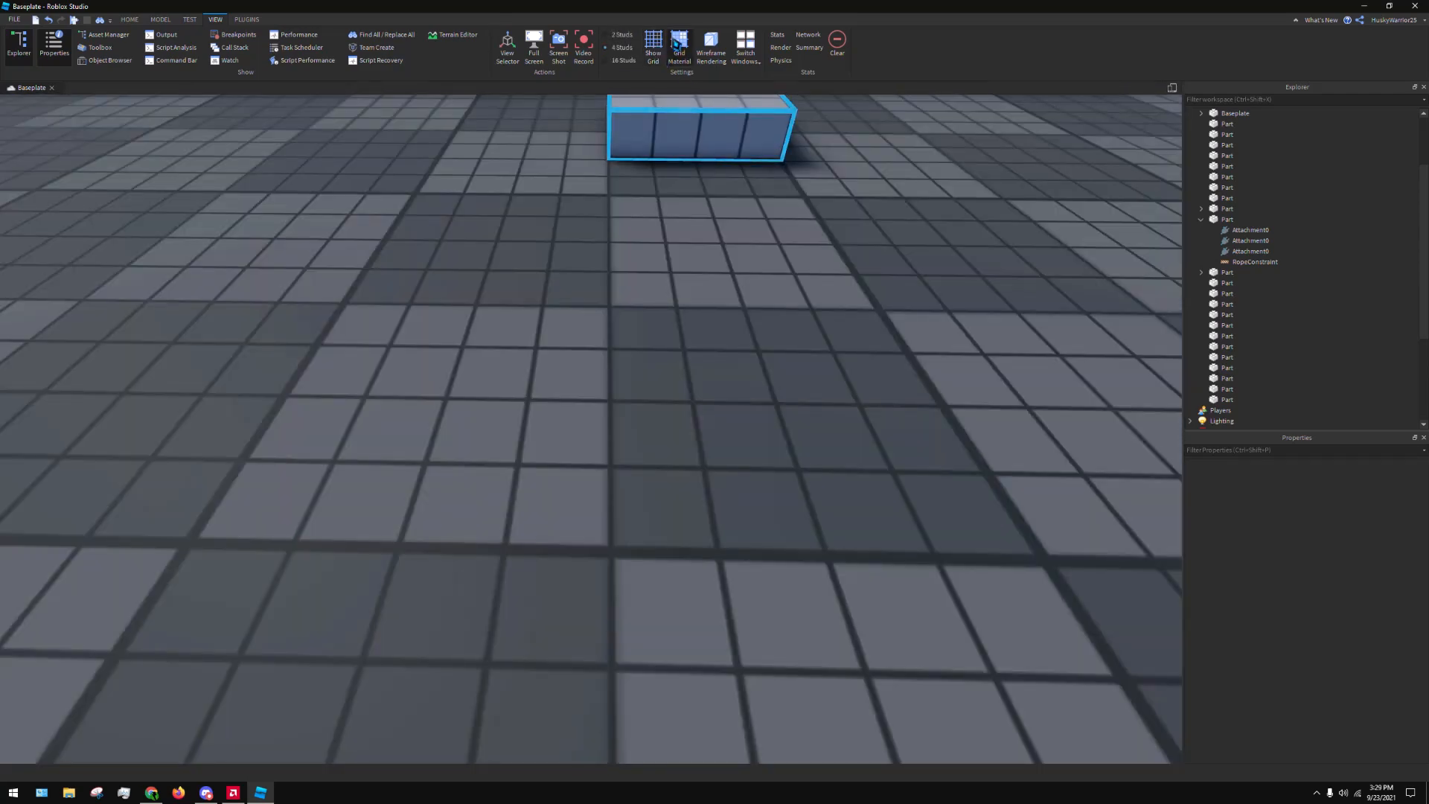
right_click_drag(826, 286, 799, 253)
key("s")
key("w")
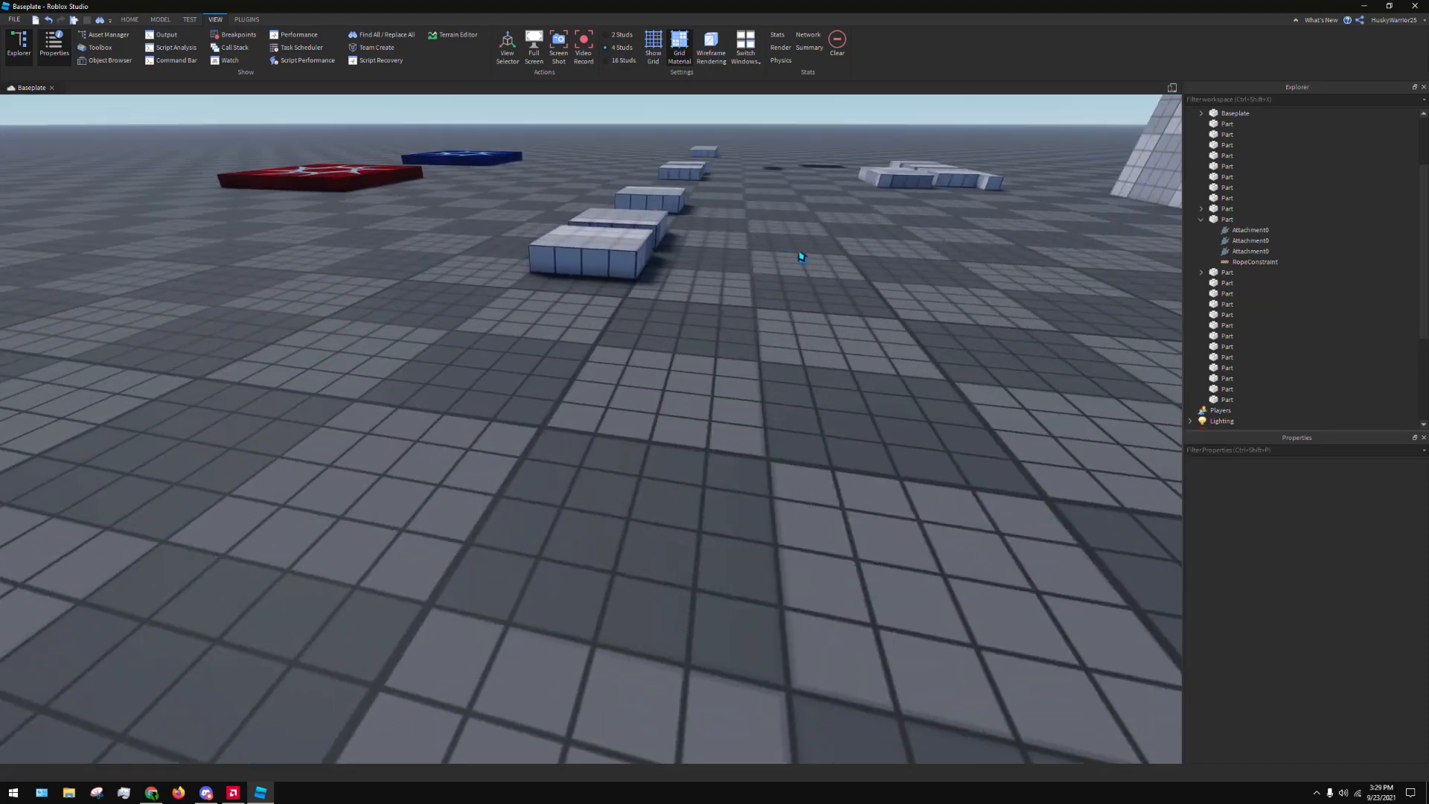
left_click(682, 46)
right_click_drag(771, 163, 771, 166)
key("s")
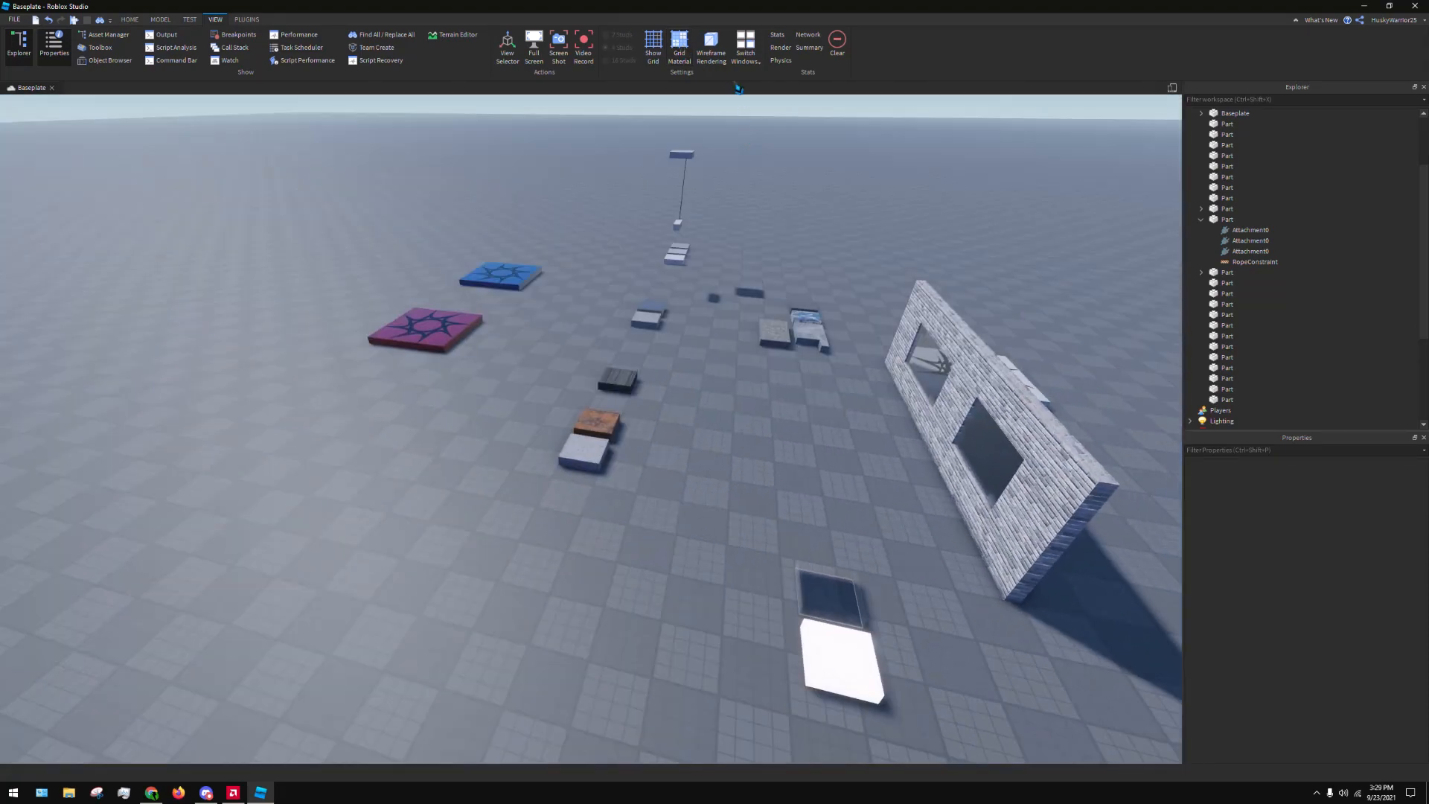
Turn on Wireframe Rendering, fly around the wall, spawns and roped parts to inspect them, and turn it off
left_click(719, 55)
right_click_drag(795, 300, 796, 299)
key("s")
key("a")
key("w")
key("s")
key("d")
key("w")
key("s")
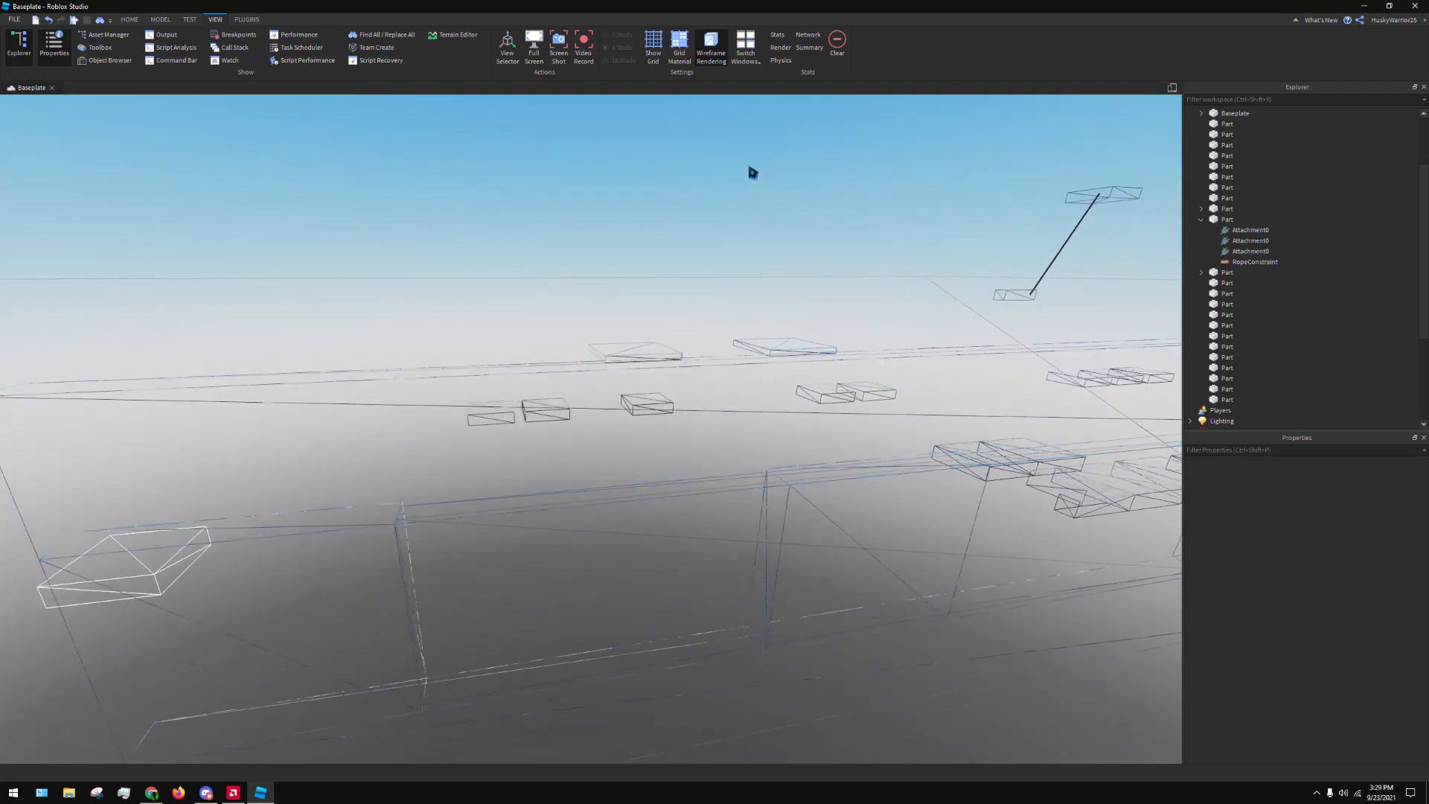
key("s")
right_click_drag(782, 189, 782, 190)
key("d")
key("s")
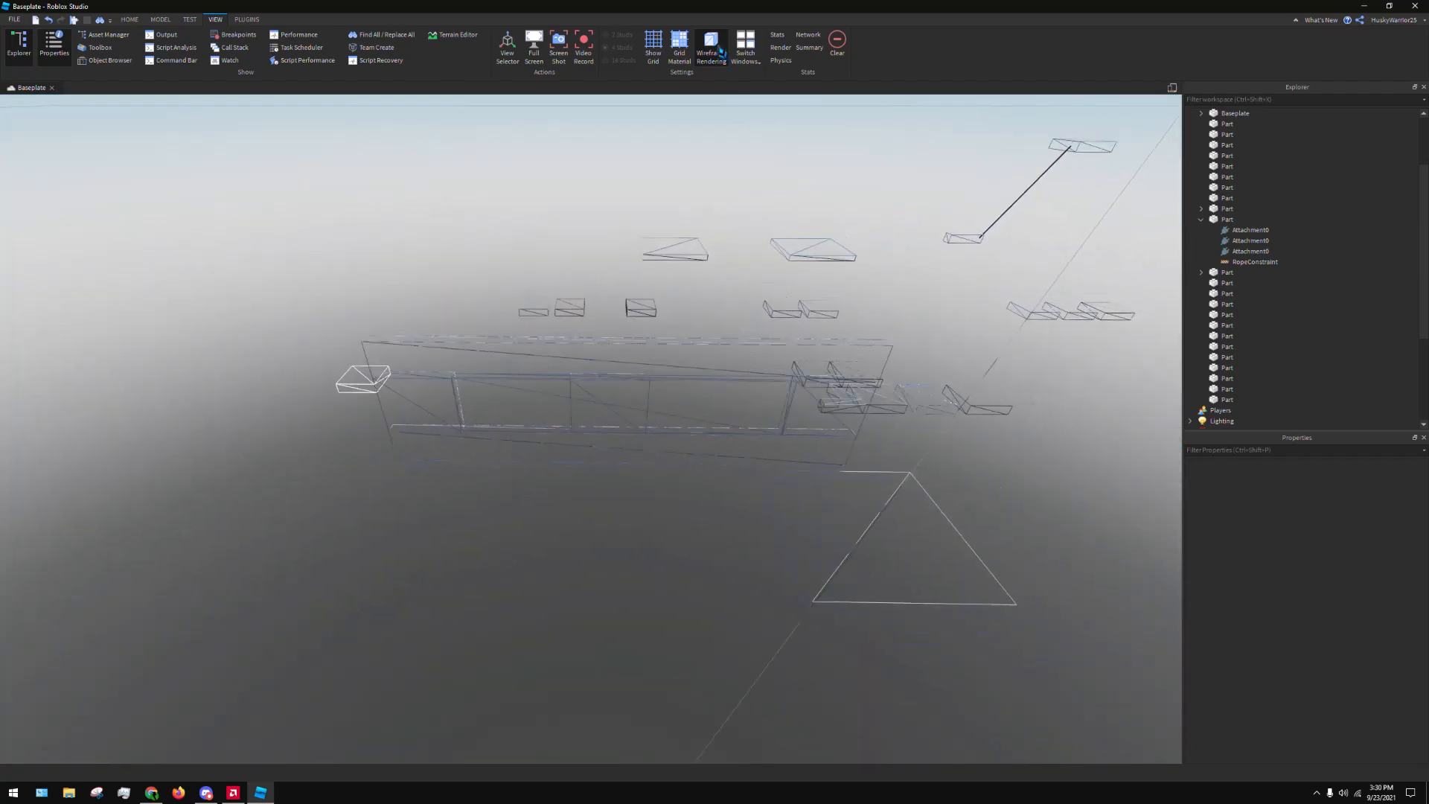
key("d")
key("w")
right_click_drag(921, 396, 922, 396)
key("s")
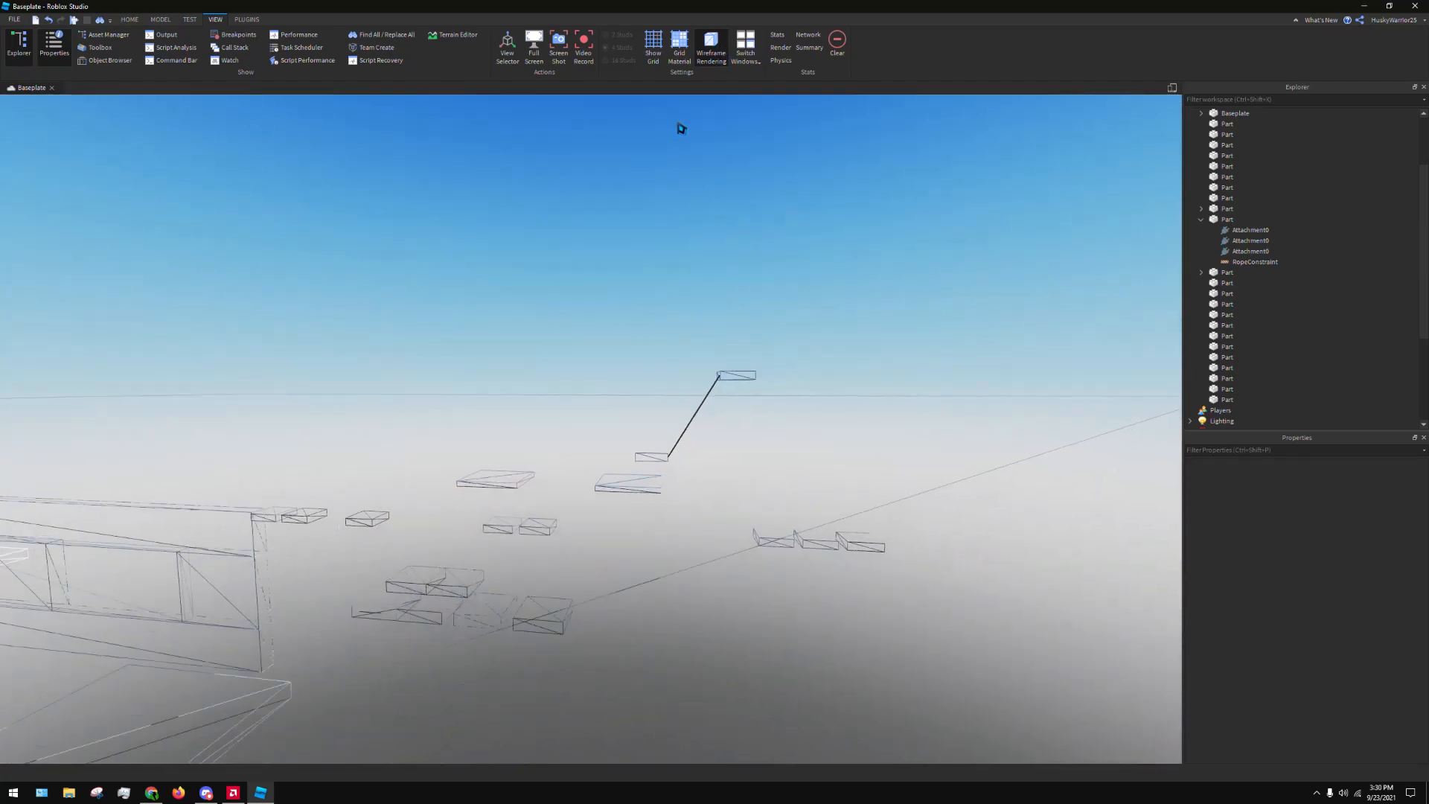
key("a")
left_click(717, 65)
right_click_drag(802, 272, 801, 273)
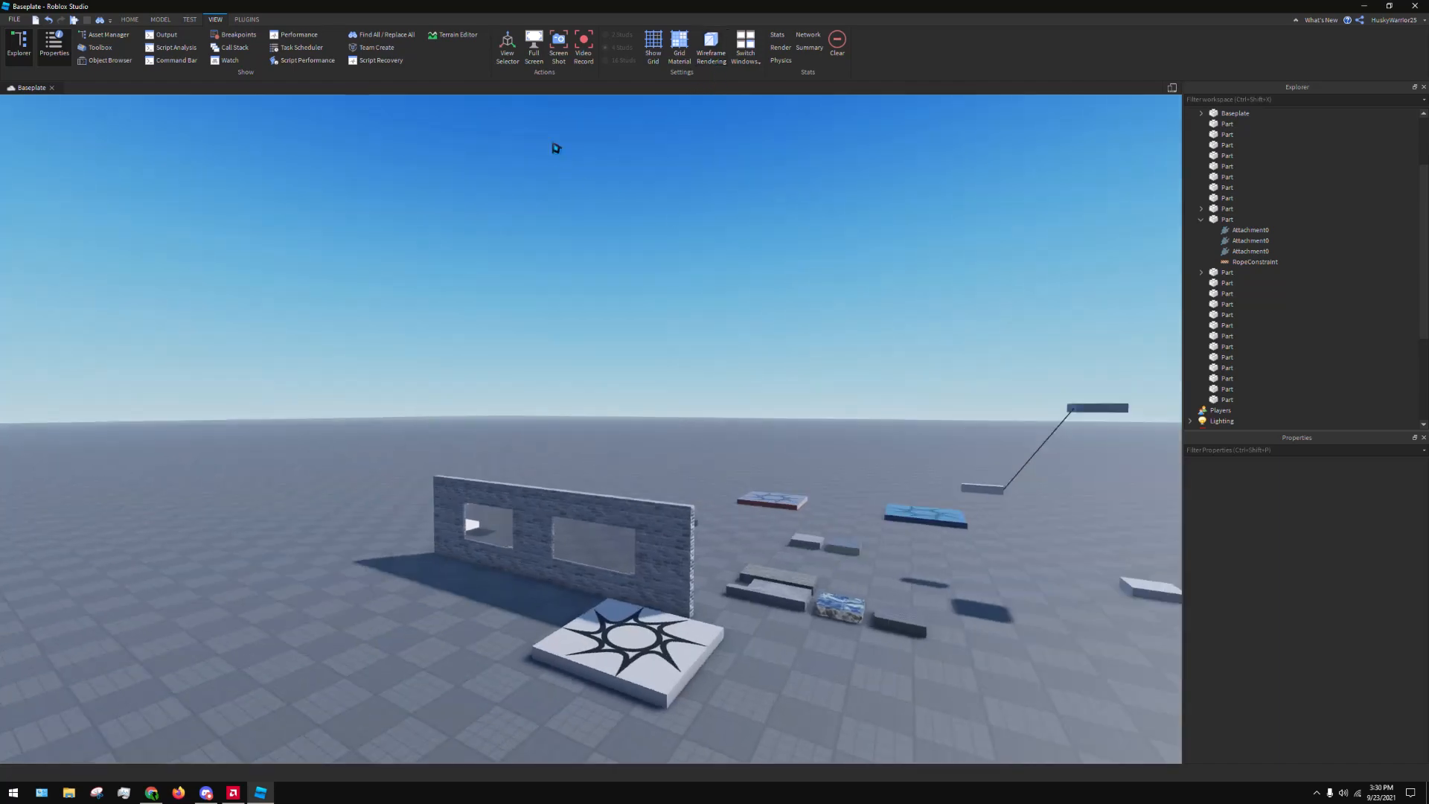
Toggle full screen on and off, and open the Output window
left_click(538, 49)
left_click(538, 48)
left_click(168, 35)
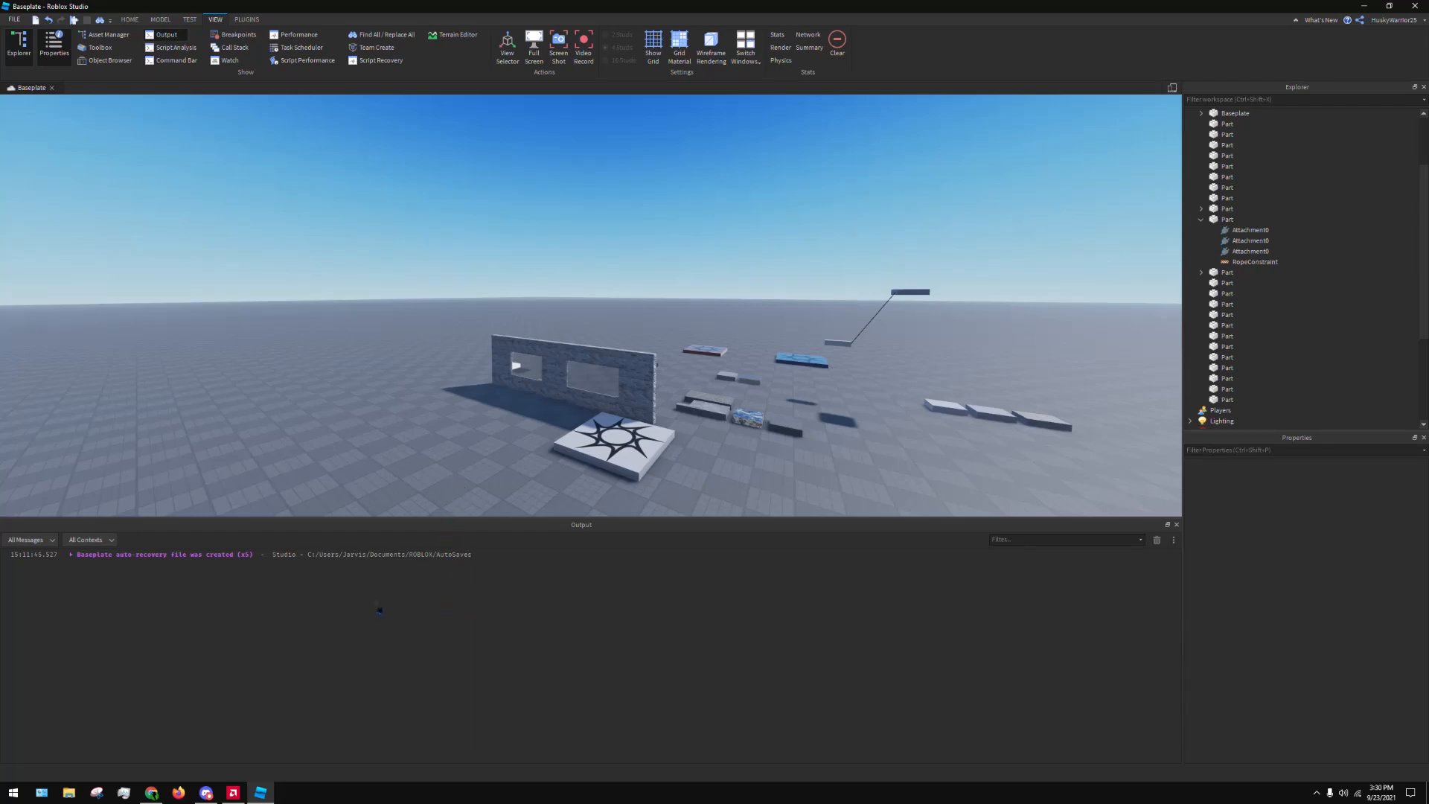
Filter the Explorer by "script" and clear the filter
scroll(1266, 149, "up", 3)
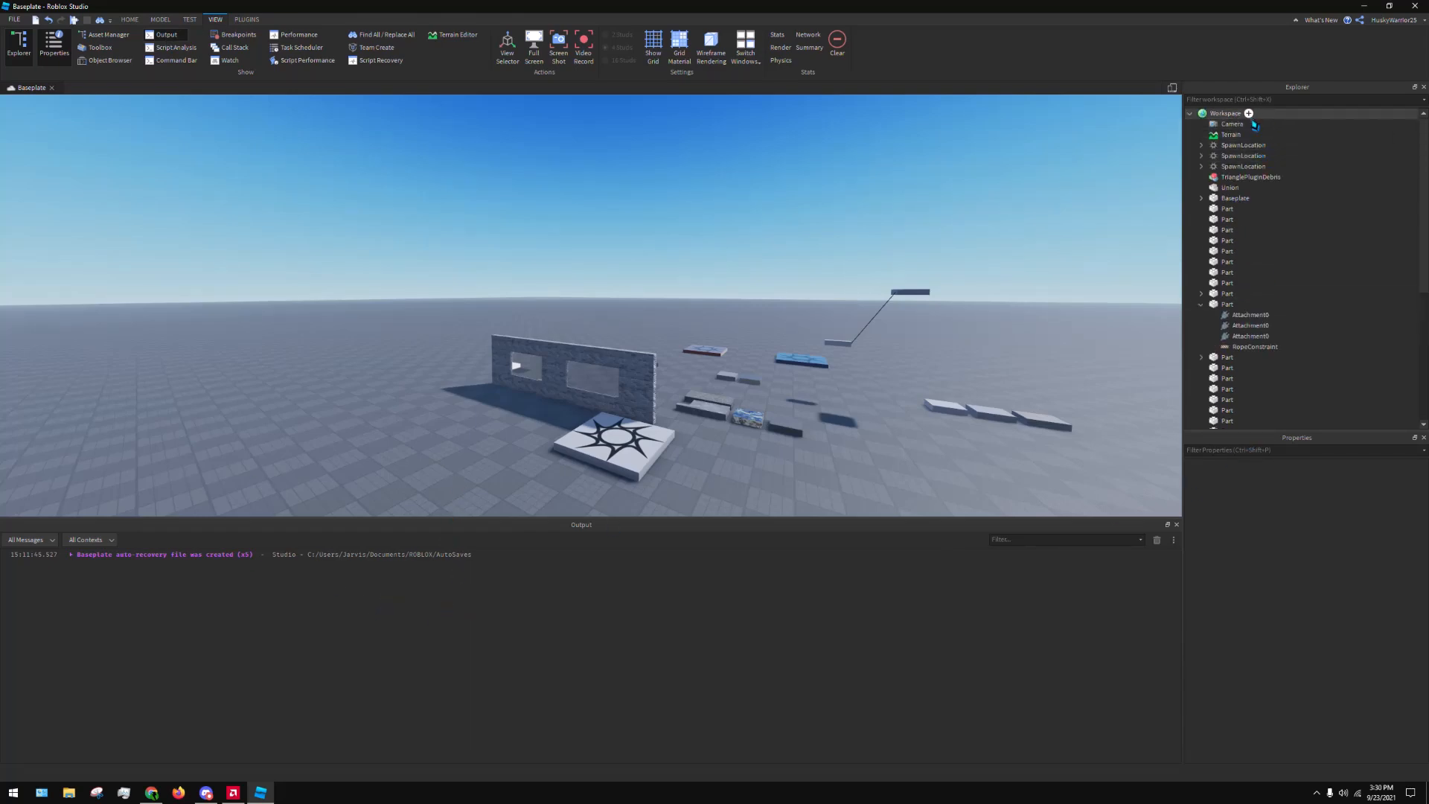
left_click(1261, 99)
type("s")
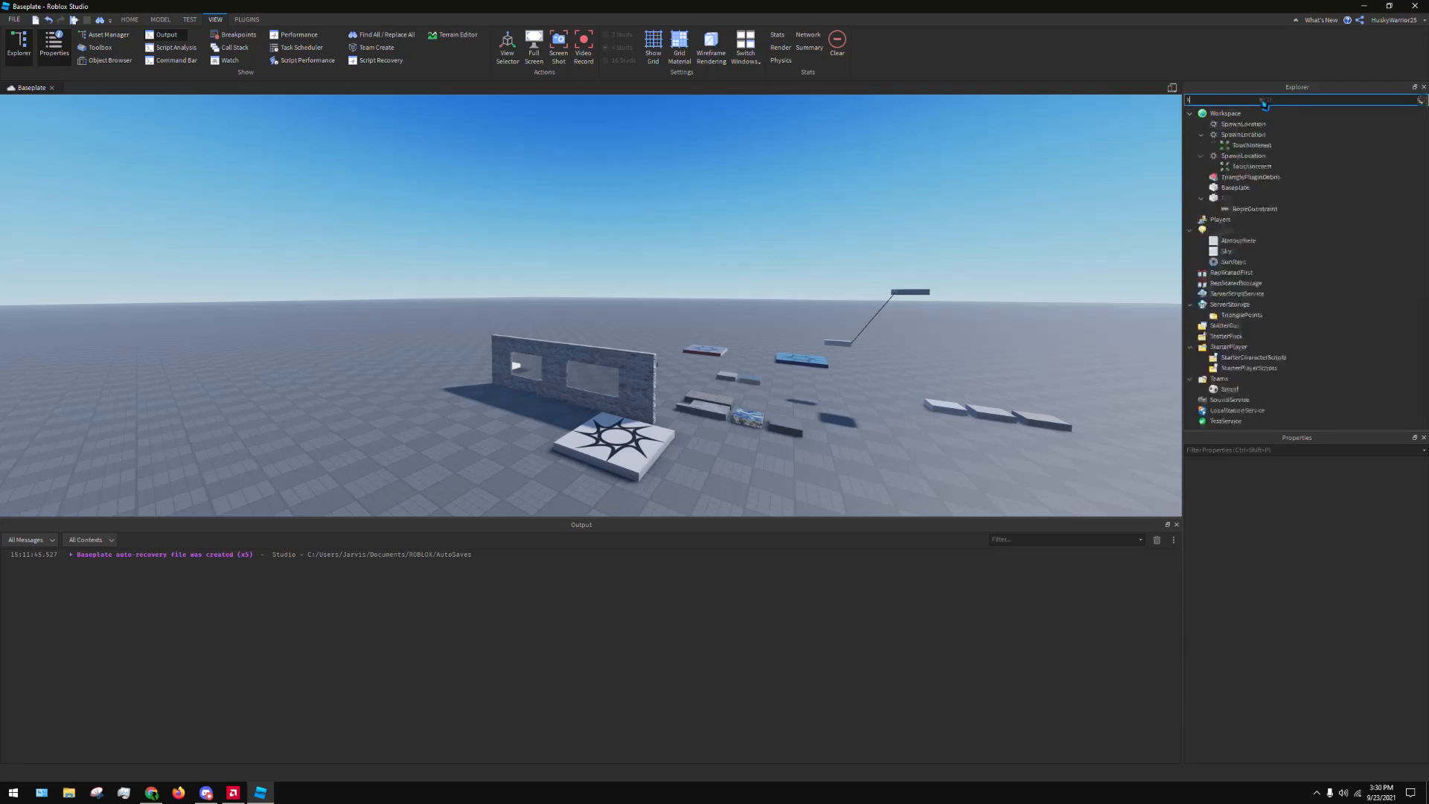
type("crip")
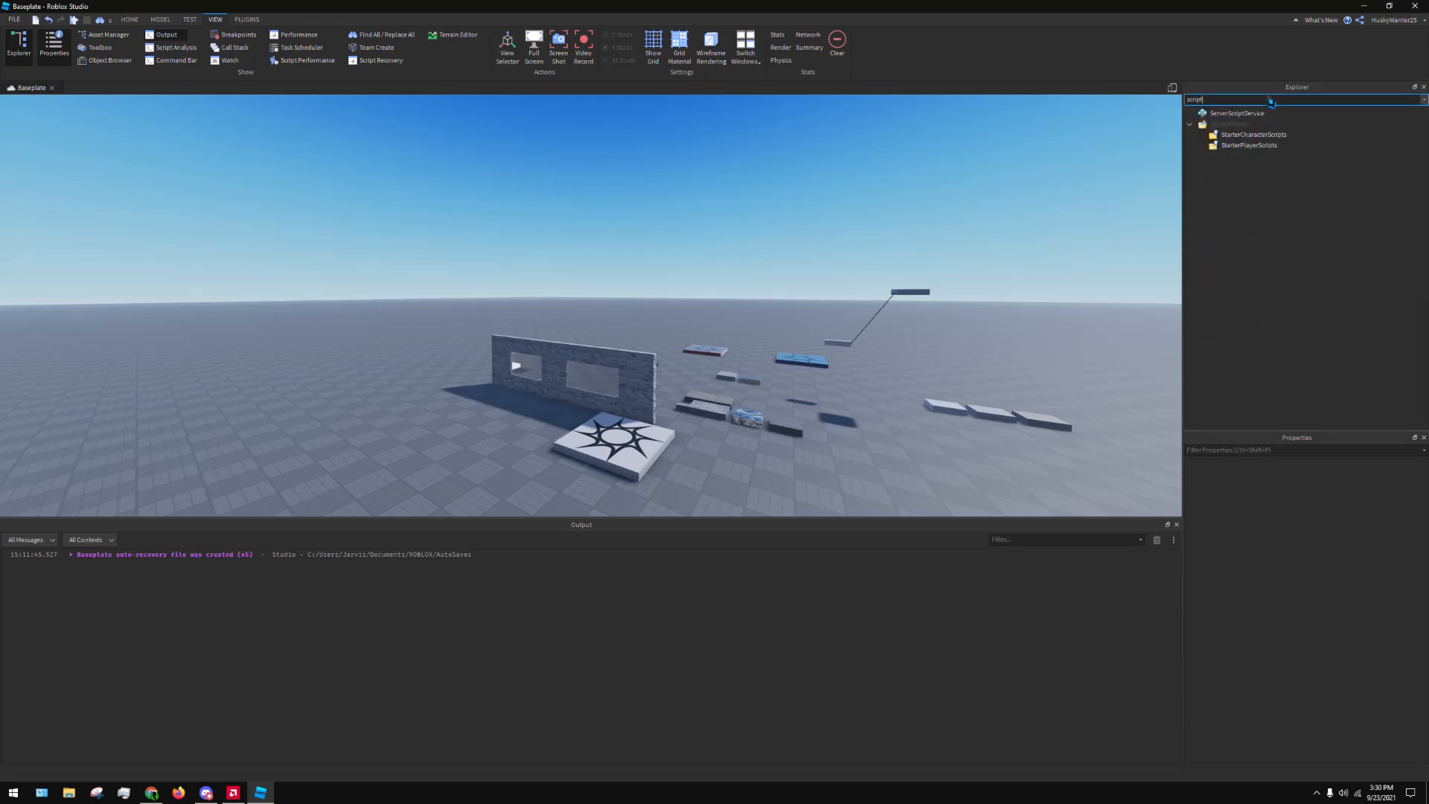
type("t")
left_click_drag(1216, 102, 1117, 96)
type("\\")
key("BackSpace")
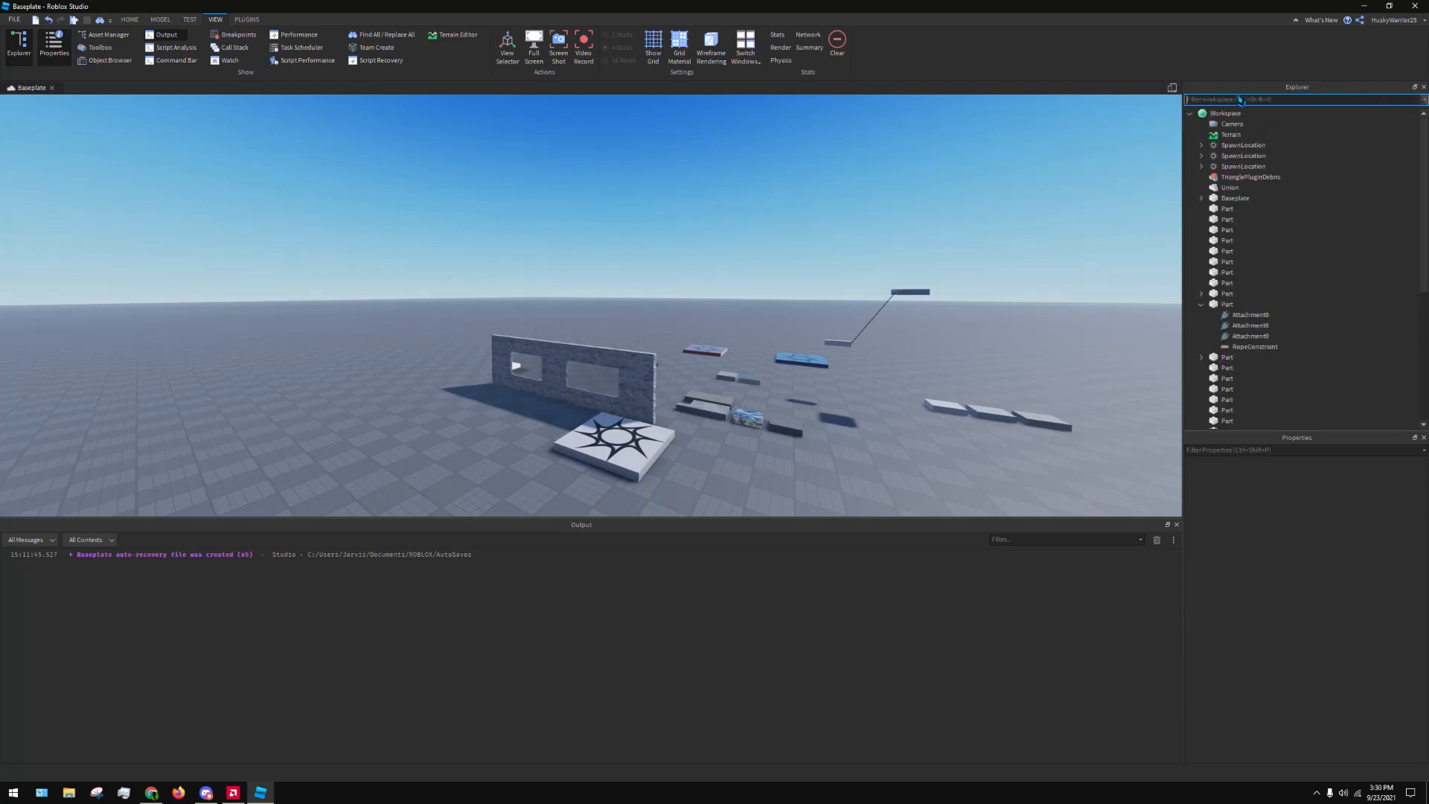
Filter the Explorer by "terr" and clear the filter
type("terr")
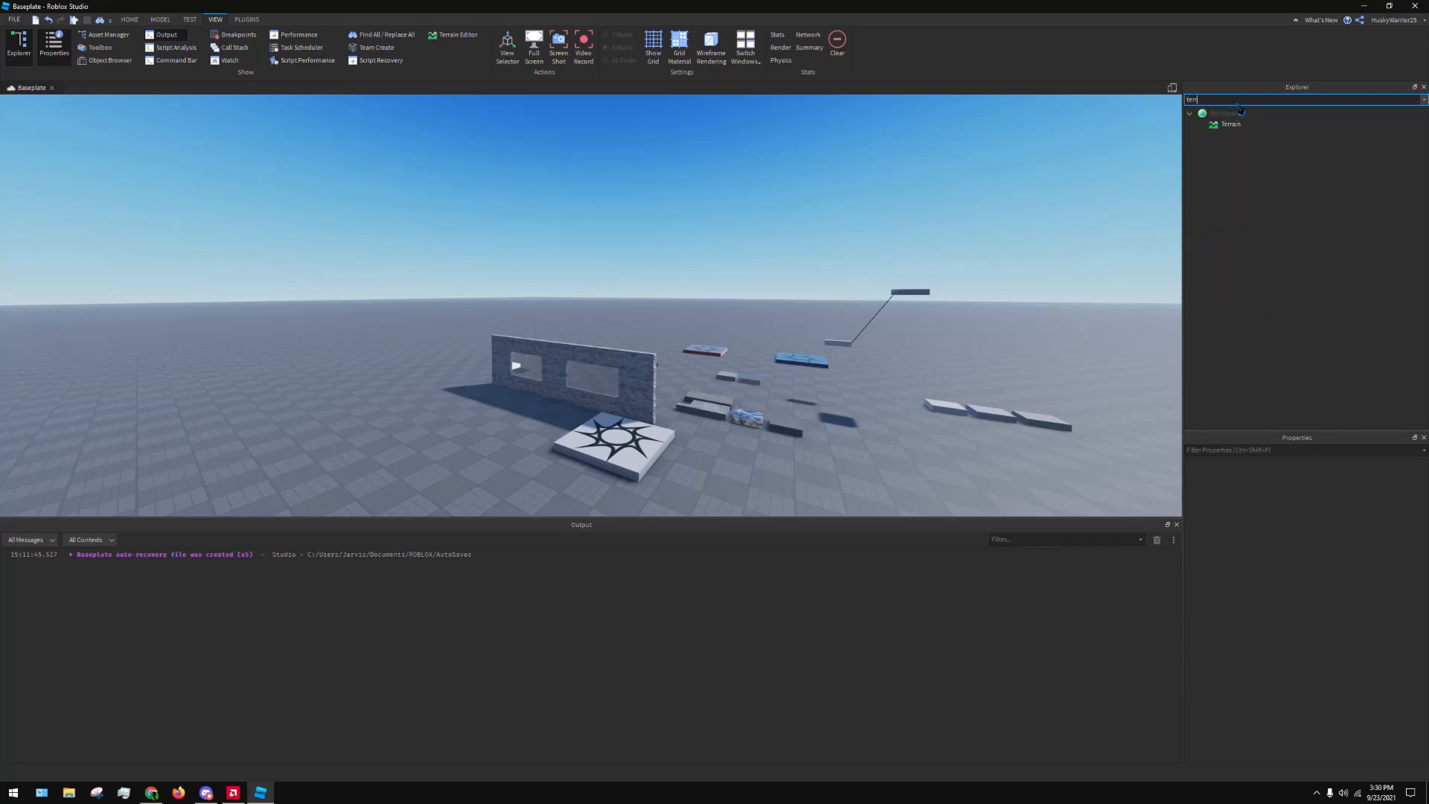
key("BackSpace")
key("BackSpace")
key("BackSpace")
key("BackSpace")
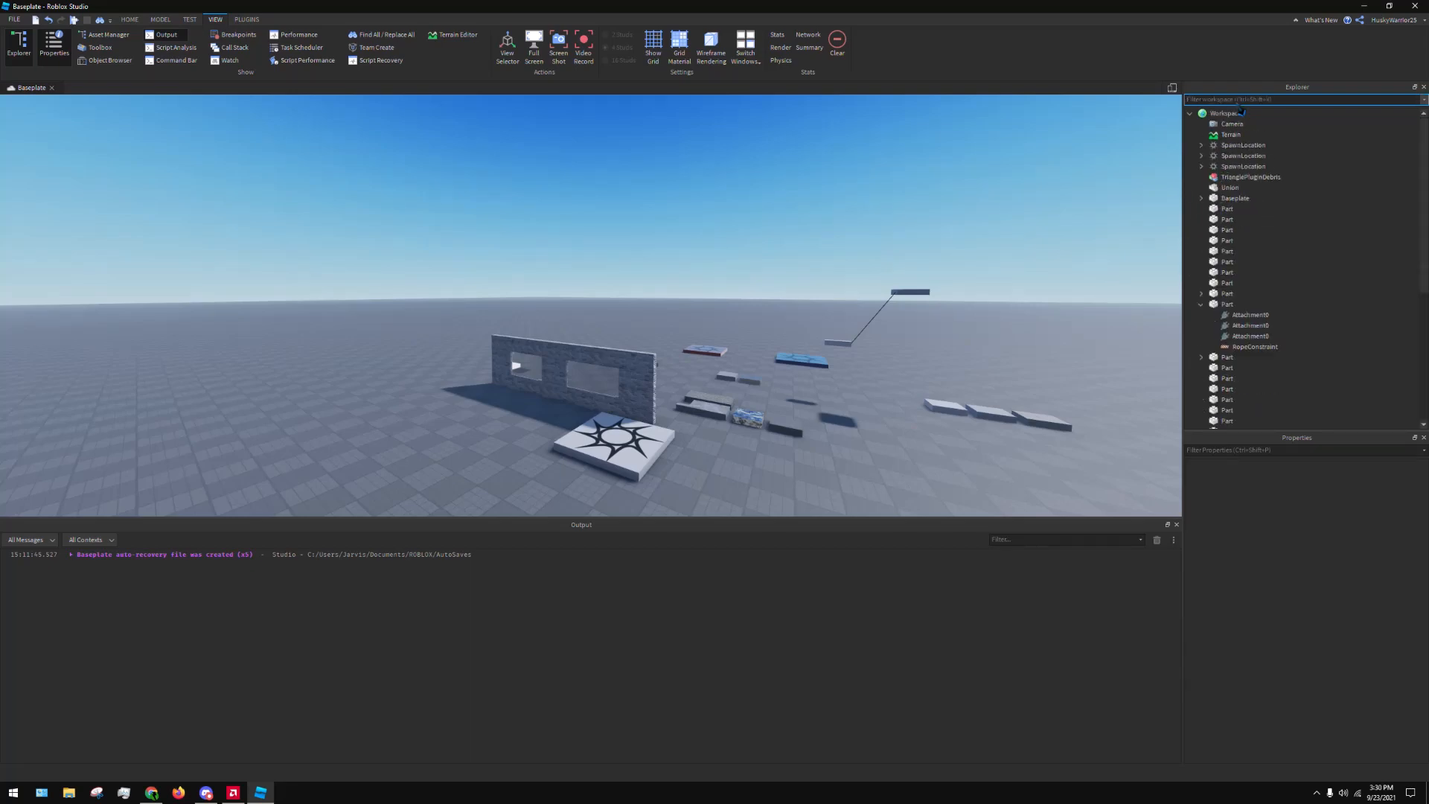
Insert a script into the second Part in the Explorer and add the line print(1+1) below the existing Hello world line
left_click(1229, 220)
left_click(1232, 275)
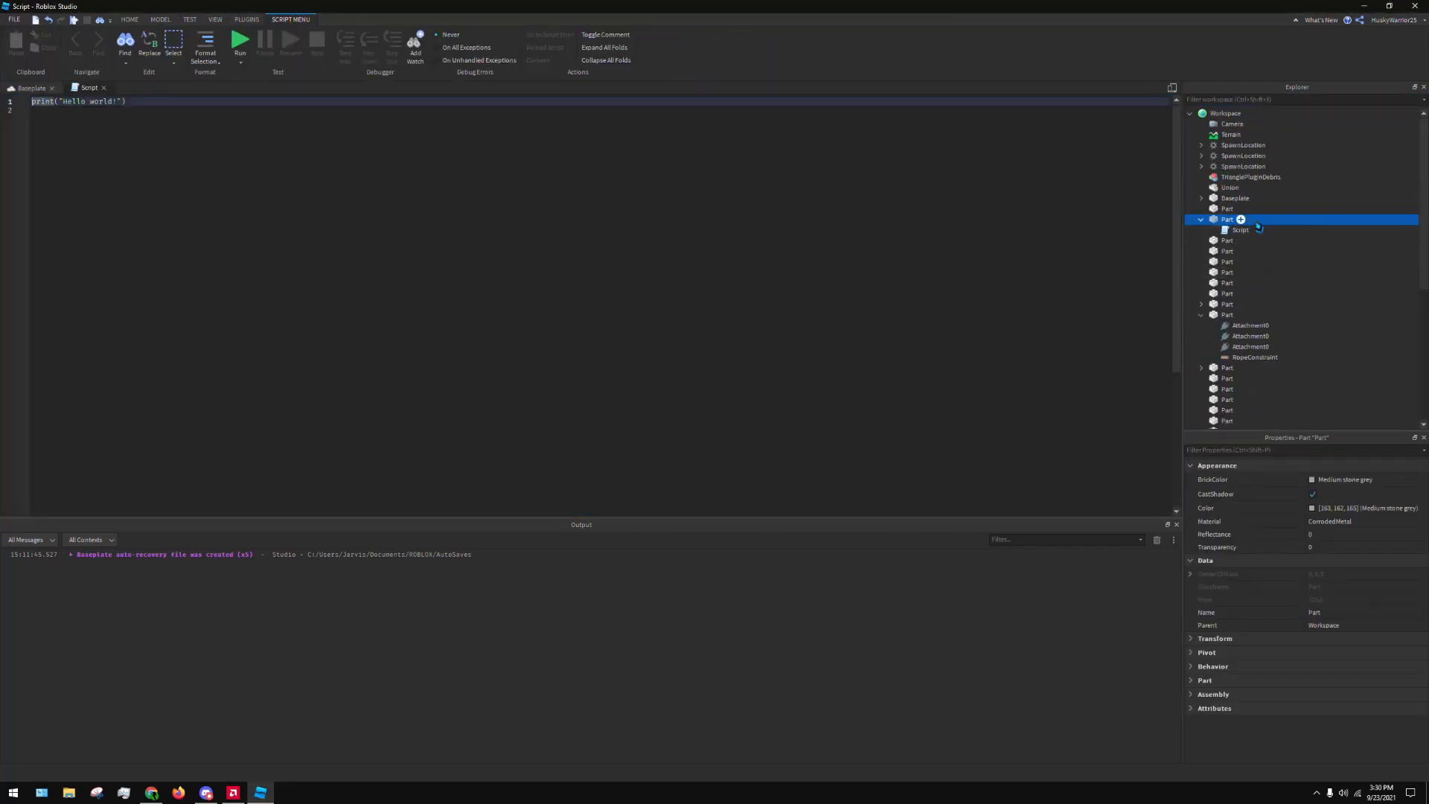
left_click(43, 146)
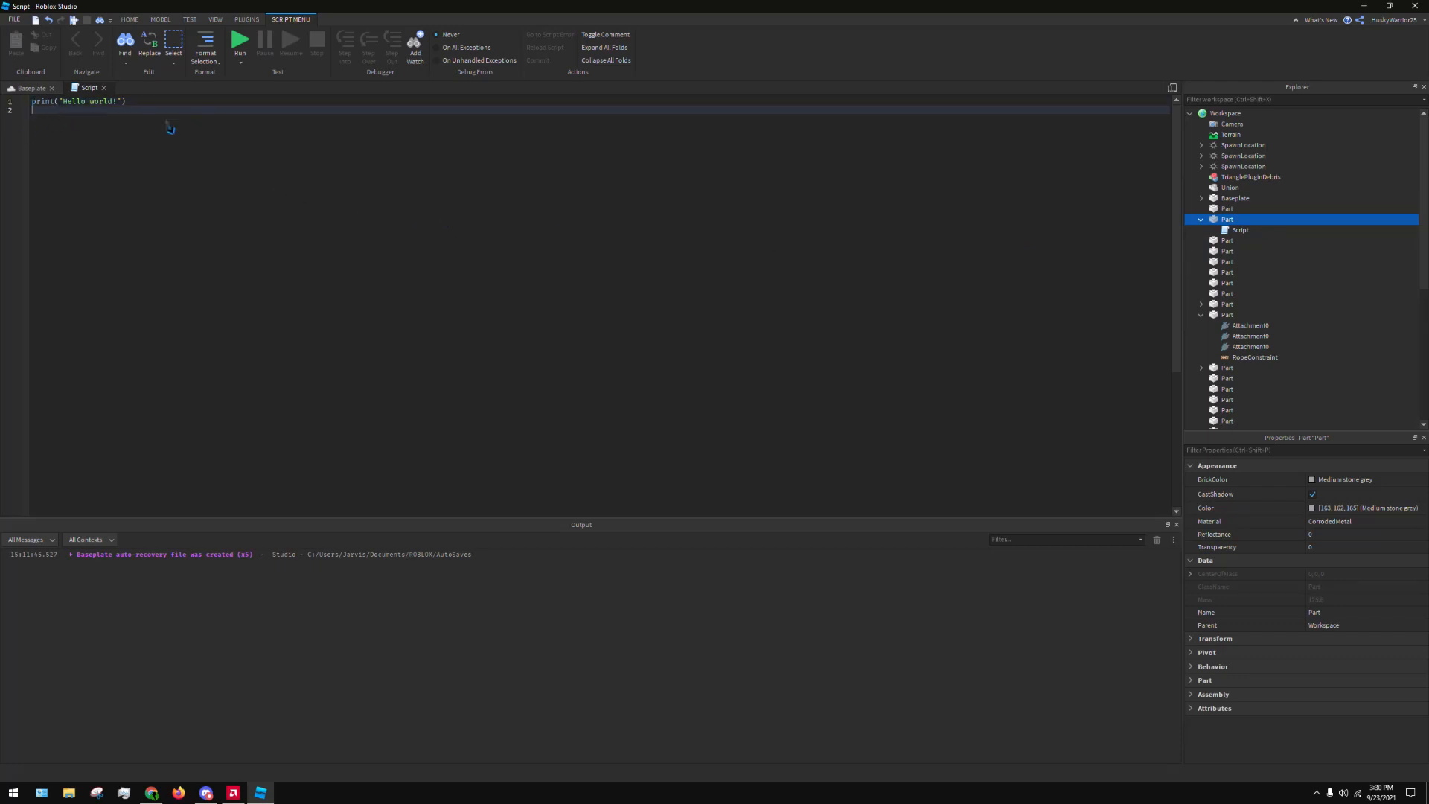
type("print")
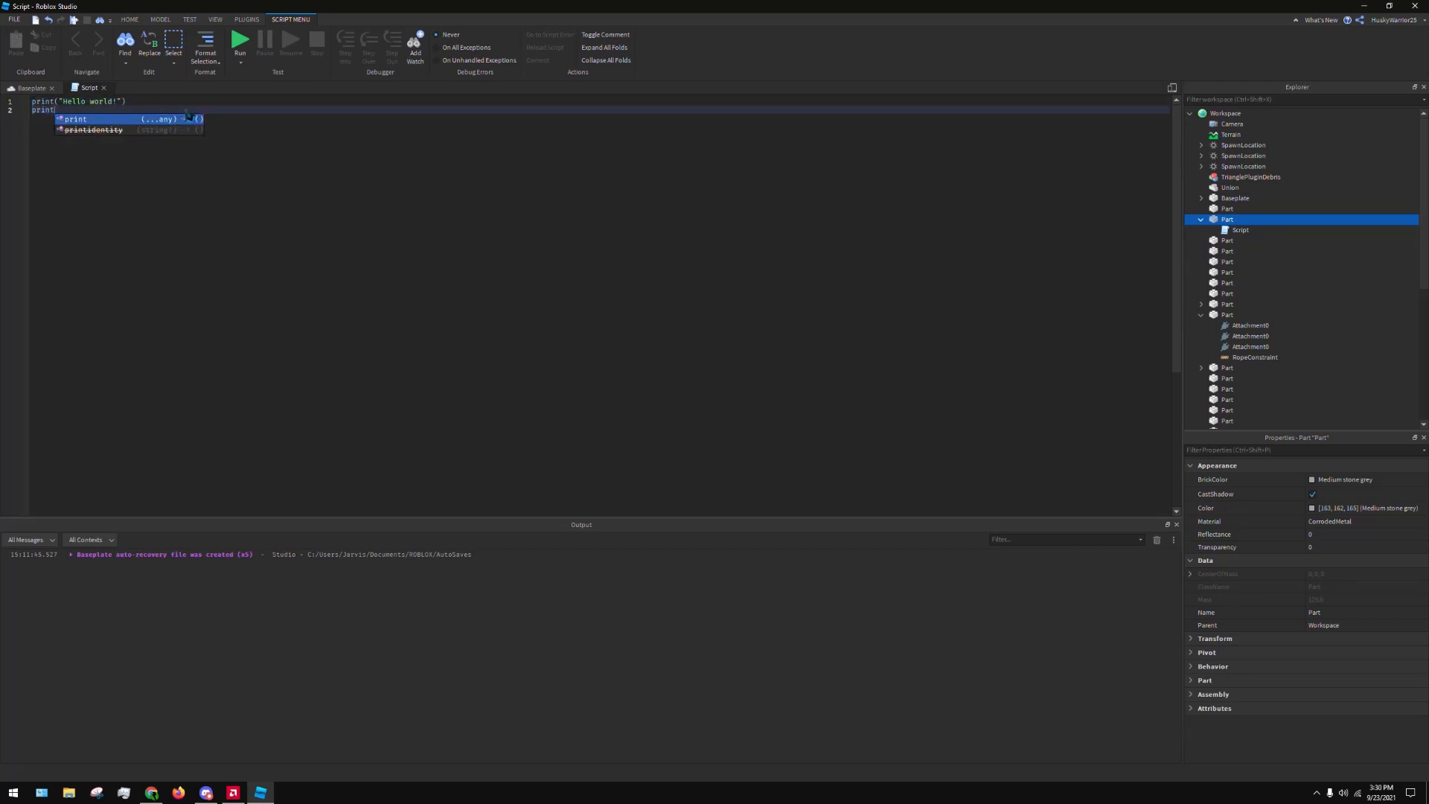
type("(1+1)")
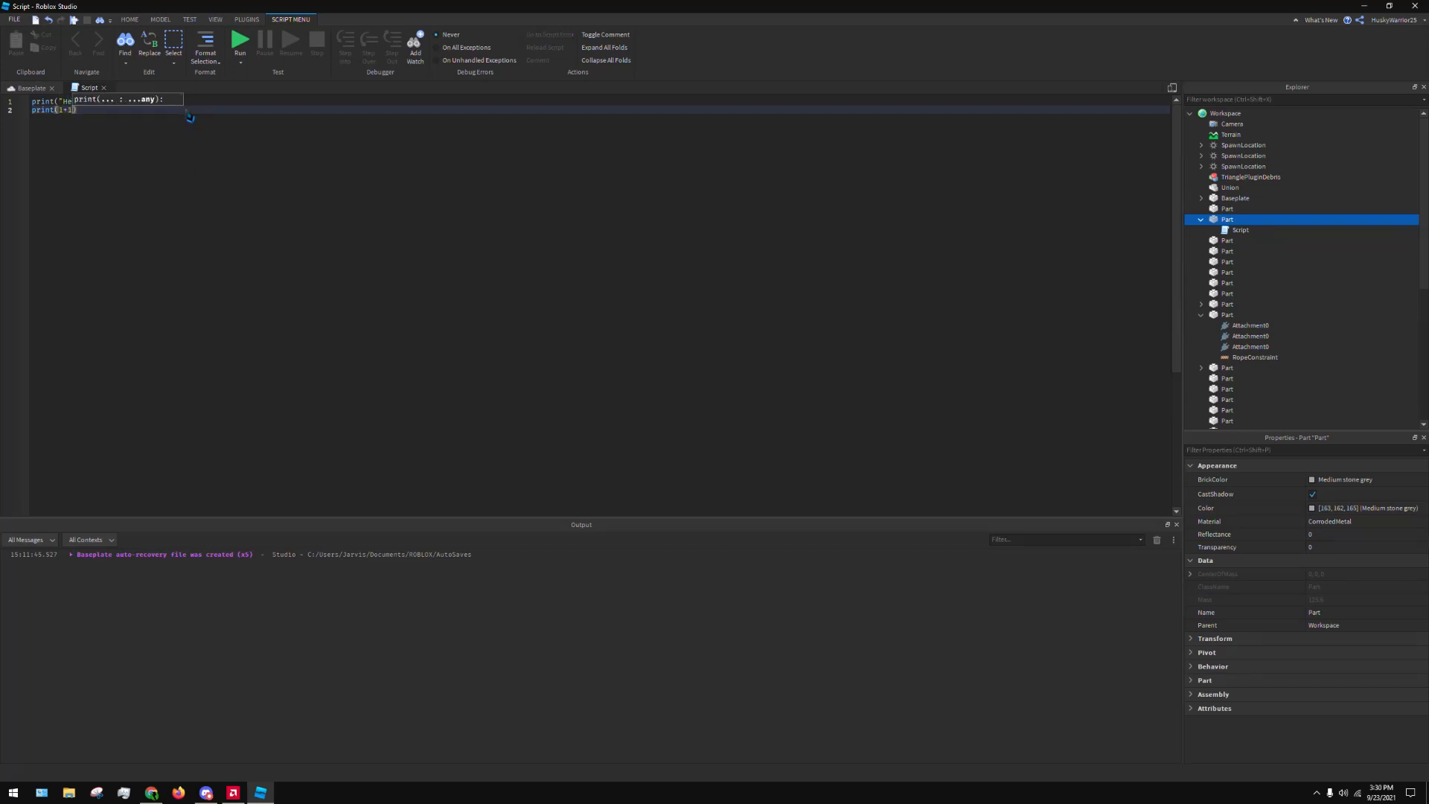
left_click(300, 176)
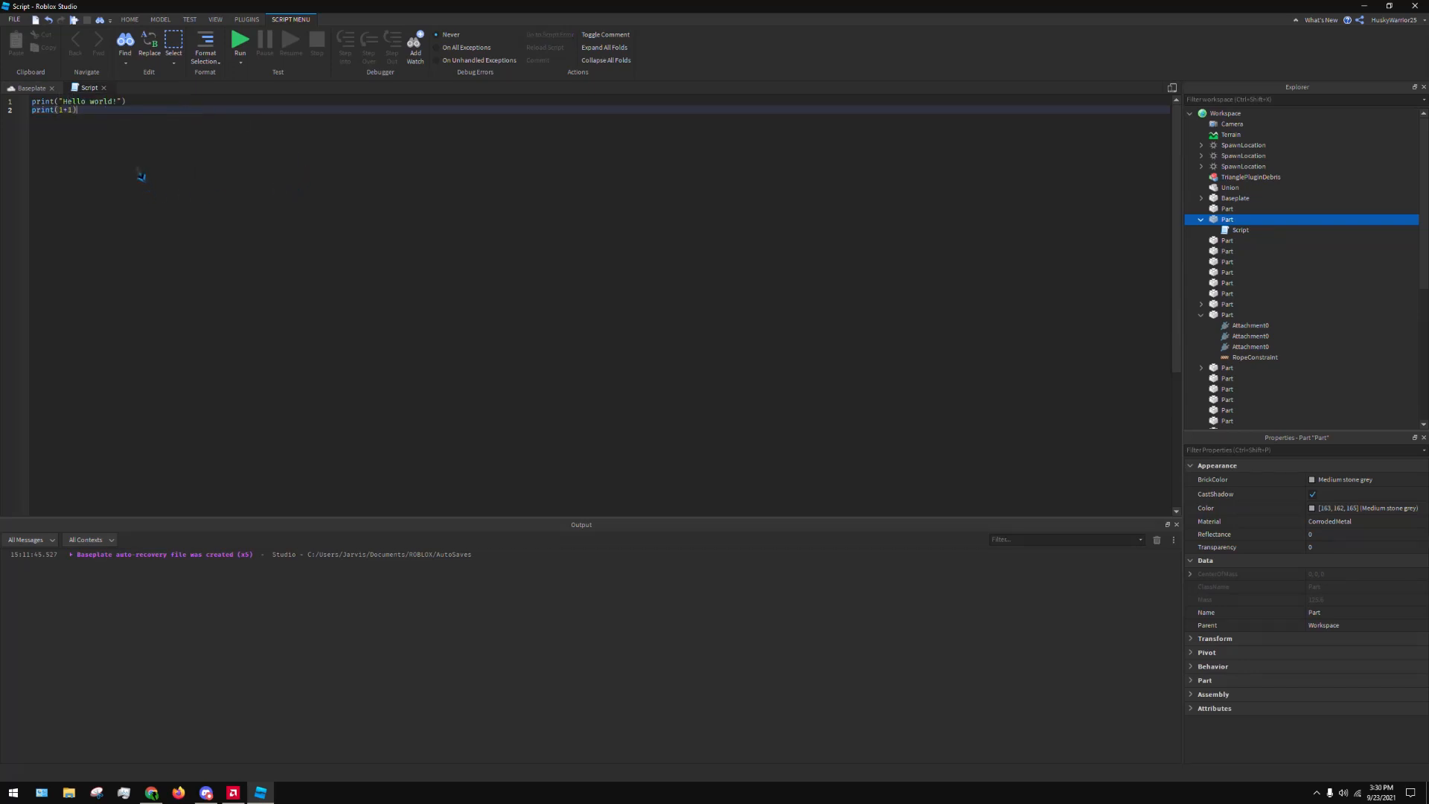
Enclose 1+1 in single quotes so the script's second line reads print('1+1')
left_click(61, 110)
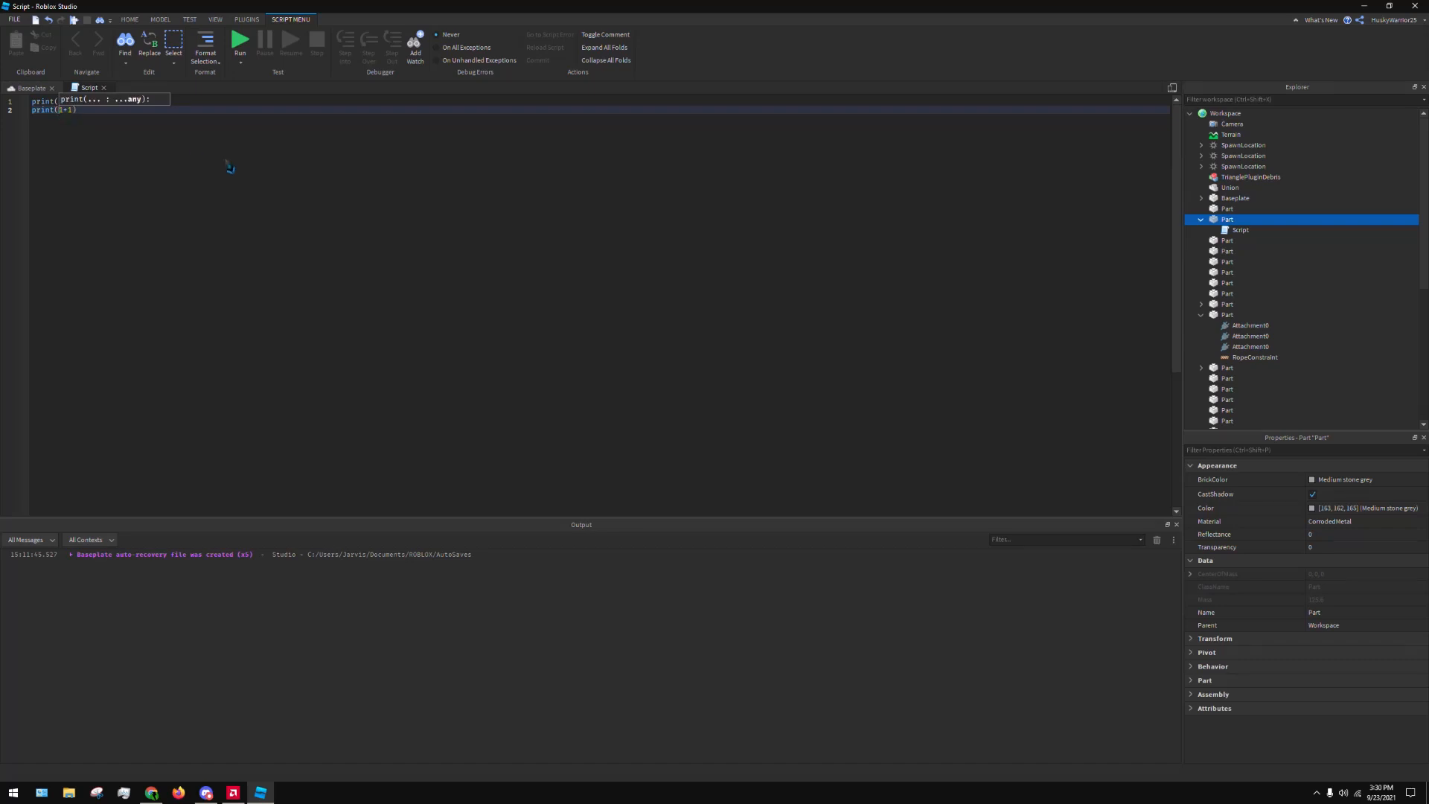
type("'")
left_click(78, 110)
type("'")
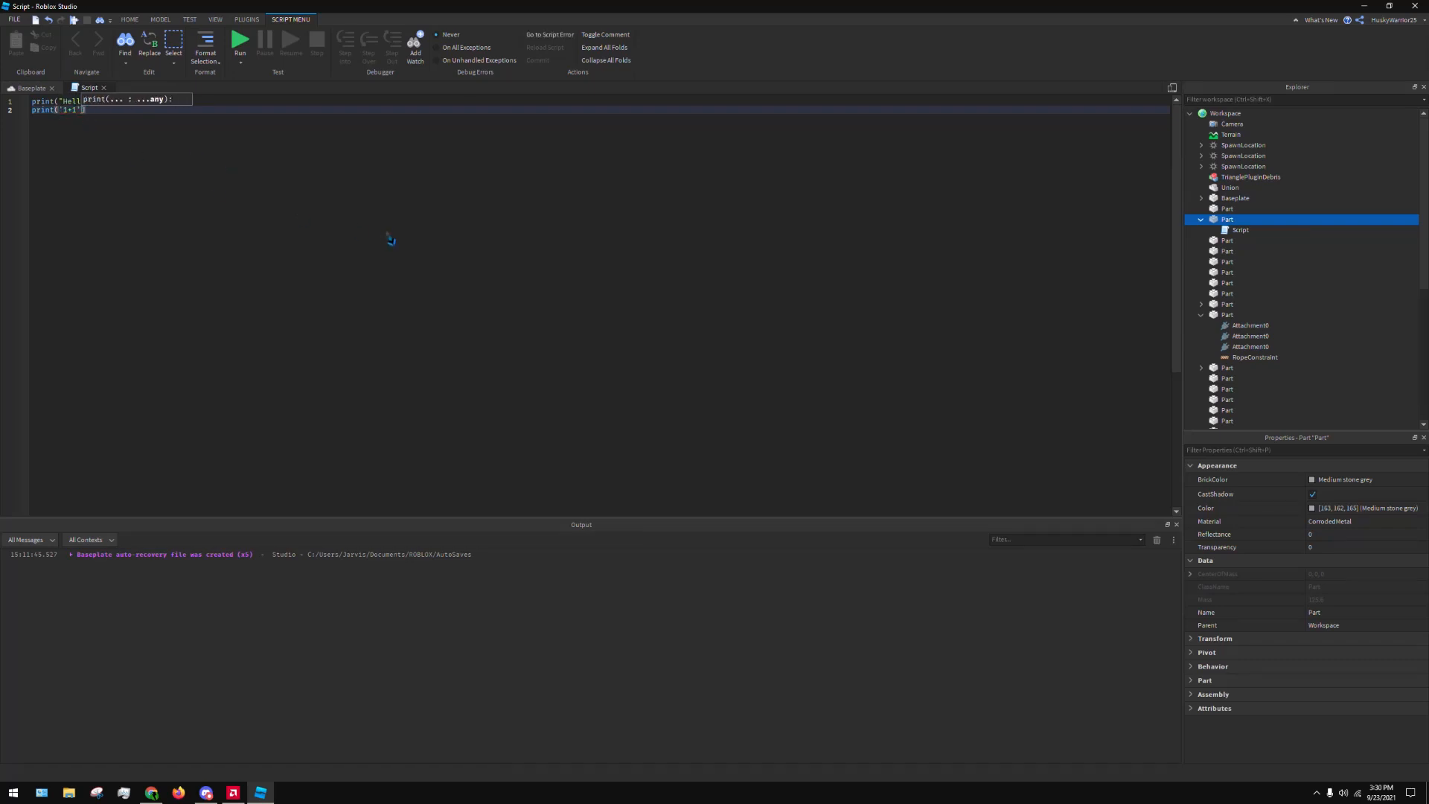
key("End")
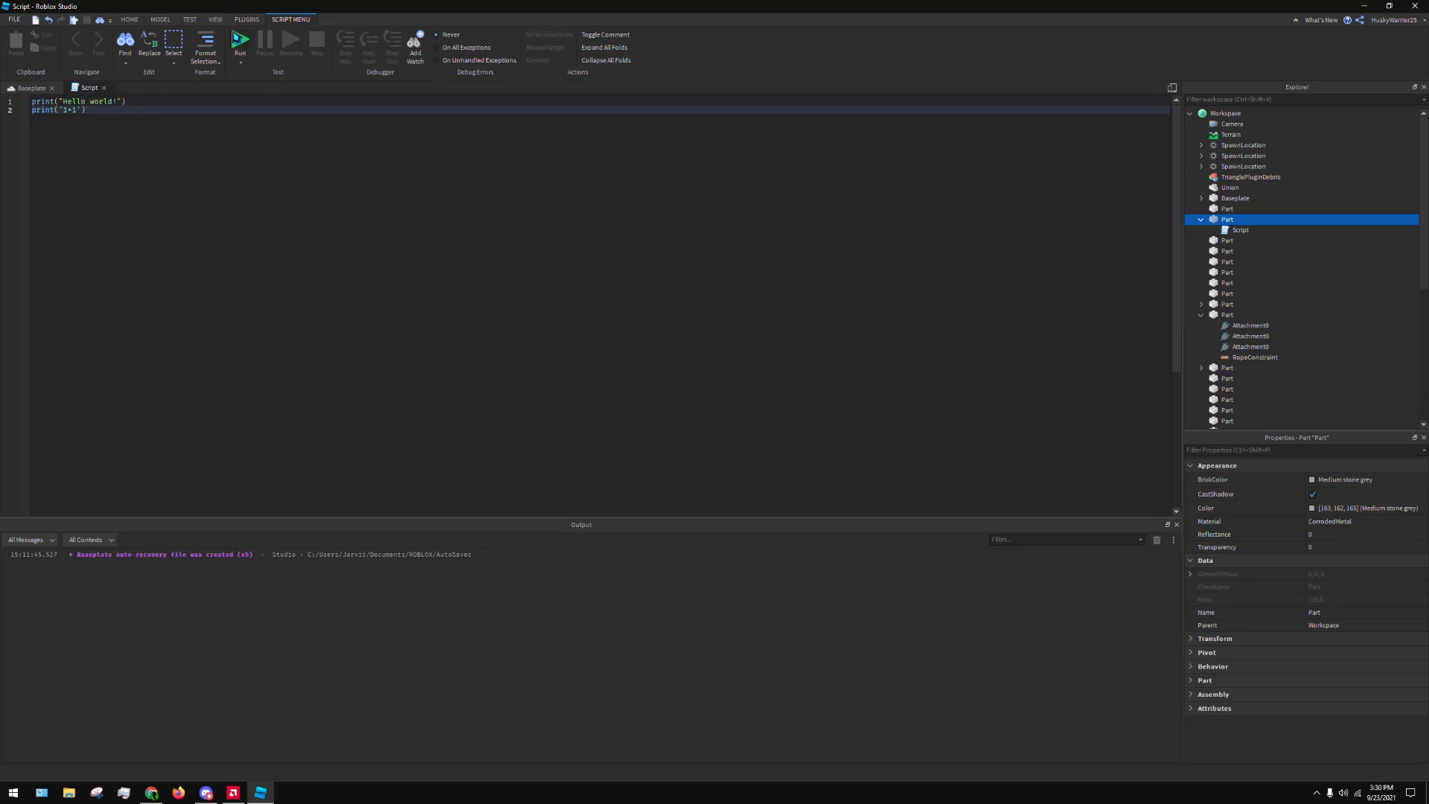
Run the game to check the script's printed output, dismiss the Studio+ window, stop the run and close the script
left_click(240, 41)
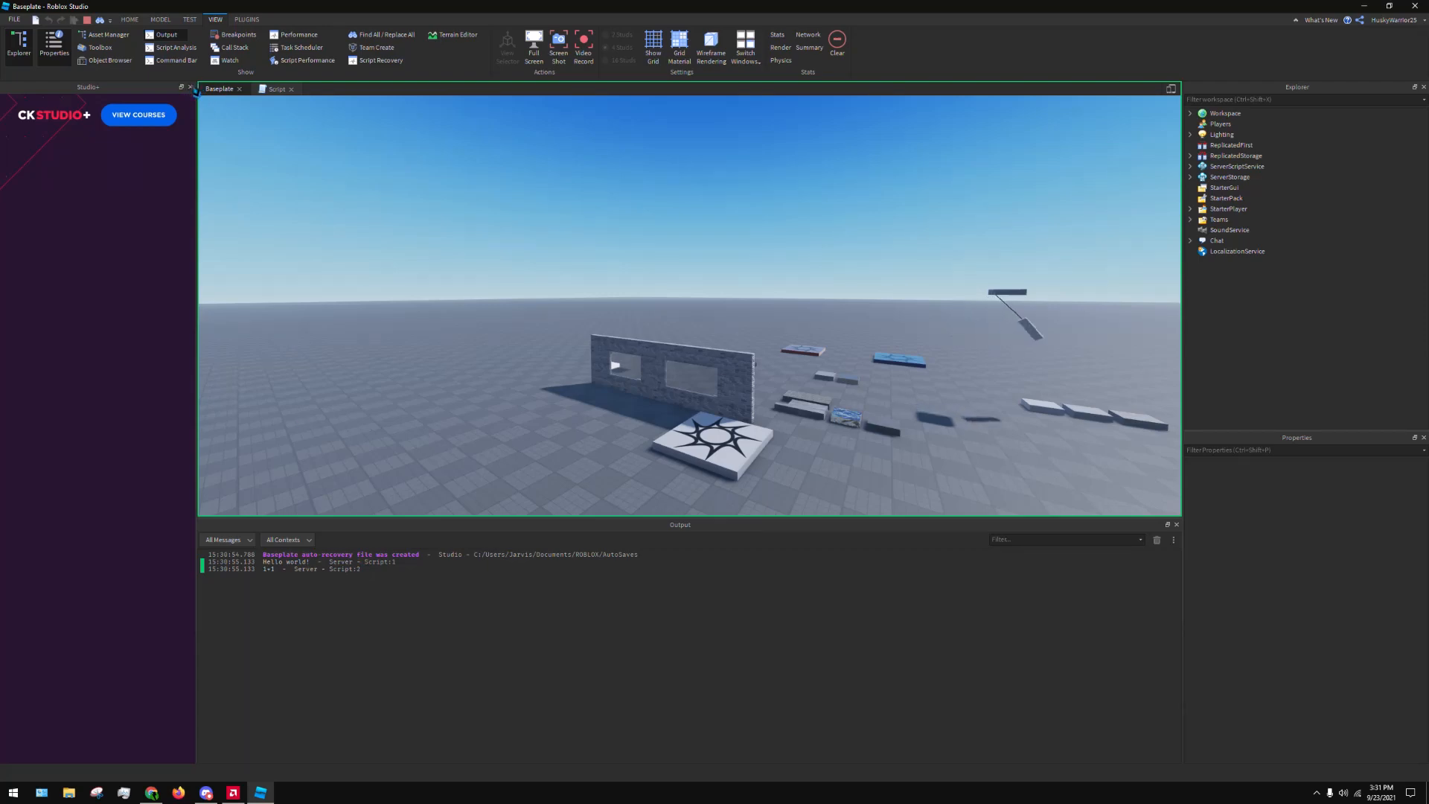
left_click(190, 87)
left_click(78, 89)
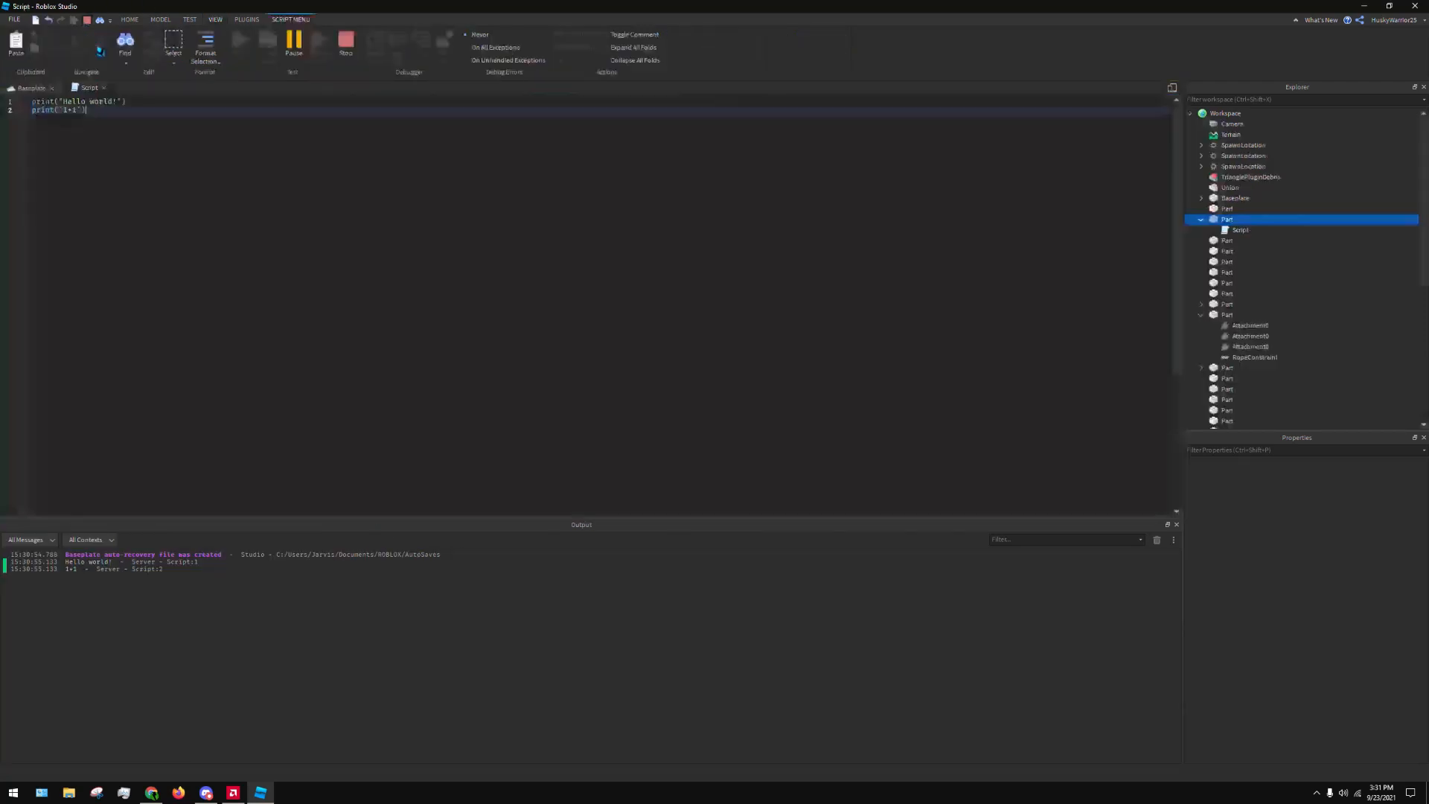
left_click(104, 88)
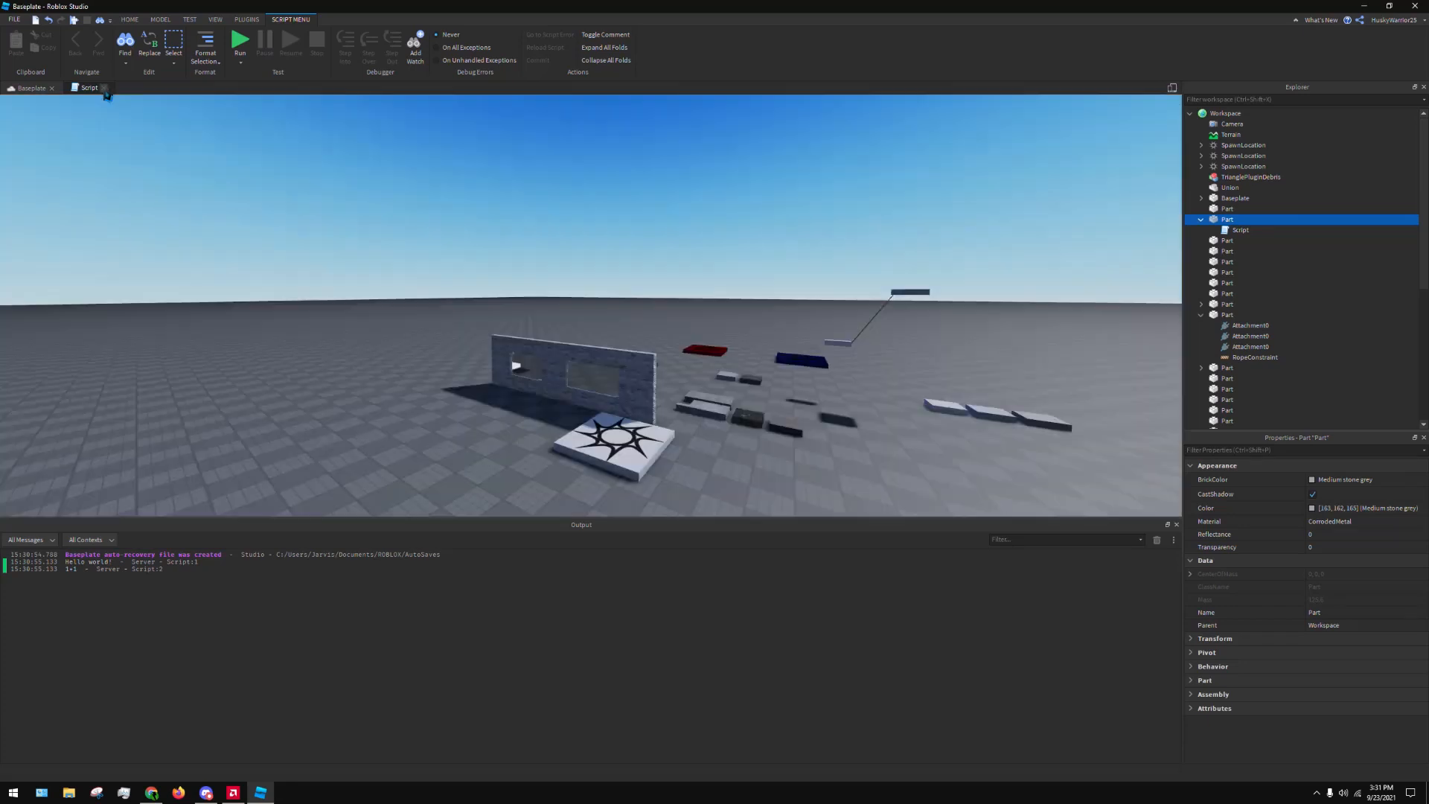
Show the Script Analysis window, and close both it and the Output window
left_click(216, 20)
left_click(175, 53)
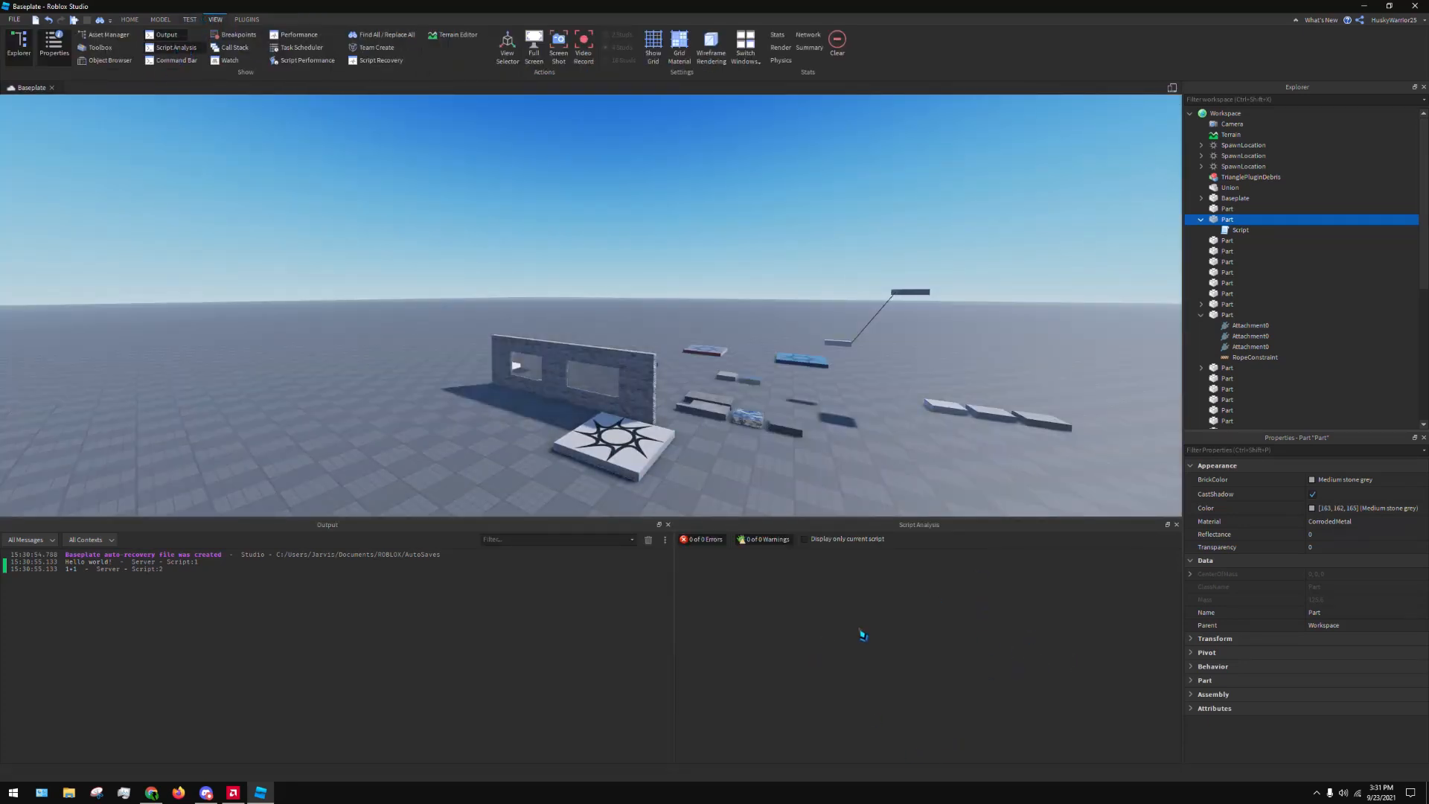
left_click(667, 524)
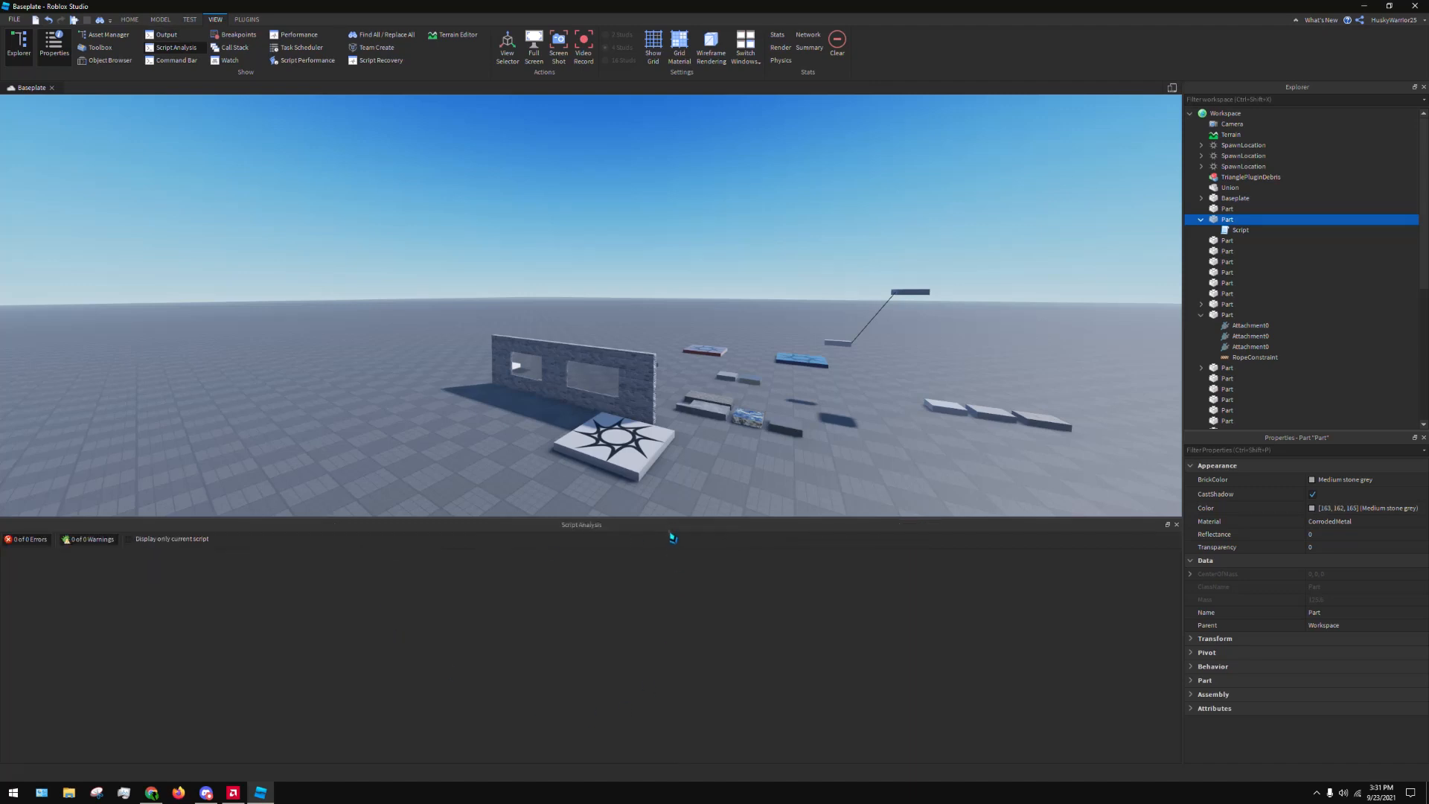
left_click(1176, 525)
Show and hide the Command Bar, and do the same with the Watch window
left_click(176, 60)
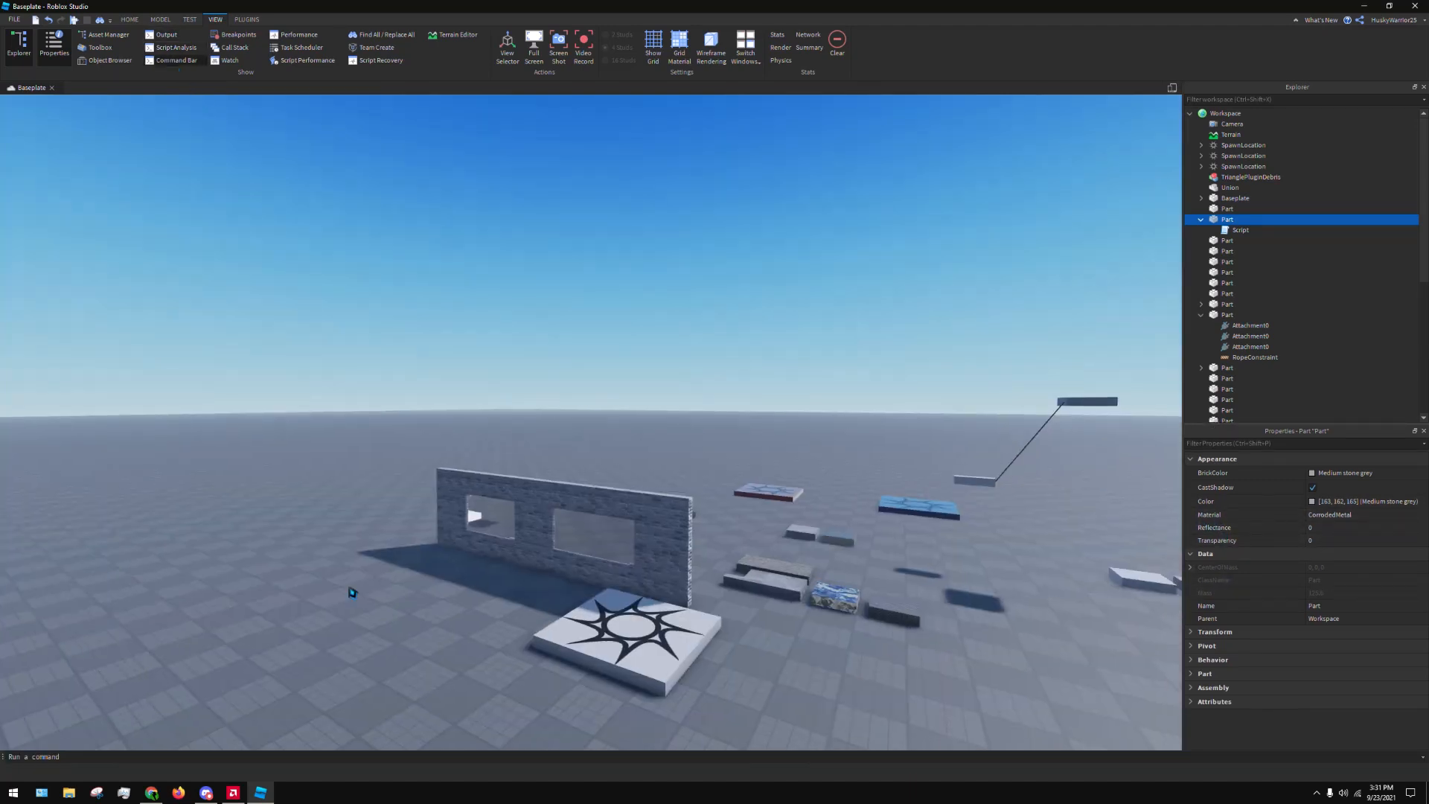
left_click(225, 760)
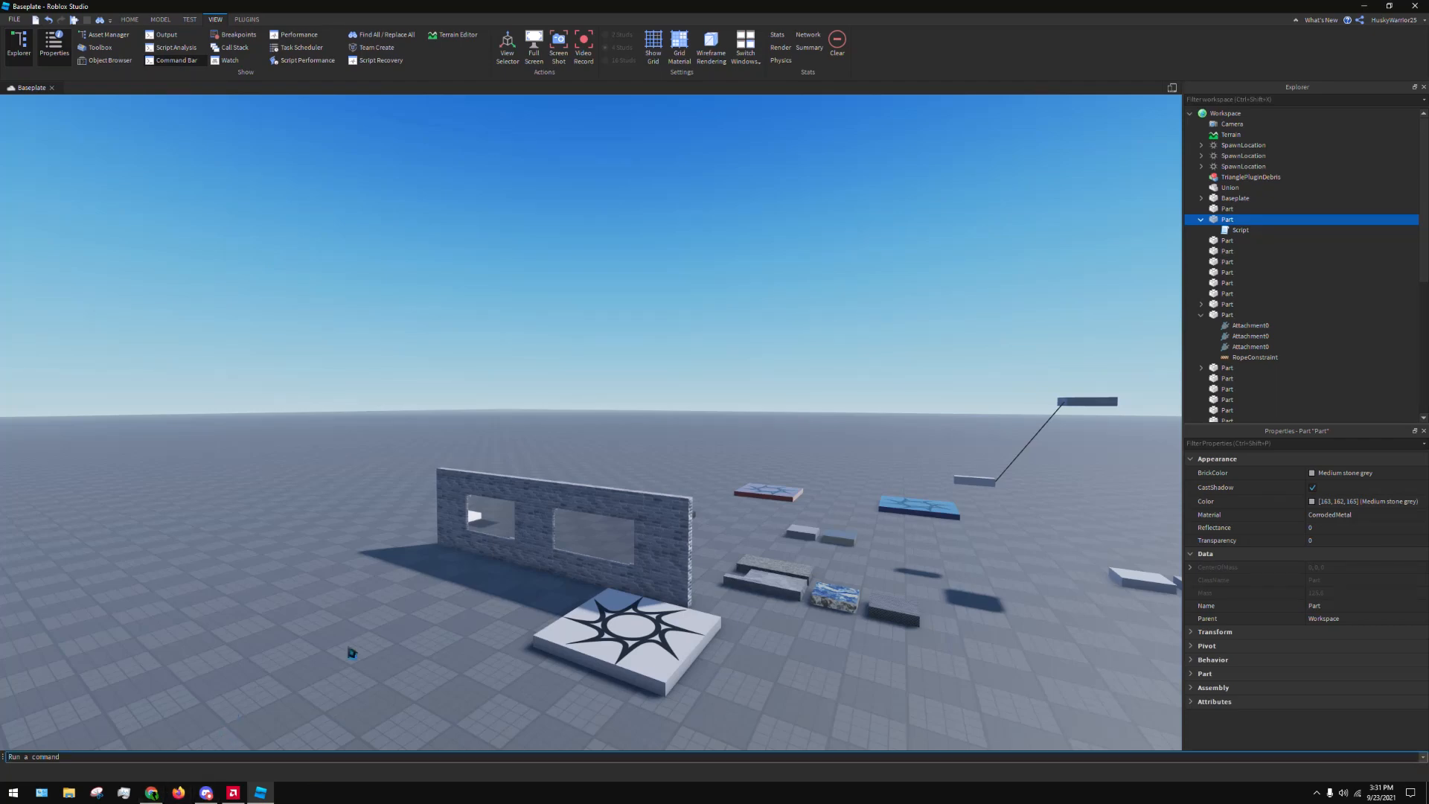
left_click(195, 61)
left_click(234, 67)
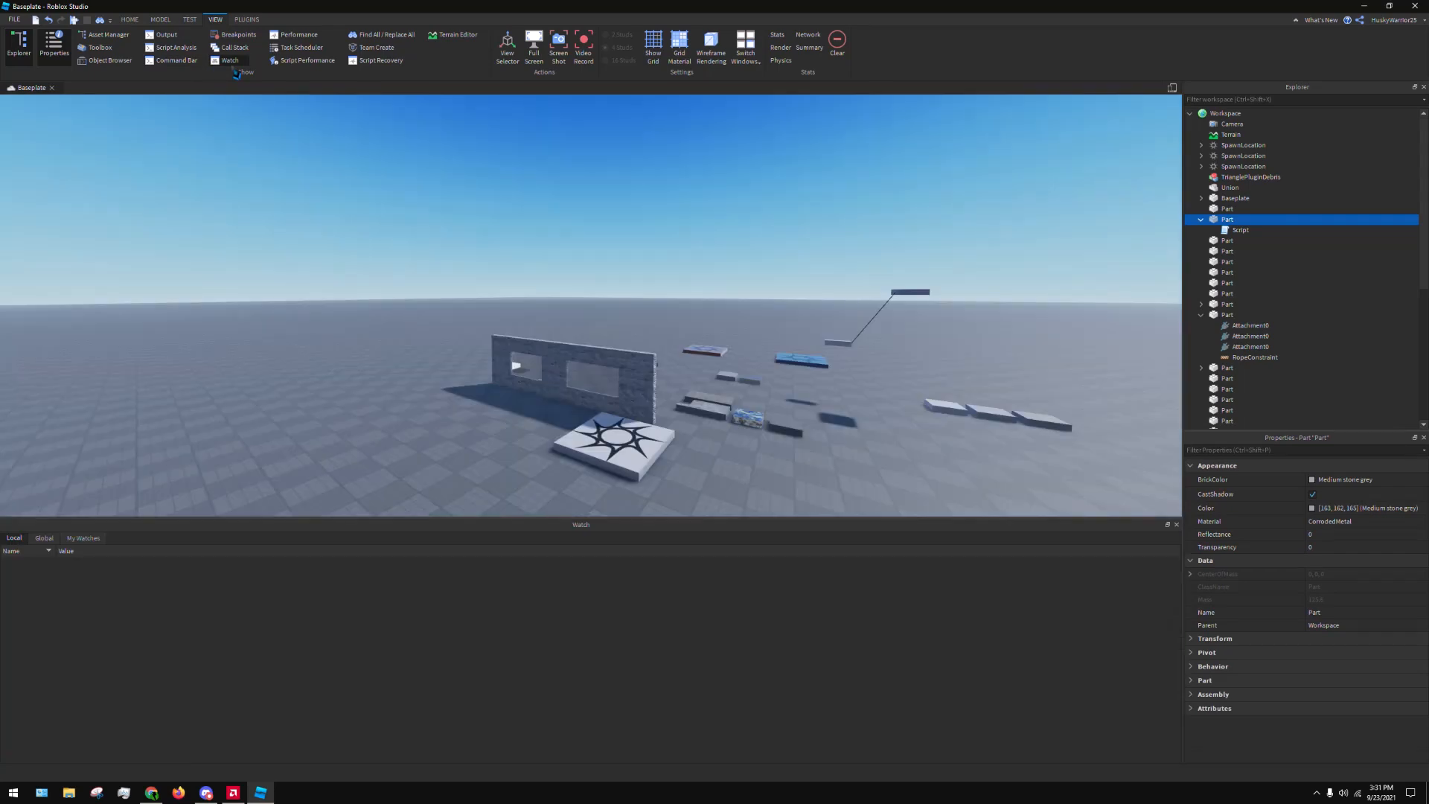
left_click(232, 63)
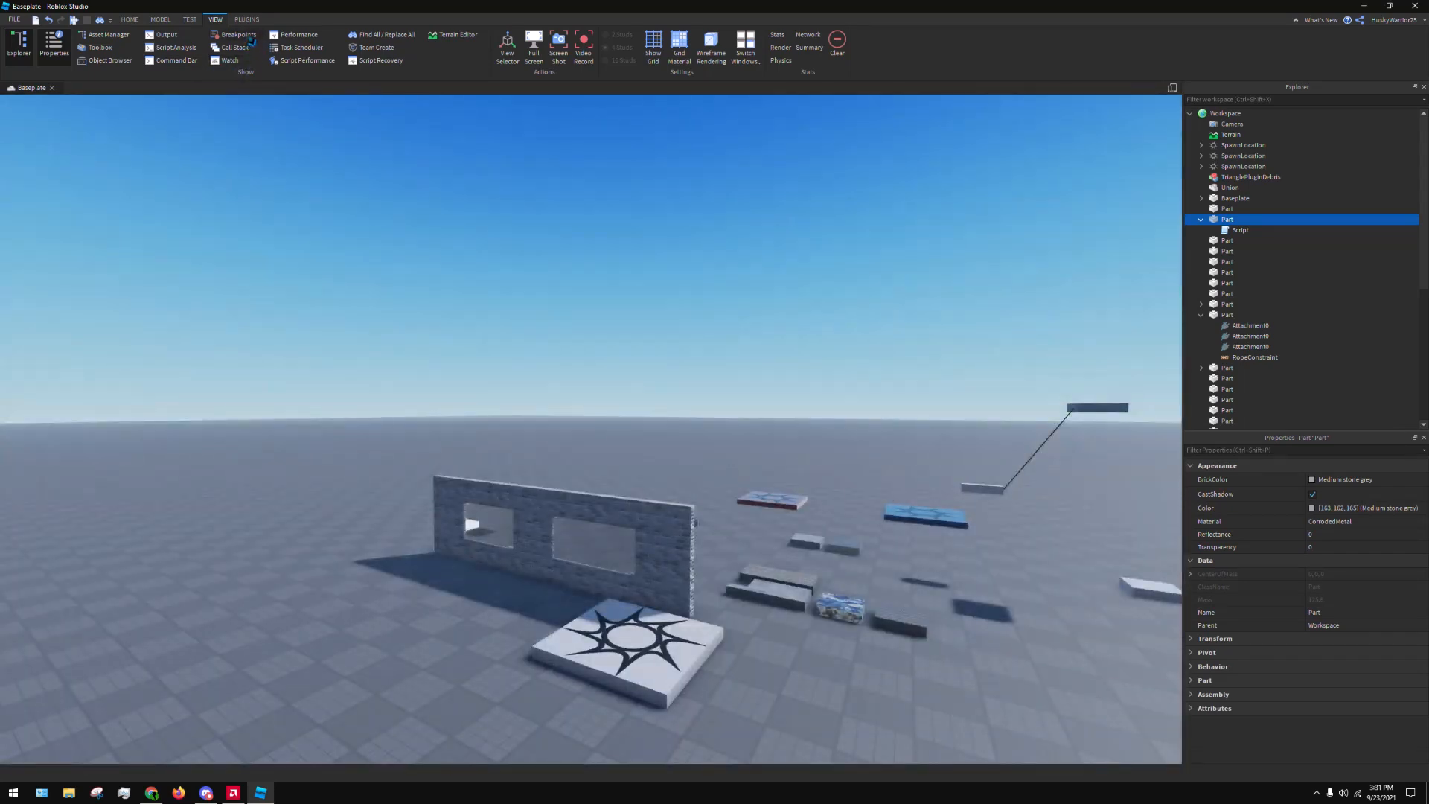
Open and close the Performance, Task Scheduler and Script Performance windows in turn
left_click(315, 37)
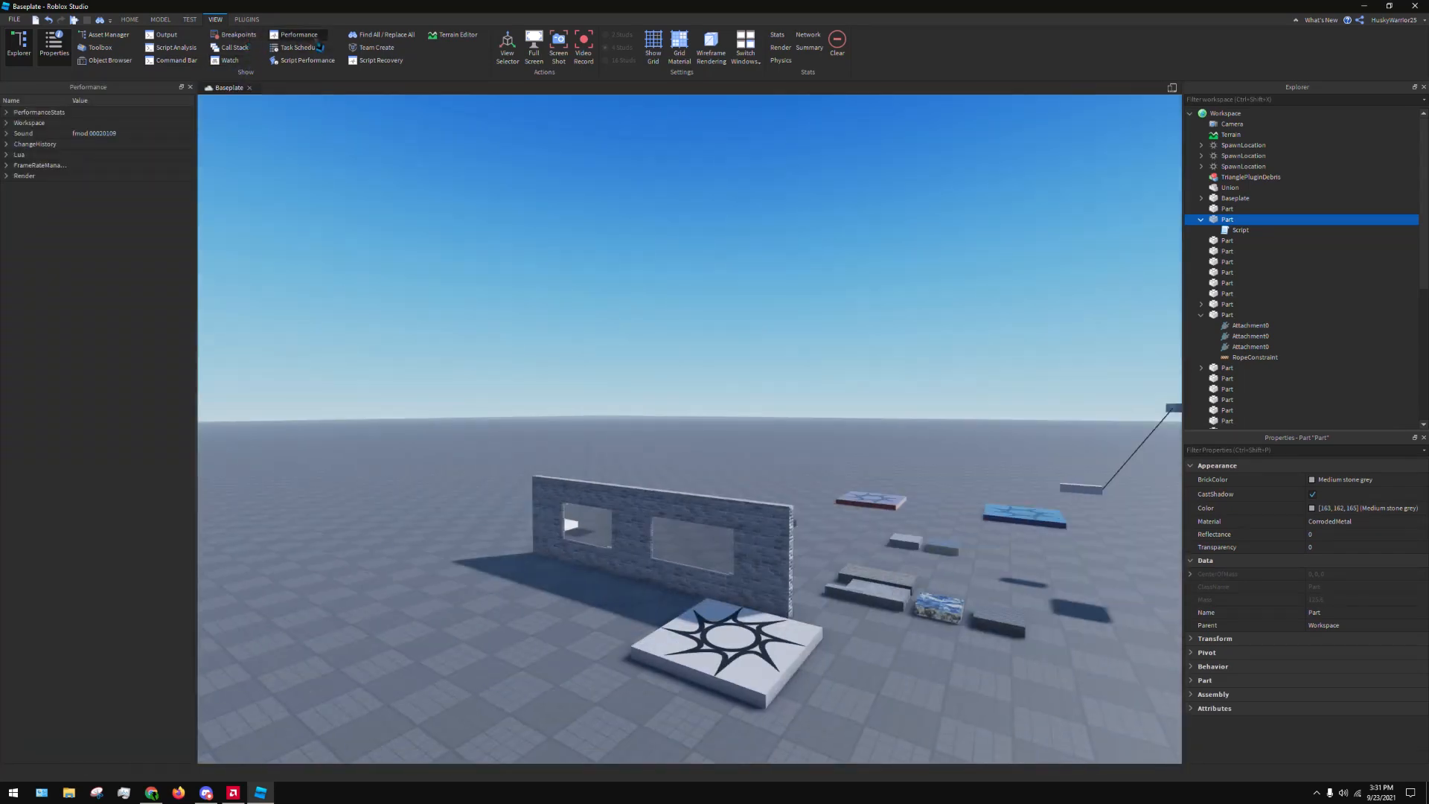
left_click(316, 40)
left_click(319, 54)
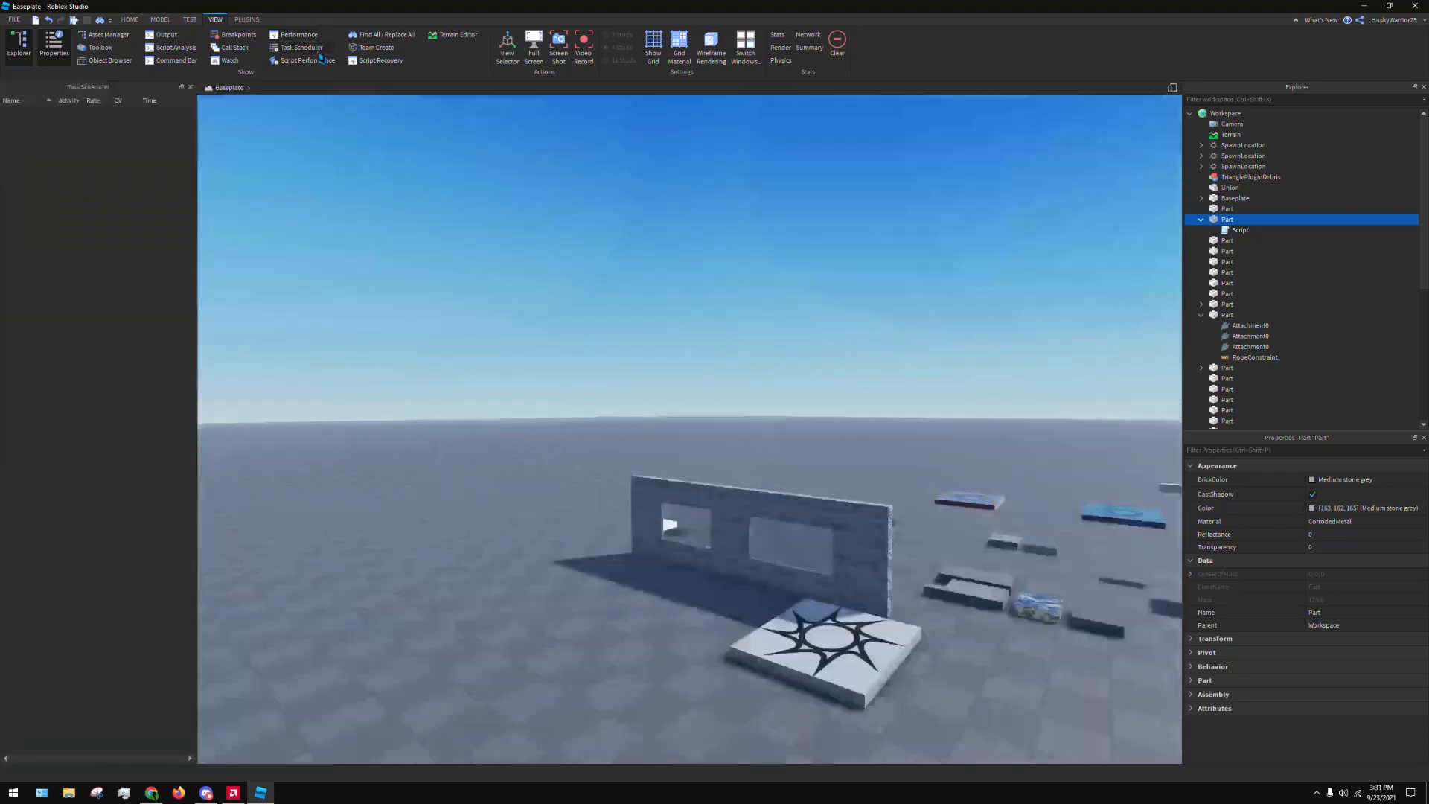
left_click(319, 54)
left_click(322, 61)
left_click(322, 61)
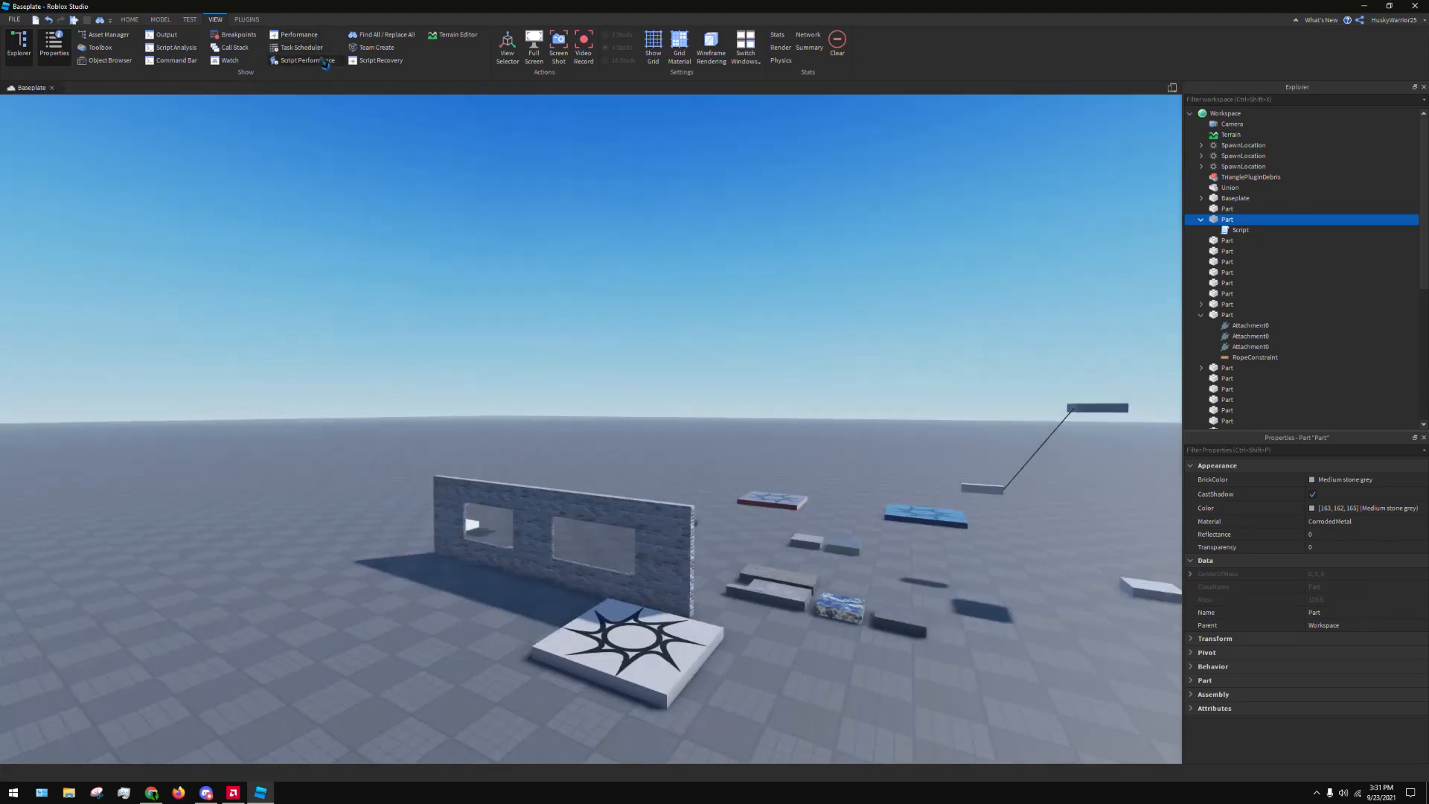
Open and close the Find All / Replace All window and the Terrain Editor
left_click(402, 41)
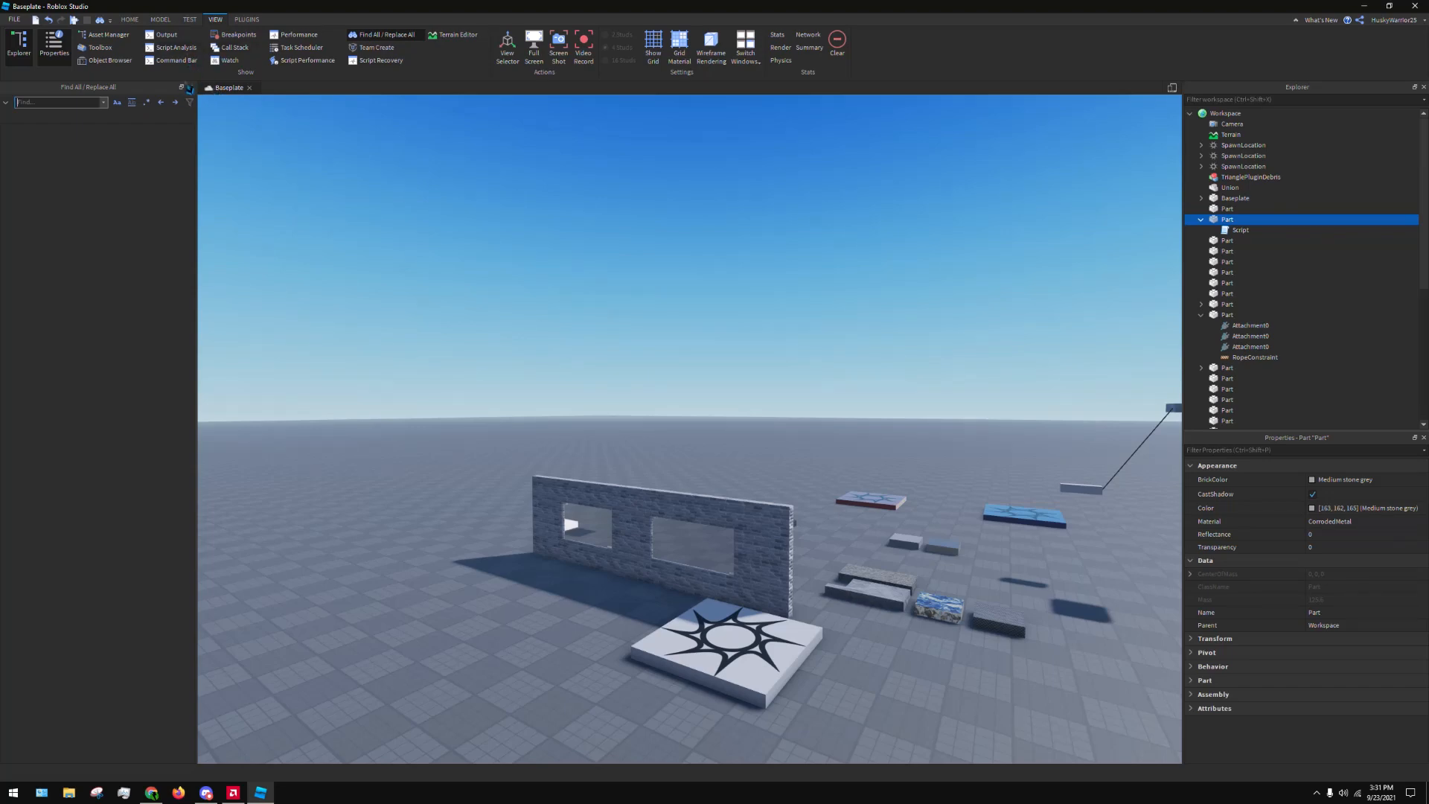
left_click(190, 87)
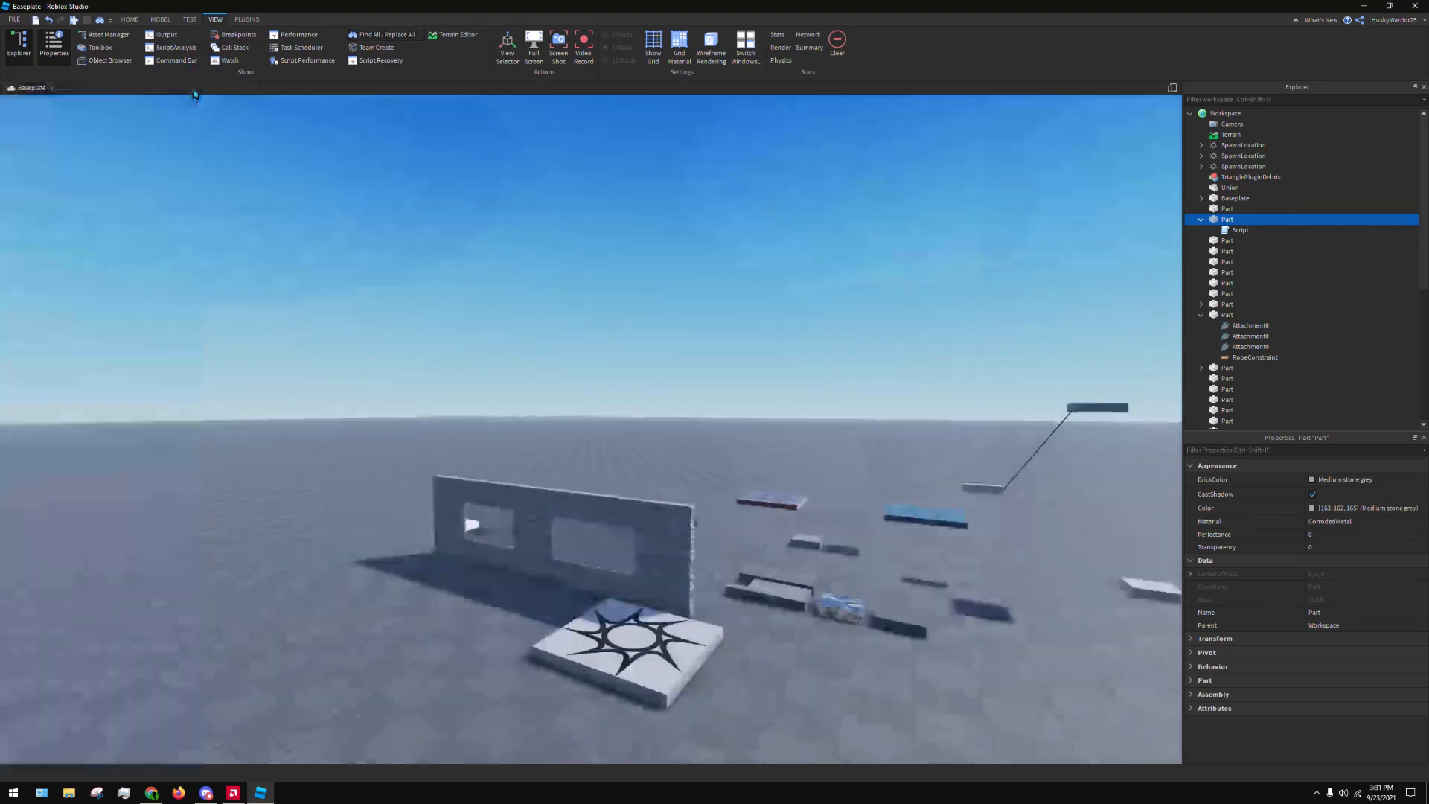
left_click(448, 36)
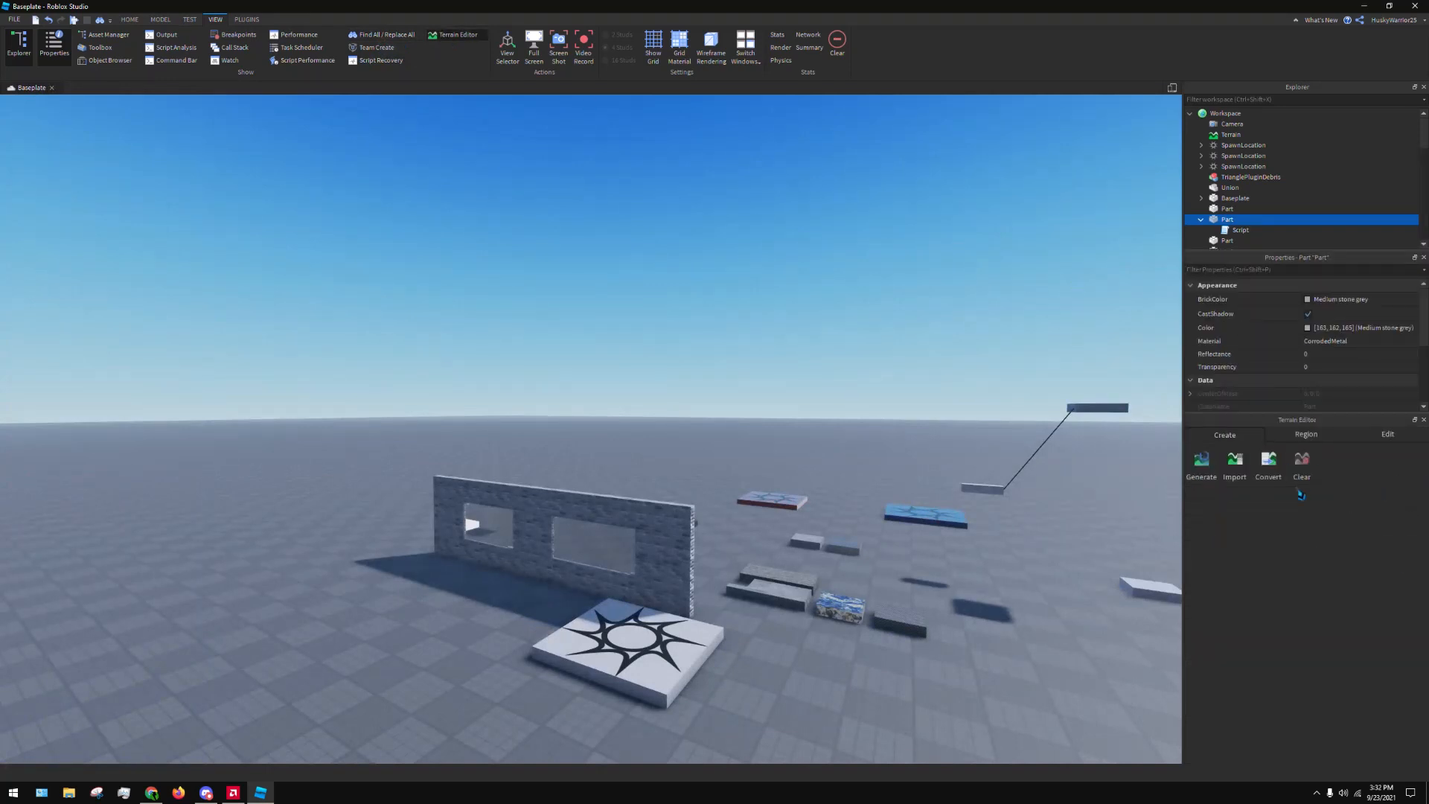
left_click(448, 35)
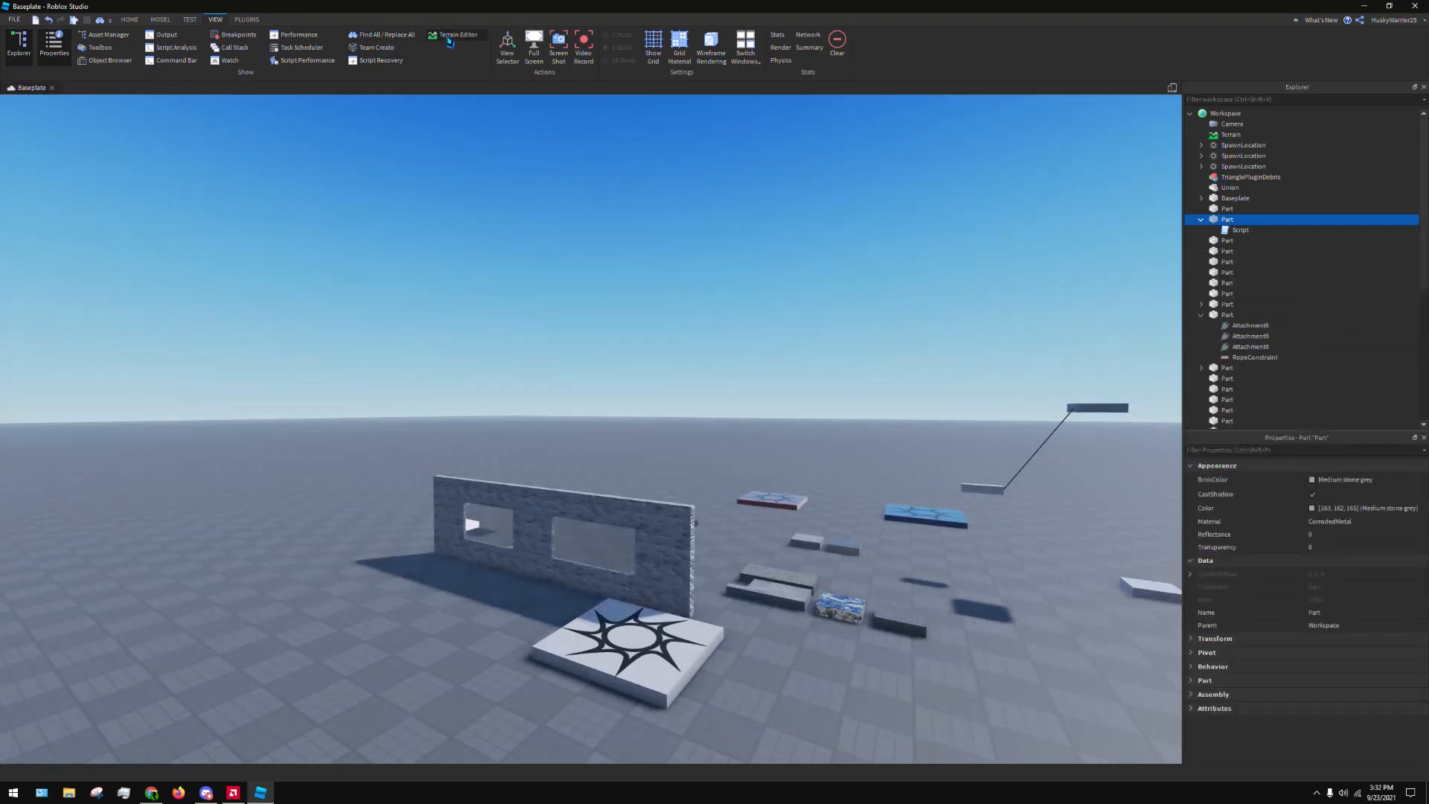
Open and close Script Recovery, and open the Team Create window
left_click(381, 61)
left_click(382, 64)
left_click(378, 49)
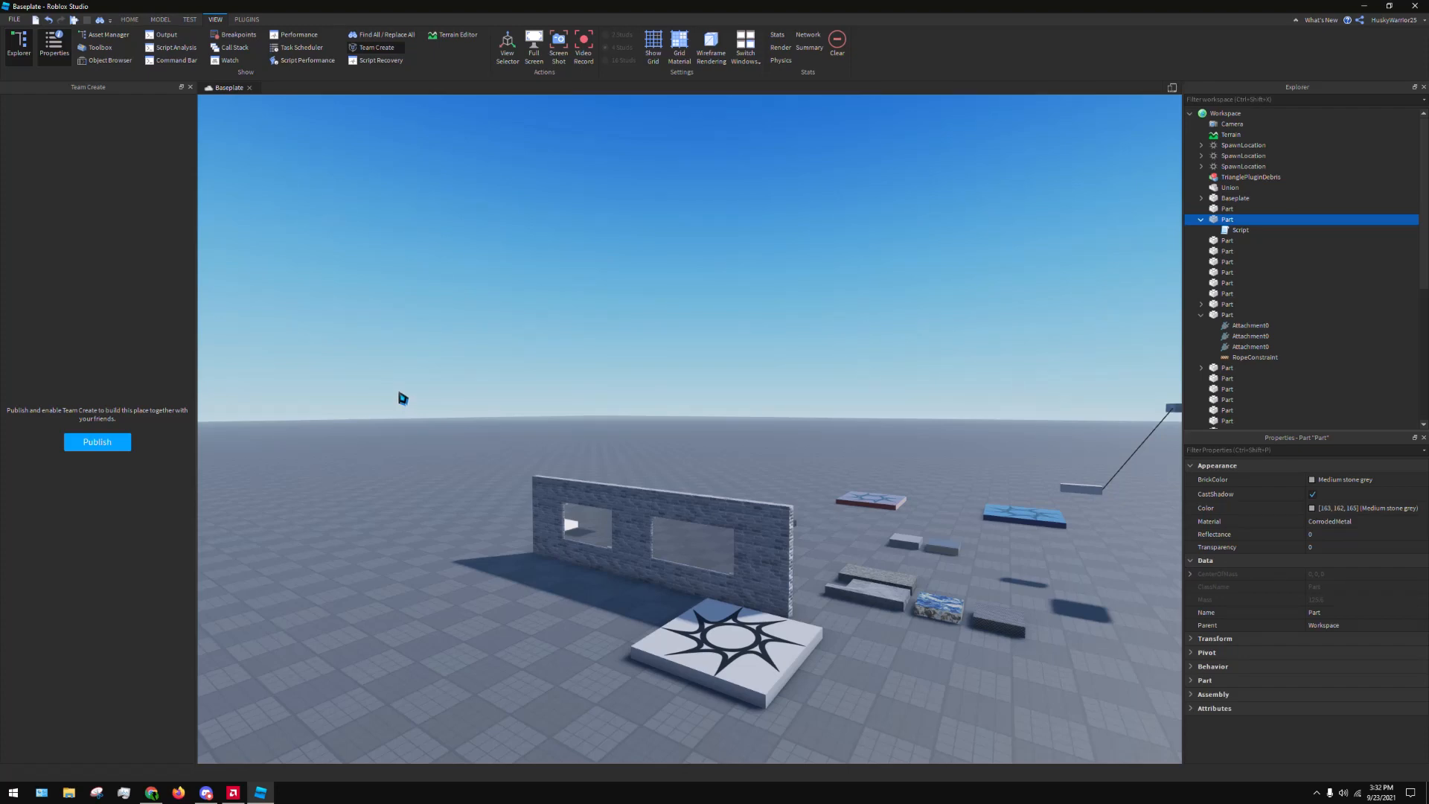
Close the Team Create window and start and stop a video recording of the viewport
left_click(190, 87)
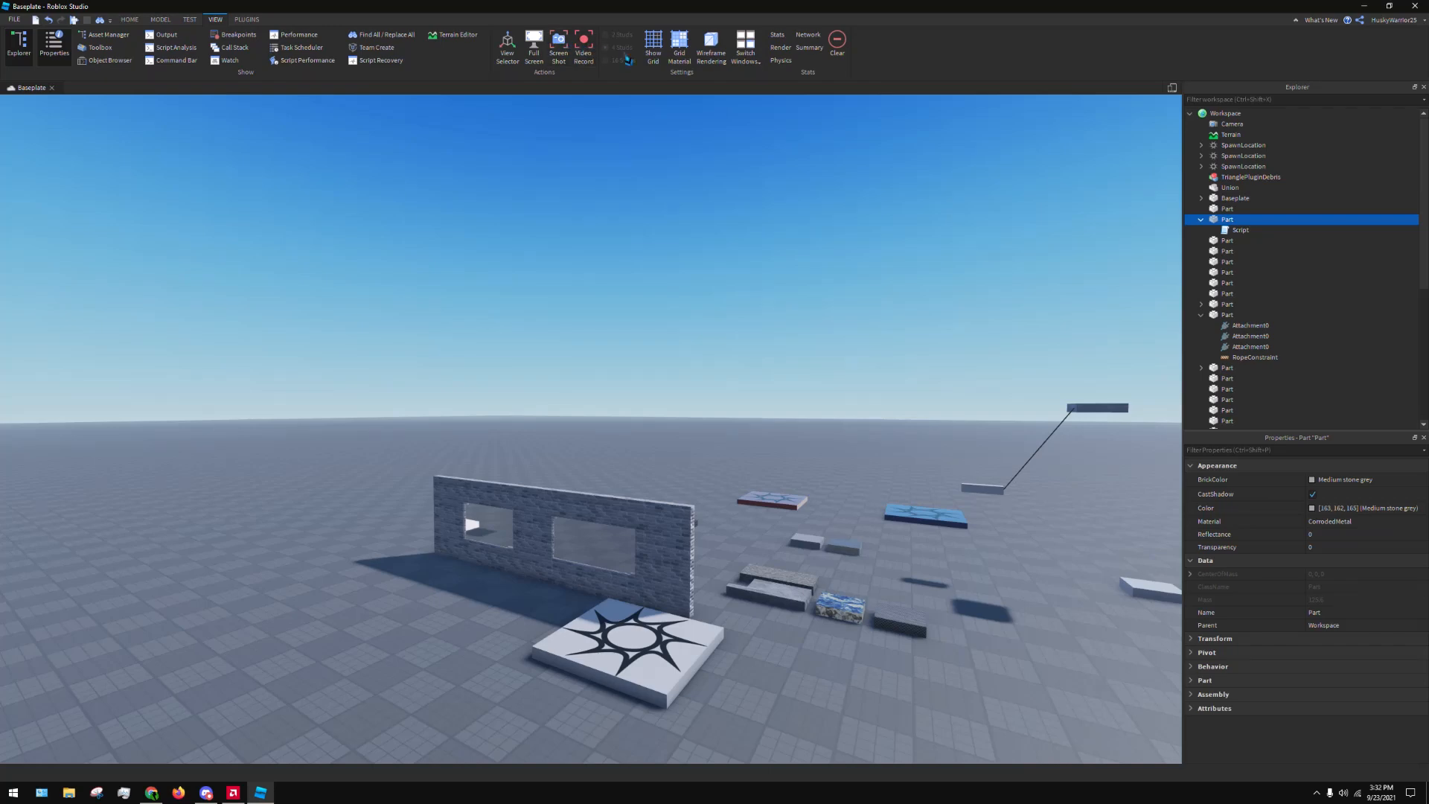
left_click(584, 43)
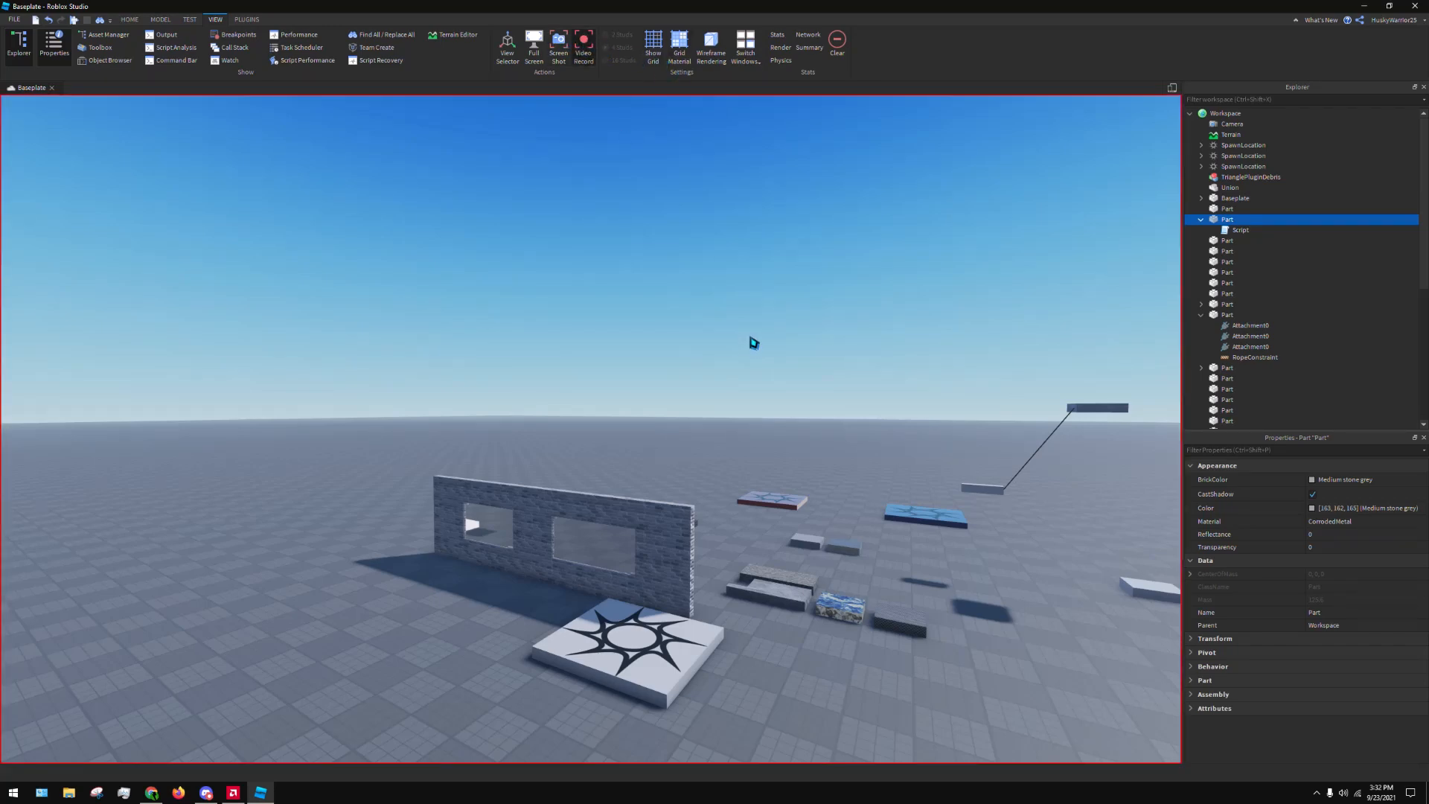
key("F12")
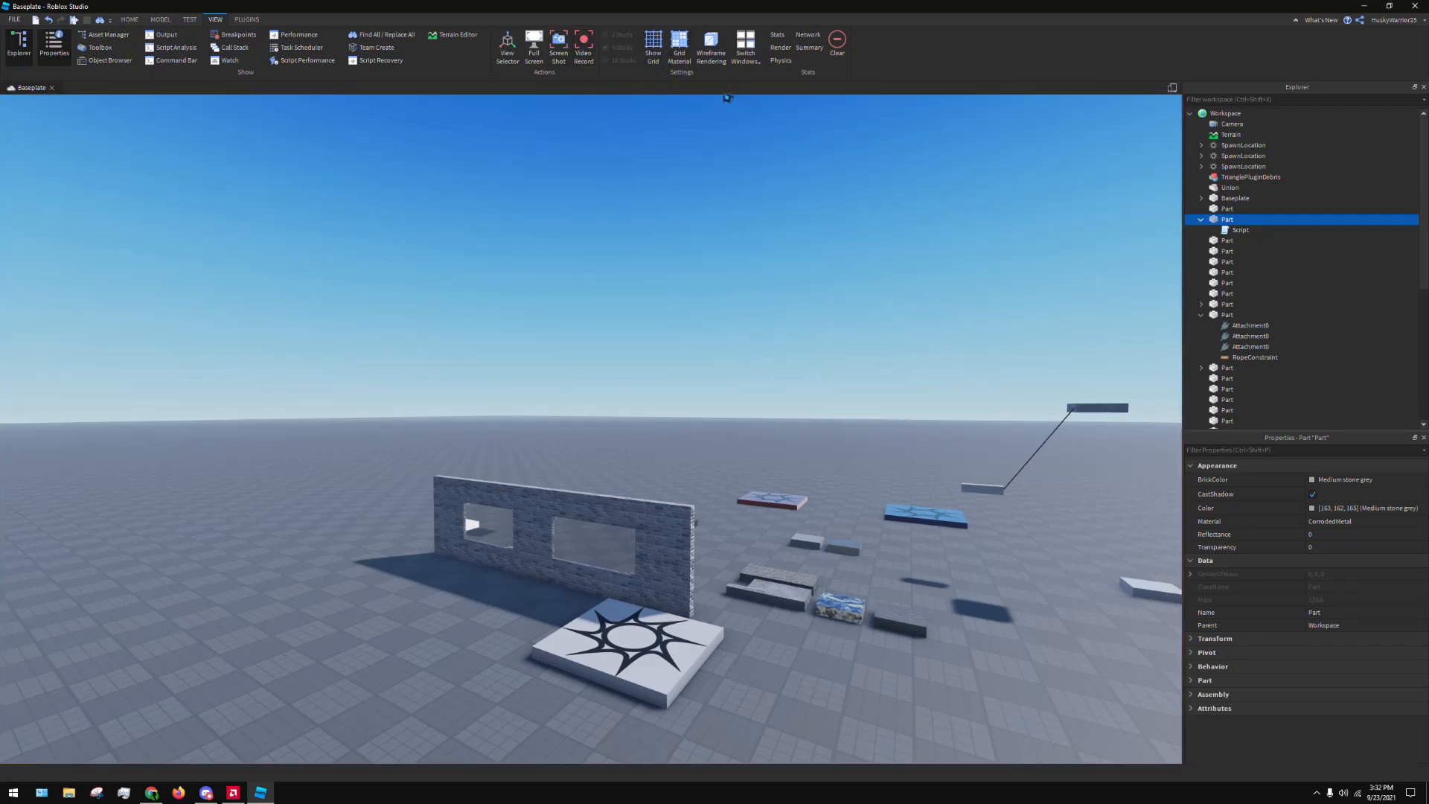
Activate the Building Tools by F3X plugin and bring the brick wall into view
left_click(244, 20)
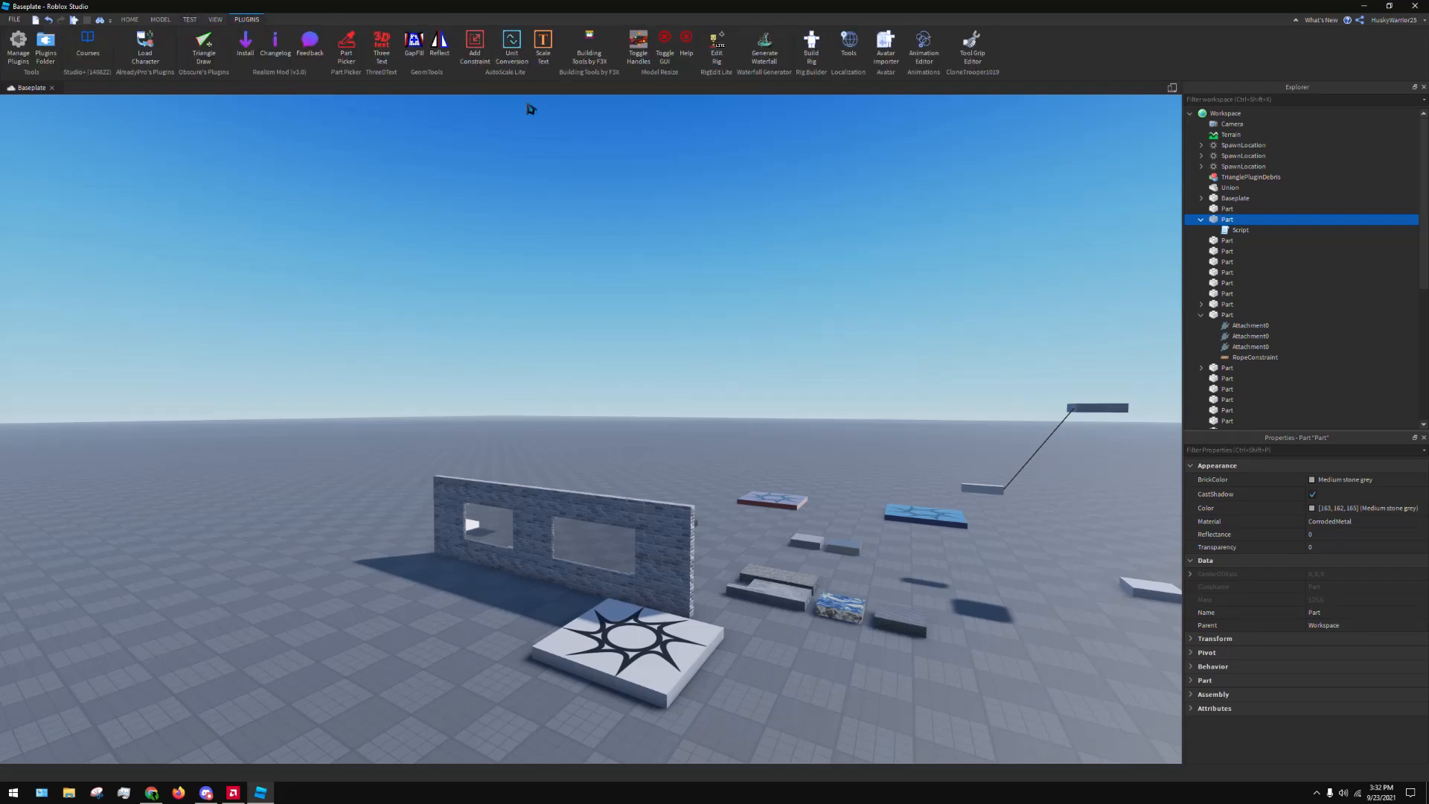
left_click(589, 49)
right_click_drag(677, 268, 687, 272)
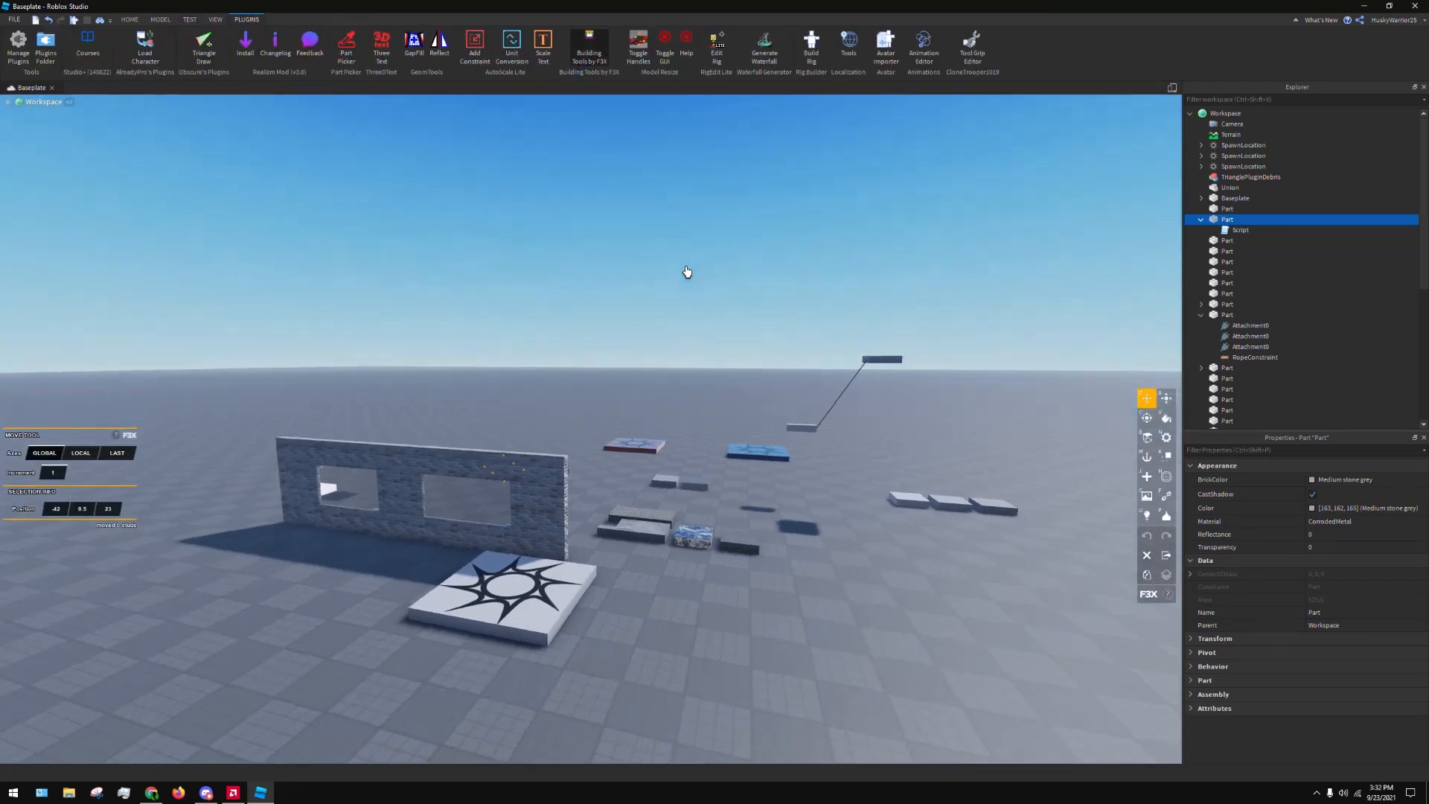
scroll(734, 313, "down", 4)
scroll(733, 394, "up", 8)
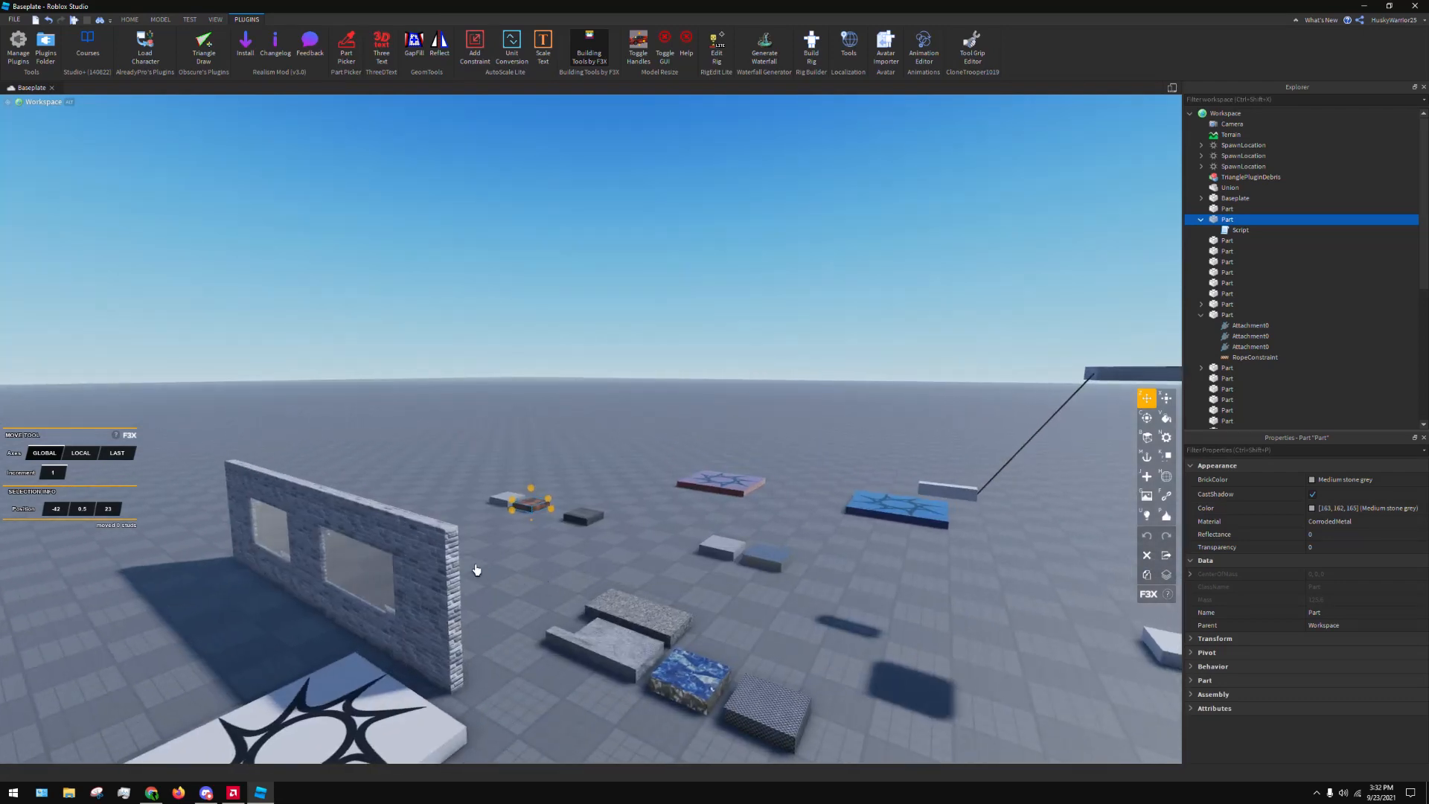
Try moving the wall's top brick part upward and sideways with the F3X Move tool, undo both moves and clear the selection
left_click(439, 552)
left_click_drag(309, 462, 309, 308)
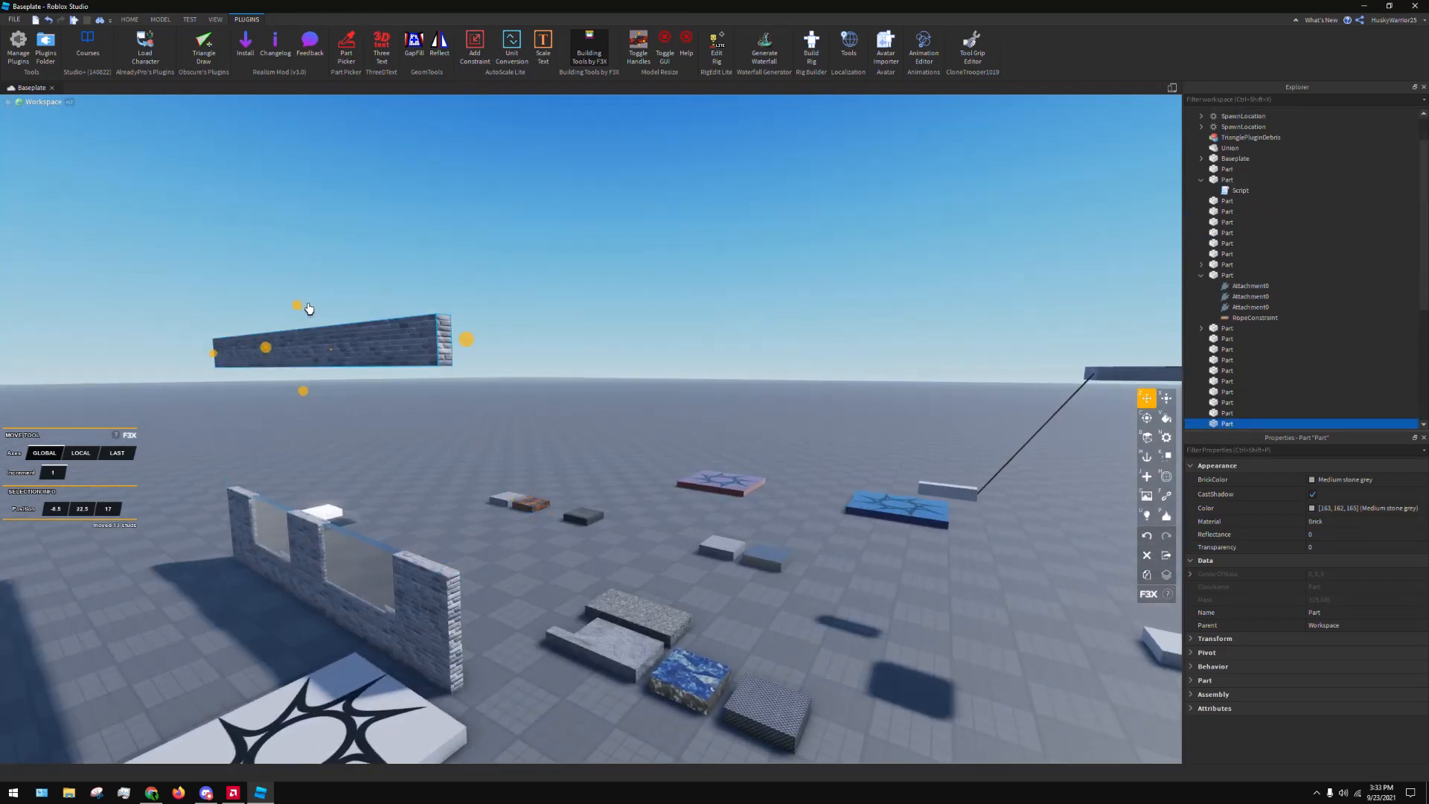
key("ctrl+z")
right_click_drag(543, 386, 513, 394)
scroll(543, 386, "down", 3)
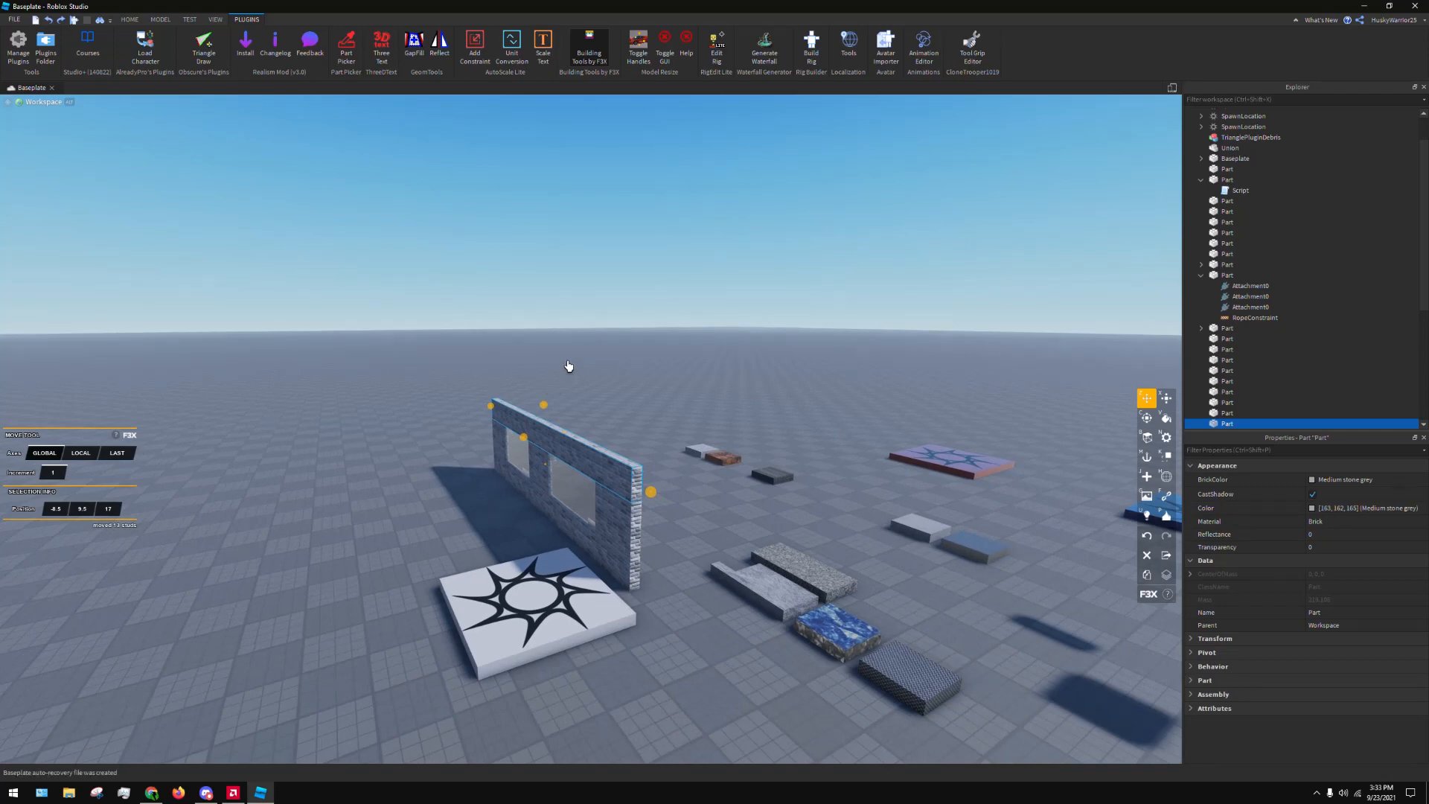
left_click_drag(524, 439, 320, 450)
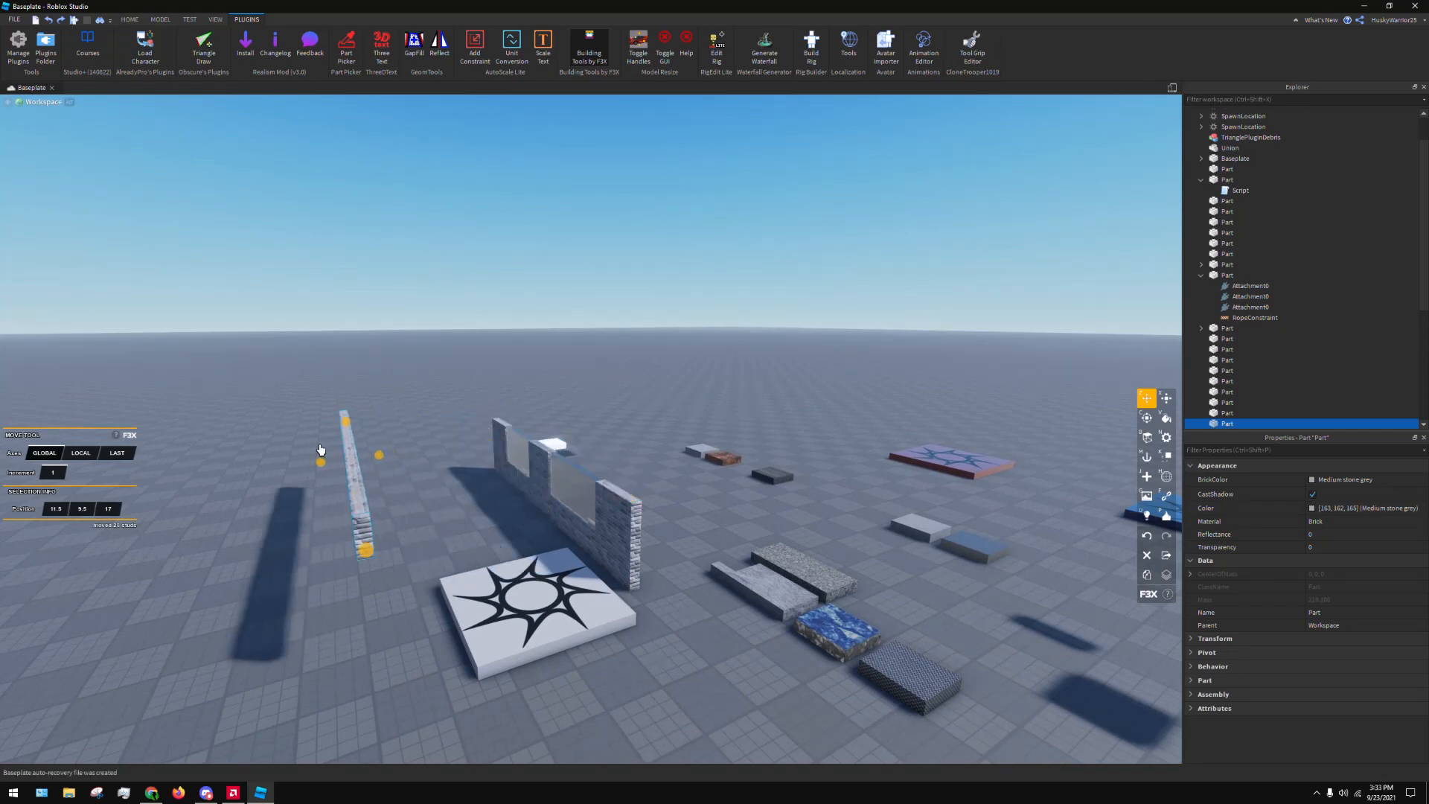
key("ctrl+z")
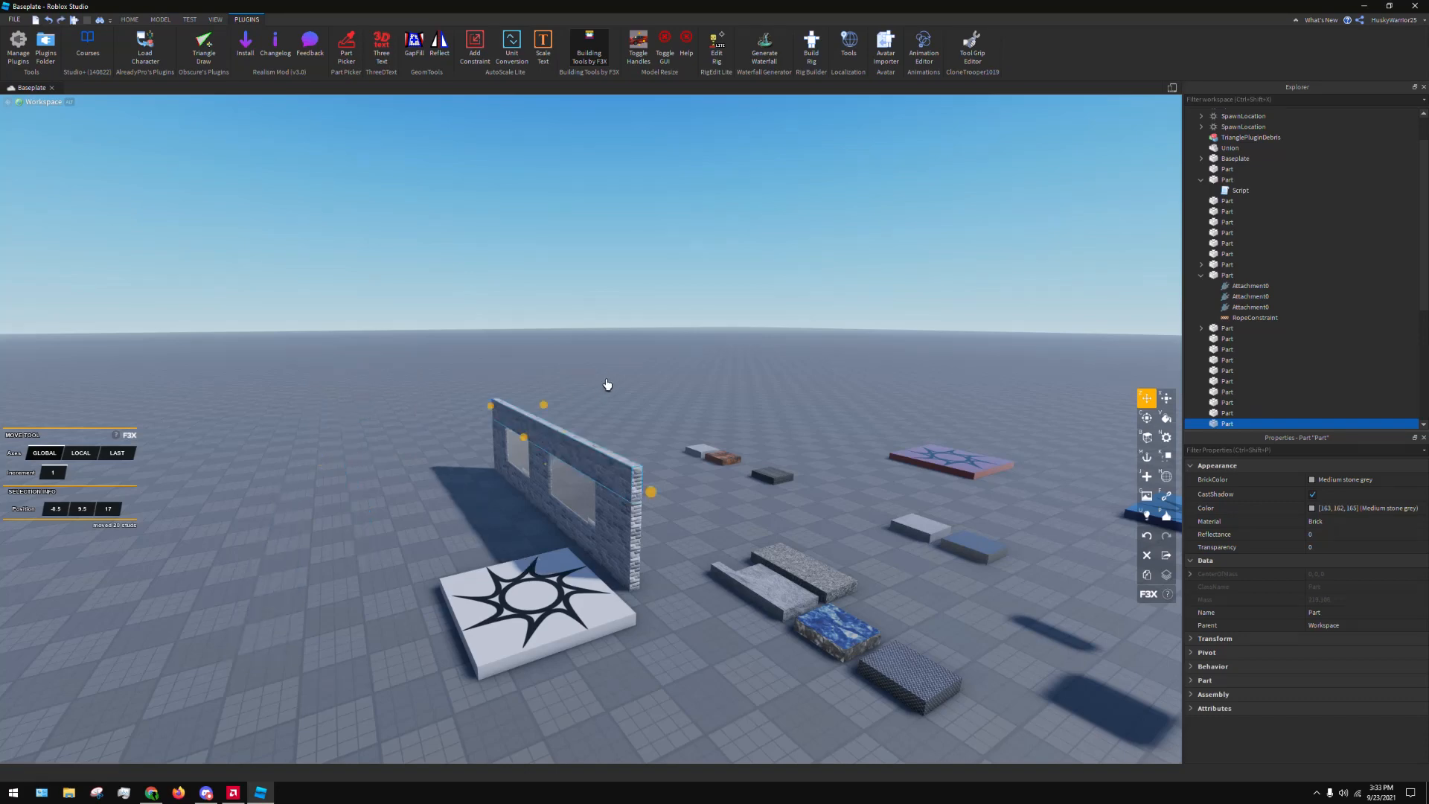
left_click(607, 385)
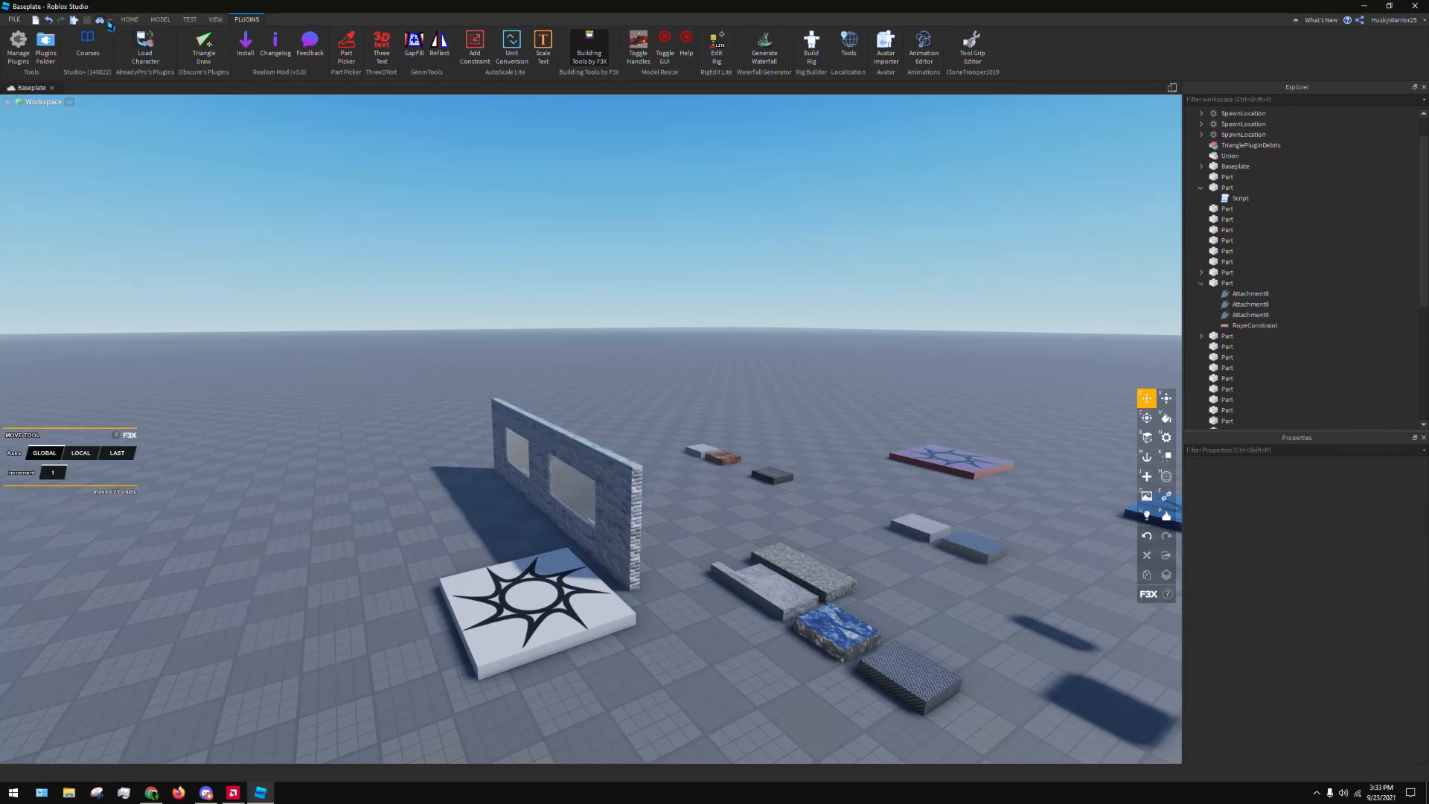
Open the Toolbox and show the Models category of the marketplace instead of the personal models
left_click(131, 19)
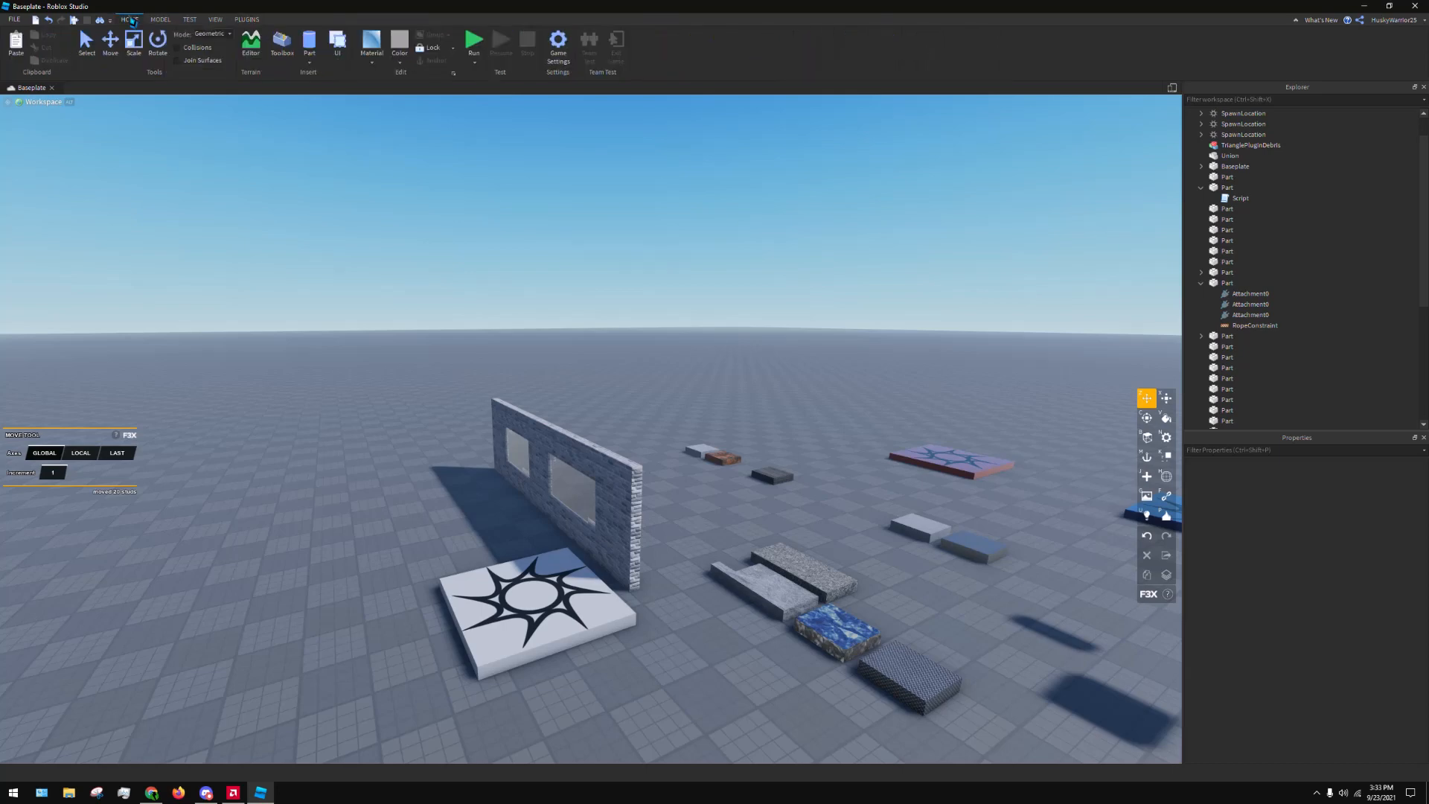
left_click(290, 52)
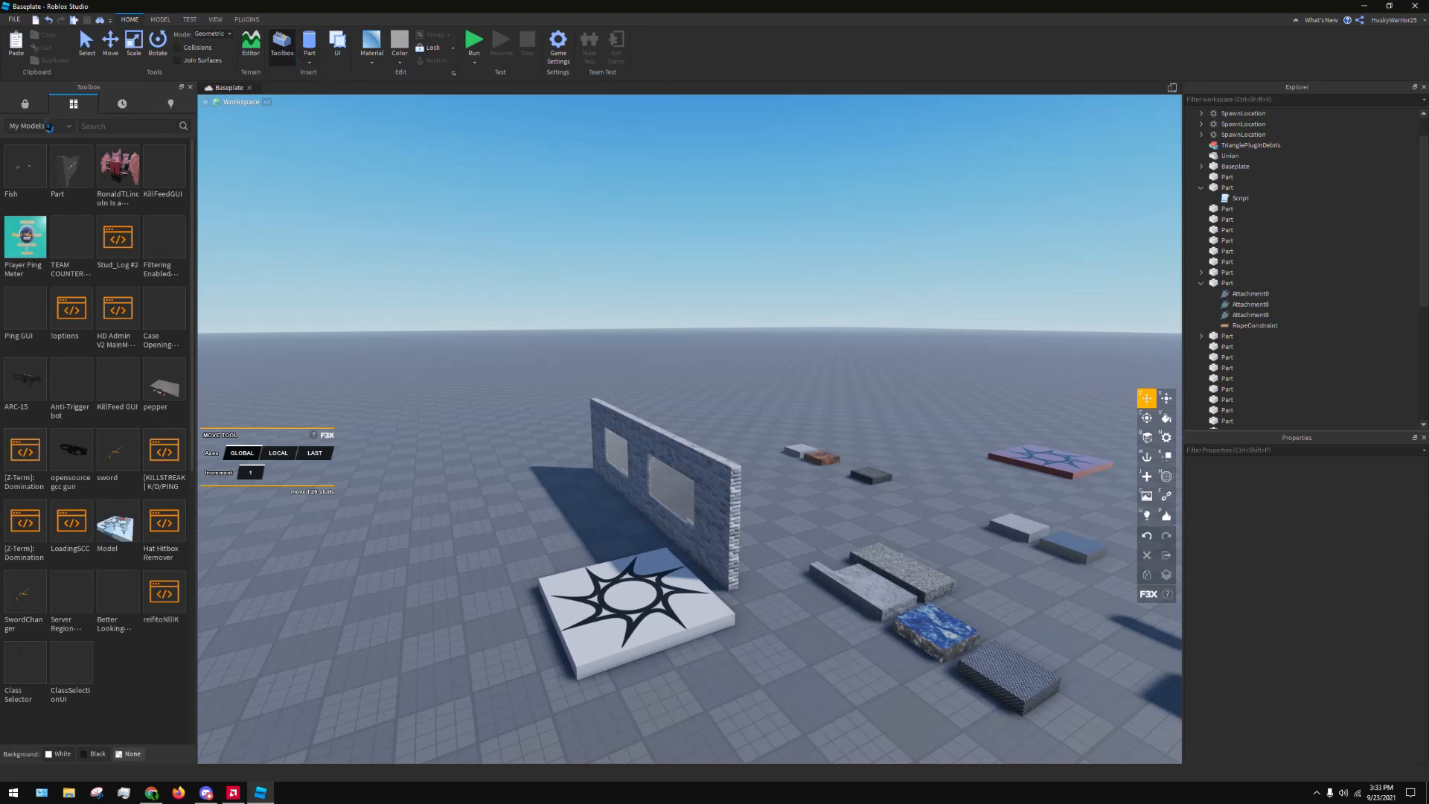
left_click(37, 126)
left_click(20, 111)
left_click(25, 104)
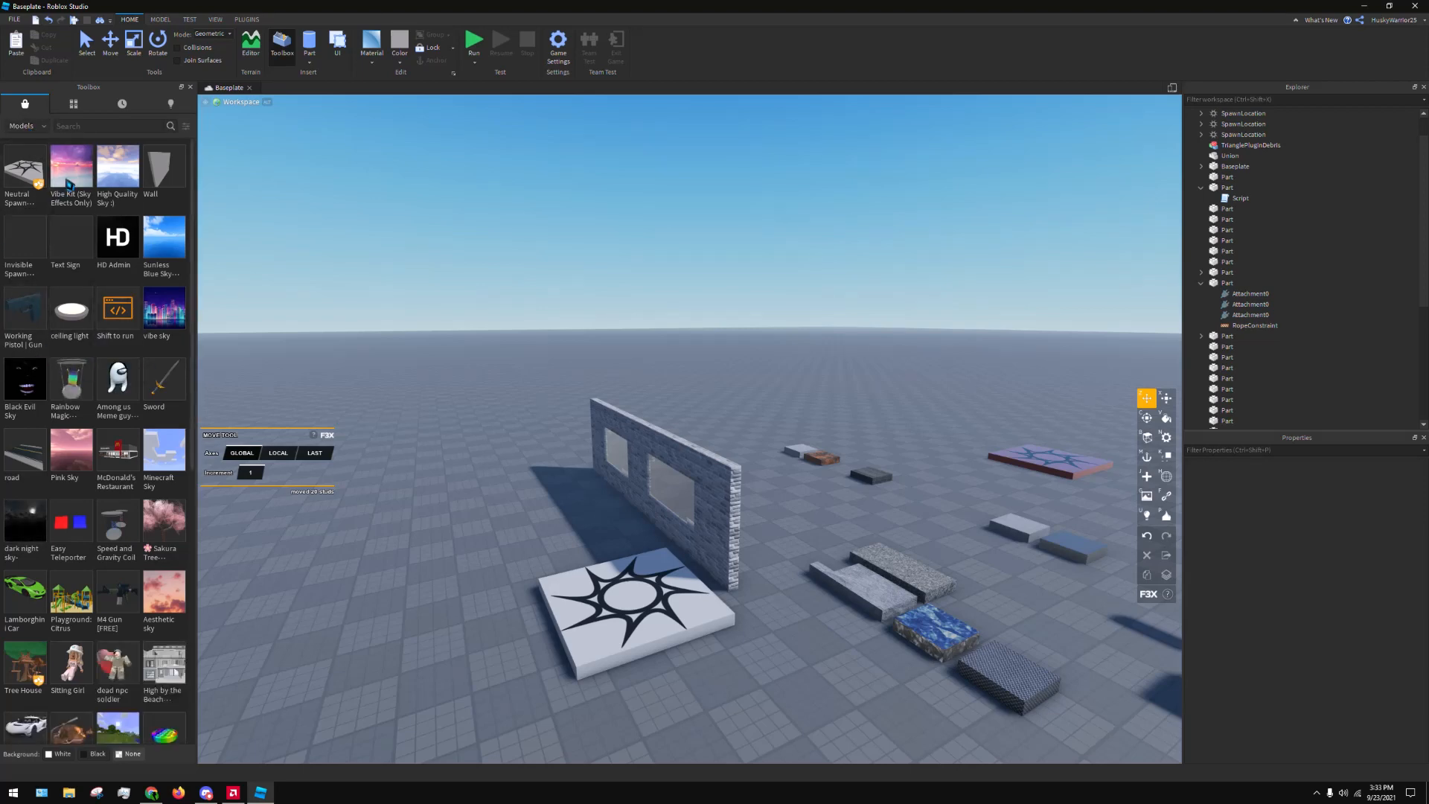
Find the Realistic Tree model among the marketplace models and insert it into the workspace
scroll(142, 399, "down", 7)
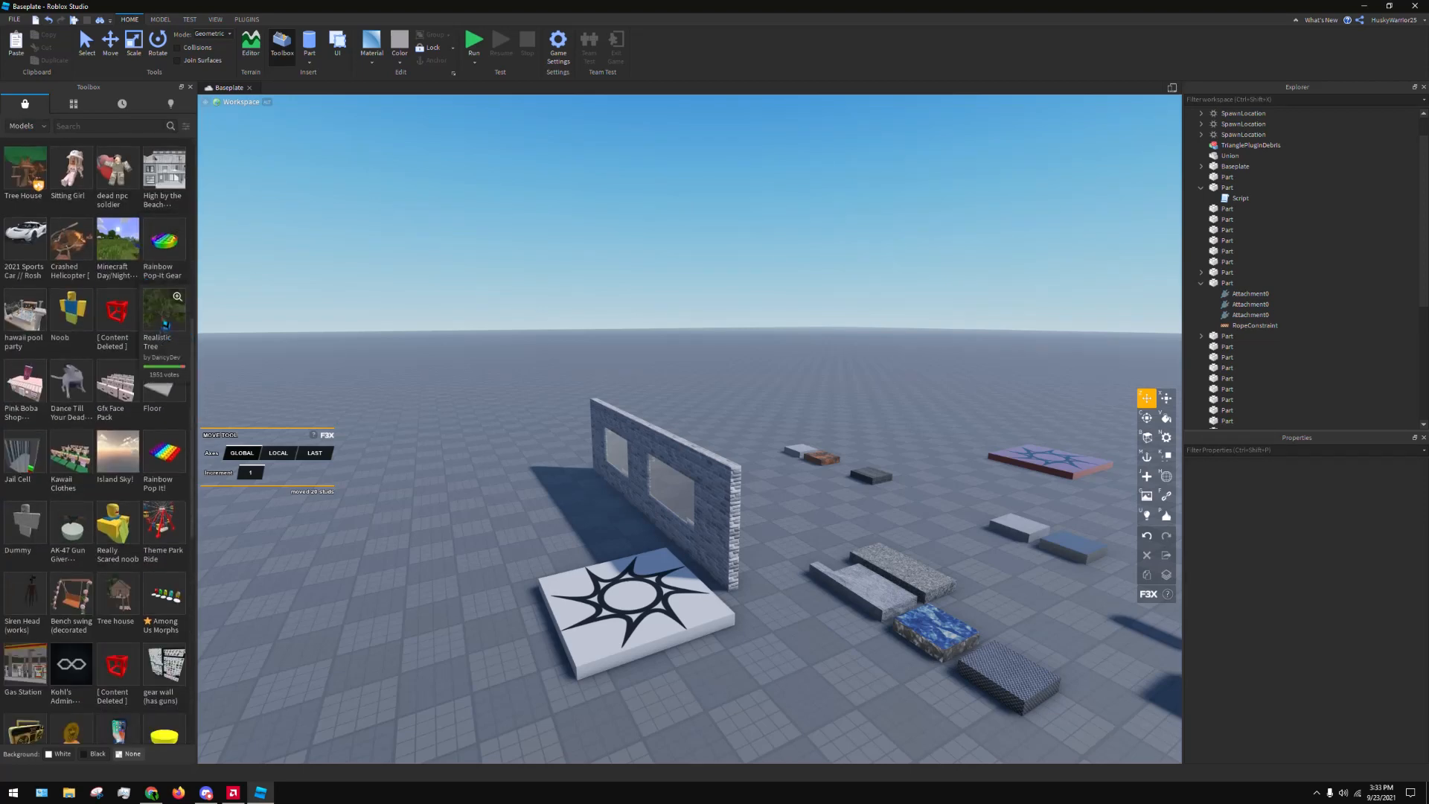
left_click(158, 316)
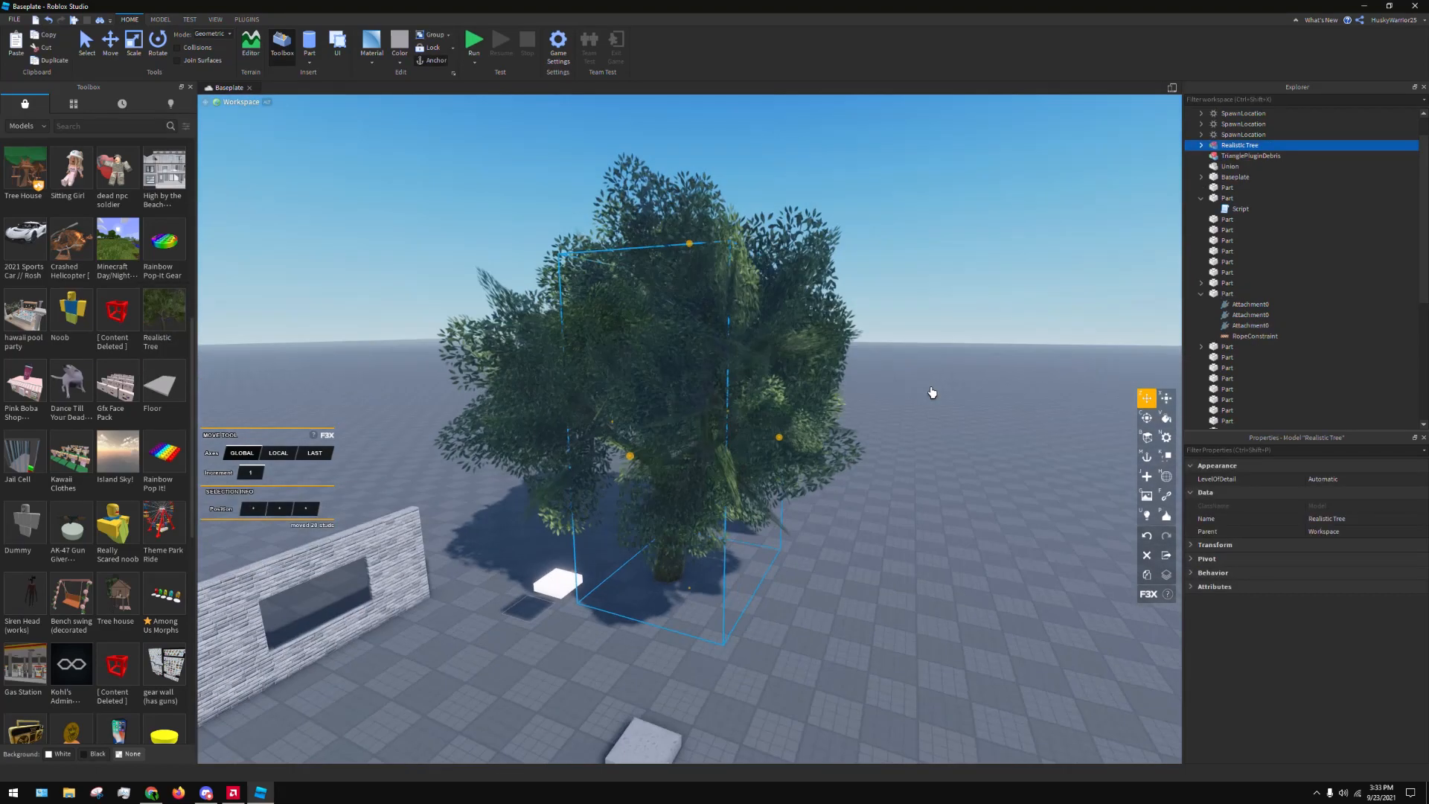
right_click_drag(932, 392, 985, 349)
left_click(987, 347)
Delete the Realistic Tree, restore it once with undo, and delete it again
left_click(771, 499)
key("Delete")
key("ctrl+z")
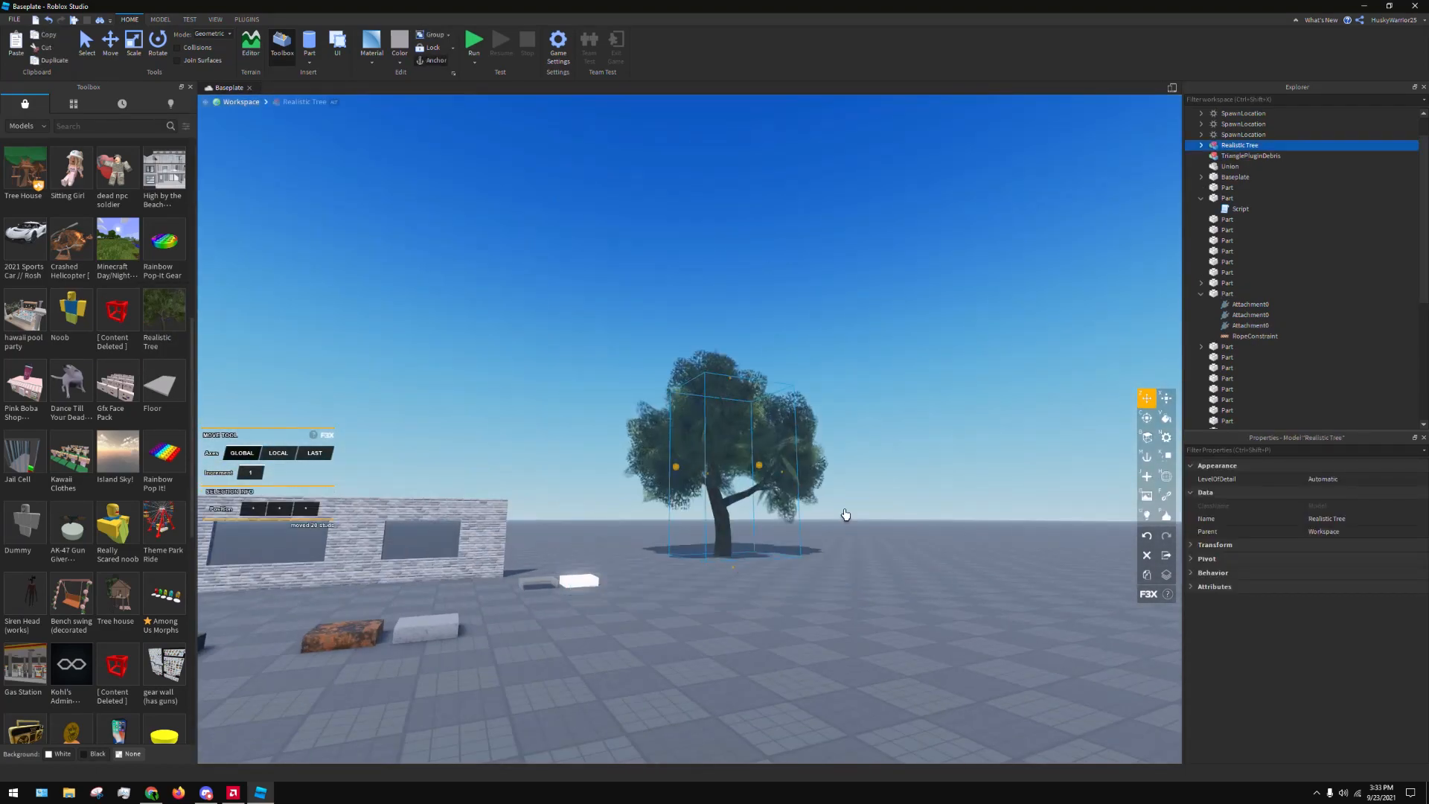
left_click(883, 411)
left_click(766, 431)
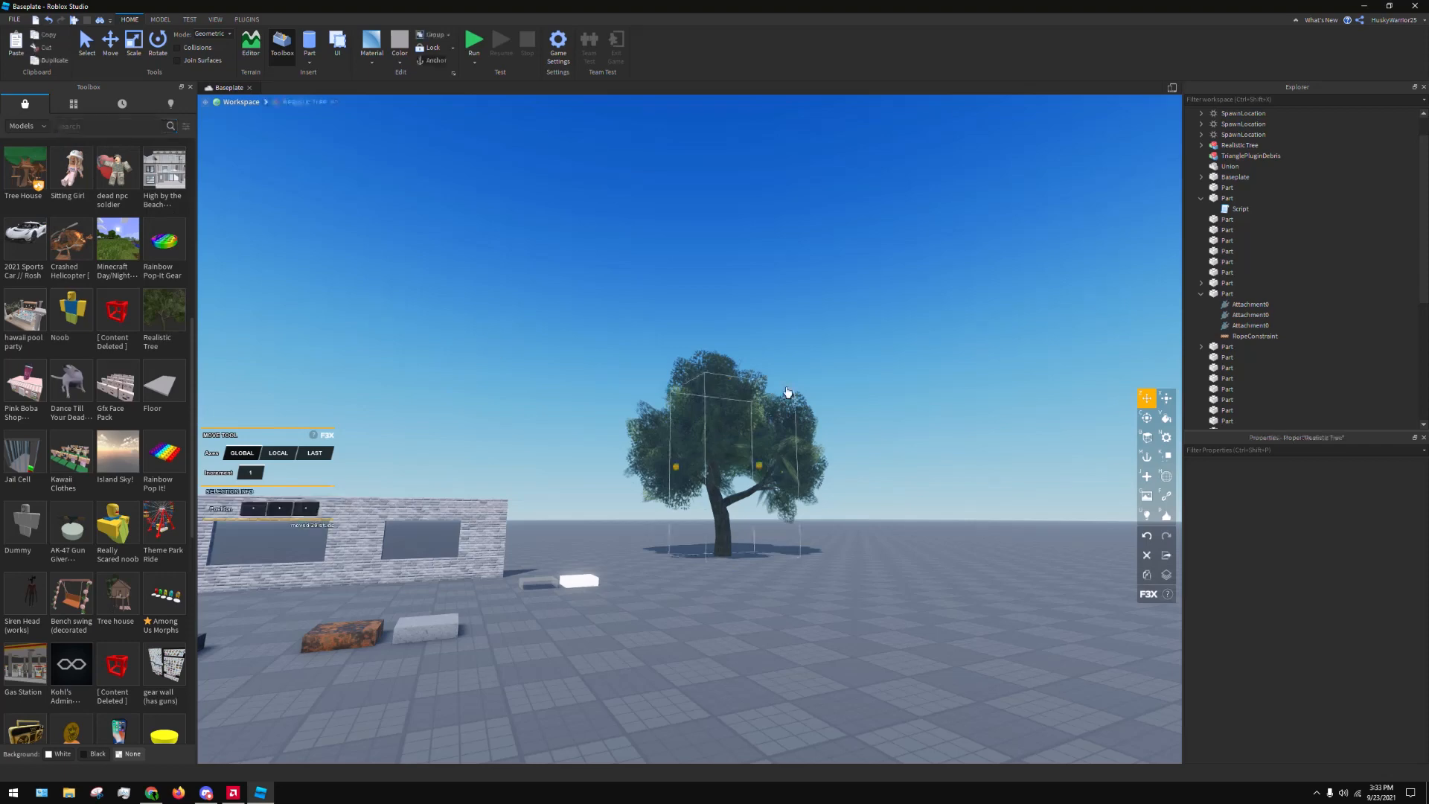
key("Delete")
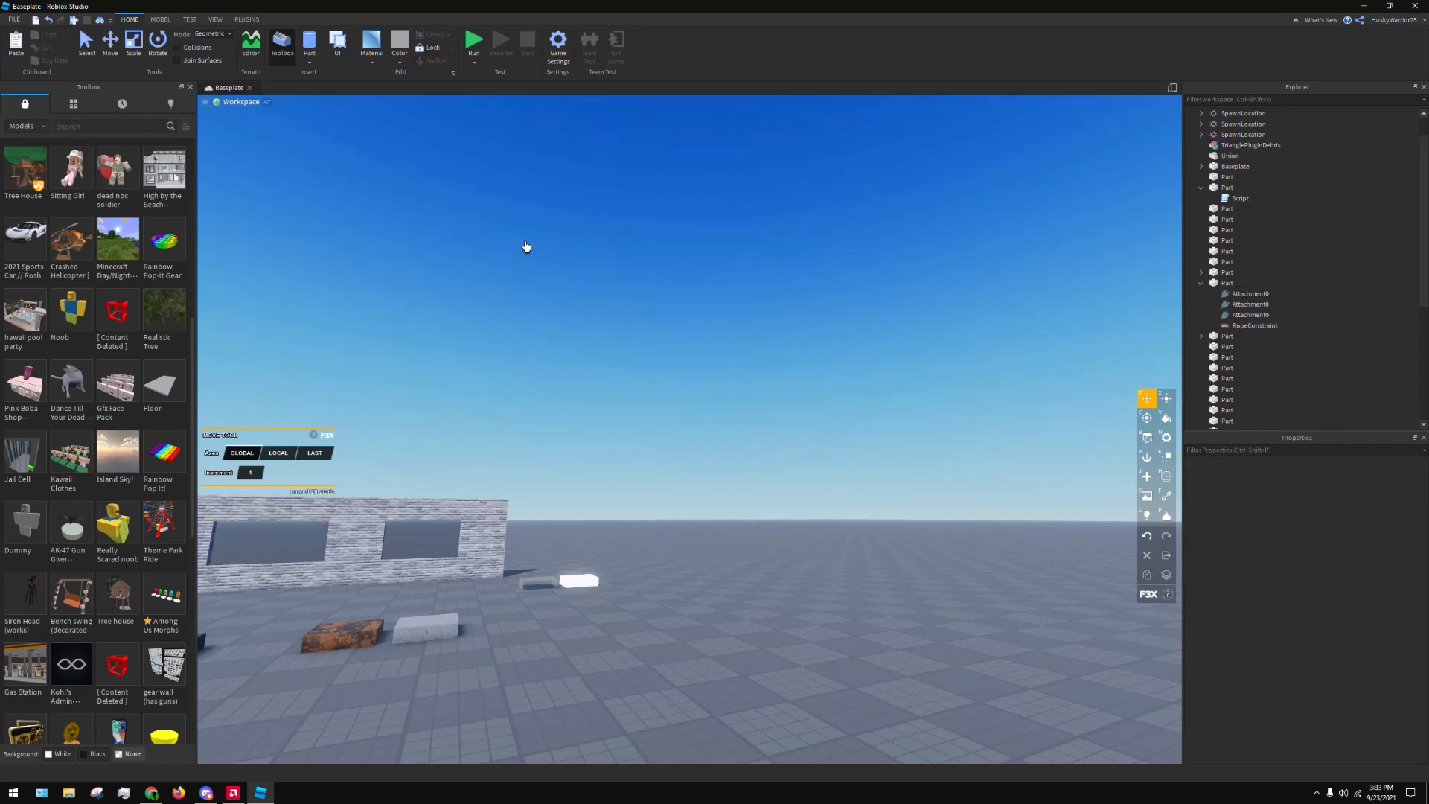
Browse the marketplace's Images, Meshes, Audio and Videos categories in turn
left_click(43, 126)
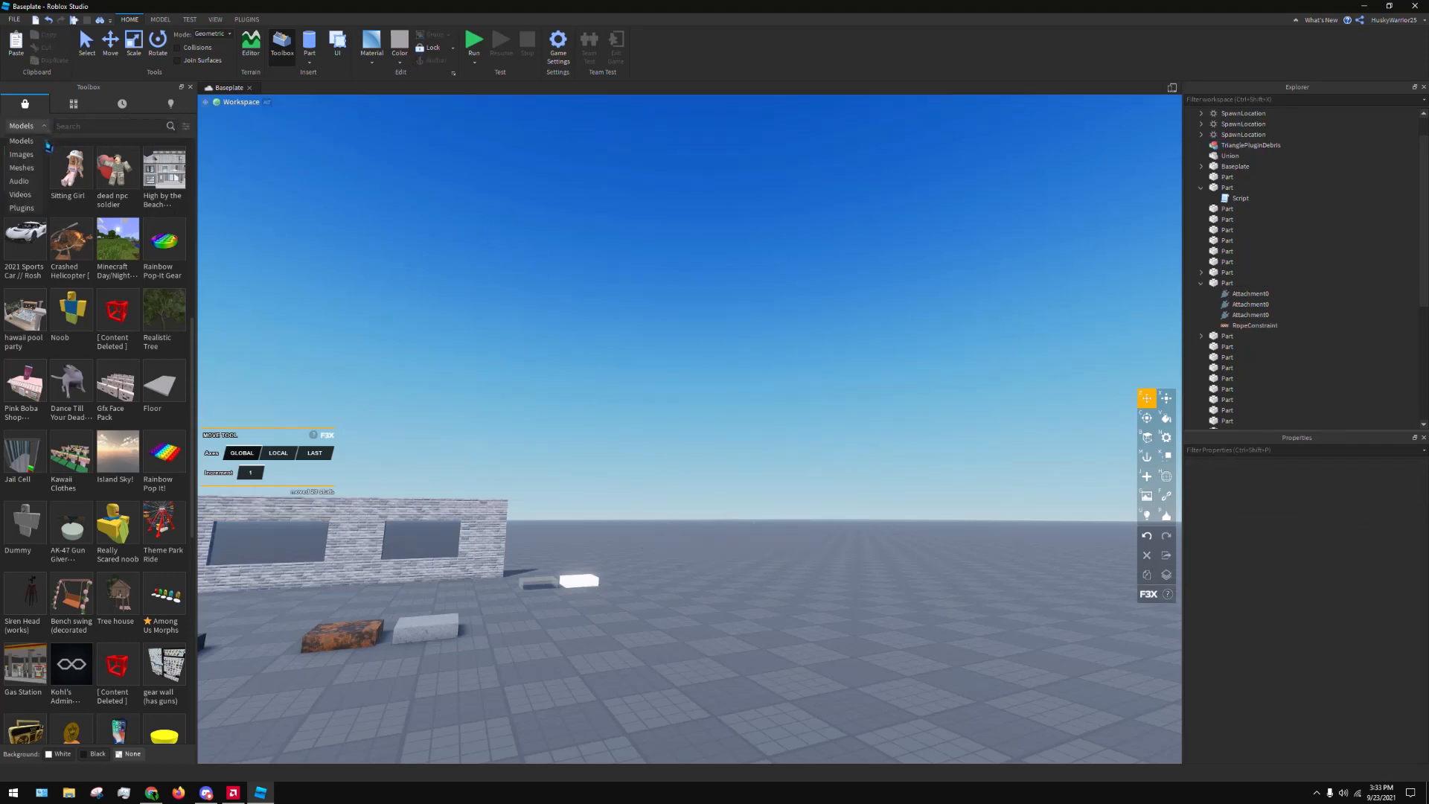
left_click(41, 155)
left_click(27, 127)
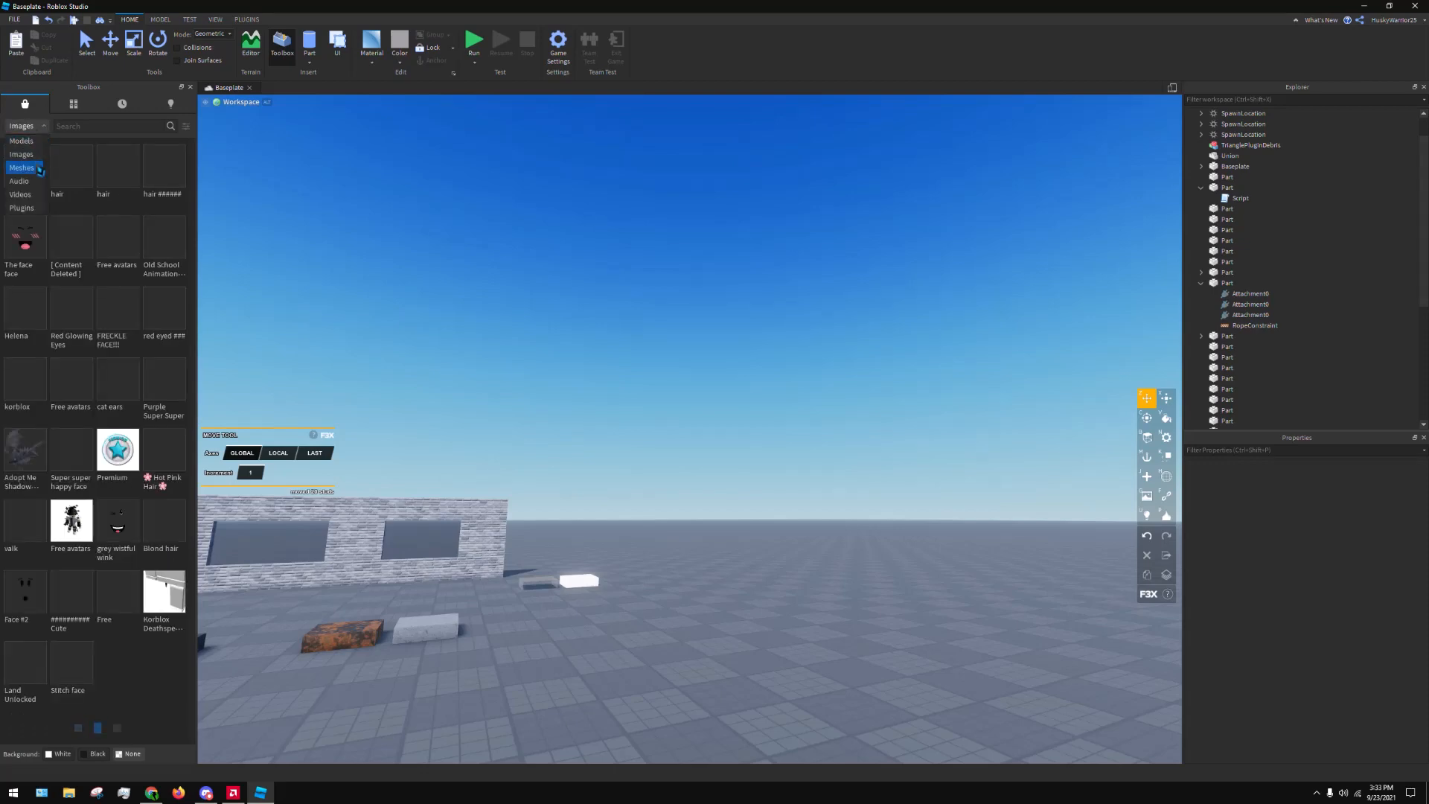
left_click(22, 169)
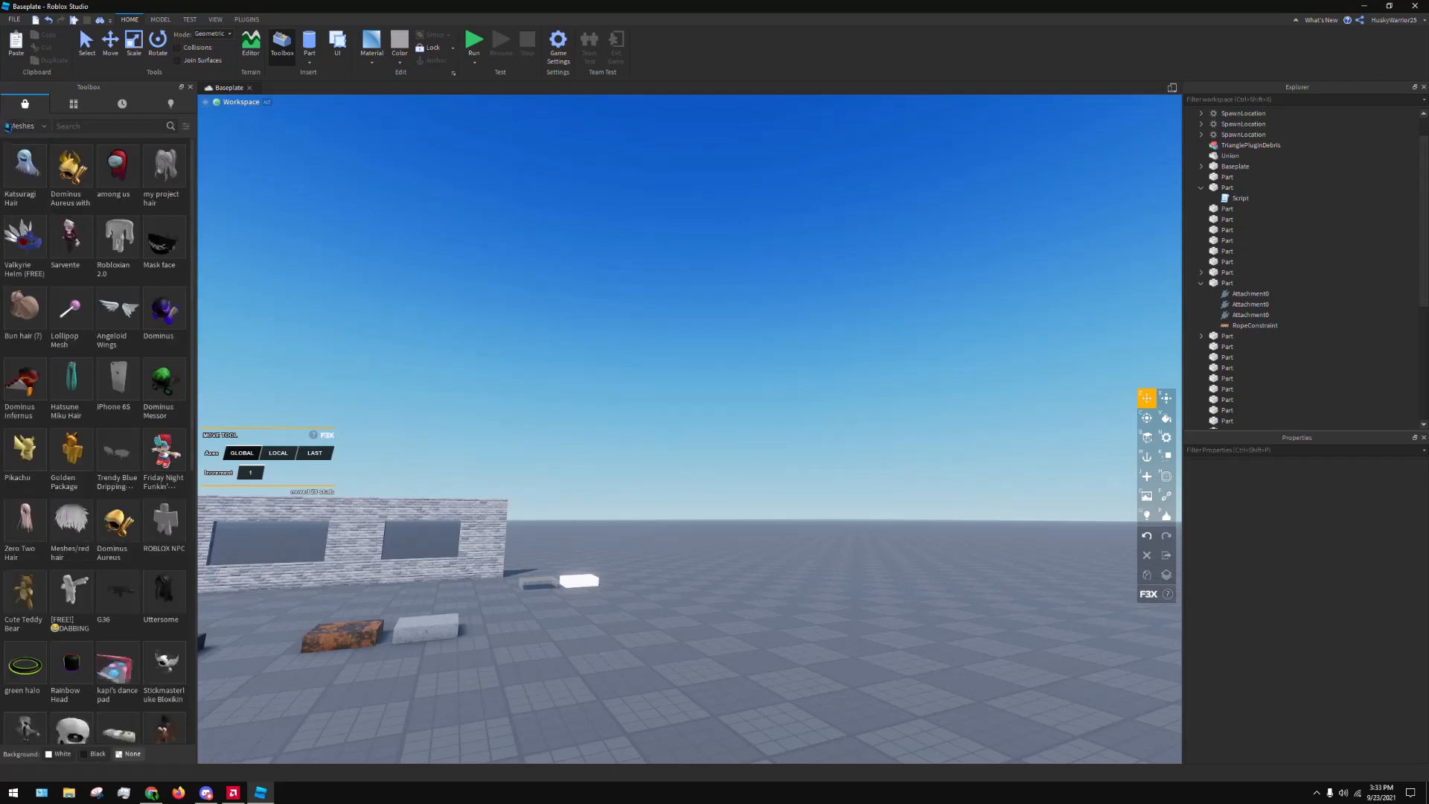
left_click(19, 127)
left_click(27, 181)
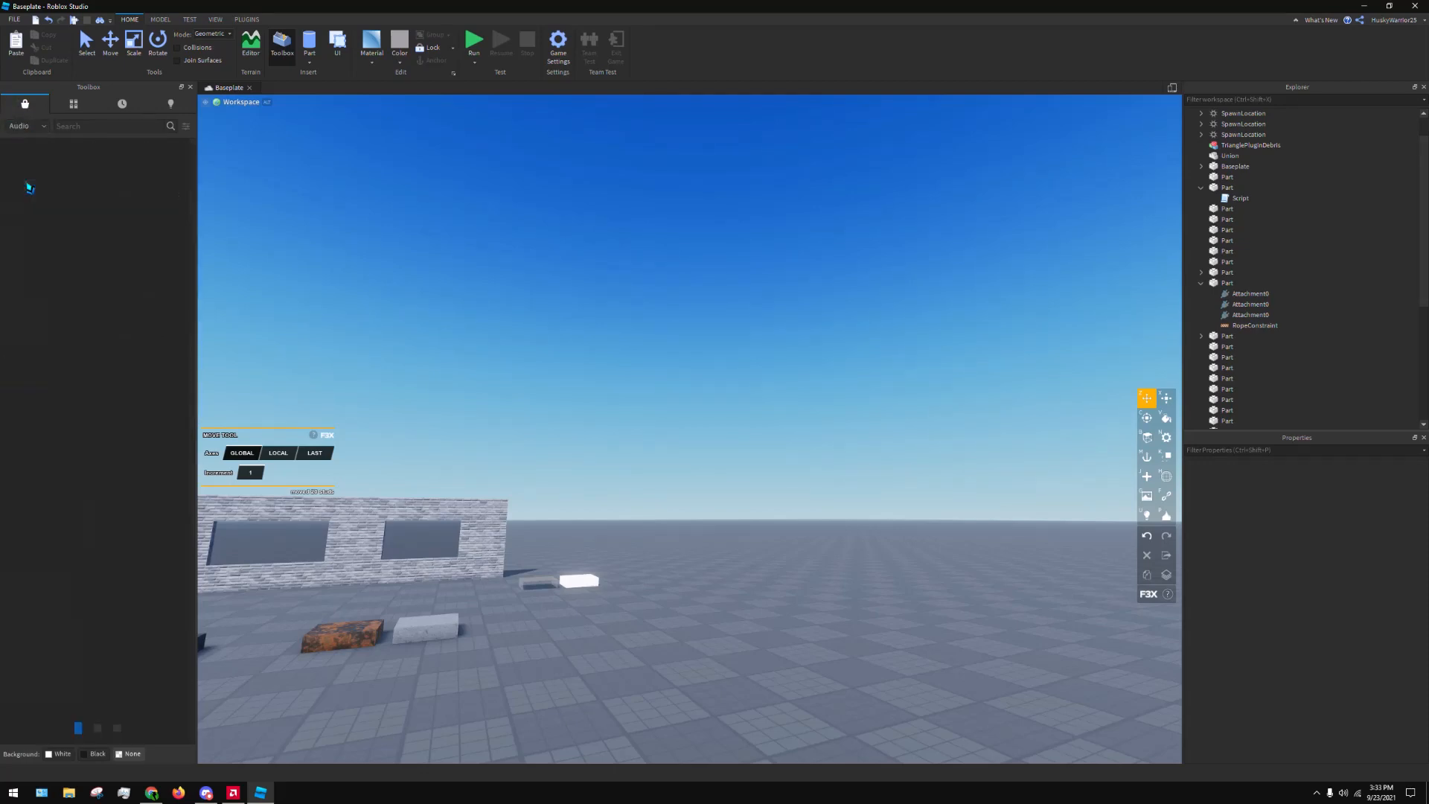
left_click(31, 132)
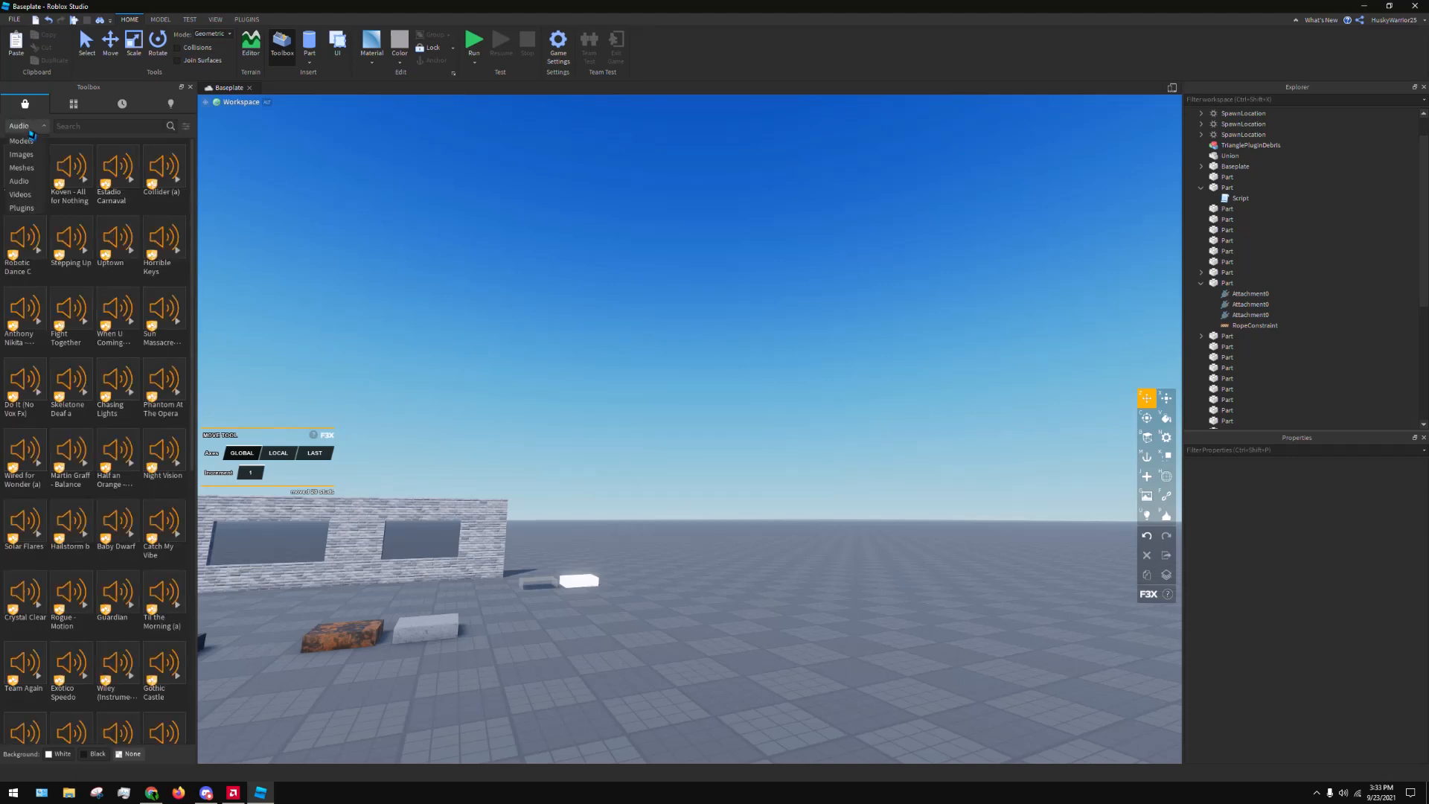
left_click(22, 195)
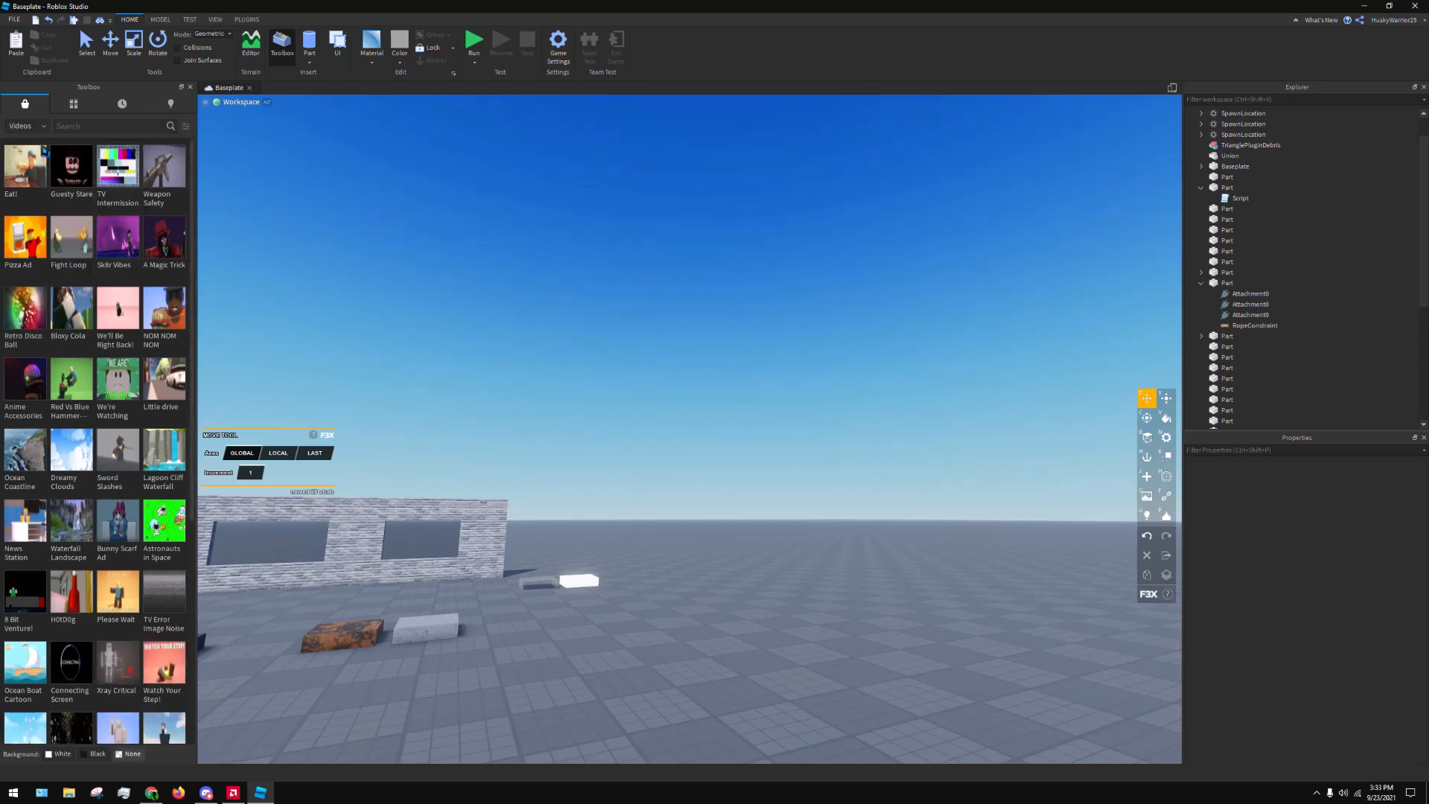
scroll(467, 218, "down", 5)
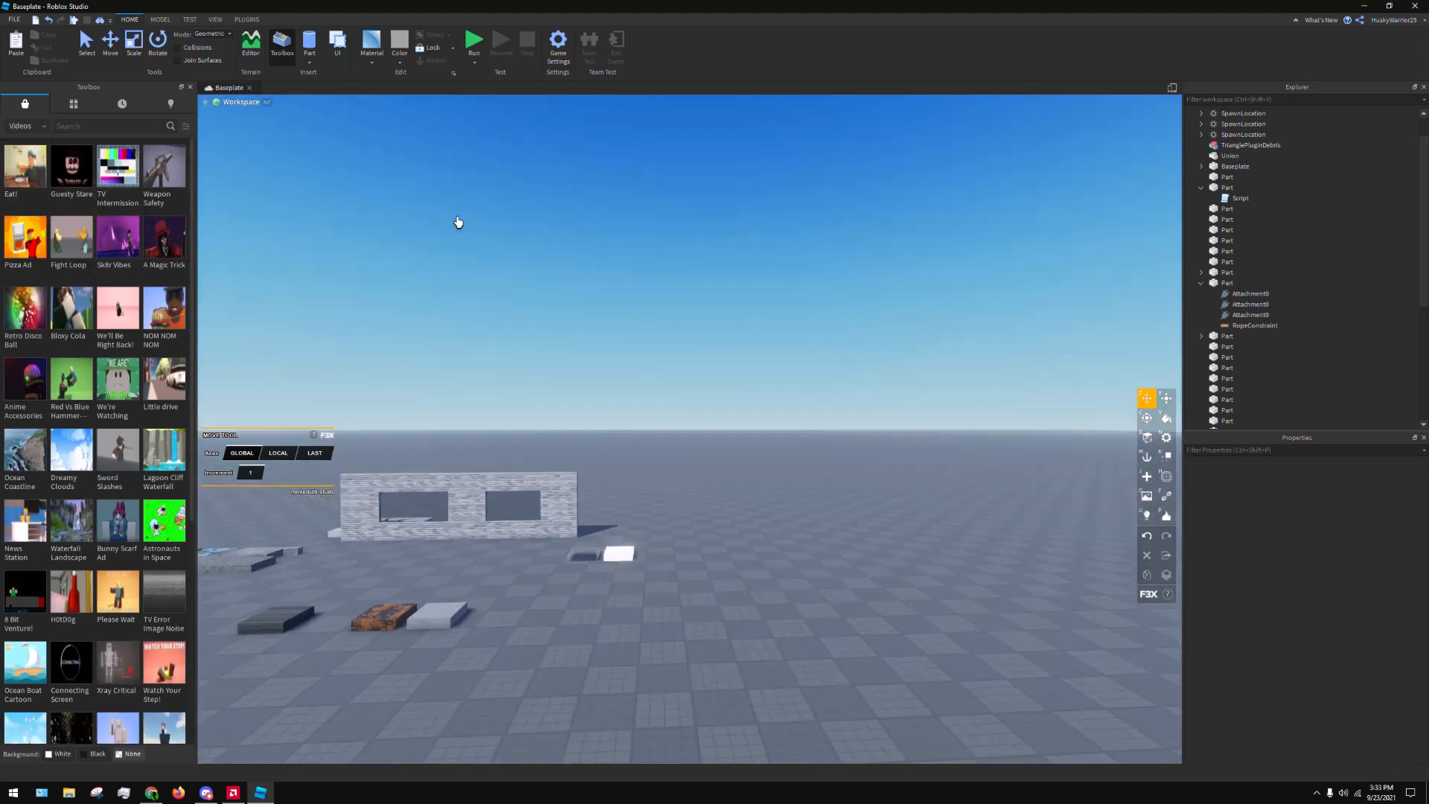
Insert the TV Intermission Static video into the workspace and delete it again
left_click(116, 172)
right_click_drag(780, 302, 776, 303)
key("d")
right_click_drag(831, 244, 810, 227)
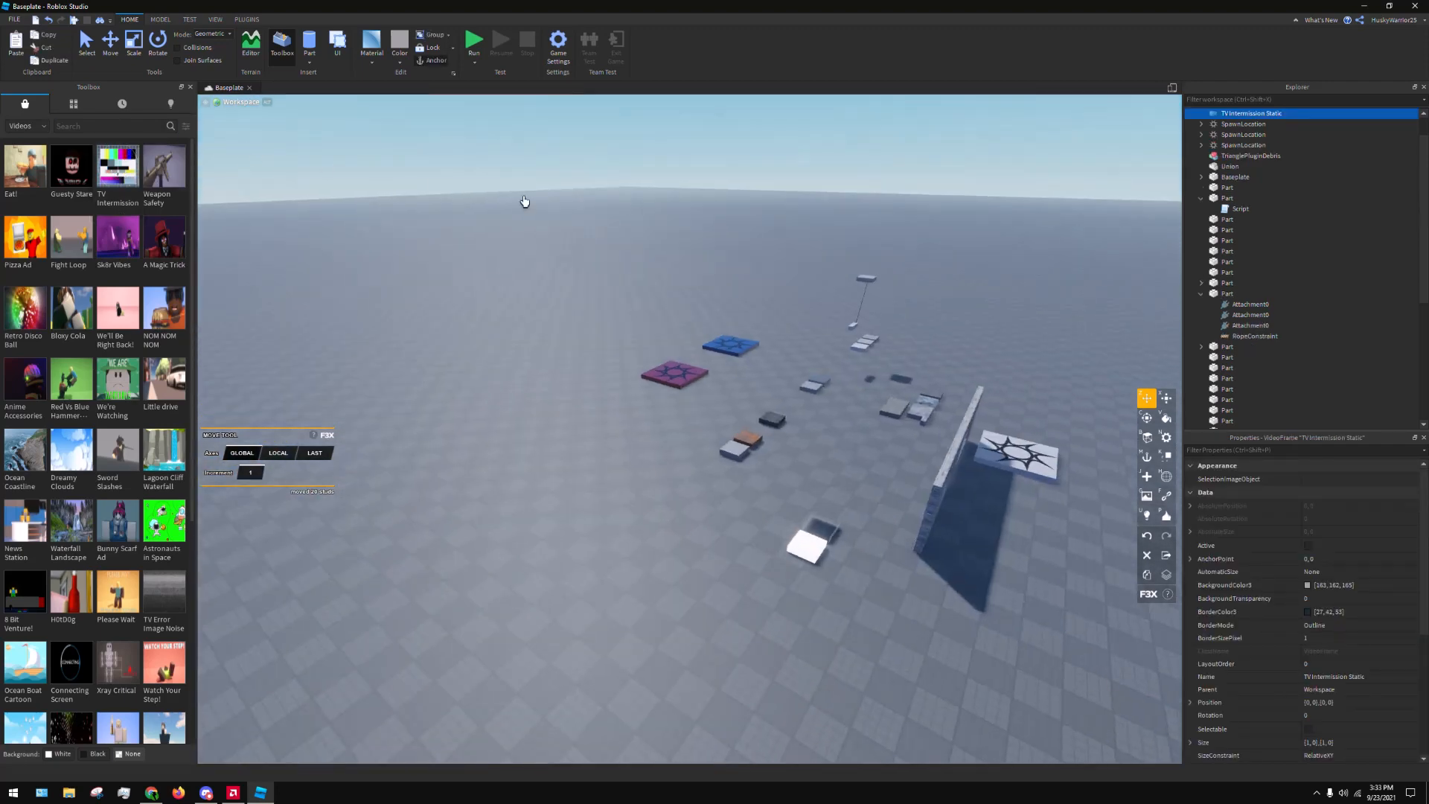
right_click(1268, 115)
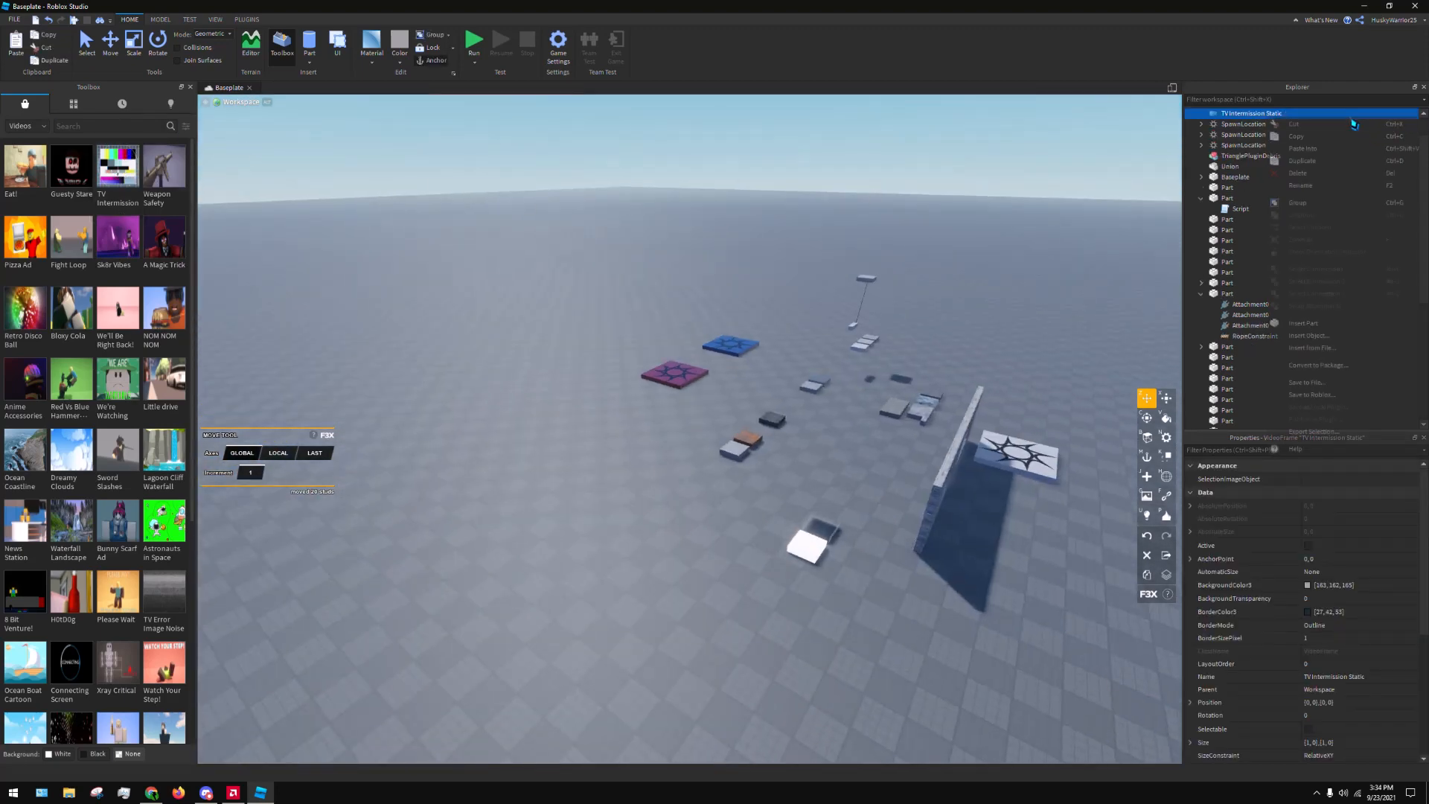
left_click(1298, 173)
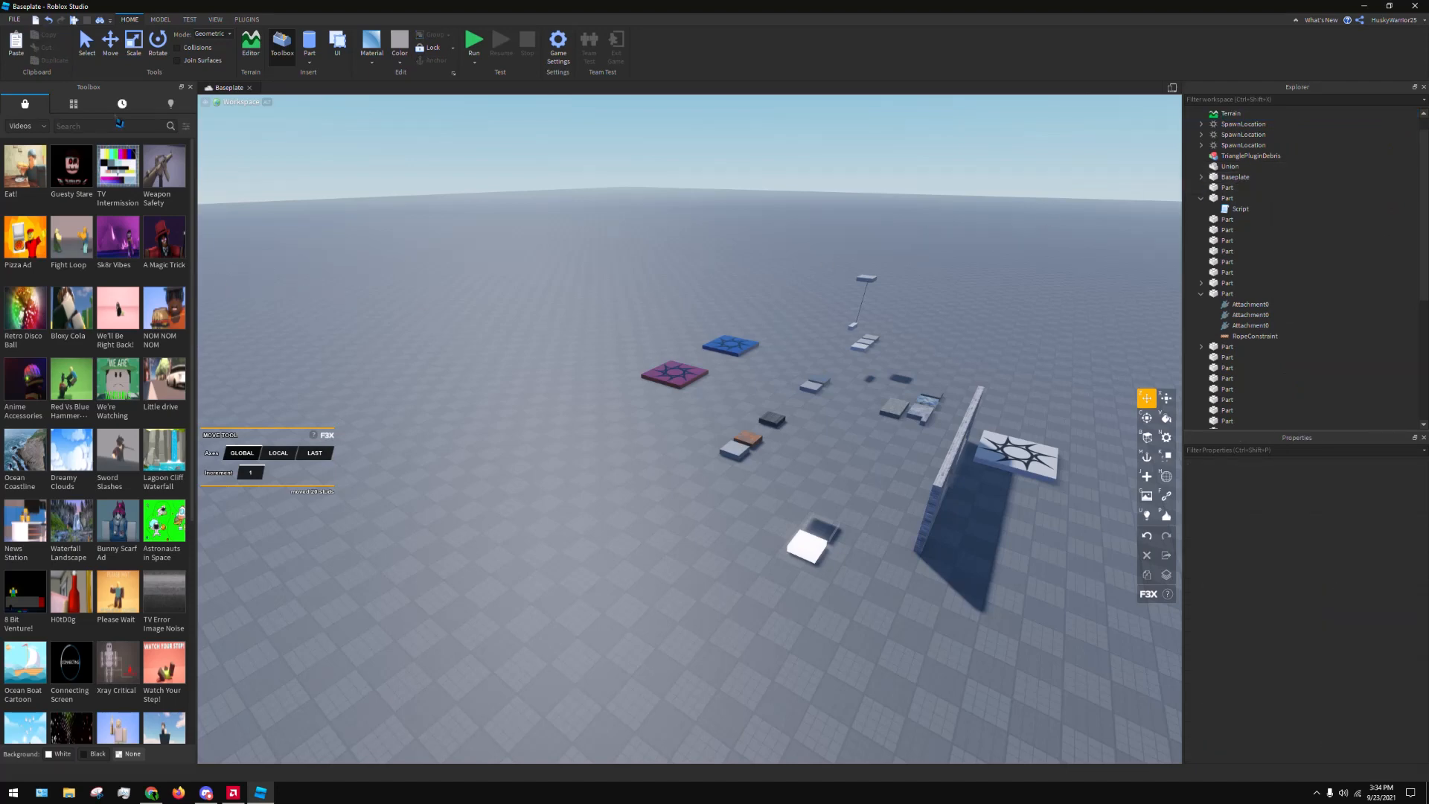
Show the marketplace's Plugins category and launch the installed Load Character plugin
left_click(26, 126)
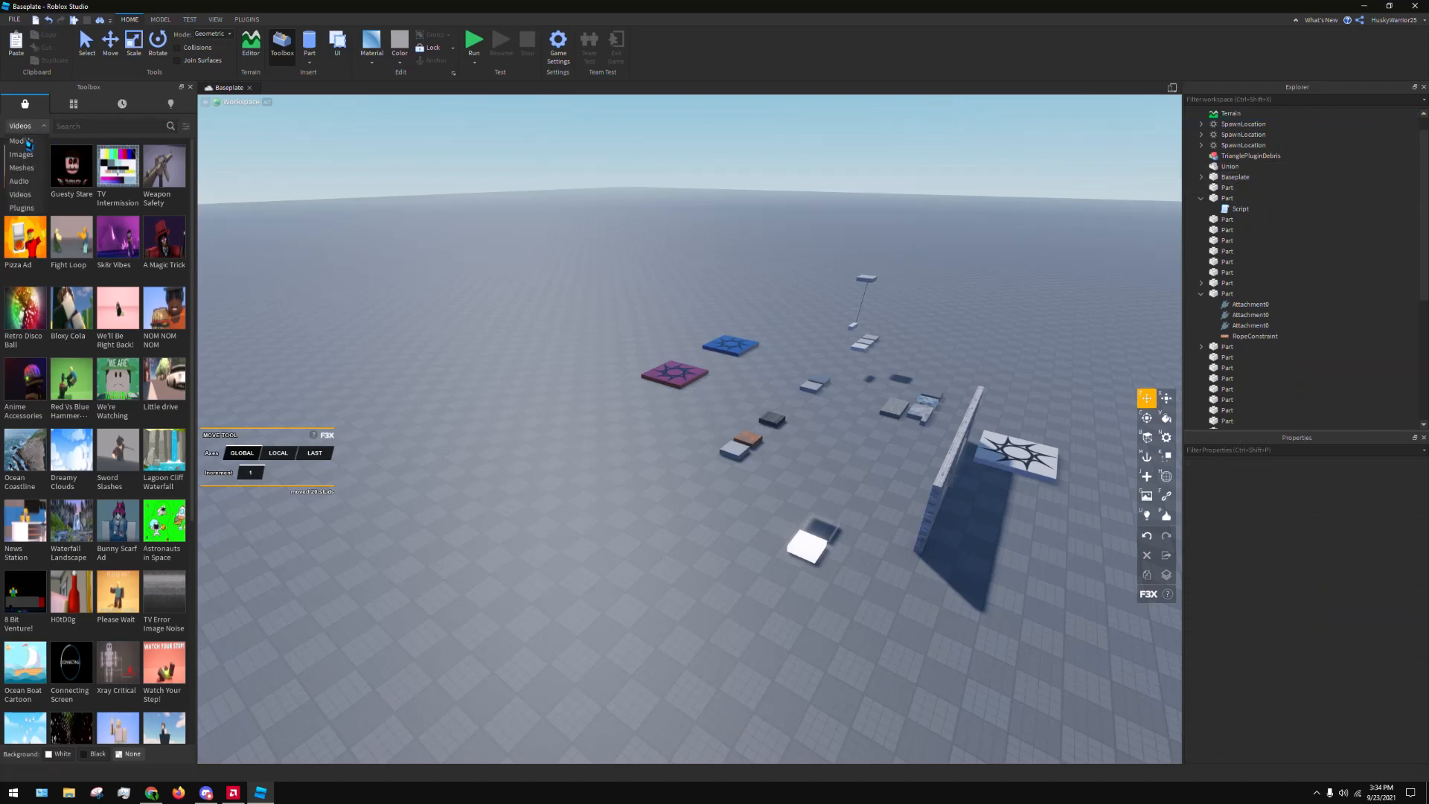
left_click(38, 207)
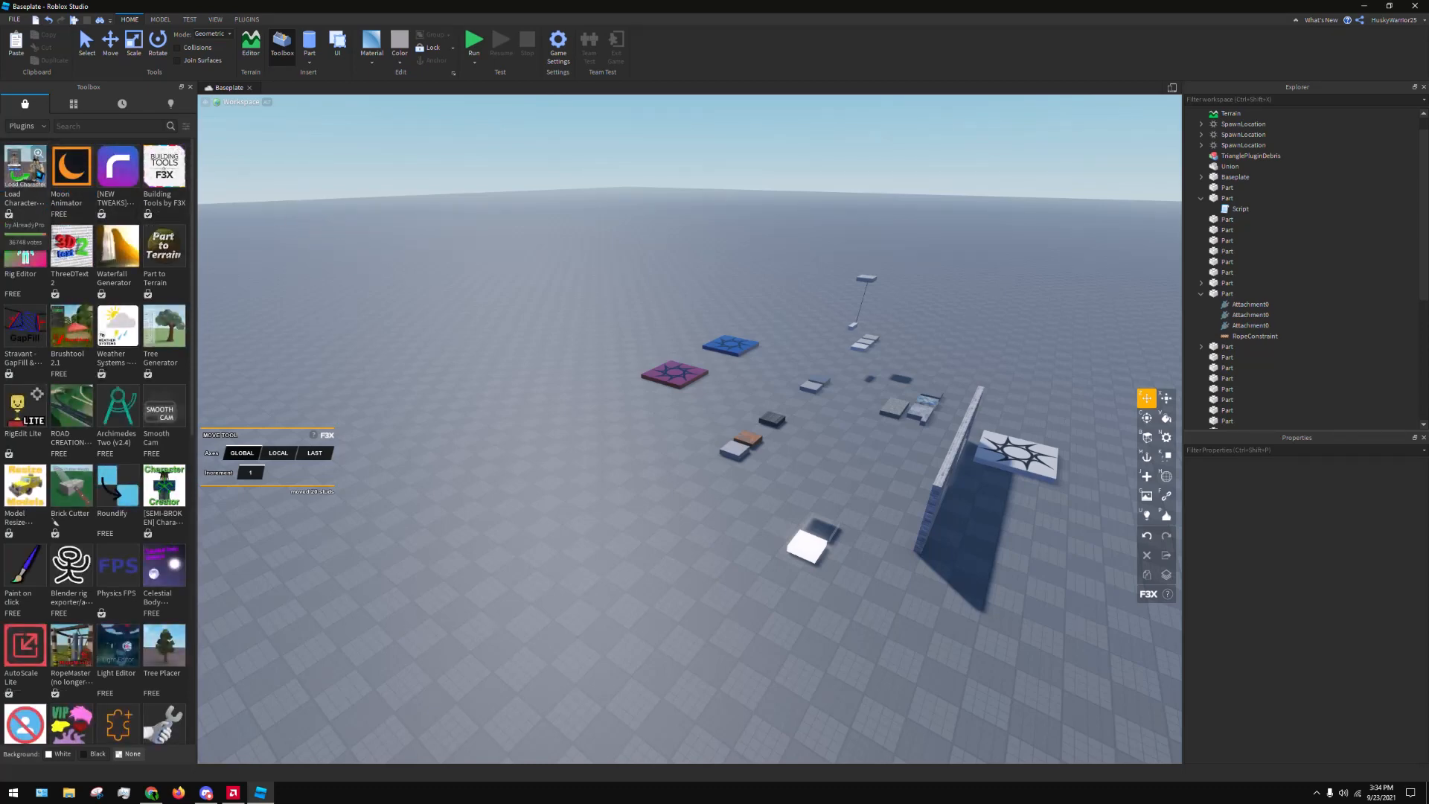
left_click(247, 20)
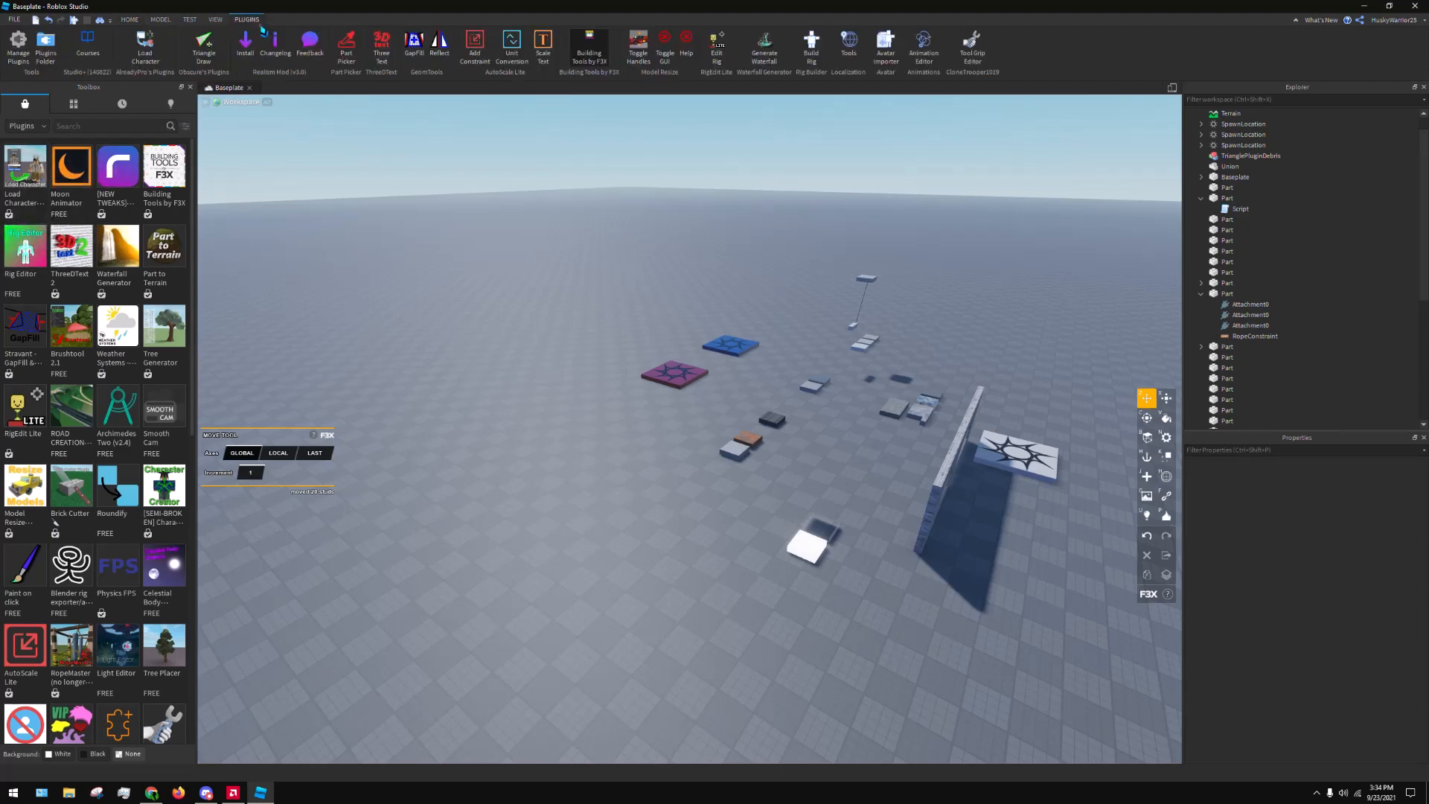
left_click(145, 43)
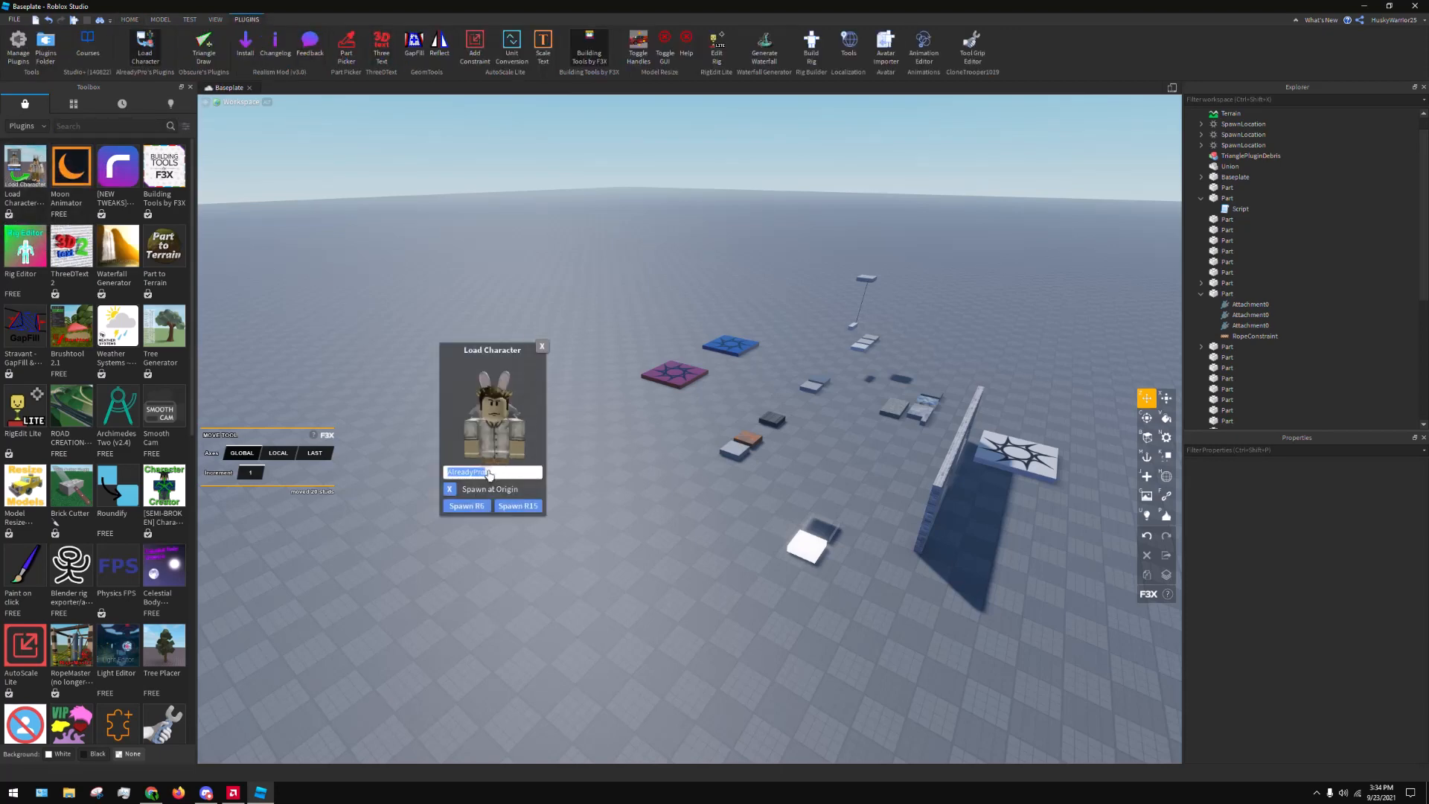
Enter the user's own Roblox username in Load Character, spawn that character as an R6 rig, and close the dialog
type("Husky")
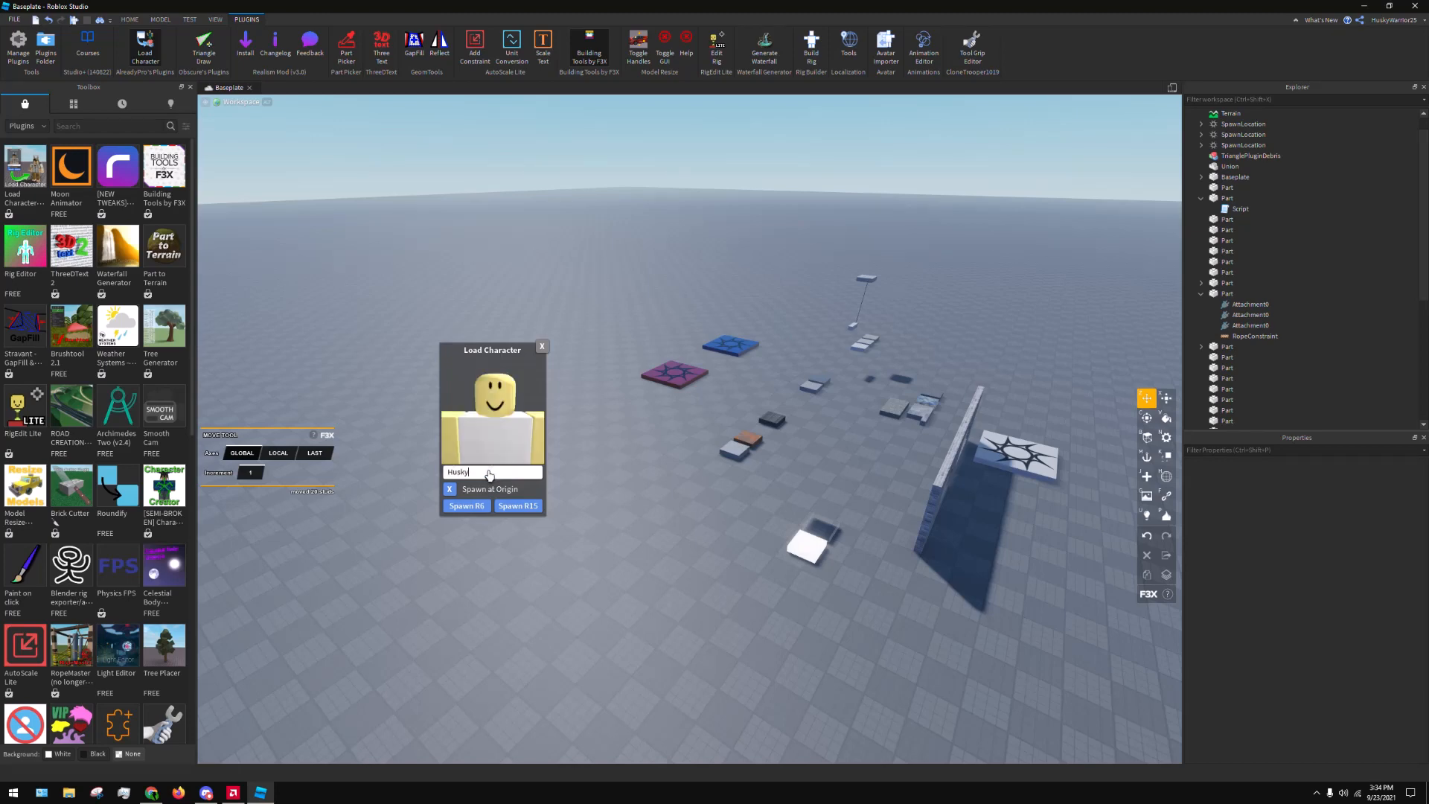
type("Warrior15")
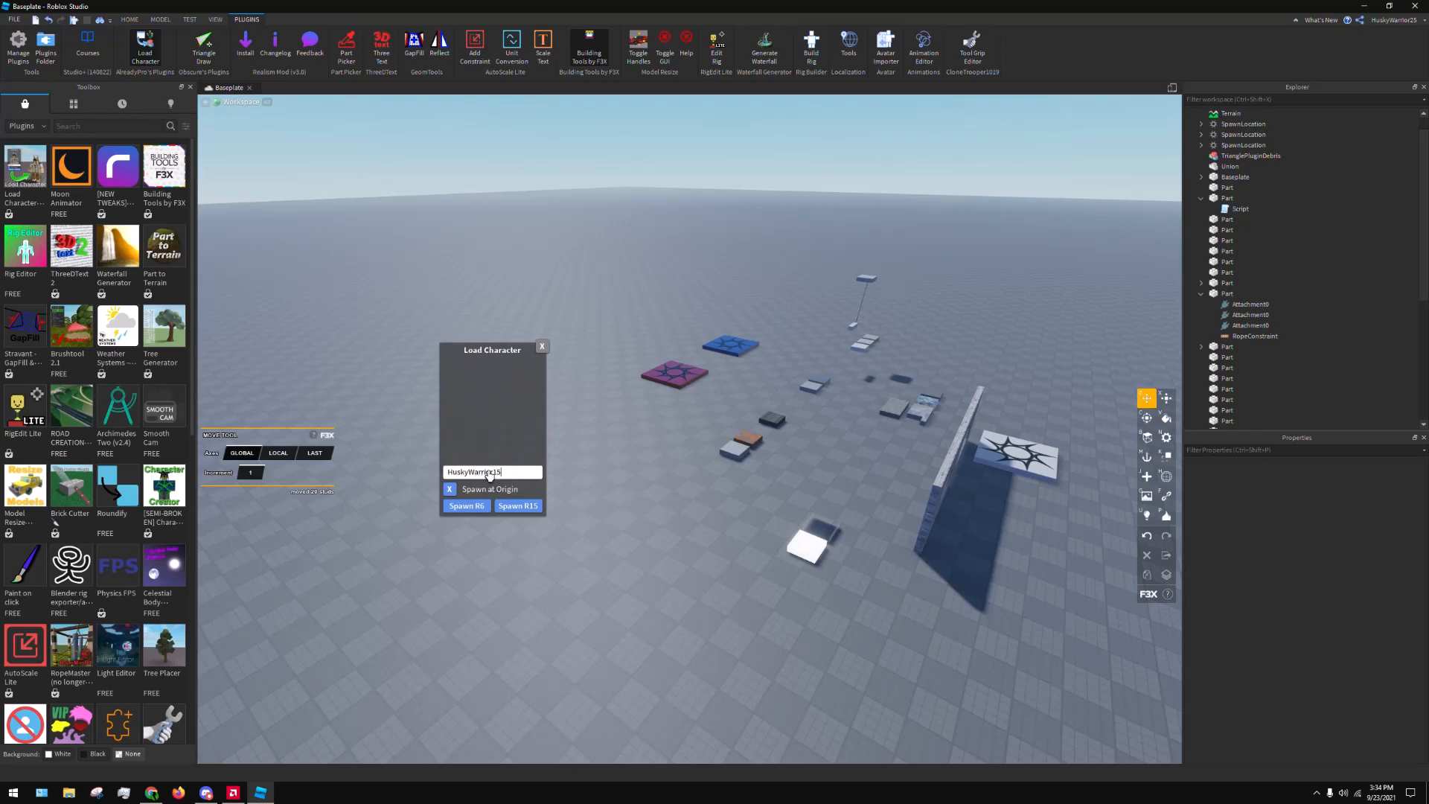
type("4")
key("BackSpace")
key("BackSpace")
key("BackSpace")
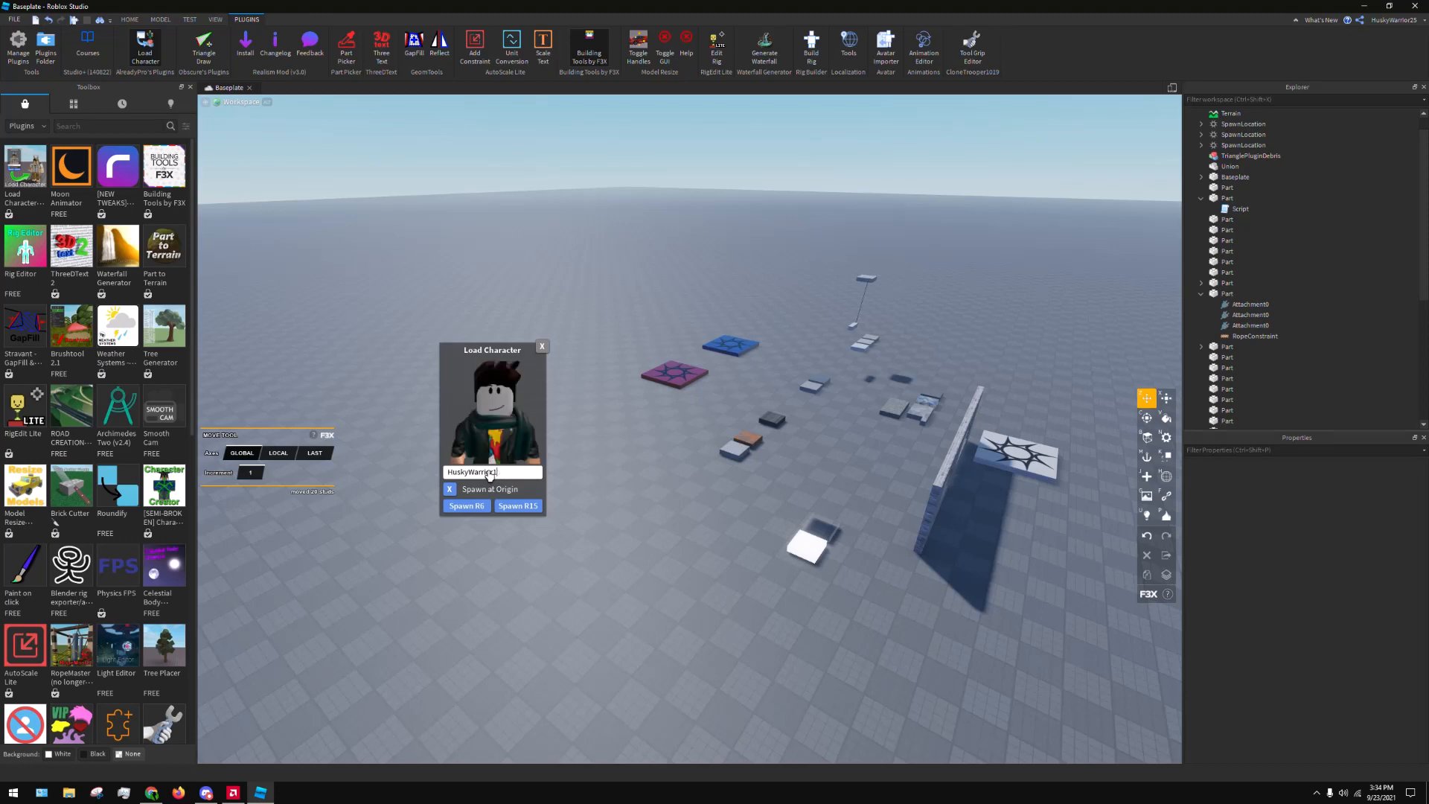
type("25")
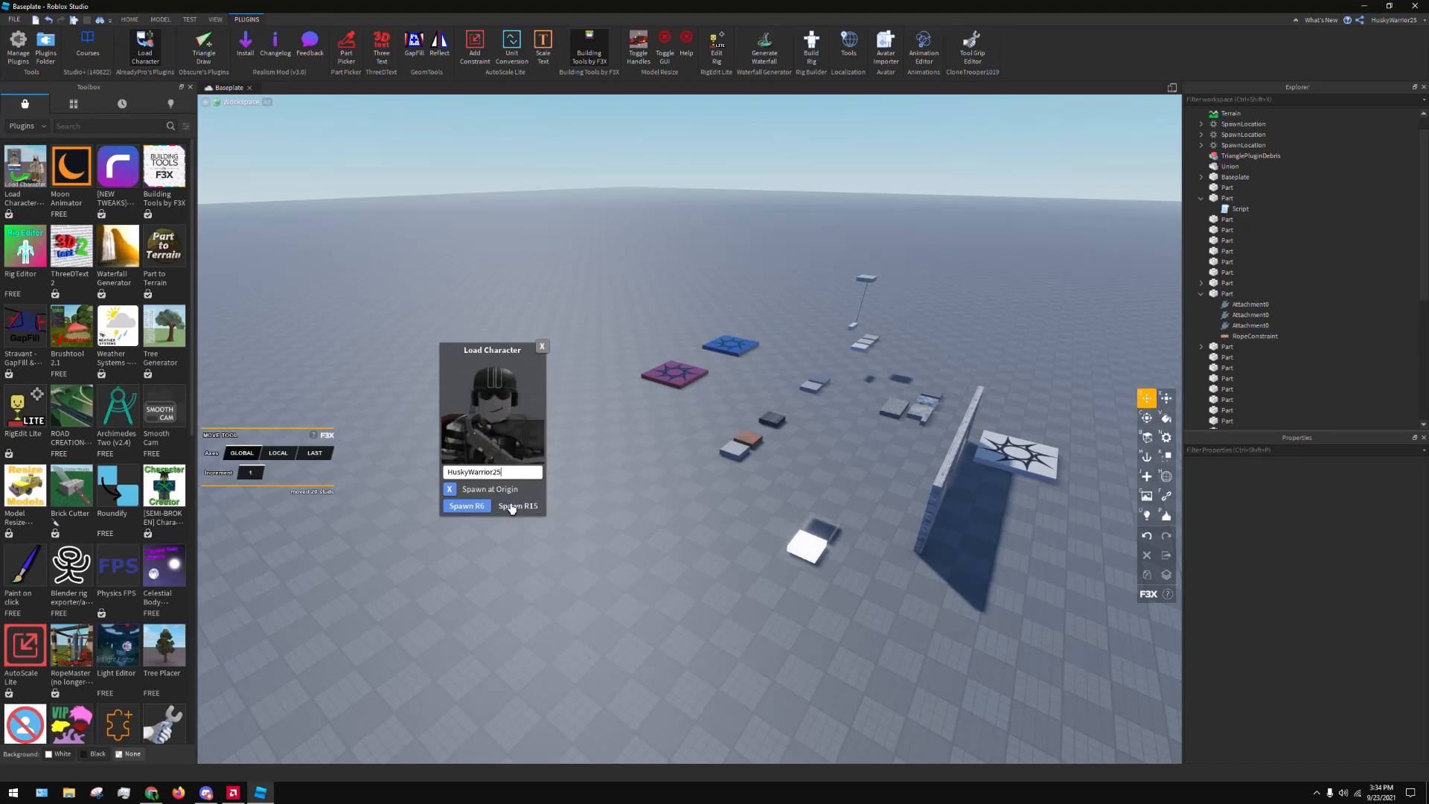
left_click(467, 506)
left_click(542, 346)
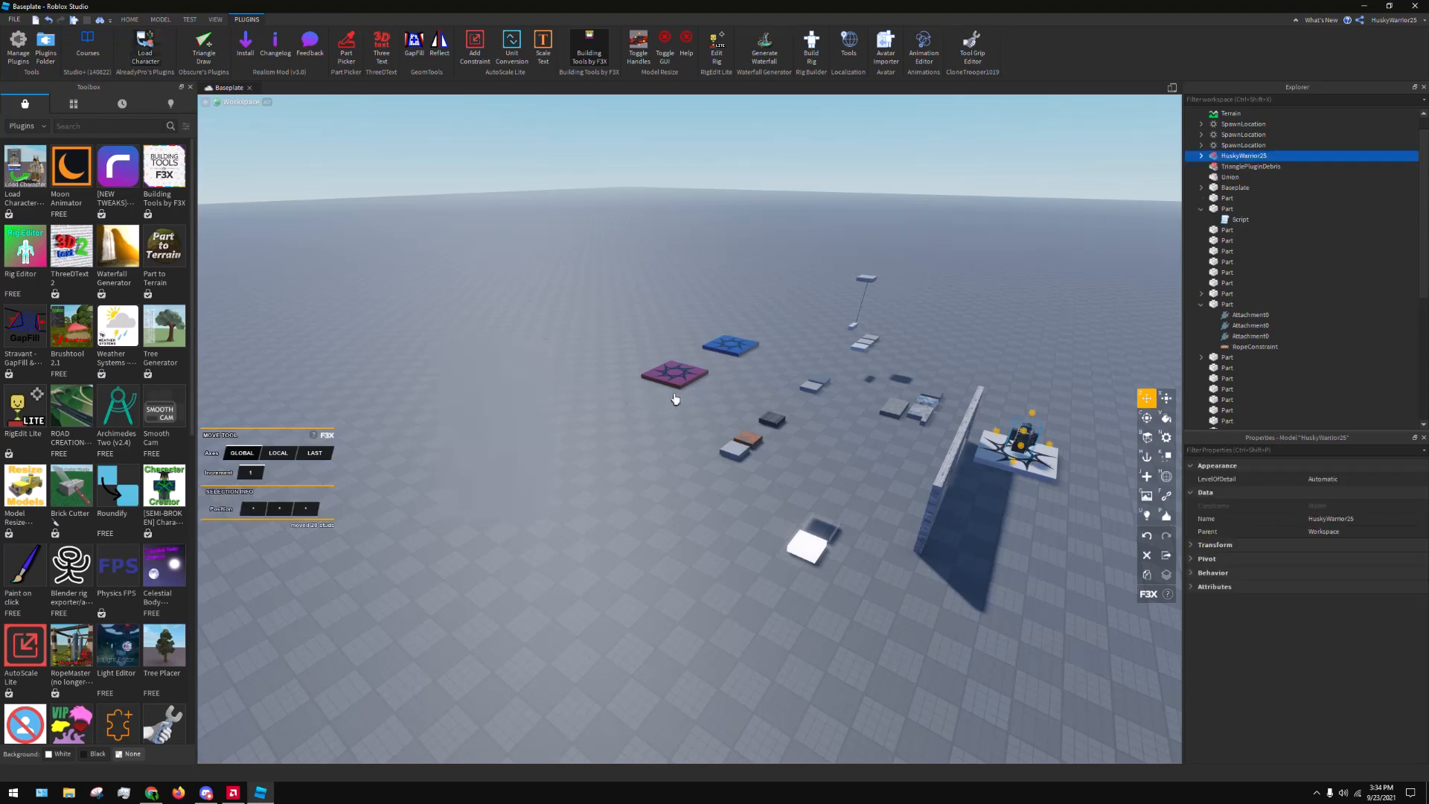
Move the spawned character off the white spawn platform onto the open baseplate and deselect it
right_click_drag(930, 437, 931, 437)
scroll(931, 437, "up", 5)
right_click_drag(973, 358, 756, 424)
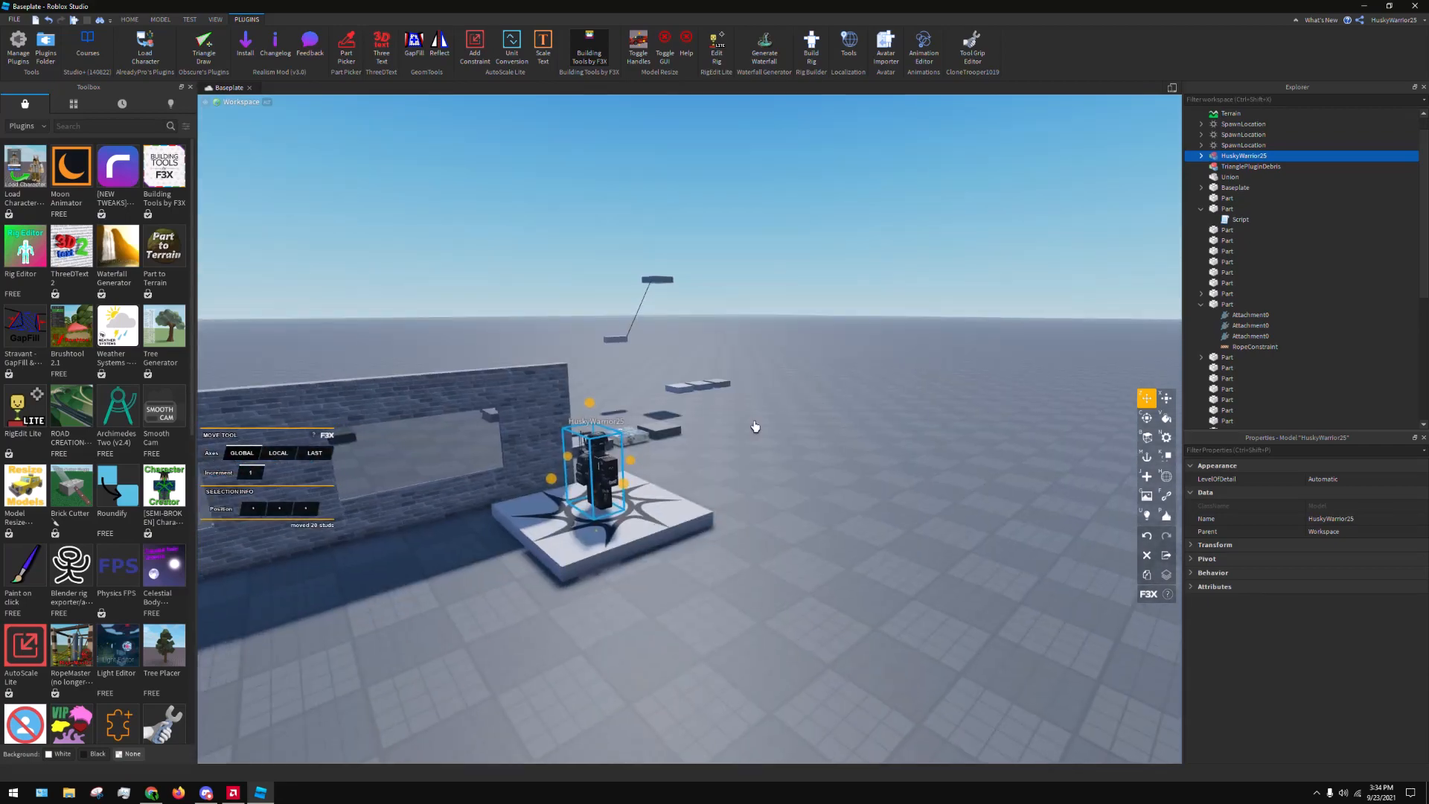
scroll(756, 425, "up", 3)
left_click_drag(548, 536, 880, 513)
left_click(868, 609)
key("d")
right_click_drag(867, 608, 865, 606)
left_click_drag(748, 434, 919, 476)
key("d")
left_click(794, 600)
right_click_drag(794, 600, 794, 599)
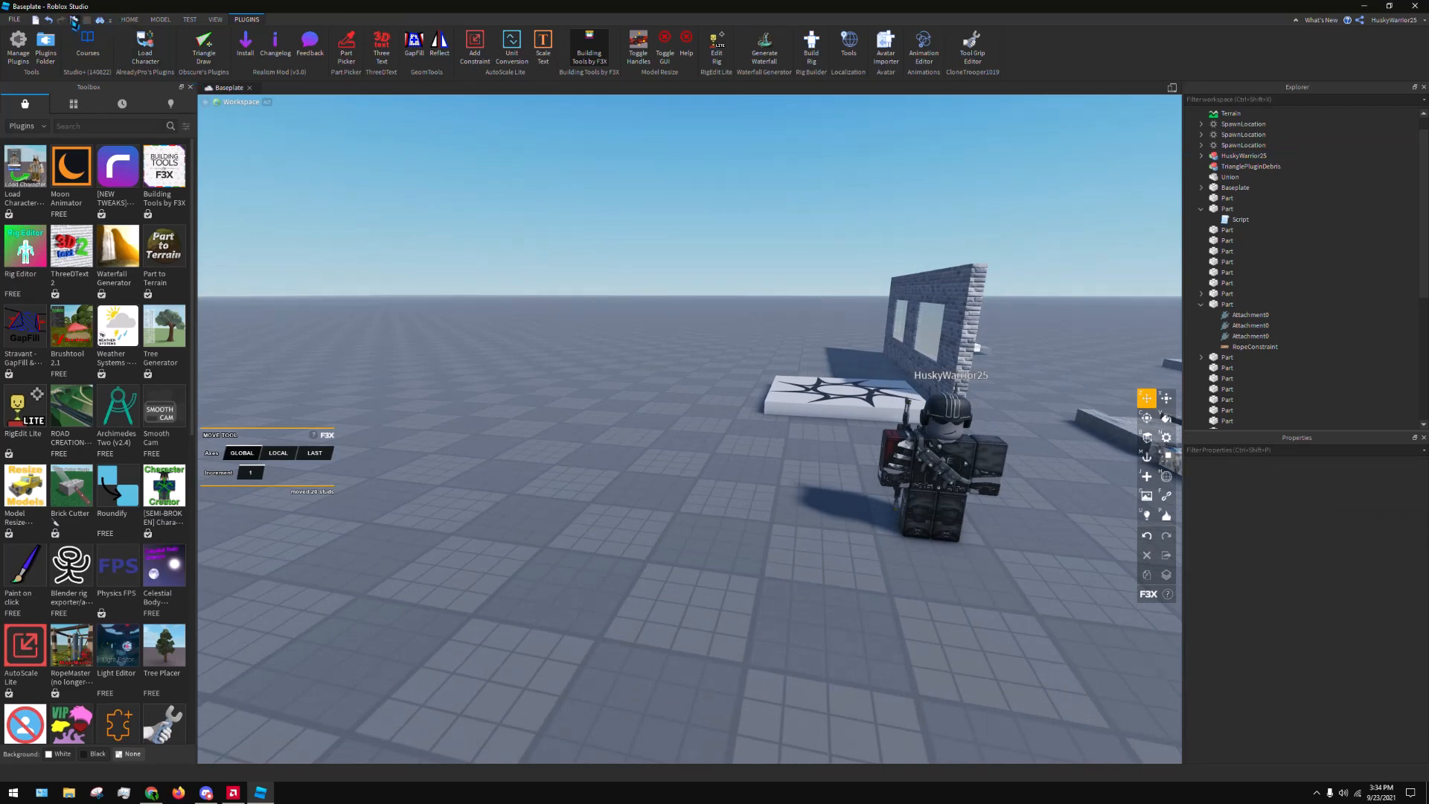
Start a play test and copy the player's own character model from the Workspace
left_click(74, 22)
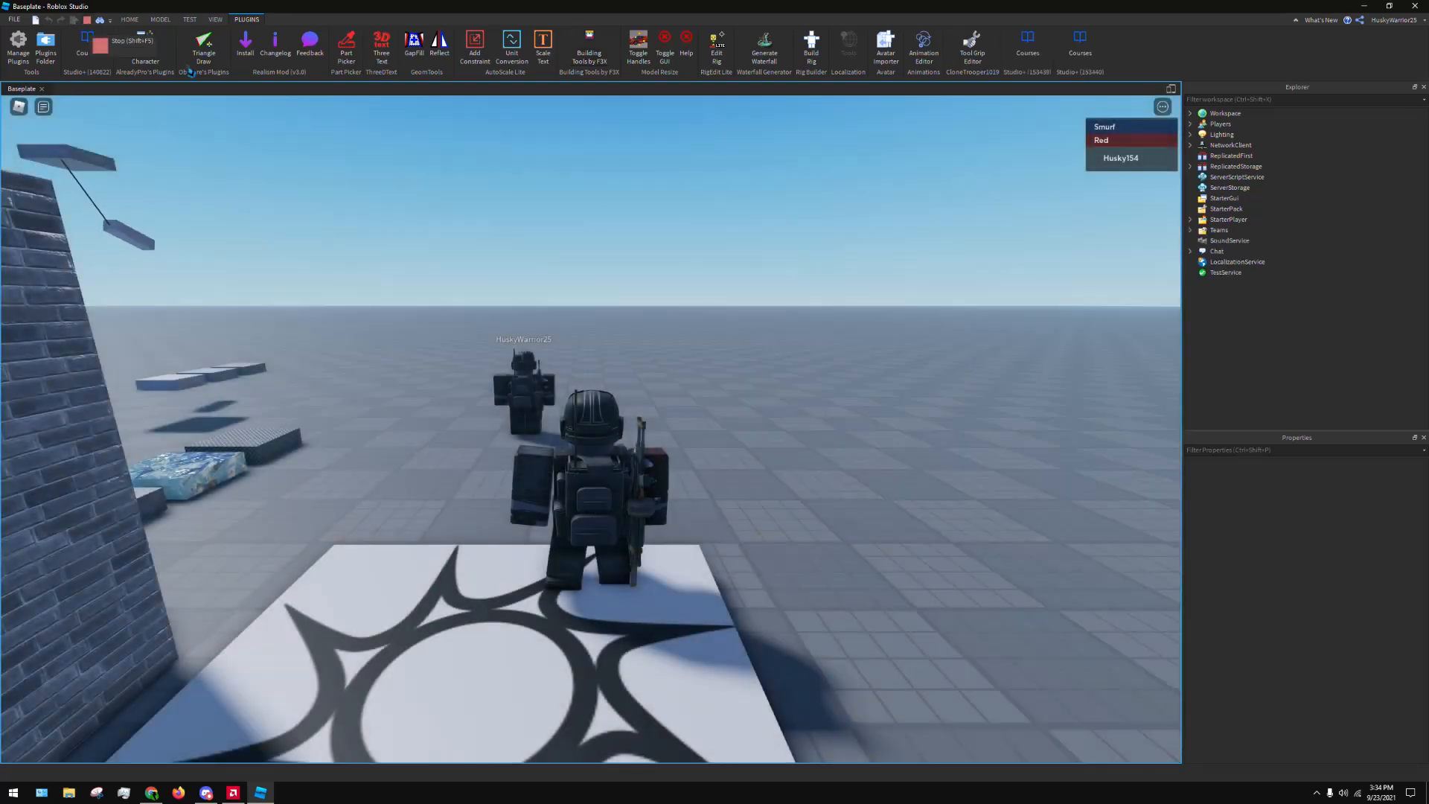
right_click_drag(851, 256, 953, 239)
left_click(1191, 115)
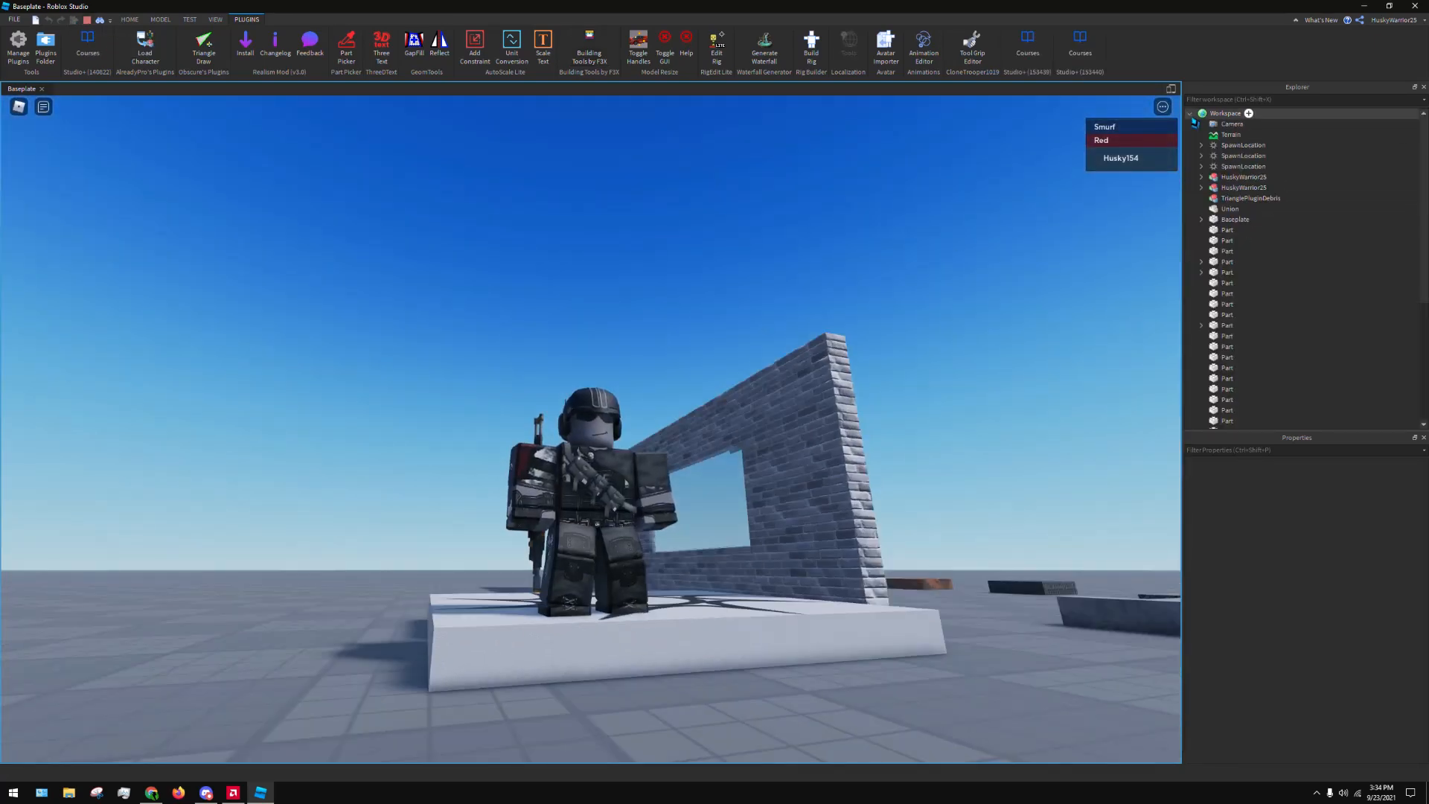
left_click(1236, 178)
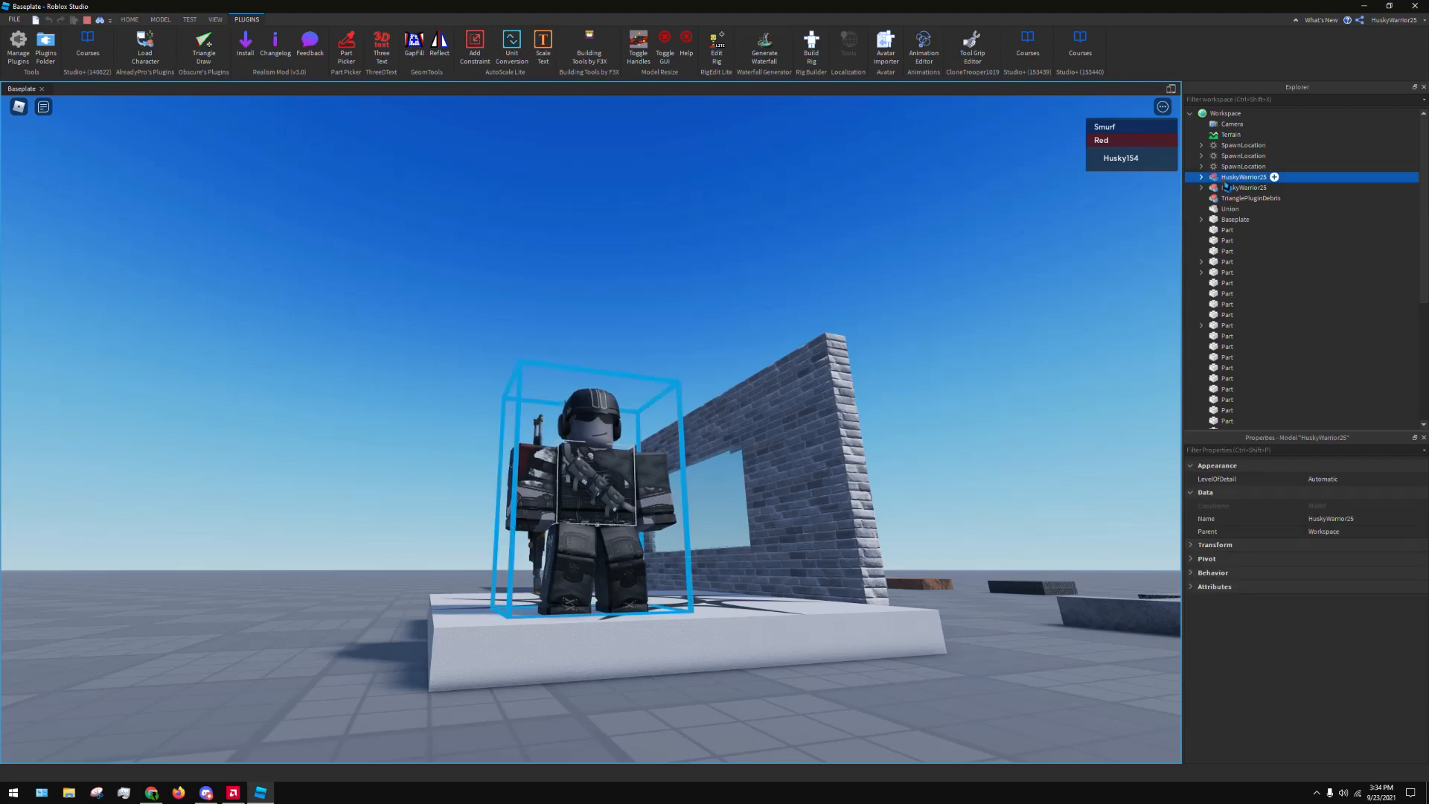
right_click(1225, 181)
left_click(1259, 197)
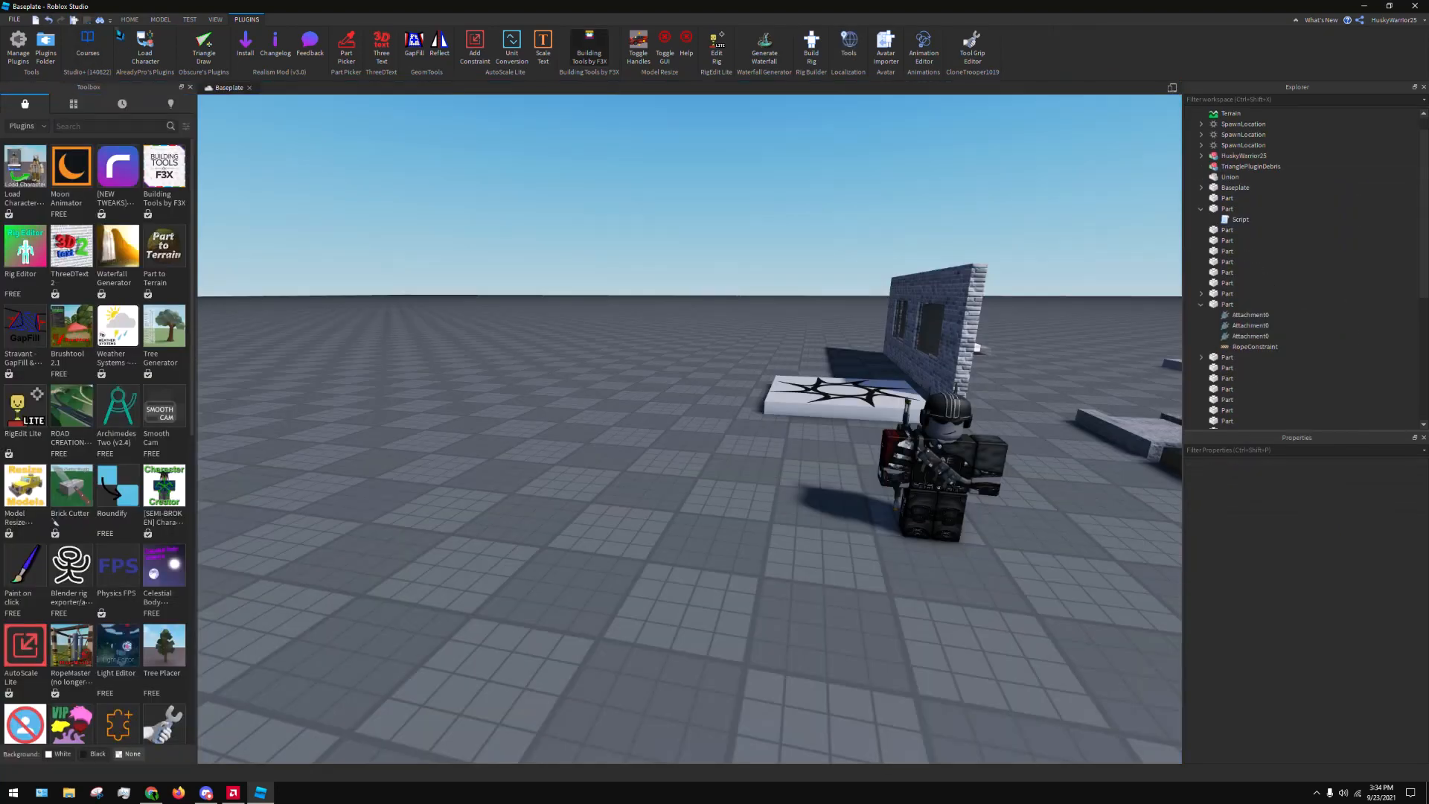
Back in edit mode, paste the copied character into the place and set it beside the loaded character
key("ctrl+v")
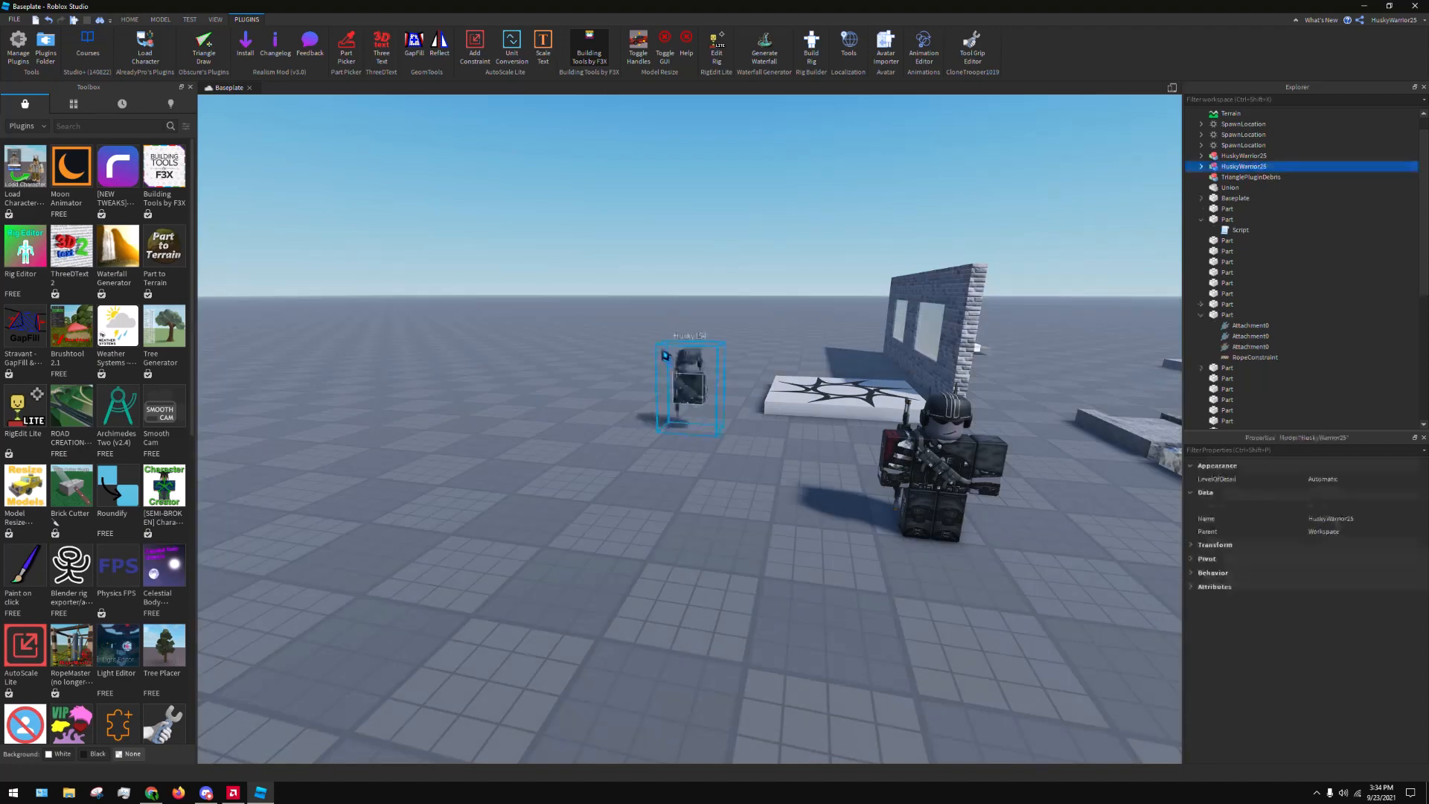
left_click(692, 310)
left_click_drag(708, 382, 833, 534)
left_click(670, 551)
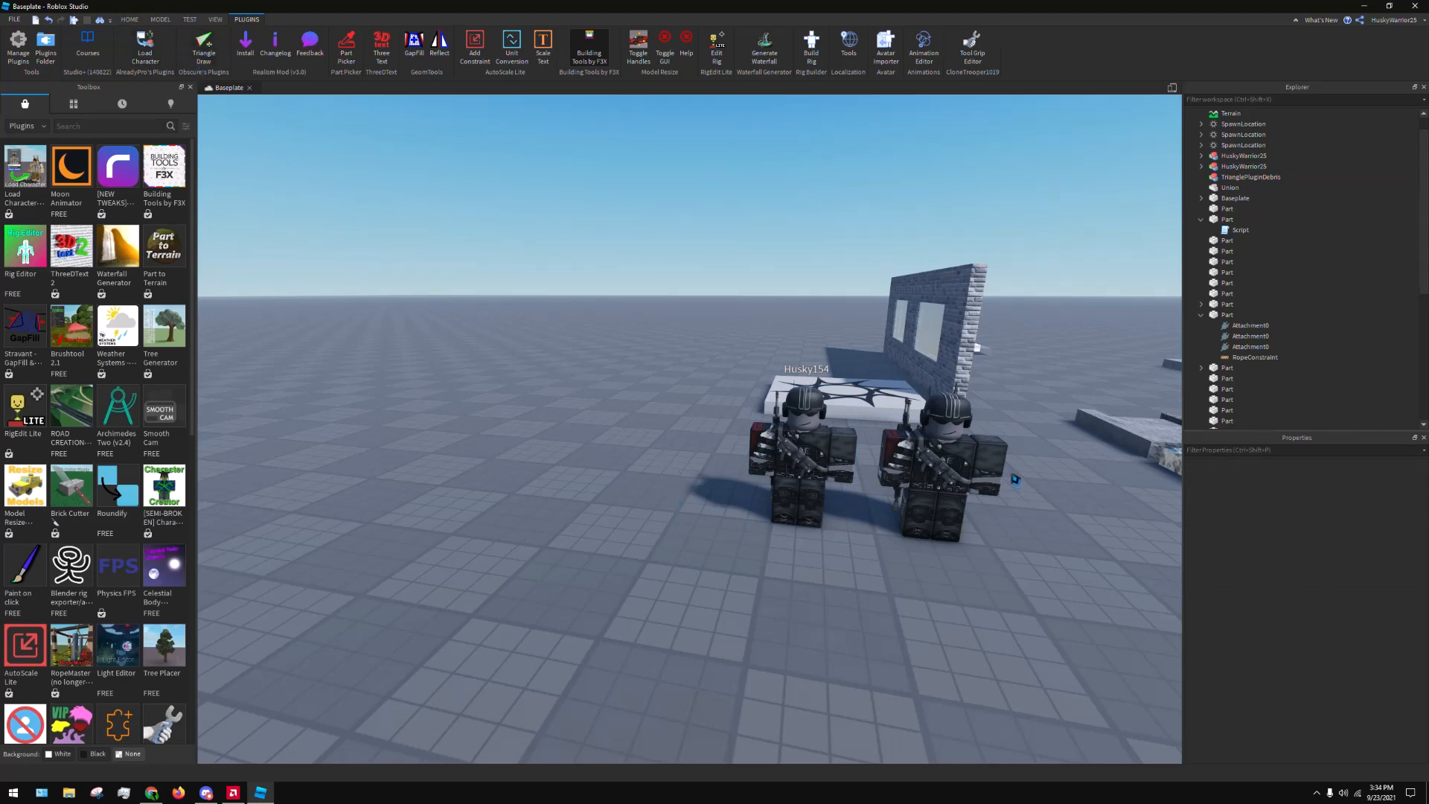
Move the character loaded by the plugin to the other side of the pasted copy, standing next to it
left_click_drag(1004, 482, 673, 515)
right_click_drag(759, 529, 758, 530)
key("w")
left_click_drag(612, 598, 609, 562)
left_click_drag(629, 600, 655, 629)
left_click_drag(587, 593, 600, 630)
key("a")
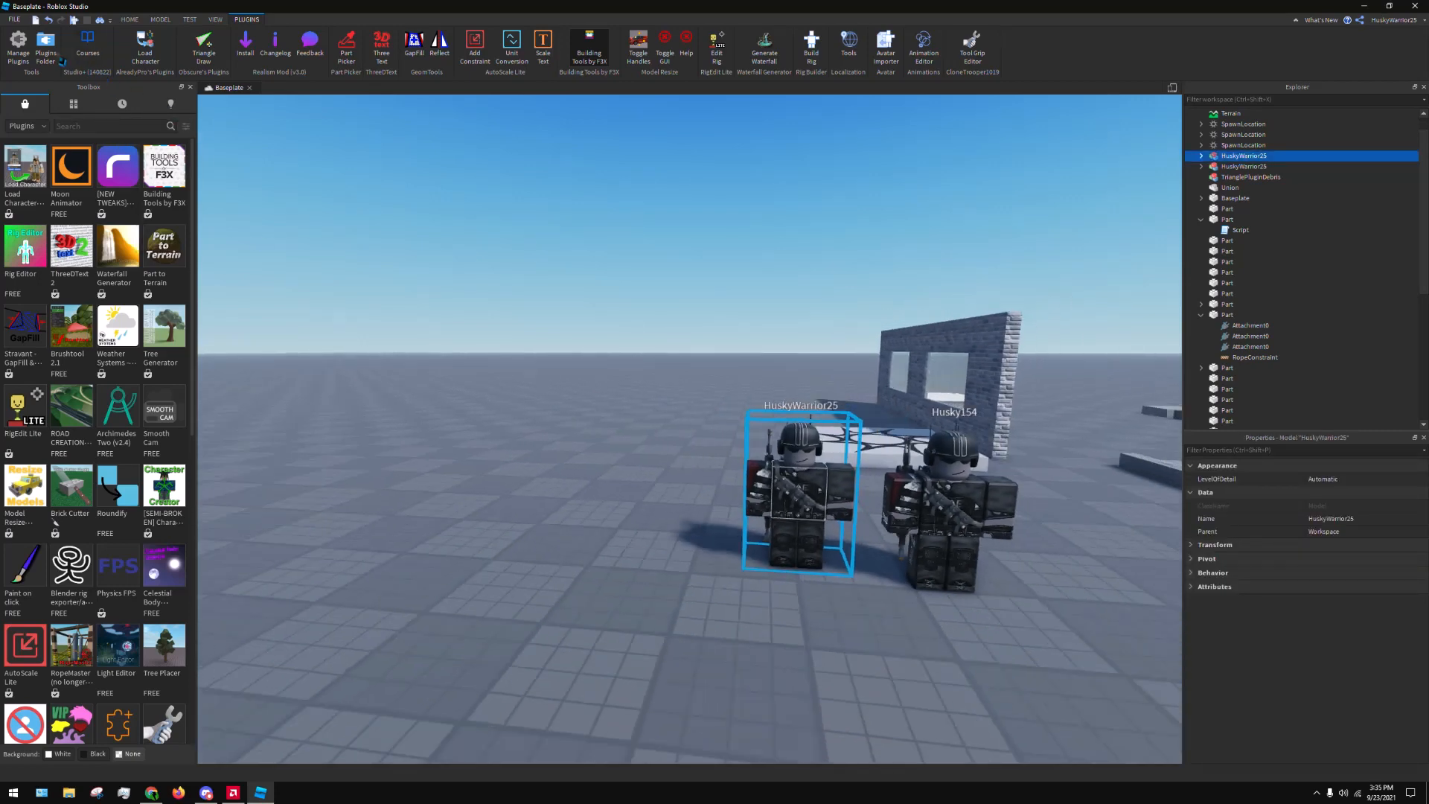
Reopen Load Character, enter the second player's username, and spawn that character as an R15 rig
left_click(144, 45)
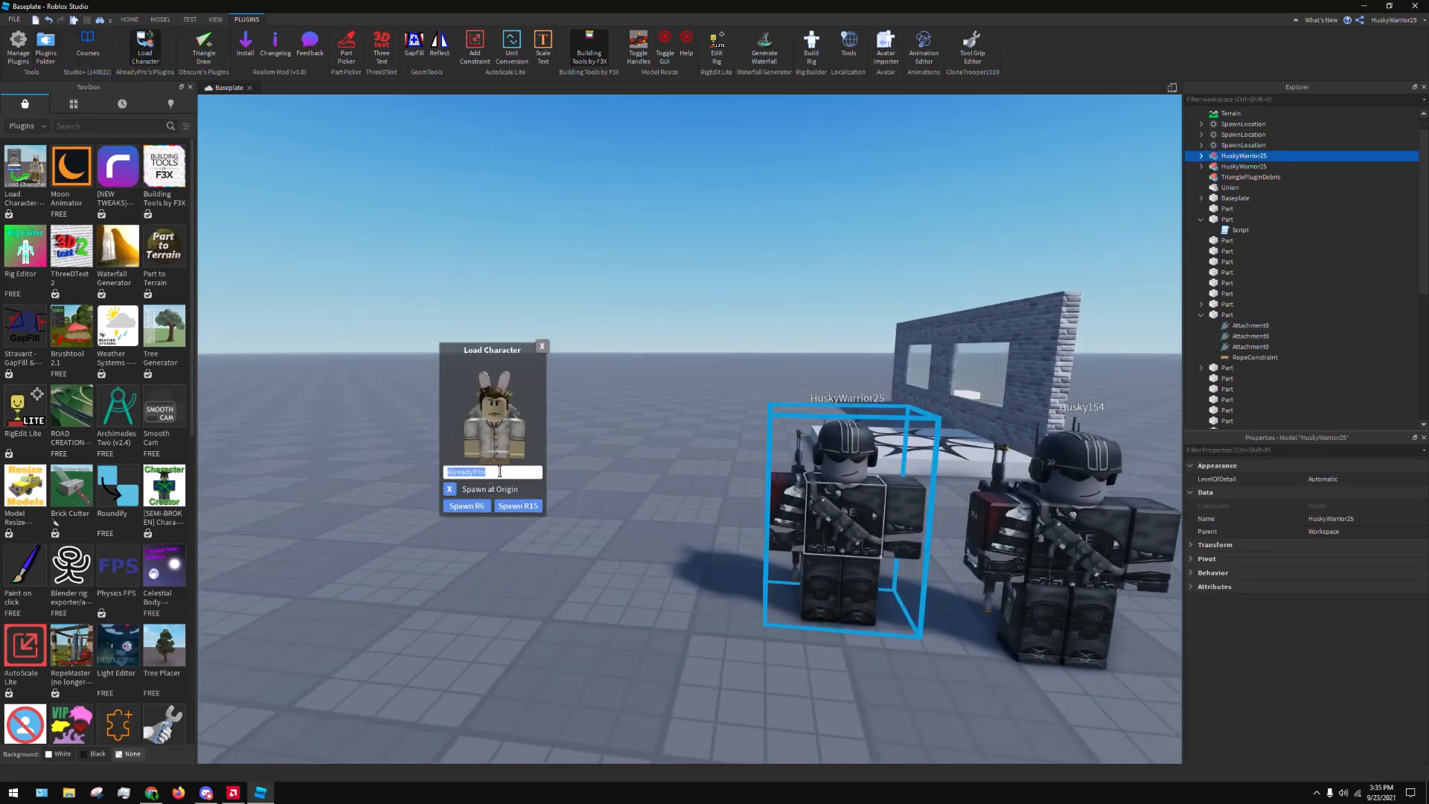
type("Private154")
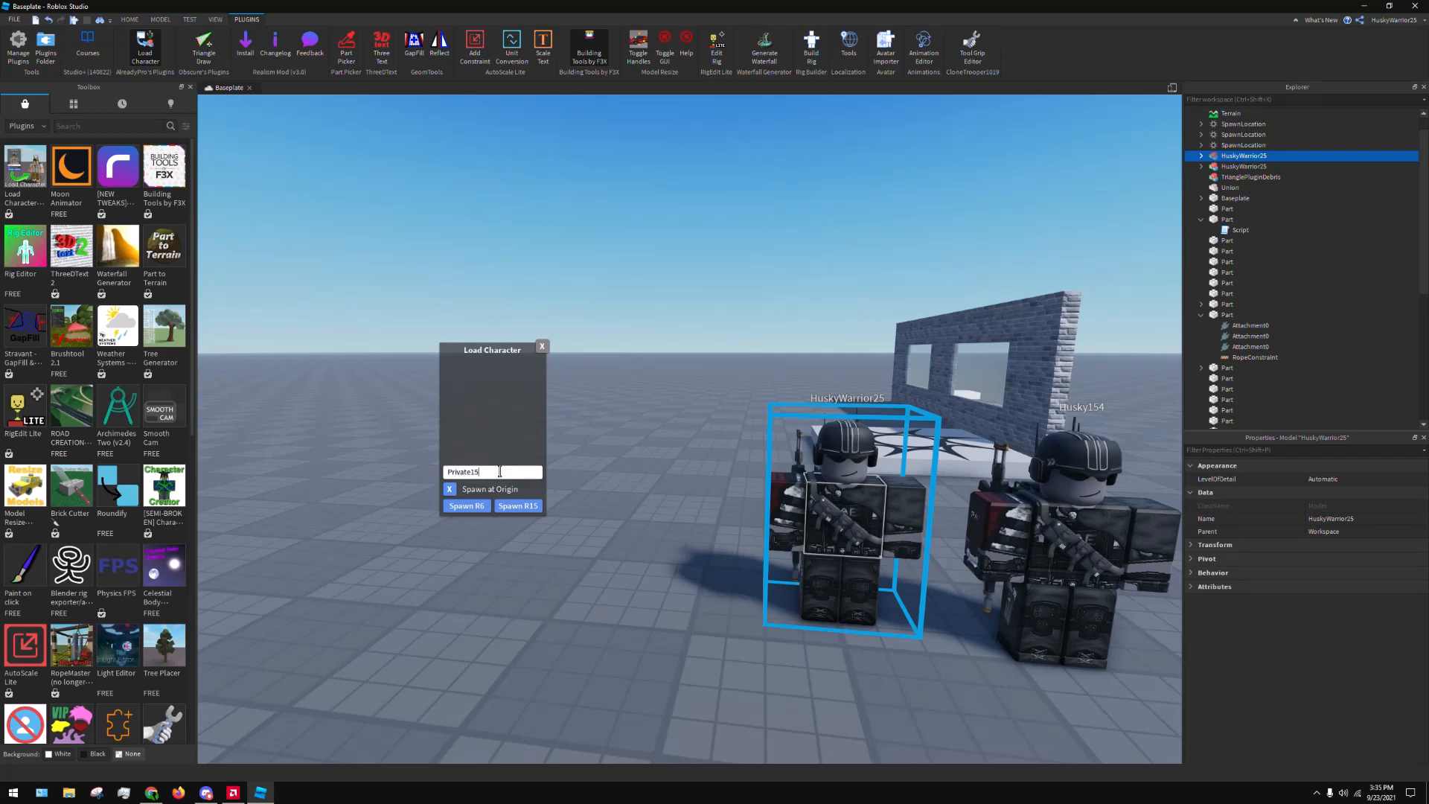
left_click(502, 508)
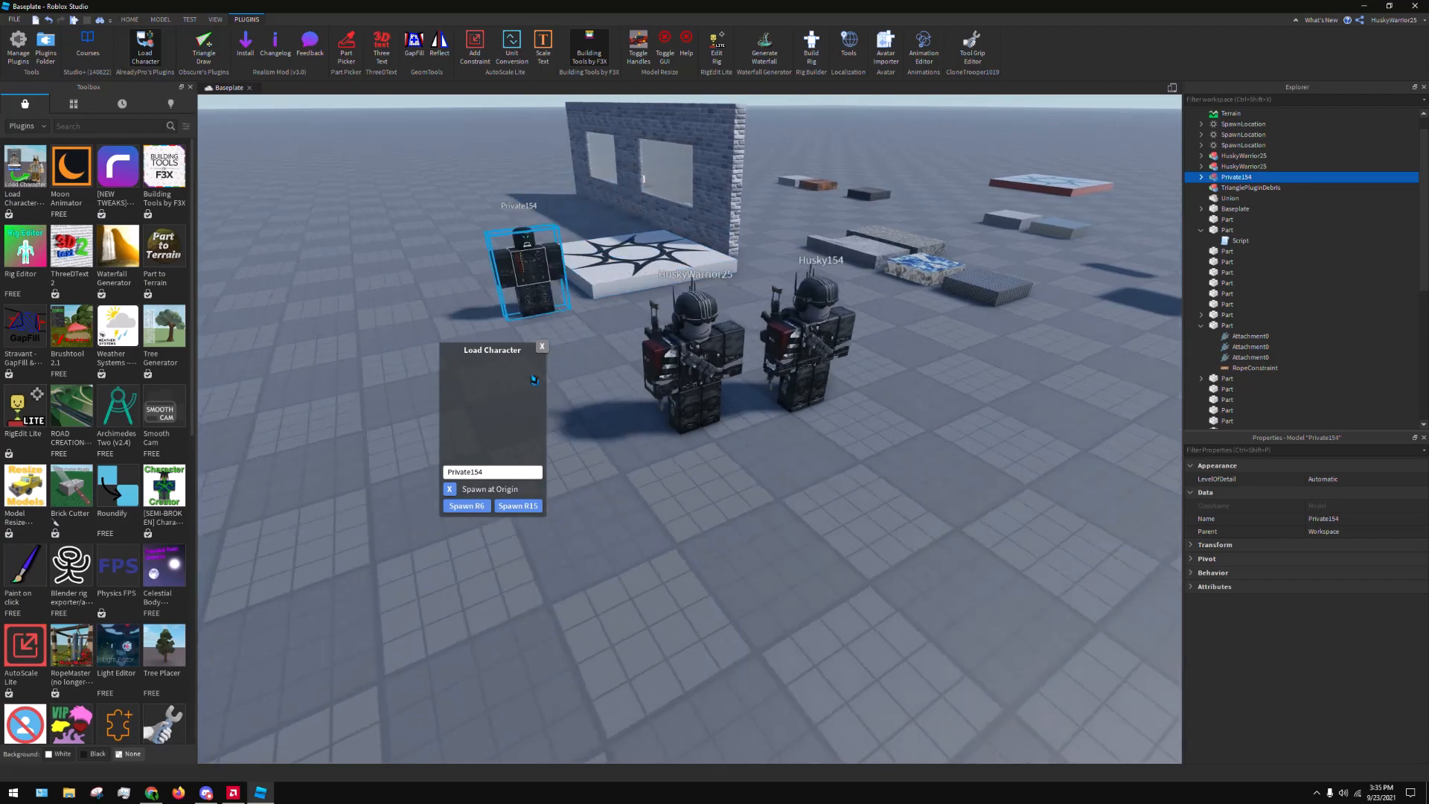
Place the newly spawned character in line beside the other two characters and close the Load Character dialog
key("a")
left_click_drag(535, 380, 708, 459)
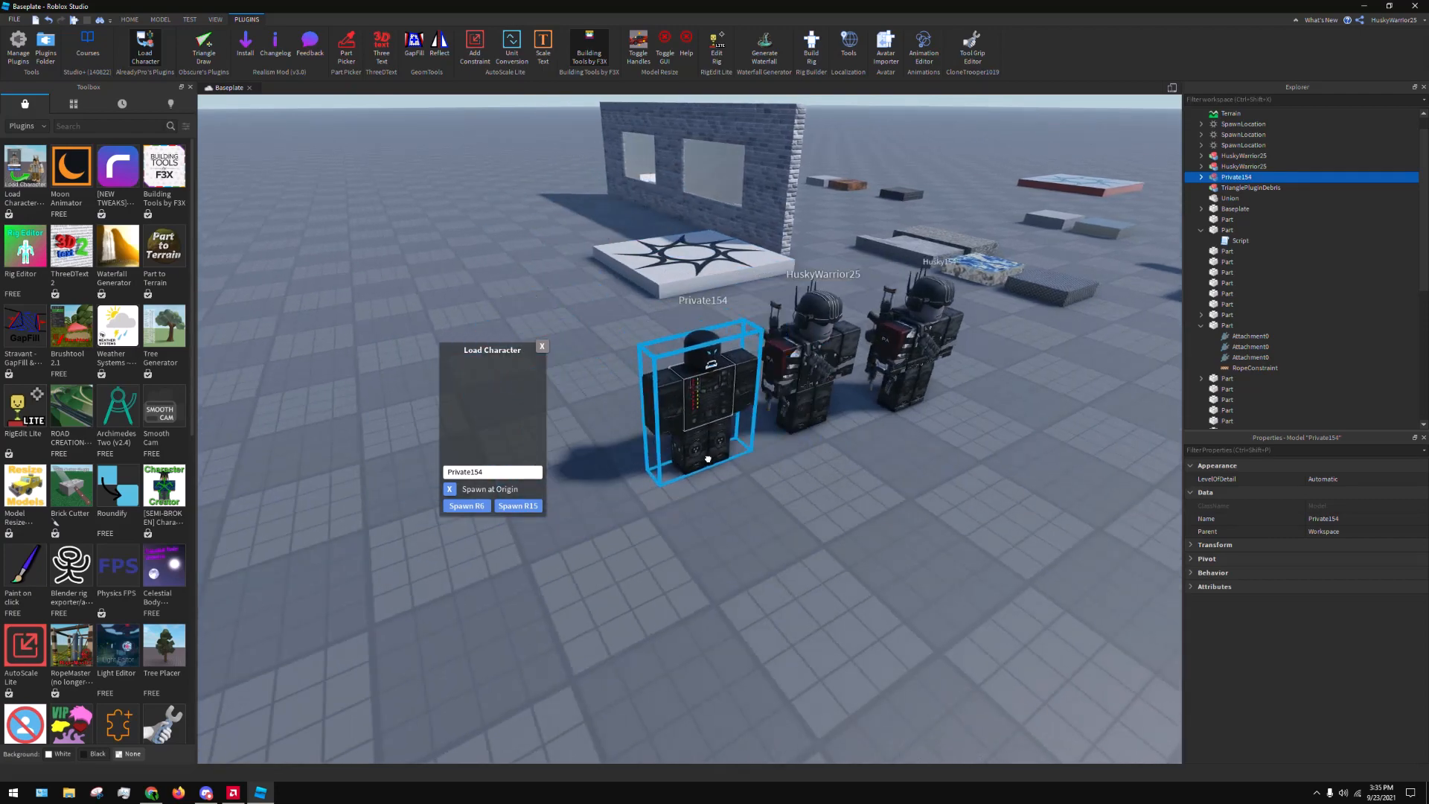
left_click(896, 563)
key("w")
key("d")
key("a")
left_click(542, 347)
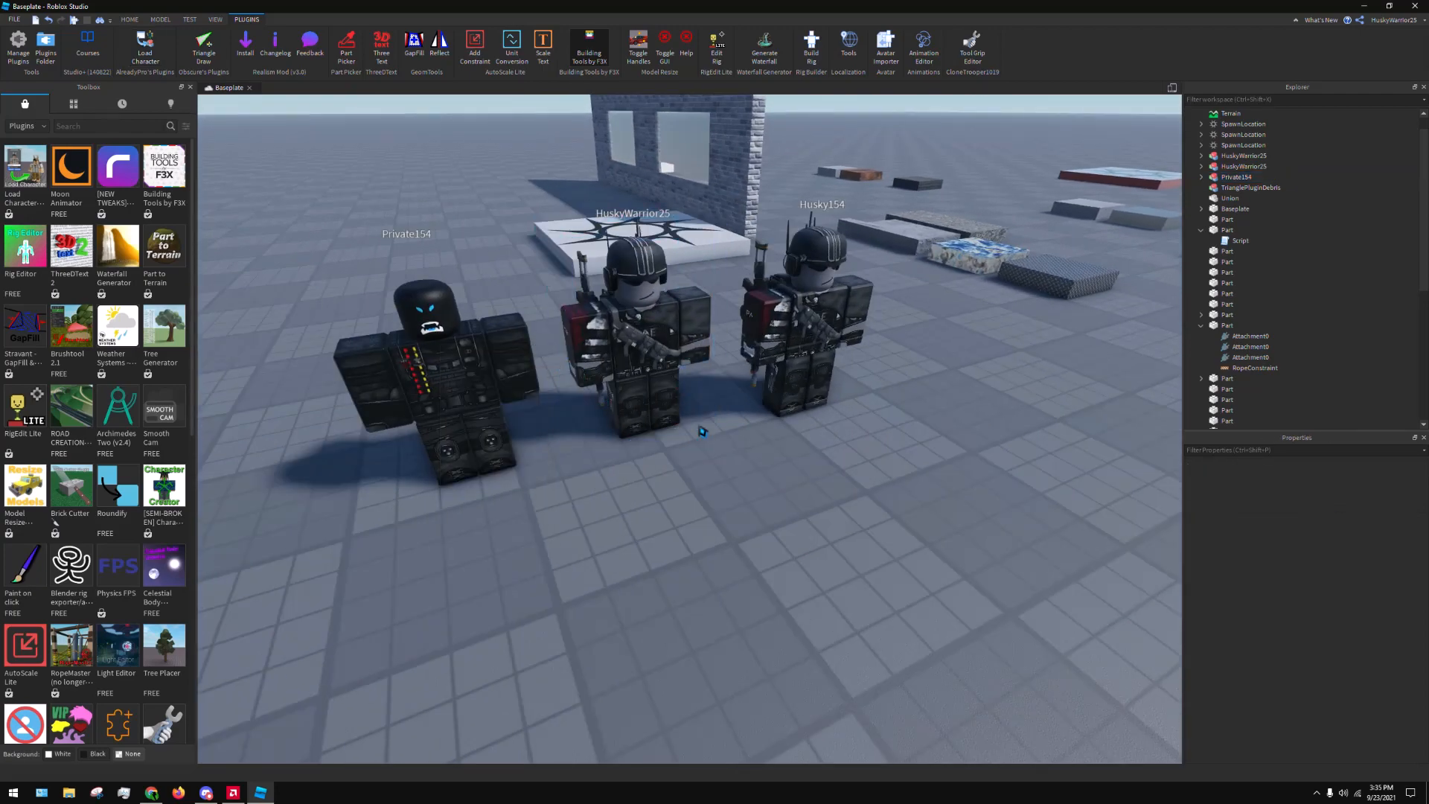
right_click_drag(702, 431, 727, 457)
key("s")
right_click_drag(761, 516, 777, 457)
key("s")
key("d")
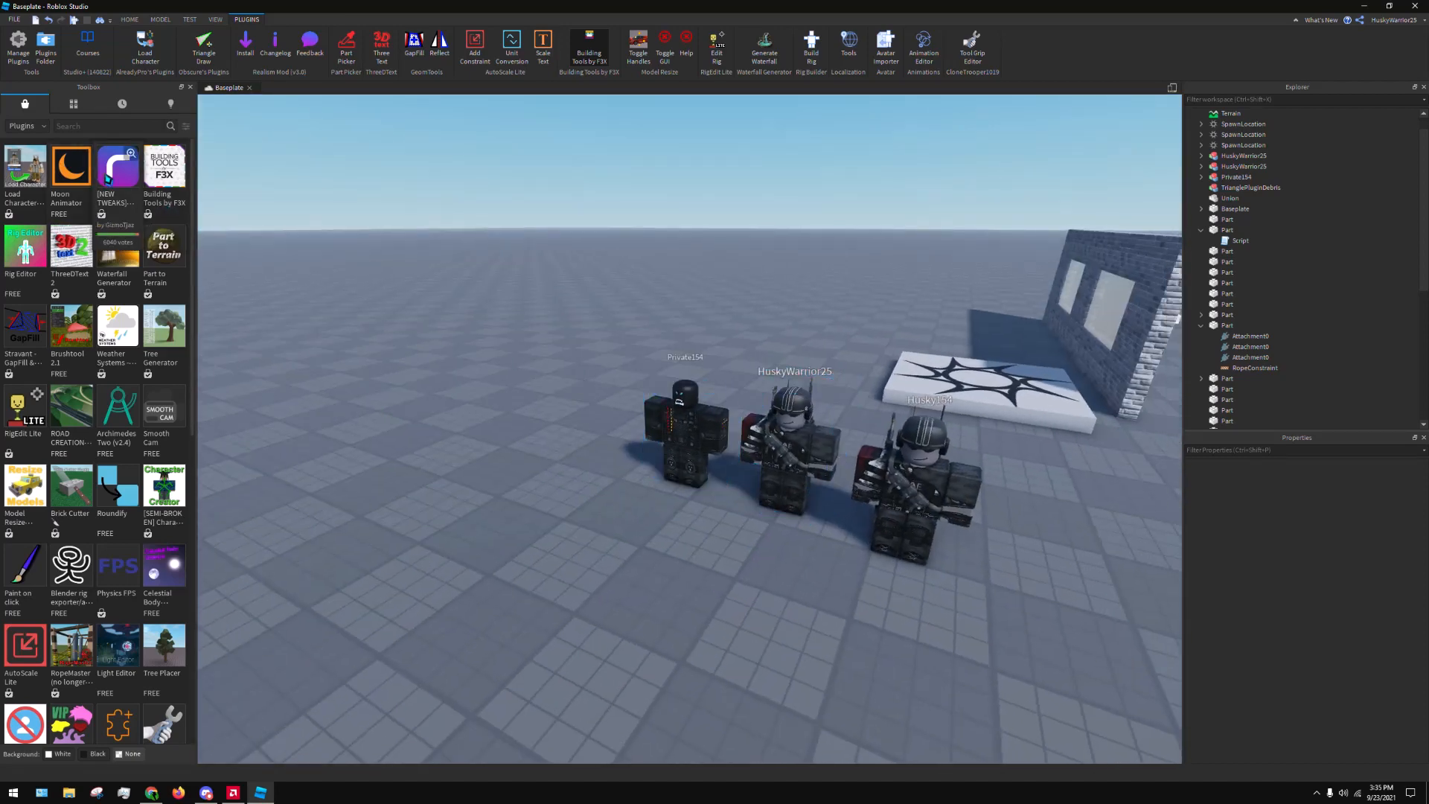
Update the [NEW TWEAKS] Realism Mod plugin from its marketplace details and close the details
left_click(108, 178)
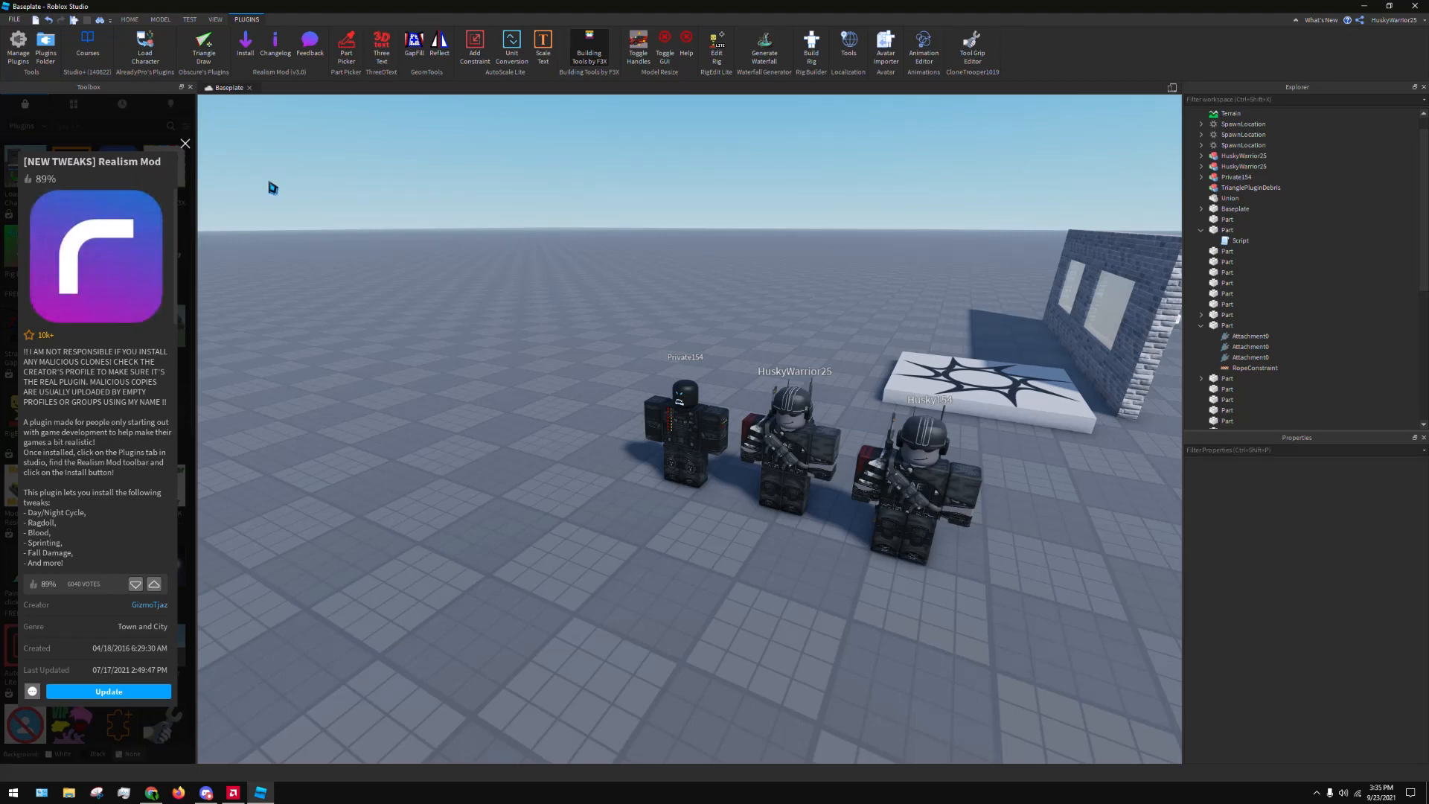
left_click(117, 693)
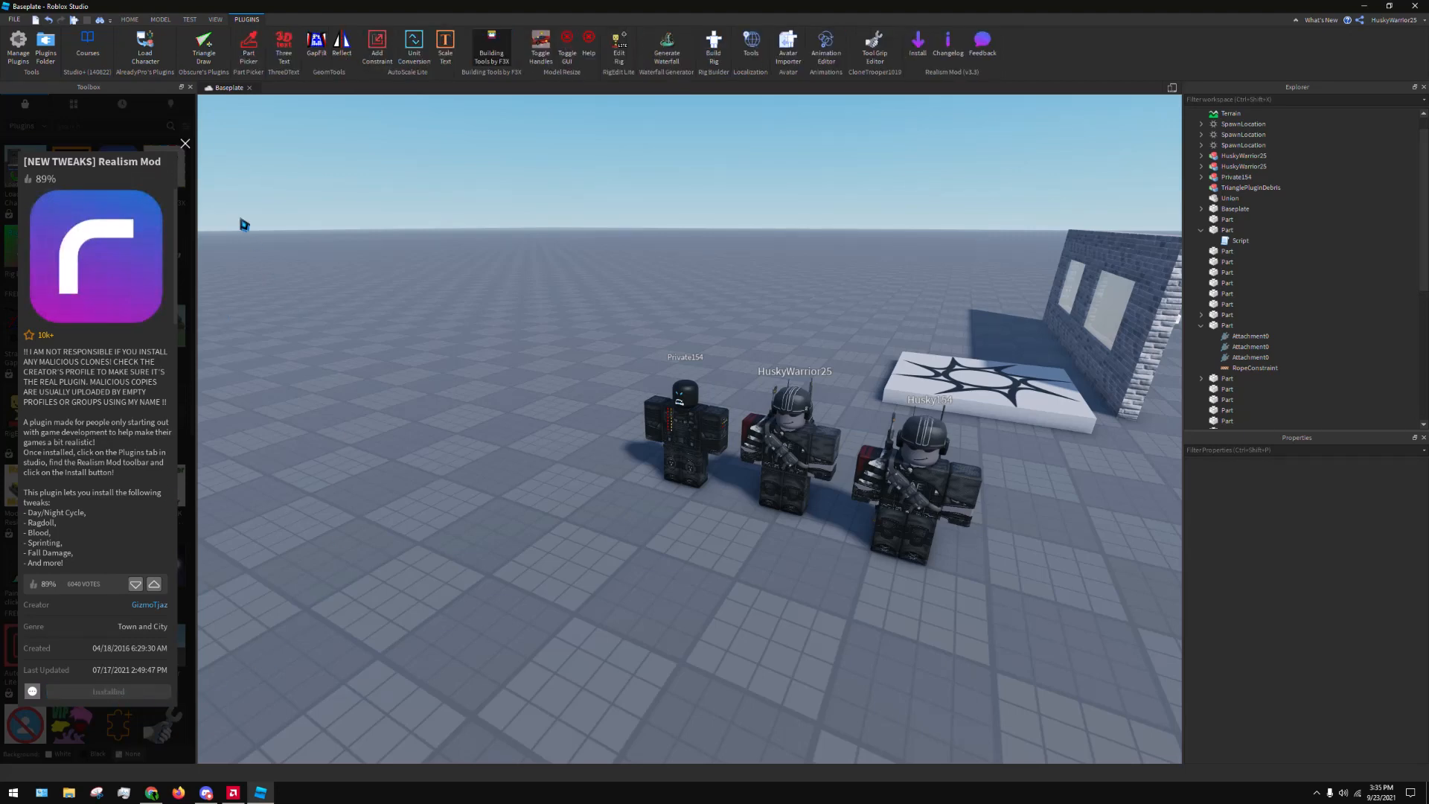
left_click(185, 144)
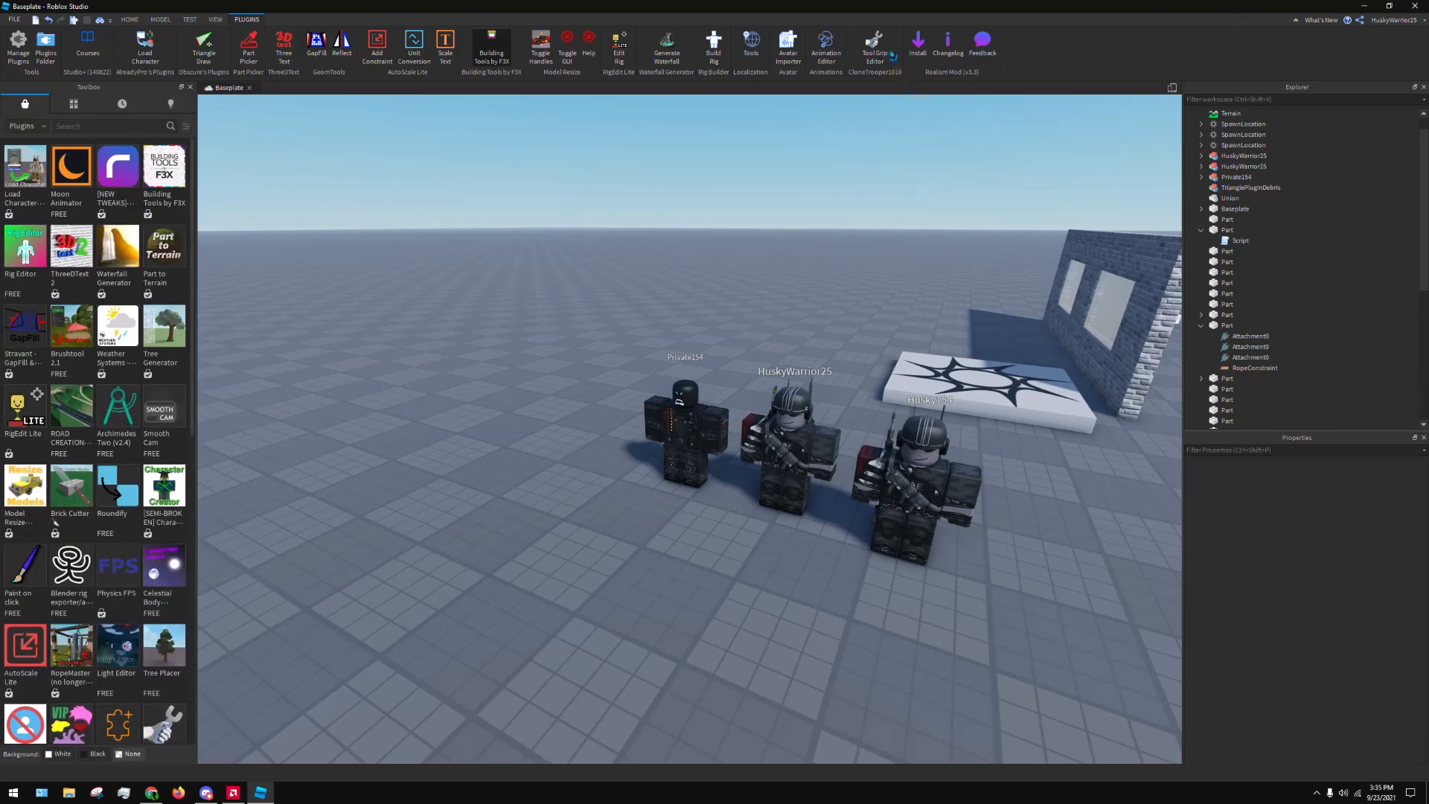
Open the Realism Mod tweak installer and look through its list of available tweaks
left_click(941, 47)
left_click(940, 47)
left_click(920, 48)
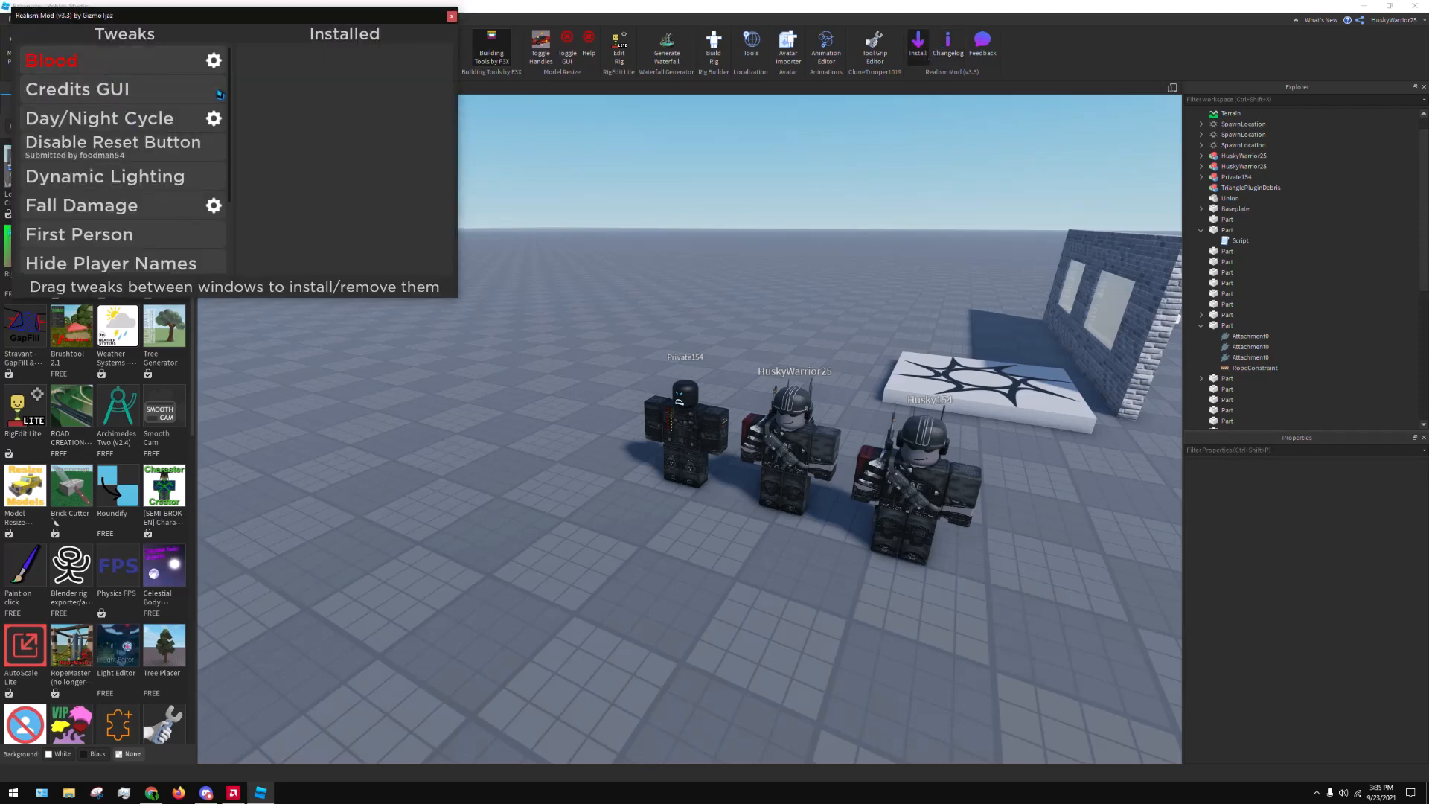
scroll(203, 117, "down", 3)
scroll(149, 186, "up", 3)
scroll(150, 182, "down", 3)
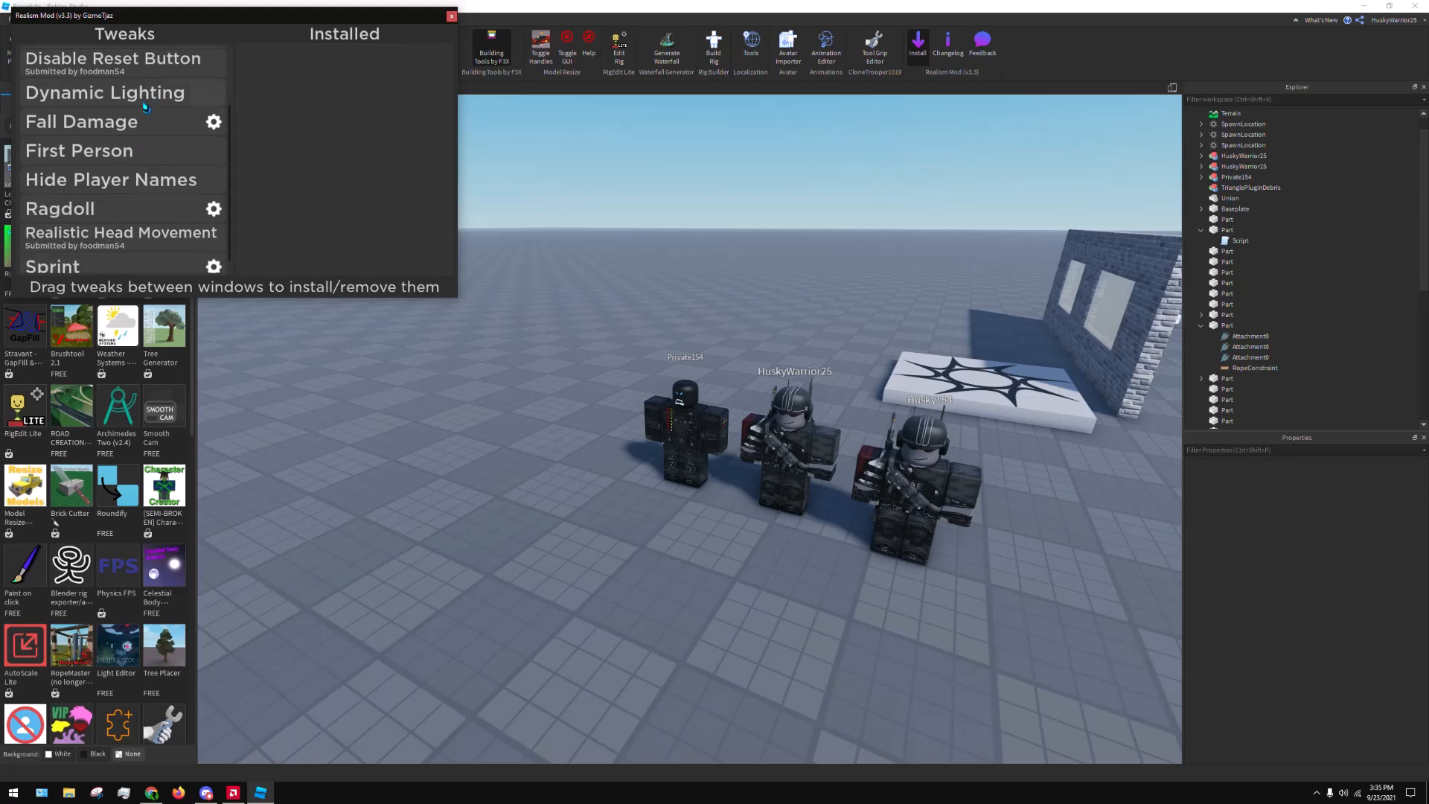
Install the Dynamic Lighting, Blood, Day/Night Cycle, Fall Damage, Ragdoll, Sprint and Realistic Head Movement tweaks, and close the installer window
left_click_drag(149, 95, 348, 92)
scroll(223, 115, "up", 2)
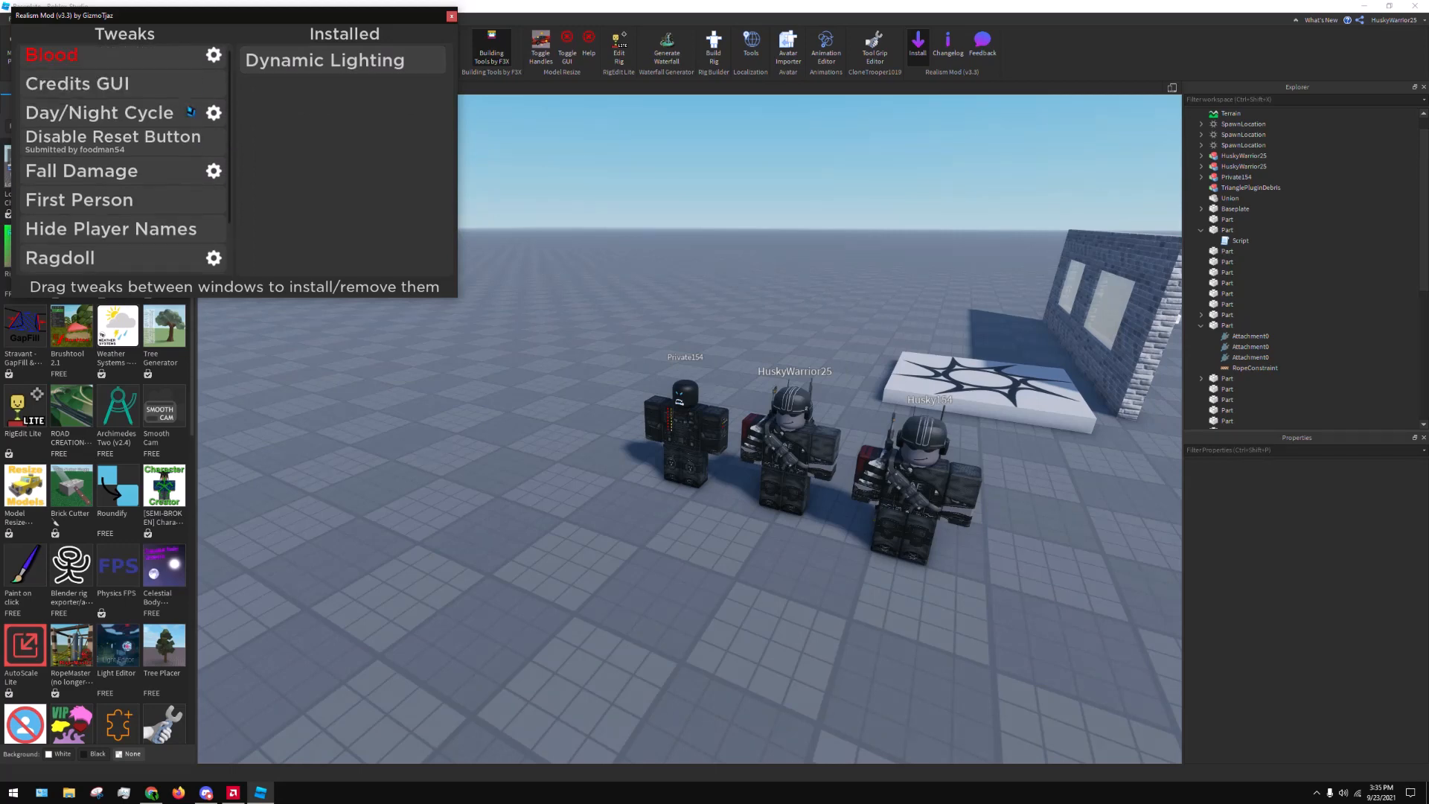
left_click_drag(186, 61, 335, 88)
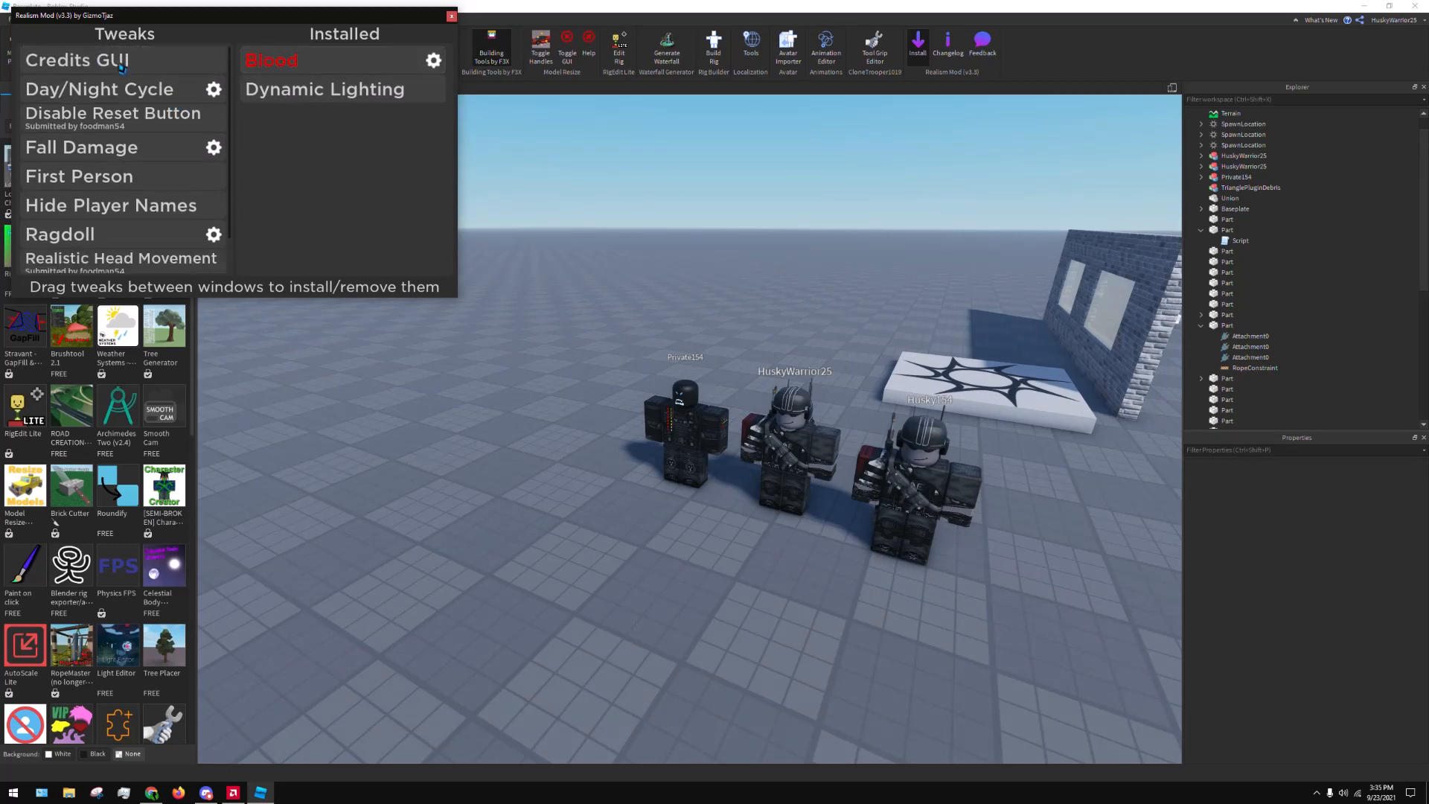
left_click_drag(106, 99, 301, 149)
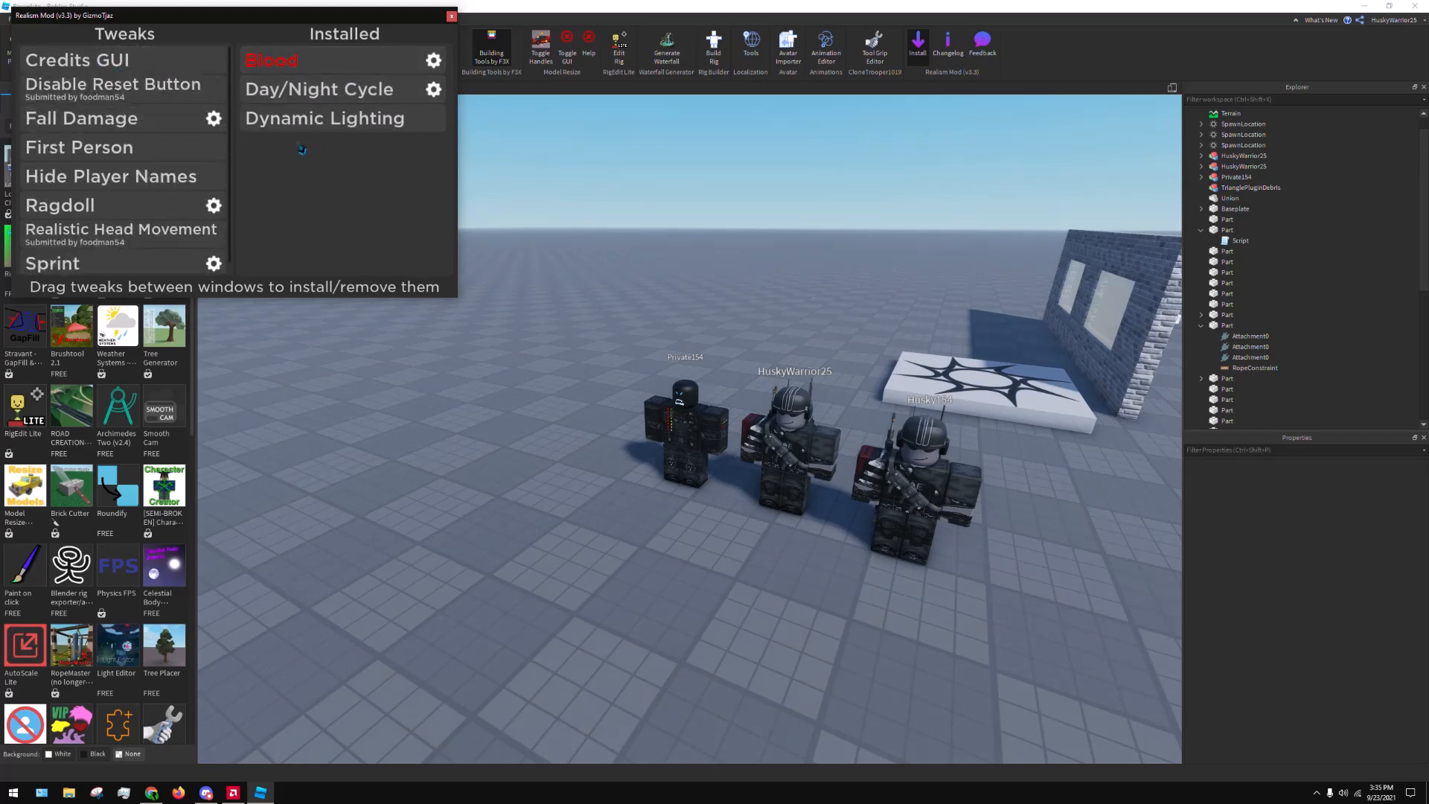
left_click_drag(152, 129, 364, 155)
left_click_drag(180, 185, 350, 178)
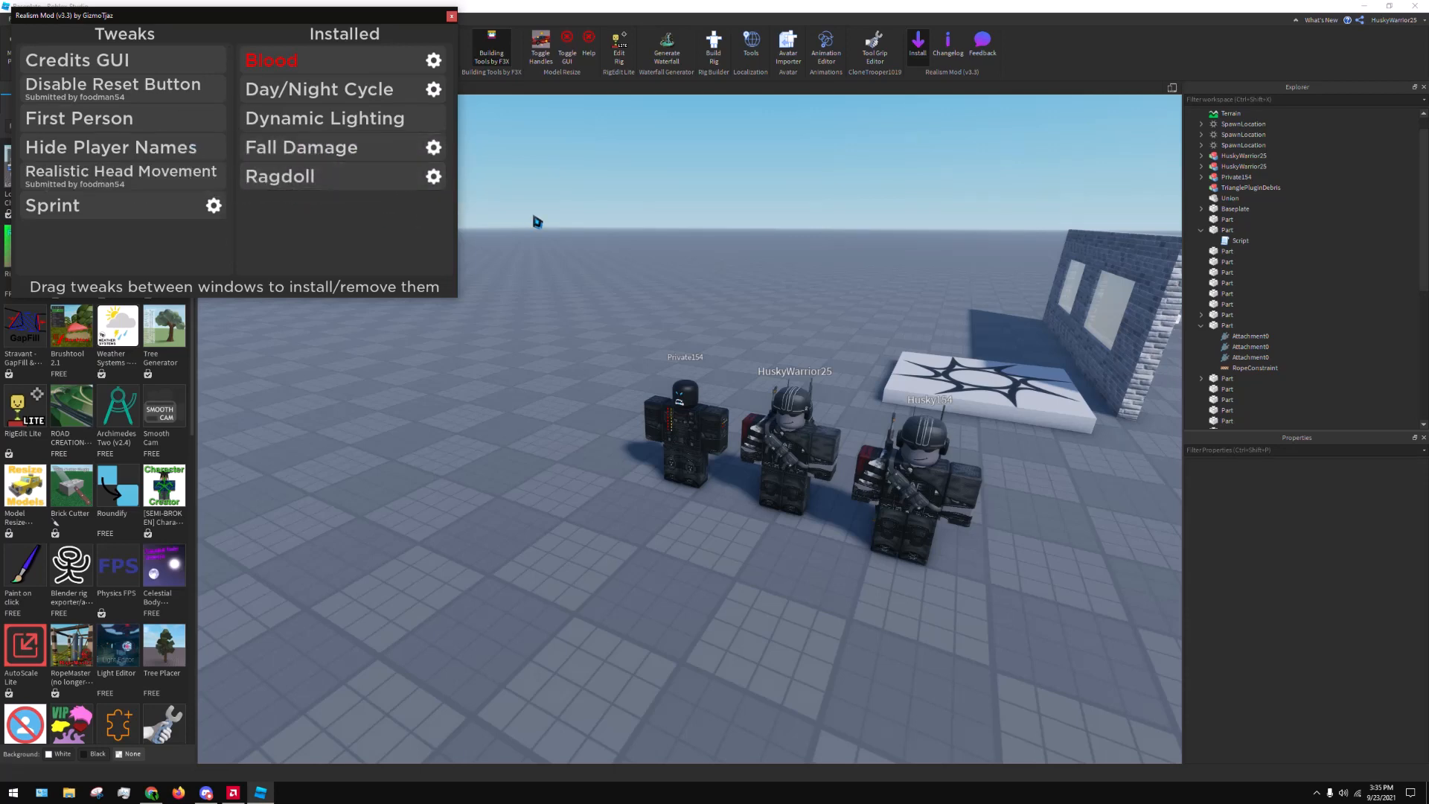
left_click_drag(116, 195, 315, 221)
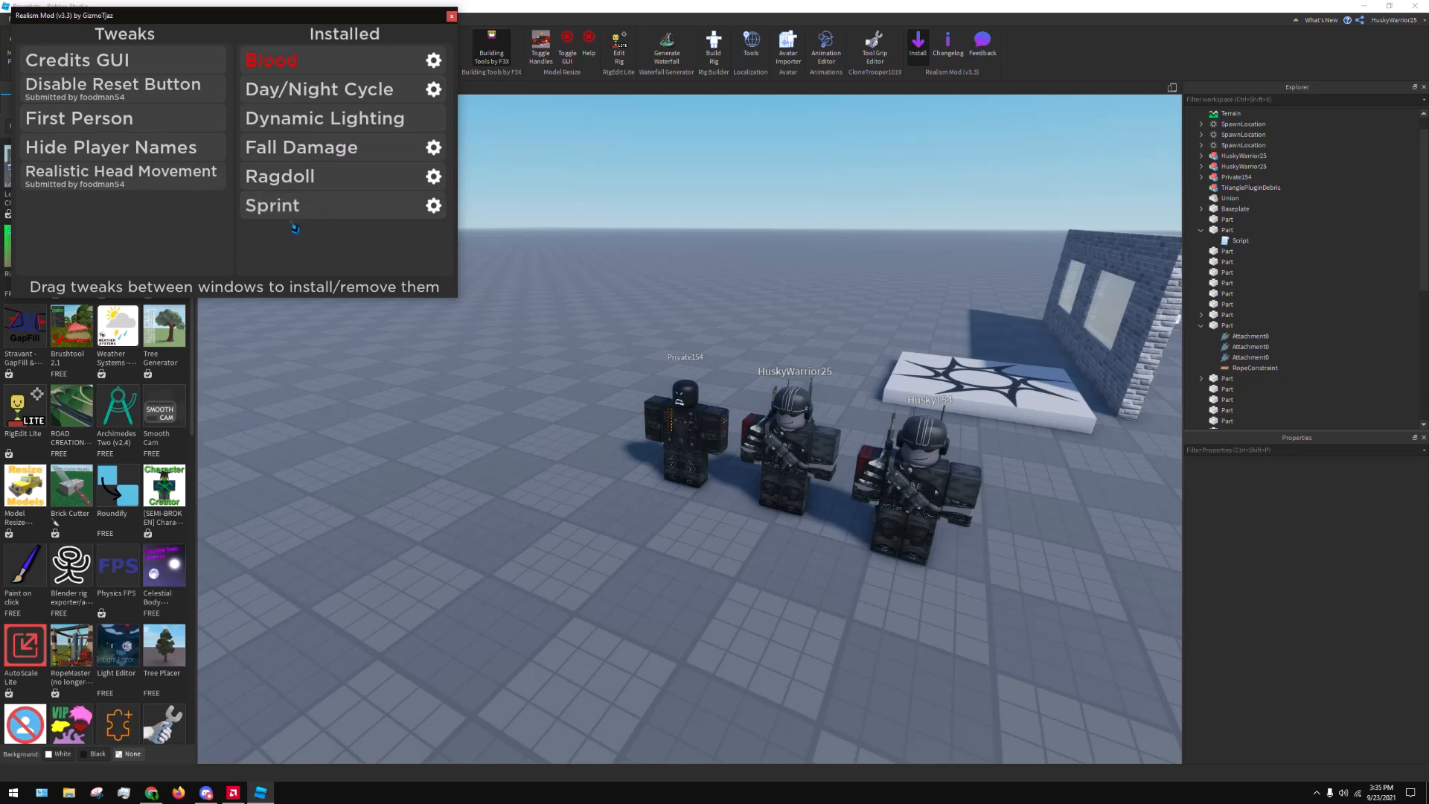
left_click_drag(154, 186, 343, 223)
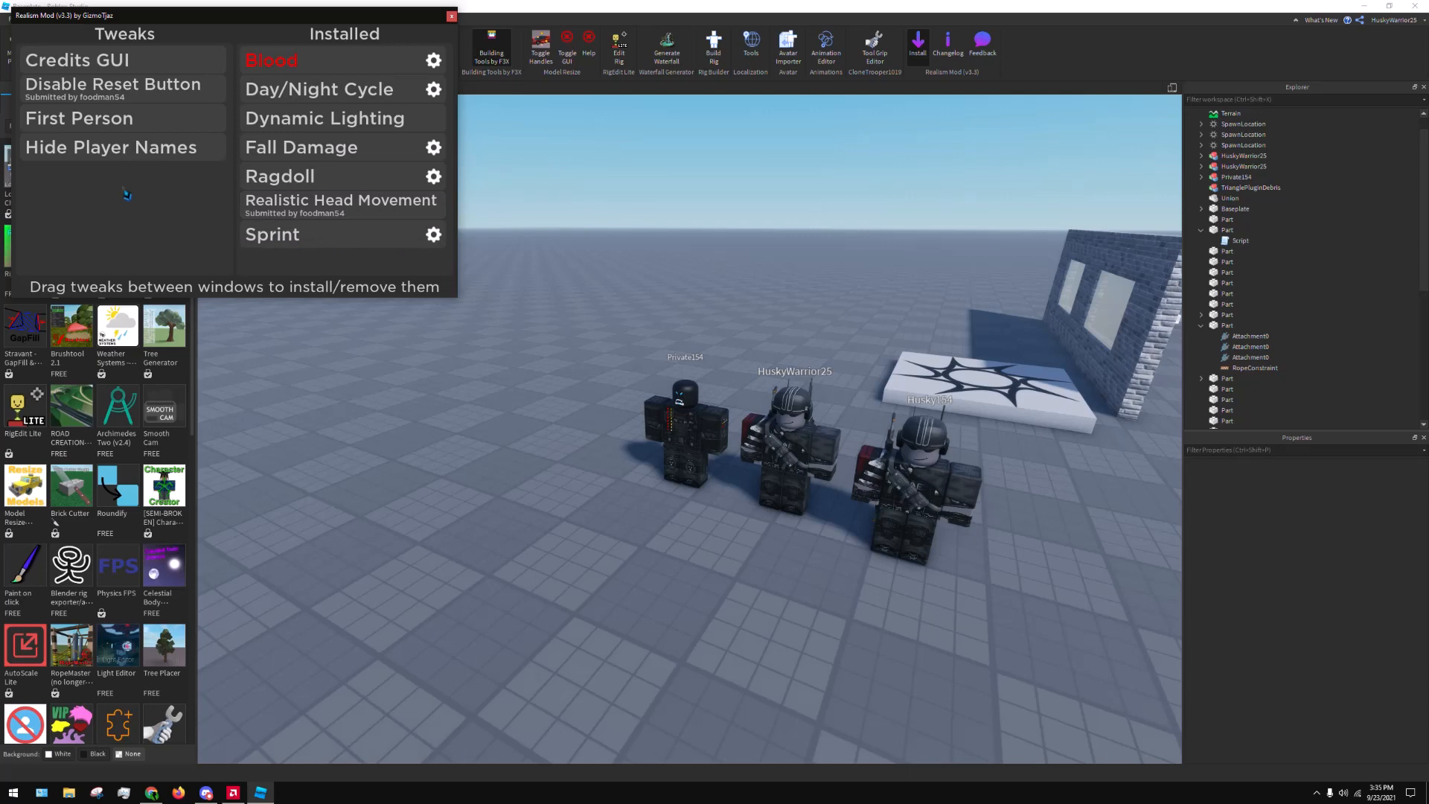
left_click_drag(104, 158, 88, 128)
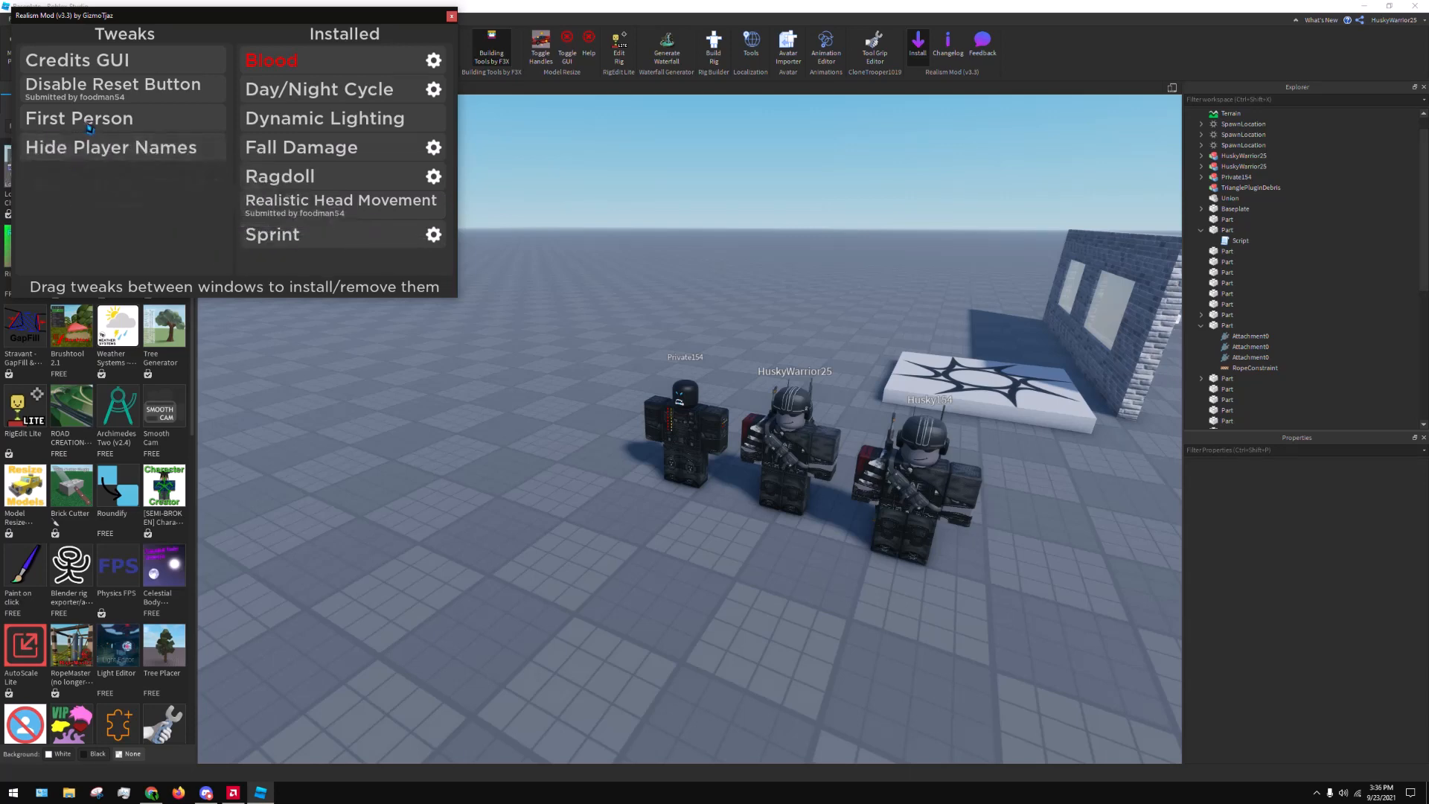
left_click(451, 16)
Start a playtest and sprint the character off the spawn pad past the three standing characters
right_click_drag(621, 216, 610, 209)
key("s")
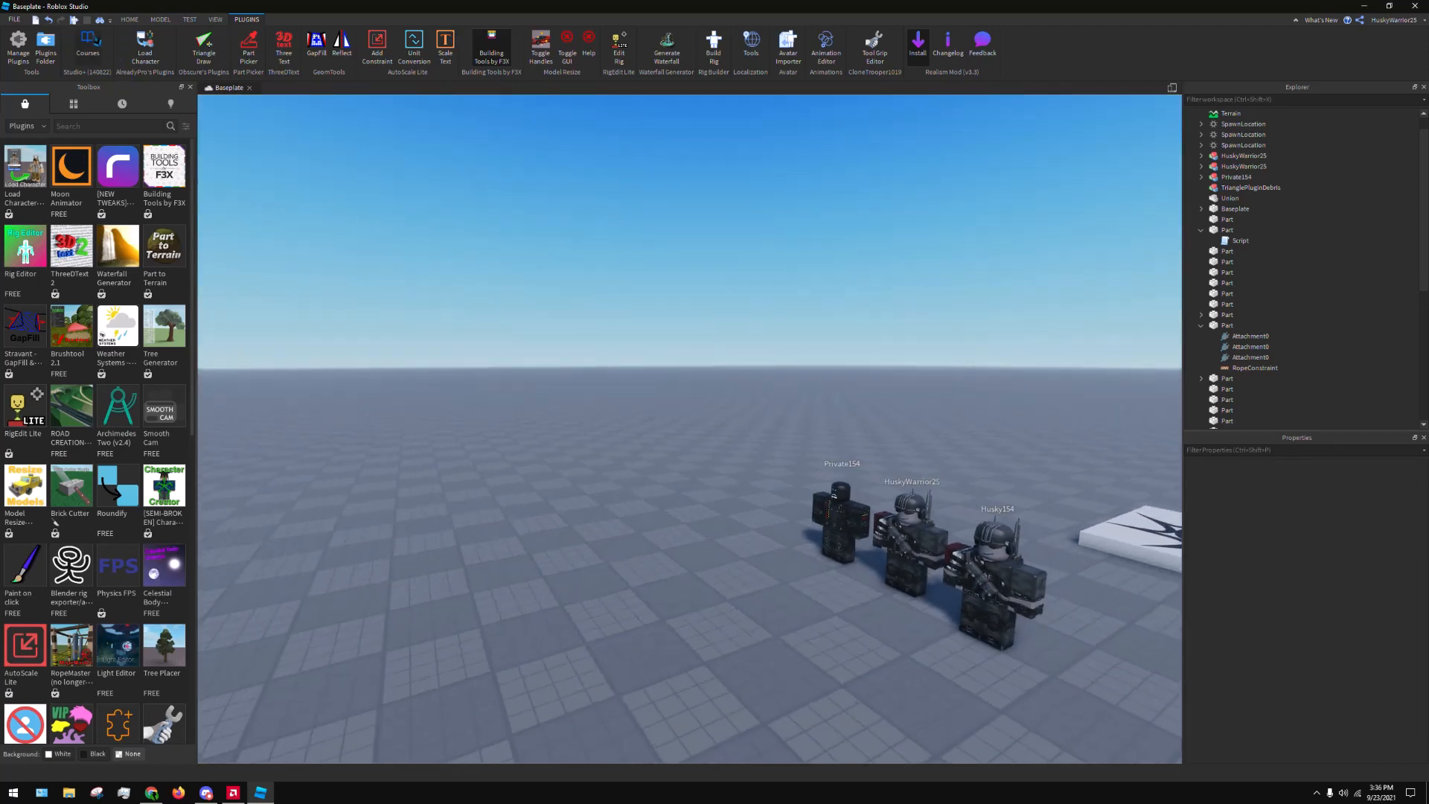
key("w")
left_click(74, 21)
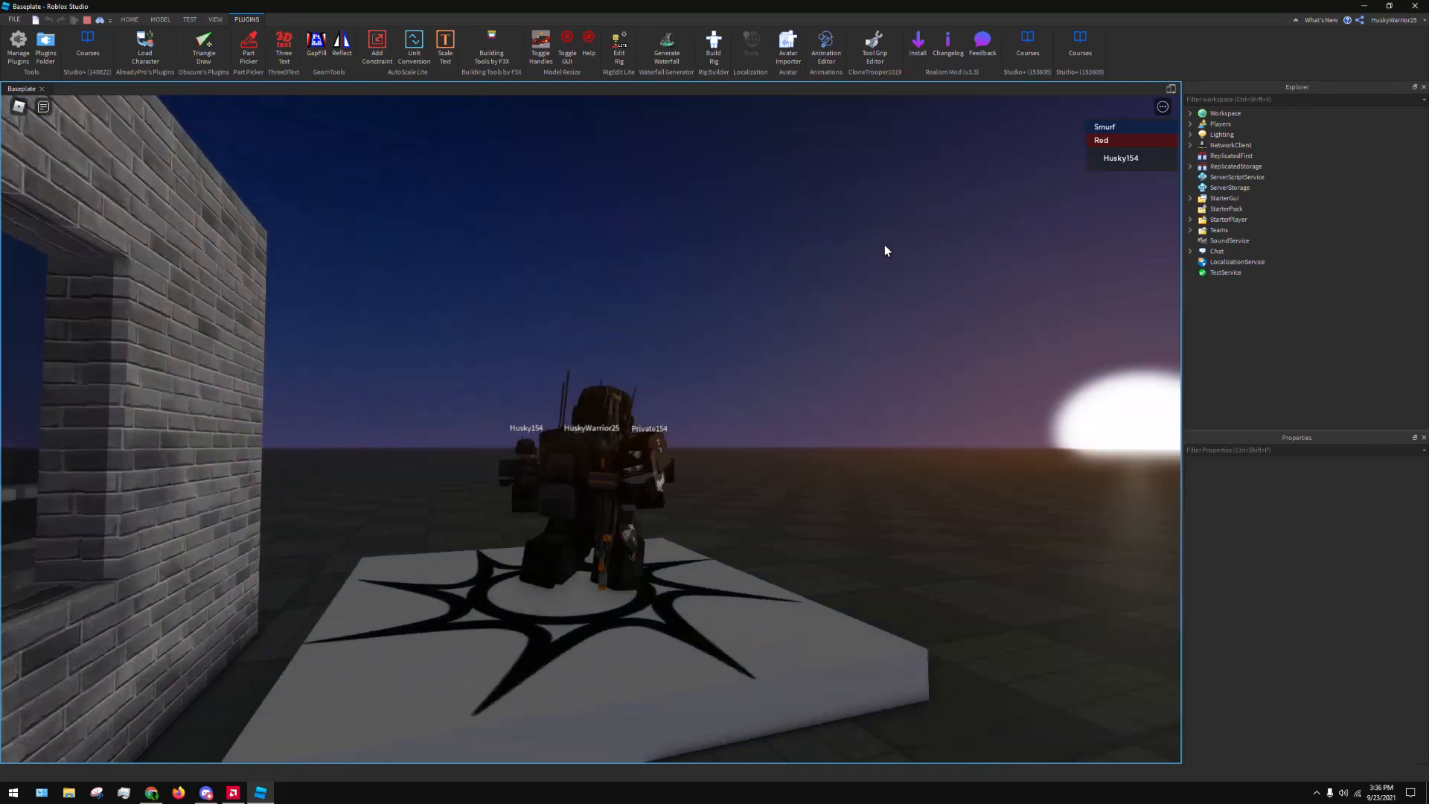
key("w")
right_click_drag(884, 244, 544, 463)
key("shift")
key("shift")
key("d")
key("s")
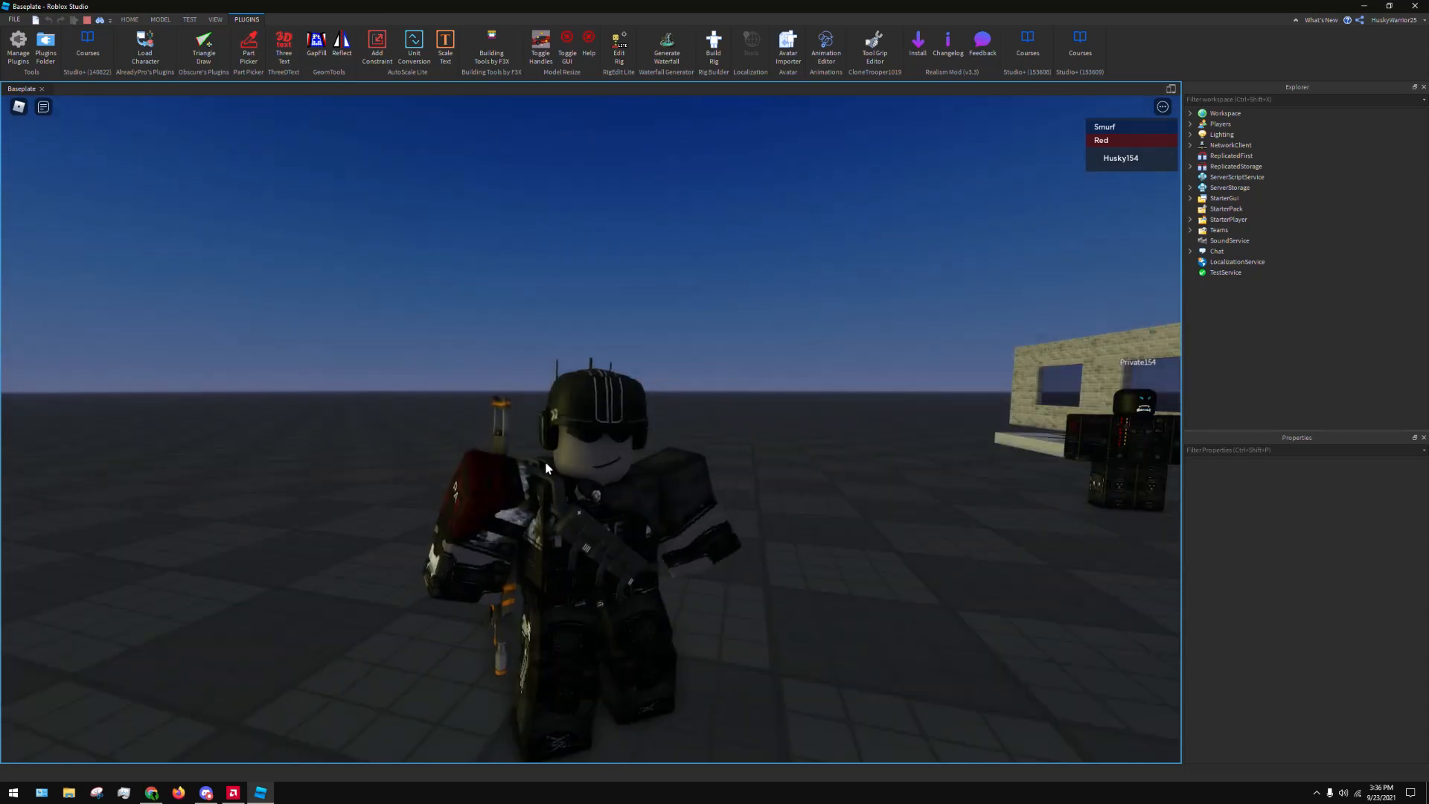
Sprint and jump around the three standing characters to try the Realism Mod tweaks, and stop the playtest
key("w")
right_click_drag(818, 443, 818, 443)
scroll(819, 386, "down", 2)
key("shift")
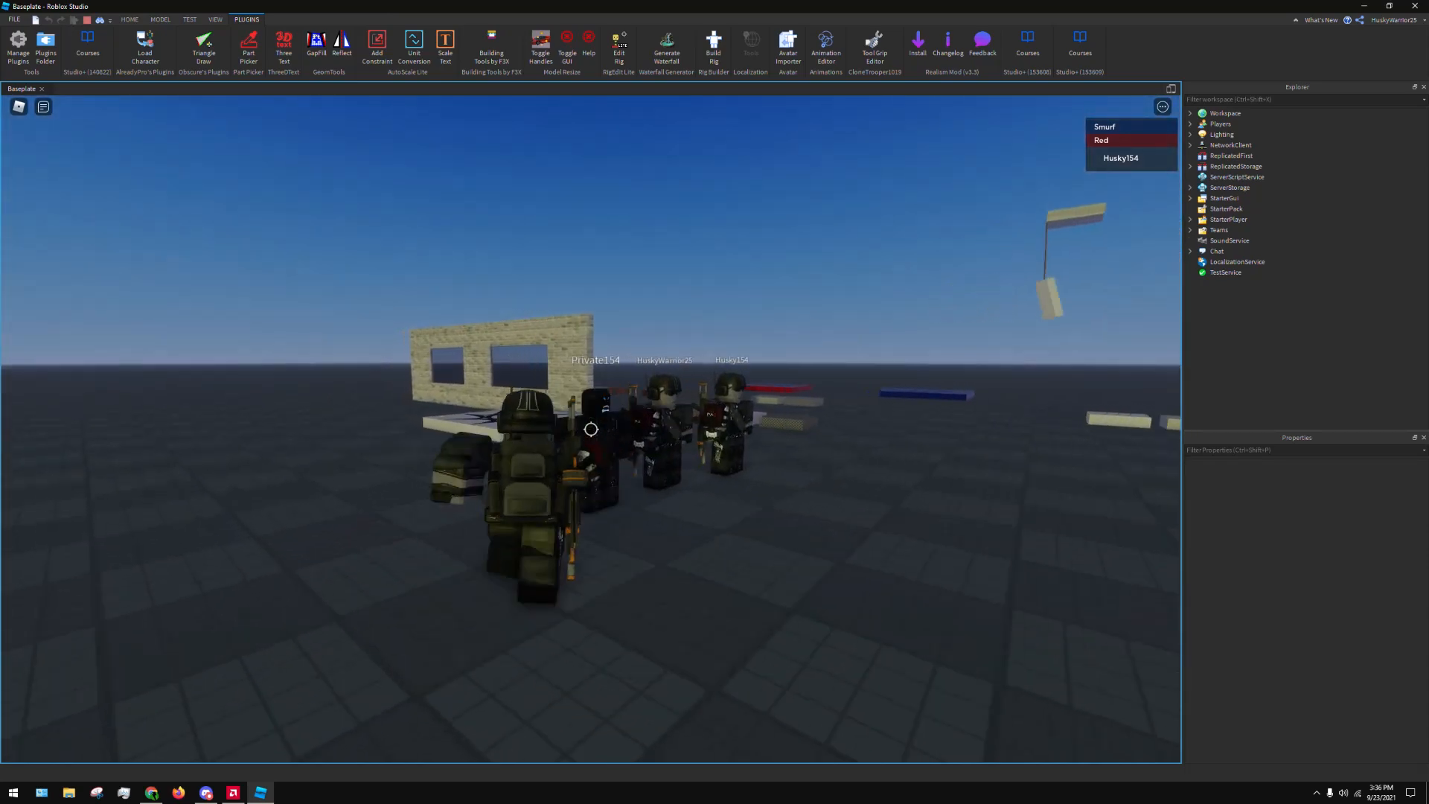
key("space")
key("shift")
mouse_move(578, 399)
right_mouse_down()
mouse_move(600, 393)
mouse_move(580, 383)
right_mouse_up()
key("space")
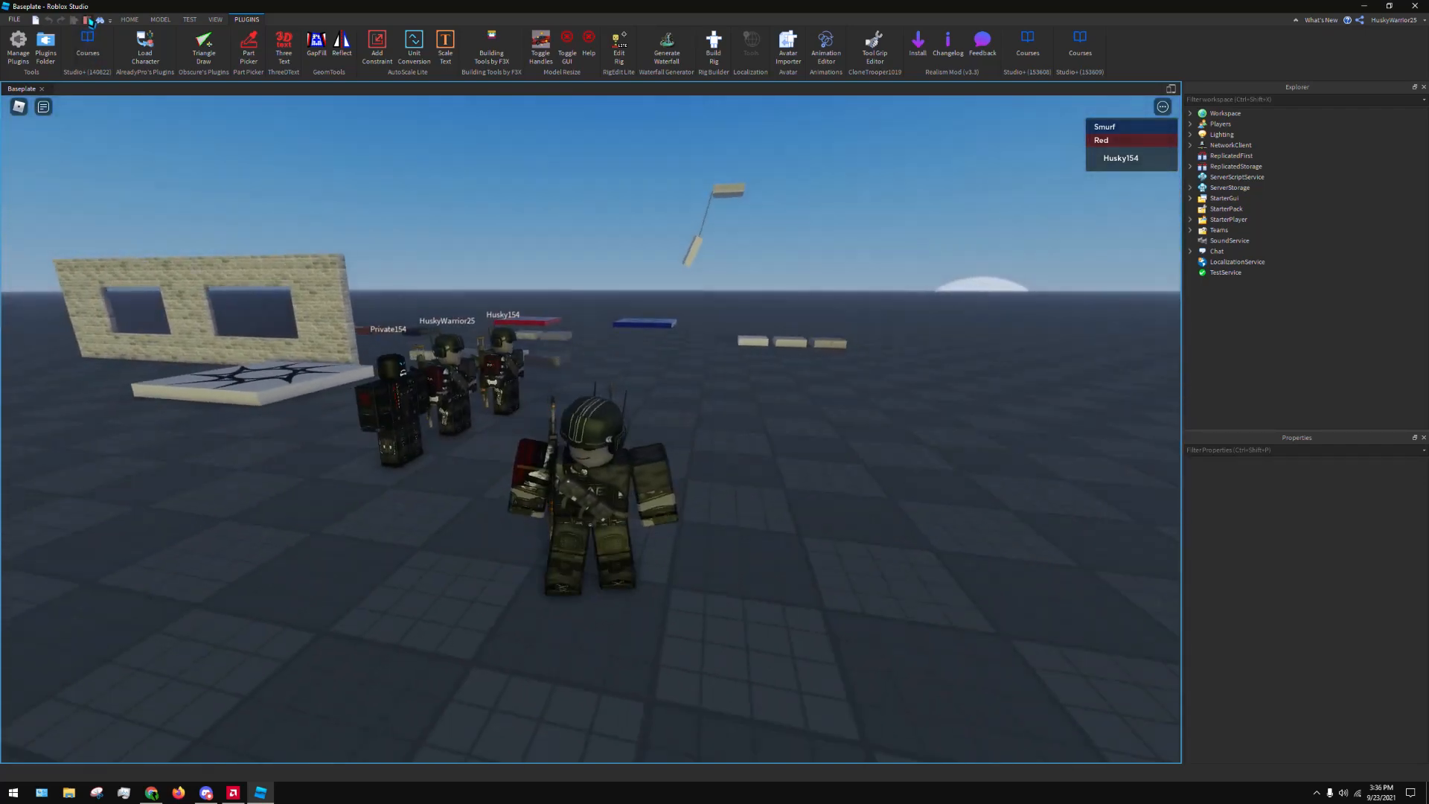
left_click(87, 20)
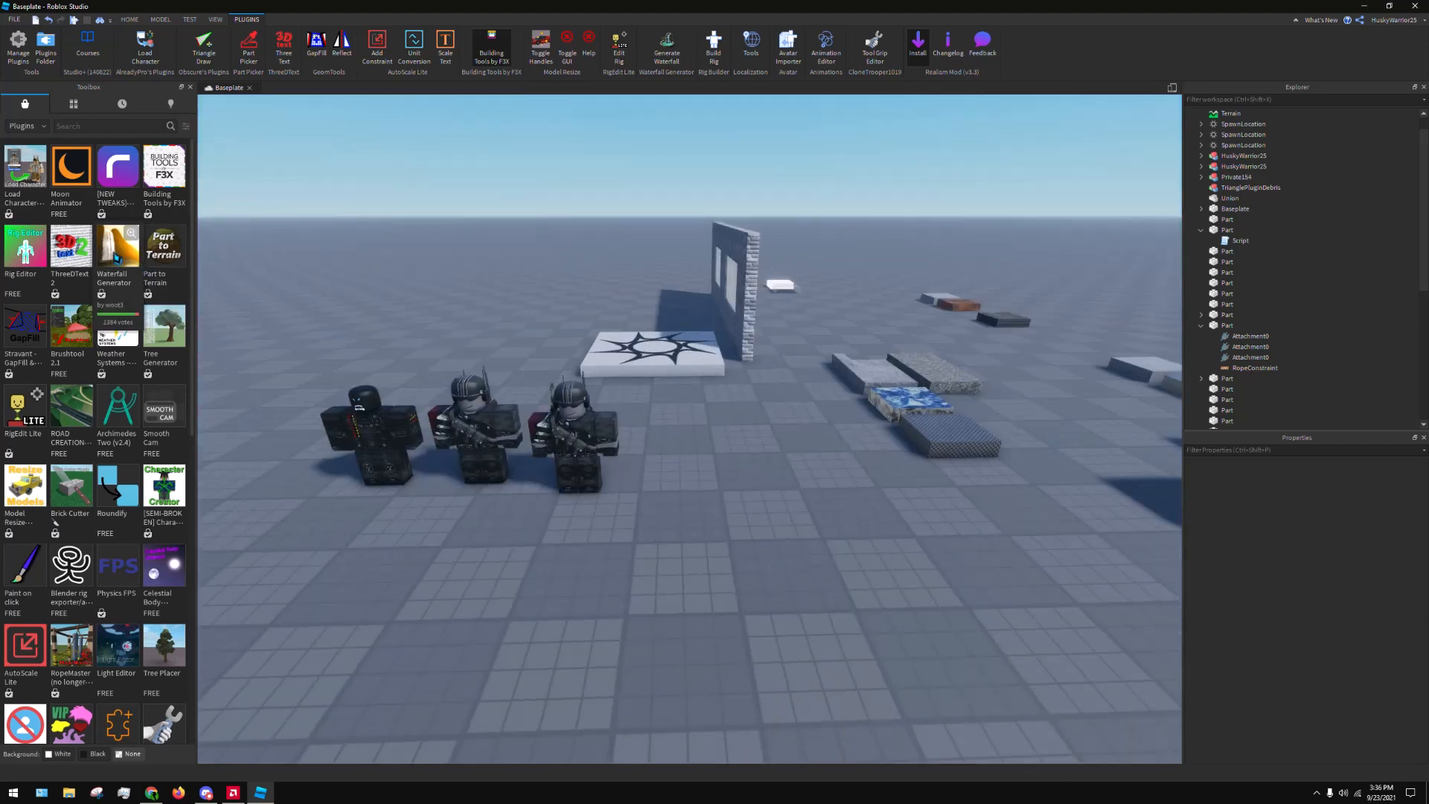
Review the Waterfall Generator plugin's marketplace details and open the Waterfall Generator tool
left_click(119, 249)
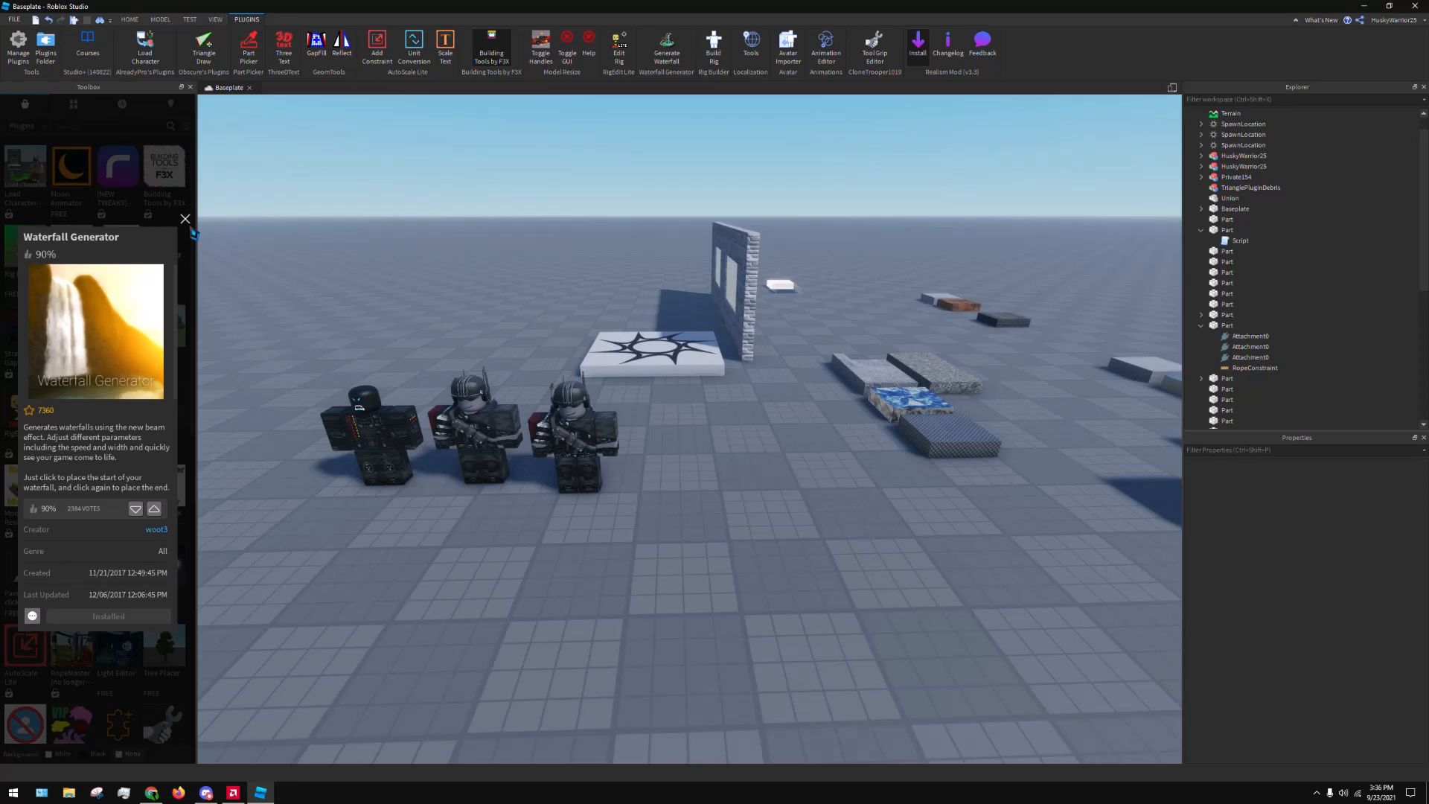
left_click(184, 221)
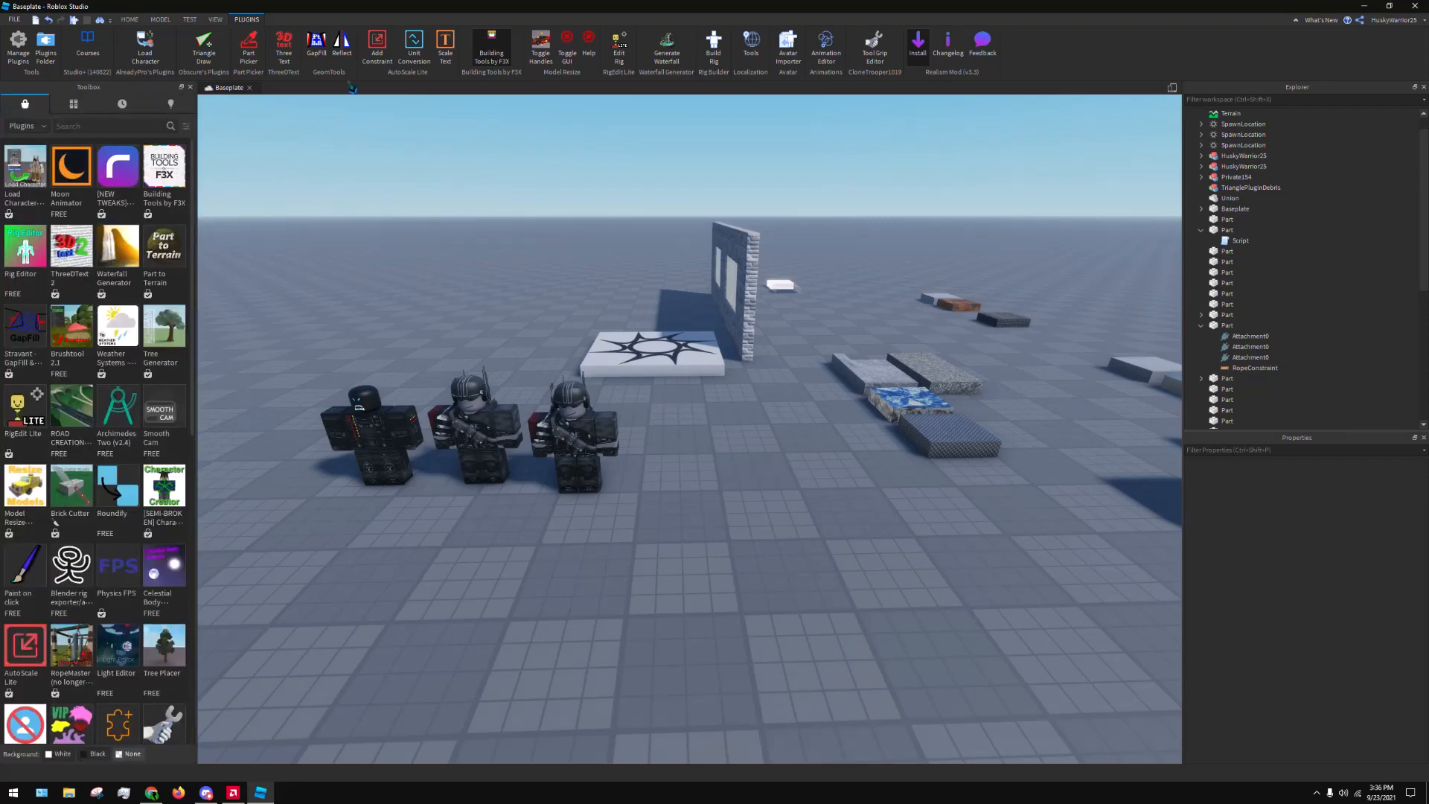
left_click(677, 46)
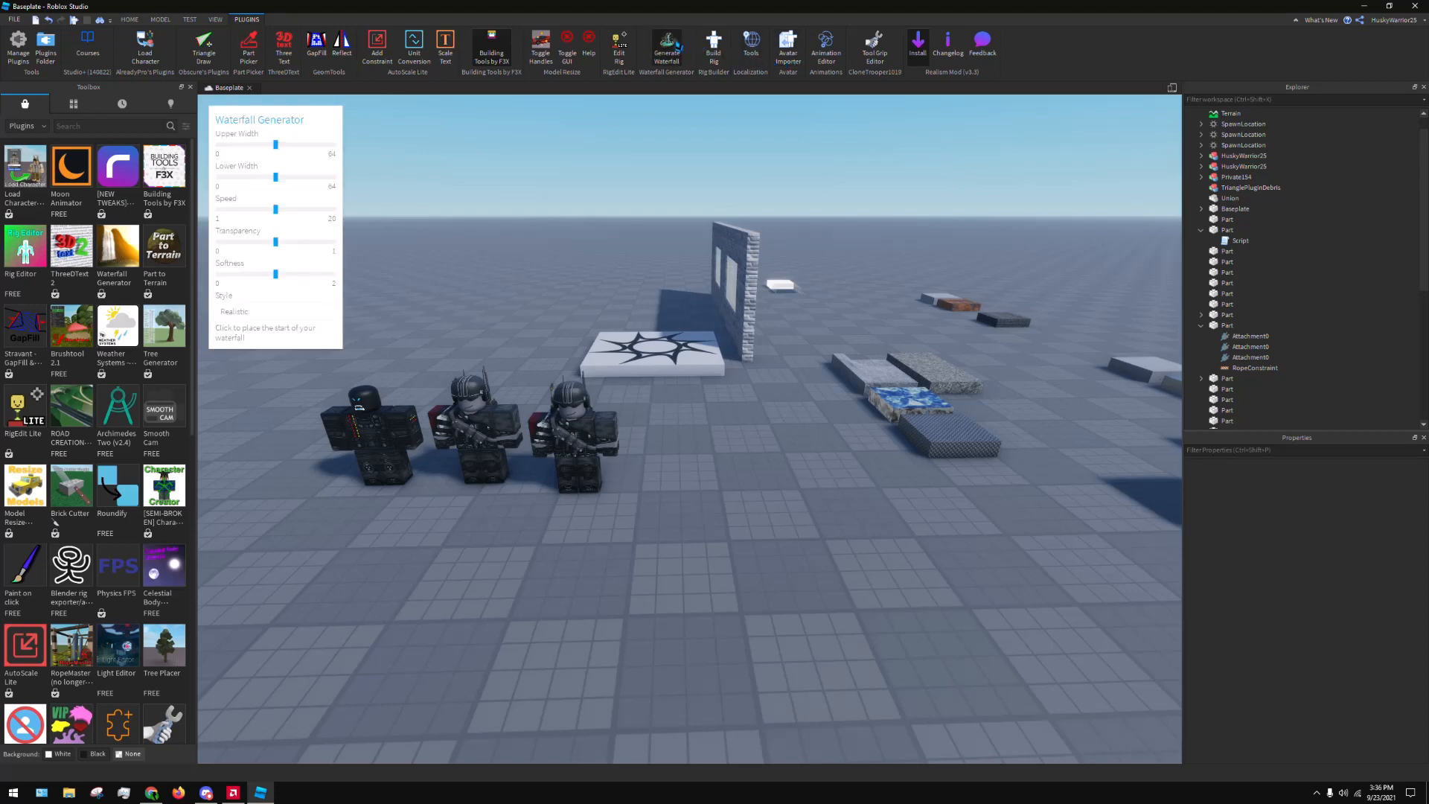
Generate a Realistic-style waterfall from beside the rope-hung part down to the baseplate near the three characters
right_click_drag(756, 207, 741, 207)
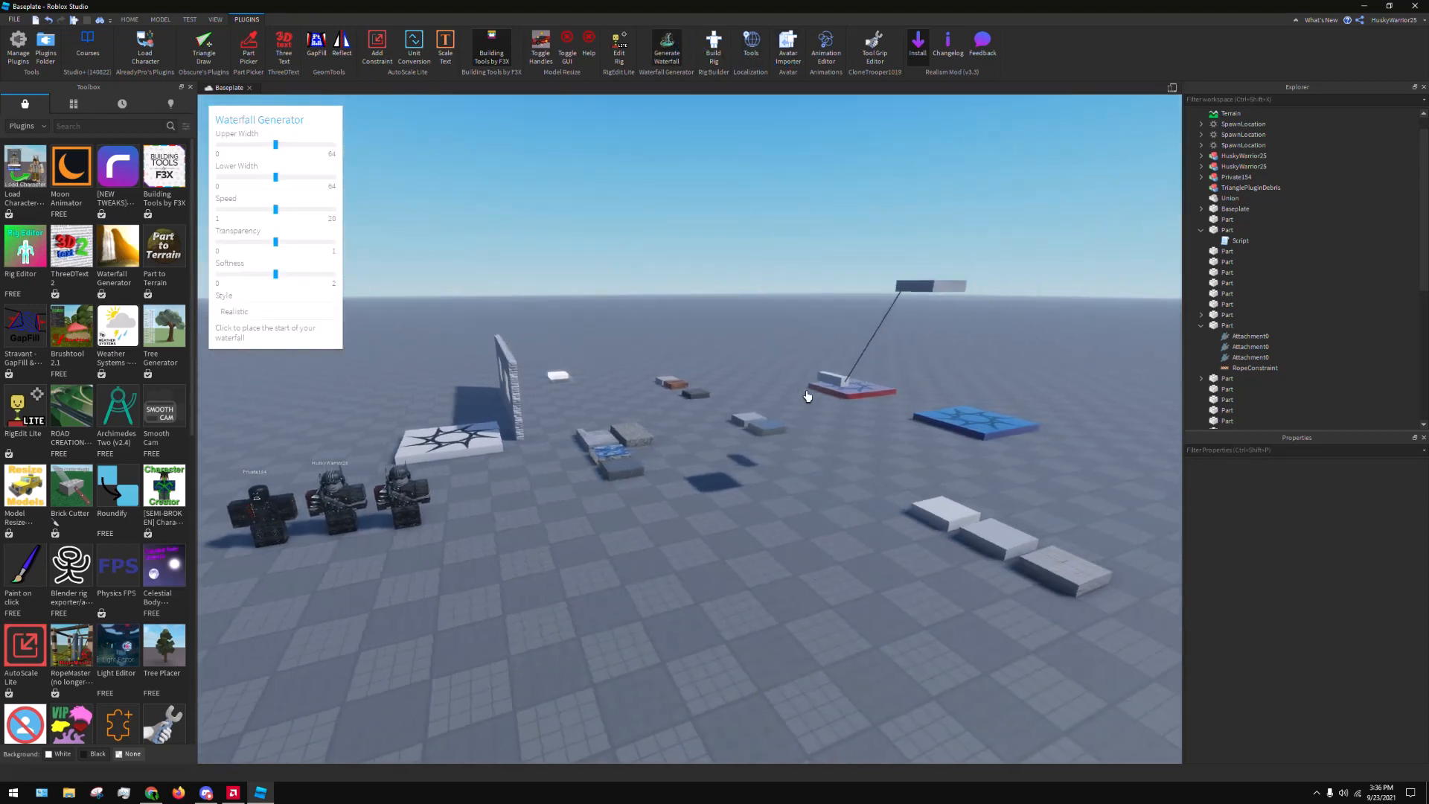
scroll(796, 357, "up", 3)
left_click(784, 356)
right_click_drag(789, 357, 800, 360)
scroll(849, 398, "down", 6)
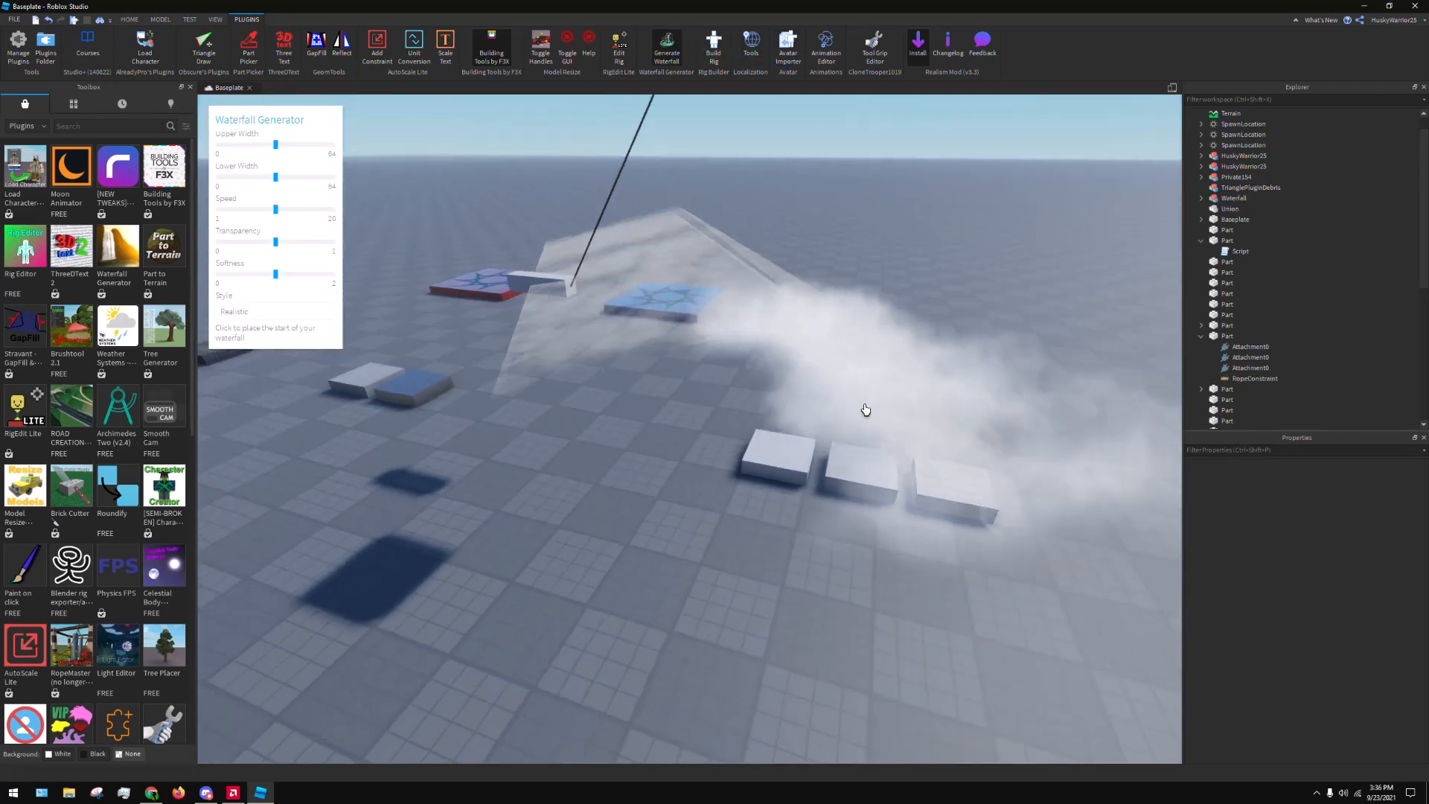
left_click(692, 640)
right_click_drag(887, 545, 942, 415)
scroll(917, 412, "down", 3)
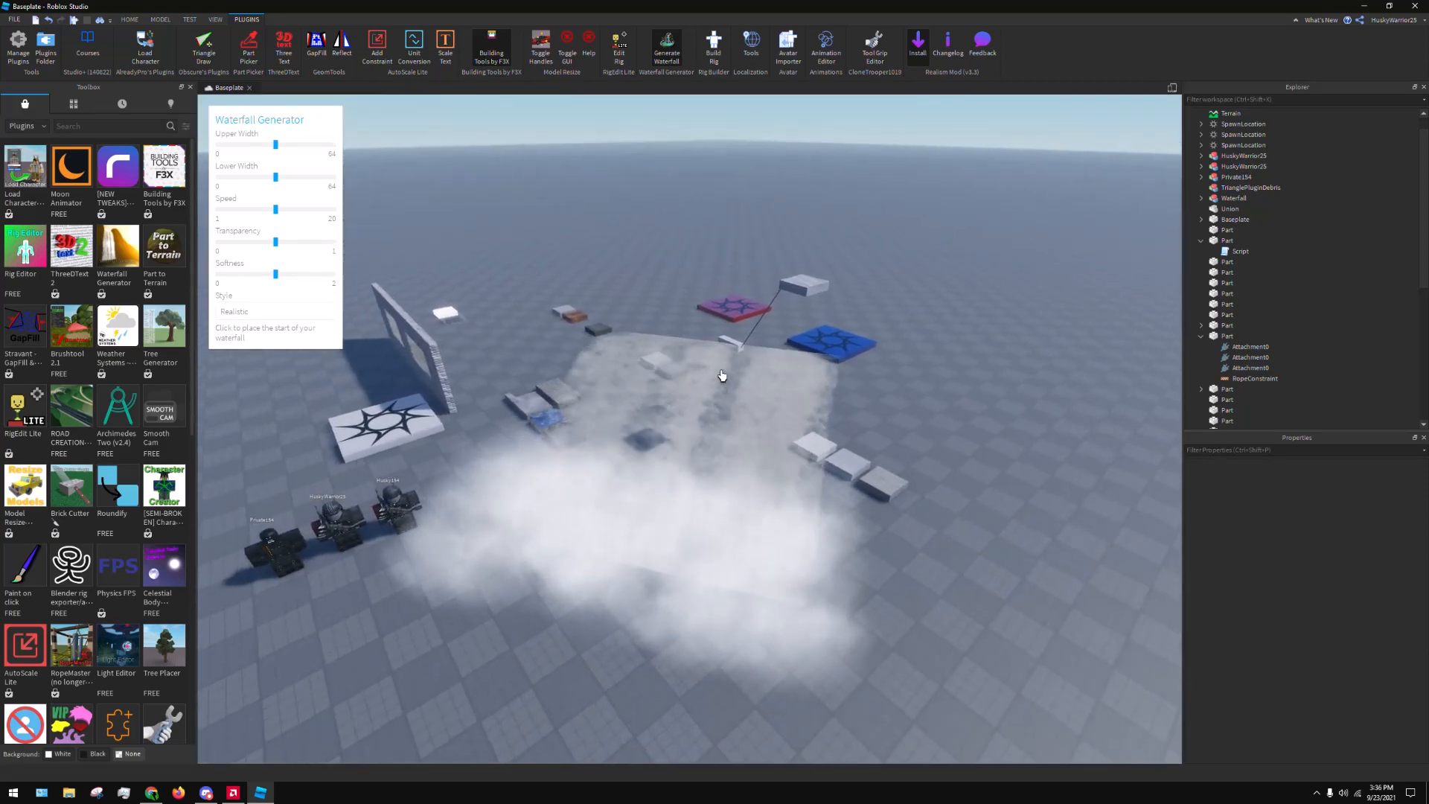
Raise the generator's upper width, maximize speed and softness, lower transparency, and close the Waterfall Generator
scroll(724, 372, "up", 5)
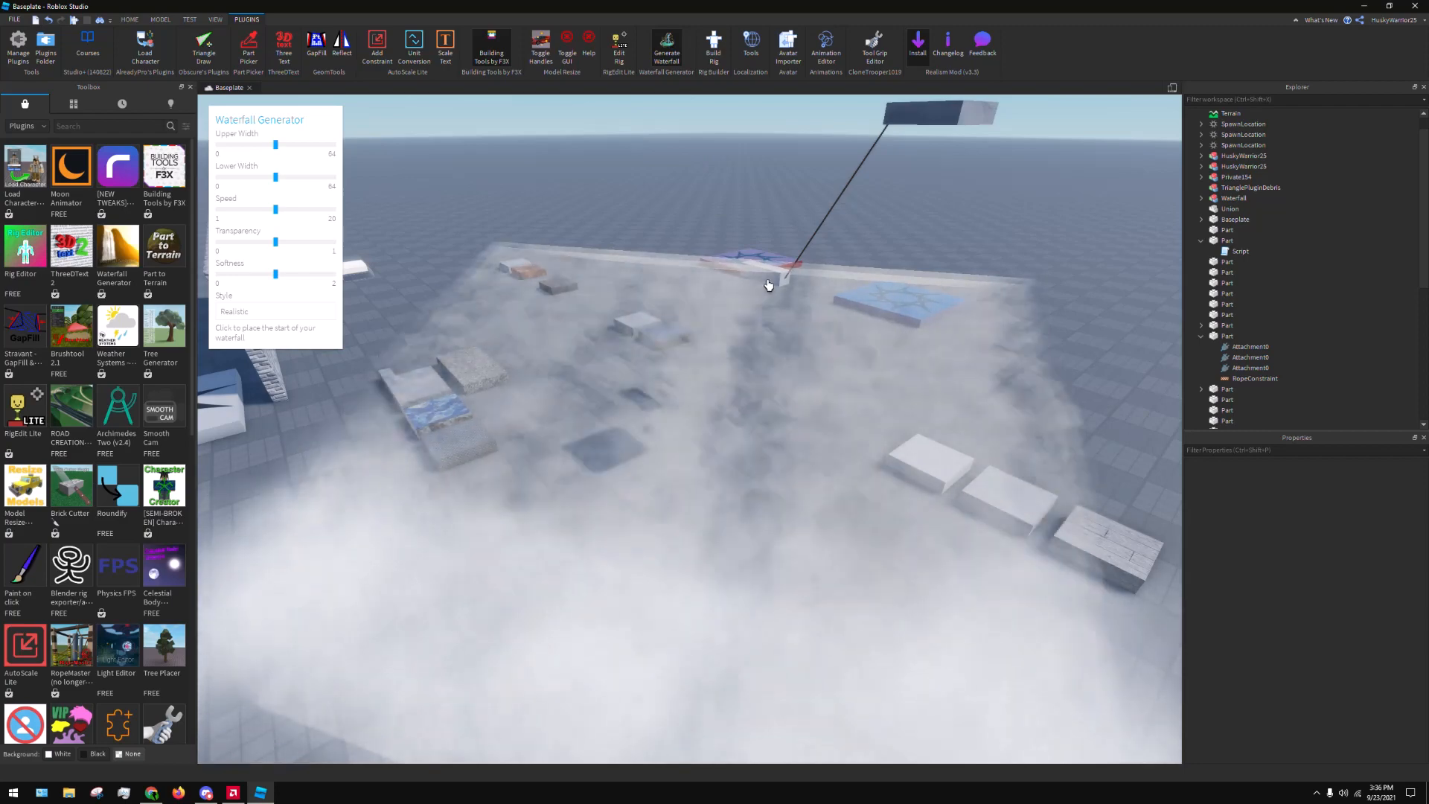
scroll(693, 417, "down", 5)
right_click_drag(923, 457, 760, 332)
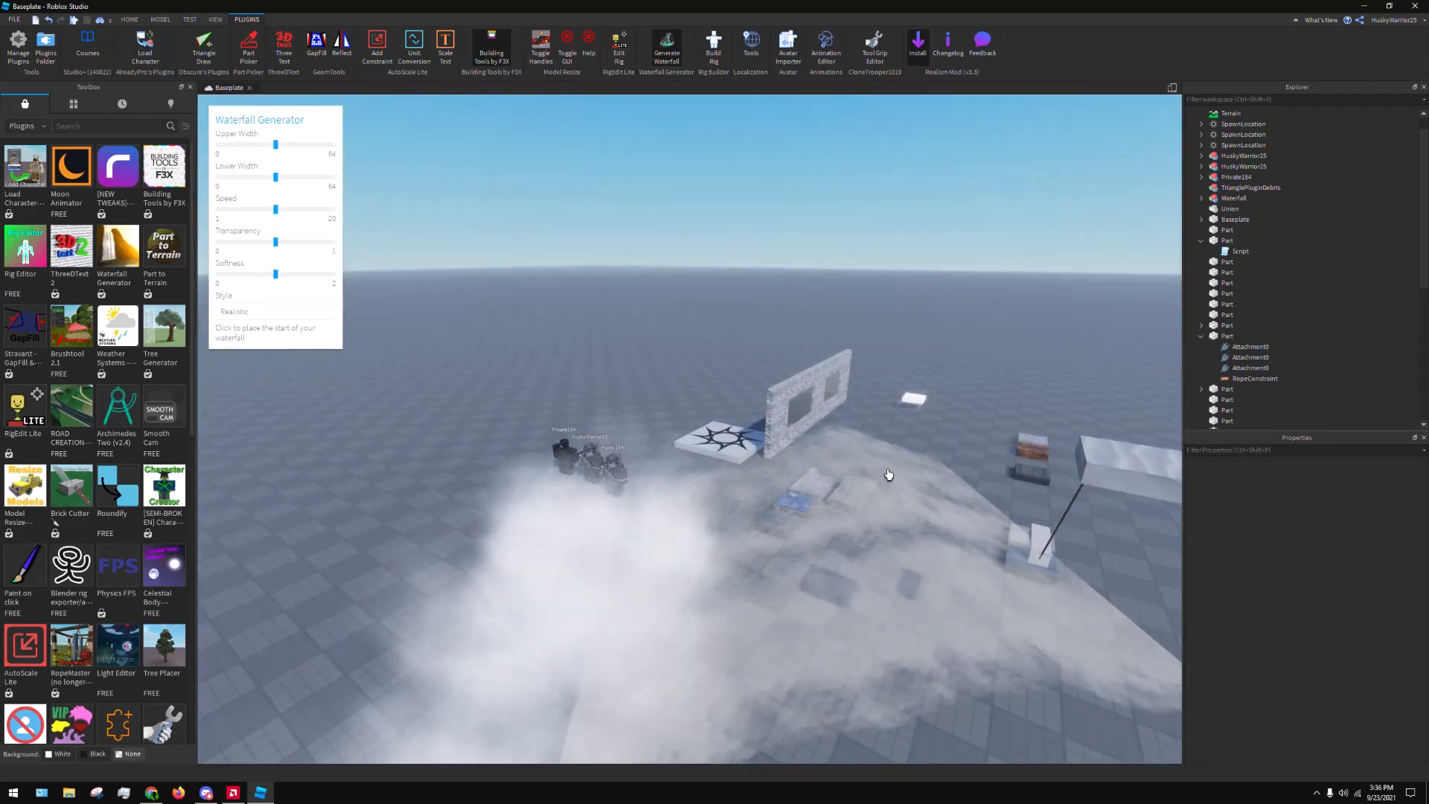
right_click_drag(690, 539, 661, 348)
scroll(662, 349, "down", 1)
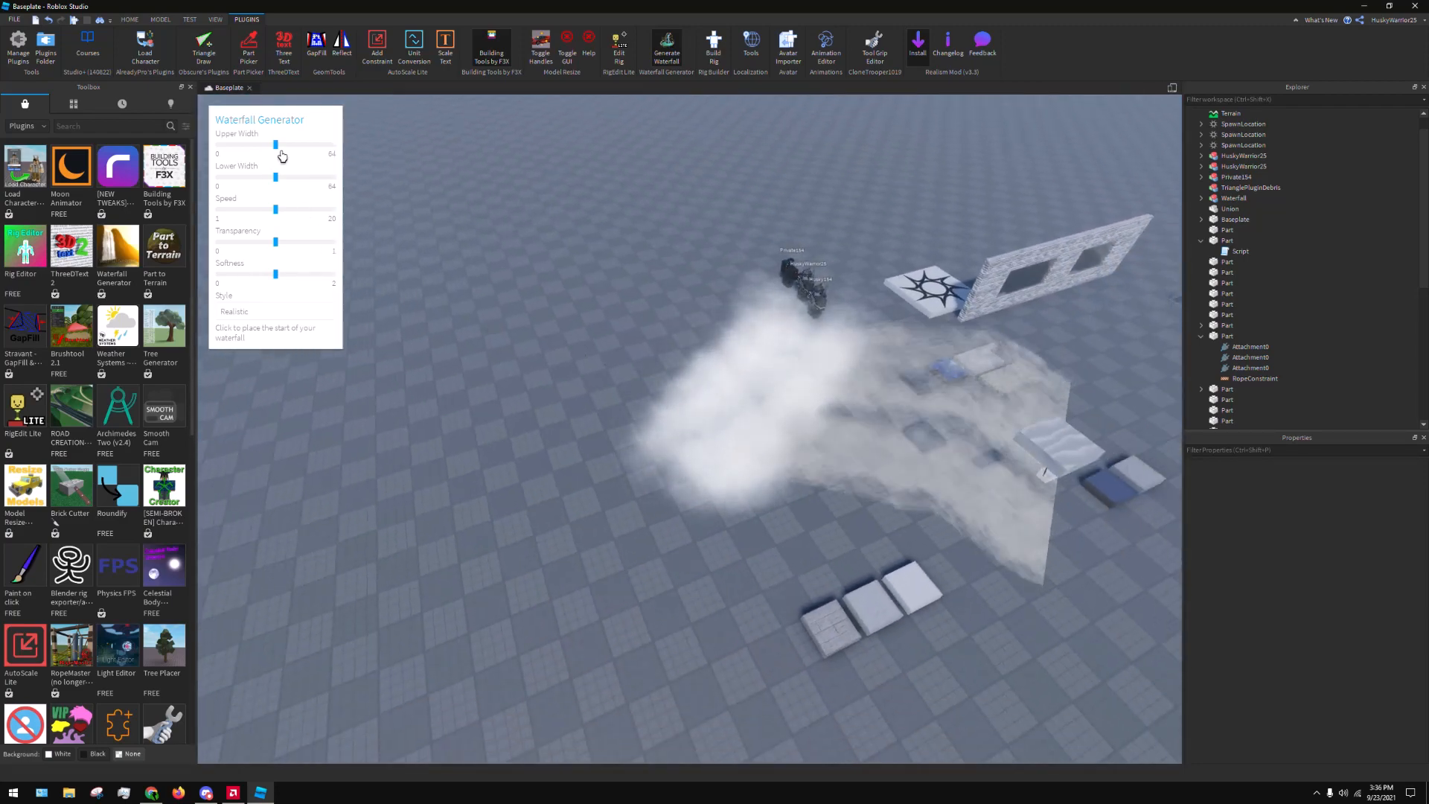
left_click_drag(282, 155, 346, 171)
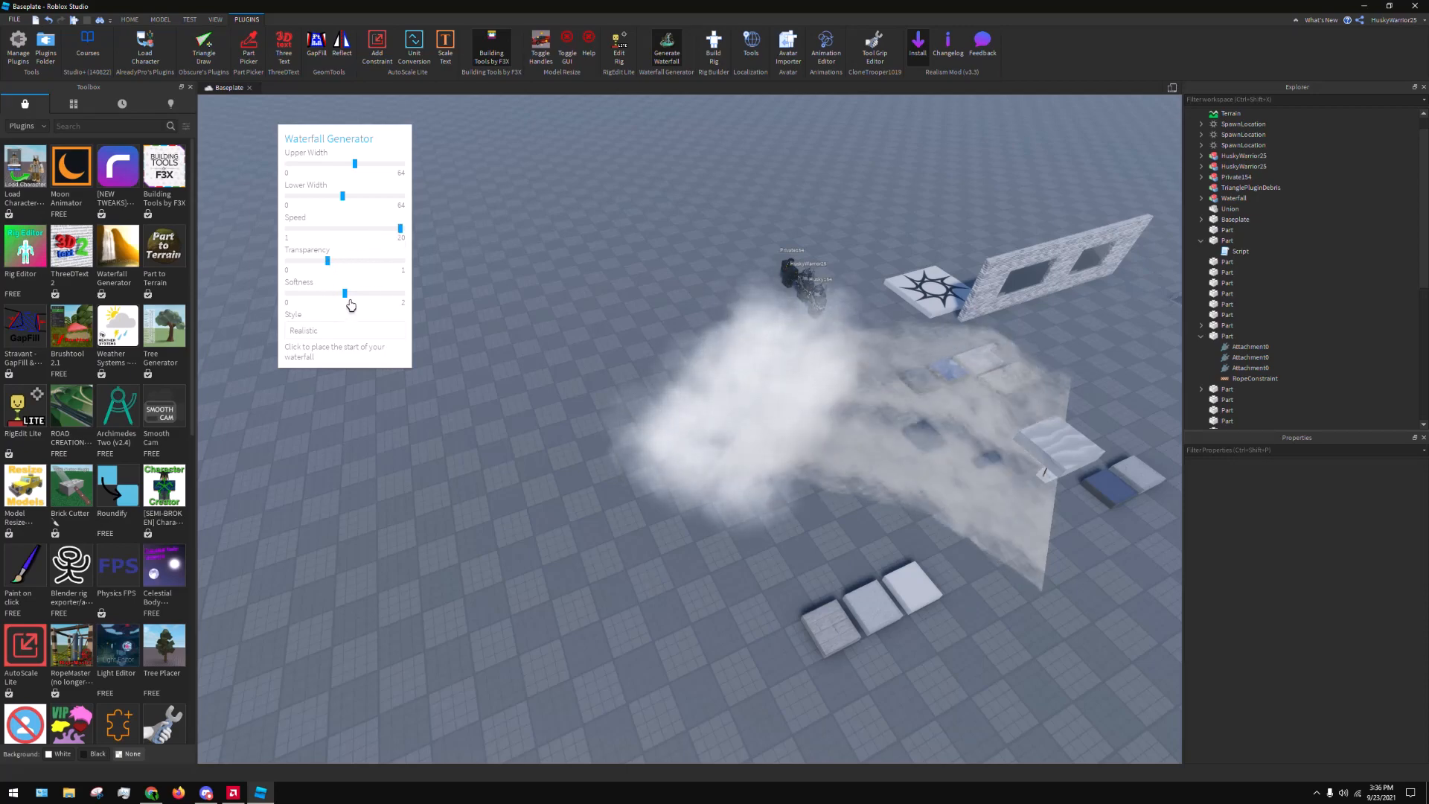
key("a")
right_click_drag(674, 374, 700, 378)
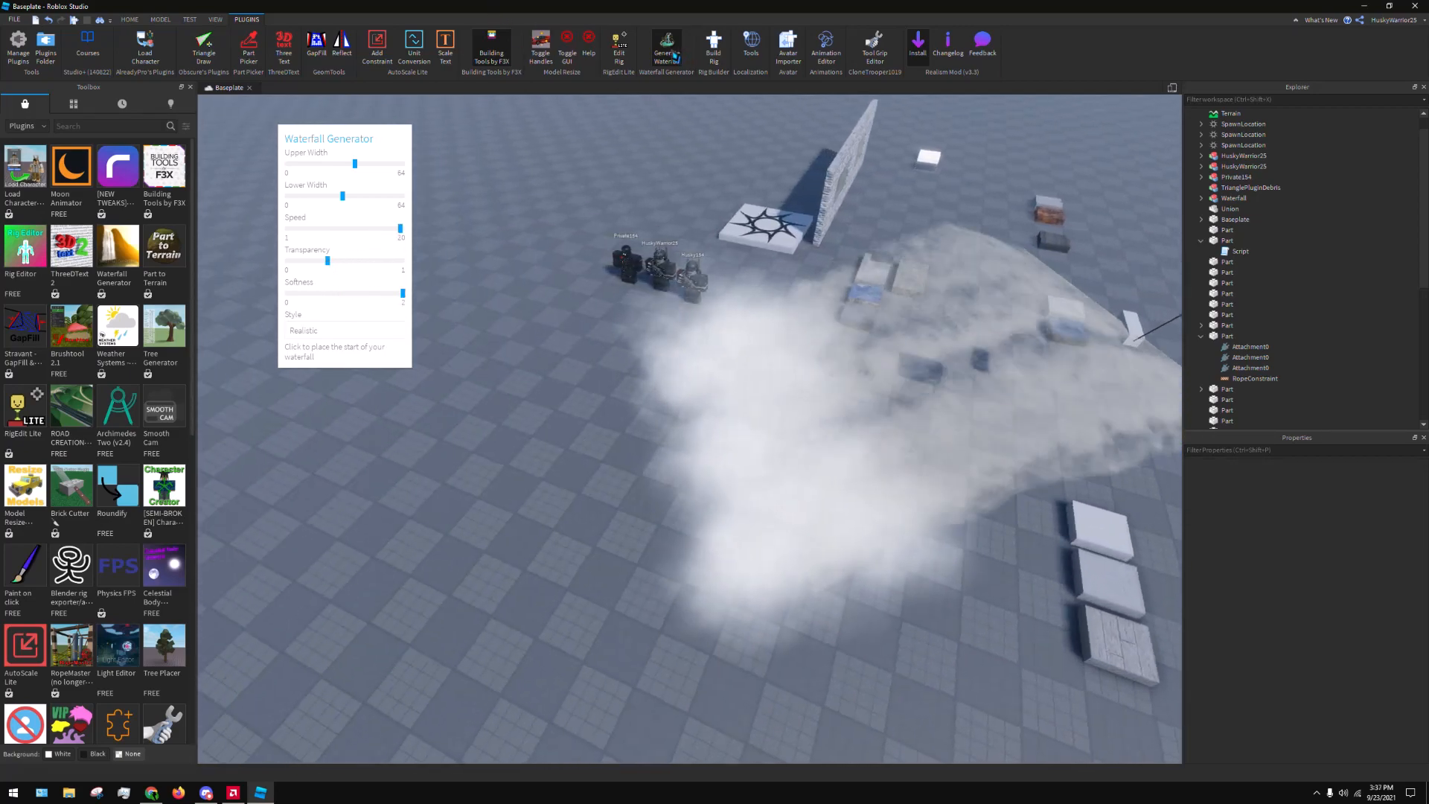
left_click(667, 52)
Examine the generated waterfall and its mist from several sides and from a distance
key("a")
right_click_drag(743, 291, 420, 269)
key("w")
key("s")
key("w")
key("d")
key("w")
key("a")
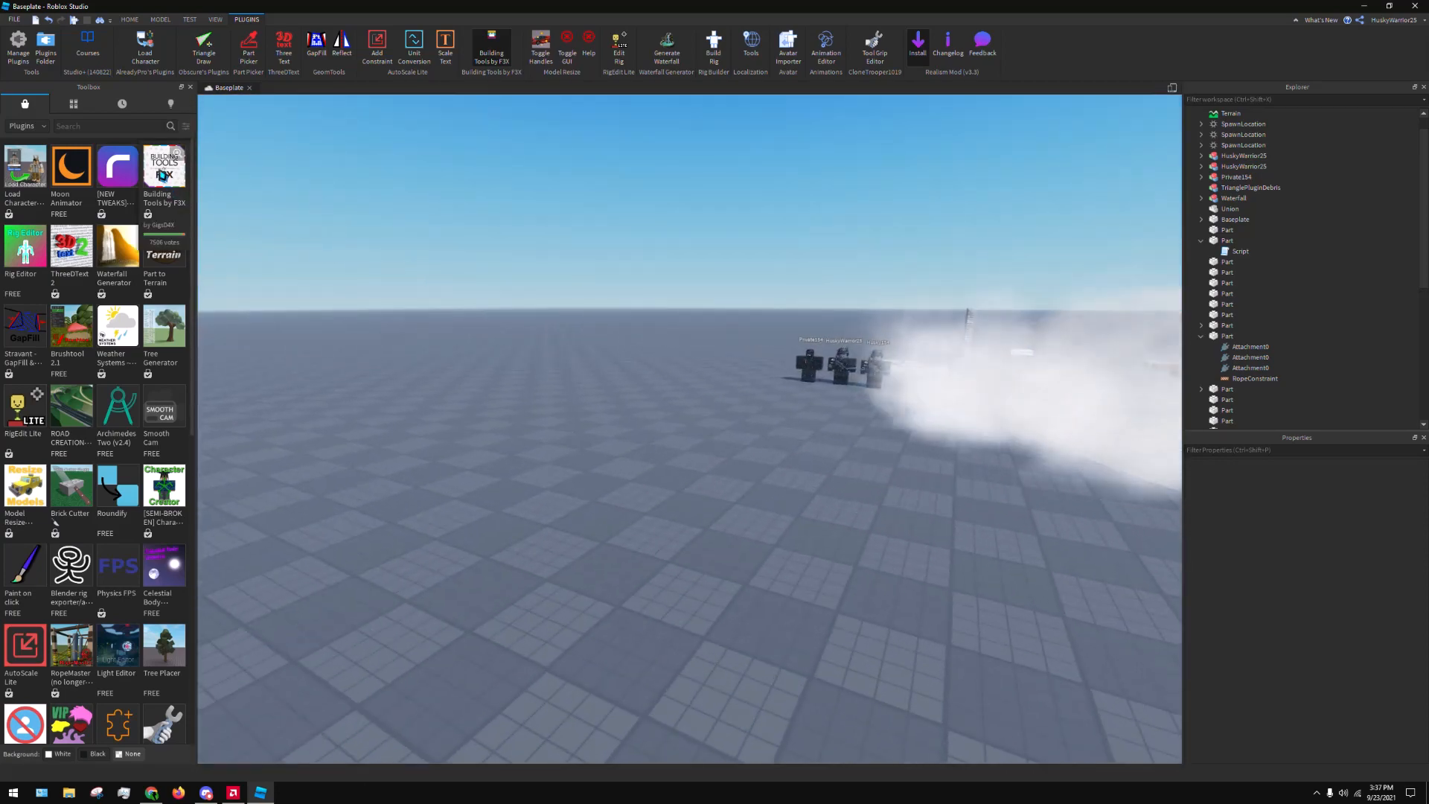
Review the Building Tools by F3X marketplace details, and toggle its toolset on and off
left_click(176, 154)
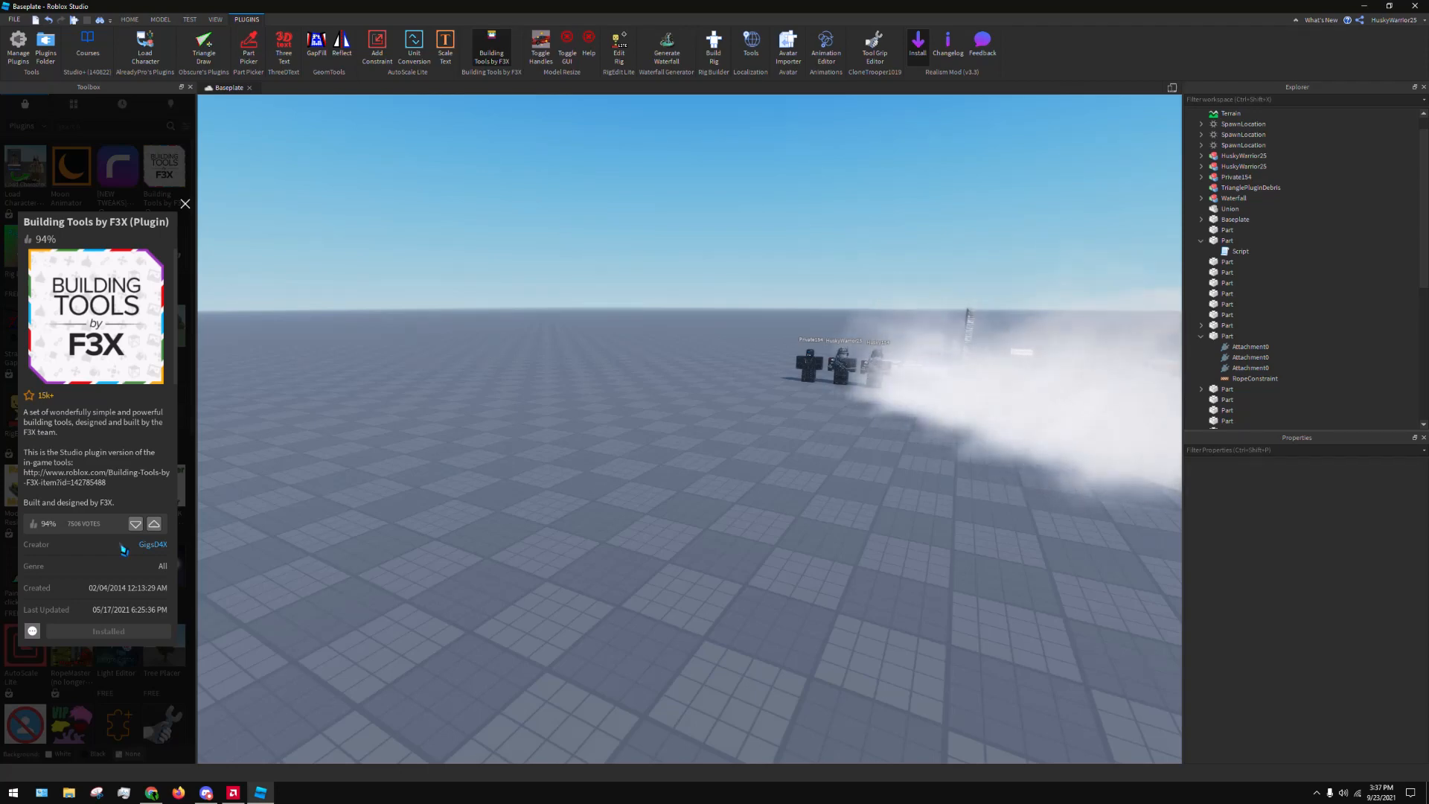
left_click(184, 204)
left_click(499, 34)
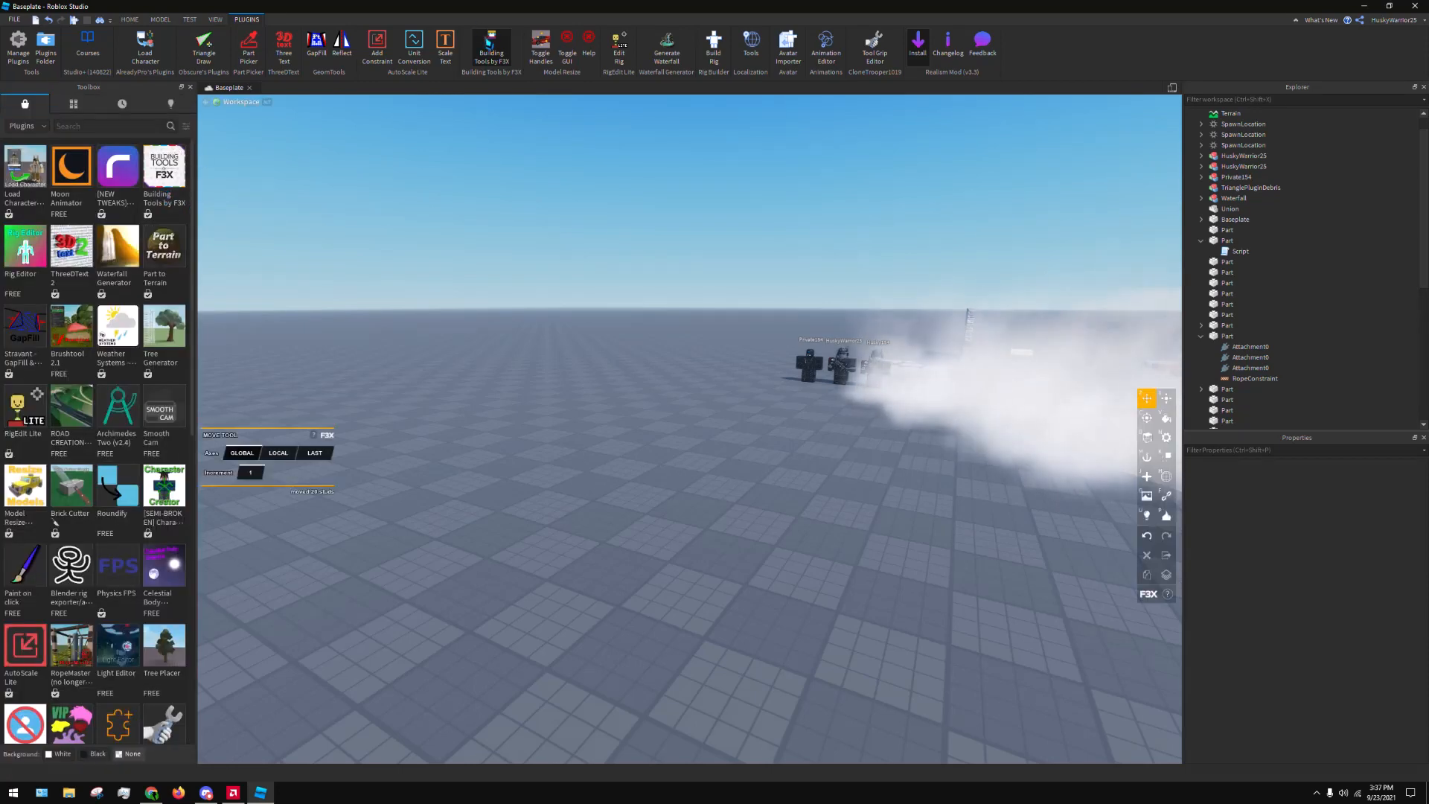
left_click(500, 34)
left_click(501, 34)
right_click_drag(553, 225, 641, 287)
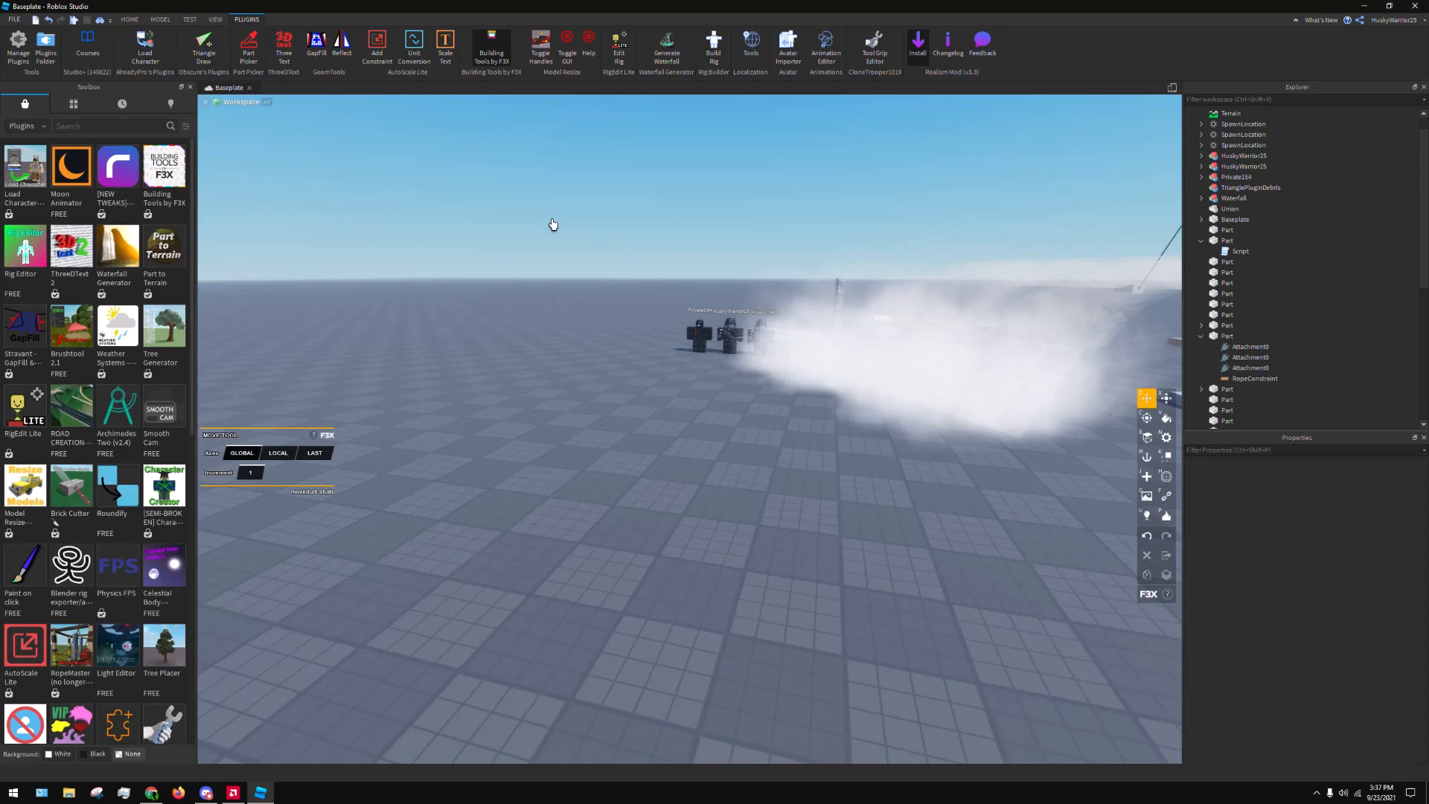
left_click(509, 64)
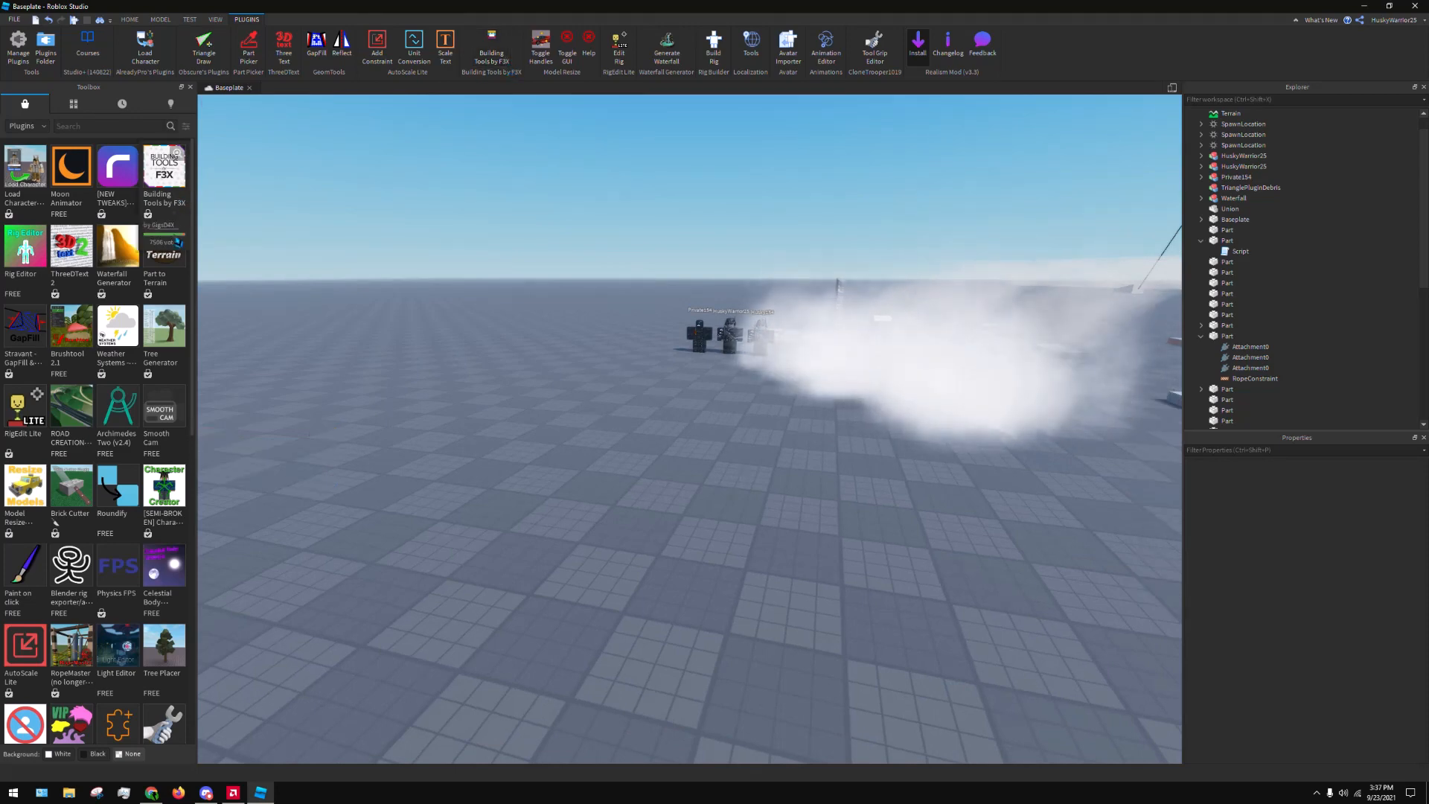
Install the Part to Terrain plugin from its marketplace details and close the details
left_click(163, 248)
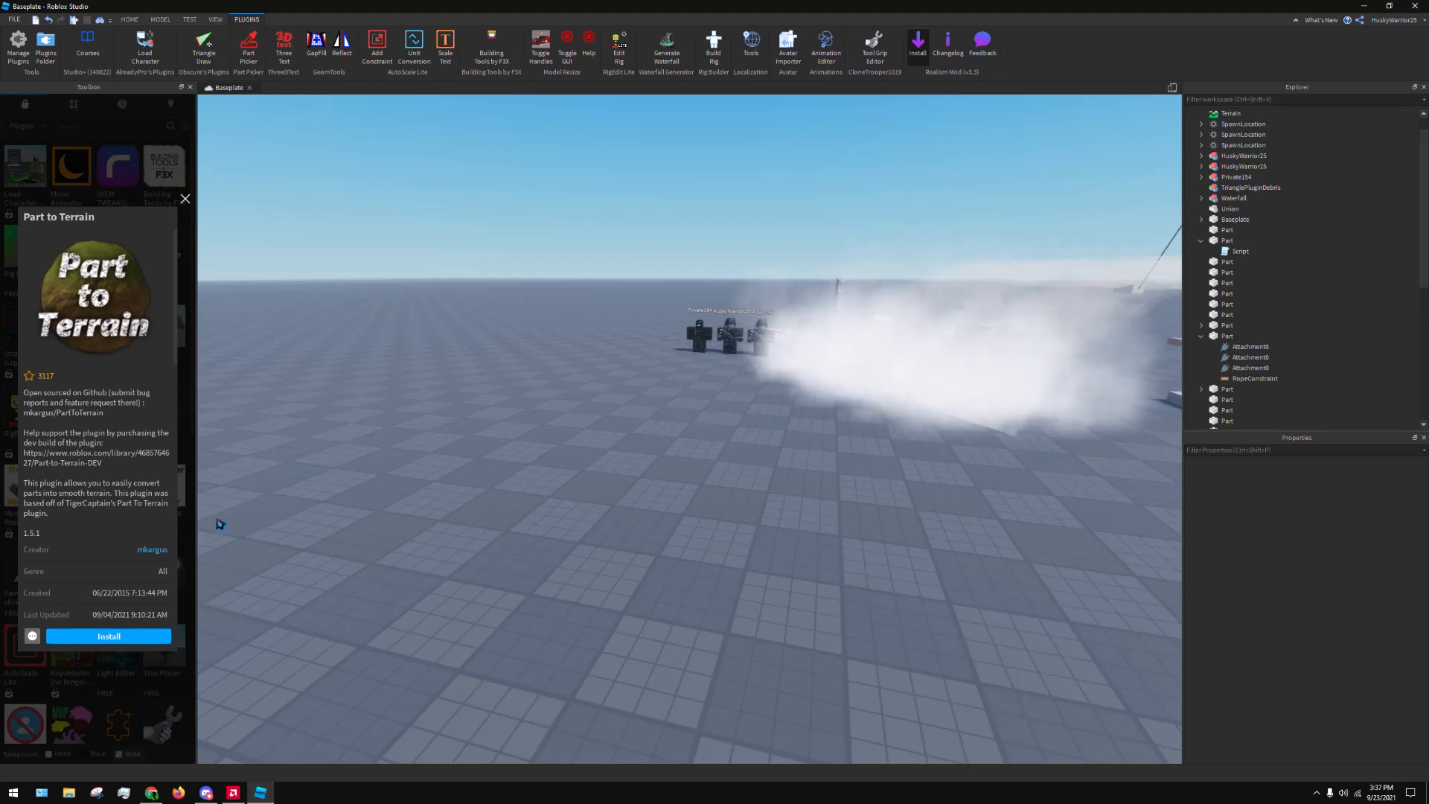
left_click(110, 637)
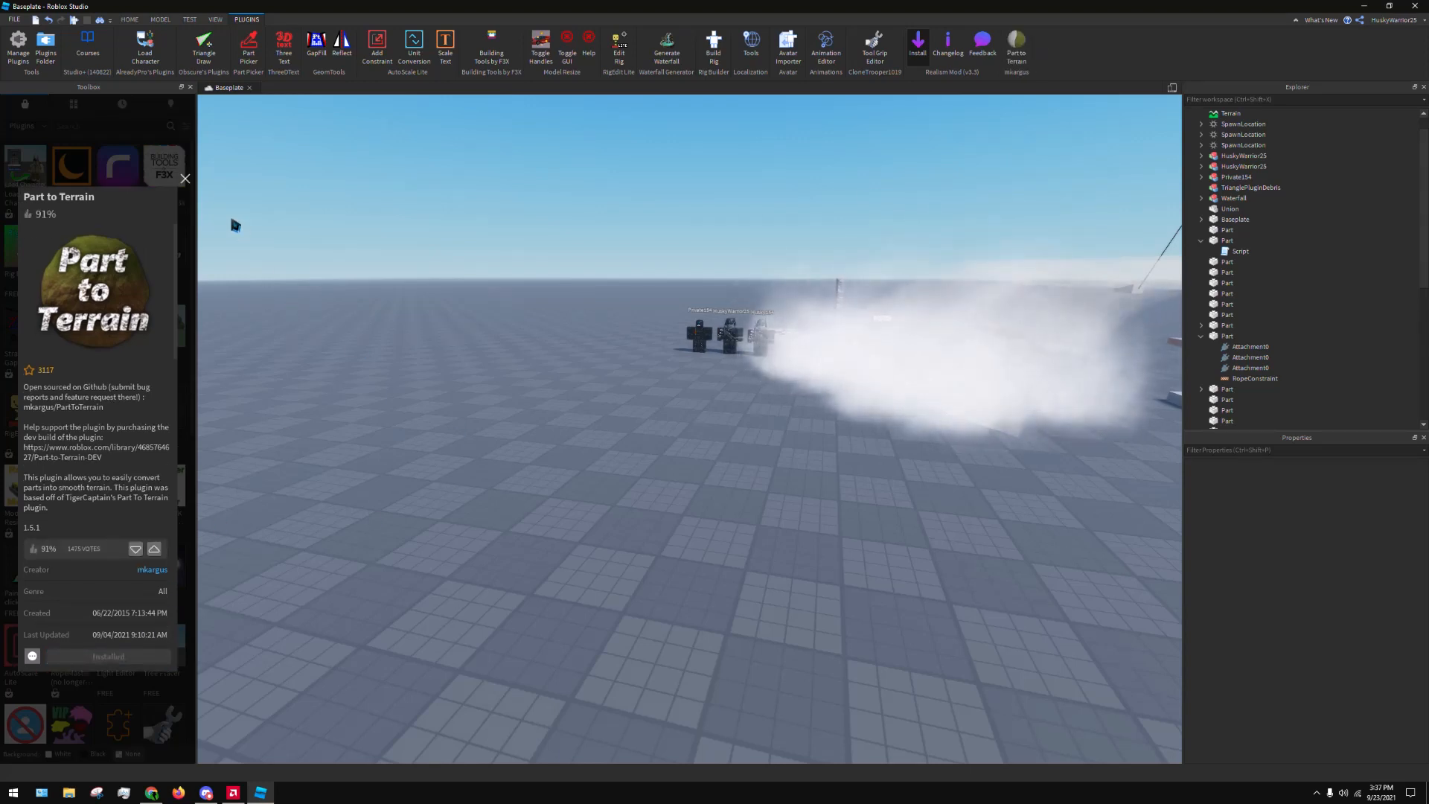
left_click(187, 181)
Select the wood planks part on the baseplate and open the Part to Terrain tool
right_click_drag(596, 395, 746, 383)
key("w")
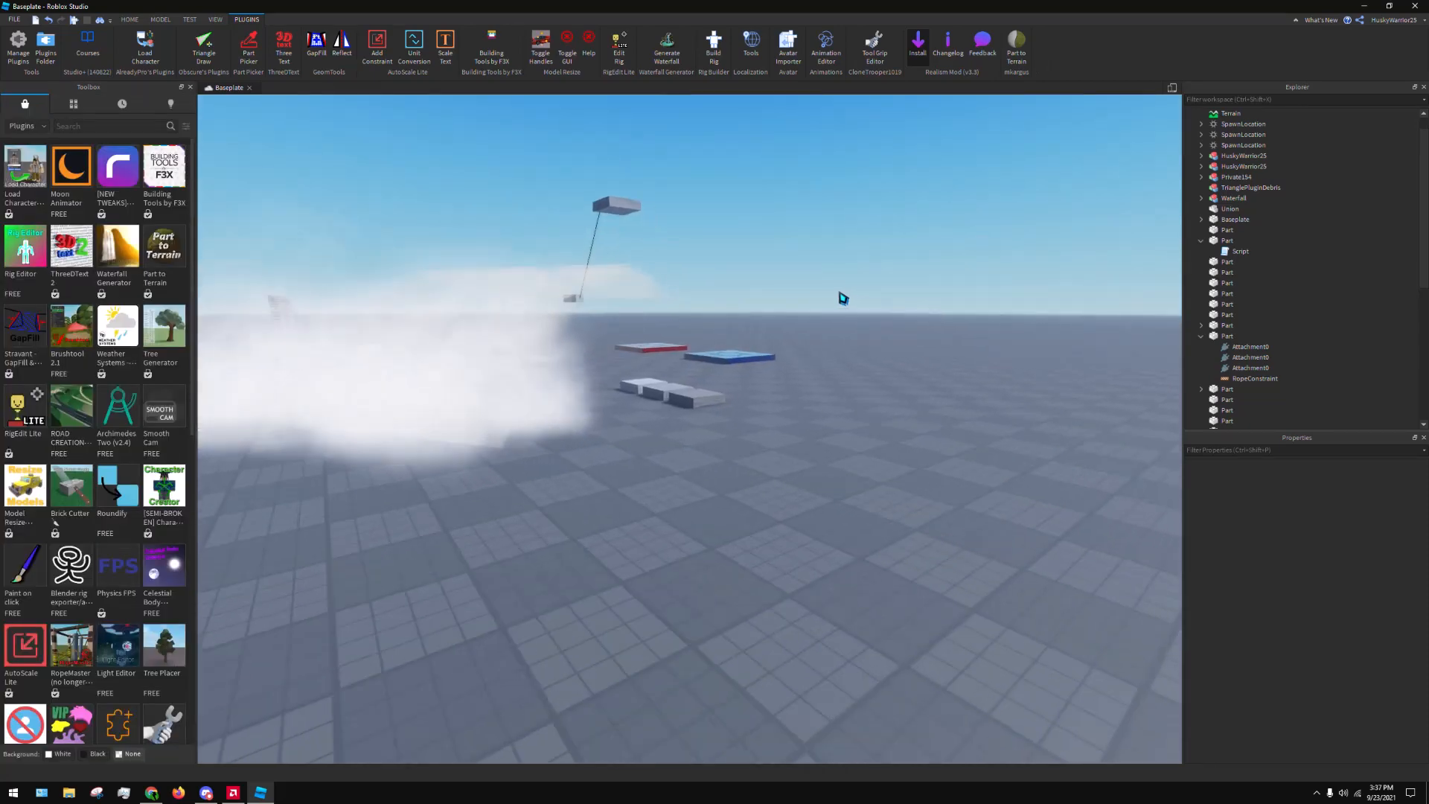
right_click_drag(841, 296, 827, 278)
key("w")
left_click(559, 488)
right_click_drag(560, 488, 833, 446)
key("s")
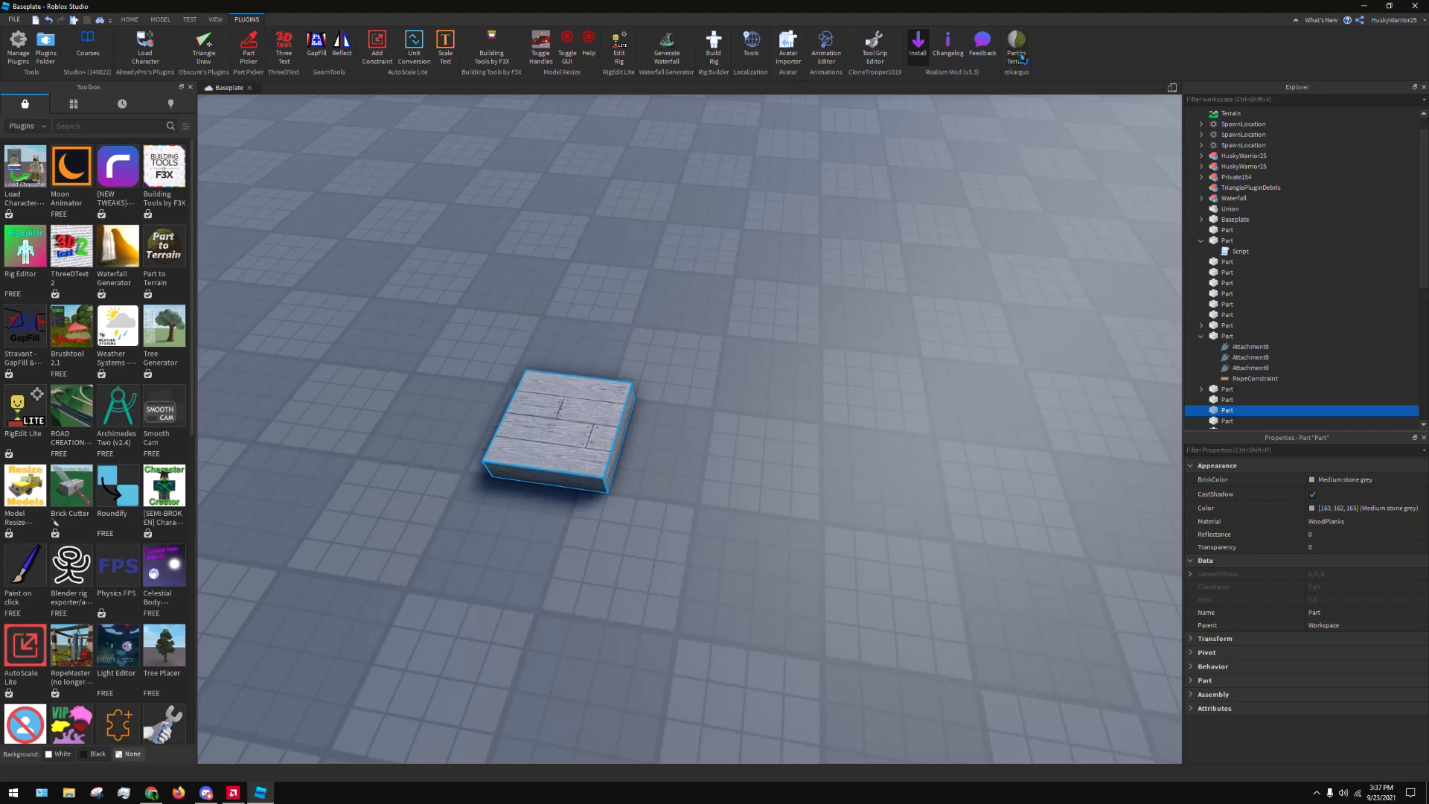
left_click(1021, 58)
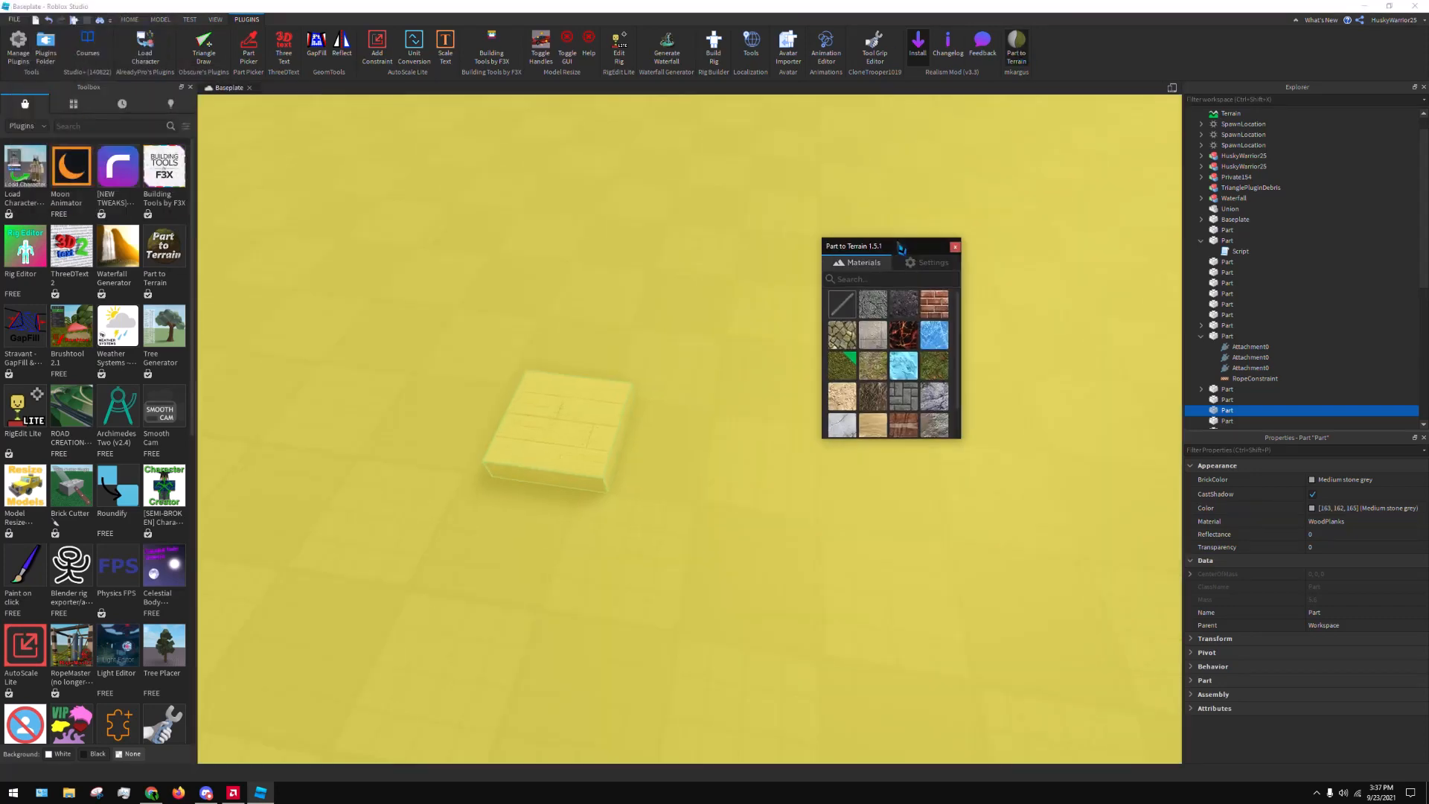
Dock the Part to Terrain window above the Toolbox and convert the wood planks part and the baseplate to grass terrain
left_click_drag(899, 245, 92, 217)
left_click(542, 268)
right_click_drag(530, 246, 597, 265)
scroll(593, 268, "down", 5)
scroll(744, 279, "up", 1)
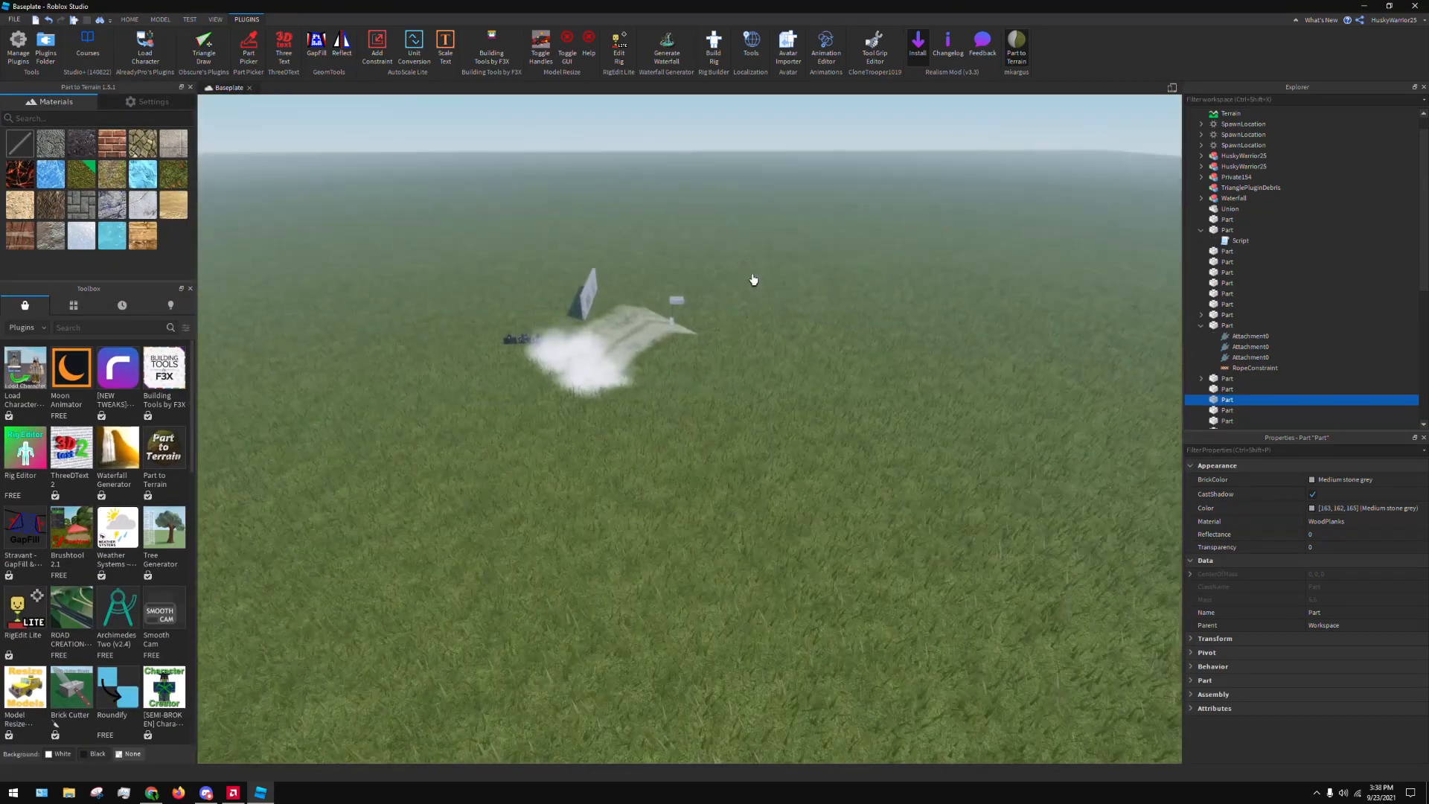
right_click_drag(785, 281, 786, 277)
Undo the baseplate's terrain conversion and inspect the grass patch converted from the wood planks part
key("ctrl+z")
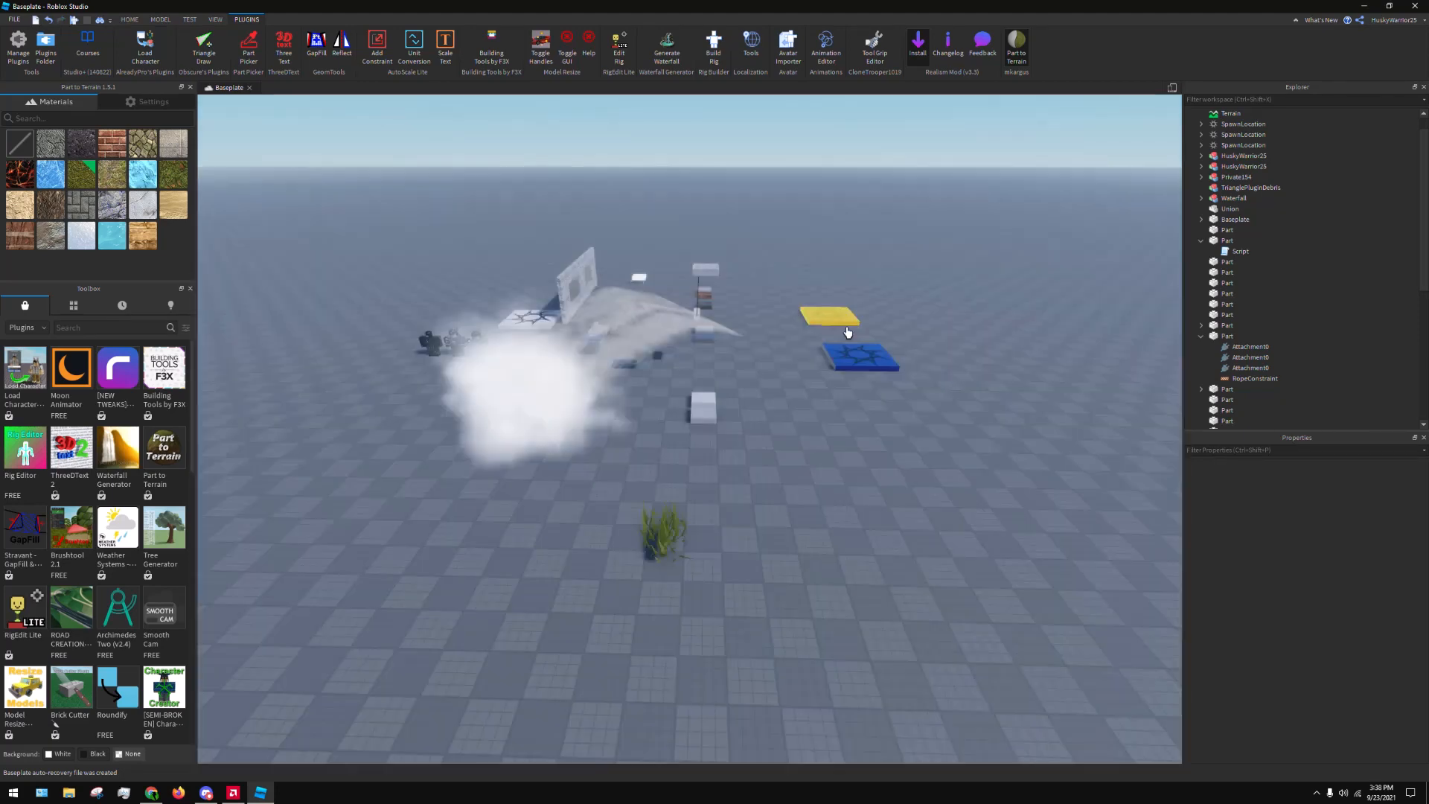
scroll(799, 436, "up", 5)
scroll(868, 501, "up", 3)
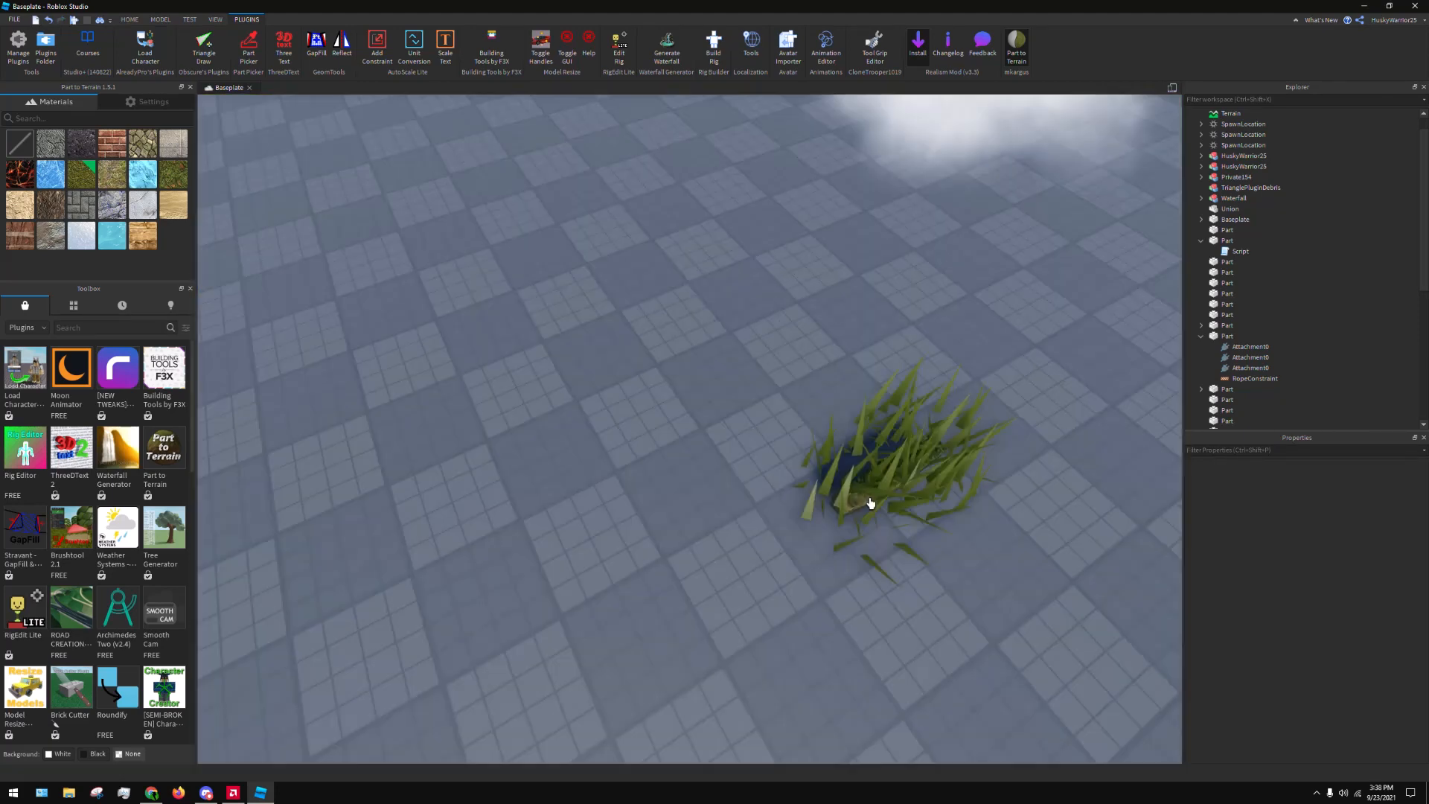
right_click_drag(868, 501, 774, 303)
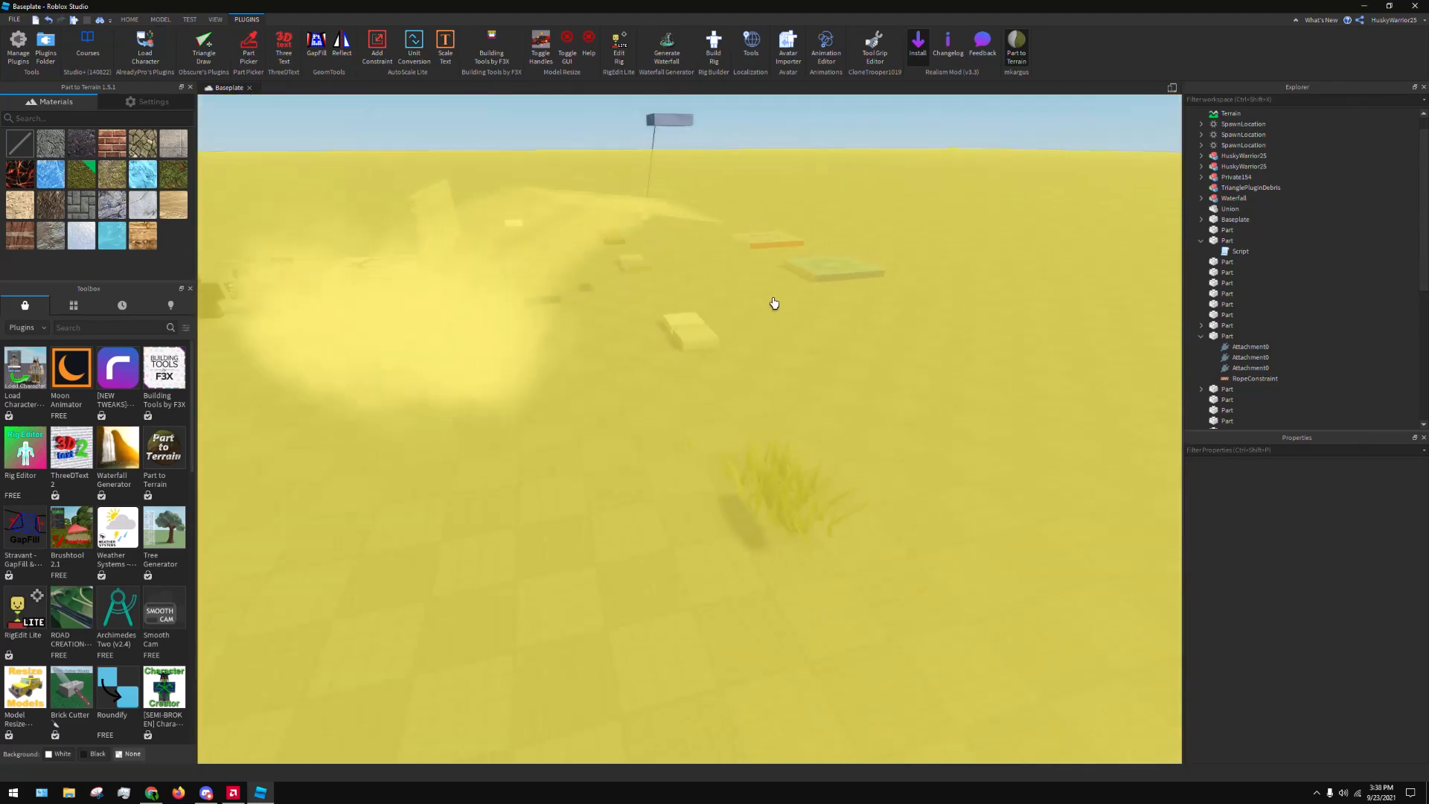
scroll(877, 434, "down", 4)
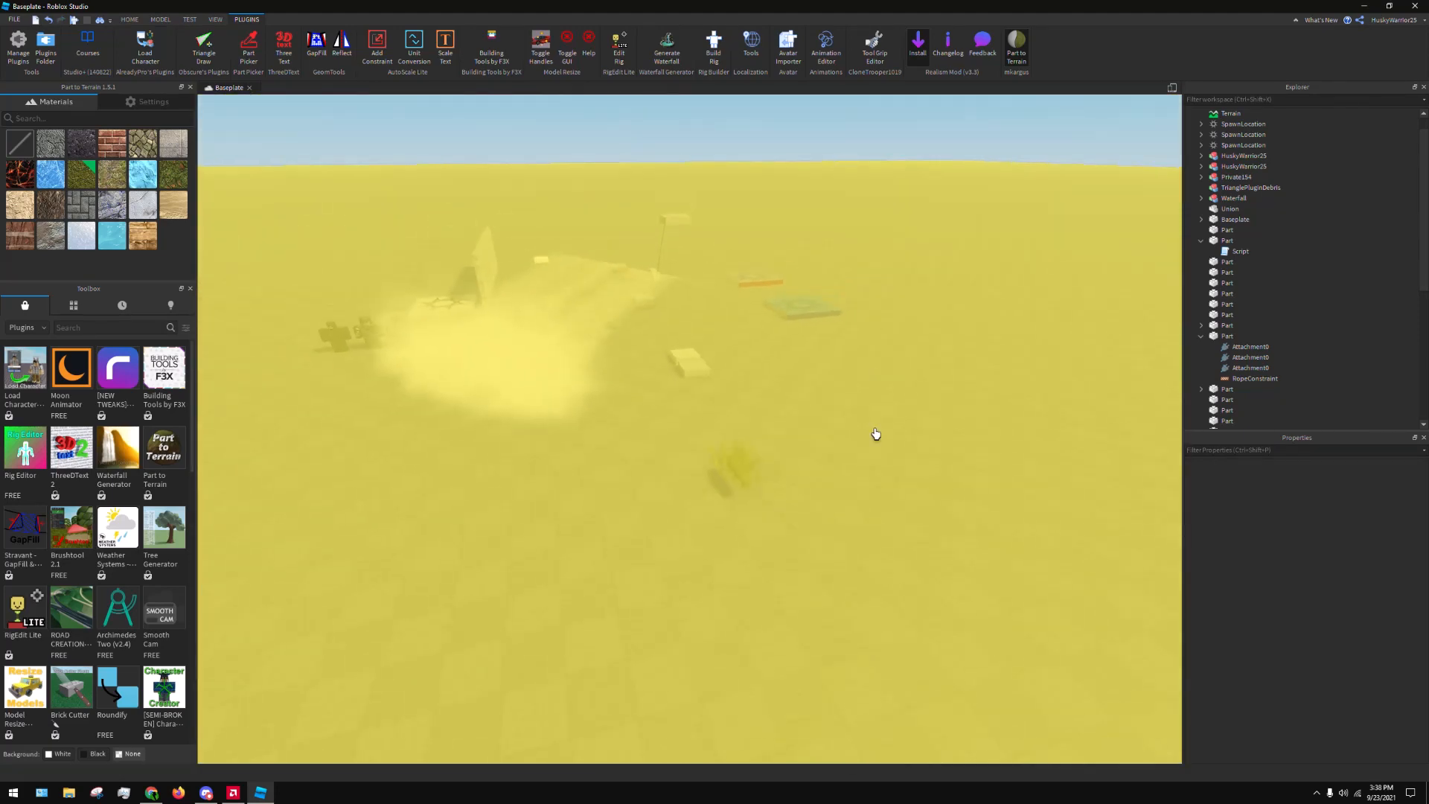
Convert the whole baseplate to grass terrain again and look over the result
left_click(879, 432)
scroll(885, 402, "up", 3)
right_click_drag(856, 396, 932, 365)
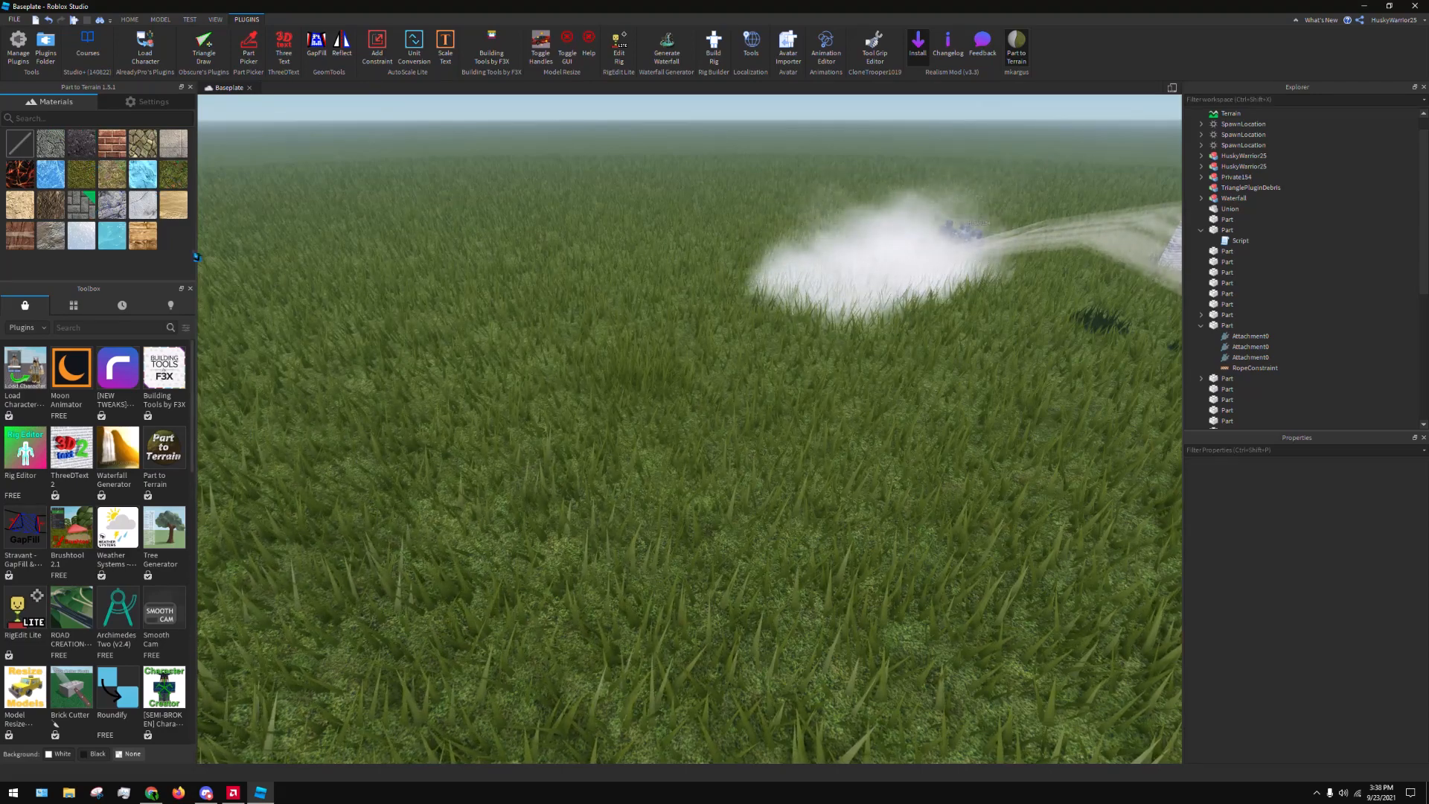
Pick another terrain material, undo the grass conversions of the baseplate and wood planks part, and close Part to Terrain
left_click(111, 235)
scroll(454, 304, "down", 5)
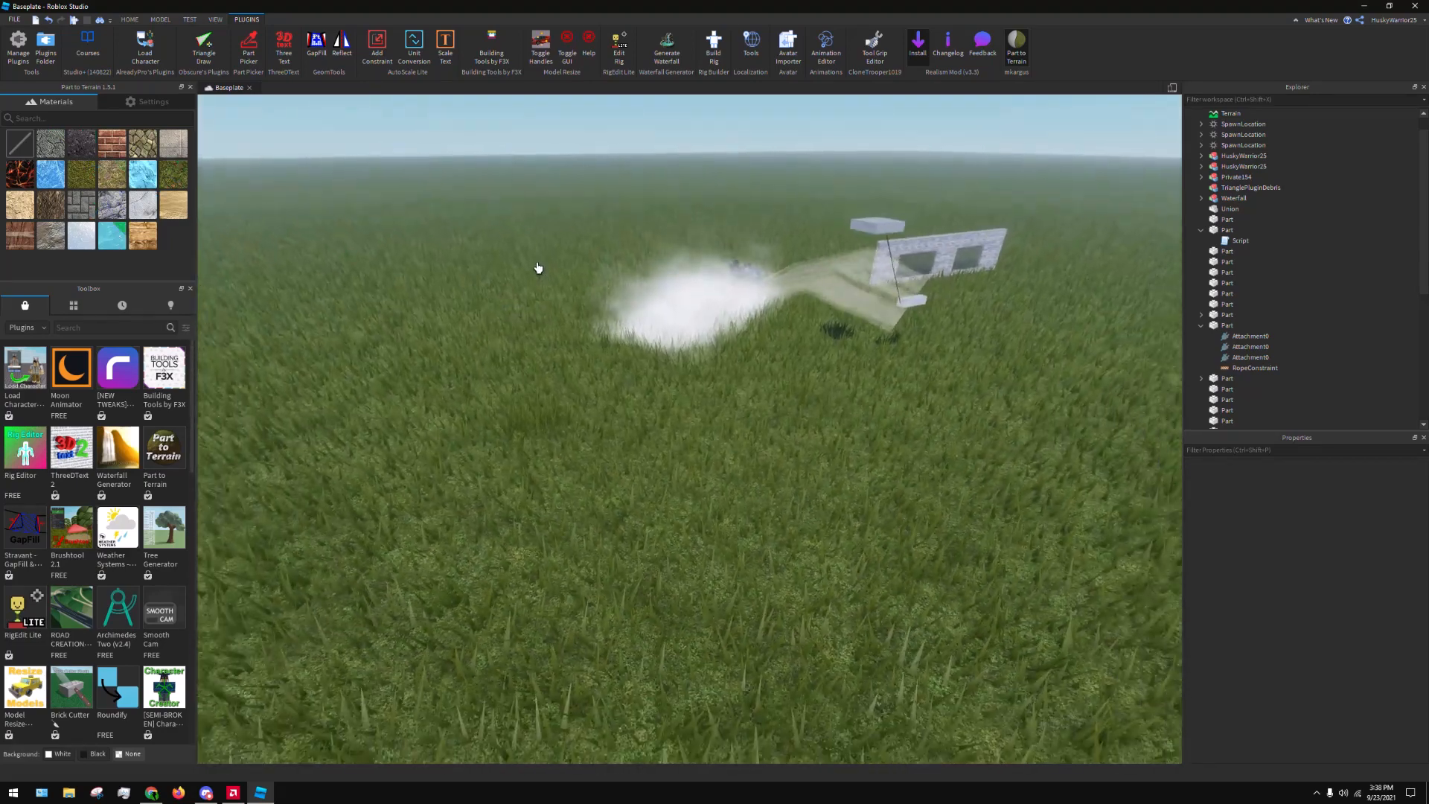
key("ctrl+z")
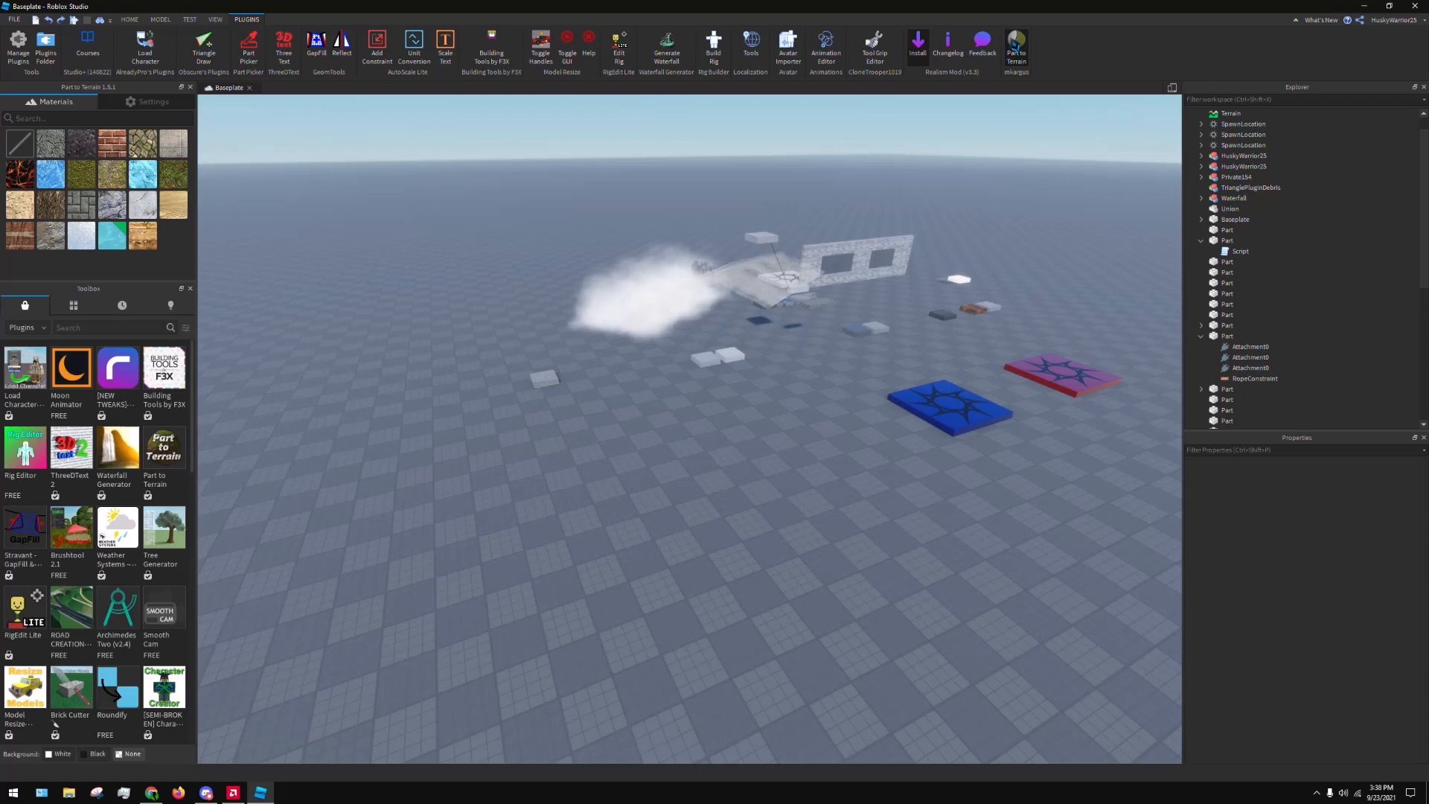
left_click(1017, 47)
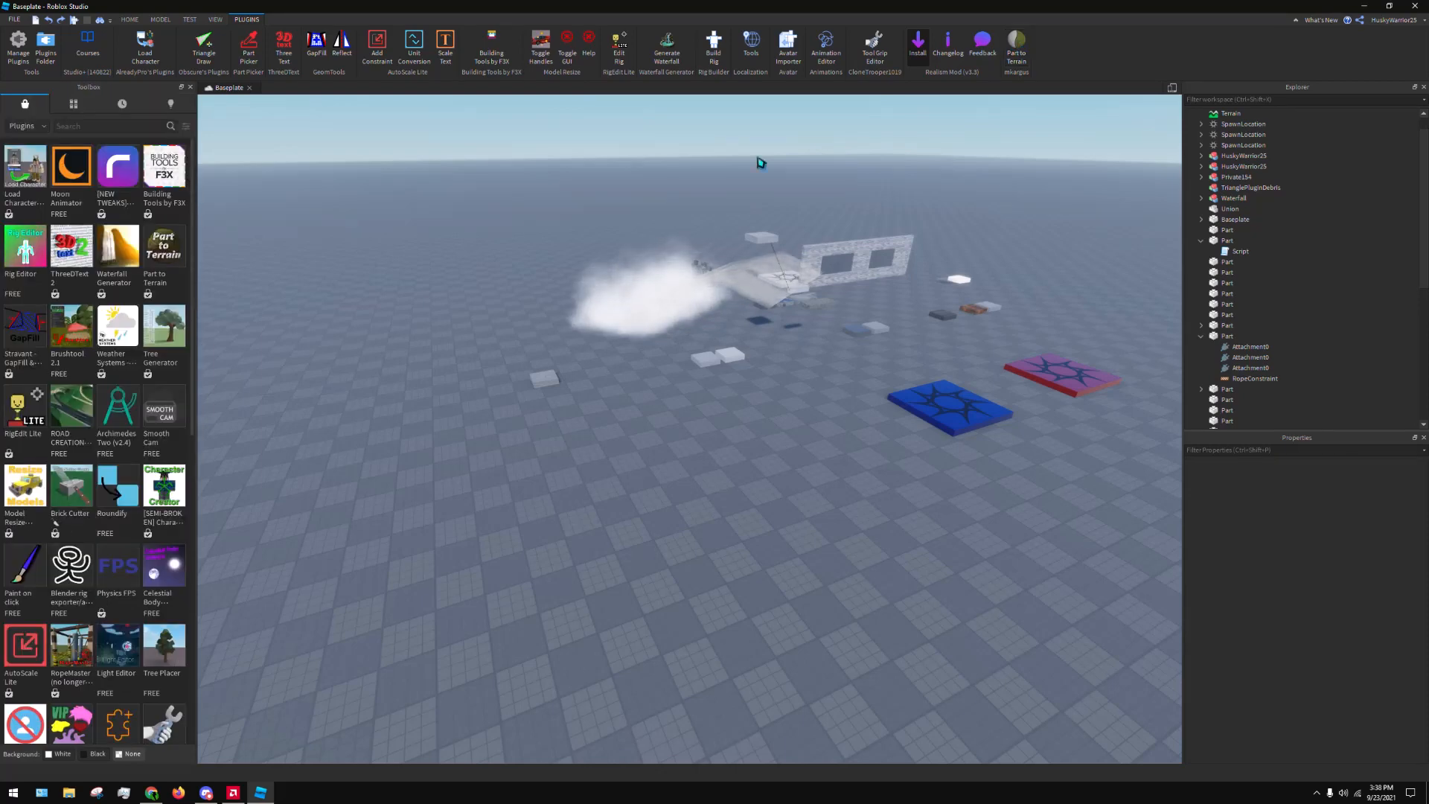
right_click_drag(679, 402, 669, 405)
scroll(667, 402, "up", 6)
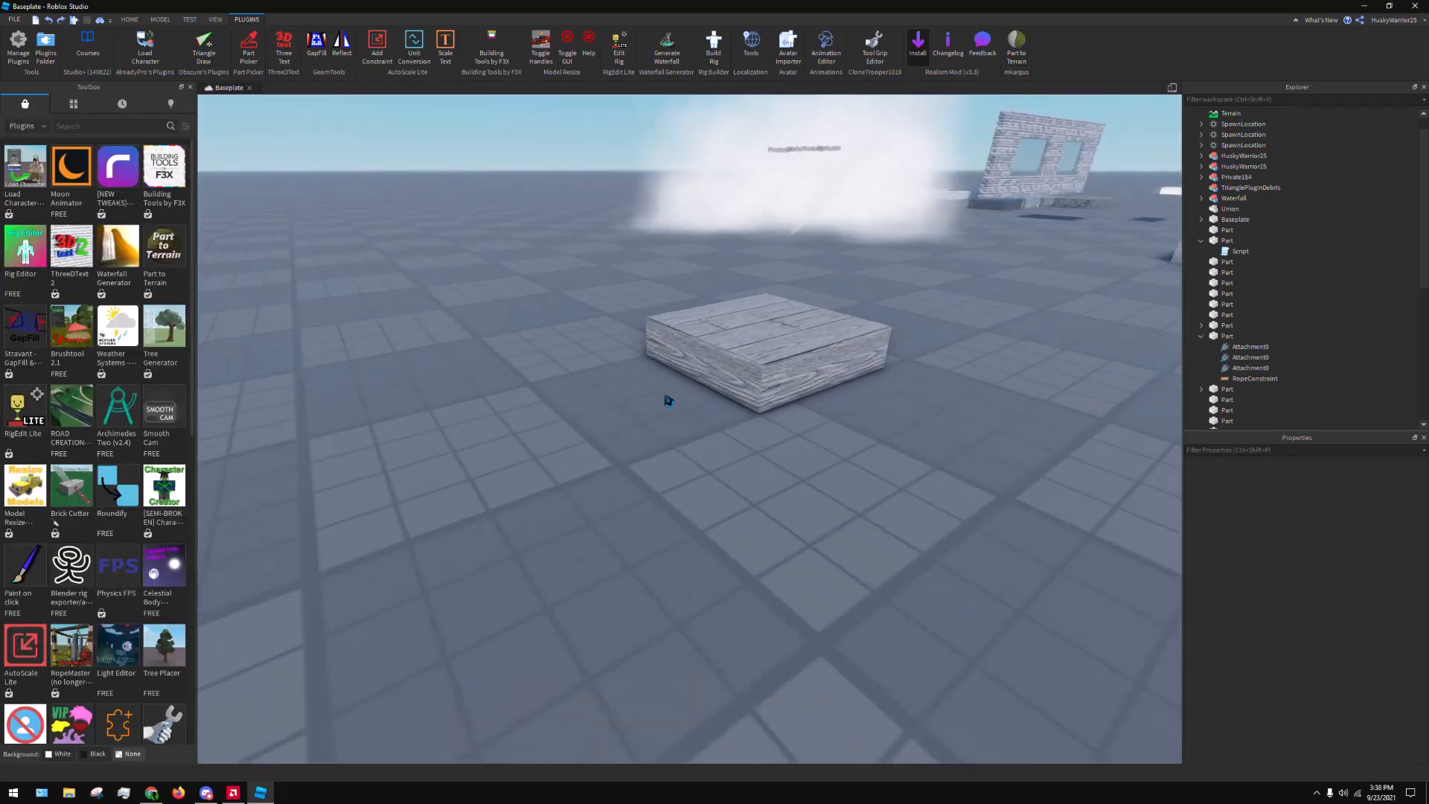
left_click_drag(725, 393, 1044, 432)
scroll(903, 390, "down", 5)
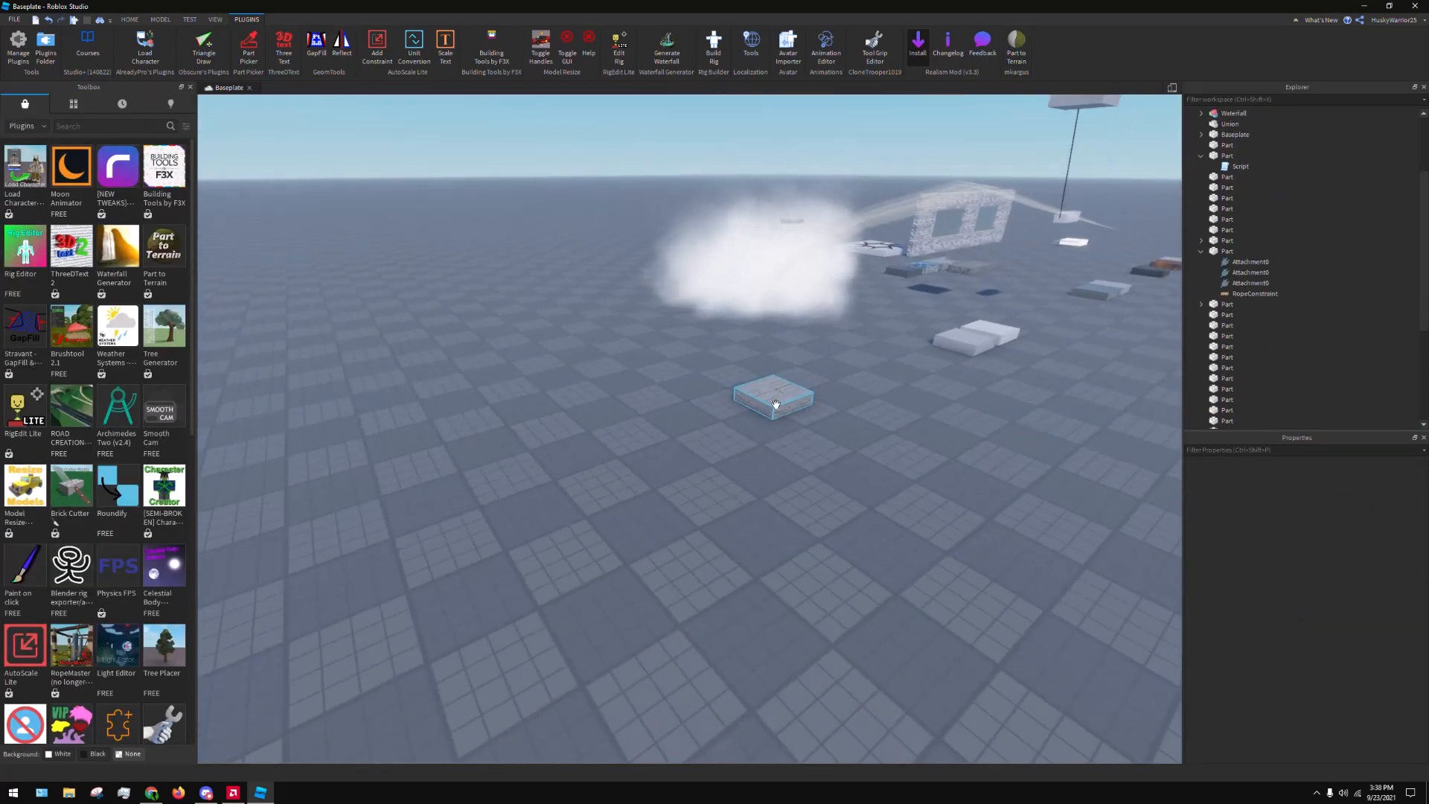
left_click_drag(776, 404, 1041, 404)
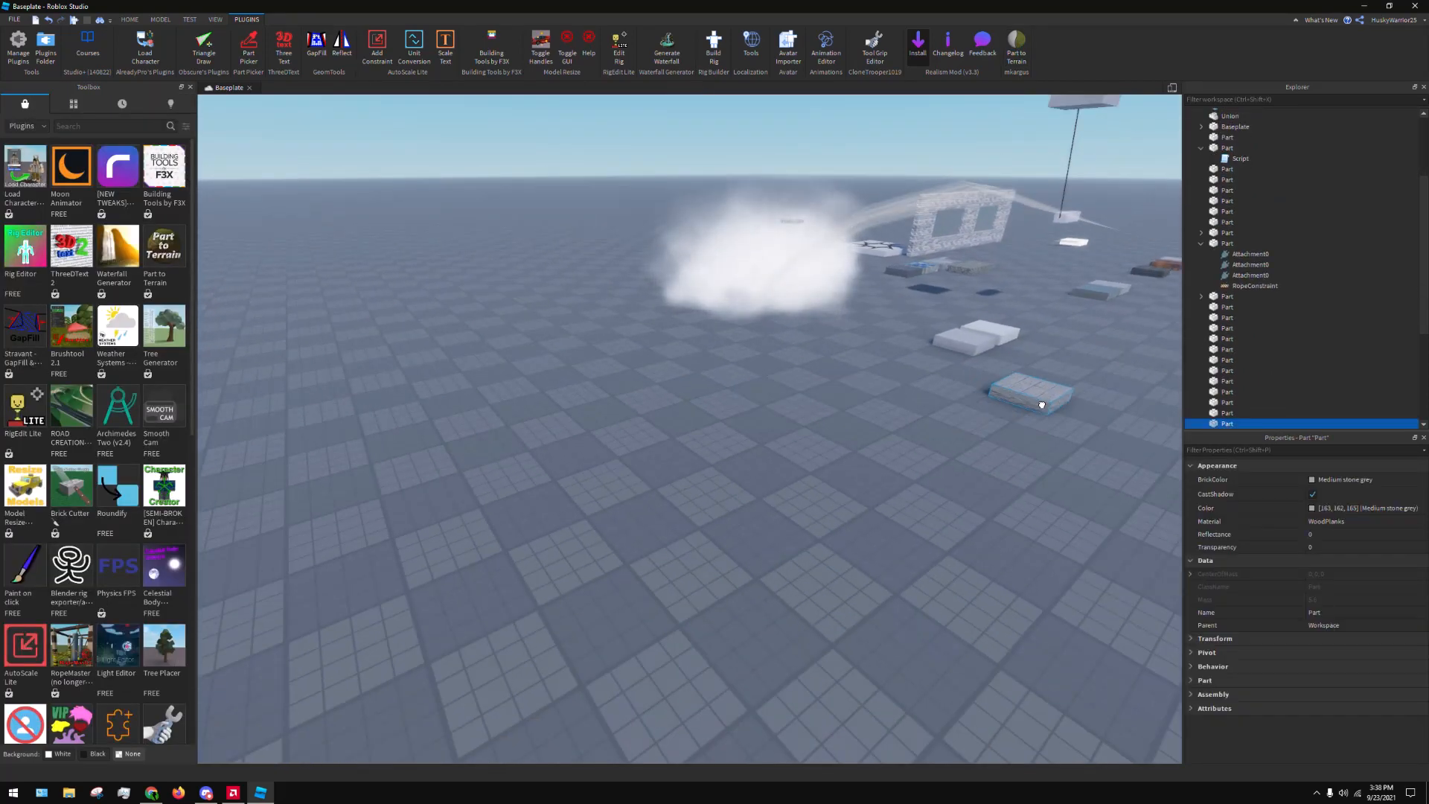
key("d")
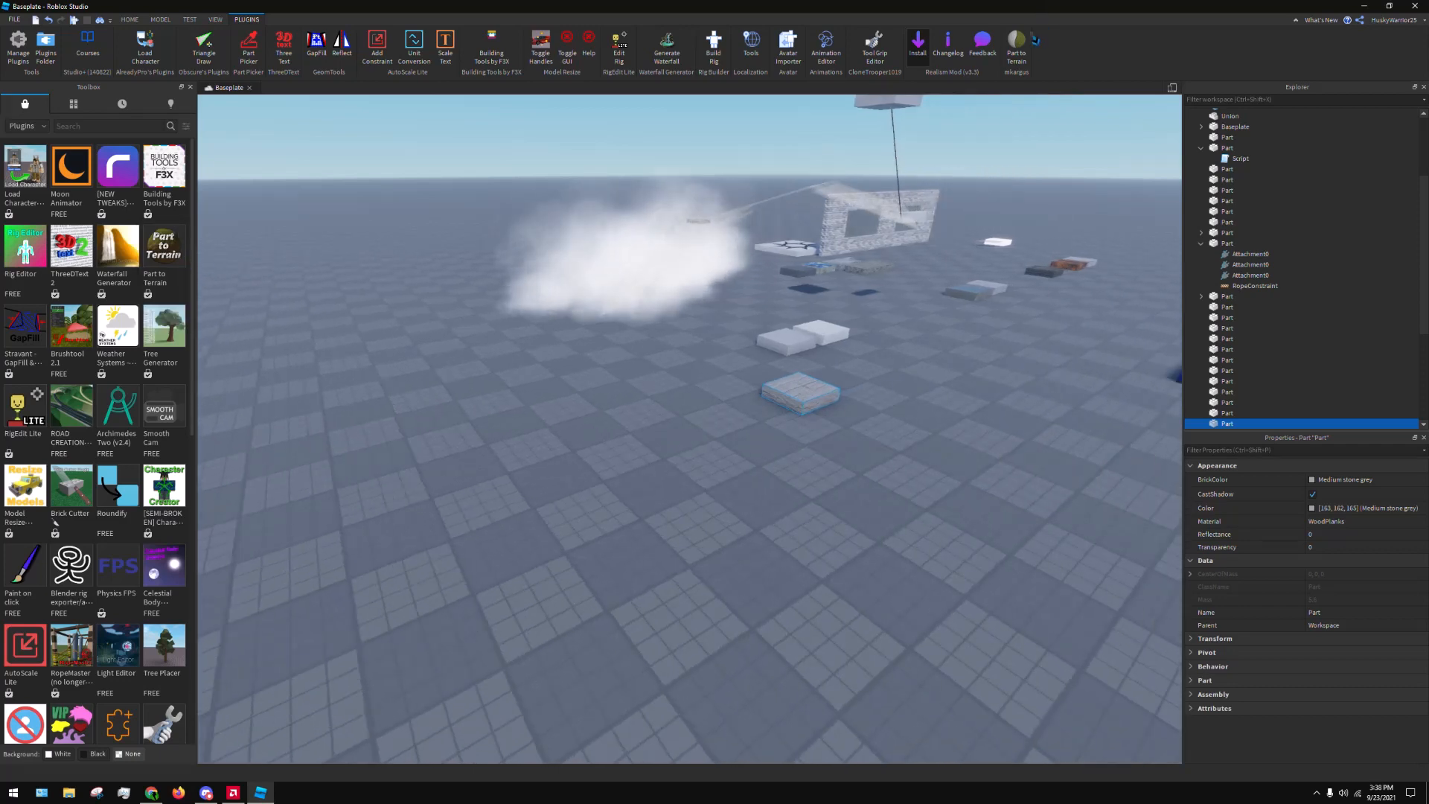
left_click(1016, 44)
right_click(1017, 47)
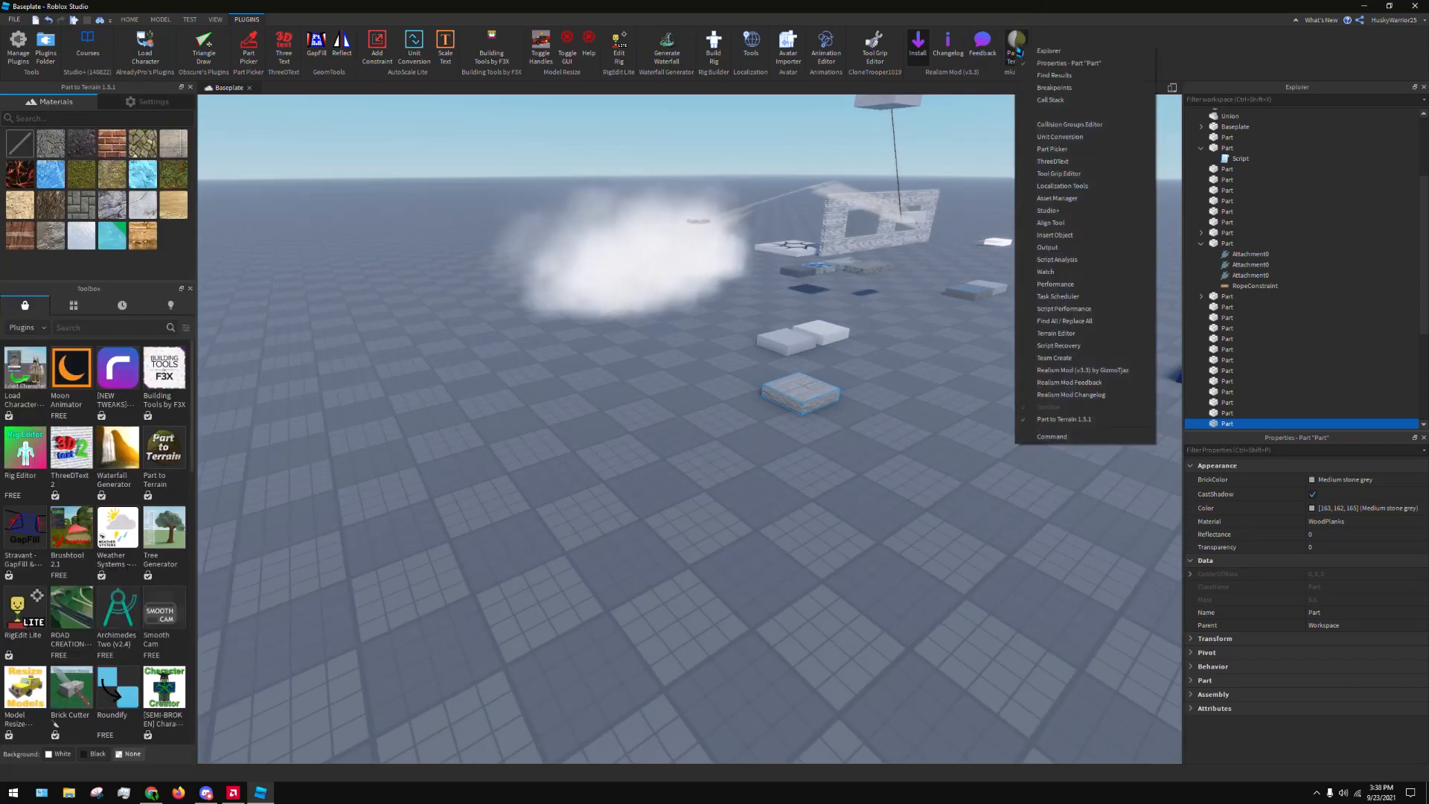
left_click(1063, 419)
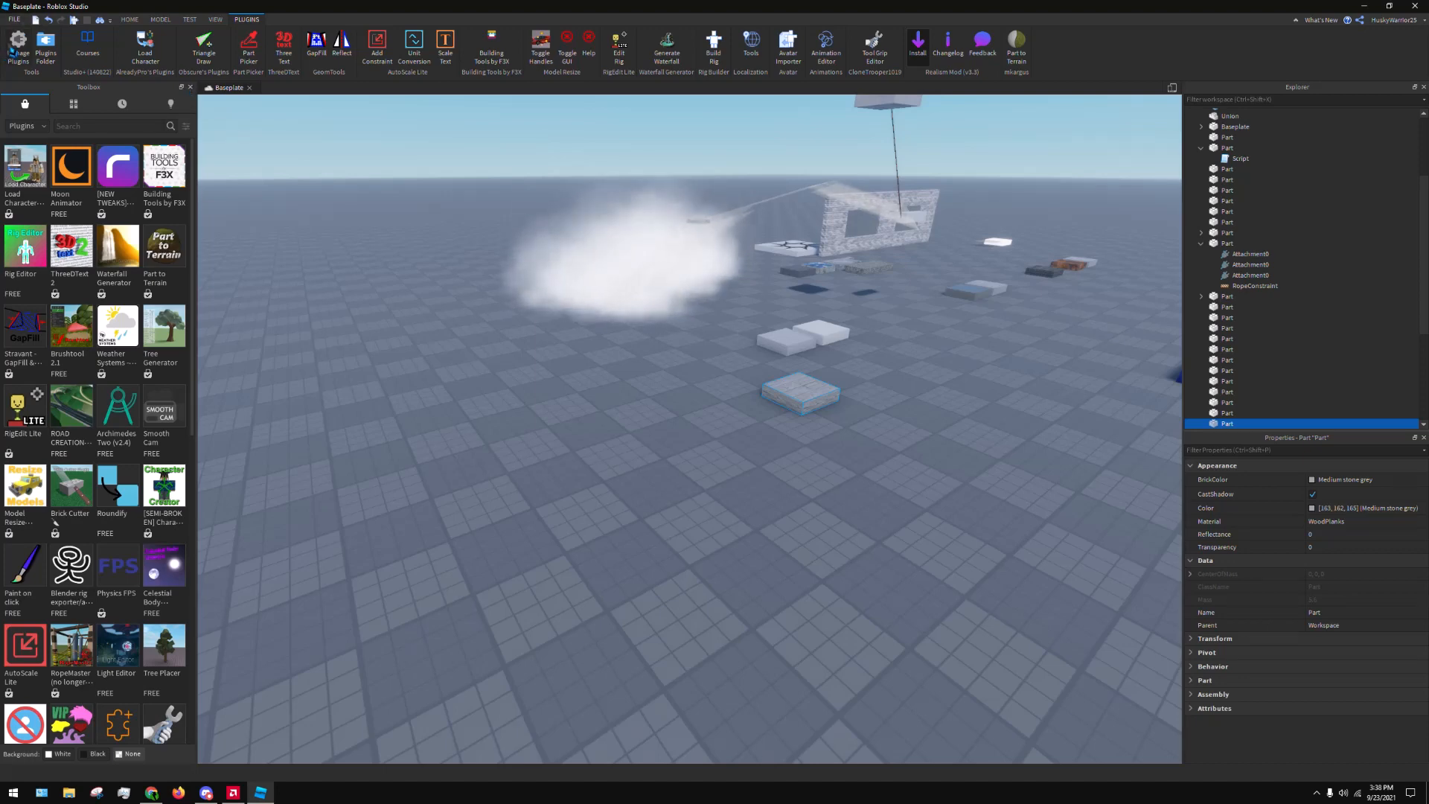
Uninstall the Part to Terrain plugin through Plugin Management and close the plugin manager
left_click(17, 45)
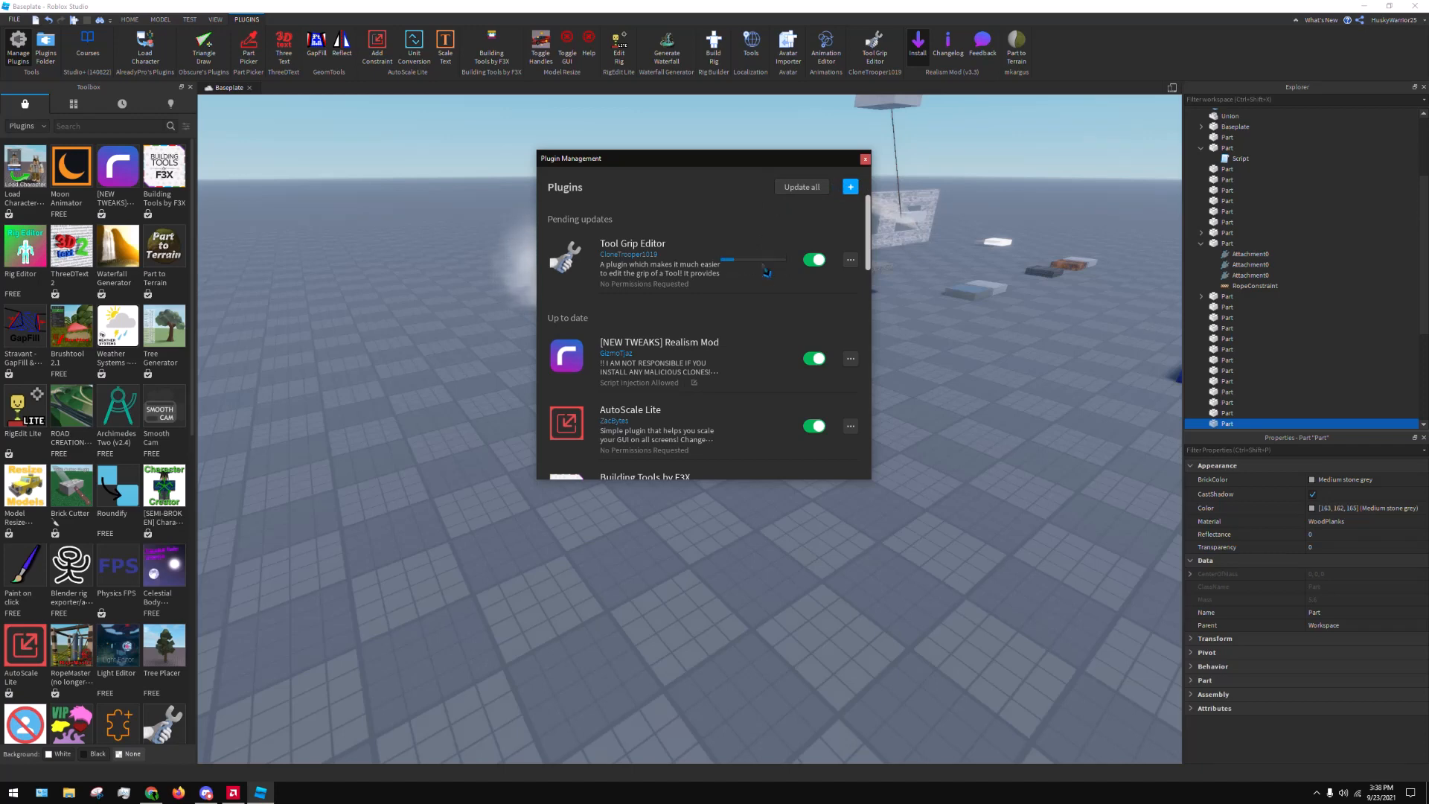
scroll(819, 258, "down", 3)
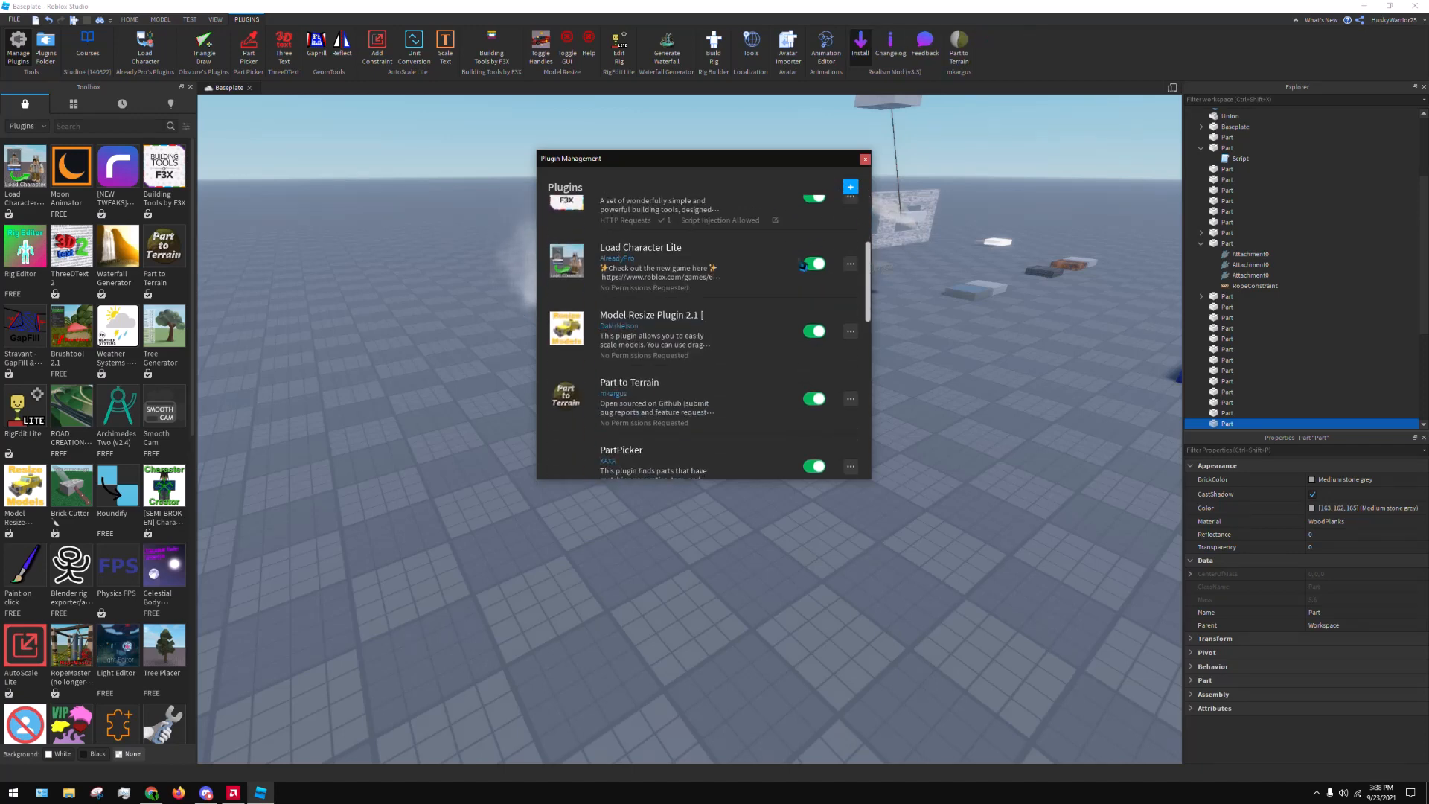
left_click(850, 400)
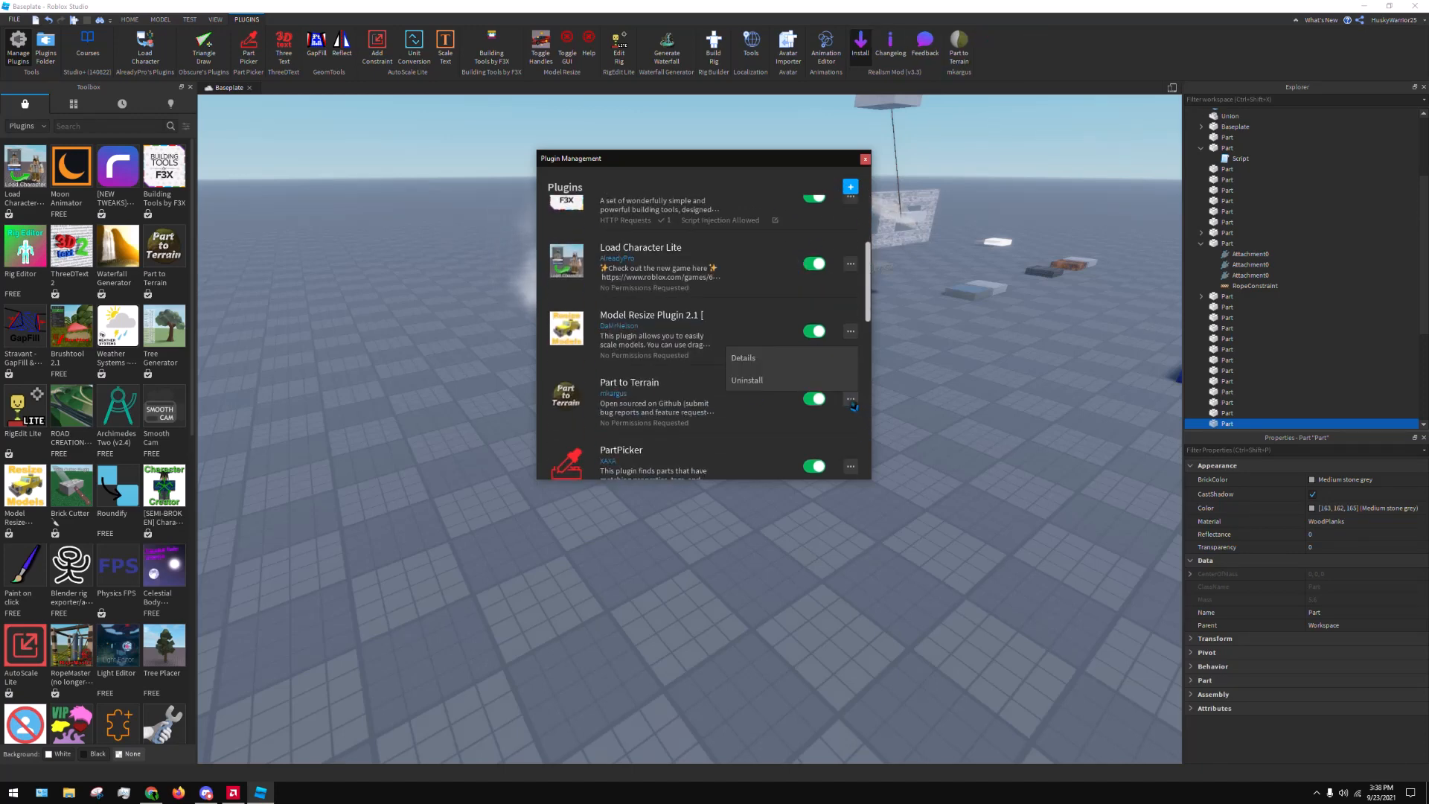
left_click(789, 388)
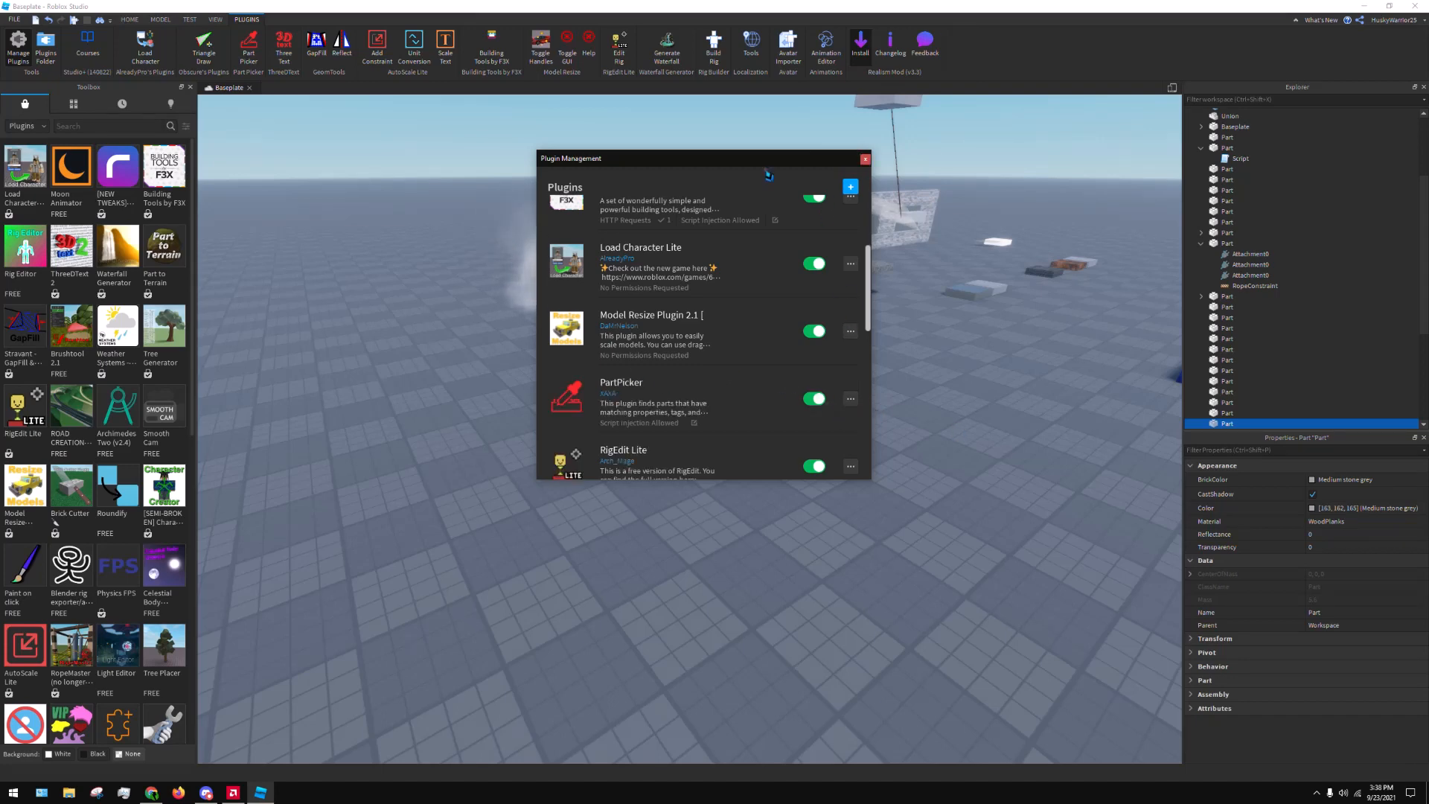
left_click(866, 160)
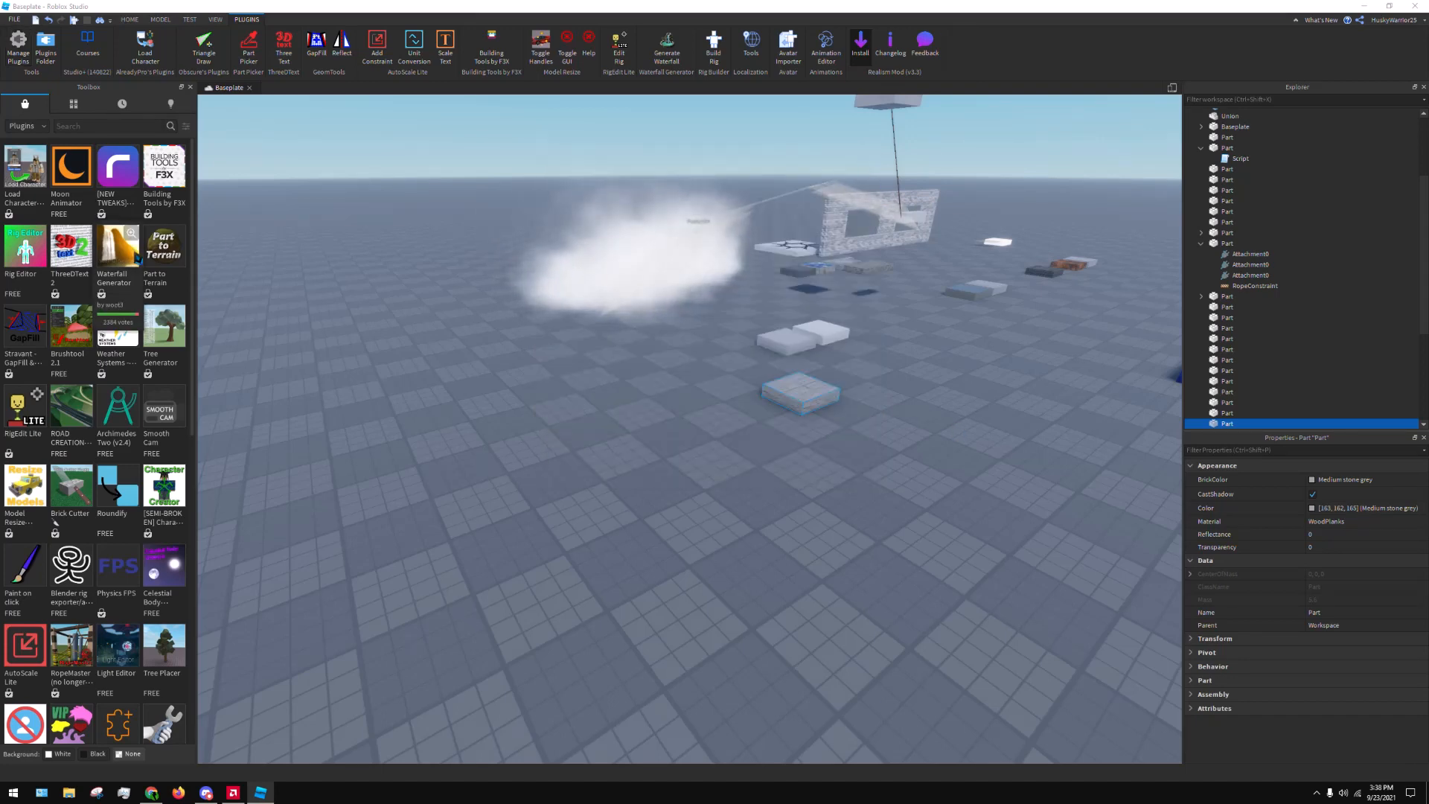
Look at the ThreeDText 2 plugin details, launch the plugin and place a 3D sample text on the baseplate
left_click(74, 250)
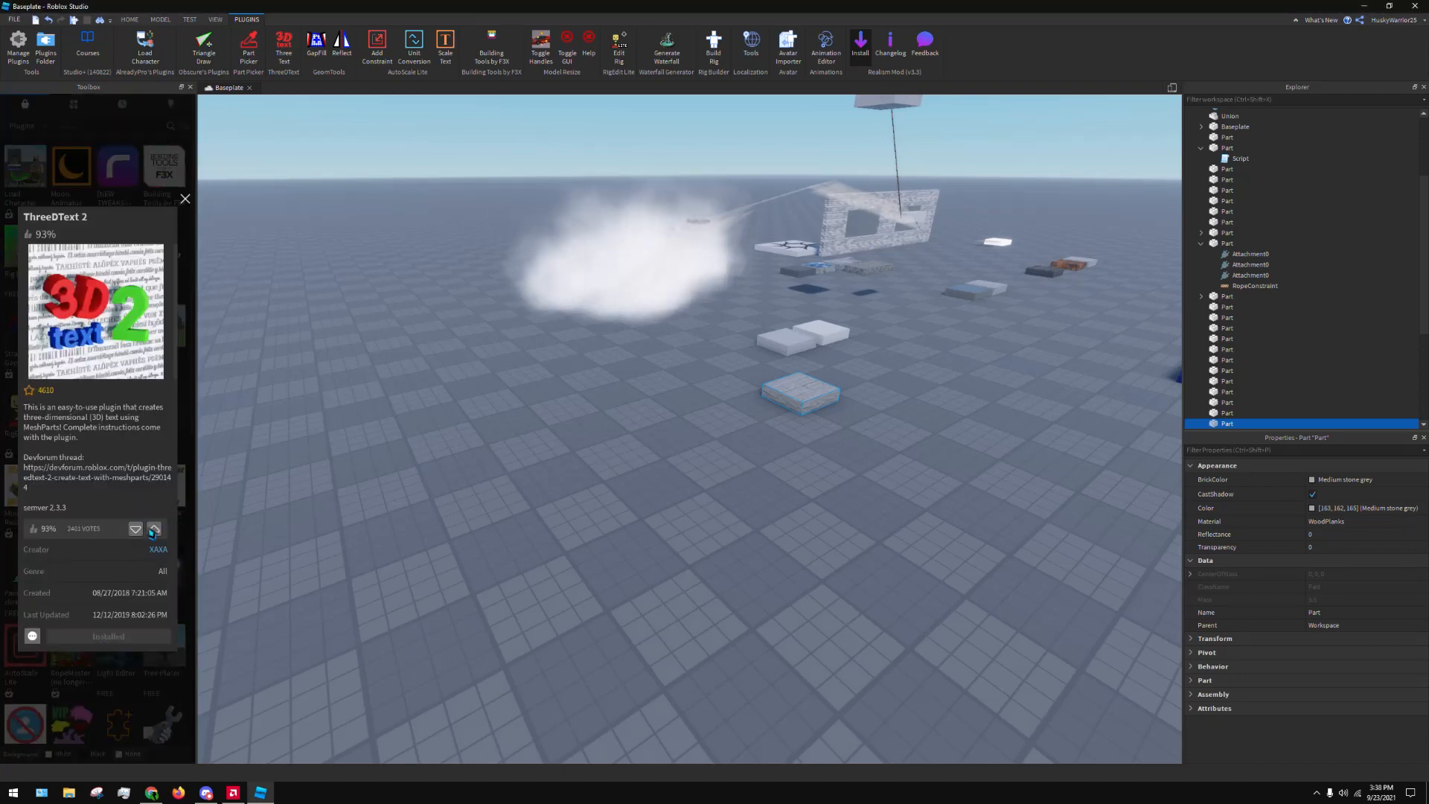
left_click(281, 50)
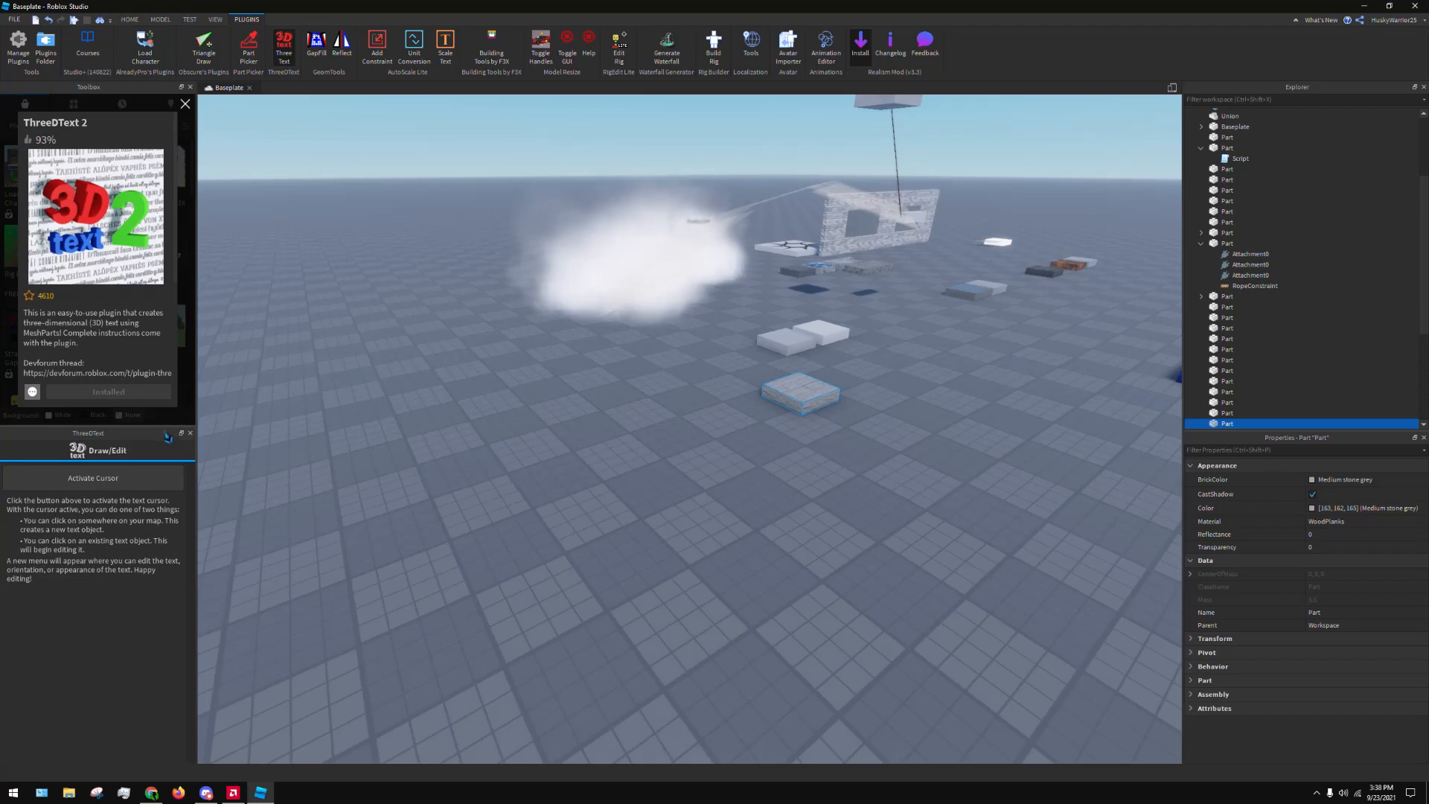
left_click(141, 480)
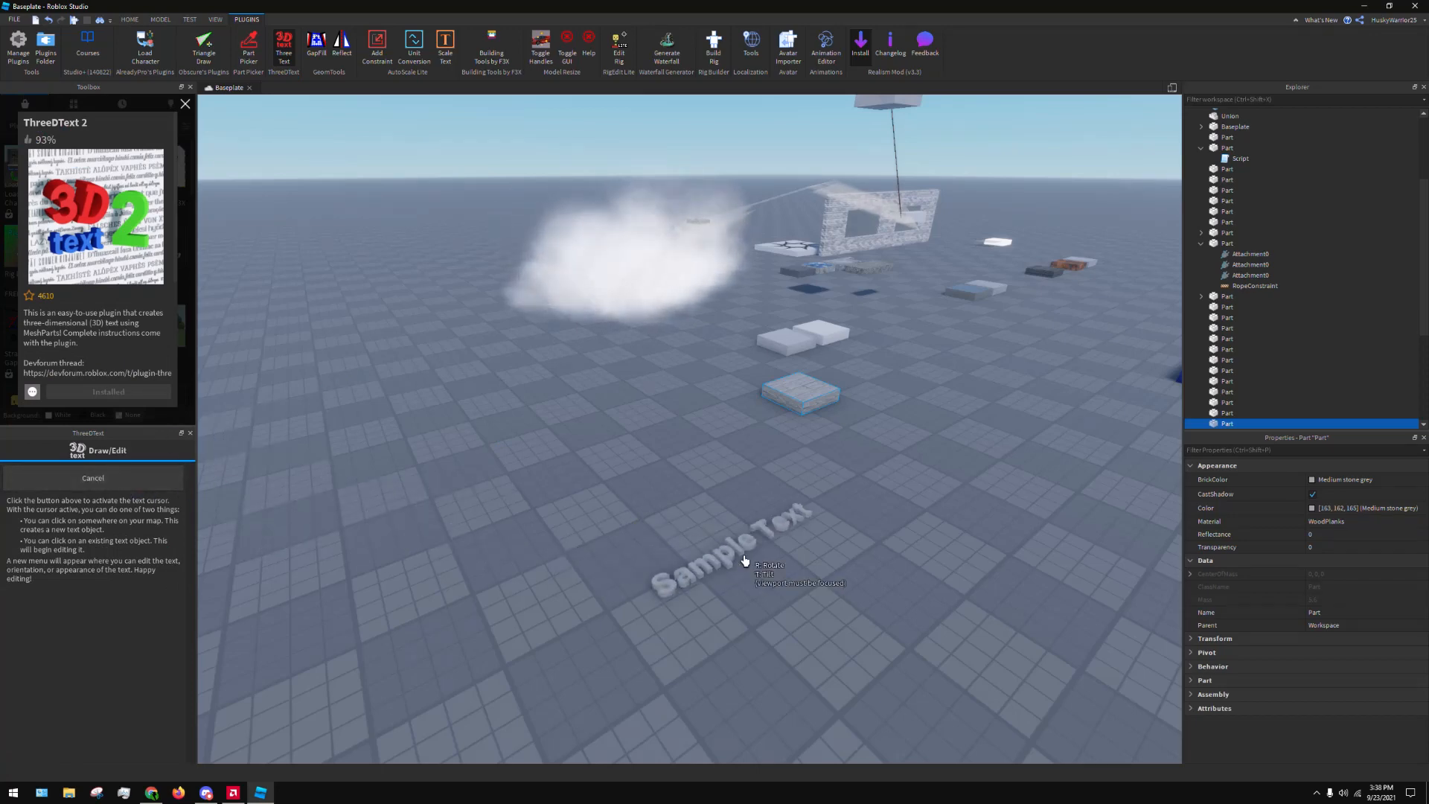
left_click(744, 564)
right_click_drag(817, 546, 816, 546)
scroll(772, 507, "up", 3)
right_click_drag(568, 262, 567, 262)
scroll(568, 262, "up", 4)
scroll(567, 262, "down", 3)
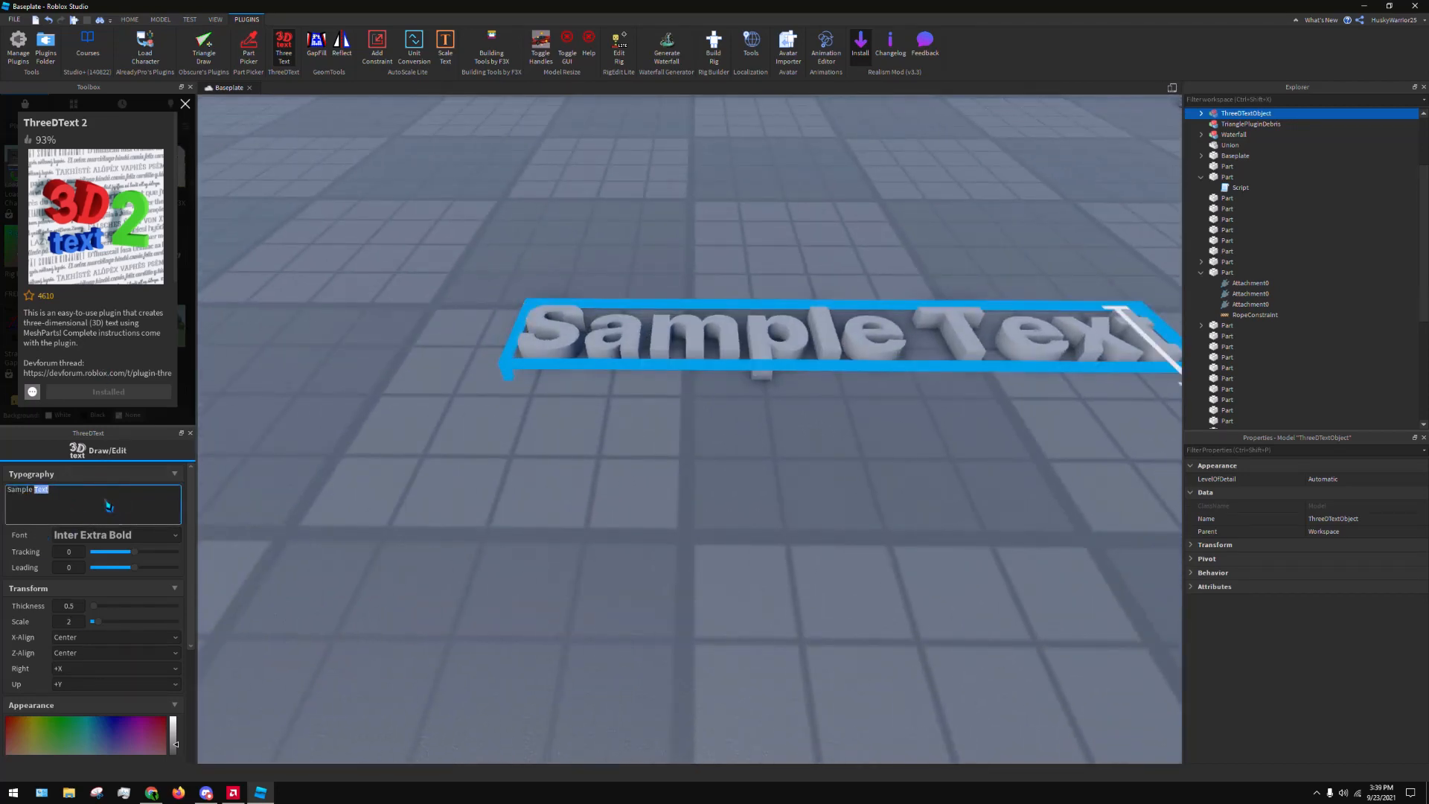
Change the 3D text's wording to "Husky154" and colour it teal
type("Husky12")
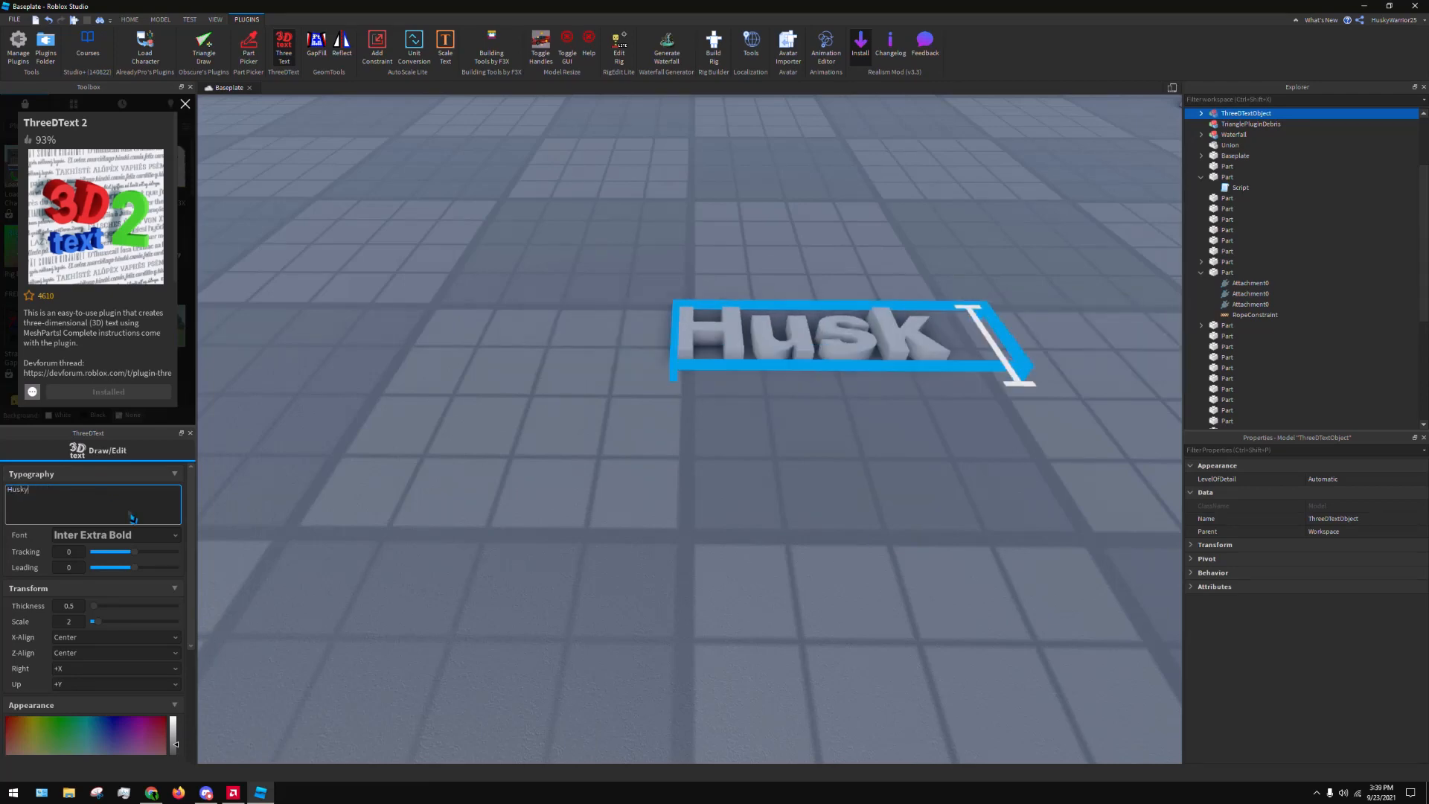
key("BackSpace")
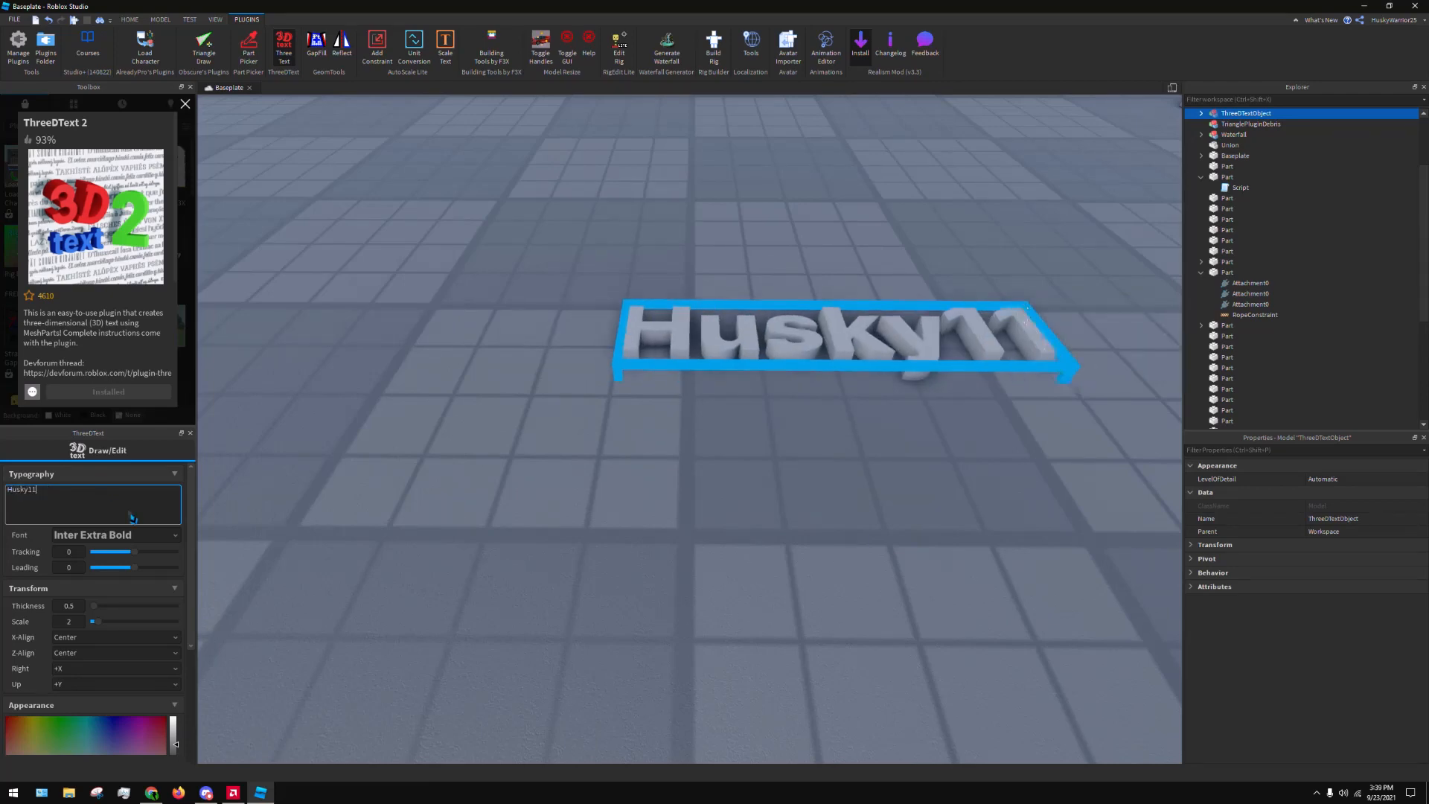
type("54")
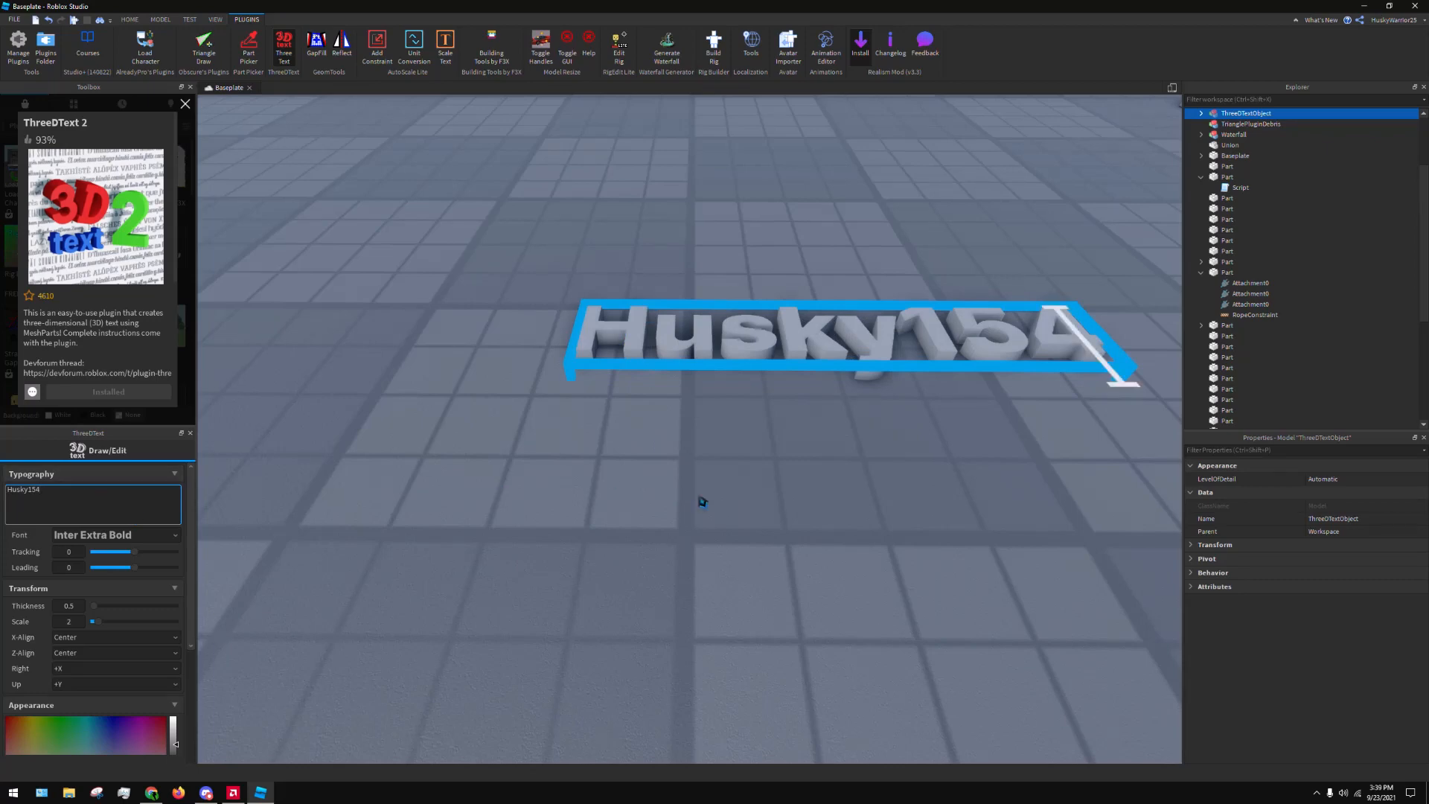
left_click_drag(123, 730, 60, 730)
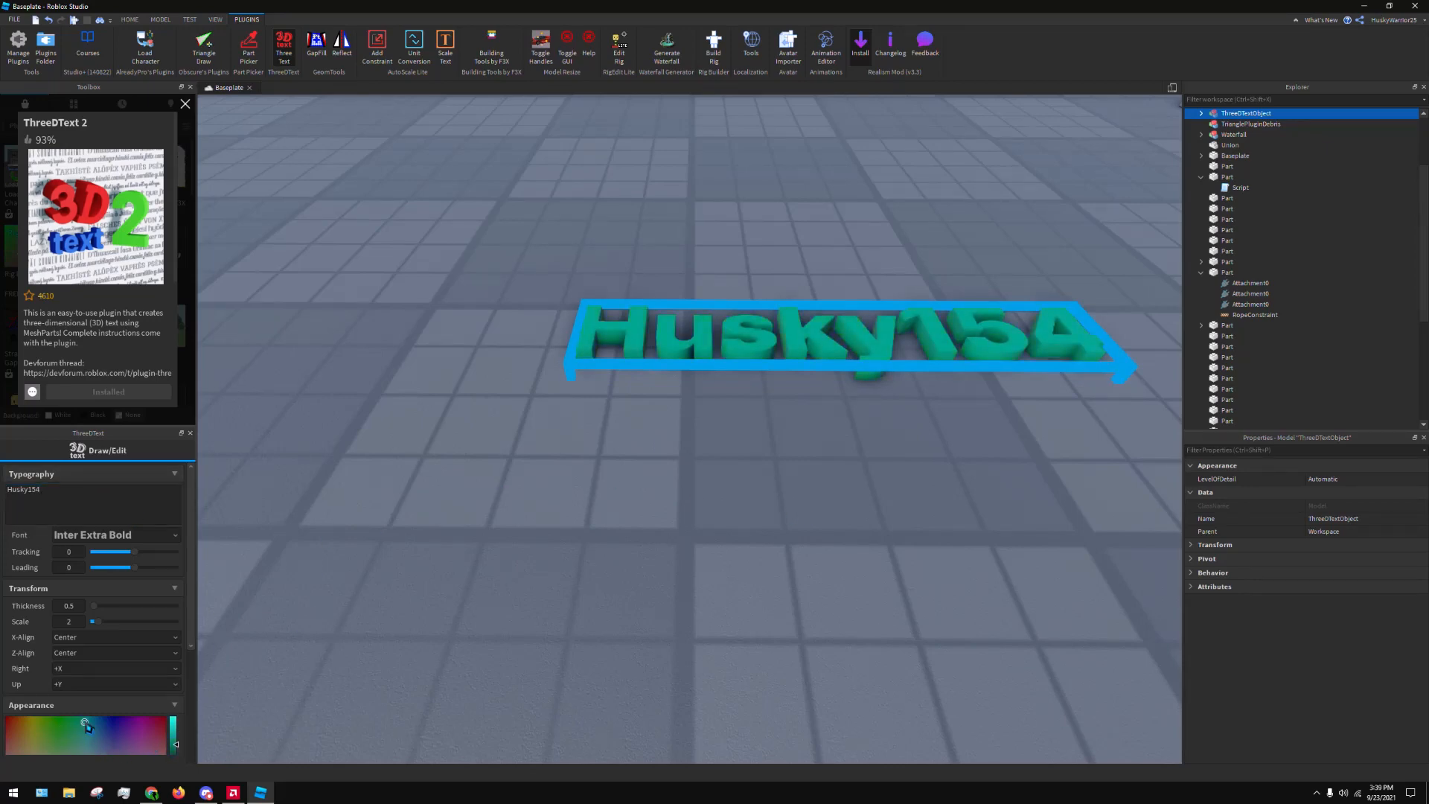
right_click_drag(581, 492, 558, 509)
scroll(581, 492, "down", 5)
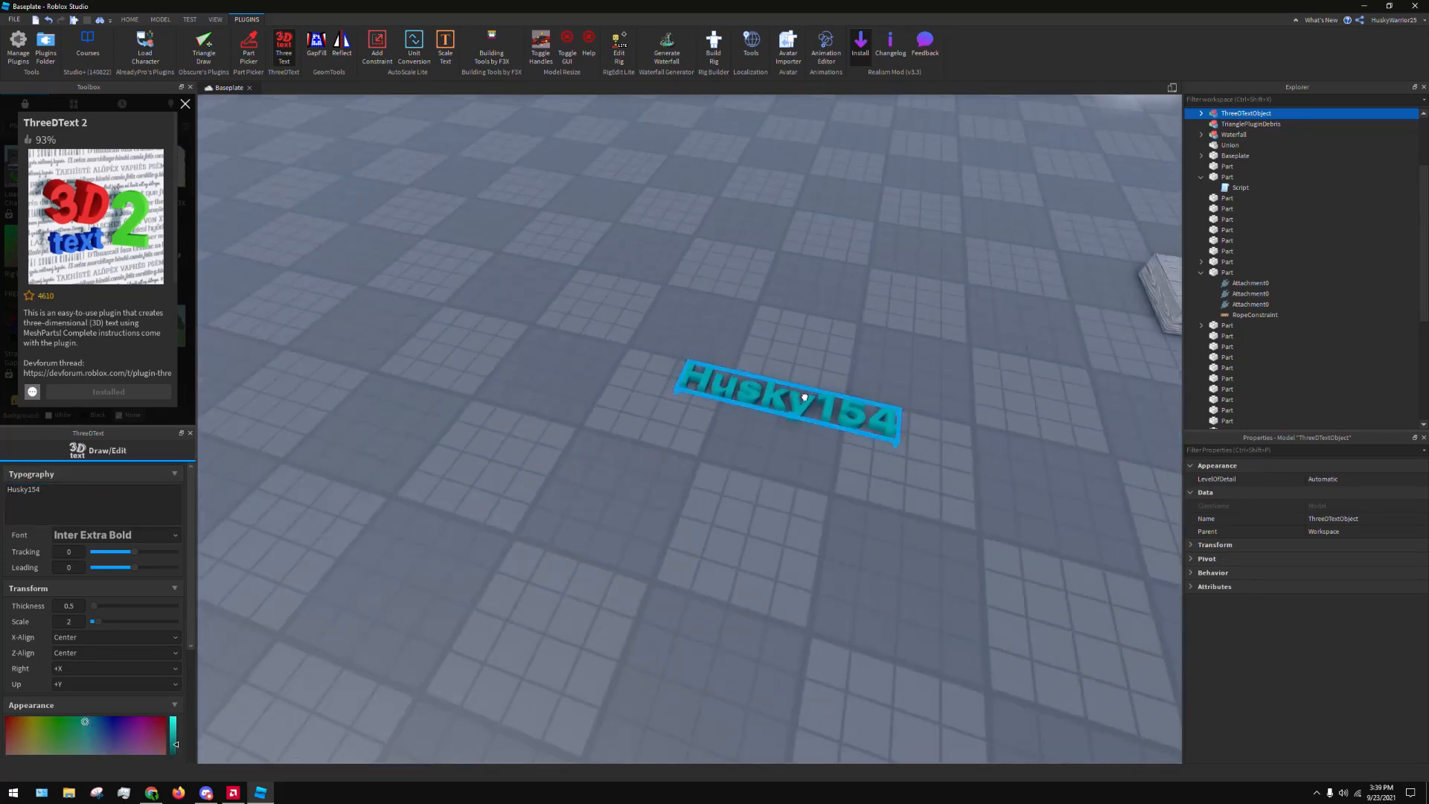
Deselect the teal 3D text, look it over and delete it from the baseplate
left_click_drag(804, 398, 852, 418)
left_click(883, 345)
right_click_drag(883, 345, 883, 355)
scroll(883, 357, "up", 5)
key("s")
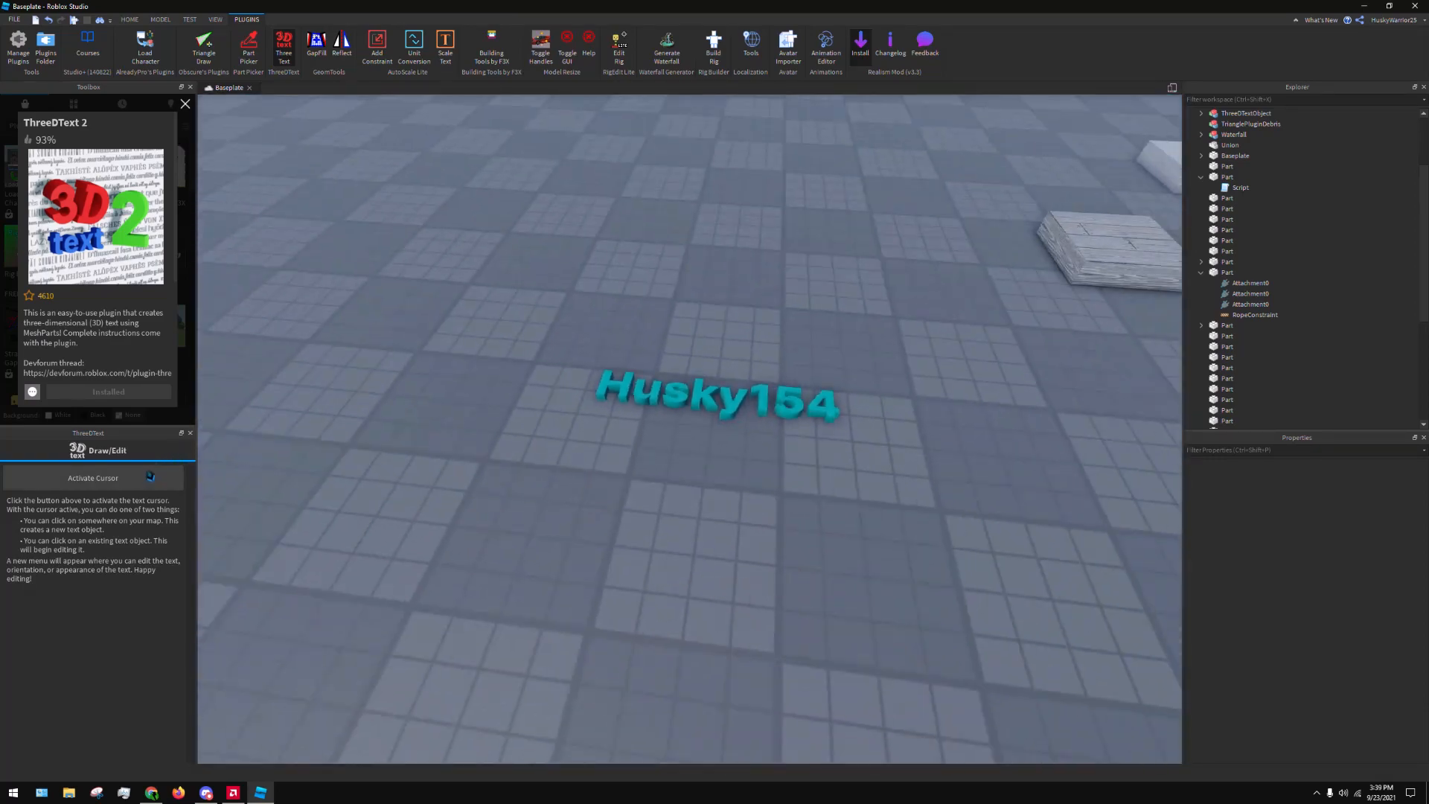
key("w")
left_click(726, 397)
key("Delete")
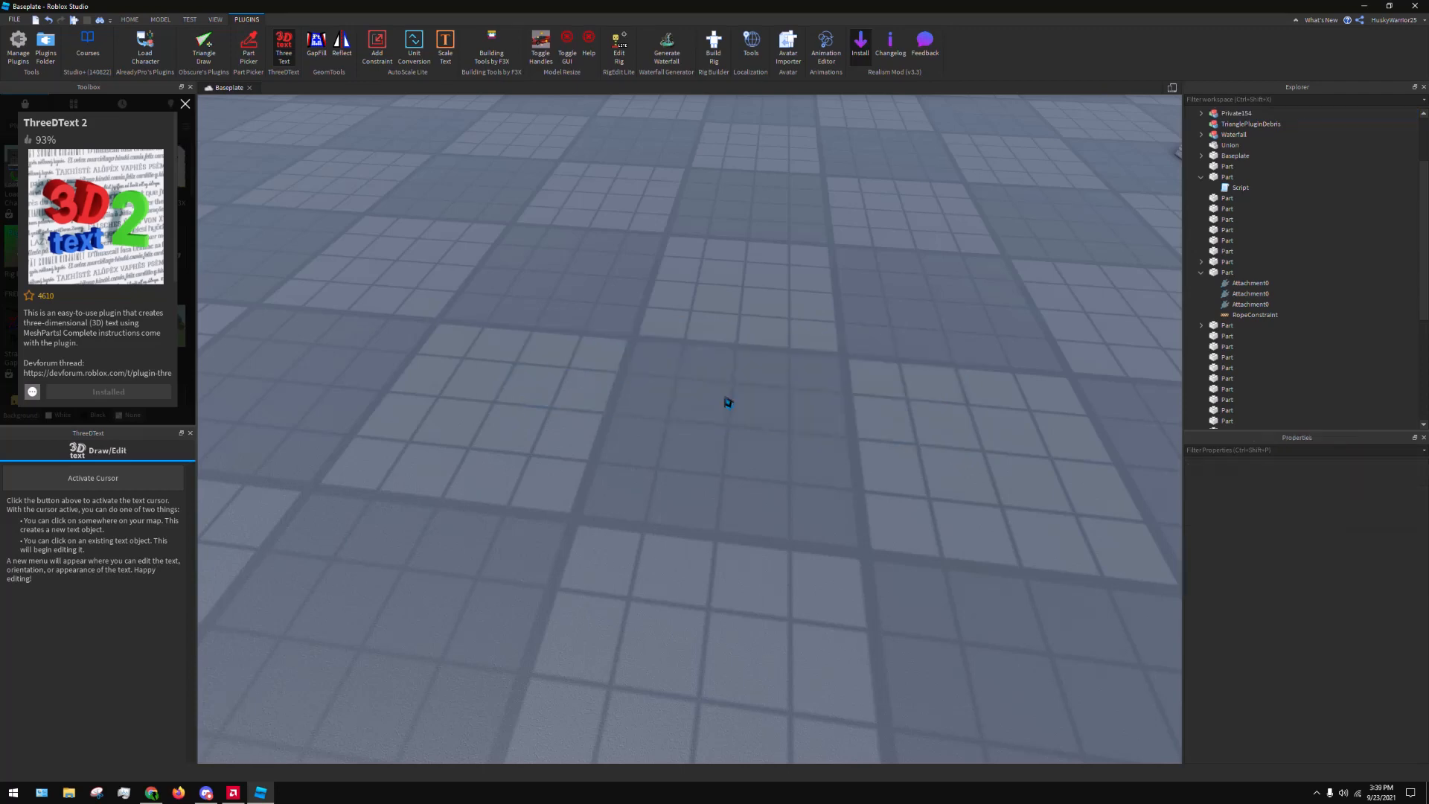
Close the ThreeDText 2 plugin details and the ThreeDText window
left_click(191, 108)
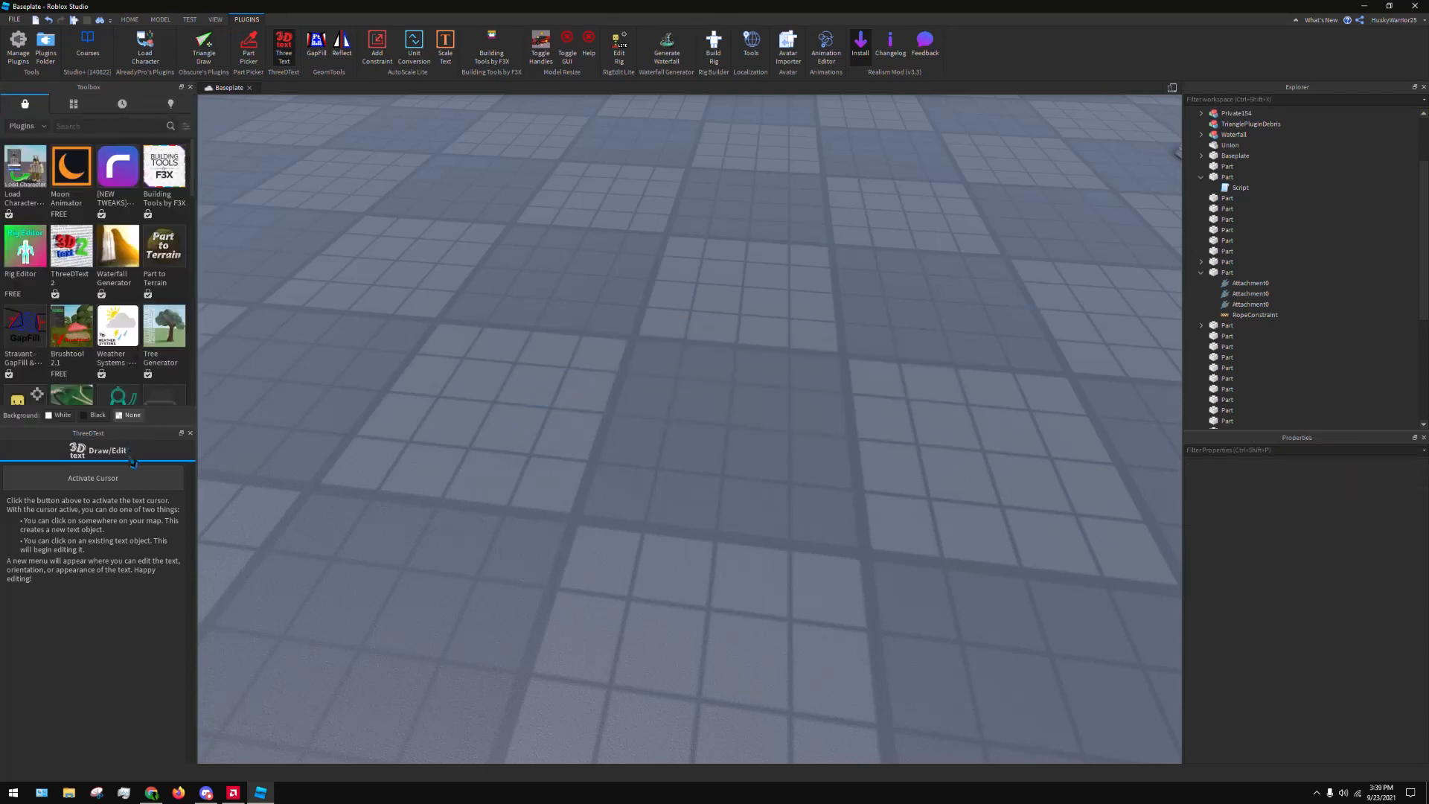
right_click_drag(415, 377, 414, 377)
key("s")
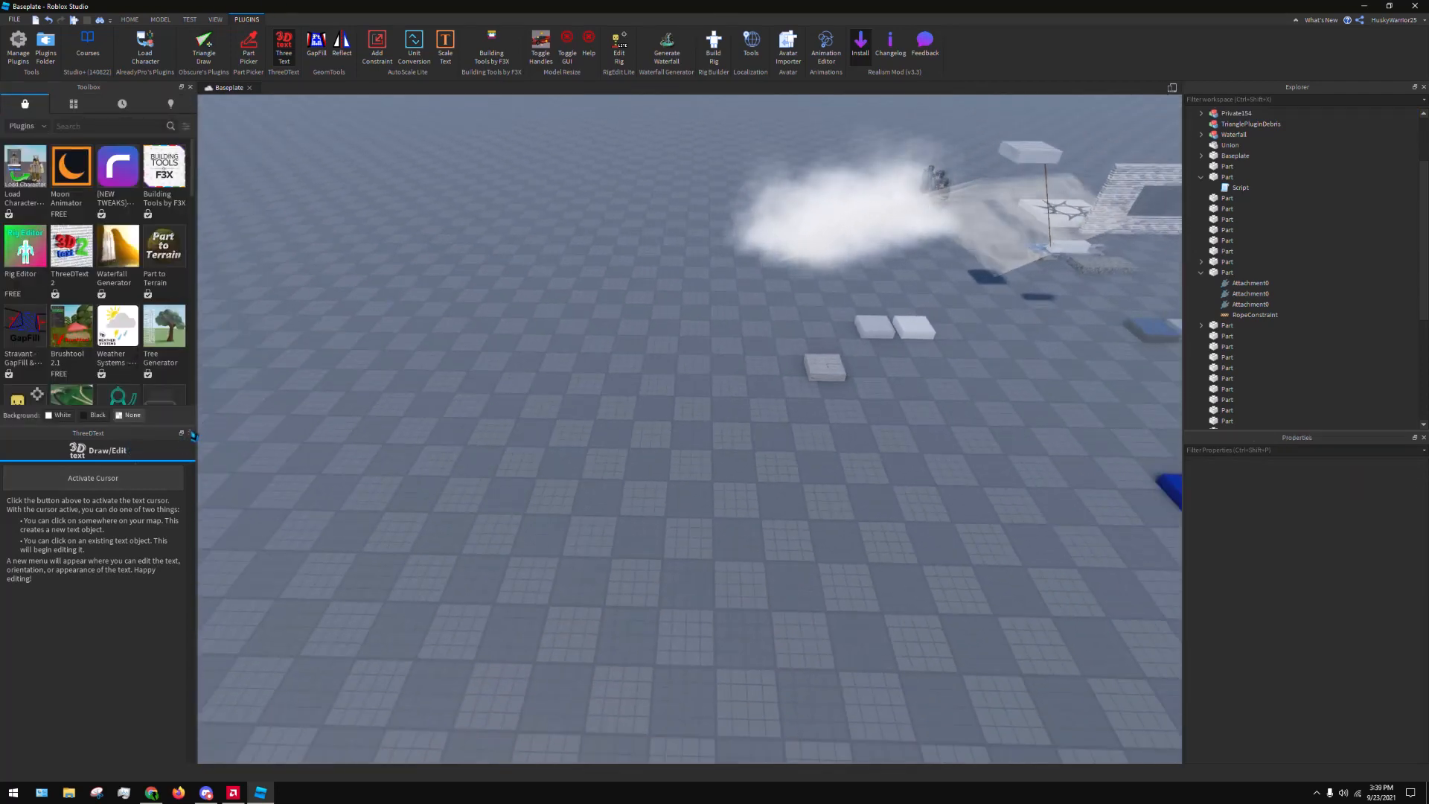
left_click(191, 433)
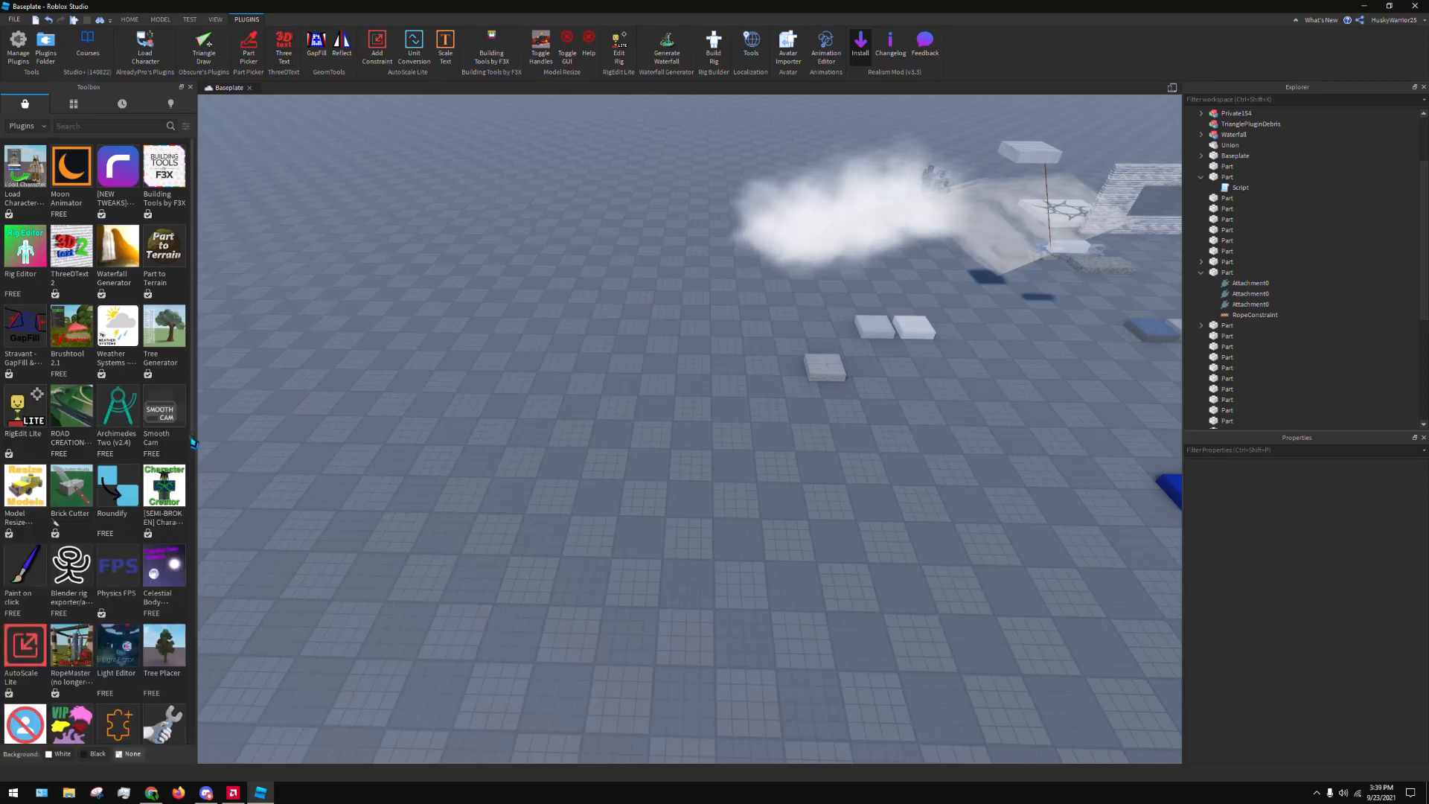
Activate Building Tools by F3X, move the wood planks part across the baseplate and rotate it to stand upright
right_click(457, 417)
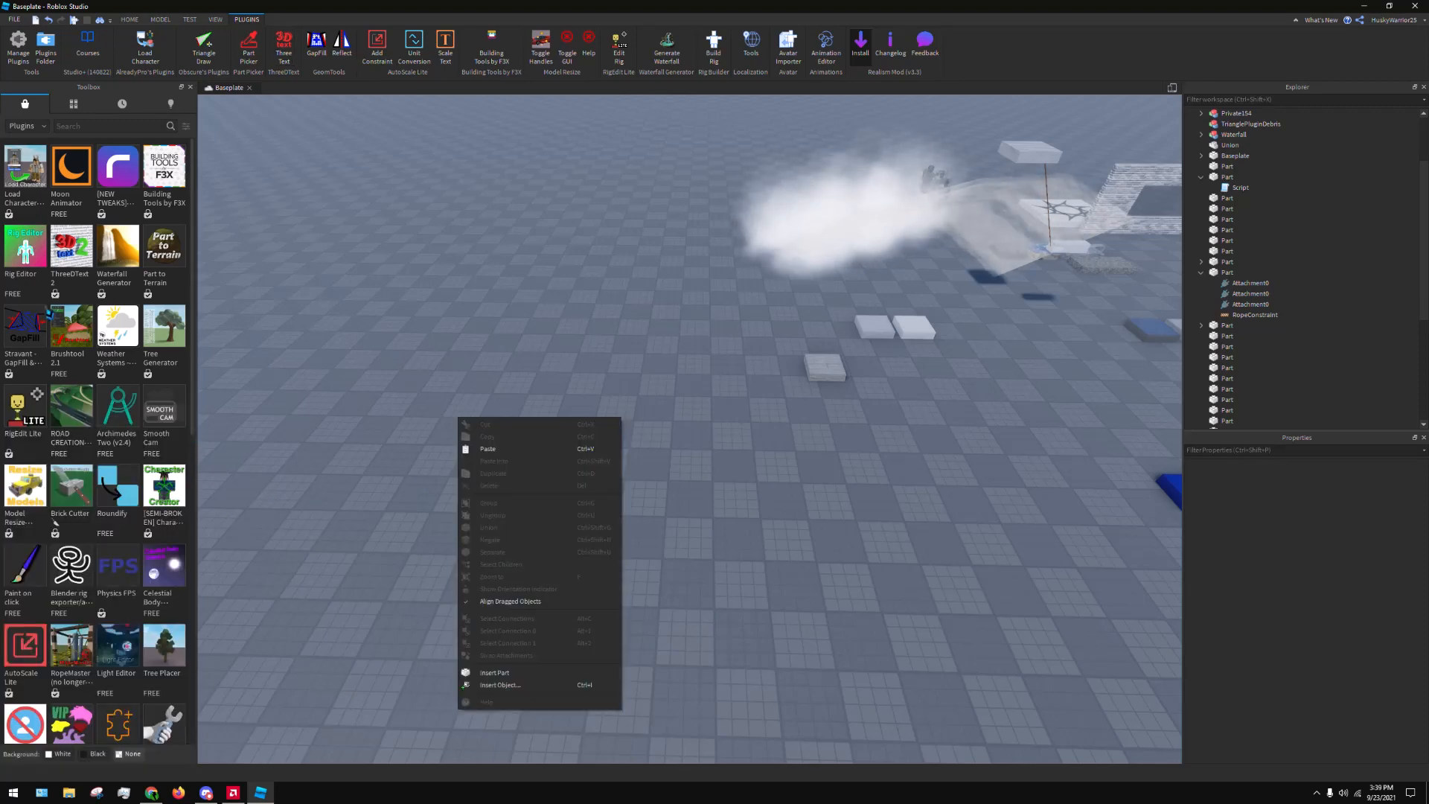
right_click_drag(463, 306, 463, 306)
key("w")
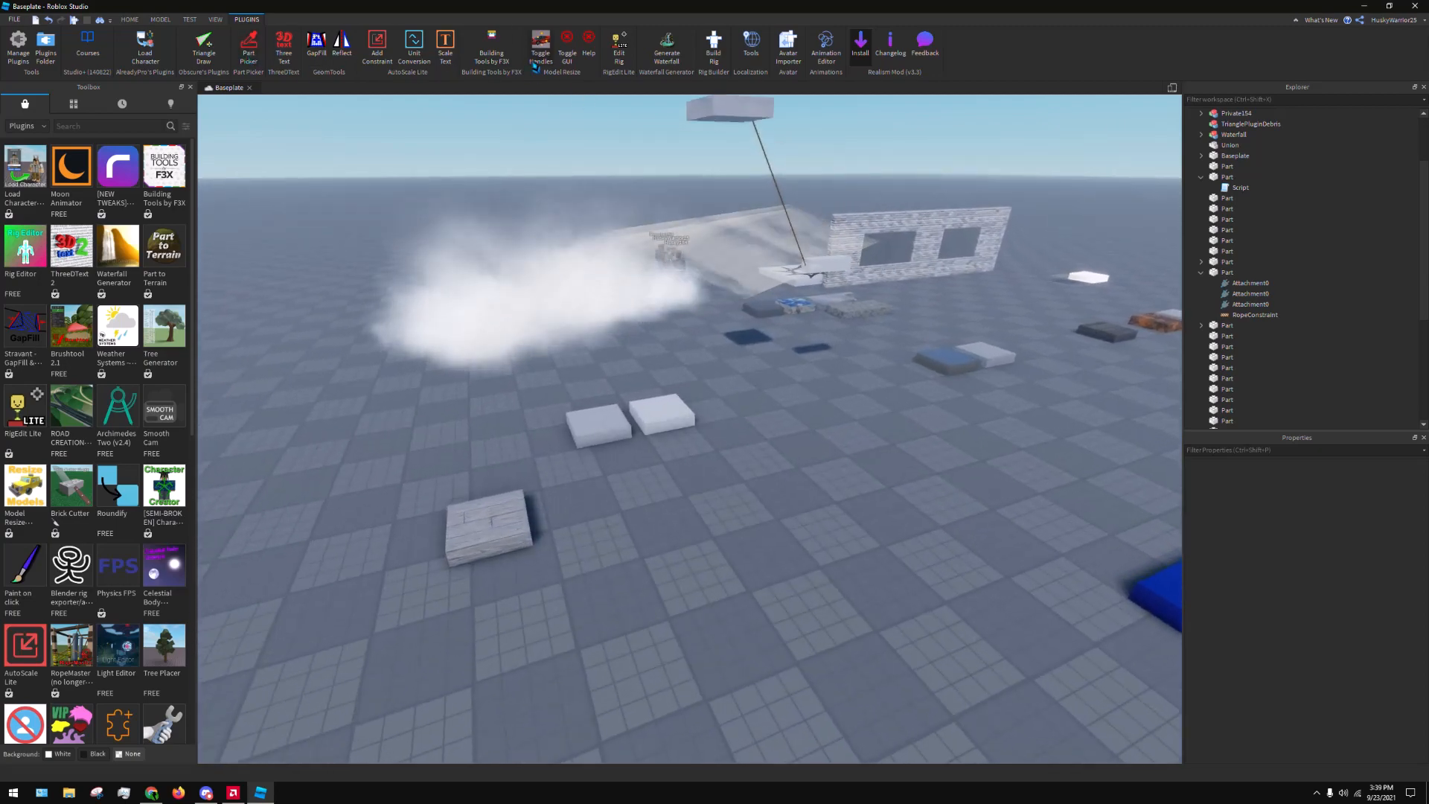
left_click(504, 50)
right_click_drag(712, 491, 713, 497)
left_click(629, 410)
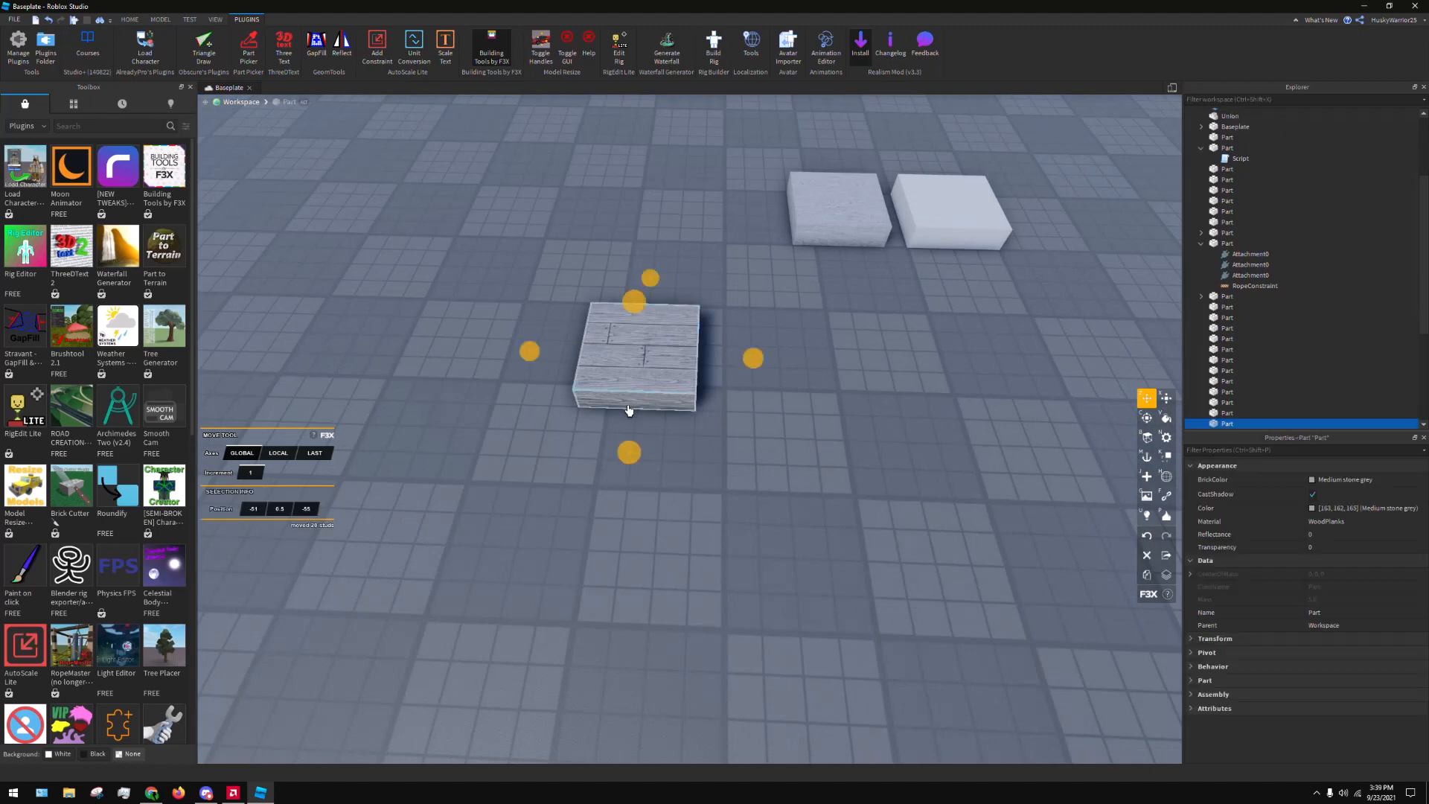
left_click_drag(656, 355, 590, 481)
key("ctrl+r")
key("ctrl+t")
left_click(574, 475)
right_click_drag(670, 424, 670, 424)
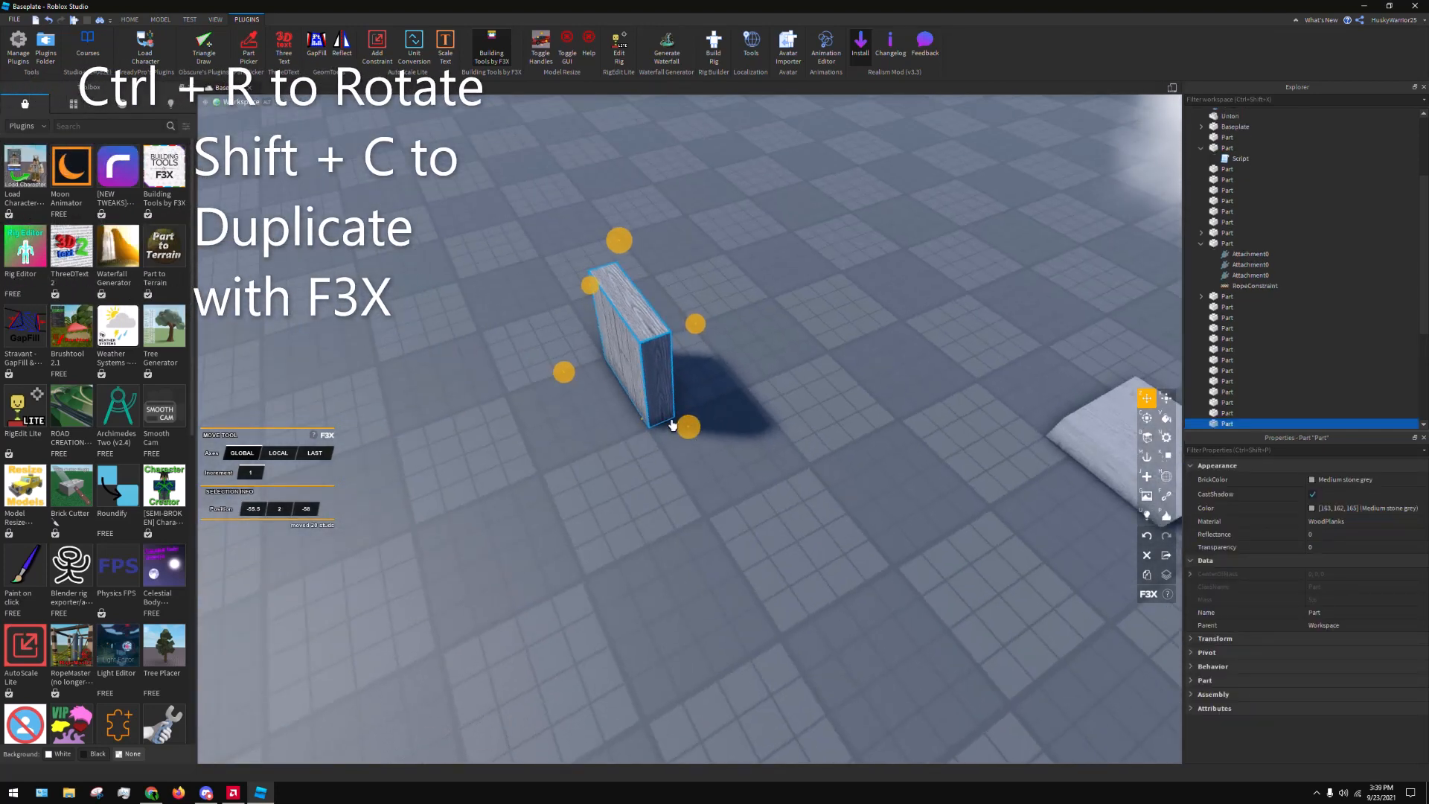
Duplicate the upright wood planks part, rotate the copy a quarter turn and move it against the original's end to form a corner
key("ctrl")
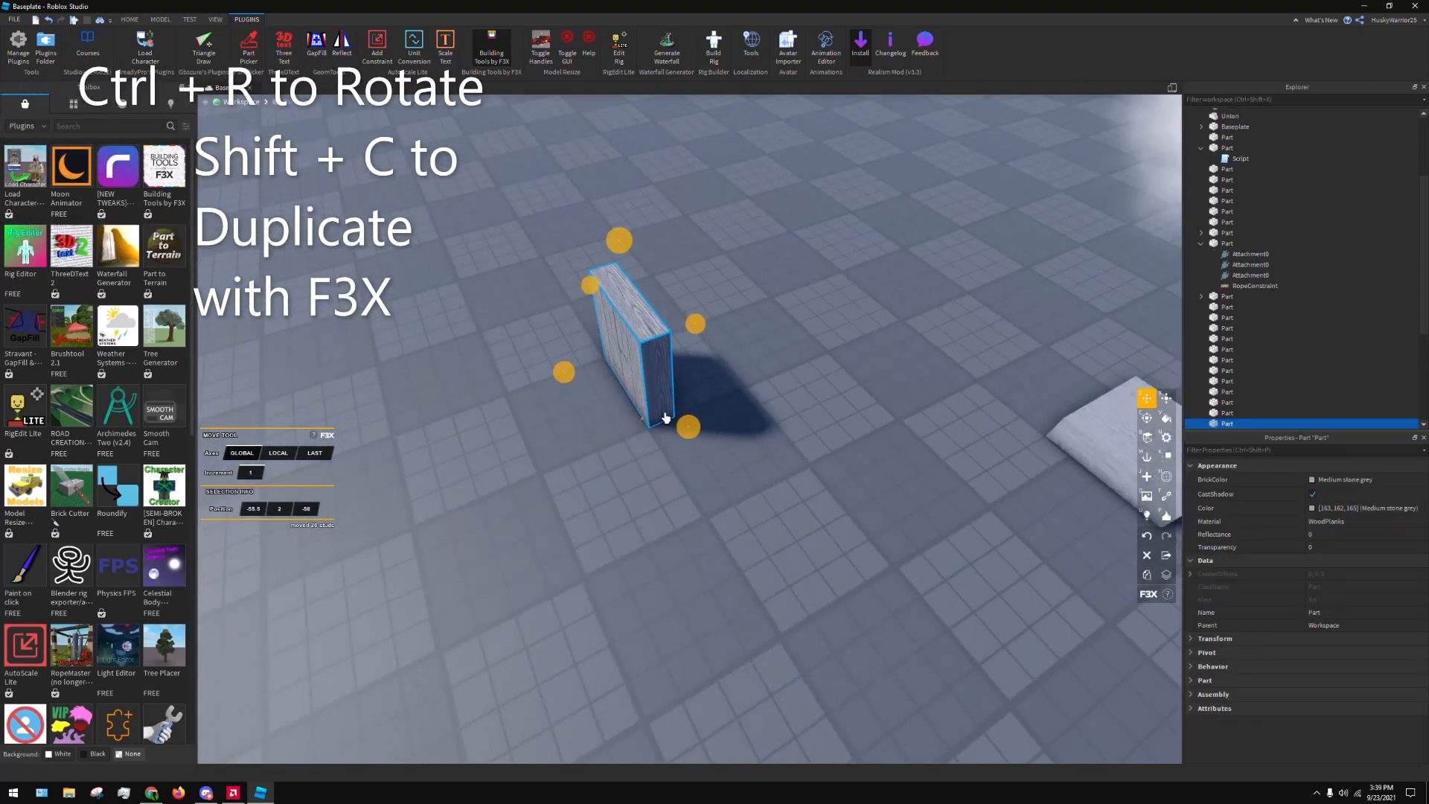
key("shift+c")
left_click_drag(618, 373, 766, 486)
scroll(711, 446, "up", 3)
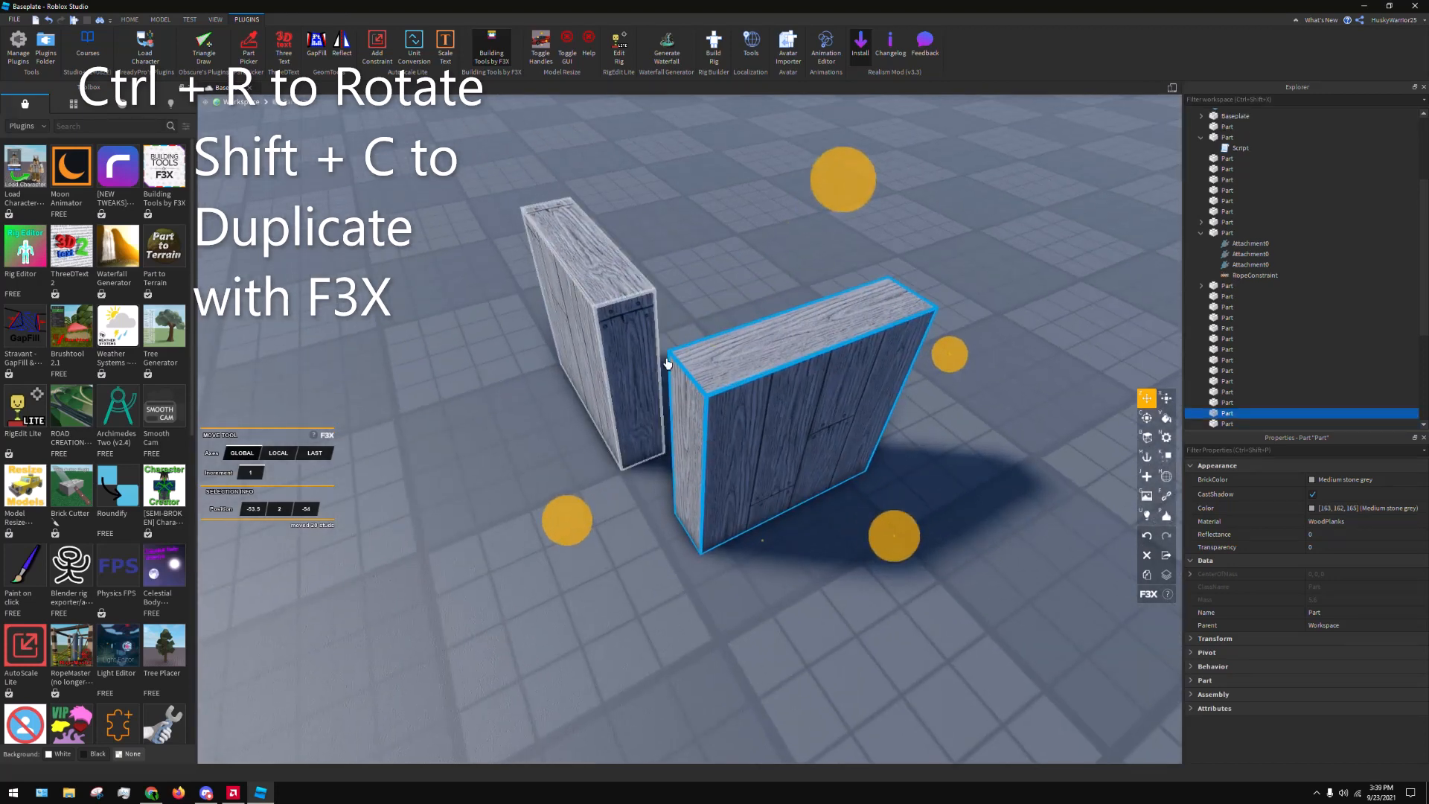
key("r")
left_click_drag(681, 364, 655, 312)
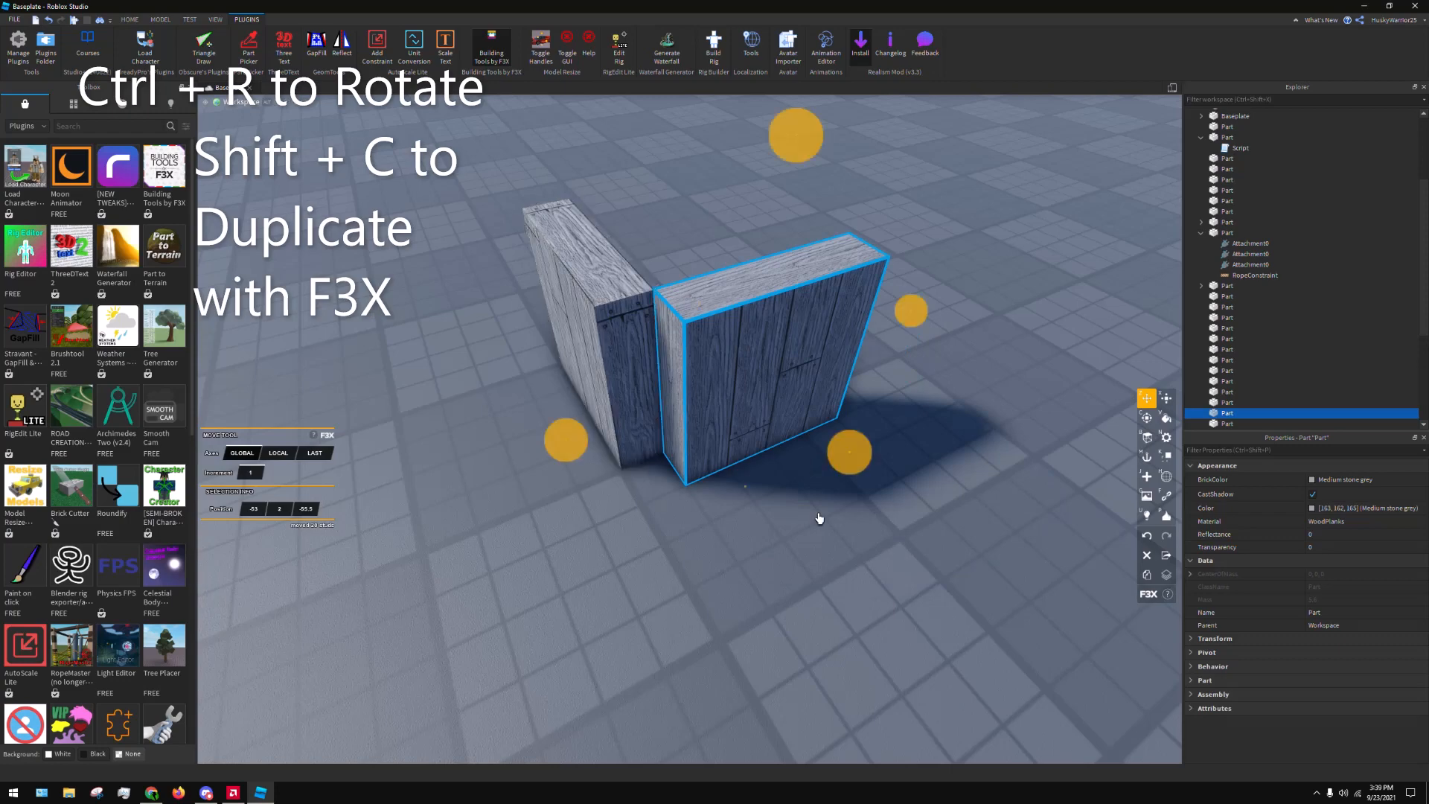
Move the original wood planks part and its rotated copy away from each other, leaving a gap between them
left_click(855, 578)
right_click_drag(855, 578, 659, 554)
scroll(701, 447, "down", 3)
scroll(614, 529, "up", 3)
scroll(618, 489, "down", 2)
scroll(705, 505, "up", 2)
left_click(662, 532)
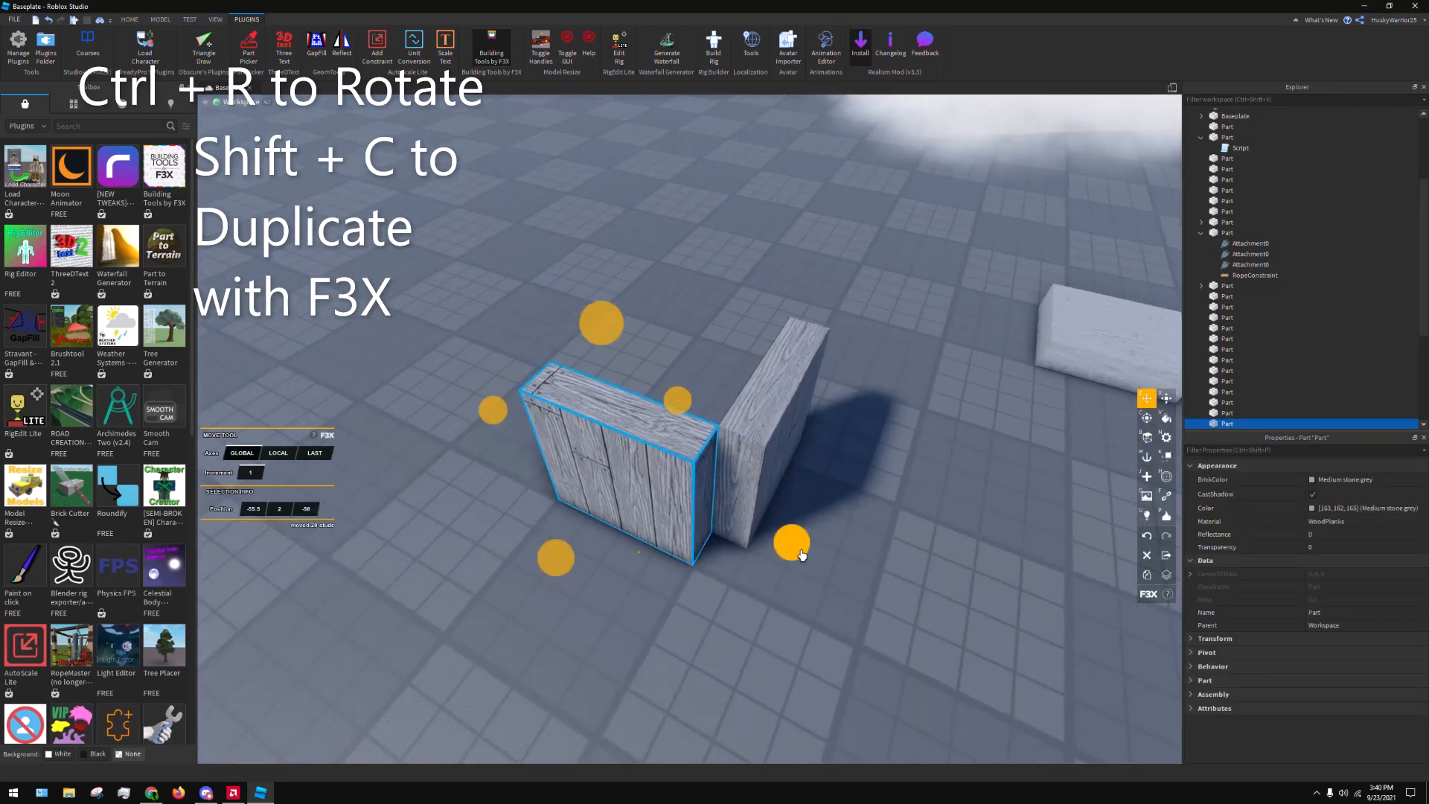
left_click_drag(799, 551, 653, 532)
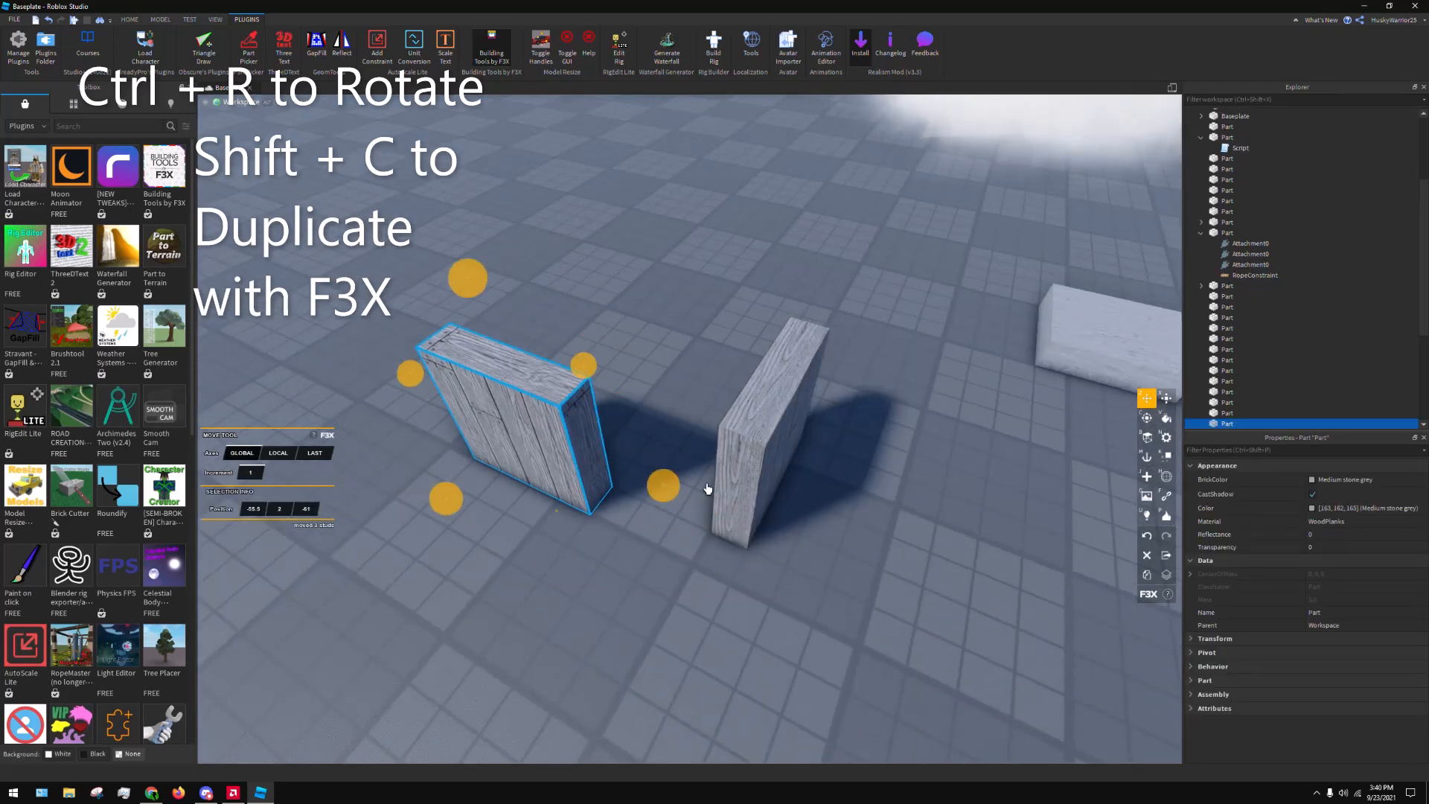
left_click(713, 514)
left_click_drag(688, 571, 750, 518)
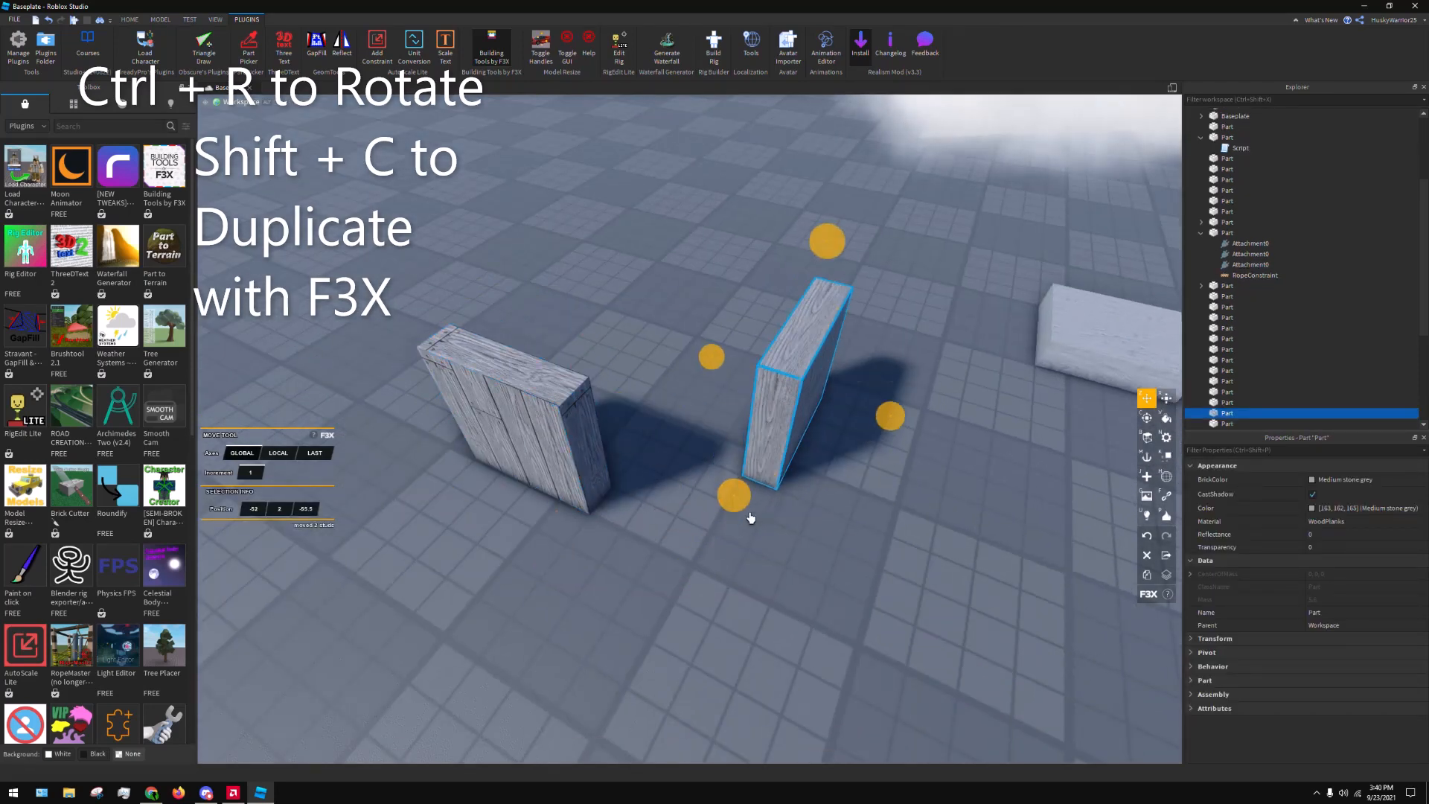
Duplicate the original upright wood planks part, rotate the copy a quarter turn and move it against the original's end as a corner
left_click(851, 572)
left_click(477, 432)
key("shift+c")
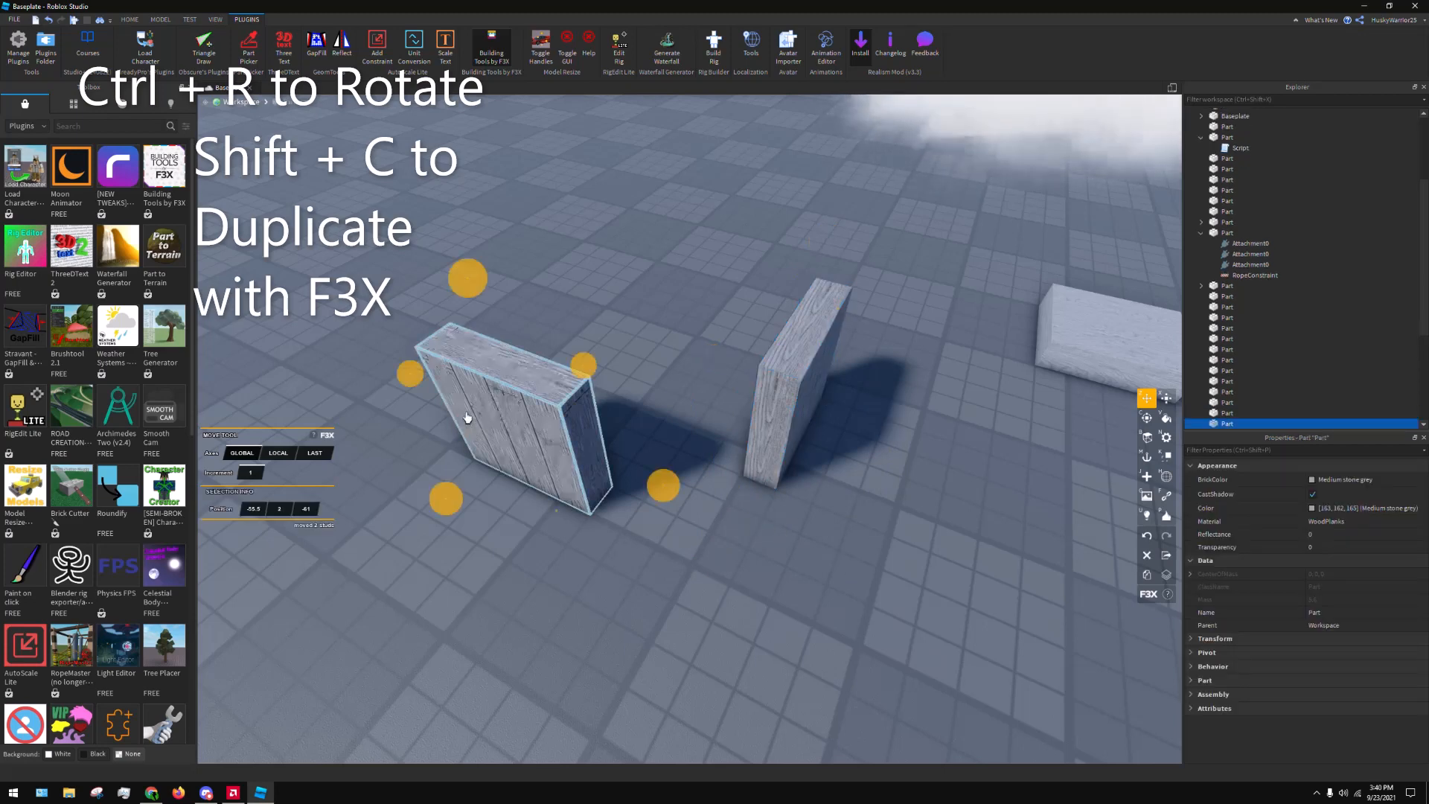
key("ctrl+r")
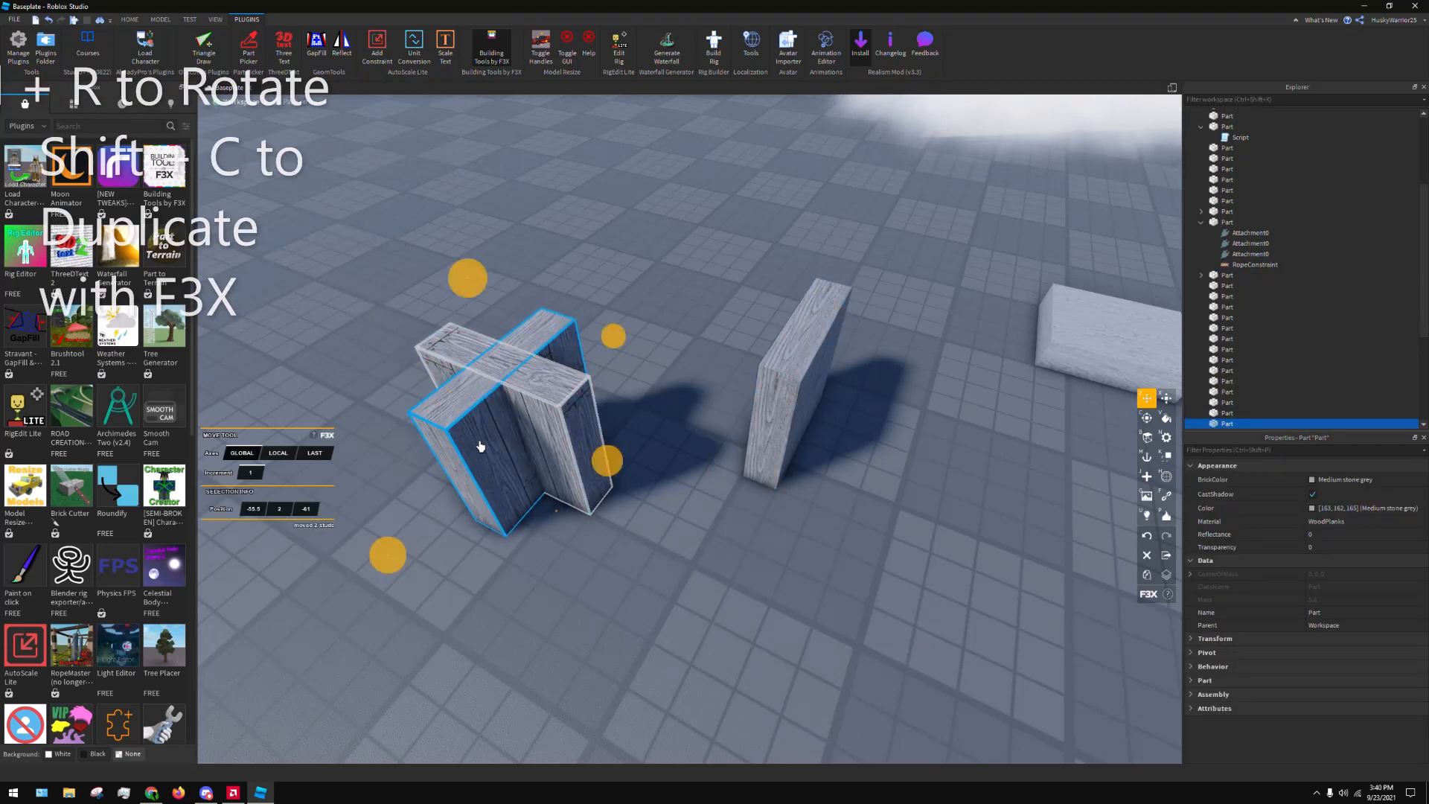
left_click_drag(477, 440, 720, 549)
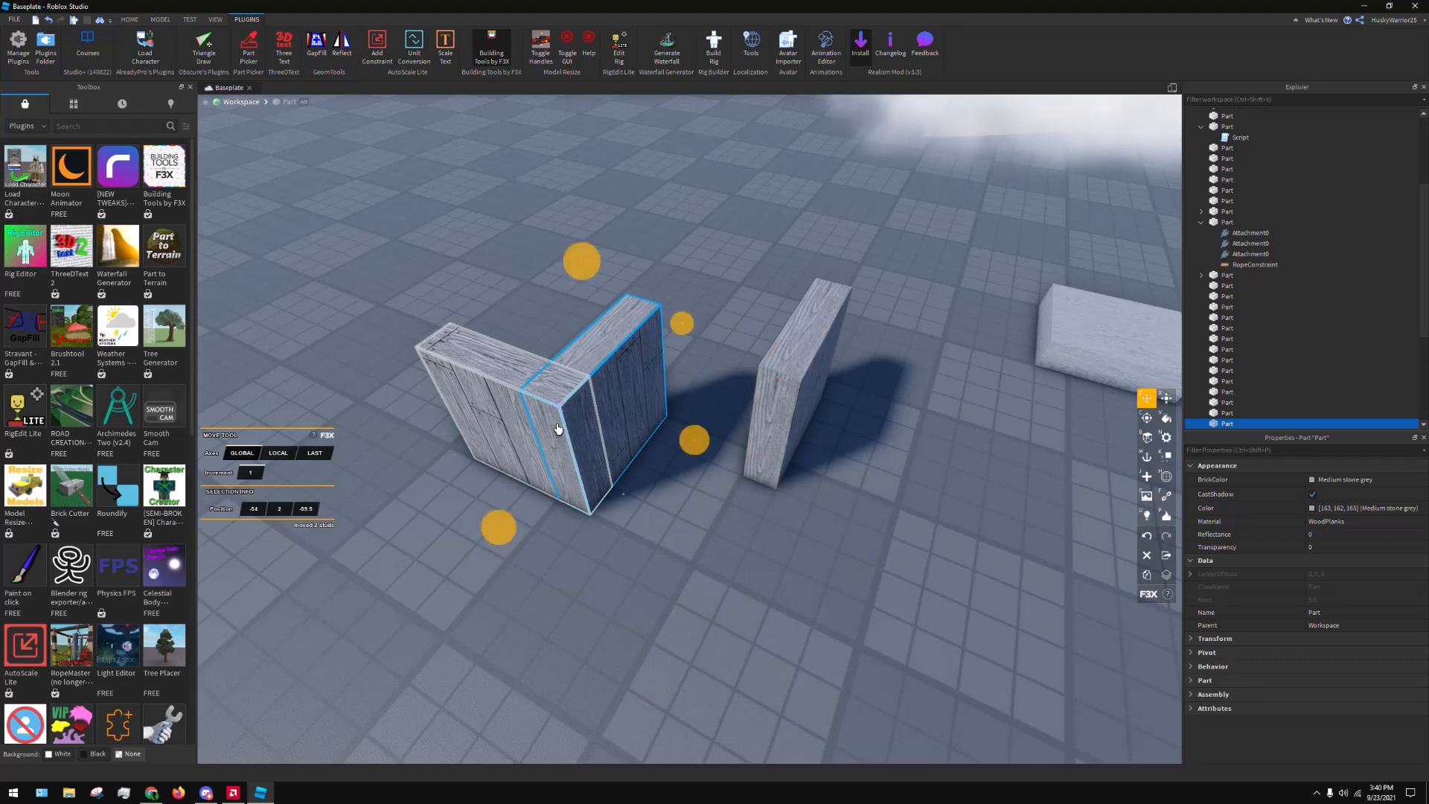
Try rotating and resizing the duplicated wood planks part, and delete that copy
key("c")
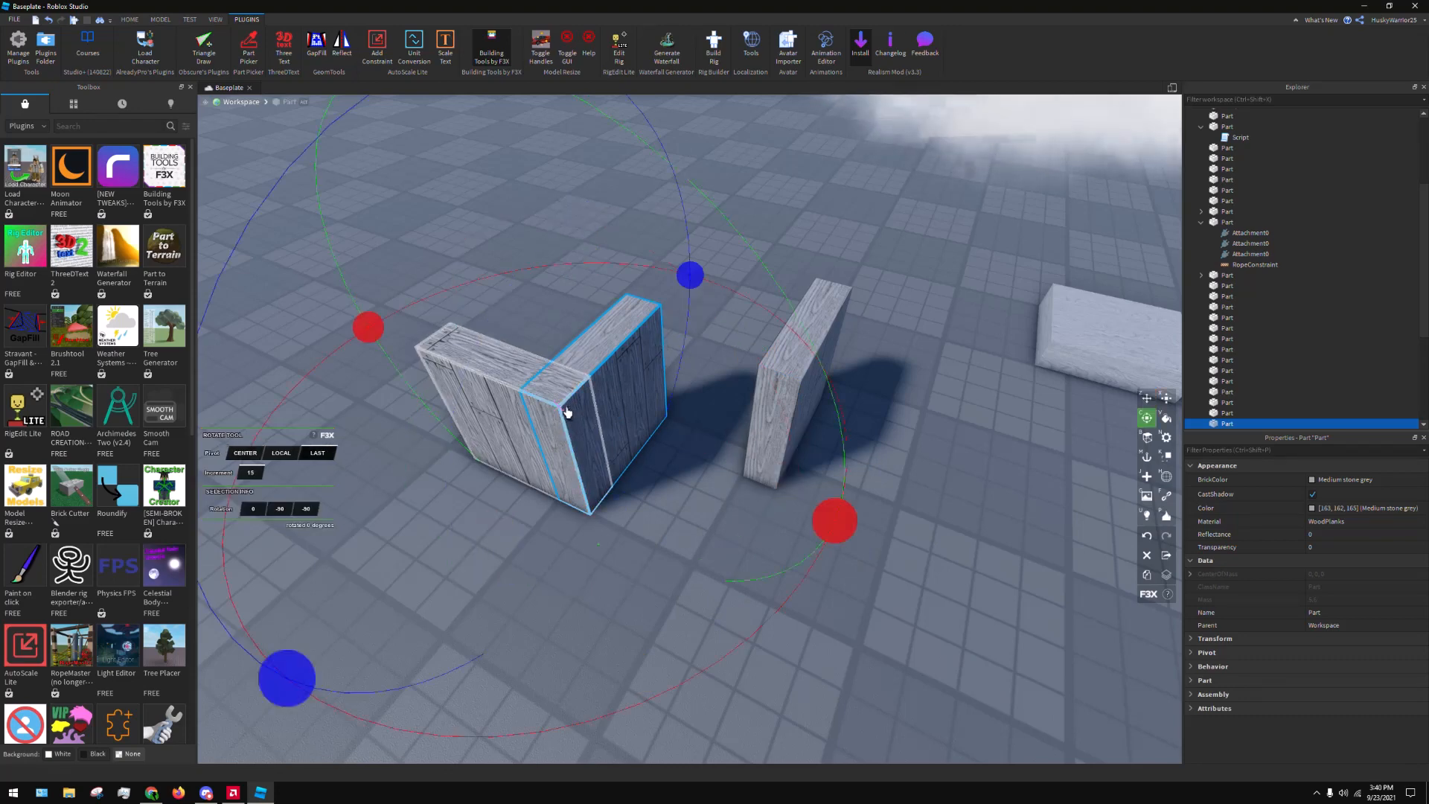
left_click_drag(833, 530, 529, 648)
key("z")
left_click_drag(829, 439, 744, 387)
key("Delete")
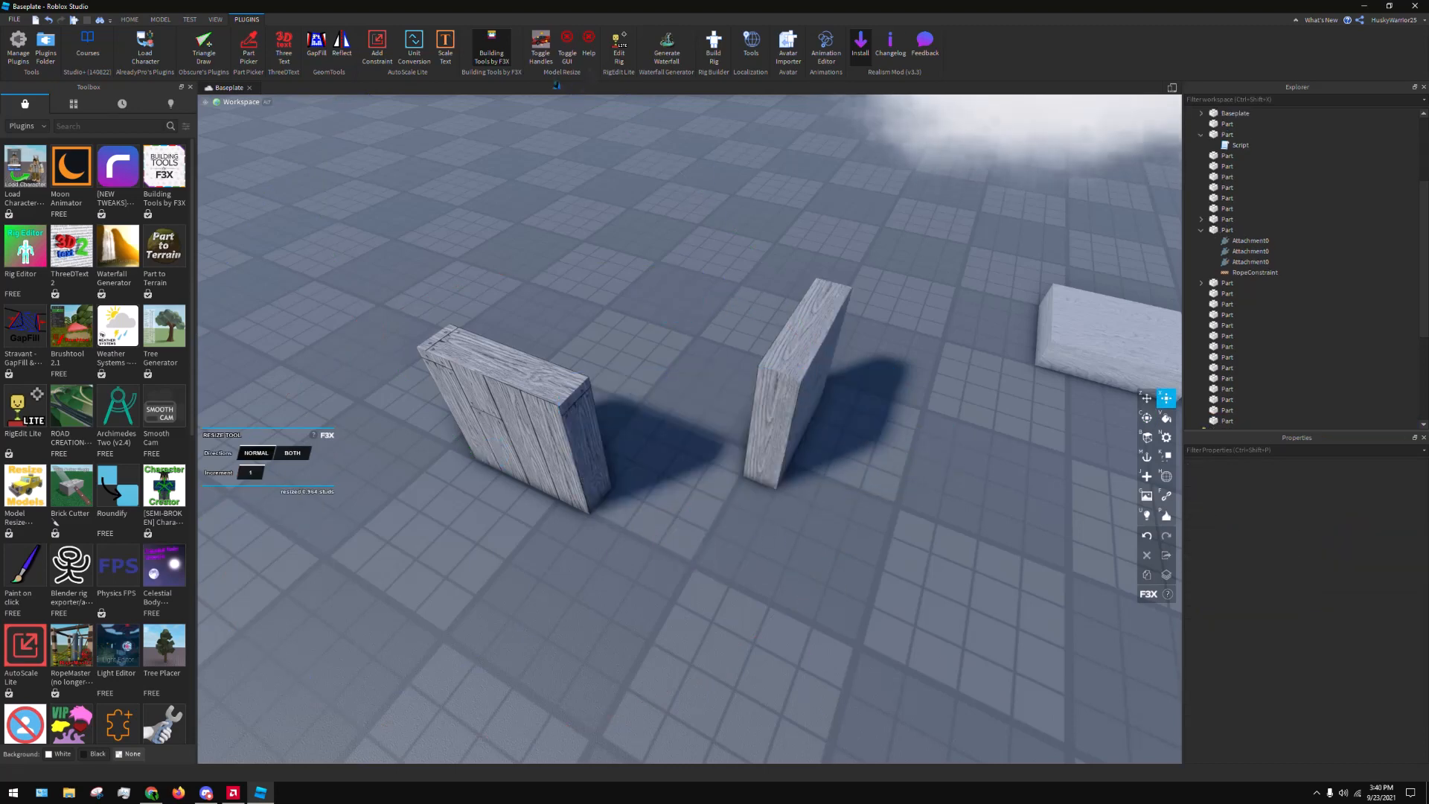
Fill the gap between the facing top edges of the two upright wood planks parts with GapFill, using Normal direction and BestGuess thickness
key("w")
key("s")
left_click(323, 54)
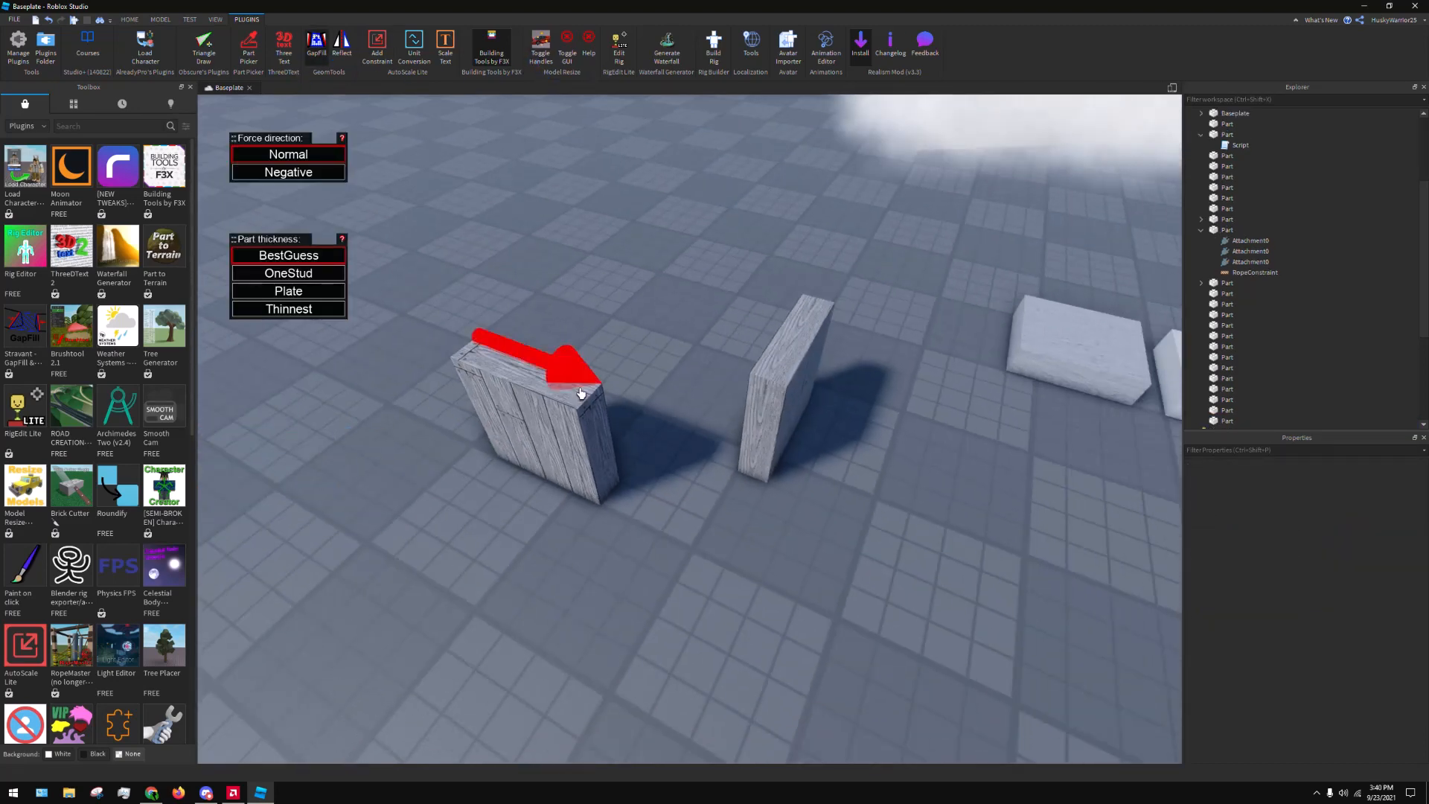
left_click(587, 394)
left_click(587, 405)
key("ctrl+z")
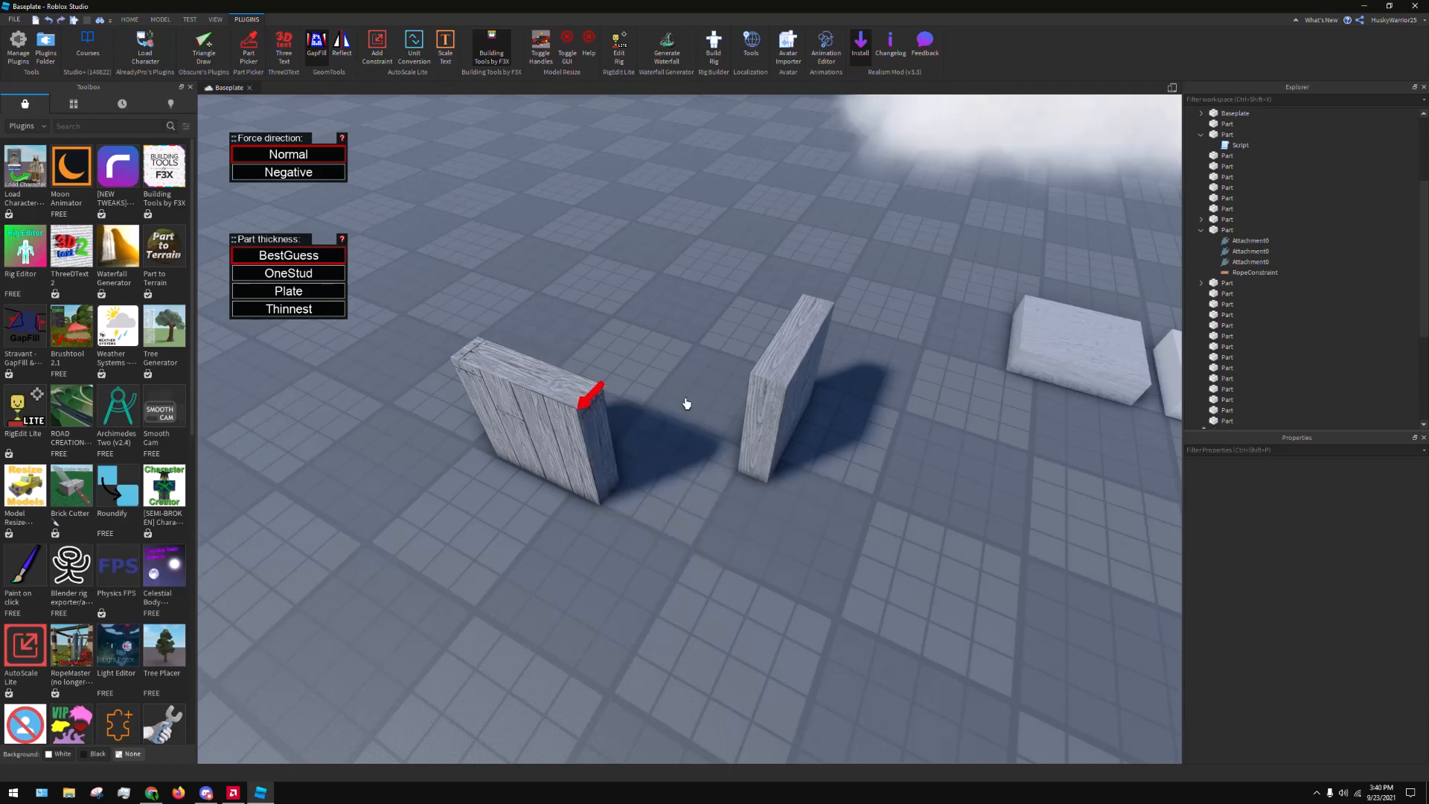
left_click(768, 390)
Examine the filled gap between the two wood planks parts from several sides
key("d")
right_click_drag(904, 405, 903, 401)
key("d")
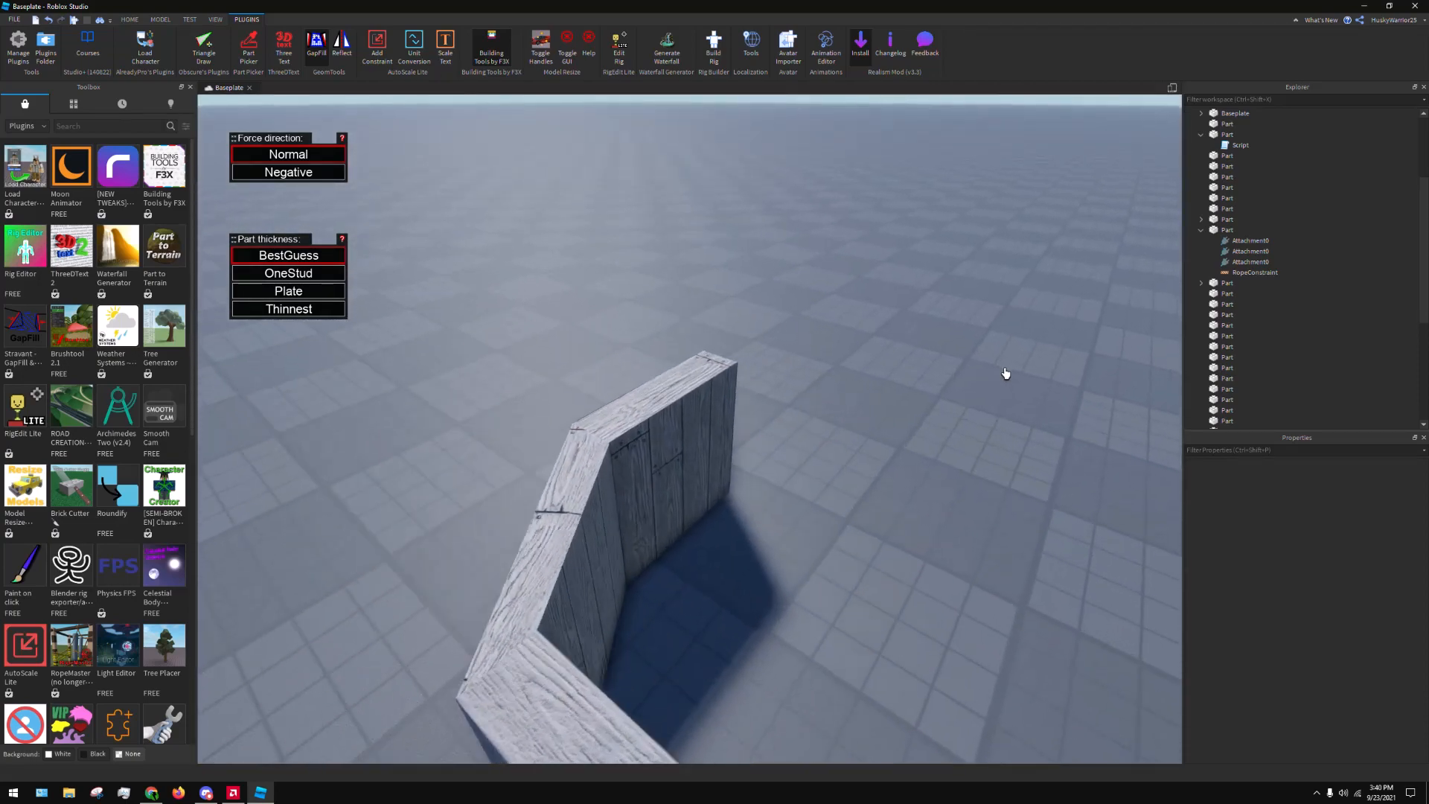
right_click_drag(1004, 373, 1001, 319)
key("a")
right_click_drag(1008, 239, 1001, 288)
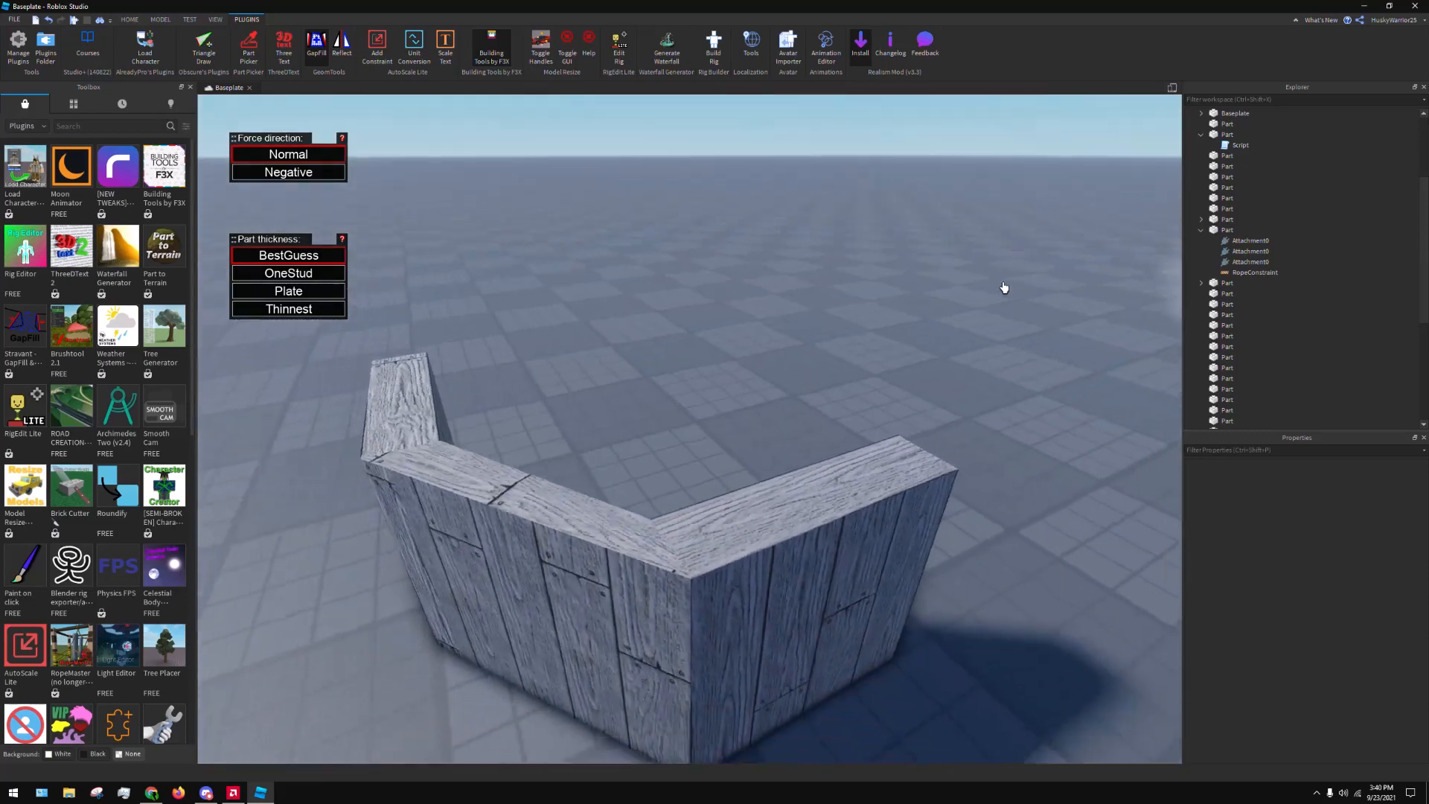
key("a")
right_click_drag(759, 389, 752, 384)
Undo the gap fill between the two wood planks parts and deactivate GapFill
key("ctrl+z")
scroll(752, 384, "down", 5)
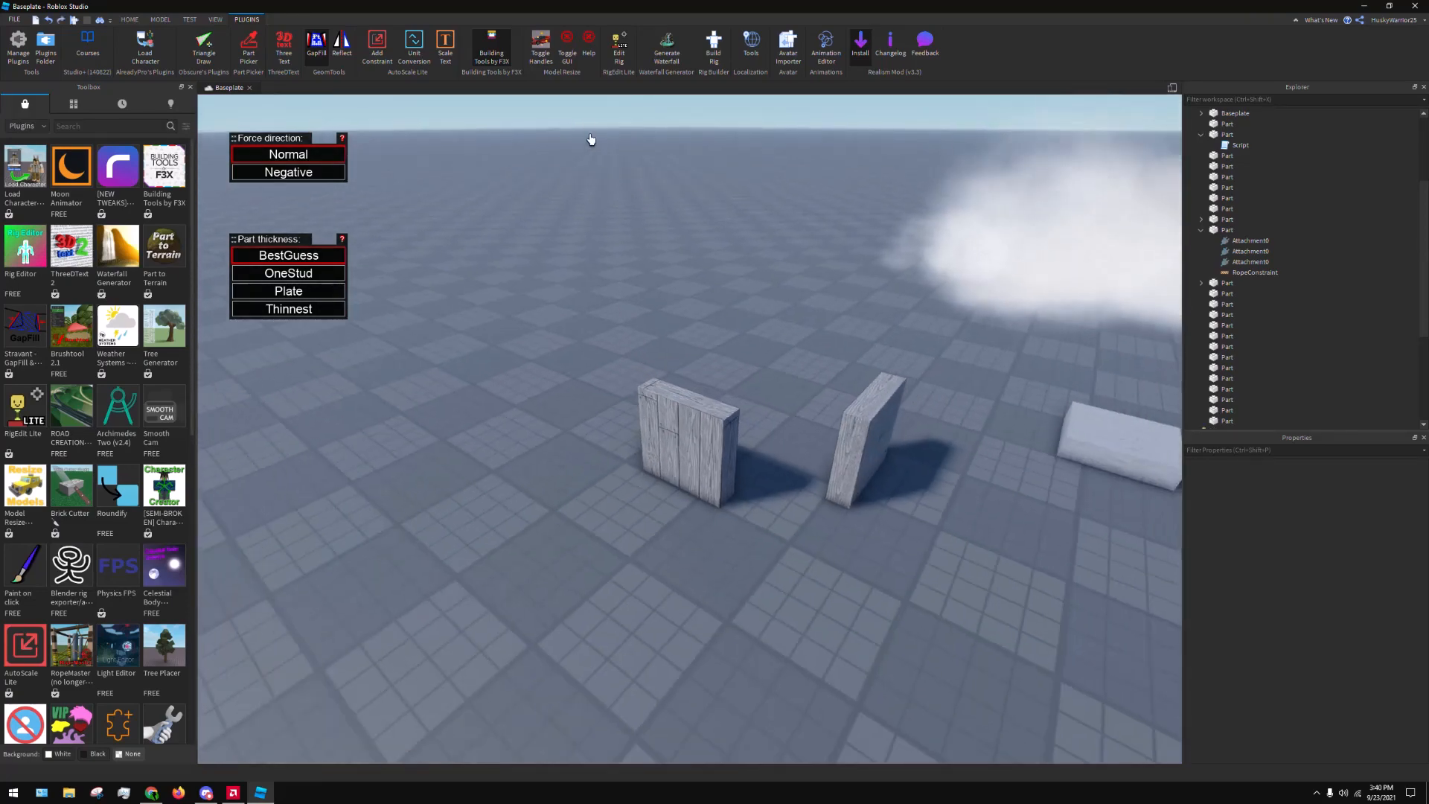
left_click(317, 46)
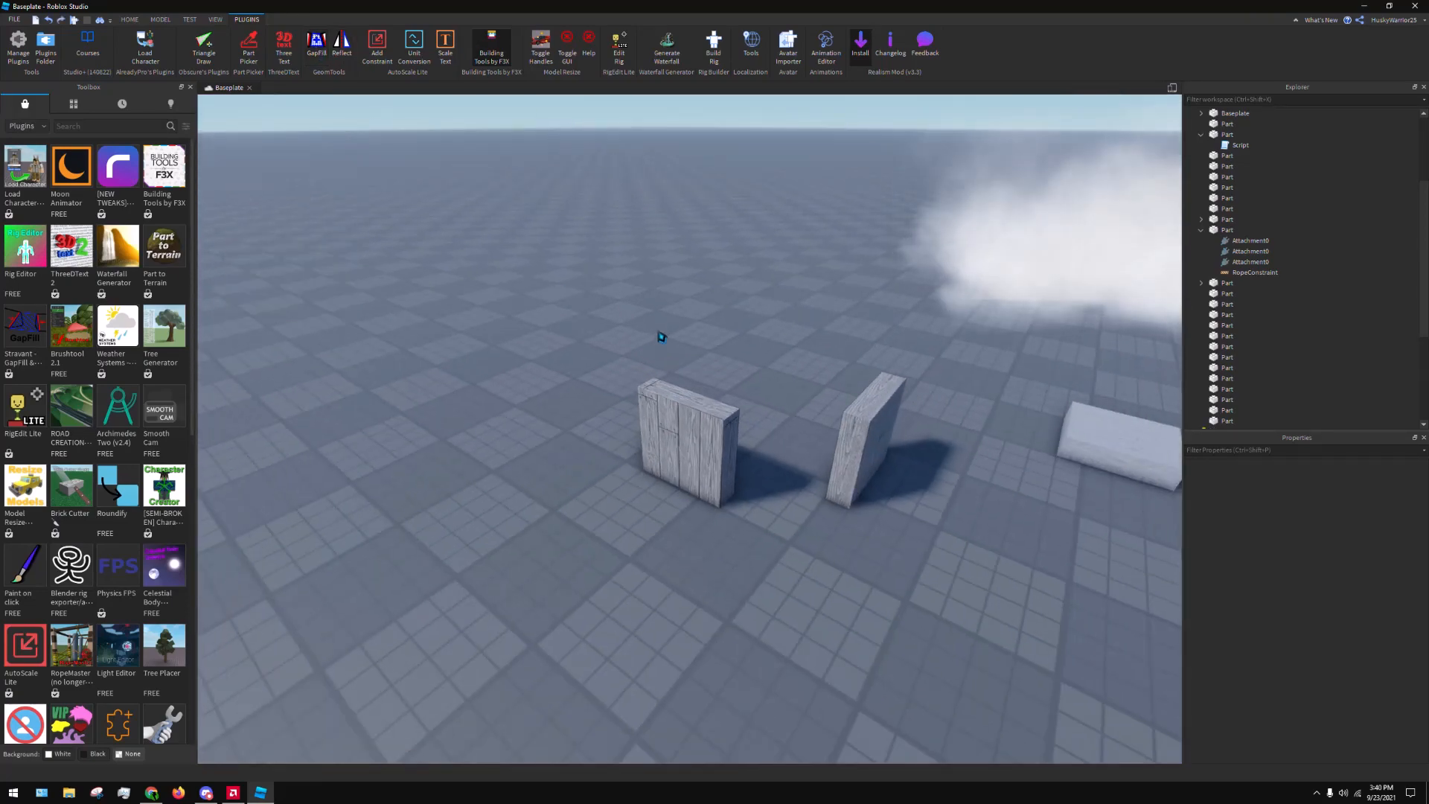
right_click_drag(662, 337, 666, 336)
scroll(666, 337, "down", 3)
scroll(766, 455, "up", 2)
right_click_drag(767, 460, 702, 491)
scroll(769, 467, "up", 3)
key("a")
scroll(702, 491, "down", 3)
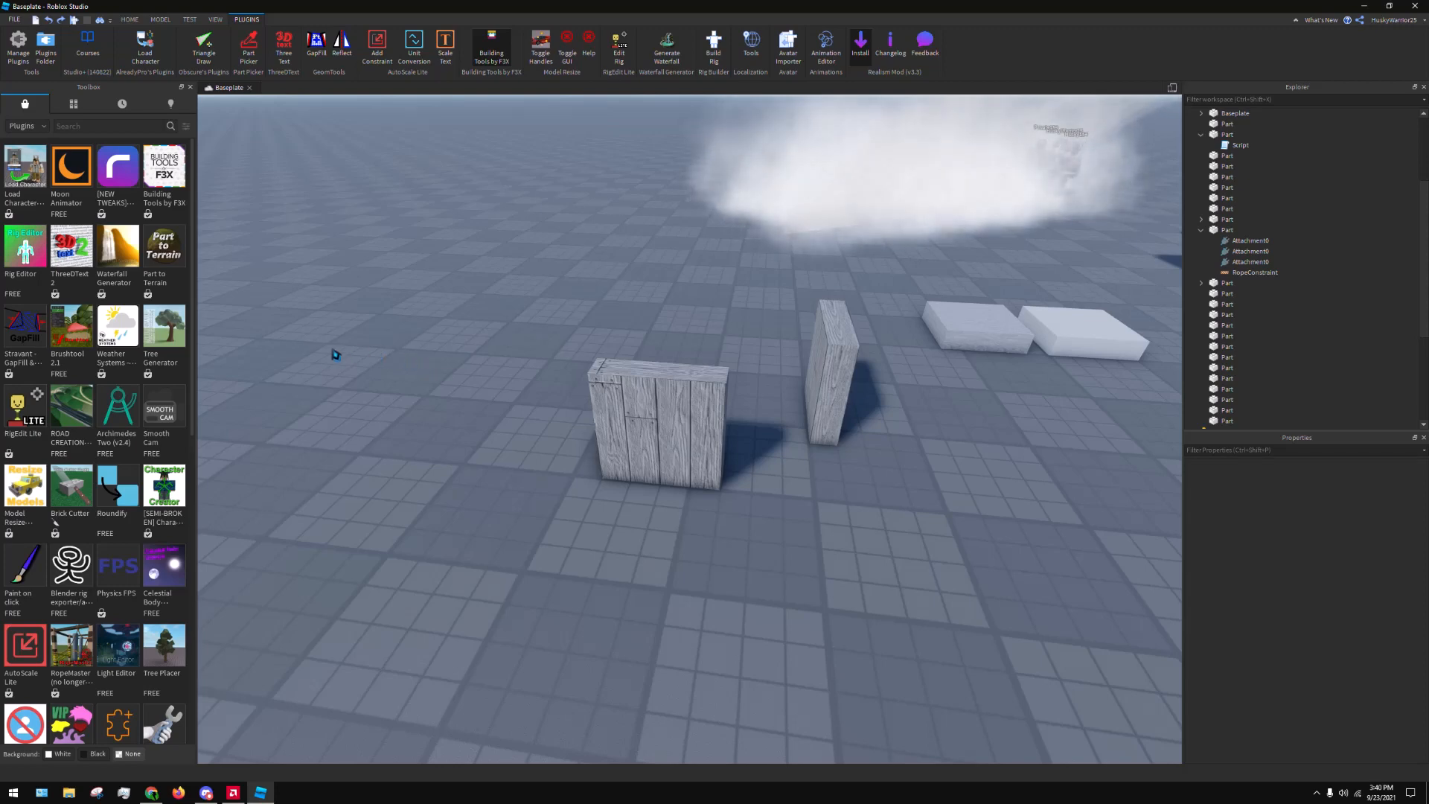
View the details of the Model Resize Plugin 2.1 and close them
mouse_move(164, 346)
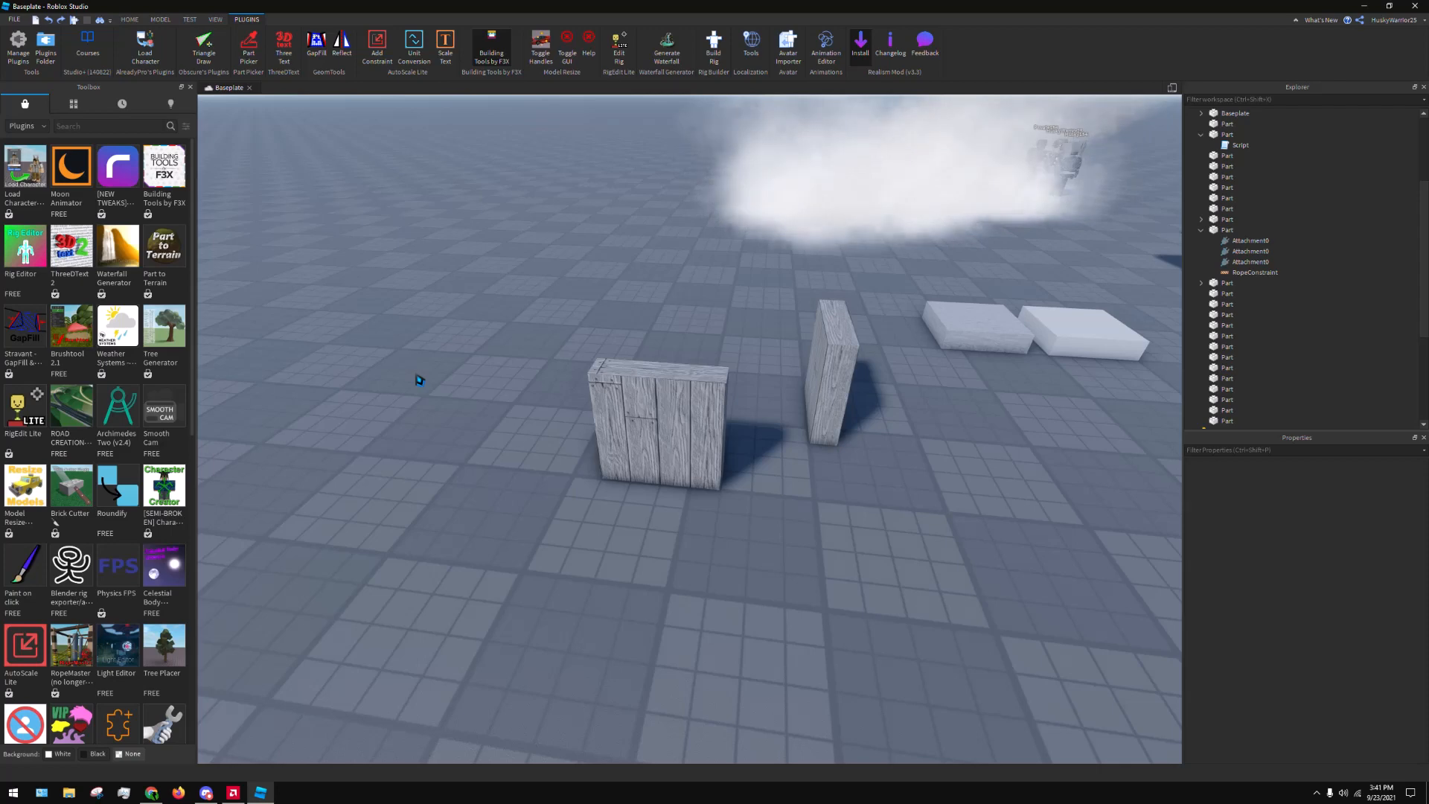
left_click(43, 509)
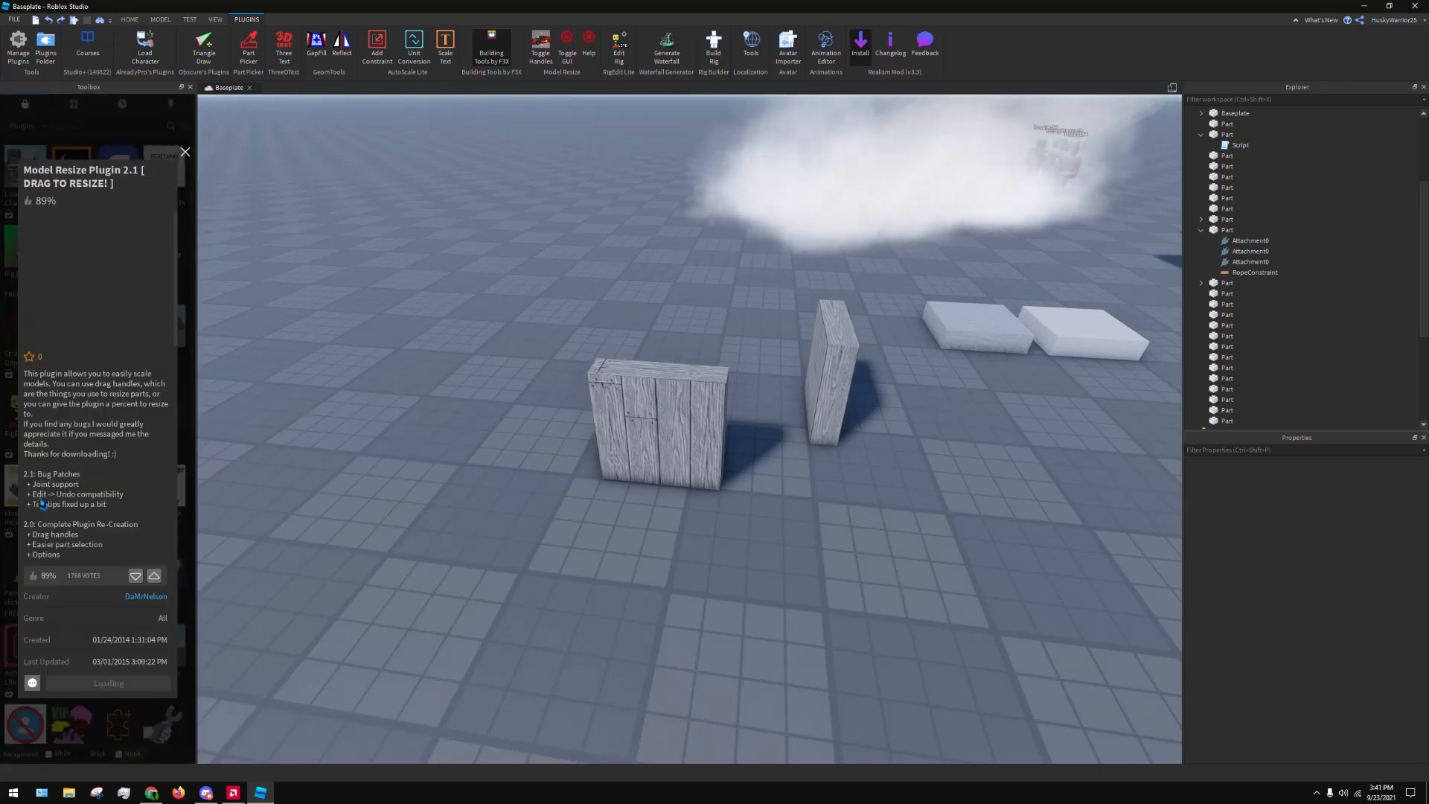
right_click_drag(473, 340, 511, 303)
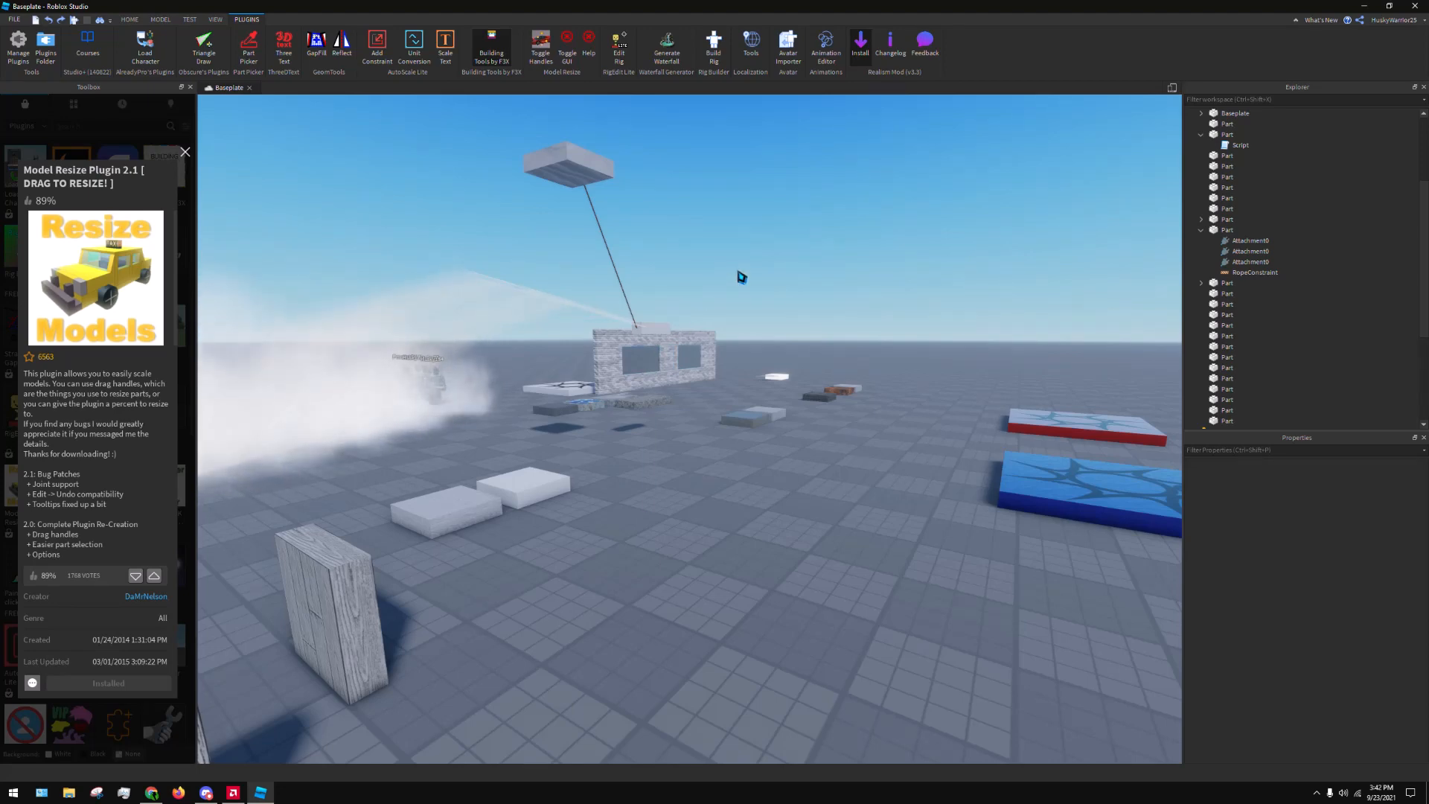
left_click(186, 153)
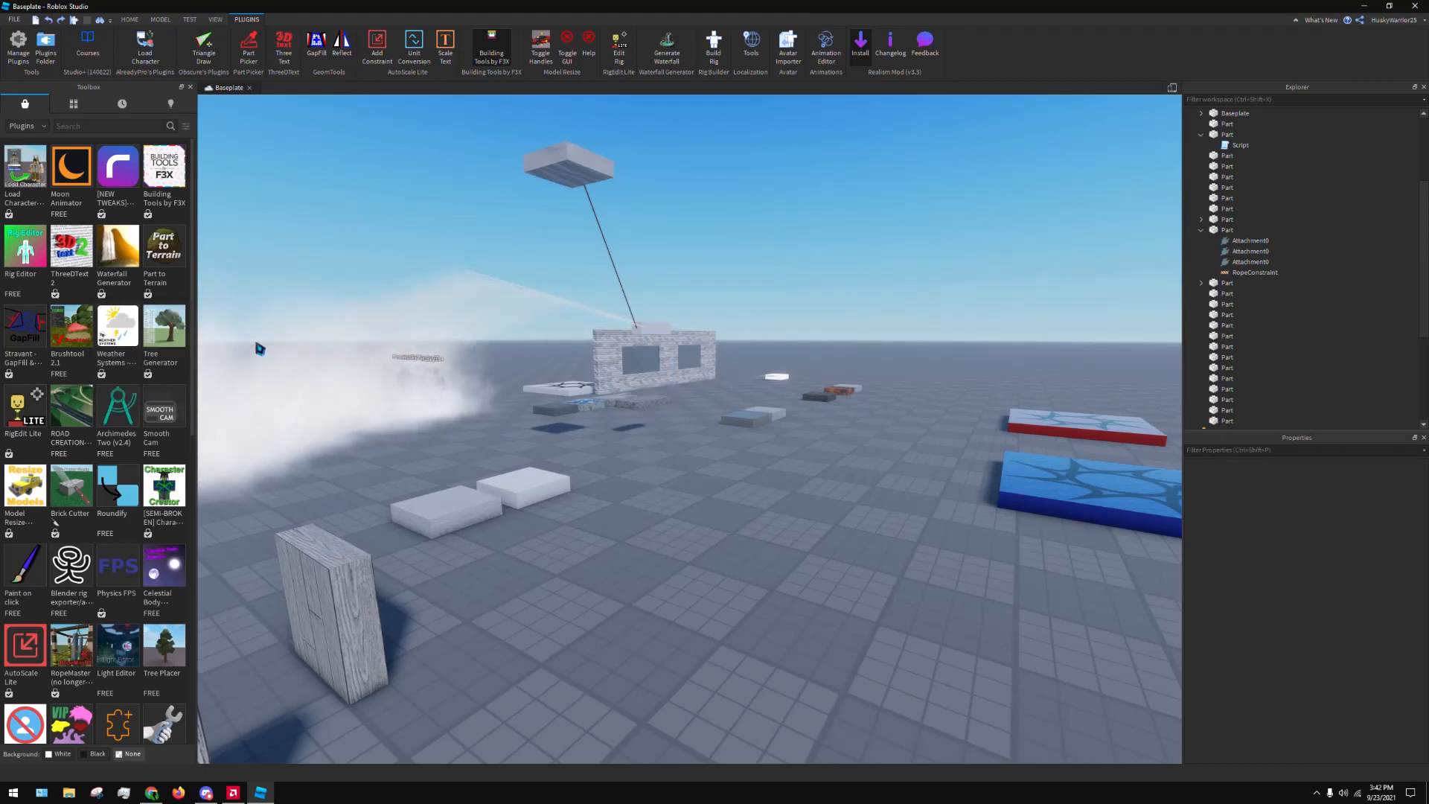
Install the Weather Systems - FIXED? plugin from the marketplace and activate it
left_click(130, 338)
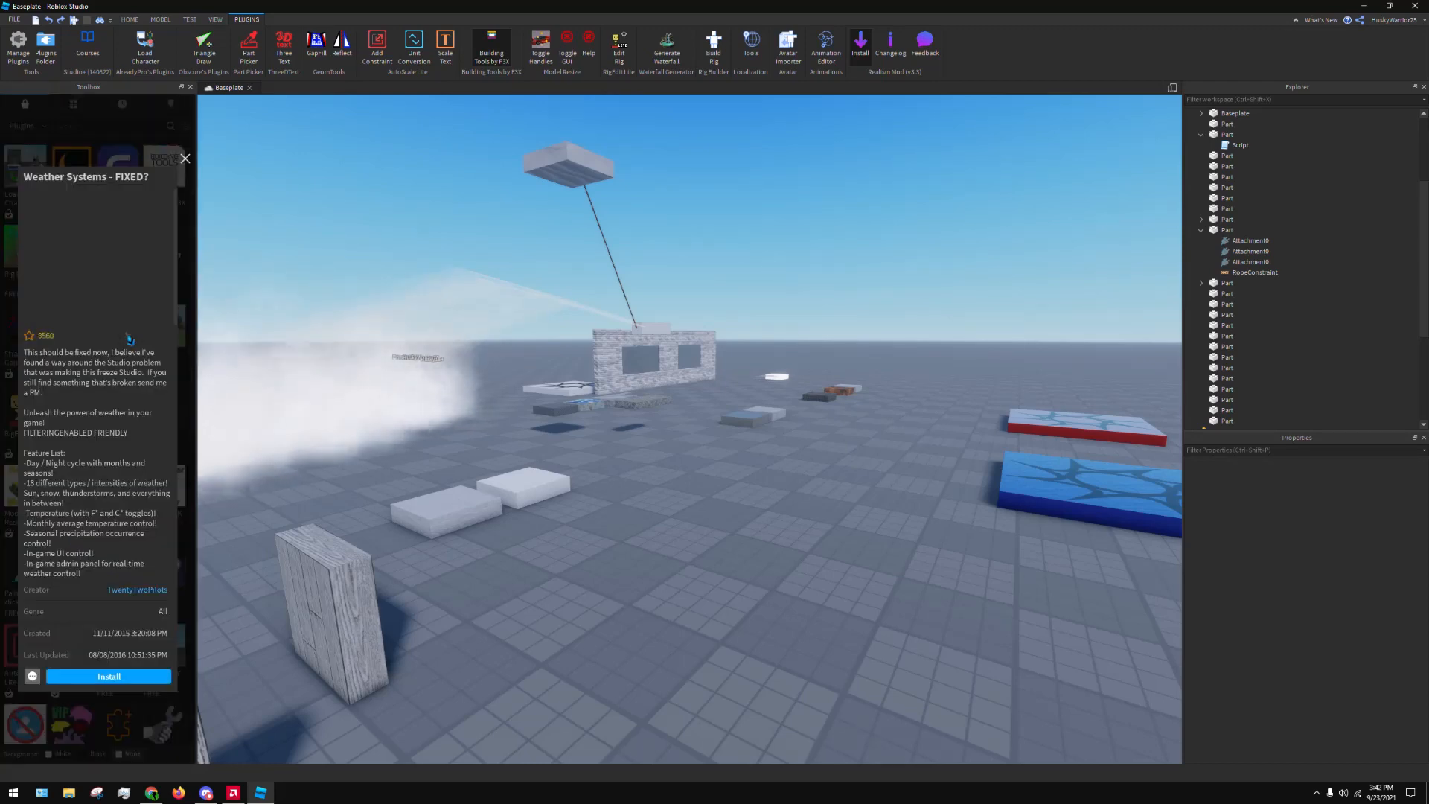
left_click(132, 675)
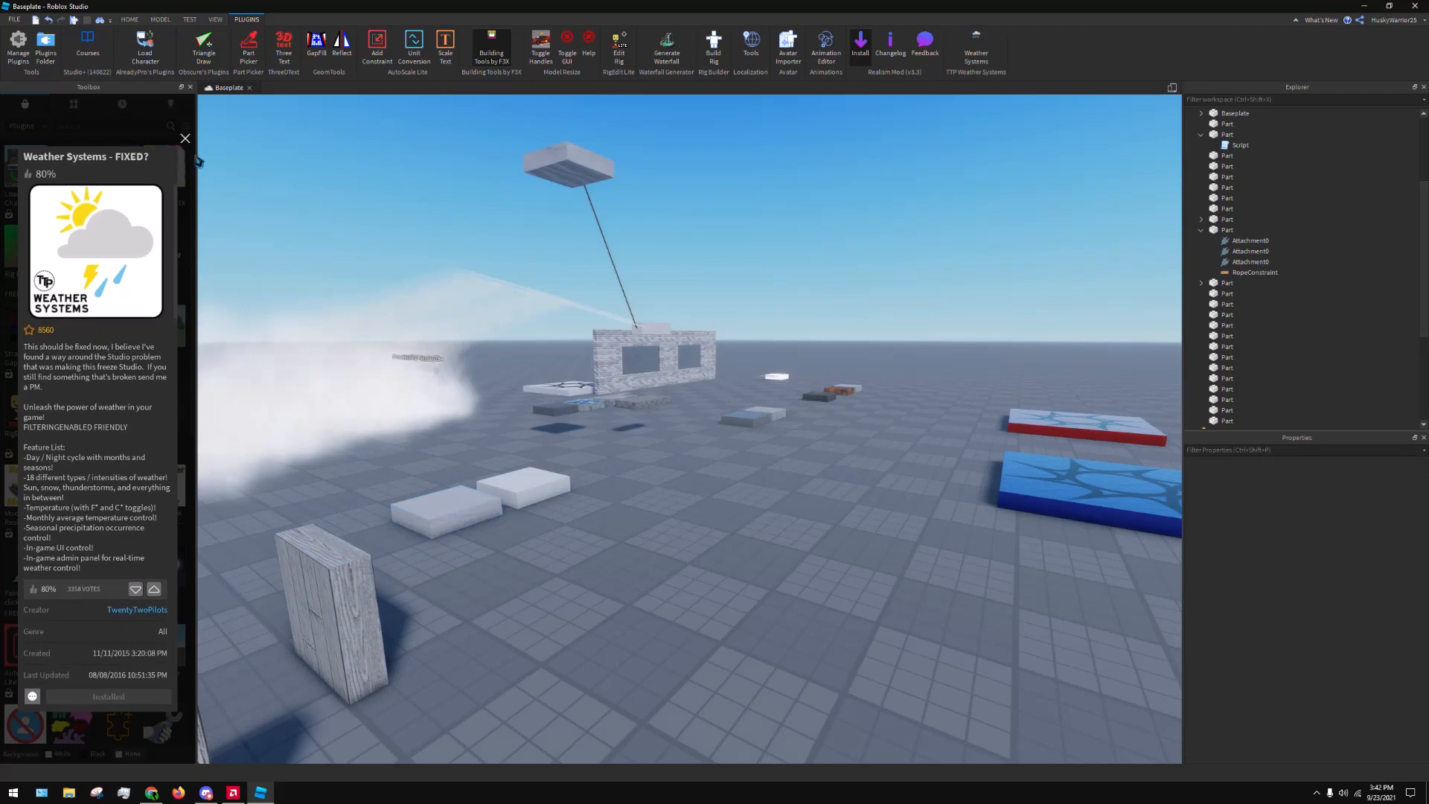
left_click(186, 139)
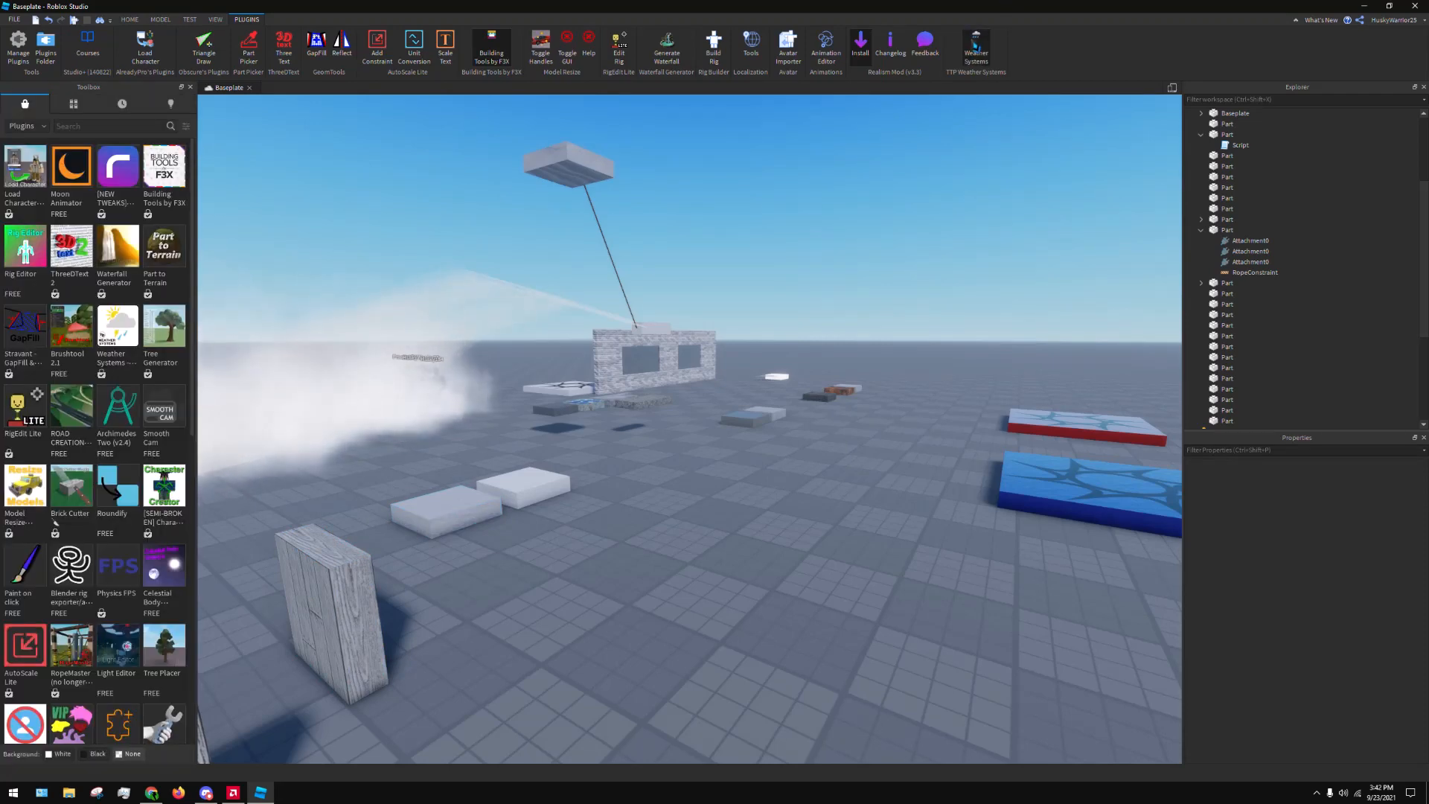
right_click_drag(909, 281, 600, 360)
key("s")
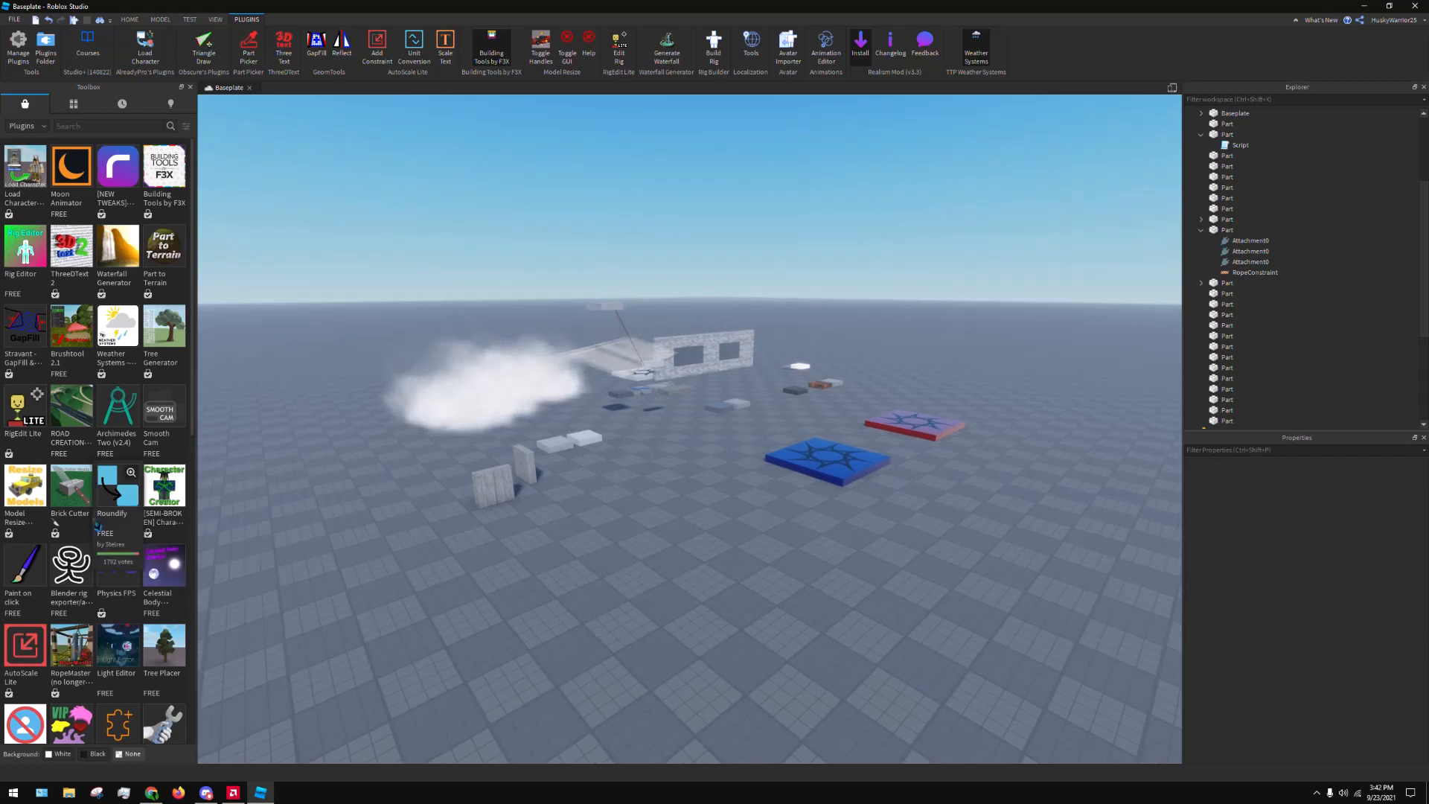
Find the Tool Grip Editor plugin in the marketplace, view its details and close them
scroll(75, 565, "down", 3)
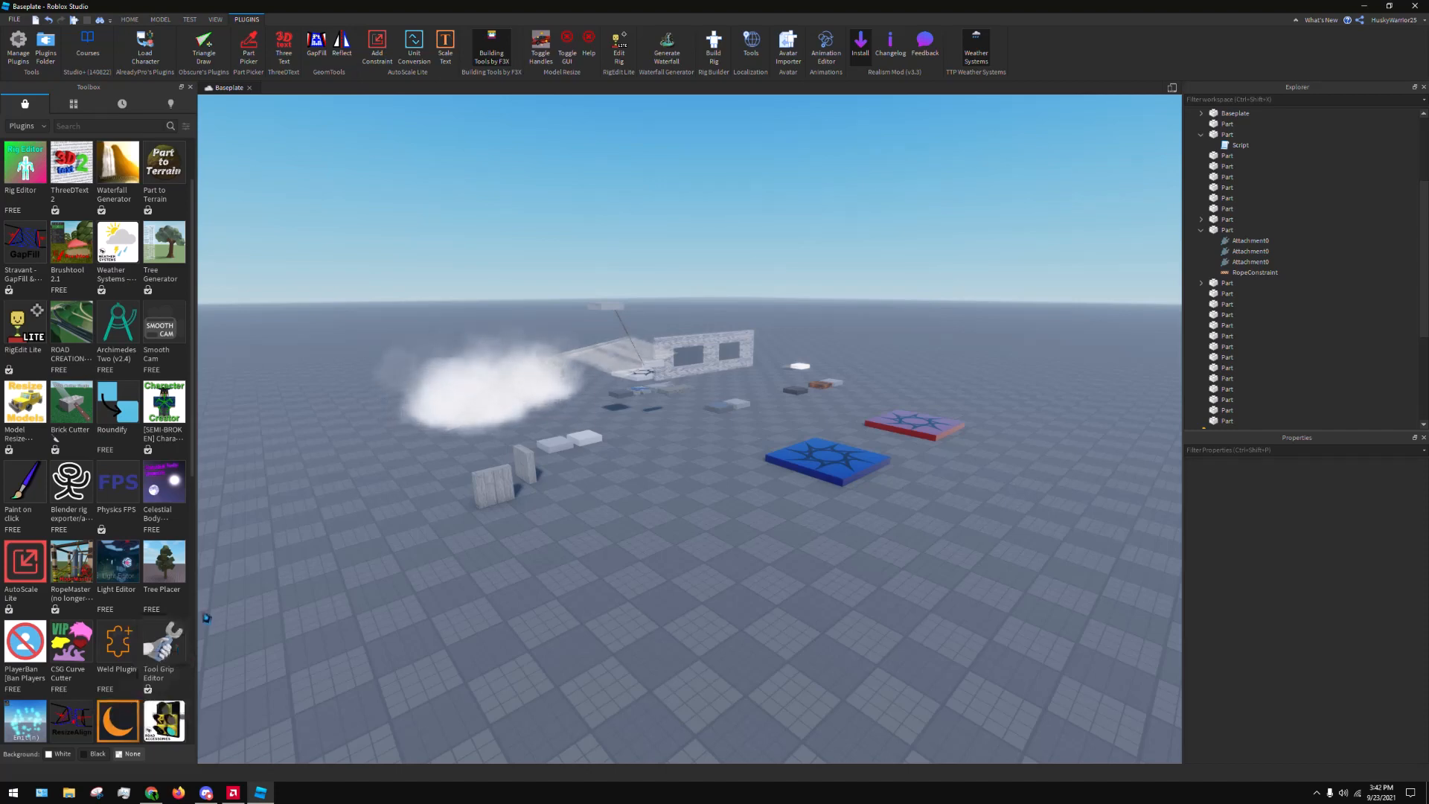
mouse_move(172, 660)
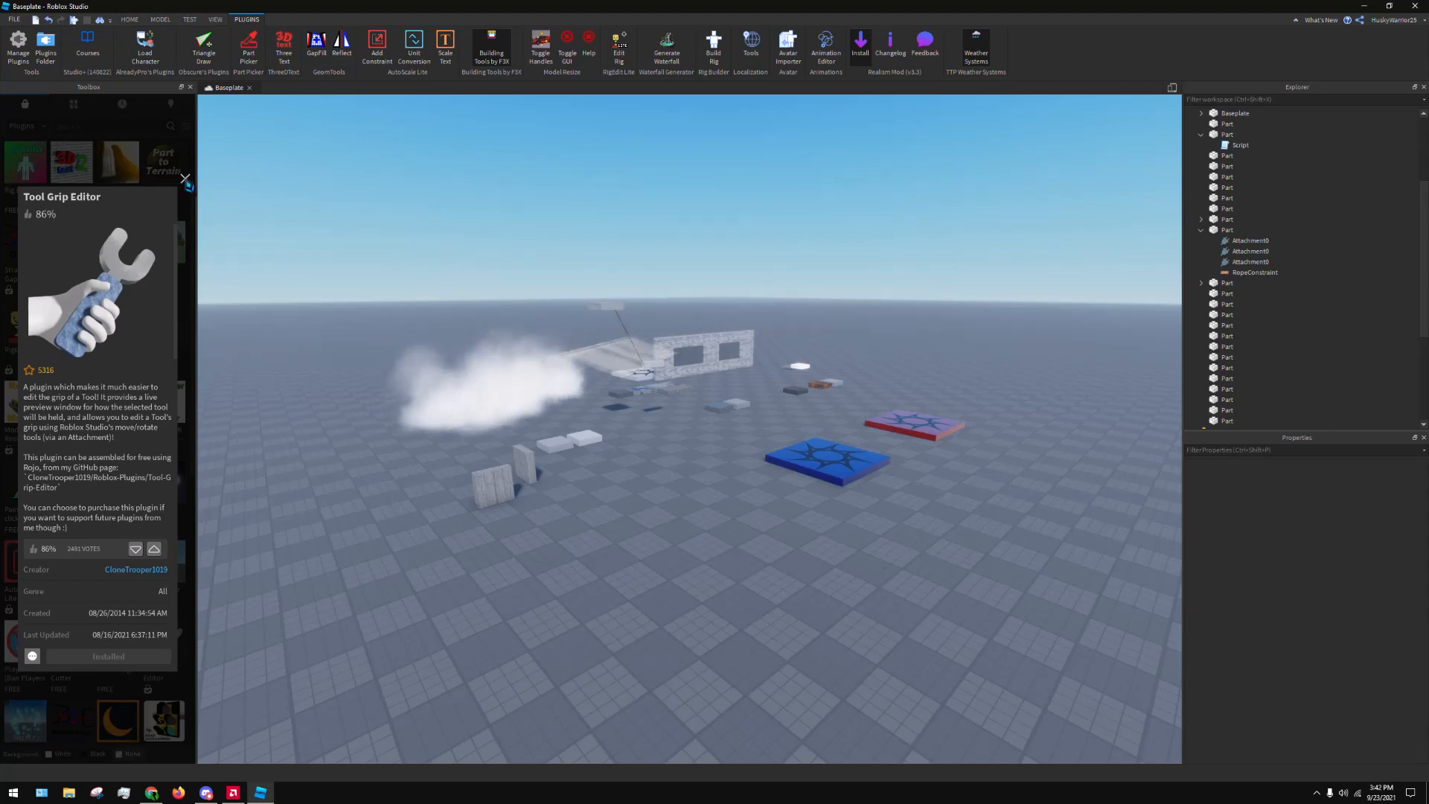
left_click(184, 179)
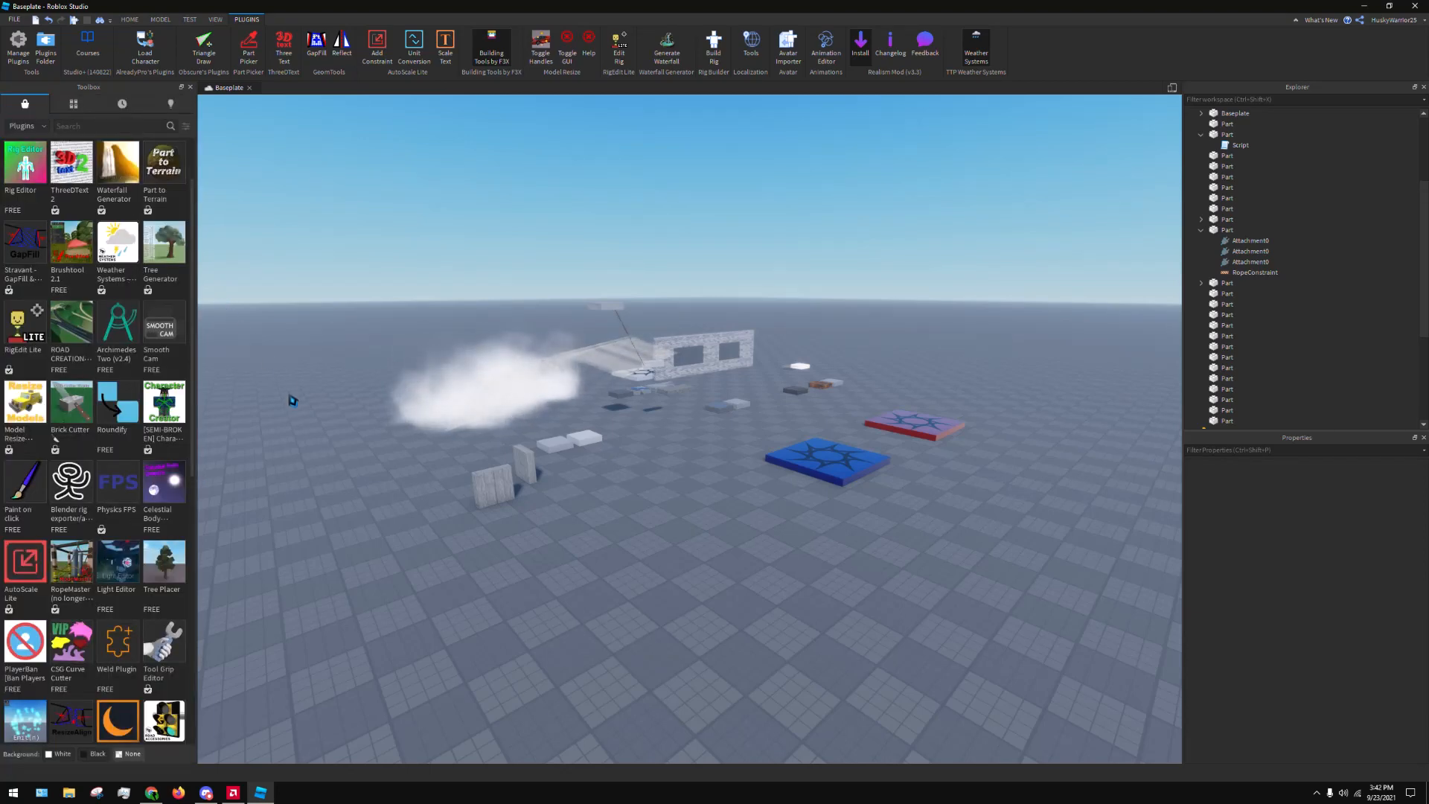
Find the Stravant - Model Reflect plugin further down the marketplace list, view its details and close them
scroll(177, 528, "down", 1)
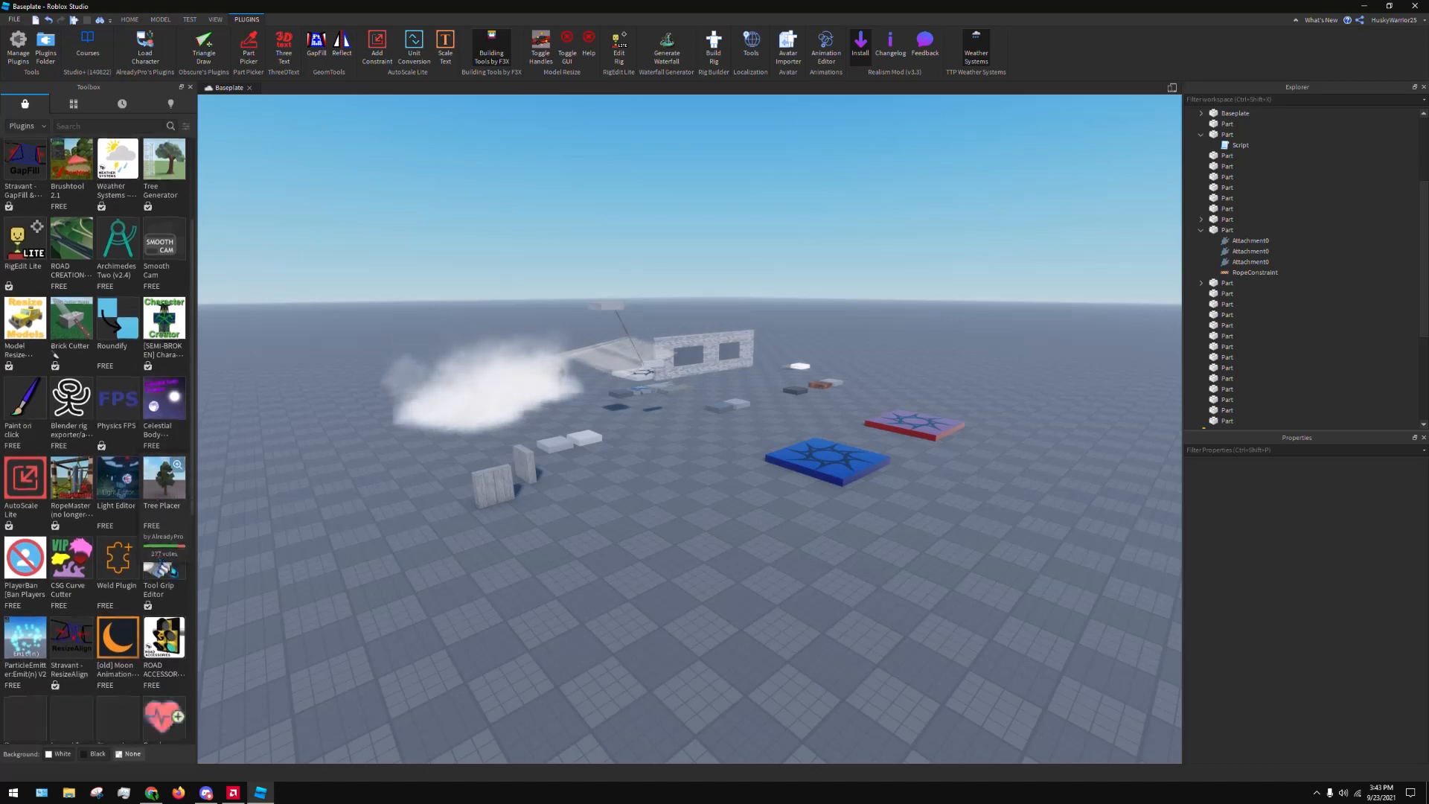
scroll(175, 580, "down", 1)
scroll(177, 581, "down", 1)
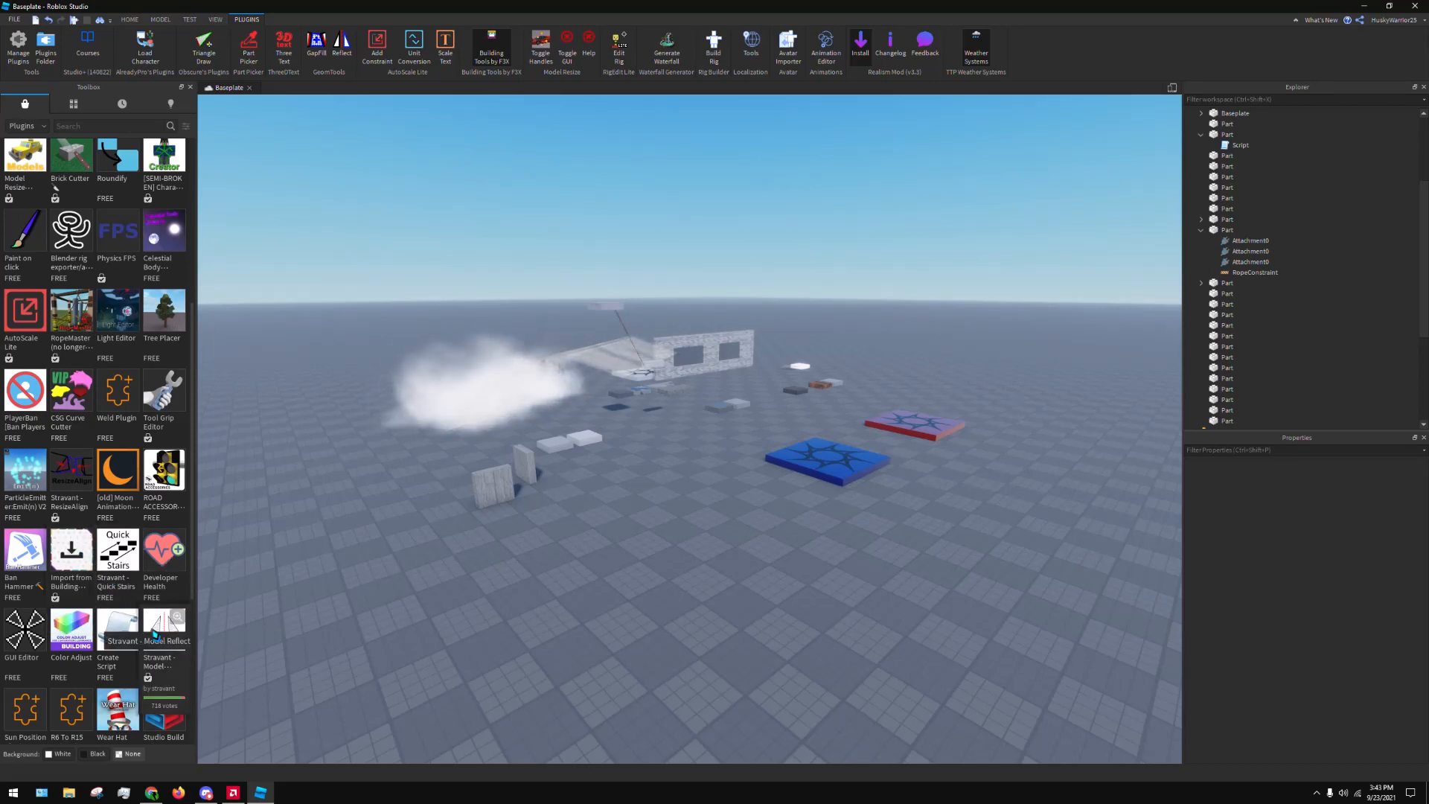
left_click(154, 634)
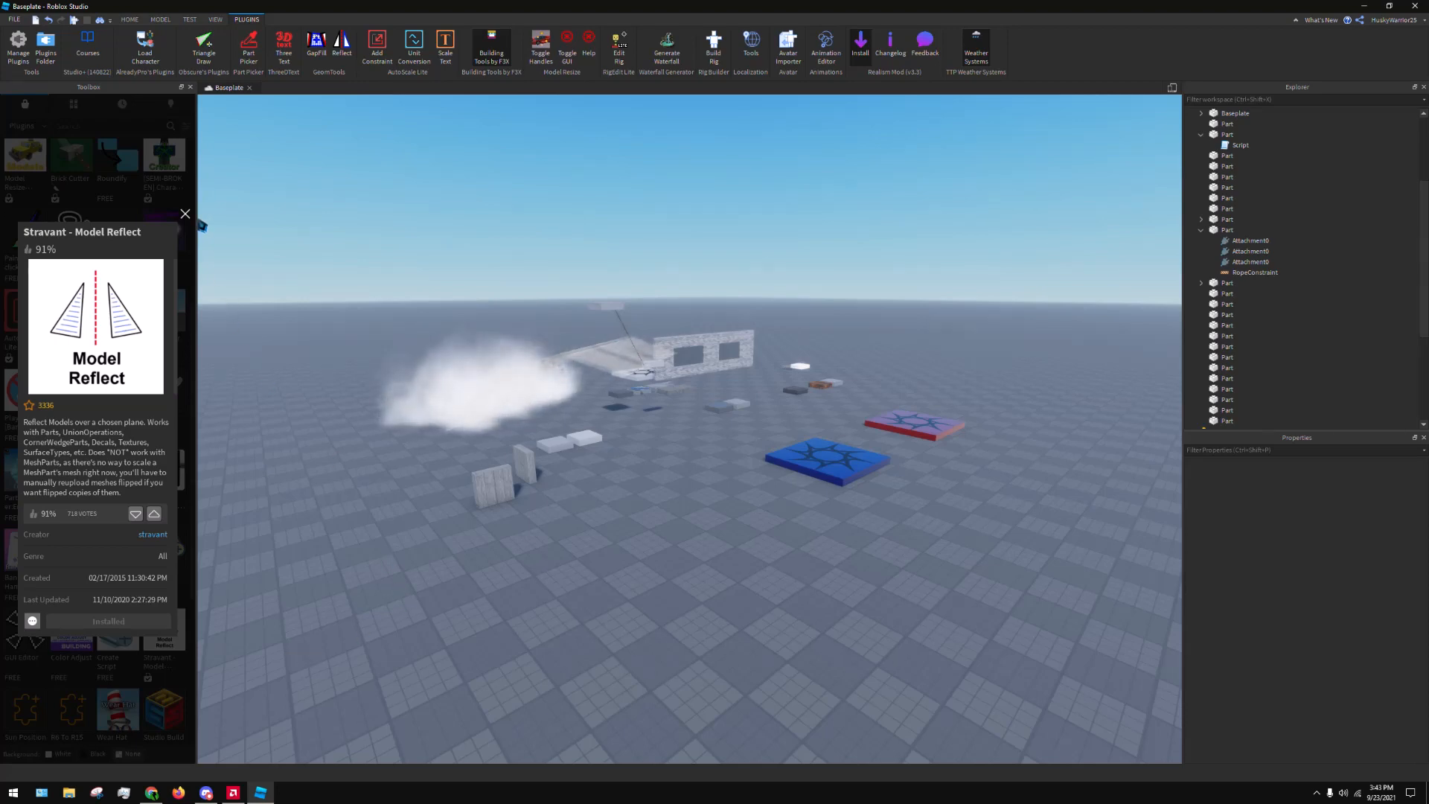
left_click(186, 215)
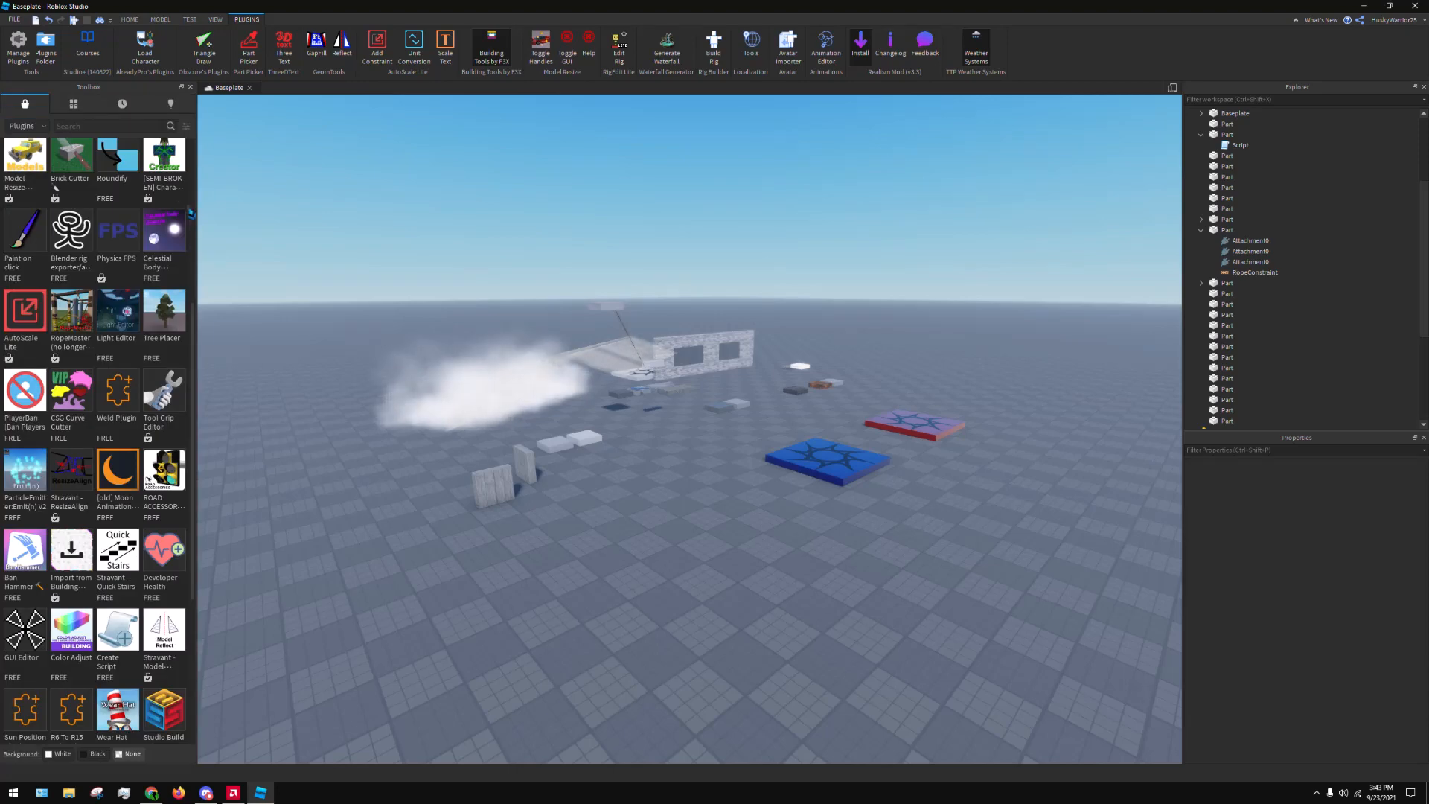
Browse the remaining marketplace plugins and return to the start of the list
scroll(157, 417, "down", 3)
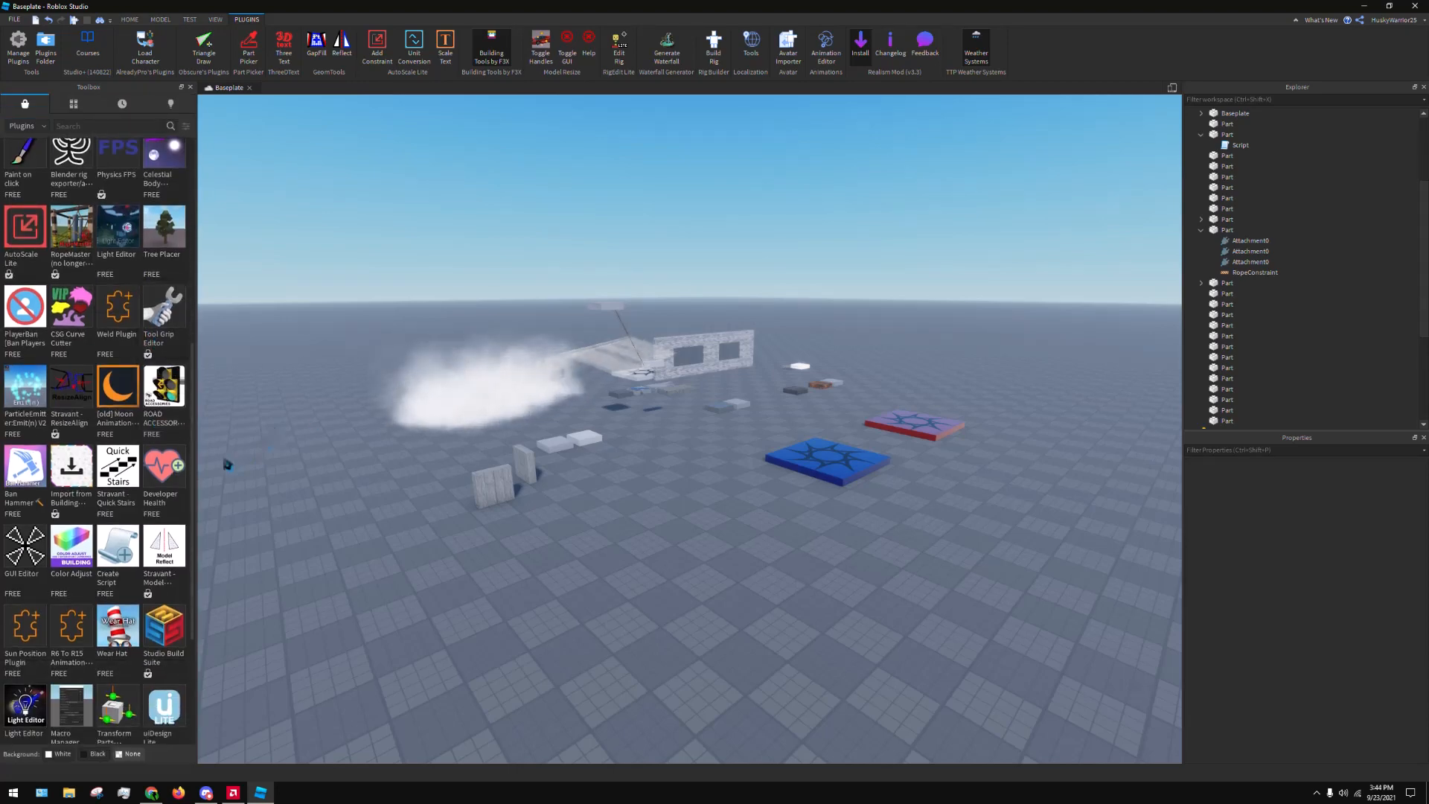
key("d")
scroll(160, 439, "down", 5)
scroll(171, 463, "down", 2)
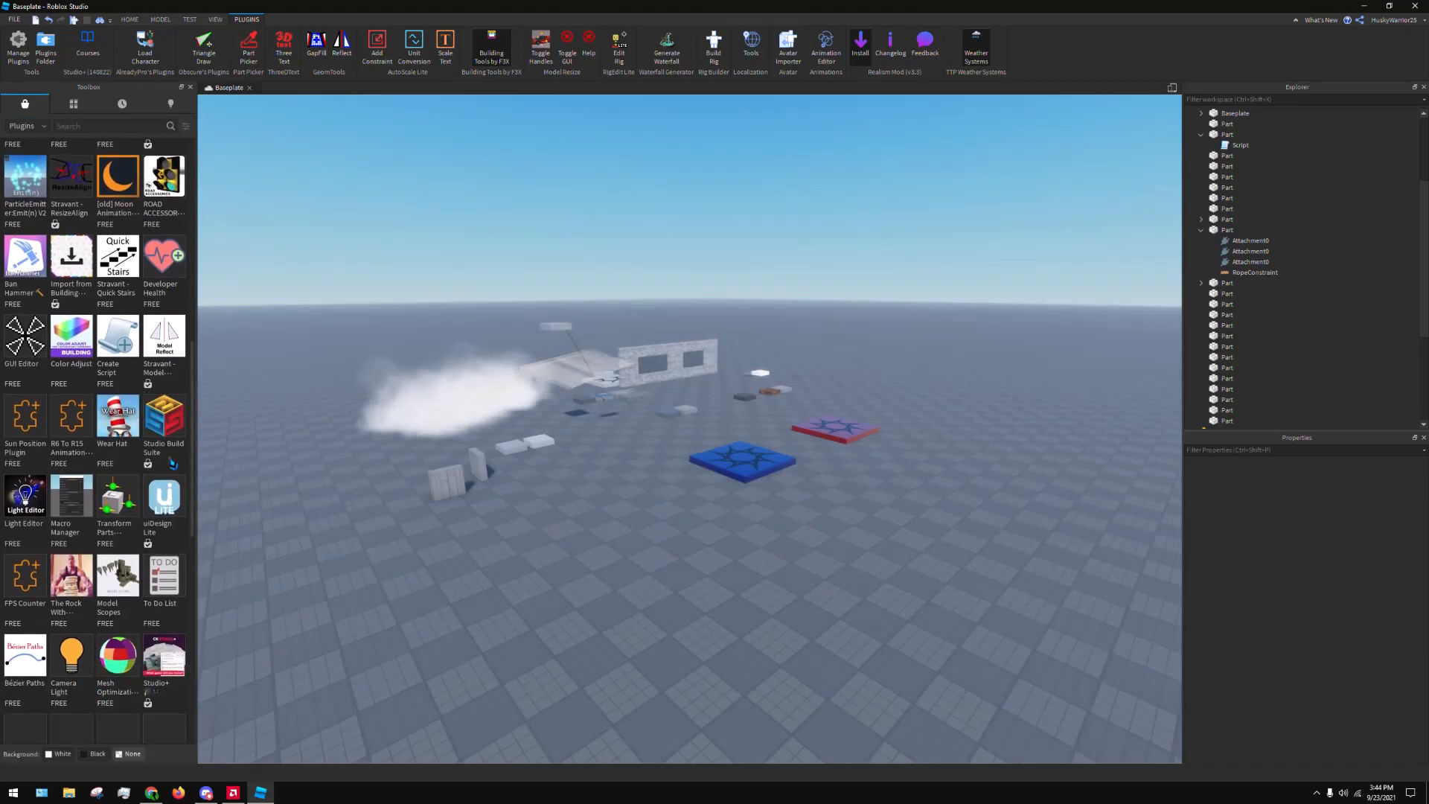
scroll(173, 454, "down", 2)
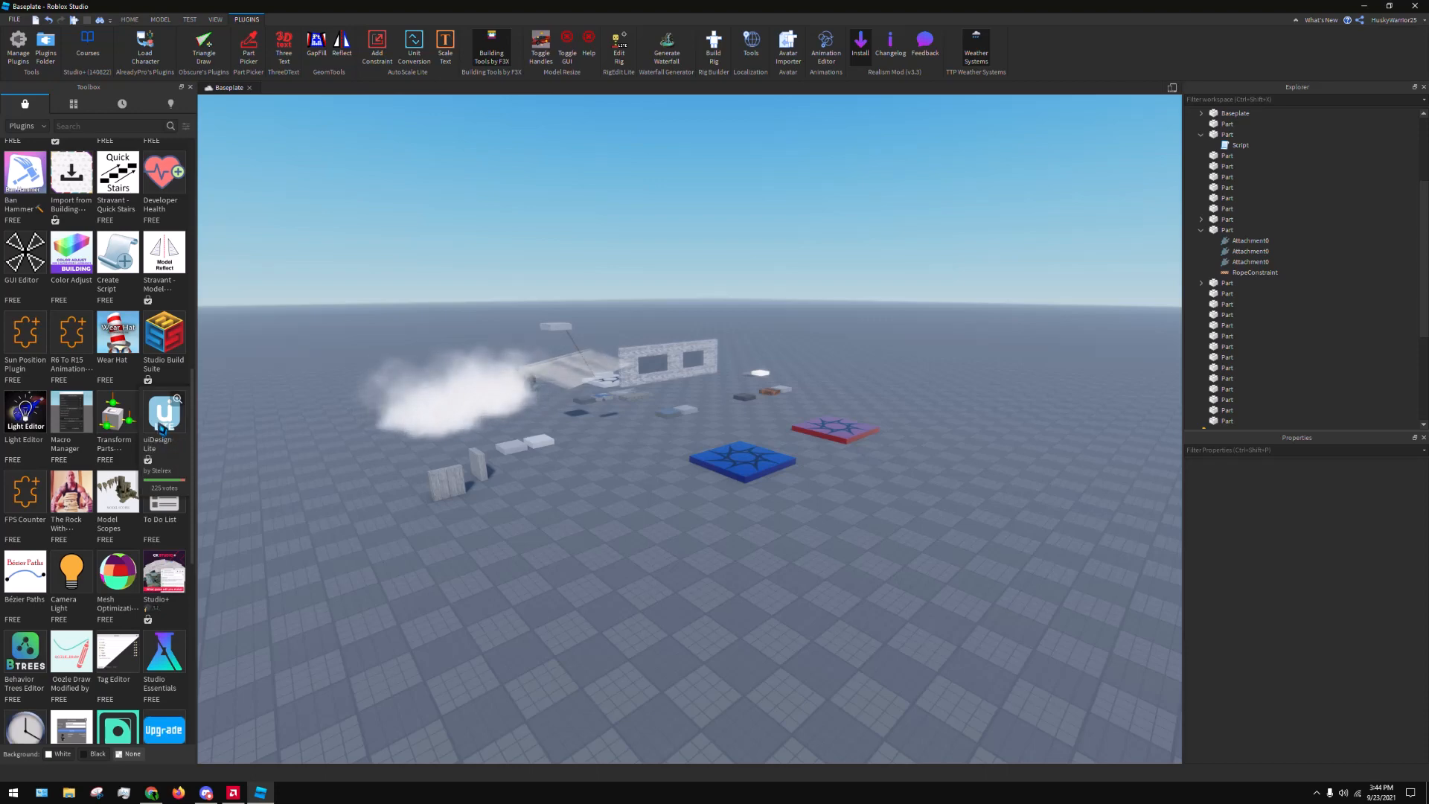
scroll(160, 402, "up", 5)
scroll(152, 353, "up", 1)
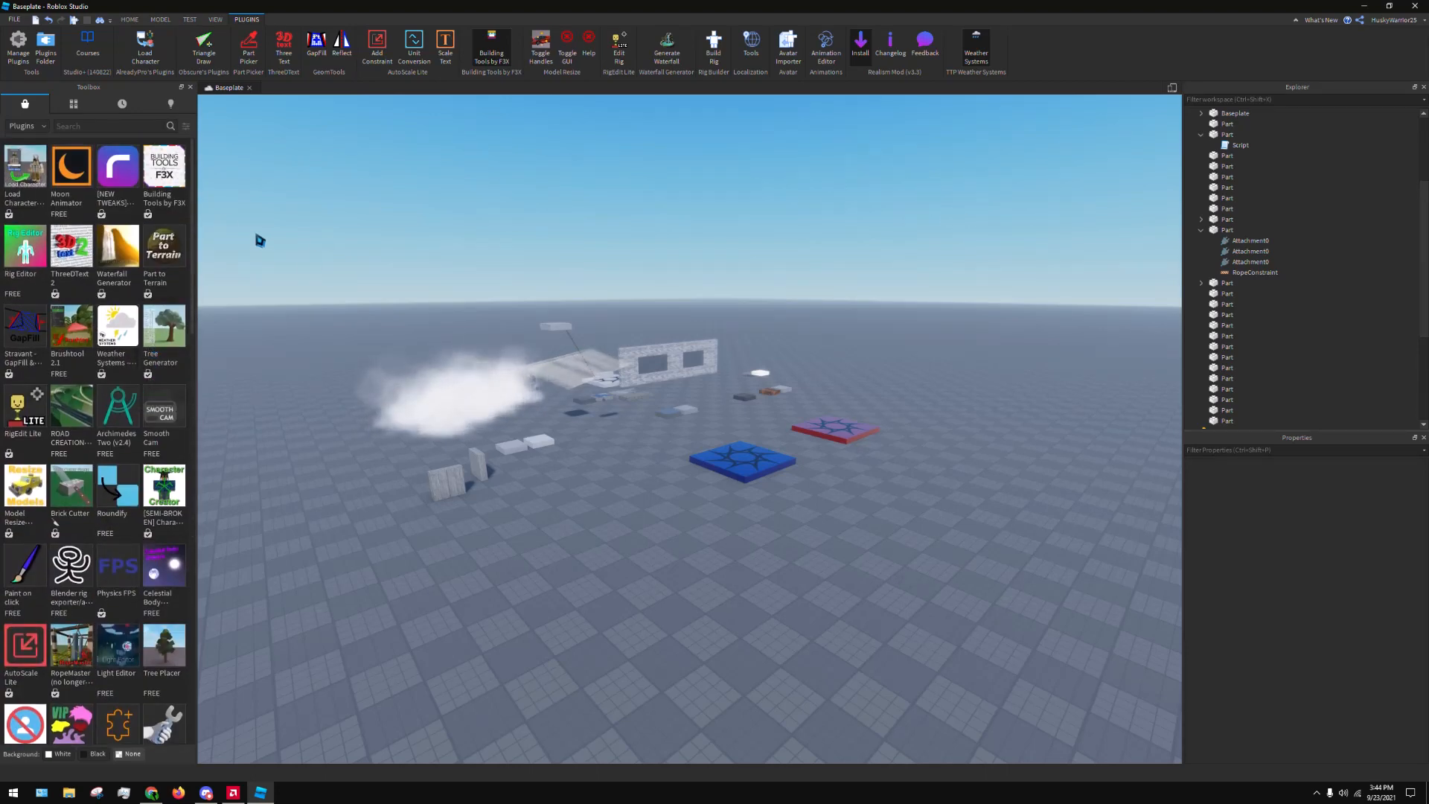
Search the marketplace plugins for "studio+" and open the Studio+ plugin's details
left_click(98, 130)
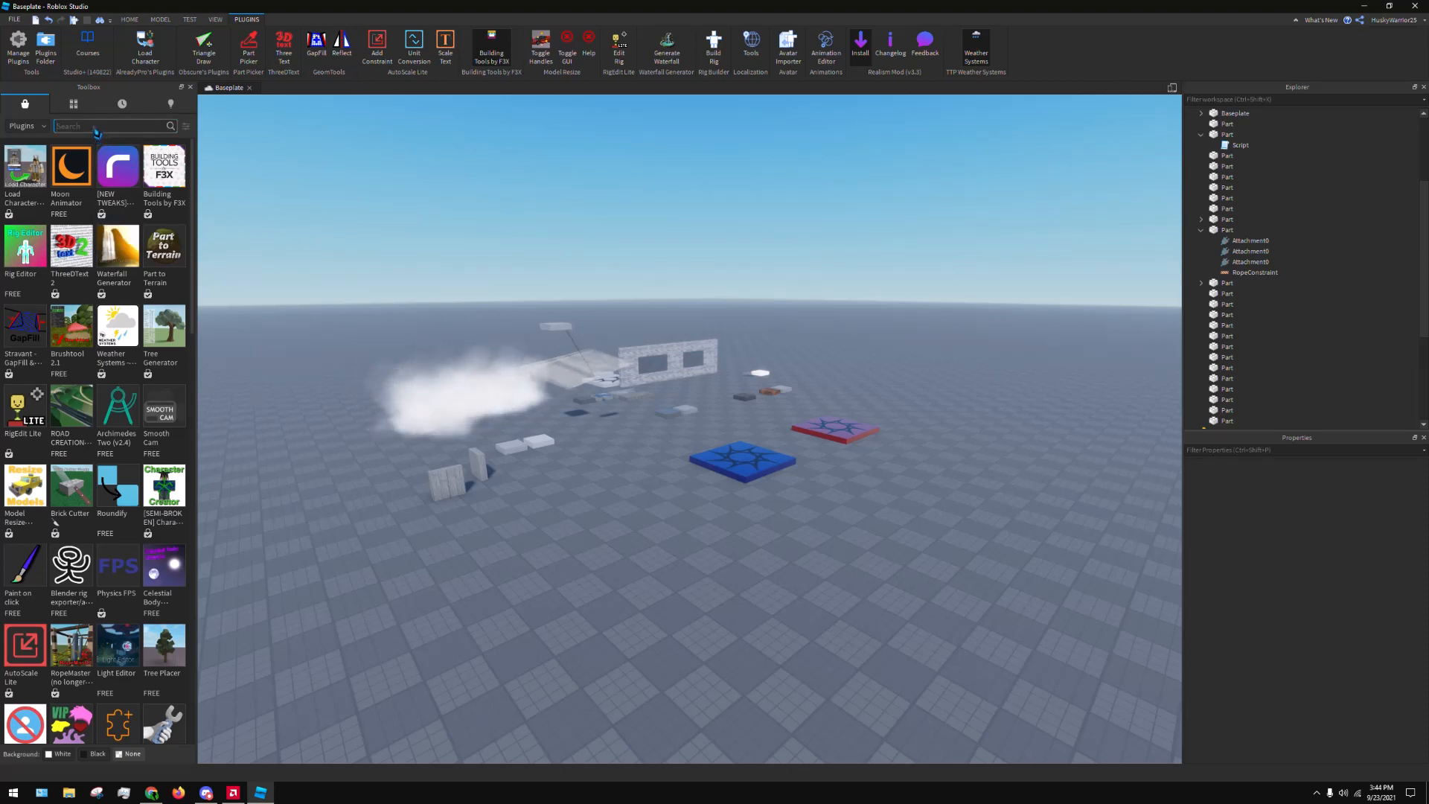
type("studi")
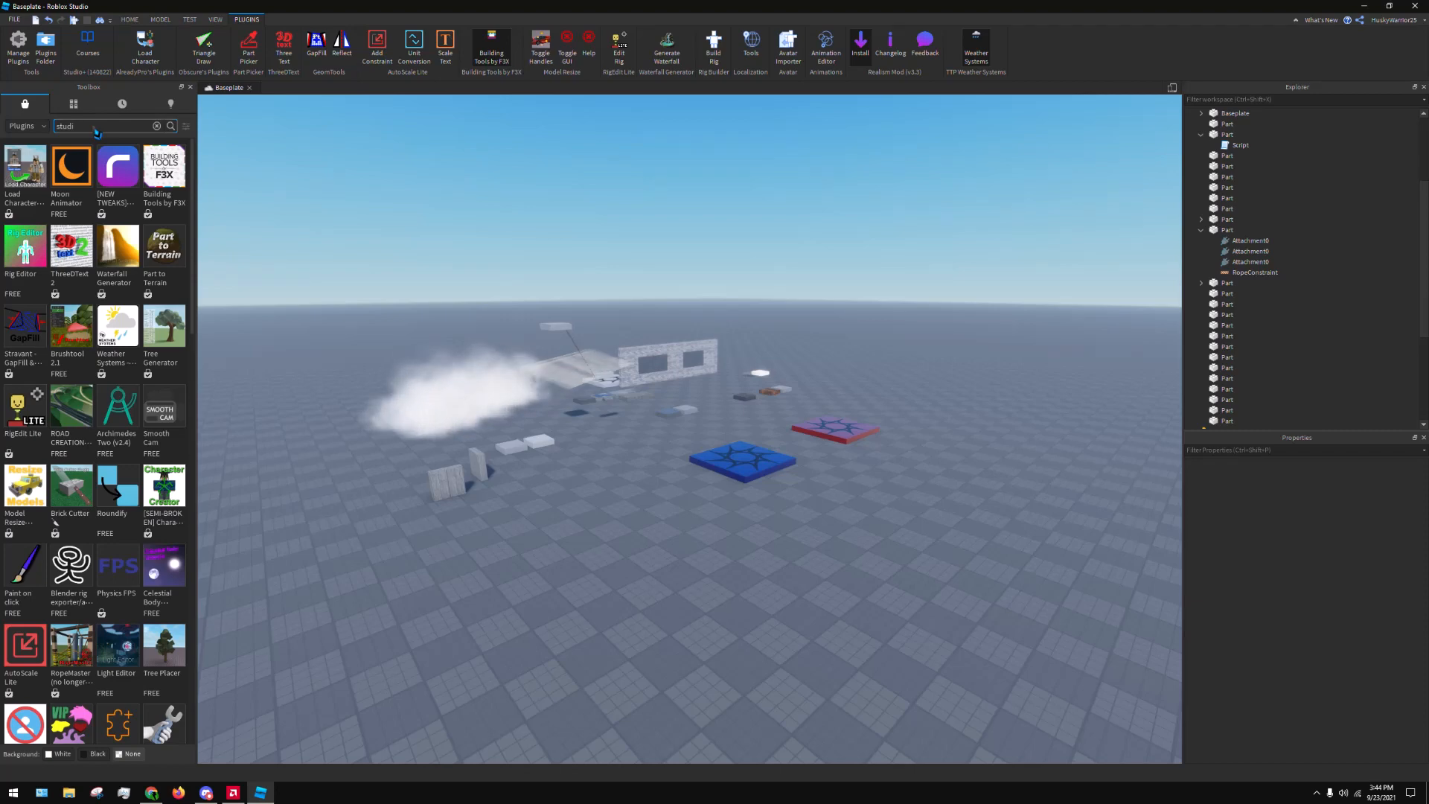
type("o+")
key("Return")
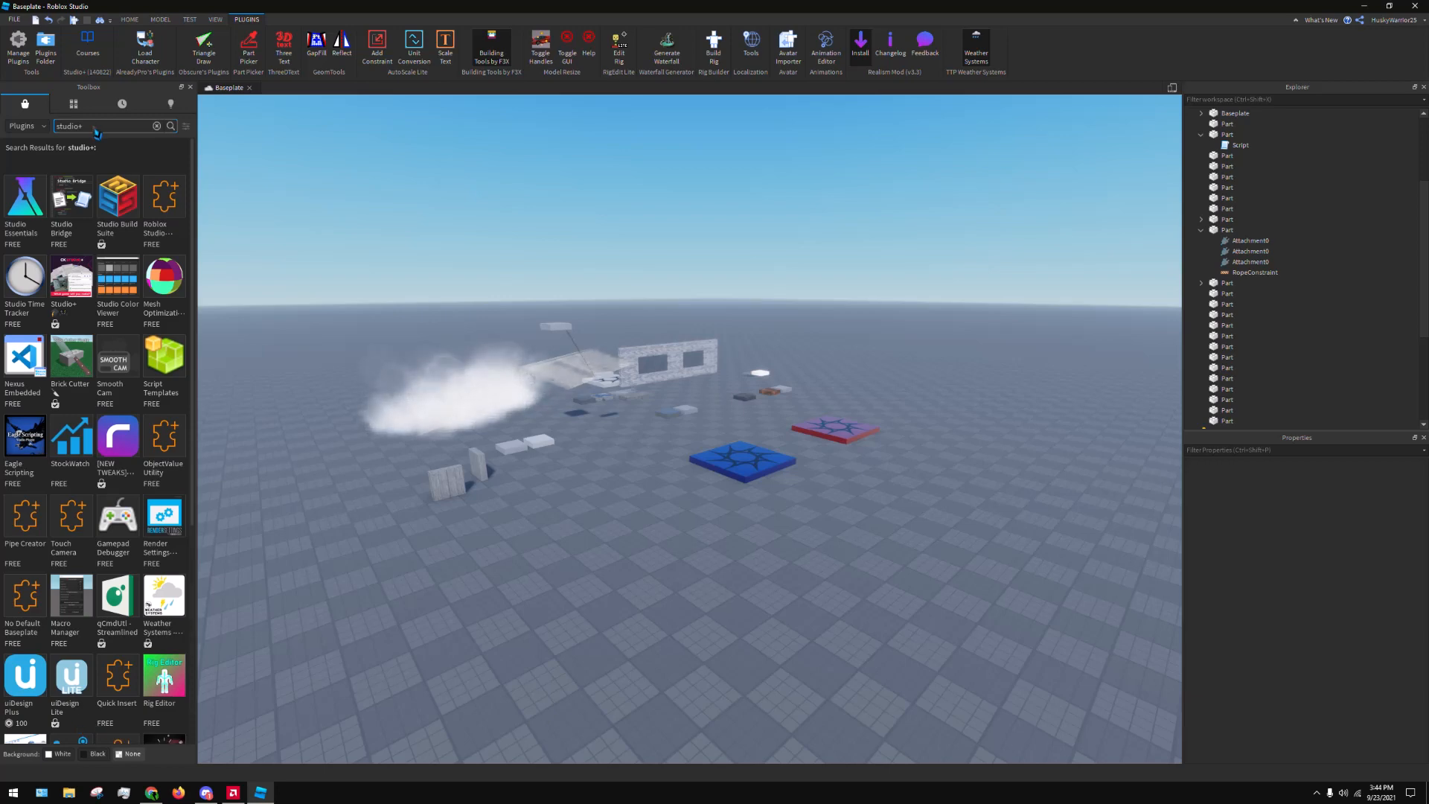
left_click(83, 289)
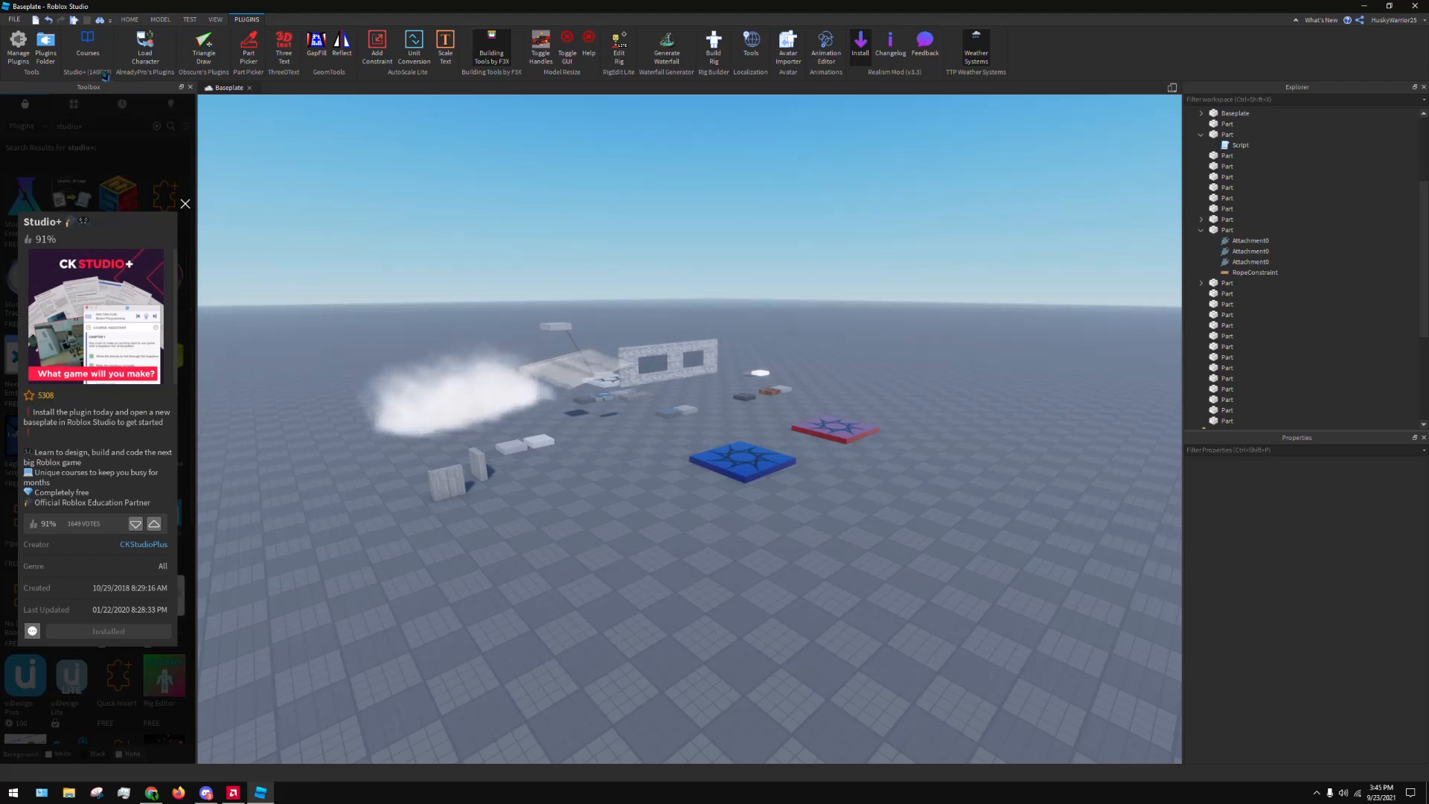
Open the Studio+ course list, dock it beside the Explorer and look through the Beginner courses
left_click(91, 43)
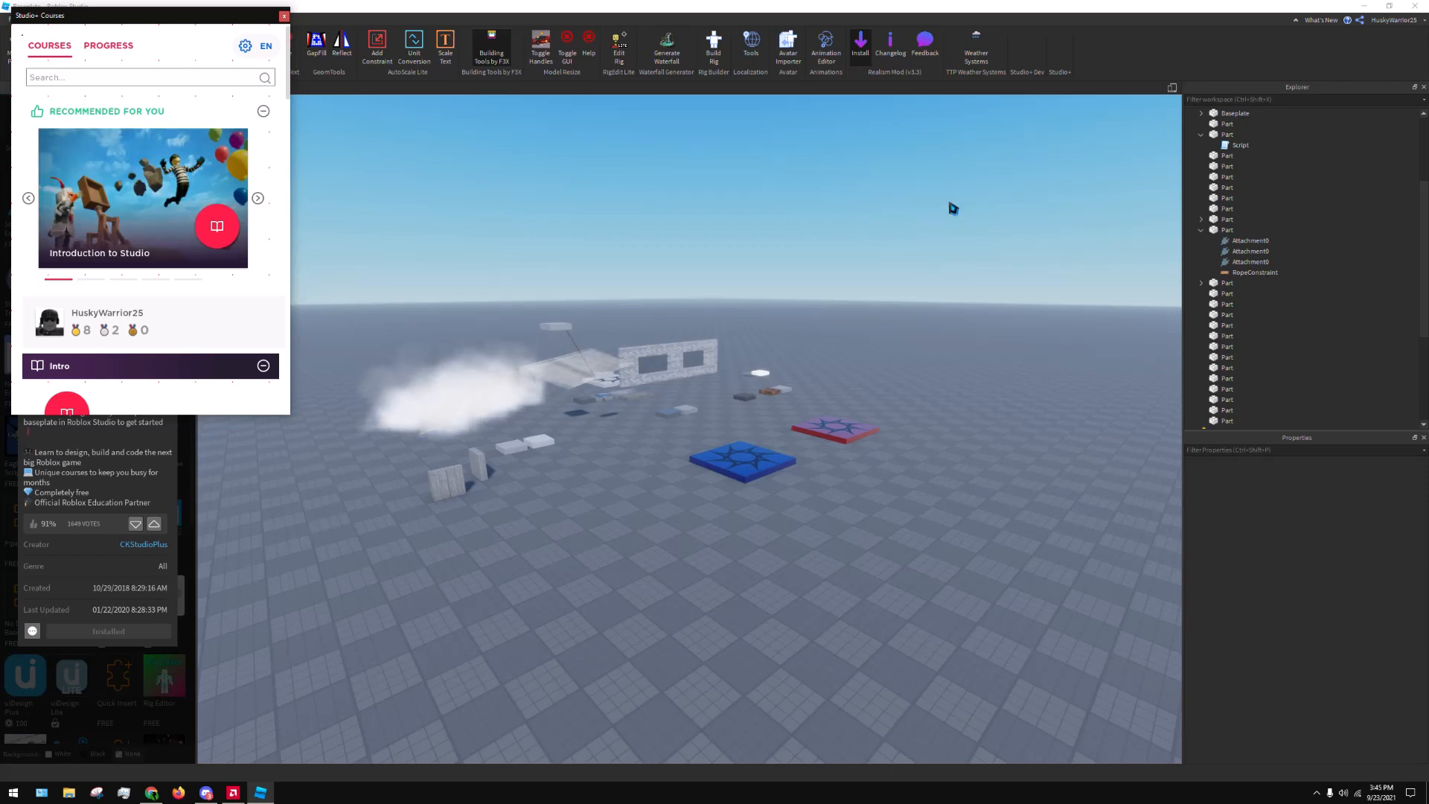
left_click_drag(182, 15, 1302, 260)
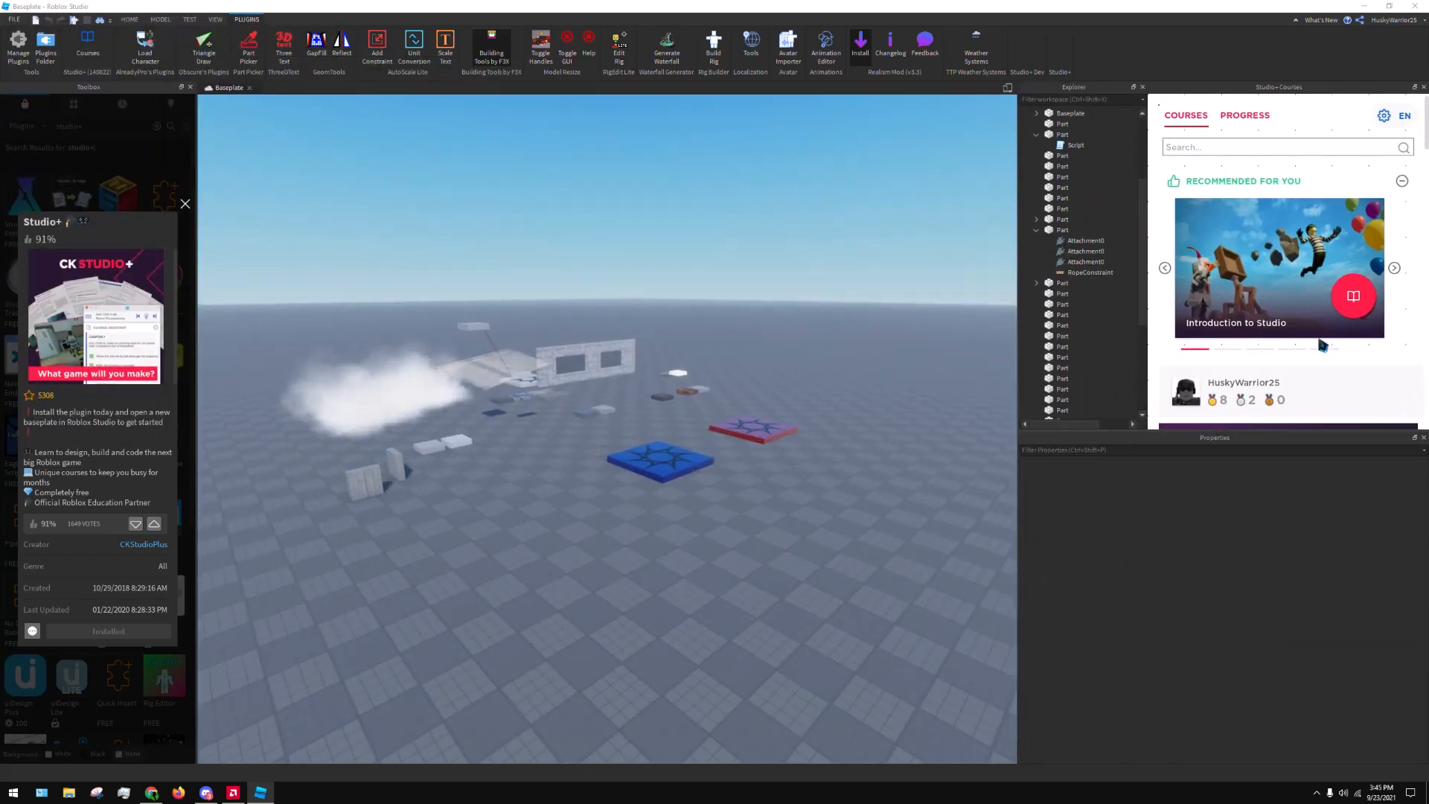
scroll(1308, 335, "down", 5)
scroll(1309, 339, "down", 3)
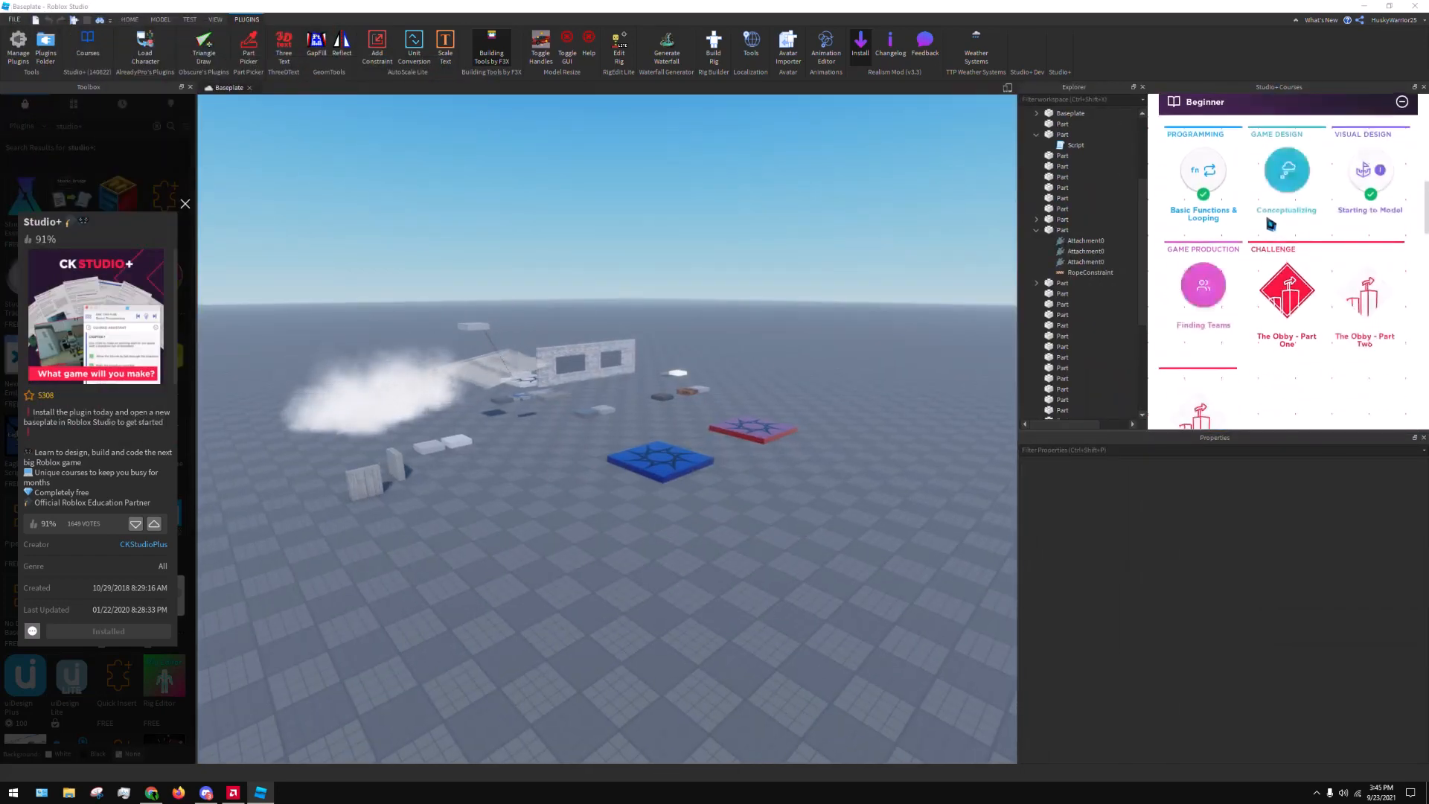
scroll(1304, 272, "up", 8)
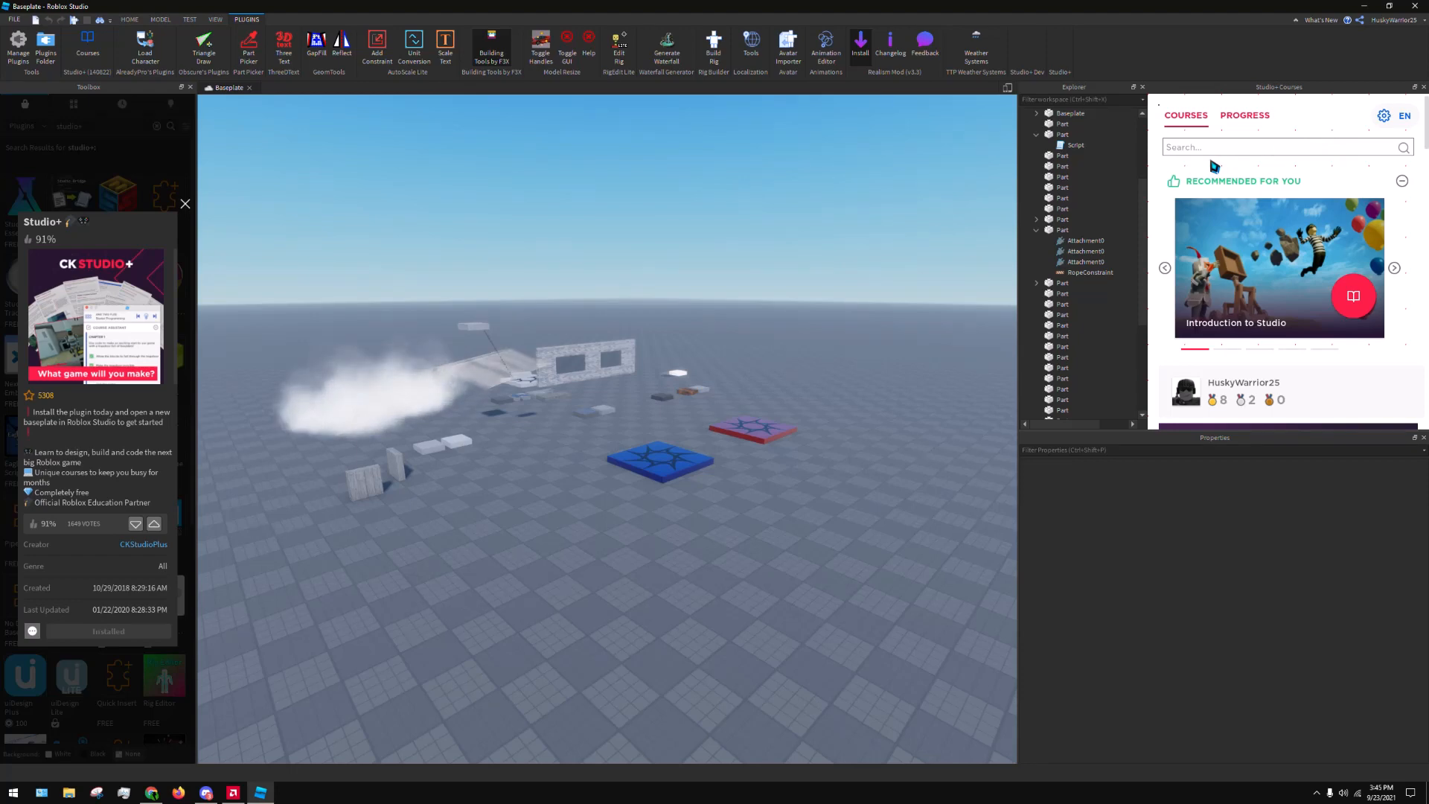
Close the Studio+ plugin details and the course list, and narrow the Explorer and Properties area
left_click(186, 204)
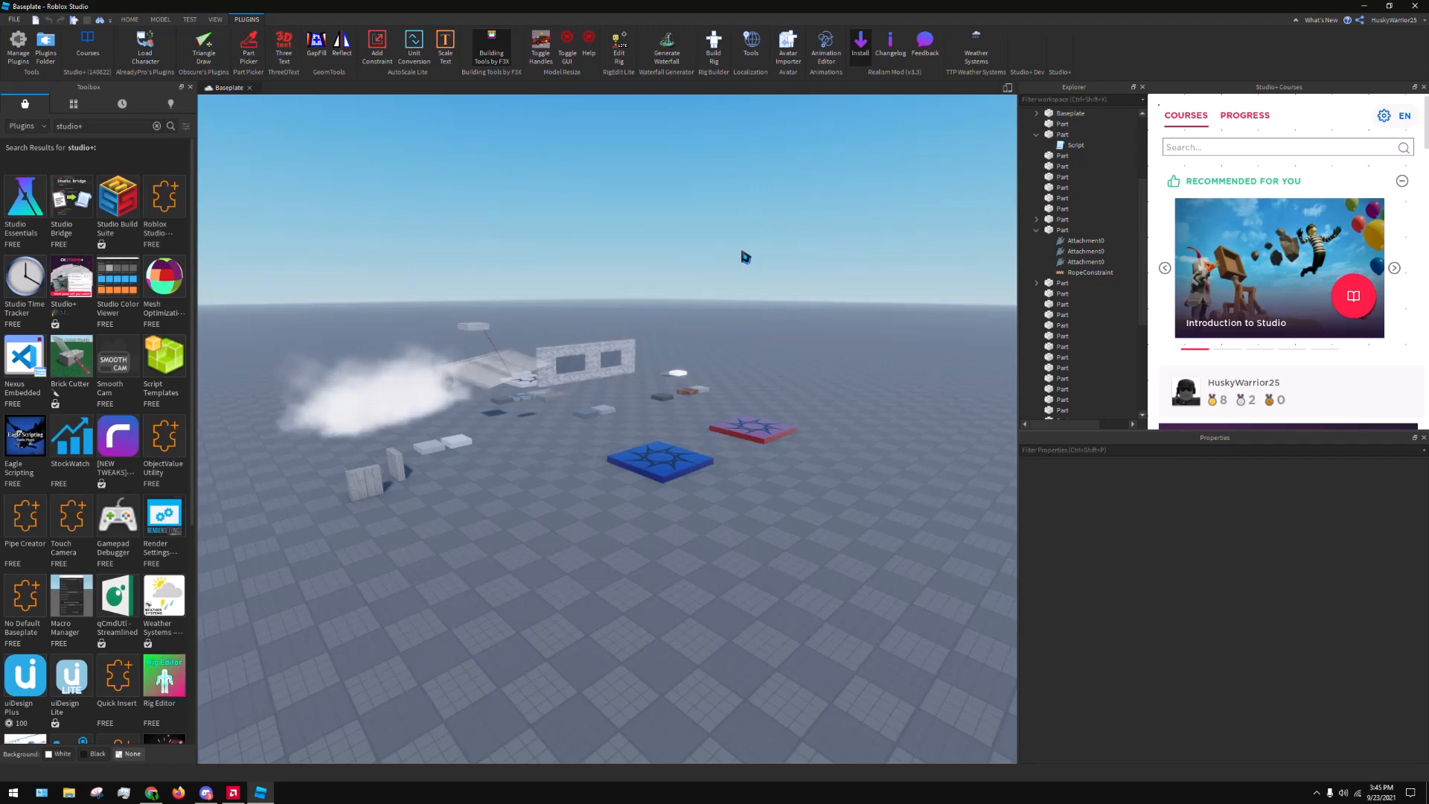
left_click(1423, 87)
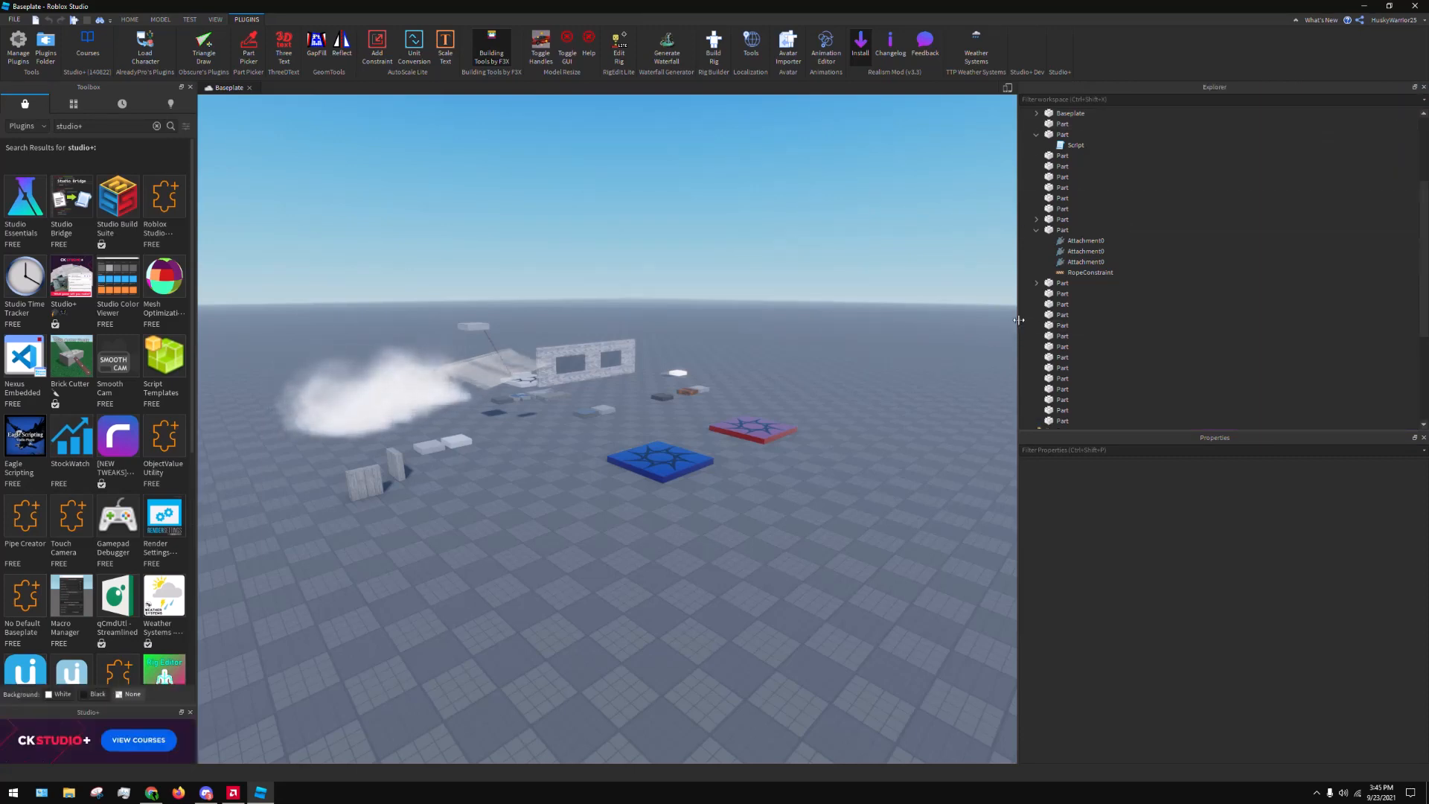
left_click_drag(1018, 320, 1268, 322)
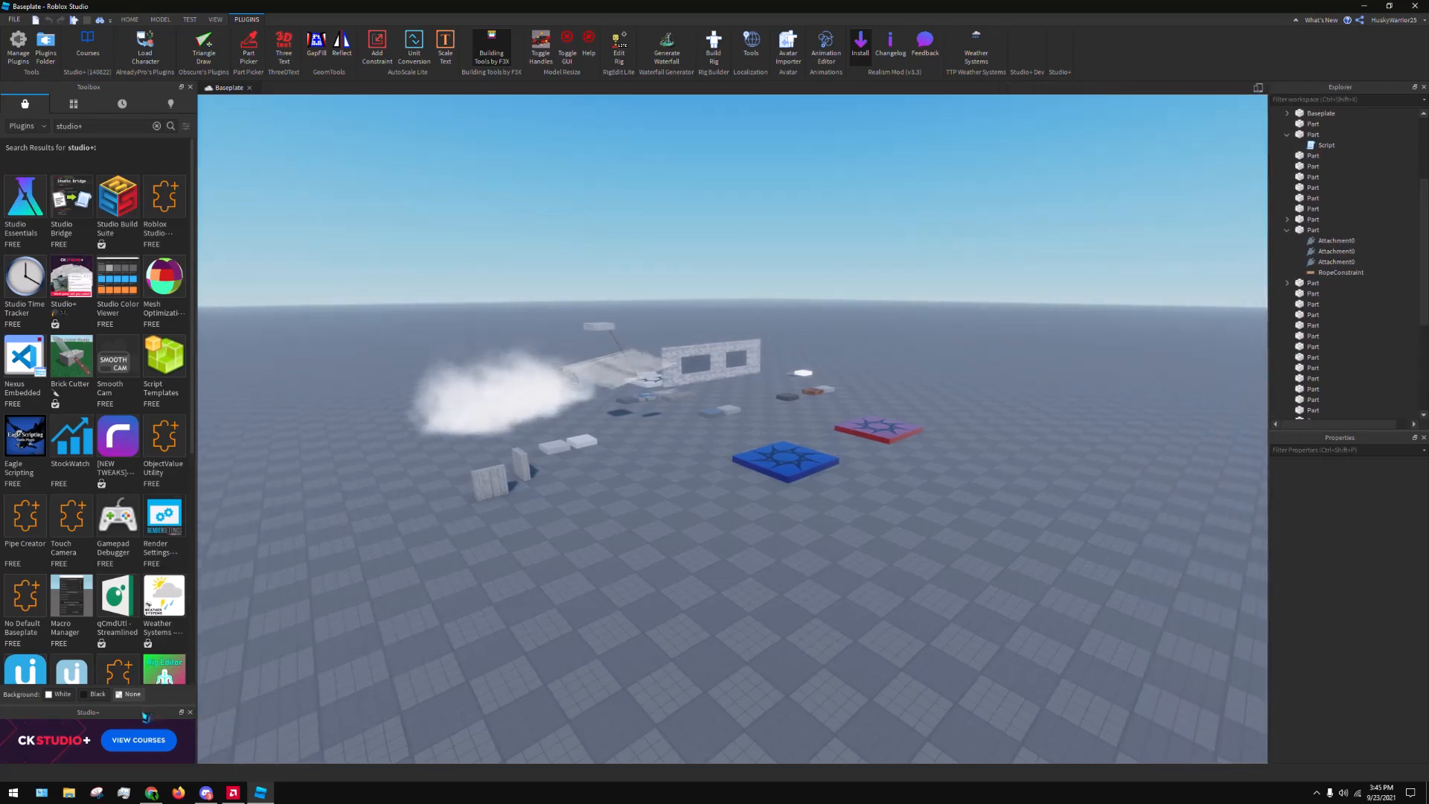
Undock the CK Studio+ banner, reopen the course list from it and examine the Beginner and Novice courses
left_click_drag(146, 716, 984, 168)
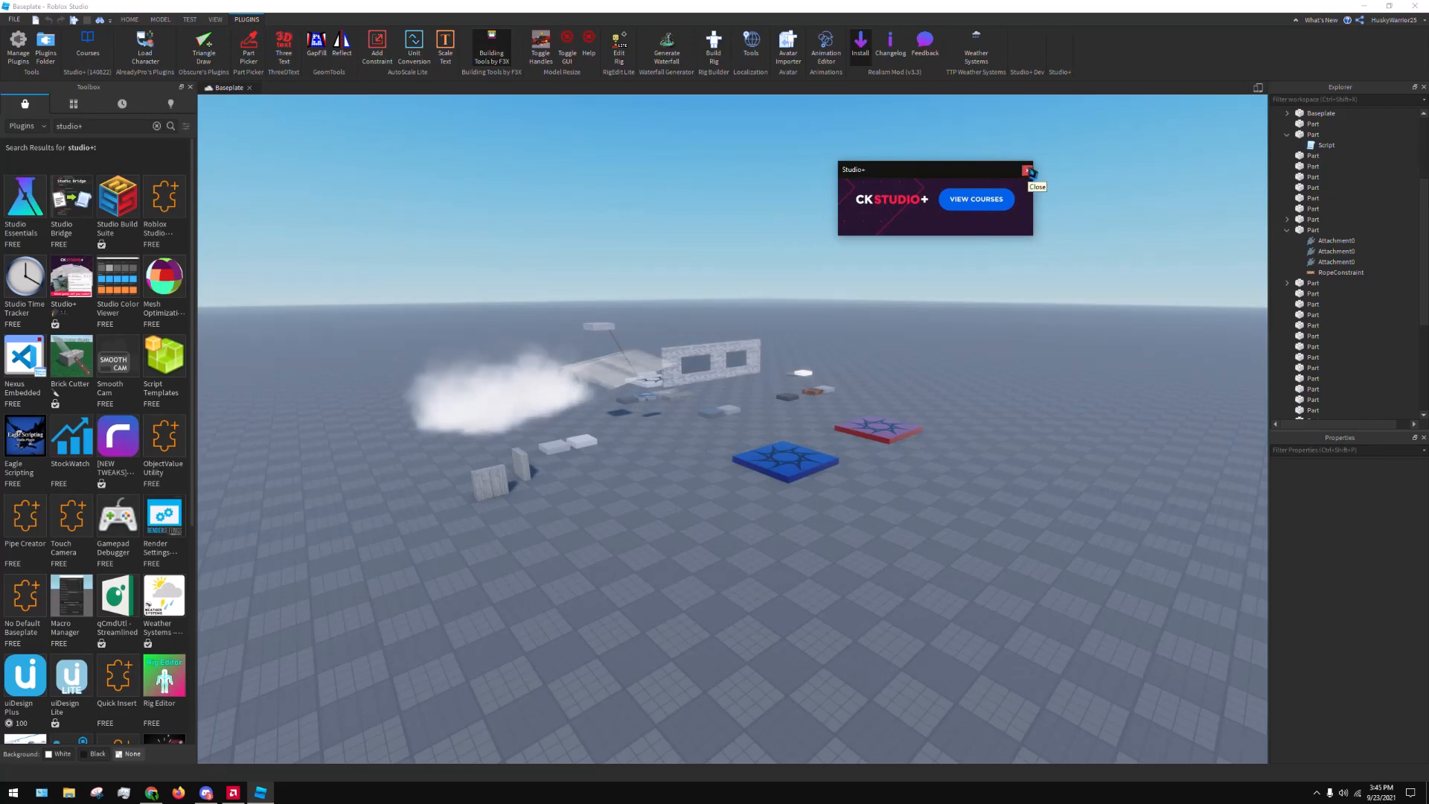
left_click(1006, 200)
scroll(1333, 282, "down", 5)
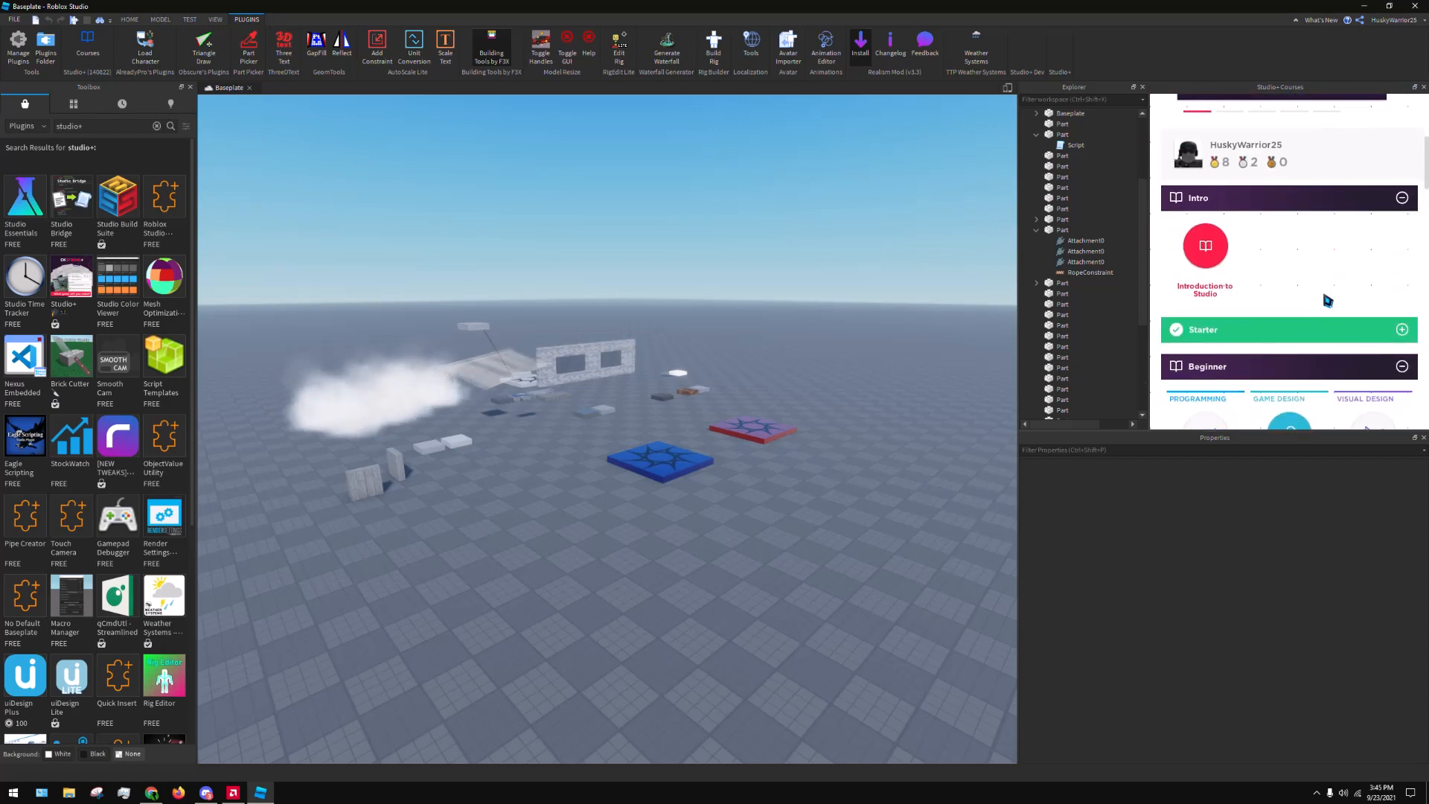
scroll(1328, 298, "down", 3)
scroll(1355, 298, "down", 3)
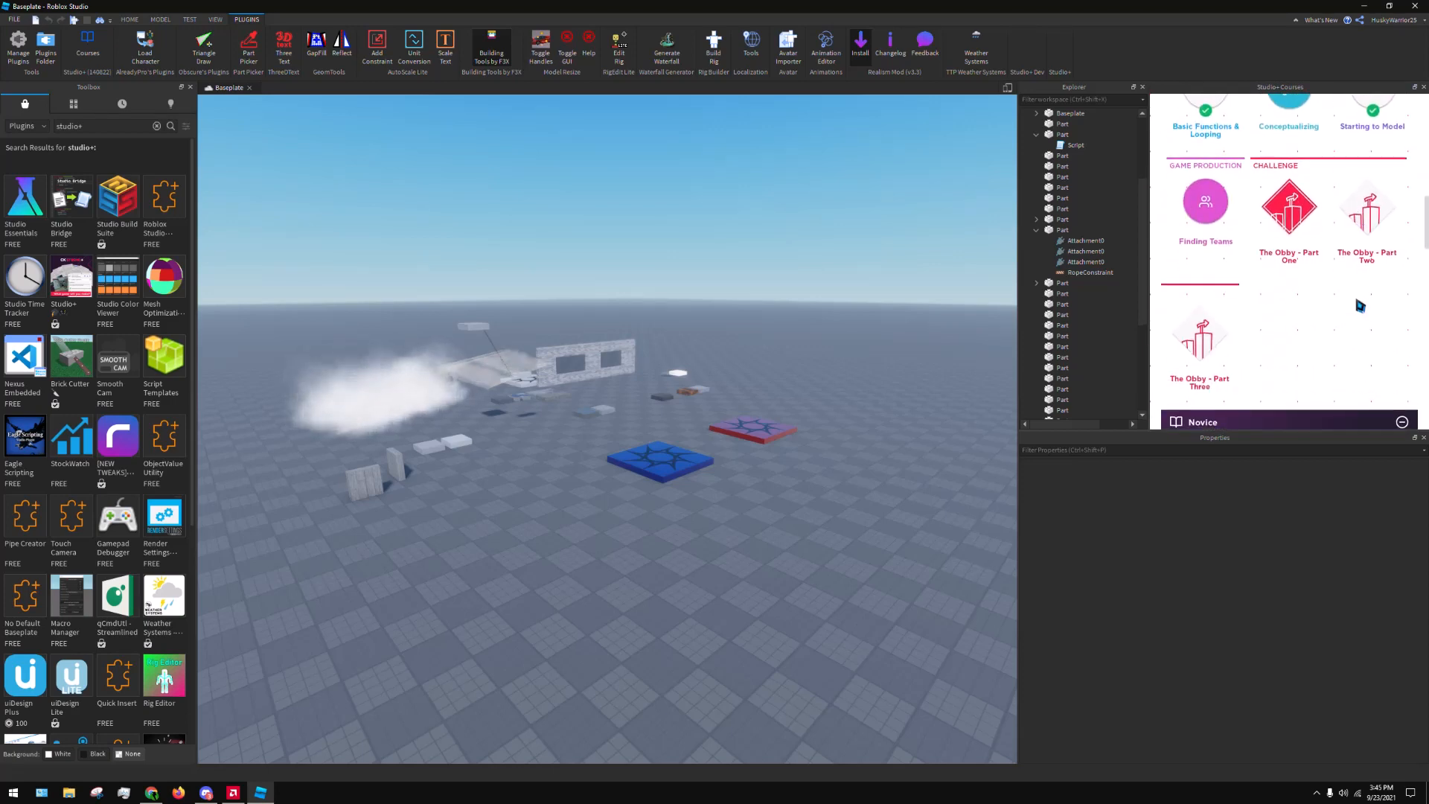
scroll(1360, 305, "down", 5)
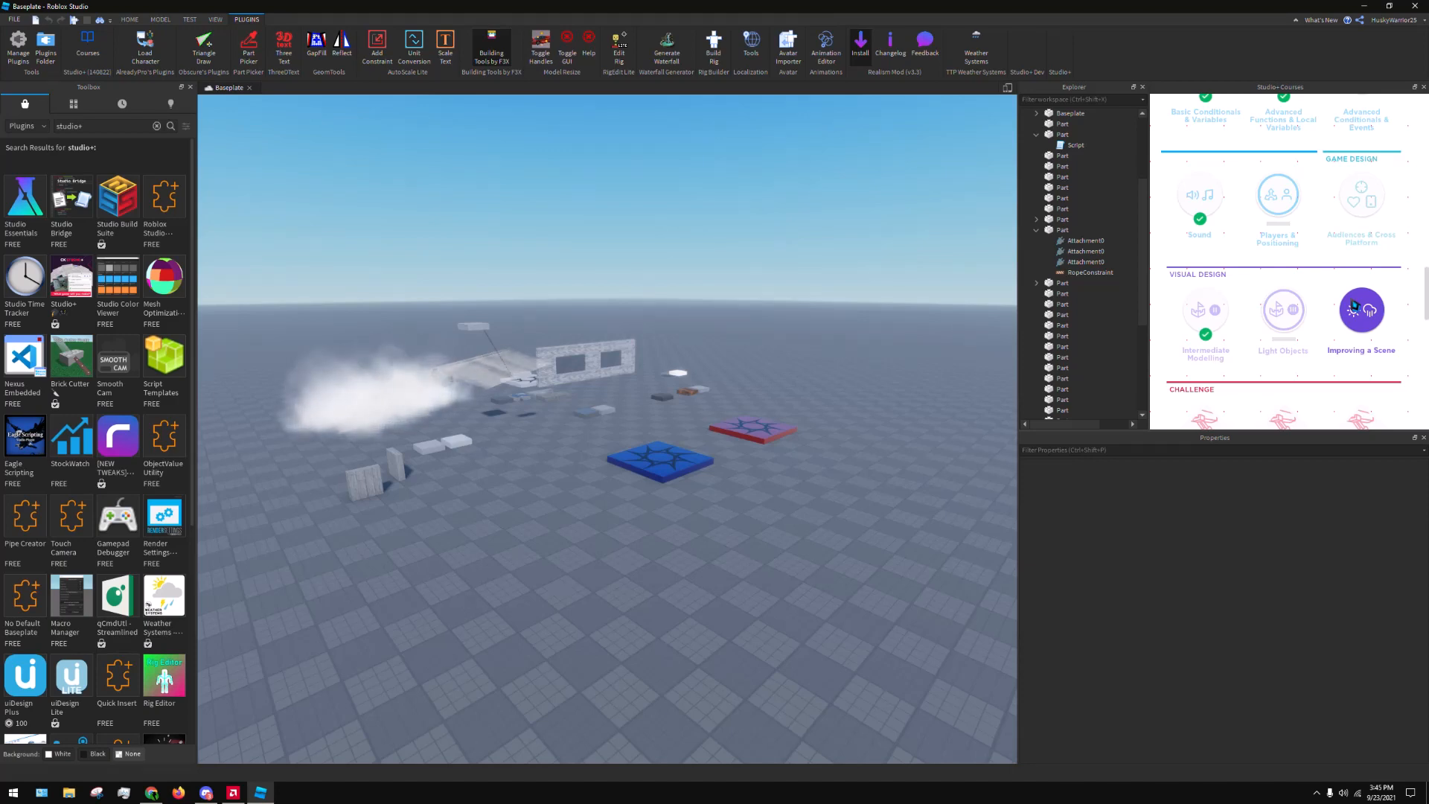
scroll(1355, 271, "up", 3)
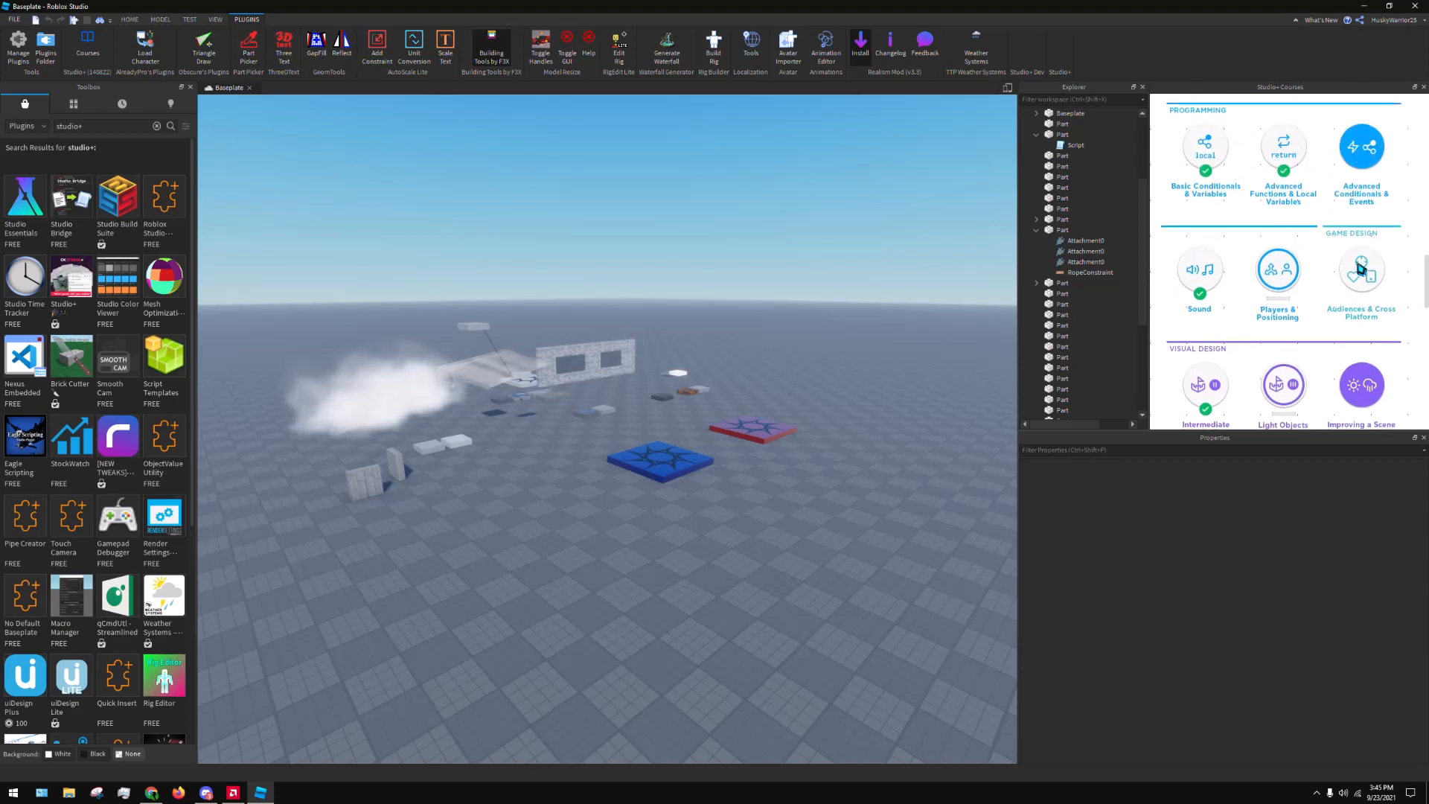
Close the course list and the floating Studio+ banner, and widen the viewport by narrowing the Explorer area
left_click(1424, 87)
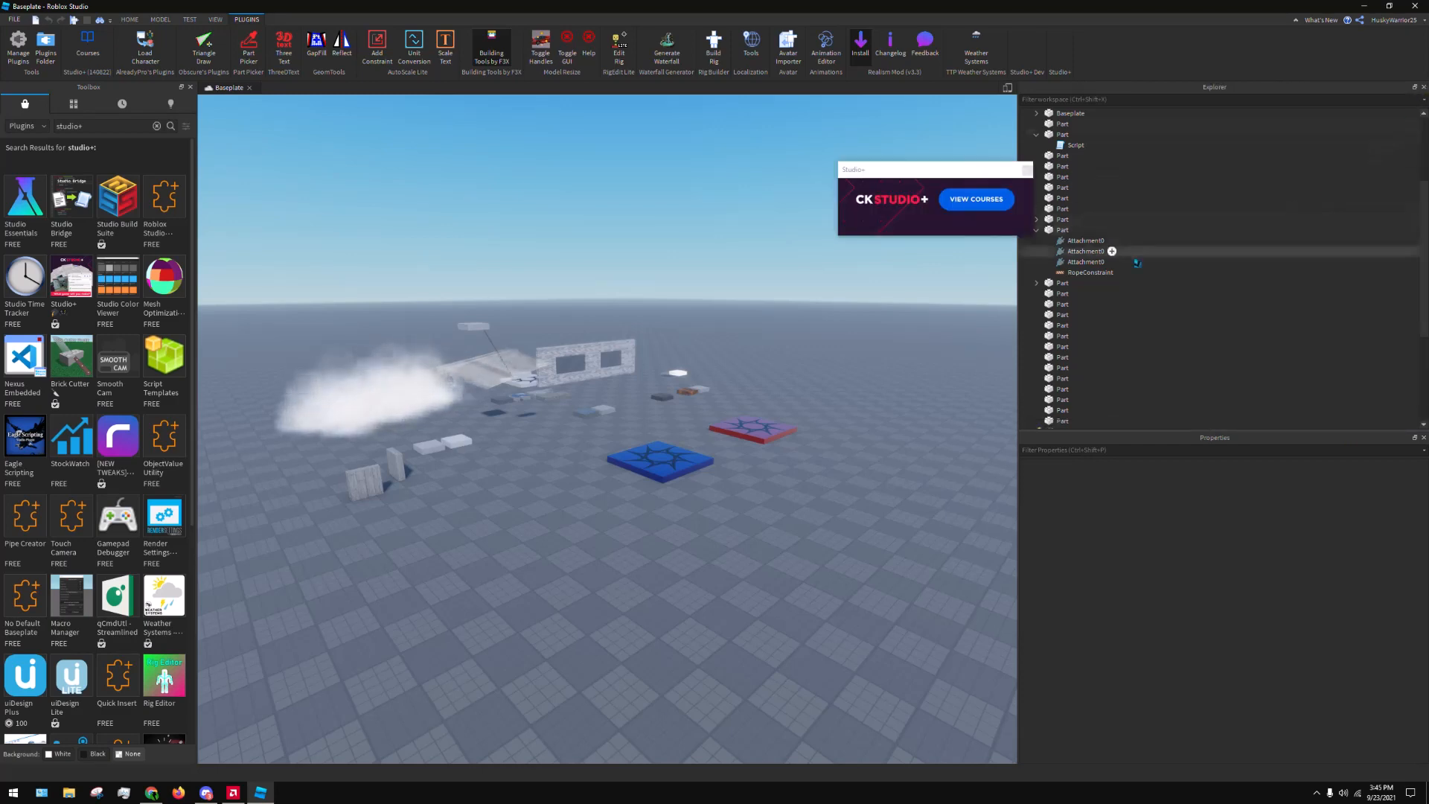
left_click(1026, 169)
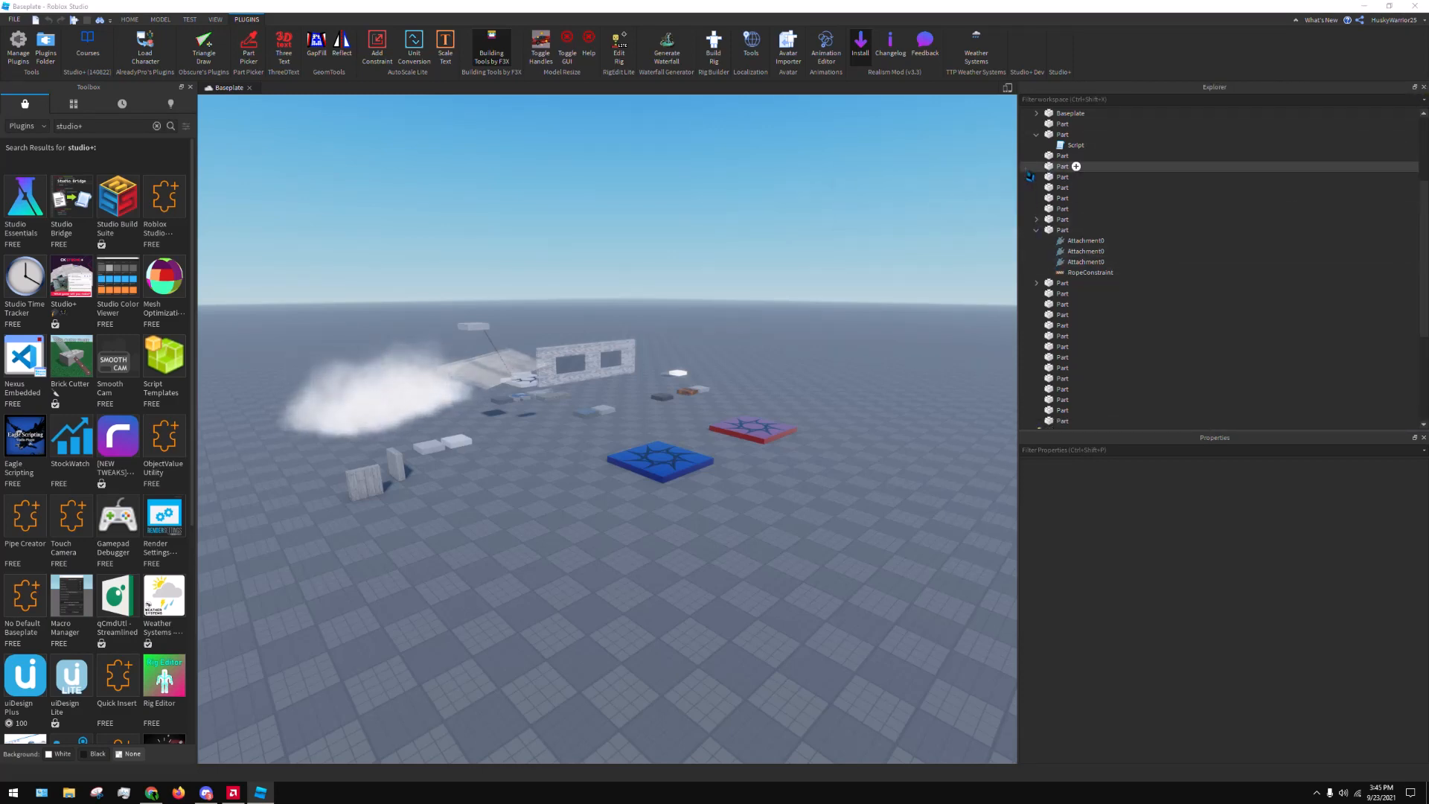
left_click_drag(1018, 179, 1239, 206)
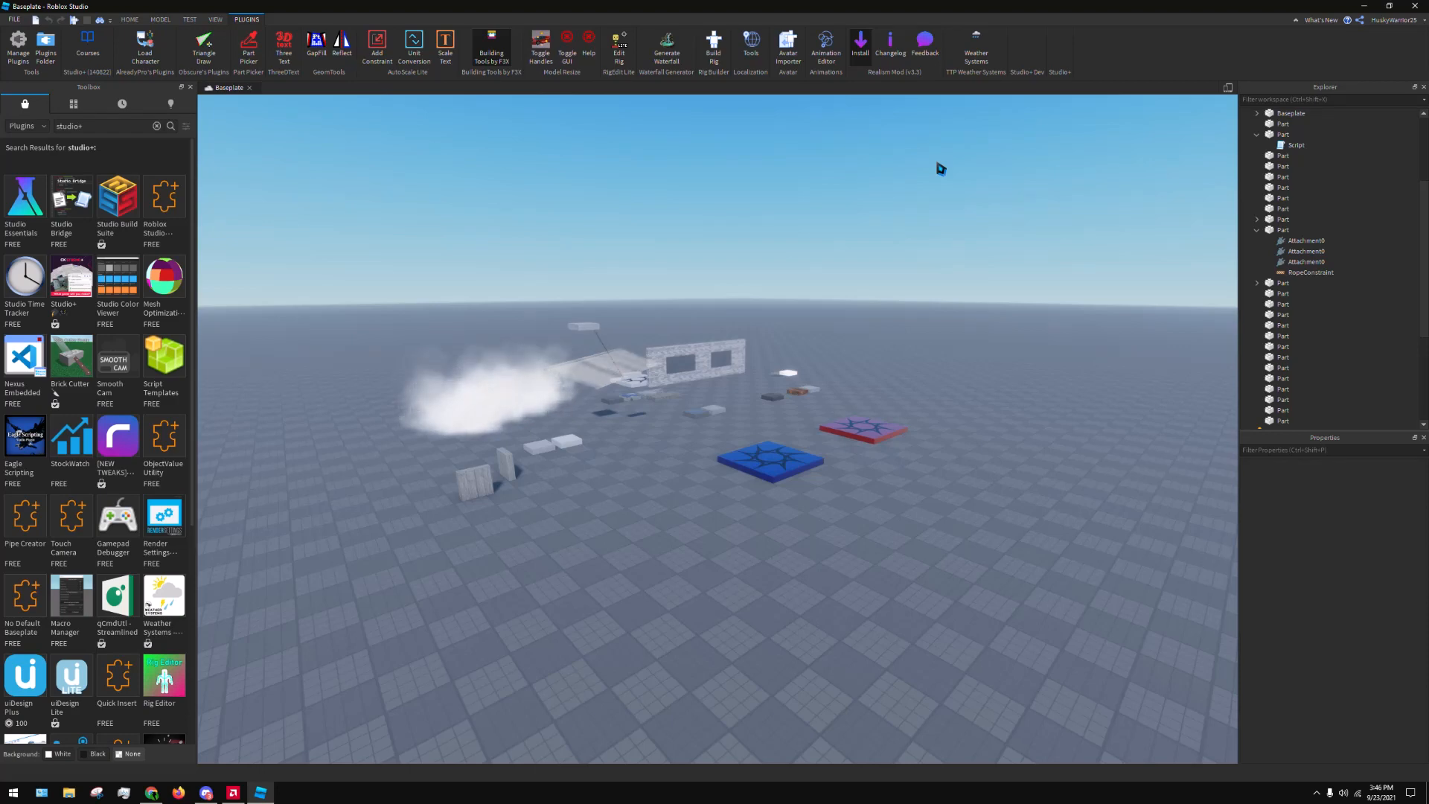
Browse the plugins found for "studio+" and close the Toolbox
scroll(980, 248, "up", 5)
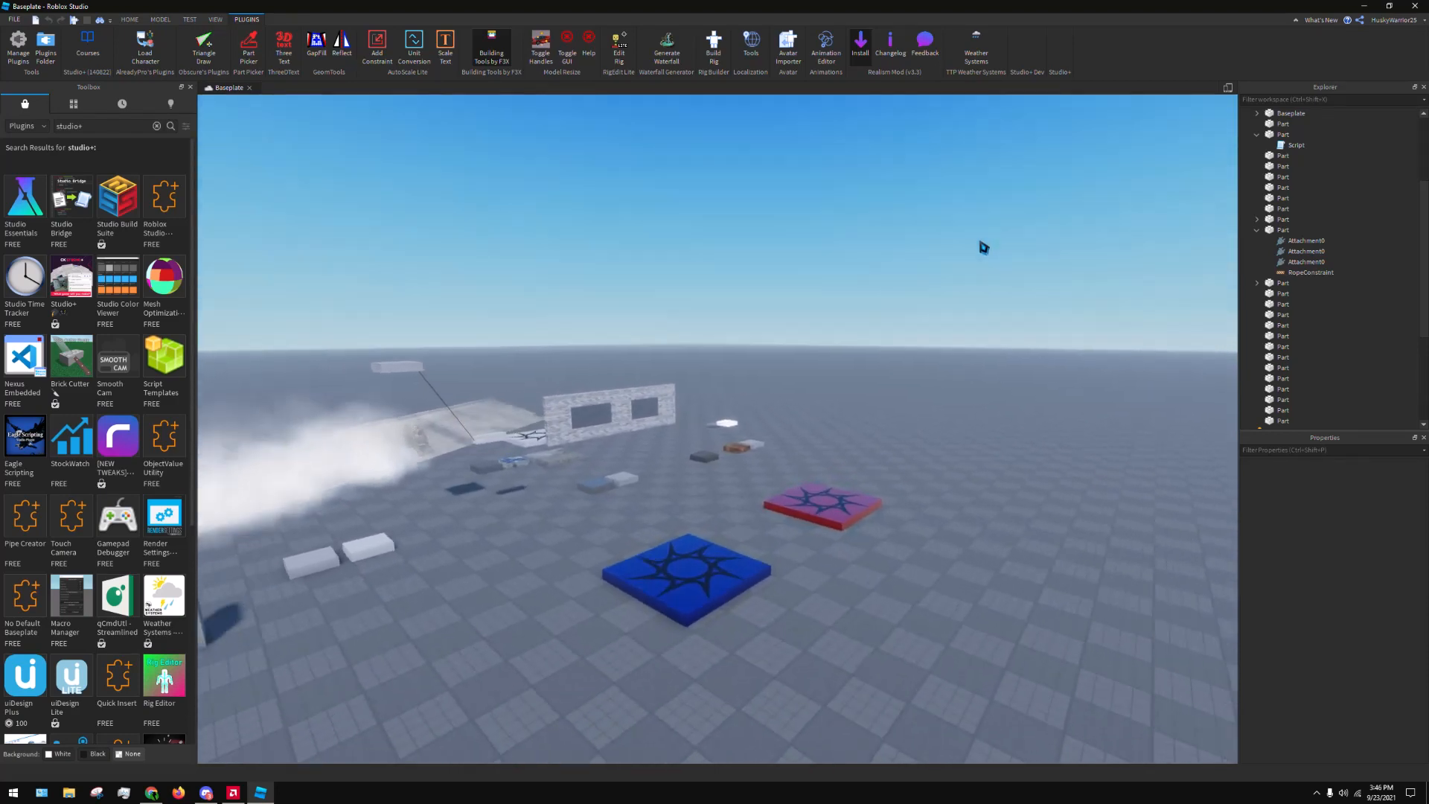
scroll(982, 248, "up", 4)
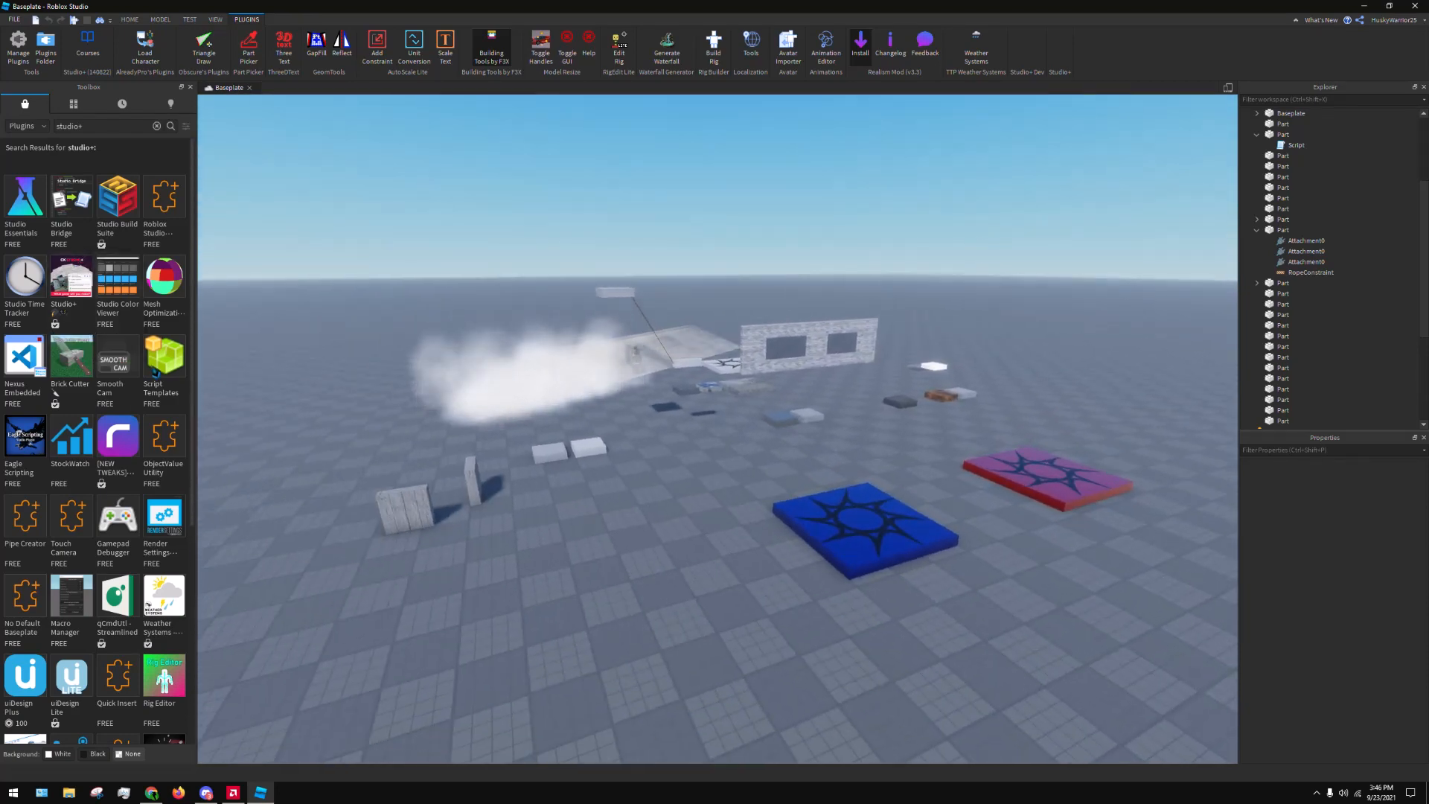
scroll(178, 395, "down", 3)
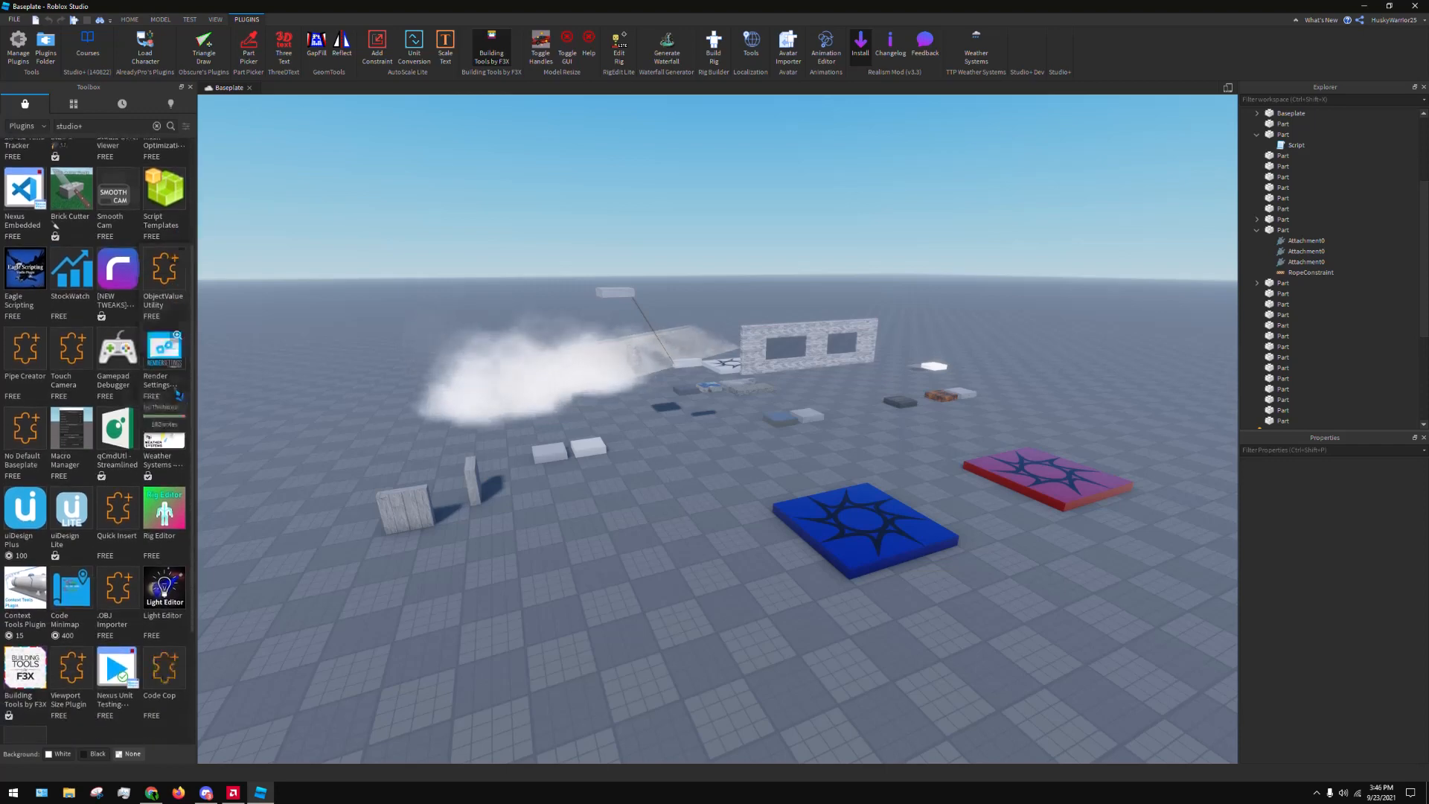
scroll(179, 395, "up", 3)
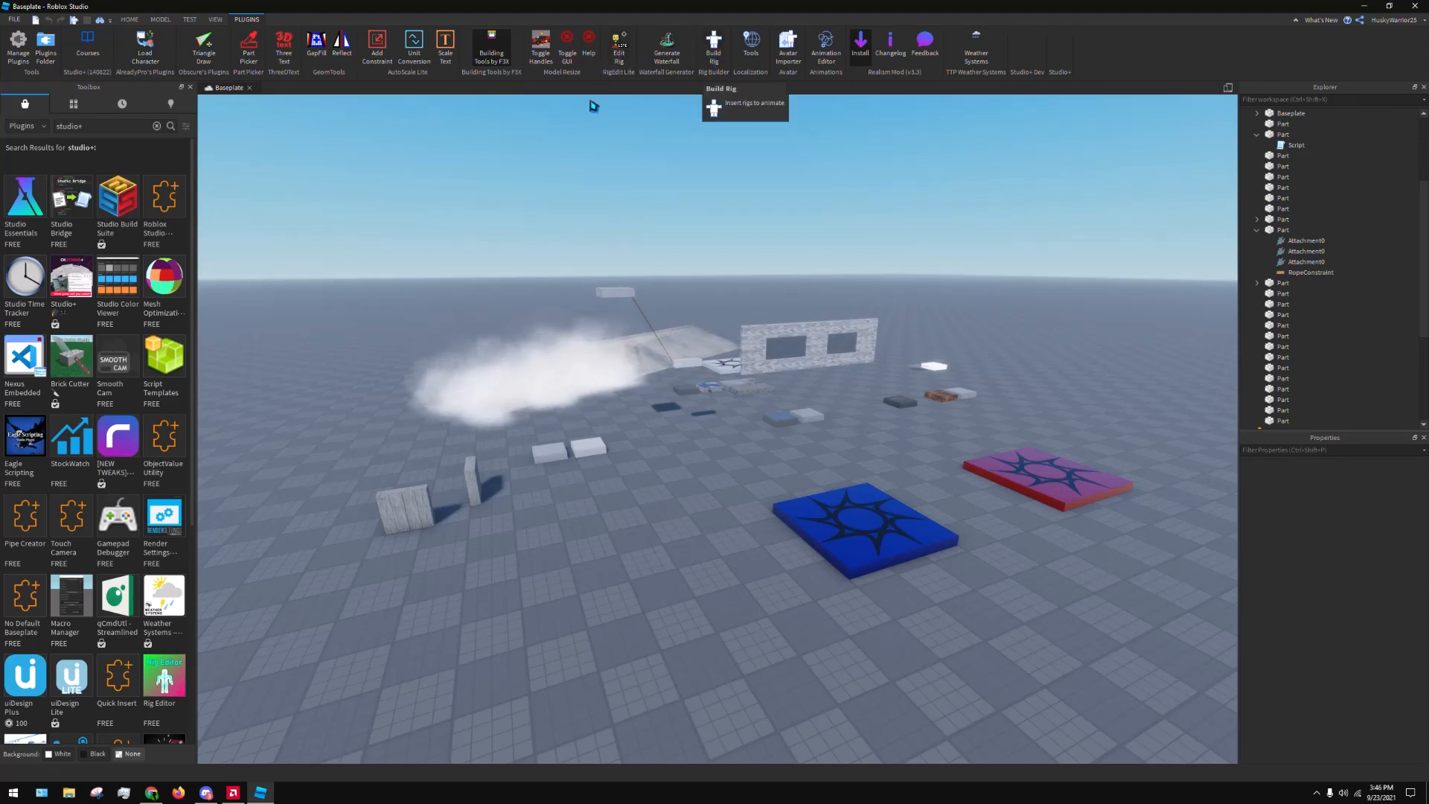
scroll(164, 320, "down", 1)
scroll(167, 322, "down", 2)
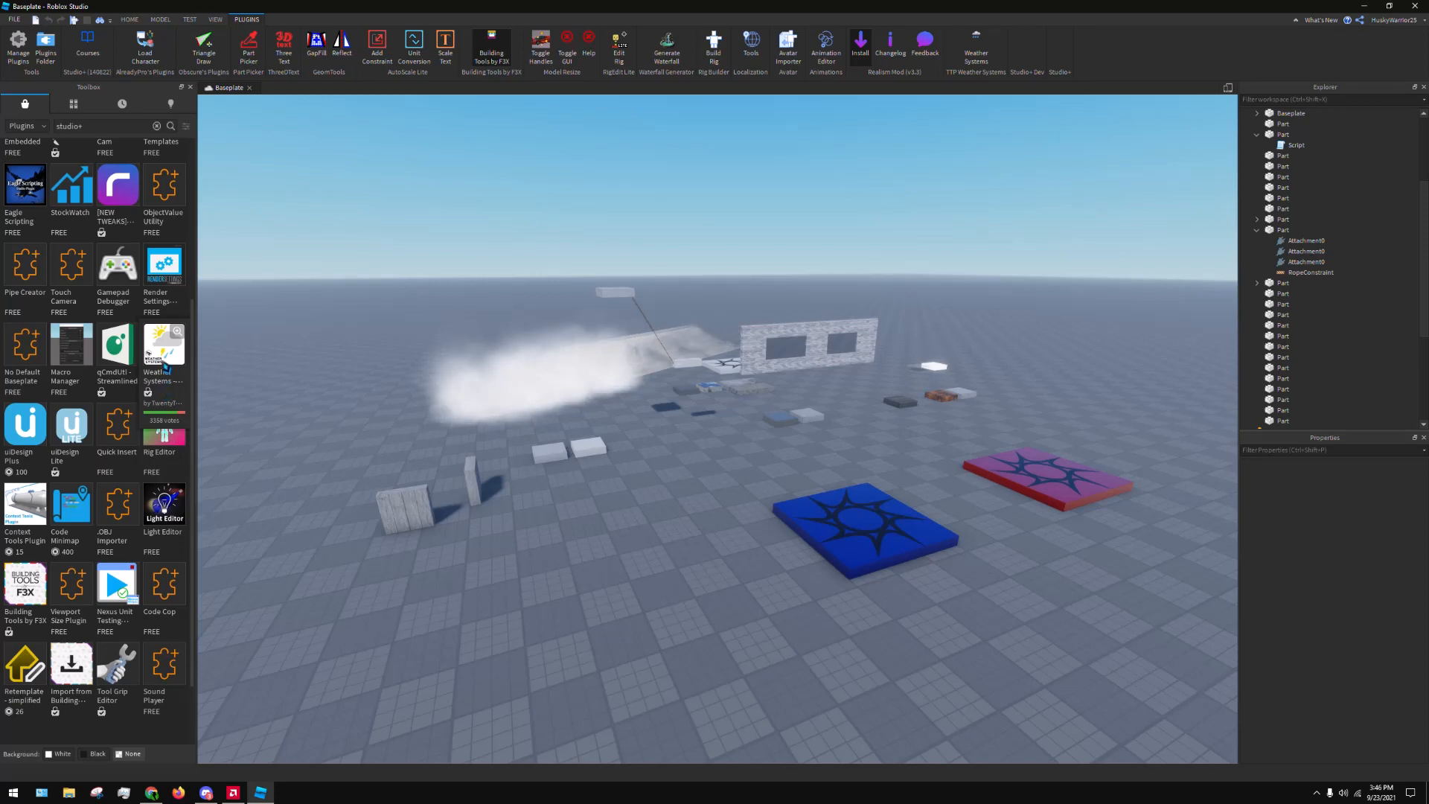
scroll(167, 346, "down", 1)
scroll(186, 283, "up", 4)
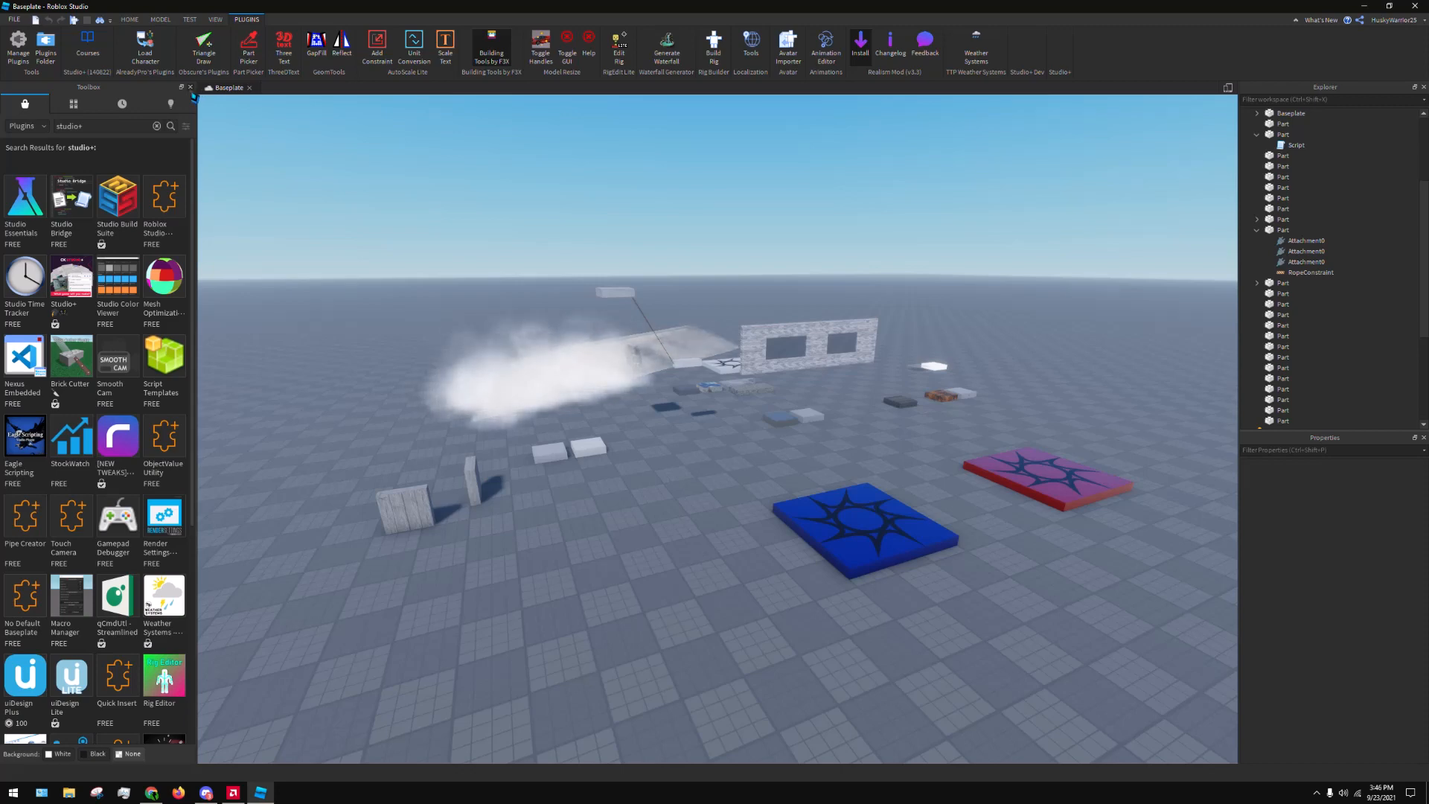
left_click(190, 87)
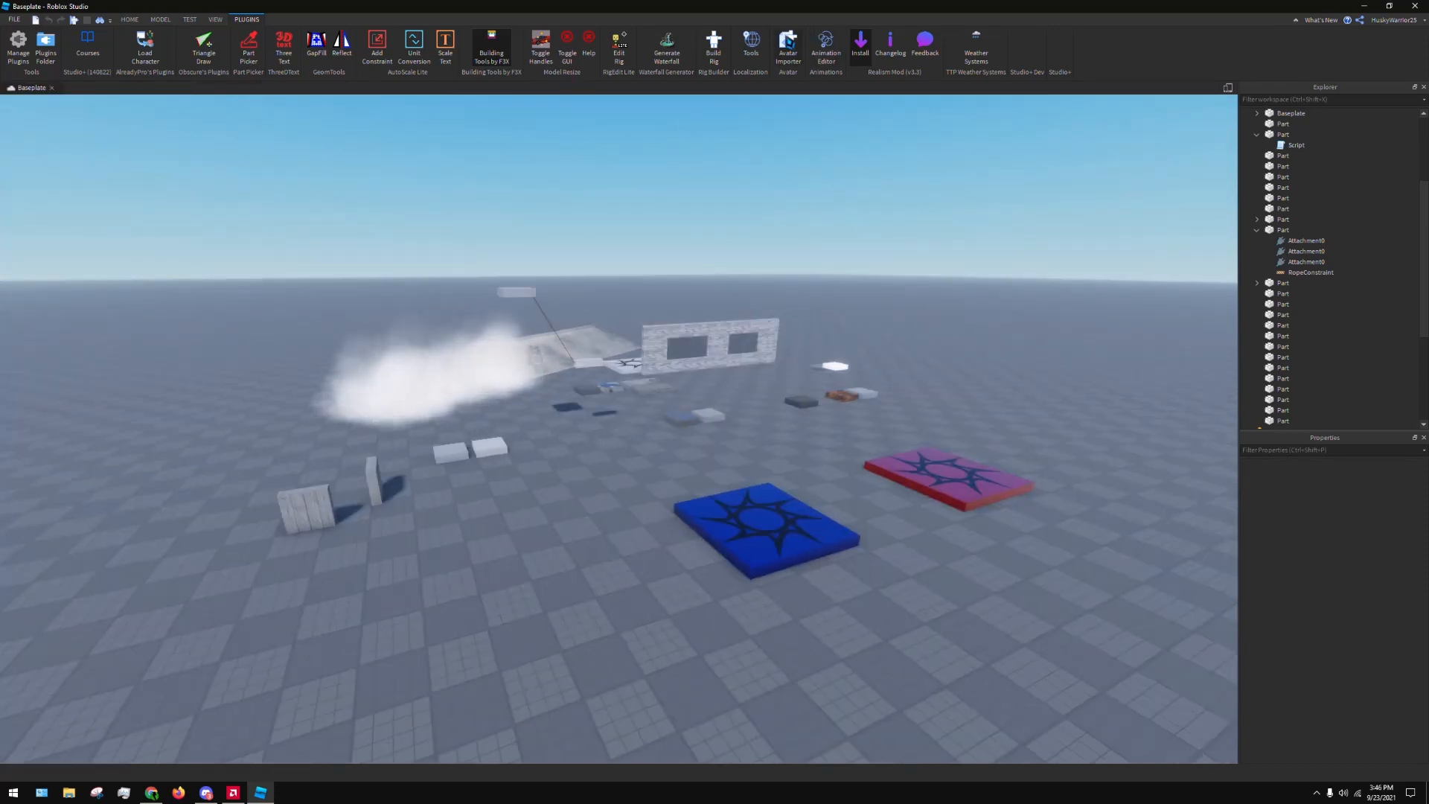
Open the Animation Editor to show its layout and close it again
left_click(821, 46)
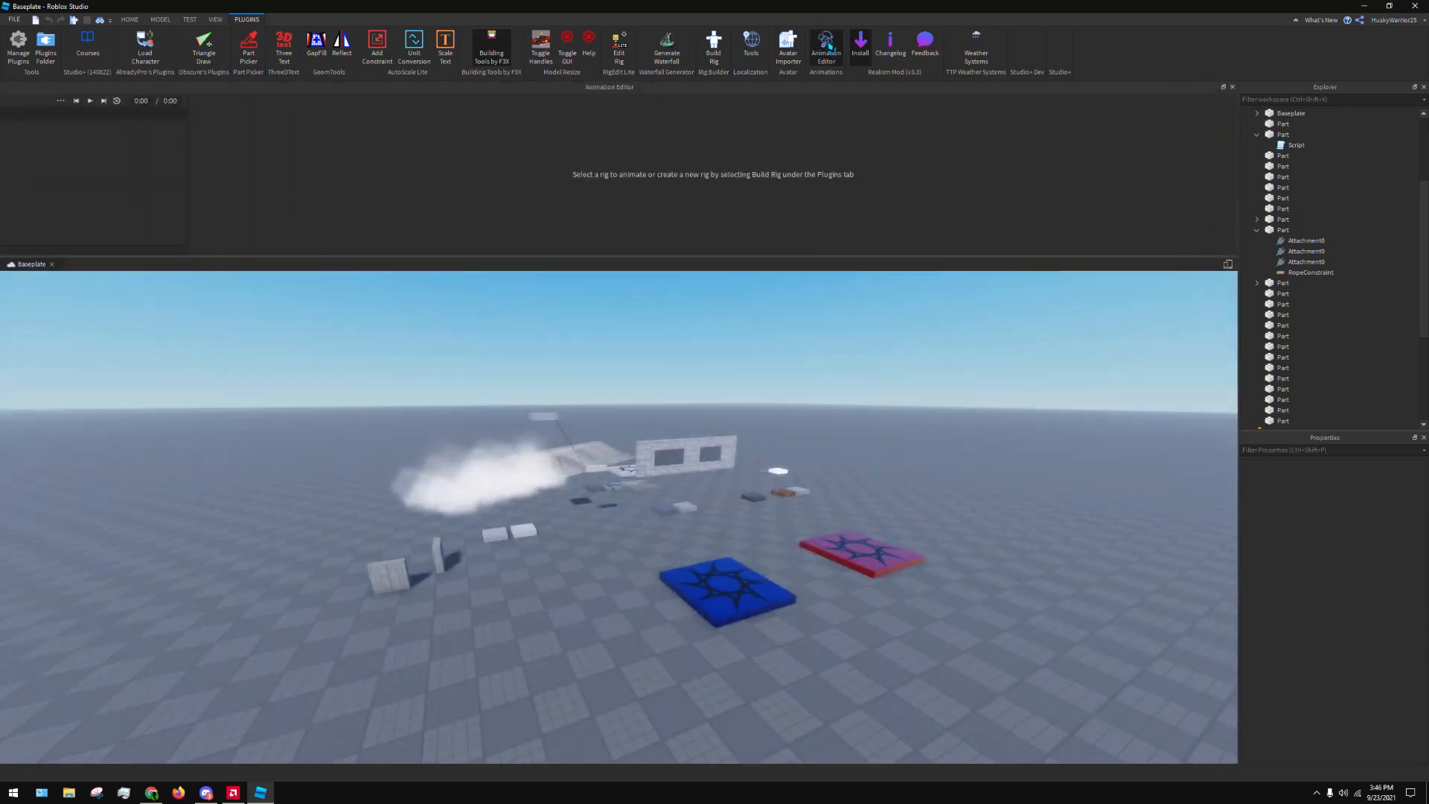
left_click(826, 46)
left_click(827, 46)
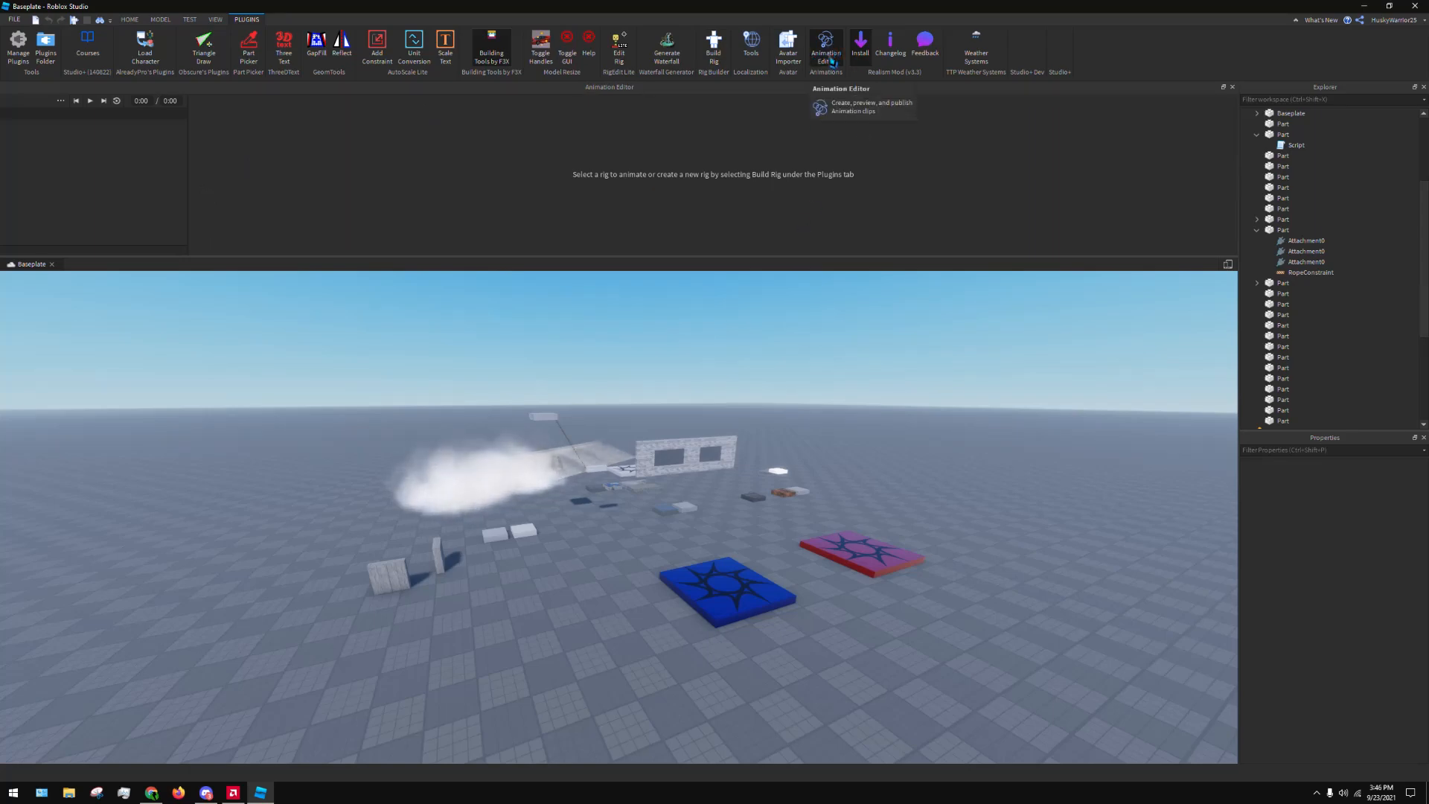
left_click(831, 60)
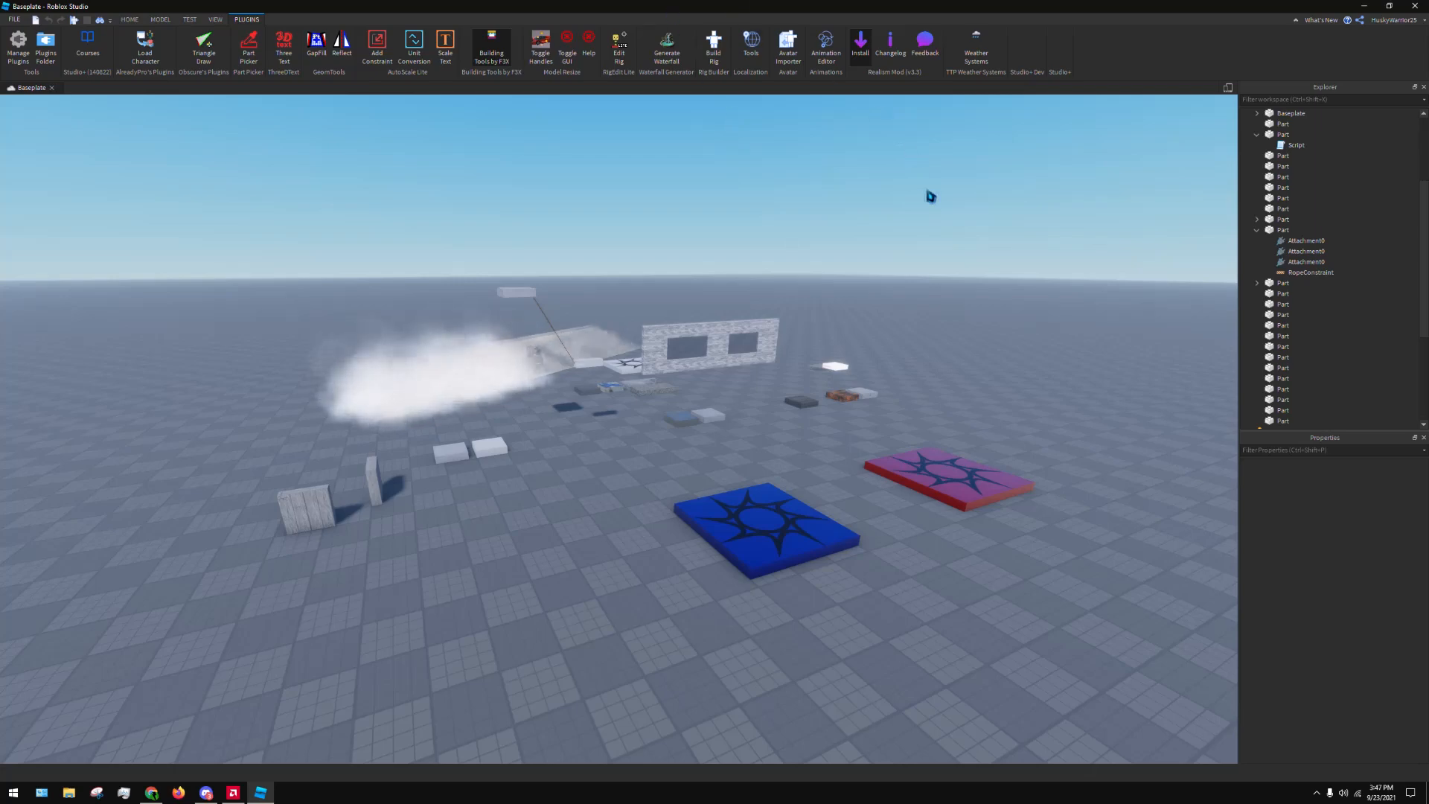
Open the Terrain Editor and look through its Region and Edit tool sets
right_click_drag(930, 197, 967, 166)
key("w")
key("s")
key("d")
key("s")
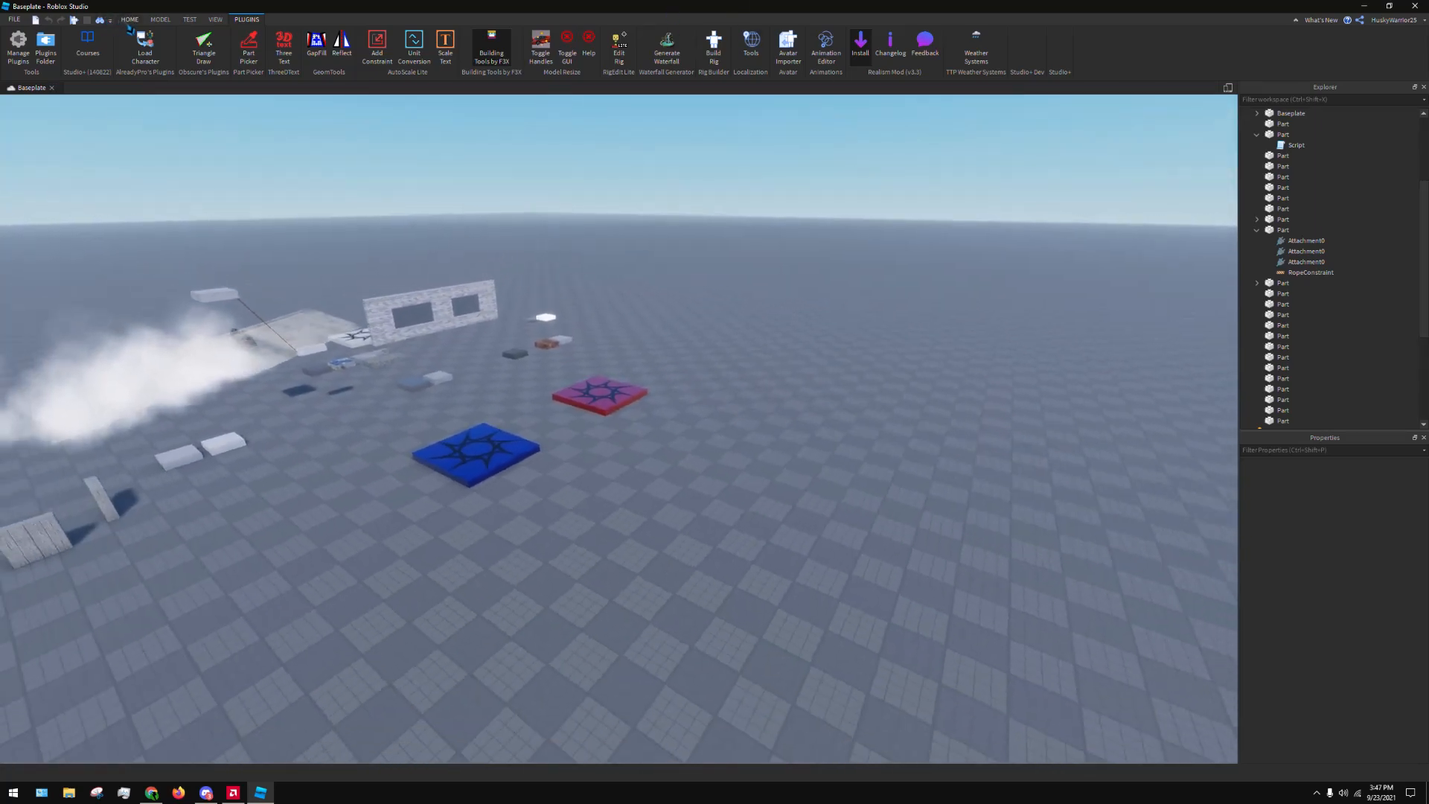
left_click(129, 20)
right_click_drag(915, 330, 789, 298)
key("s")
right_click_drag(752, 393, 848, 432)
key("s")
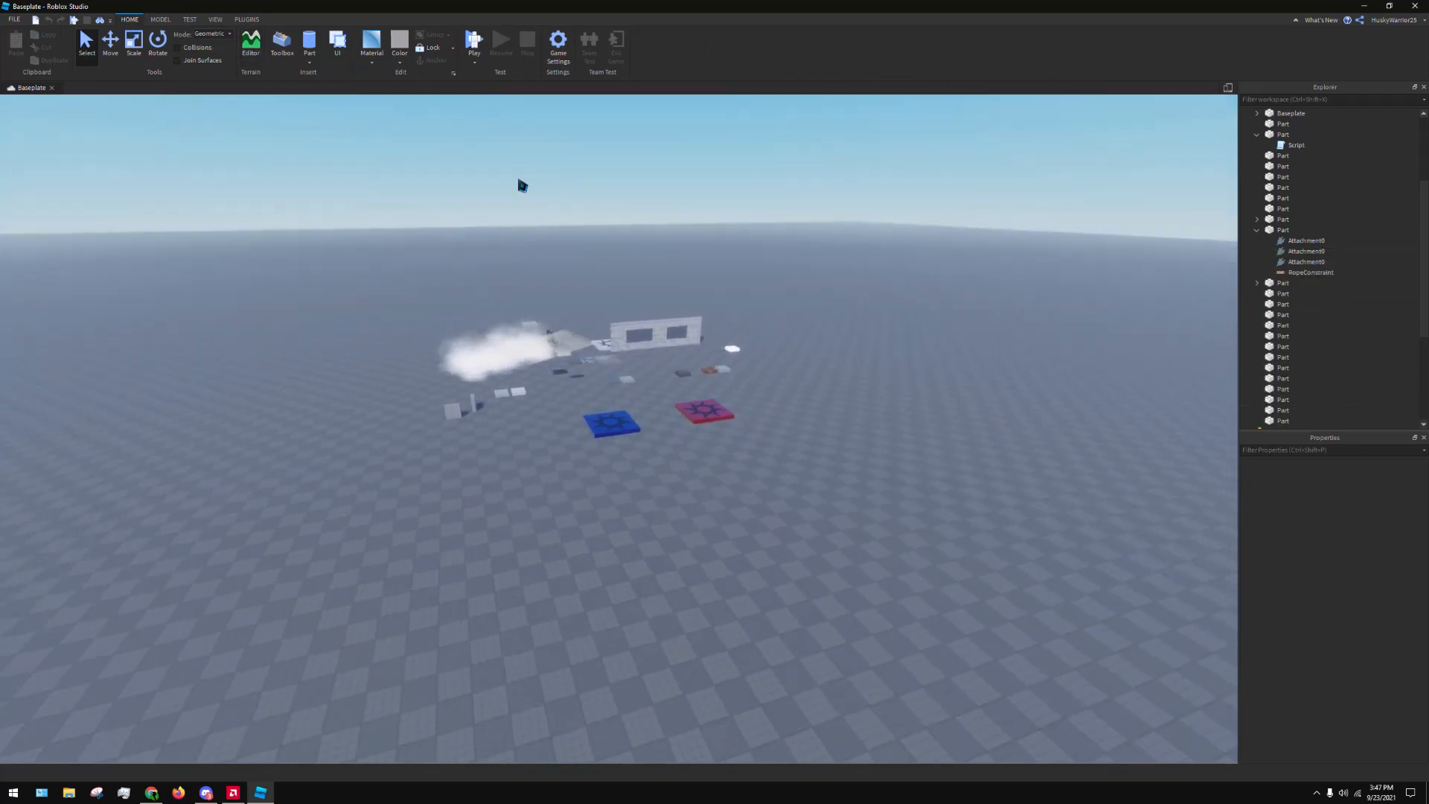
left_click(249, 45)
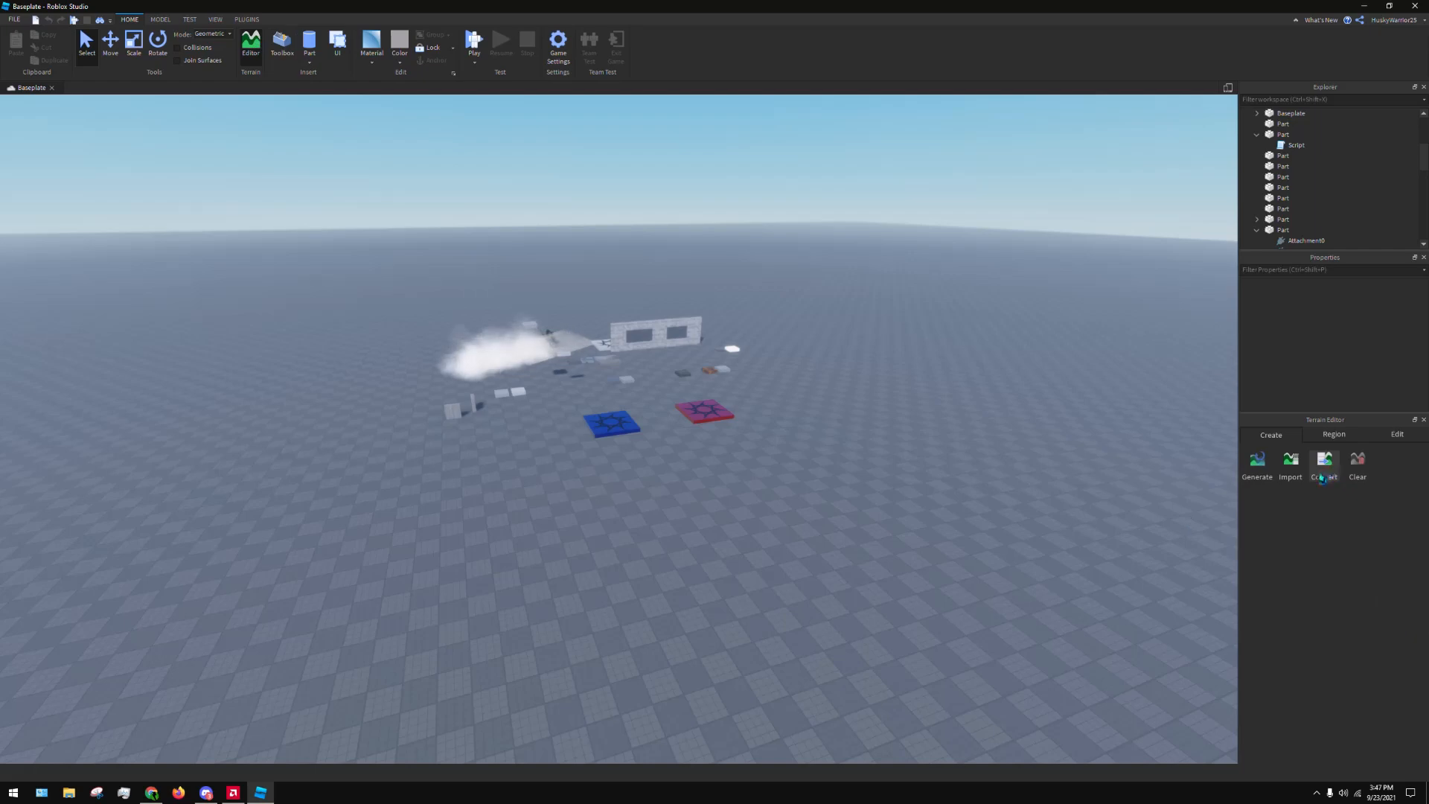
left_click(1331, 435)
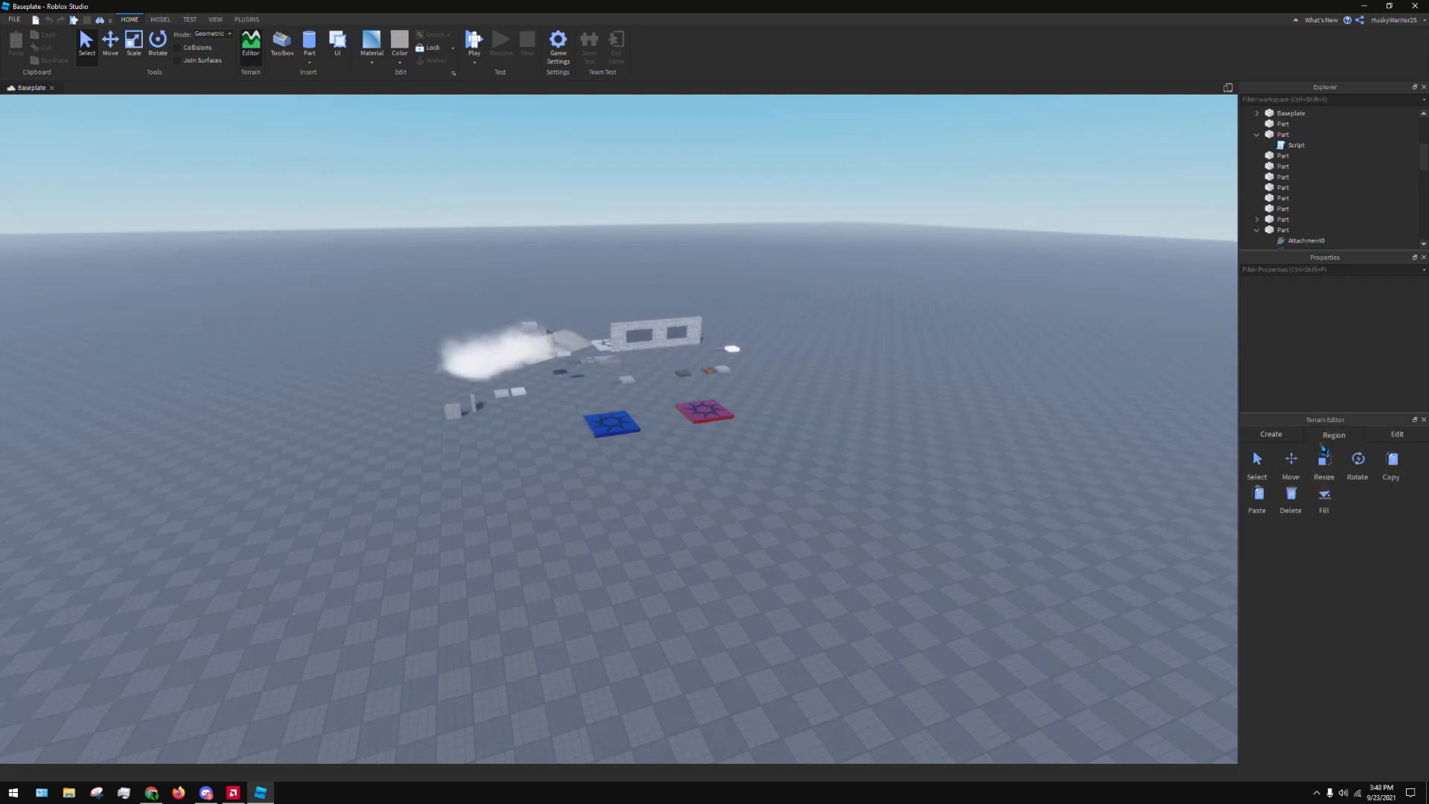
left_click(1397, 434)
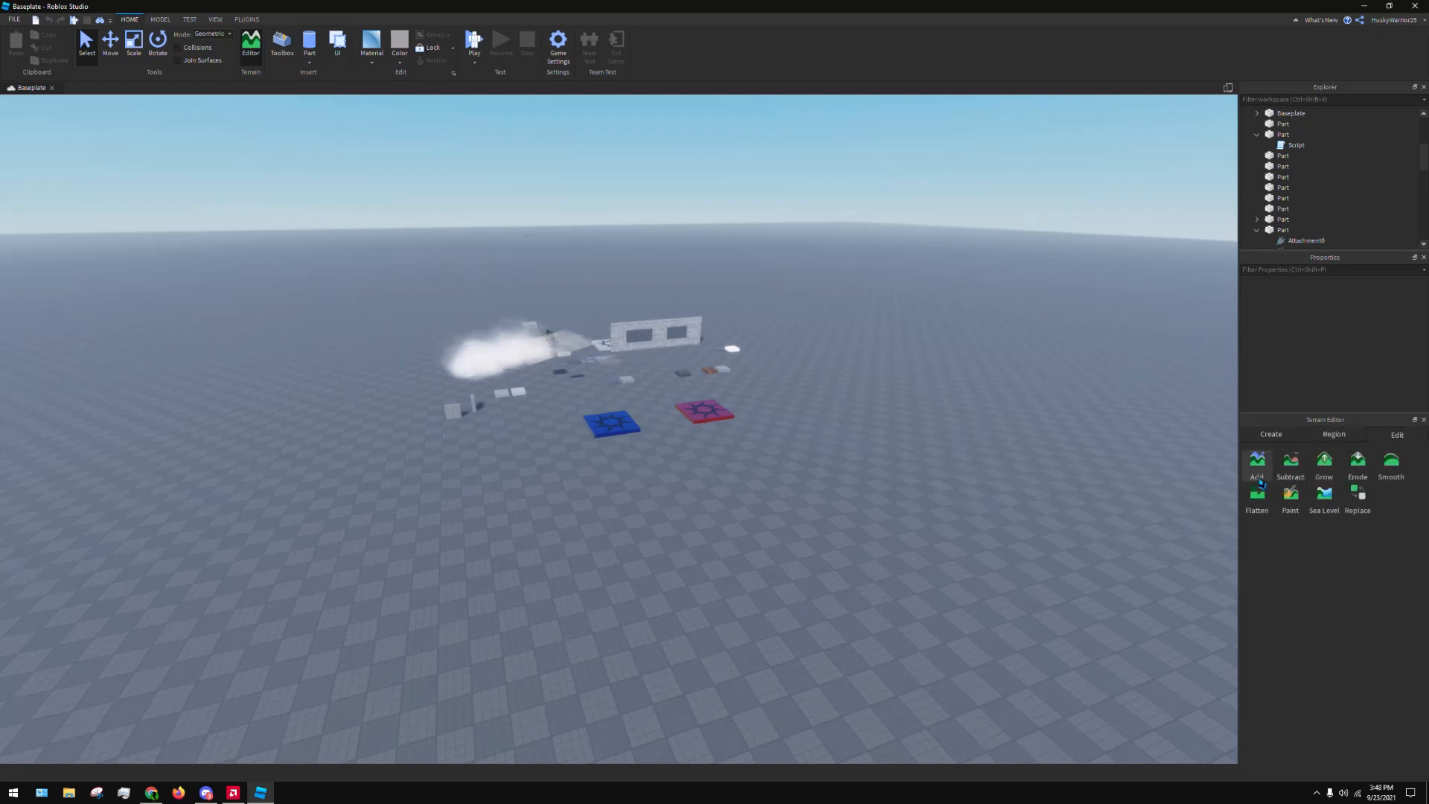
Activate the Add brush, turn off Plane Lock and look through its material settings
left_click(1258, 477)
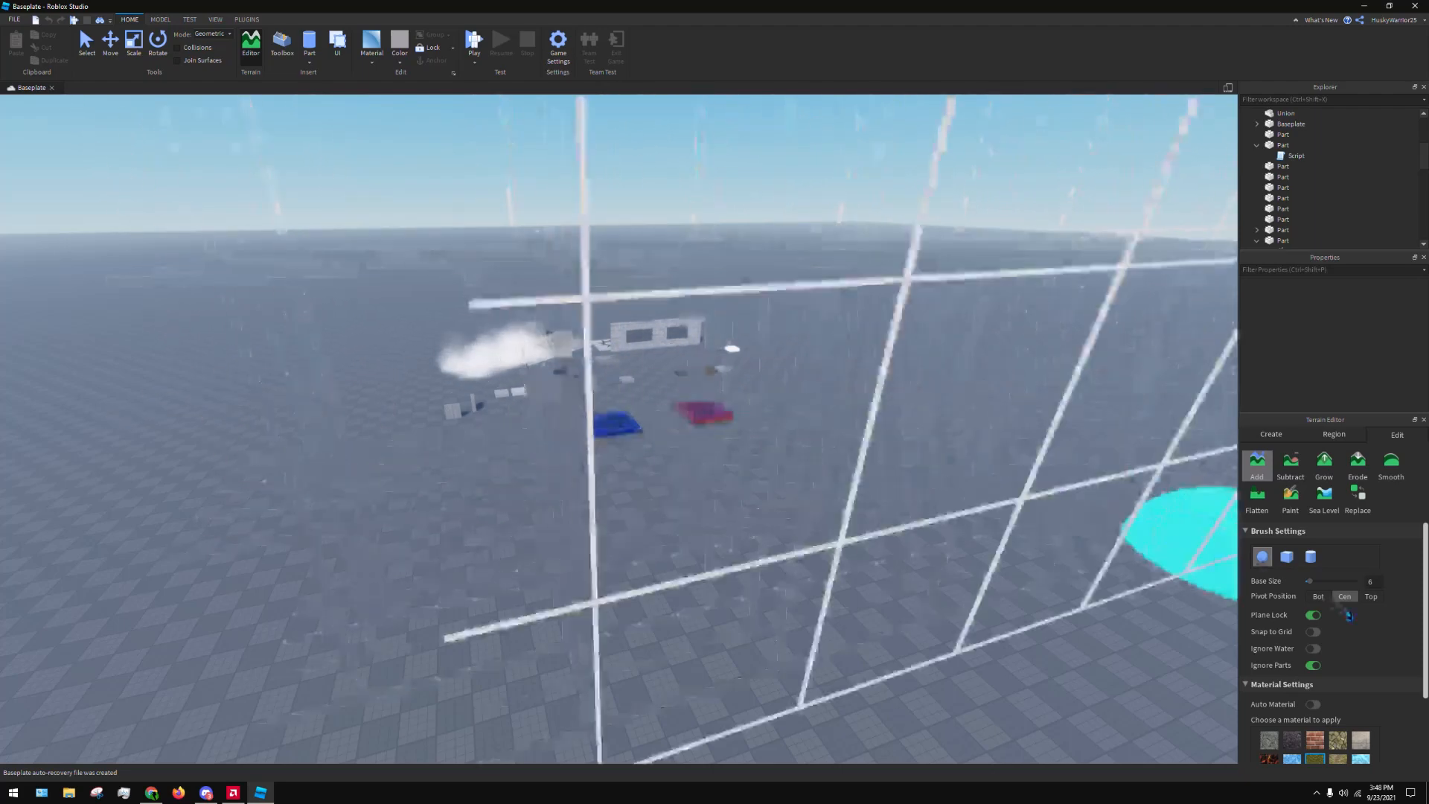
left_click(1313, 615)
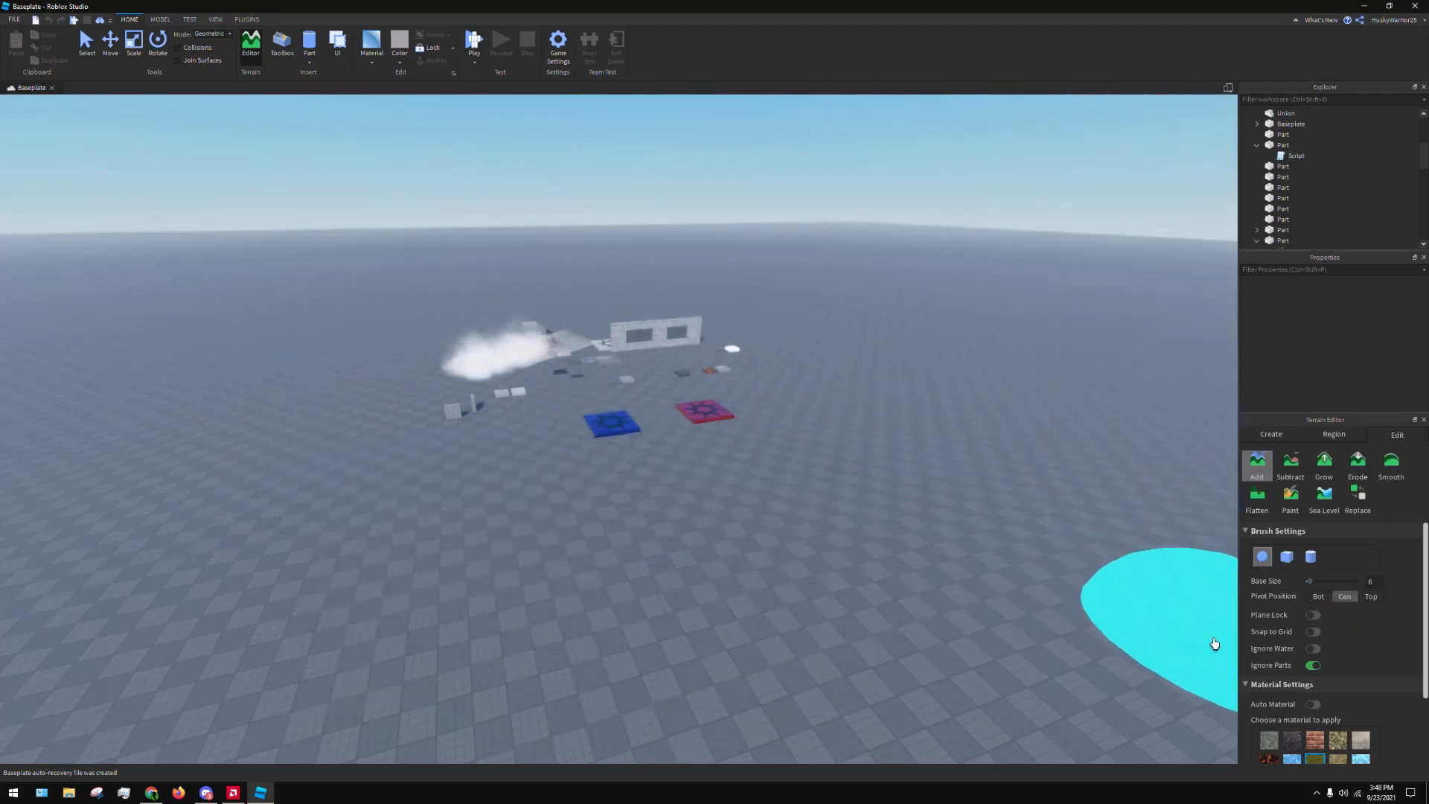
left_click(1314, 650)
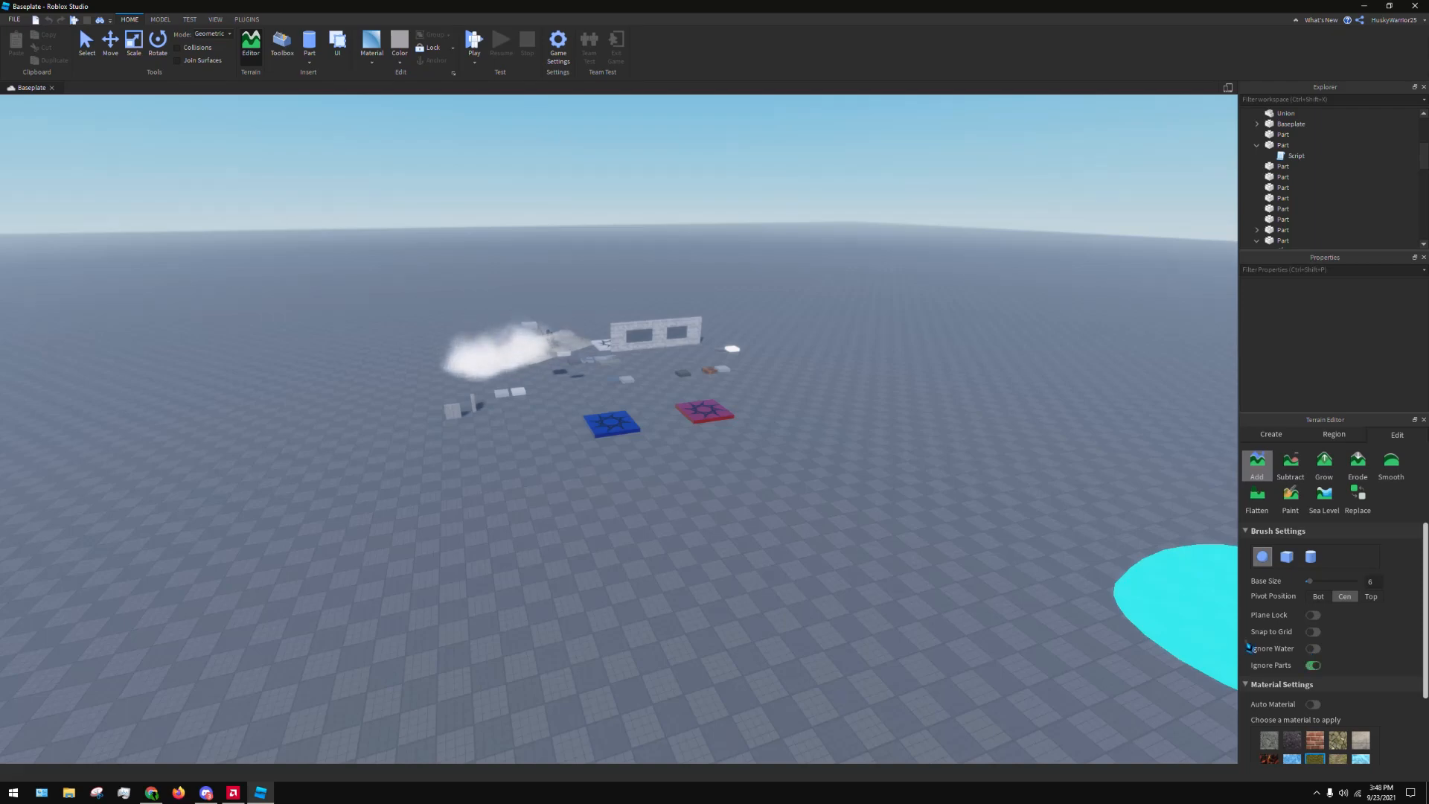
right_click_drag(959, 524, 931, 510)
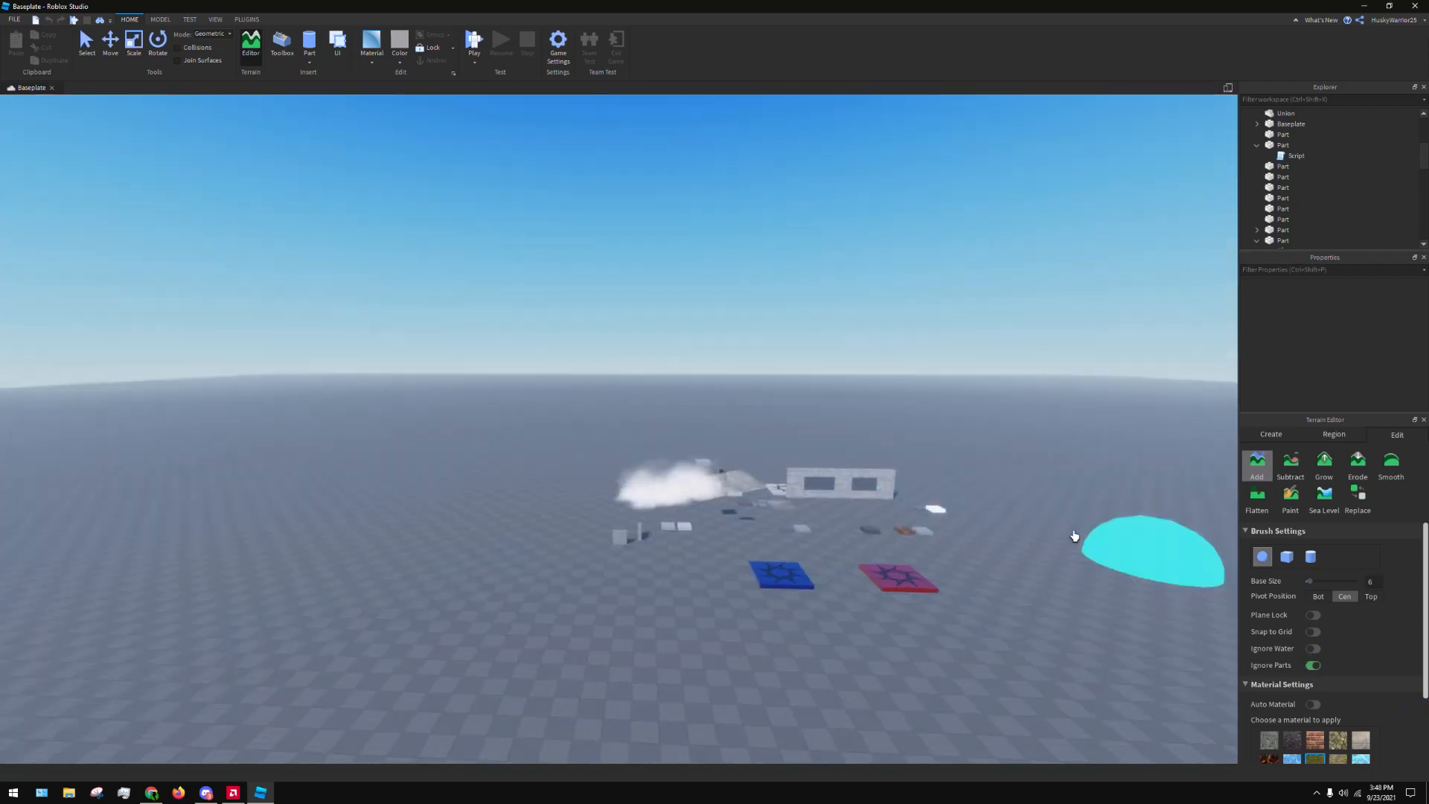
right_click_drag(1074, 536, 856, 394)
scroll(1377, 719, "down", 3)
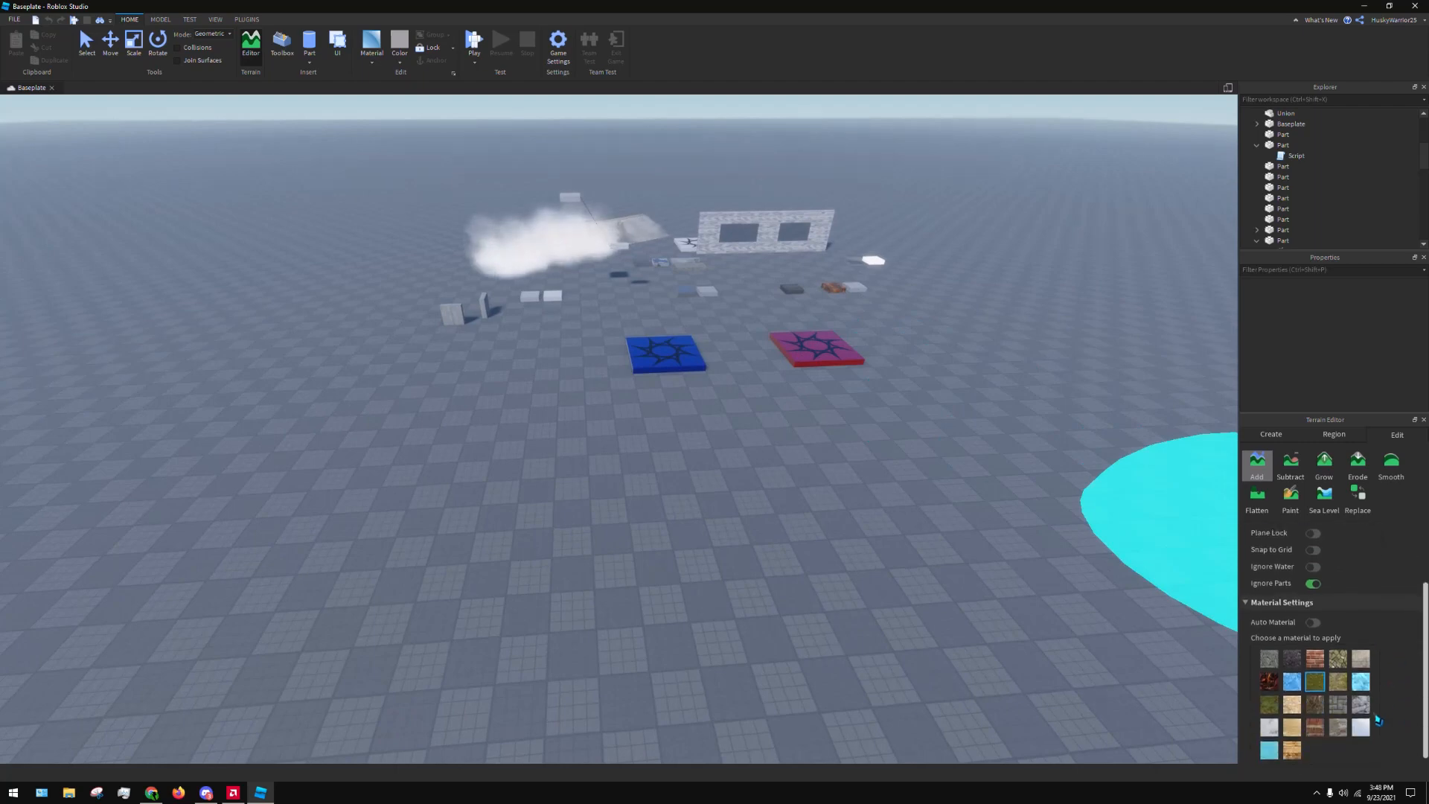
right_click_drag(894, 529, 923, 484)
key("d")
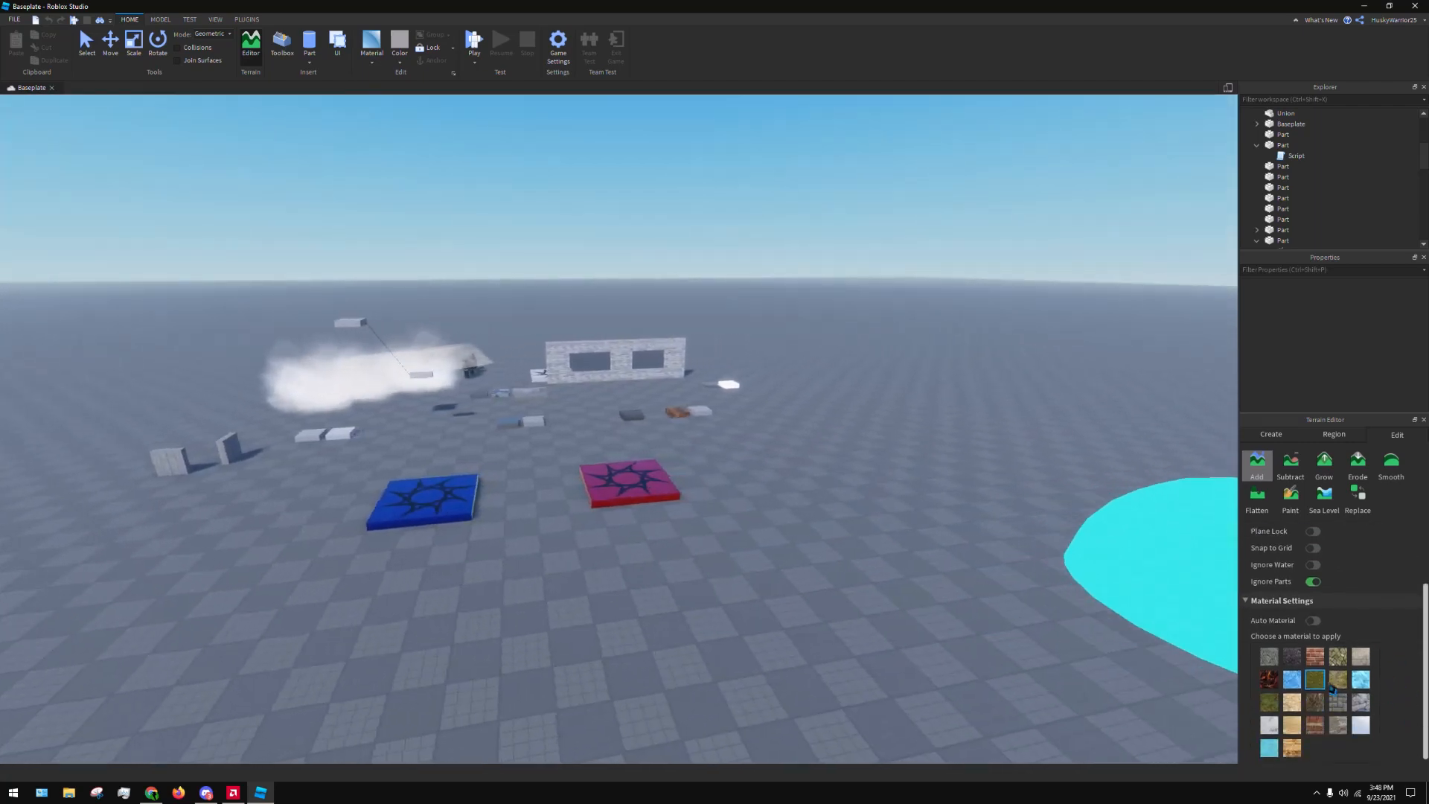
Switch Auto Material on for the Add brush and turn it back off
left_click(1313, 620)
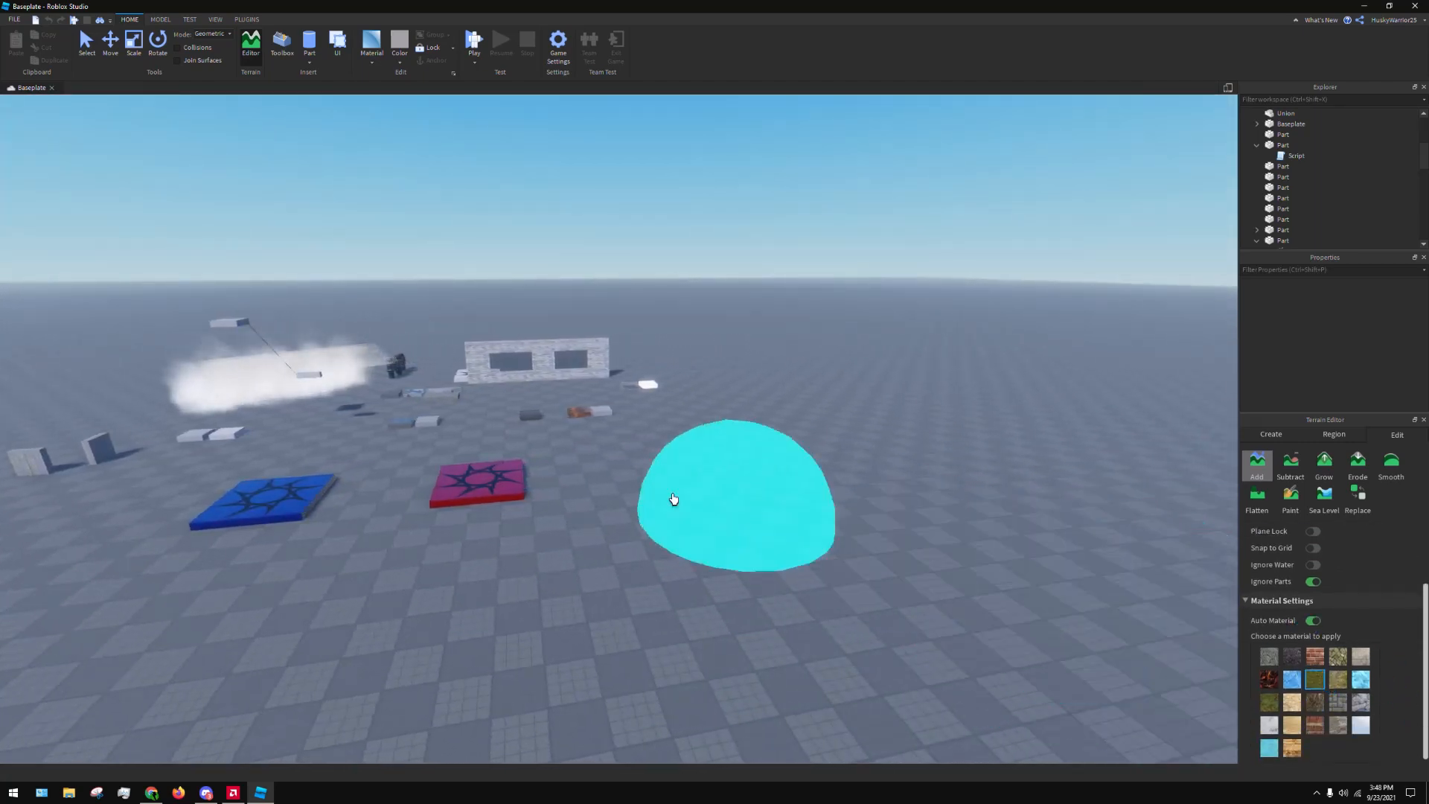
mouse_move(781, 428)
left_mouse_down()
mouse_move(856, 664)
mouse_move(906, 469)
mouse_move(904, 506)
left_mouse_up()
key("s")
key("d")
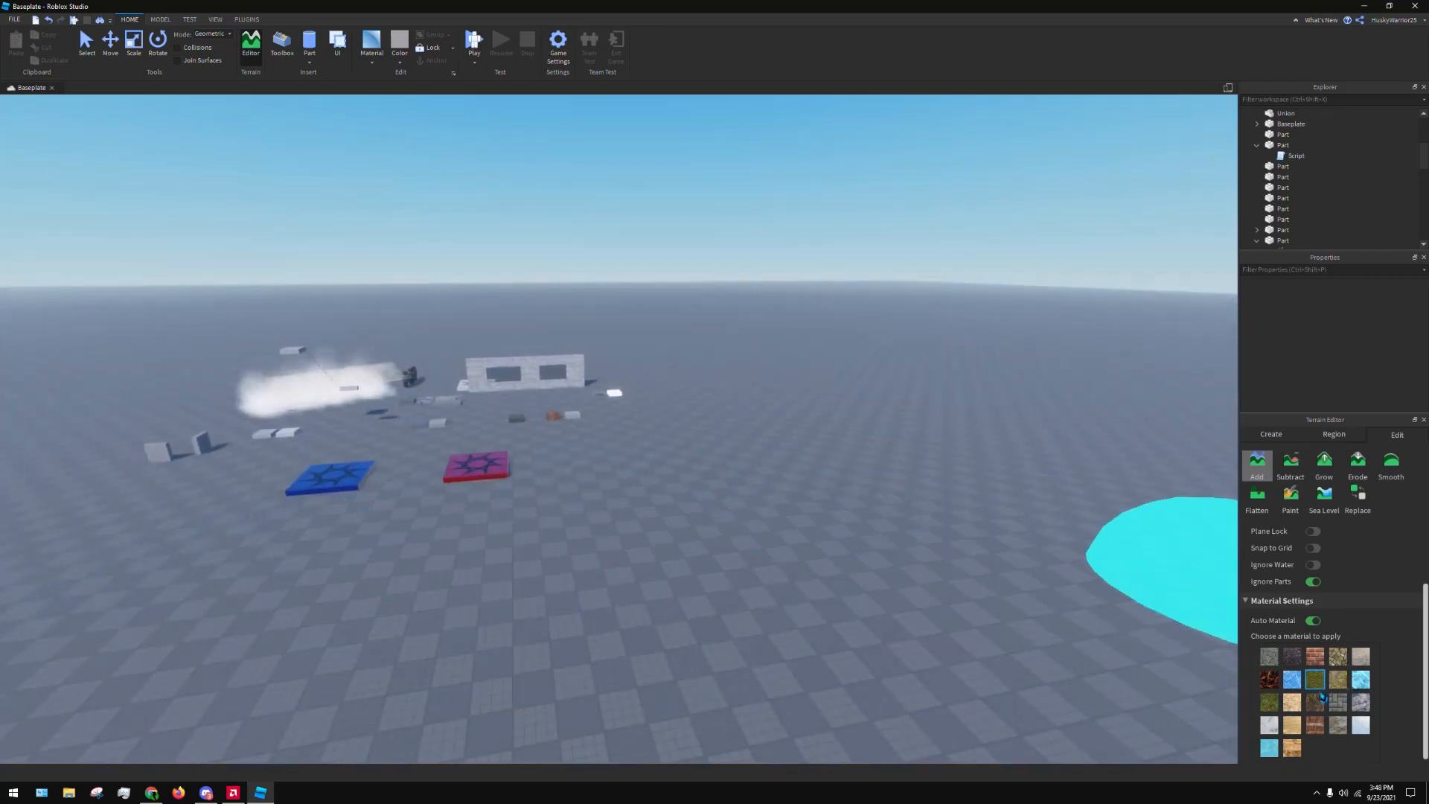
left_click(1313, 620)
Paint a mound of grass terrain on the open baseplate beside the spawn pads and undo it
left_click_drag(826, 506, 746, 571)
right_click_drag(746, 571, 852, 472)
key("s")
key("ctrl+z")
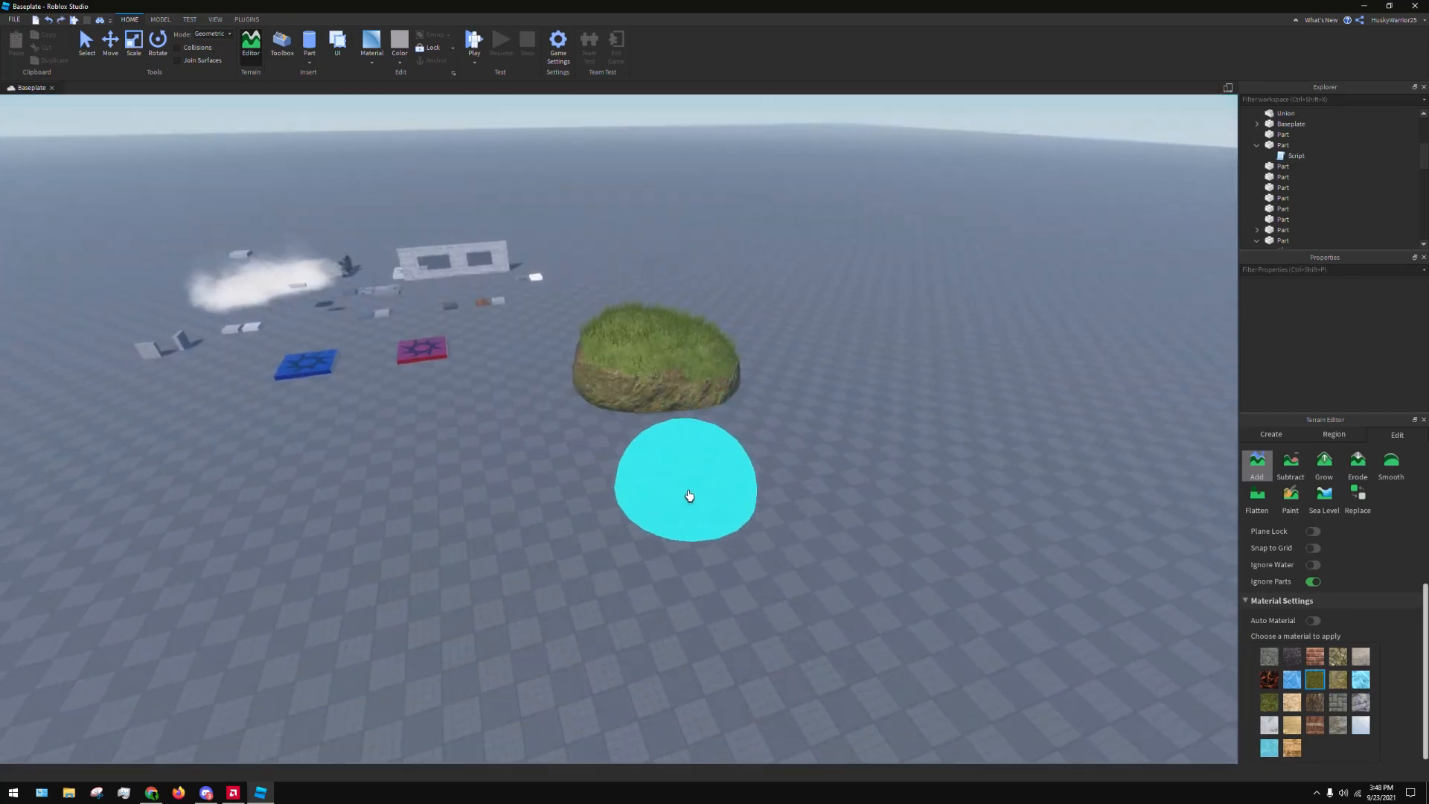
key("ctrl+z")
key("s")
left_click_drag(578, 558, 811, 479)
key("ctrl+z")
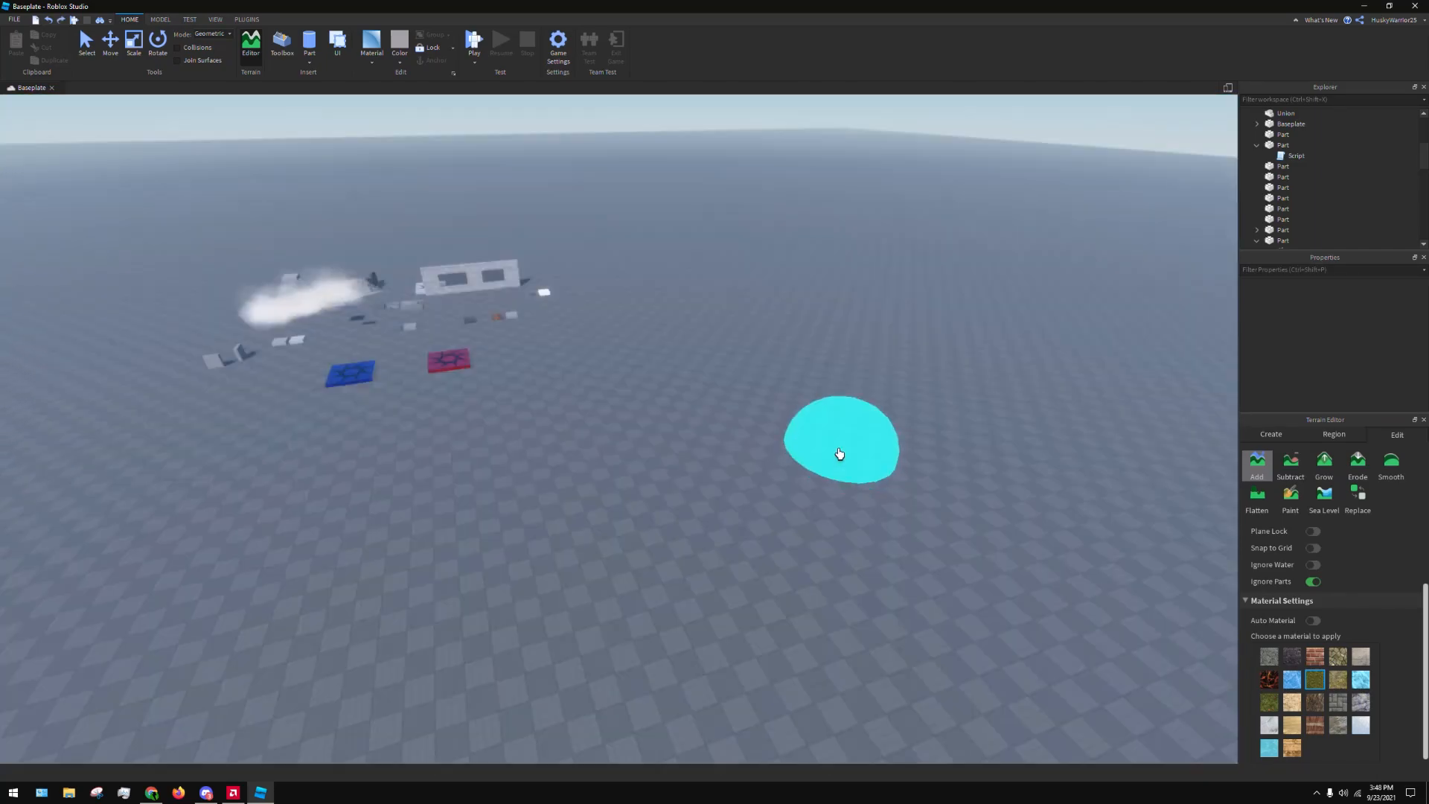
Add more grass mounds farther out on the baseplate and undo the strokes
right_click_drag(839, 454, 831, 445)
left_click(807, 426)
left_click(670, 487)
right_click_drag(721, 454, 747, 421)
key("ctrl+z")
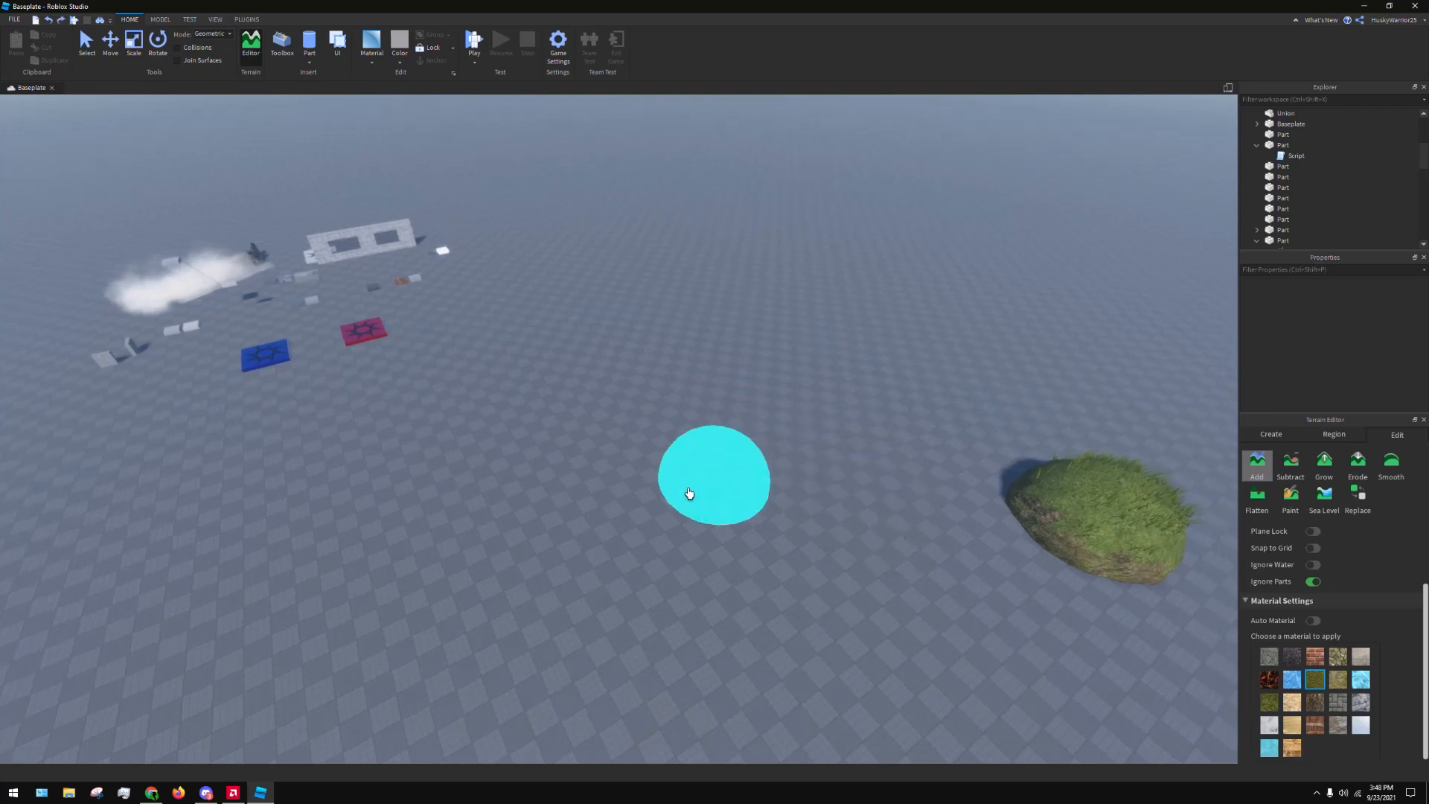
key("ctrl+z")
left_click_drag(579, 475, 921, 330)
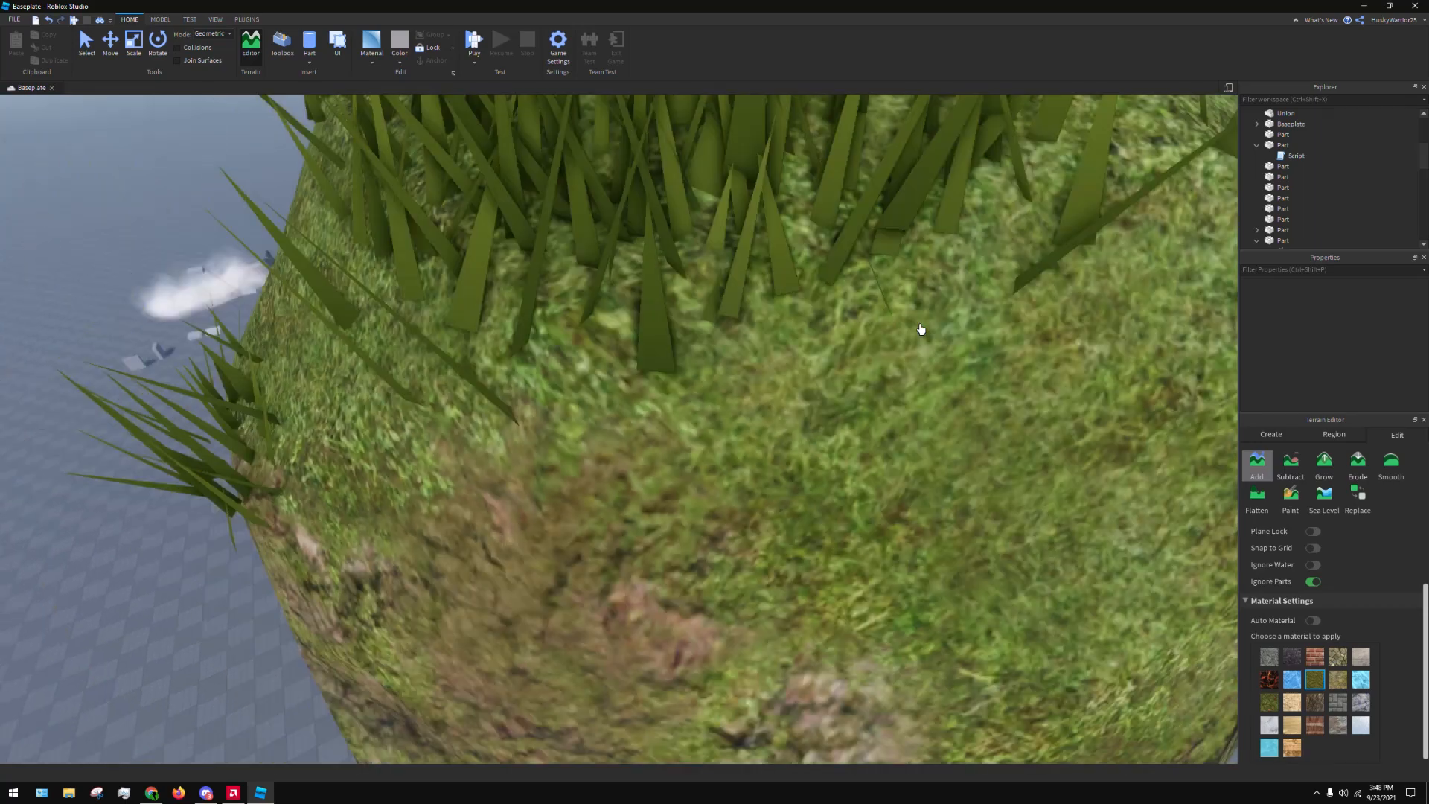
key("s")
right_click_drag(928, 335, 921, 332)
key("ctrl+z")
Paint several elongated grass ridges across the empty area beside the parts and undo all of them
left_click(775, 351)
mouse_move(540, 472)
left_mouse_down()
mouse_move(723, 380)
mouse_move(749, 478)
left_mouse_up()
key("ctrl+z")
mouse_move(749, 479)
right_mouse_down()
mouse_move(804, 454)
mouse_move(792, 455)
right_mouse_up()
key("ctrl+z")
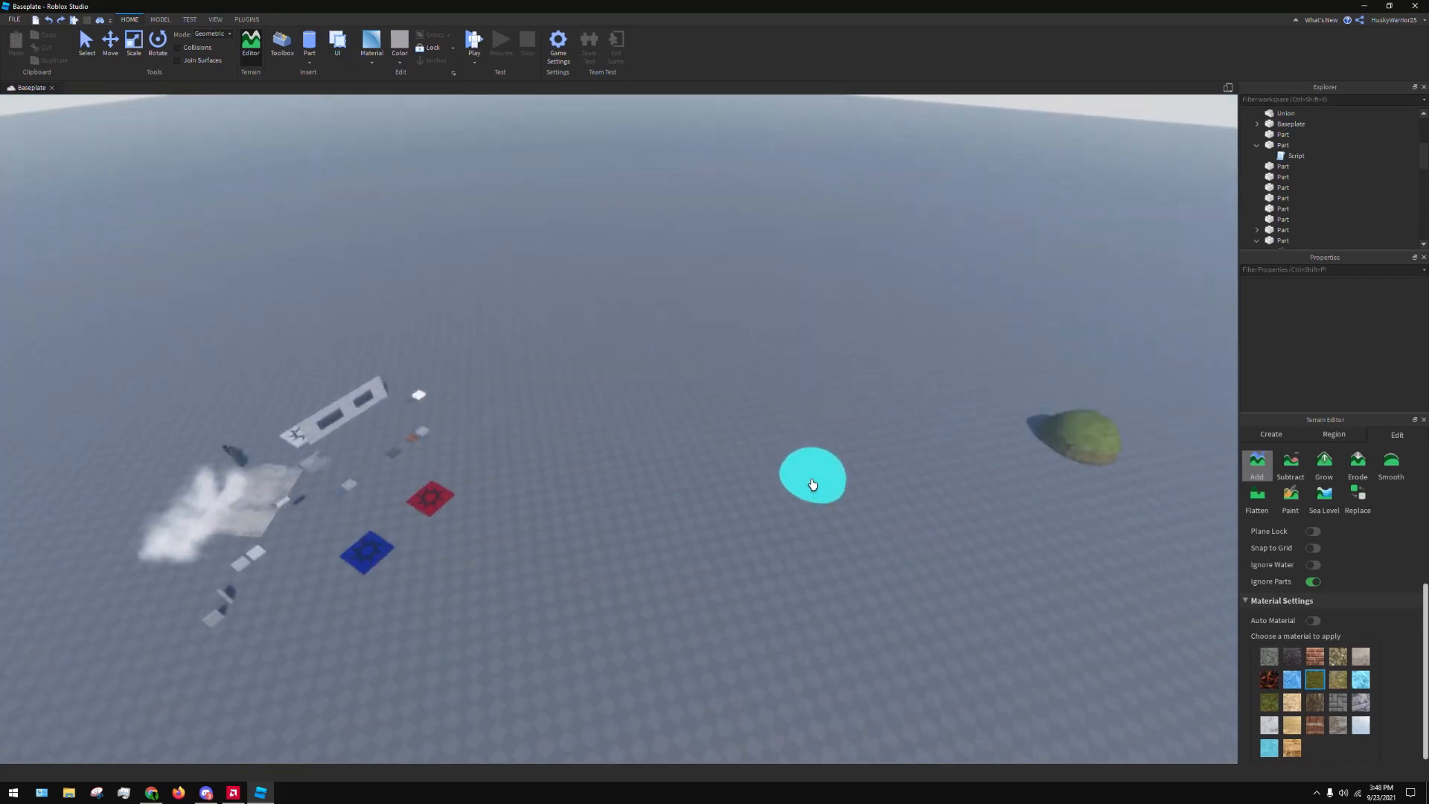
key("ctrl+z")
left_click_drag(619, 531, 810, 380)
key("ctrl+z")
left_click_drag(758, 548, 807, 509)
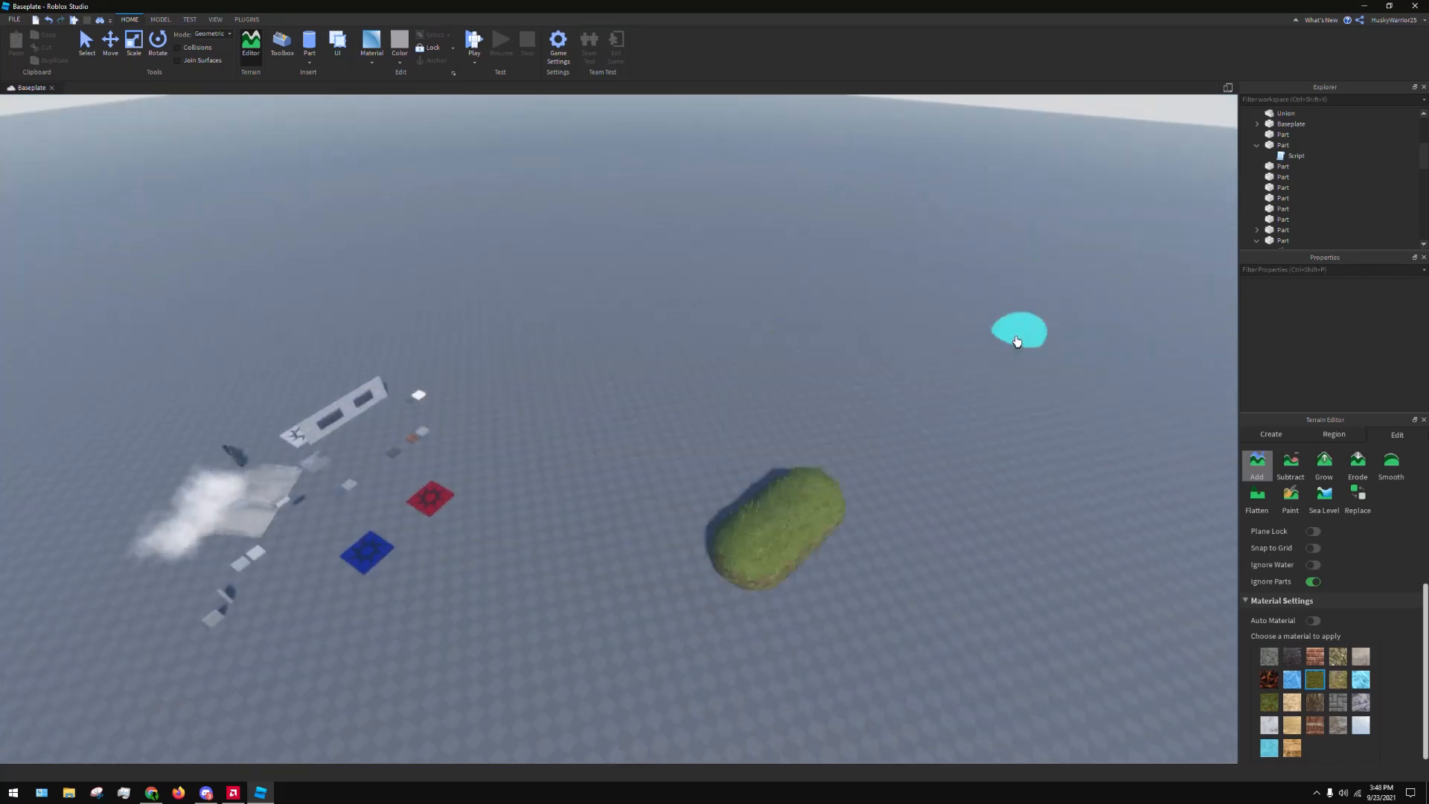
mouse_move(1017, 341)
left_mouse_down()
mouse_move(772, 424)
mouse_move(950, 360)
mouse_move(961, 415)
mouse_move(929, 403)
left_mouse_up()
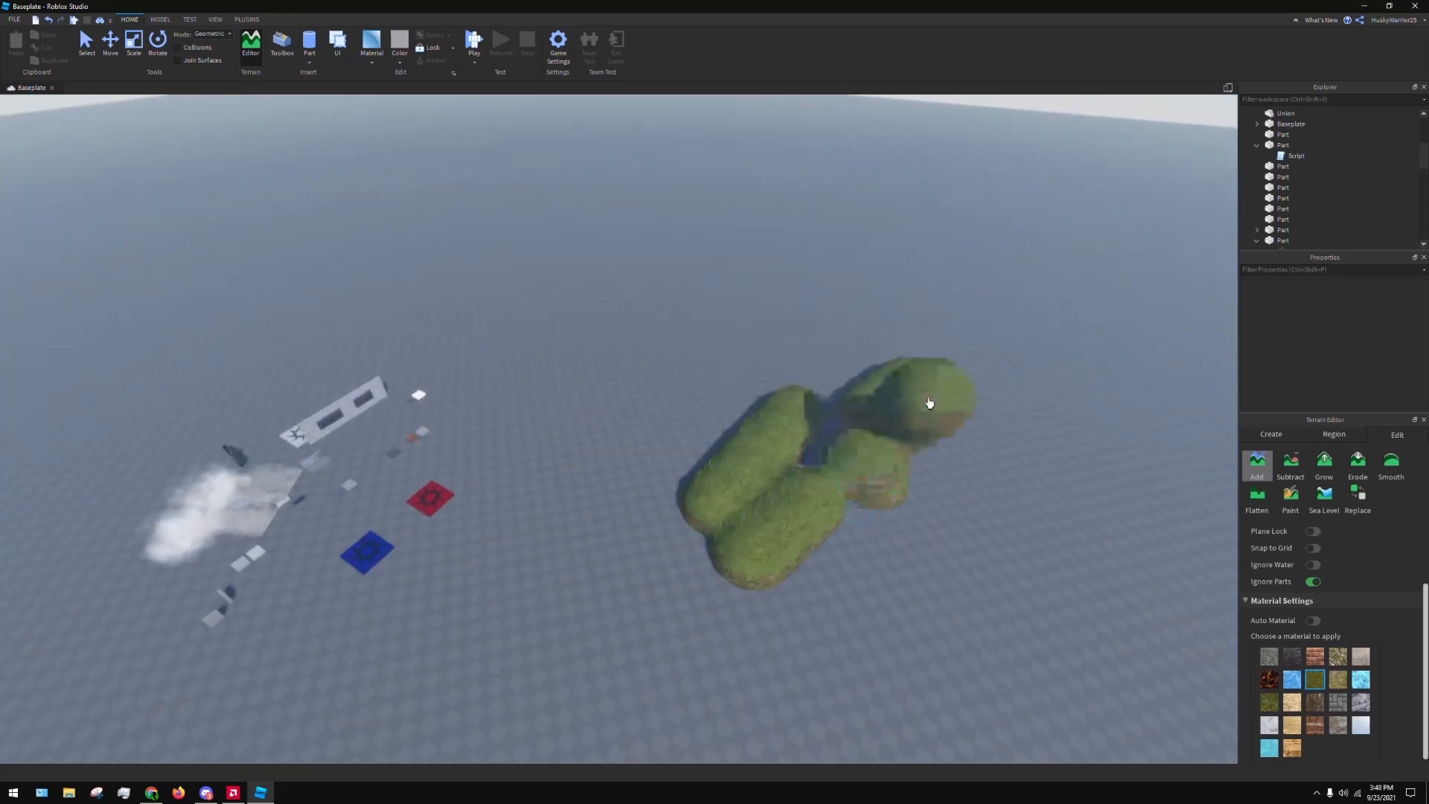
key("ctrl+z")
key("ctrl+z")
key("ctrl+z")
key("ctrl+z")
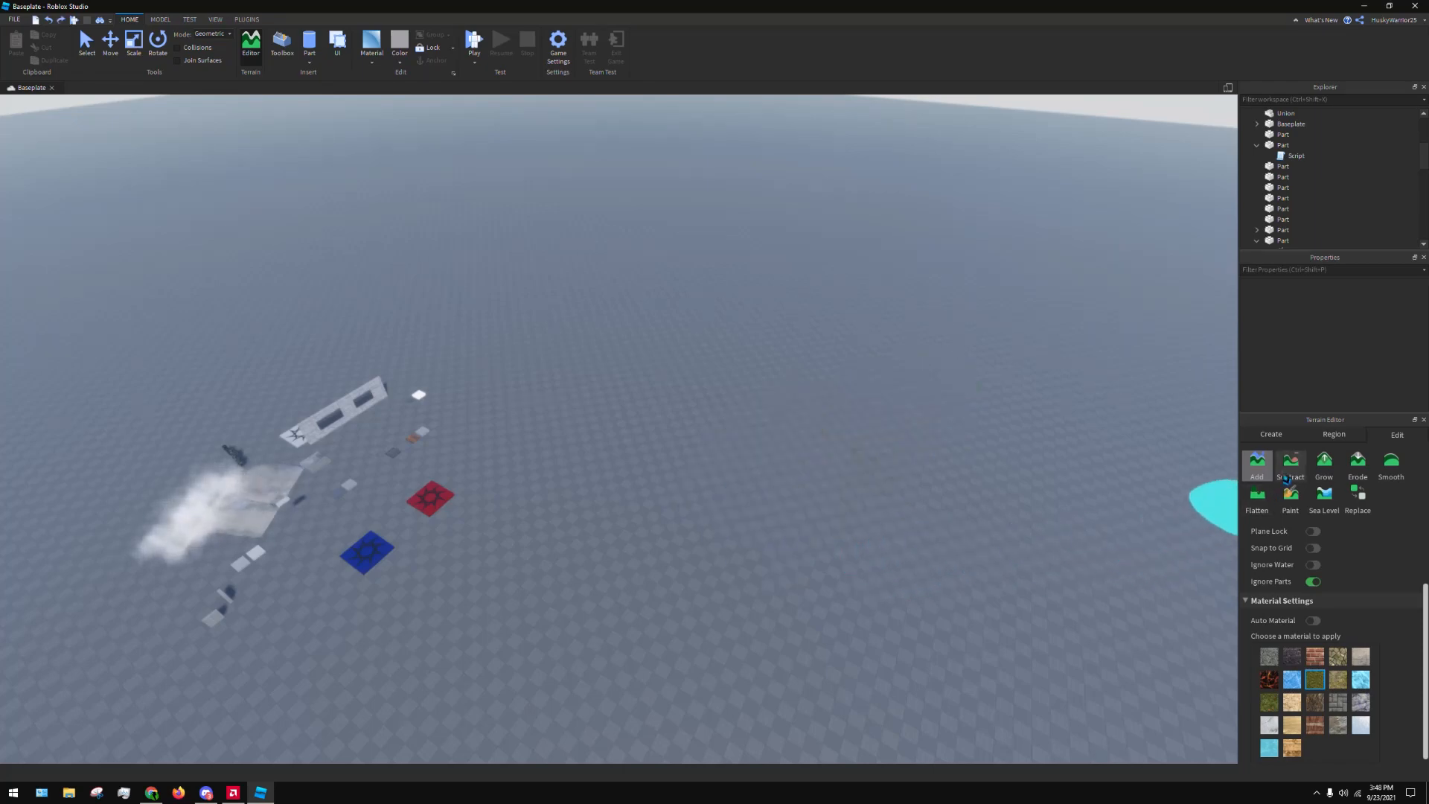
Open the Generate tool for terrain creation and enable every biome, including Water, Marsh, Dunes, Canyons, Lavascape and Arctic
left_click(1275, 440)
right_click_drag(724, 424, 775, 338)
scroll(775, 338, "down", 5)
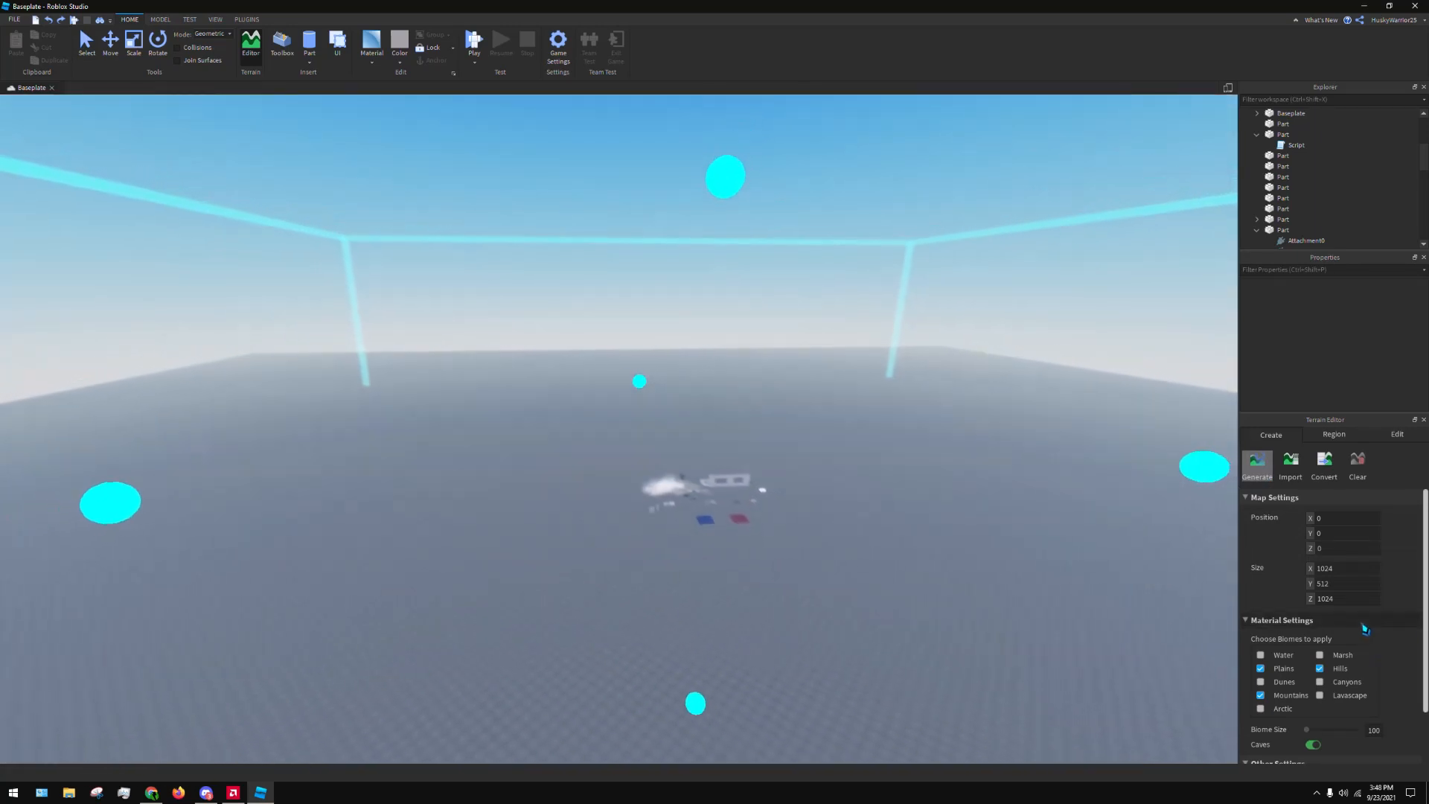
scroll(1365, 629, "down", 2)
scroll(867, 453, "down", 10)
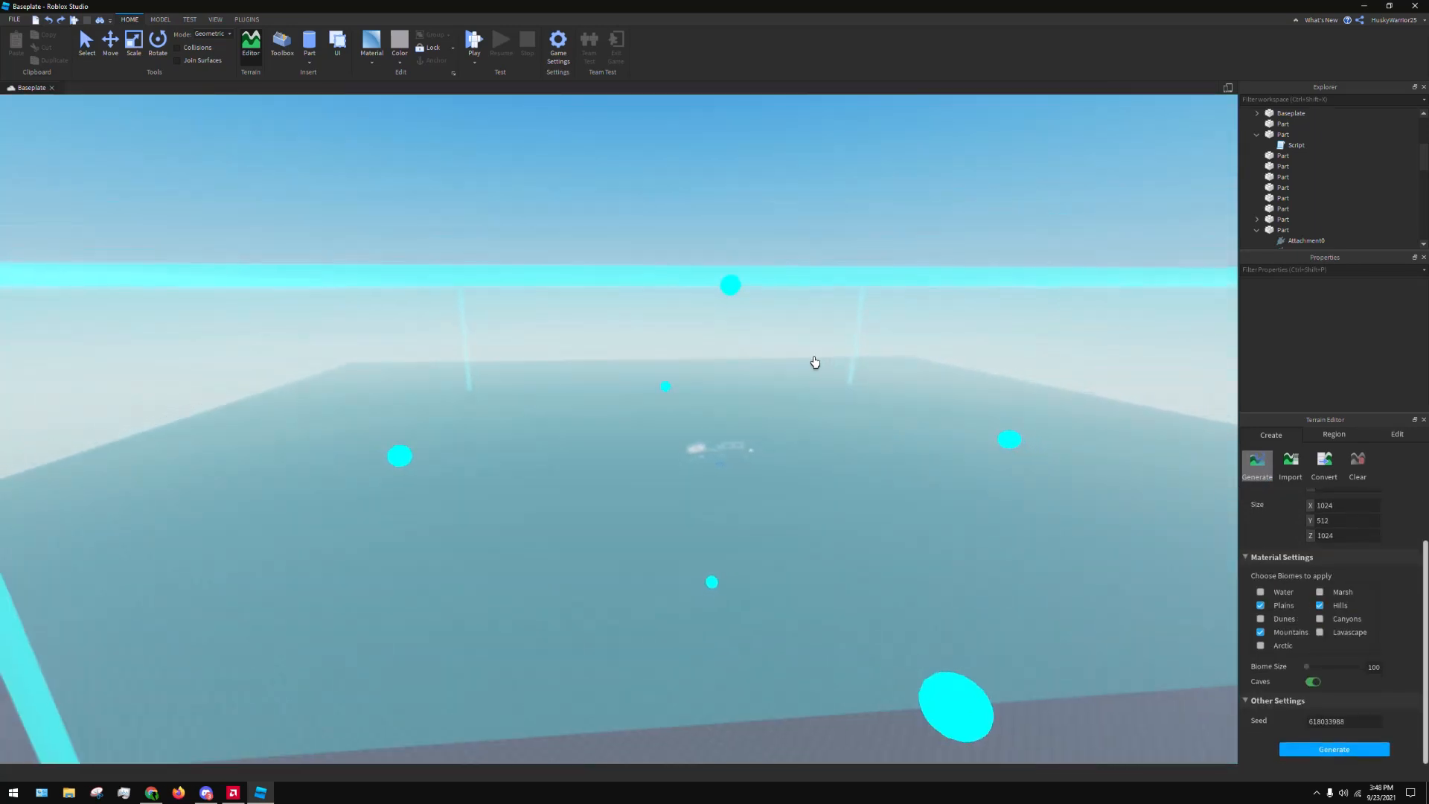
scroll(815, 363, "down", 5)
scroll(1377, 630, "up", 1)
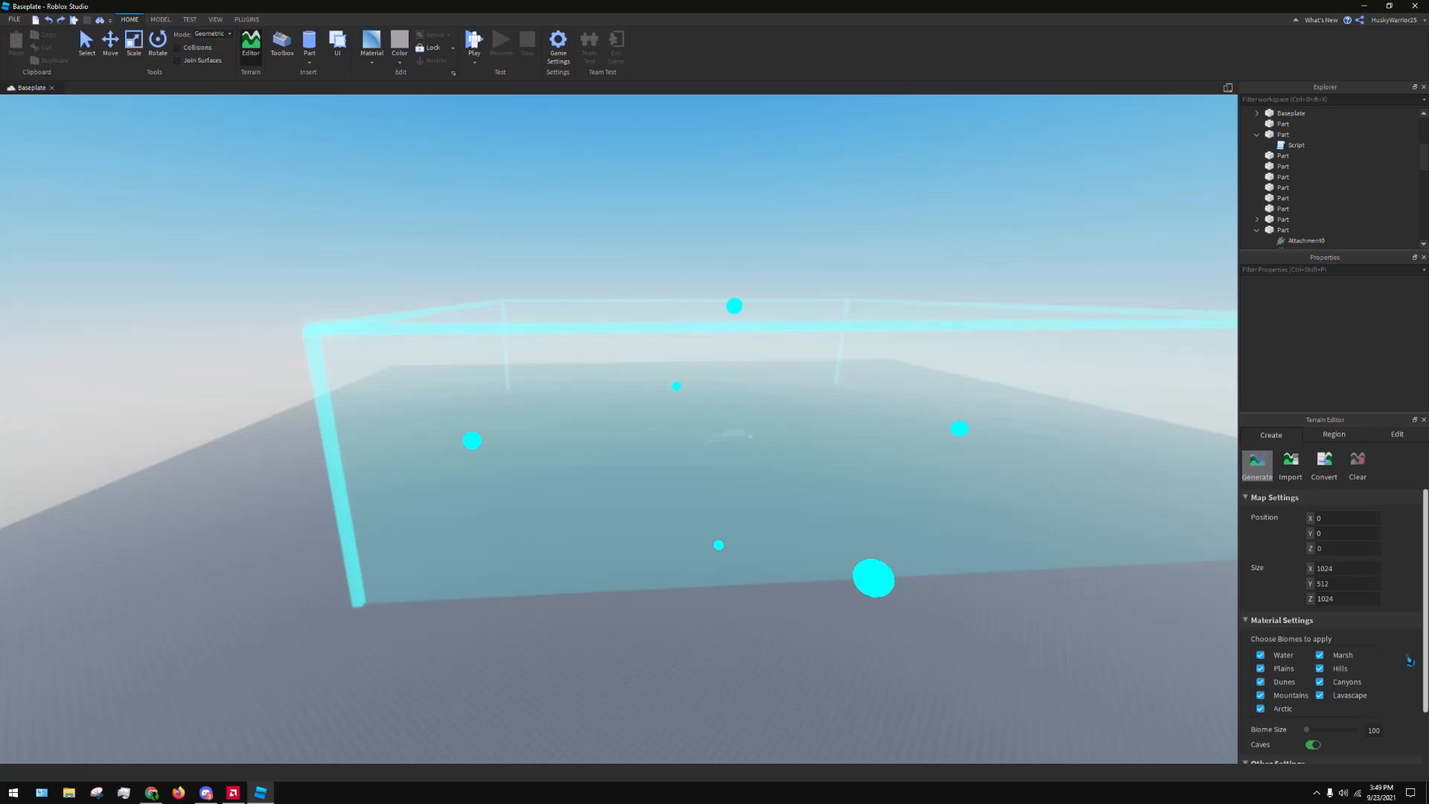
Set the biome size to 624 and generate the terrain
scroll(968, 521, "down", 1)
scroll(1340, 666, "down", 1)
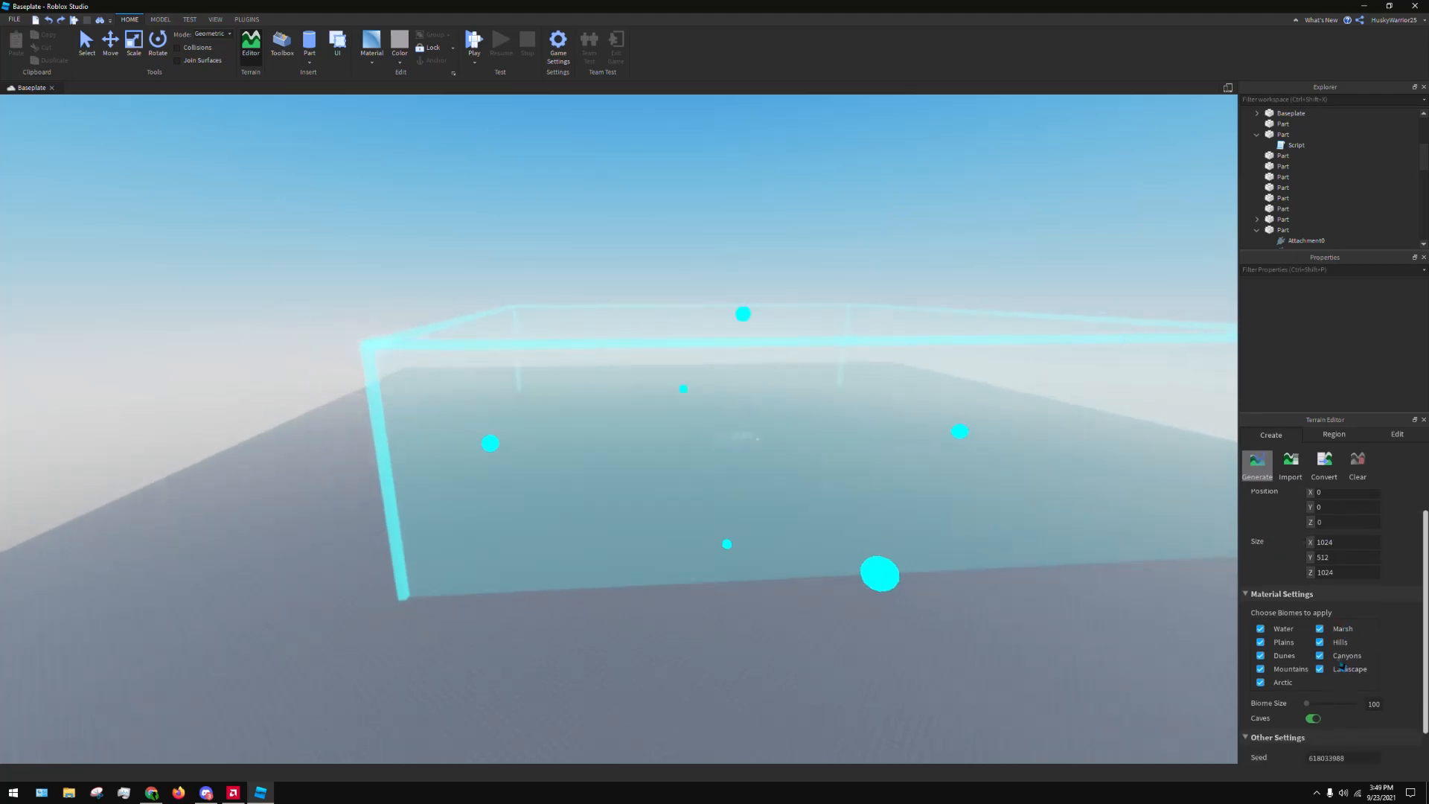
scroll(1340, 666, "down", 1)
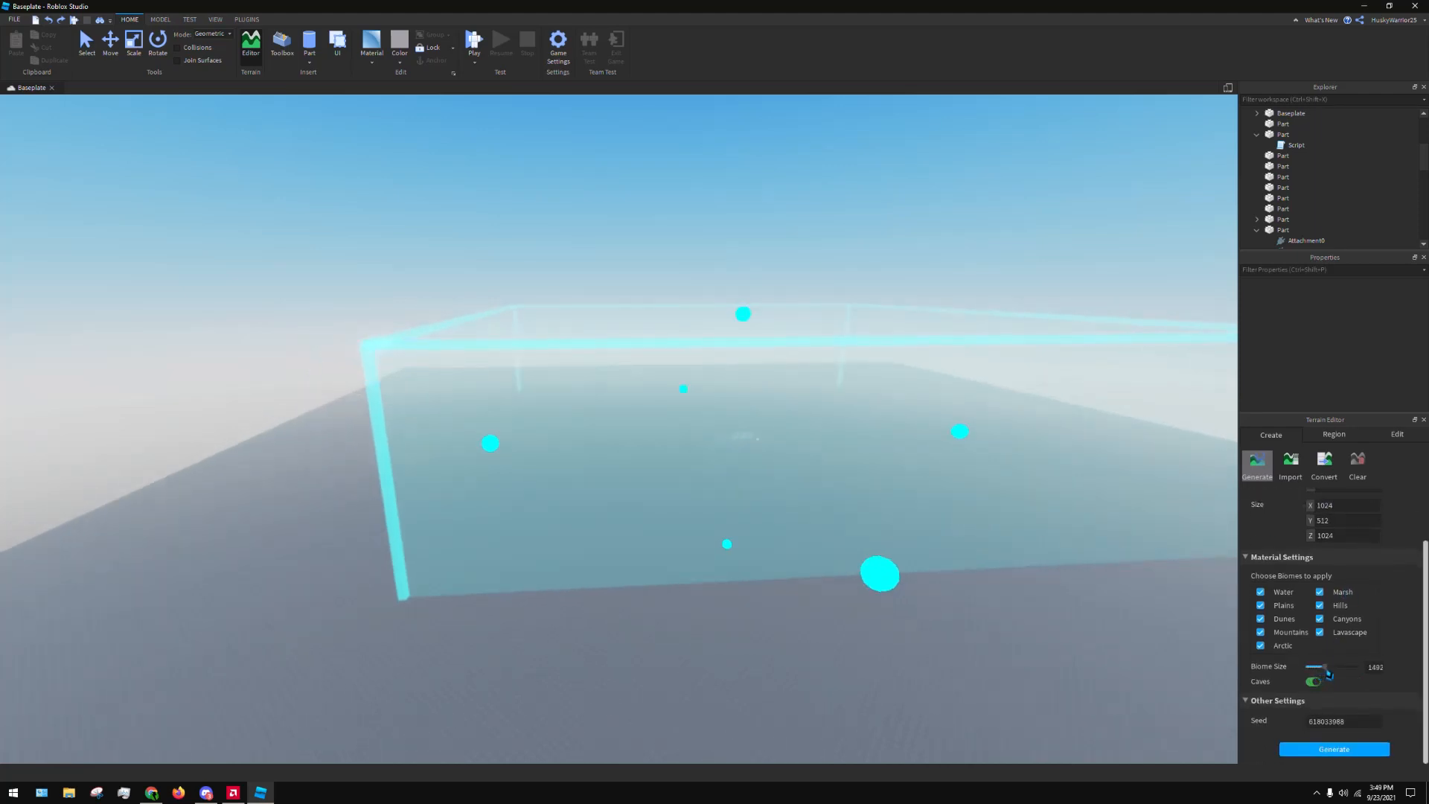
left_click(1331, 749)
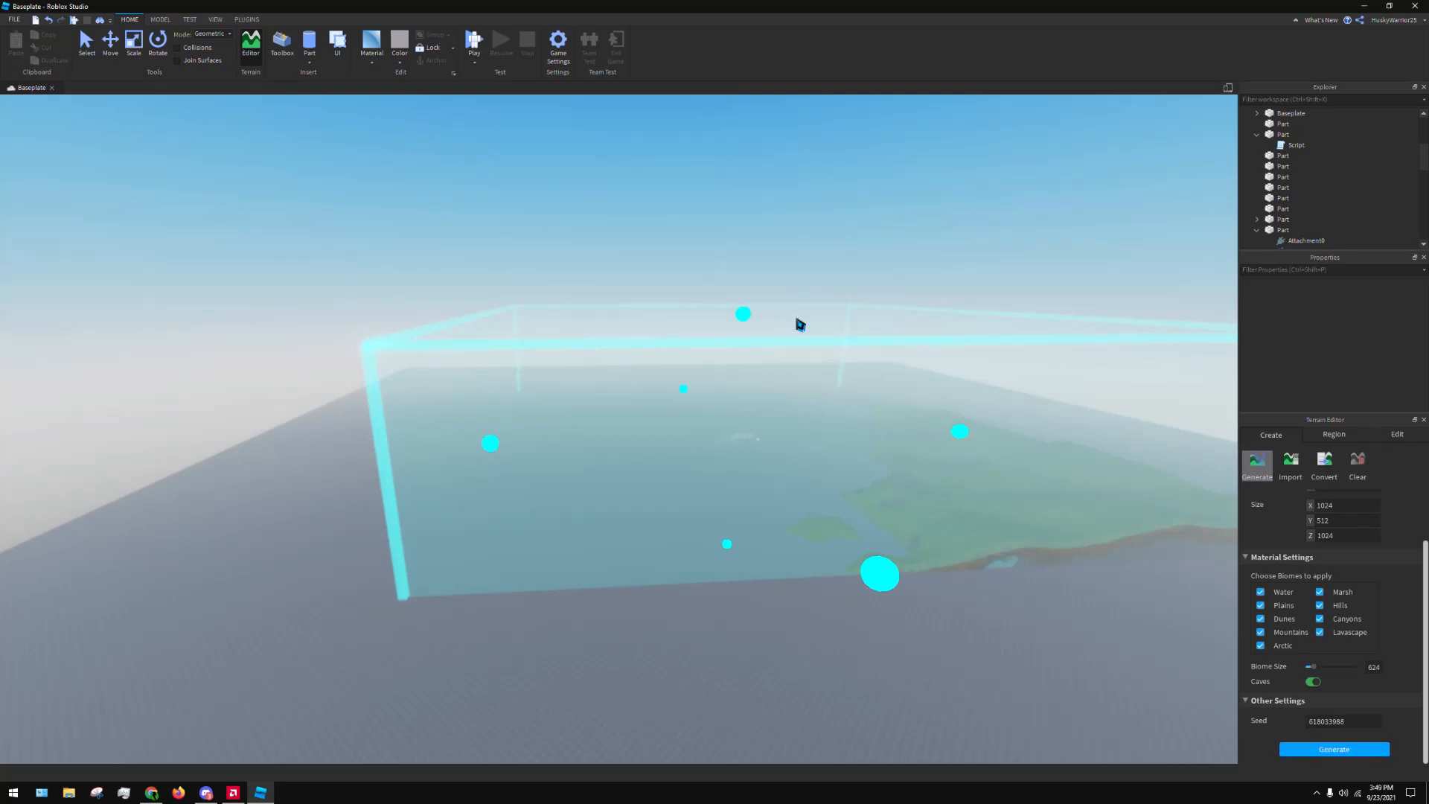
View the generated terrain from the side and undo its generation
right_click_drag(1004, 273, 885, 351)
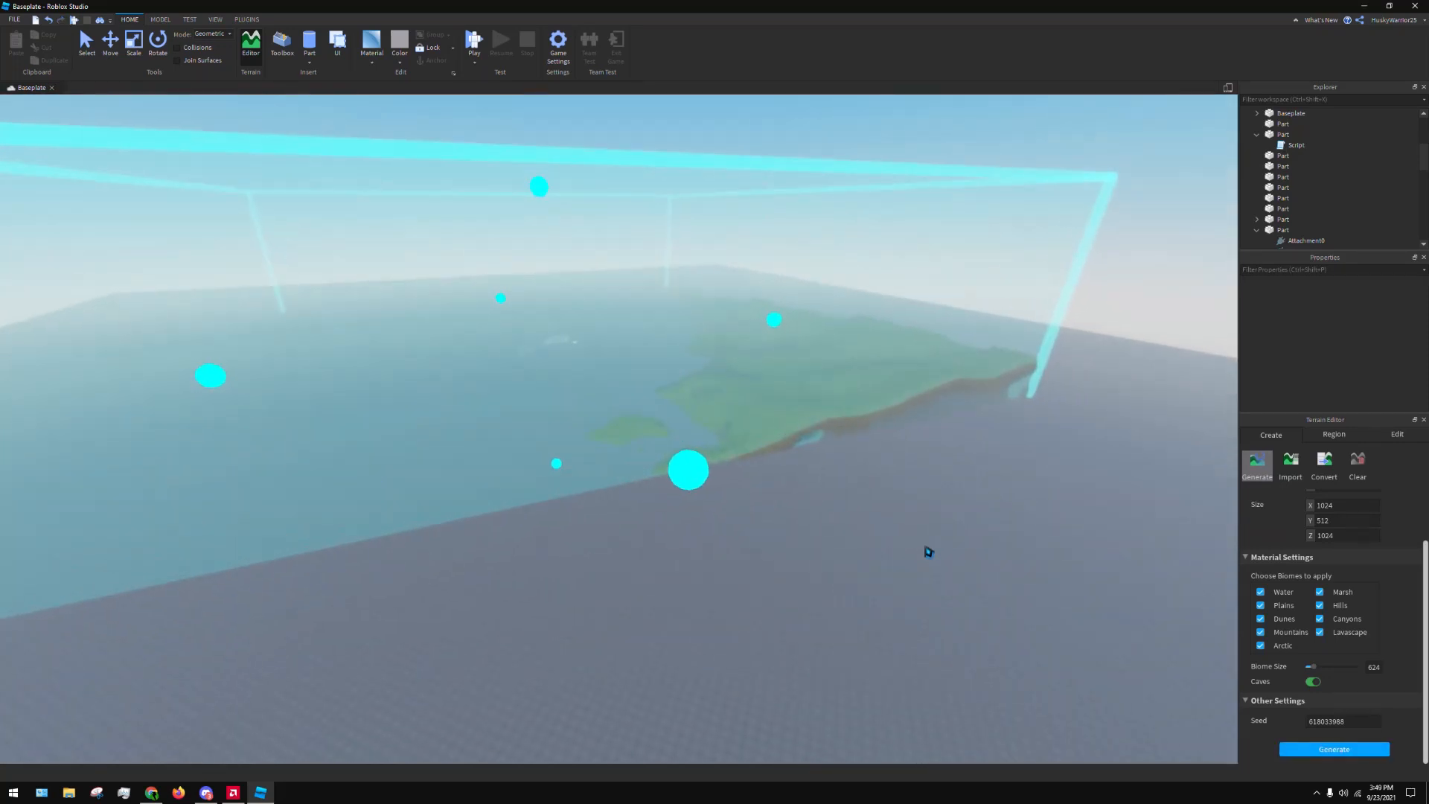
right_click_drag(934, 522, 730, 290)
key("w")
key("ctrl+z")
Reduce the generation region's height to 253 with its resize handle and generate the terrain again
right_click_drag(886, 297, 936, 320)
key("s")
key("s")
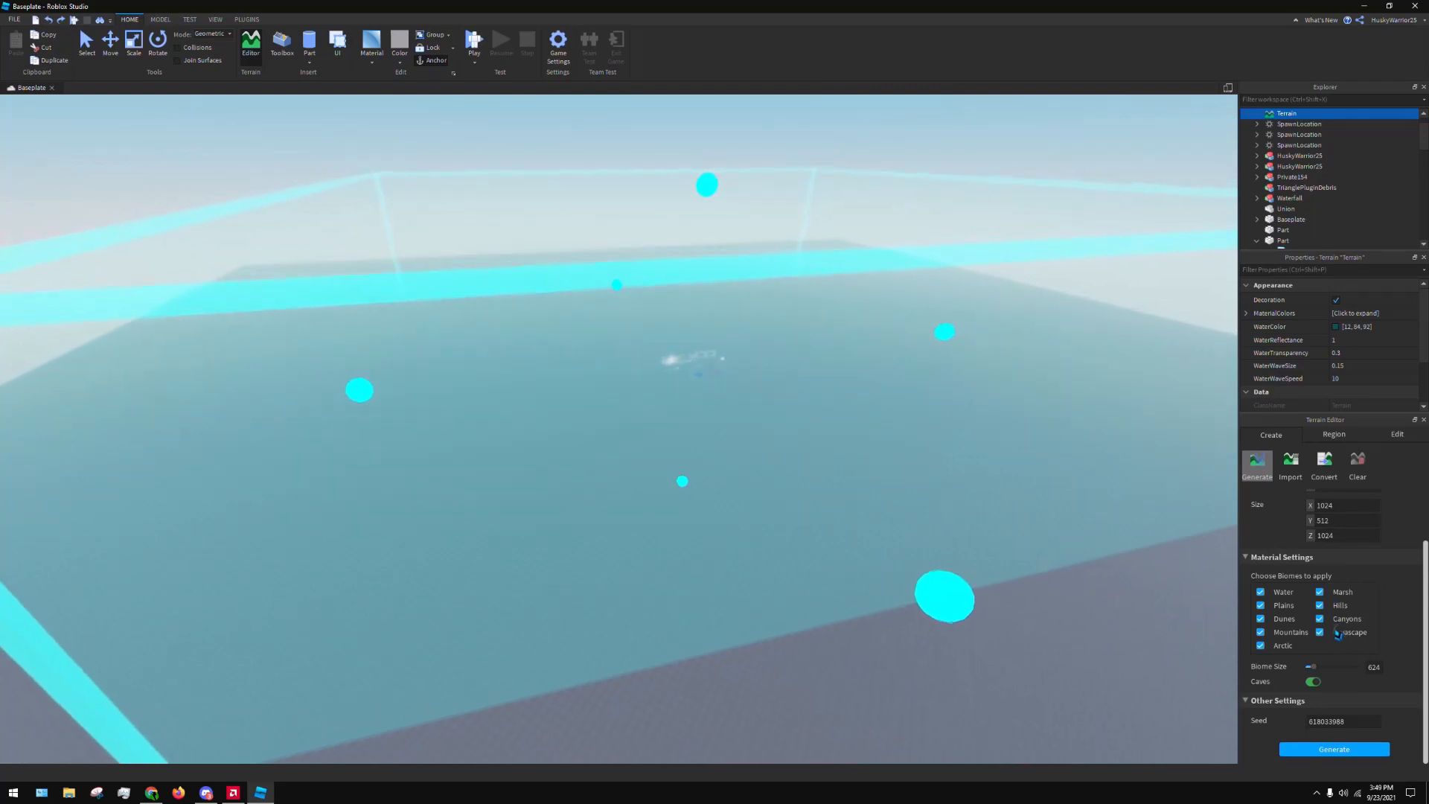
key("s")
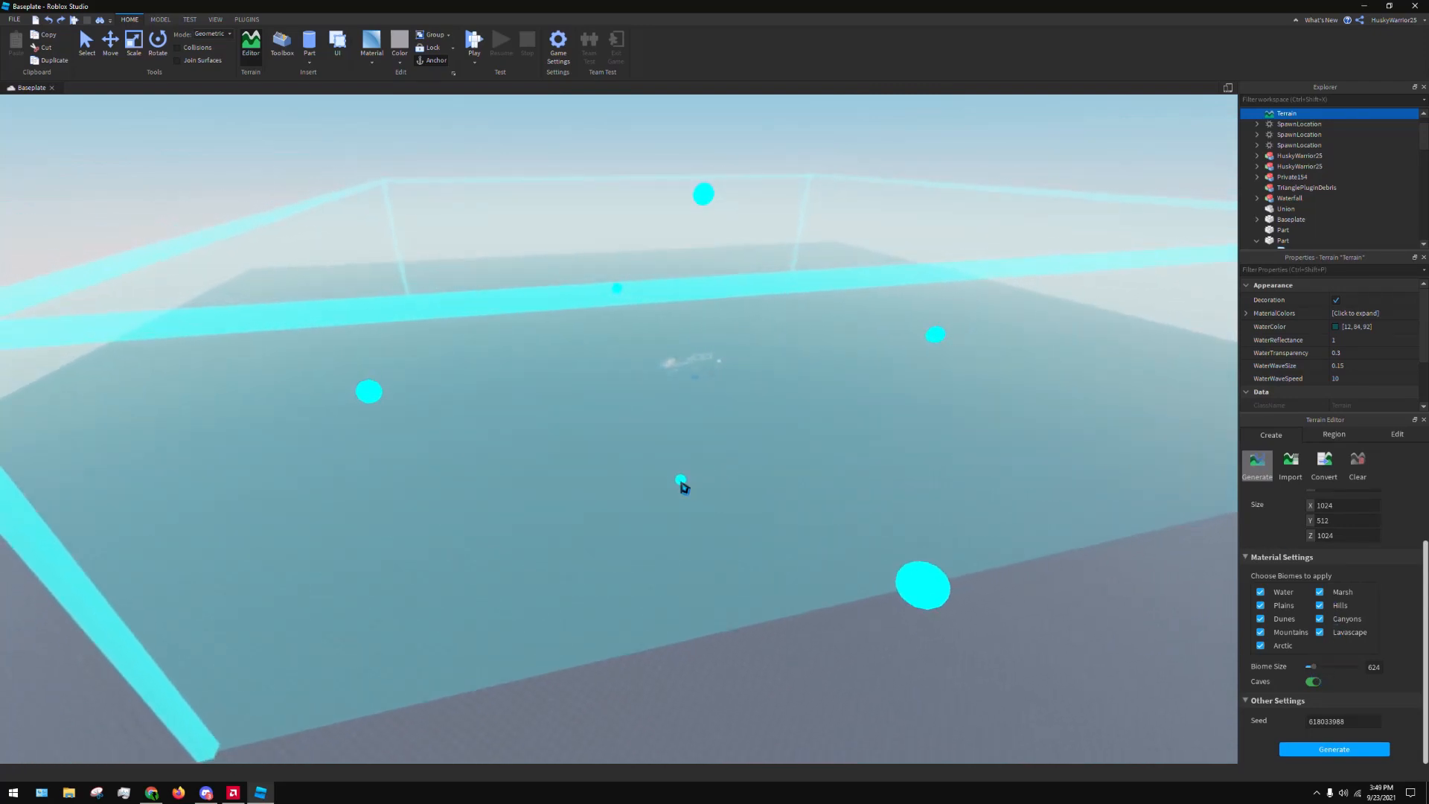
left_click_drag(682, 484, 628, 361)
key("s")
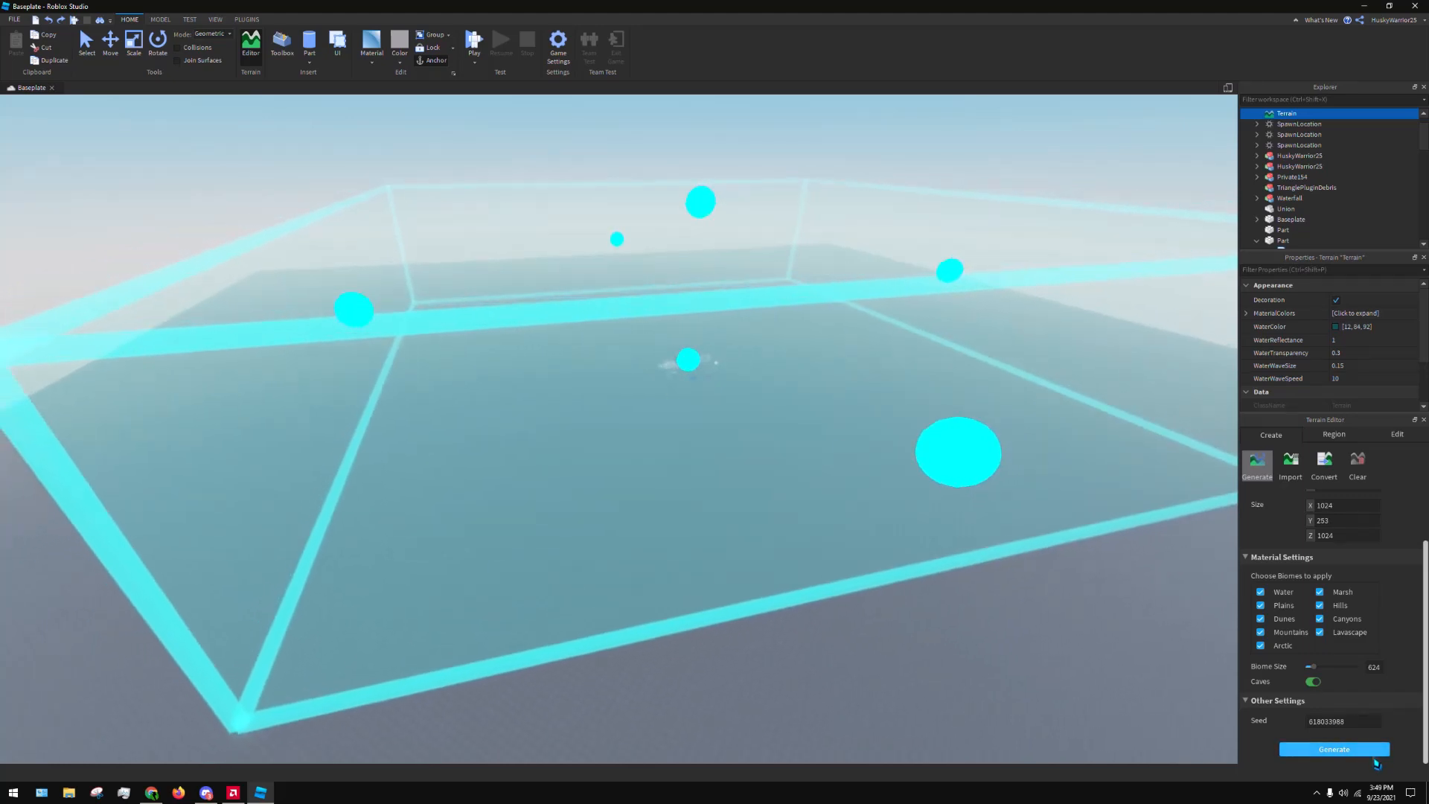
left_click(1374, 755)
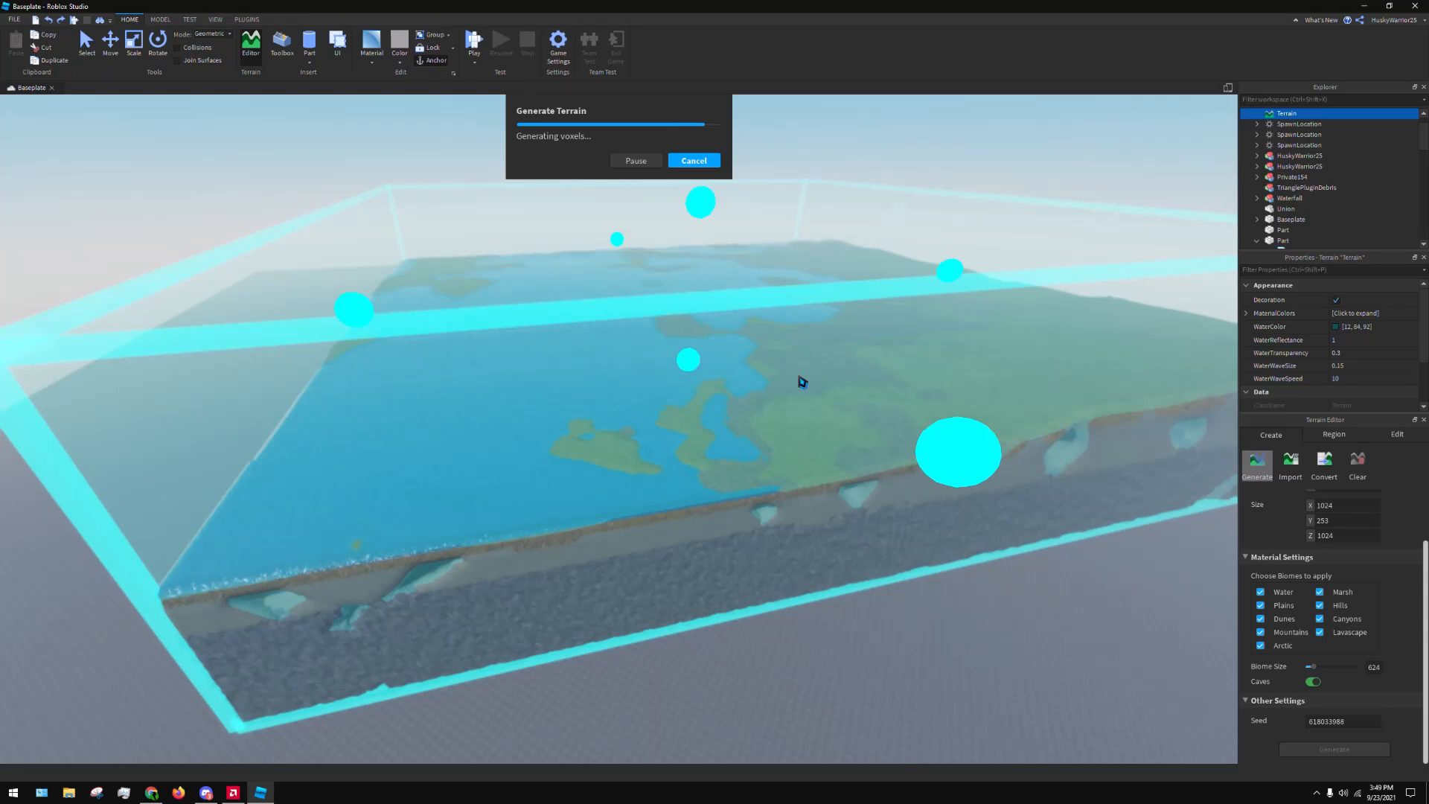
Fly over the generated map and examine its water, shorelines and grassland up close and from above
right_click_drag(808, 373, 824, 373)
scroll(851, 372, "up", 2)
scroll(943, 346, "up", 8)
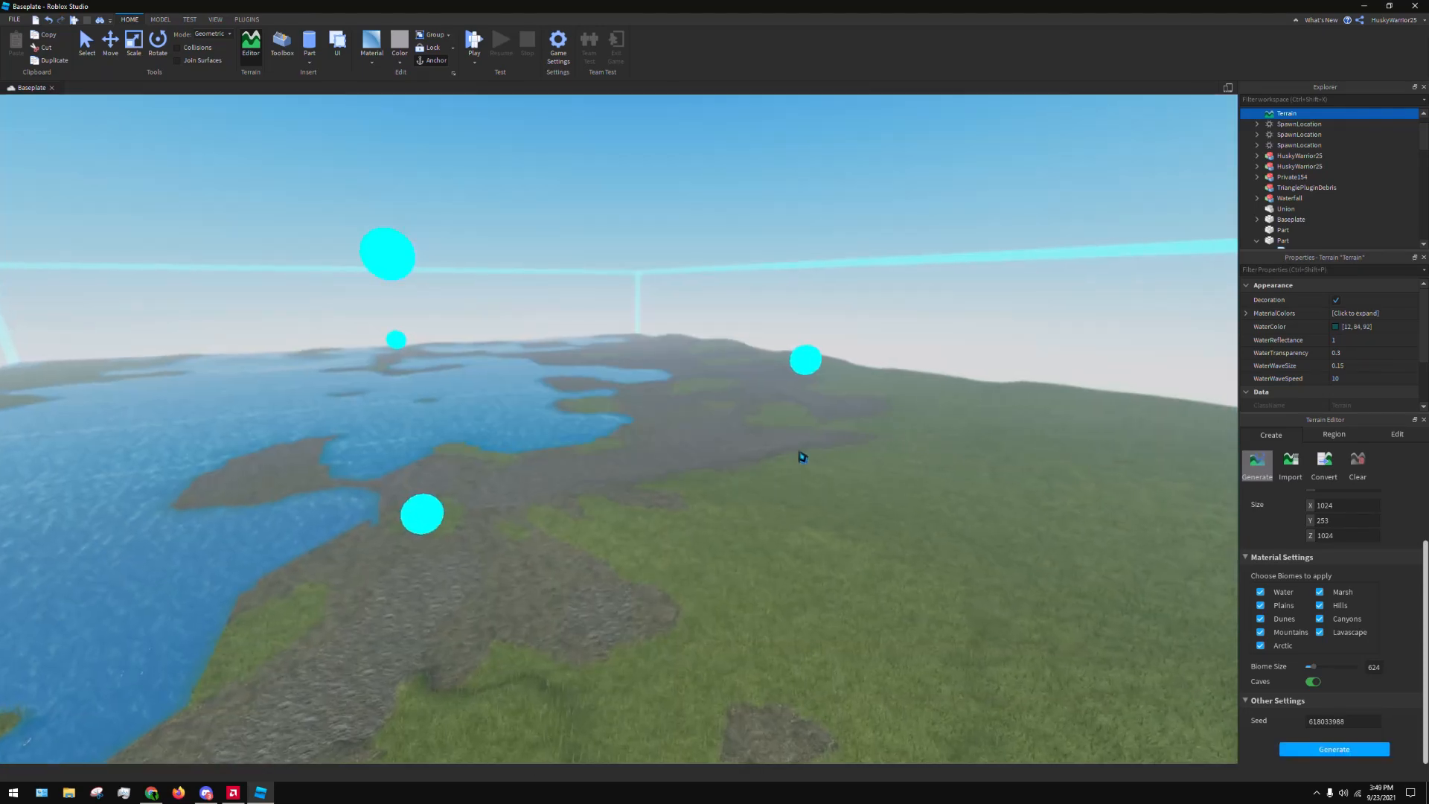
right_click_drag(803, 458, 804, 431)
scroll(803, 431, "up", 5)
right_click_drag(1235, 551, 1079, 466)
scroll(948, 422, "up", 3)
scroll(960, 417, "up", 6)
scroll(1162, 532, "up", 4)
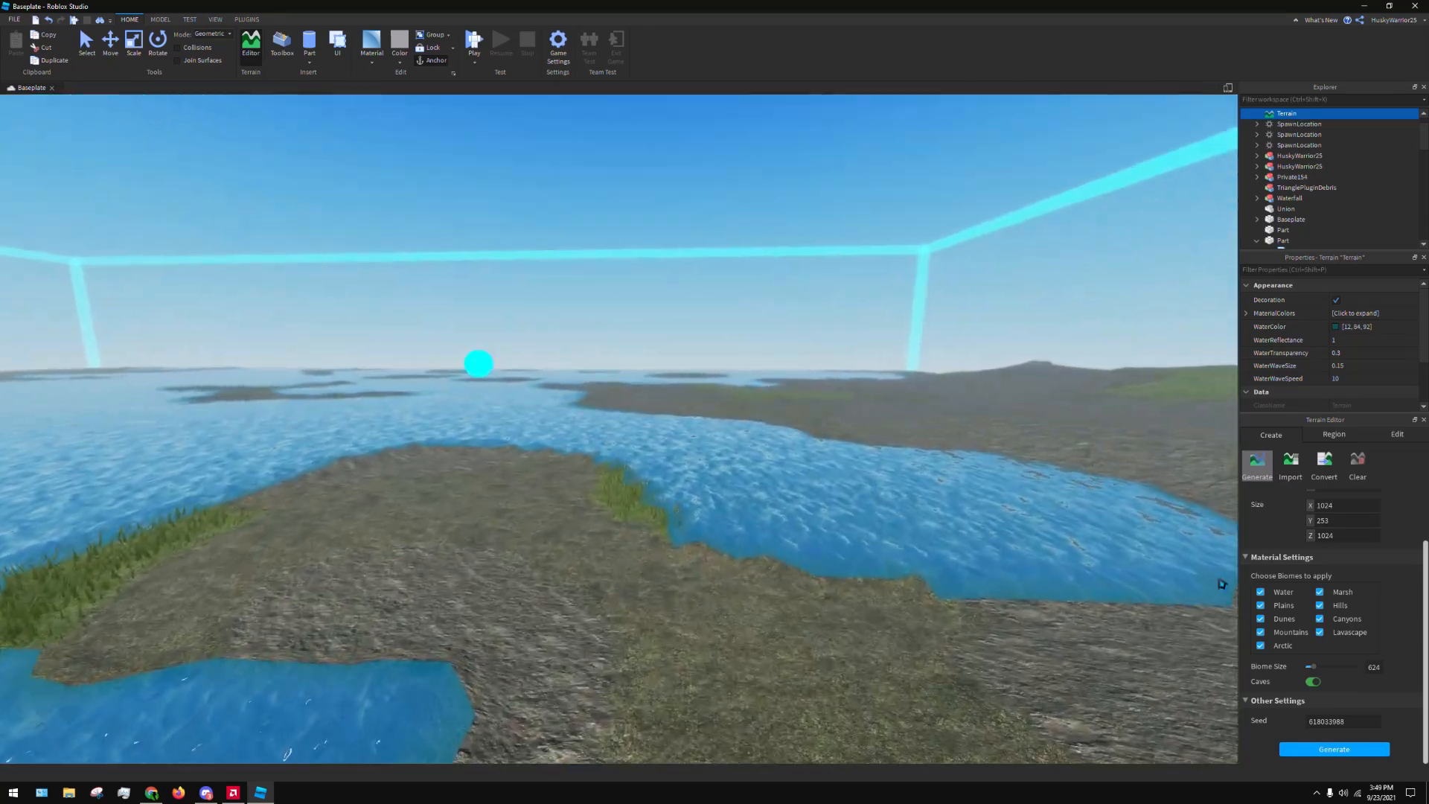
scroll(1161, 597, "up", 3)
right_click_drag(1145, 603, 1116, 392)
scroll(983, 484, "up", 4)
key("d")
scroll(943, 402, "down", 4)
scroll(1040, 422, "down", 3)
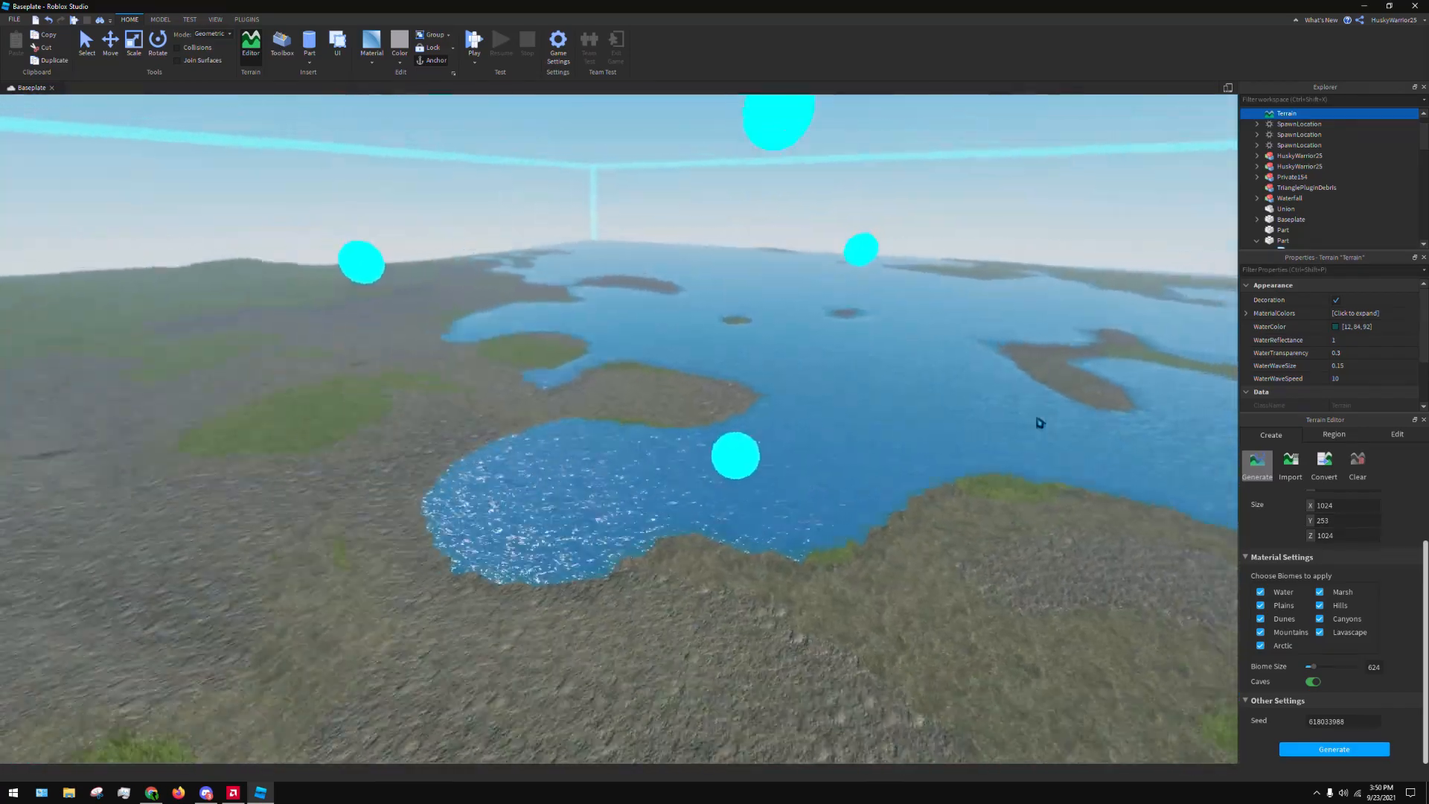
scroll(1039, 423, "down", 4)
key("s")
key("d")
key("w")
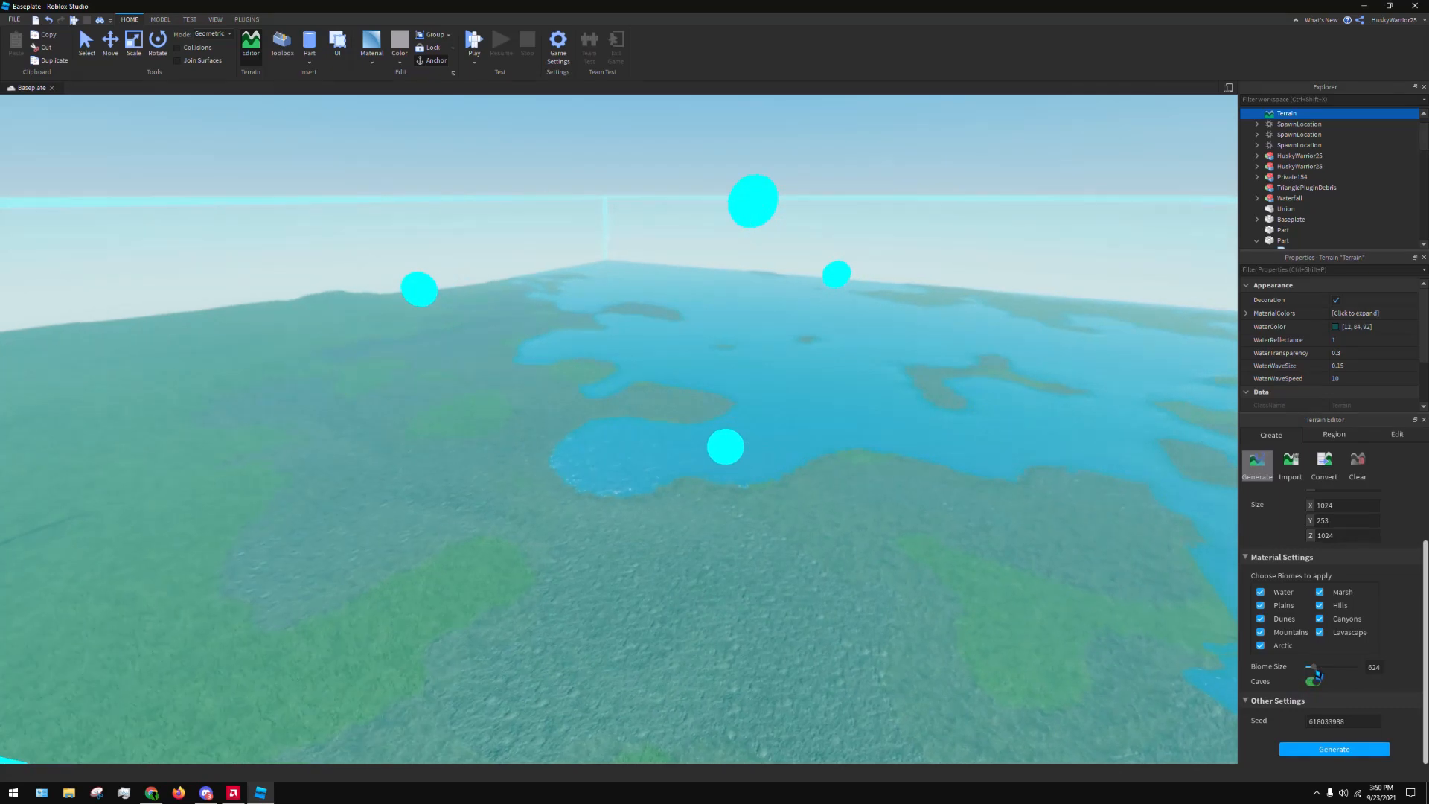
Raise the biome size to about 3140, regenerate the terrain and inspect the new landscape
left_click_drag(1314, 667, 1345, 679)
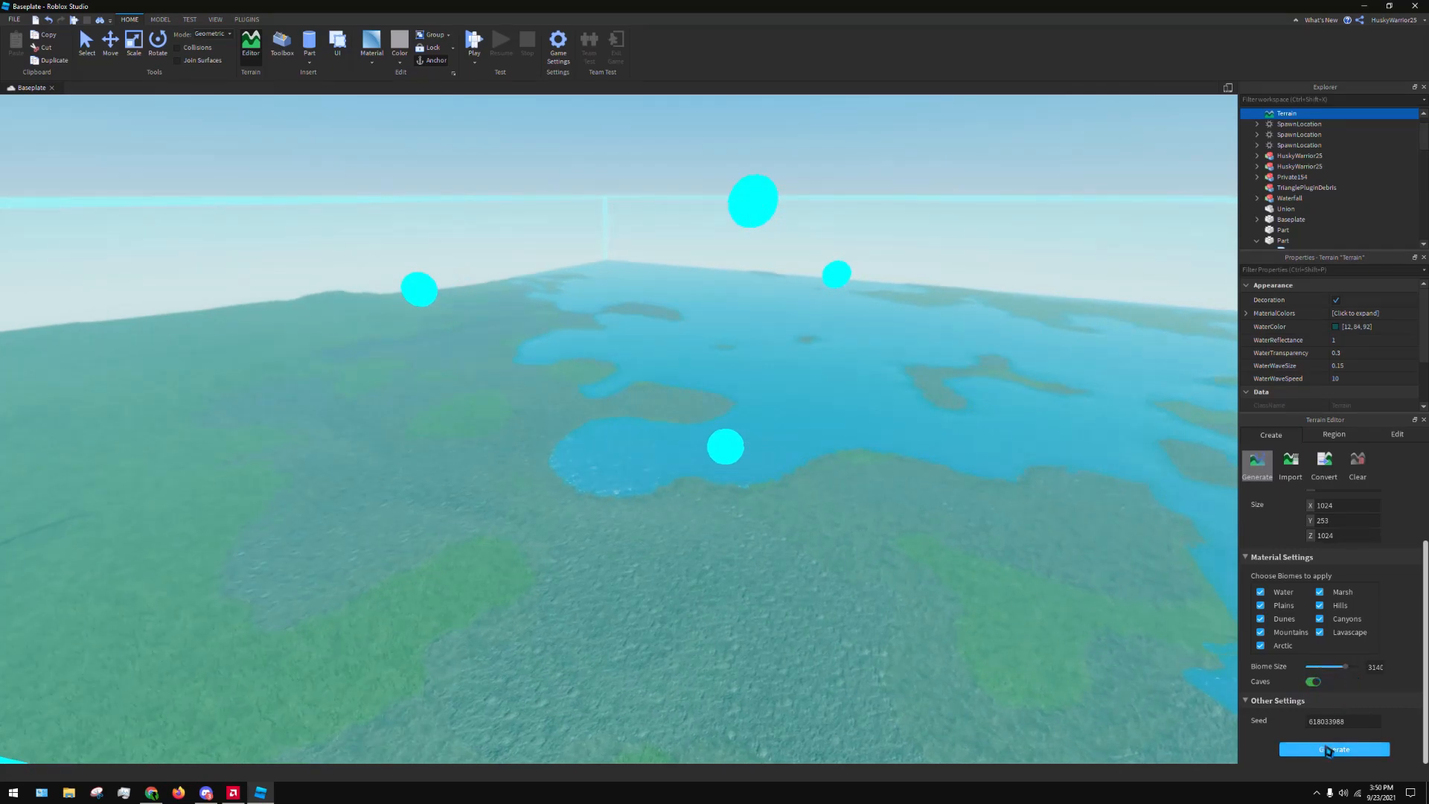
left_click(1329, 749)
right_click_drag(884, 454, 884, 454)
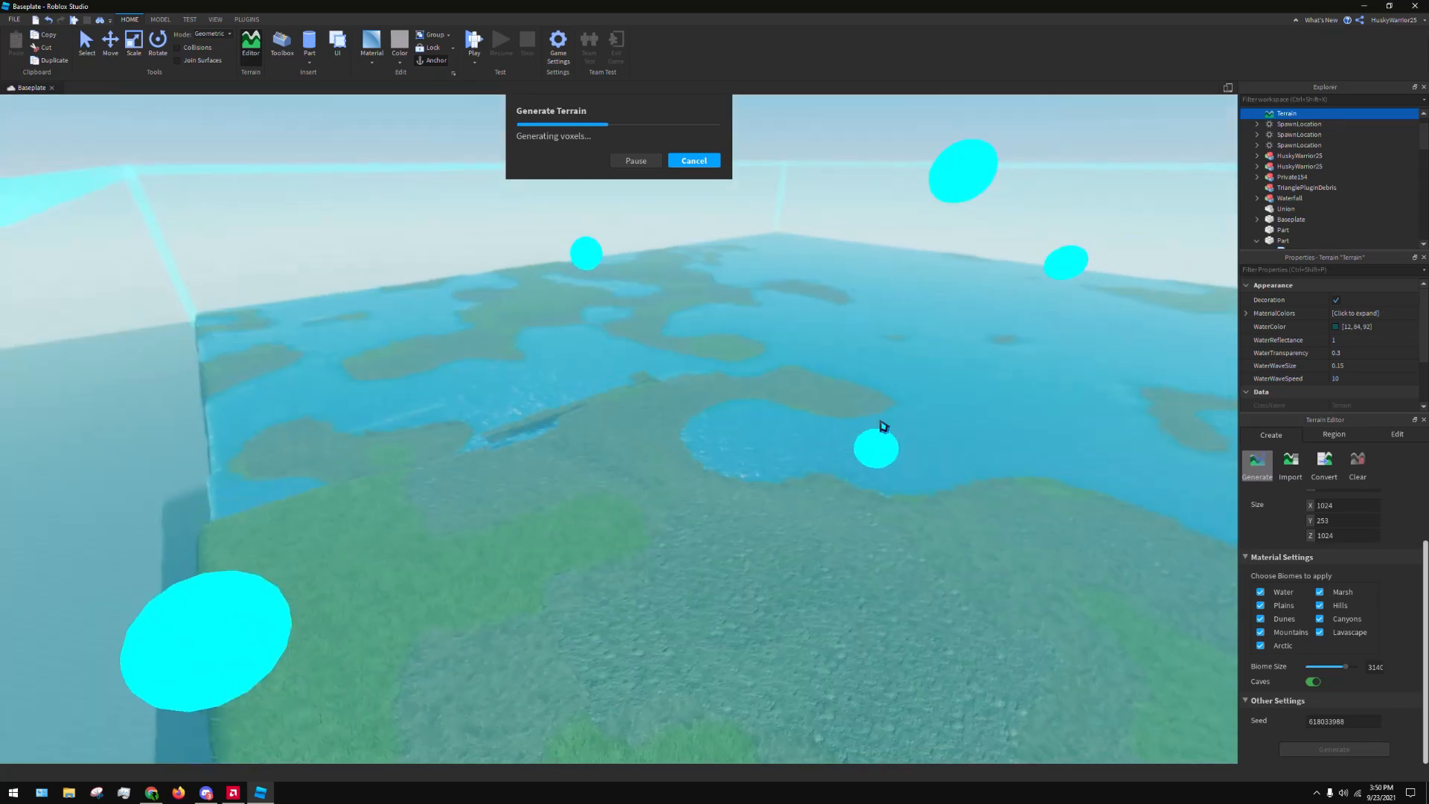
scroll(881, 421, "down", 5)
right_click_drag(894, 401, 909, 361)
key("w")
scroll(1408, 525, "up", 1)
scroll(1406, 525, "up", 1)
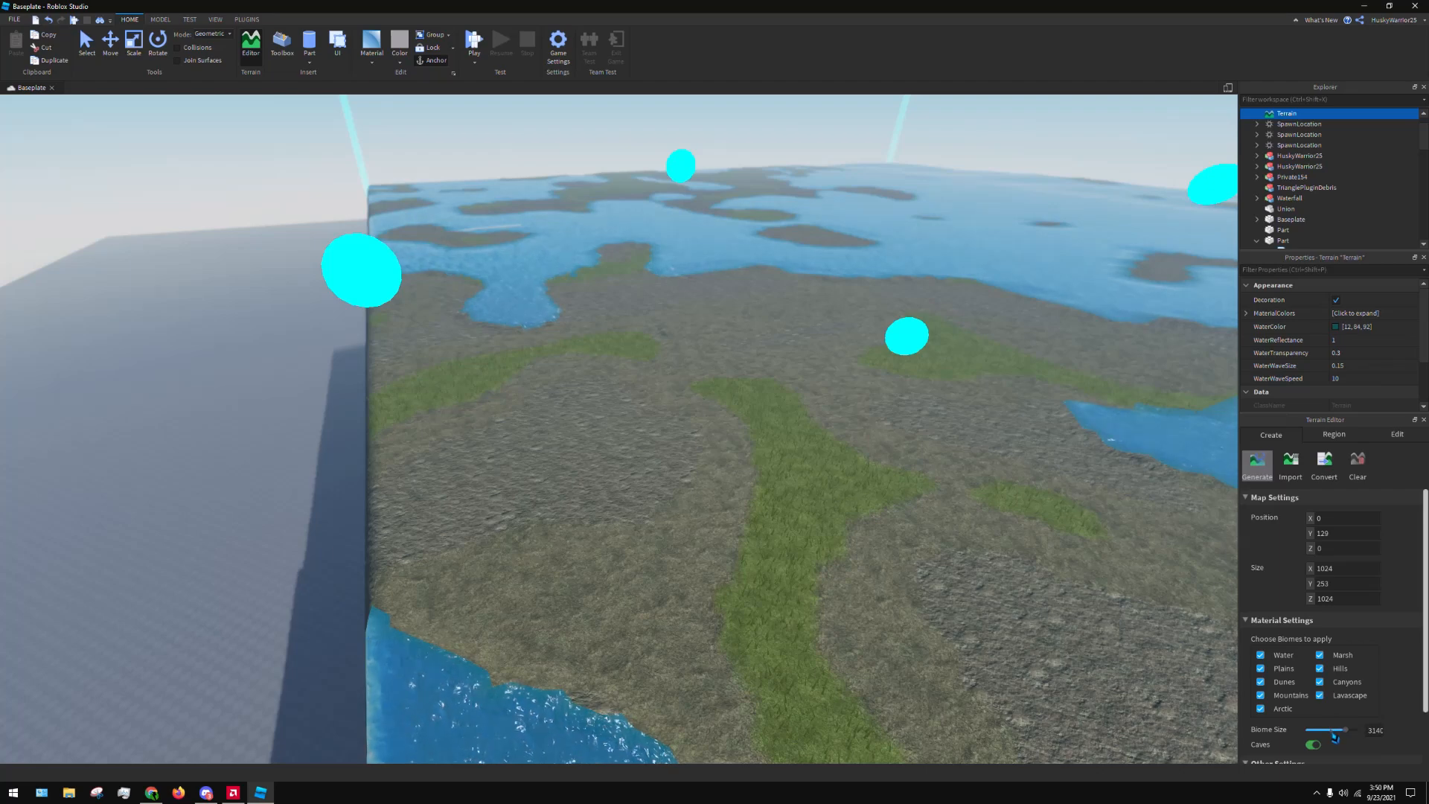
right_click_drag(757, 522, 1008, 488)
key("s")
scroll(1335, 647, "down", 2)
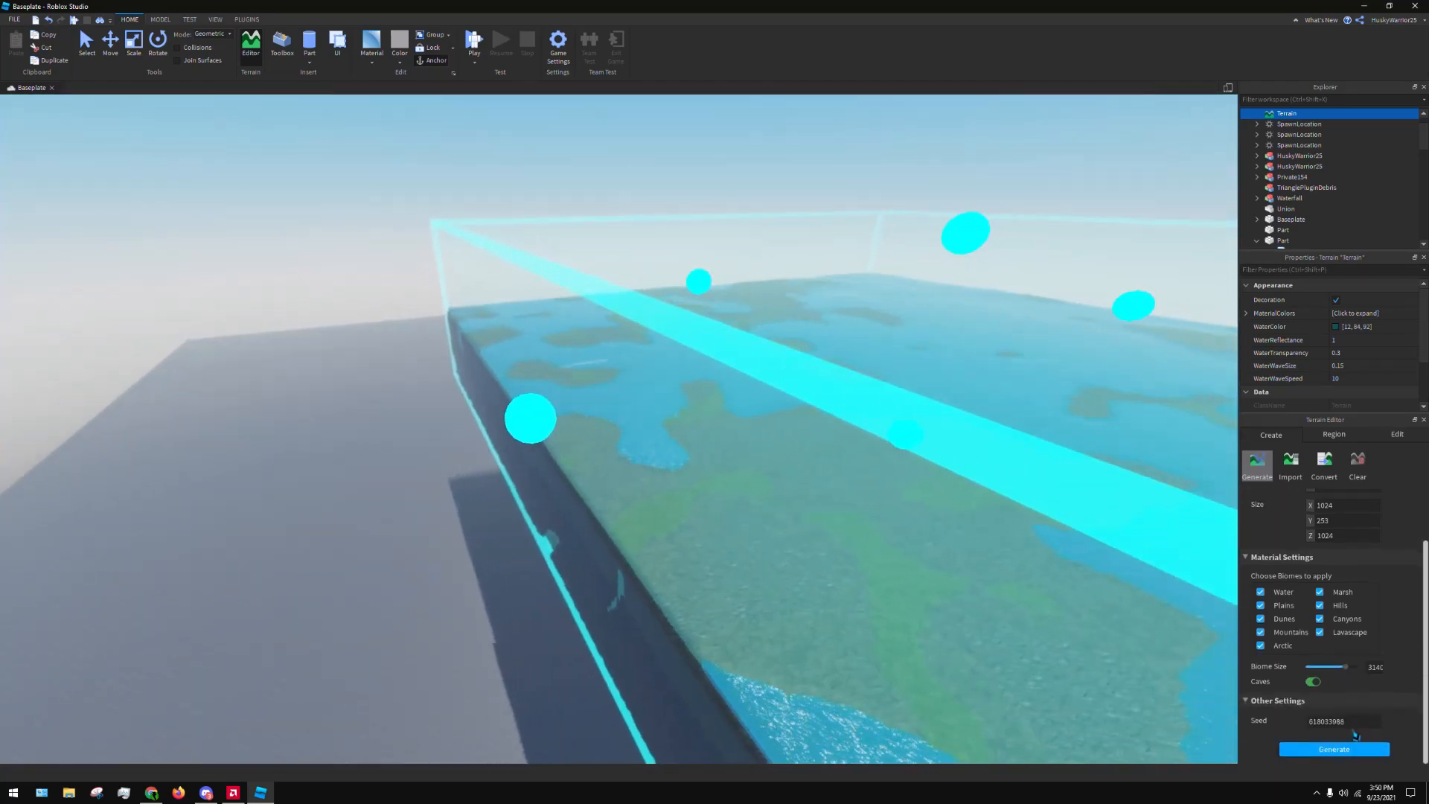
Clear all of the generated terrain from the map, leaving only the baseplate and its parts
scroll(1274, 668, "up", 1)
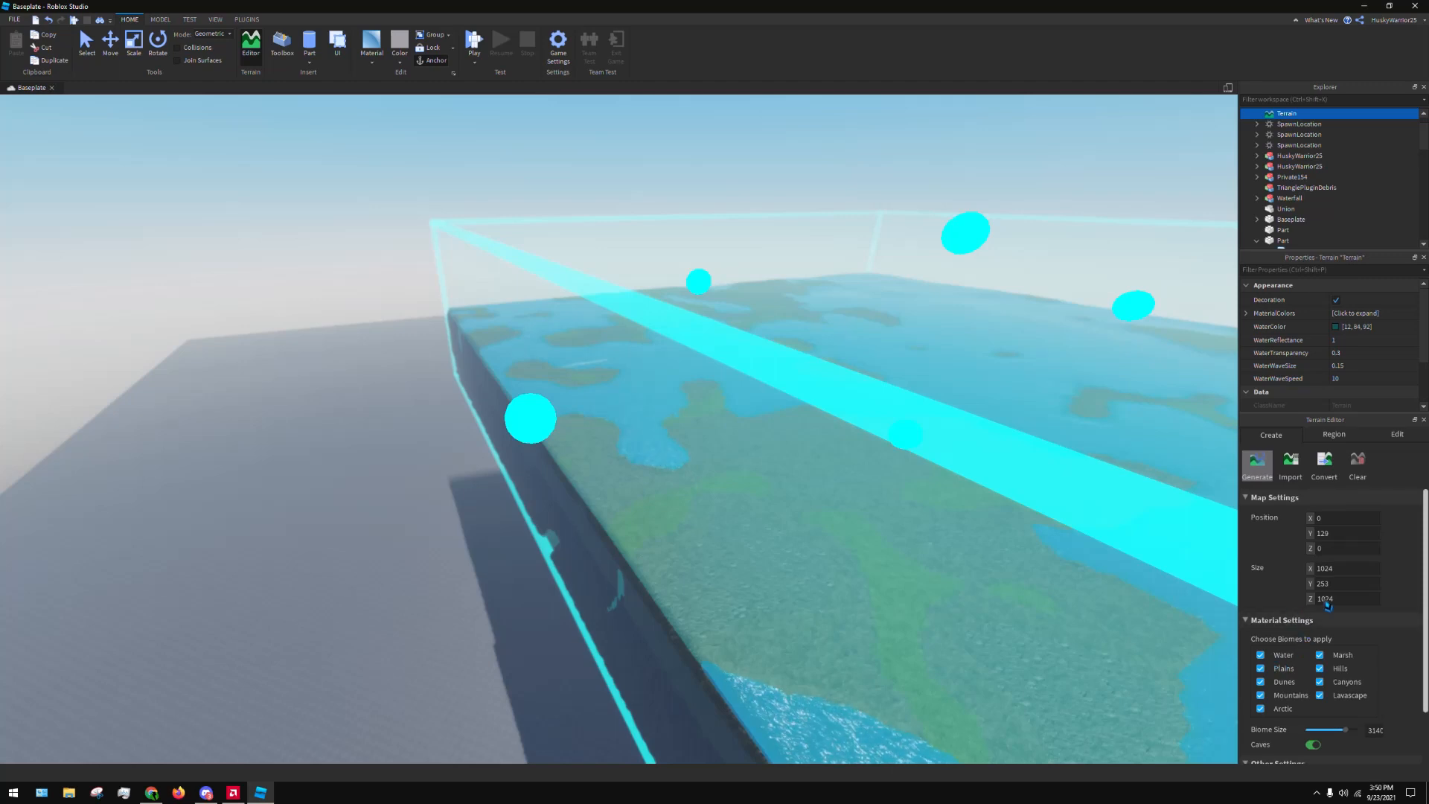
key("w")
key("d")
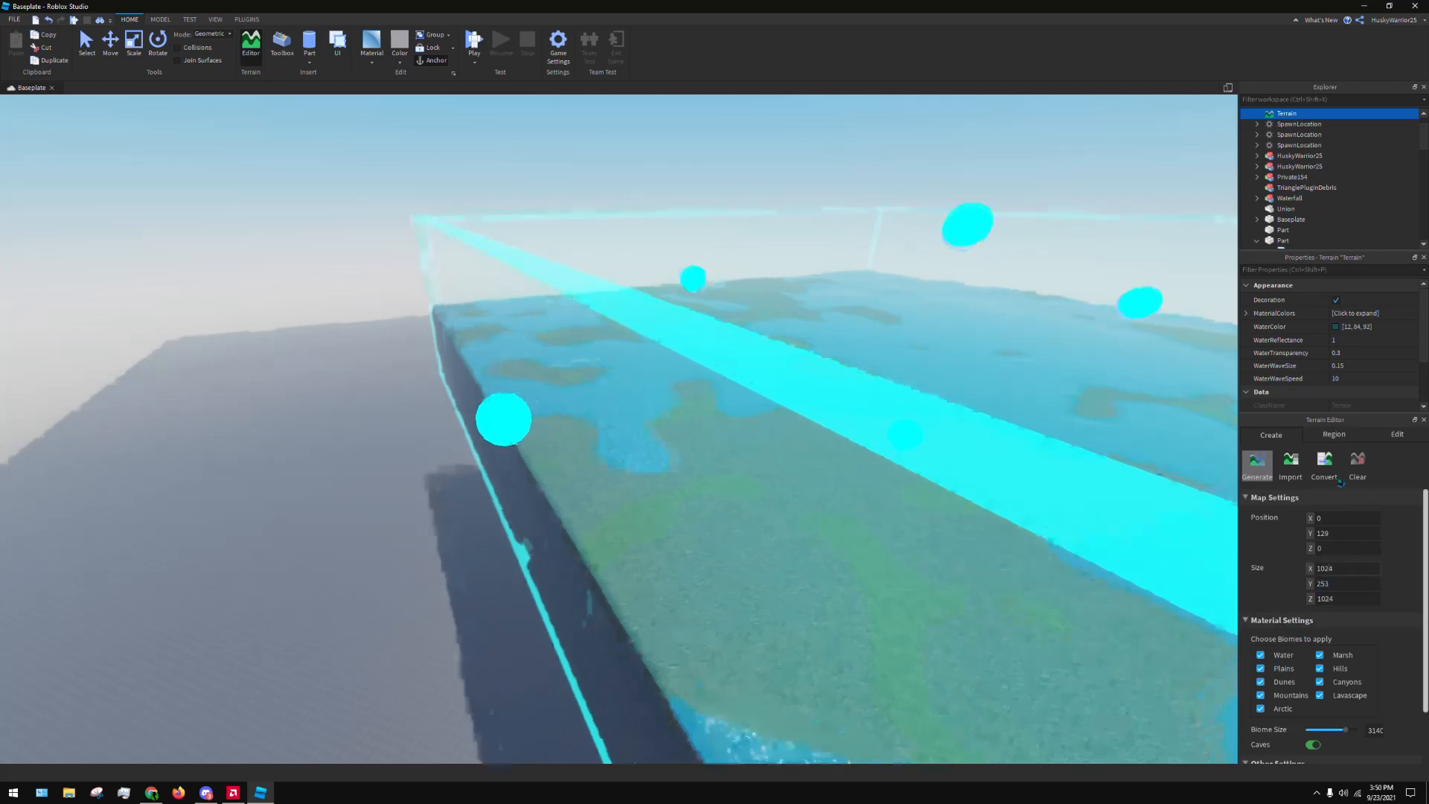
left_click(1365, 466)
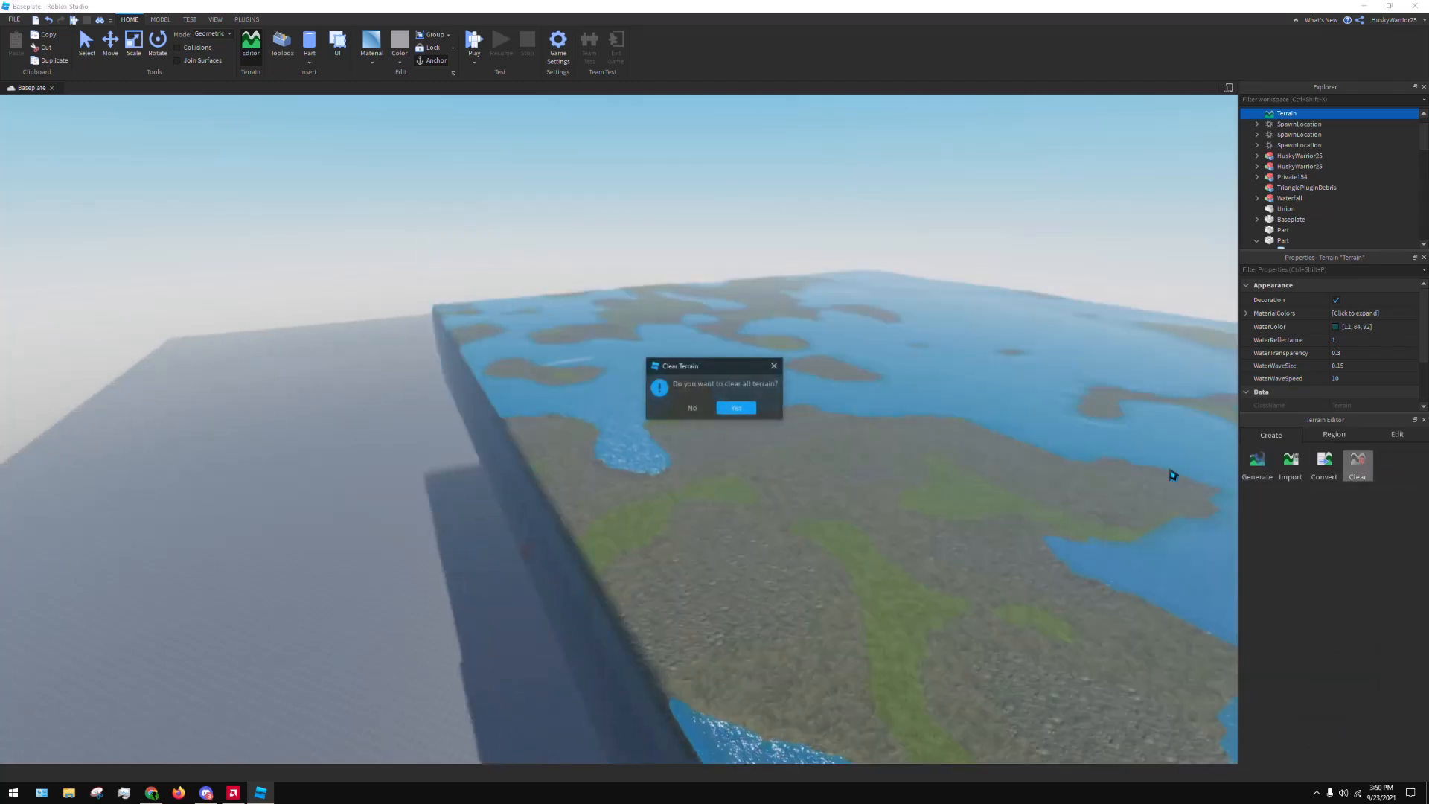
left_click(738, 408)
key("w")
key("d")
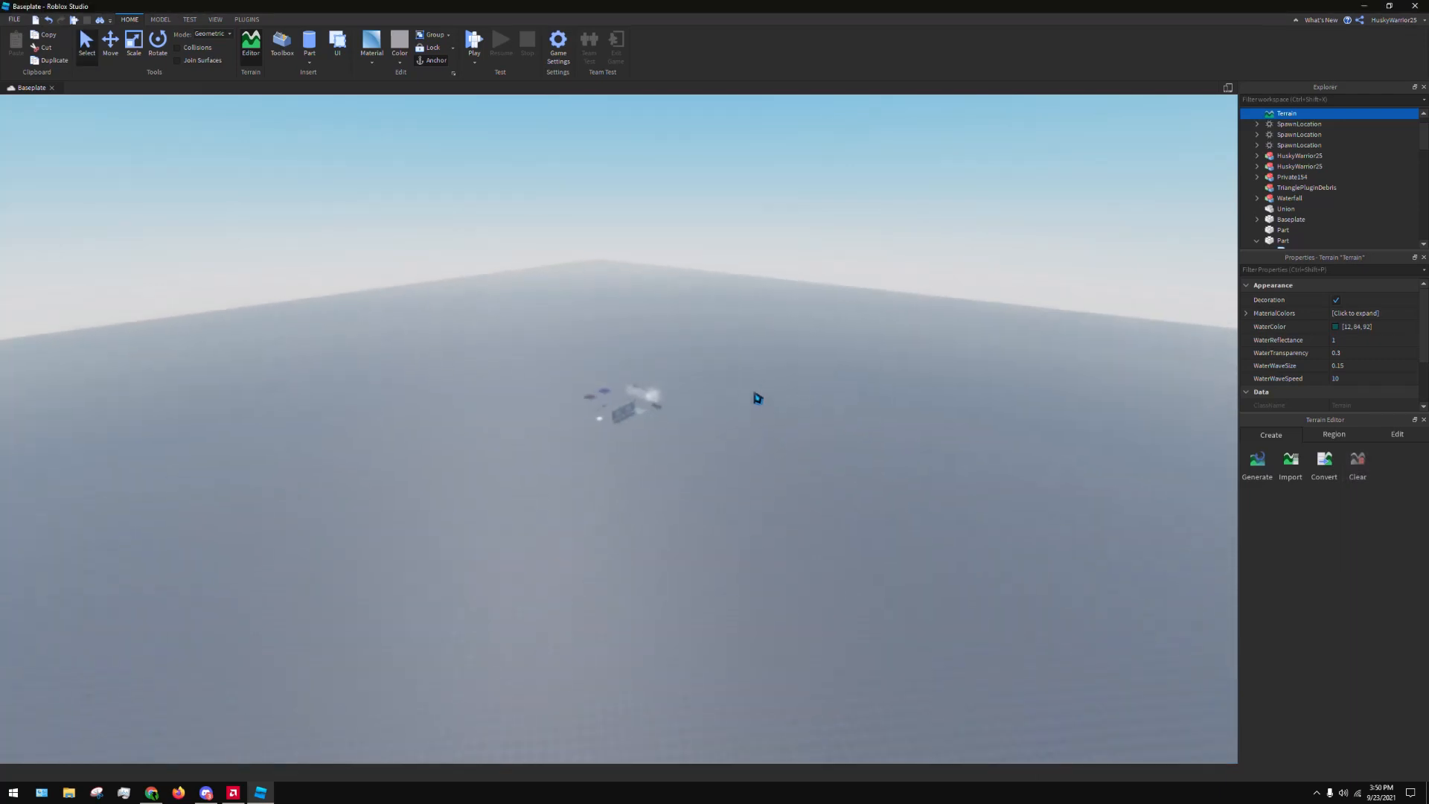
With the terrain region tools, start a small selection on an empty part of the baseplate and stretch it into a tall box
right_click_drag(1087, 431, 1203, 431)
key("w")
left_click(1339, 437)
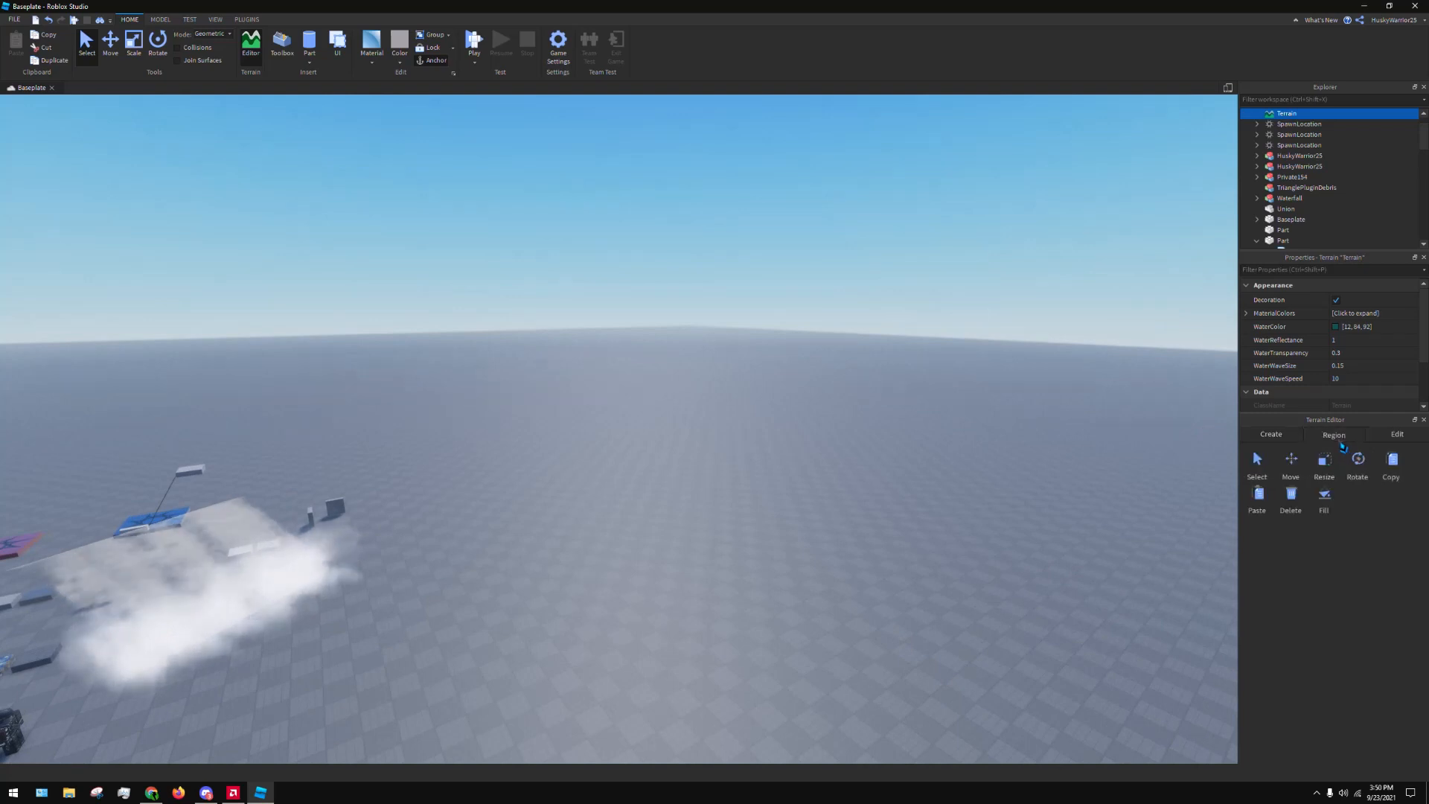
scroll(1037, 408, "down", 5)
key("d")
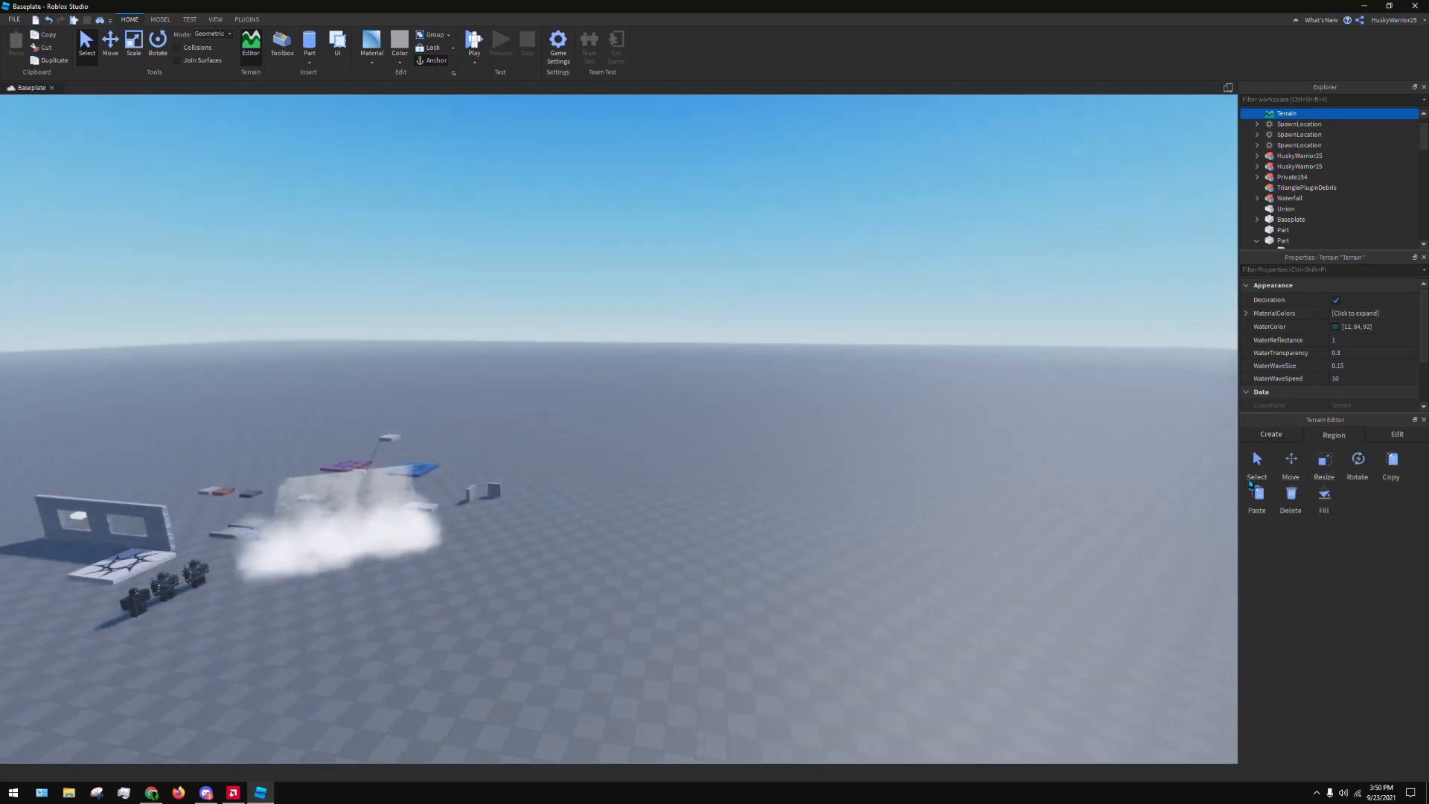
left_click(1291, 460)
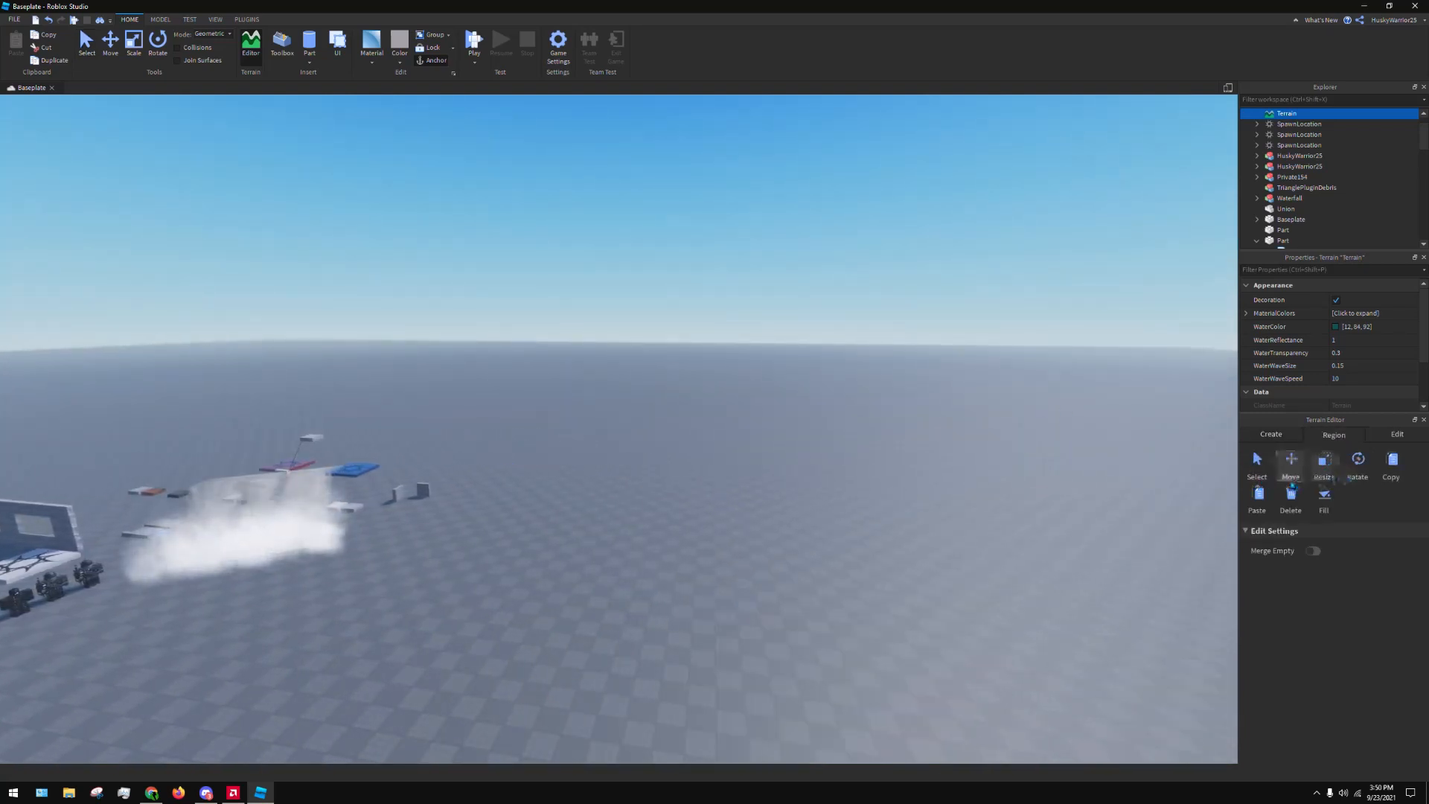
right_click_drag(641, 367, 658, 379)
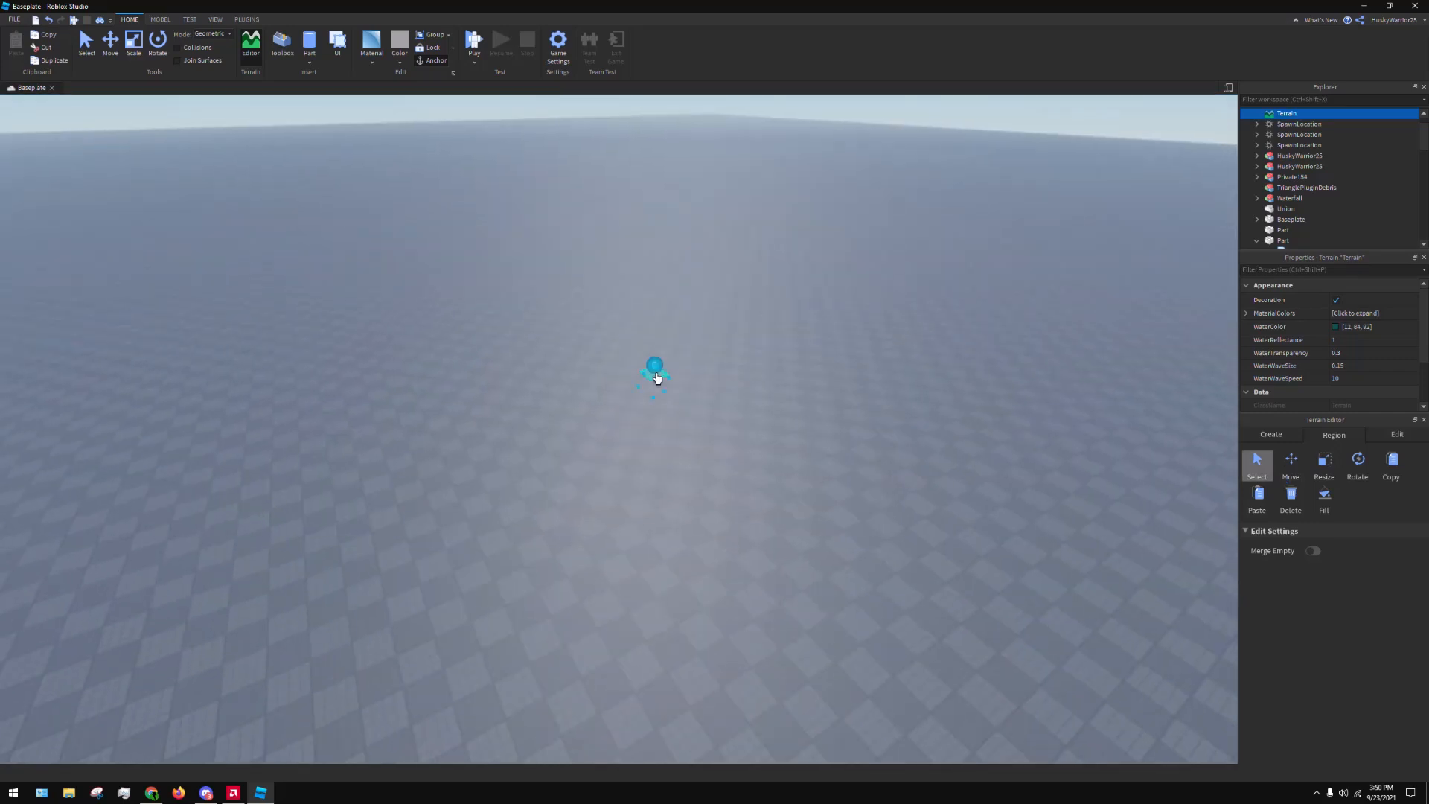
left_click_drag(661, 369, 663, 401)
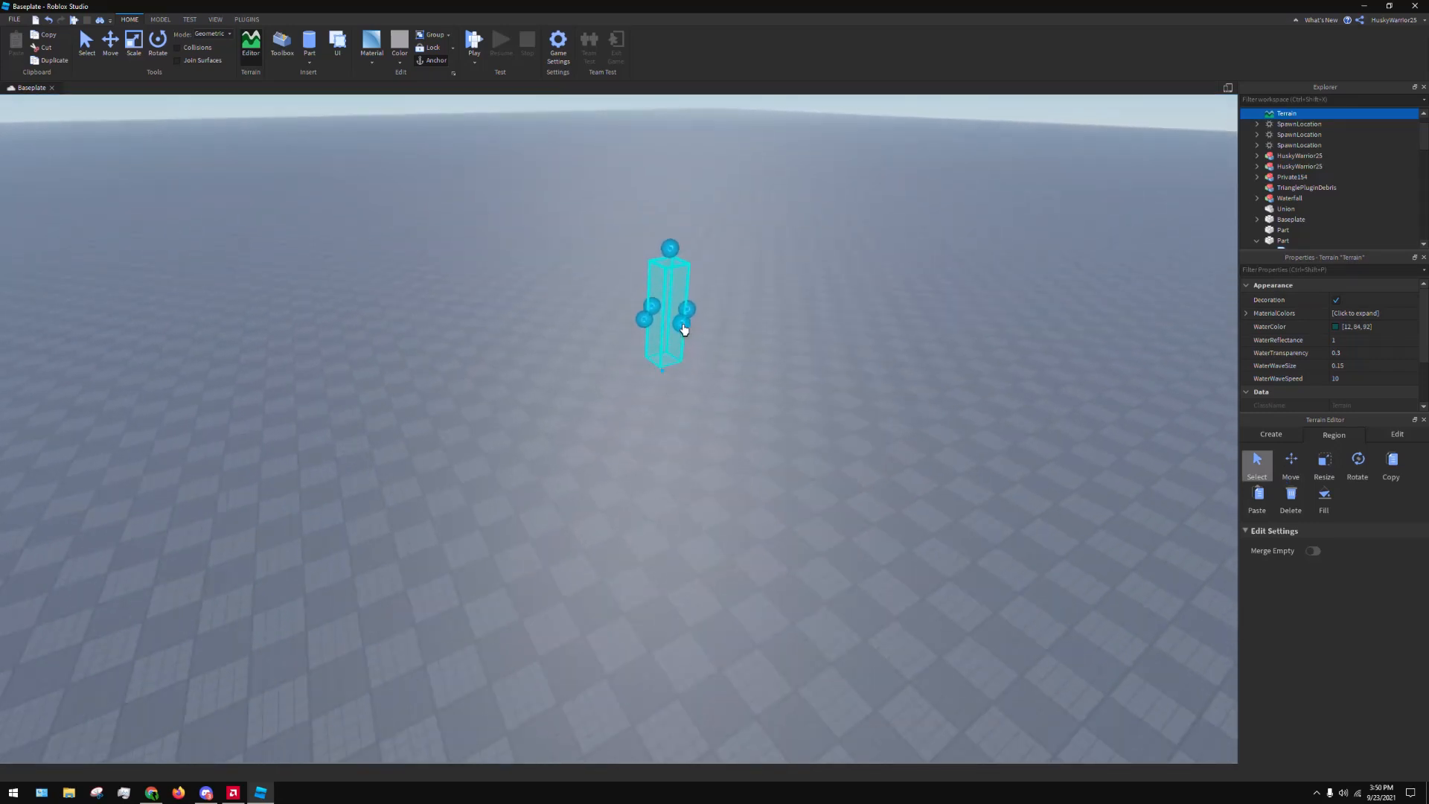
Extend the region selection lengthwise and sideways with its handles into a large flat slab over the baseplate
left_click_drag(684, 329, 1146, 684)
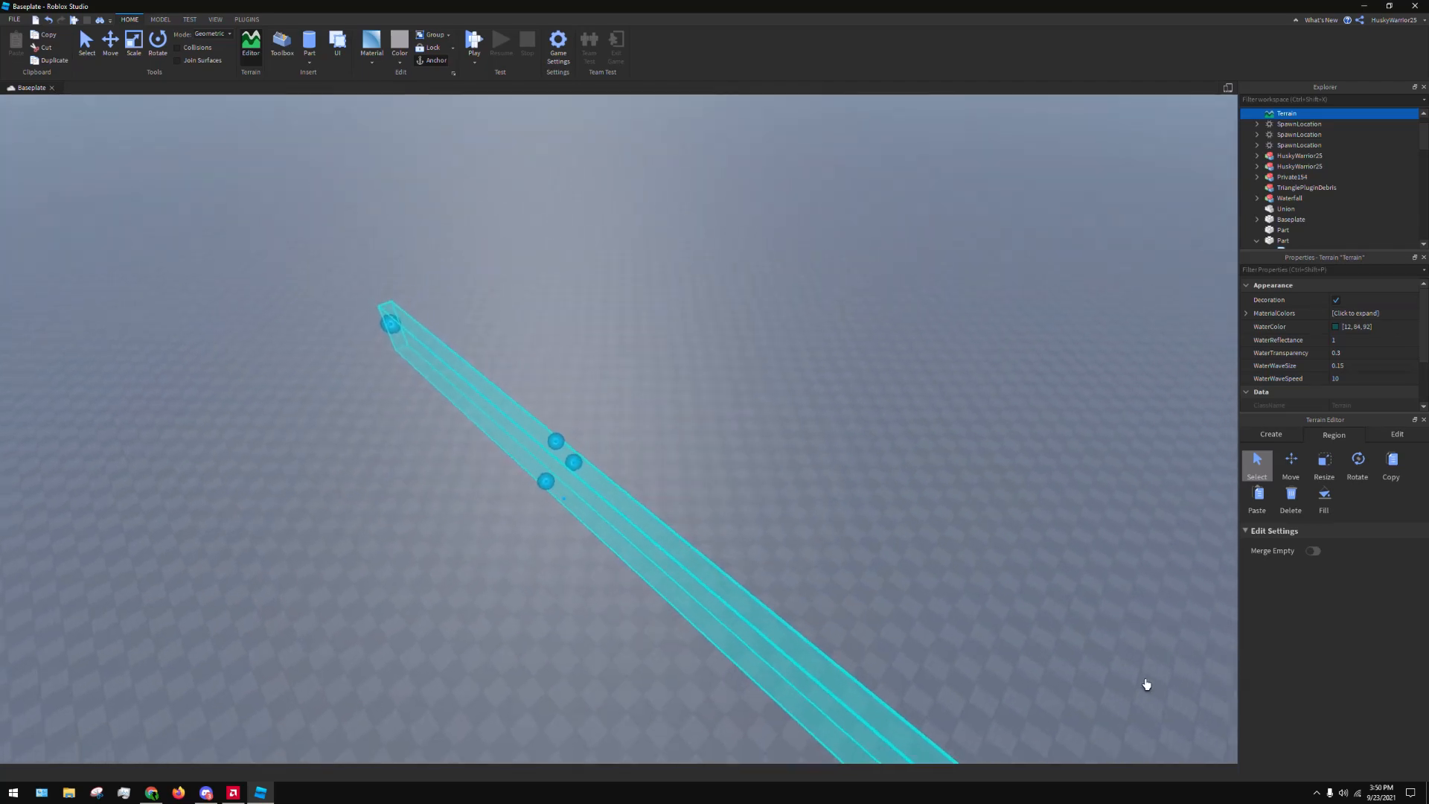
key("s")
key("d")
left_click_drag(544, 467, 928, 237)
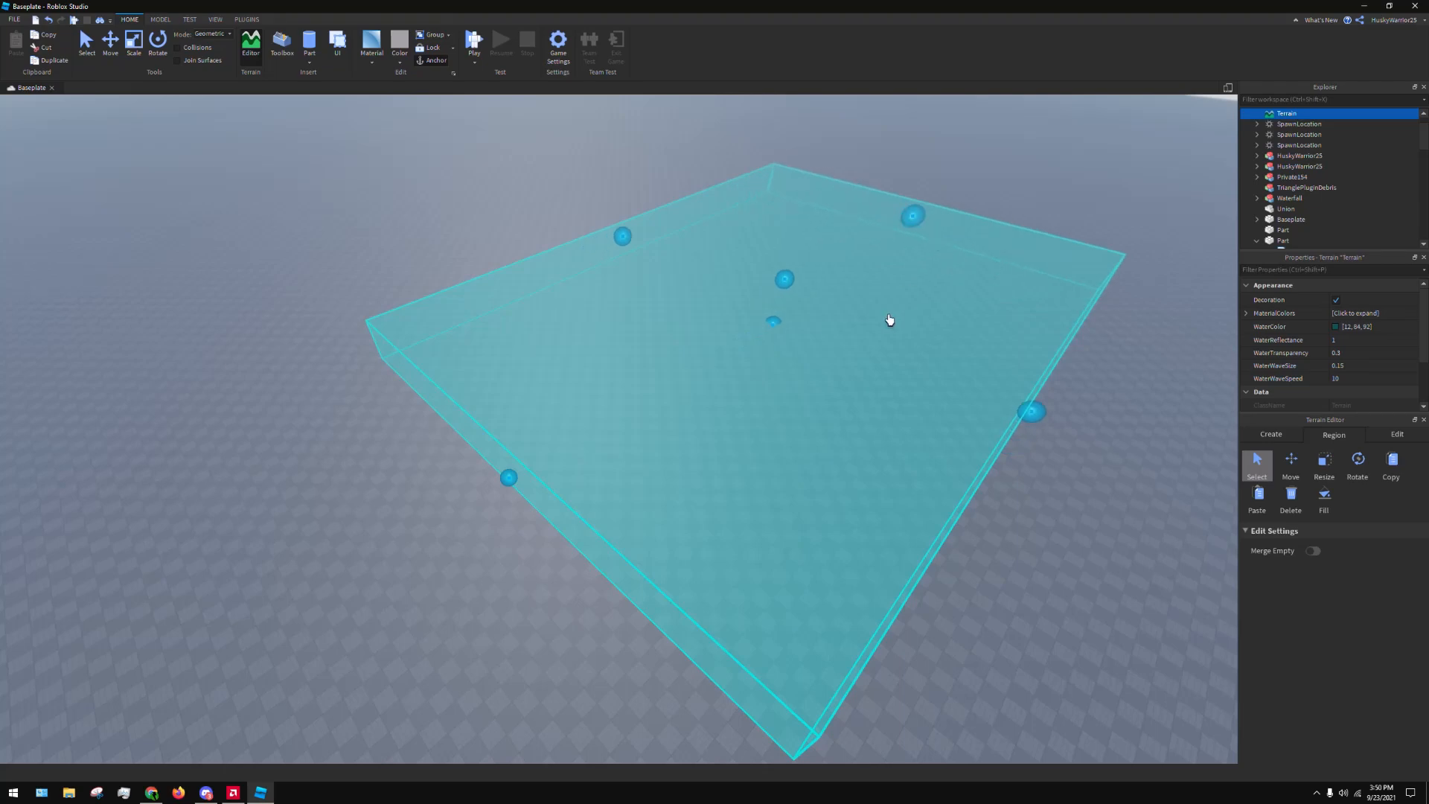
right_click_drag(890, 320, 883, 330)
left_click_drag(850, 262, 1044, 304)
right_click_drag(671, 437, 667, 439)
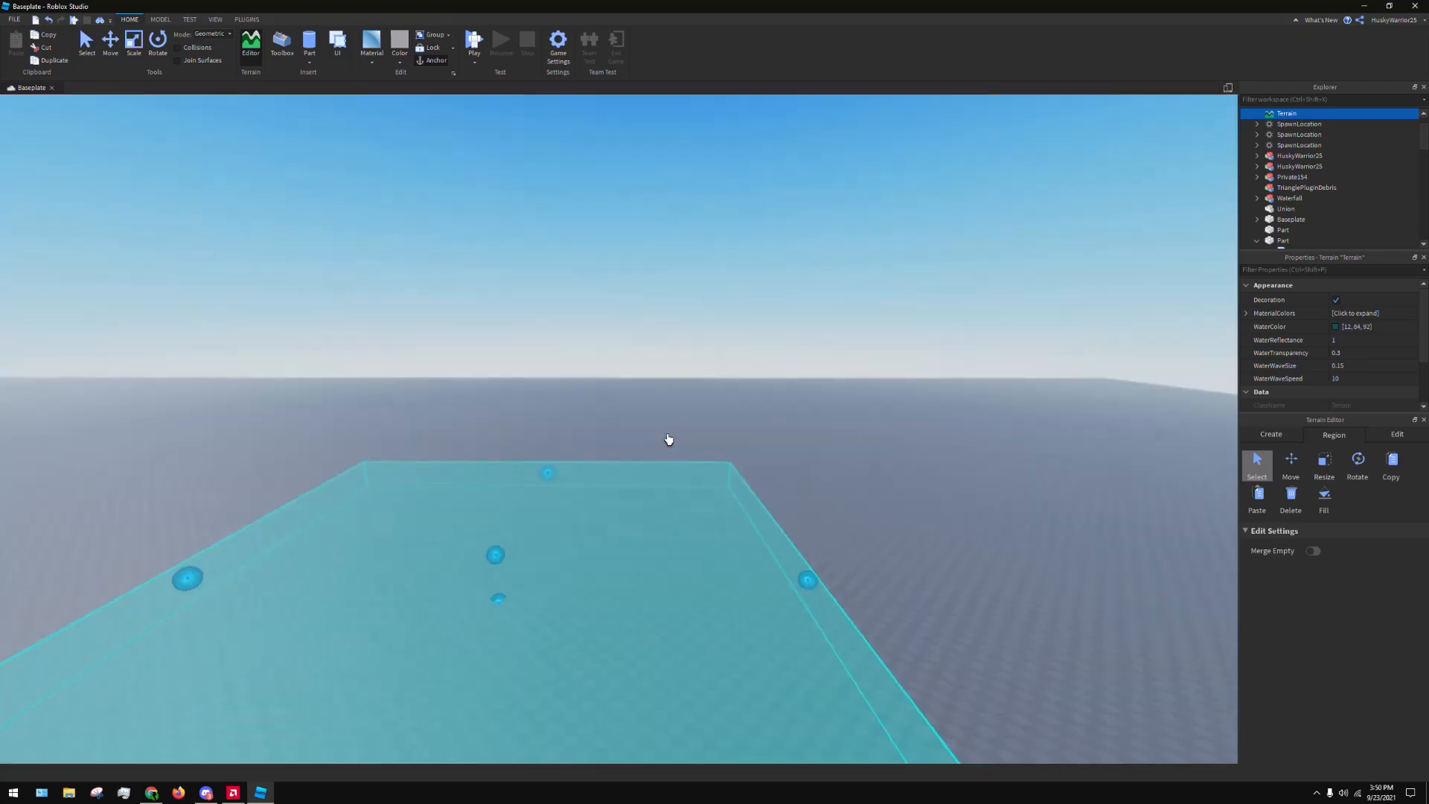
key("s")
right_click_drag(1207, 451, 1203, 379)
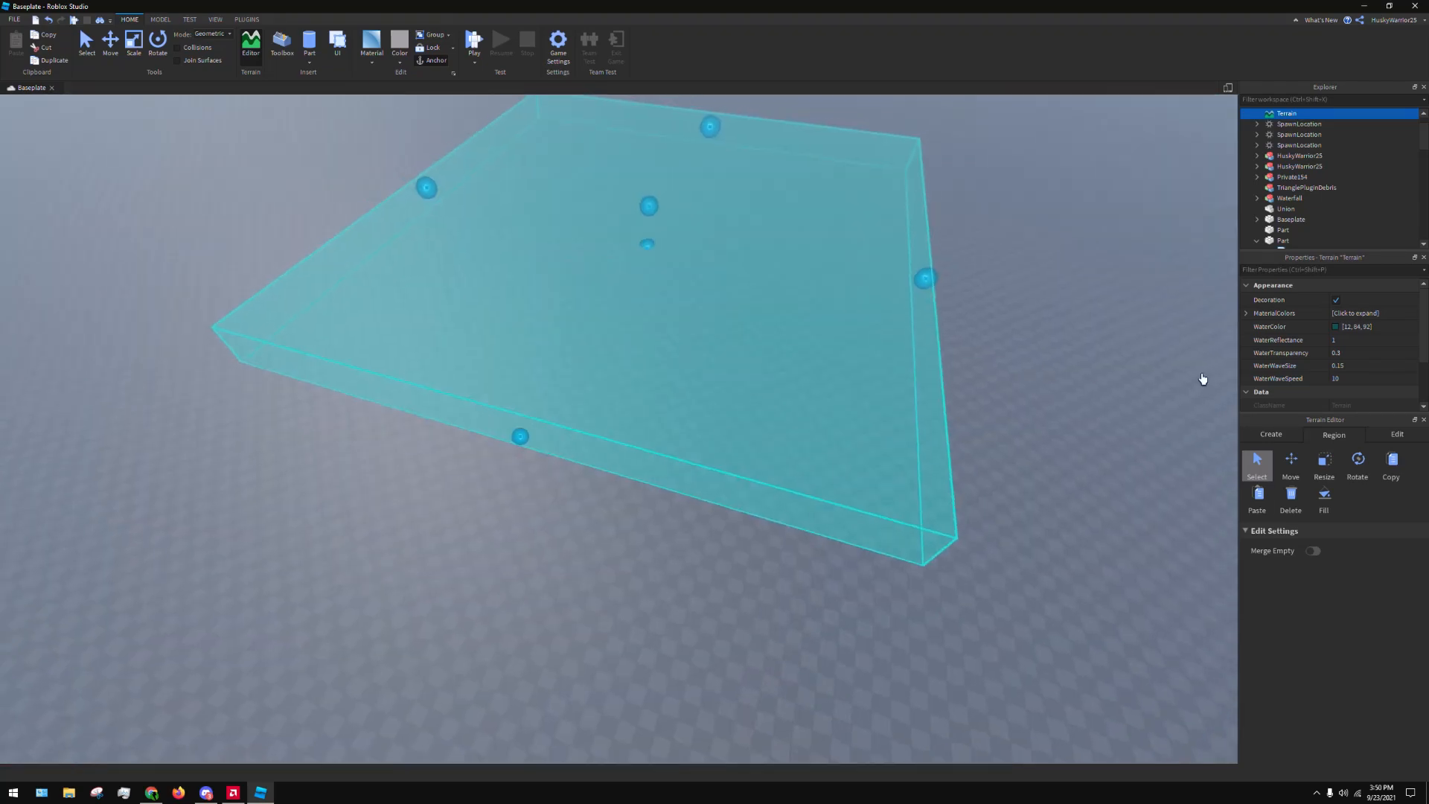
Fill the selected region with the Grass material and inspect the resulting grass field up close
left_click(1395, 438)
left_click(1318, 446)
right_click_drag(1094, 440, 1058, 418)
left_click(1324, 500)
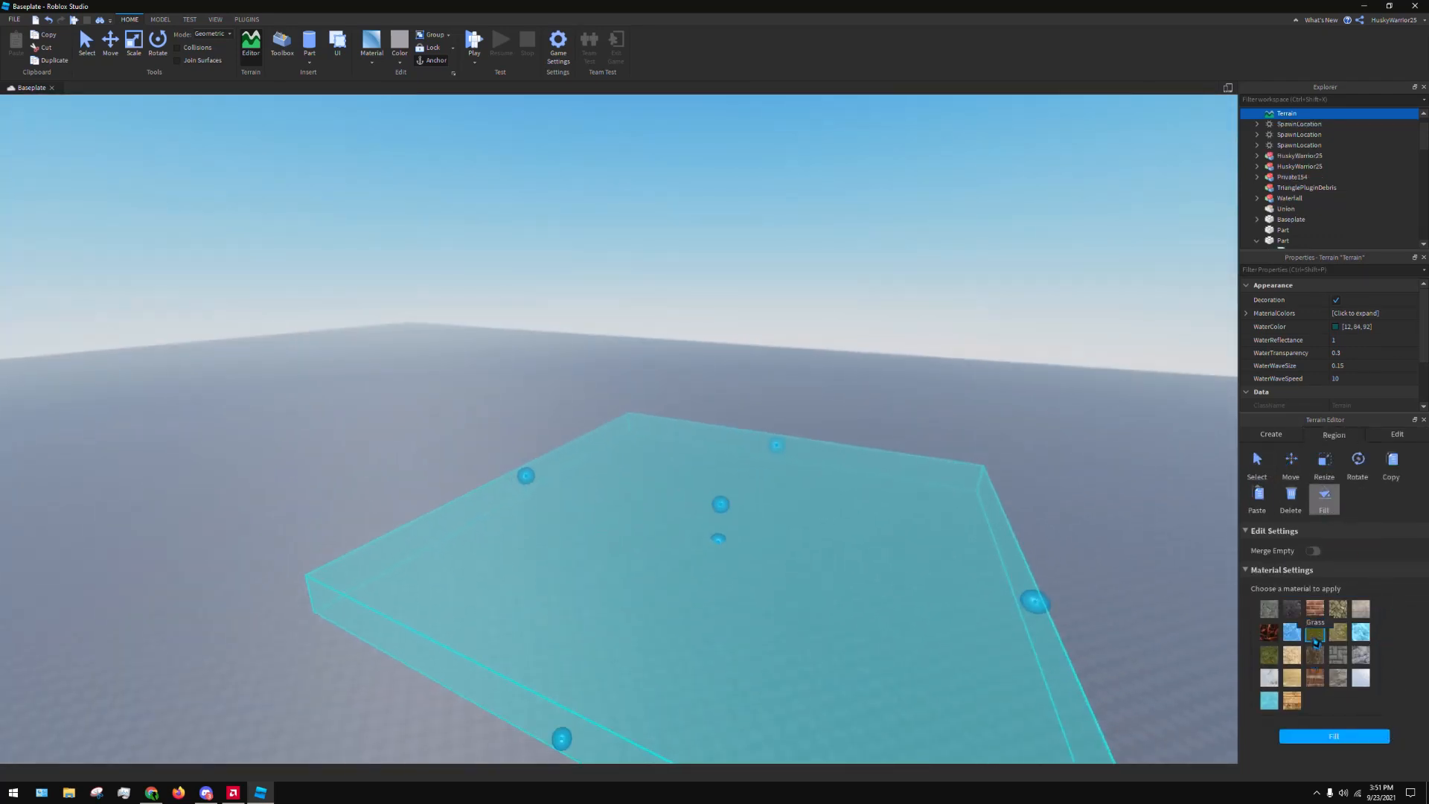
left_click(1333, 740)
right_click_drag(720, 380, 722, 391)
left_click(887, 296)
scroll(910, 339, "up", 5)
right_click_drag(912, 347, 880, 314)
scroll(871, 363, "up", 5)
scroll(1325, 142, "up", 1)
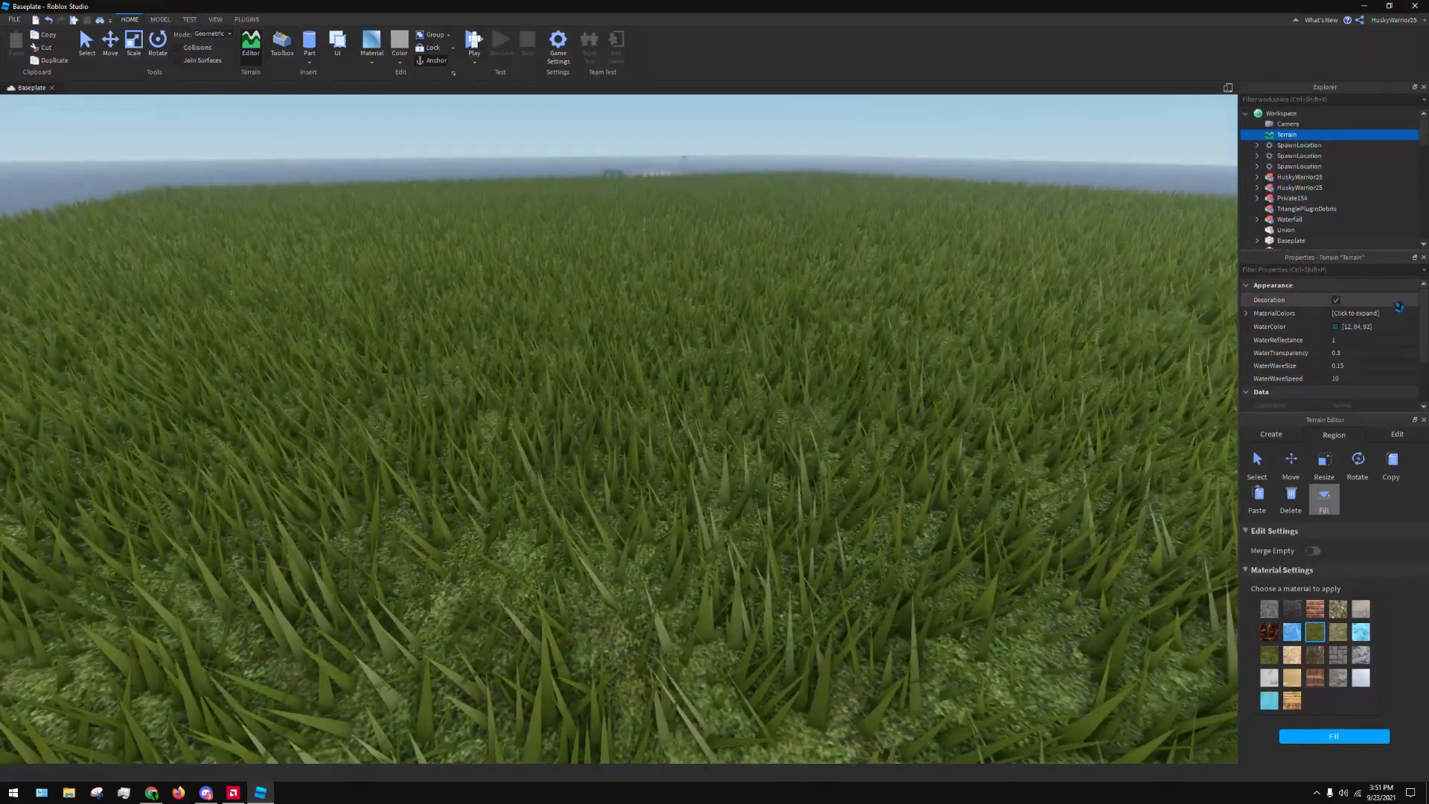
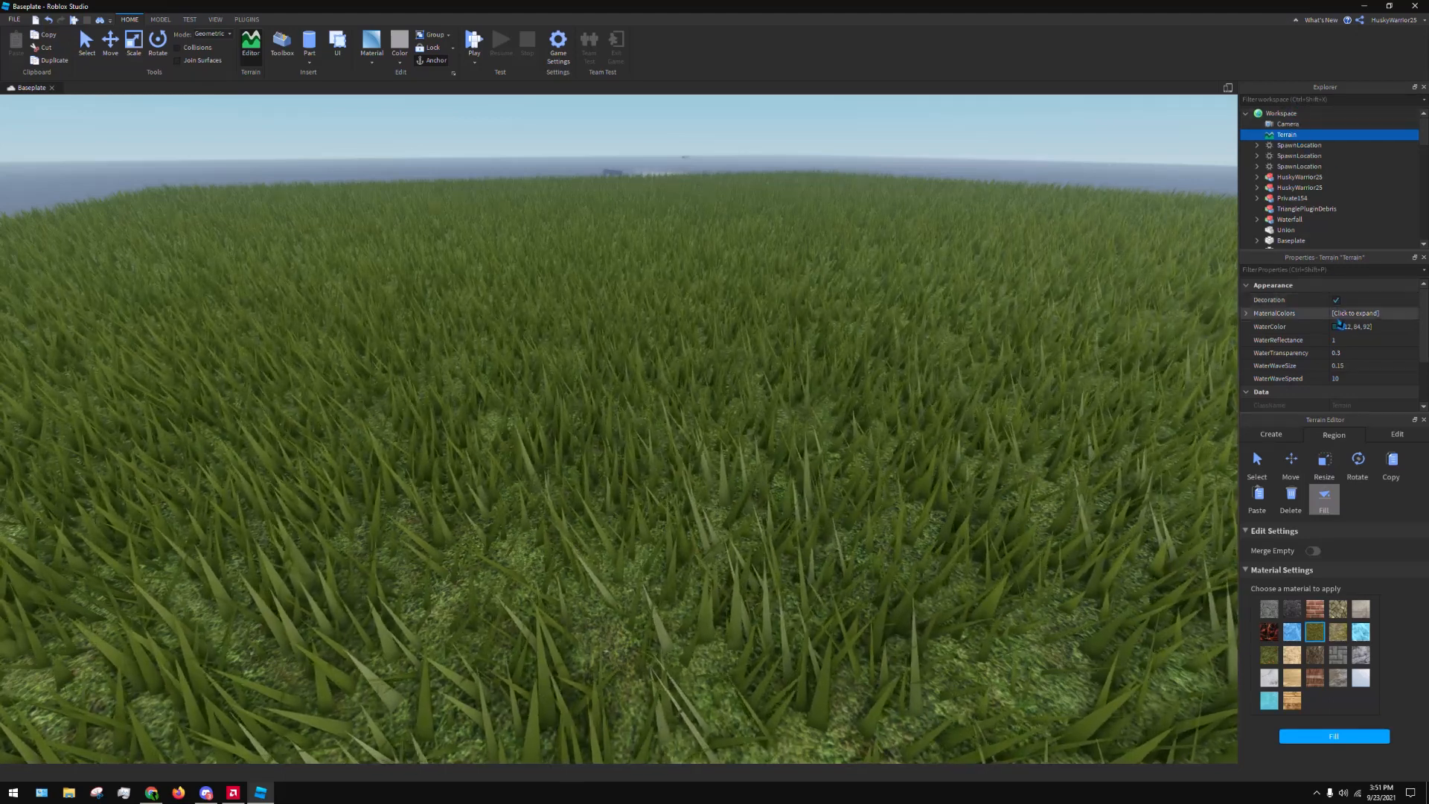
Toggle the terrain's grass decoration off and back on to compare the field's look
left_click(1337, 300)
left_click(1336, 301)
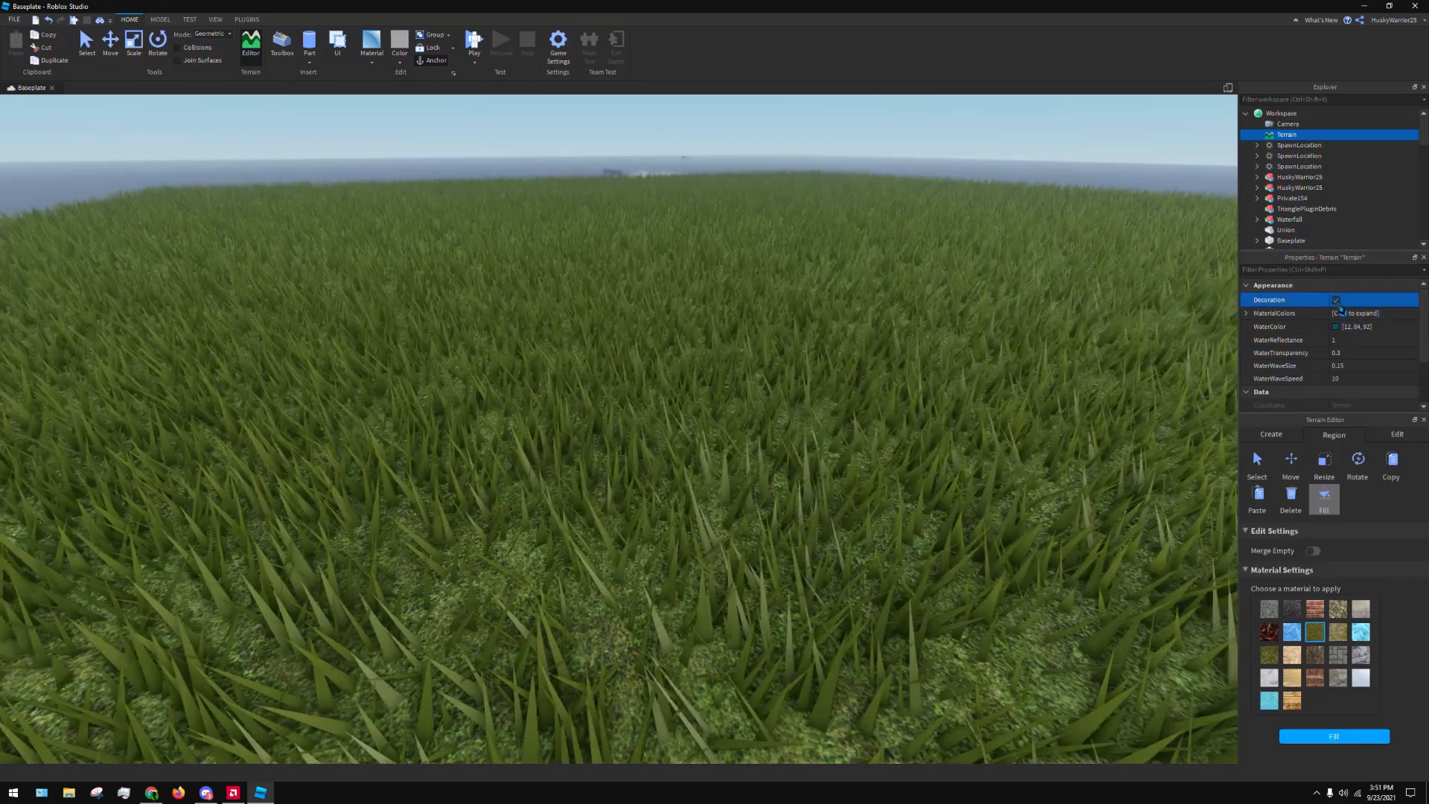
left_click(1337, 301)
left_click(1337, 301)
right_click_drag(846, 220, 846, 221)
key("s")
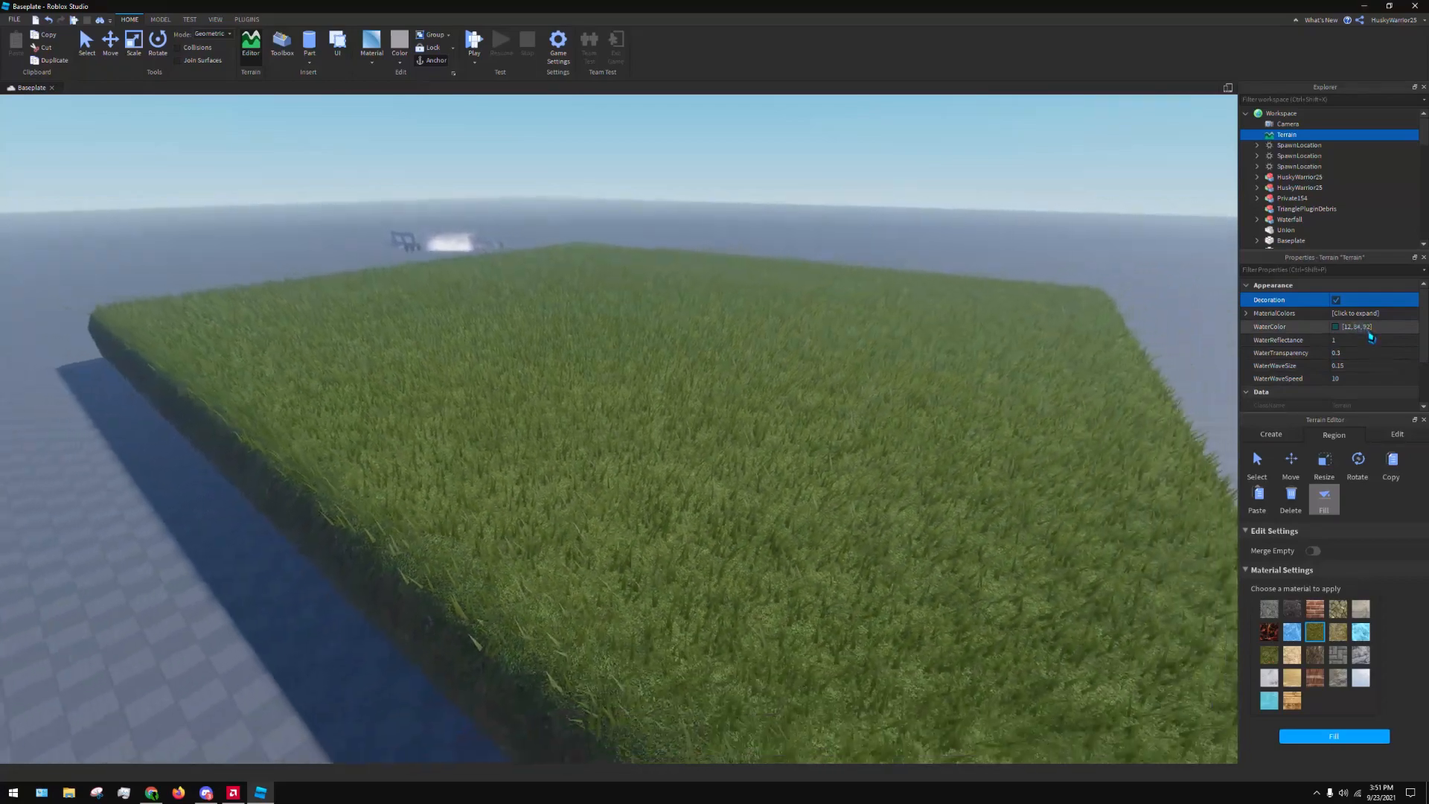
Expand the terrain's material colors and look through the colour assigned to each material
left_click(1247, 314)
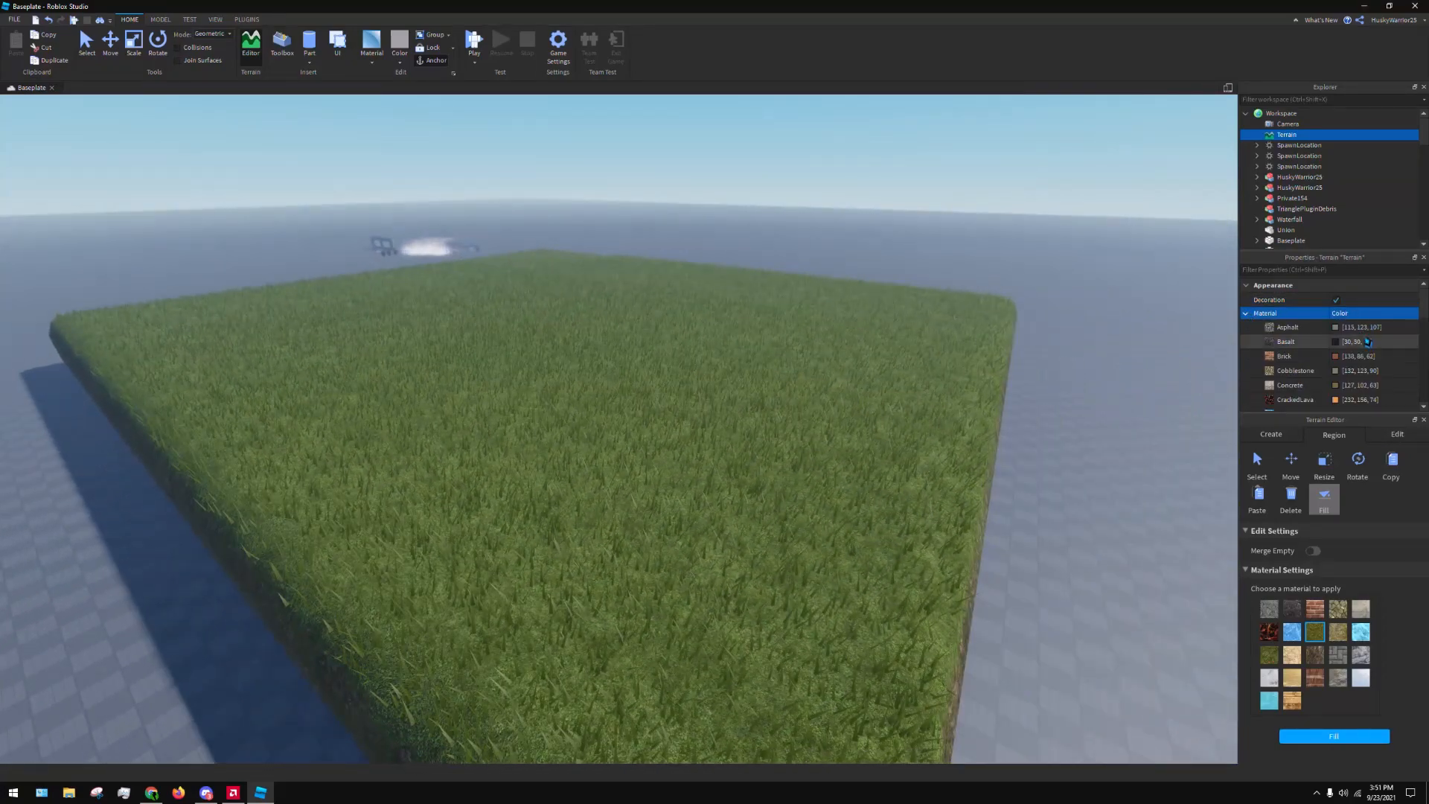
scroll(1370, 341, "down", 2)
scroll(1373, 327, "up", 2)
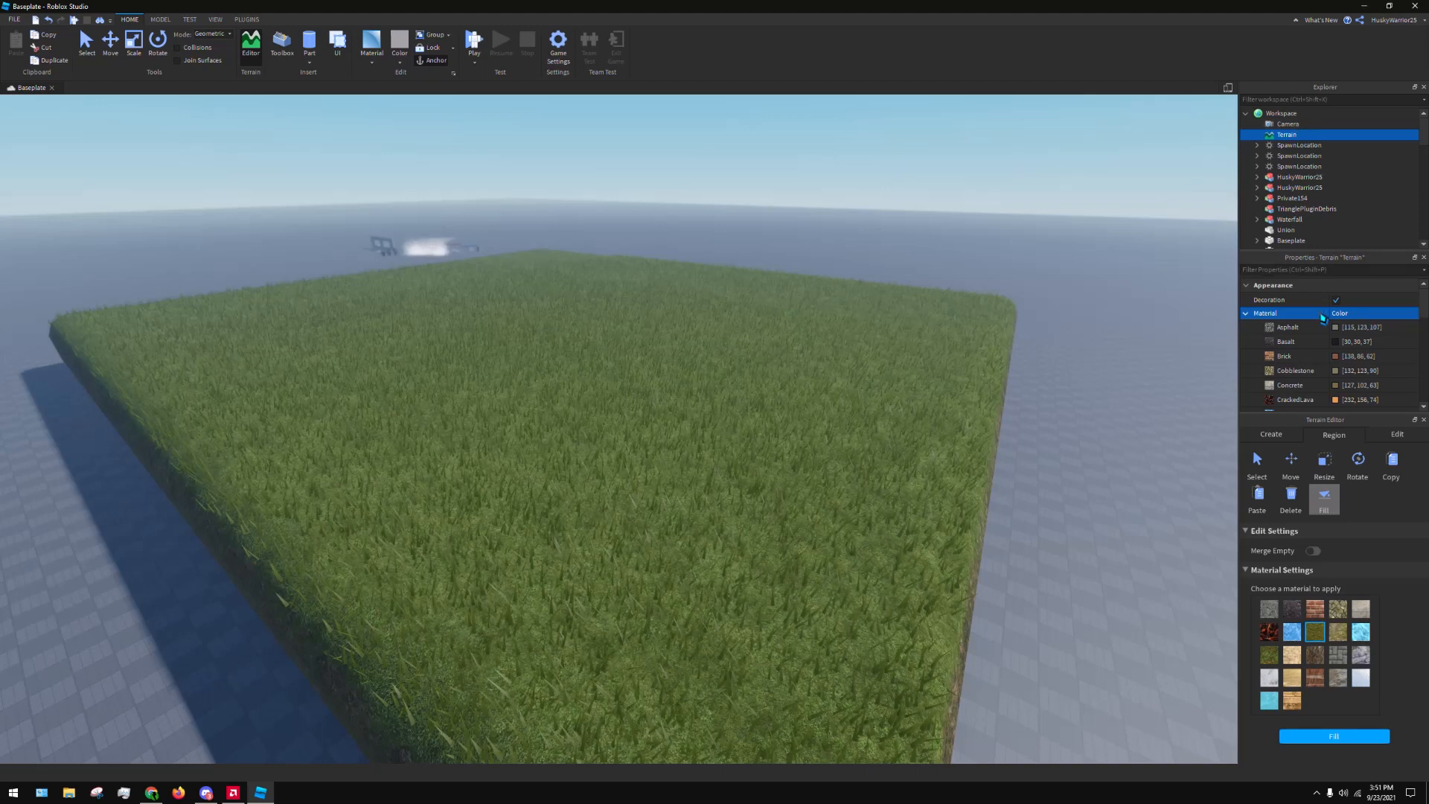
scroll(1340, 366, "down", 2)
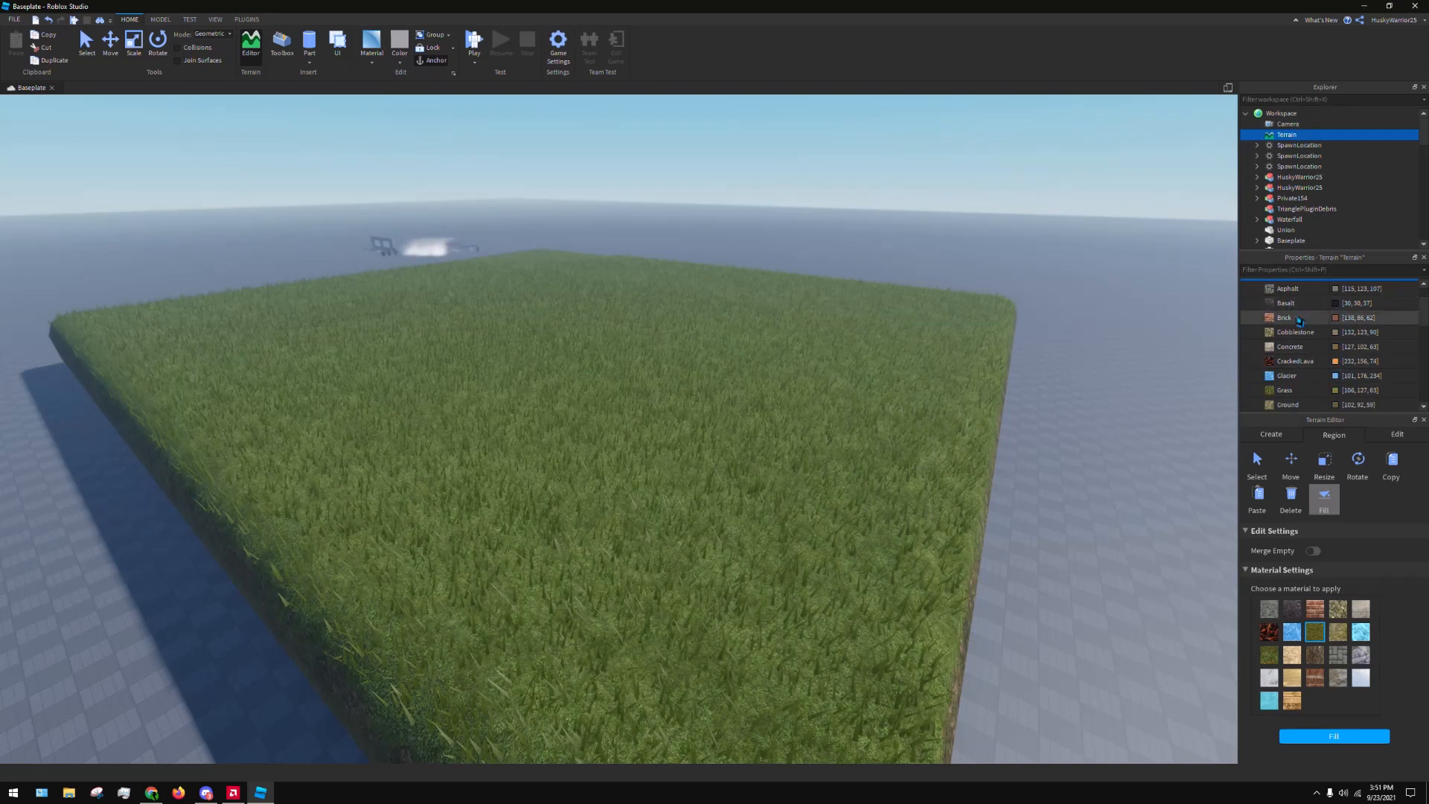
scroll(1299, 320, "down", 6)
scroll(1345, 323, "down", 2)
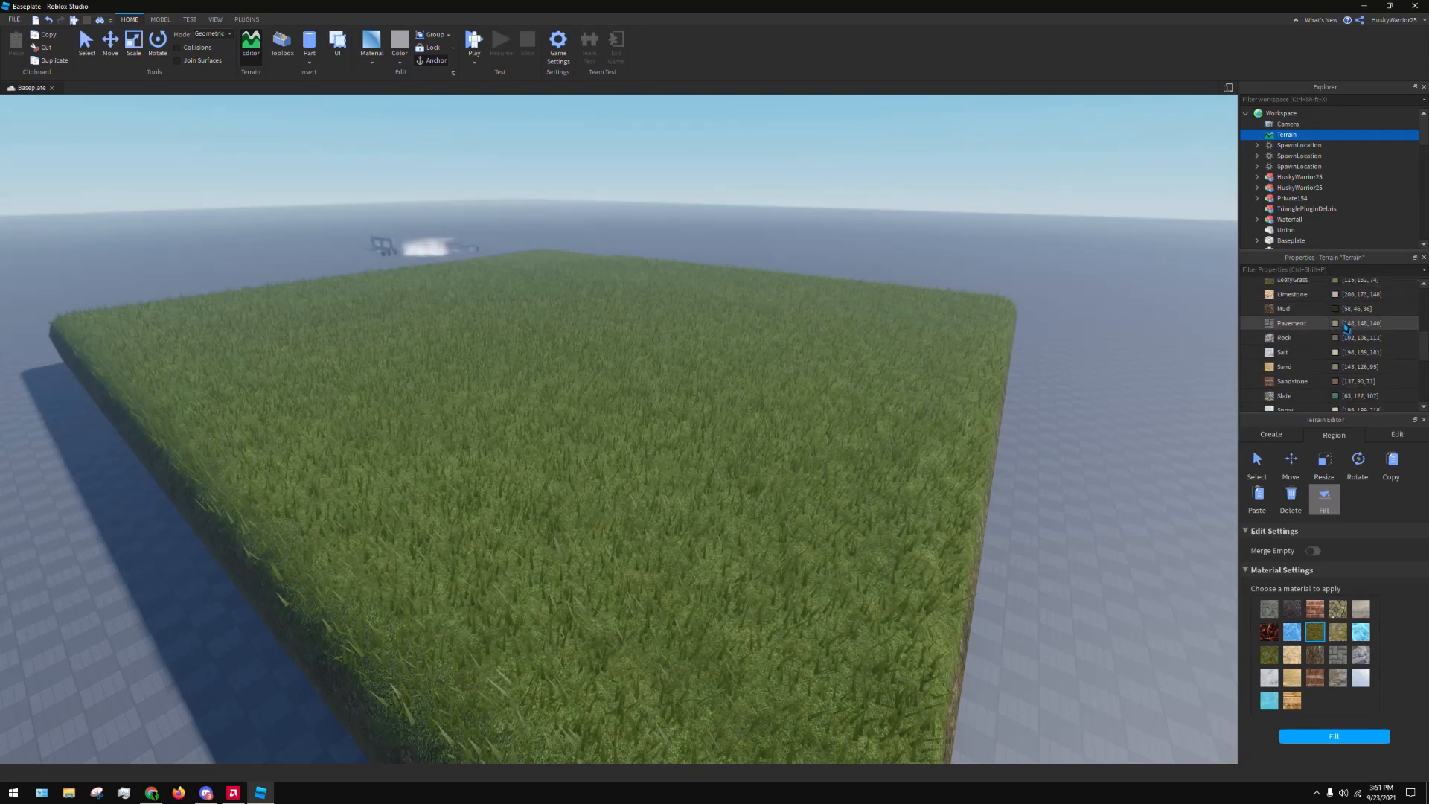
scroll(1342, 310, "up", 4)
Preview a dark blue (#042b7f) as the Grass material colour and discard the change
left_click(1336, 314)
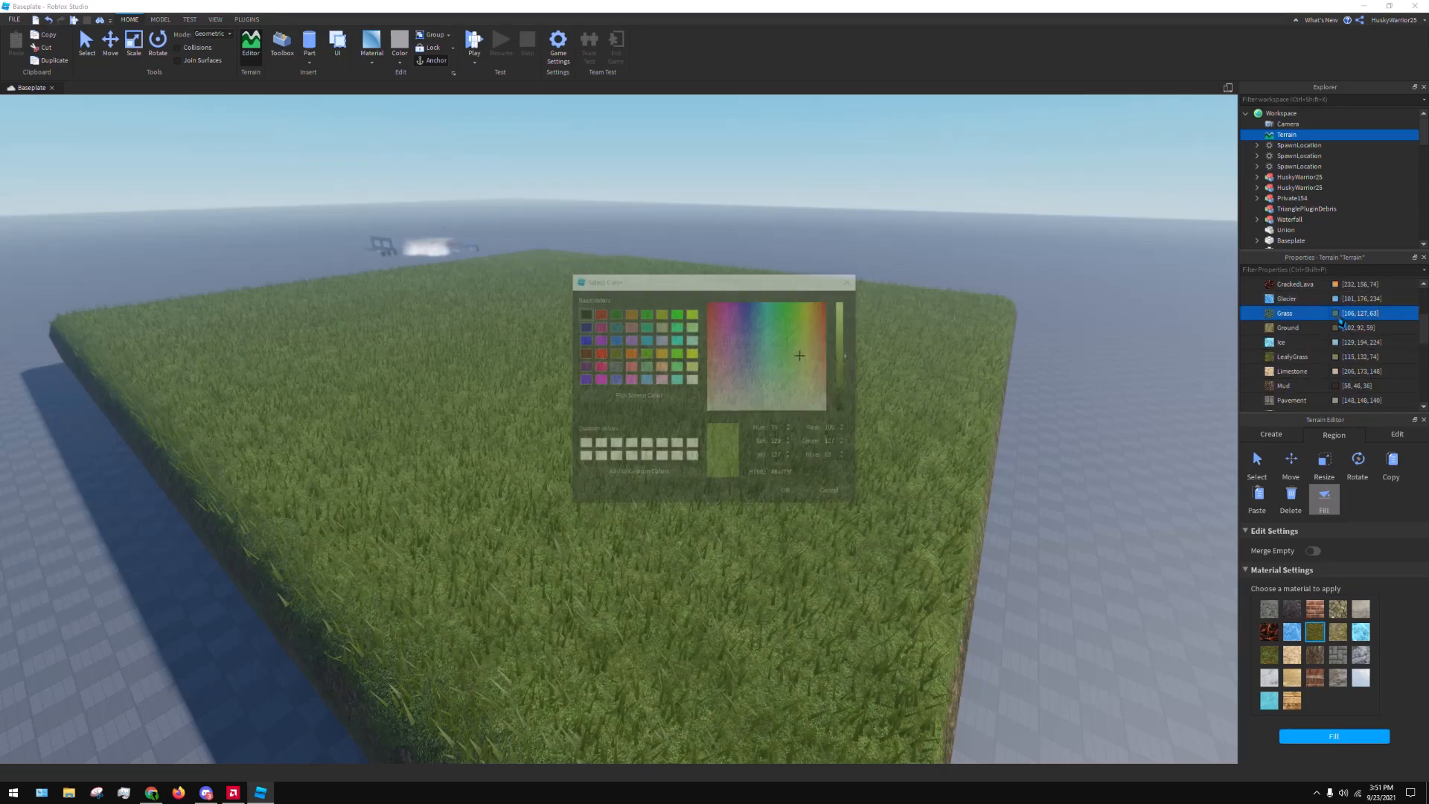
left_click(770, 316)
left_click_drag(766, 311, 1093, 194)
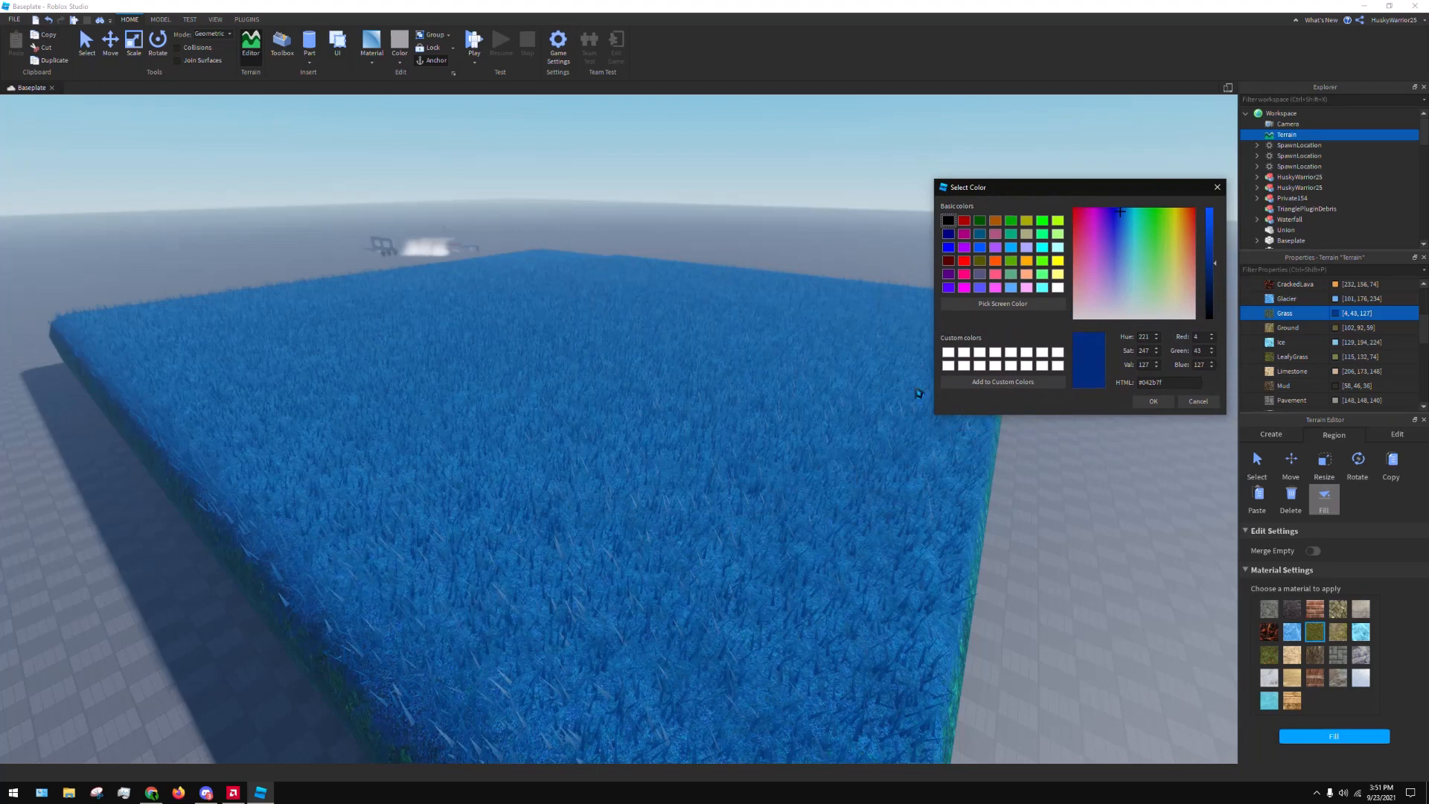
left_click(1205, 405)
right_click_drag(1012, 355, 1056, 356)
key("d")
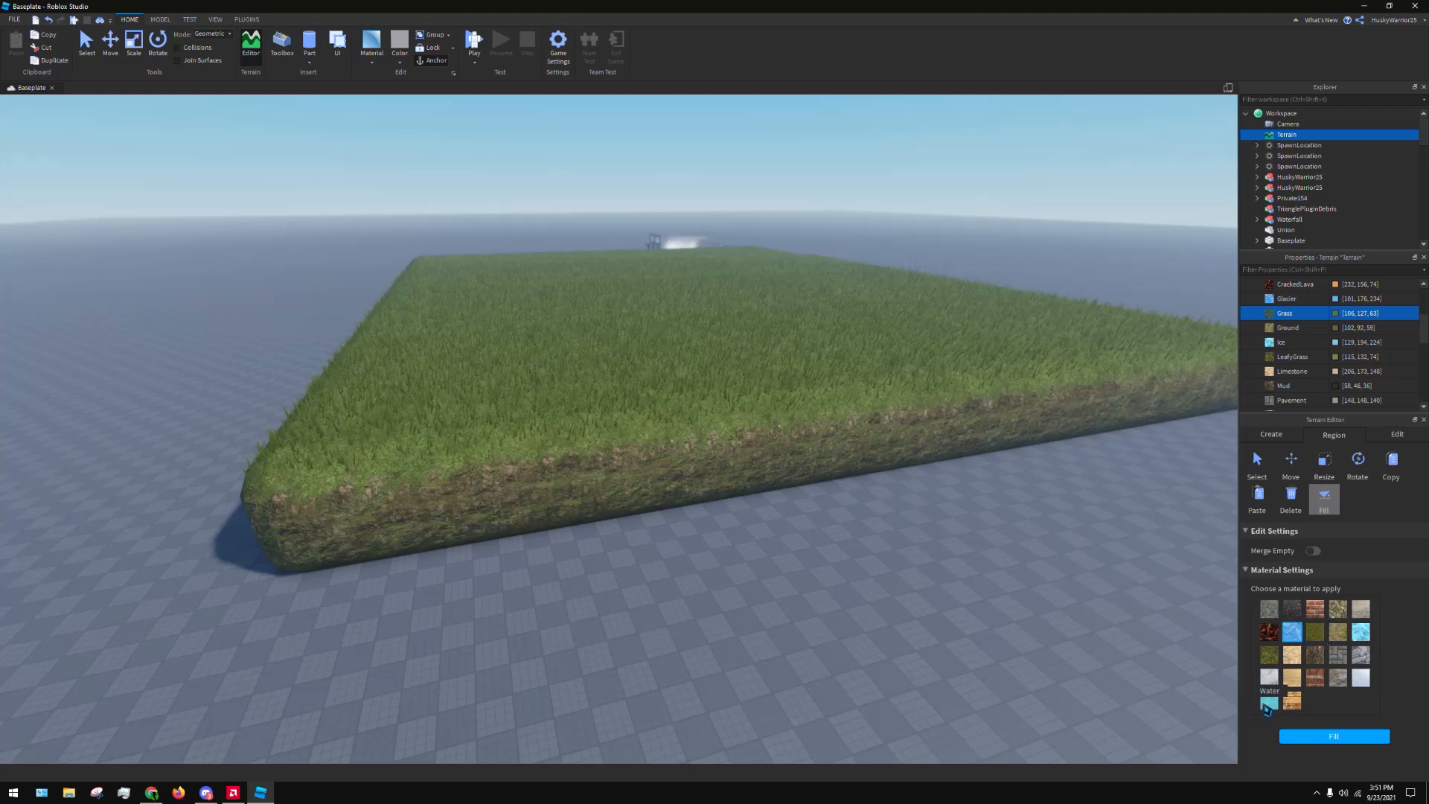
Choose the Ice material for the Add brush and place a lump of ice at the near corner of the grass slab
left_click(1271, 434)
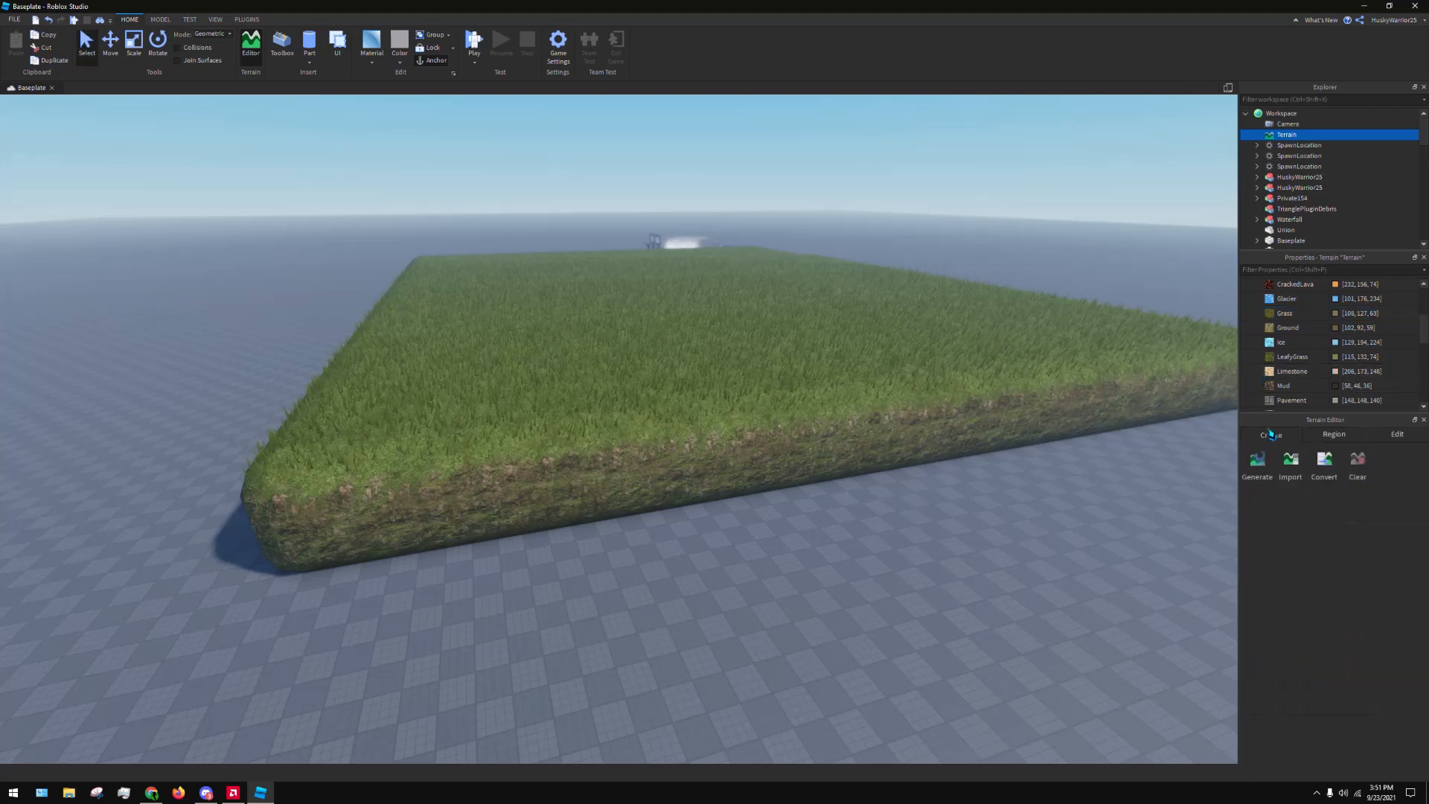
left_click(1397, 434)
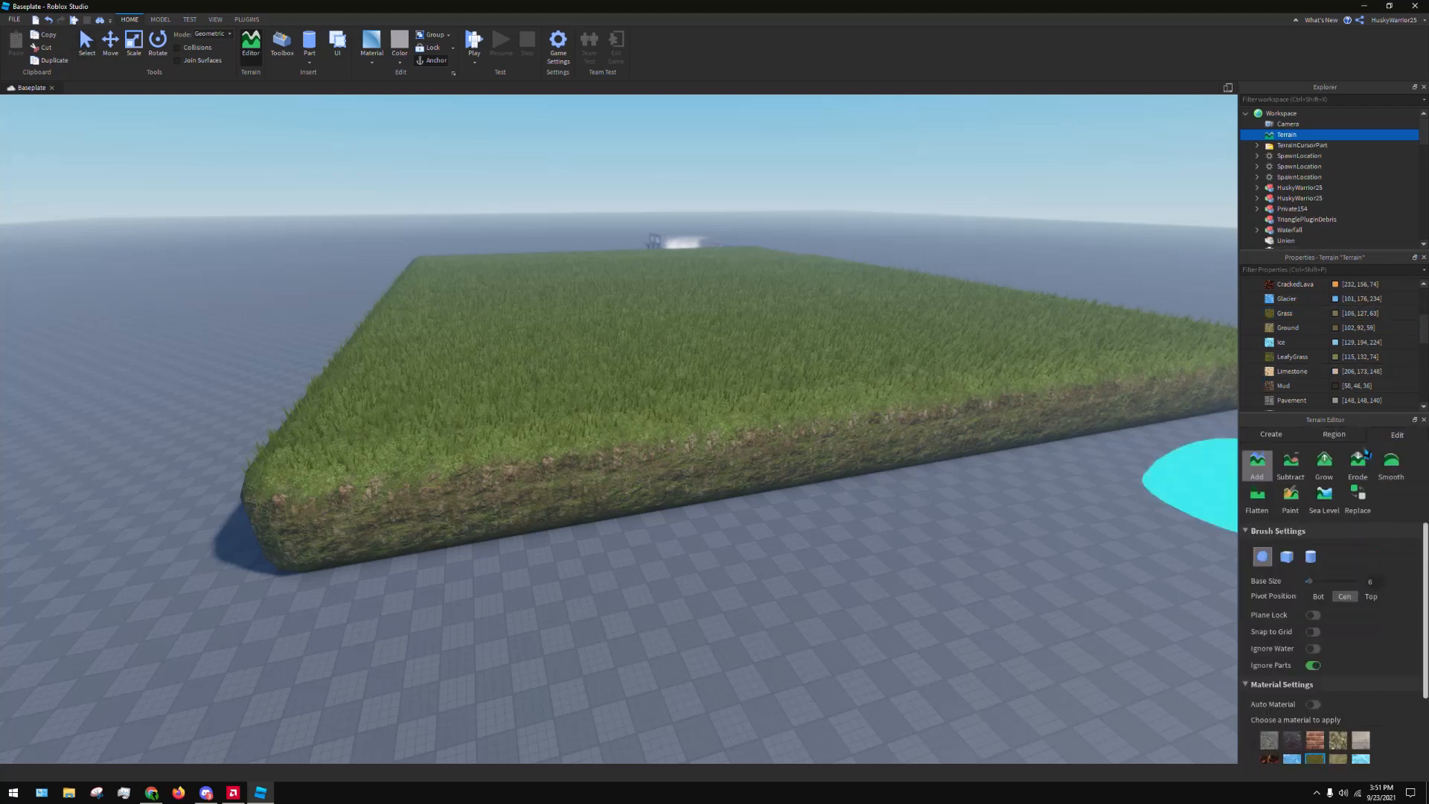
scroll(1321, 666, "down", 2)
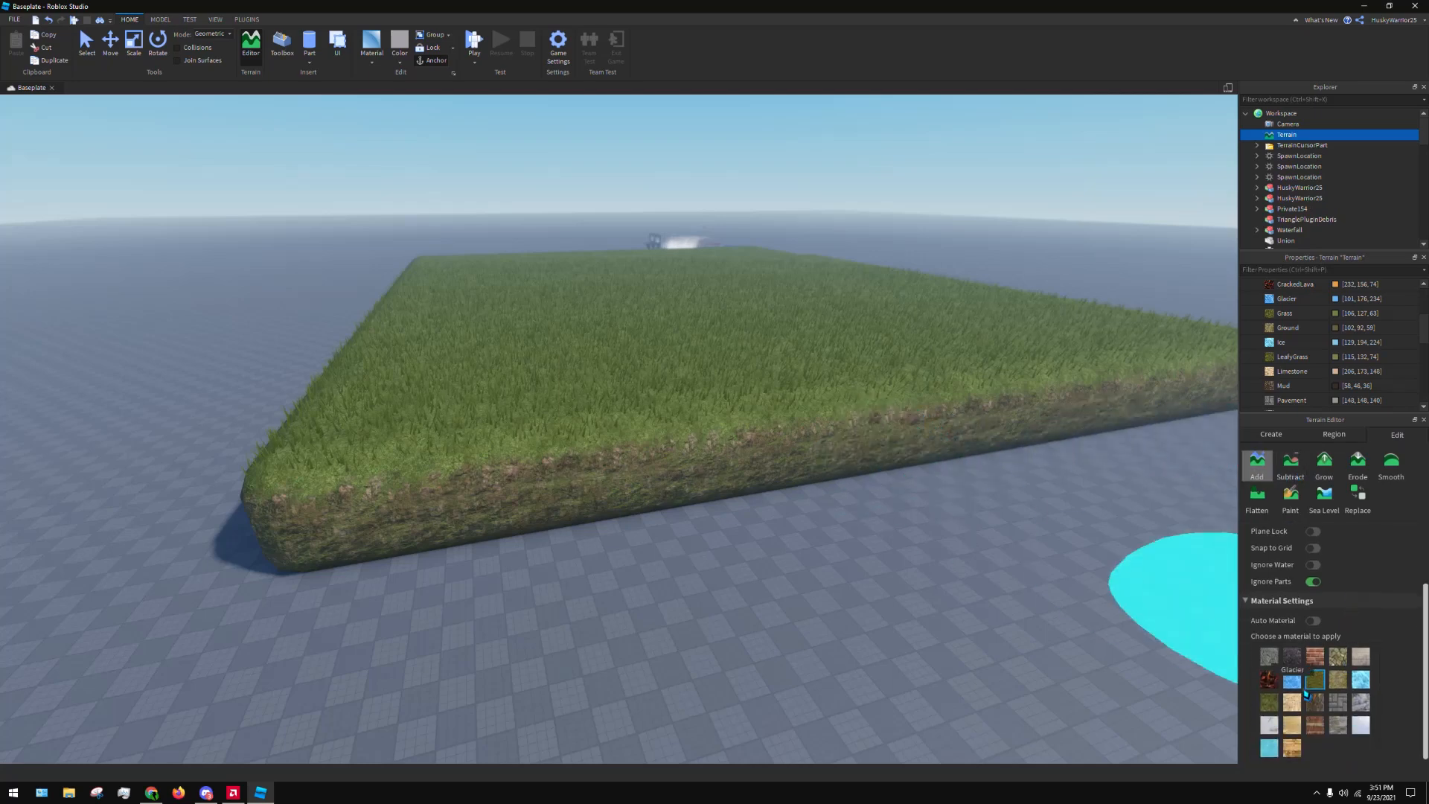
left_click(1362, 682)
left_click_drag(500, 449, 948, 458)
right_click_drag(947, 458, 896, 433)
scroll(896, 434, "down", 5)
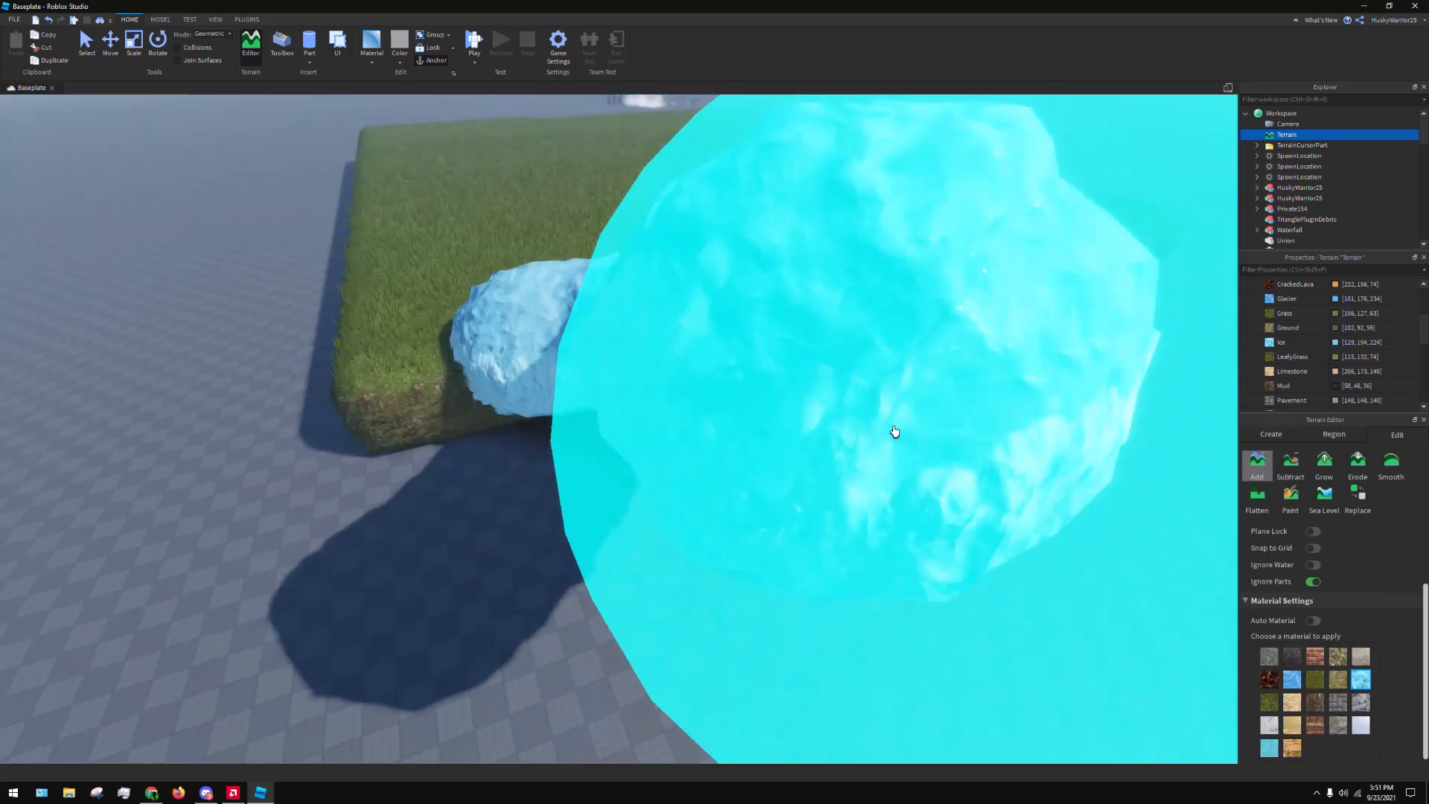
key("ctrl+z")
left_click_drag(663, 417, 685, 405)
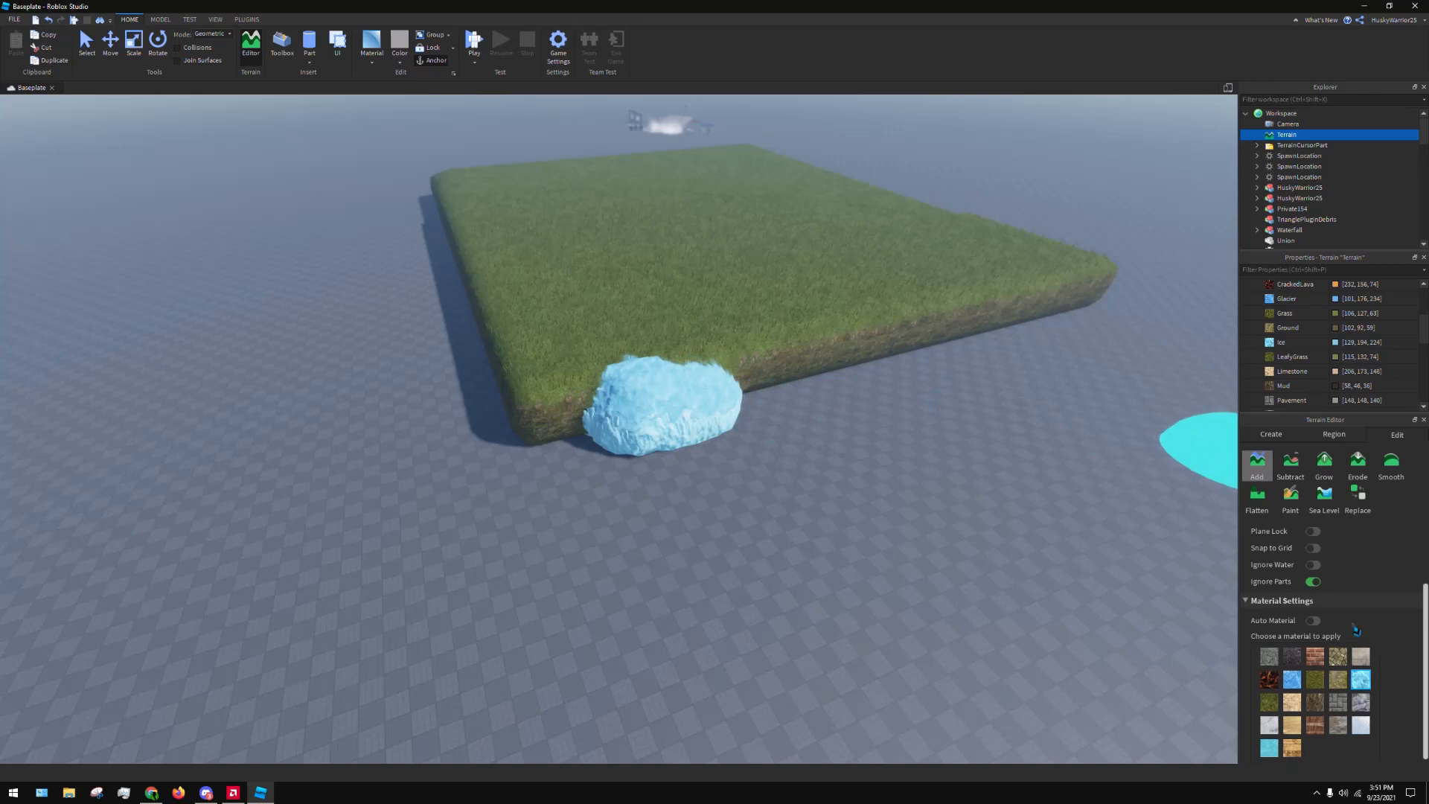
Add more Ice terrain with the base size 6 sphere brush, forming a lumpy bank along the slab's edge and a separate lump beside it
scroll(1355, 604, "up", 2)
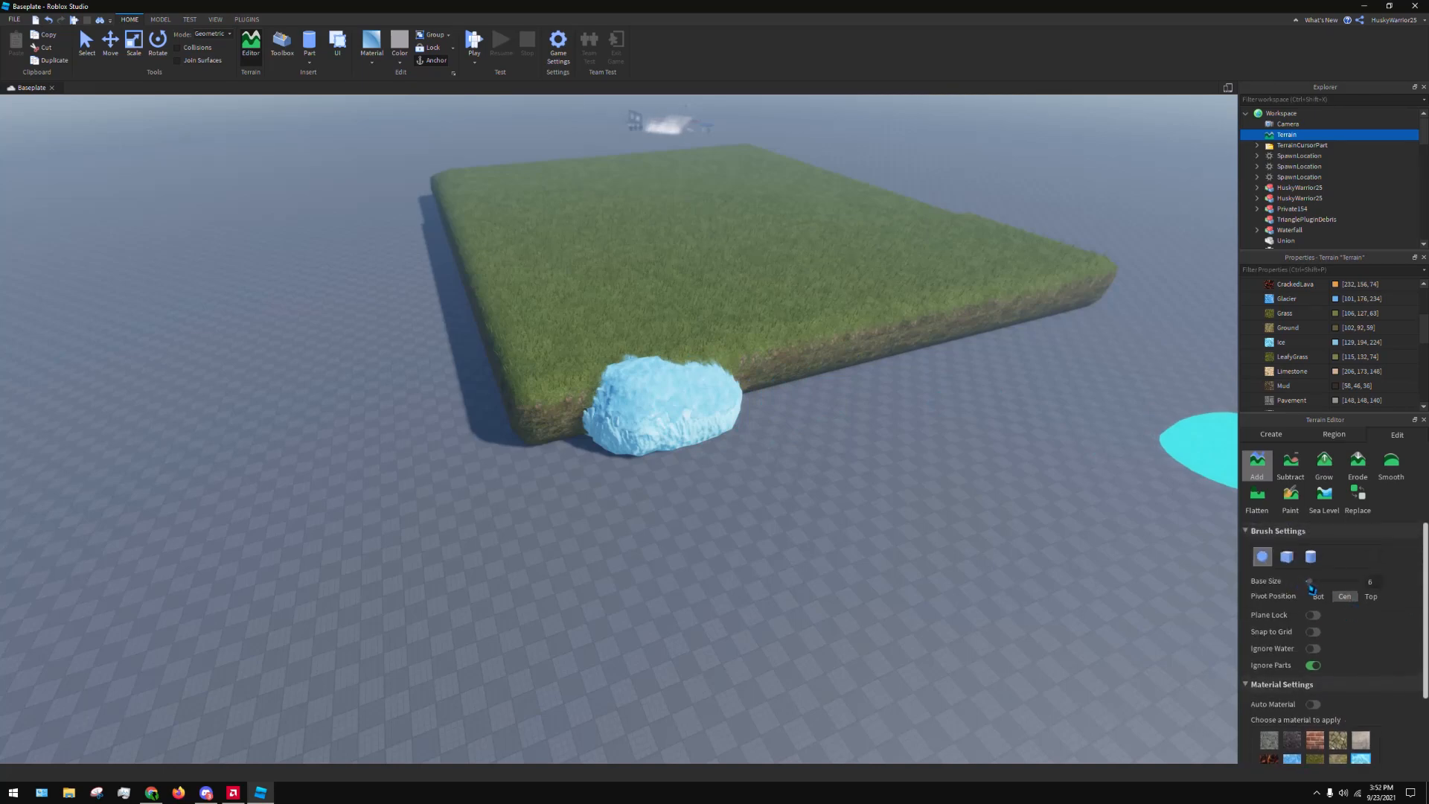
left_click_drag(1310, 583, 1309, 585)
mouse_move(786, 384)
left_mouse_down()
mouse_move(833, 374)
mouse_move(863, 387)
left_mouse_up()
key("ctrl+z")
mouse_move(728, 404)
left_mouse_down()
mouse_move(916, 376)
mouse_move(976, 341)
left_mouse_up()
key("ctrl+z")
mouse_move(737, 394)
left_mouse_down()
mouse_move(772, 399)
mouse_move(833, 373)
mouse_move(593, 476)
mouse_move(702, 456)
left_mouse_up()
key("w")
key("a")
Try adding terrain with the Water material around the grass slab, then undo the strokes
scroll(1310, 674, "down", 3)
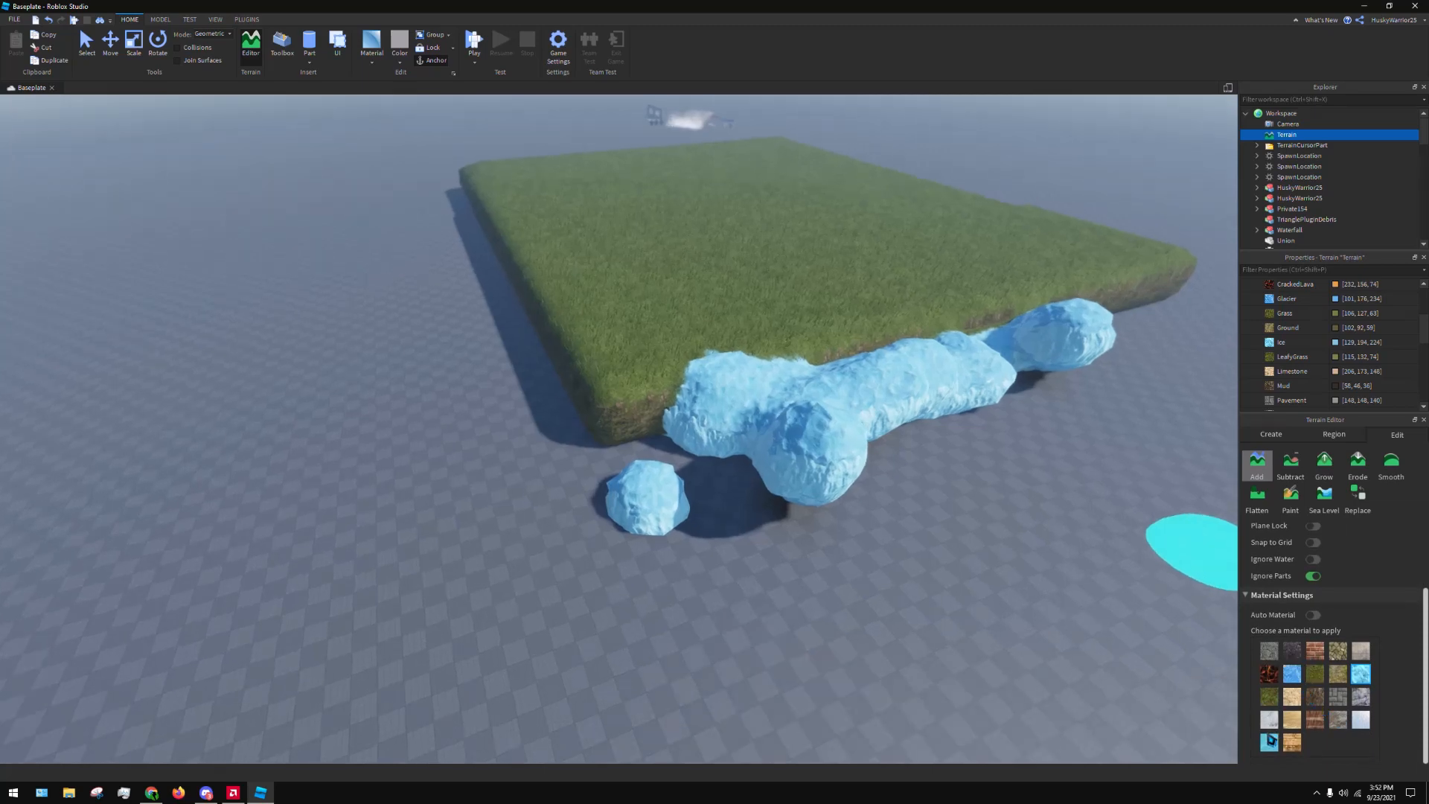
left_click(1271, 745)
mouse_move(682, 378)
left_mouse_down()
mouse_move(742, 303)
mouse_move(834, 397)
left_mouse_up()
key("a")
mouse_move(834, 397)
right_mouse_down()
mouse_move(872, 355)
mouse_move(937, 393)
mouse_move(858, 360)
mouse_move(718, 395)
right_mouse_up()
key("ctrl+z")
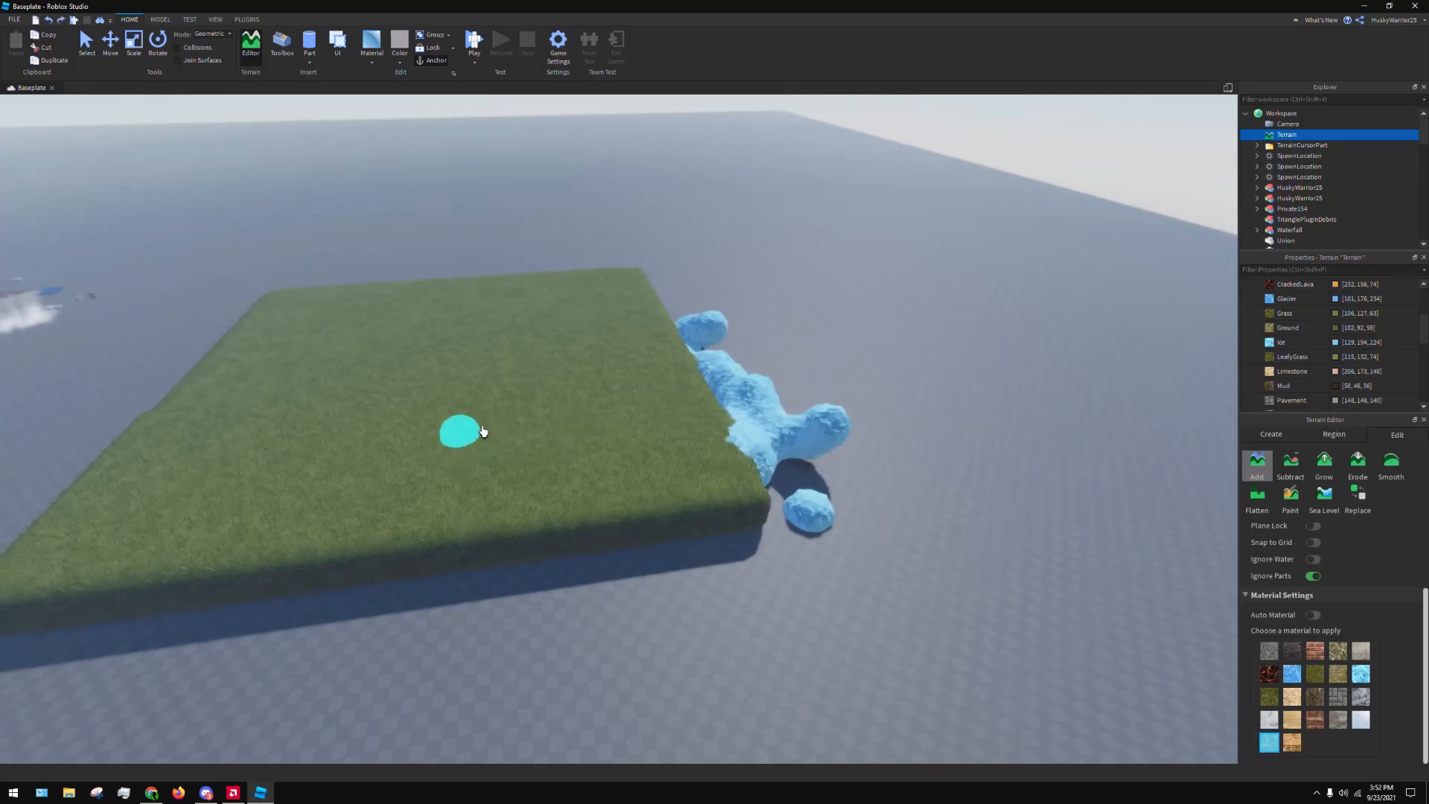
key("w")
key("a")
mouse_move(374, 492)
left_mouse_down()
mouse_move(478, 503)
mouse_move(805, 475)
left_mouse_up()
key("ctrl+z")
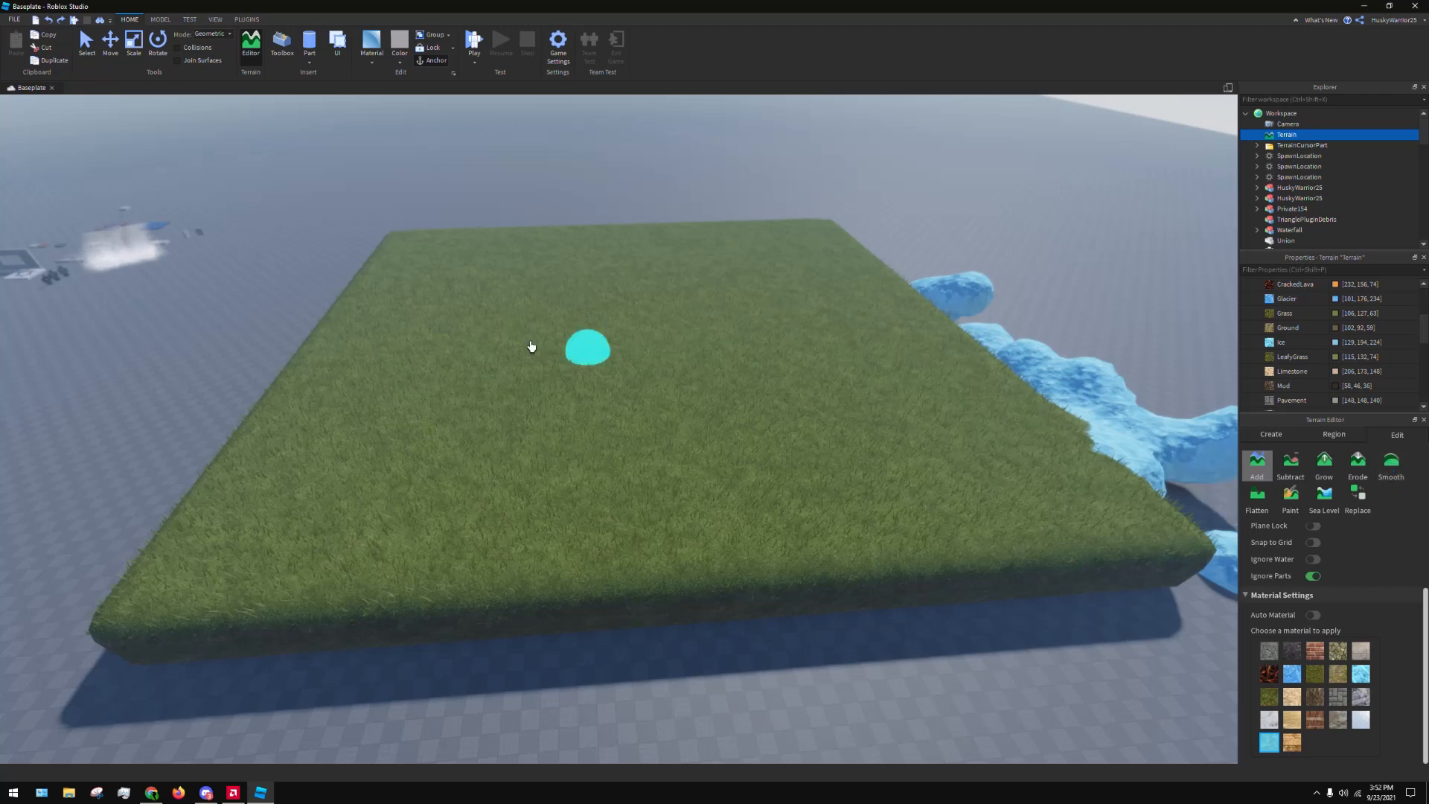
Try brushing raised strips of Water across the top of the grass field, then undo them all
left_click_drag(785, 407, 862, 396)
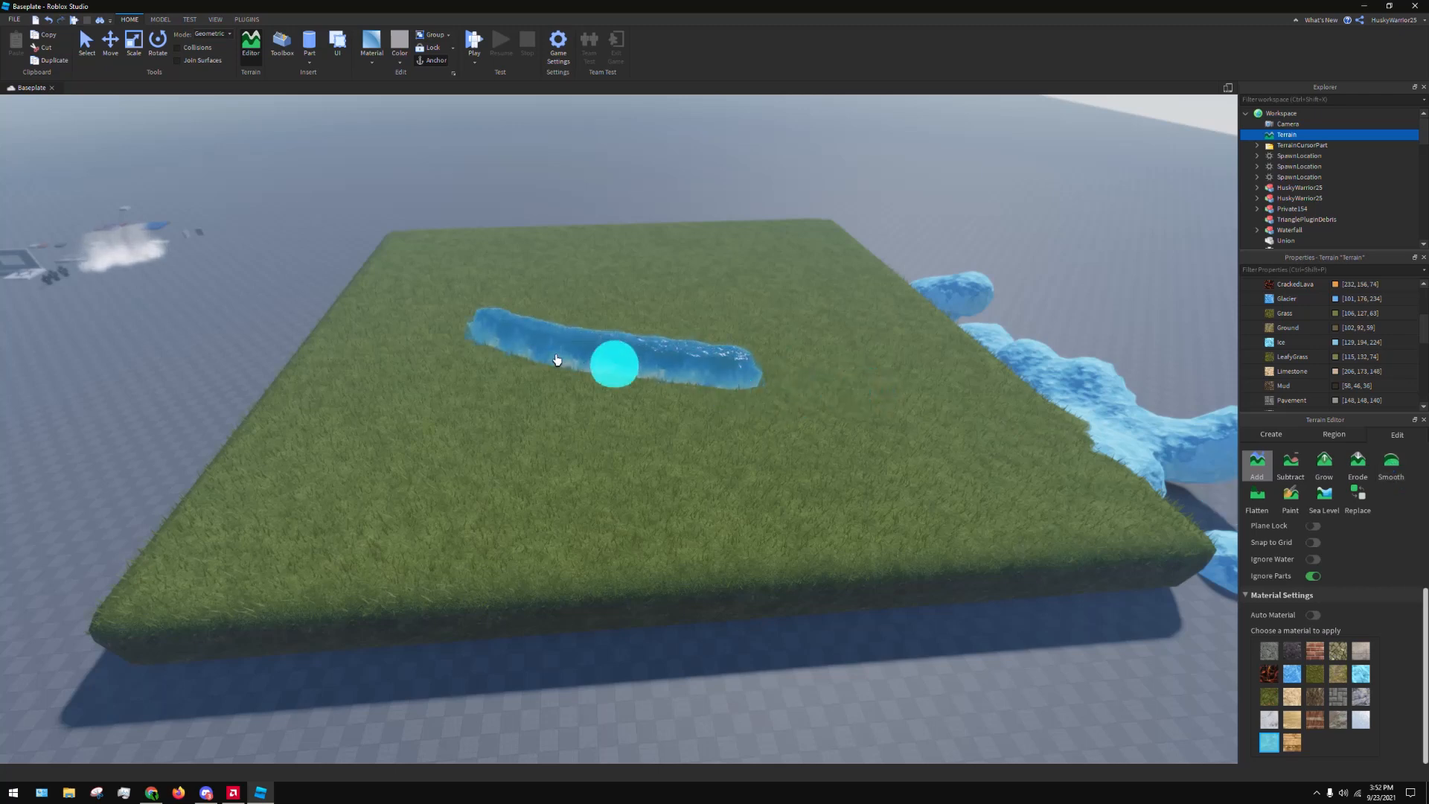
key("ctrl+z")
left_click_drag(593, 385, 841, 395)
scroll(938, 428, "up", 6)
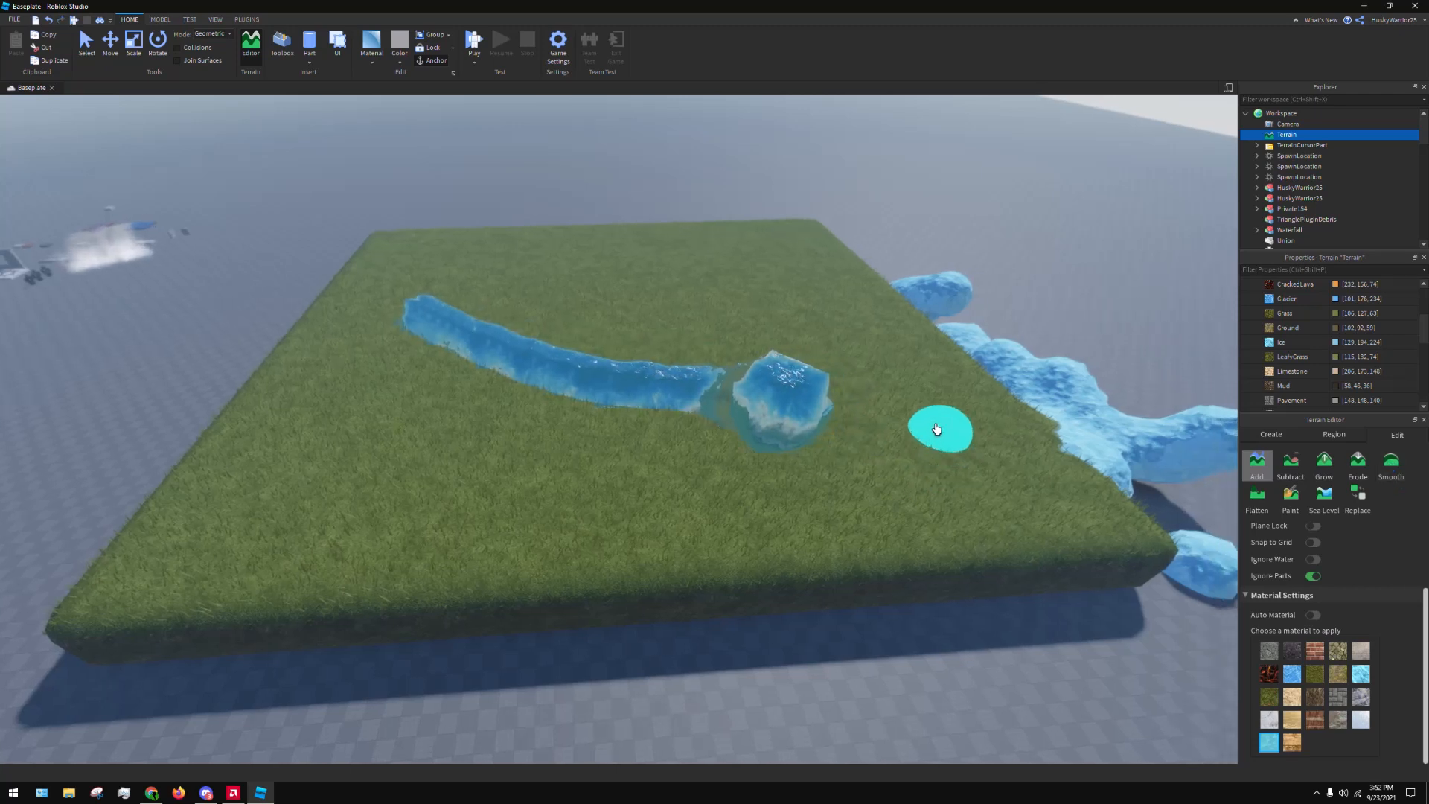
right_click_drag(818, 361, 817, 357)
scroll(818, 355, "down", 5)
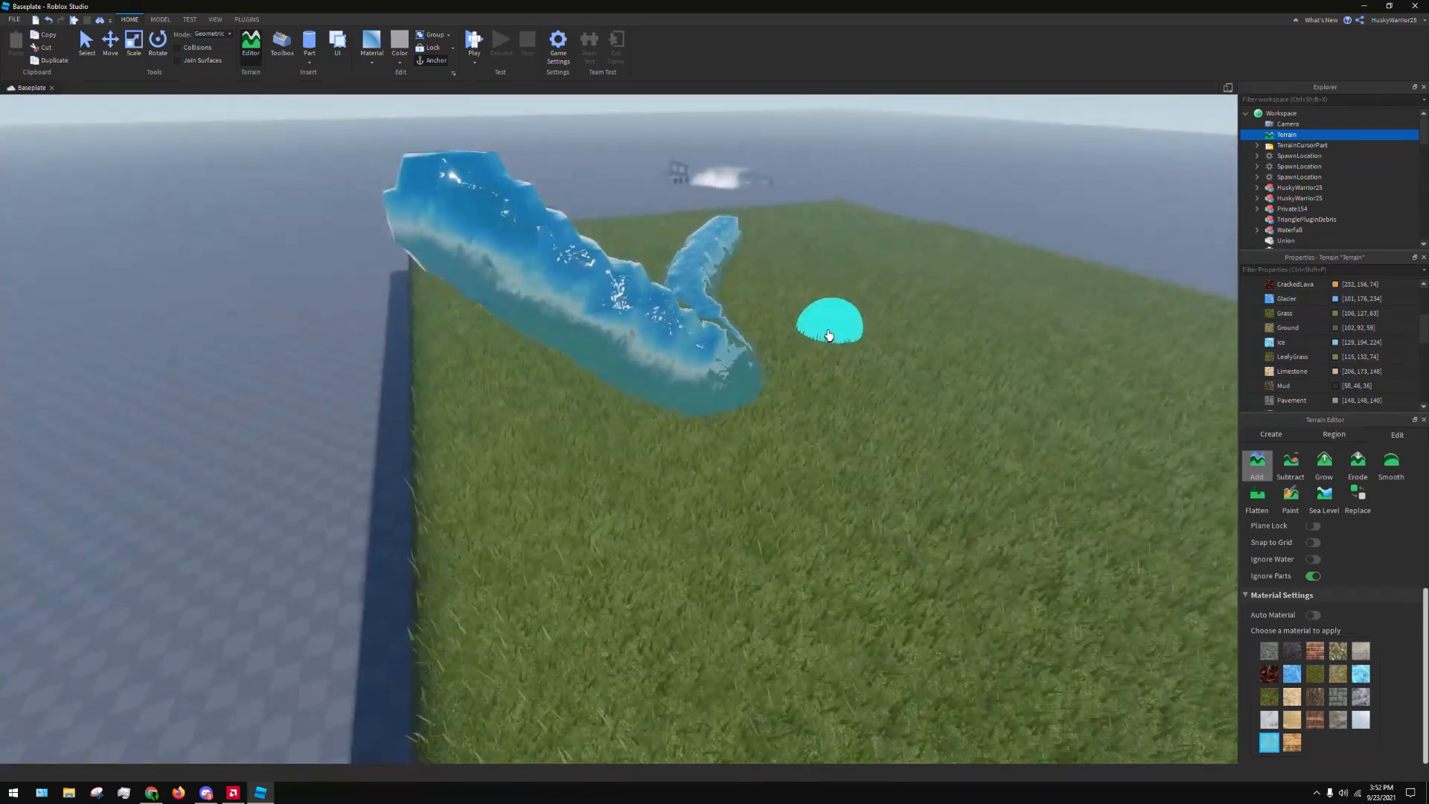
key("ctrl+z")
left_click_drag(752, 288, 885, 421)
scroll(907, 455, "up", 2)
scroll(908, 451, "down", 5)
right_click_drag(913, 430, 923, 436)
key("ctrl+z")
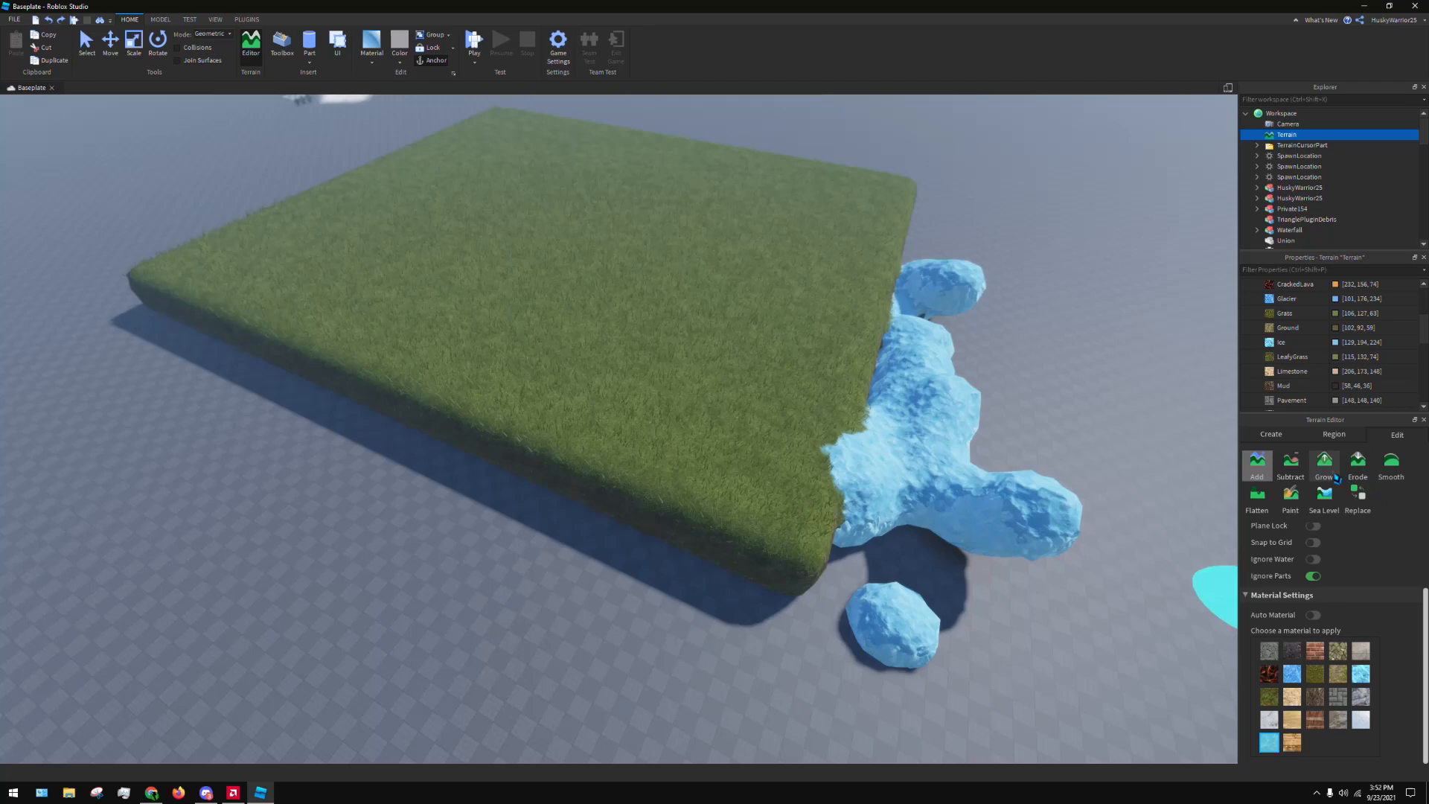
Raise hills on the far part of the grass field with the Grow tool, increasing the brush base size from 6 to 30
left_click(1332, 476)
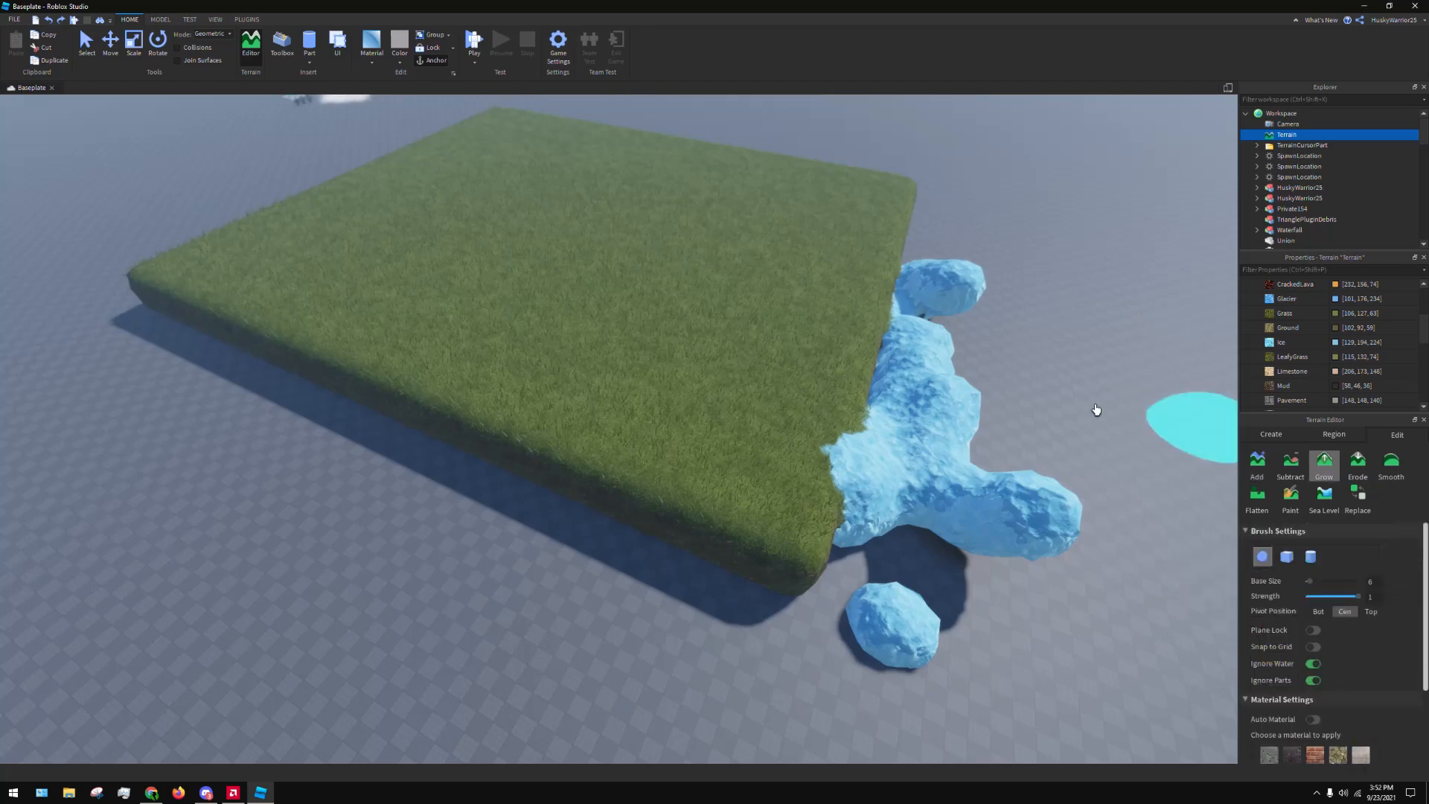
left_click_drag(674, 298, 706, 217)
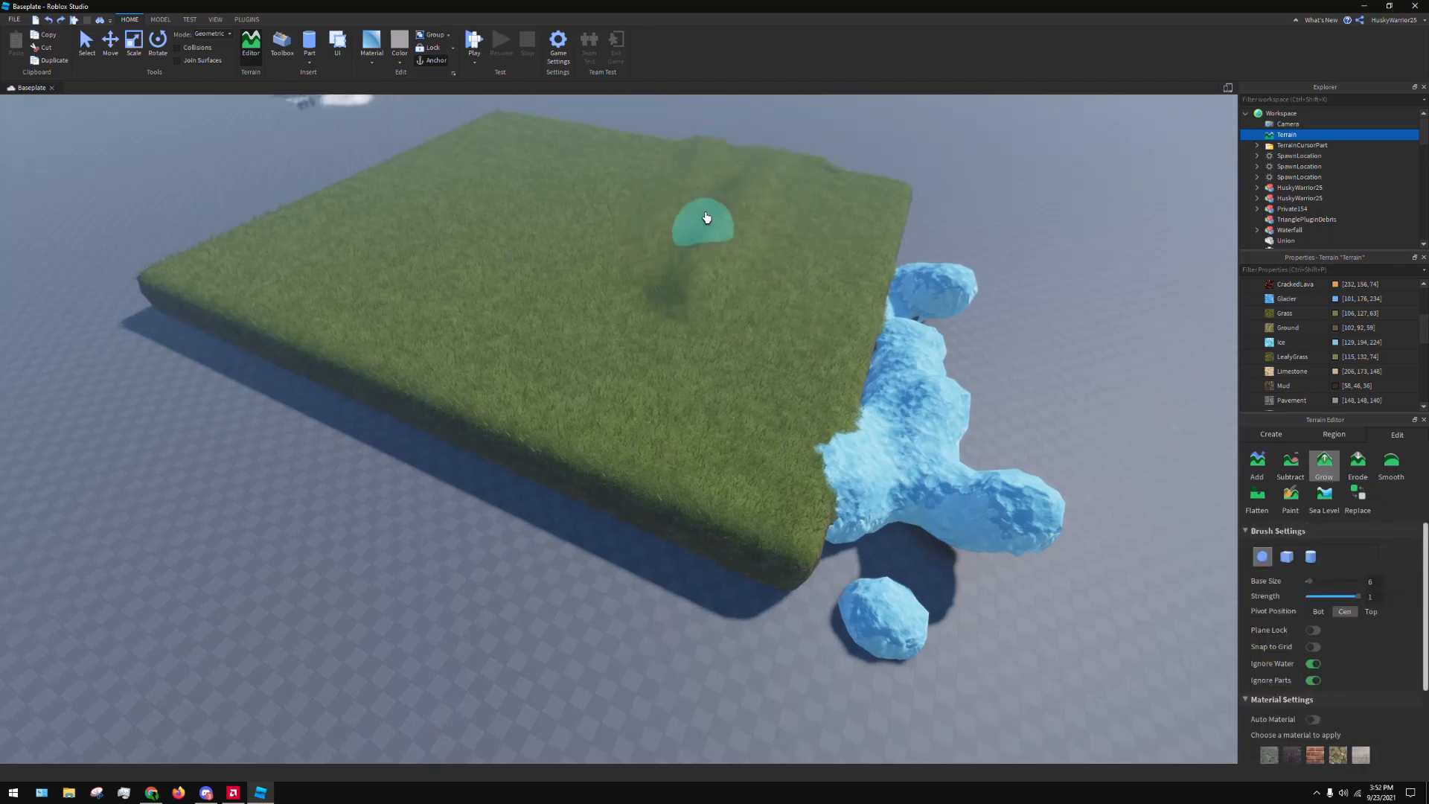
left_click(1330, 581)
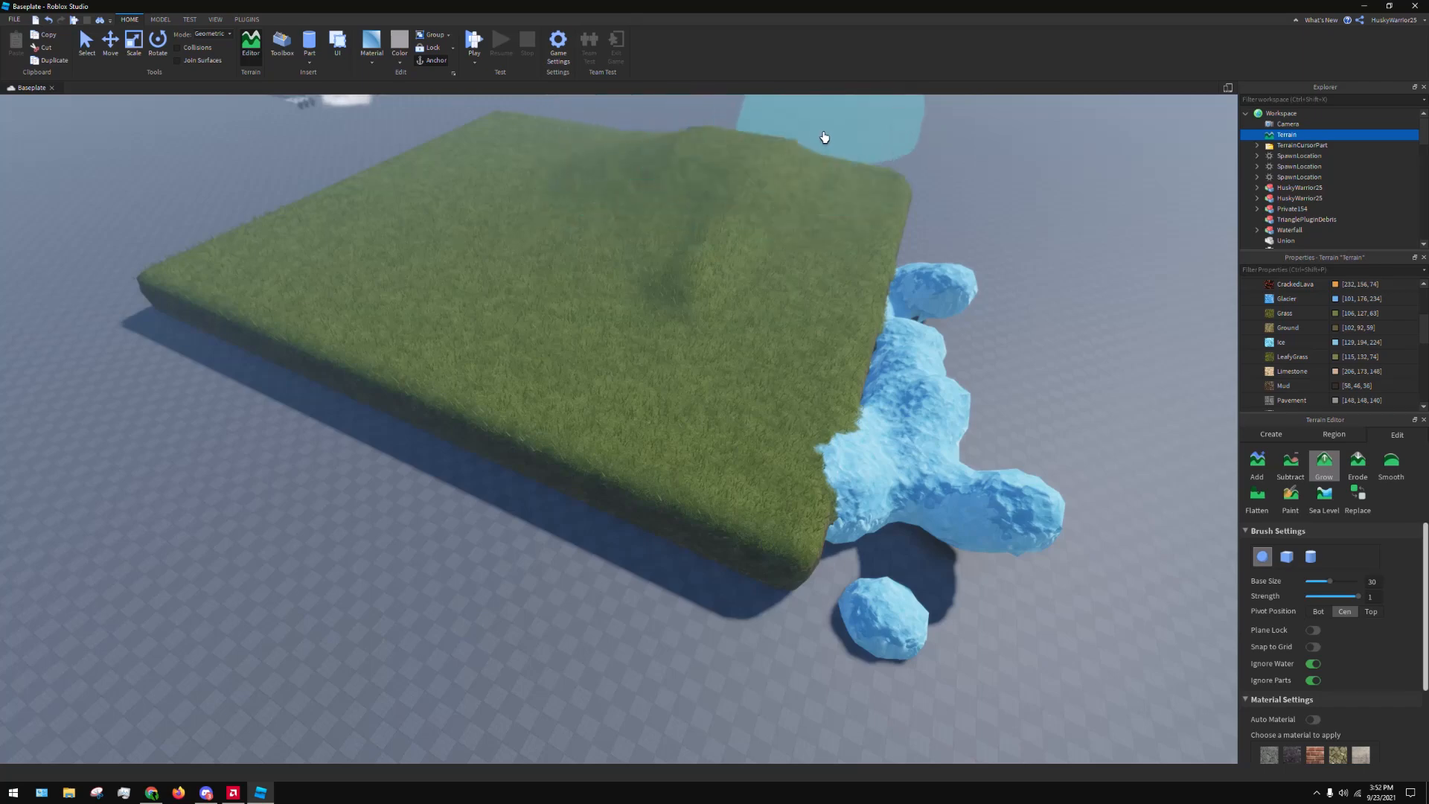
scroll(713, 192, "down", 5)
left_click_drag(712, 192, 635, 174)
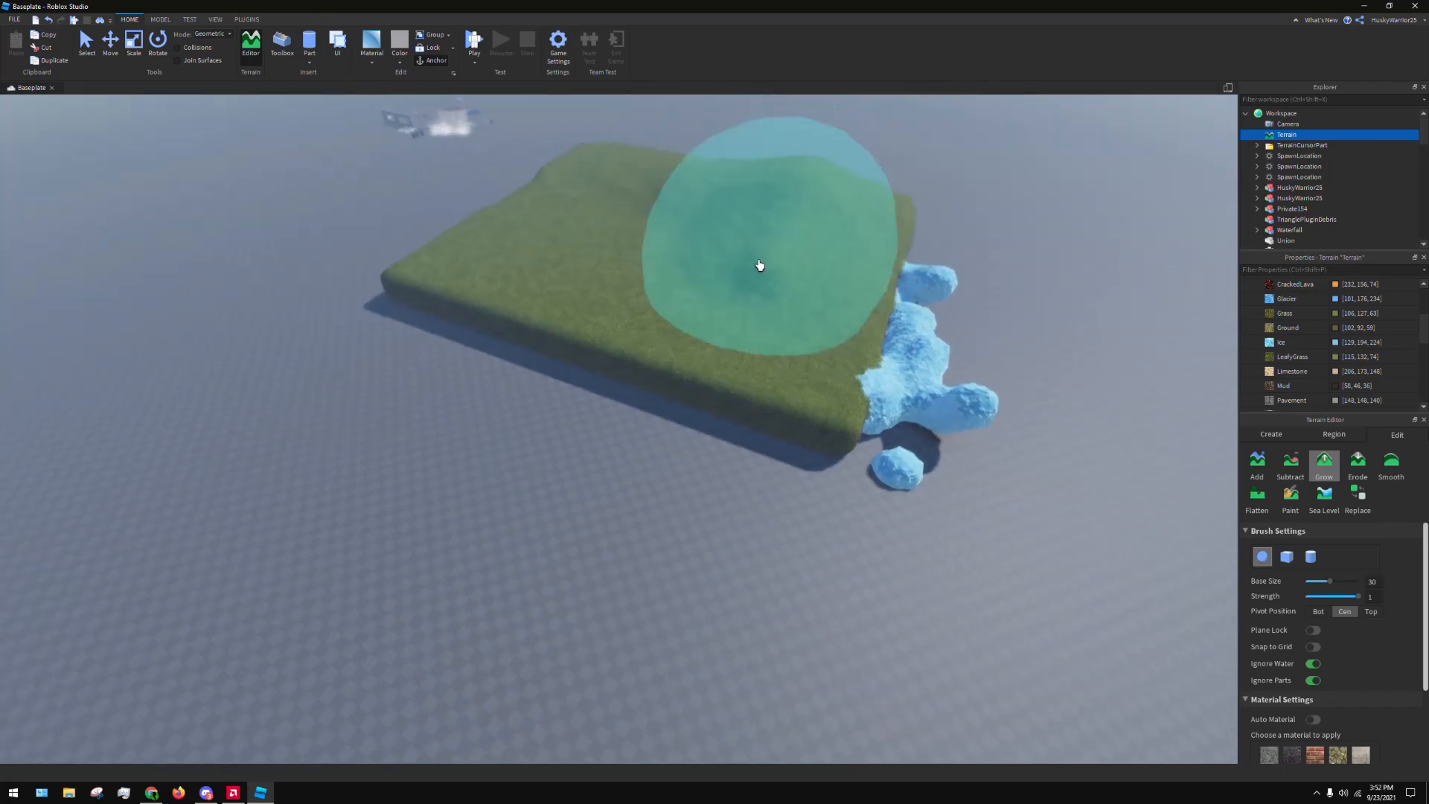
mouse_move(726, 309)
left_mouse_down()
mouse_move(712, 335)
mouse_move(1130, 417)
left_mouse_up()
right_click_drag(1131, 416, 1101, 373)
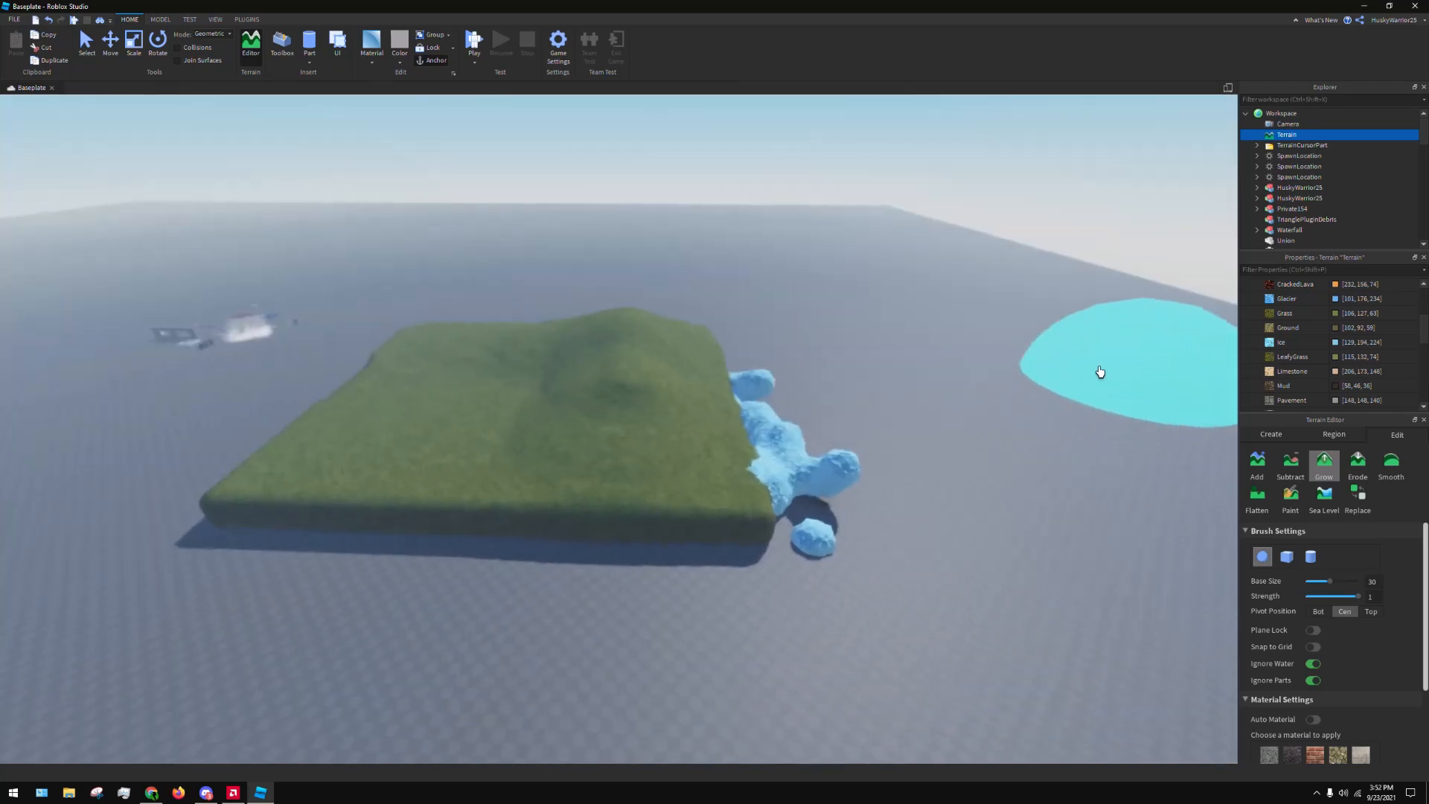
Wear down the lumpy ice bank beside the grass slab with the Smooth tool at base size 6 and strength 1
key("w")
key("a")
left_click(1391, 480)
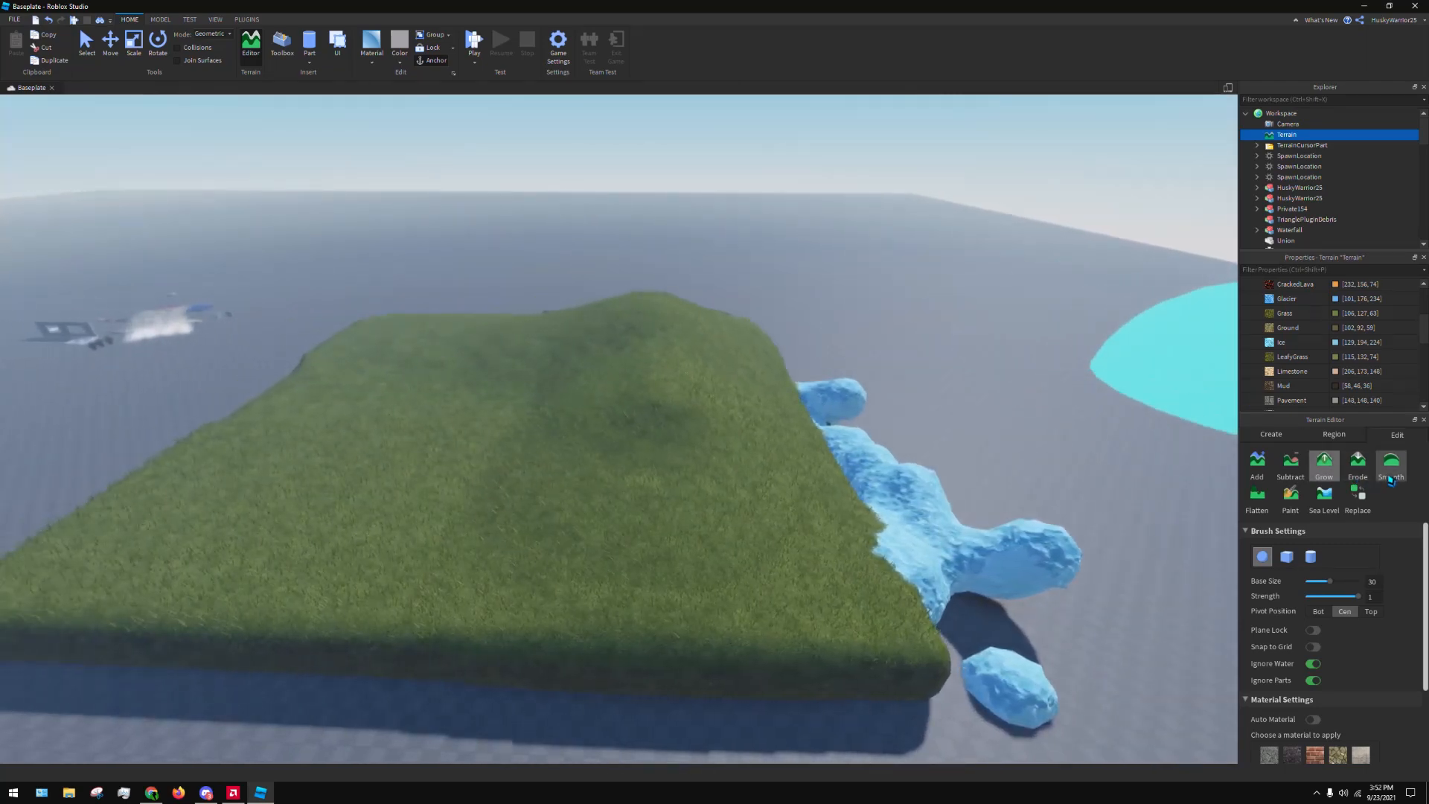
mouse_move(1024, 585)
left_mouse_down()
mouse_move(1042, 559)
mouse_move(887, 440)
left_mouse_up()
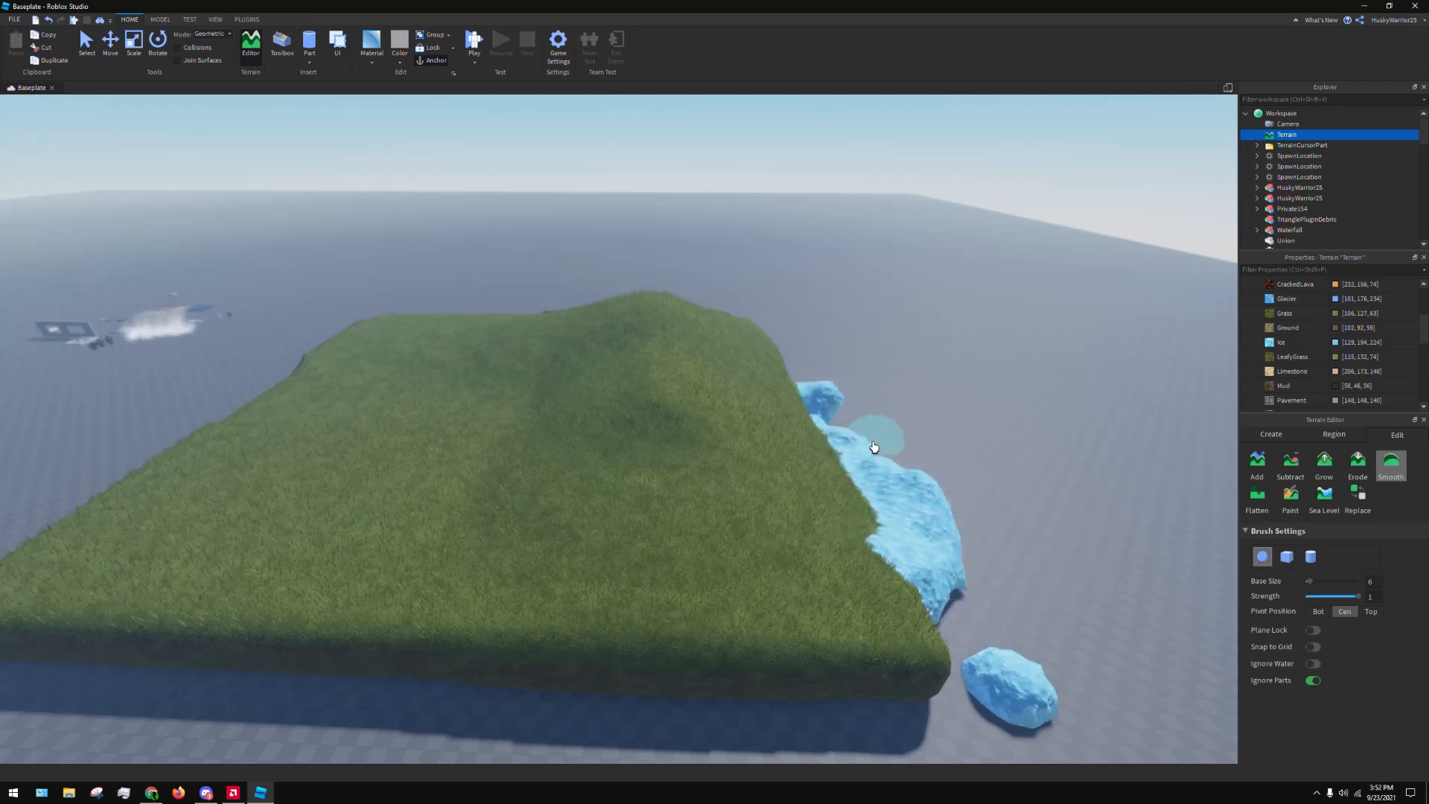
mouse_move(933, 489)
left_mouse_down()
mouse_move(1005, 676)
mouse_move(1217, 563)
left_mouse_up()
Carve shallow hollows and a small hole into the grass field with the Erode tool at base size 6
left_click(1366, 475)
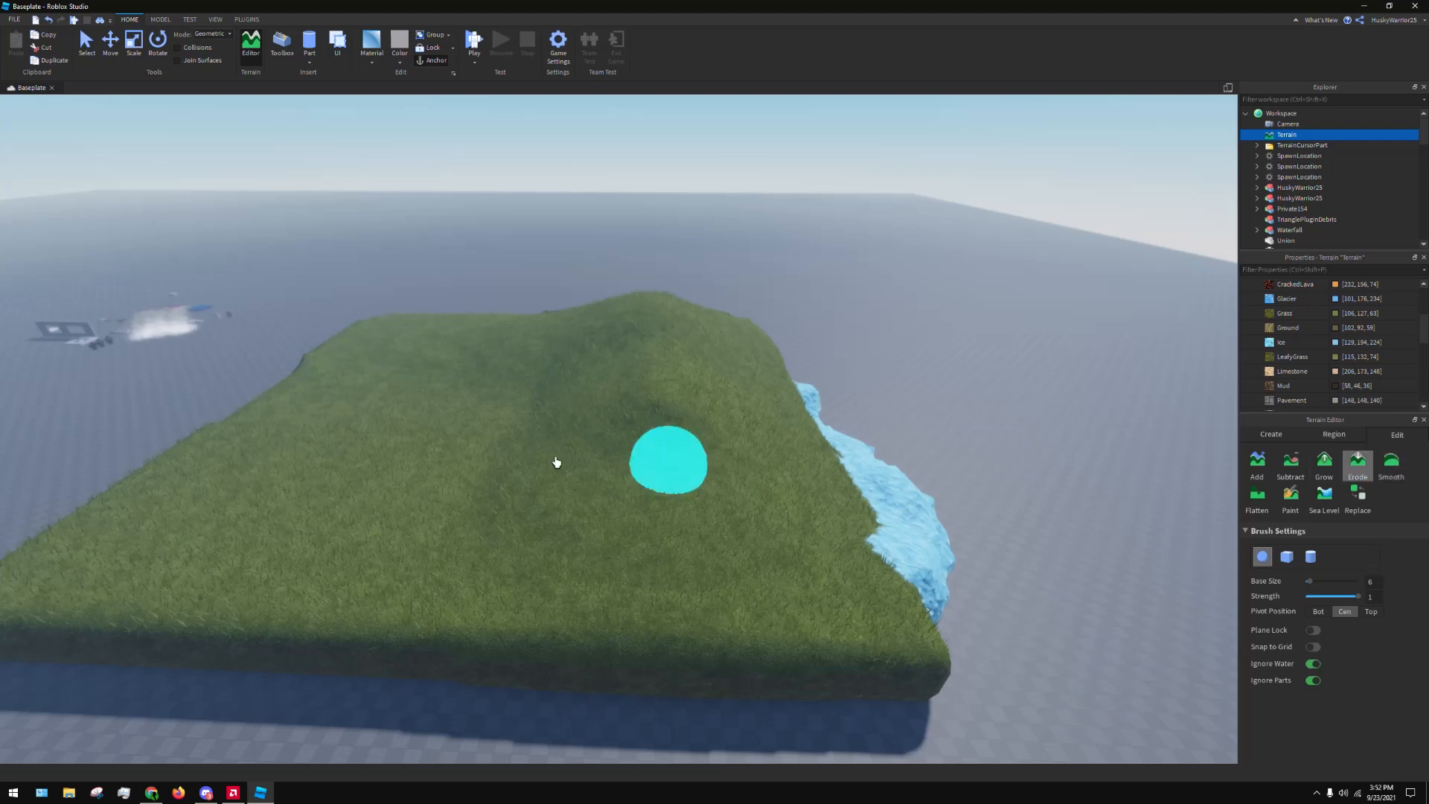
mouse_move(239, 527)
left_mouse_down()
mouse_move(284, 558)
mouse_move(268, 549)
mouse_move(328, 526)
mouse_move(304, 530)
left_mouse_up()
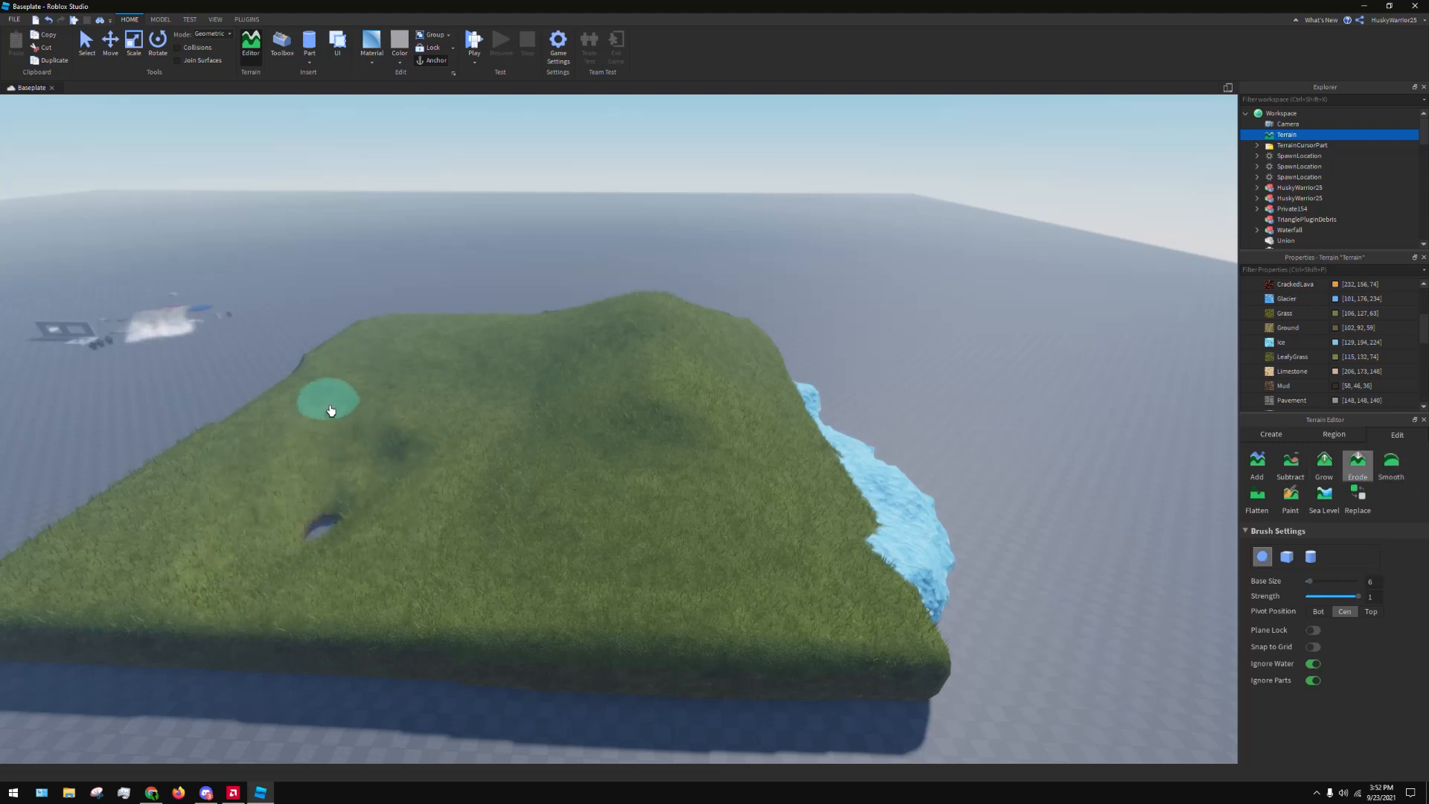
key("a")
scroll(693, 552, "up", 2)
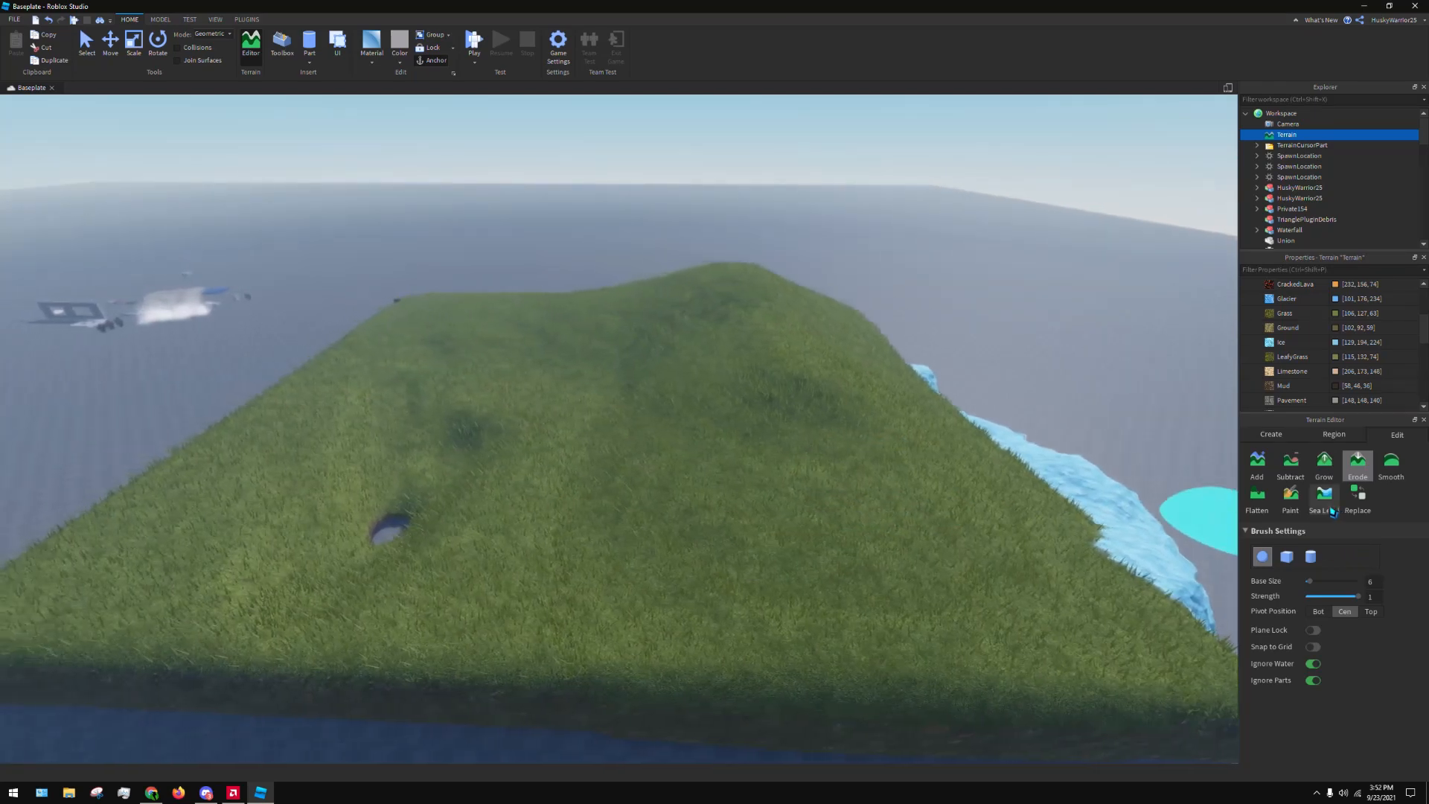
Check the Sea Level settings, then cover the near corner of the grass field with the Ice material using the Paint tool
left_click(1325, 498)
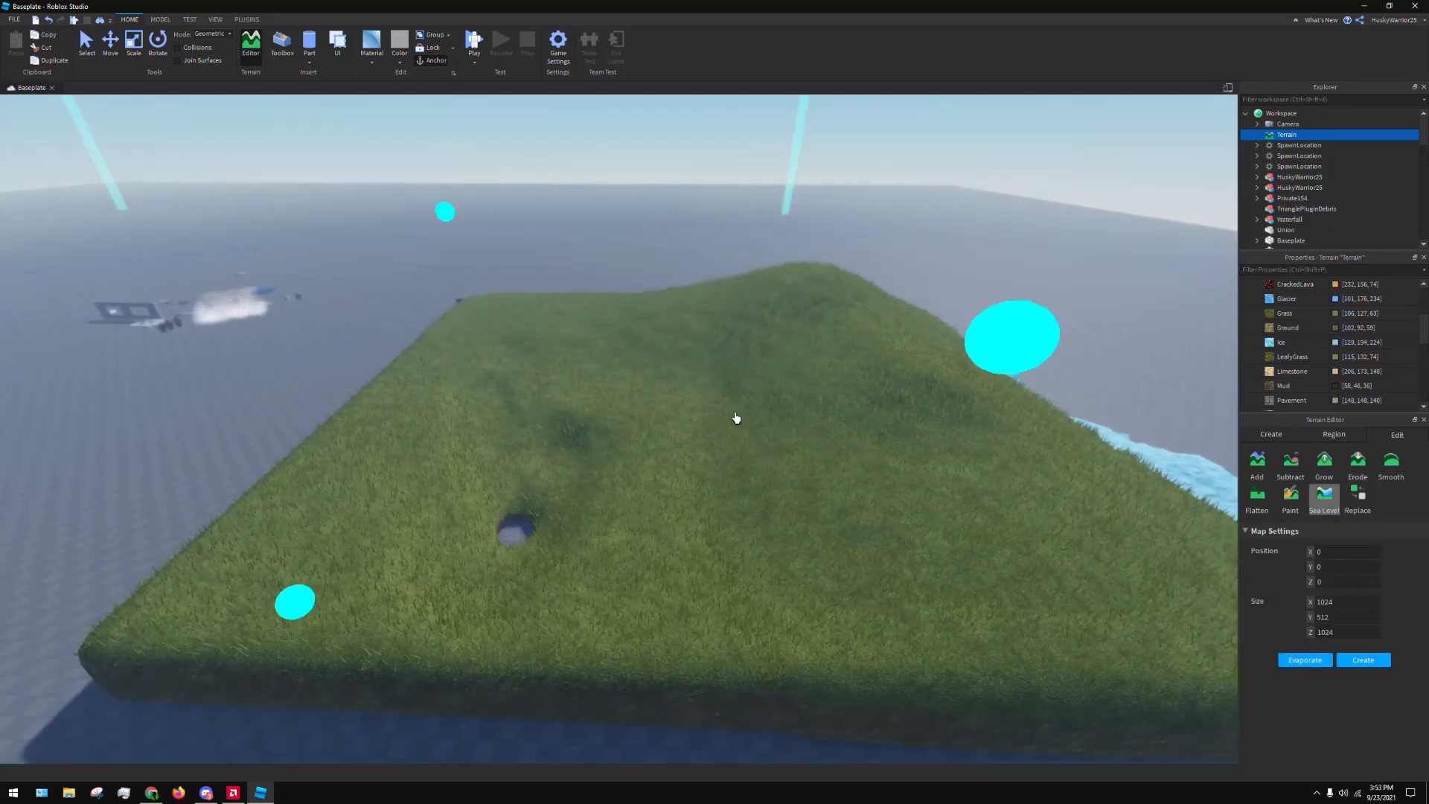
scroll(736, 418, "down", 2)
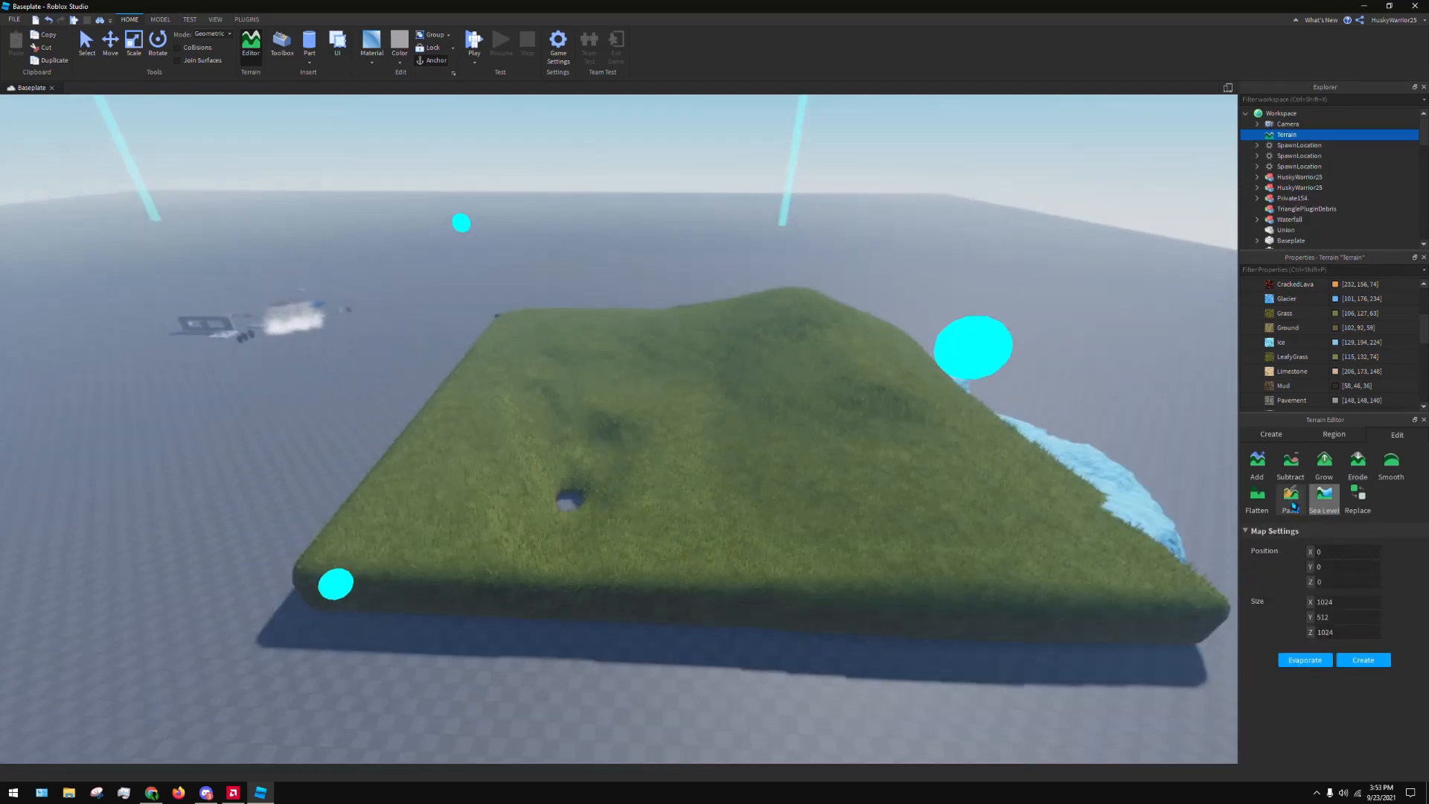
left_click(1292, 503)
scroll(1340, 670, "down", 2)
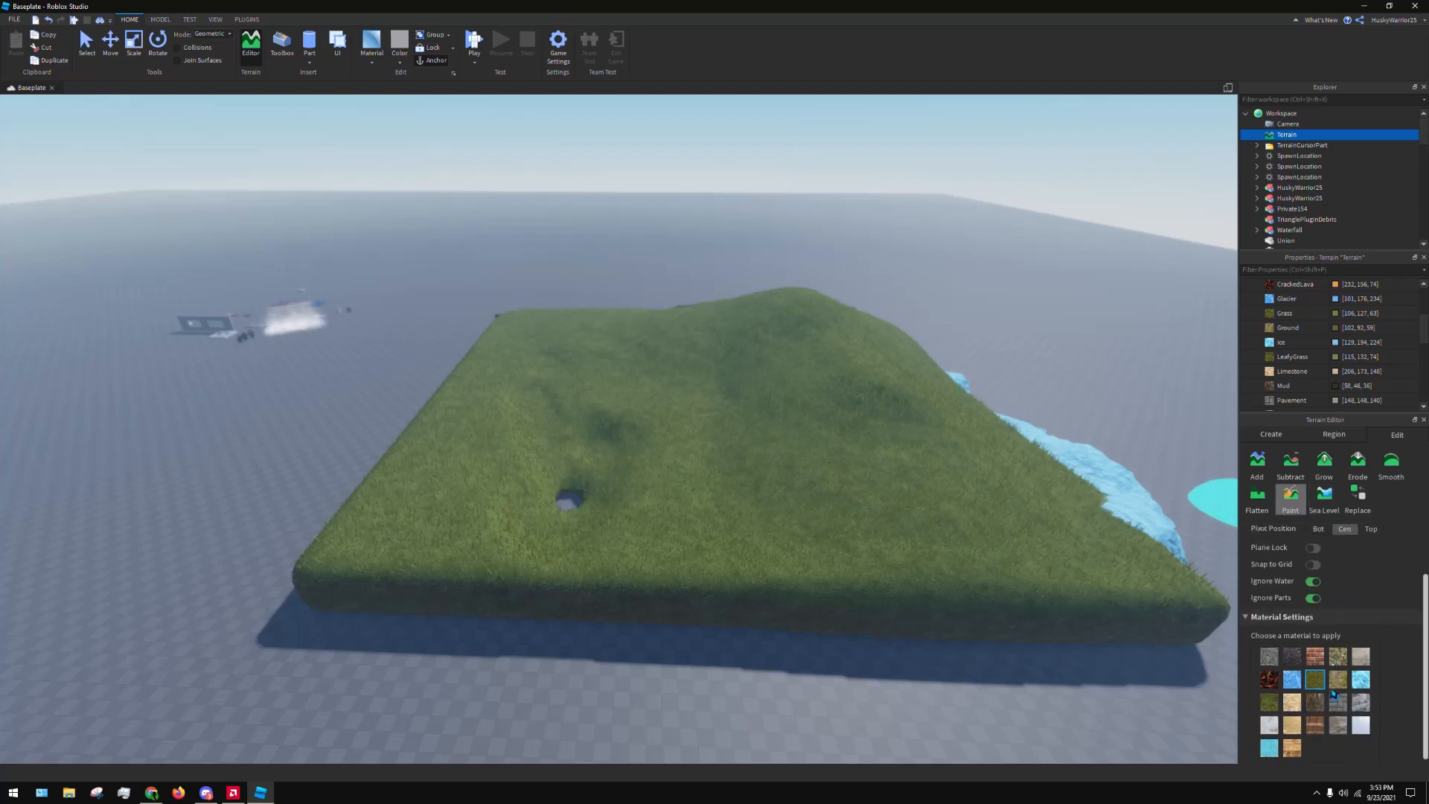
mouse_move(505, 488)
left_mouse_down()
mouse_move(367, 574)
mouse_move(448, 523)
left_mouse_up()
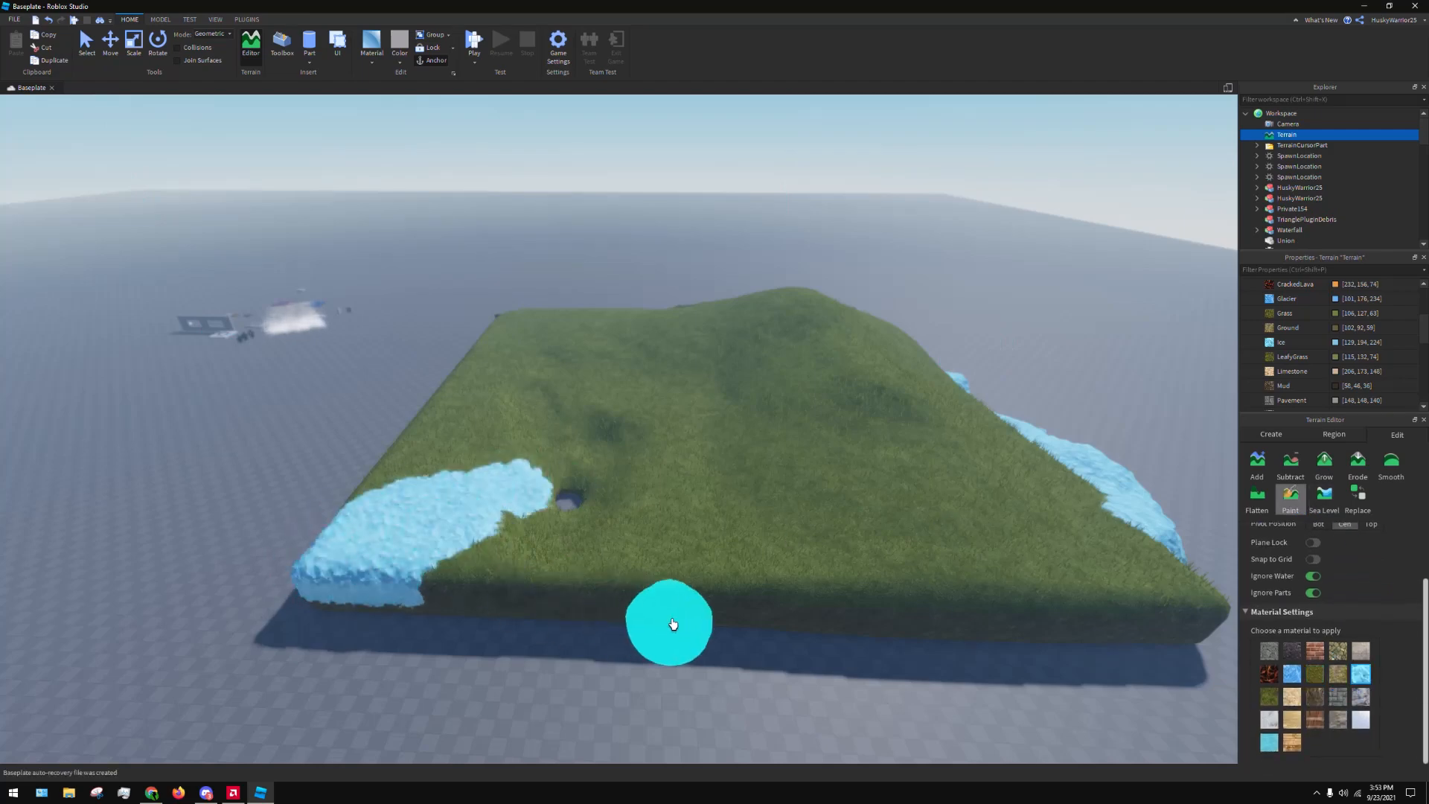
Undo the Ice painting on the near corner, then try a small Ice patch on the grass field and undo it
key("ctrl+z")
right_click_drag(823, 606, 858, 621)
left_click(767, 376)
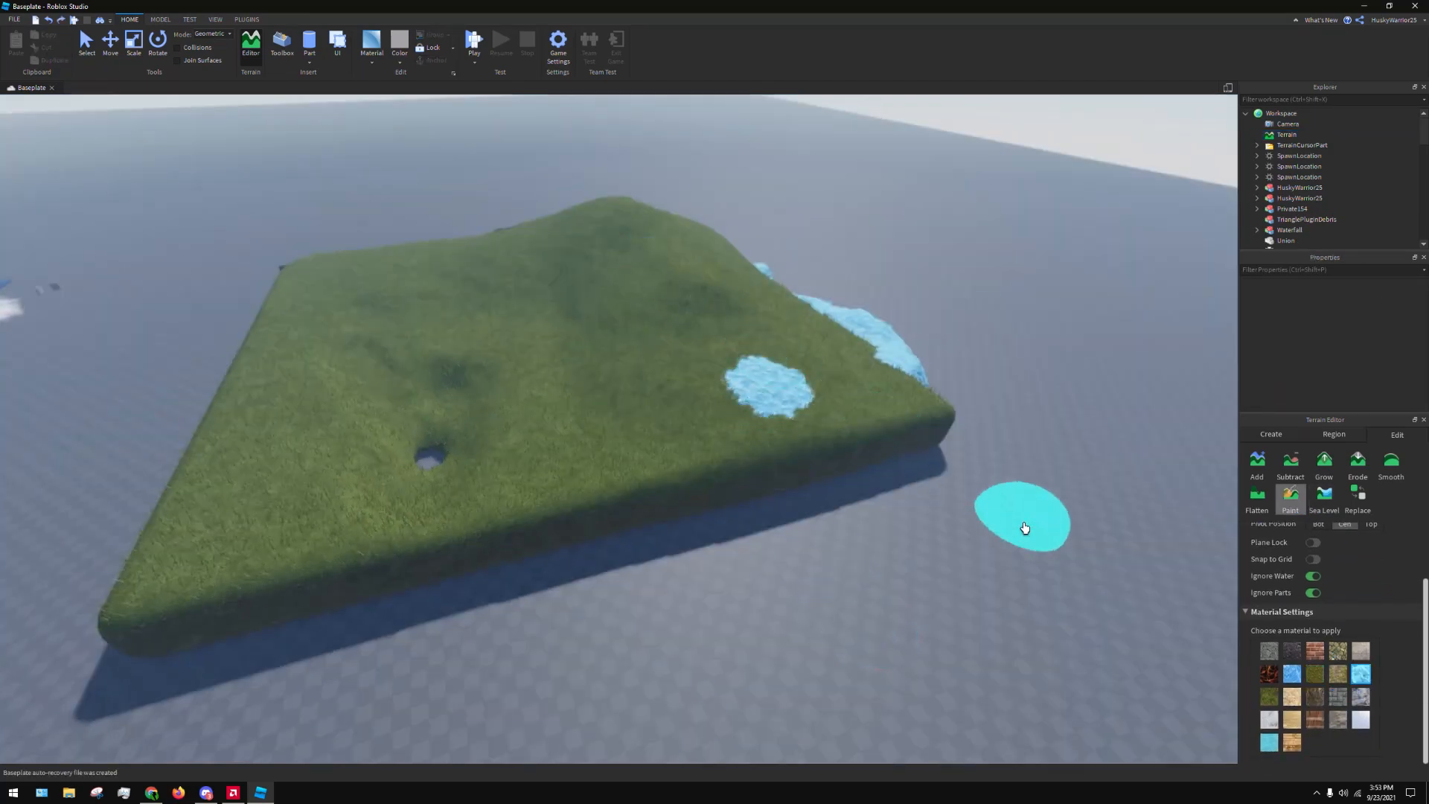
mouse_move(1020, 514)
right_mouse_down()
mouse_move(1055, 568)
mouse_move(847, 513)
right_mouse_up()
key("w")
key("ctrl+z")
right_click_drag(698, 419, 687, 427)
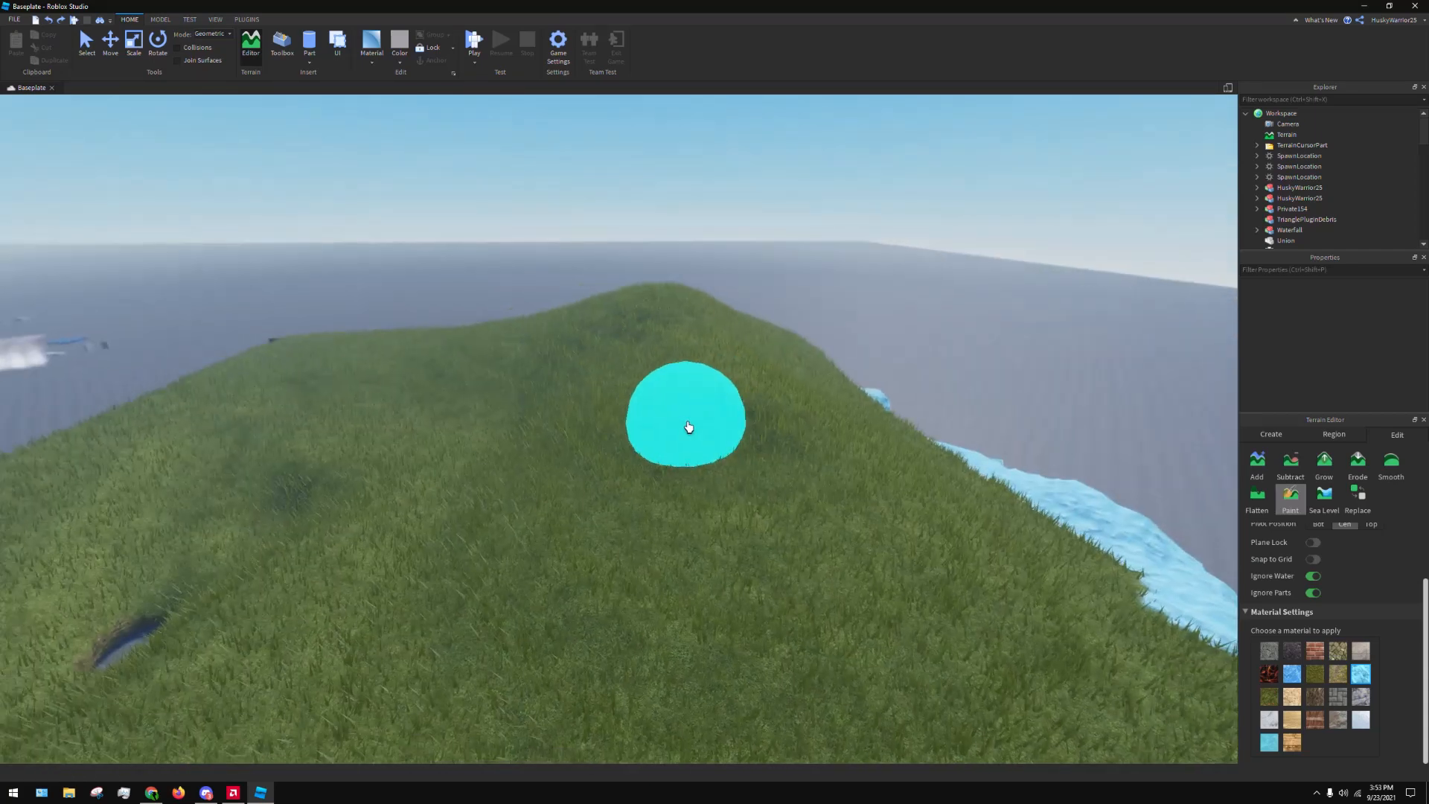
key("s")
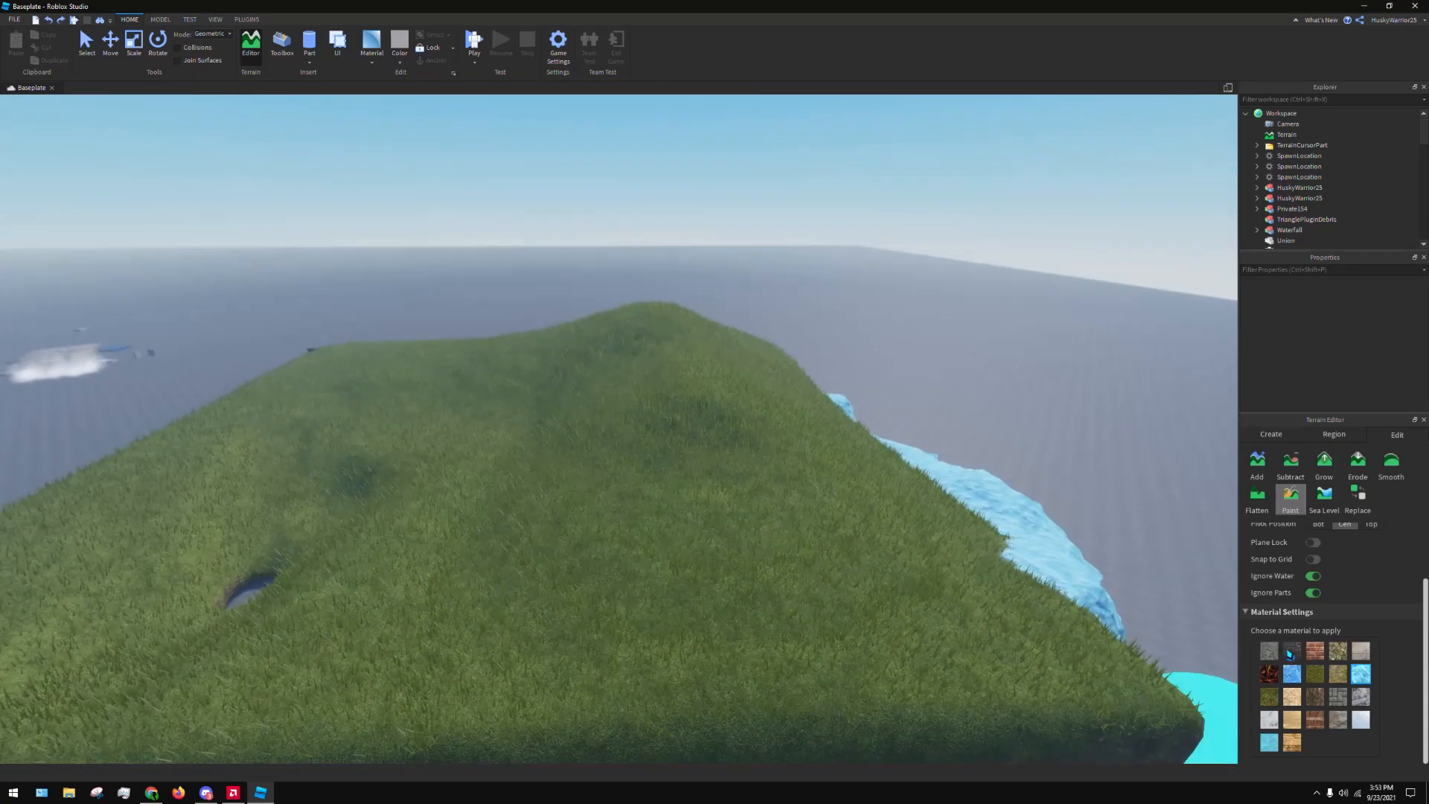
Try painting the grass hill with the Basalt material and then with Mud, undoing the strokes
left_click(1293, 653)
mouse_move(603, 345)
left_mouse_down()
mouse_move(591, 383)
mouse_move(654, 463)
mouse_move(737, 416)
left_mouse_up()
key("ctrl+z")
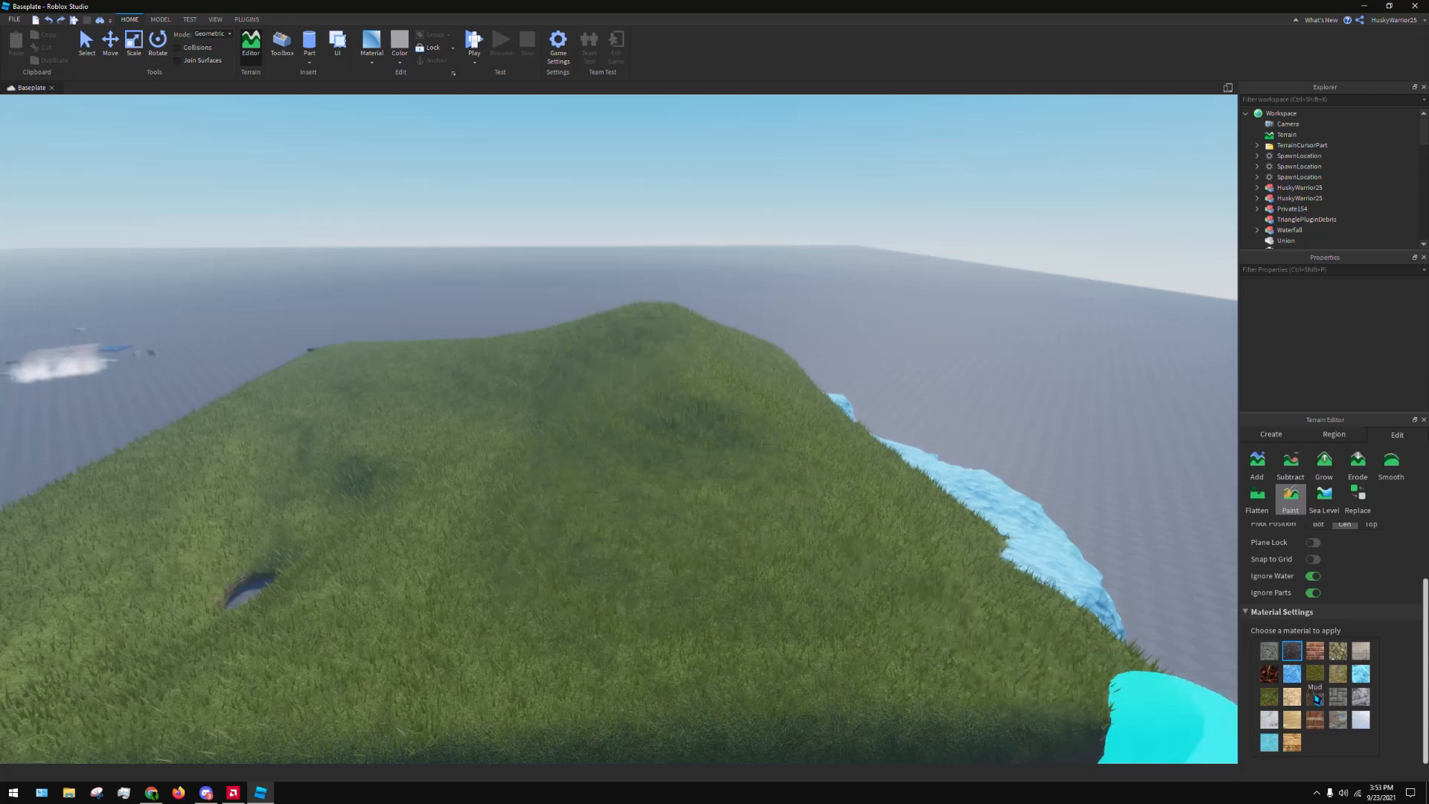
left_click(1315, 696)
left_click(514, 389)
mouse_move(632, 402)
left_mouse_down()
mouse_move(625, 545)
mouse_move(699, 350)
mouse_move(860, 553)
left_mouse_up()
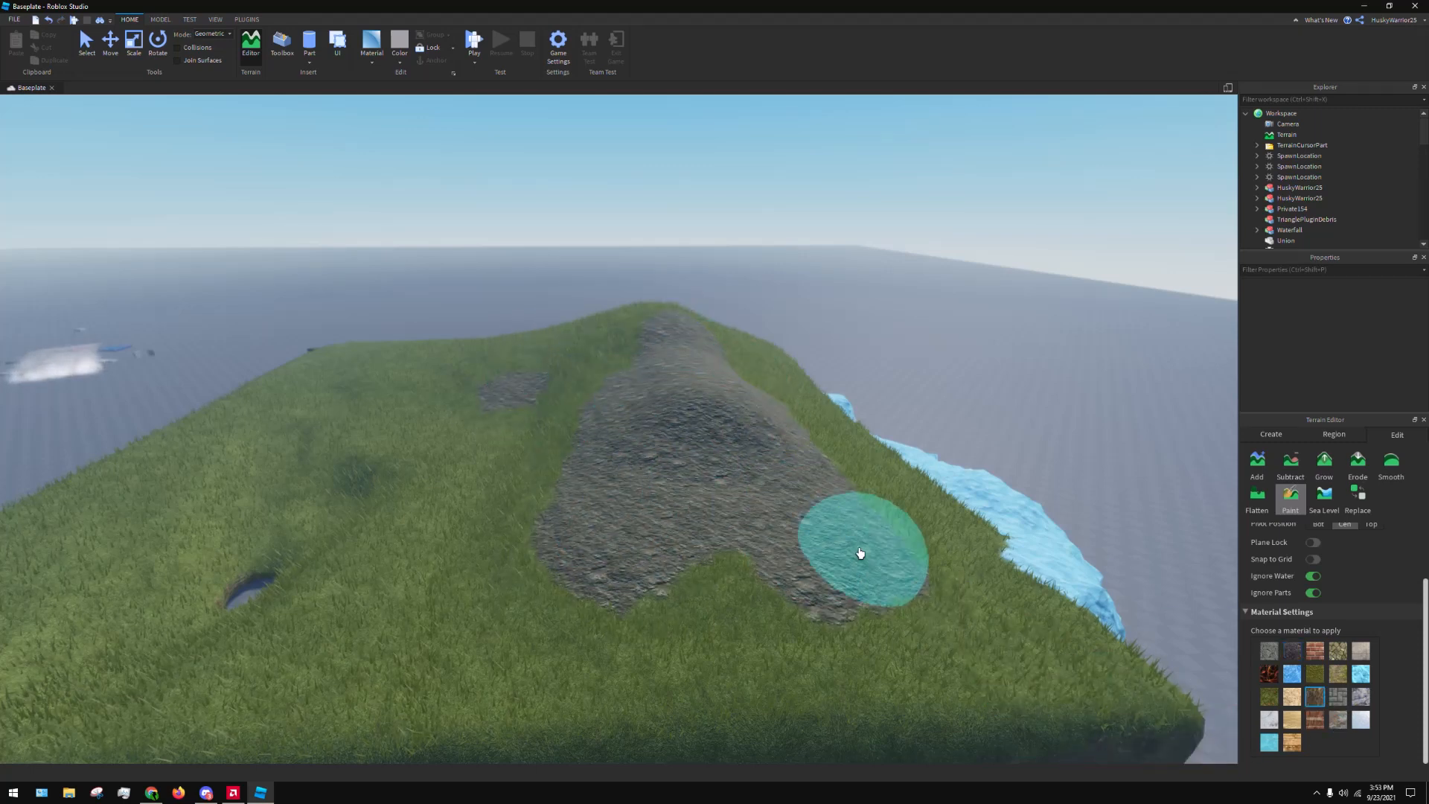
key("ctrl+z")
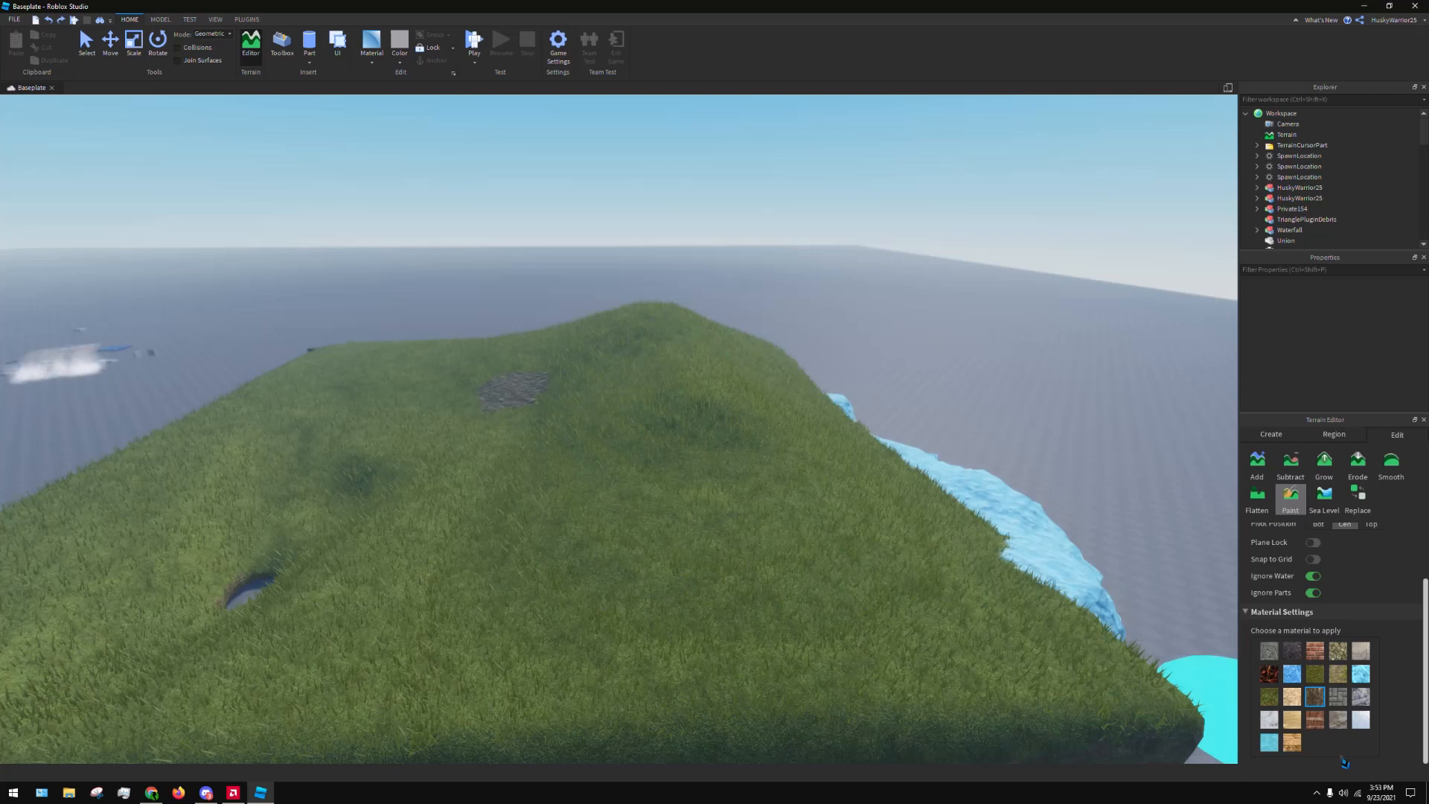
Paint the far hill and the slope in front of it with the Slate material, then undo the painting
left_click(1337, 719)
mouse_move(622, 453)
left_mouse_down()
mouse_move(543, 357)
mouse_move(543, 580)
mouse_move(551, 367)
left_mouse_up()
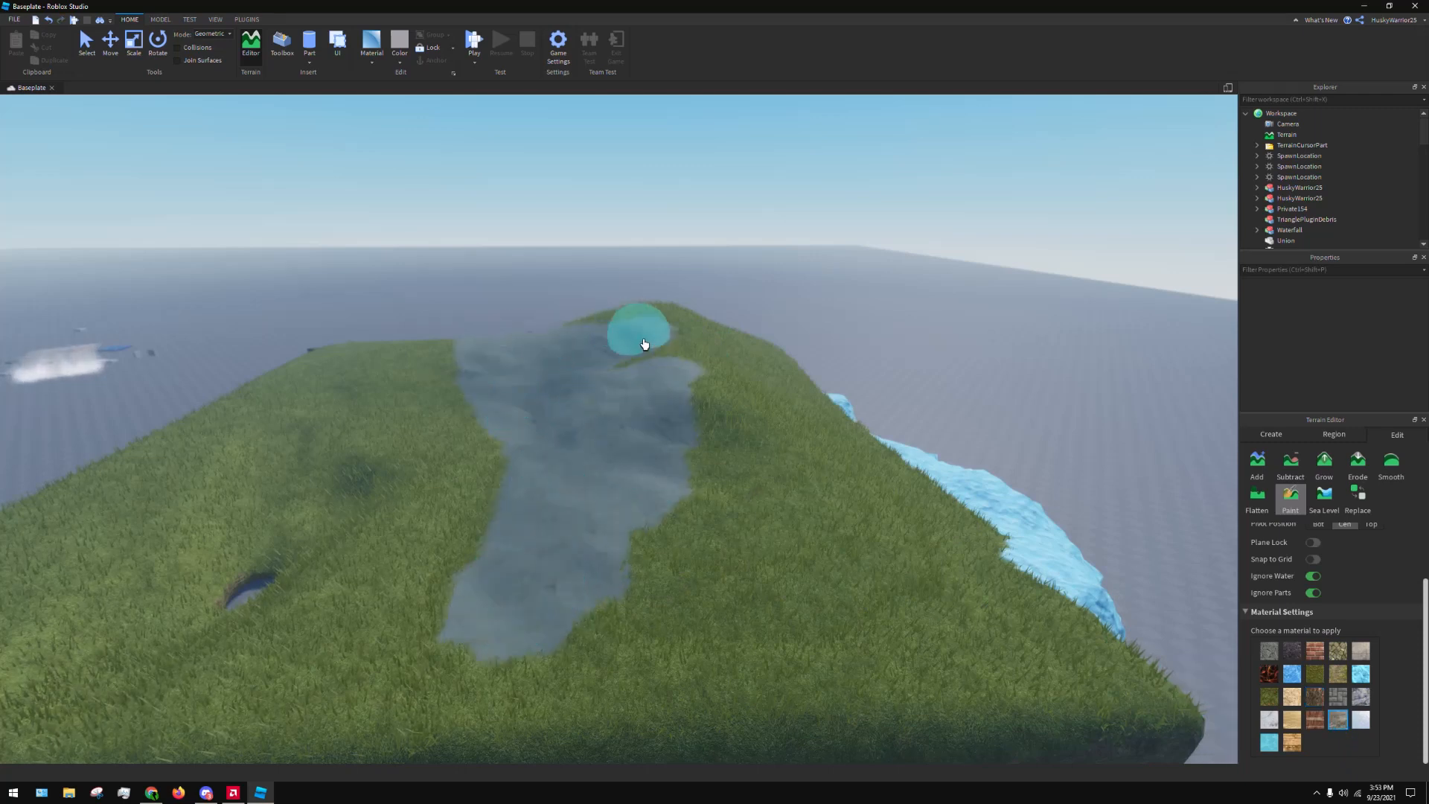
mouse_move(706, 330)
left_mouse_down()
mouse_move(622, 370)
mouse_move(775, 577)
mouse_move(635, 561)
mouse_move(663, 608)
mouse_move(753, 303)
mouse_move(801, 420)
left_mouse_up()
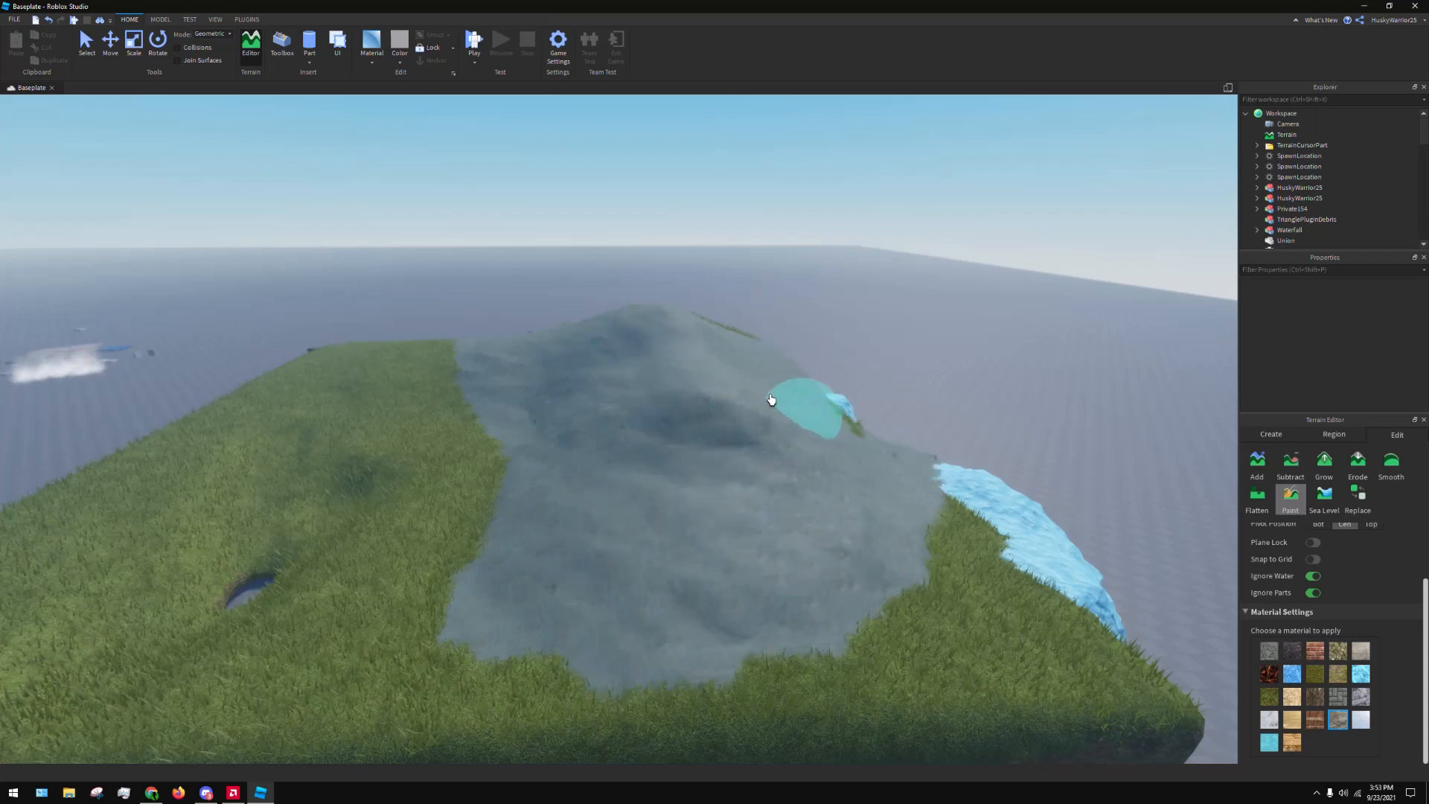
scroll(771, 400, "down", 3)
scroll(1006, 441, "up", 2)
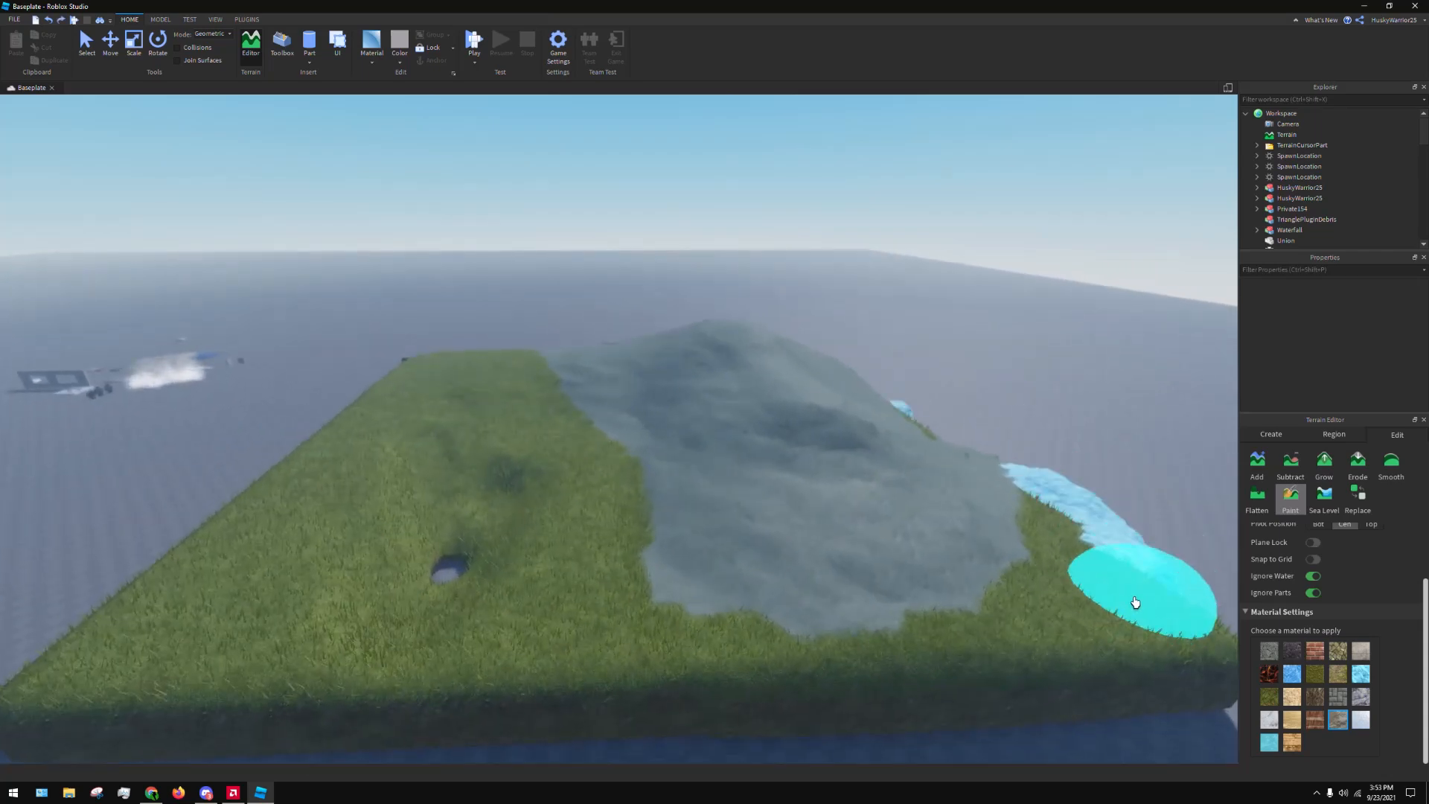
key("ctrl+z")
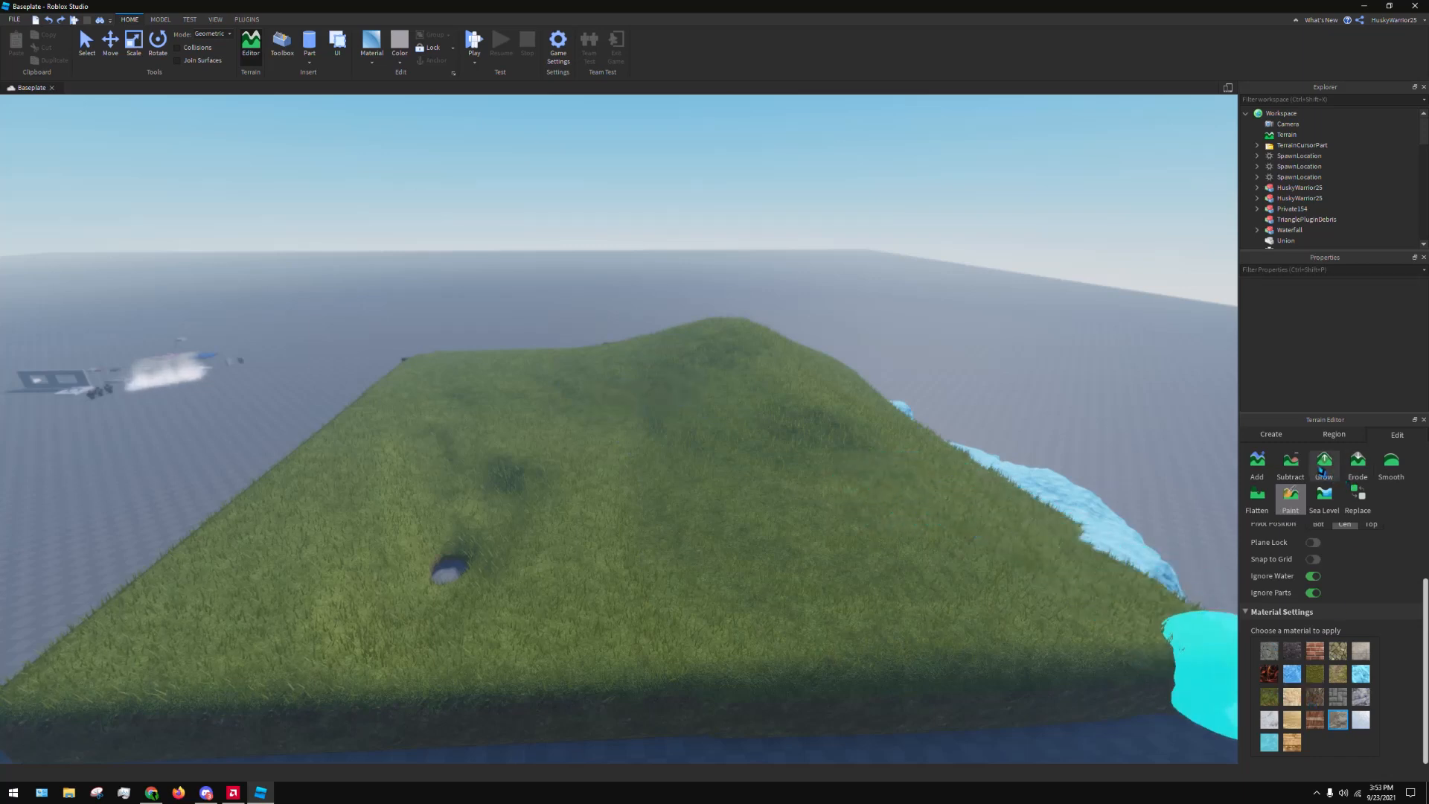
Level the hills on the grass field with the Flatten tool, using the cube brush at base size 6 and strength 1
left_click(1258, 501)
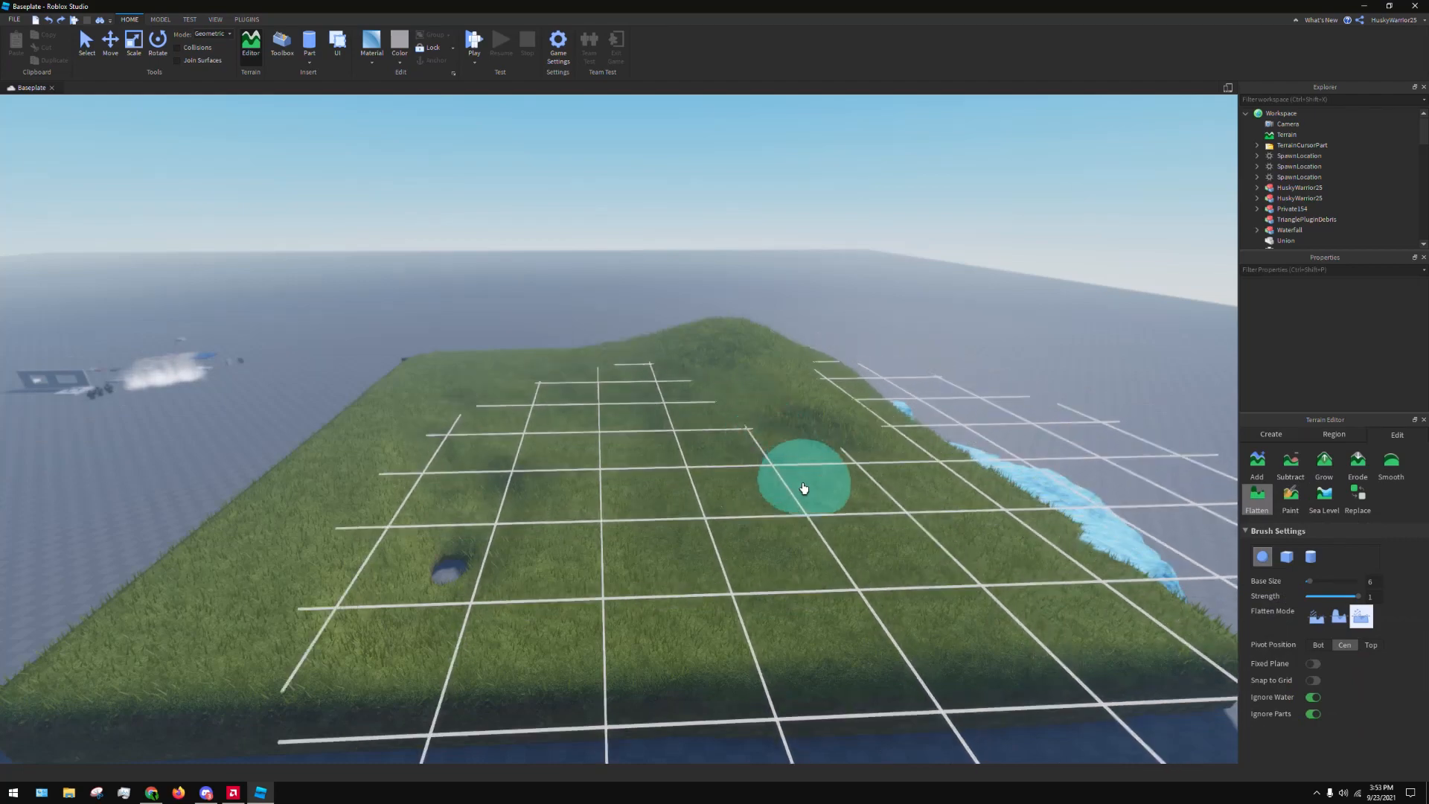
right_click_drag(812, 453, 833, 437)
left_click(1287, 557)
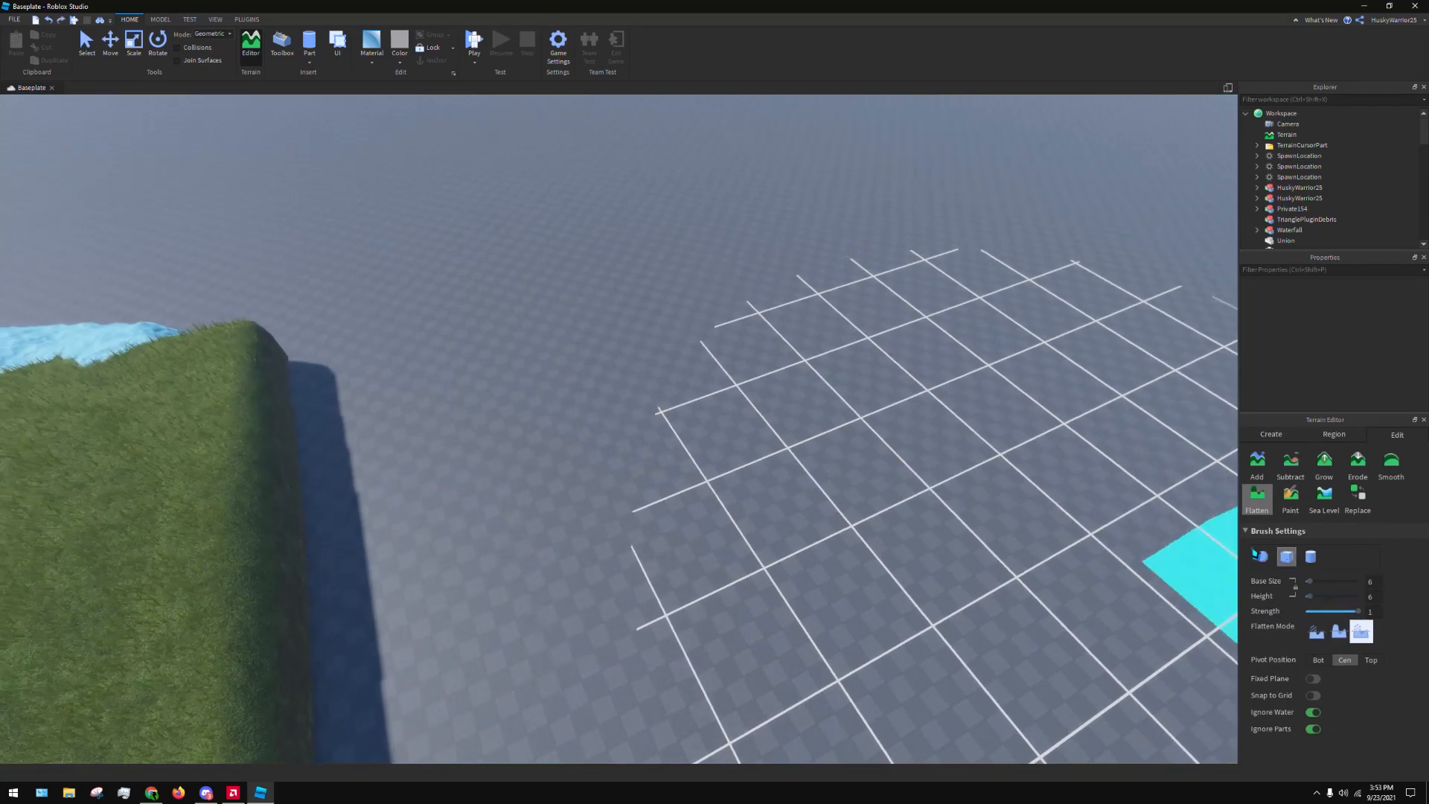
right_click_drag(923, 410, 851, 399)
mouse_move(635, 368)
left_mouse_down()
mouse_move(488, 322)
mouse_move(583, 320)
mouse_move(588, 342)
mouse_move(470, 340)
mouse_move(696, 446)
mouse_move(703, 385)
left_mouse_up()
key("a")
key("a")
mouse_move(793, 516)
left_mouse_down()
mouse_move(405, 385)
mouse_move(731, 558)
mouse_move(677, 500)
mouse_move(528, 417)
mouse_move(520, 511)
mouse_move(478, 531)
mouse_move(737, 527)
mouse_move(834, 591)
mouse_move(714, 574)
mouse_move(631, 626)
mouse_move(482, 428)
mouse_move(831, 693)
mouse_move(814, 587)
mouse_move(722, 617)
mouse_move(443, 542)
mouse_move(685, 622)
mouse_move(315, 424)
mouse_move(679, 600)
mouse_move(747, 663)
left_mouse_up()
key("a")
key("s")
key("d")
key("w")
key("d")
right_click_drag(746, 663, 732, 646)
key("d")
mouse_move(732, 646)
left_mouse_down()
mouse_move(691, 579)
mouse_move(762, 486)
mouse_move(600, 623)
mouse_move(605, 720)
mouse_move(695, 216)
mouse_move(768, 536)
mouse_move(931, 435)
left_mouse_up()
key("s")
key("d")
key("s")
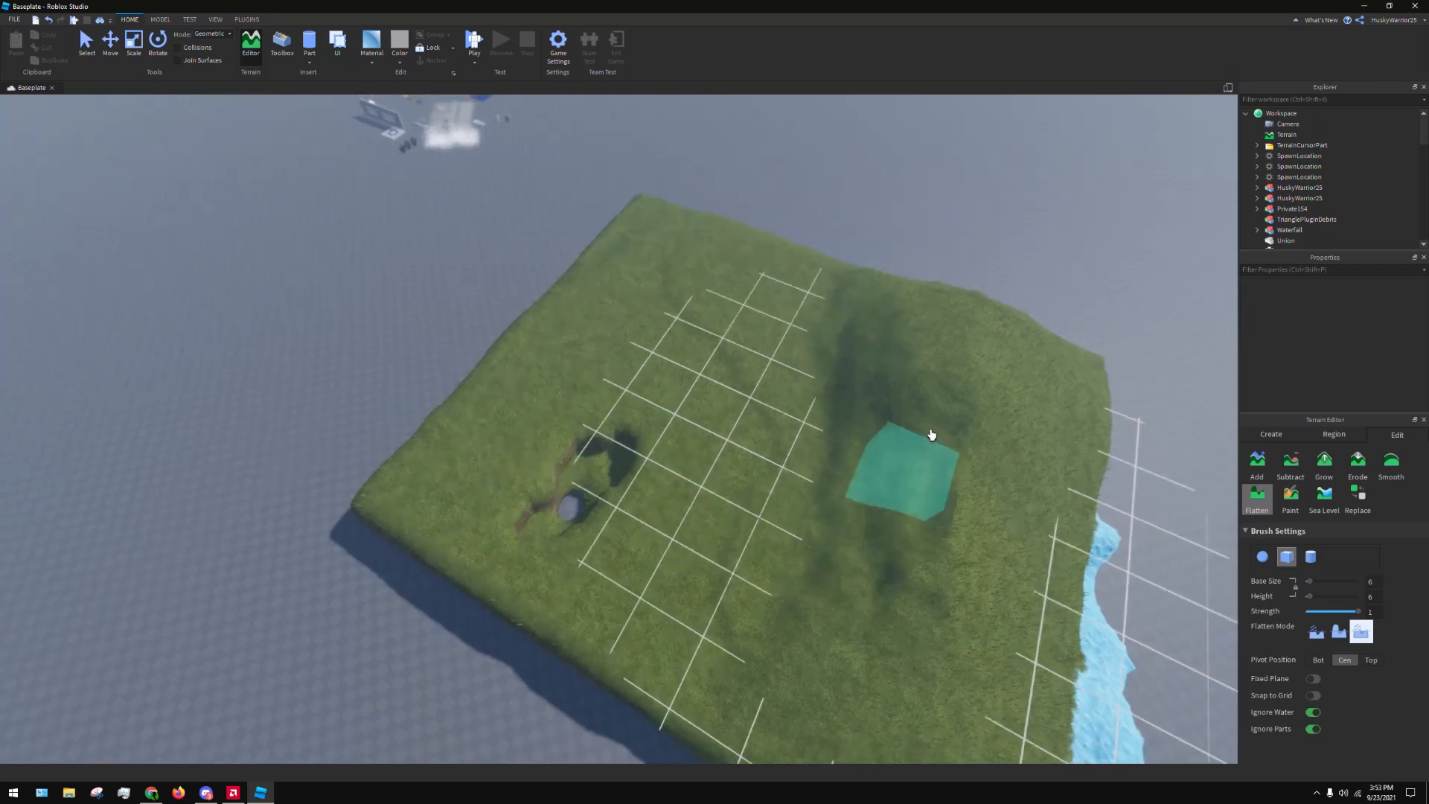
mouse_move(963, 642)
left_mouse_down()
mouse_move(1056, 357)
mouse_move(1139, 581)
mouse_move(957, 501)
mouse_move(898, 332)
mouse_move(846, 497)
mouse_move(967, 456)
mouse_move(950, 409)
mouse_move(929, 511)
mouse_move(940, 625)
mouse_move(909, 541)
mouse_move(998, 611)
left_mouse_up()
key("a")
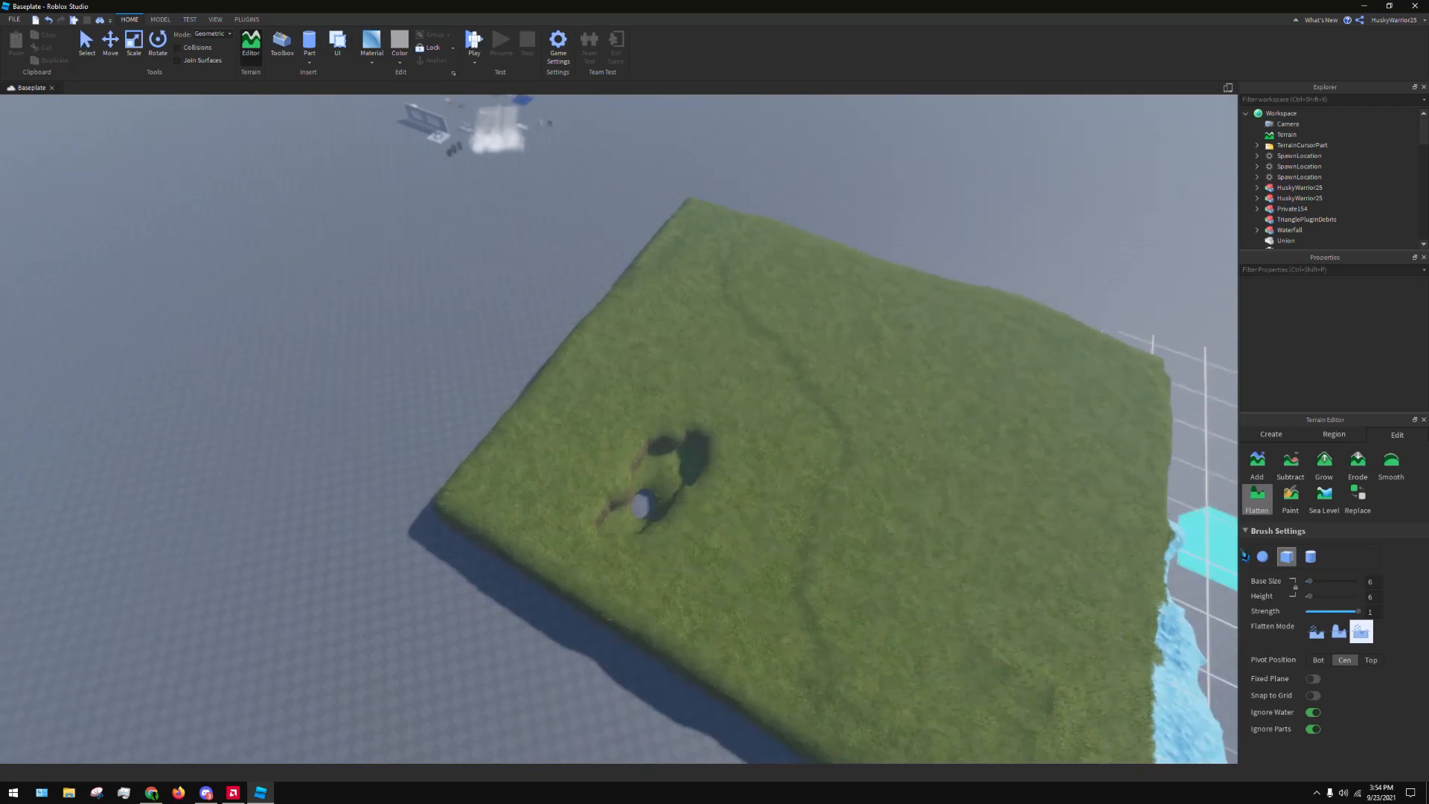
Set the Flatten brush to base size 18, height 18 and strength 0.3, and try the different flatten modes on the field
mouse_move(1313, 582)
left_mouse_down()
mouse_move(1345, 581)
mouse_move(1322, 581)
mouse_move(1336, 612)
left_mouse_up()
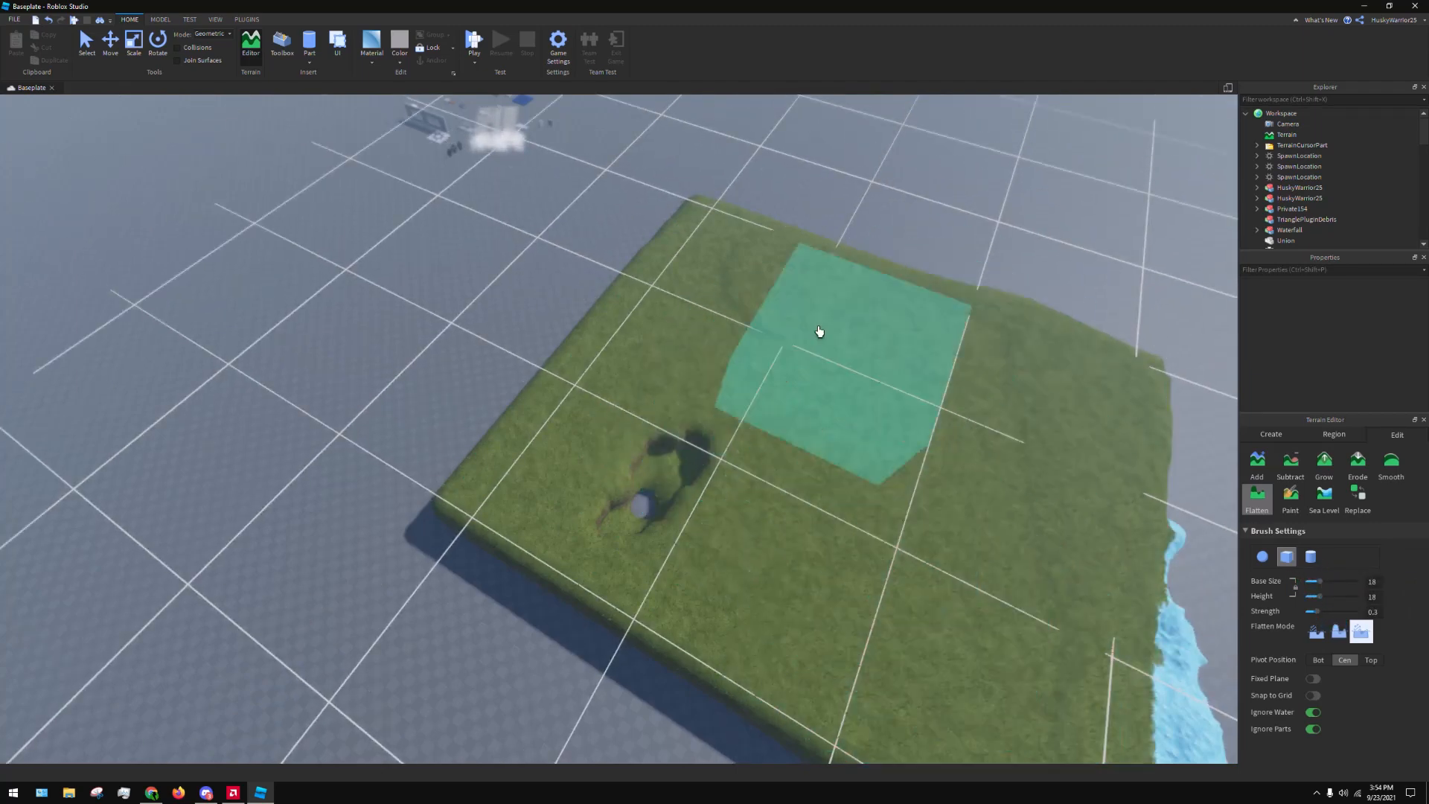
key("d")
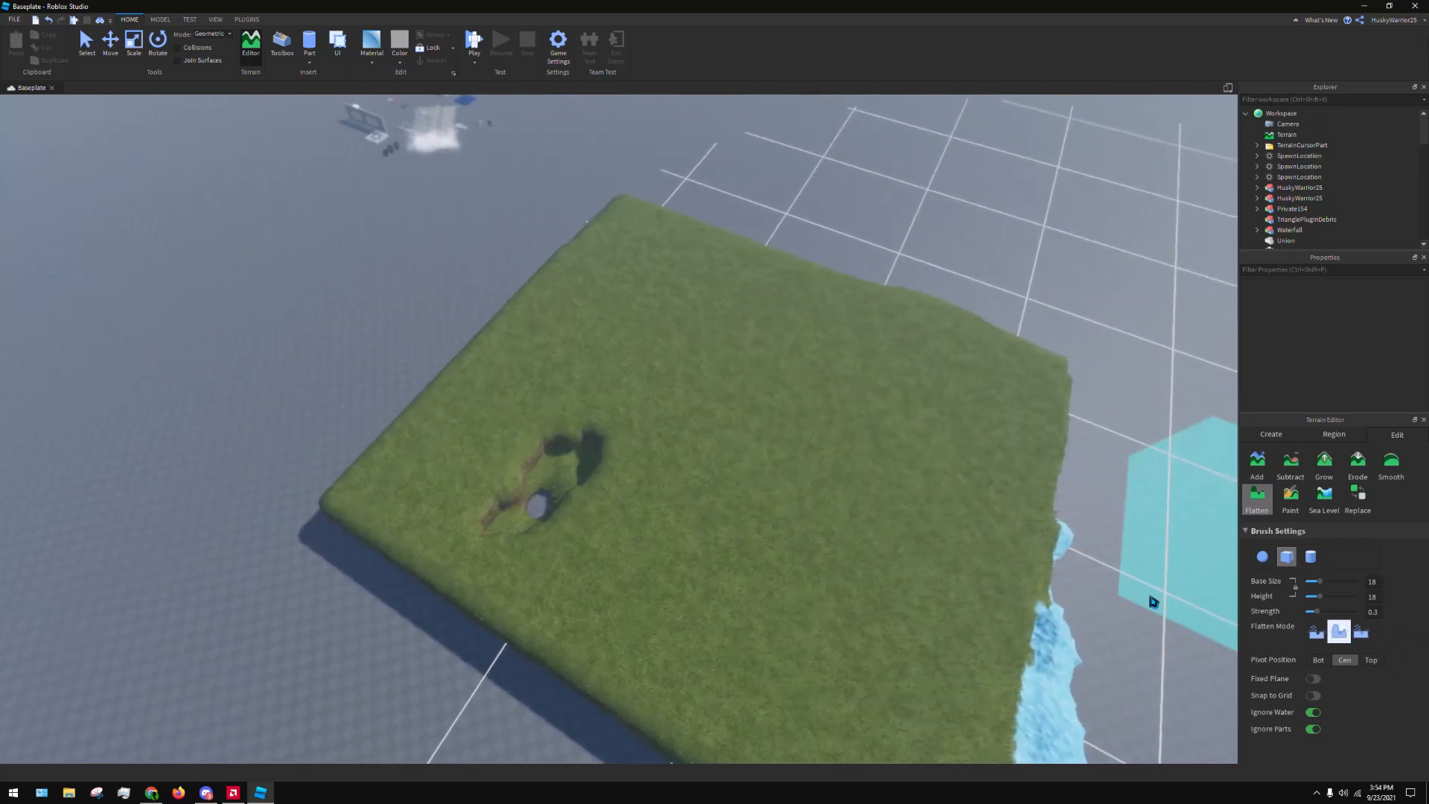
left_click(1316, 631)
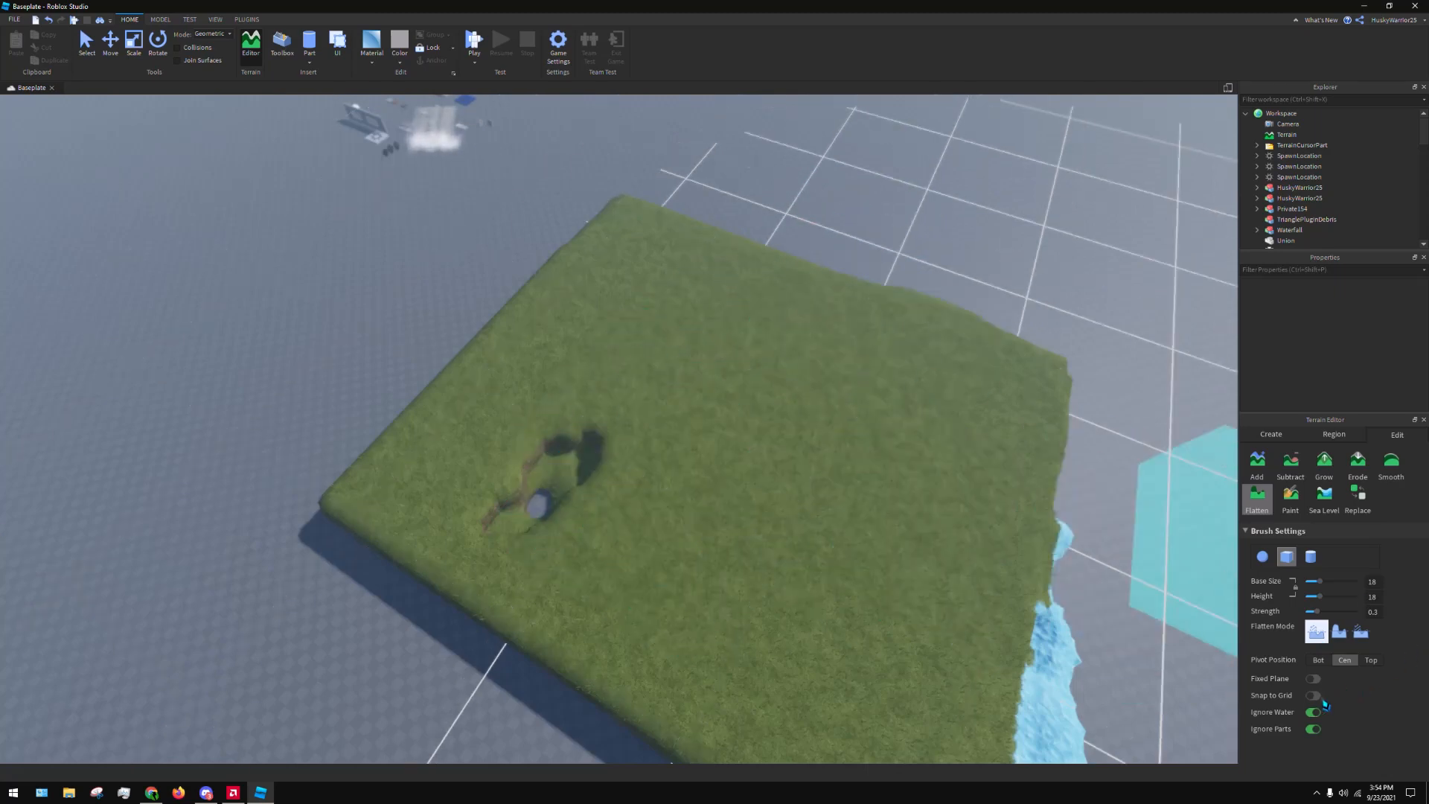
right_click_drag(894, 312, 968, 336)
key("s")
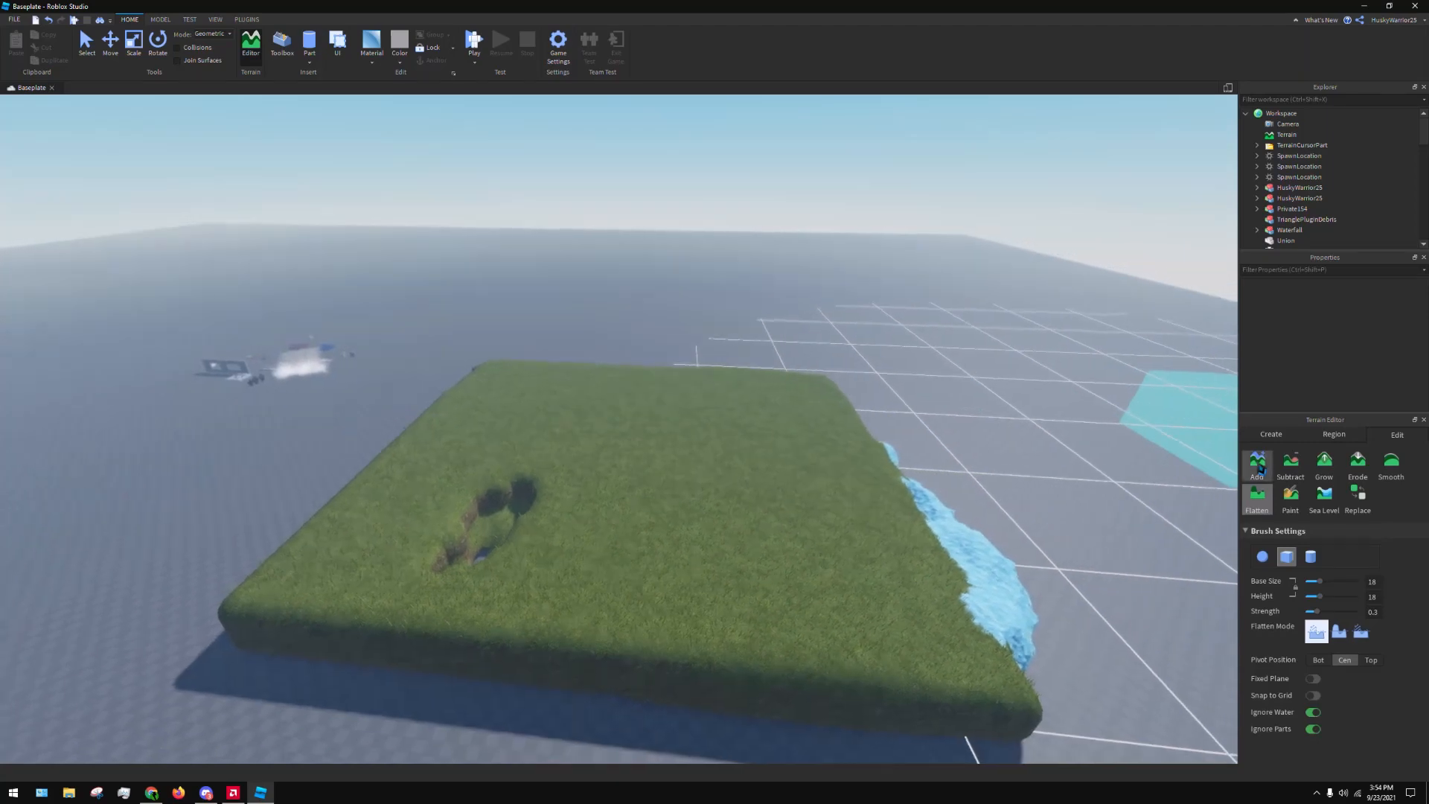
Try adding Brick terrain along the near edge of the grass slab with the Add tool, then undo all of it
left_click(1257, 464)
scroll(1311, 662, "down", 2)
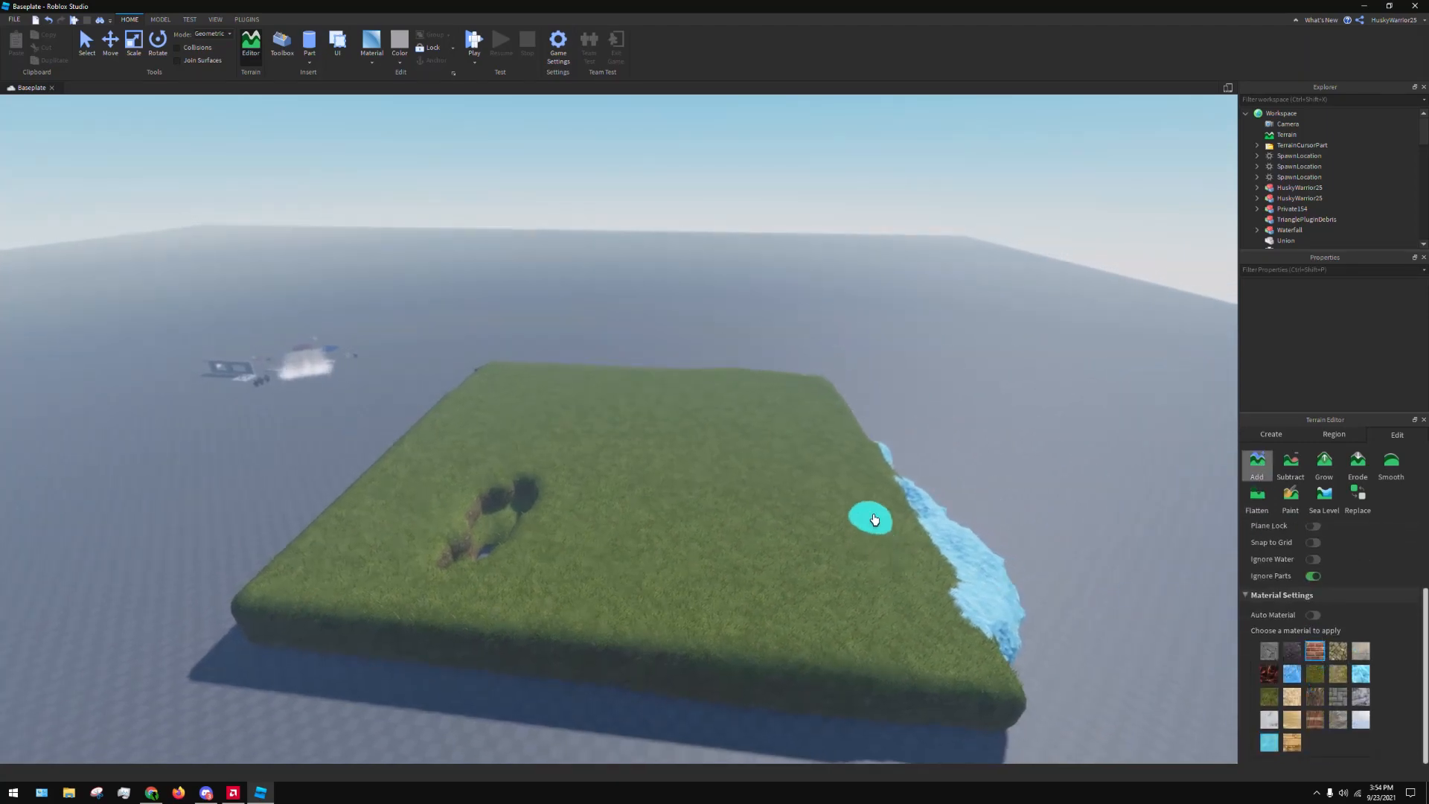
right_click_drag(875, 519, 828, 521)
mouse_move(506, 516)
left_mouse_down()
mouse_move(568, 565)
mouse_move(835, 627)
left_mouse_up()
right_click_drag(835, 626, 834, 633)
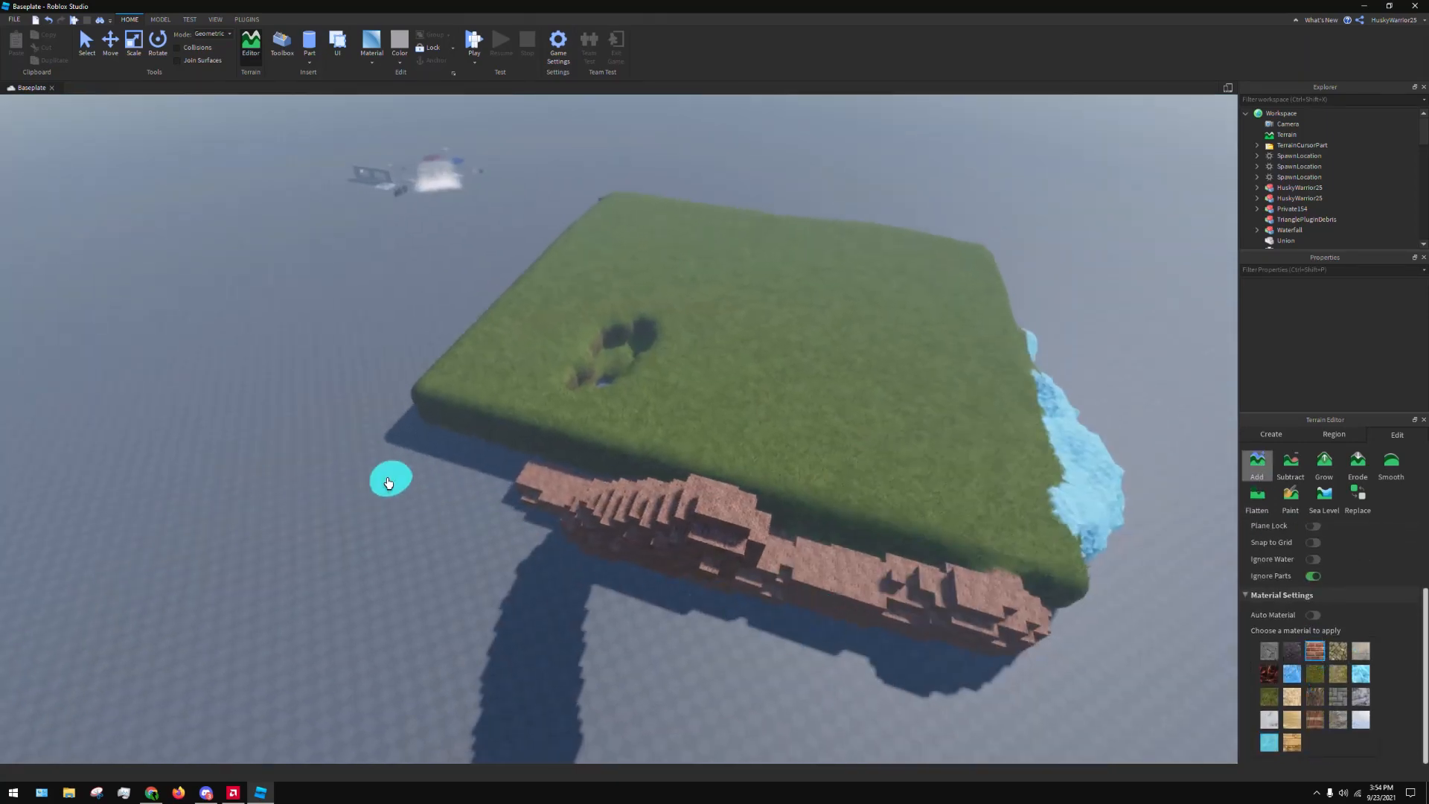
key("ctrl+z")
mouse_move(358, 483)
left_mouse_down()
mouse_move(900, 647)
mouse_move(883, 578)
mouse_move(549, 501)
mouse_move(874, 581)
mouse_move(906, 434)
mouse_move(873, 321)
left_mouse_up()
key("ctrl+z")
key("ctrl+z")
key("ctrl+z")
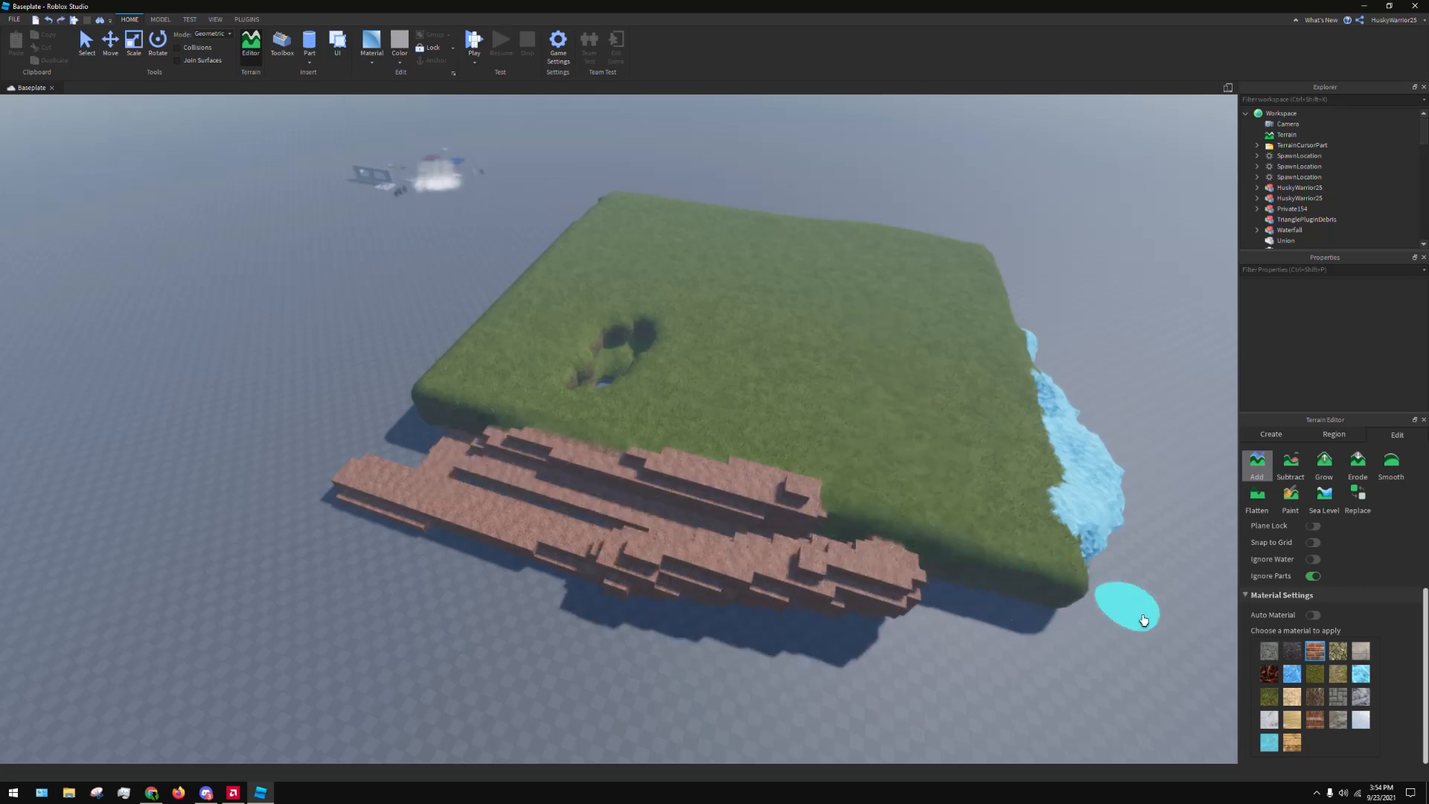
key("ctrl+z")
key("ctrl+z")
key("ctrl+z")
key("ctrl+z")
key("ctrl+z")
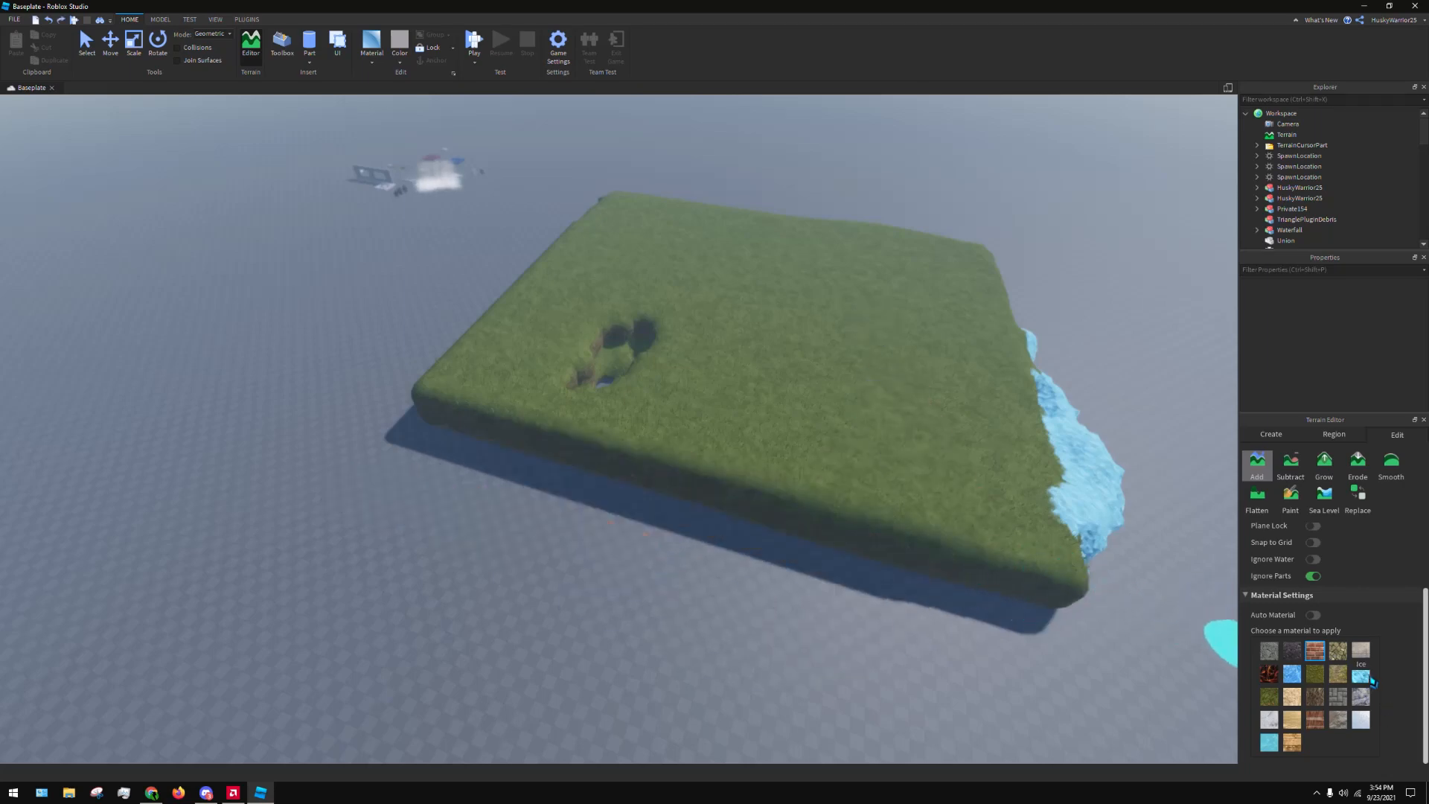
Add Cobblestone terrain along the near edge of the grass slab, then undo it
left_click(1339, 652)
mouse_move(836, 580)
left_mouse_down()
mouse_move(982, 594)
mouse_move(418, 400)
left_mouse_up()
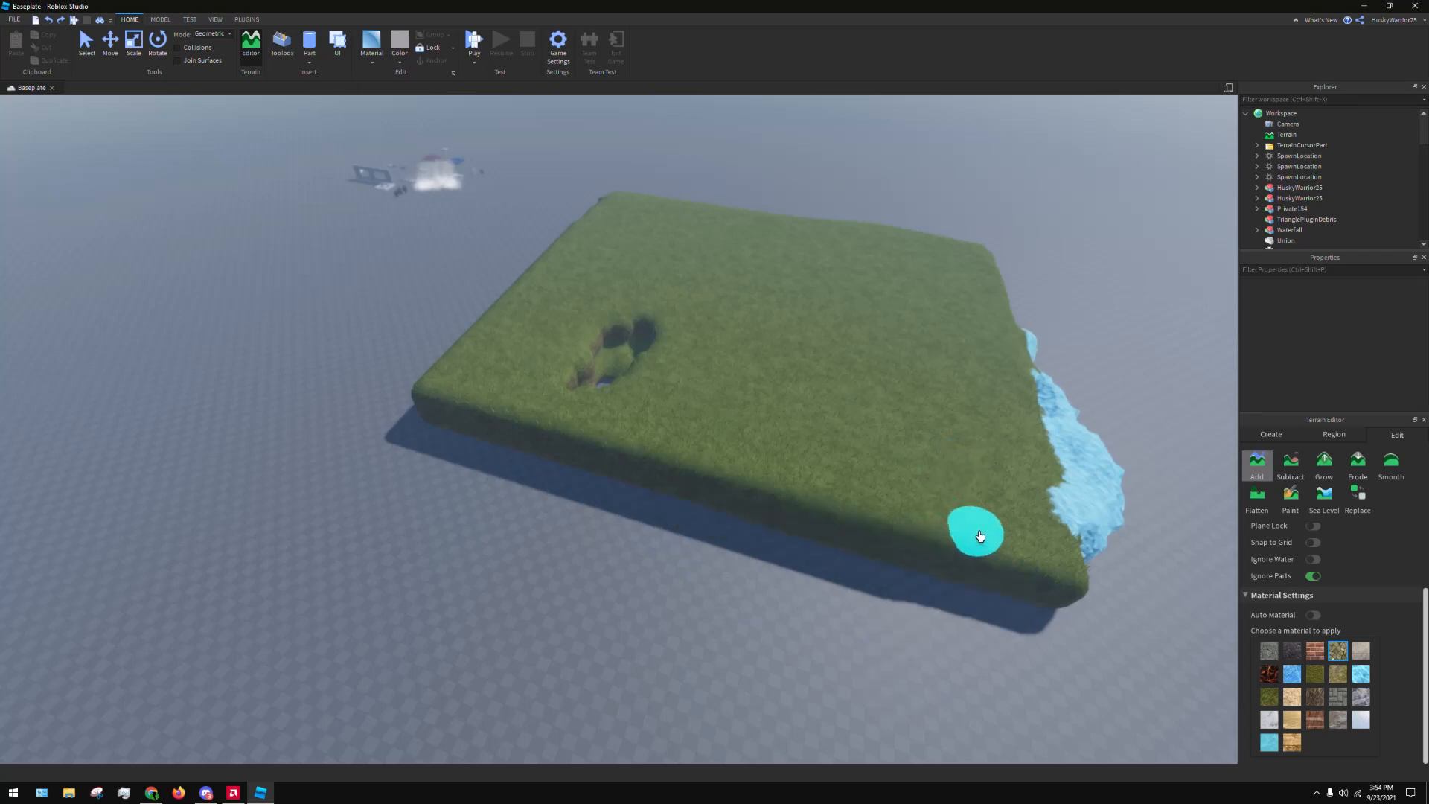
right_click_drag(976, 529, 861, 517)
left_click(678, 521)
key("w")
key("d")
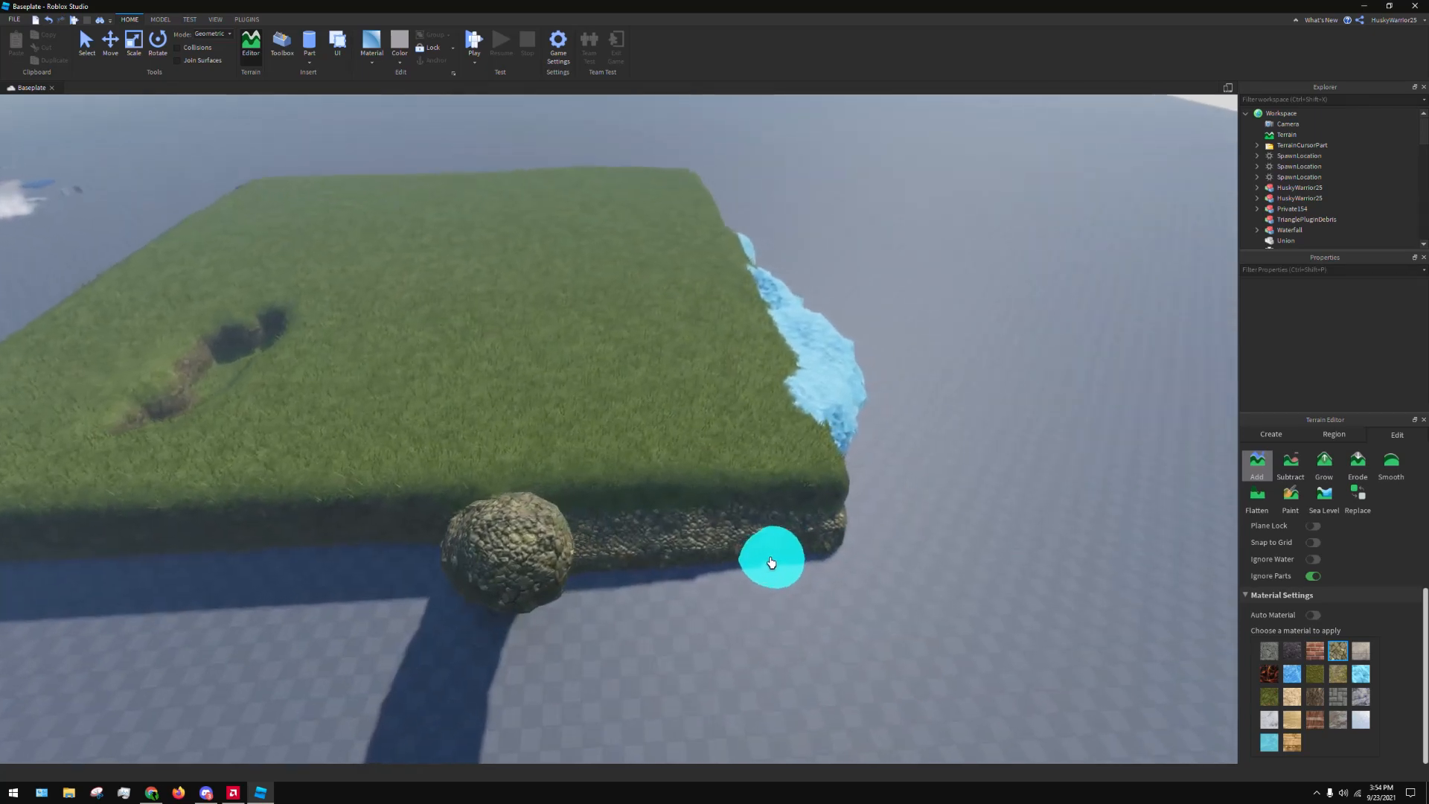
key("ctrl+z")
key("ctrl+z")
key("ctrl+z")
Try several more Cobblestone strokes around the slab's near corner, undoing each one
left_click_drag(867, 471, 788, 594)
key("ctrl+z")
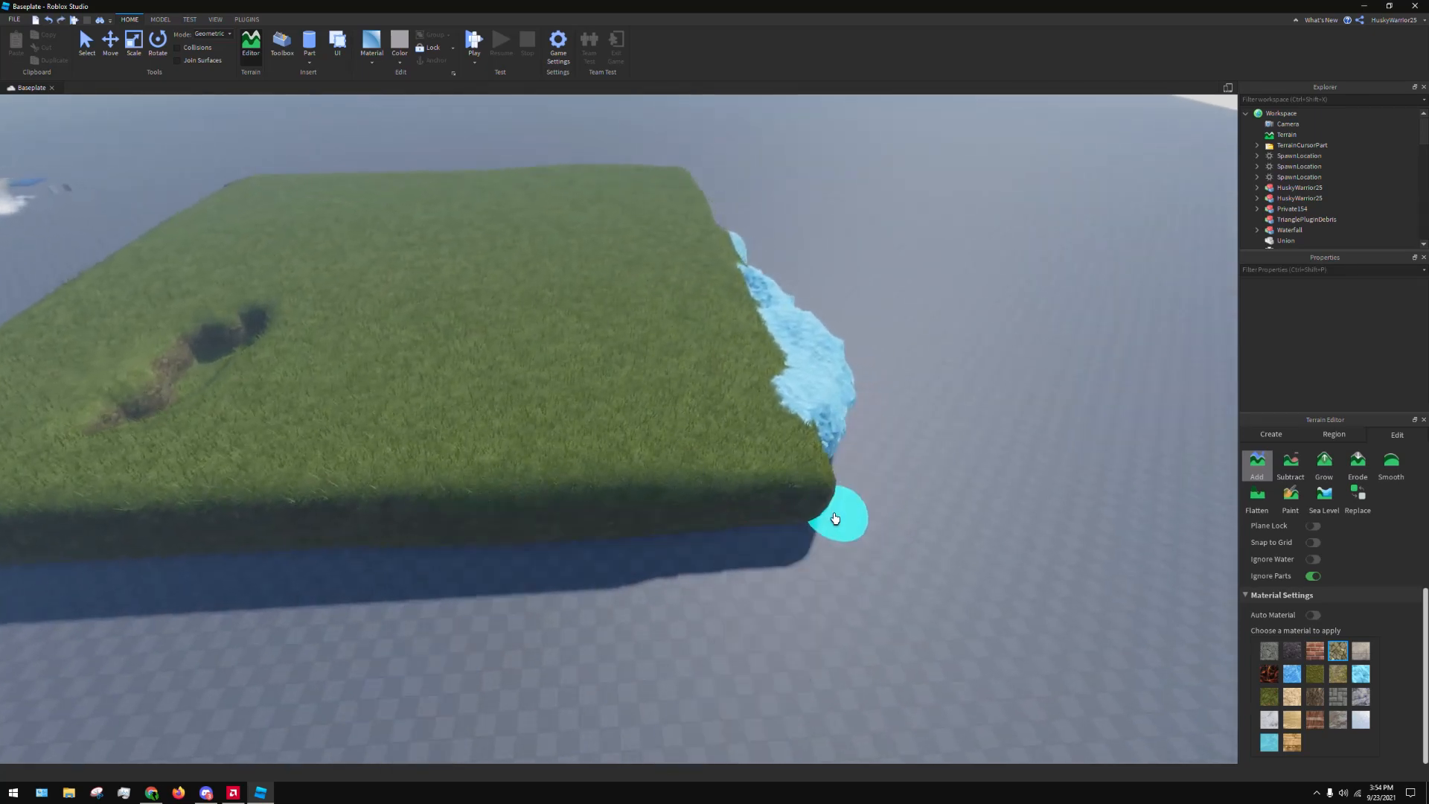
mouse_move(846, 485)
left_mouse_down()
mouse_move(782, 568)
mouse_move(692, 571)
left_mouse_up()
key("ctrl+z")
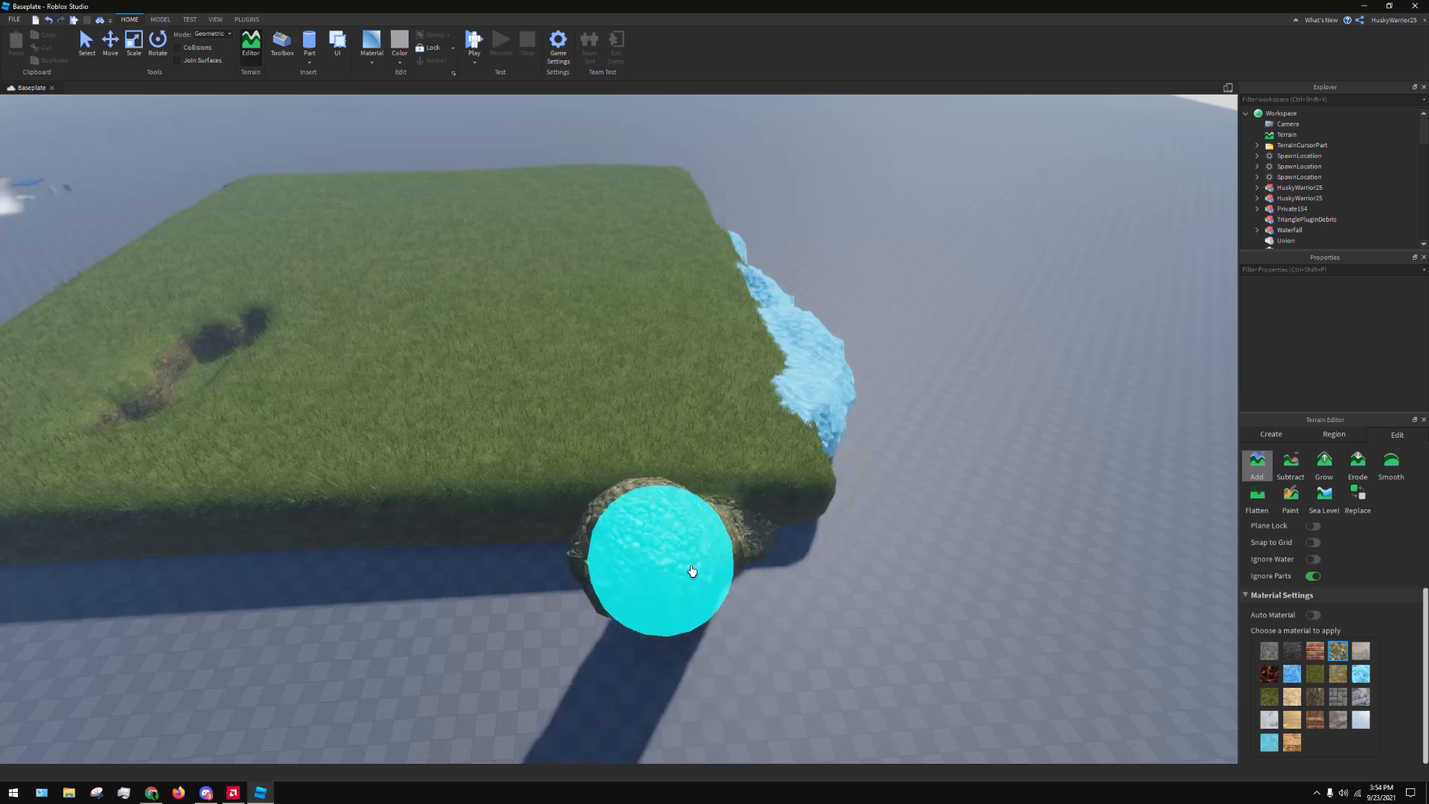
key("ctrl+z")
left_click_drag(549, 562, 761, 557)
key("ctrl+z")
left_click_drag(581, 557, 864, 532)
key("ctrl+z")
left_click(865, 455)
key("ctrl+z")
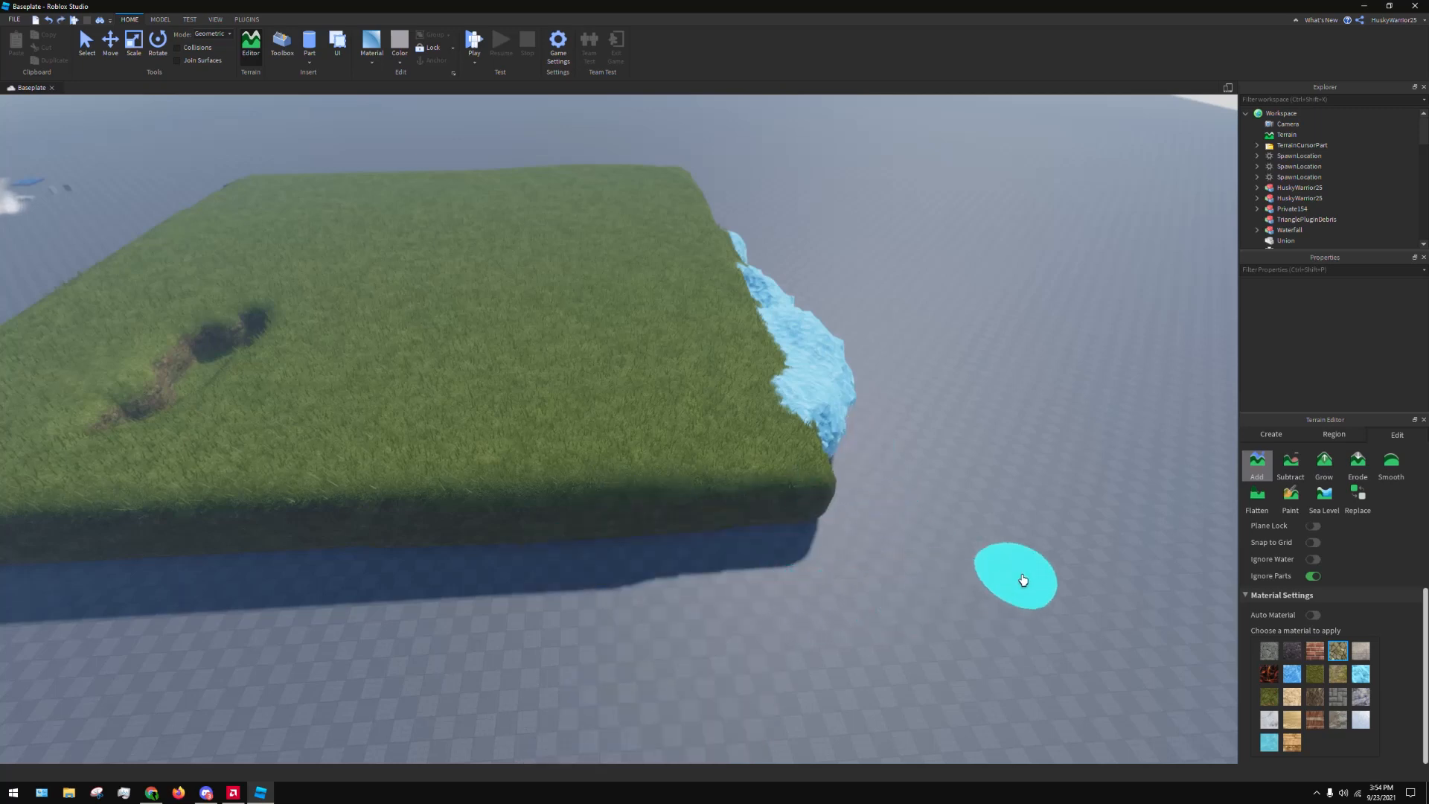
Go over to the sample parts, show the installed plugins and activate Building Tools by F3X
right_click_drag(1091, 562, 1053, 536)
key("w")
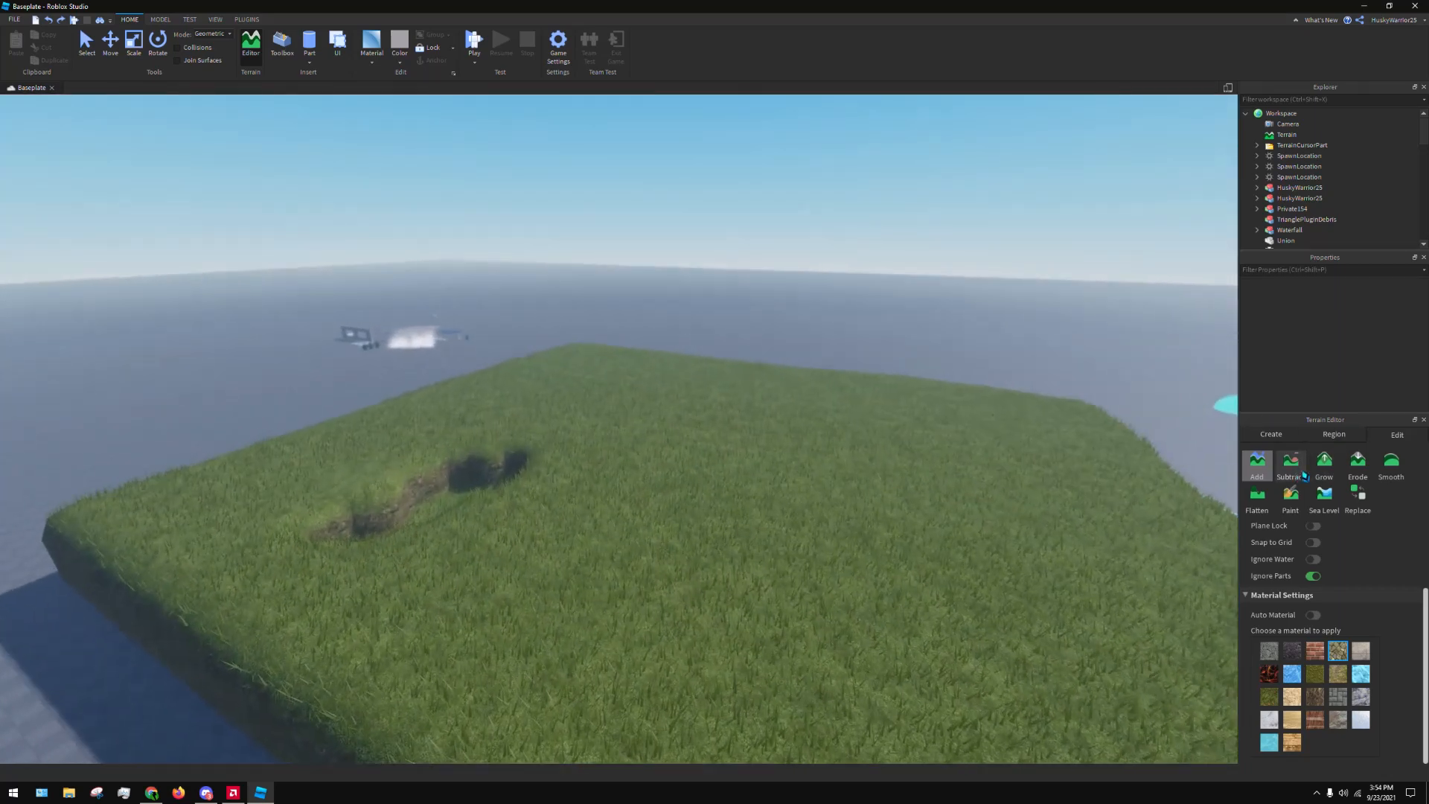
right_click_drag(882, 271, 1042, 119)
key("w")
right_click_drag(801, 373, 935, 271)
key("d")
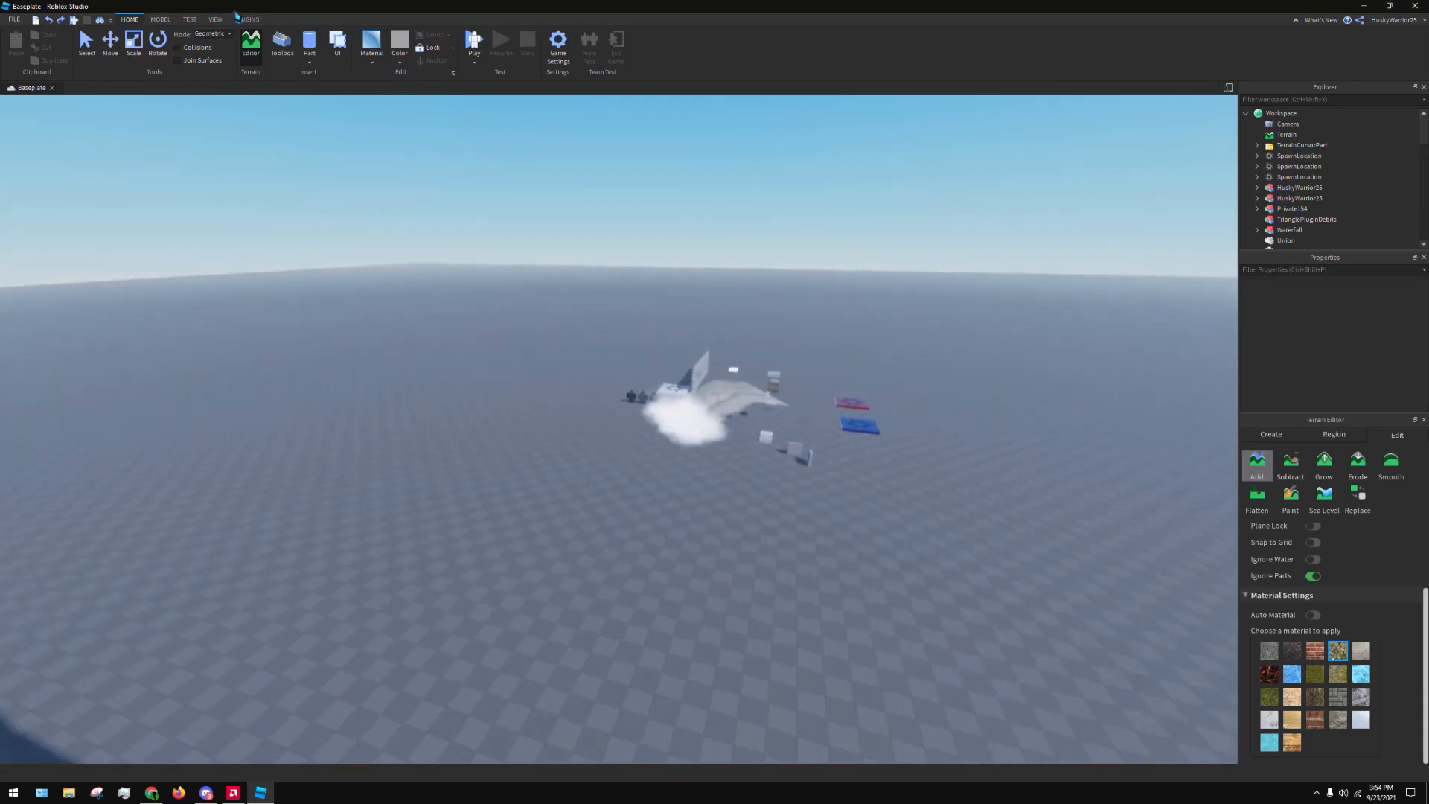
left_click(247, 19)
right_click_drag(687, 166, 832, 222)
key("w")
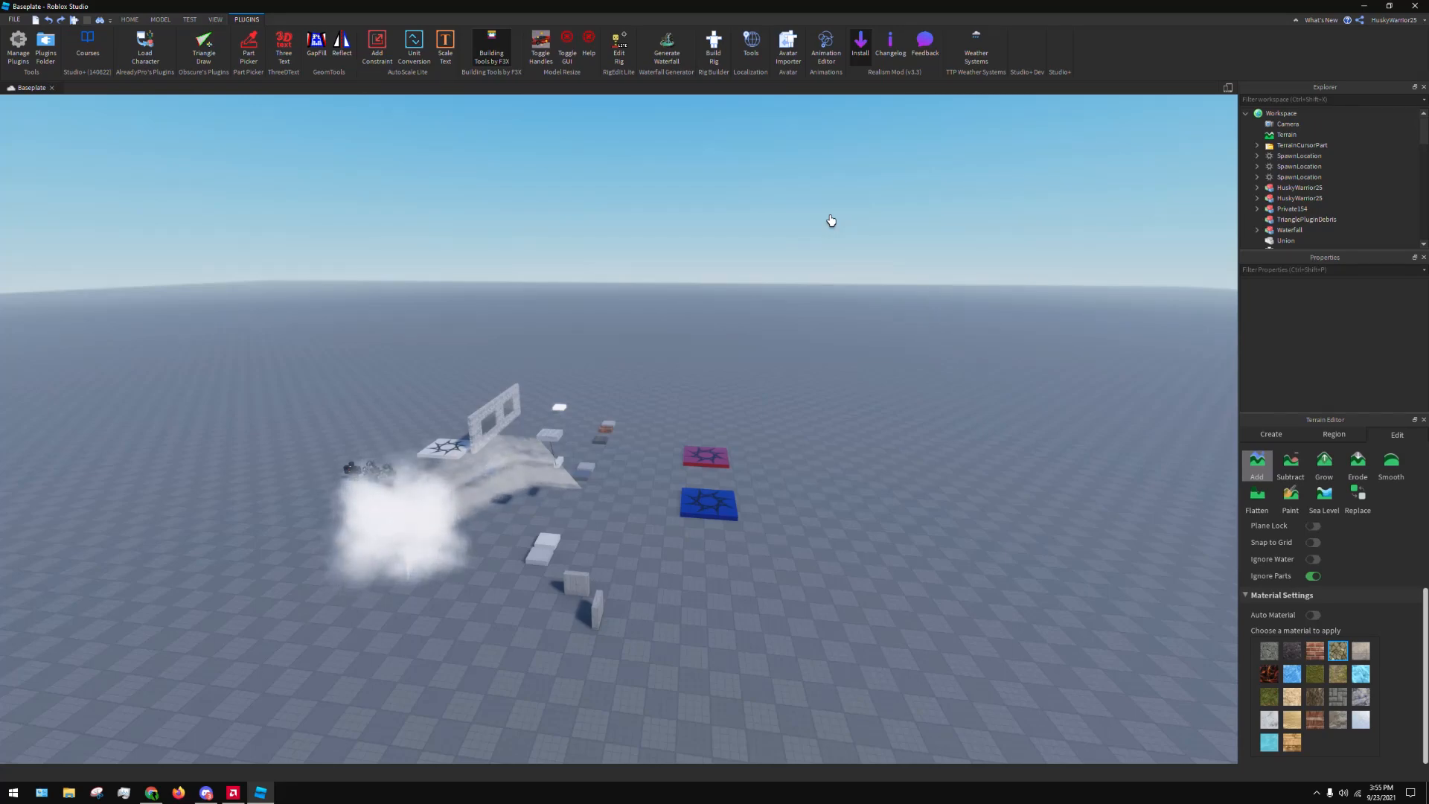
right_click_drag(565, 259, 638, 163)
left_click(497, 49)
right_click_drag(794, 288, 1171, 408)
key("w")
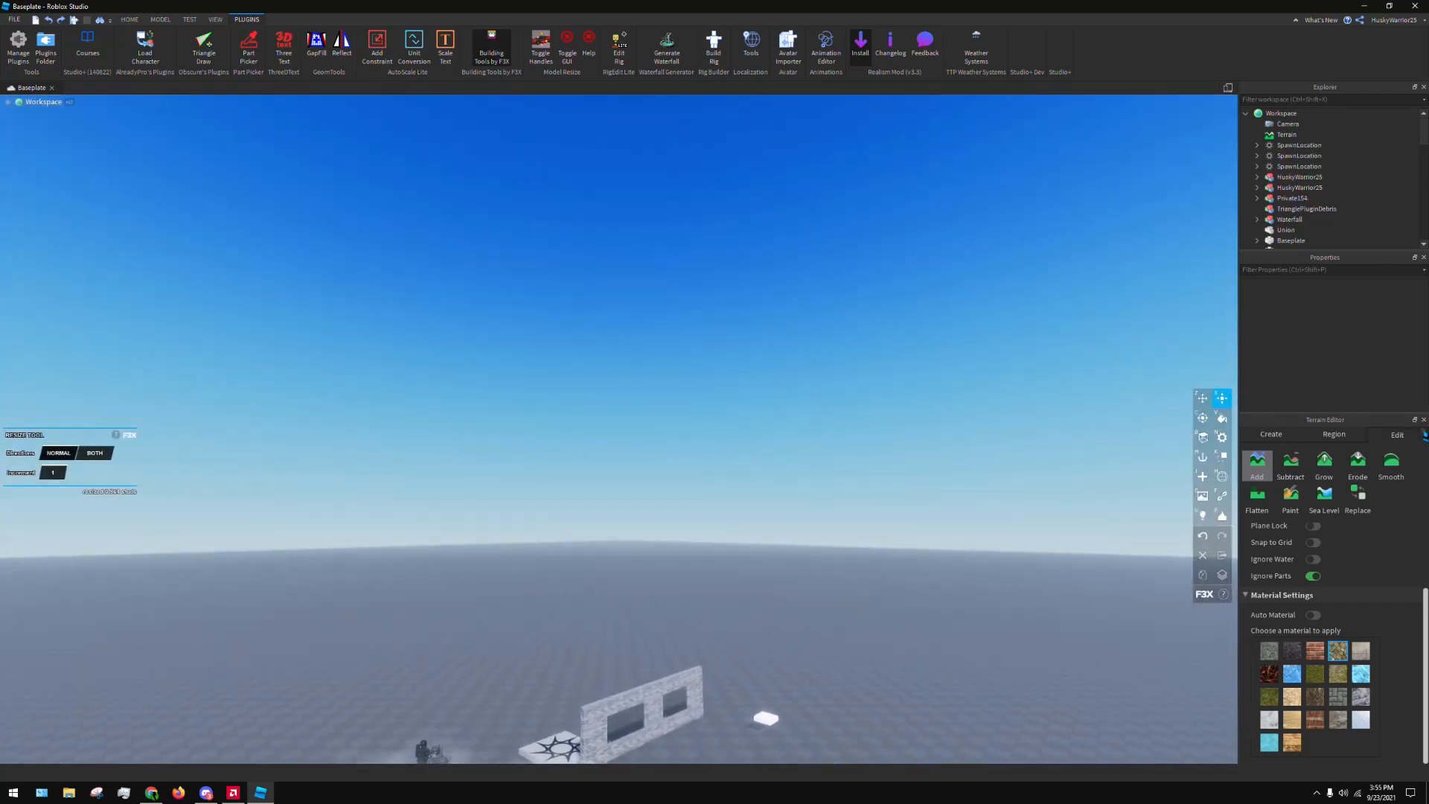
Close the Terrain Editor and switch between the F3X editing tools beside the sample parts
left_click(1424, 420)
key("d")
right_click_drag(1130, 405, 934, 371)
key("z")
key("w")
key("d")
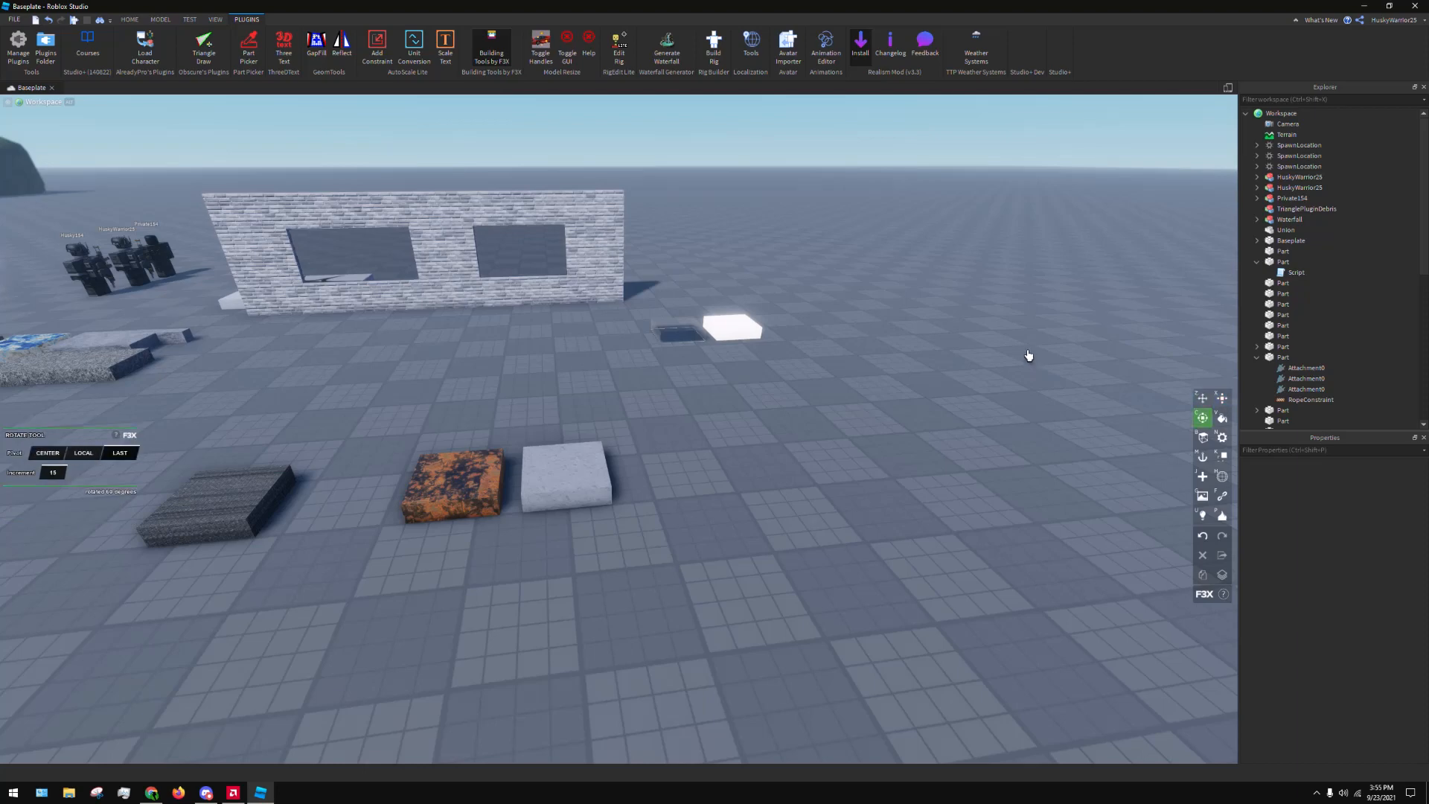
Move the grey concrete part away from the rusty part onto open floor with the F3X Move tool, and group it as a model
left_click(546, 455)
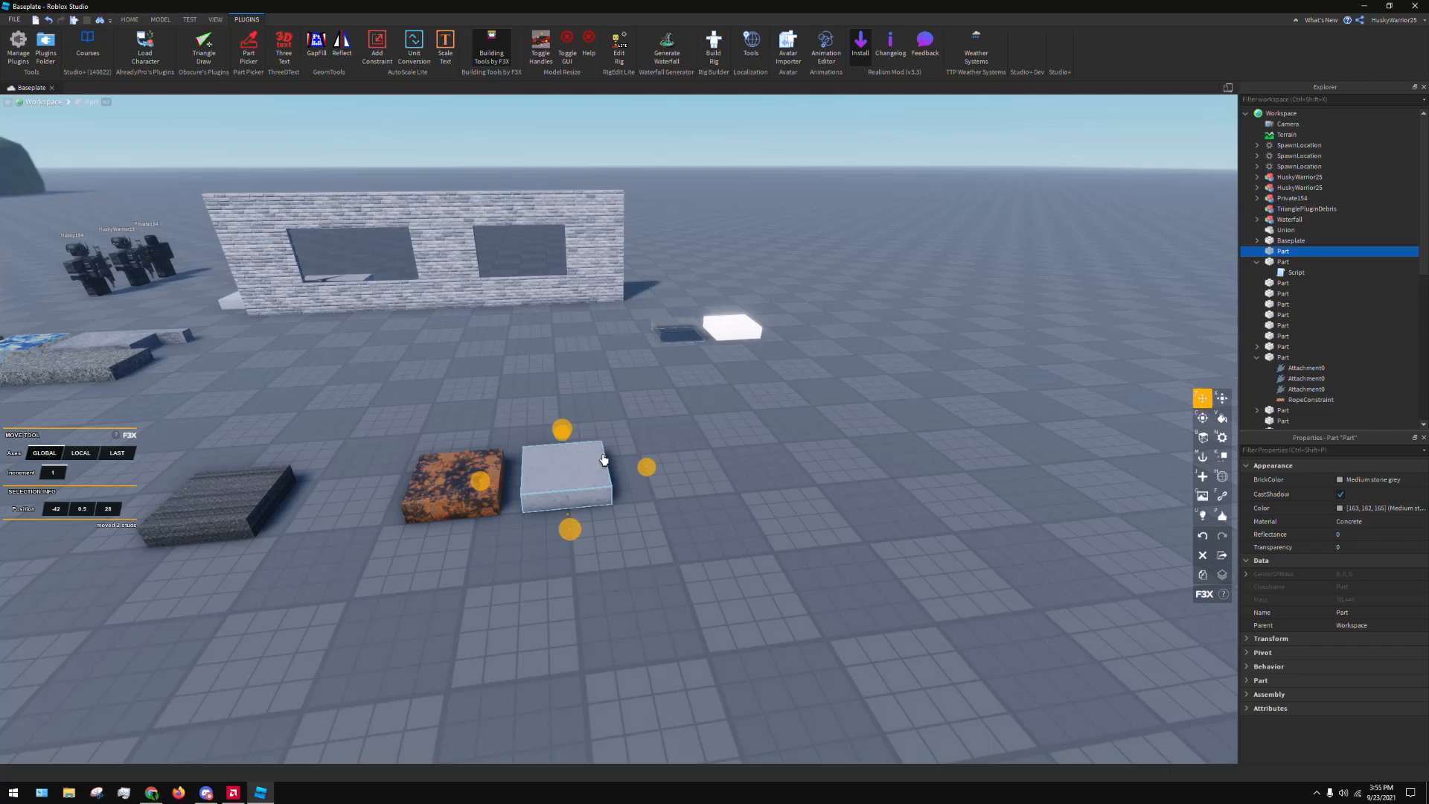
left_click_drag(580, 466, 924, 509)
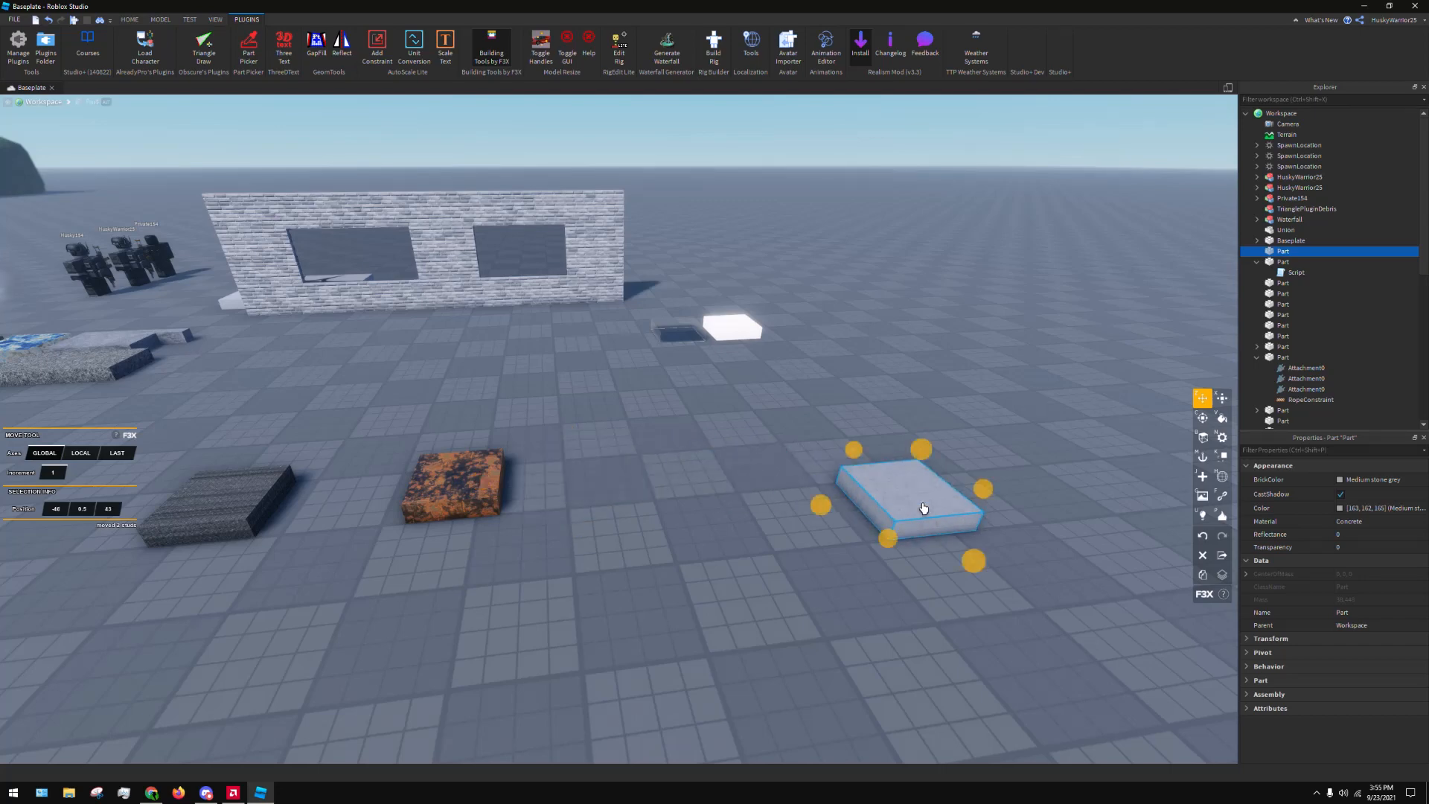
key("ctrl+g")
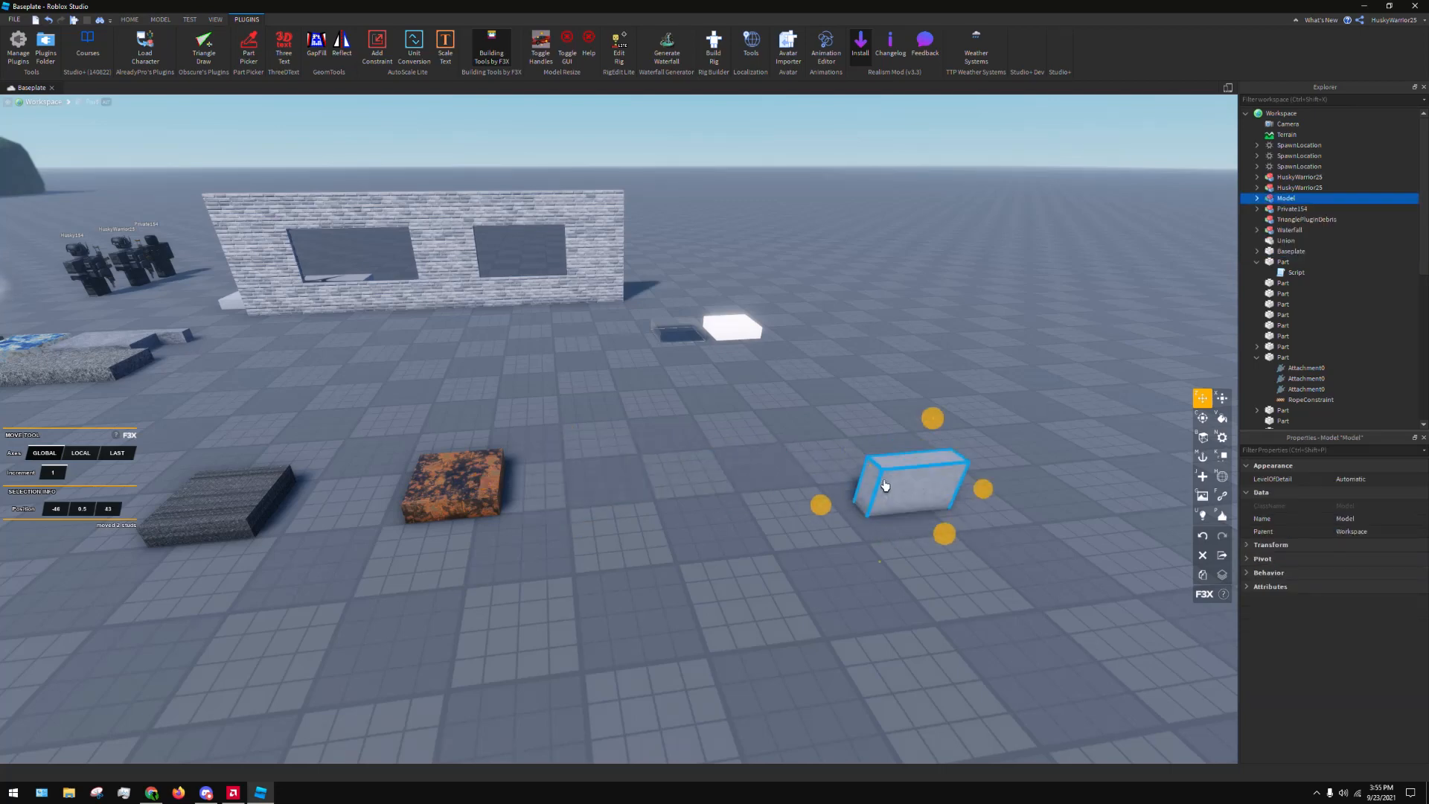
Duplicate the grey concrete model with F3X and place the two blocks side by side on the open floor
key("f")
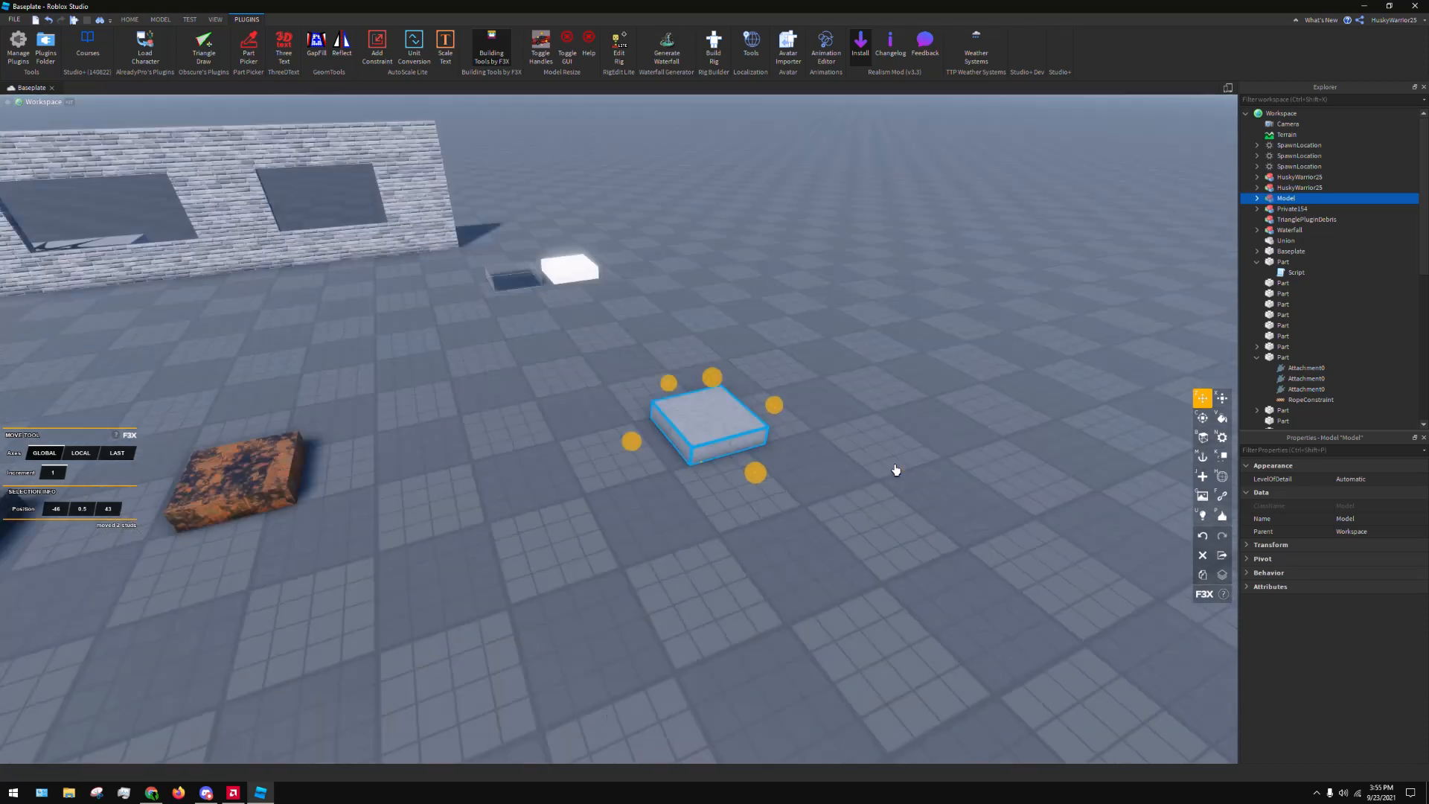
key("shift+c")
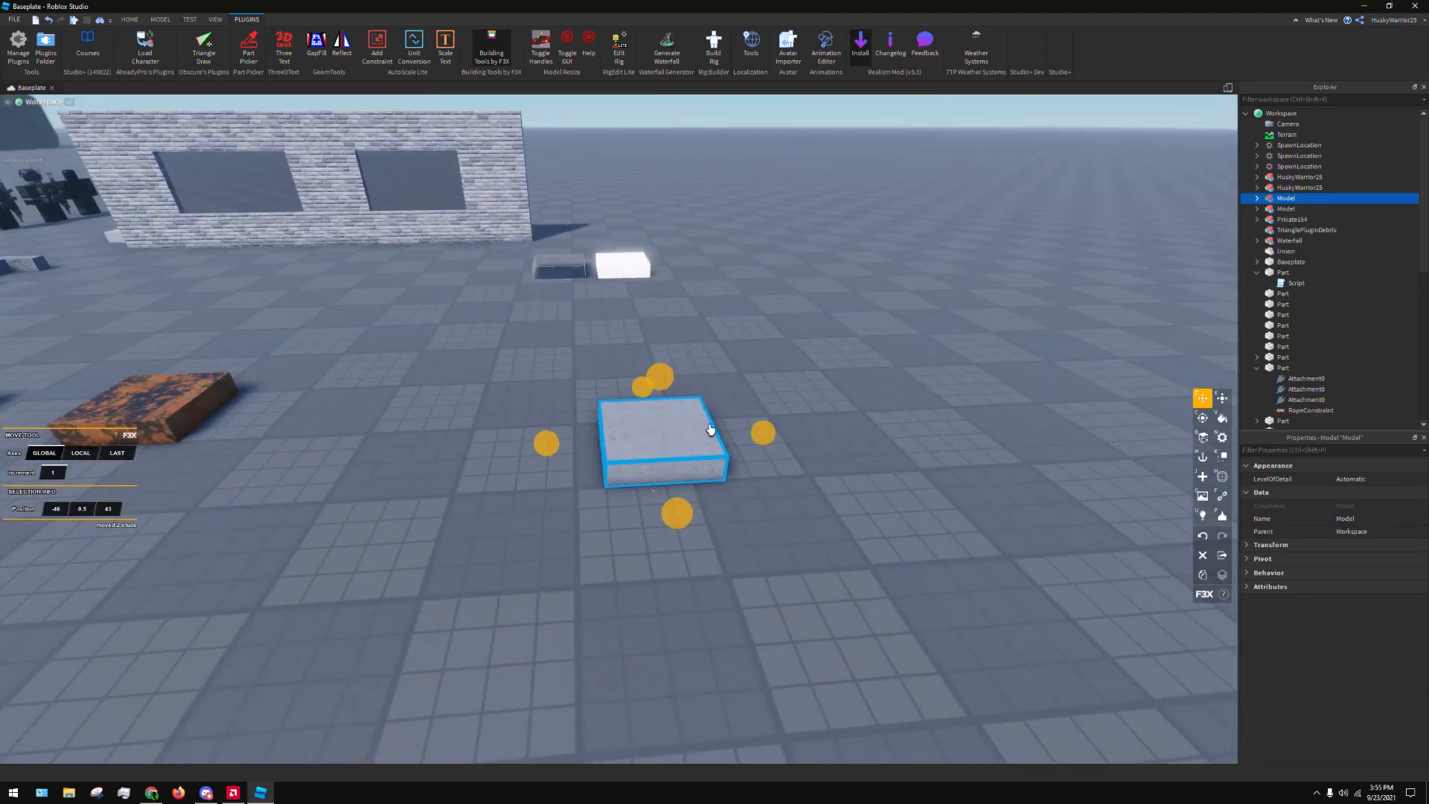
left_click_drag(707, 422, 633, 478)
left_click(652, 454)
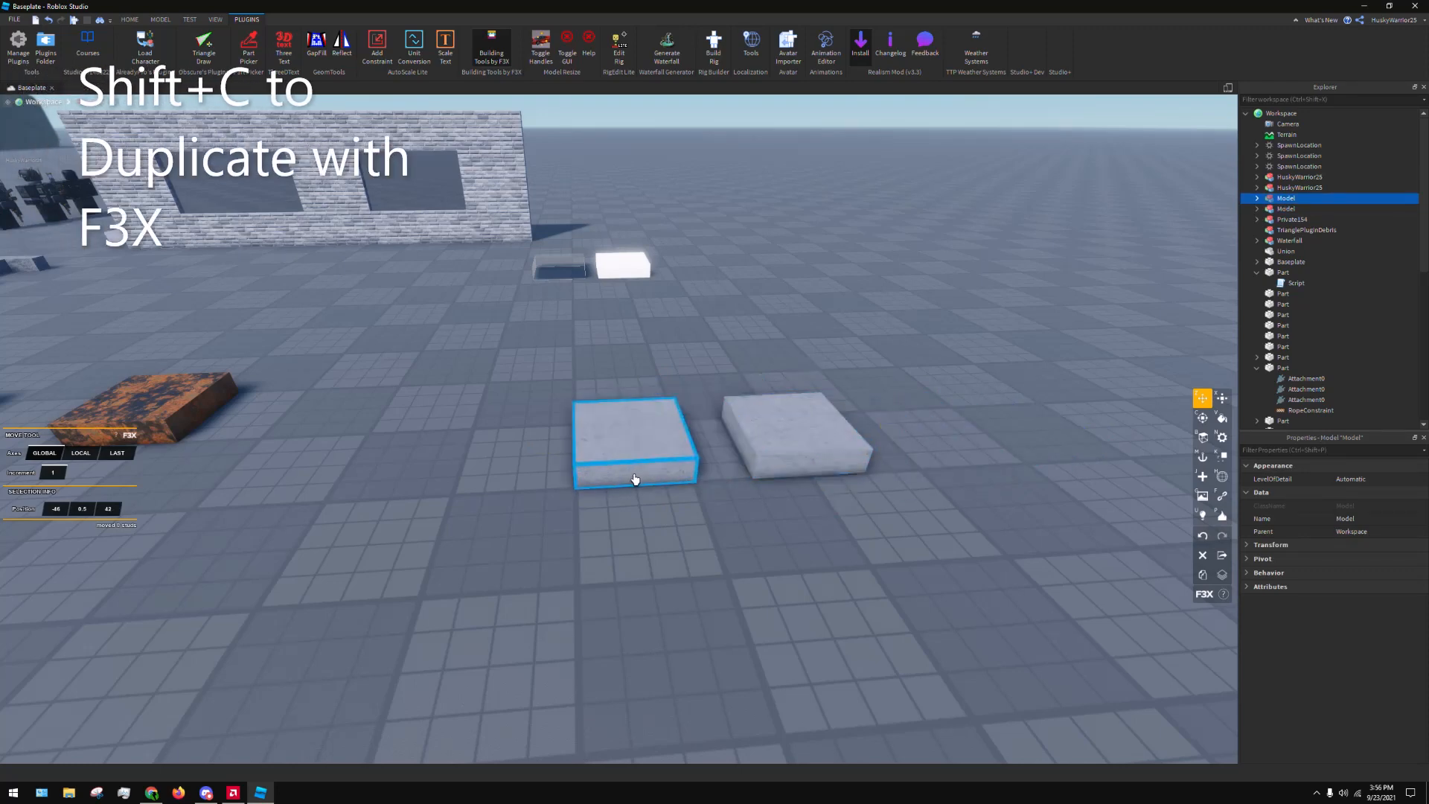
left_click(730, 344)
right_click_drag(730, 339, 728, 332)
key("d")
mouse_move(643, 428)
left_mouse_down()
mouse_move(620, 439)
mouse_move(619, 417)
left_mouse_up()
key("w")
key("a")
Select the right-hand concrete block, tilt it upright and rotate it while holding it over the floor
left_click(854, 337)
left_click(711, 451)
key("s")
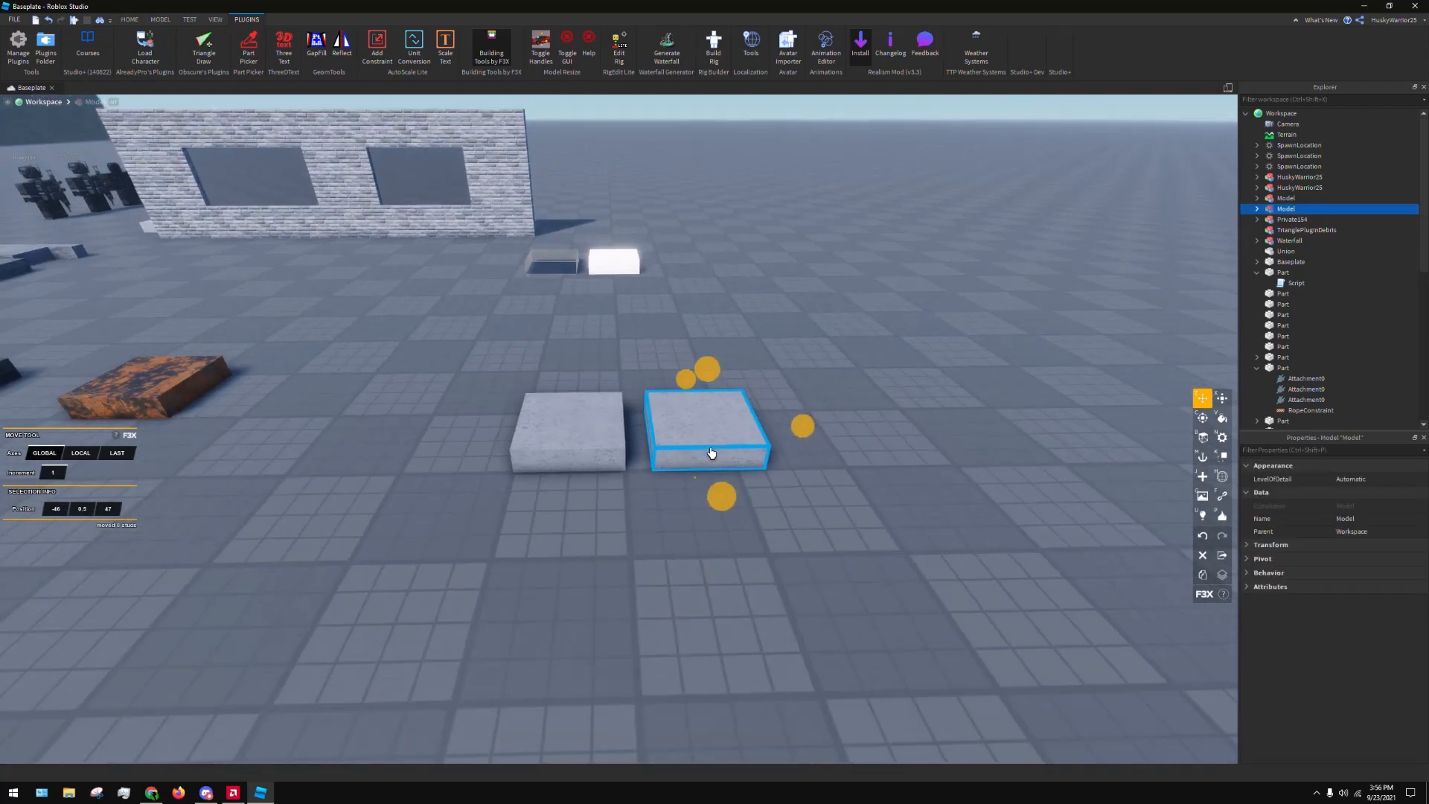
key("ctrl+t")
key("ctrl+r")
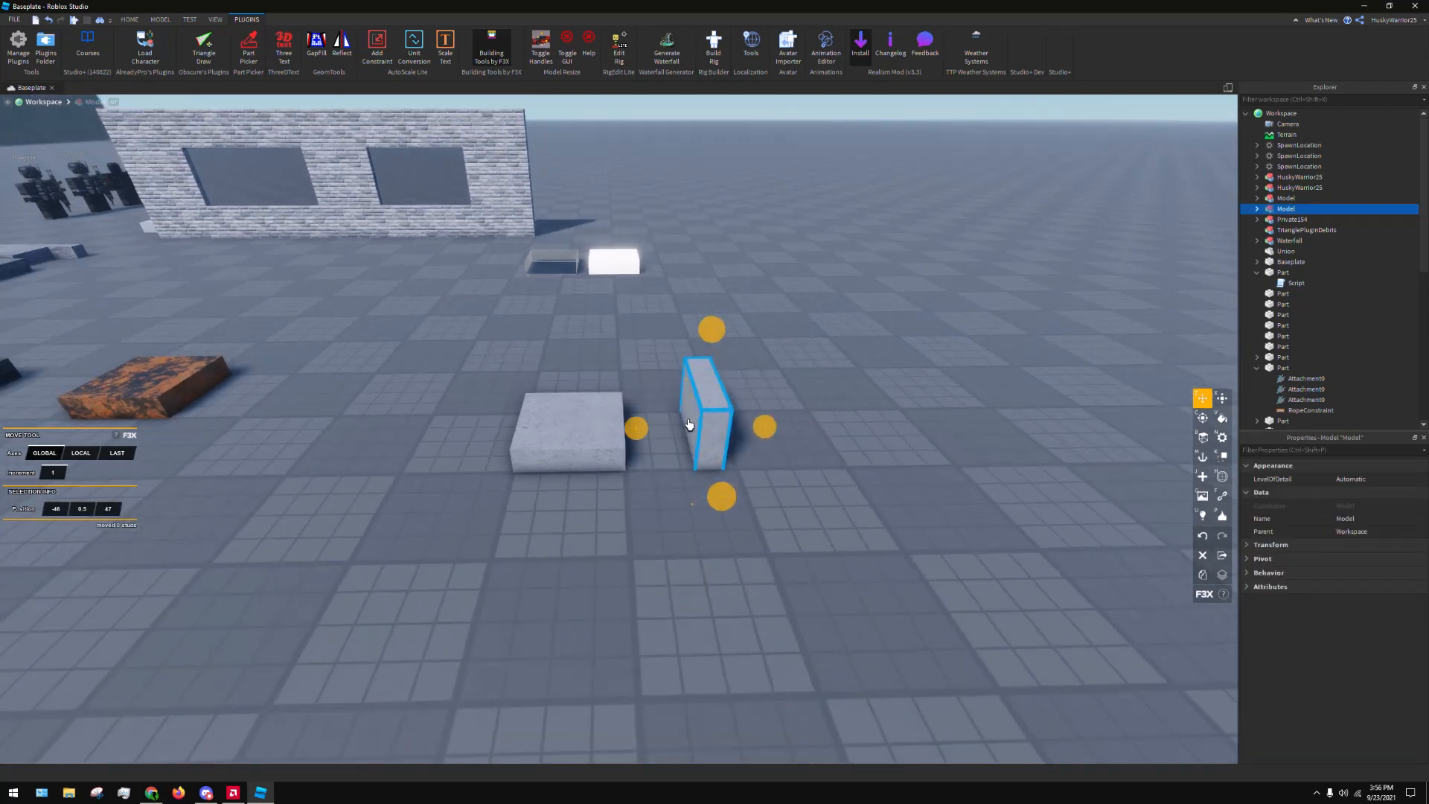
key("ctrl+r")
Drag the right-hand concrete block around while rotating and tilting it, and set it down flat beside the other block
left_click(726, 405, "ctrl")
left_click_drag(729, 405, 745, 419)
key("ctrl+t")
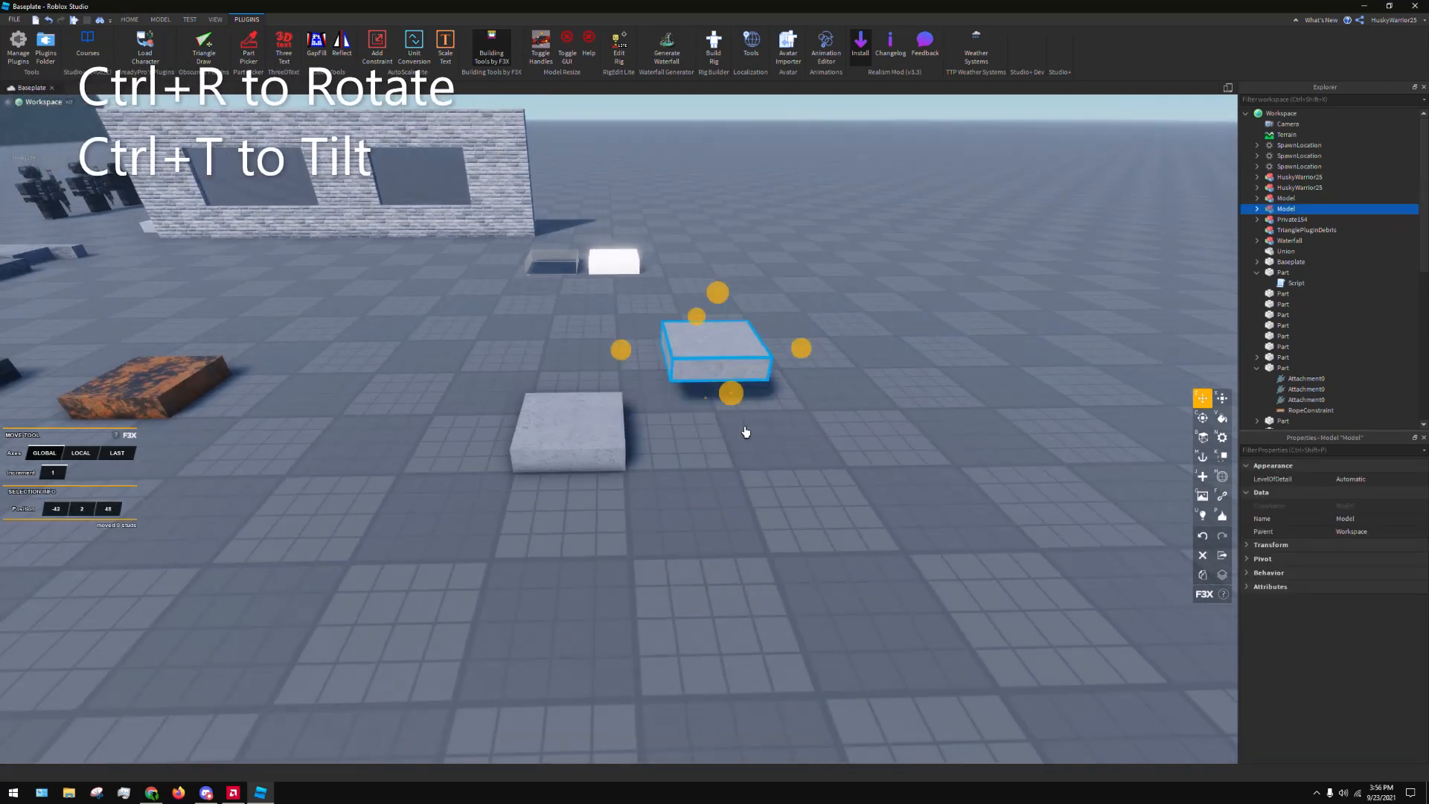
key("ctrl+t")
key("ctrl+r")
key("ctrl+t")
left_click(816, 393)
left_click_drag(734, 352, 746, 454)
Snap the left-hand concrete block's edge against the other block with the F3X Move tool, and snap-drag it back away onto open floor
scroll(593, 606, "up", 3)
left_click(498, 446)
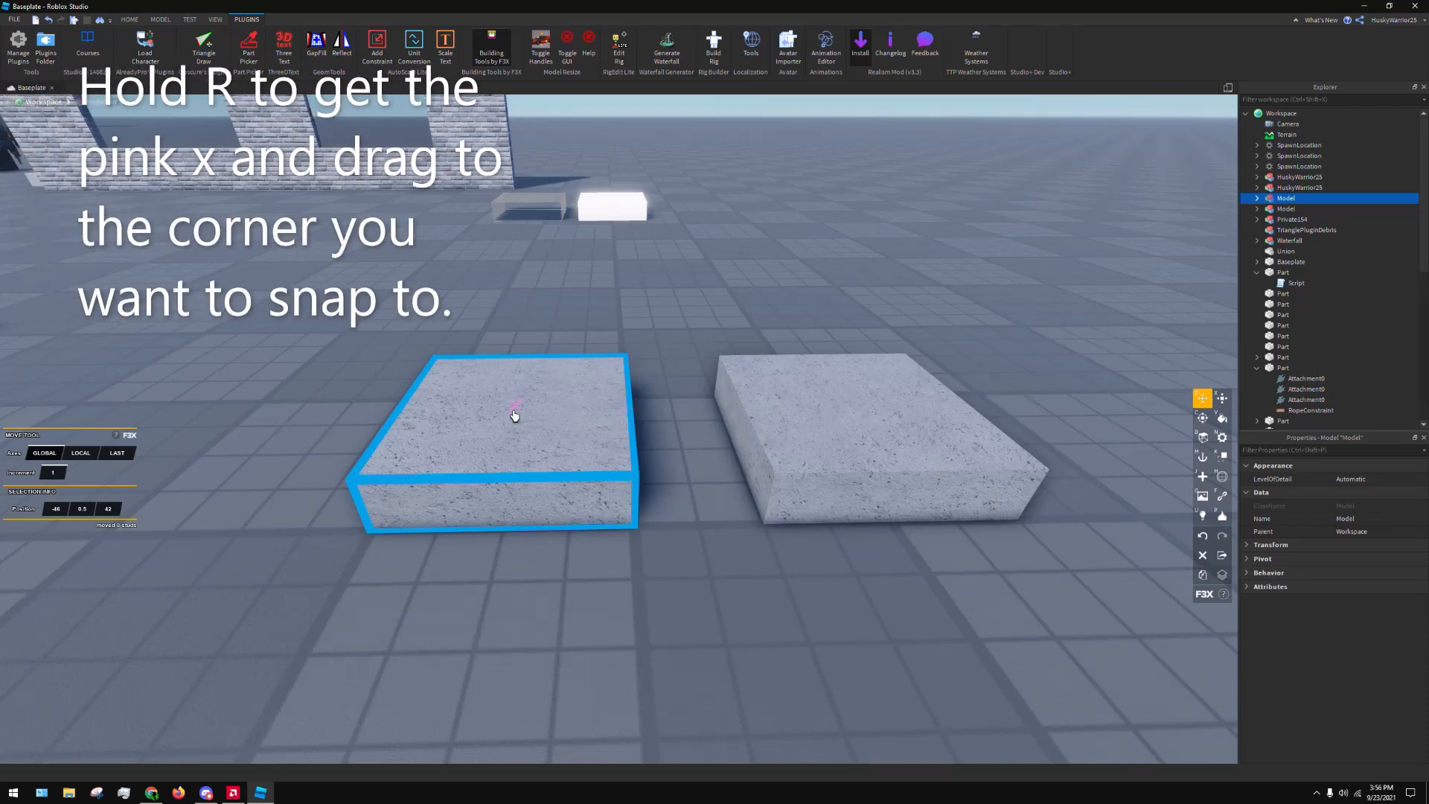
mouse_move(606, 411)
left_mouse_down()
mouse_move(744, 415)
mouse_move(564, 434)
left_mouse_up()
key("ctrl+z")
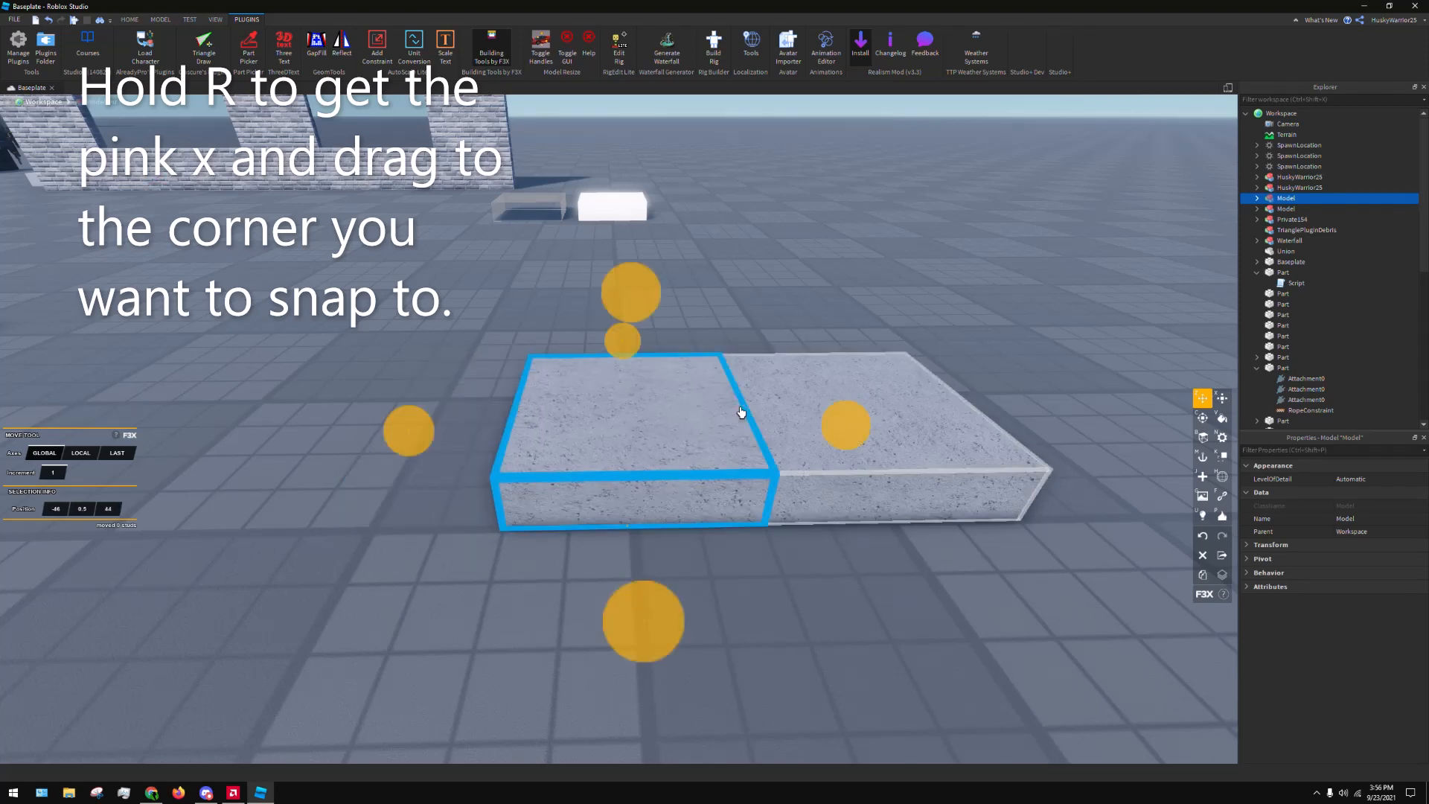
key("r")
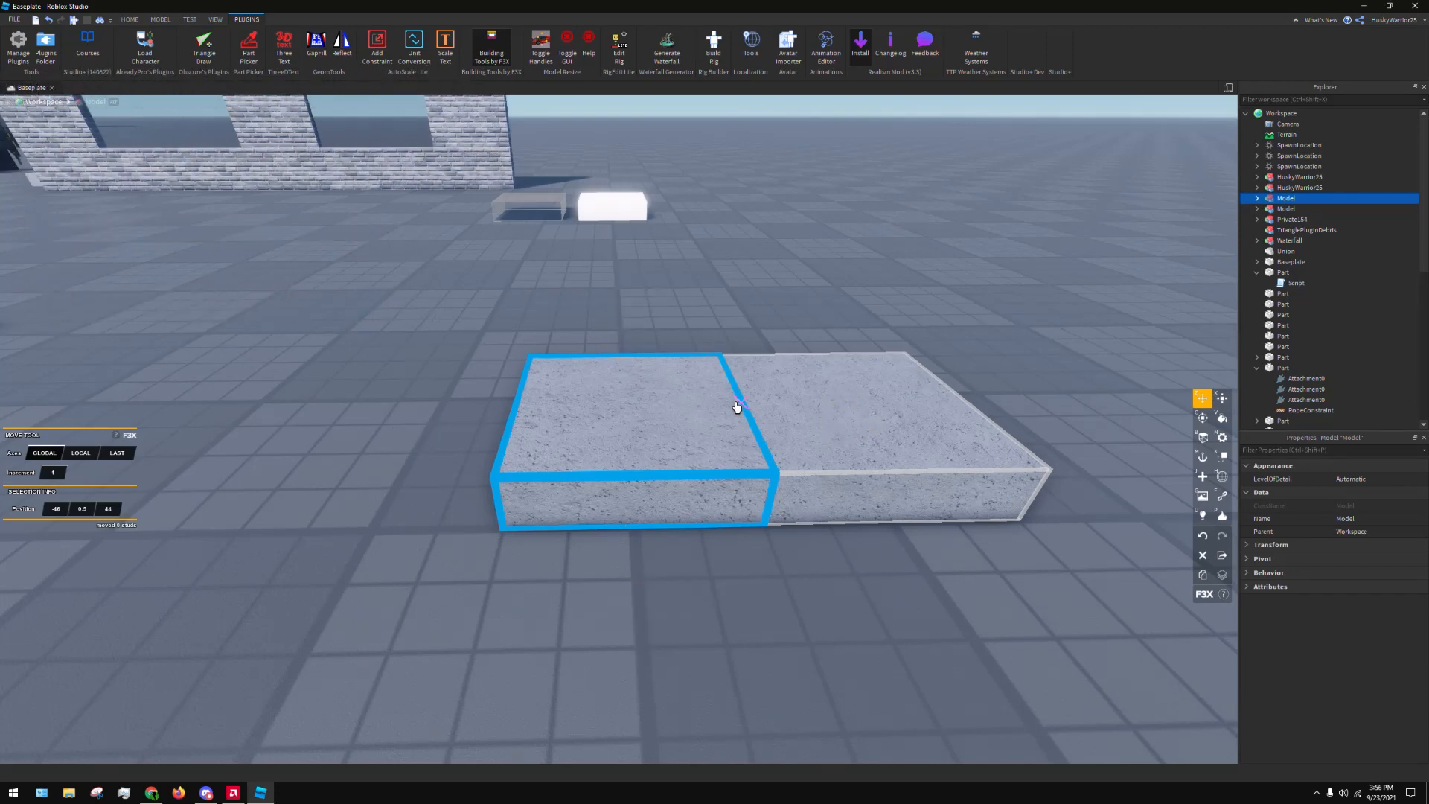
left_click_drag(736, 406, 362, 434)
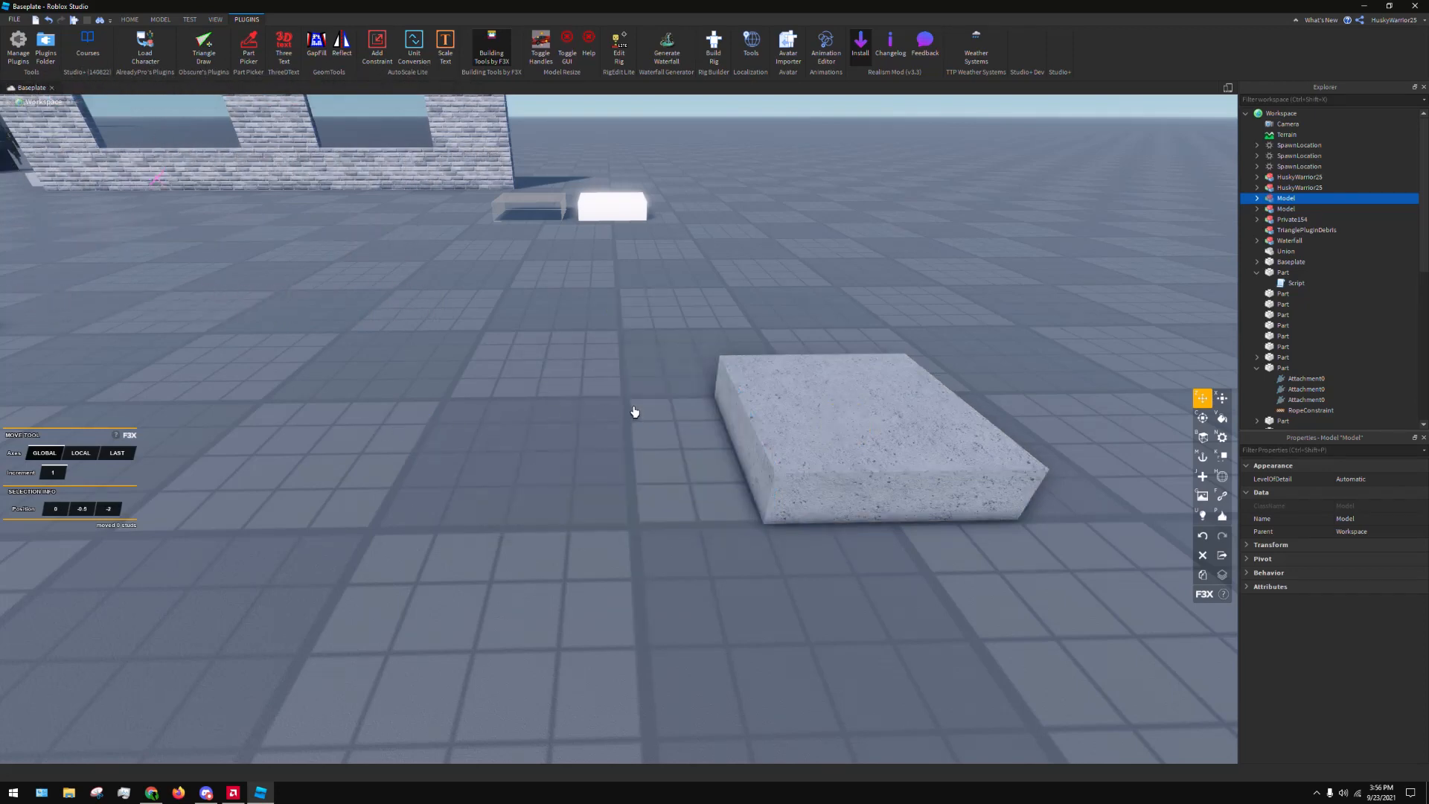
left_click_drag(634, 412, 528, 434)
Stretch the left-hand concrete block to a length of 10 with the F3X Resize tool, snapping its near corner to the other block's corner
key("x")
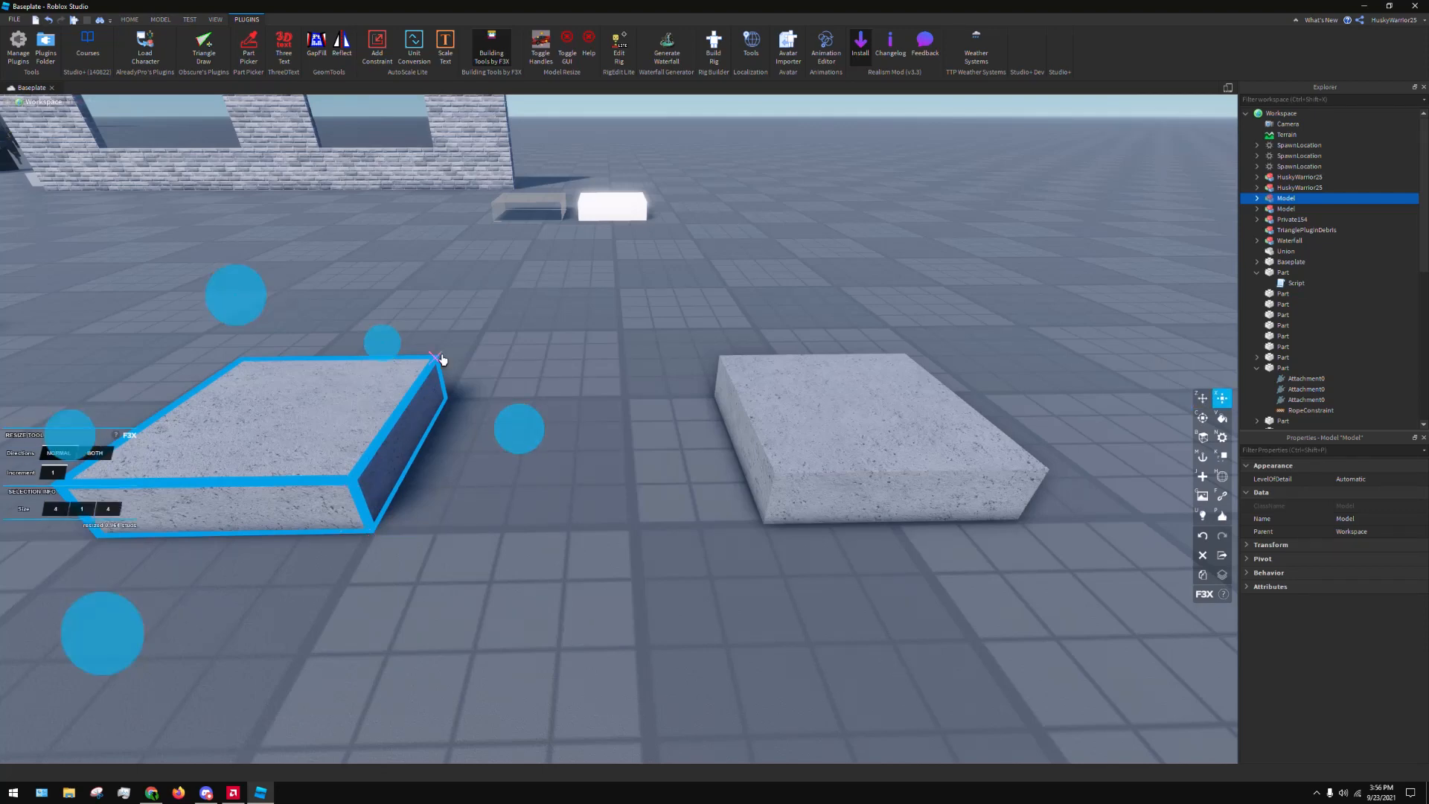
key("z")
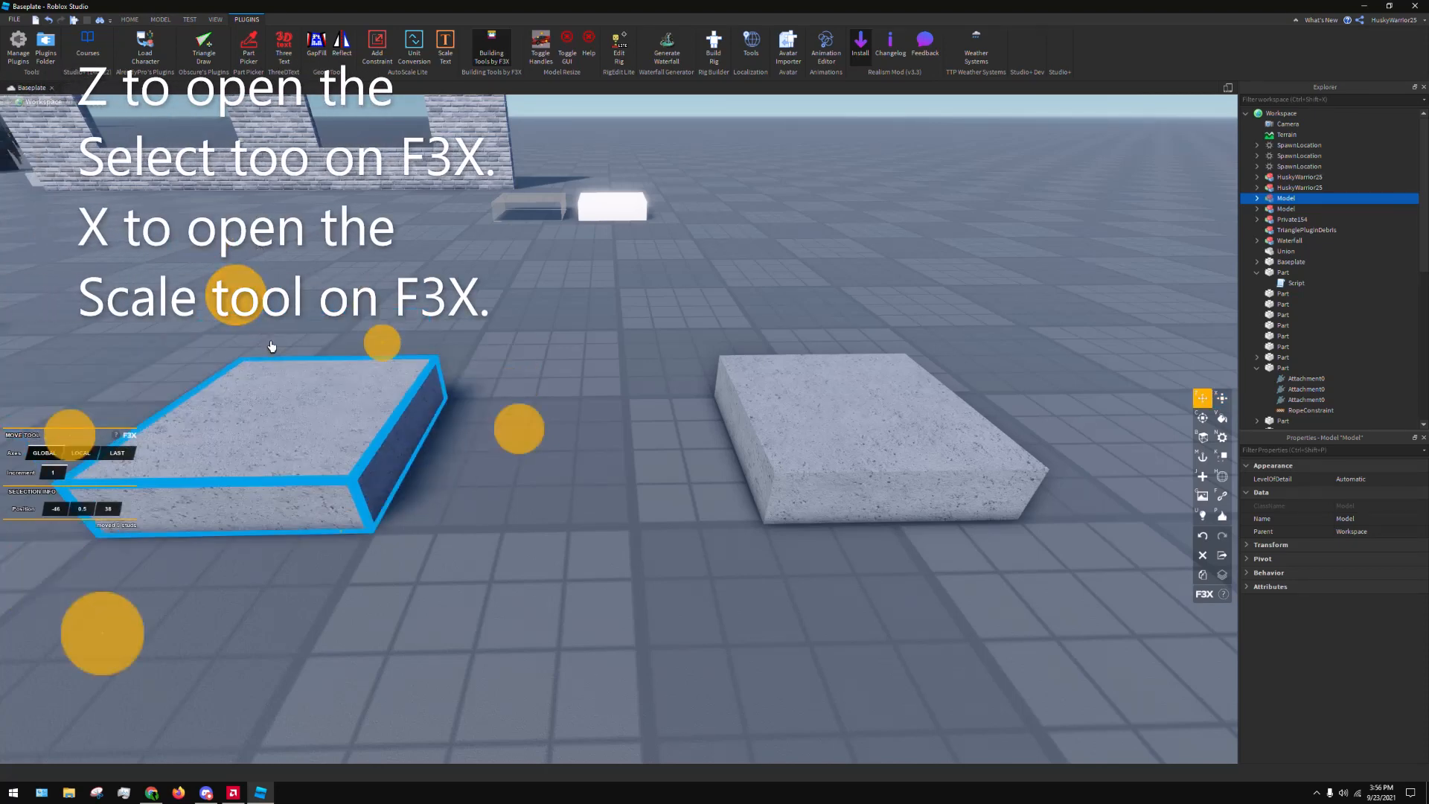
key("x")
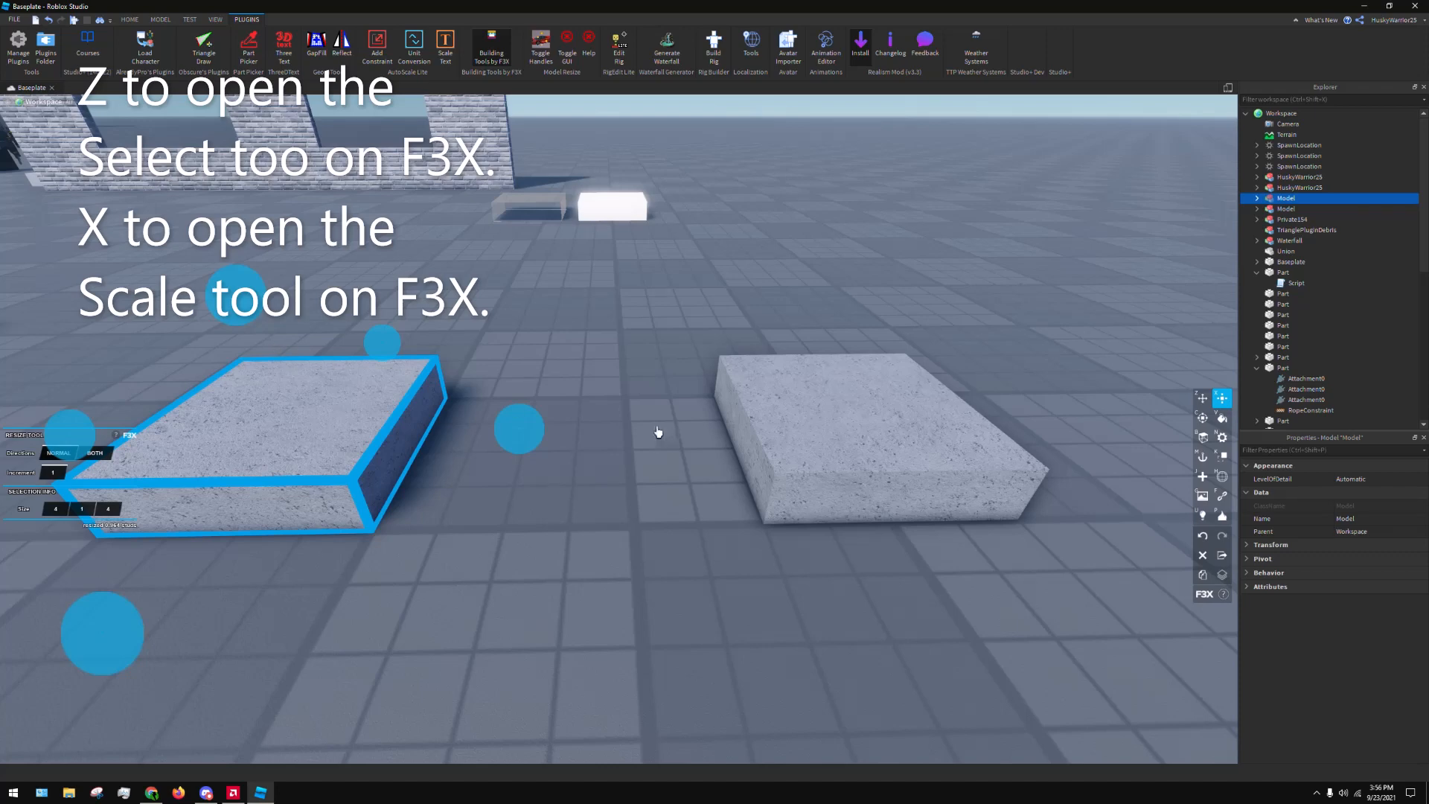
right_click_drag(658, 432, 640, 427)
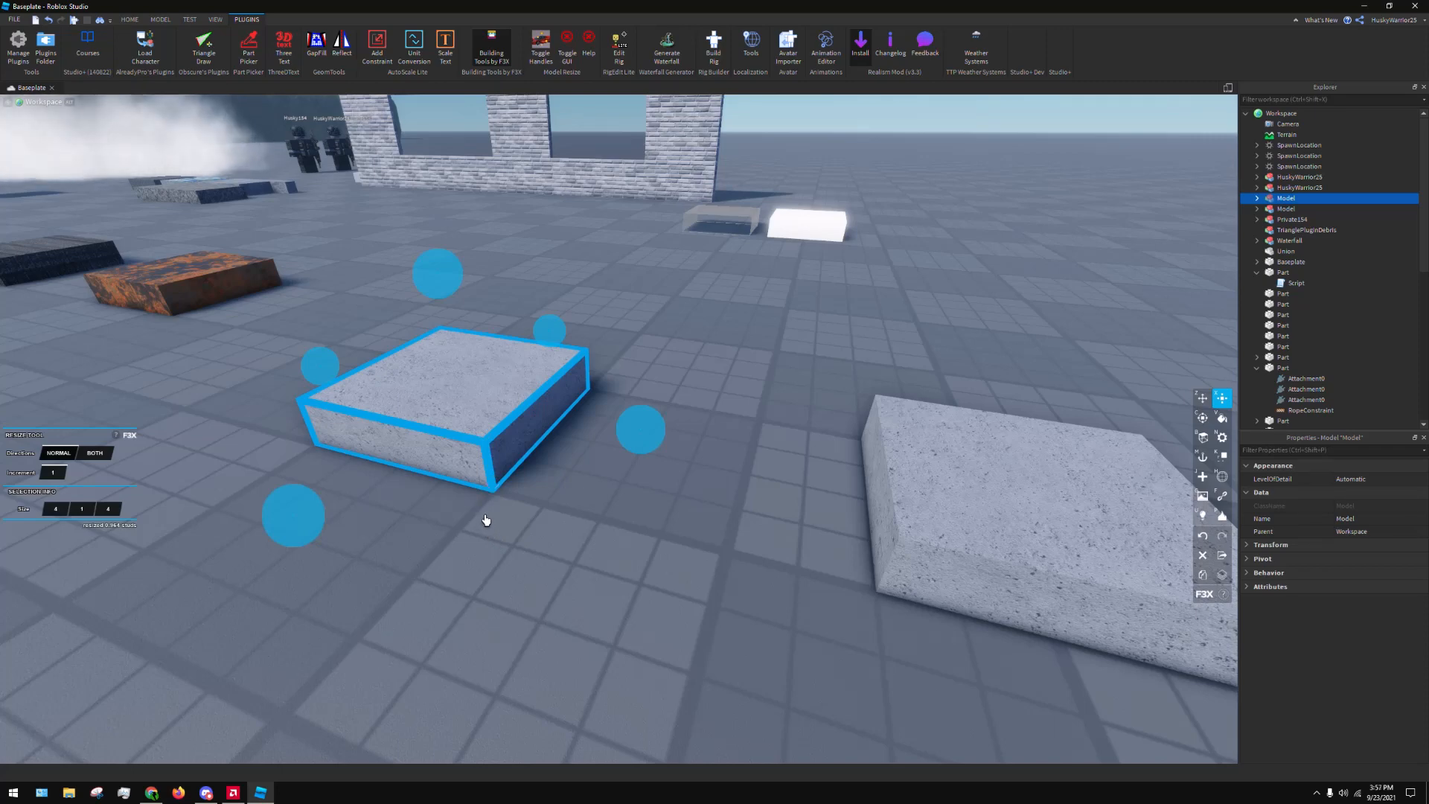
right_click_drag(482, 457, 469, 468)
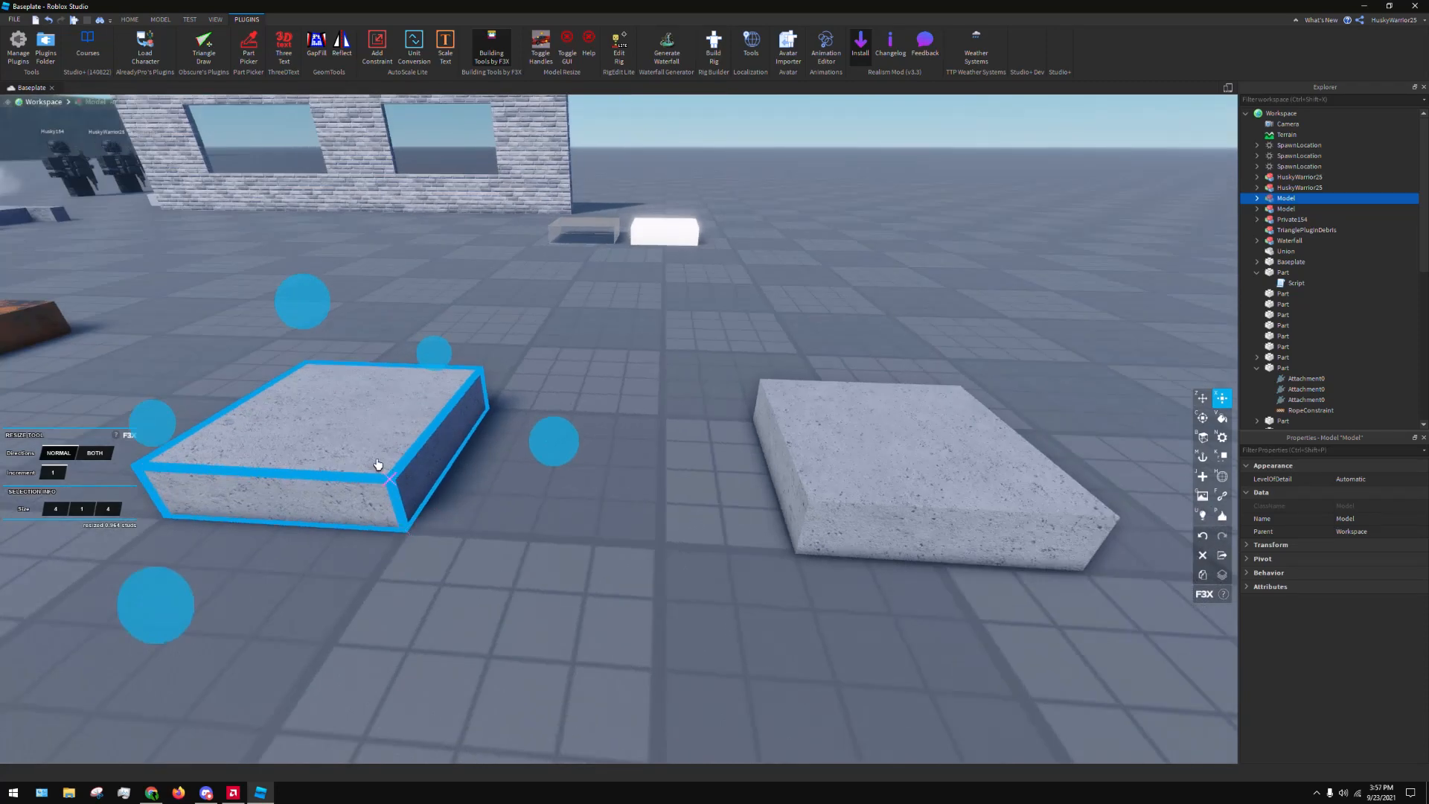
left_click_drag(385, 472, 818, 523)
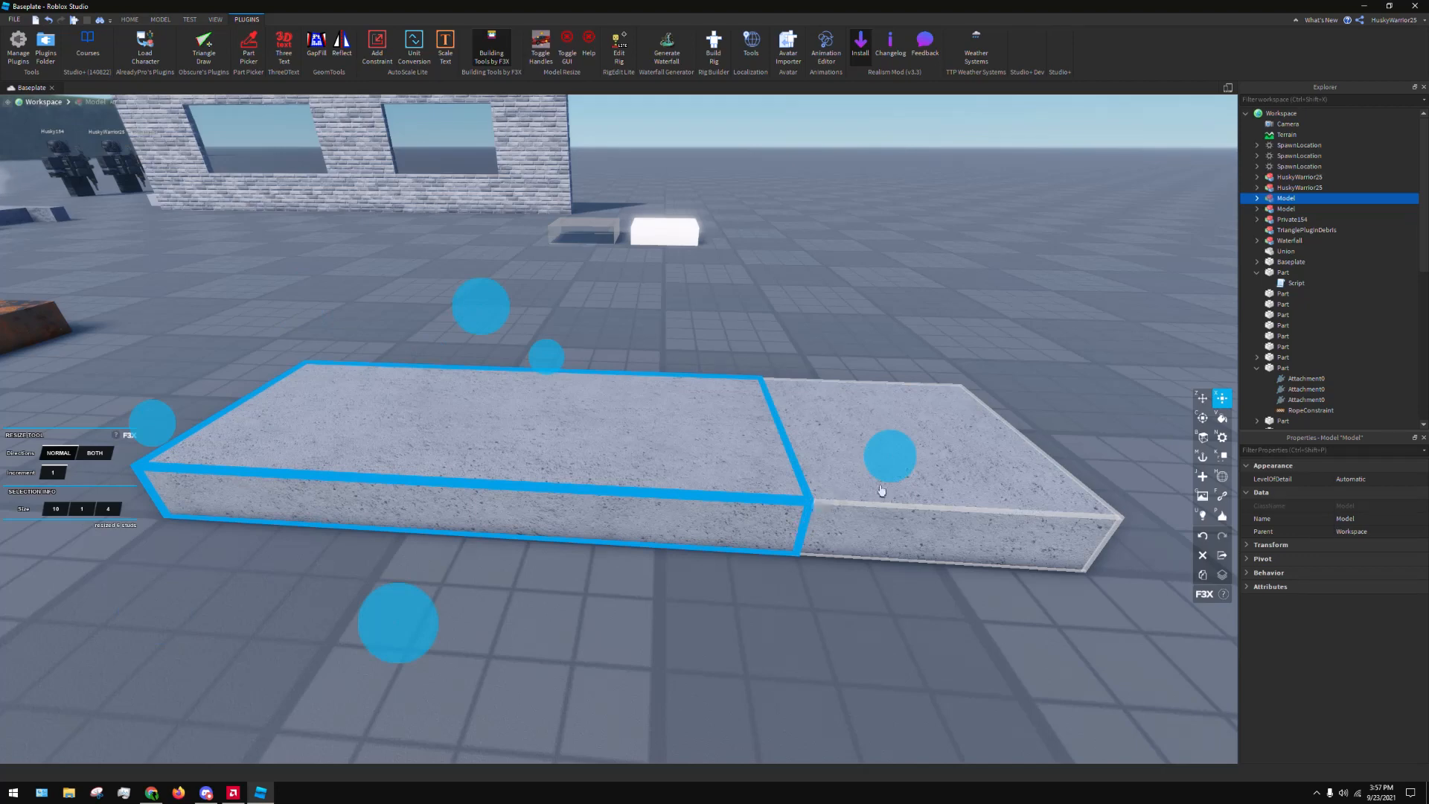
Cycle the stretched concrete block through the F3X Rotate, Move and Resize tools, ending on the Rotate tool
right_click_drag(945, 447, 944, 444)
scroll(943, 444, "down", 4)
scroll(906, 422, "up", 3)
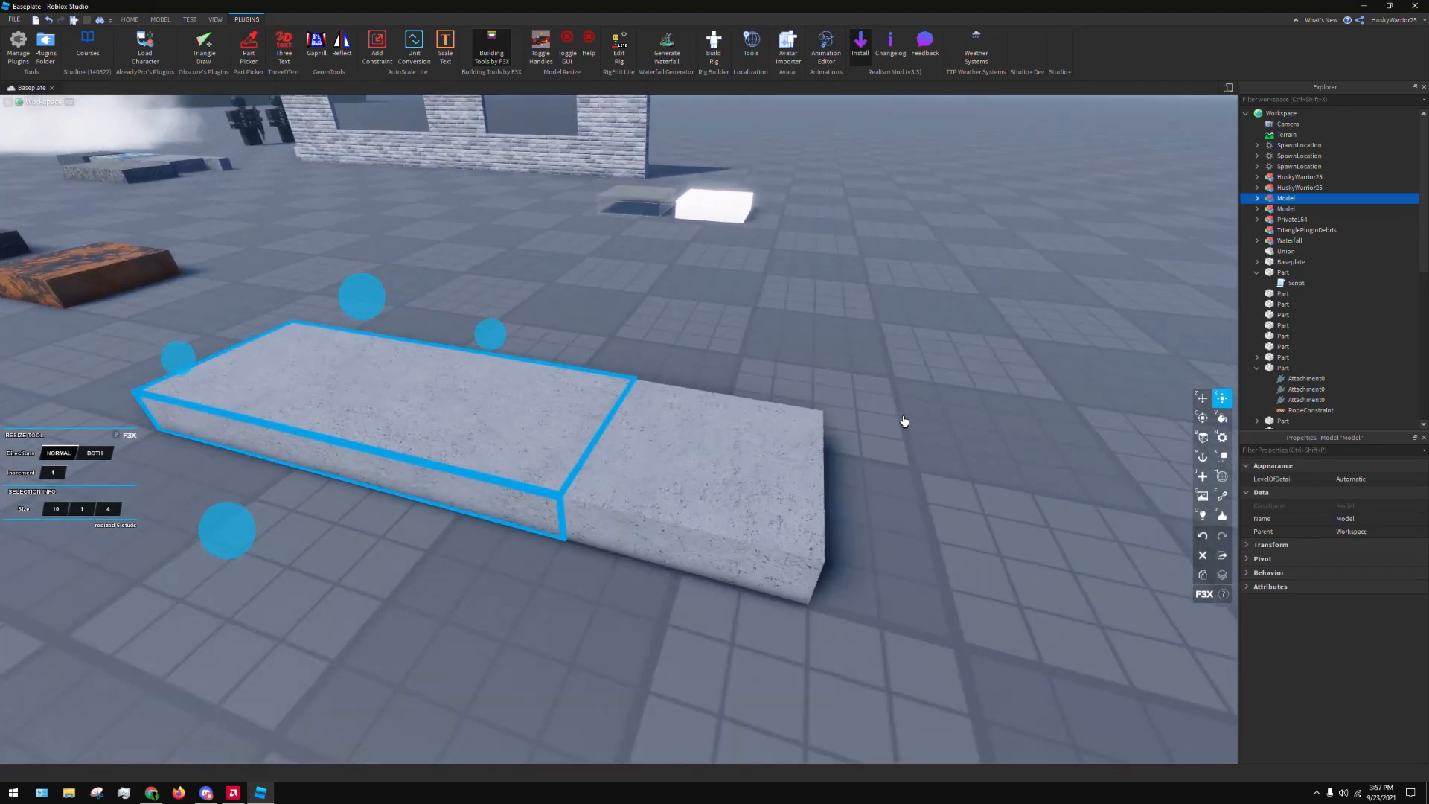
key("c")
scroll(591, 430, "up", 2)
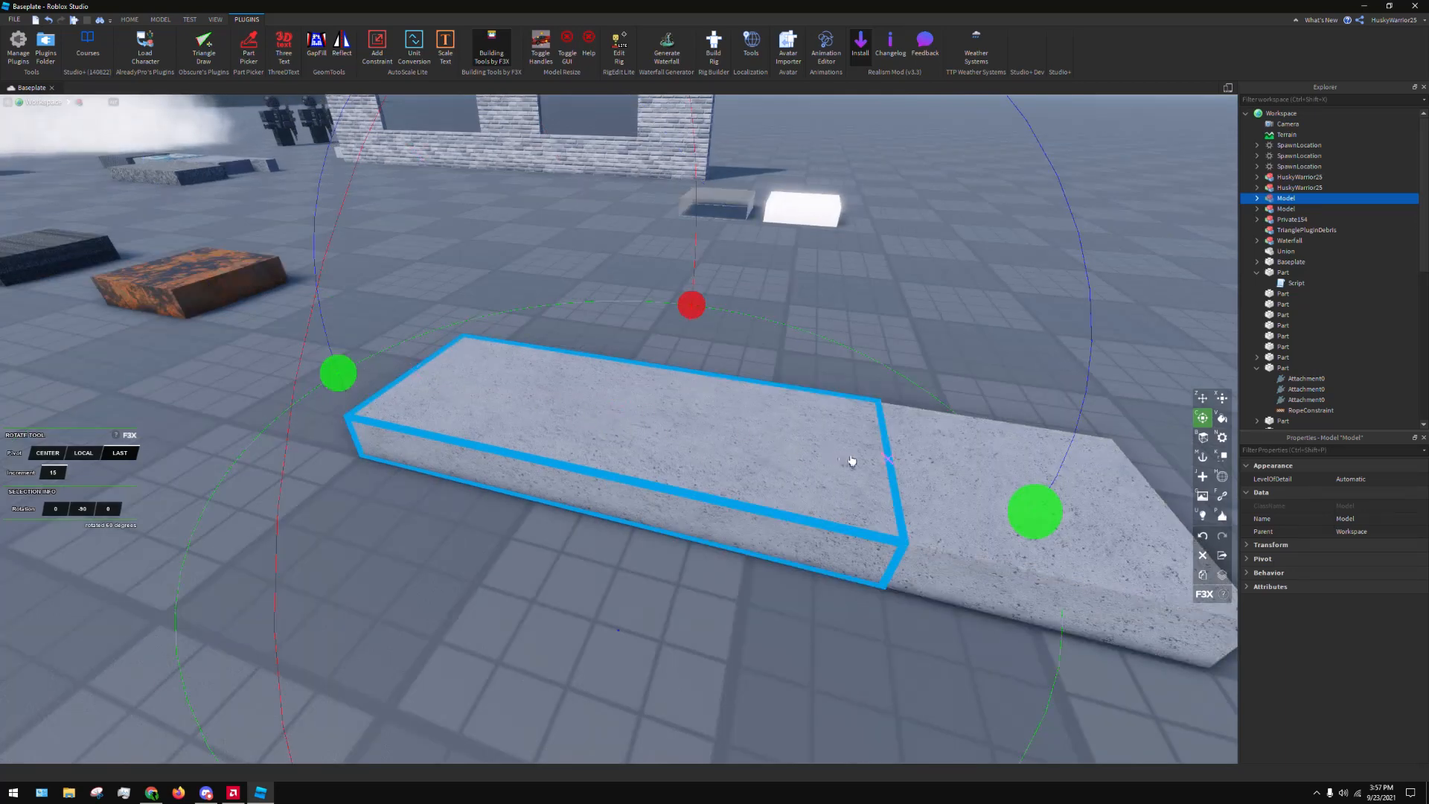
key("z")
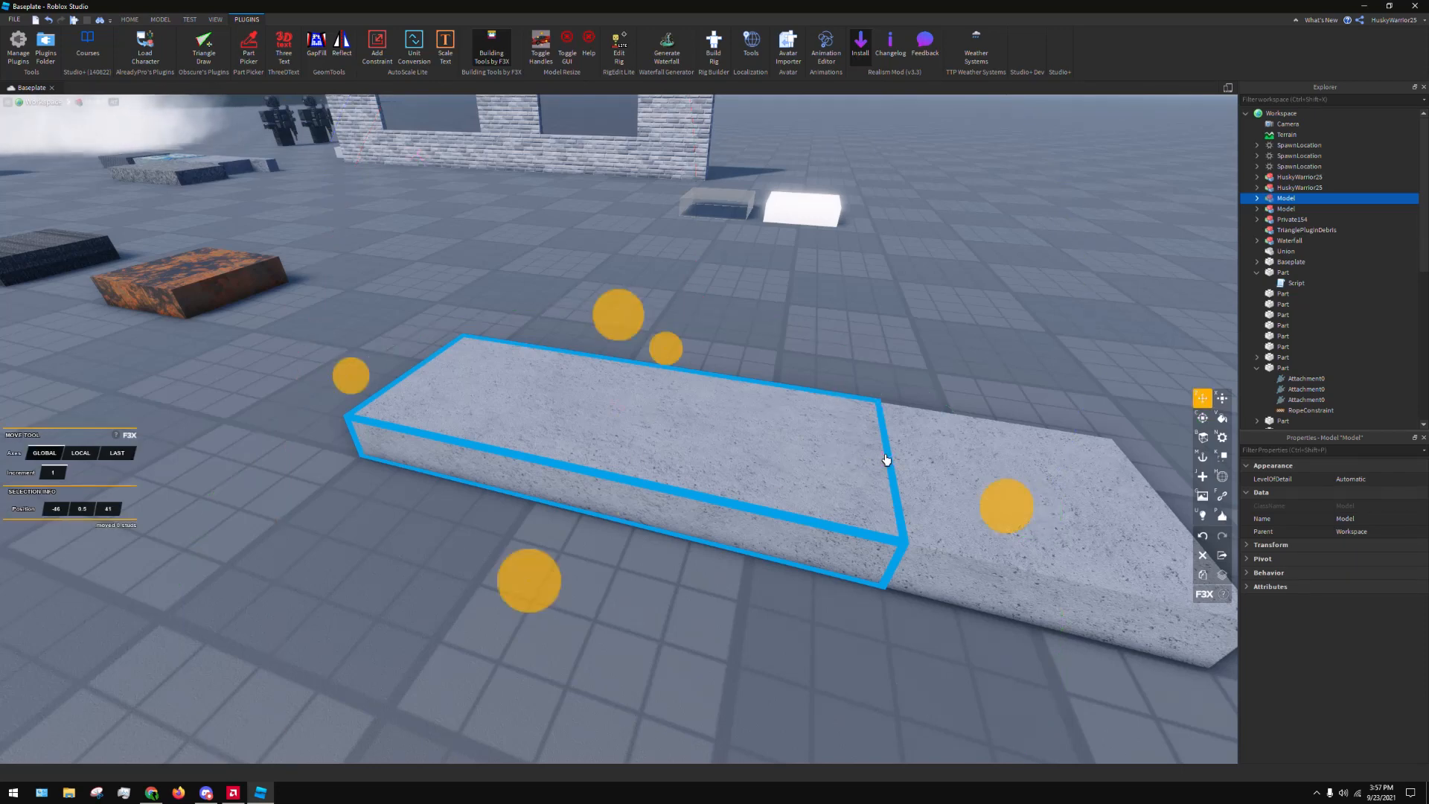
left_click_drag(886, 459, 893, 425)
key("x")
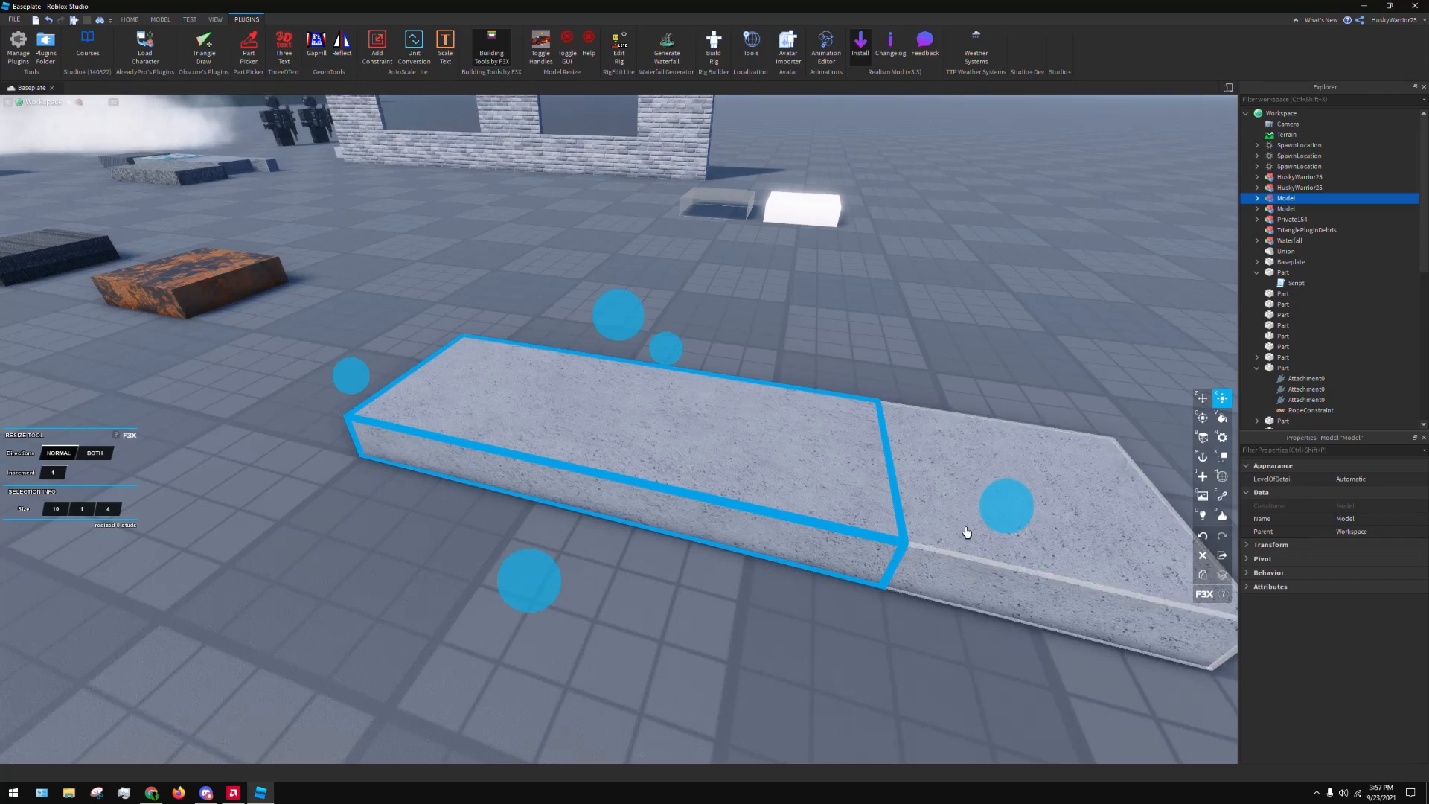
key("c")
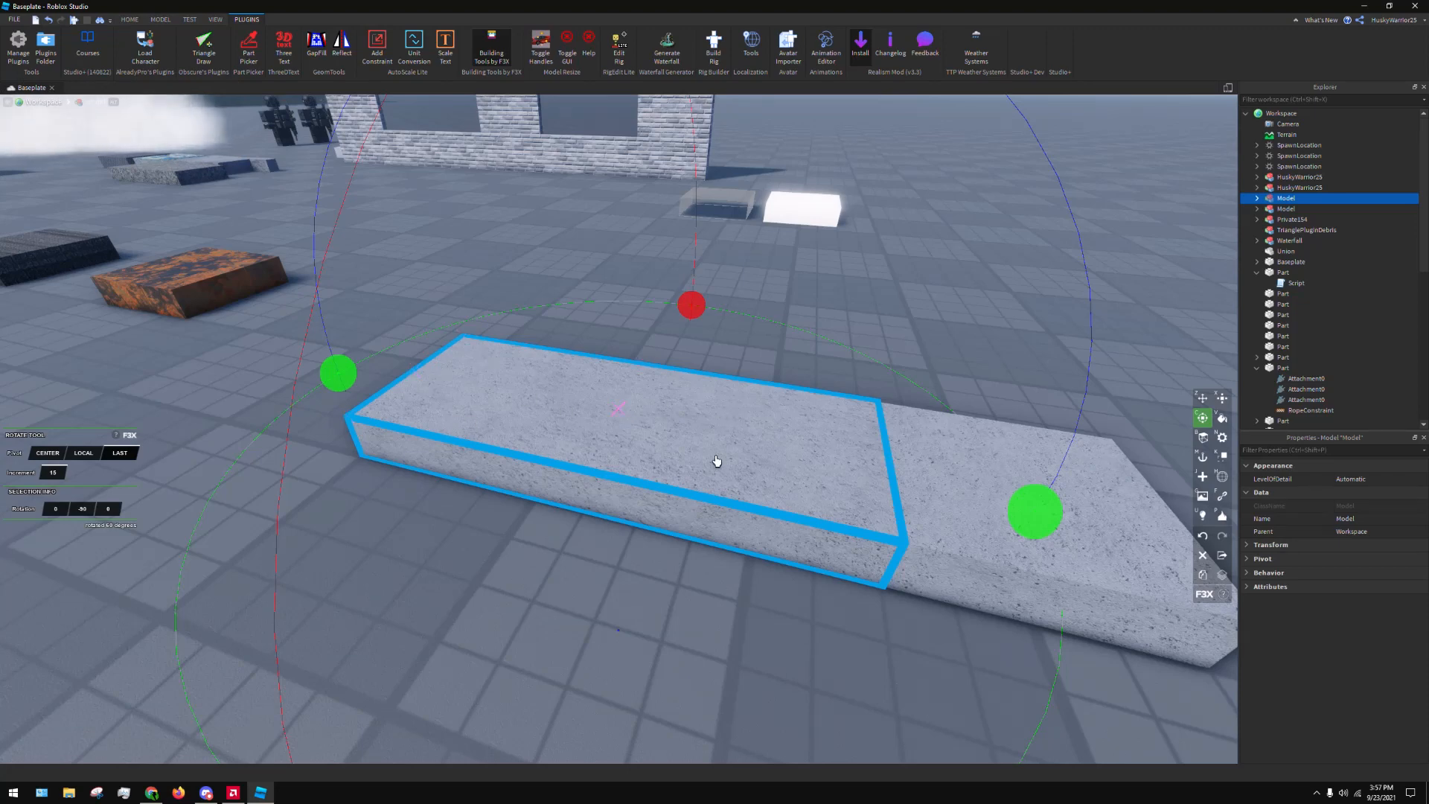
Snap the rotation pivot to the edge shared by both concrete blocks and try rotating the long block about it
left_click(874, 475)
right_click_drag(839, 578, 899, 462)
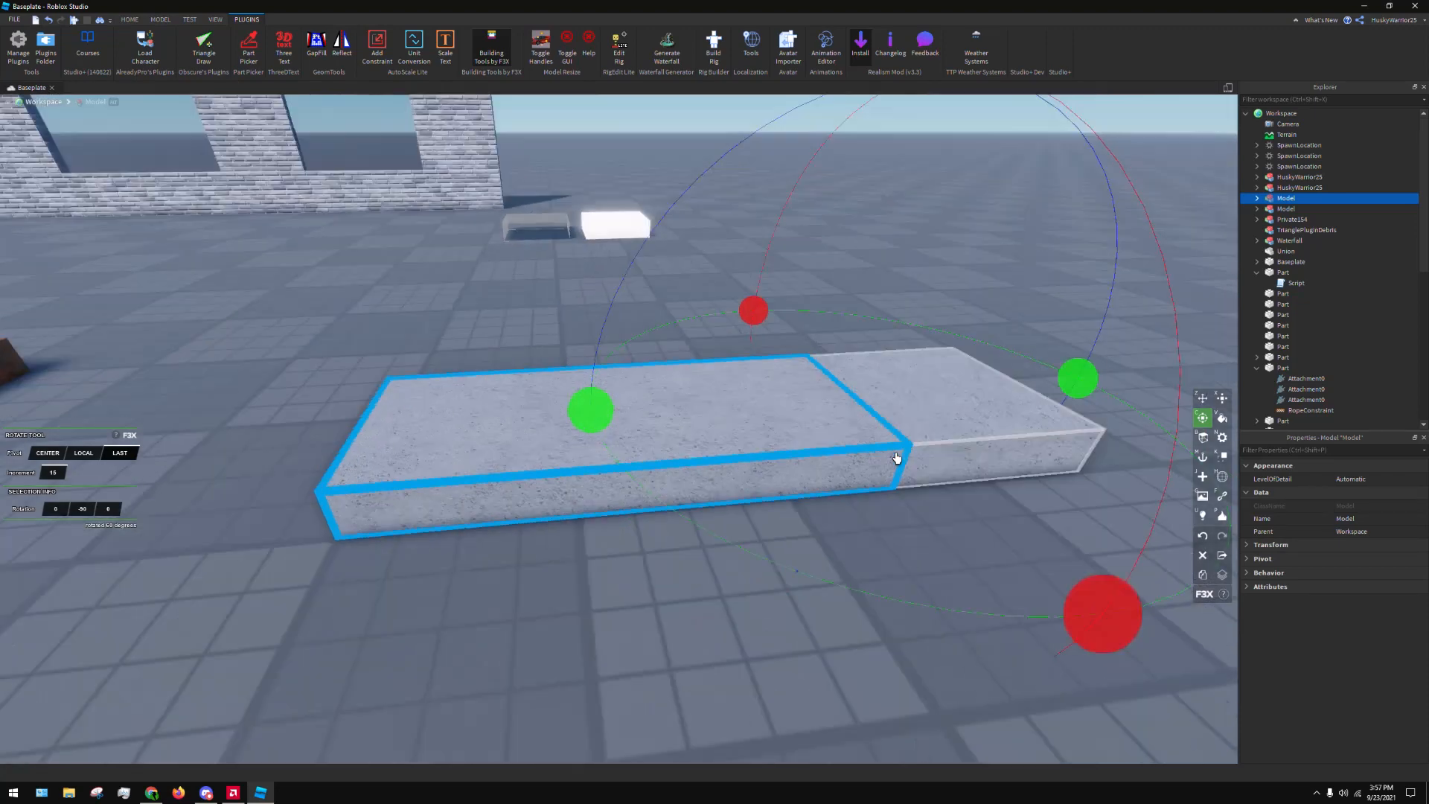
scroll(745, 364, "down", 4)
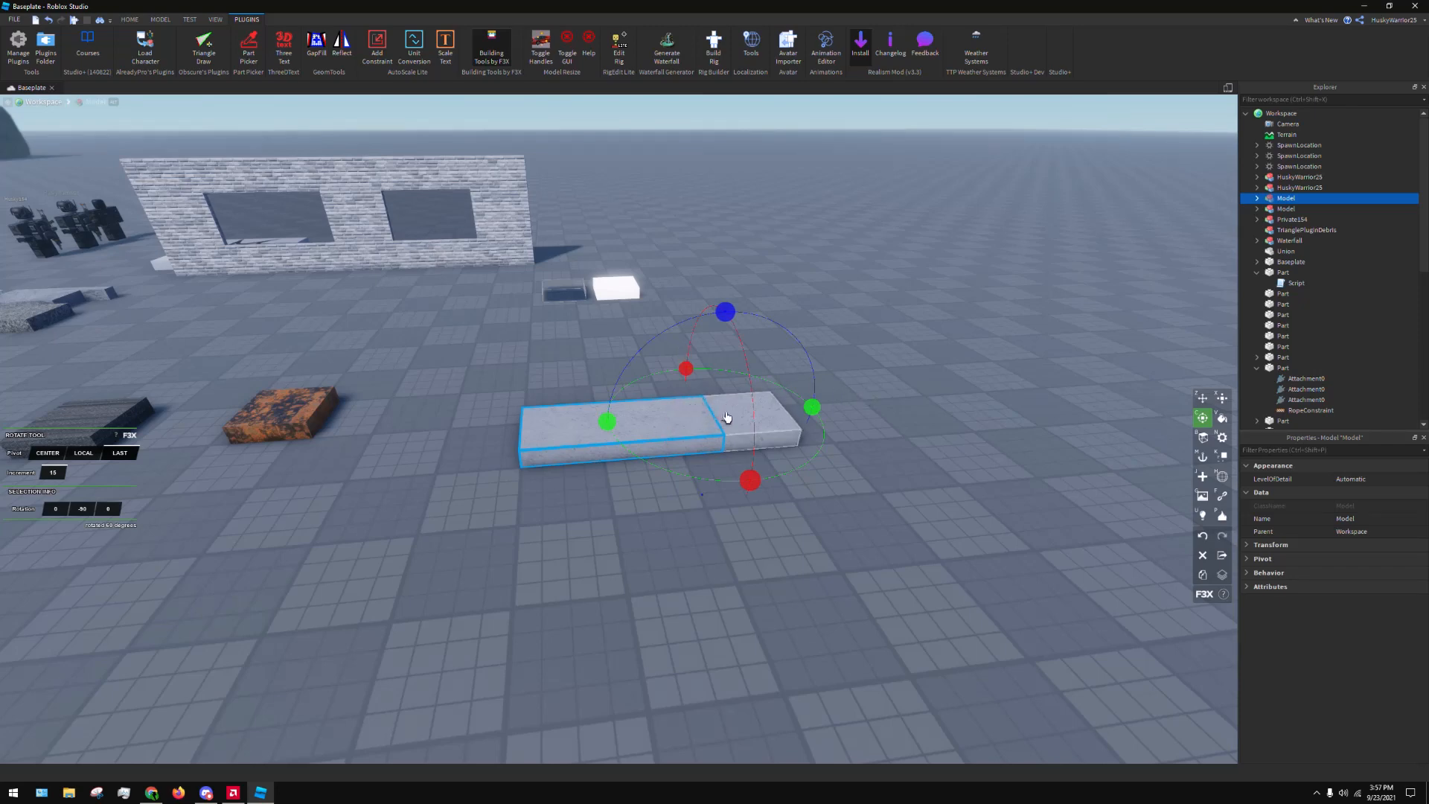
right_click_drag(708, 425, 863, 444)
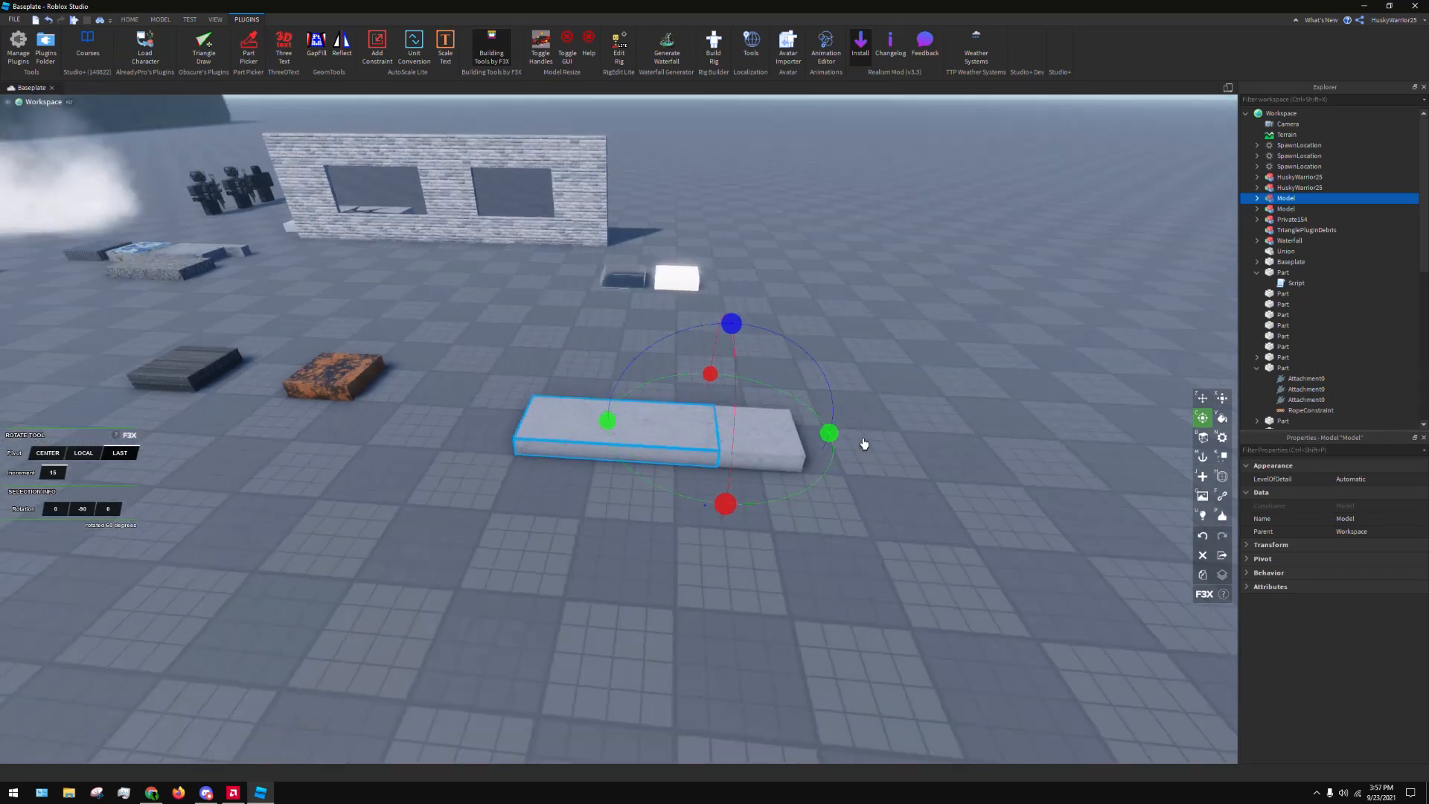
left_click_drag(828, 432, 759, 435)
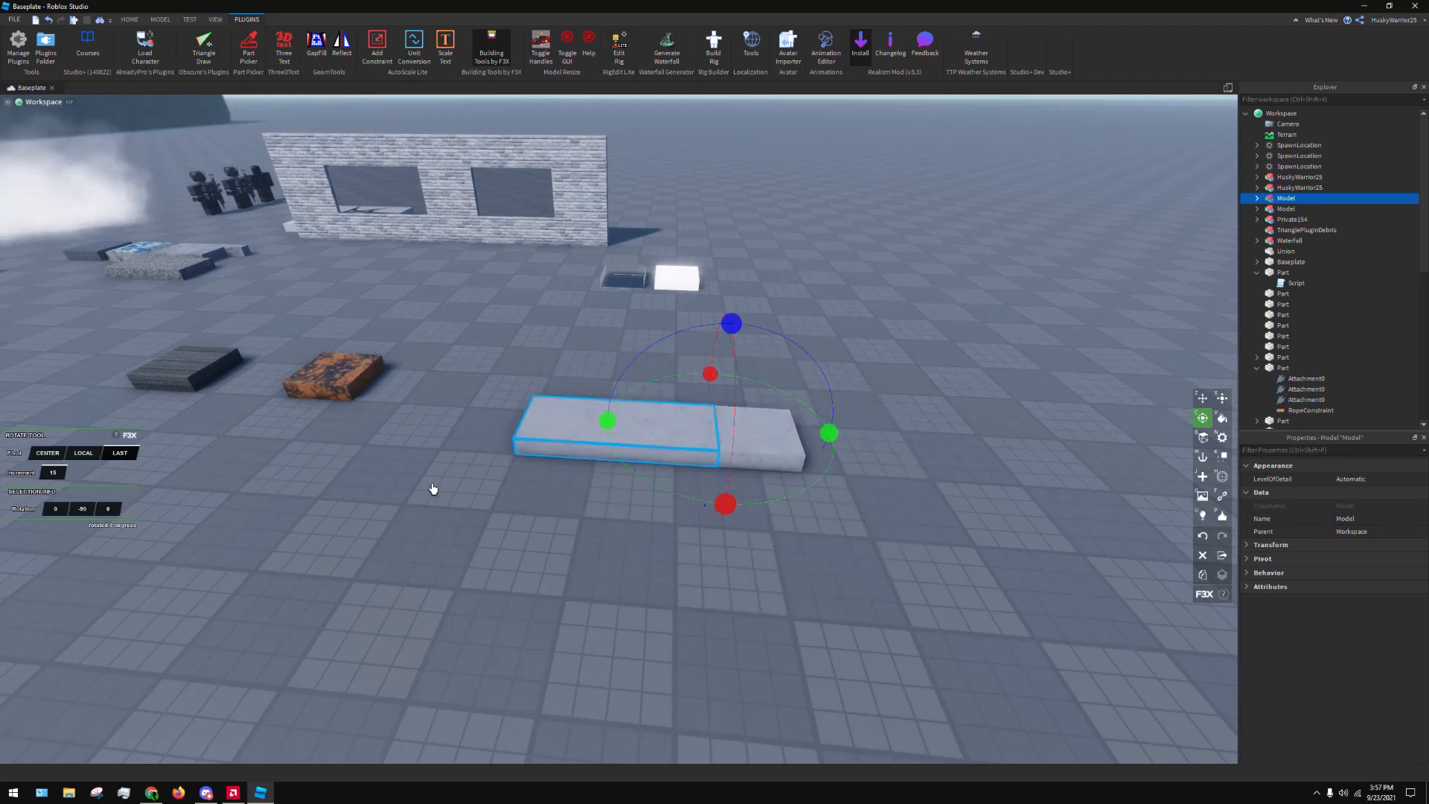
Try rotating the long block with the pivot set to Local, undo that turn, and try again with the pivot set to Center
left_click(84, 453)
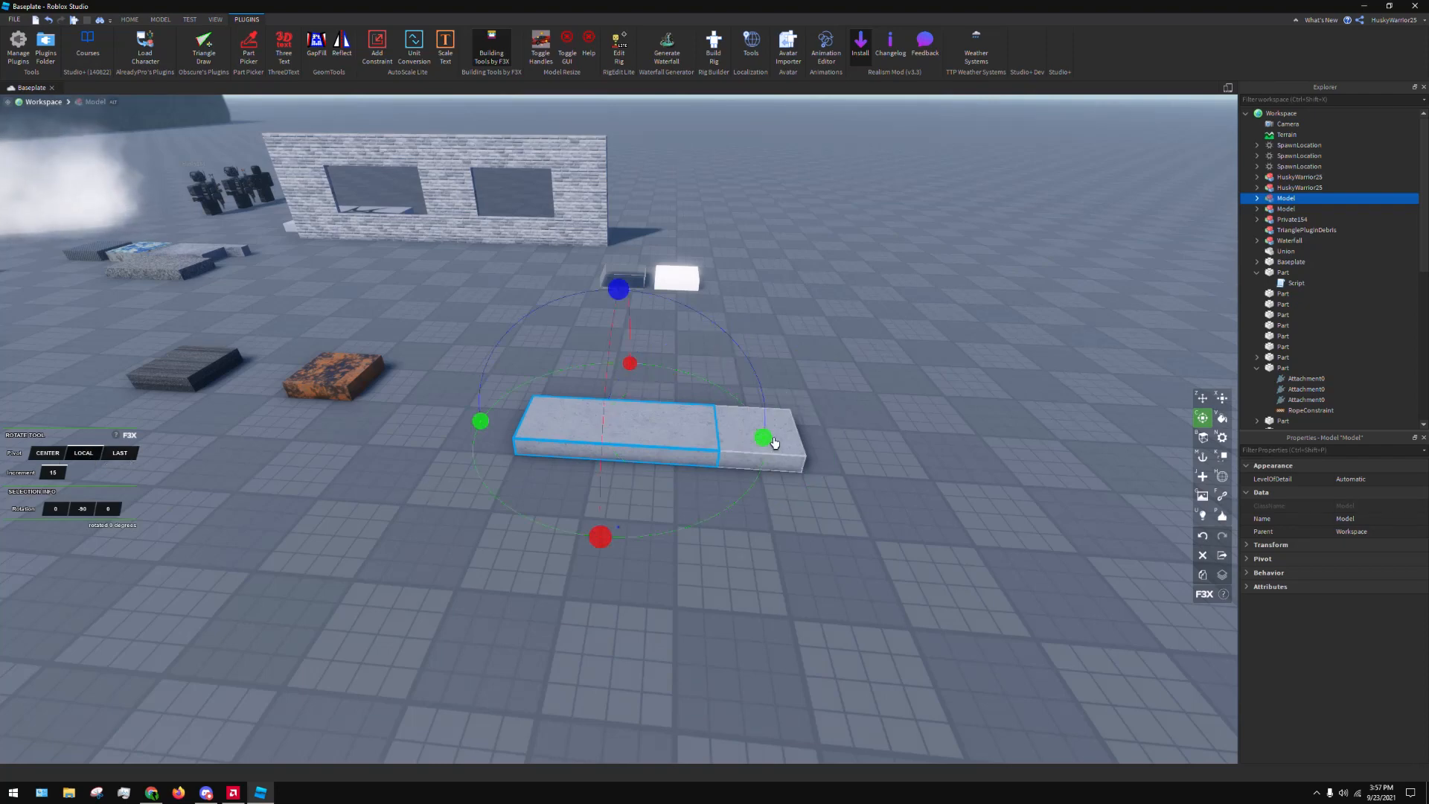
left_click_drag(752, 461, 747, 377)
left_click(736, 524)
key("ctrl+z")
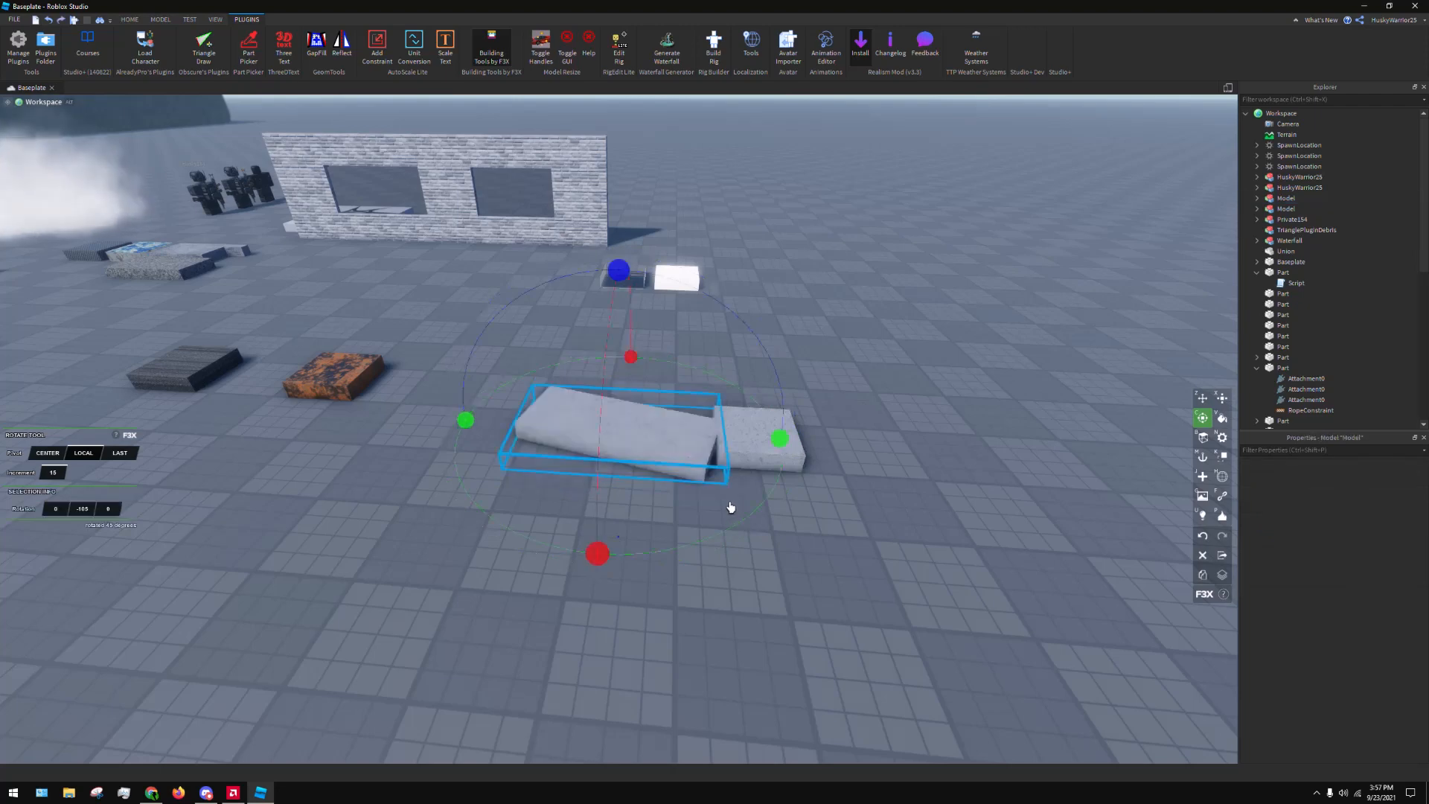
key("ctrl+z")
left_click(55, 452)
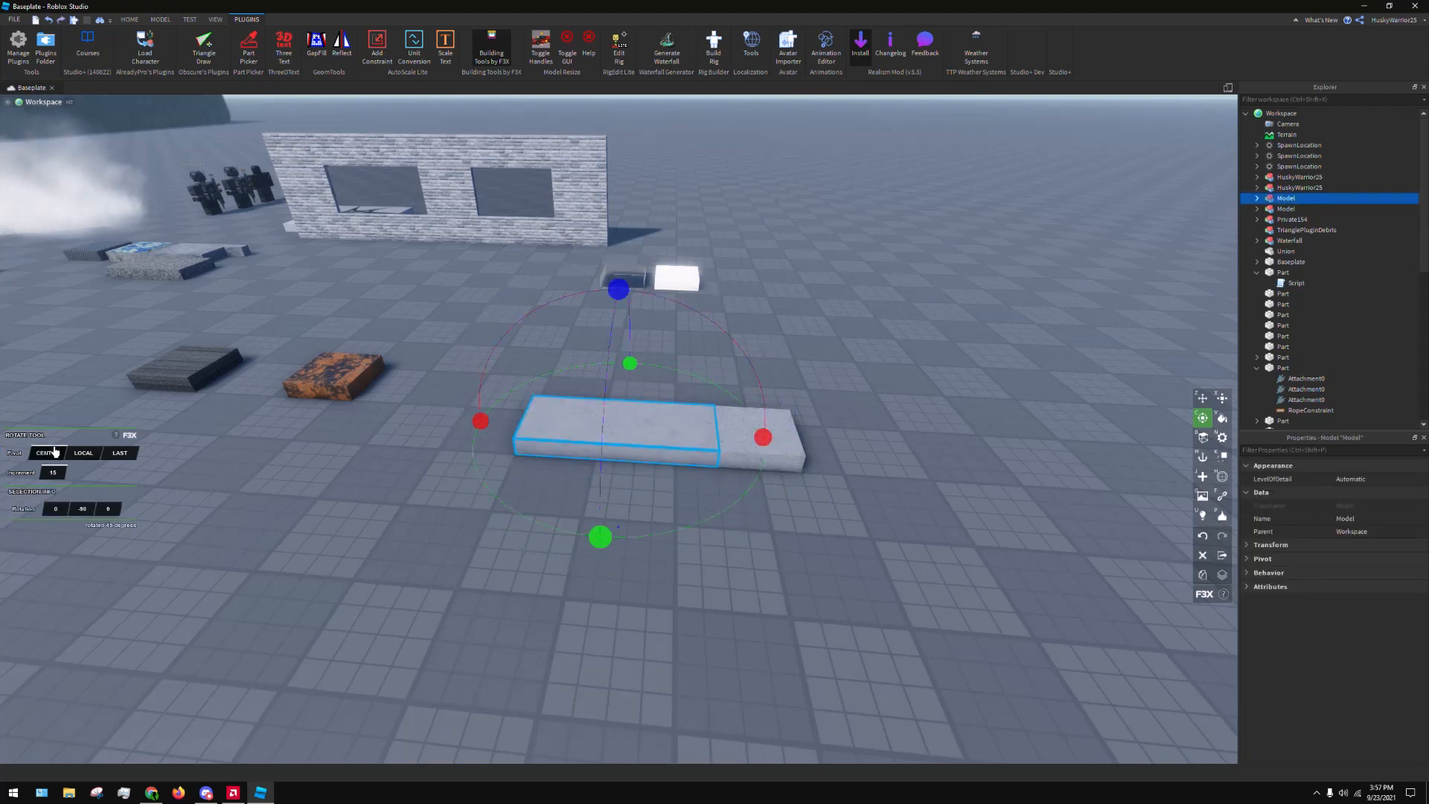
left_click_drag(631, 370, 858, 614)
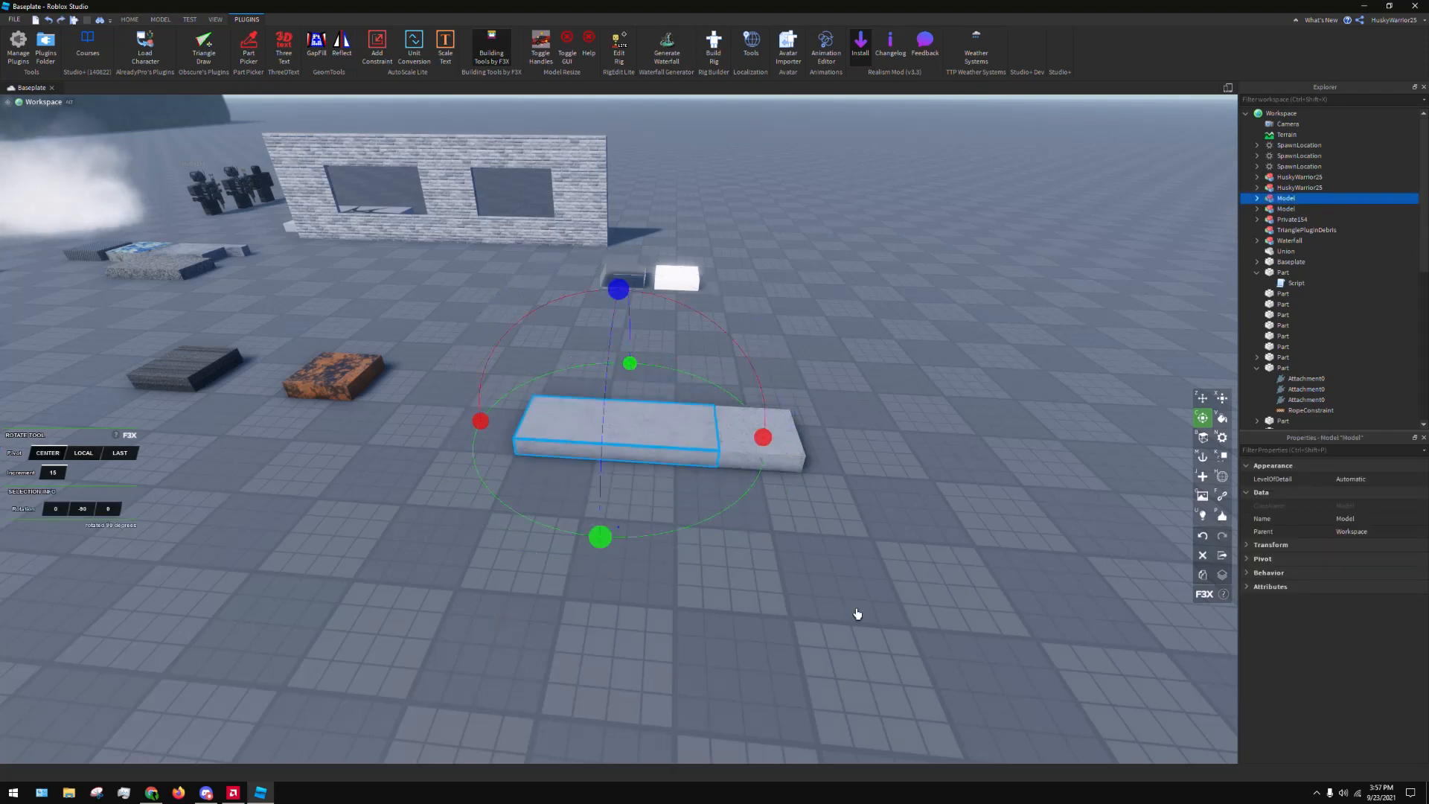
Set the rotation pivot to Last, snap it to the shared edge again and try turning the long block about it
left_click(123, 453)
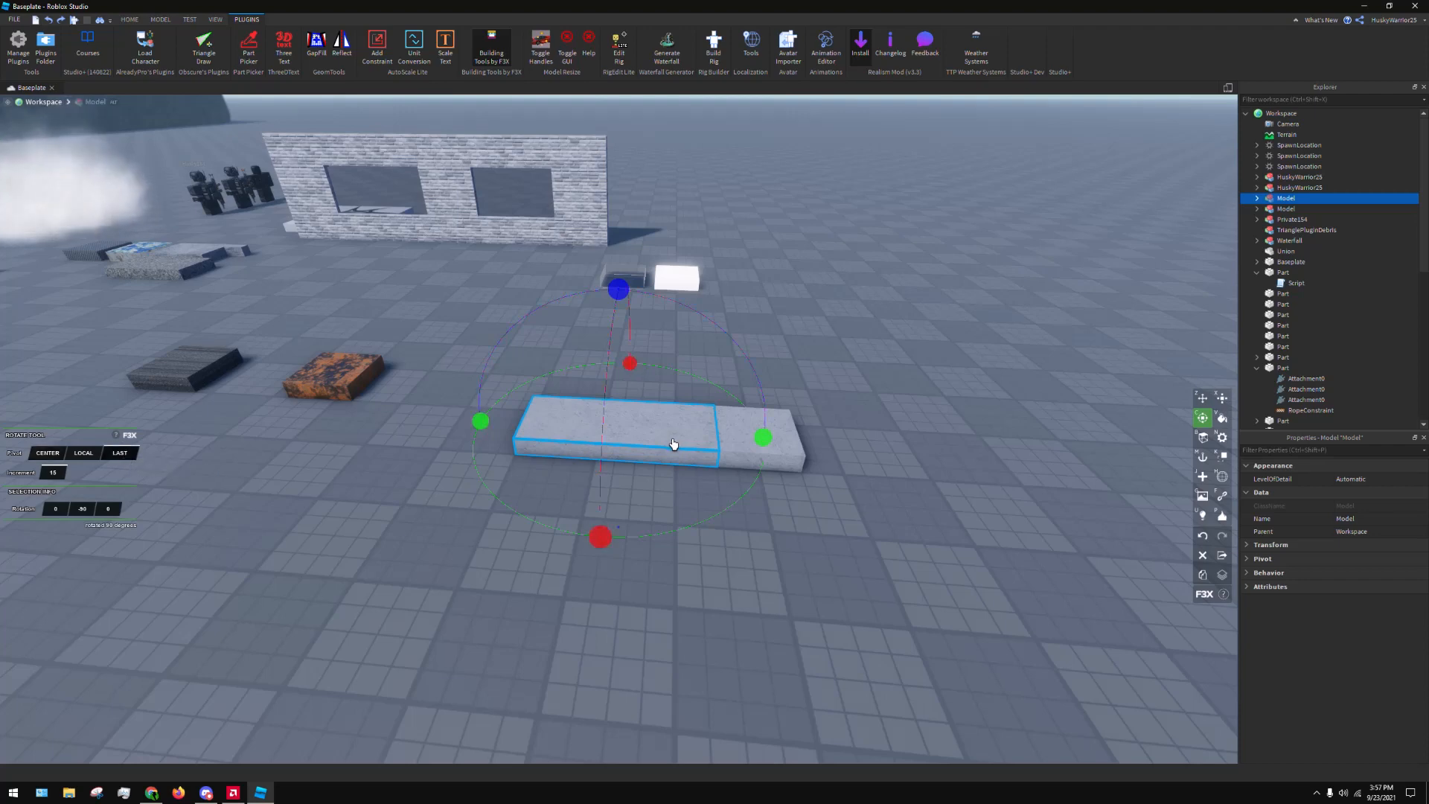
key("r")
left_click(719, 435)
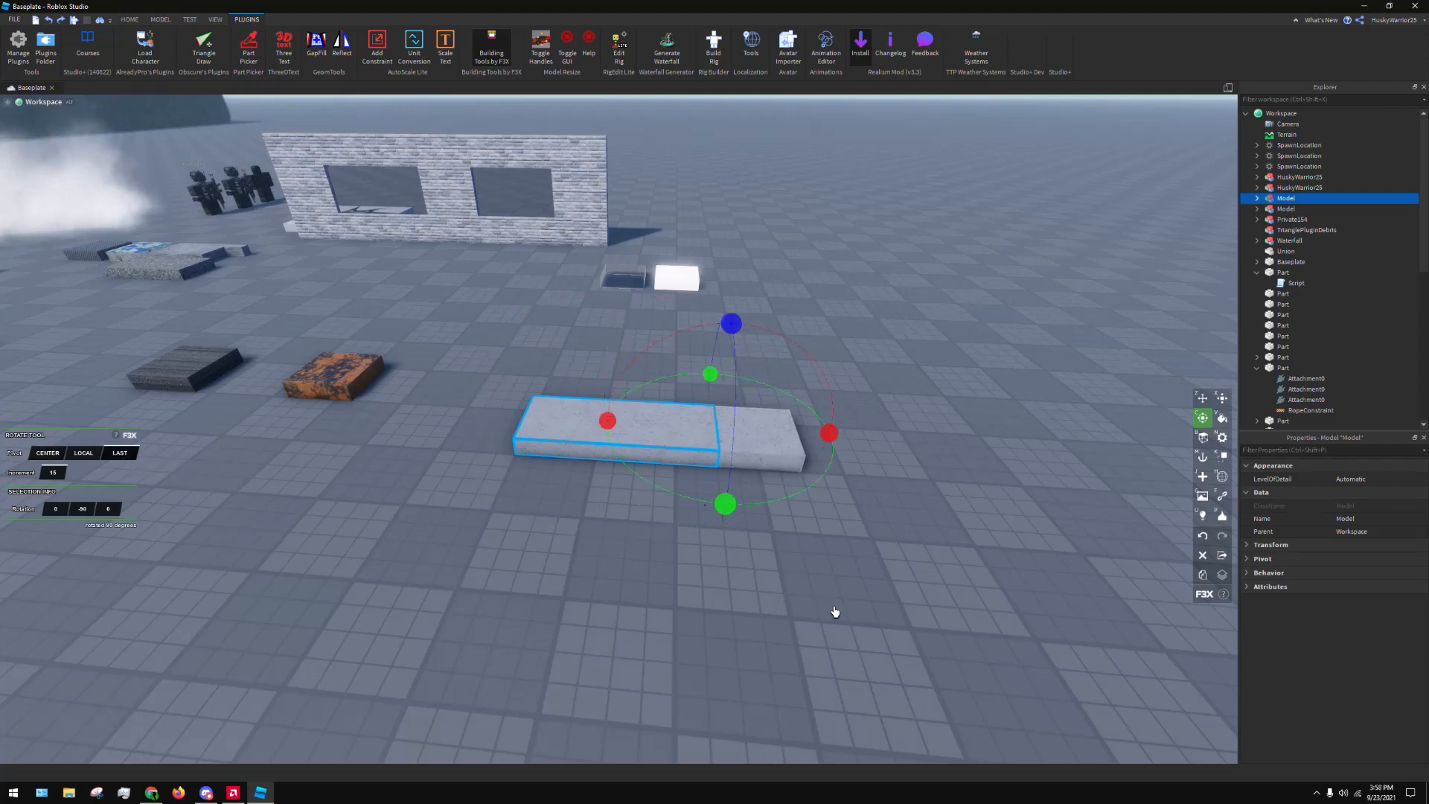
left_click_drag(745, 522, 953, 578)
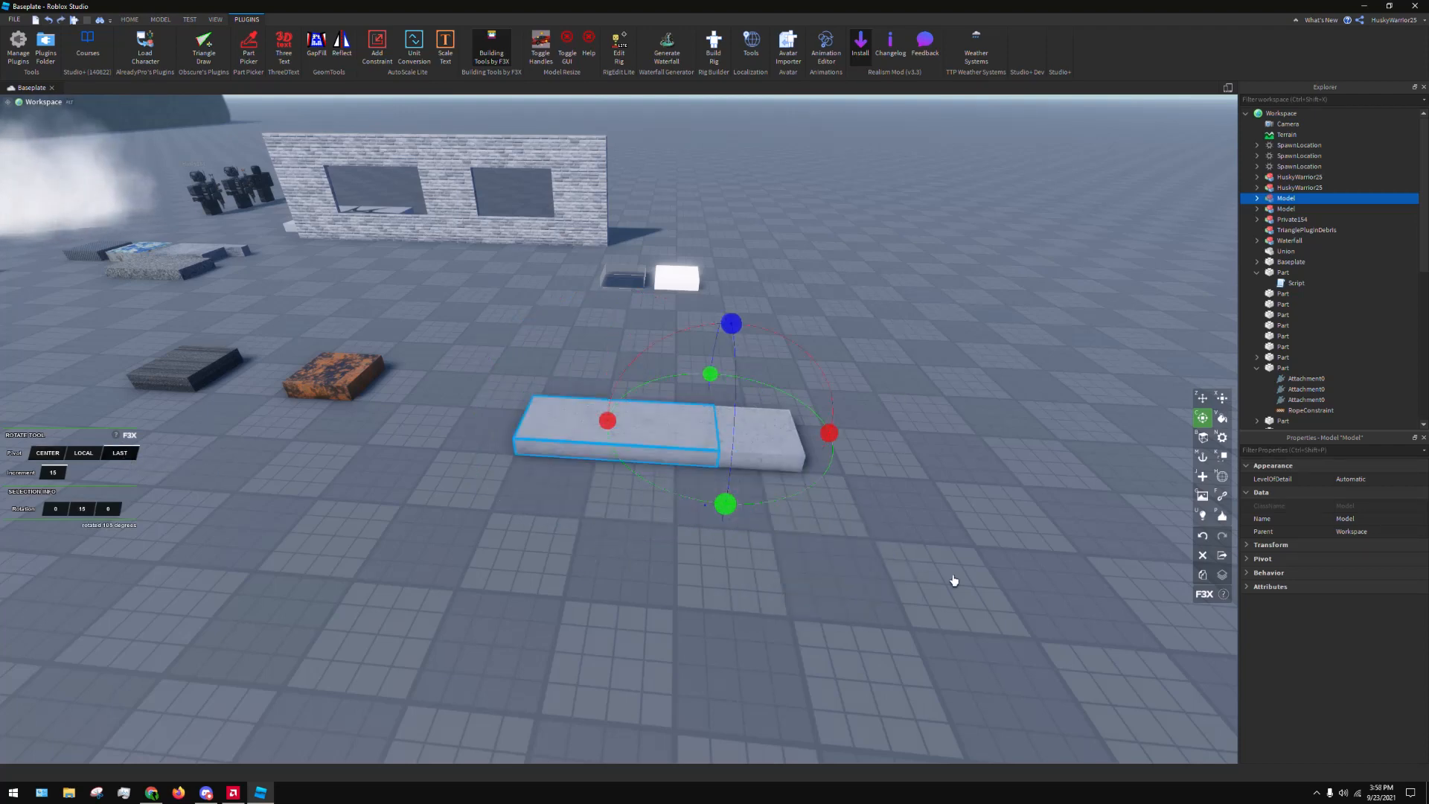
Try raising and lowering the long block with the F3X Move tool, and undo these moves
key("z")
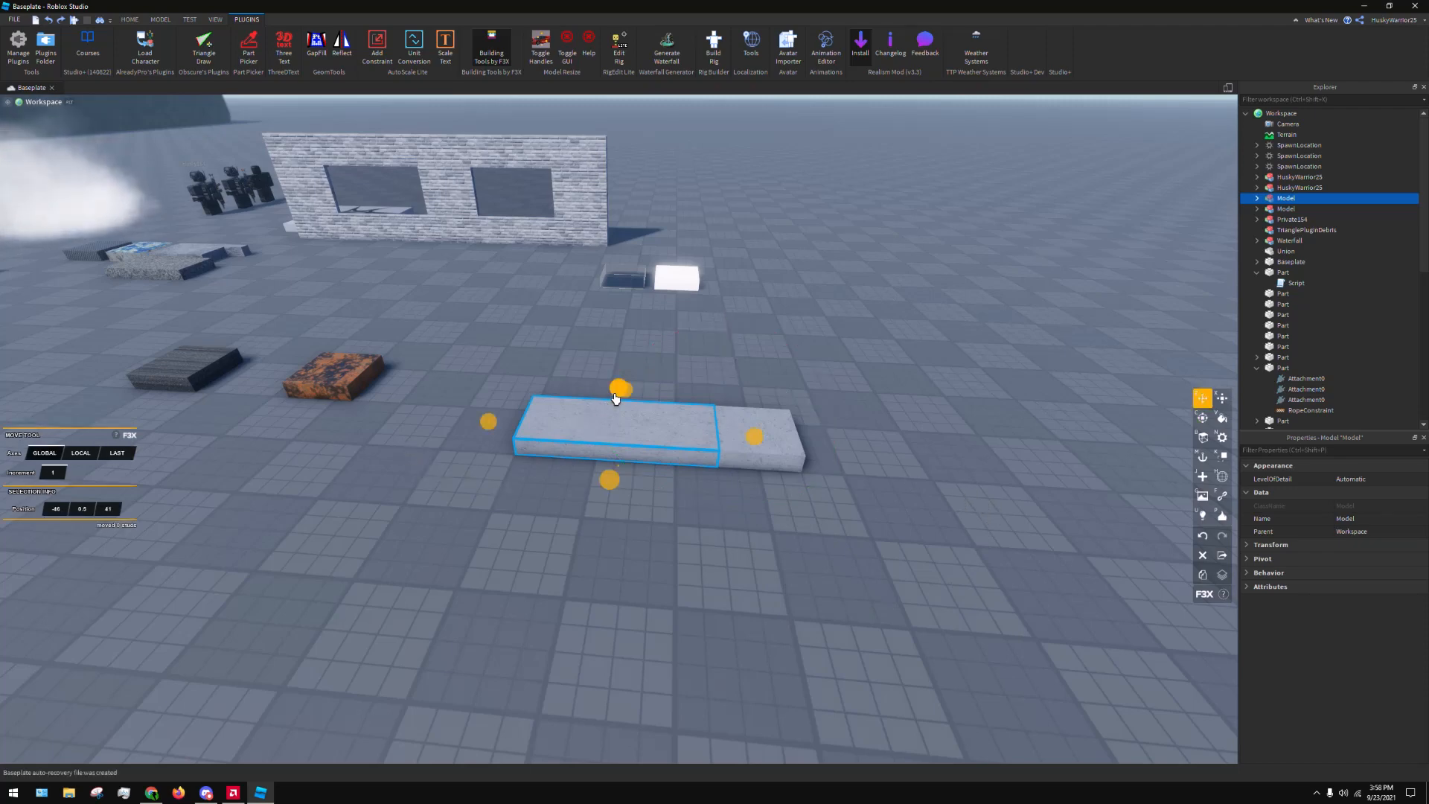
mouse_move(618, 387)
left_mouse_down()
mouse_move(628, 265)
mouse_move(643, 398)
mouse_move(629, 397)
mouse_move(628, 366)
left_mouse_up()
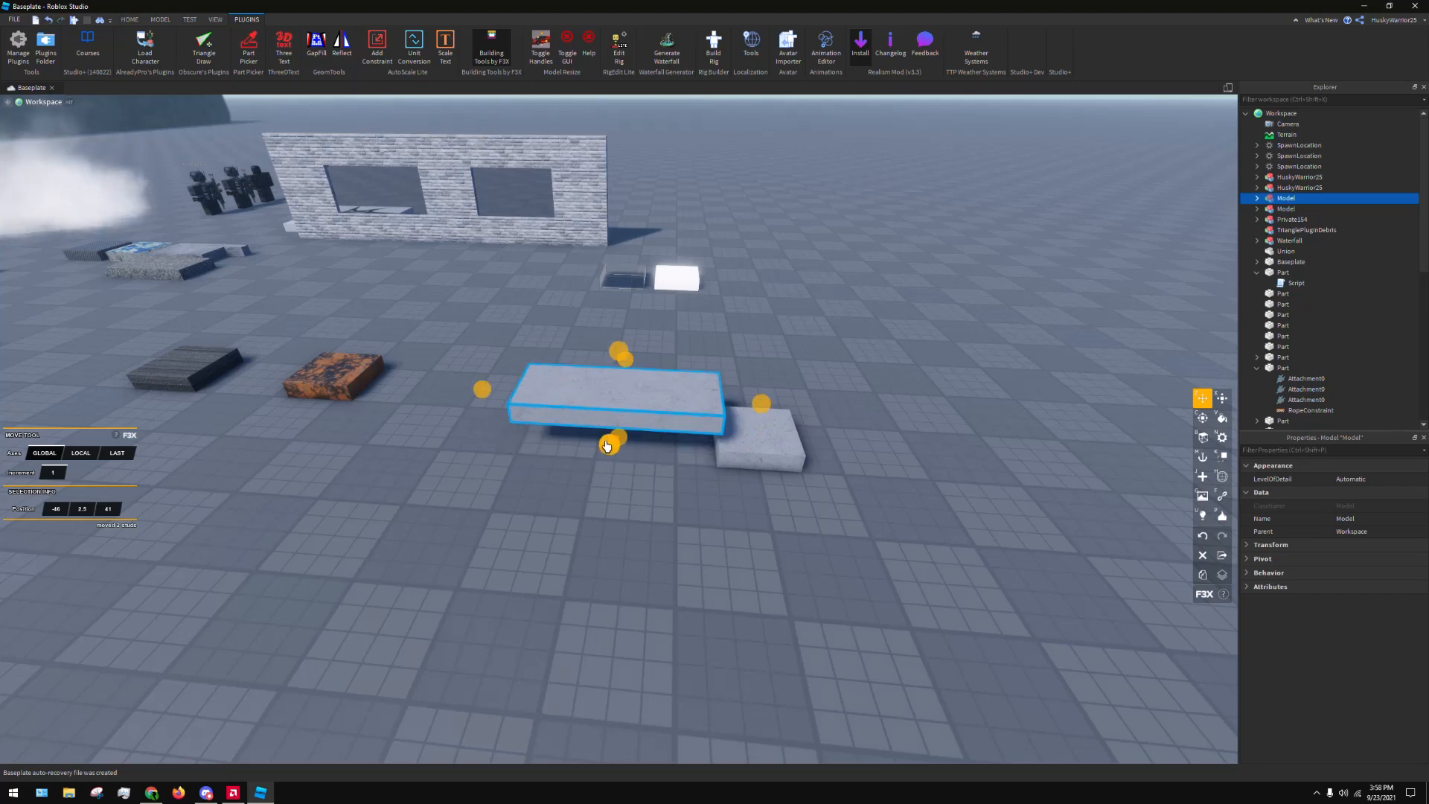
left_click_drag(611, 444, 604, 512)
left_click_drag(604, 512, 615, 421)
key("ctrl+z")
key("ctrl+z")
key("ctrl+z")
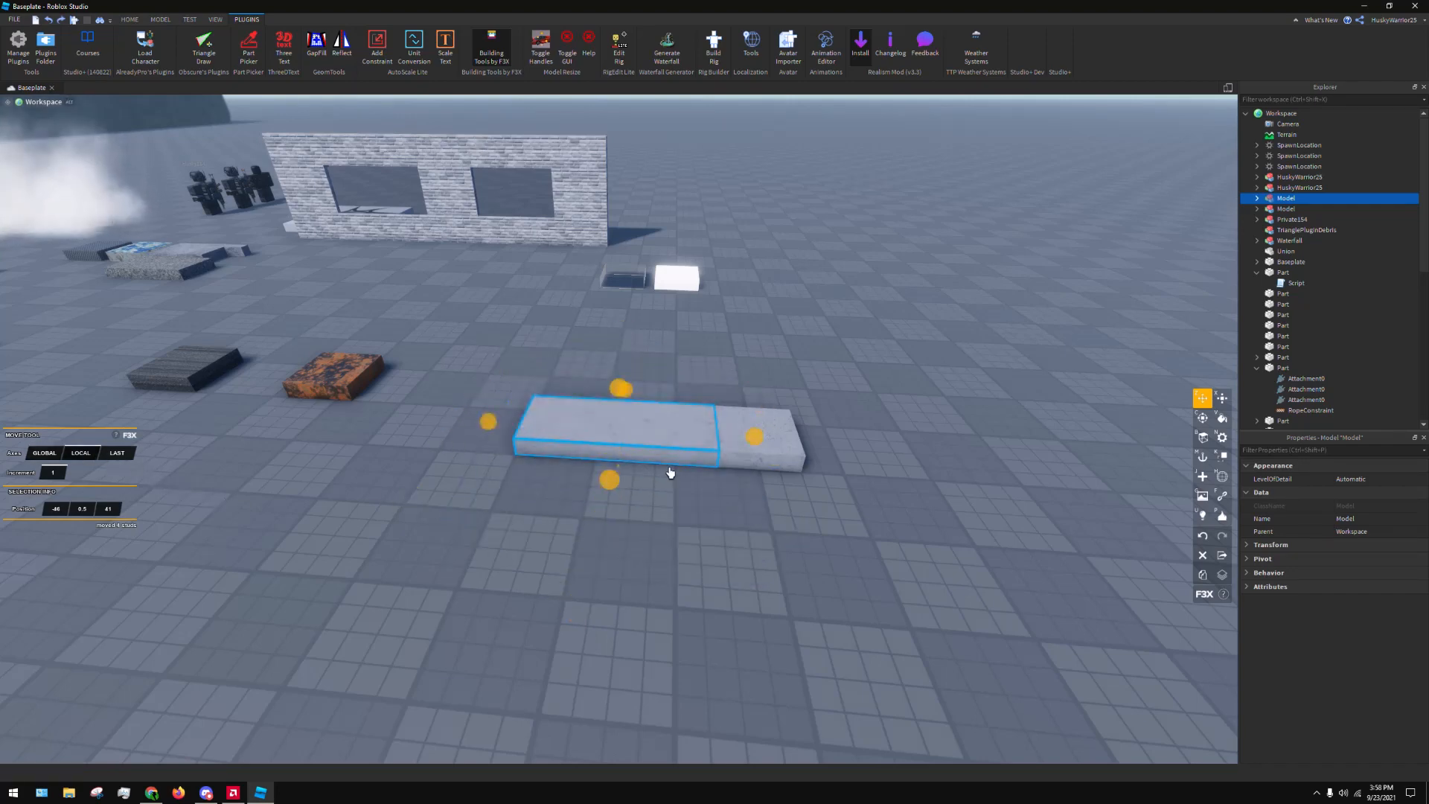
Try moving the two concrete blocks together with a box selection of the surrounding parts, undo the move and clear the selection
left_click_drag(527, 359, 918, 552)
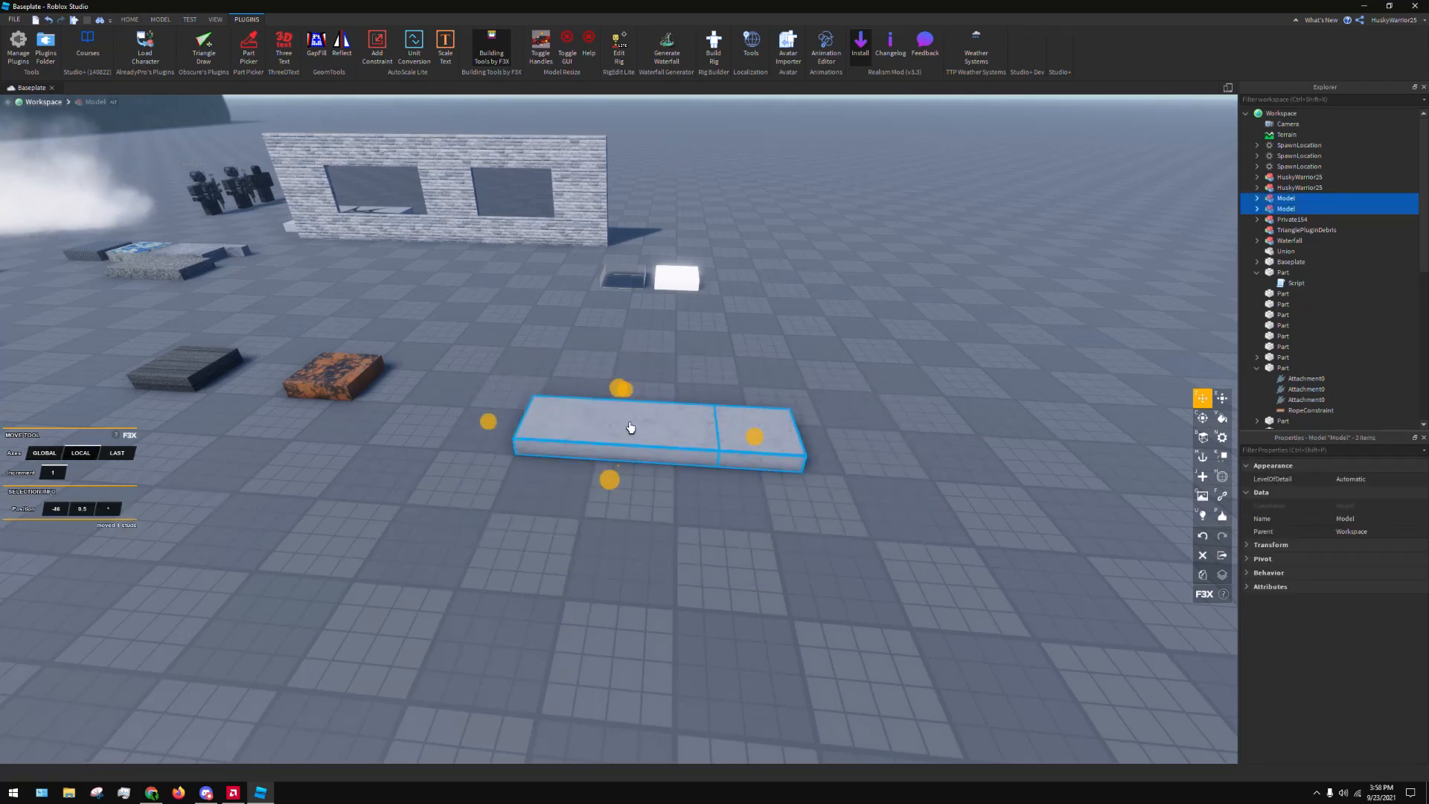
left_click_drag(605, 488, 595, 420)
scroll(521, 685, "down", 3)
left_click_drag(813, 170, 198, 498)
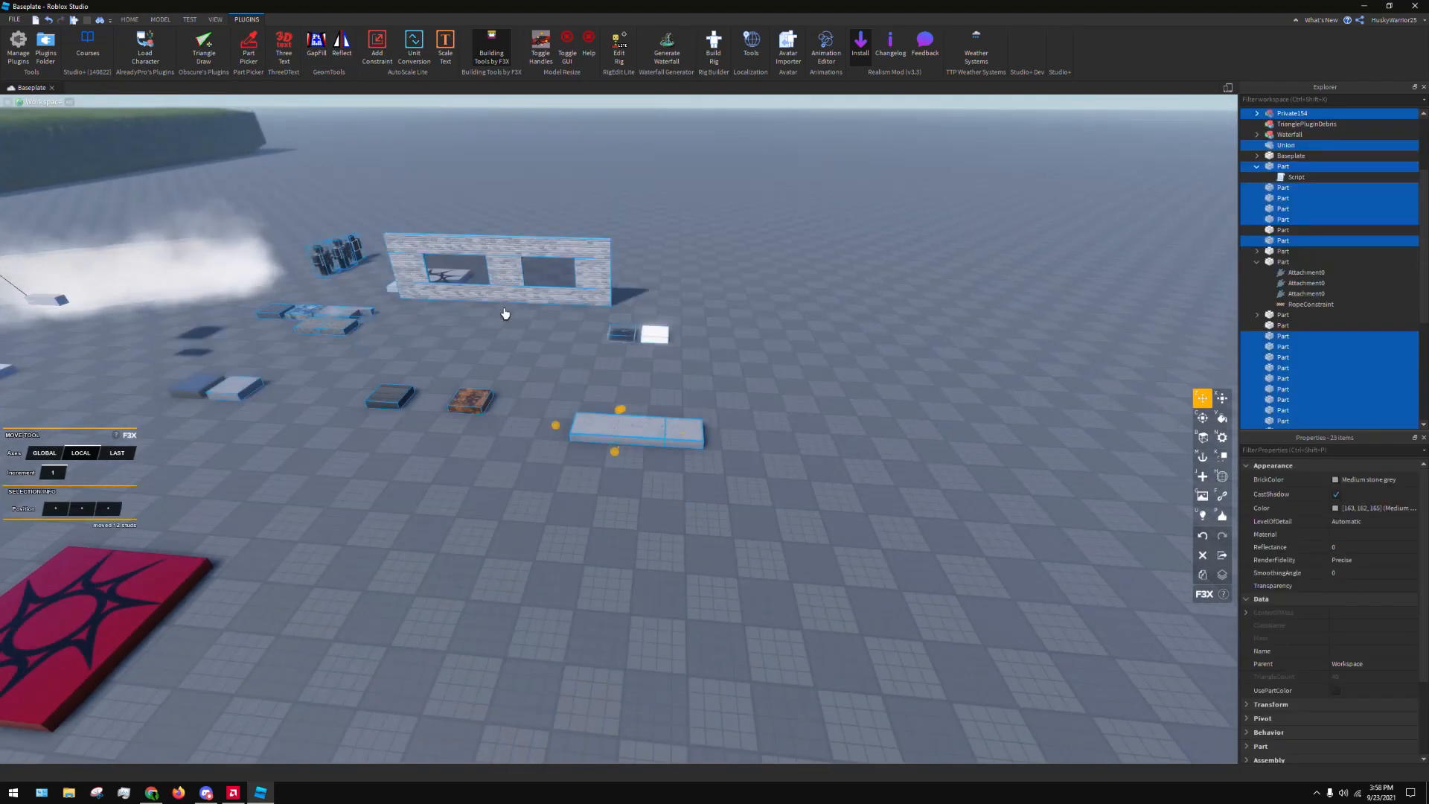
left_click_drag(552, 430, 15, 491)
key("ctrl+z")
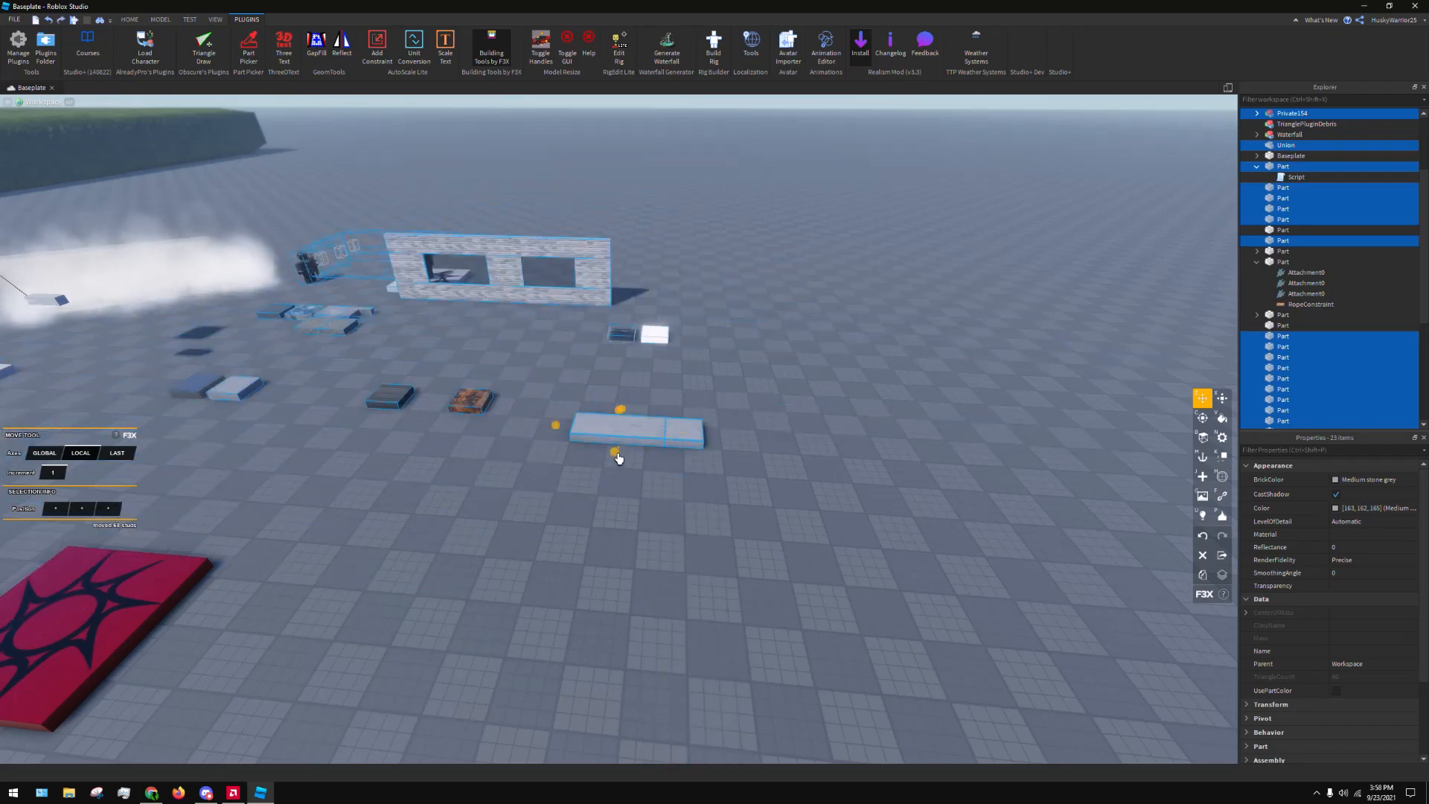
left_click(784, 271)
Clone a brick part near the windowed wall, turn it diagonally and resize it into a freestanding wall of 29 × 17 × 1
key("a")
key("w")
key("d")
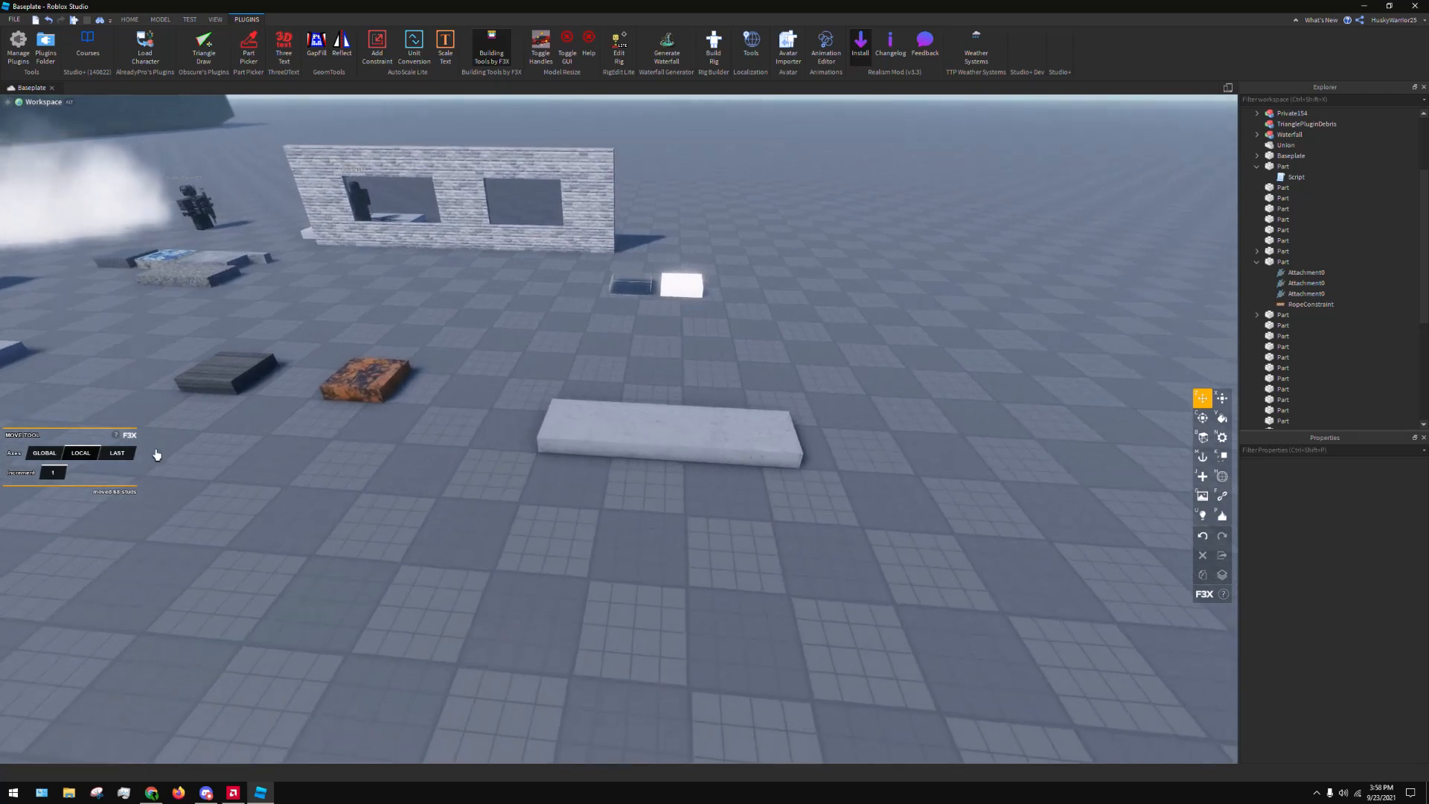
left_click(107, 451)
key("d")
right_click_drag(586, 413, 699, 288)
key("d")
key("w")
left_click(698, 288)
key("shift+c")
key("s")
mouse_move(708, 300)
left_mouse_down()
mouse_move(494, 556)
mouse_move(701, 611)
mouse_move(783, 598)
mouse_move(794, 261)
left_mouse_up()
key("d")
key("c")
key("x")
left_click(616, 695)
key("s")
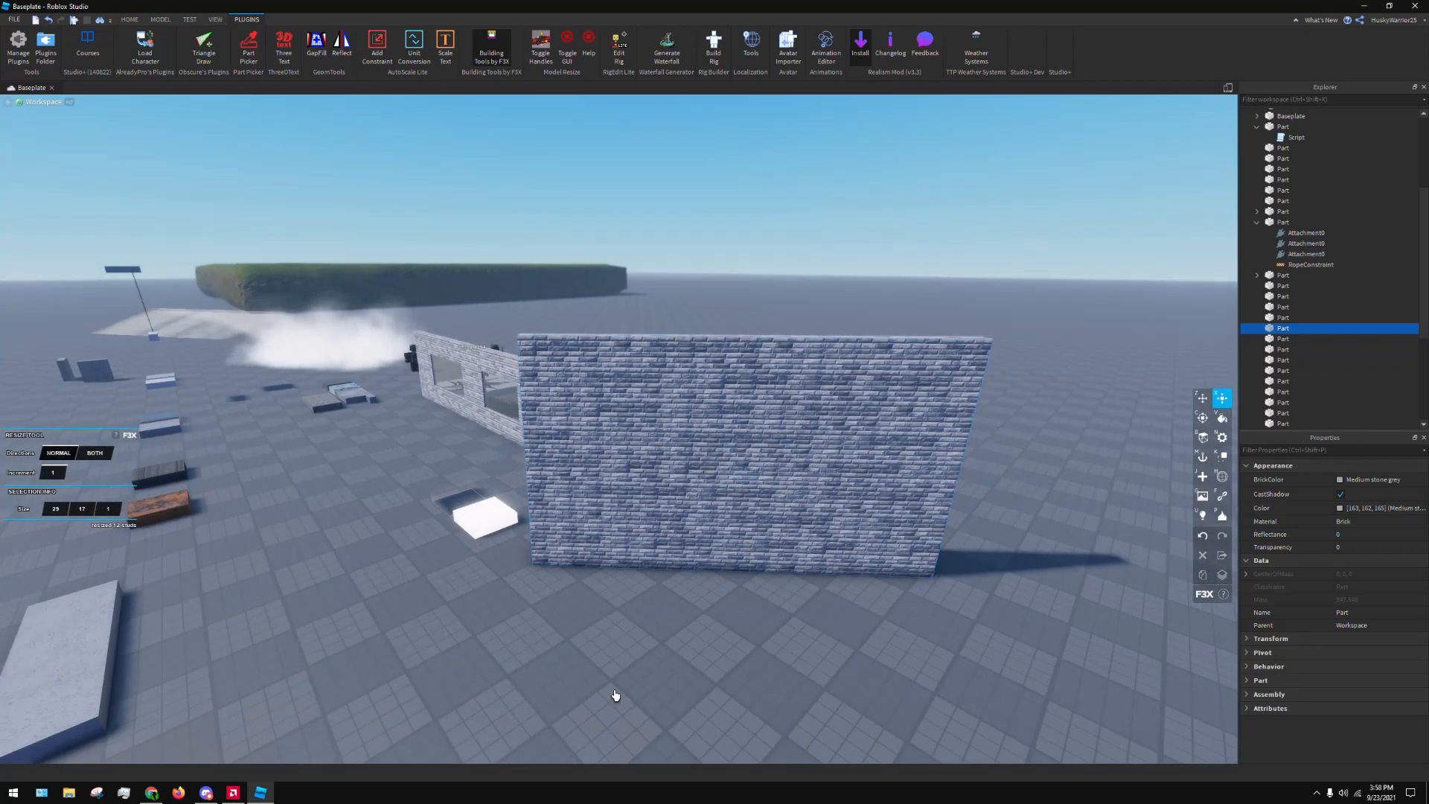
Move the long concrete block to the foot of the diagonal brick wall with the F3X Move tool
right_click_drag(616, 695, 581, 558)
key("a")
left_click(512, 477)
key("z")
left_click_drag(498, 472, 865, 583)
key("d")
key("a")
right_click_drag(865, 582, 571, 491)
key("a")
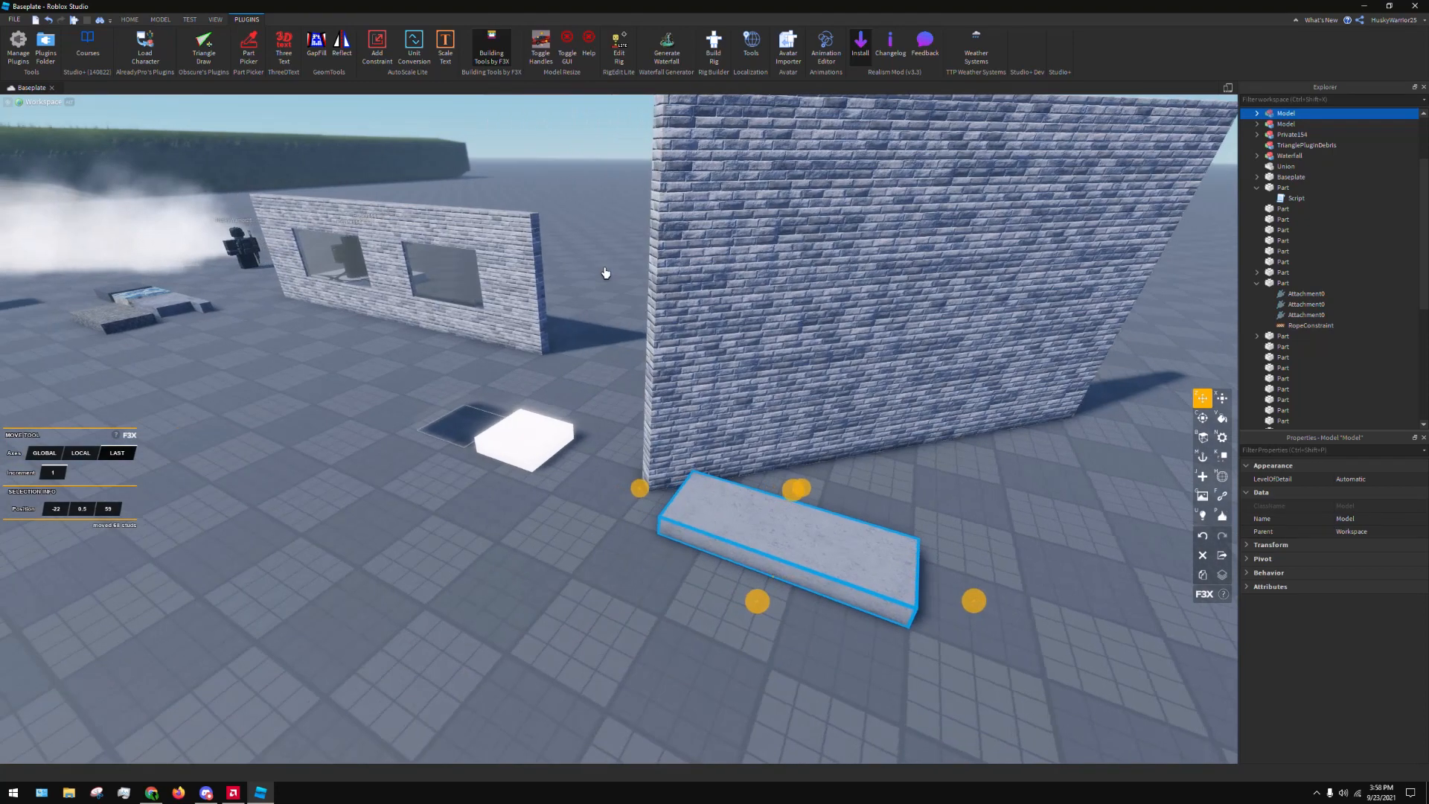
Place the concrete block against the diagonal wall's face with Studio's own dragging so it aligns with the wall, and reactivate Building Tools by F3X
right_click_drag(606, 275, 646, 256)
key("a")
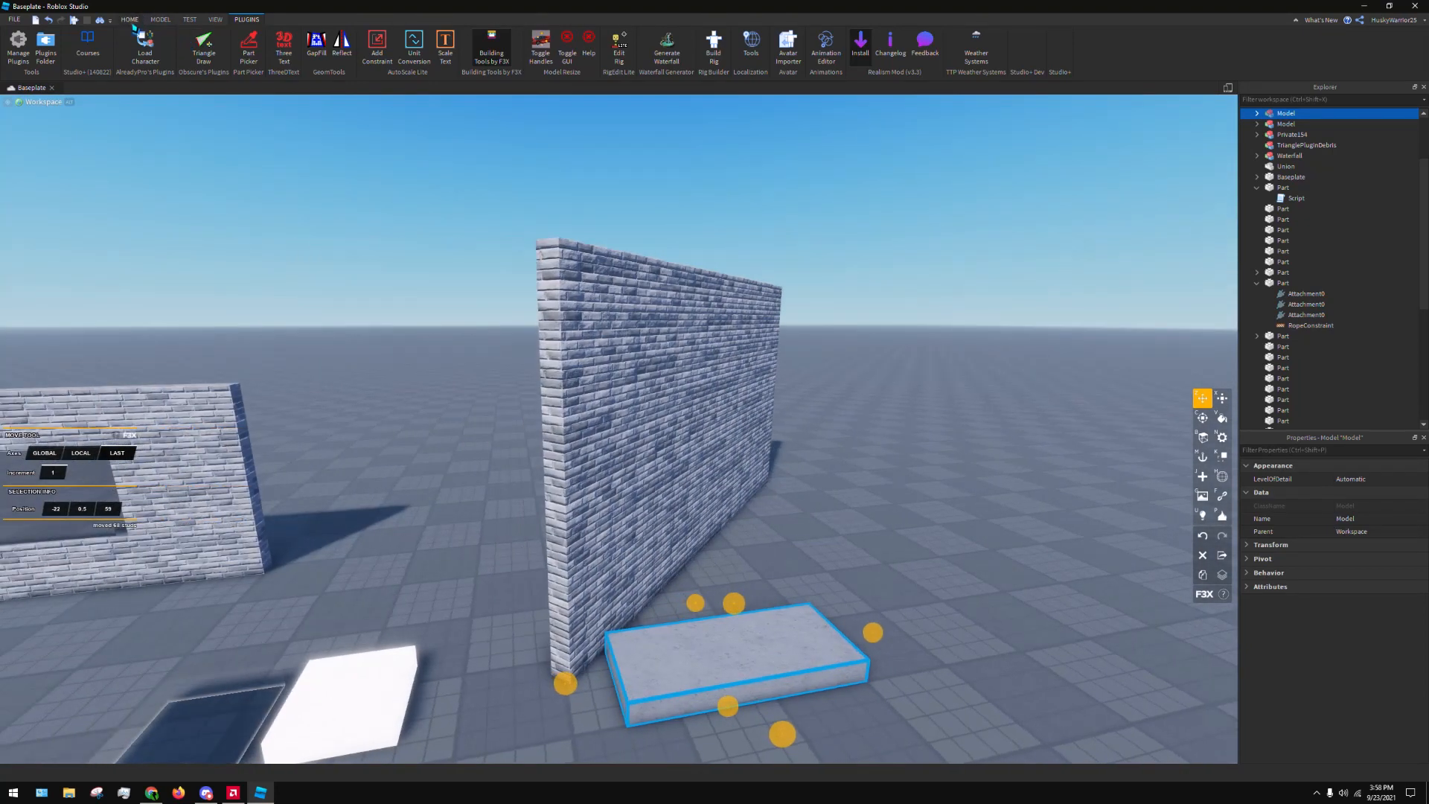
left_click(131, 20)
left_click(94, 54)
left_click_drag(705, 660, 616, 459)
key("d")
left_click(246, 20)
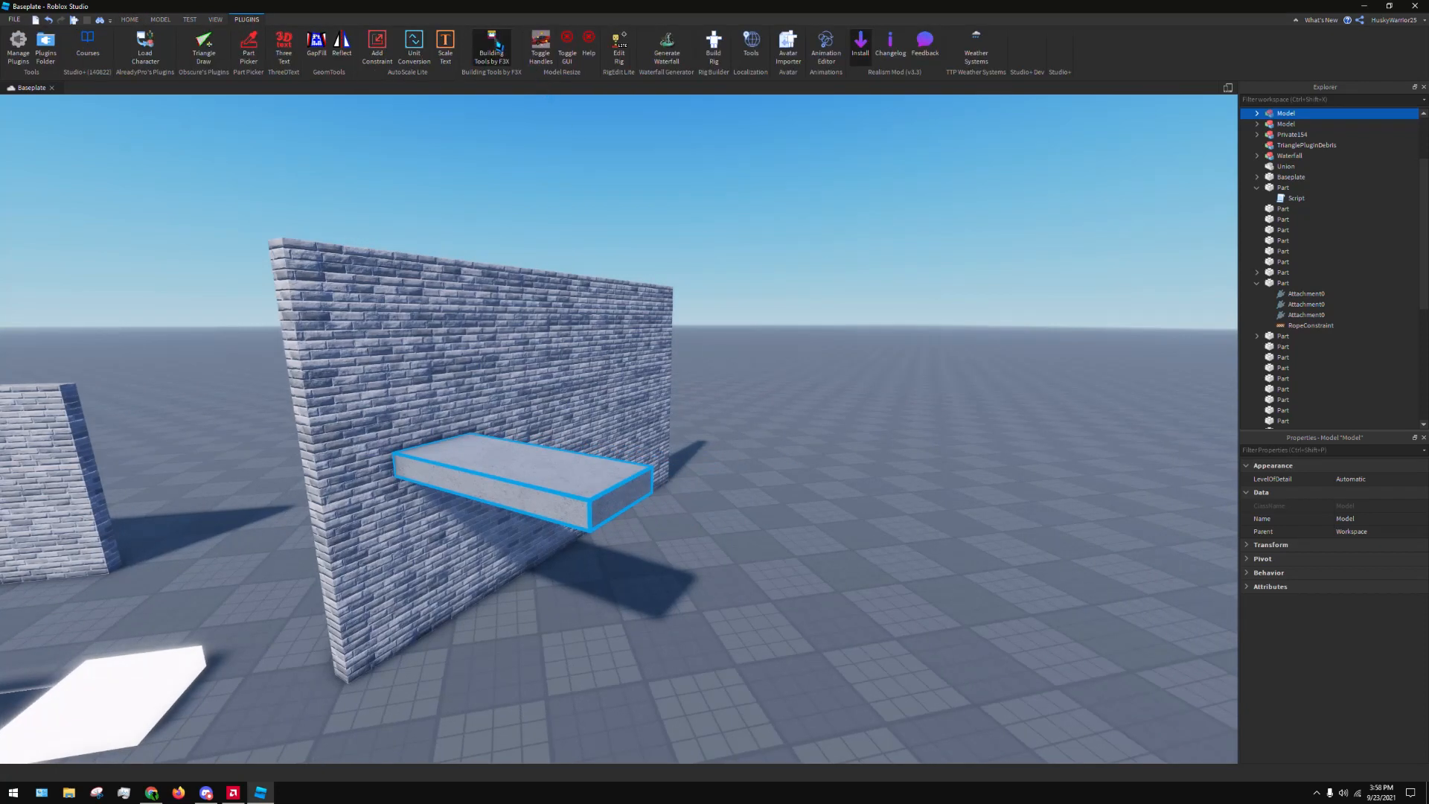
left_click(497, 45)
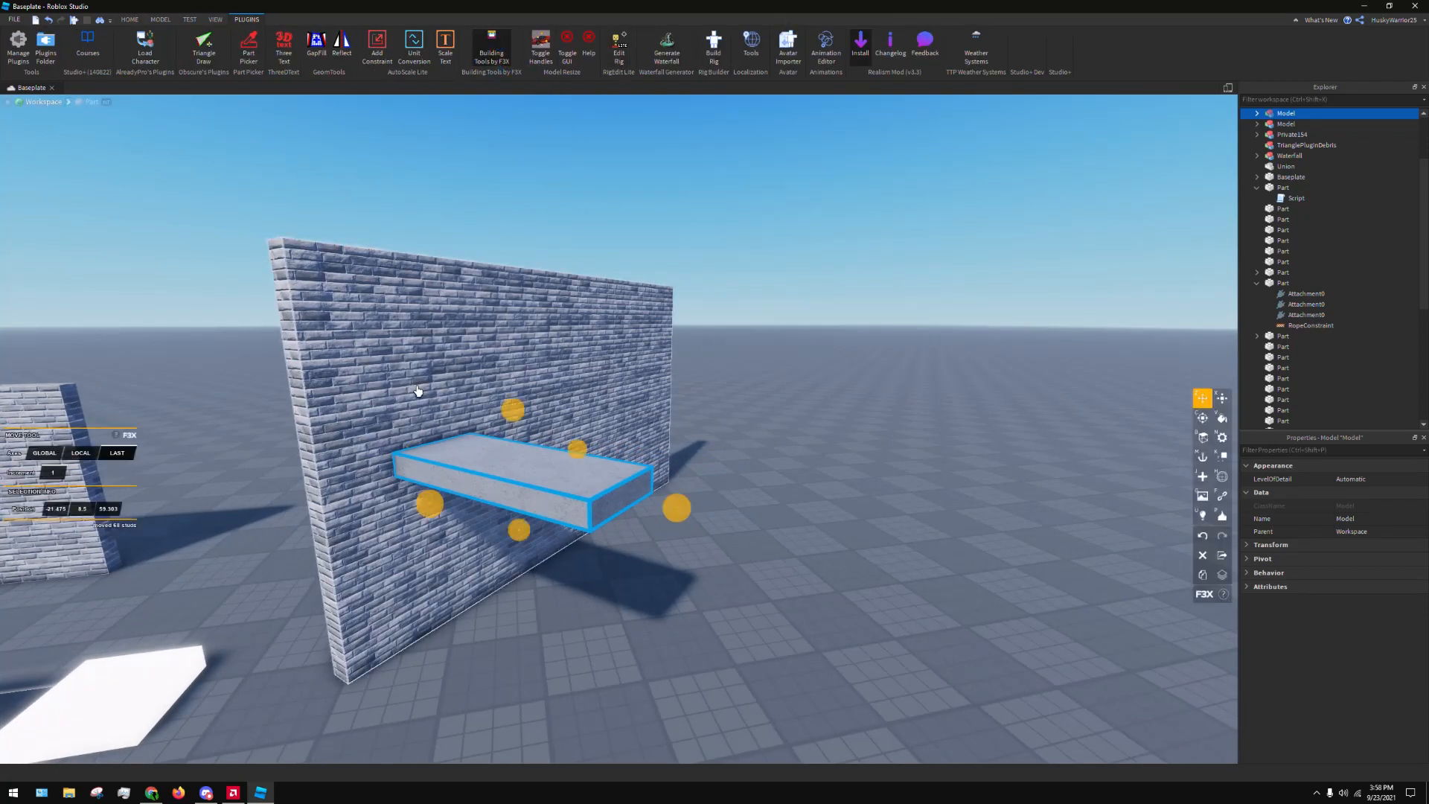
Lower the concrete block to the ground and snap it against the wall's near bottom corner
right_click_drag(418, 391, 431, 409)
key("w")
key("a")
key("s")
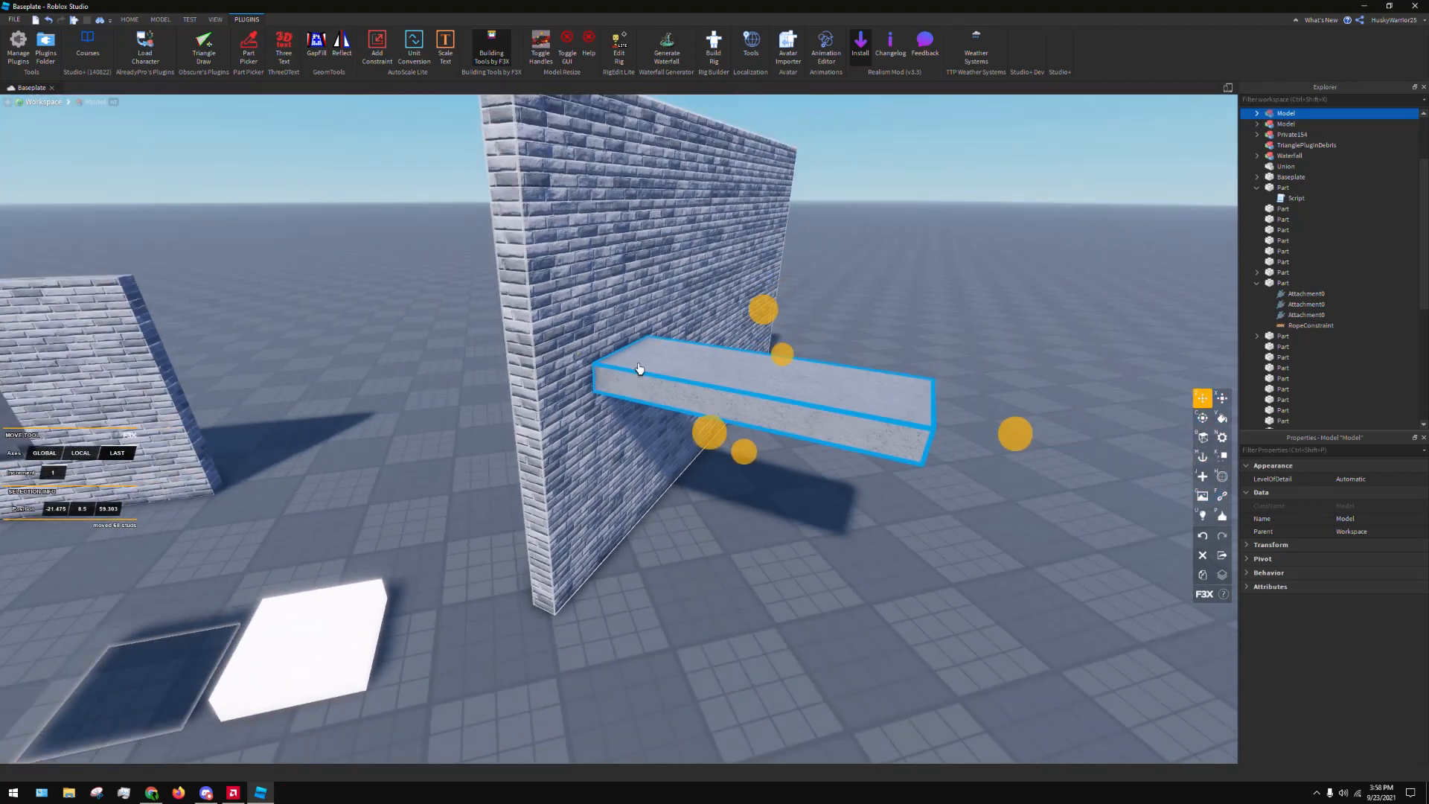
mouse_move(638, 368)
left_mouse_down()
mouse_move(615, 394)
mouse_move(570, 596)
left_mouse_up()
key("s")
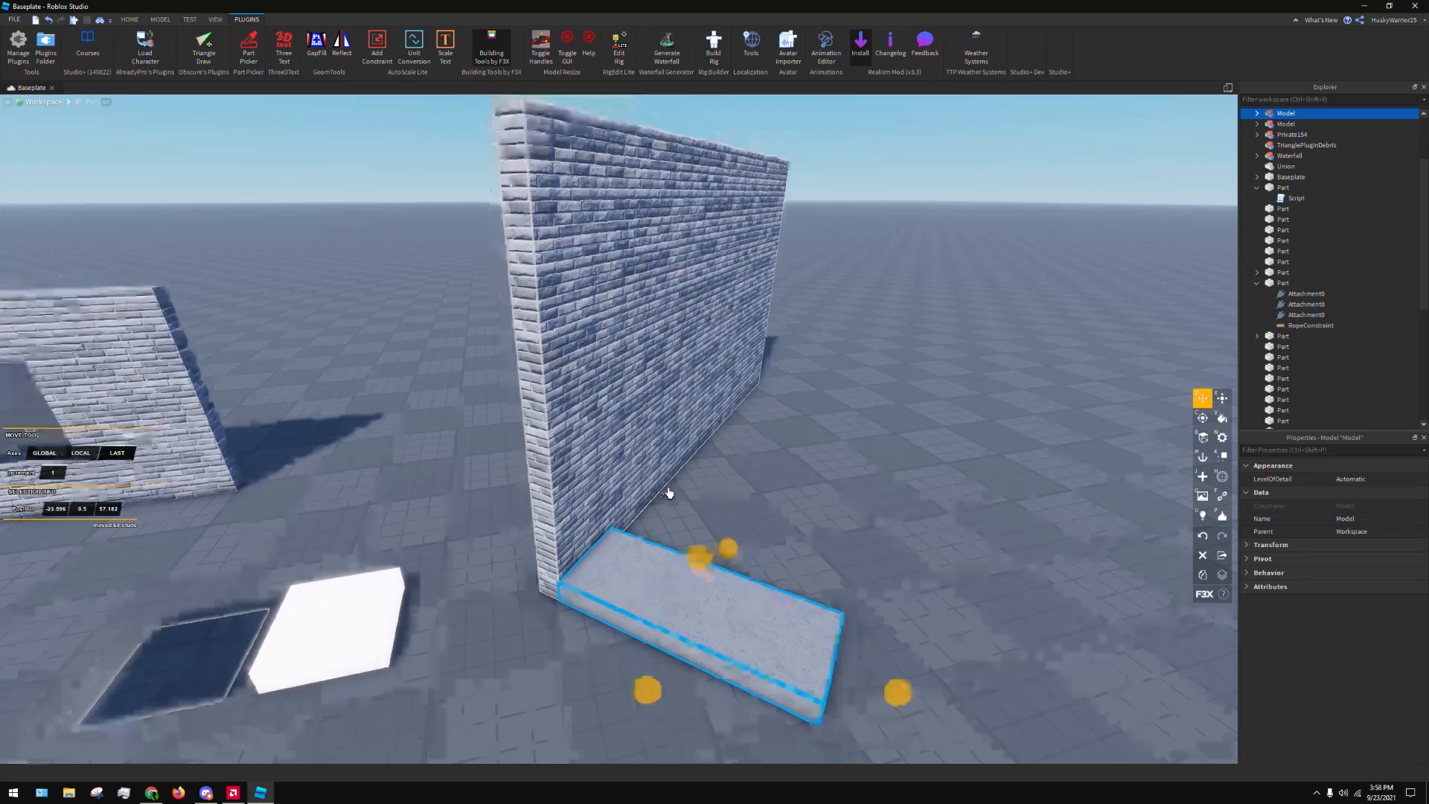
Resize the concrete block into a full-height 1 × 17 × 4 strip at the near end of the brick wall
key("x")
left_click_drag(853, 648, 645, 582)
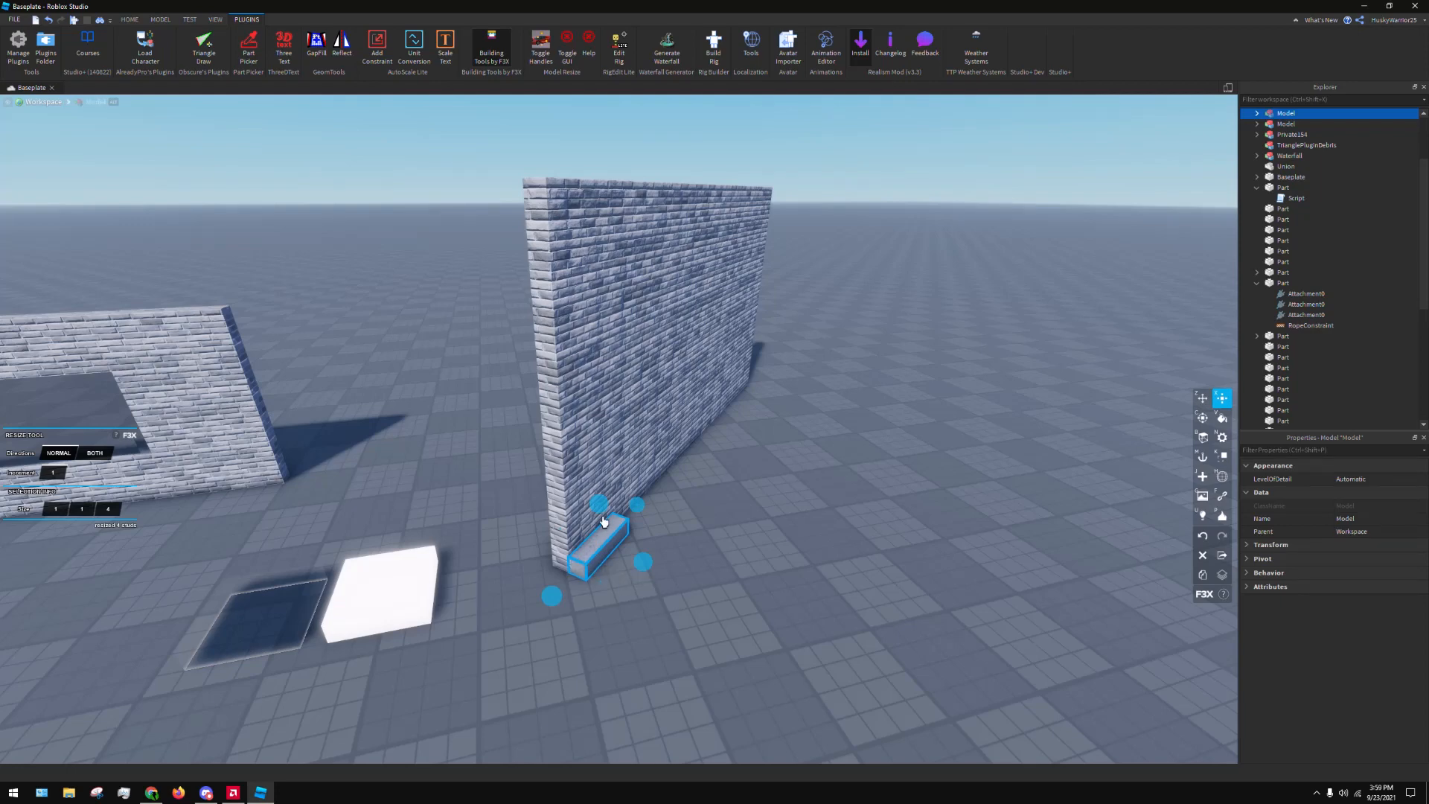
left_click_drag(597, 513, 572, 131)
key("f")
Duplicate the concrete strip and shift the copy along the brick wall, leaving a gap between the two
key("z")
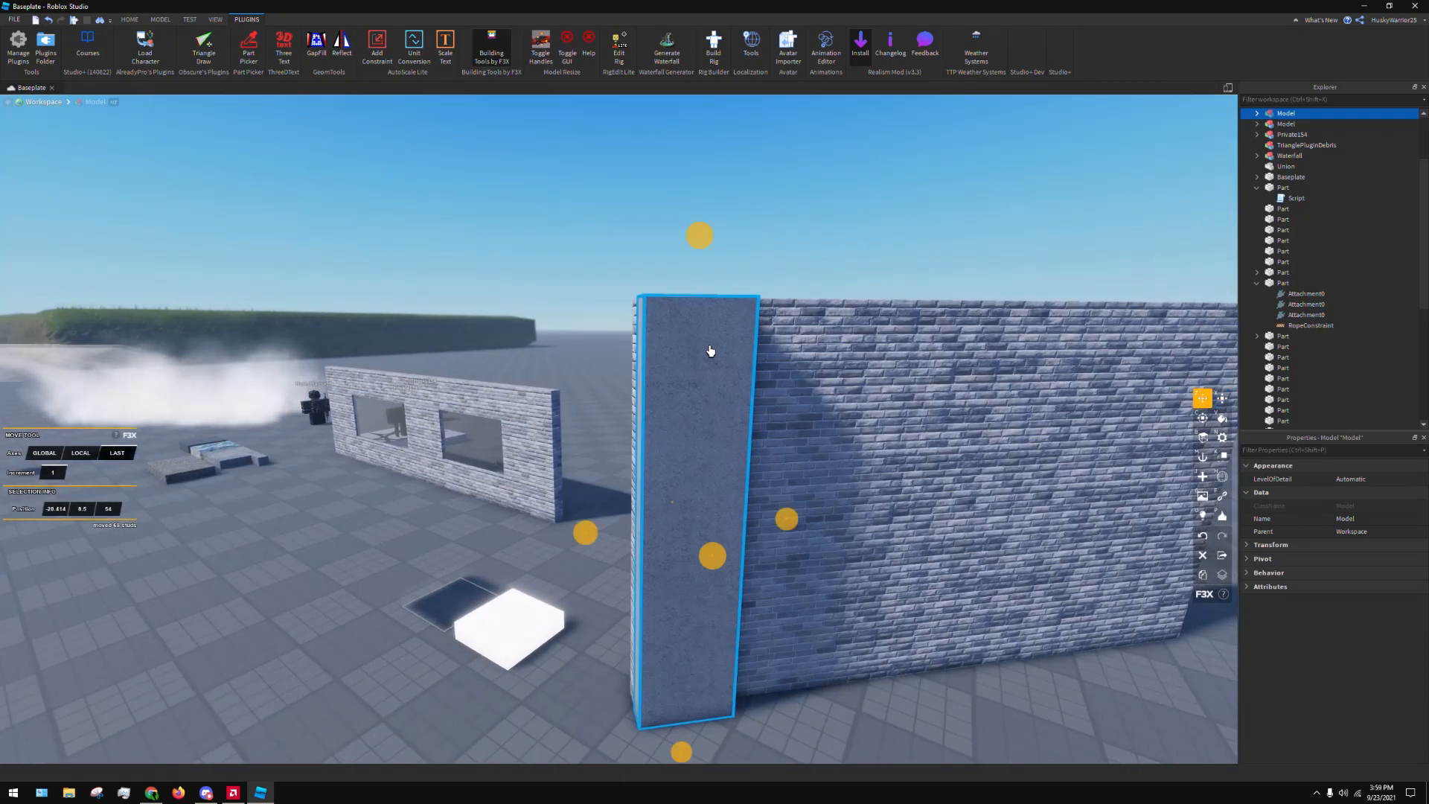
key("ctrl+d")
key("s")
key("d")
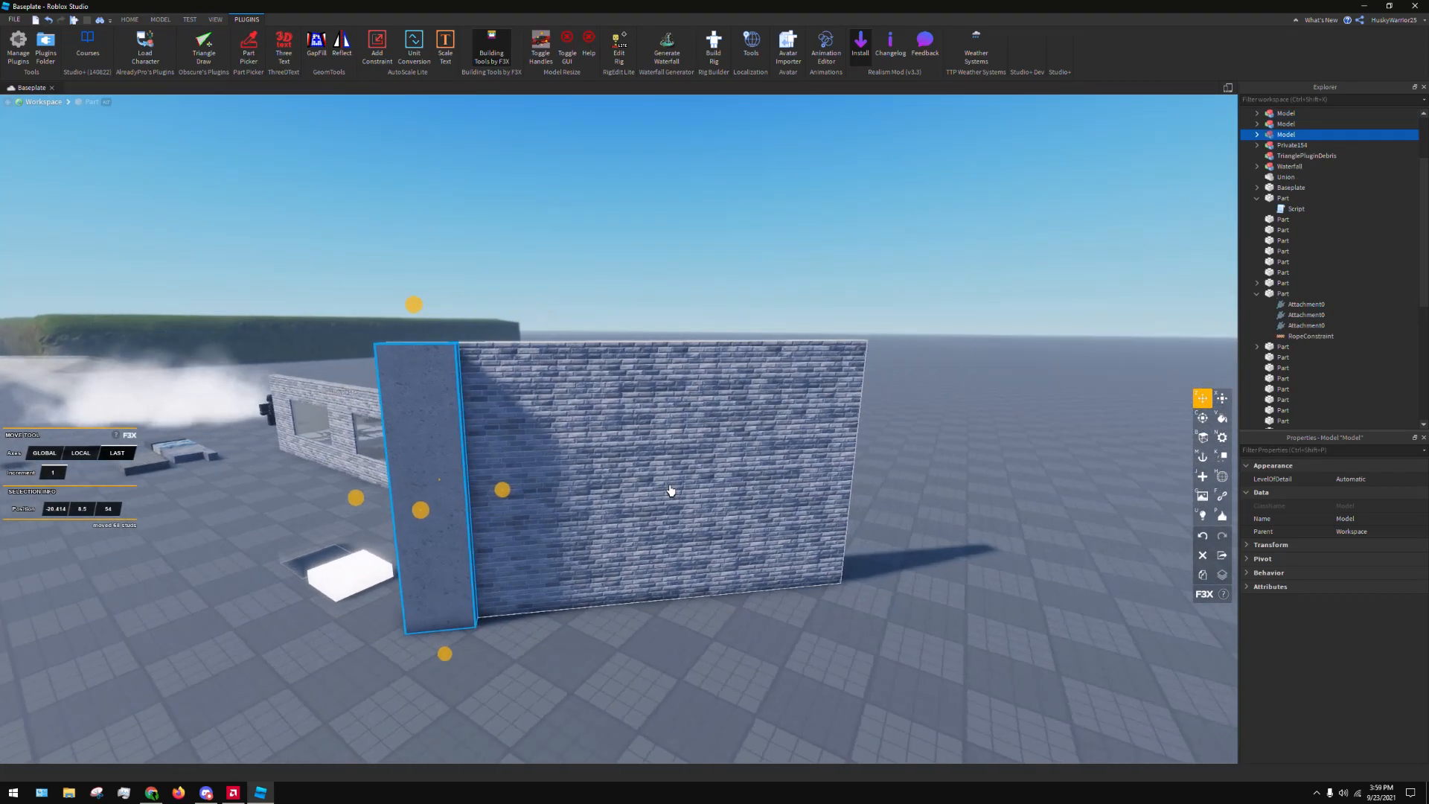
key("w")
key("s")
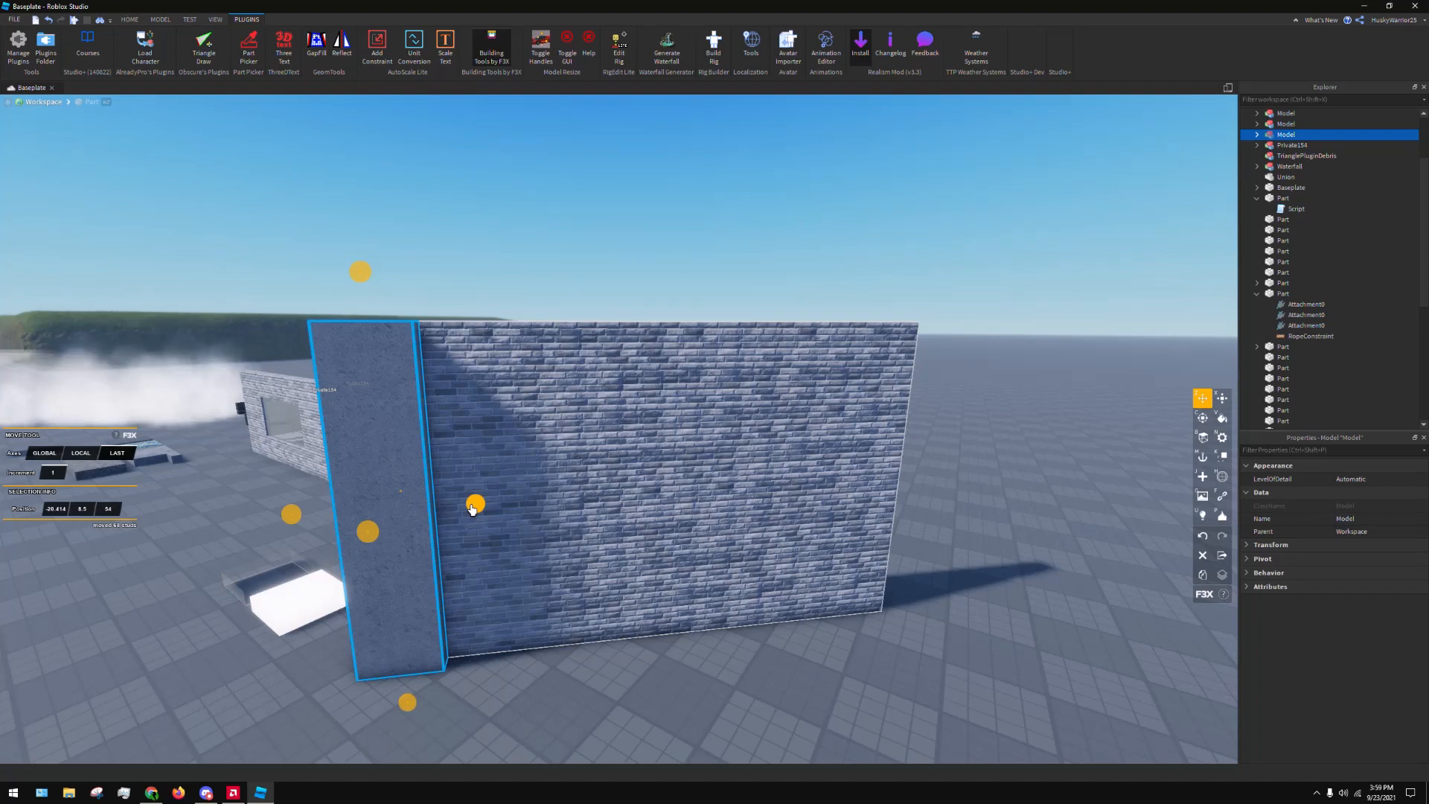
left_click_drag(475, 503, 579, 500)
key("a")
Try moving the copied strip away from the wall, undo that move and set the move axes to Last
right_click_drag(578, 503, 636, 398)
key("d")
key("s")
key("a")
left_click_drag(633, 391, 954, 378)
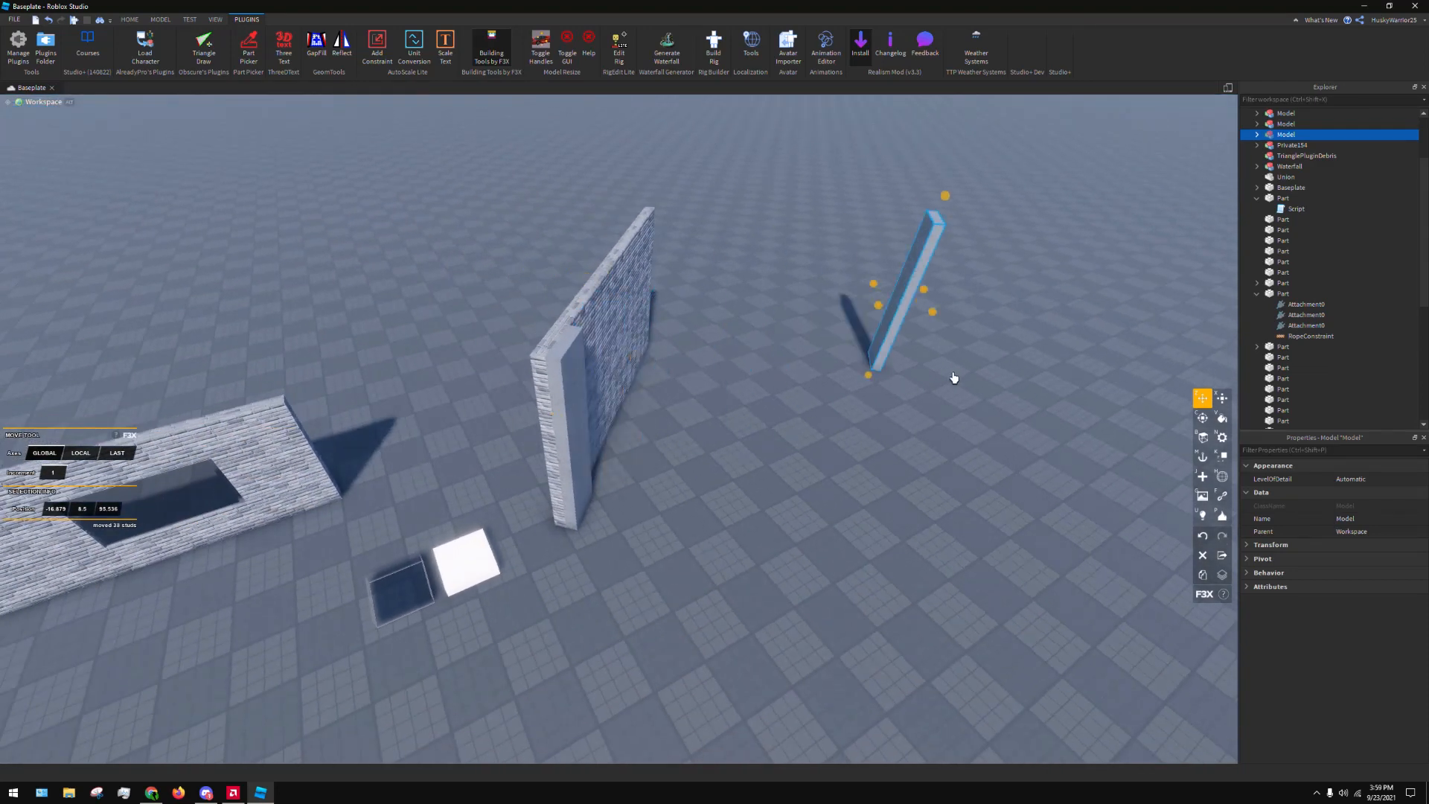
key("ctrl+z")
left_click_drag(695, 392, 318, 452)
left_click(120, 454)
right_click_drag(693, 357, 644, 351)
key("d")
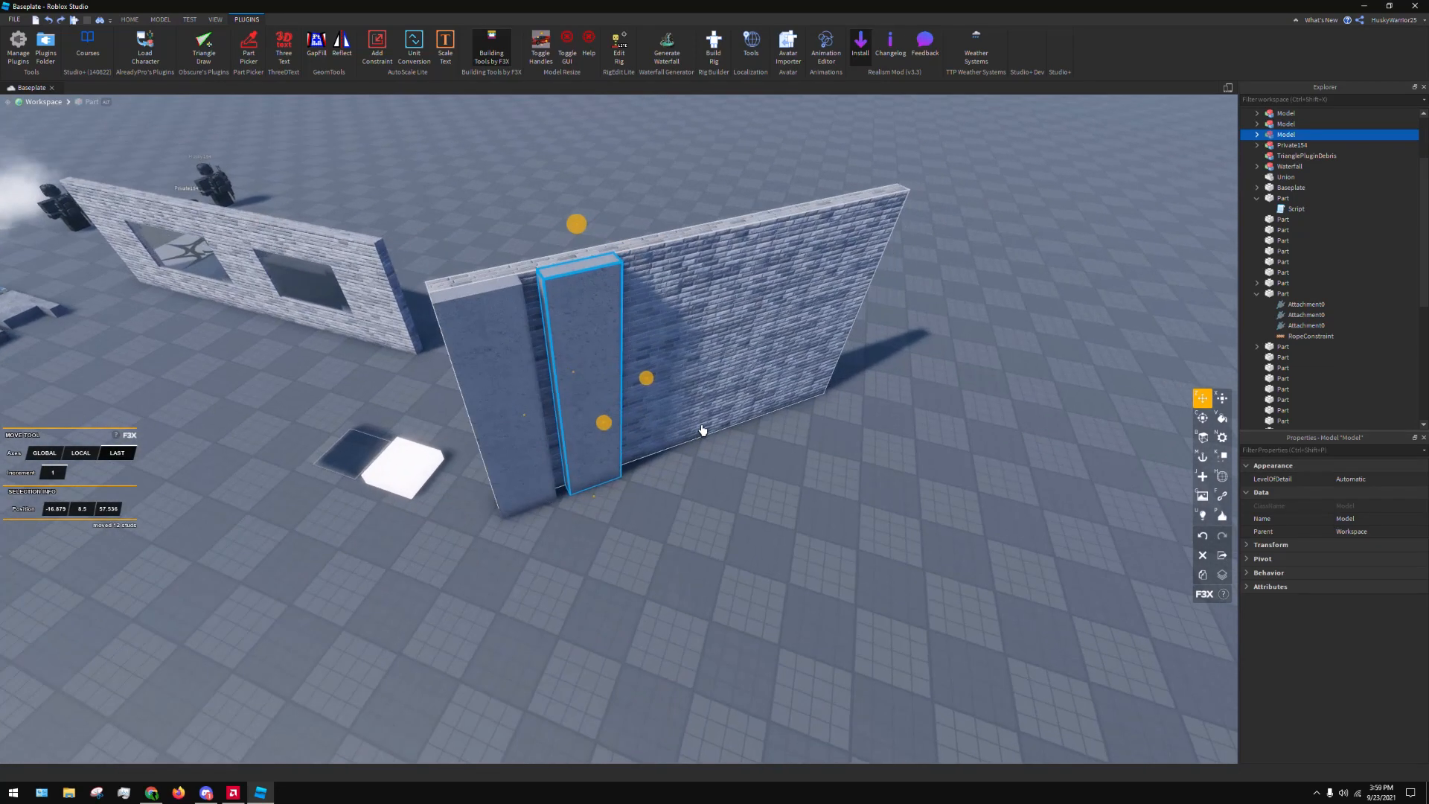
Adjust the second strip's spacing and add three more evenly spaced copies along the rest of the brick wall
left_click_drag(647, 381, 810, 317)
key("d")
key("ctrl+d")
key("ctrl+d")
key("ctrl+d")
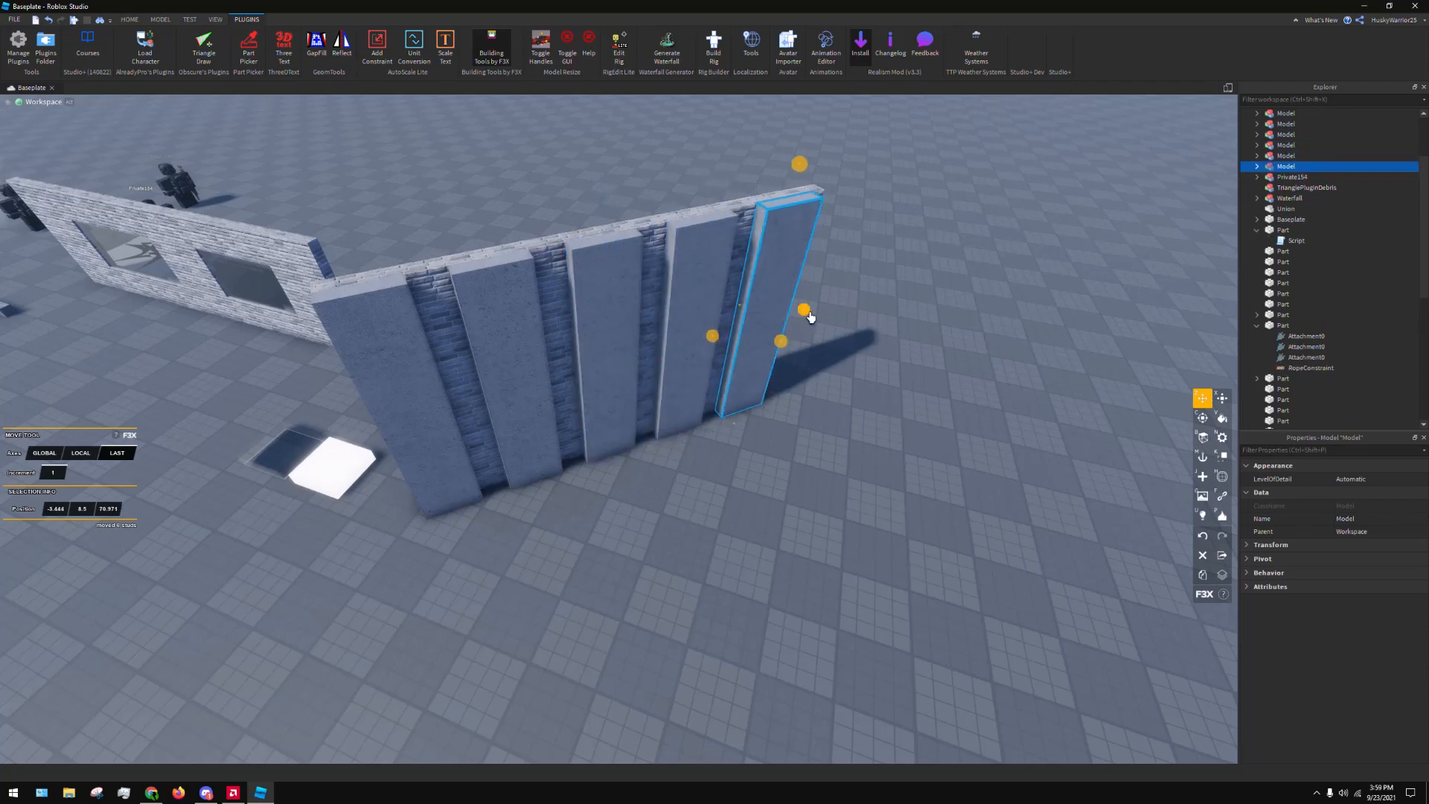
Set the move increment to .25, try shifting the first strip along the wall and undo the move
right_click(925, 298)
left_click(703, 612)
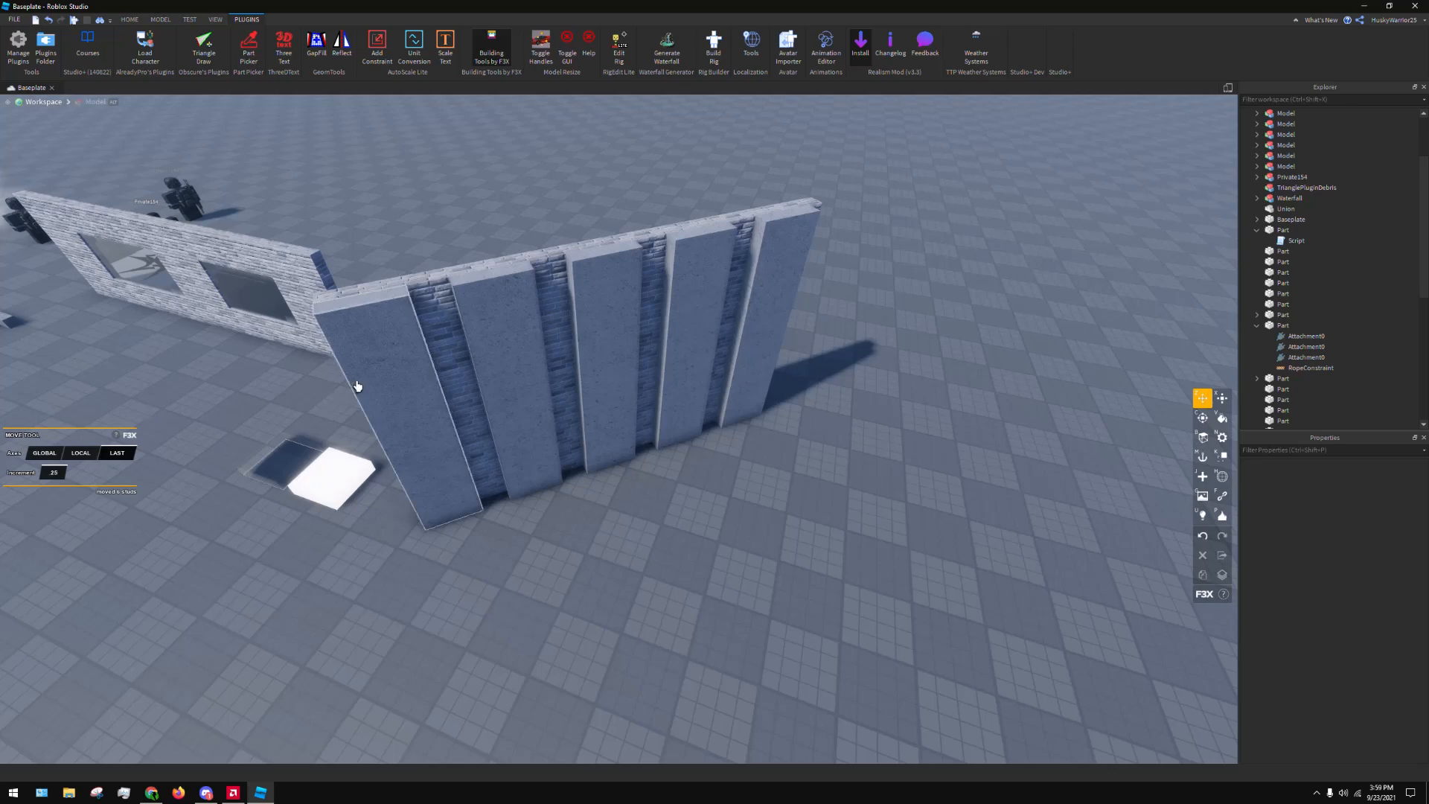
left_click(488, 415)
left_click_drag(485, 408, 410, 498)
key("ctrl+z")
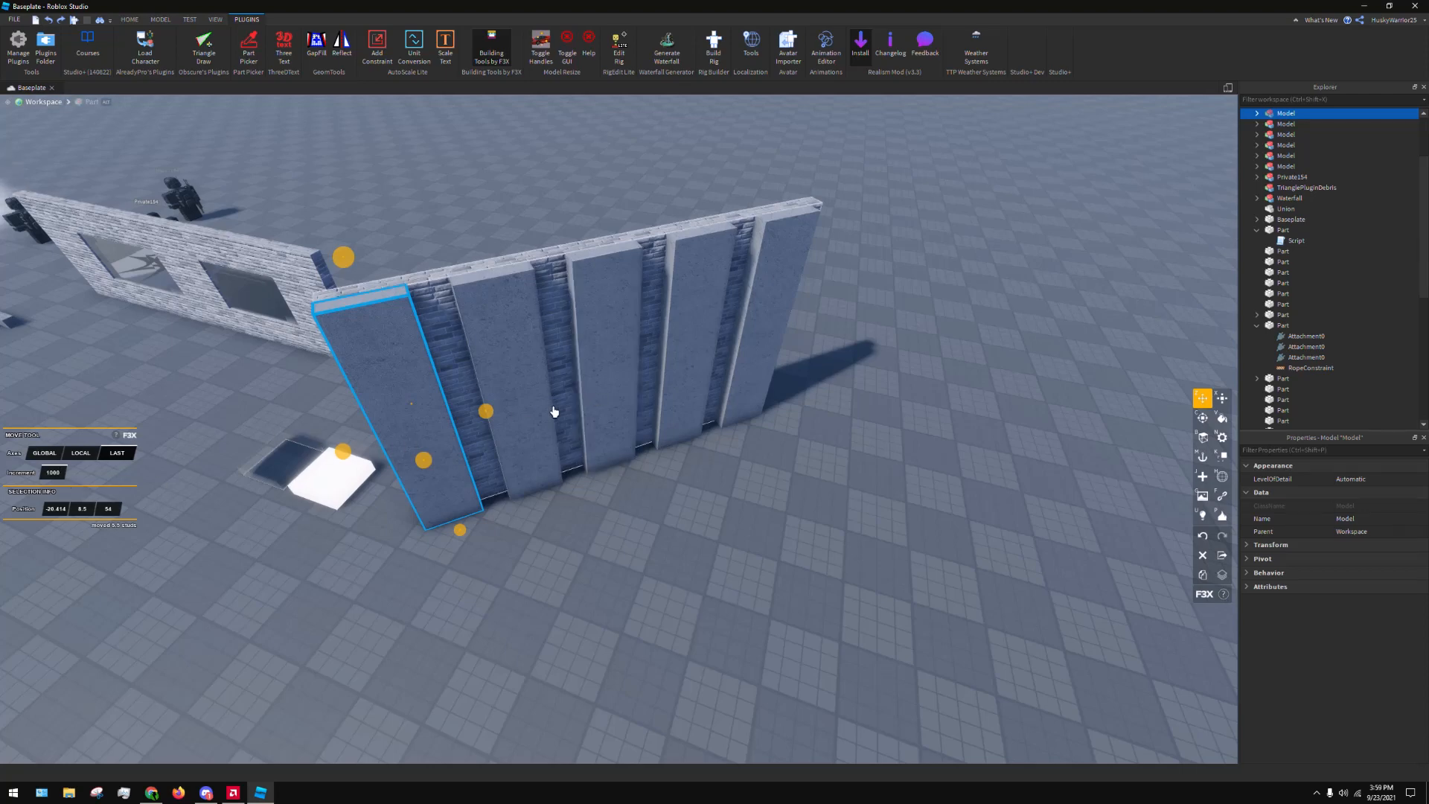
Try moving the first strip far from the wall with a move increment of 100, undo it and reset the increment to 1
scroll(593, 419, "down", 5)
right_click_drag(593, 419, 578, 437)
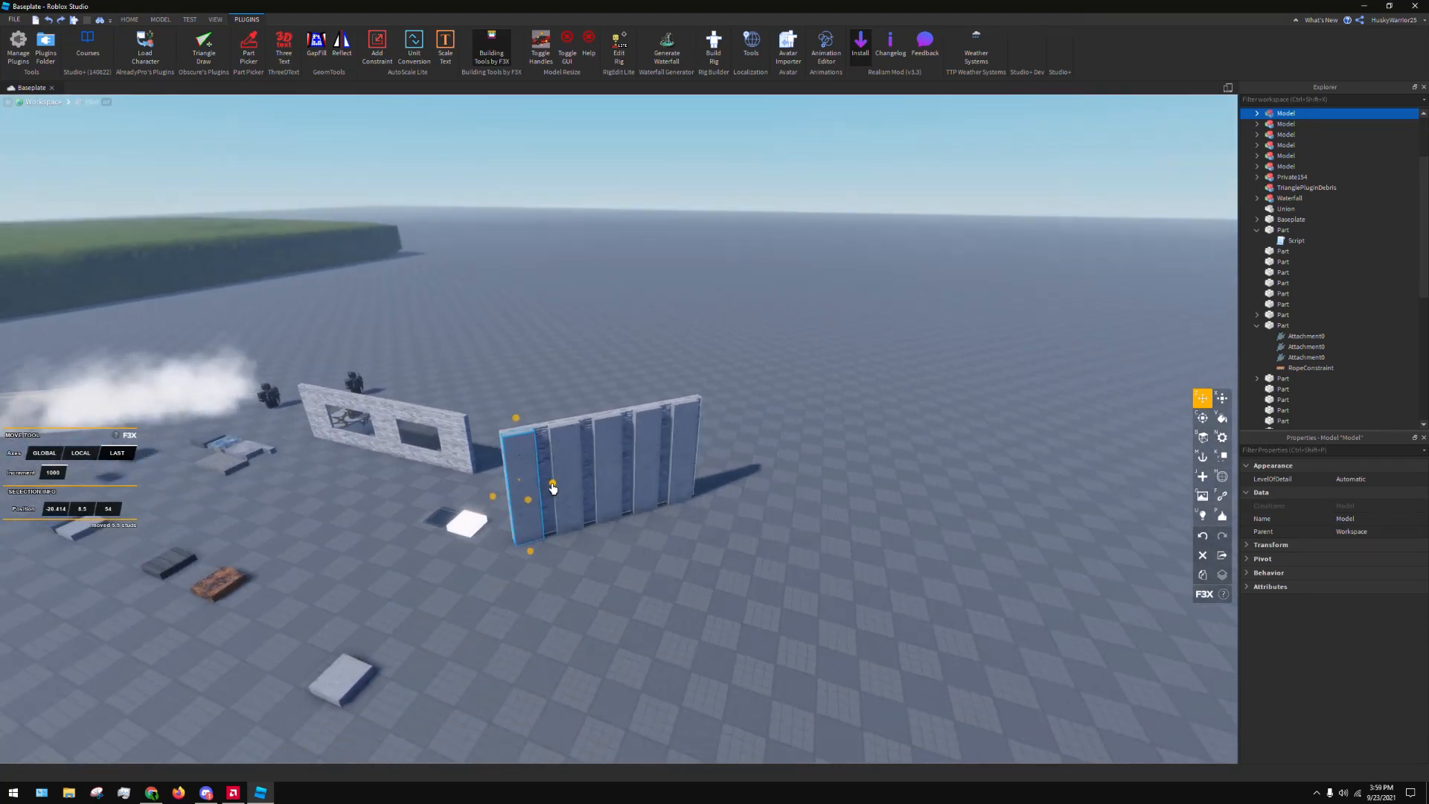
scroll(543, 480, "down", 5)
key("s")
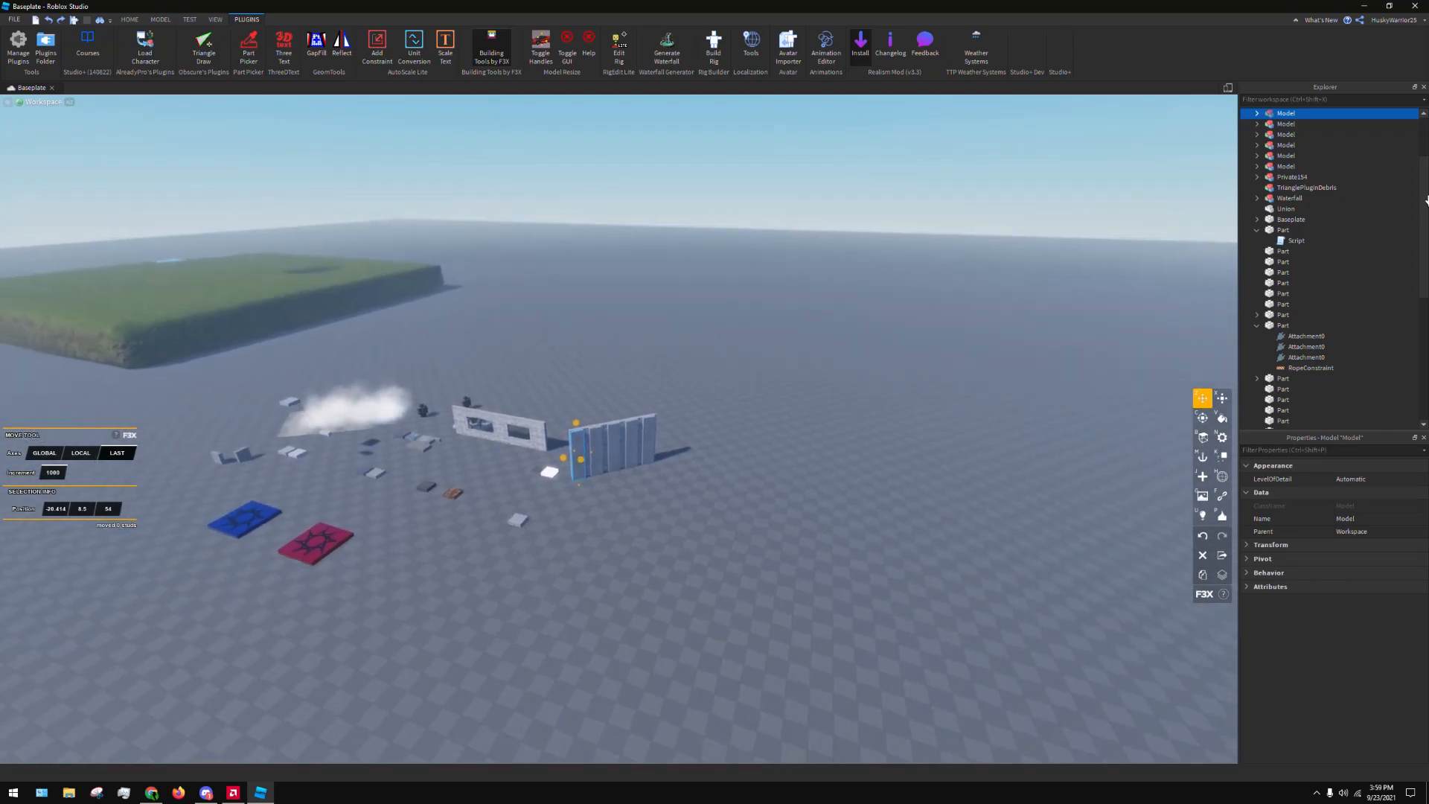
key("d")
key("w")
left_click(54, 471)
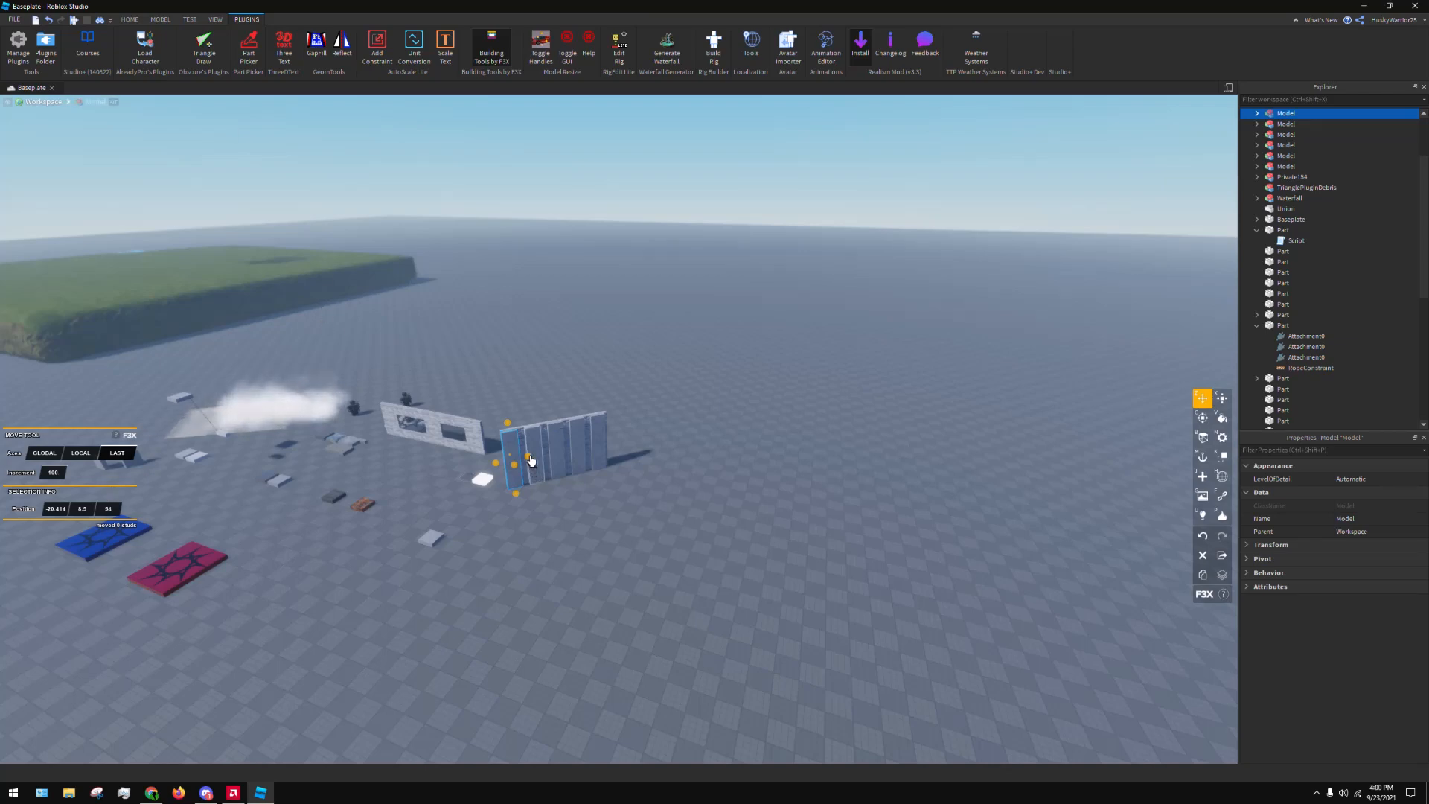
left_click_drag(527, 460, 926, 369)
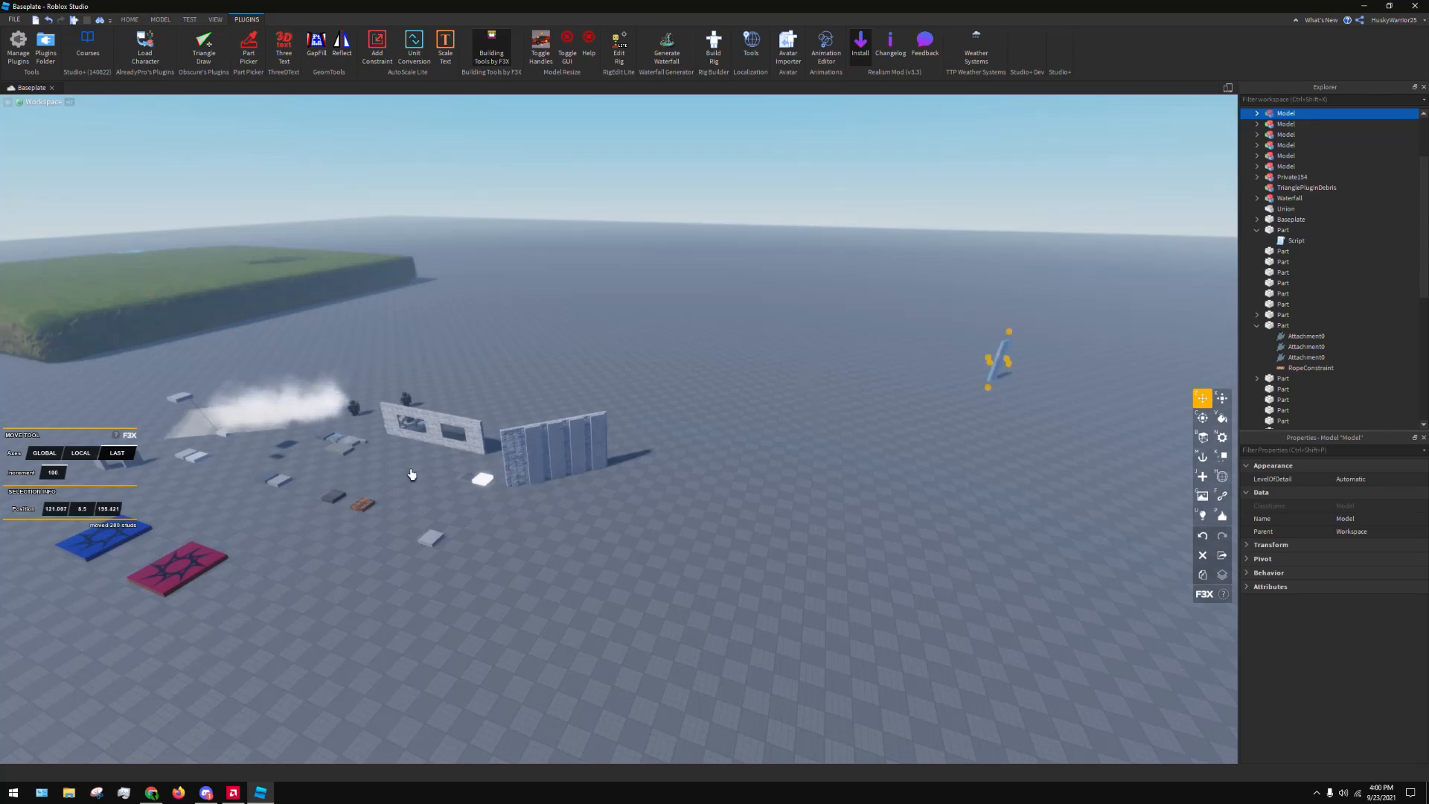
key("ctrl+z")
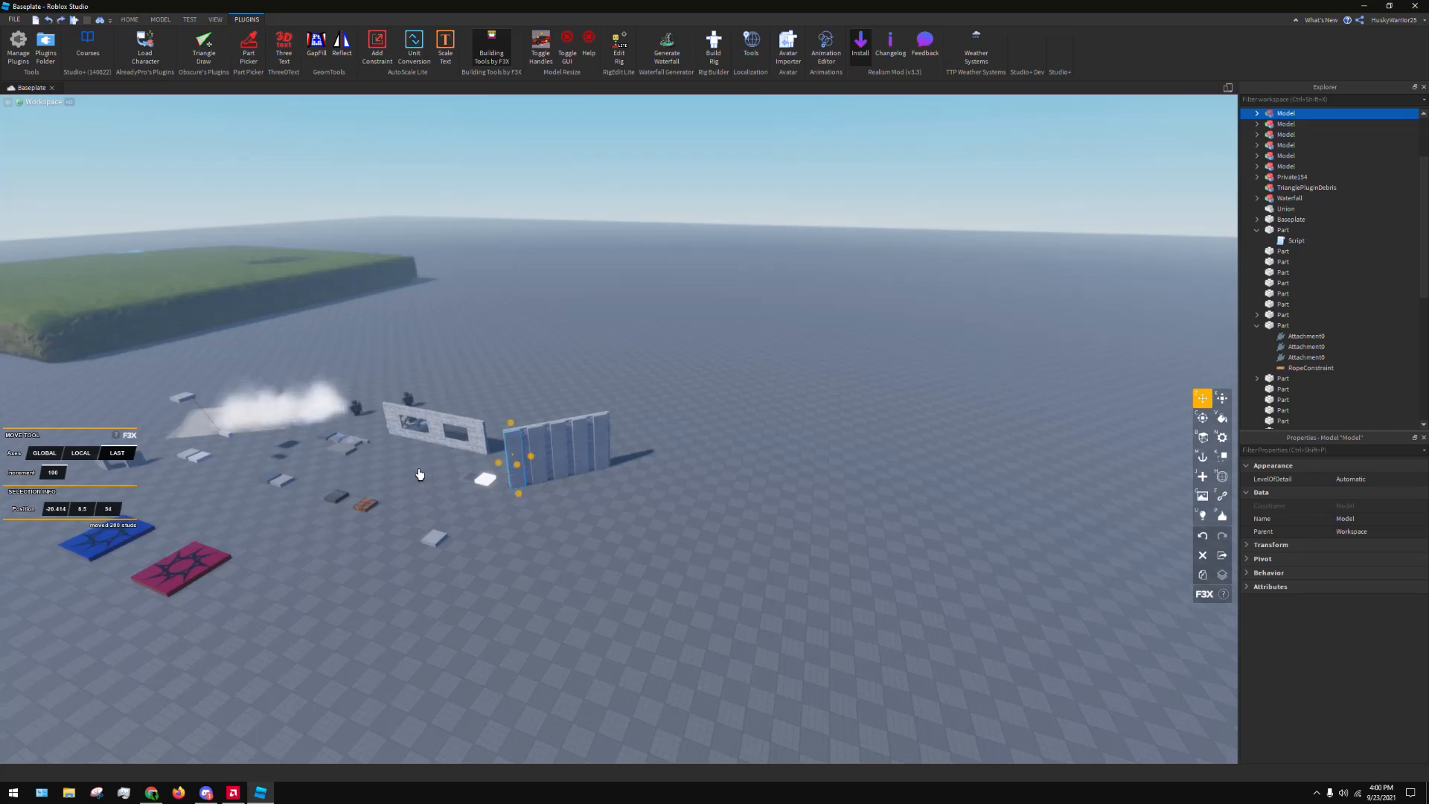
scroll(334, 417, "up", 4)
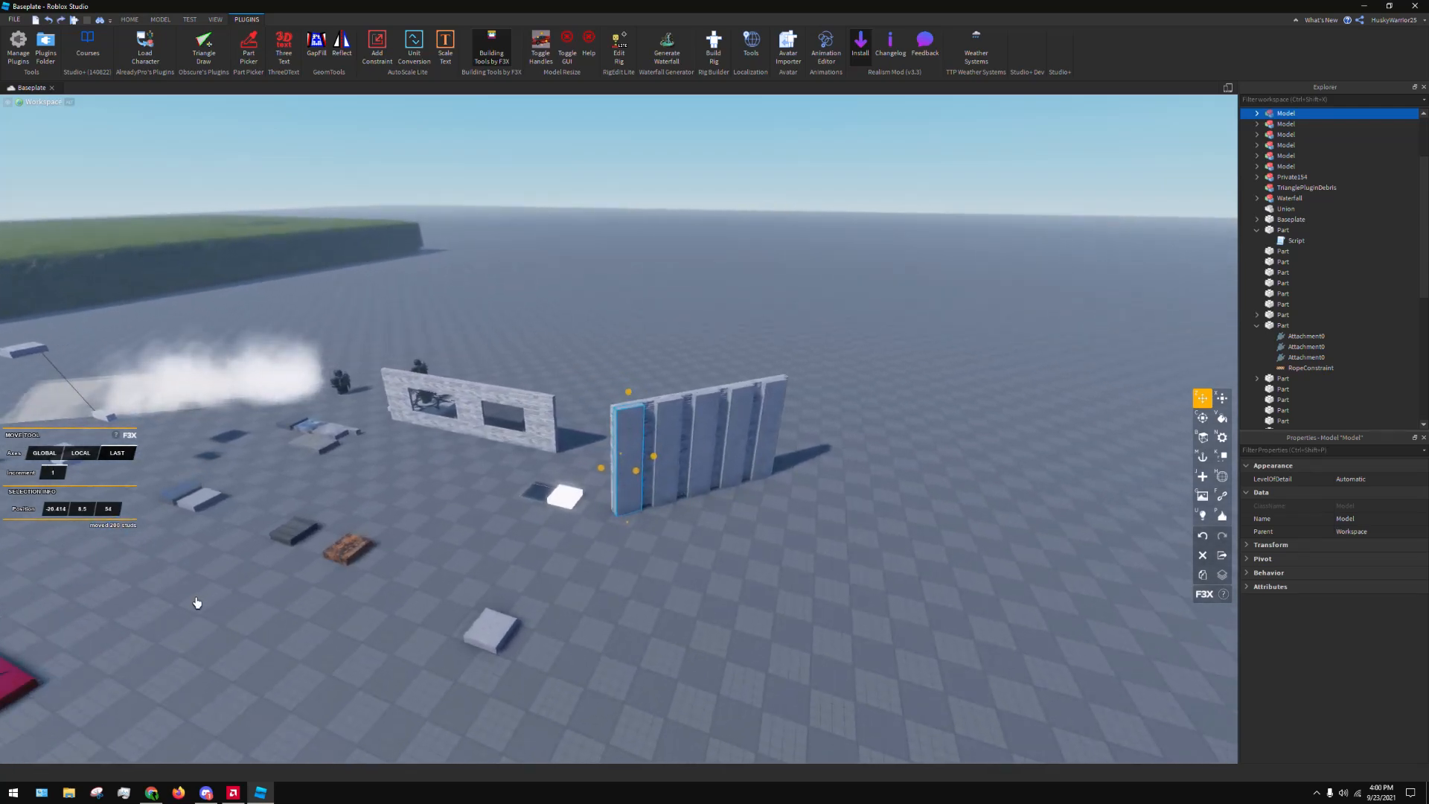
left_click(197, 602)
key("w")
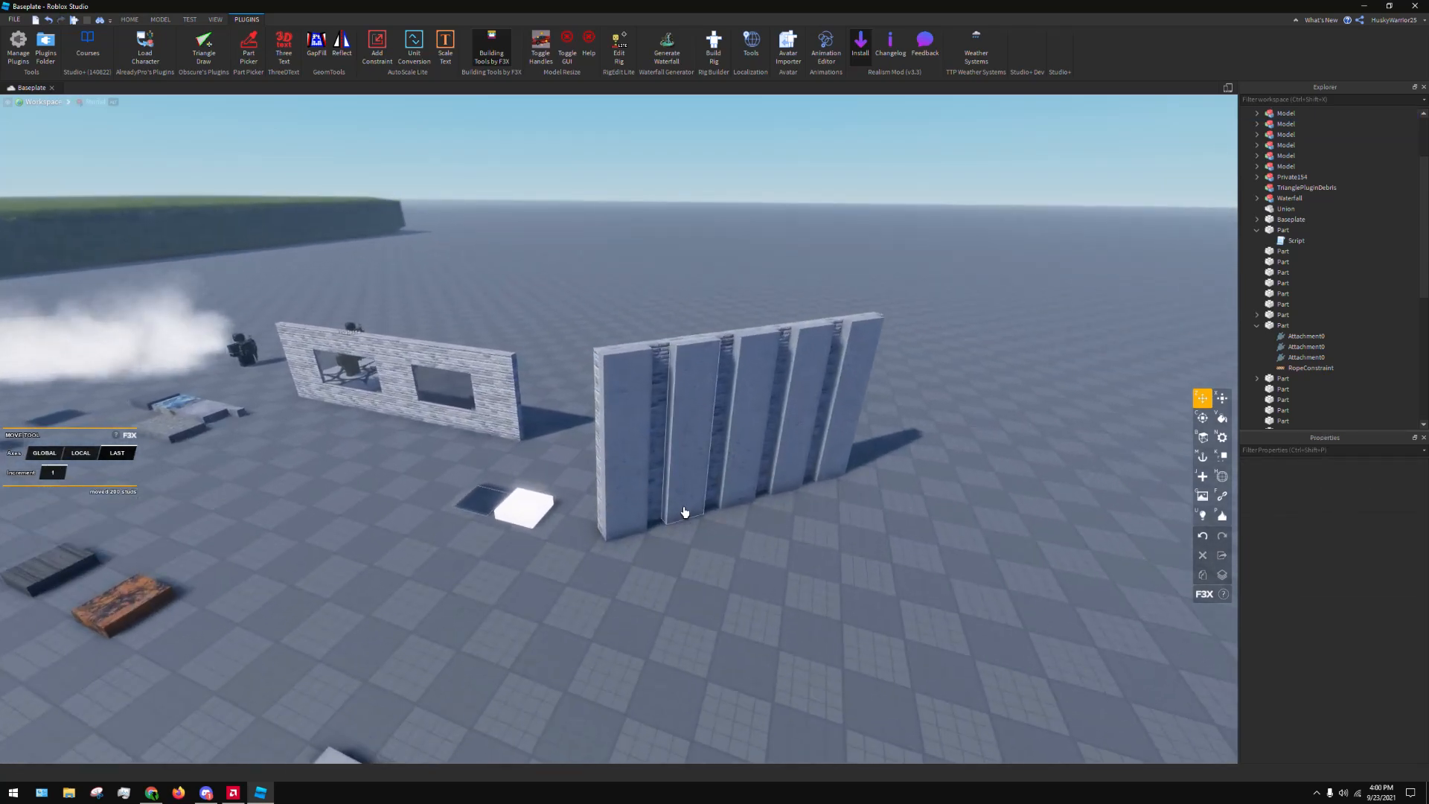
Change the increment of the F3X Resize tool and try adjusting the first strip's height
left_click(632, 447)
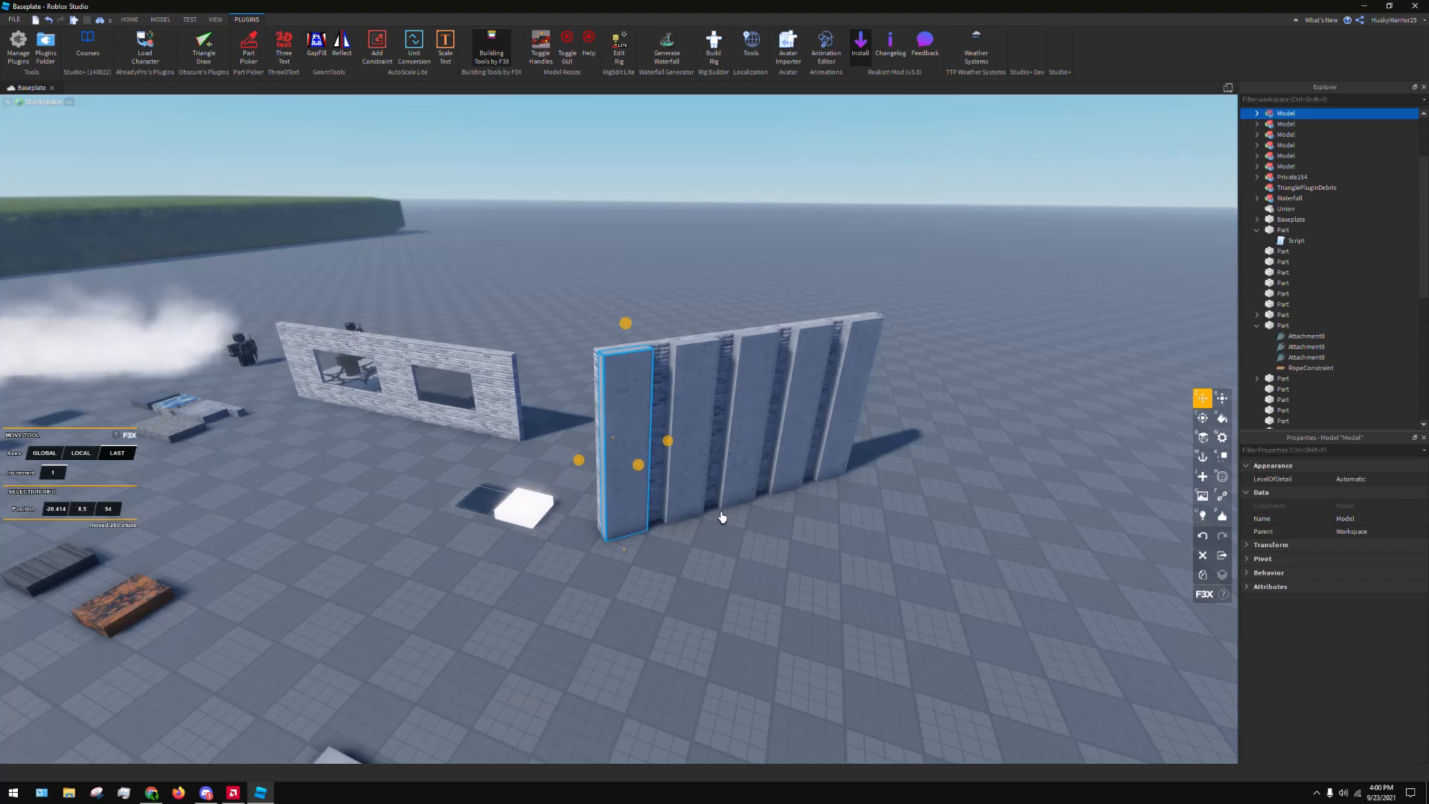
key("x")
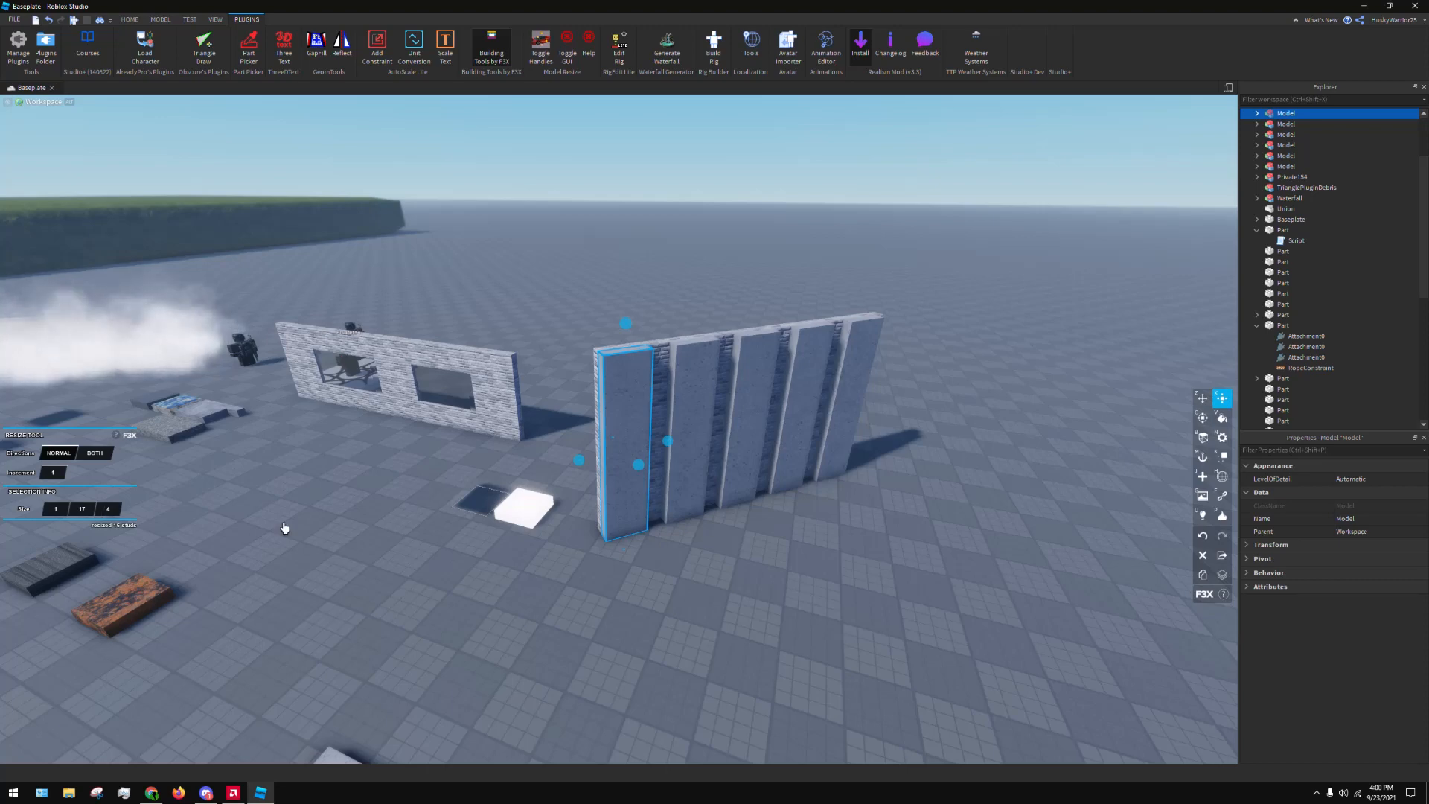
mouse_move(625, 323)
left_mouse_down()
mouse_move(616, 349)
mouse_move(615, 306)
mouse_move(614, 331)
left_mouse_up()
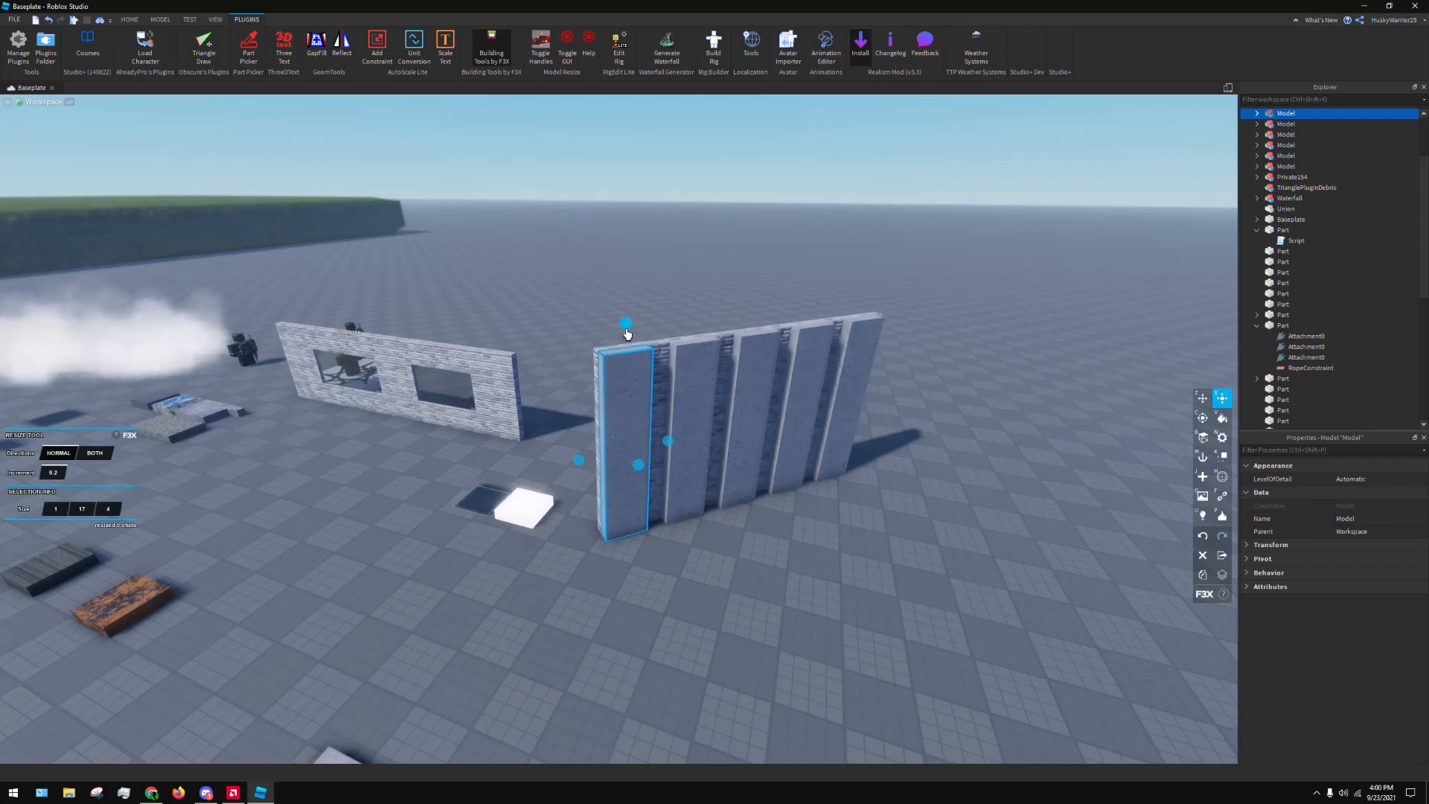
left_click_drag(626, 334, 638, 310)
left_click_drag(612, 325, 612, 332)
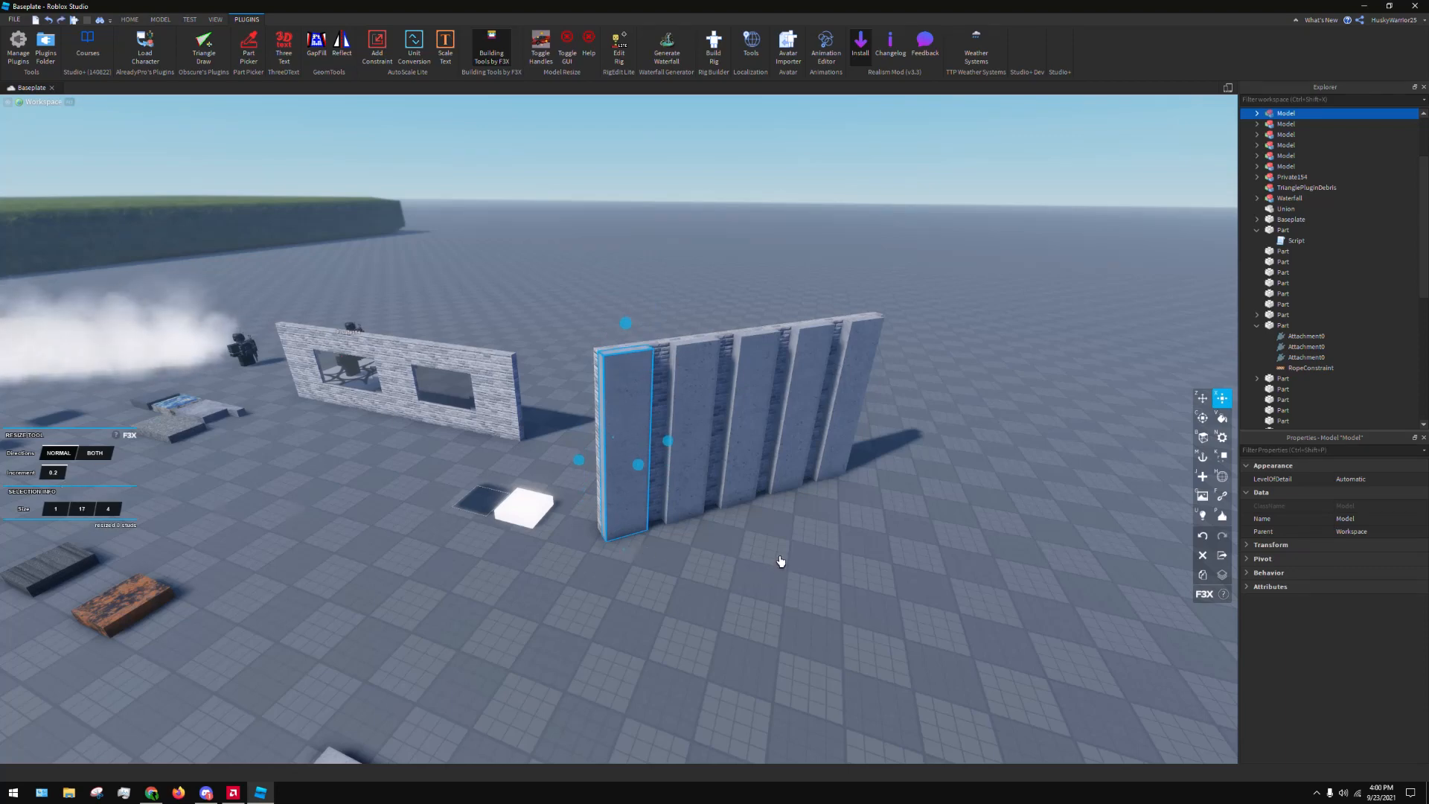
key("w")
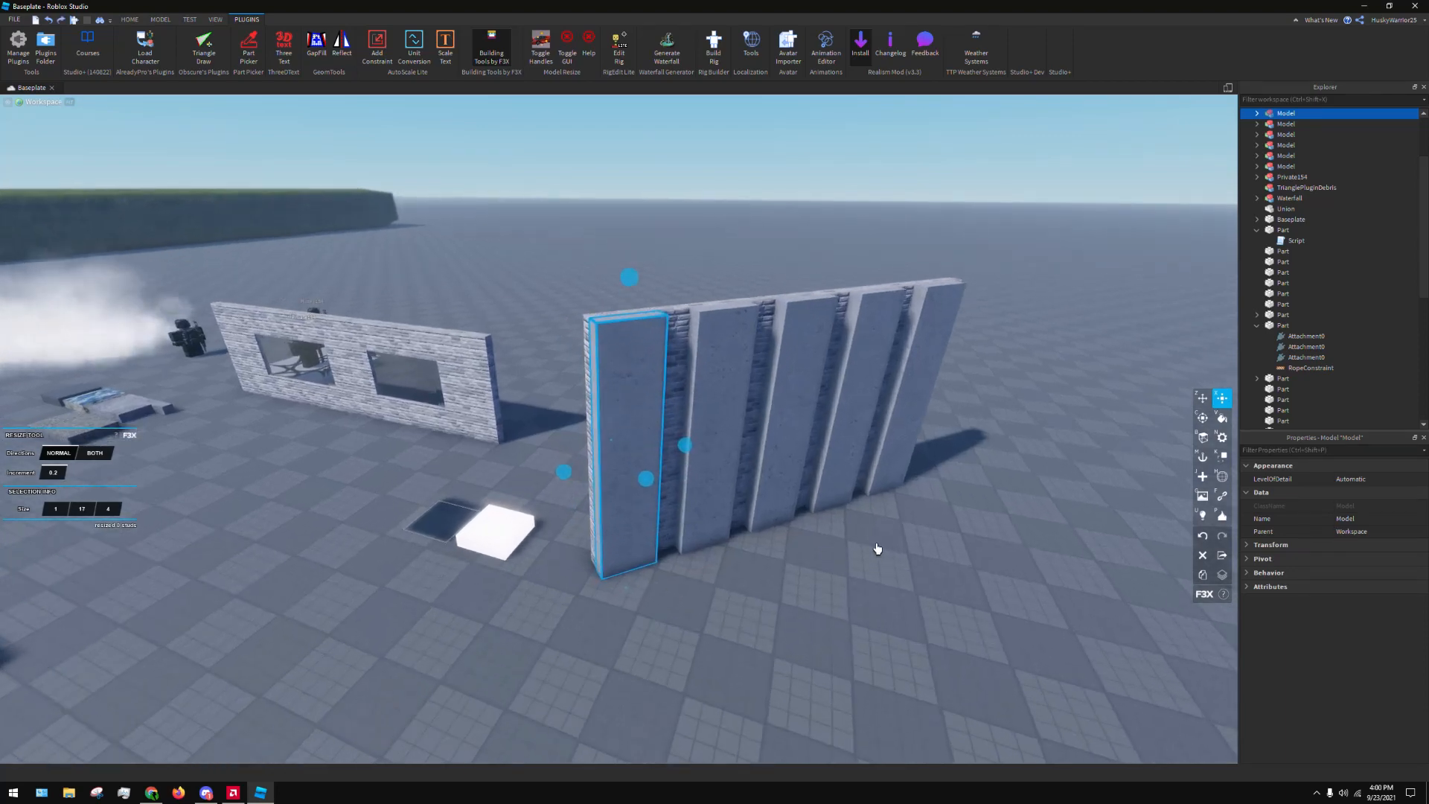
Try cutting the first concrete strip off the wall with F3X and undo the cut
left_click(780, 513)
key("w")
left_click(644, 440)
right_click_drag(645, 440, 669, 438)
key("w")
key("a")
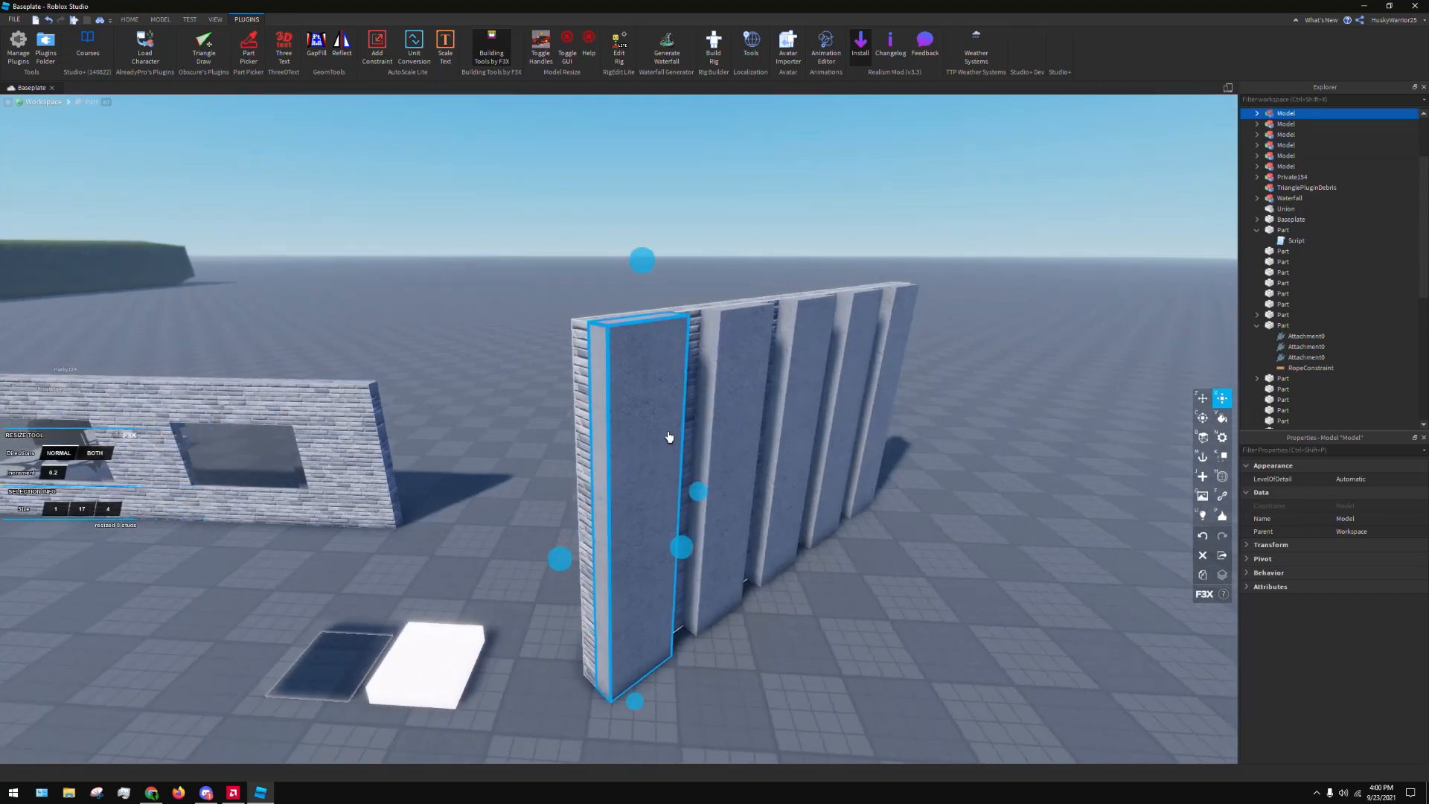
key("shift+x")
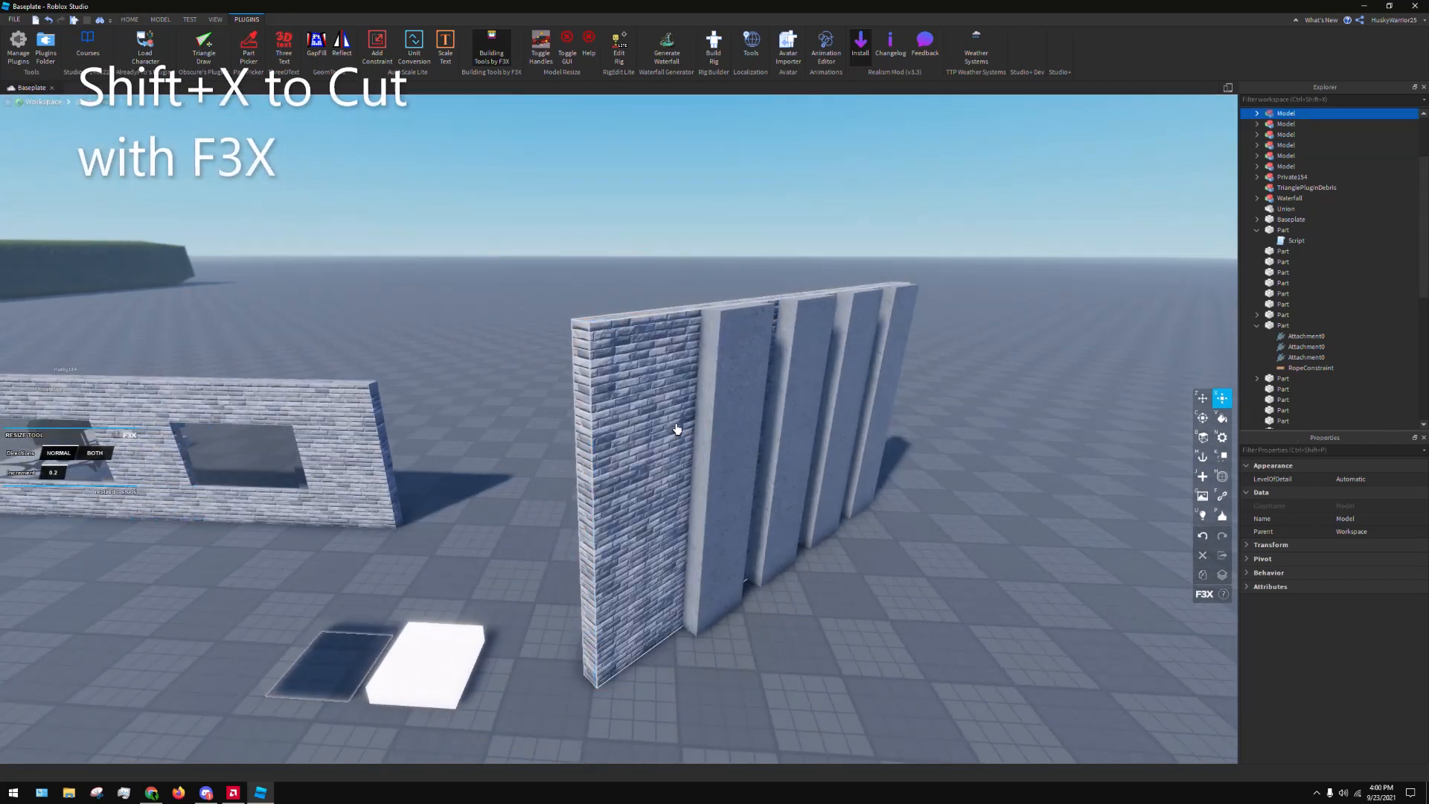
key("ctrl+z")
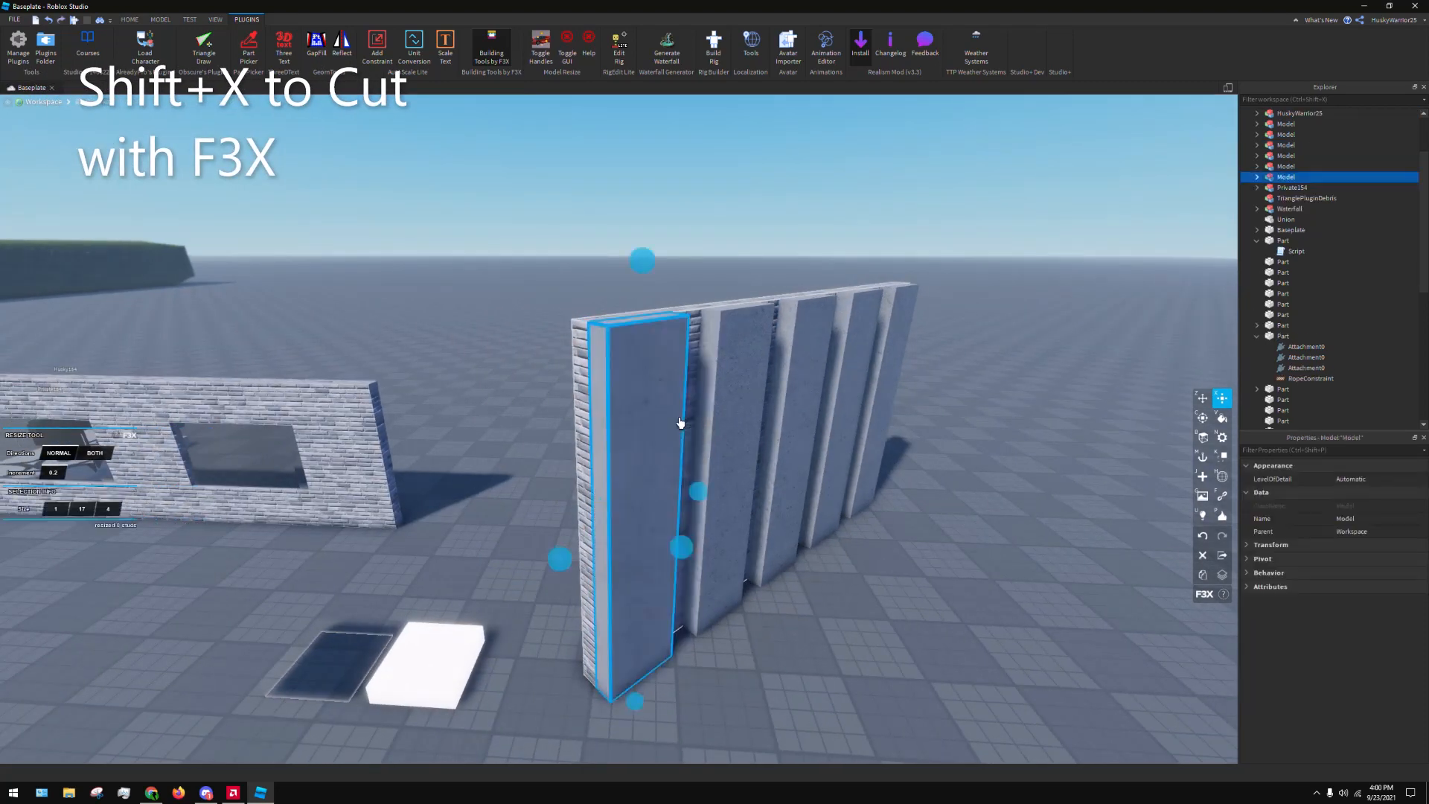
Try cutting the first concrete strip and pasting it back, then undo both operations
key("d")
right_click_drag(680, 422, 679, 423)
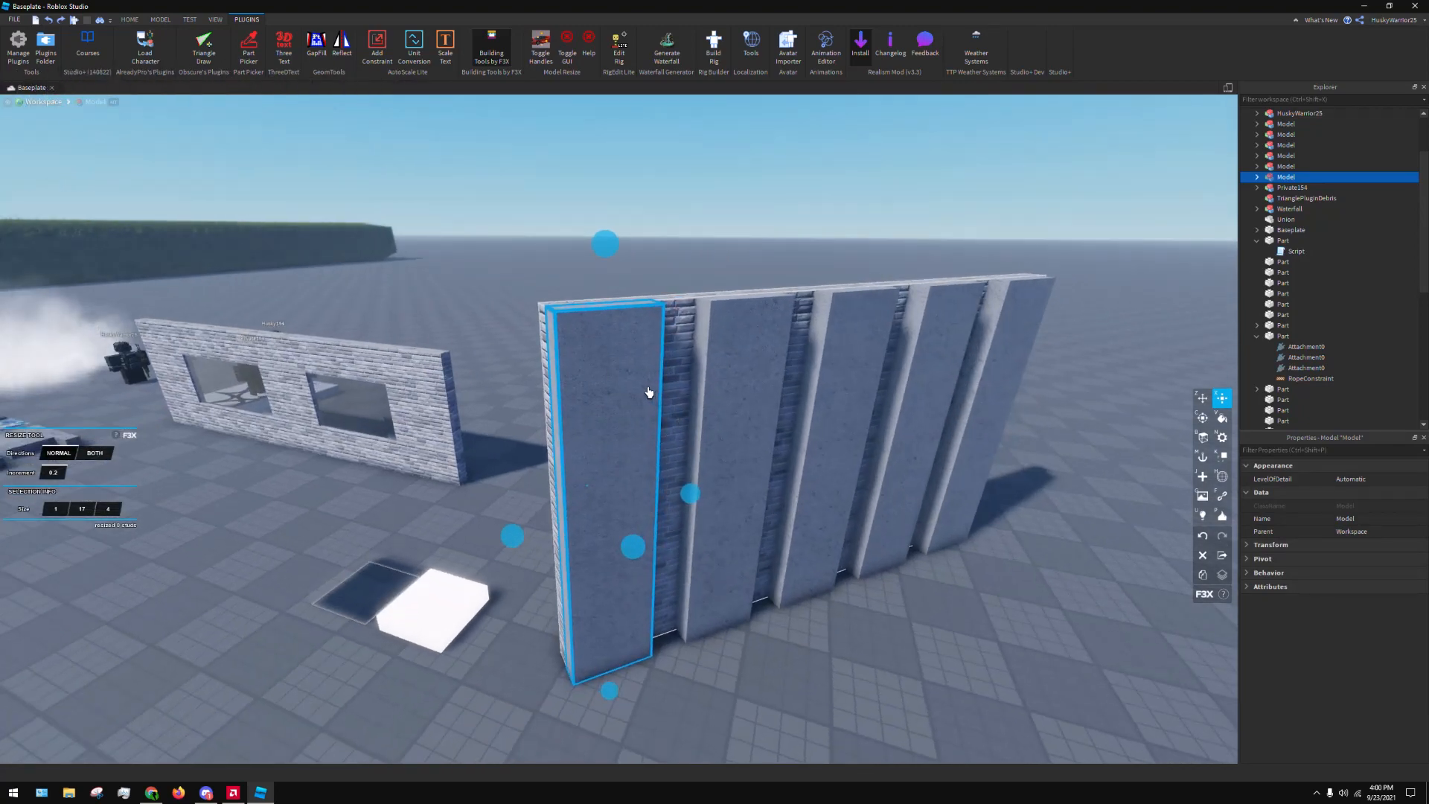
scroll(648, 393, "down", 3)
mouse_move(820, 467)
right_mouse_down()
mouse_move(835, 485)
mouse_move(820, 468)
right_mouse_up()
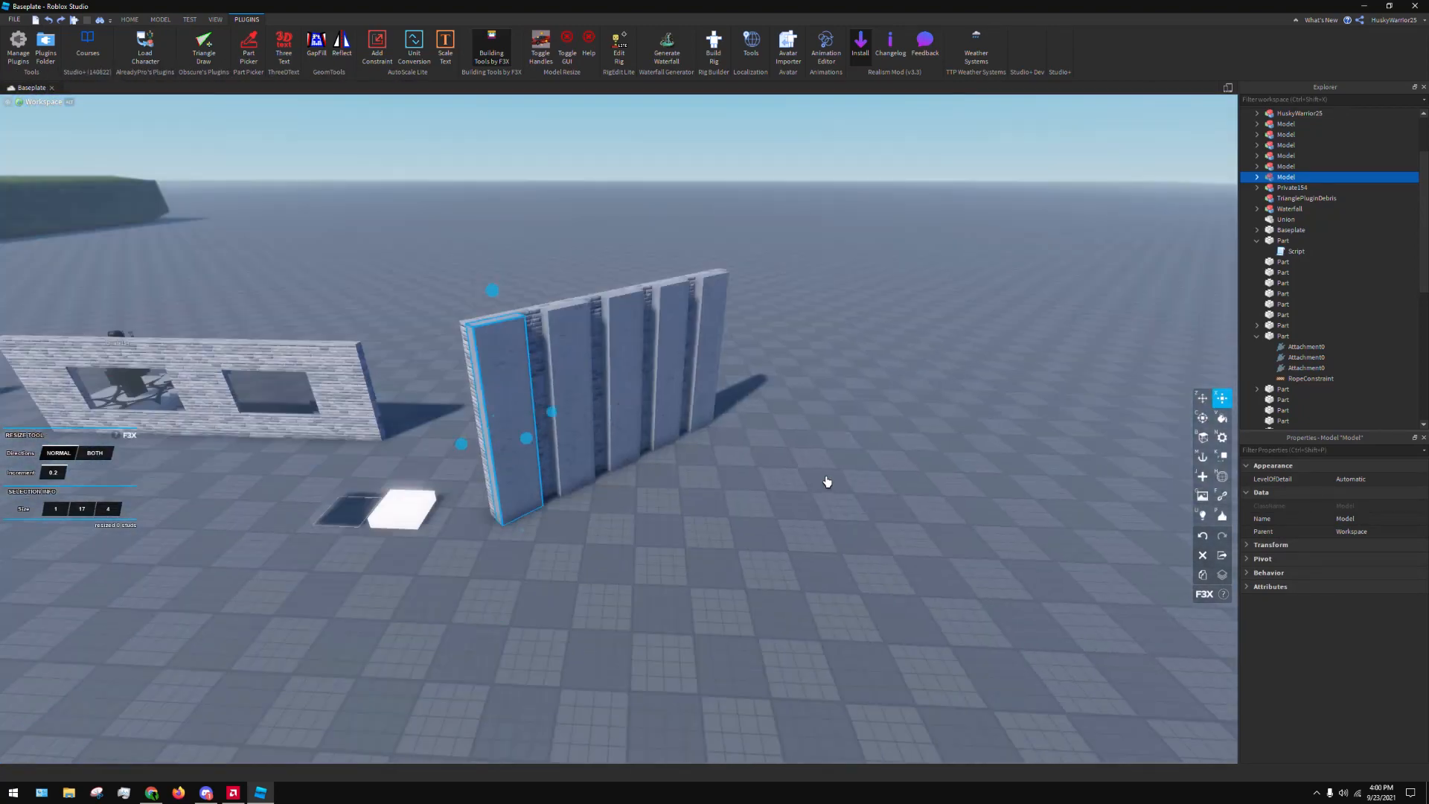
key("ctrl+x")
key("ctrl+v")
right_click_drag(619, 356, 616, 344)
key("ctrl+z")
key("ctrl+z")
left_click(616, 343)
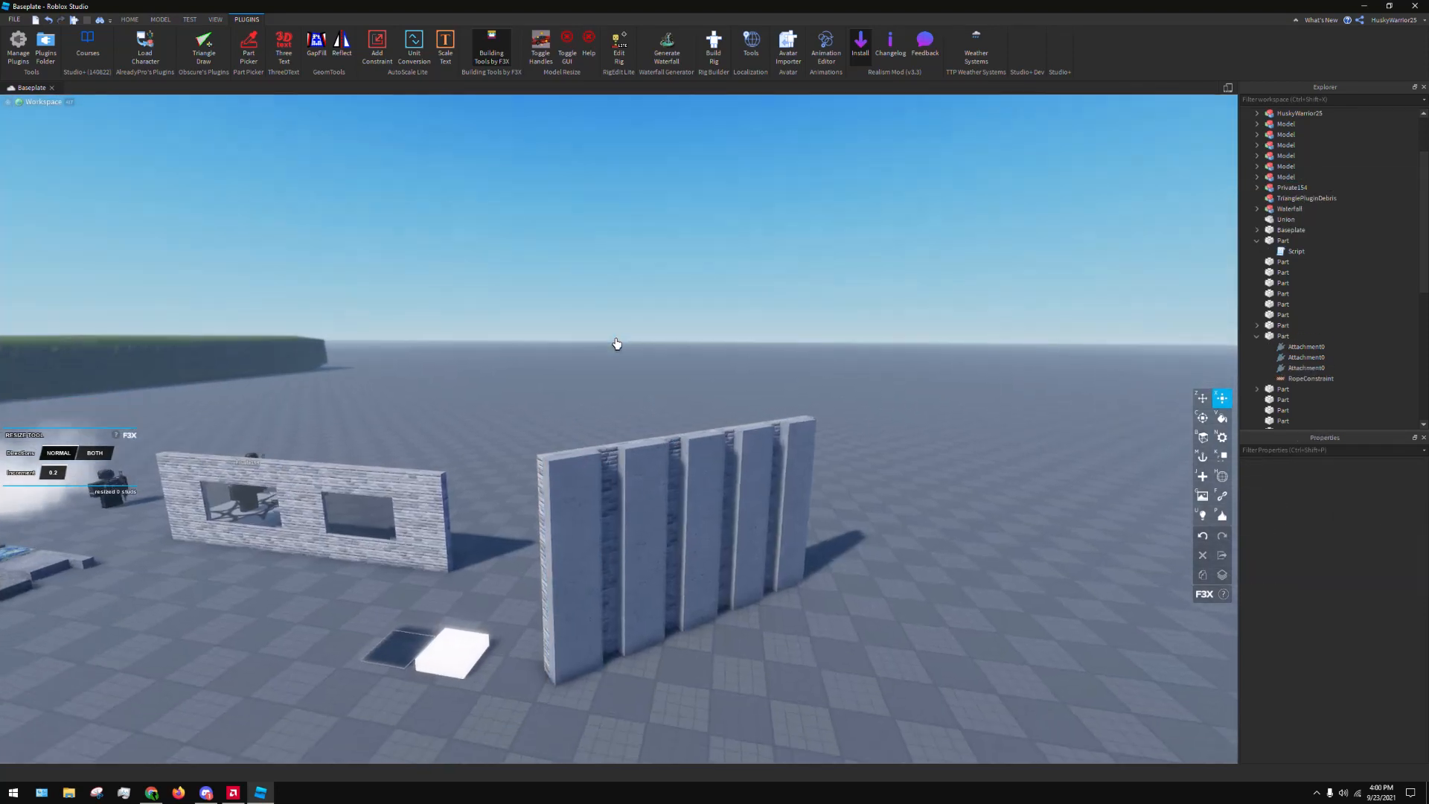
Select the first strip, try widening it with the F3X Resize handles and undo the change
scroll(616, 344, "up", 2)
left_click(565, 527)
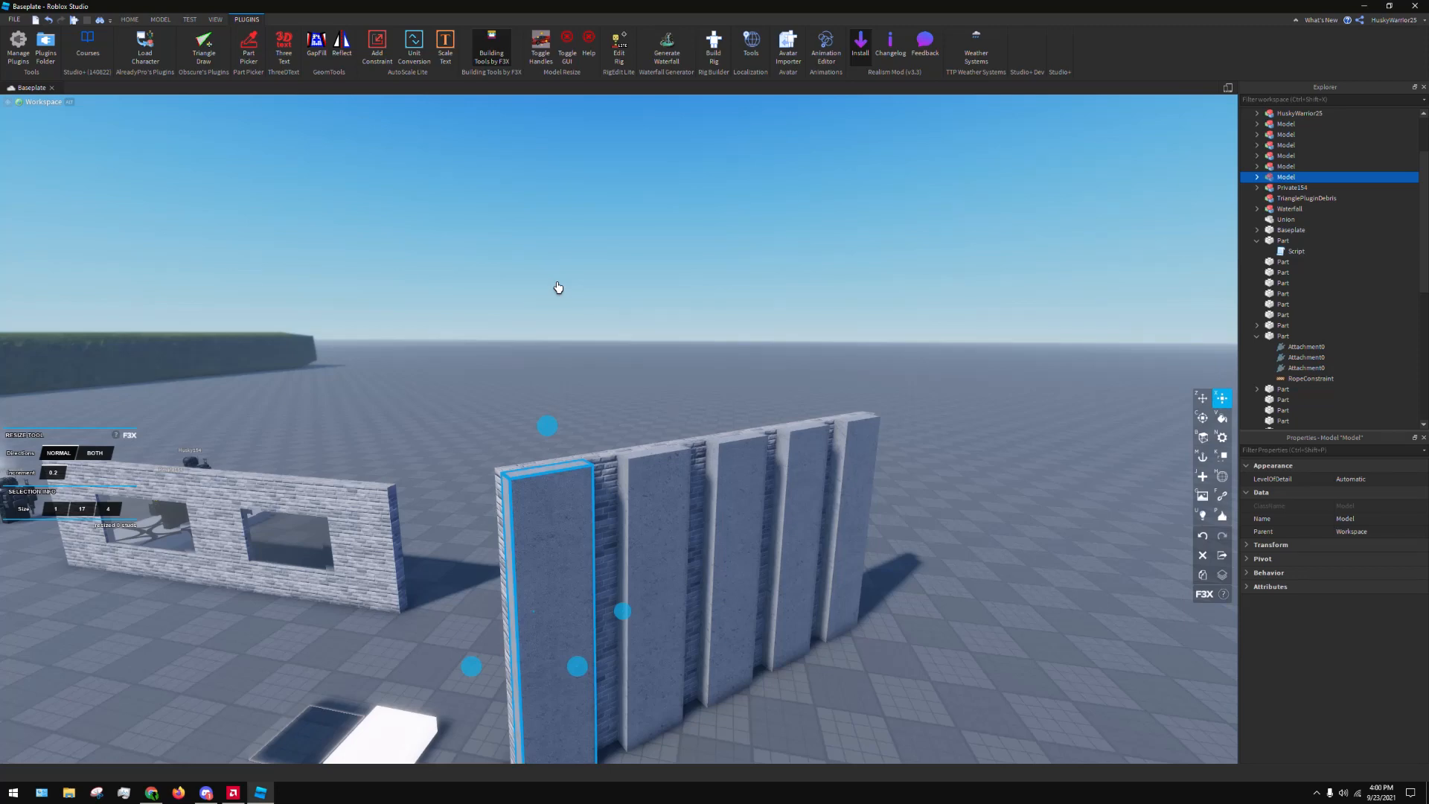
right_click_drag(558, 289, 558, 290)
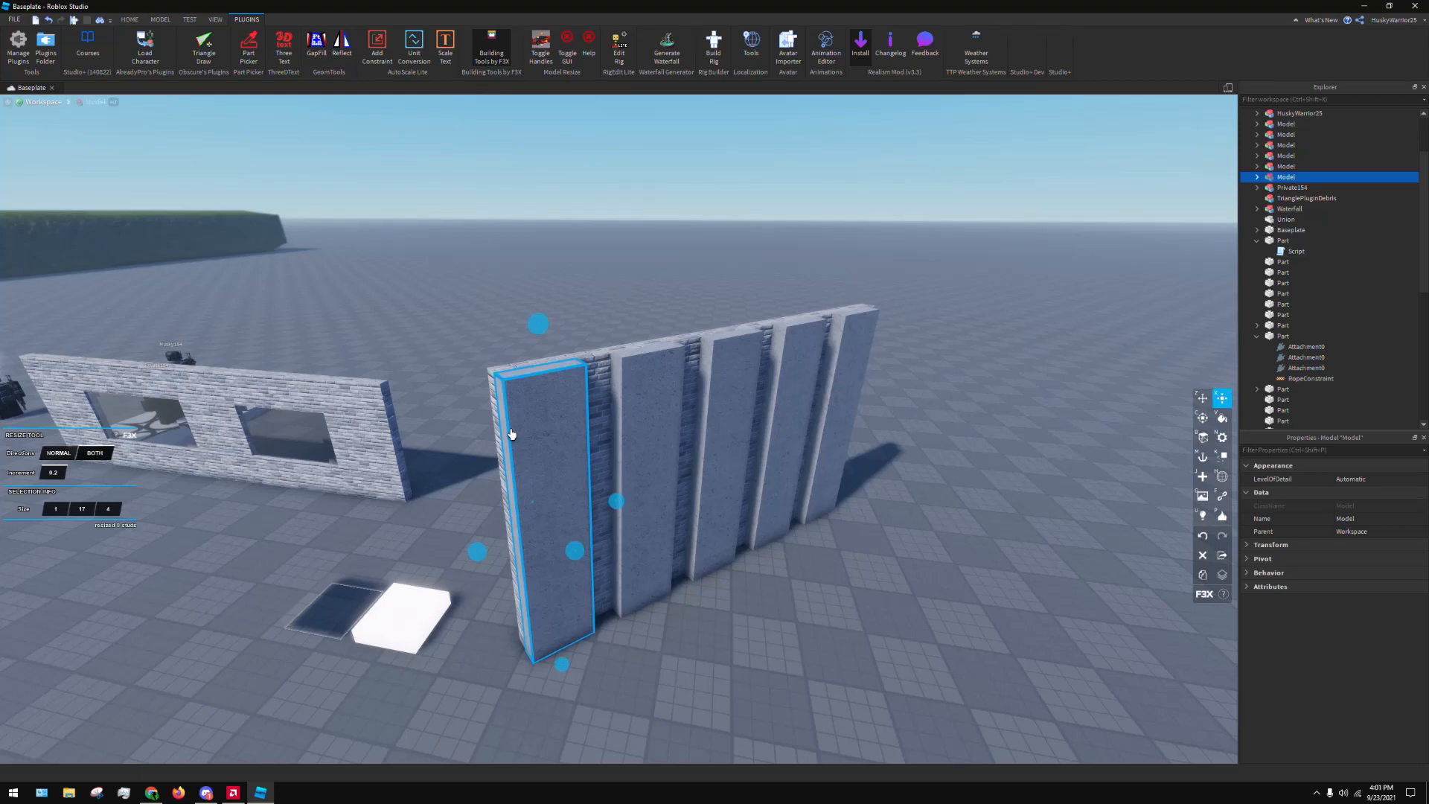
key("w")
key("d")
right_click_drag(769, 483, 767, 486)
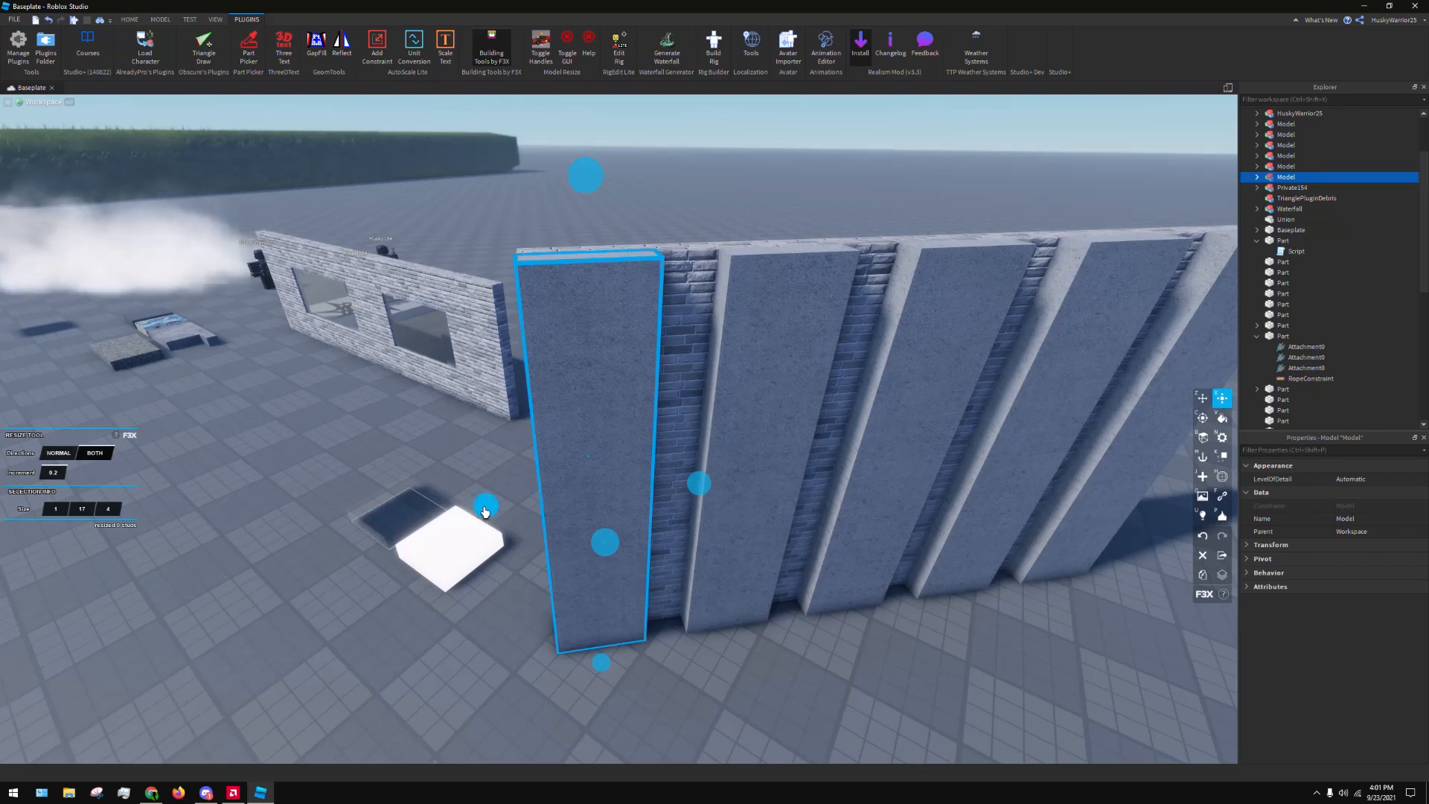
left_click_drag(484, 510, 276, 522)
key("ctrl+z")
Try stretching the first strip's height with the Resize handles and undo the change
scroll(581, 413, "down", 2)
scroll(605, 279, "down", 2)
left_click_drag(605, 279, 585, 148)
key("ctrl+z")
key("d")
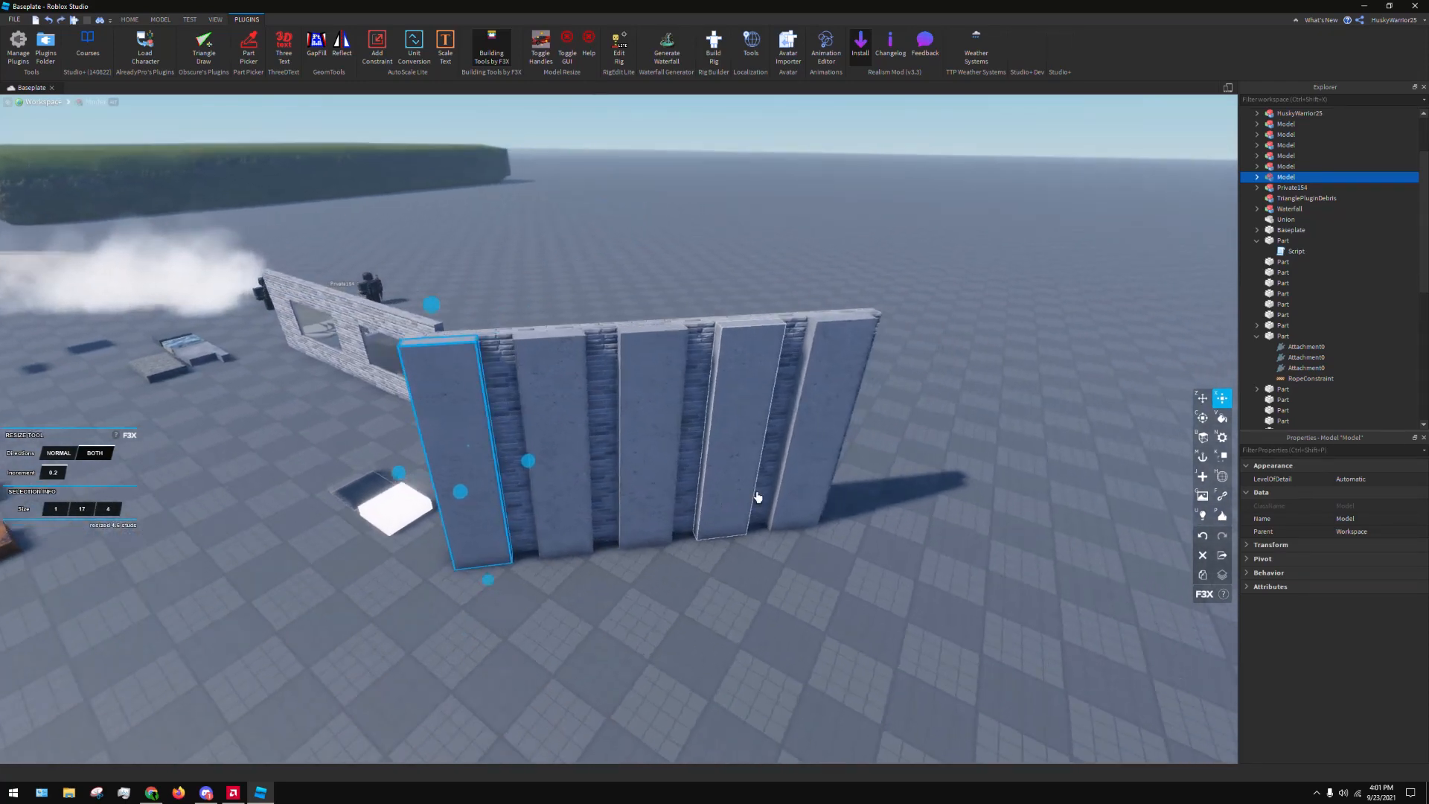
Switch to the F3X Rotate tool and try setting the first strip's Y rotation to -45 degrees
key("w")
right_click_drag(757, 498, 739, 474)
key("s")
key("d")
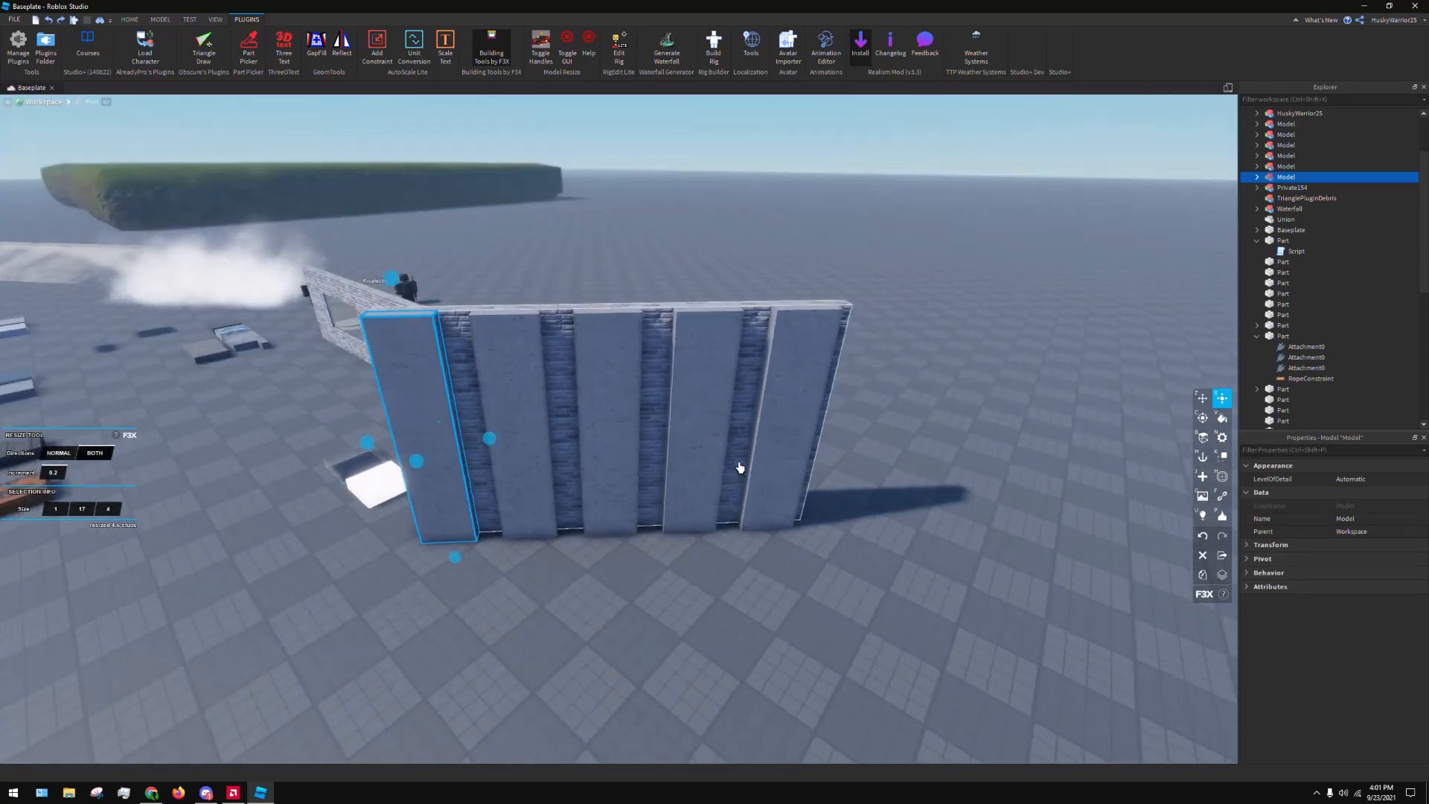
key("c")
key("a")
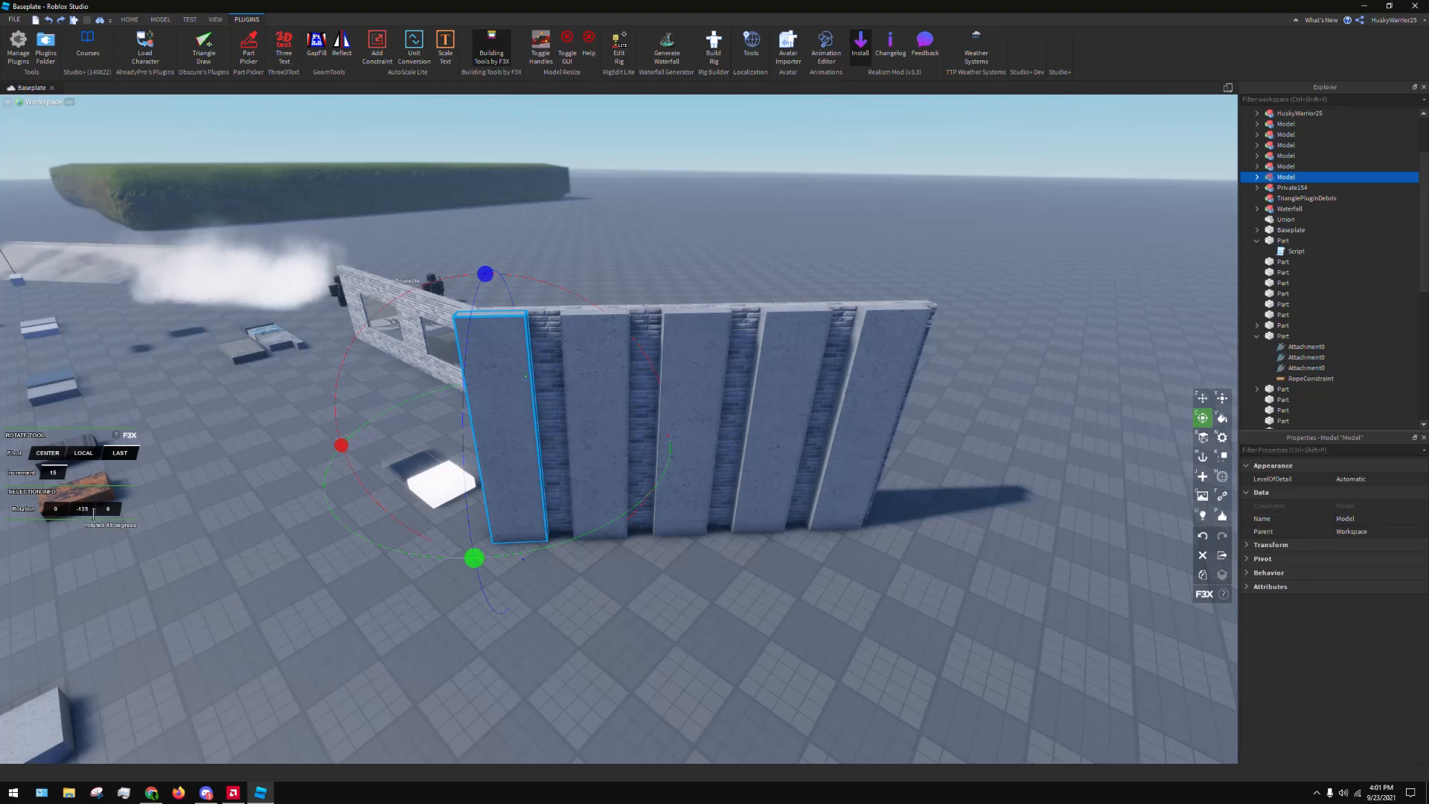
left_click(59, 512)
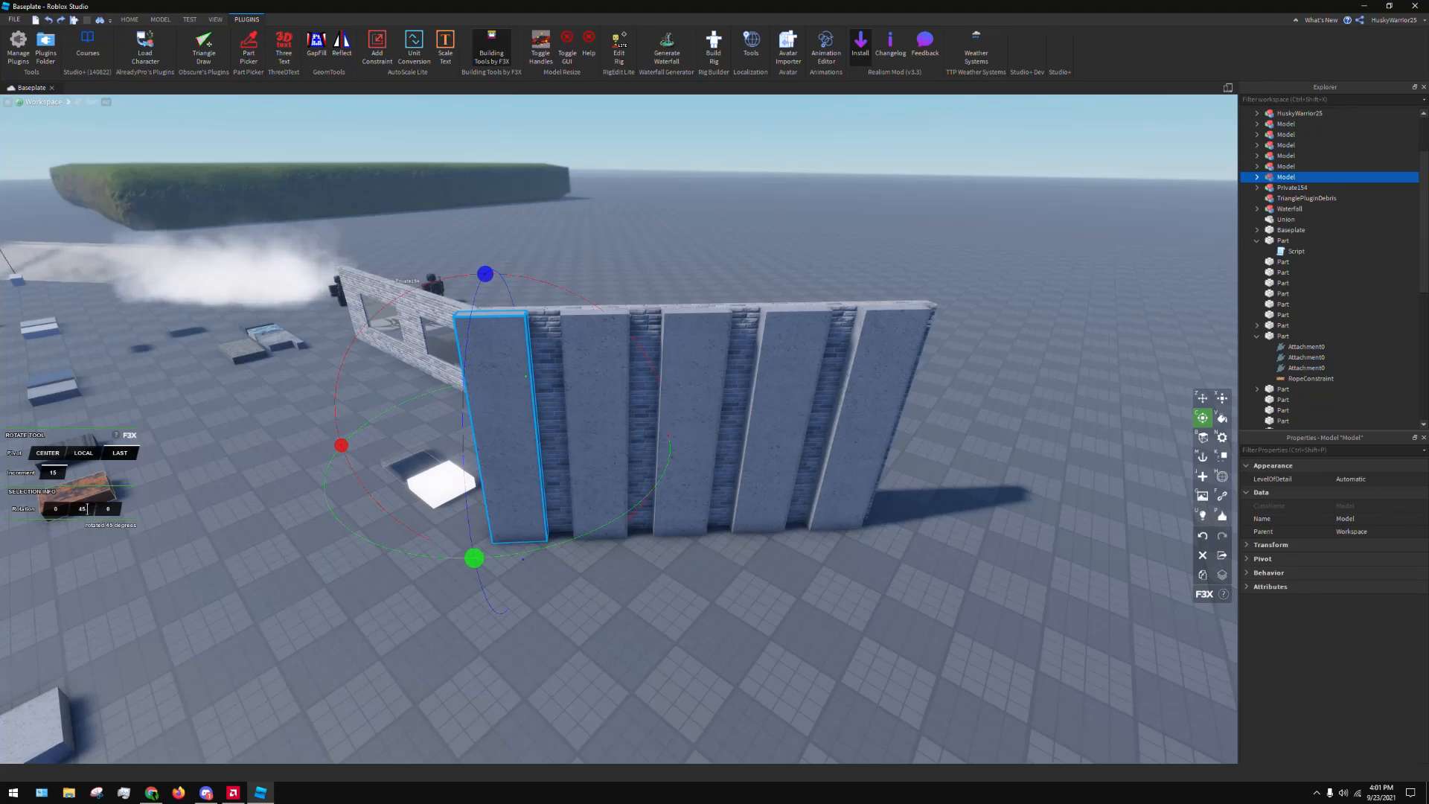
type("-45")
key("Return")
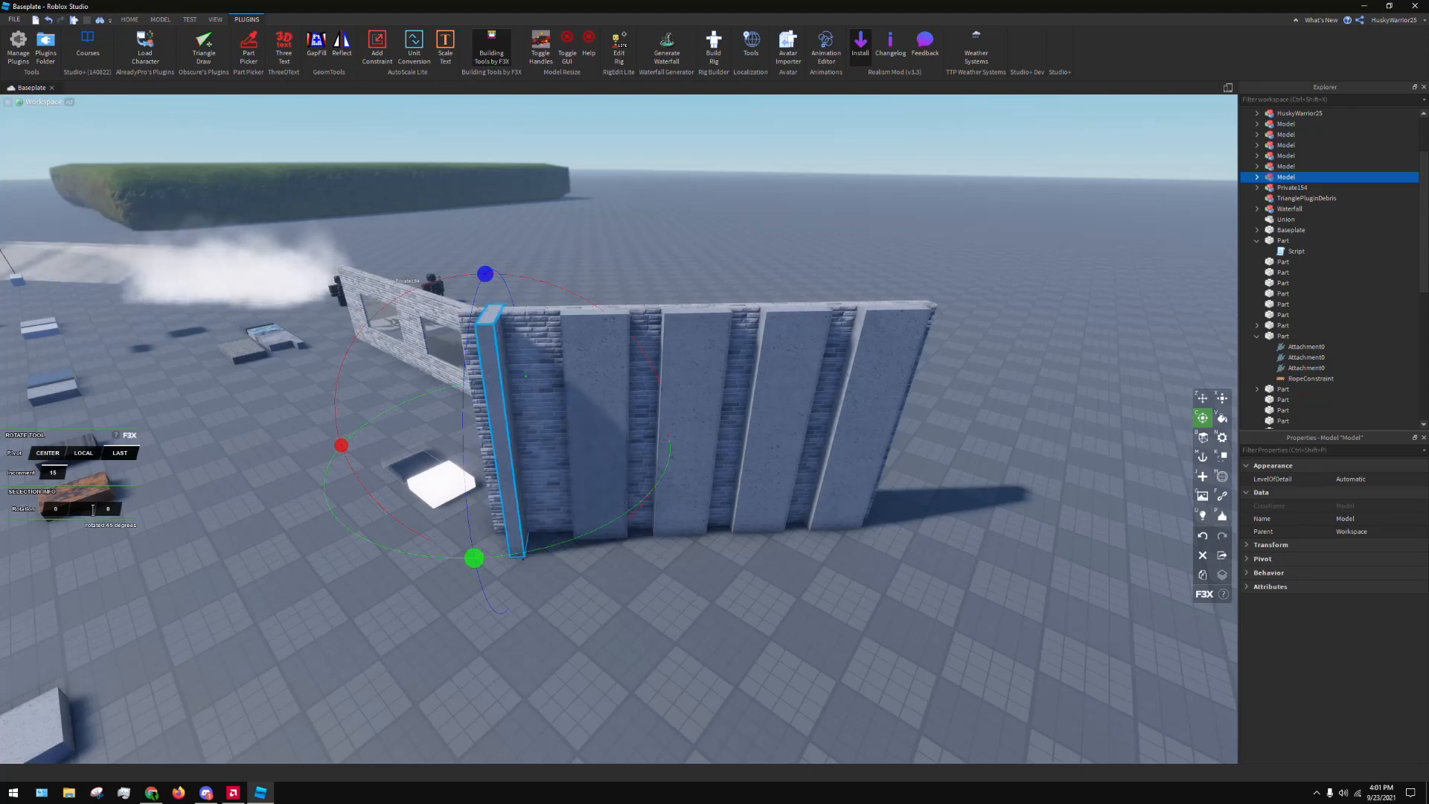
key("Return")
left_click(516, 679)
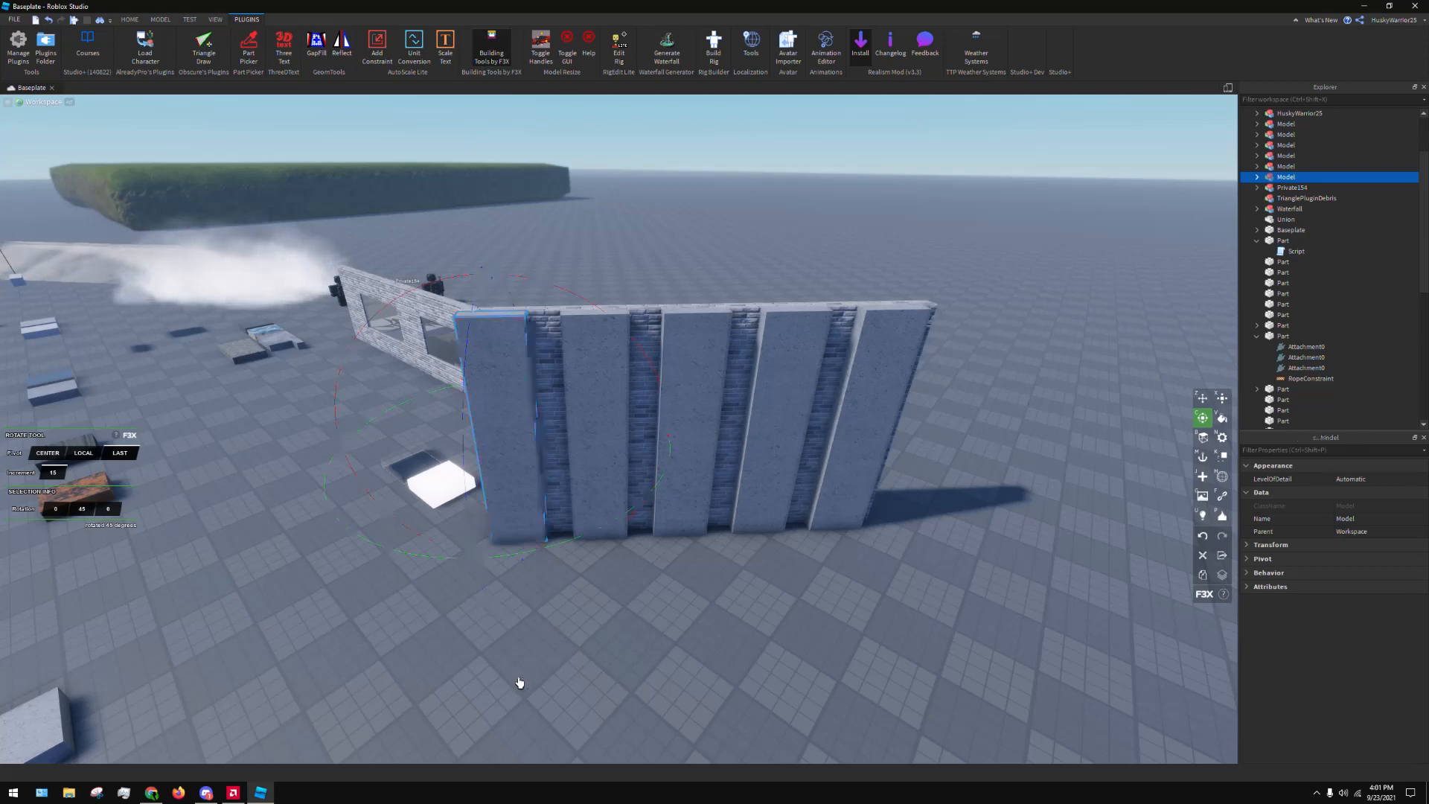
Reselect the first strip and rotate it slightly about its vertical axis with the Rotate handles
left_click(524, 448)
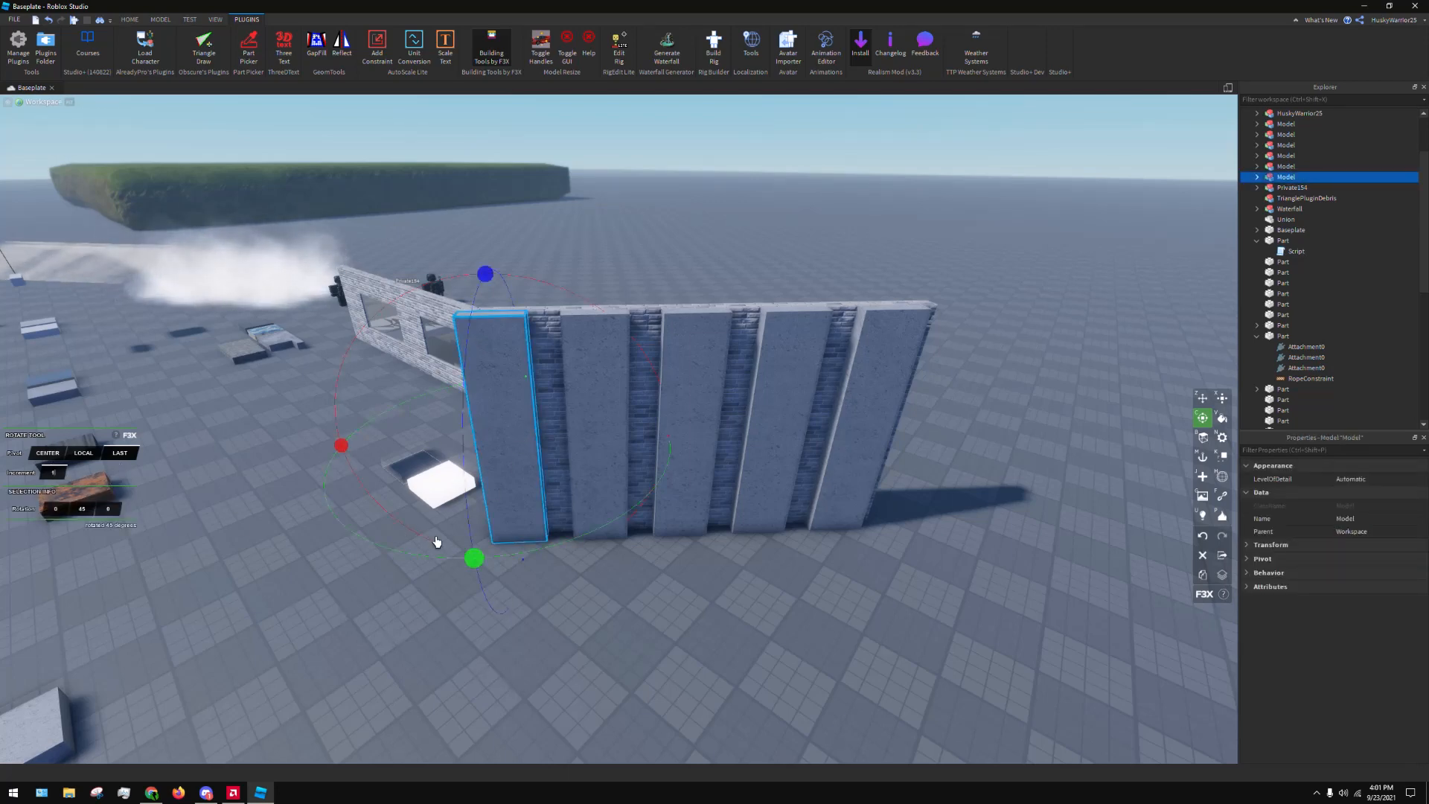
left_click_drag(477, 558, 239, 511)
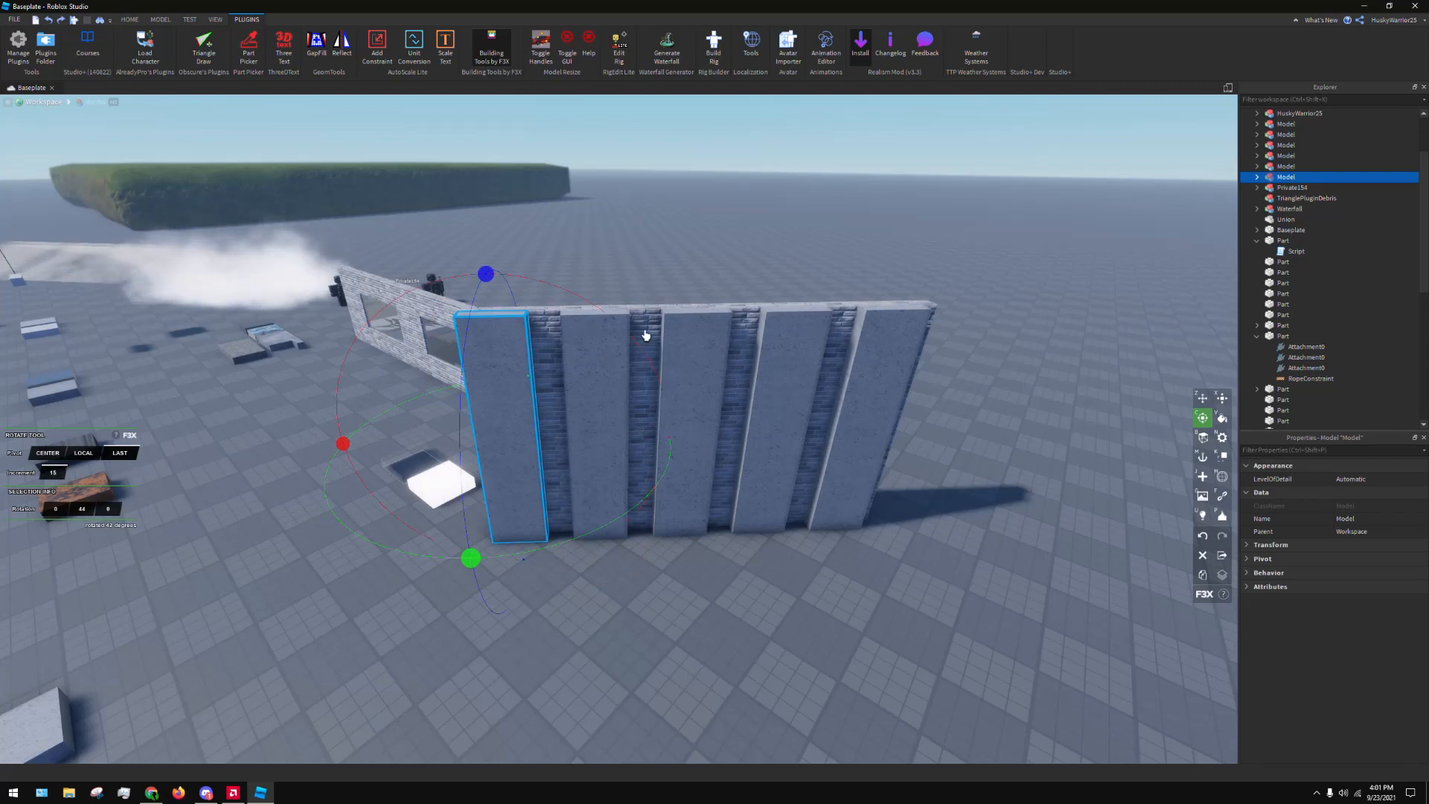
right_click_drag(811, 300, 815, 300)
key("x")
key("c")
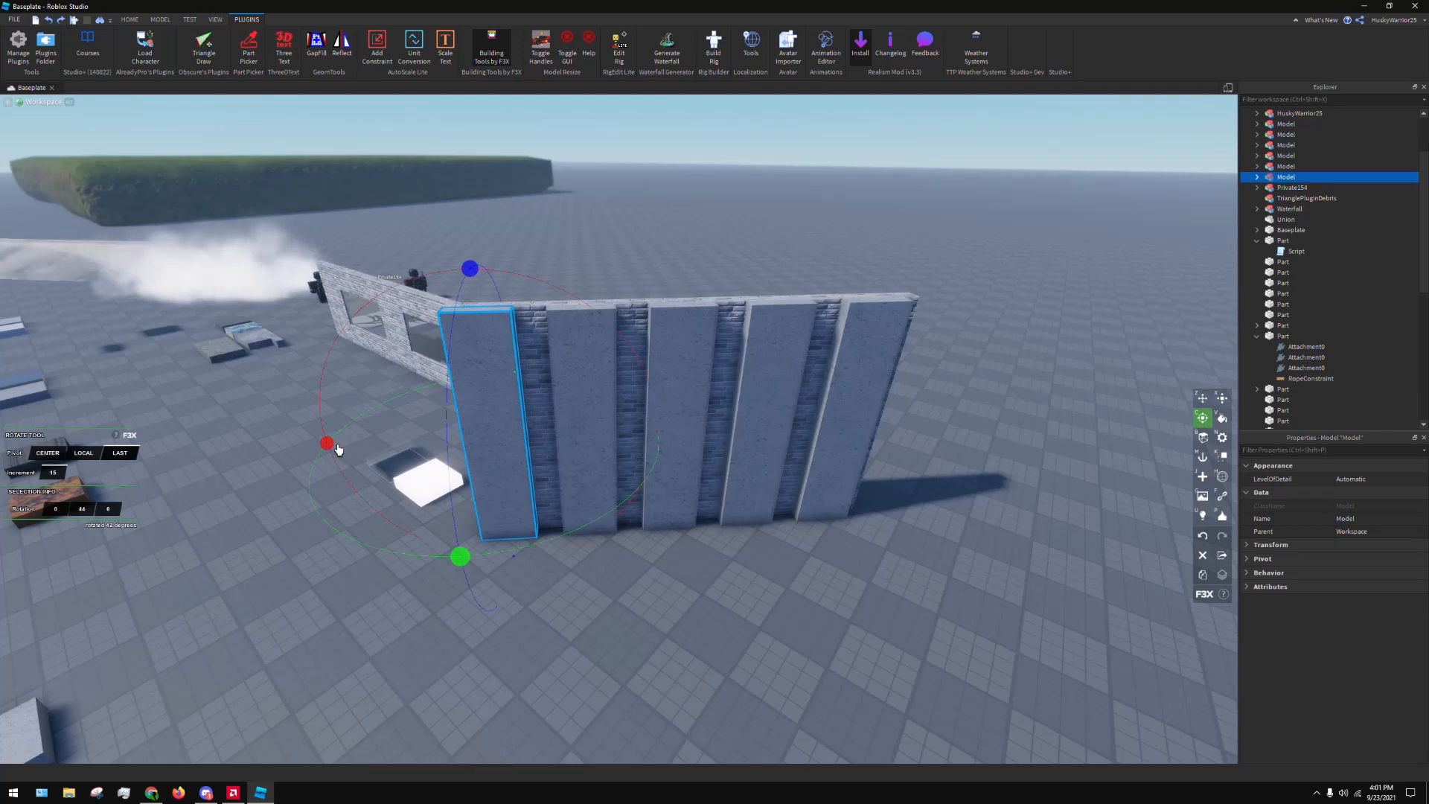
Paint all five strips on the brick wall Really blue with the F3X Paint tool
key("v")
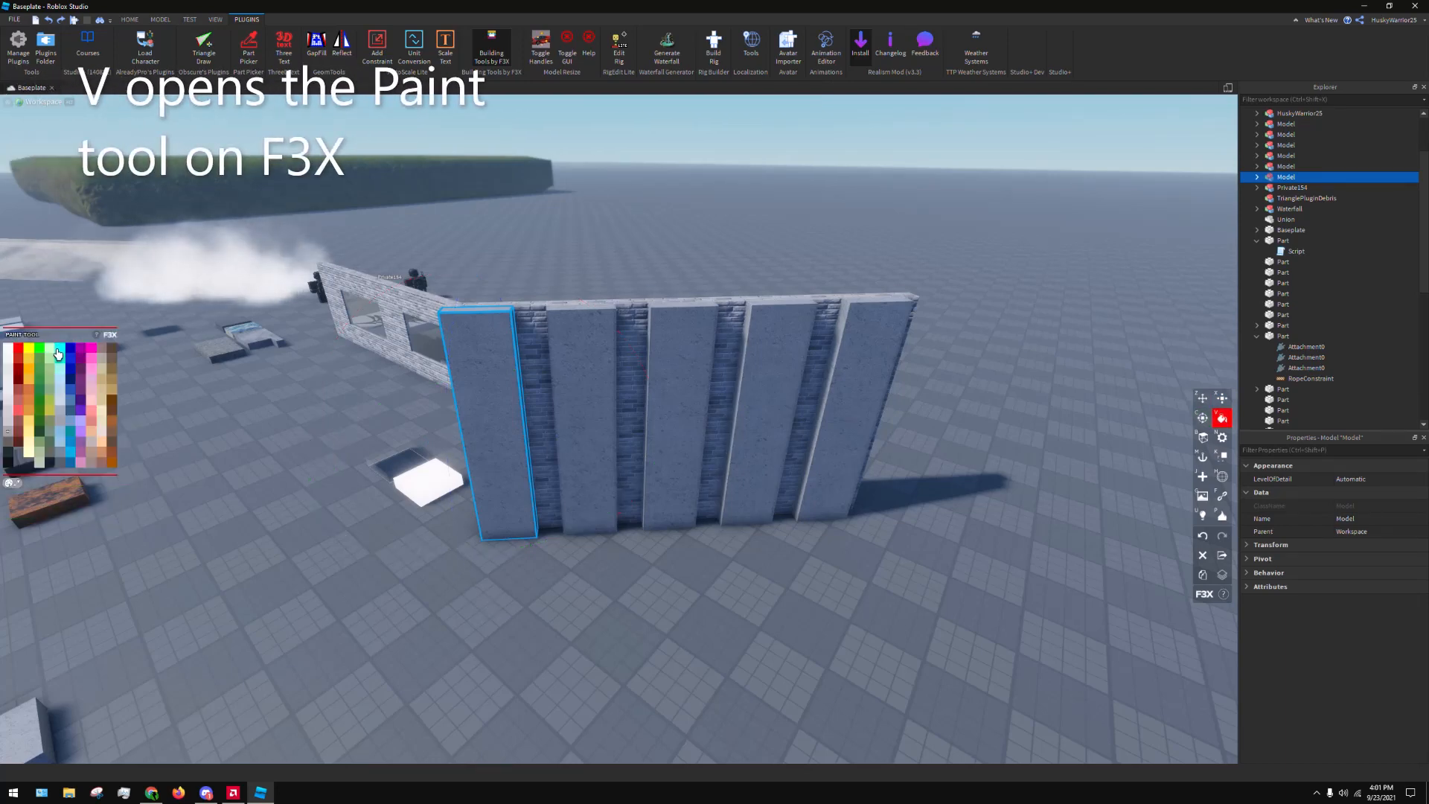
left_click(73, 355)
left_click(696, 371)
right_click_drag(696, 371, 659, 350)
left_click(659, 350)
left_click(749, 373)
left_click(457, 341)
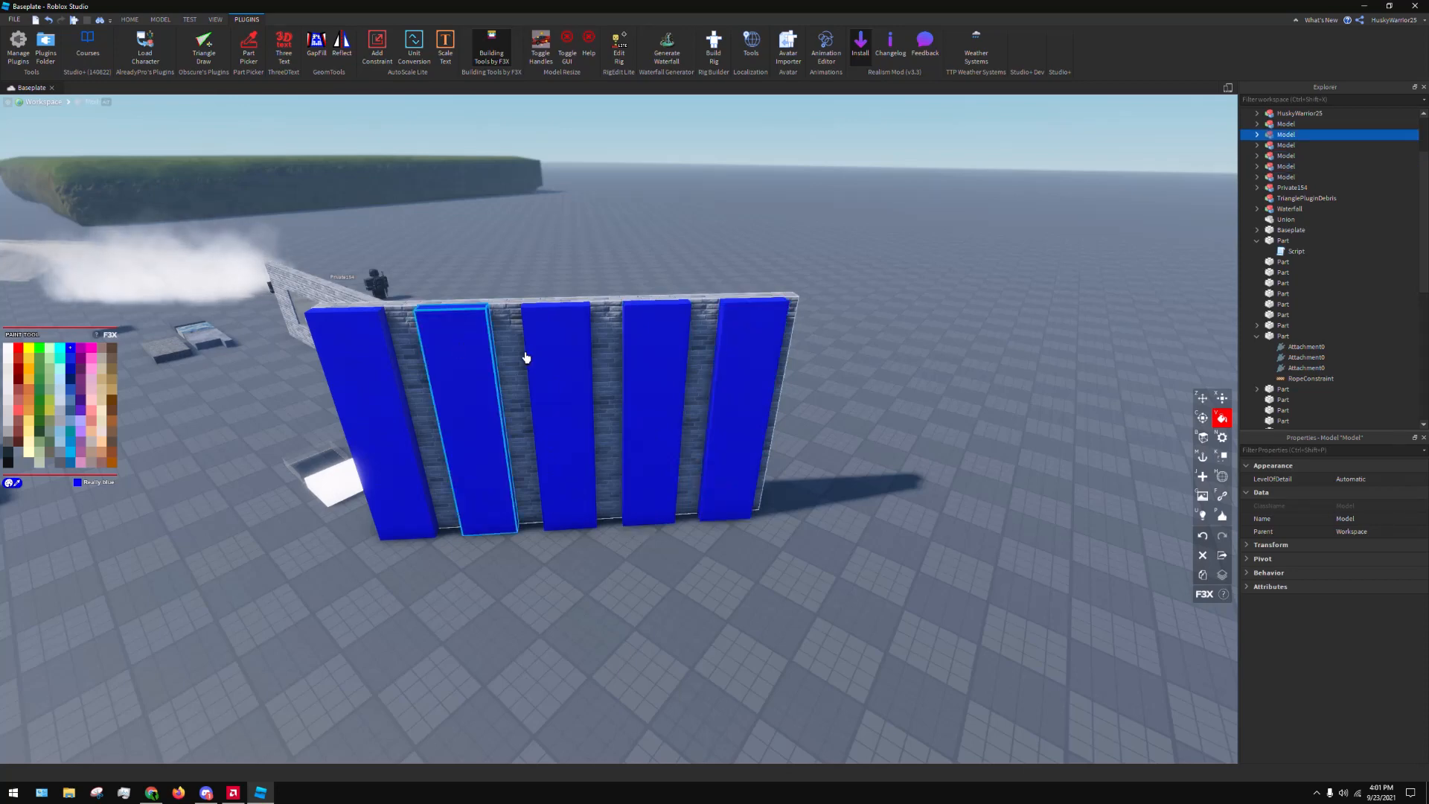
Repaint all five strips and the brick wall behind them Really red
right_click_drag(527, 357, 641, 375)
key("s")
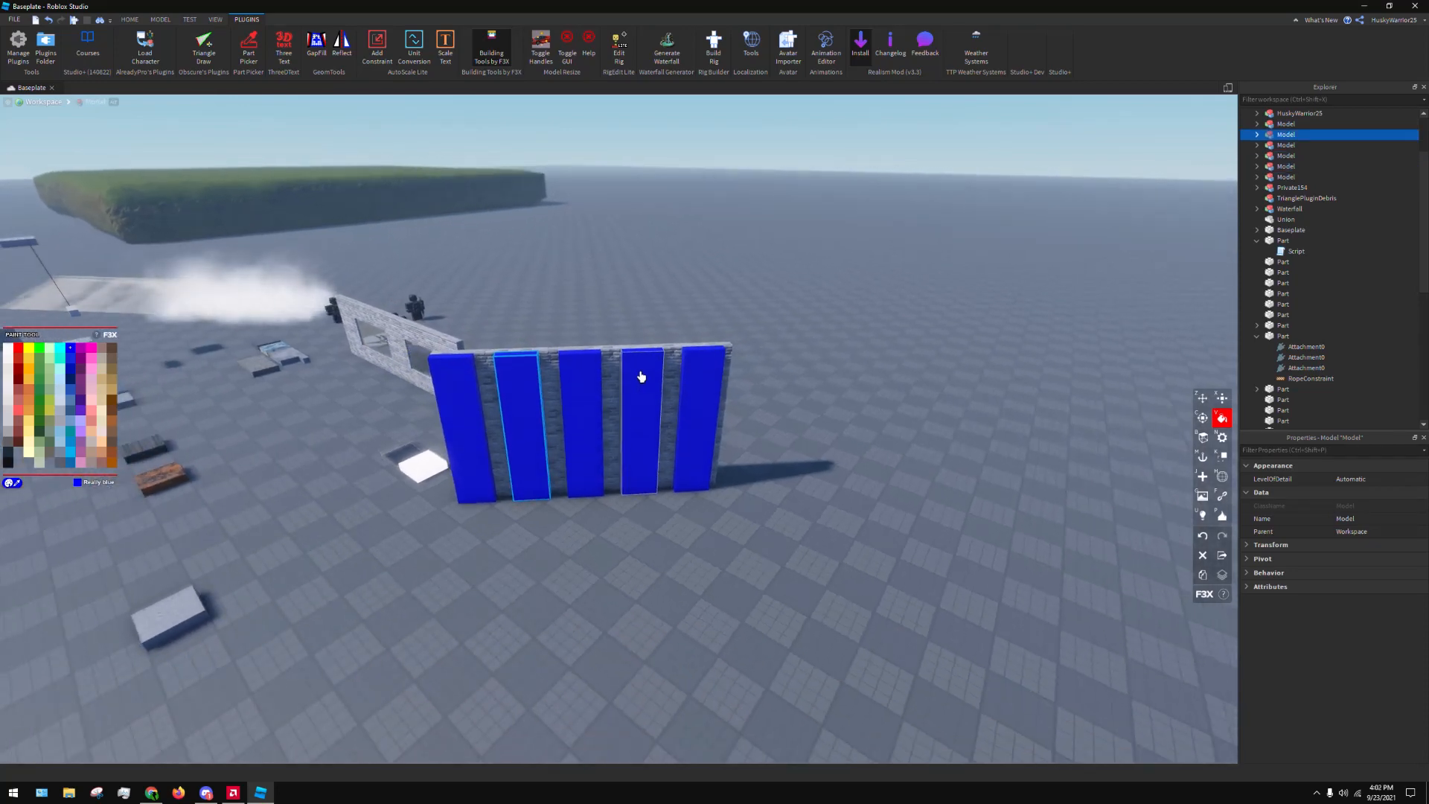
left_click(16, 352)
left_click(525, 454)
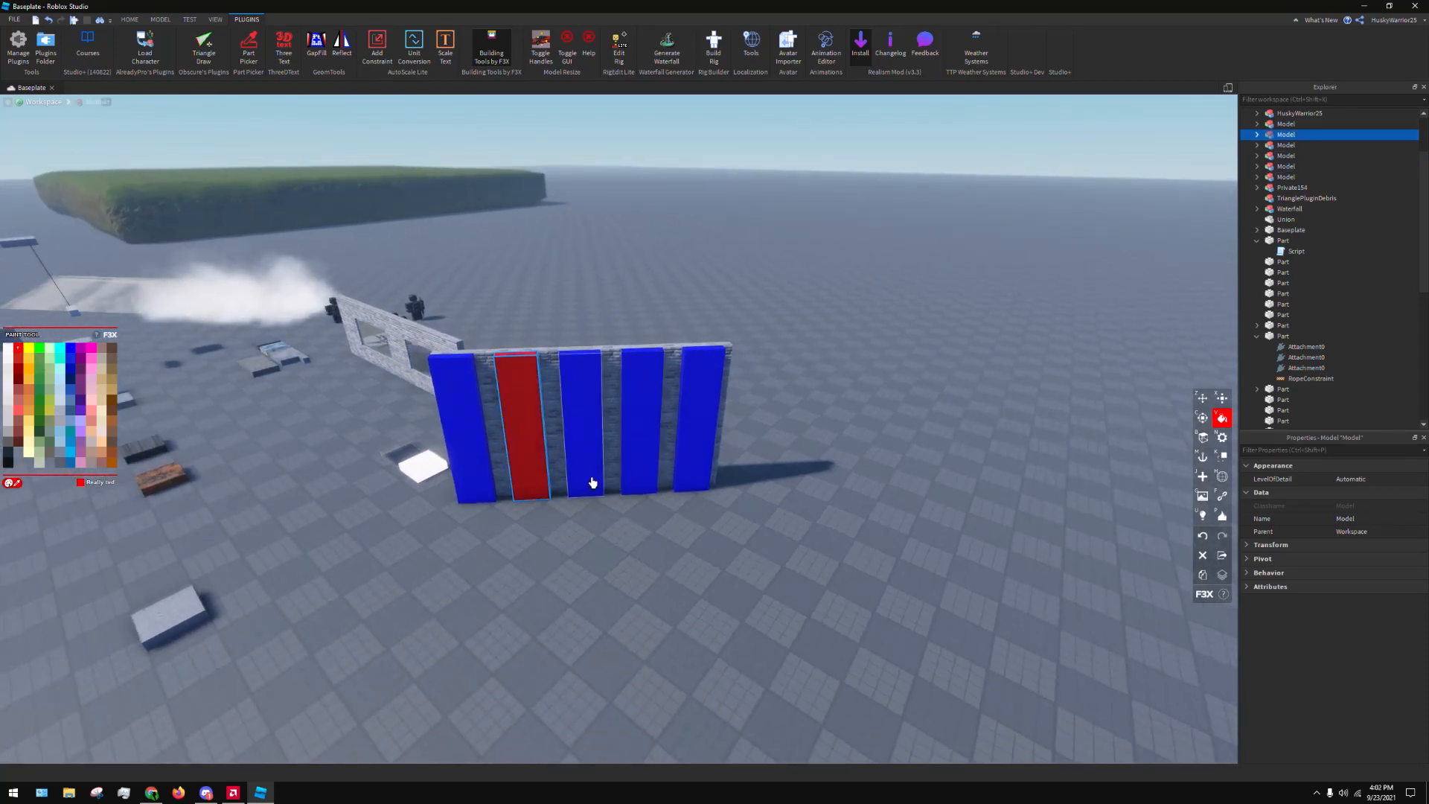
left_click(641, 409)
left_click(577, 397)
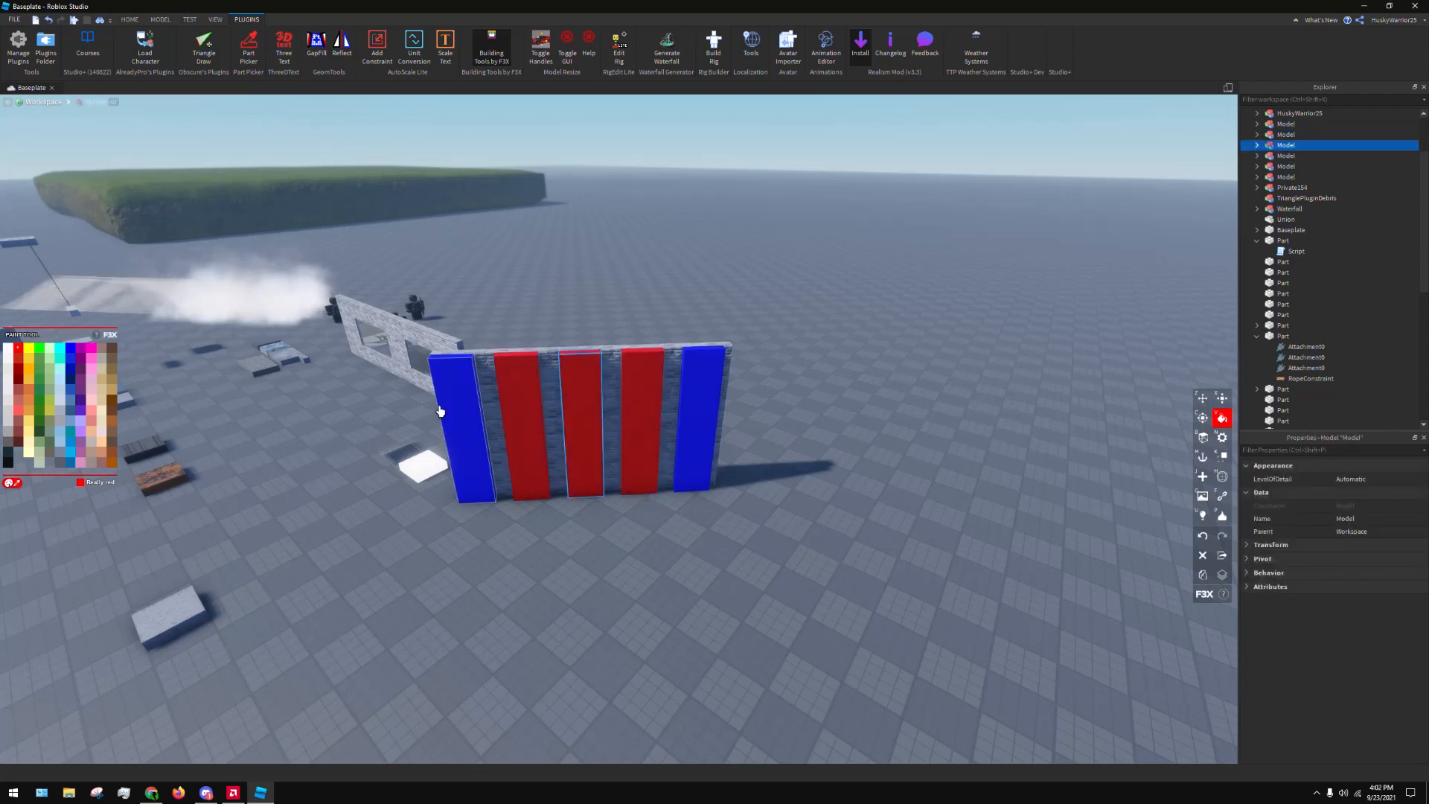
left_click(451, 400)
left_click(716, 402)
left_click(561, 405)
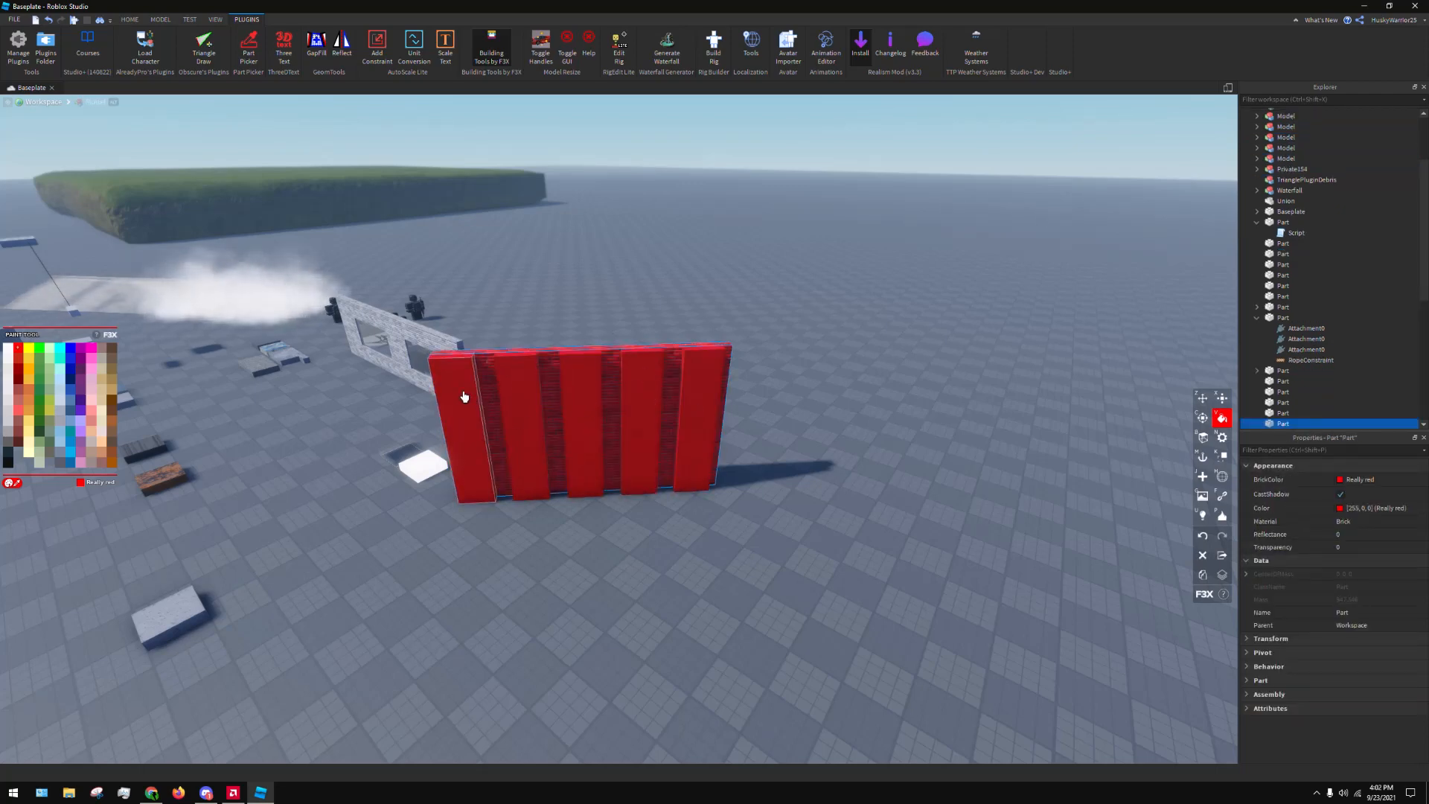
Undo all the red and blue painting on the wall and its strips
key("ctrl+z")
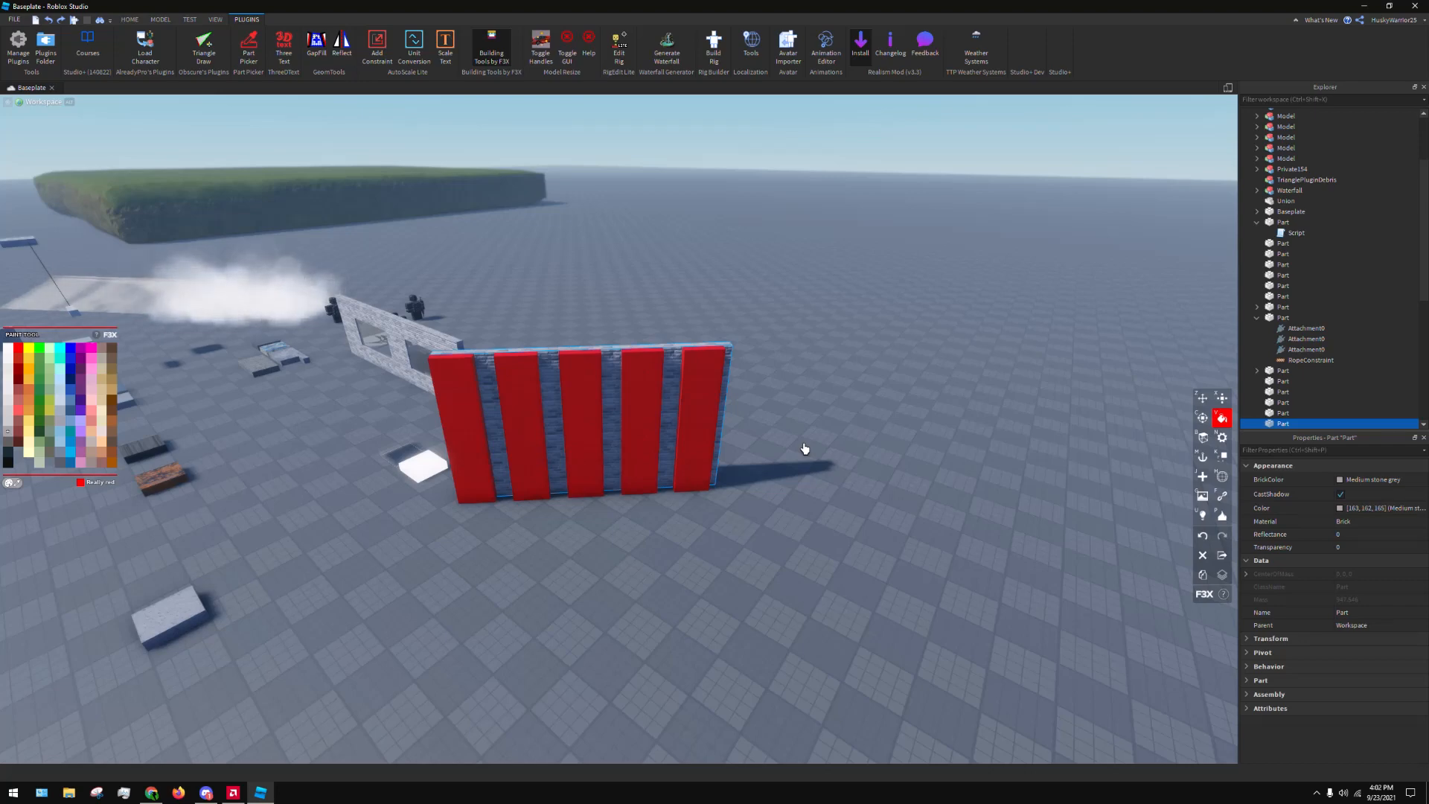
key("w")
key("ctrl+z")
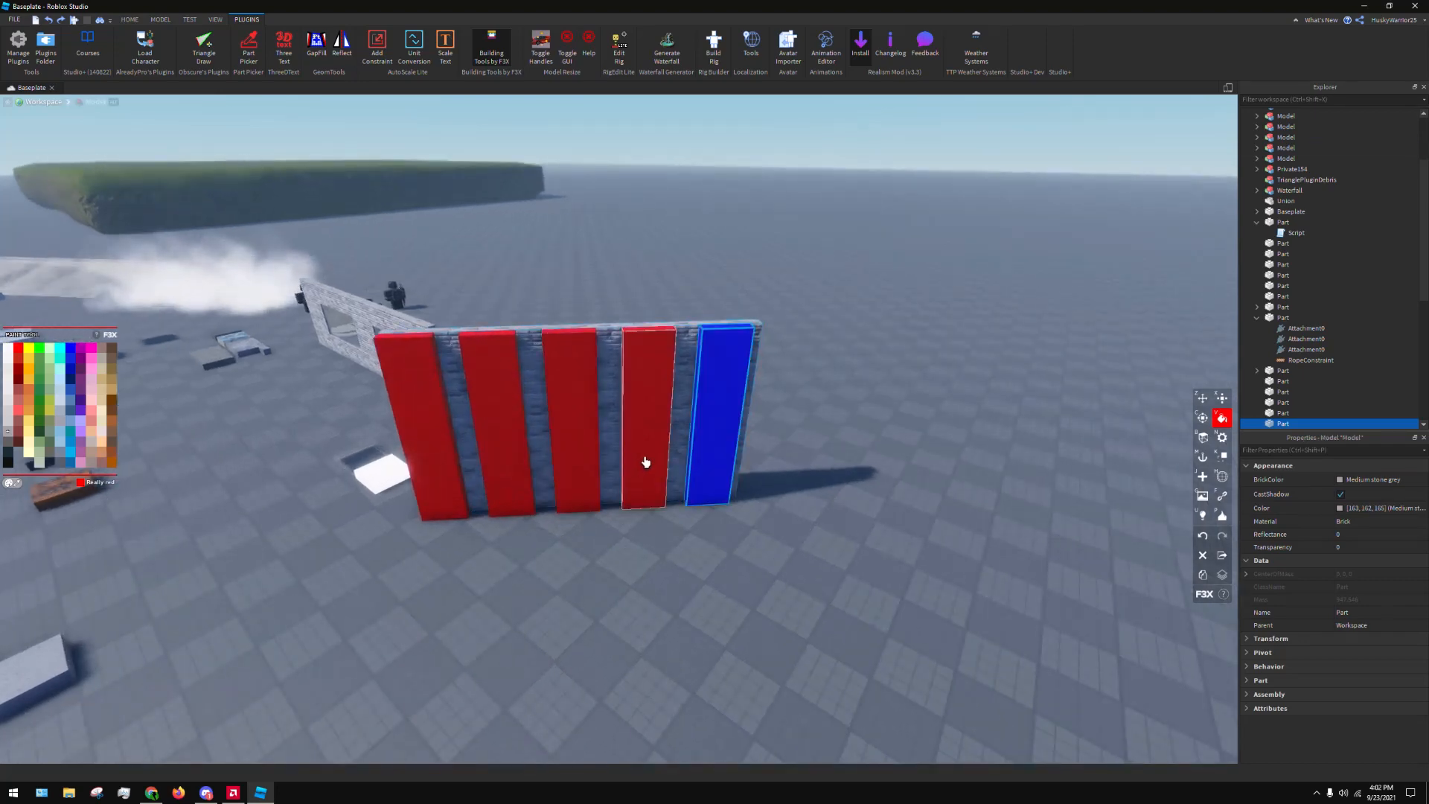
key("ctrl+z")
key("ctrl+z")
key("ctrl+z")
key("ctrl+z")
key("ctrl+z")
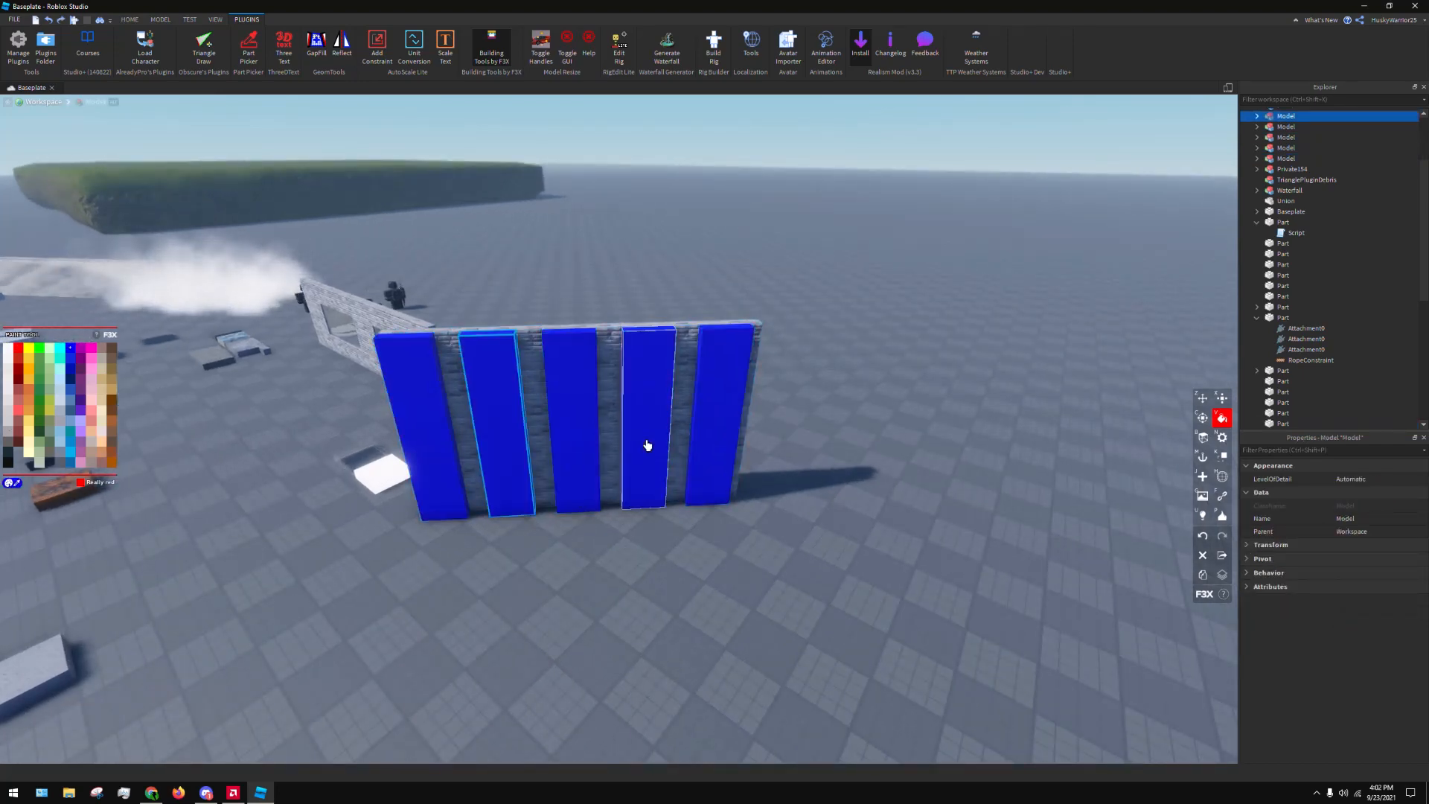
key("ctrl+z")
key("ctrl+z")
key("ctrl+z")
key("ctrl+z")
key("ctrl+z")
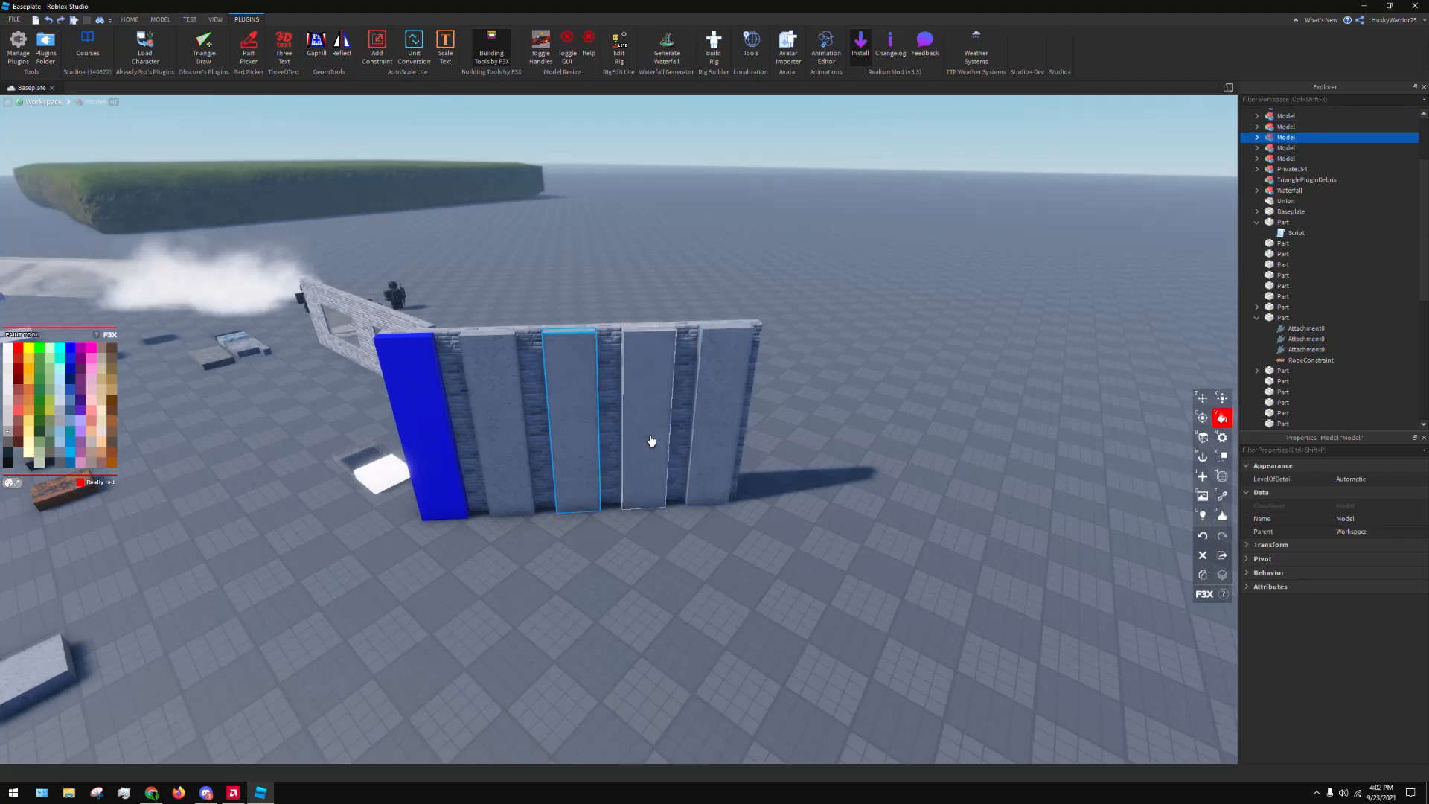
key("ctrl+z")
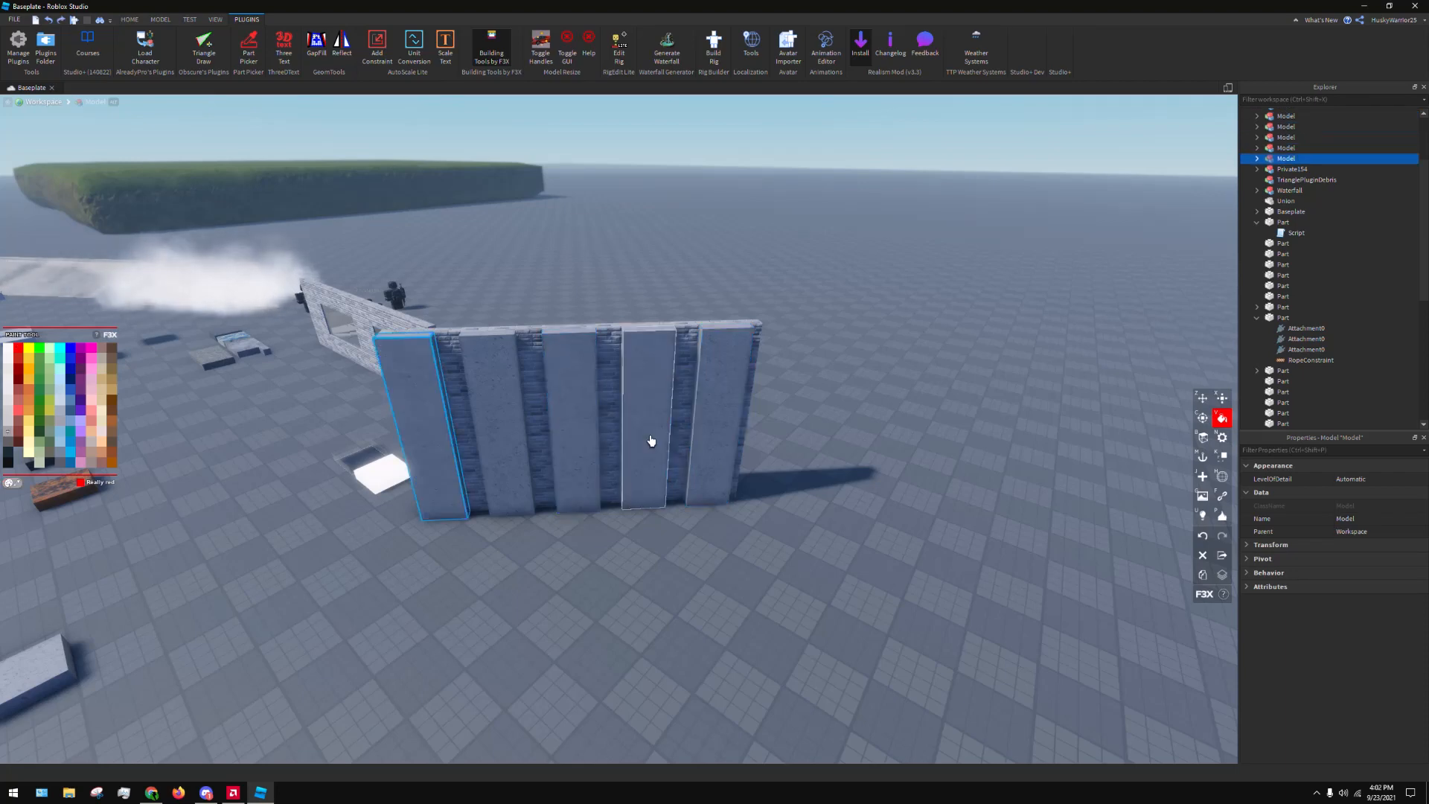
Activate the F3X Surface tool for the first strip and view the strip up close
left_click(1202, 438)
key("a")
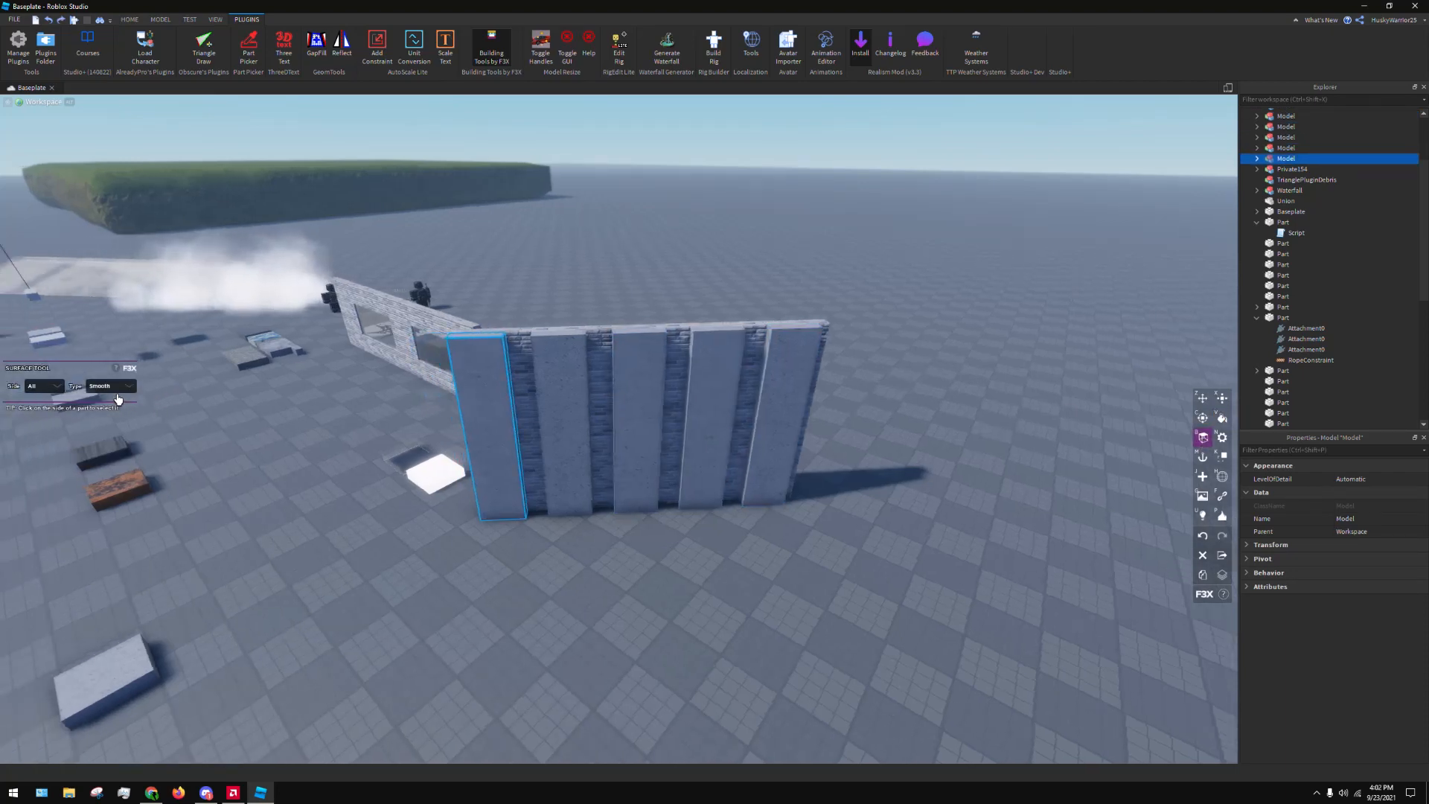
key("w")
right_click_drag(519, 395, 564, 368)
key("a")
key("w")
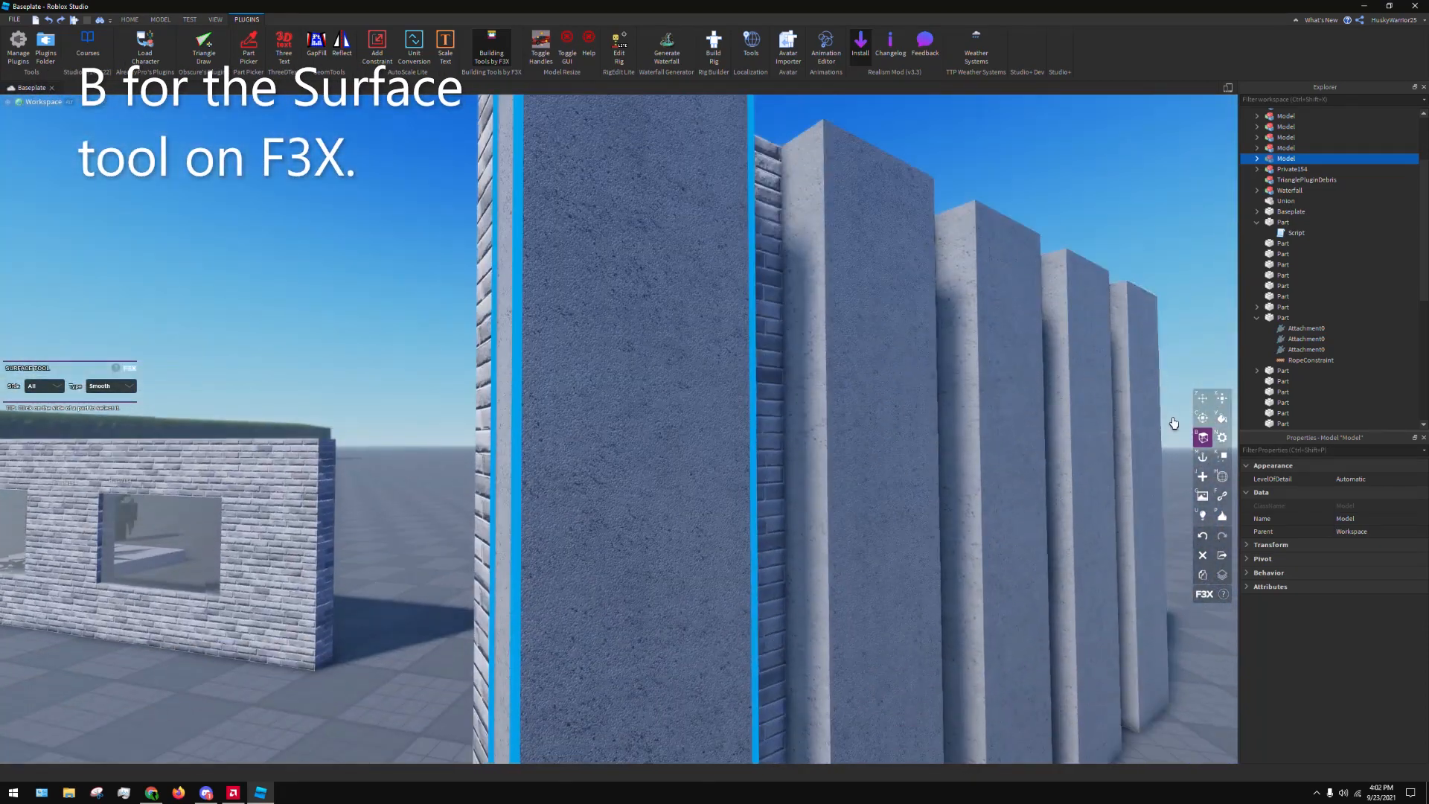
left_click(1221, 421)
left_click(1207, 438)
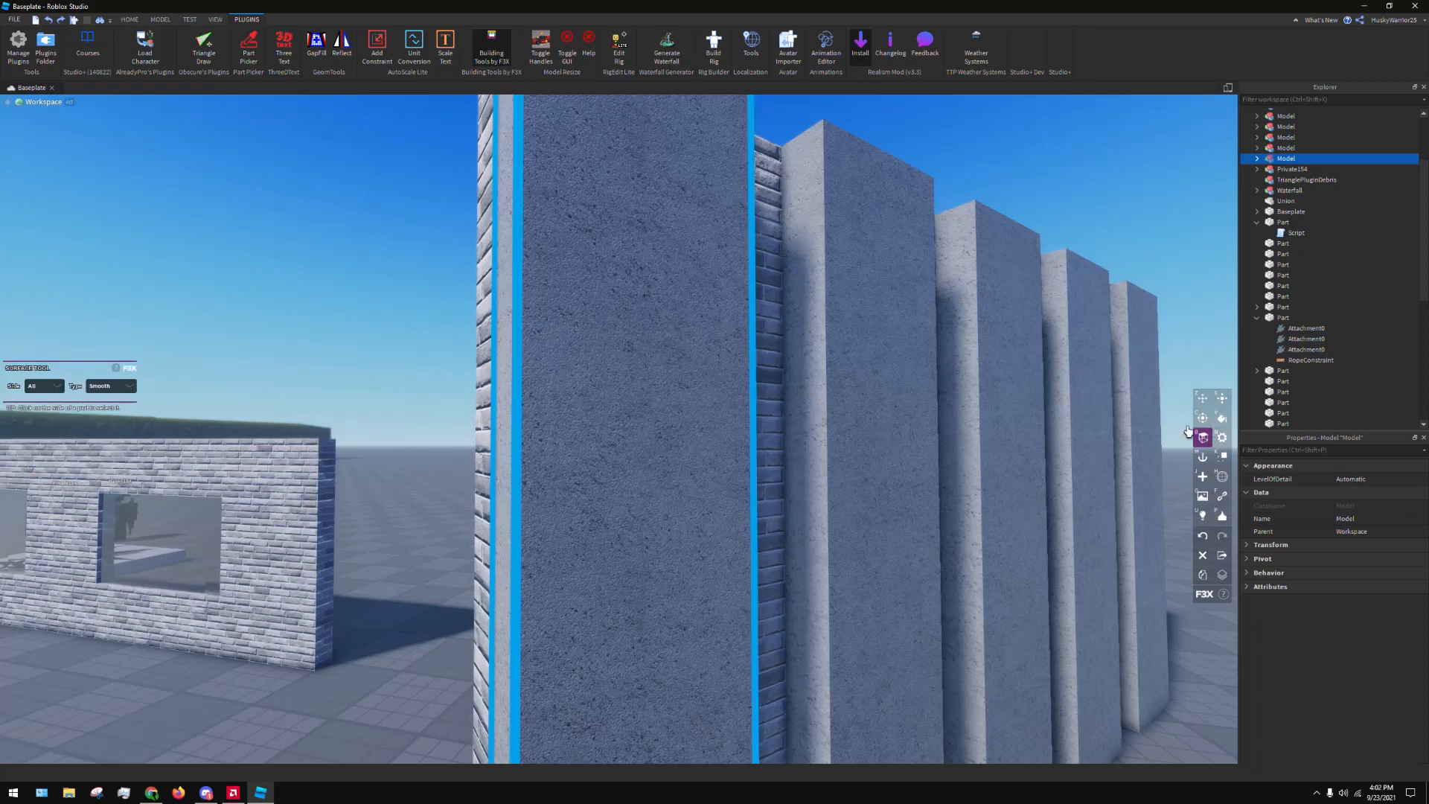
Set the surface type of the first strip's Top side to Hinge
key("s")
right_click_drag(750, 306, 750, 305)
key("w")
key("s")
key("w")
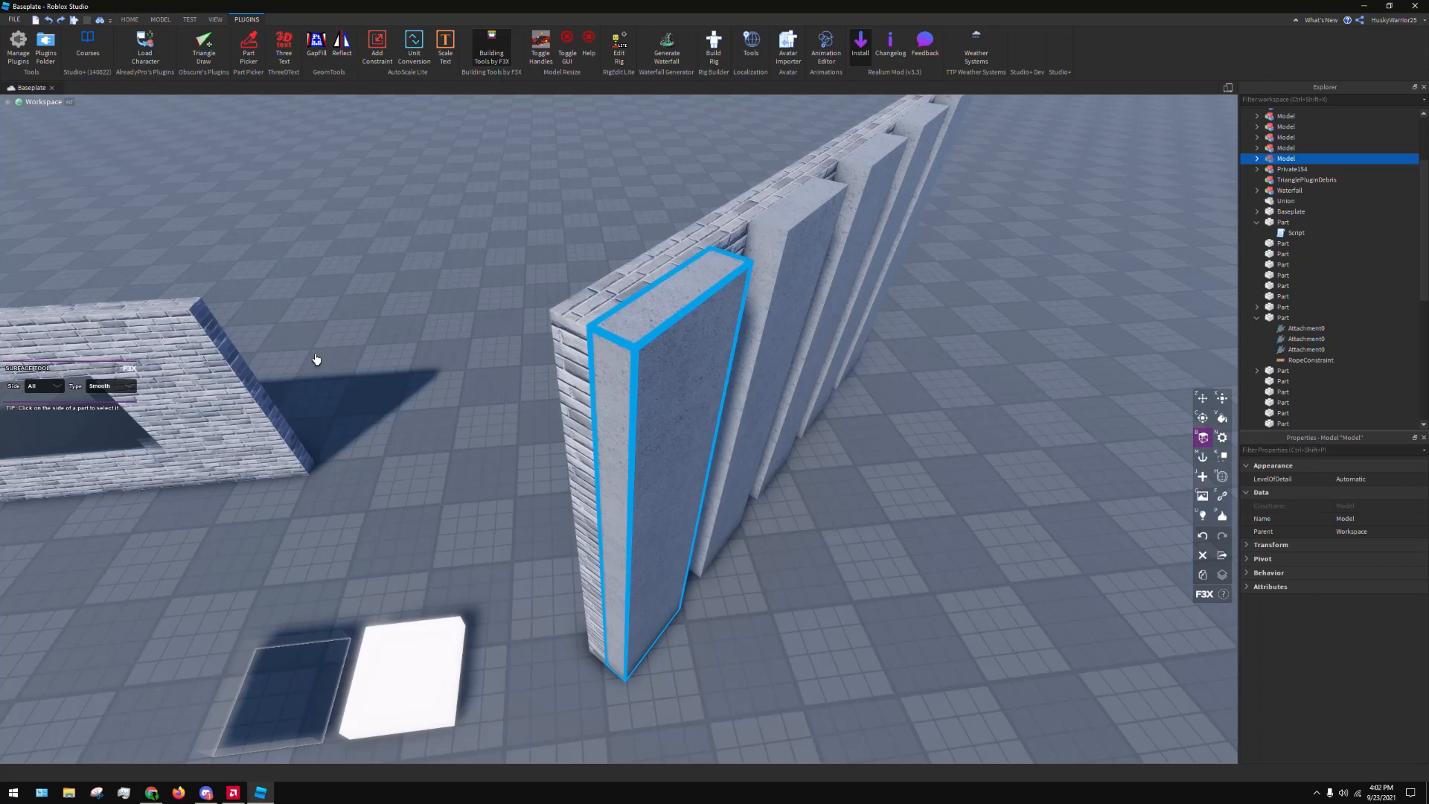
right_click_drag(799, 477, 810, 477)
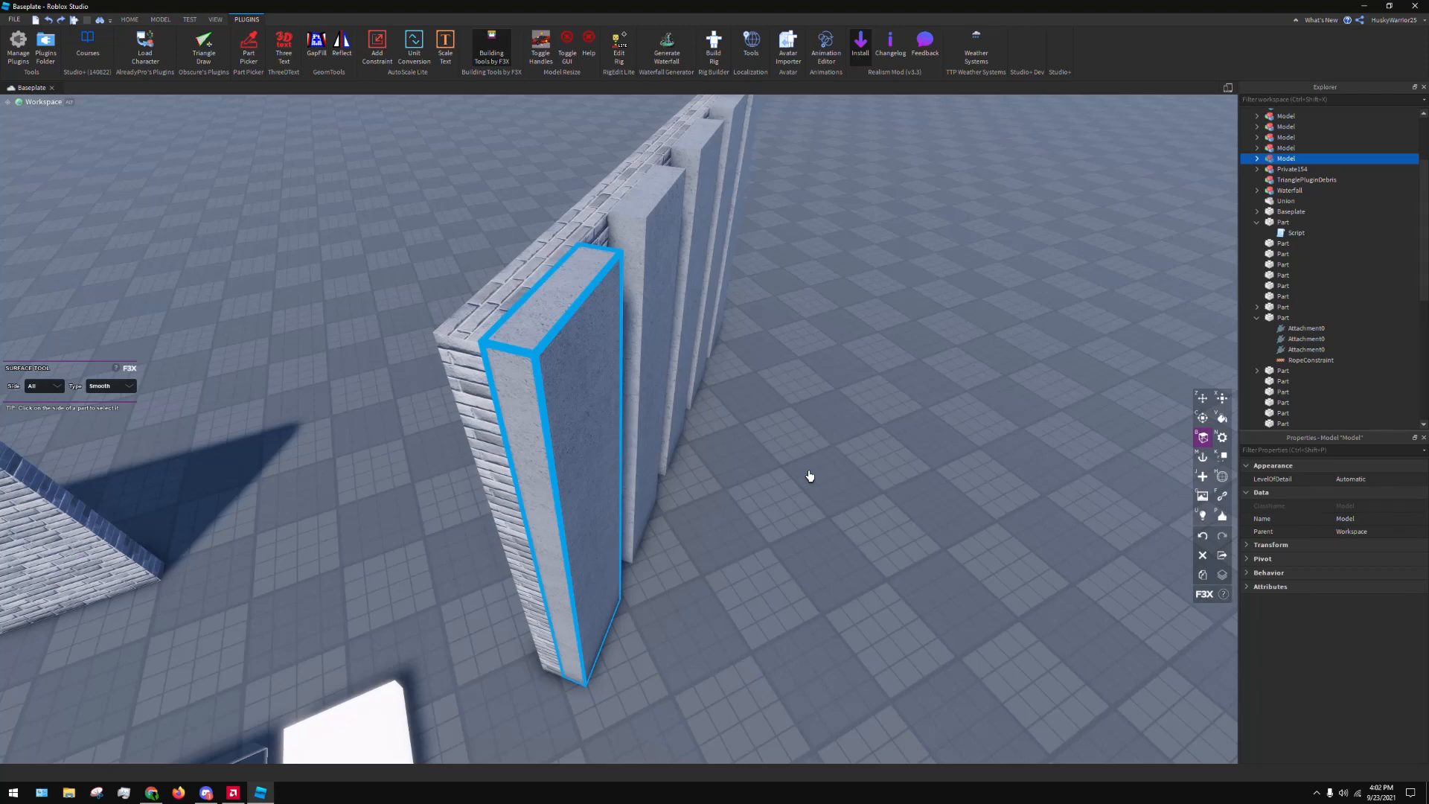
left_click(95, 393)
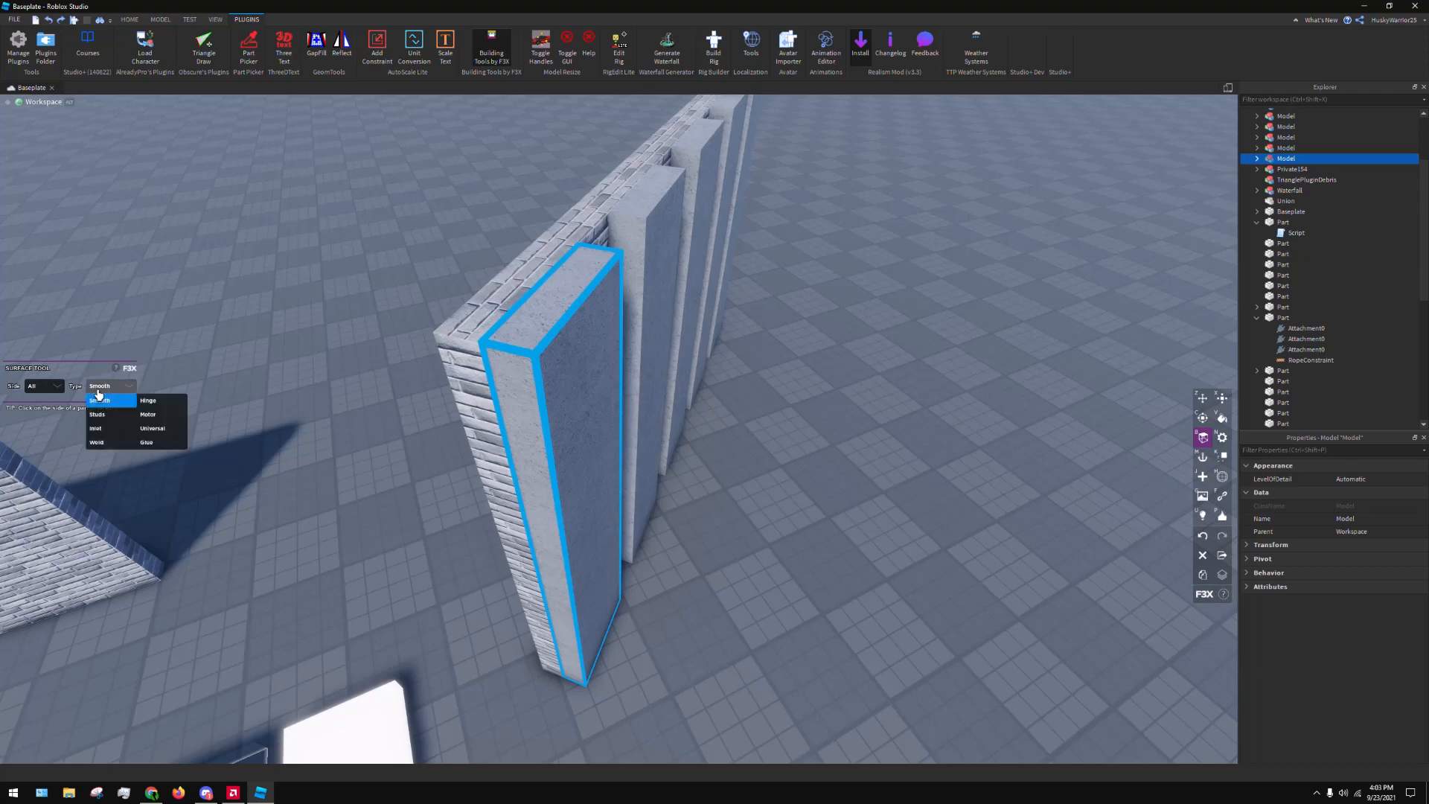
left_click(61, 392)
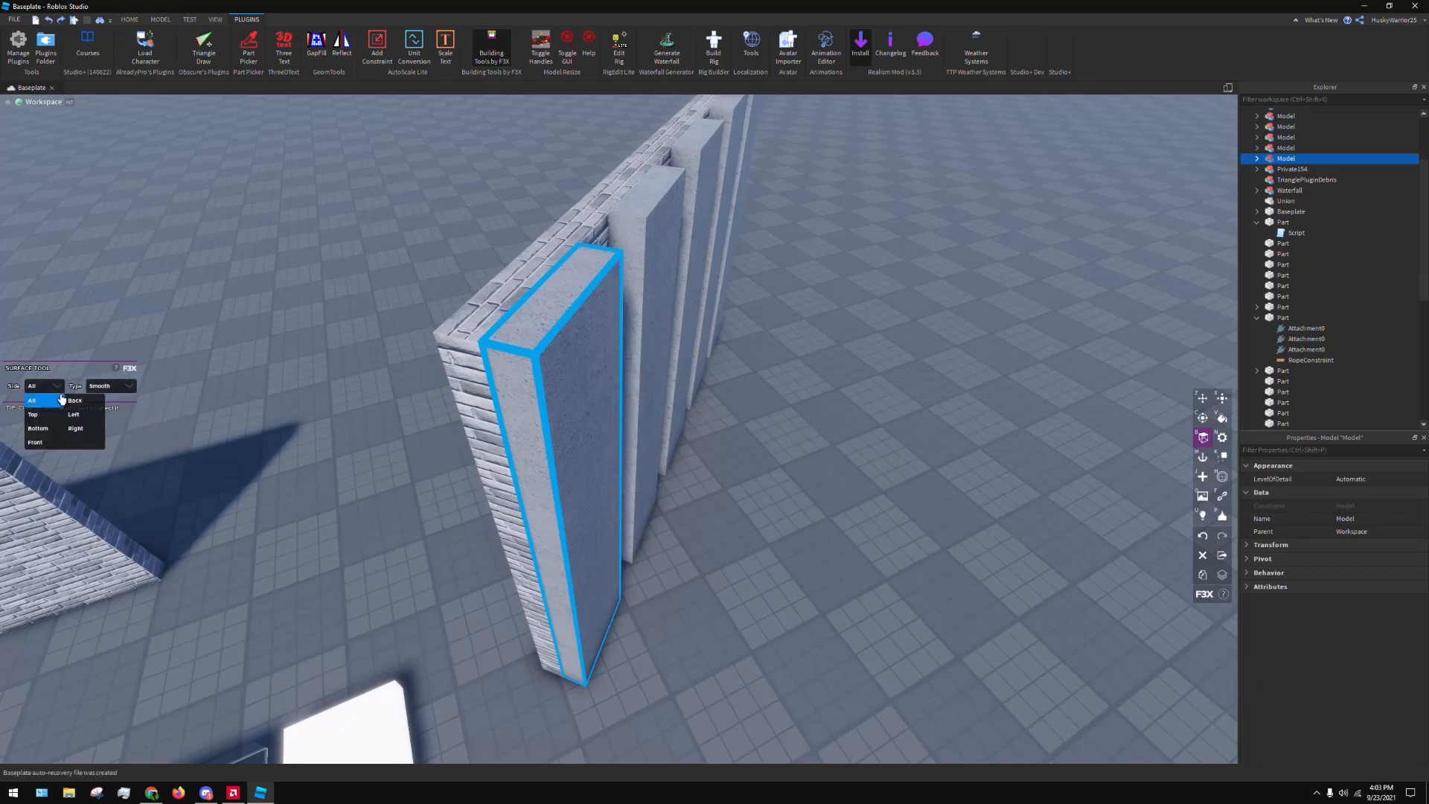
left_click(34, 414)
left_click(45, 387)
left_click(47, 416)
left_click(123, 384)
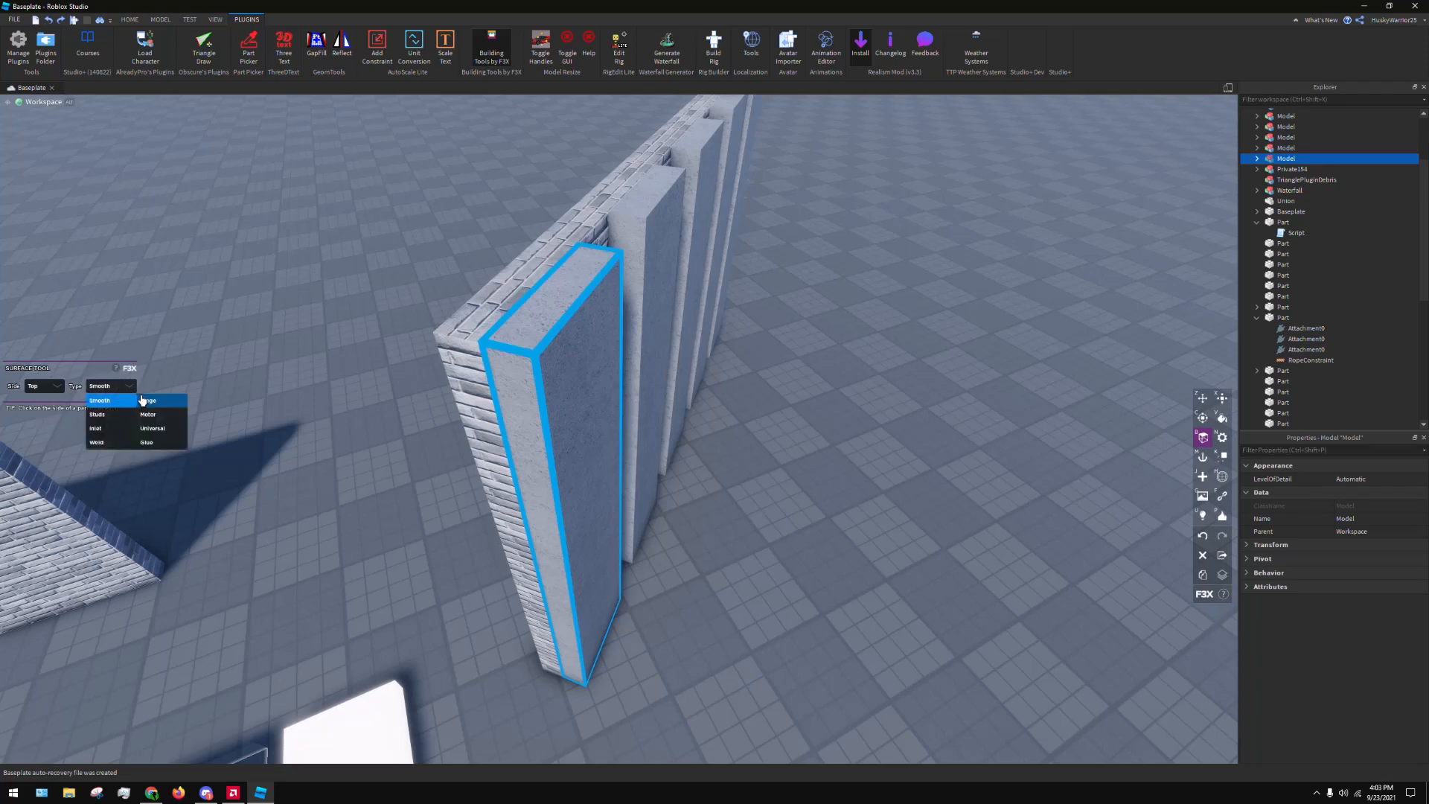
left_click(157, 402)
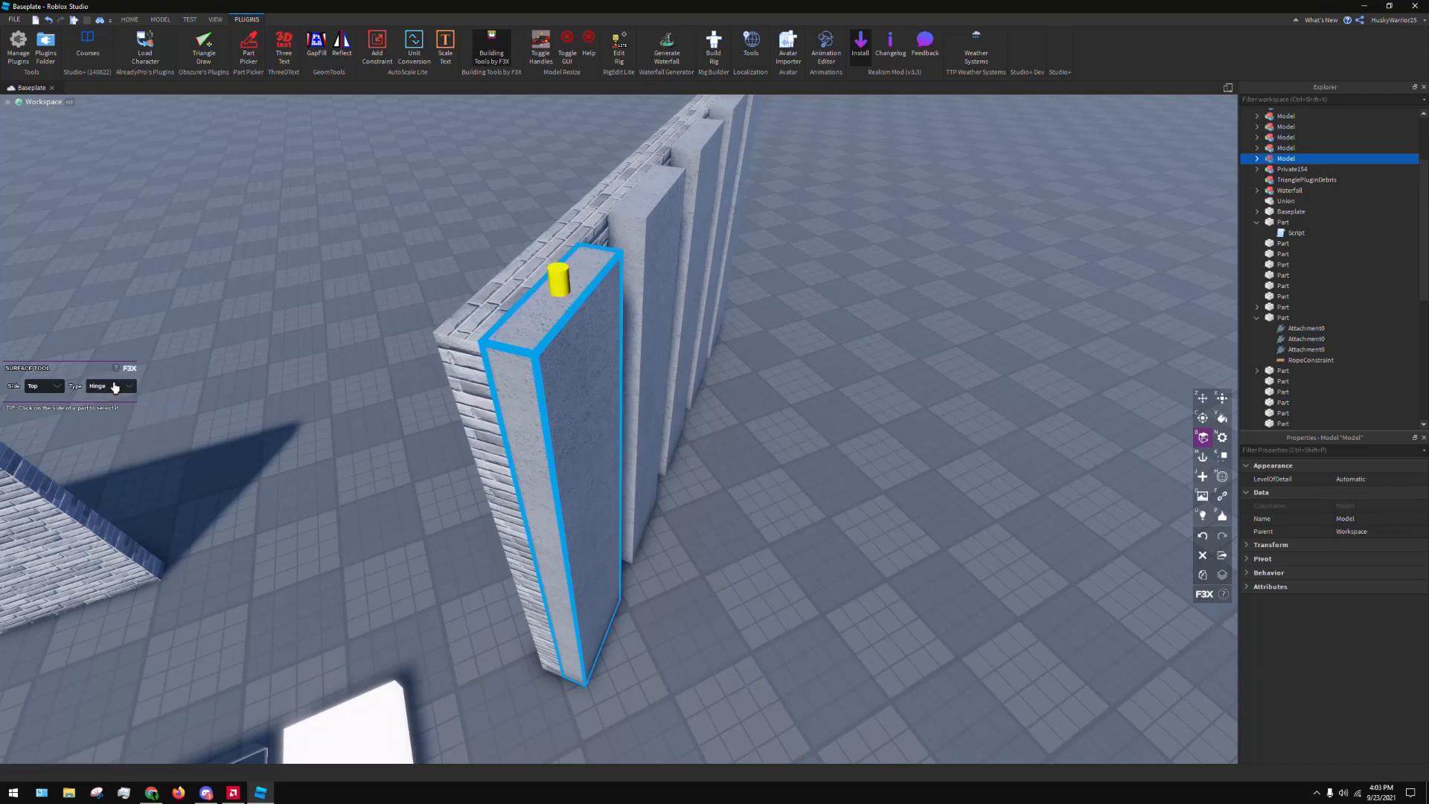
Try the Studs, Inlet, Weld, Universal and Glue surface types on the first strip's Top side
left_click(115, 386)
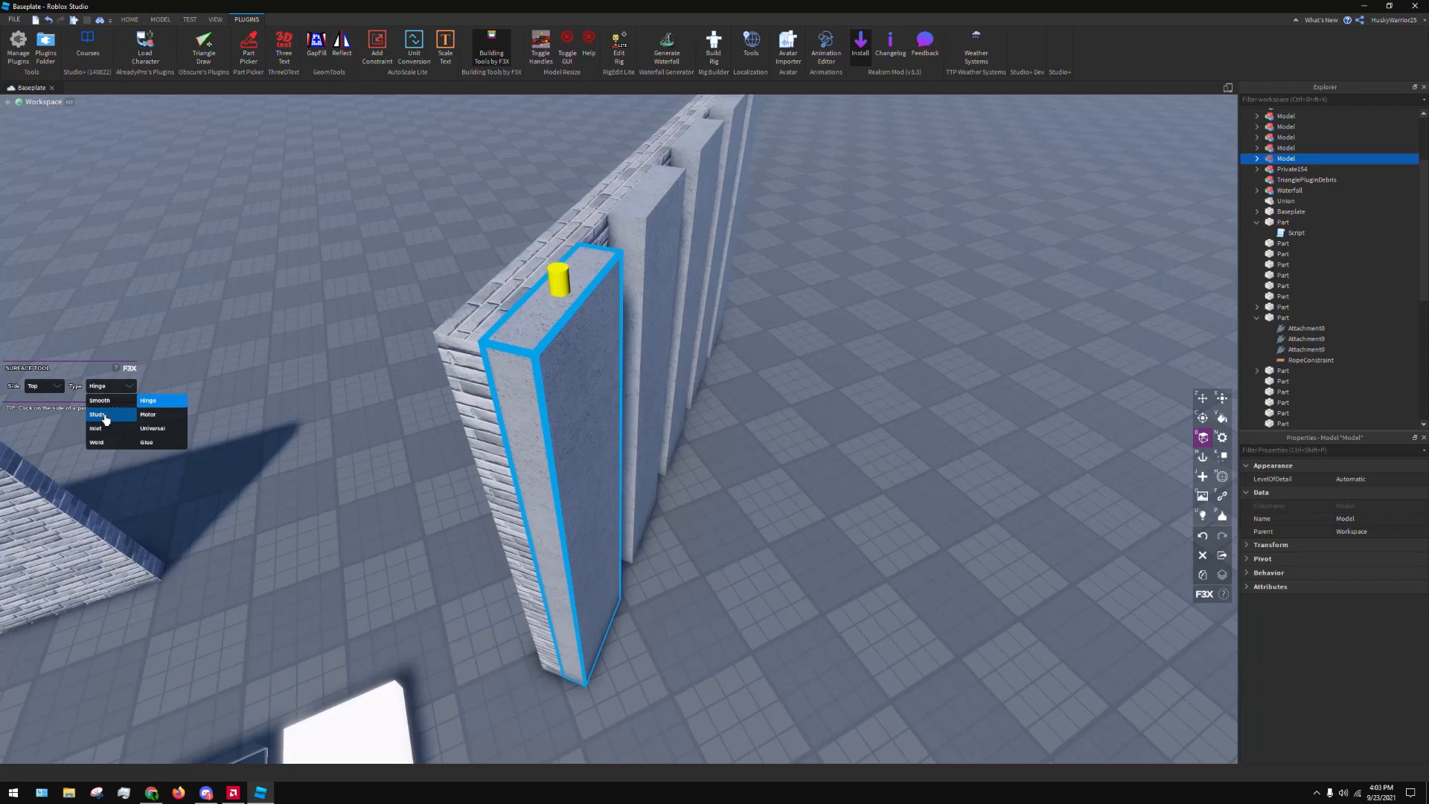
left_click(106, 418)
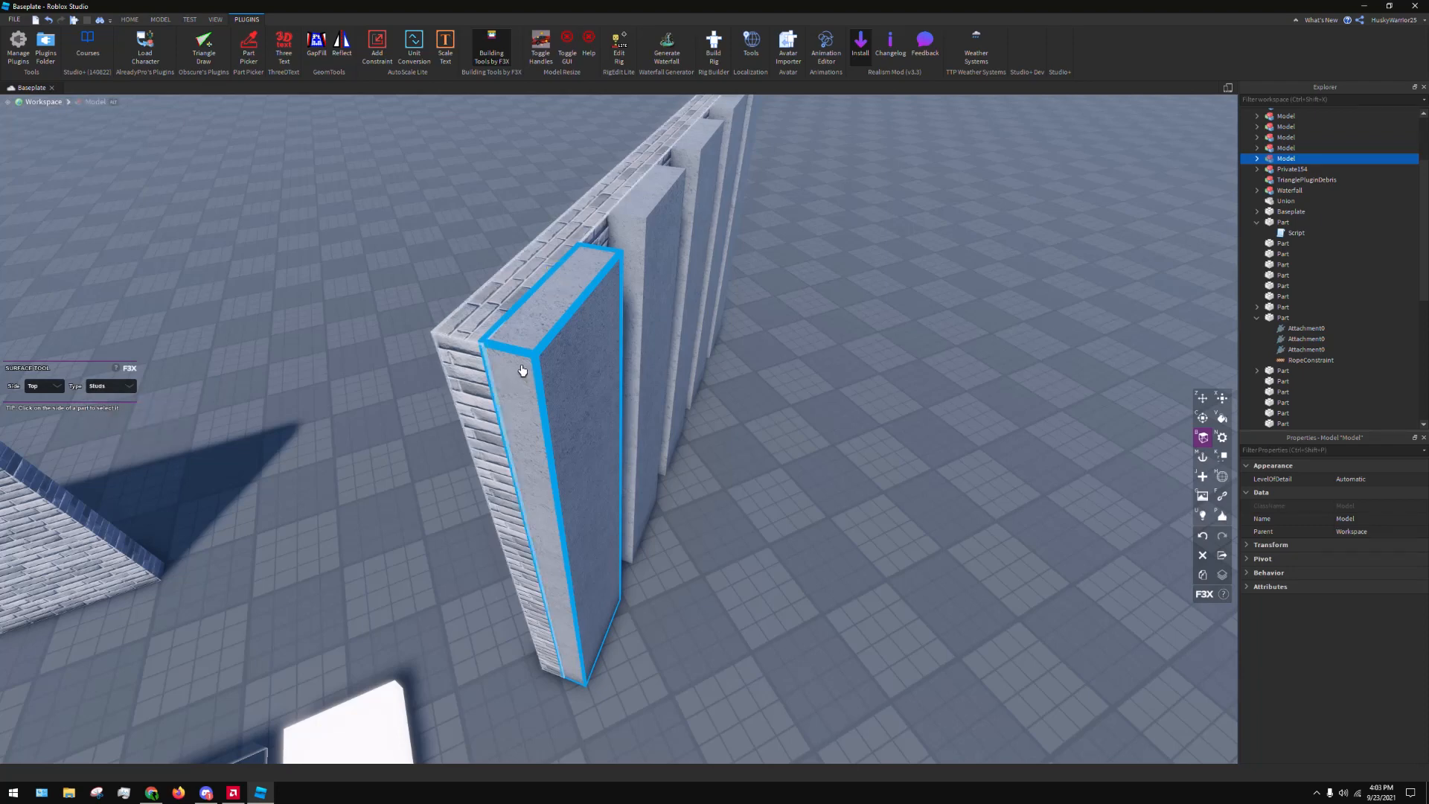
left_click(126, 392)
left_click(126, 393)
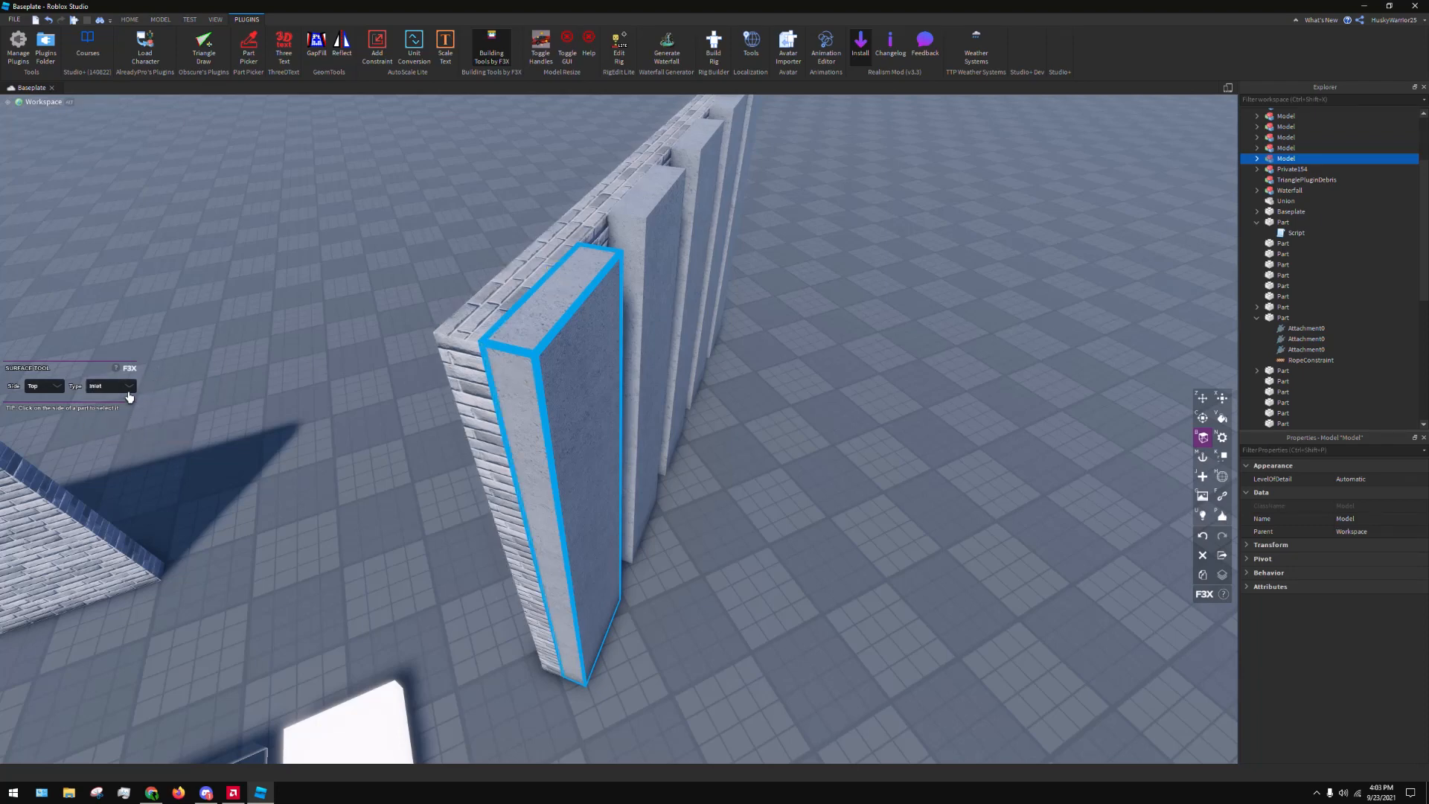
left_click(112, 386)
left_click(97, 442)
left_click(119, 387)
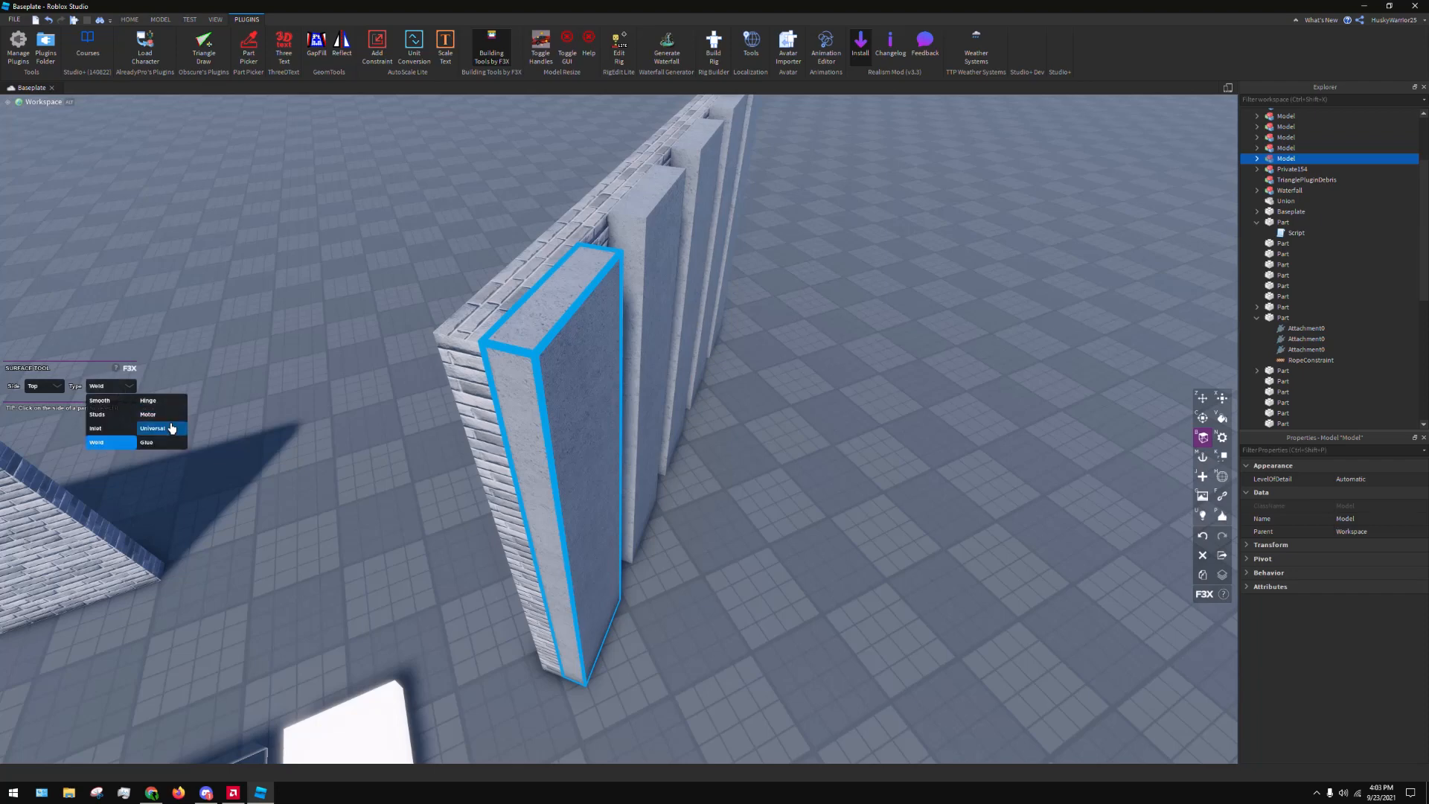
left_click(170, 428)
left_click(115, 390)
left_click(148, 442)
left_click(568, 363)
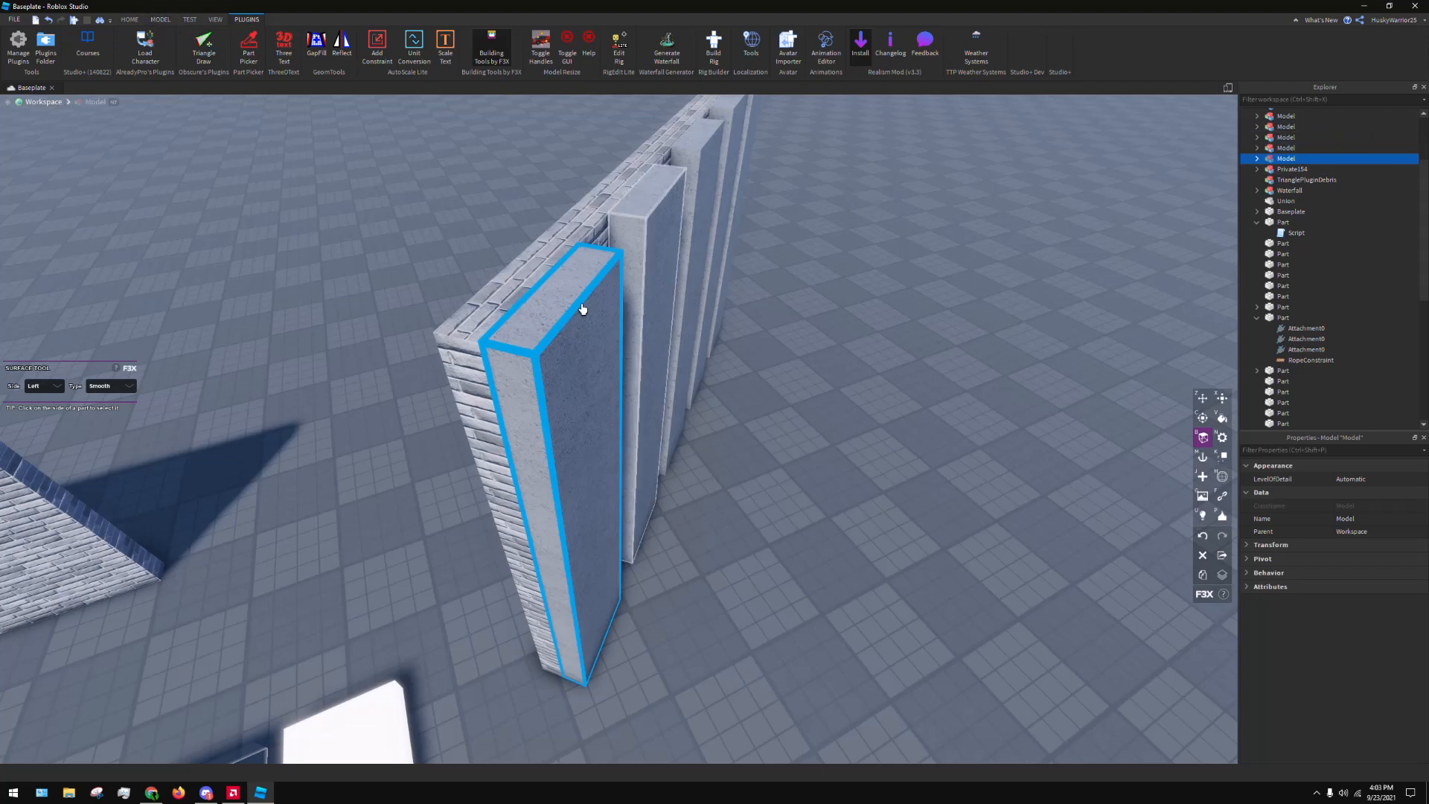
right_click_drag(582, 310, 582, 308)
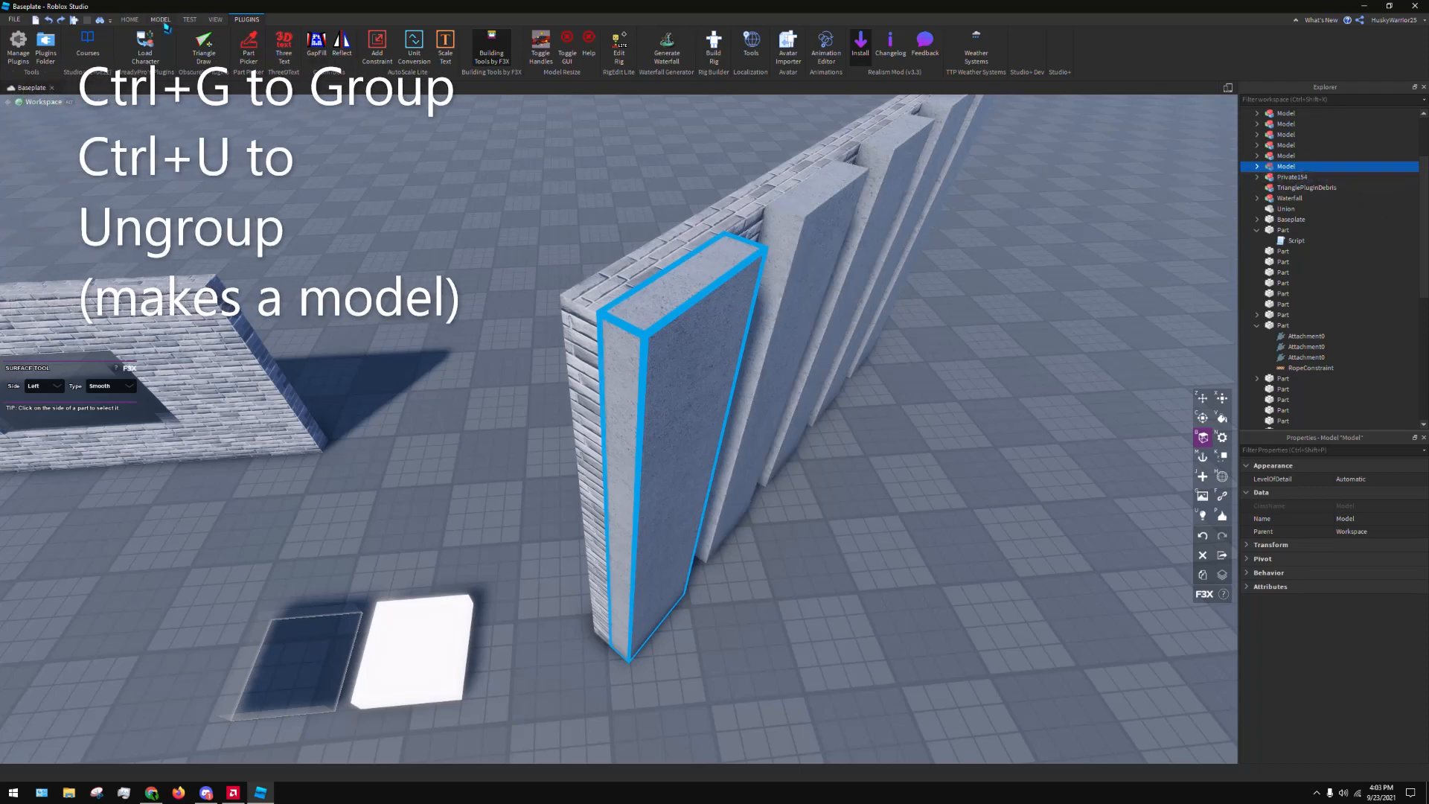
Ungroup the model that contains the first strip
left_click(162, 22)
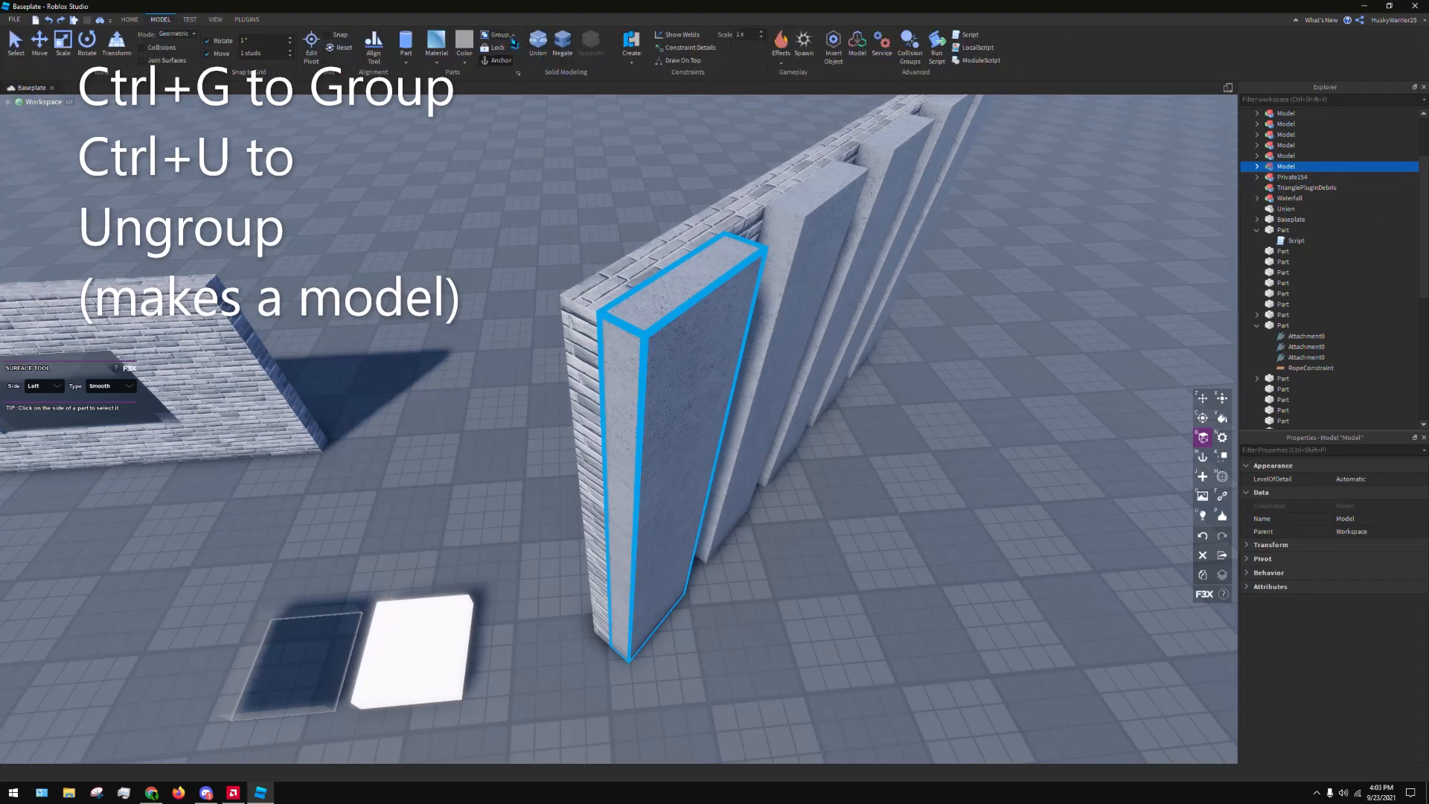
right_click_drag(1075, 329, 1043, 329)
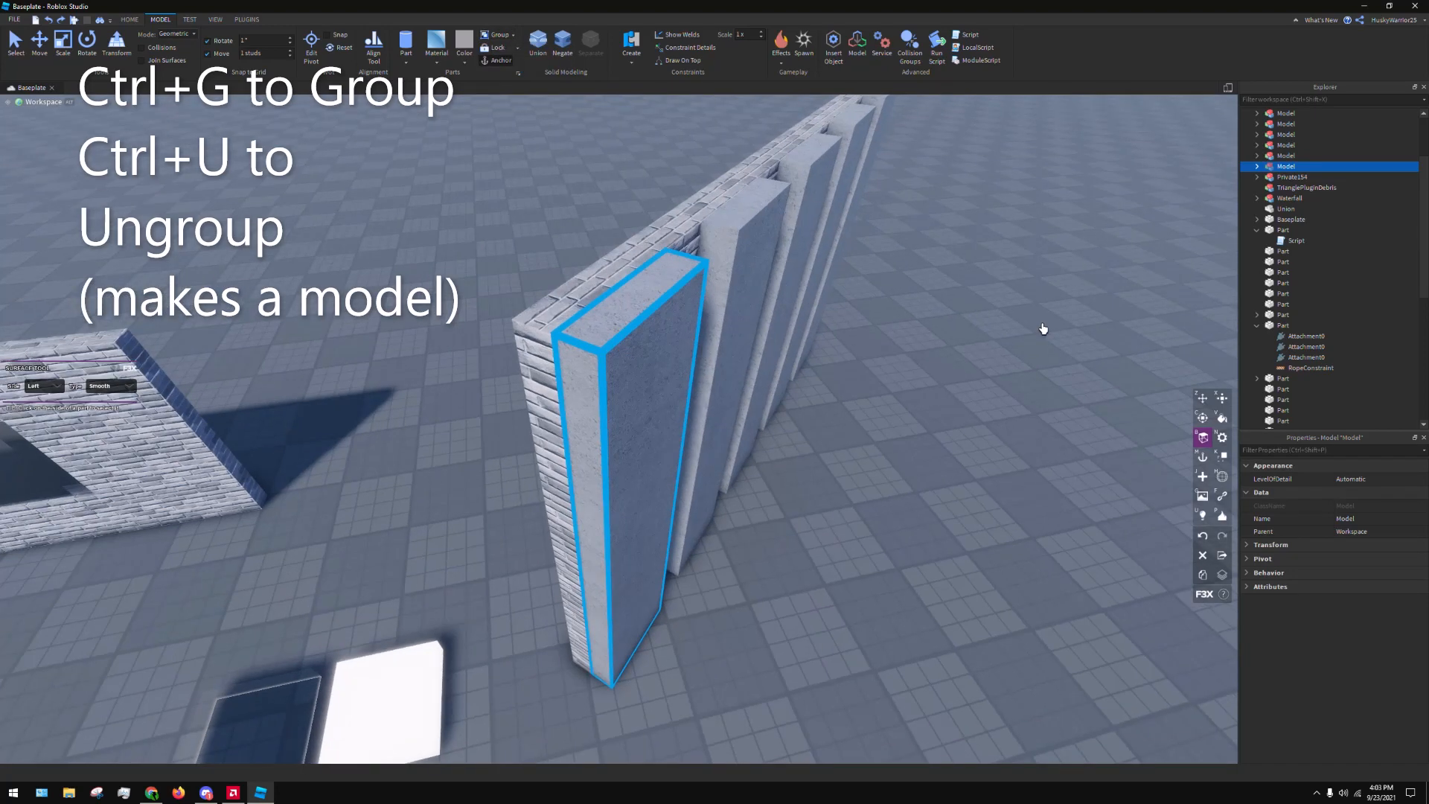
key("ctrl+u")
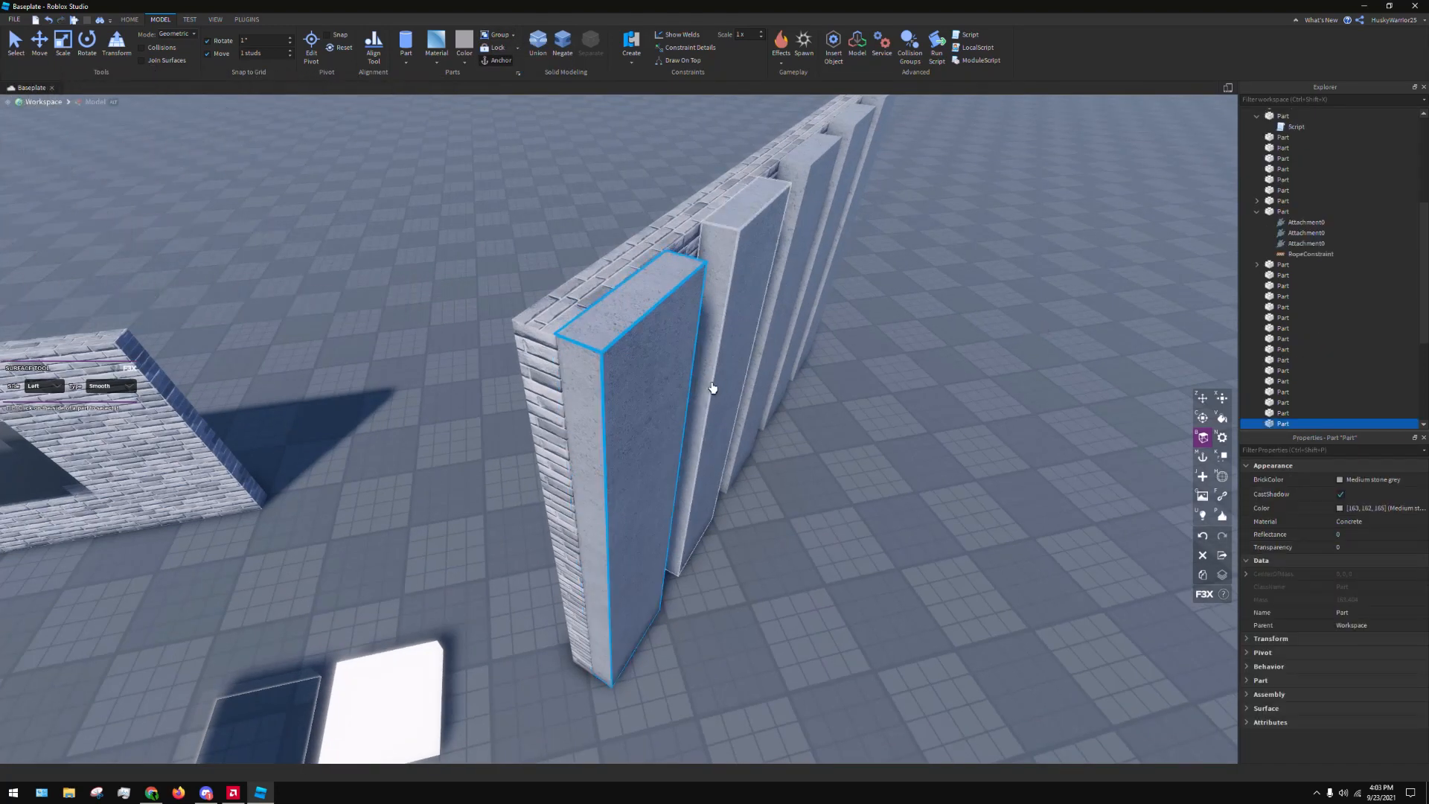
Reselect the first strip as a single part and reactivate the F3X Surface tool on it
left_click(1225, 460)
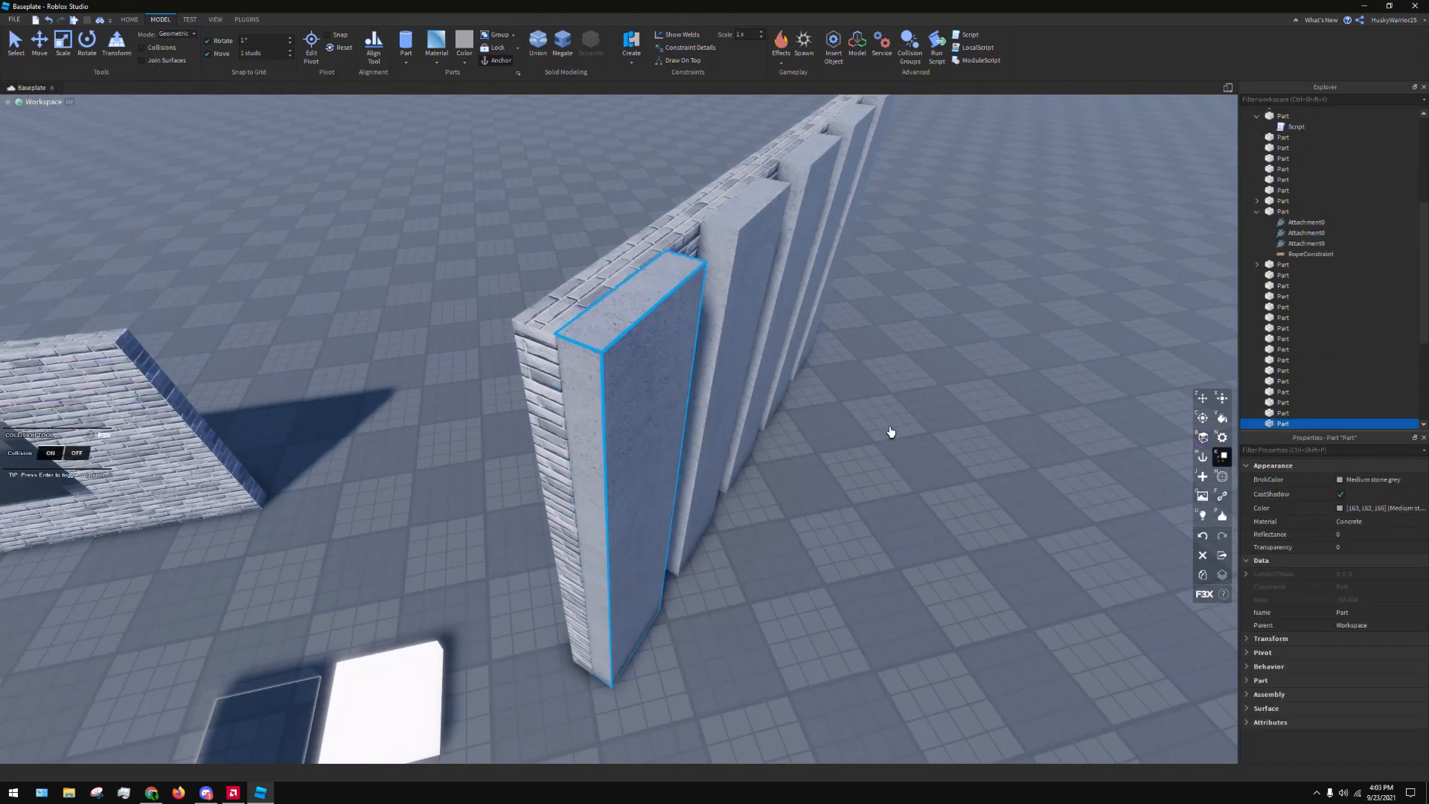
left_click(890, 431)
left_click(686, 370)
key("z")
left_click_drag(571, 340, 563, 340)
scroll(607, 350, "down", 3)
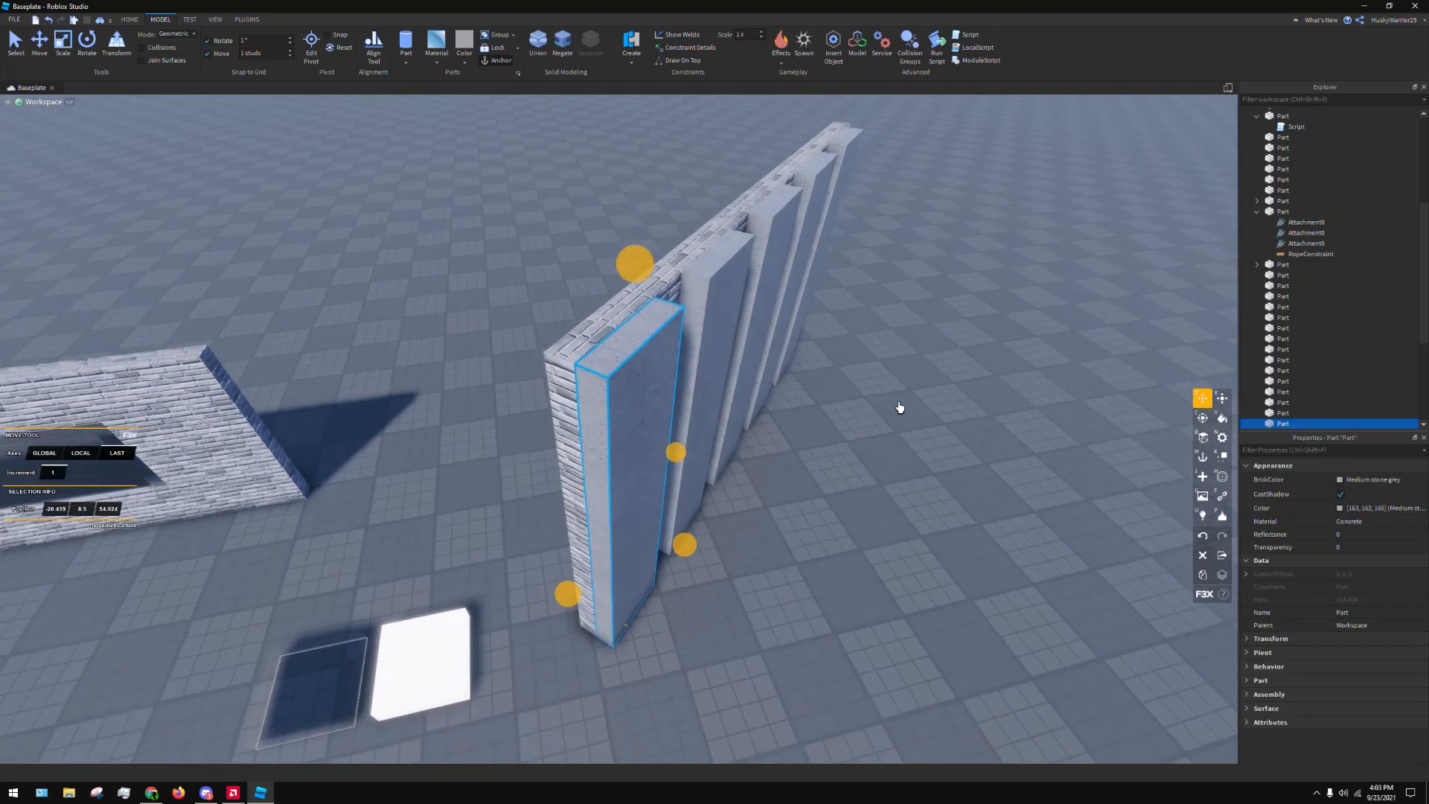
left_click(957, 414)
left_click(615, 402)
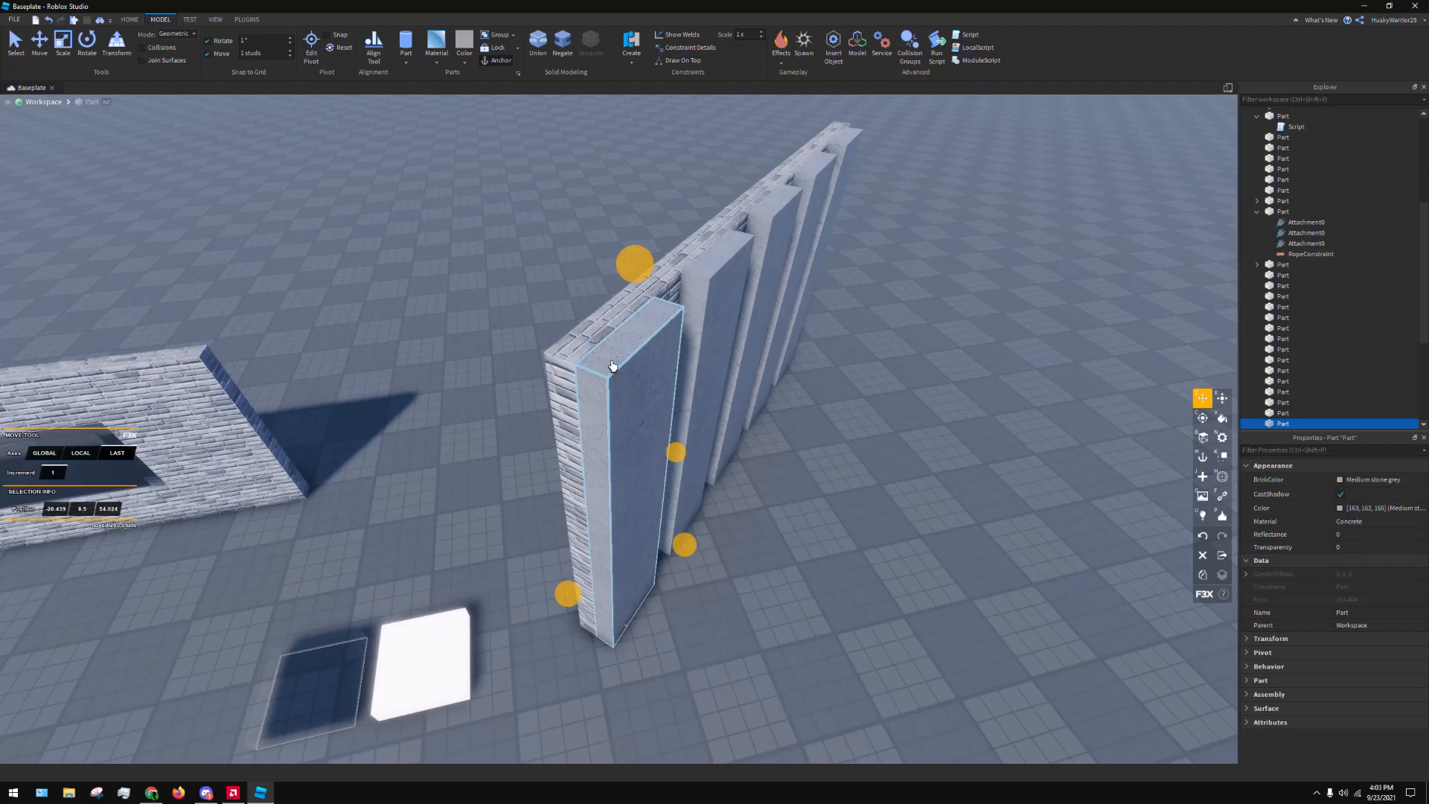
key("b")
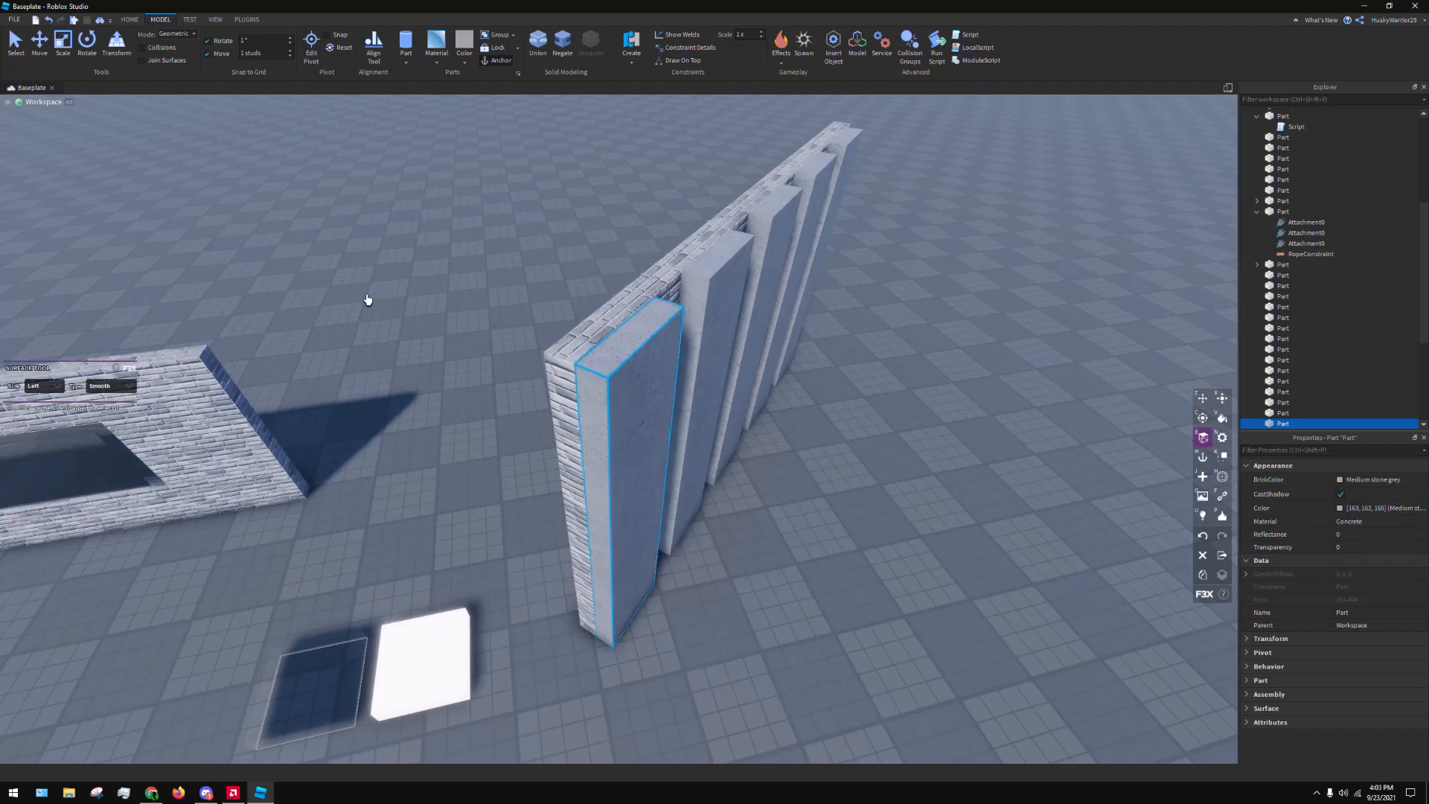
Try Smooth Plastic on the first strip, and set its material to Plastic
left_click(430, 64)
left_click(451, 298)
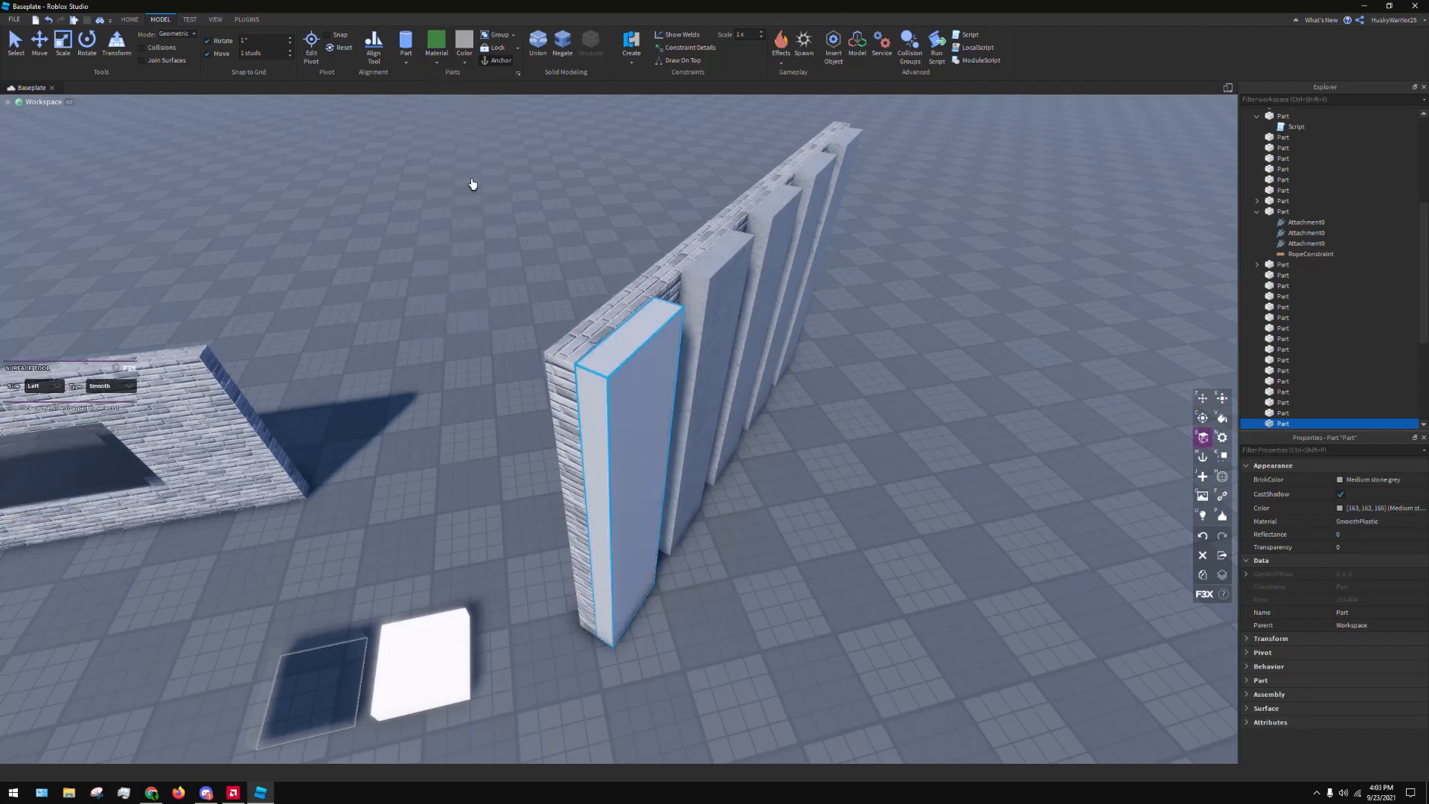
left_click(436, 62)
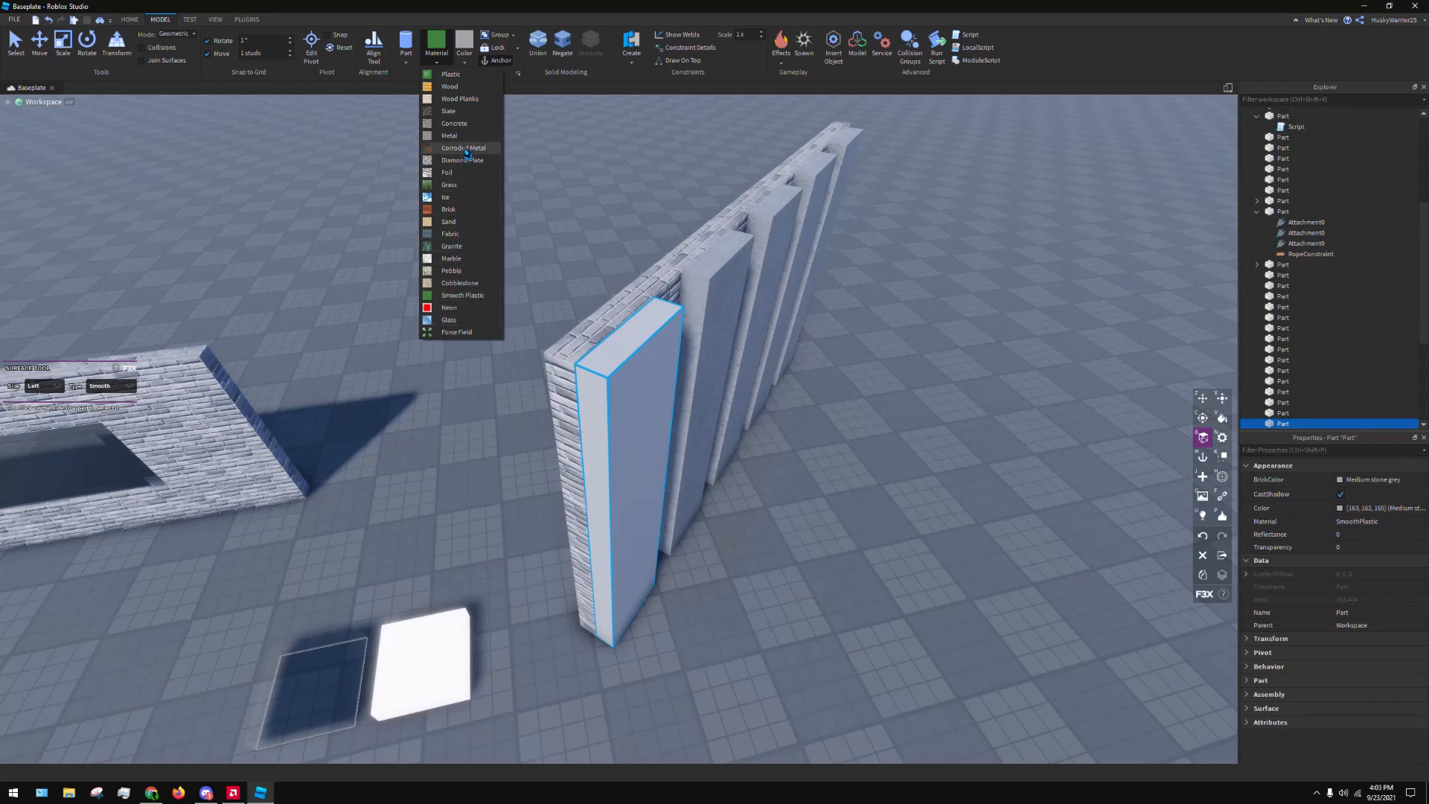
left_click(463, 86)
right_click_drag(327, 320, 455, 347)
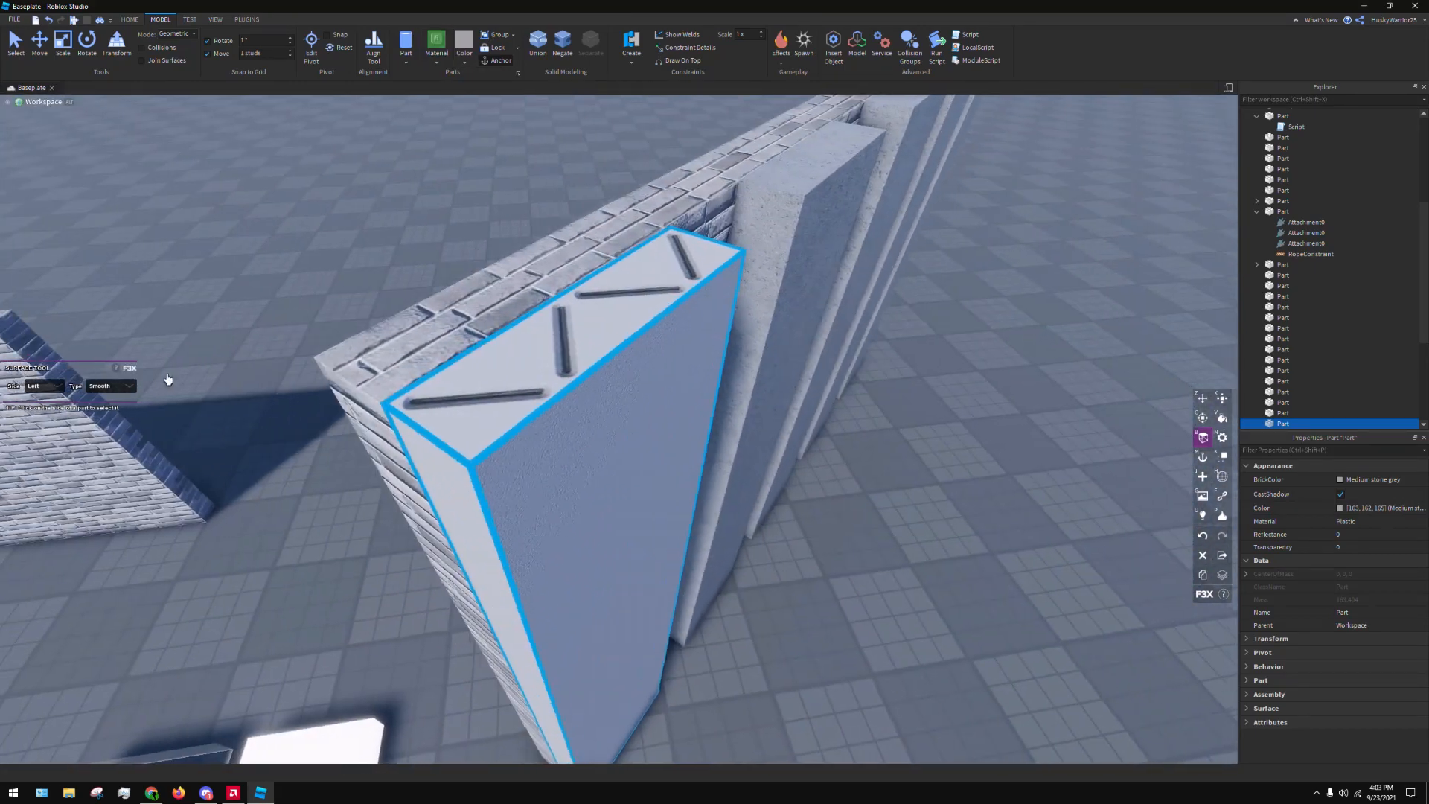
Compare the Studs and Inlet surface types on the plastic strip's Top side, finishing on Studs
left_click(54, 393)
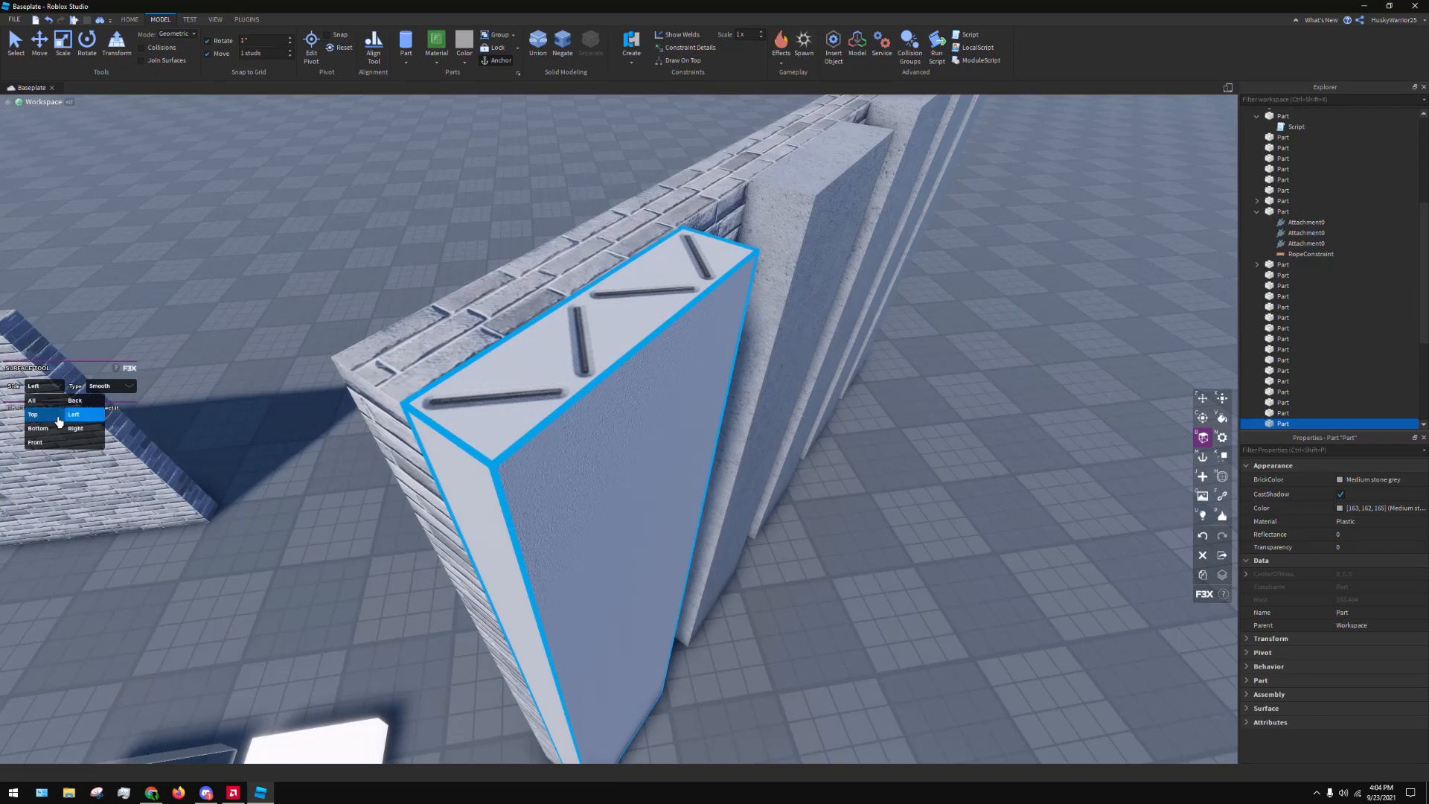
left_click(58, 421)
left_click(134, 387)
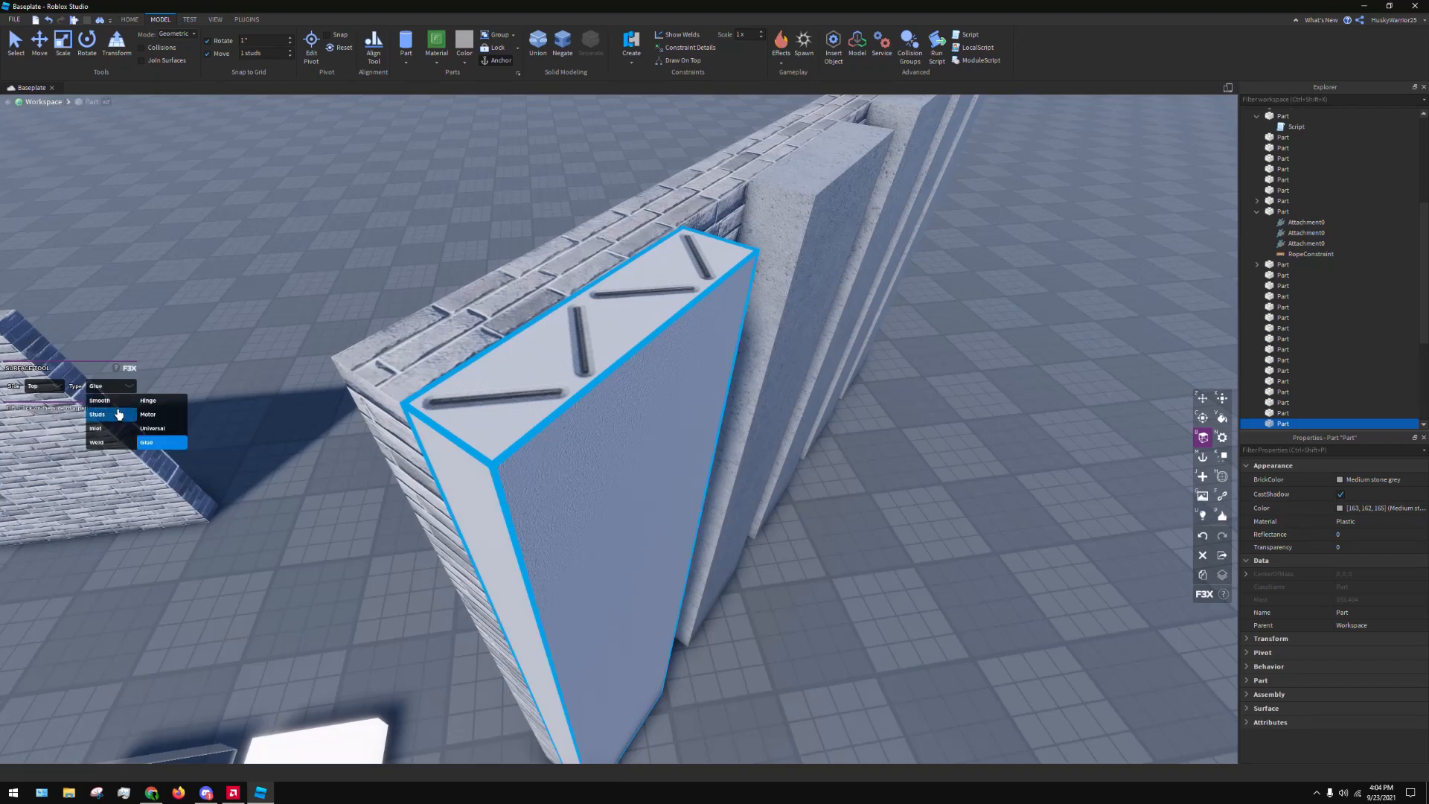
left_click(111, 414)
left_click(116, 390)
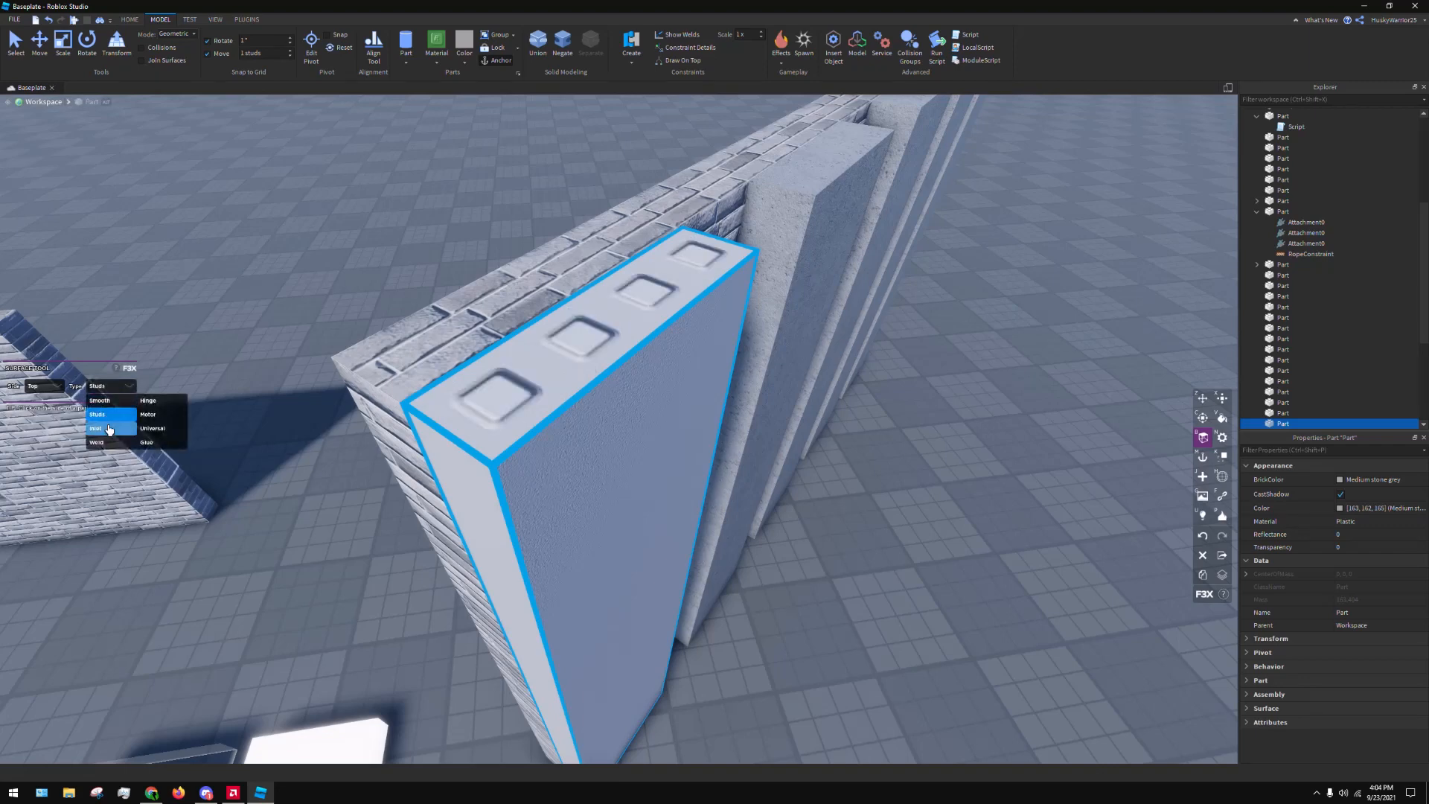
left_click(110, 429)
left_click(120, 388)
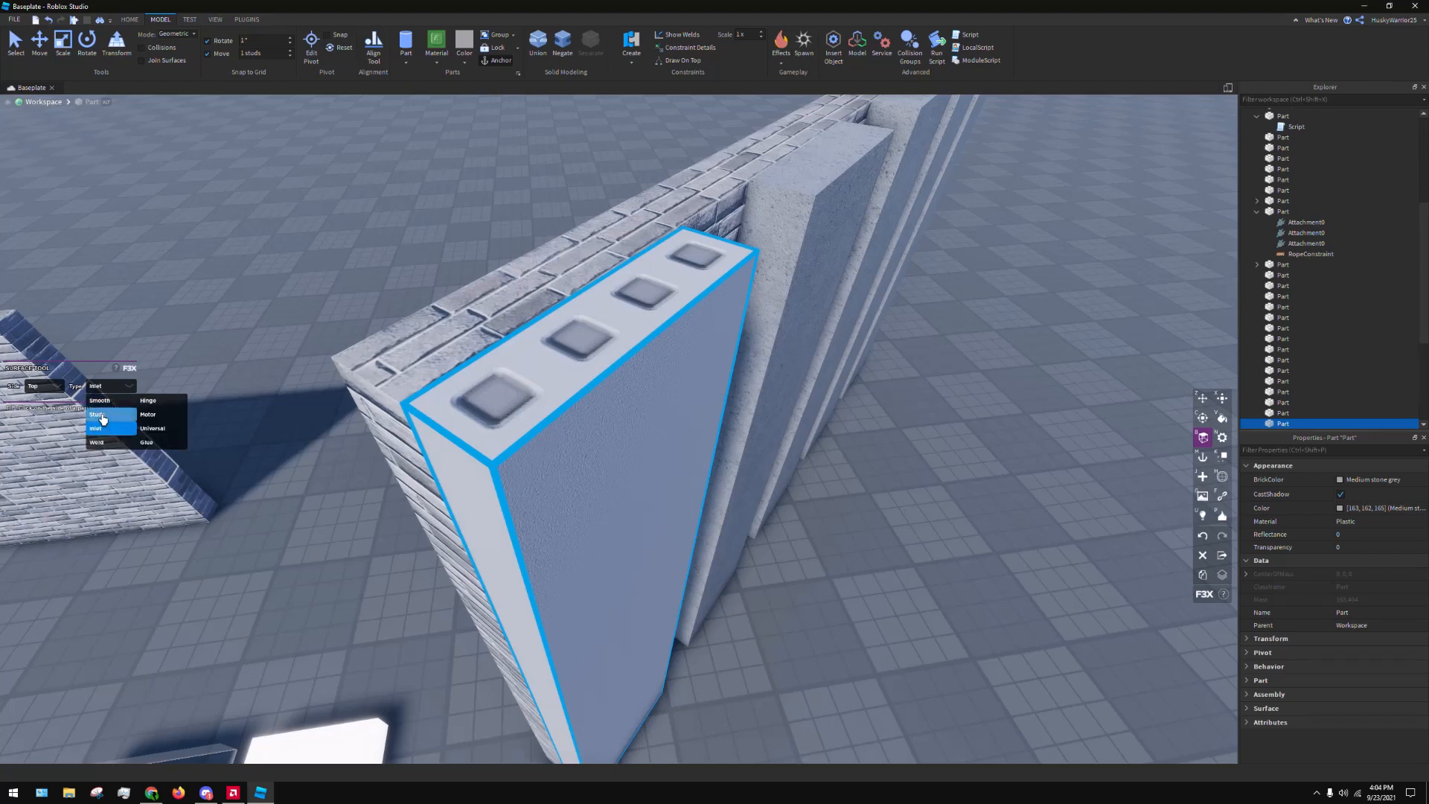
left_click(104, 415)
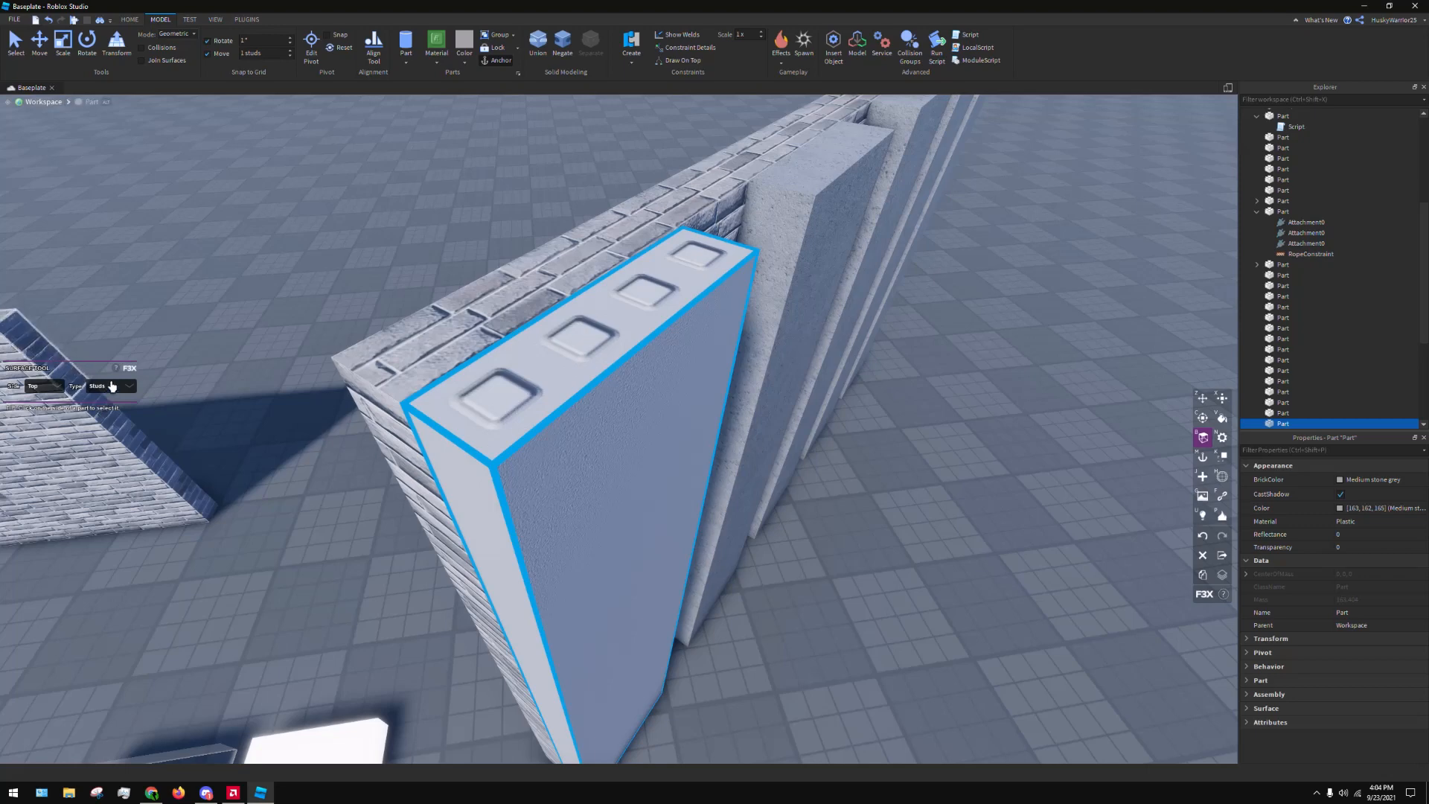
Try Weld and Hinge on the strip's Top side, and set its surface type to Motor
left_click(112, 386)
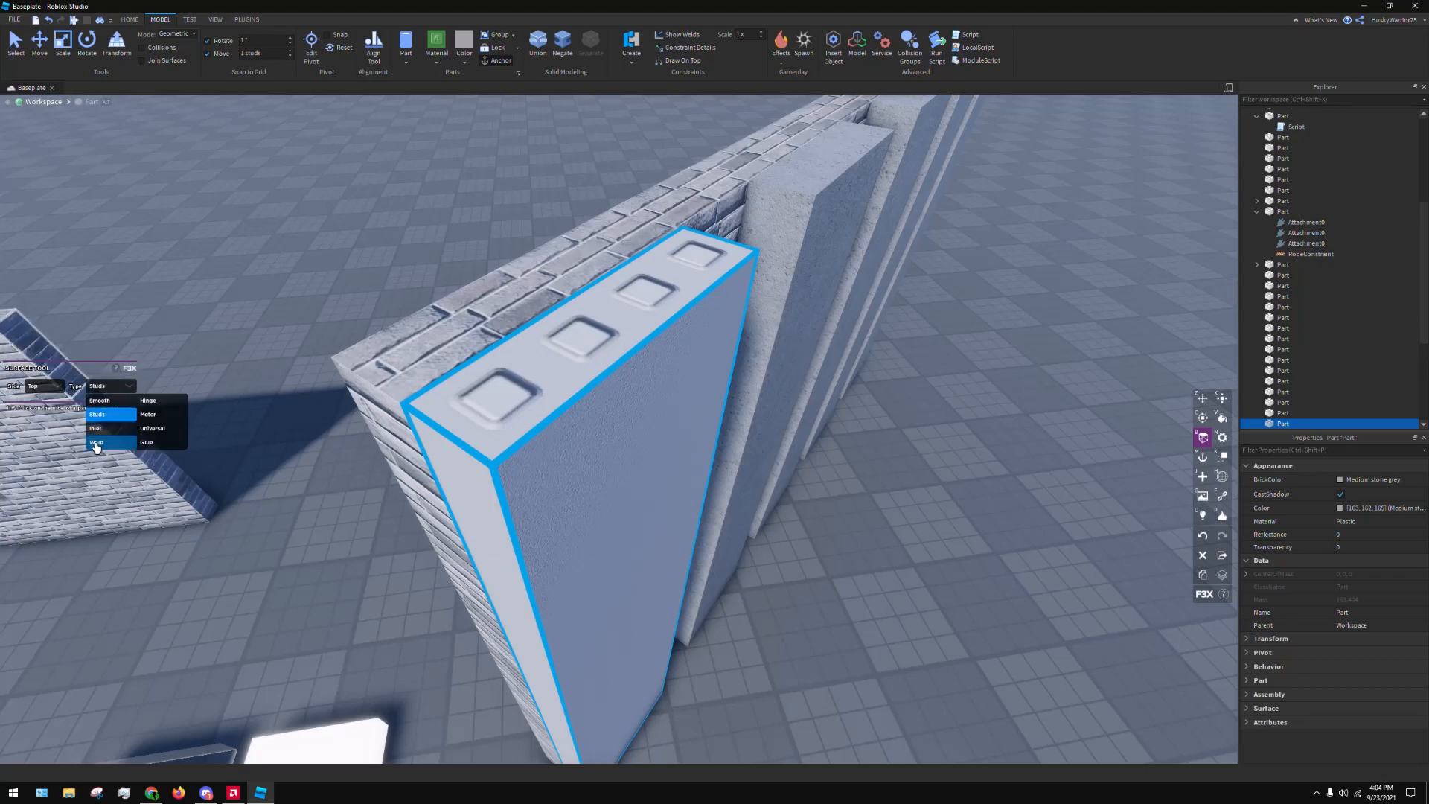
left_click(96, 444)
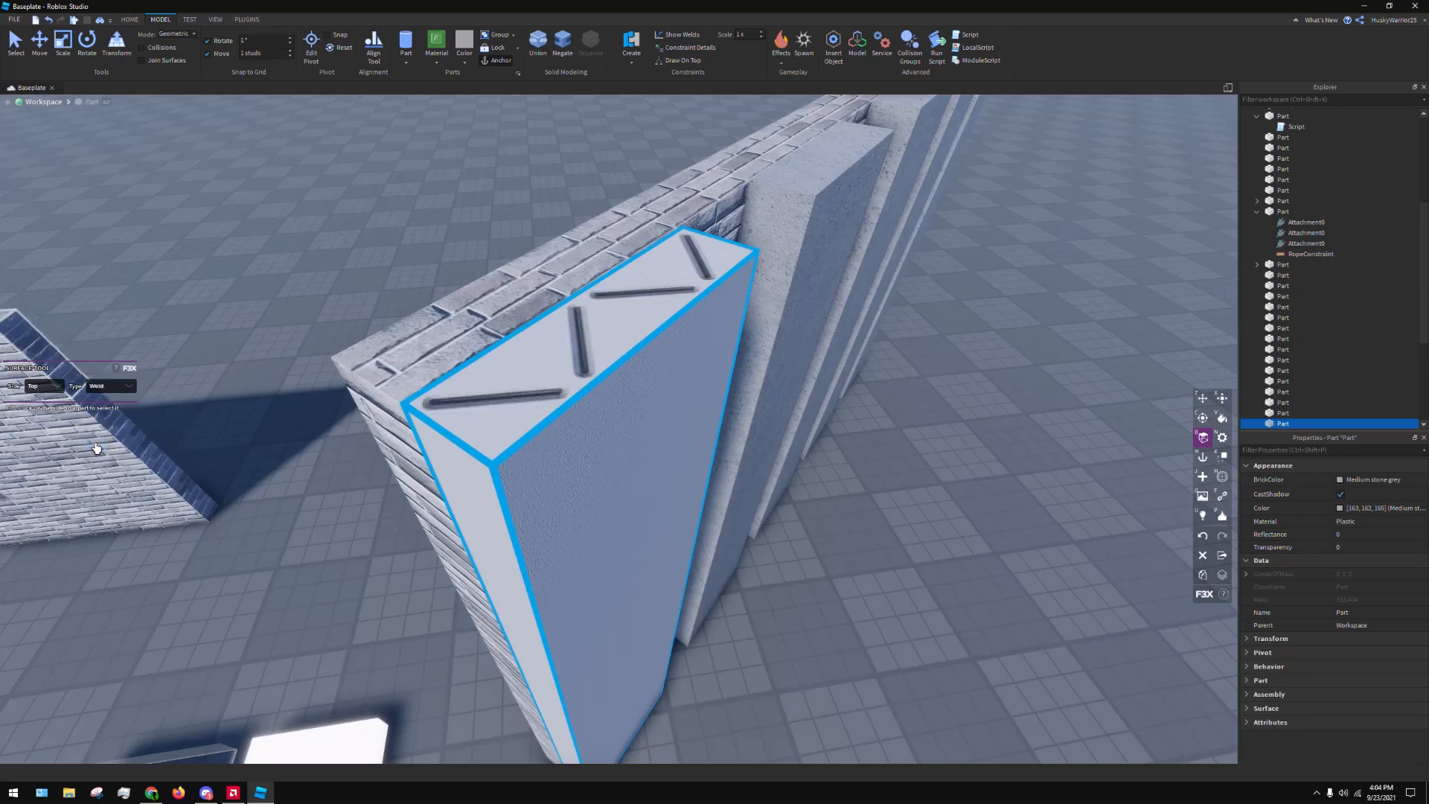
left_click(111, 386)
left_click(148, 400)
left_click(123, 388)
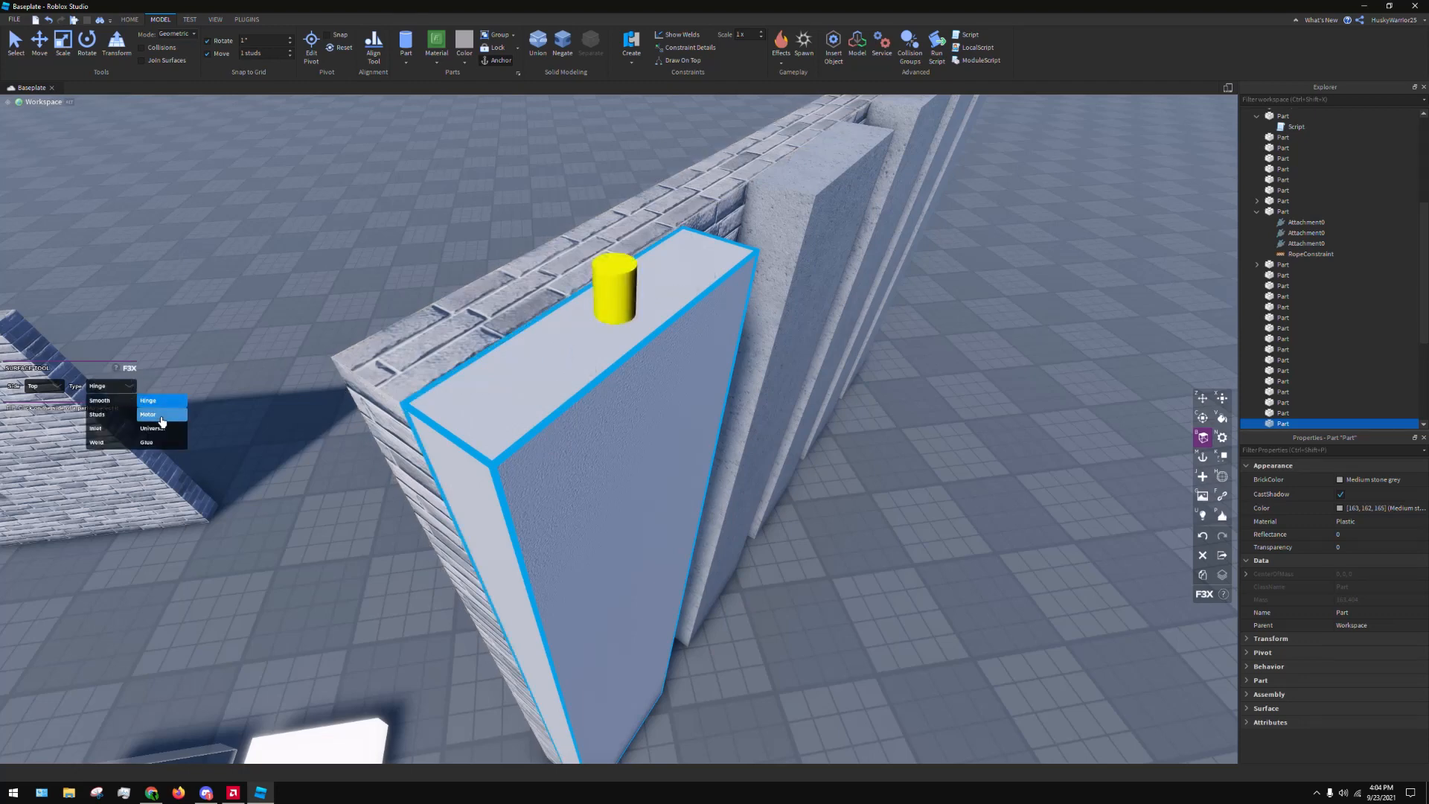
left_click(148, 414)
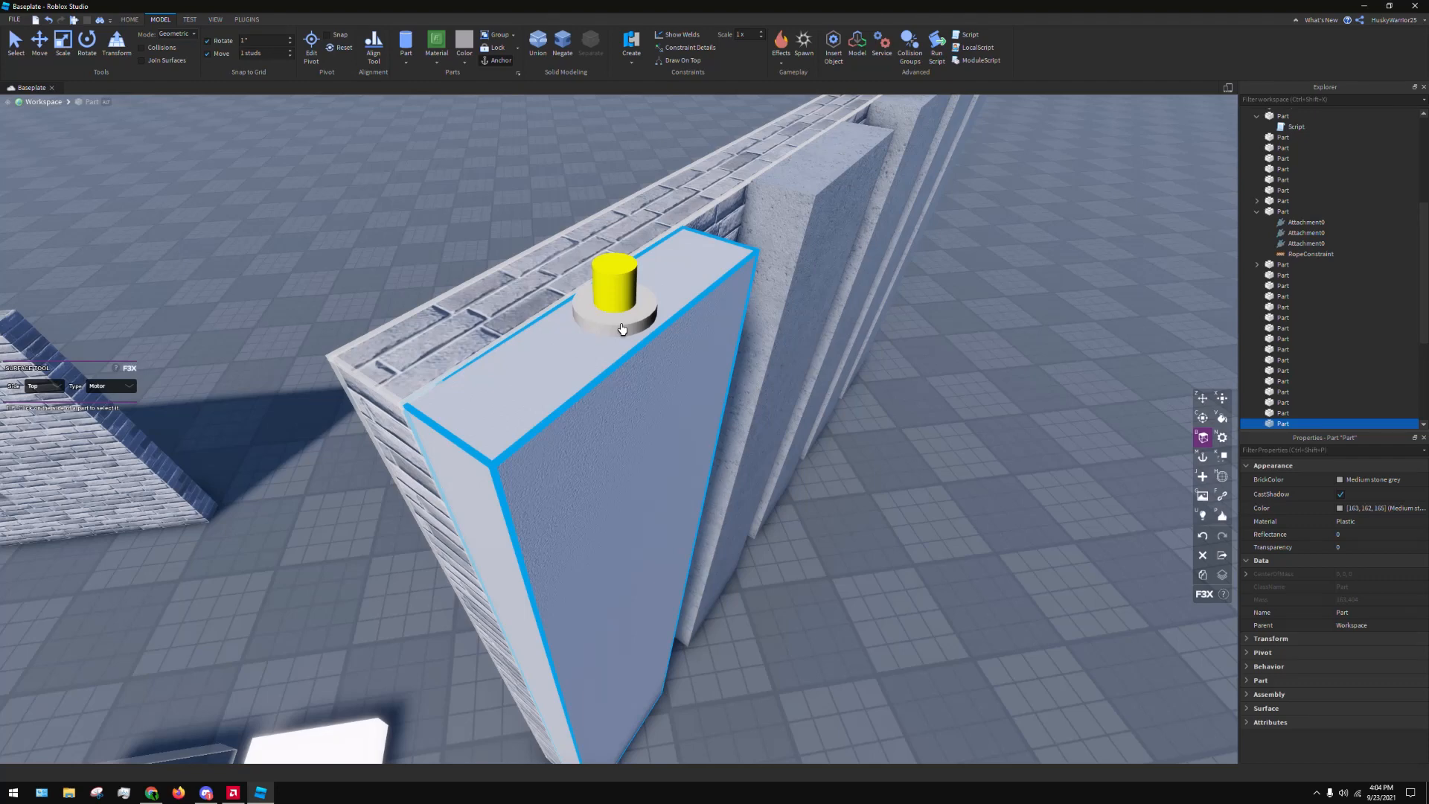
Move the loose concrete block from the ground onto the top of the brick wall with the F3X Move tool
right_click_drag(497, 211, 549, 247)
left_click(499, 571)
key("ctrl+d")
right_click_drag(494, 549, 501, 583)
left_click_drag(475, 597, 581, 568)
right_click_drag(580, 568, 510, 551)
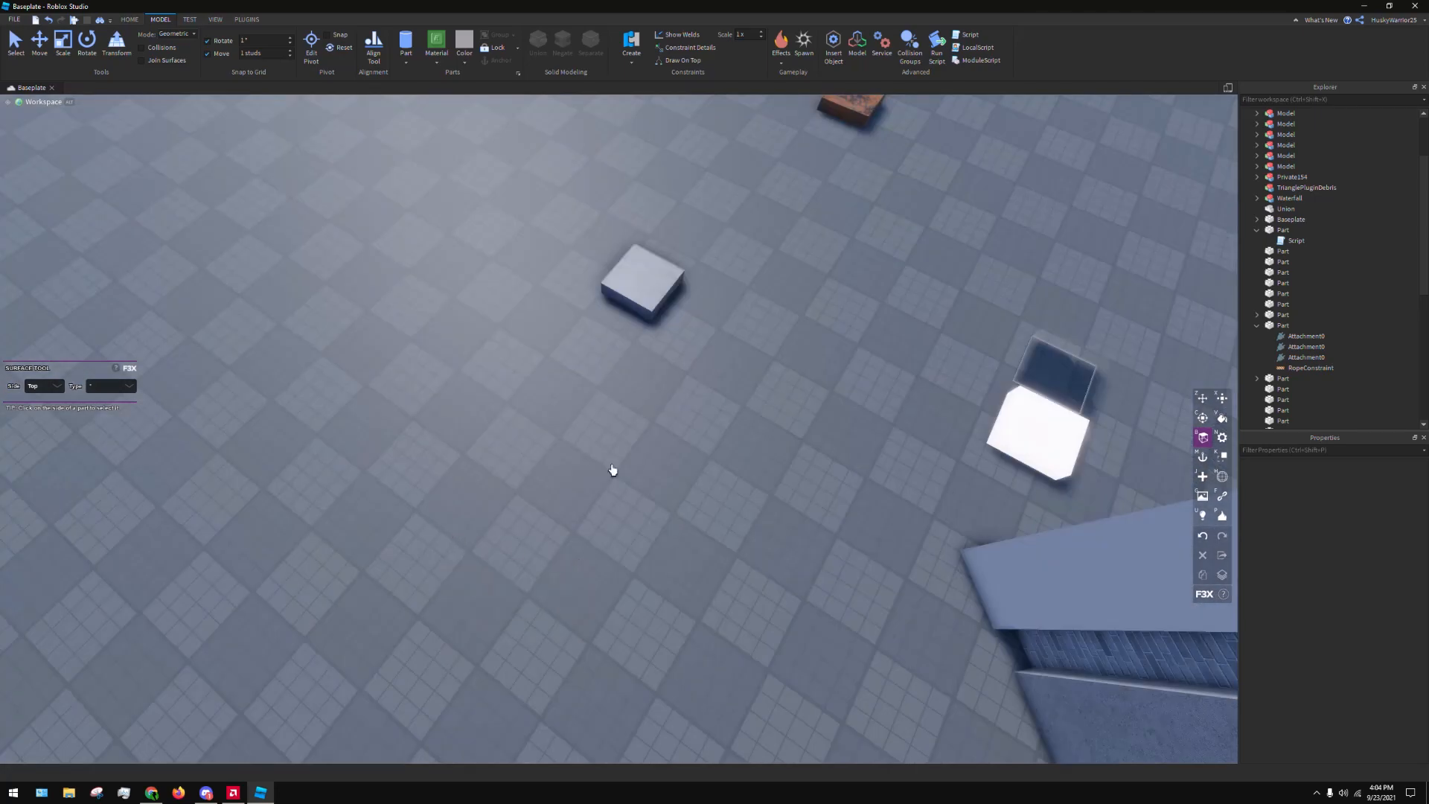
left_click_drag(655, 295, 718, 444)
key("z")
right_click_drag(715, 303, 718, 444)
left_click_drag(717, 444, 718, 434)
right_click_drag(718, 444, 718, 434)
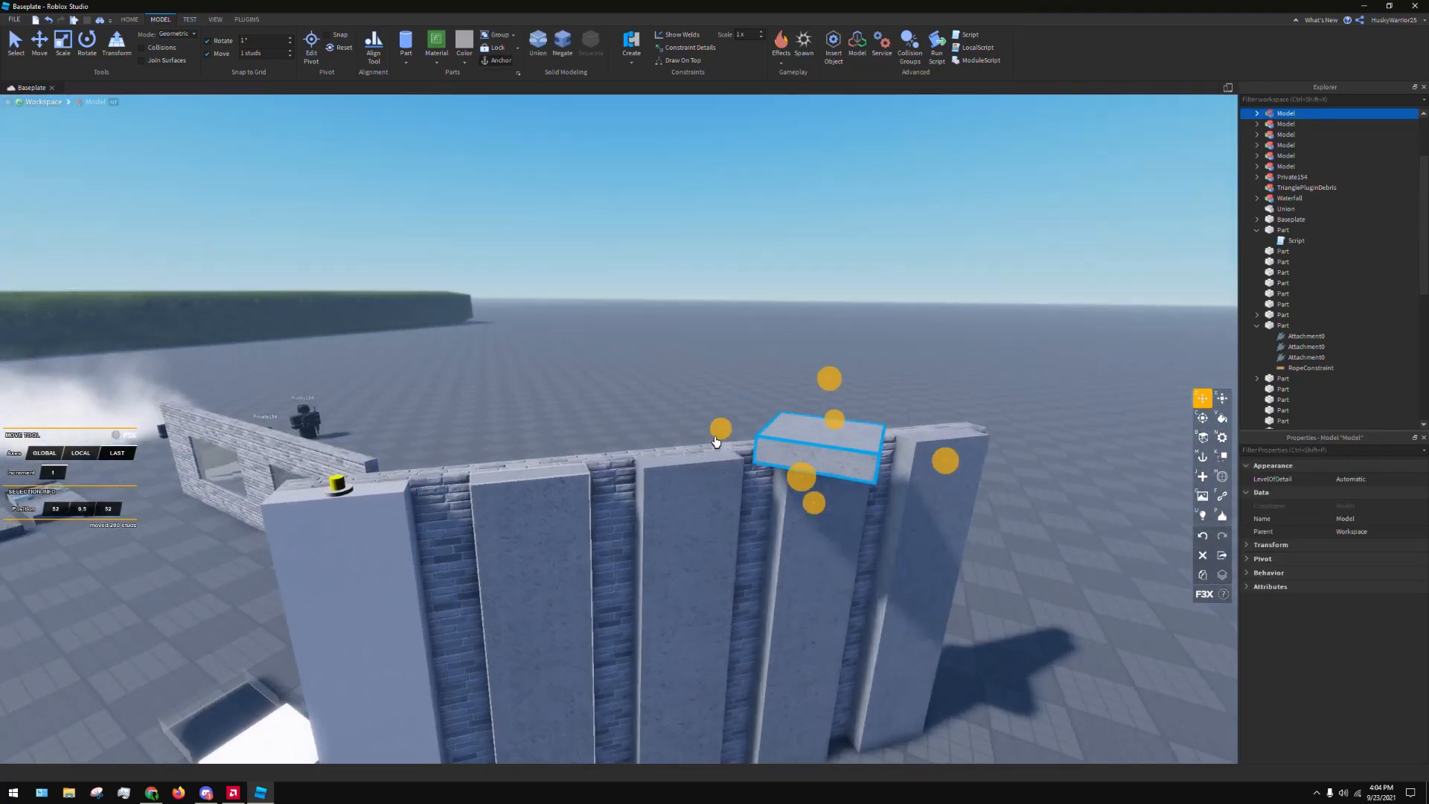
left_click_drag(718, 434, 680, 488)
right_click_drag(718, 434, 680, 489)
left_click_drag(680, 489, 559, 517)
right_click_drag(680, 488, 560, 517)
left_click_drag(560, 517, 805, 496)
Move the concrete block along the wall to the first strip and raise it above the strip's top
key("c")
key("z")
right_click_drag(725, 552, 805, 496)
left_click_drag(806, 496, 802, 413)
right_click_drag(806, 495, 802, 413)
key("s")
left_click_drag(802, 413, 694, 377)
key("a")
right_click_drag(692, 376, 640, 466)
key("x")
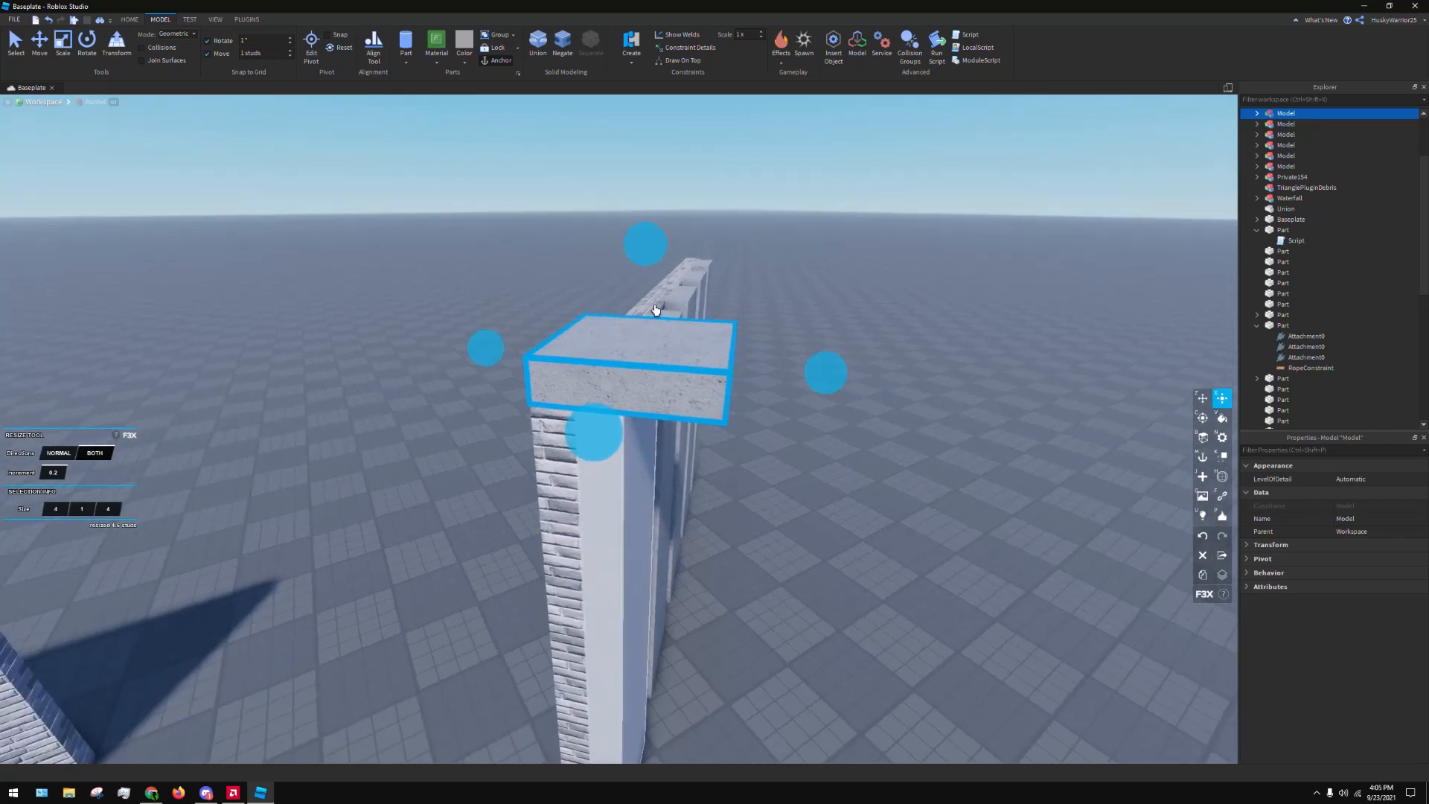
key("z")
left_click_drag(646, 235, 646, 183)
Stretch the first strip upward to a height of about 19 studs, reaching the concrete block
left_click(631, 485)
key("x")
left_click_drag(624, 297, 632, 255)
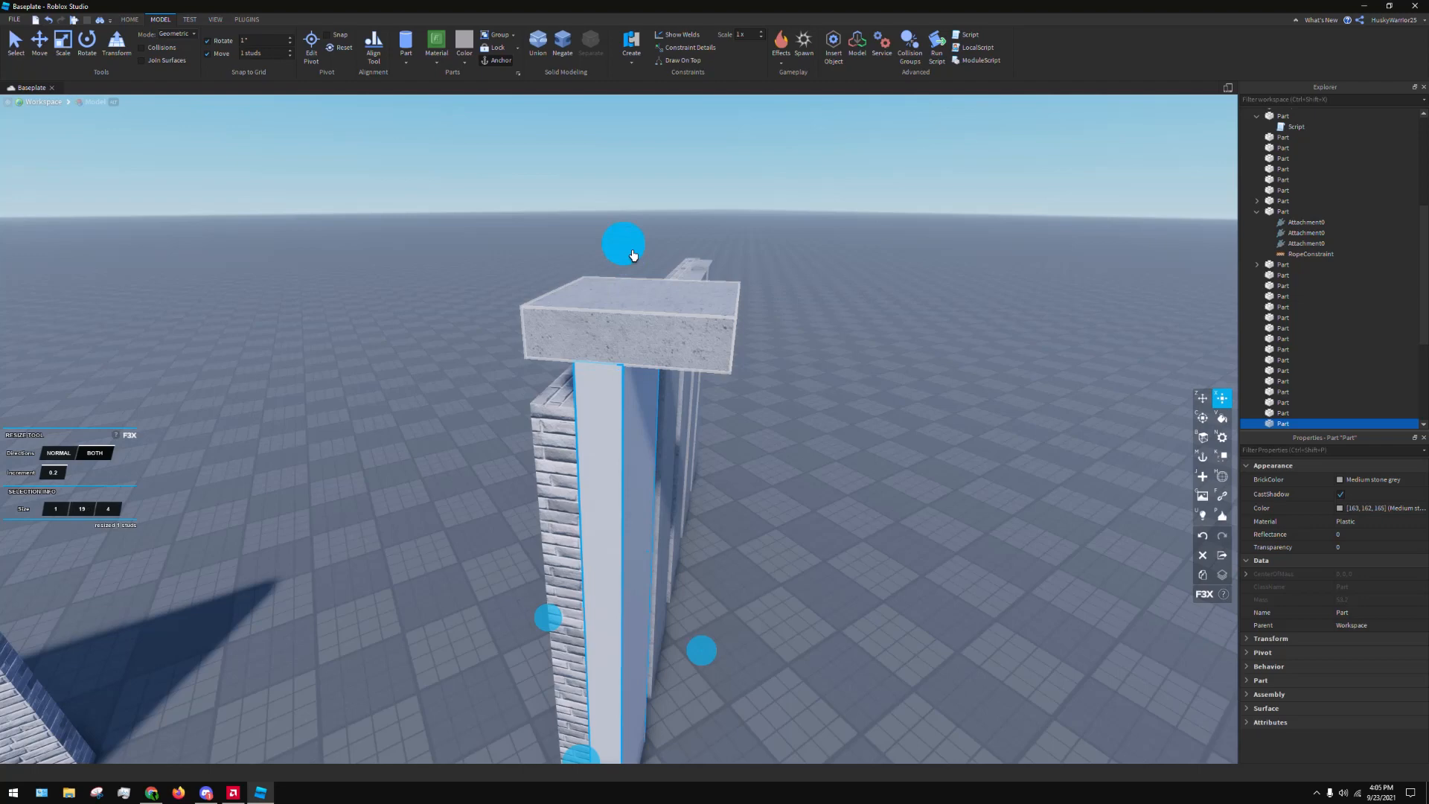
Lift the concrete block clear of the first strip to inspect the Motor surface, and lower it back onto the strip
left_click(699, 347)
key("z")
left_click_drag(651, 200, 651, 185)
right_click_drag(652, 177, 669, 240)
scroll(673, 173, "up", 3)
scroll(675, 183, "down", 2)
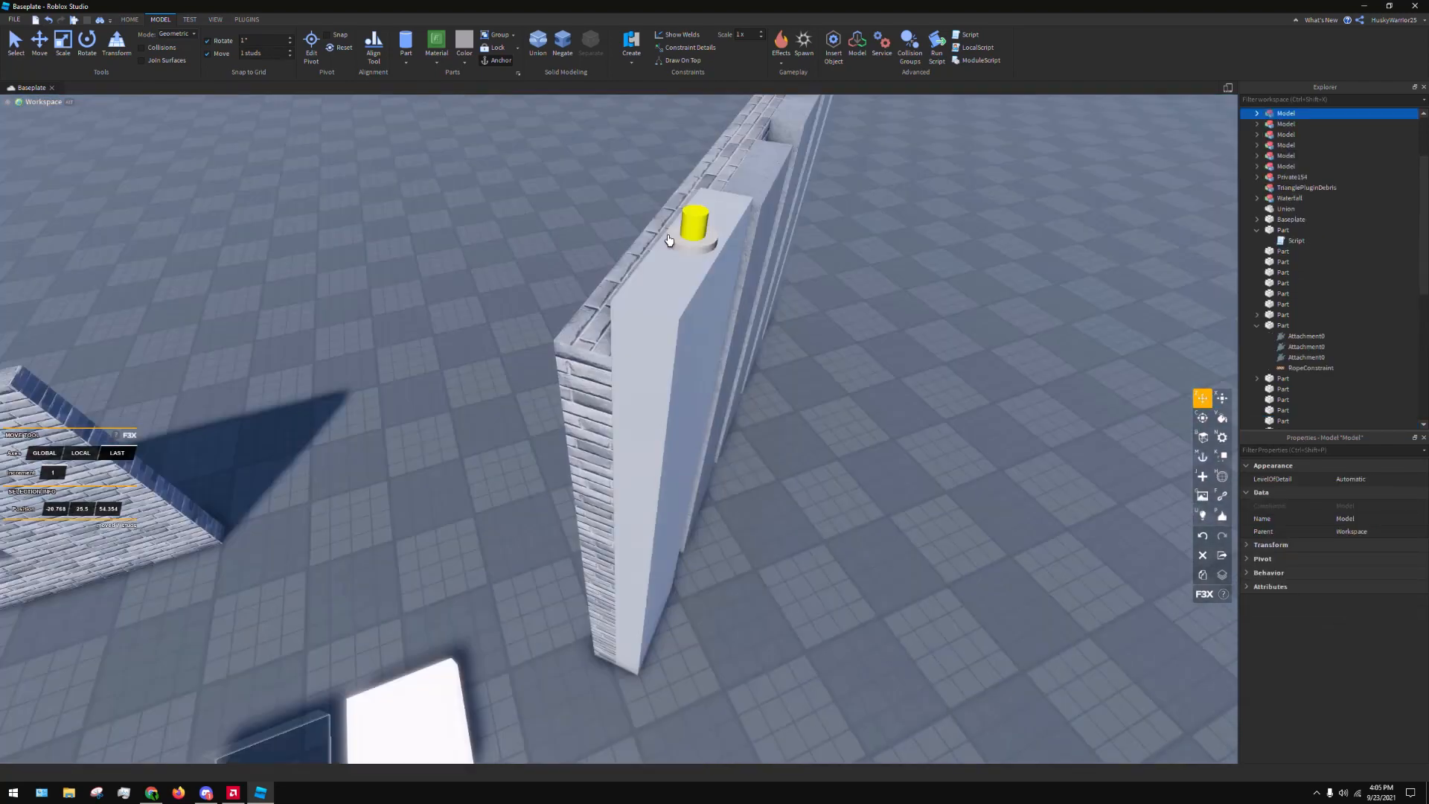
left_click_drag(669, 240, 701, 214)
right_click_drag(702, 214, 631, 341)
scroll(631, 341, "up", 2)
scroll(631, 341, "down", 2)
scroll(633, 324, "down", 2)
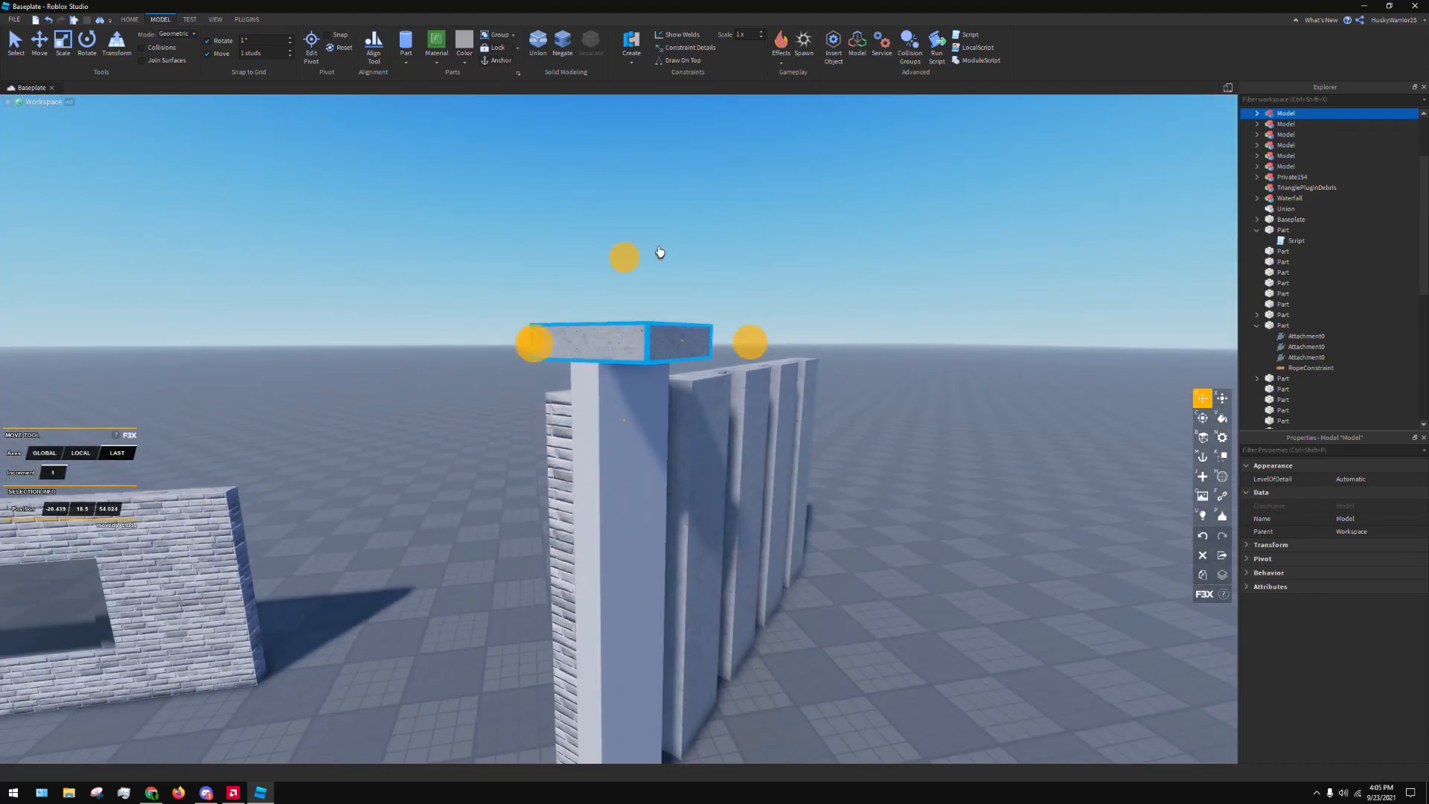
Run a brief play test of the place, close the Studio+ panel and stop the test
key("F5")
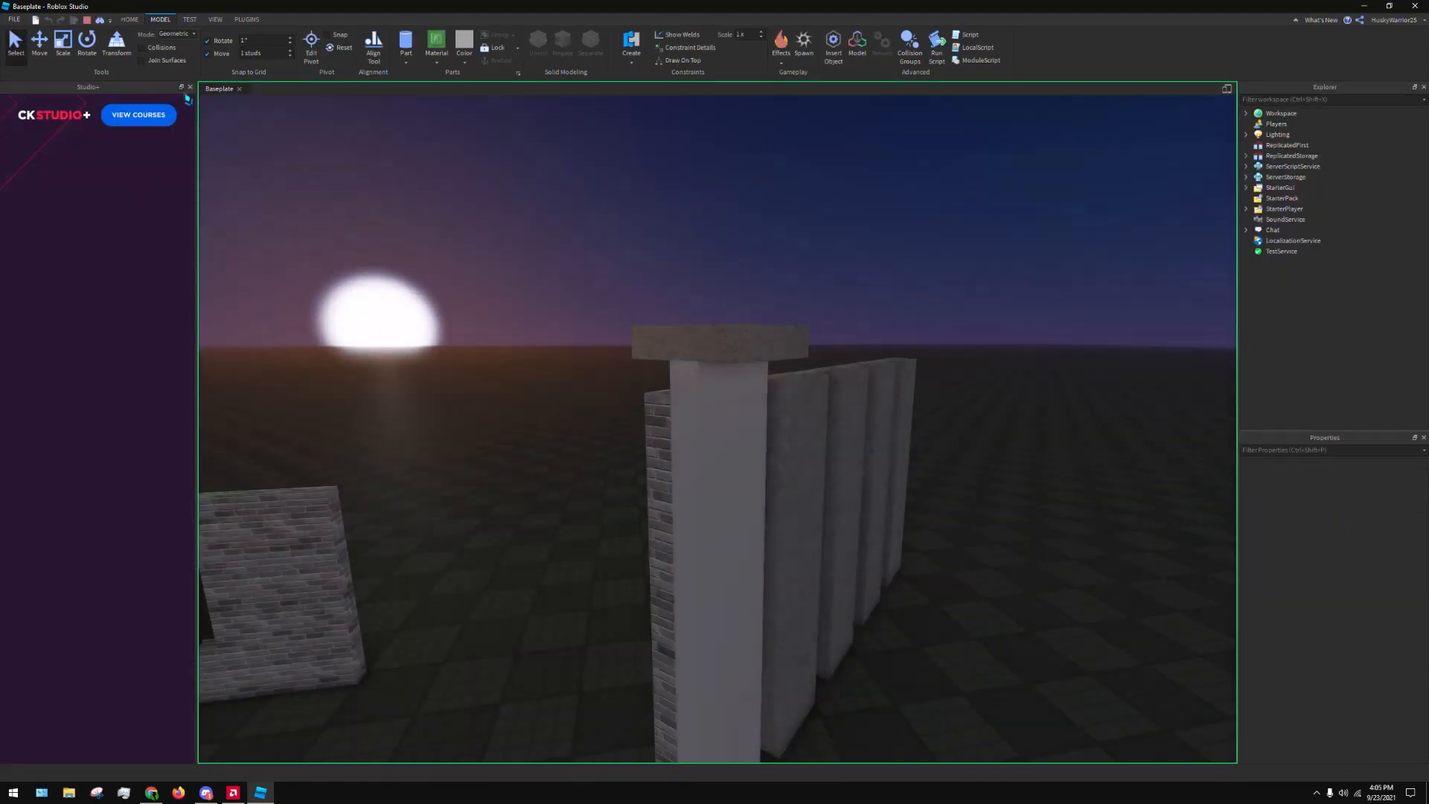
left_click(189, 88)
left_click(86, 21)
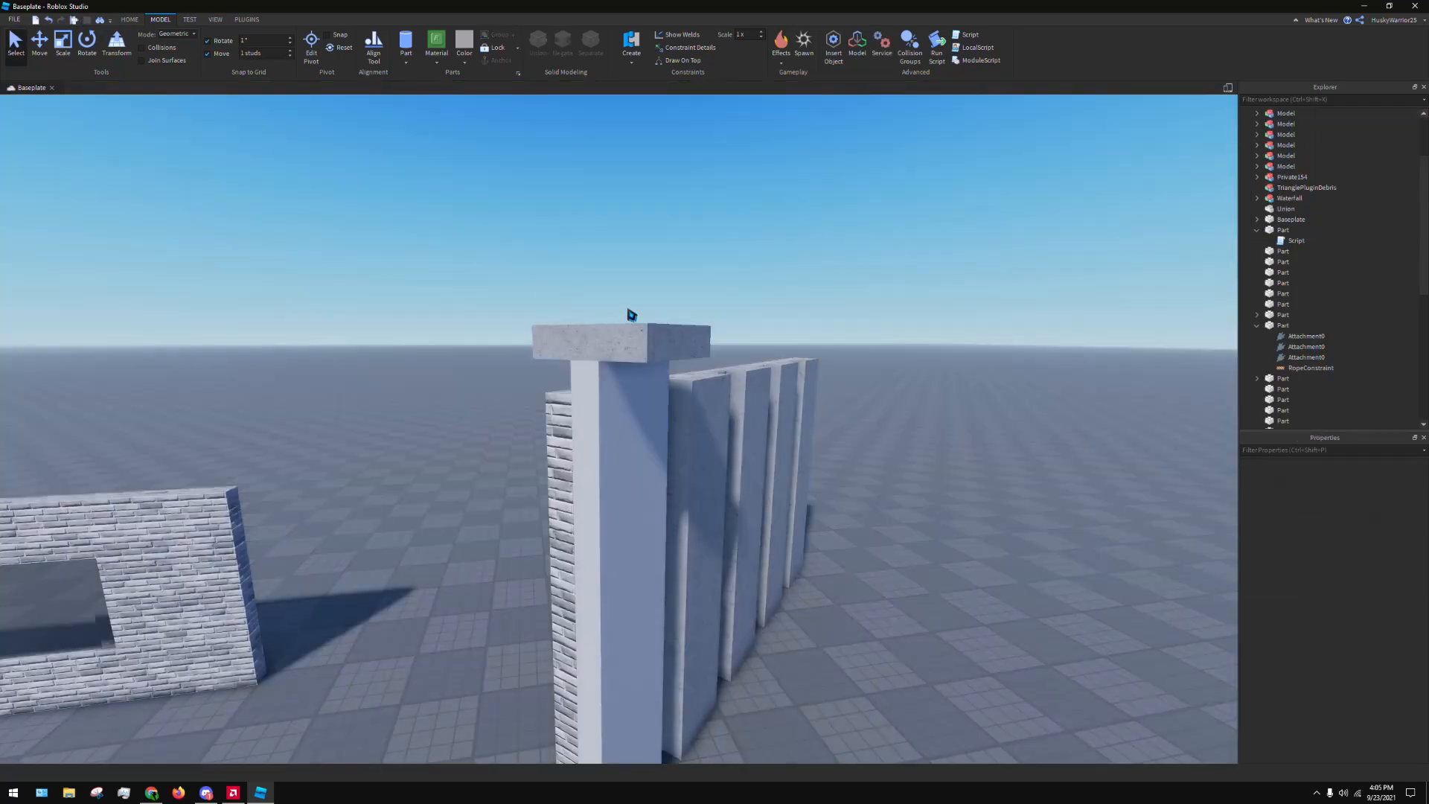
Raise the concrete block 0.2 studs above the first strip using the F3X Move tool with an increment of 0.2
left_click(631, 318)
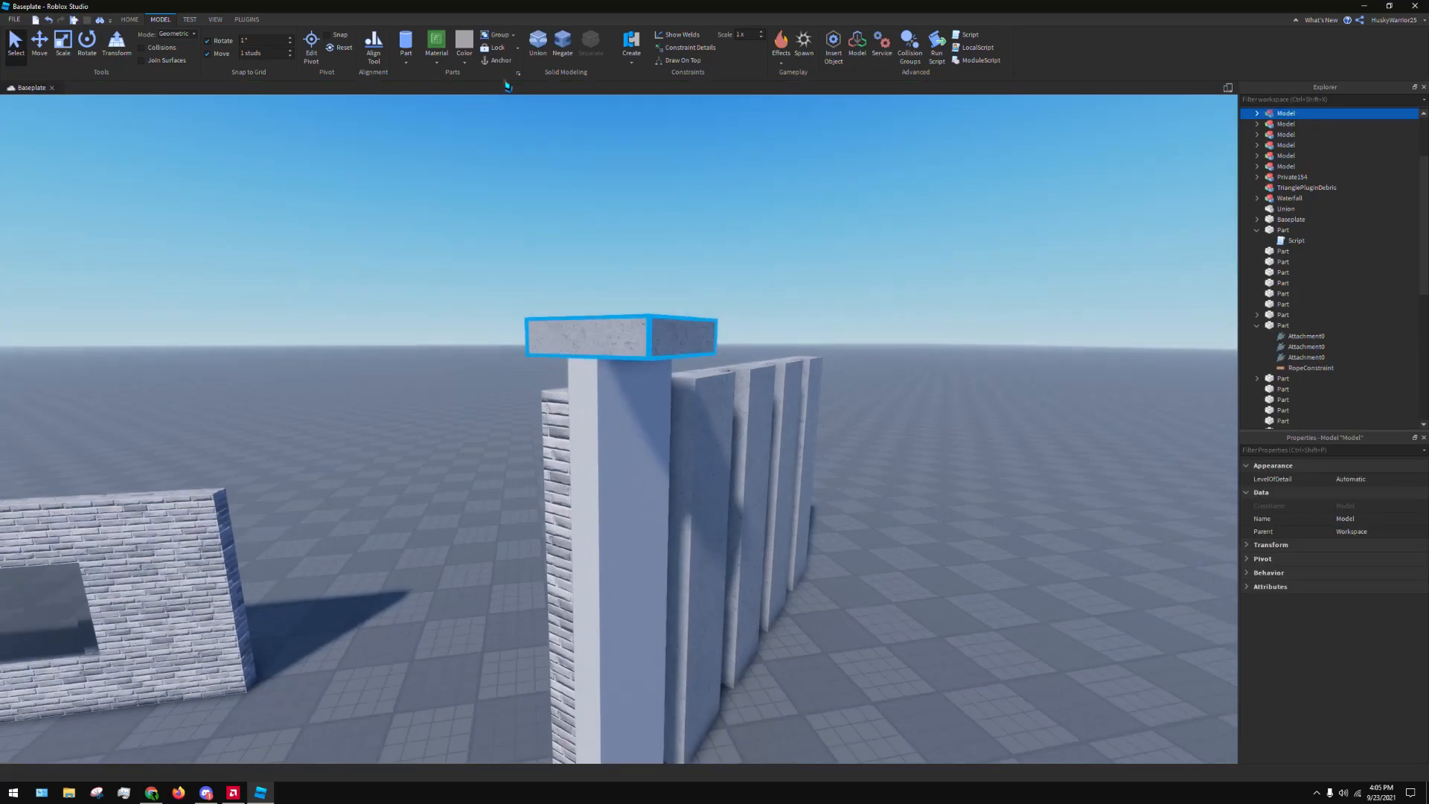
left_click(246, 20)
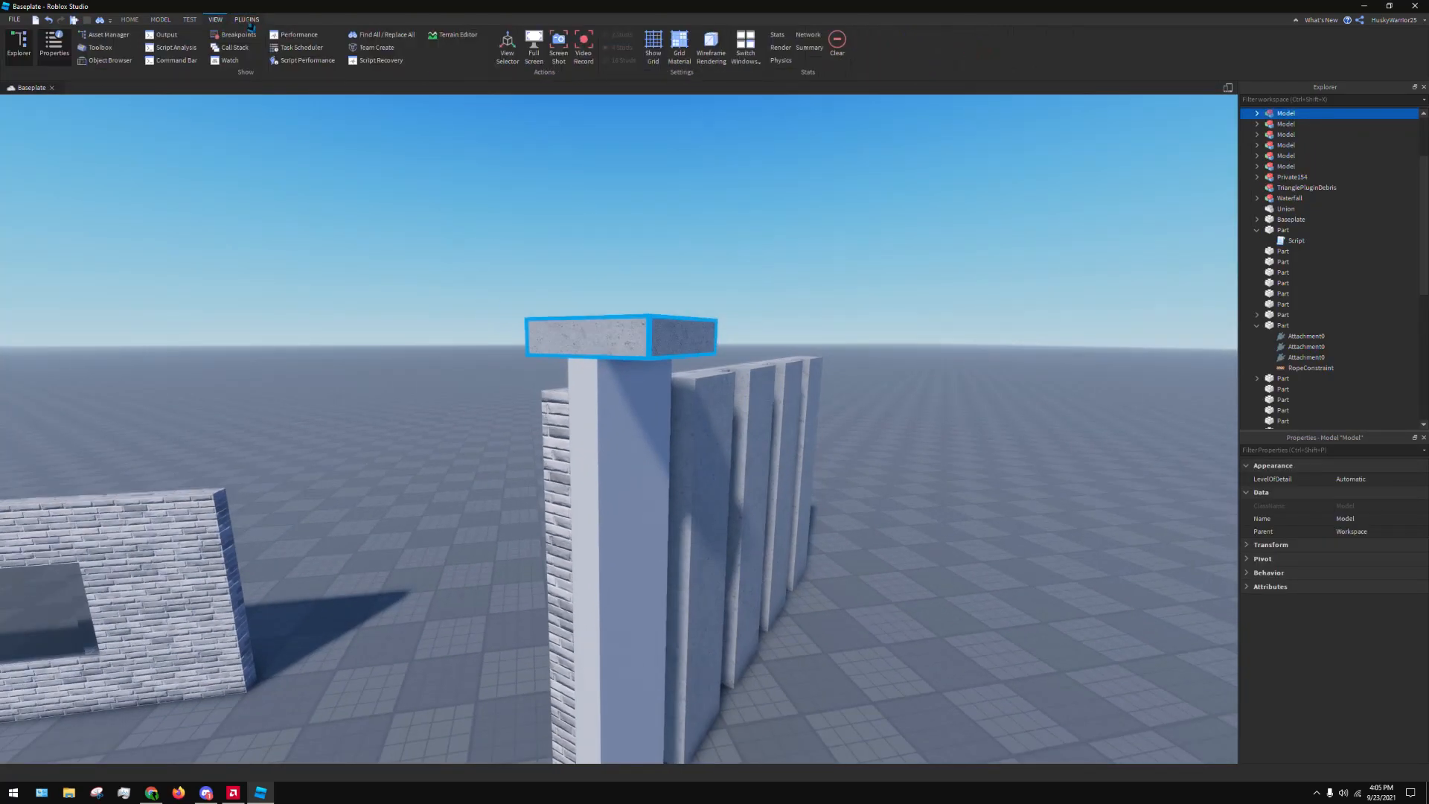
left_click(486, 55)
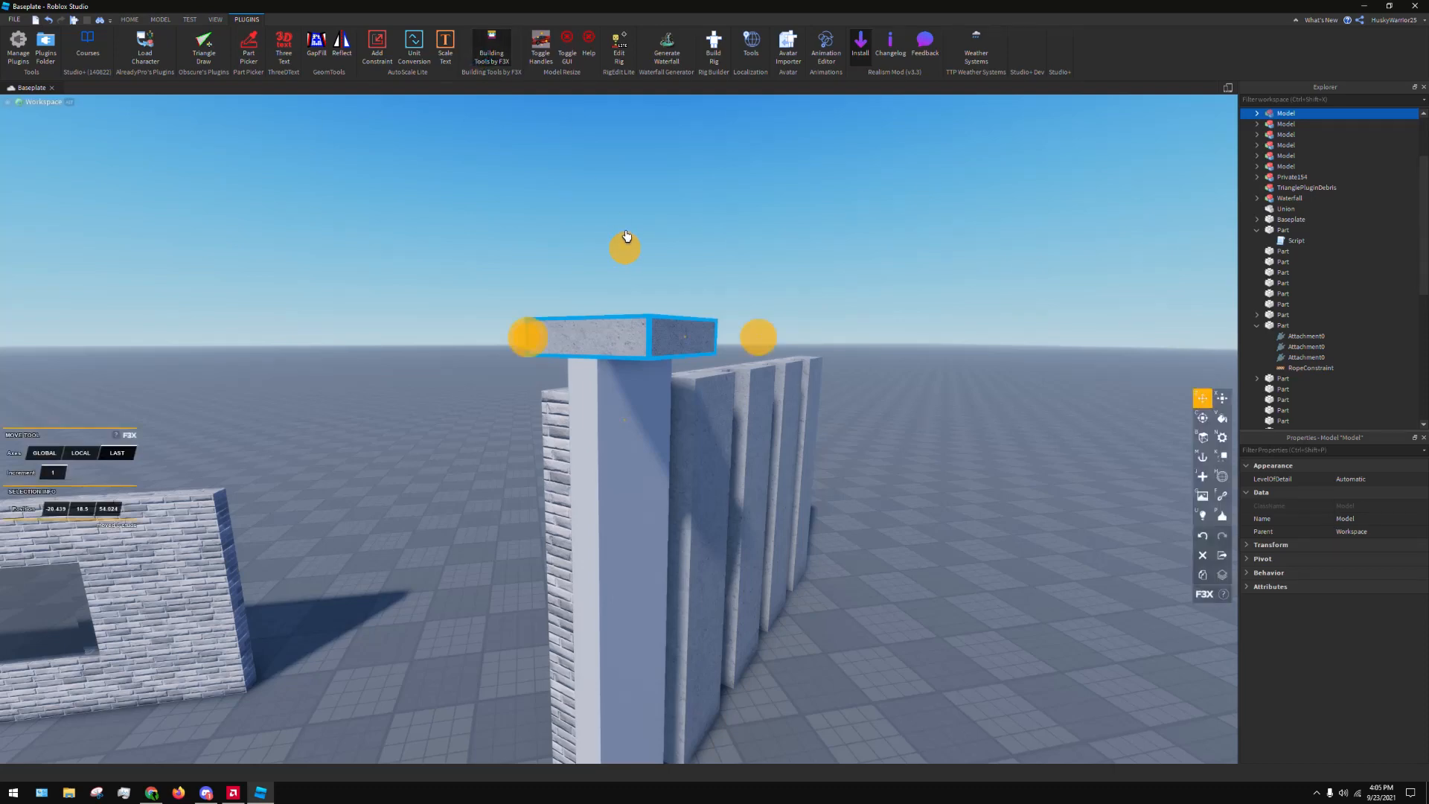
left_click_drag(626, 236, 630, 242)
right_click_drag(626, 260, 617, 256)
key("w")
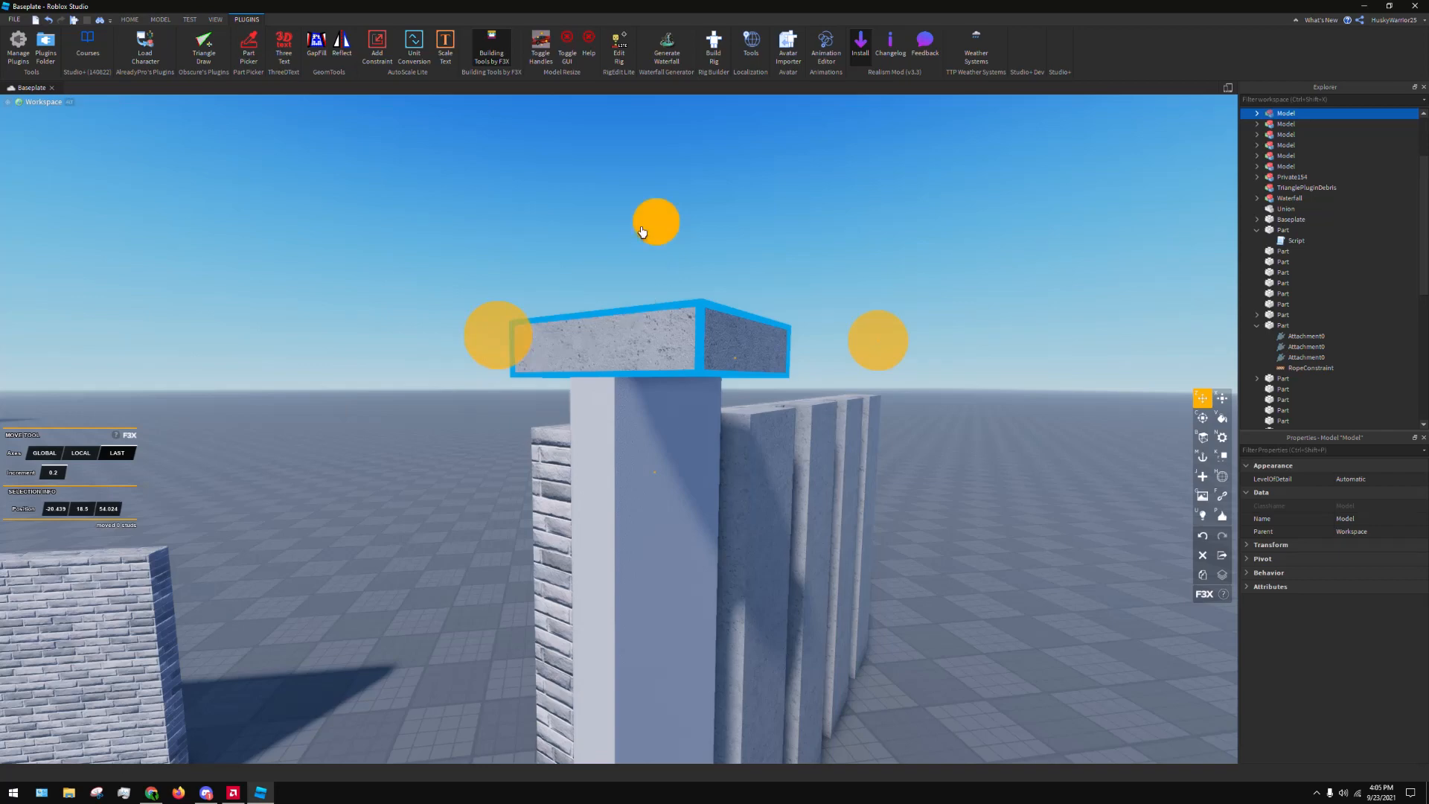
mouse_move(654, 216)
left_mouse_down()
mouse_move(654, 204)
mouse_move(648, 215)
left_mouse_up()
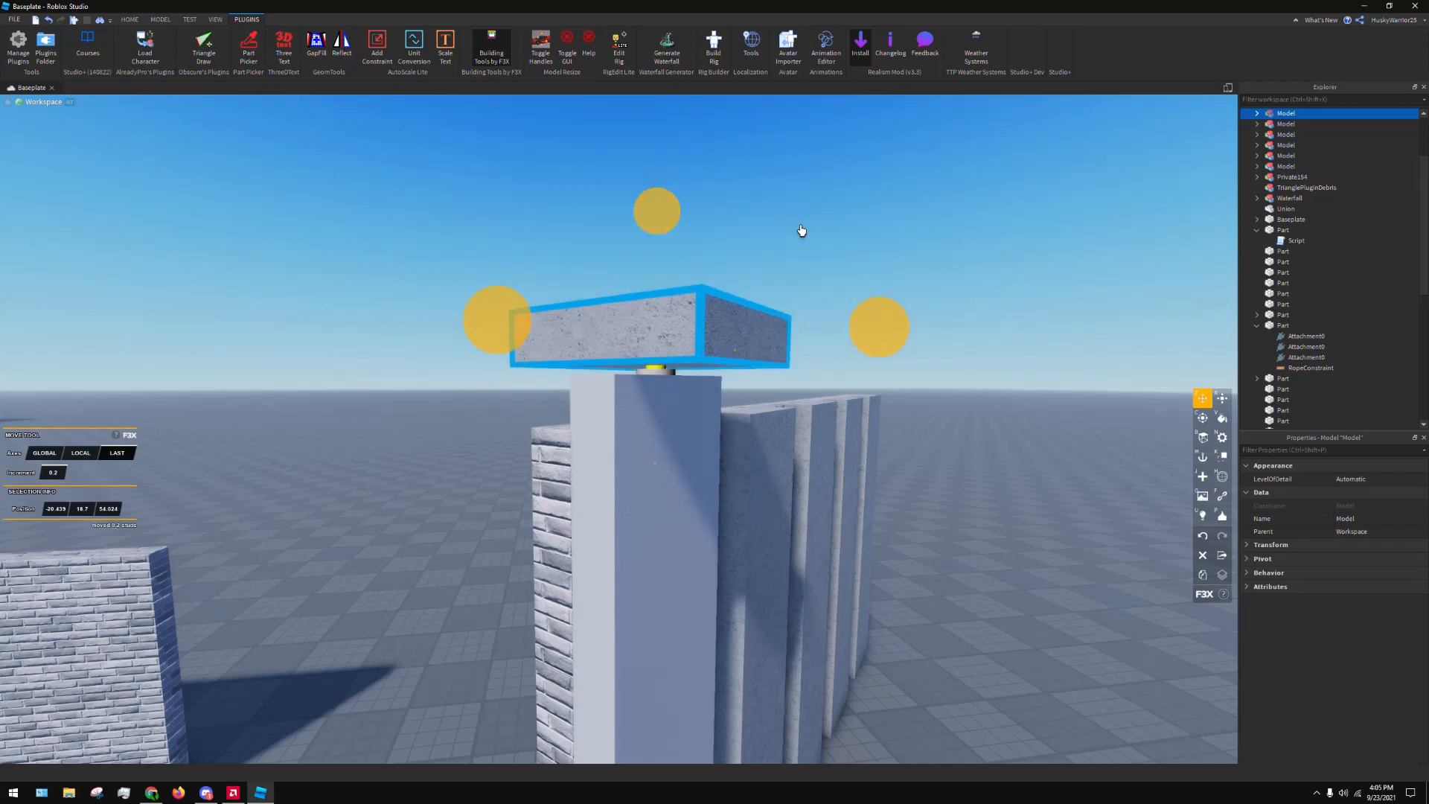
left_click(800, 229)
Run a test of the place to watch the raised block on its Motor surface, and stop the test
key("s")
key("d")
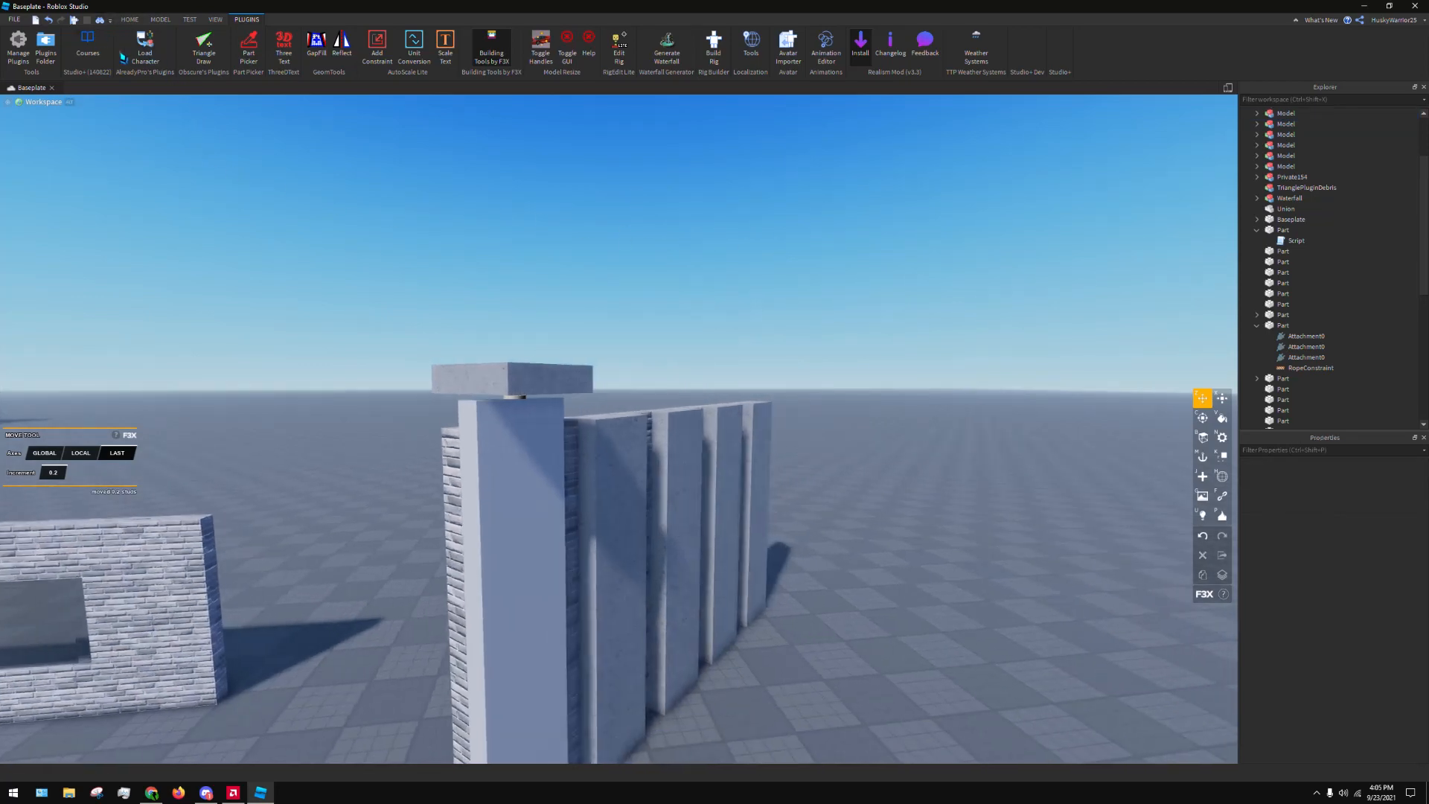
key("F8")
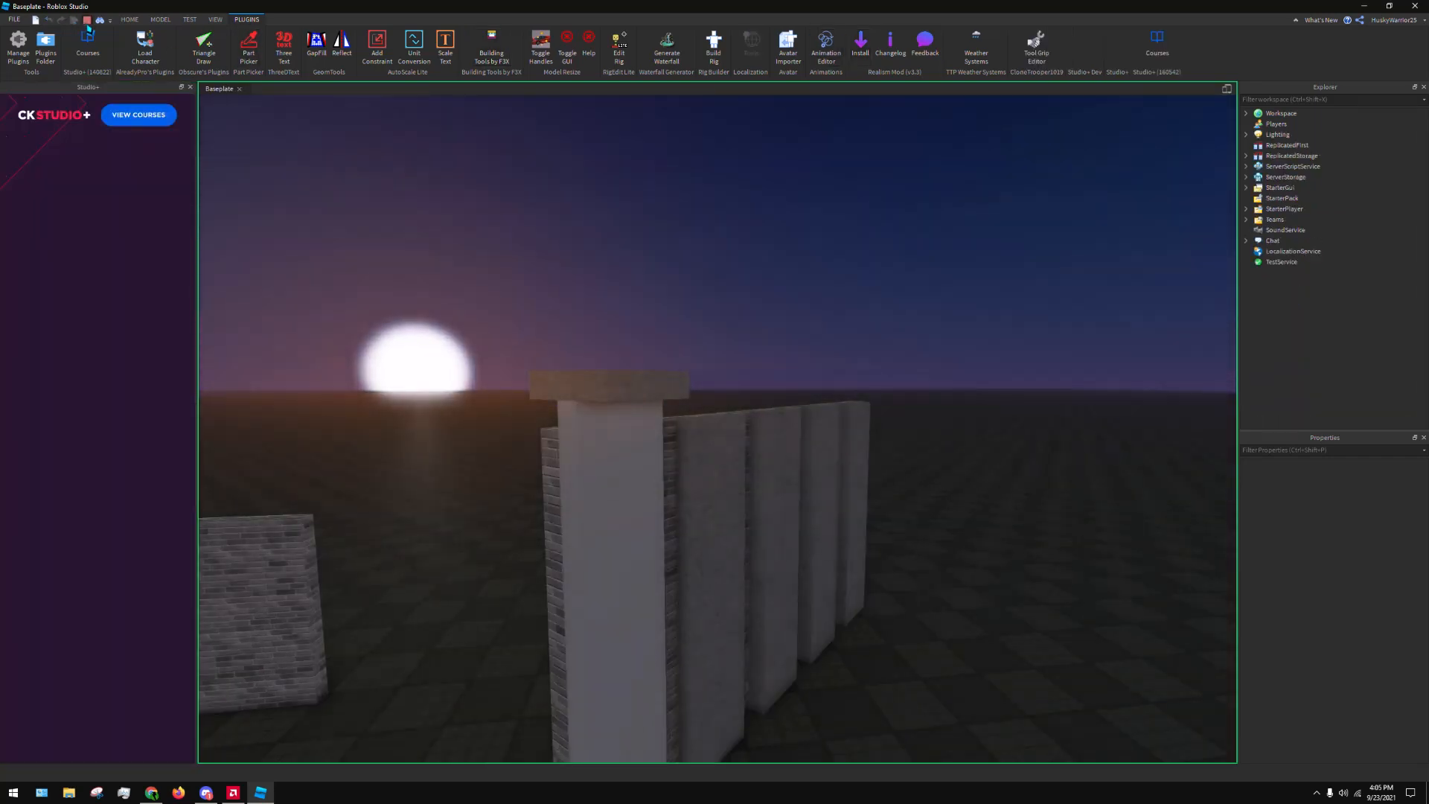
left_click(87, 20)
Reposition the concrete block so that it rests directly on top of the first strip
left_click(533, 377)
key("w")
right_click_drag(575, 321, 572, 305)
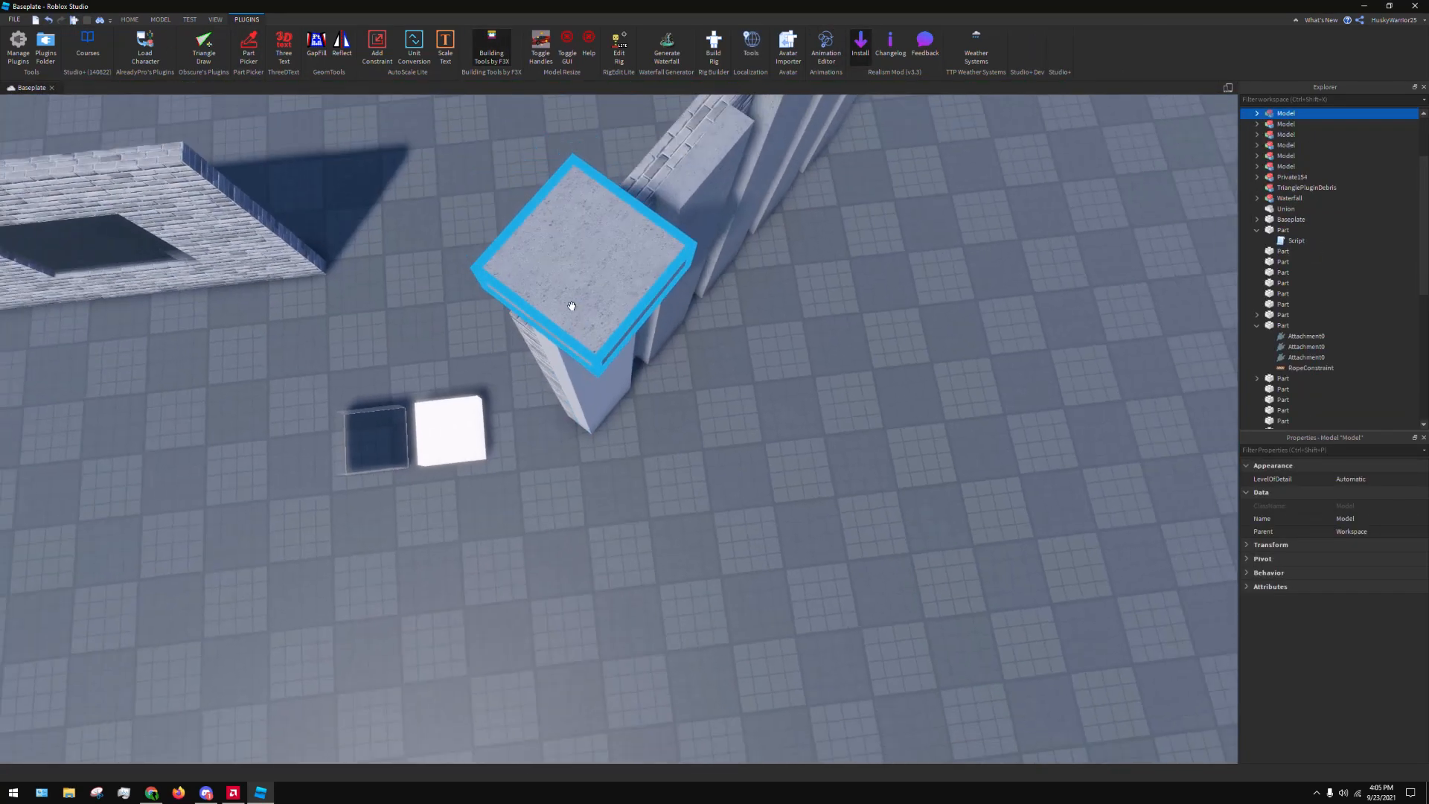
mouse_move(572, 306)
left_mouse_down()
mouse_move(588, 277)
mouse_move(569, 309)
left_mouse_up()
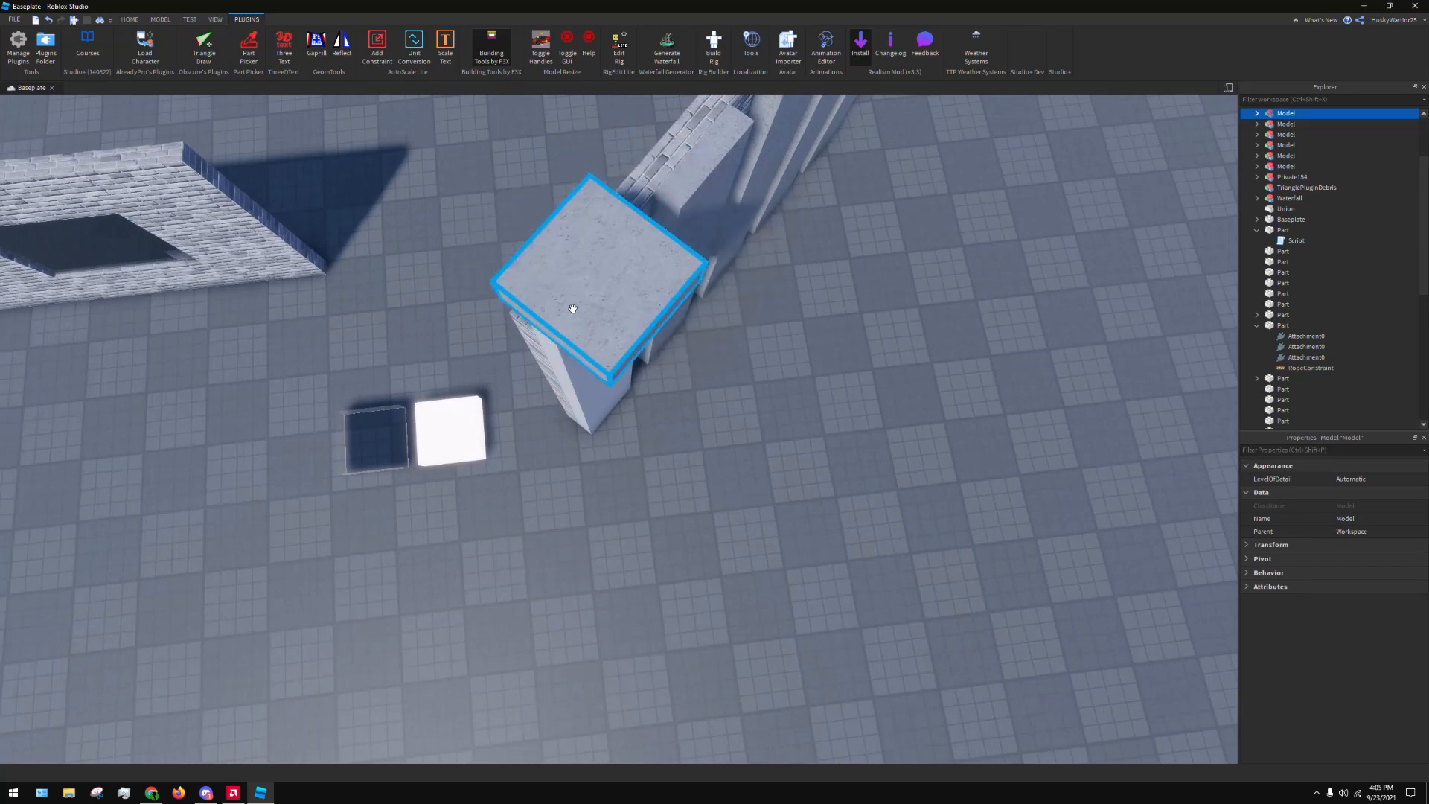
key("s")
right_click_drag(573, 309, 455, 140)
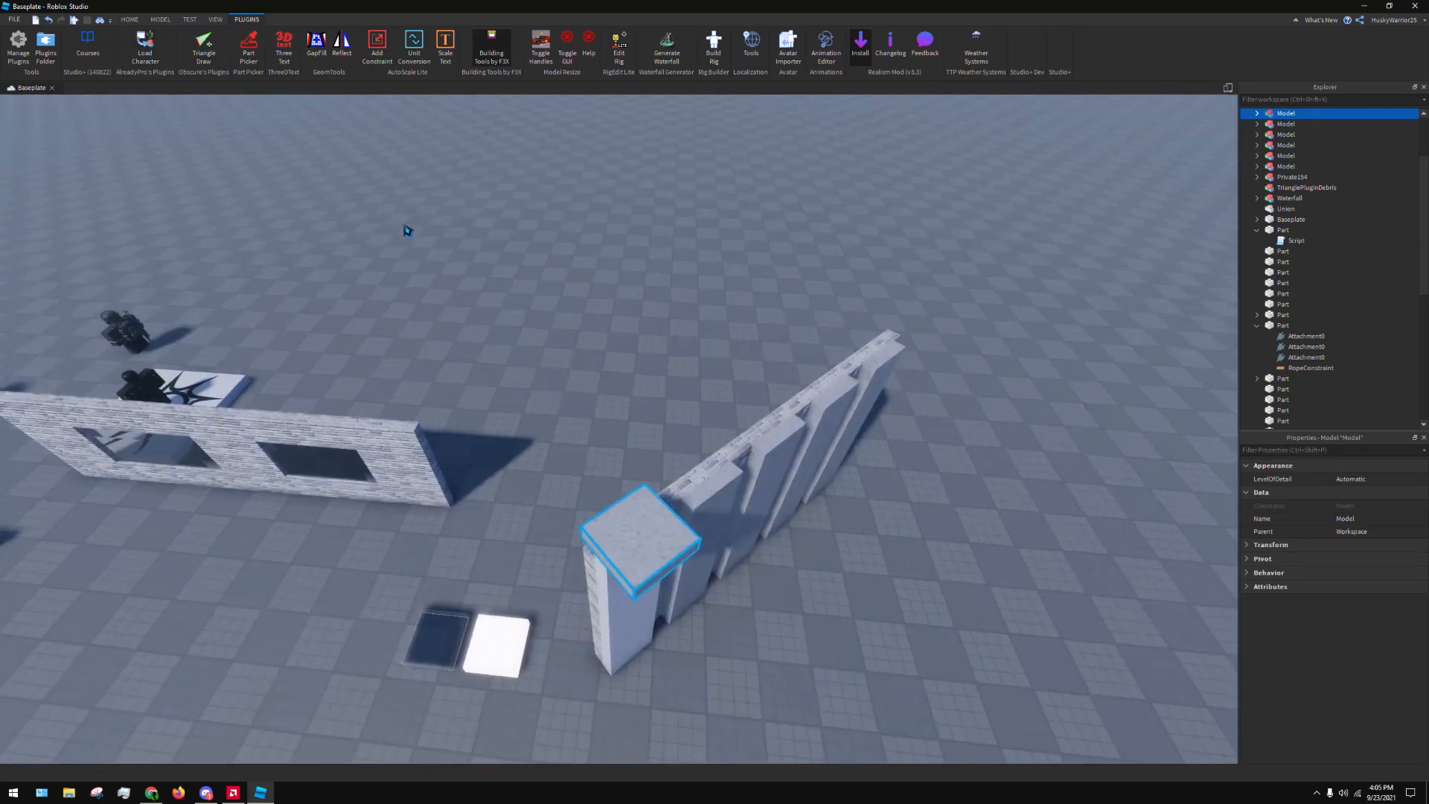
Test the place again with the block resting on the strip, and end the simulation
key("F8")
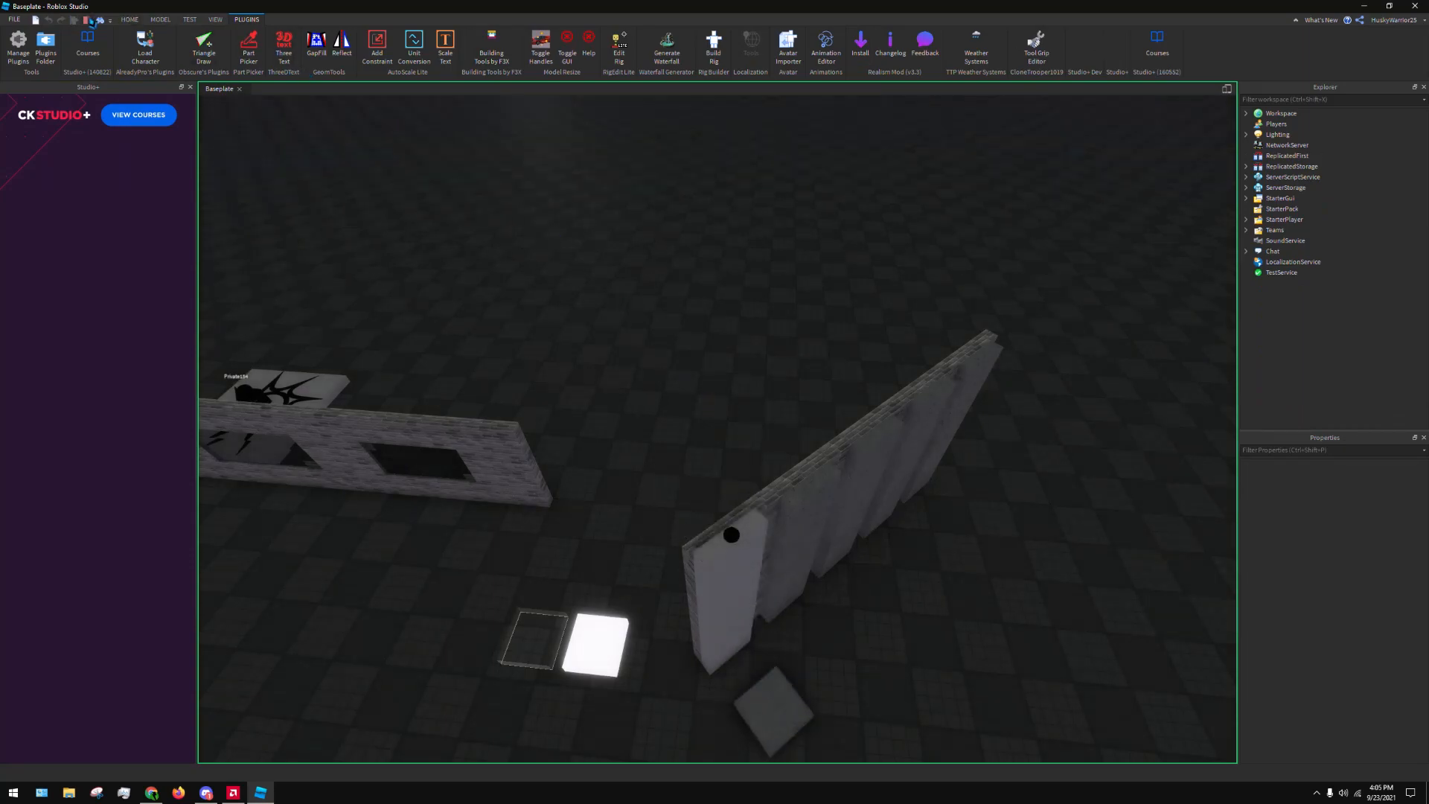
left_click(89, 21)
Delete the concrete block and the tall first strip with the Motor surface from the wall
right_click_drag(609, 361, 649, 421)
key("w")
key("s")
left_click(487, 54)
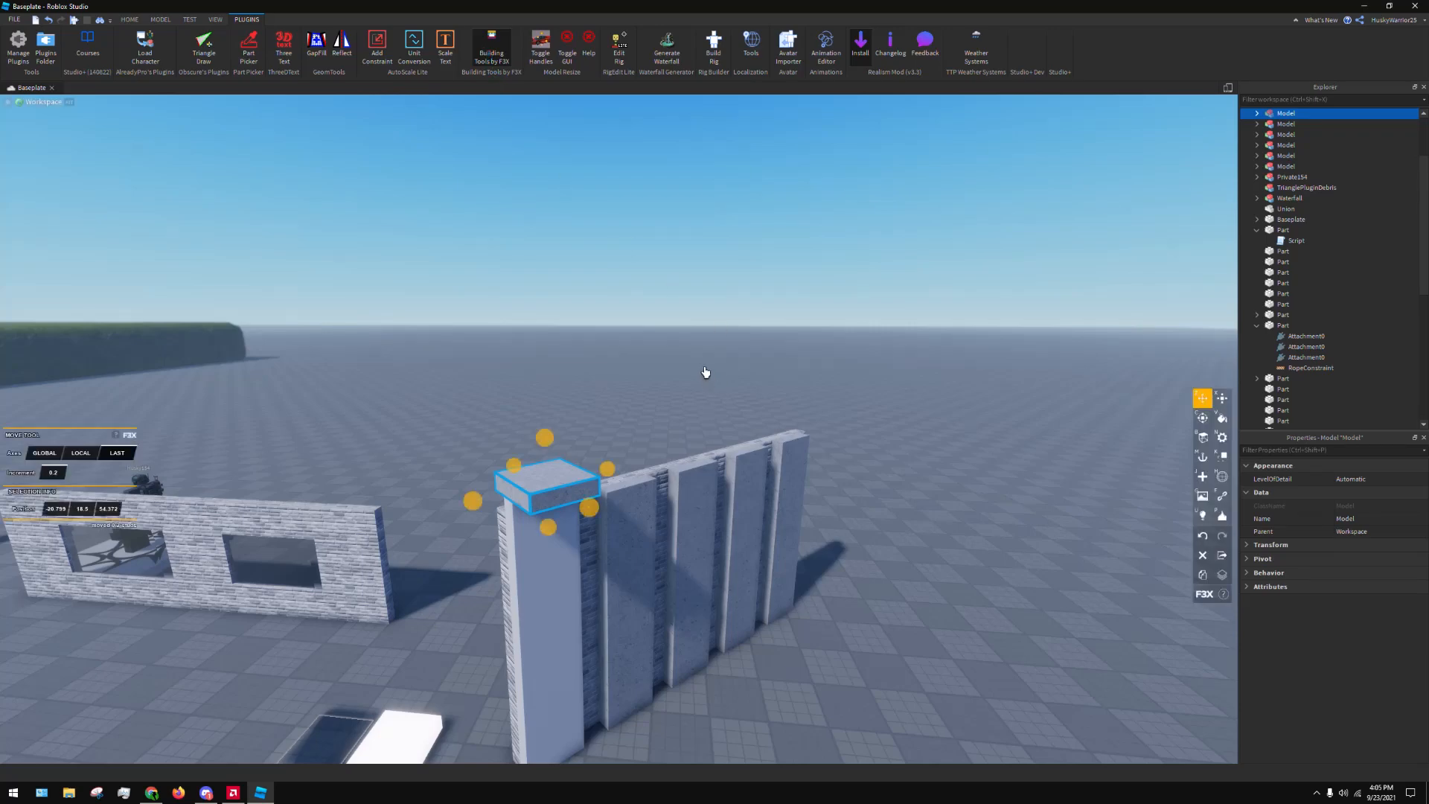
key("F5")
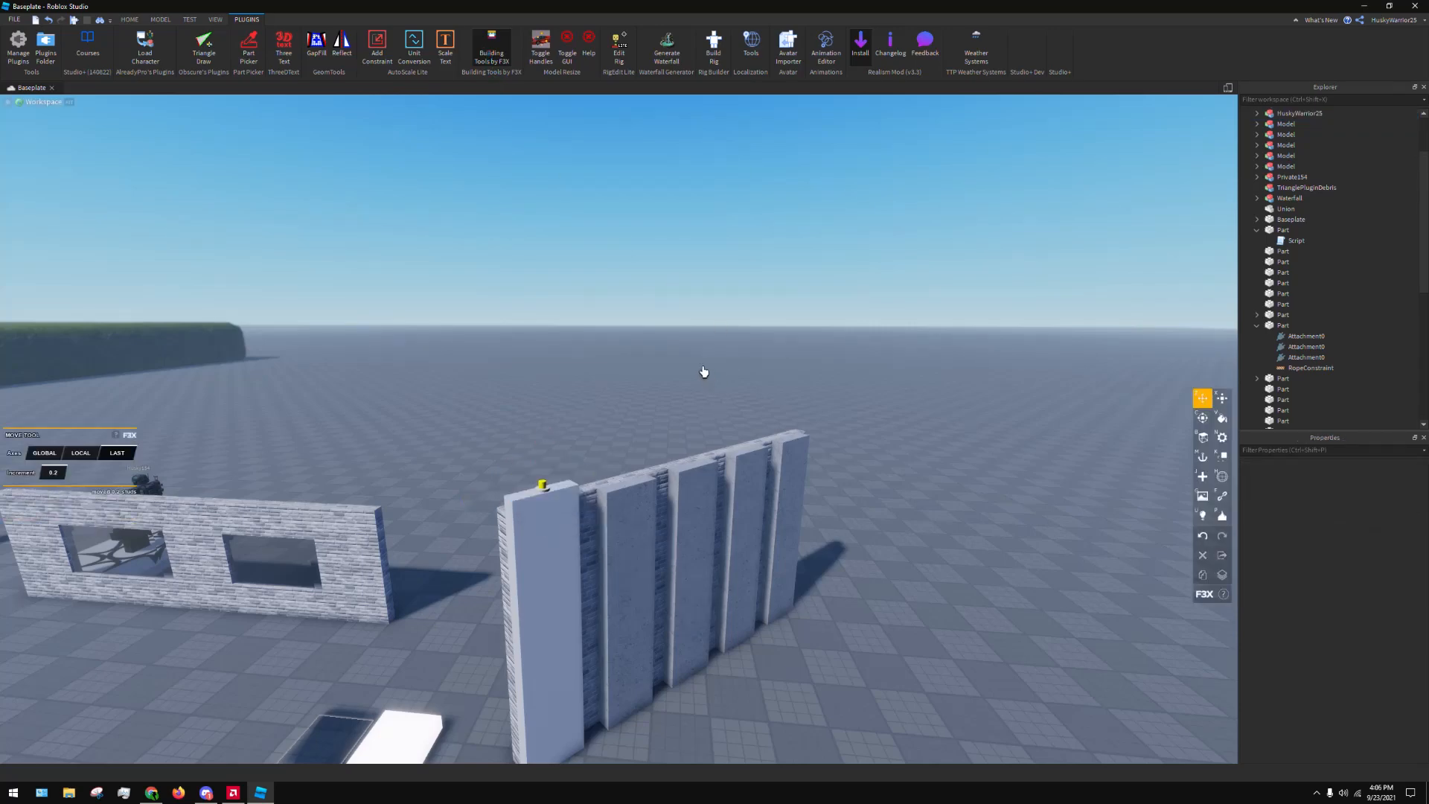
left_click(543, 603)
key("Delete")
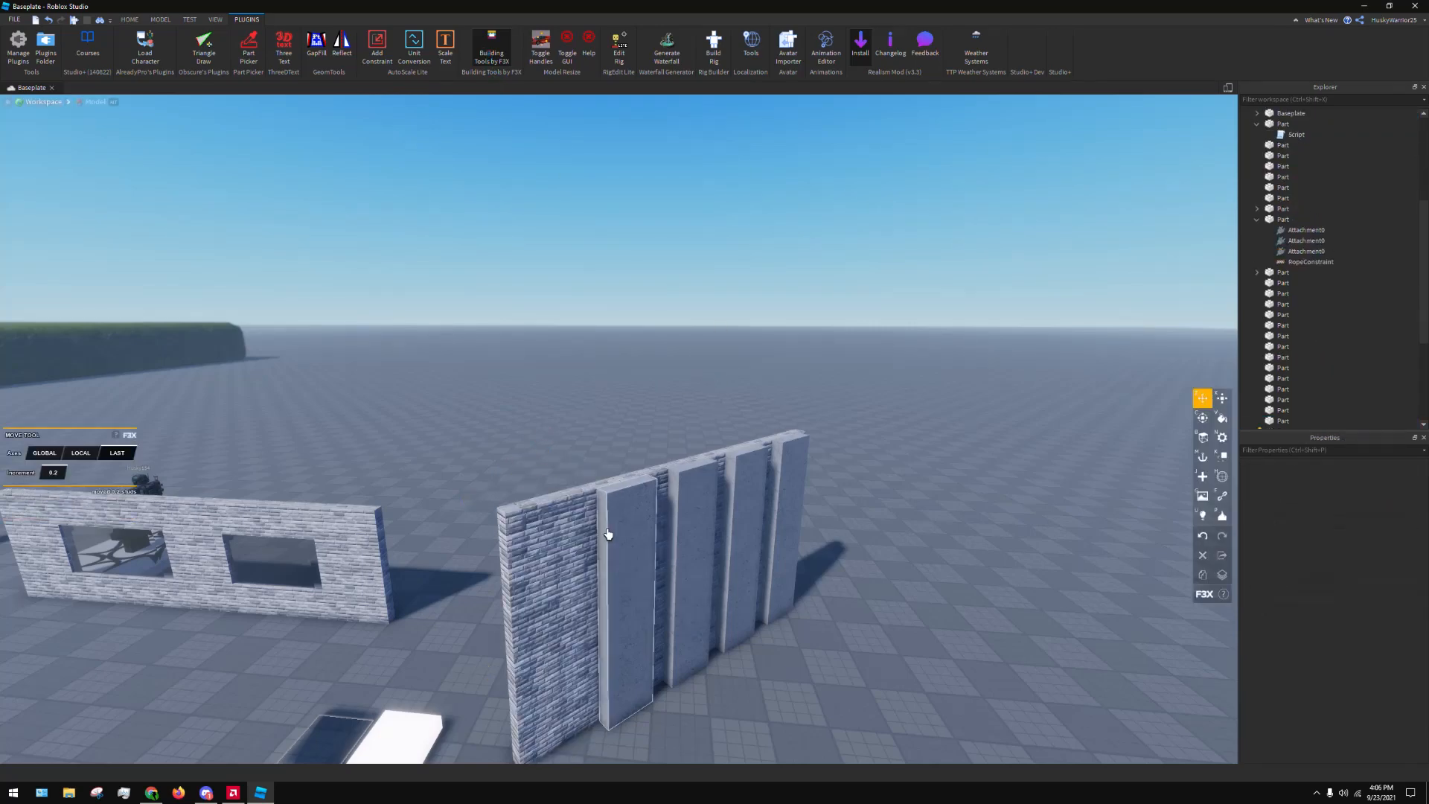
Duplicate the neighbouring concrete strip and place the copy at the bare end of the brick wall
left_click(610, 523)
key("w")
right_click_drag(609, 520, 803, 480)
key("shift+c")
left_click_drag(815, 463, 626, 480)
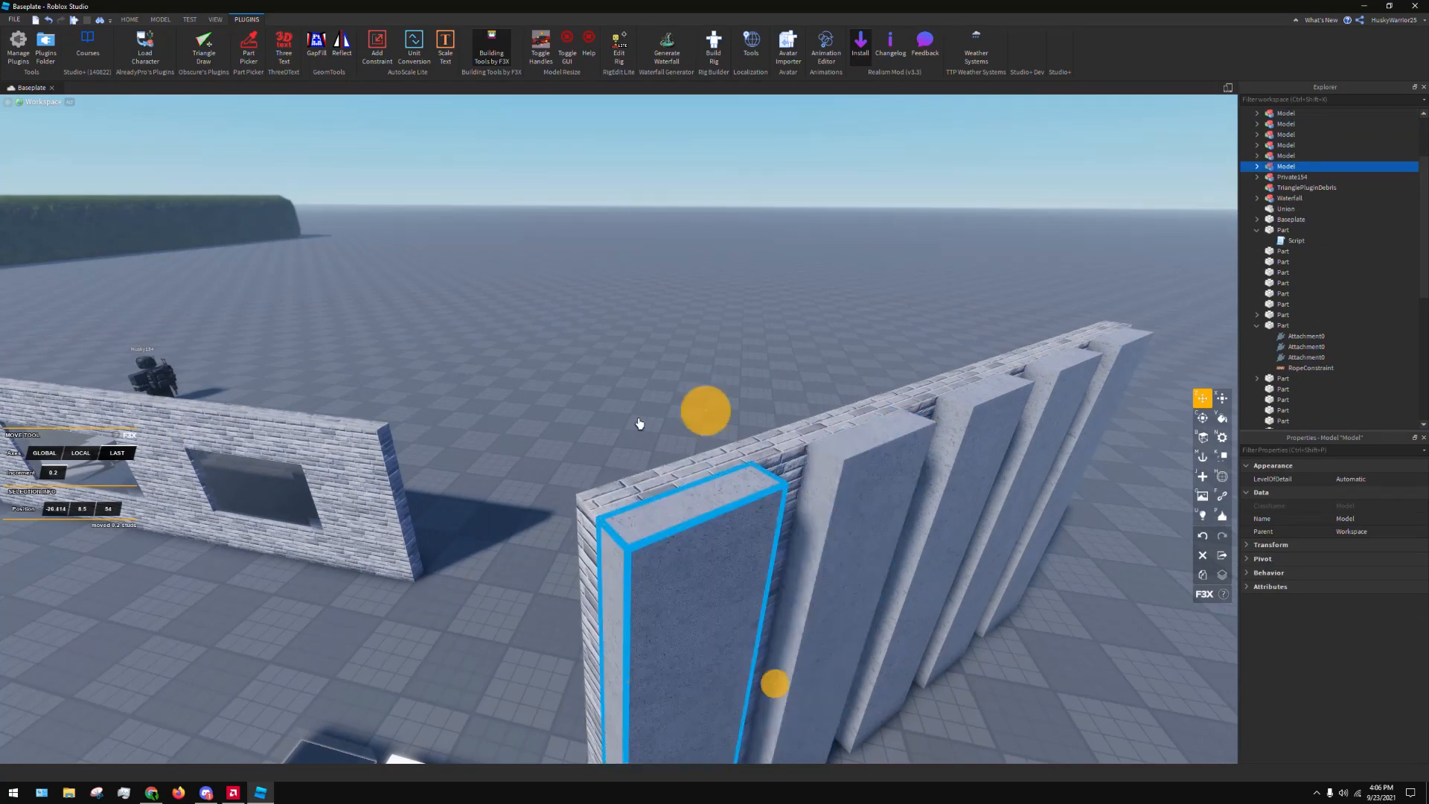
scroll(666, 360, "down", 4)
left_click(666, 358)
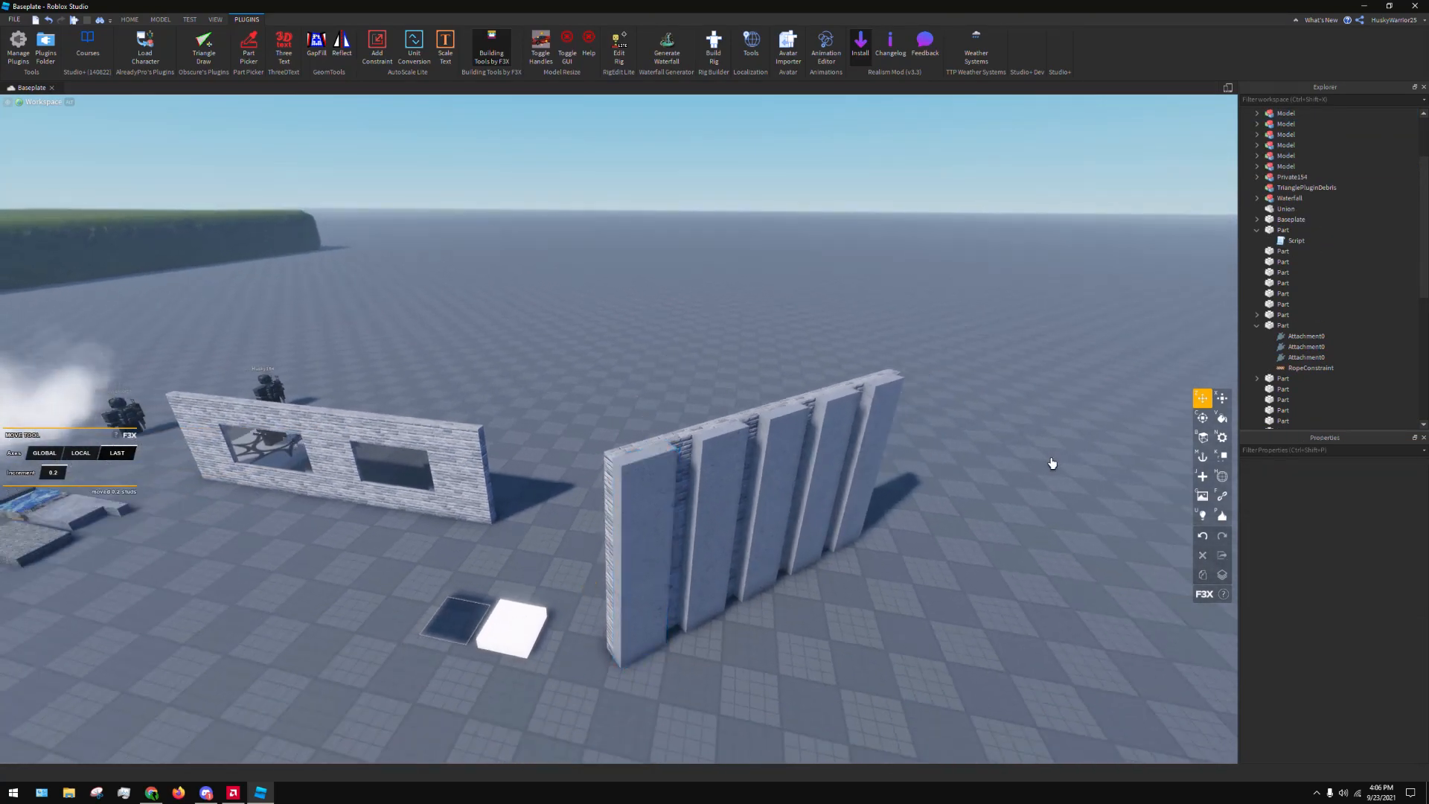
Try the Glass and Brick materials on the copied strip with the F3X Material tool
key("n")
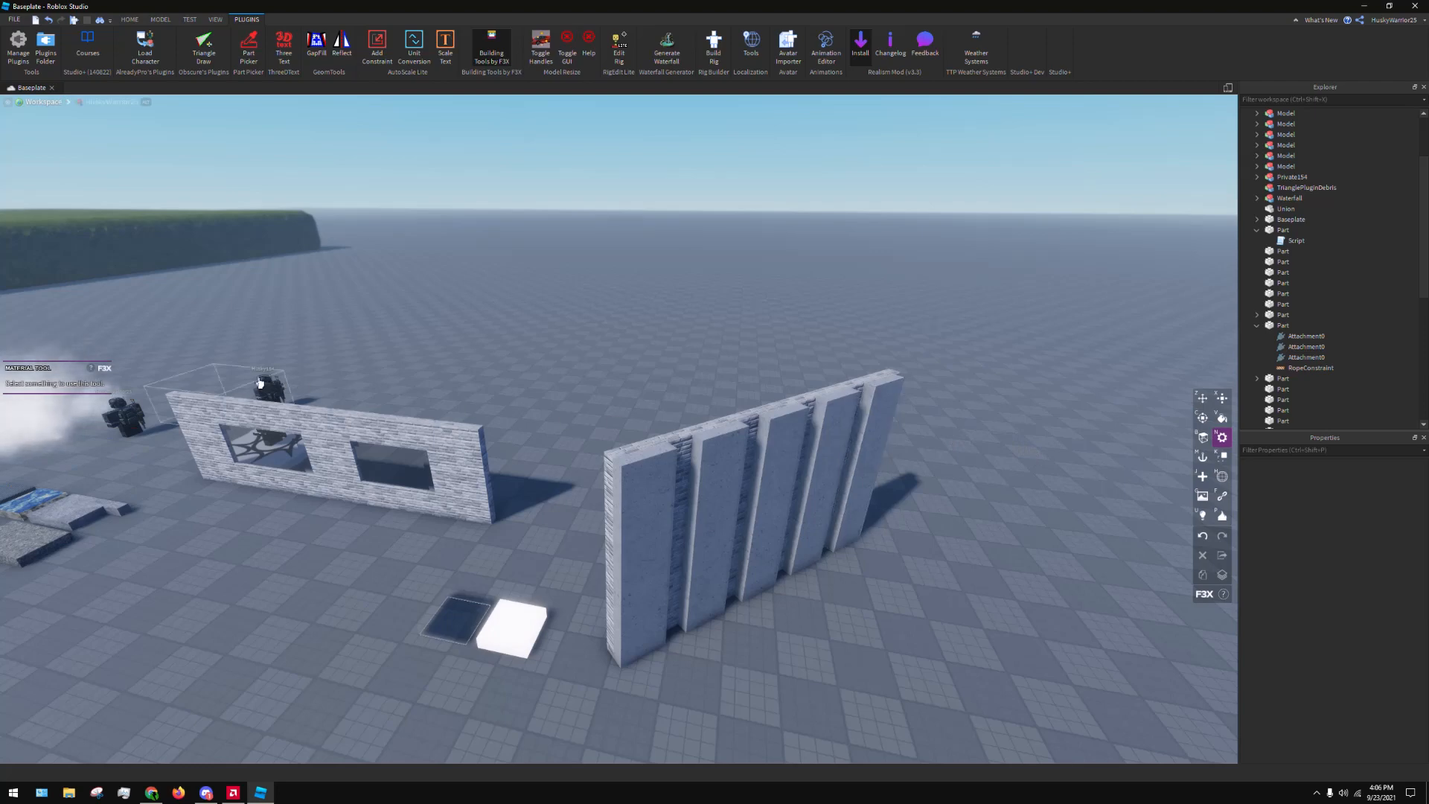
left_click(640, 478)
left_click(99, 389)
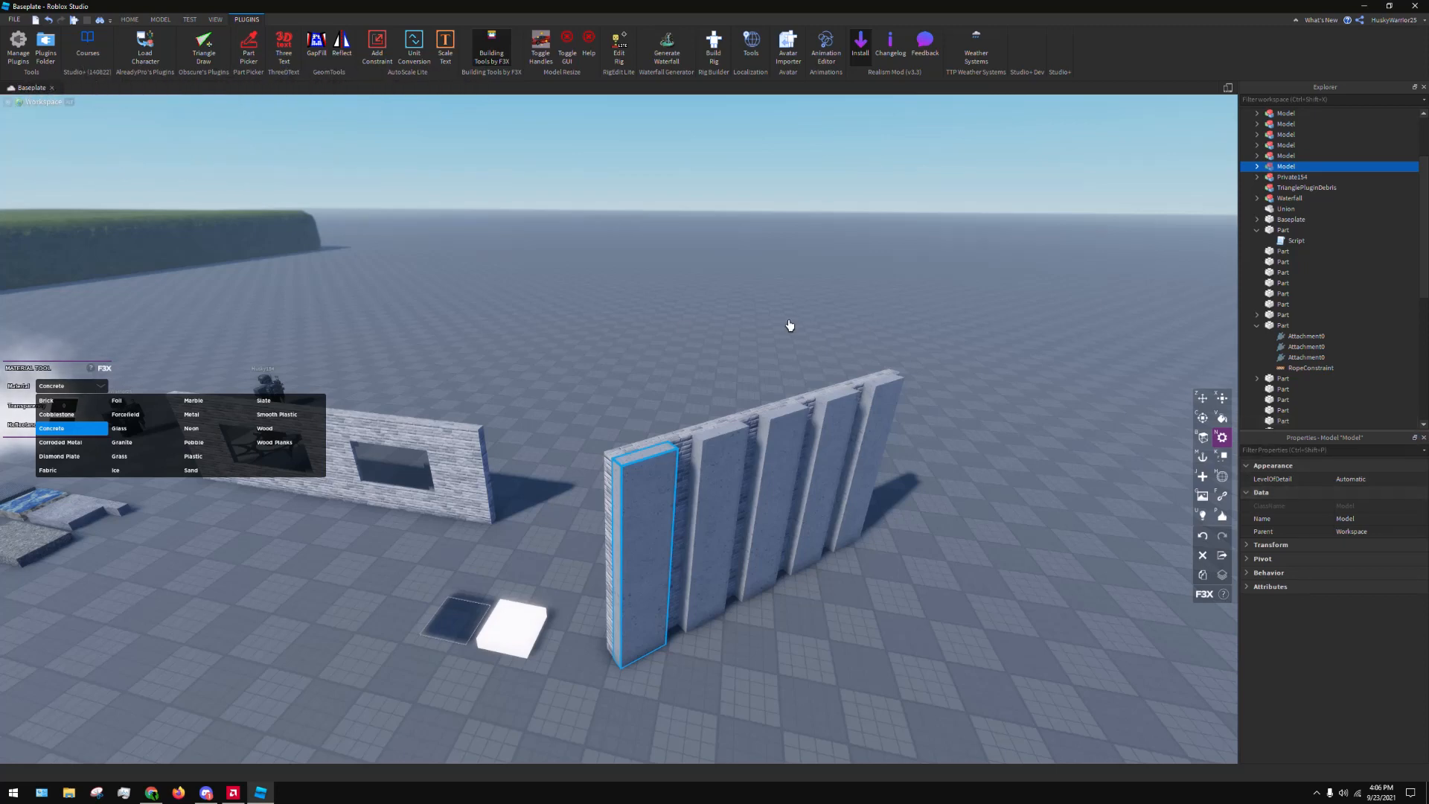
left_click(160, 428)
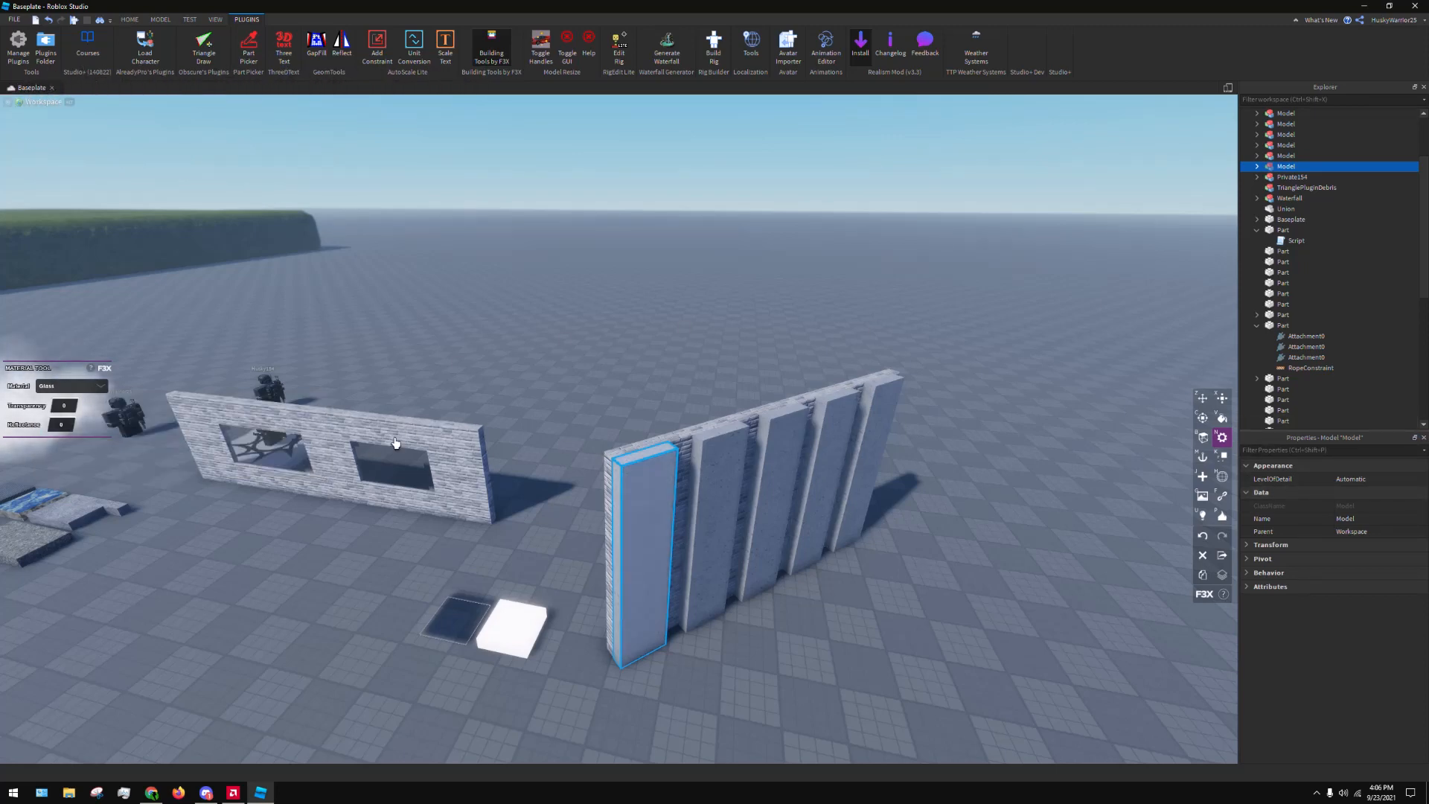
left_click(65, 388)
left_click(54, 408)
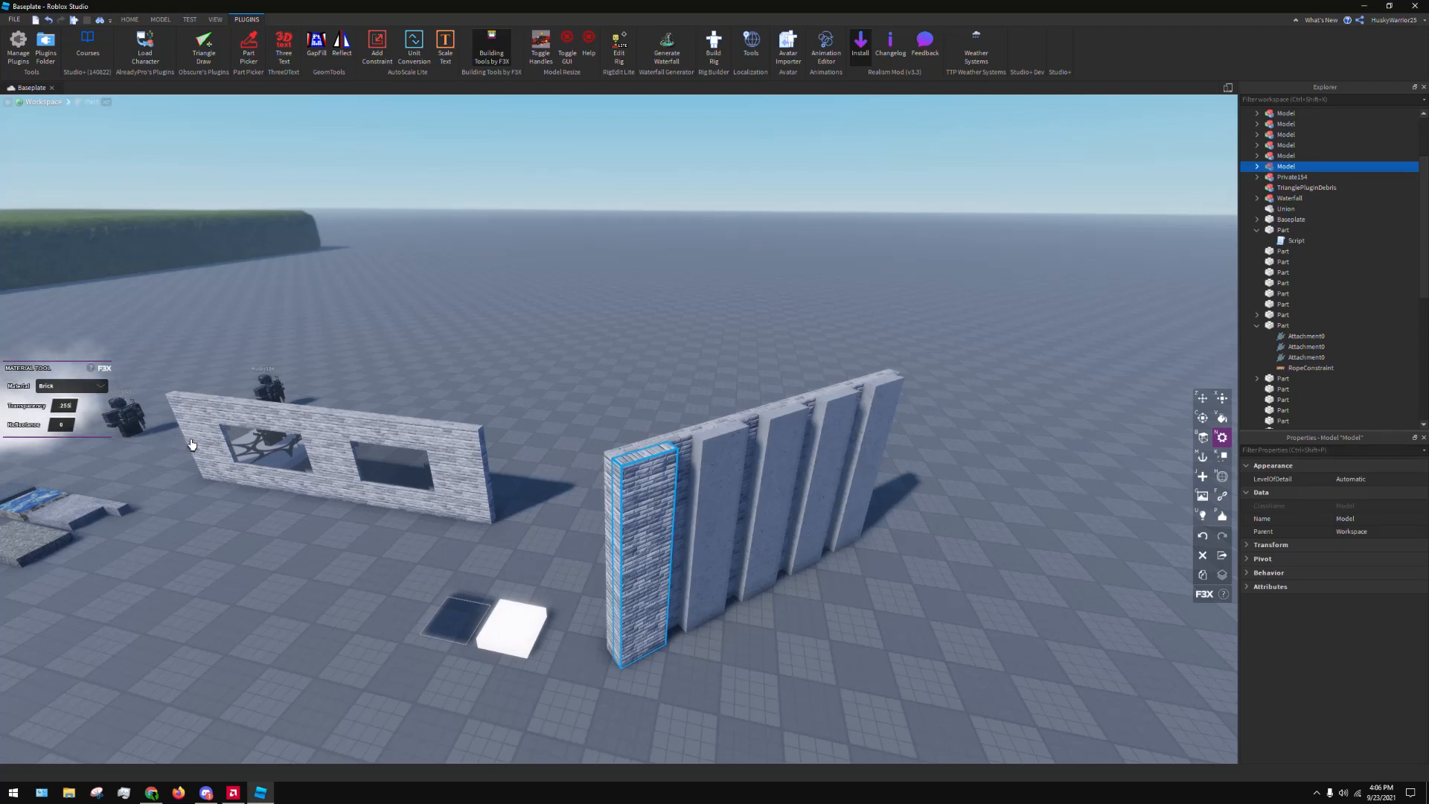
key("Return")
Undo the material changes on the copied strip back to Concrete
key("ctrl+z")
key("ctrl+z")
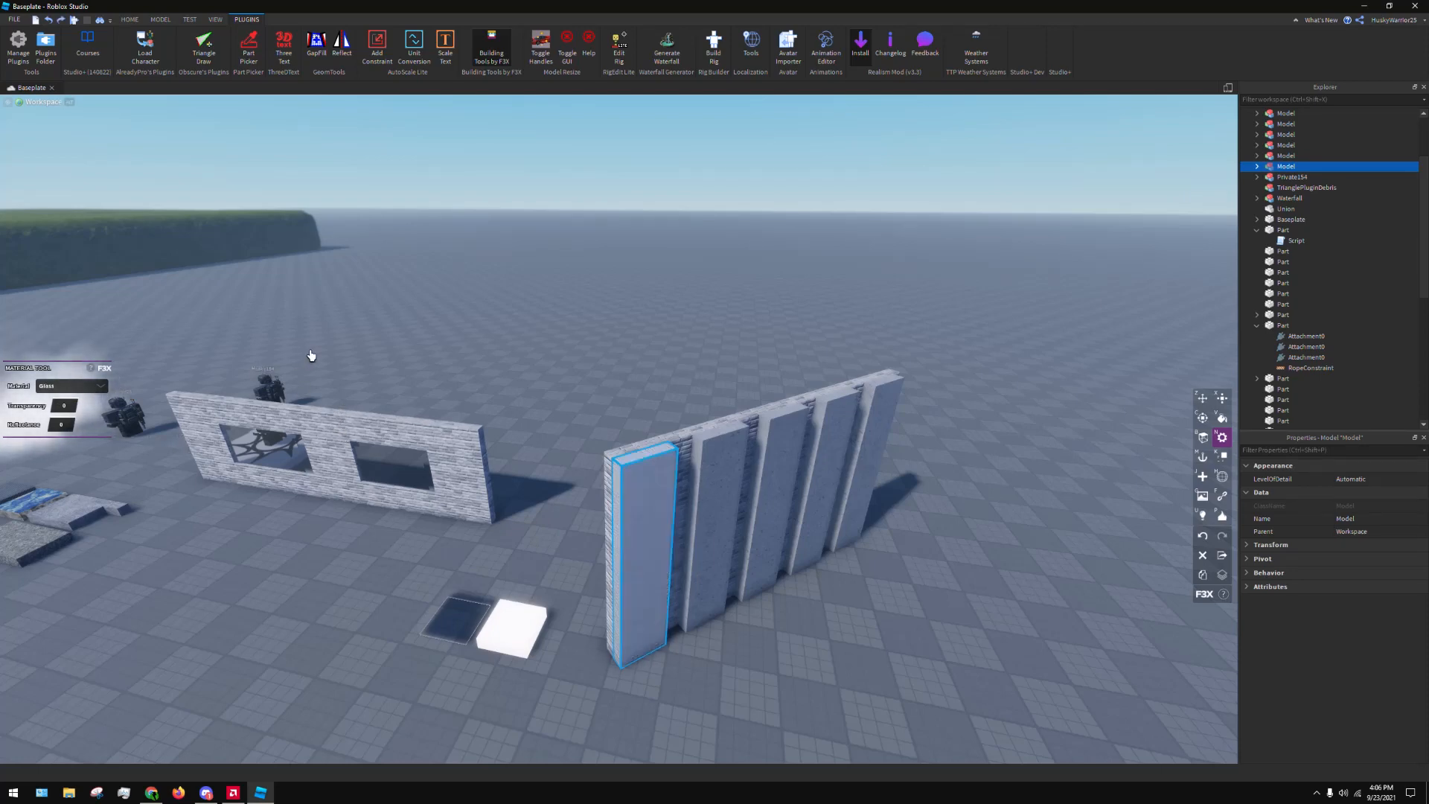
key("ctrl+z")
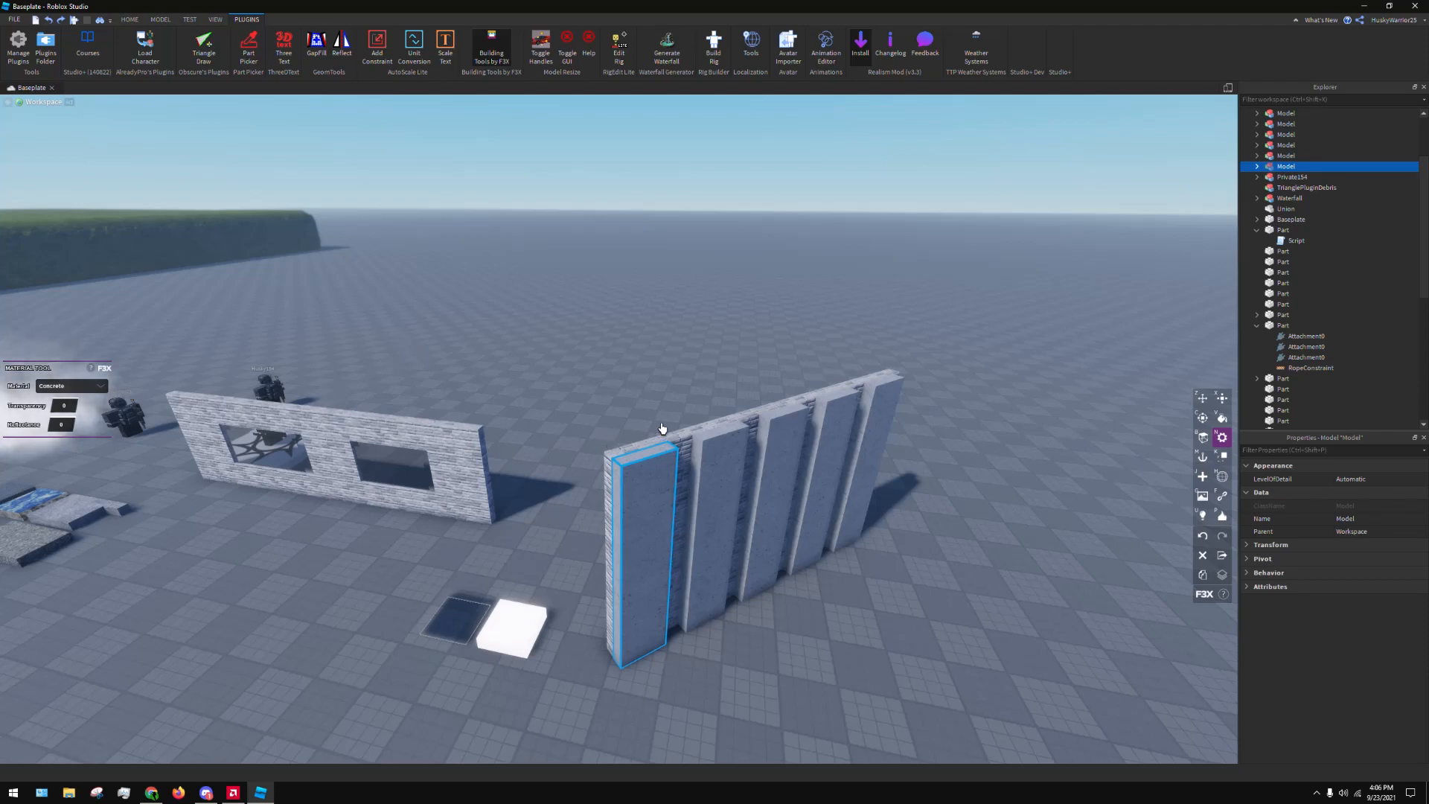
Show the F3X Anchor tool and Collision tool options for the selected strip
key("a")
key("m")
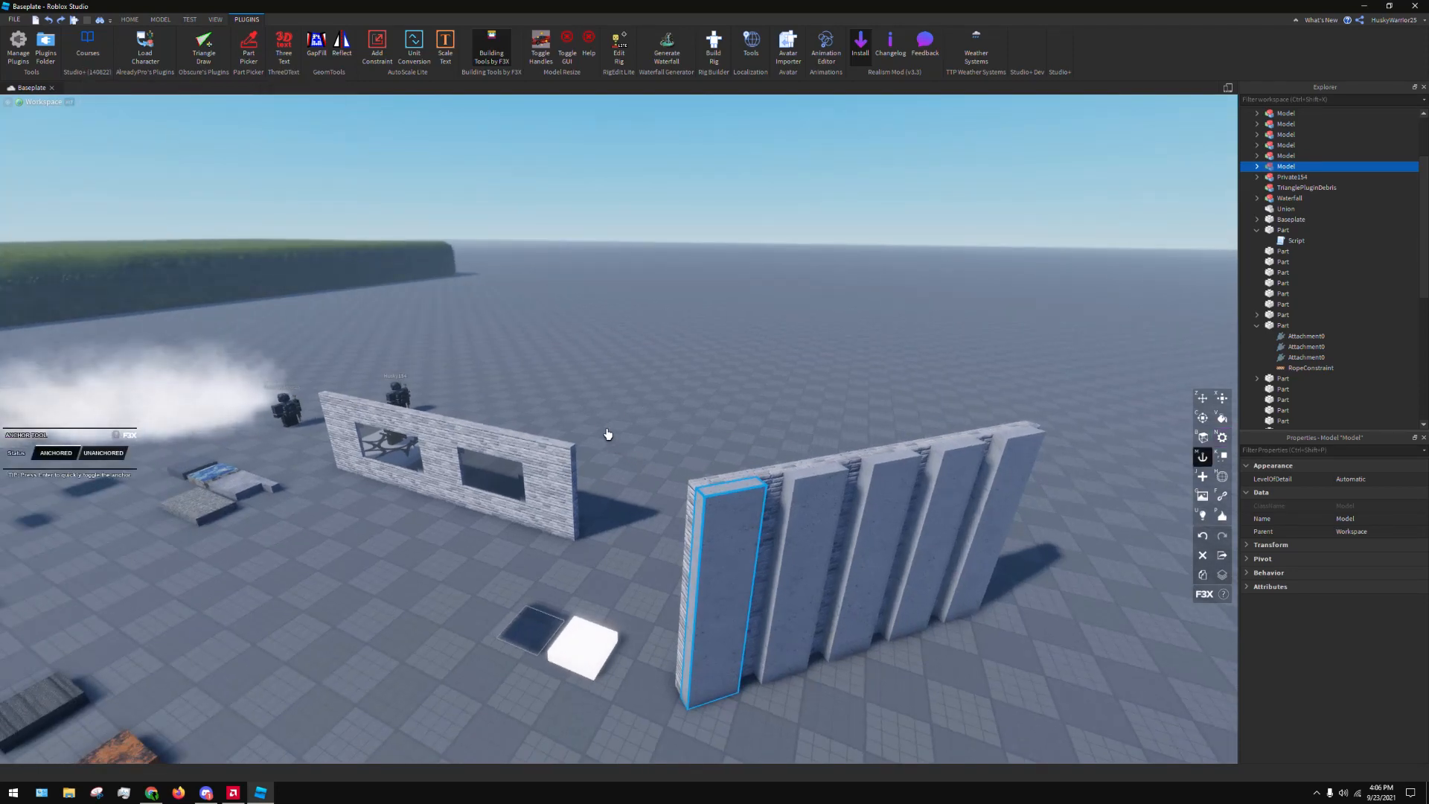
key("k")
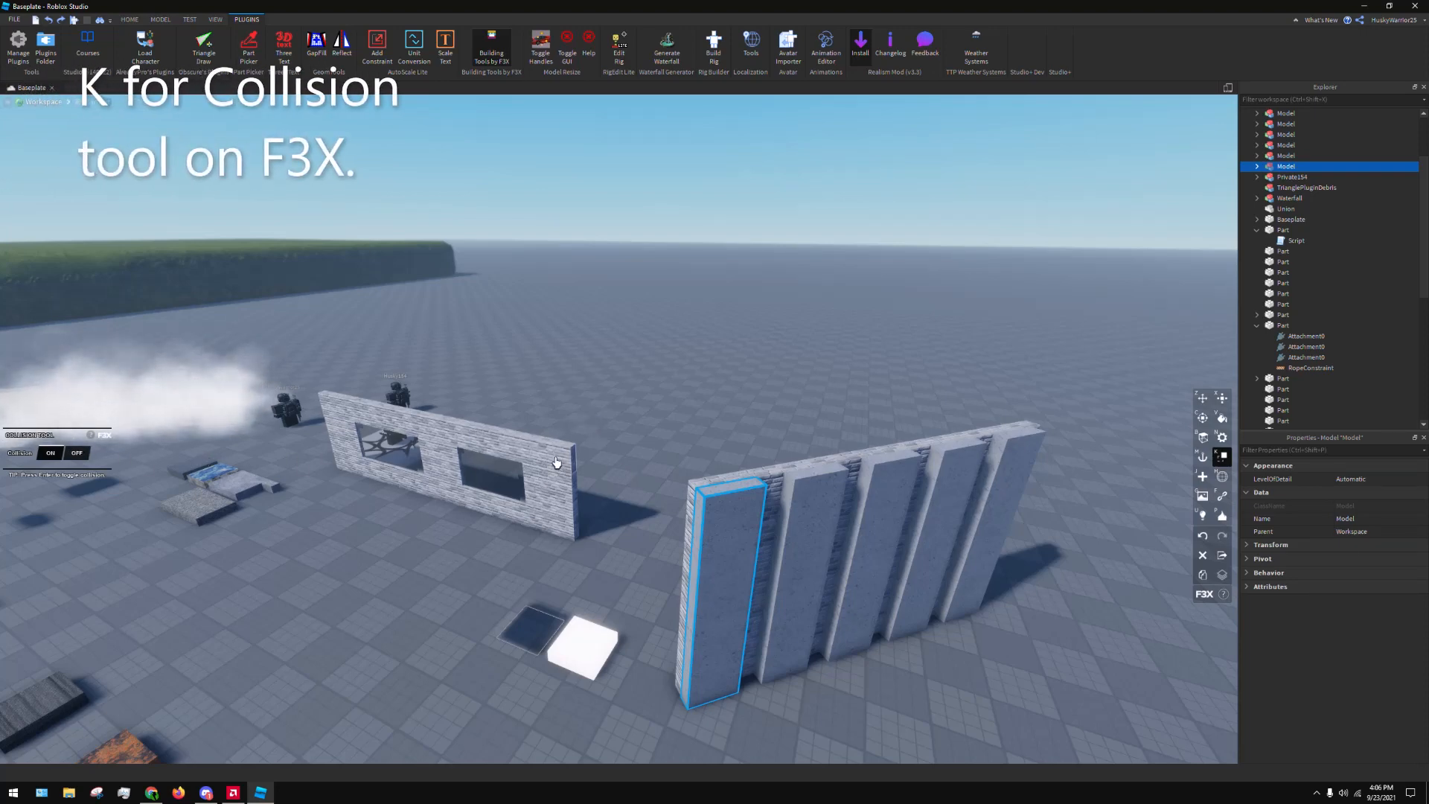
Create a Normal part on the baseplate with the F3X New Part tool and move it behind the end of the strip wall
key("j")
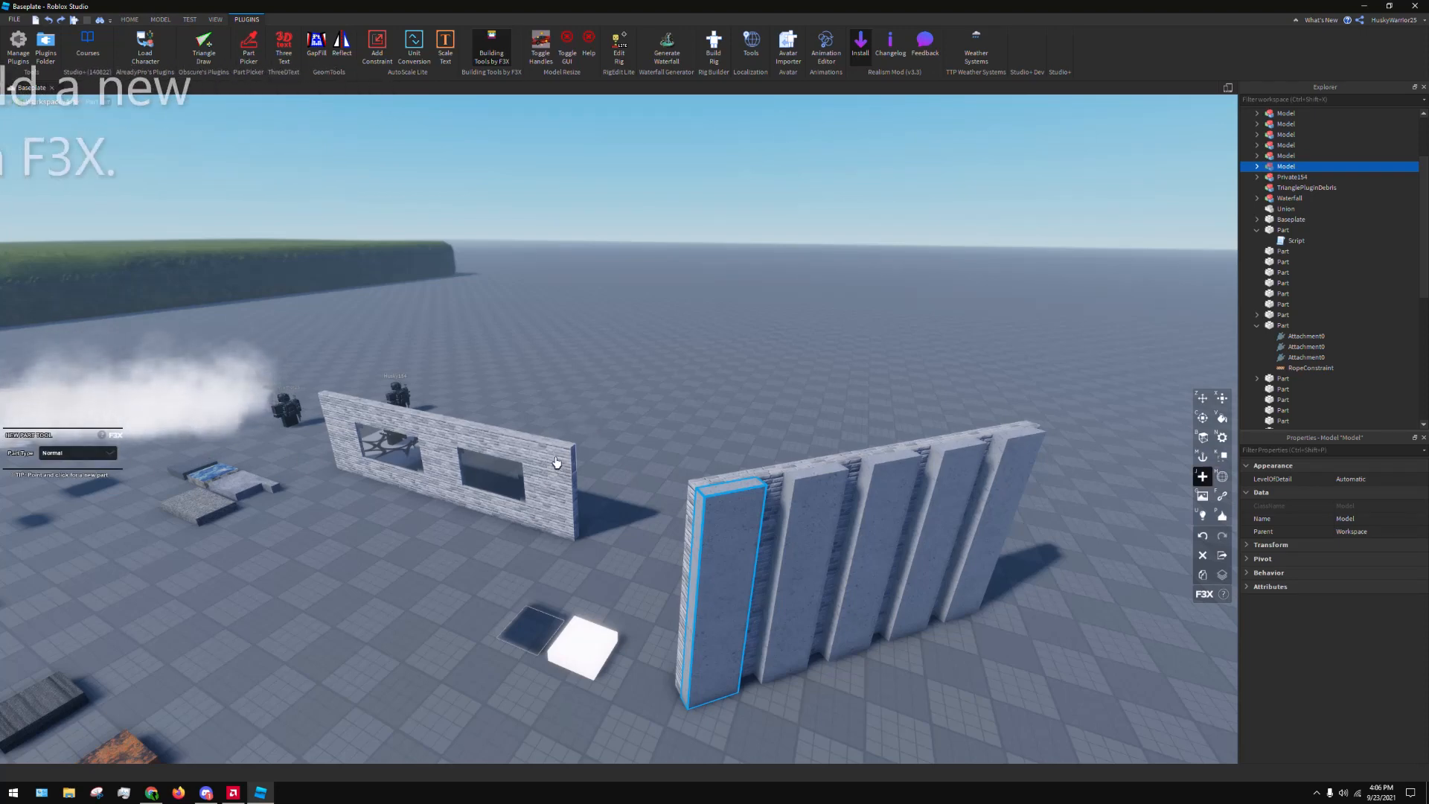
left_click(306, 662)
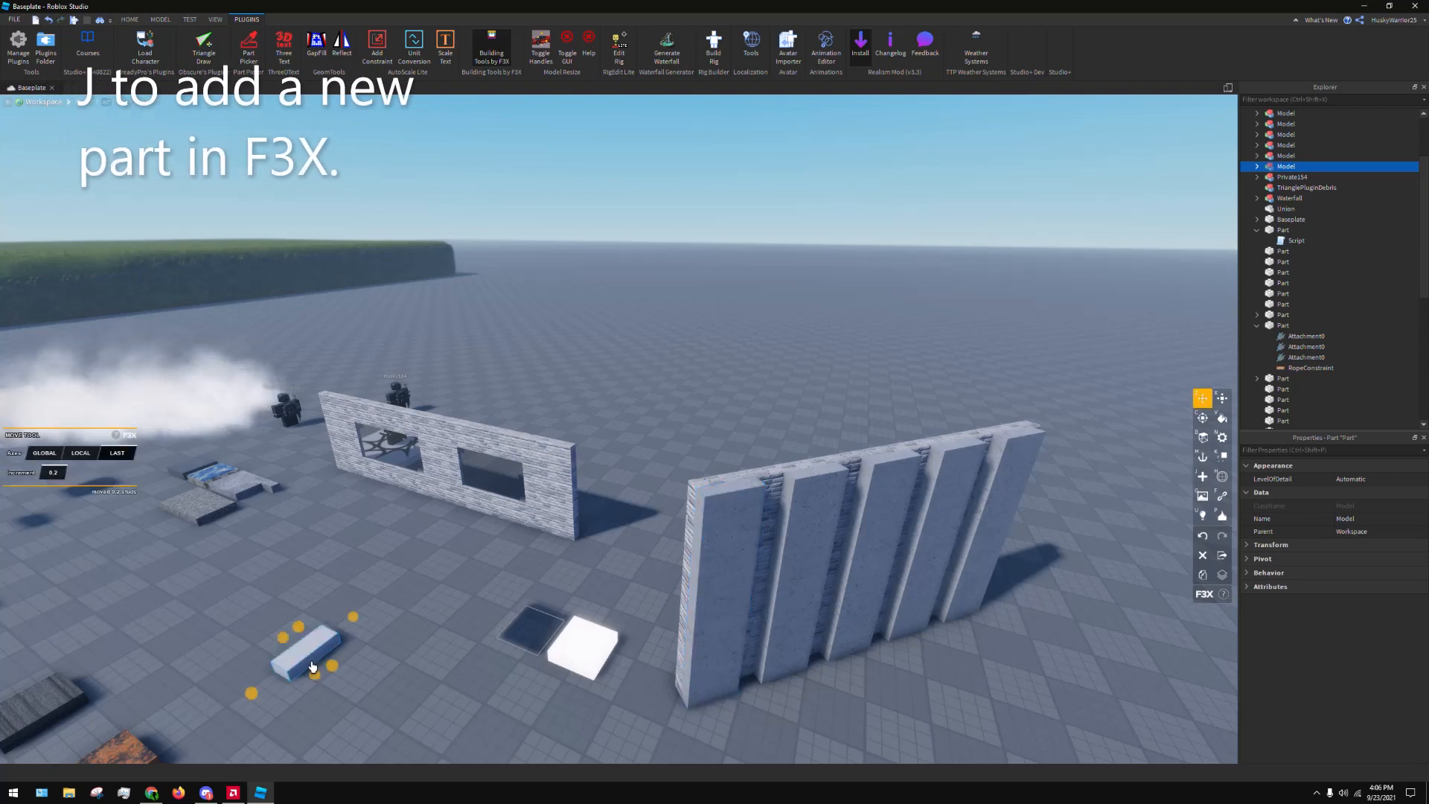
left_click_drag(320, 661, 696, 468)
left_click(748, 414)
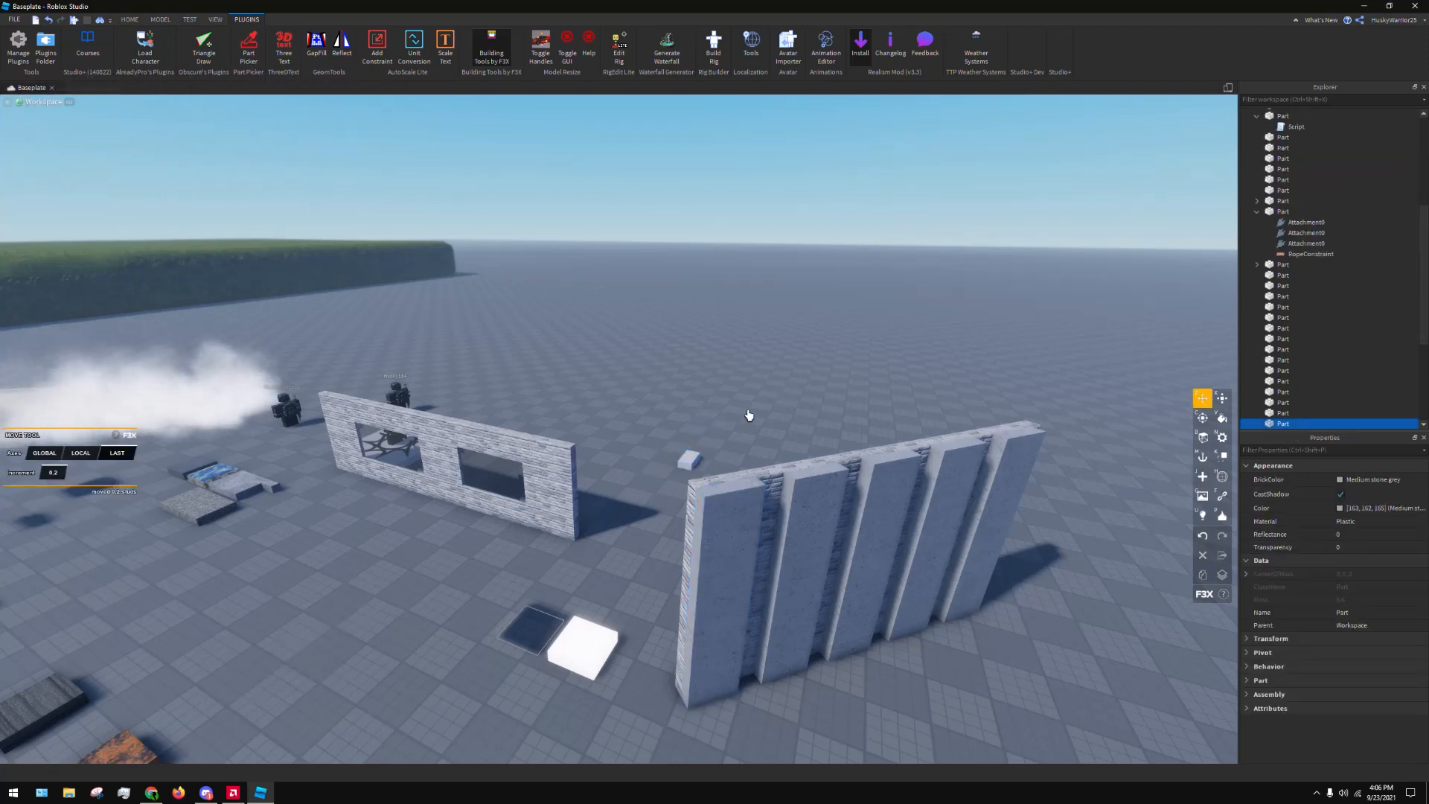
Create a Truss part with the F3X New Part tool and move it near the new Normal part
key("j")
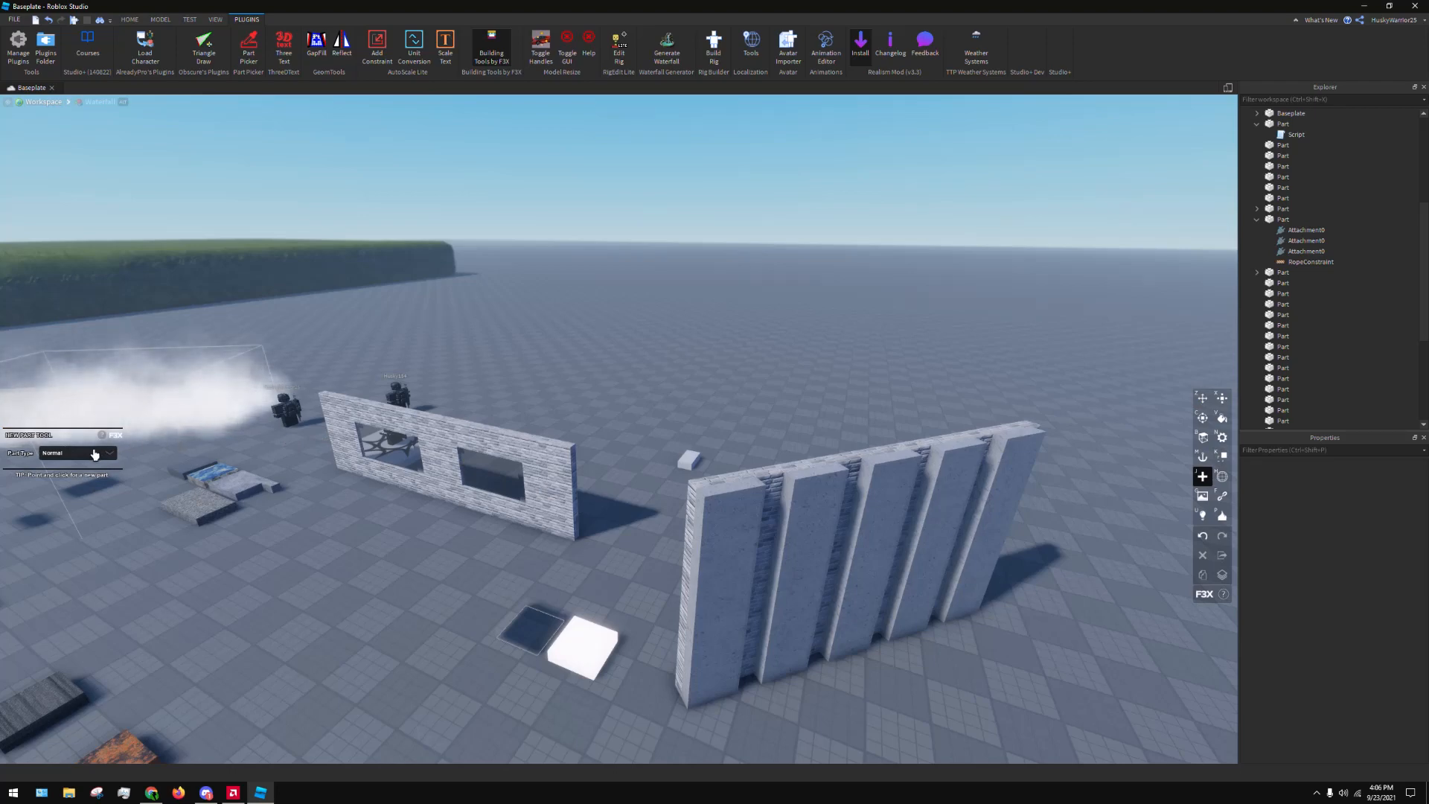
left_click(95, 454)
left_click(82, 480)
left_click(603, 430)
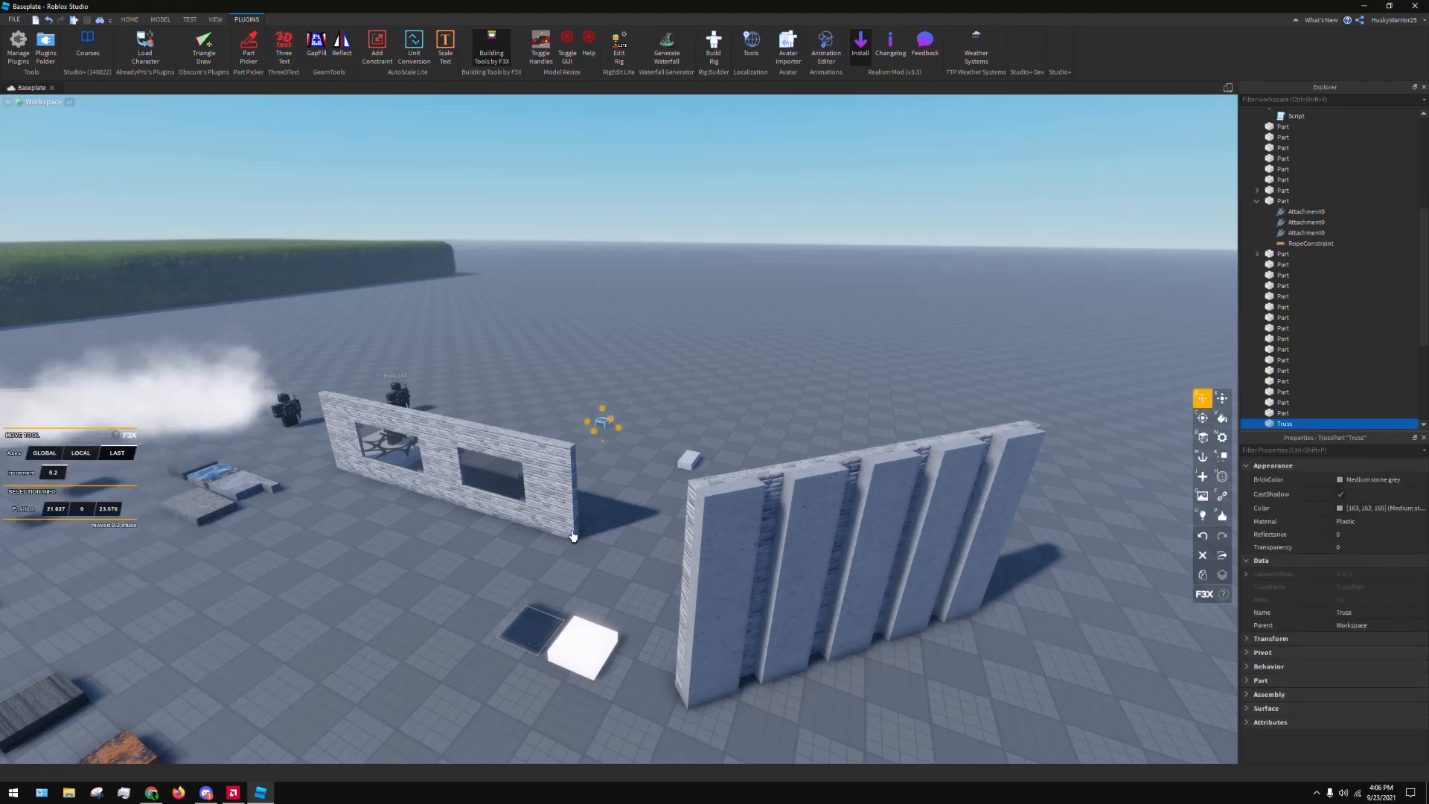
left_click_drag(603, 430, 684, 432)
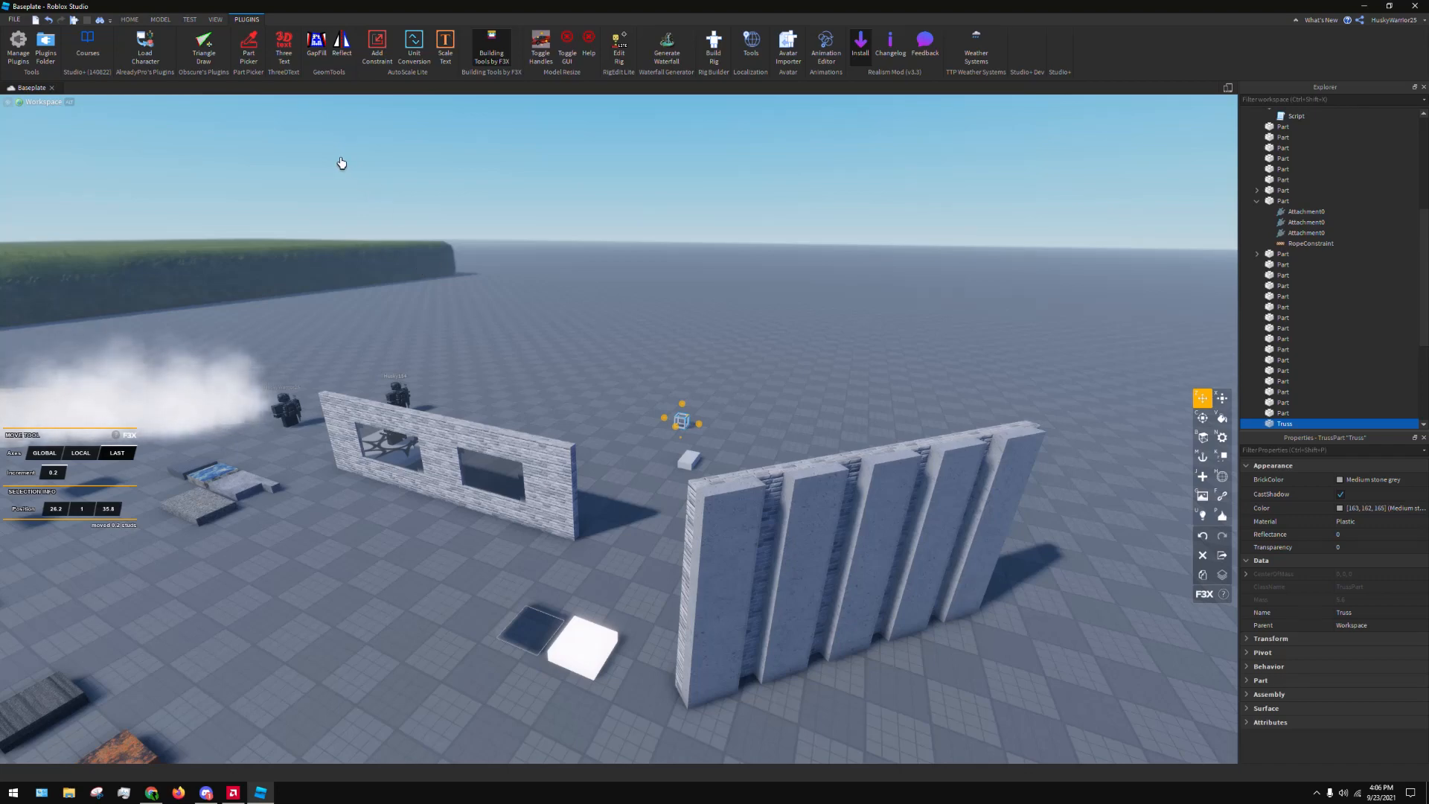
Search the insertable objects for "truss", close the object list and deselect the truss
left_click(160, 19)
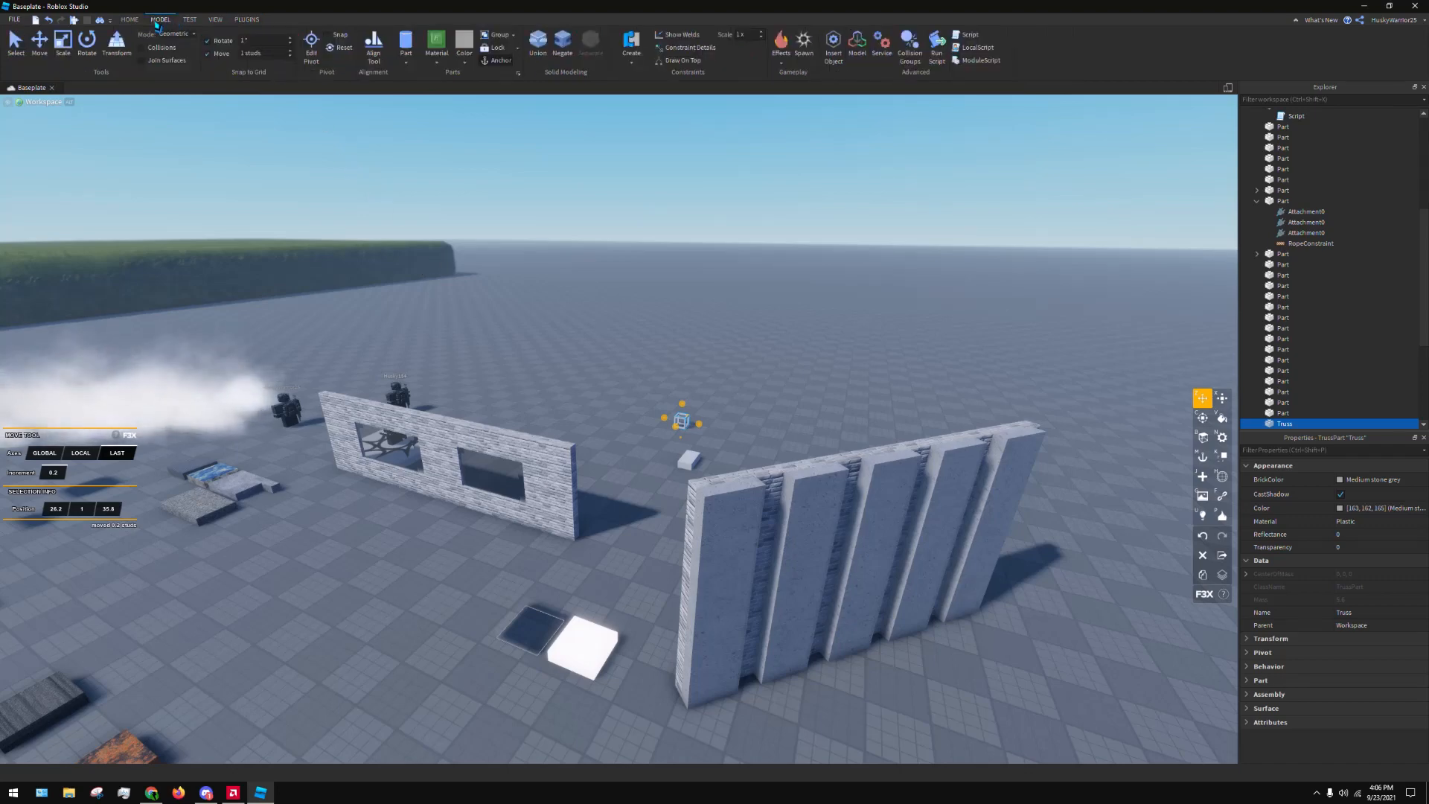
left_click(833, 45)
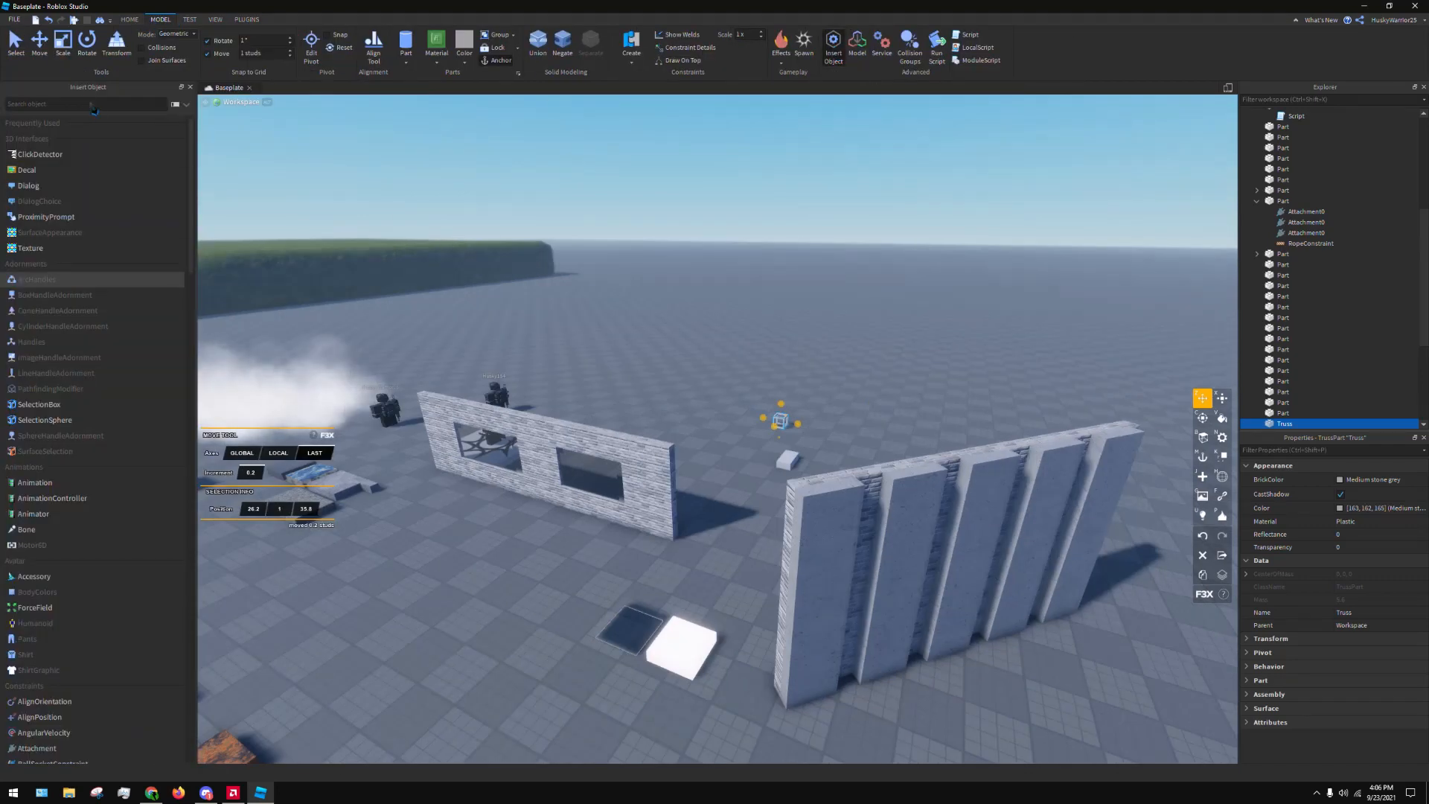
type("truss")
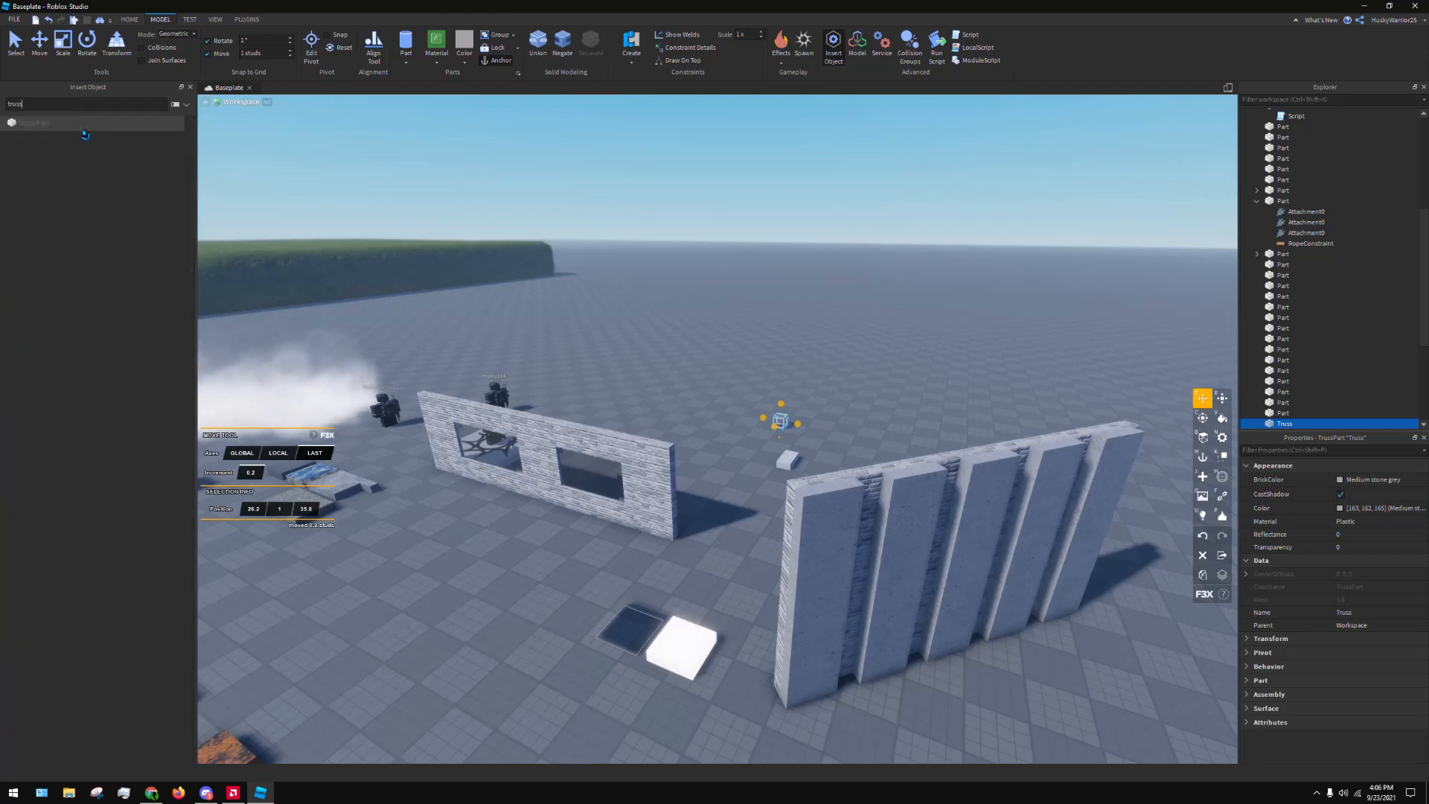
left_click(191, 87)
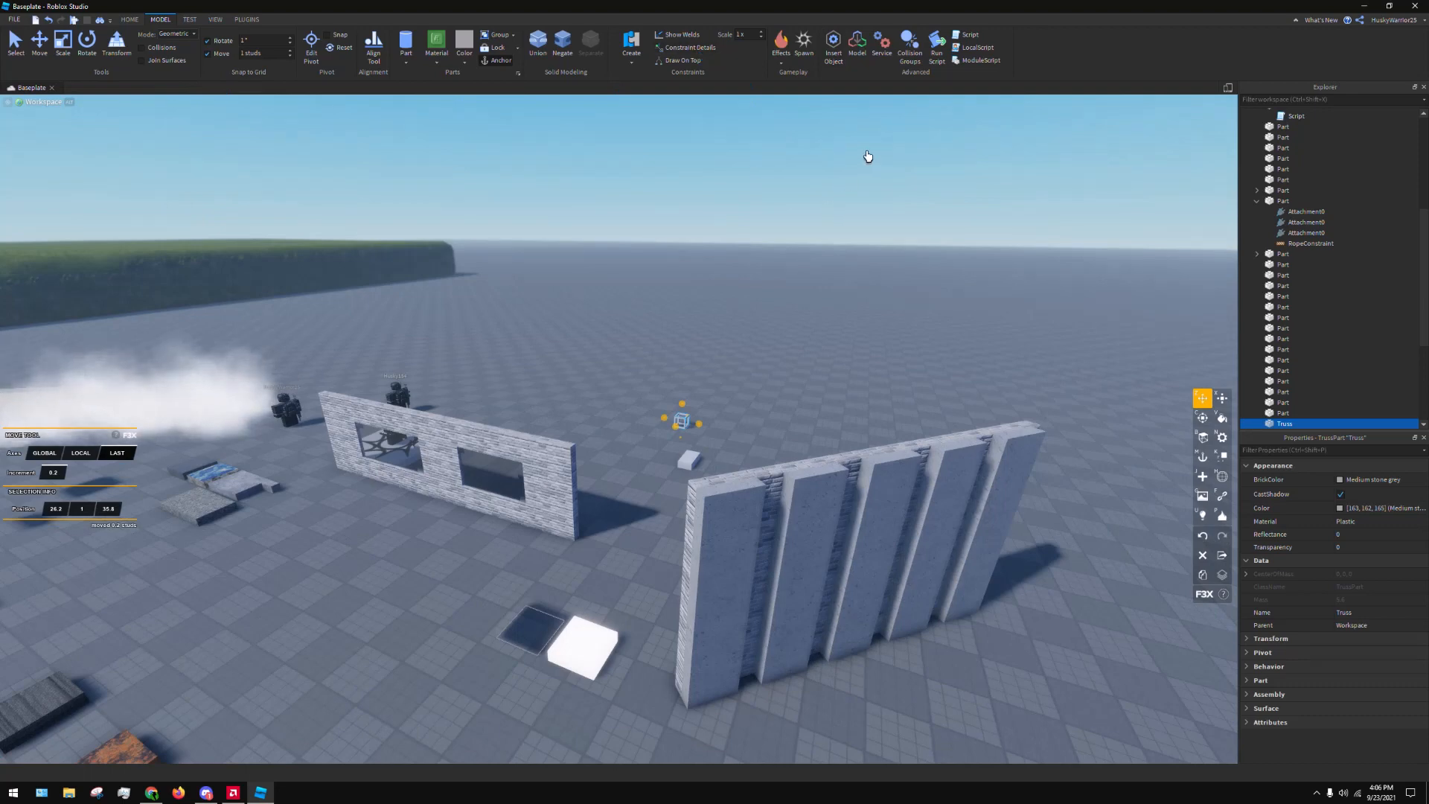
left_click(829, 335)
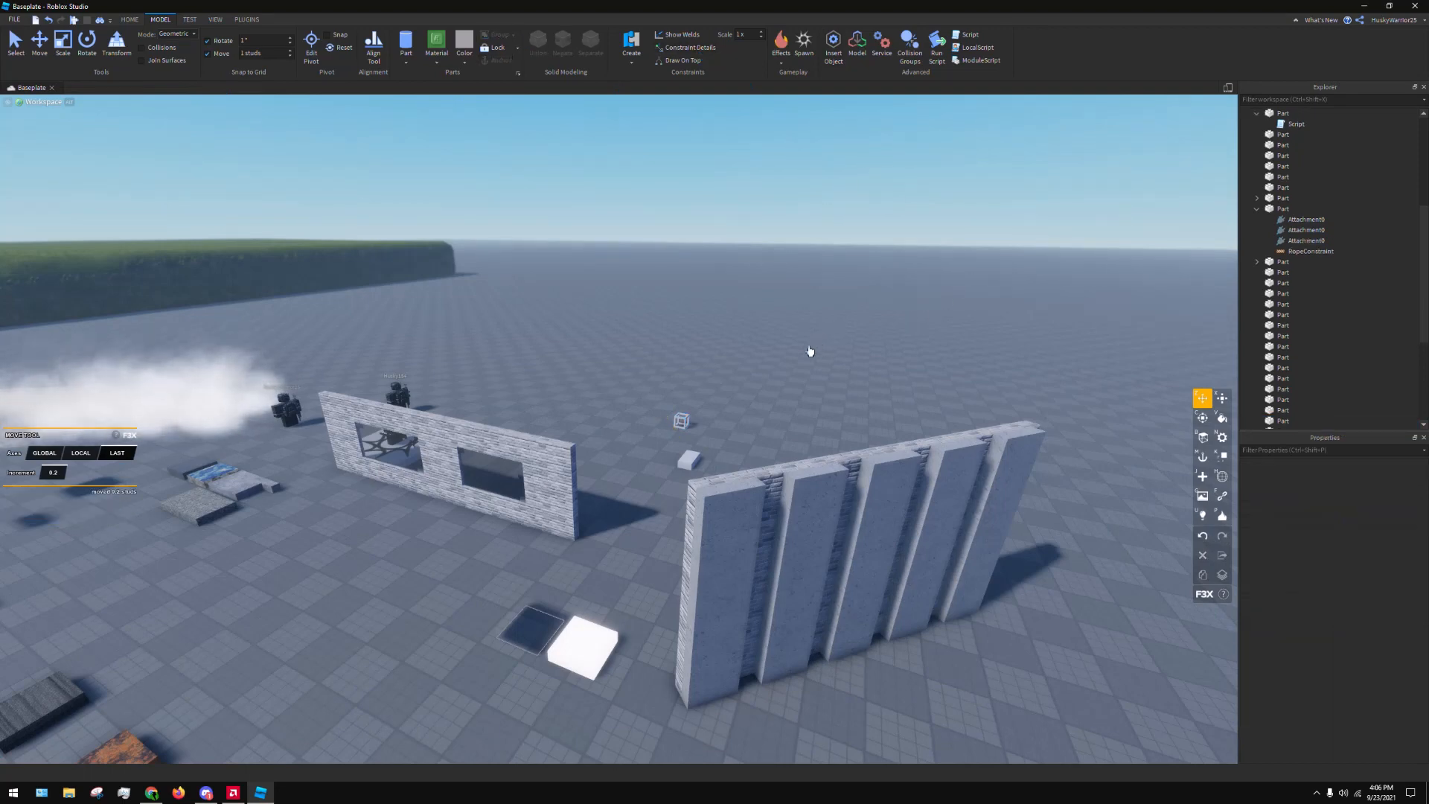
Create a Wedge part on the open baseplate in front of the windowed wall with the F3X New Part tool
key("j")
left_click(48, 455)
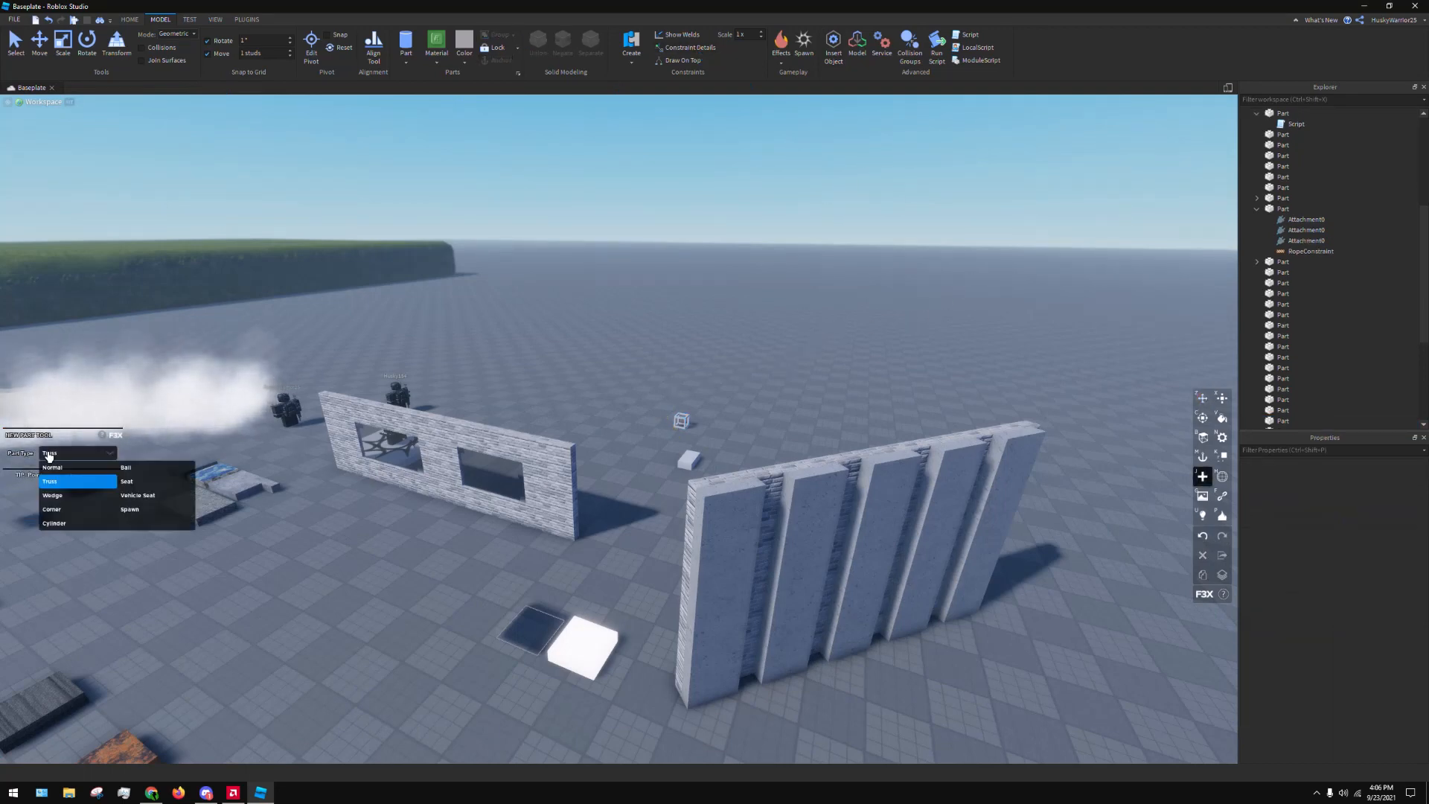
left_click(71, 498)
left_click(328, 585)
Create a Corner part on the baseplate near the wedge with the F3X New Part tool and deselect it
key("j")
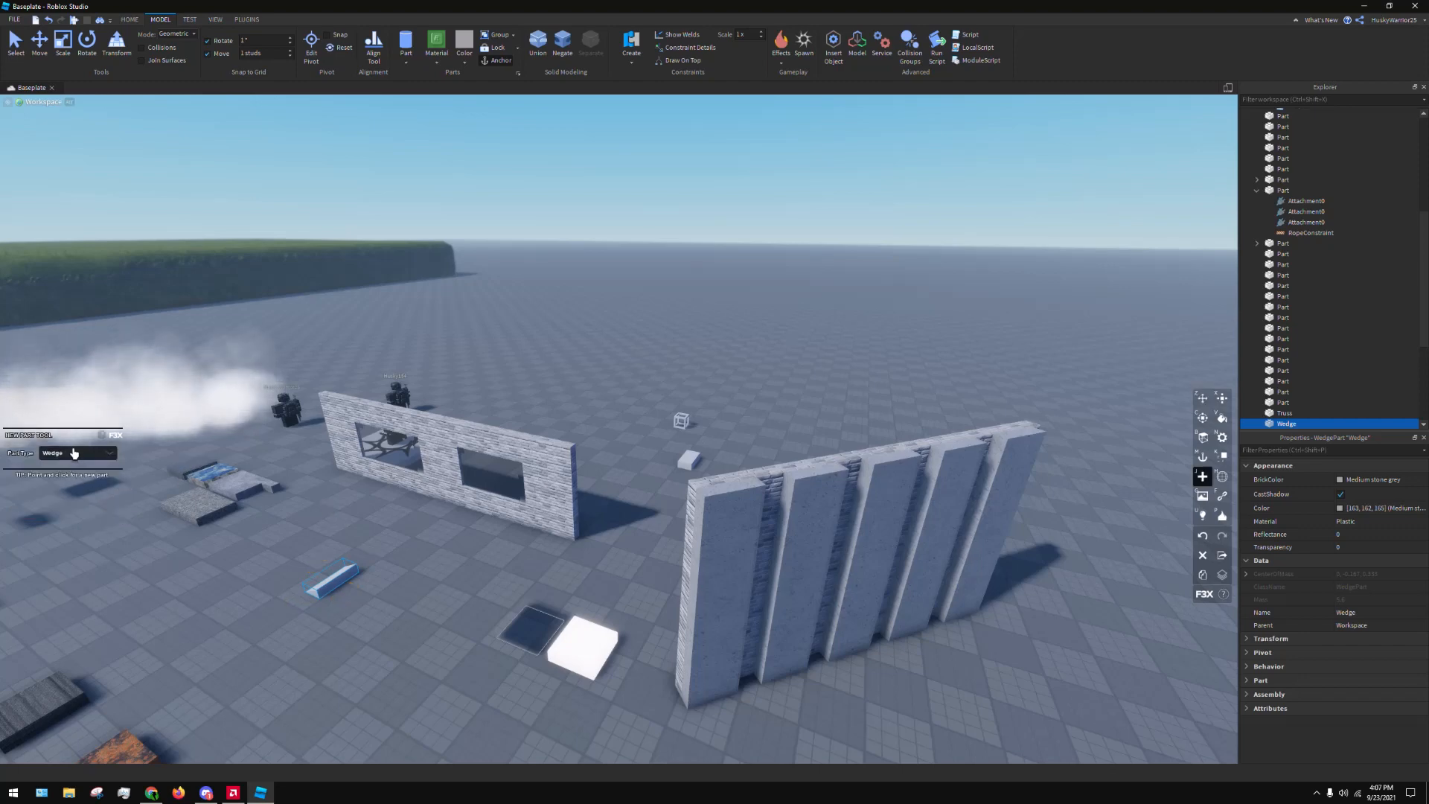
left_click(74, 452)
left_click(81, 514)
left_click(415, 616)
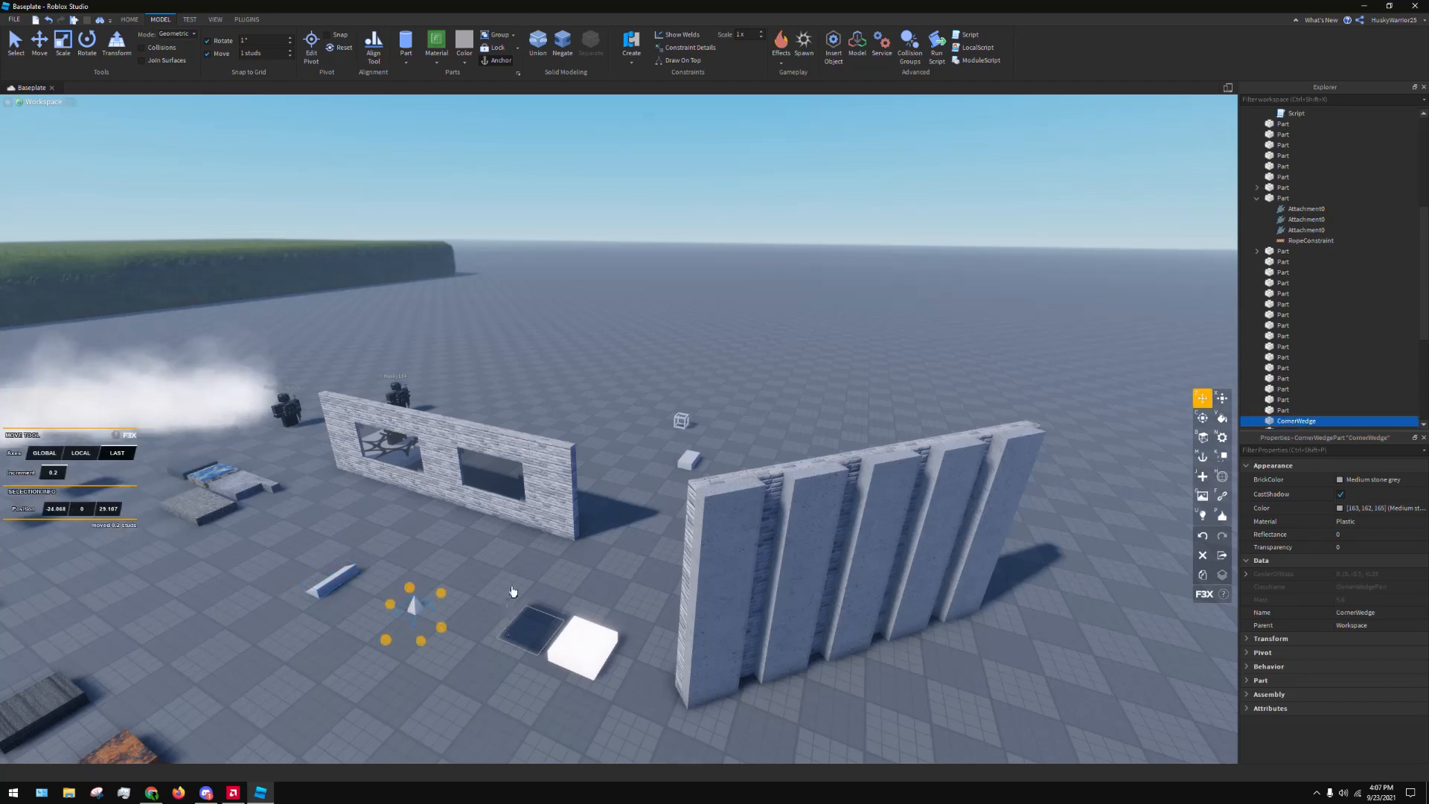
right_click_drag(515, 593, 561, 427)
left_click_drag(630, 374, 536, 460)
left_click(796, 622)
left_click(504, 488)
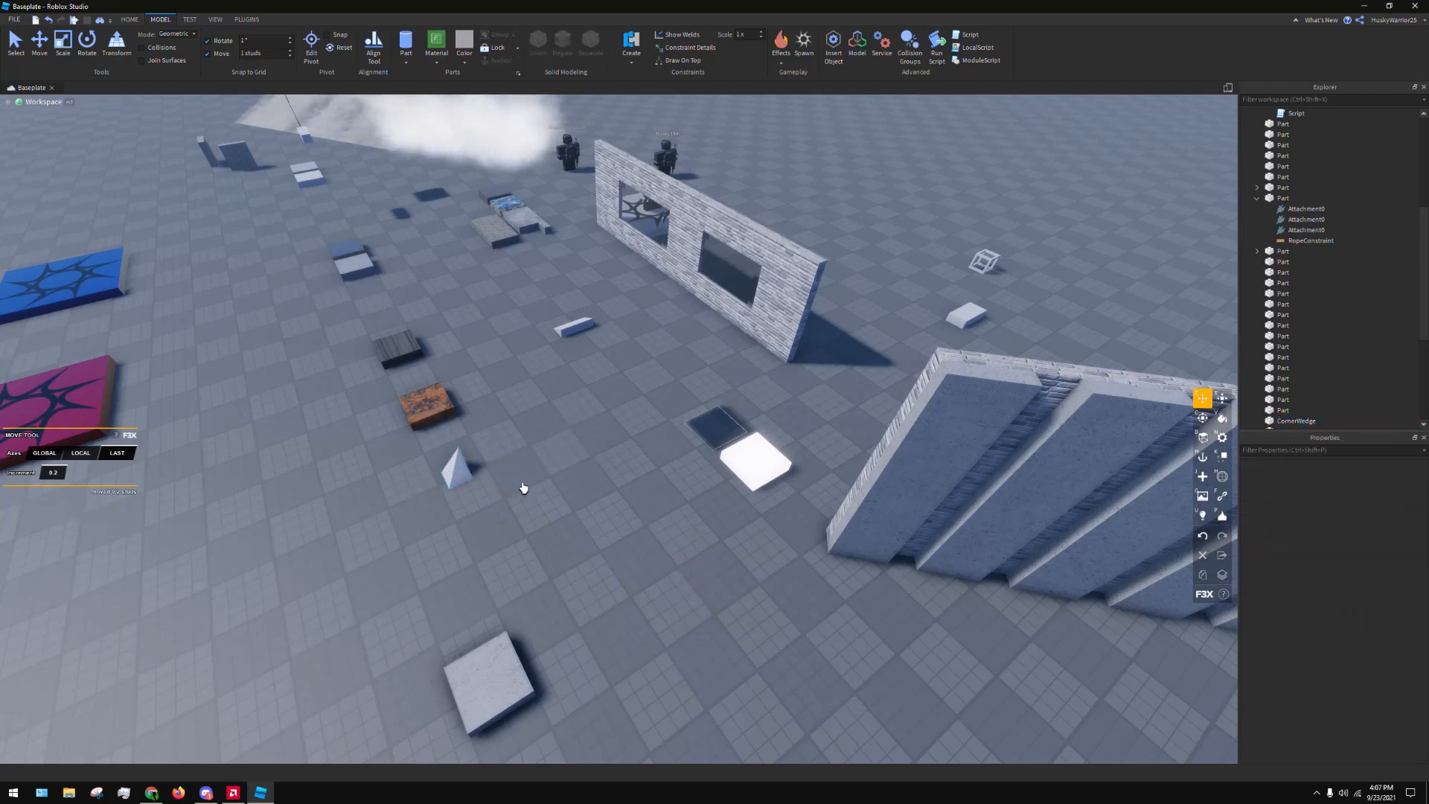
Move the corner wedge up against the rusty block and deselect it
scroll(527, 488, "up", 5)
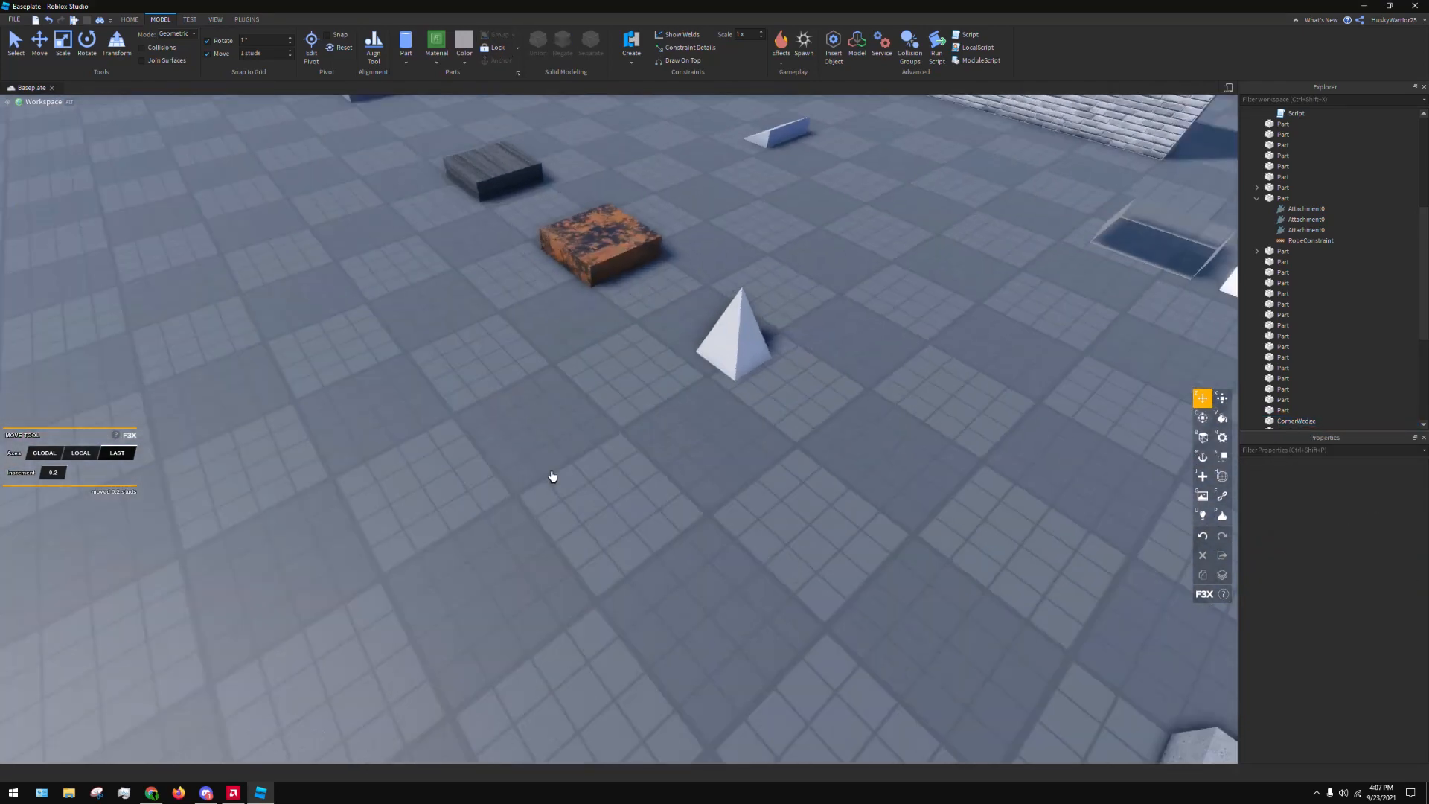
scroll(553, 476, "down", 5)
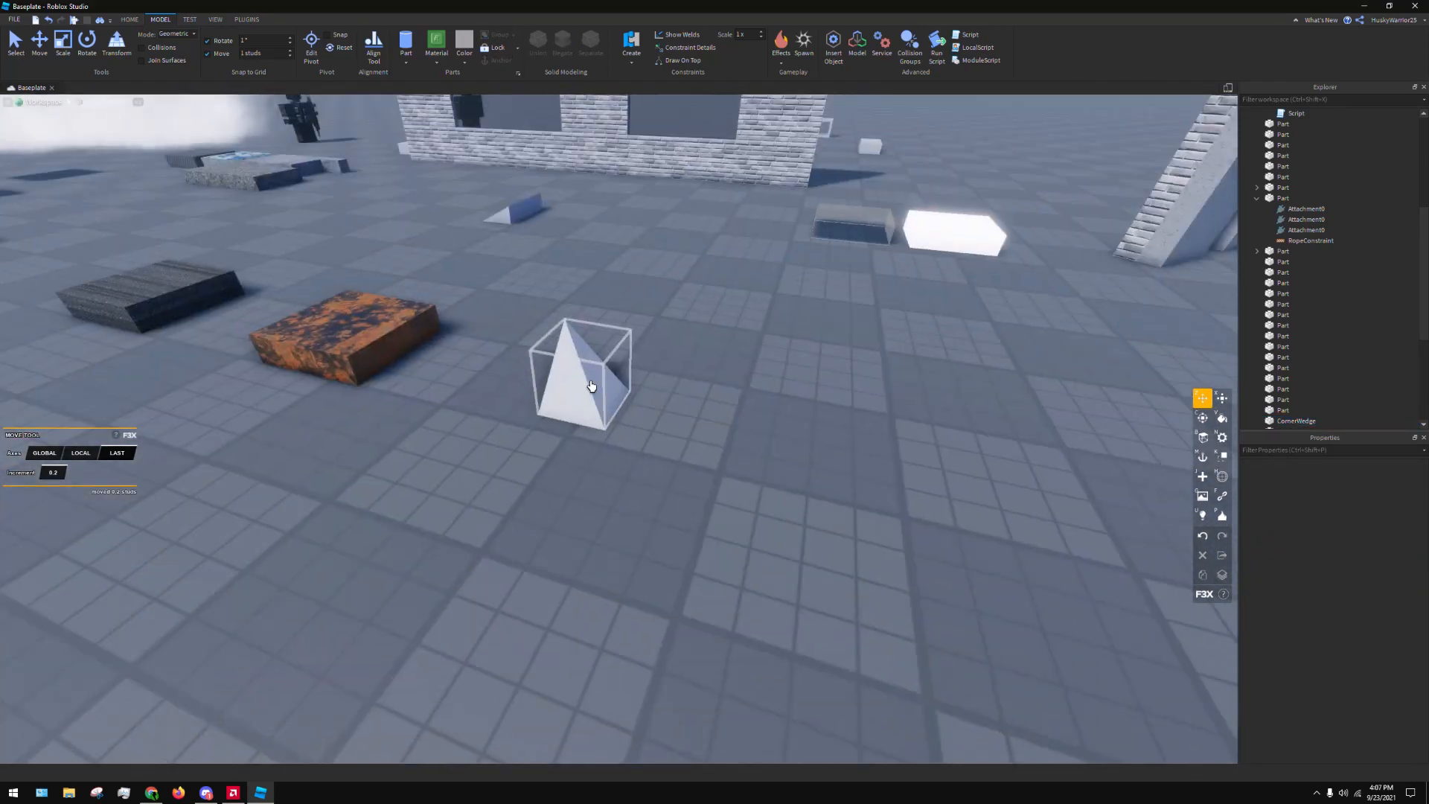
left_click_drag(577, 391, 433, 393)
left_click_drag(465, 391, 398, 382)
left_click(602, 376)
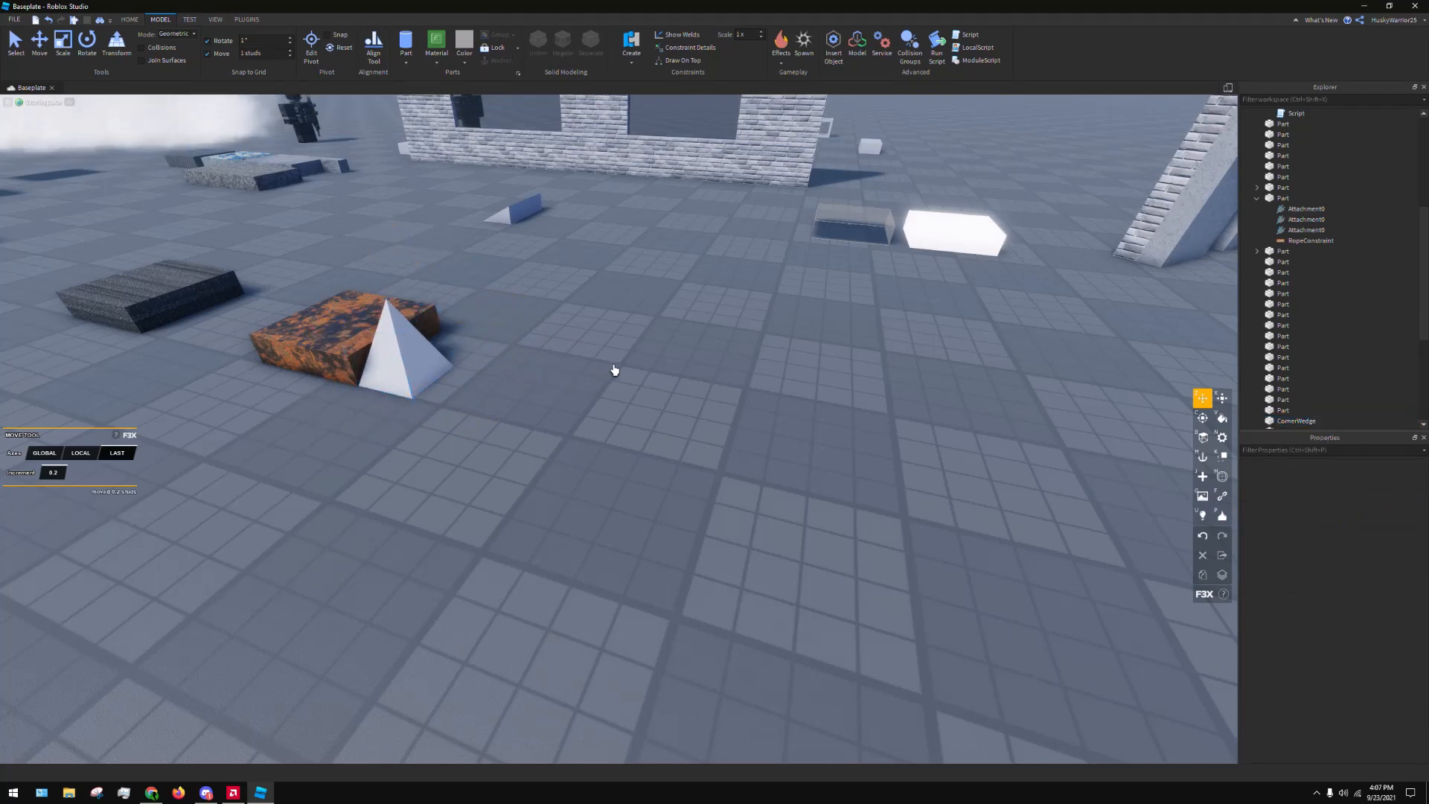
Show Studio's built-in part shapes for comparison with F3X's part types, then close the list
left_click(406, 63)
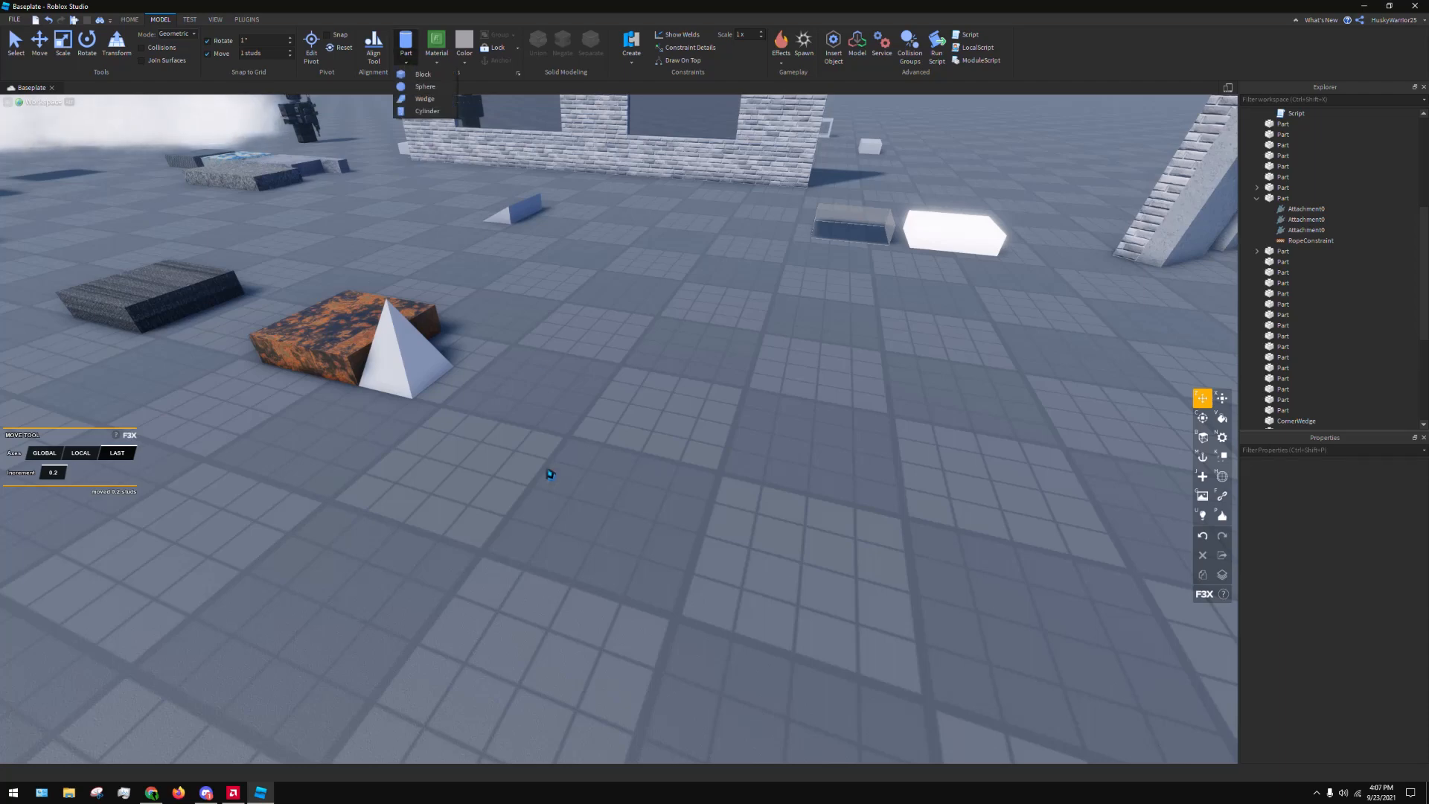
left_click(547, 472)
left_click(425, 391)
scroll(685, 488, "down", 2)
left_click(688, 491)
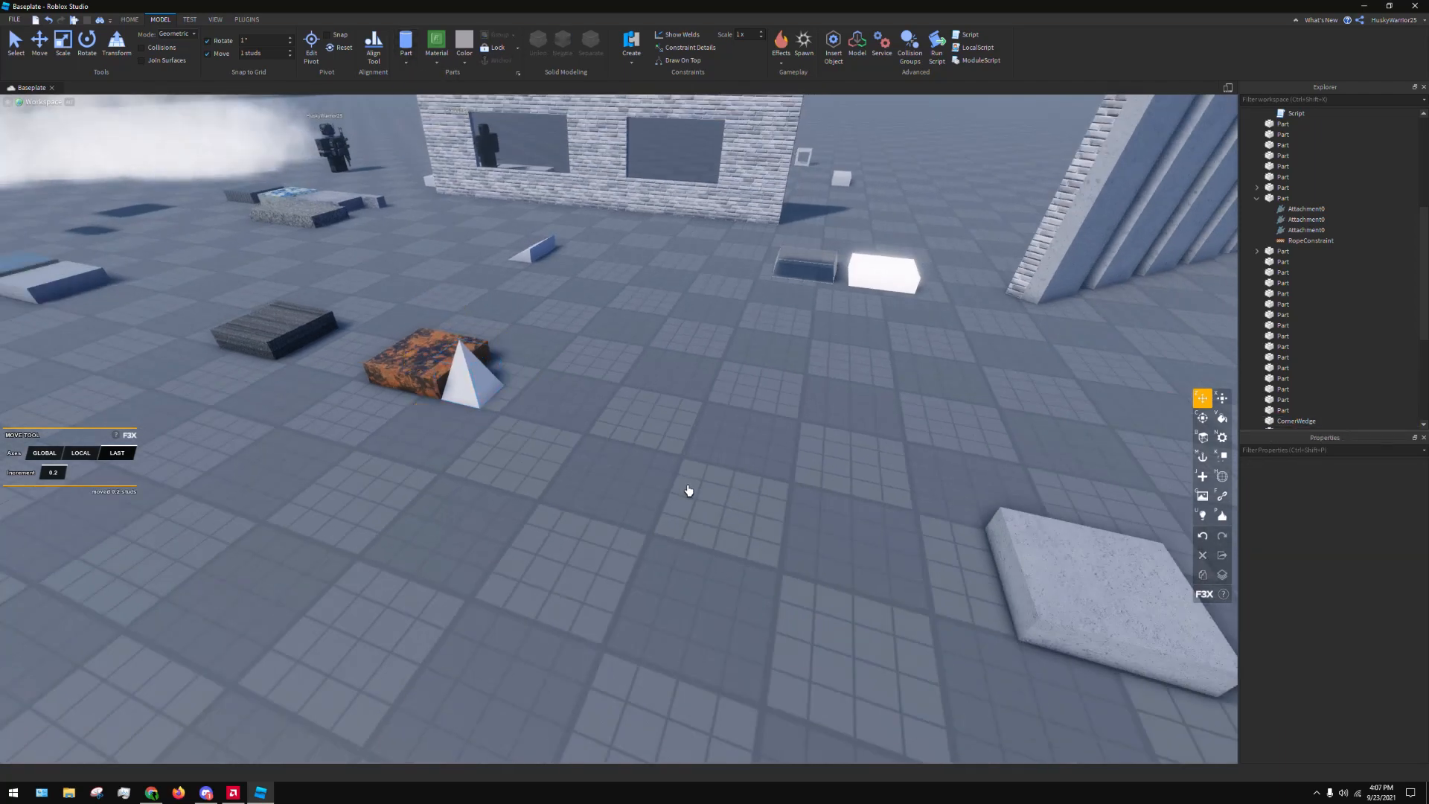
Create a Cylinder part on the baseplate beside the corner wedge with the F3X New Part tool
key("j")
left_click(107, 455)
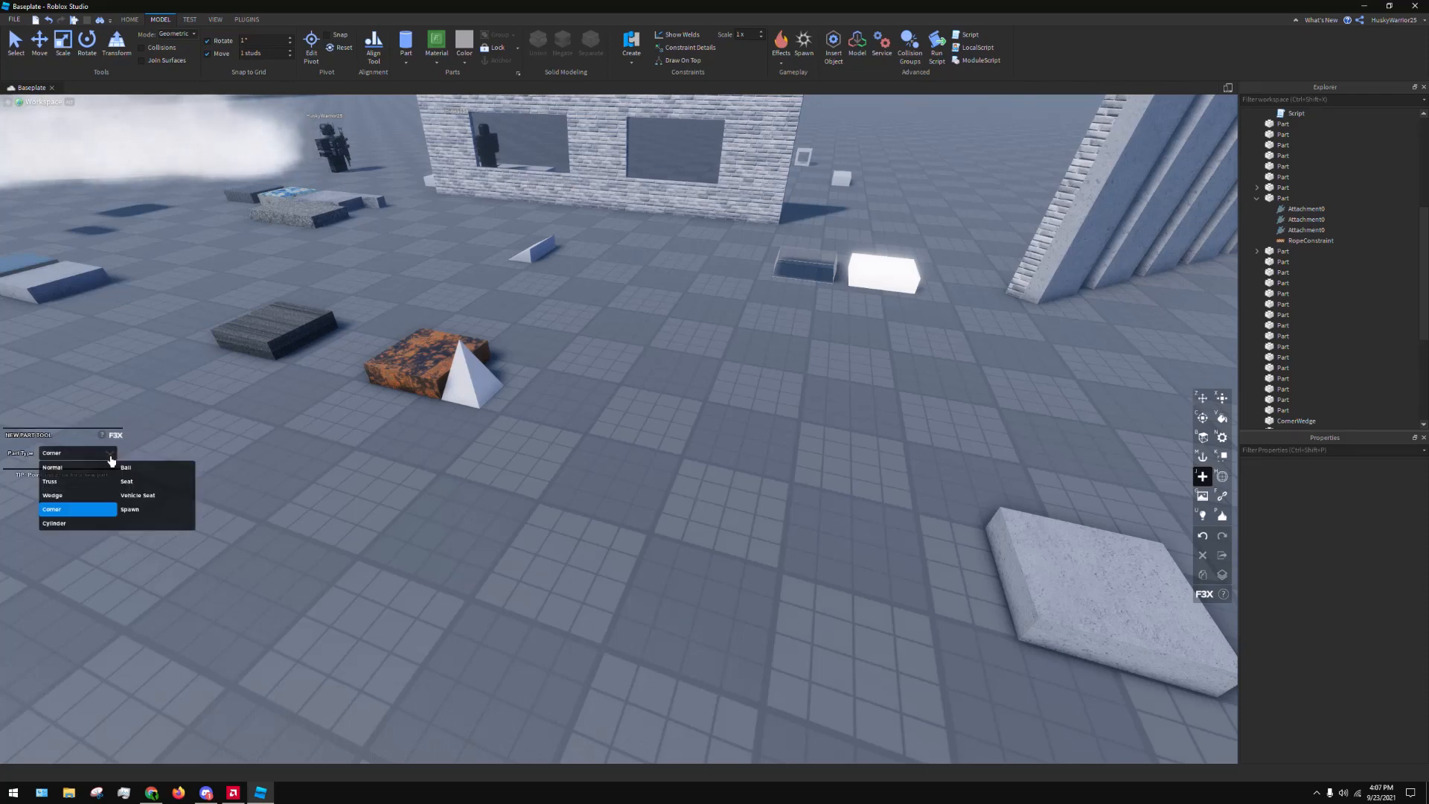
left_click(83, 515)
left_click(726, 394)
Create a Ball part in front of the cylinder with the F3X New Part tool
key("j")
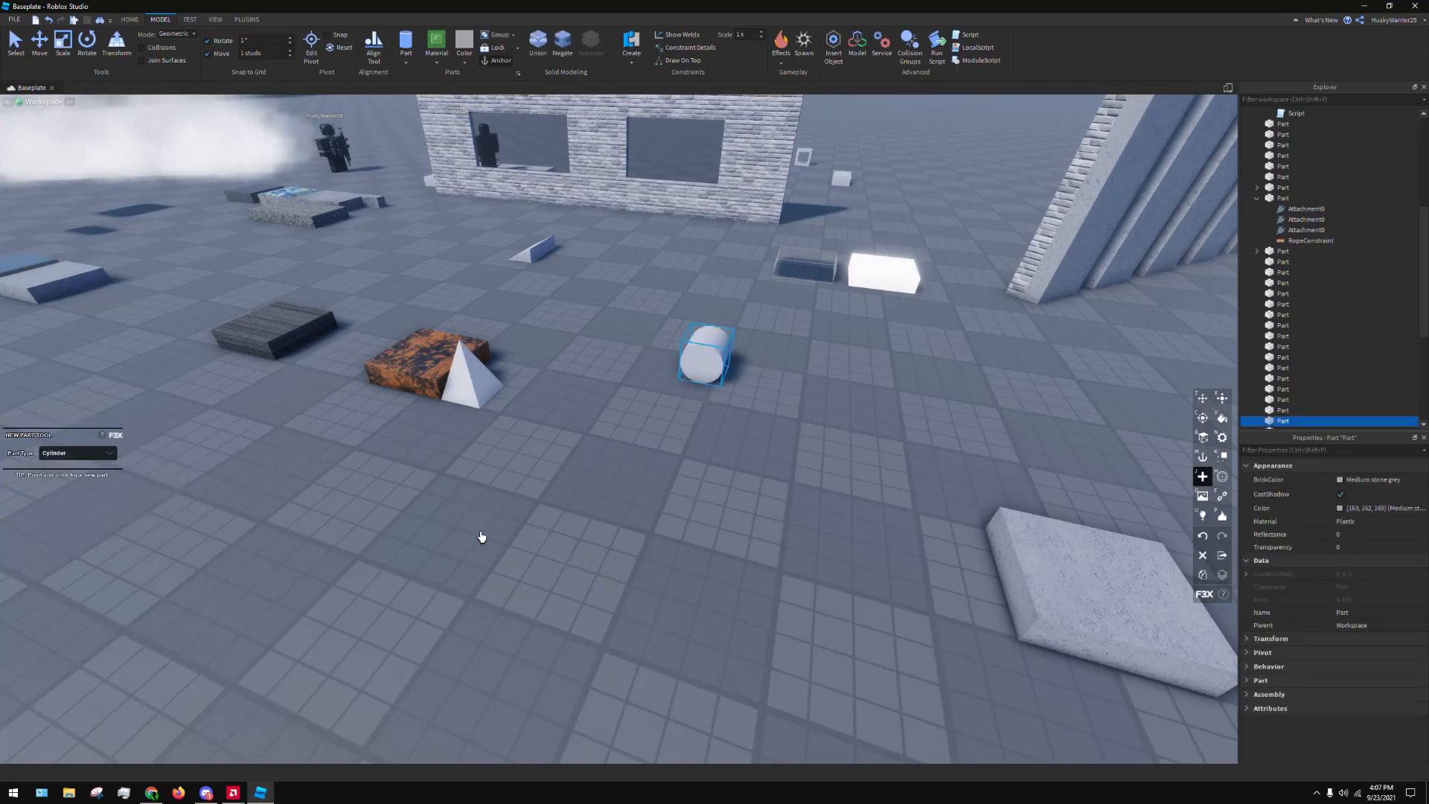
left_click(74, 459)
left_click(75, 524)
left_click(685, 484)
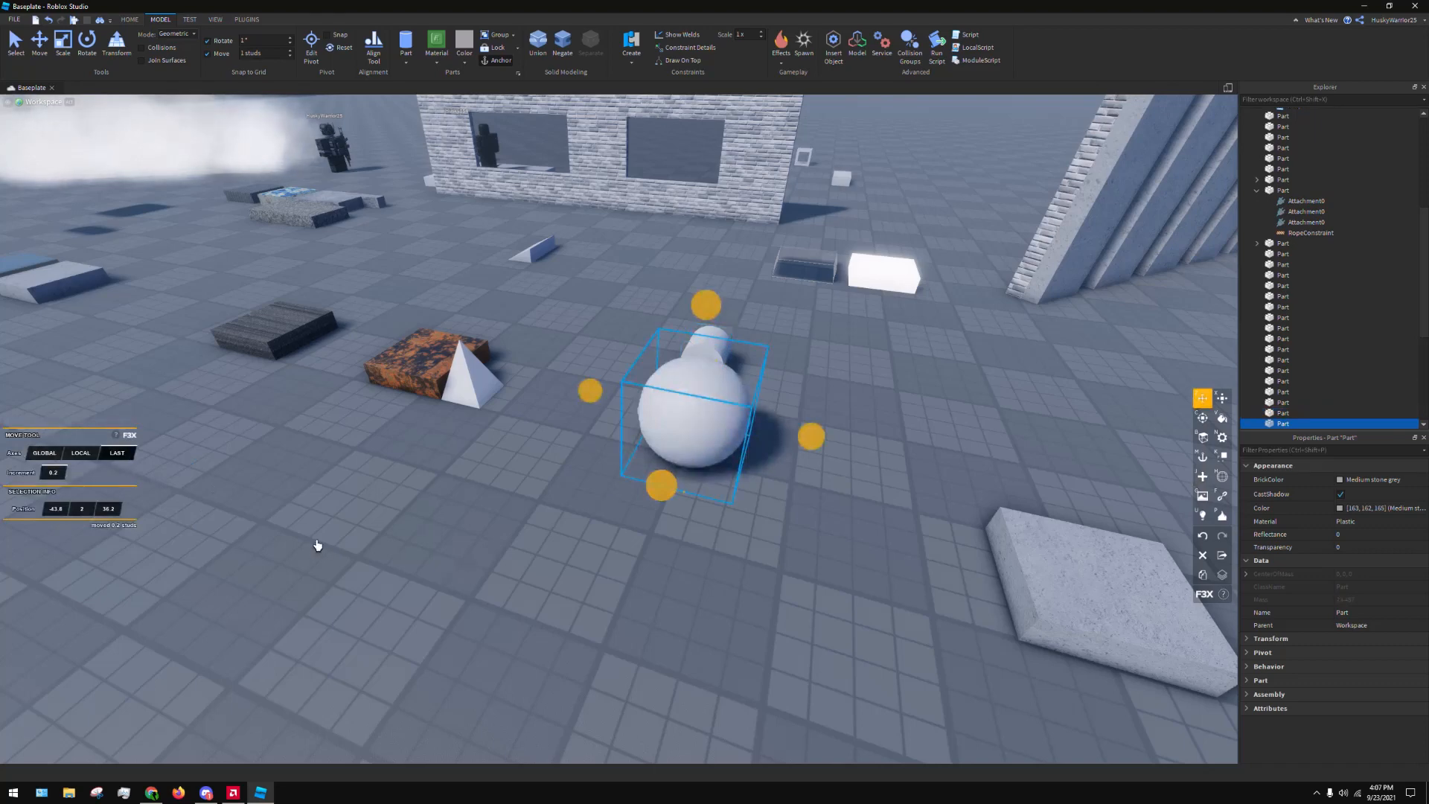
Create a Seat part with the F3X New Part tool and place it in front of the corner wedge
key("j")
left_click(84, 454)
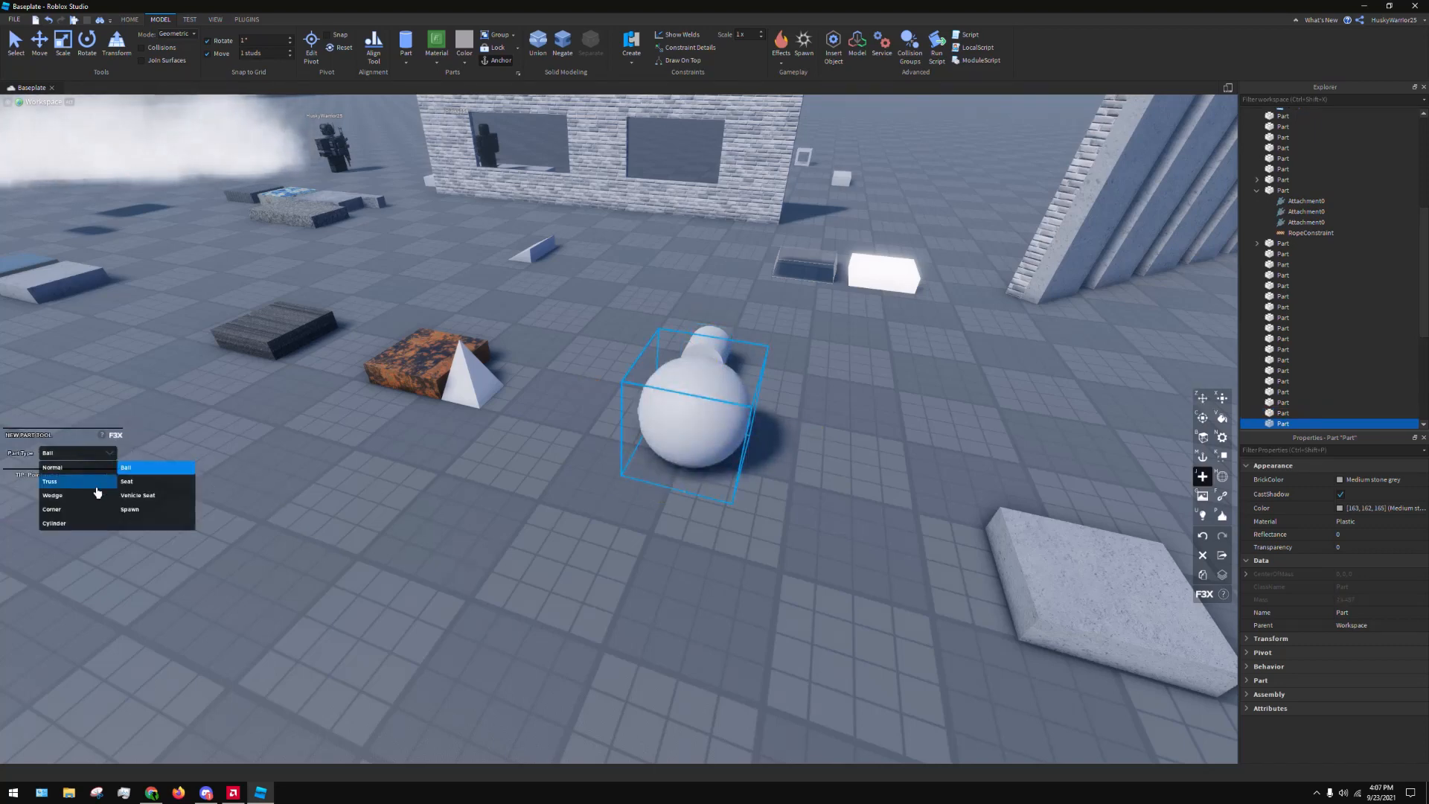
left_click(127, 491)
left_click(473, 537)
left_click_drag(472, 541, 397, 519)
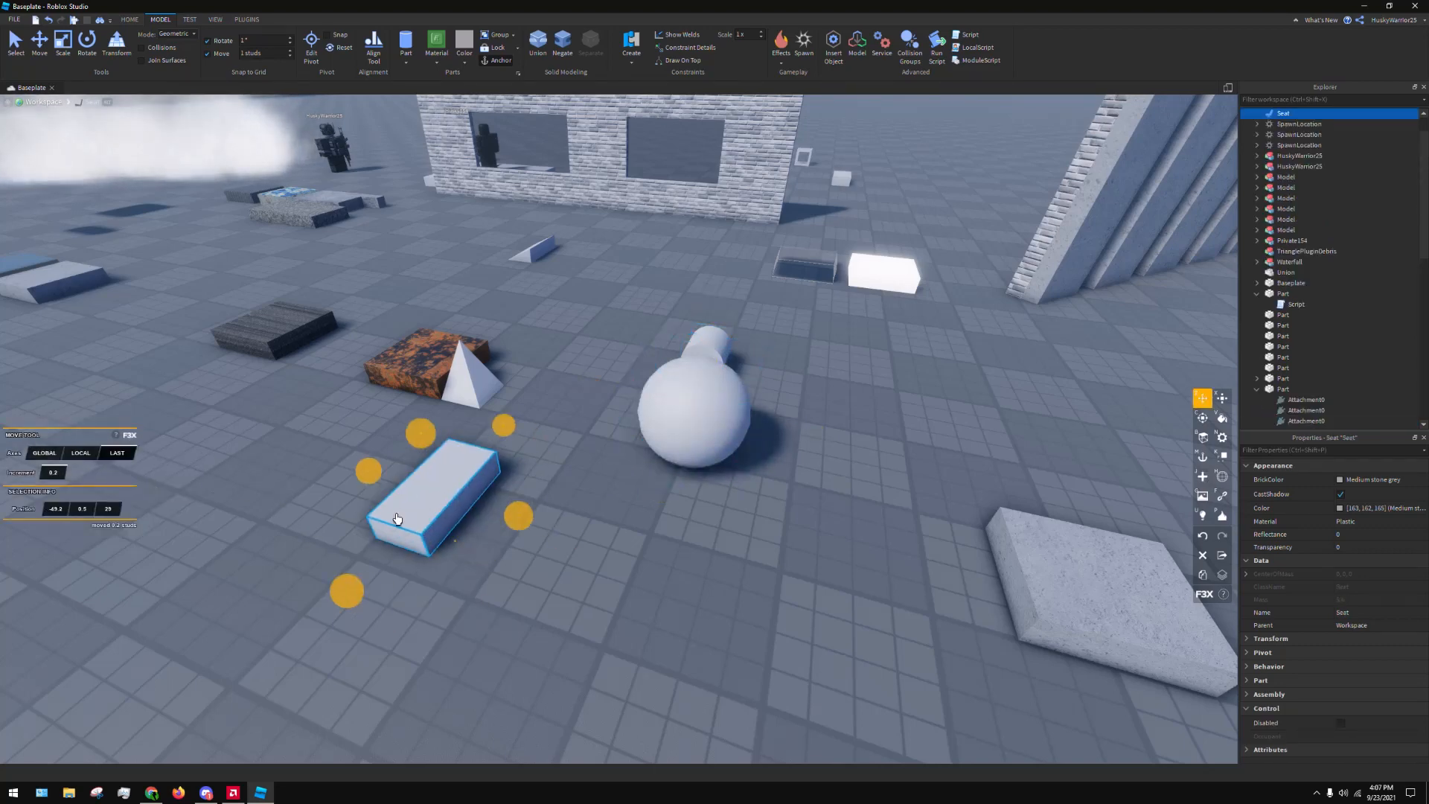
Create a Vehicle Seat part with the F3X New Part tool and place it between the seat and the ball
key("j")
left_click(45, 456)
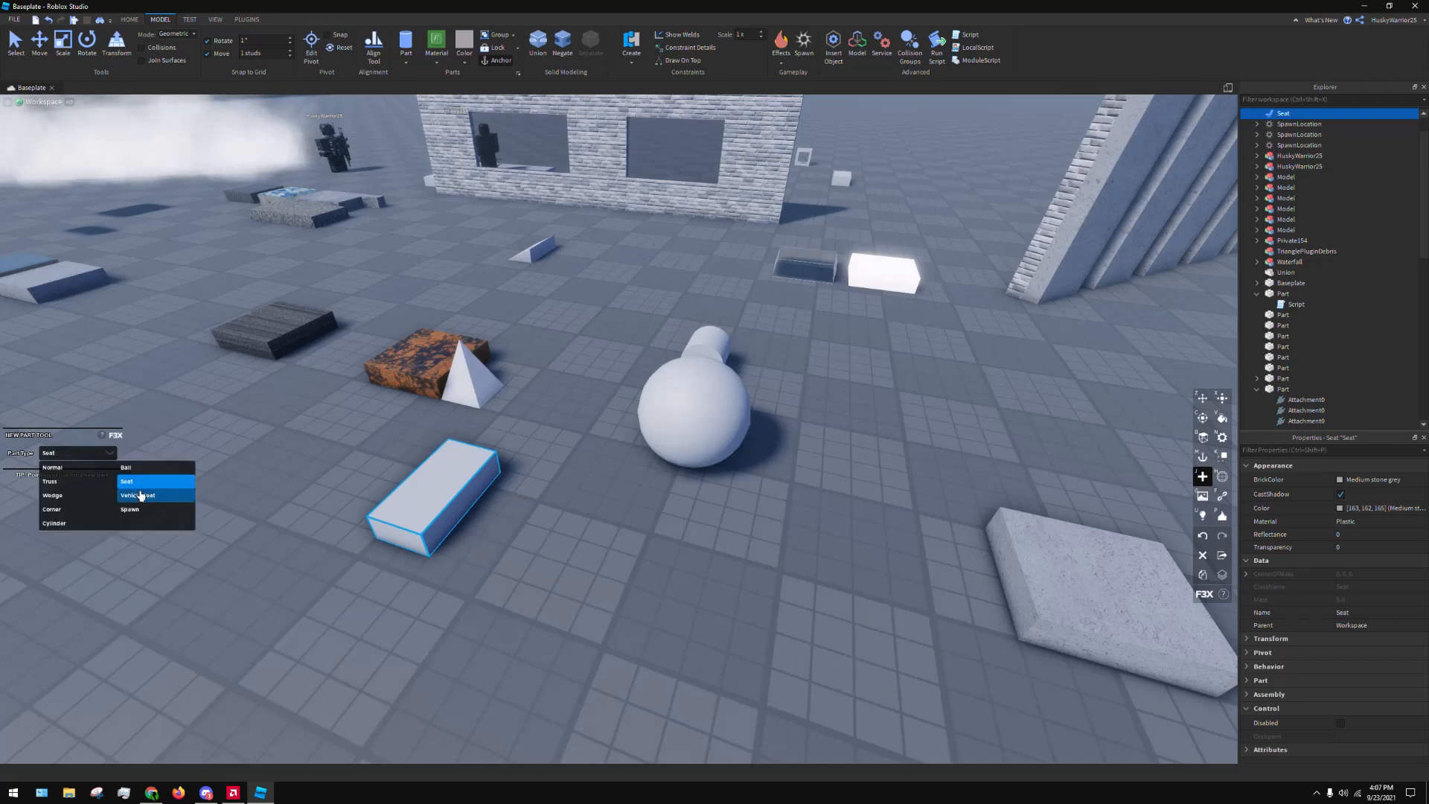
left_click(140, 497)
left_click(509, 563)
left_click_drag(522, 570, 573, 532)
Create a Spawn part on the baseplate beyond the ball with the F3X New Part tool
key("j")
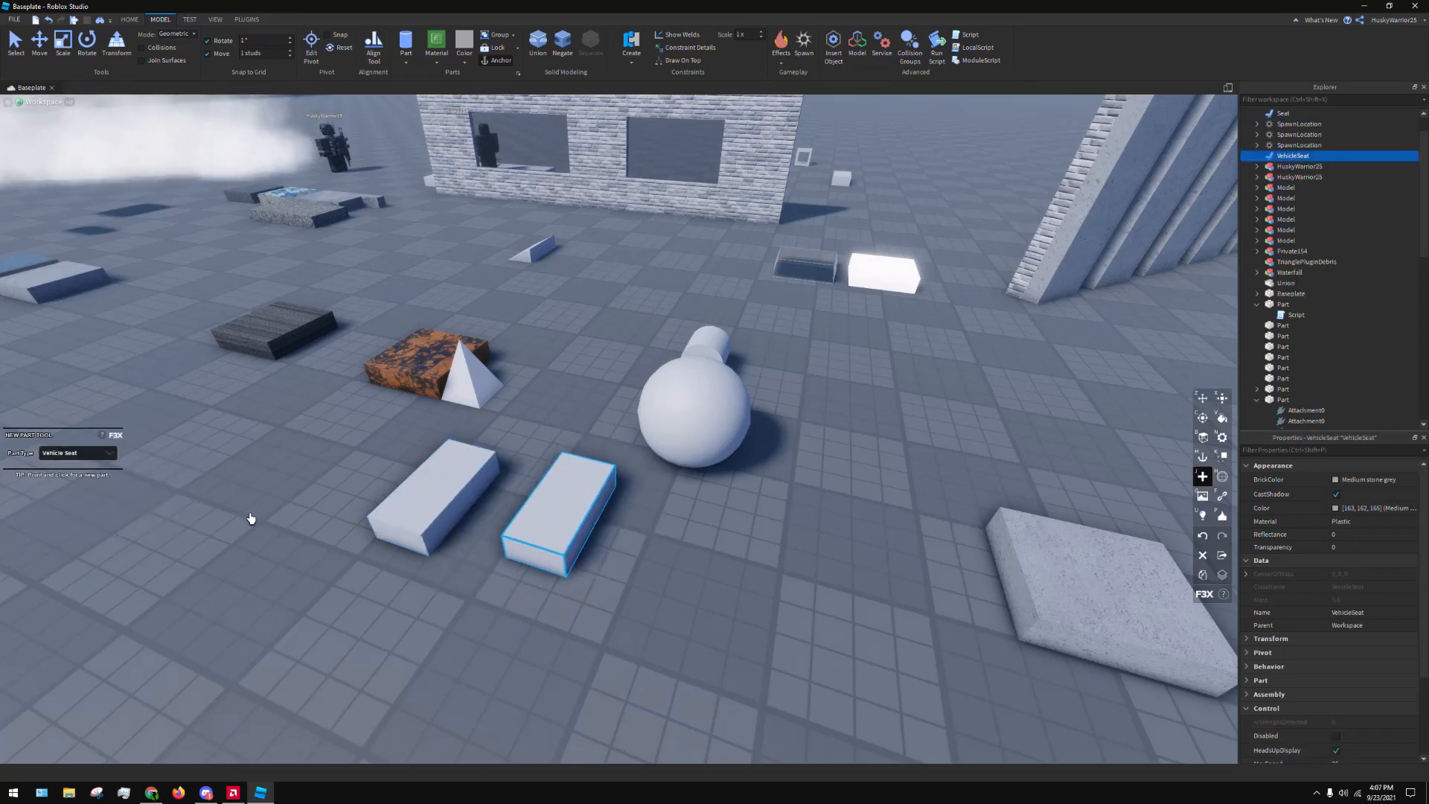
left_click(98, 454)
left_click(145, 511)
left_click(868, 376)
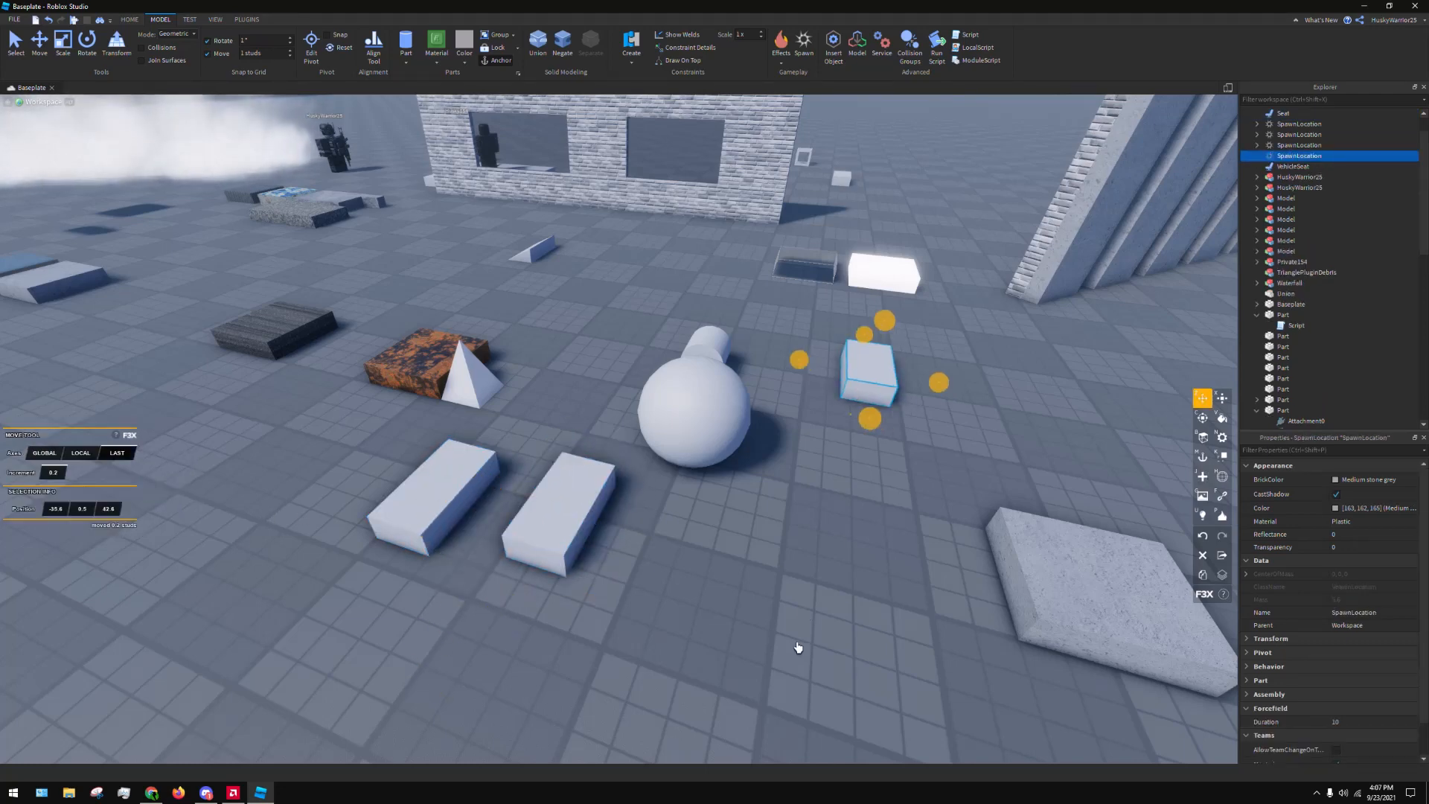
key("w")
key("s")
key("d")
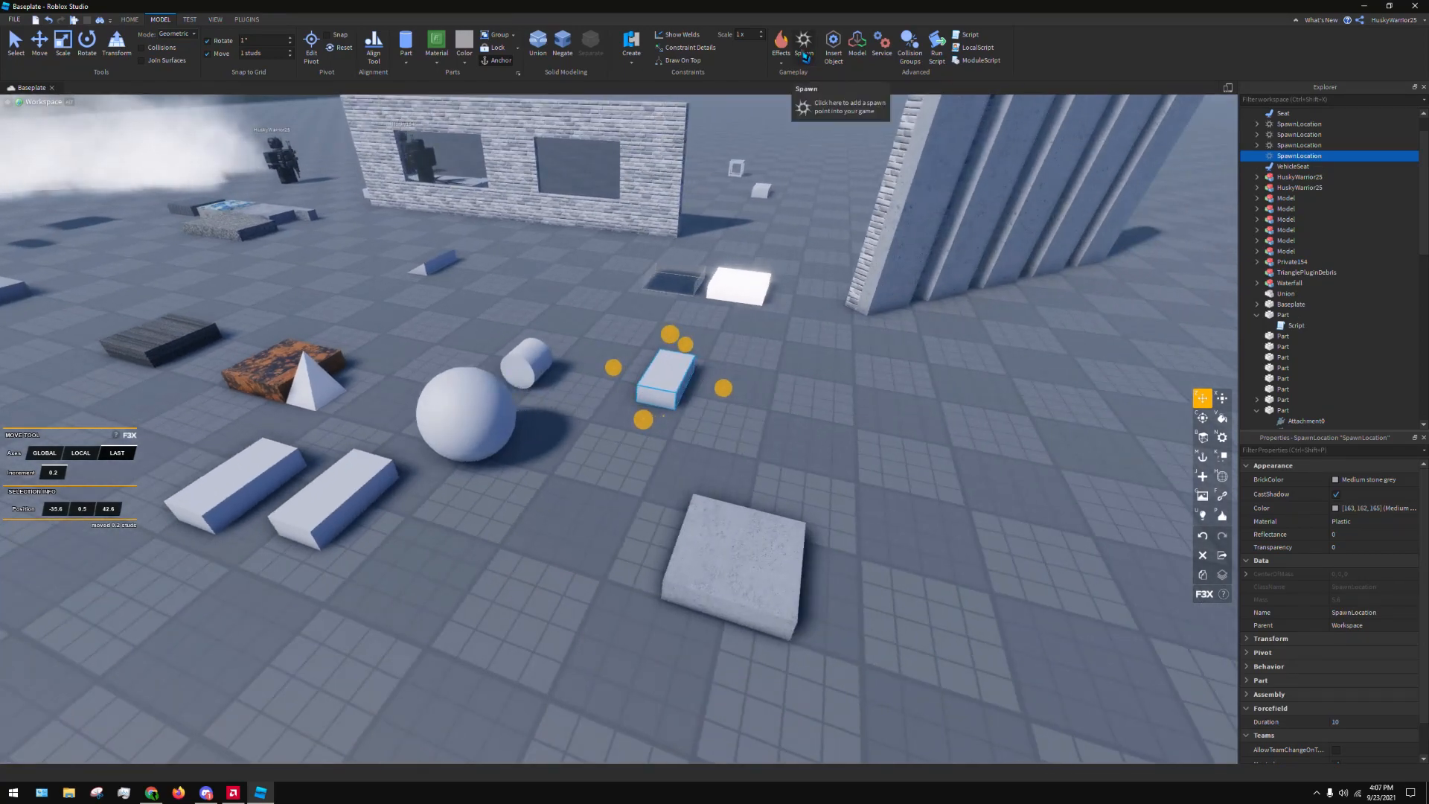
Delete the newly created spawn location and leave nothing selected
key("Delete")
key("s")
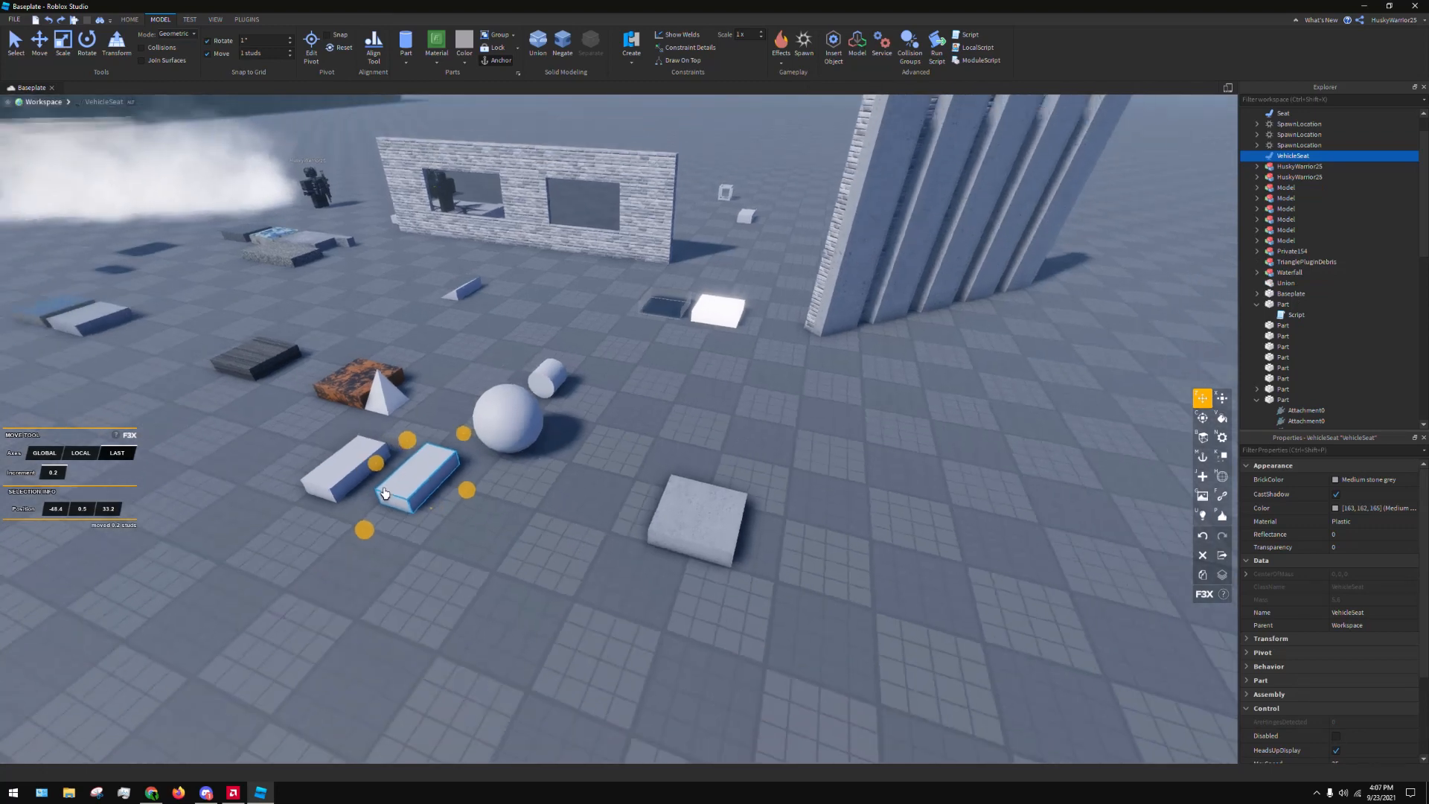
left_click(456, 552)
key("s")
Show the F3X Mesh tool's options with no part selected
key("j")
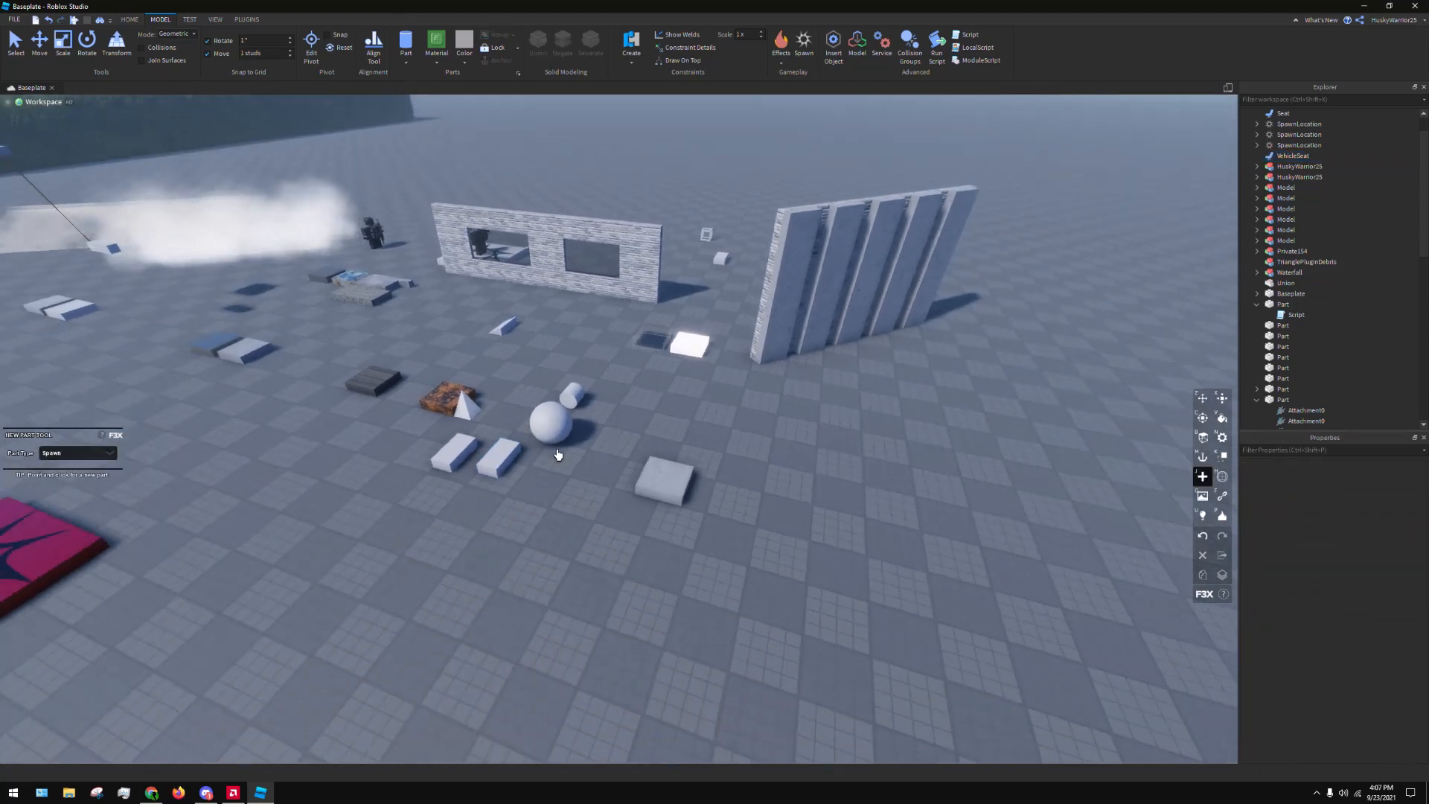
left_click(1221, 474)
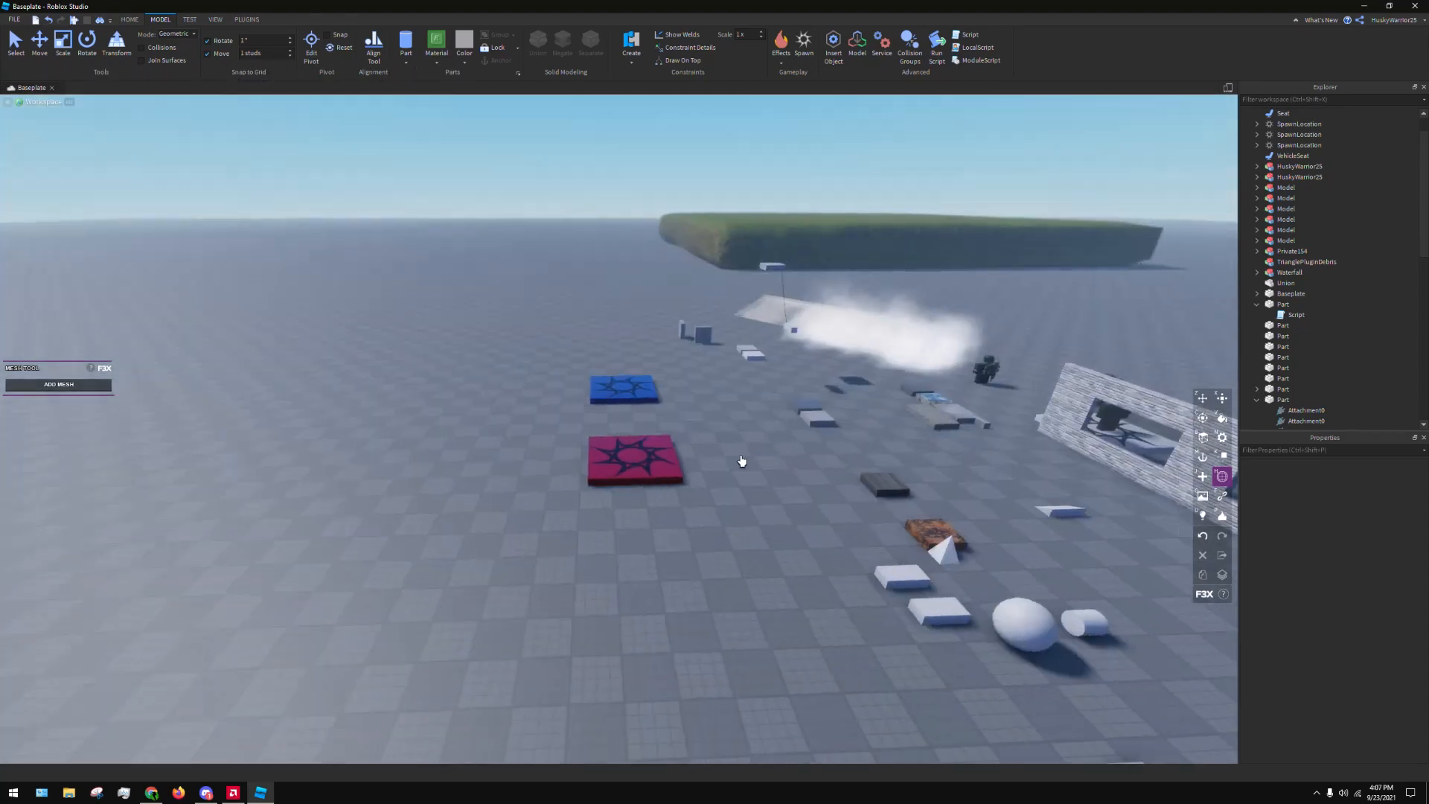
right_click_drag(740, 463, 778, 474)
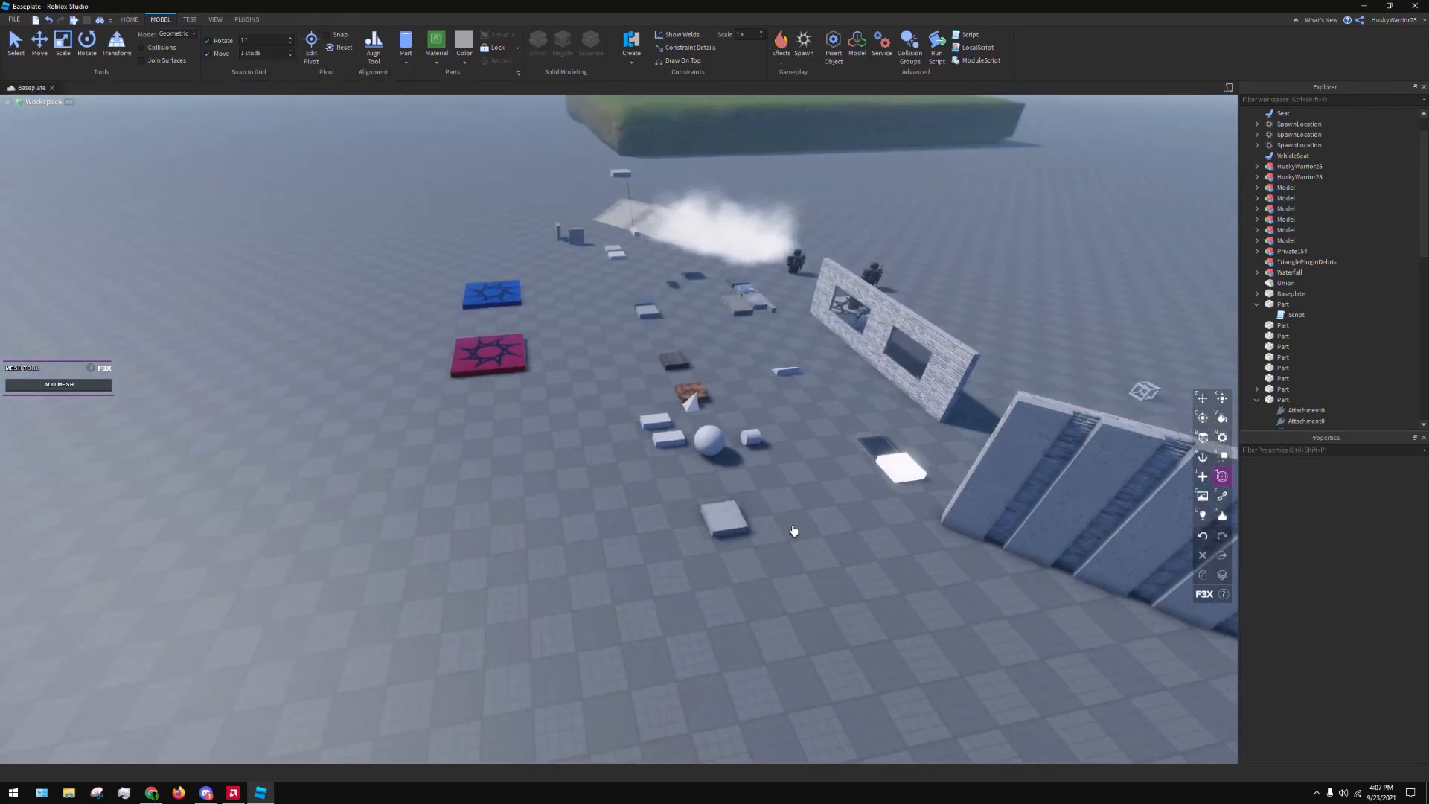
right_click_drag(793, 531, 792, 533)
key("w")
right_click_drag(327, 441, 329, 436)
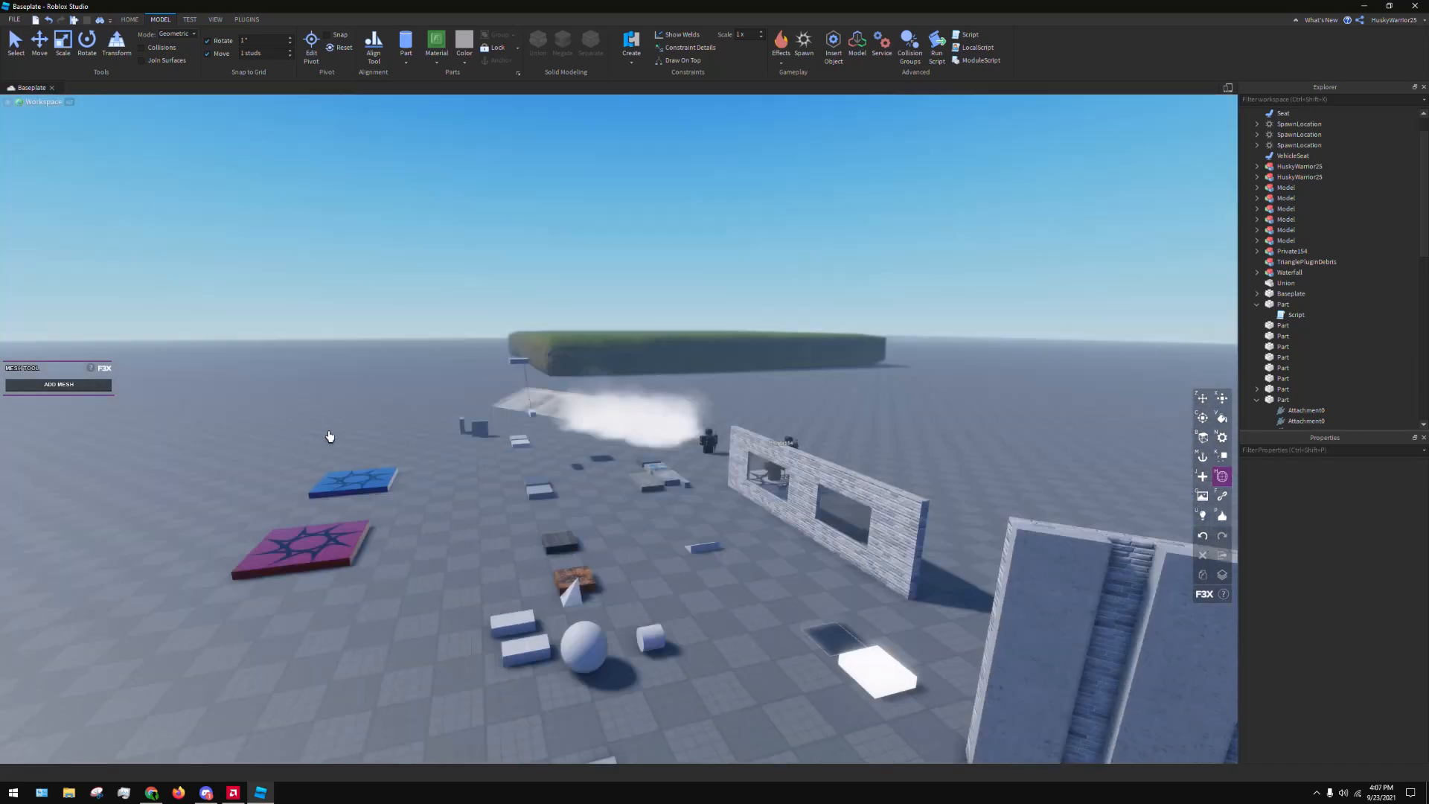
key("s")
key("d")
right_click_drag(834, 416, 838, 422)
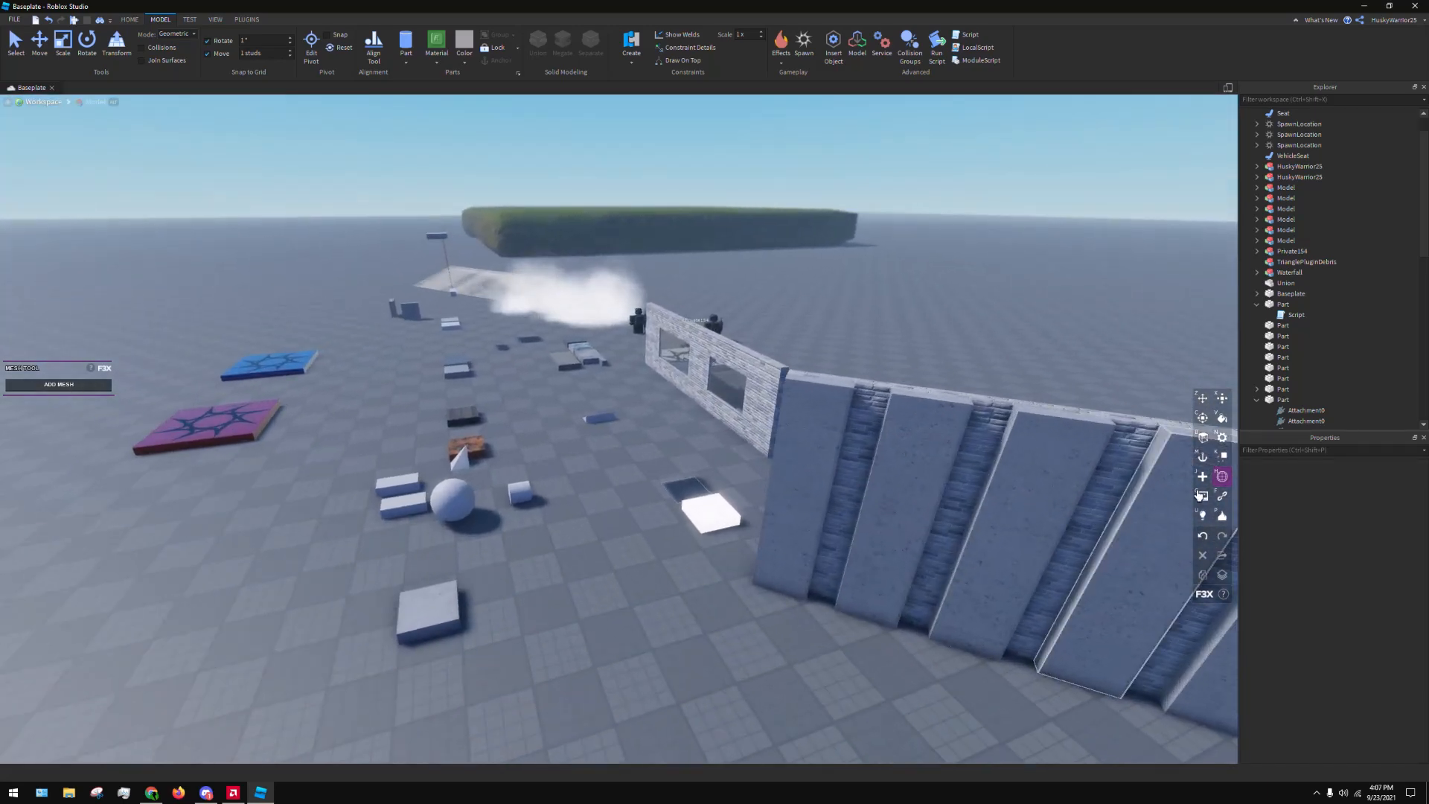
Add a decal to the Front side of the wall's end strip with the F3X Texture tool
left_click(1200, 495)
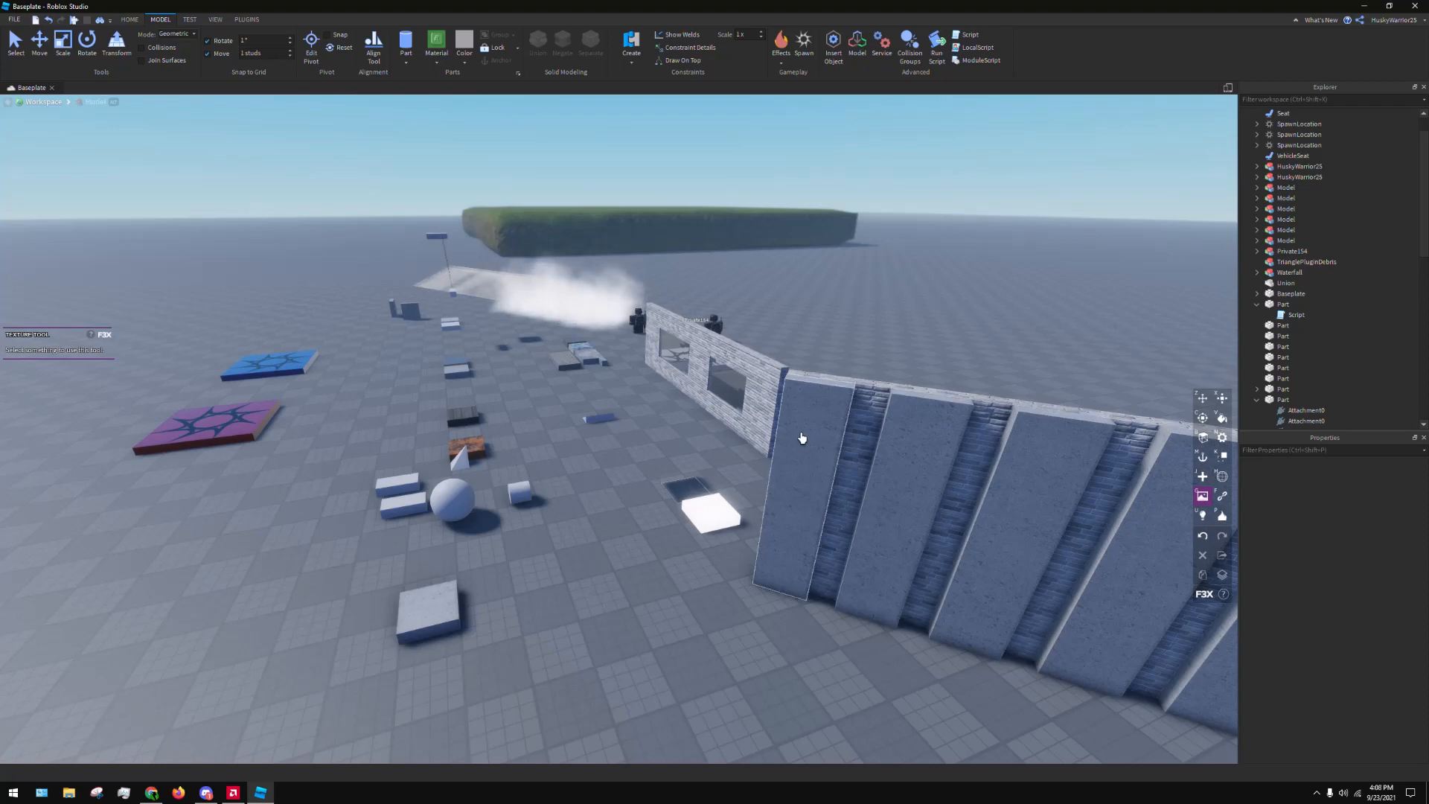
left_click(797, 402)
right_click_drag(294, 400, 293, 400)
key("w")
right_click_drag(545, 415, 546, 417)
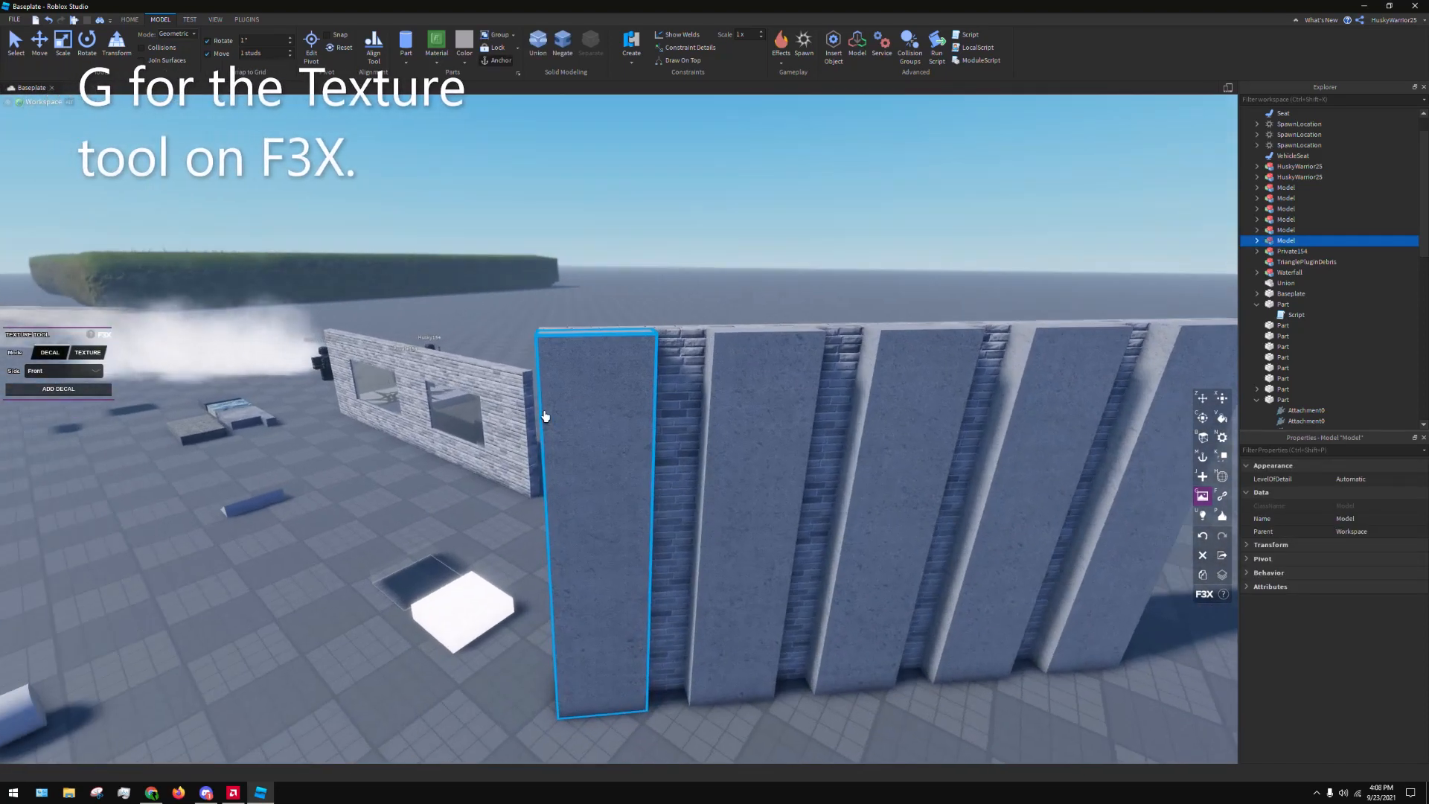
left_click(87, 371)
left_click(69, 393)
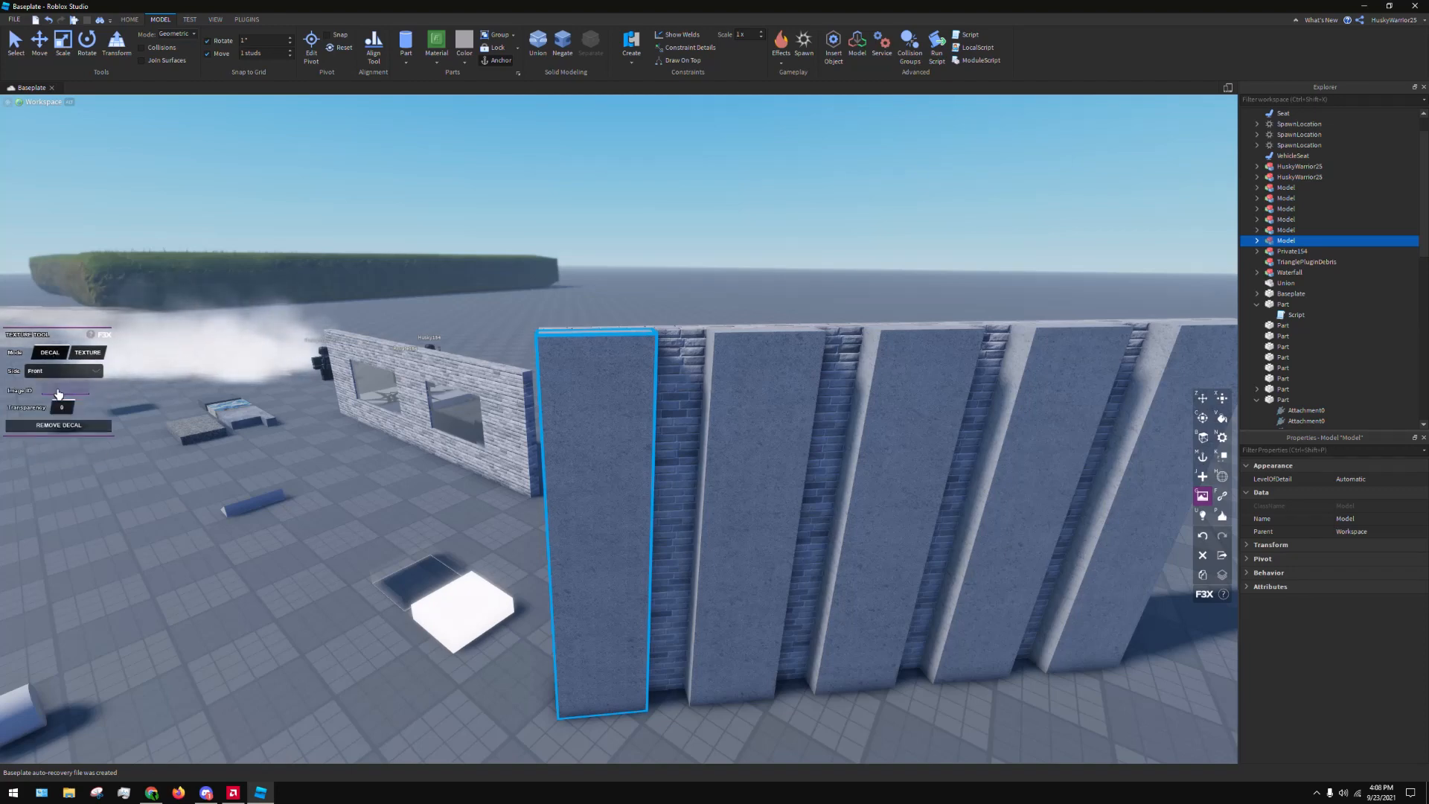
left_click(61, 387)
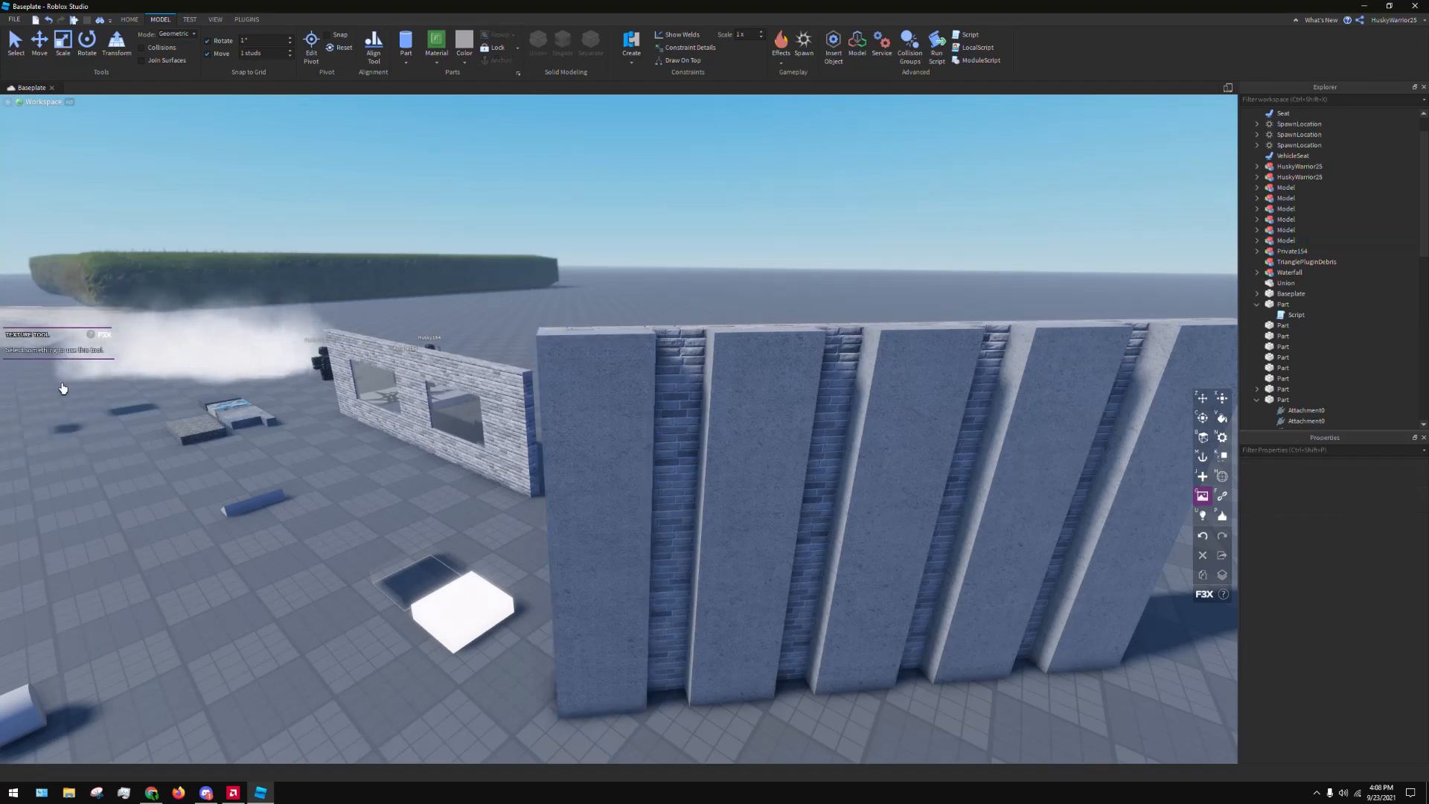
left_click(600, 406)
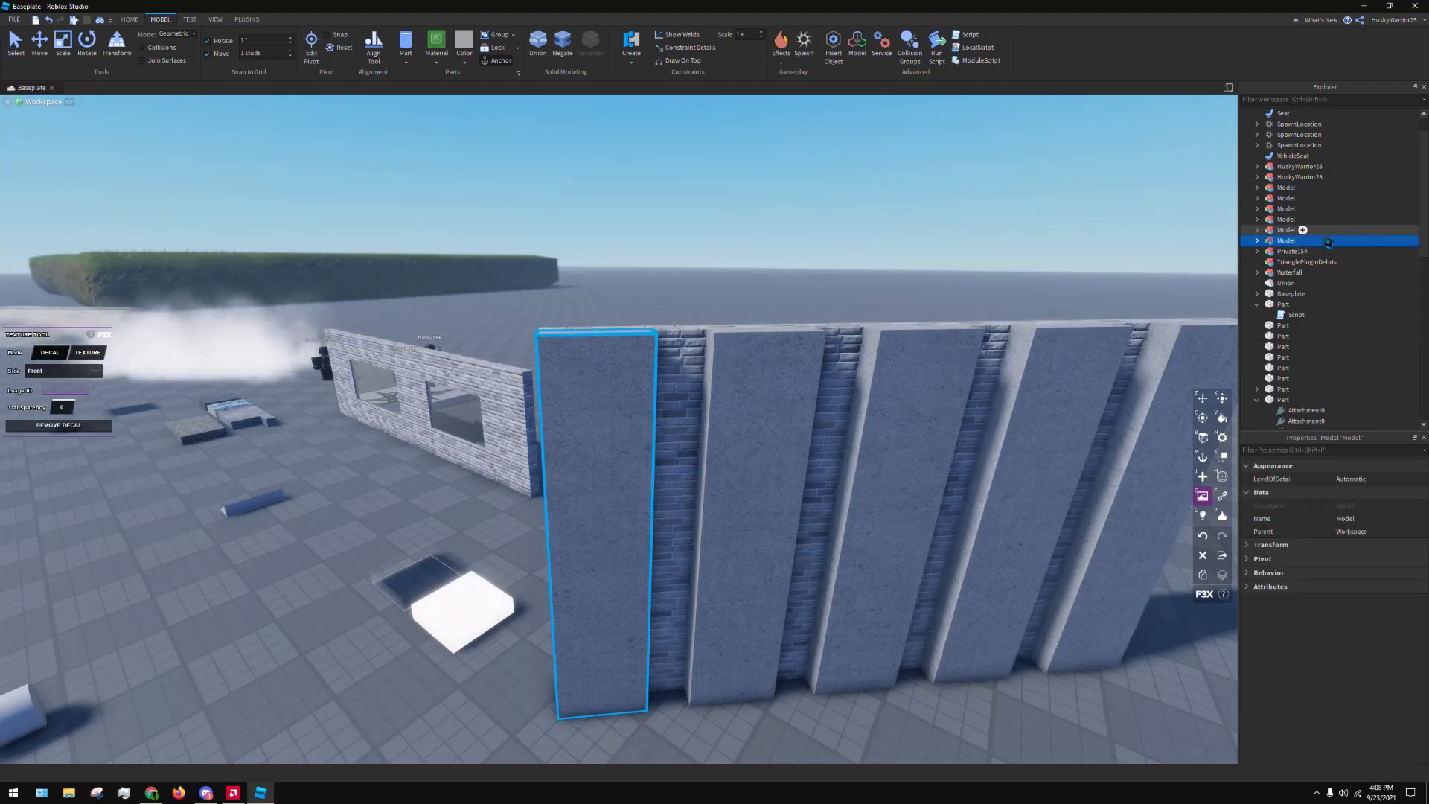
Ungroup the end strip's model and delete the decal from the strip part
key("ctrl+u")
scroll(1293, 270, "down", 3)
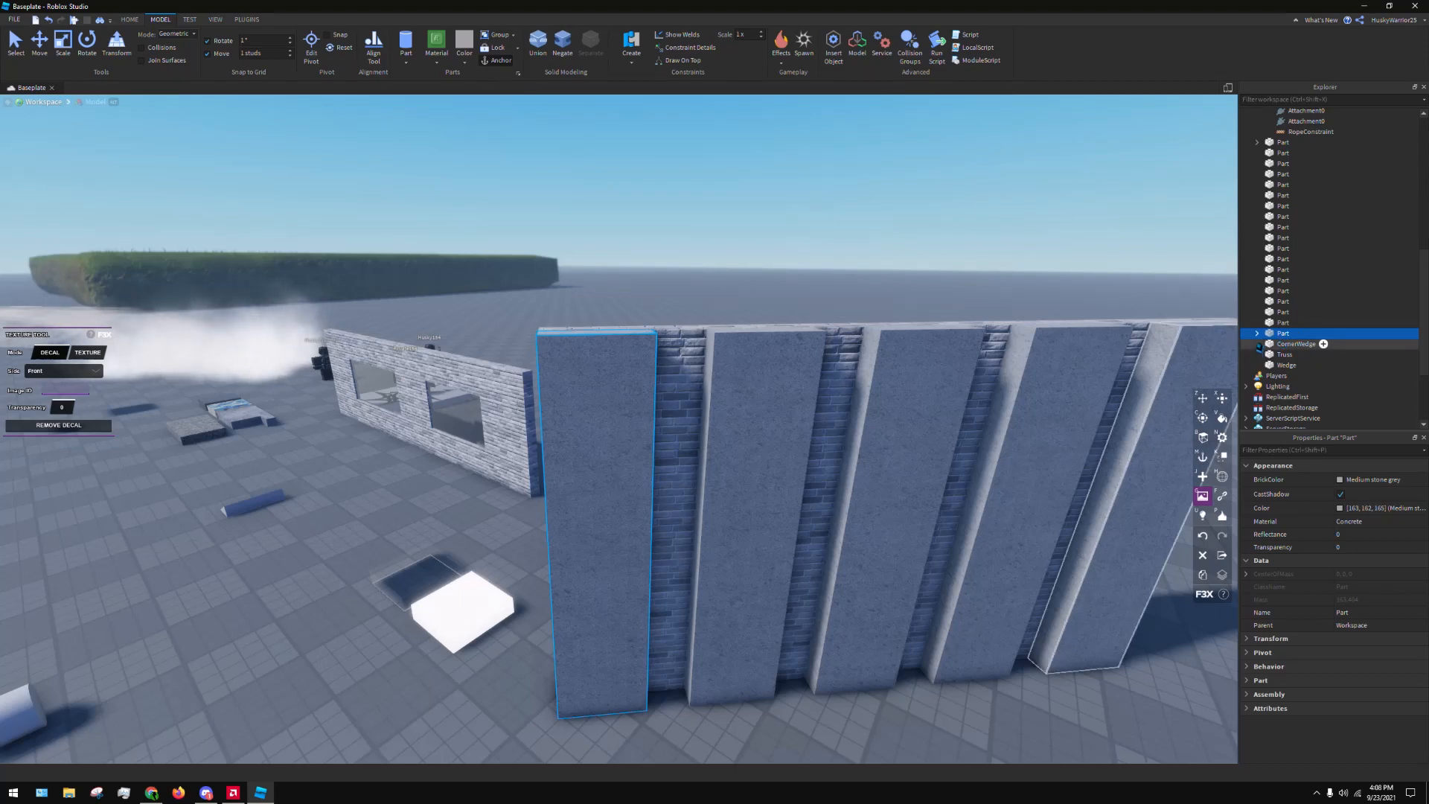
left_click(1257, 333)
right_click(1296, 344)
left_click(1297, 353)
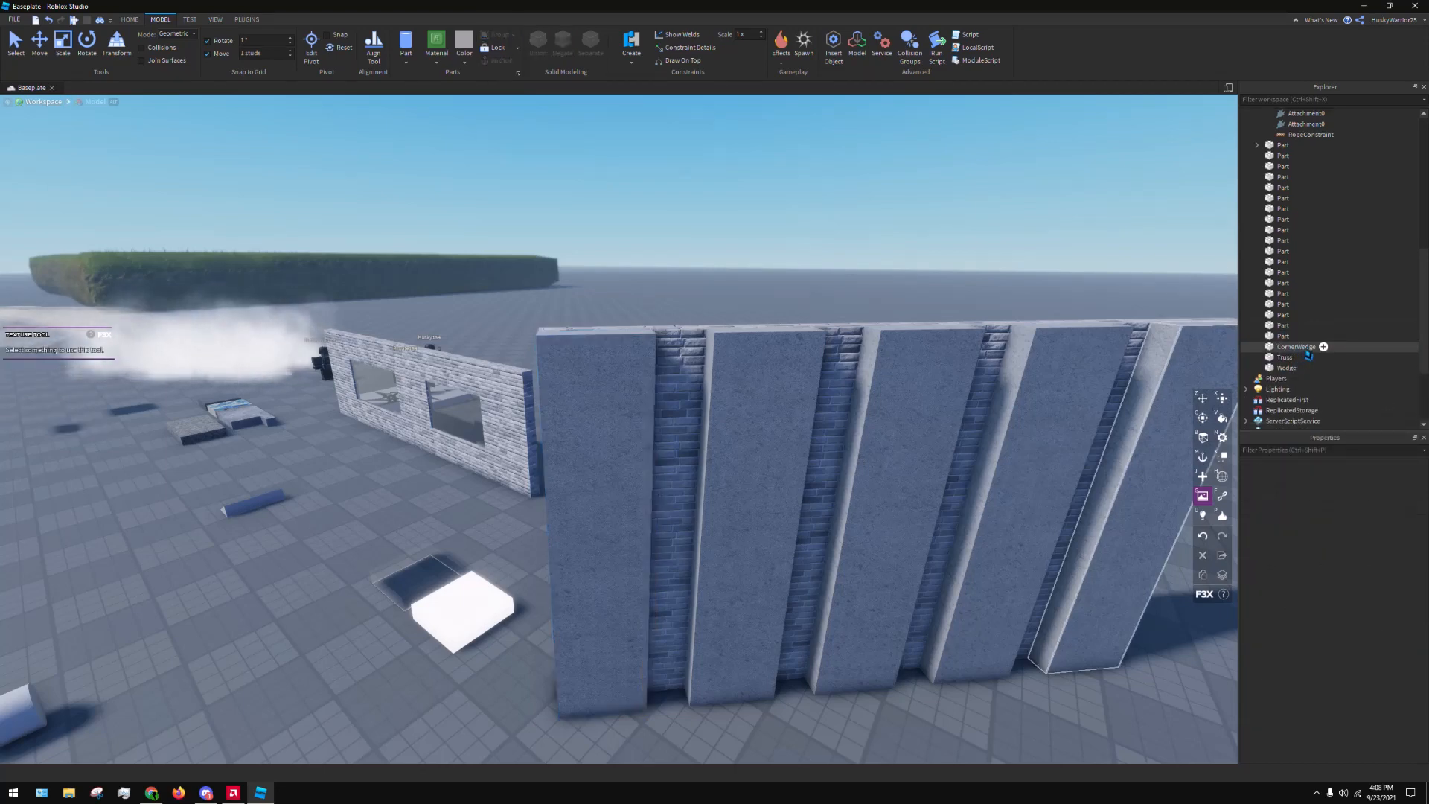
Insert a Texture object into the end strip part and bring its textured face into view
left_click(1295, 337)
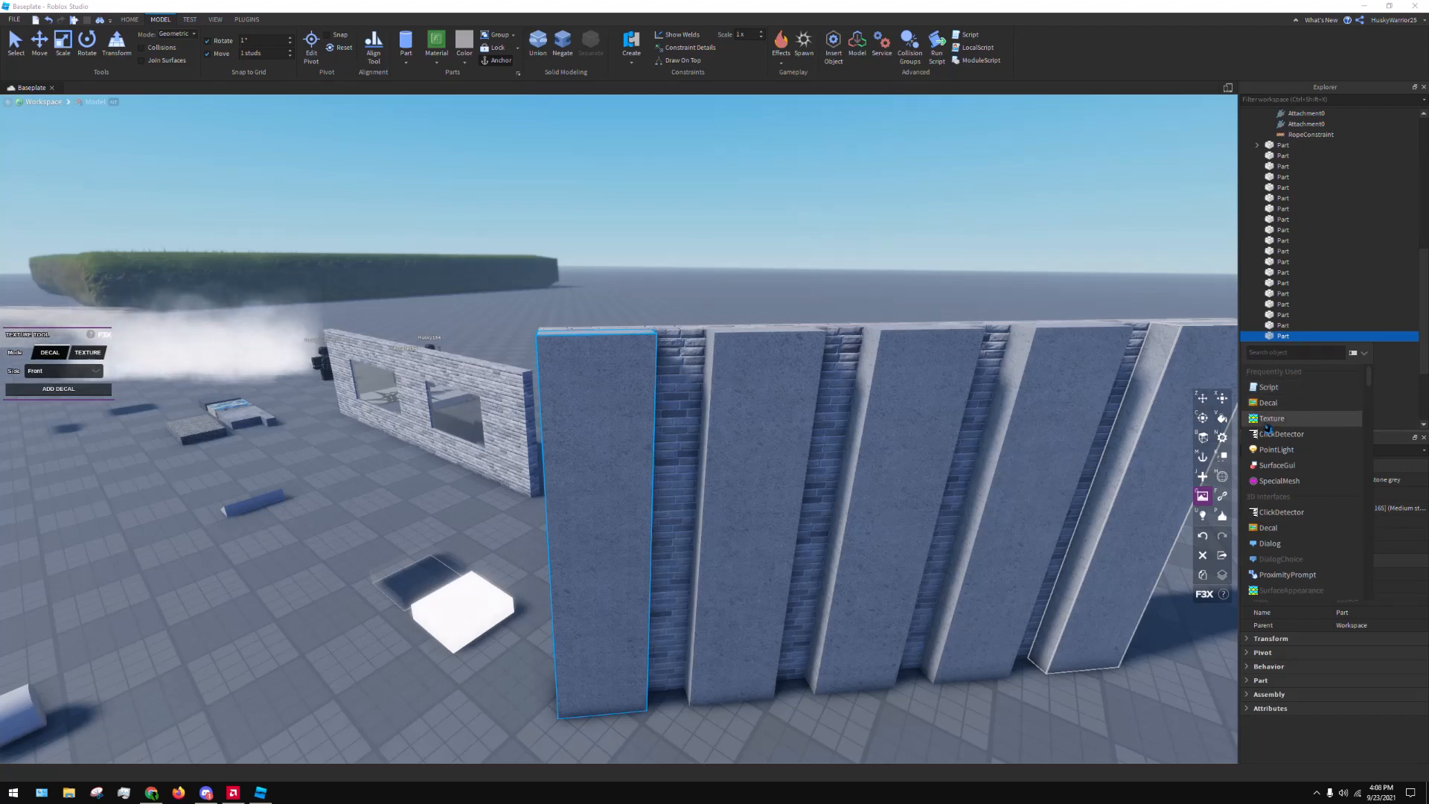
key("ctrl+shift+v")
key("d")
right_click_drag(804, 406, 804, 405)
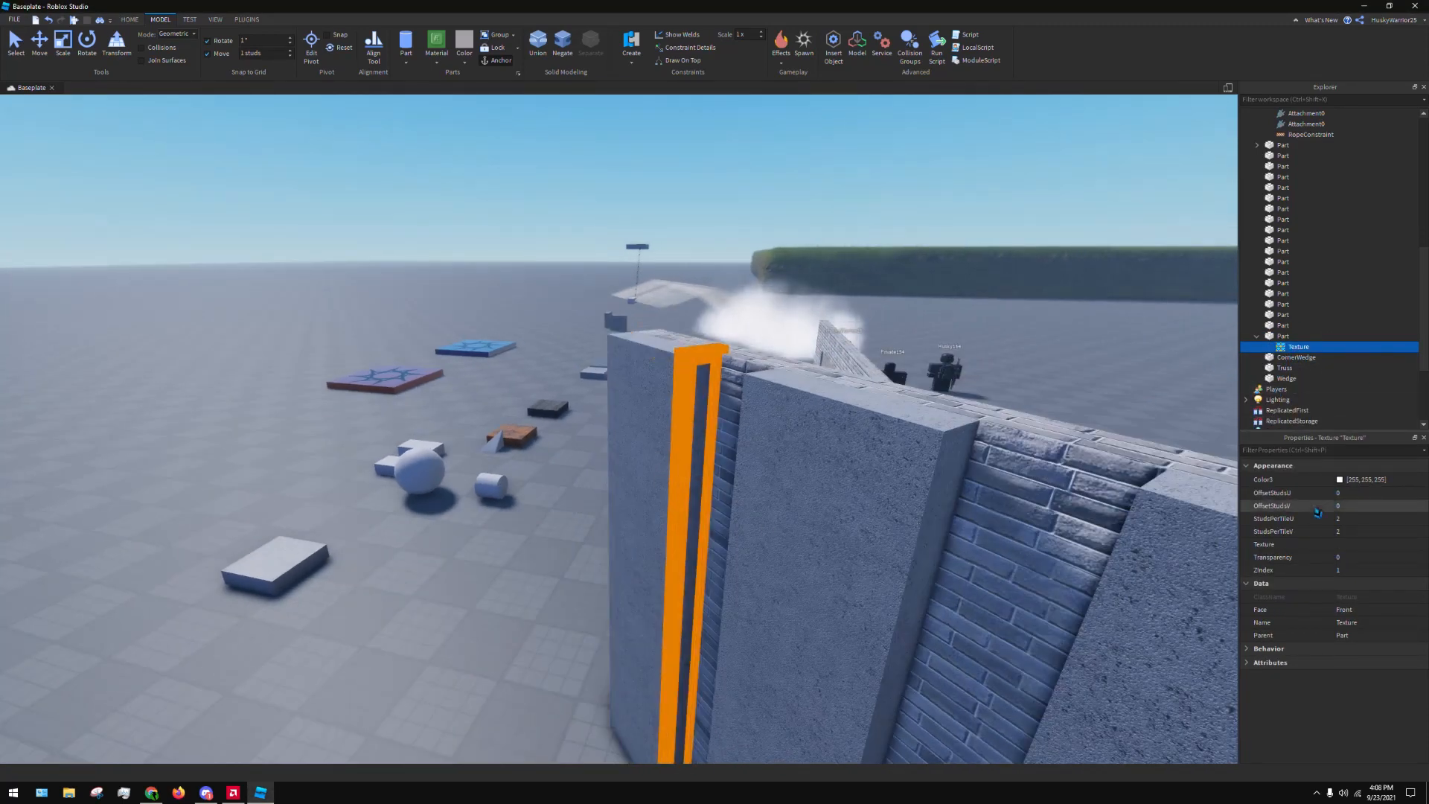
Open the new texture's Texture property for editing, switch to Chrome and open the Decals list on Roblox's Develop page
left_click(1317, 347)
left_click(1318, 349)
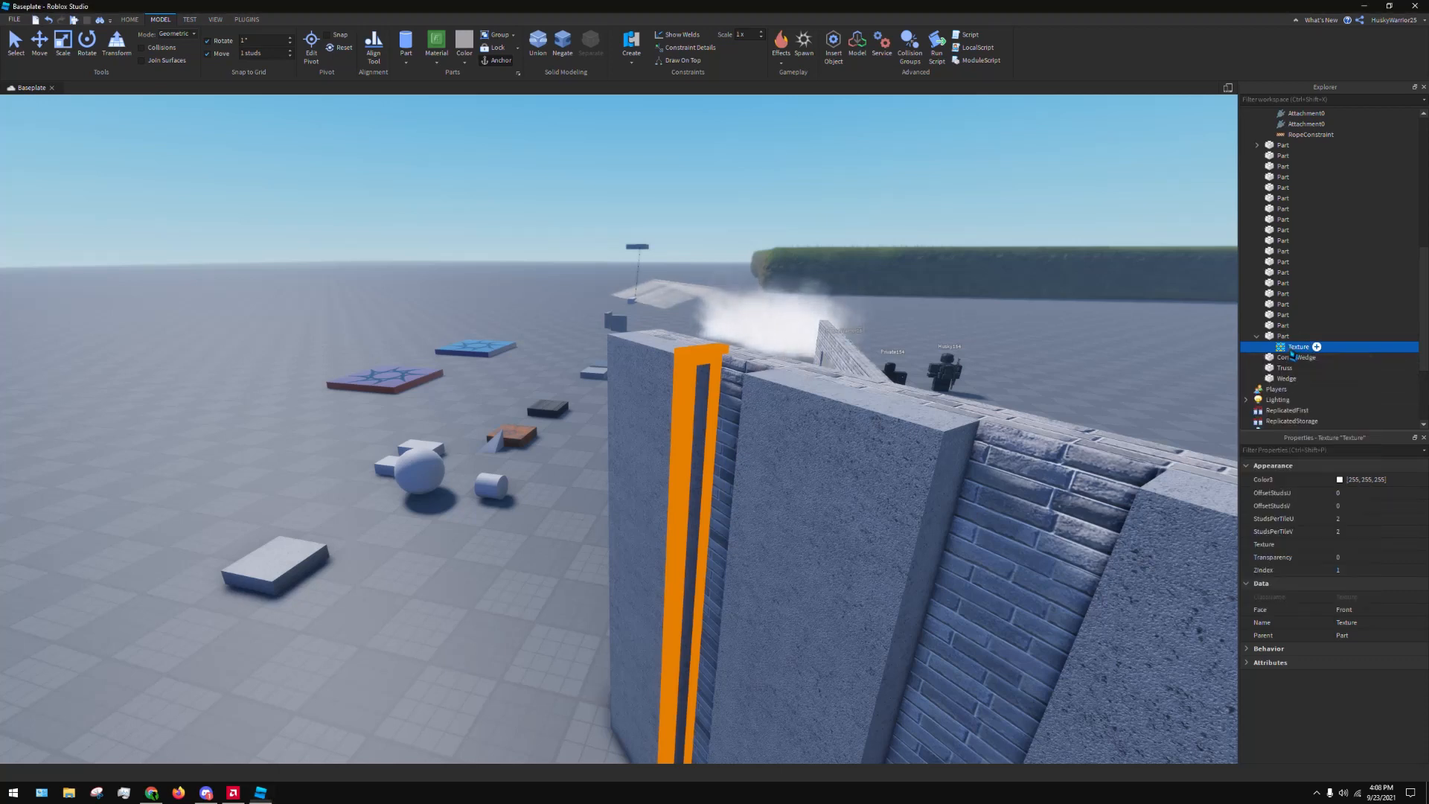
left_click(1364, 549)
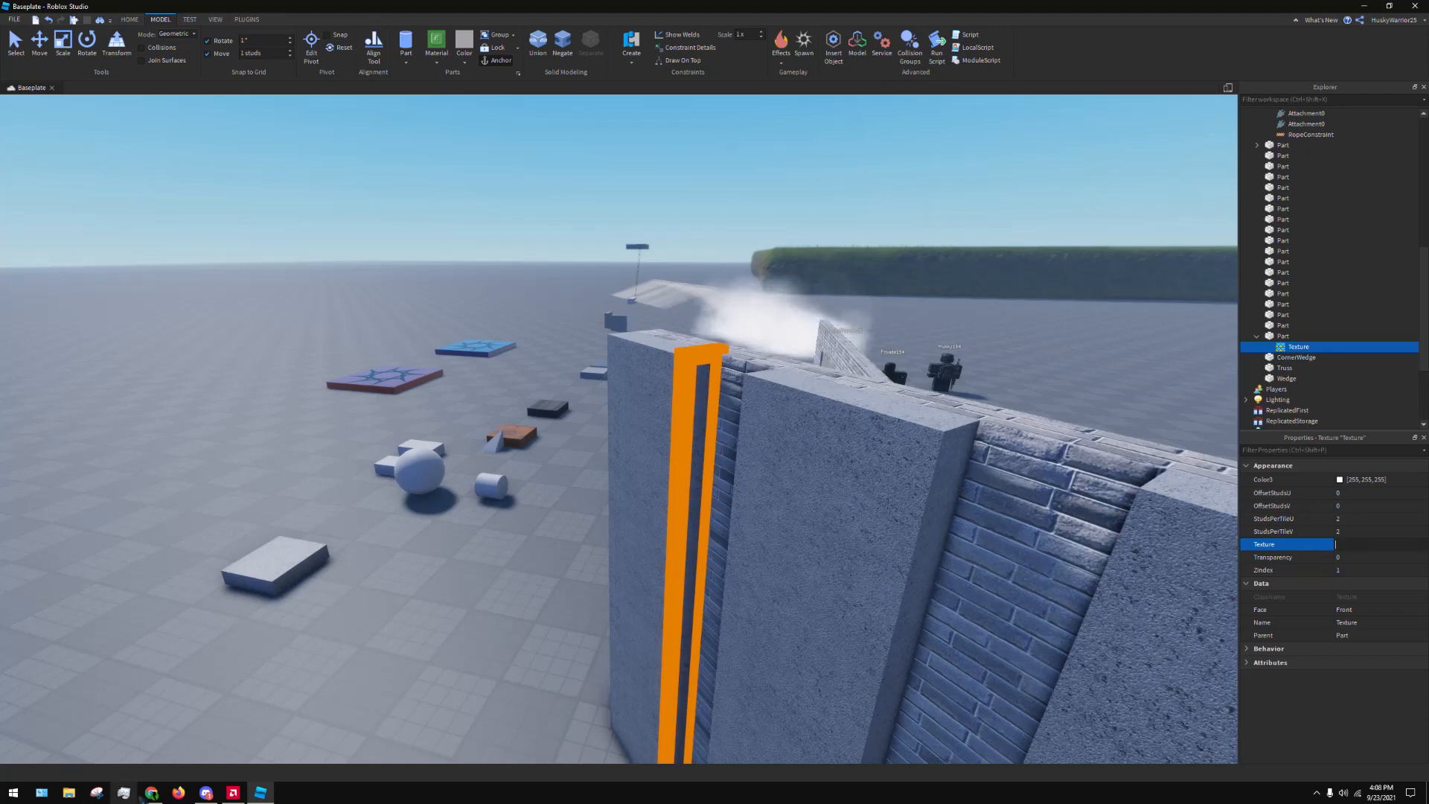
key("alt+Tab")
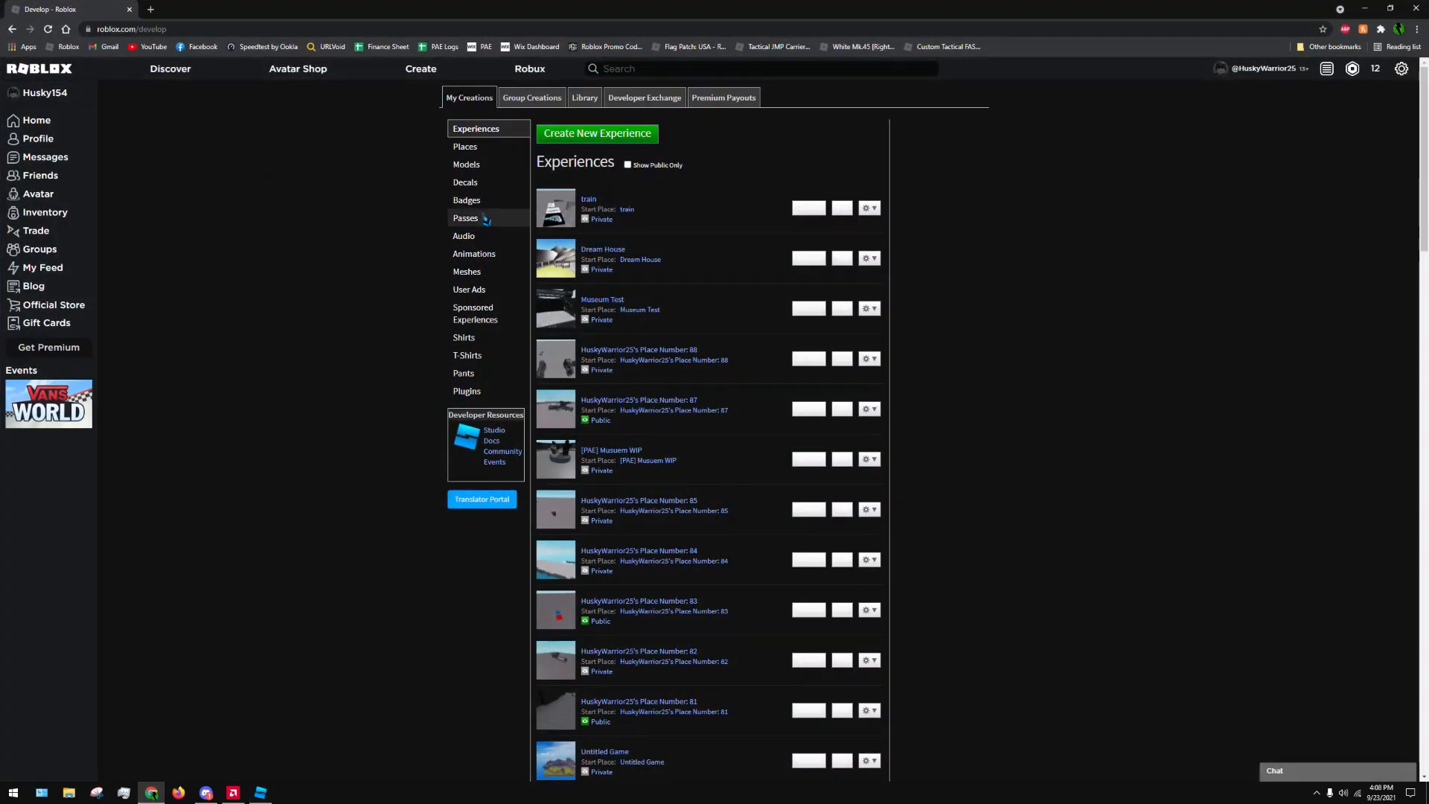
left_click(482, 181)
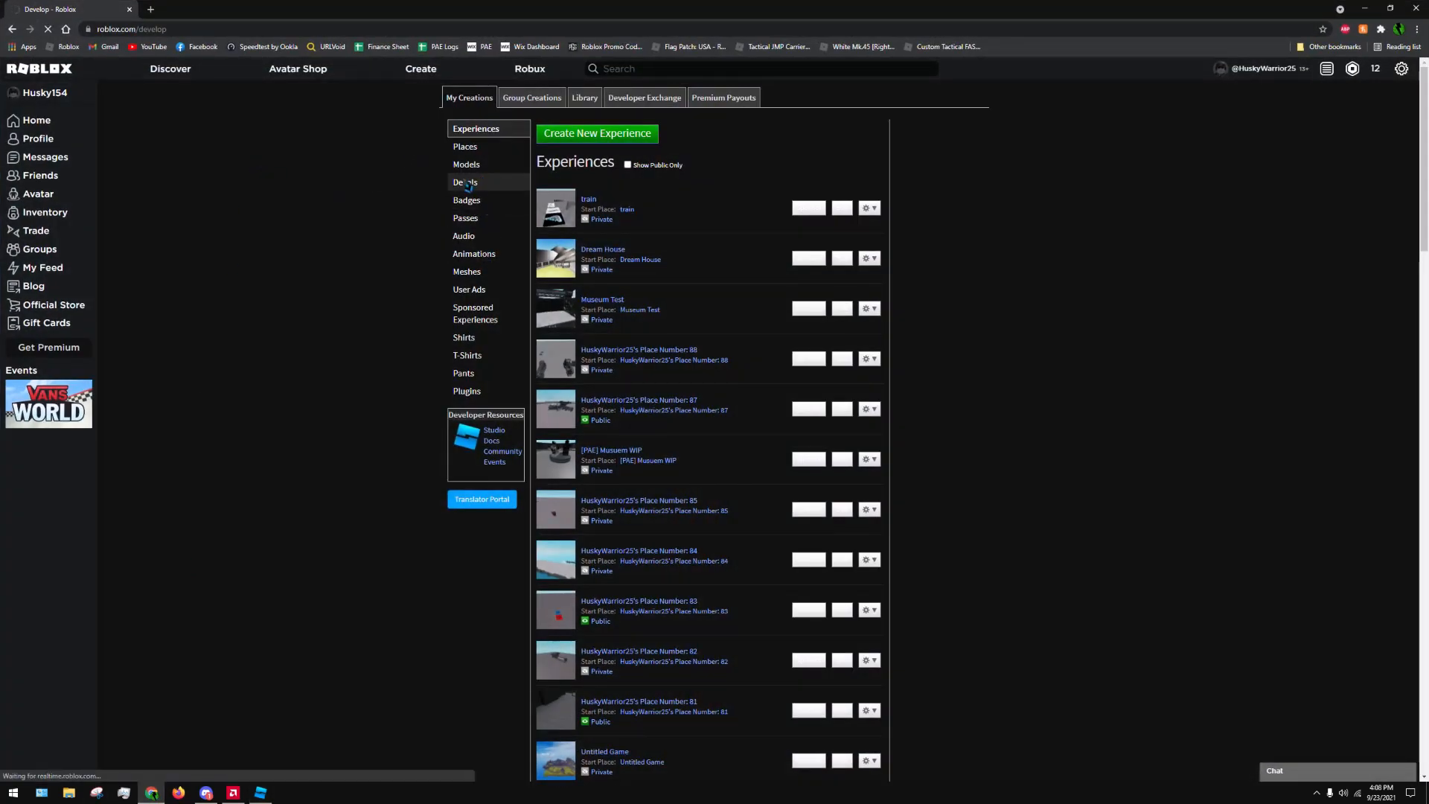
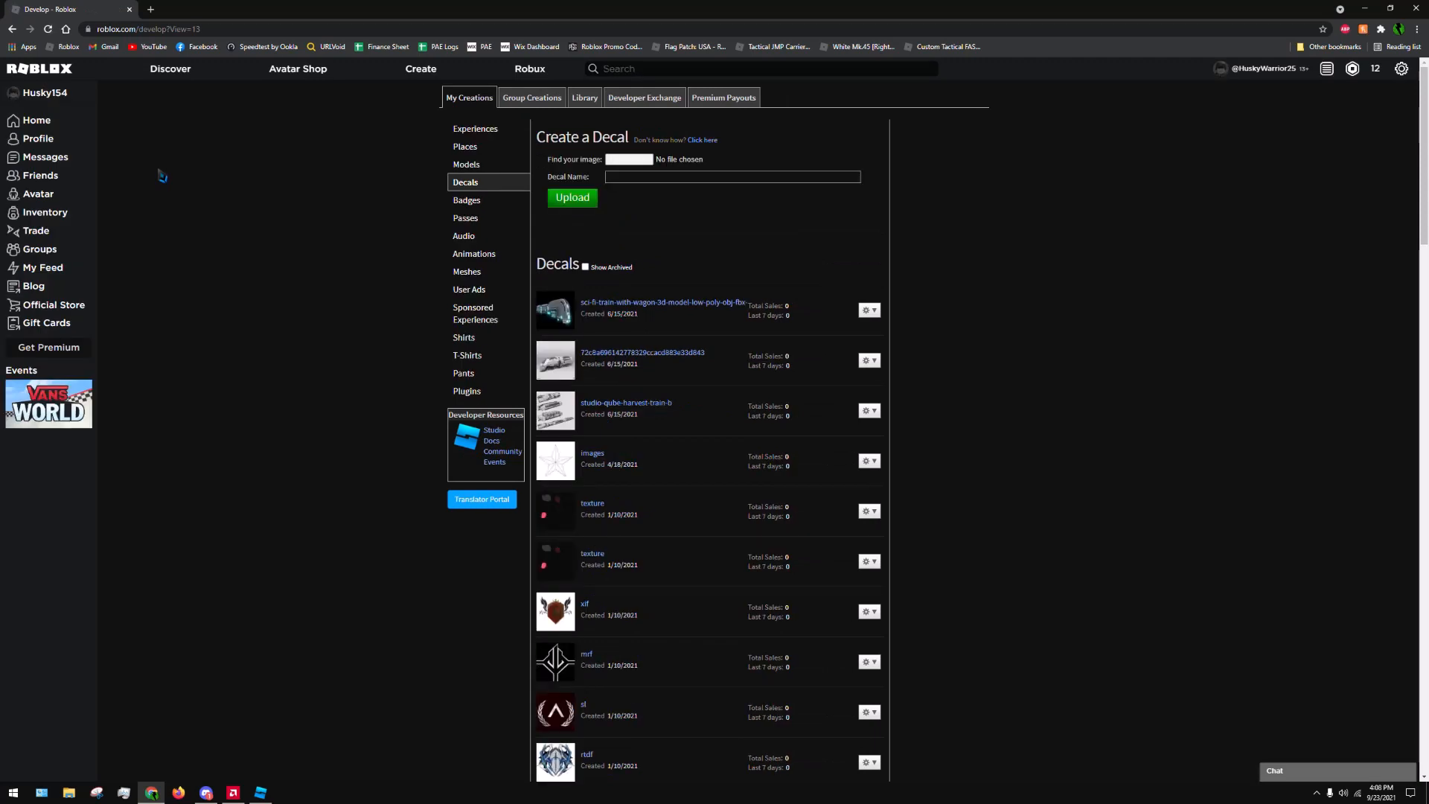
Open the studio-qube-harvest-train-b decal from the Decals list and copy its asset ID from the page address
scroll(580, 458, "down", 8)
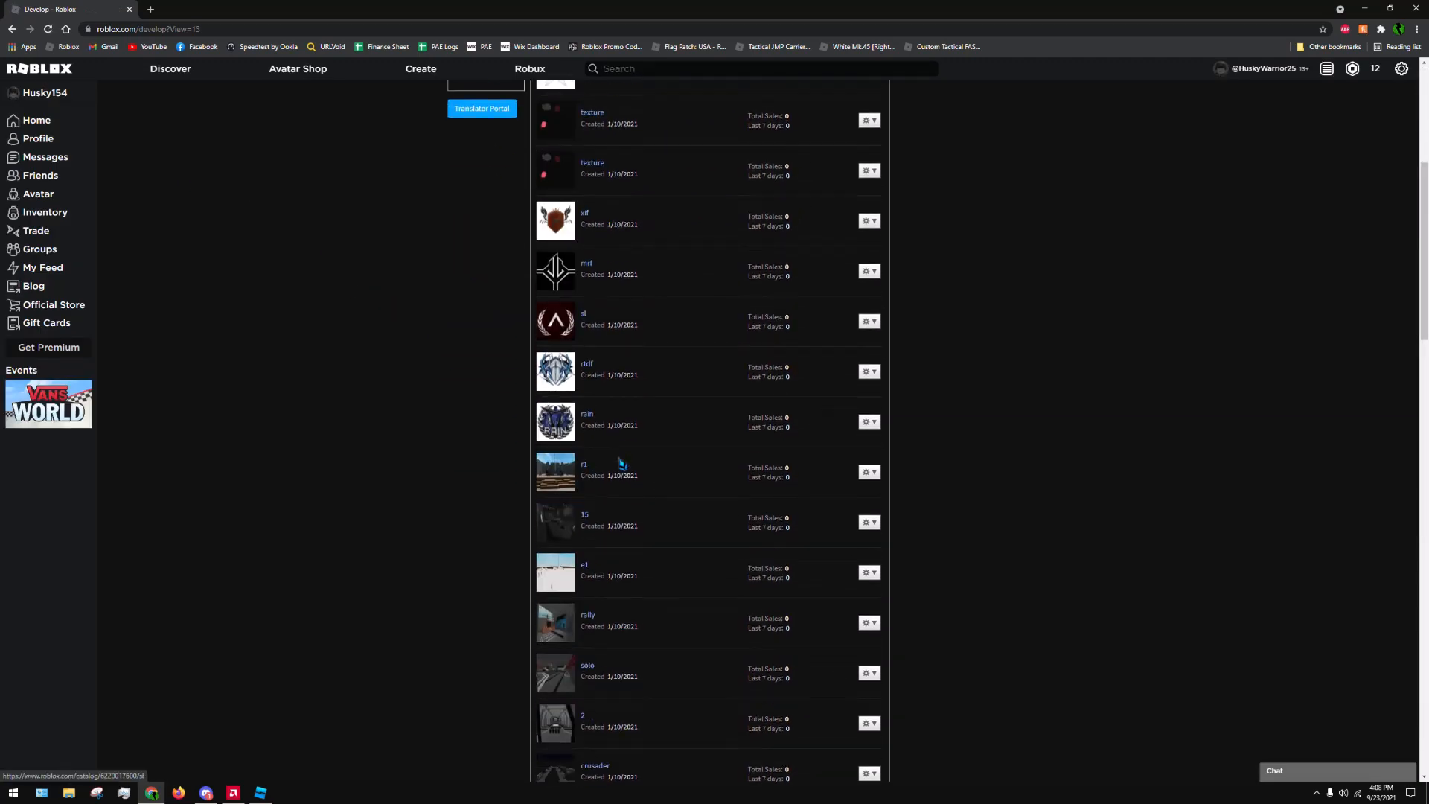
scroll(629, 452, "down", 4)
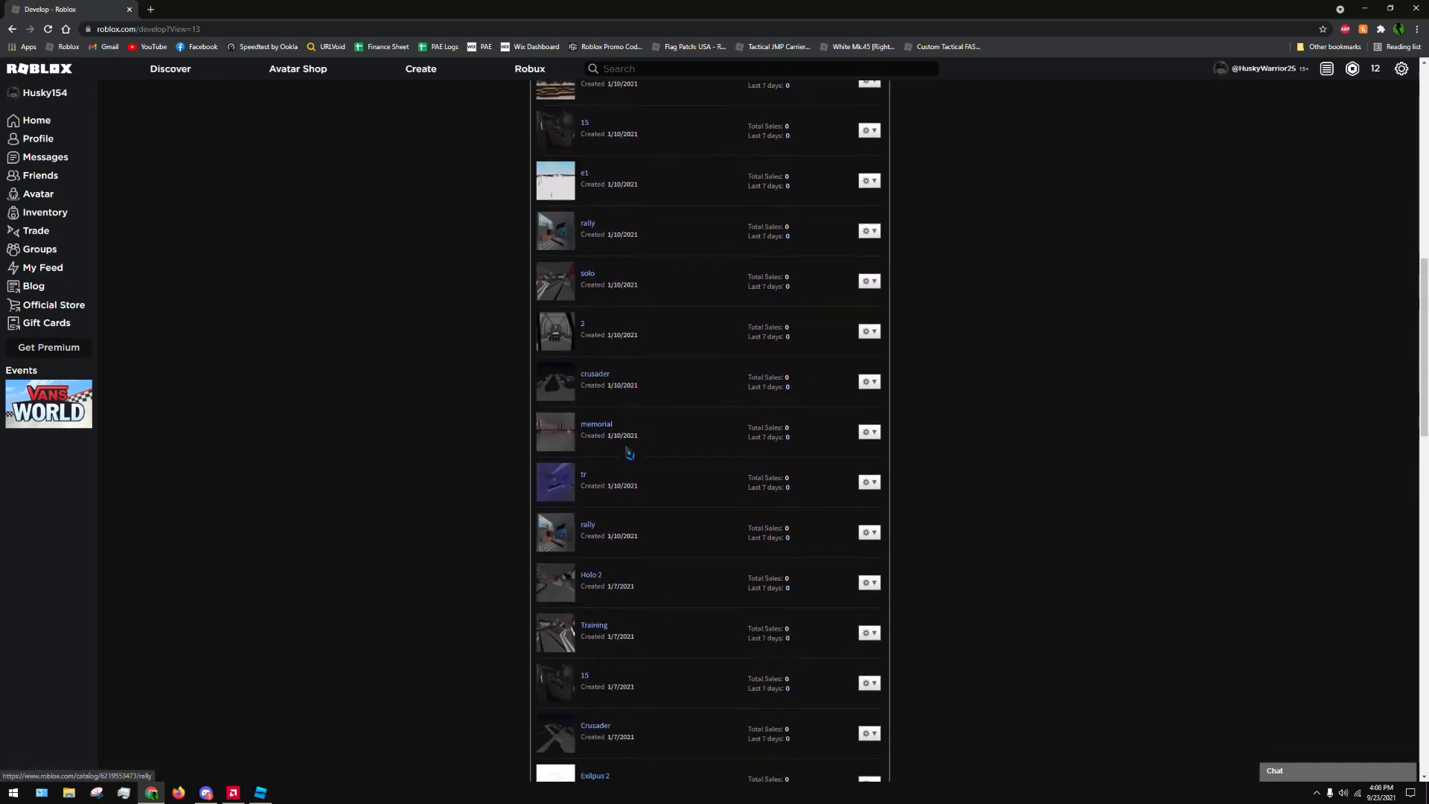
scroll(633, 443, "down", 16)
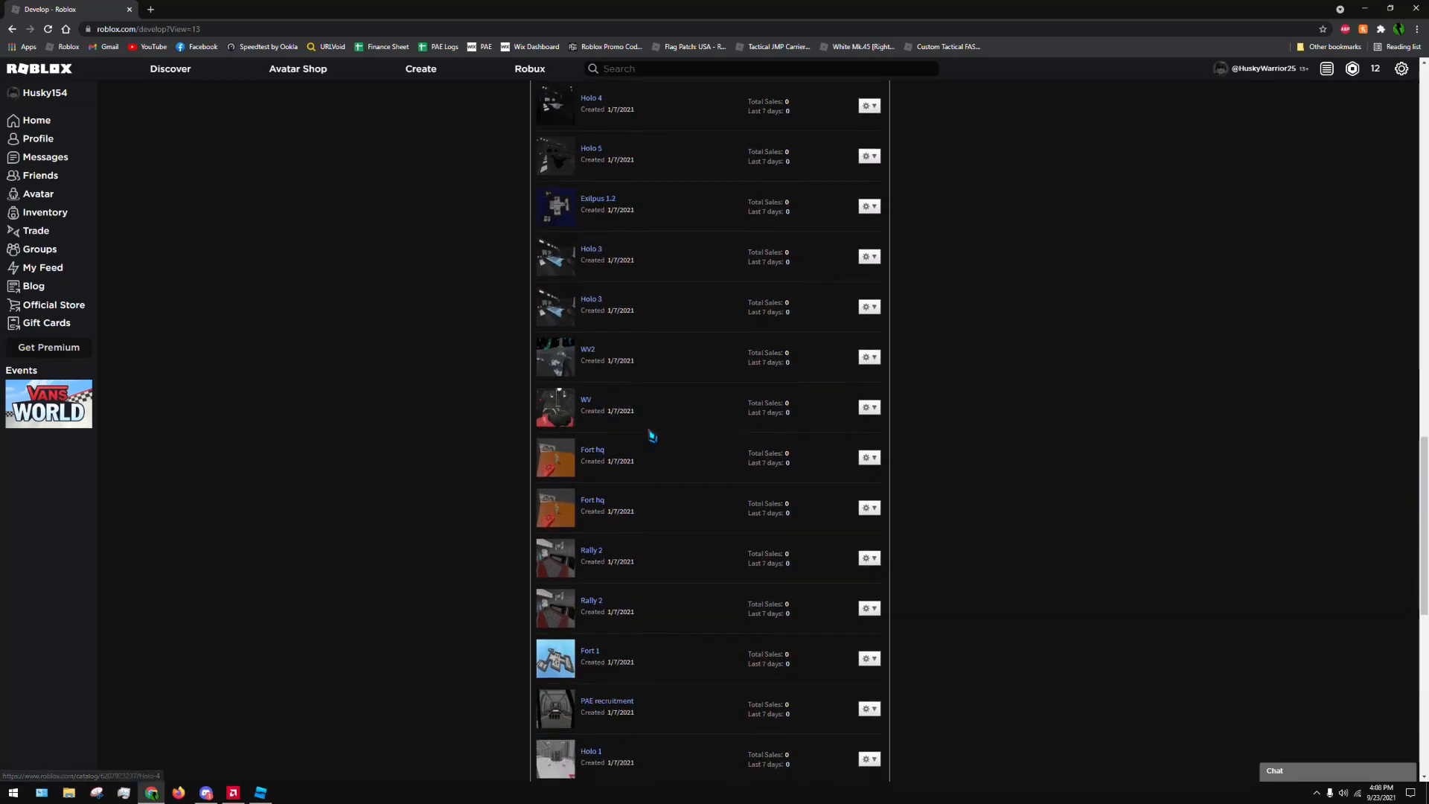
scroll(651, 435, "down", 1)
scroll(641, 482, "up", 20)
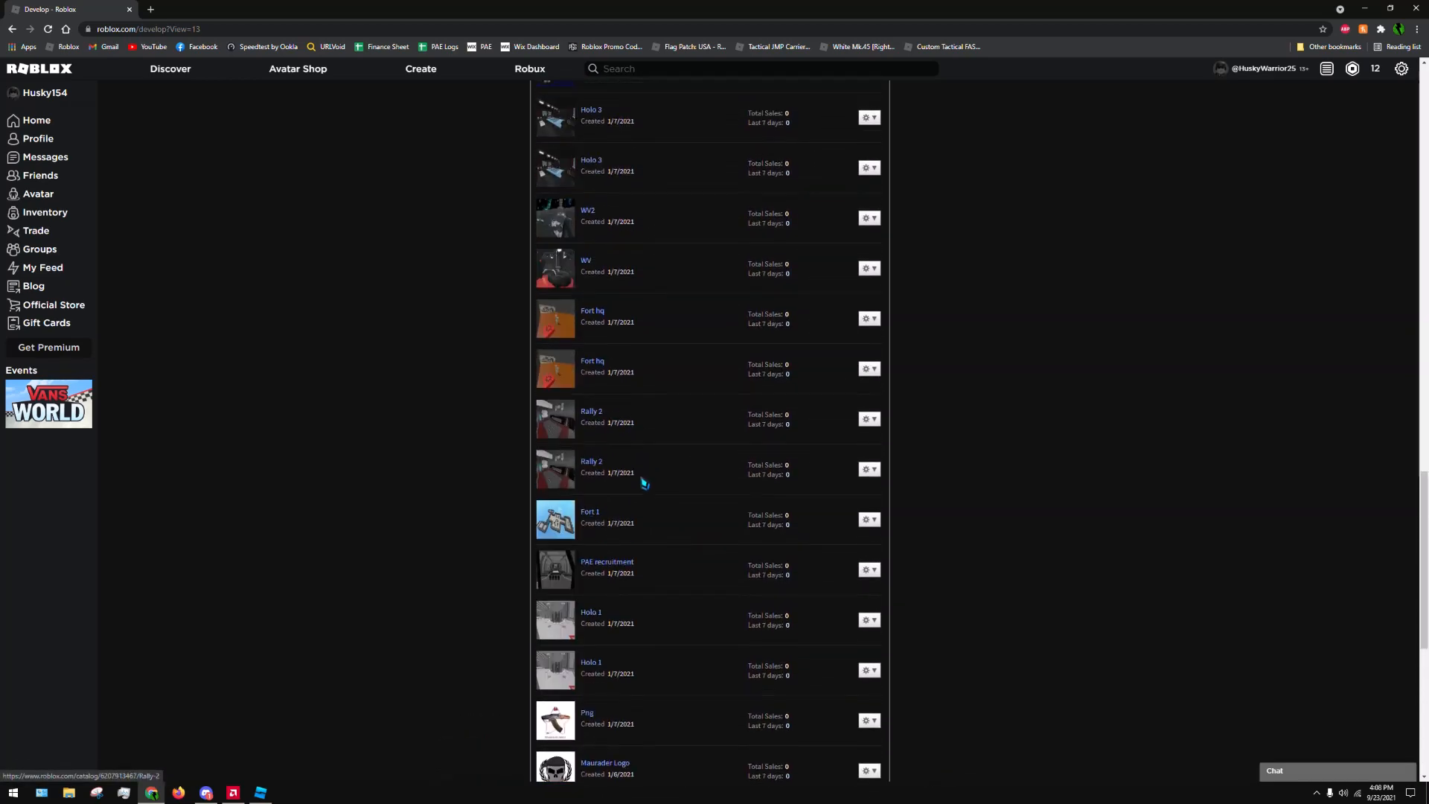
scroll(696, 520, "up", 6)
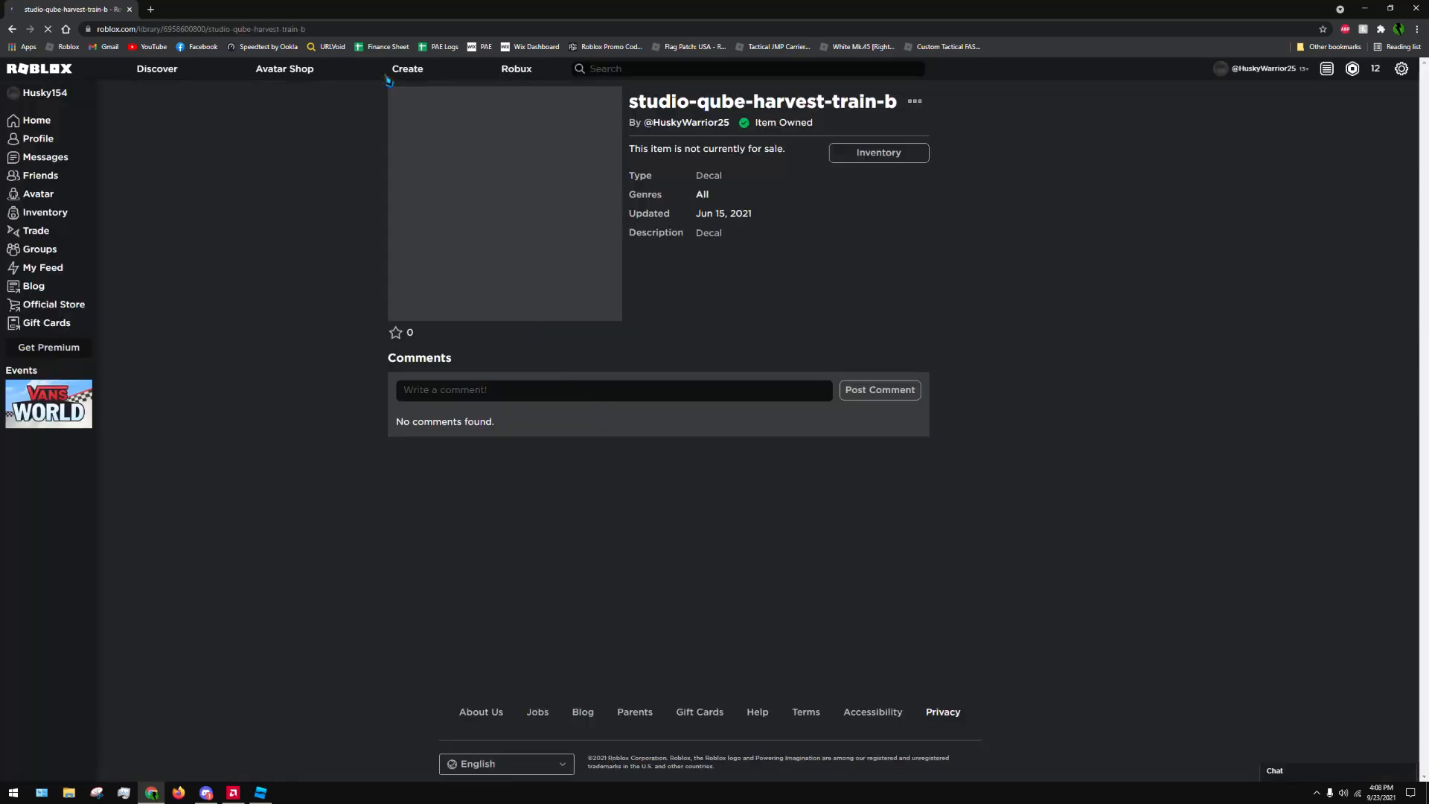
double_click(186, 31)
key("ctrl+c")
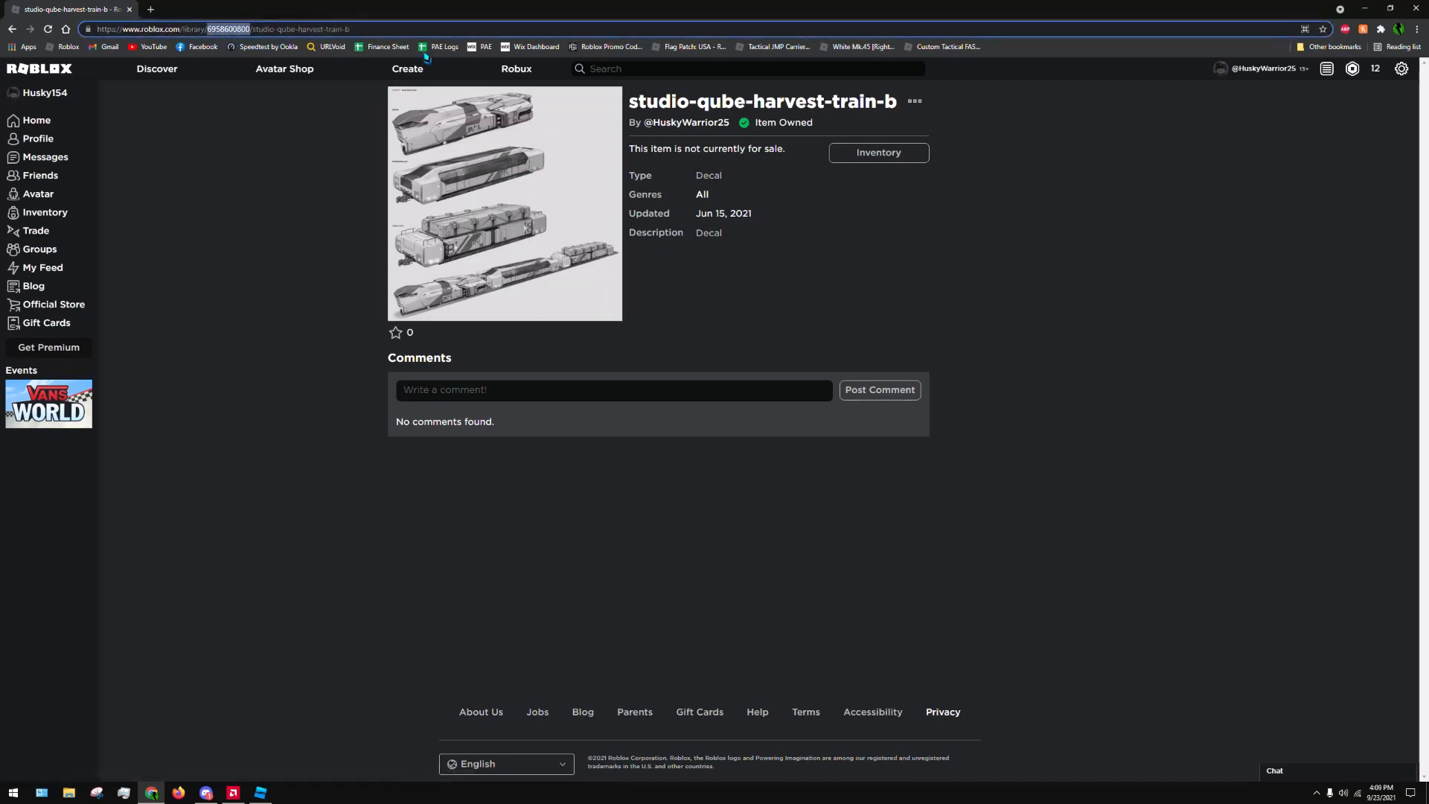
Return to Roblox Studio, enter the copied asset ID as the Texture value and set the texture's Face to Right
left_click(1369, 8)
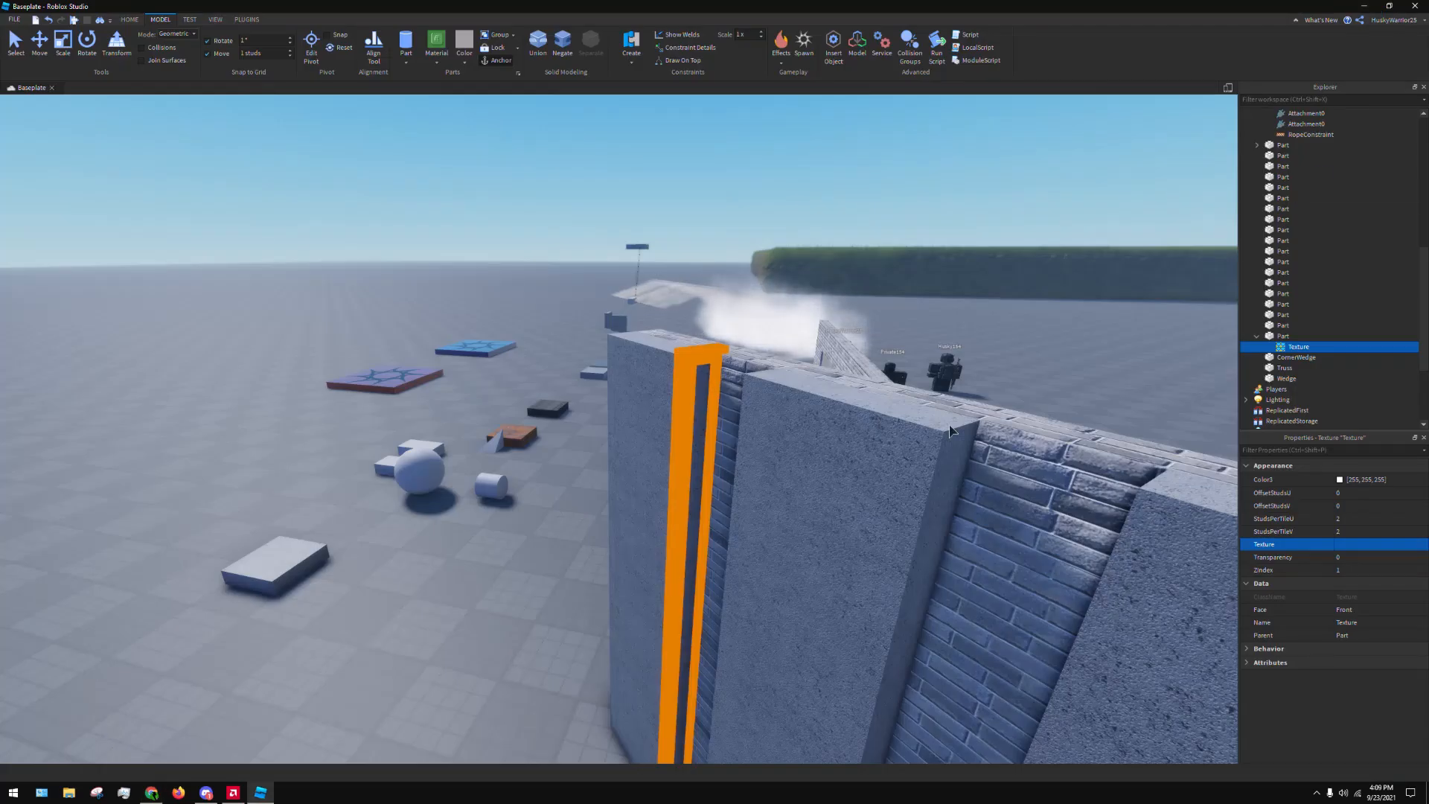
left_click(1356, 550)
key("ctrl+v")
key("Return")
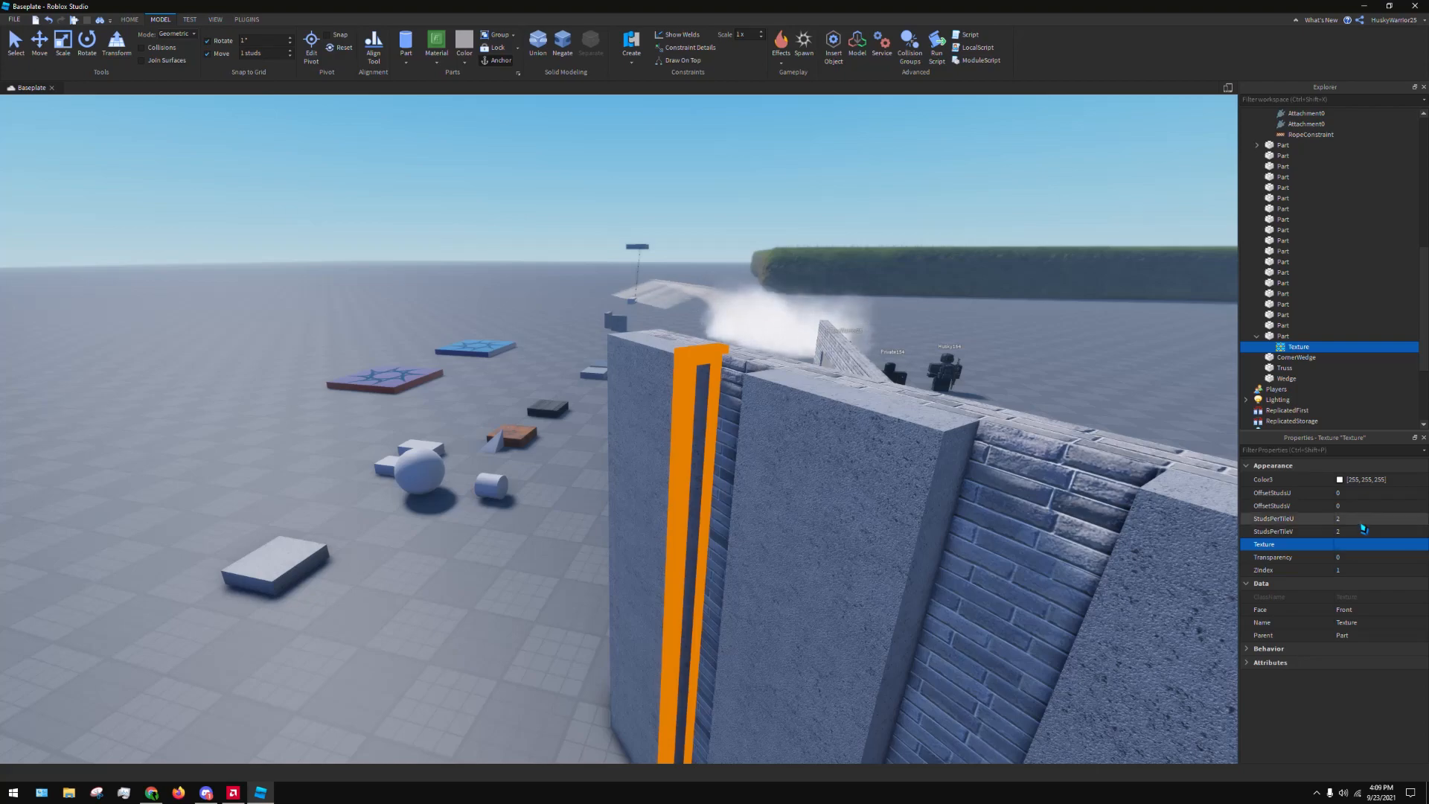
right_click_drag(672, 424, 745, 439)
key("w")
key("a")
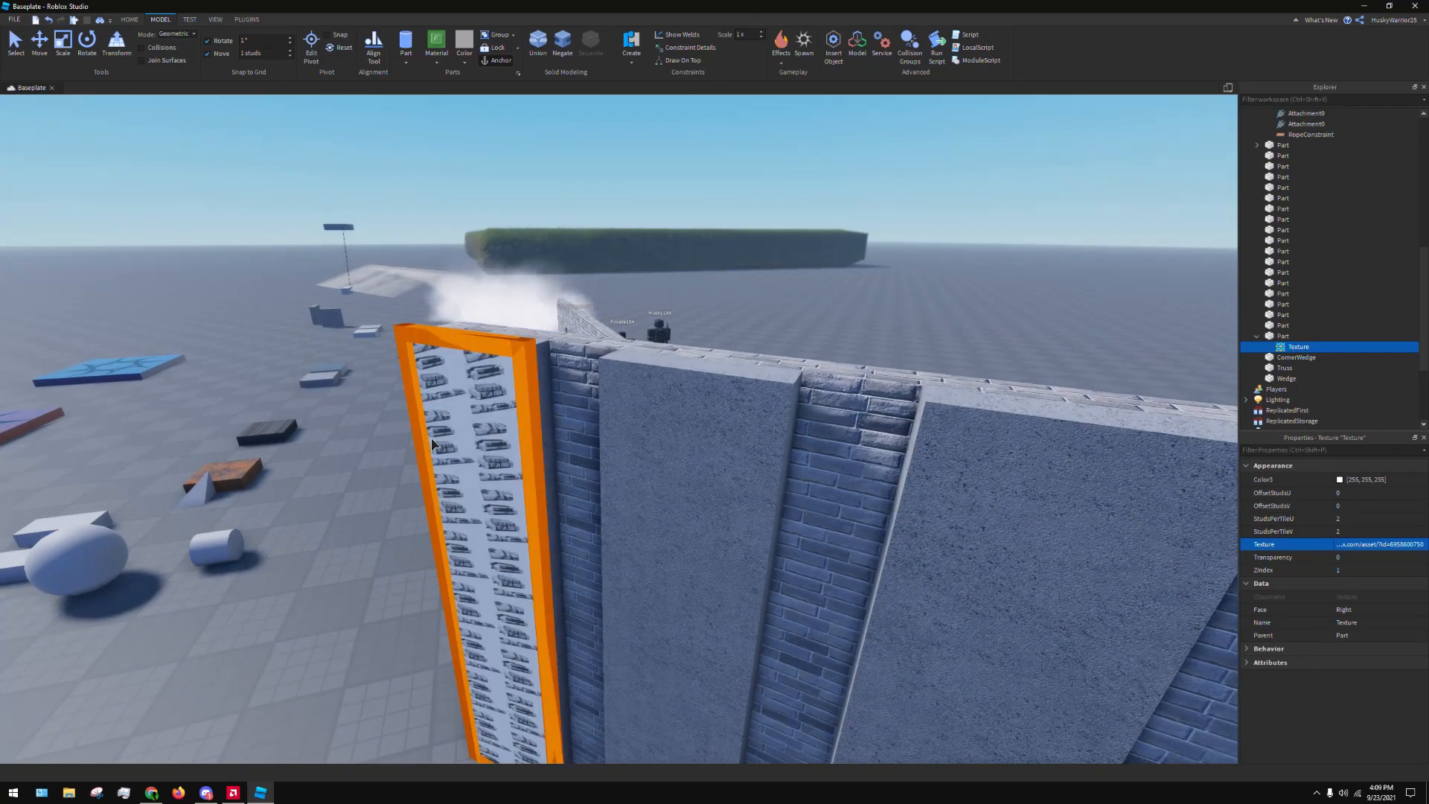
Examine the repeating train texture on the wall's end strip from close up, from the side and from a distance
left_click(506, 447)
key("a")
key("a")
key("w")
mouse_move(849, 330)
right_mouse_down()
mouse_move(887, 328)
mouse_move(856, 312)
right_mouse_up()
key("s")
left_click(722, 316)
right_click_drag(588, 350, 520, 255)
key("d")
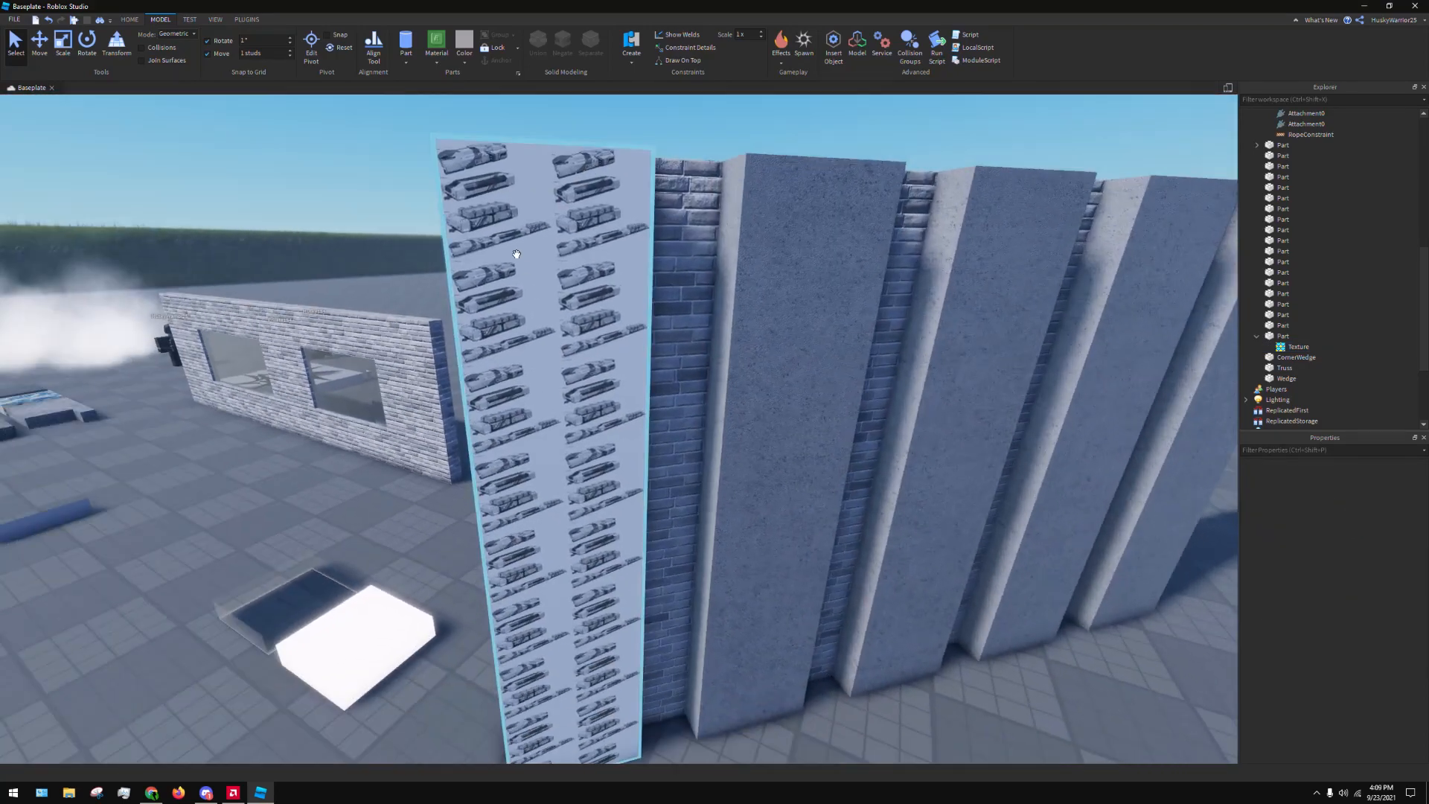
key("s")
right_click_drag(569, 554, 635, 539)
key("a")
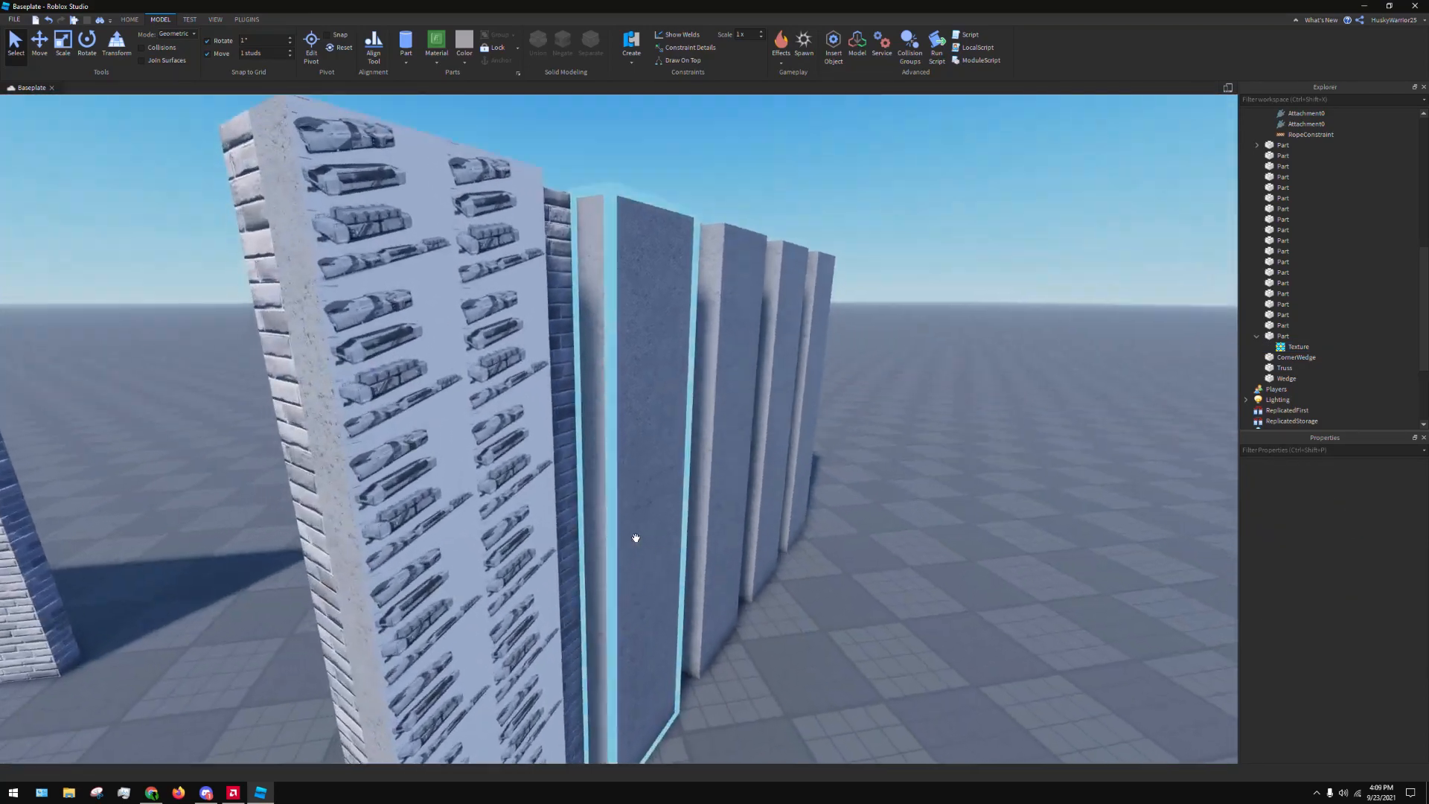
left_click(657, 396)
left_click(704, 379)
key("f")
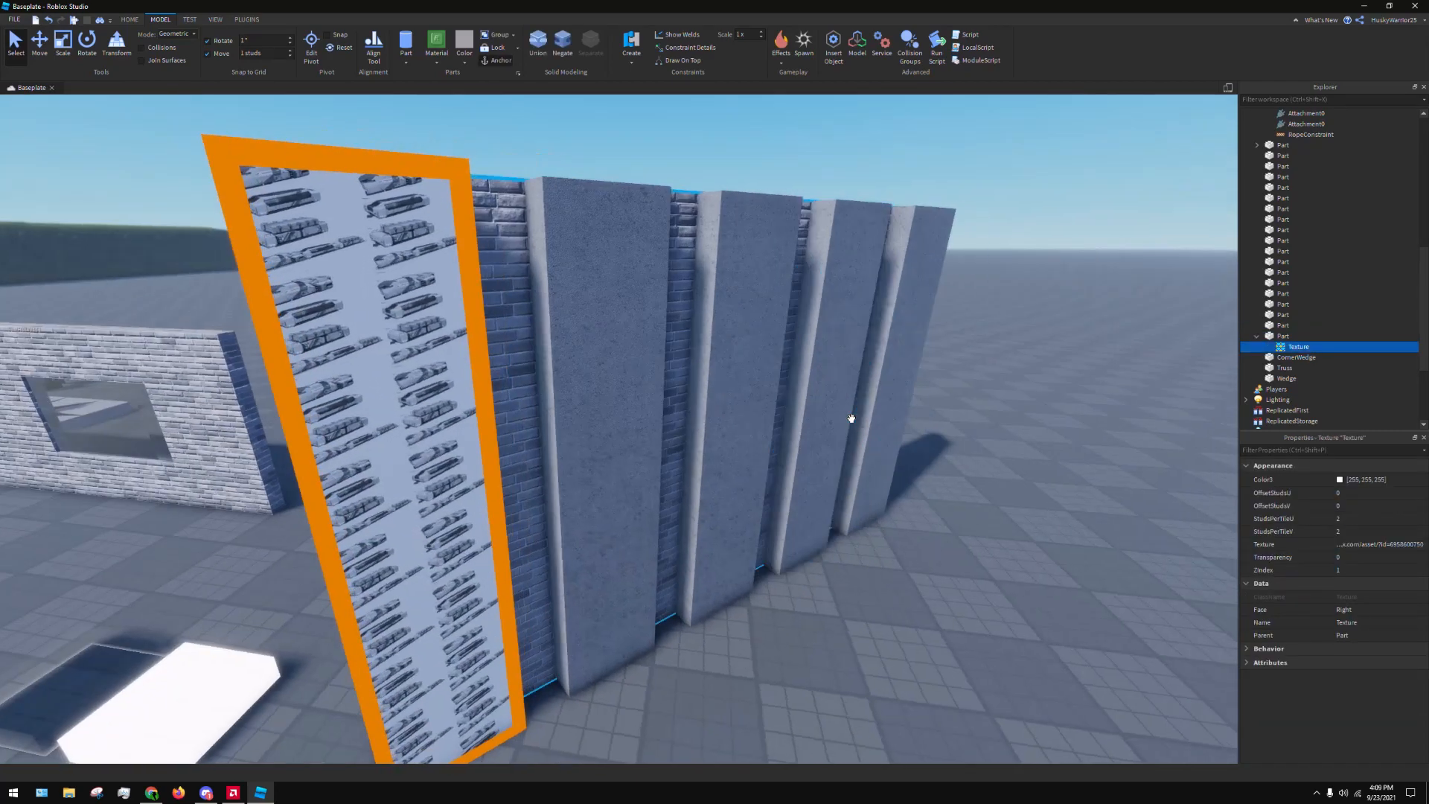
right_click_drag(721, 478, 647, 491)
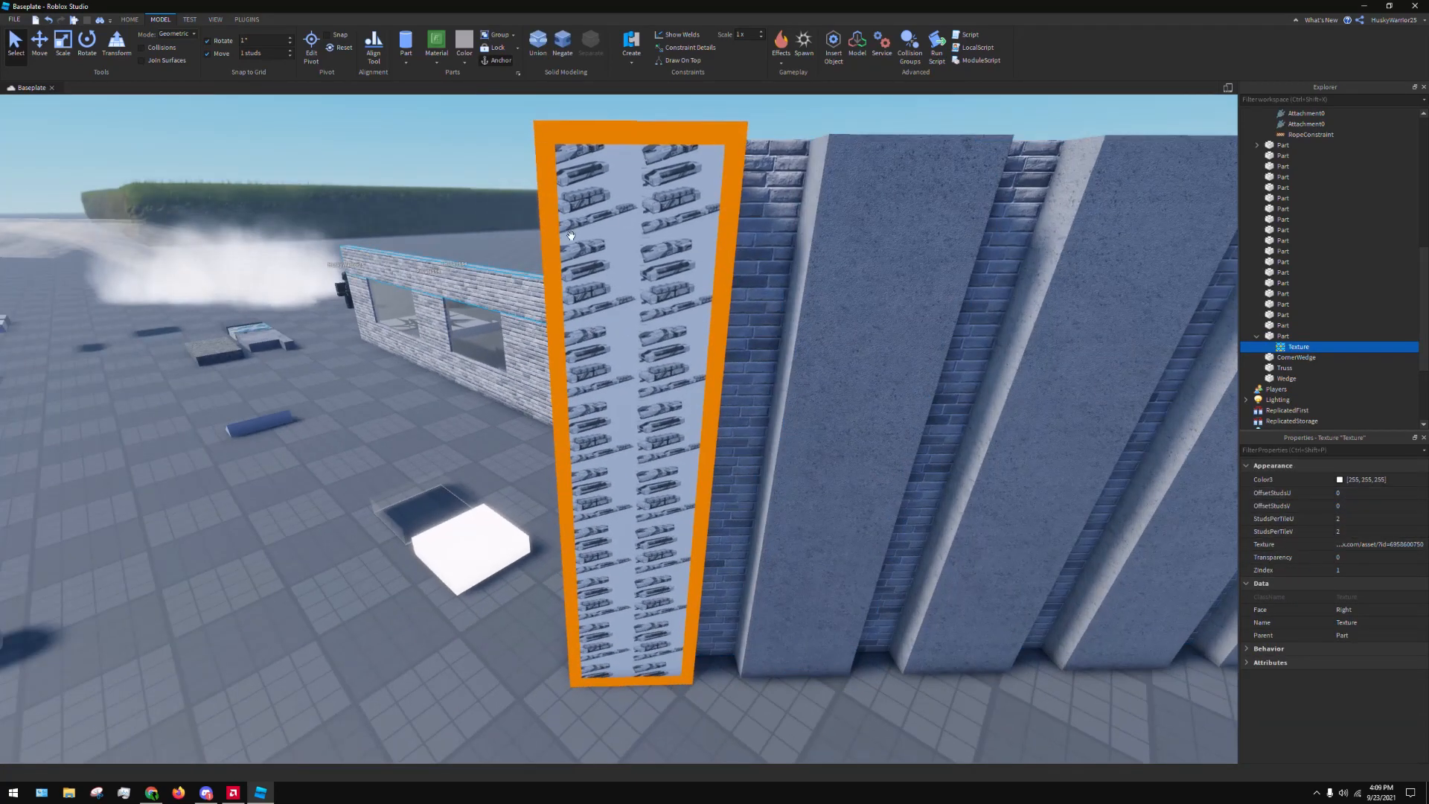
scroll(856, 460, "down", 6)
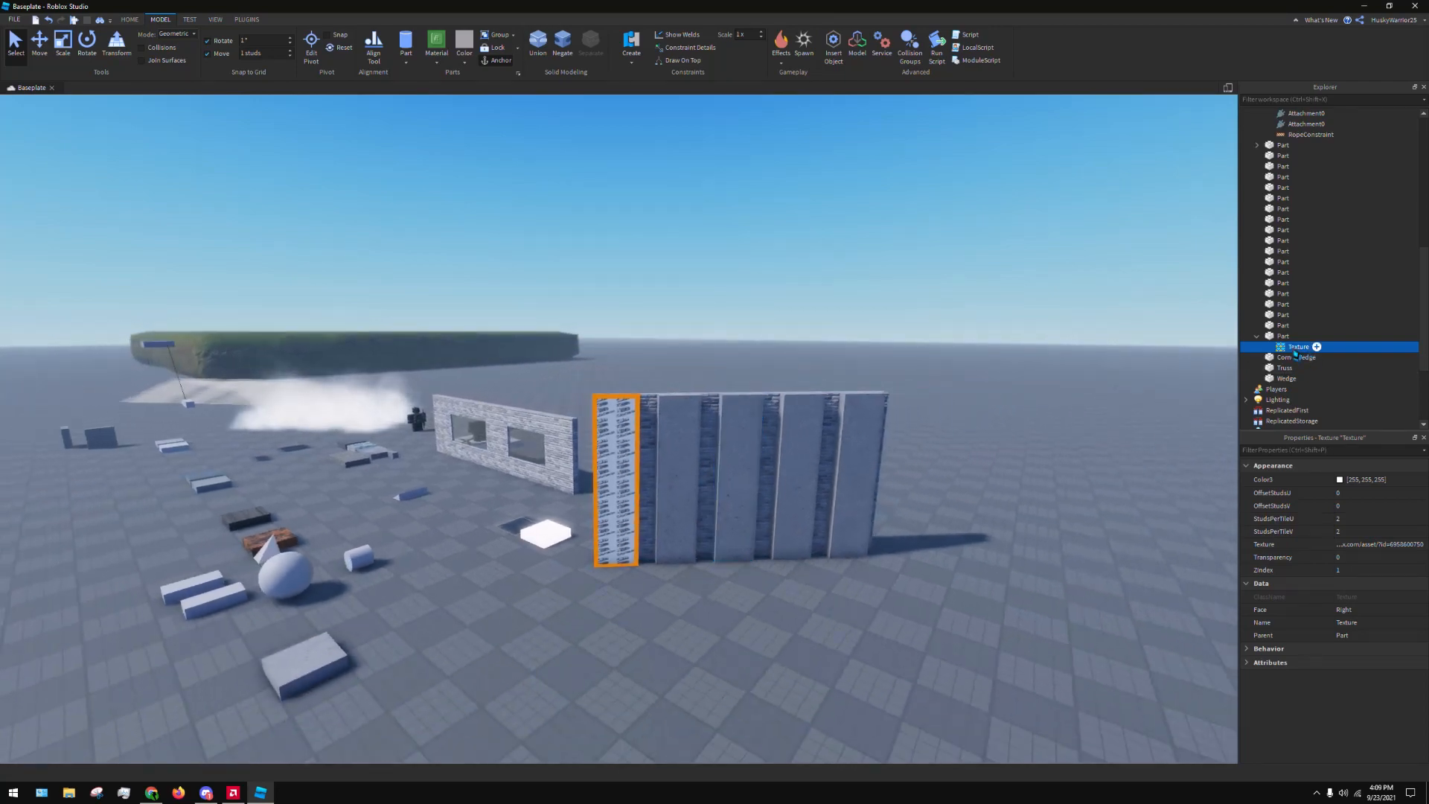
key("w")
key("a")
right_click_drag(702, 559, 706, 558)
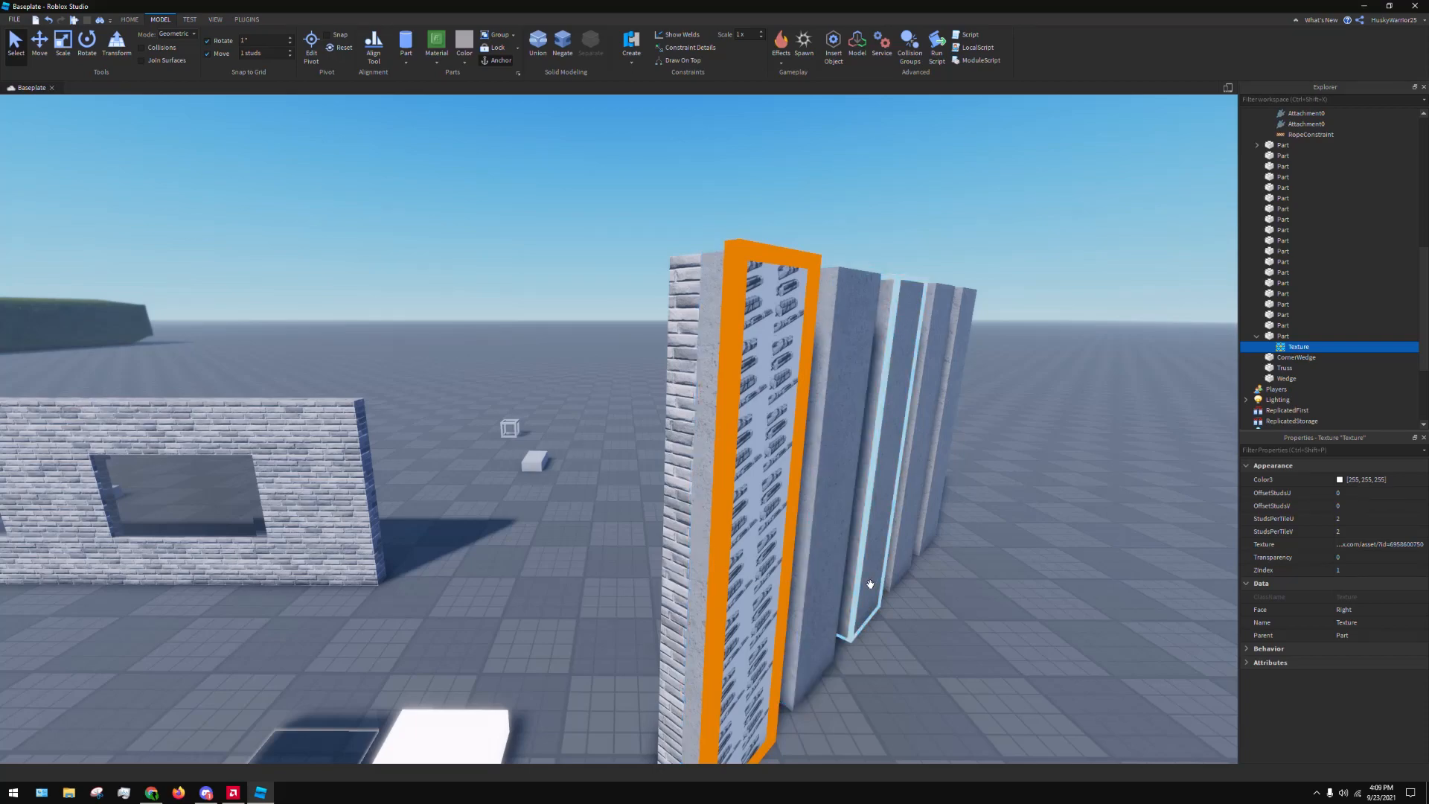
key("d")
right_click_drag(921, 574, 920, 574)
key("s")
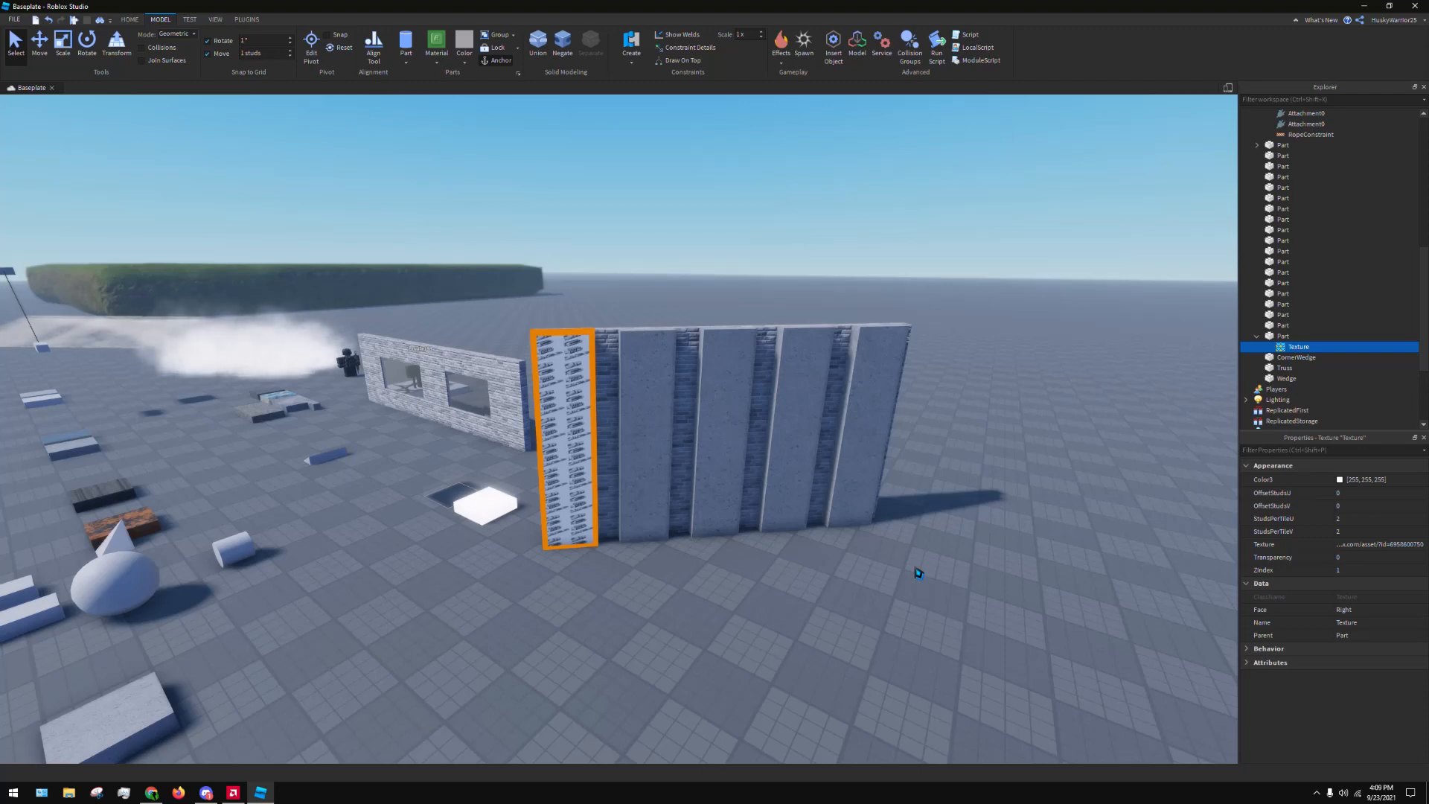
Undo the texture's face change and delete the Texture object from the end strip
left_click(892, 637)
key("ctrl+z")
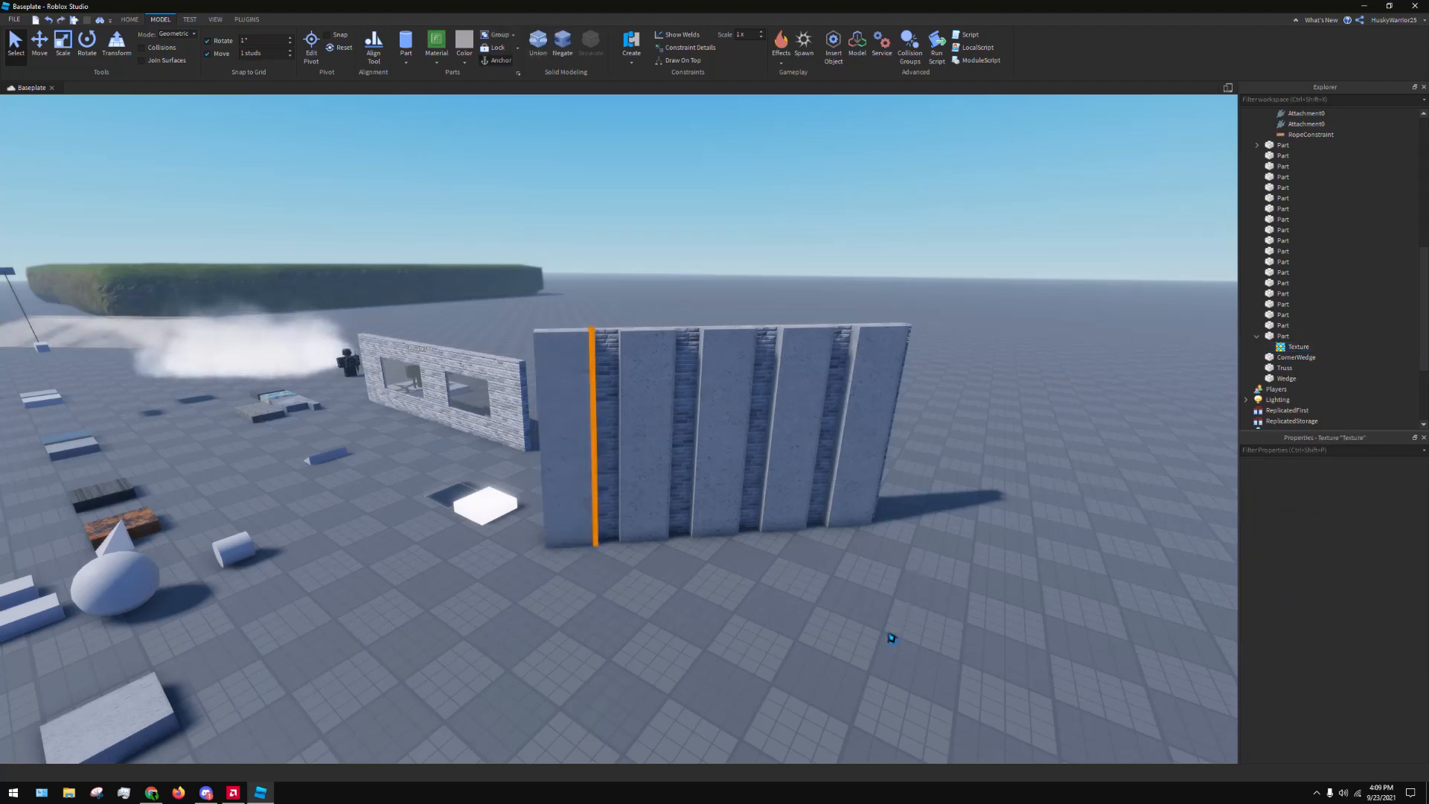
key("Delete")
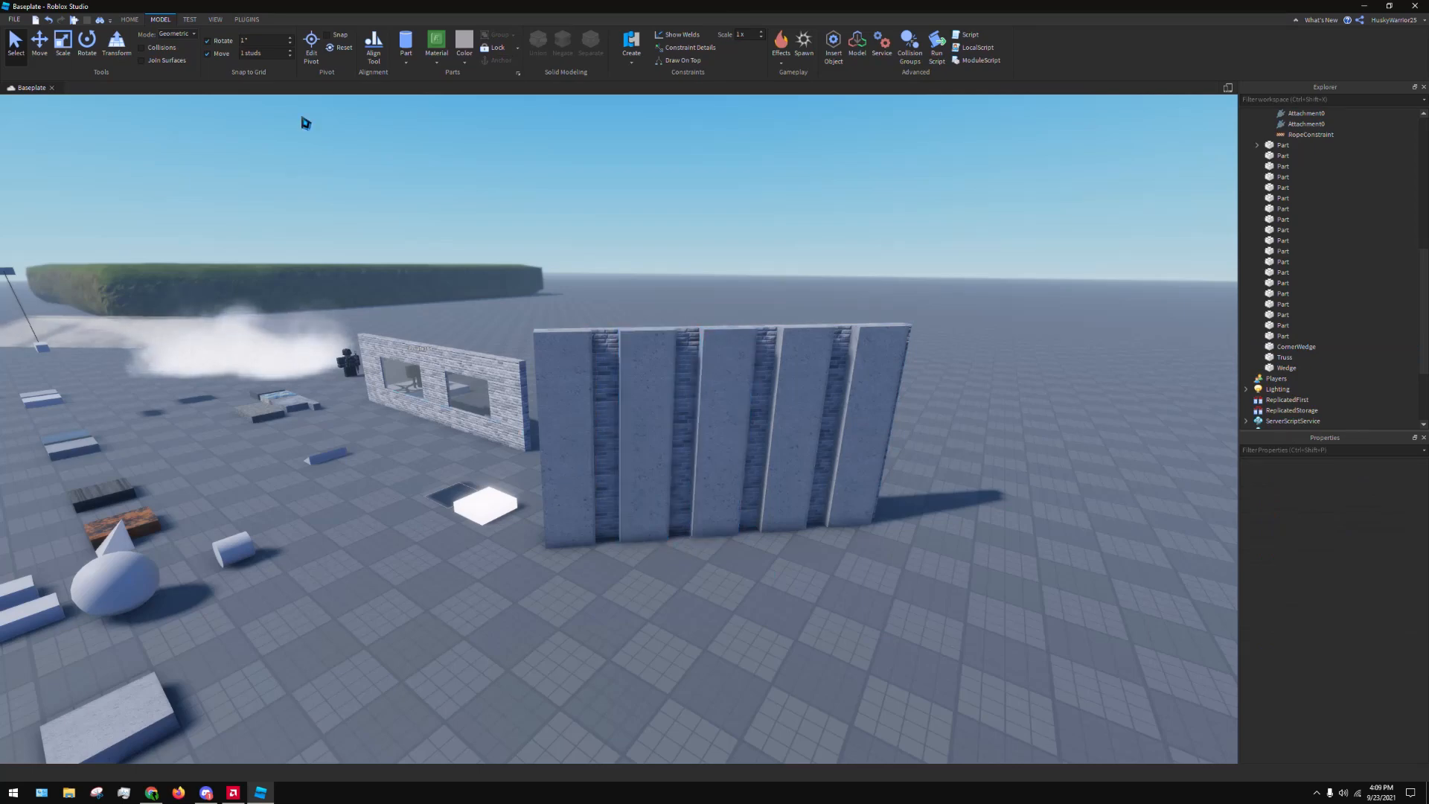
Start Building Tools by F3X and activate its Weld tool to view the welding options near the wall
key("d")
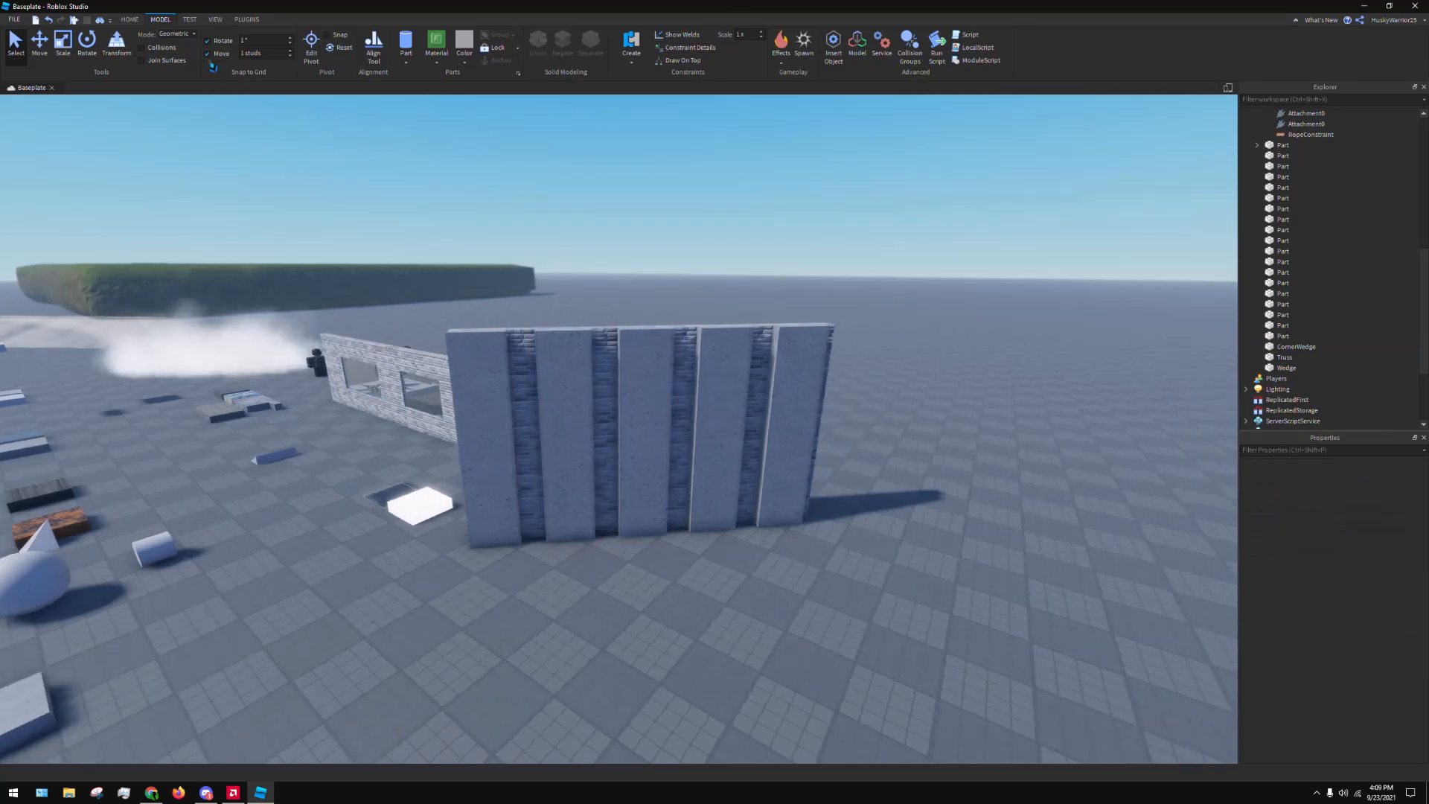
left_click(253, 21)
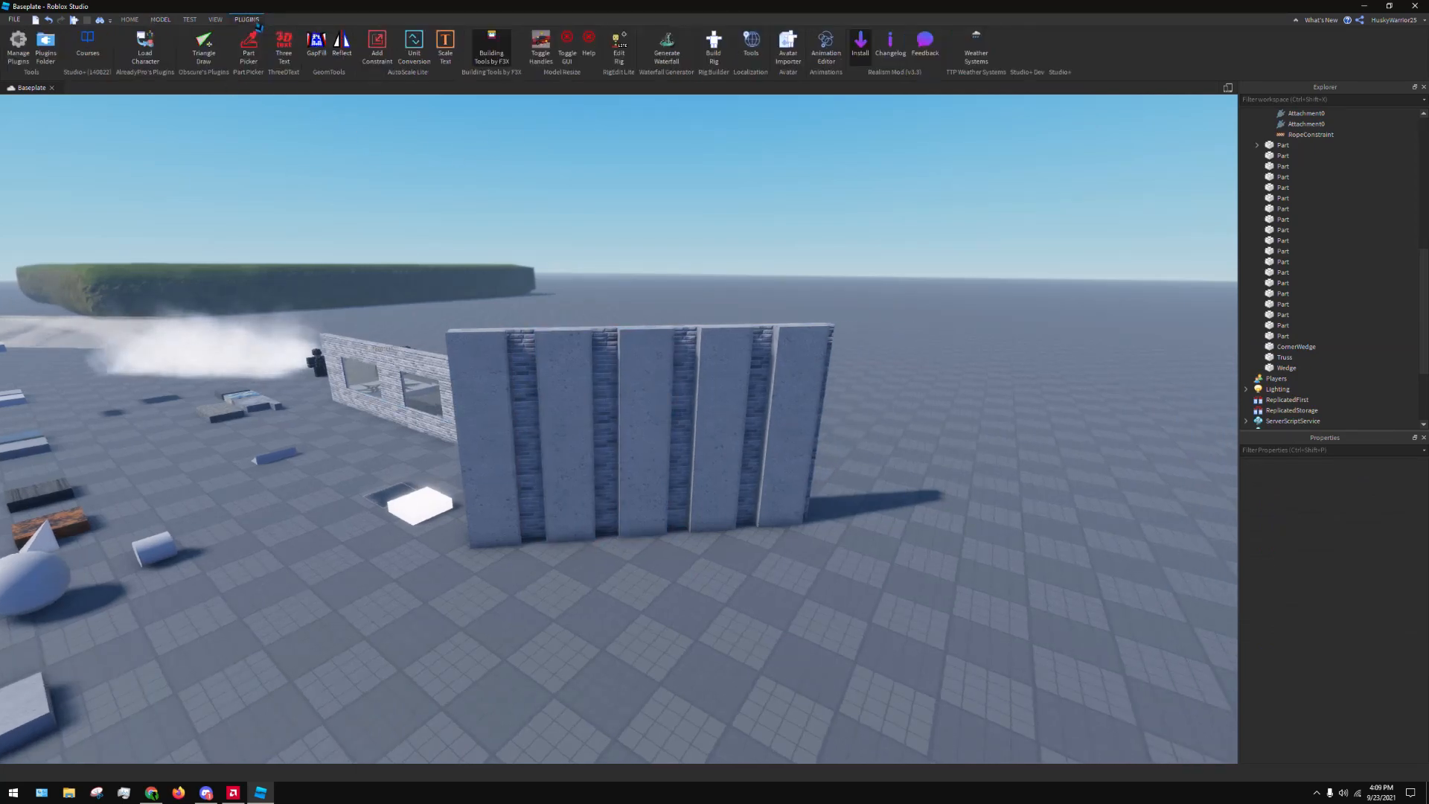
left_click(491, 46)
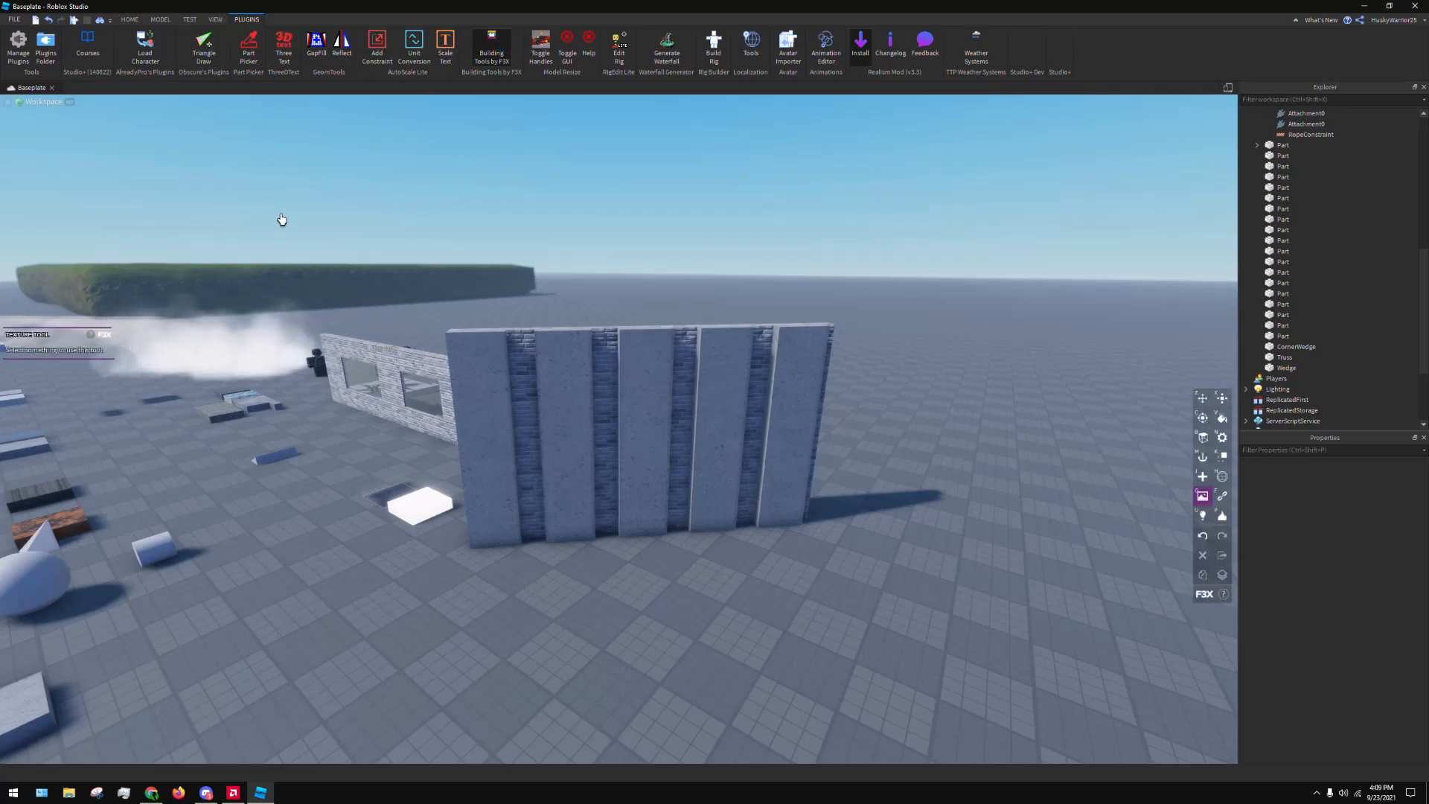
left_click(1222, 497)
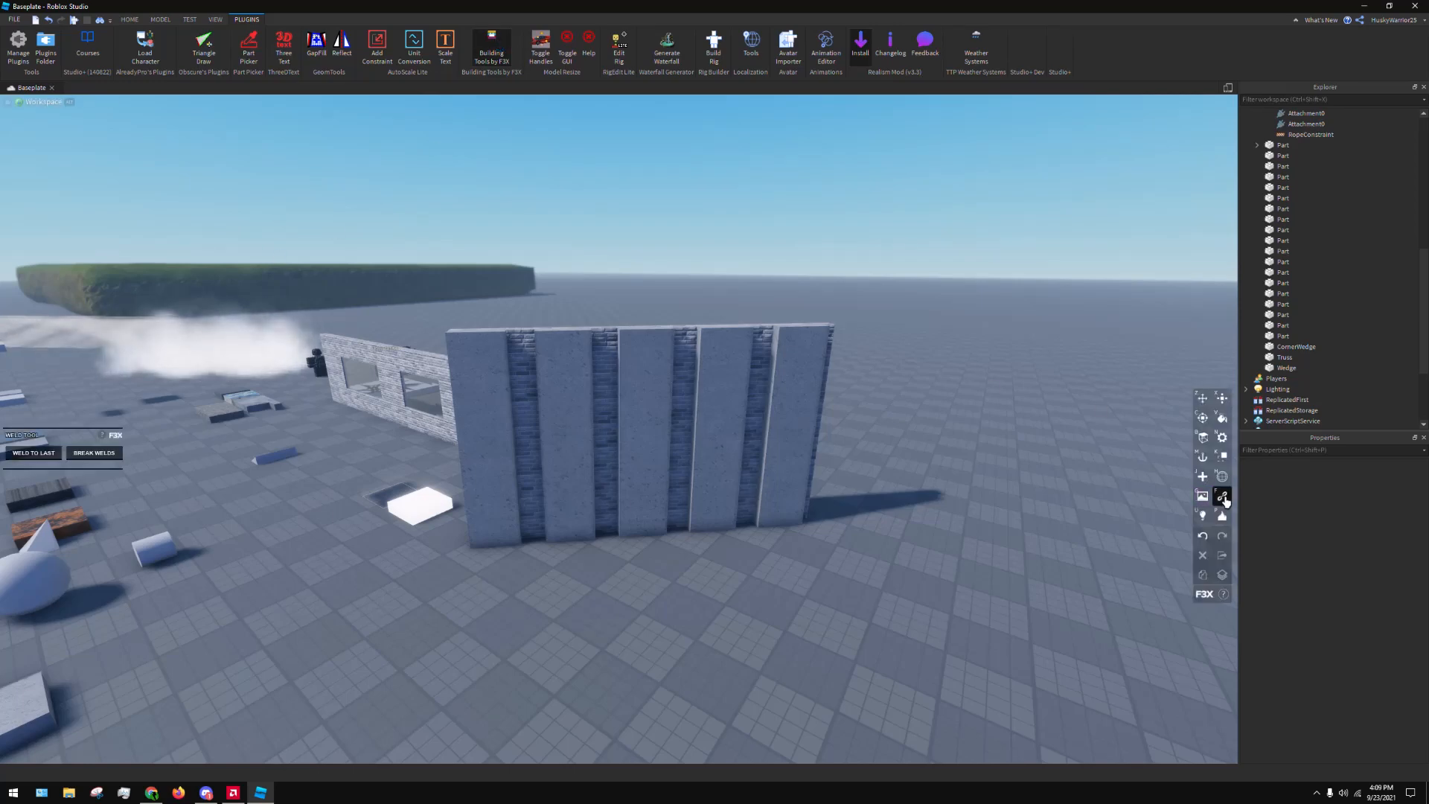
right_click_drag(622, 384, 622, 385)
key("w")
key("d")
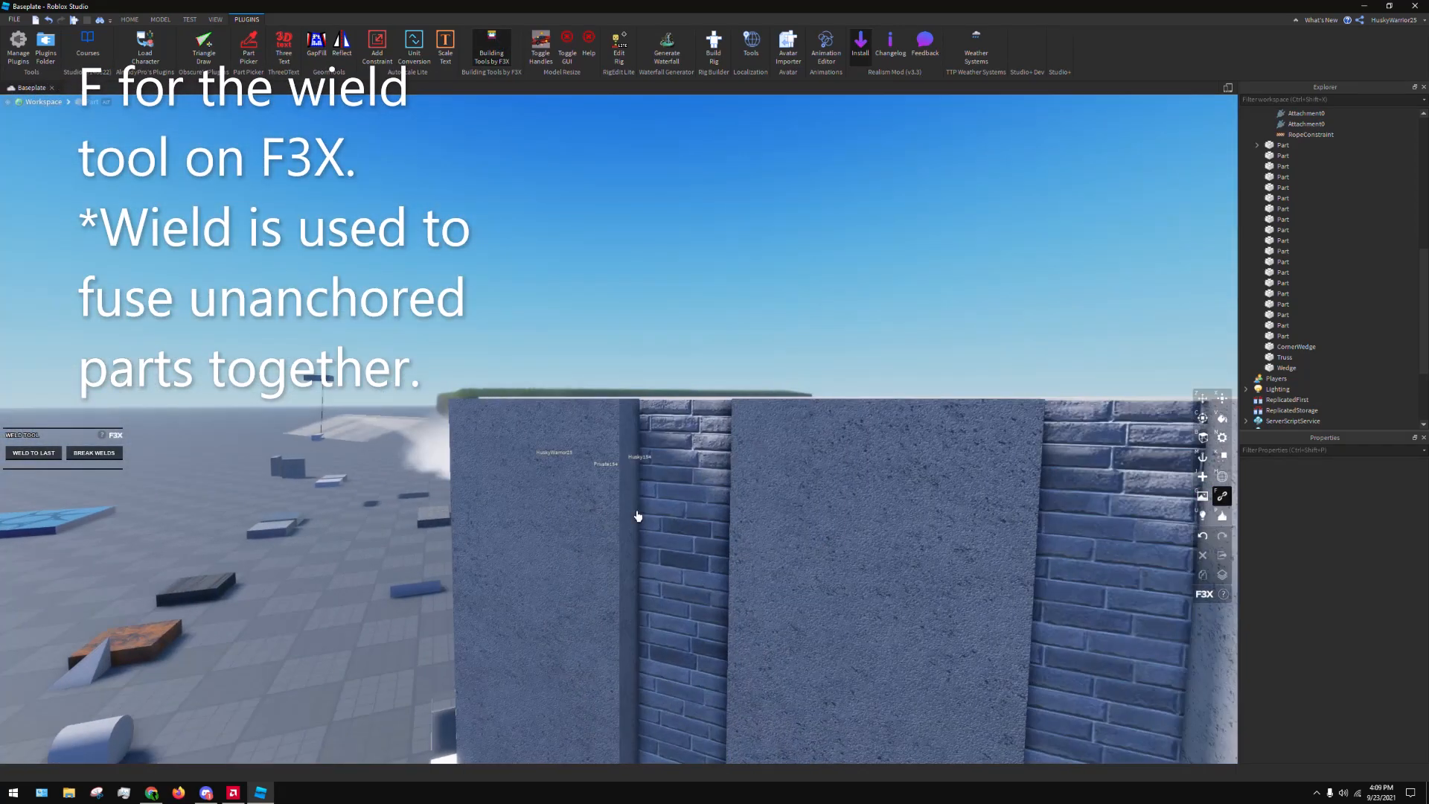
key("s")
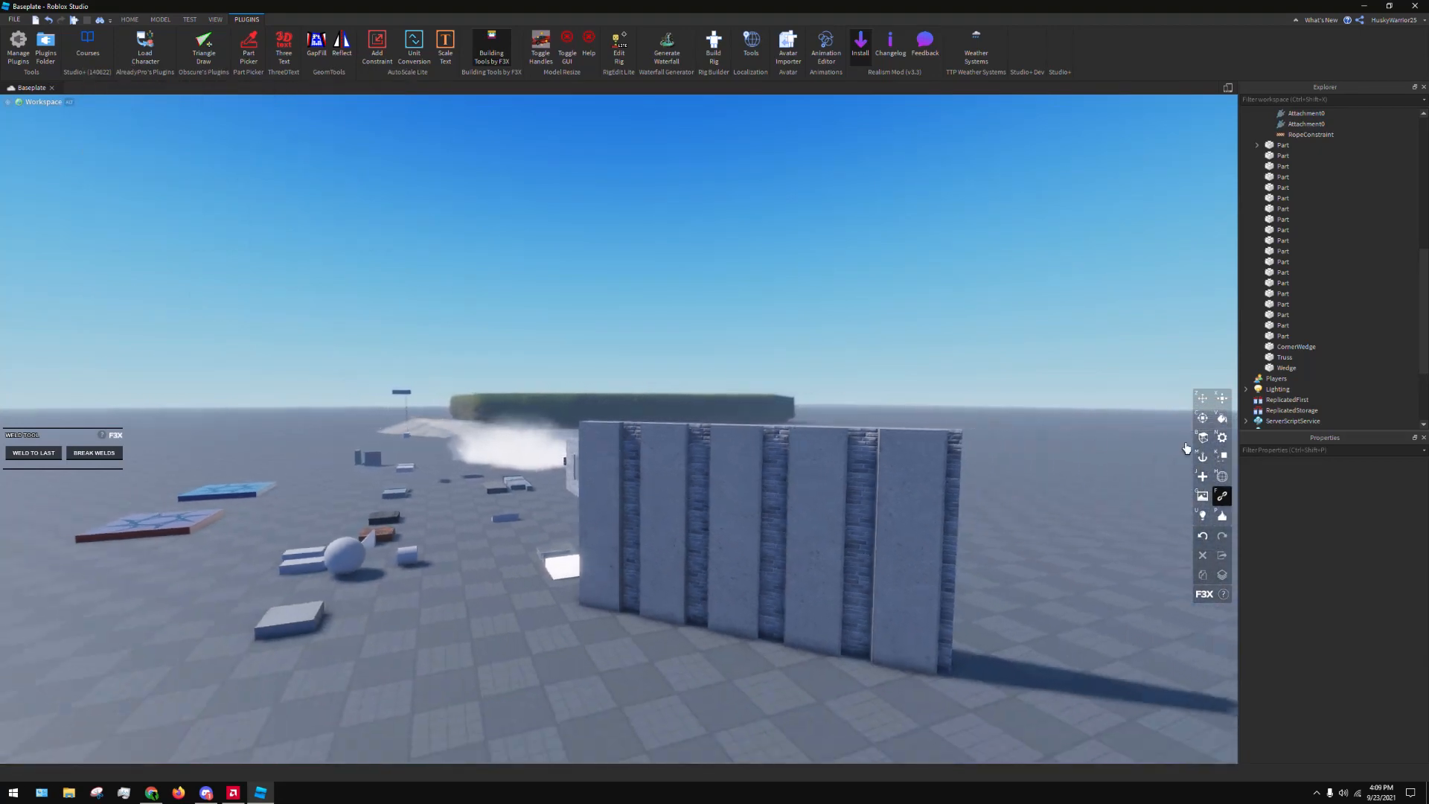
Show the light types of the F3X Lighting tool and the effects of the Decorate tool
key("s")
key("u")
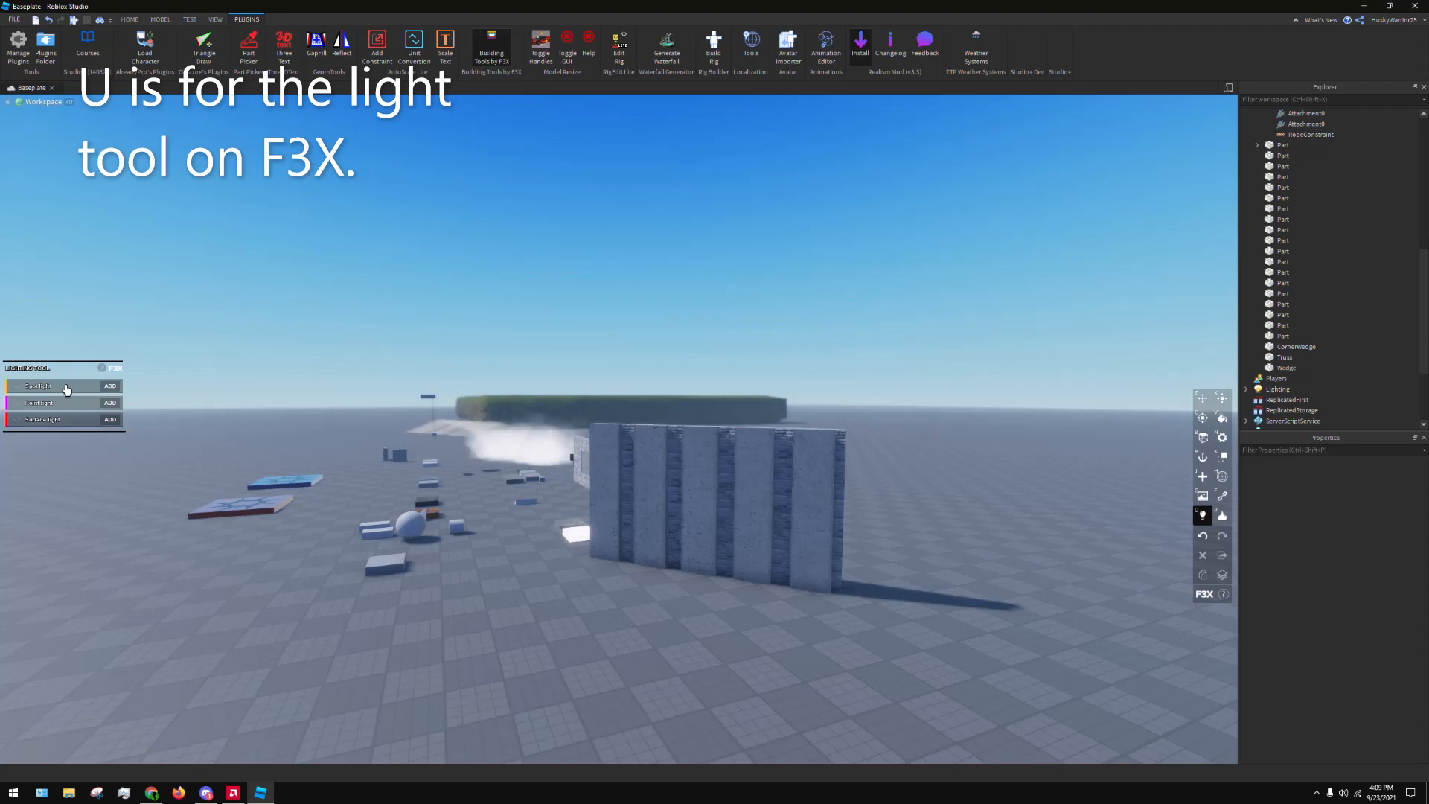
key("p")
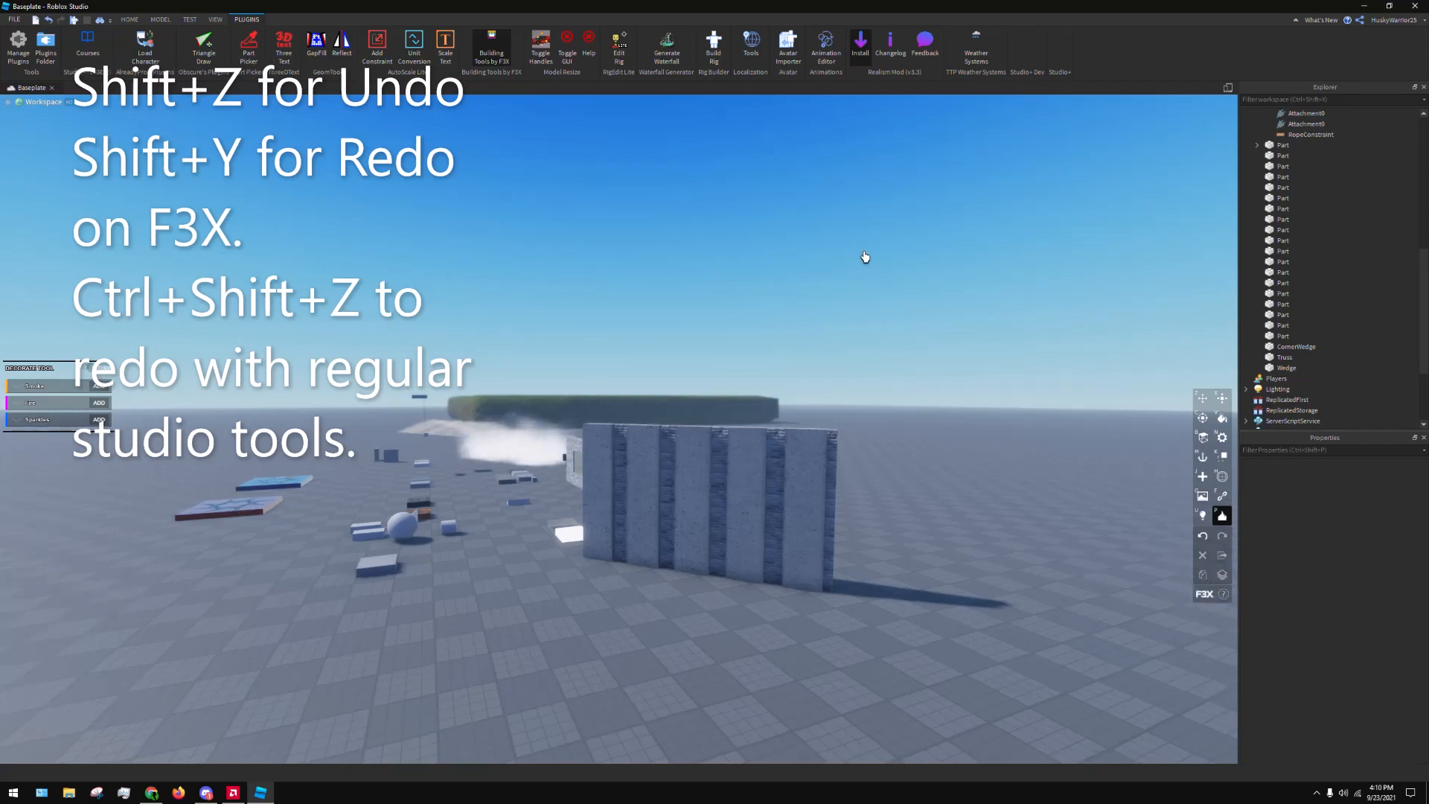
With the F3X Move tool, shift the wall's rightmost concrete strip against the neighbouring strip and undo the move
key("z")
right_click_drag(756, 301, 727, 469)
key("w")
key("w")
key("s")
key("w")
left_click(717, 467)
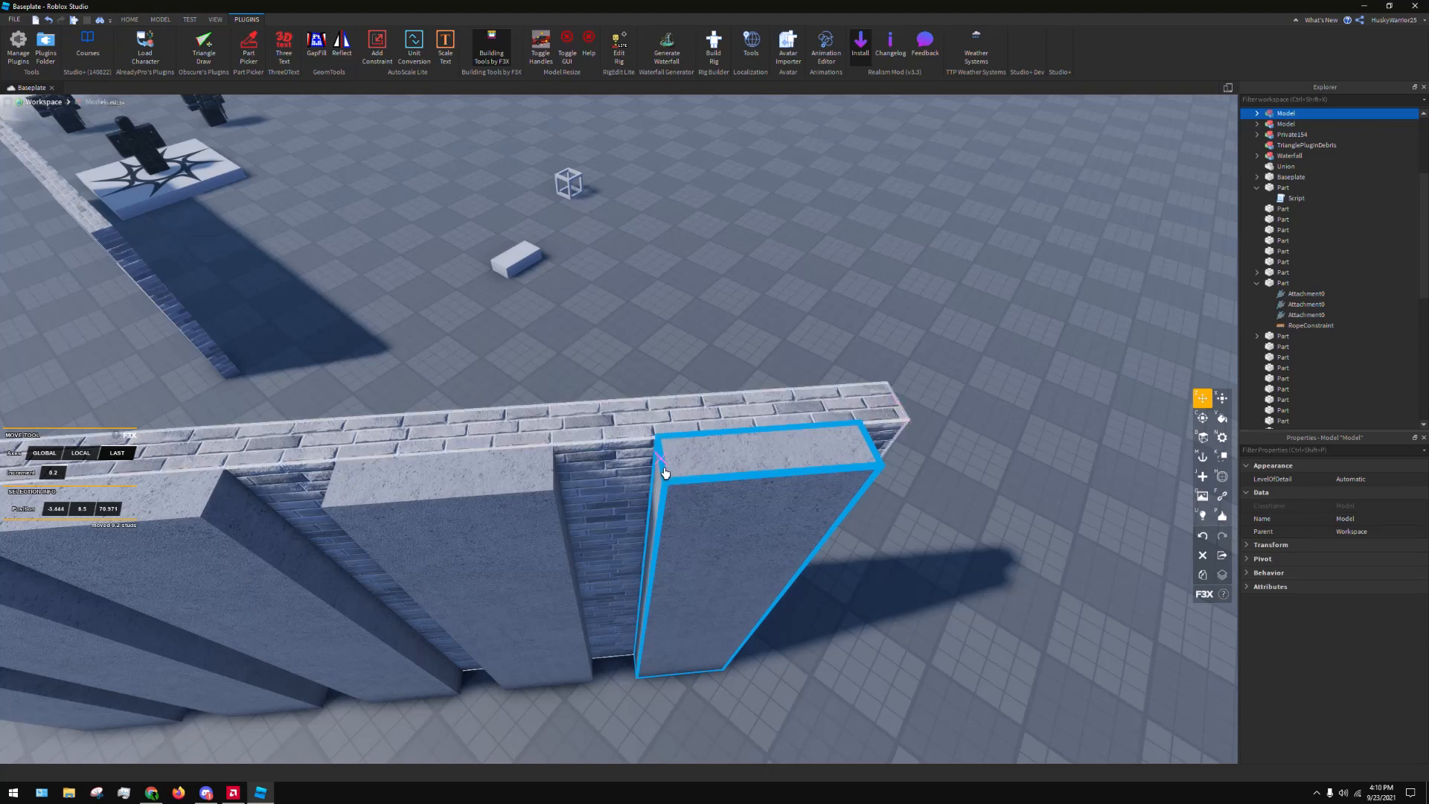
left_click_drag(667, 487, 539, 504)
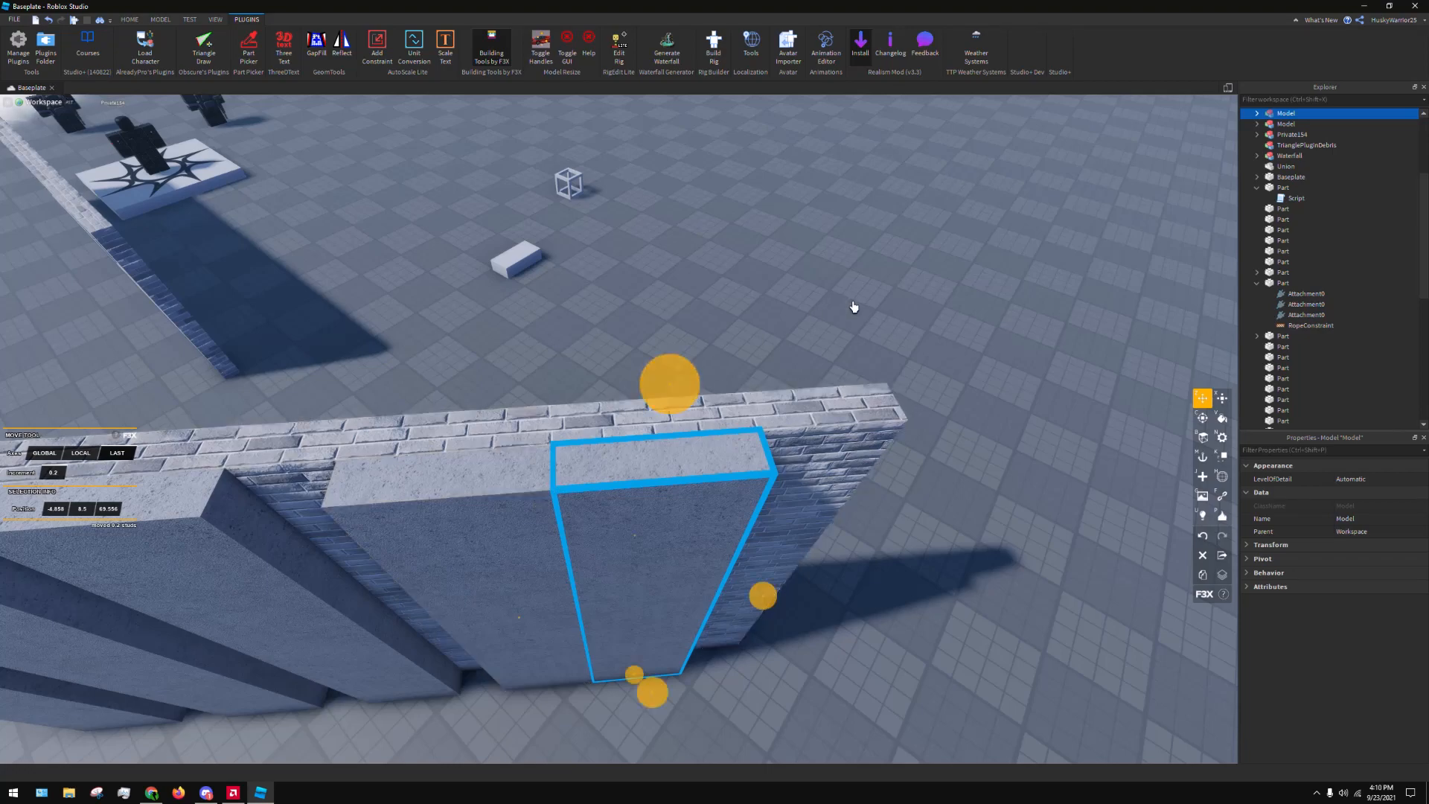
left_click(854, 307)
right_click_drag(854, 306, 849, 298)
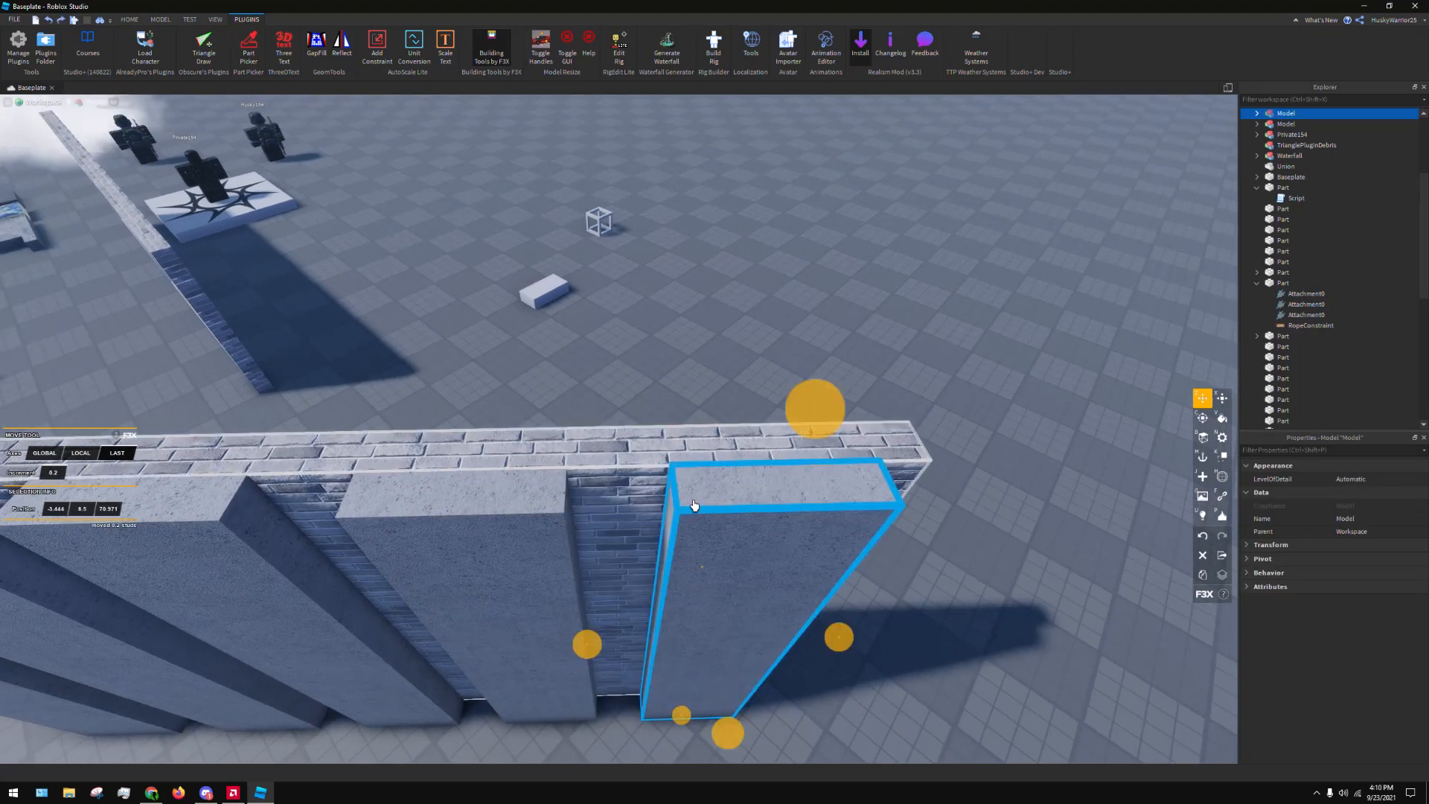
With the F3X Resize tool, snap the rightmost strip's edge to the neighbouring strip, undo the resize and deselect the strip
key("x")
right_click_drag(736, 501, 734, 498)
key("s")
key("w")
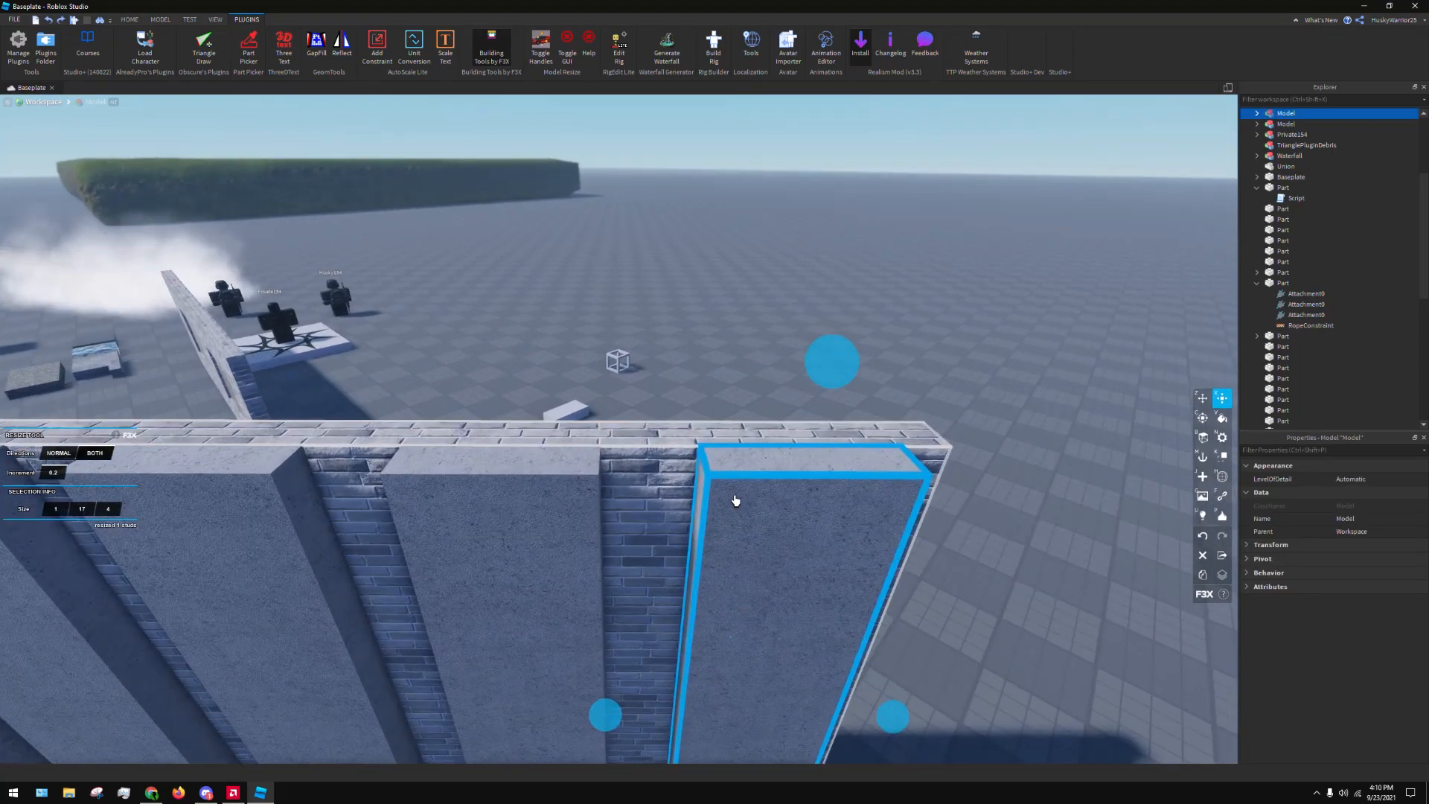
key("r")
left_click_drag(693, 483, 580, 499)
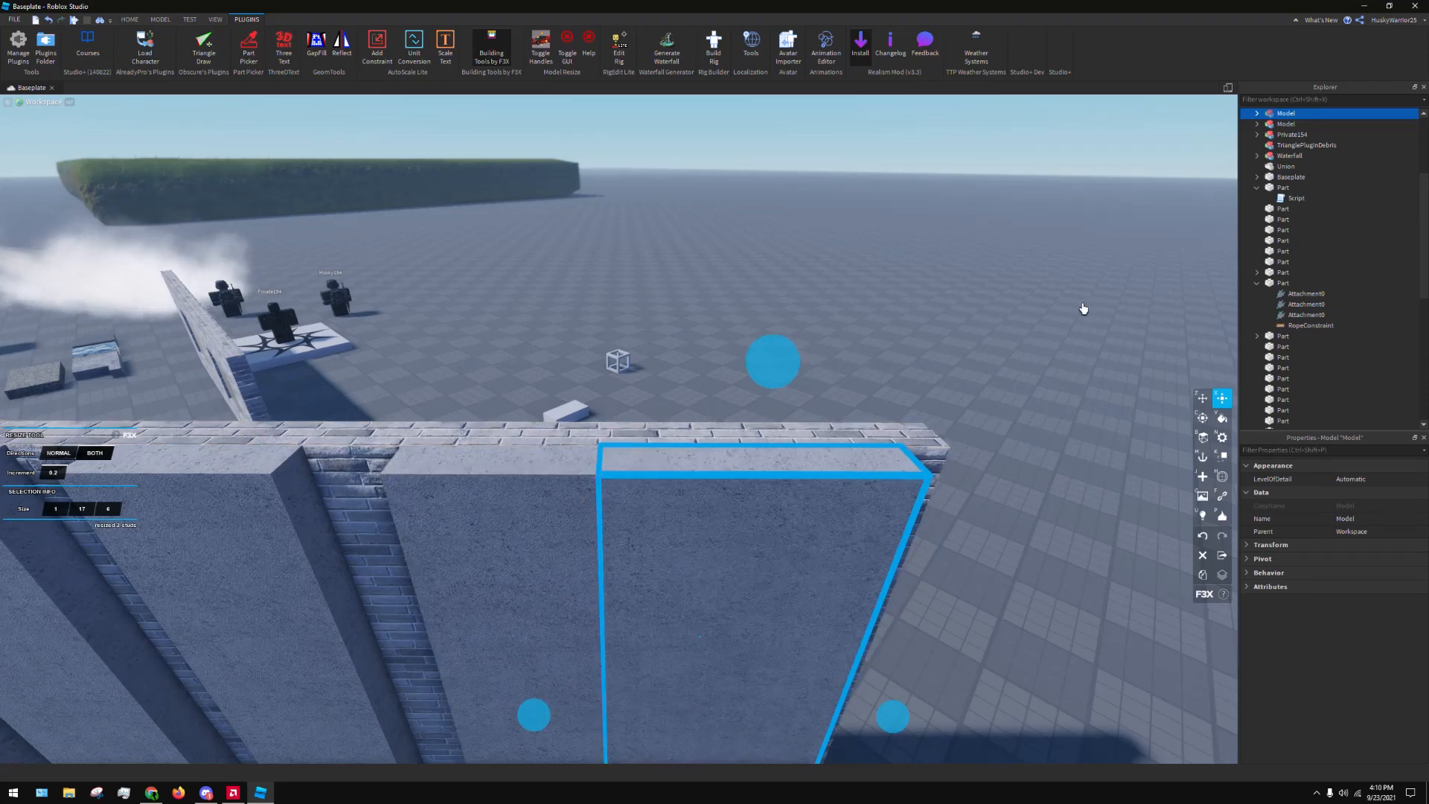
key("ctrl+z")
scroll(998, 316, "down", 2)
left_click(944, 356)
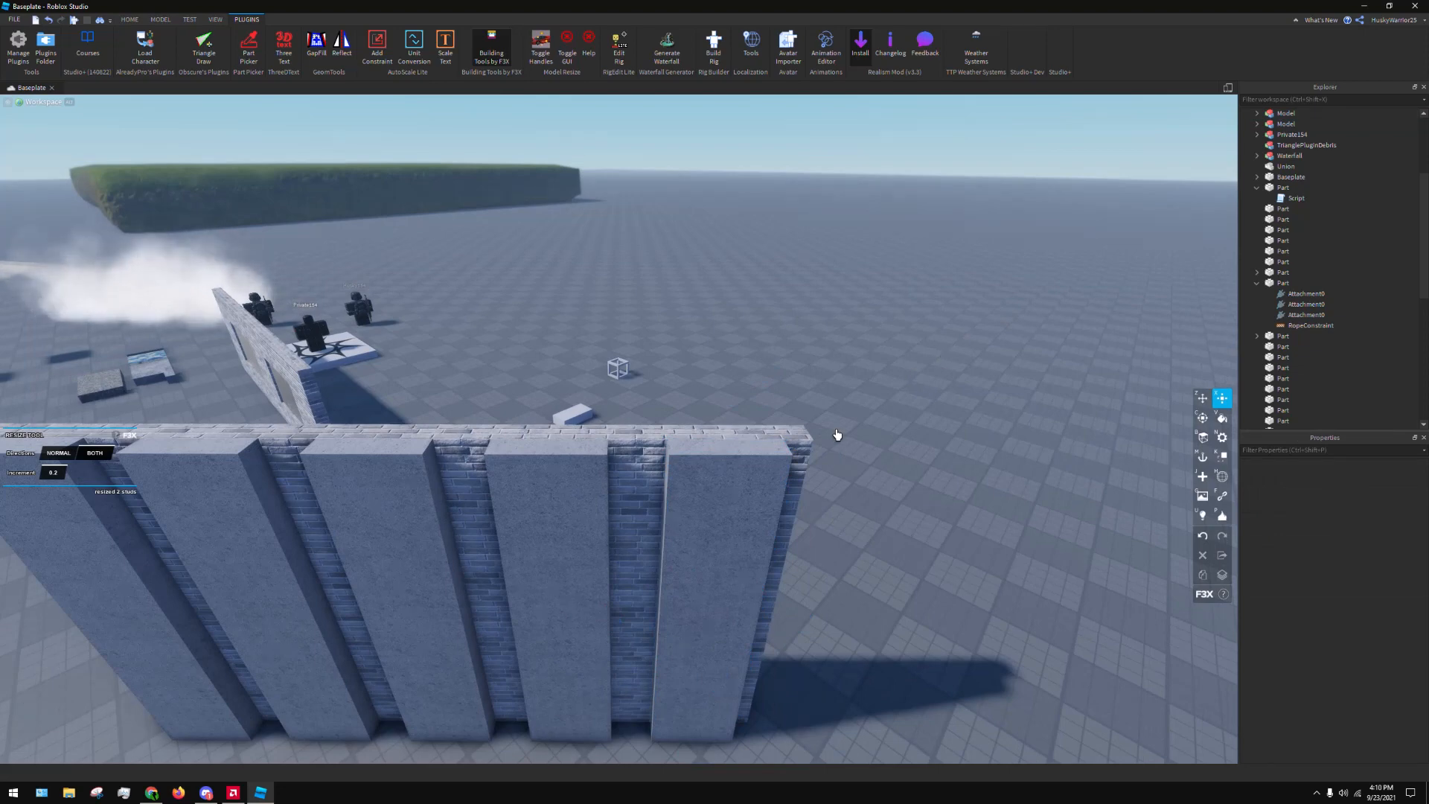
Try rotating the rightmost strip about its vertical axis with the F3X Rotate tool, restore its orientation and return to the Move tool
key("c")
left_click(727, 482)
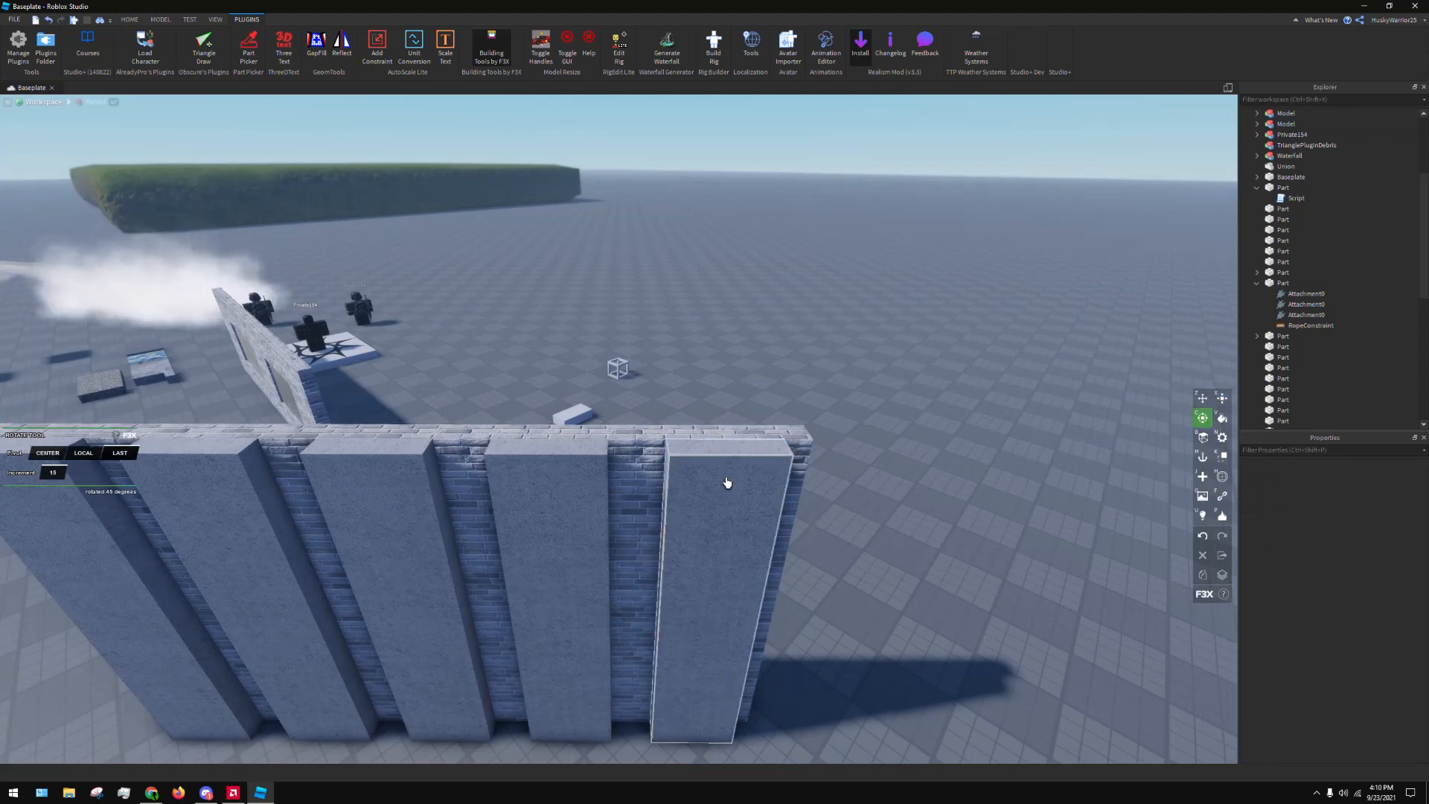
key("r")
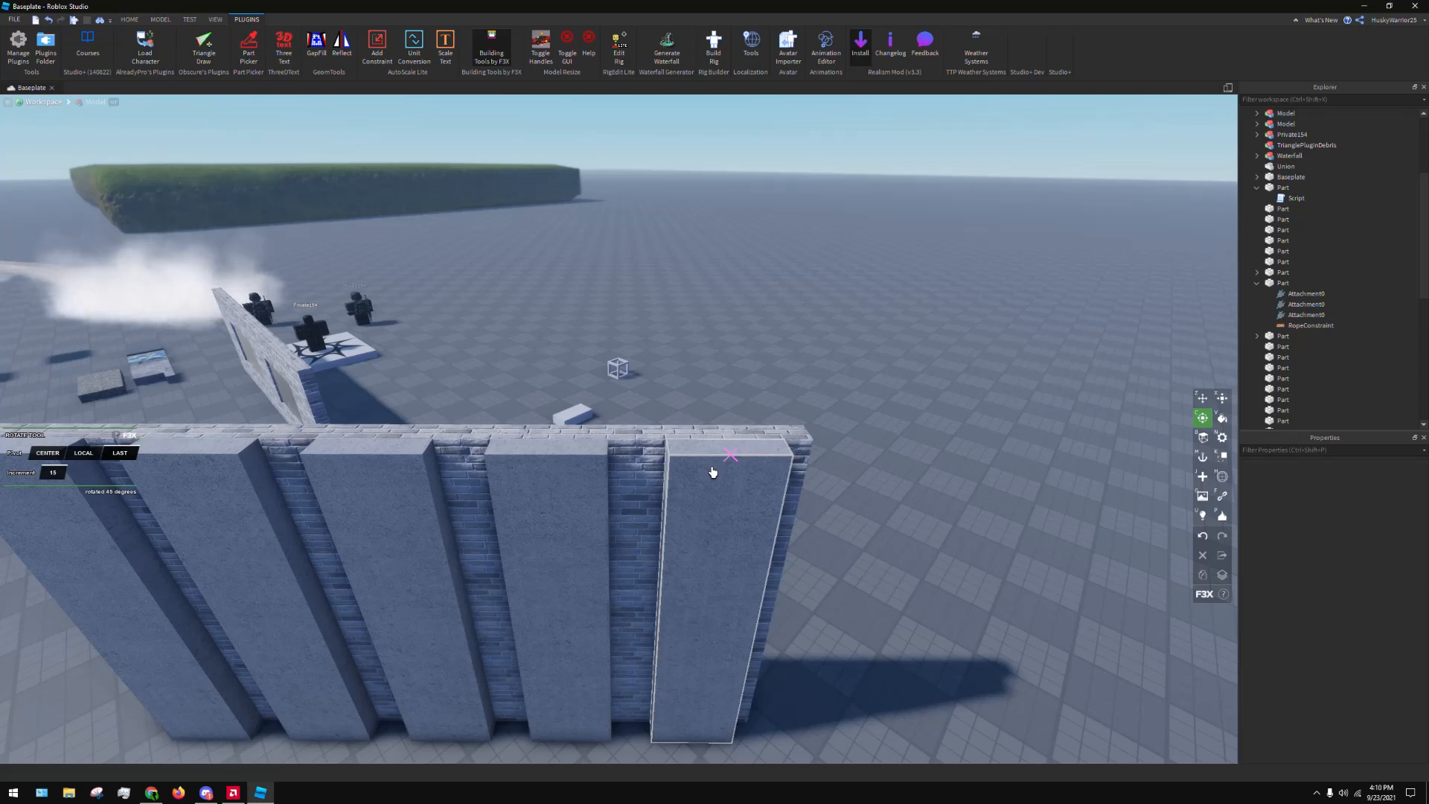
left_click(712, 472)
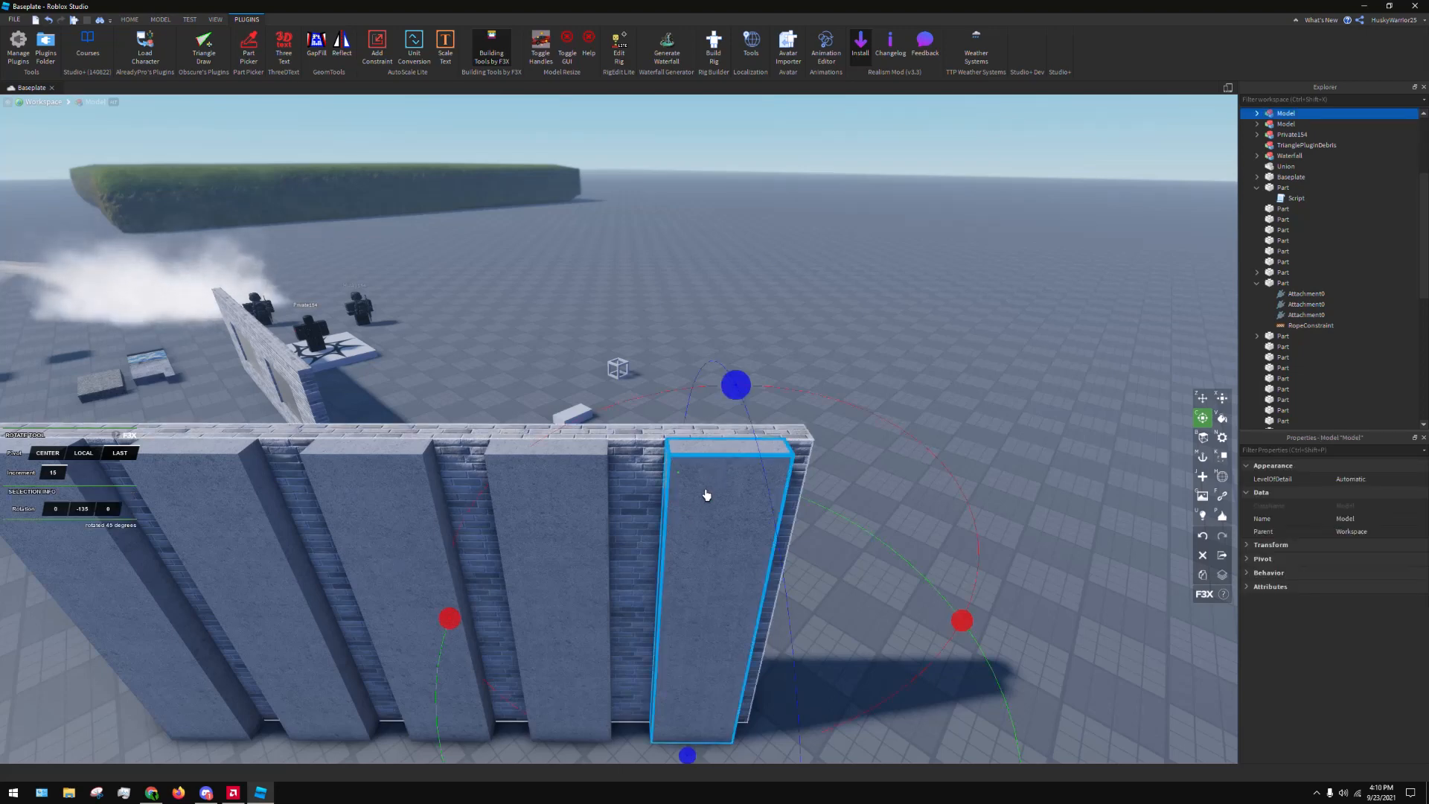
scroll(708, 494, "down", 3)
right_click_drag(916, 543, 753, 663)
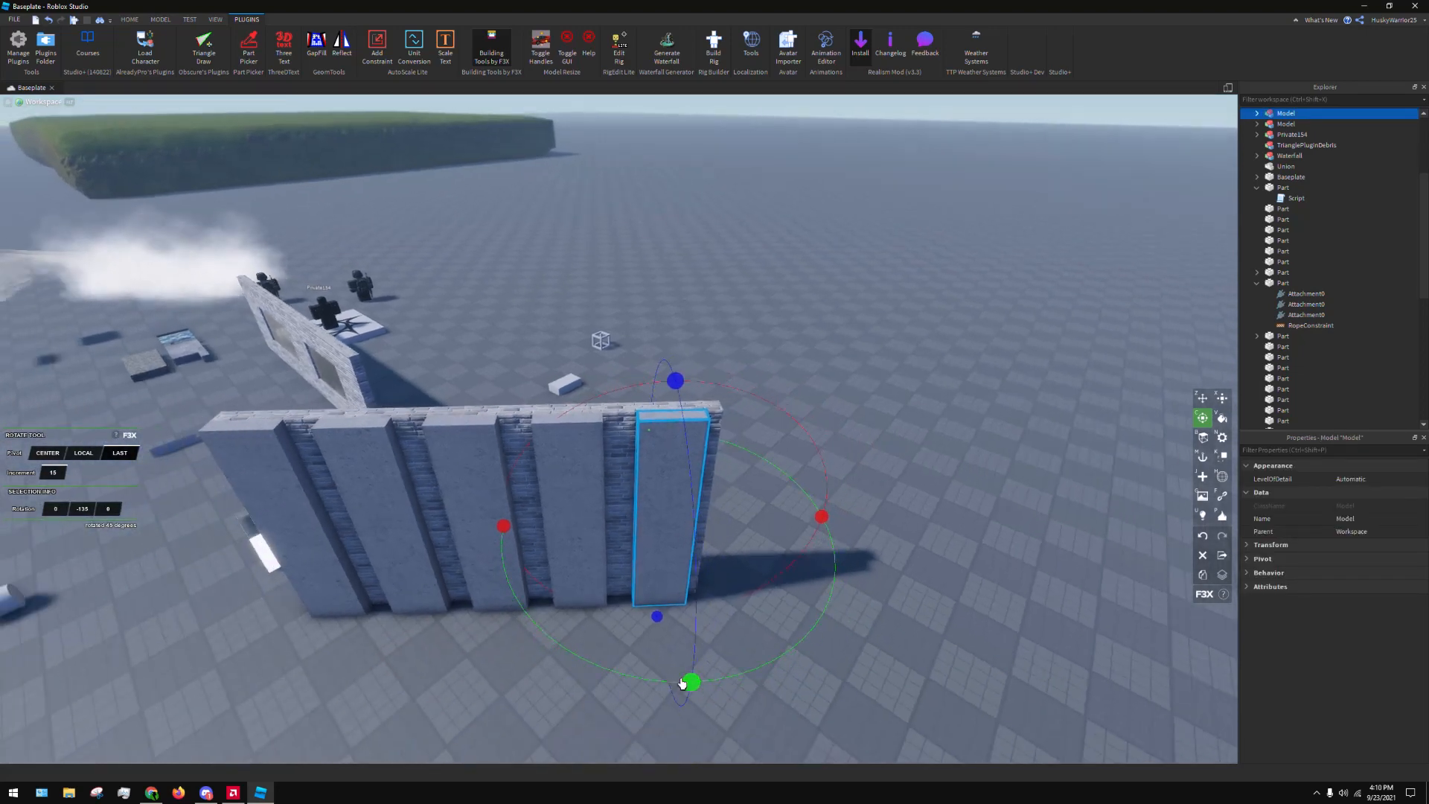
left_click_drag(692, 679, 827, 332)
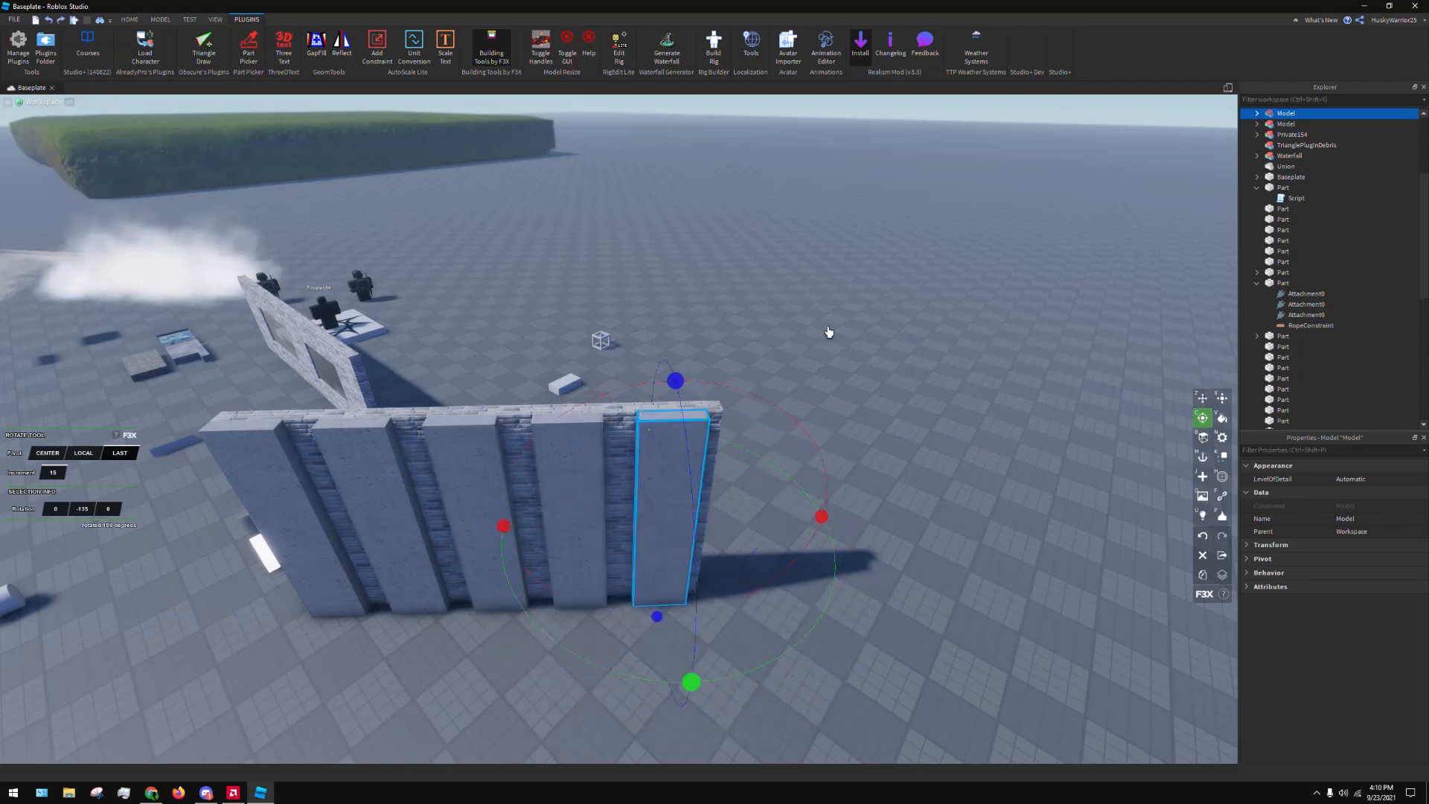
key("z")
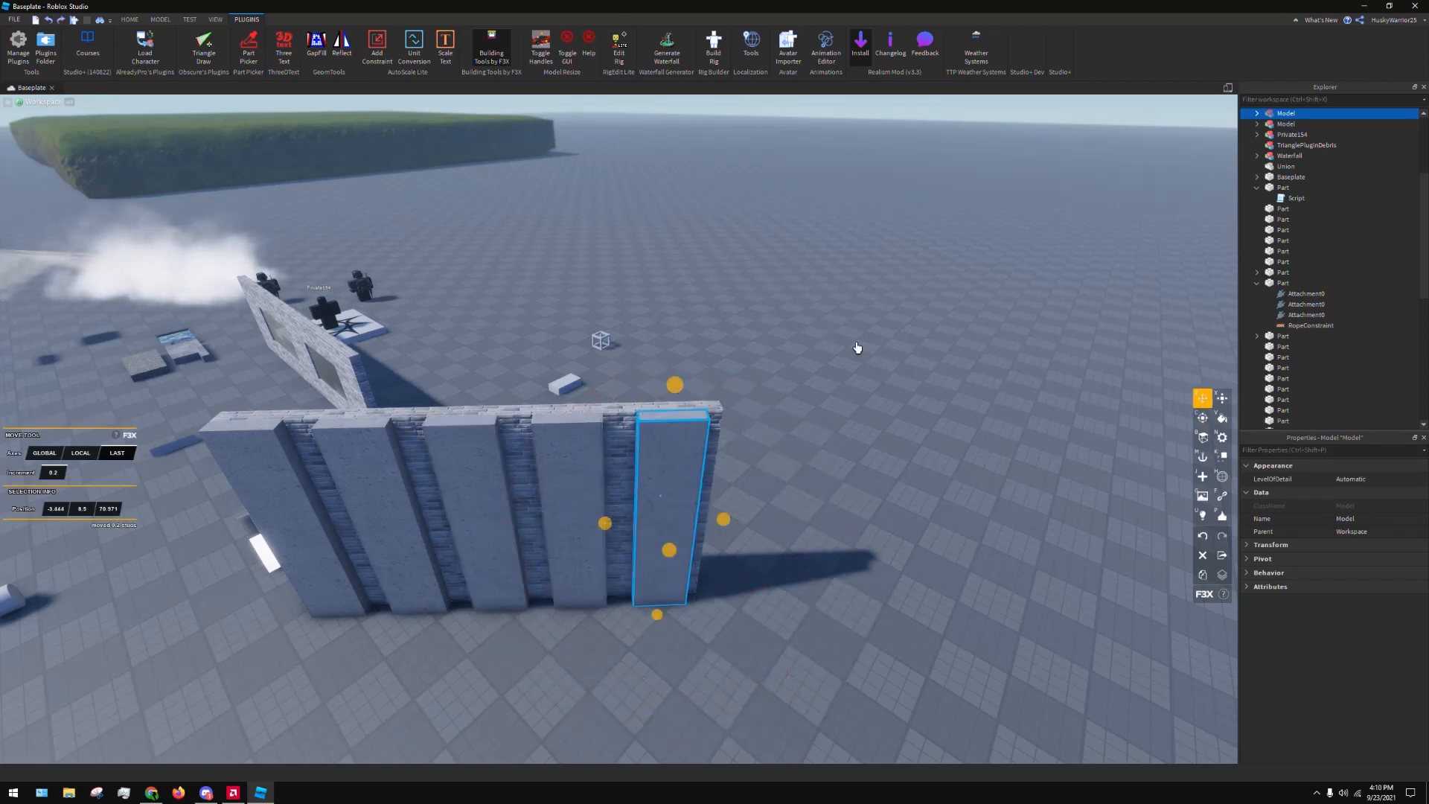